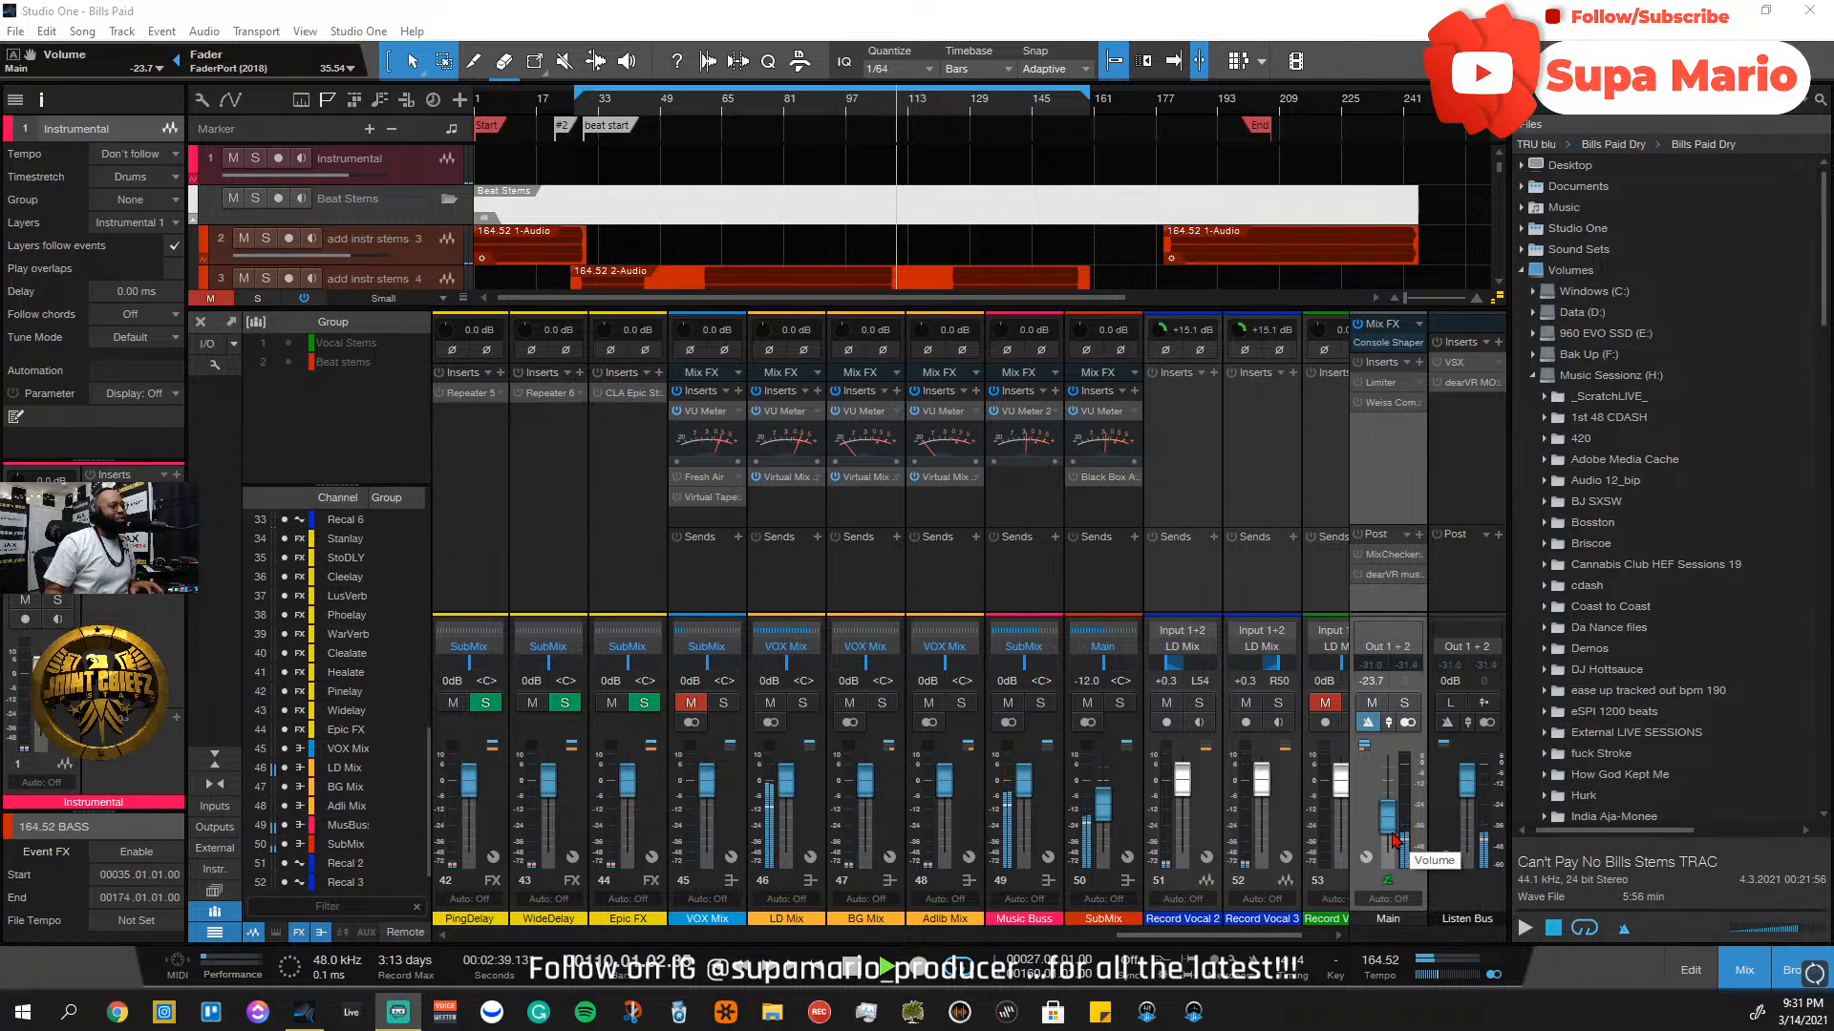
Pull the Main channel's fader fully down to silence and reset its volume to 0 dB
mouse_move(1394, 840)
left_mouse_down()
mouse_move(1399, 781)
mouse_move(1387, 853)
left_mouse_up()
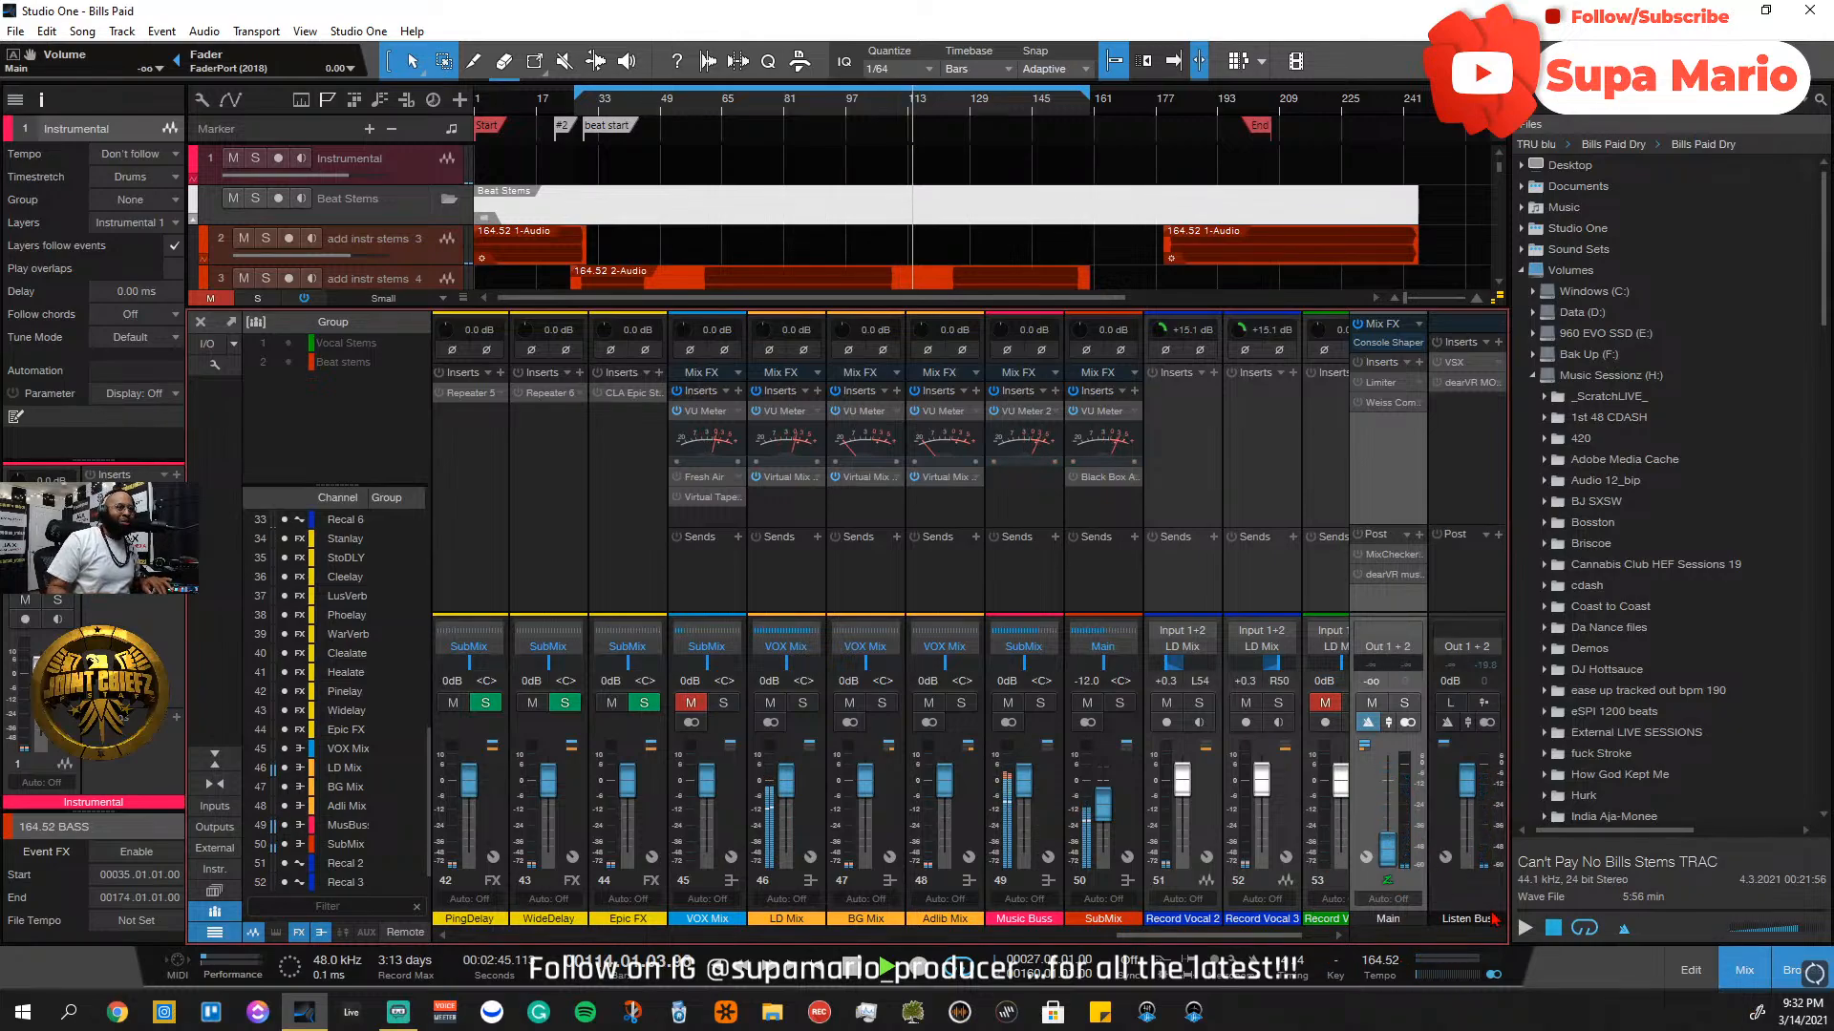
left_click(1383, 857, "alt")
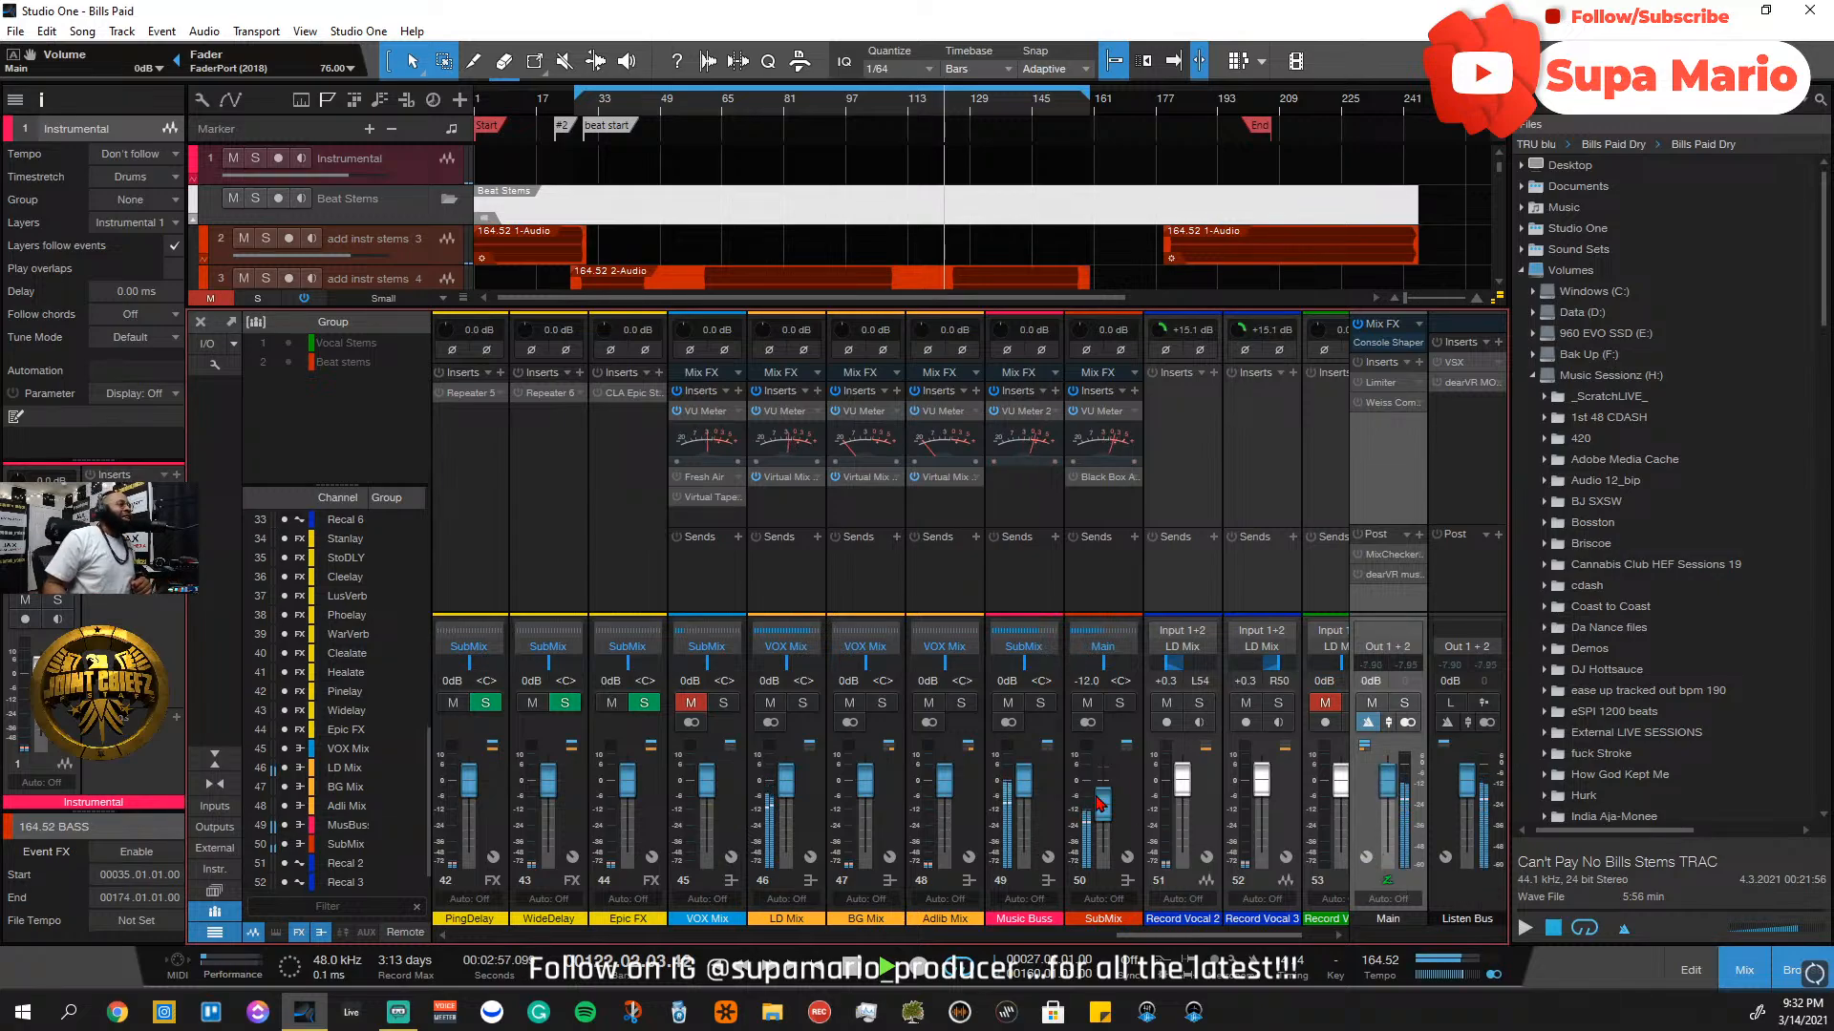
Hide the mixer console so that the Beat Stems tracks fill the arrangement view
left_click_drag(1208, 935, 917, 886)
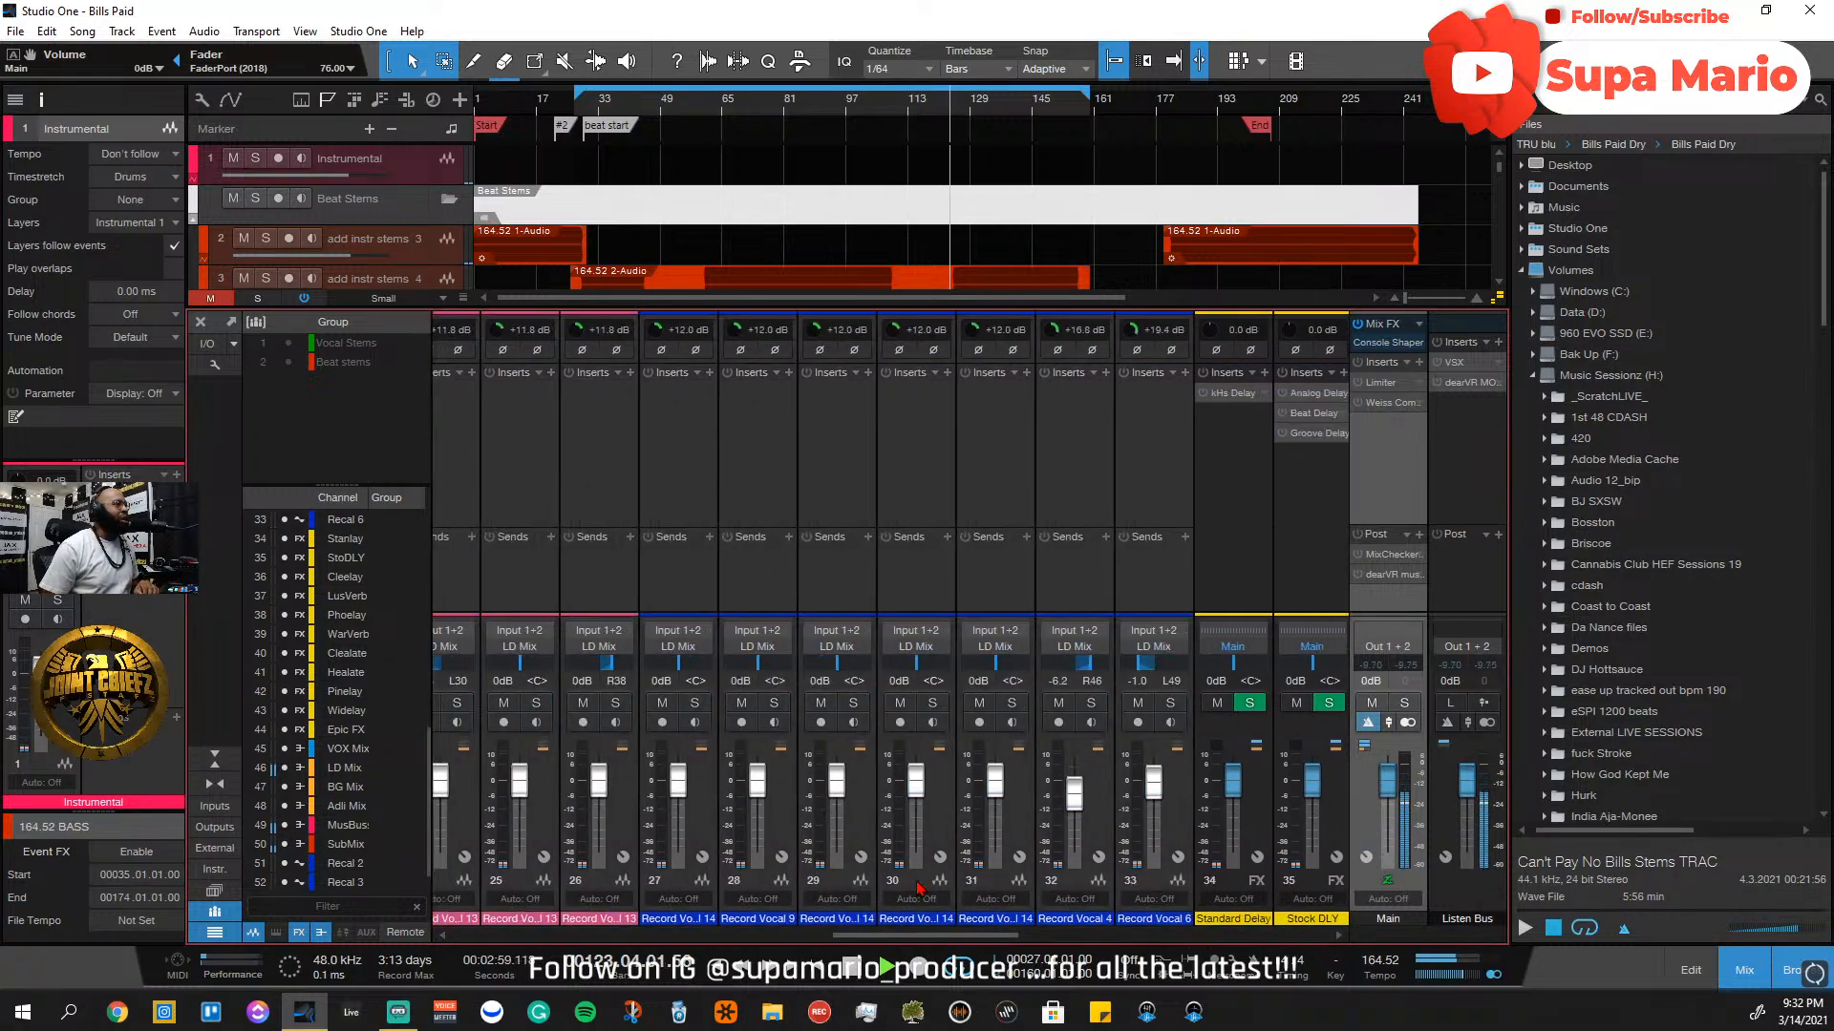
scroll(794, 194, "down", 6)
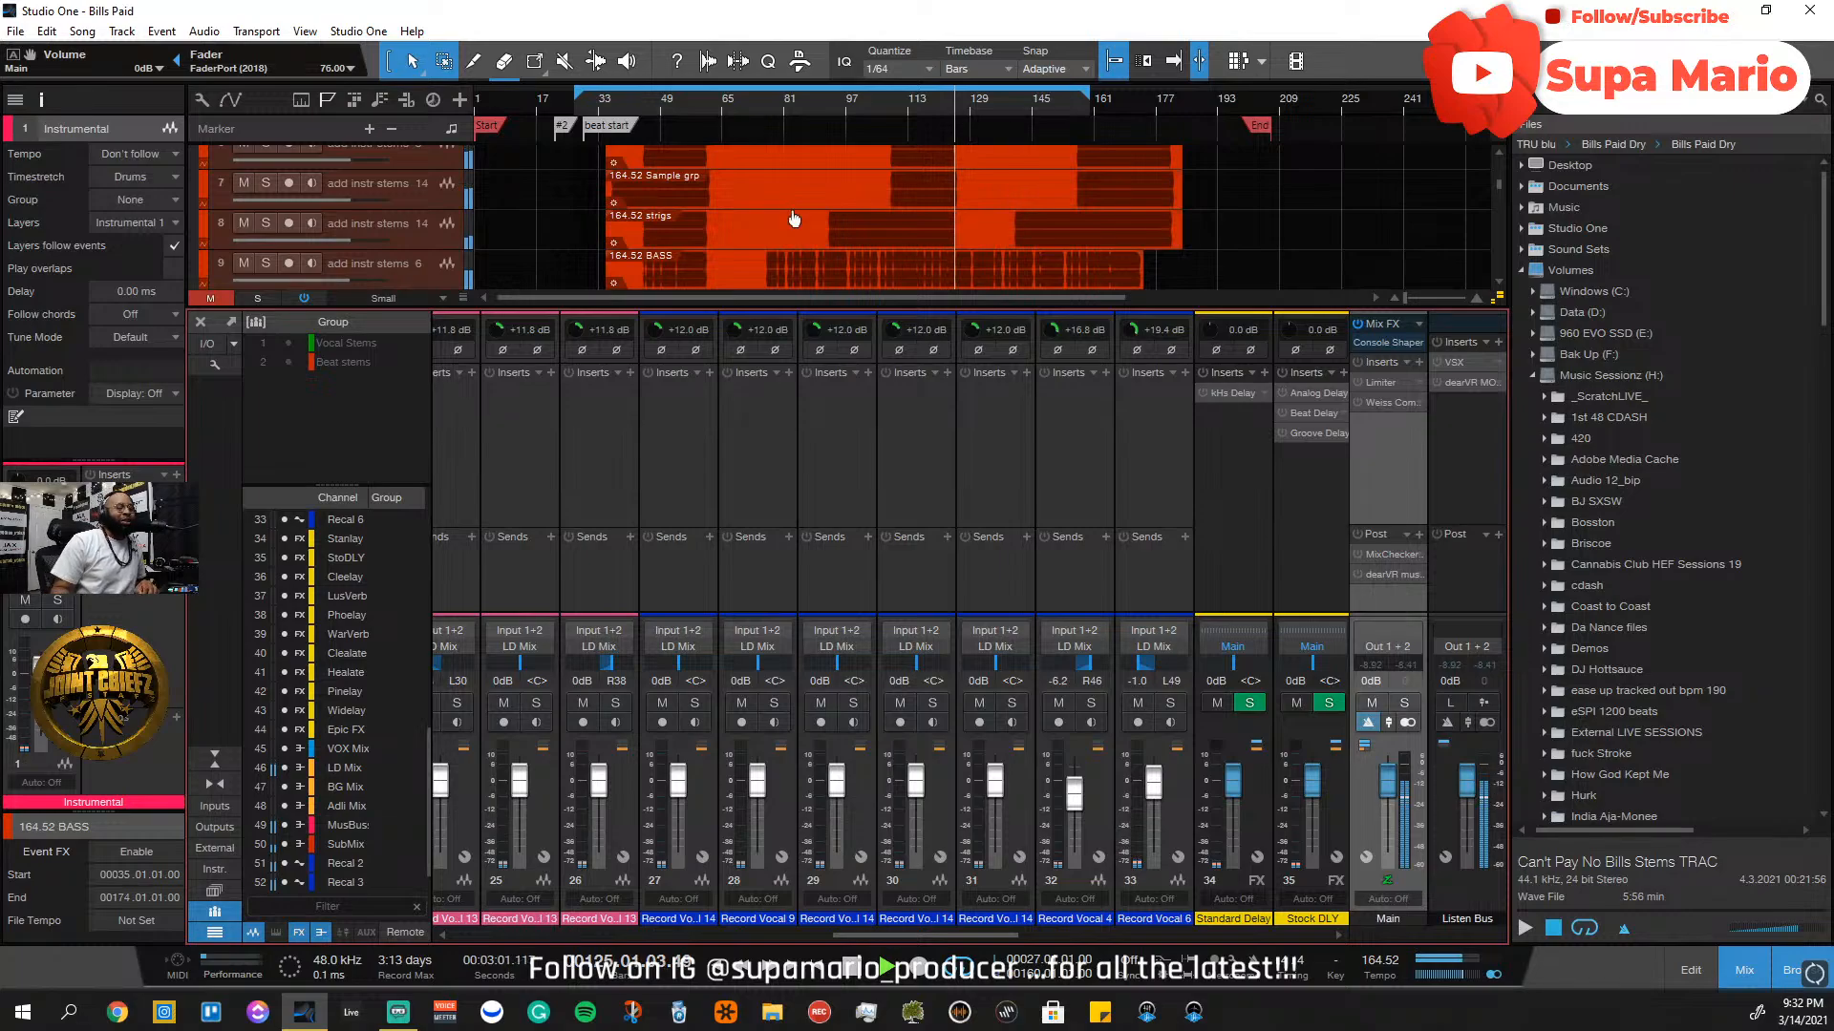
scroll(793, 195, "down", 3)
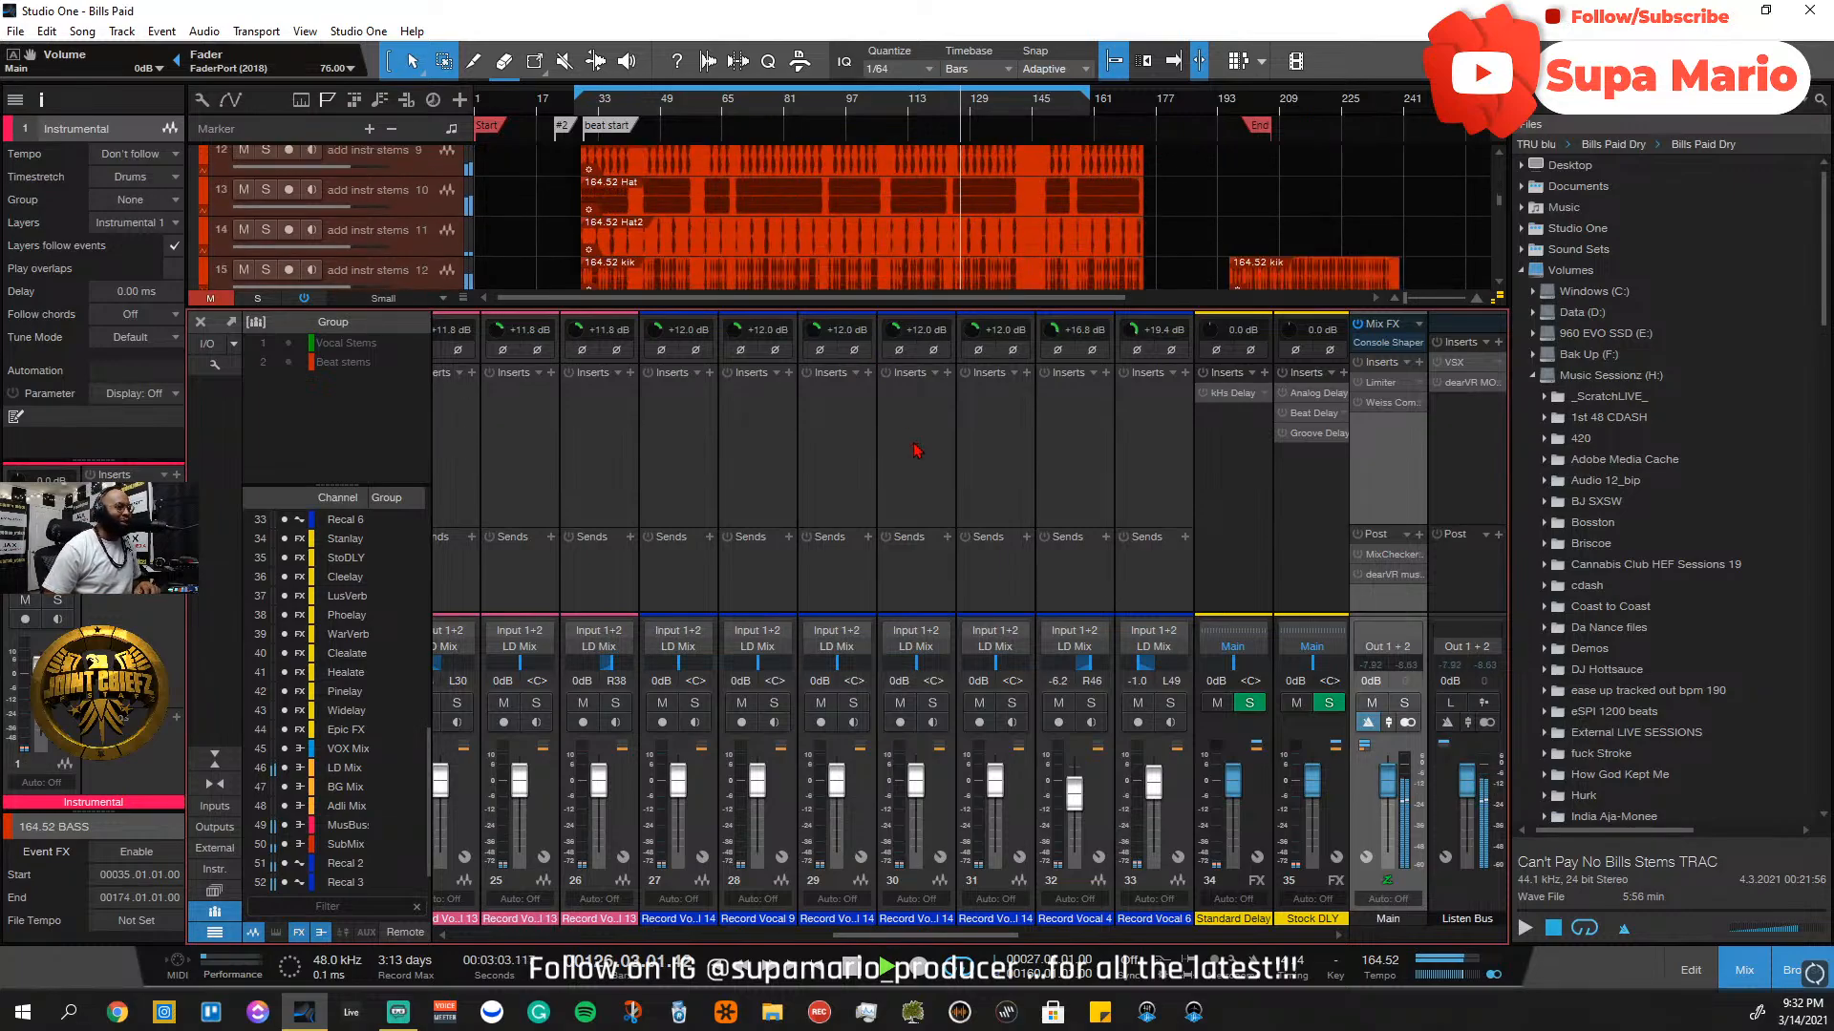
scroll(898, 425, "left", 1)
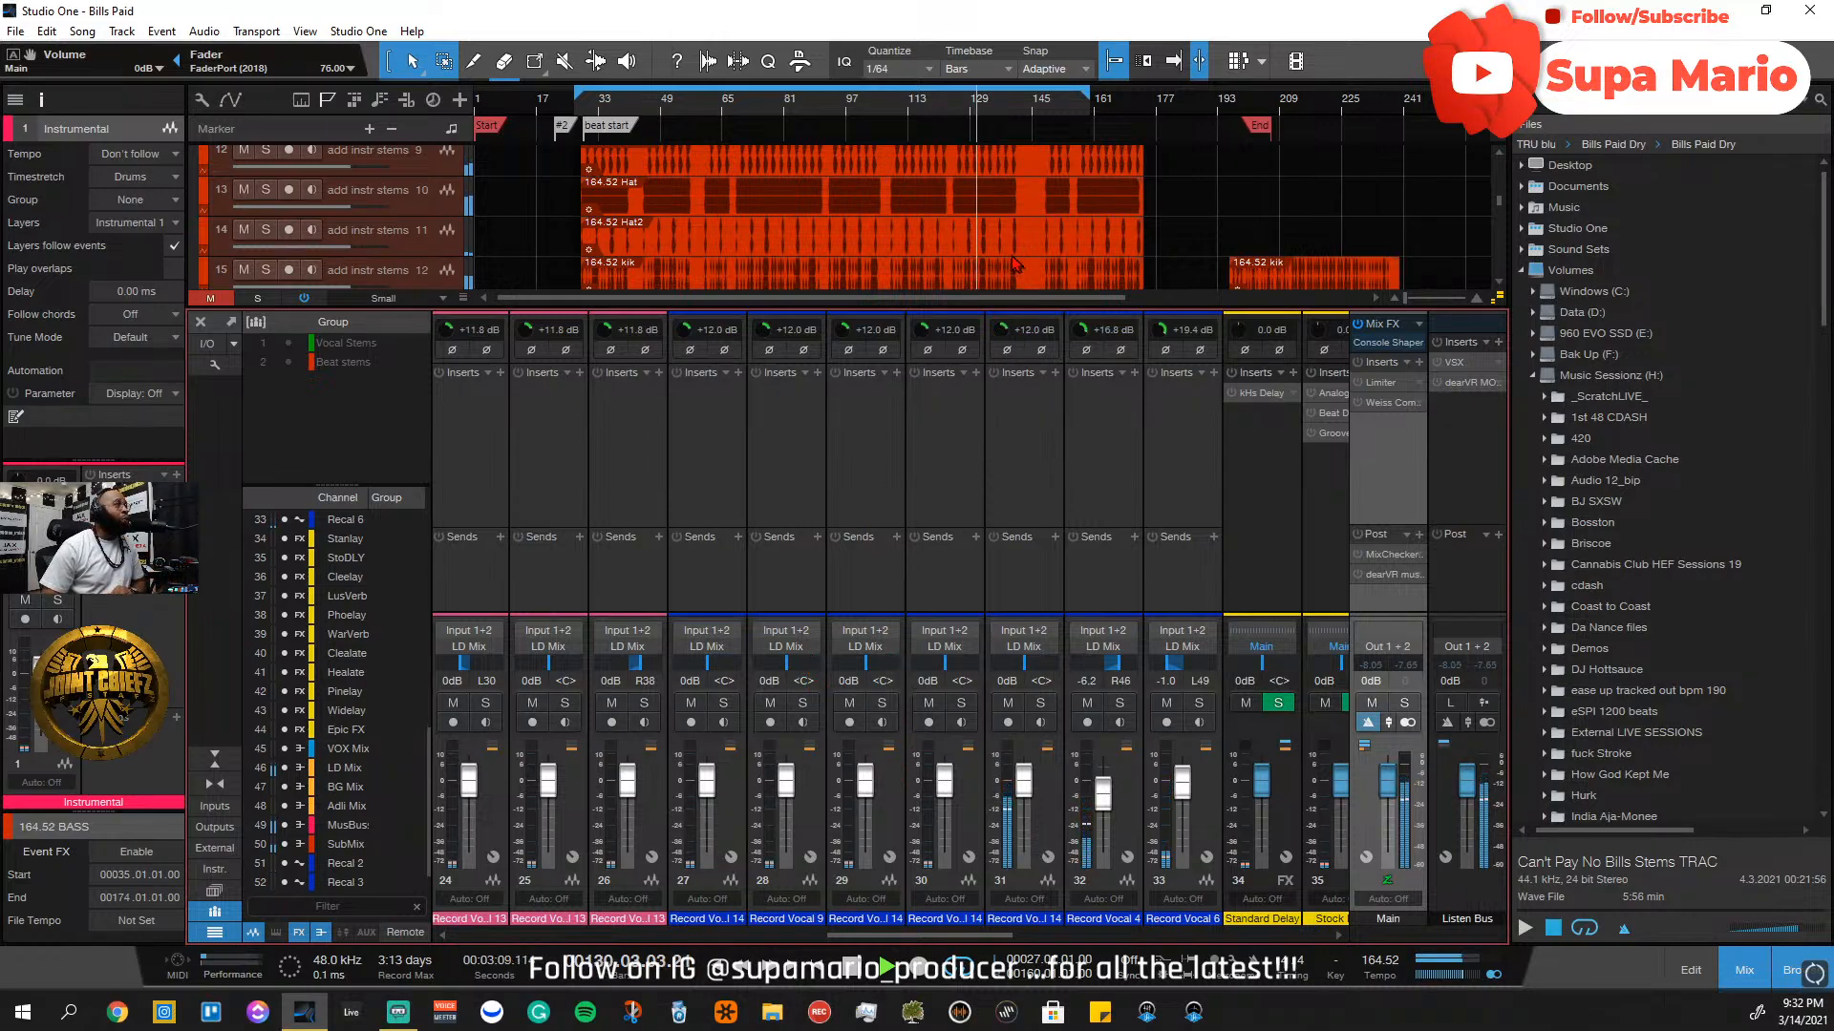
scroll(1014, 265, "up", 6)
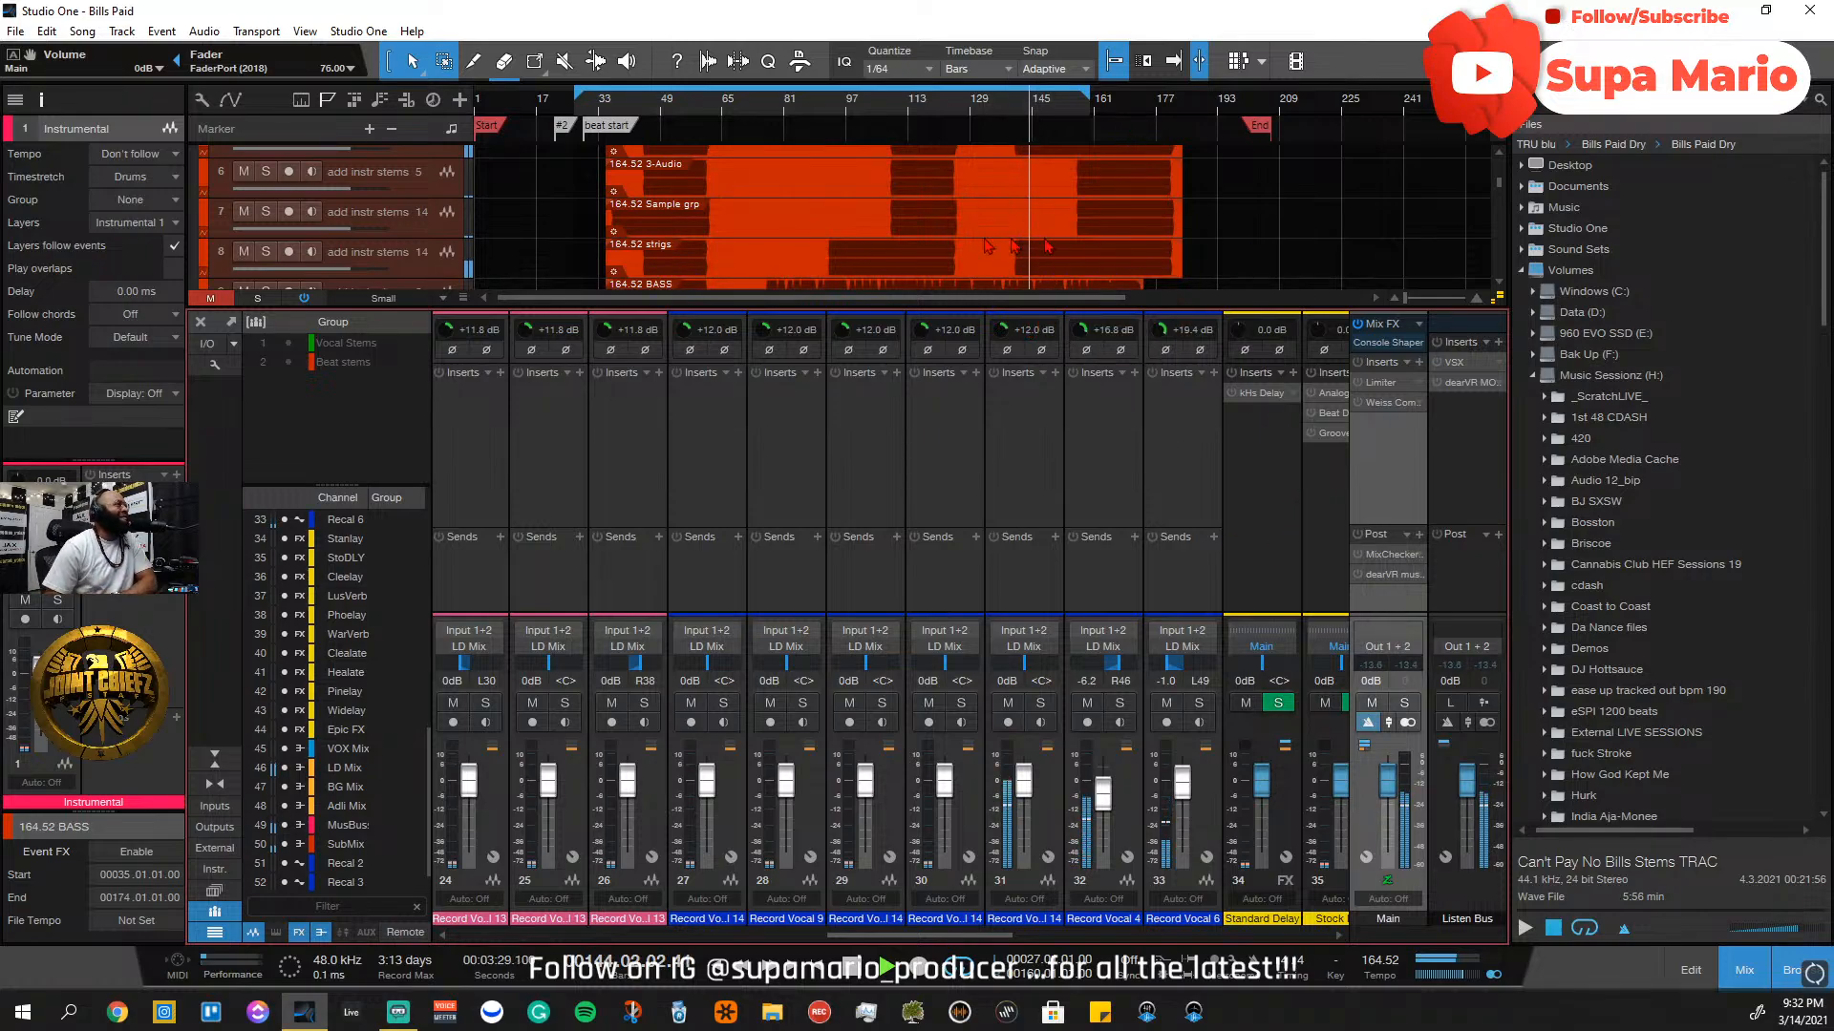
scroll(857, 201, "down", 1)
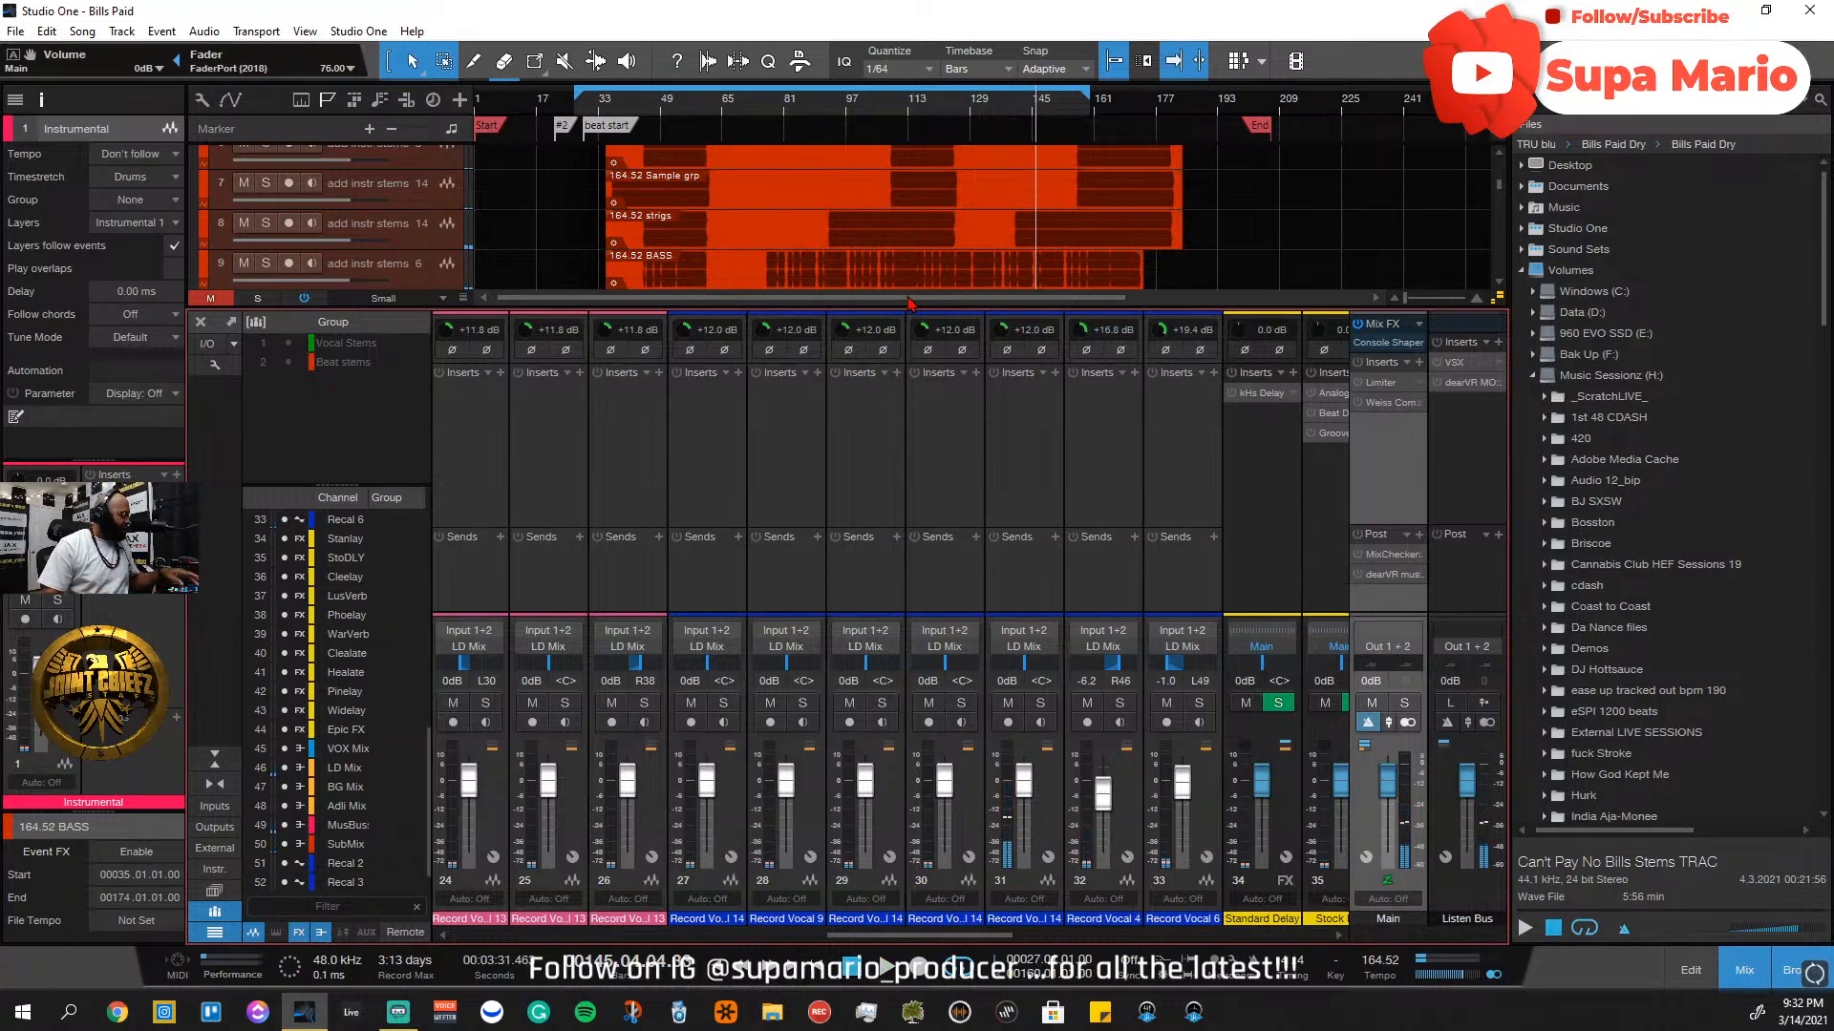
key("F3")
scroll(983, 470, "up", 5)
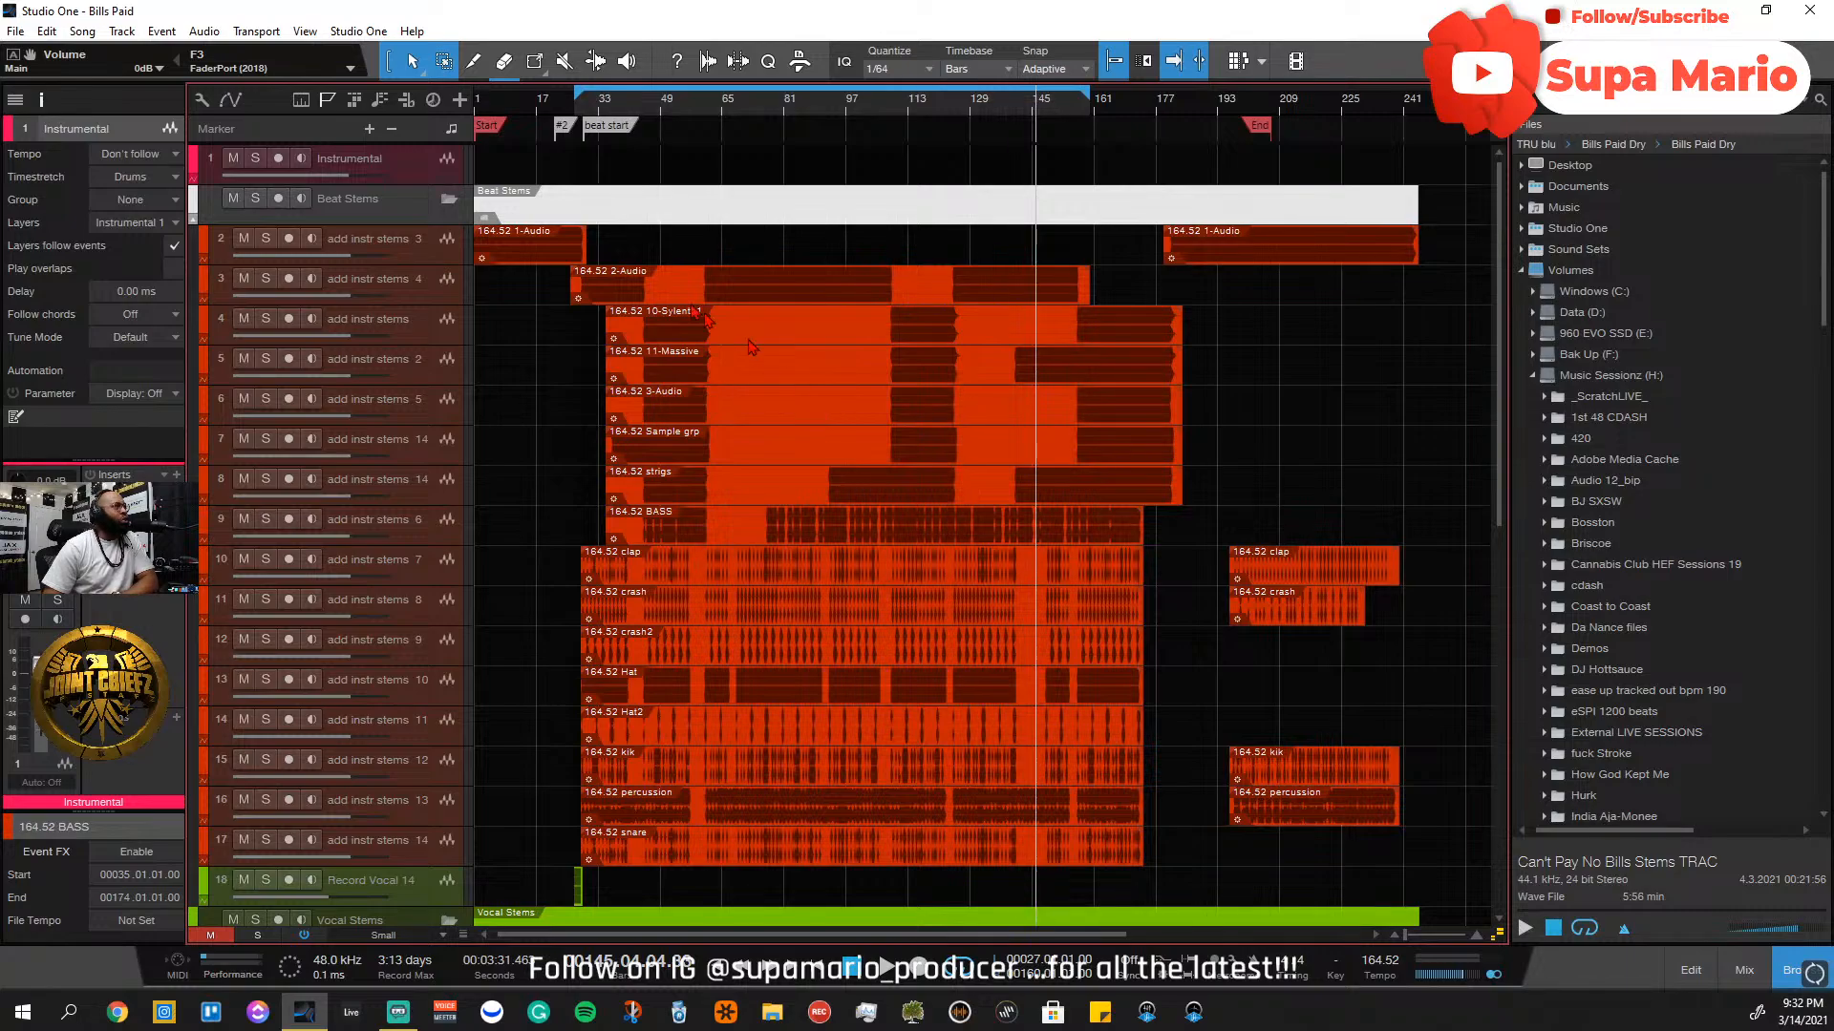
Play the arrangement briefly from about bar 24, shortly before the beat start marker
left_click(595, 103)
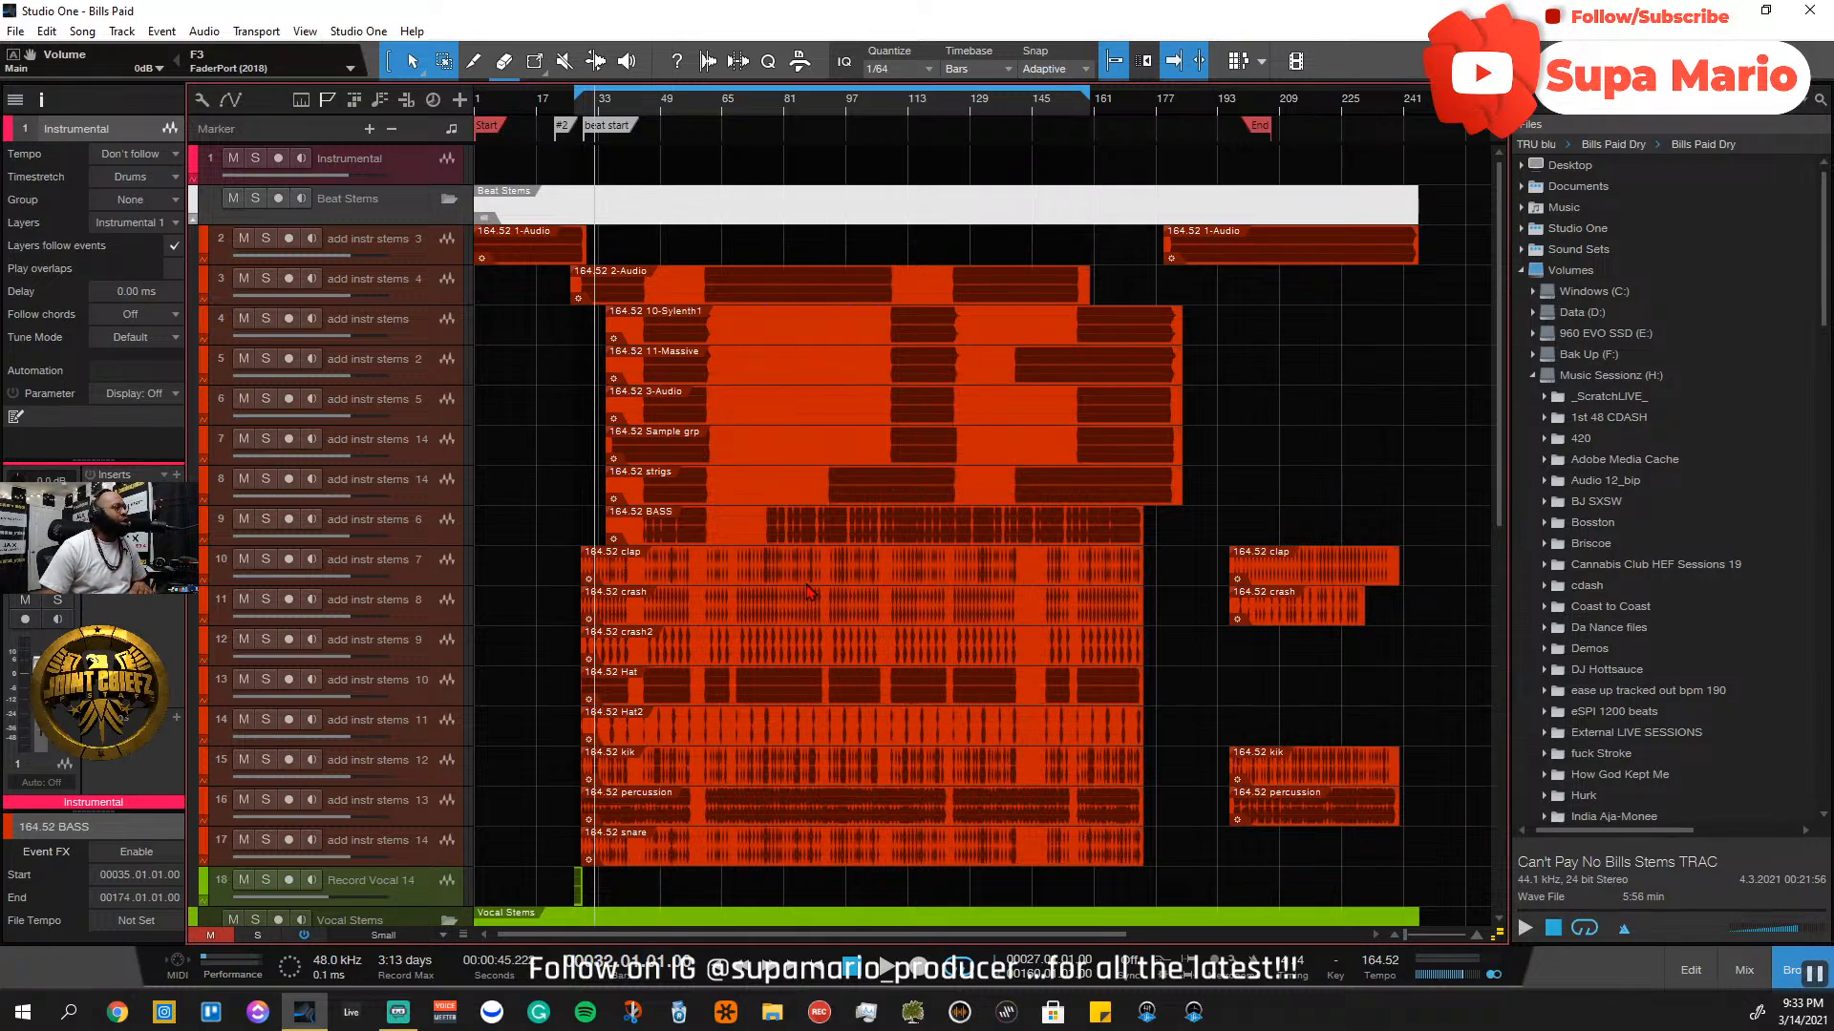
left_click(565, 114)
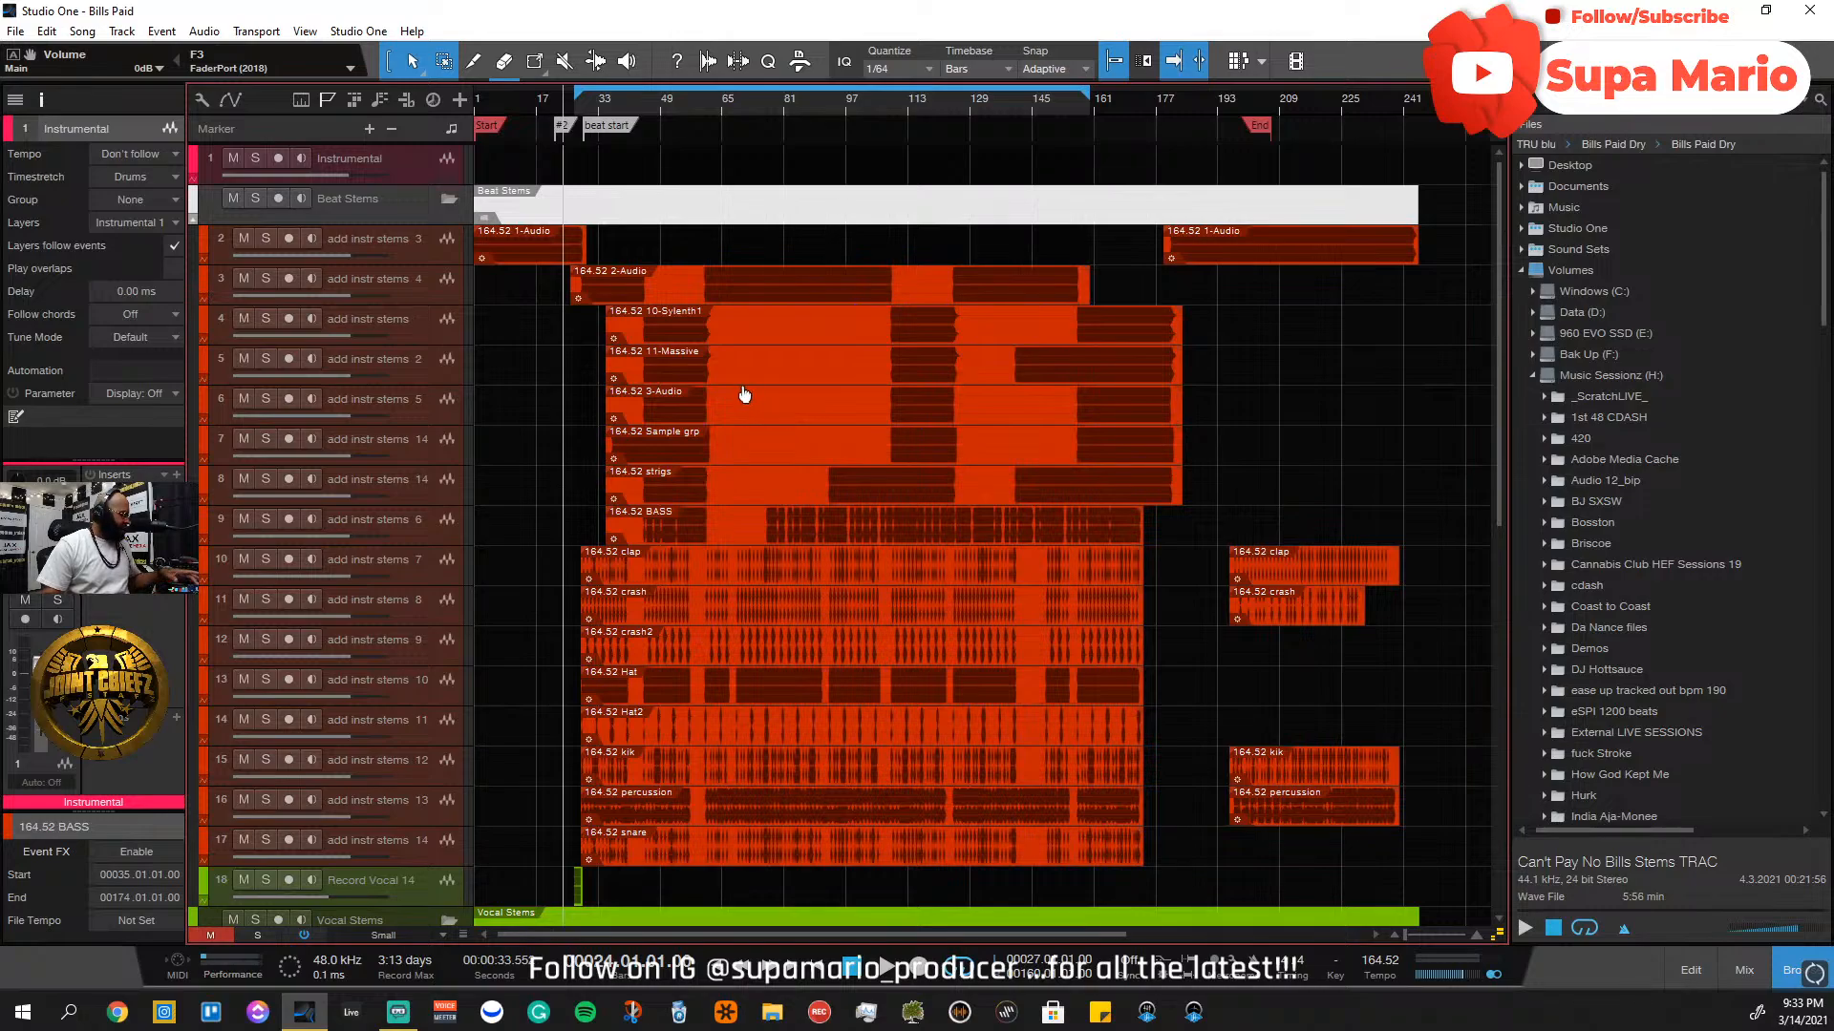
scroll(574, 112, "up", 4)
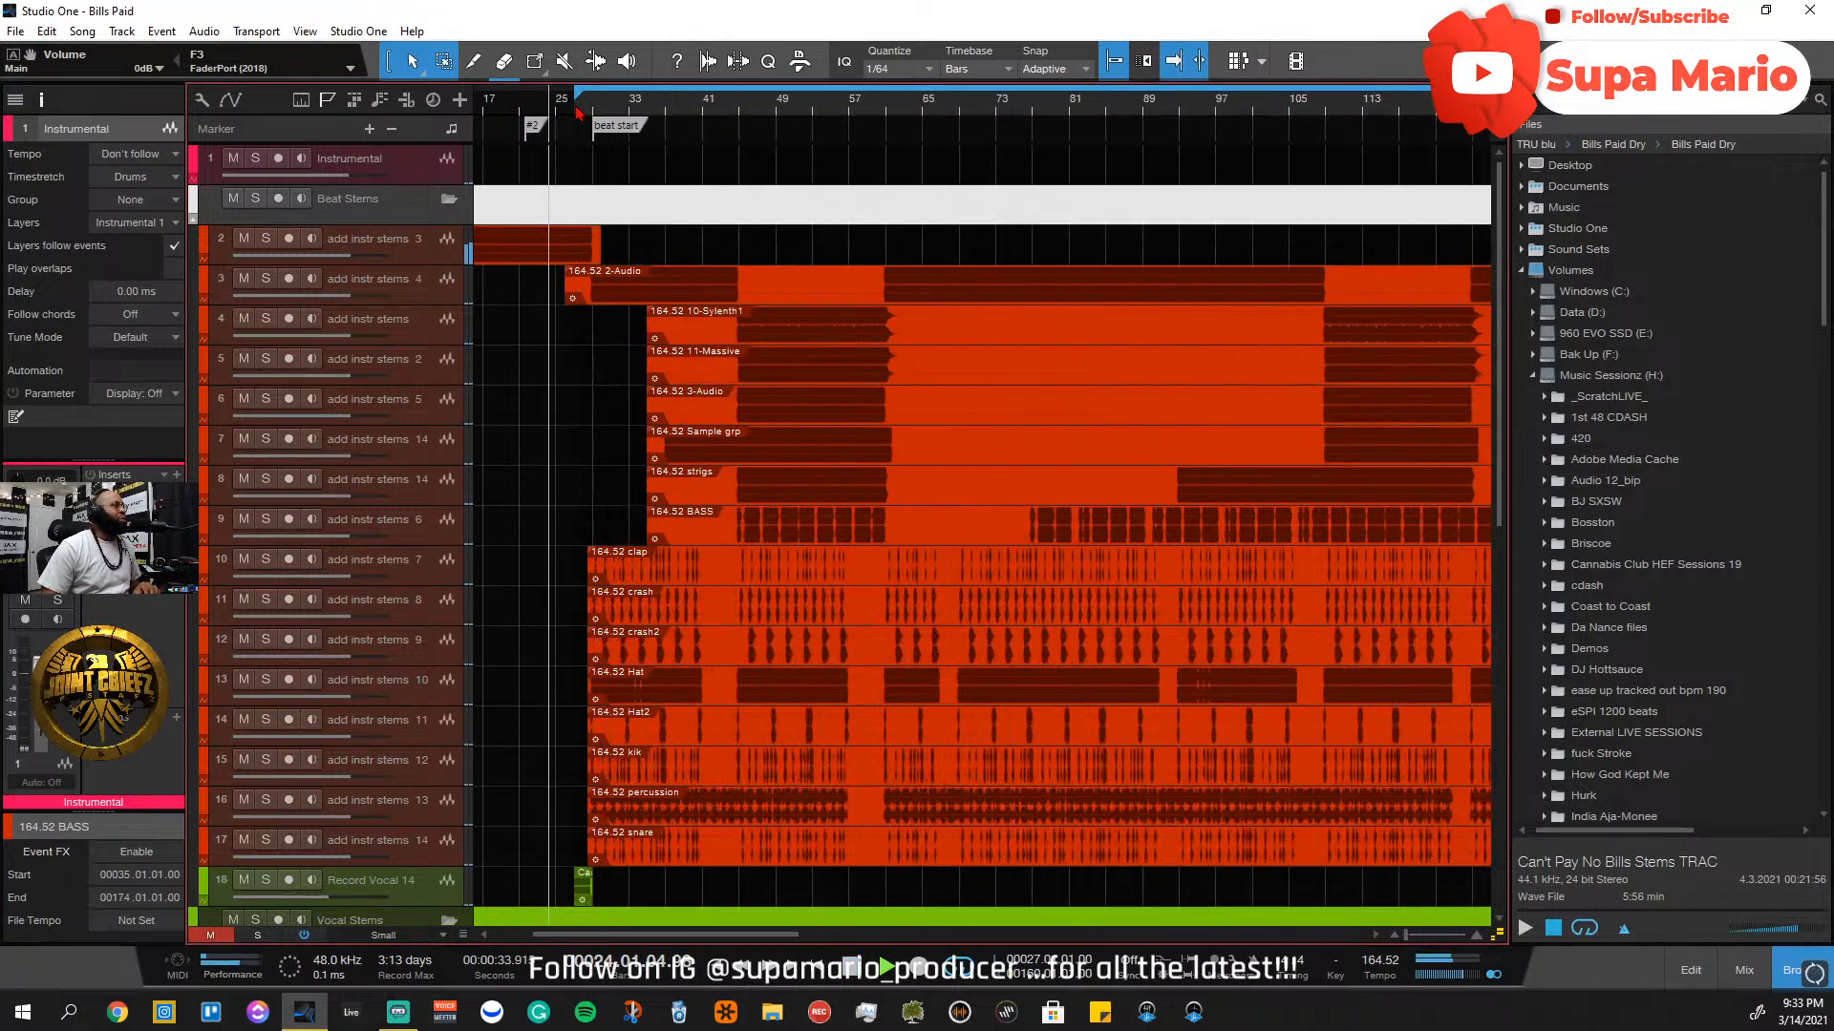
key("space")
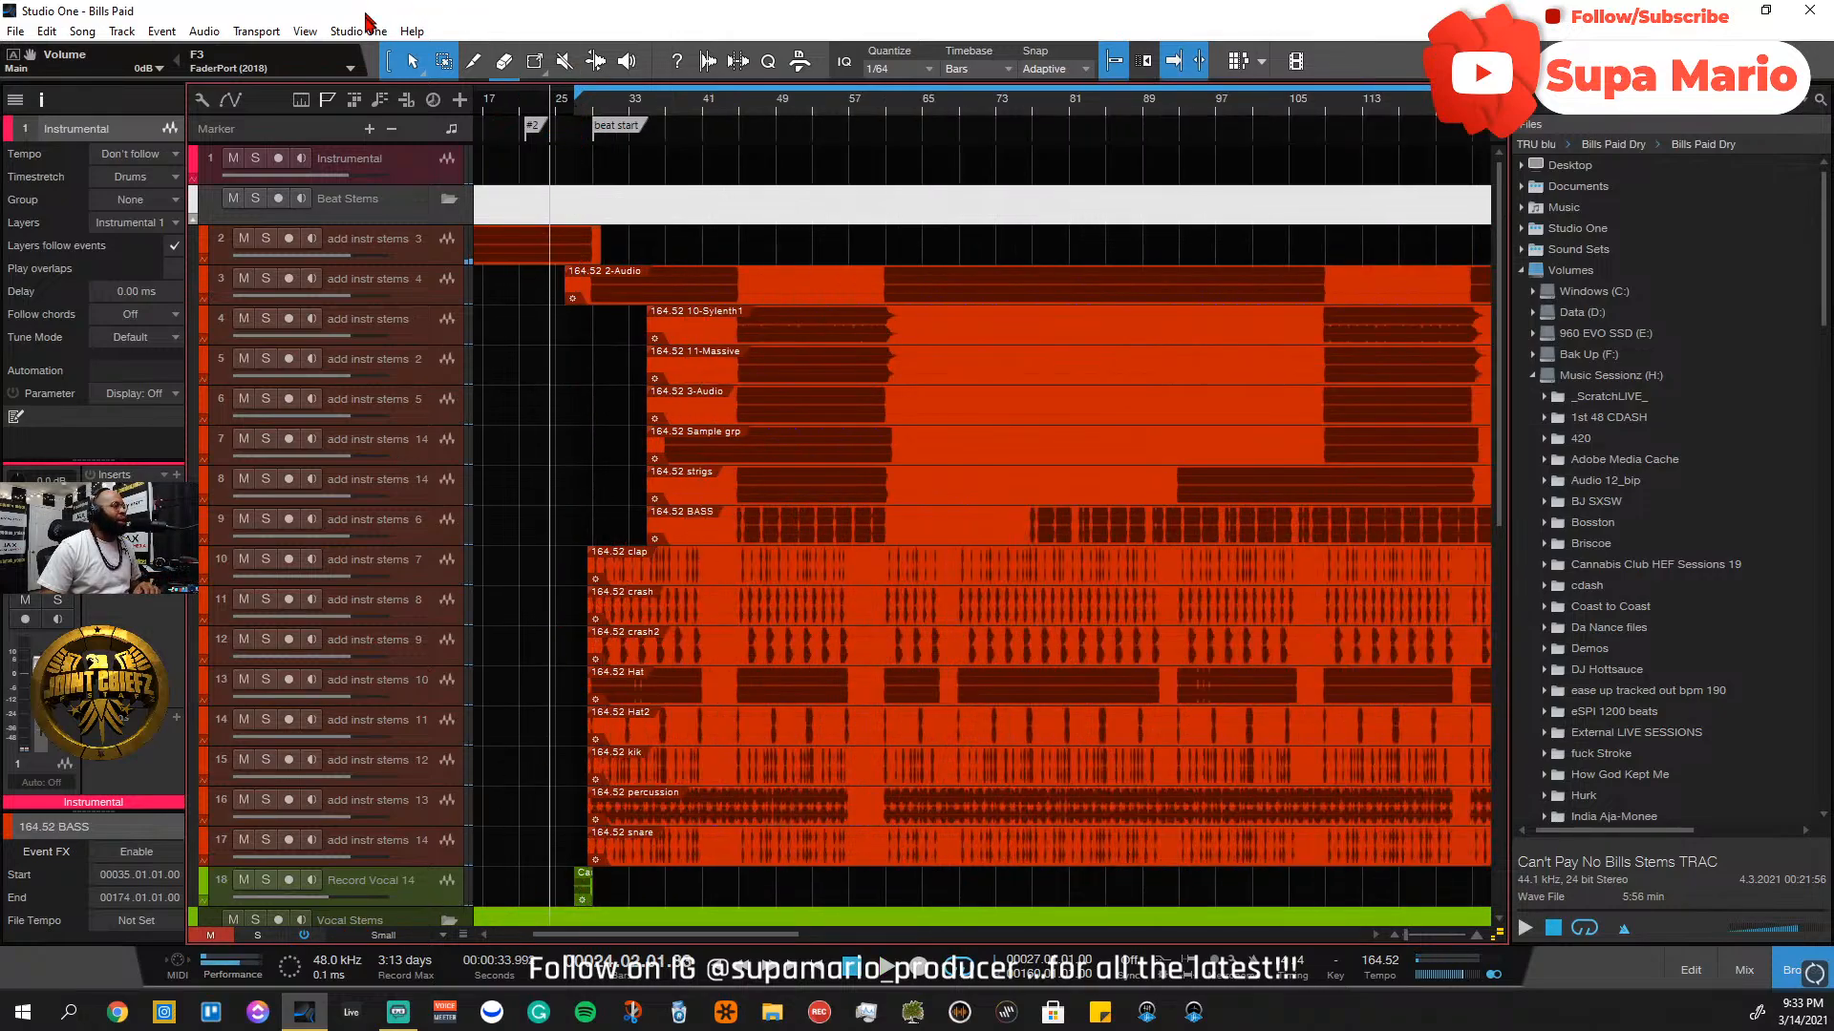
Solo the Record Vocal 14 track and place the playhead at bar 27, where its clip begins
scroll(470, 445, "down", 5)
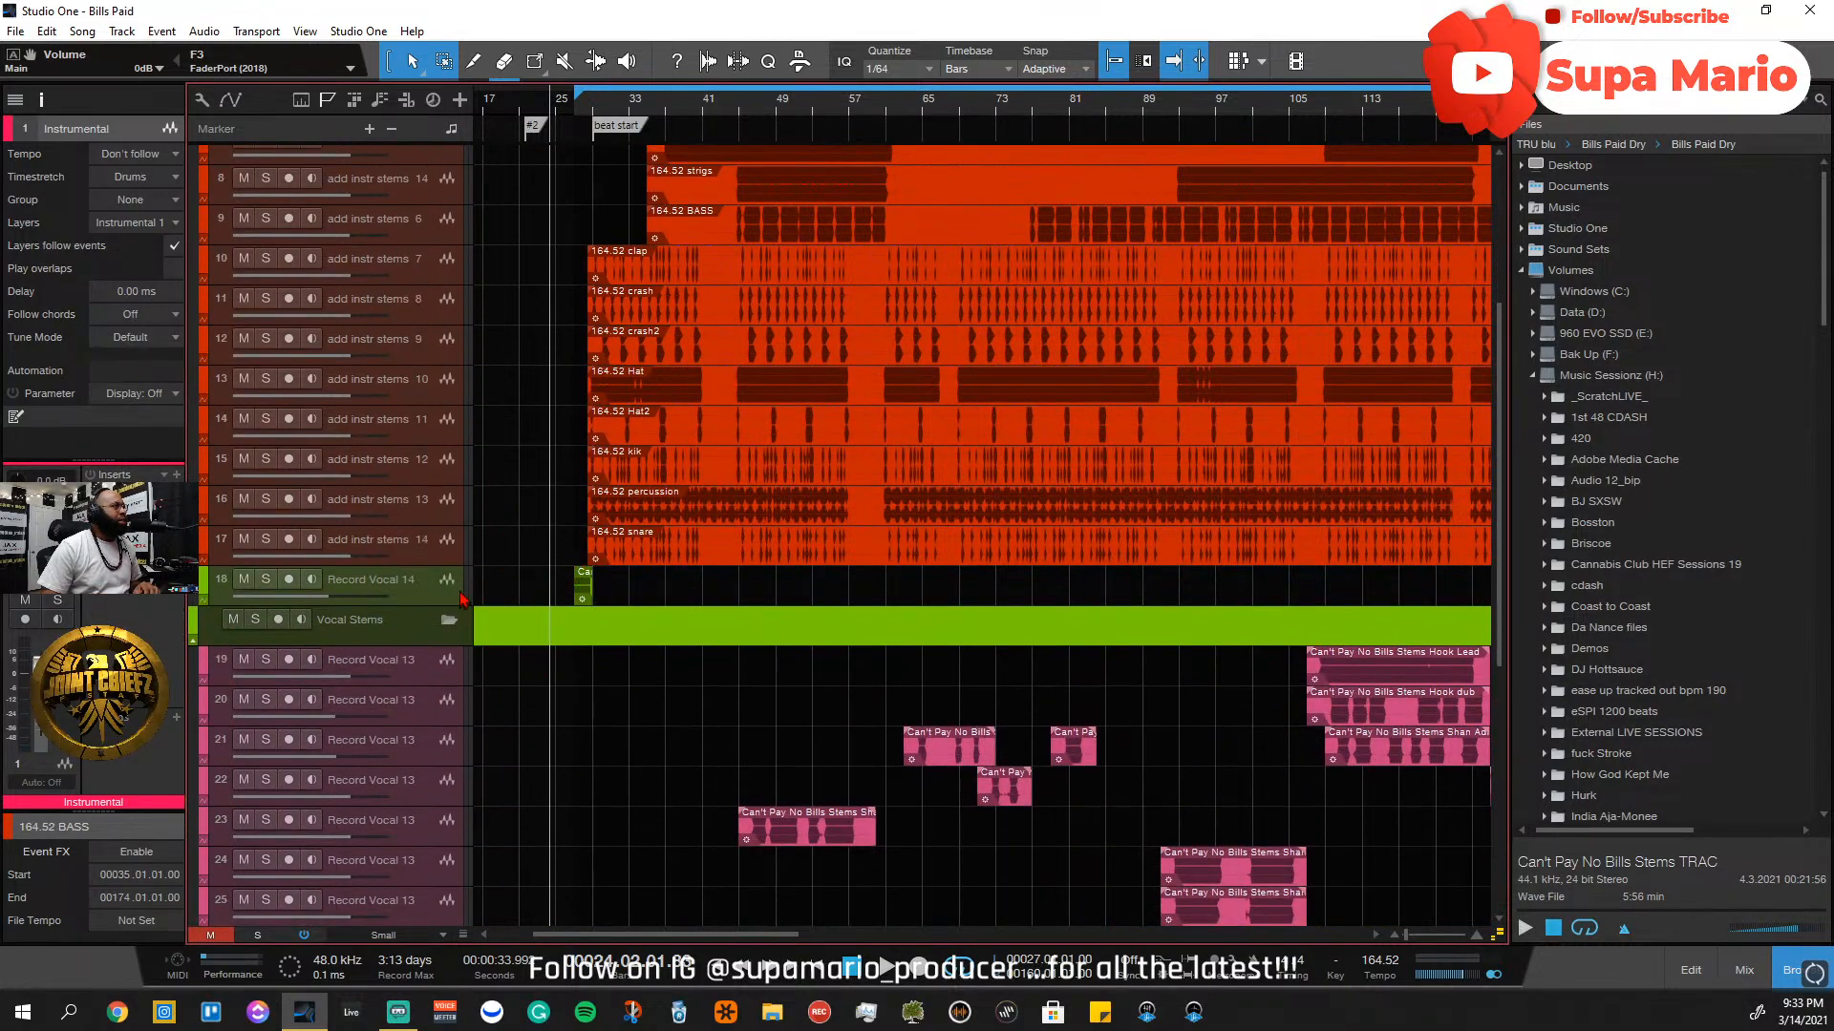
left_click(460, 592)
left_click(266, 578)
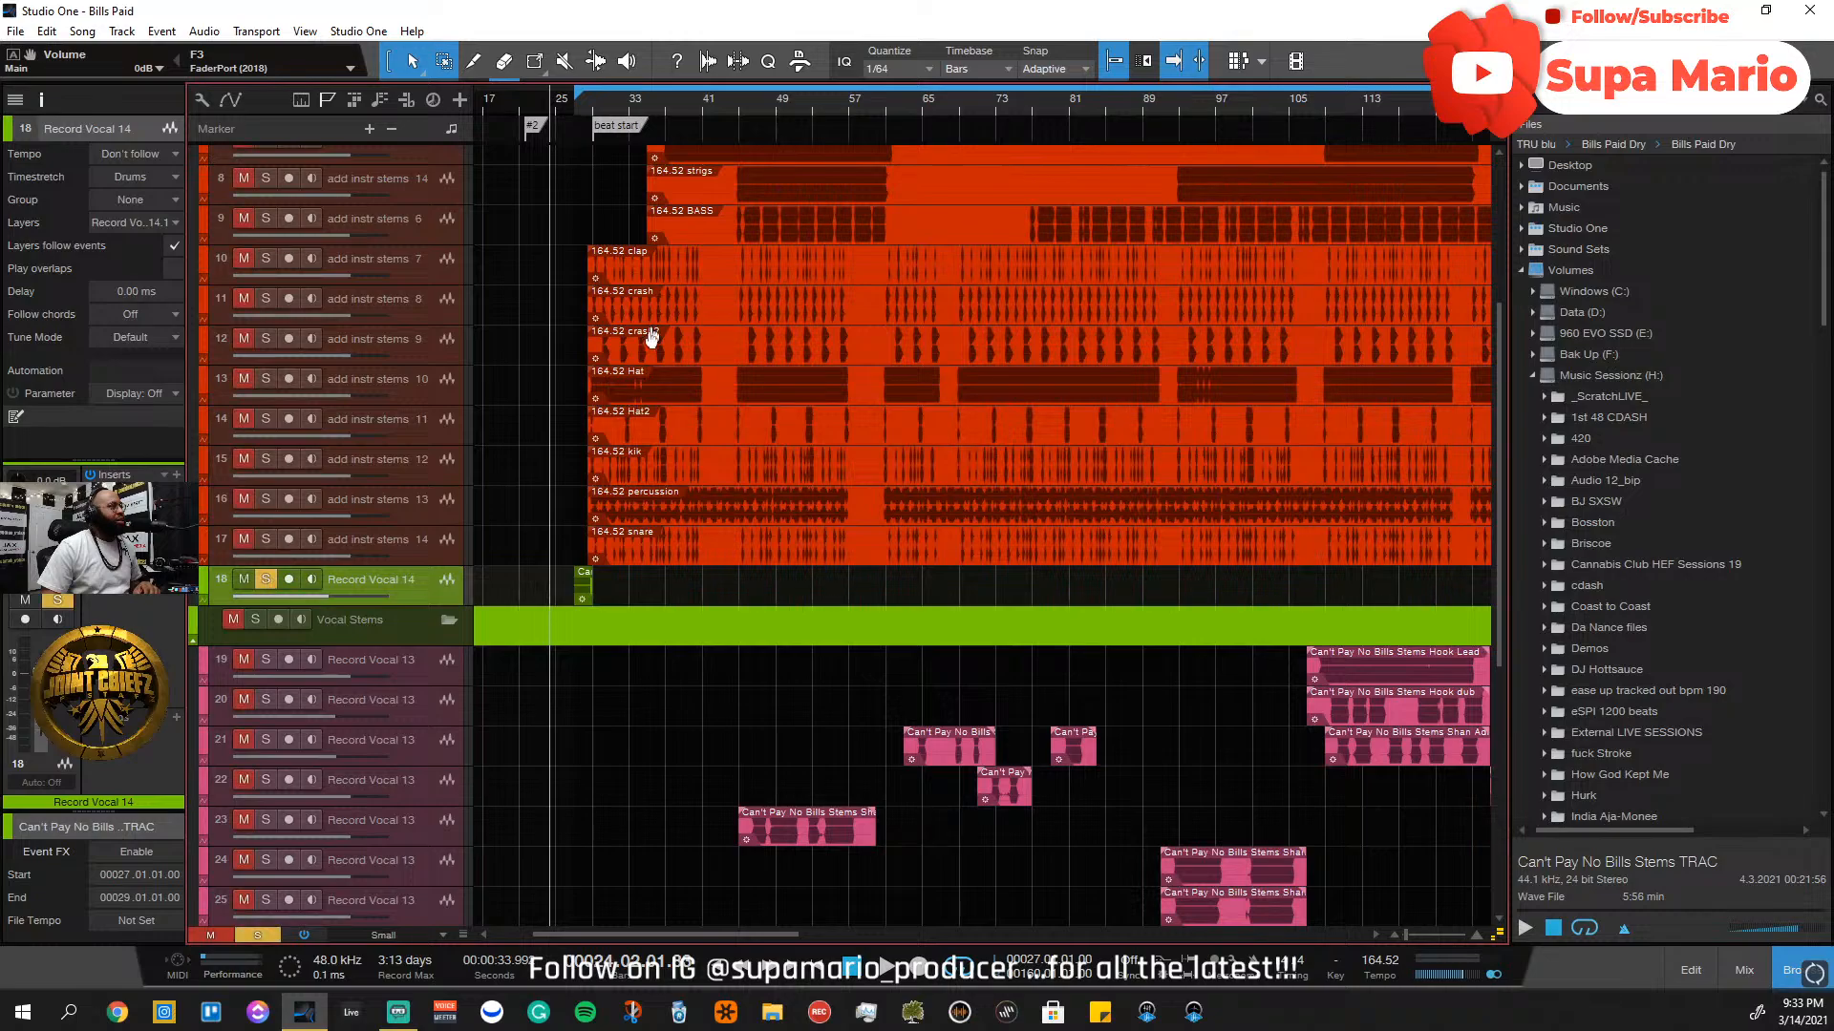
left_click(577, 123)
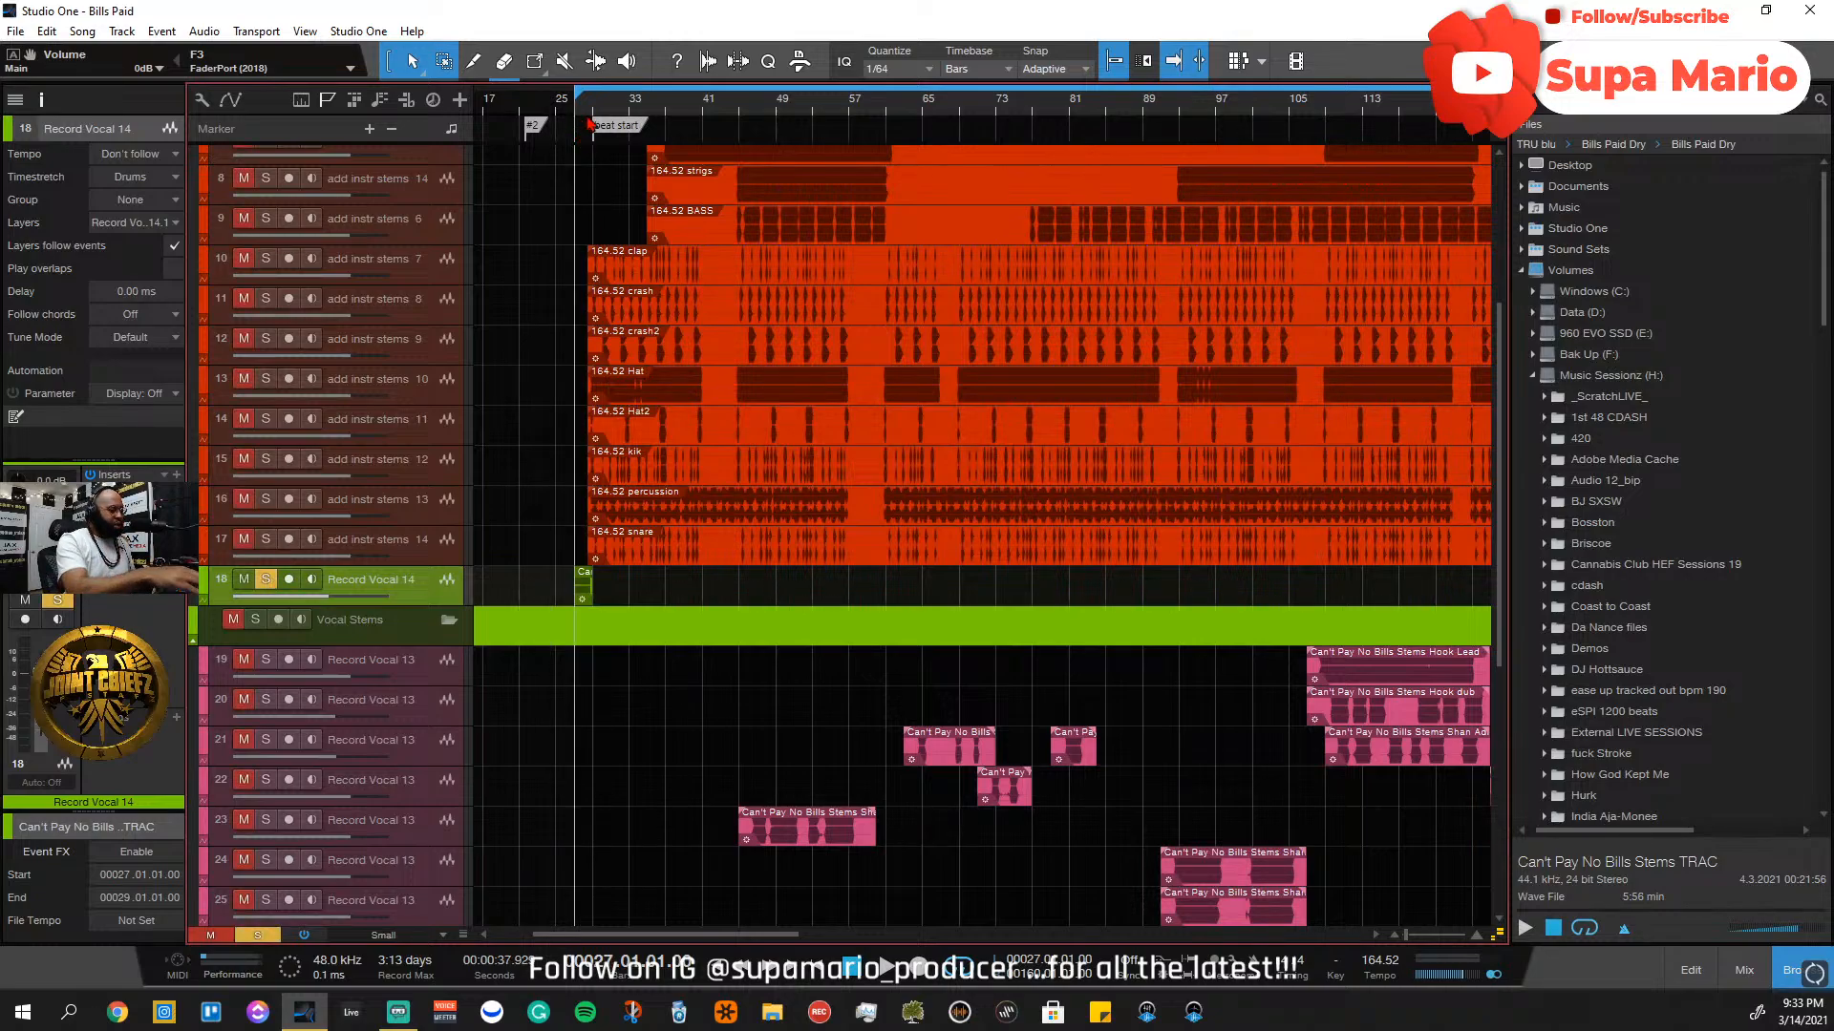
Enlarge the timeline around the vocal clip at bar 27 and reduce the waveform display height
key("e")
key("e")
key("e")
key("e")
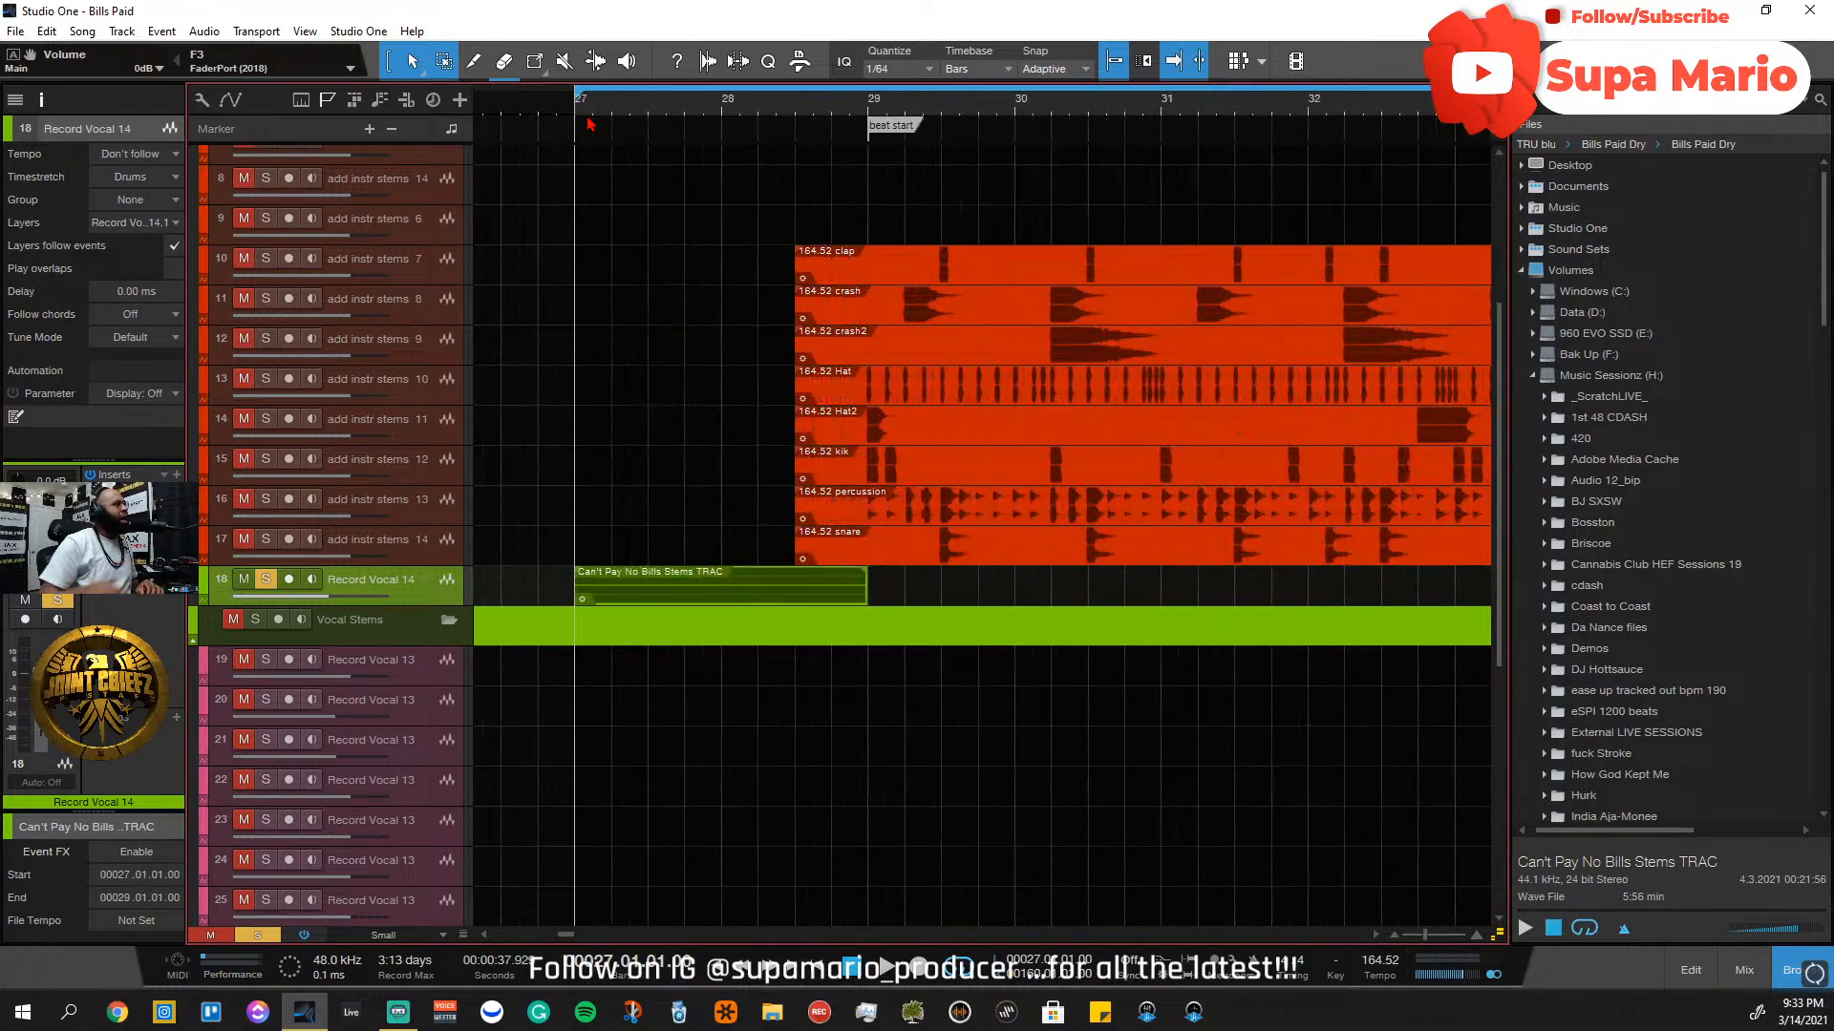
right_click(655, 284)
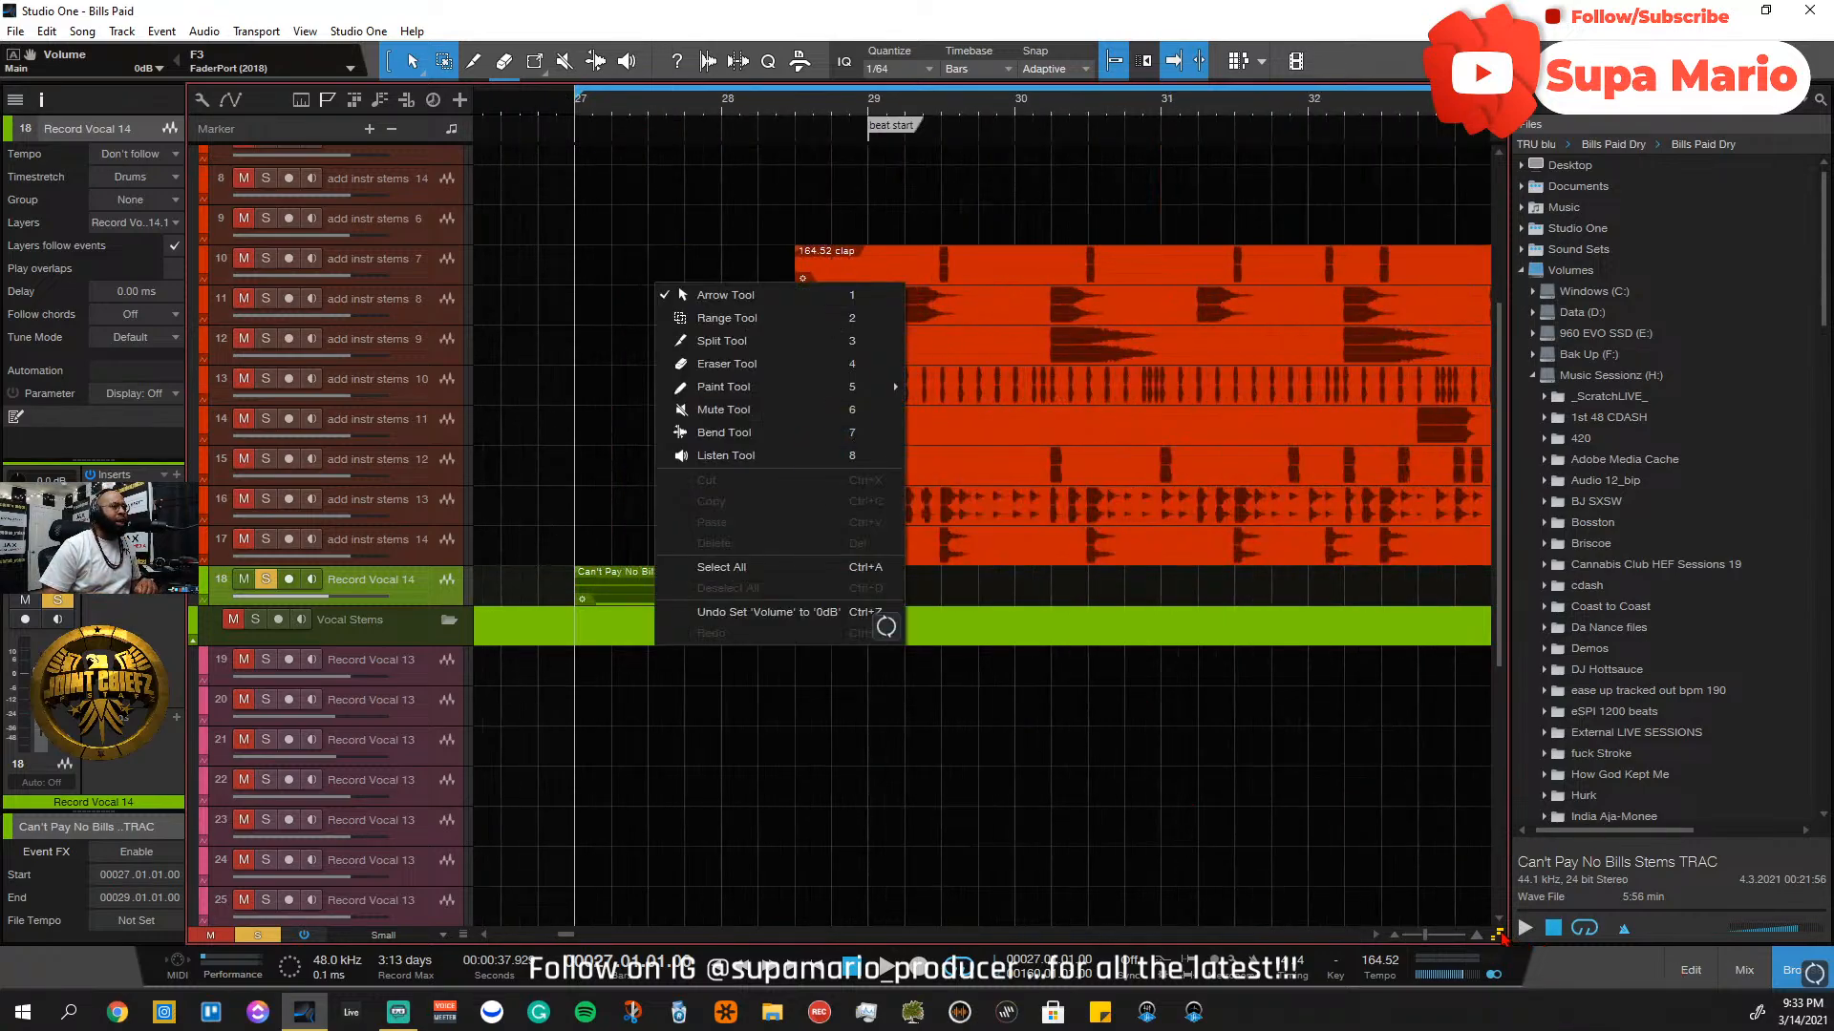
left_click_drag(1501, 935, 1500, 982)
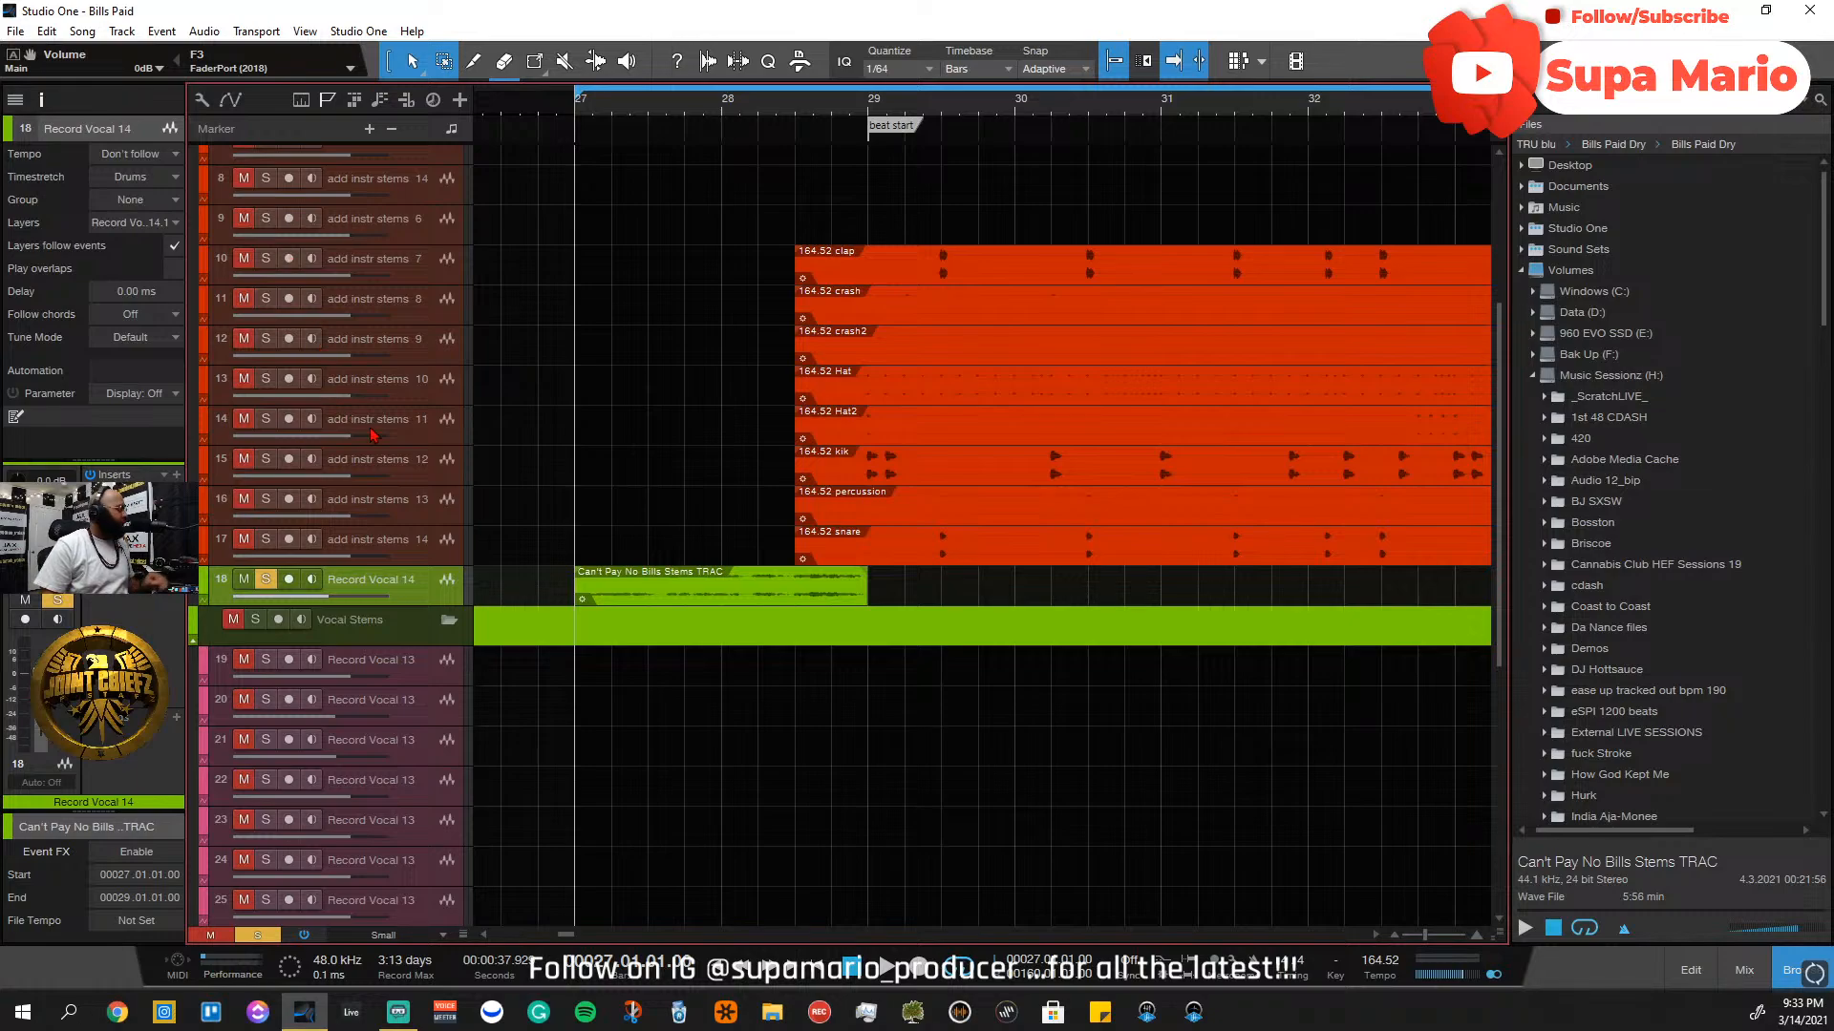
Inspect the Pro EQ insert on Record Vocal 14, place the playhead just before bar 27 and close the plug-in window
double_click(129, 493)
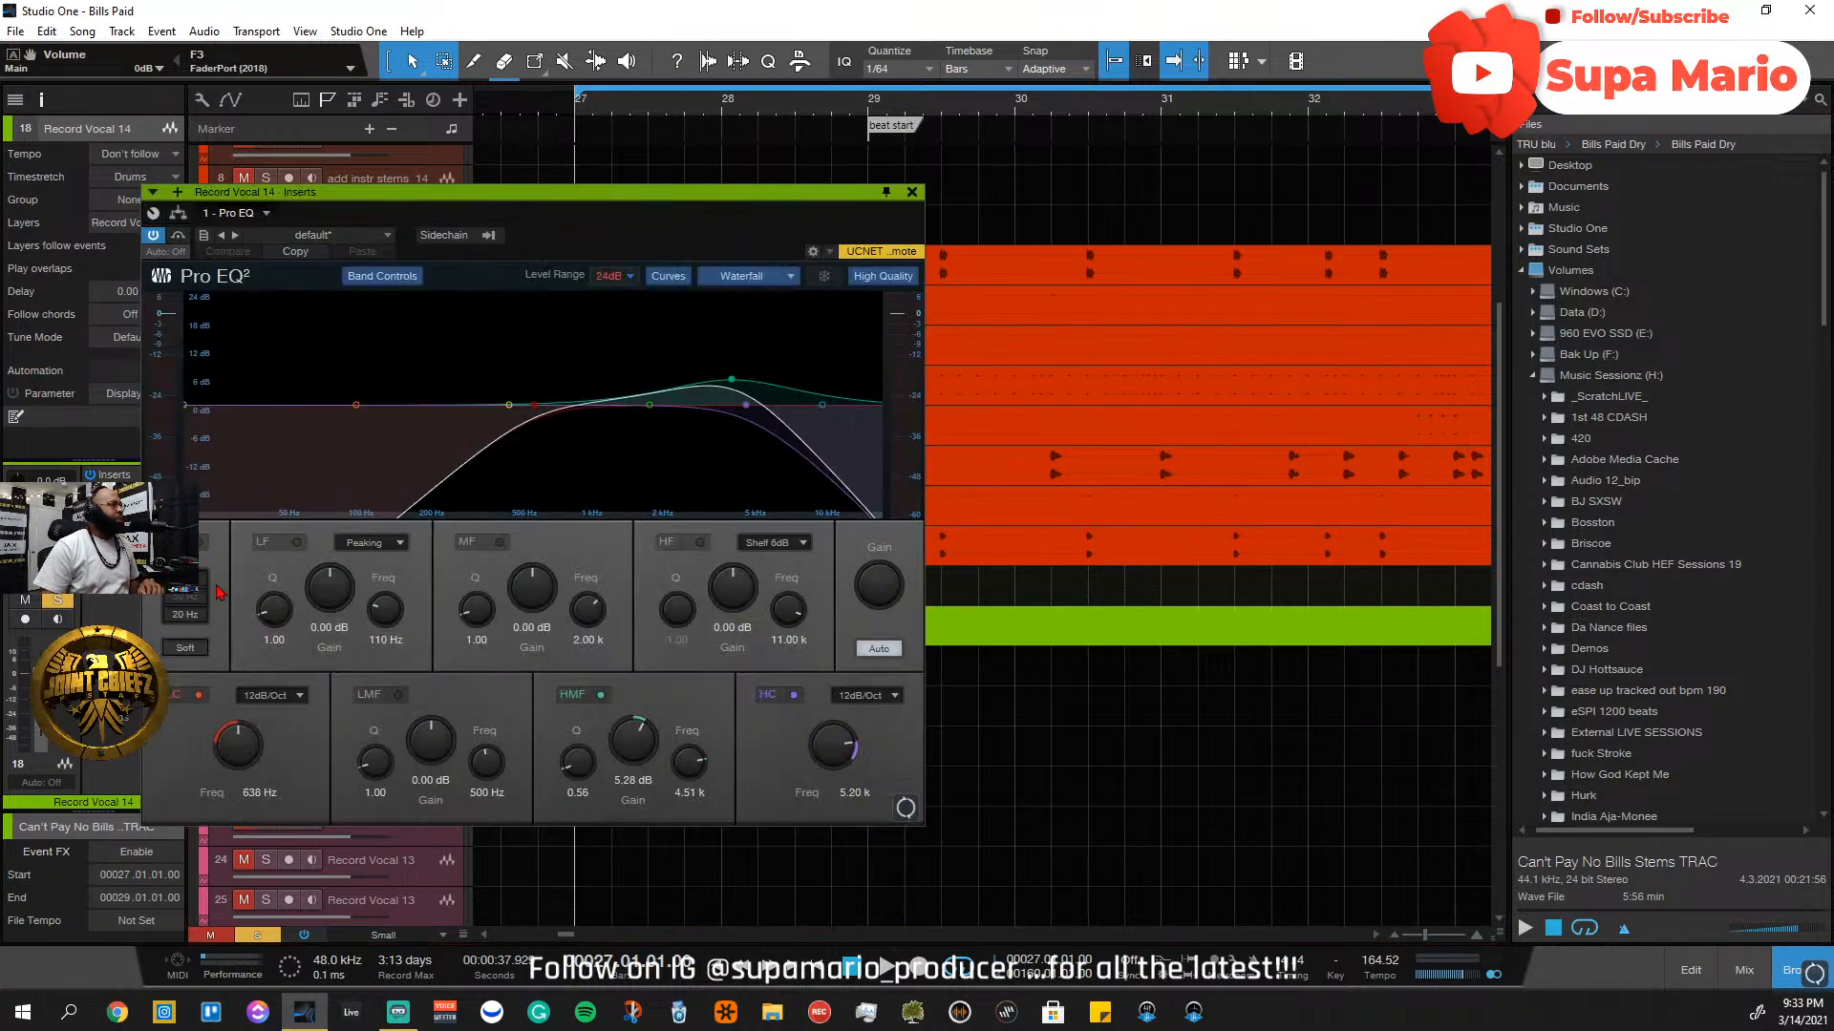
left_click_drag(558, 202, 1100, 270)
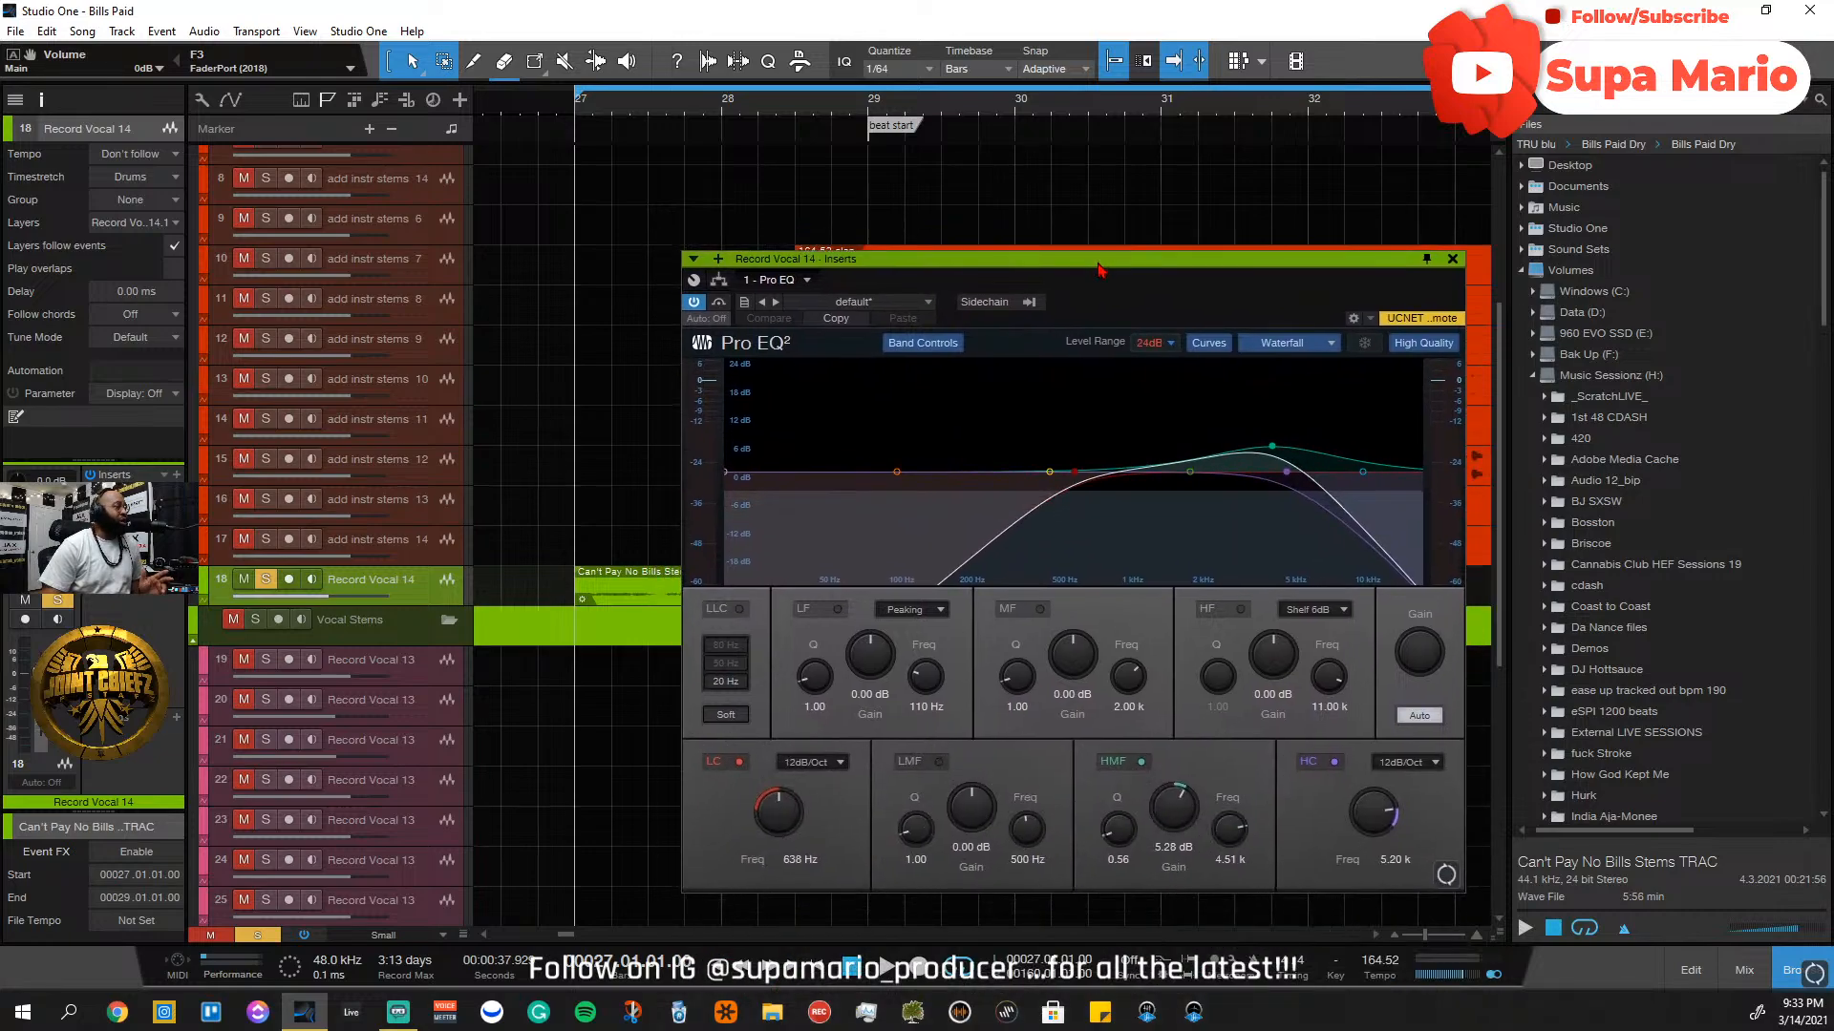
left_click_drag(887, 263, 1109, 240)
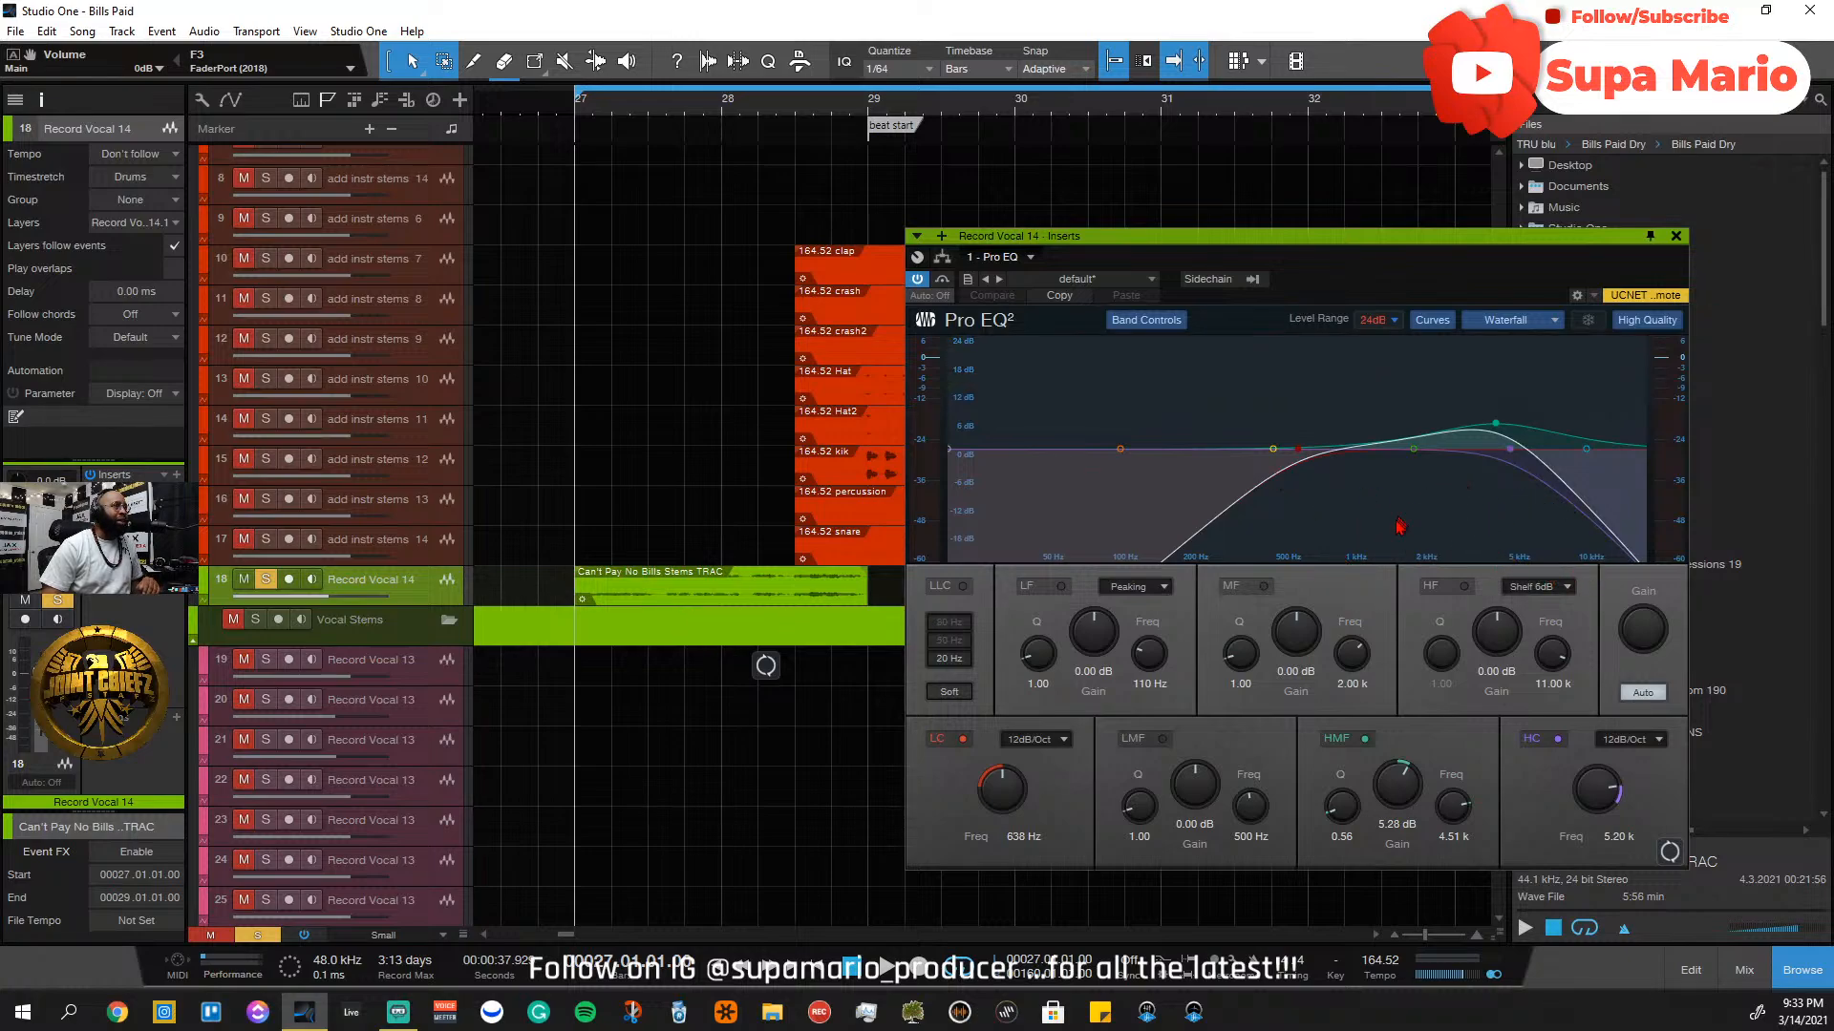
left_click(499, 145)
left_click(1676, 236)
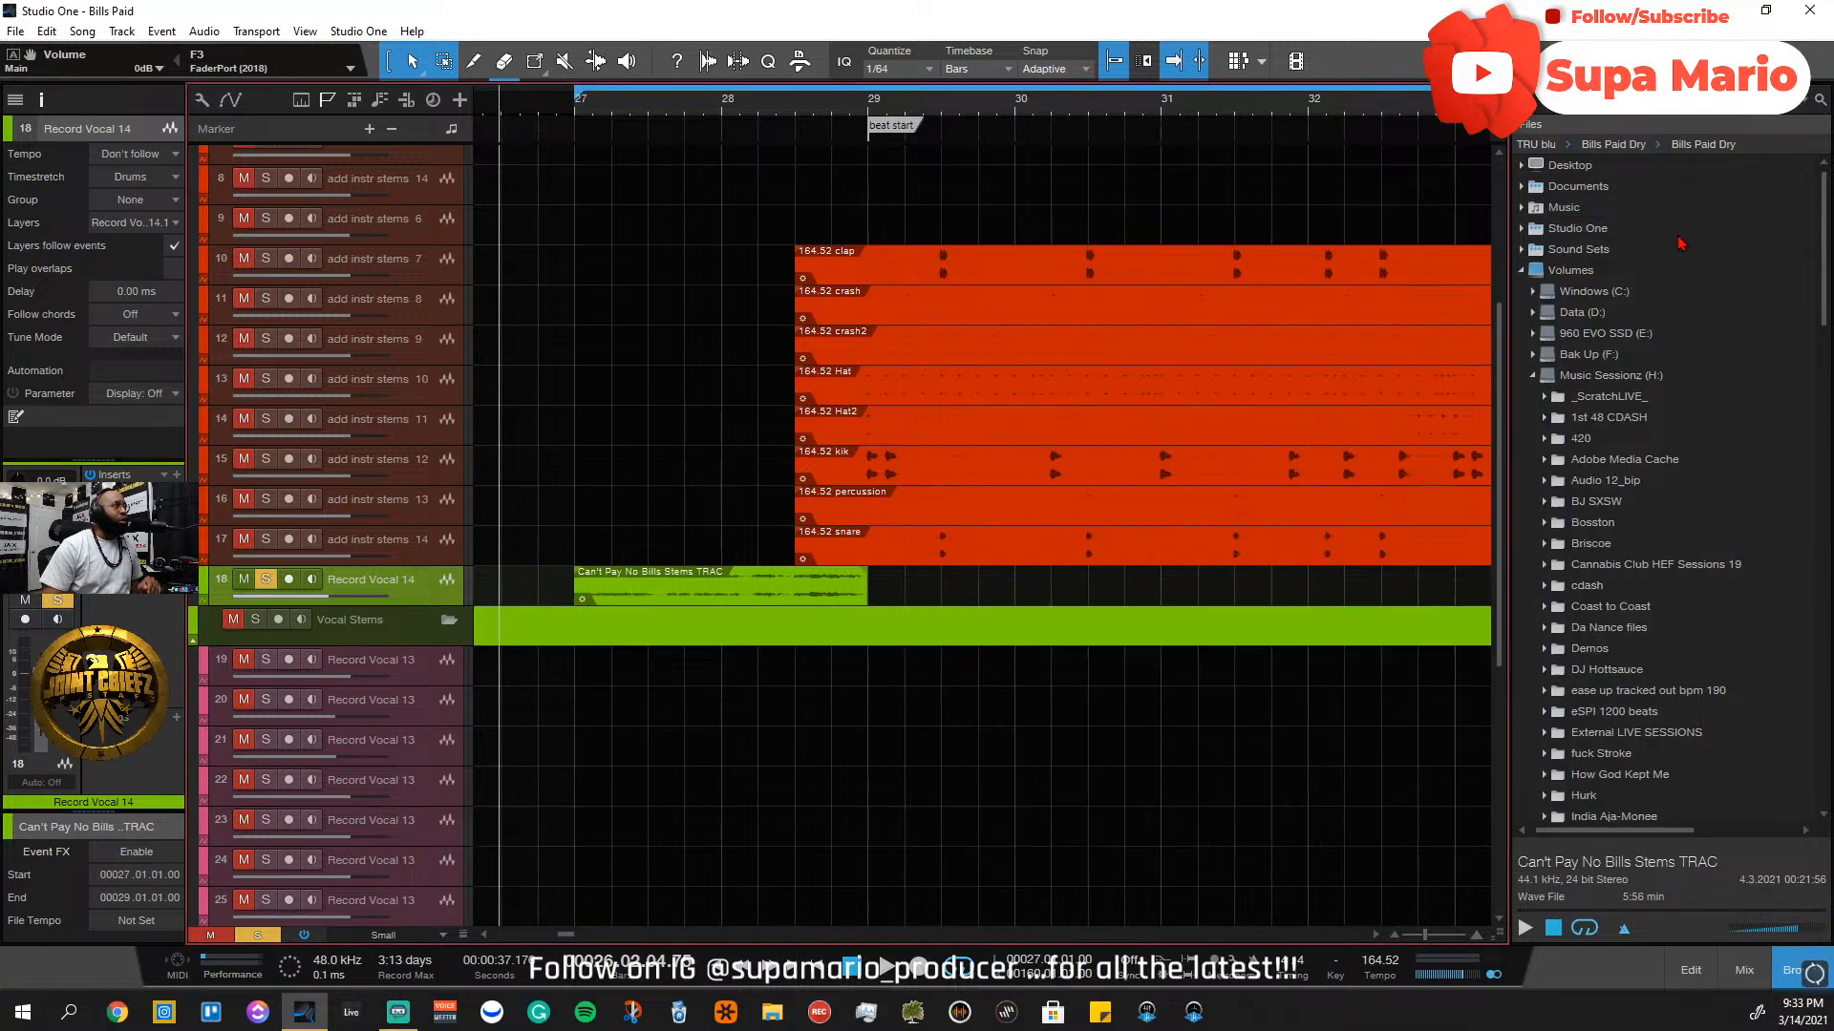
Play the vocal clip from just before bar 27 and unsolo Record Vocal 14 during playback
key("space")
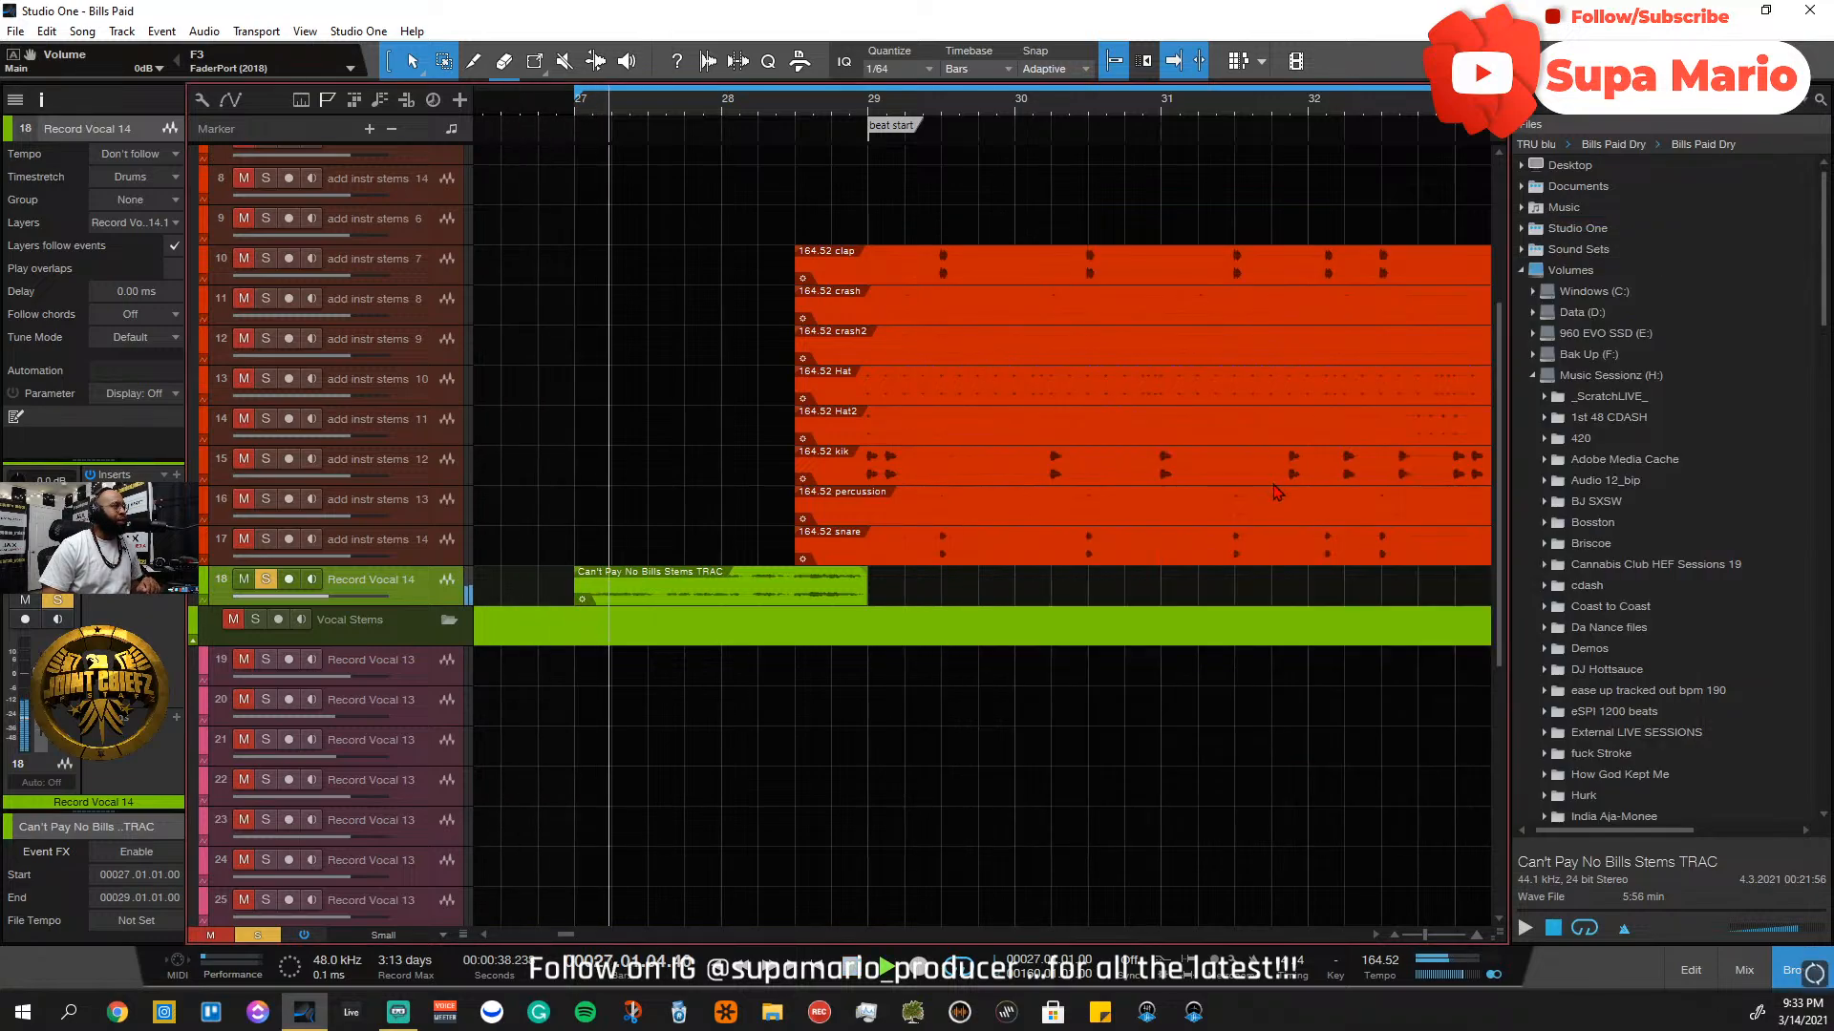
left_click(265, 579)
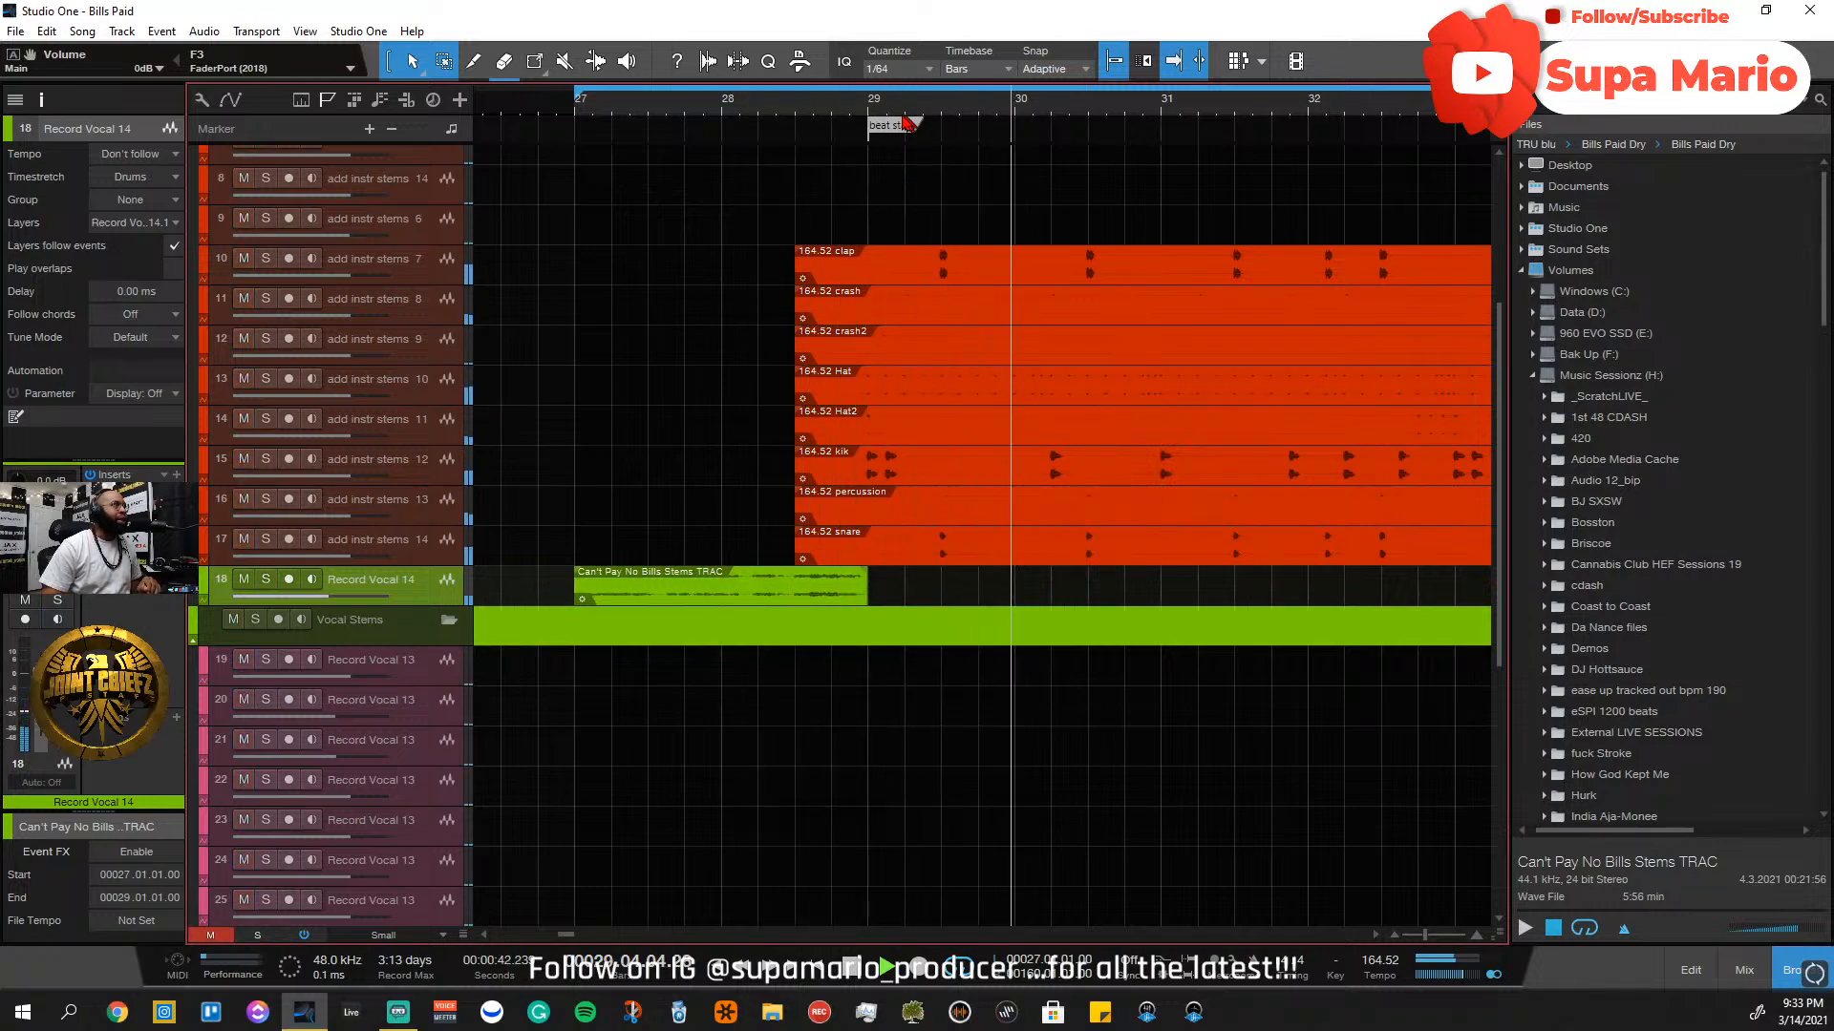
Select the drum stem tracks 10 to 17, from clap to snare, solo them together and start playback
scroll(1002, 459, "up", 4)
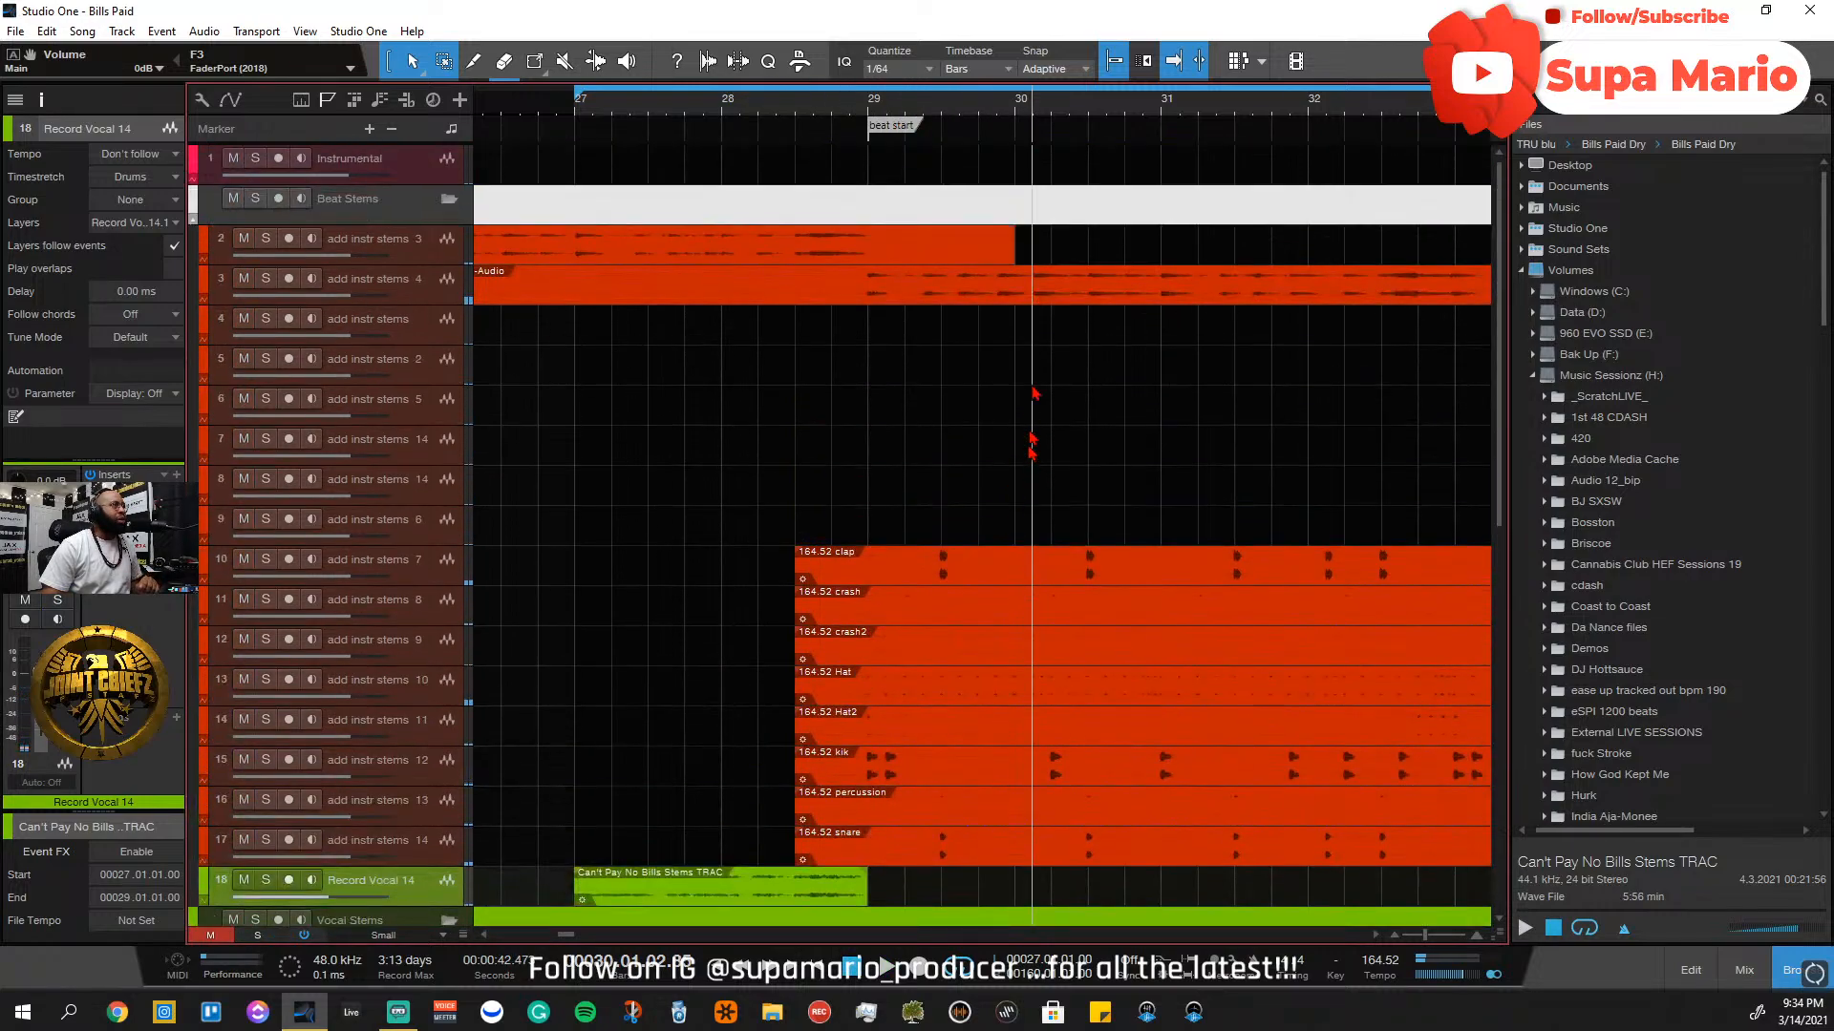
key("z")
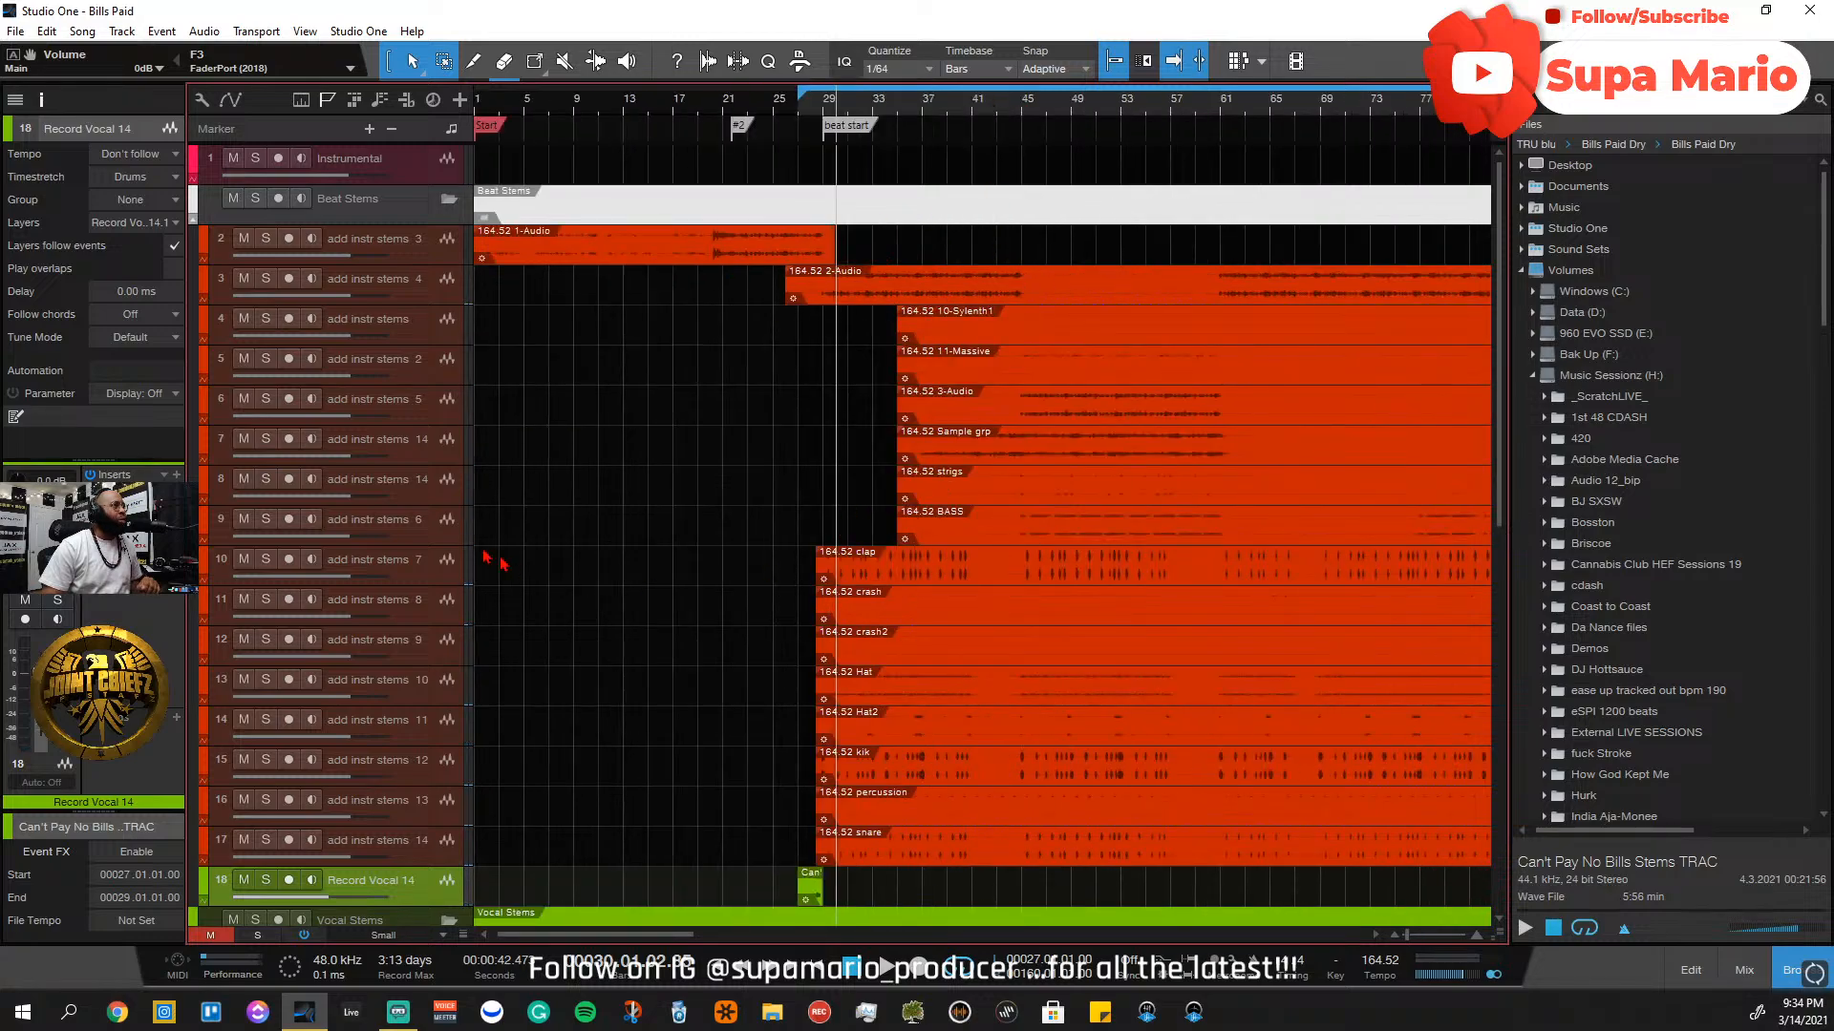
left_click(368, 563)
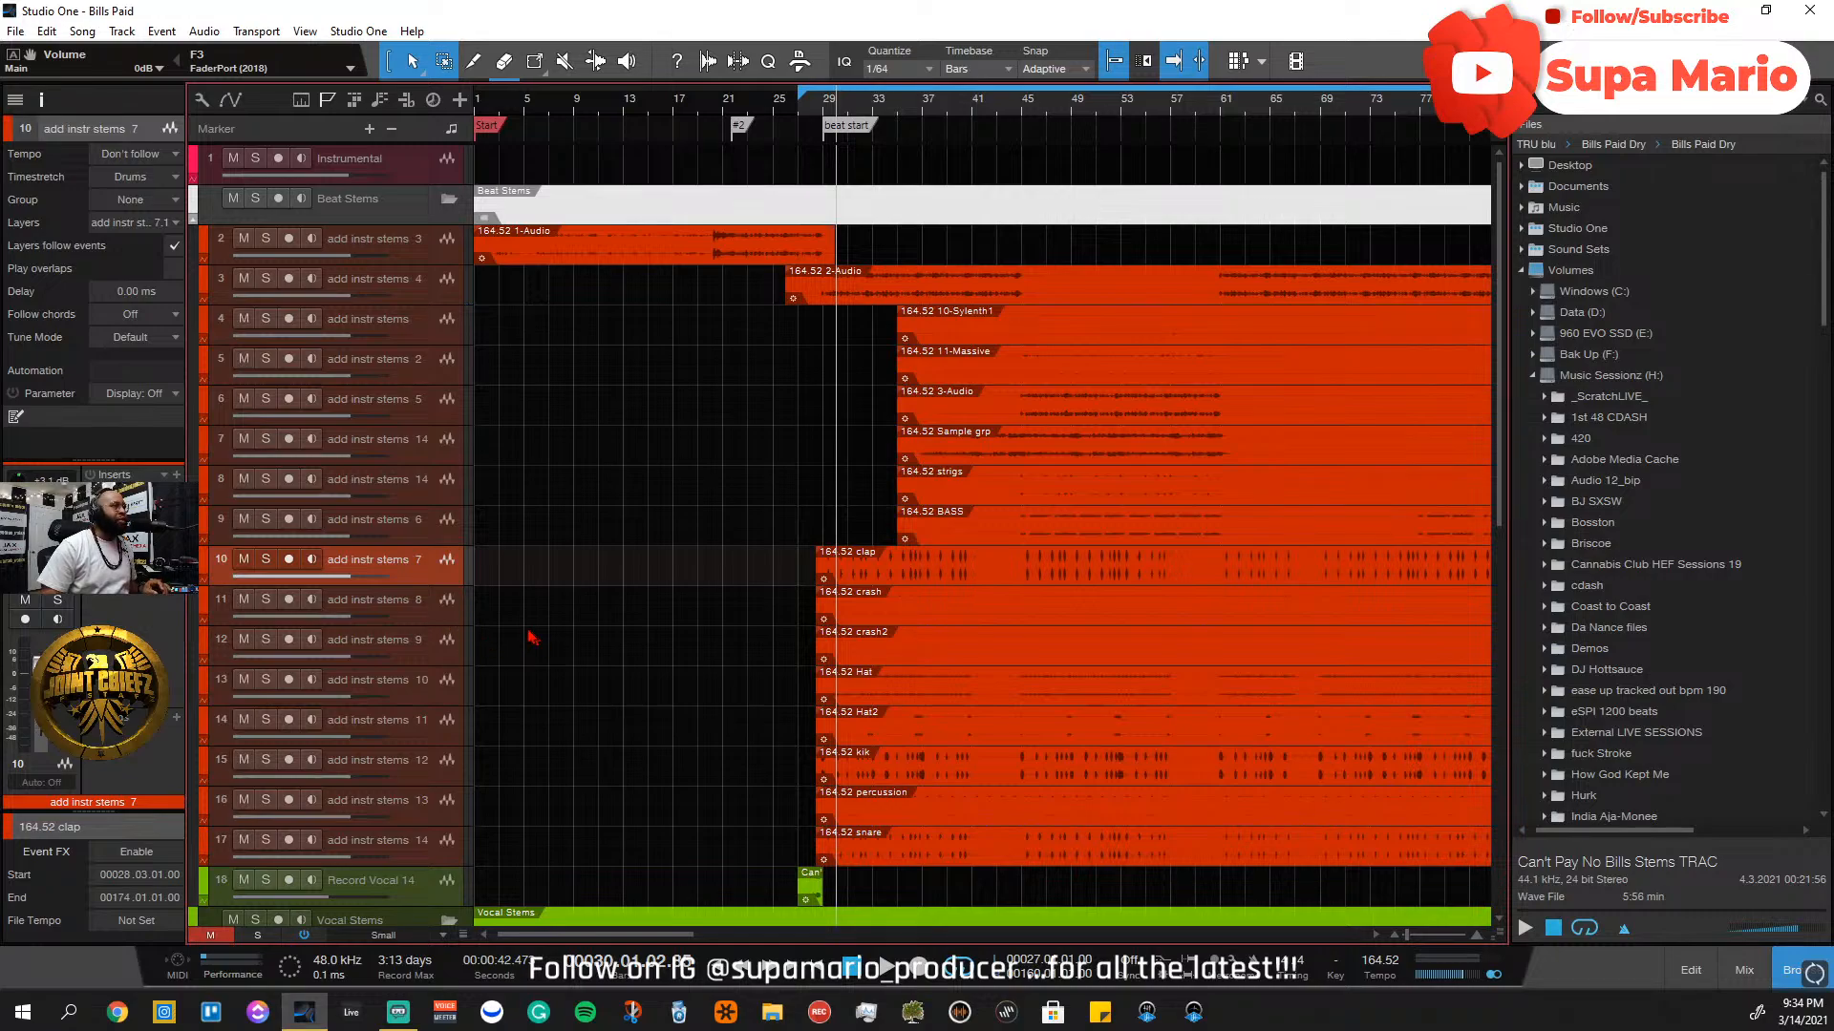
left_click(403, 853, "shift")
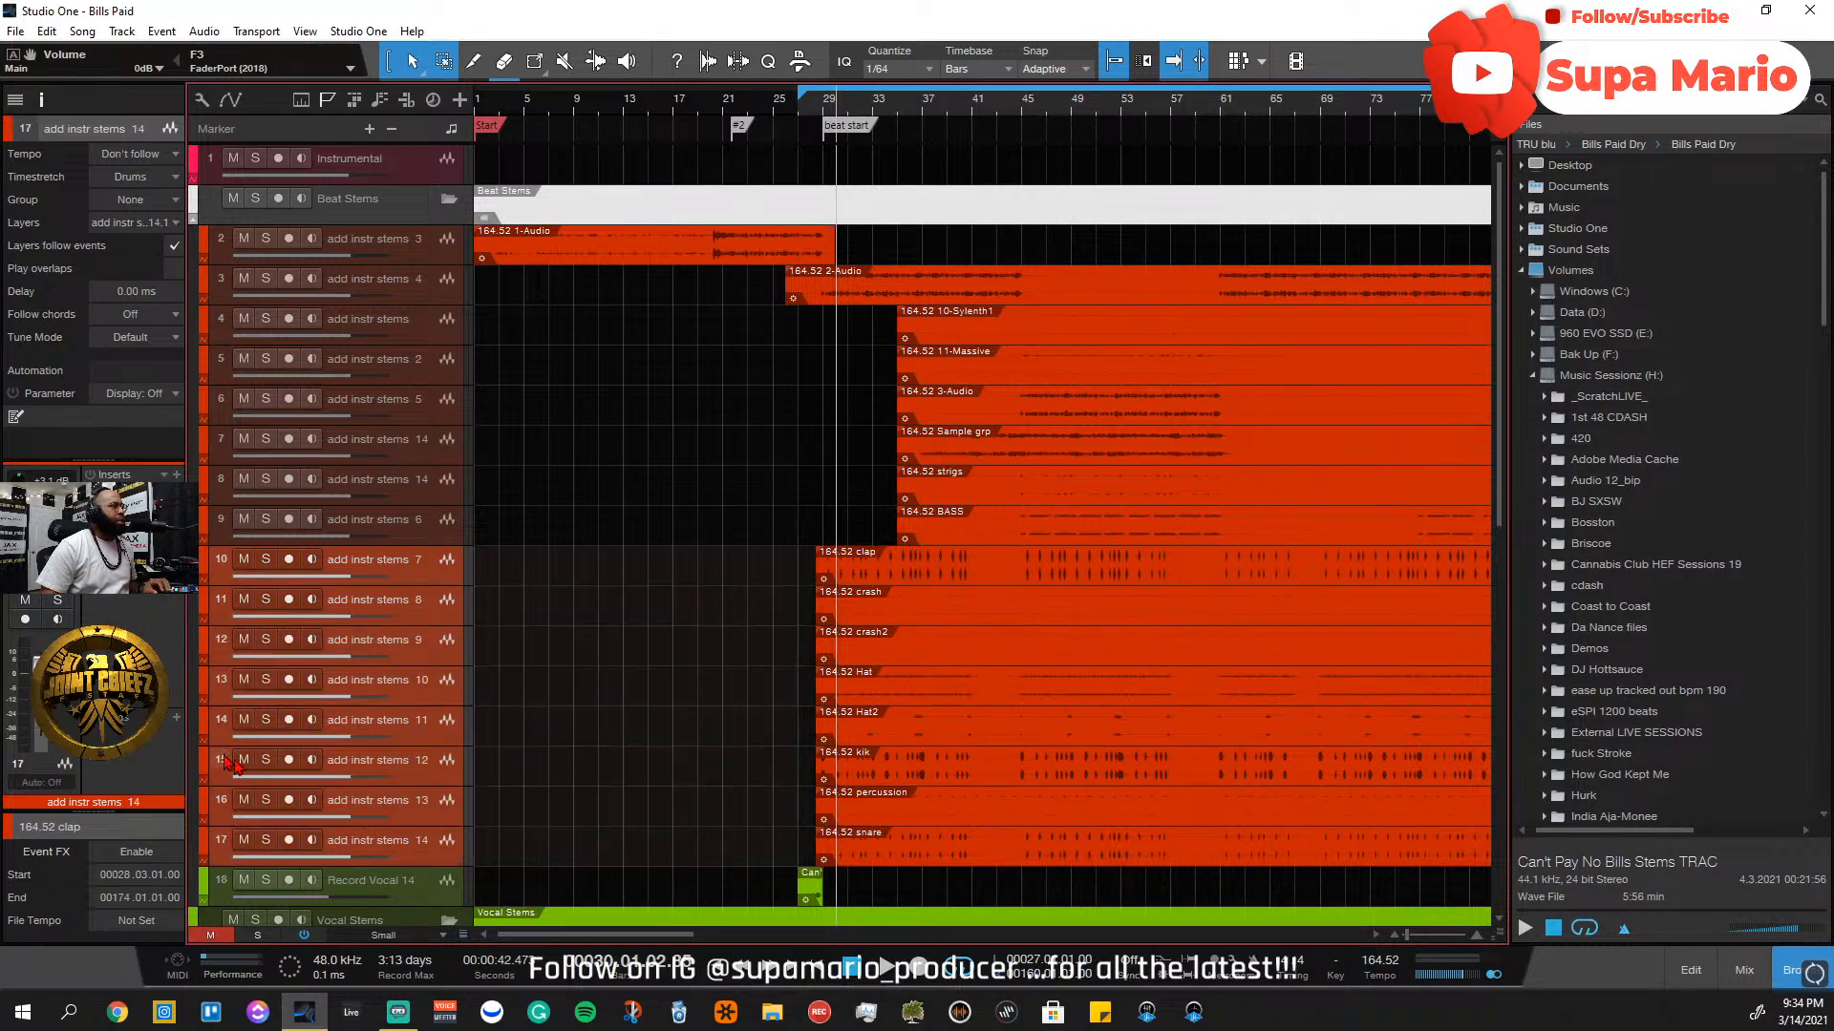
left_click(266, 760)
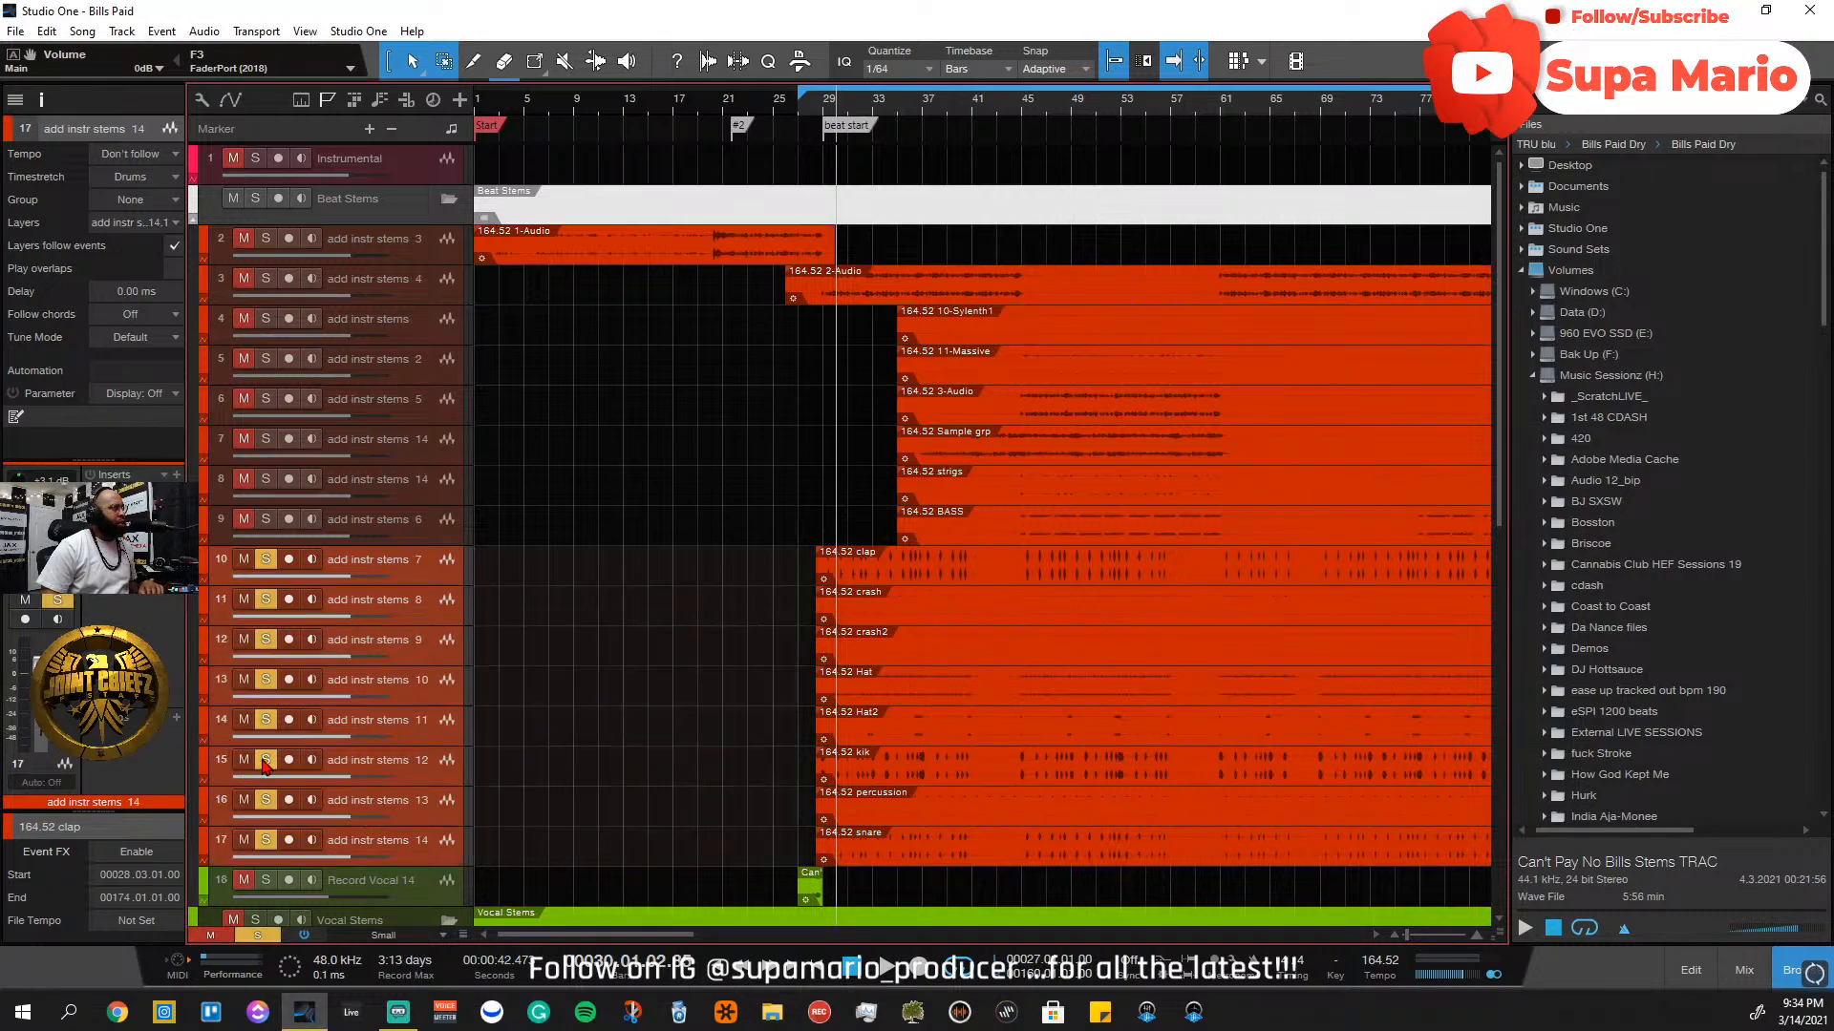
key("space")
Change the colour of the selected drum tracks 10 to 17 to green
left_click(207, 734)
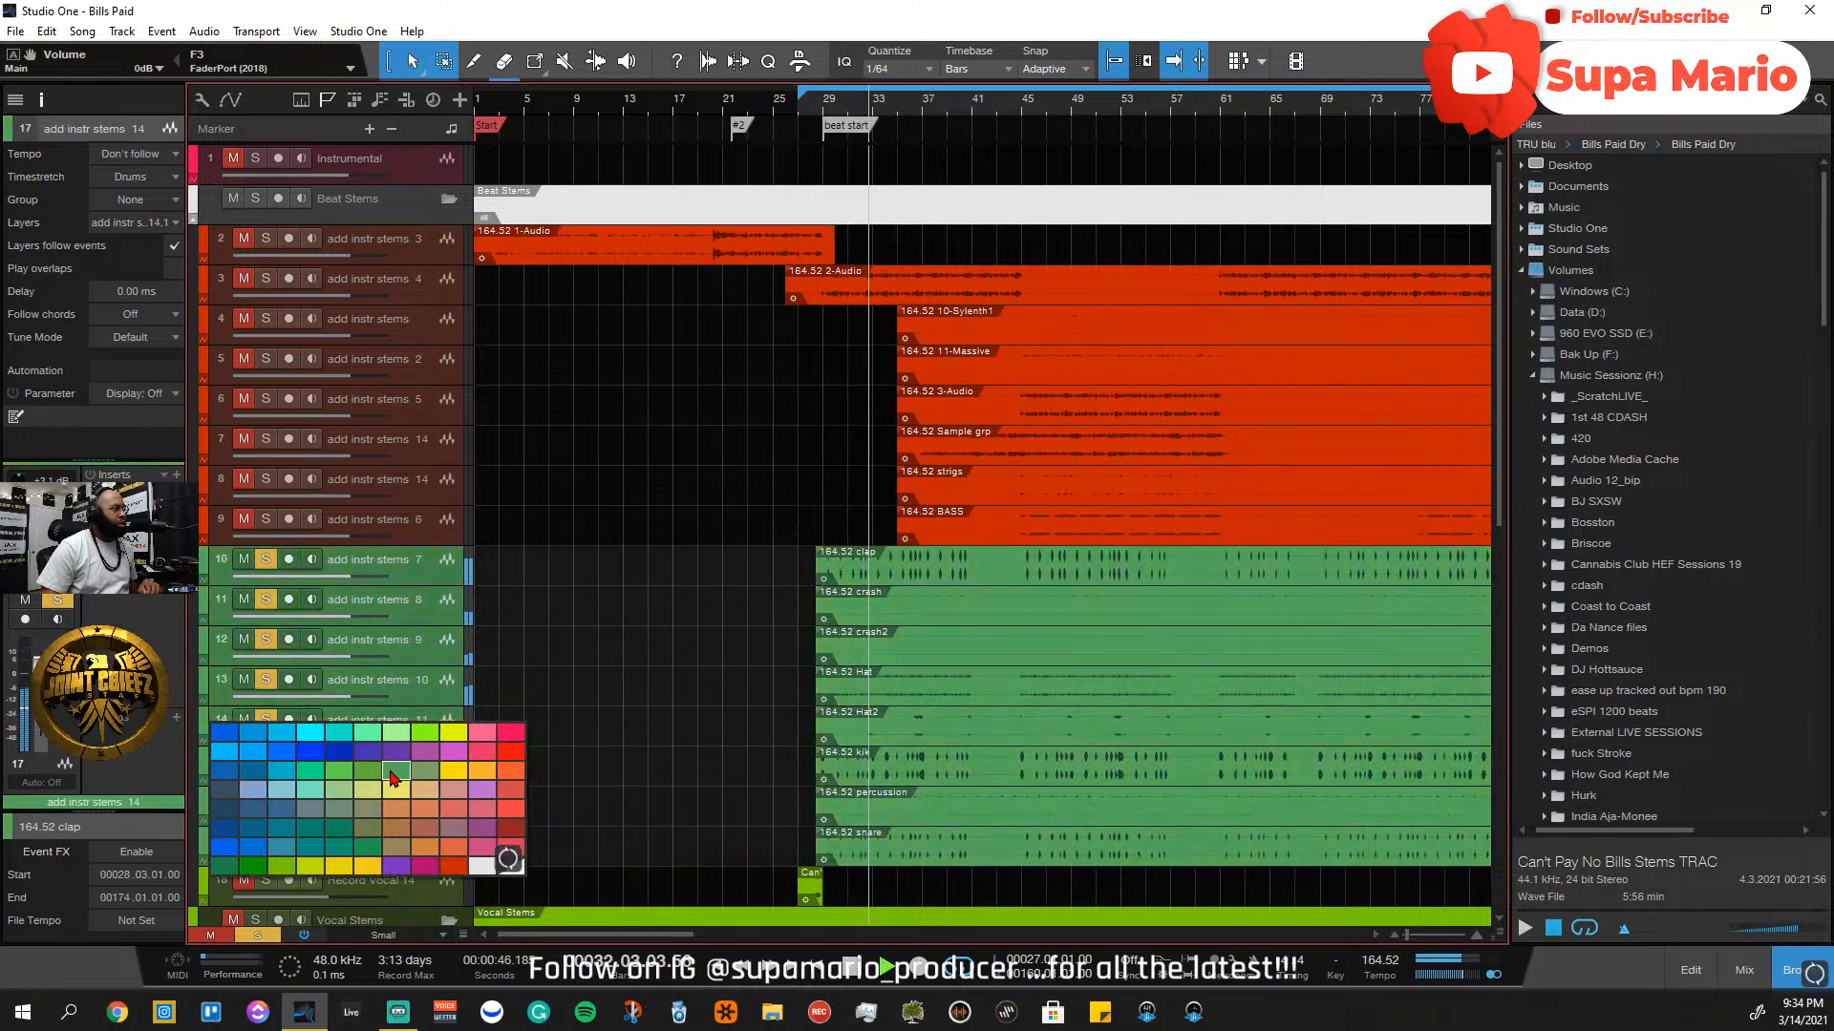
left_click(385, 781)
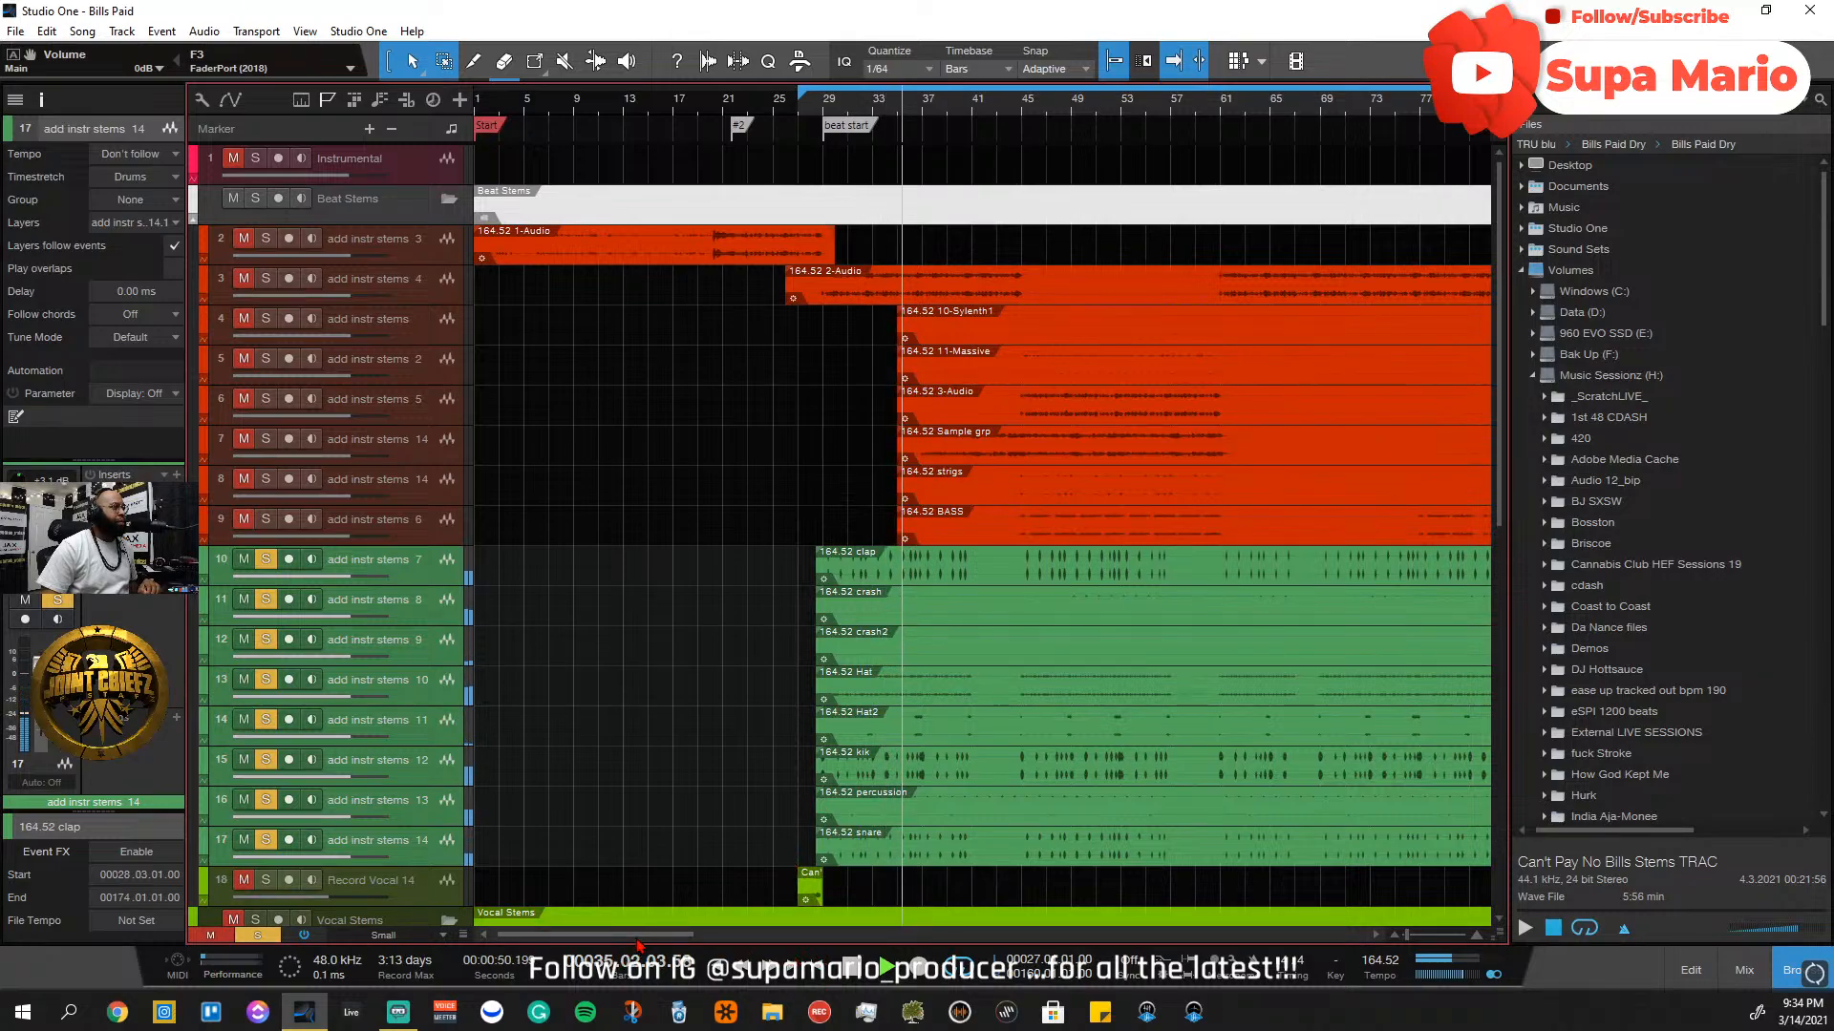
Listen to the soloed drum stems while examining their waveforms along the timeline, and stop playback at about bar 46
left_click(798, 935)
left_click_drag(799, 943, 706, 941)
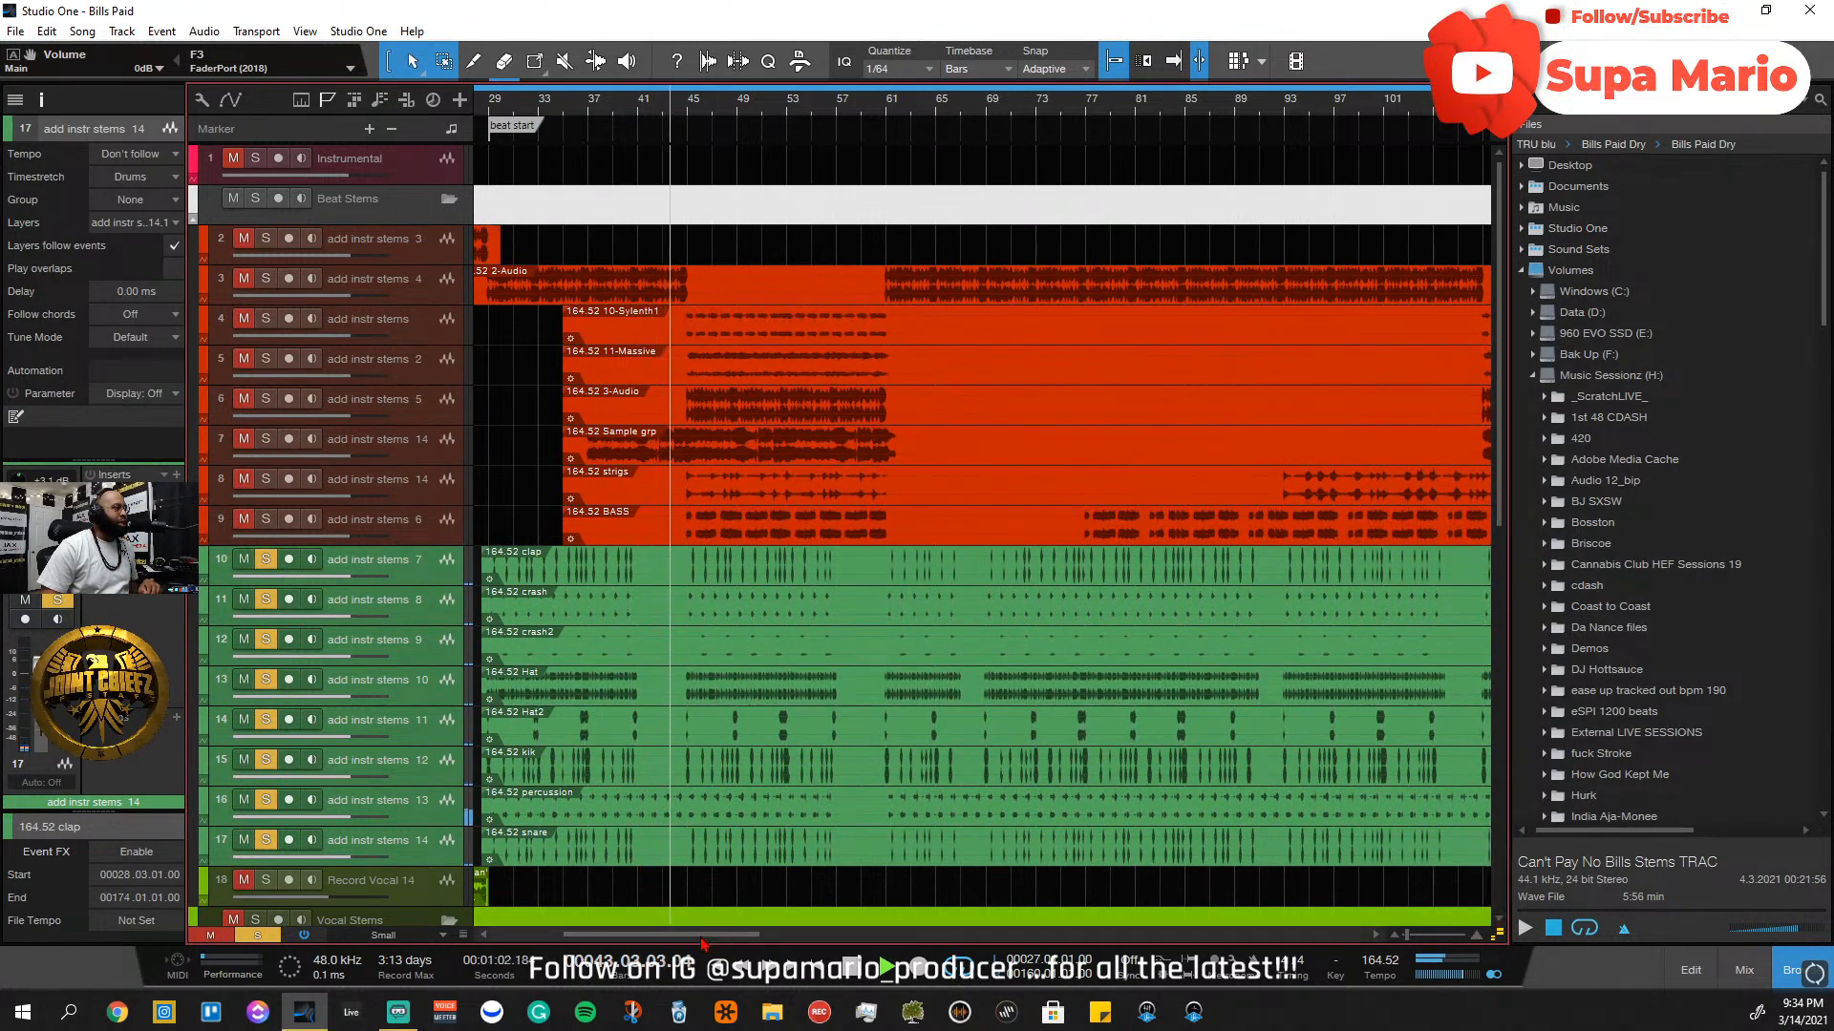
left_click_drag(702, 936, 546, 988)
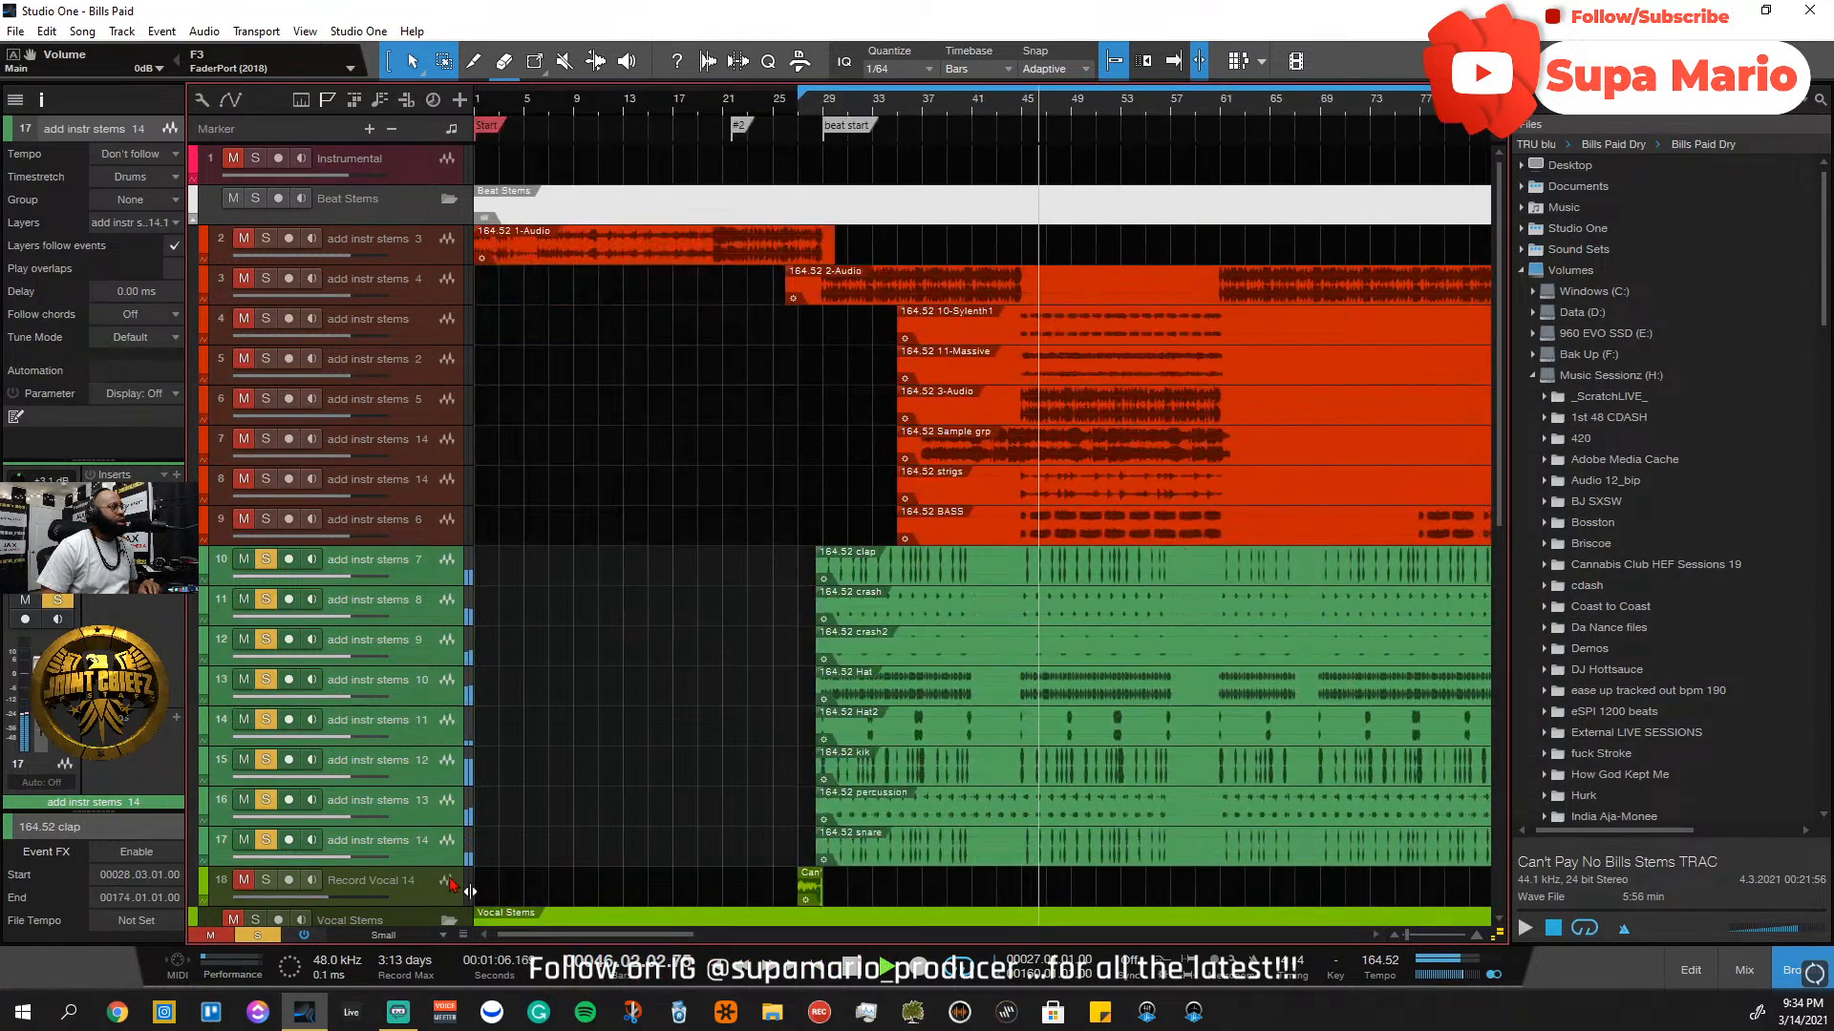
key("space")
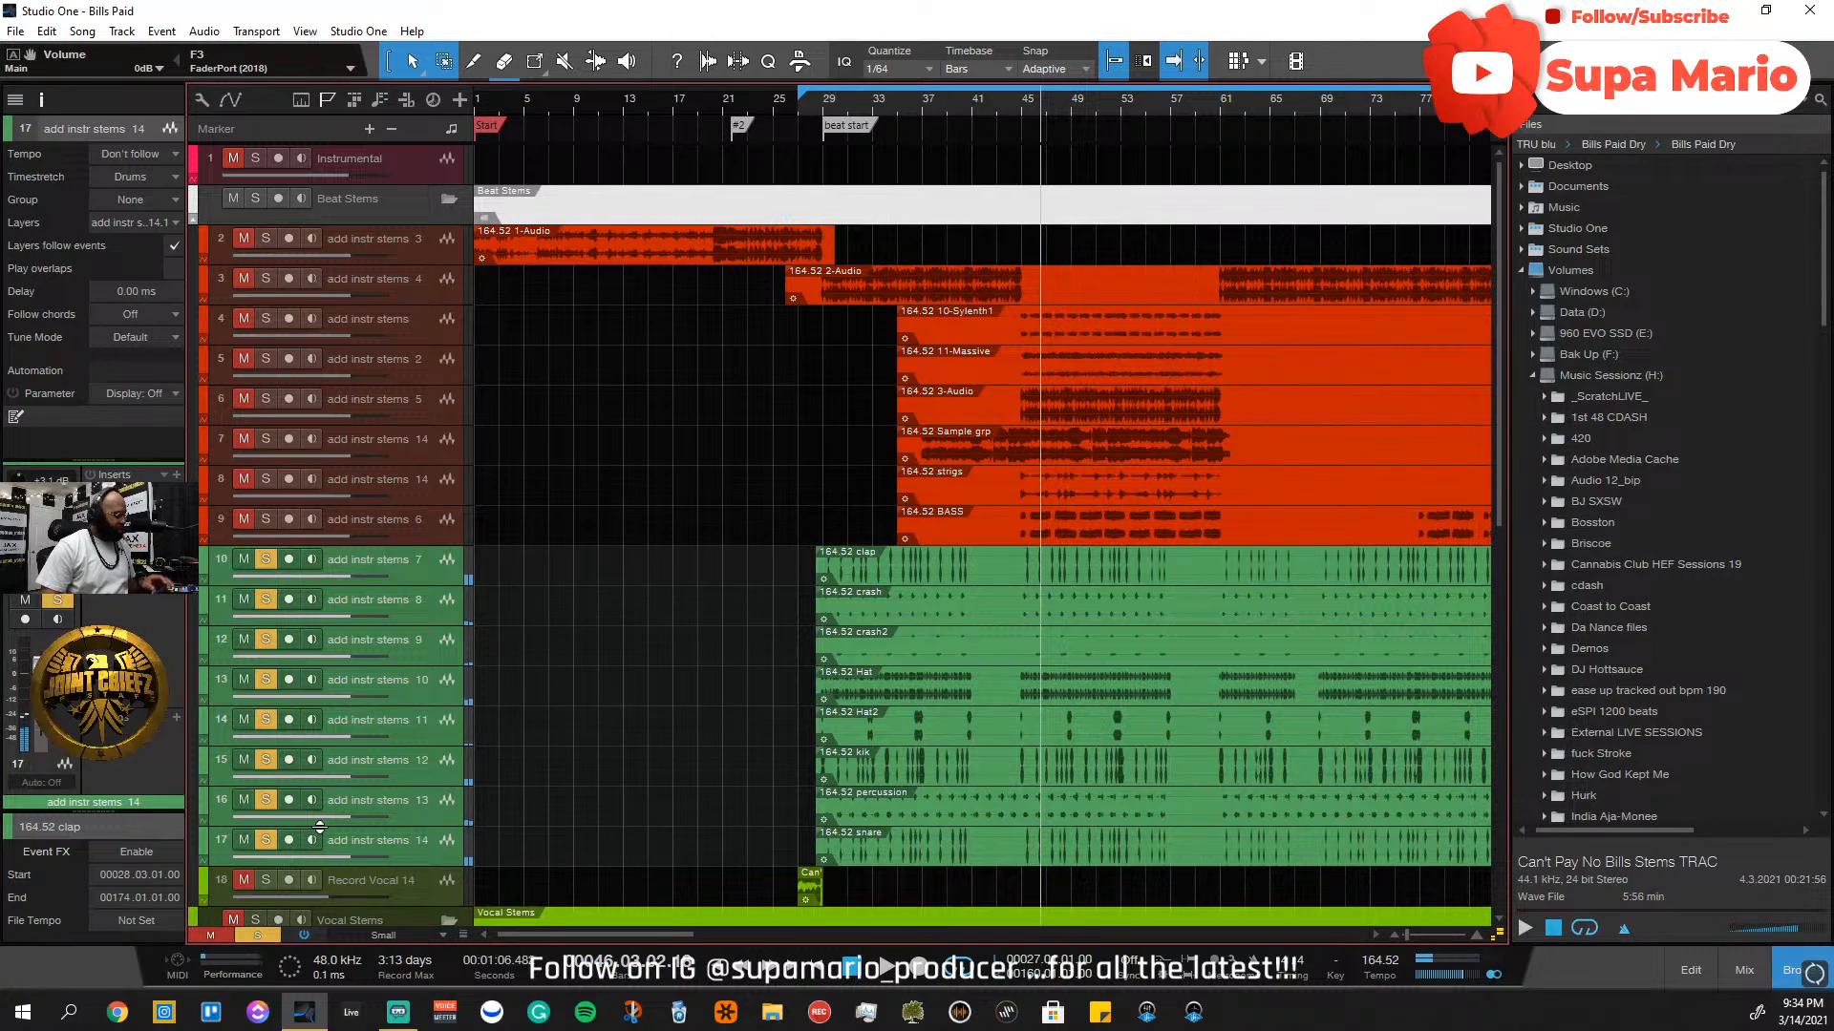
Show the mixer and bring the green drum channels into view, selecting channel 10 and channel 12
key("F3")
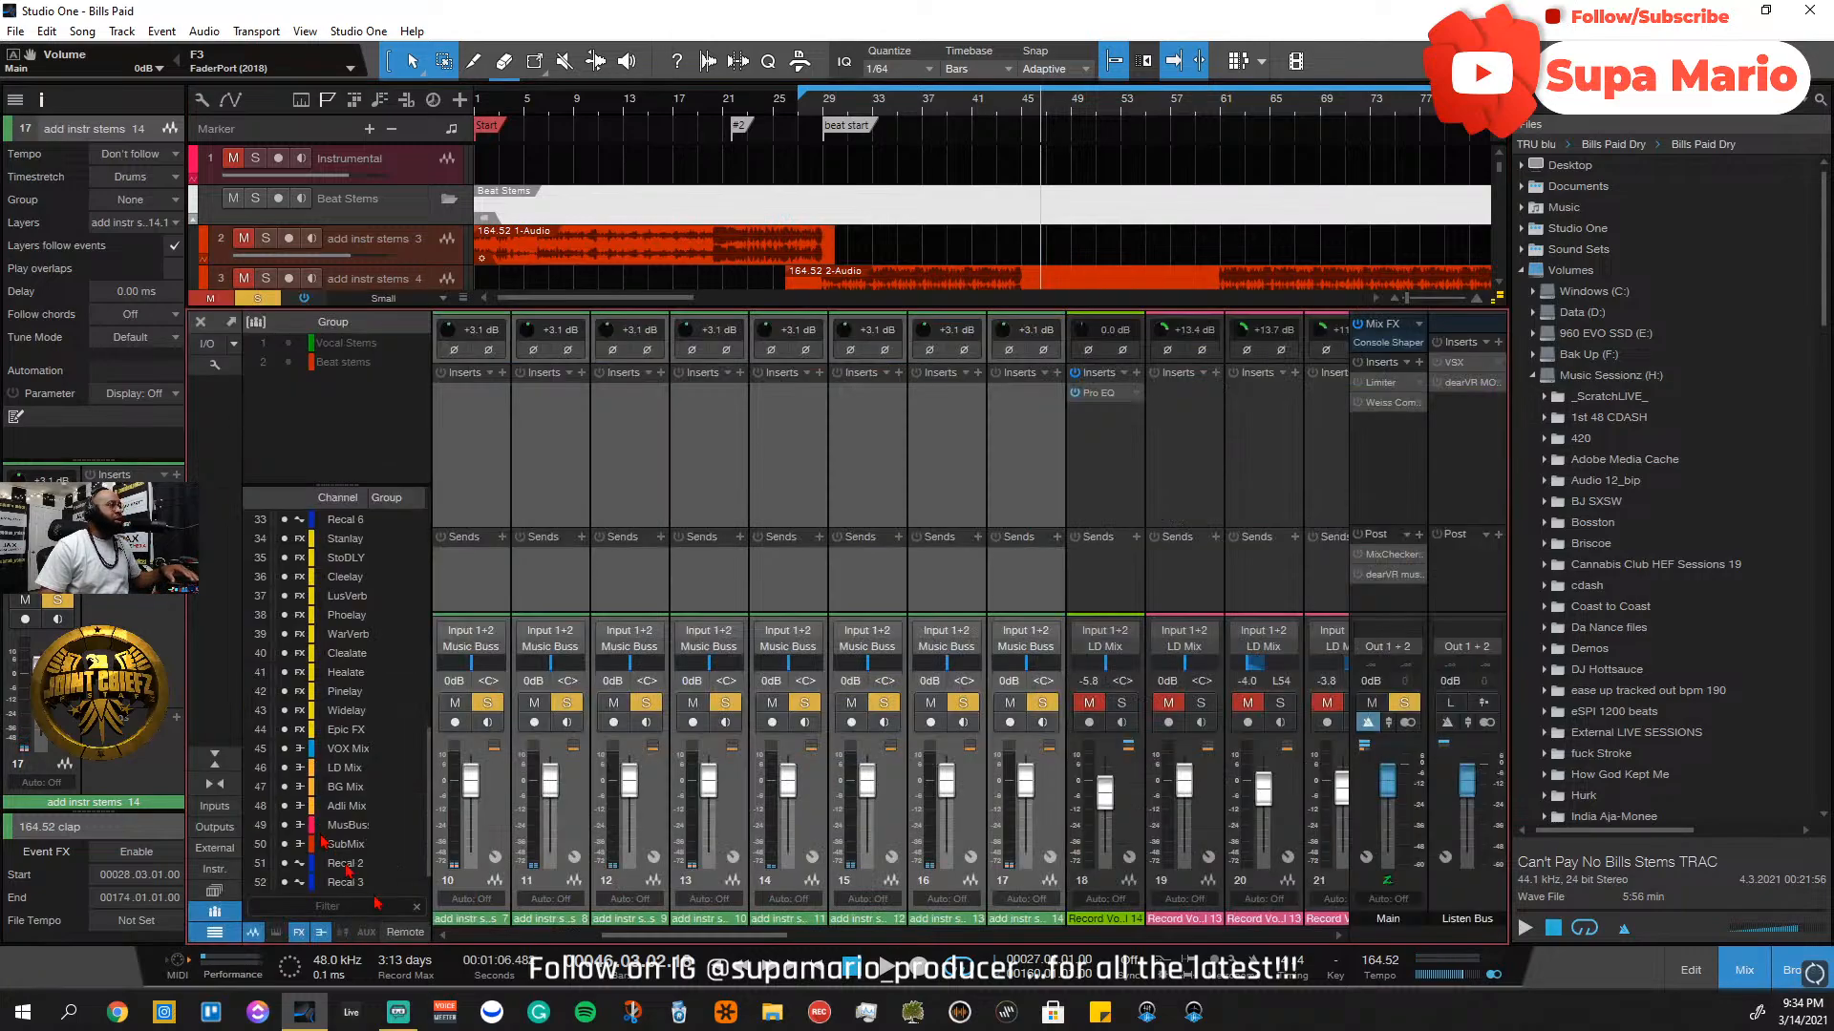
left_click_drag(673, 939, 633, 938)
left_click(673, 837)
left_click(674, 838)
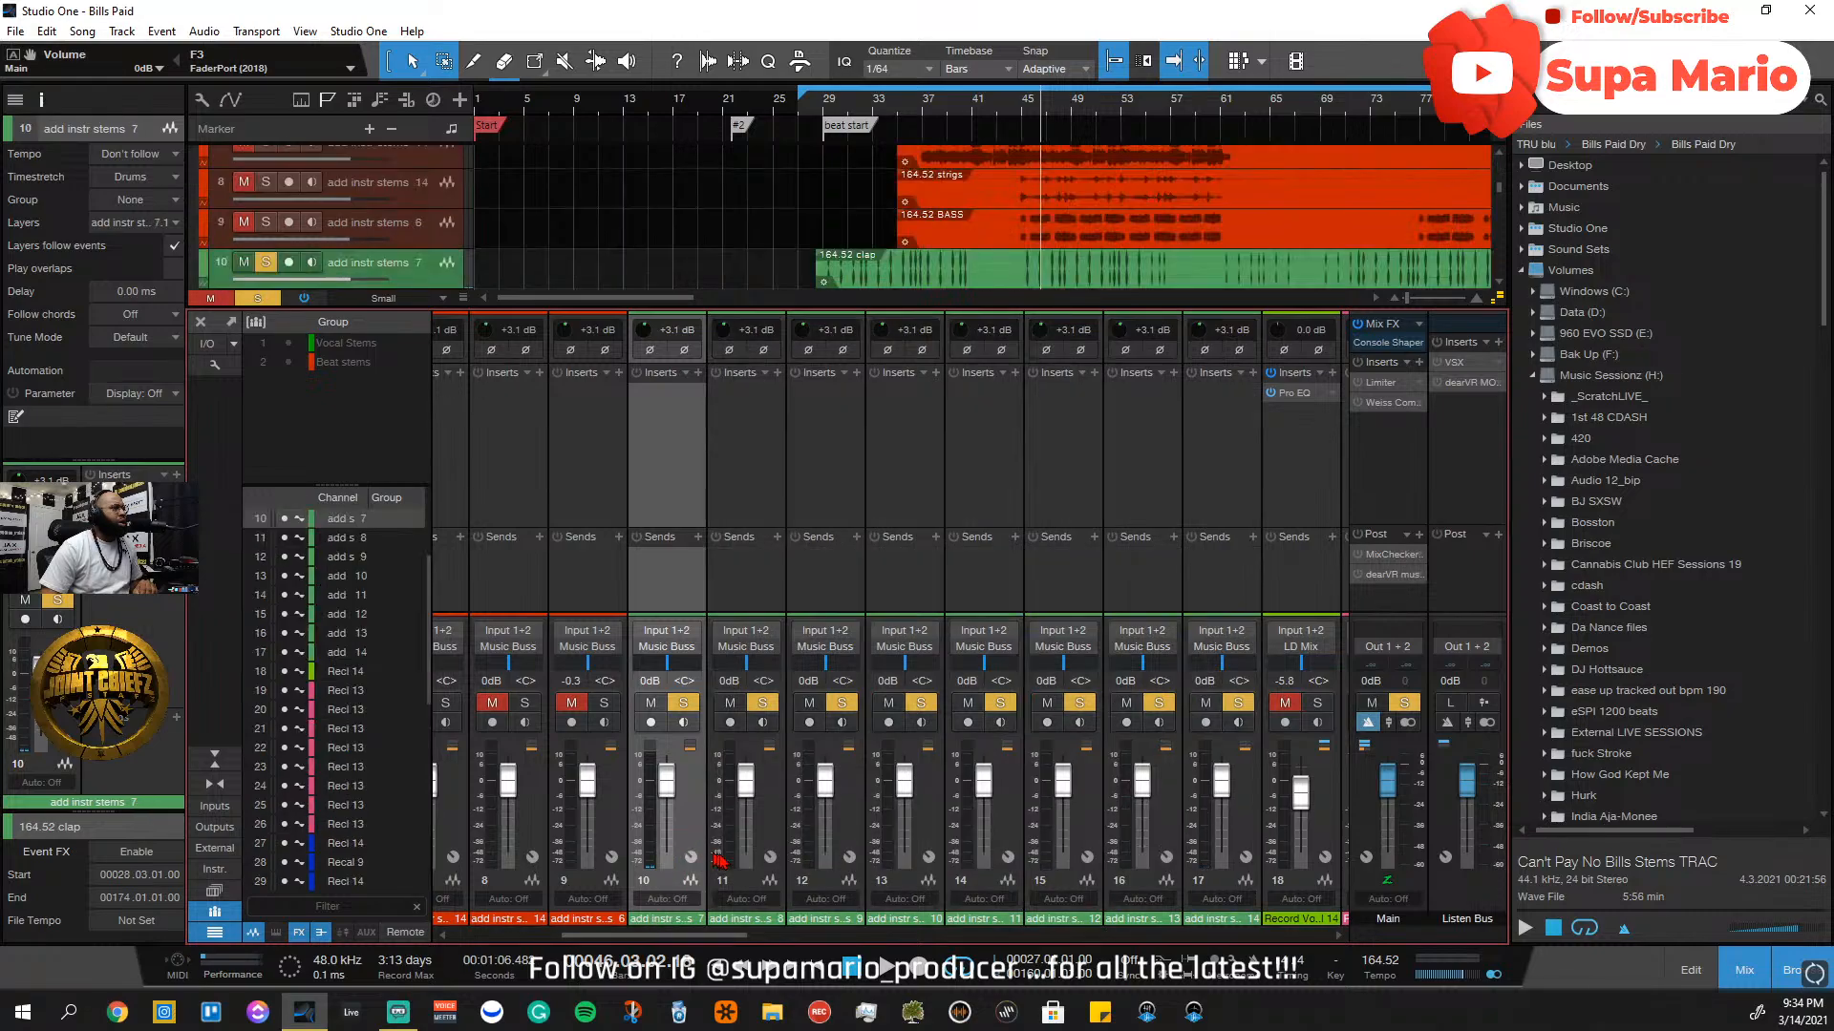
left_click(793, 823)
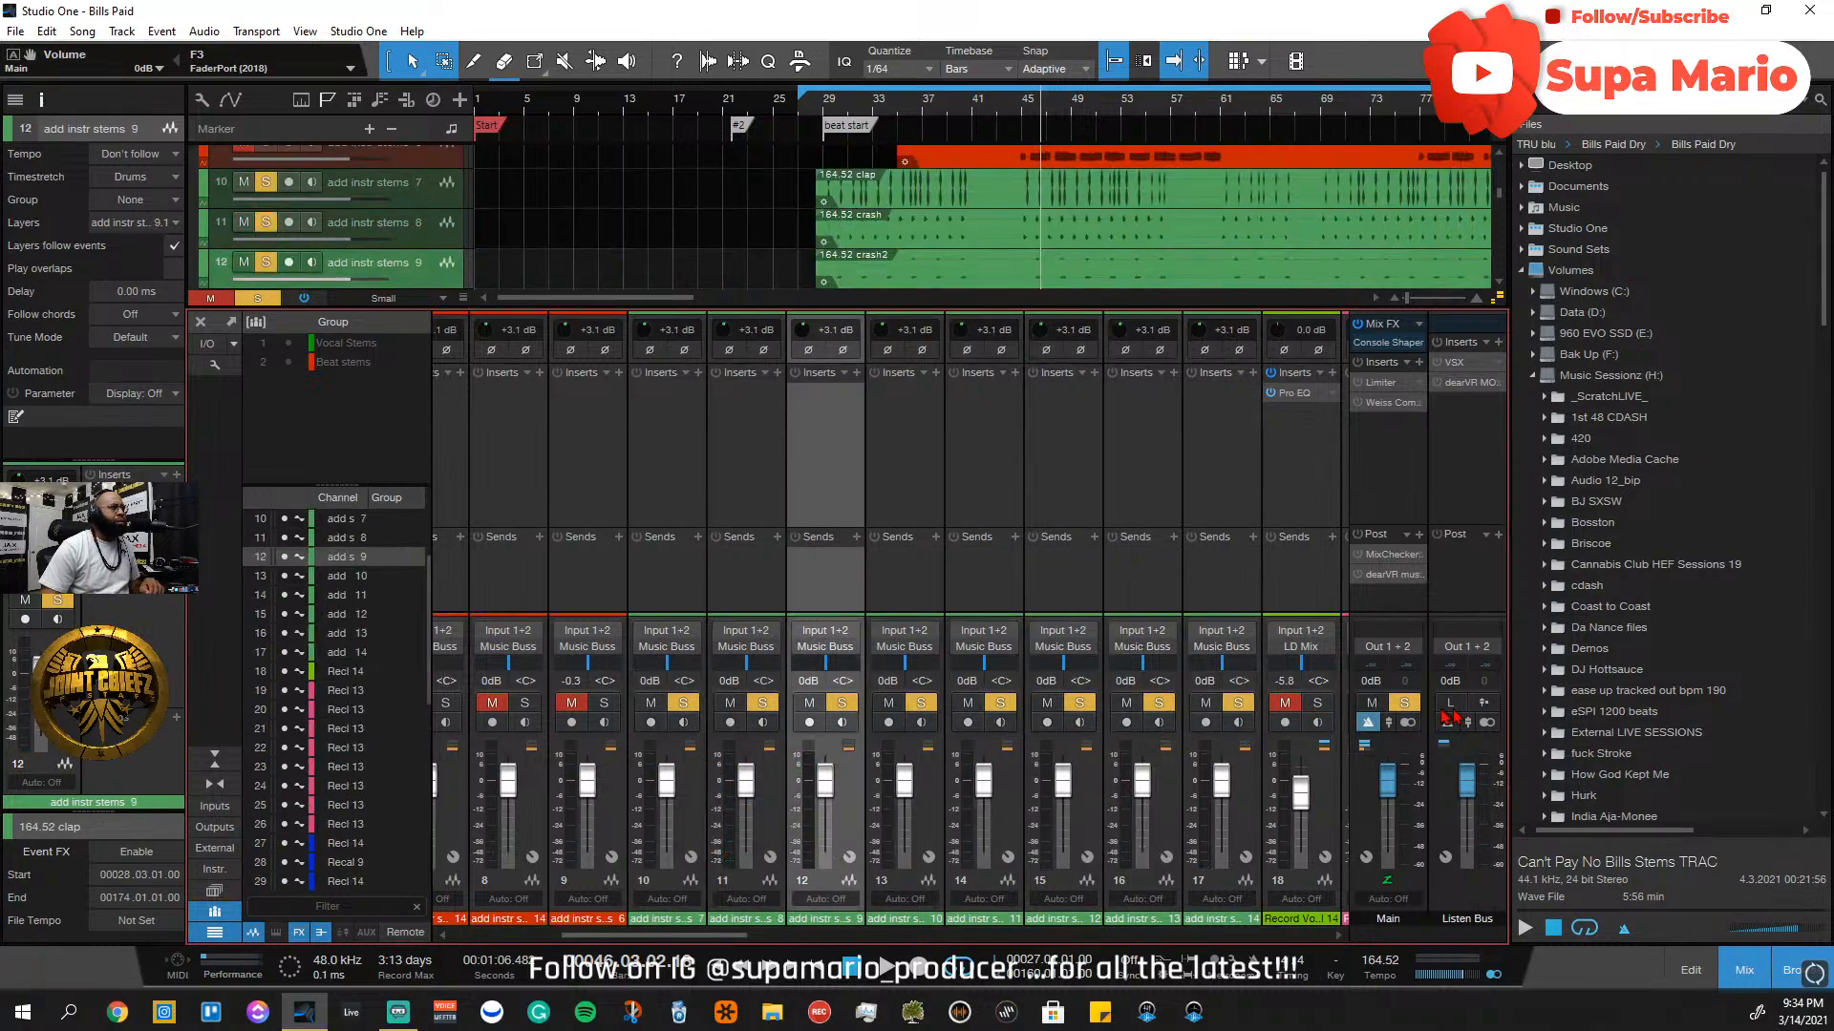
Clear the drum solos, solo only the clap on channel 10 from about bar 27, and unsolo it during playback
left_click(1406, 704)
left_click(683, 703)
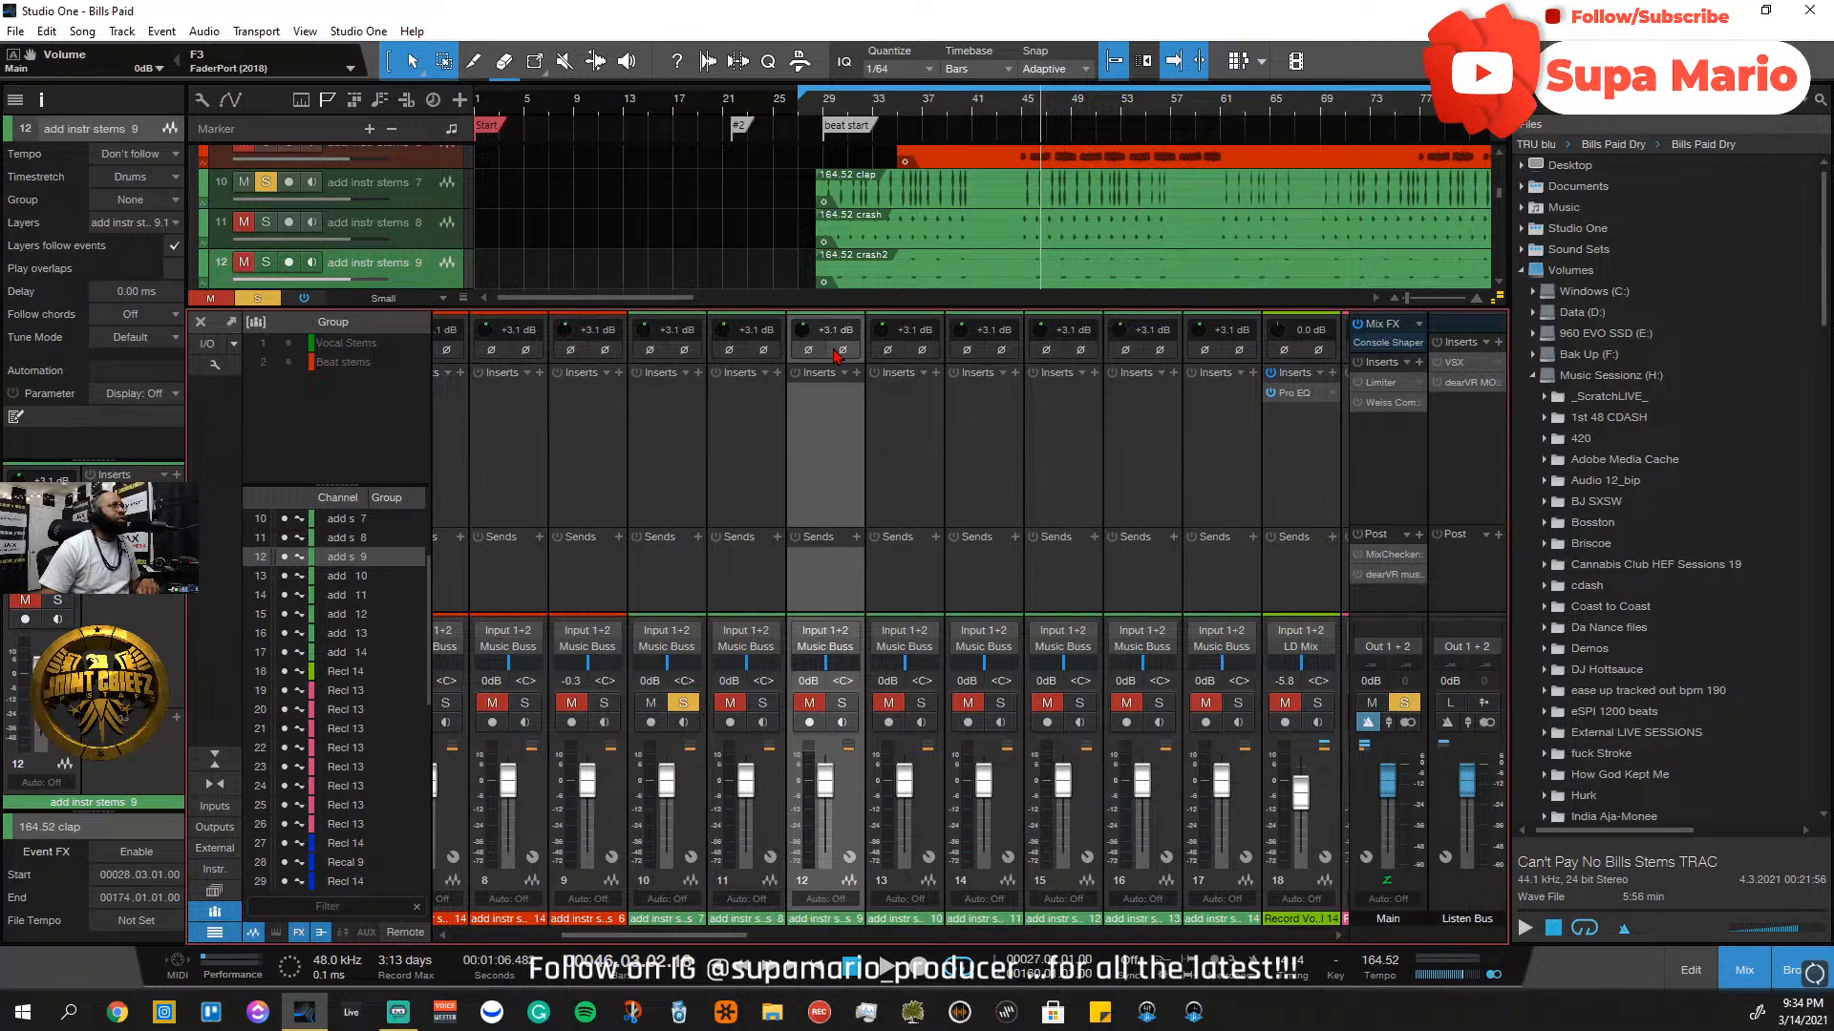
left_click(827, 108)
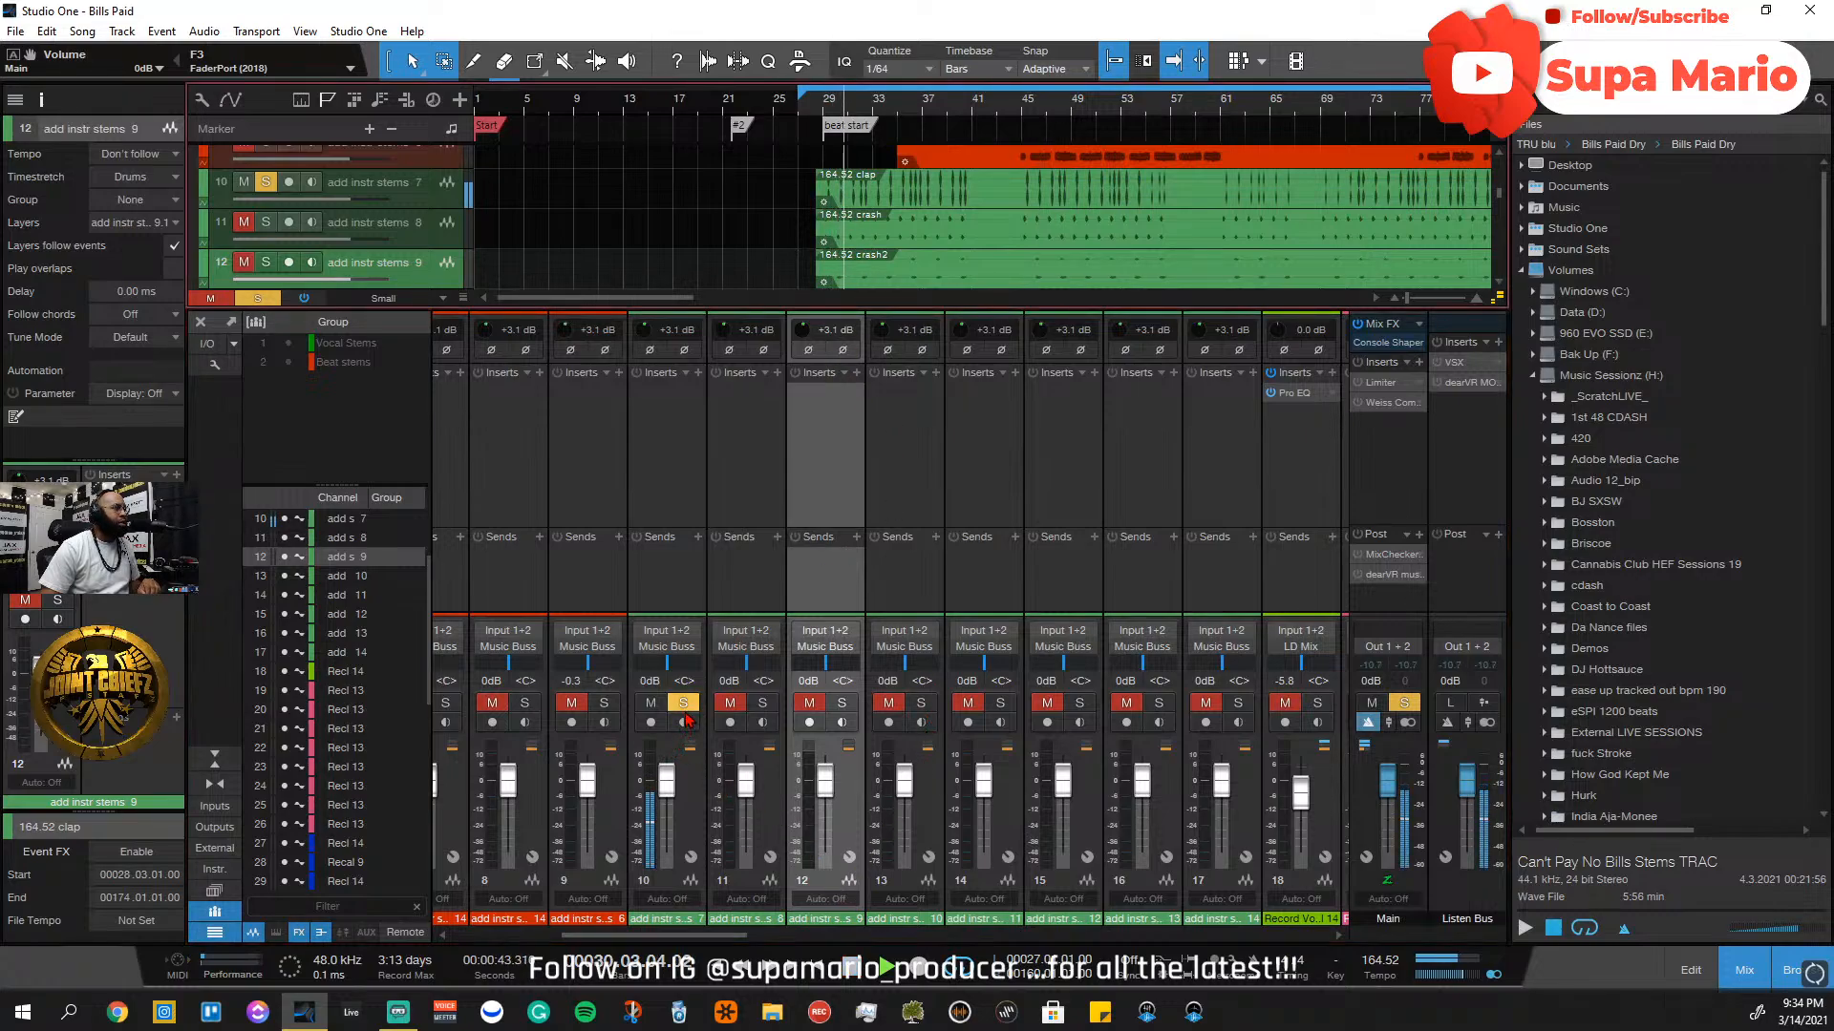
left_click(683, 703)
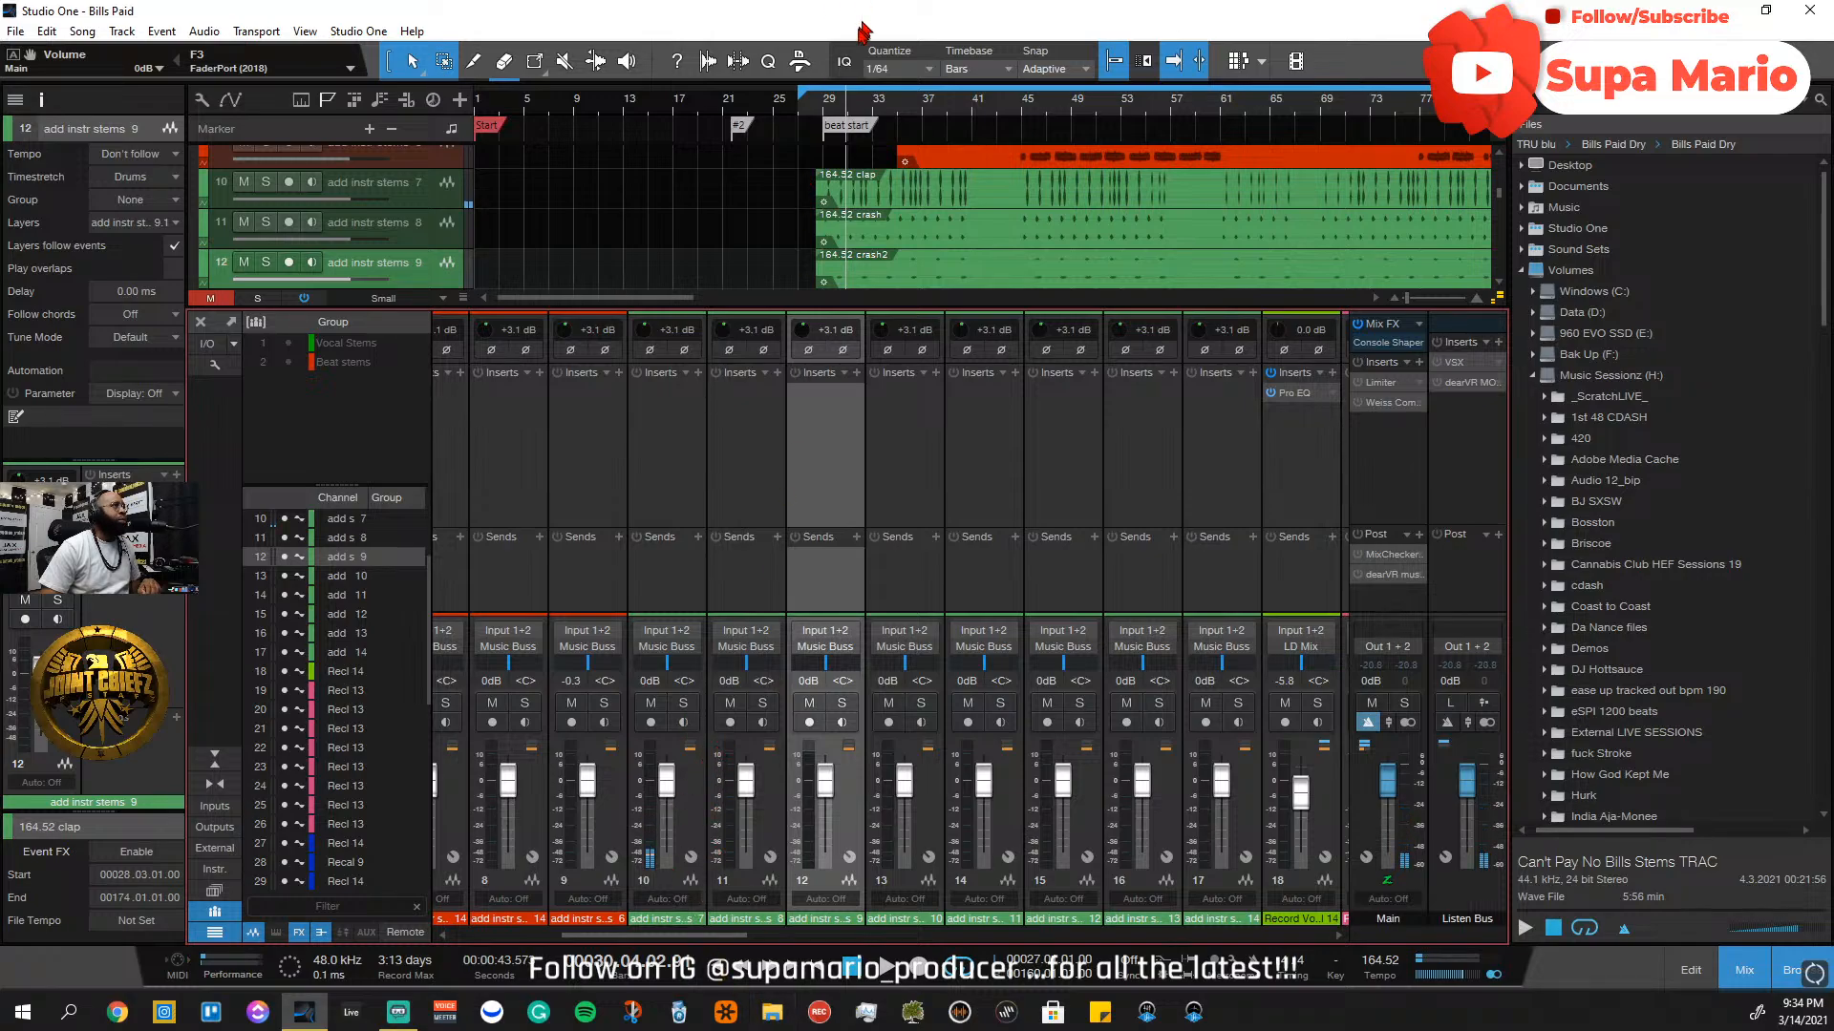
Move the snare channel from position 17 to position 11, directly after the clap
scroll(876, 176, "down", 7)
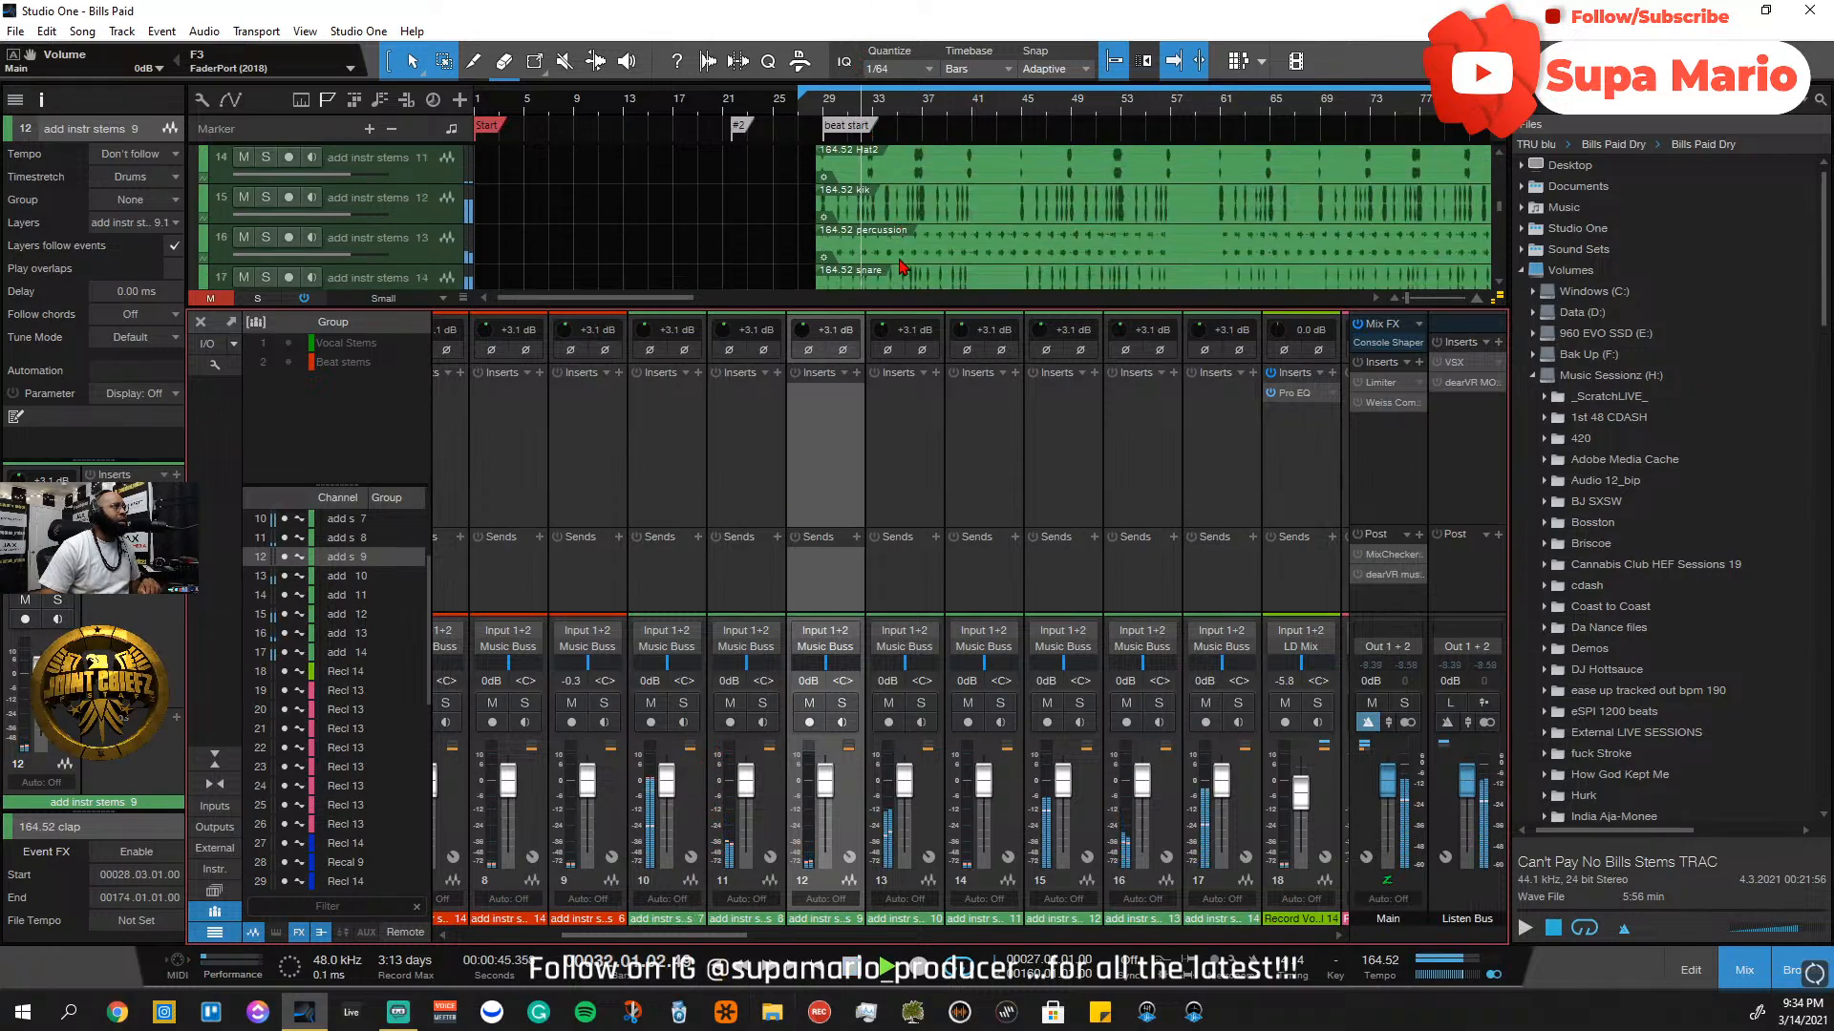
left_click(442, 175)
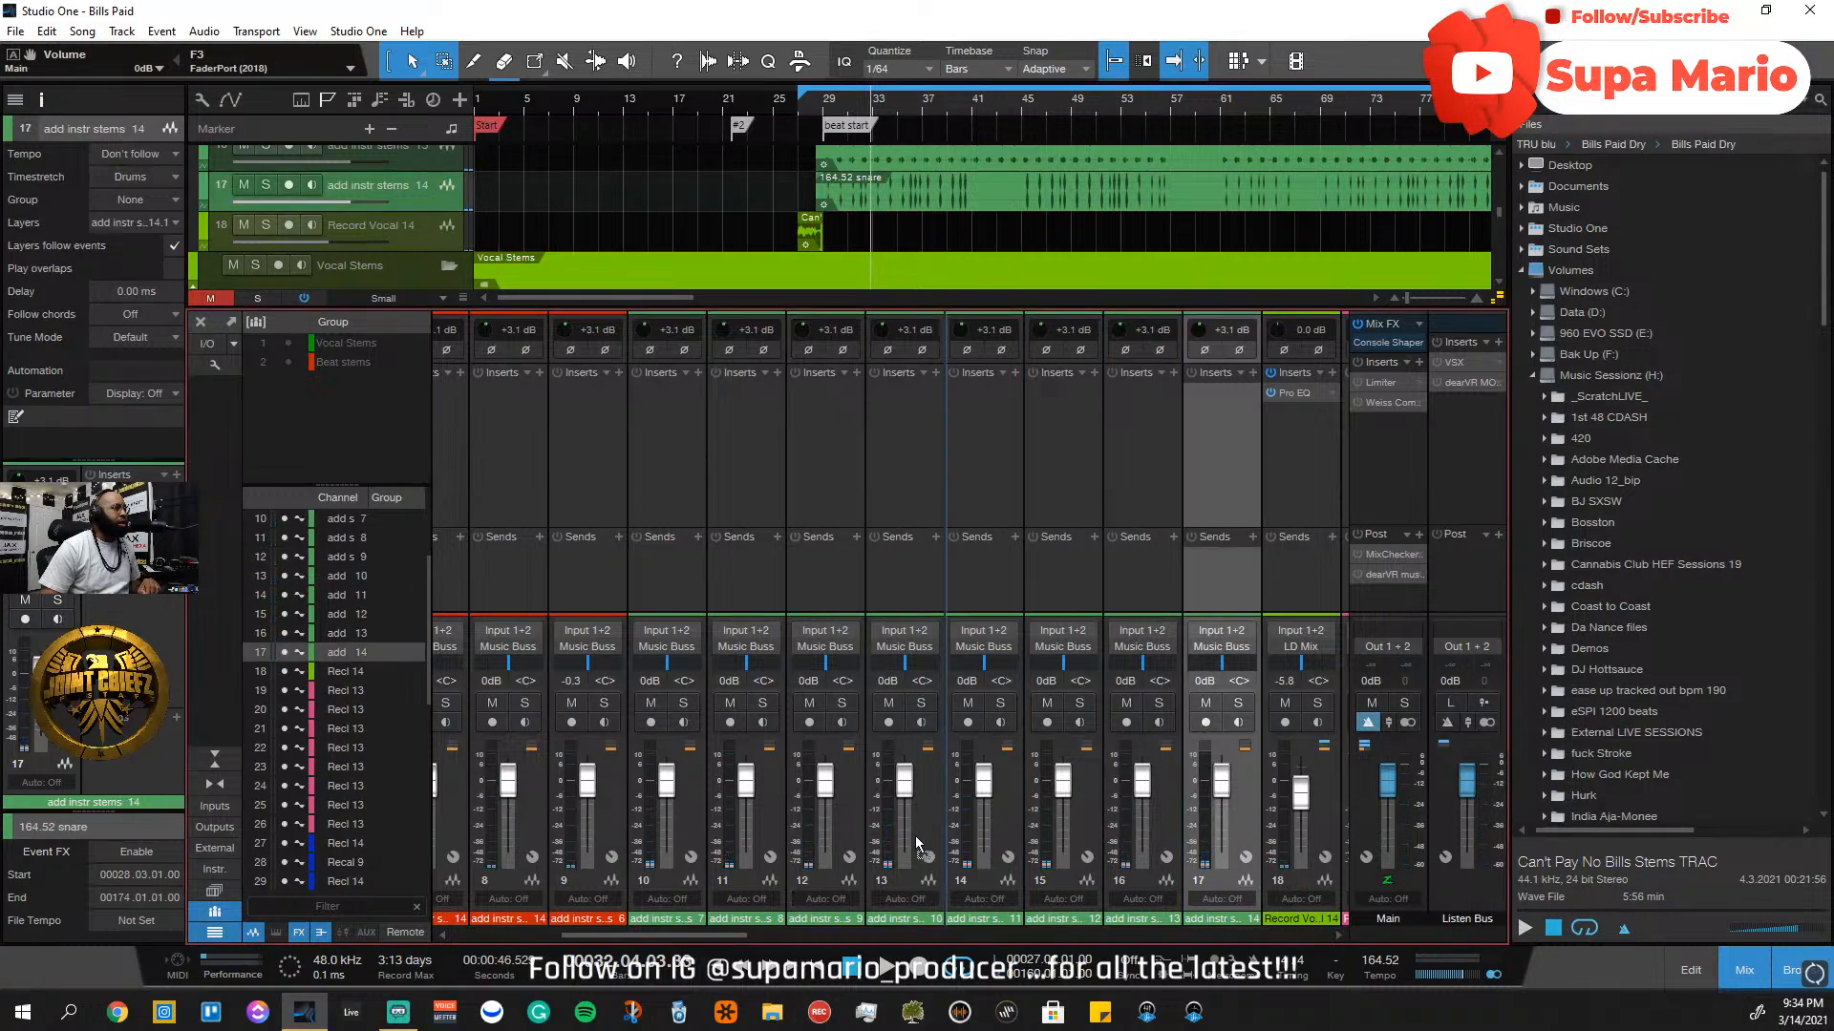
left_click(743, 831)
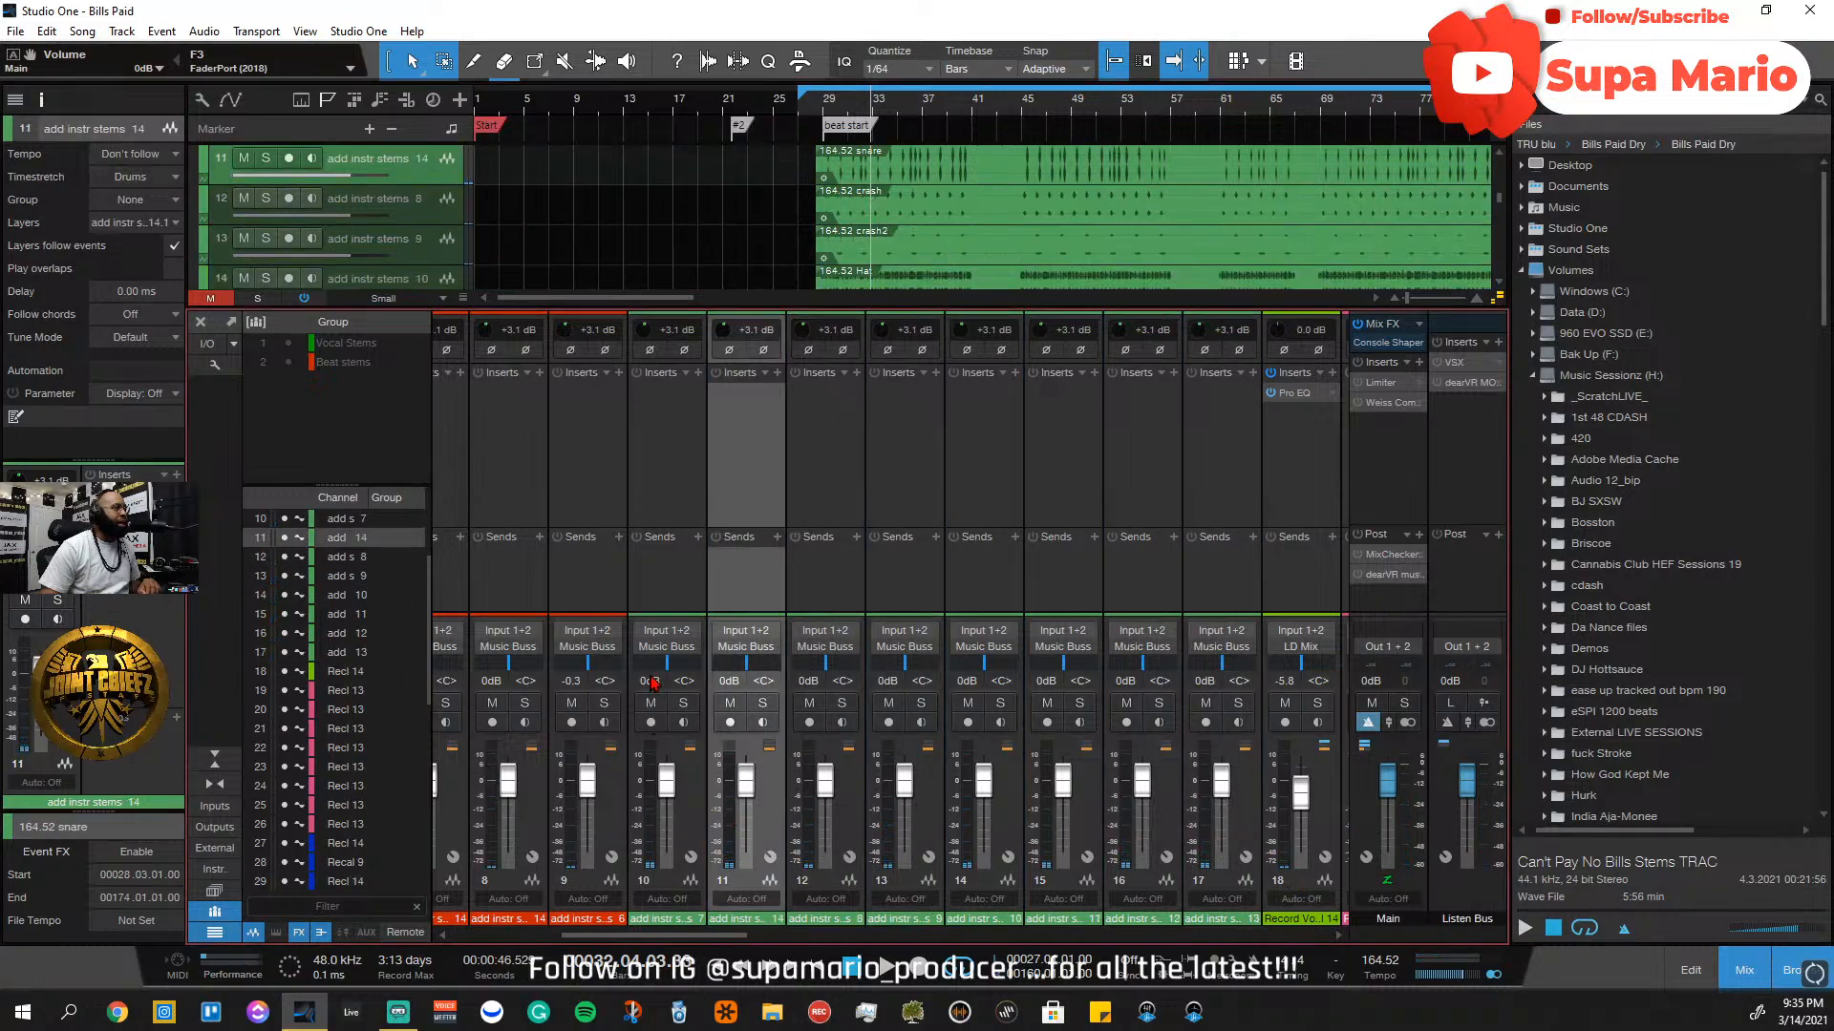
Solo the snare with the clap to compare the two channels, and clear all solos
left_click(762, 703)
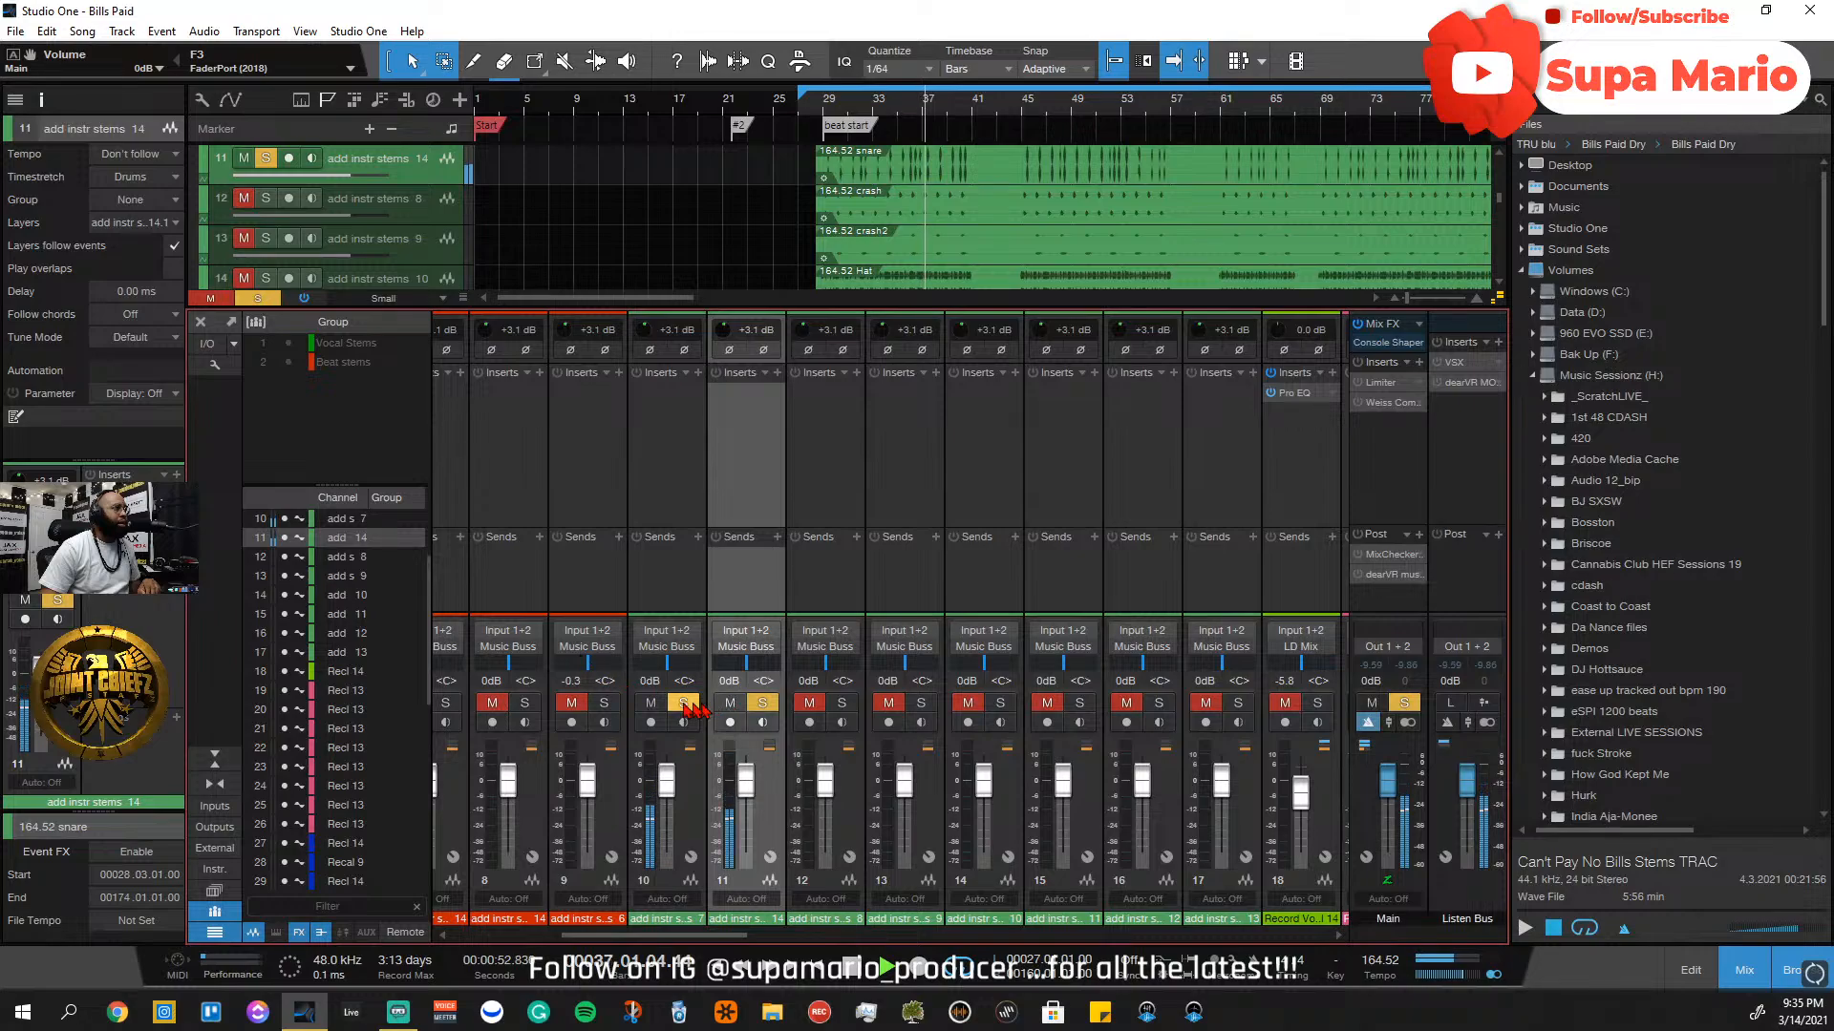
left_click(683, 702)
left_click(683, 703)
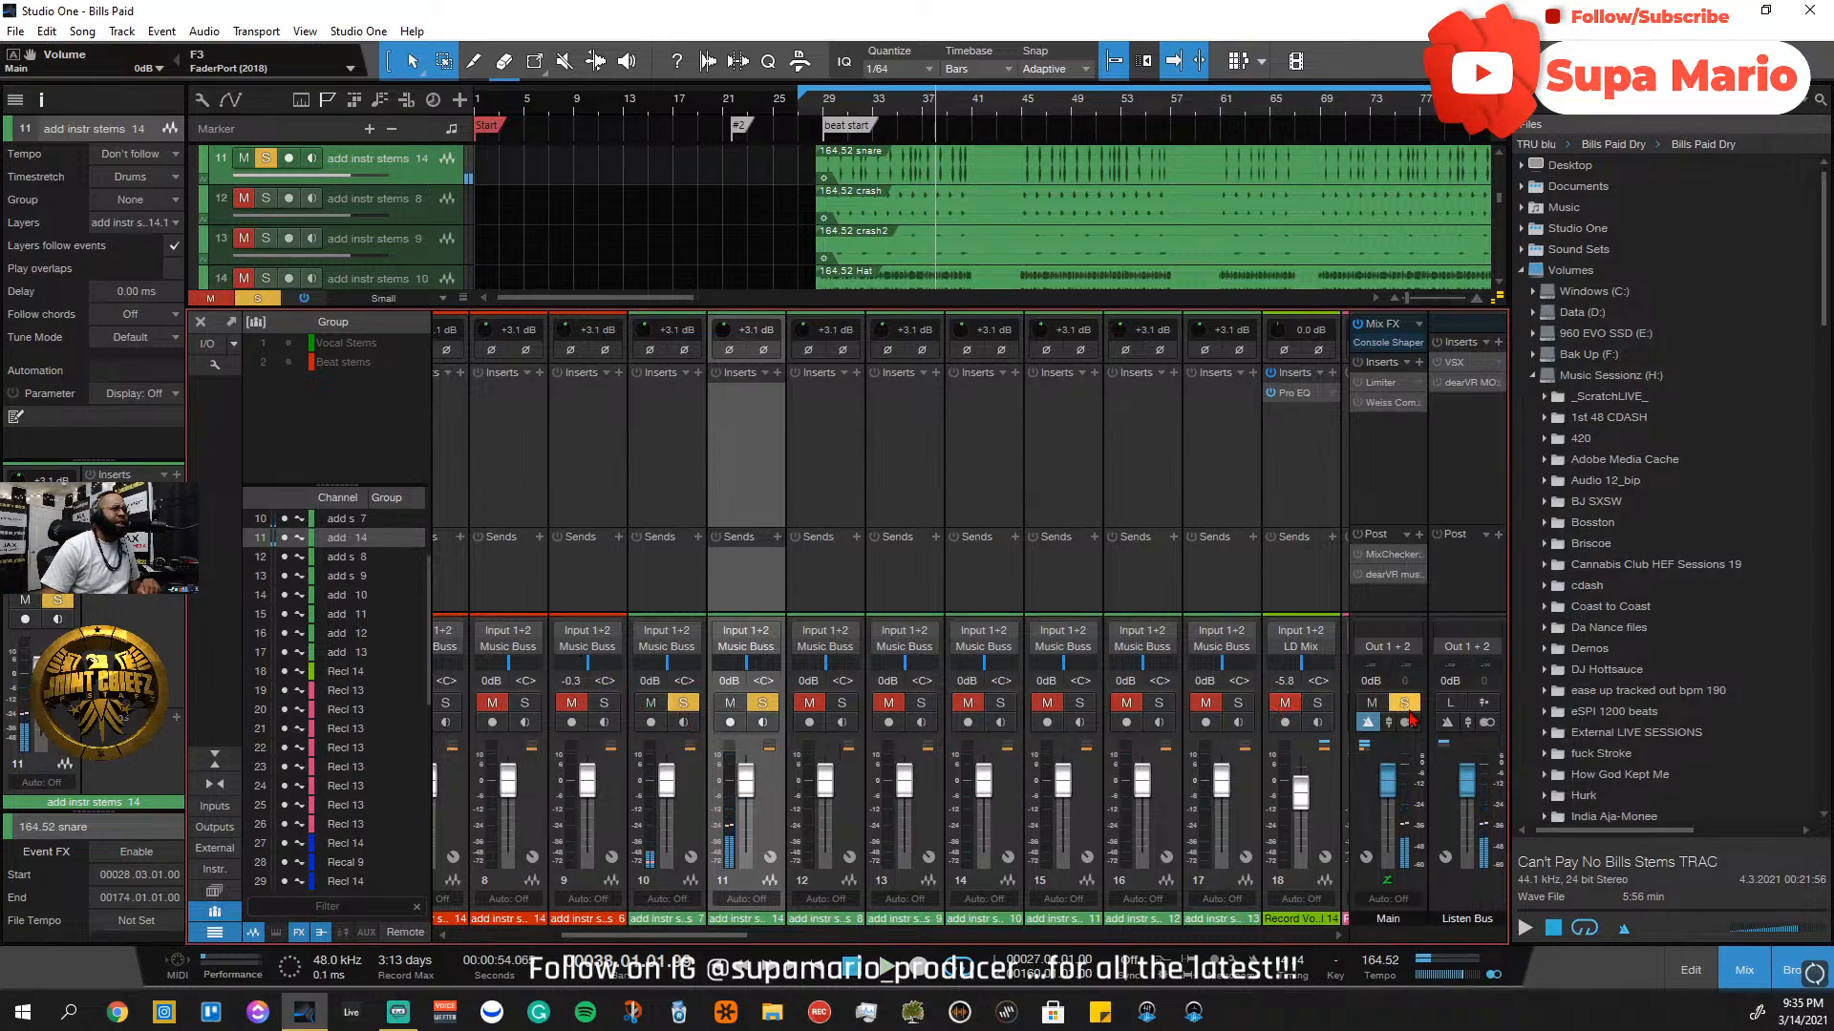
left_click(1404, 704)
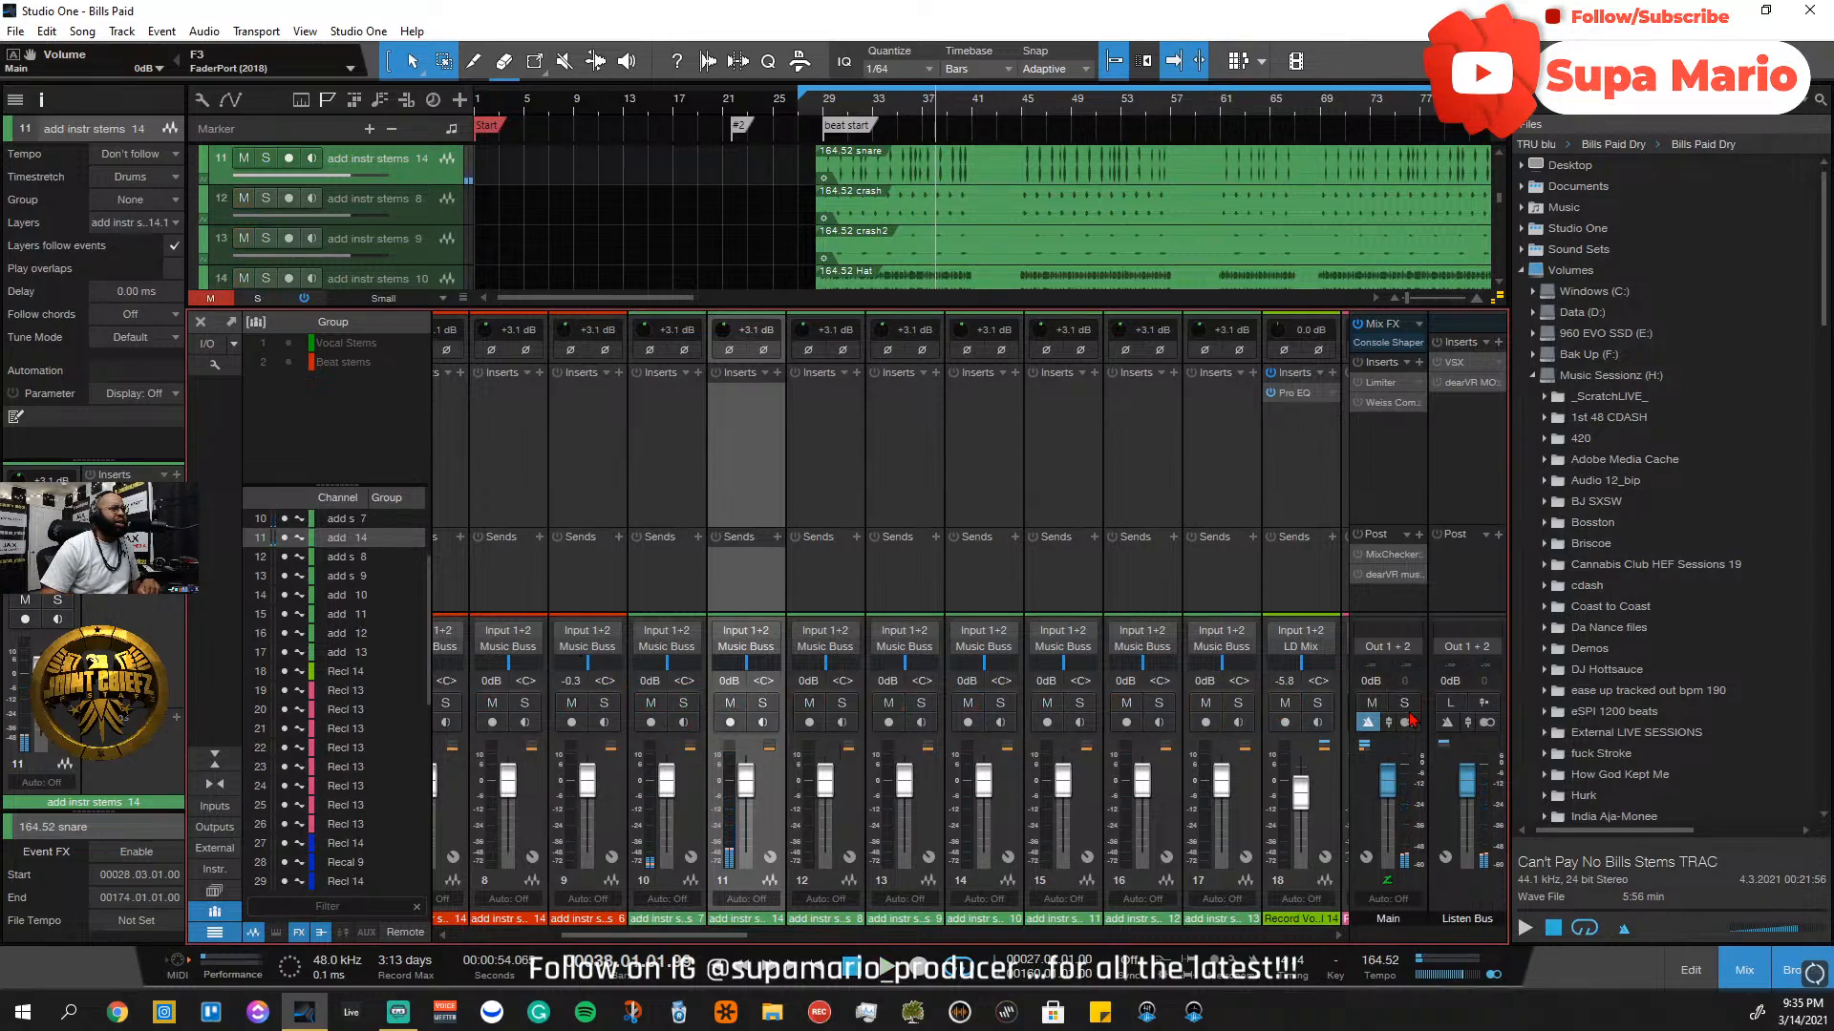
Play the song from about bar 27 and raise the snare channel's input gain to +4.8 dB
left_click(827, 111)
key("space")
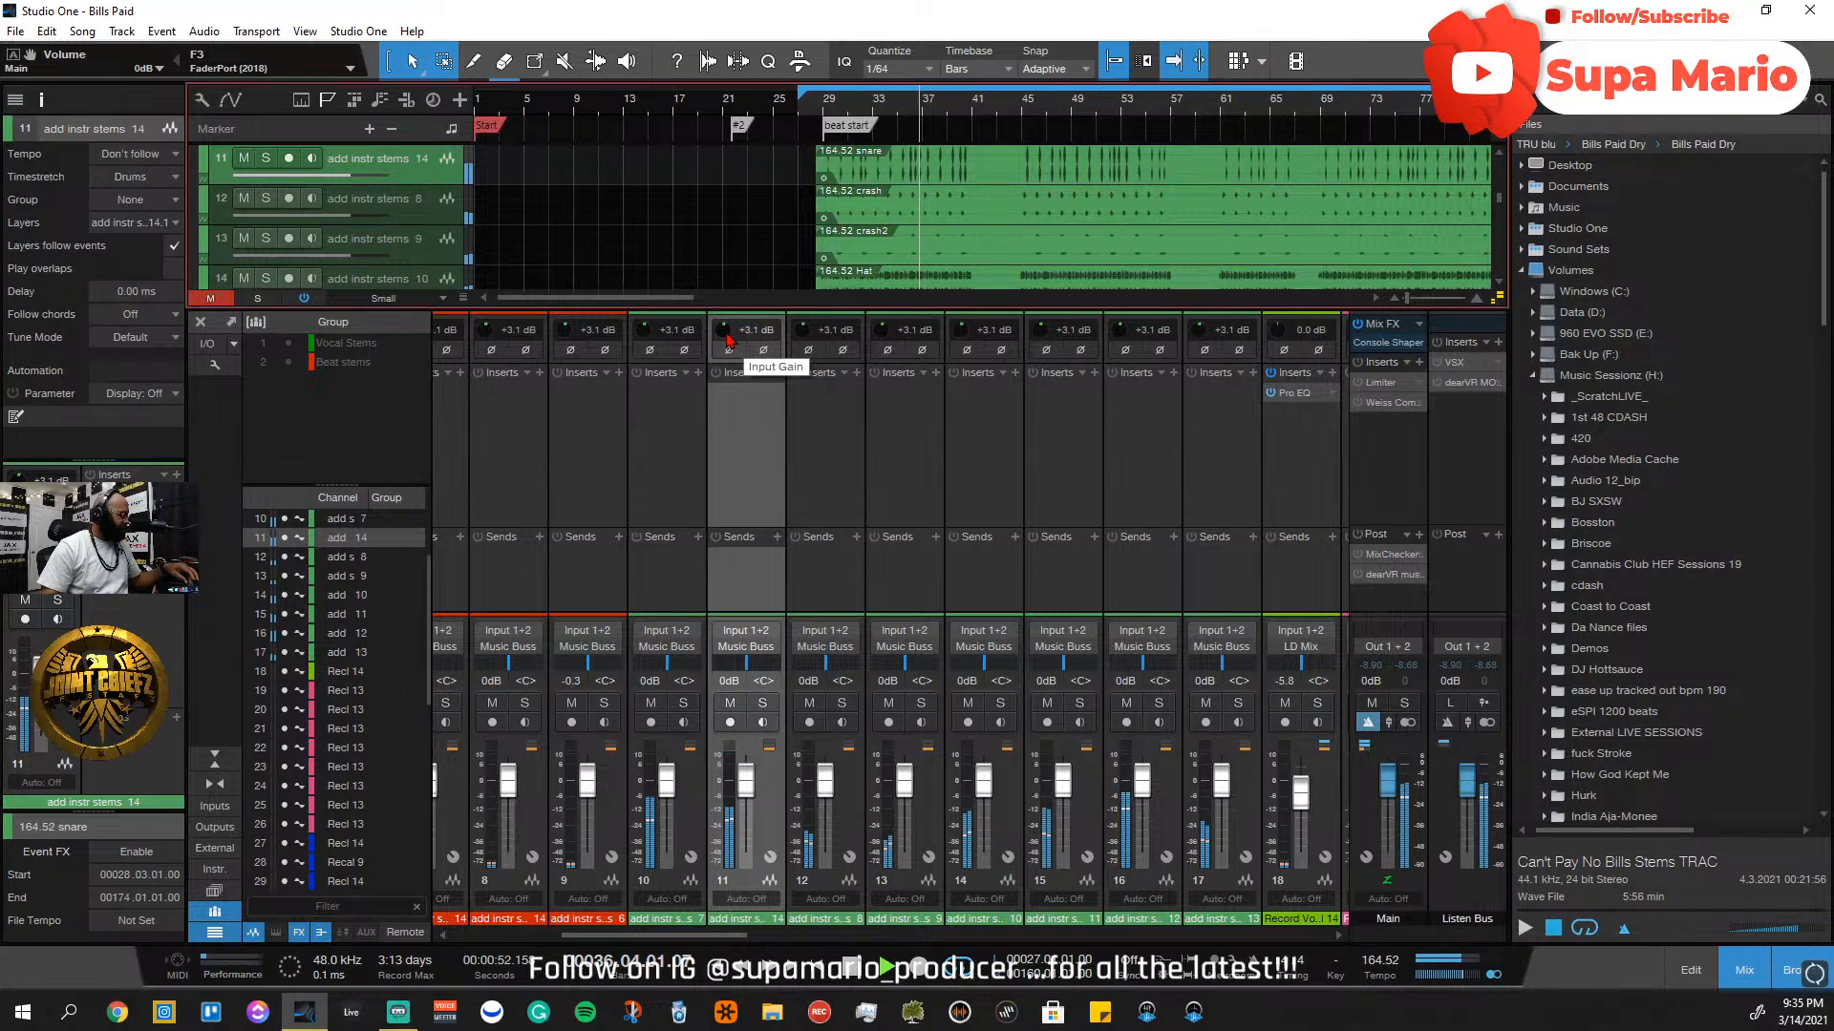
scroll(727, 339, "up", 3)
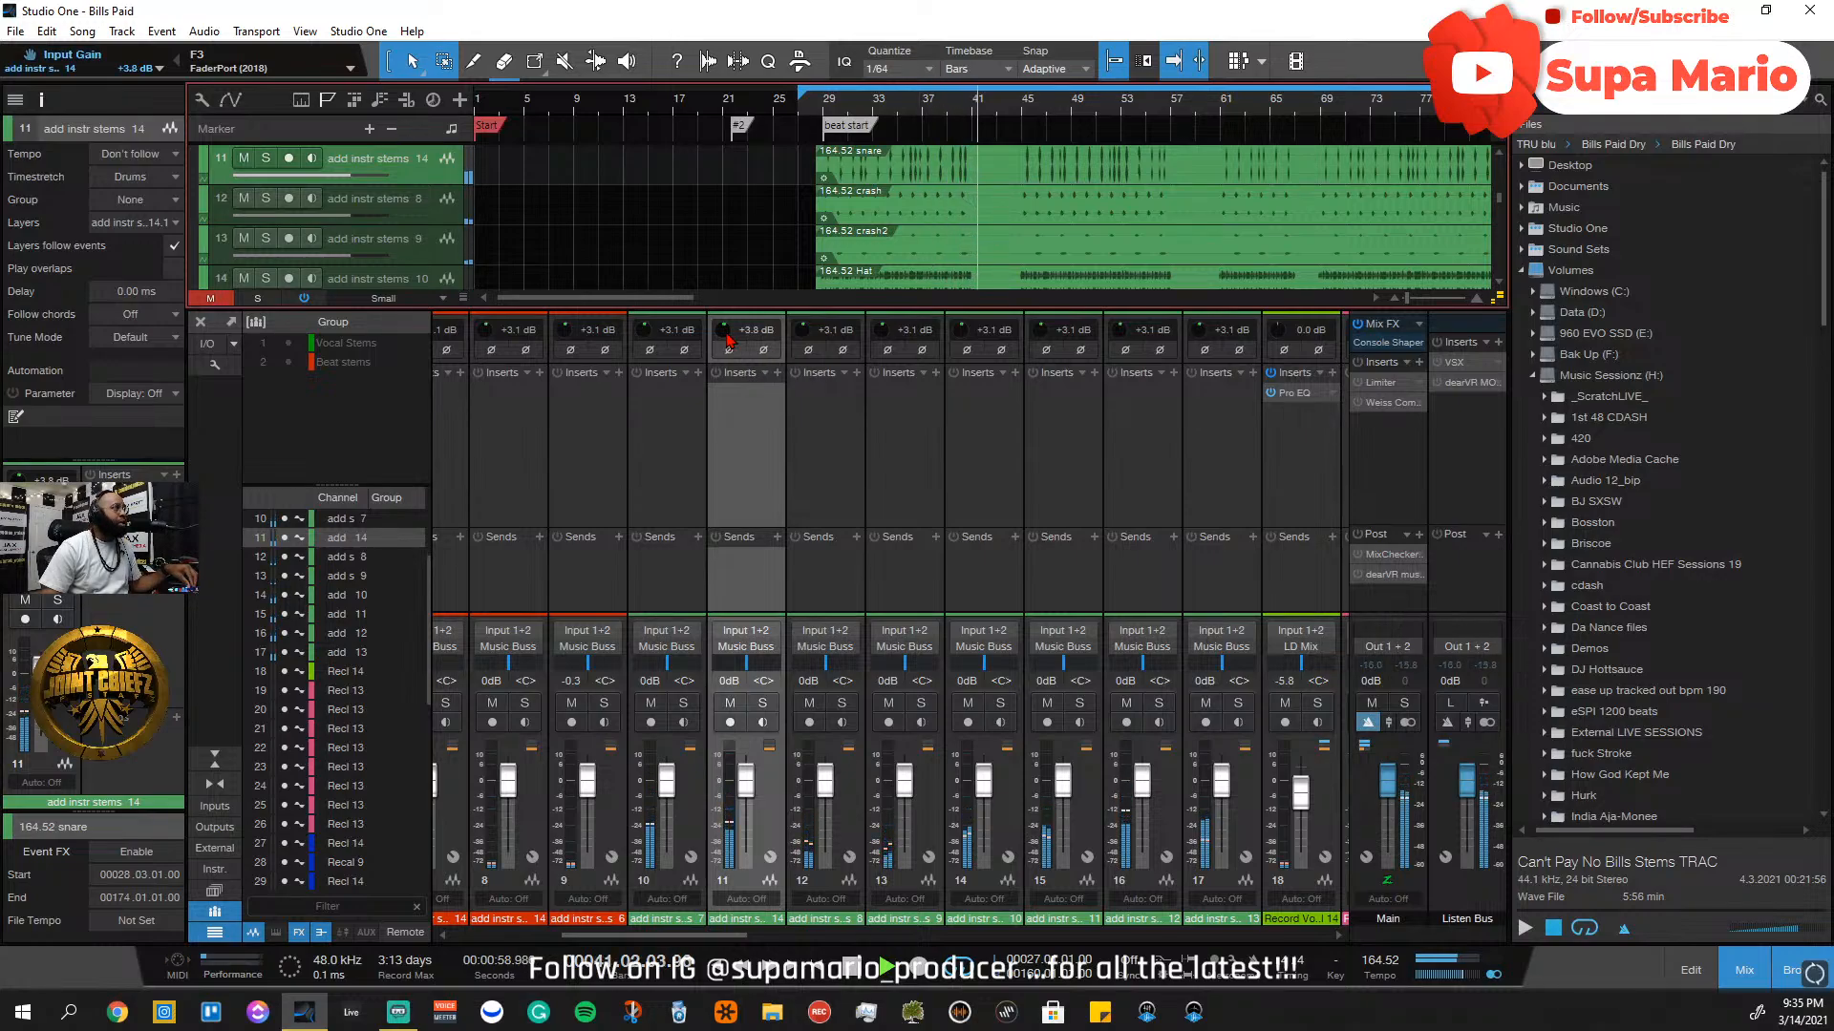
scroll(727, 339, "up", 5)
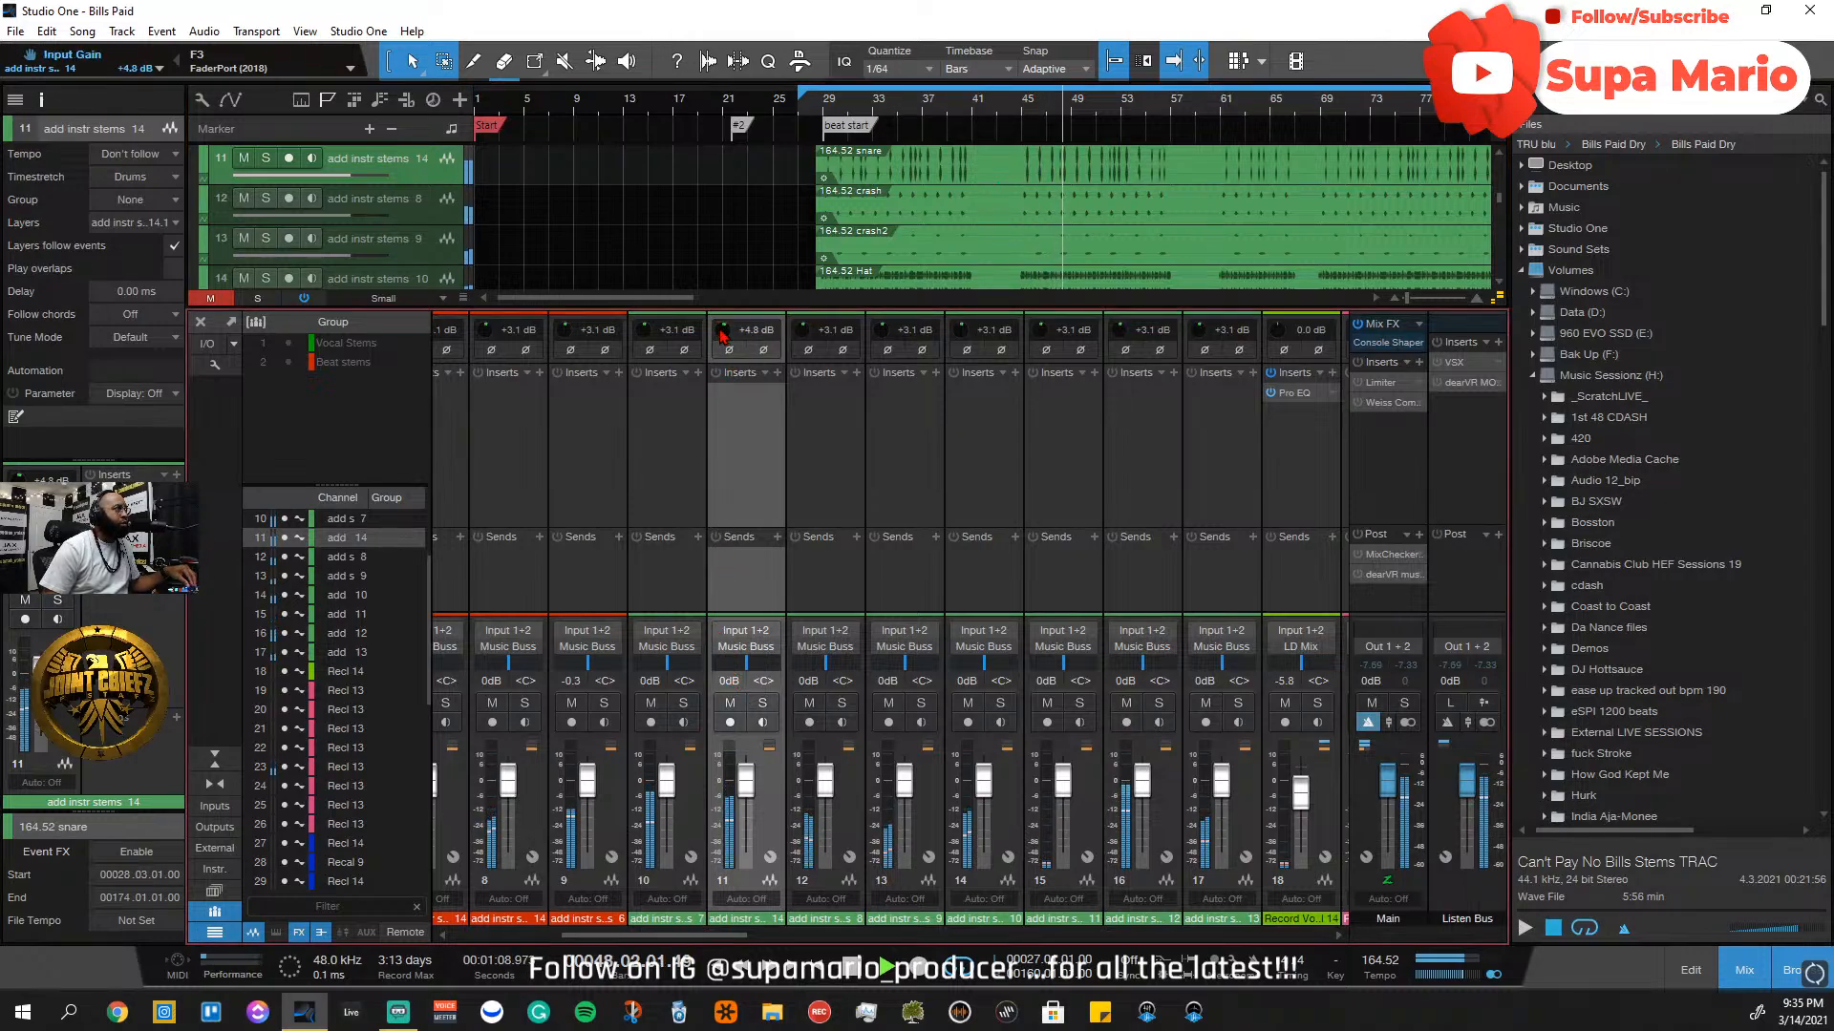
Pan the clap to L6 and the snare to R8, and set the clap's level to -1.7 dB
left_click(686, 791)
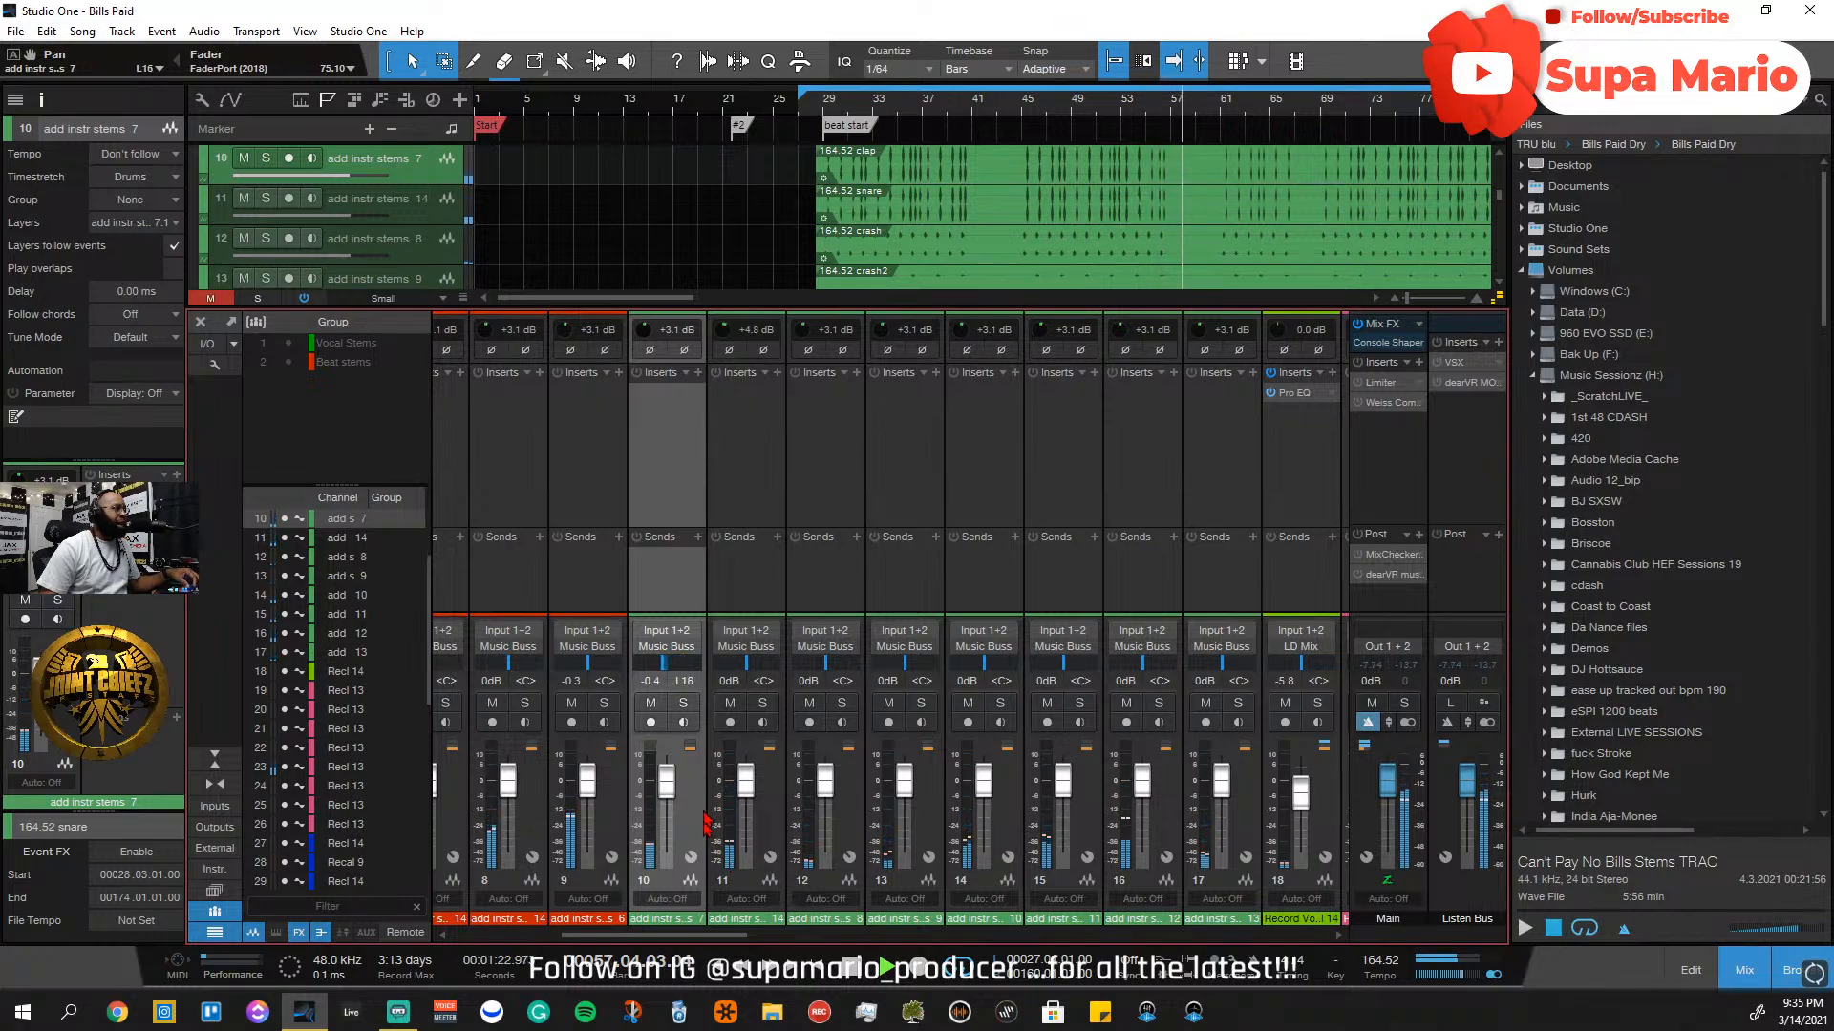
left_click(765, 852)
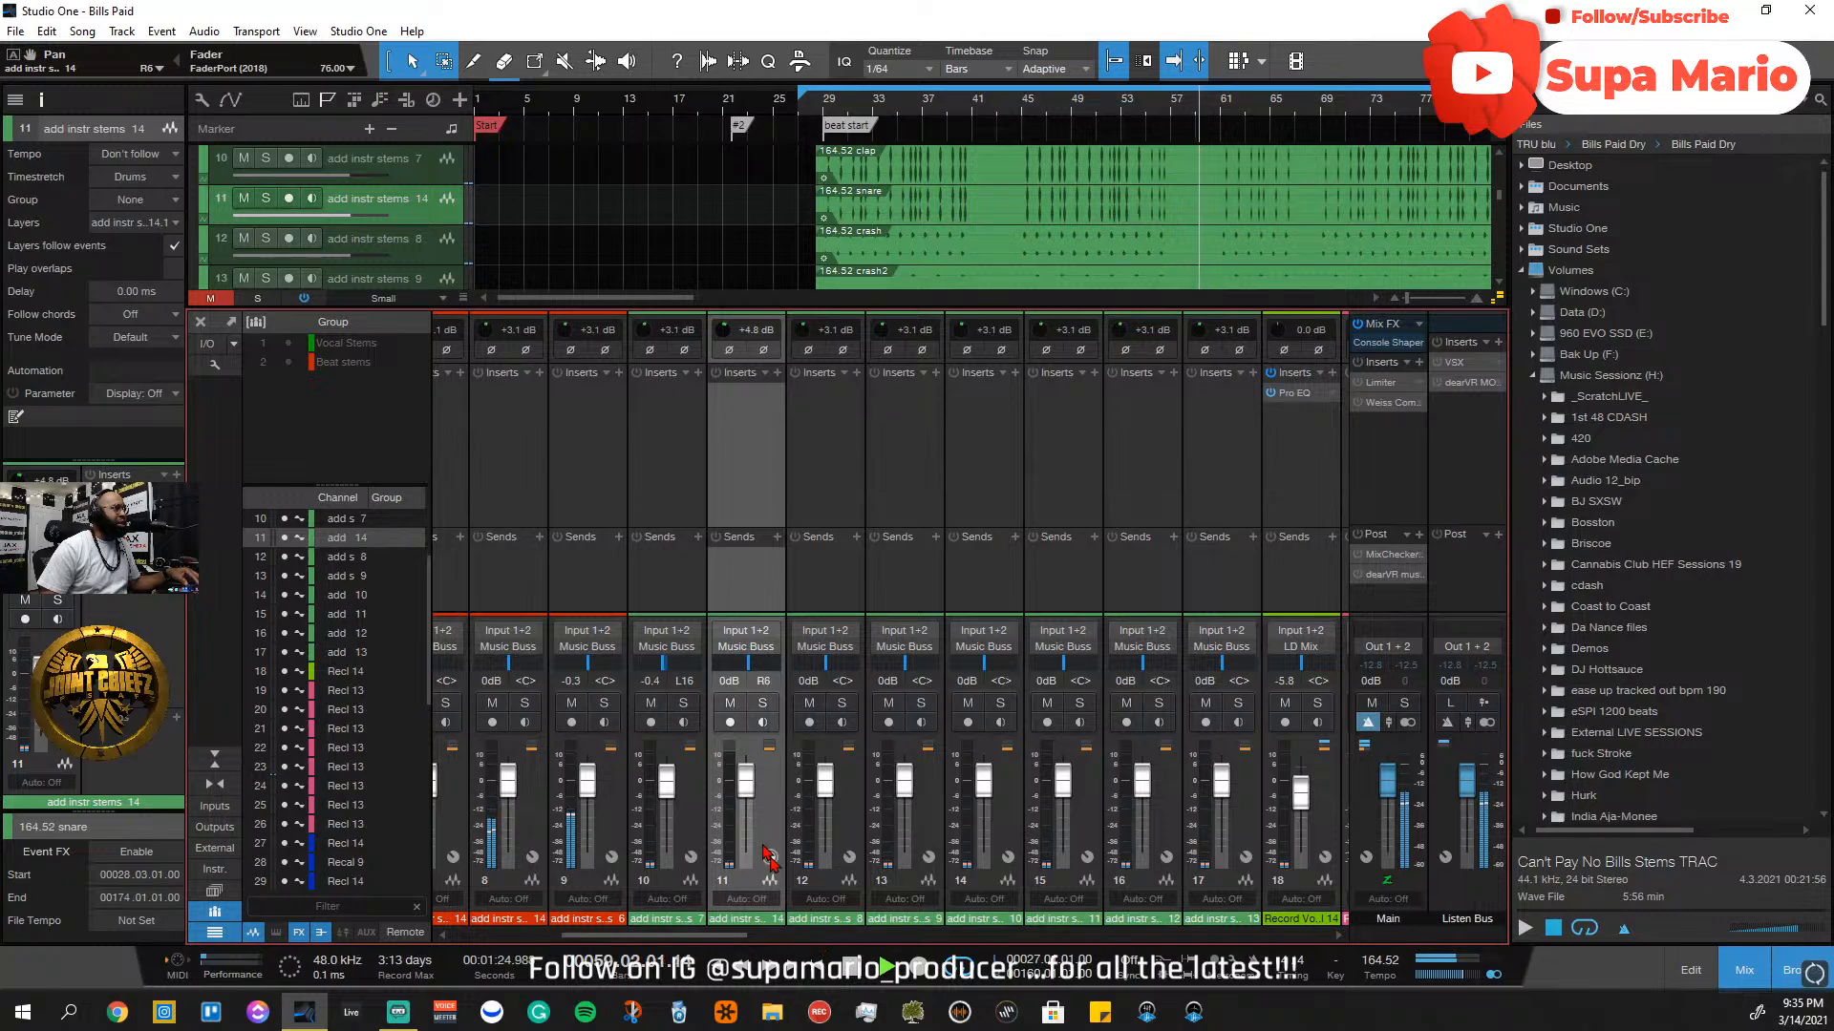
left_click(698, 805)
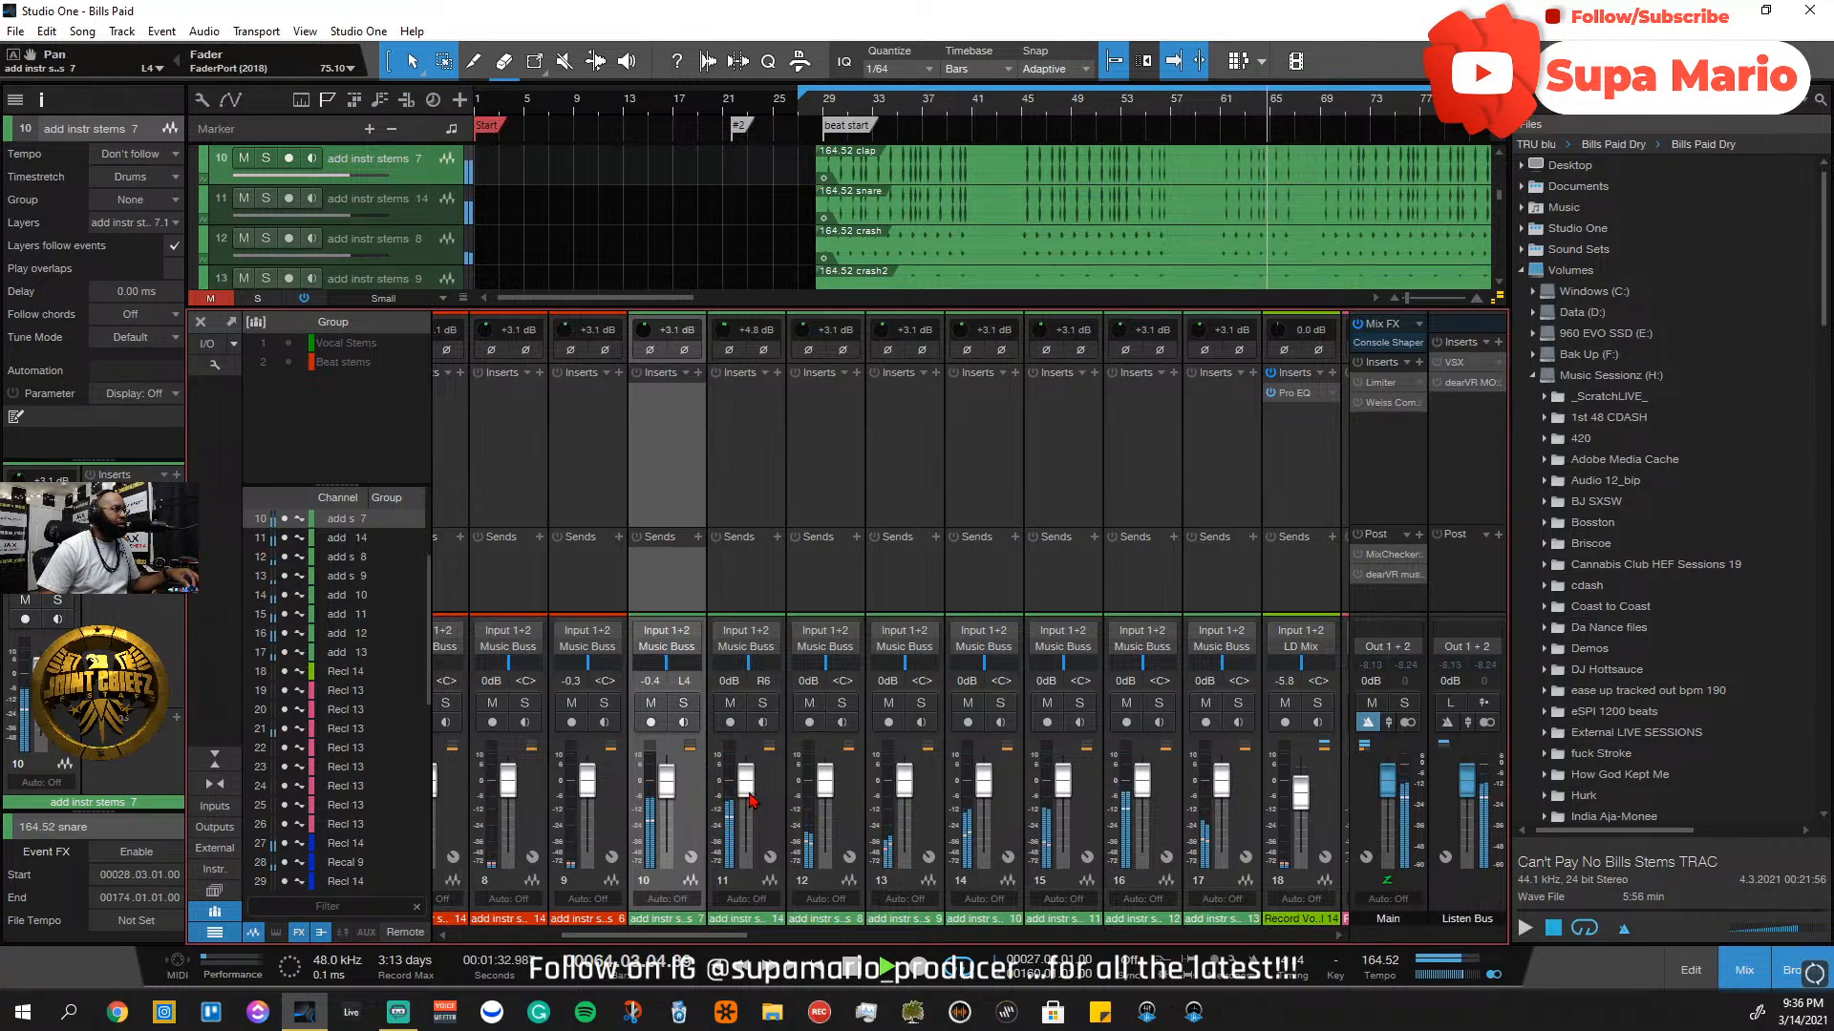
left_click(754, 803)
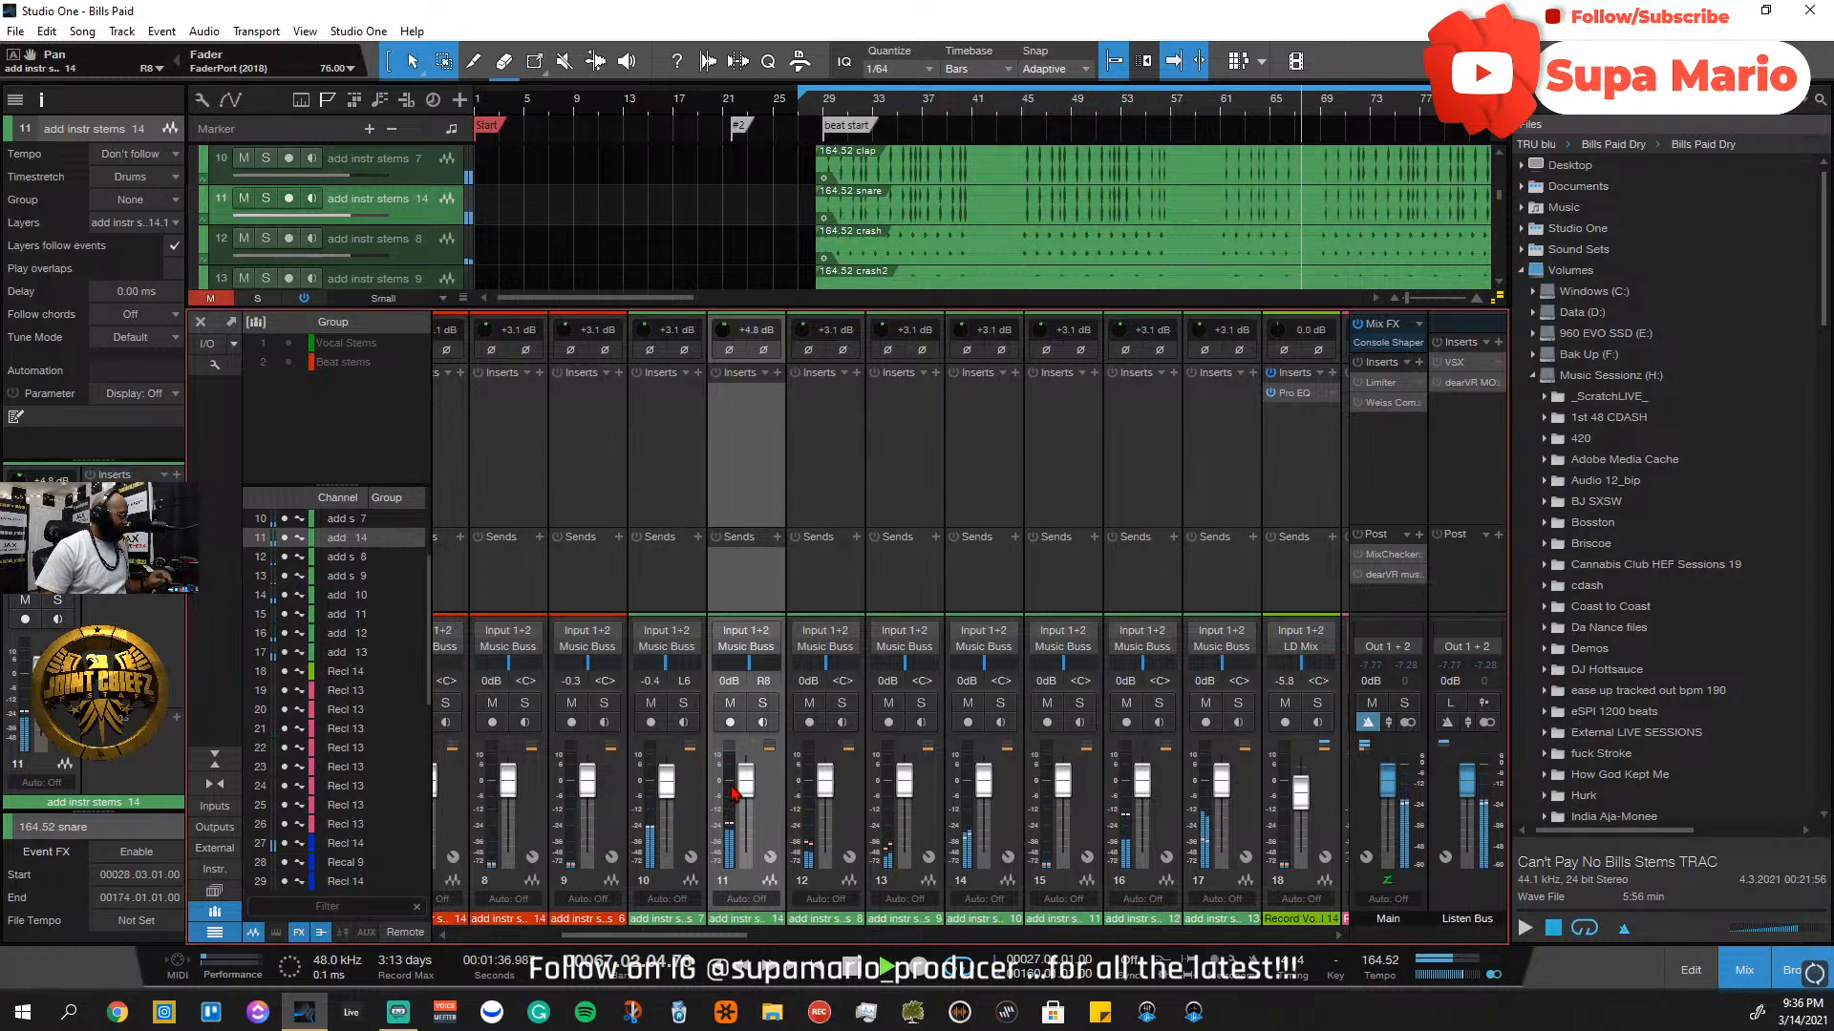
left_click(701, 805)
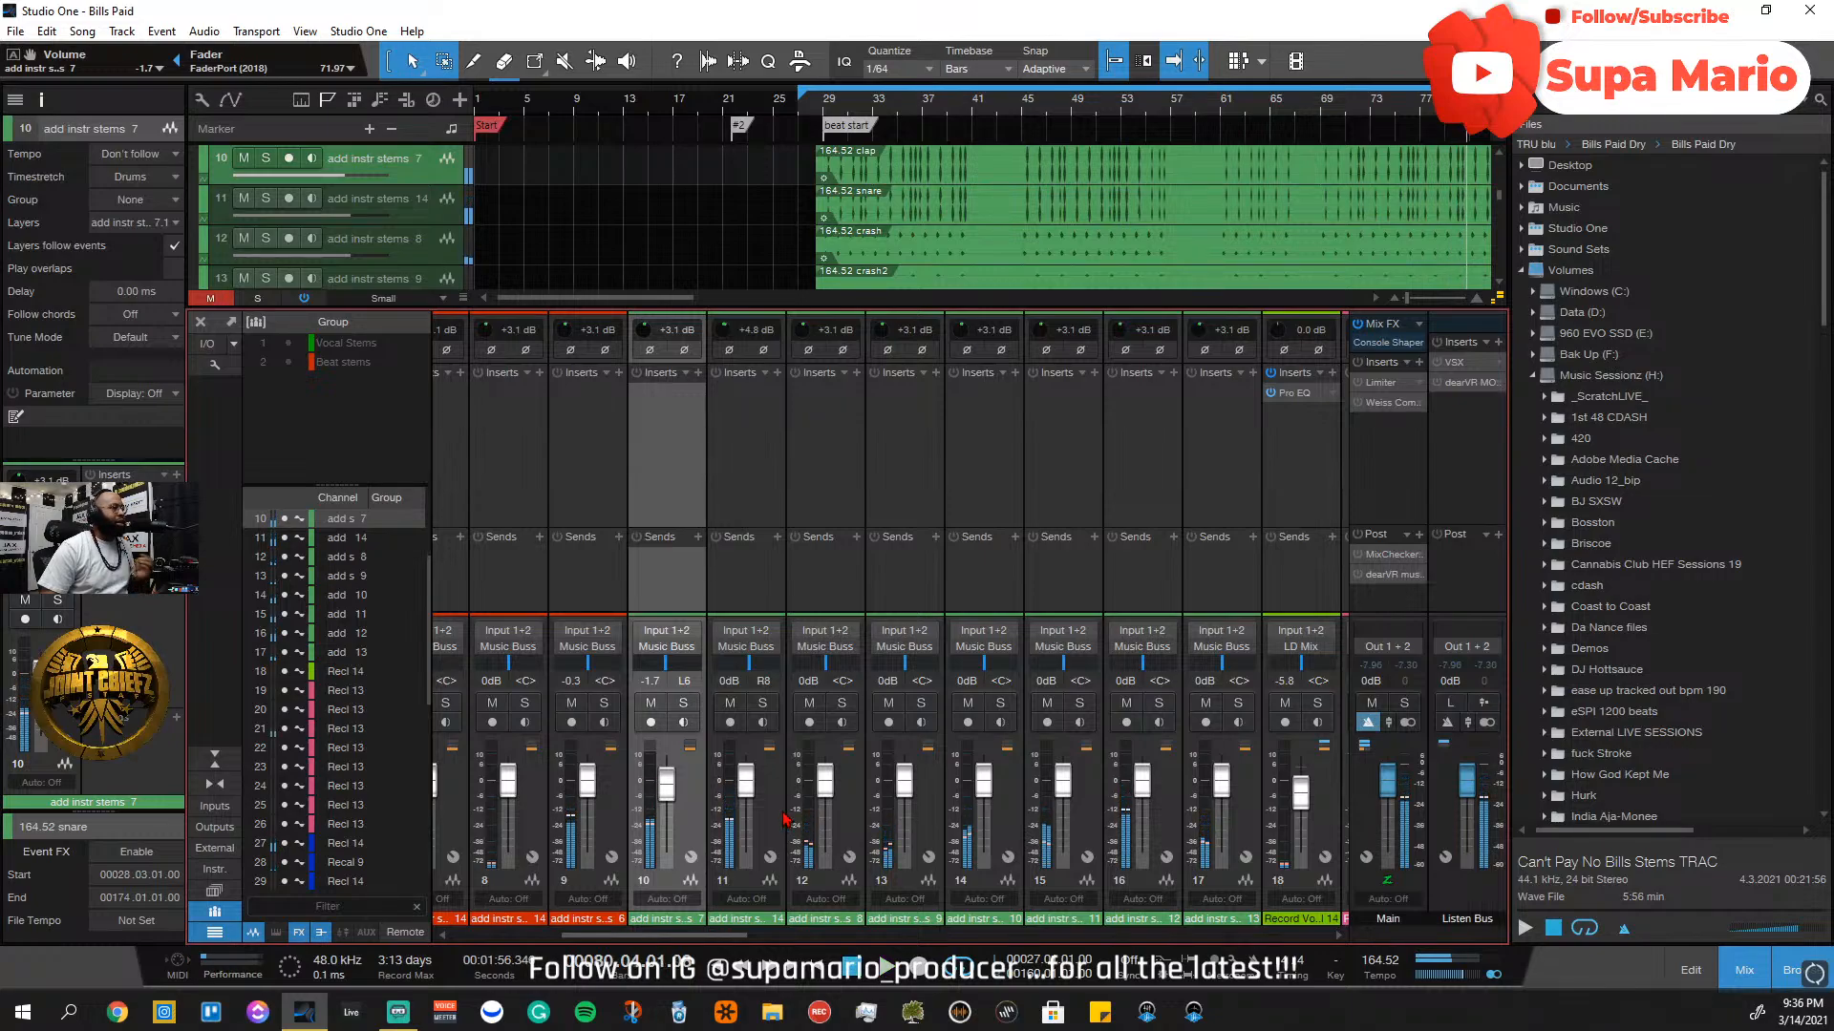
Find the kick track among the drum stems and move its channel to position 12, directly after the snare
left_click(847, 800)
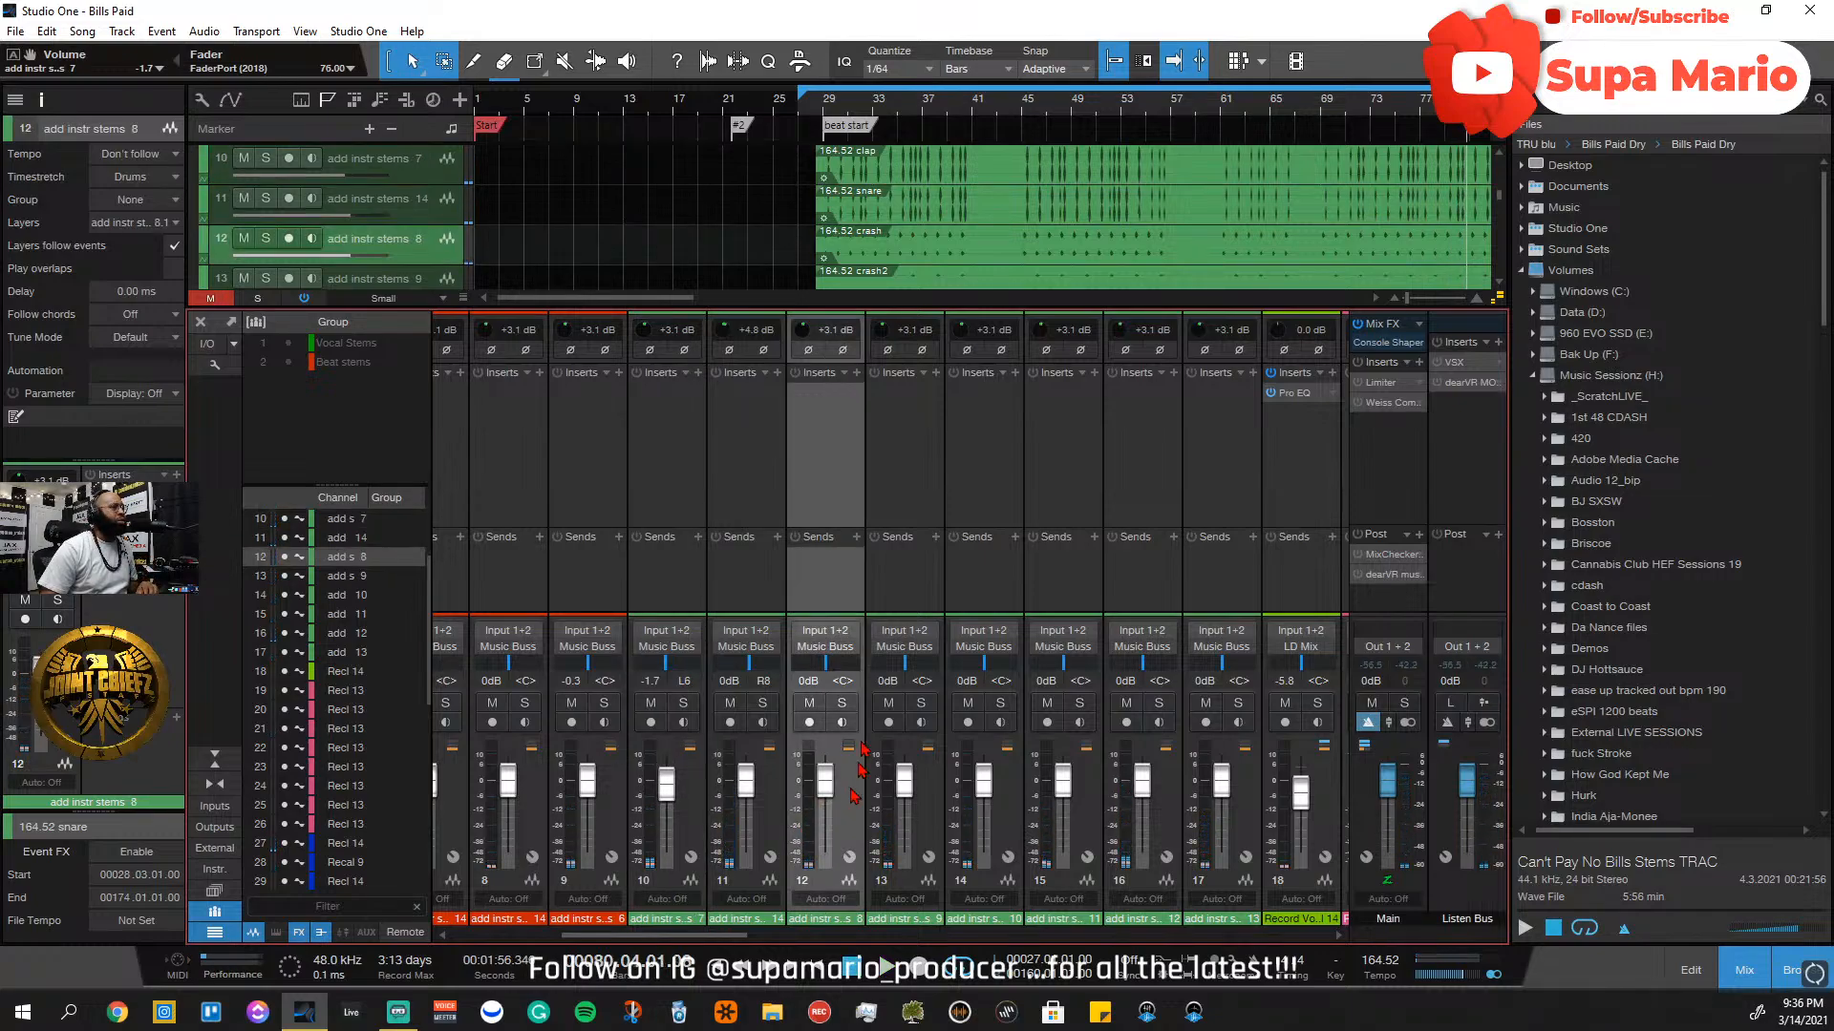
scroll(941, 196, "down", 2)
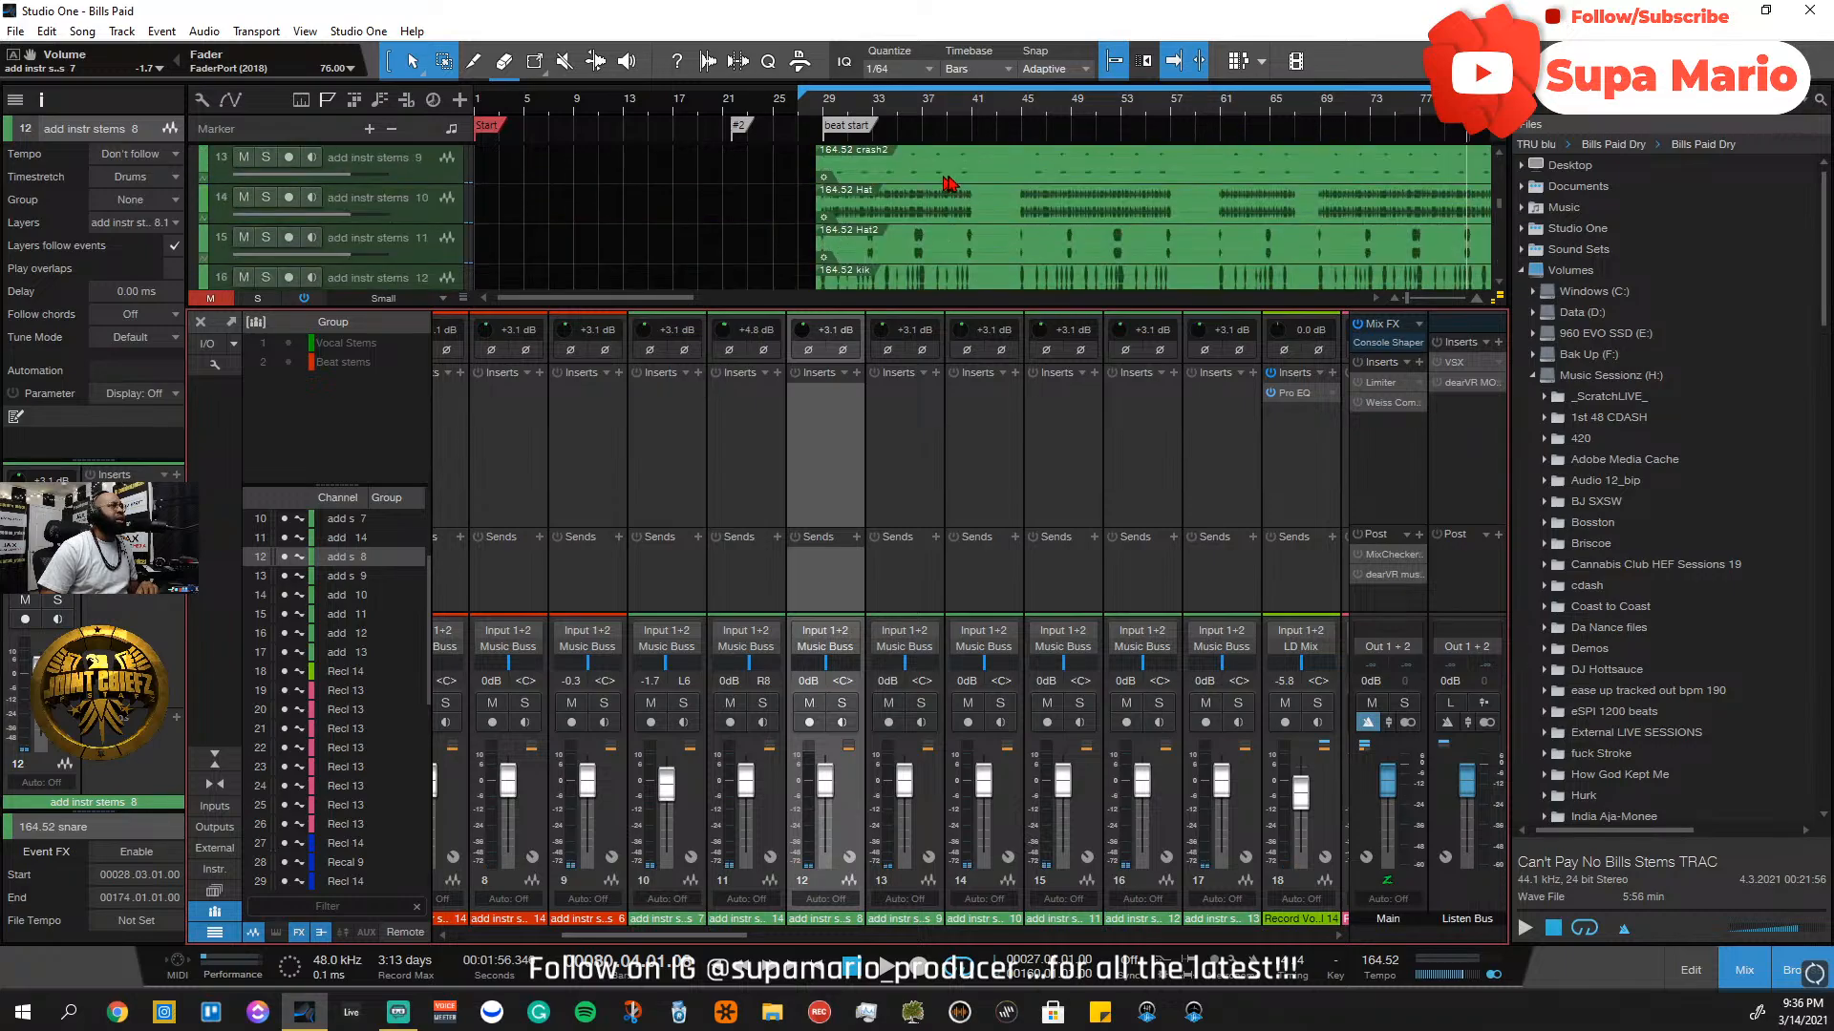
scroll(955, 188, "down", 5)
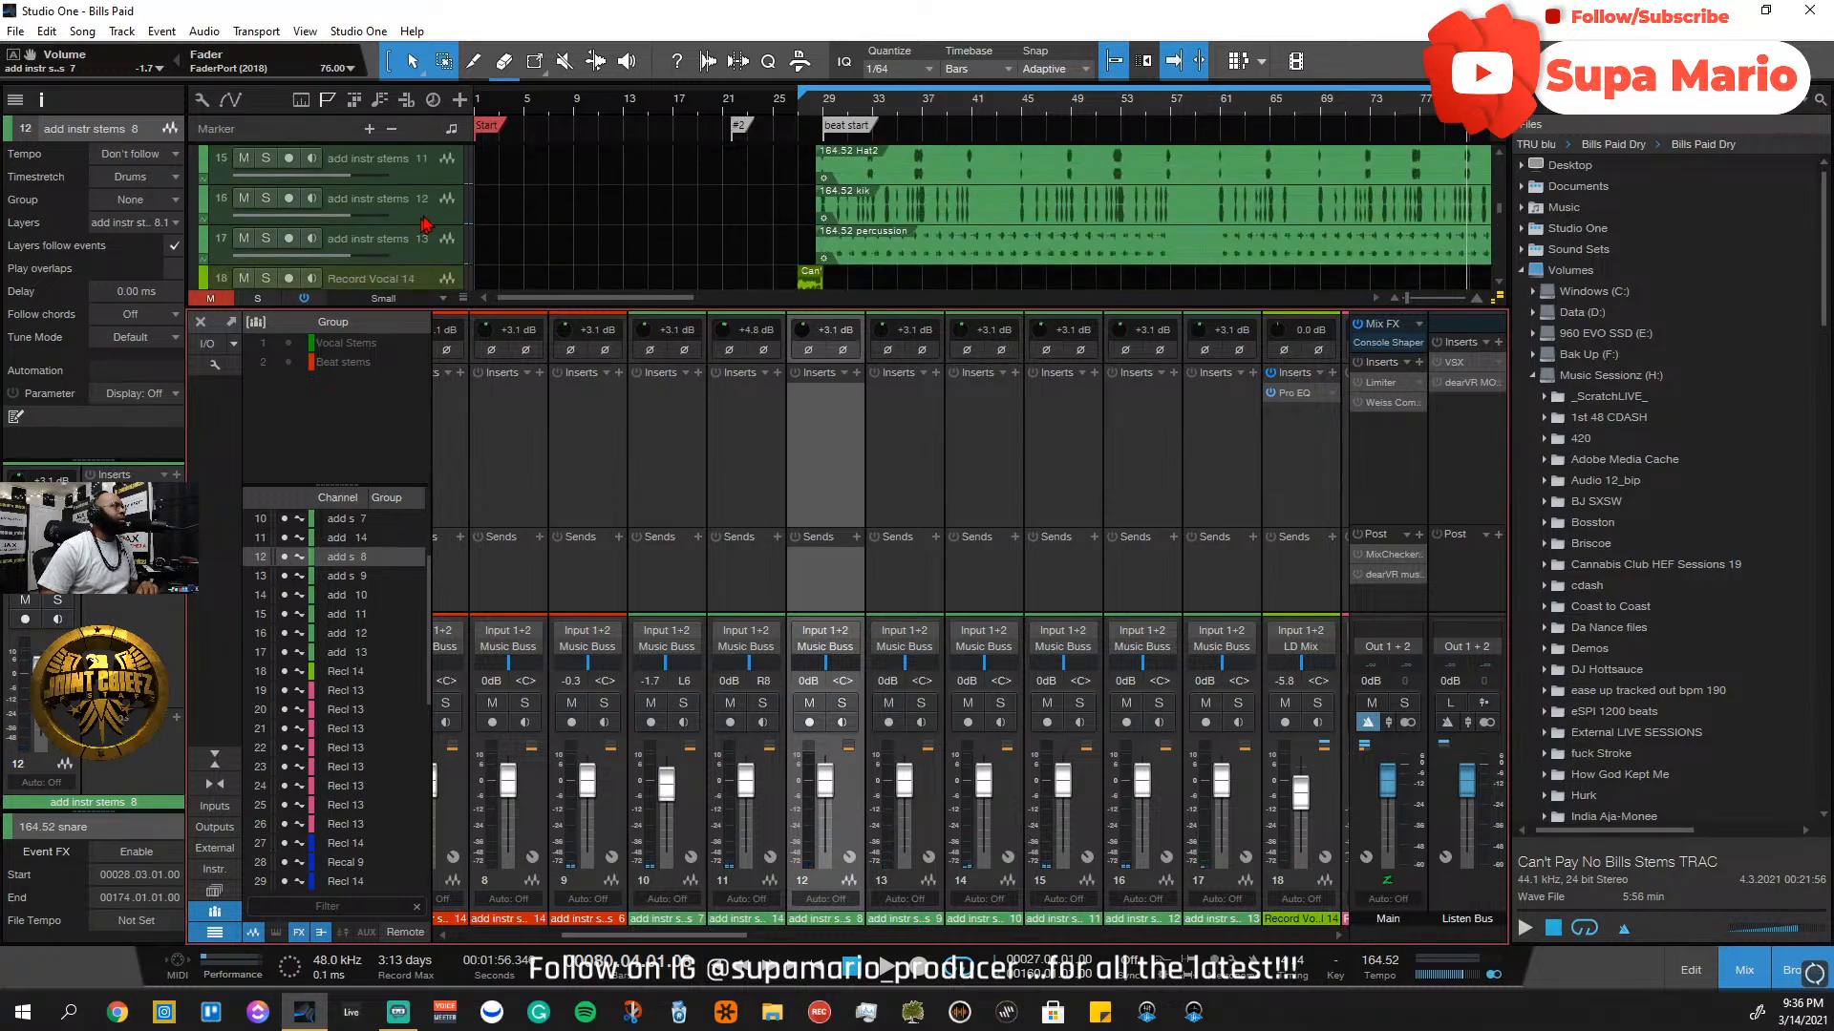
left_click(425, 221)
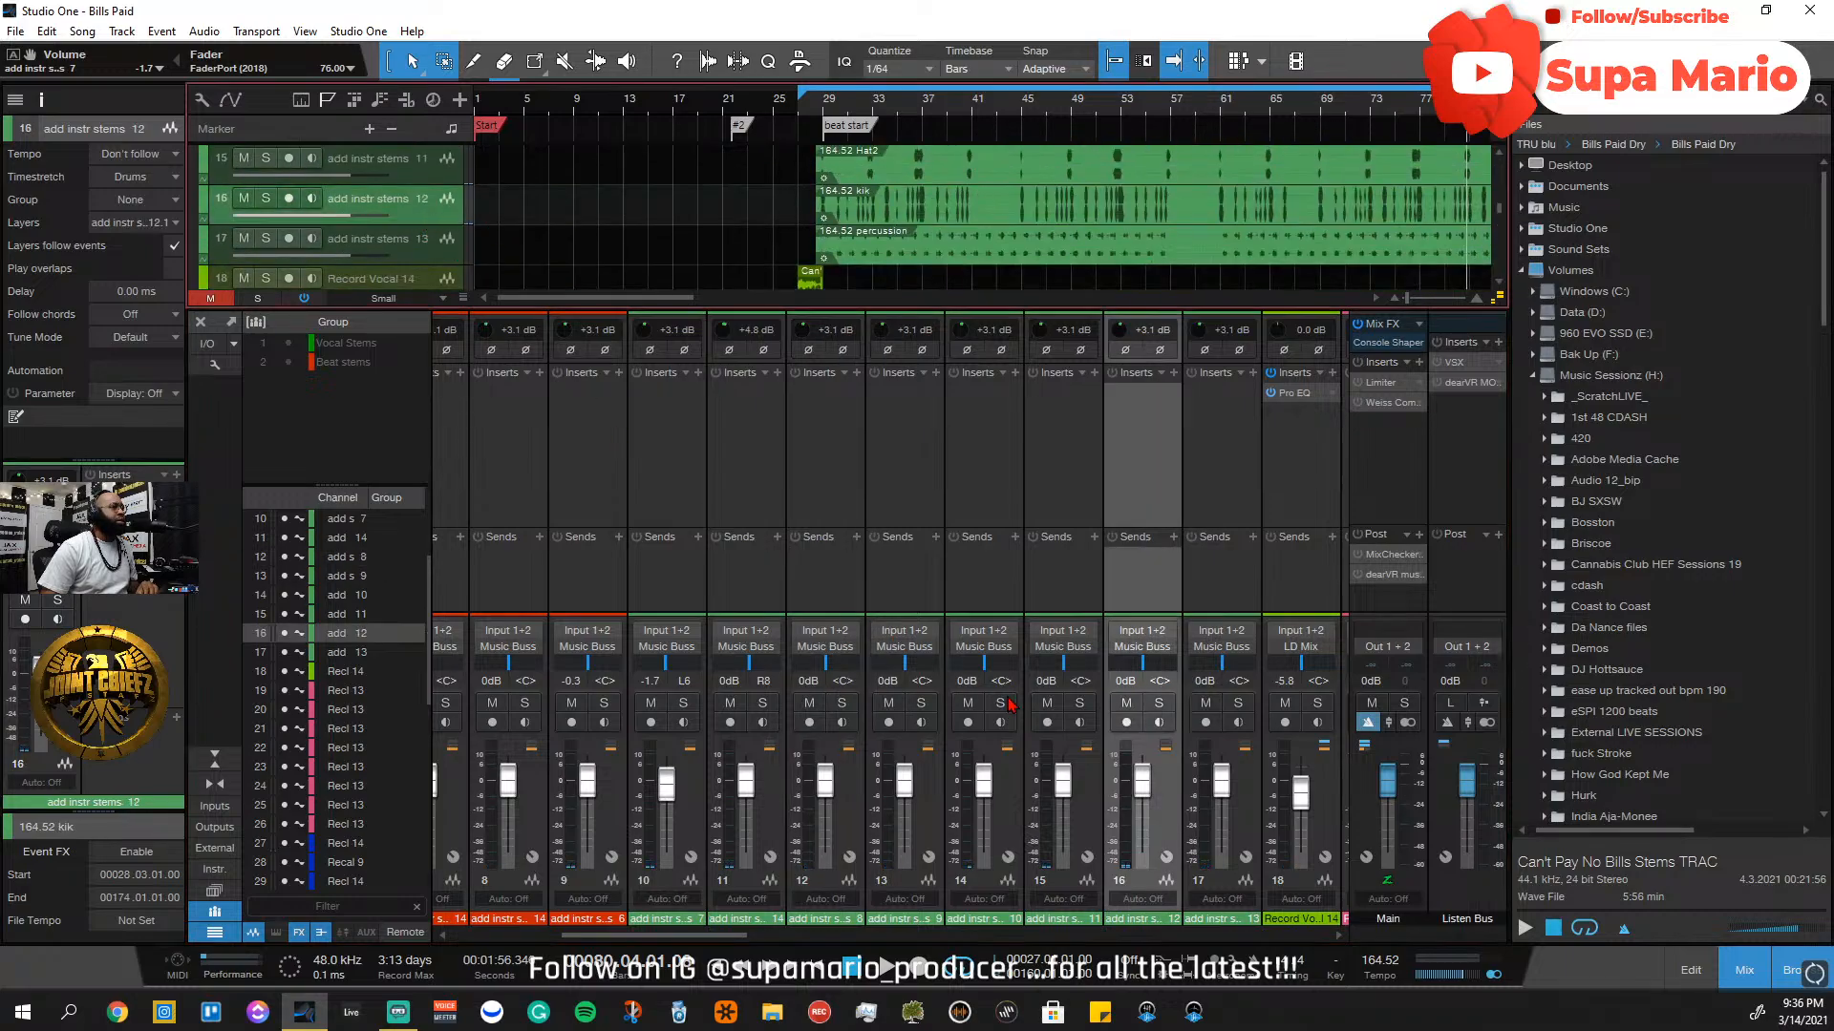
left_click(804, 813)
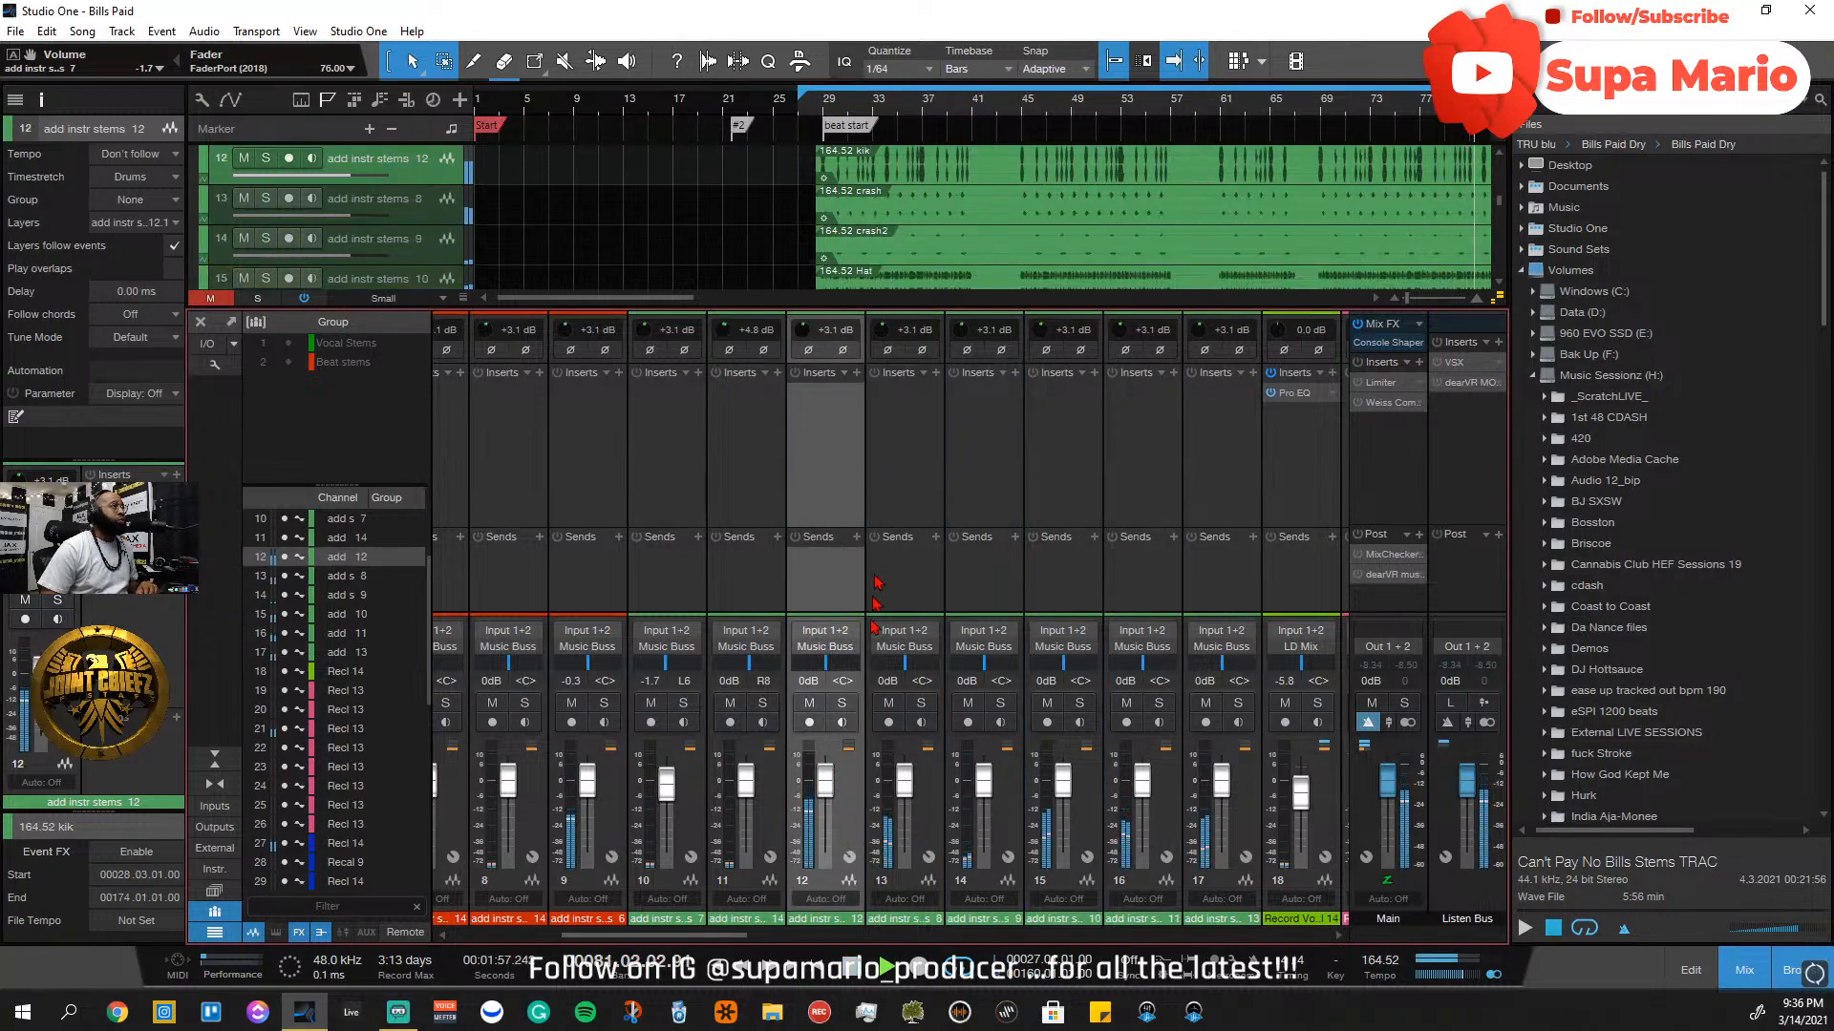
Set the kick channel's input gain to +4.3 dB, checking it in solo and with its polarity briefly inverted
left_click(843, 703)
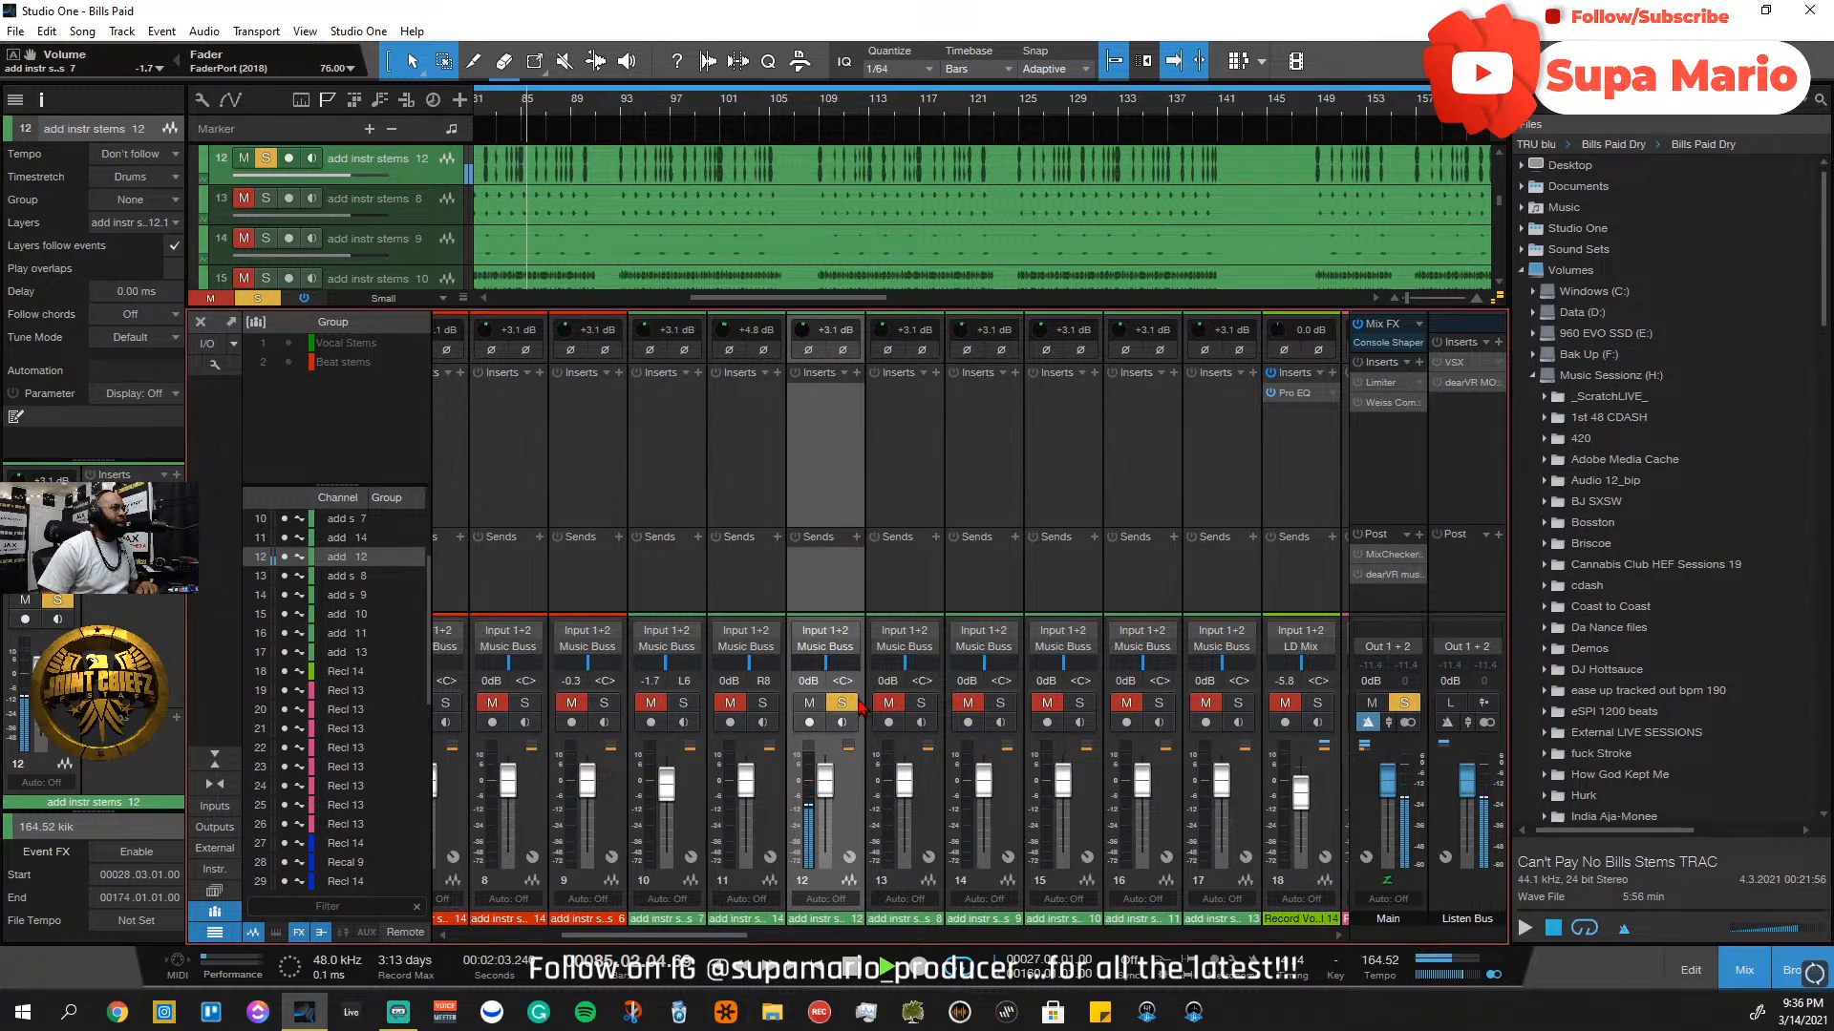
left_click(841, 703)
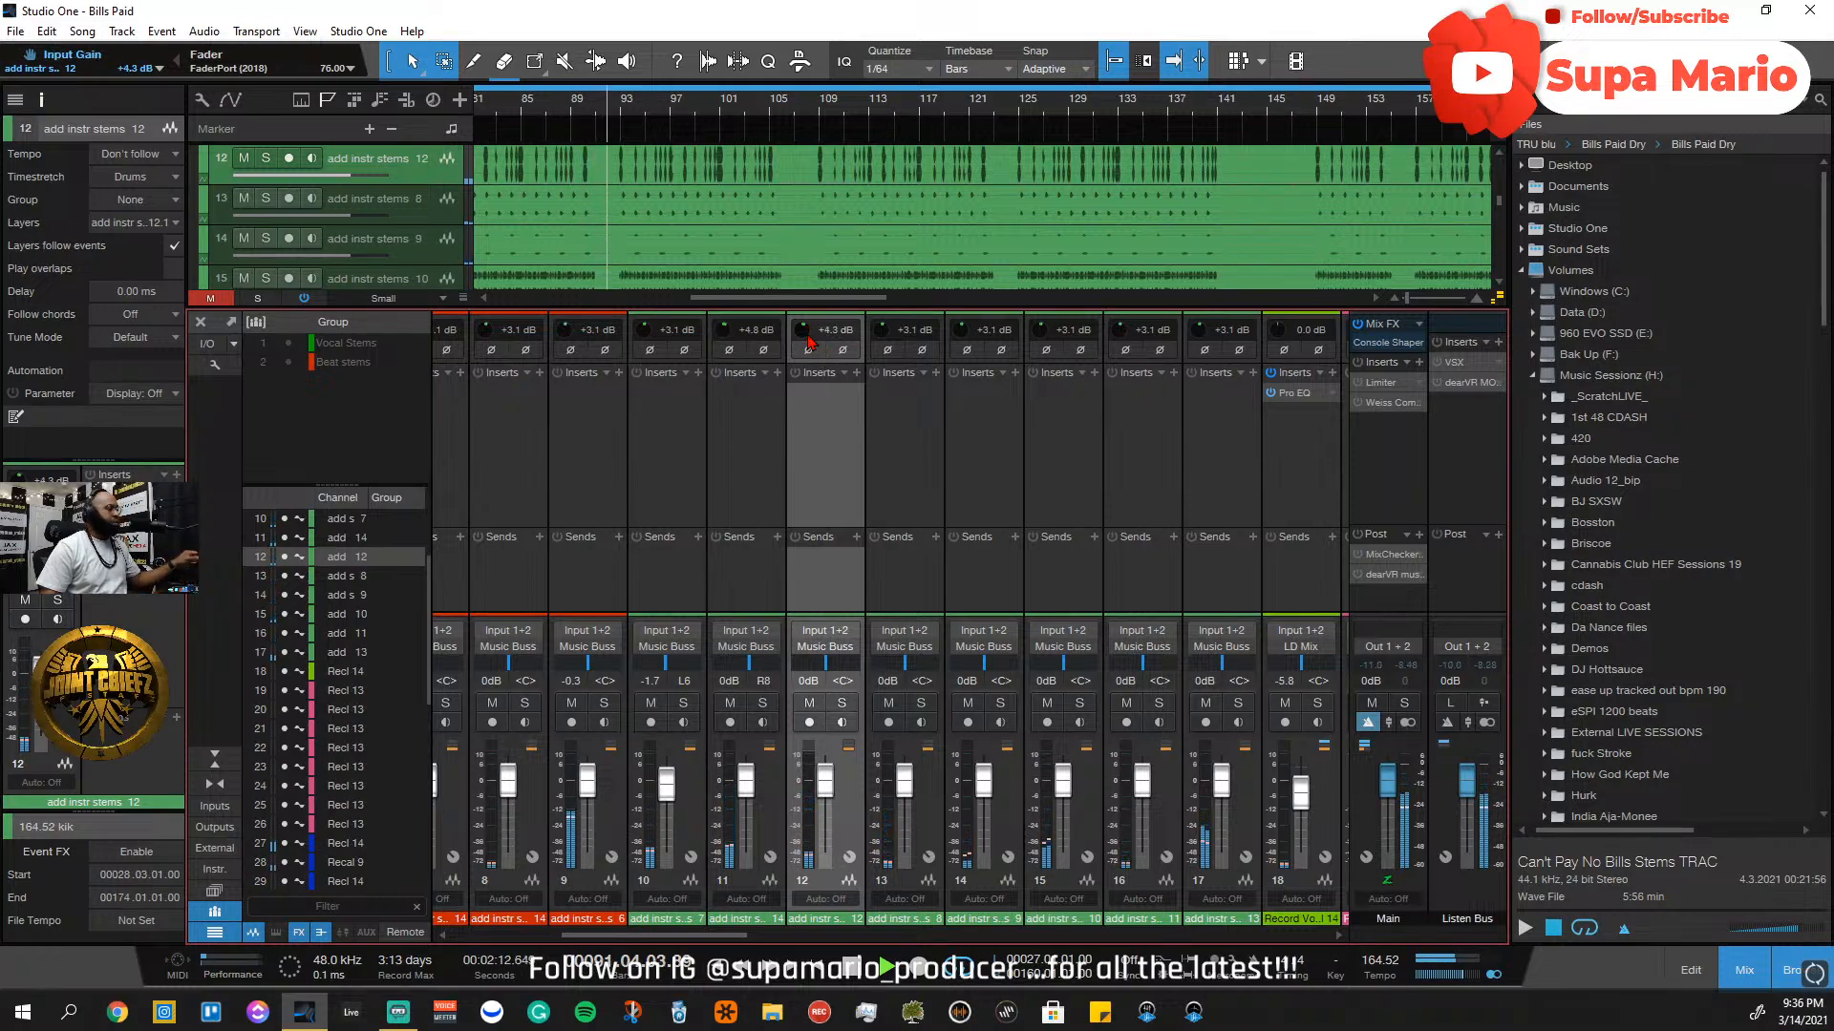
left_click(809, 349)
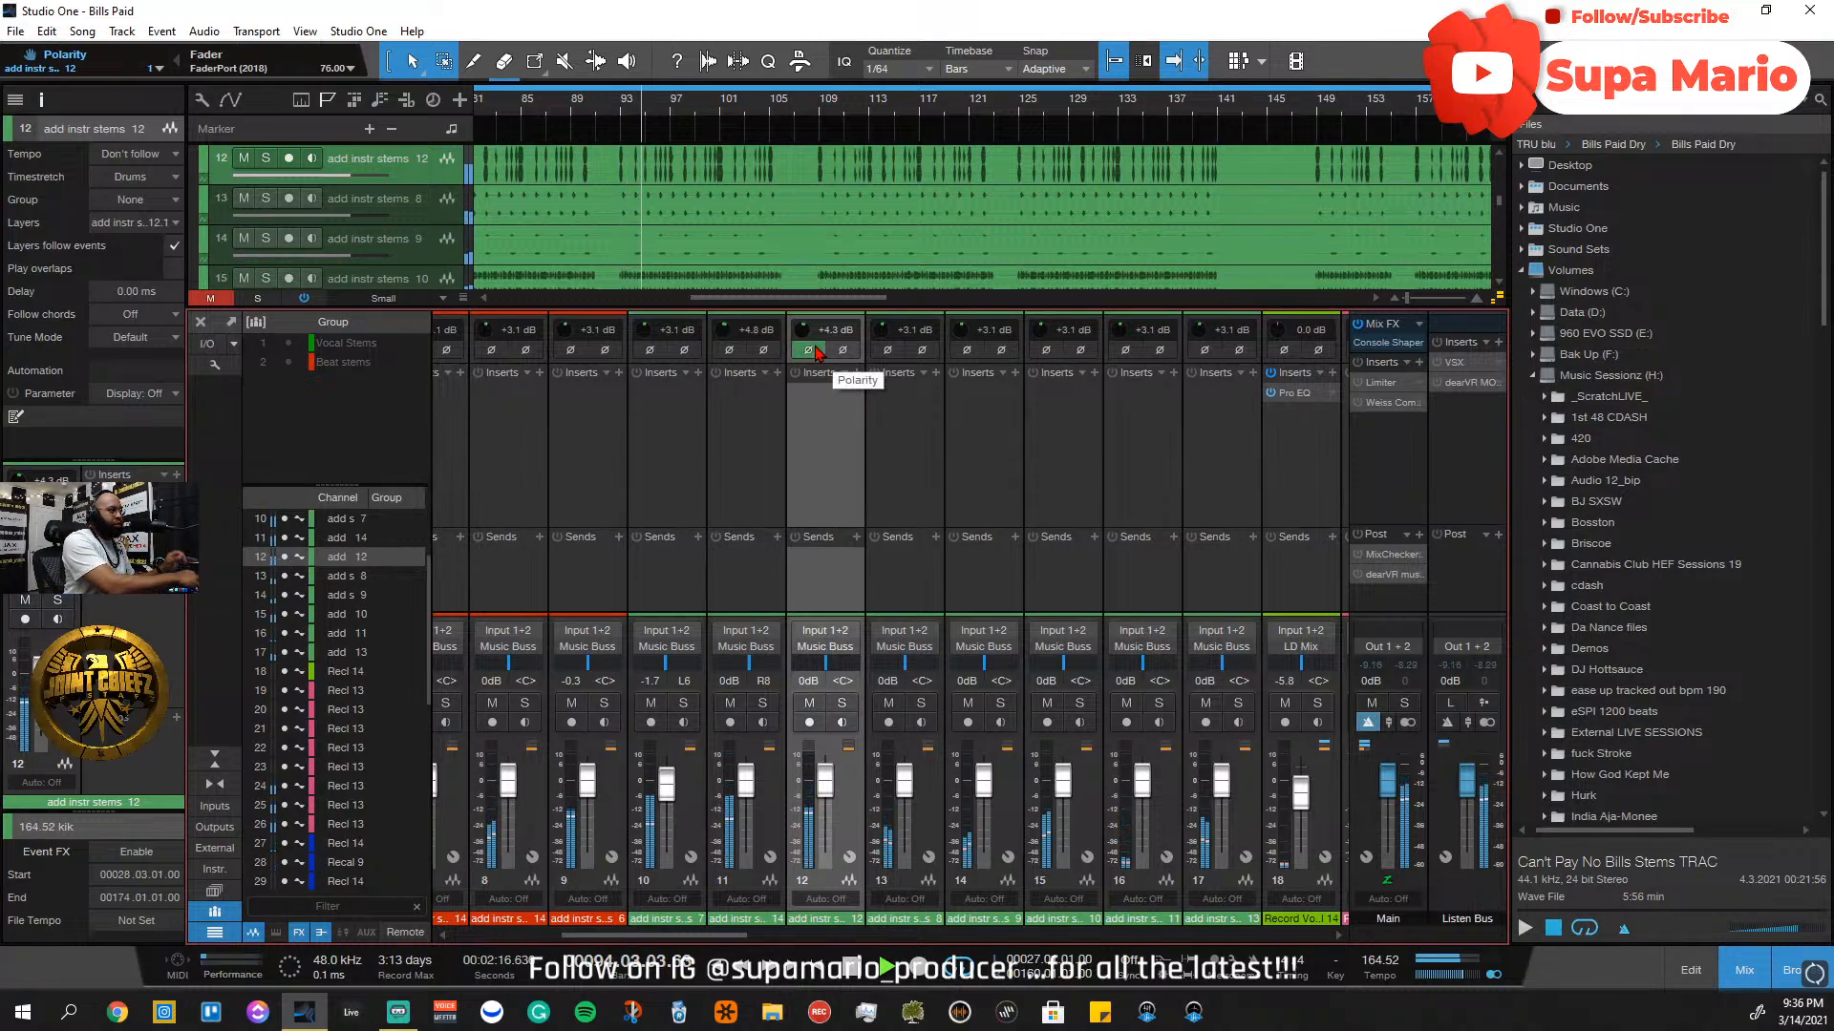
left_click(815, 351)
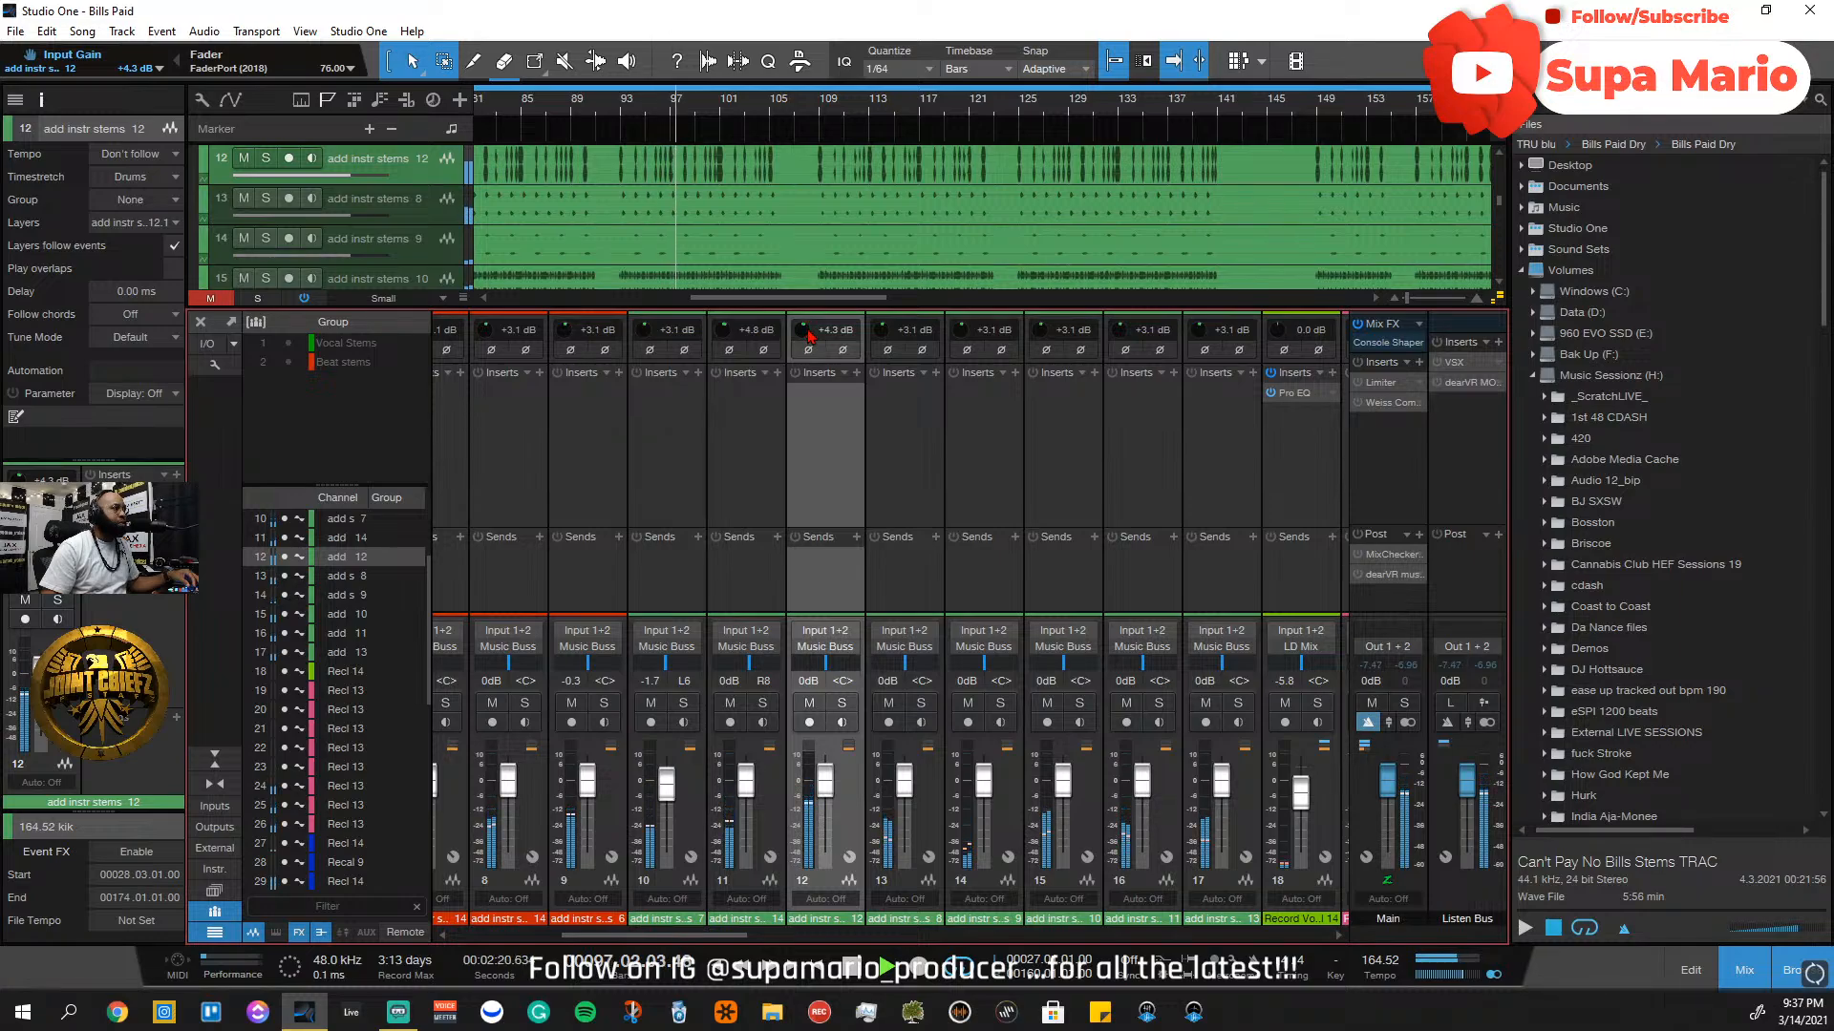
Solo the kick channel
left_click(842, 704)
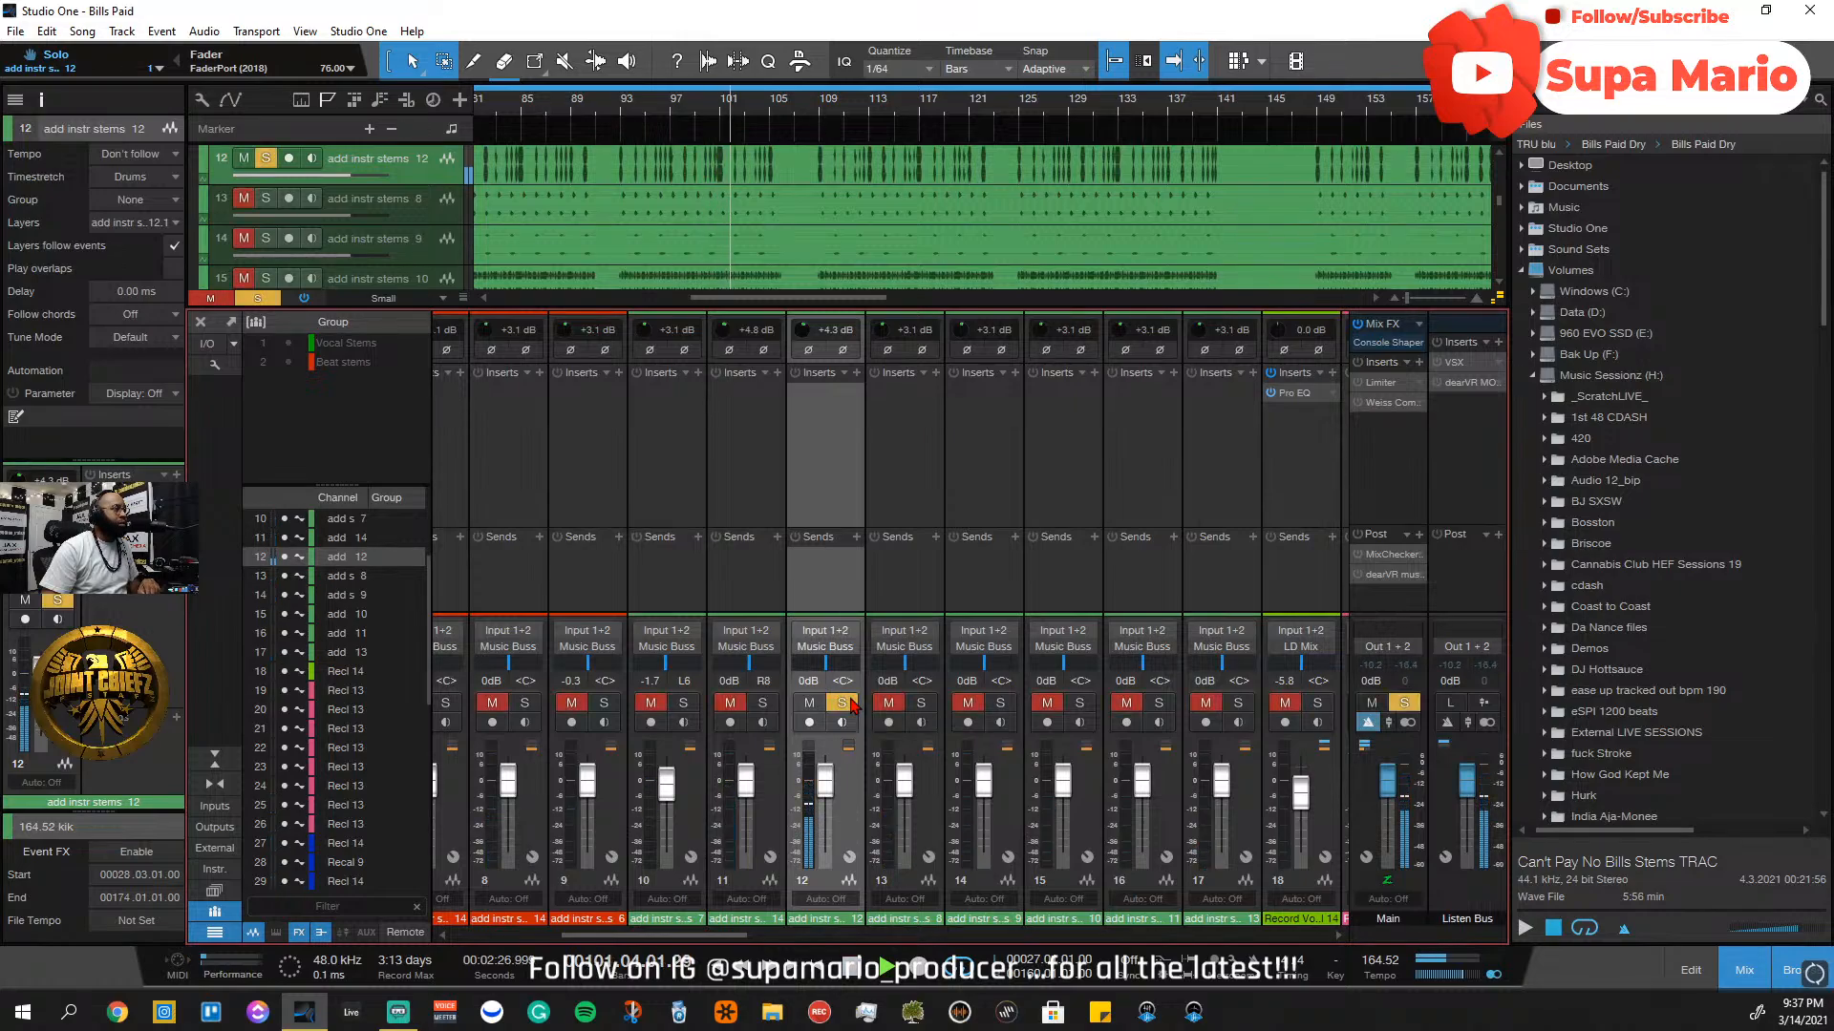
left_click(972, 392)
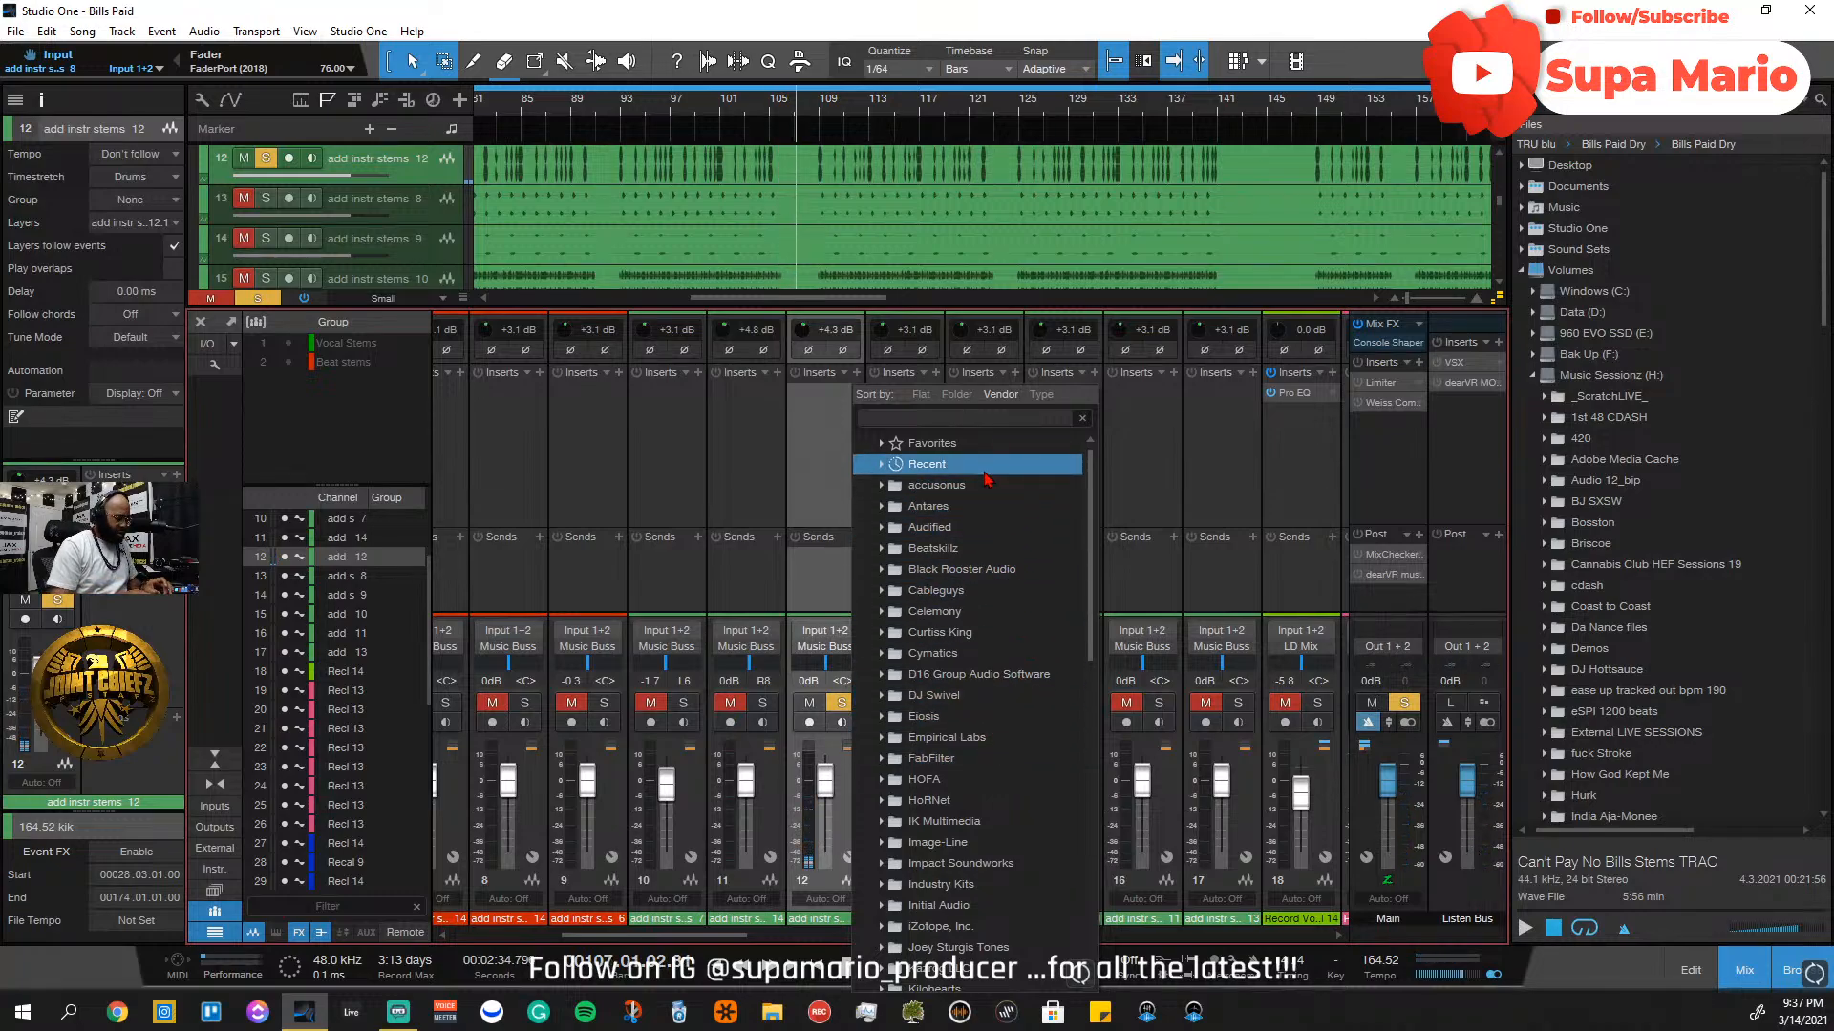
type("bx filter")
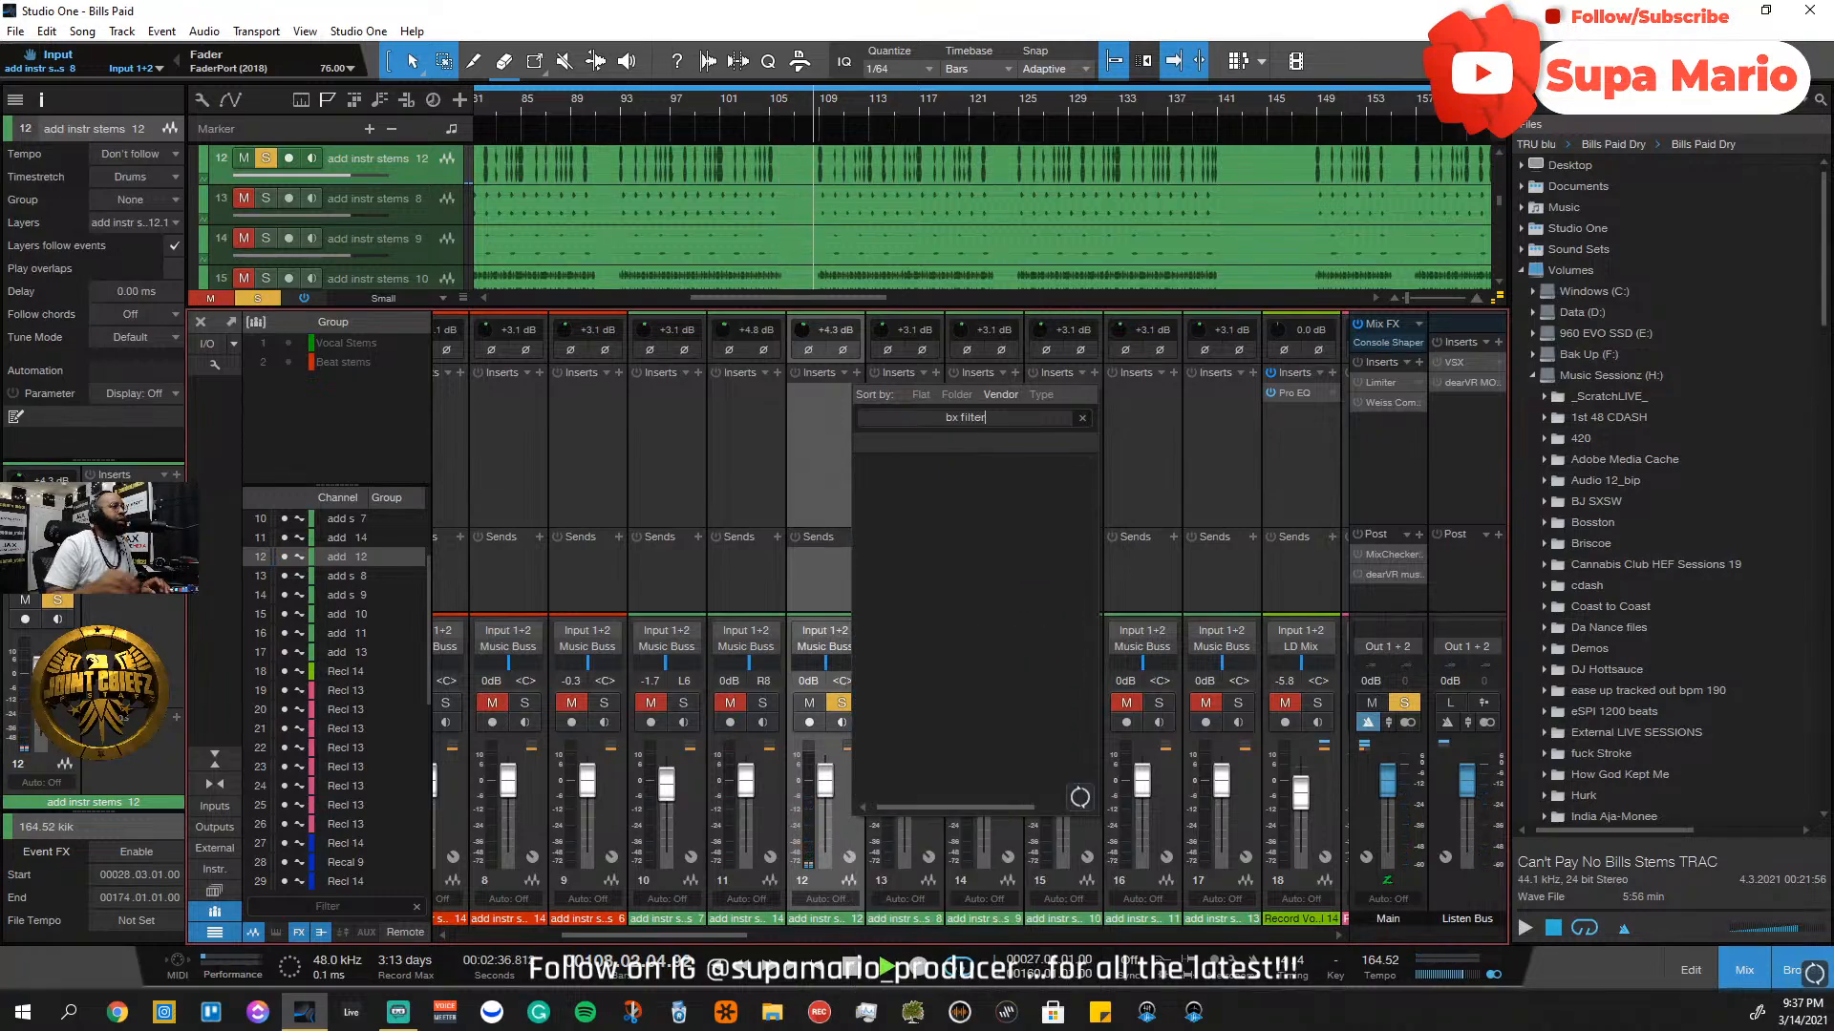
key("BackSpace")
key("BackSpace")
key("BackSpace")
key("BackSpace")
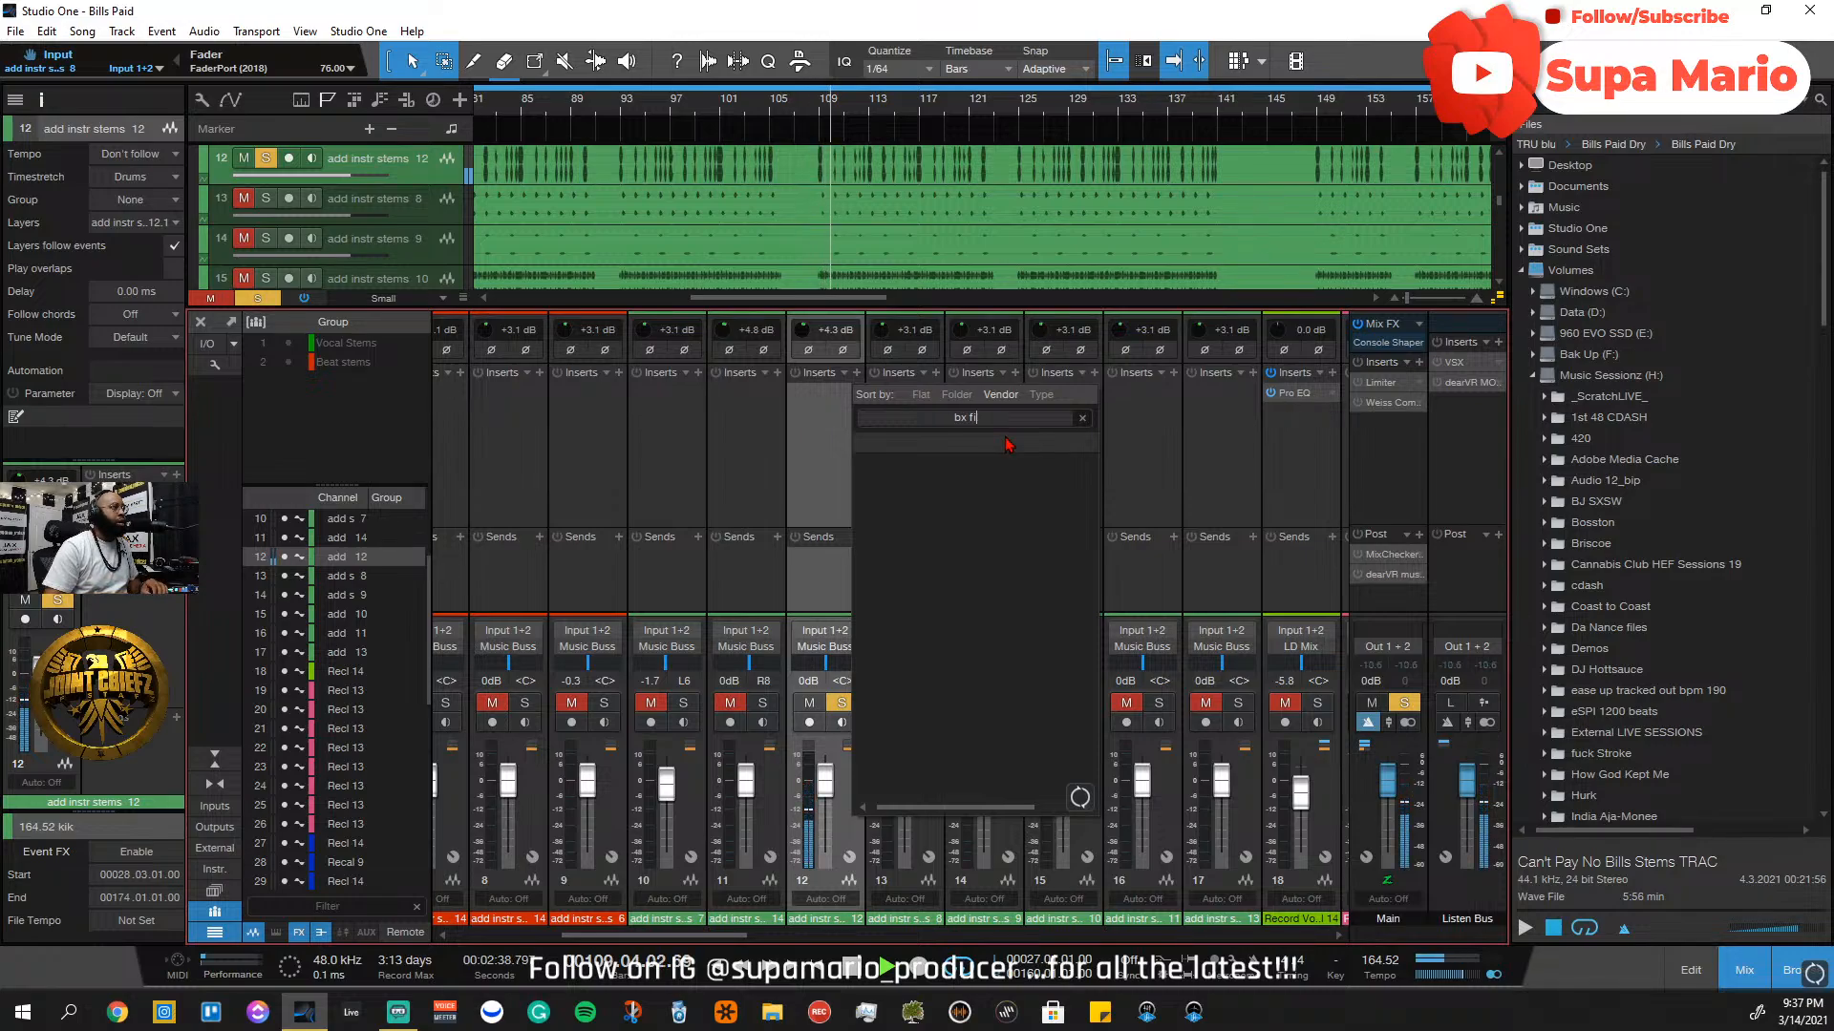
key("BackSpace")
key("BackSpace")
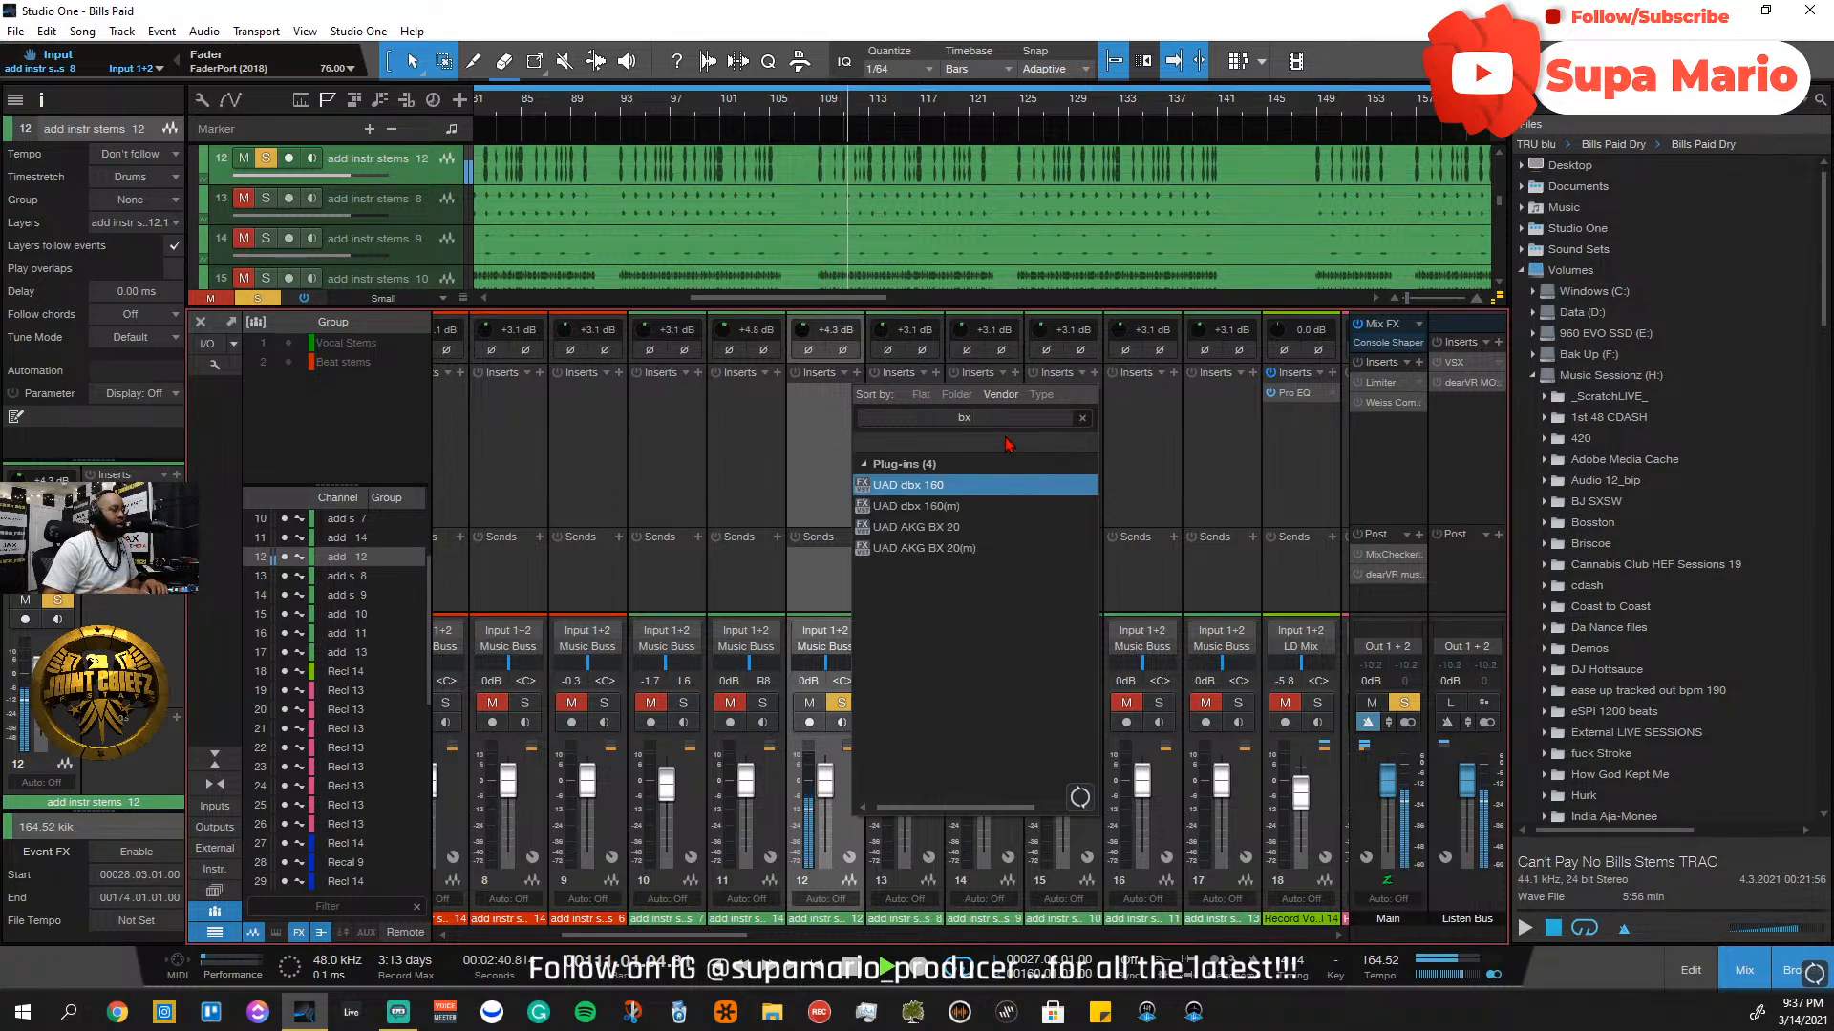
key("BackSpace")
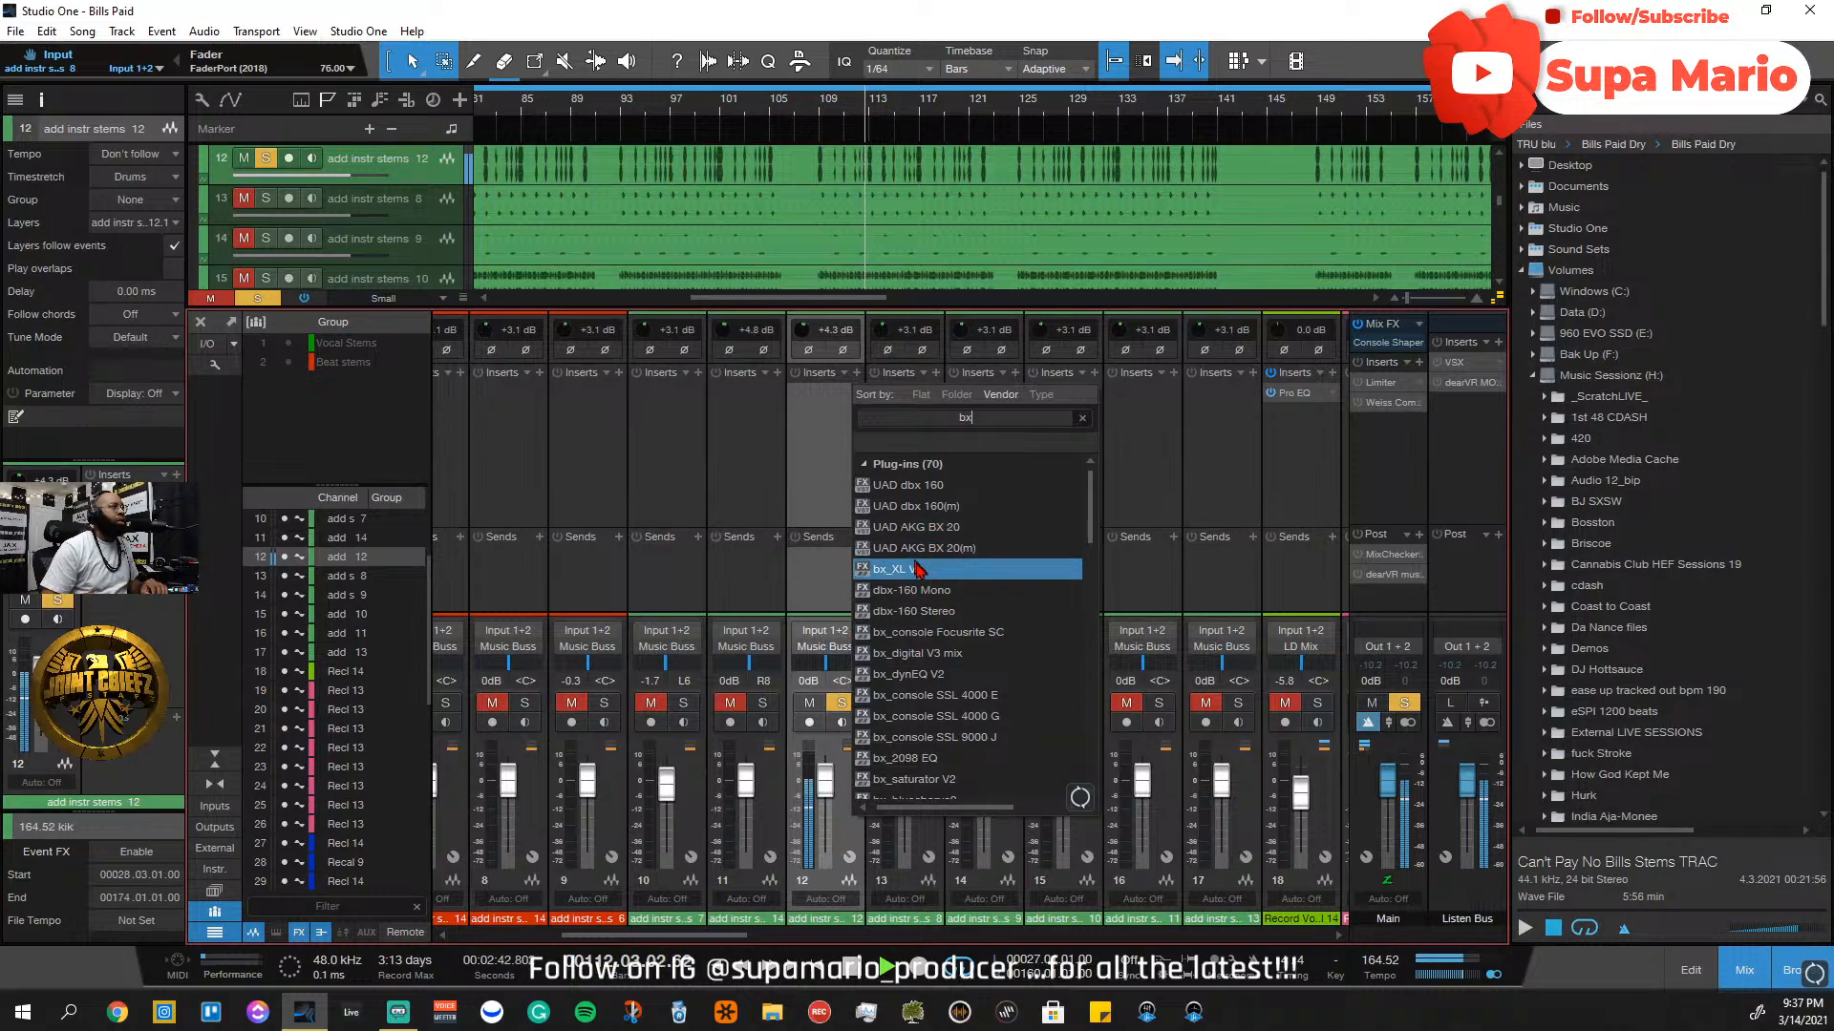
scroll(998, 632, "down", 4)
scroll(1070, 702, "down", 3)
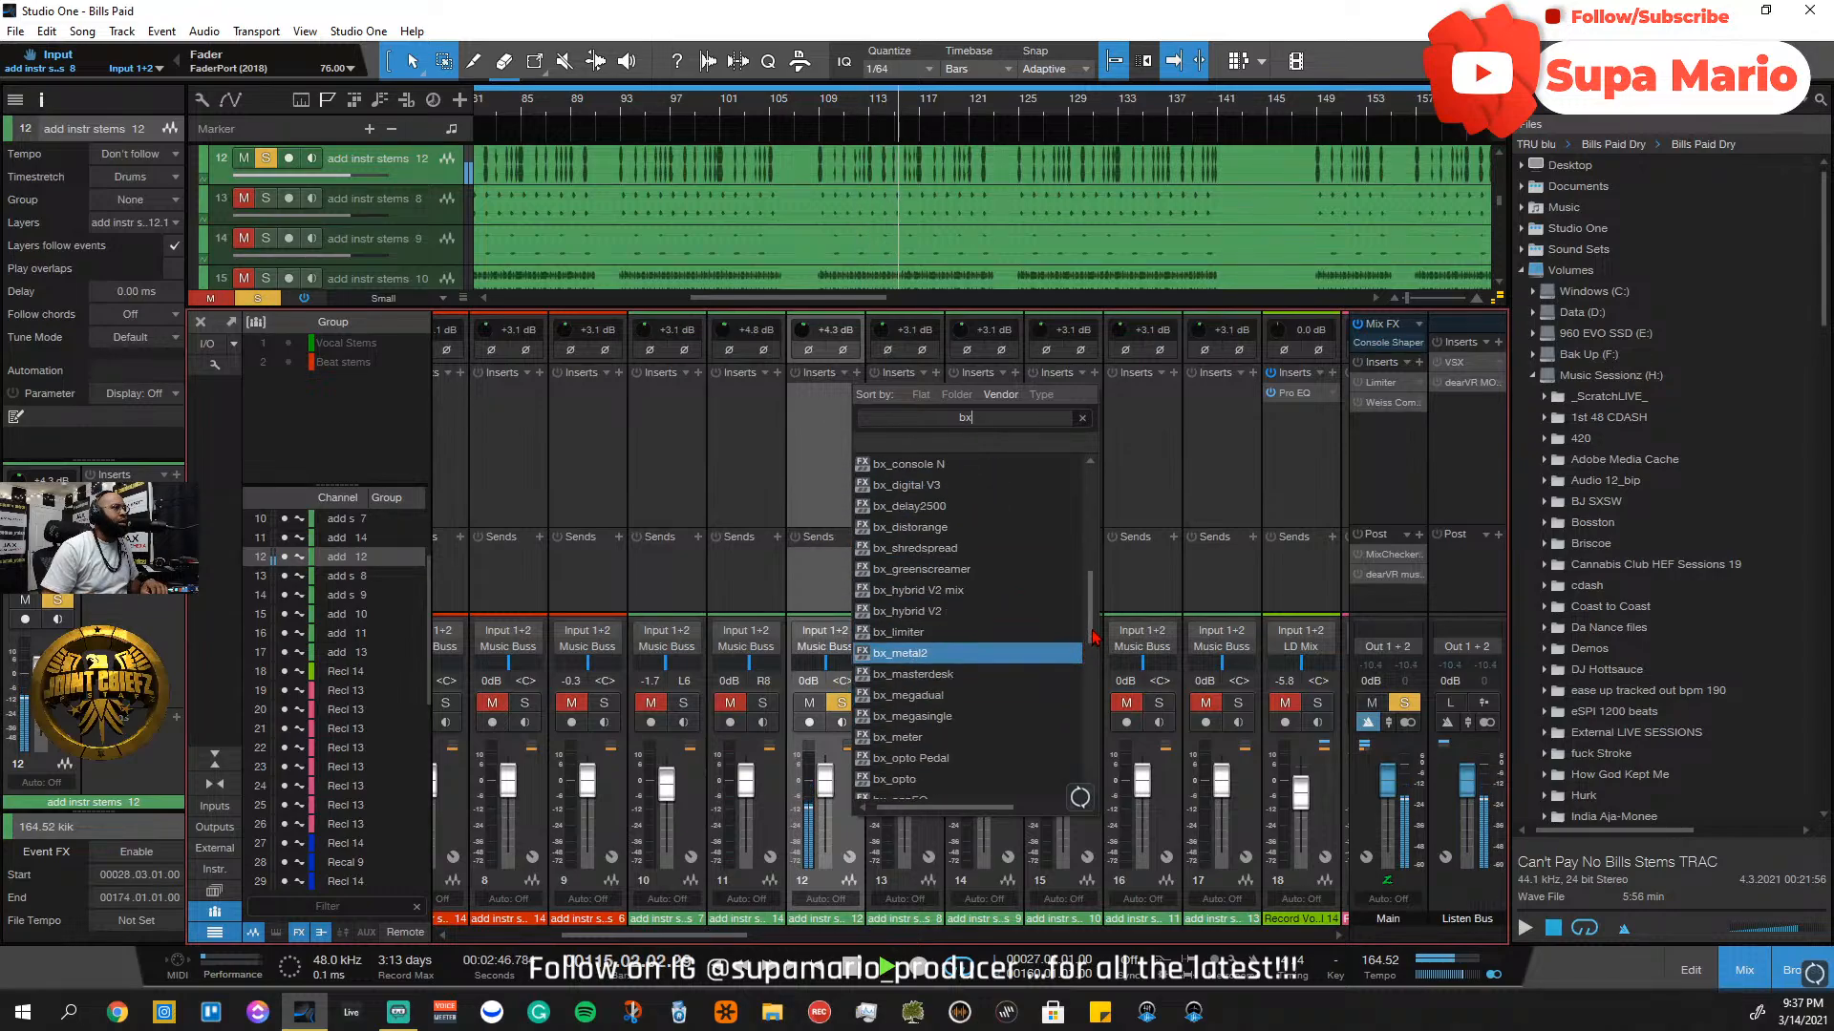
scroll(1074, 669, "up", 3)
left_click_drag(1103, 600, 1094, 527)
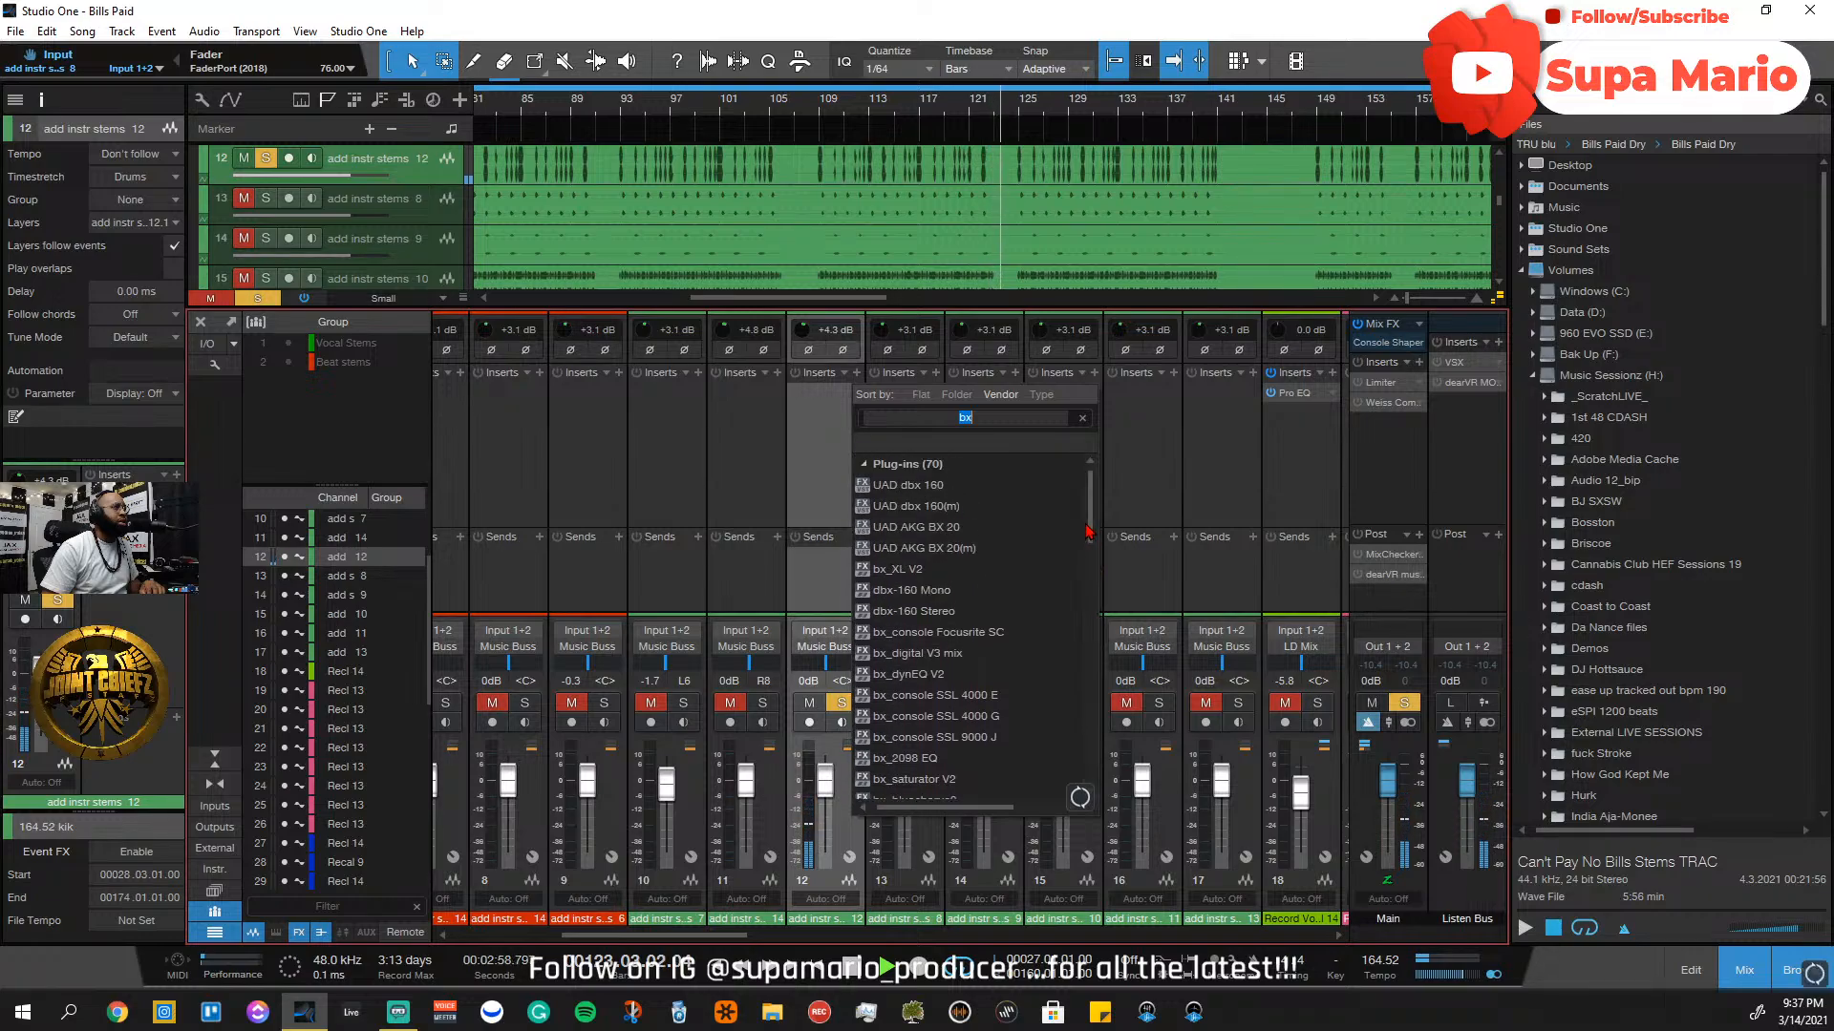
left_click(818, 438)
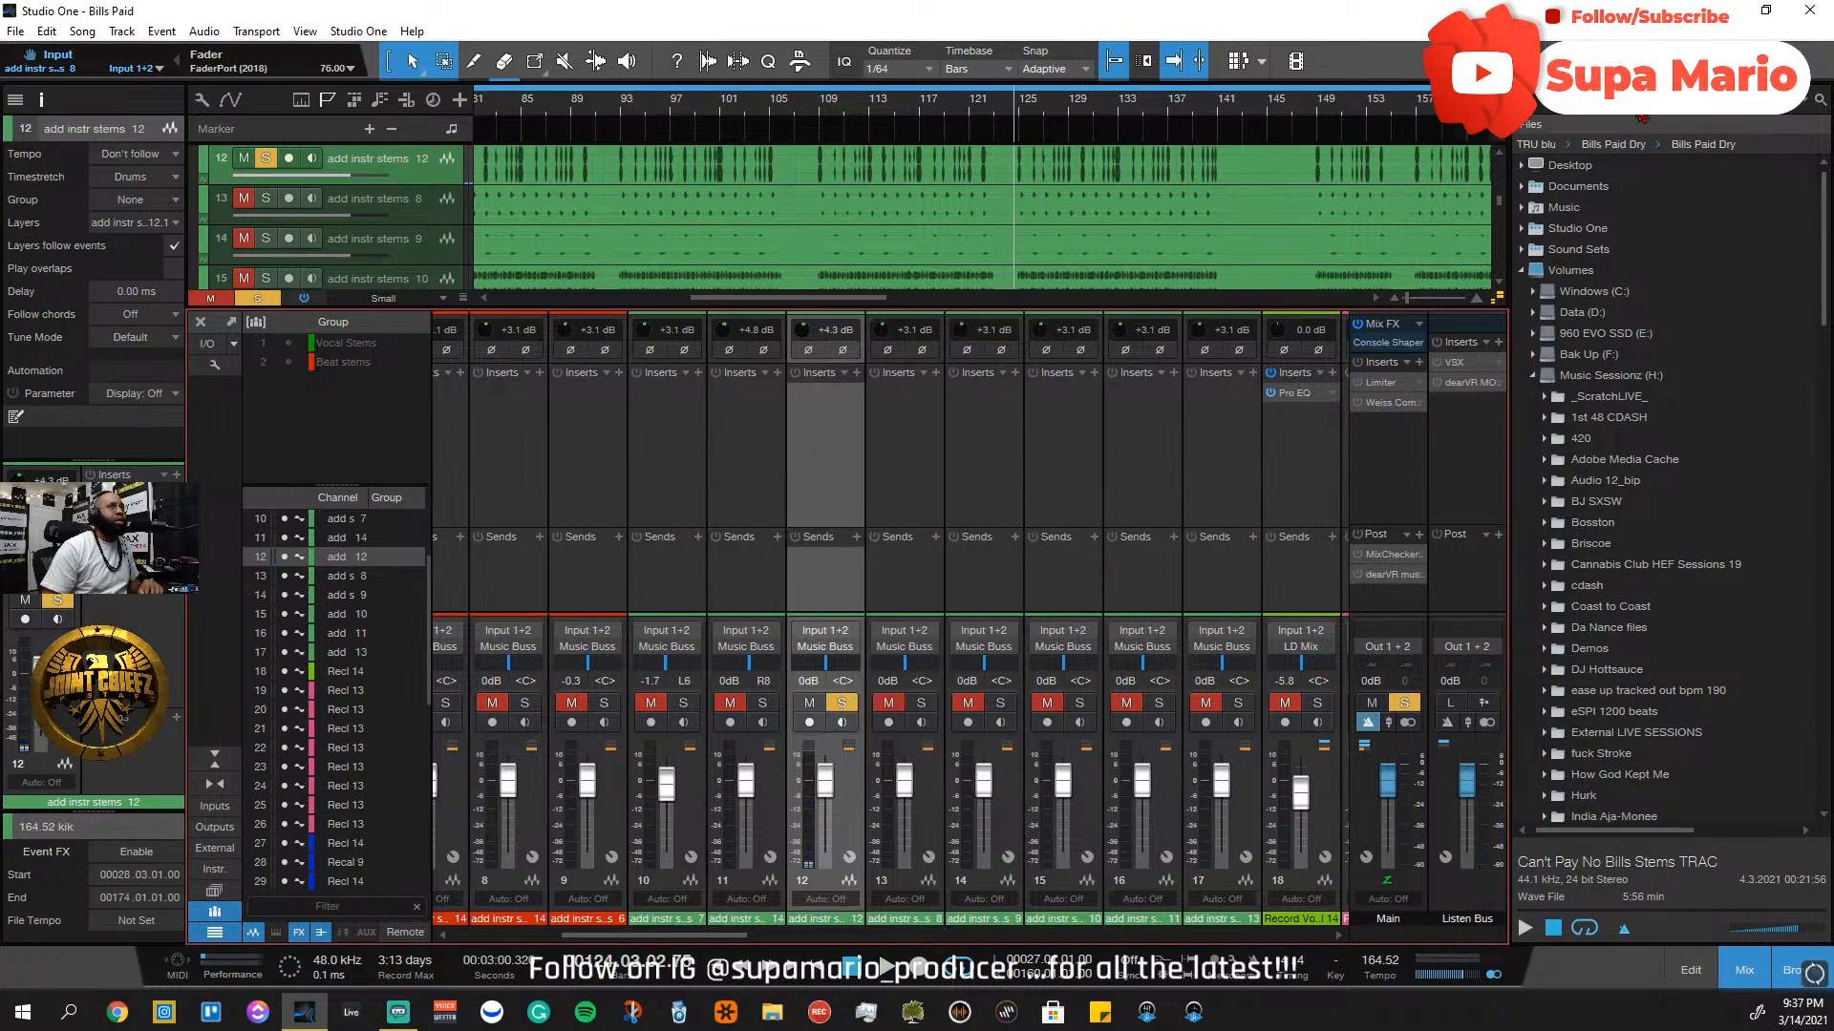
Insert bx_subfilter from the favourite effects on the kick channel and set the playback position to about bar 109
left_click(1639, 116)
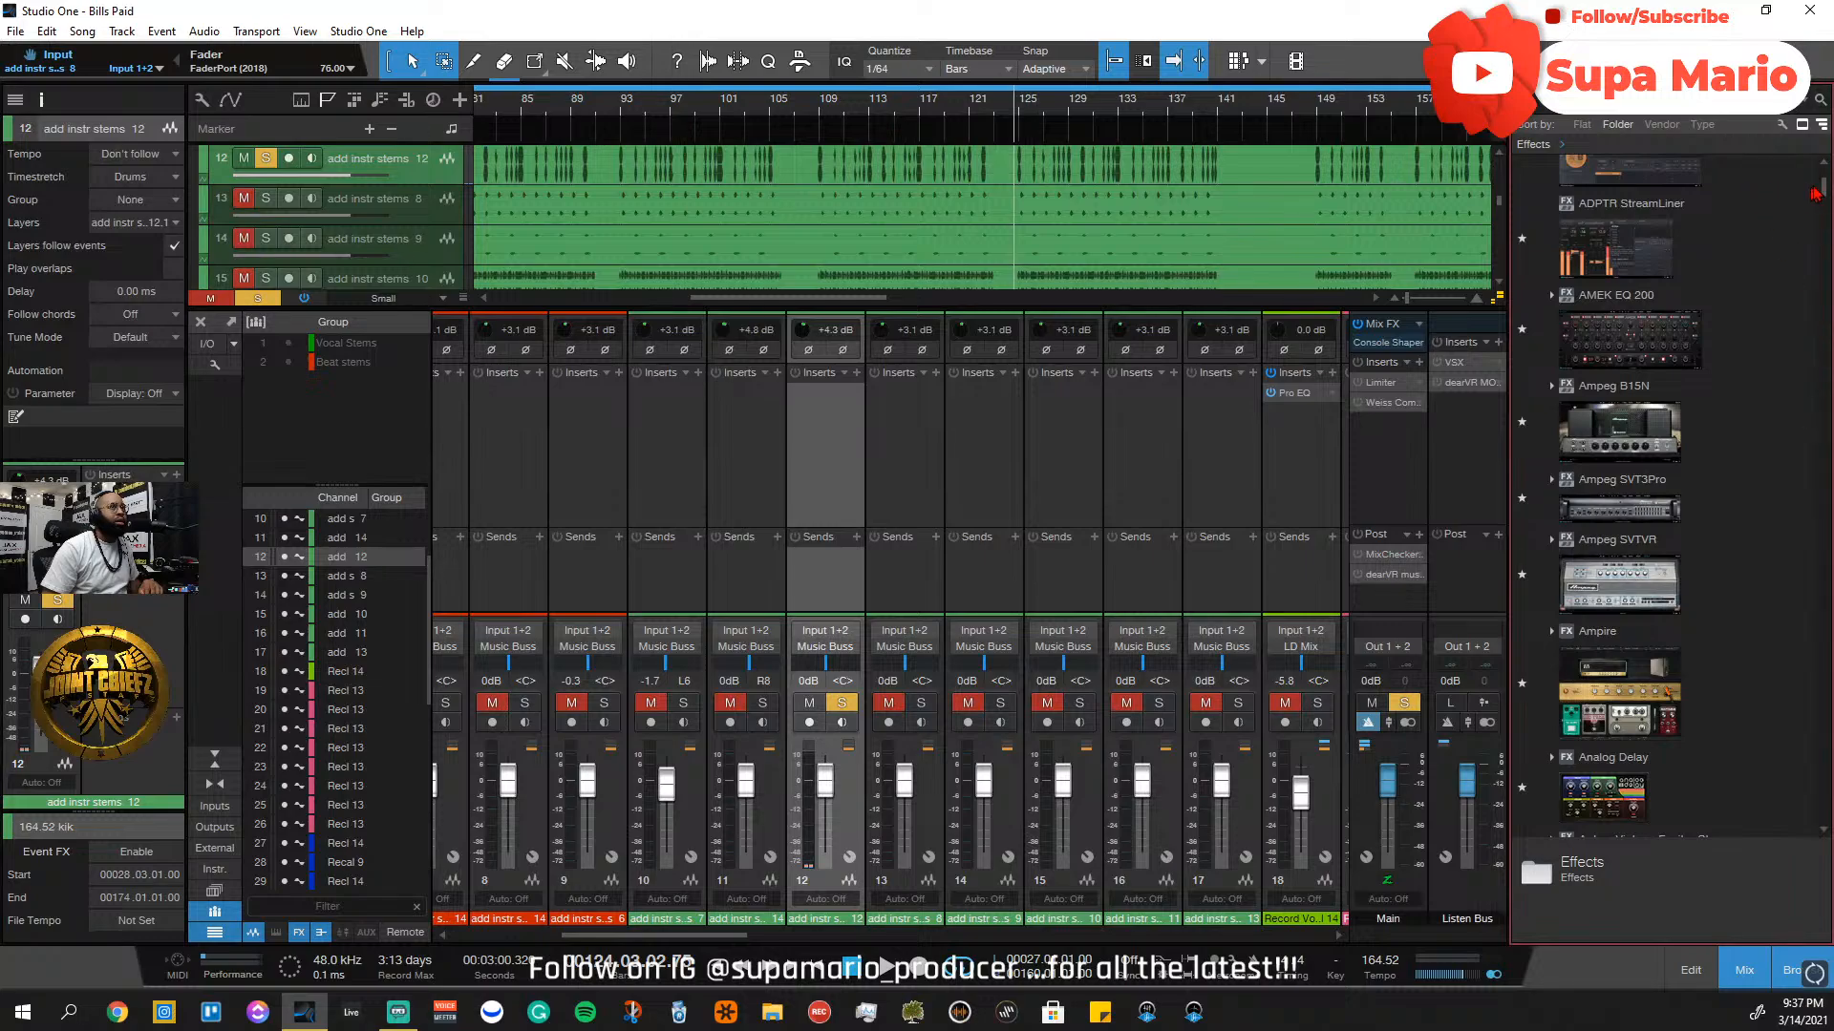
left_click_drag(1824, 192, 1825, 262)
left_click_drag(1583, 395, 821, 482)
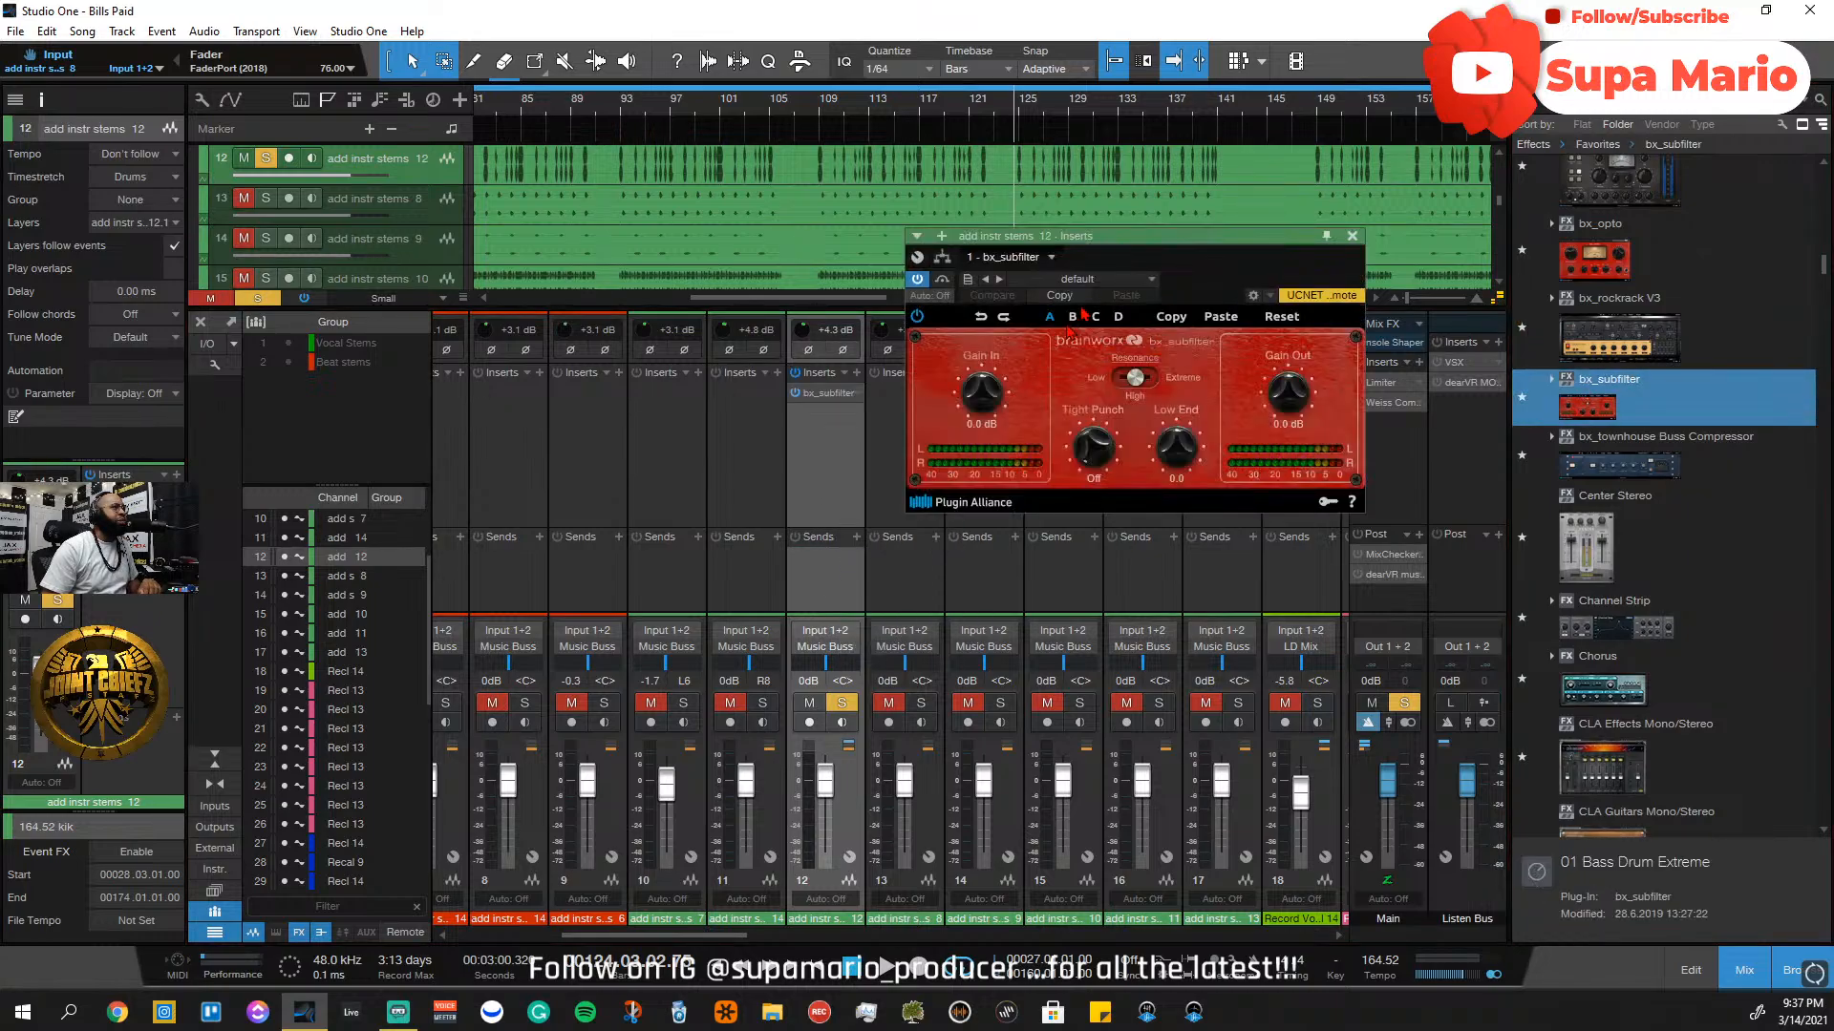
left_click_drag(1087, 253, 843, 506)
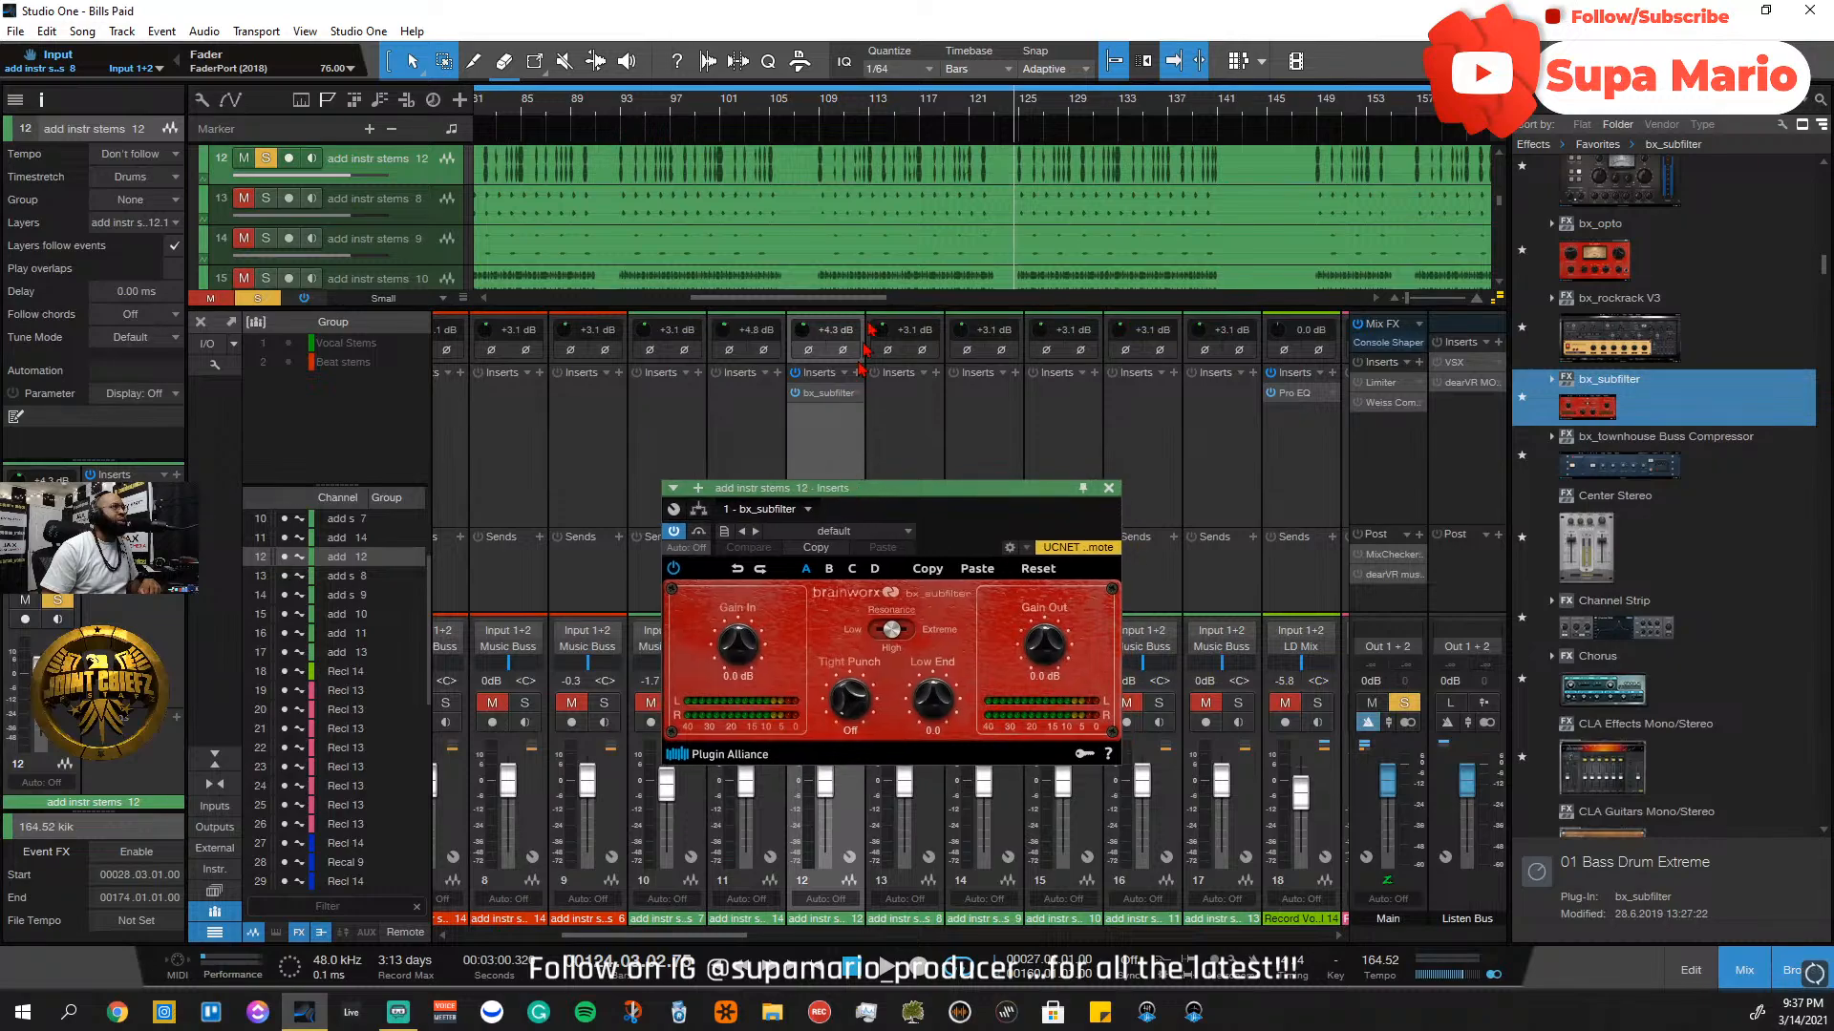
left_click(819, 112)
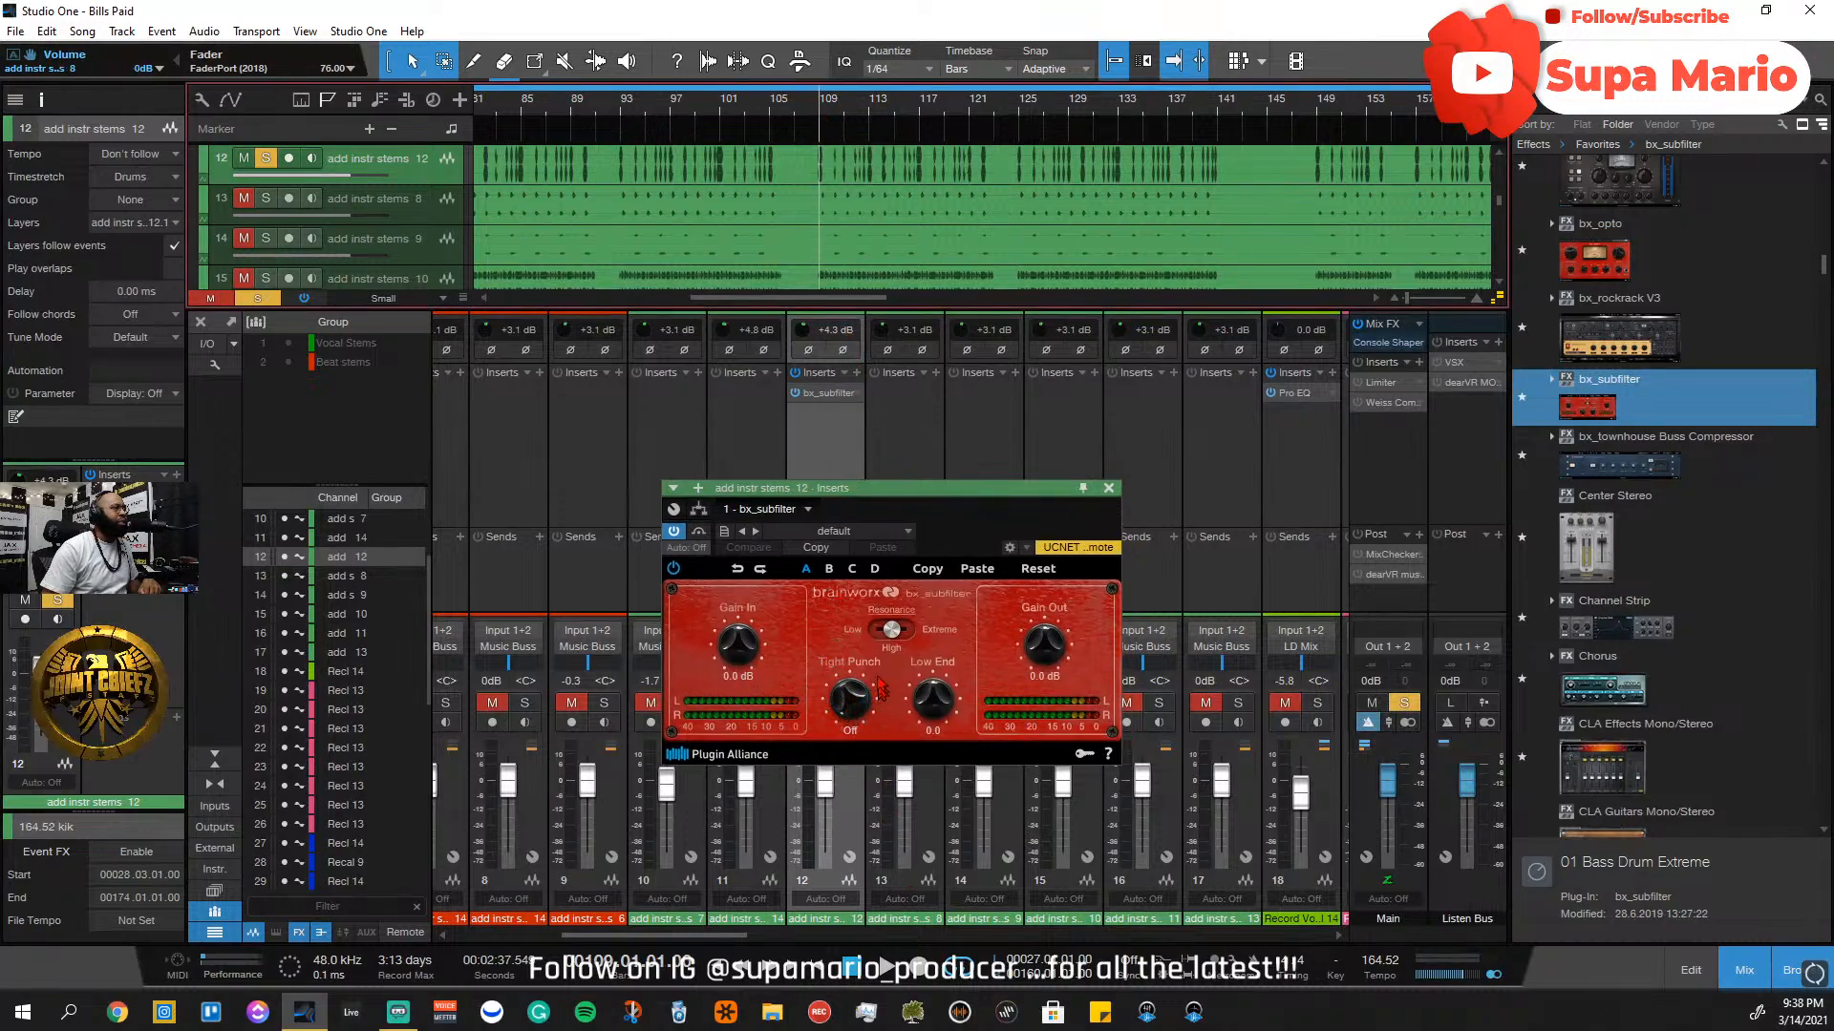
left_click_drag(926, 496, 1160, 380)
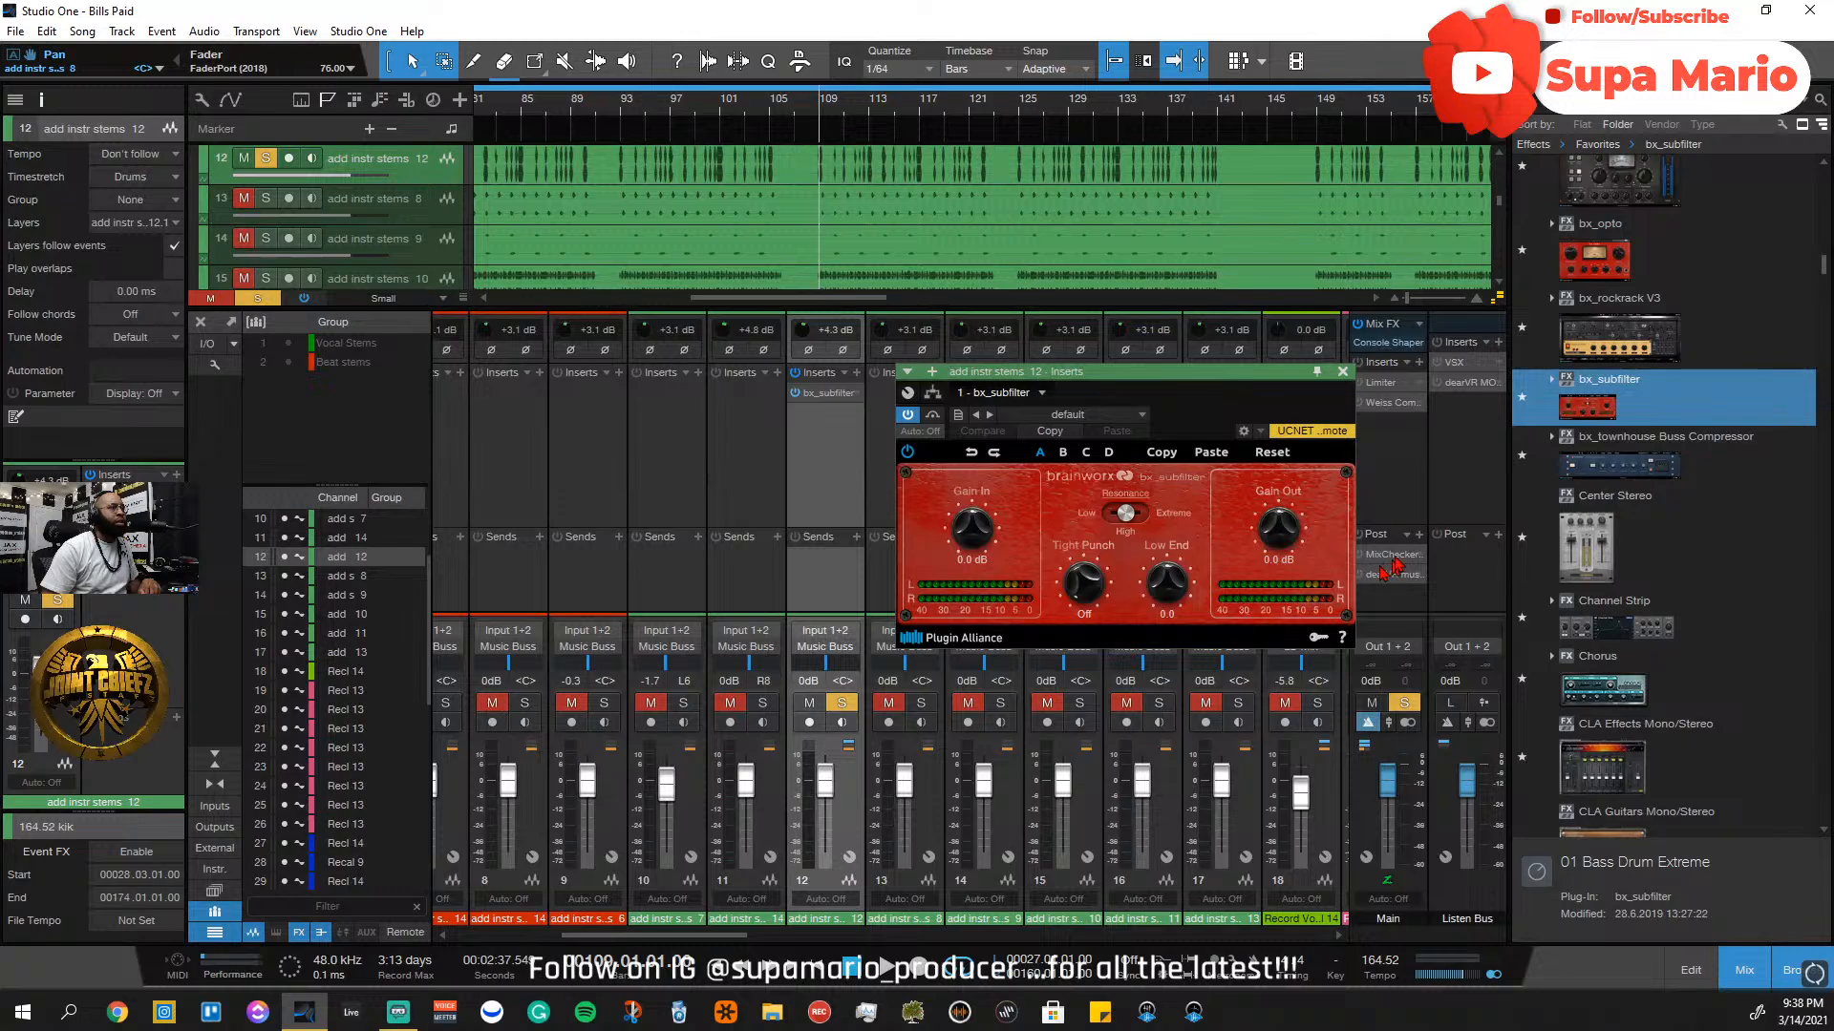
Add the PreSonus Spectrum Meter as a post-fader insert on the main output and move its window clear of the kick channel
left_click(1418, 535)
scroll(1547, 330, "down", 5)
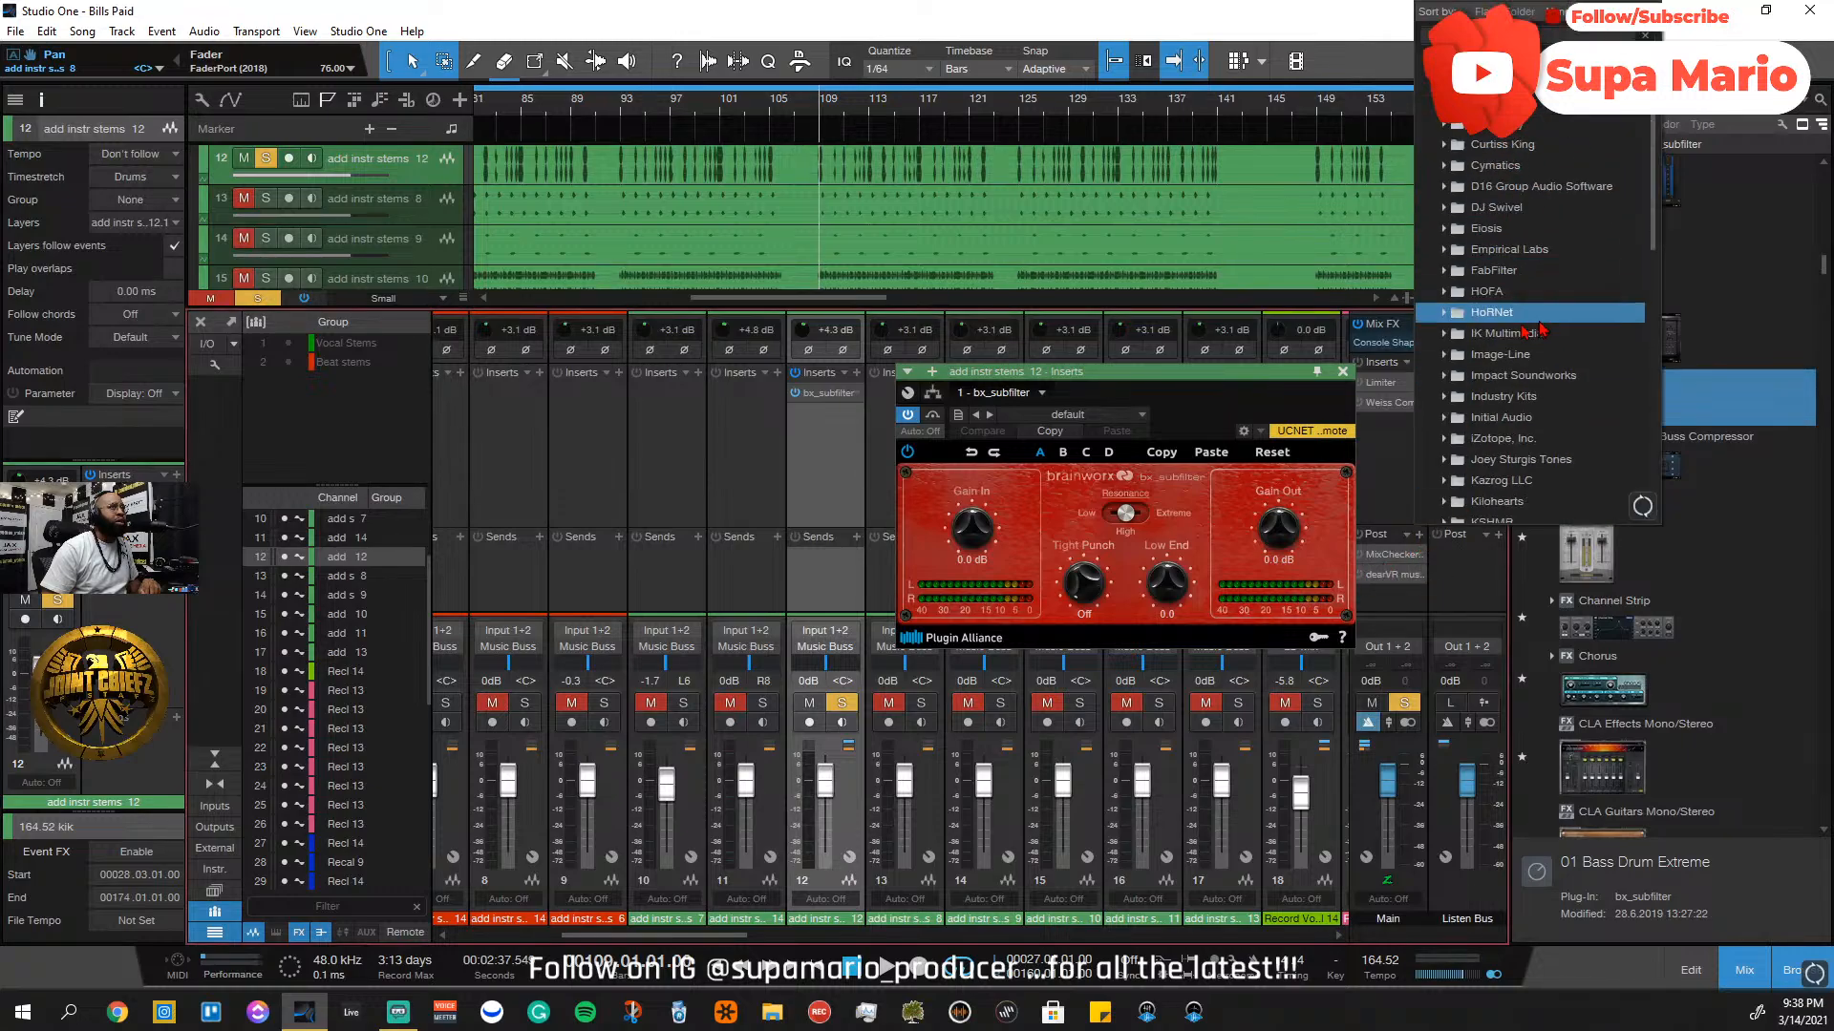
scroll(1547, 330, "down", 6)
left_click(1480, 334)
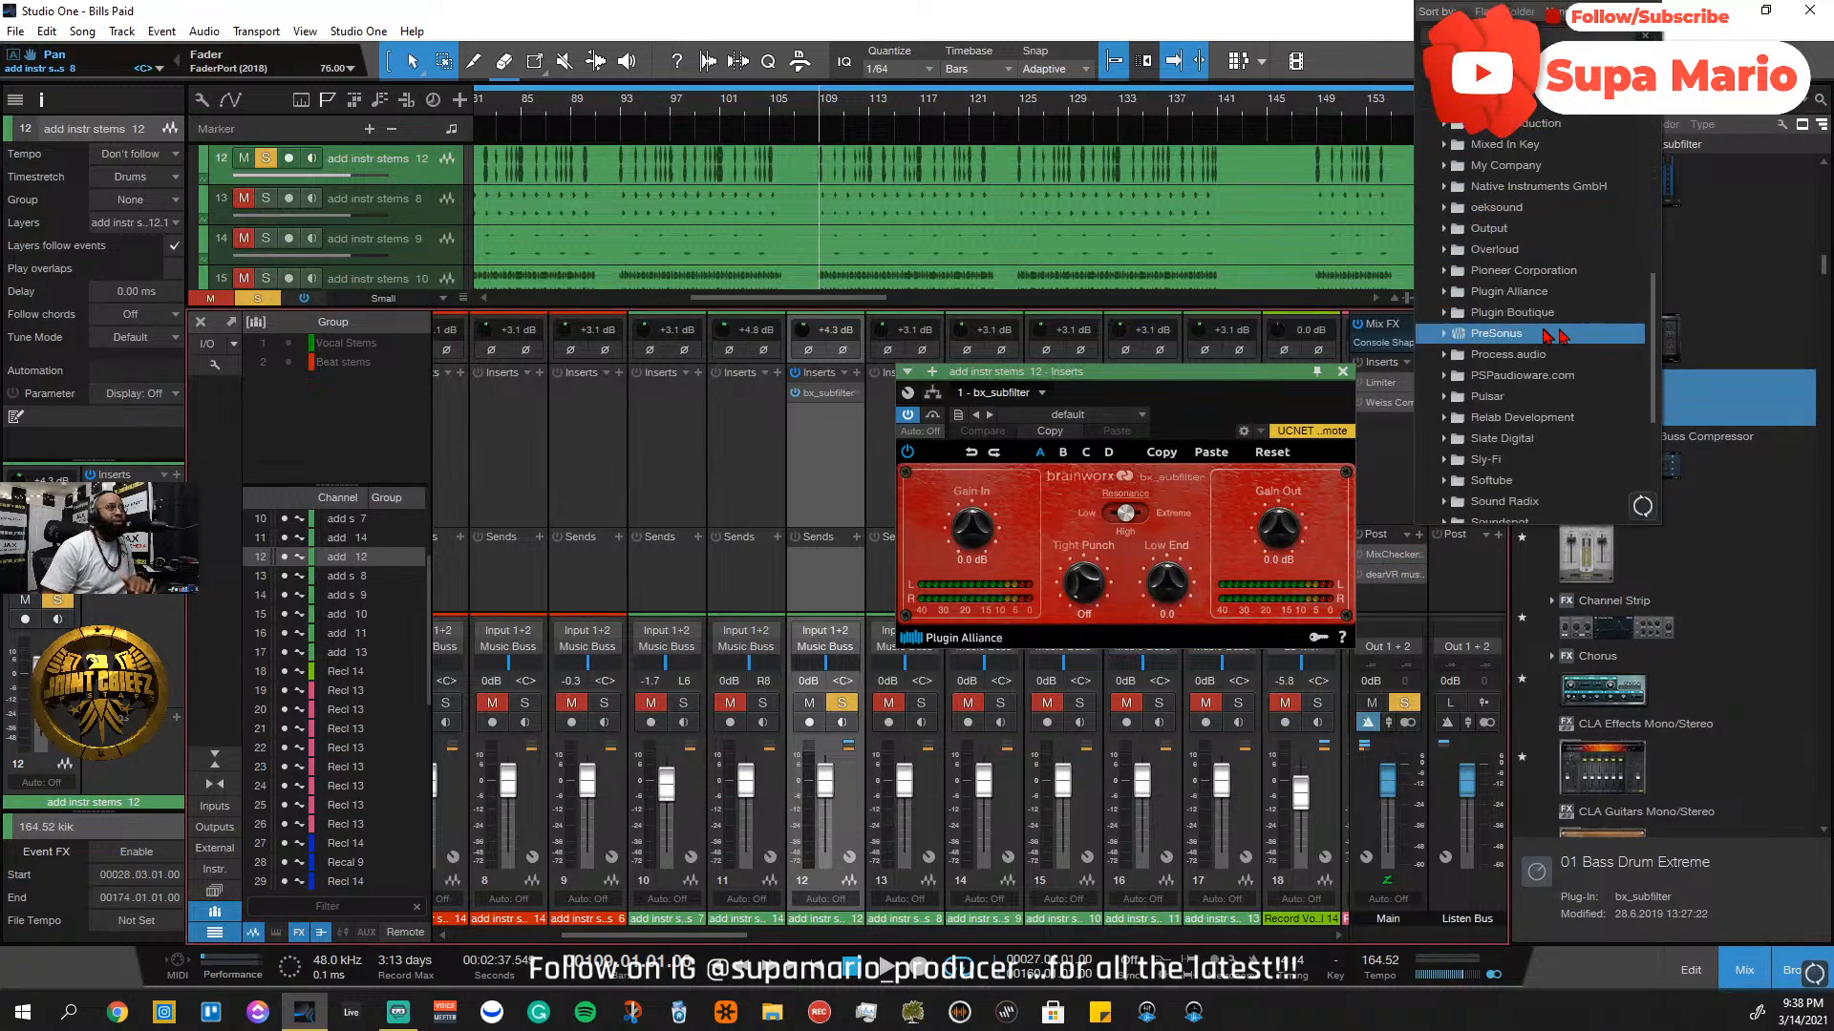
scroll(1547, 430, "down", 6)
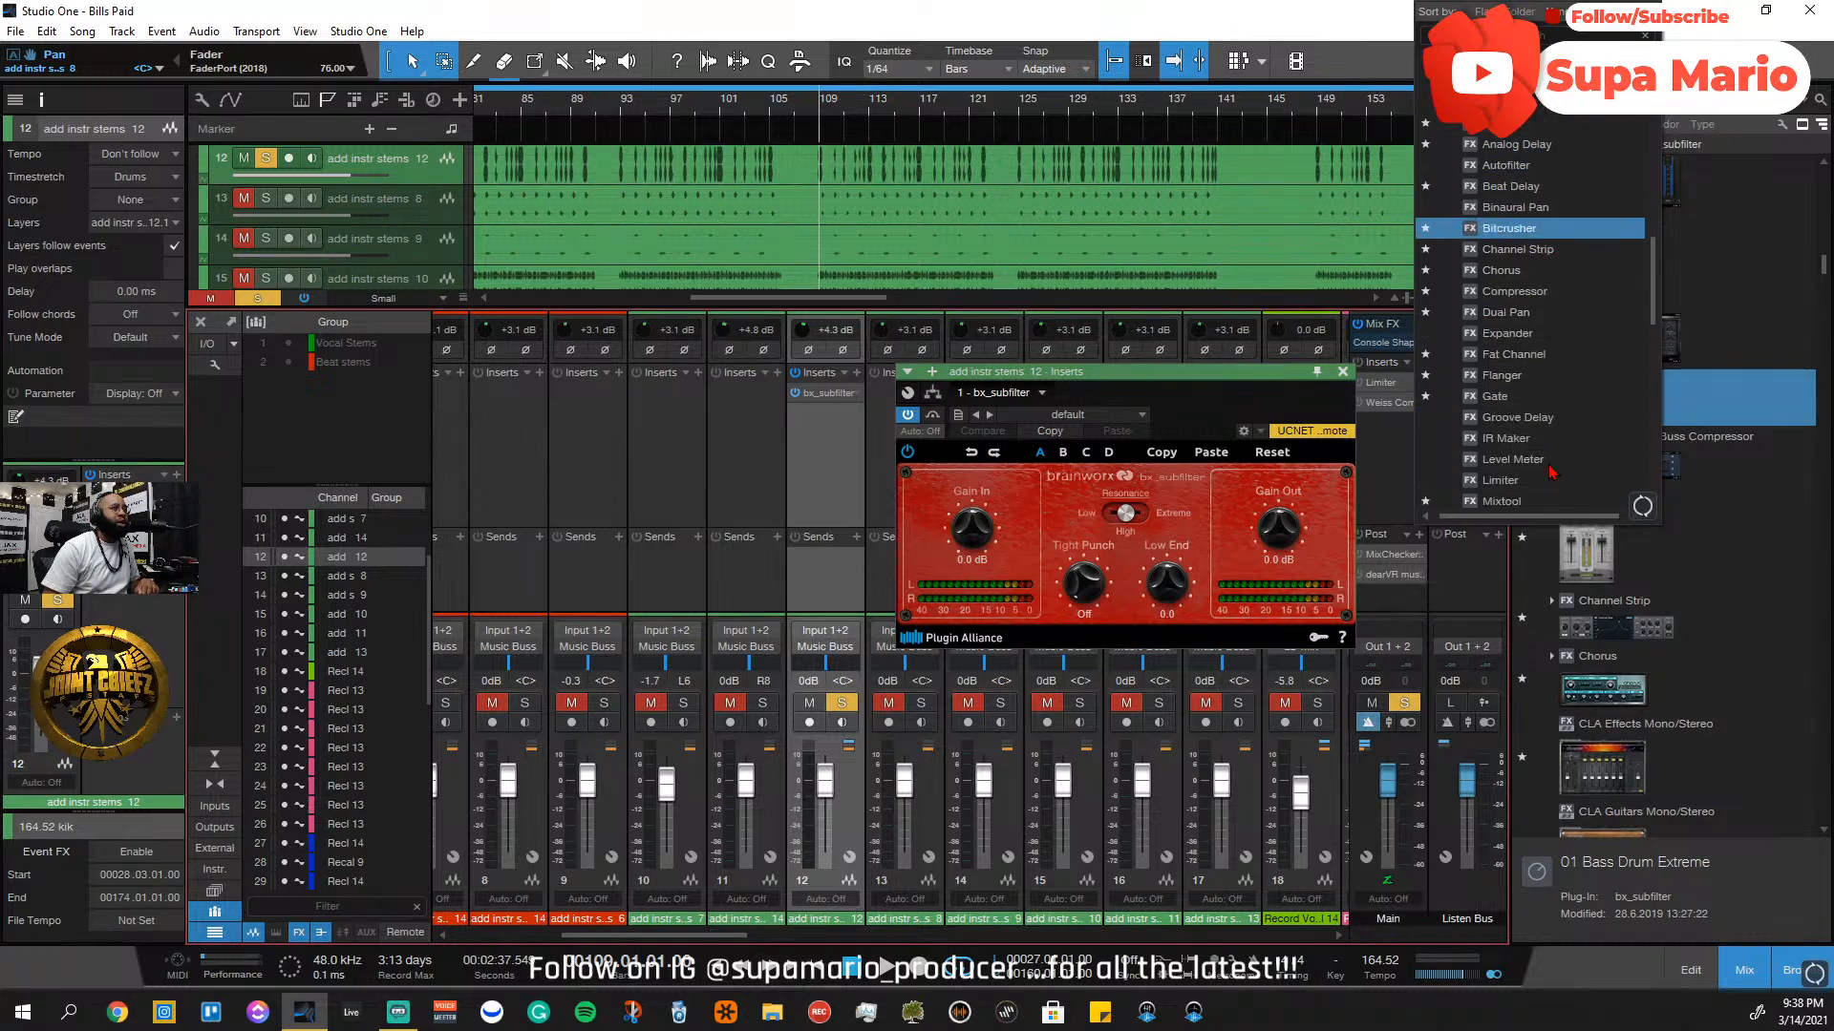
scroll(1552, 471, "down", 3)
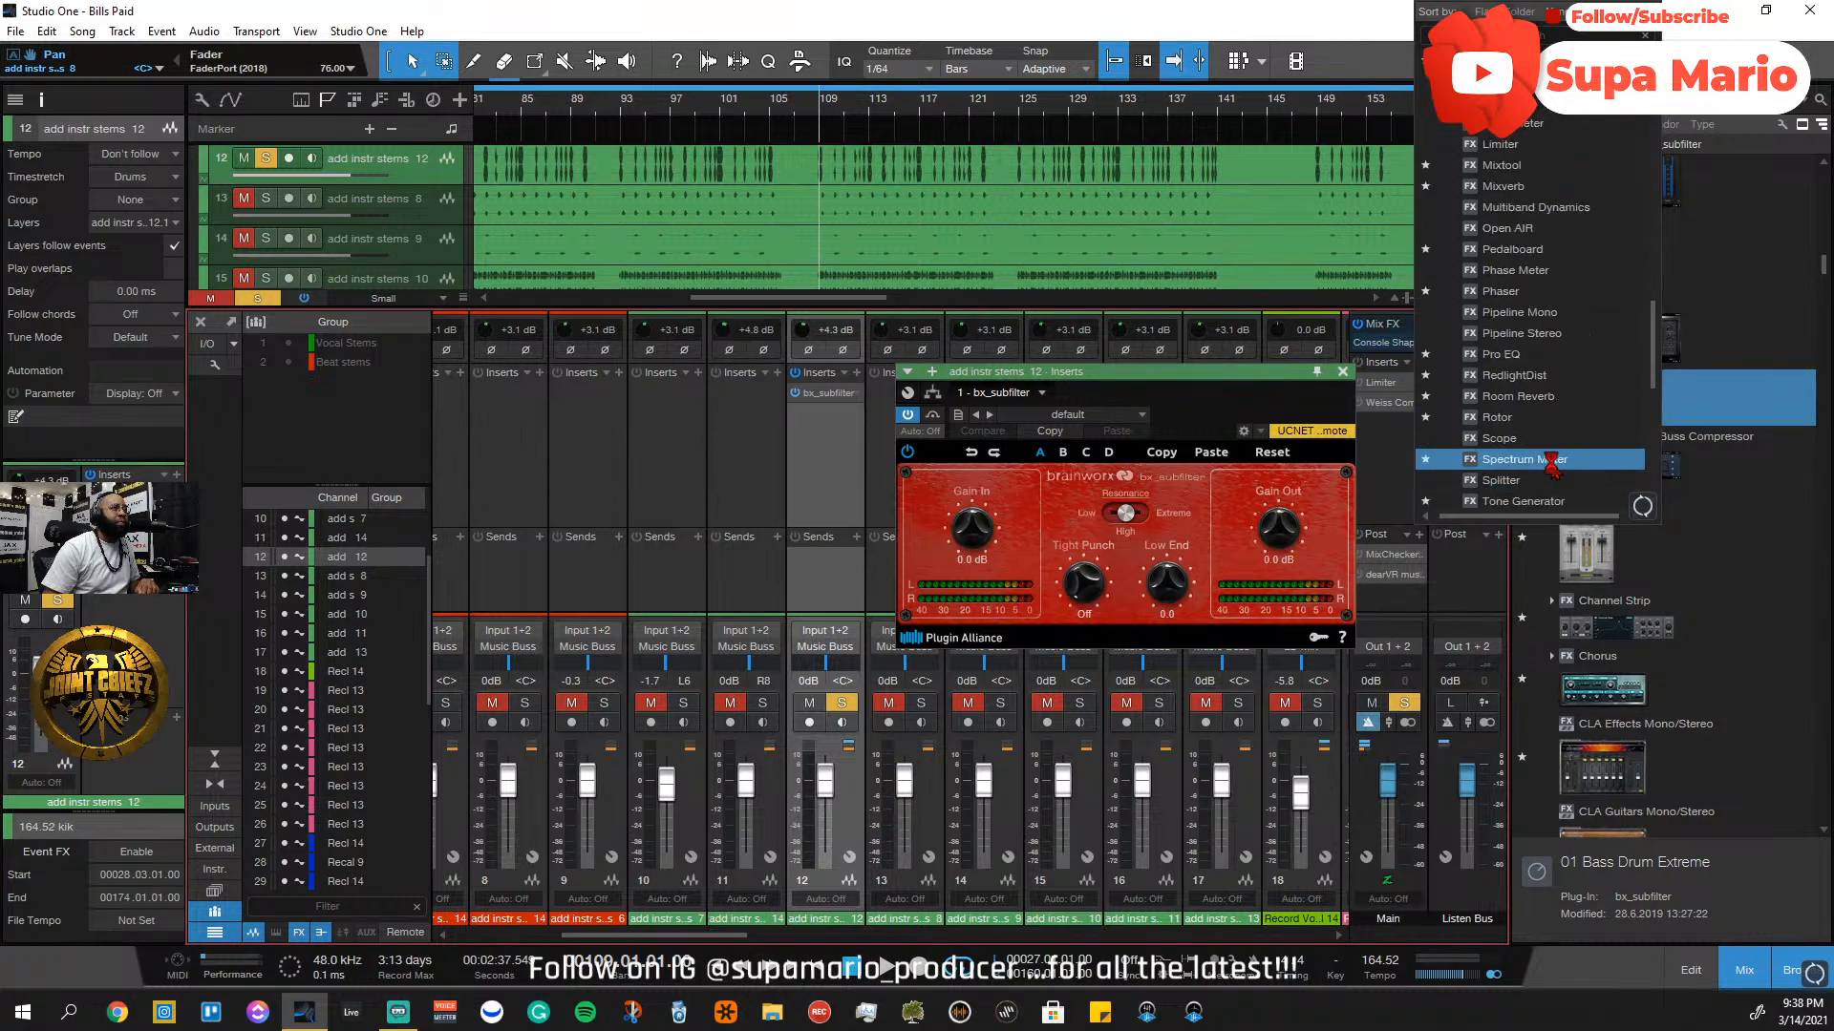
left_click(1552, 475)
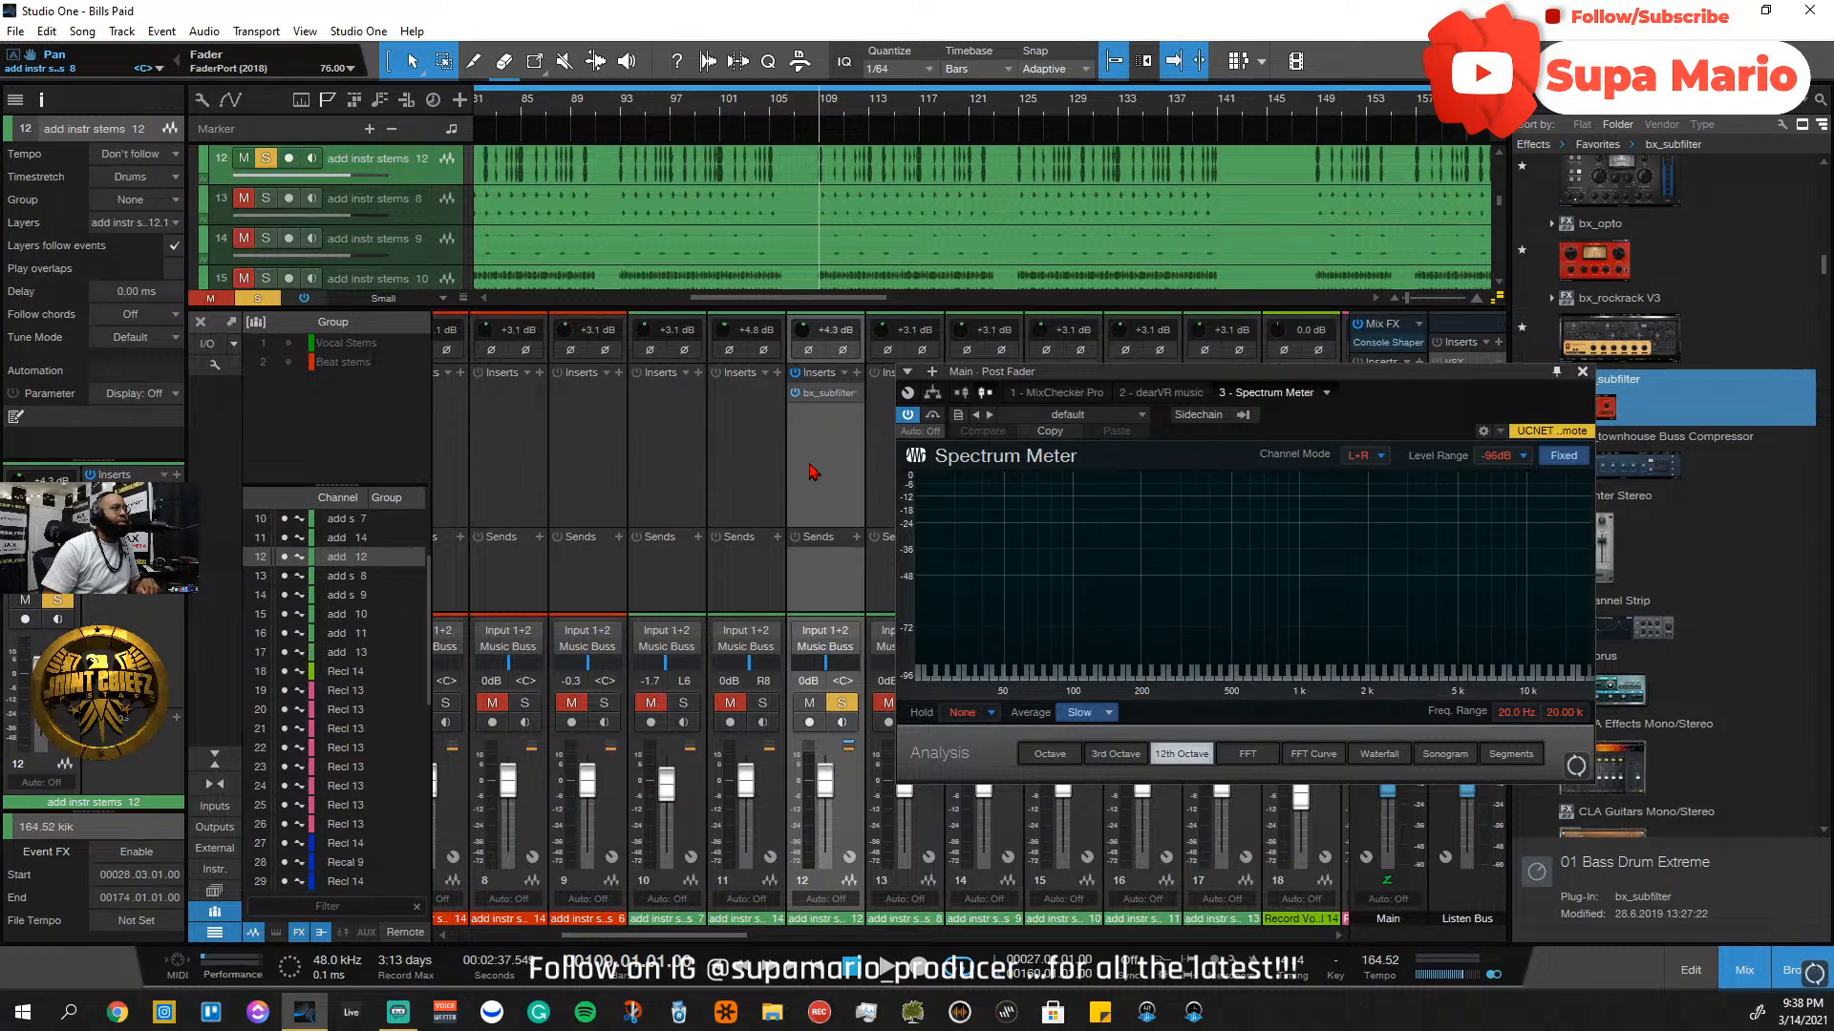
left_click_drag(1041, 387, 169, 246)
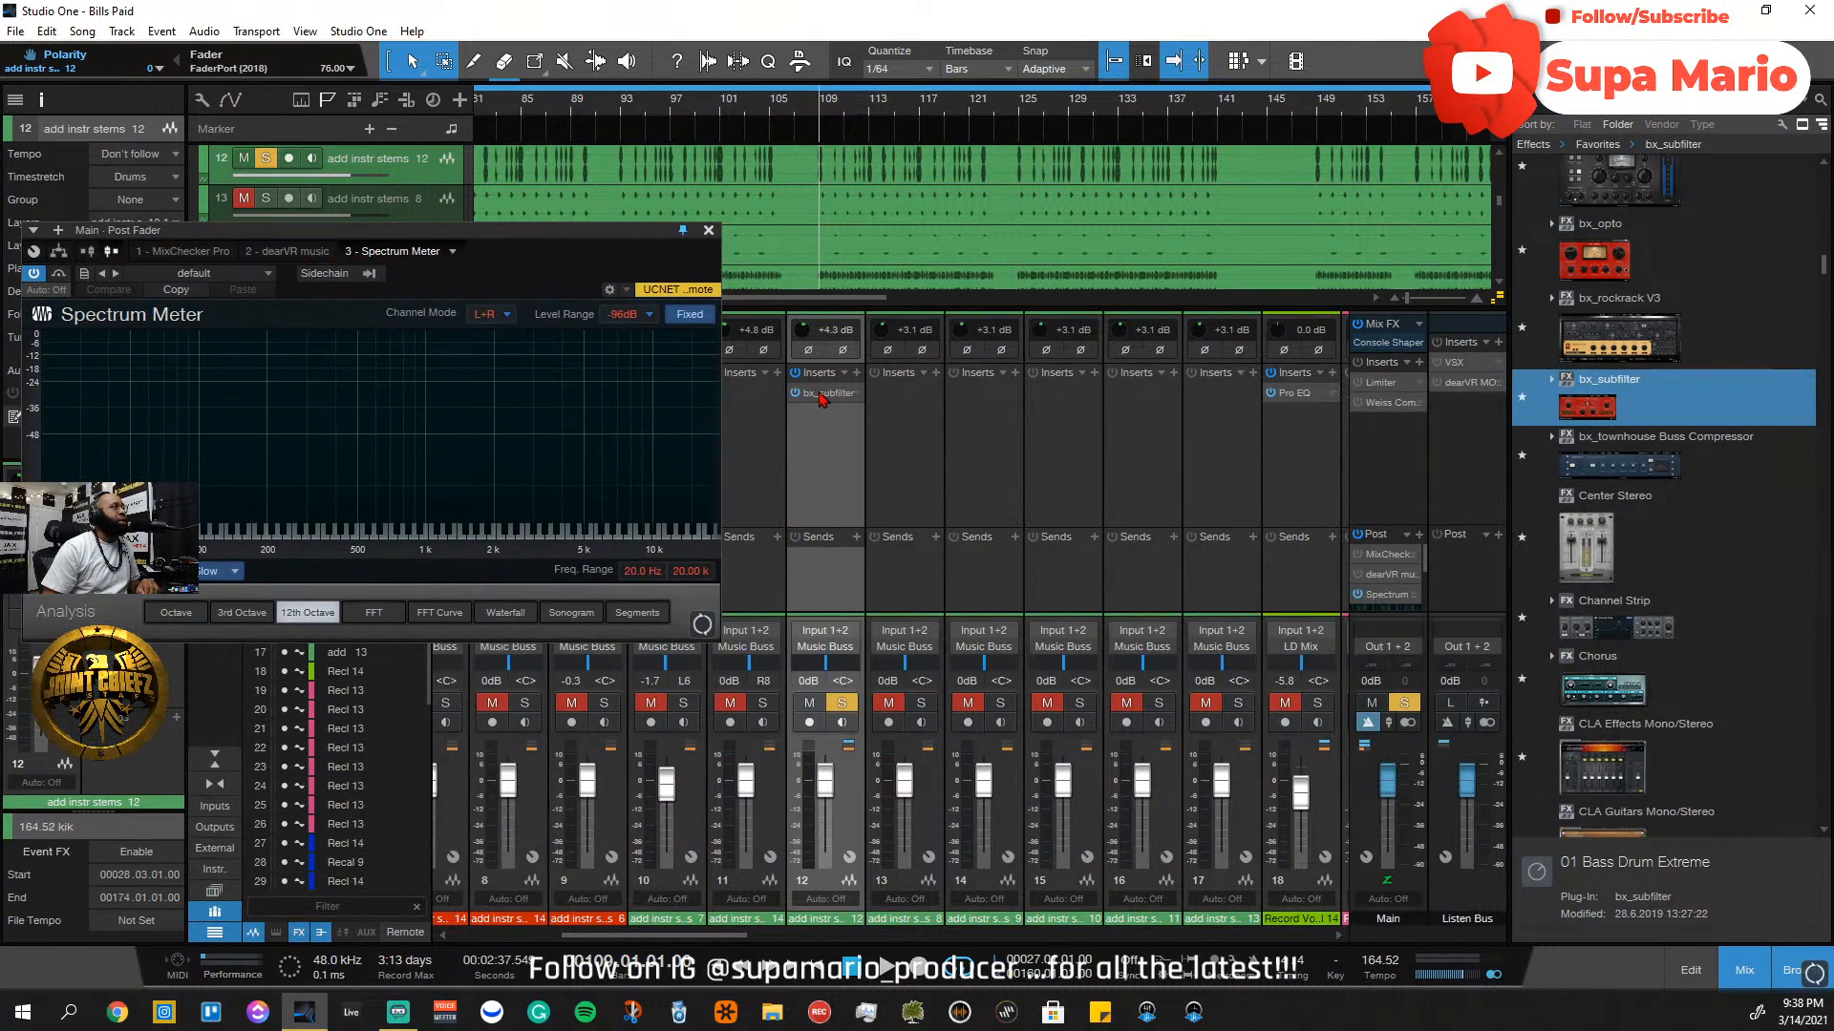
Load the Rych Waterfalls preset in the Spectrum Meter and play the soloed kick through it
key("space")
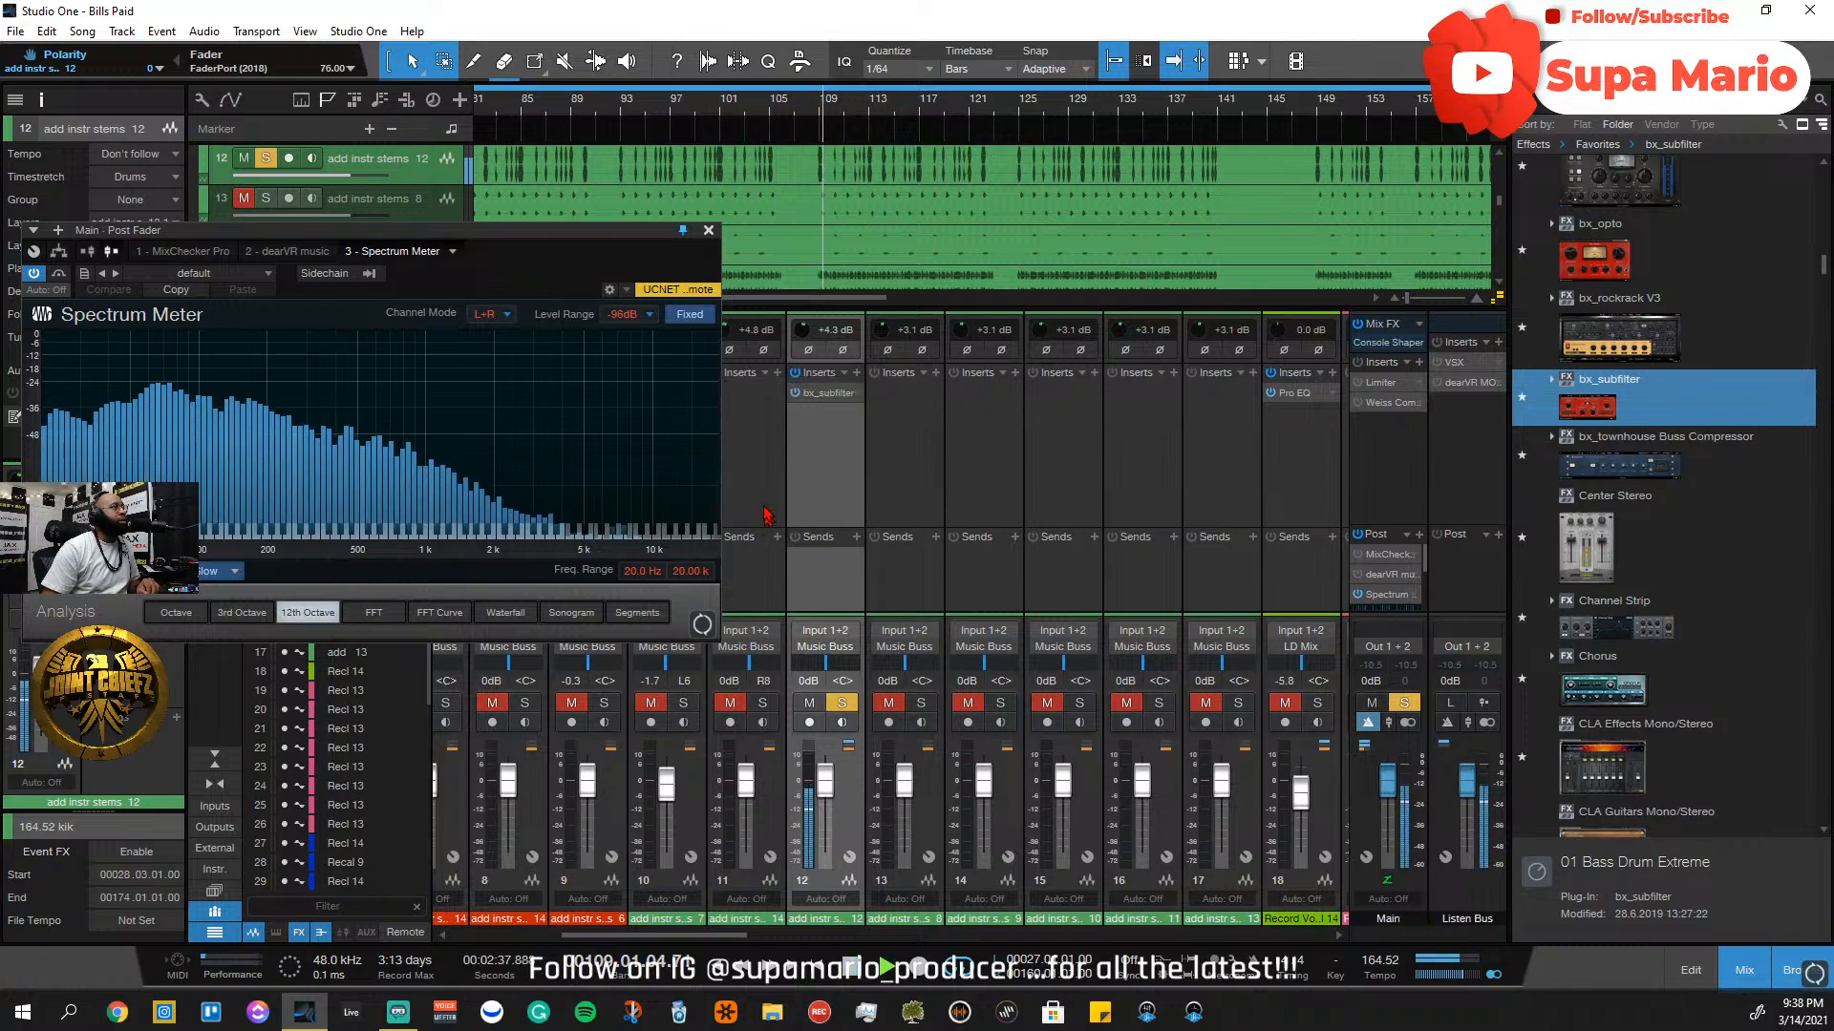
left_click(272, 276)
left_click(272, 613)
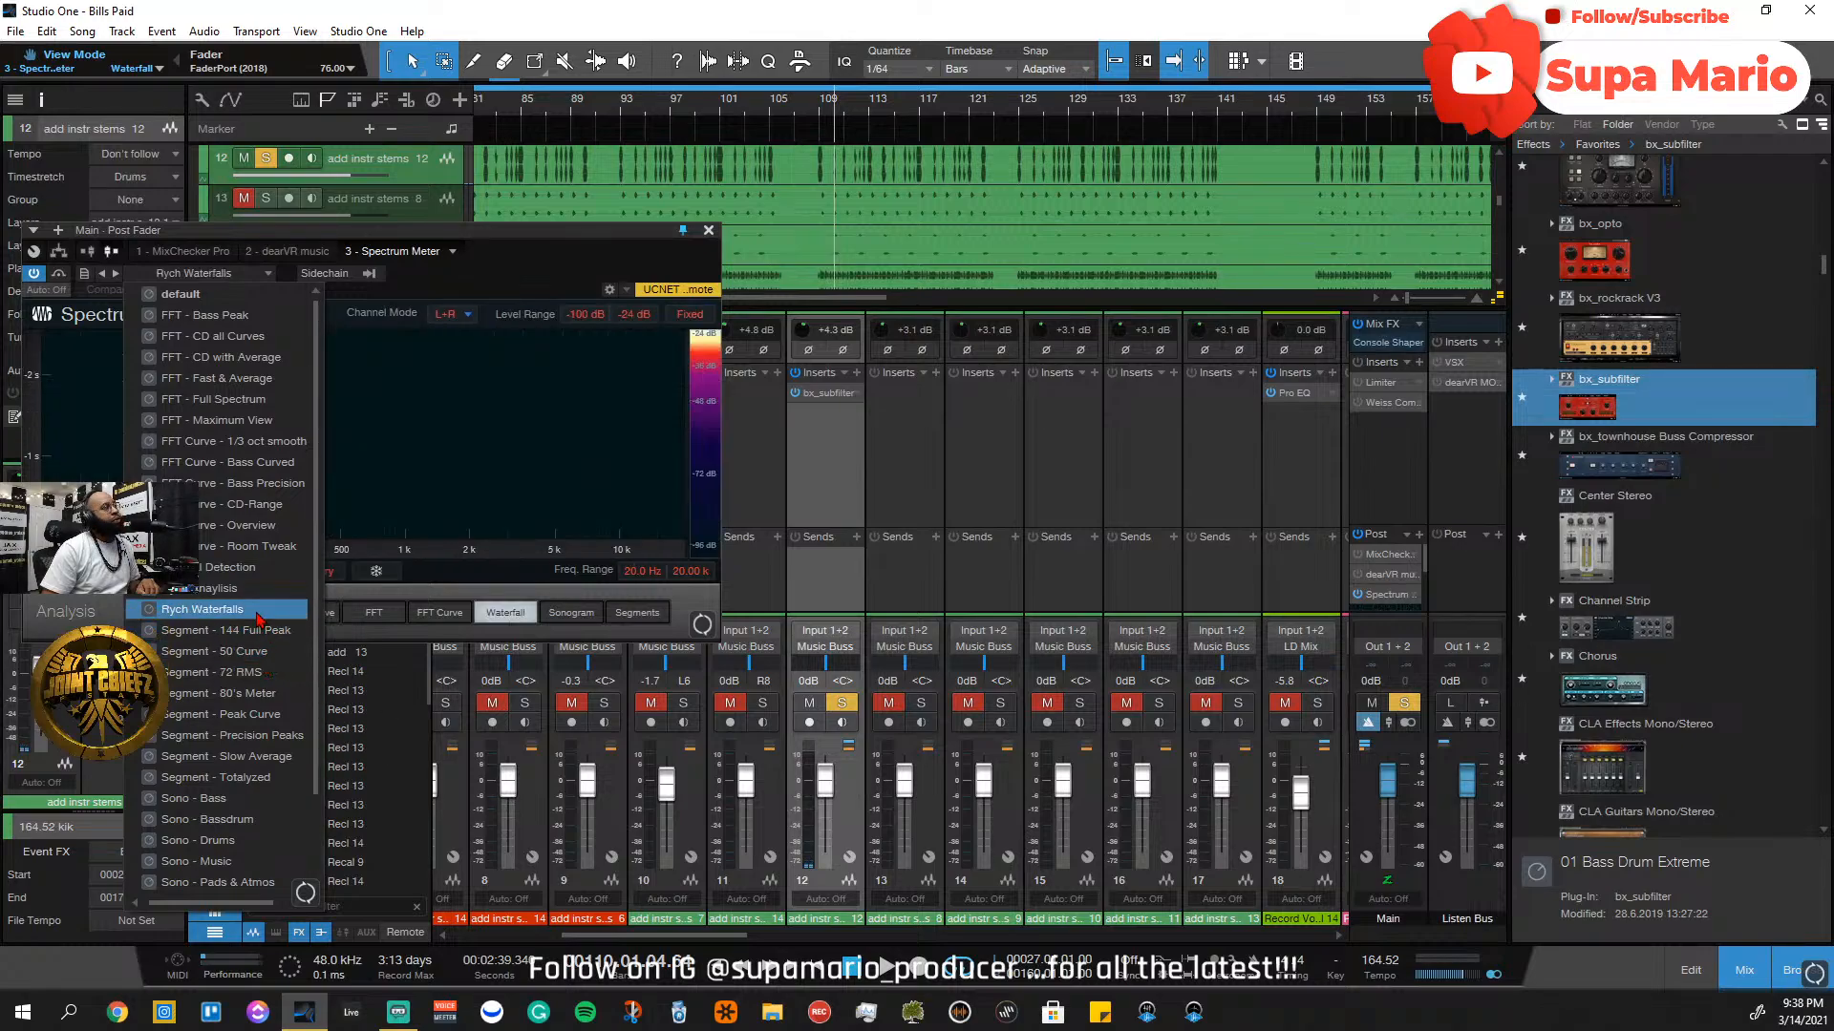
left_click(256, 613)
left_click(256, 616)
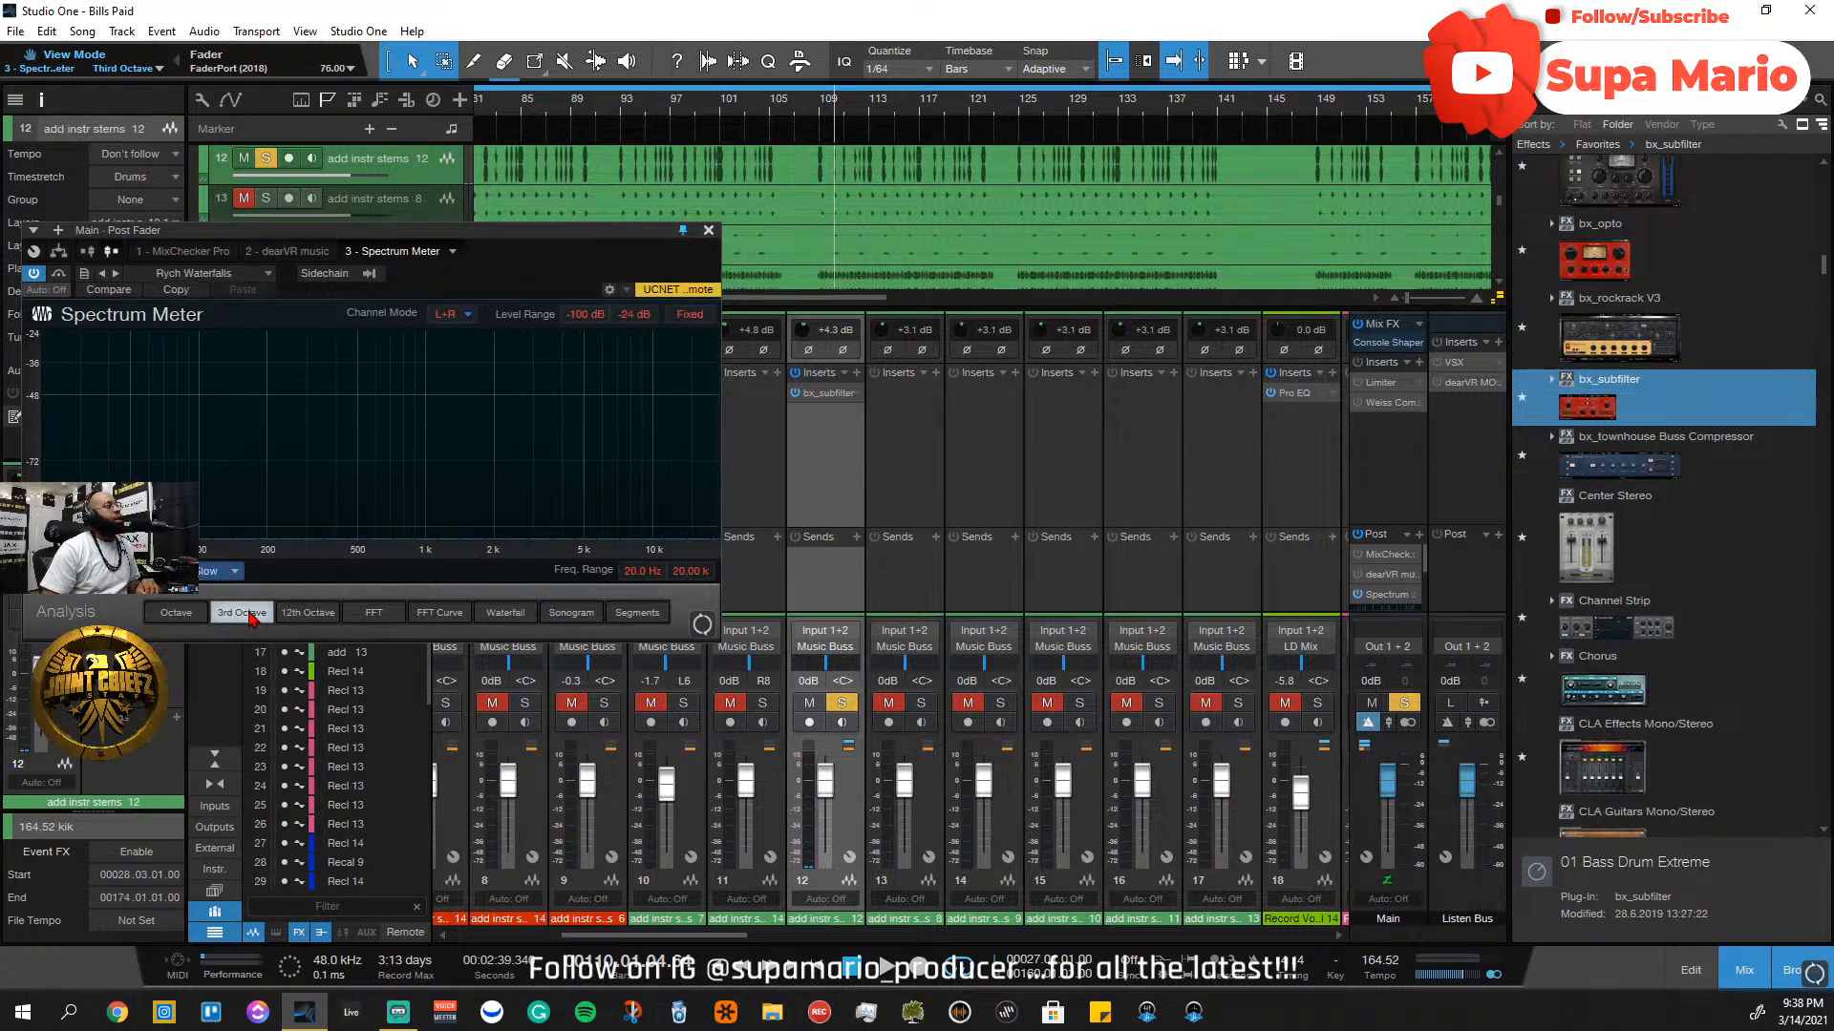
left_click(268, 273)
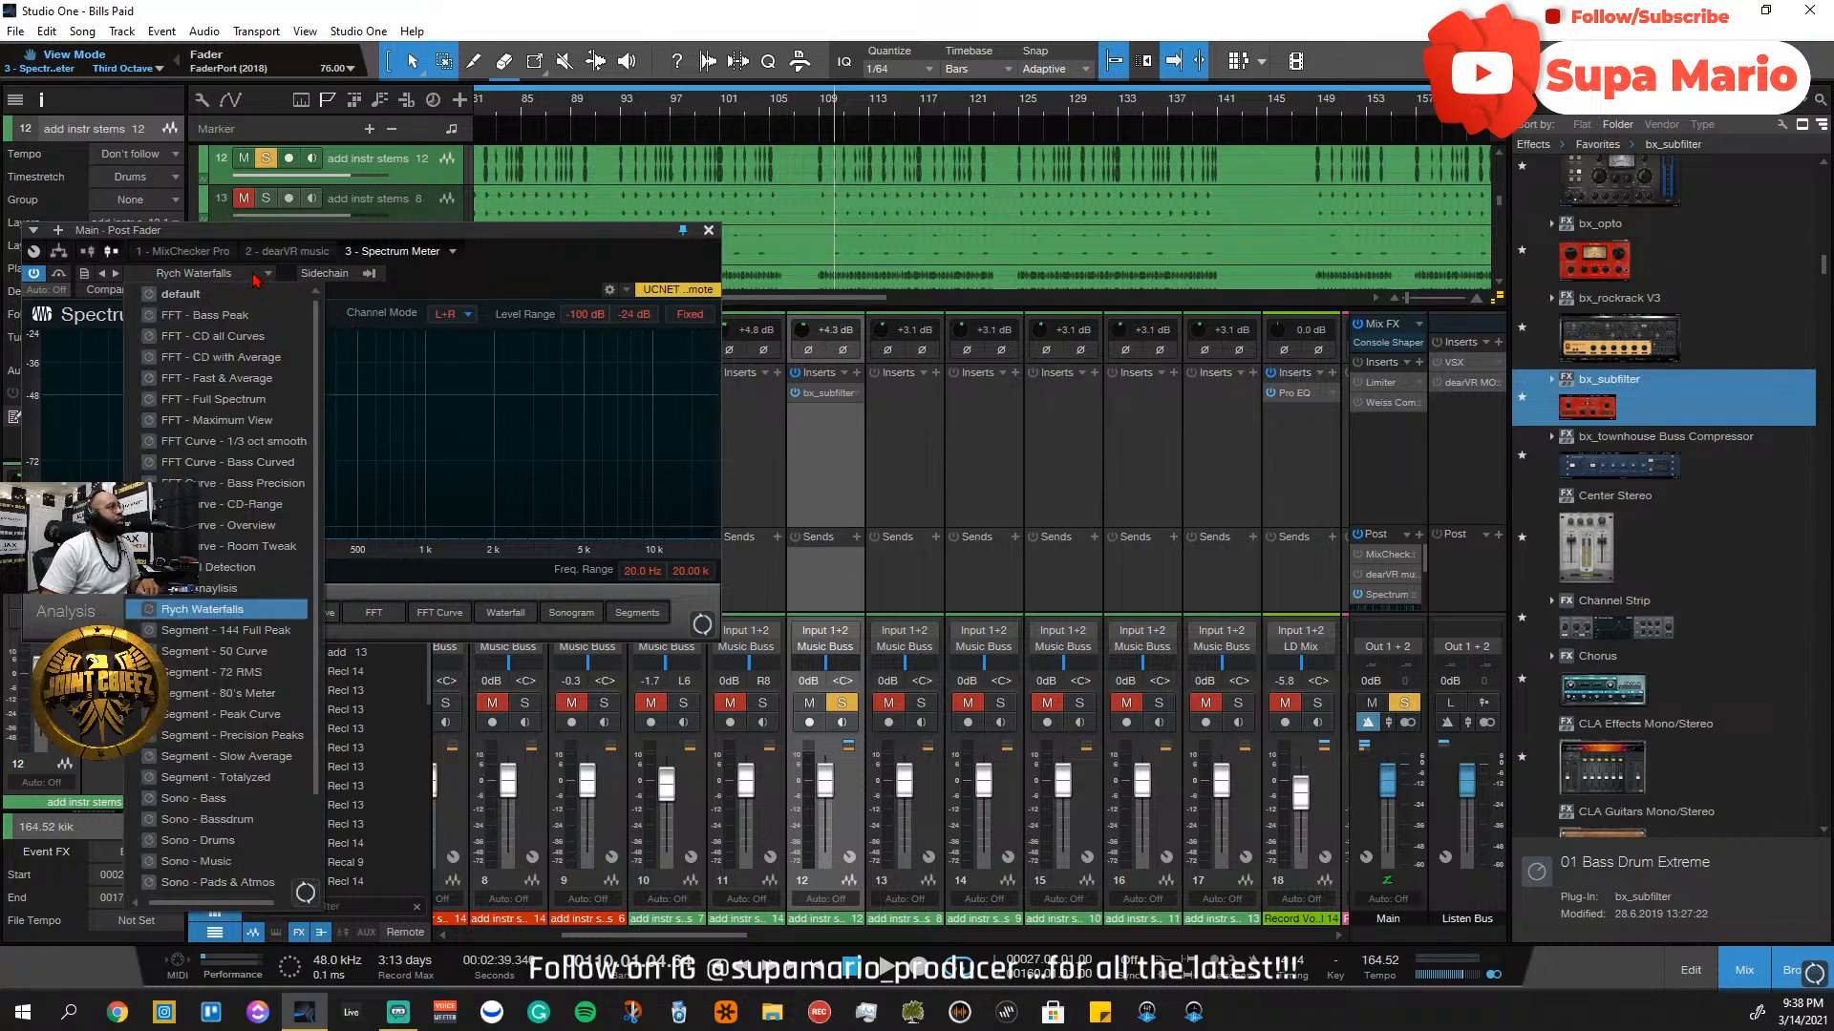
left_click(239, 611)
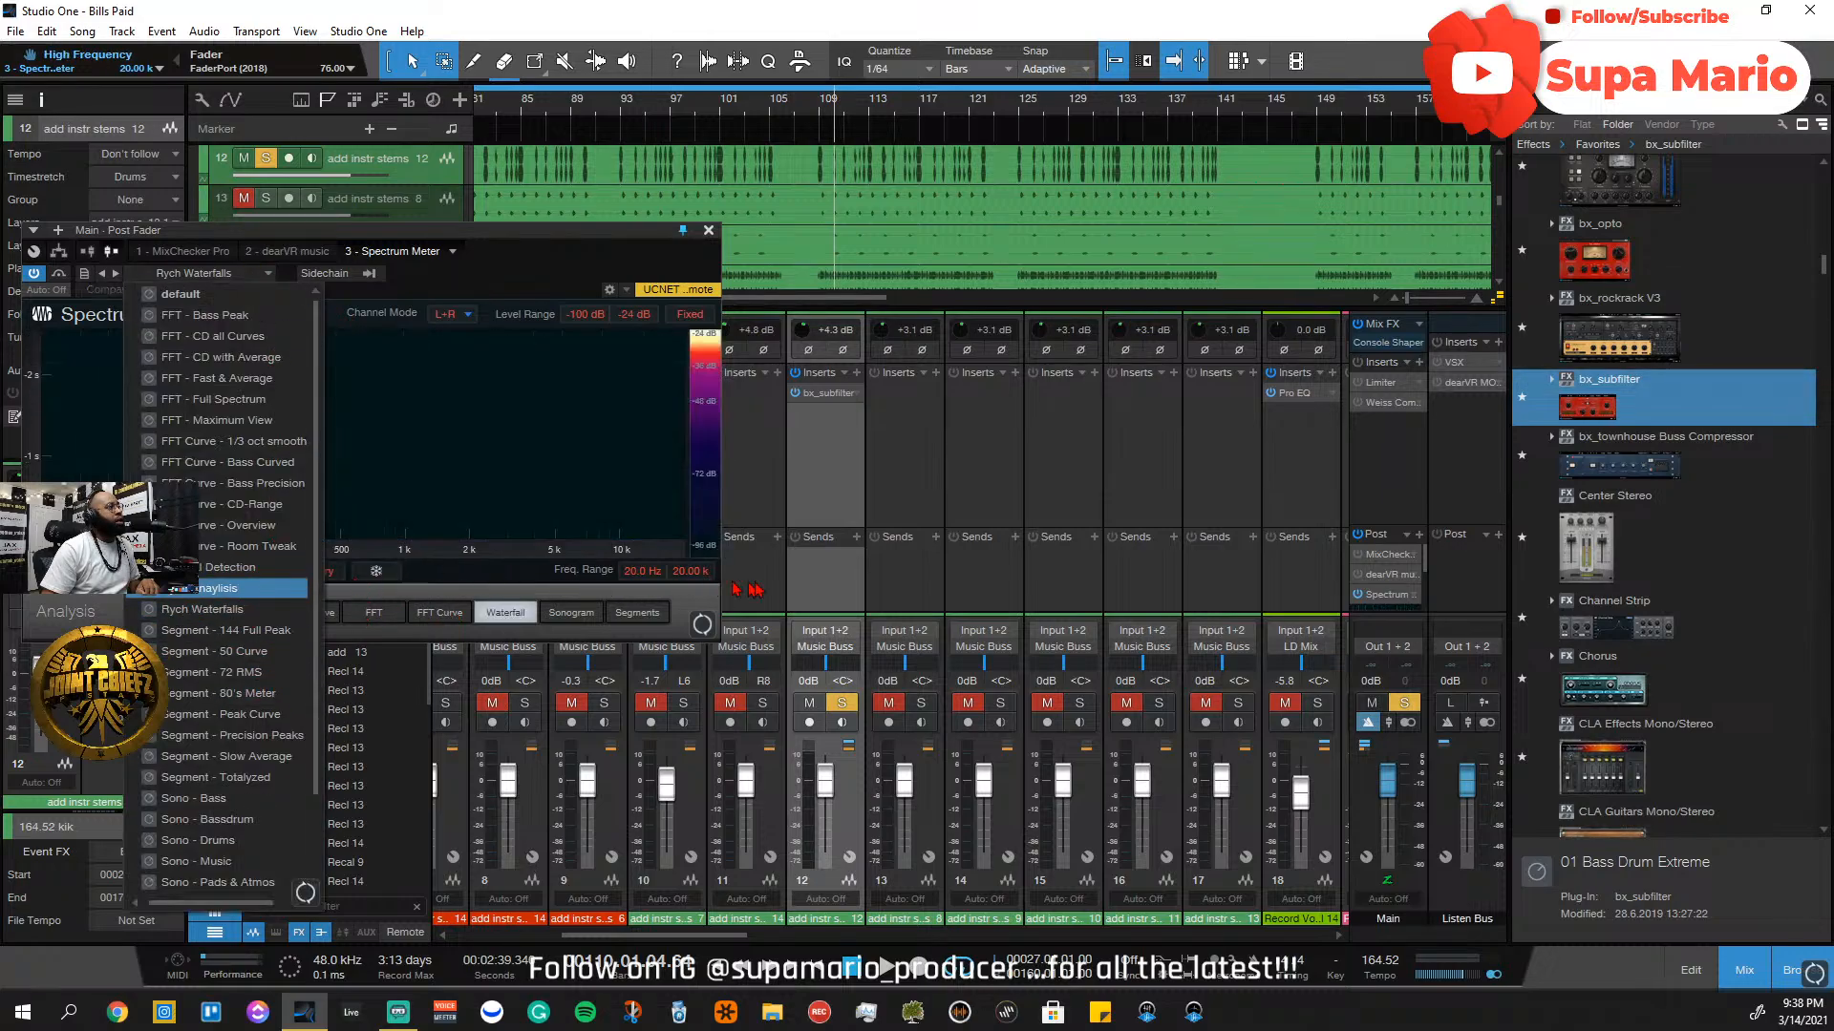
left_click(702, 611)
key("space")
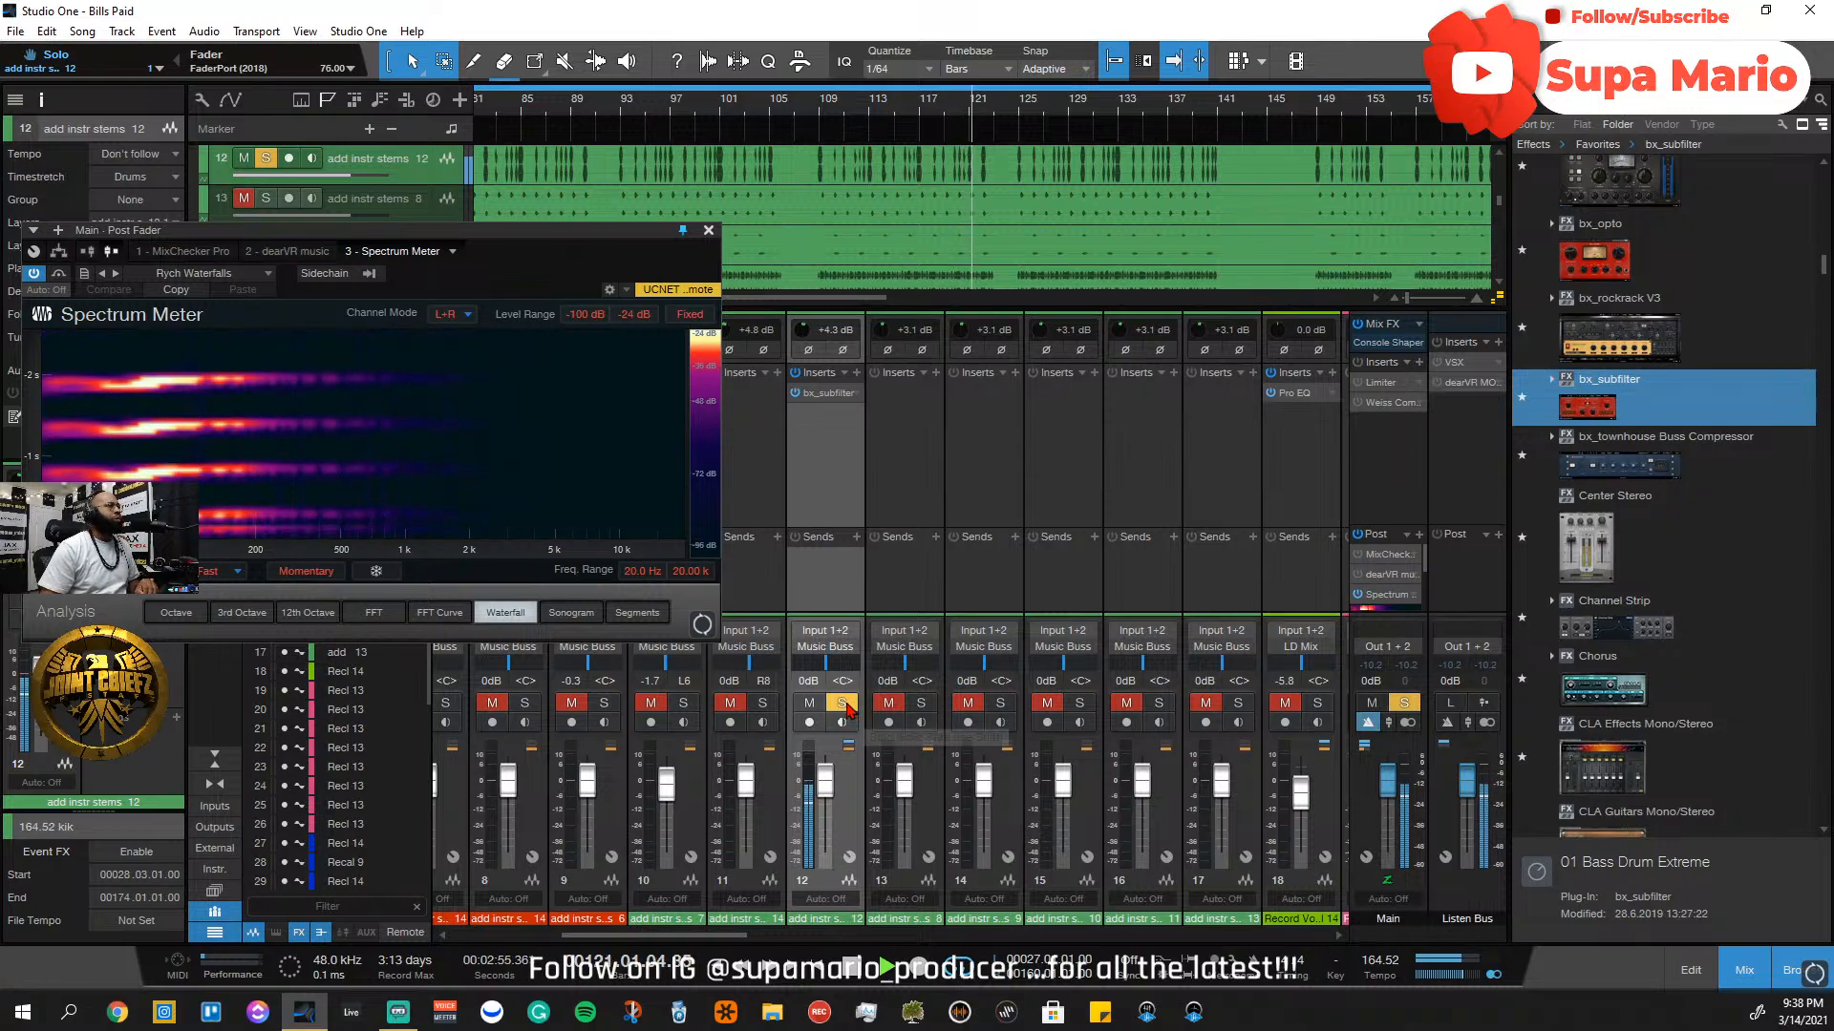
Unsolo the kick and set its bx_subfilter's Tight Punch to 67 Hz and Low End to -10.0
left_click(842, 704)
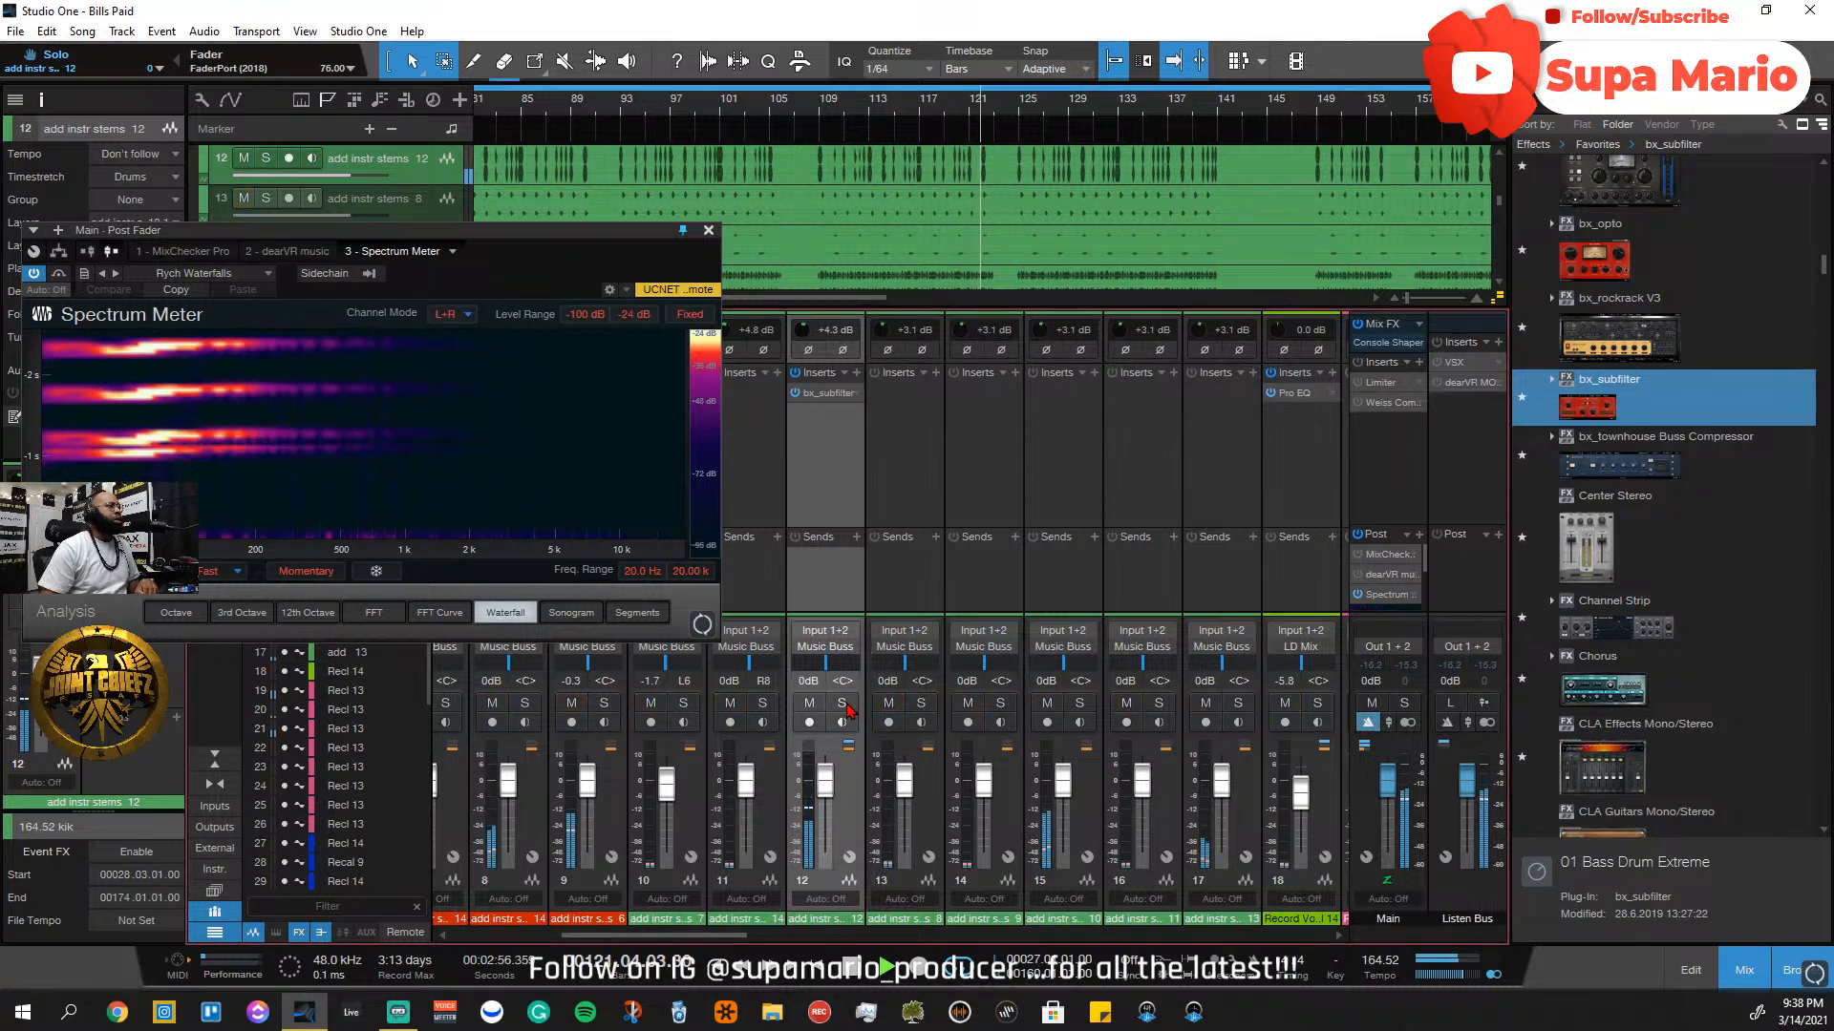
left_click(828, 392)
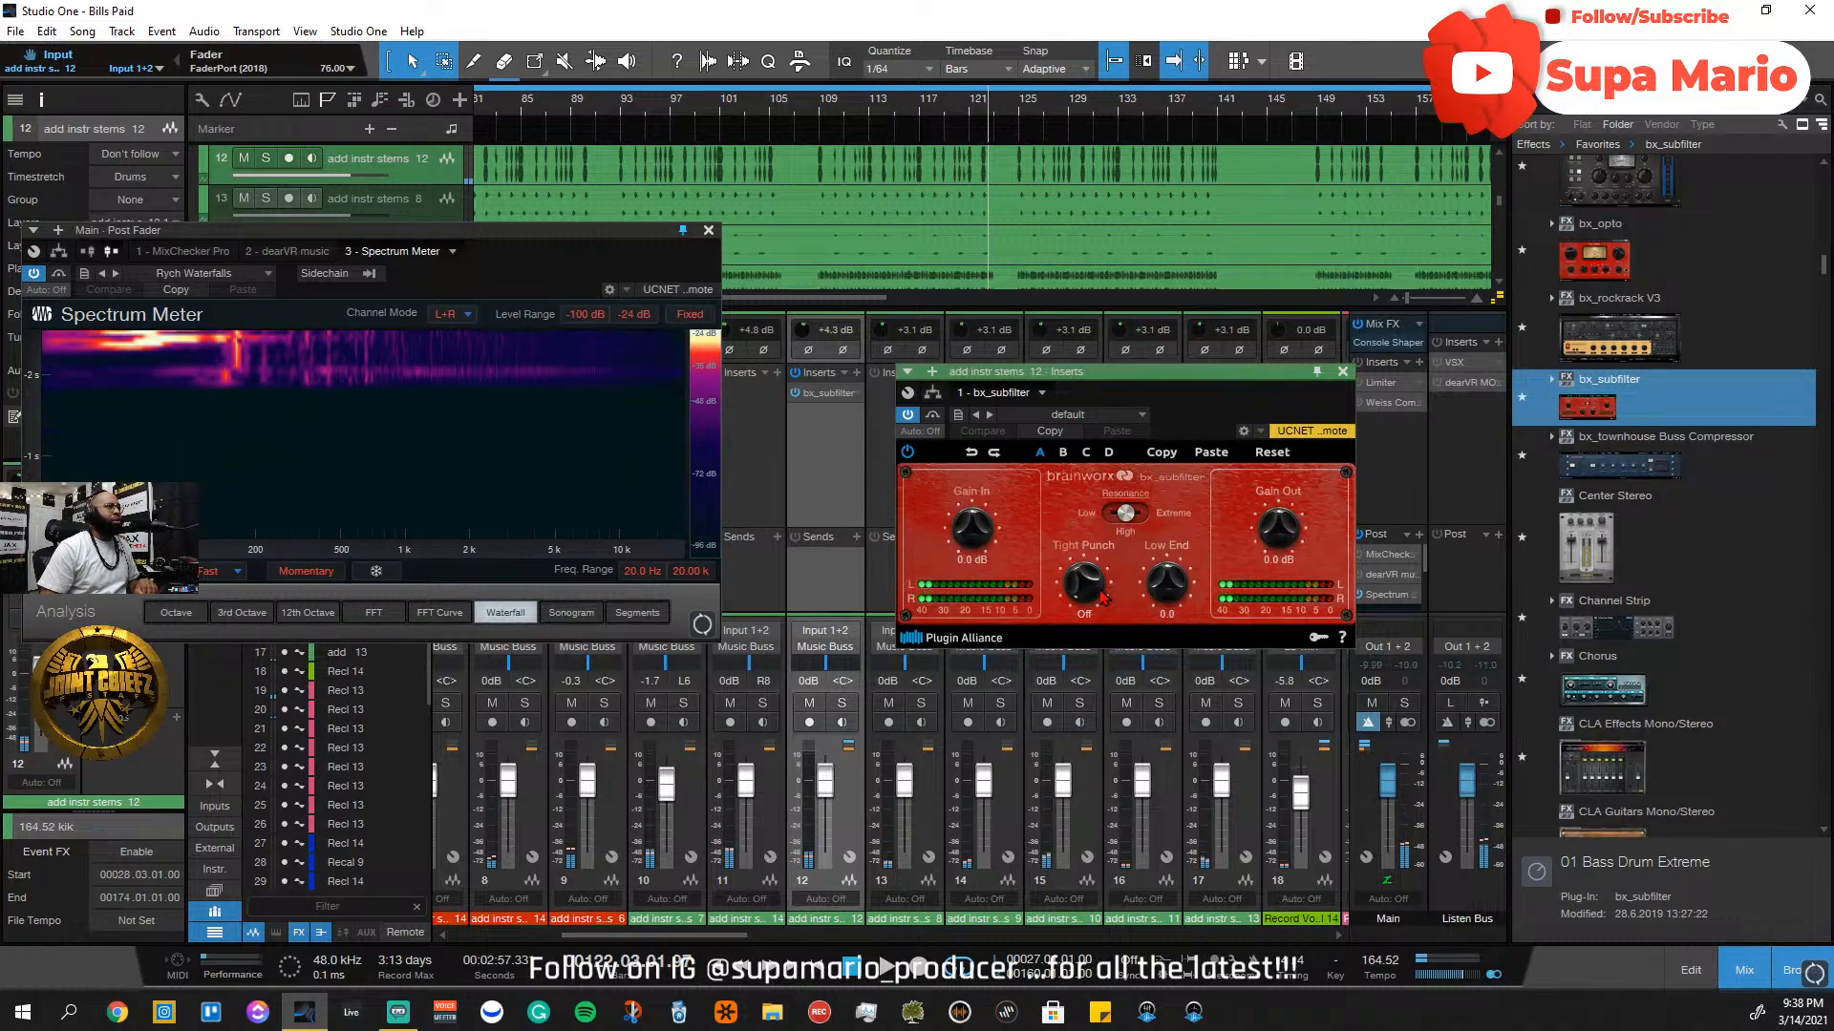
left_click_drag(1085, 584, 1103, 558)
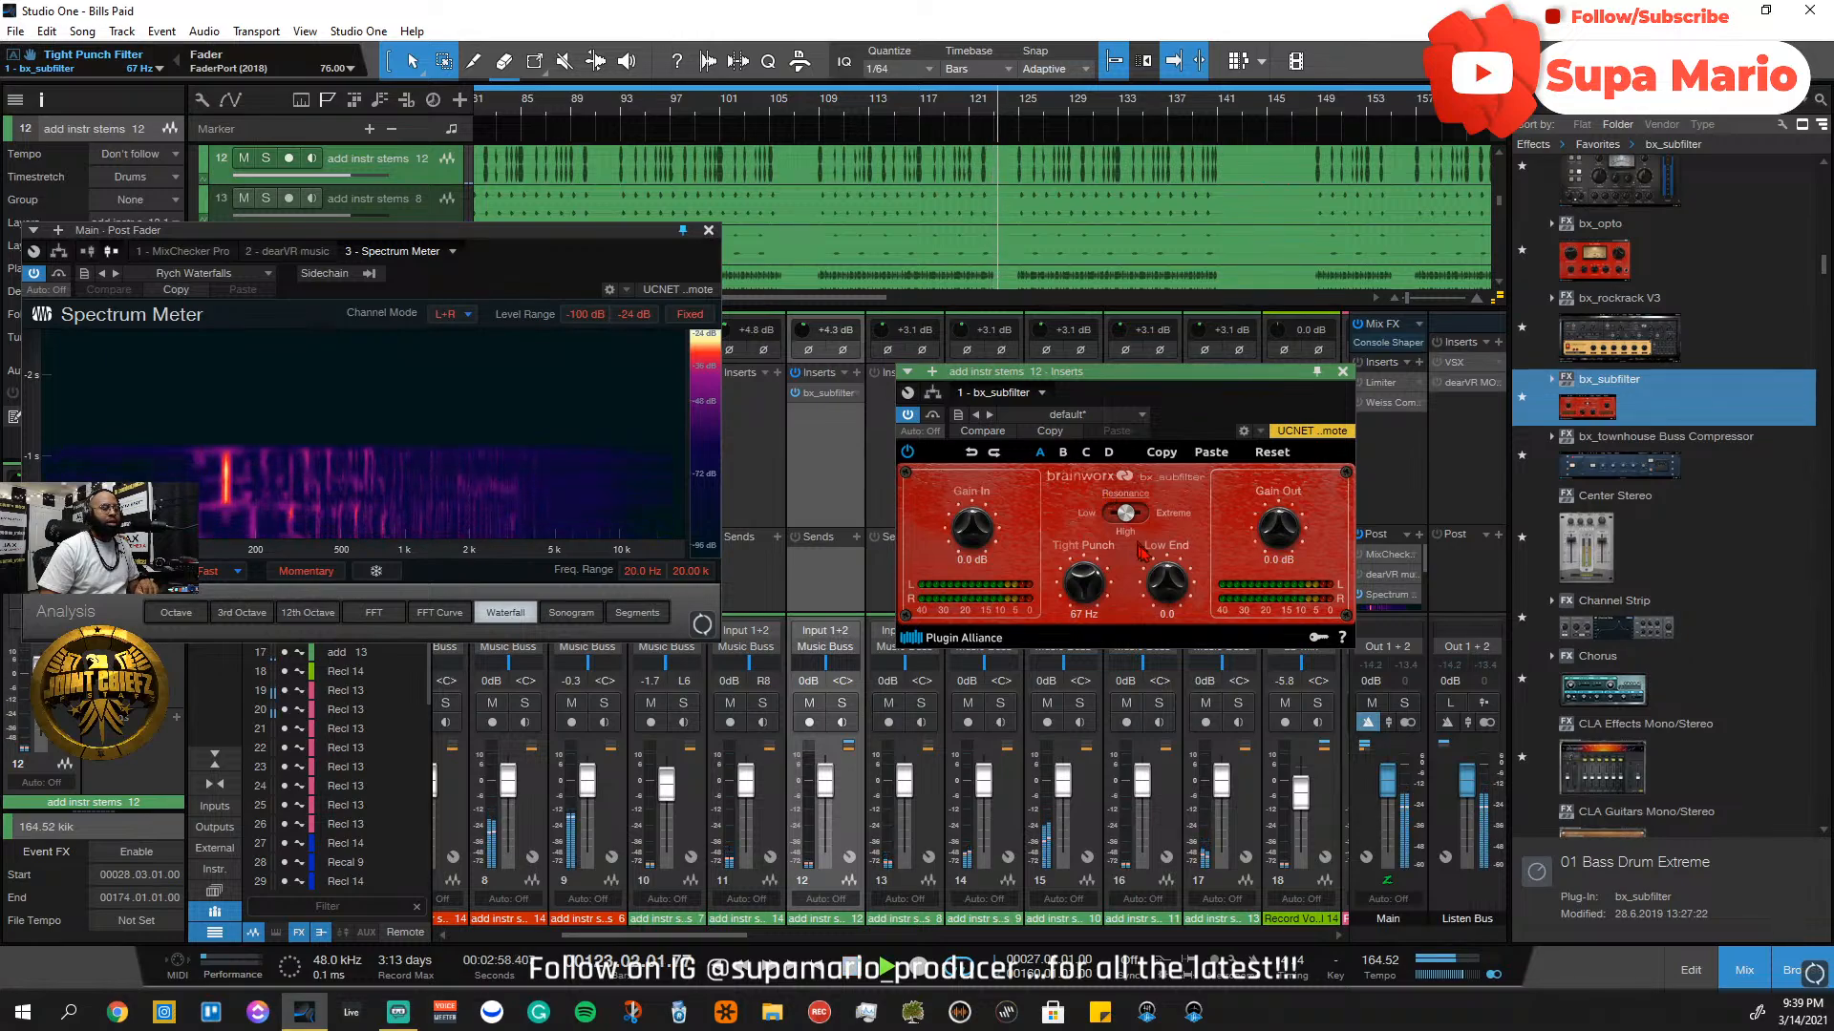
mouse_move(1175, 594)
left_mouse_down()
mouse_move(1164, 661)
mouse_move(1182, 542)
mouse_move(1181, 591)
left_mouse_up()
Try the Low resonance setting on the kick's bx_subfilter, compare it against bypass, and return the resonance to High
left_click(1111, 515)
left_click(936, 415)
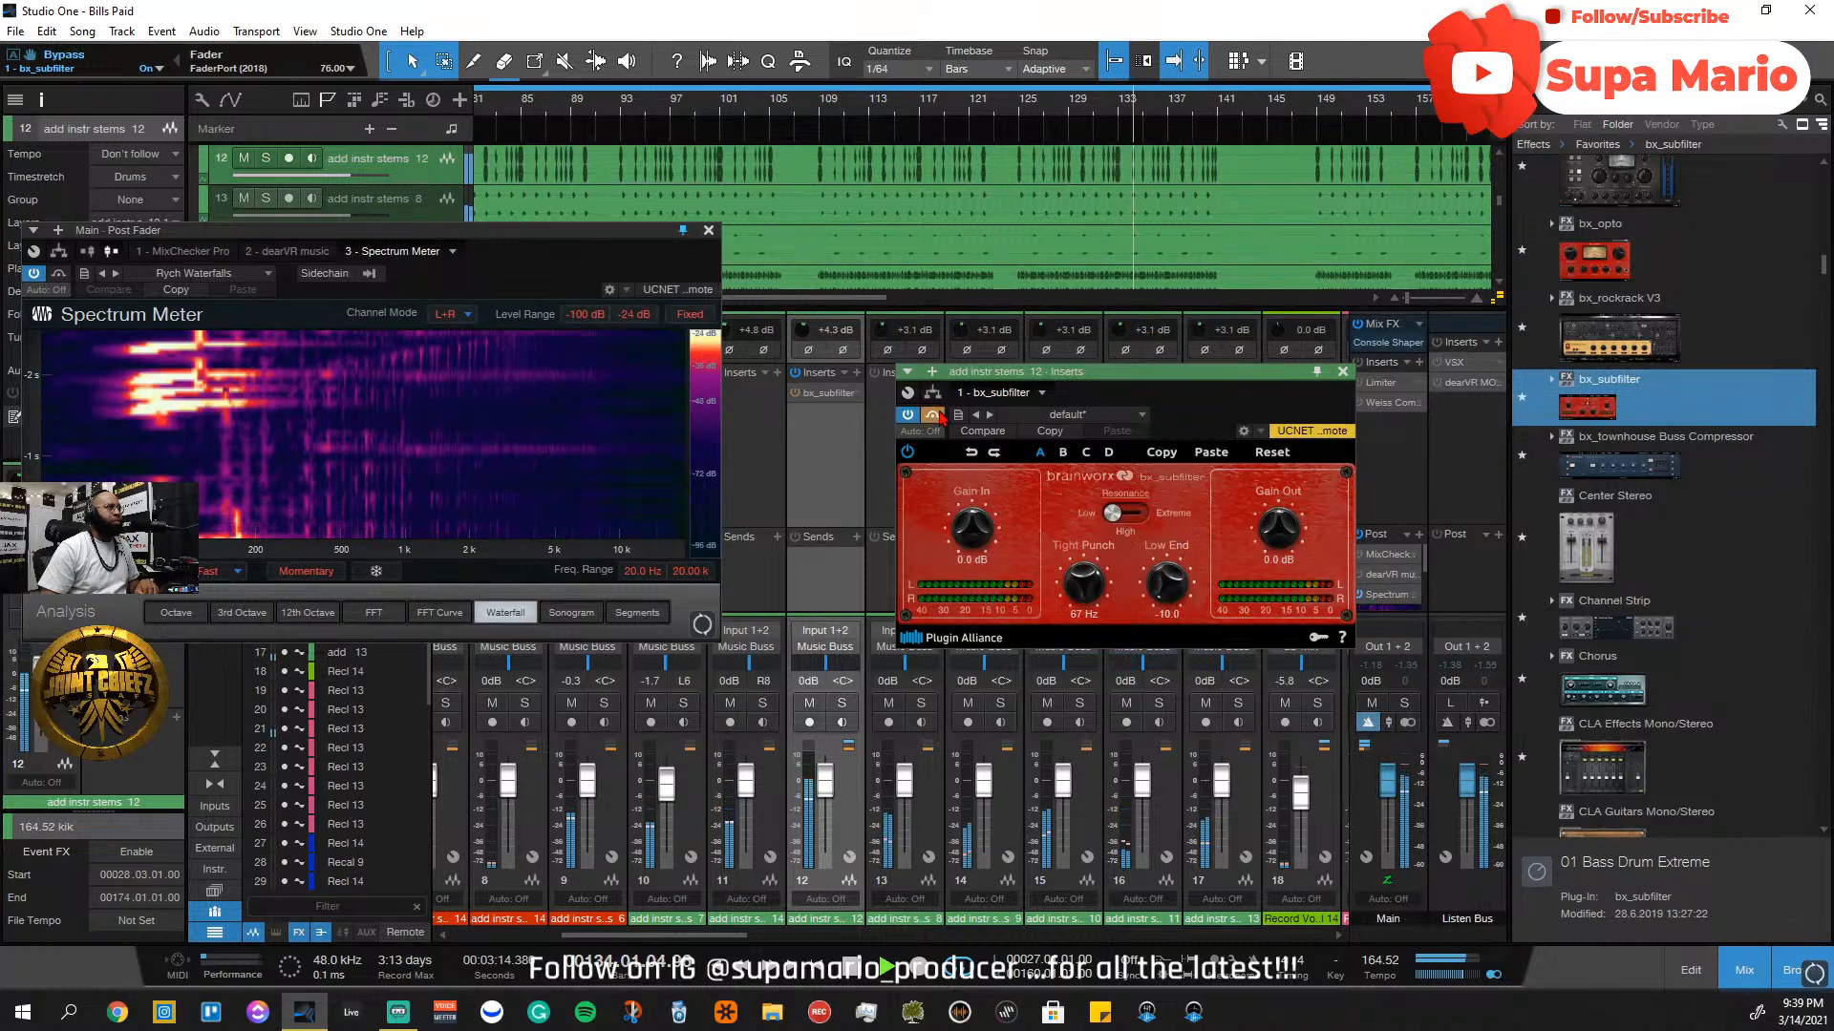
left_click(933, 416)
left_click(1125, 516)
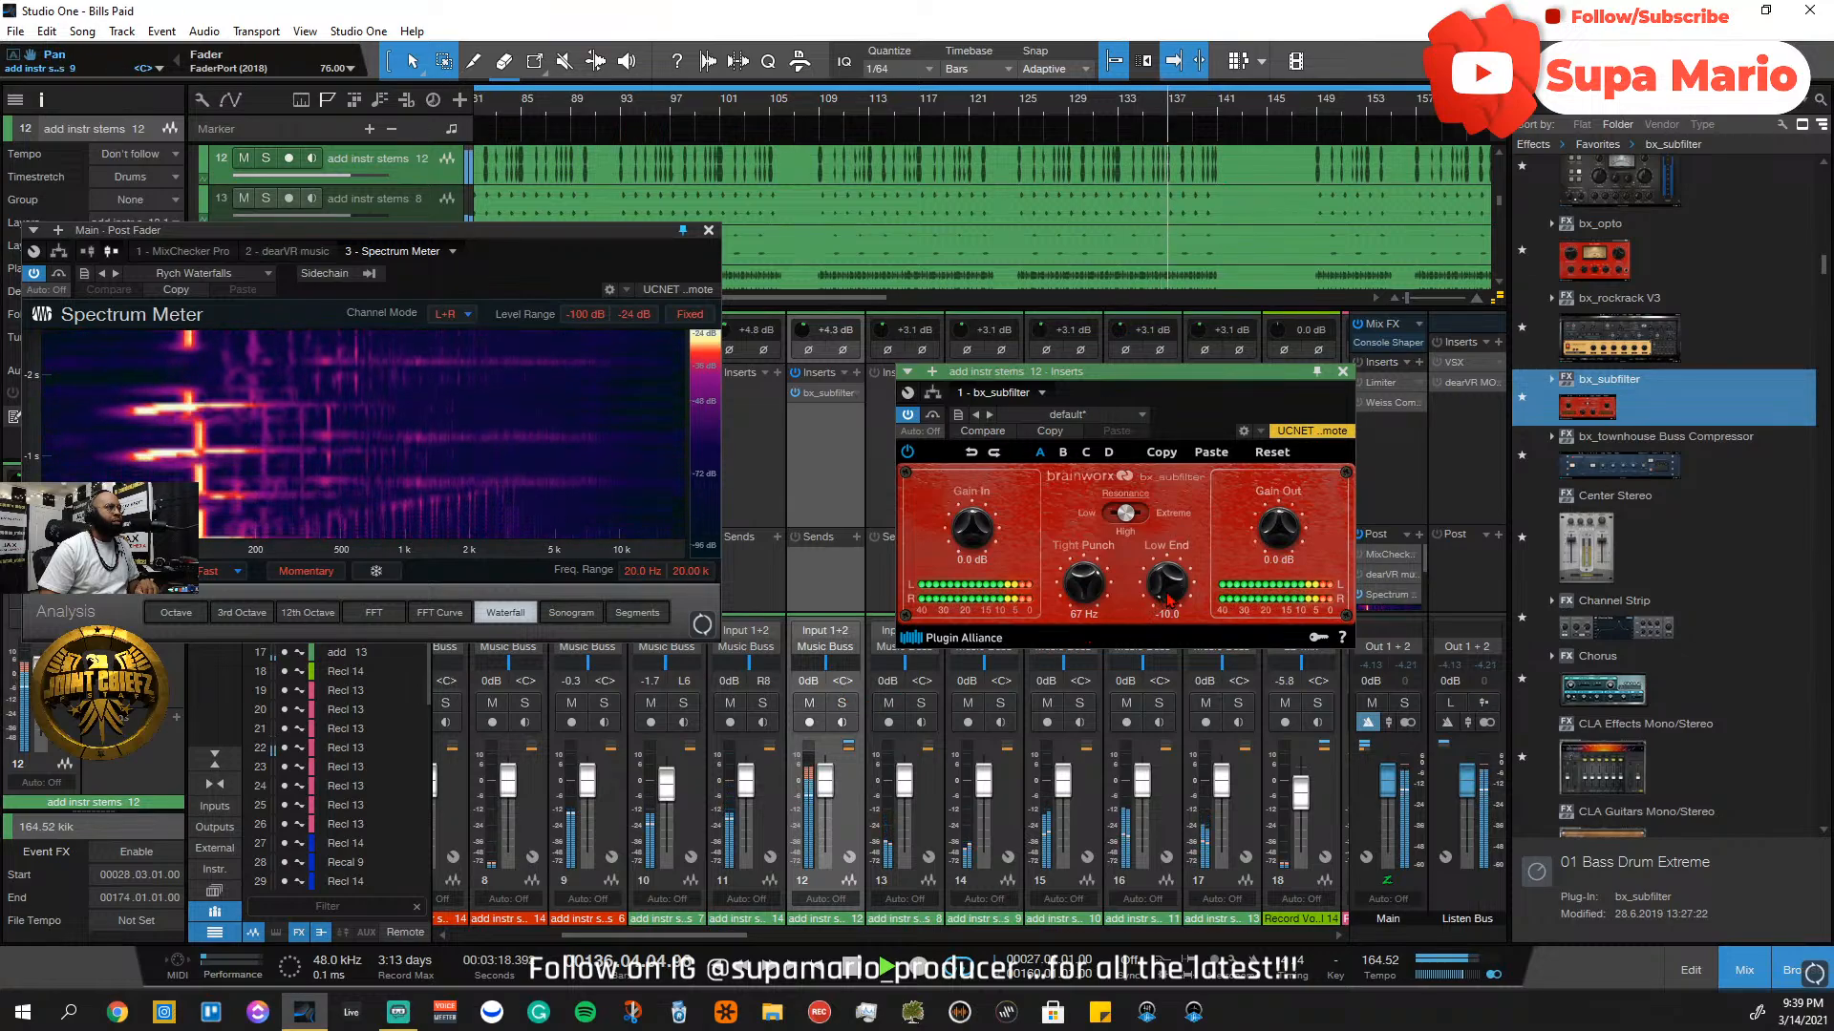
Solo the kick and set the bx_subfilter's Low End to -8.6
left_click(840, 703)
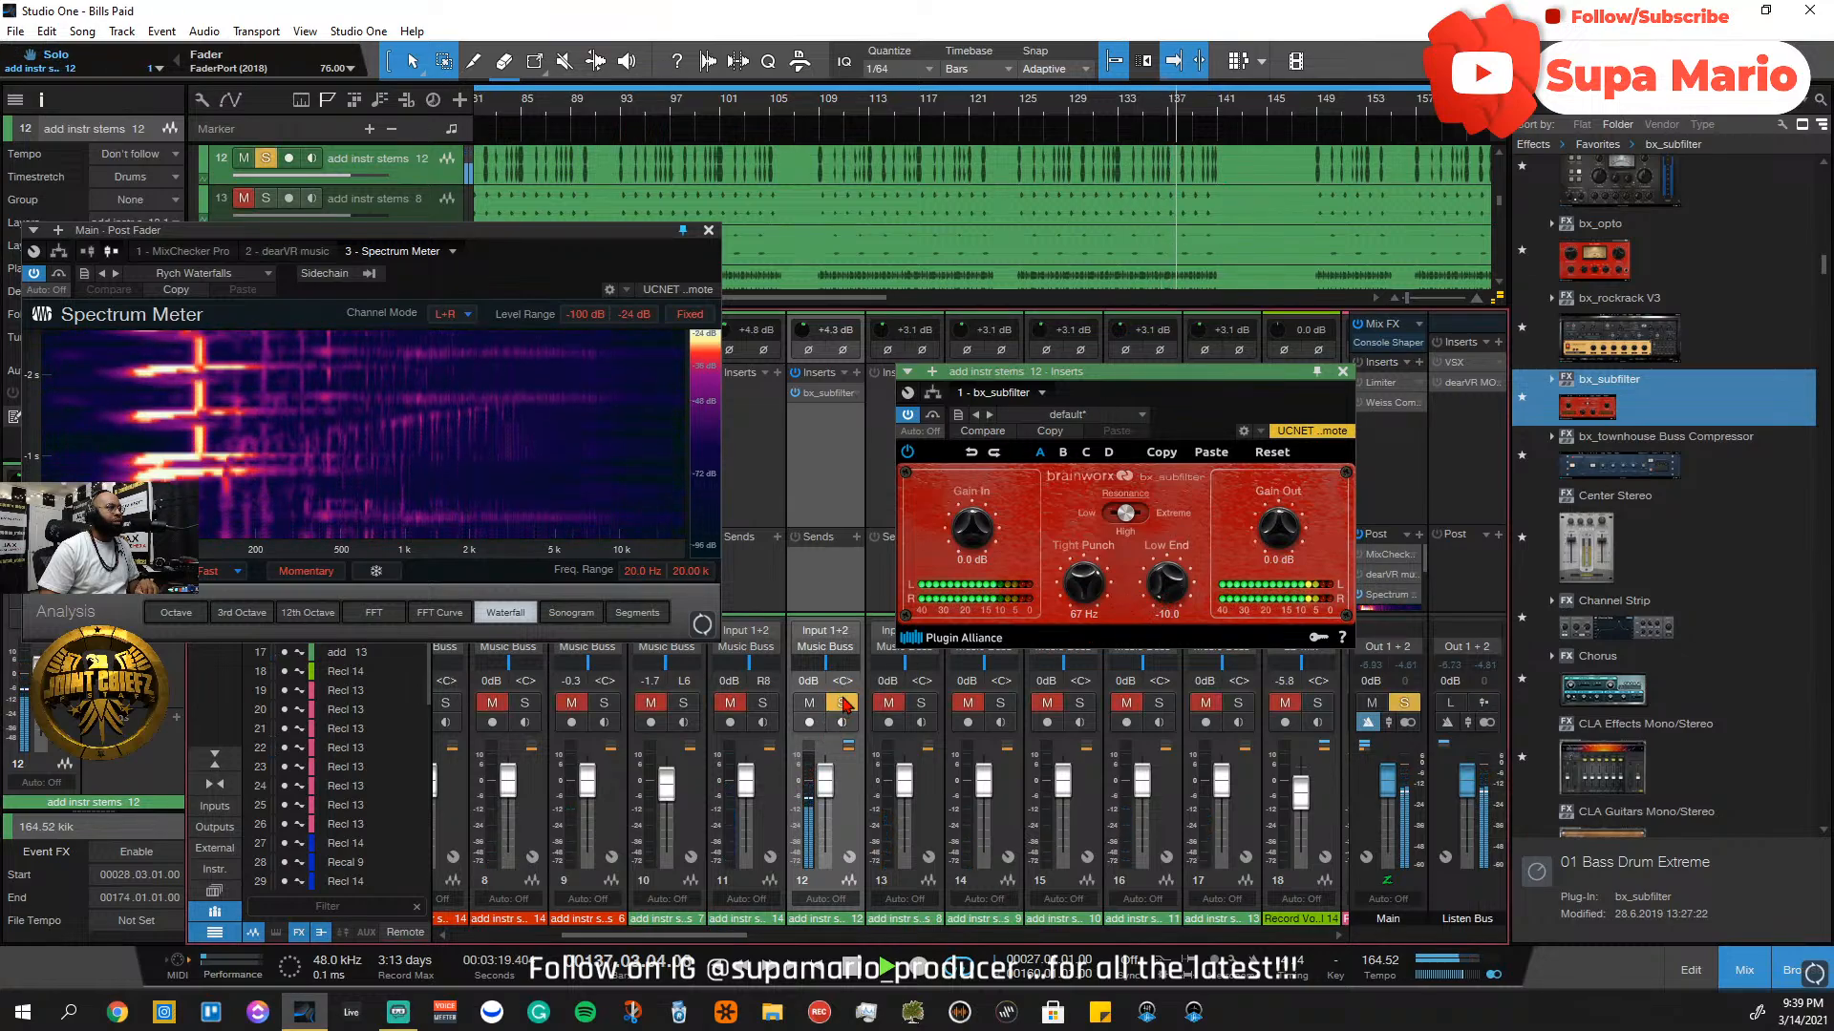
mouse_move(1182, 592)
left_mouse_down()
mouse_move(1181, 565)
mouse_move(1181, 583)
left_mouse_up()
right_click(1180, 583)
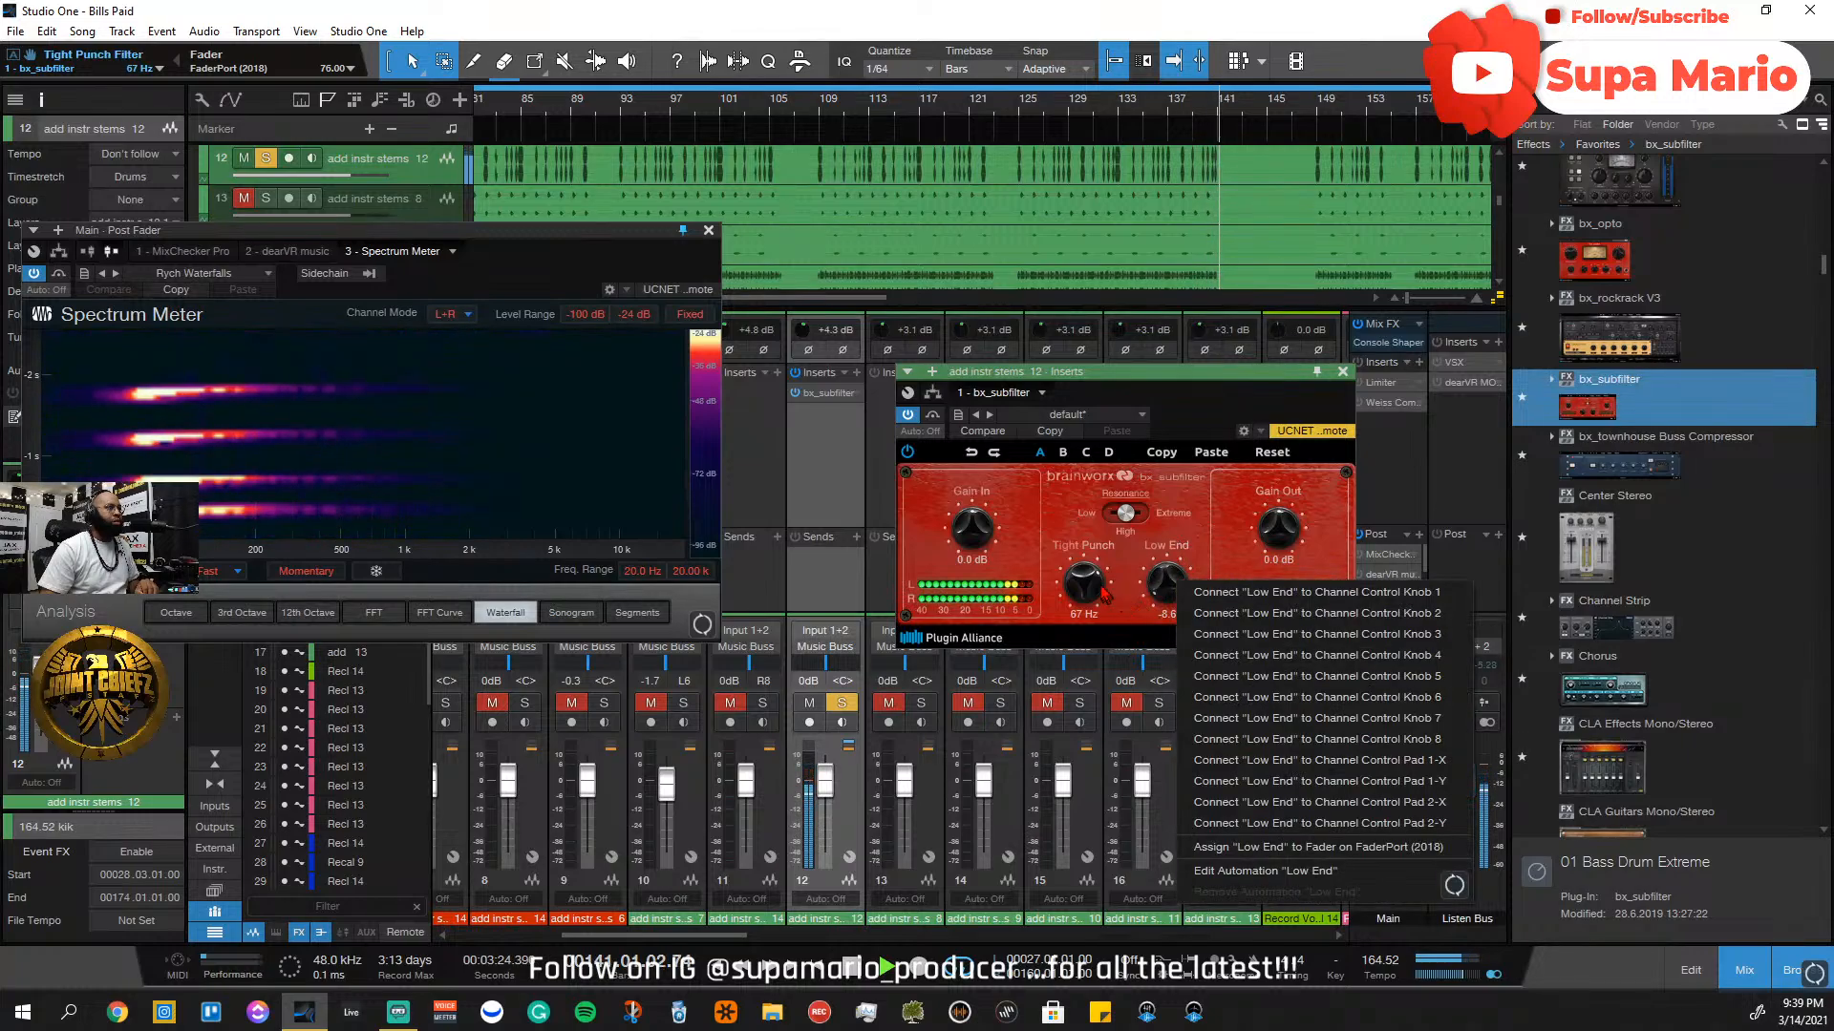
Turn the bx_subfilter's Tight Punch off and replay the soloed kick from about bar 93
left_click(621, 122)
left_click_drag(1085, 584, 1122, 832)
left_click_drag(1106, 622, 1095, 546)
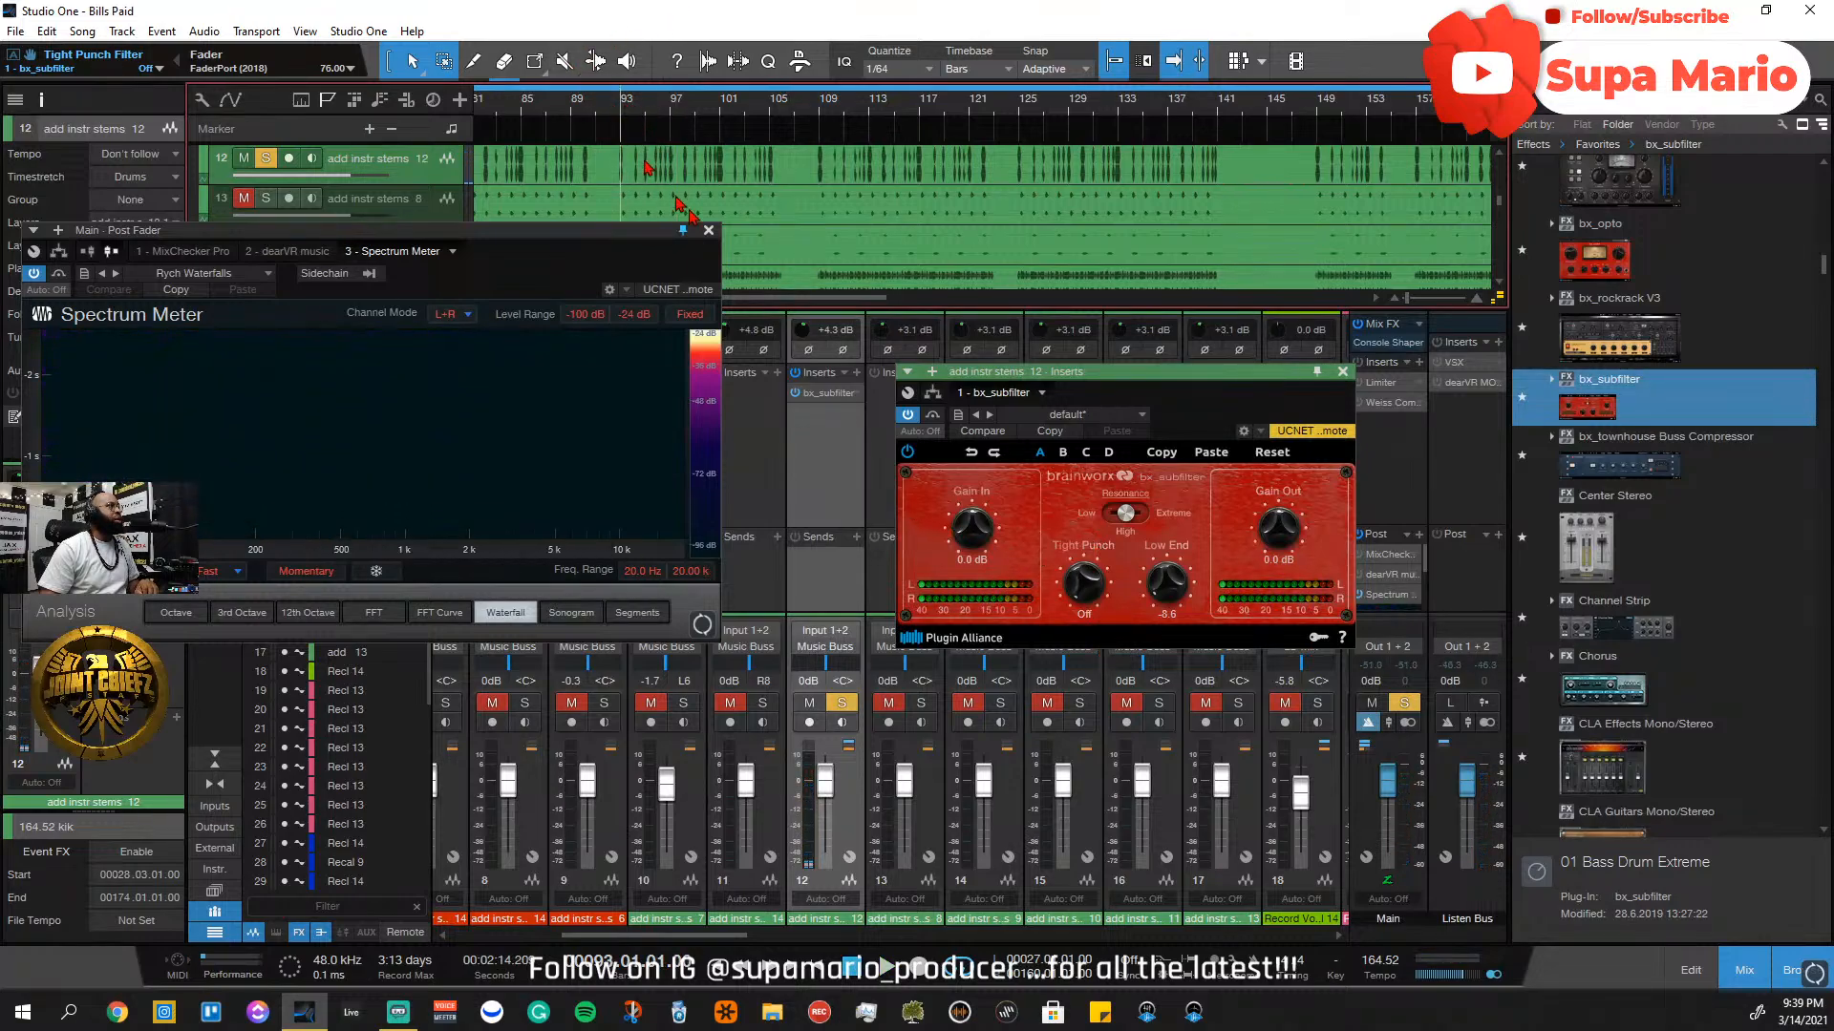
key("space")
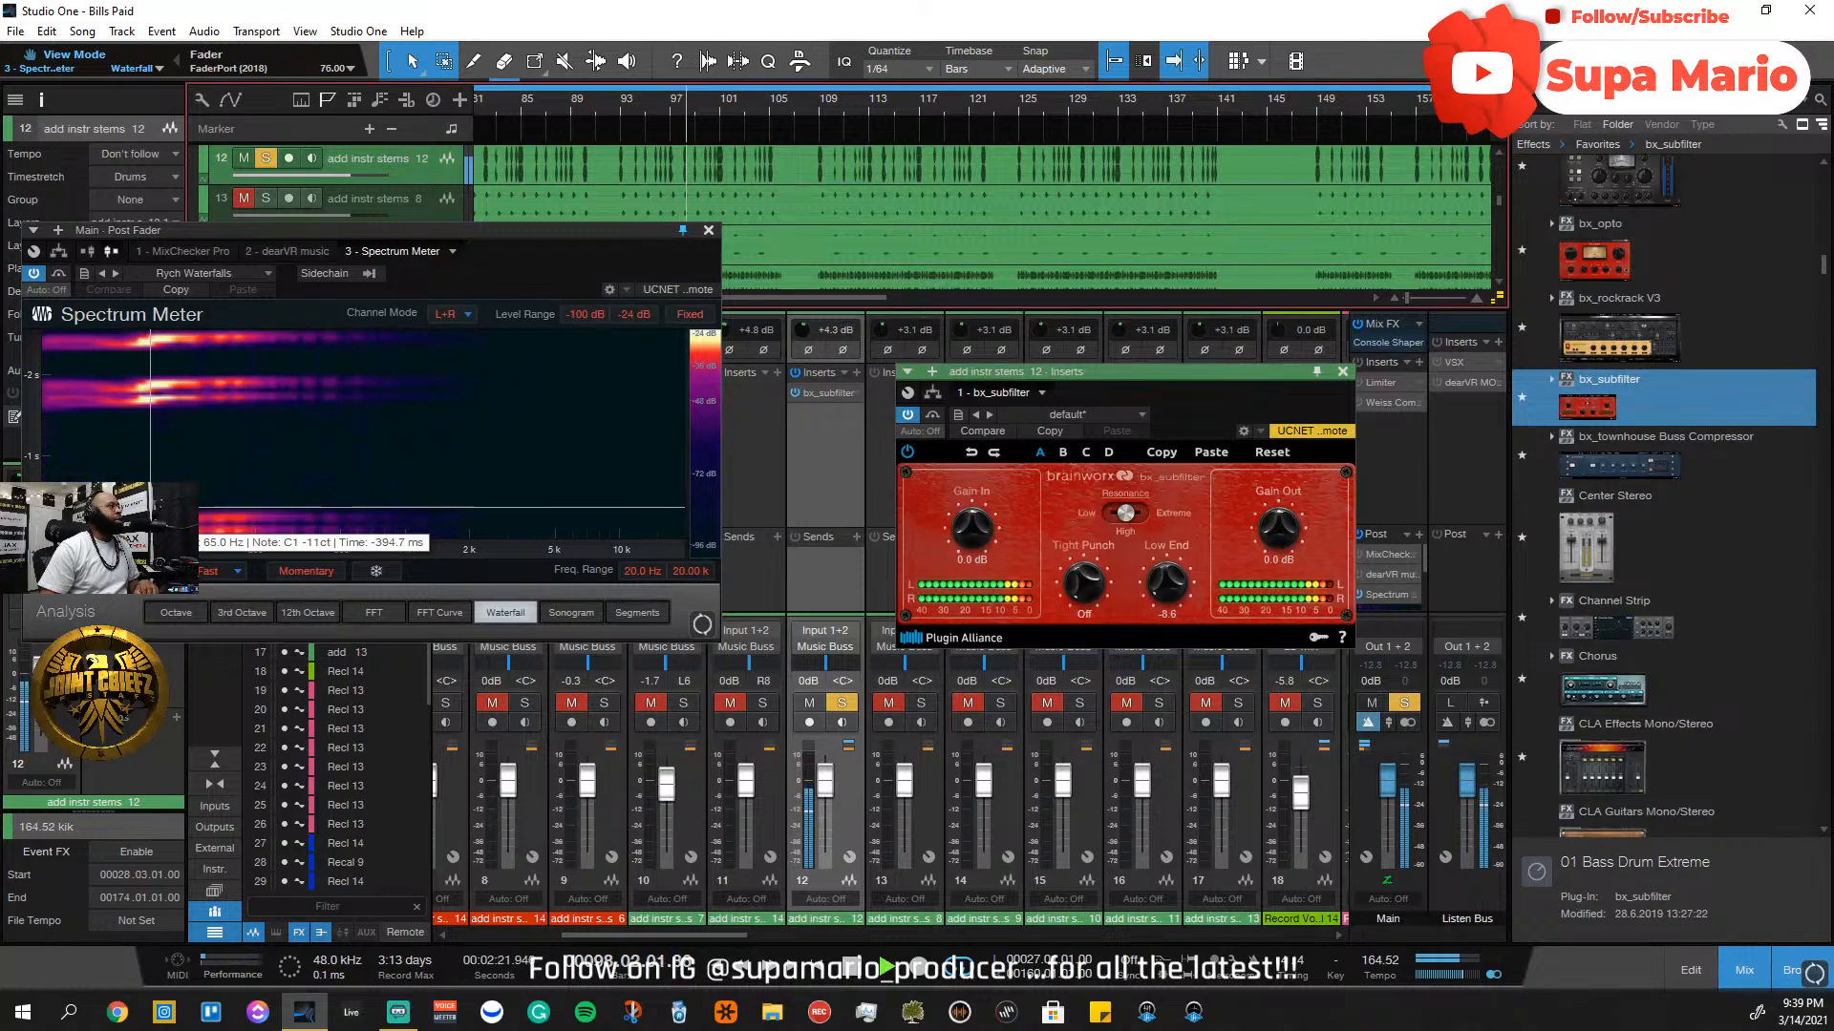
Set the kick's bx_subfilter to Tight Punch 65 Hz, Gain In -3.4 dB and Low End -4.4
left_click_drag(1108, 598, 1105, 492)
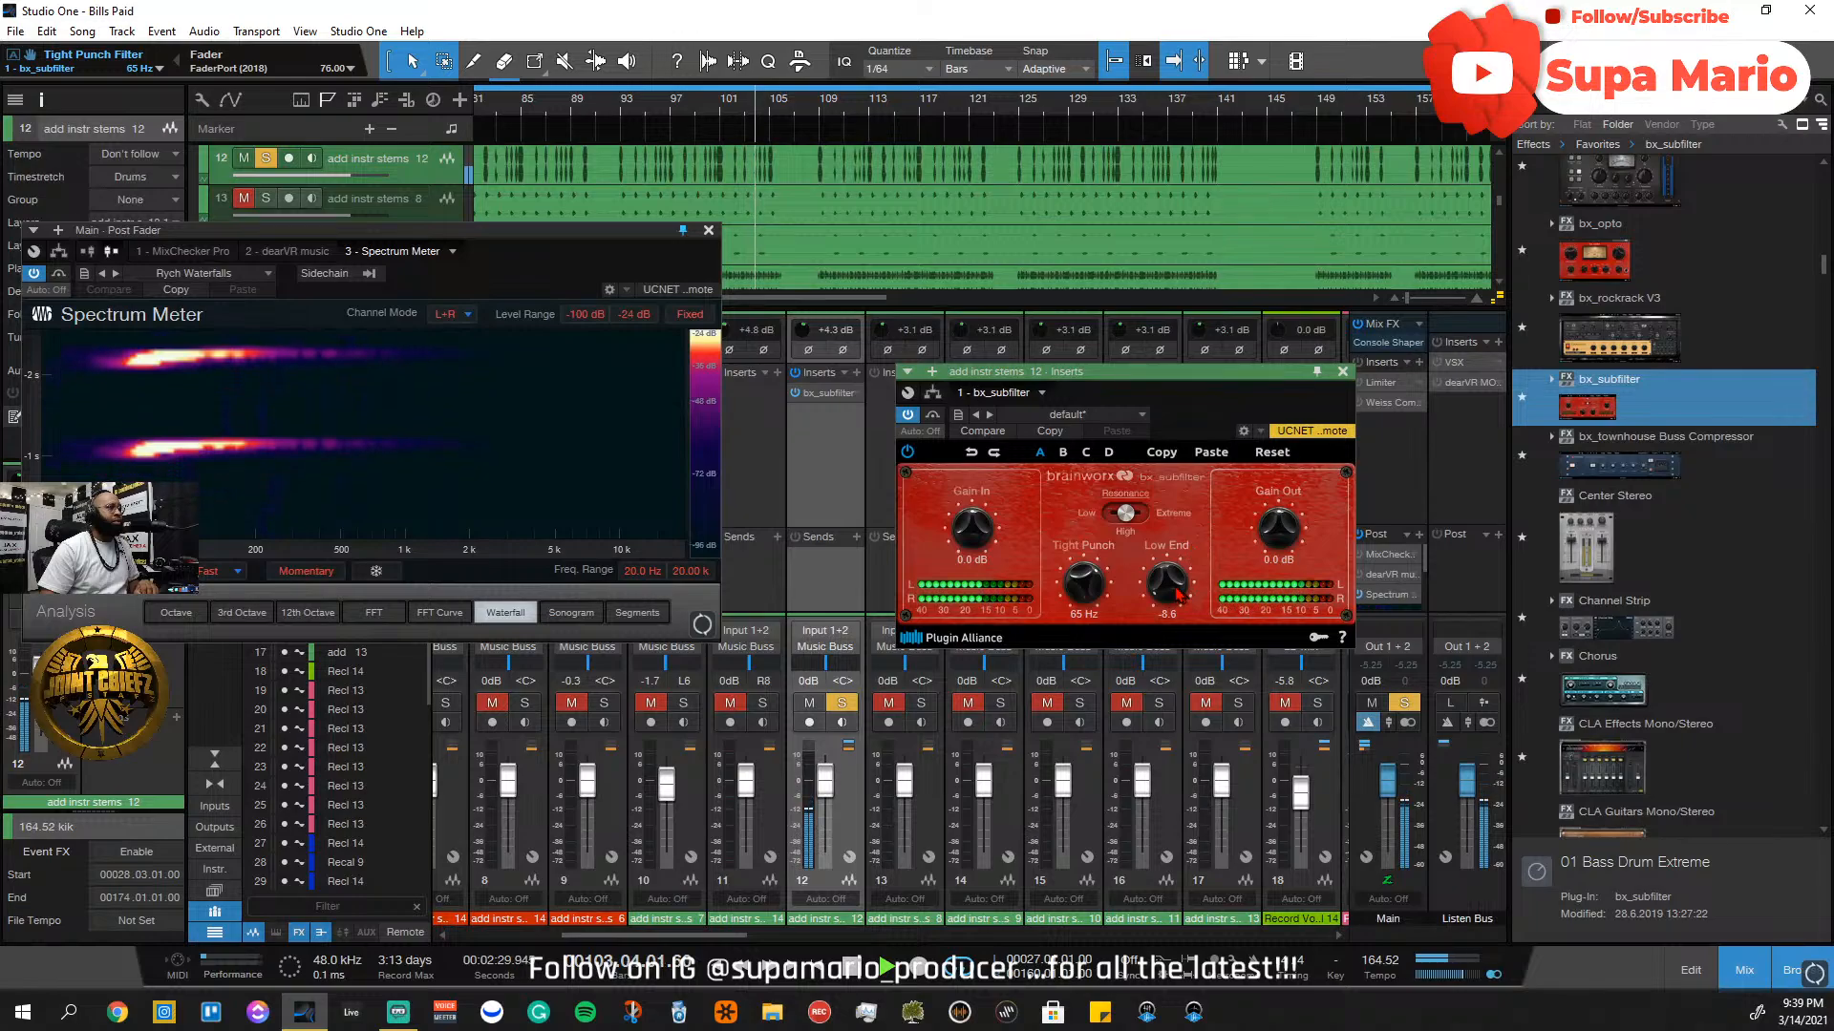
left_click_drag(1167, 585, 1170, 533)
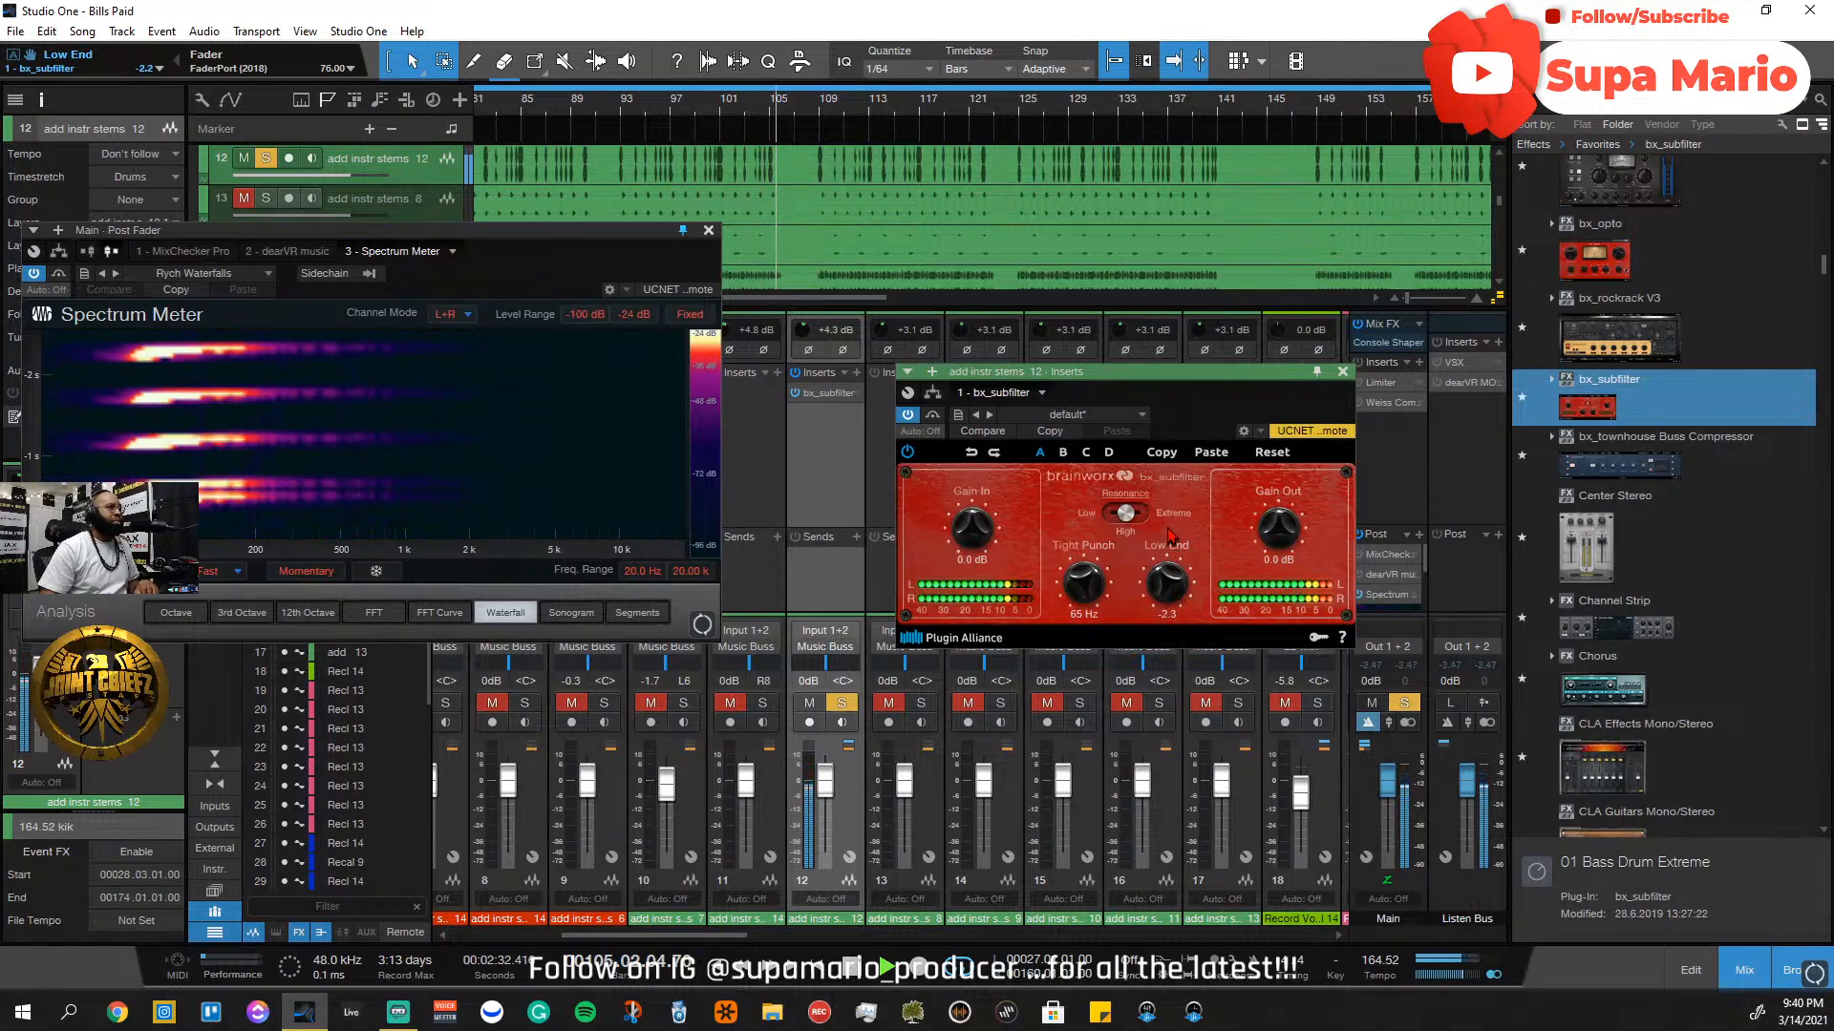
double_click(1171, 591)
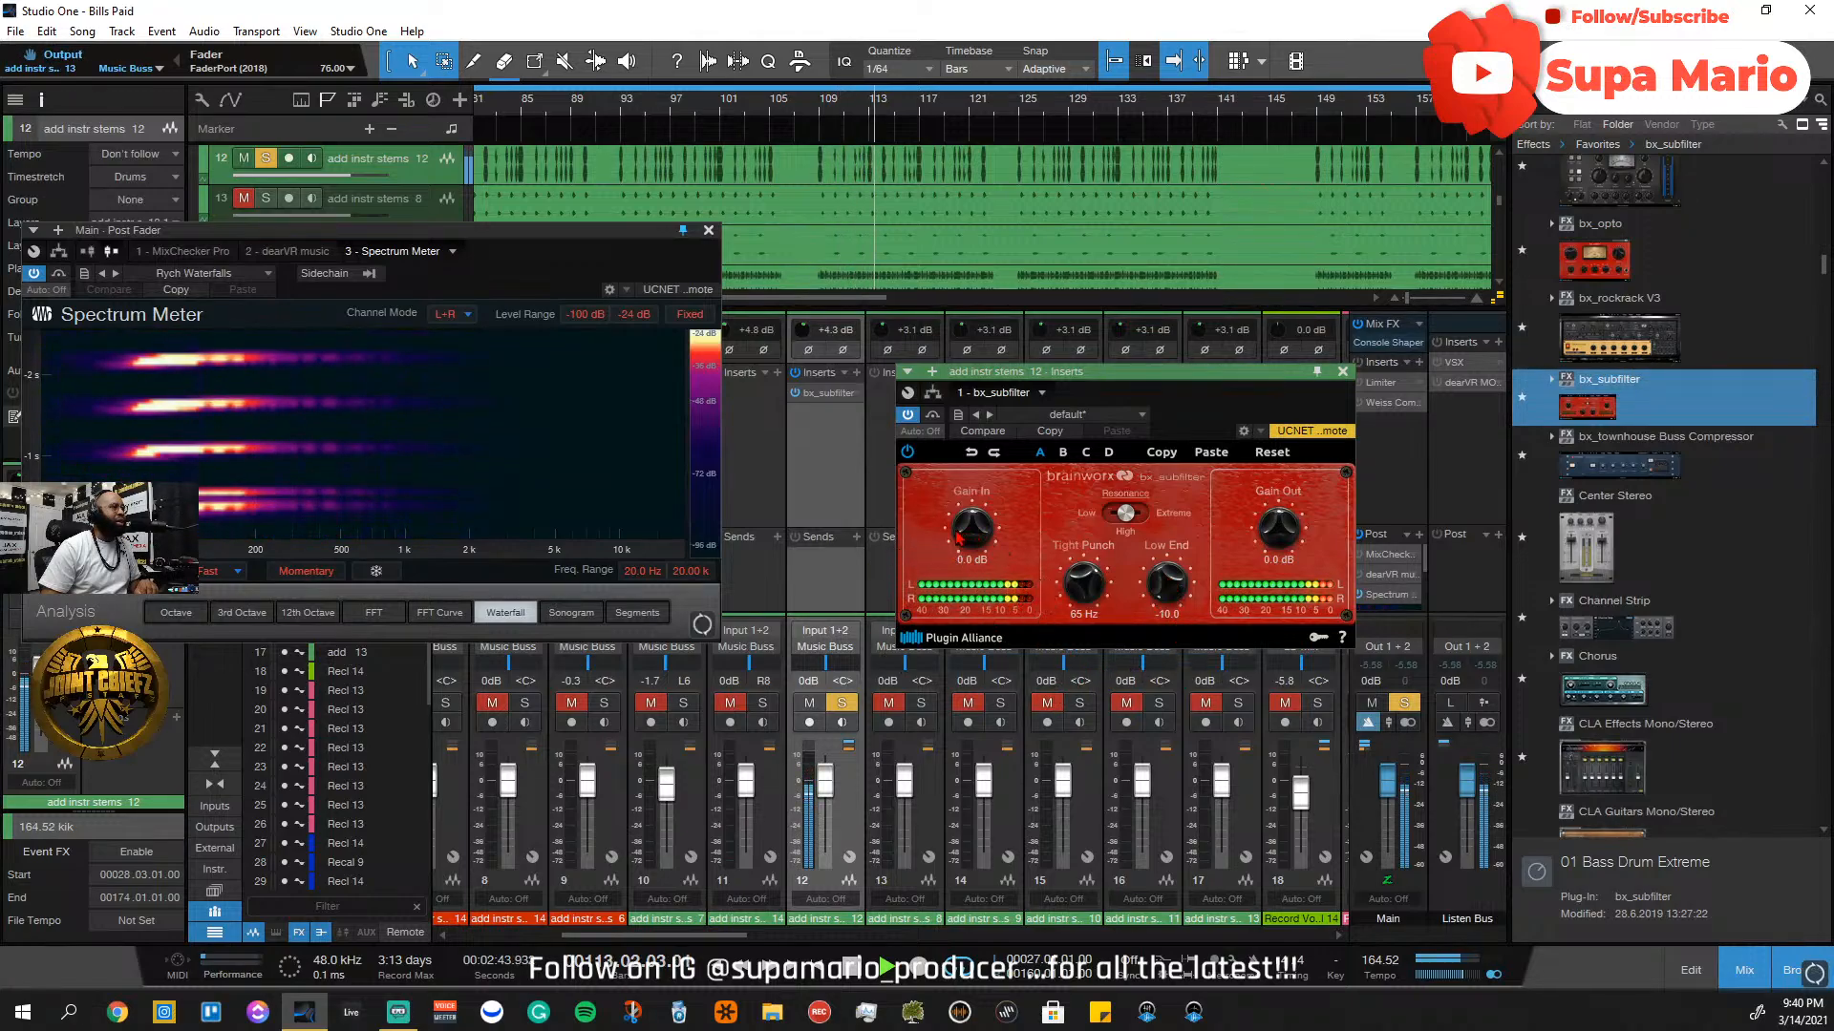
scroll(958, 539, "down", 1)
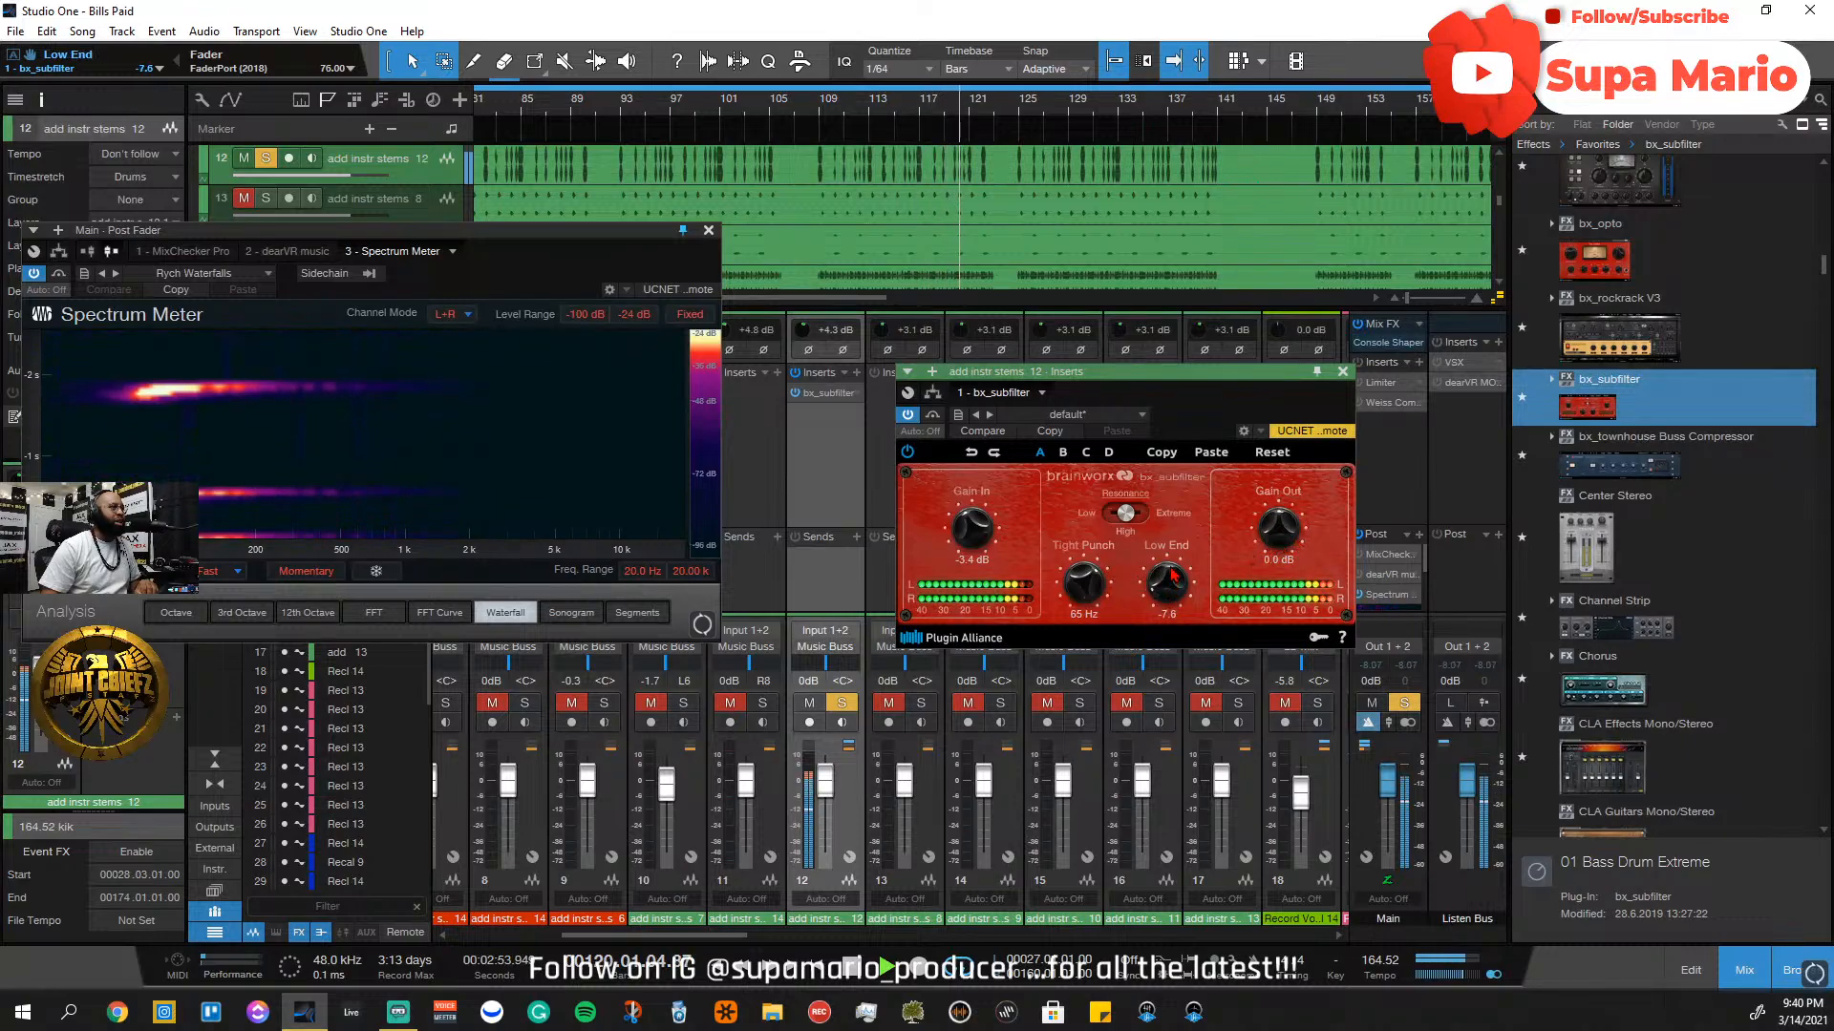
left_click_drag(1172, 575, 1177, 552)
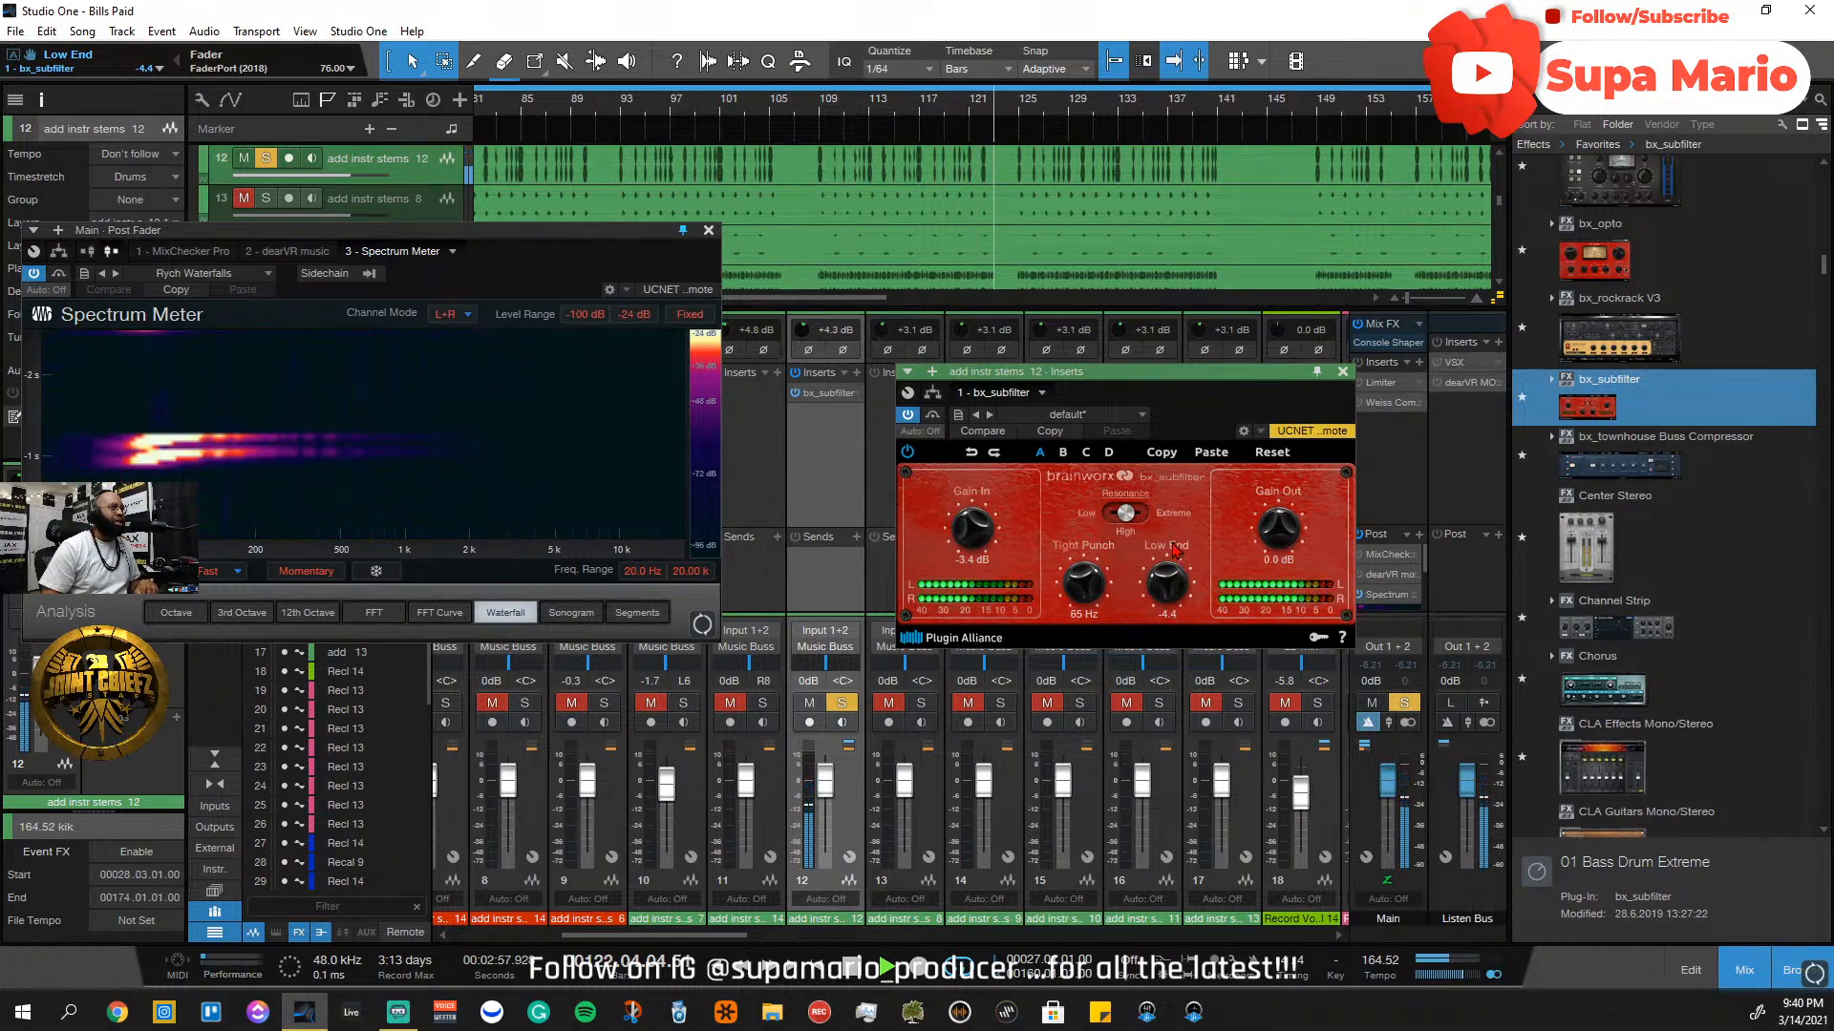
Unsolo the kick, replay the full mix from about bar 93, and set the bx_subfilter's Gain Out to -6.7 dB
key("space")
left_click(841, 704)
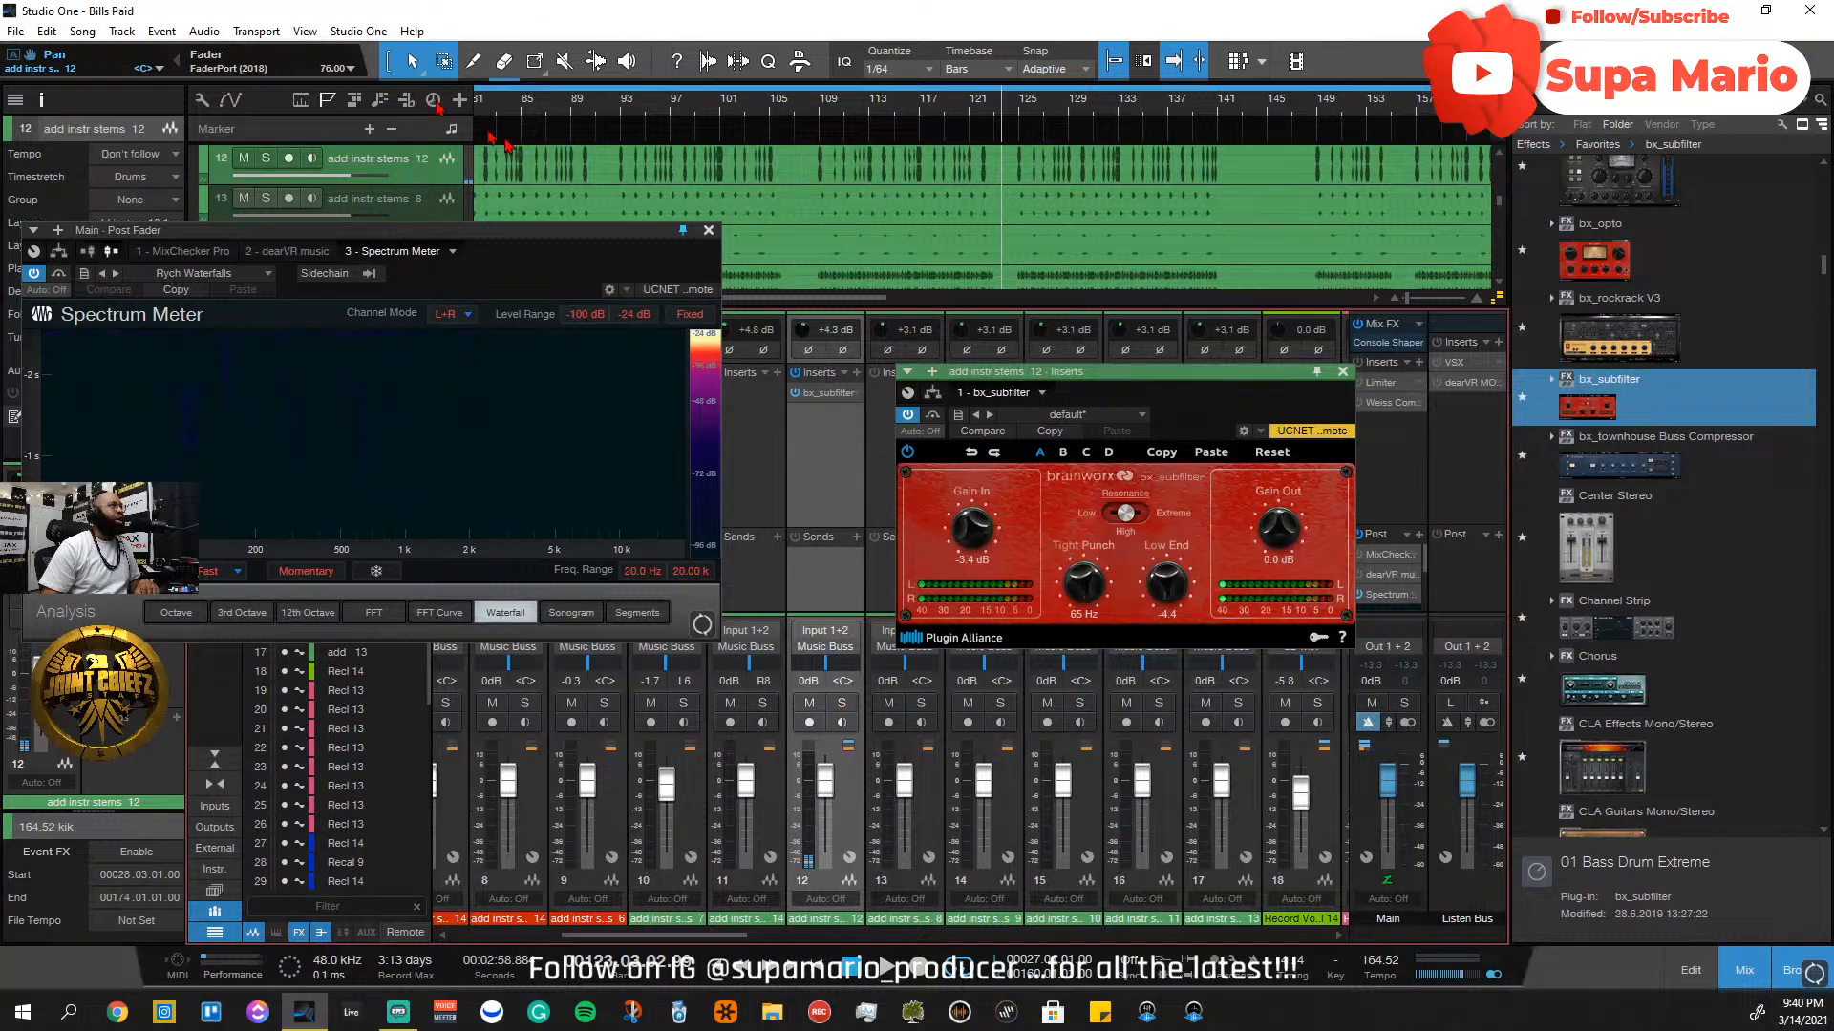
left_click(621, 123)
key("space")
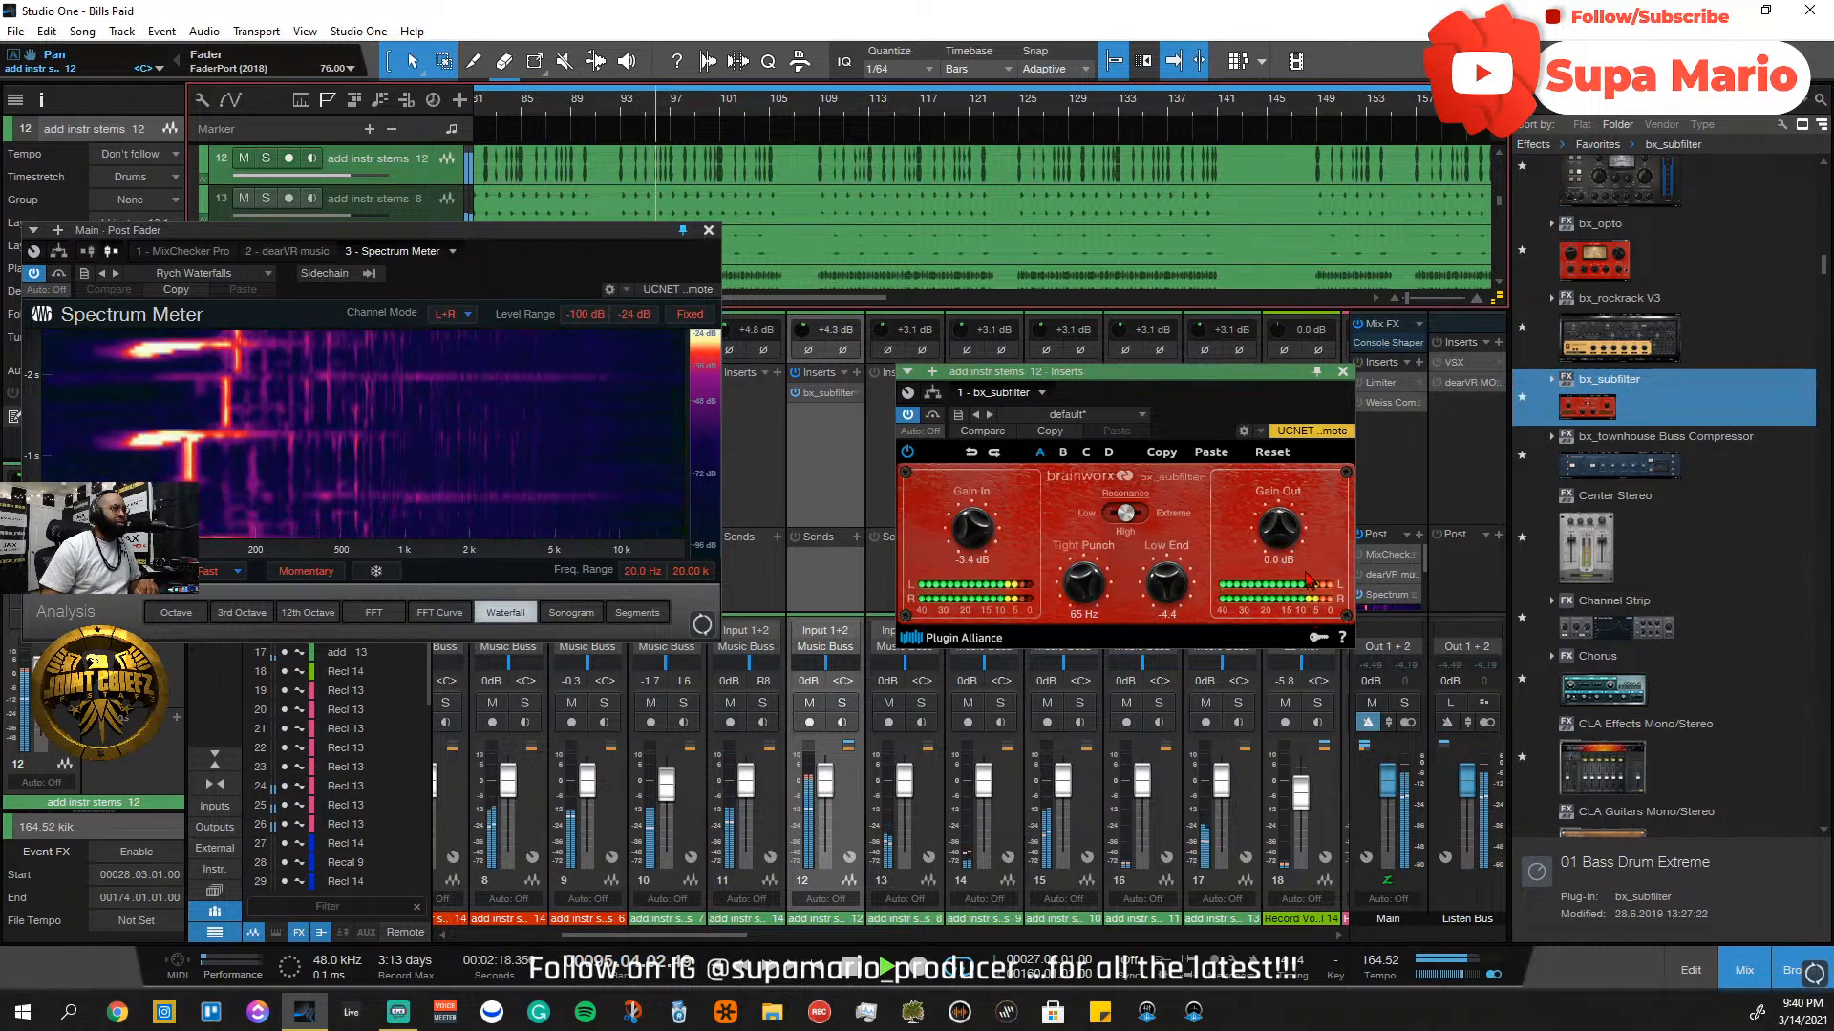
left_click_drag(1278, 550, 1273, 569)
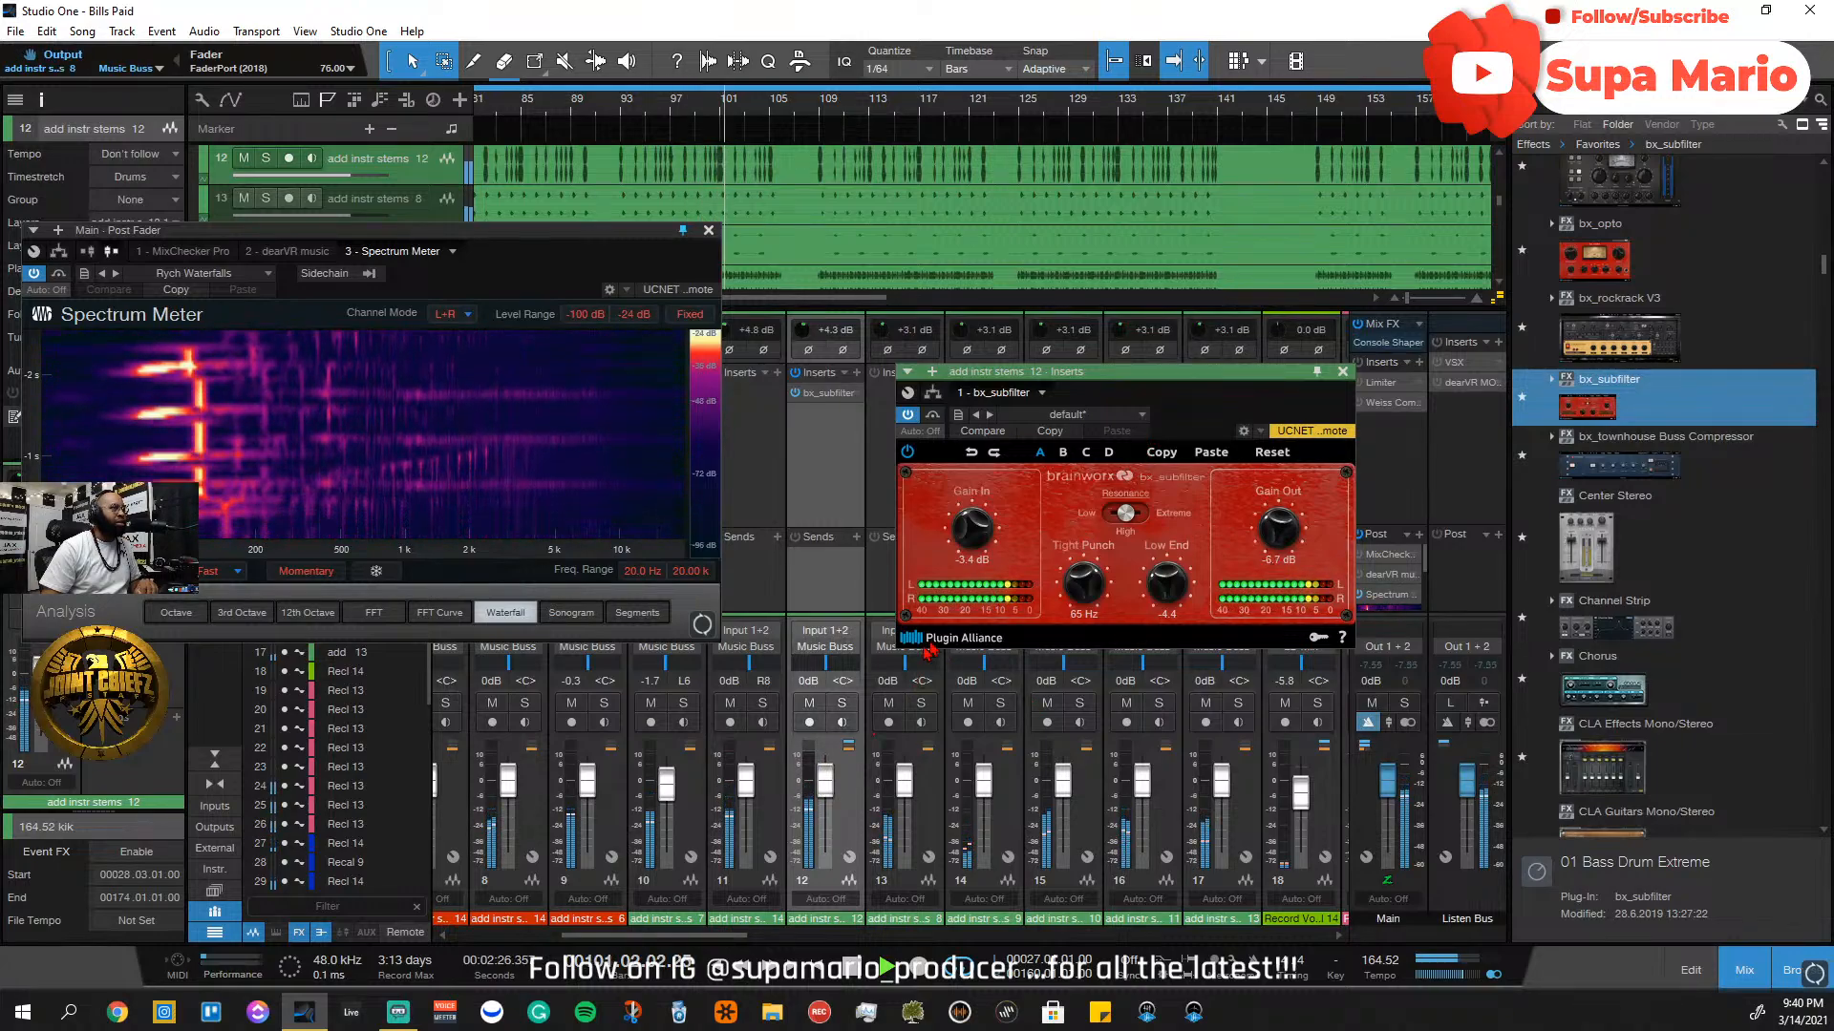
Solo the kick and set the bx_subfilter's Gain Out to -1.0 dB and Low End to -3.4, checking against bypass
left_click(844, 705)
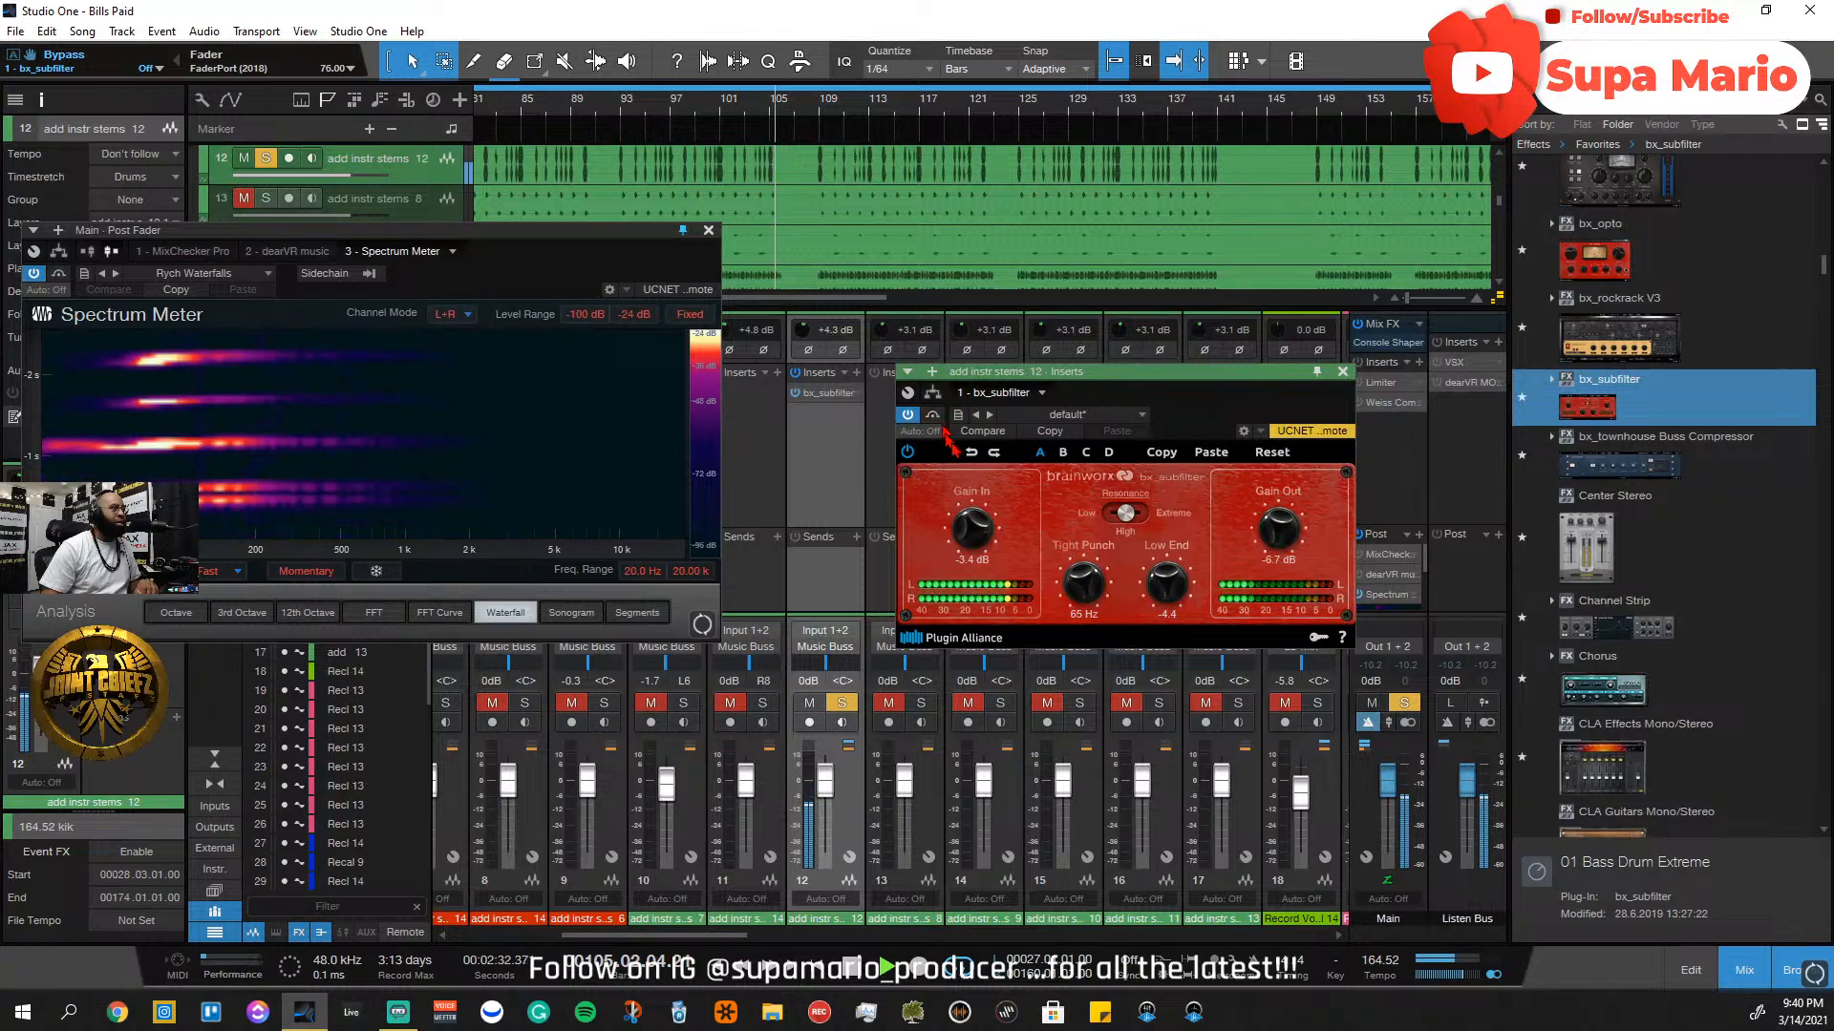
left_click_drag(1284, 546, 1285, 526)
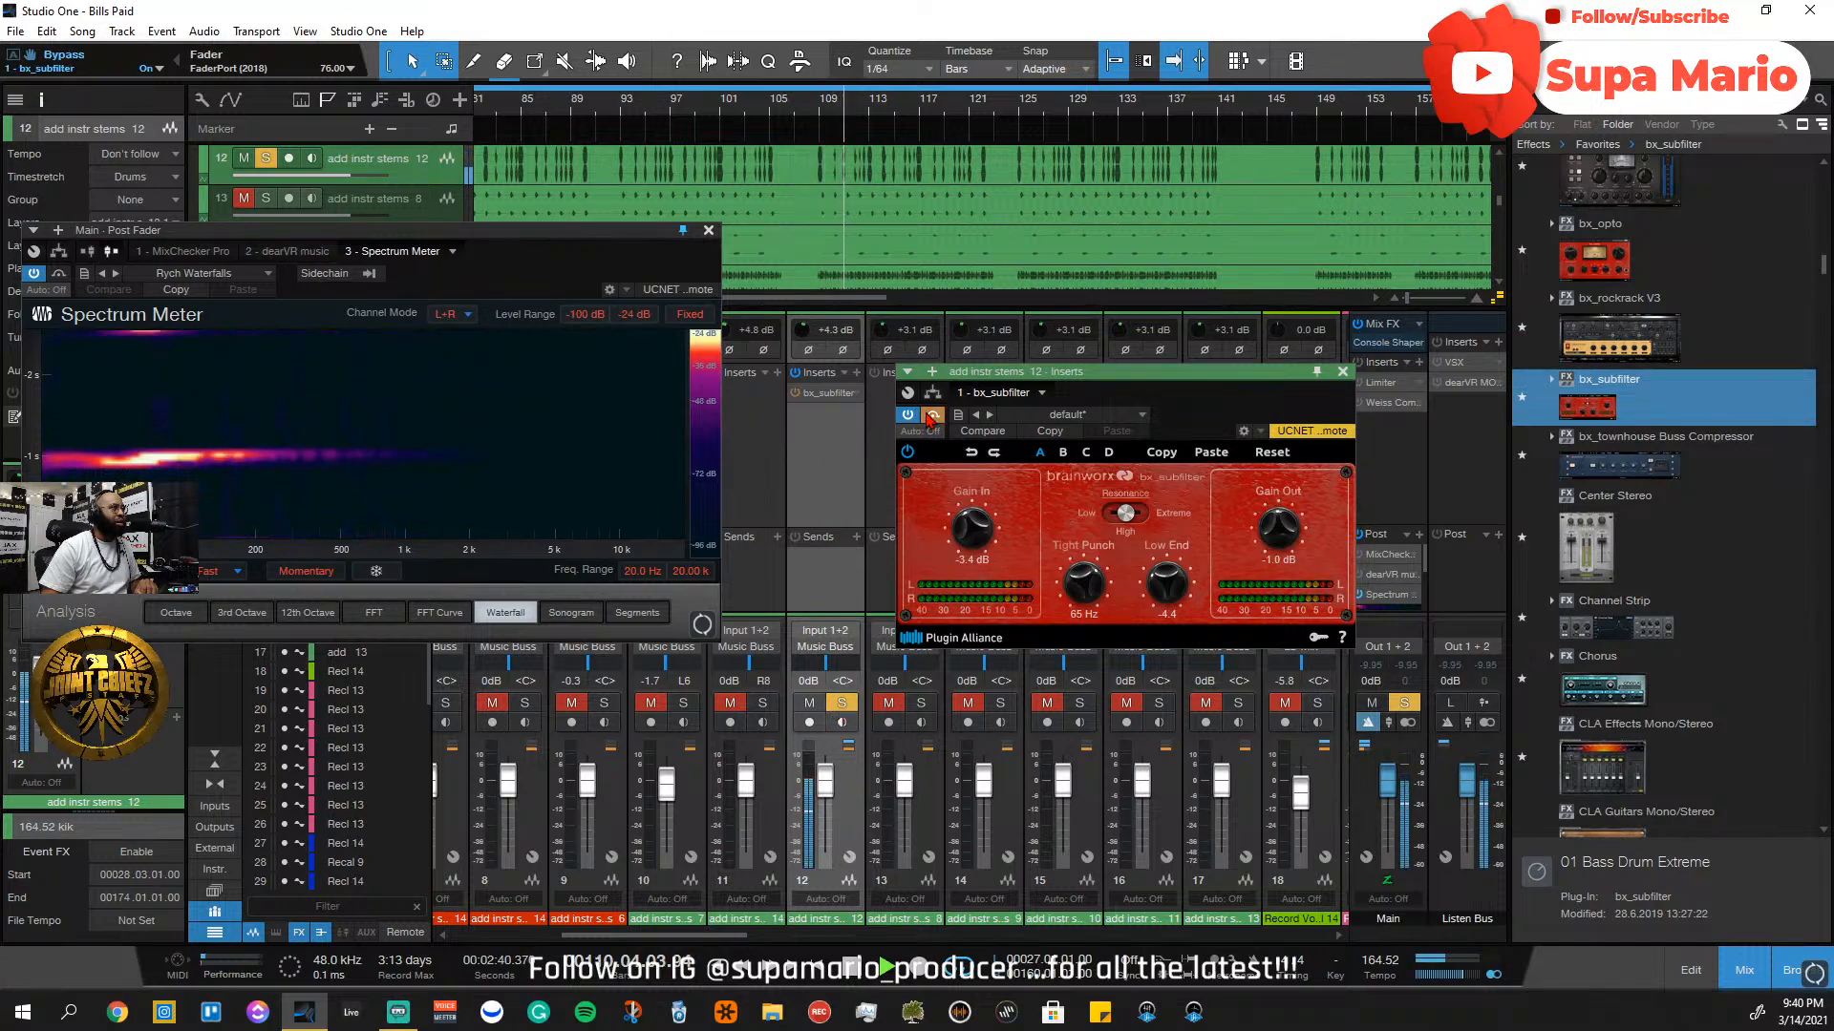
left_click(931, 418)
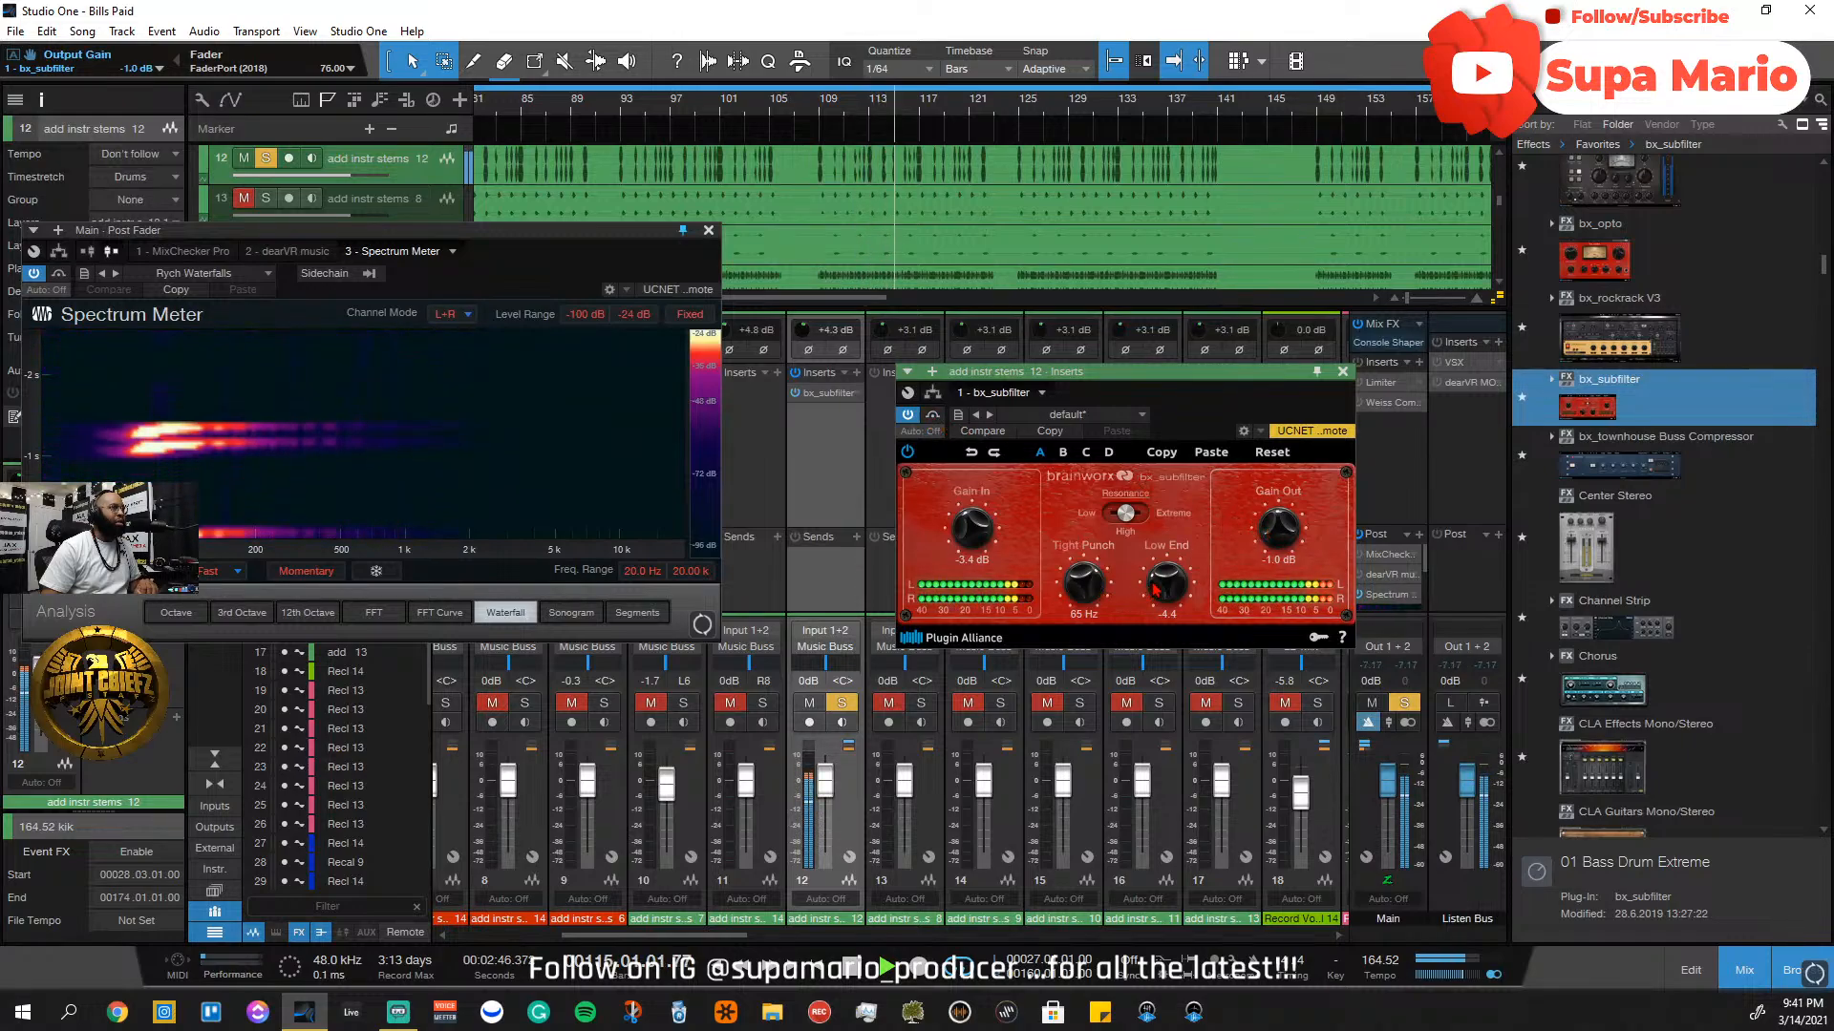
left_click_drag(1159, 590, 1158, 580)
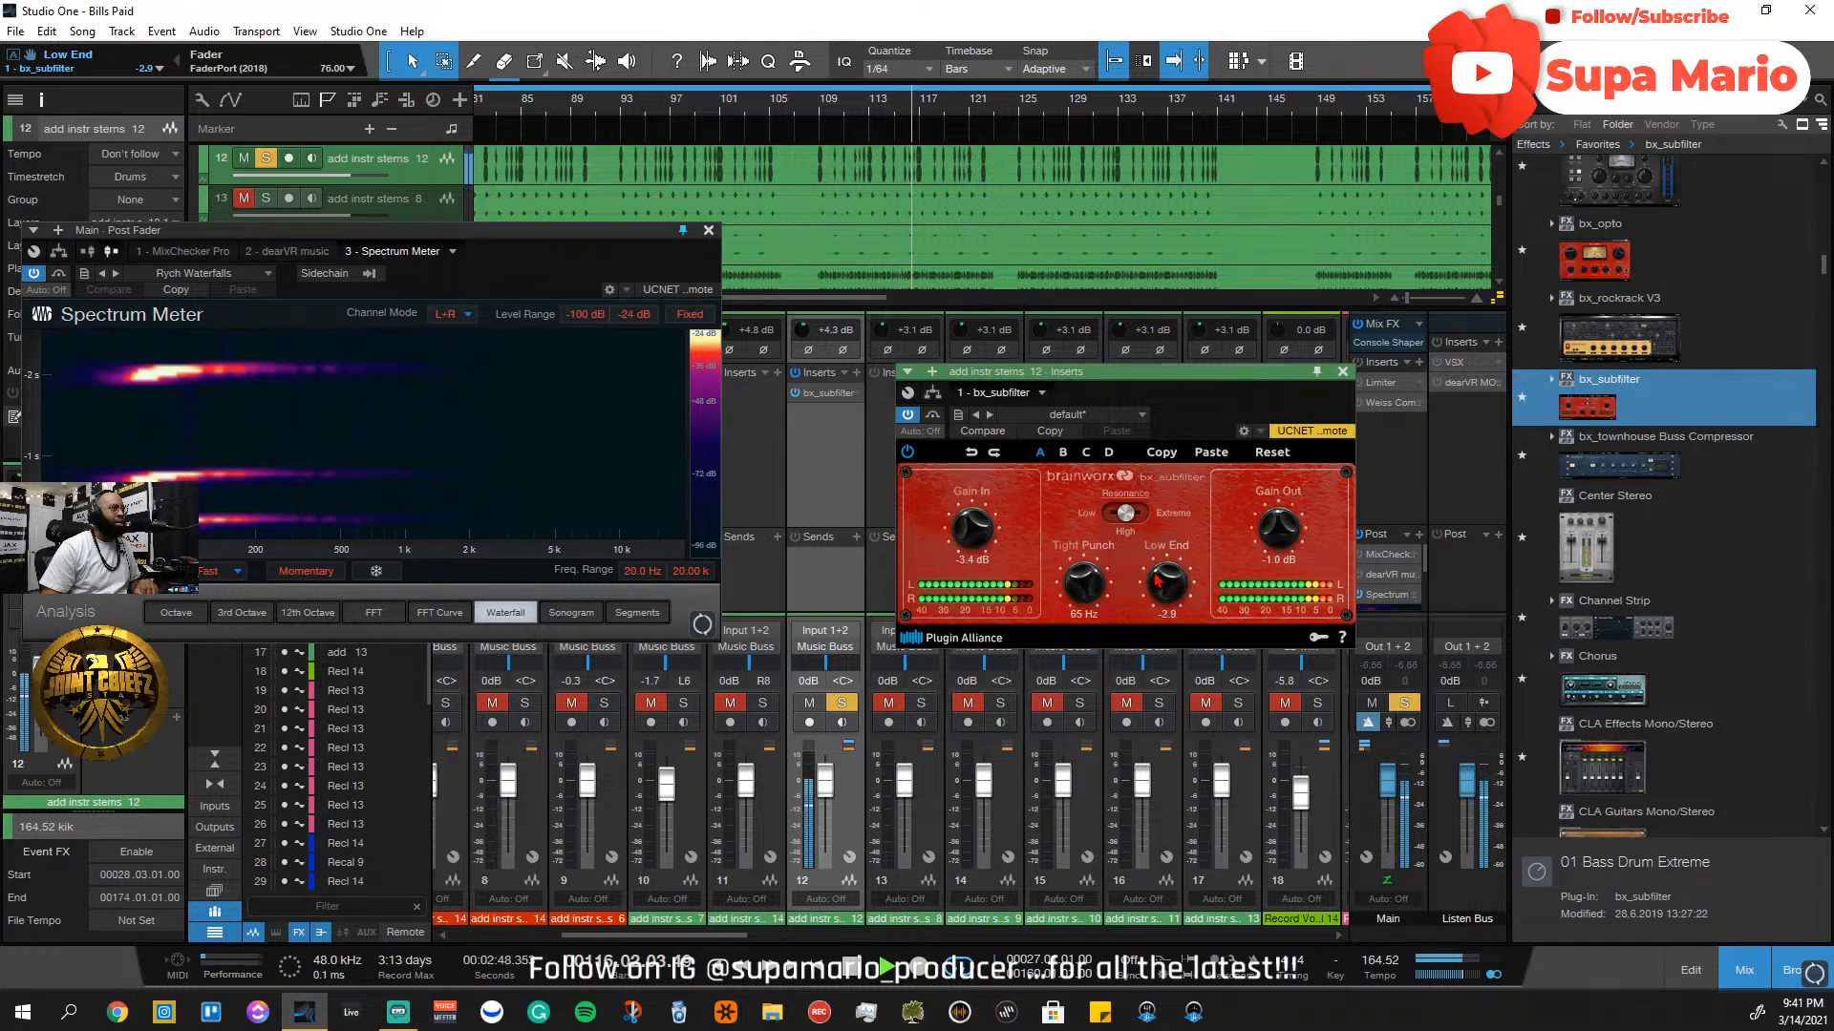
left_click(907, 453)
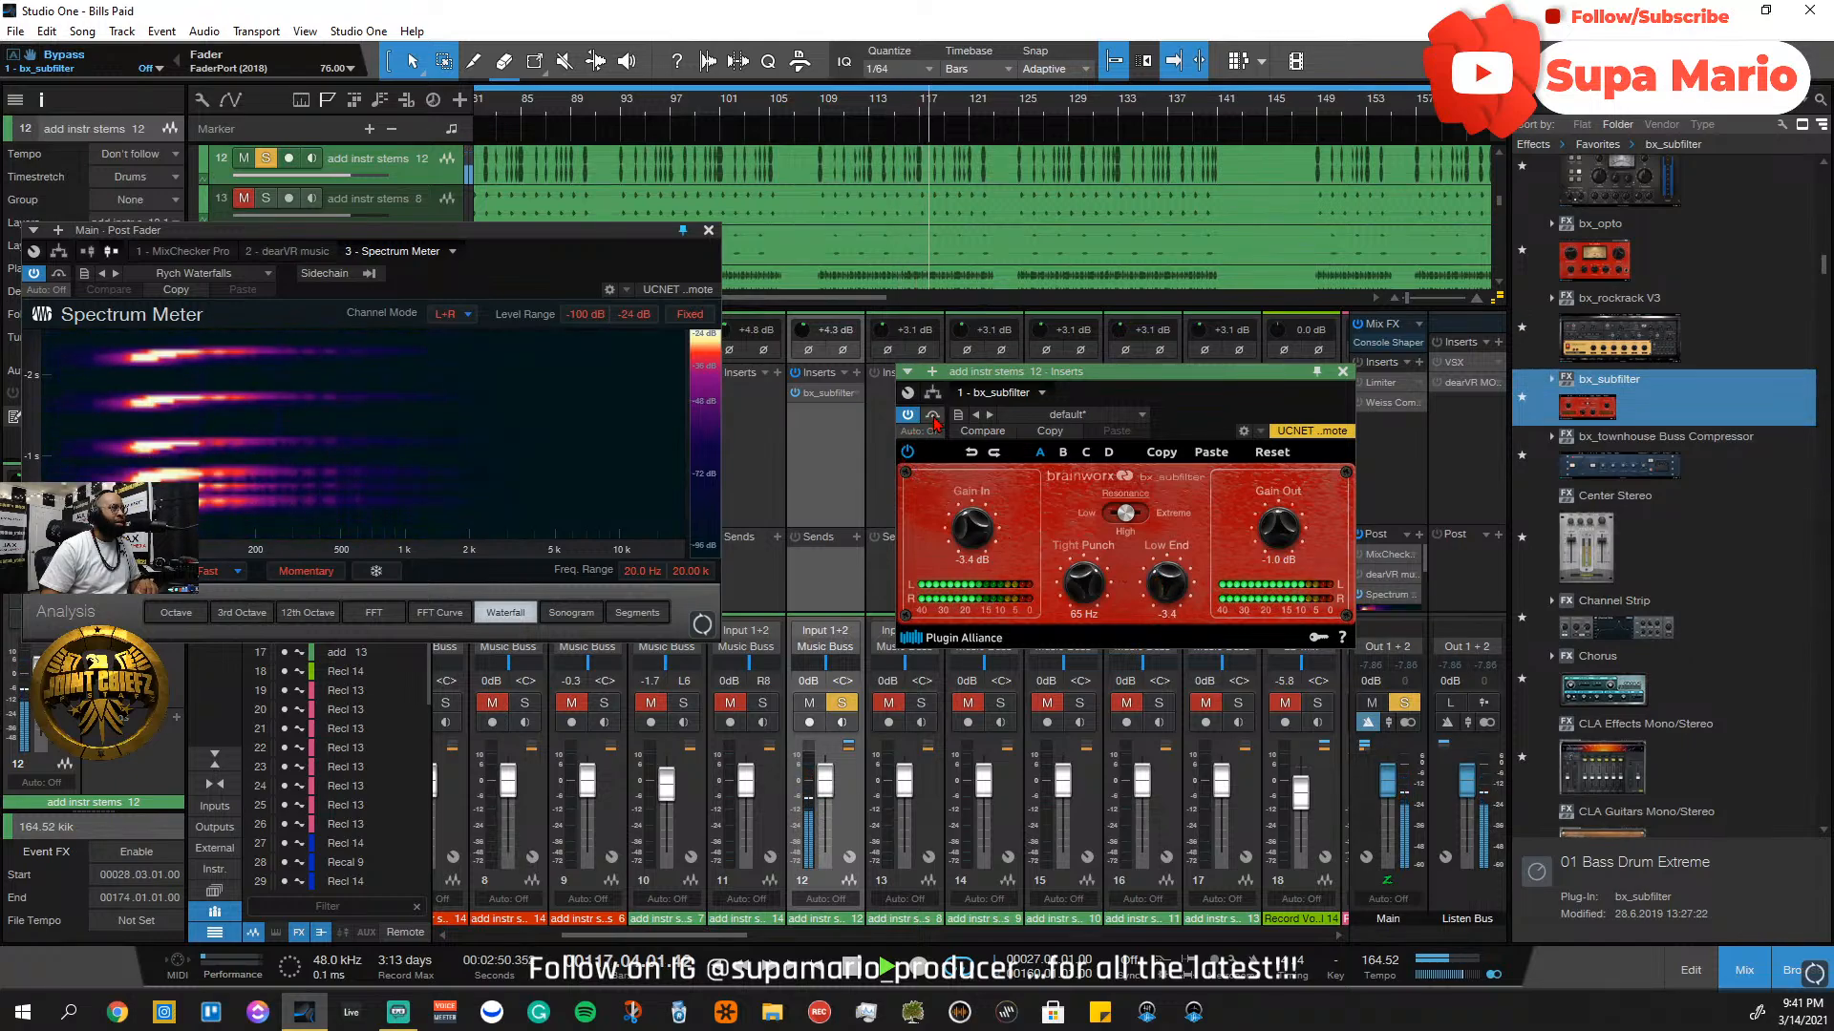
Unsolo the kick and listen to its low end in the full mix from about bar 93
left_click(842, 703)
left_click(628, 120)
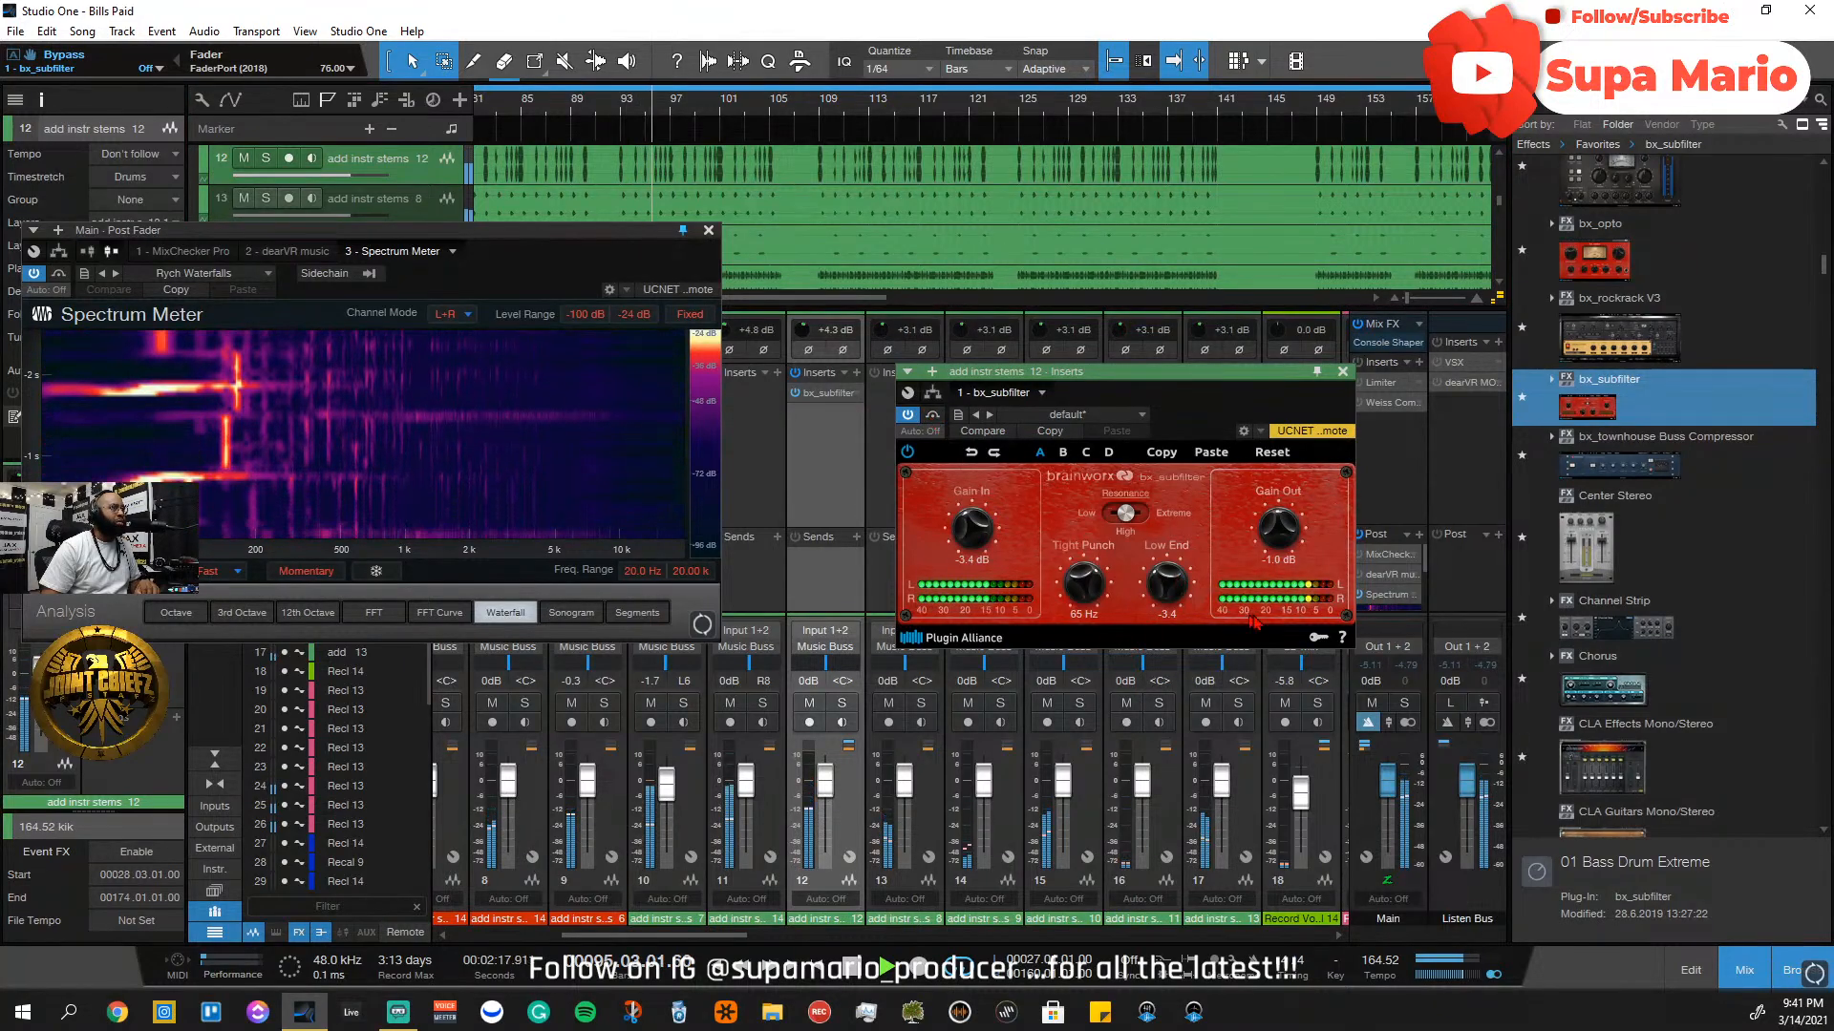
right_click(1184, 582)
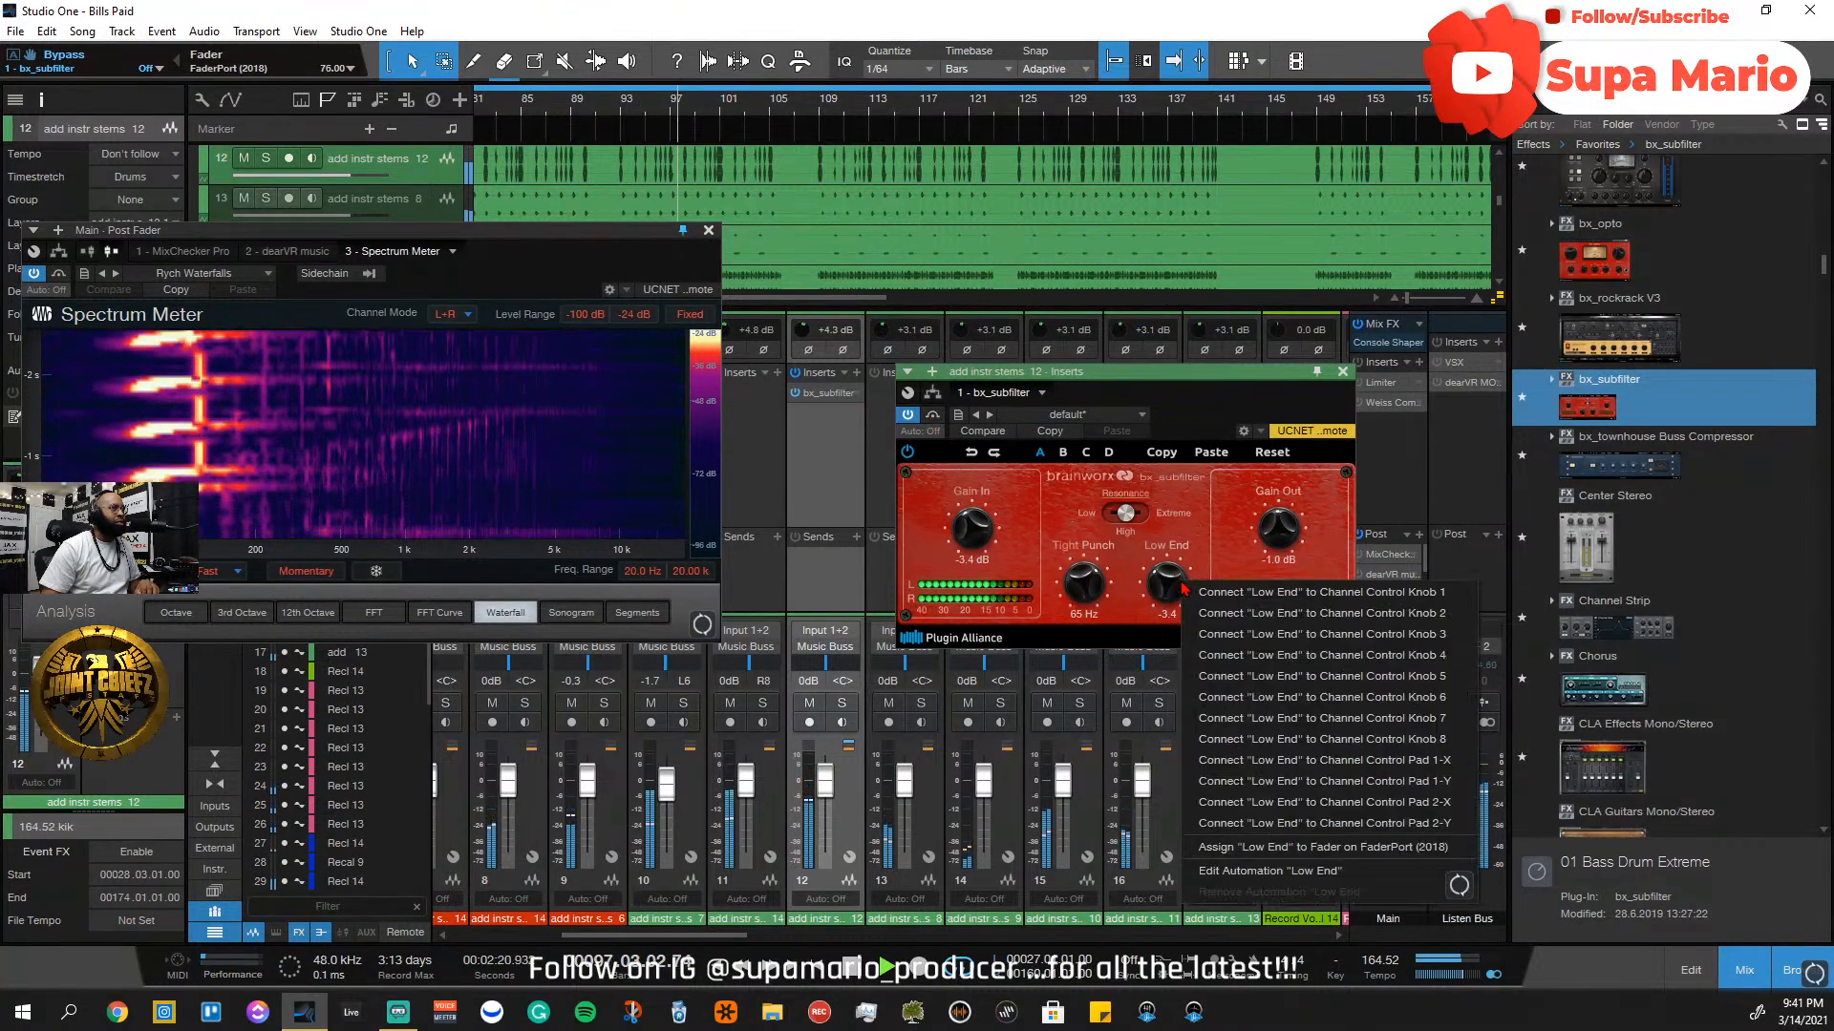
left_click(1266, 554)
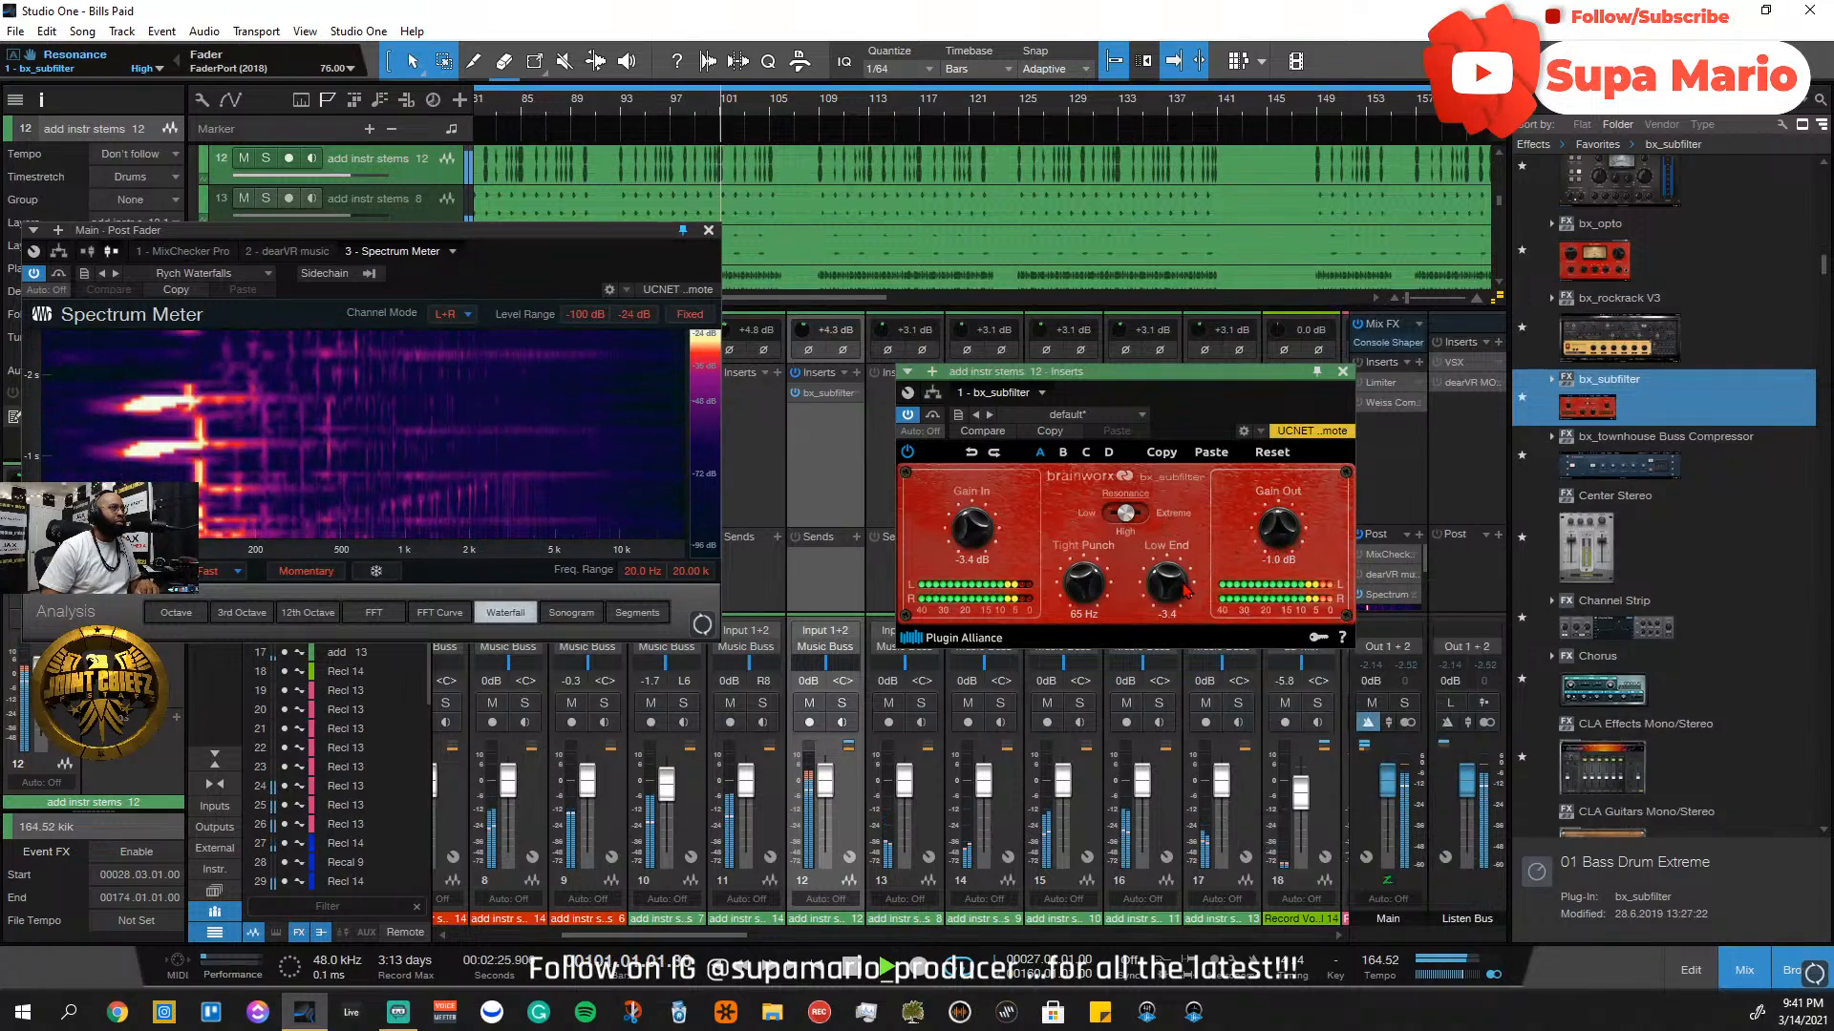
Solo the kick, replay it from about bar 93, and compare the bx_subfilter bypassed and active
left_click(841, 702)
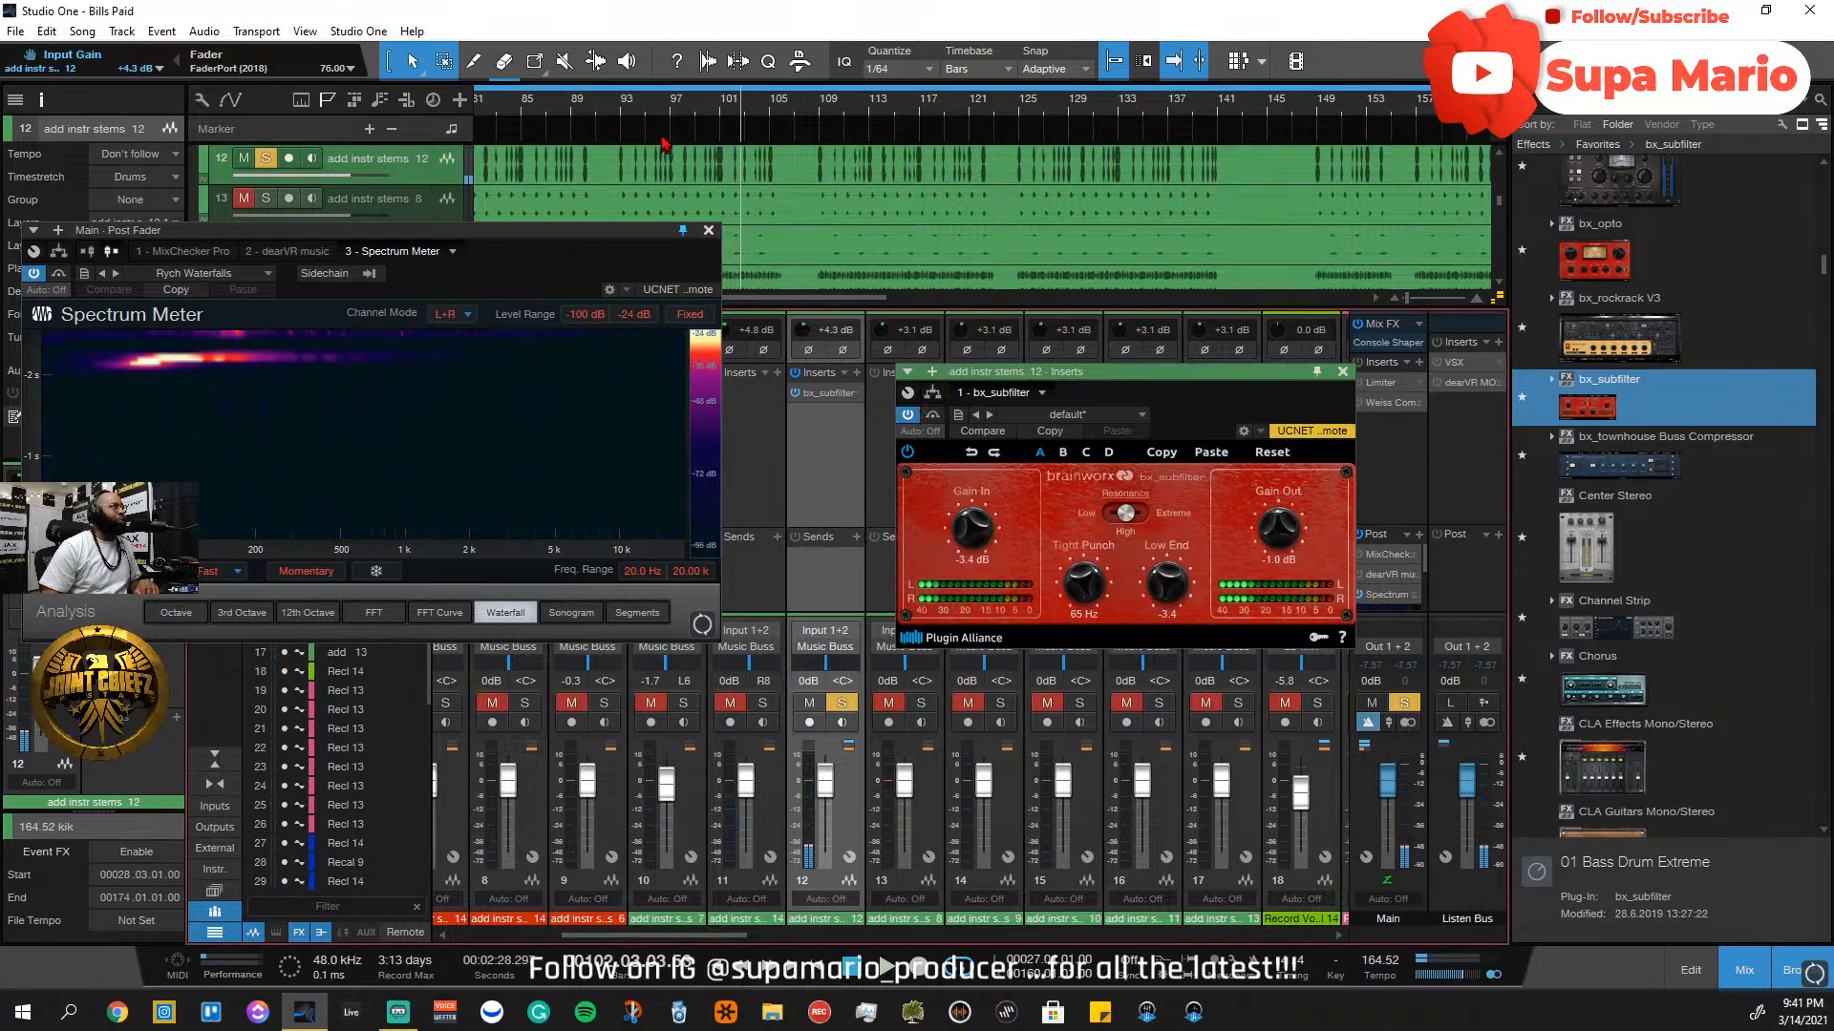
left_click(627, 112)
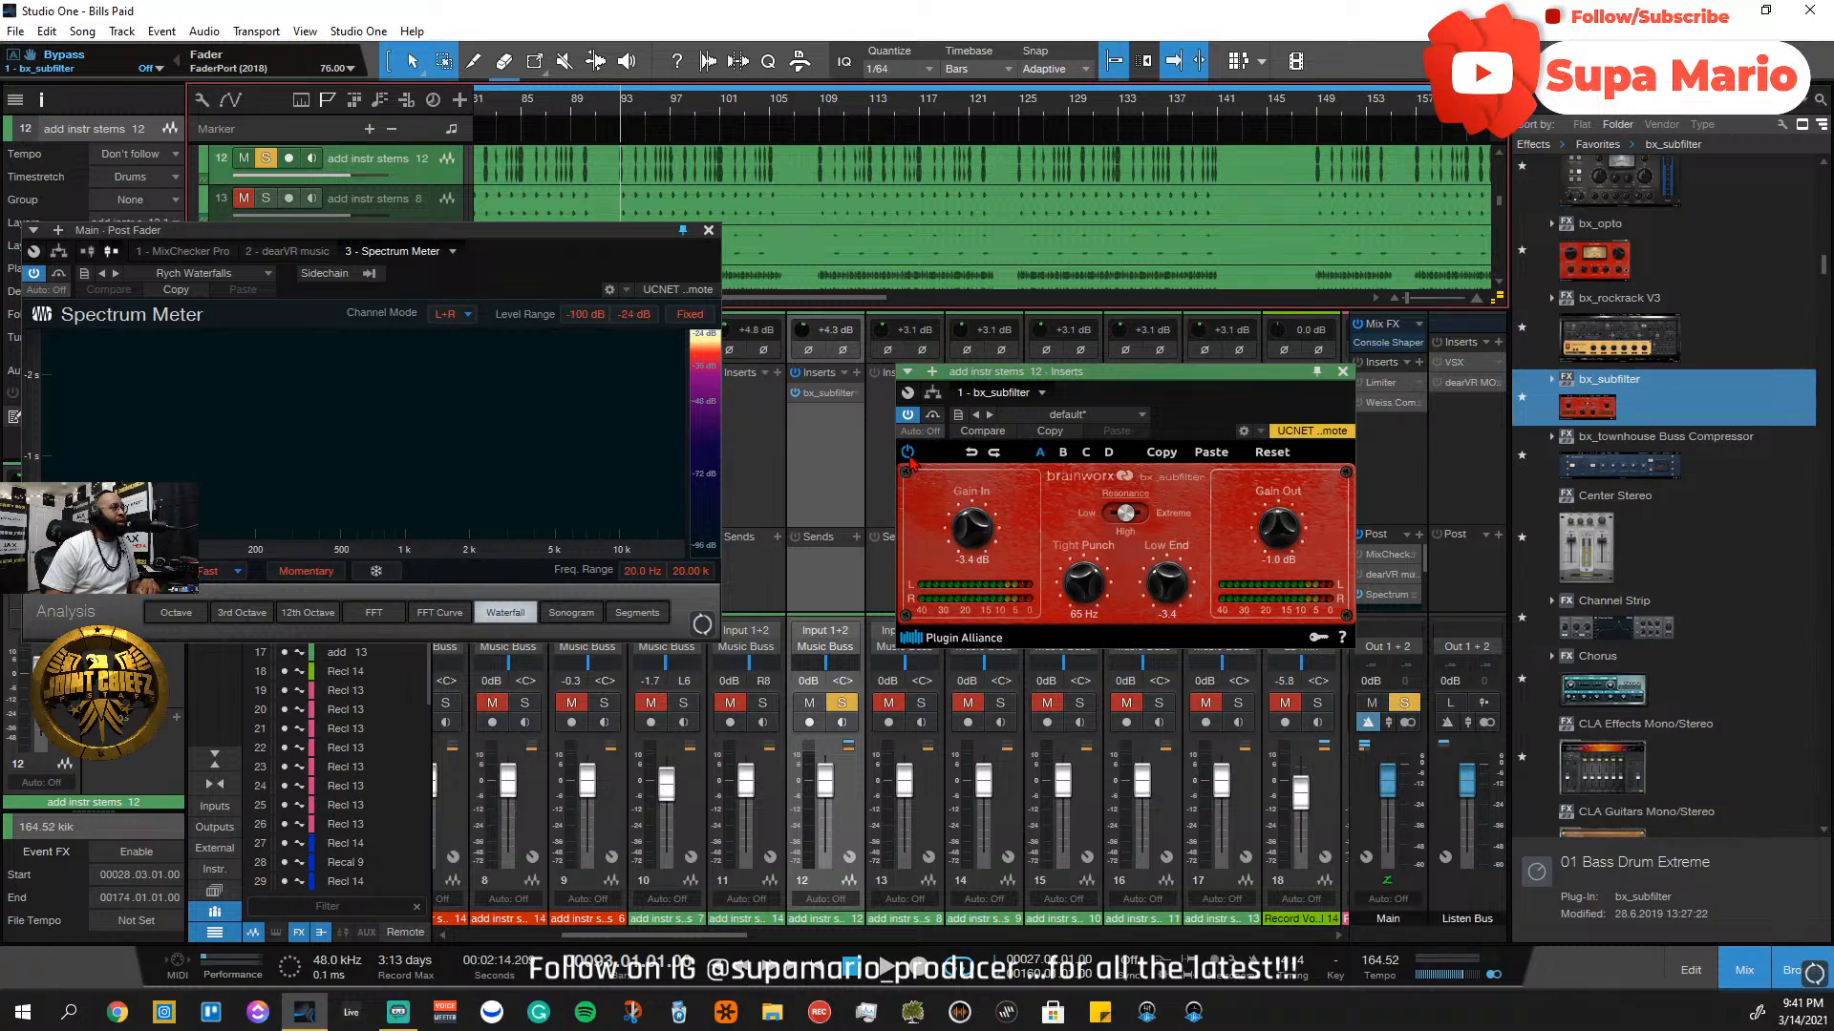
key("space")
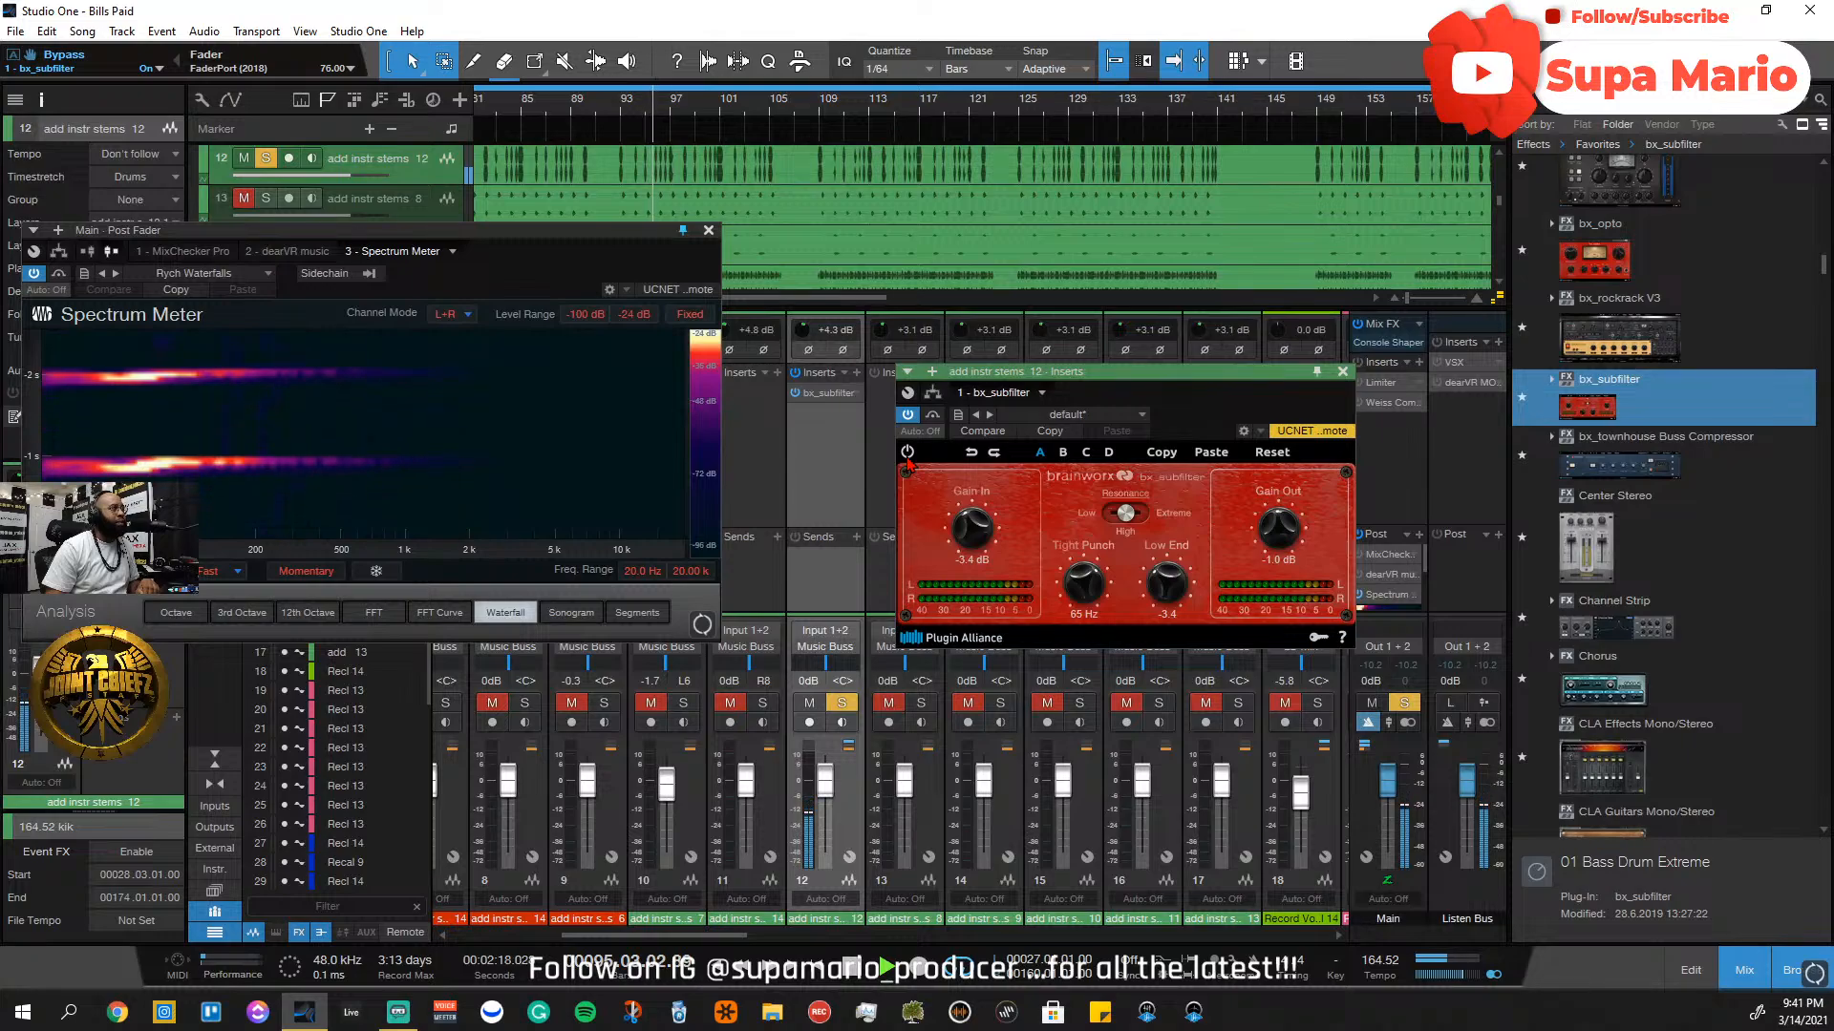
left_click(908, 458)
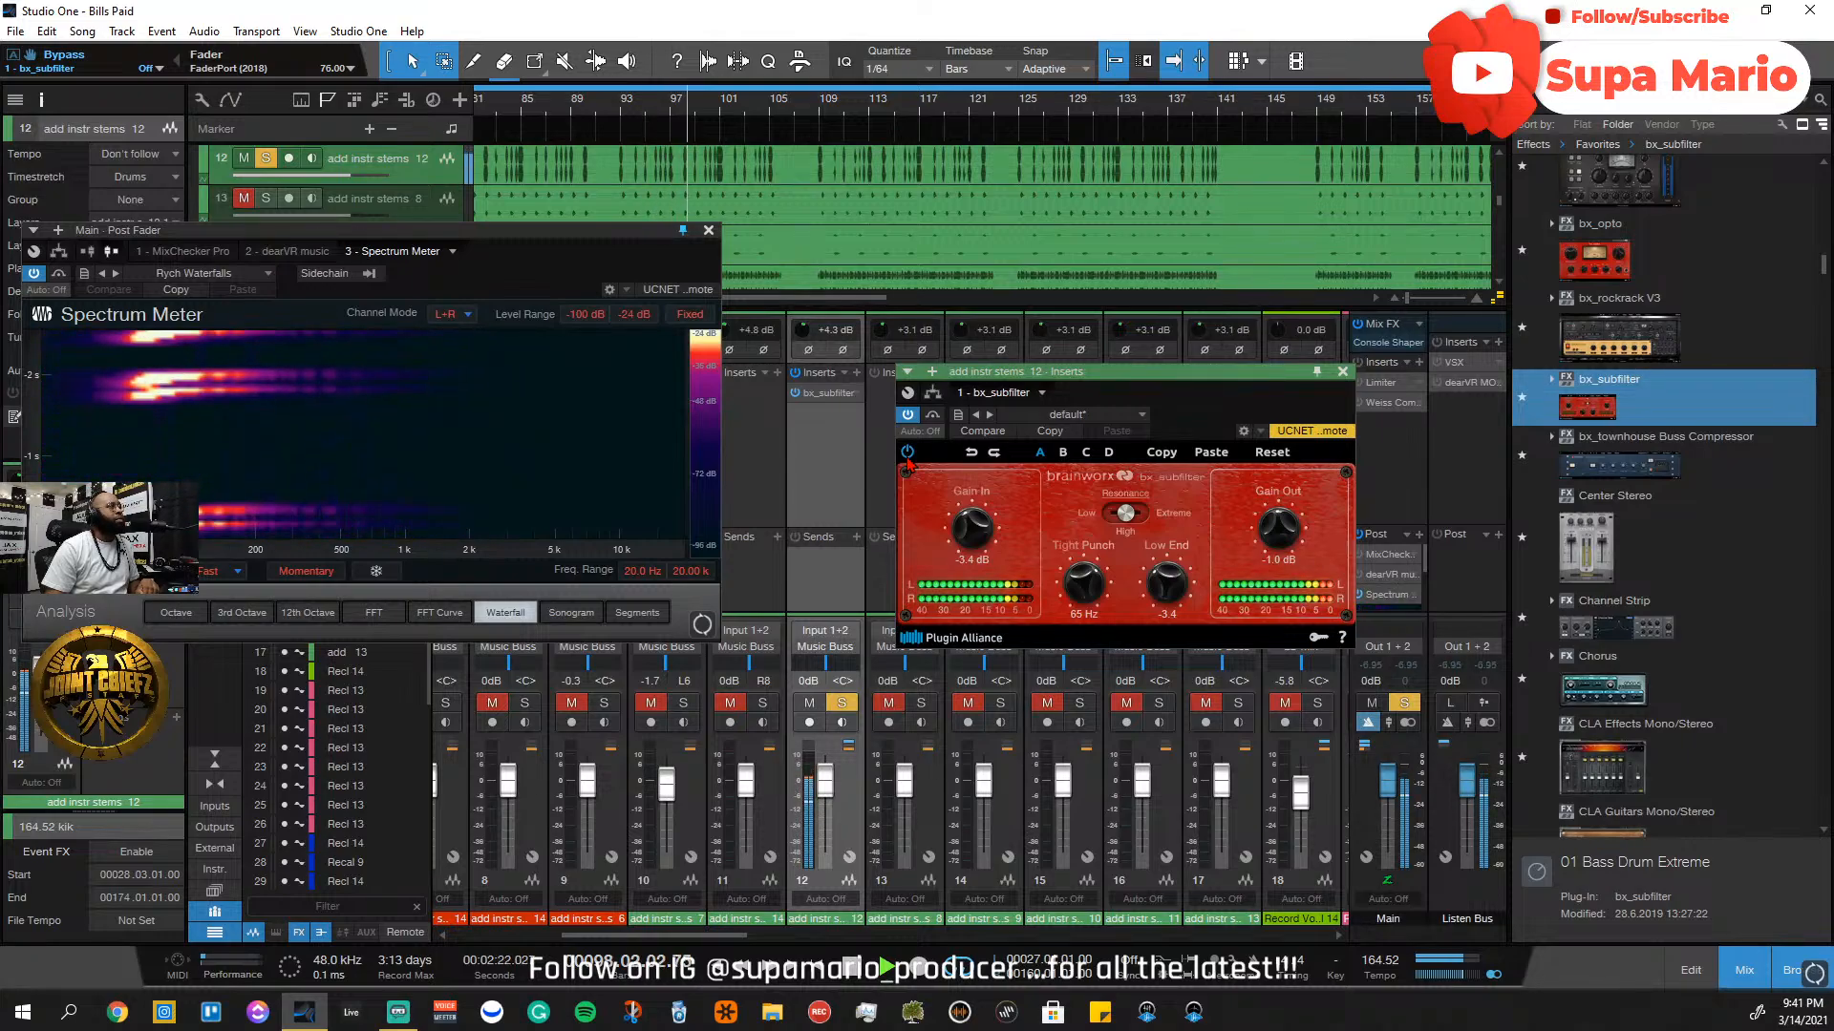
left_click(907, 457)
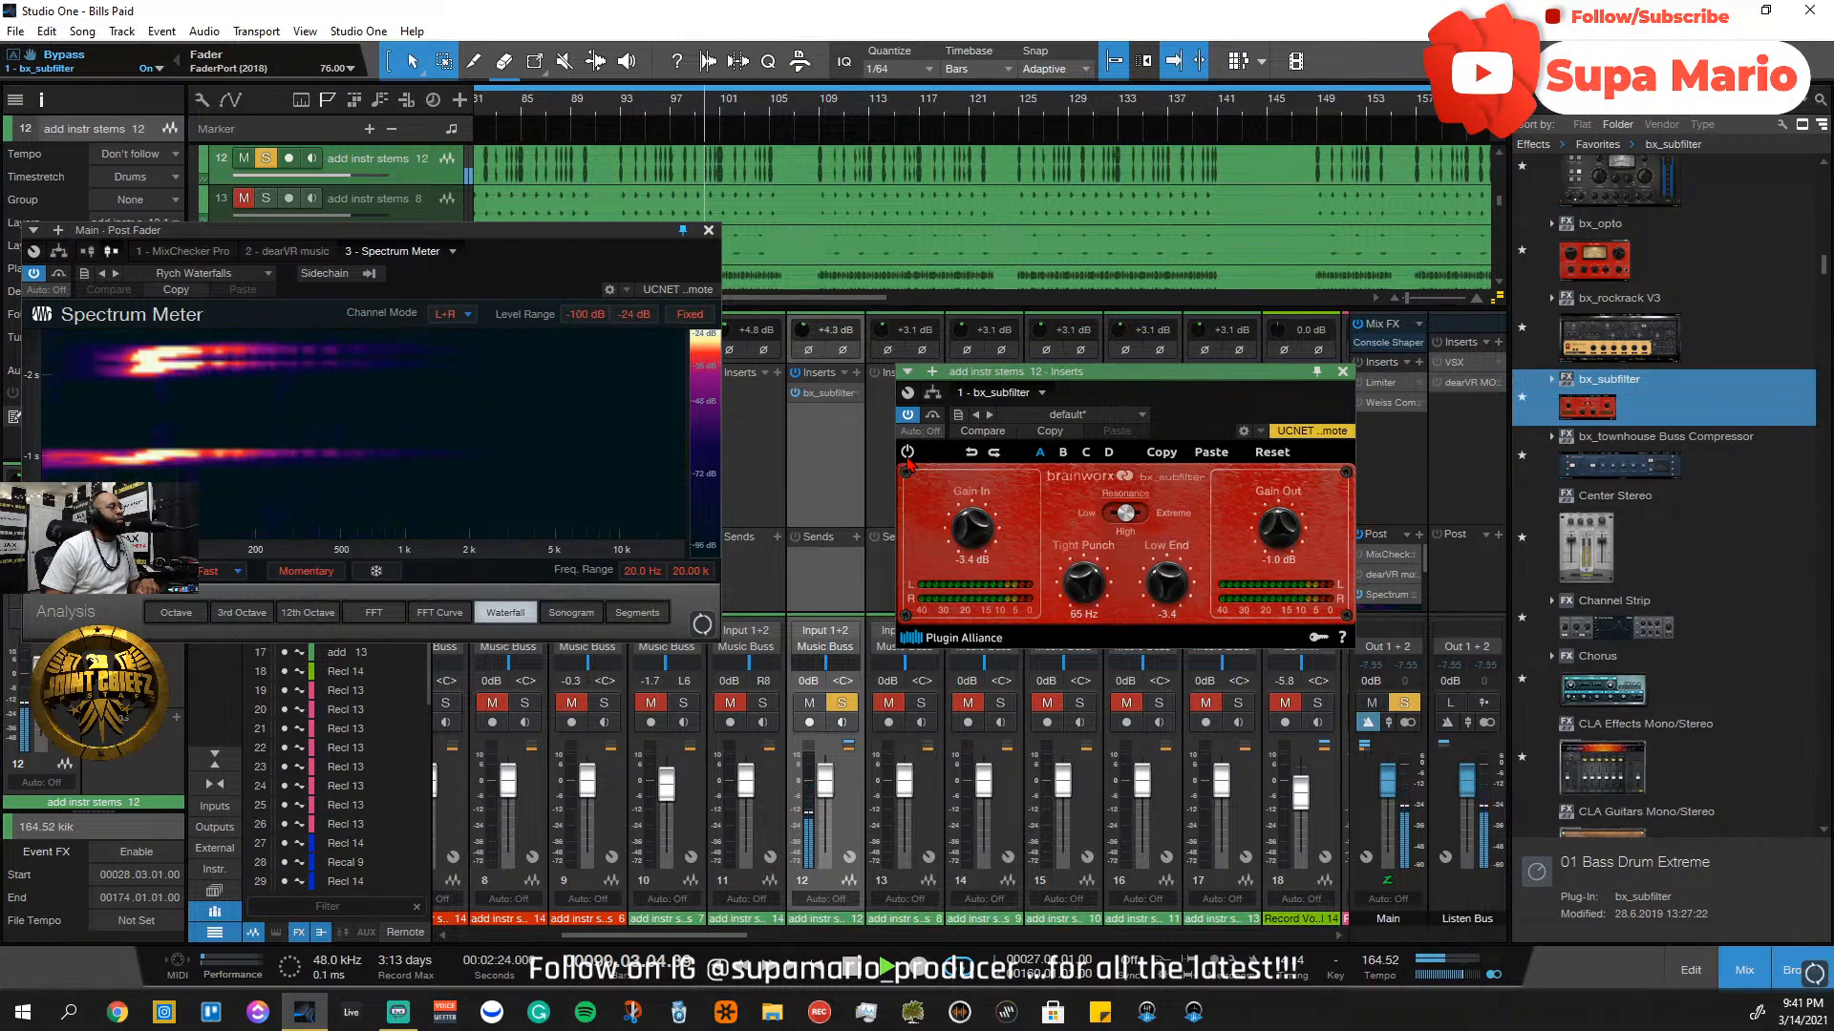
left_click(907, 456)
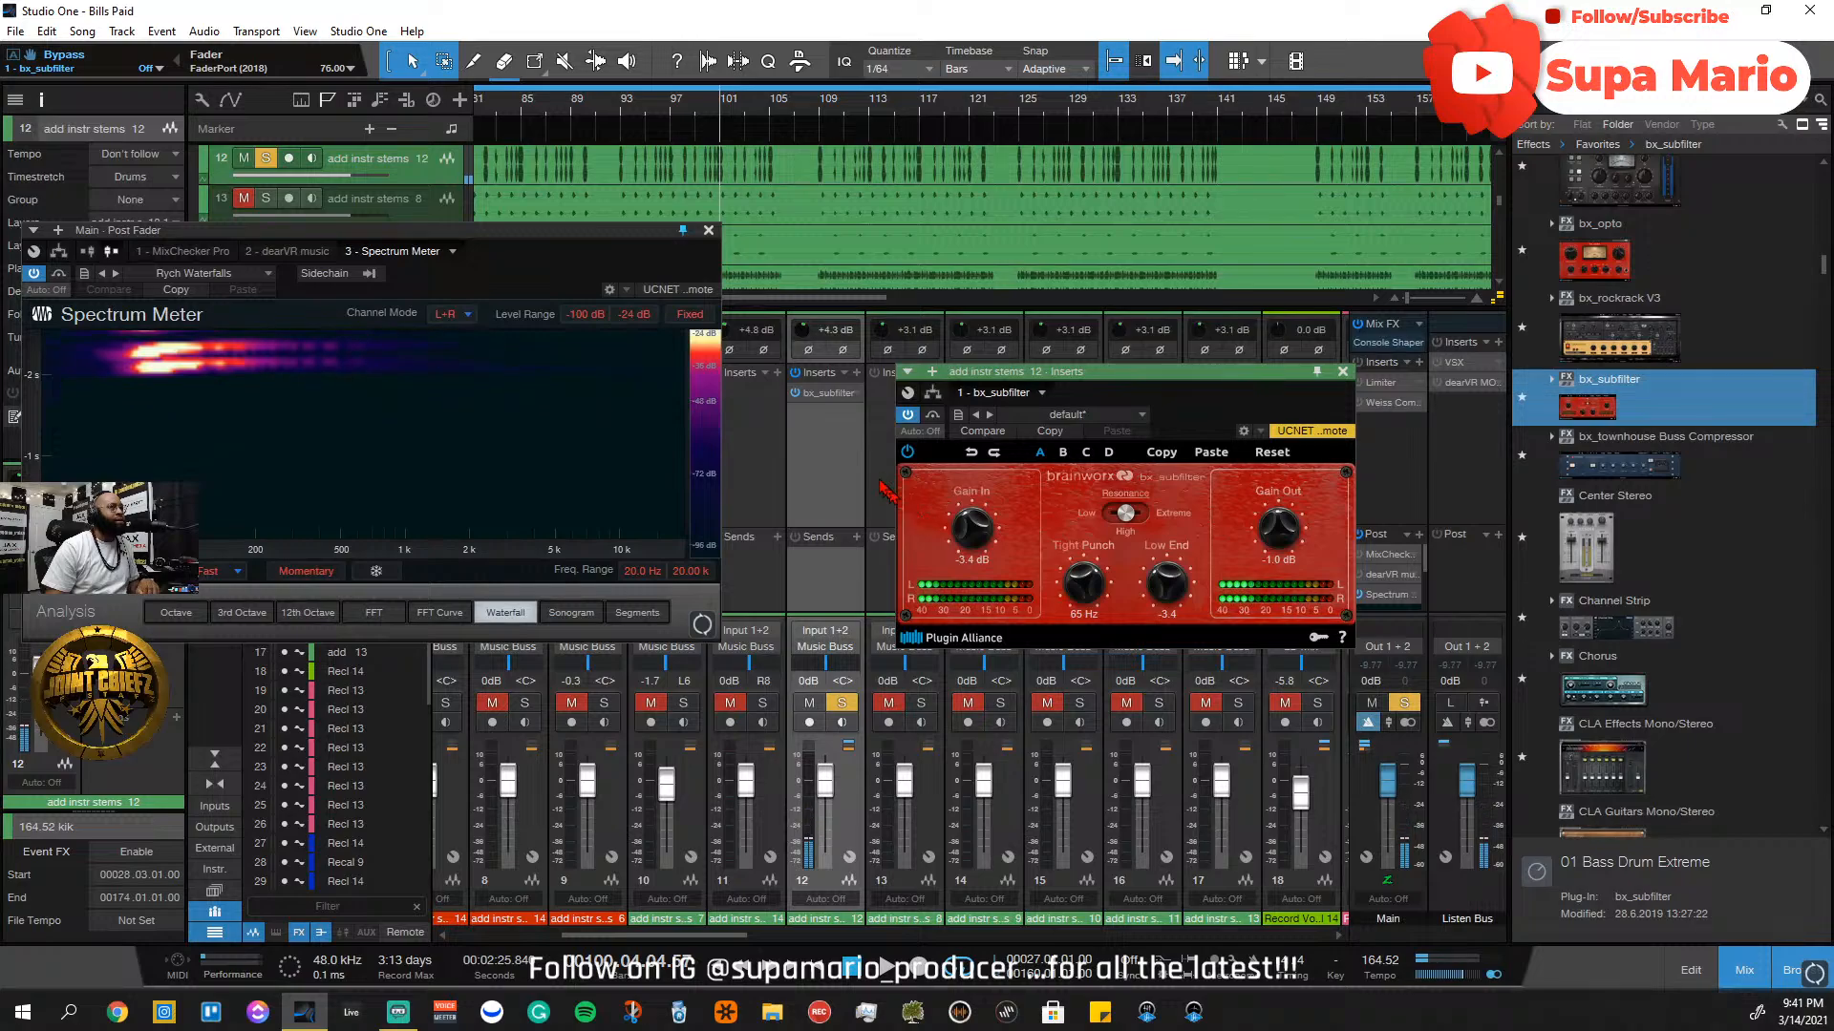
Unsolo the kick and replay the full mix from about bar 93 with the bx_subfilter bypassed
left_click(835, 707)
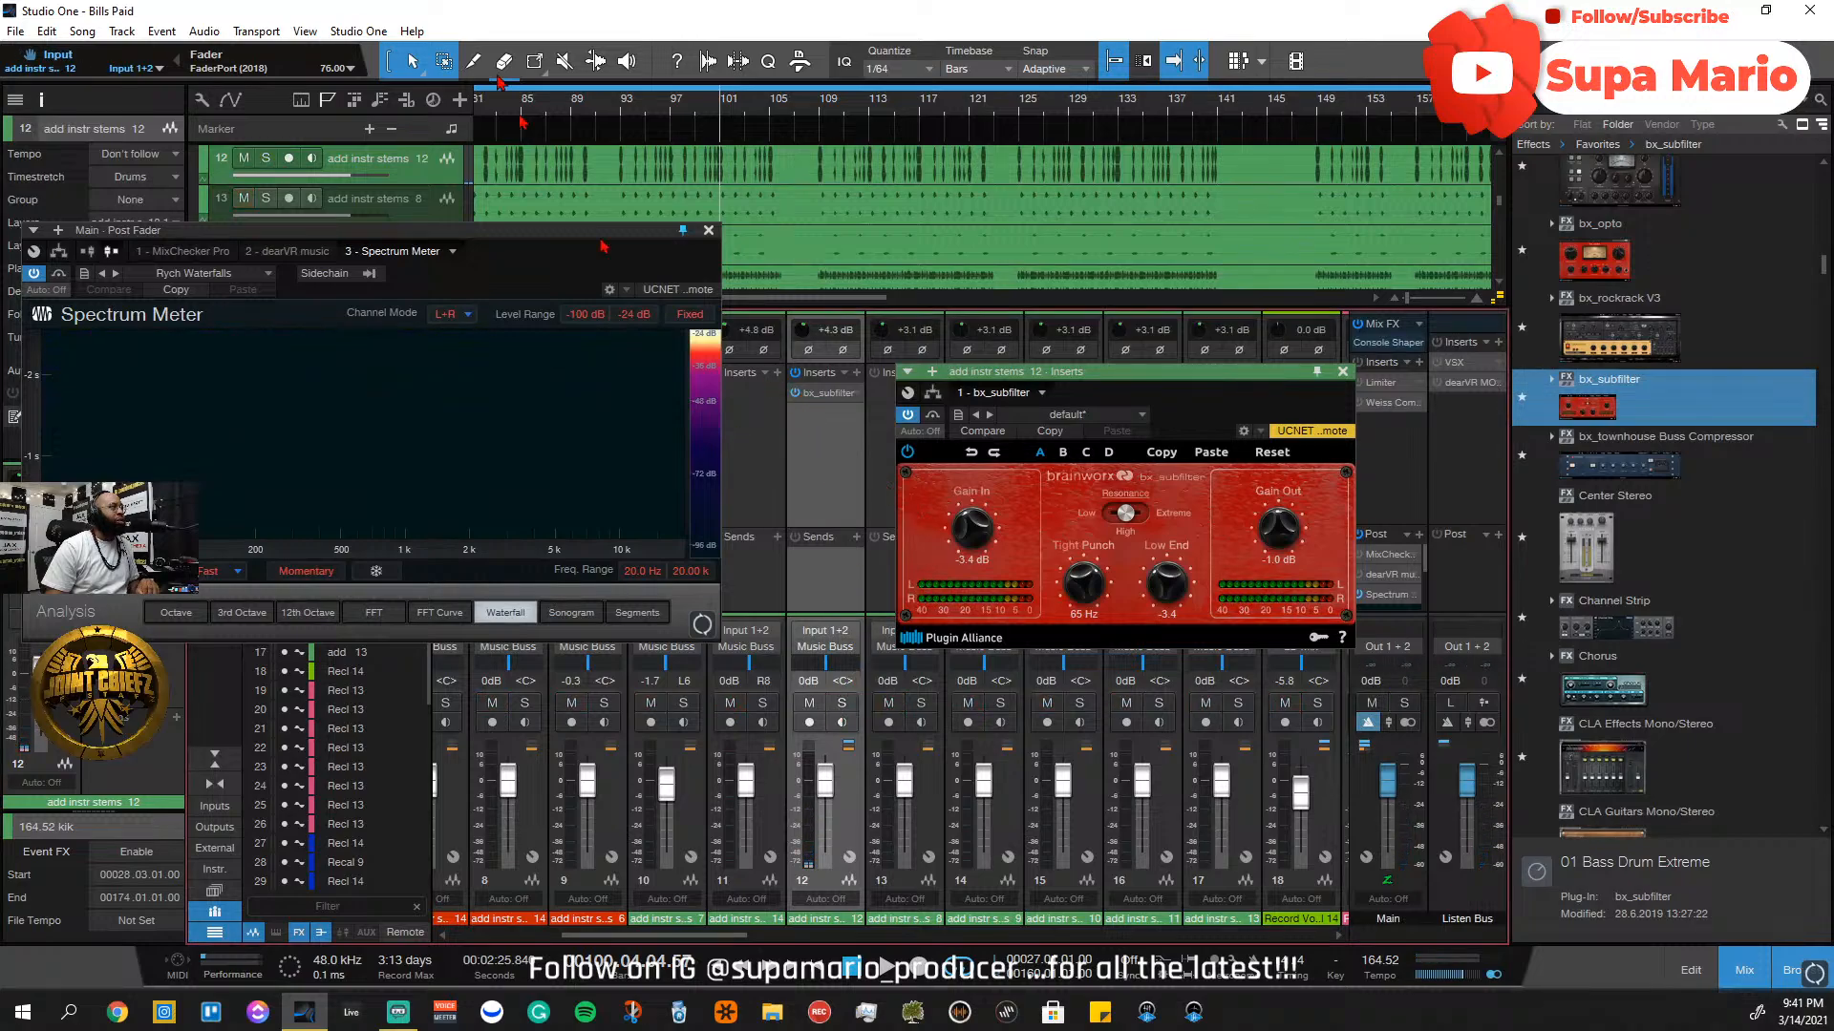
left_click(618, 119)
key("space")
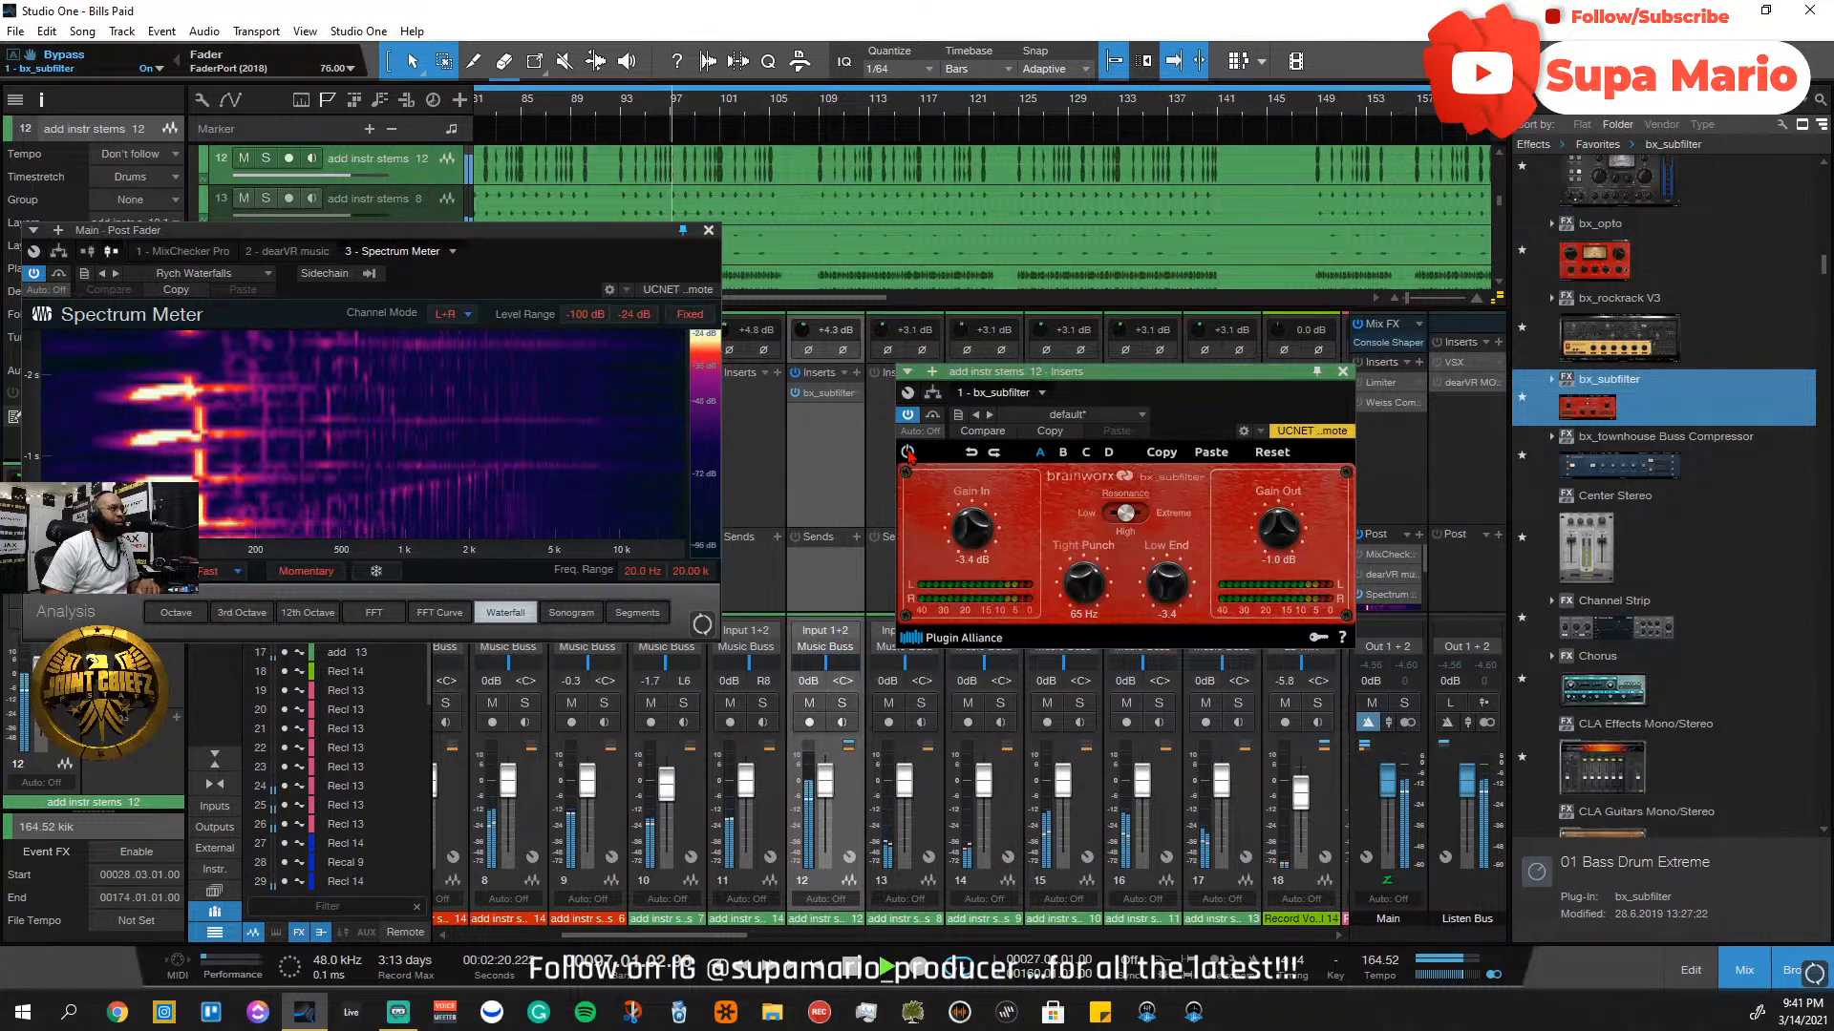
Close the bx_subfilter and remove it from the kick channel's inserts
scroll(1631, 621, "down", 2)
scroll(1629, 621, "down", 8)
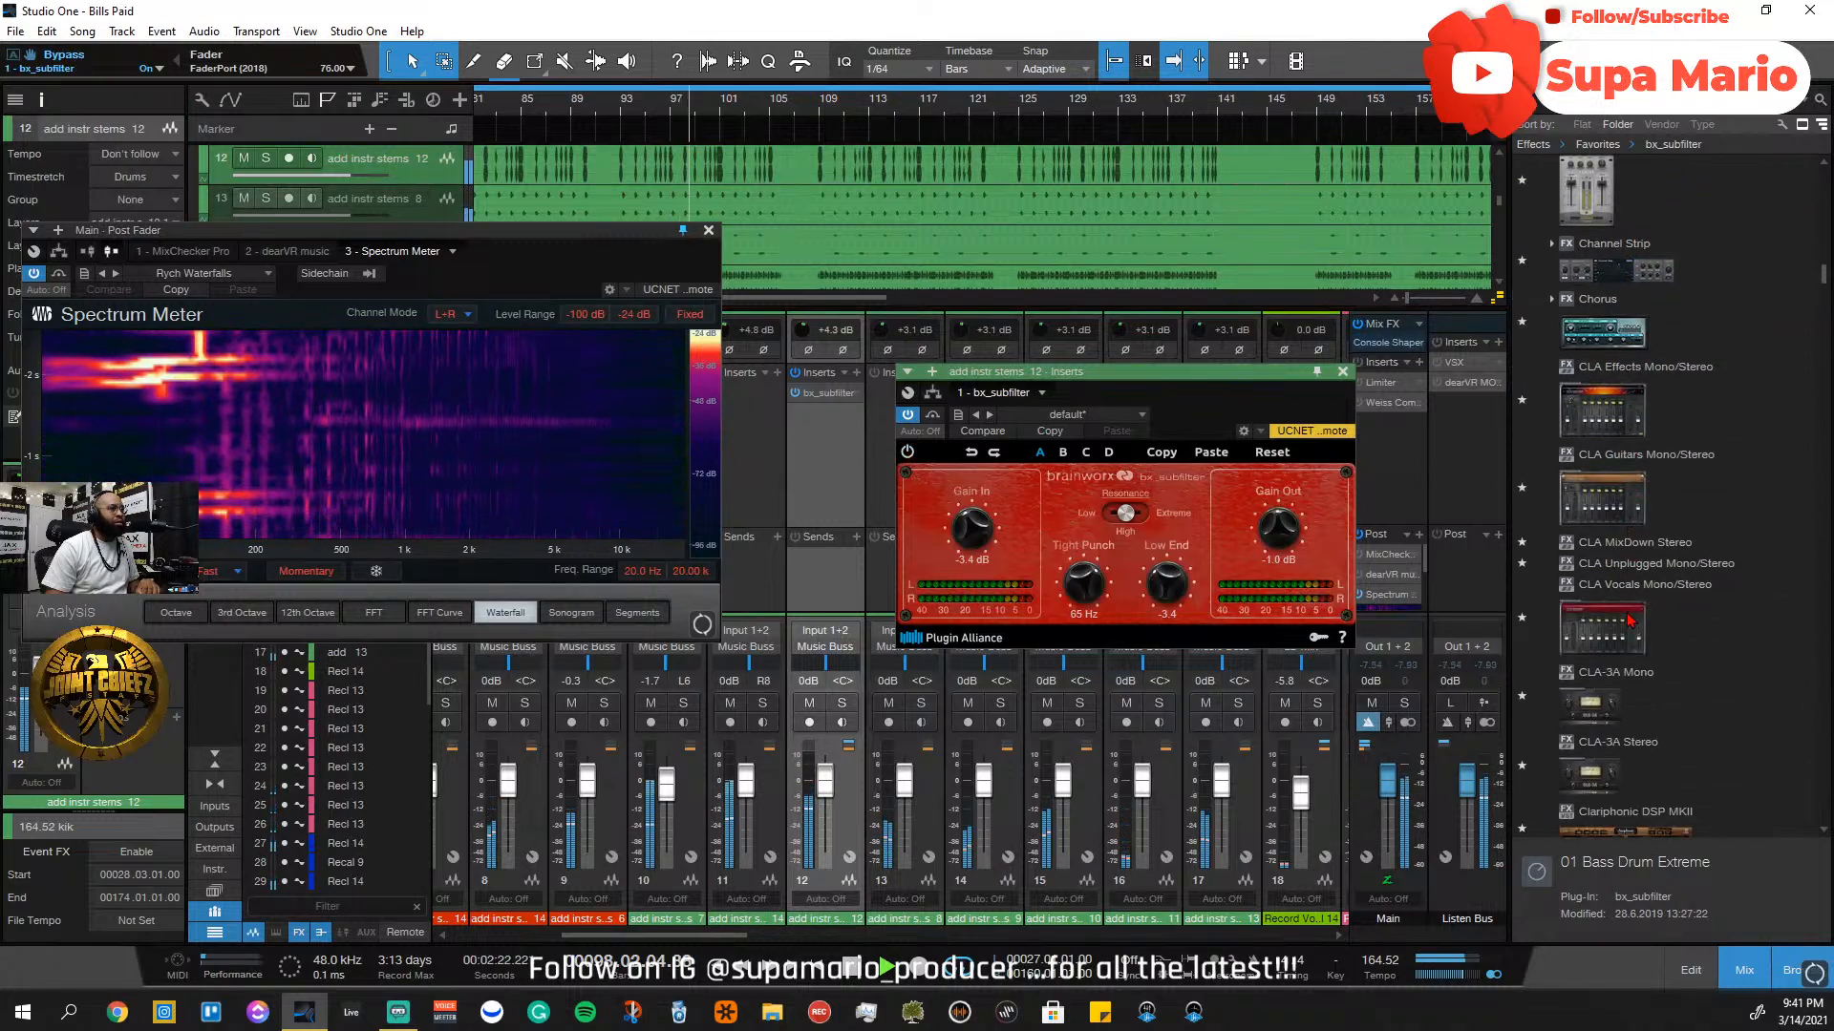
scroll(1629, 620, "down", 8)
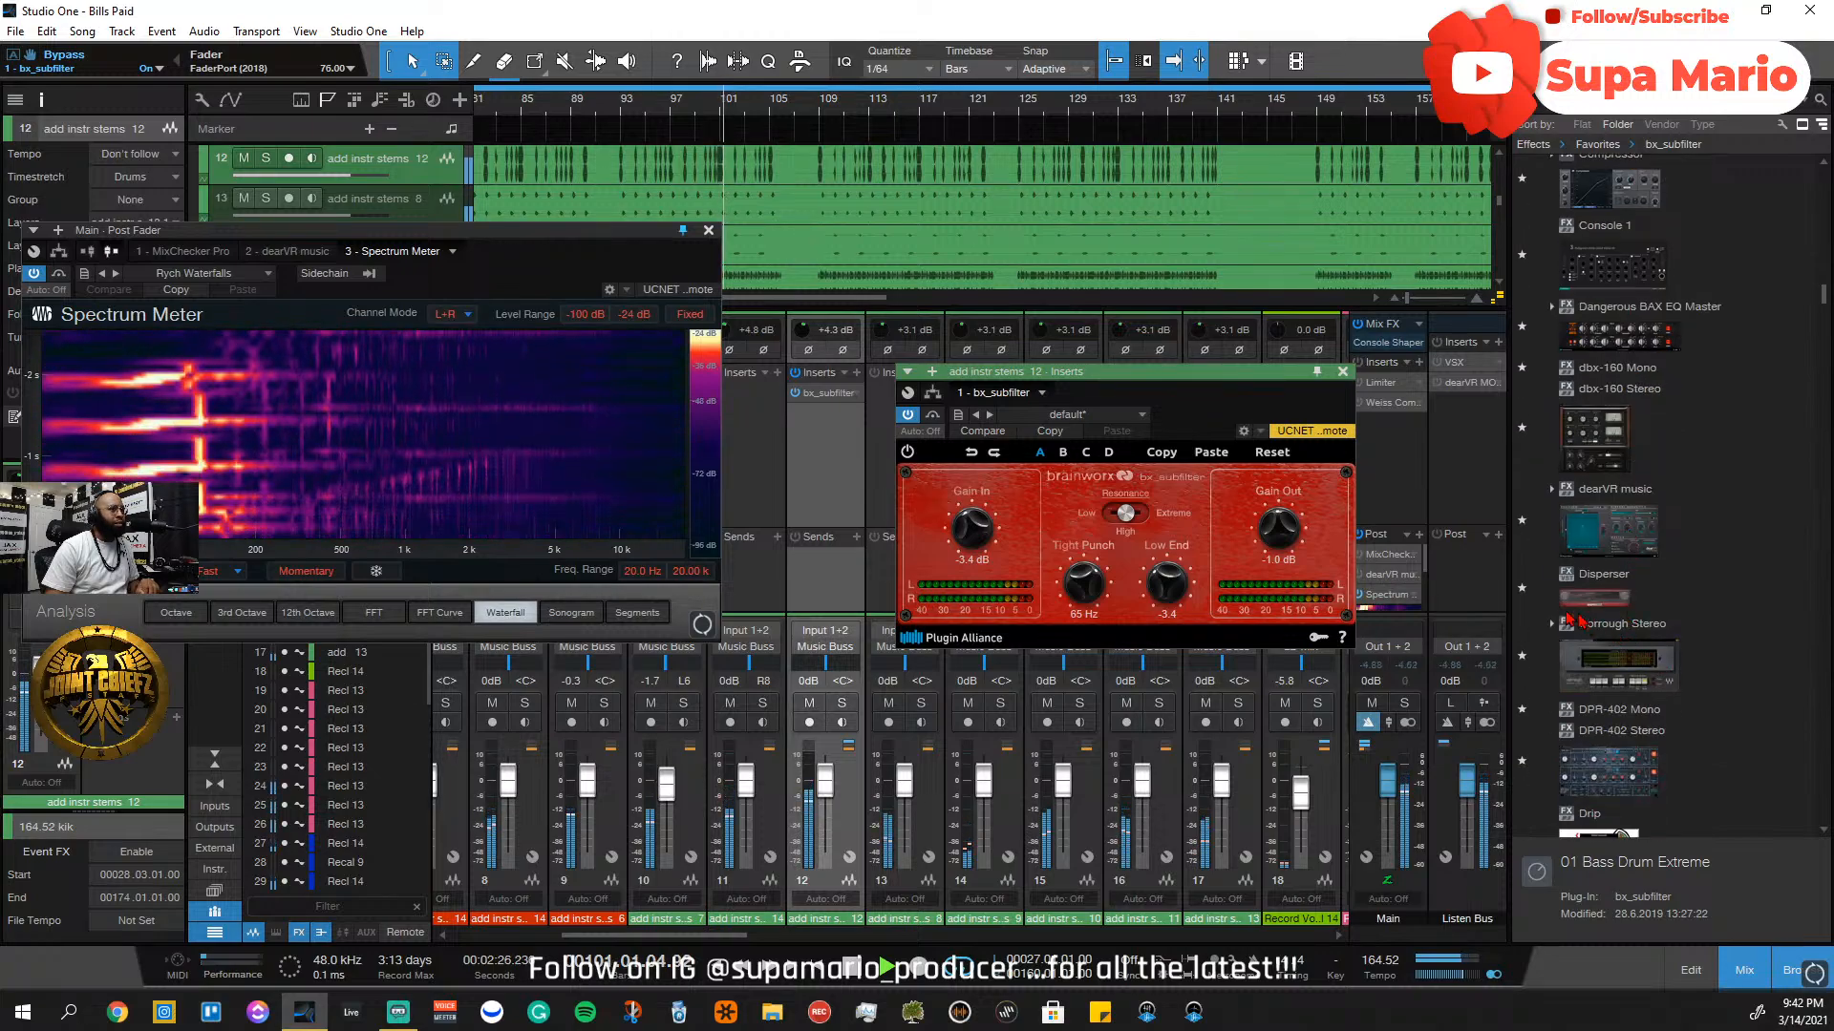
left_click(1342, 372)
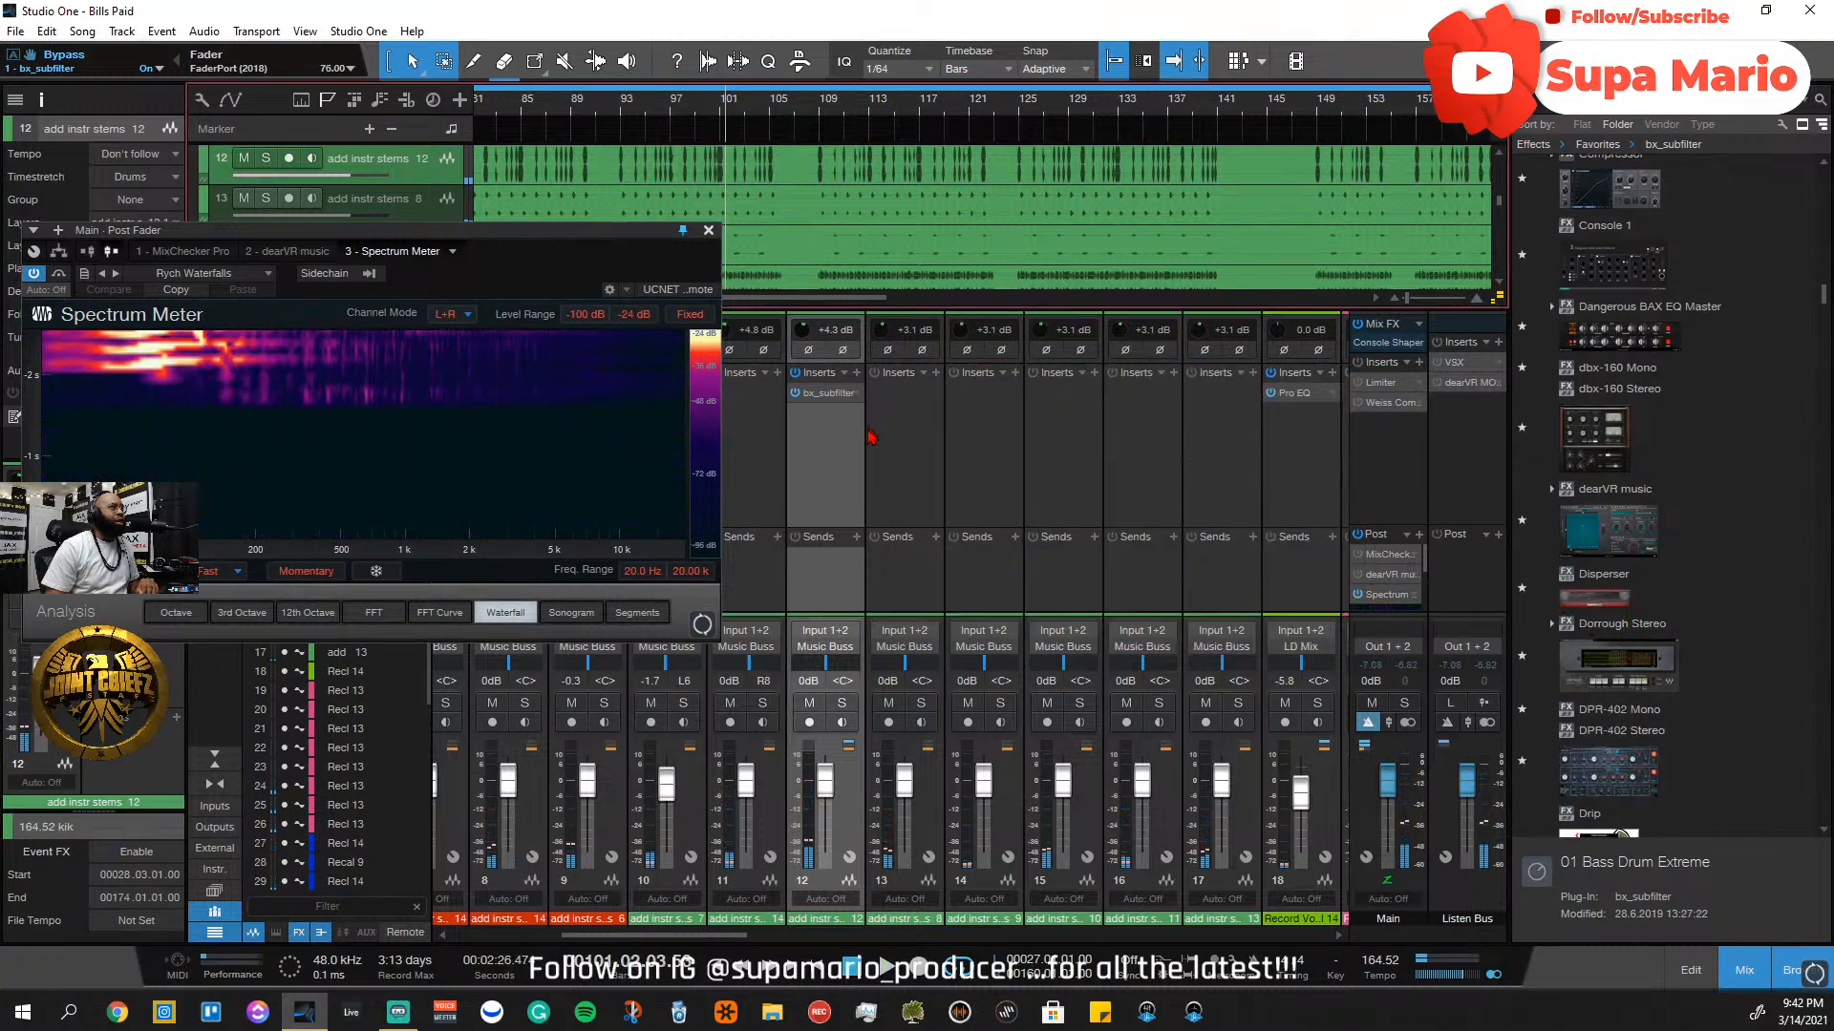
left_click(857, 394)
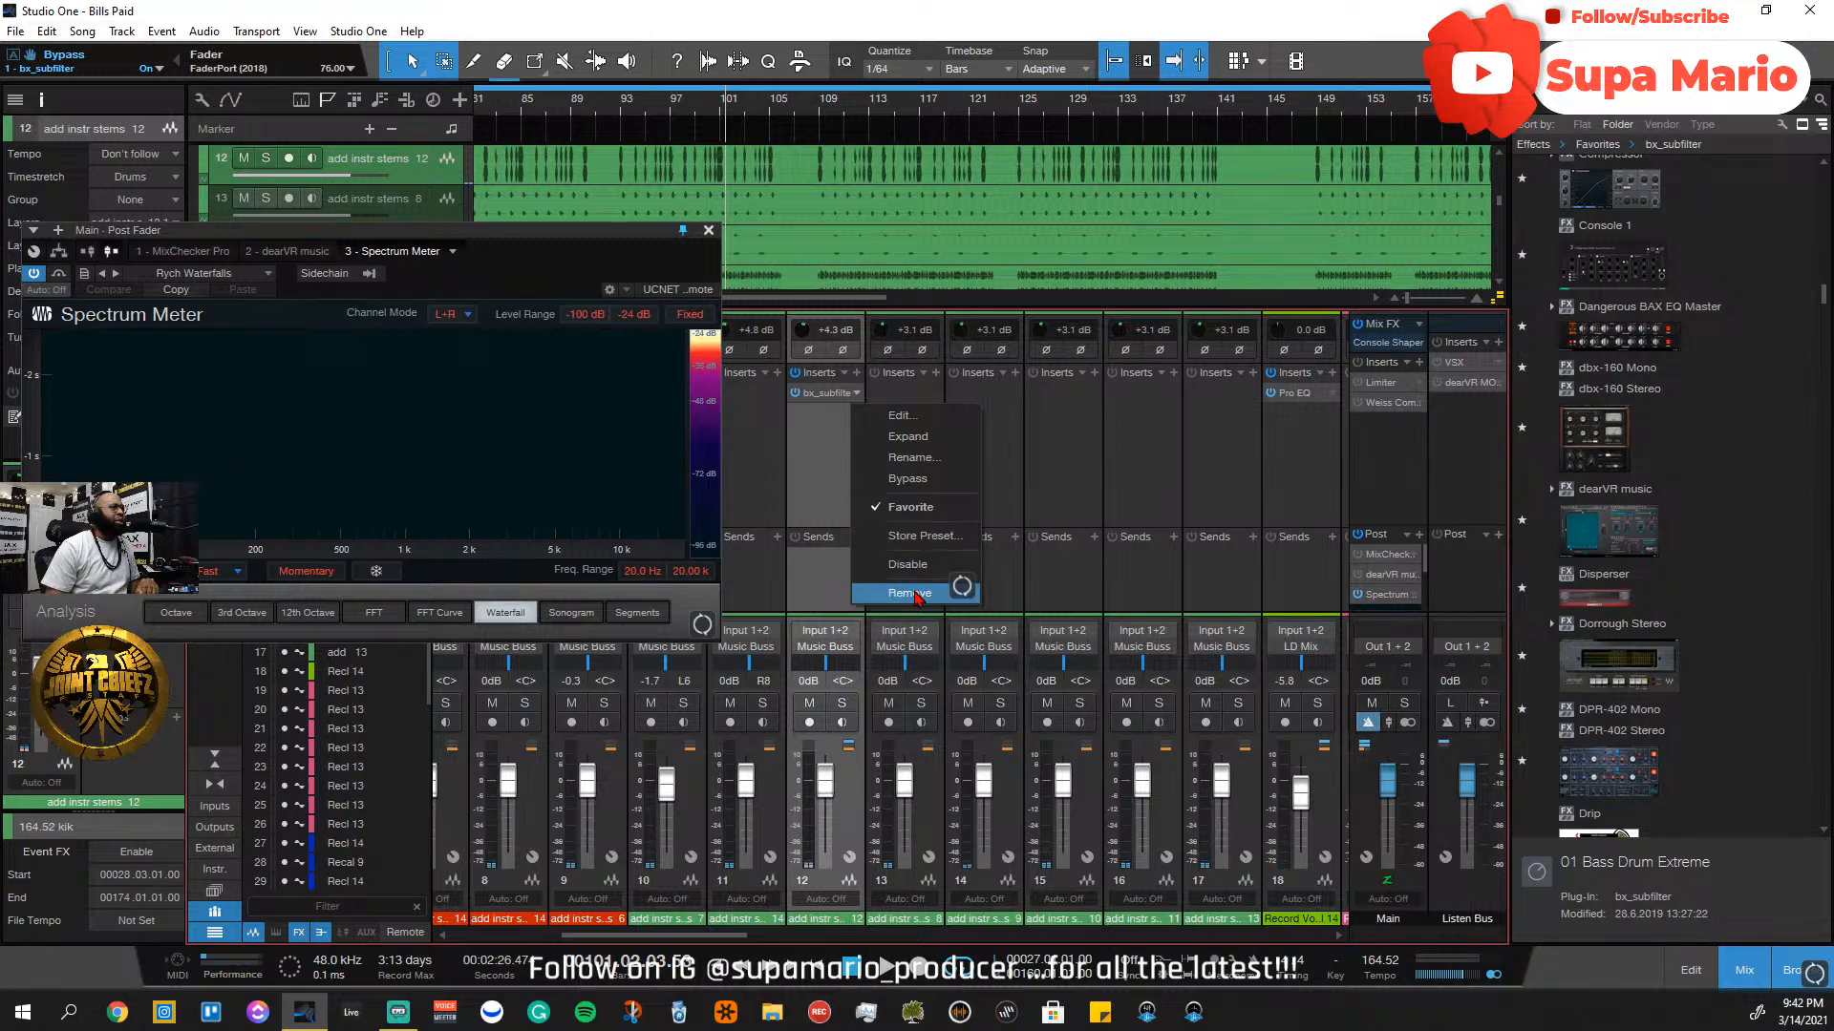
left_click(946, 592)
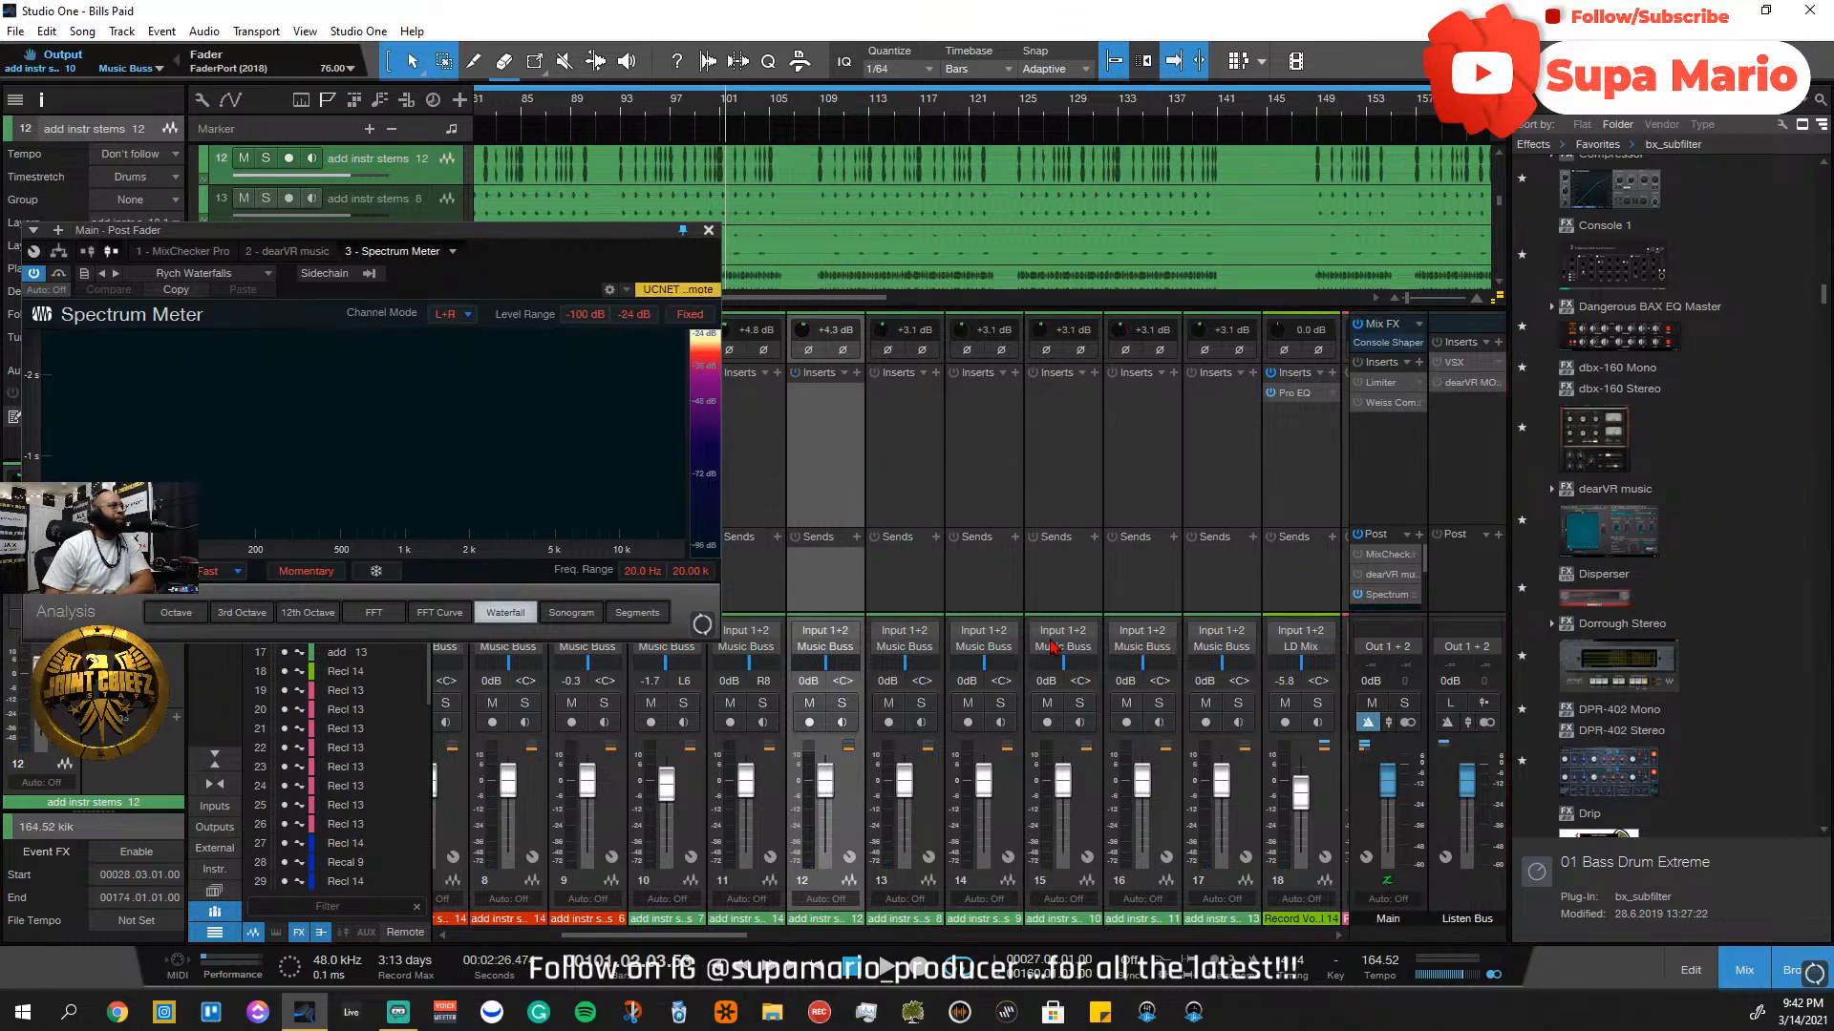
Insert RBass Stereo from the favorite effects on the kick channel and set its frequency to 65 Hz
left_click_drag(1823, 294, 1824, 490)
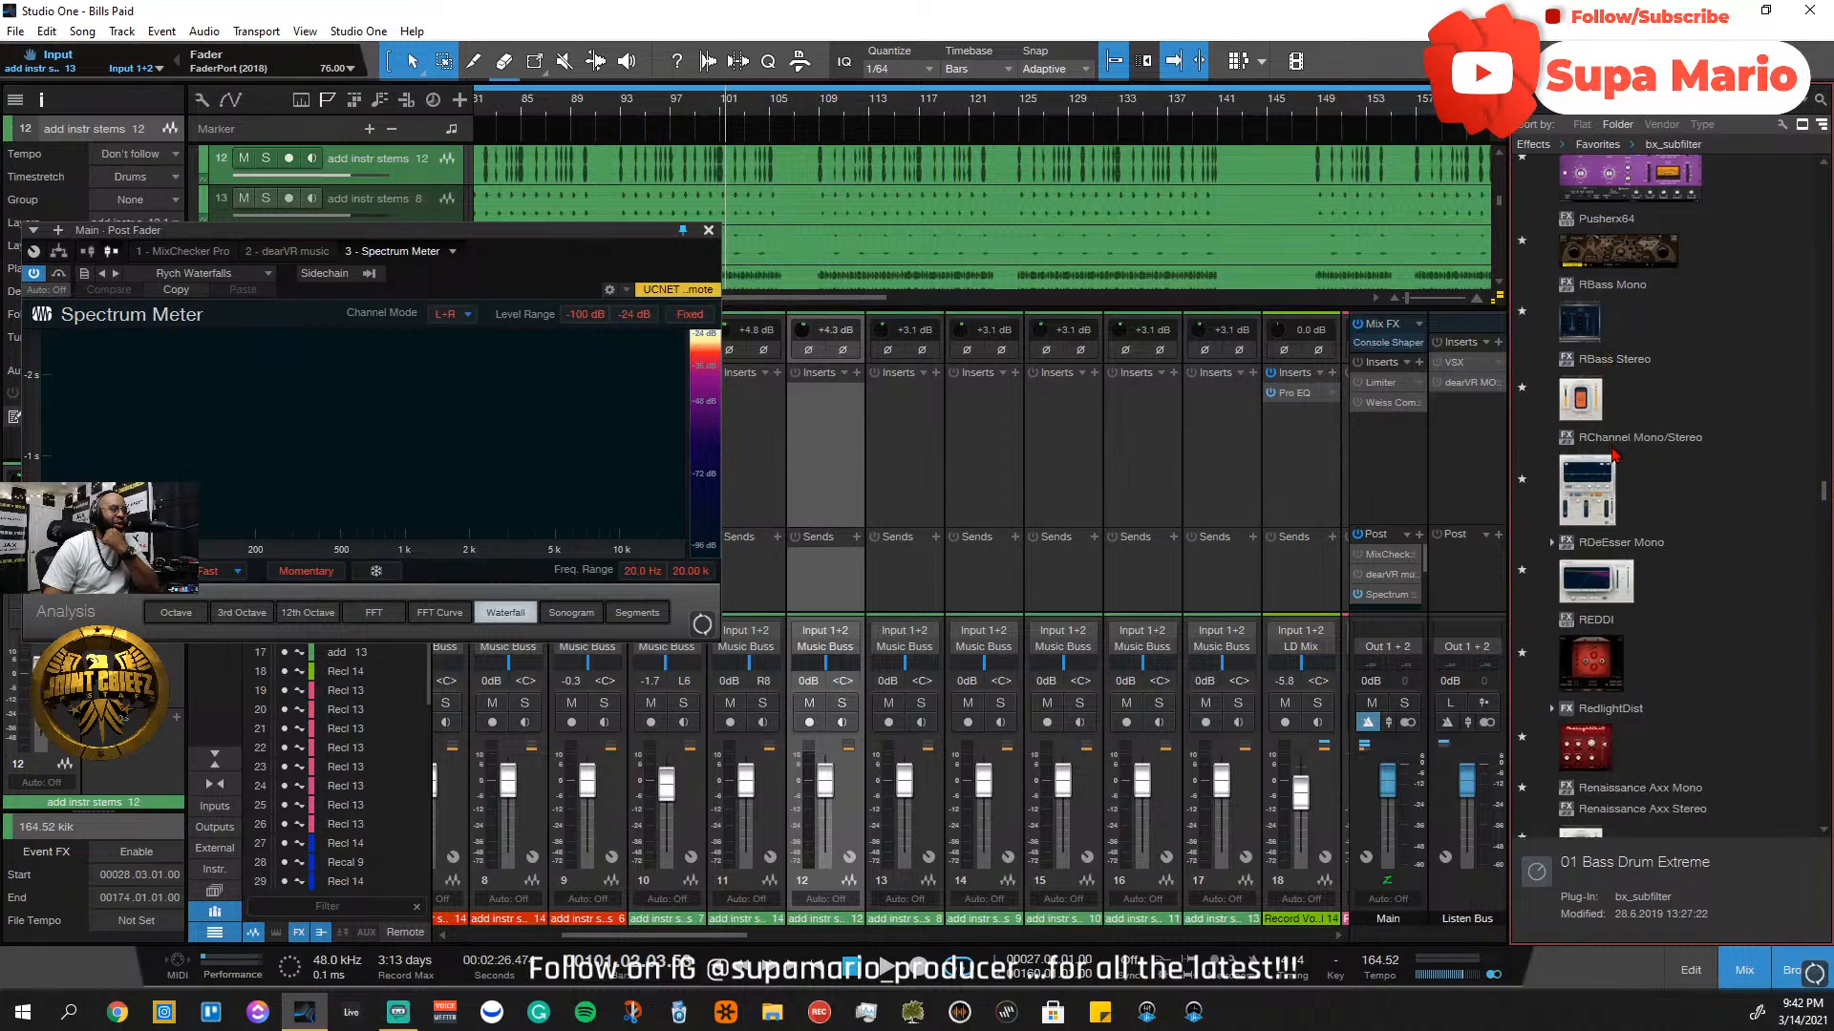
scroll(1612, 455, "down", 5)
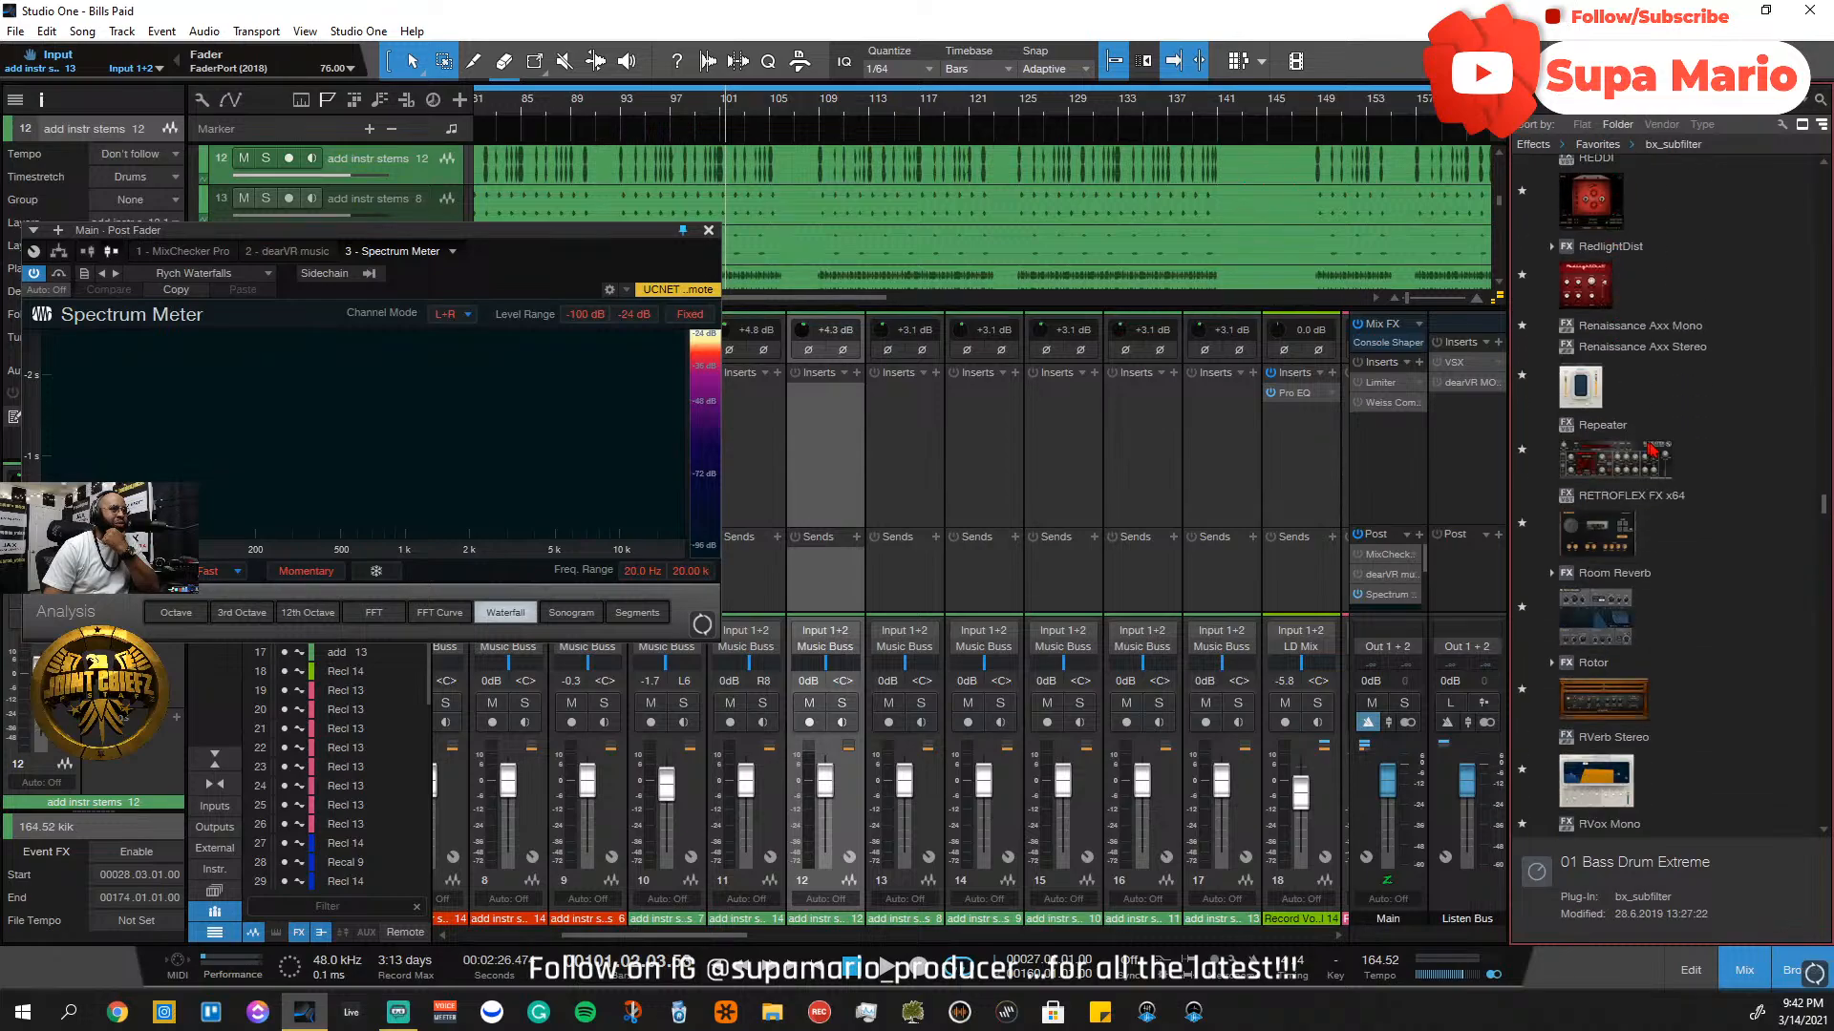
scroll(1652, 449, "down", 1)
left_click_drag(1824, 506, 1830, 502)
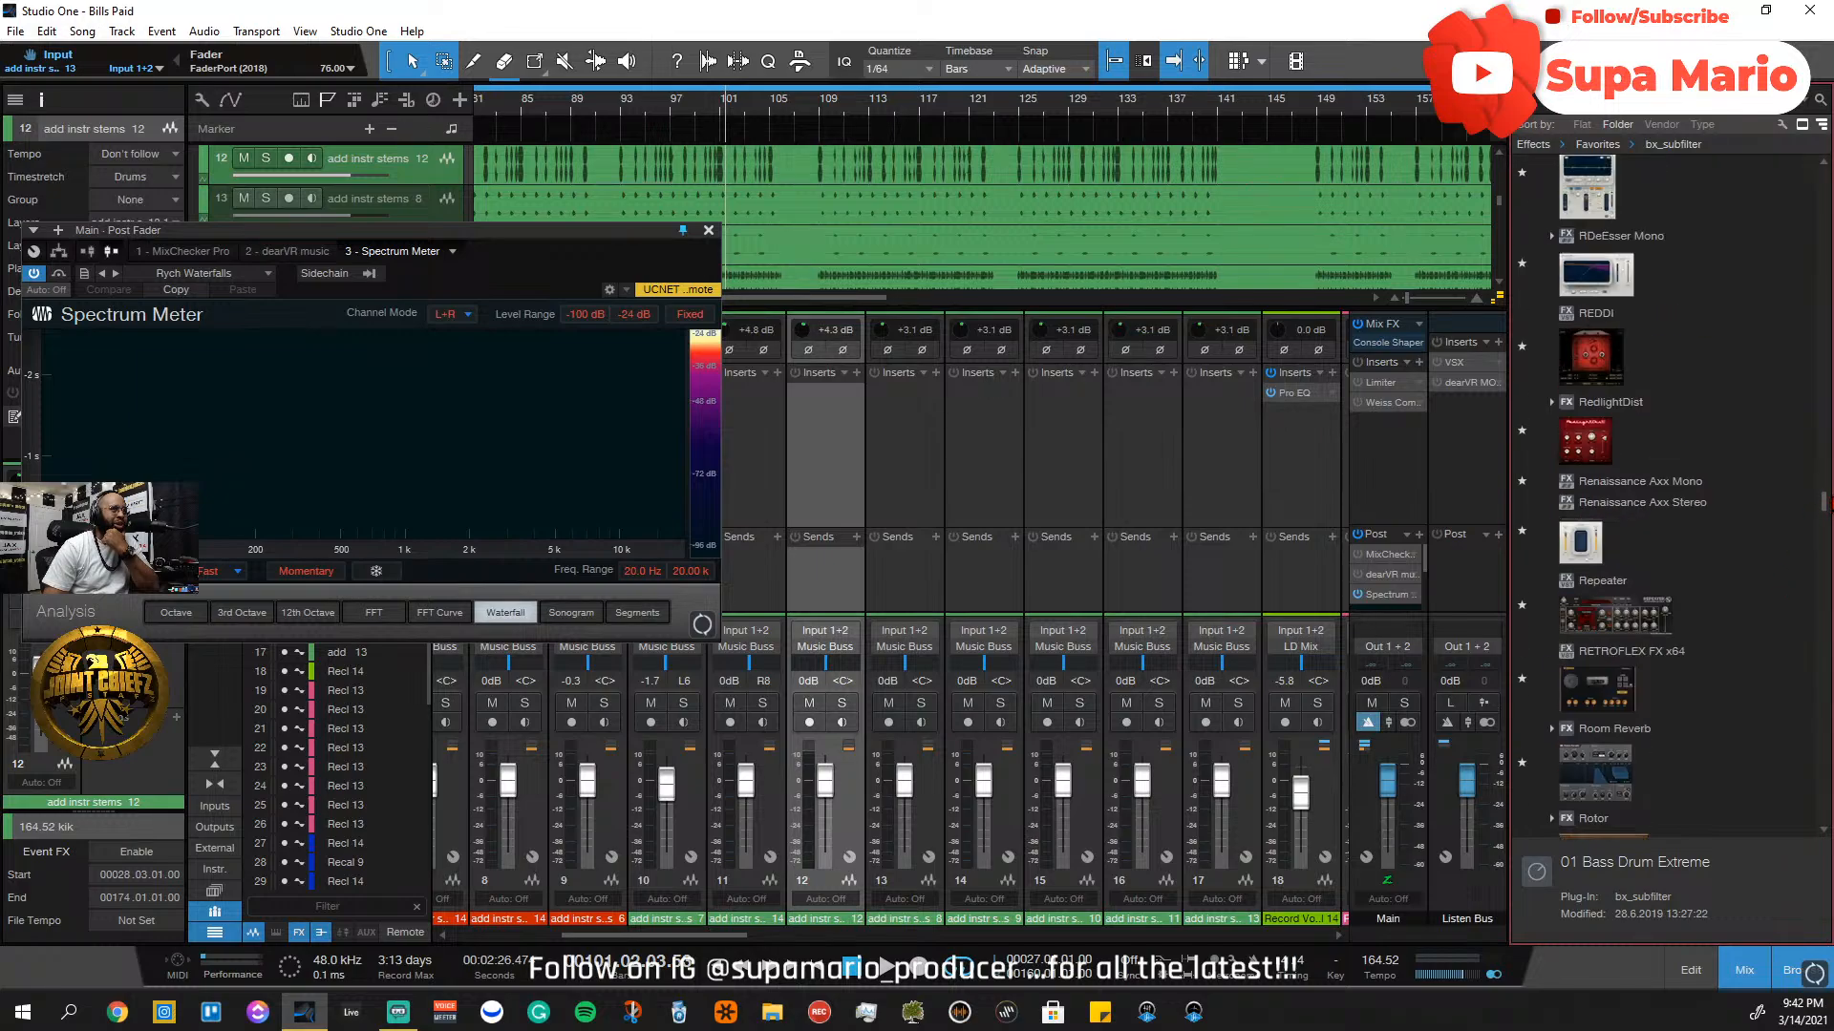
scroll(1581, 397, "up", 4)
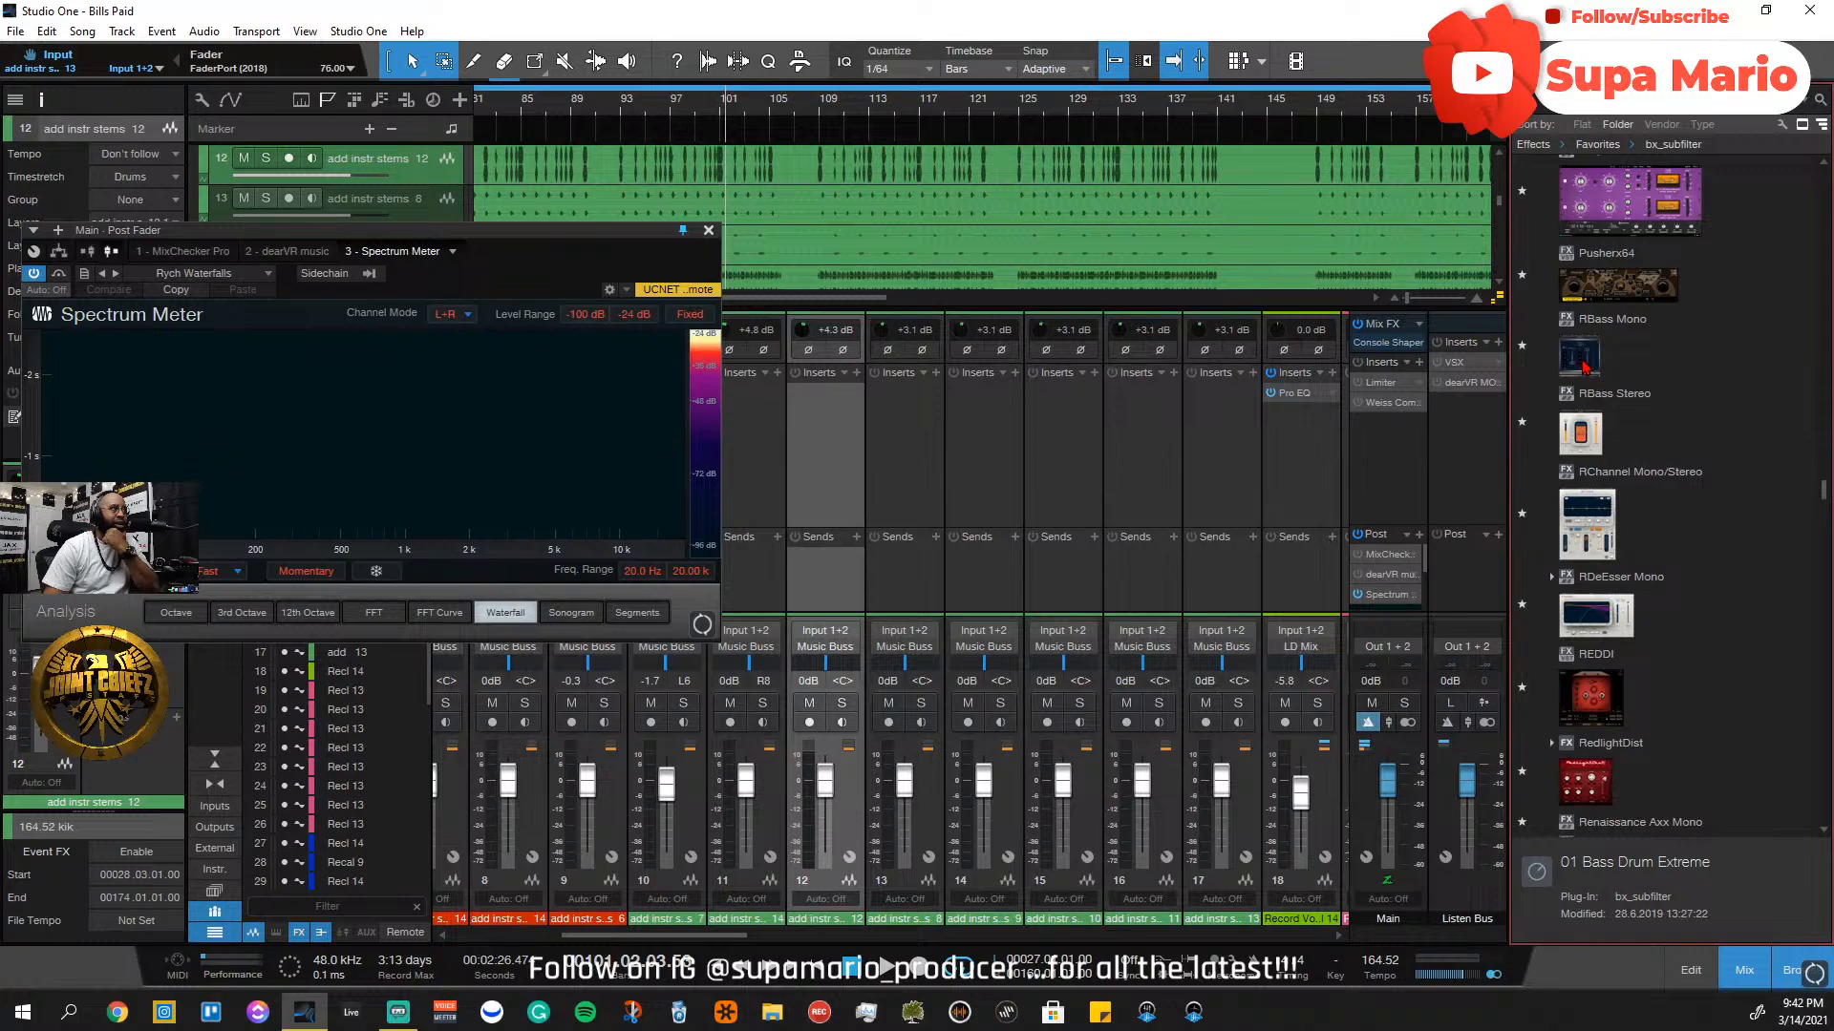
left_click(1595, 435)
left_click_drag(1592, 423, 828, 449)
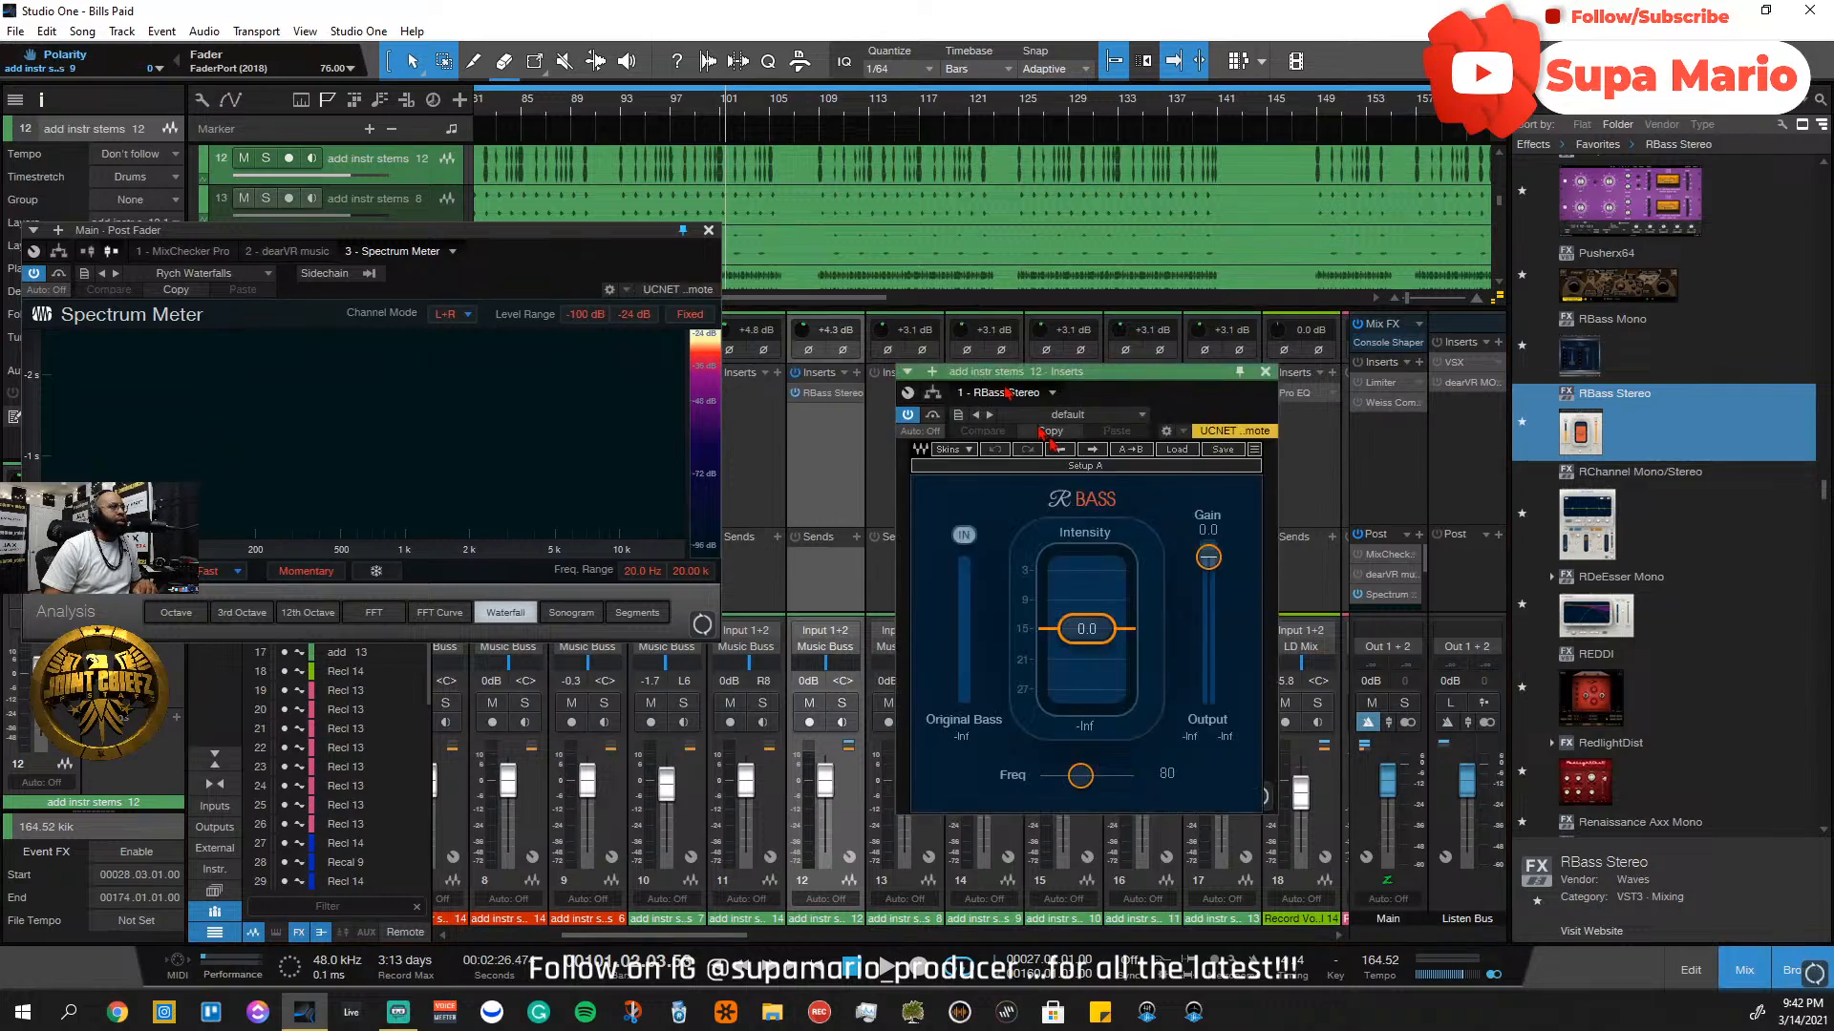
left_click_drag(1080, 776, 1071, 775)
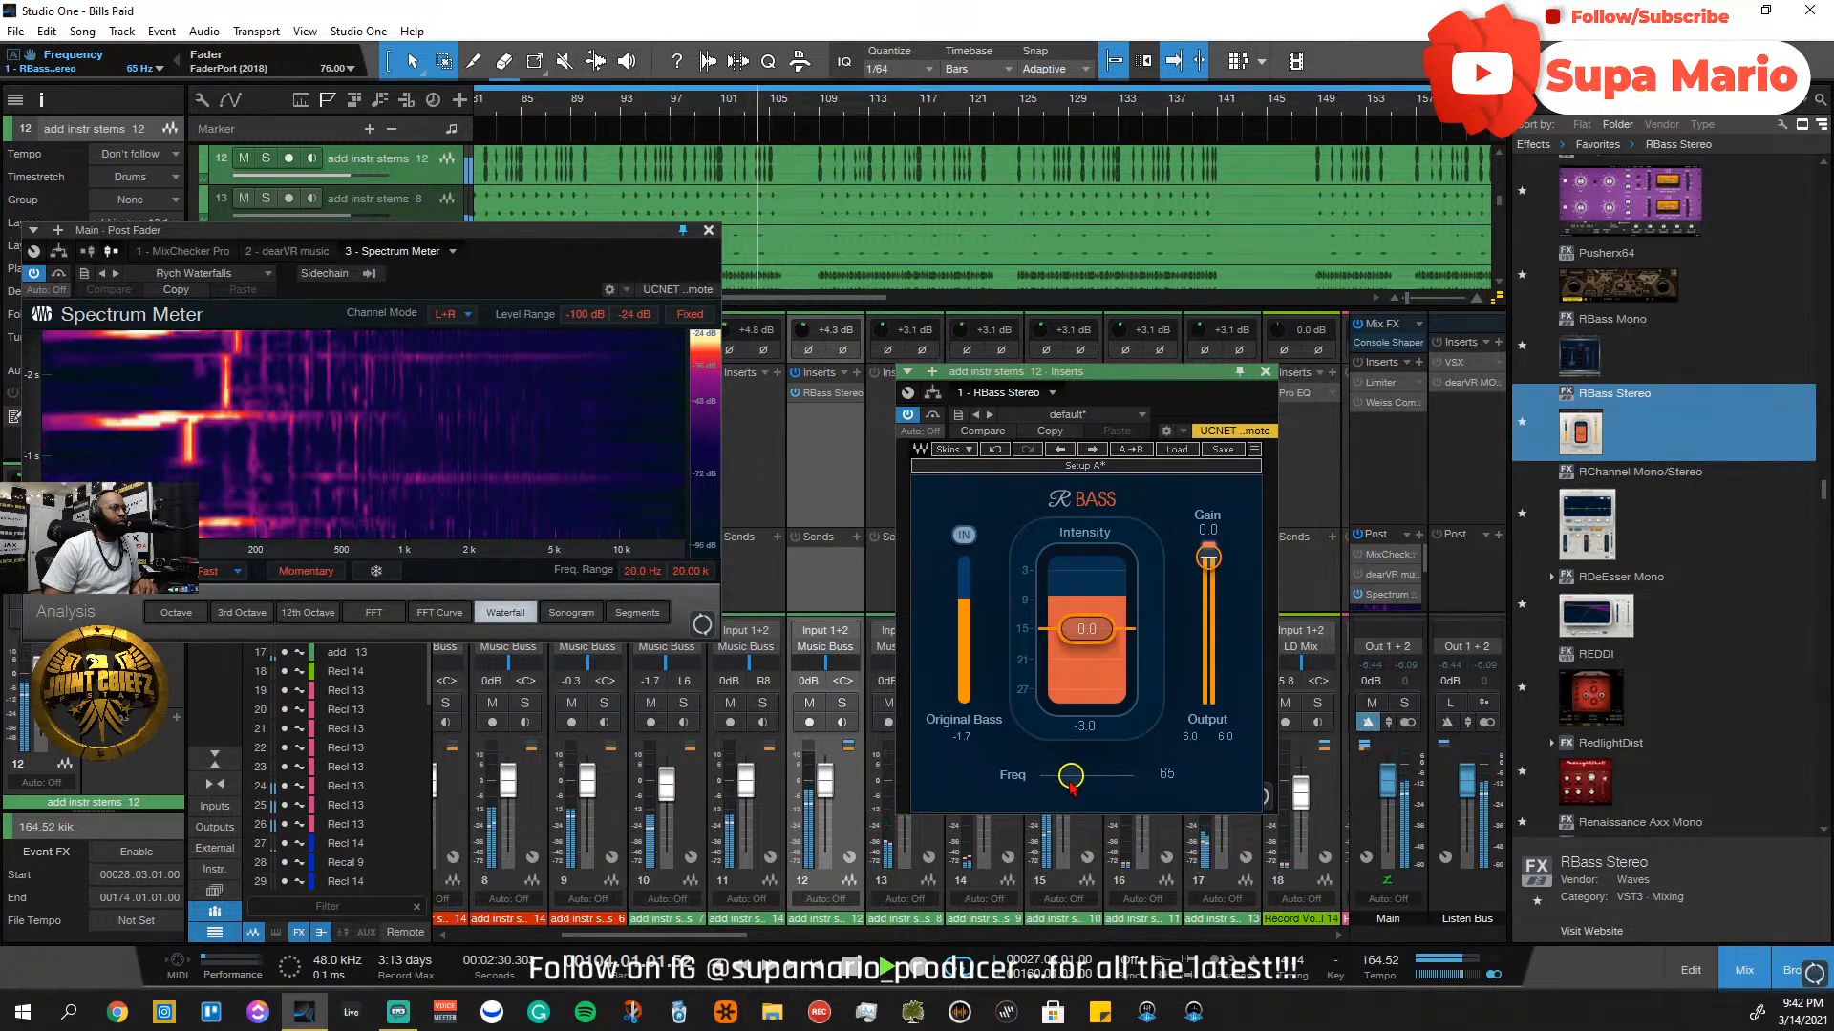
Solo the kick and set the RBass intensity to -2.9
left_click_drag(1088, 631, 1088, 699)
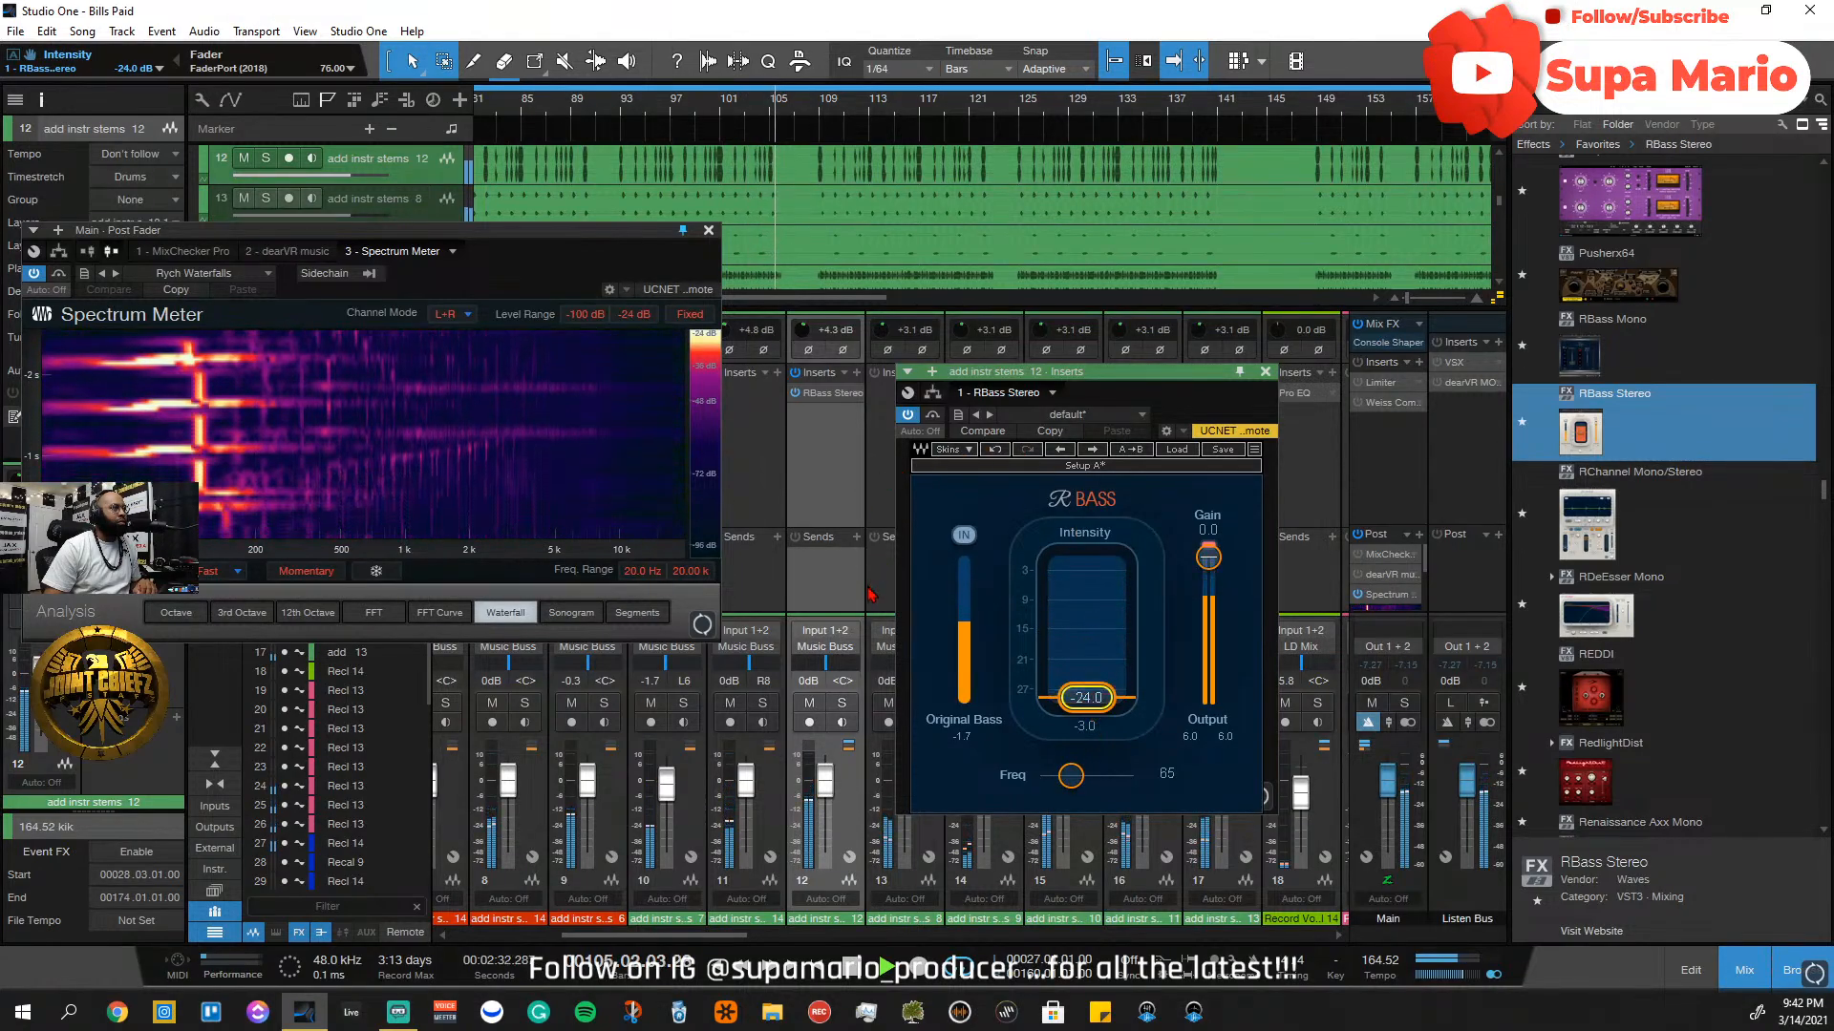
left_click(842, 703)
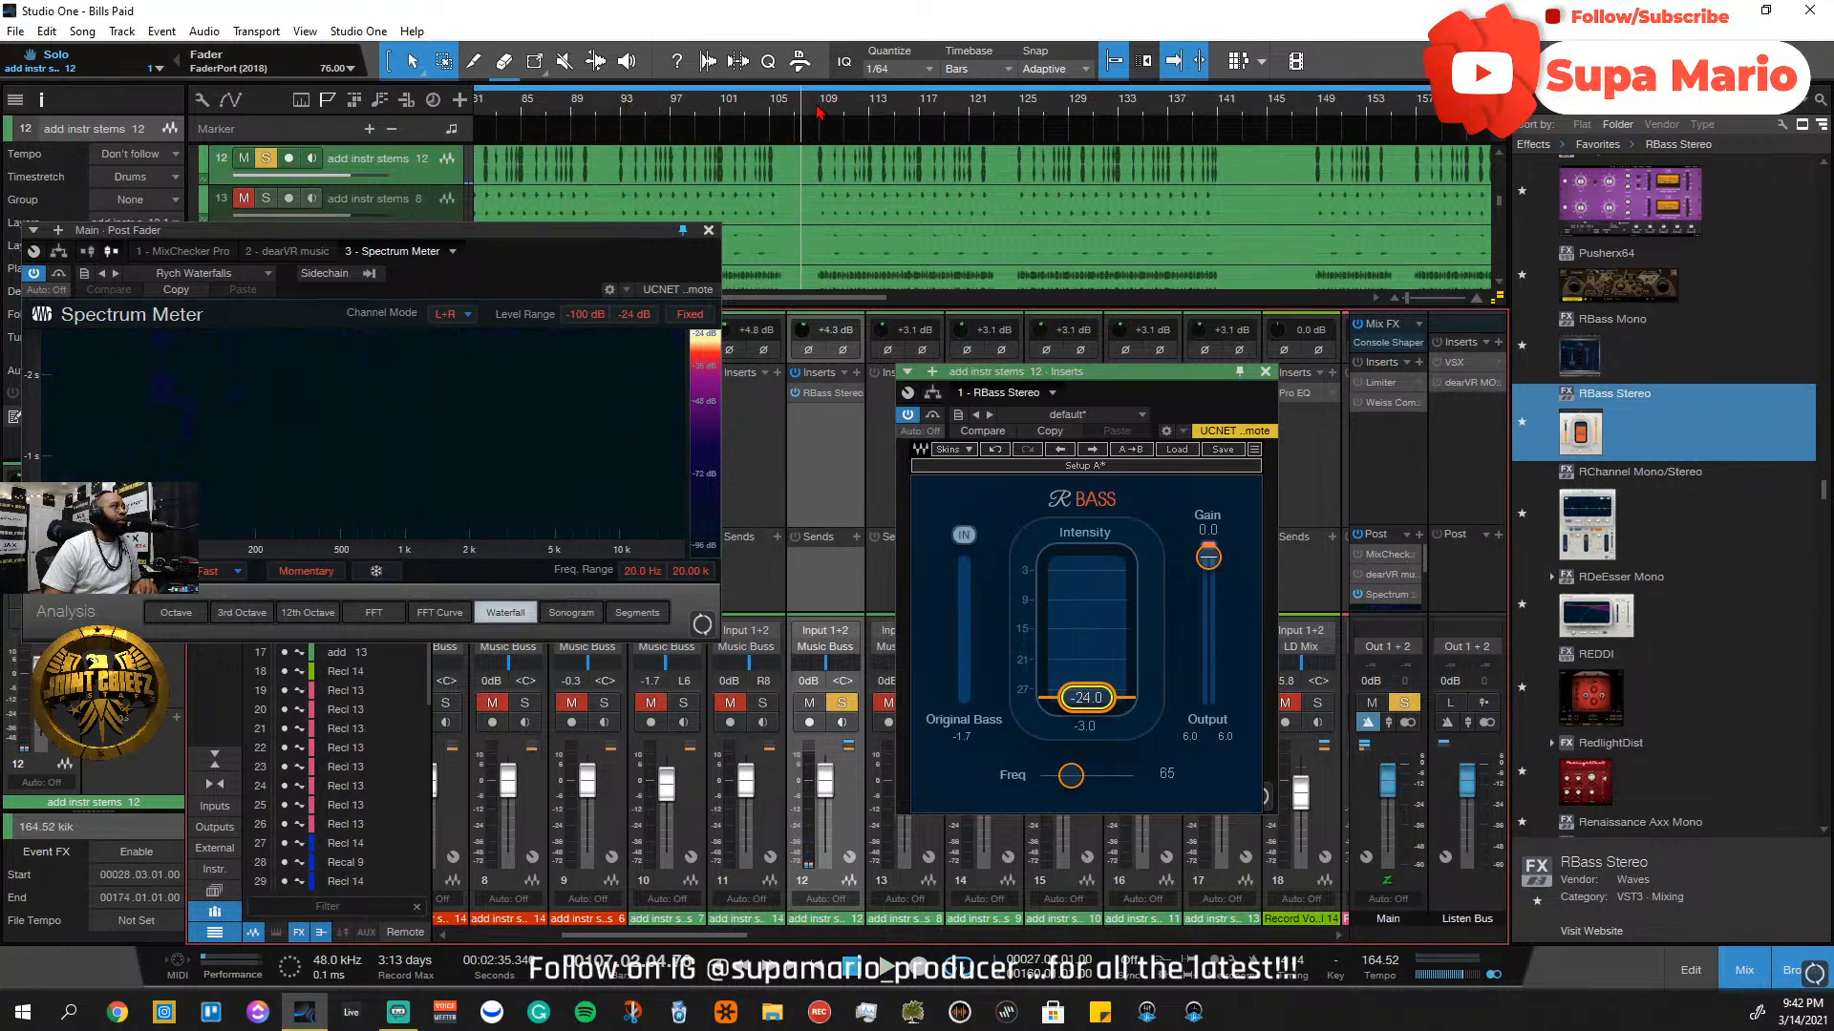
left_click_drag(1088, 697, 1088, 637)
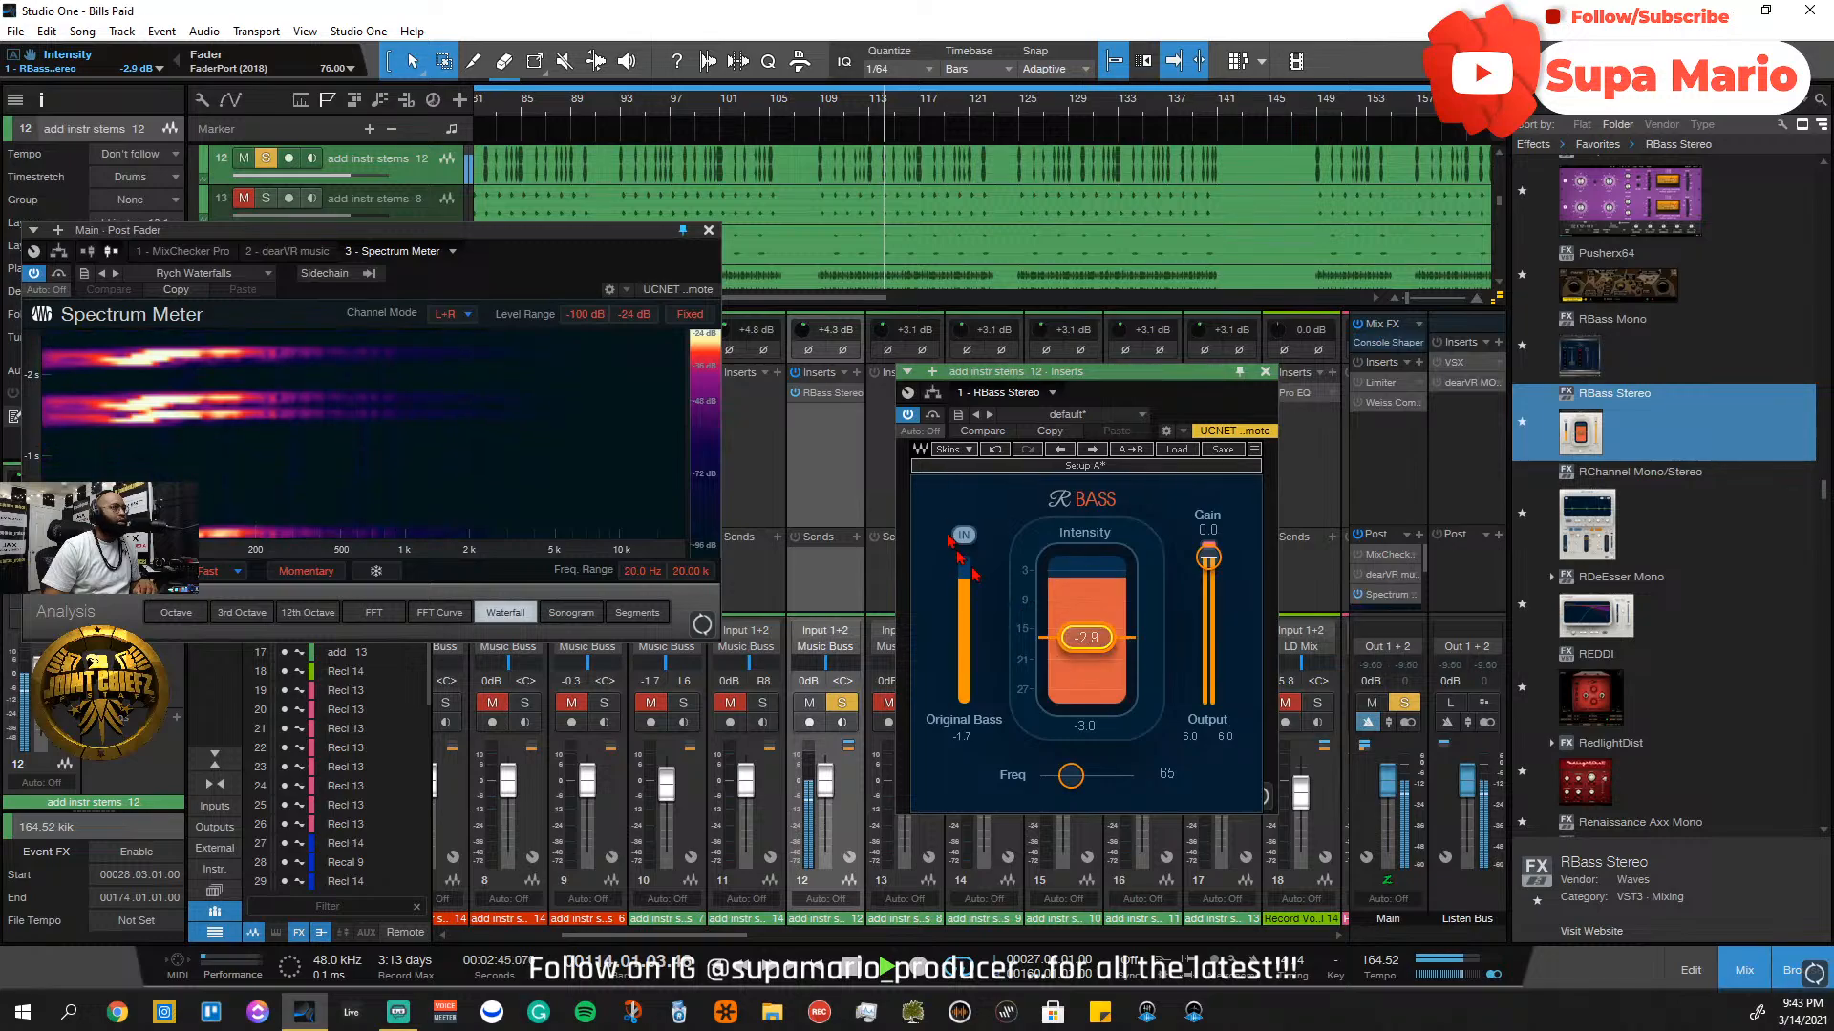
Compare the kick with RBass bypassed and active, and lower the RBass gain to -2.6
left_click(931, 414)
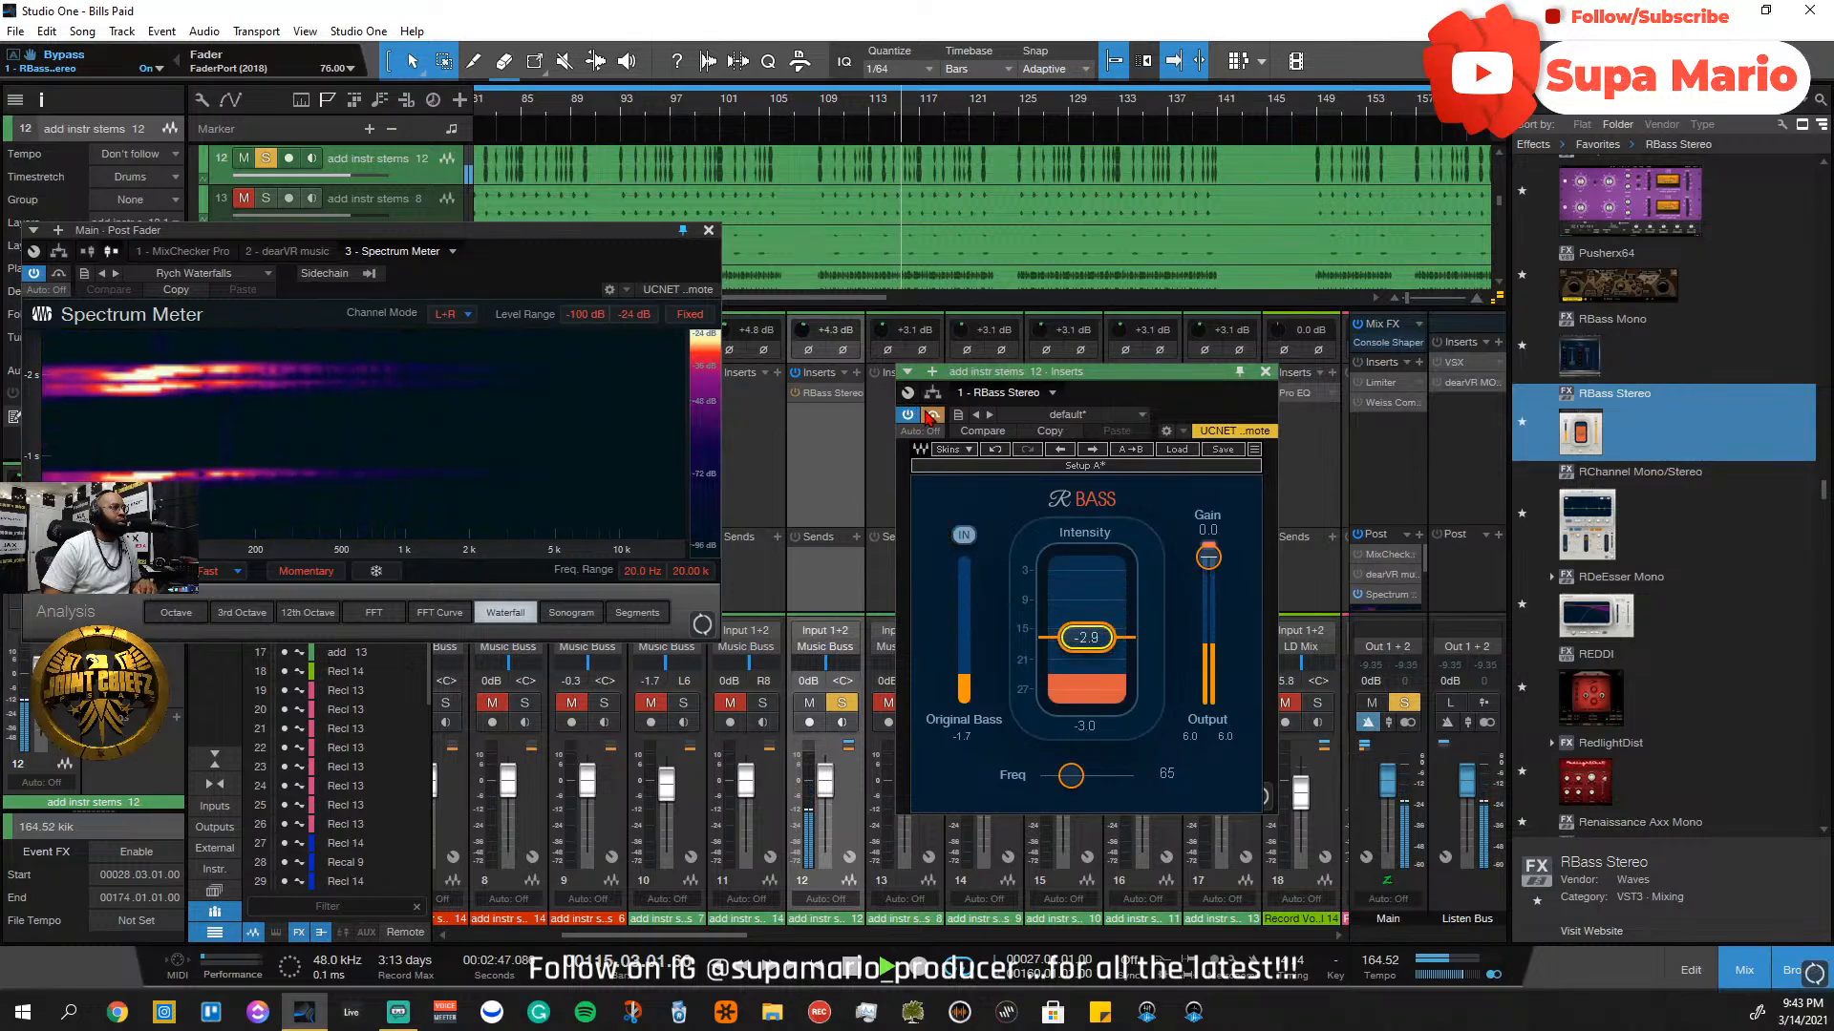
left_click(931, 414)
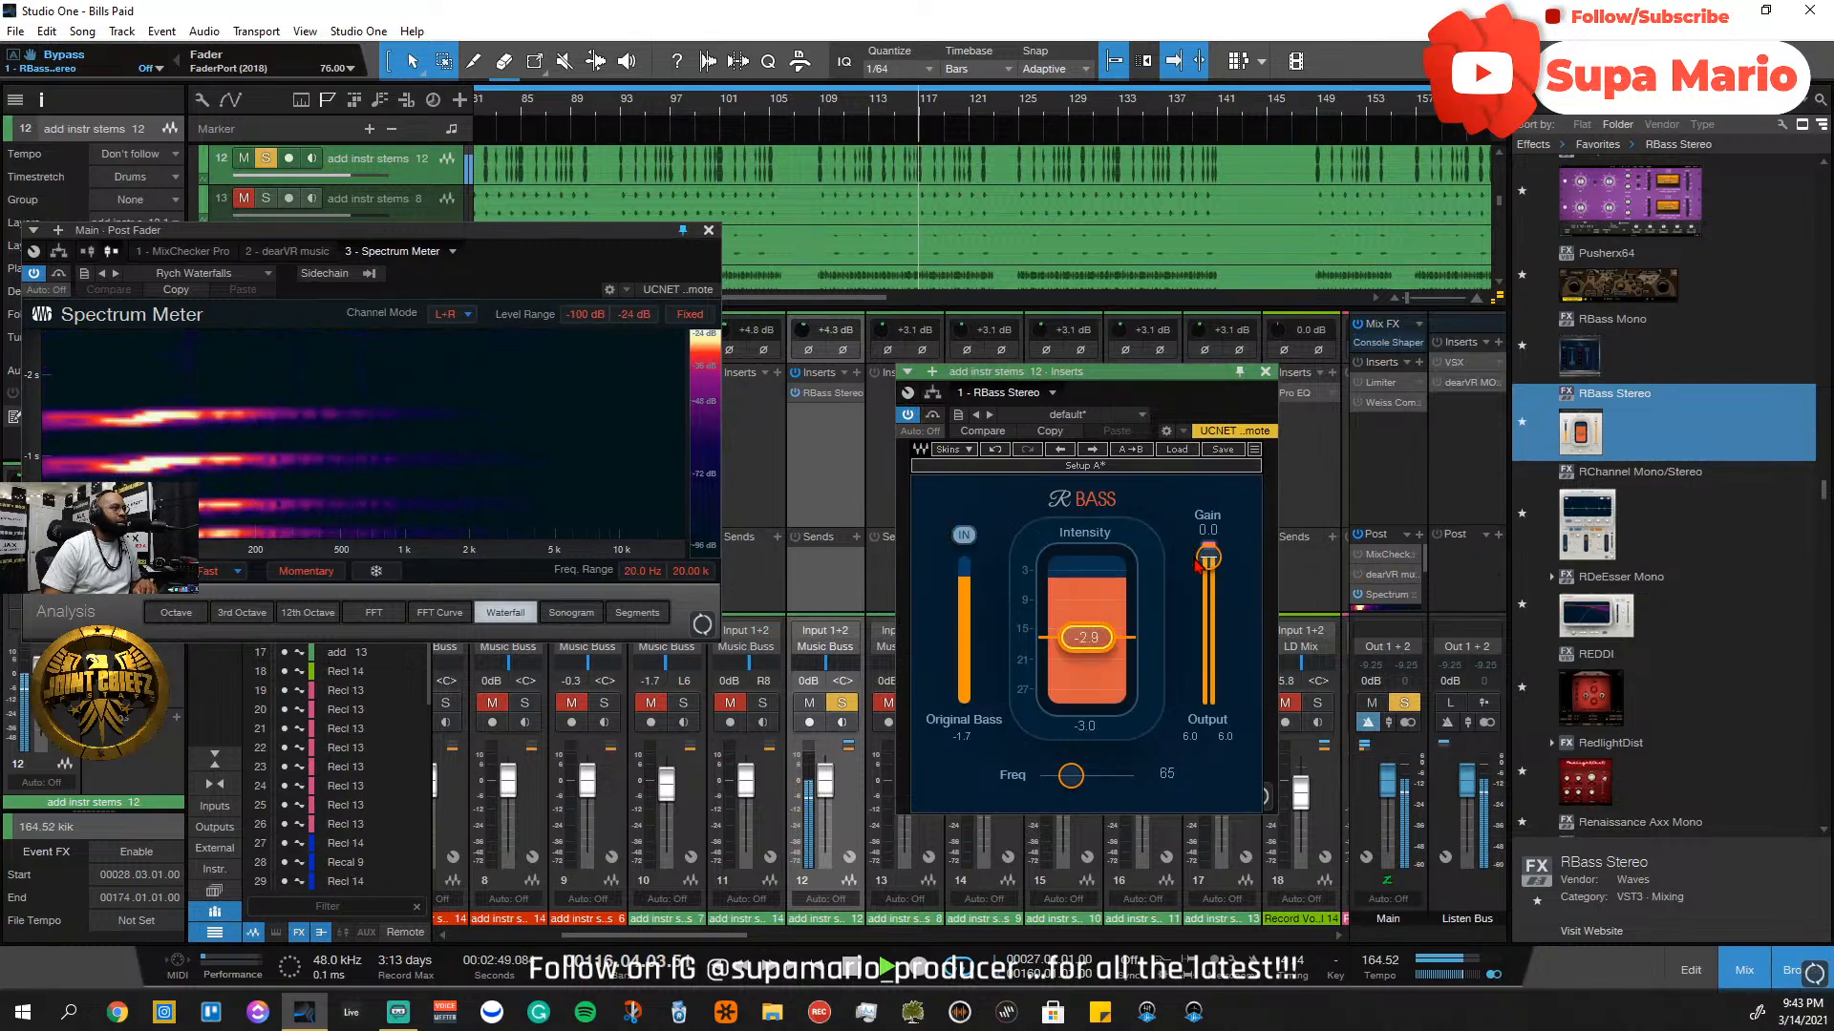
left_click_drag(1196, 565, 1208, 569)
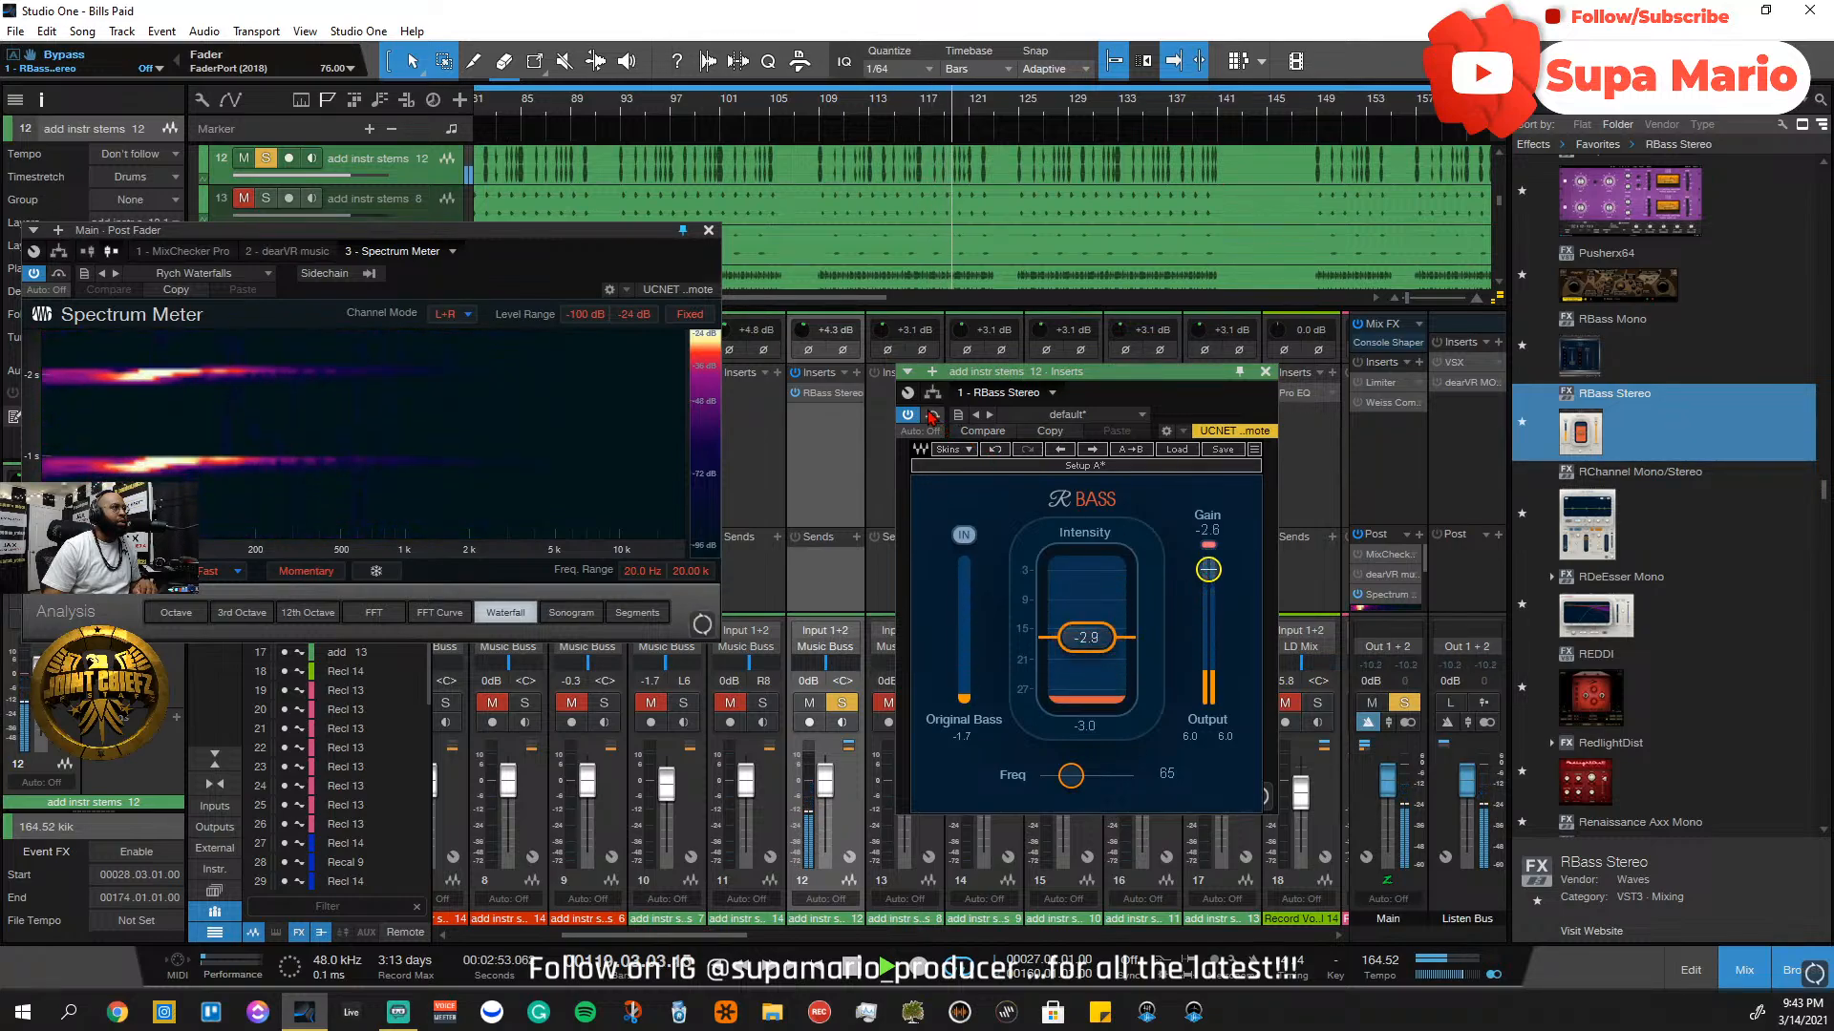
Replay the soloed kick from about bar 109 and compare RBass bypassed and active at the lowered gain
left_click(931, 415)
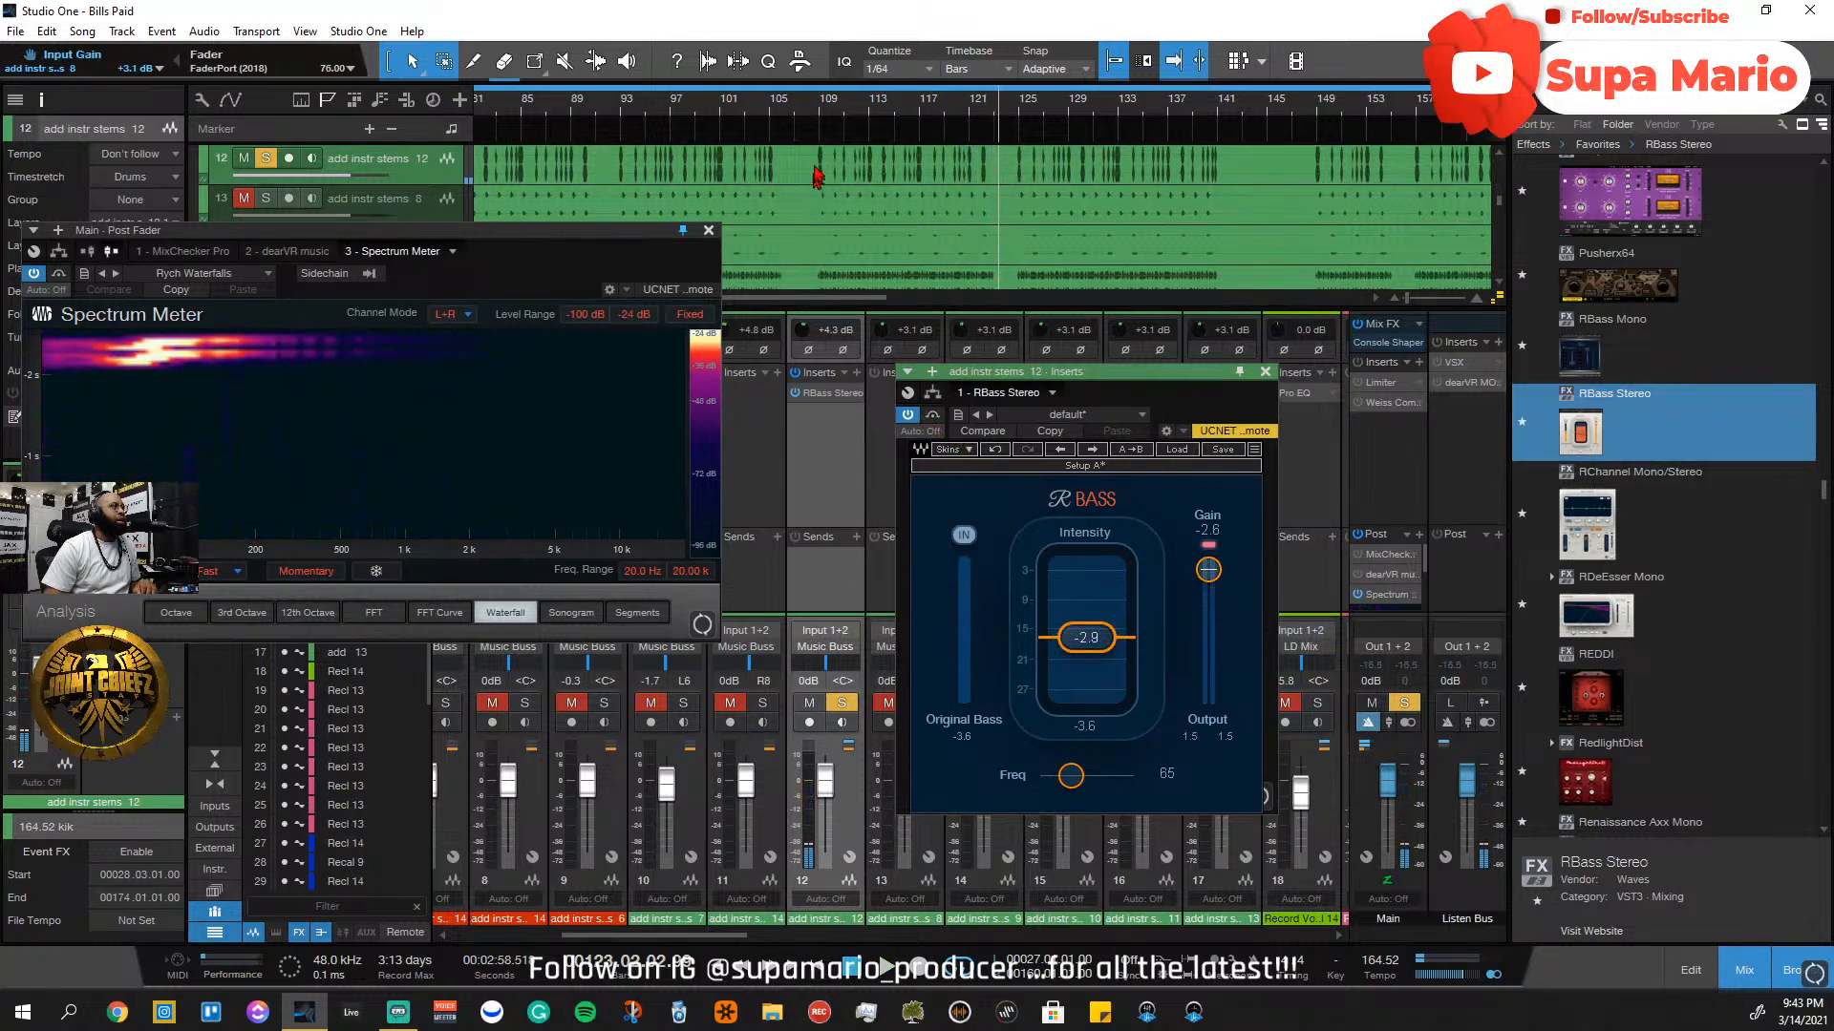
left_click(827, 111)
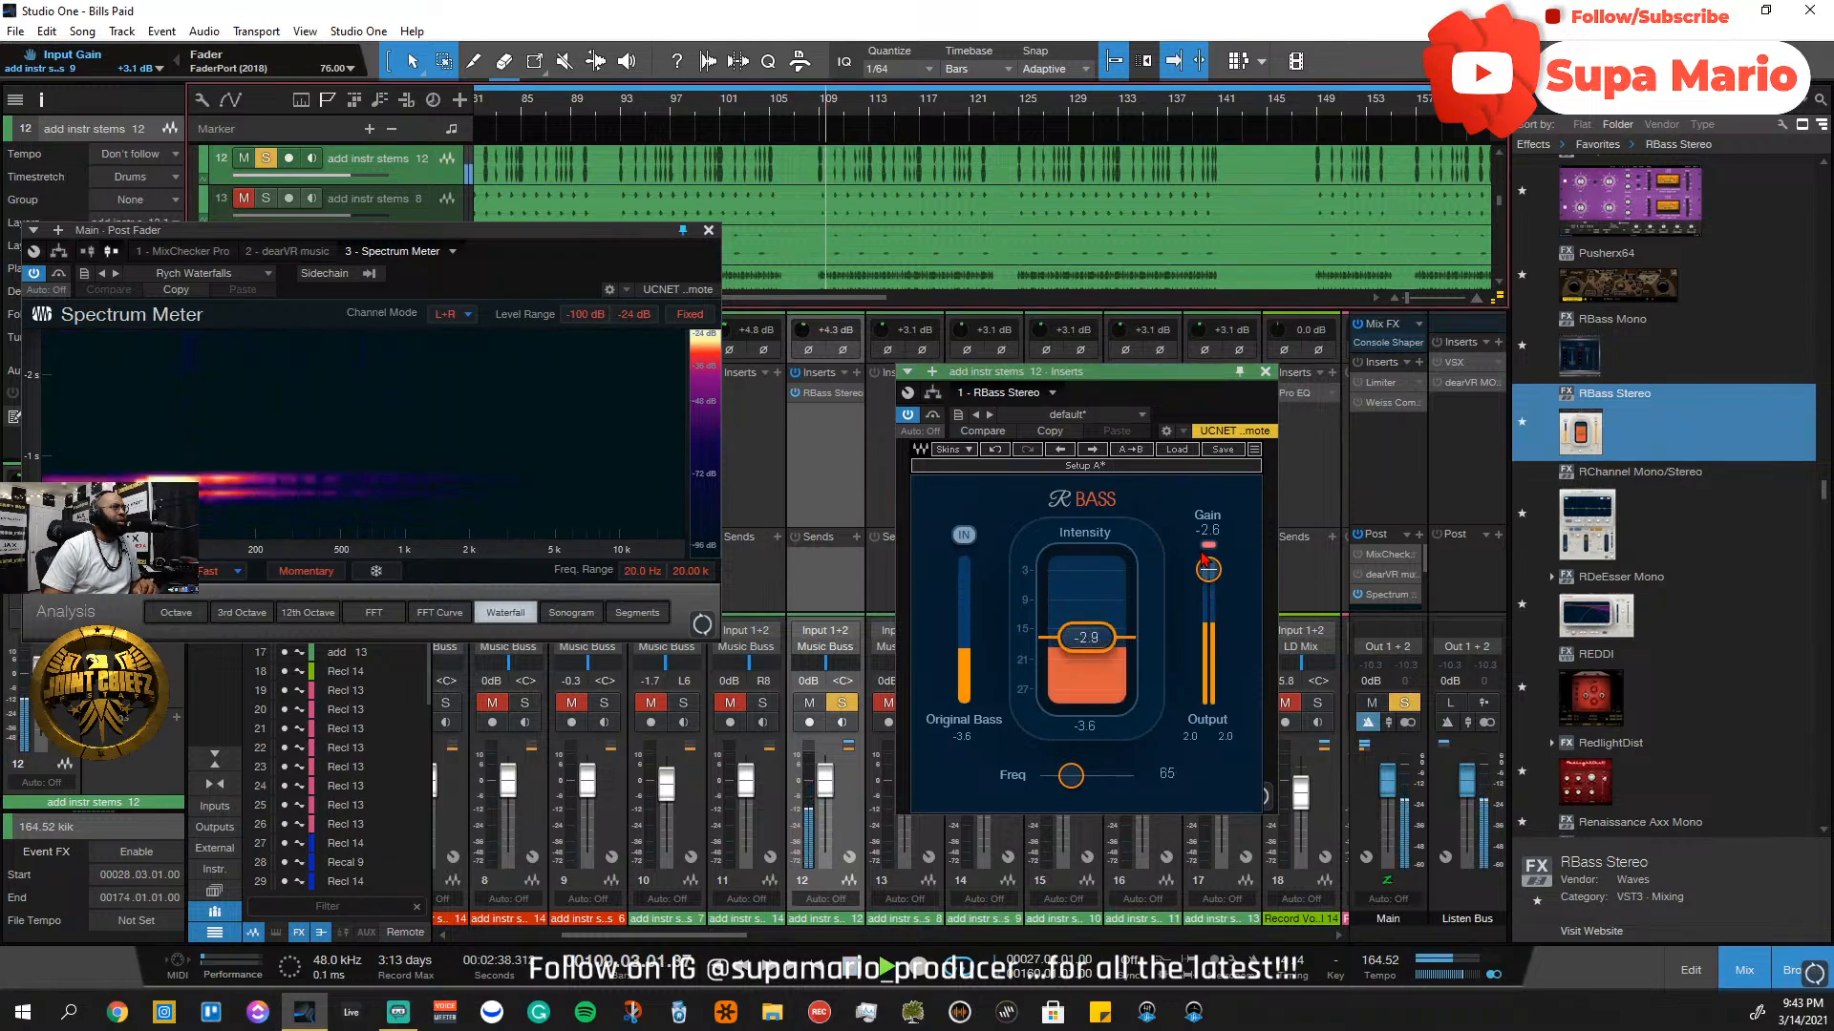
left_click(933, 420)
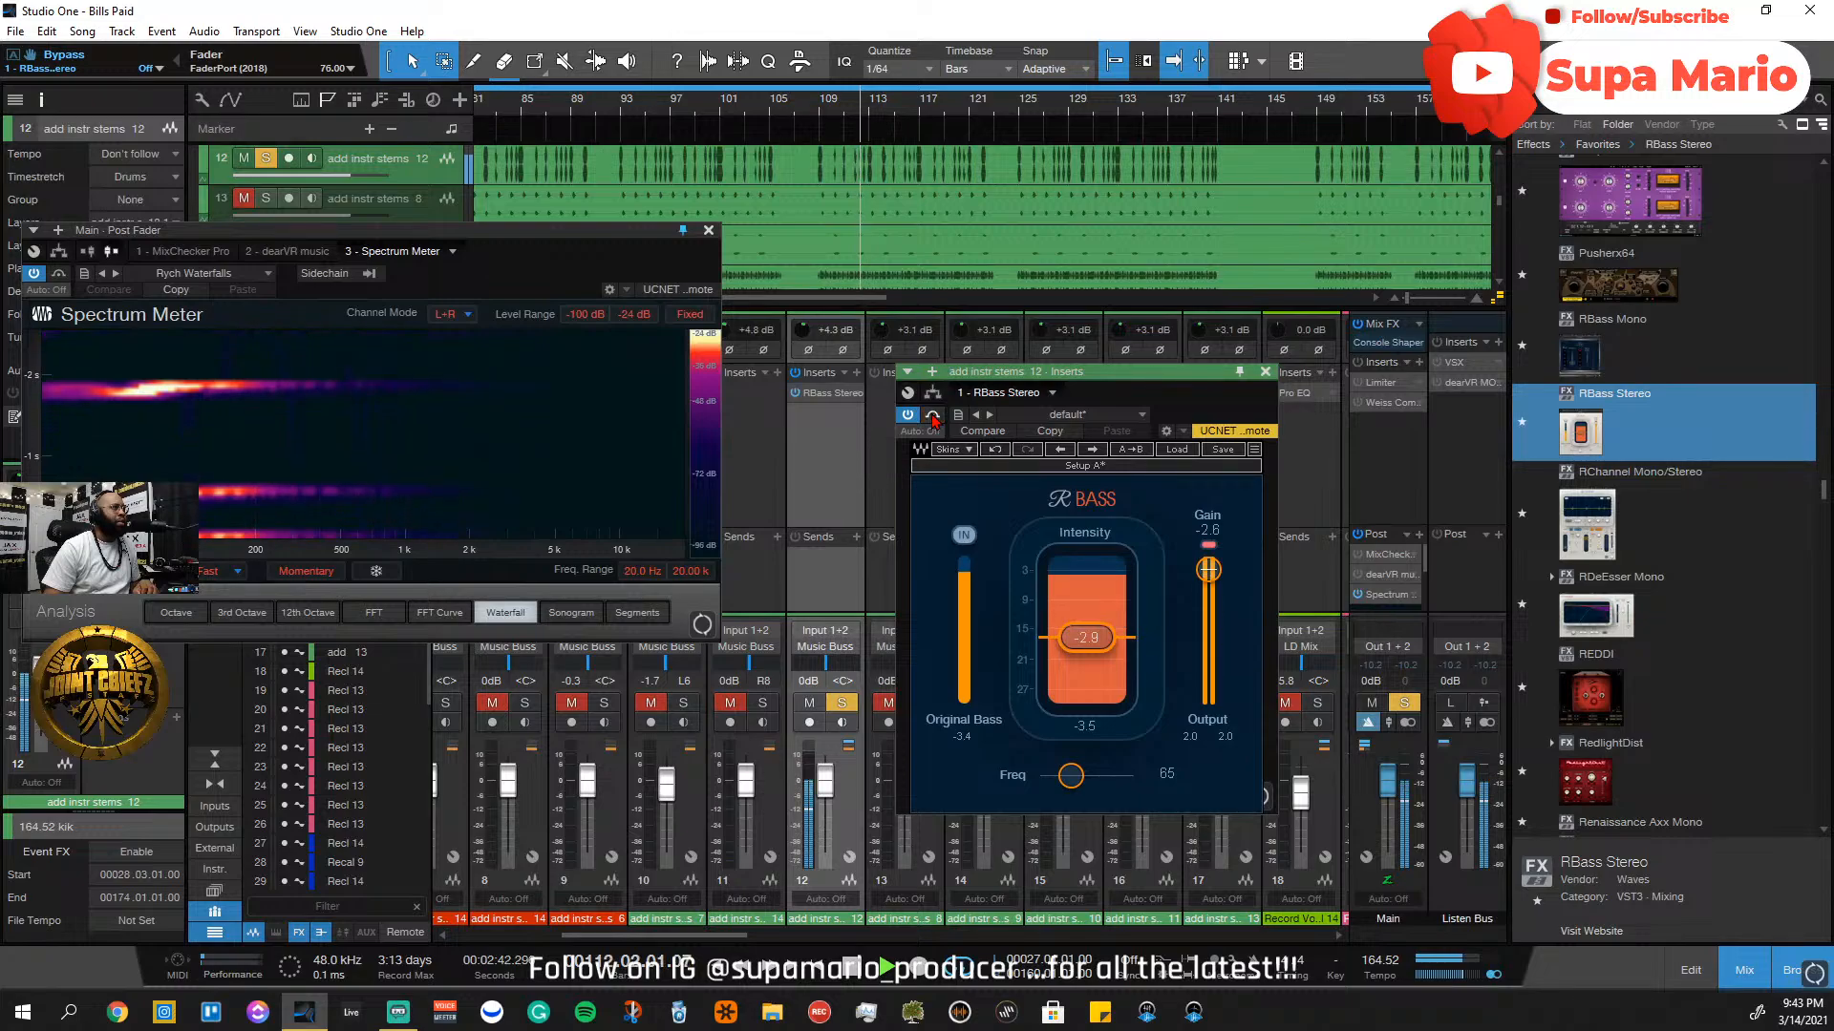
left_click(933, 419)
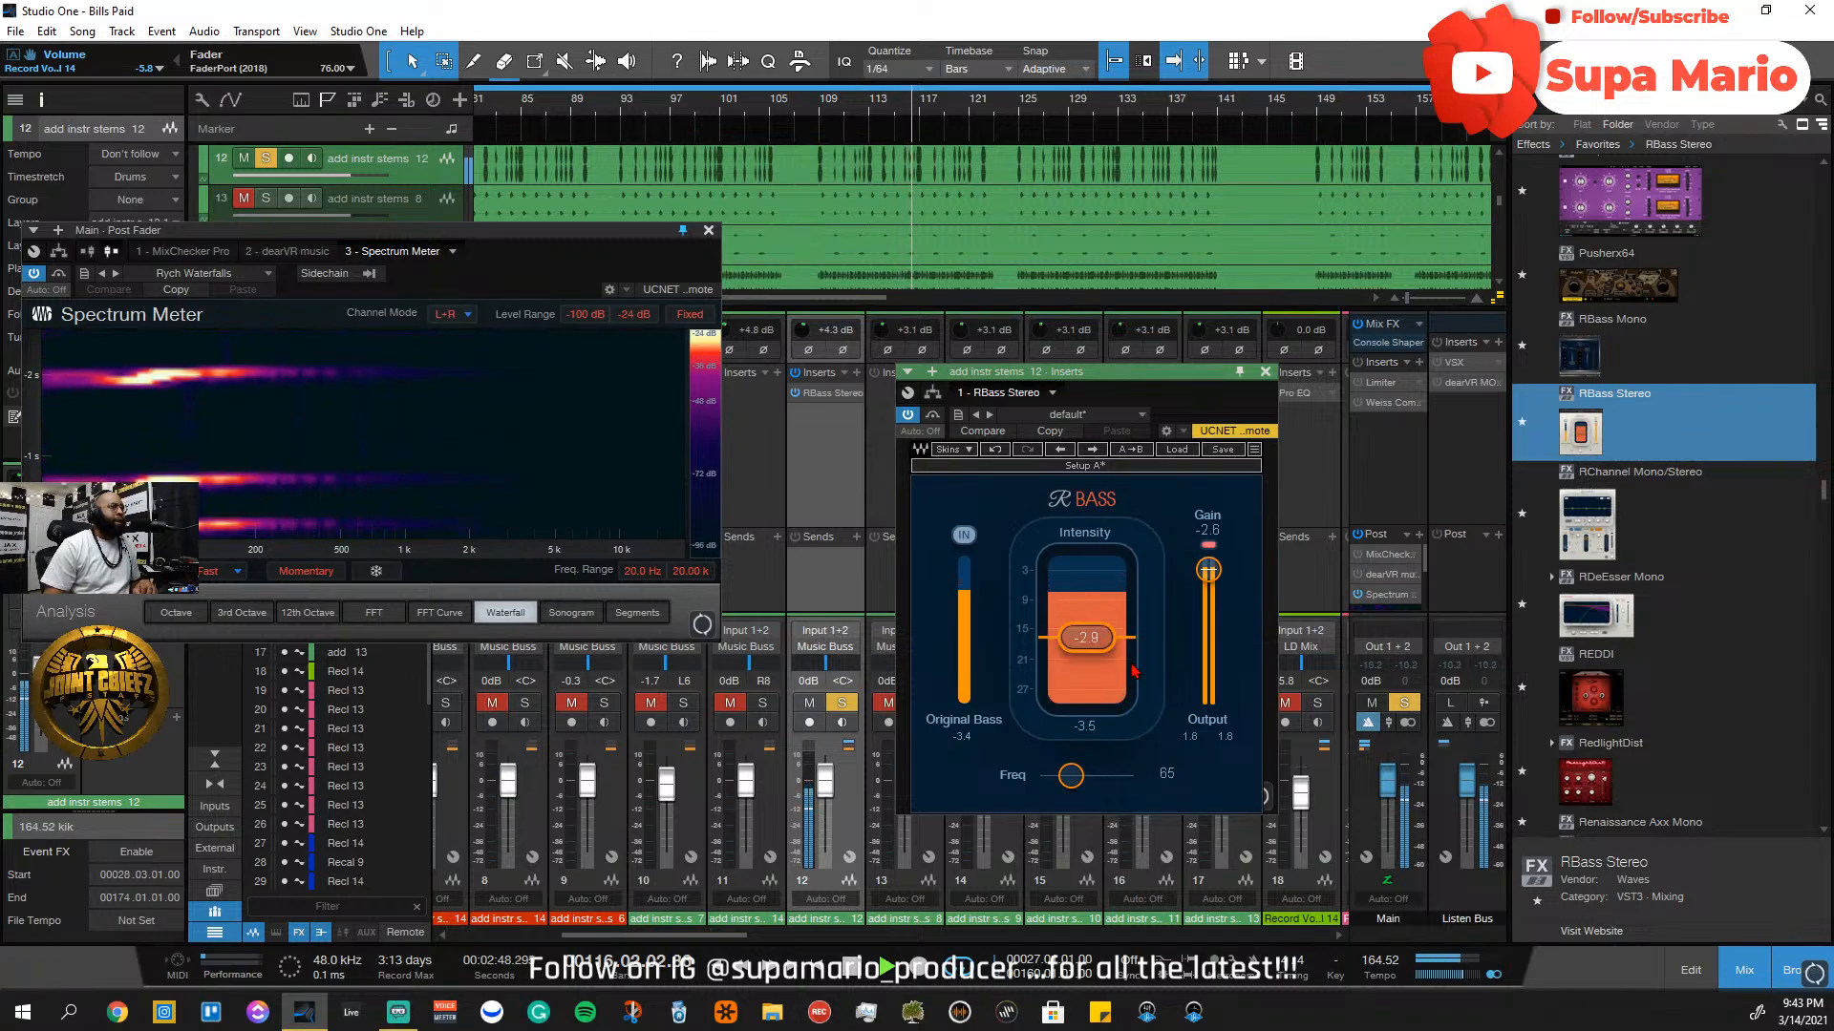
Unsolo the kick, stop playback and return the playhead to about bar 109
left_click(843, 702)
key("space")
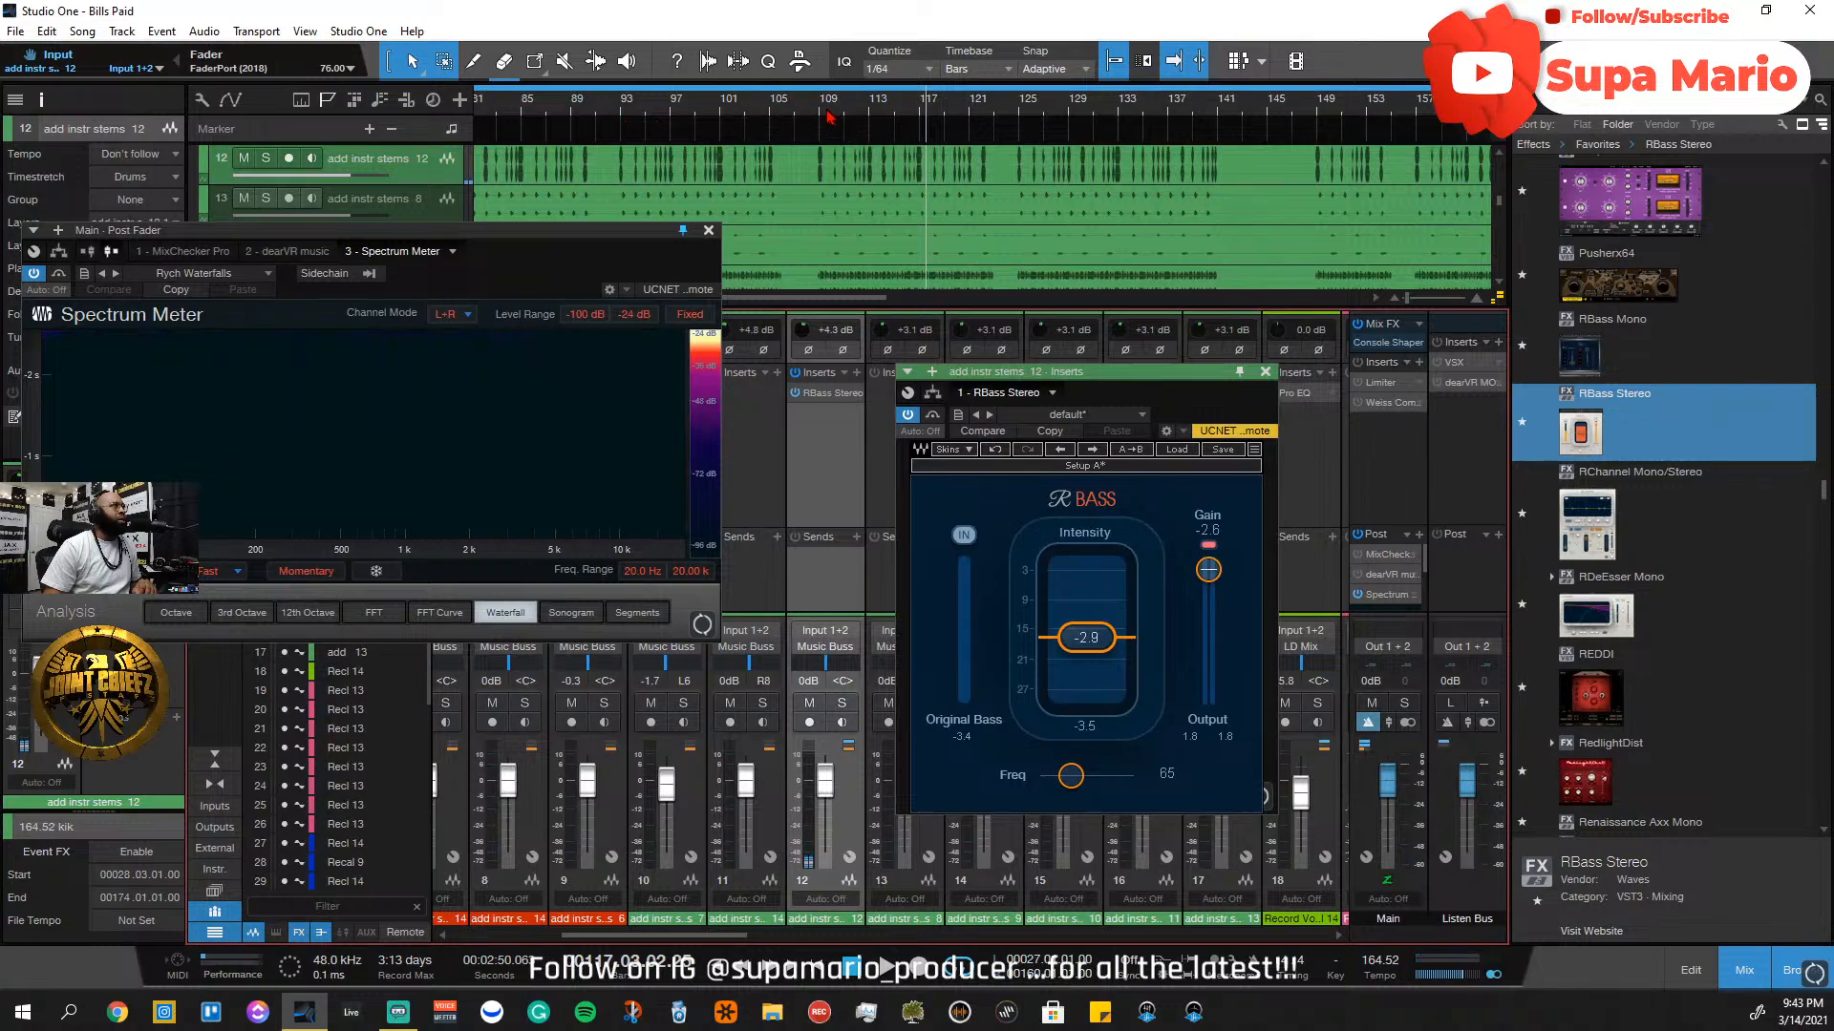
left_click(824, 110)
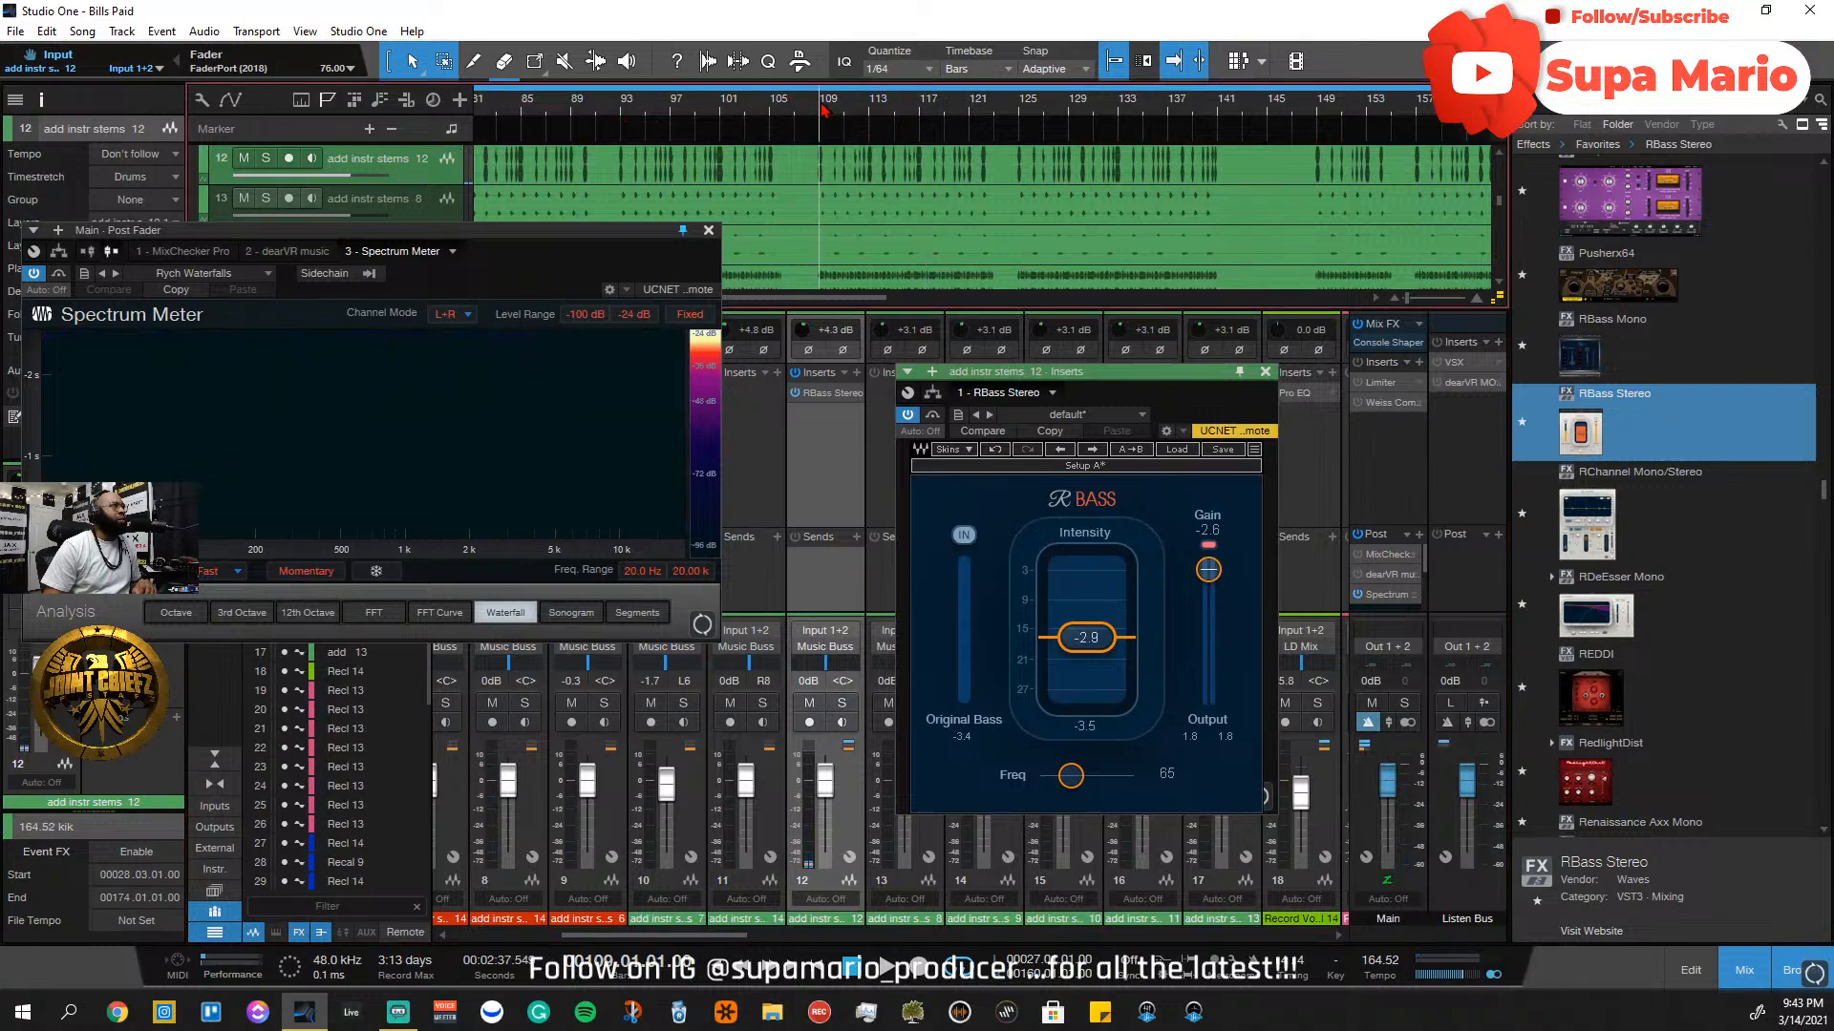
Close RBass and insert the Transient Shaper on the kick channel after it
left_click(1266, 372)
scroll(1662, 496, "down", 2)
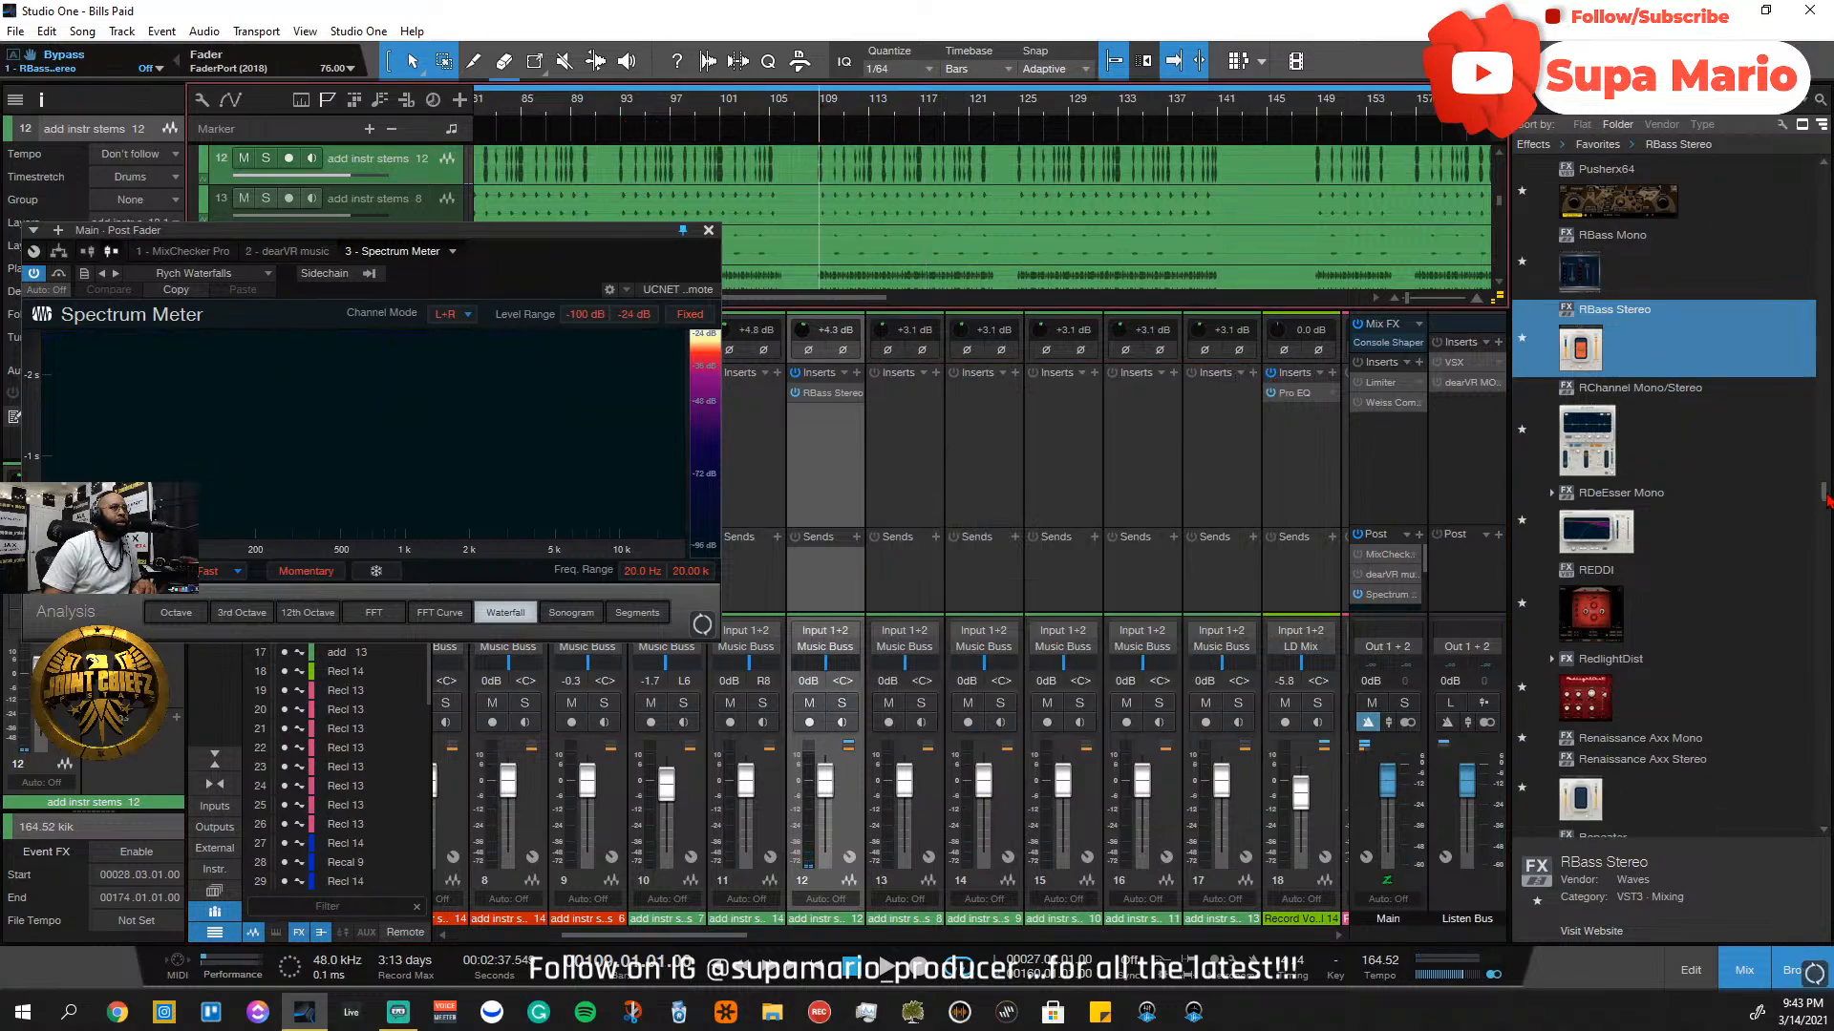
left_click_drag(1826, 495, 1826, 409)
left_click(858, 373)
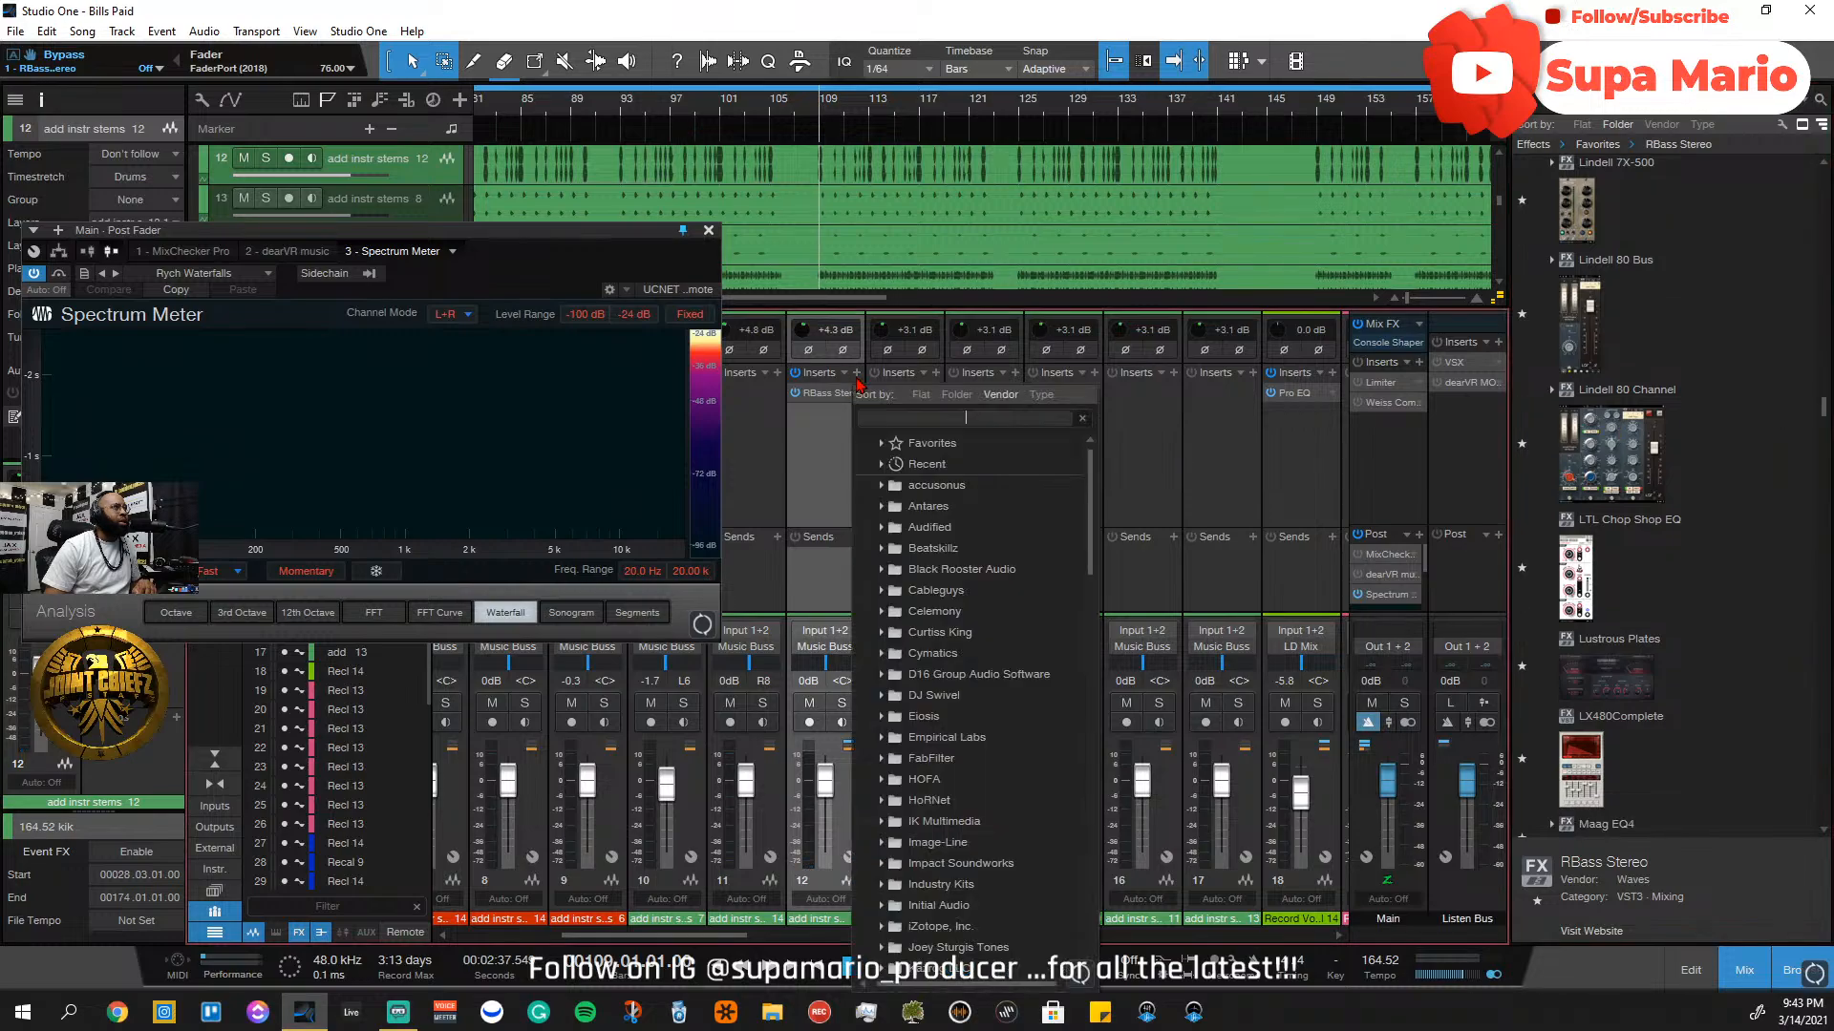
type("tran")
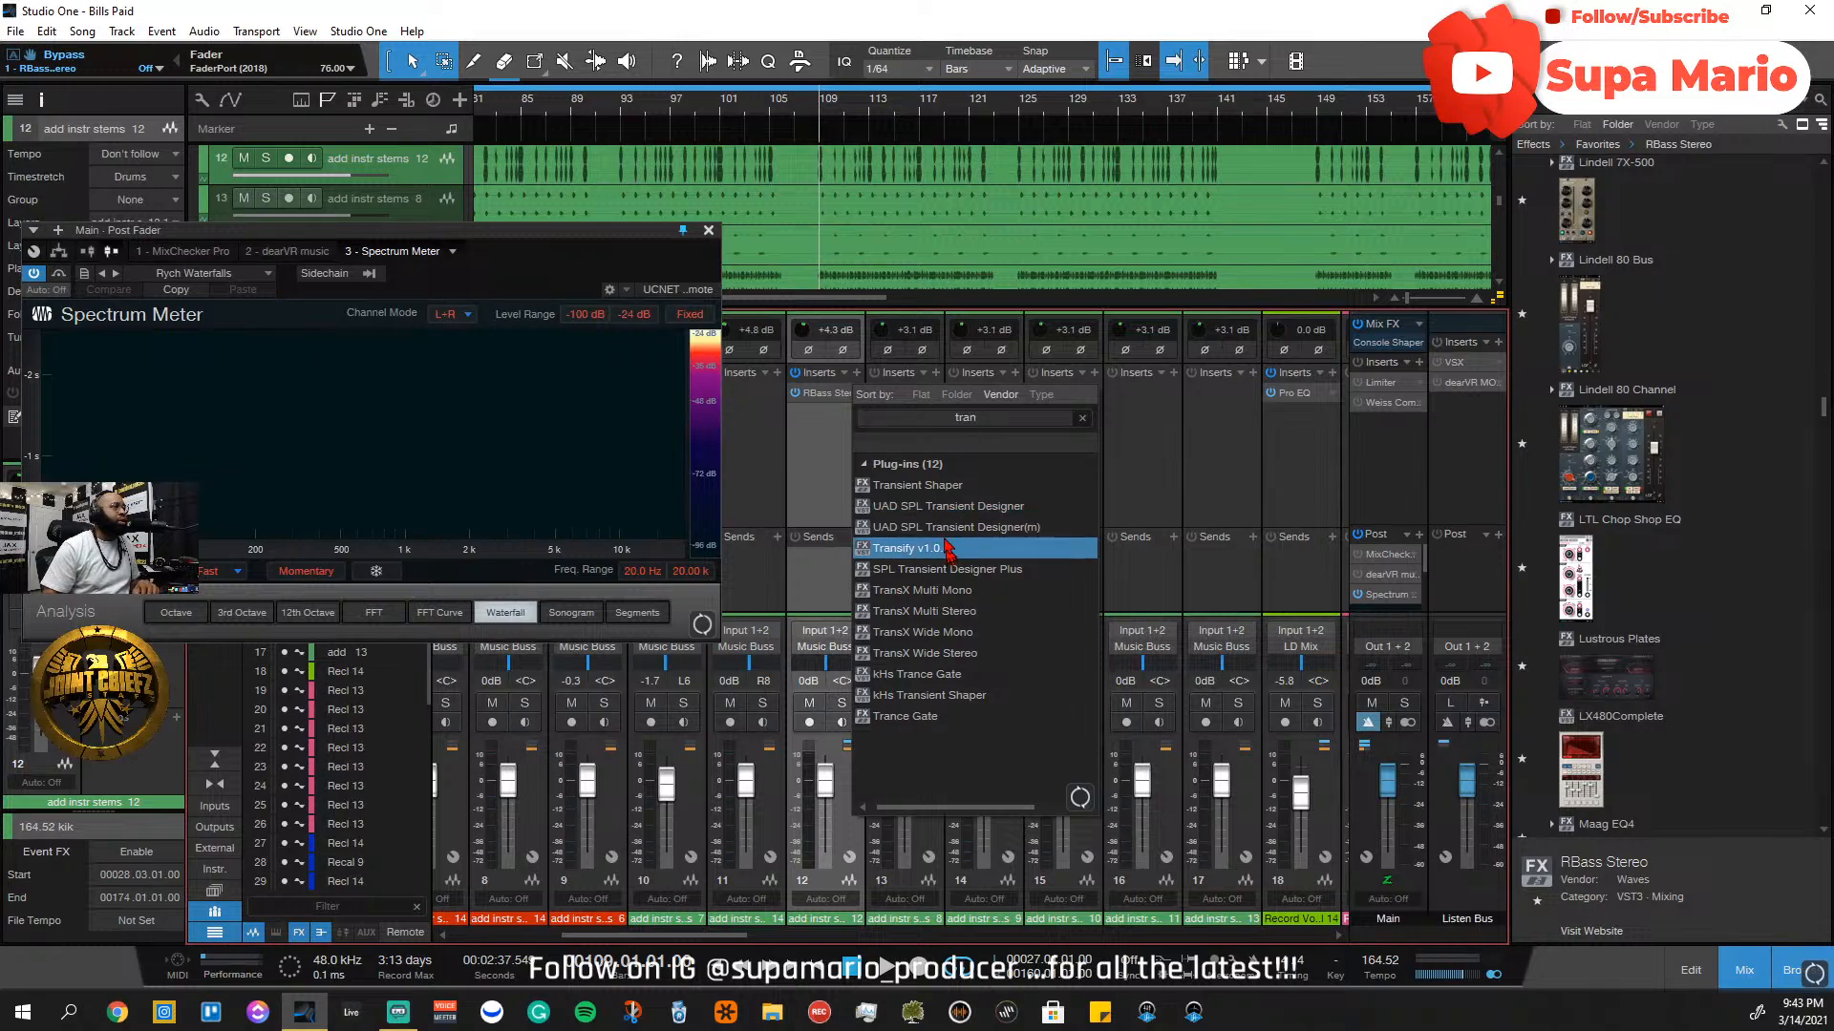
left_click(929, 491)
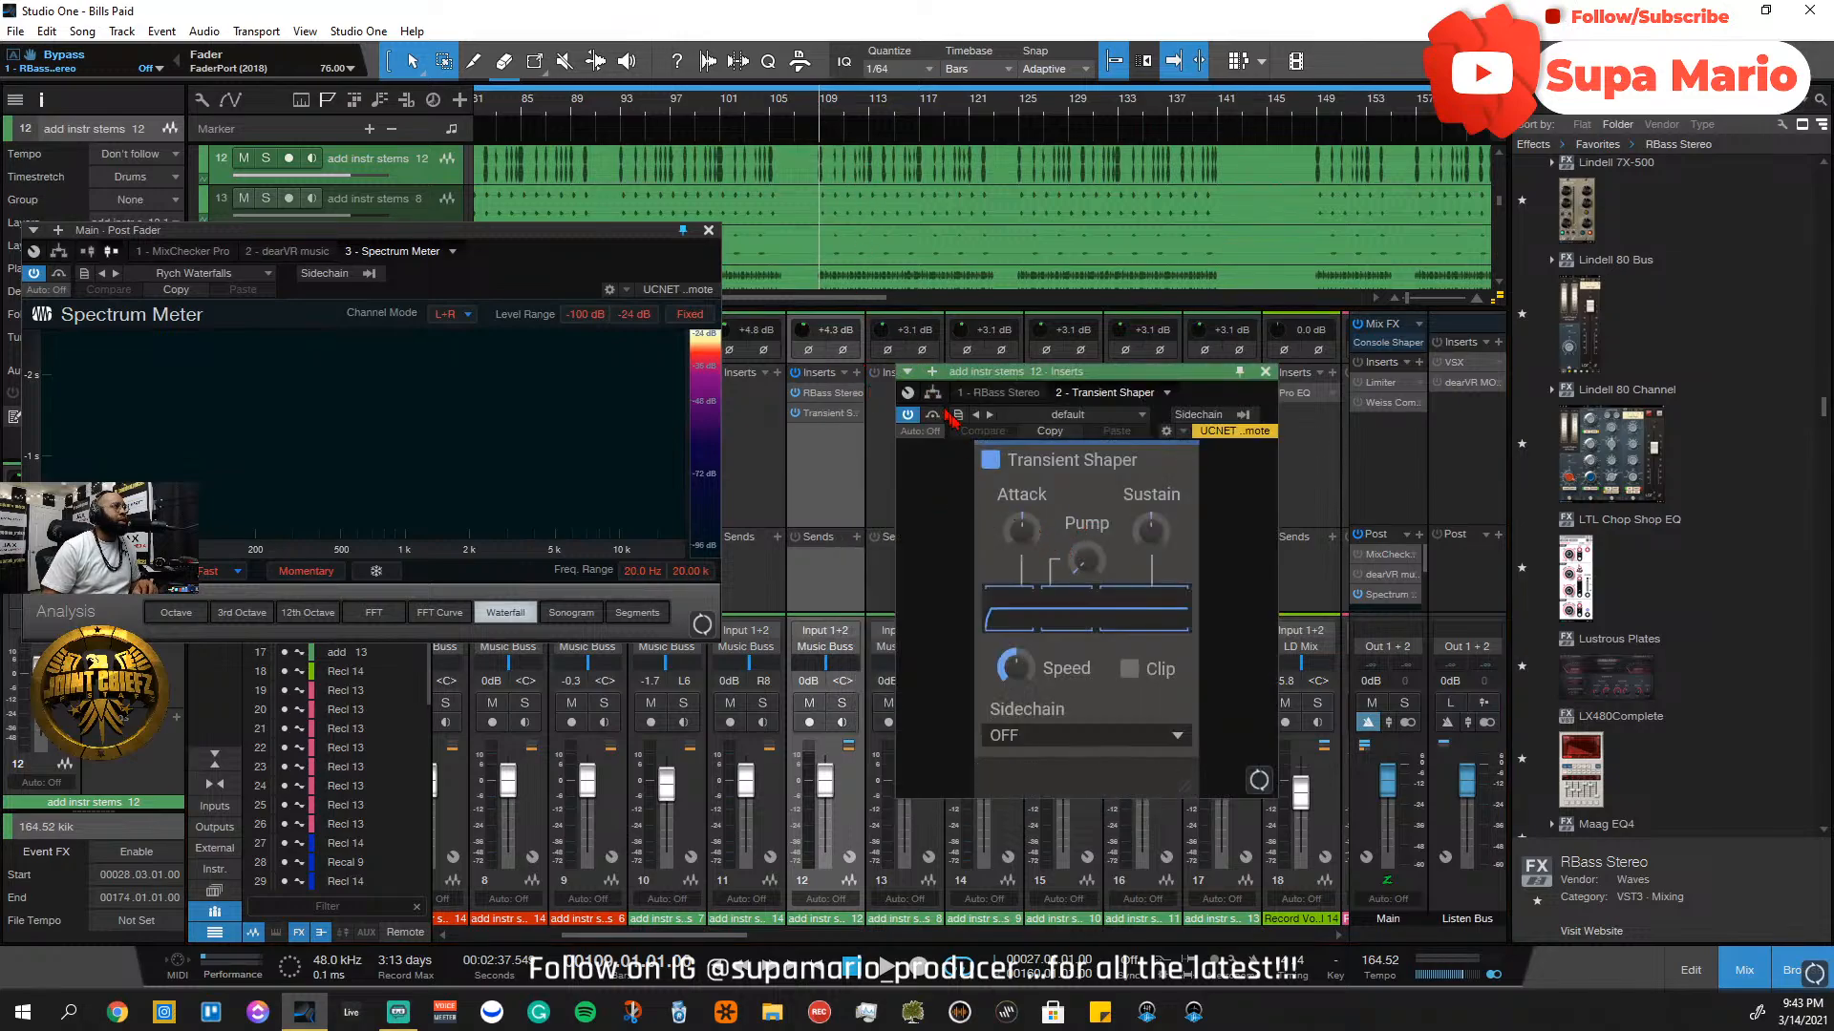
Play the mix, set the Transient Shaper's attack to 9%, and check the kick soloed and in the mix
key("space")
left_click_drag(1022, 531, 1022, 521)
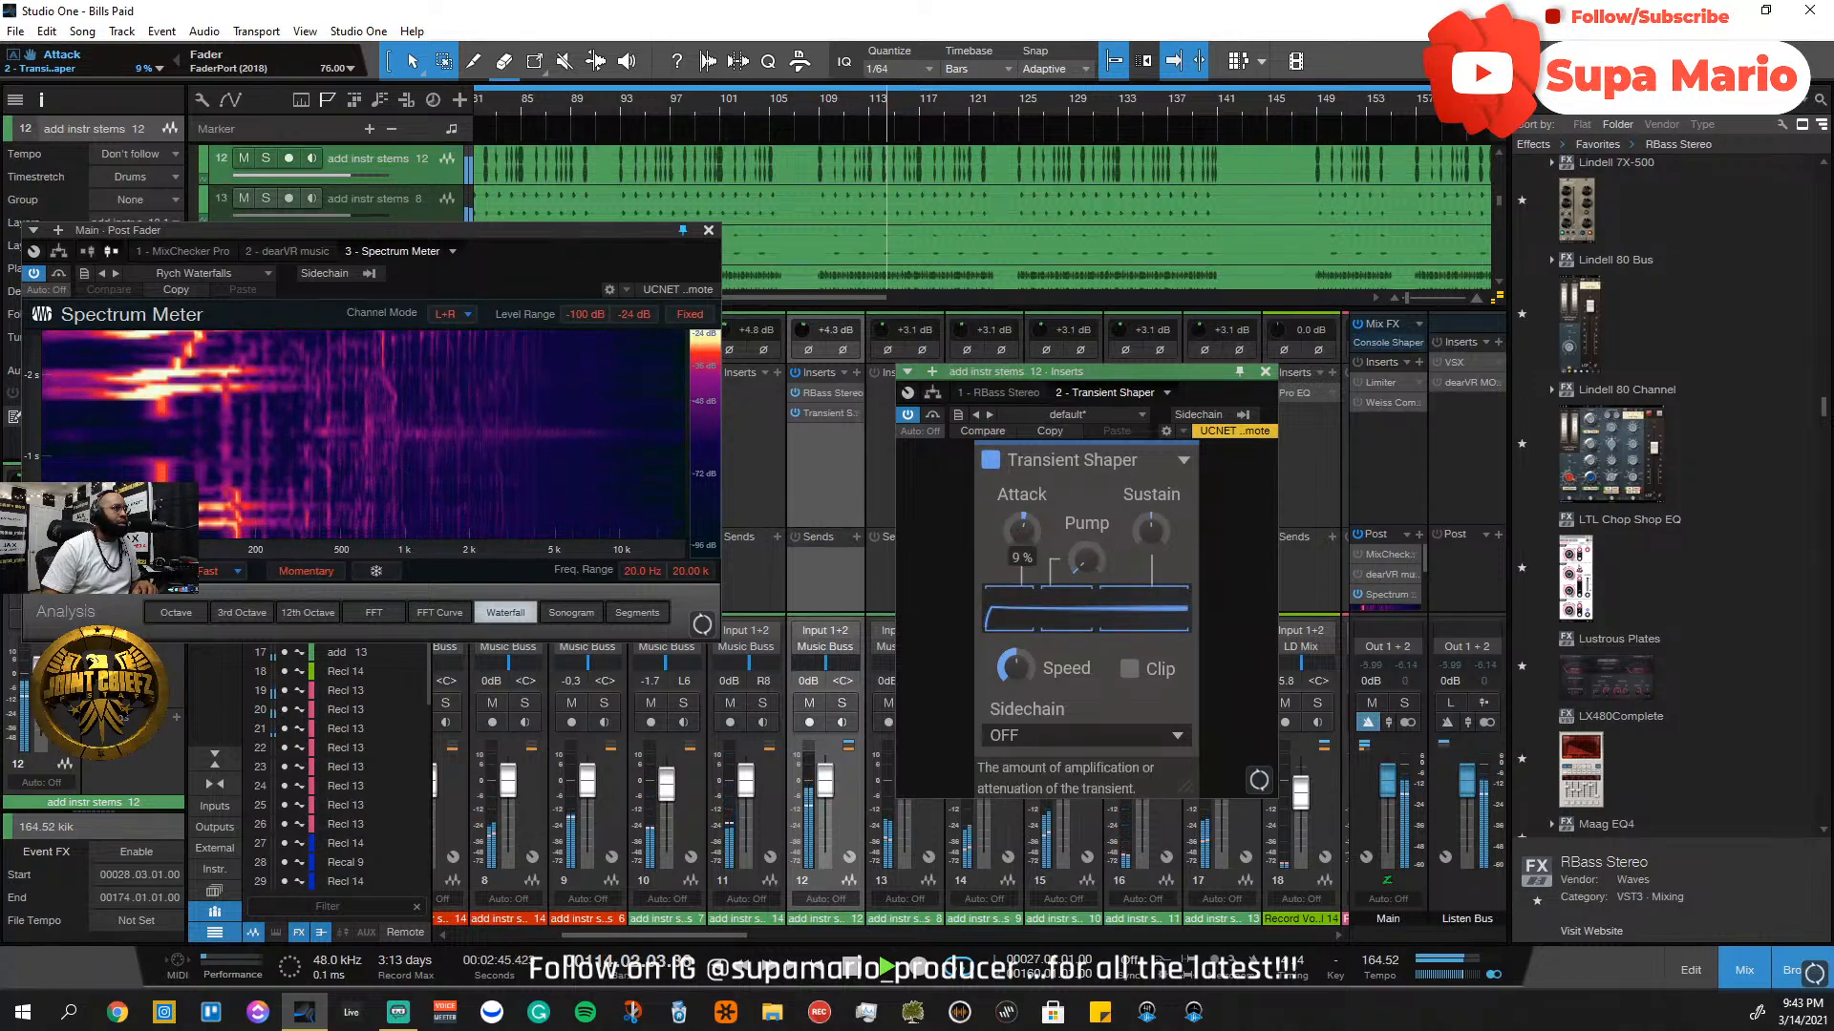
left_click(841, 703)
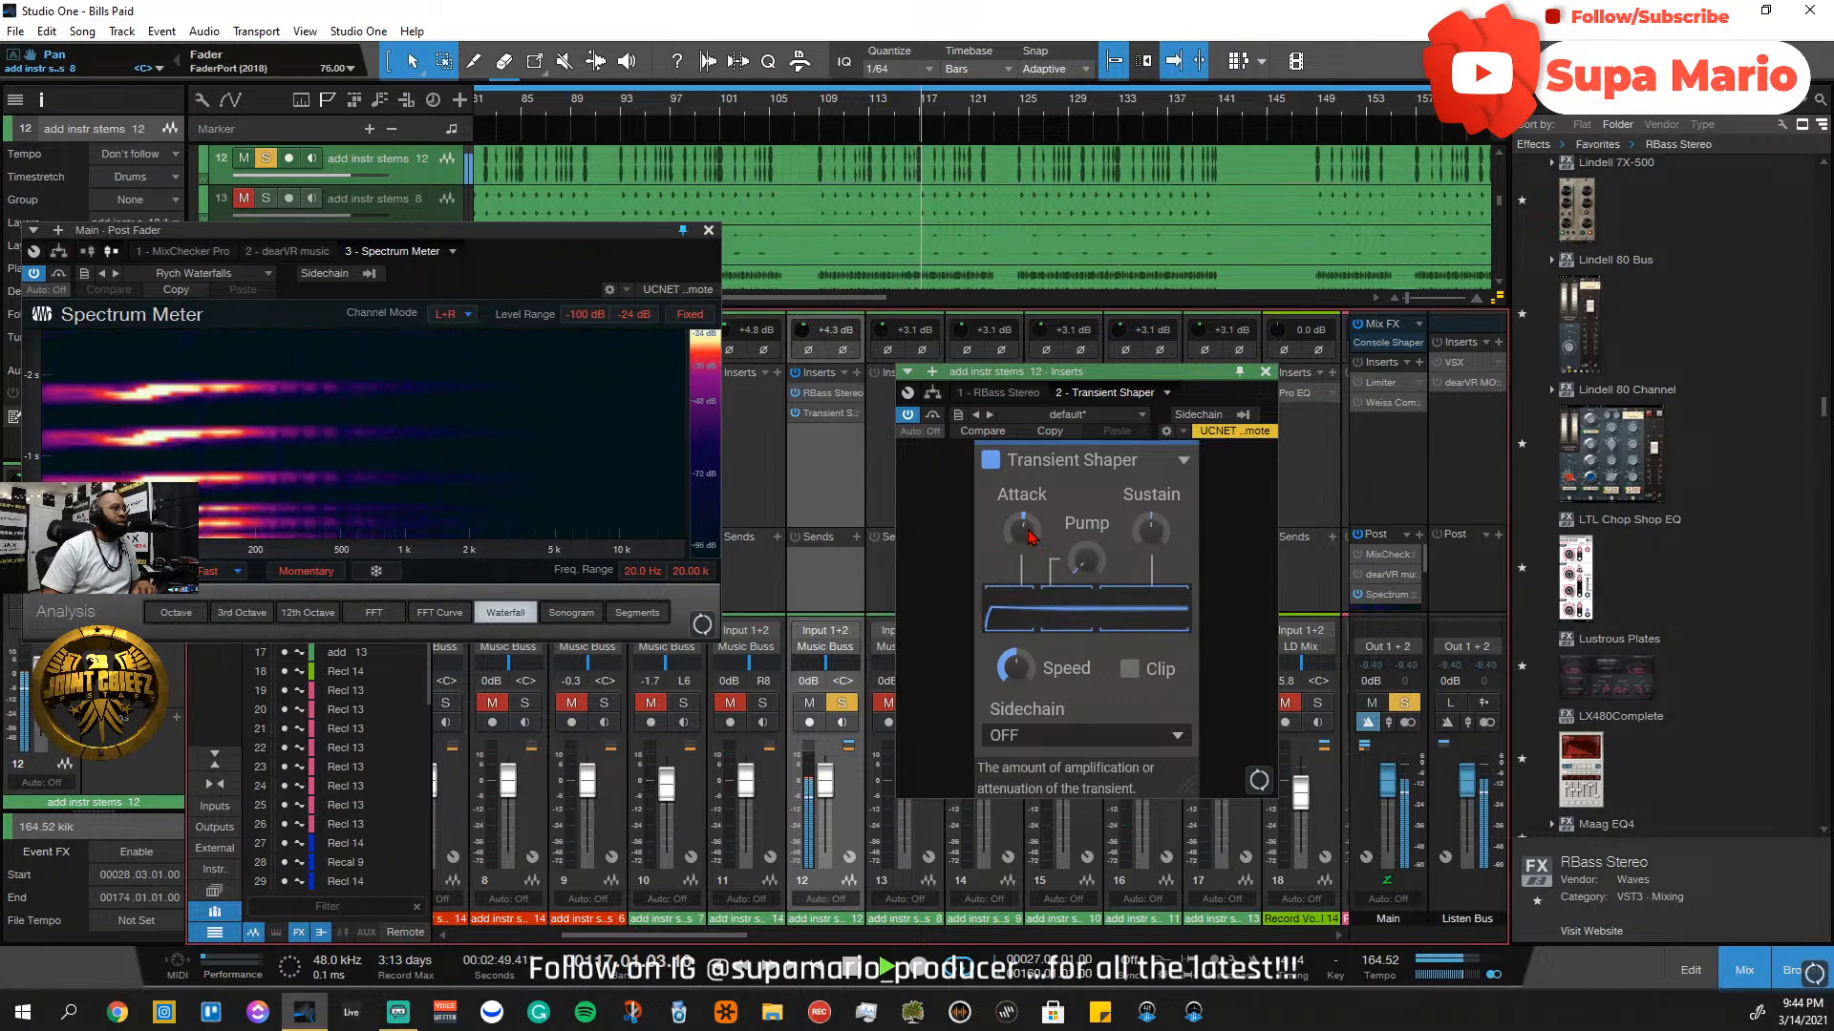
left_click(842, 704)
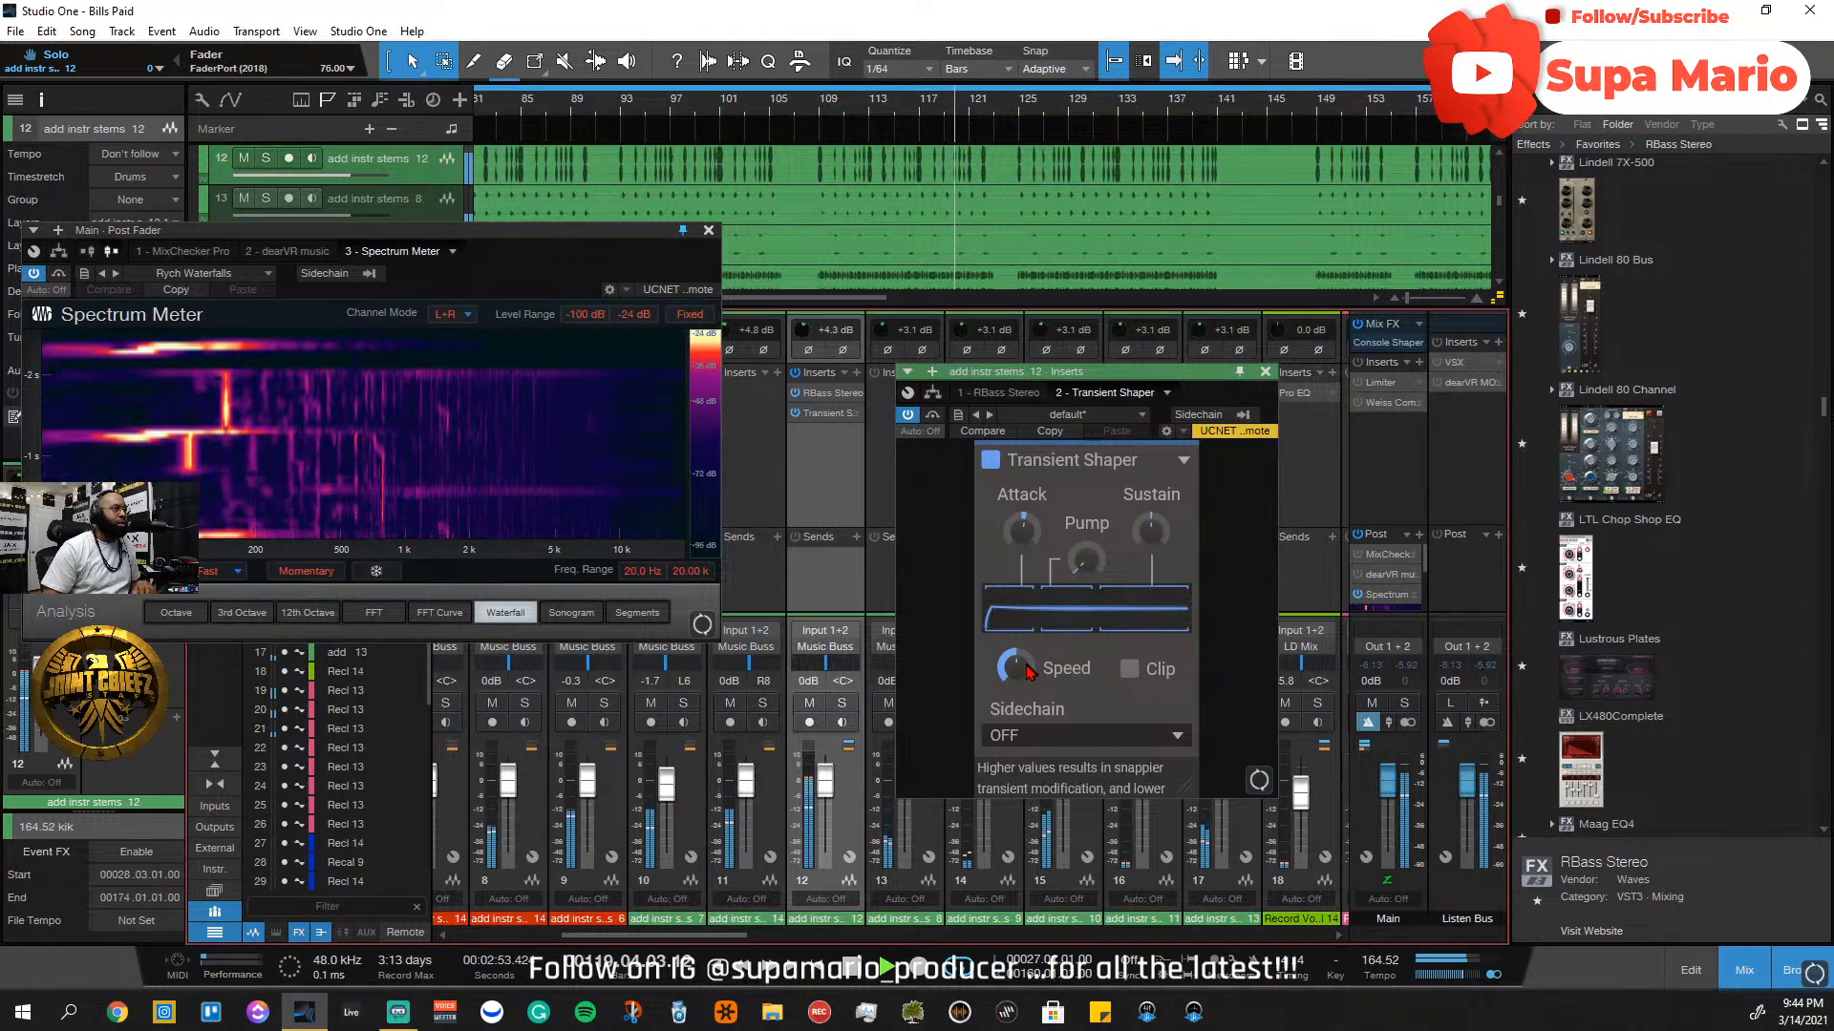
Set the Transient Shaper's speed to 115% and sustain to 8%, checking the kick soloed and in the mix
mouse_move(1019, 667)
left_mouse_down()
mouse_move(1020, 696)
mouse_move(1018, 665)
left_mouse_up()
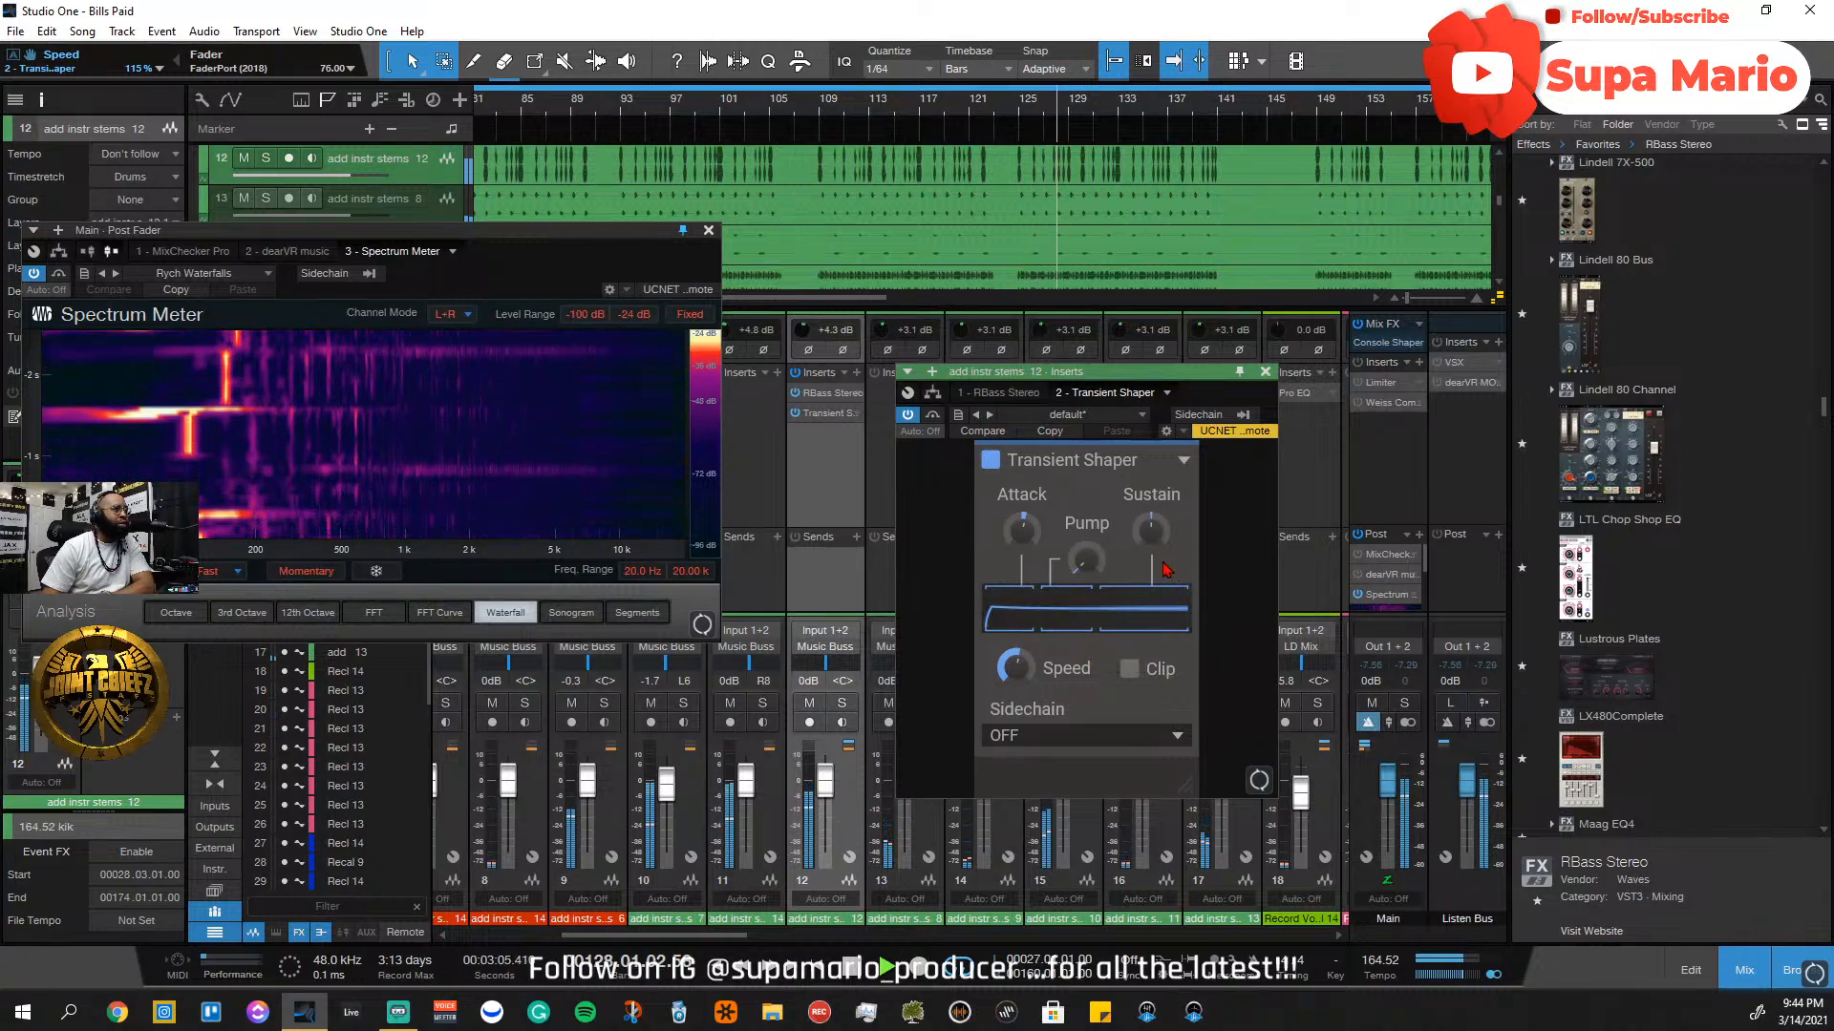
left_click_drag(1151, 531, 1151, 529)
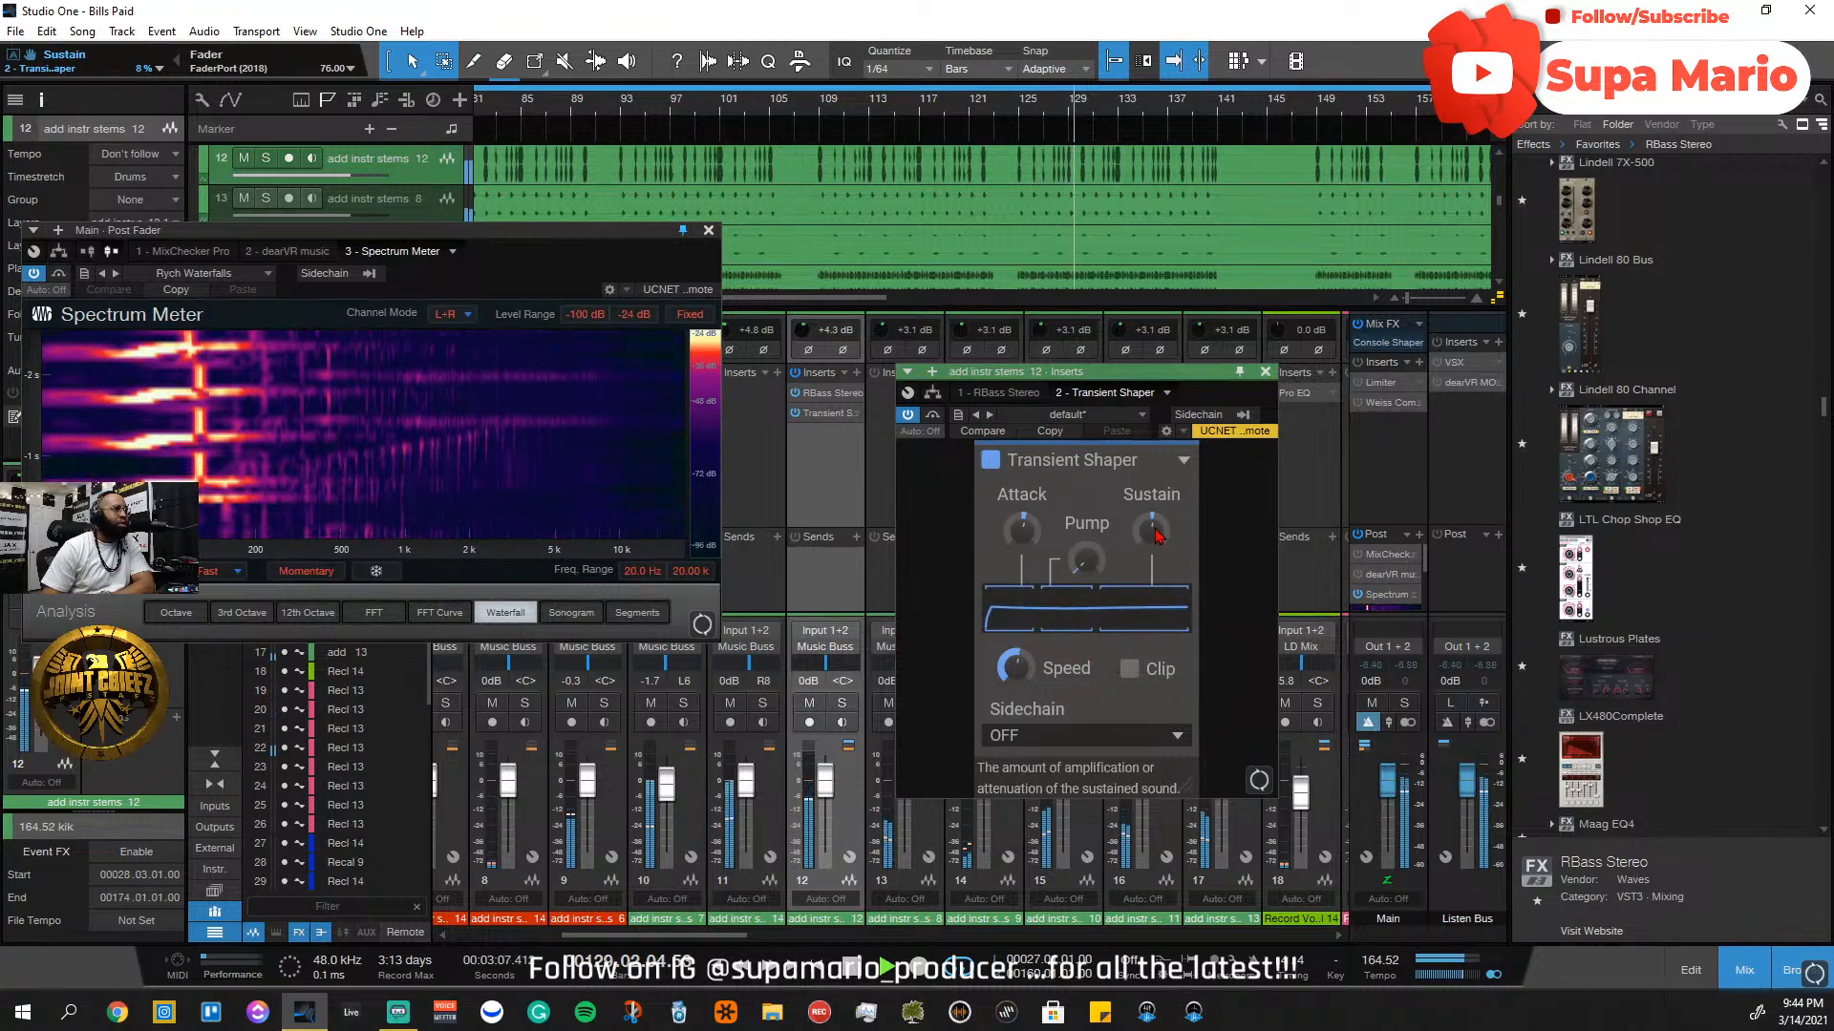
left_click(845, 706)
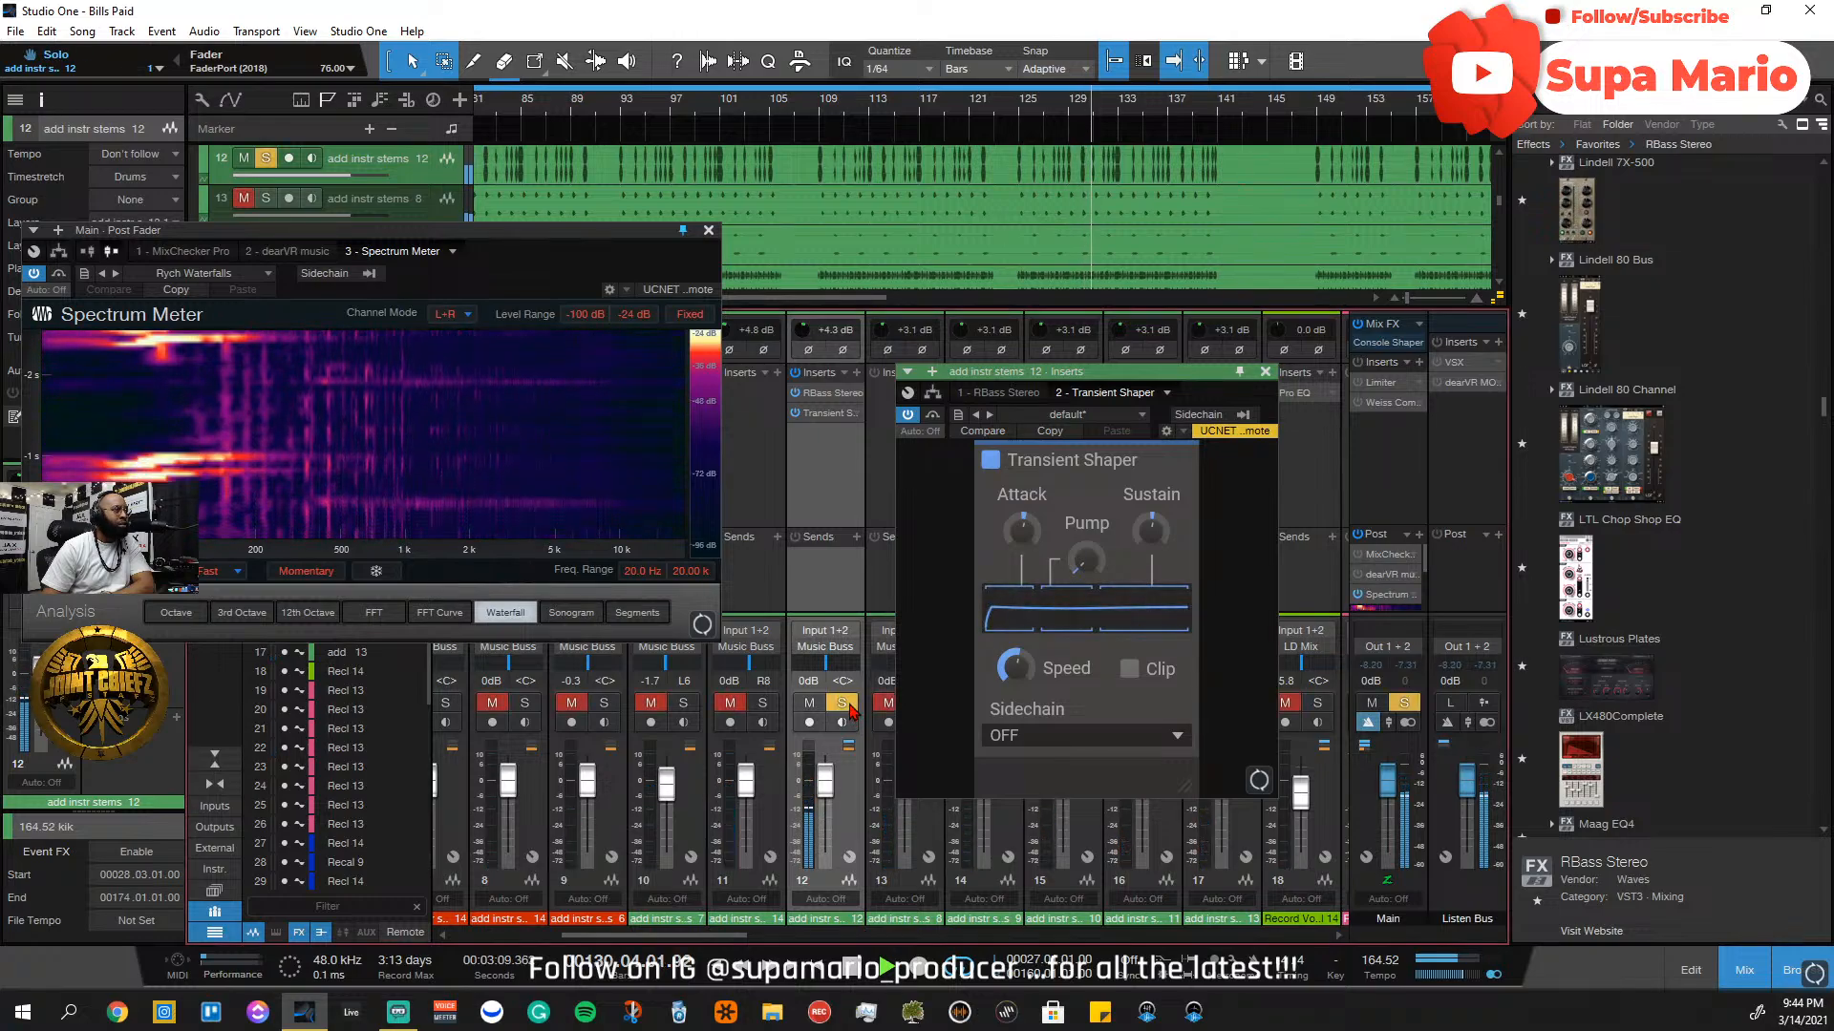
left_click(846, 707)
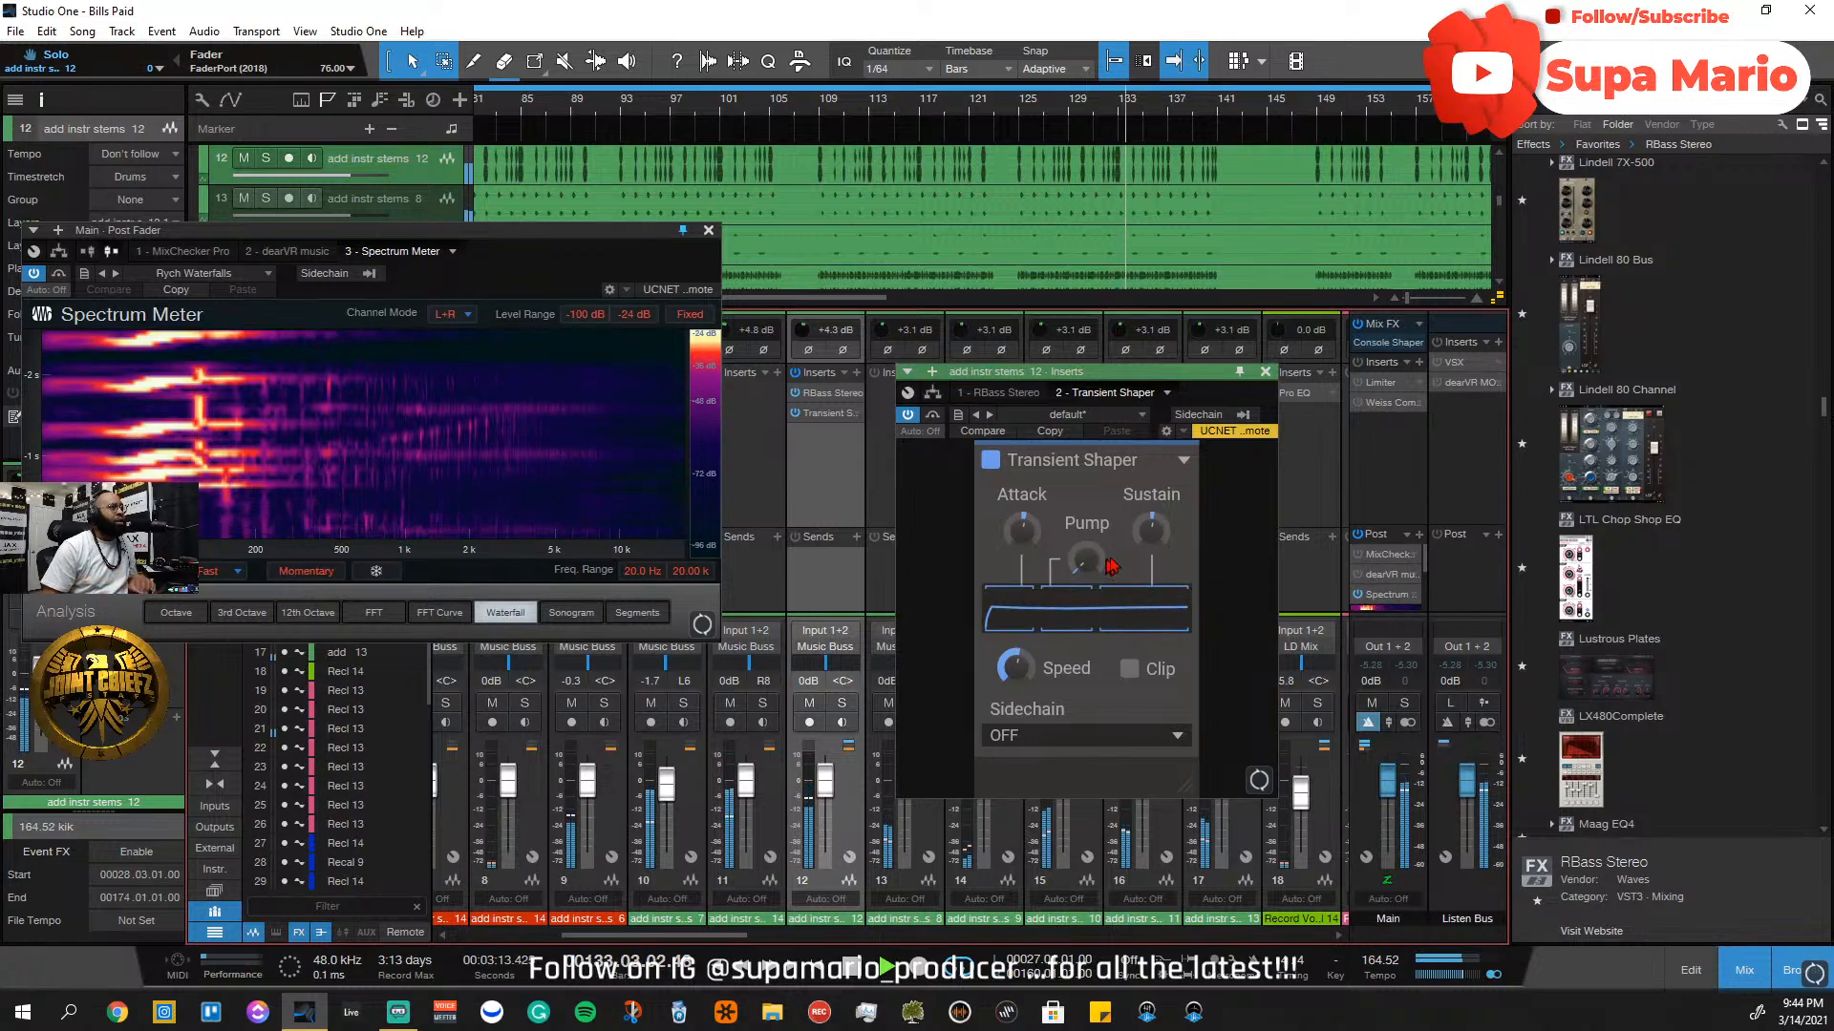
left_click(1151, 533)
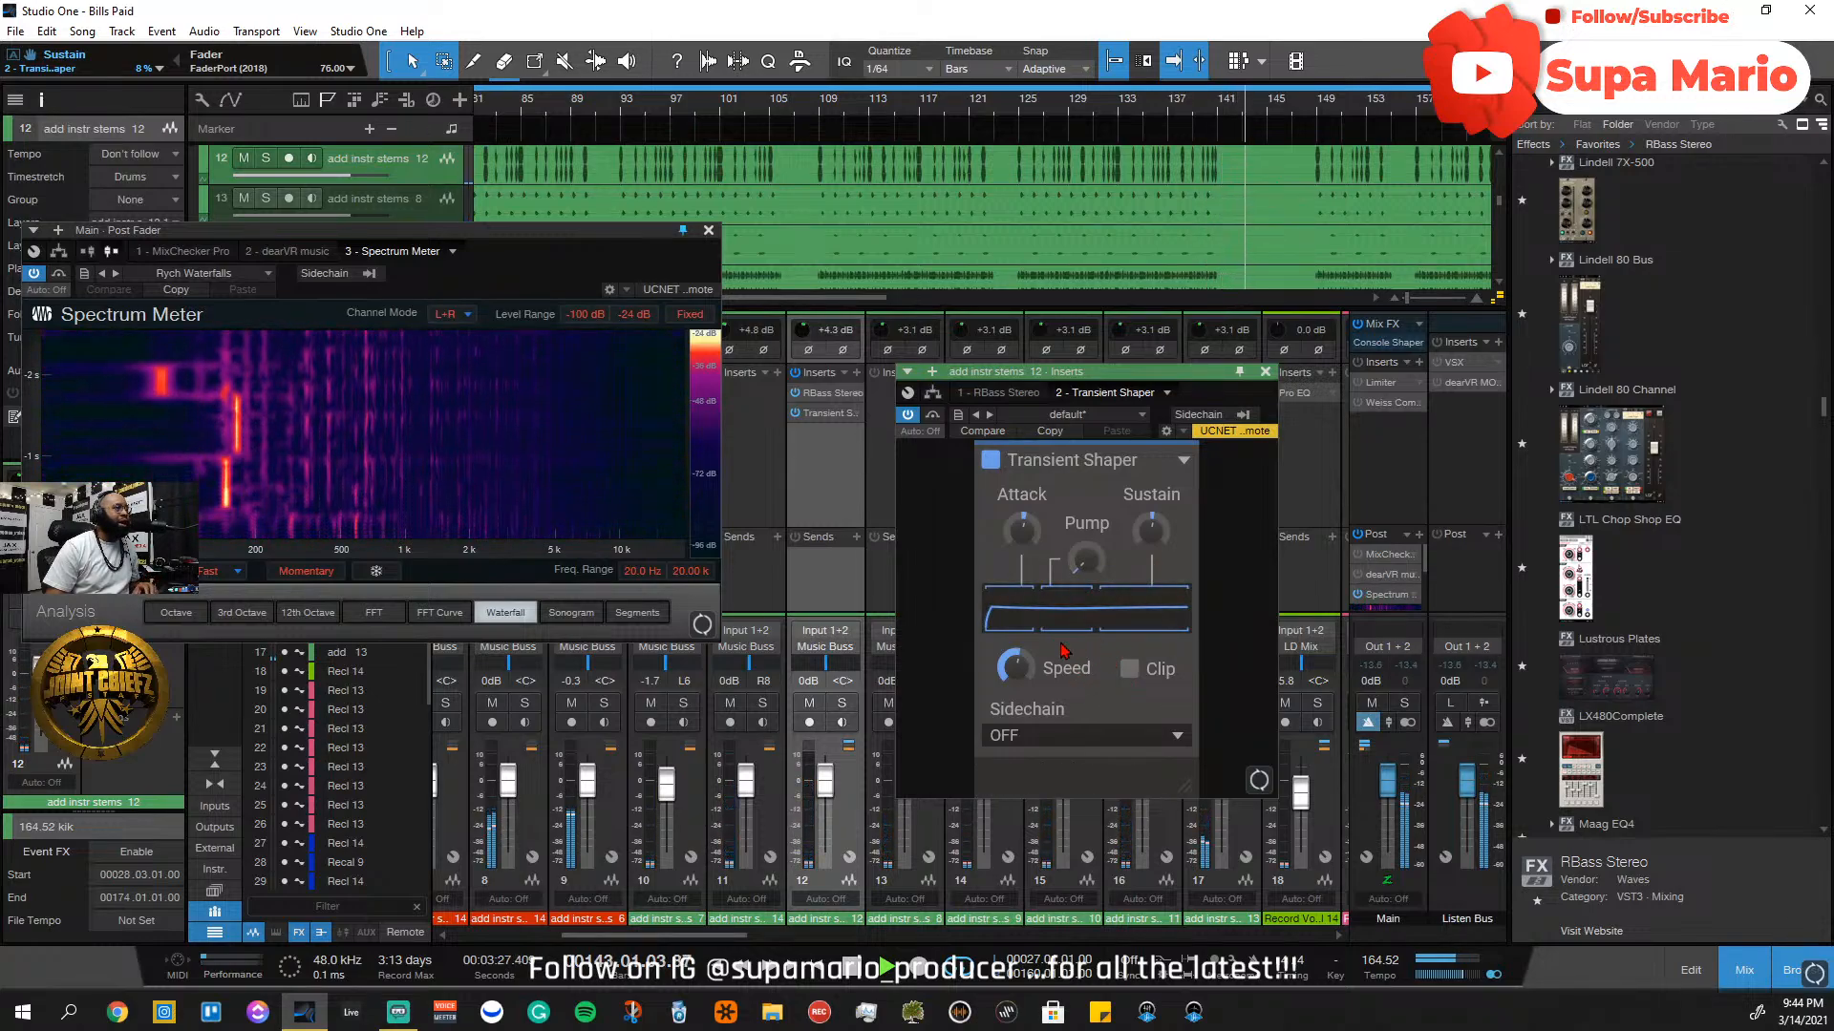
Replay the soloed kick from about bar 109 and compare the Transient Shaper disabled and enabled
left_click(818, 113)
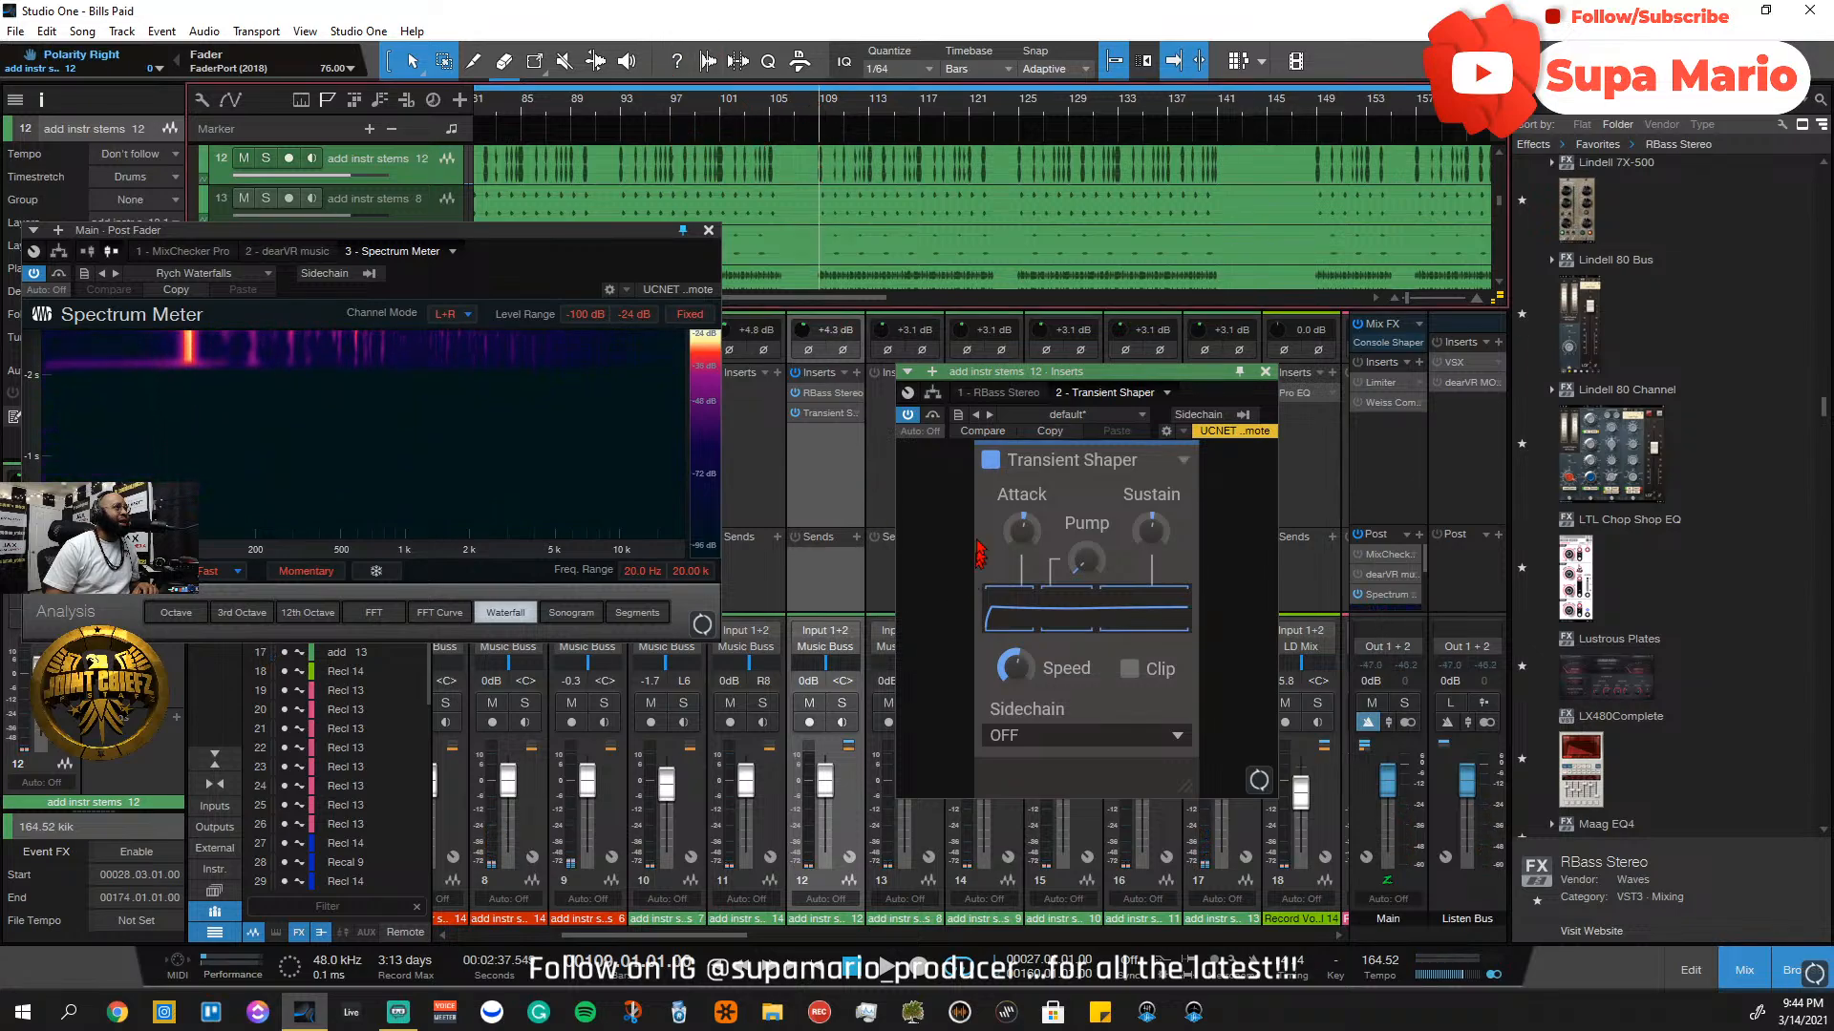
left_click(841, 703)
left_click(990, 463)
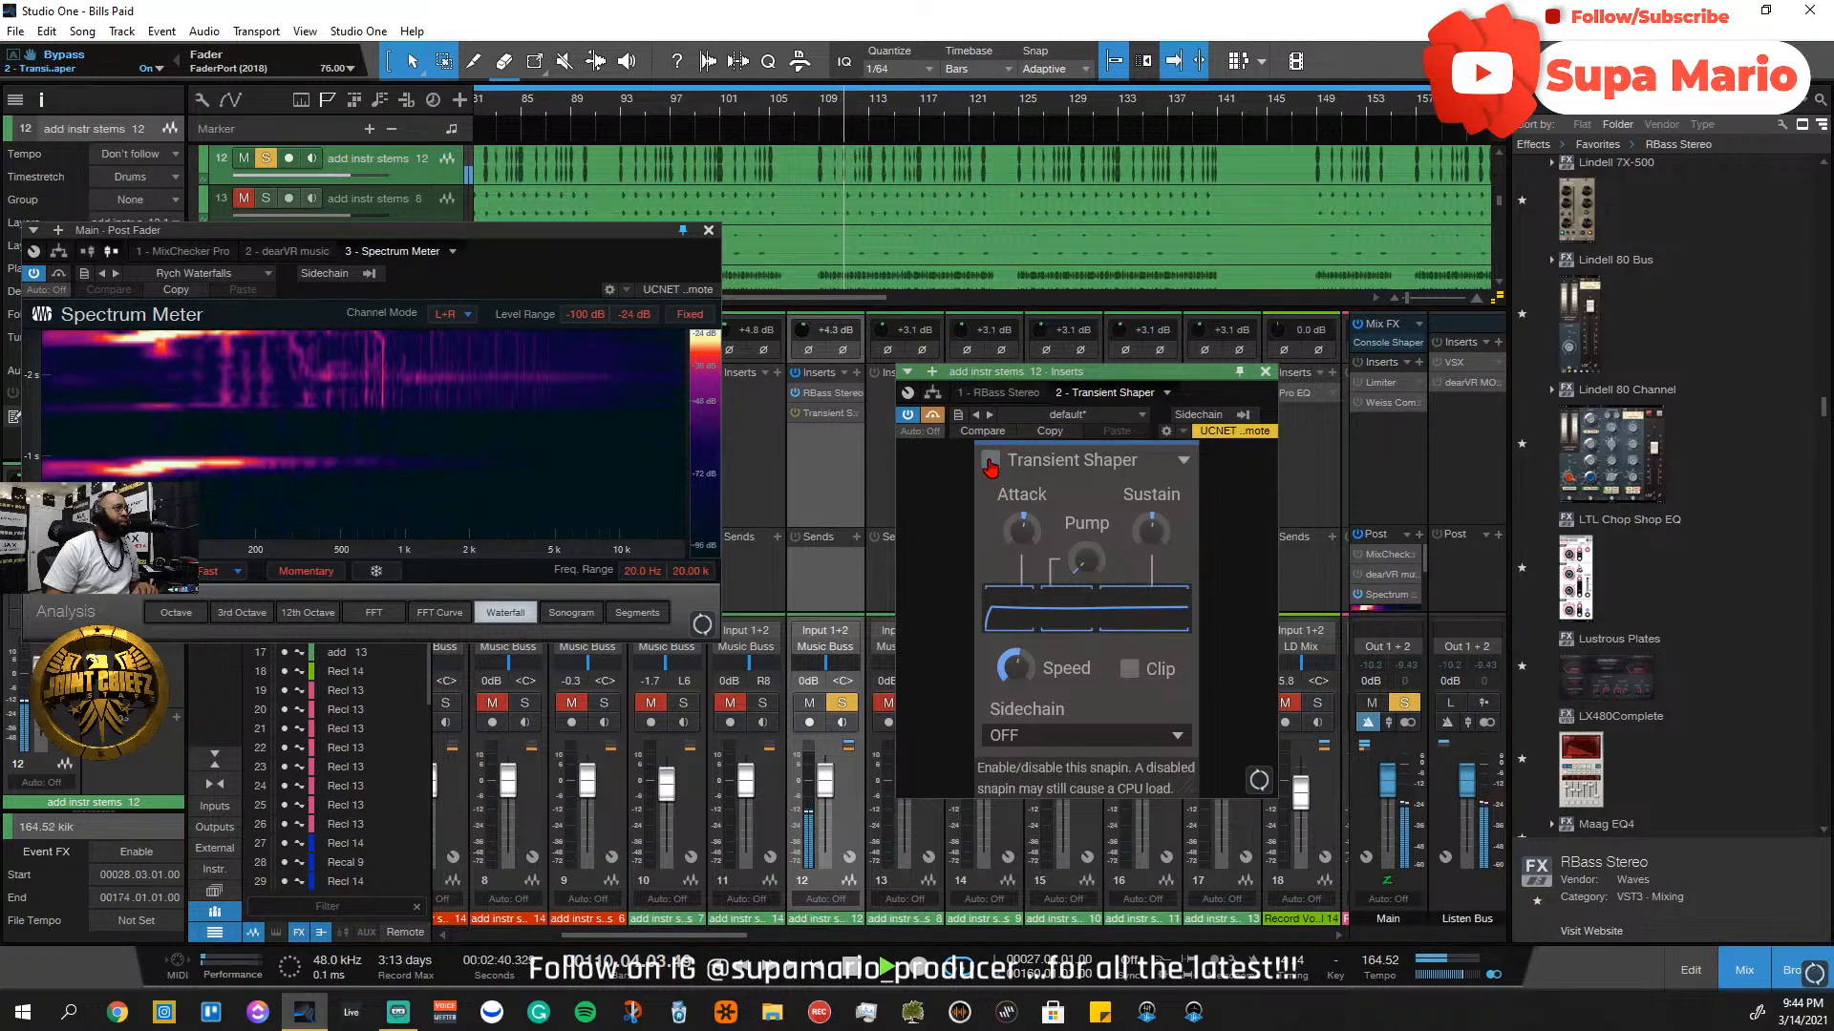
left_click(991, 463)
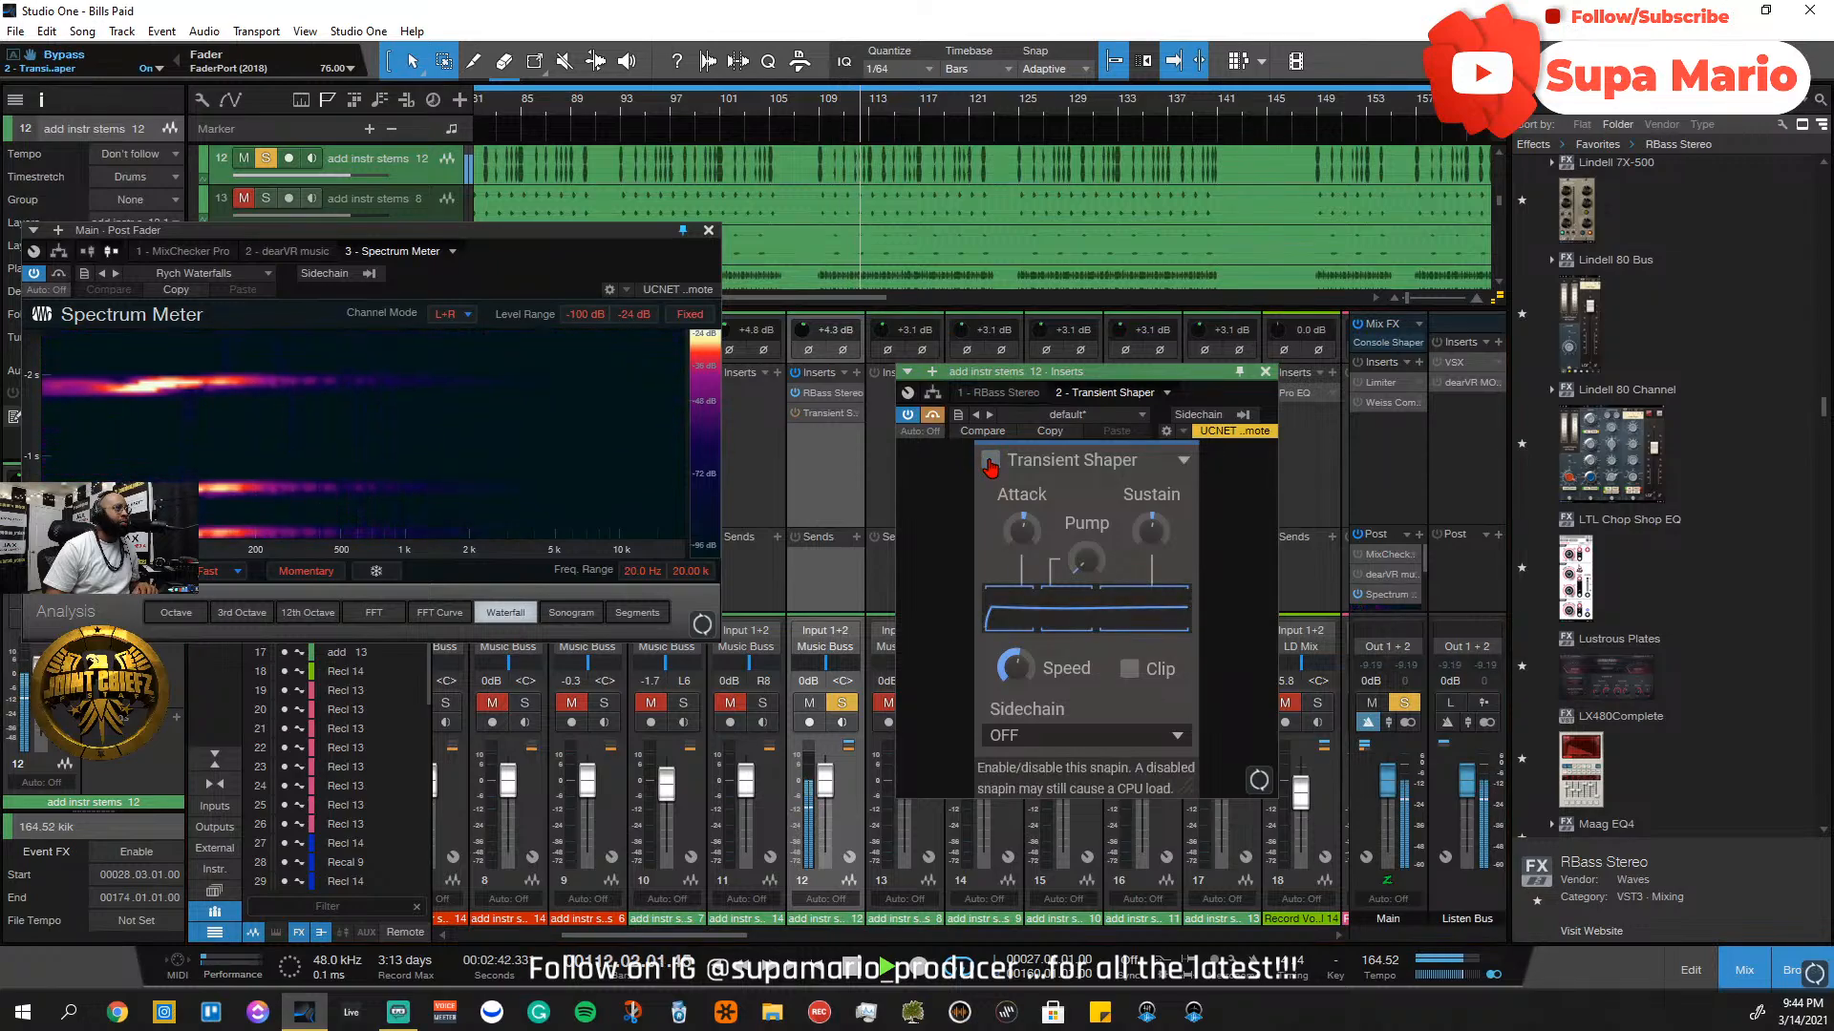
left_click(990, 462)
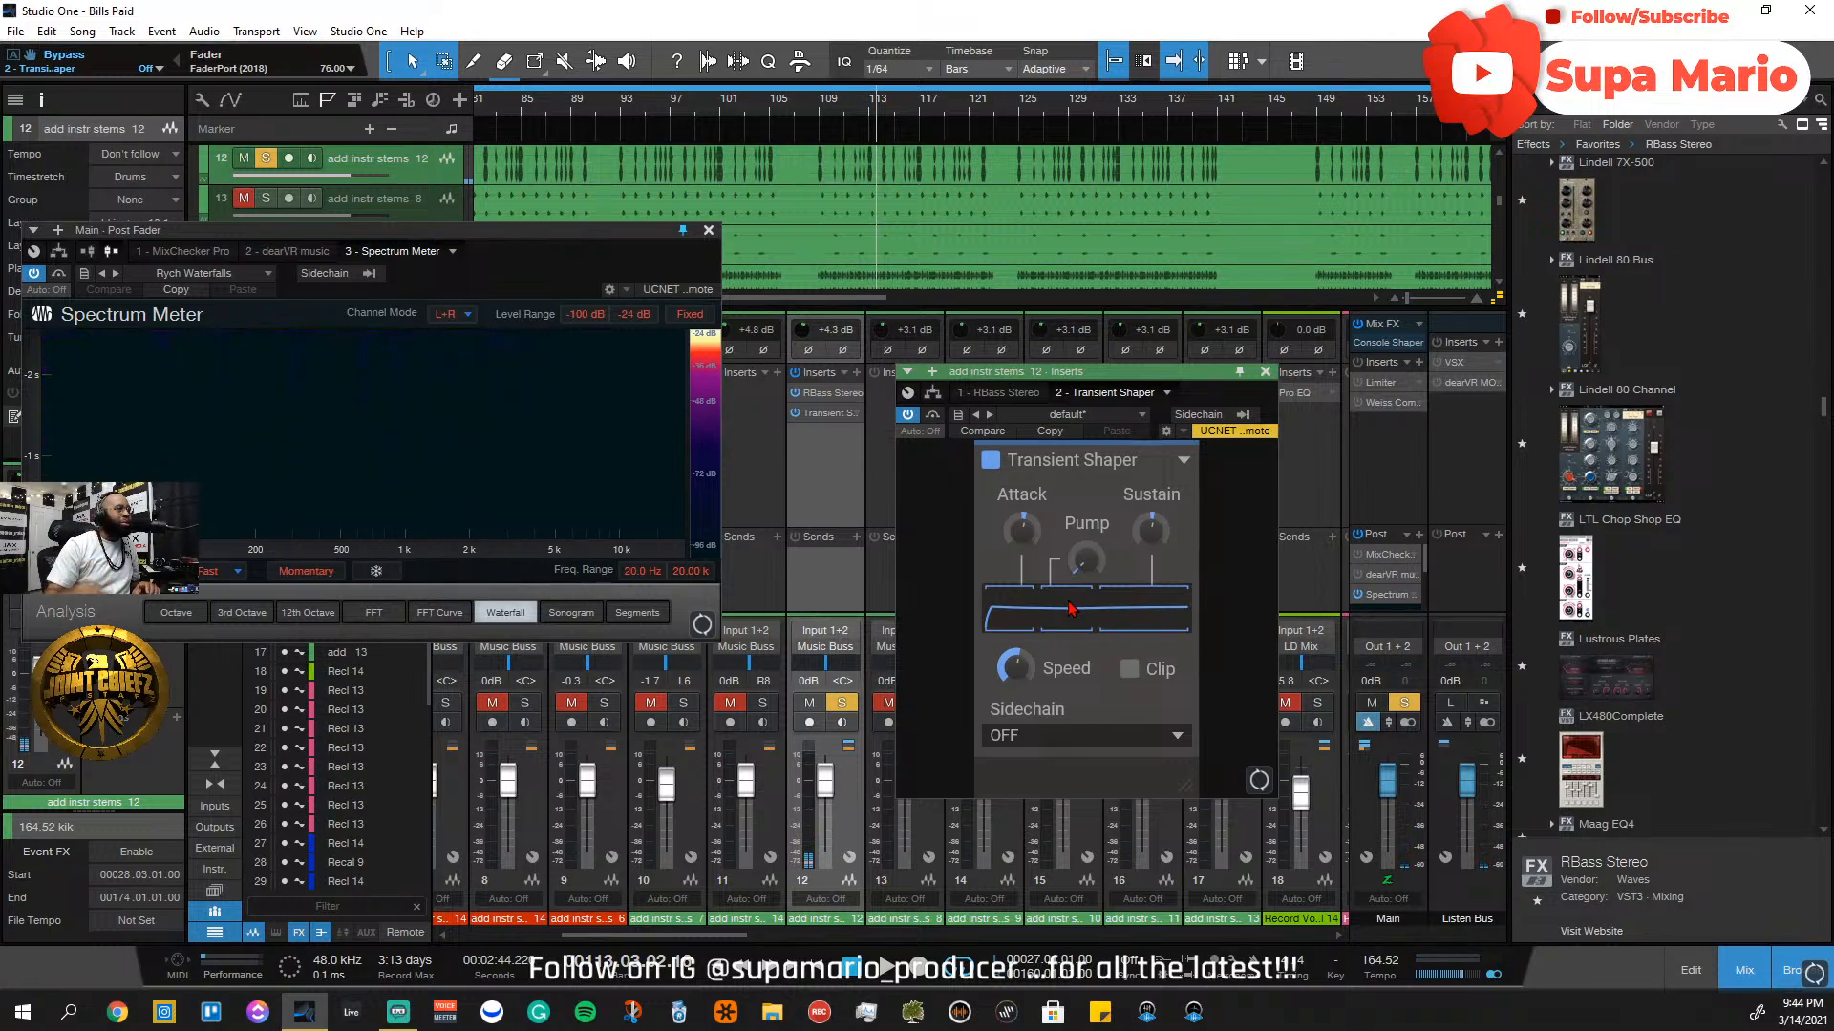
Unsolo the kick, close the Transient Shaper with Clip off, and set the kick's fader to -0.1 dB
left_click(842, 703)
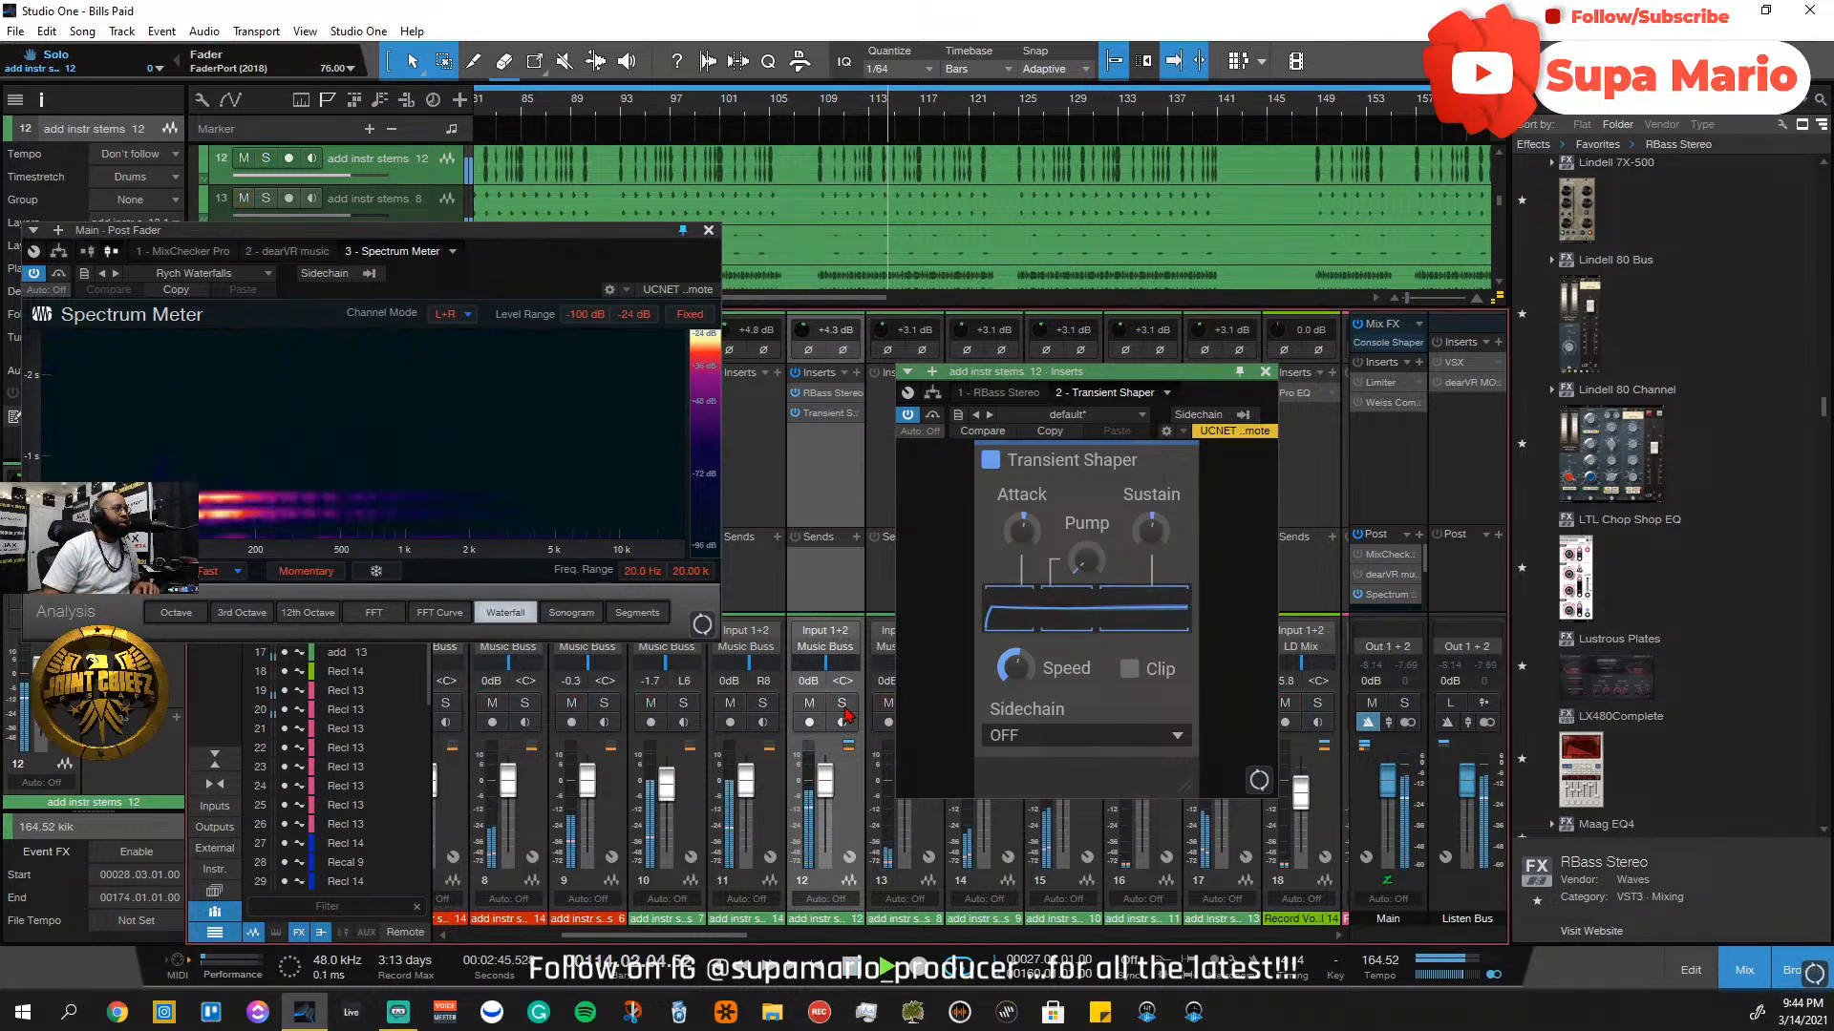
left_click(1128, 669)
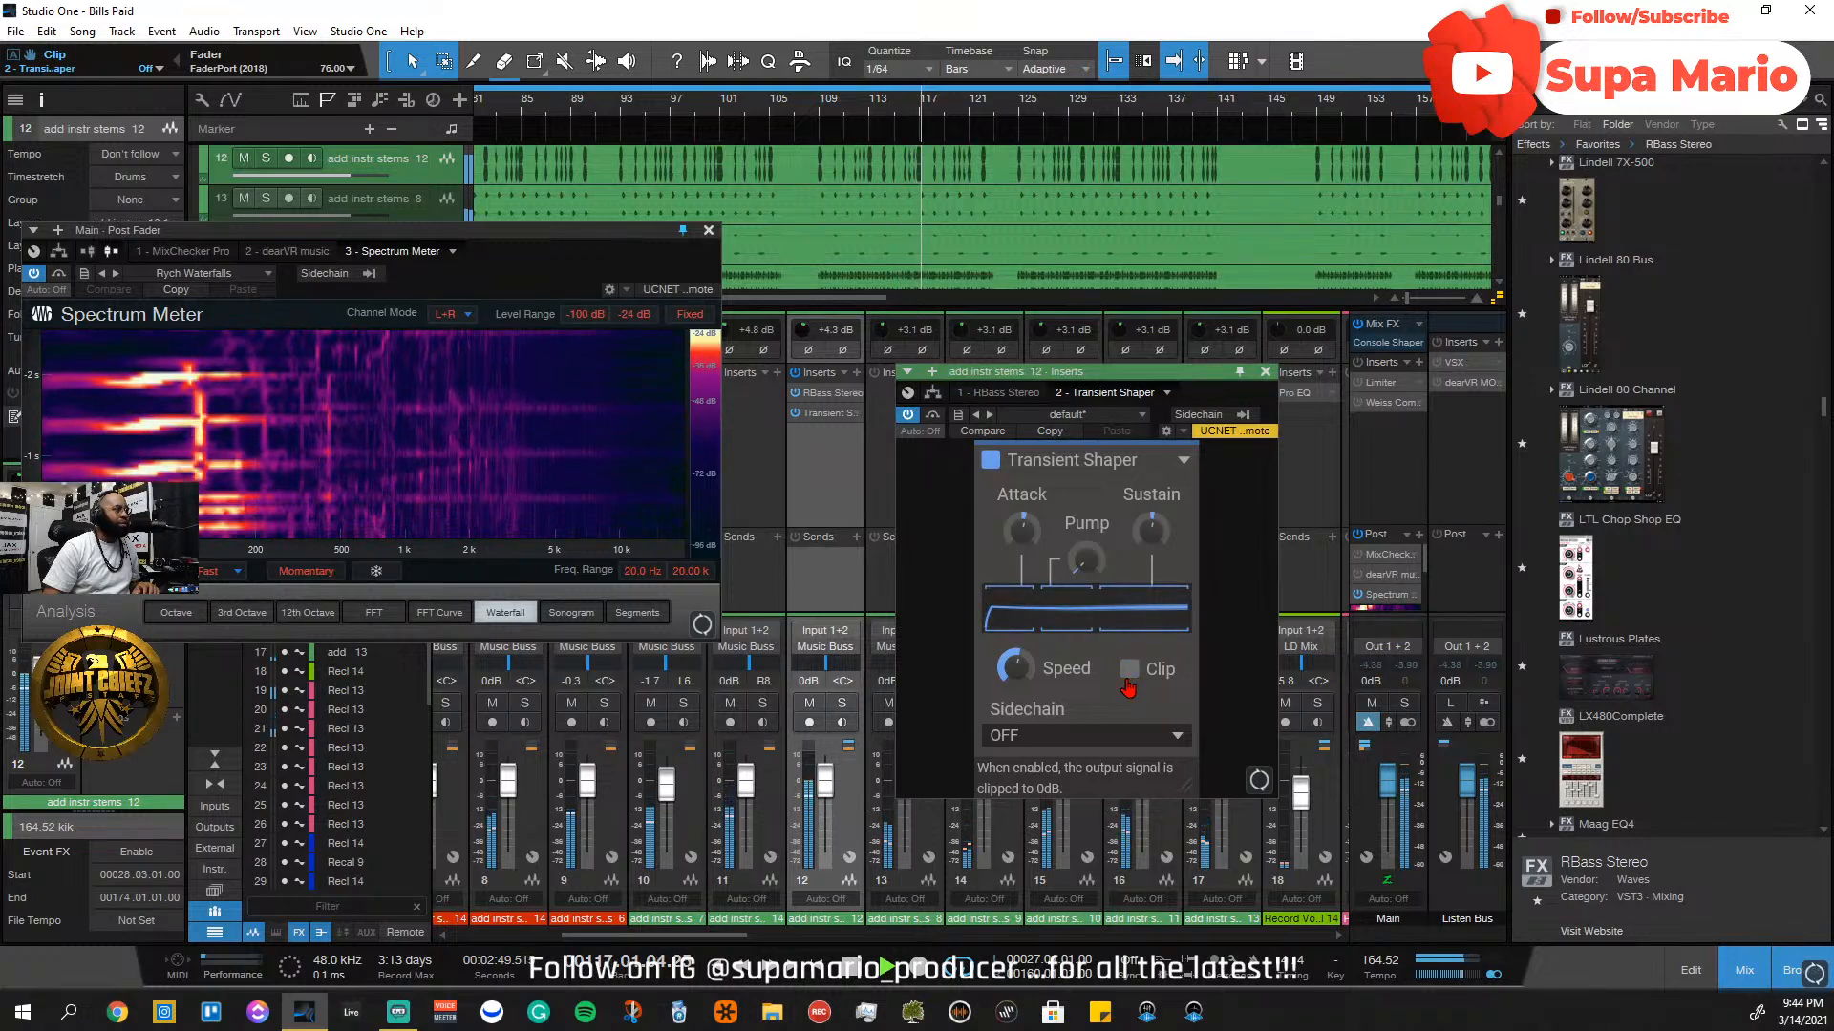
left_click(1265, 372)
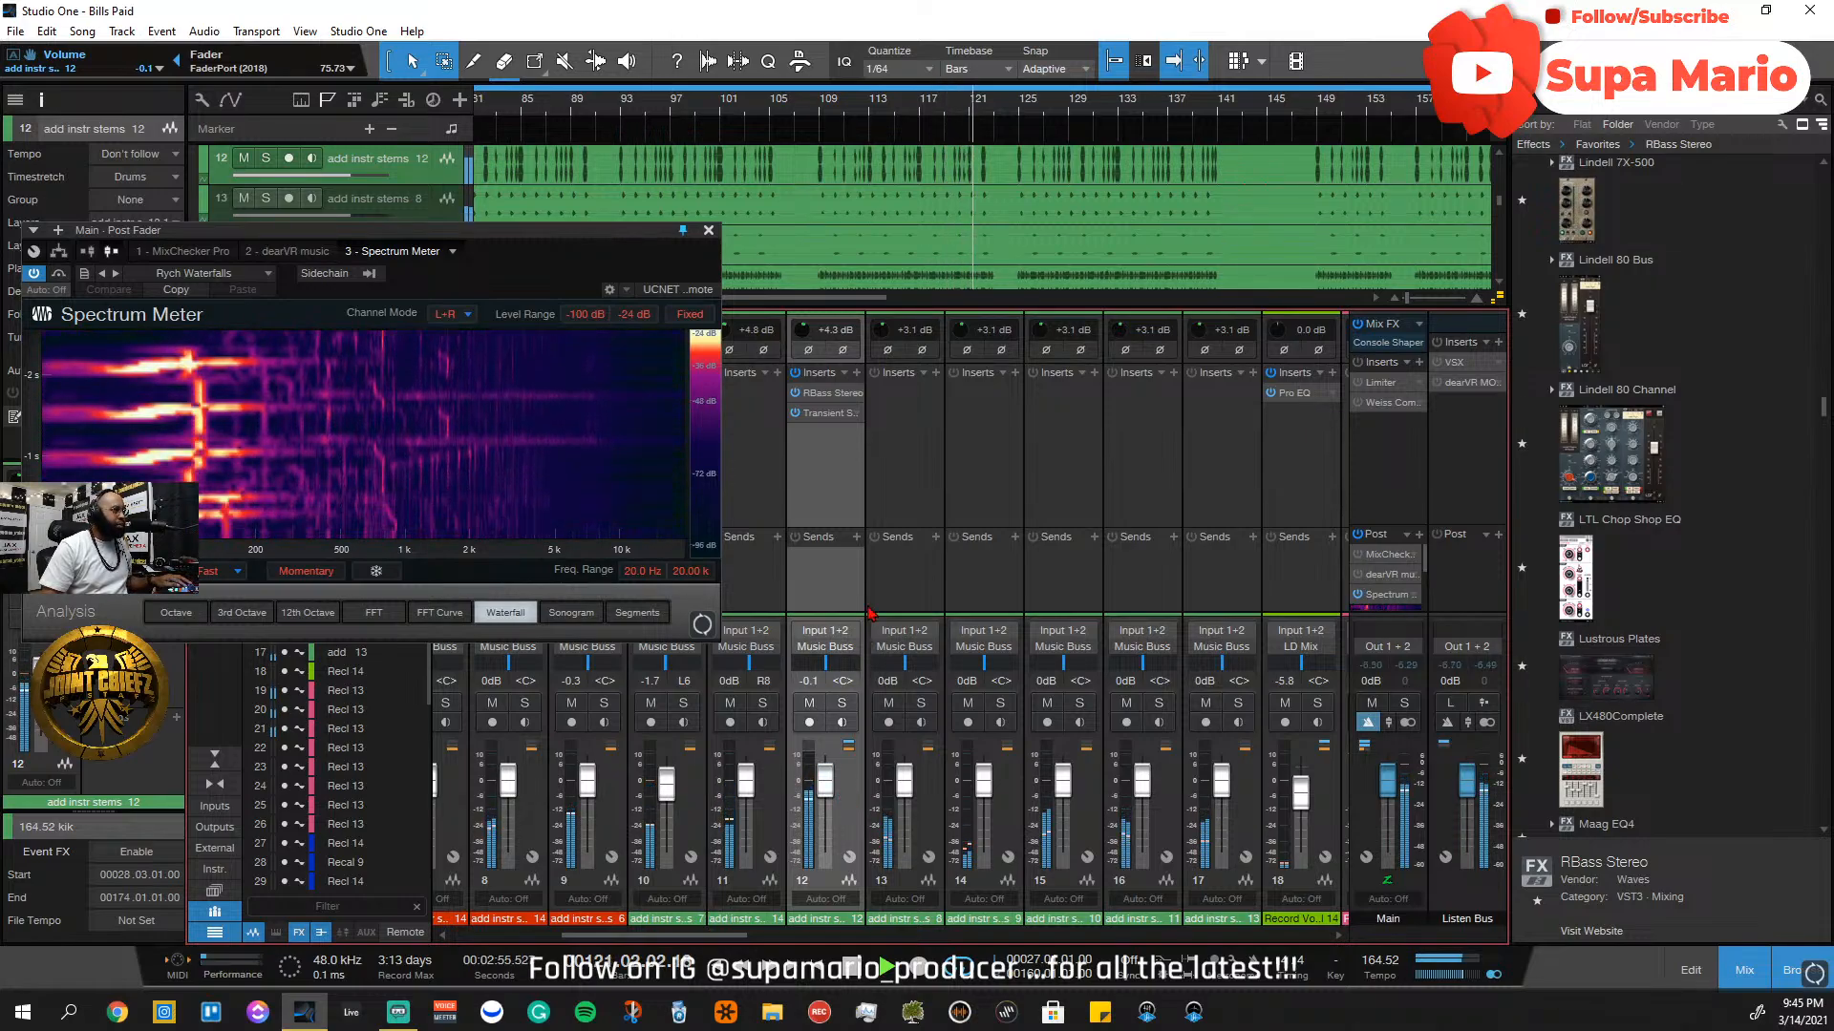
Solo channels 10 and 11 with the kick and set their faders to -2.6 dB and -1.0 dB
left_click(774, 798)
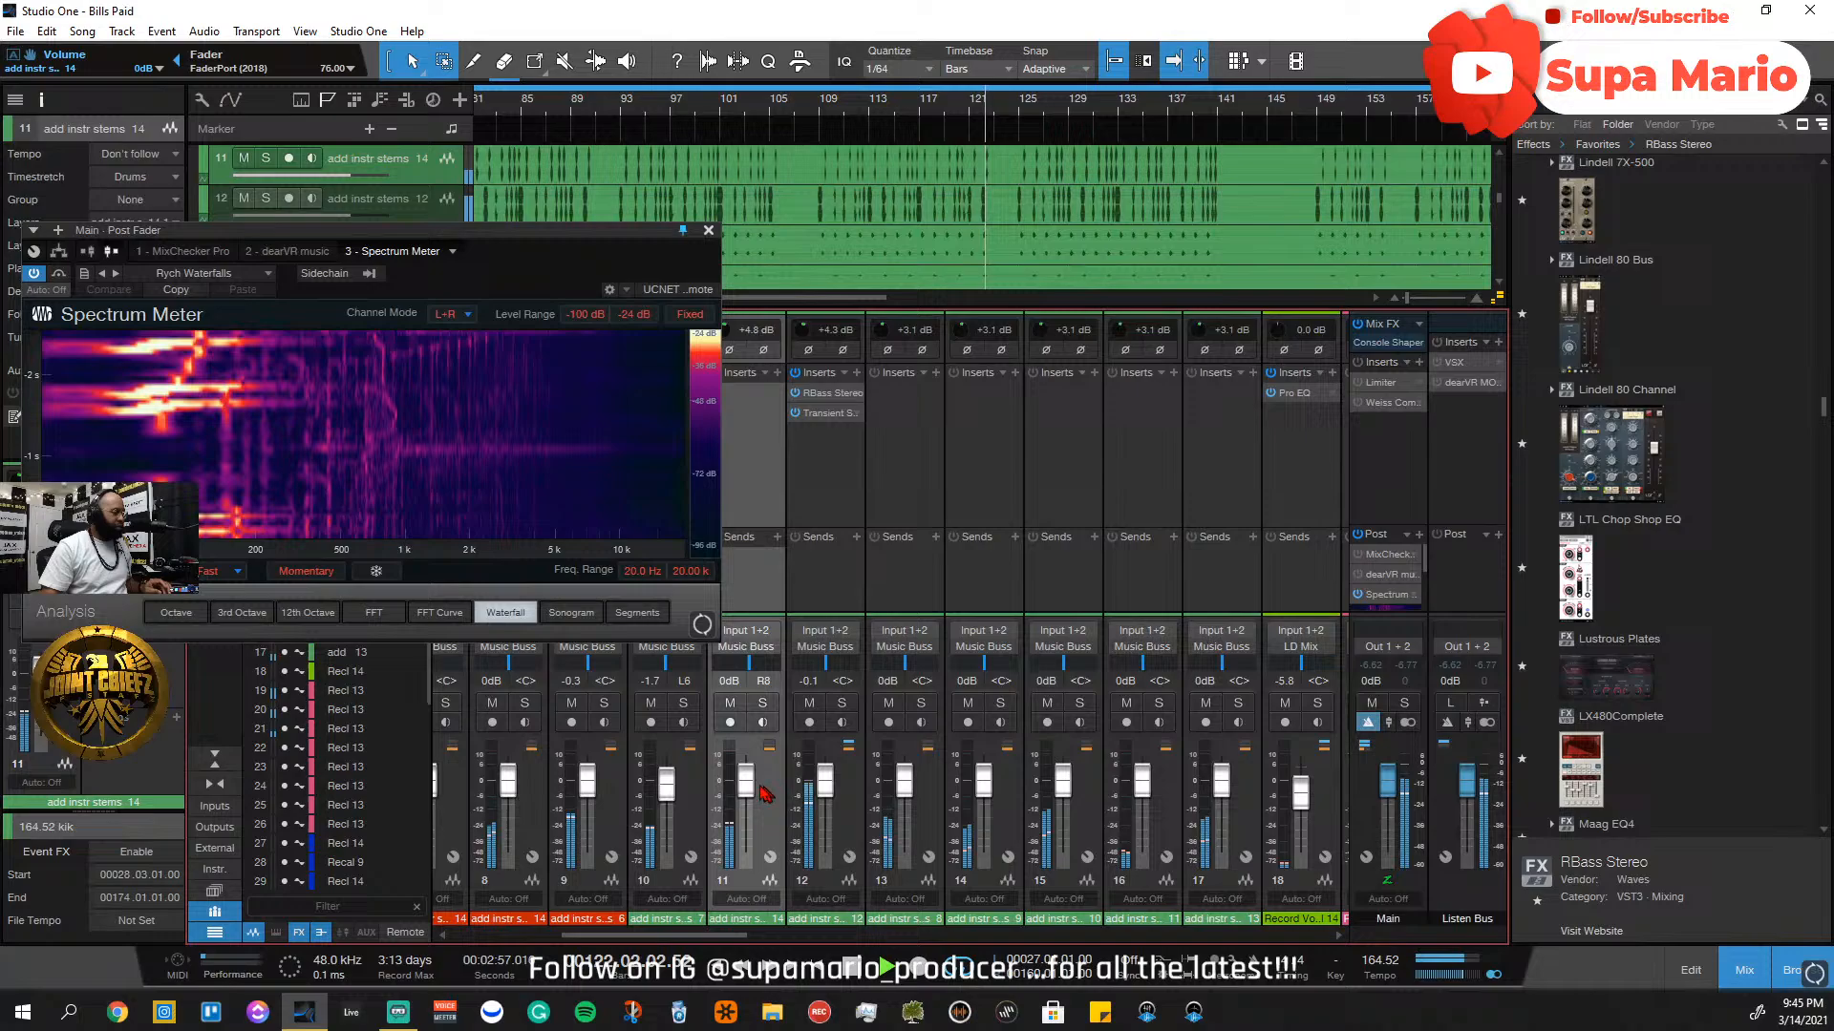
left_click(685, 793)
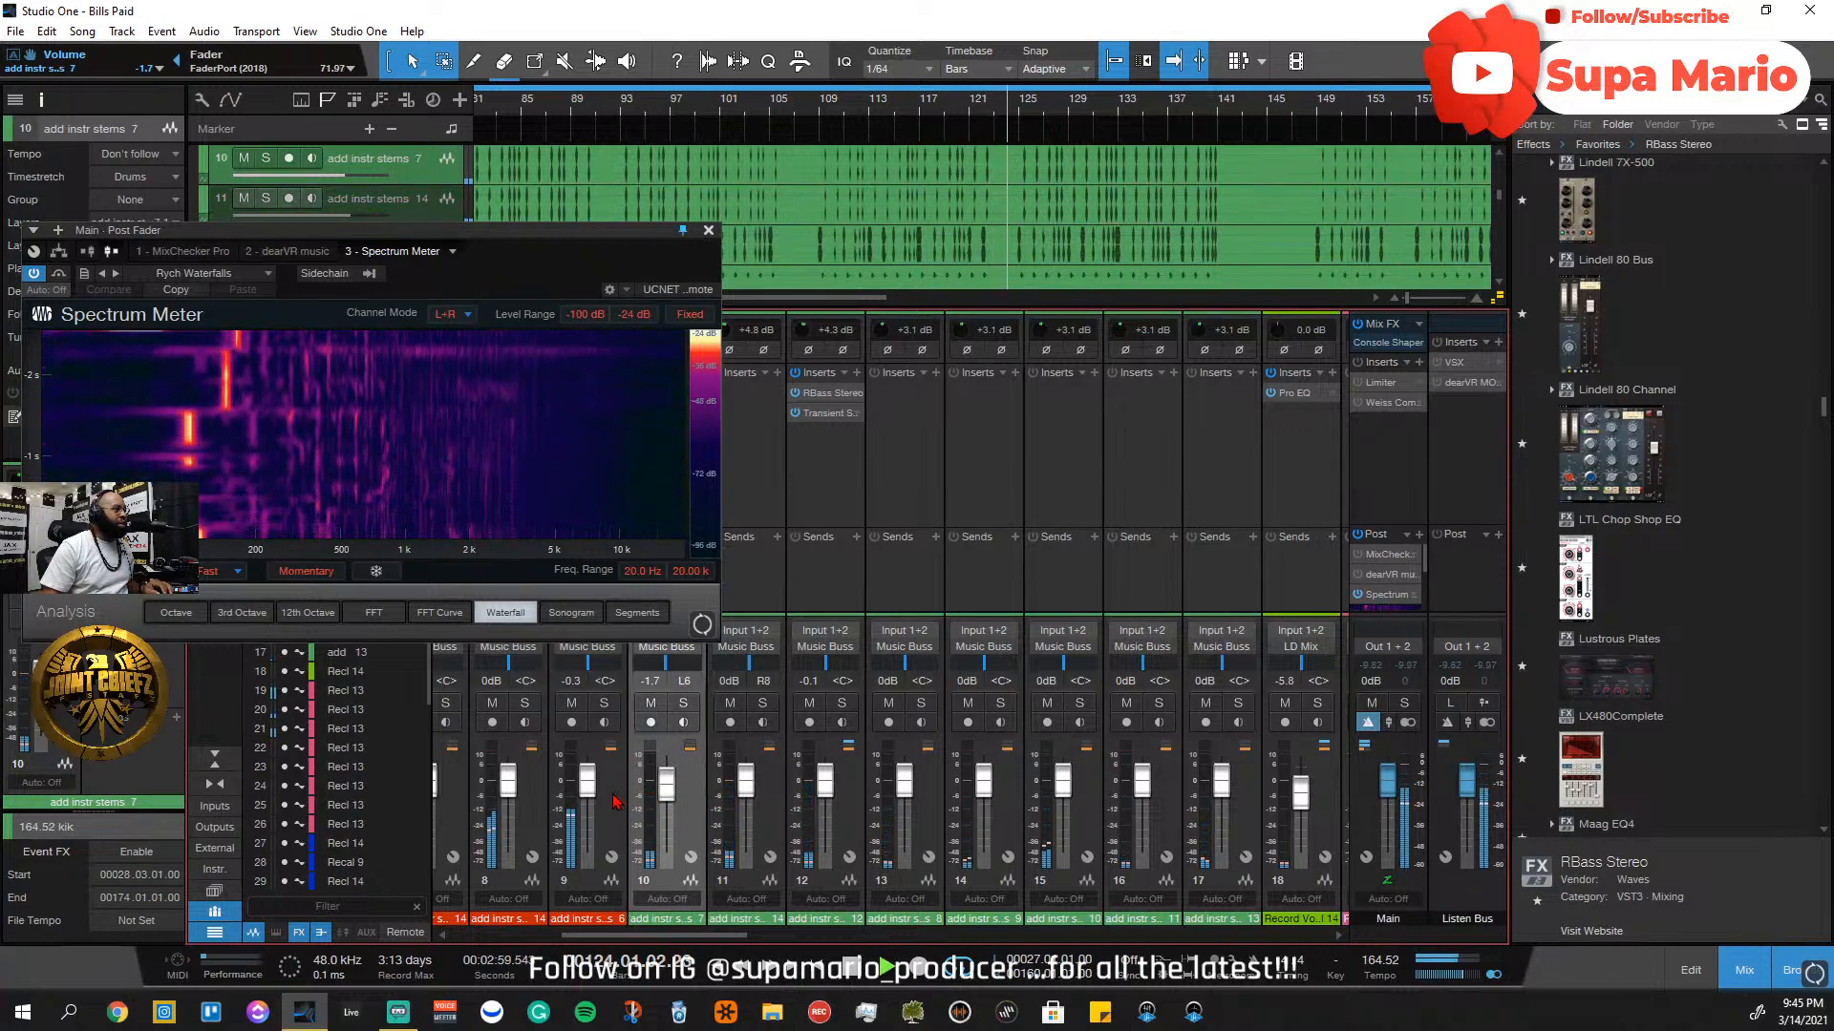
left_click(776, 789)
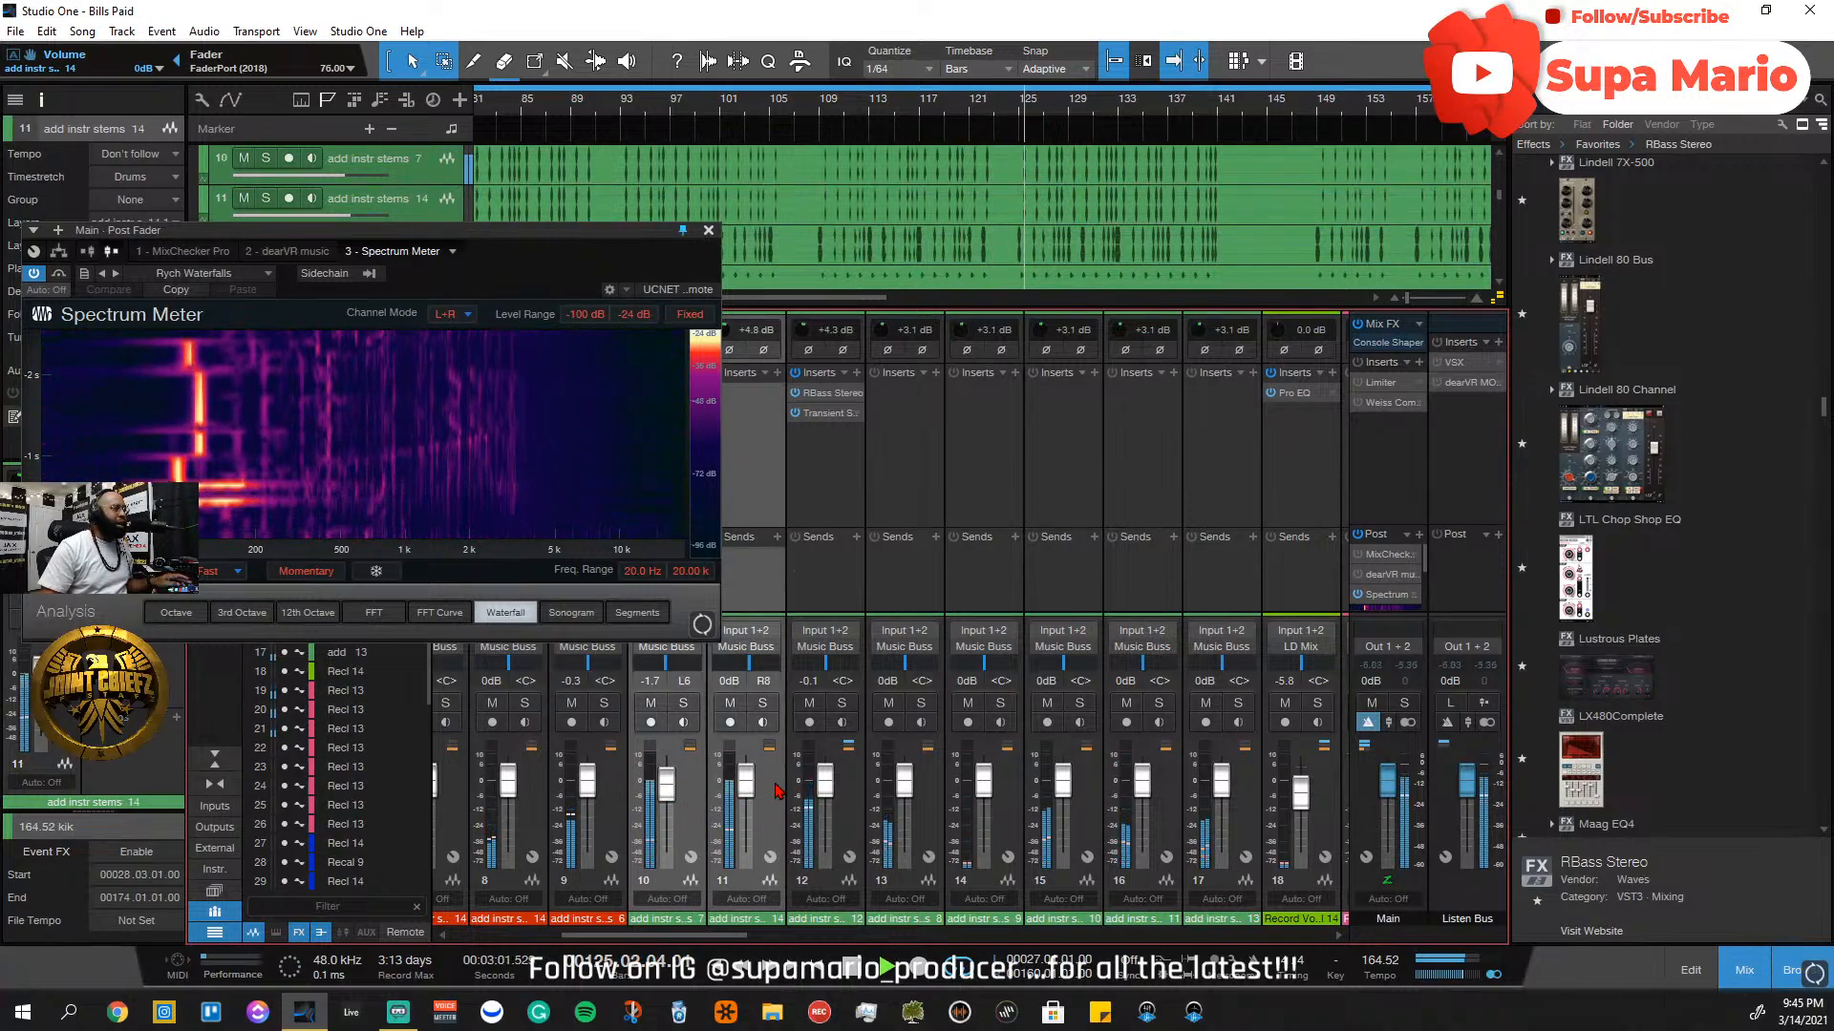
left_click(842, 704)
left_click(763, 704)
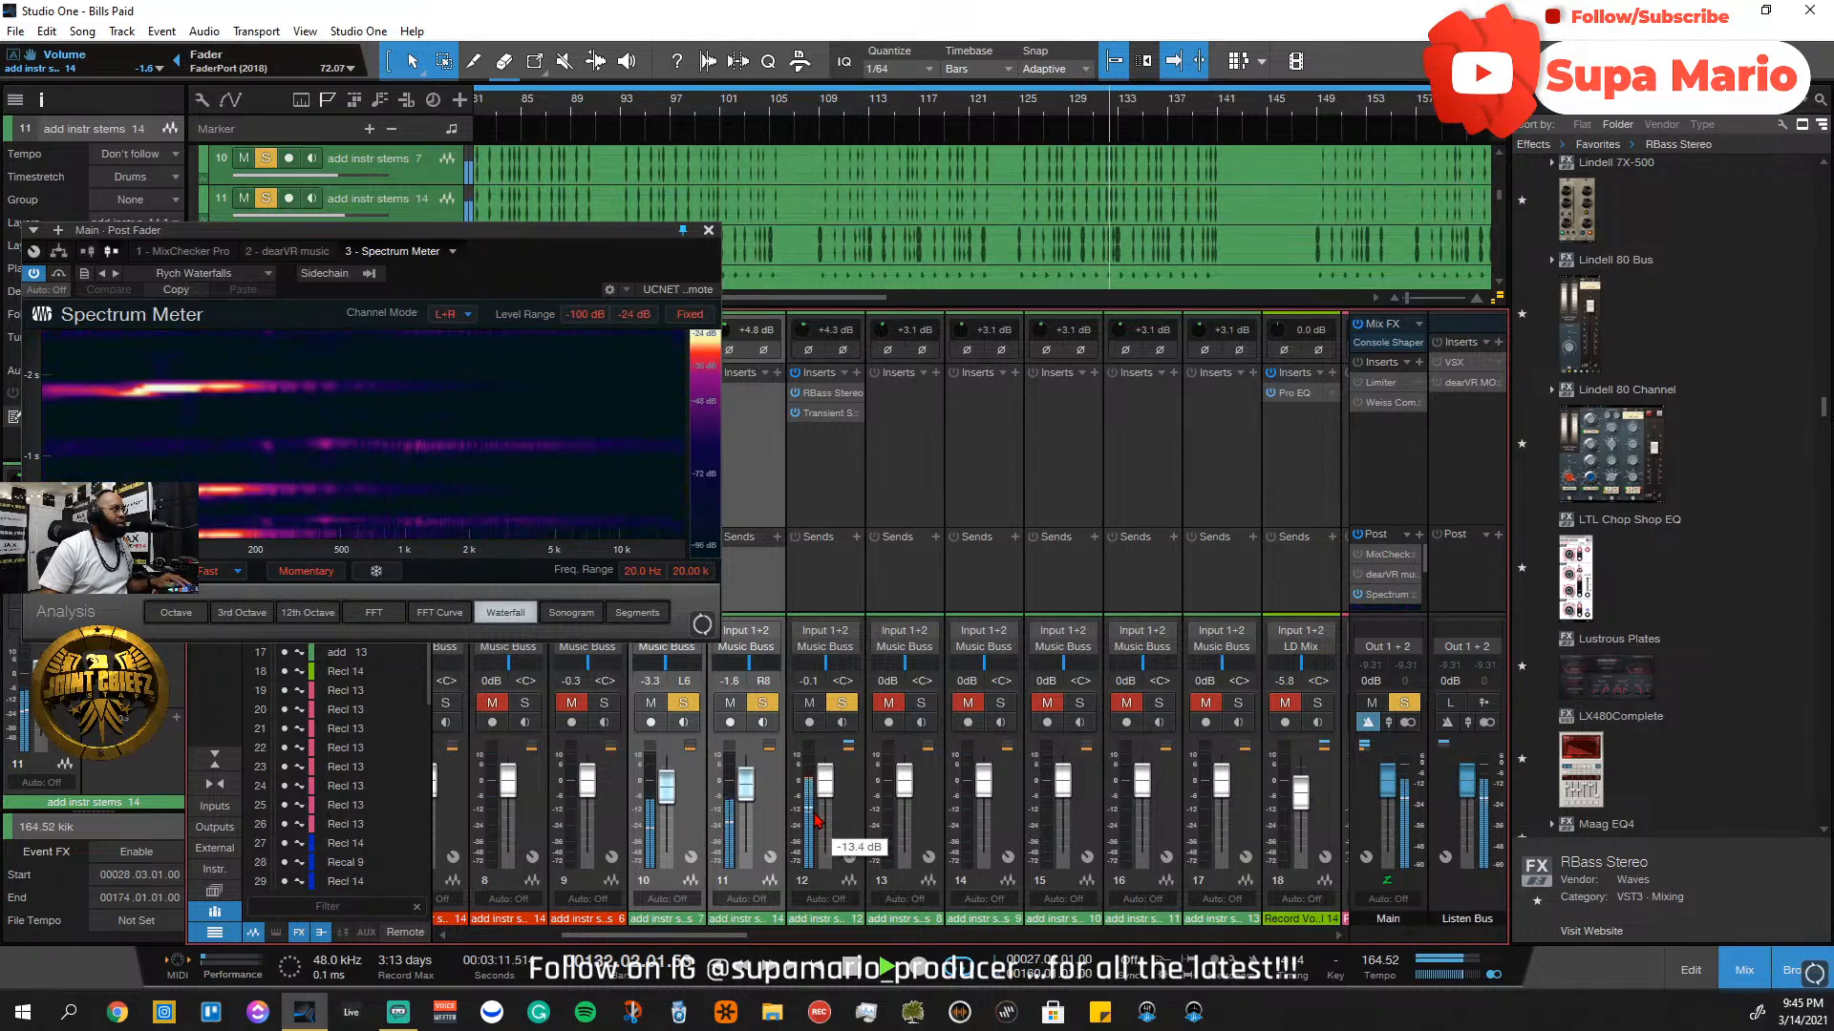
Switch the main output to mono, clear the solos, and play the full mix
left_click(1495, 975)
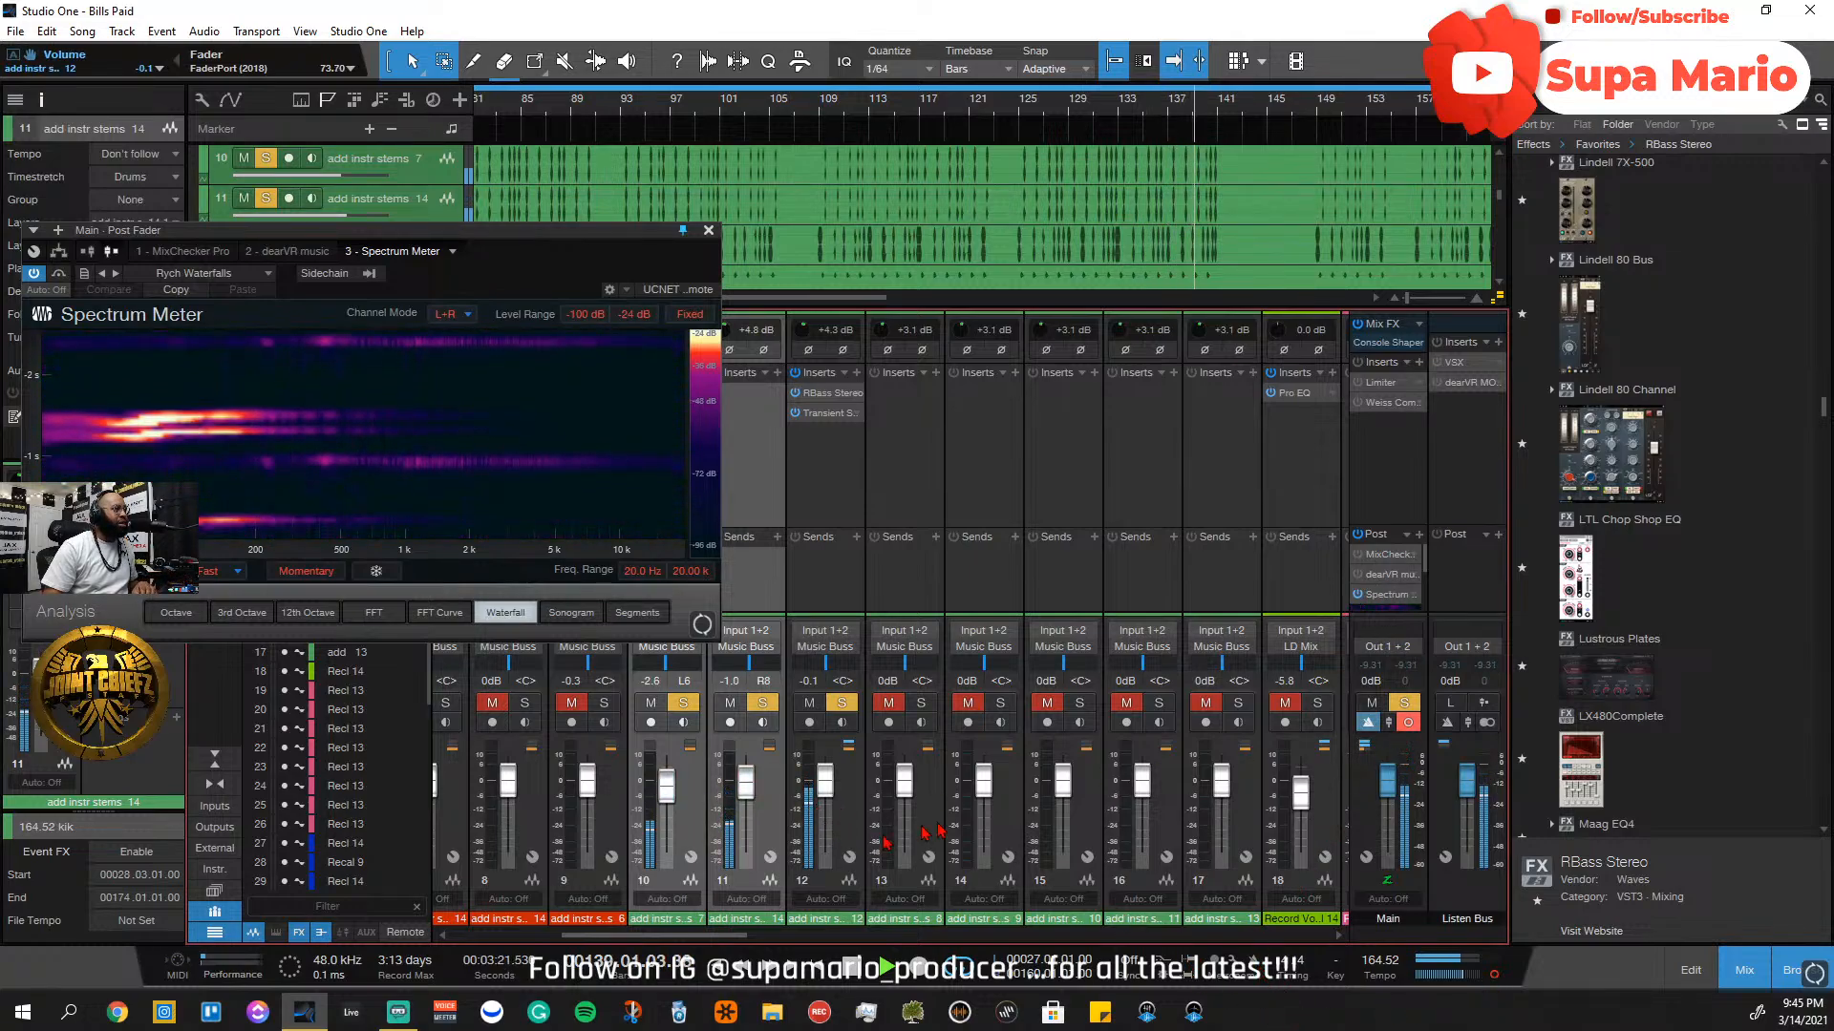
left_click(1404, 703)
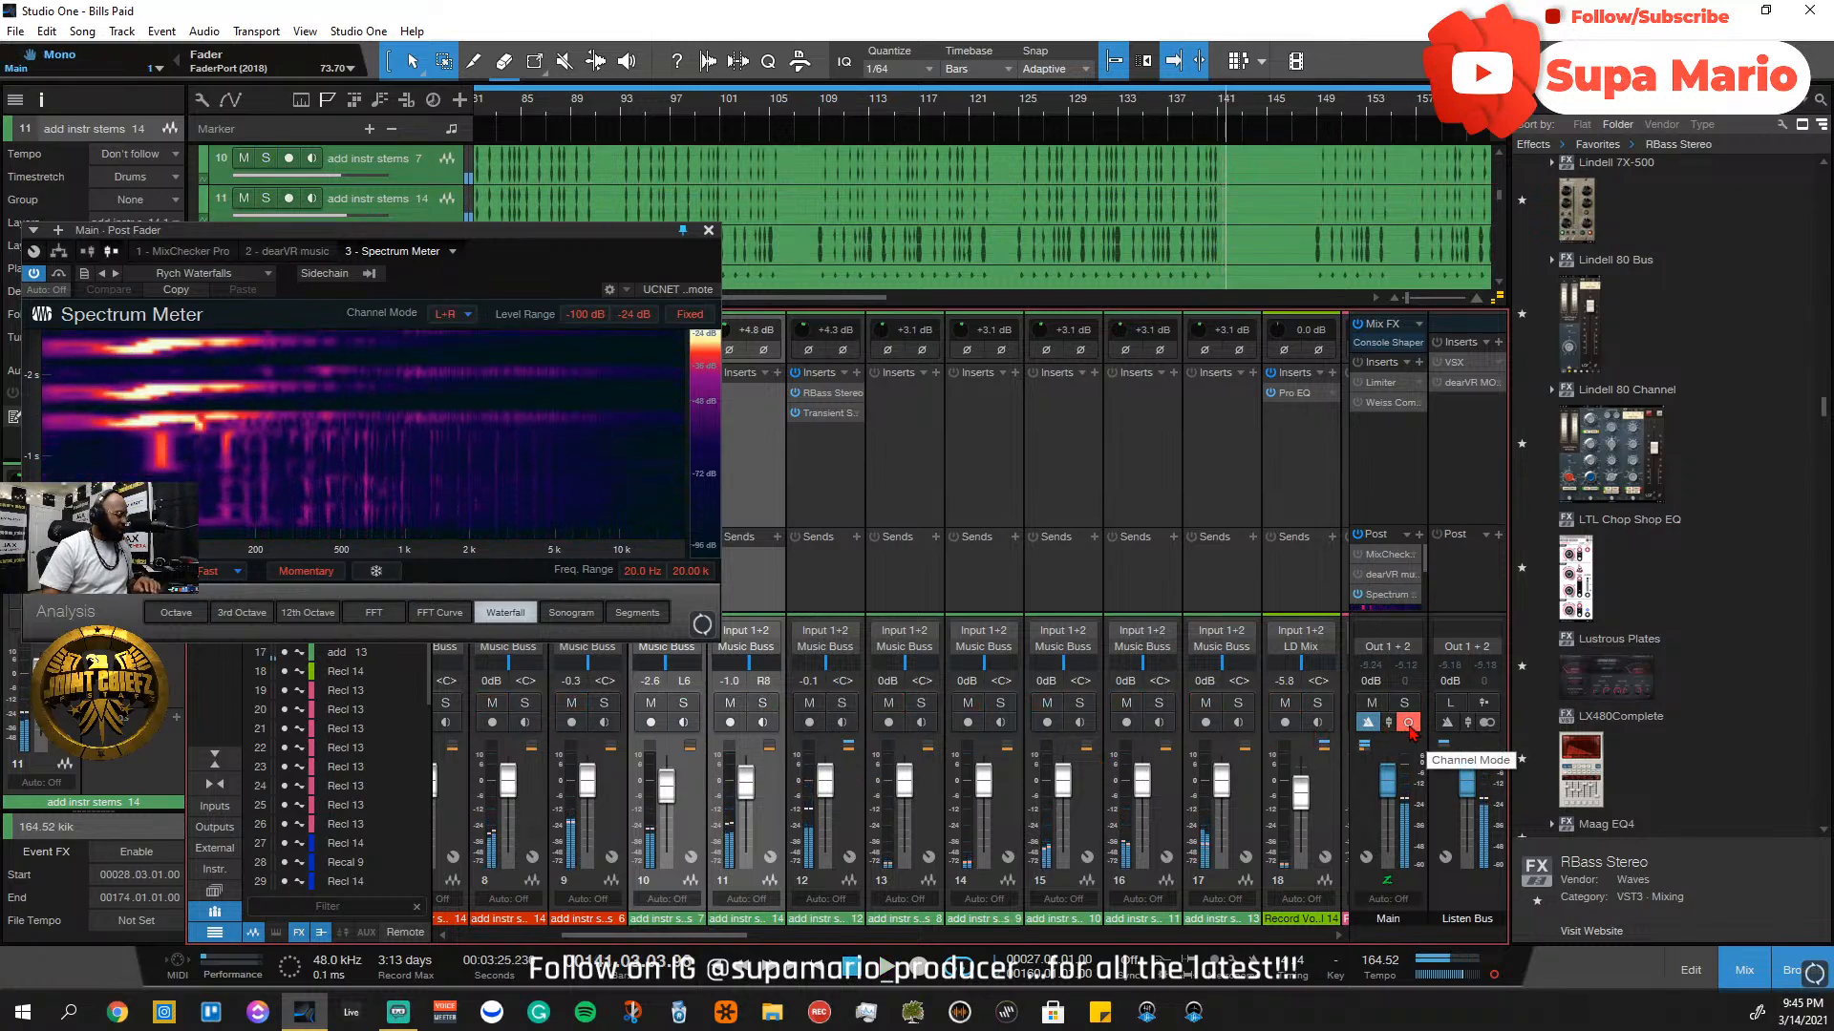
key("space")
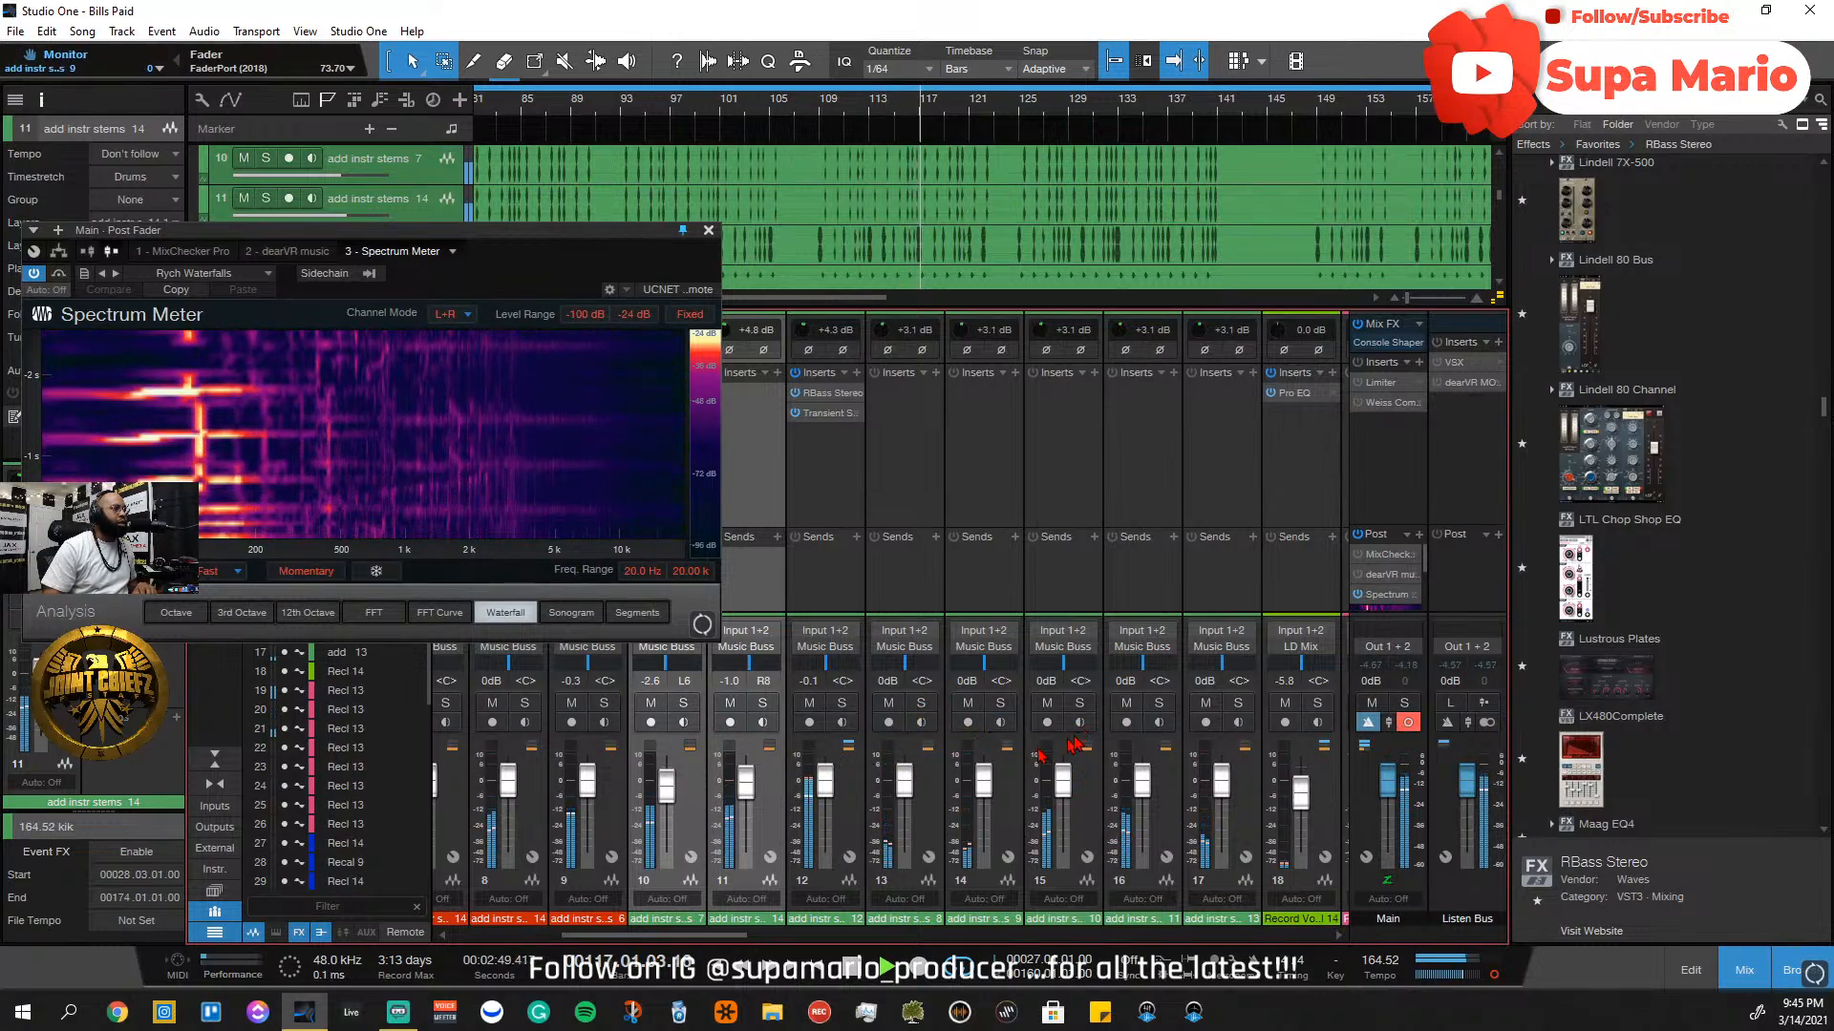
Solo the add instr stems 10 channel, move it next to the kick, and set its input gain to +7.7 dB in the mix
left_click(1090, 789)
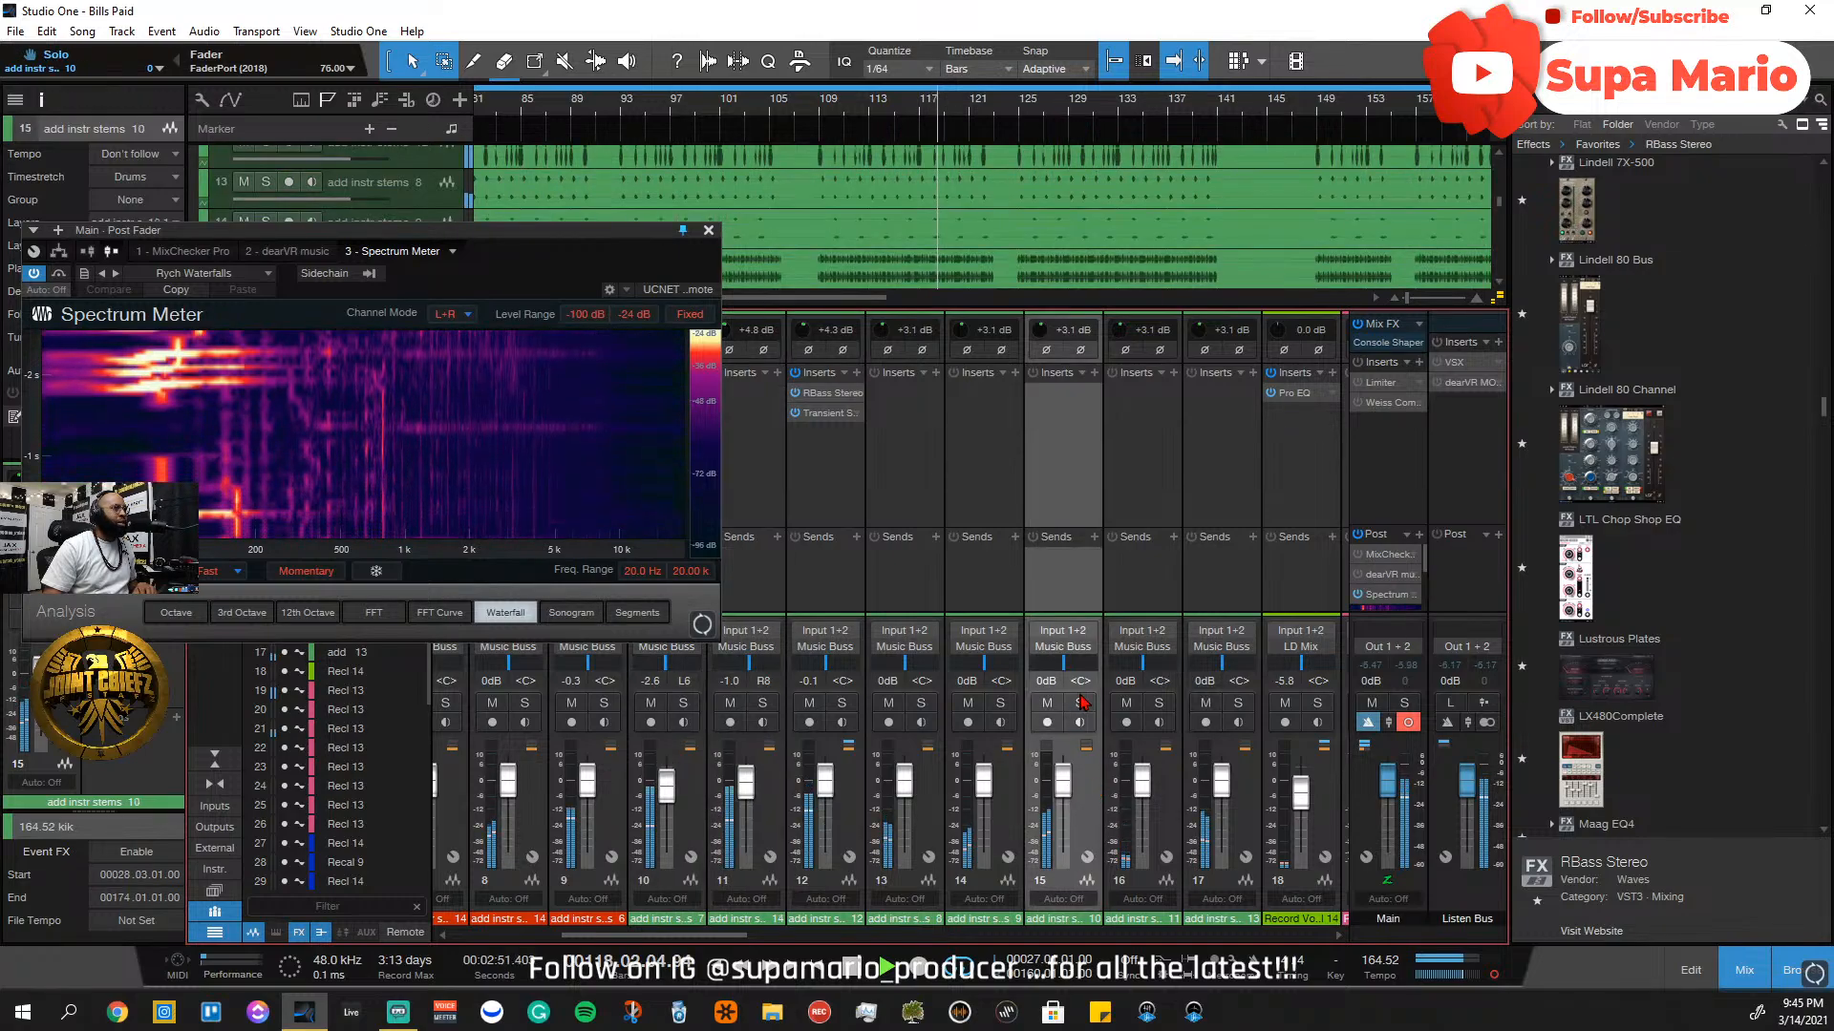
left_click(1079, 703)
left_click(904, 781)
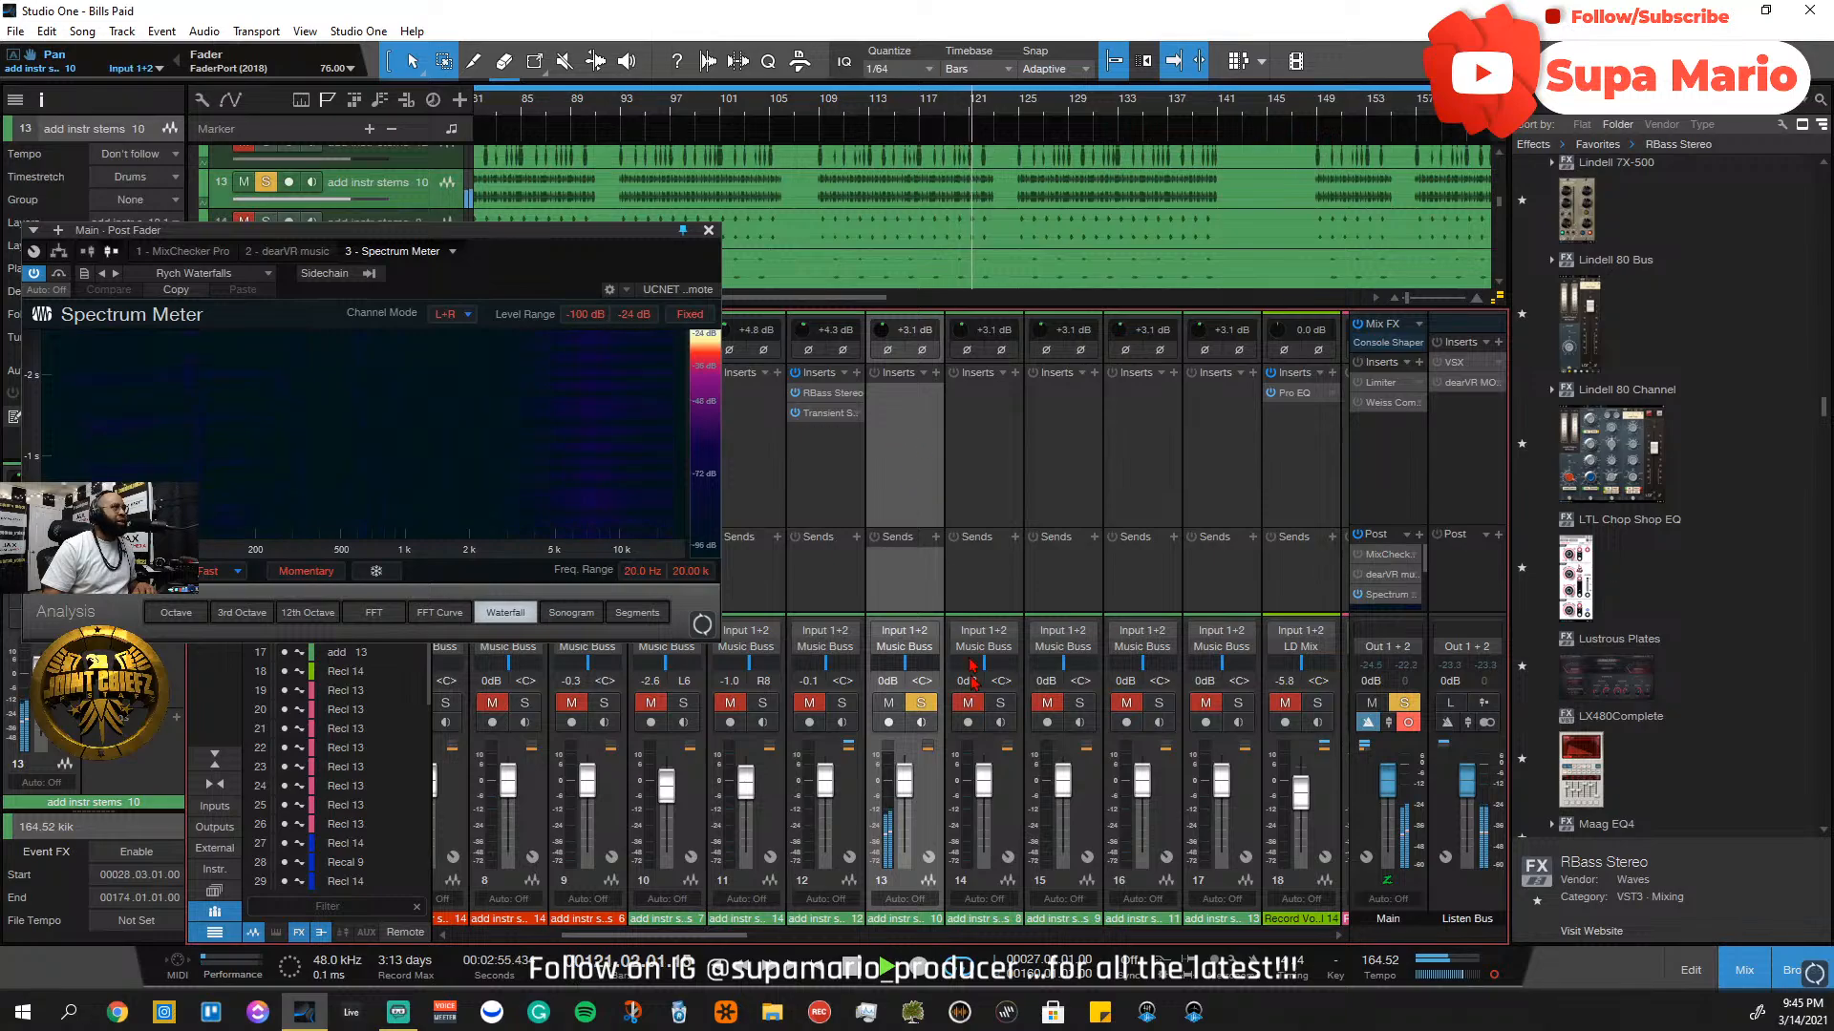
left_click(922, 706)
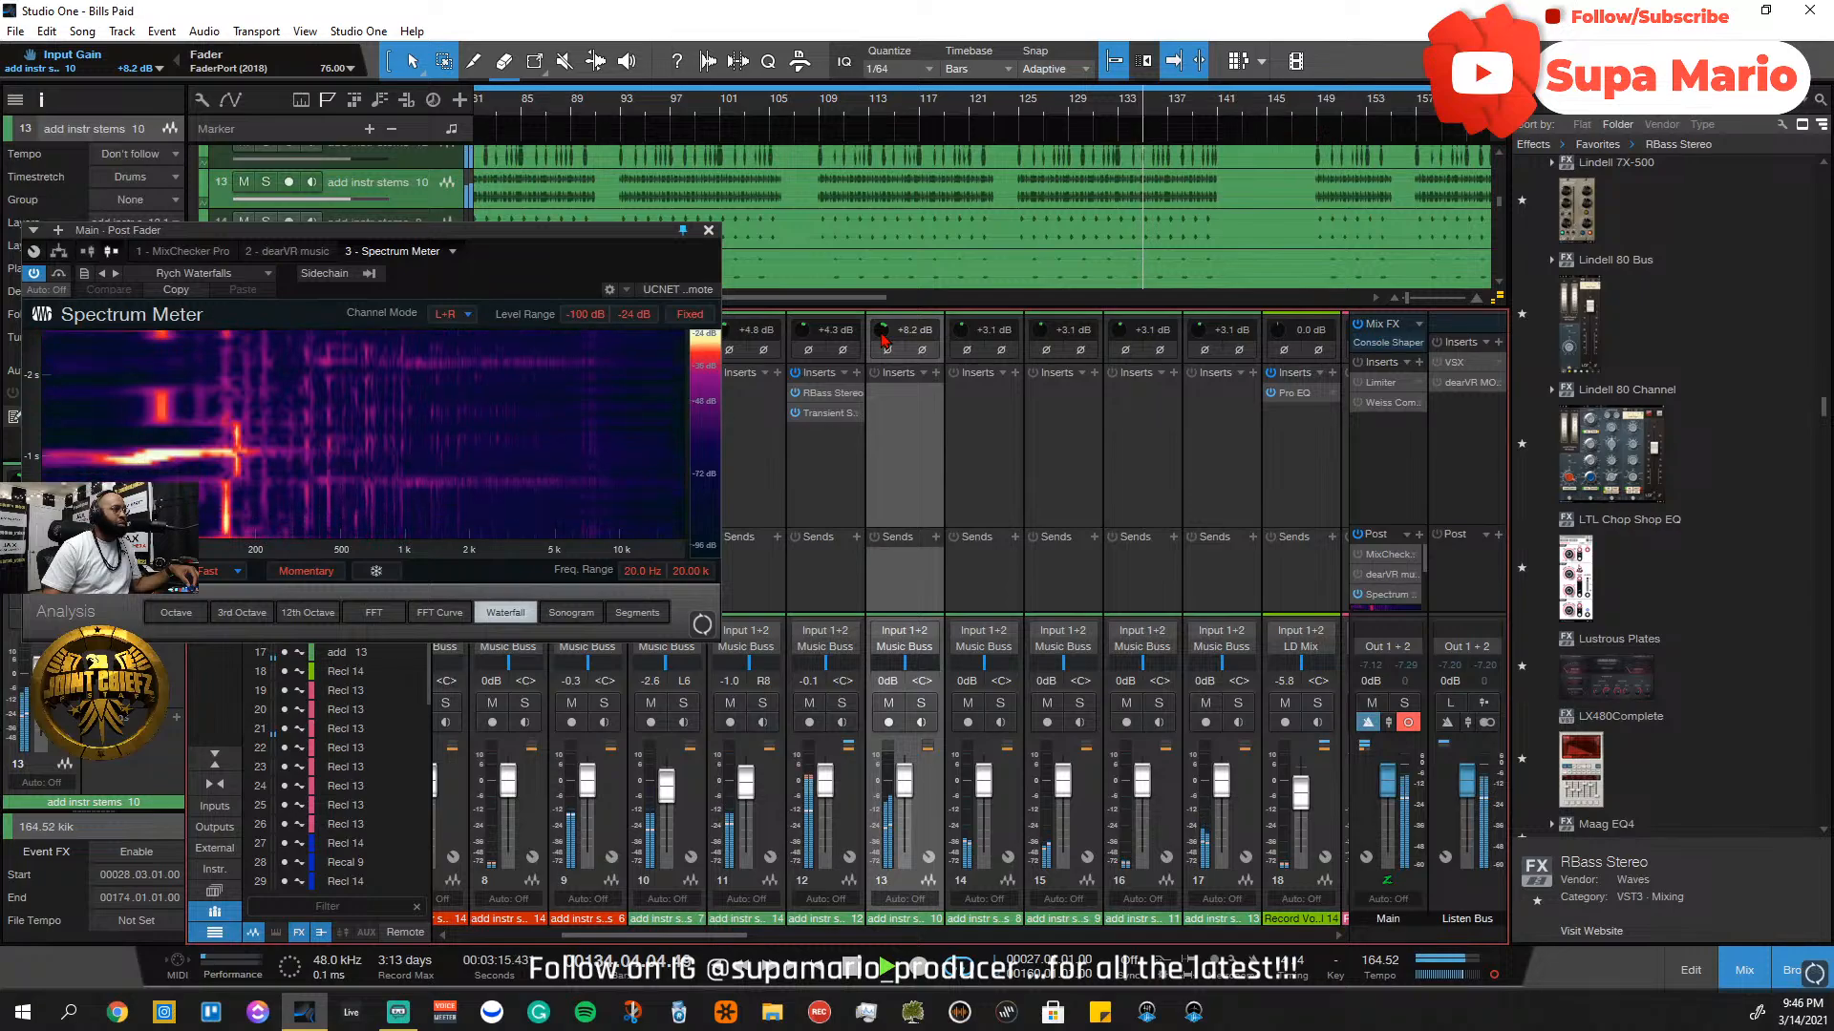
scroll(882, 337, "down", 1)
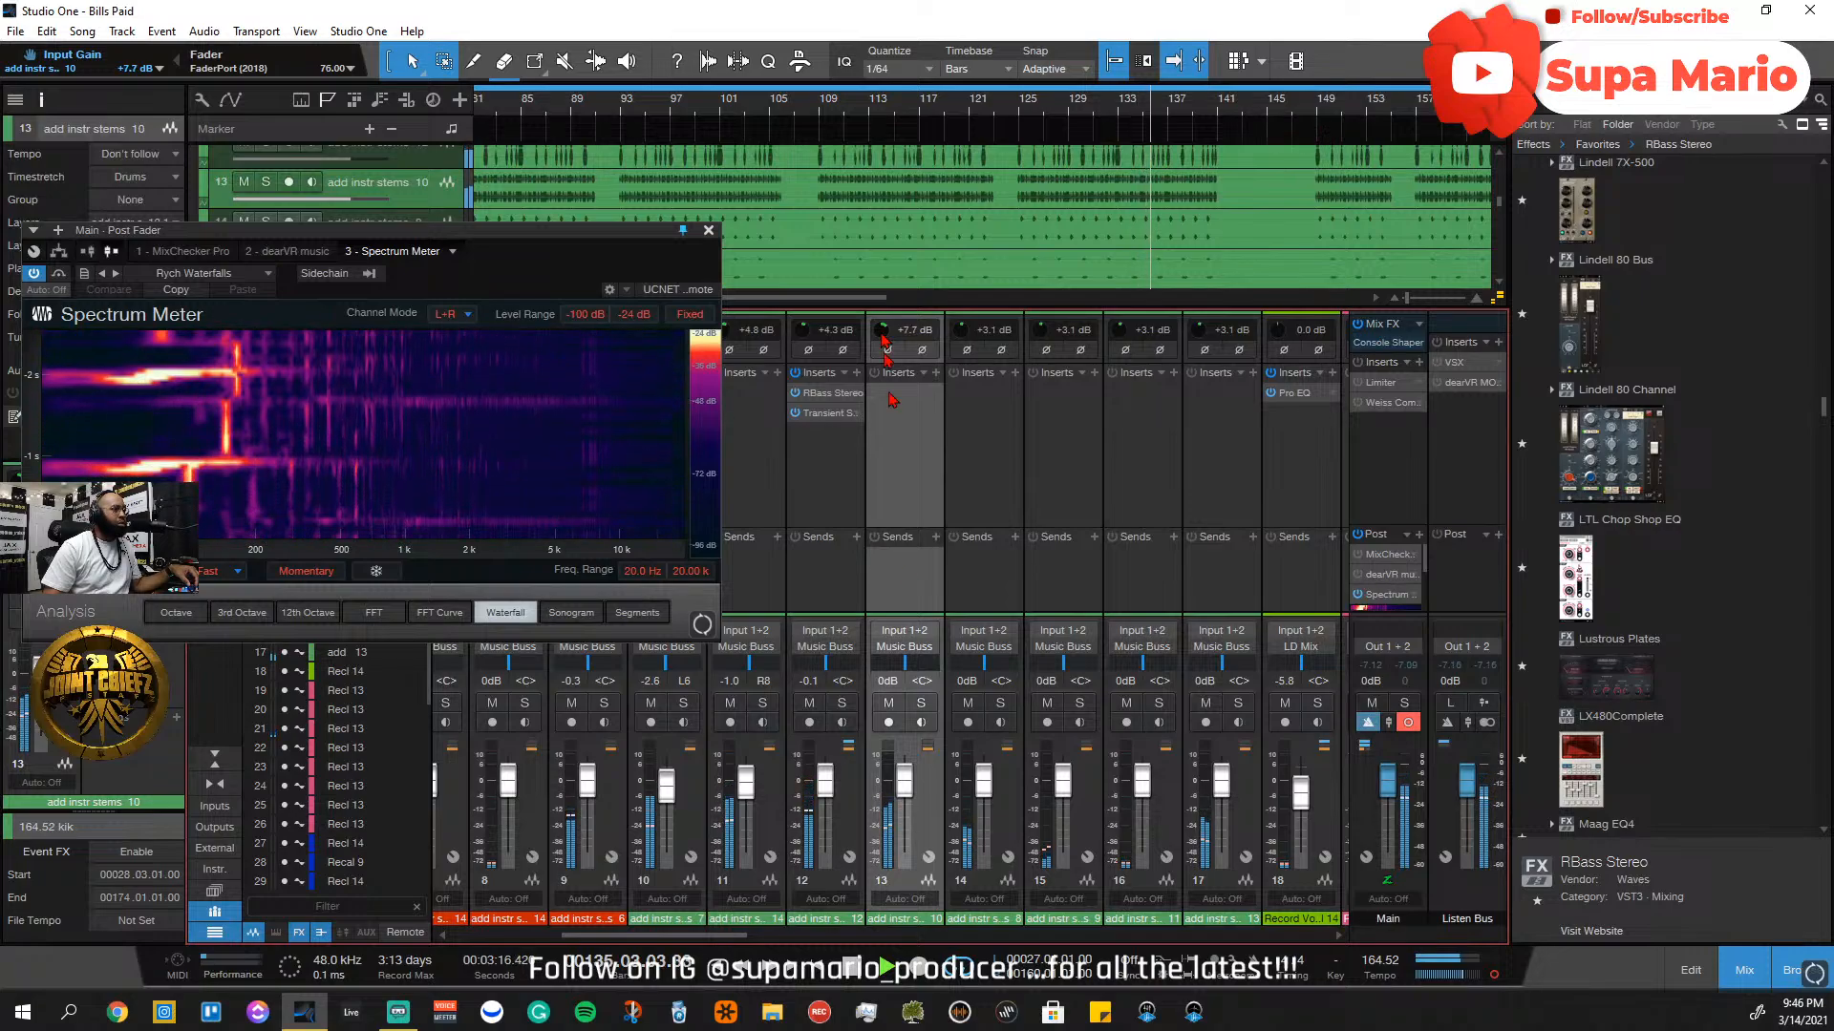
Set the input gain of channels 14 and 15 together to +4.8 dB
left_click(1013, 805)
left_click(1092, 804)
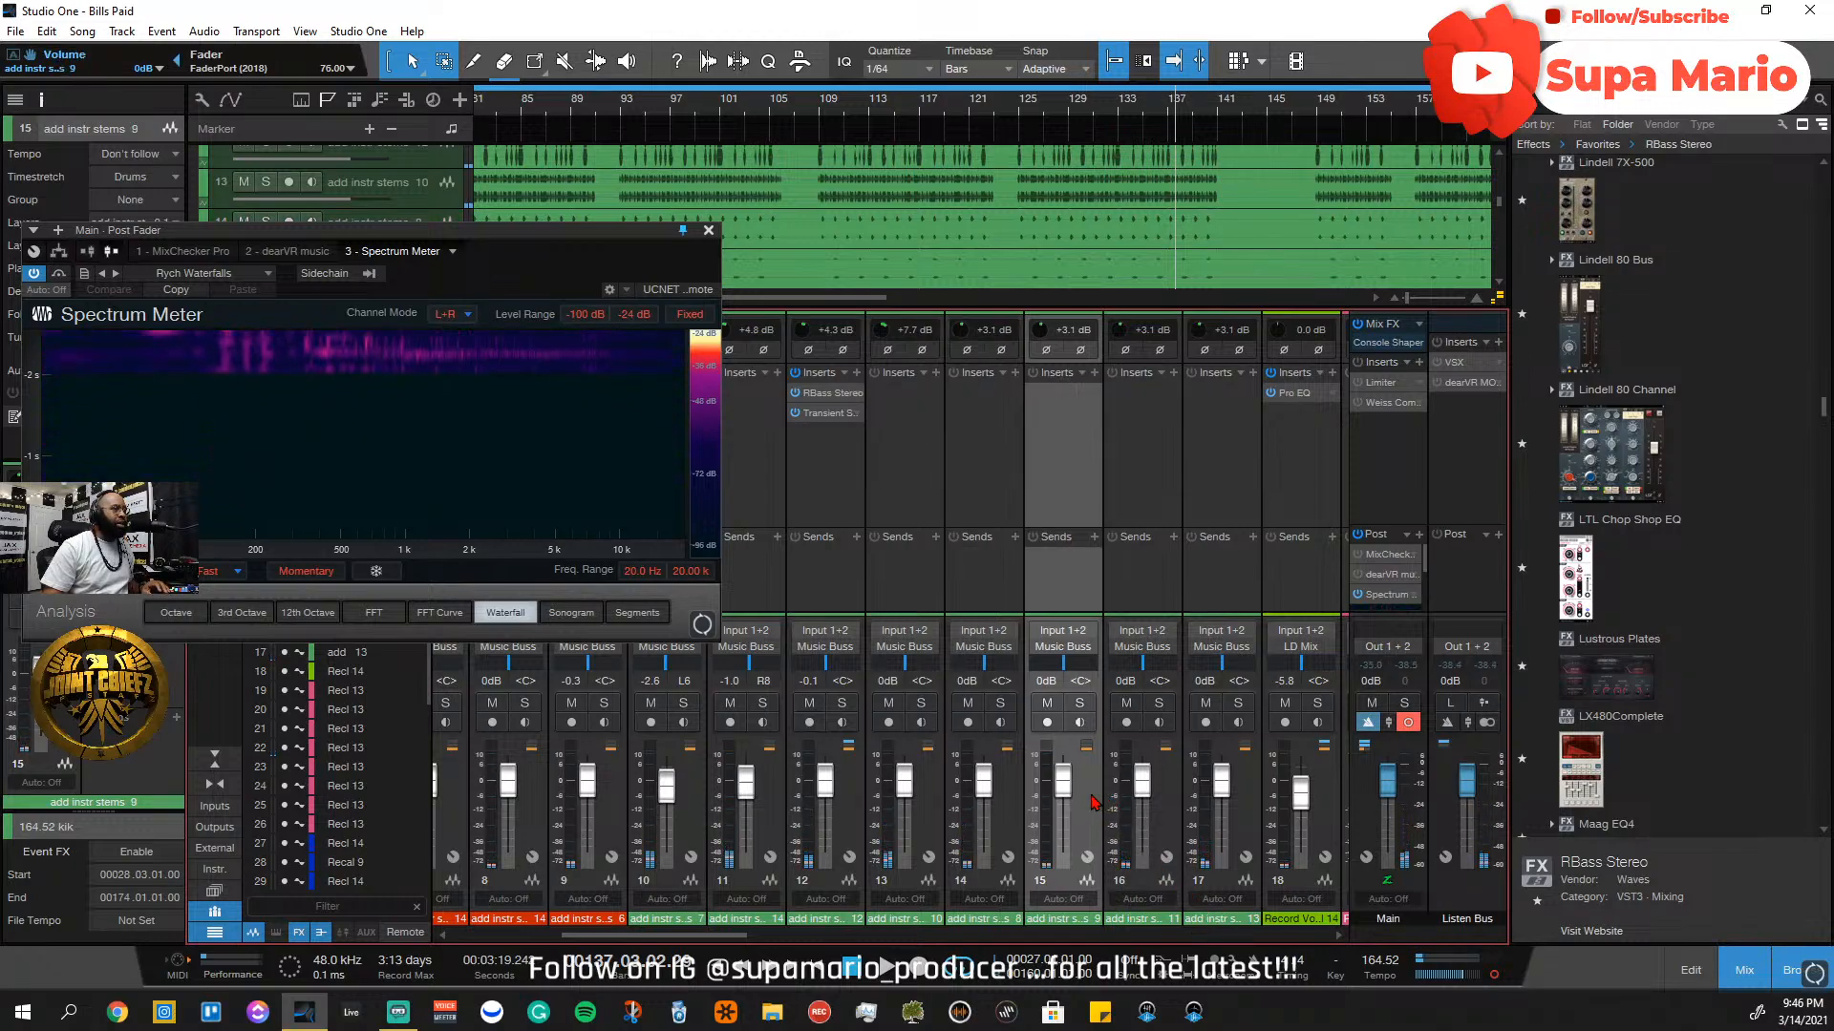
left_click(1021, 786)
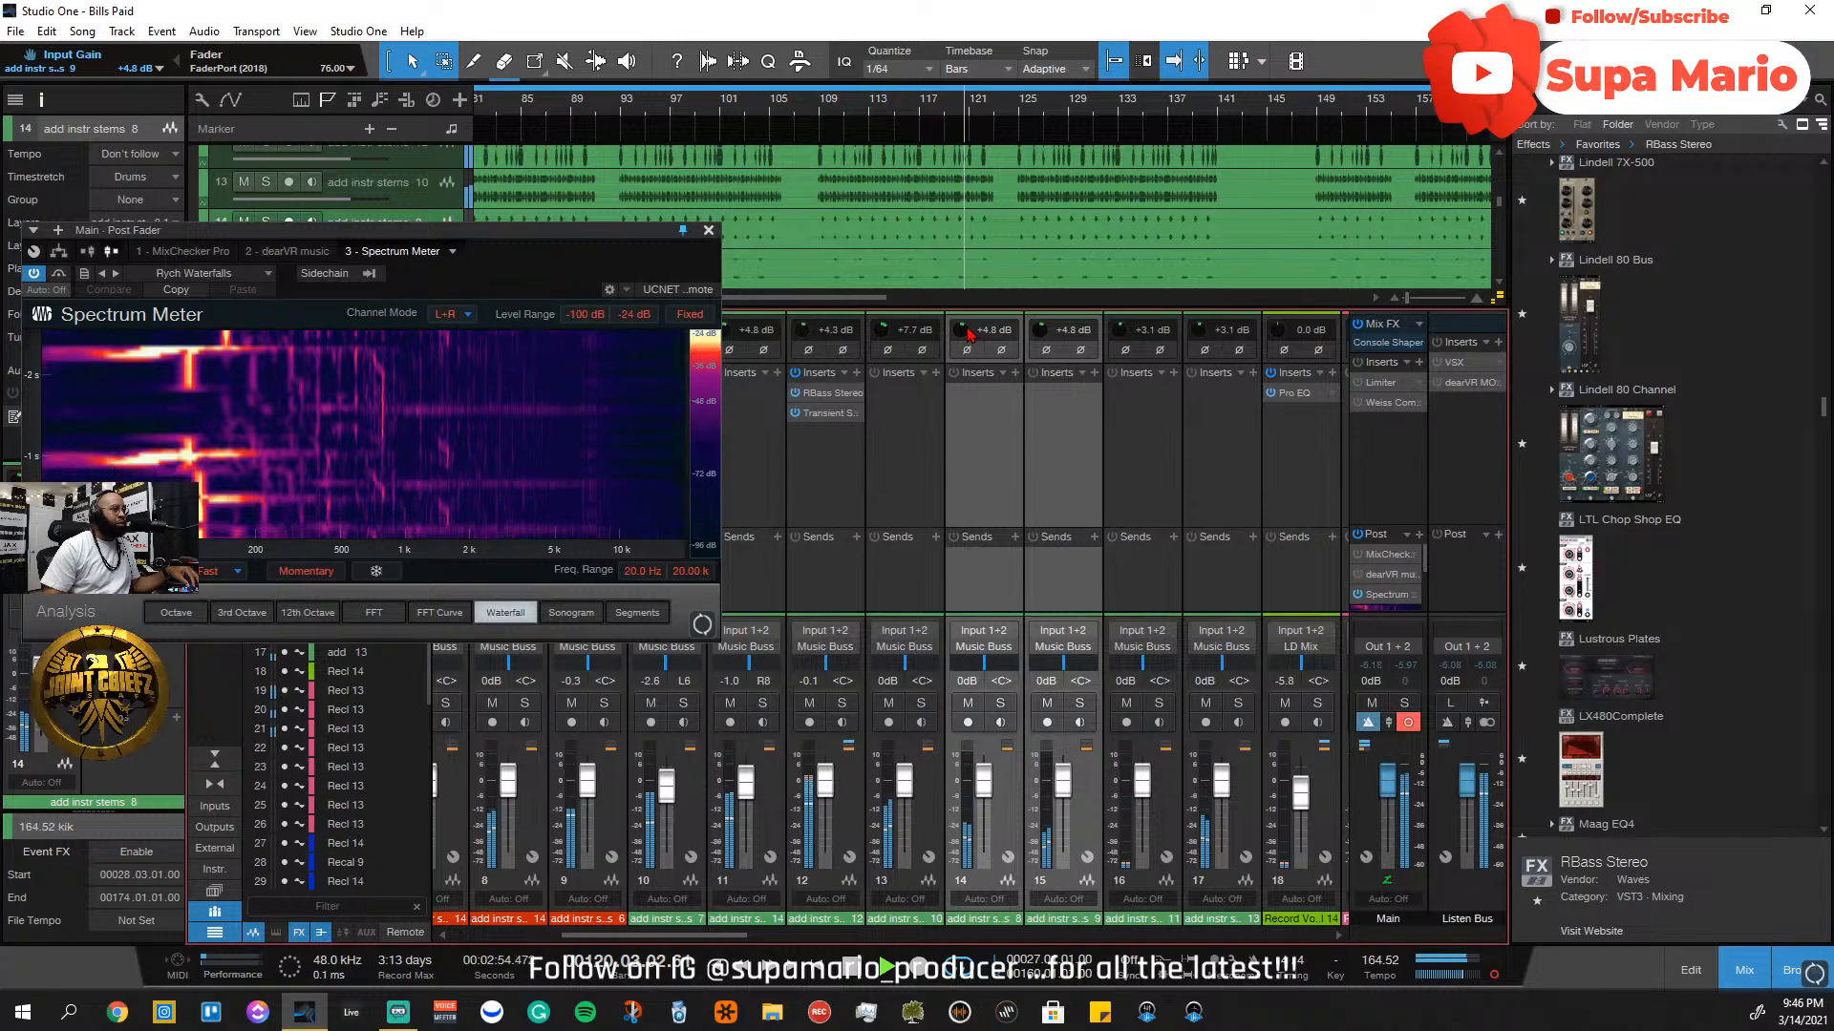
Audition channel 16 soloed and in the mix, replaying the section from about bar 113, and set its input gain to +6.2 dB
left_click(1173, 795)
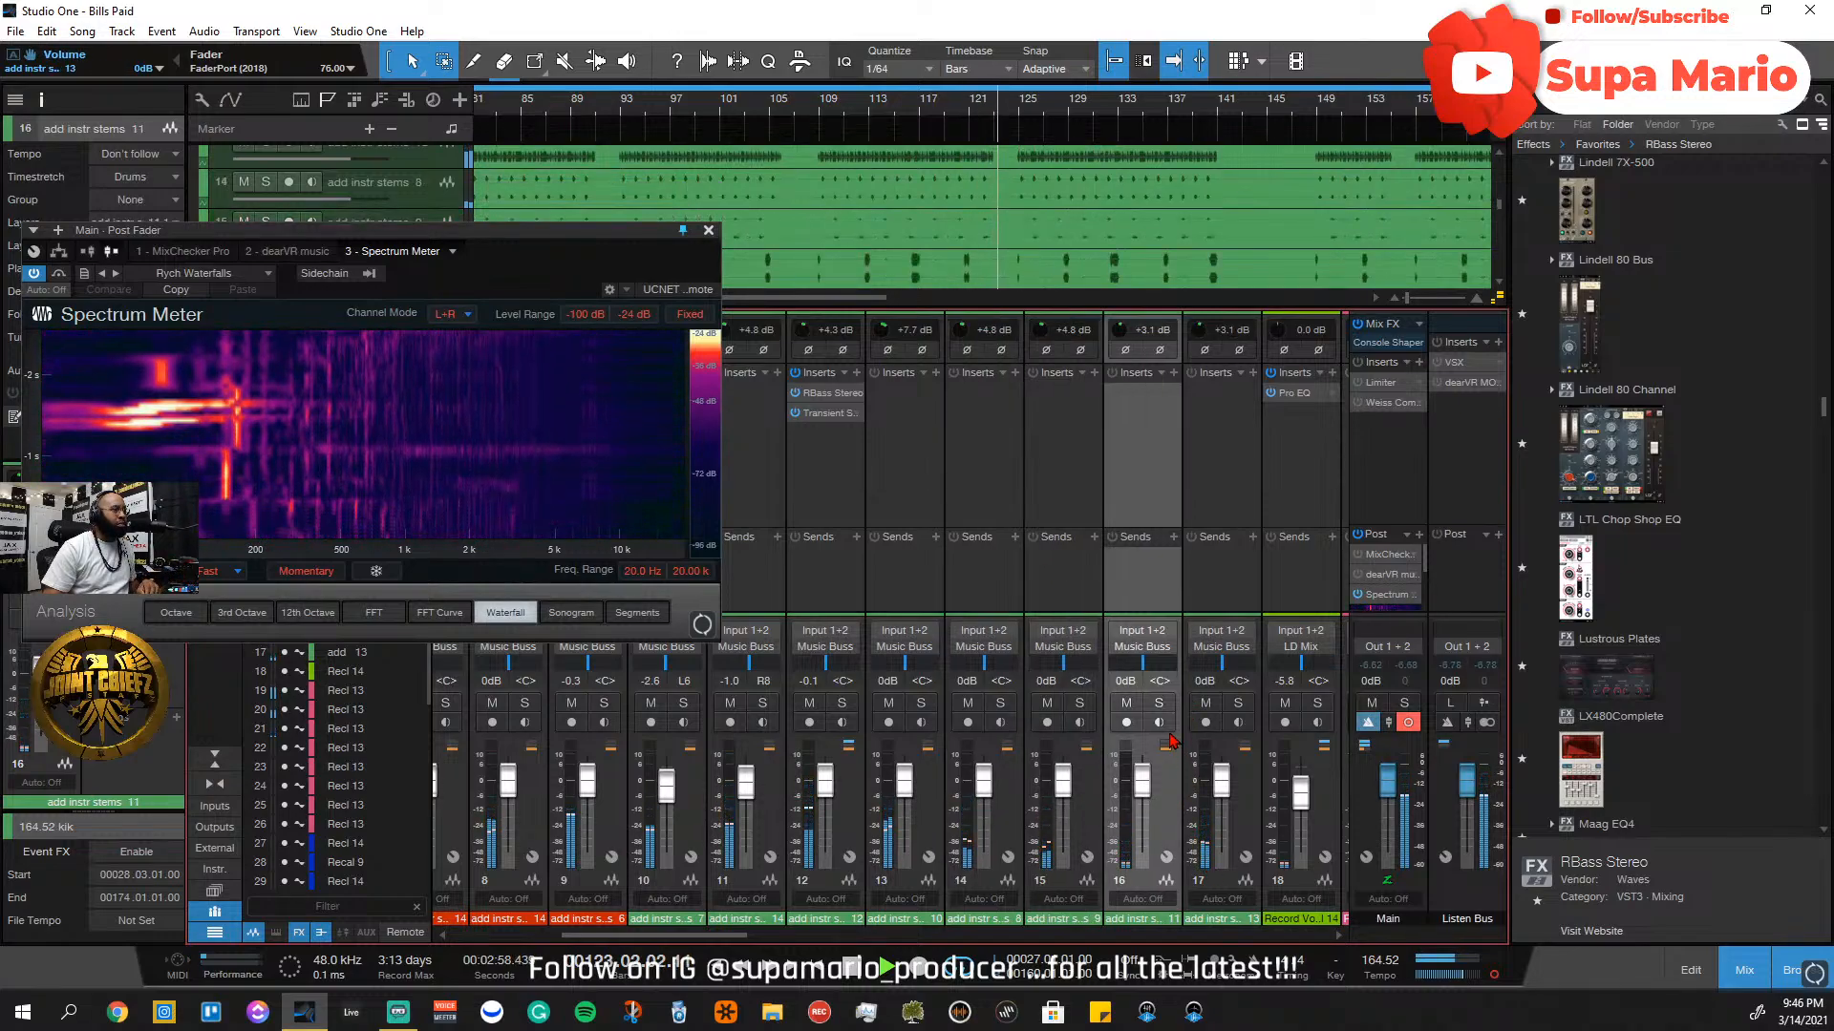
left_click(1159, 704)
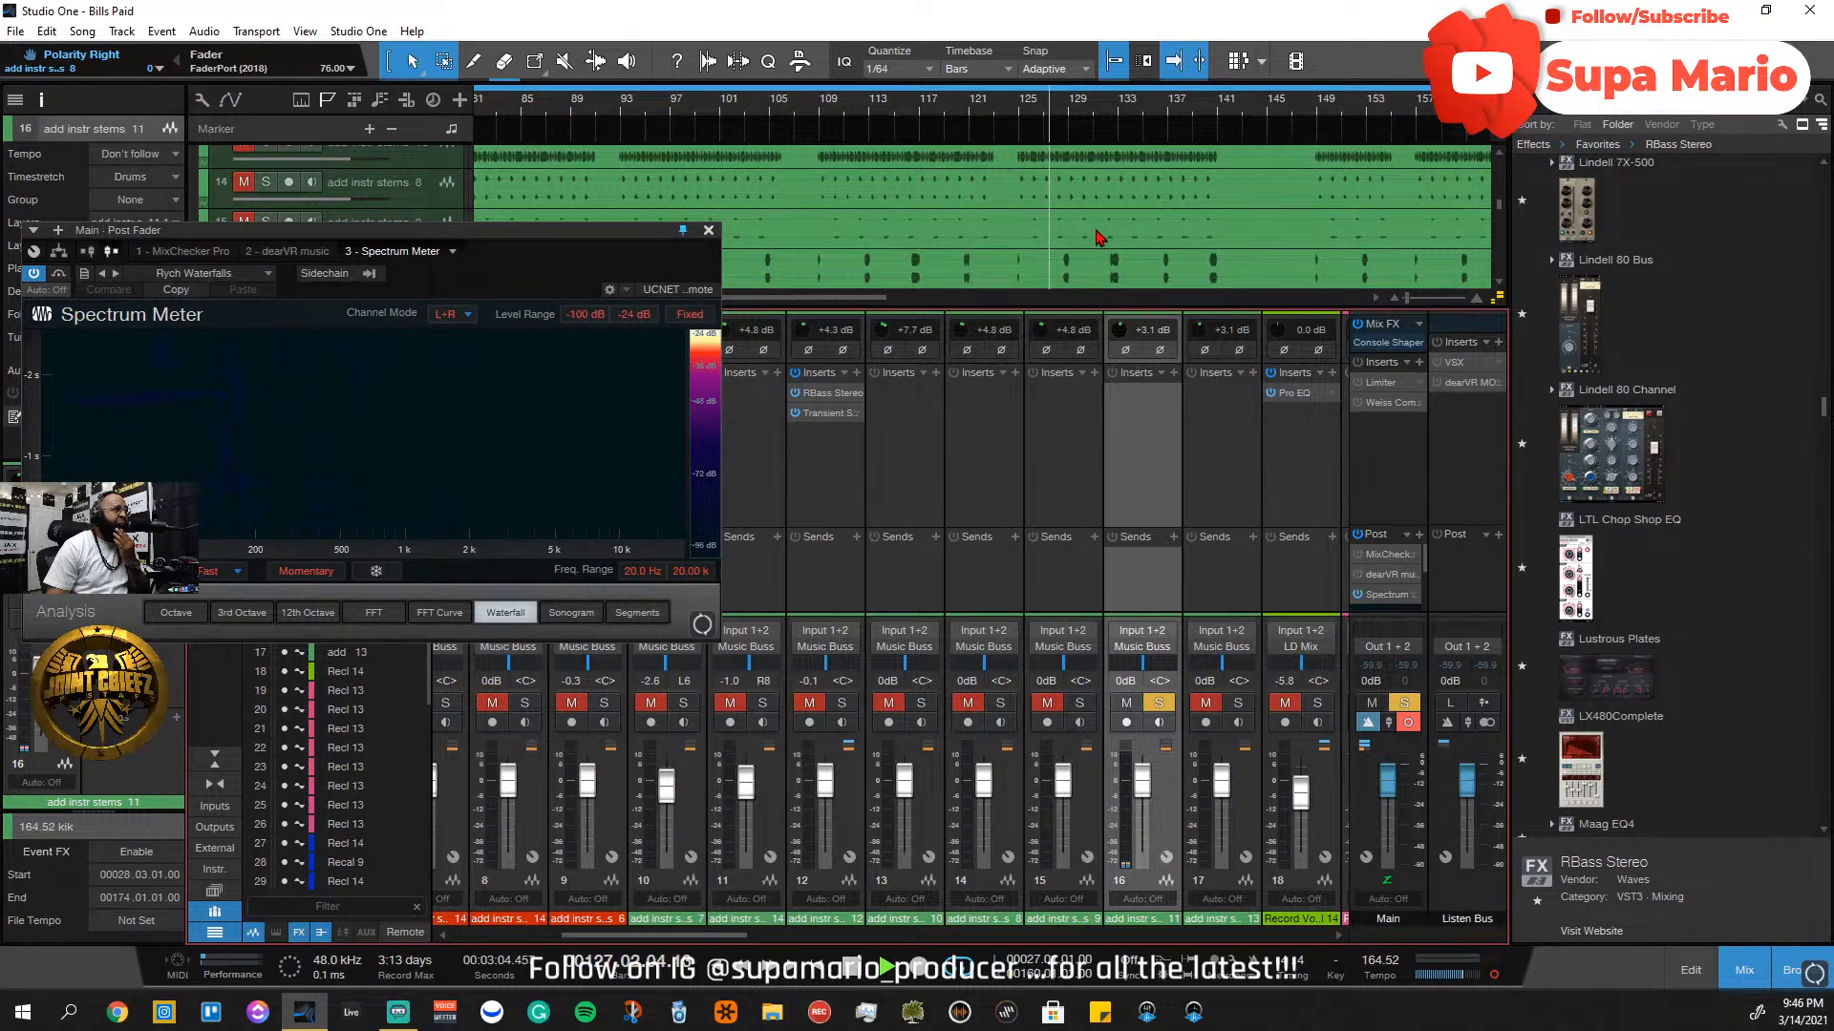
left_click(1160, 704)
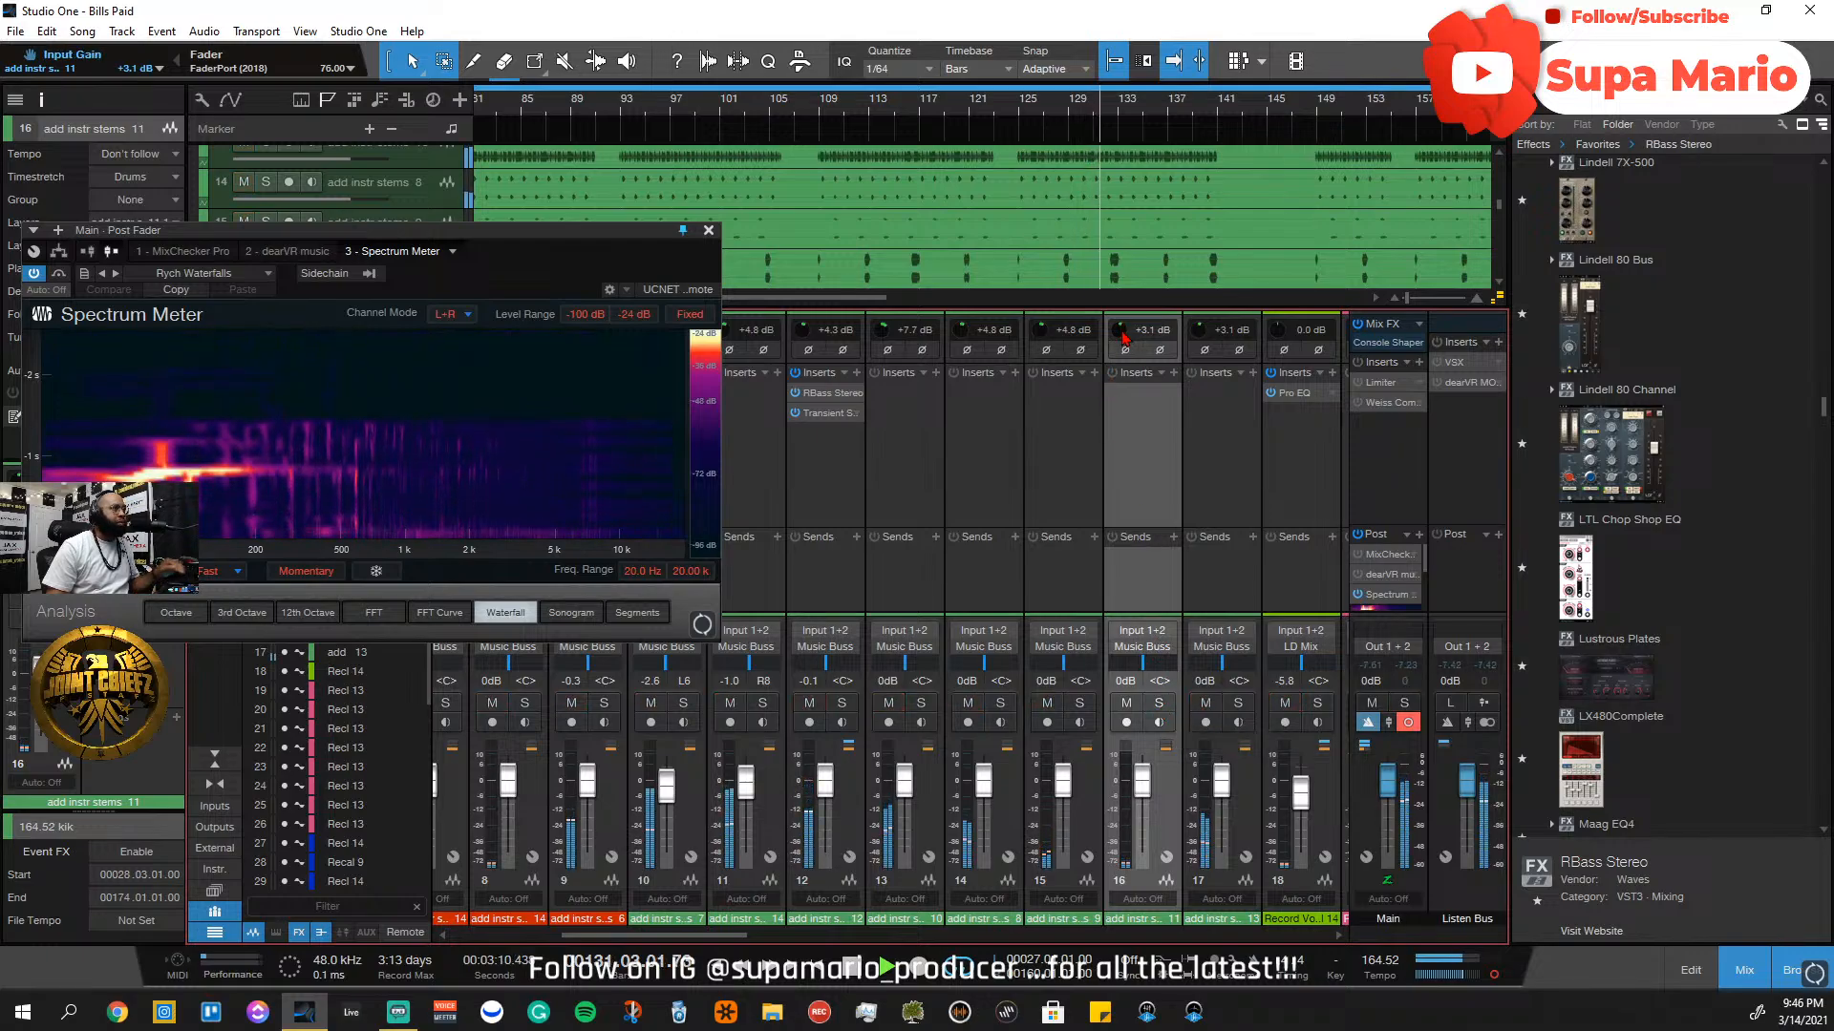
scroll(1123, 336, "up", 5)
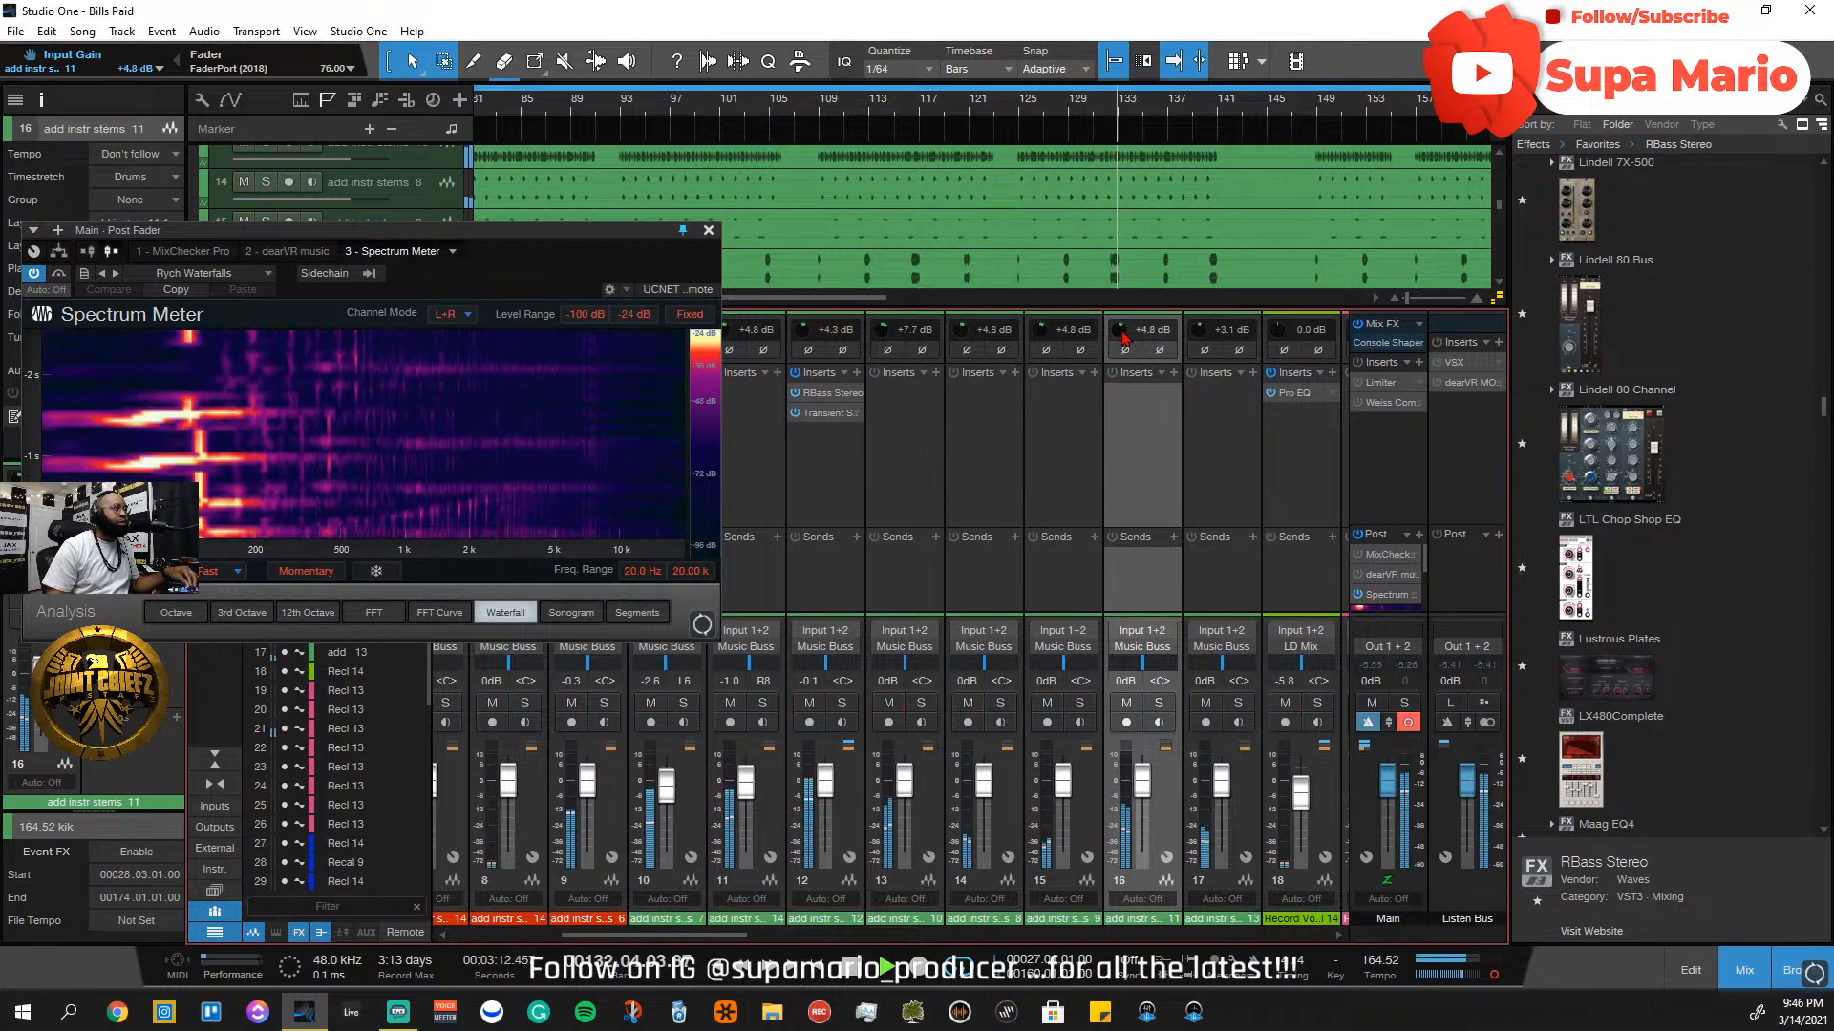
scroll(1123, 336, "up", 5)
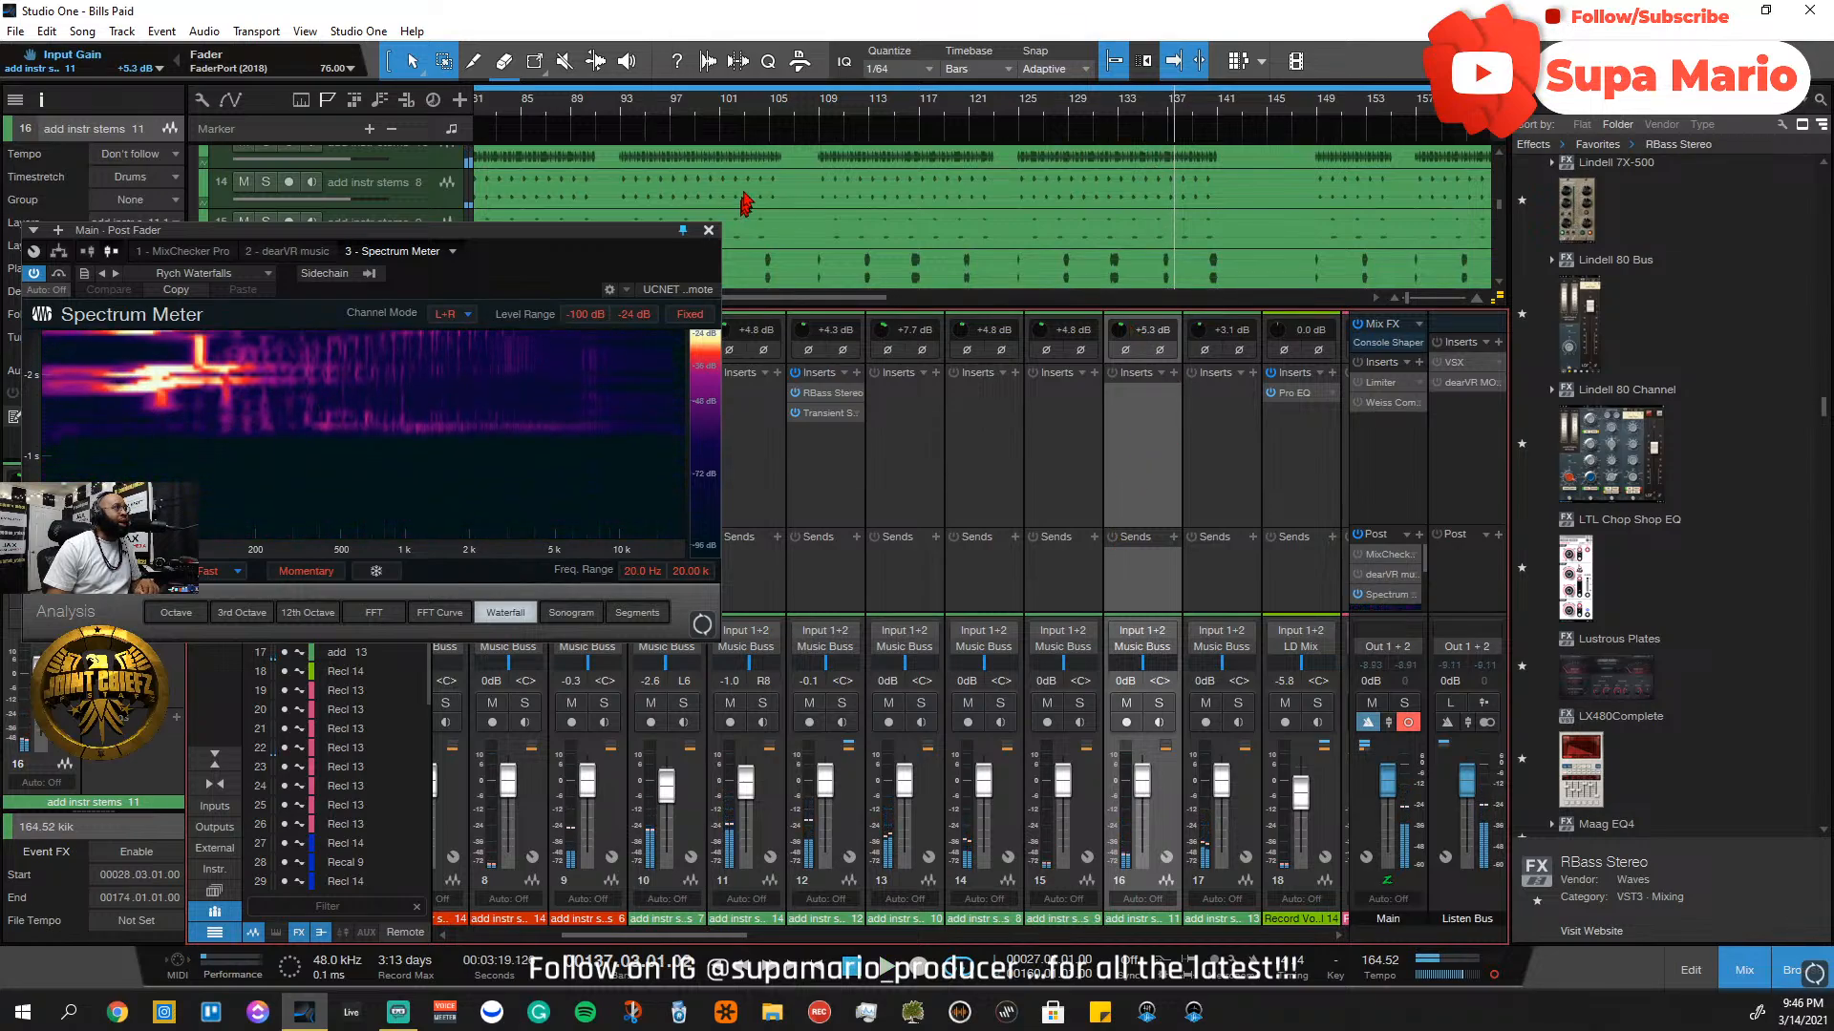
left_click(910, 125)
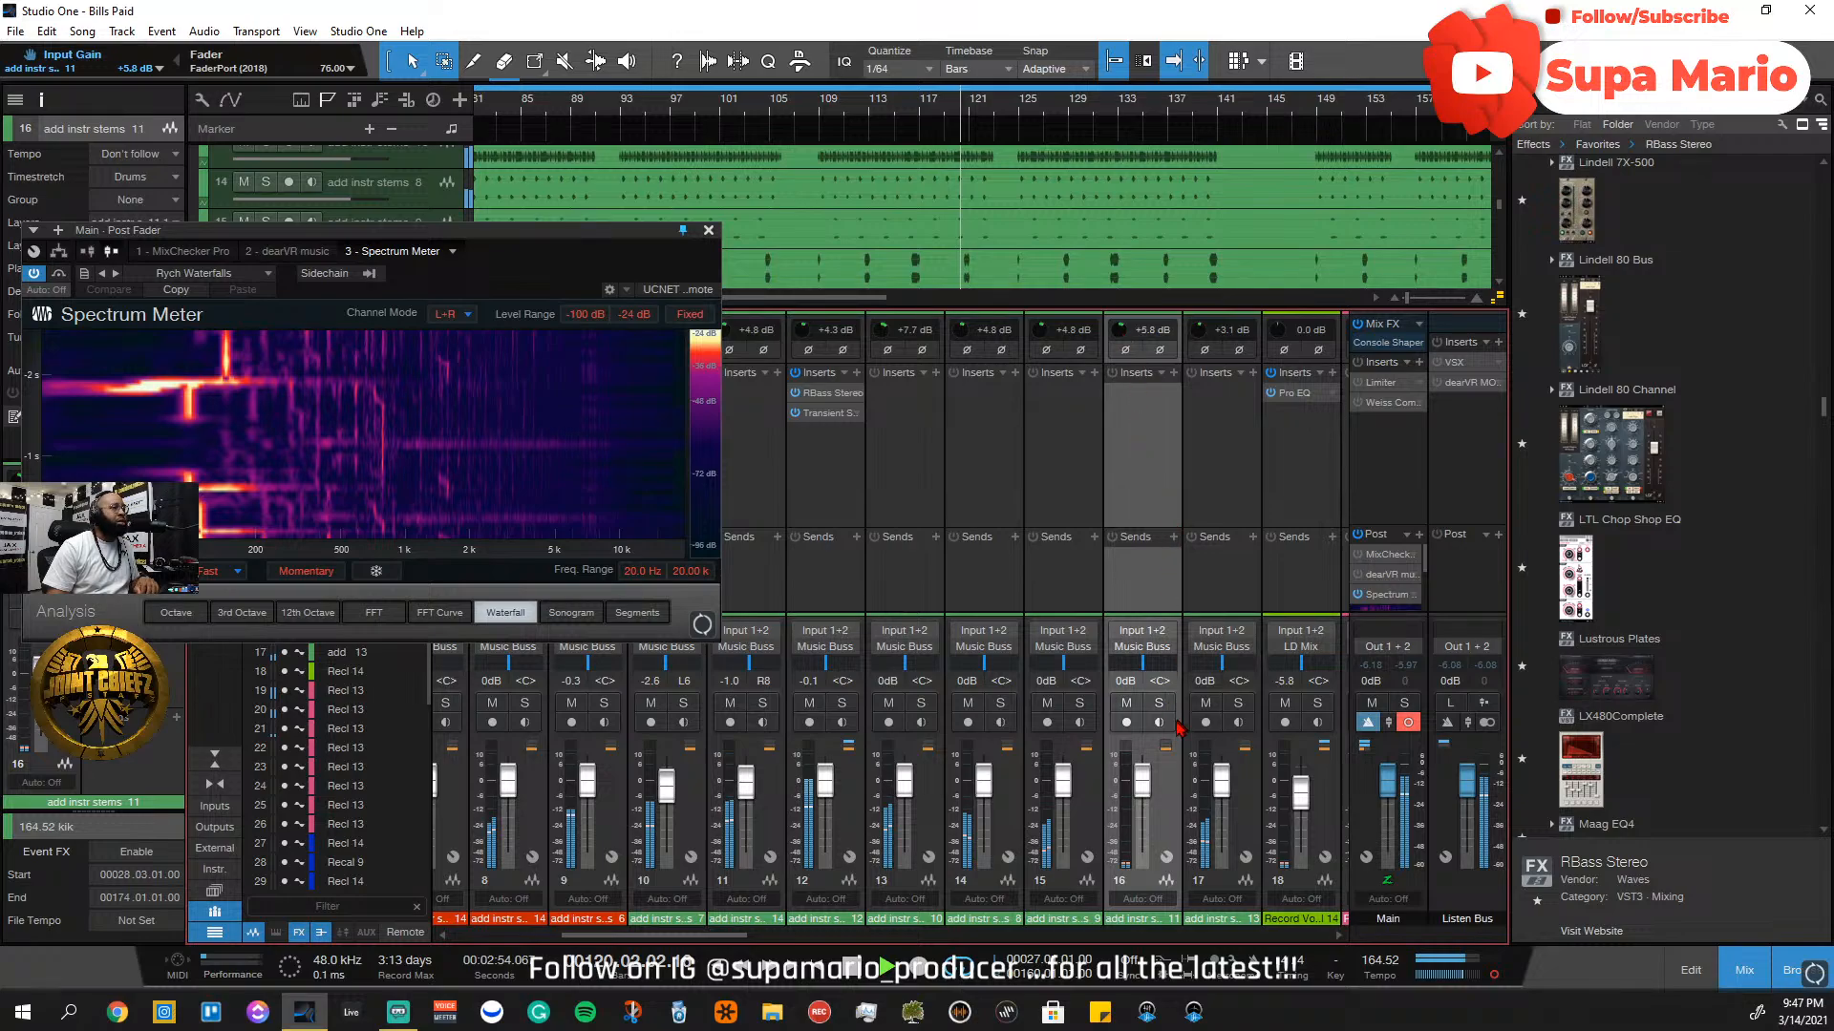
left_click(874, 112)
left_click(860, 105)
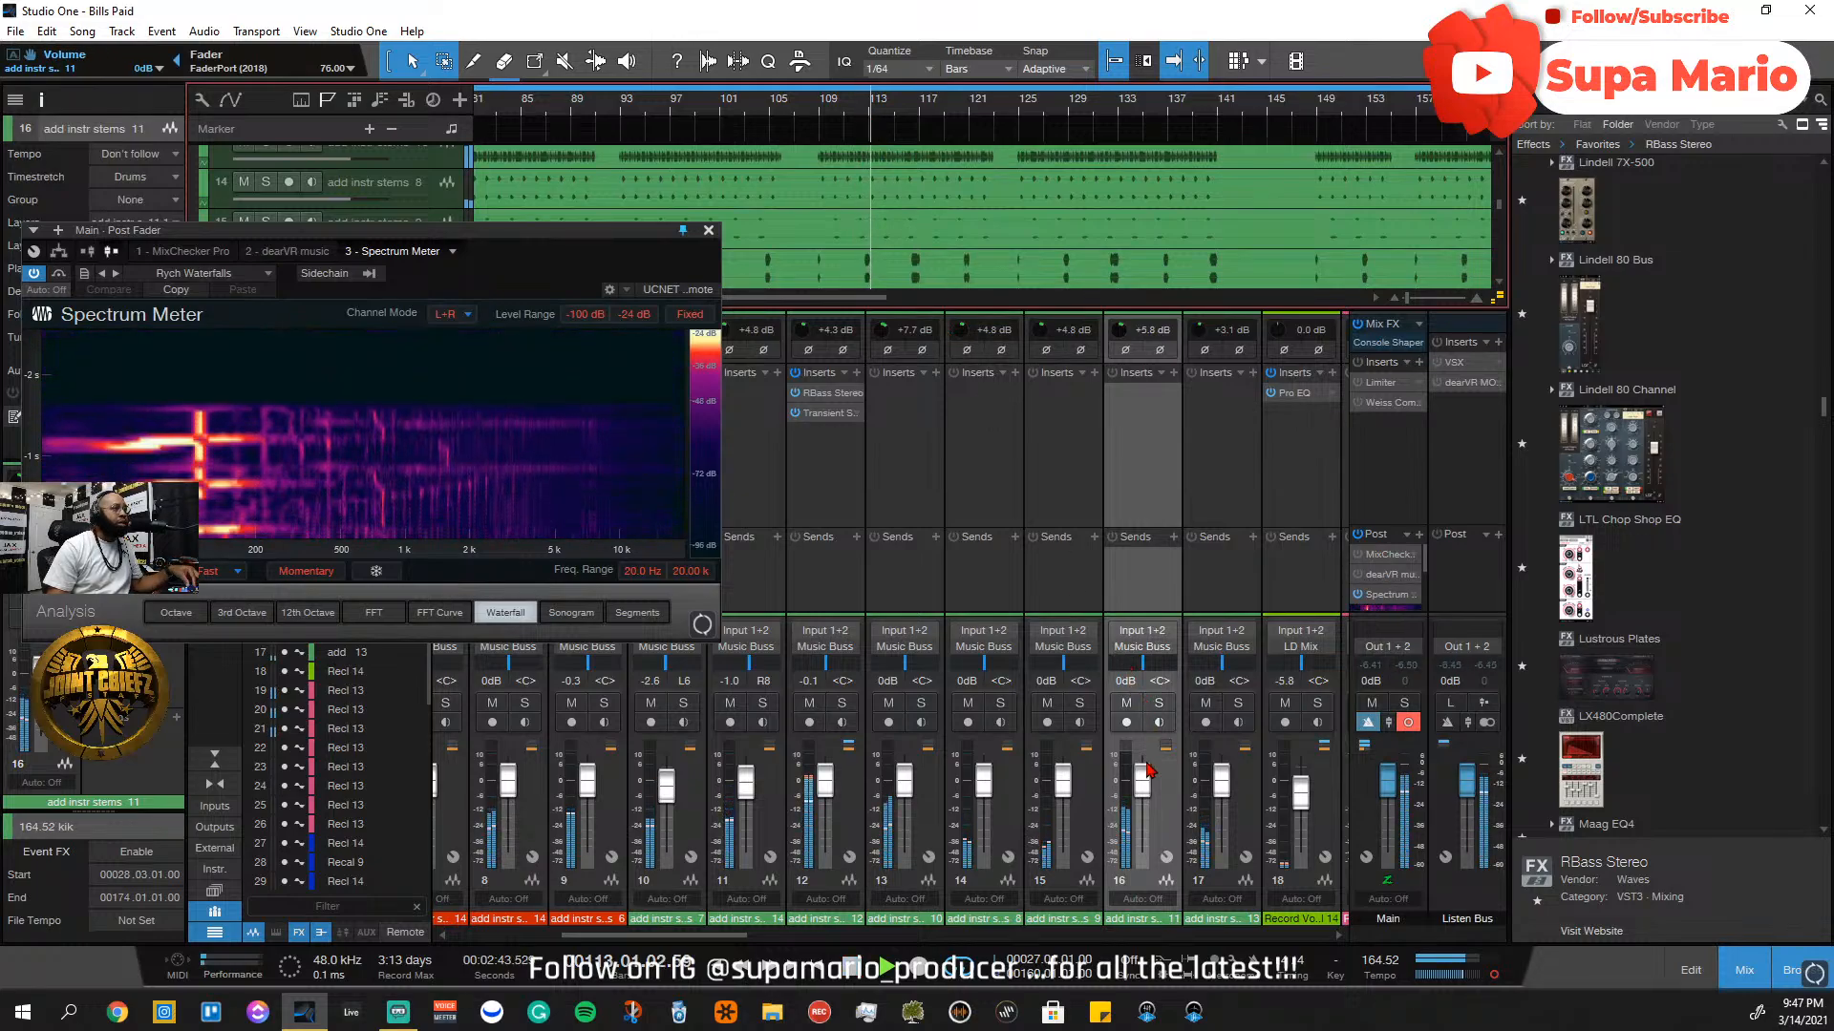
left_click_drag(1121, 338, 1121, 334)
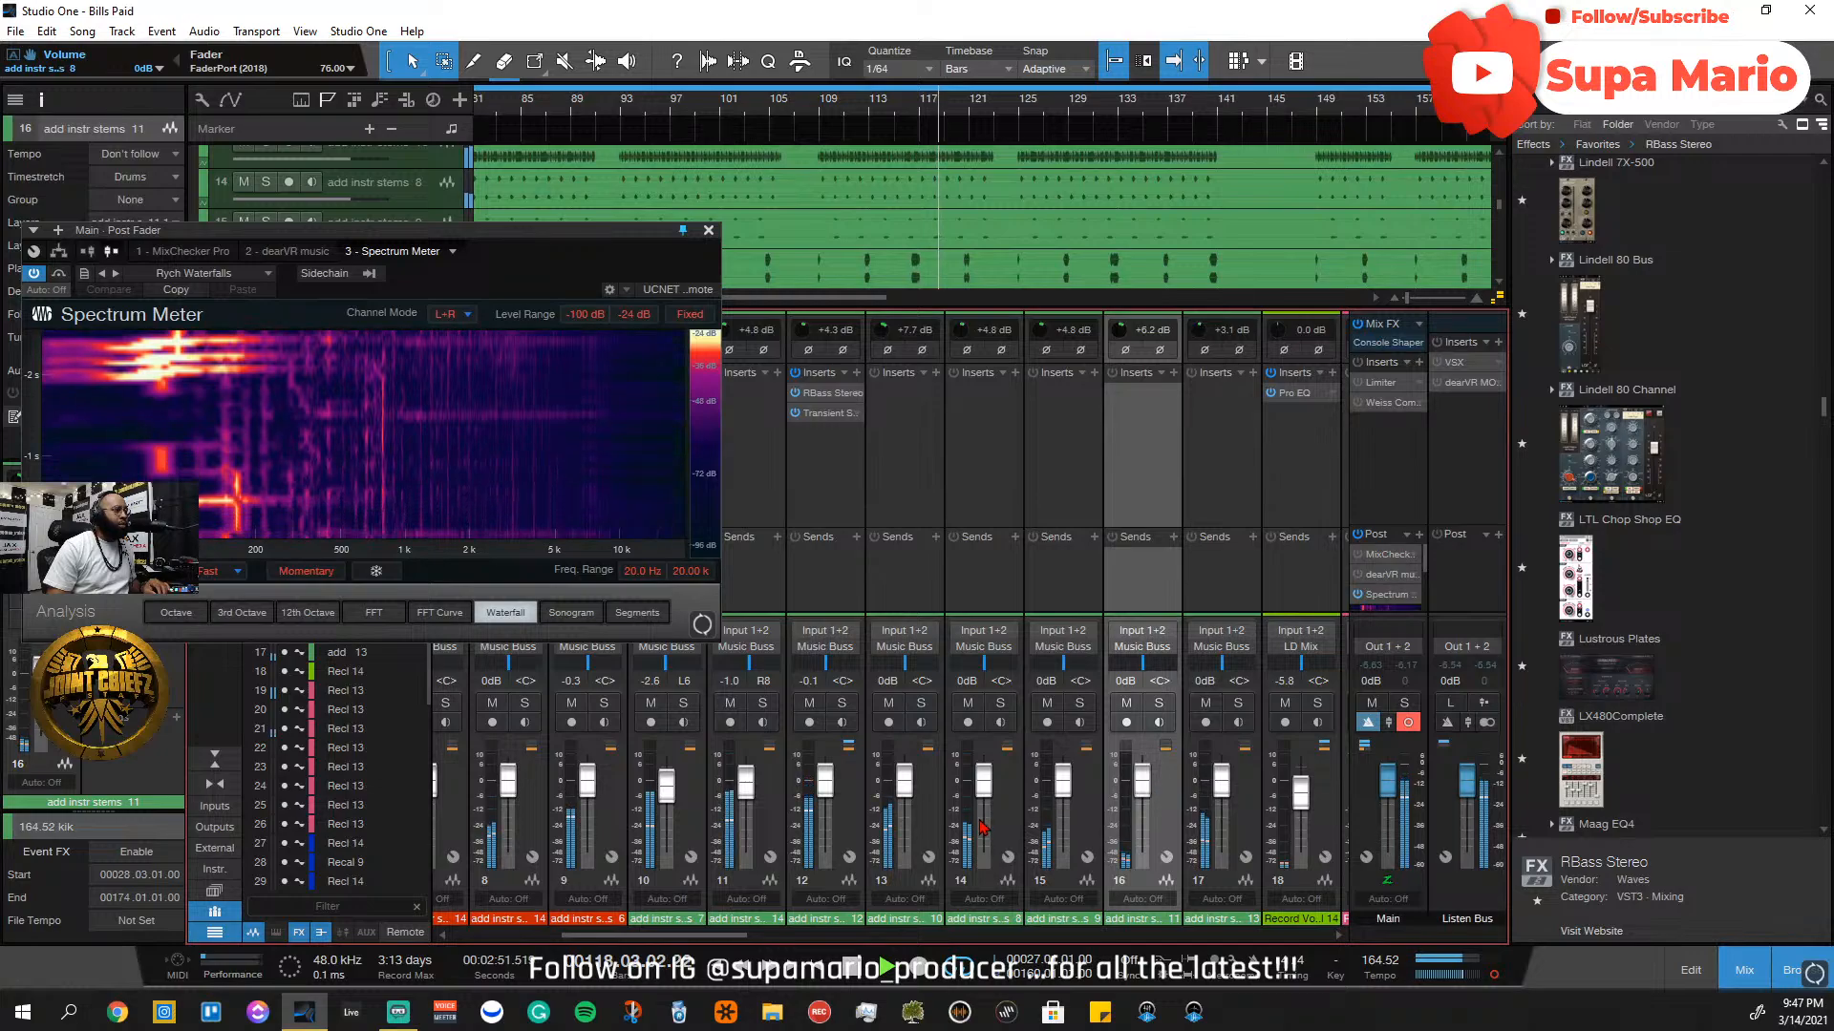
Solo channels 13 and 16 together and stop playback
left_click(933, 714)
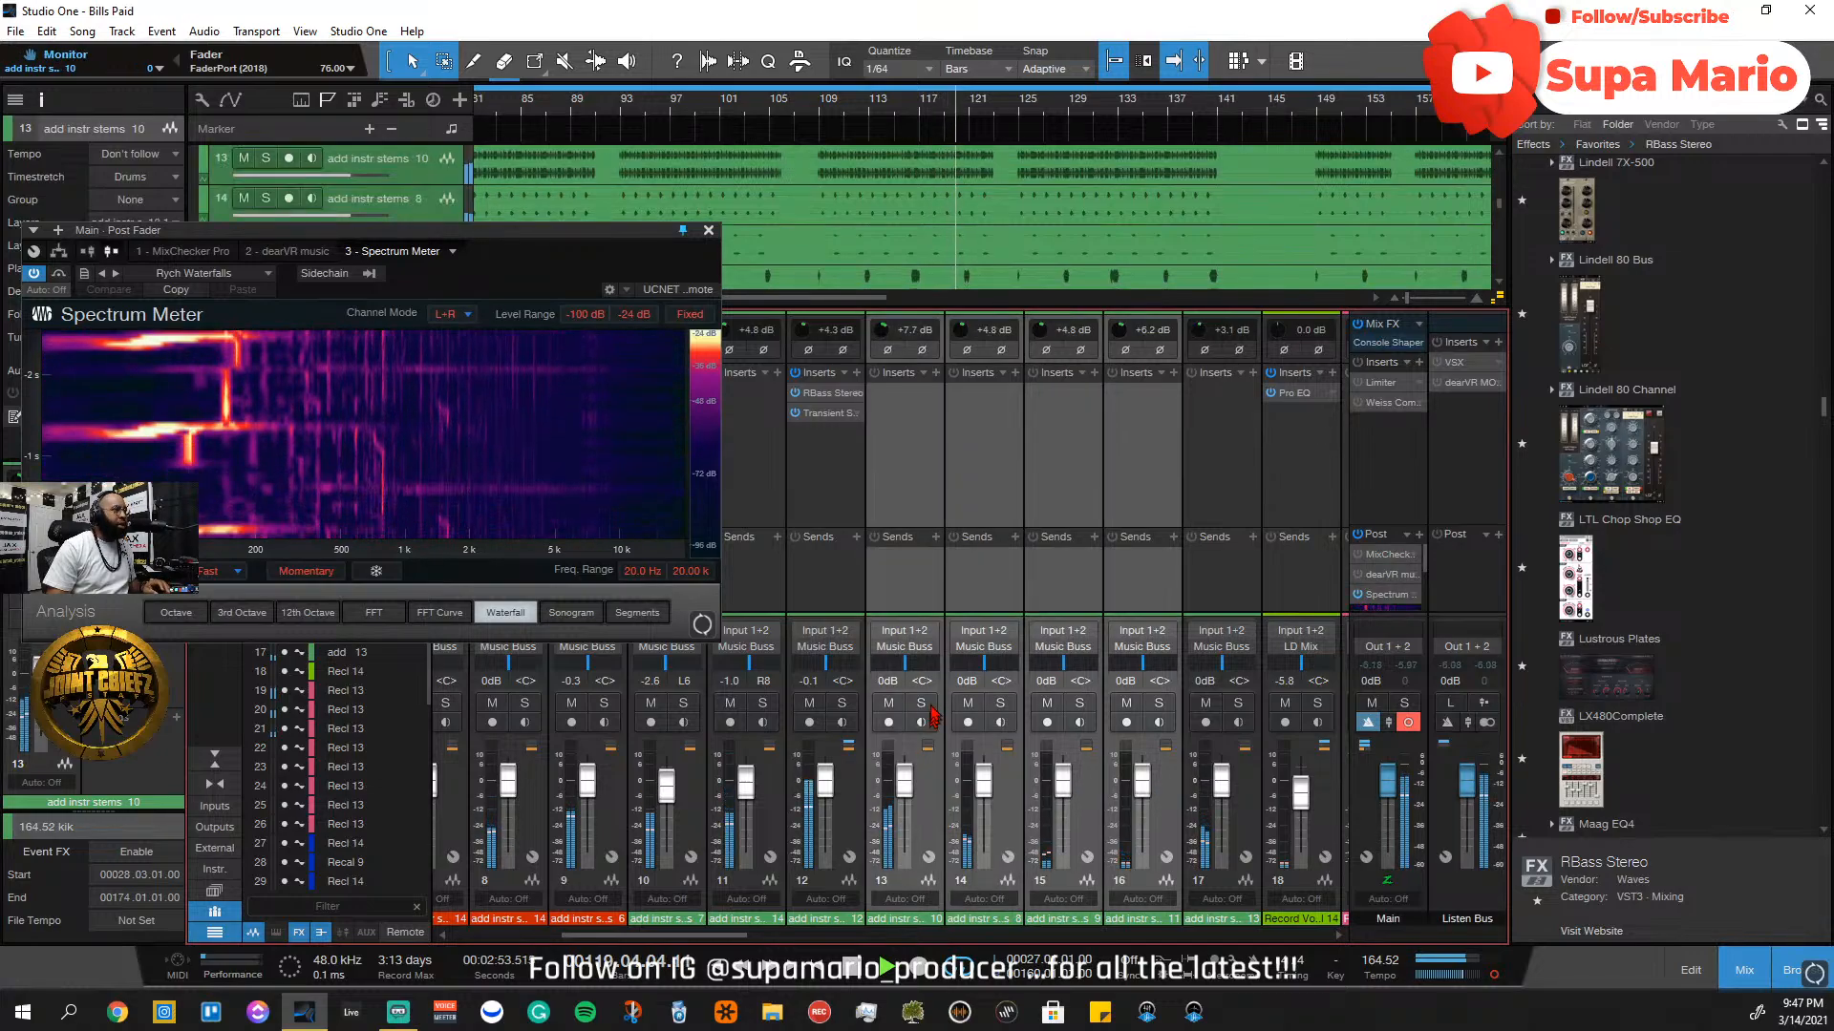
left_click(1139, 717)
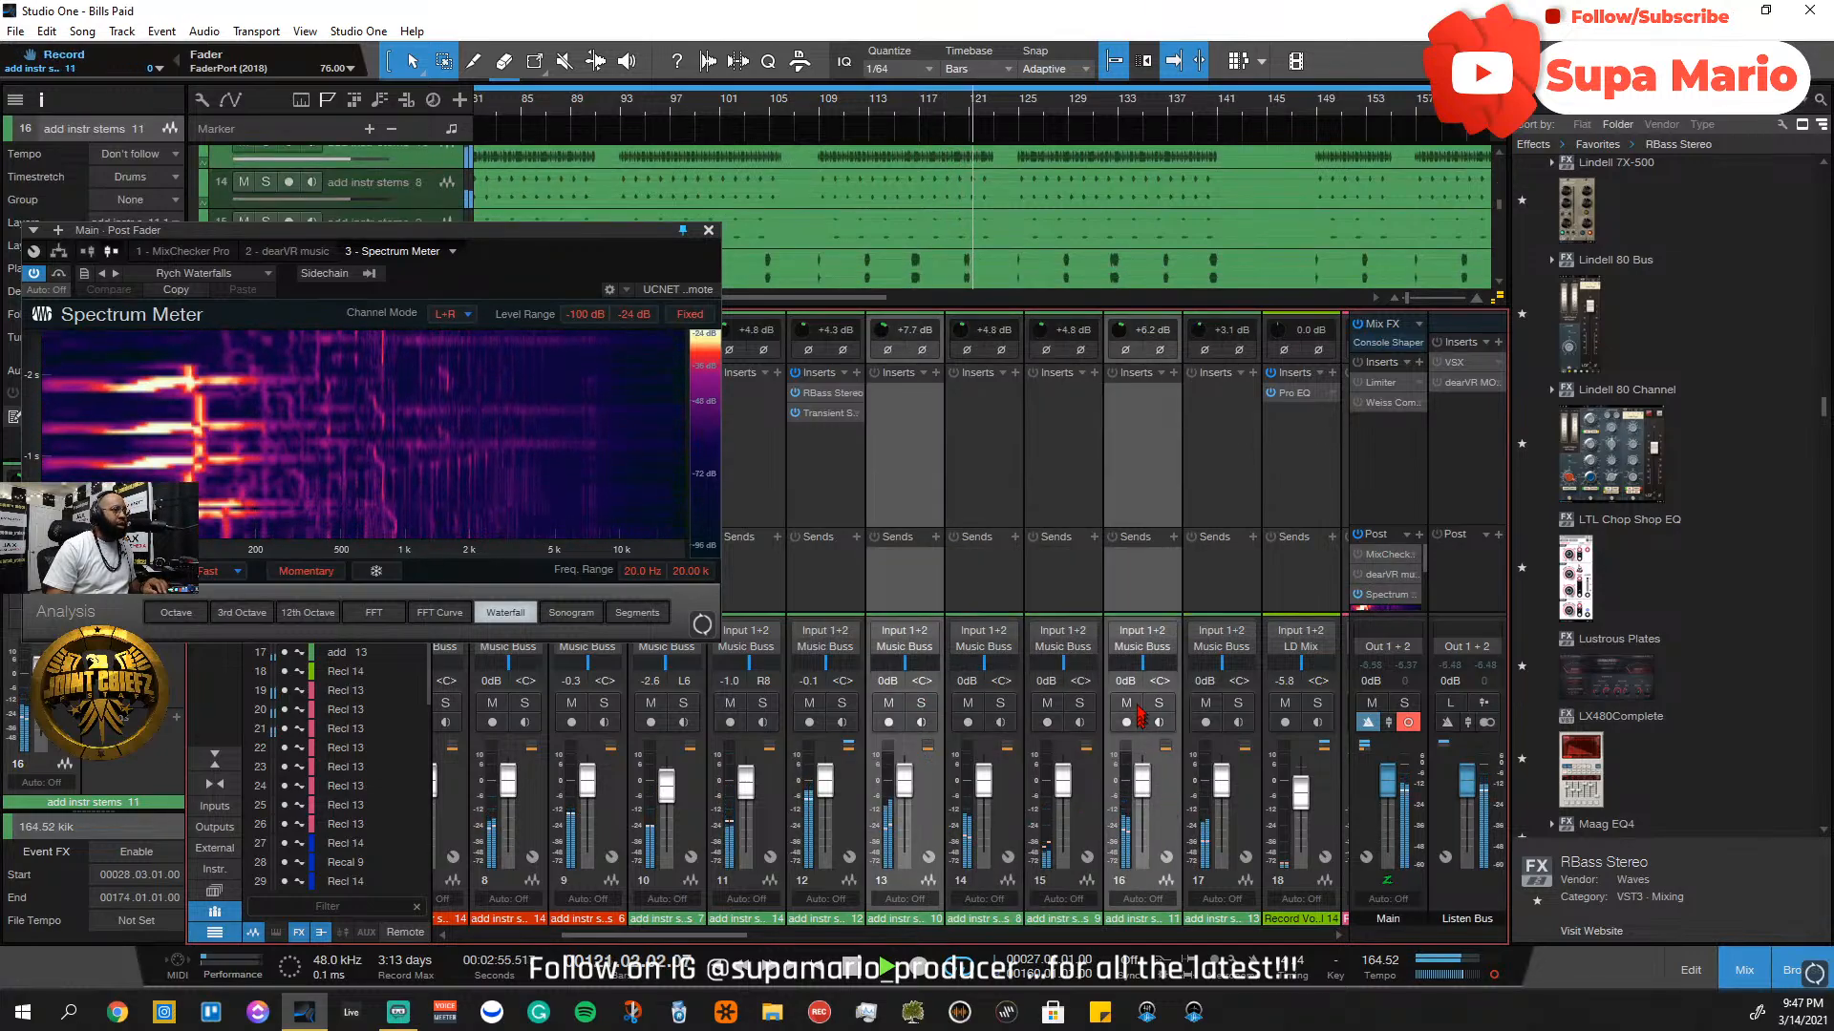
left_click(1157, 703)
key("space")
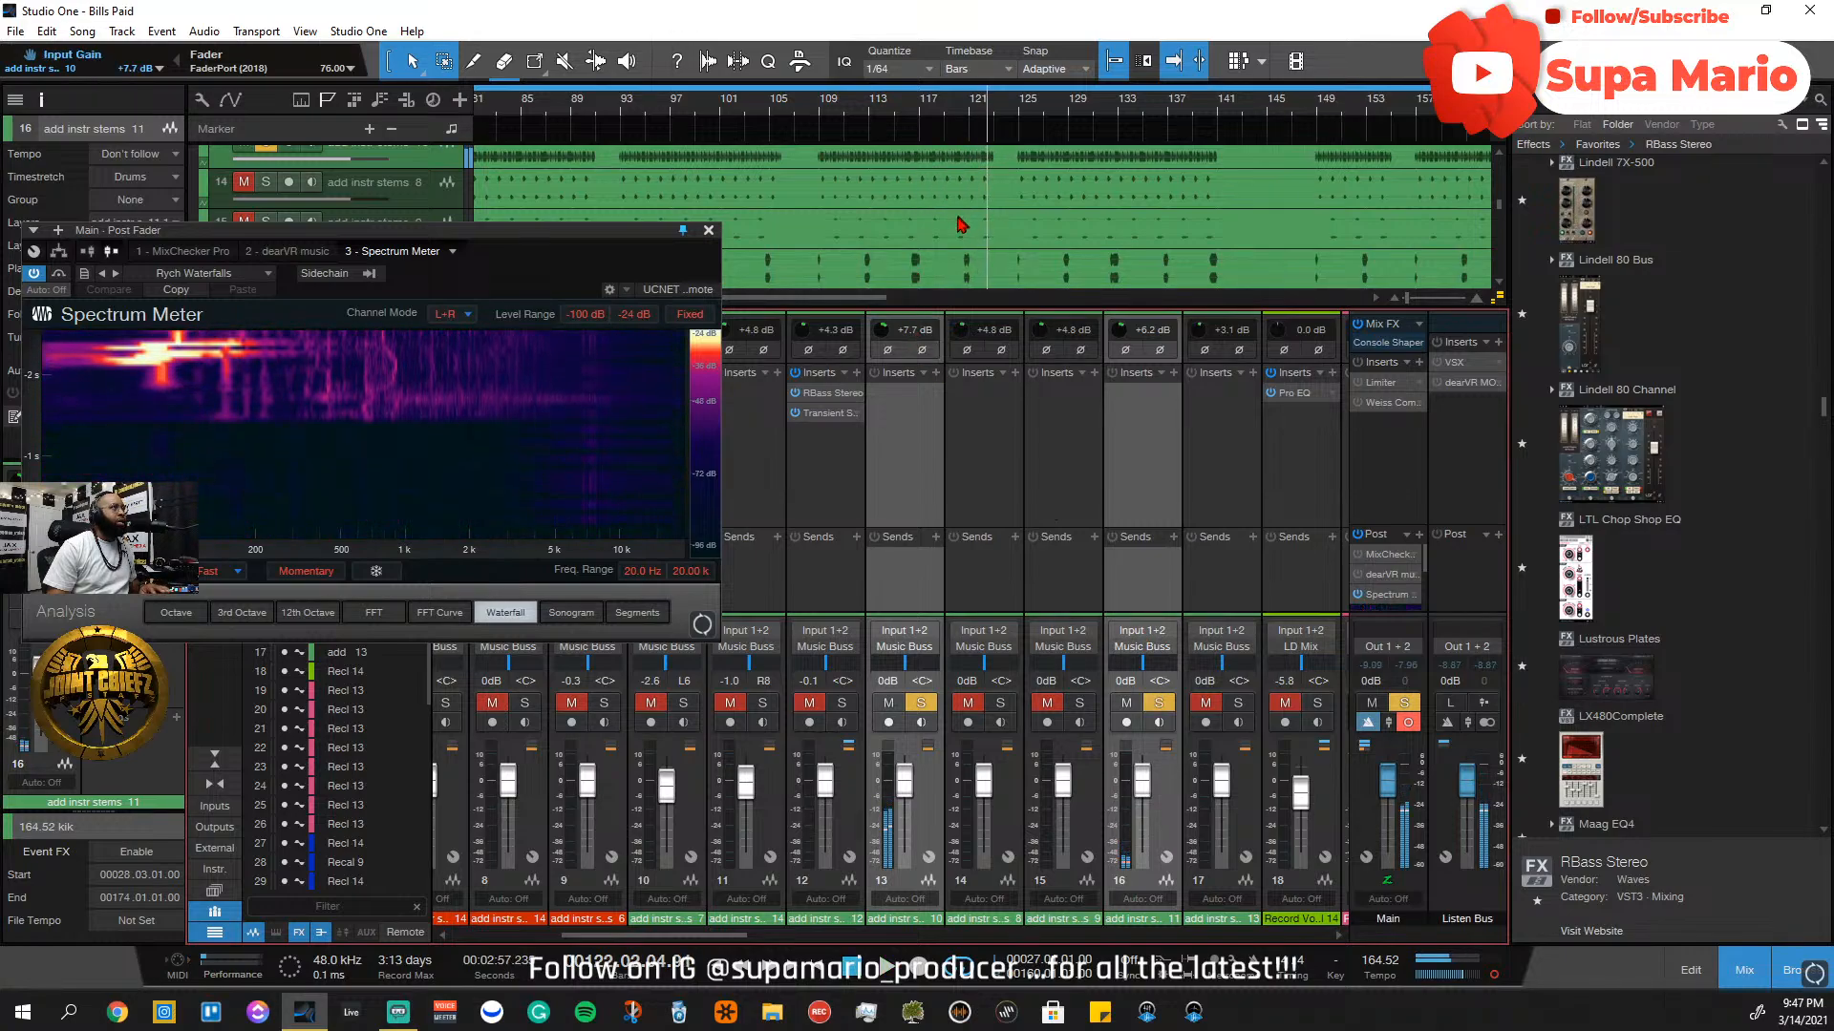
Move the Spectrum Meter clear of the track list, move the add instr stems 11 track above stems 8, and play from about bar 93
left_click_drag(527, 233, 515, 334)
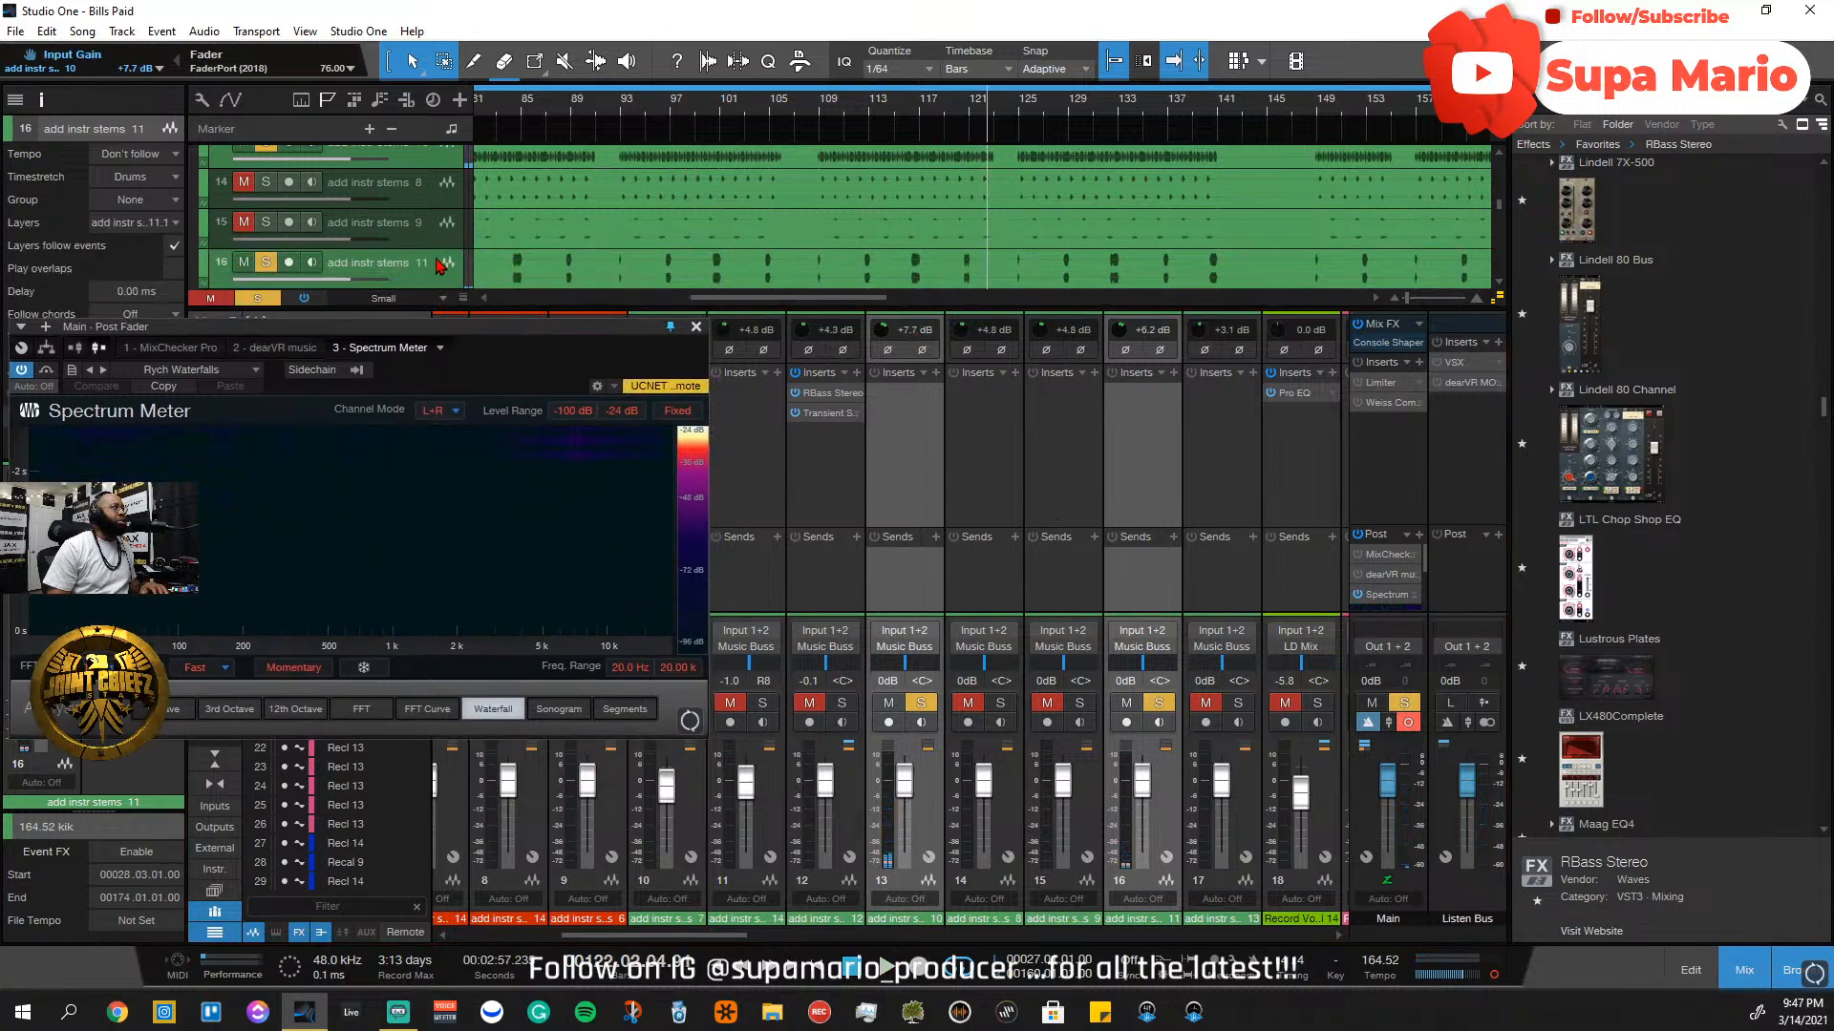
left_click_drag(439, 265, 447, 193)
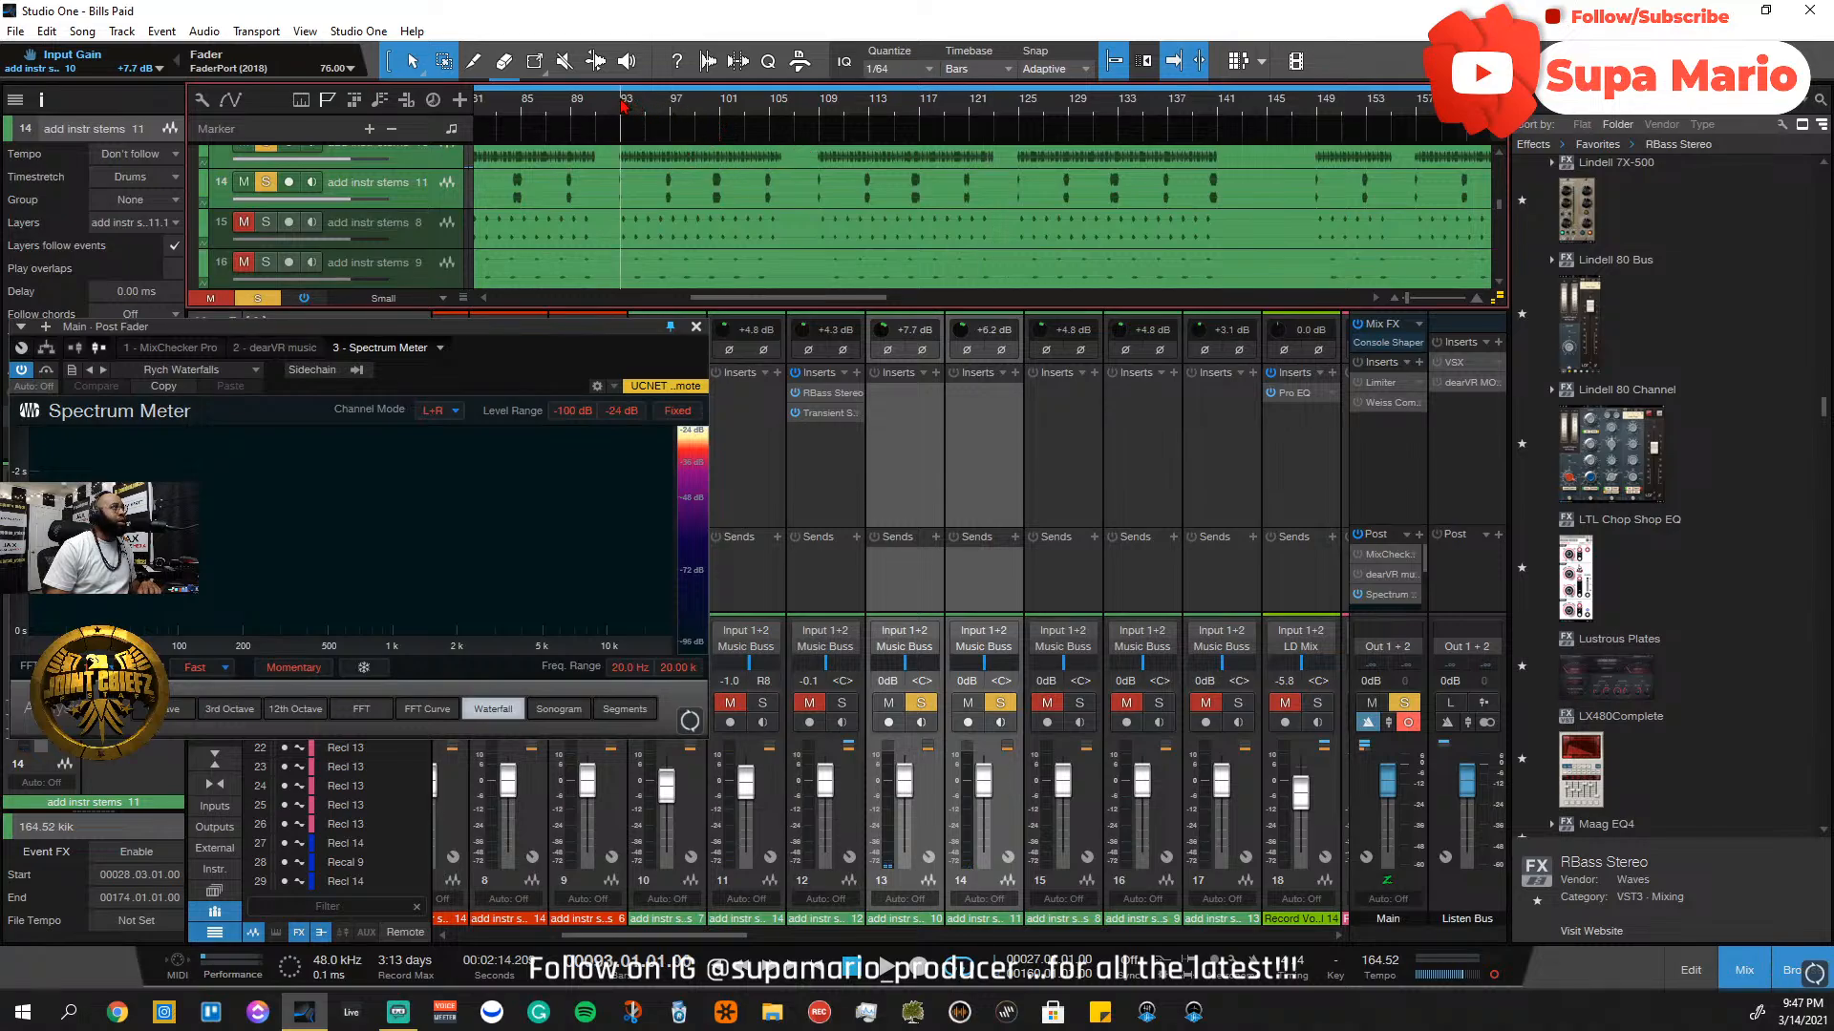
key("space")
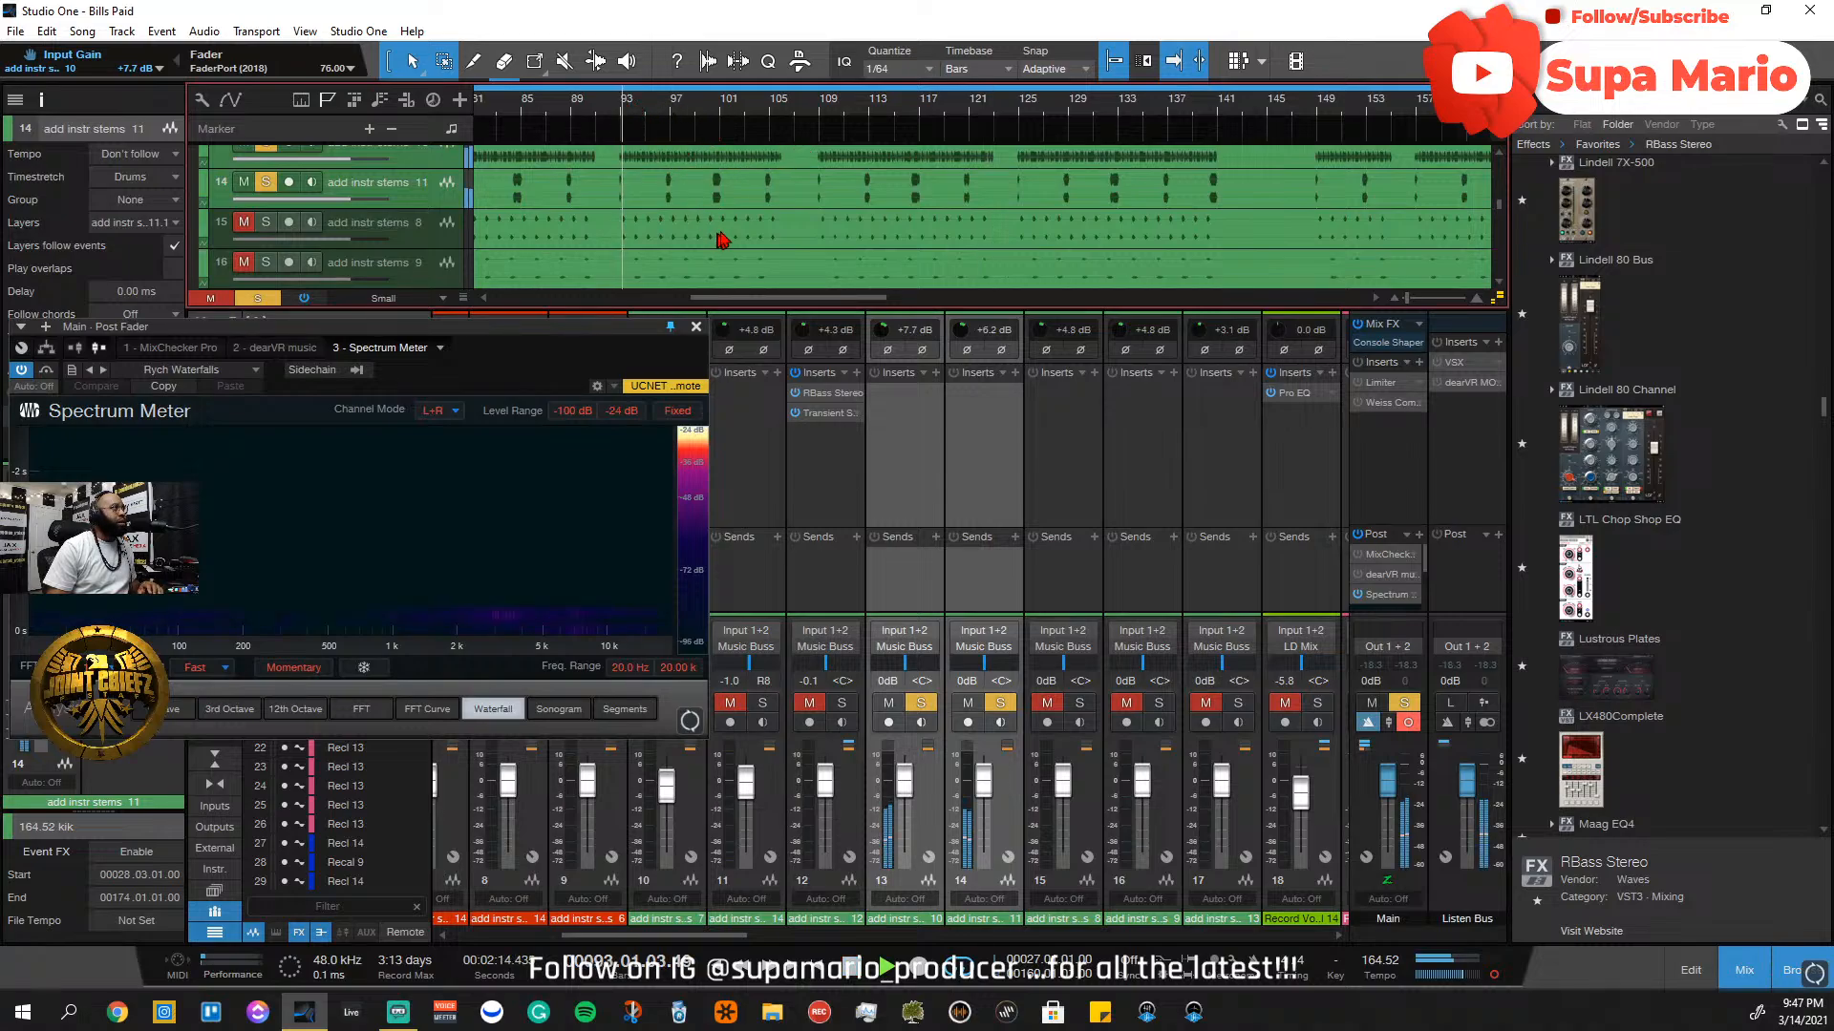
Pan channel 14 to L16 with the main output switched back to stereo, and clear the solos to hear it in the mix
left_click(1012, 740)
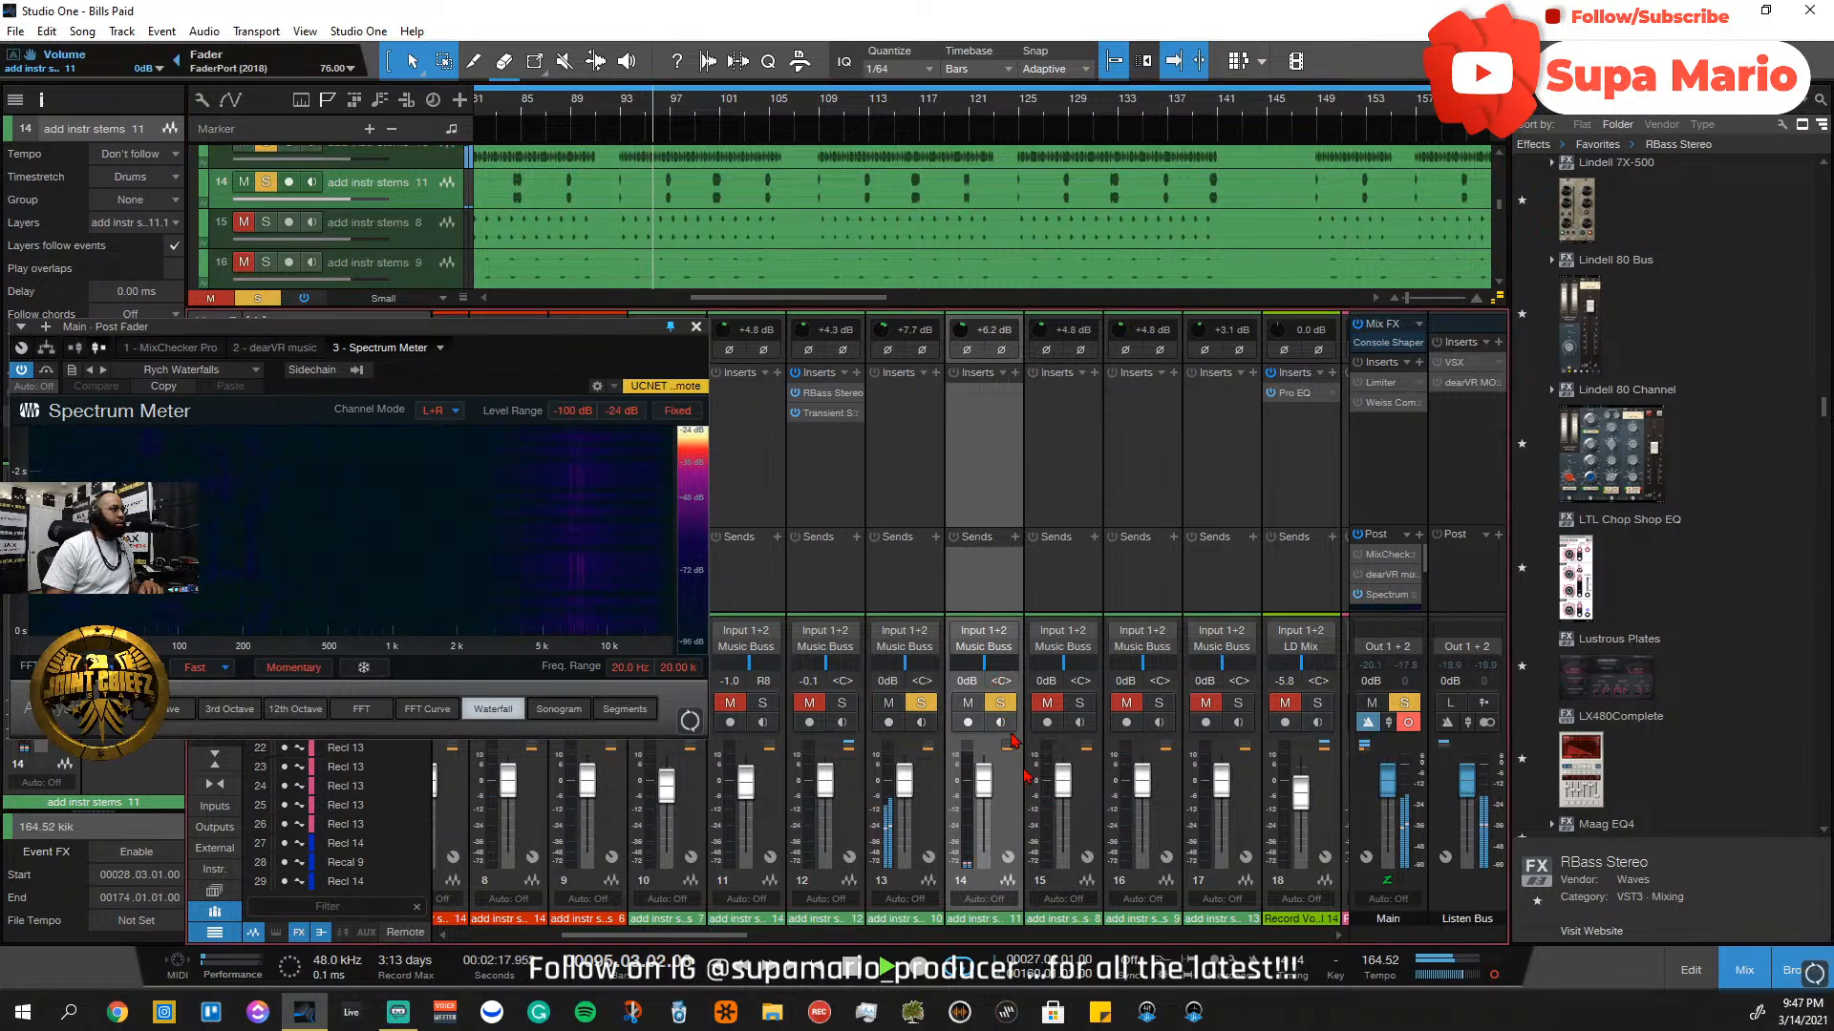
left_click_drag(979, 662, 978, 728)
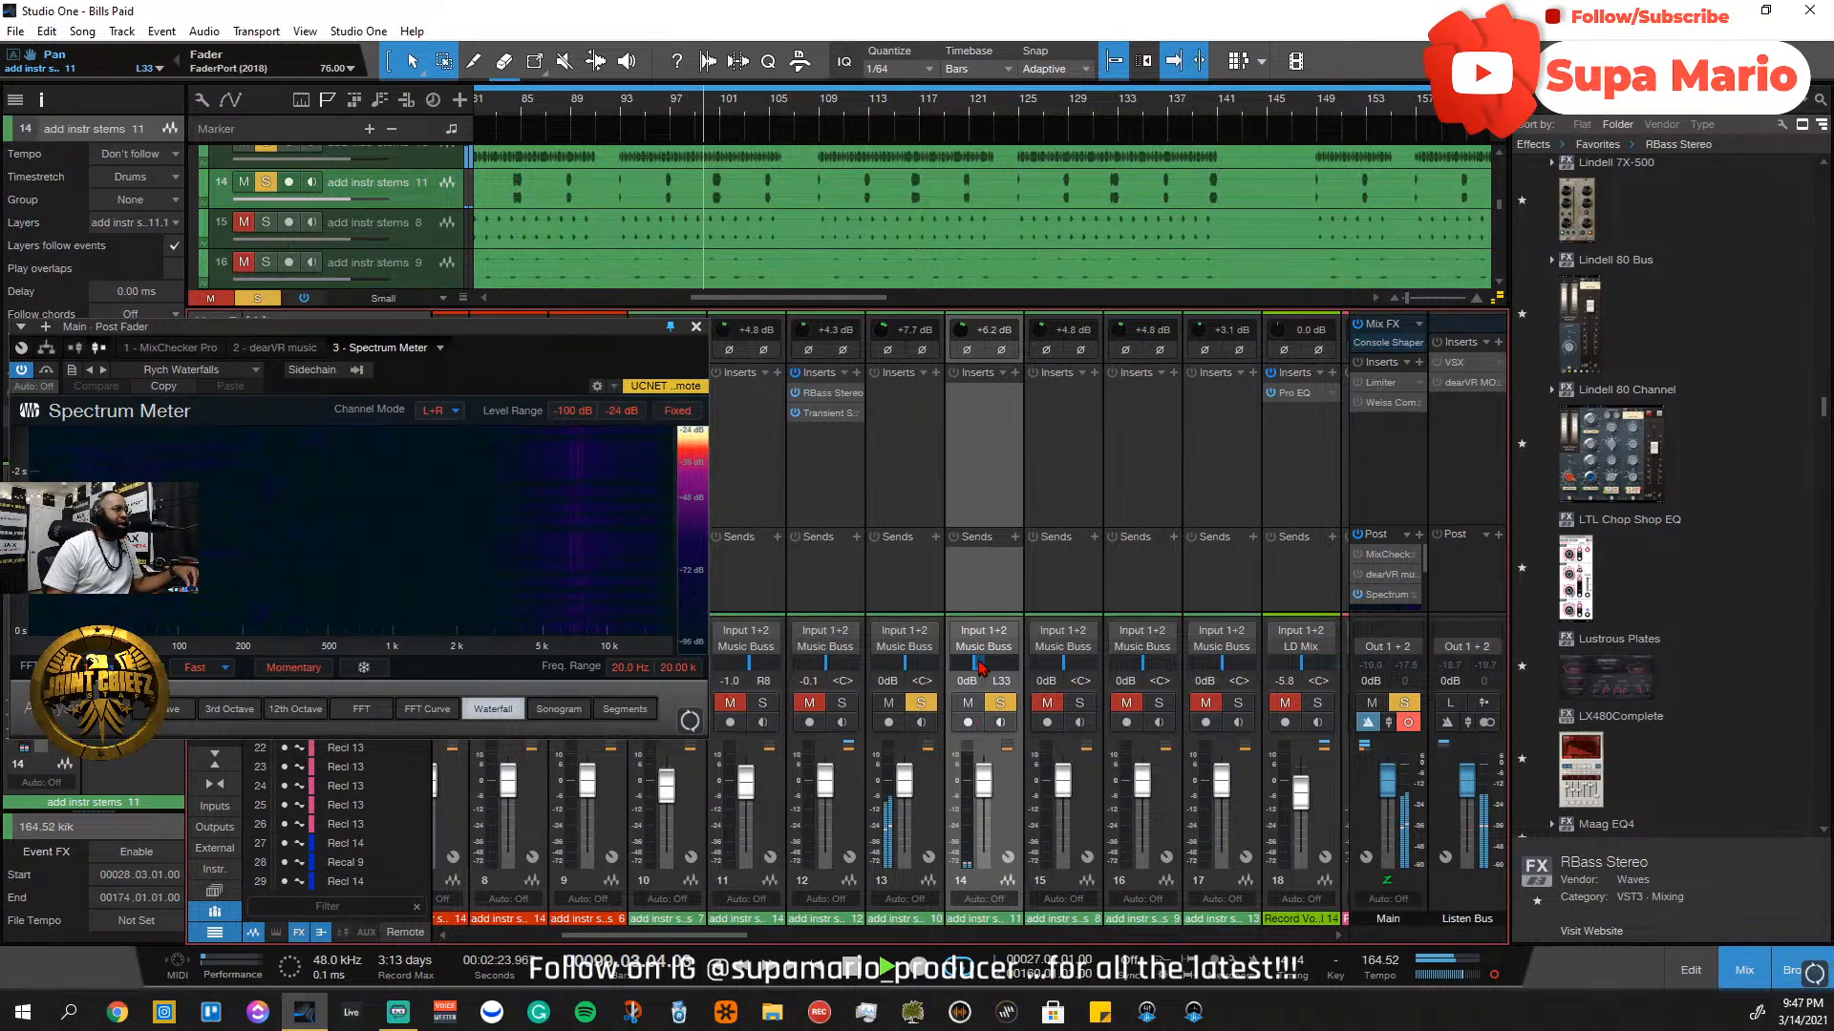
left_click_drag(979, 666, 970, 671)
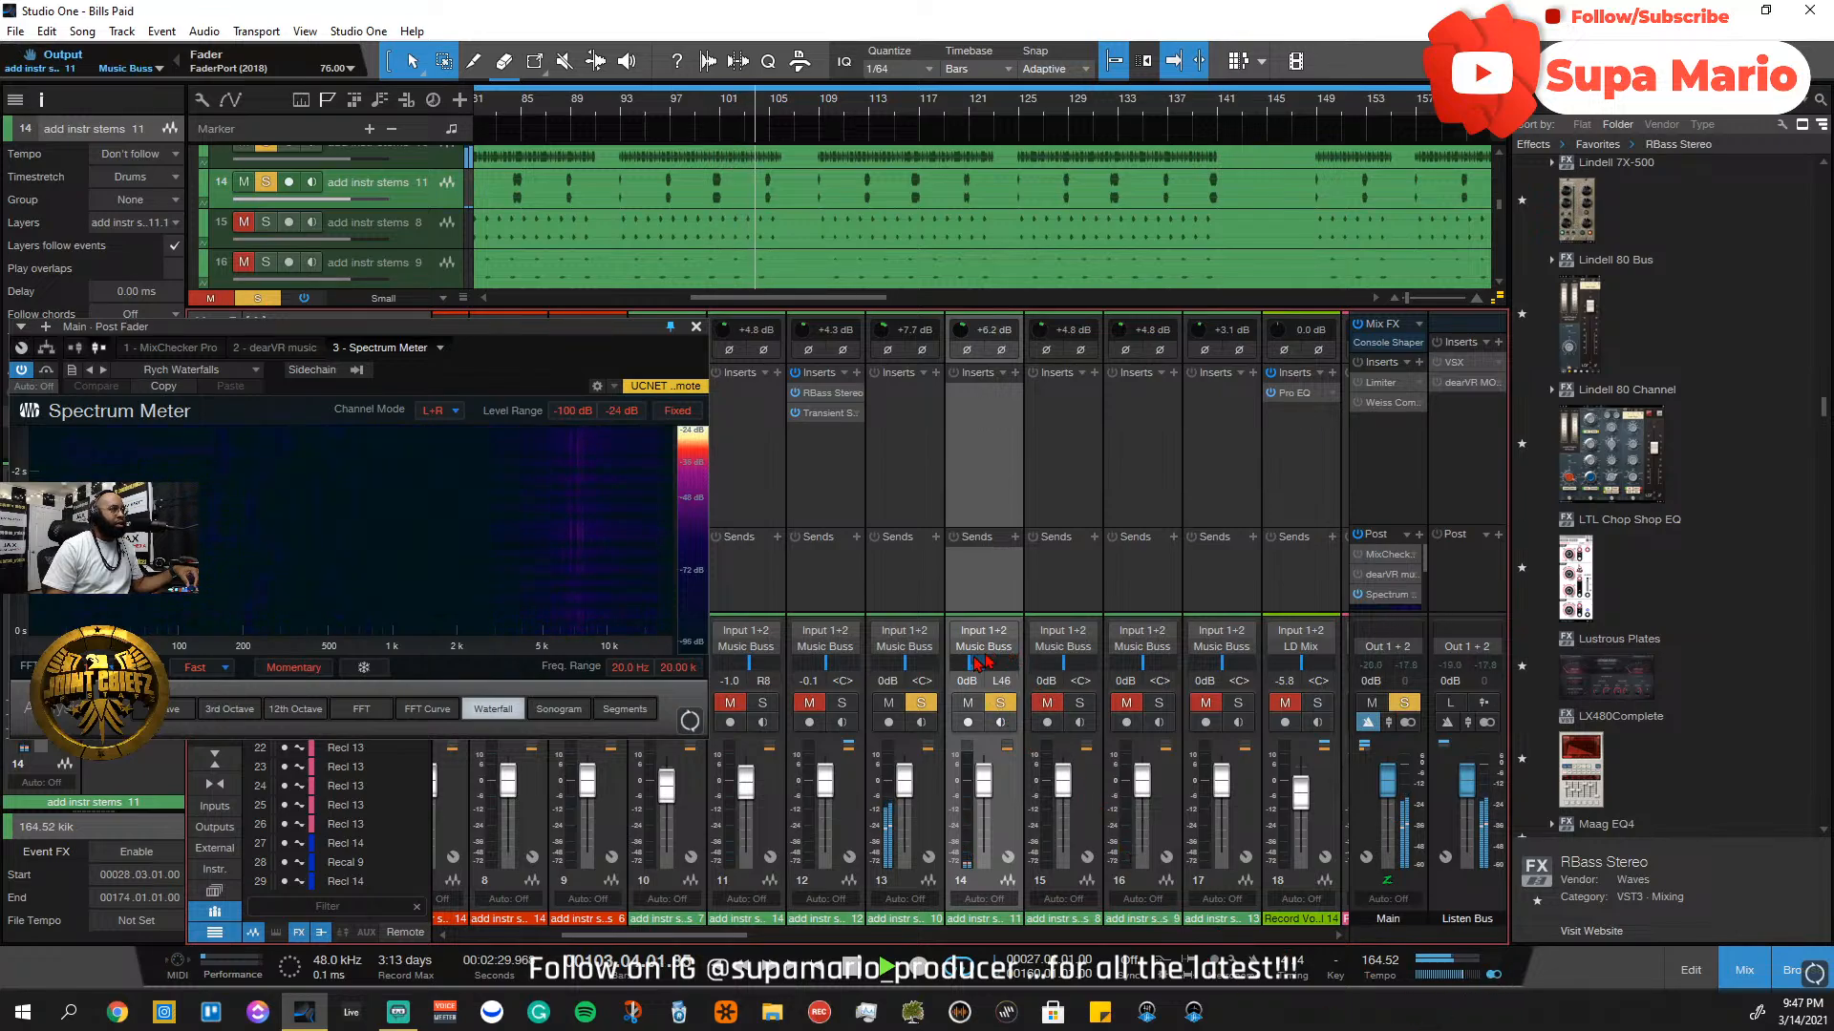
left_click_drag(981, 661, 989, 669)
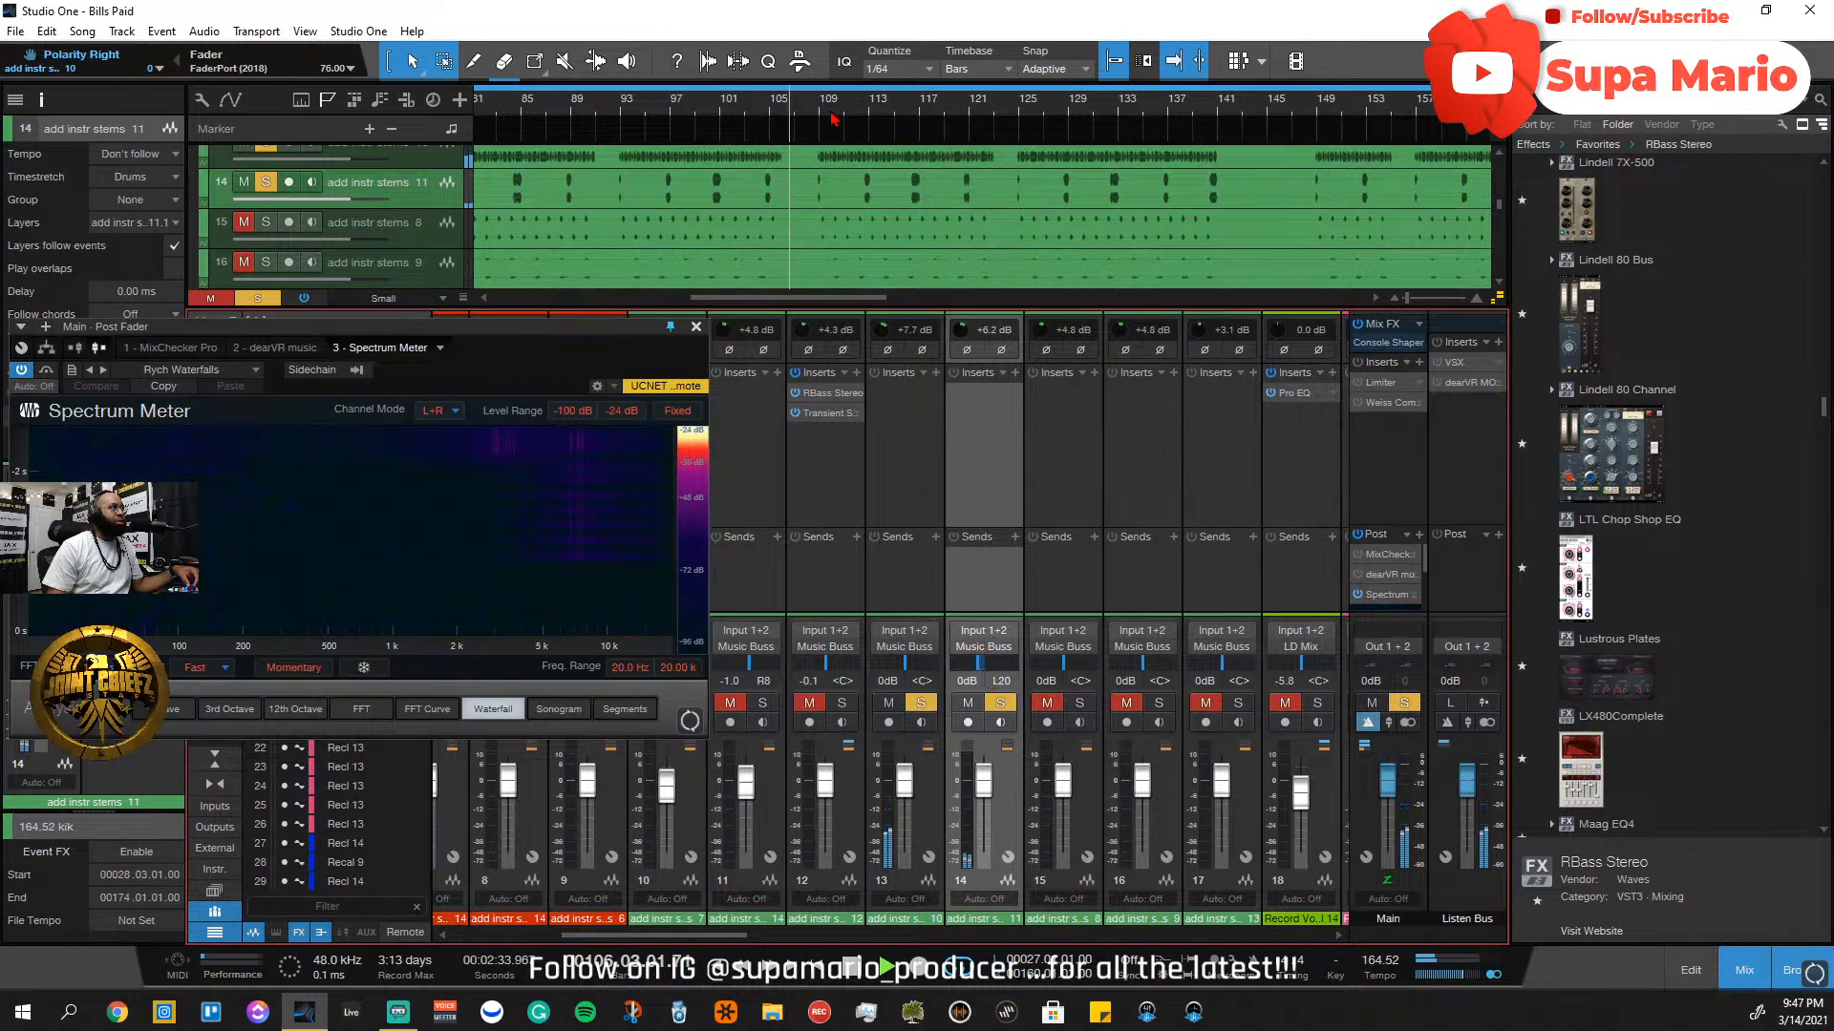
left_click(669, 128)
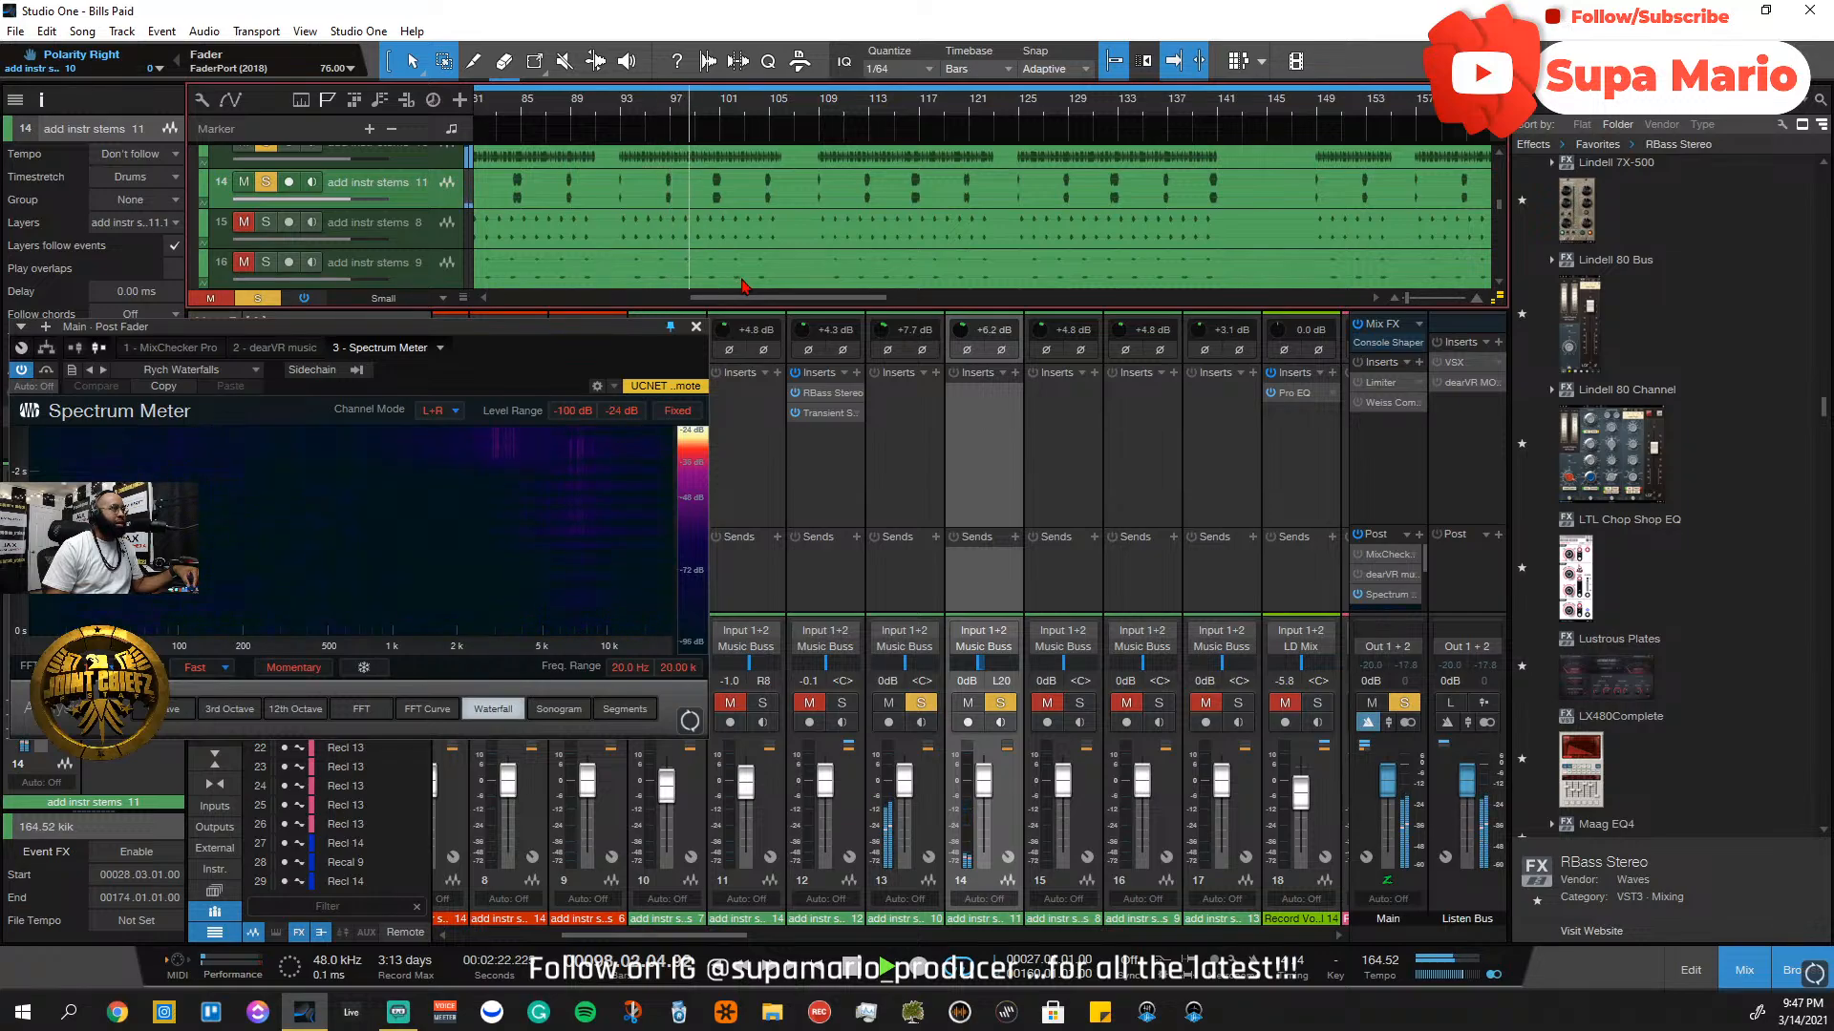
left_click_drag(980, 674, 987, 673)
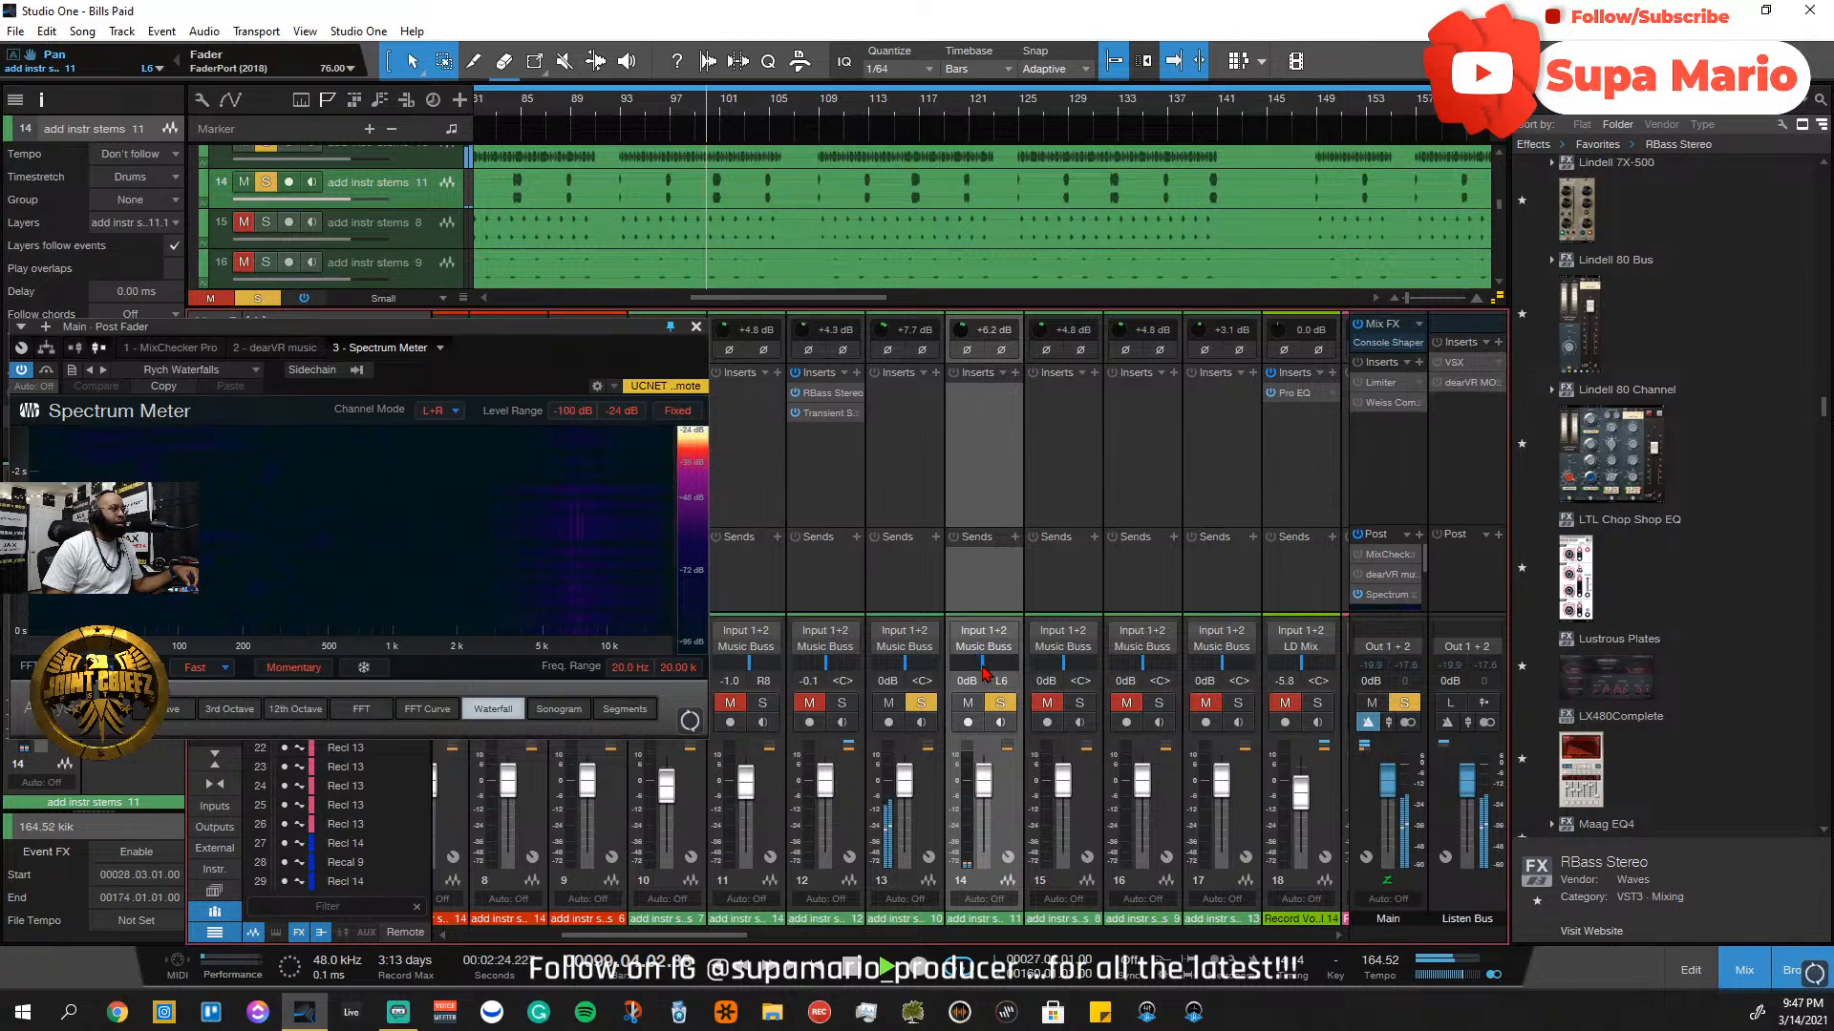
scroll(983, 668, "down", 5)
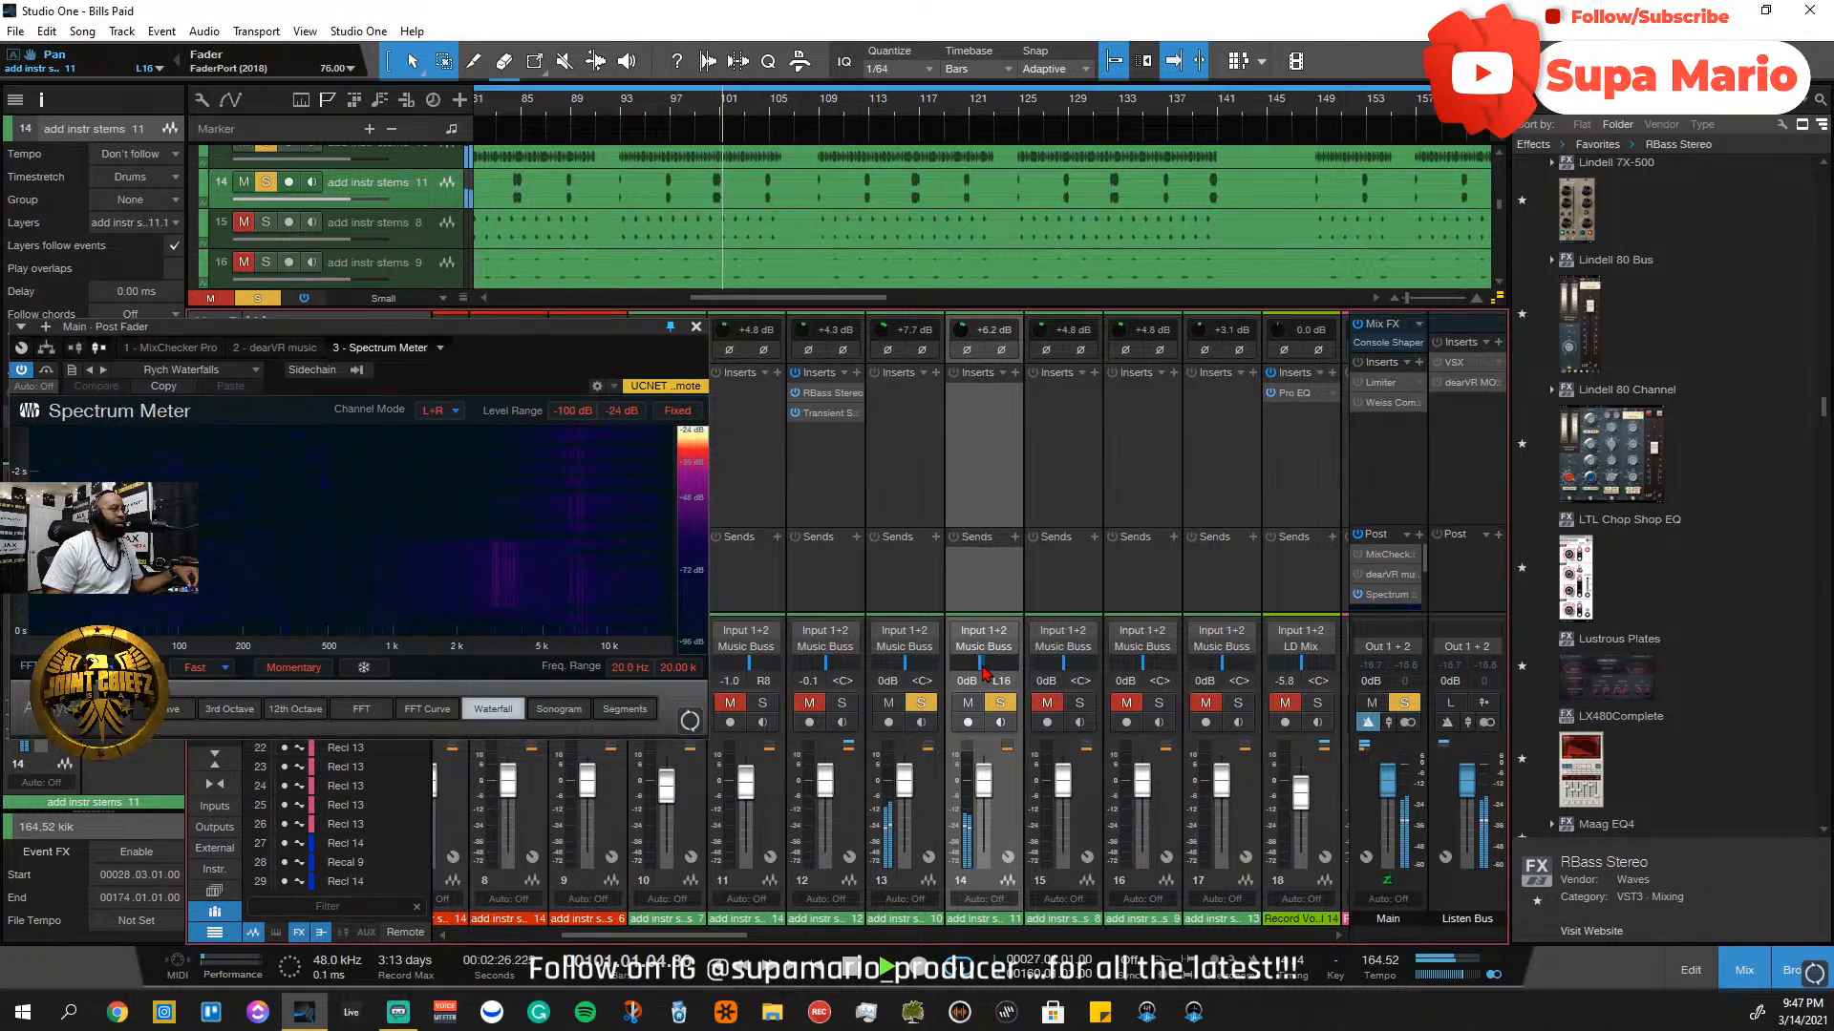
key("ctrl+shift+s")
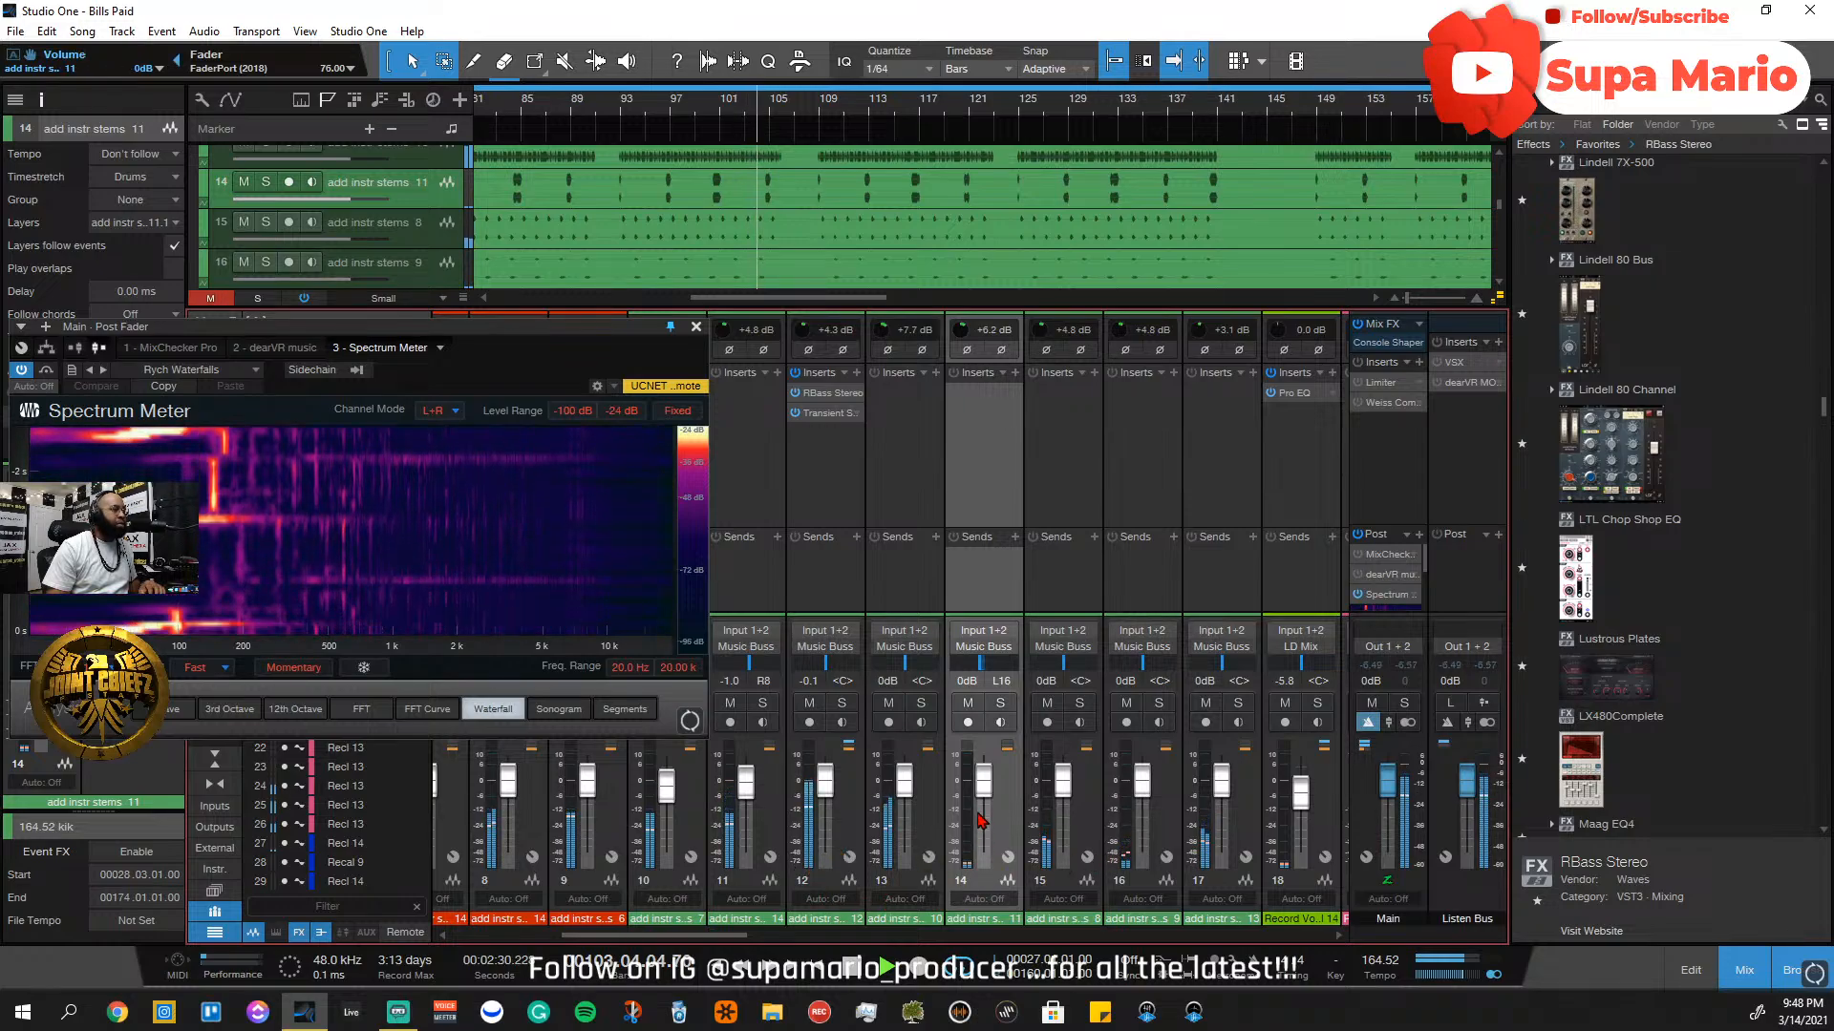
Insert SSL Native Channelstrip v6 on channel 13, move its window aside, and play from about bar 109
left_click(931, 823)
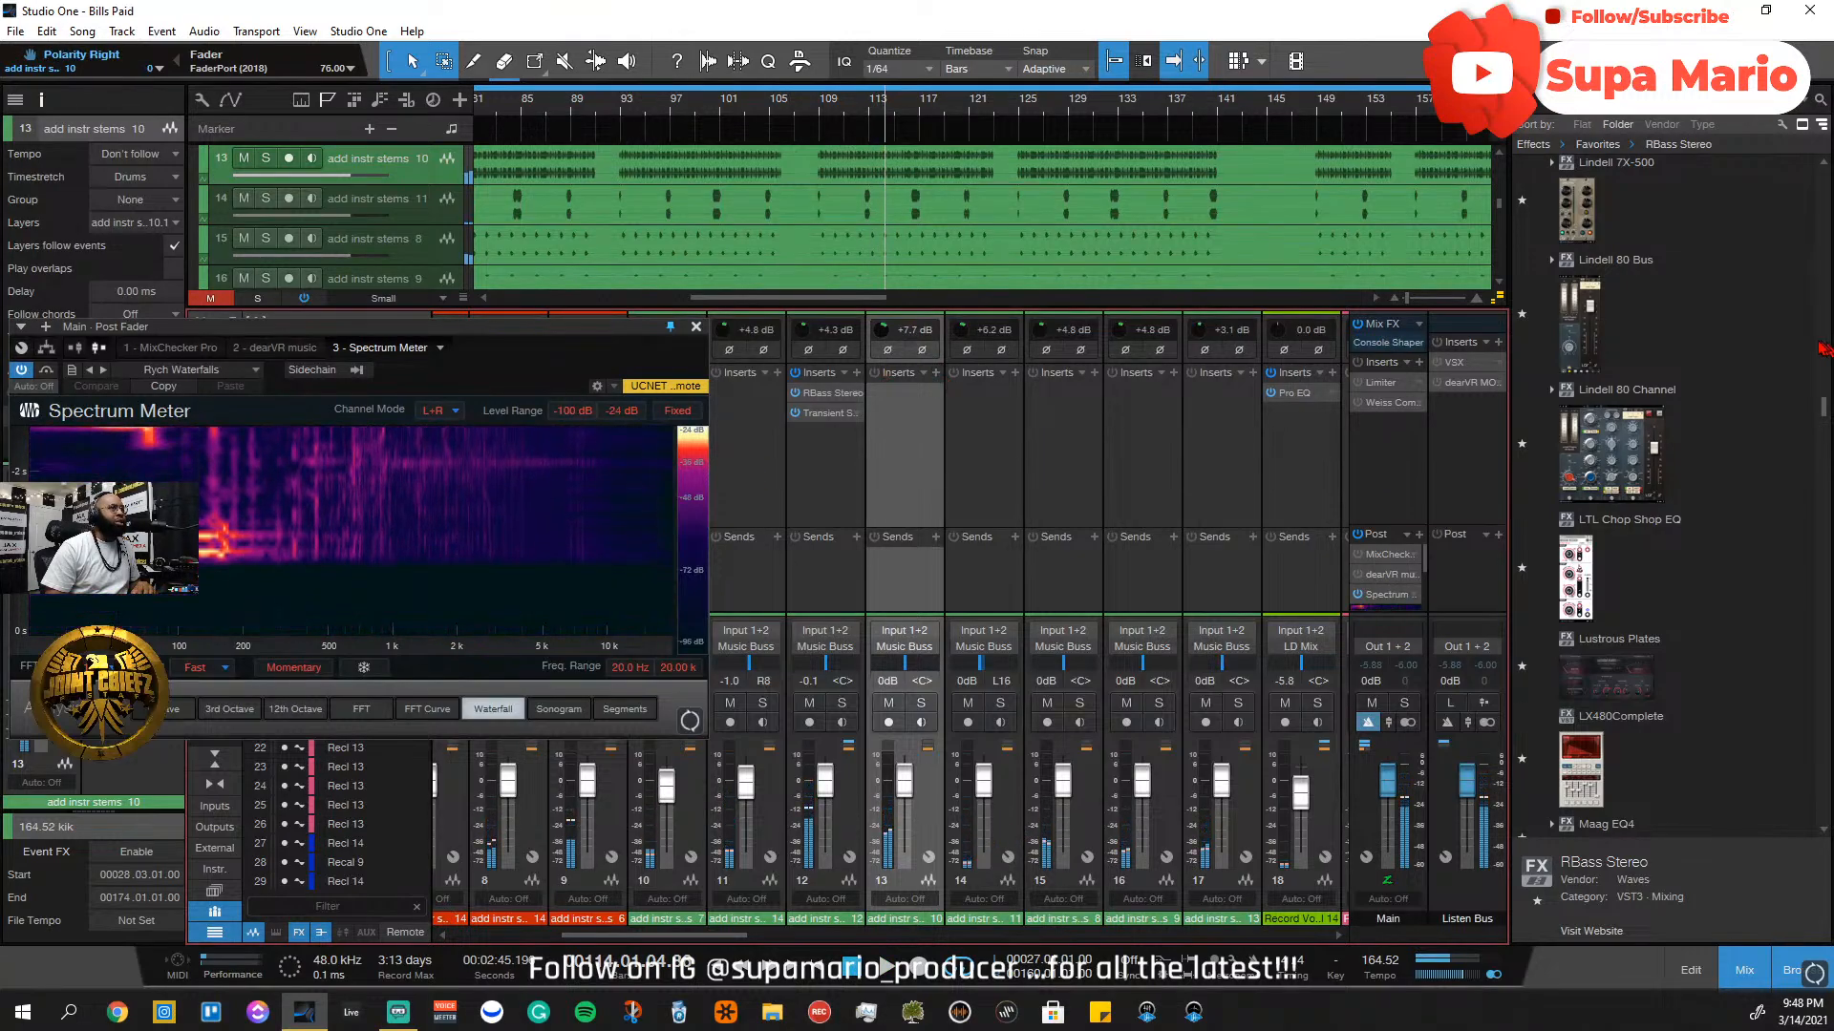
left_click_drag(1824, 406, 1820, 573)
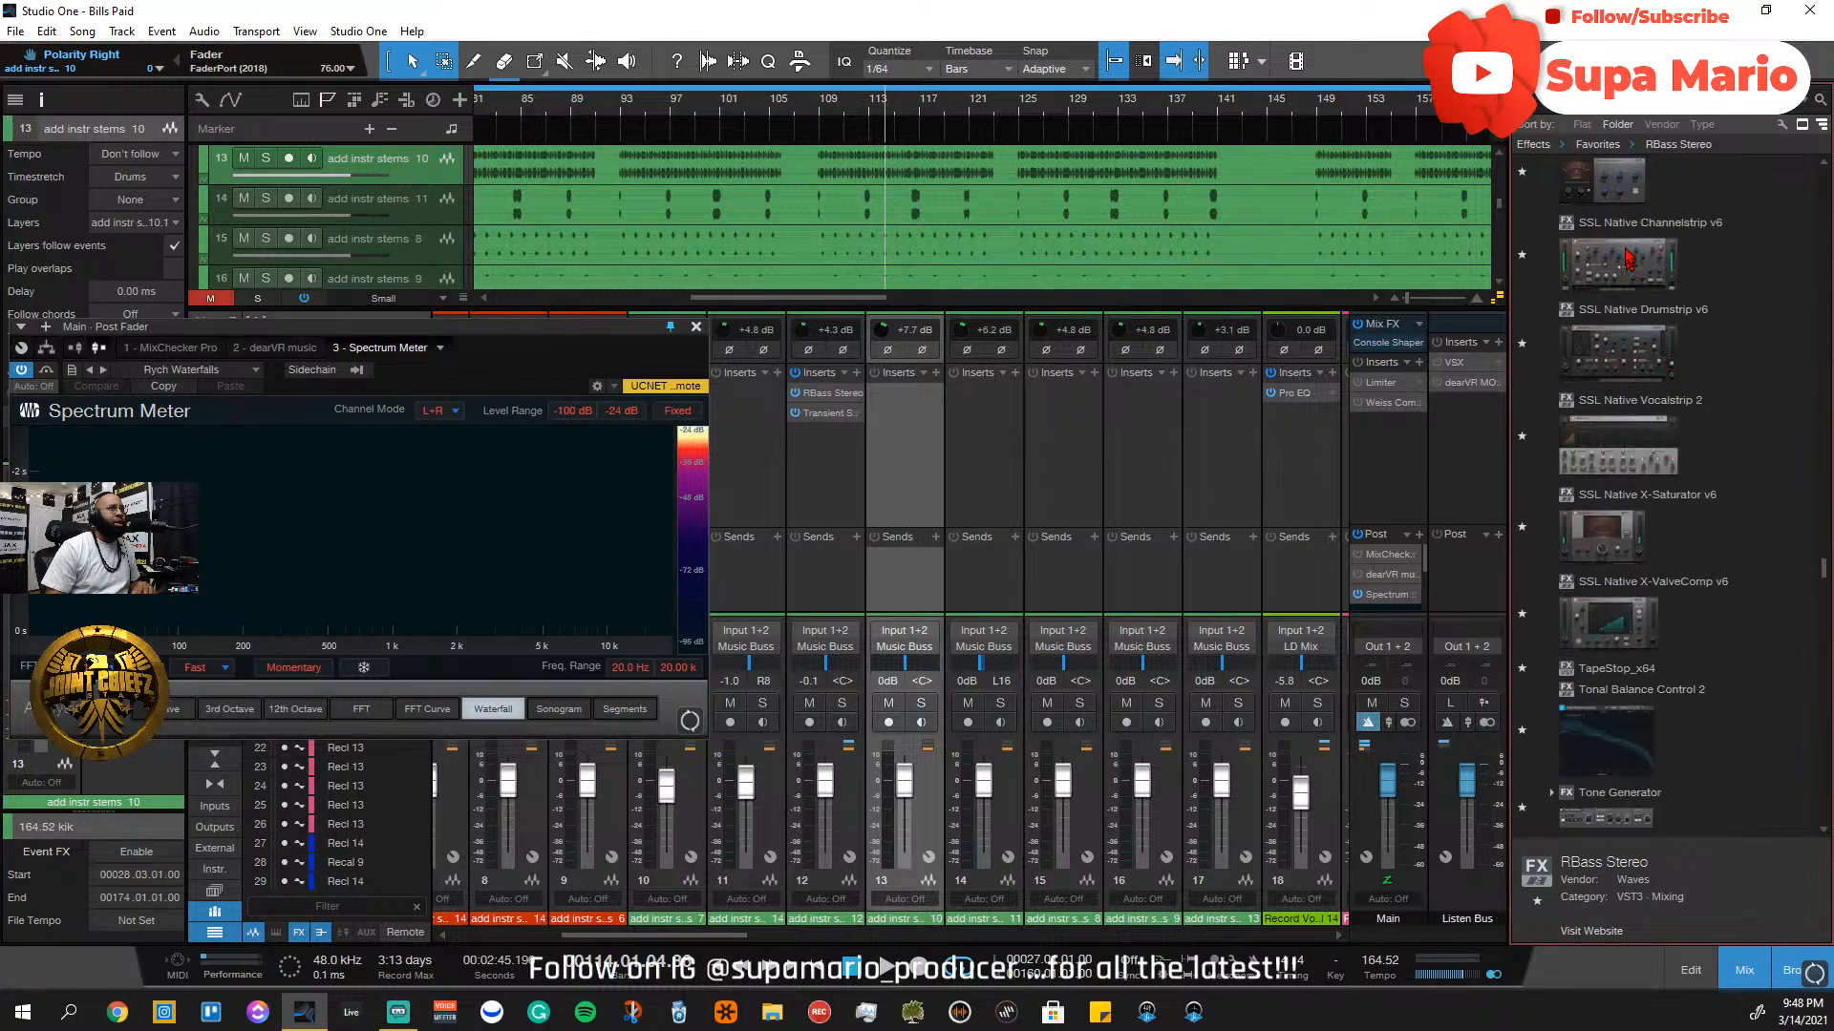
left_click_drag(1628, 260, 923, 454)
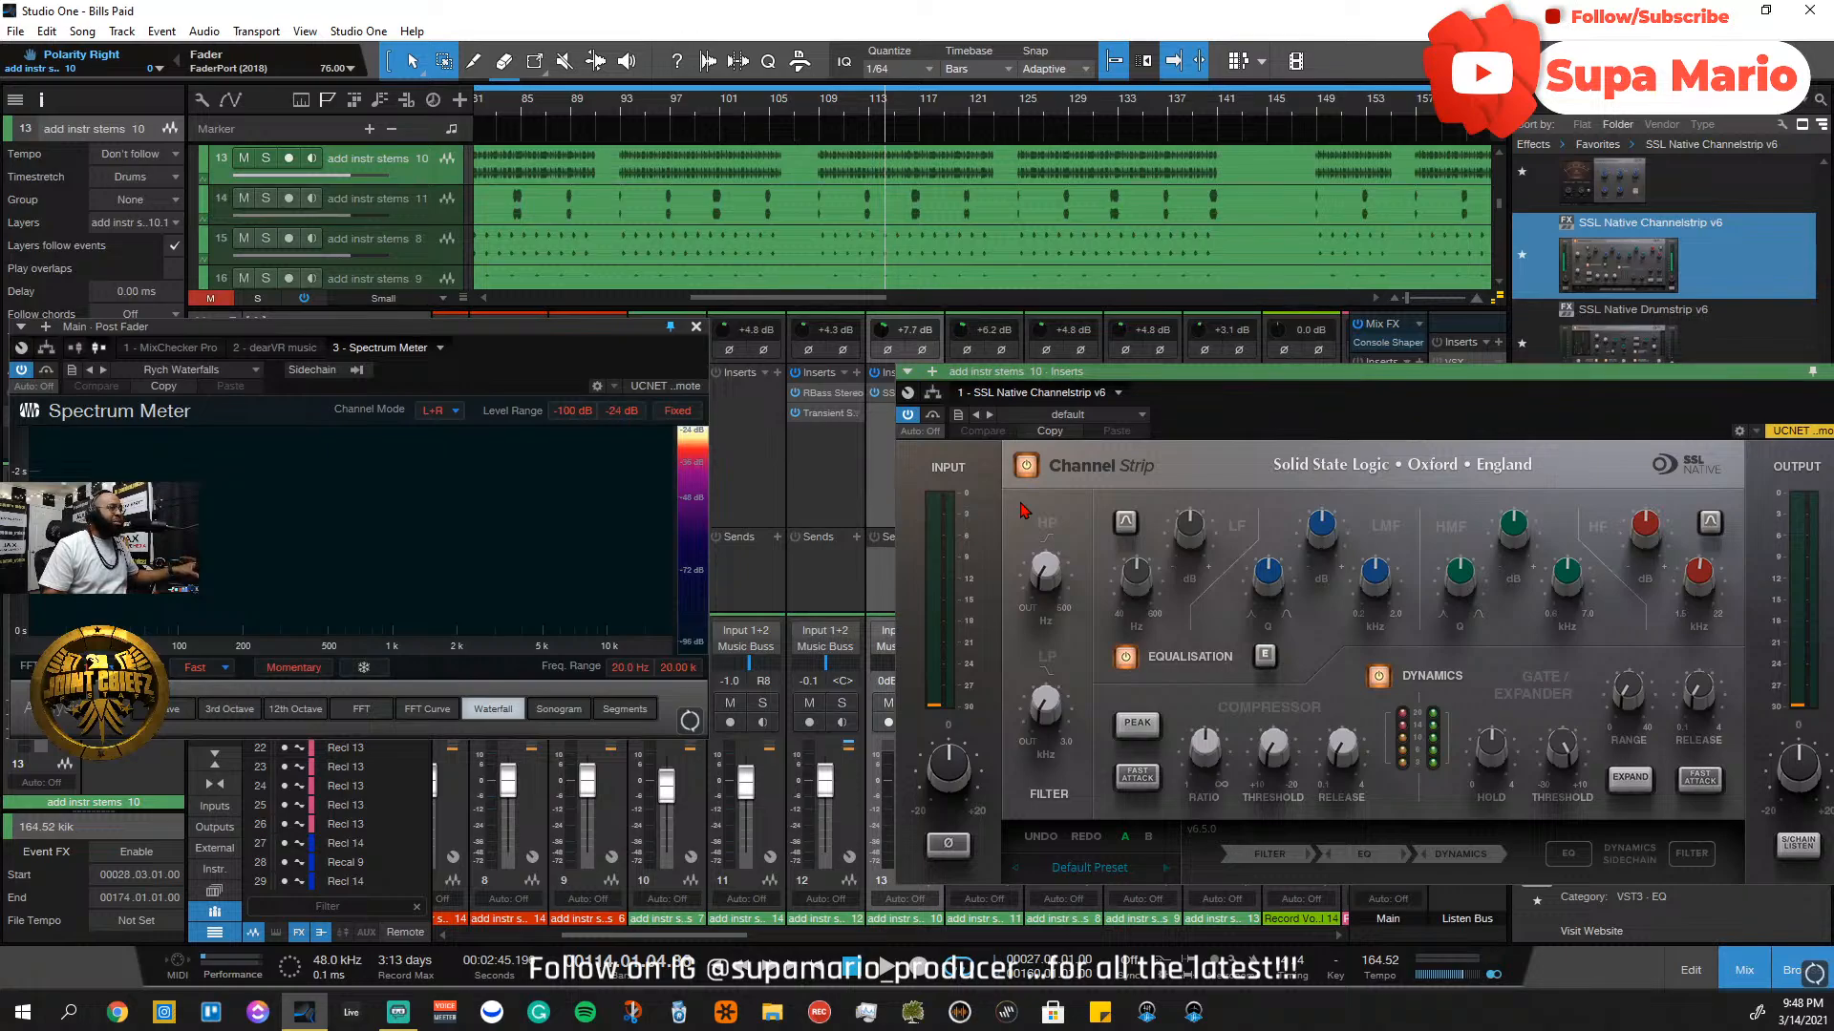
left_click_drag(1251, 380, 1071, 407)
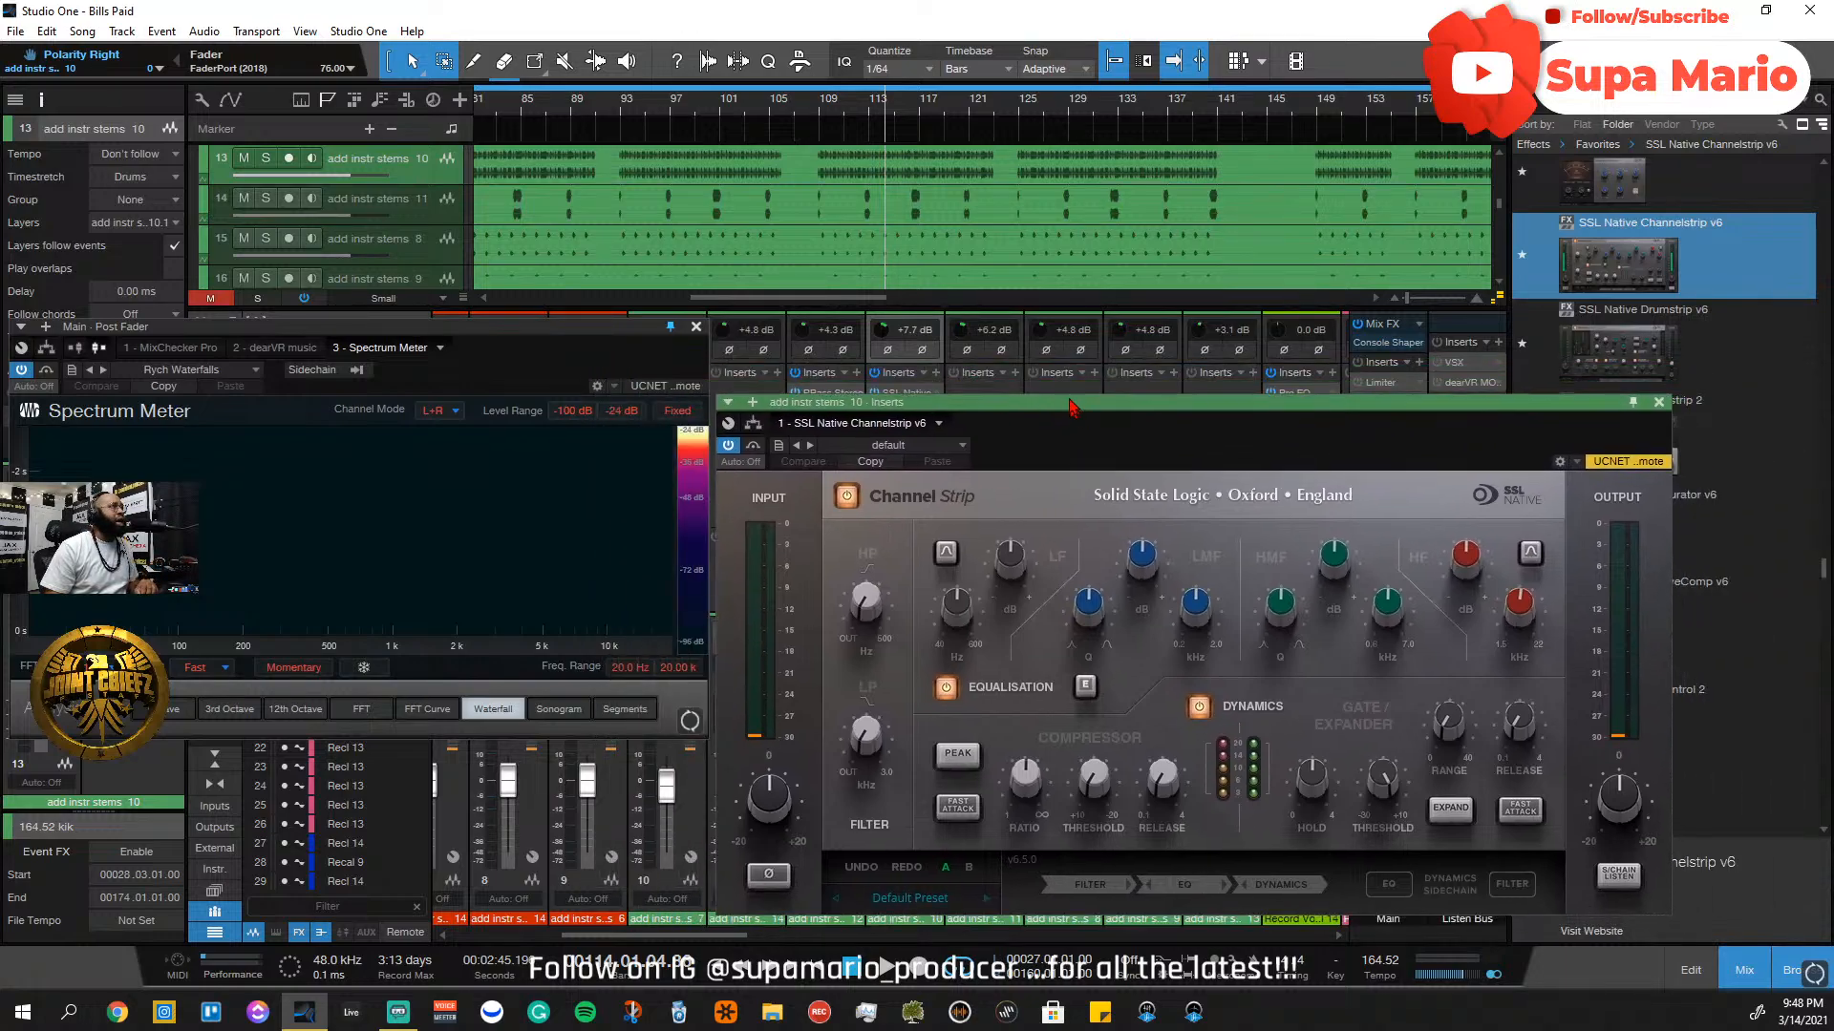
left_click(827, 105)
key("space")
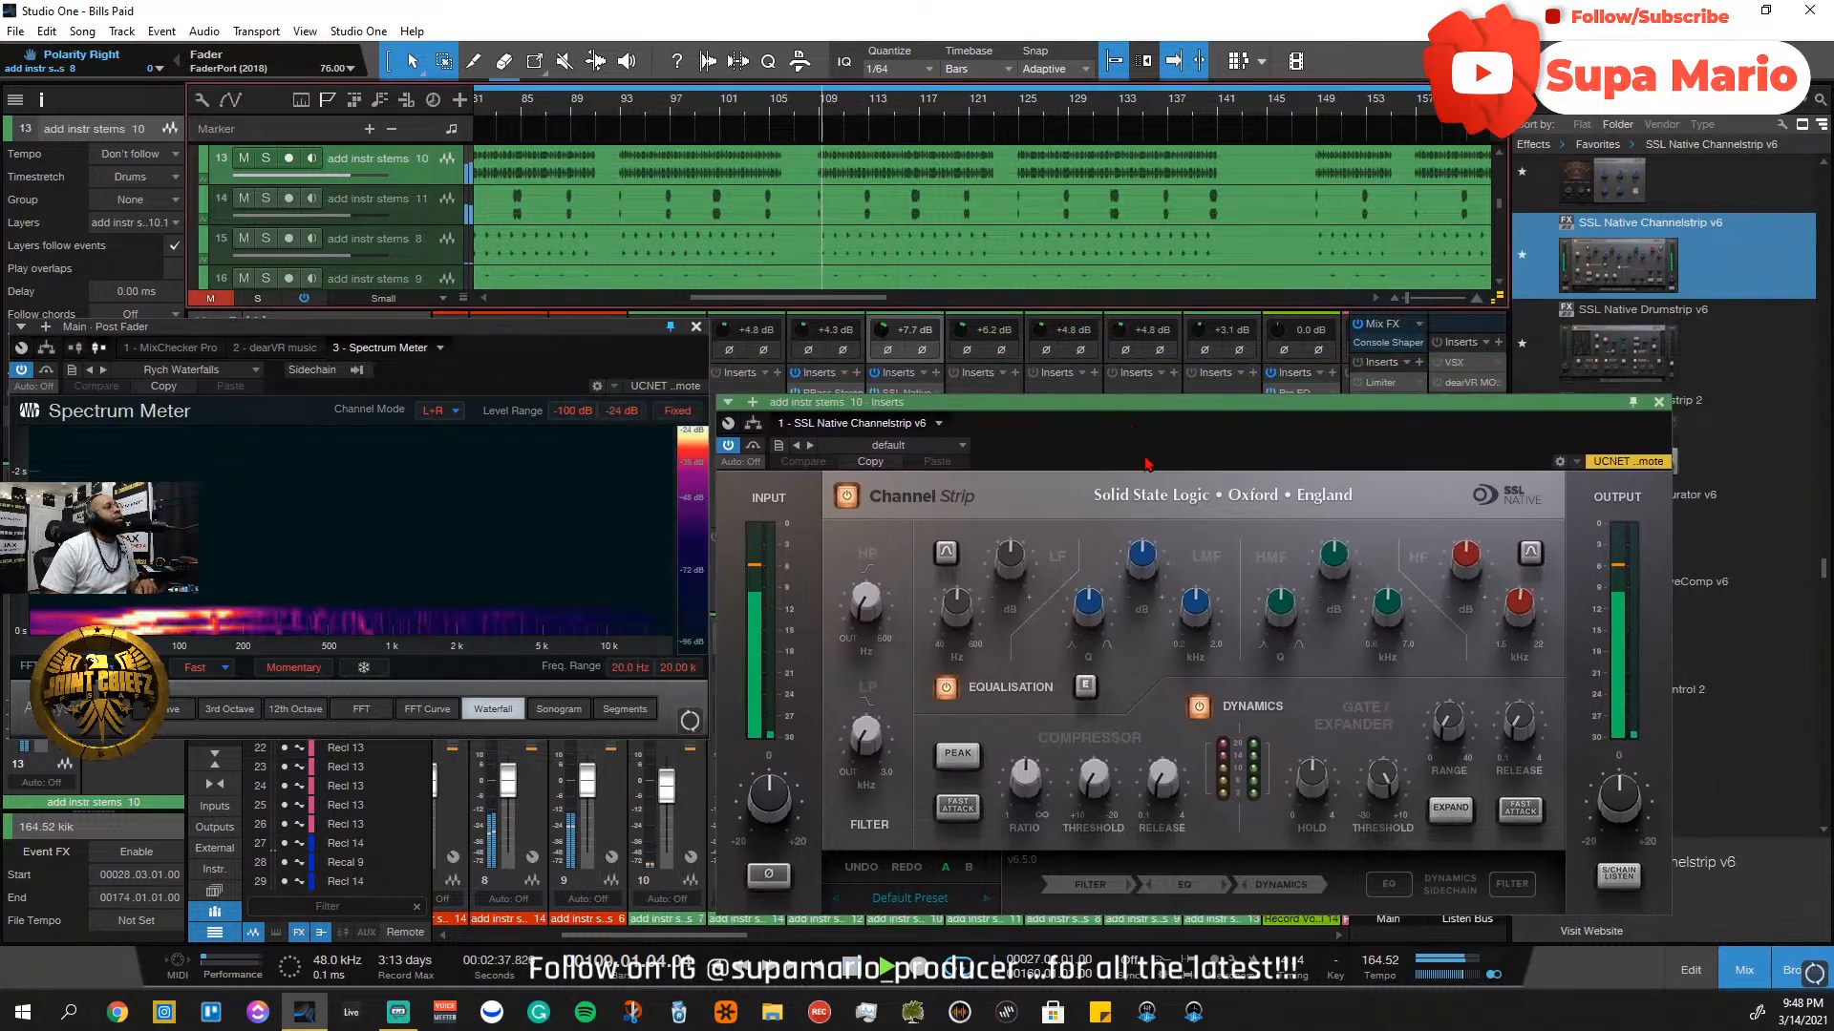
Set the channel strip compressor's threshold to about -7.6 dB, ratio to 4.0 and release to about 0.2 s during playback
left_click_drag(1011, 789, 1110, 683)
left_click_drag(1119, 844, 1114, 665)
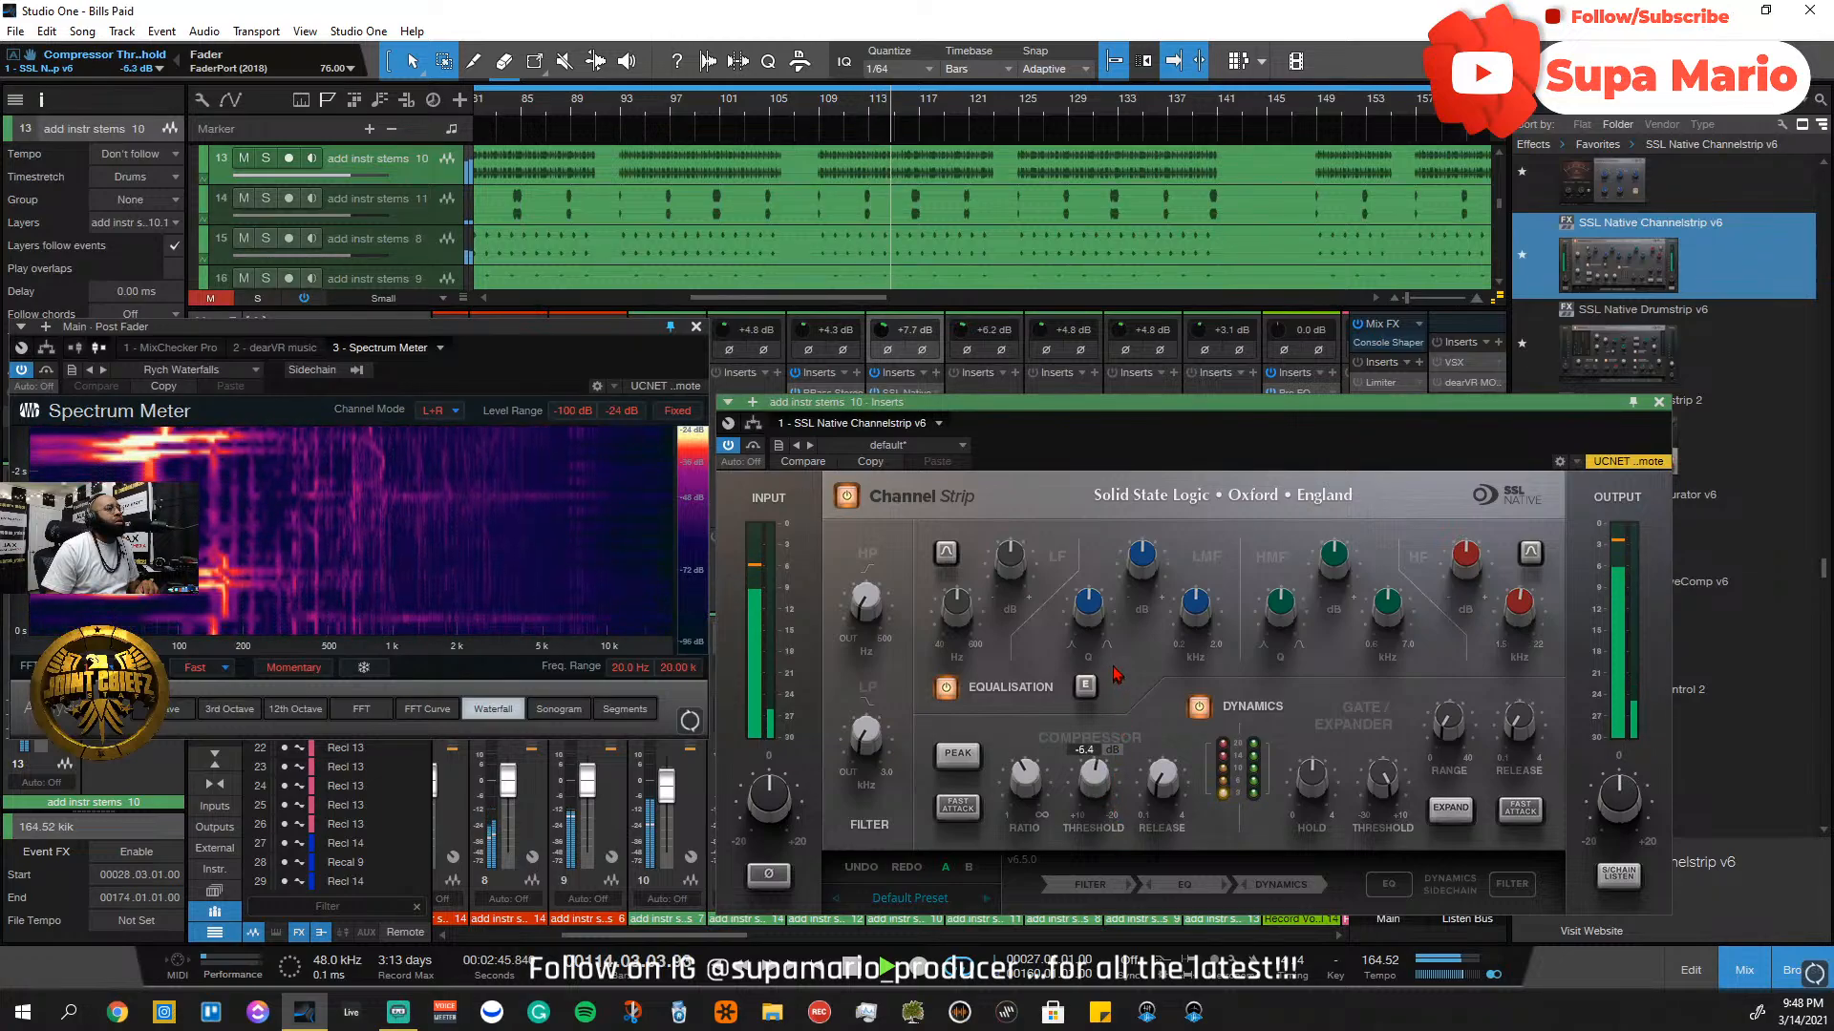
left_click(1026, 772)
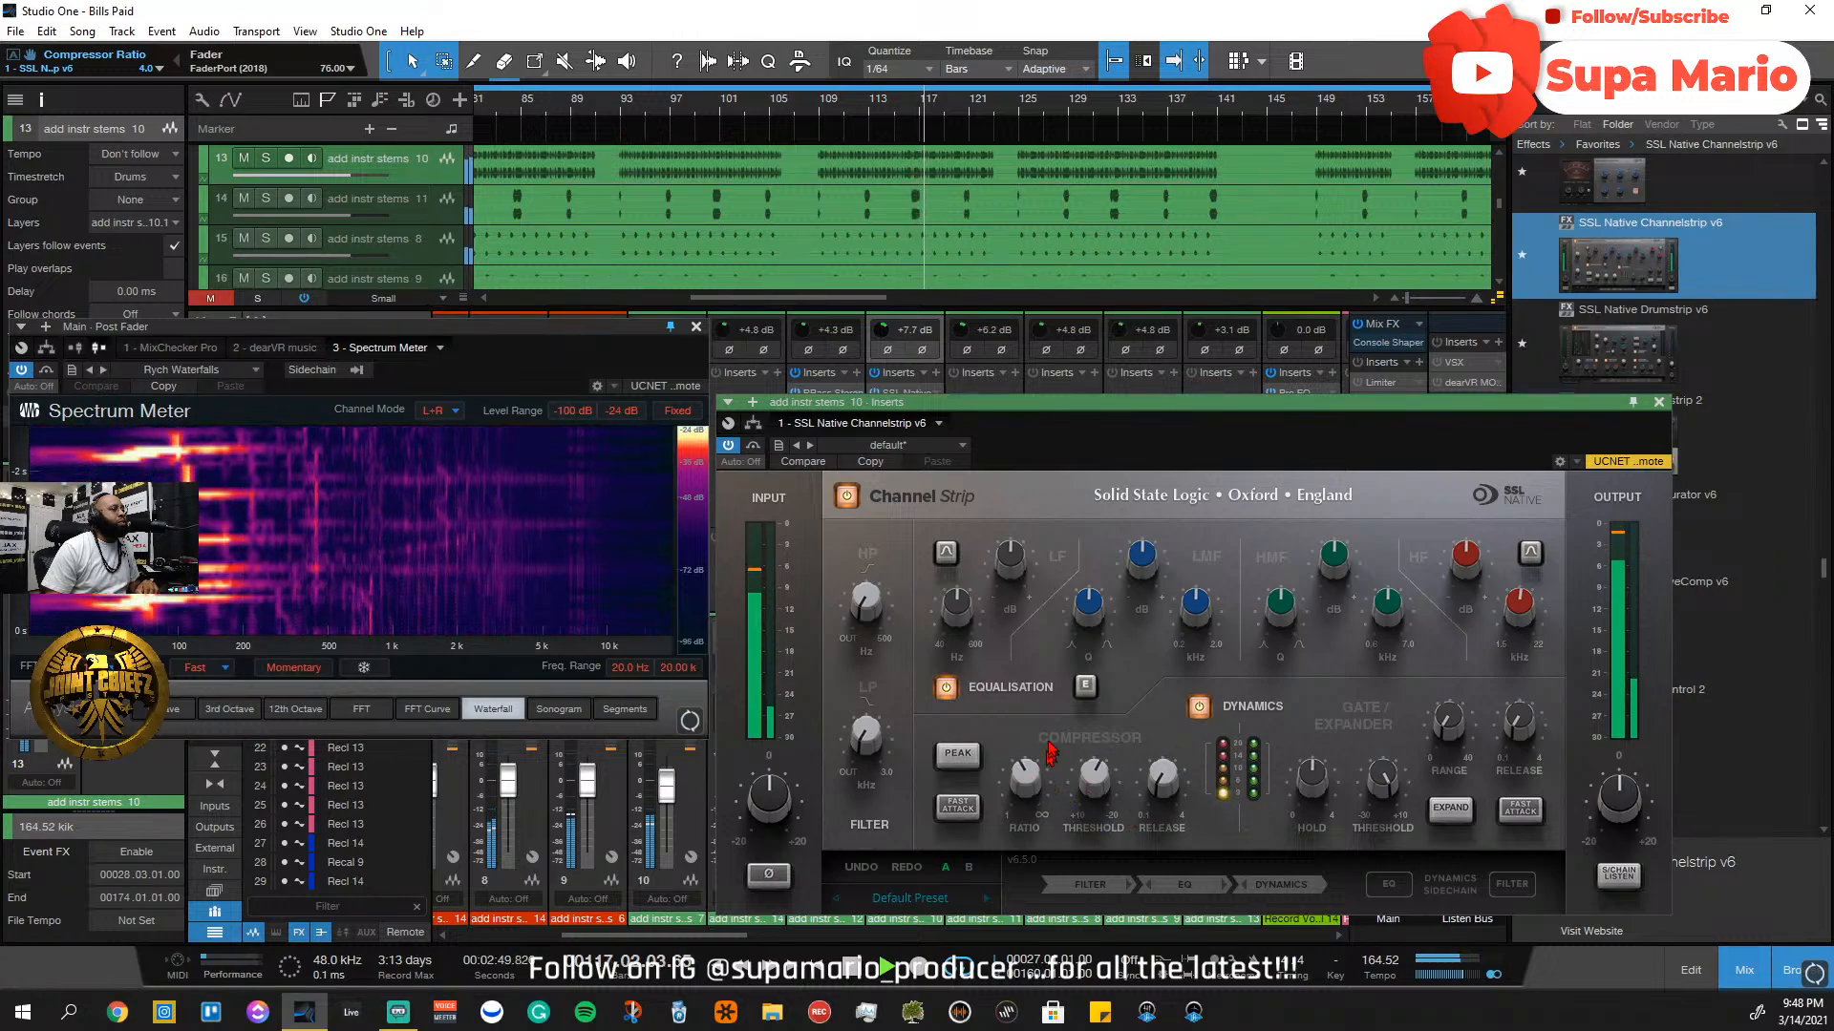
mouse_move(1095, 787)
left_click_drag(1096, 787, 1097, 790)
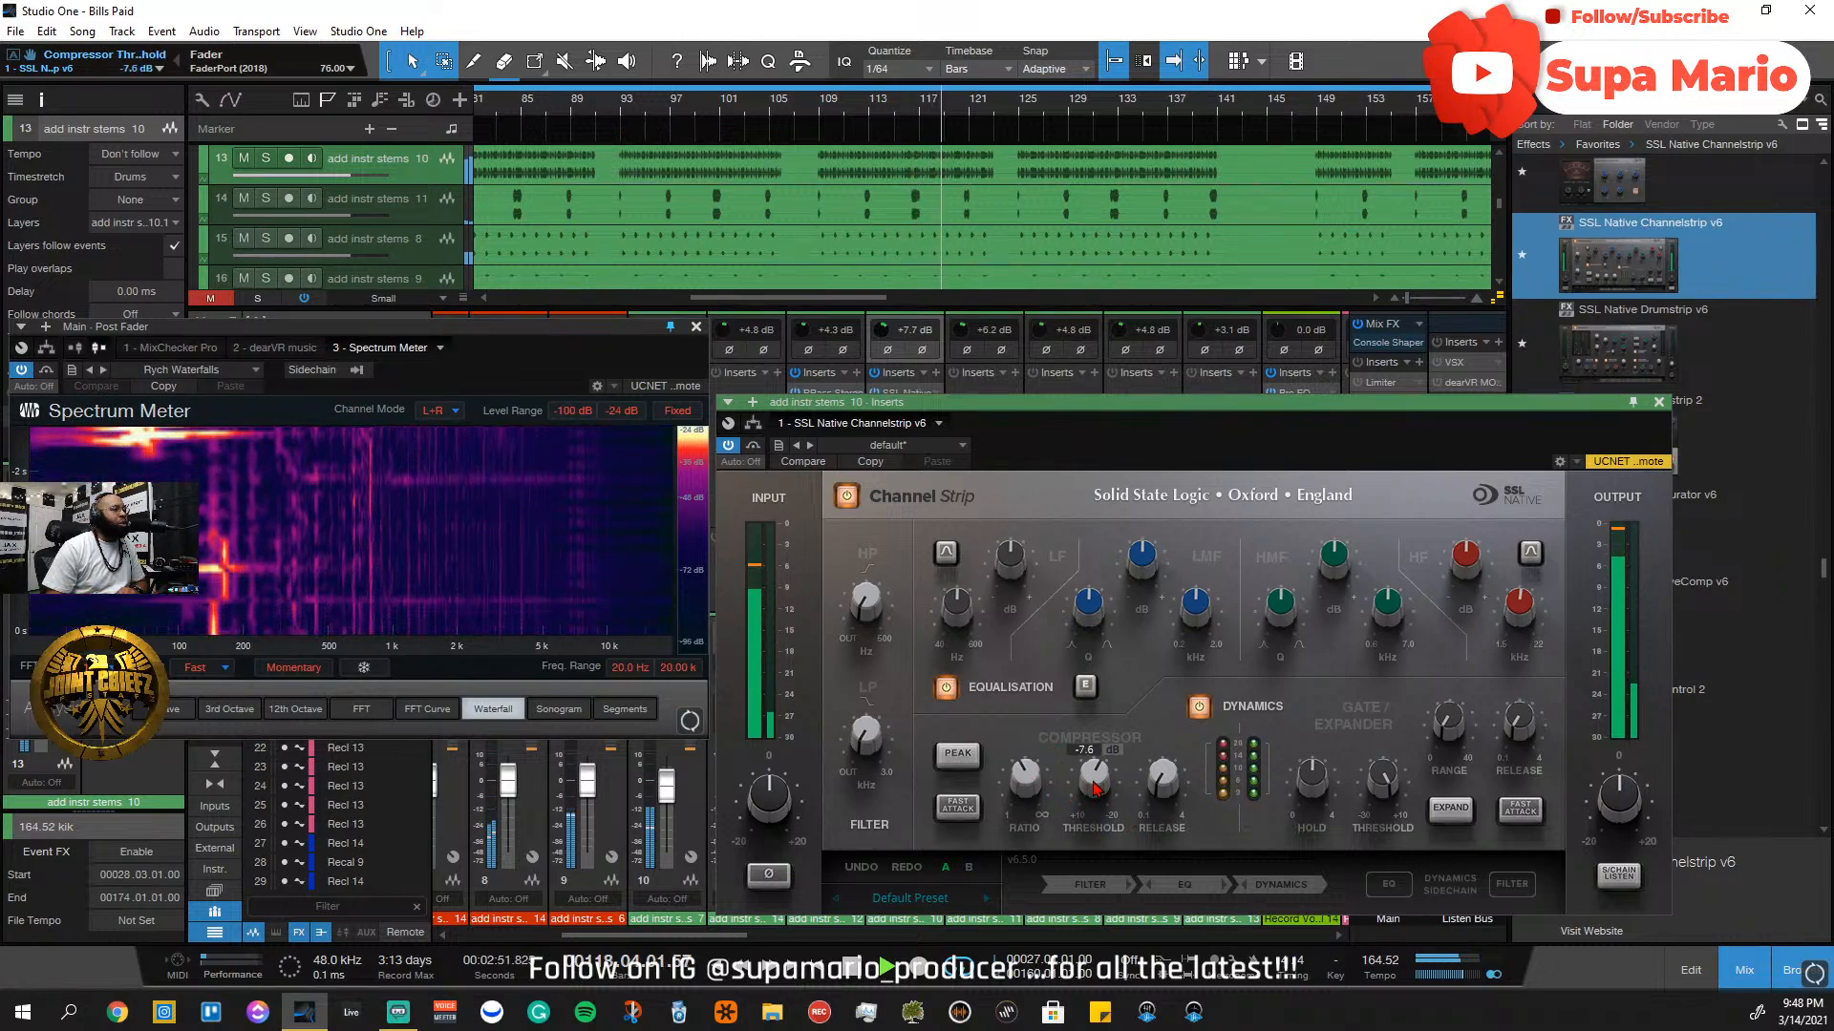
left_click(1155, 793)
mouse_move(1098, 786)
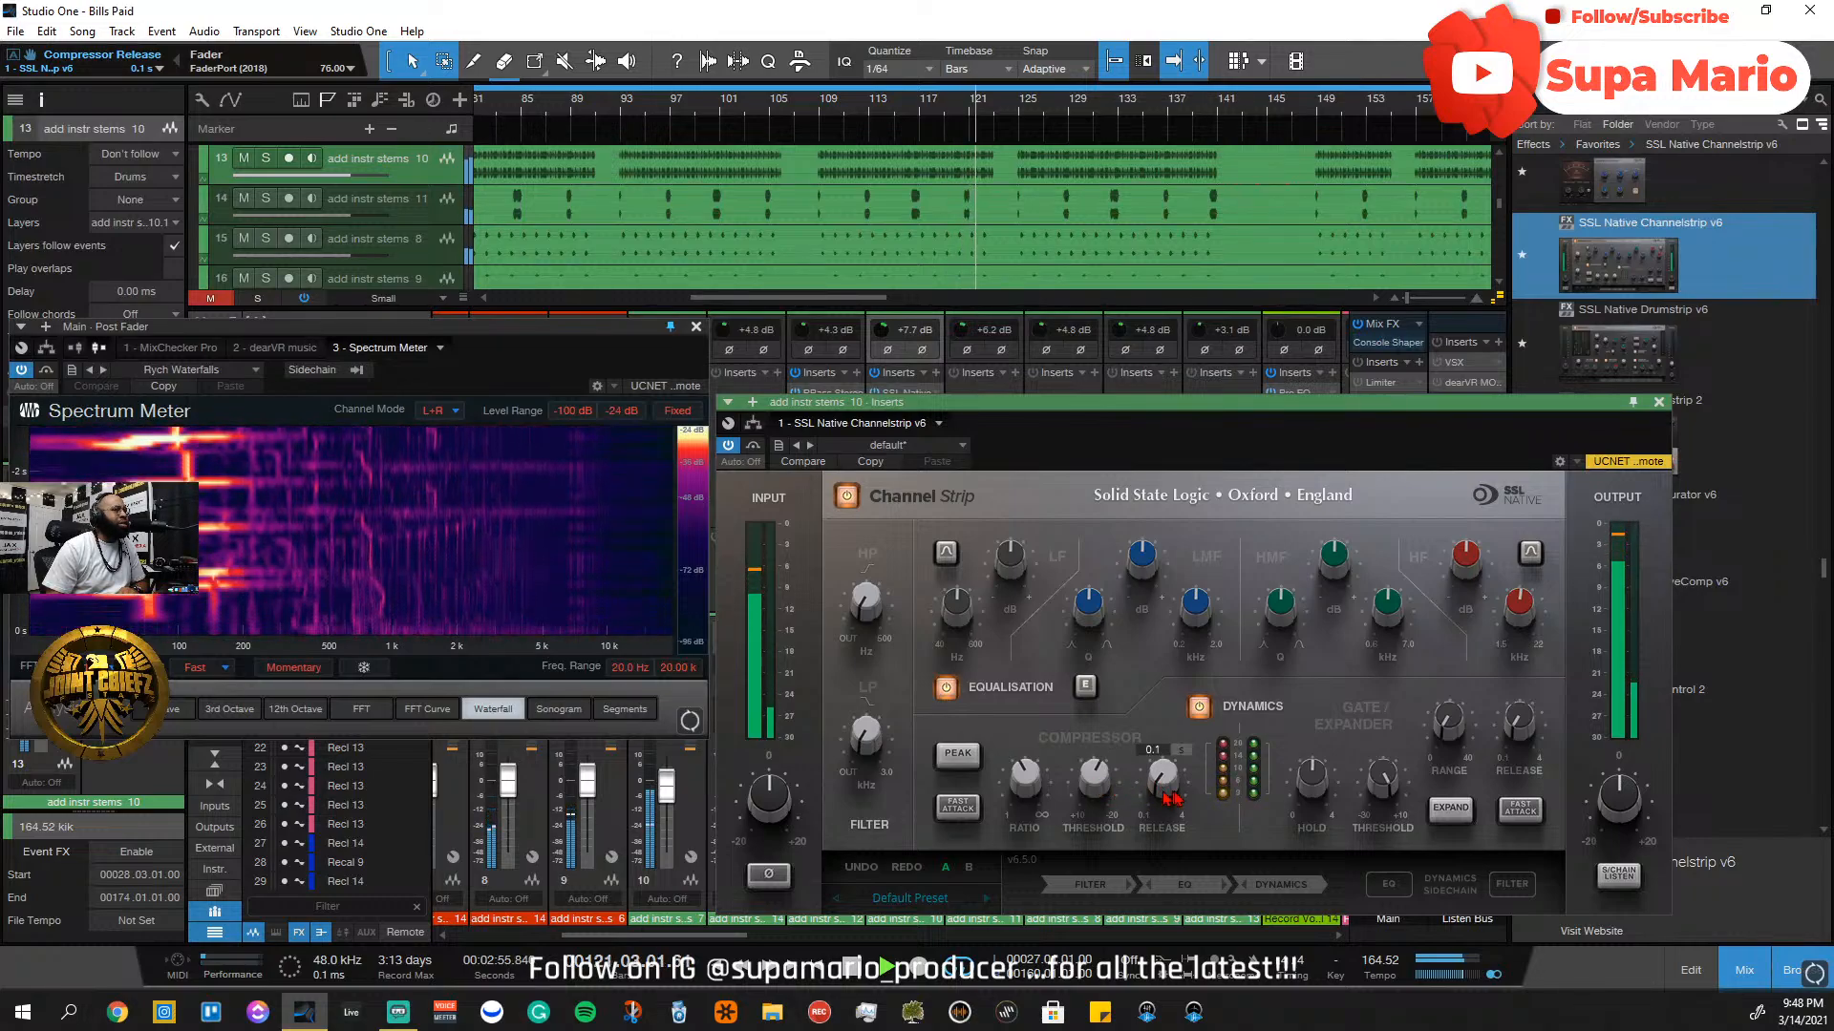
left_click_drag(1167, 782, 1178, 761)
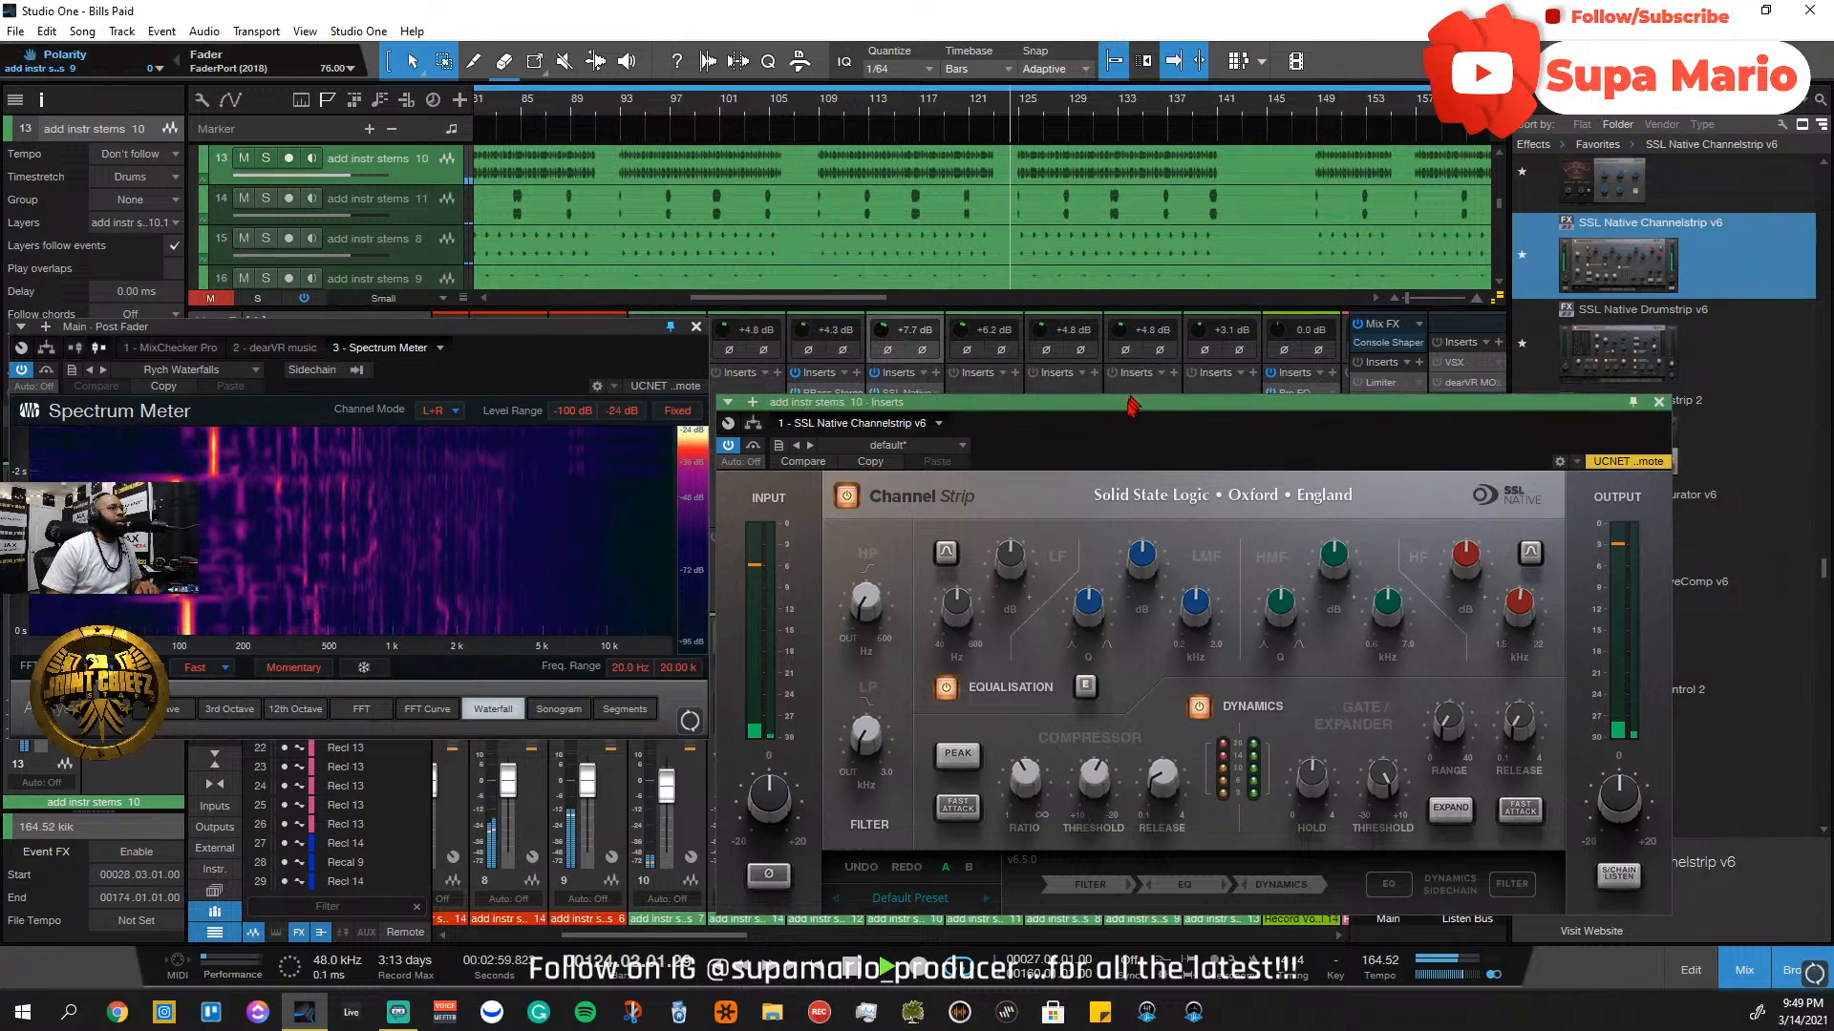
Solo channel 13 with its mixer strip uncovered, and set the compressor threshold to -17.6 dB, ratio to 6.2 and release to 0.4 s
left_click_drag(1129, 411, 1125, 157)
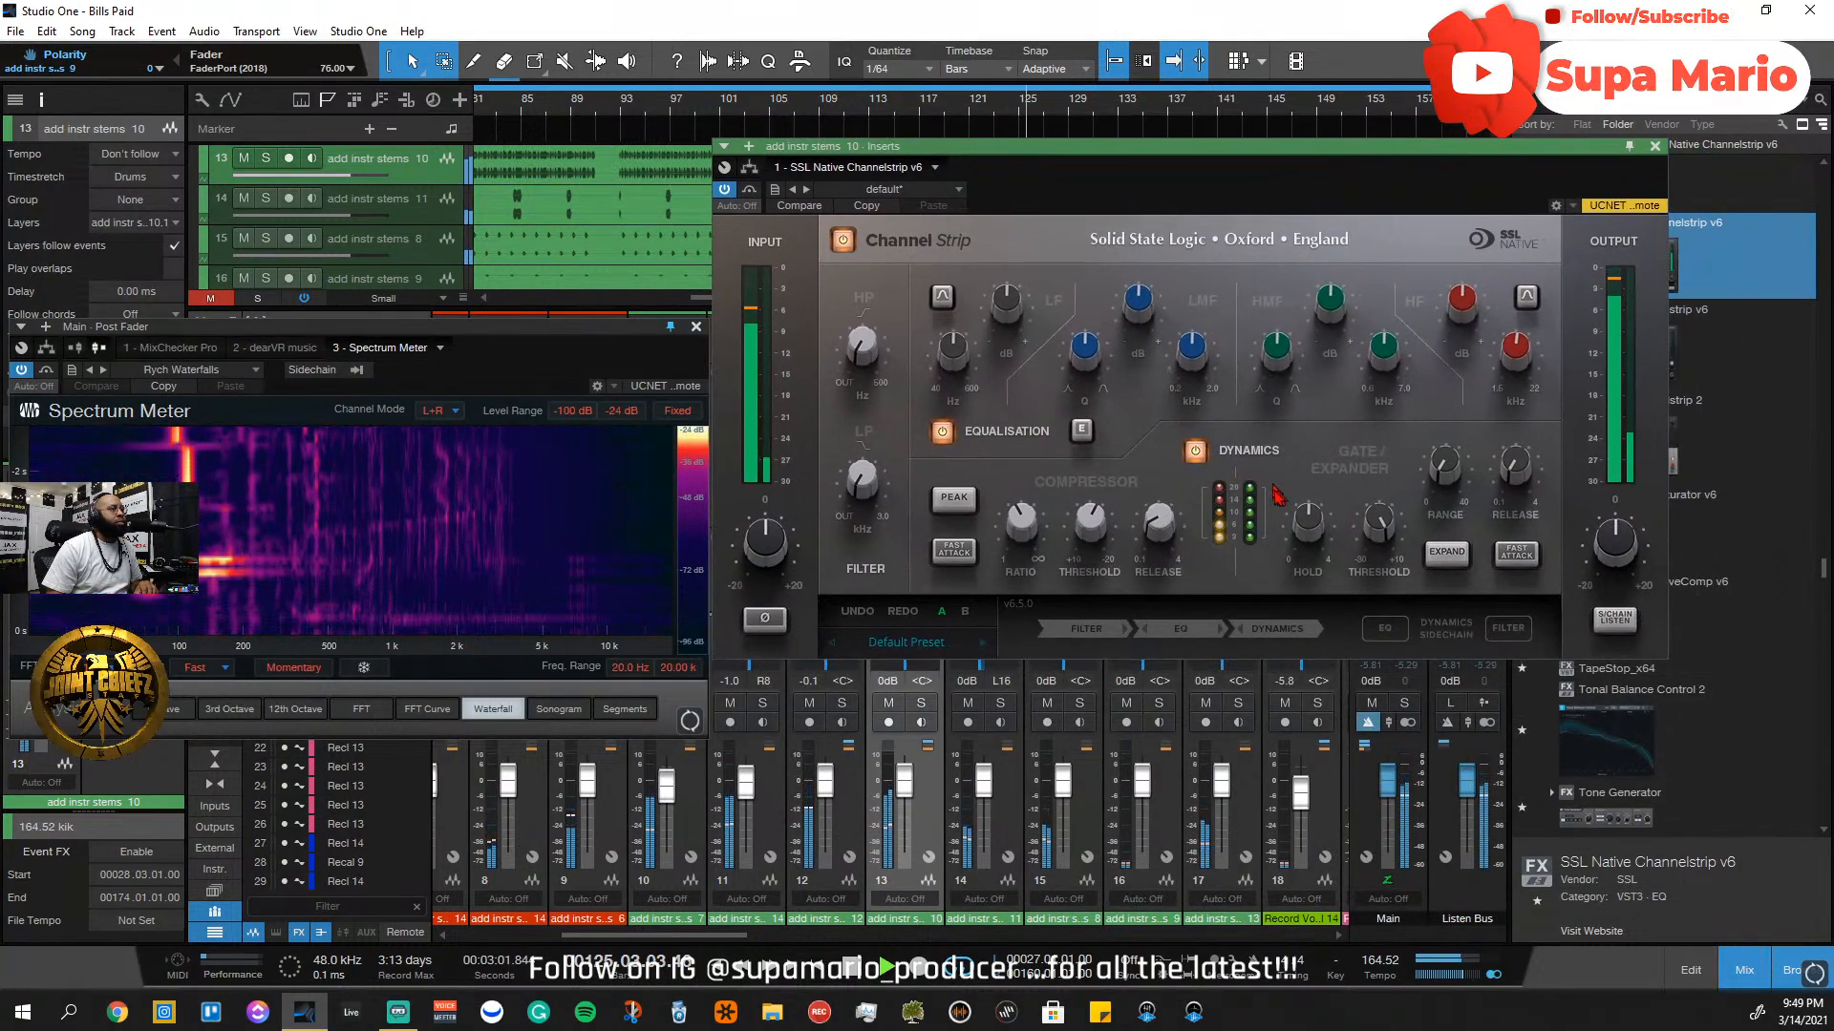
left_click(922, 704)
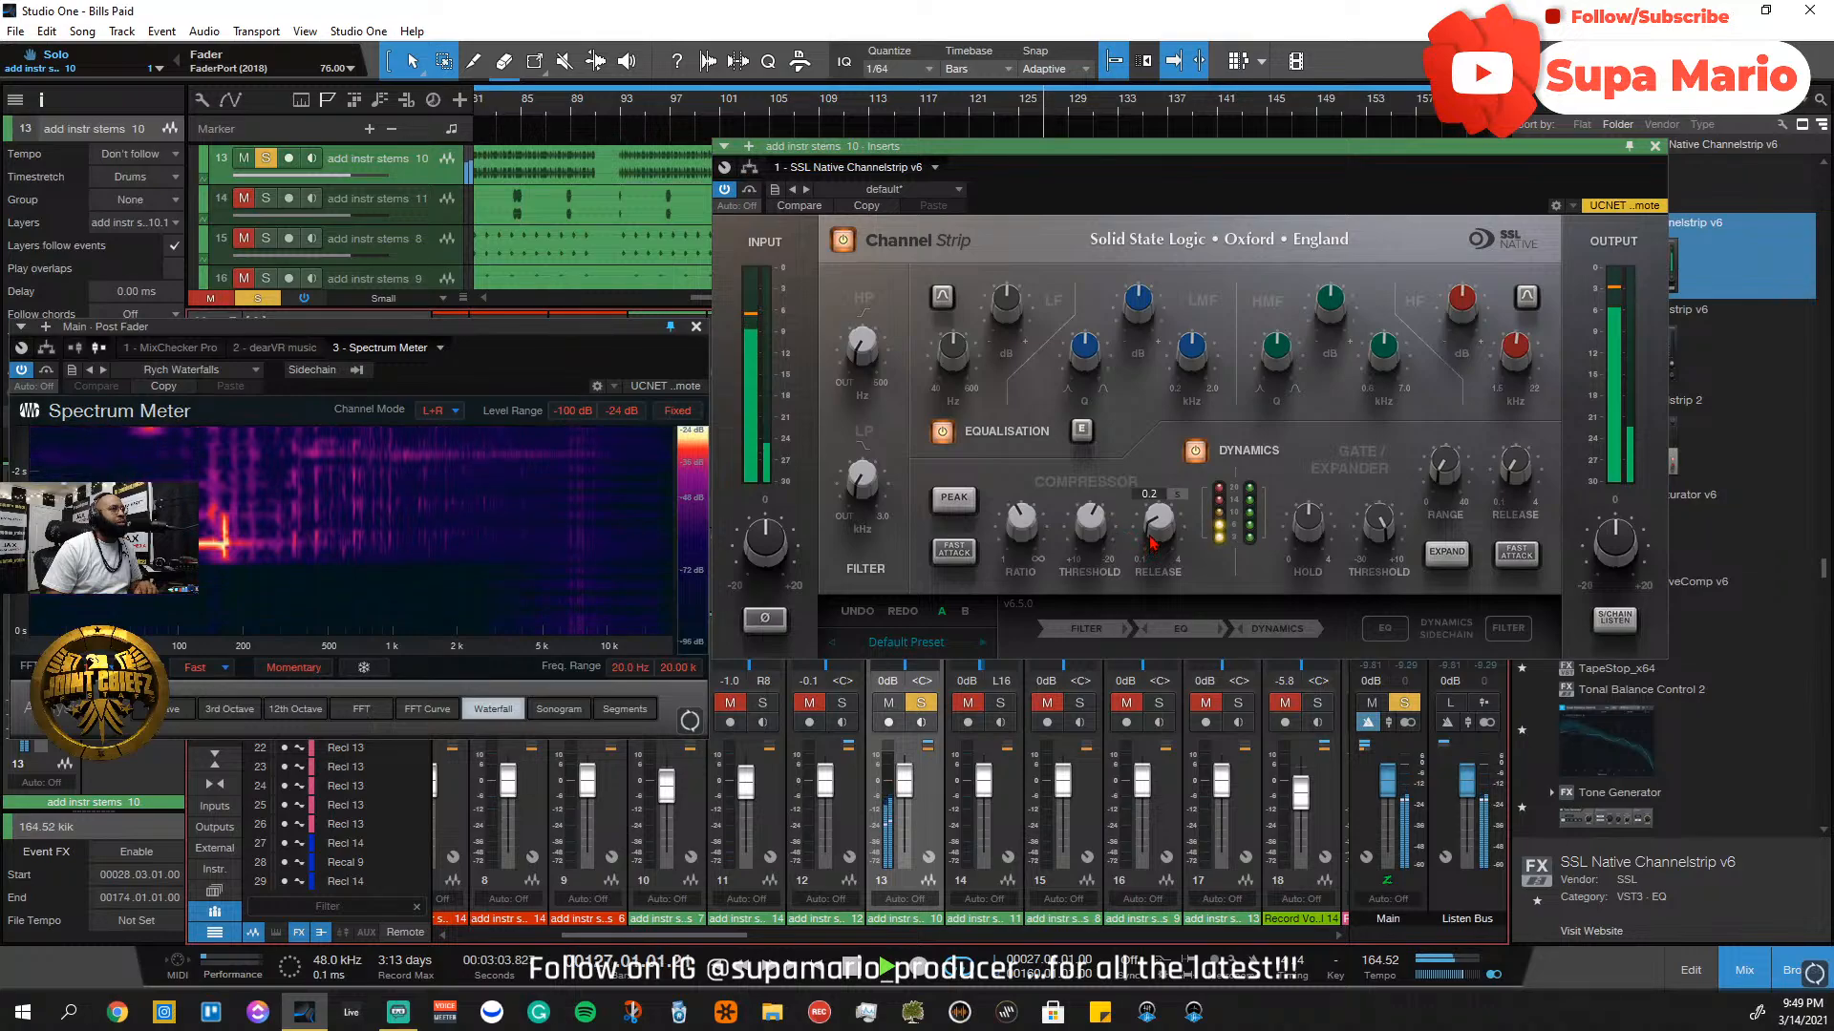
mouse_move(1171, 550)
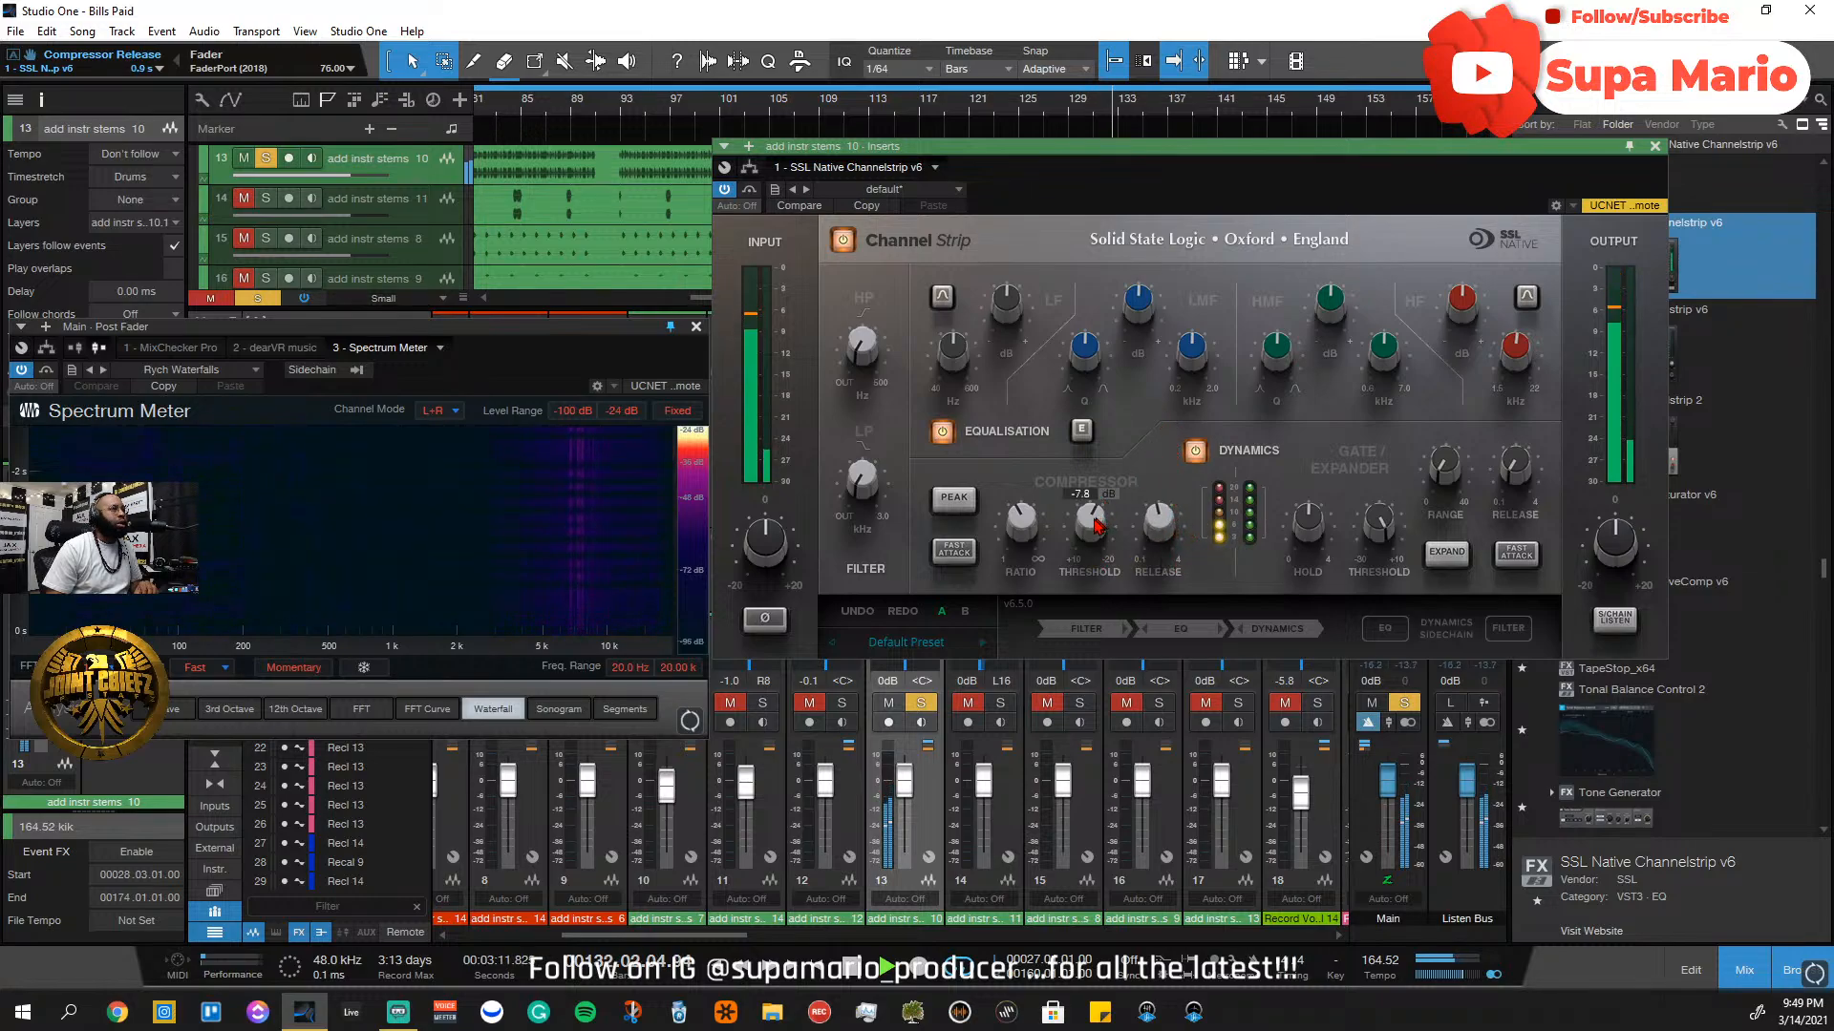
left_click_drag(1096, 522, 1103, 452)
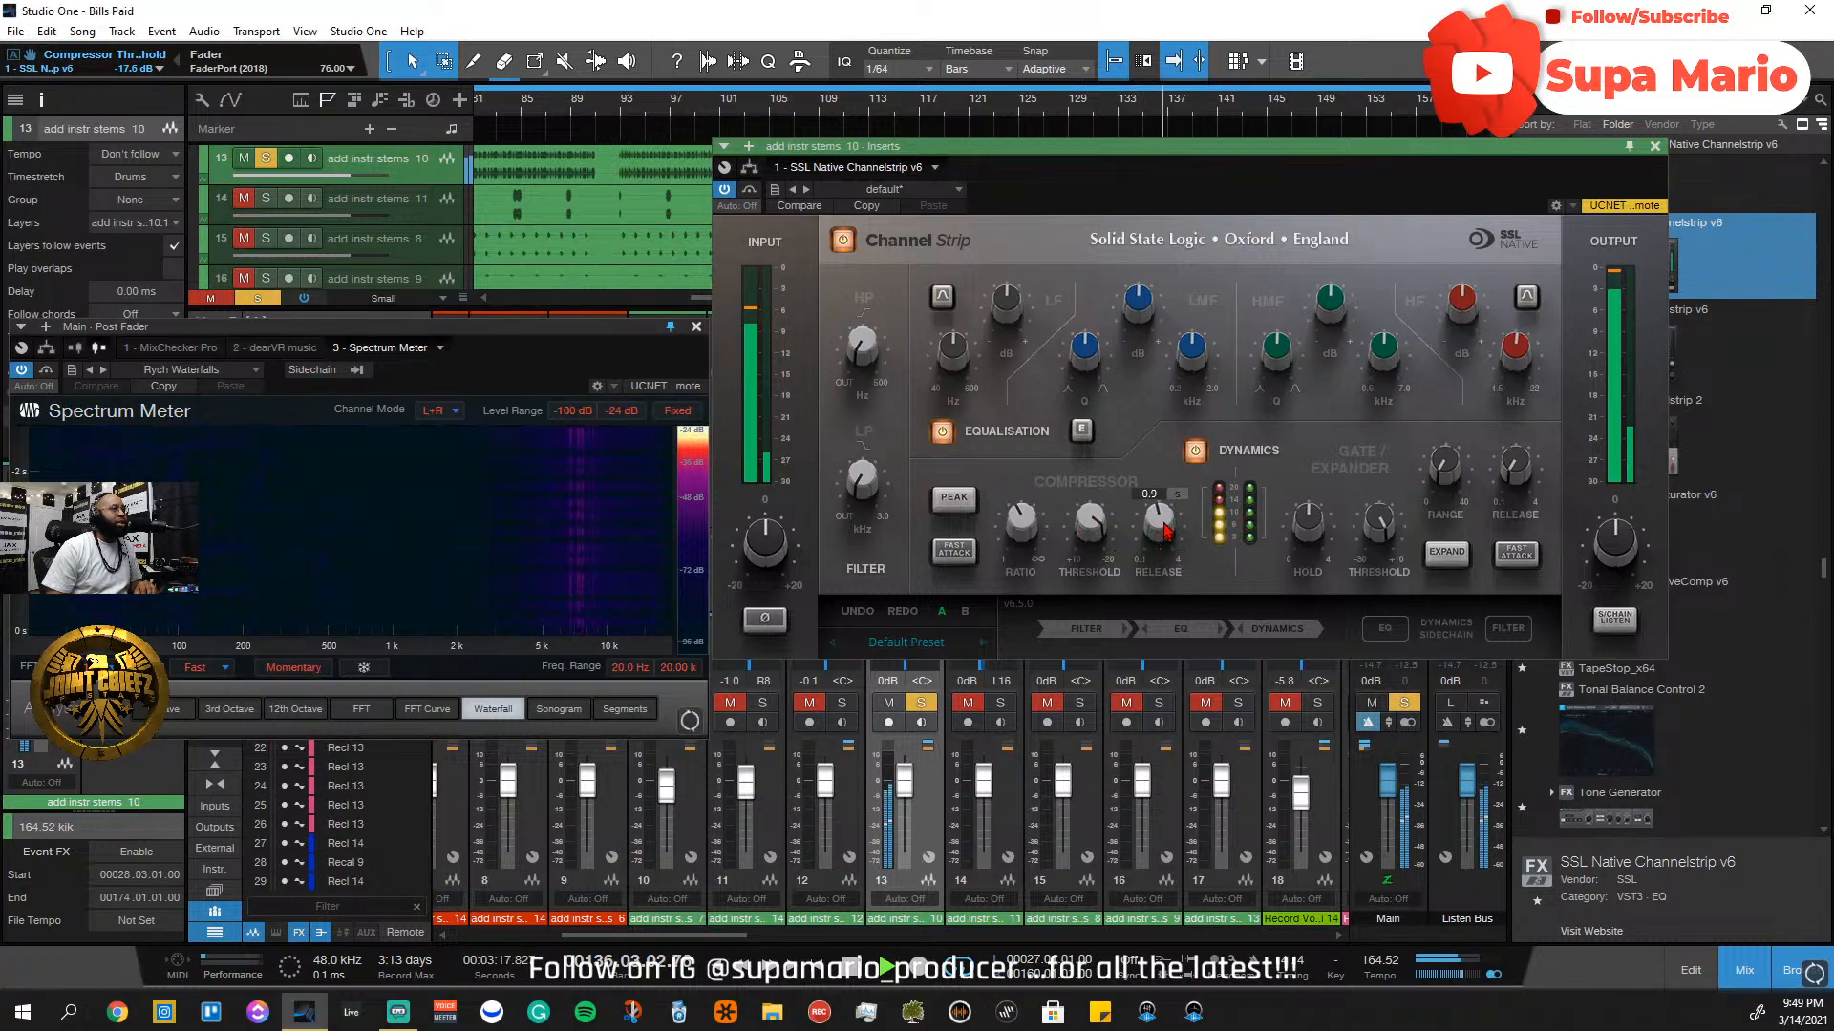
left_click_drag(1101, 537, 1034, 523)
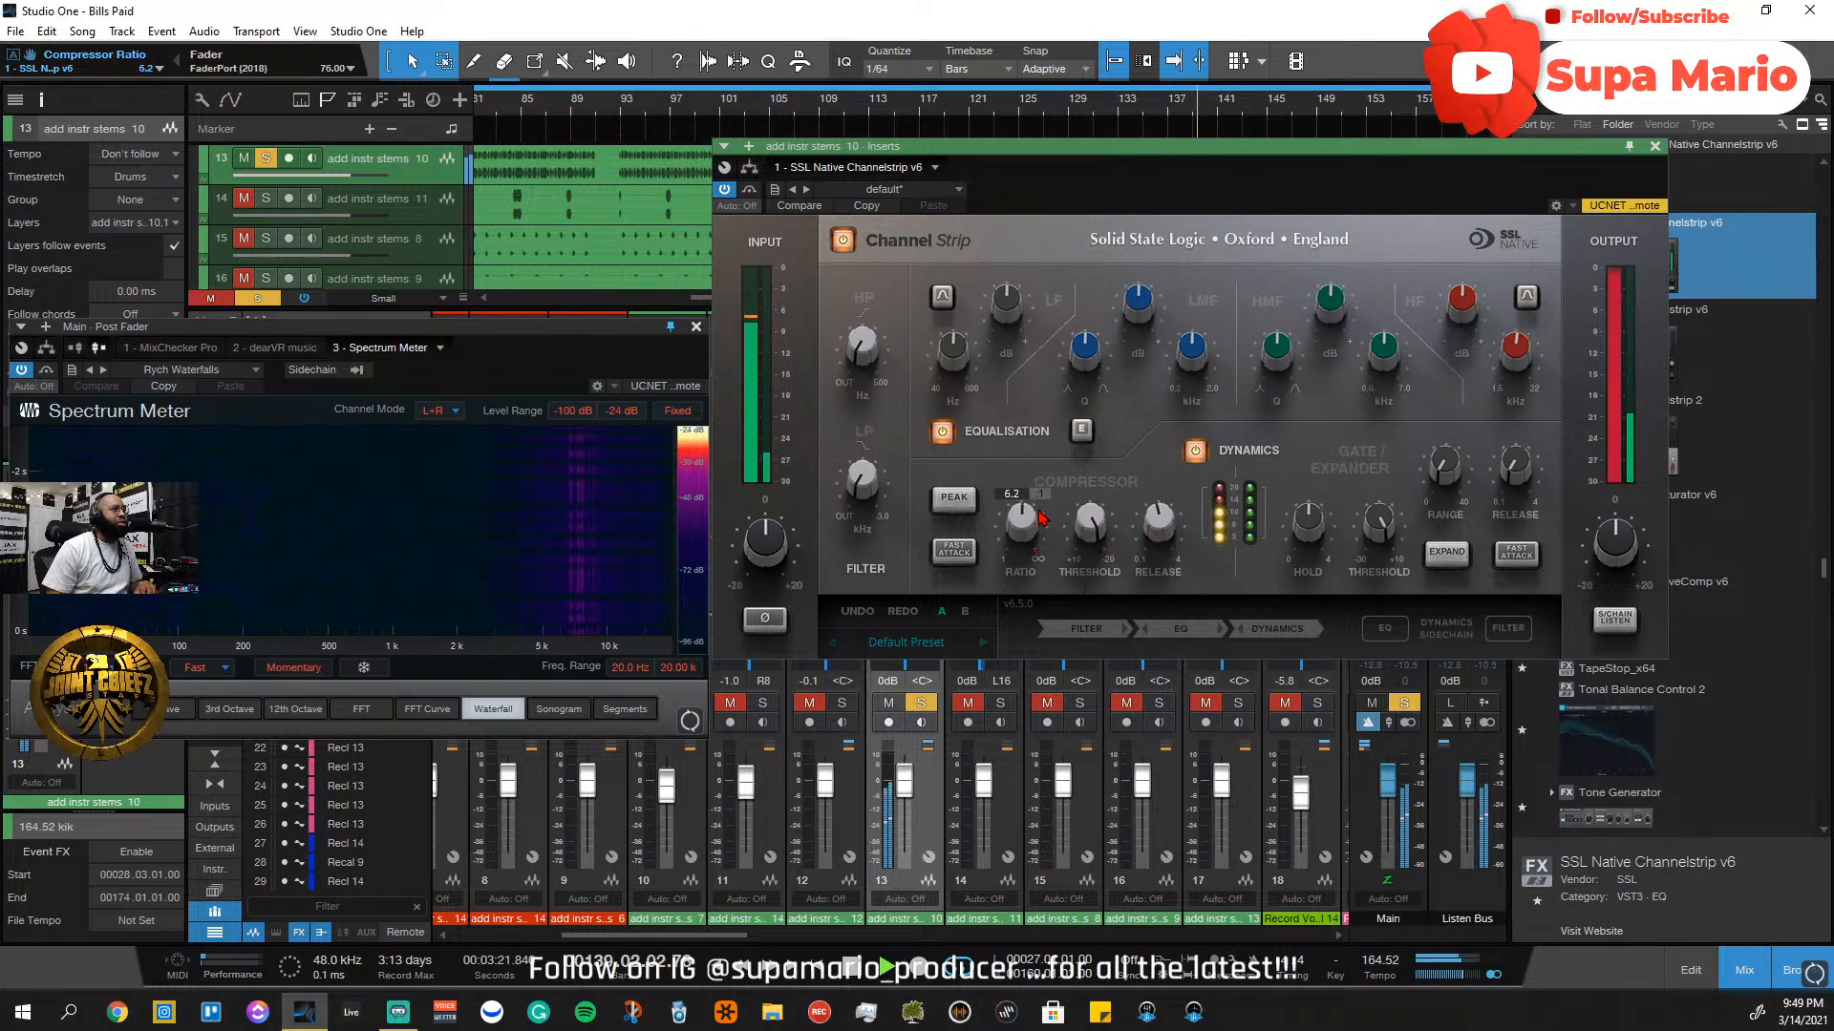
mouse_move(1157, 533)
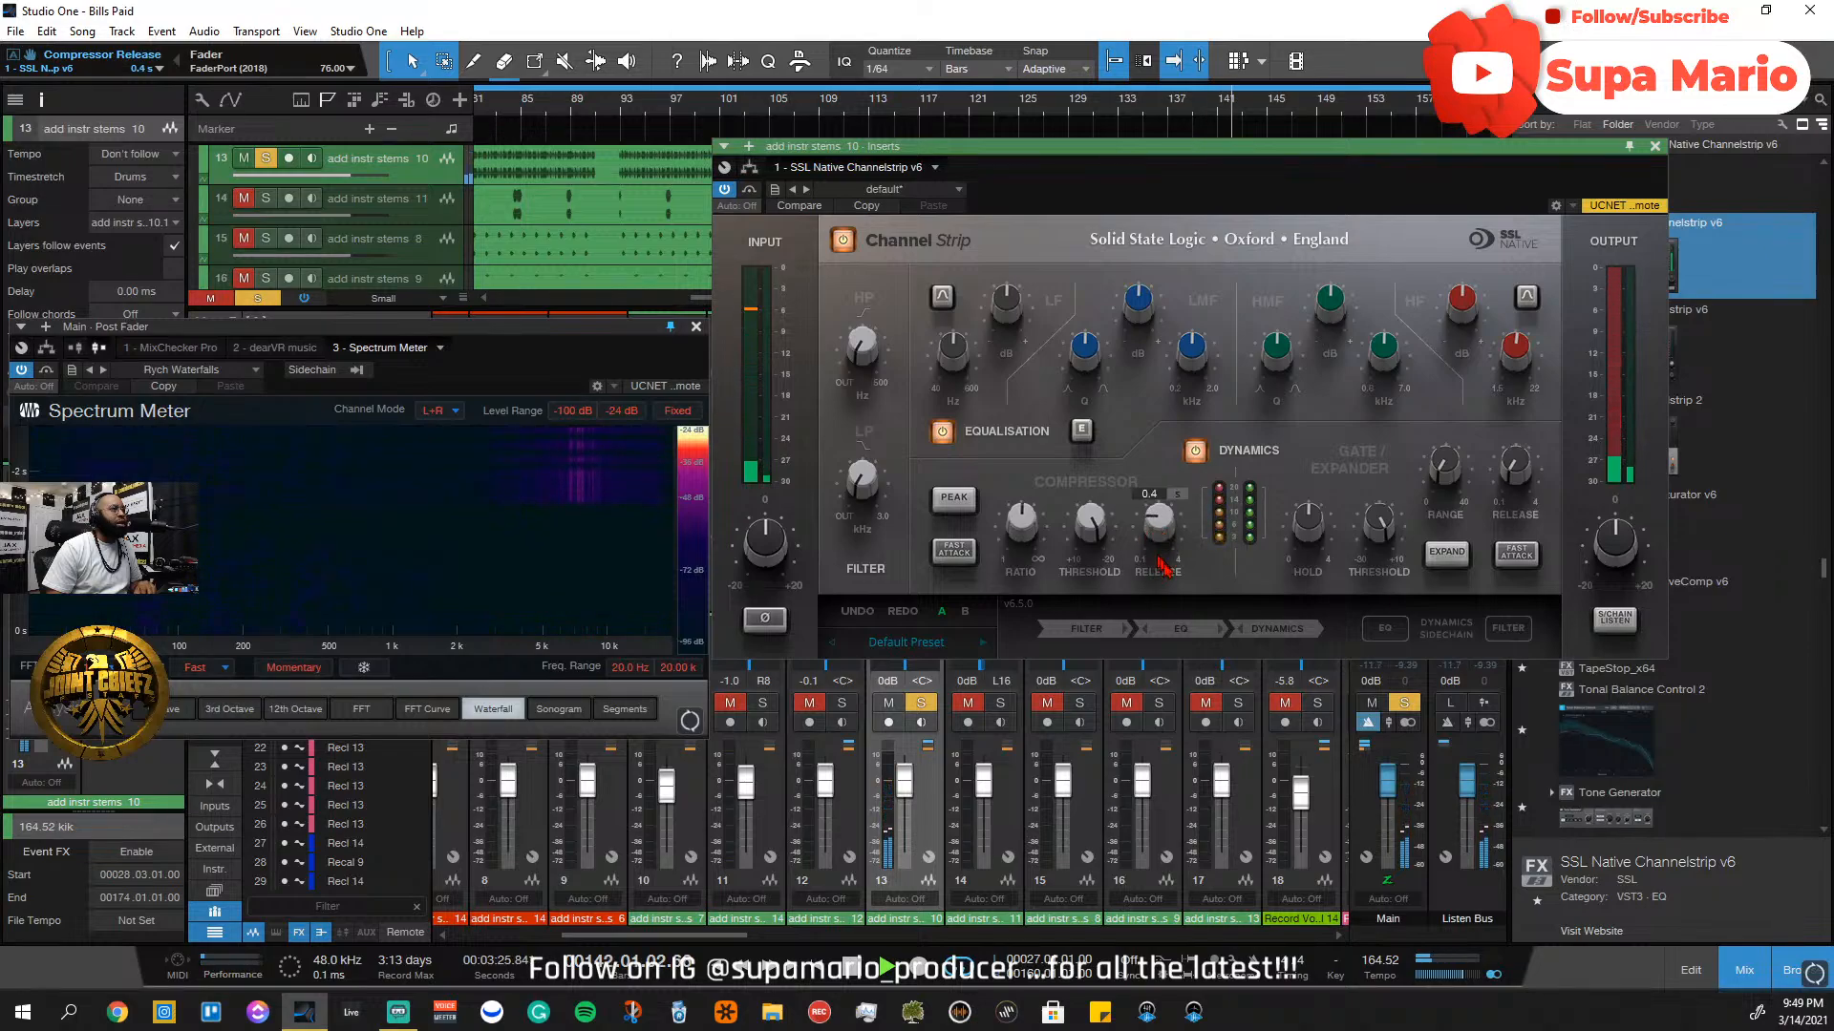
Replay channel 13 soloed from about bar 93 and shorten the compressor release to 0.1 s
left_click(626, 116)
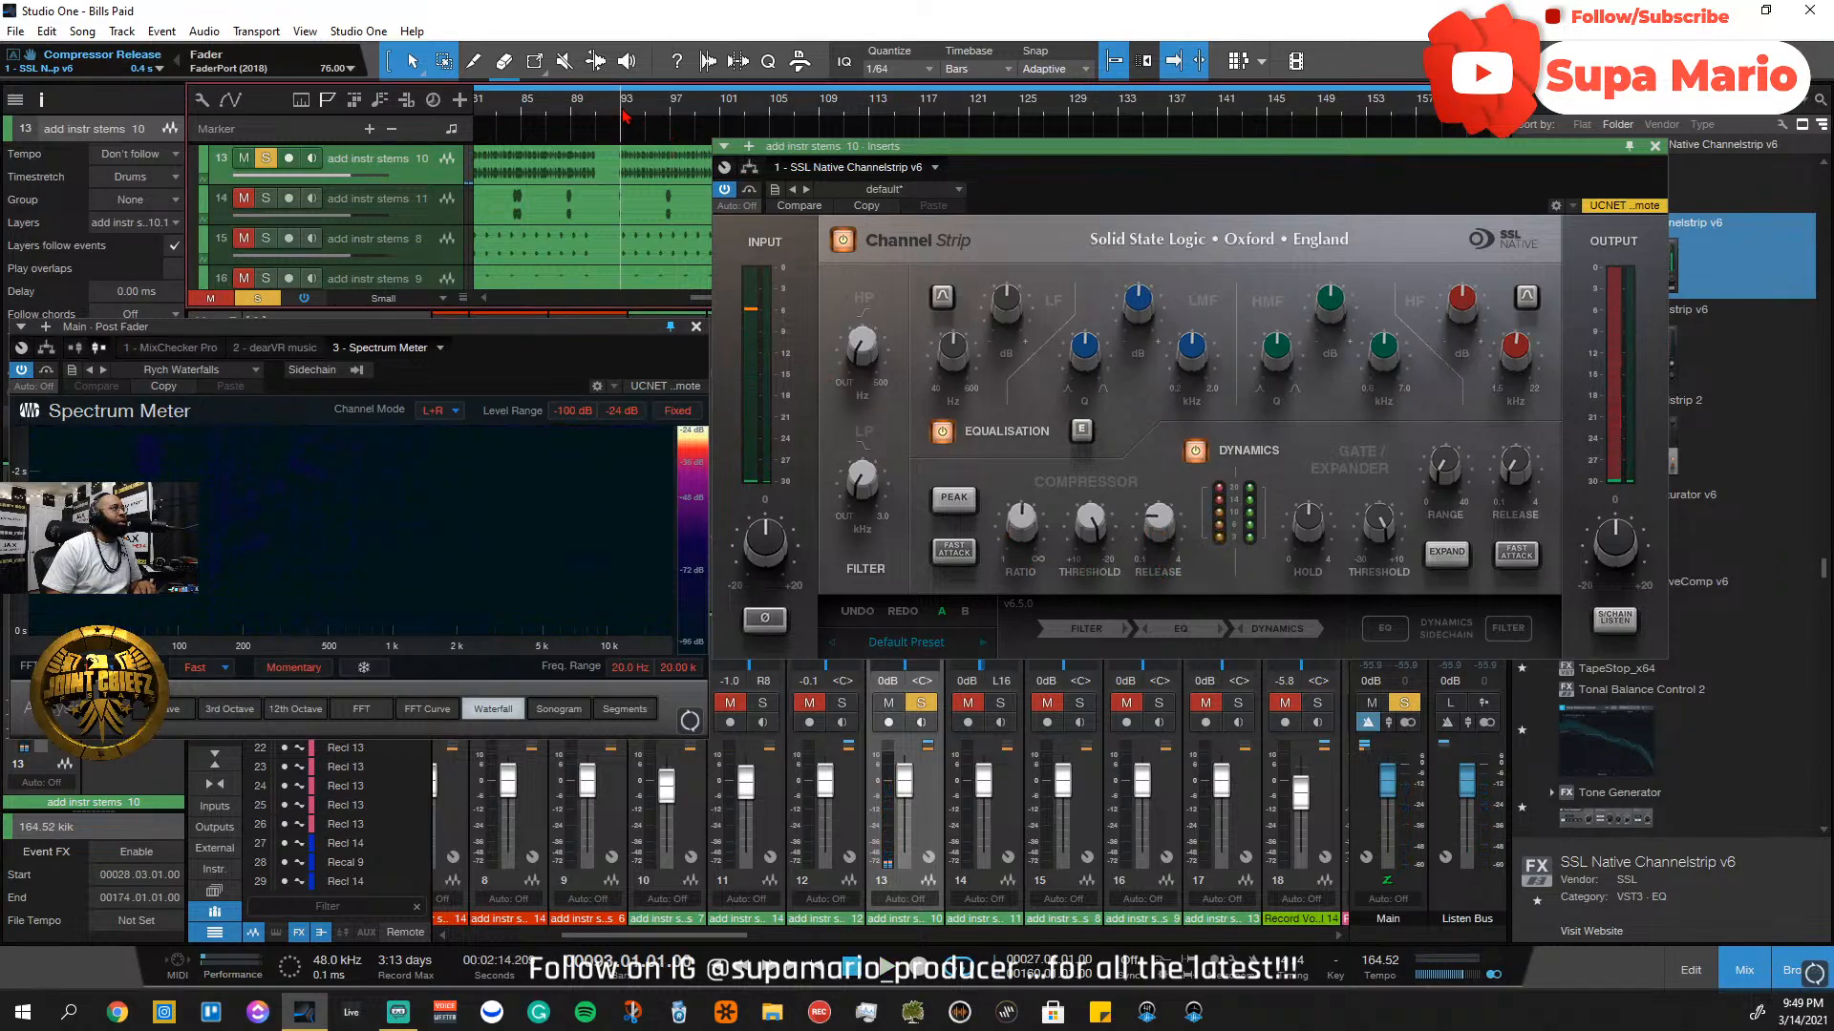
key("space")
left_click_drag(1167, 526, 1173, 570)
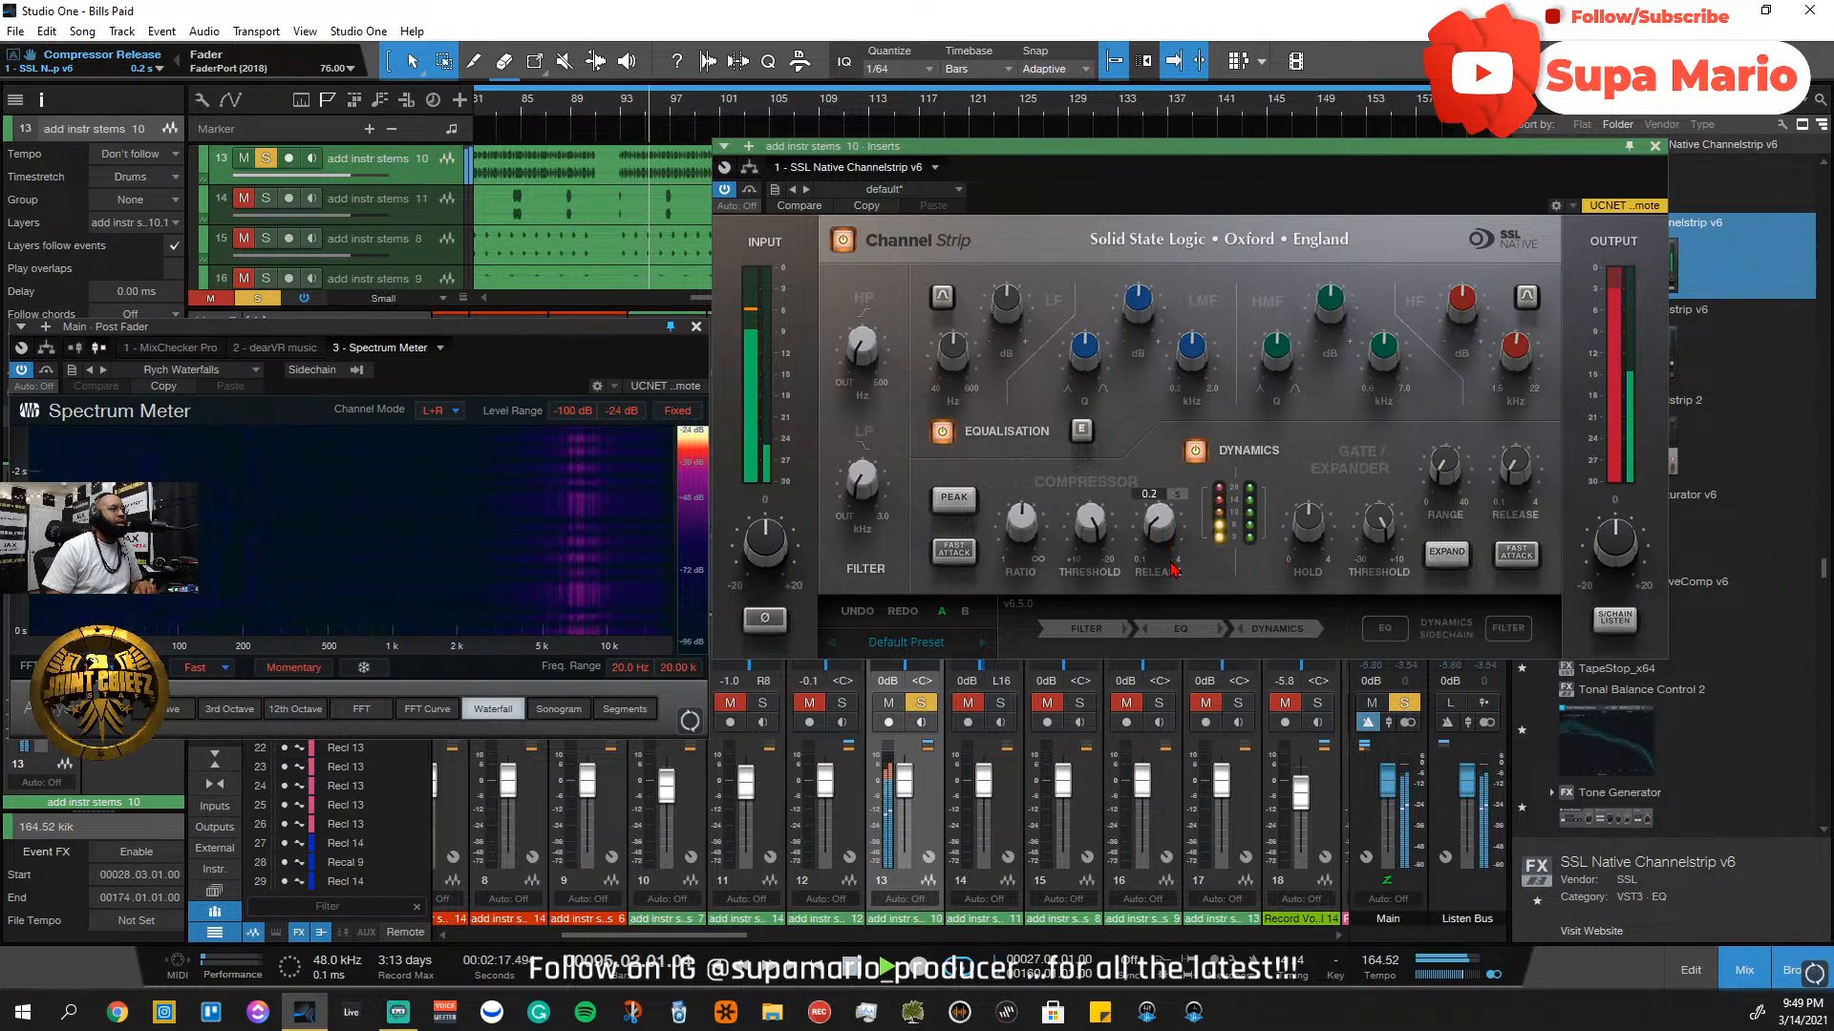
mouse_move(1176, 543)
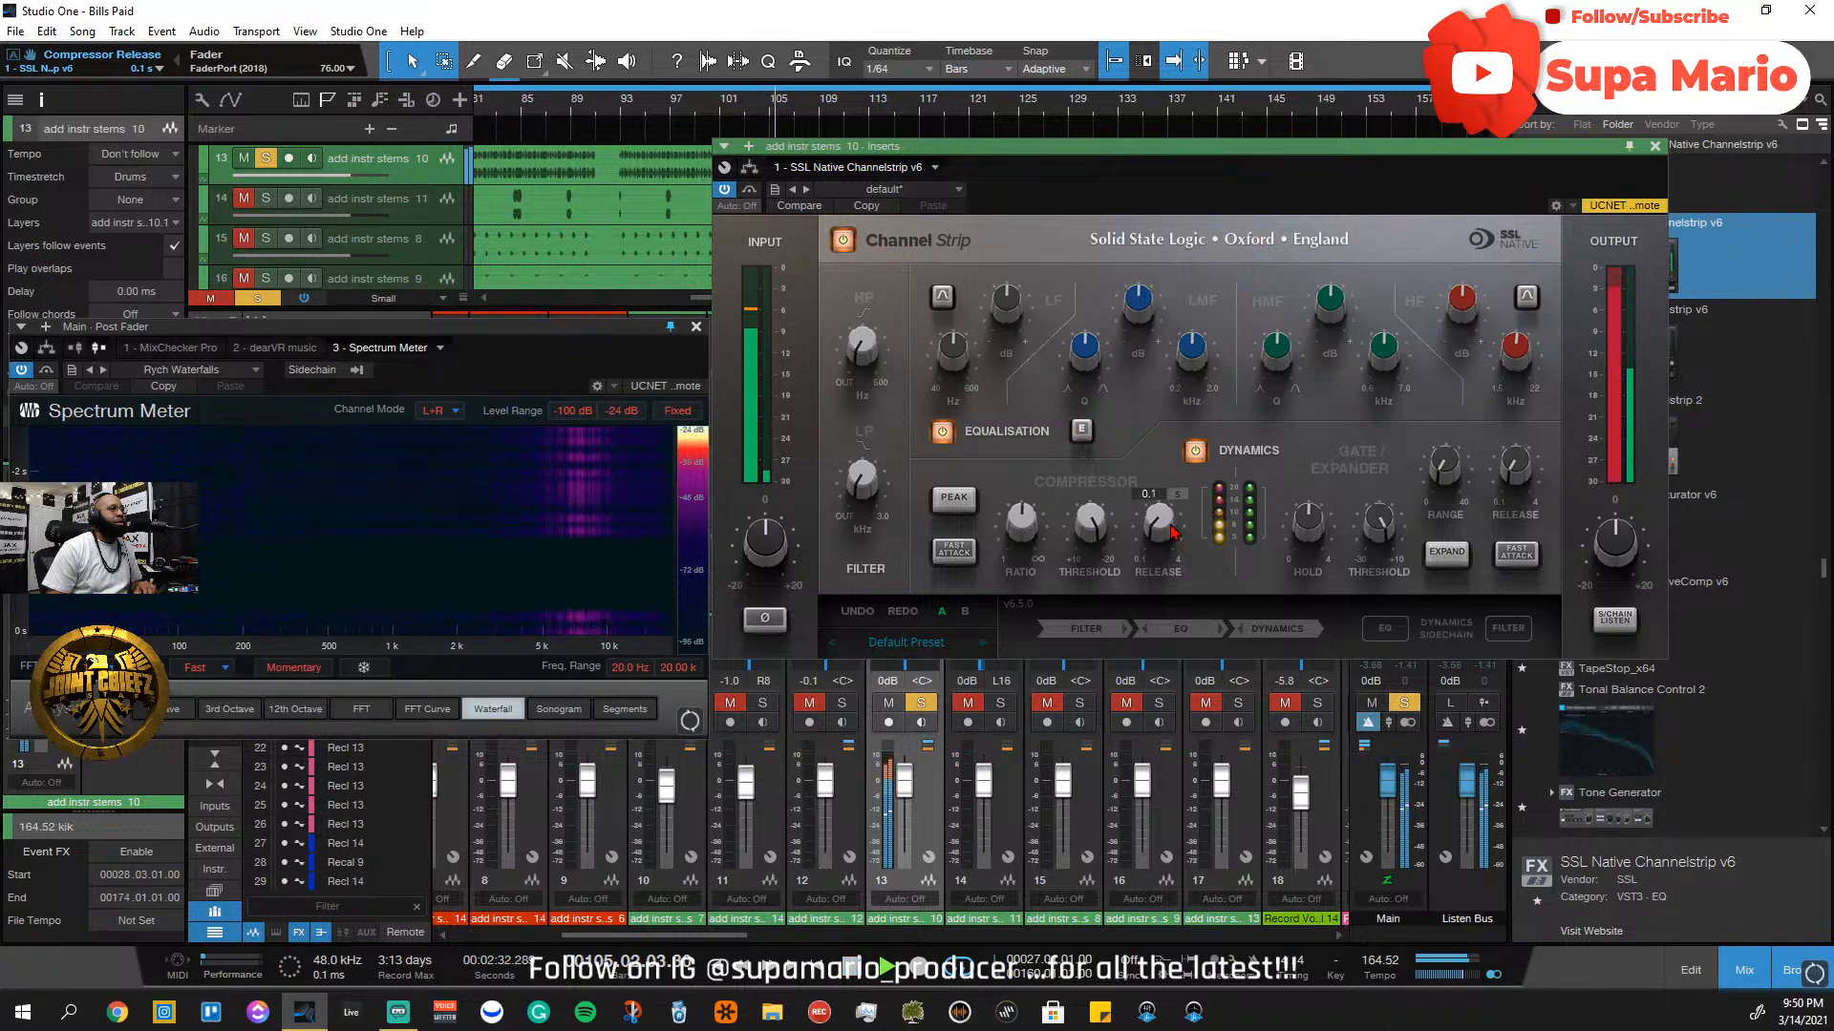
scroll(1173, 532, "up", 1)
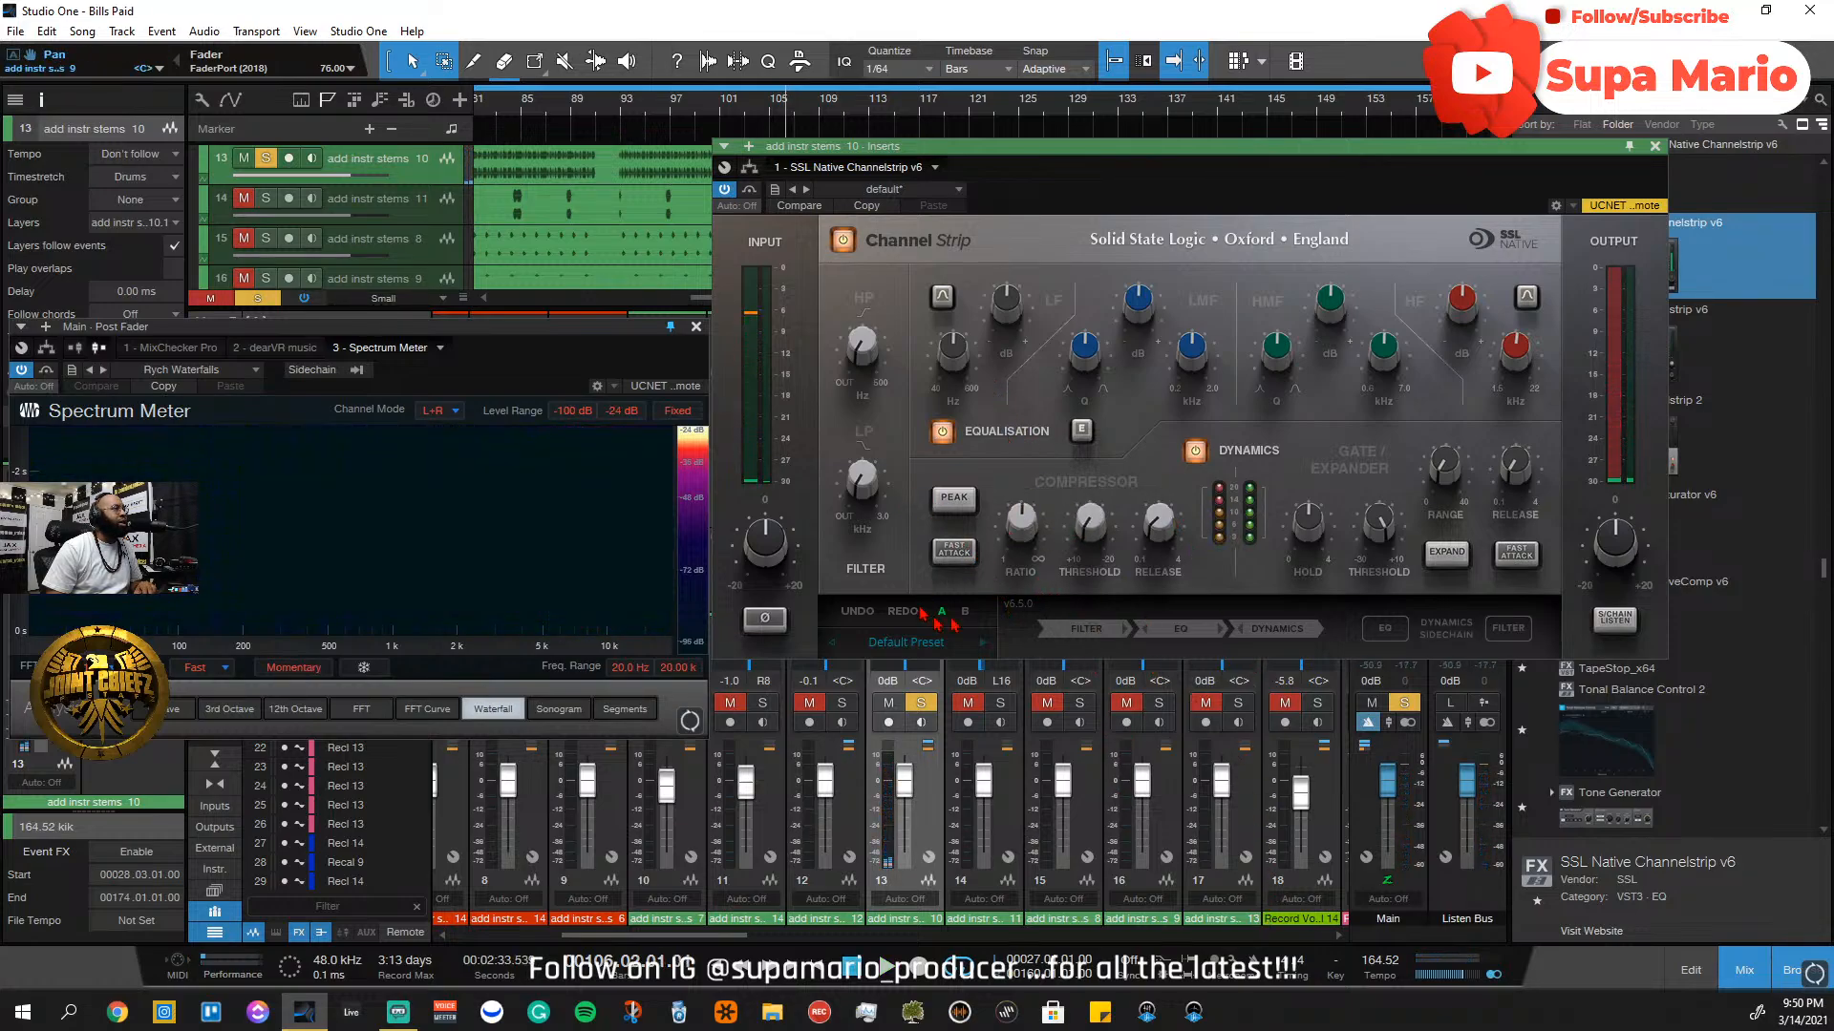
Clear channel 13's solo and readjust the compressor threshold while playing the full mix from about bar 93
left_click(921, 703)
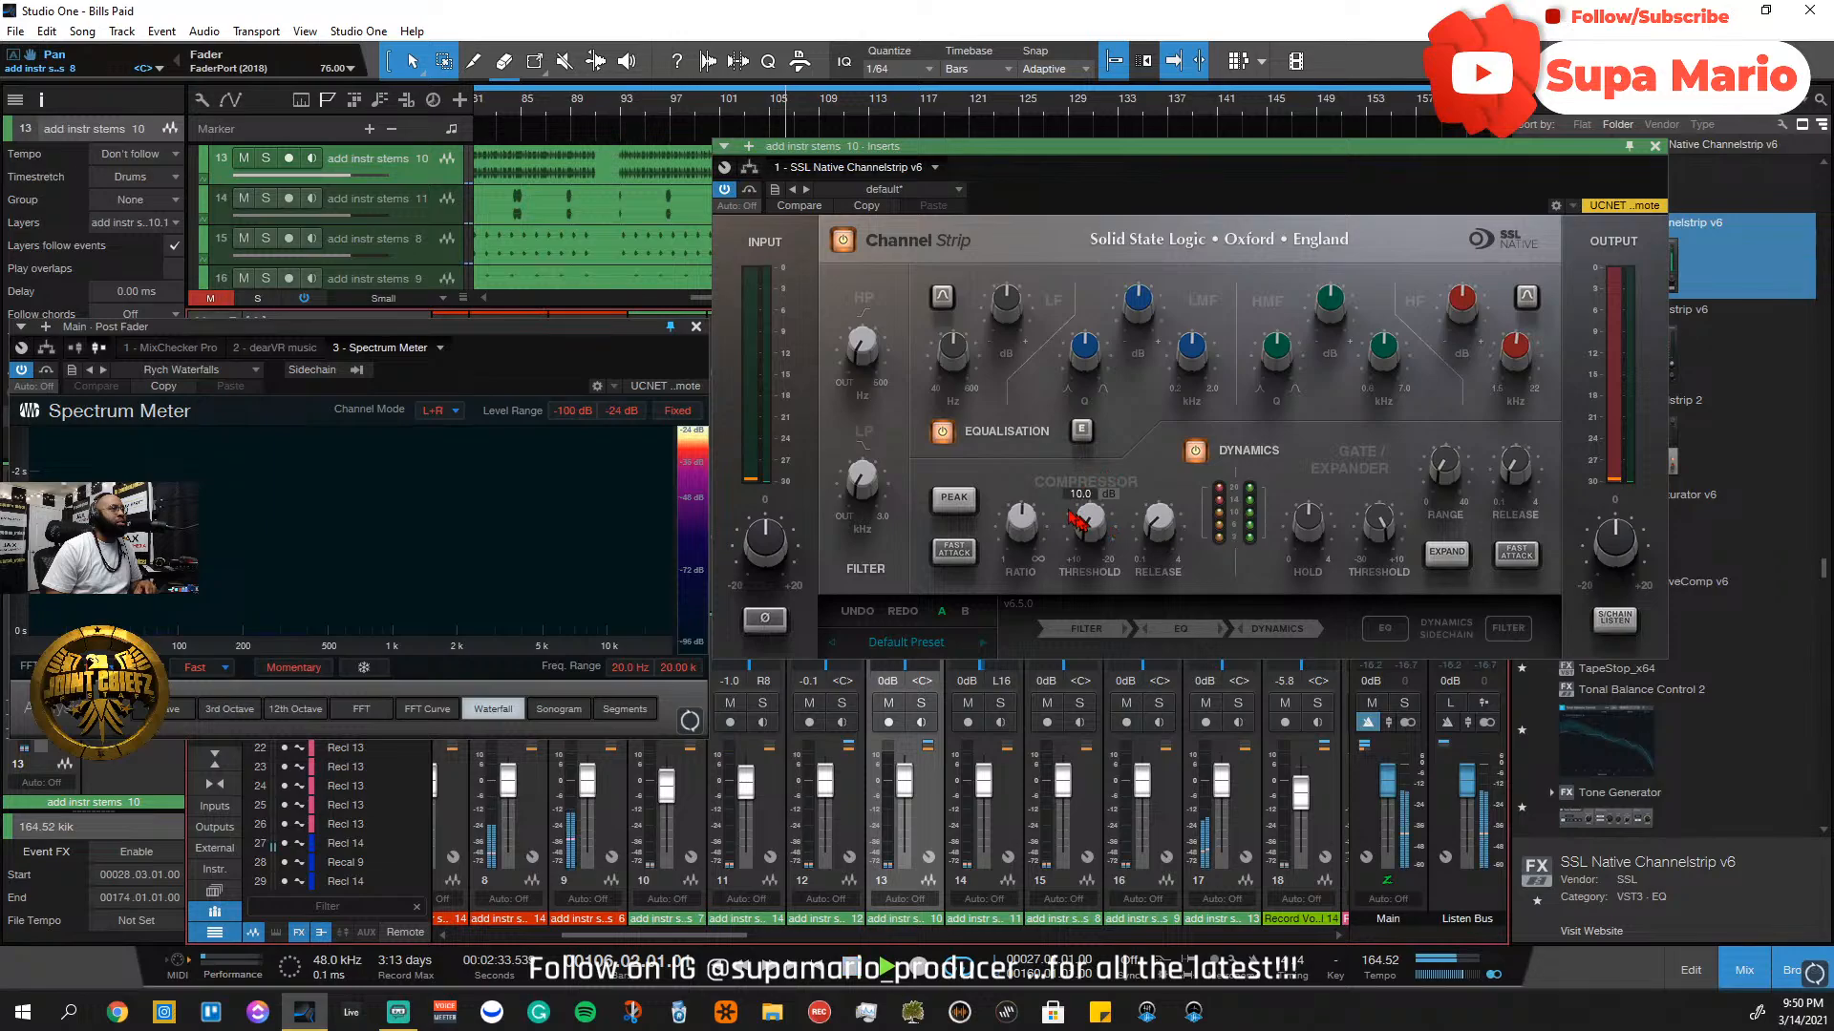
left_click(609, 101)
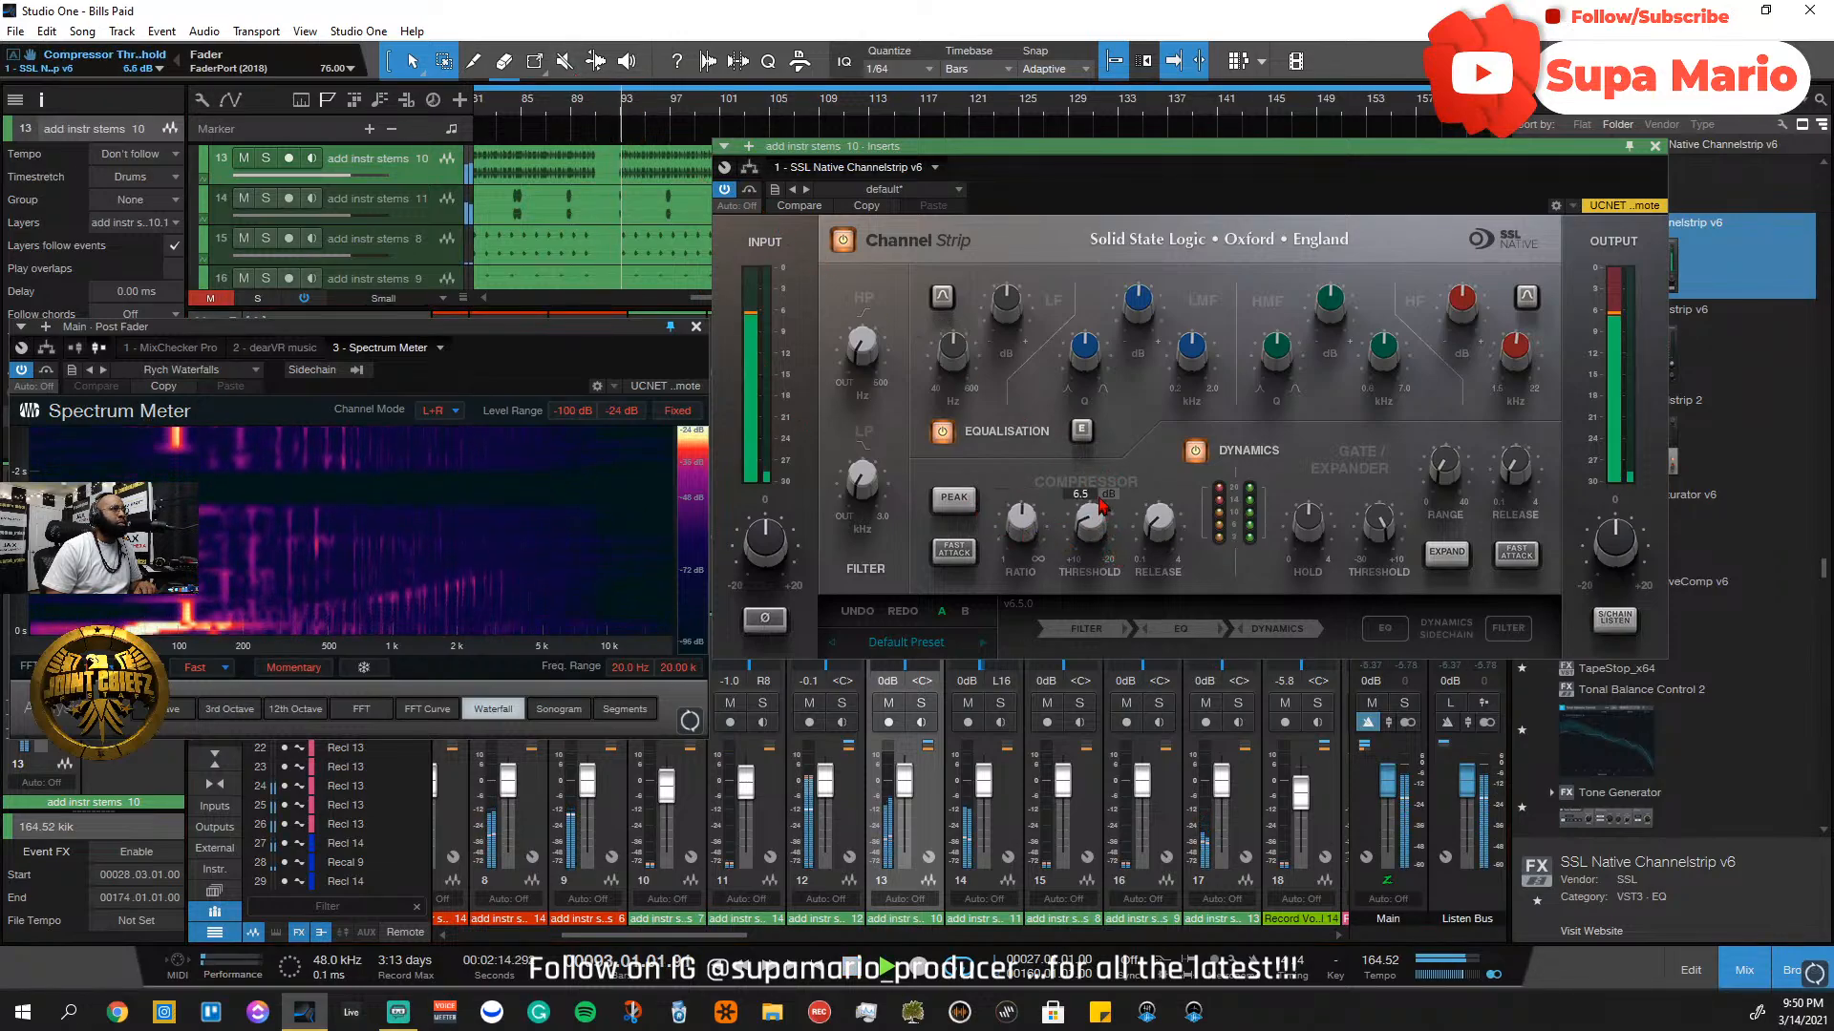
left_click_drag(1100, 430, 1098, 380)
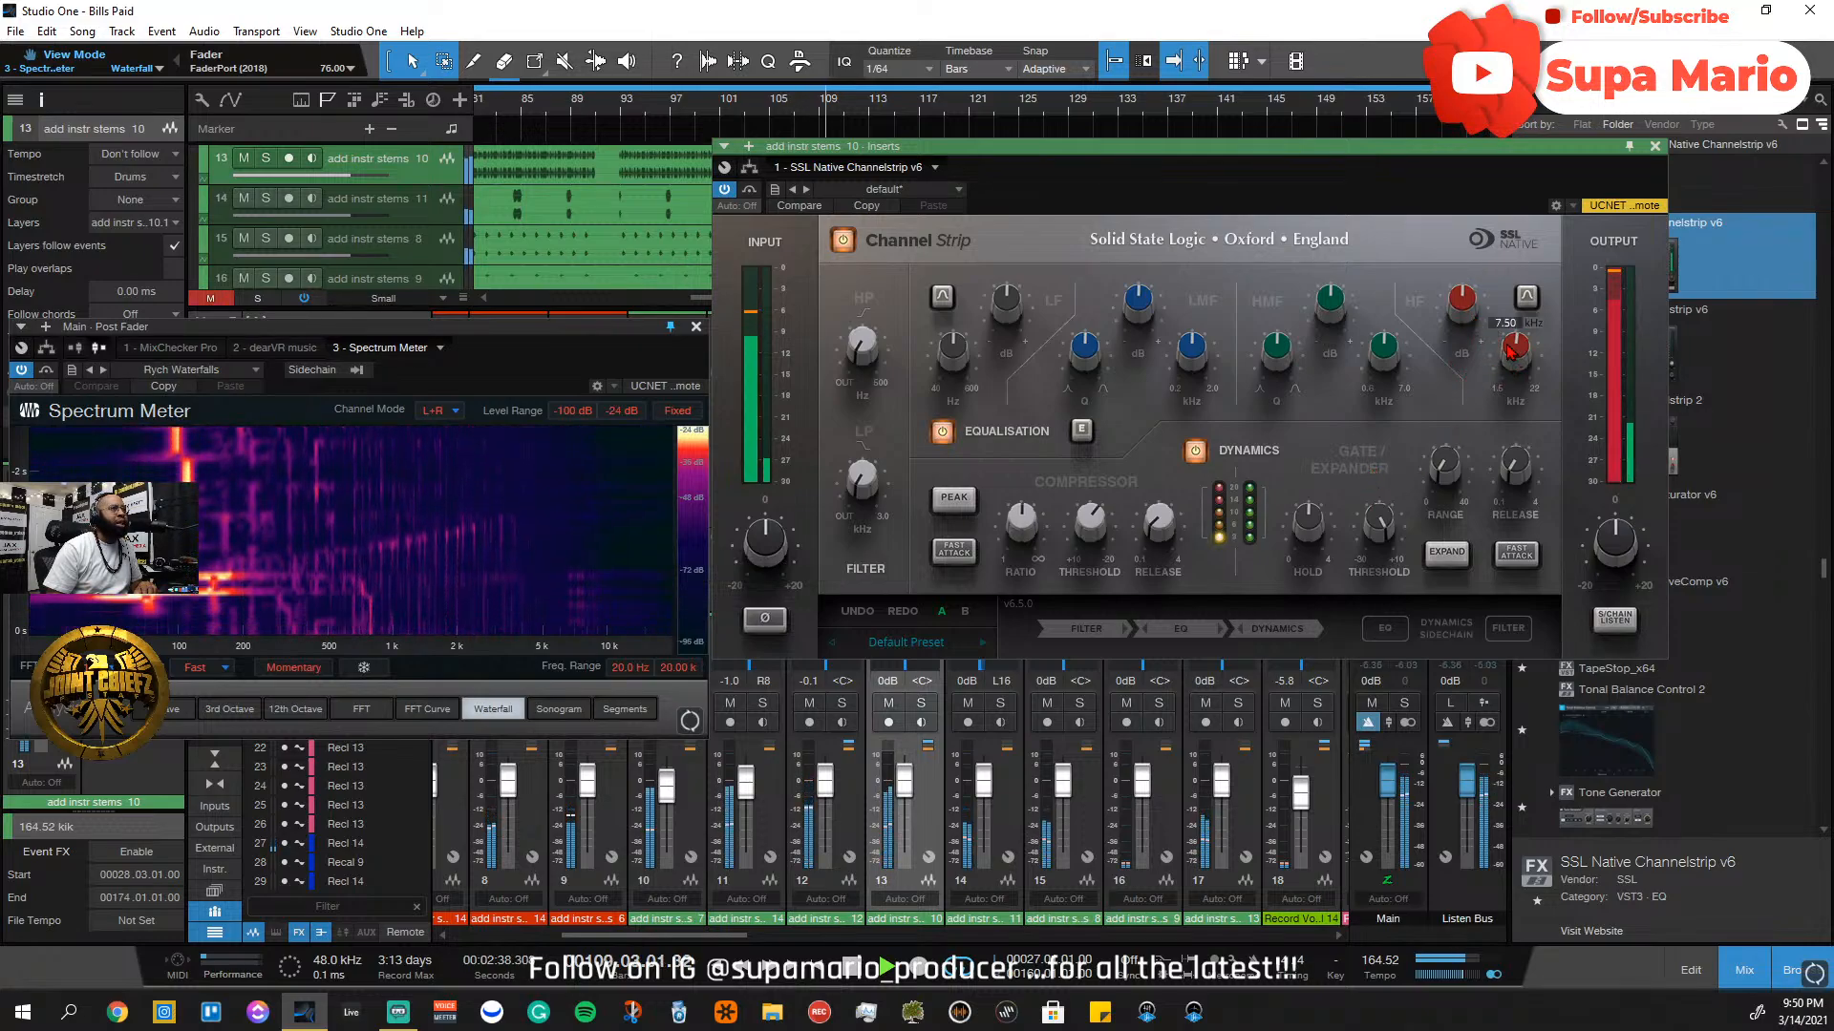
Switch the channel strip's HF band to bell at 7.10 kHz with -3.0 dB gain, replay from about bar 109, and close the plug-in
left_click(1524, 304)
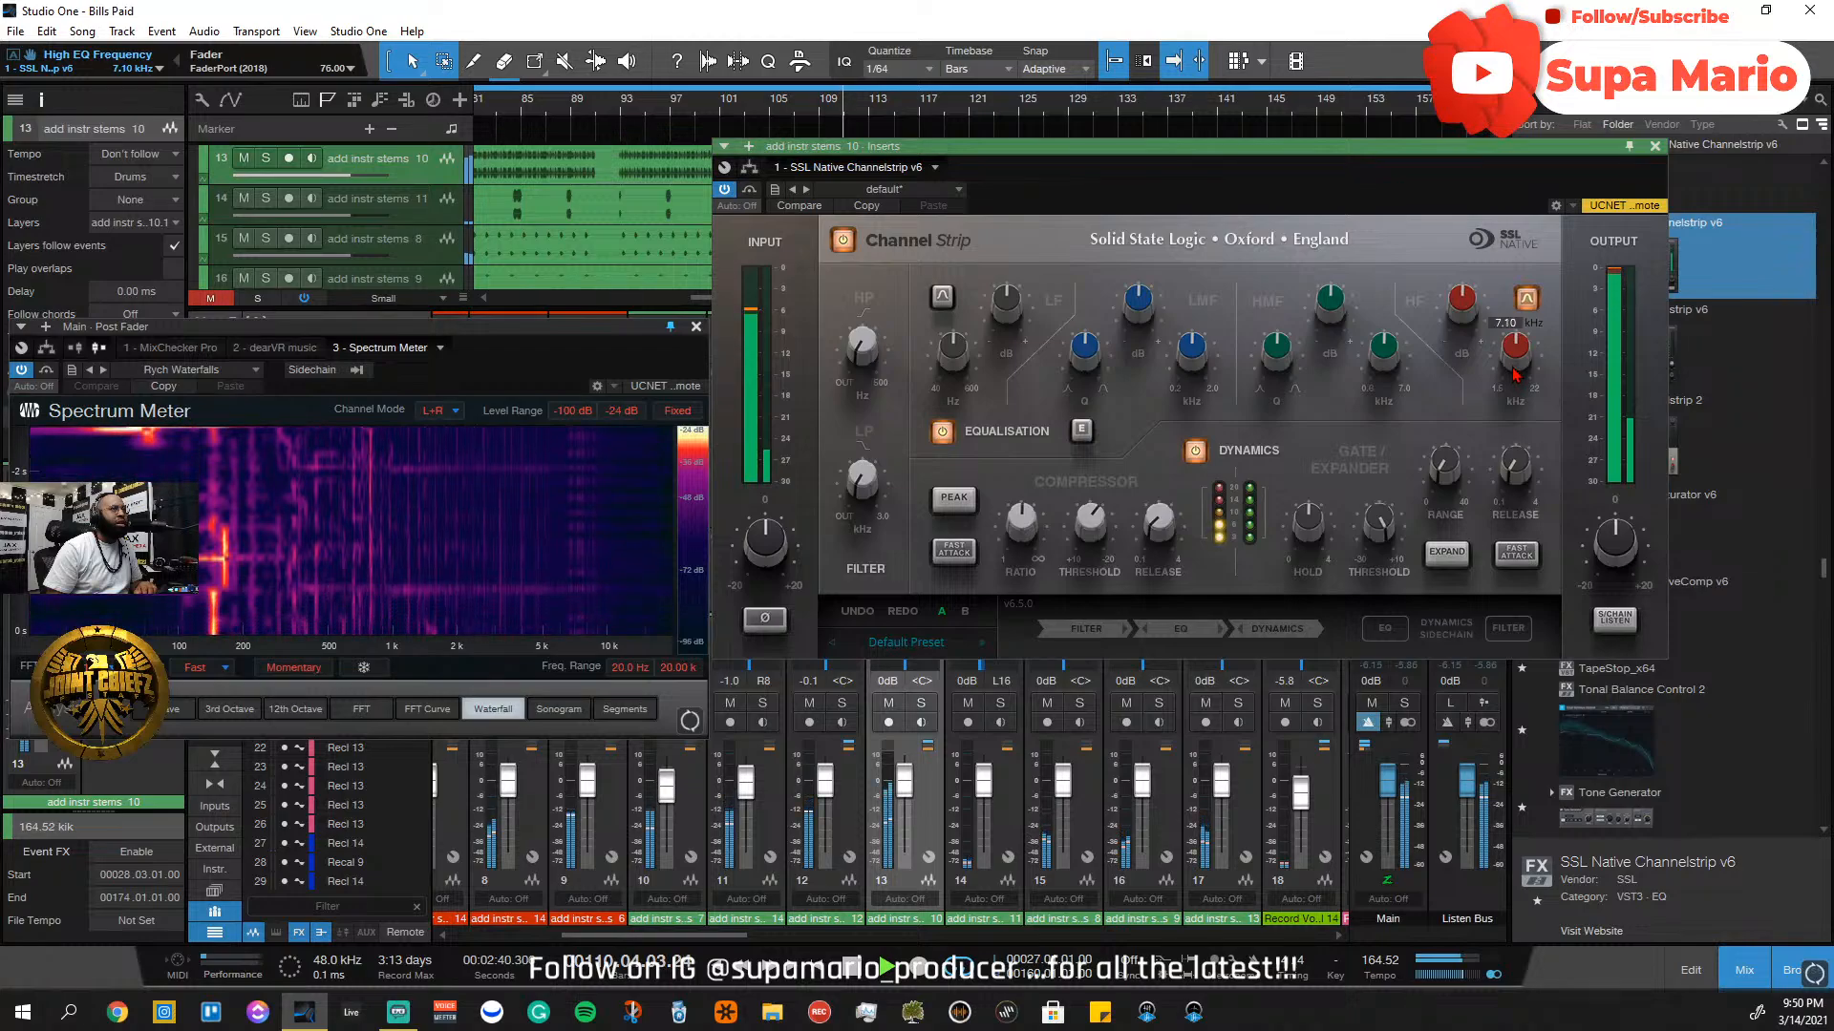
left_click_drag(1457, 301, 1468, 344)
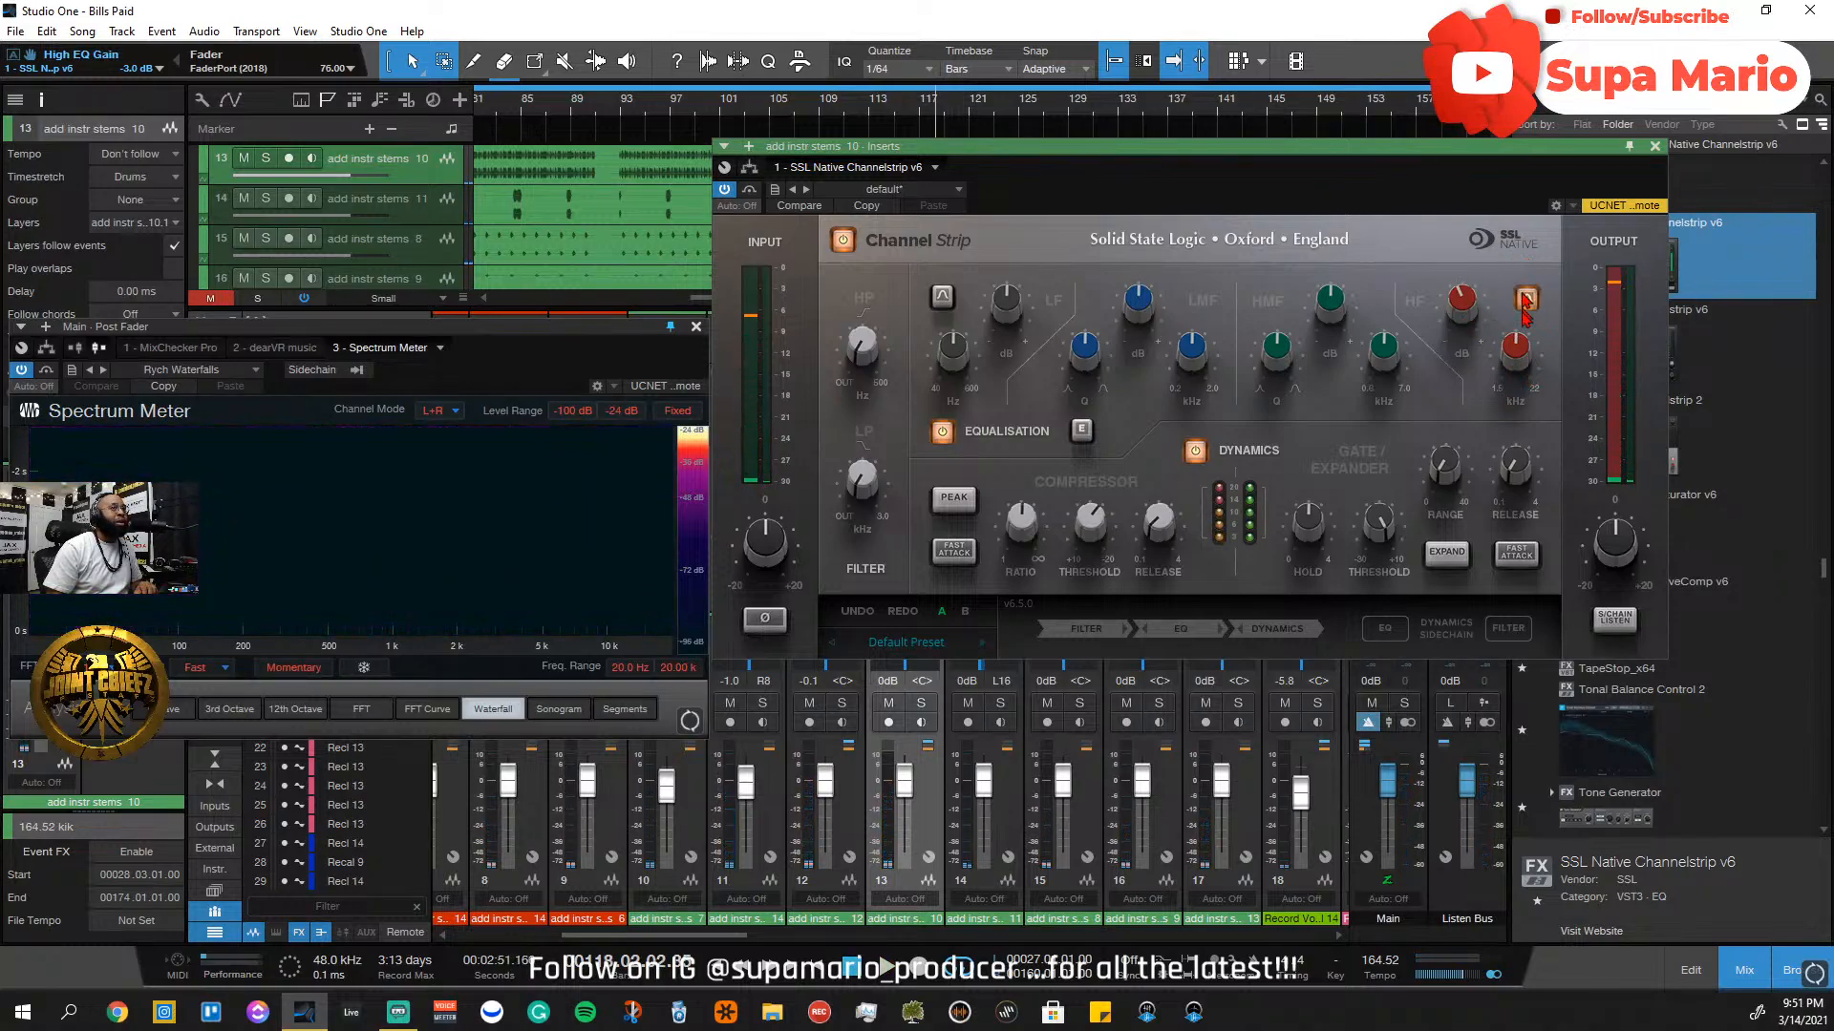
left_click_drag(1588, 175, 1539, 300)
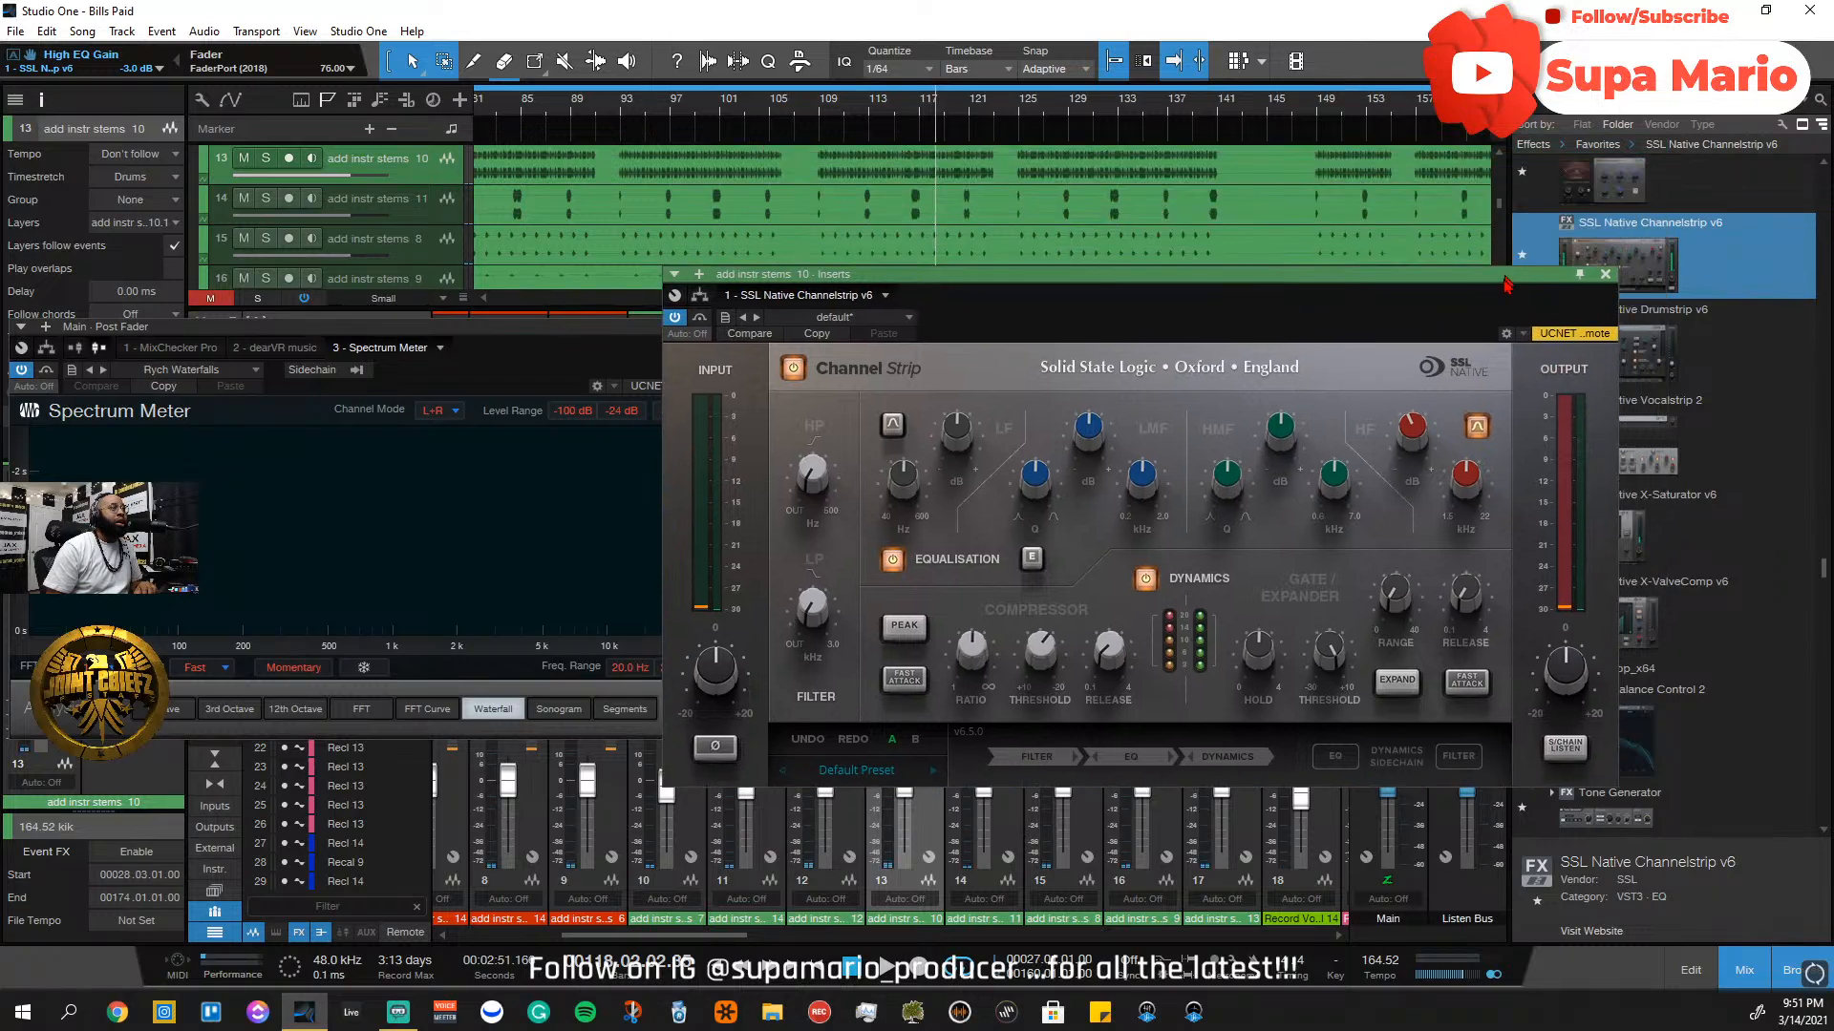
left_click(813, 108)
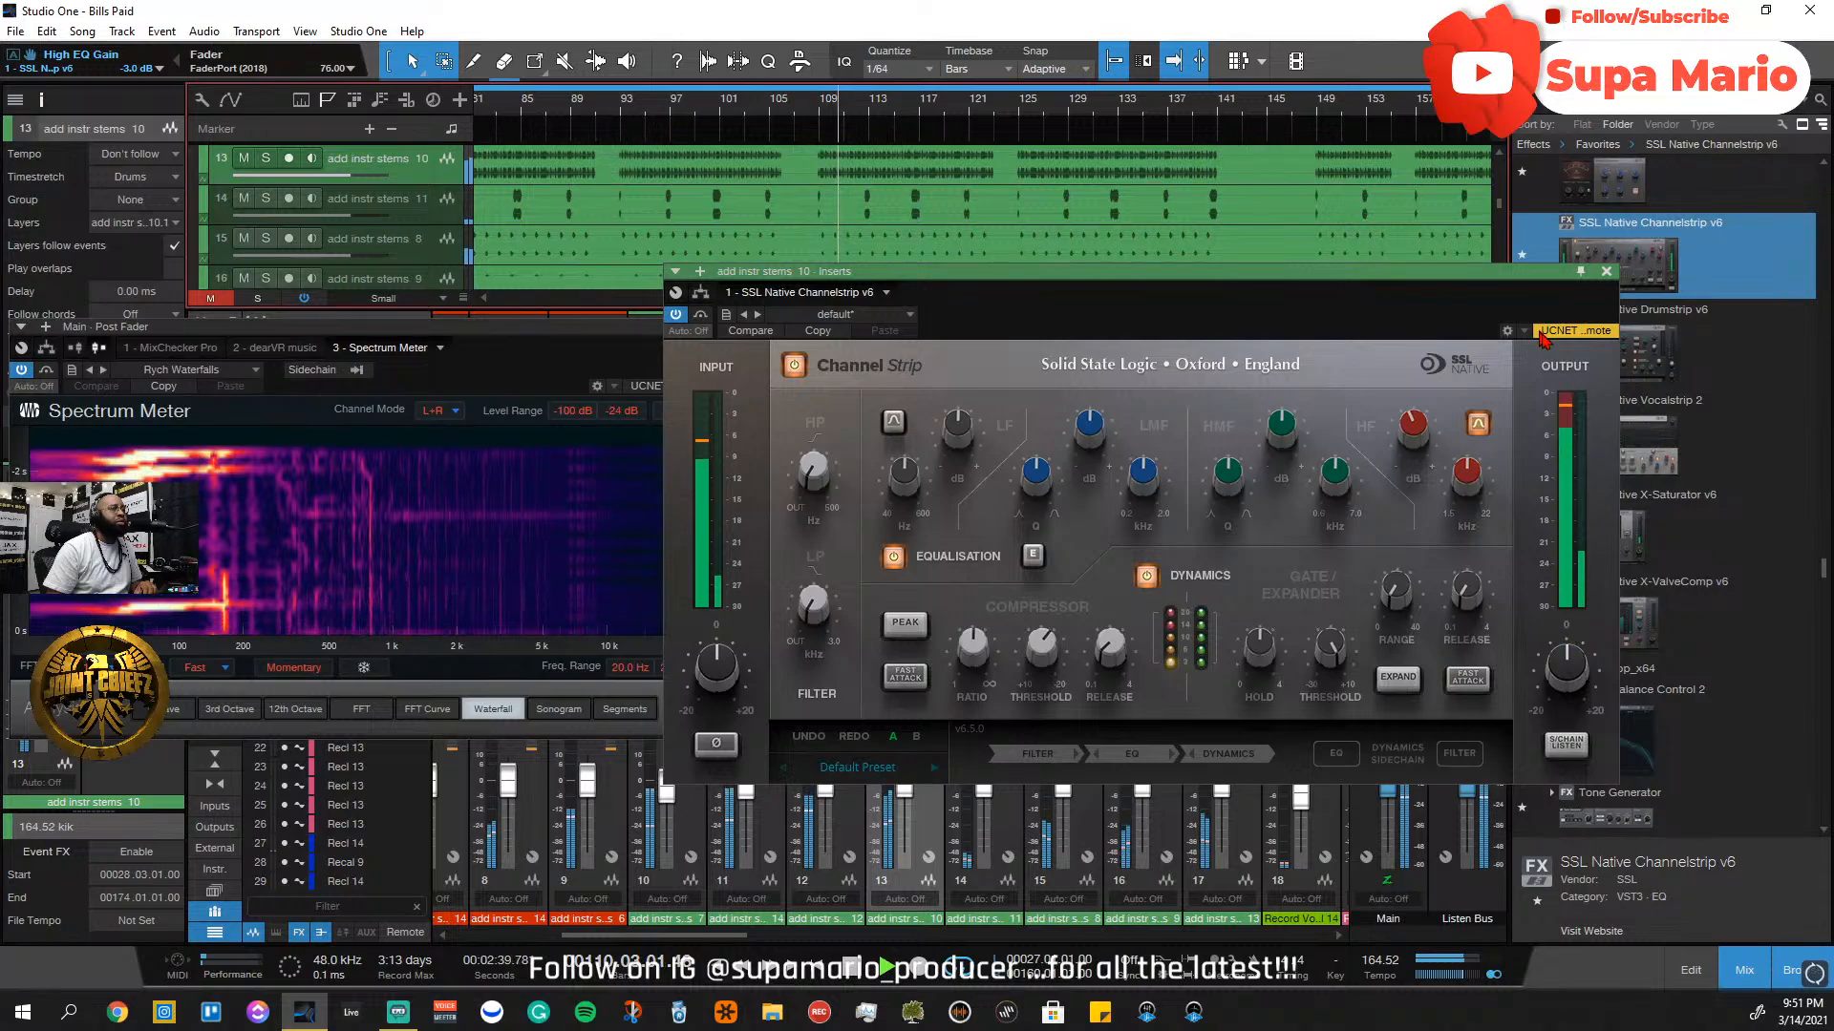
left_click(1606, 271)
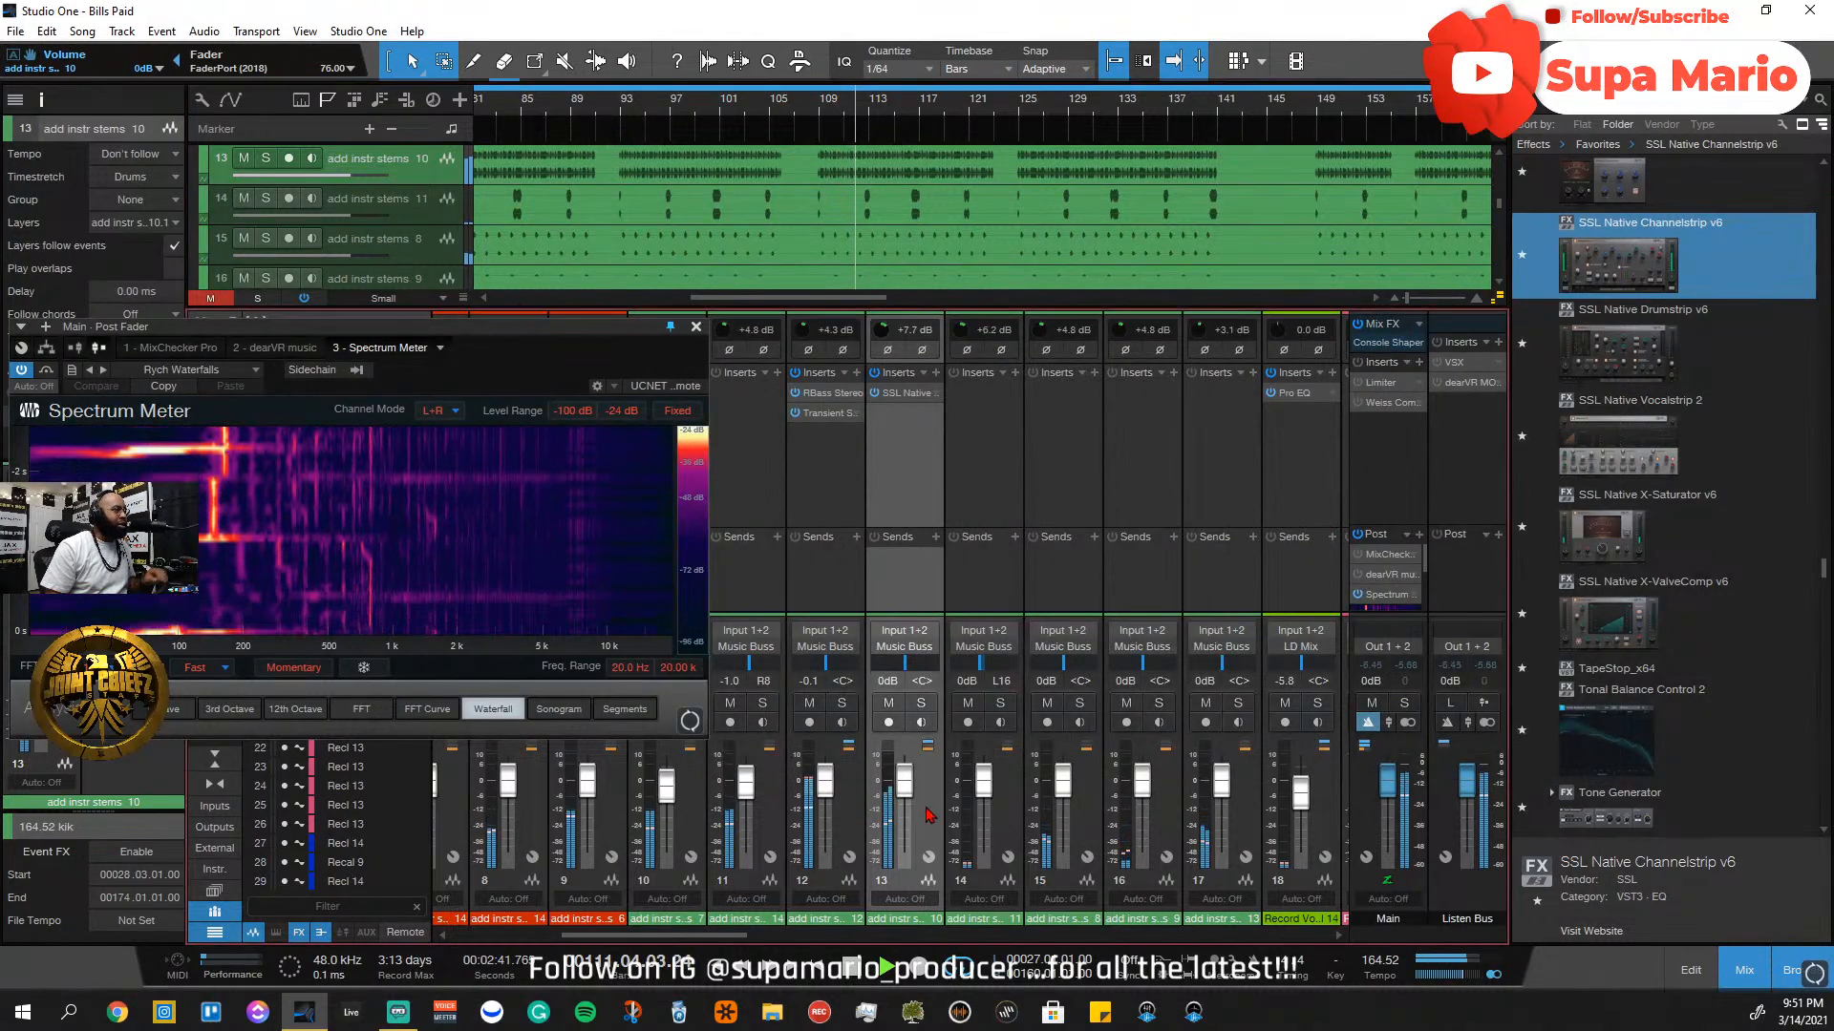
Lower channel 13's fader to -0.9 dB while the mix plays
scroll(925, 815, "down", 2)
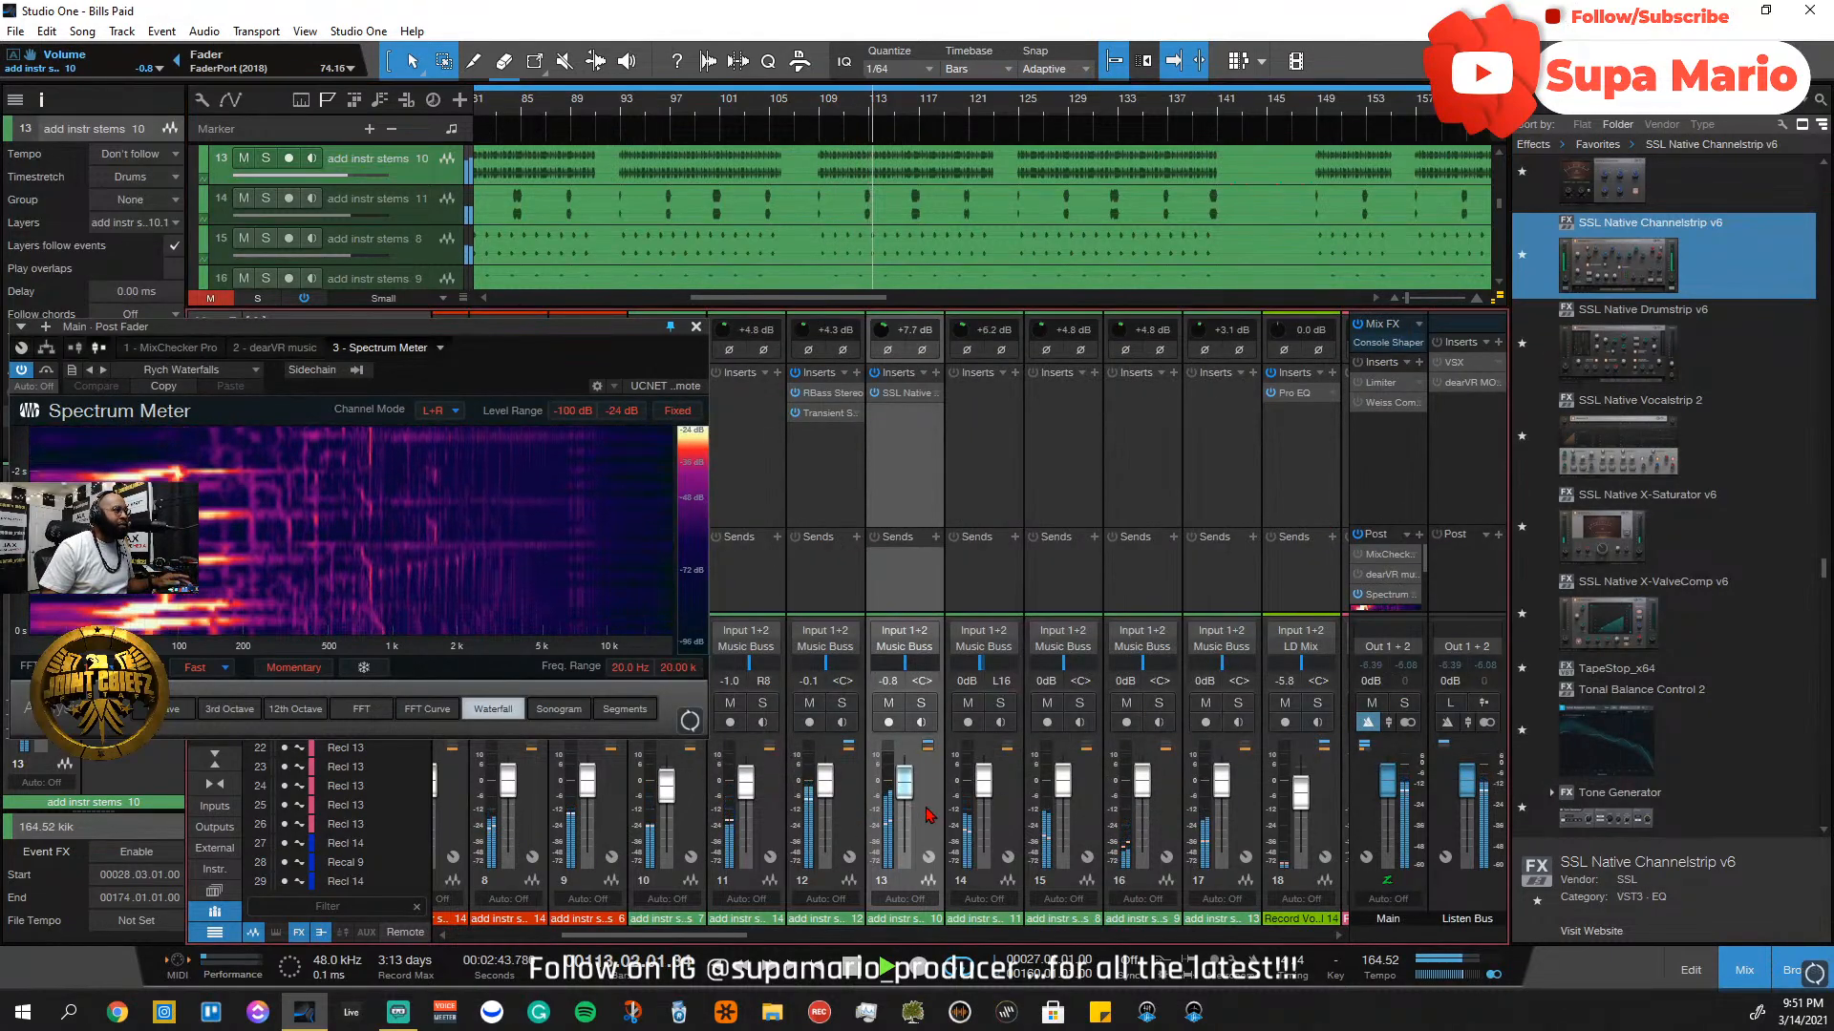
scroll(924, 815, "down", 1)
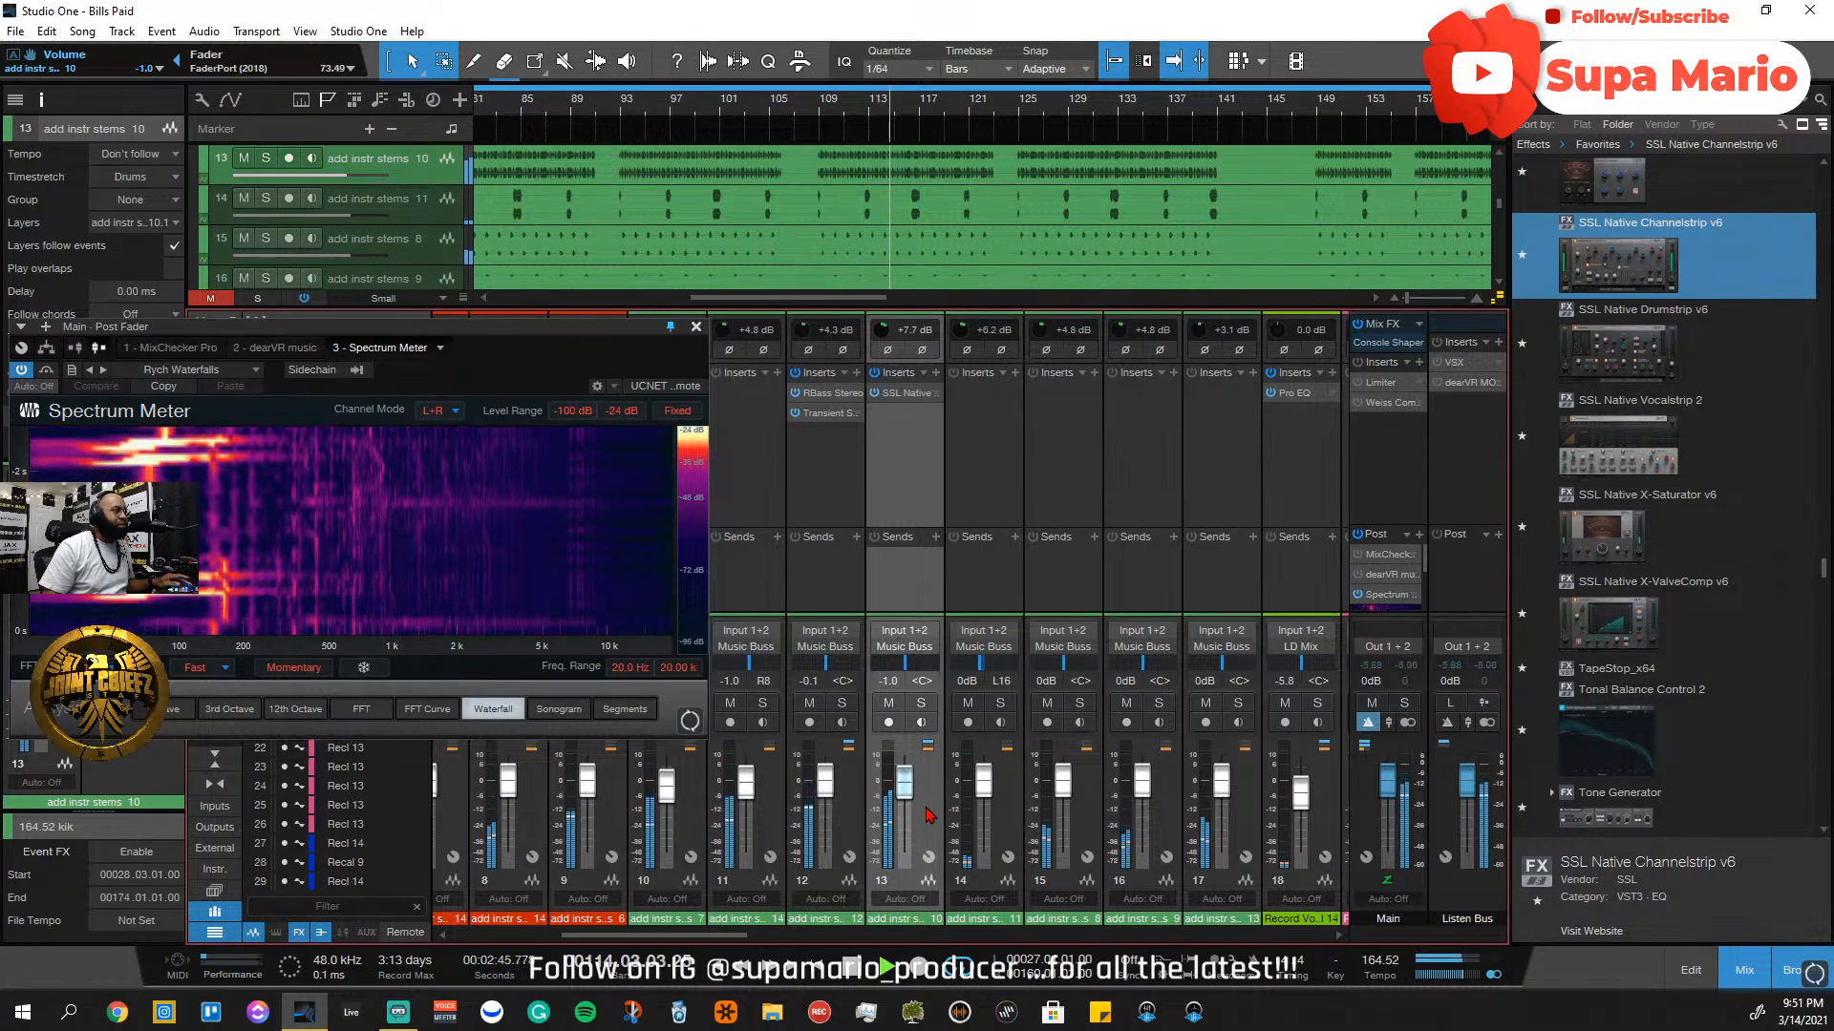
scroll(924, 815, "up", 1)
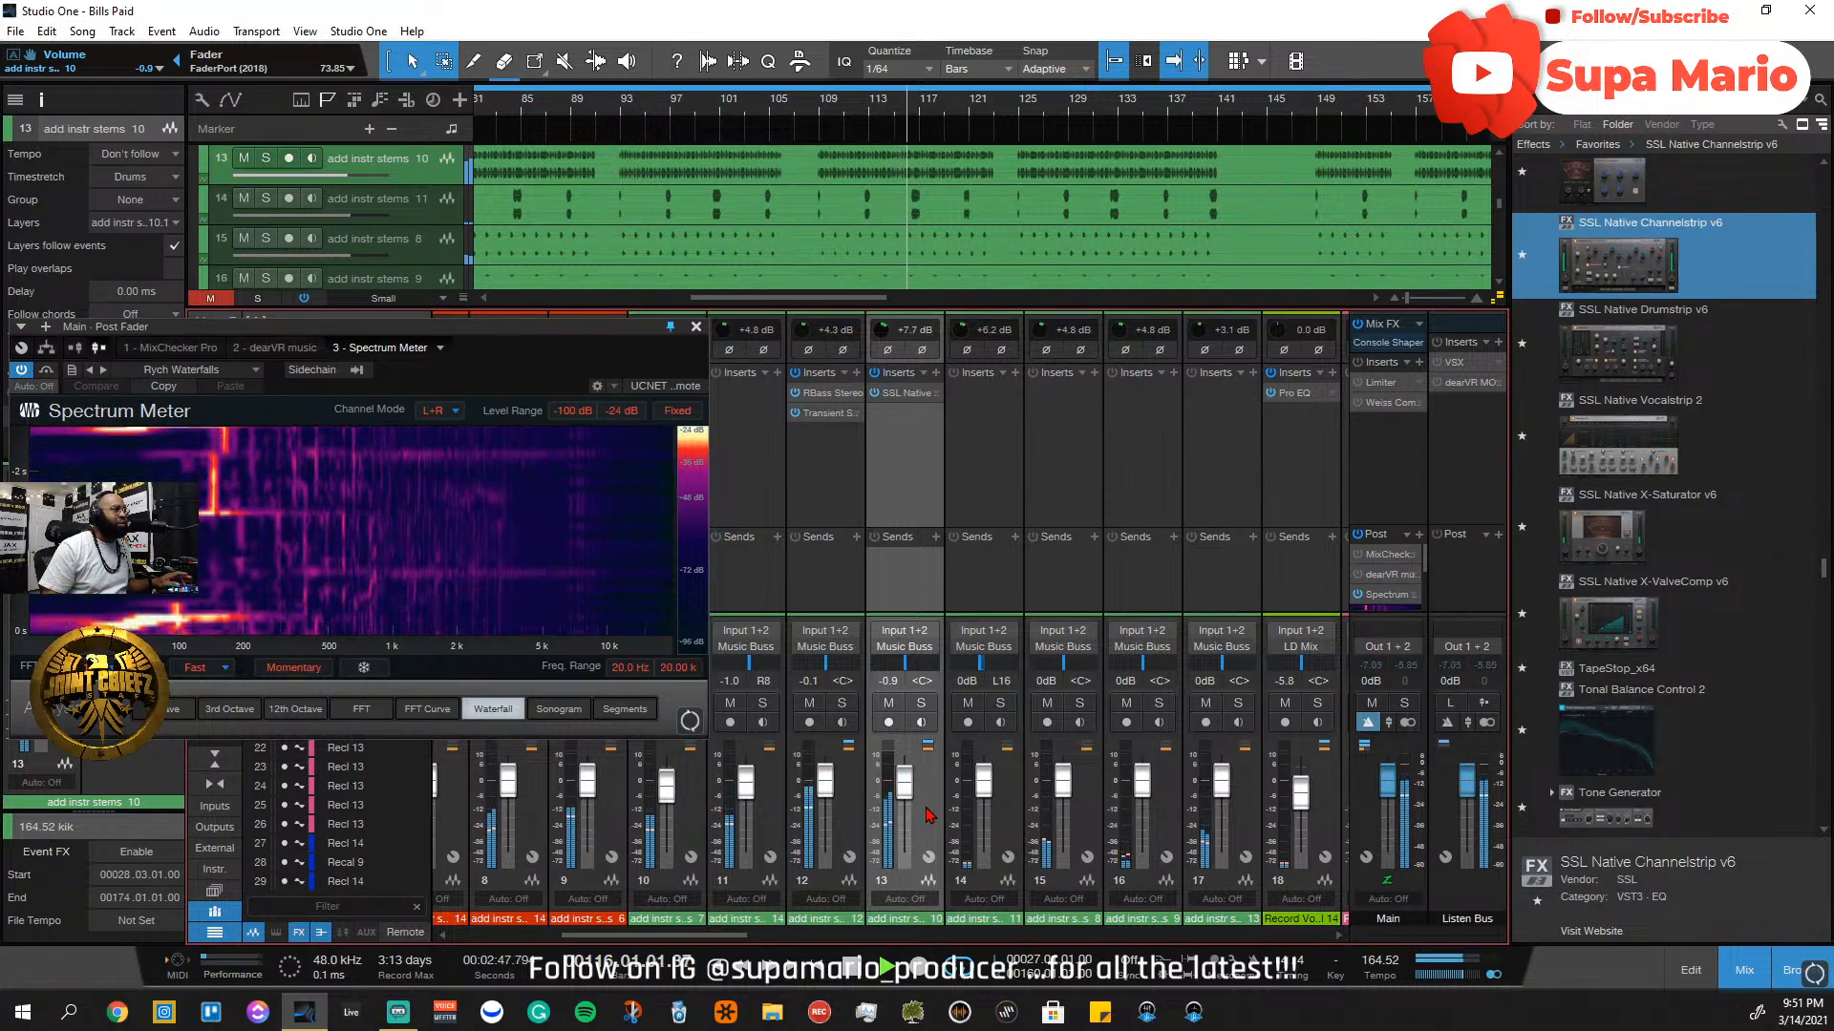
left_click(1098, 833)
left_click(1161, 824)
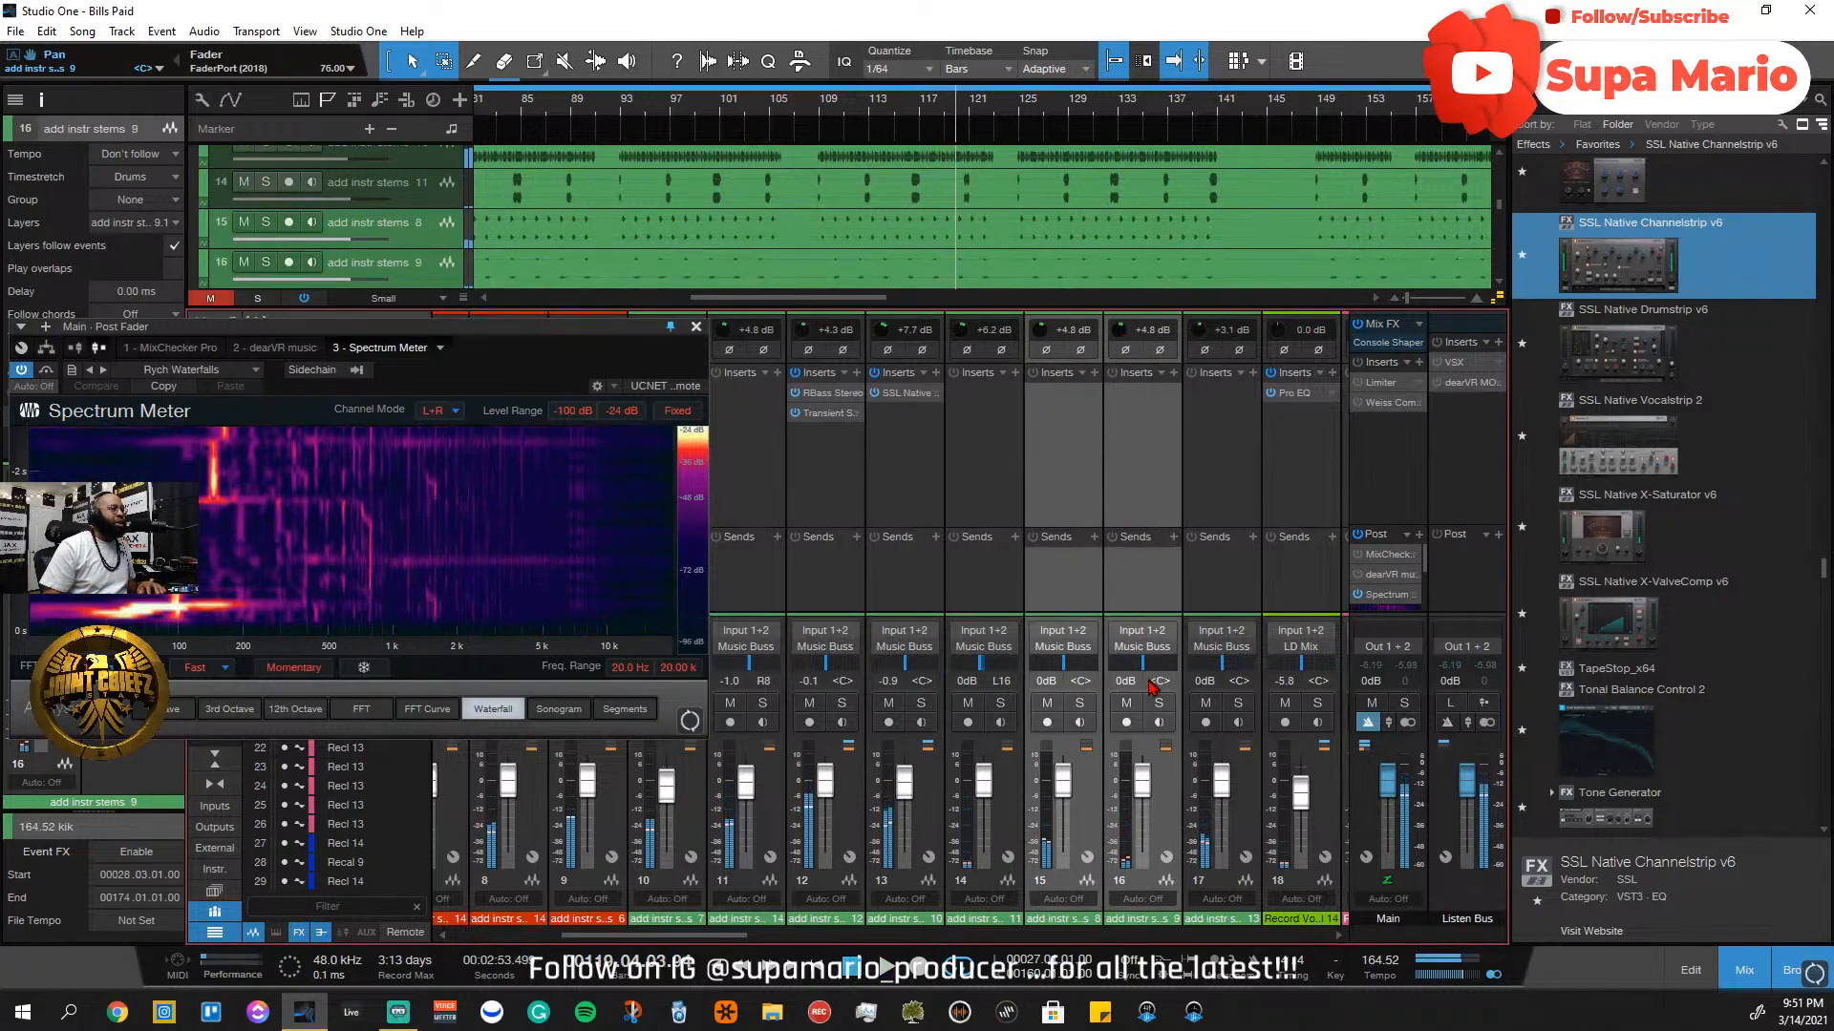
right_click(1087, 792)
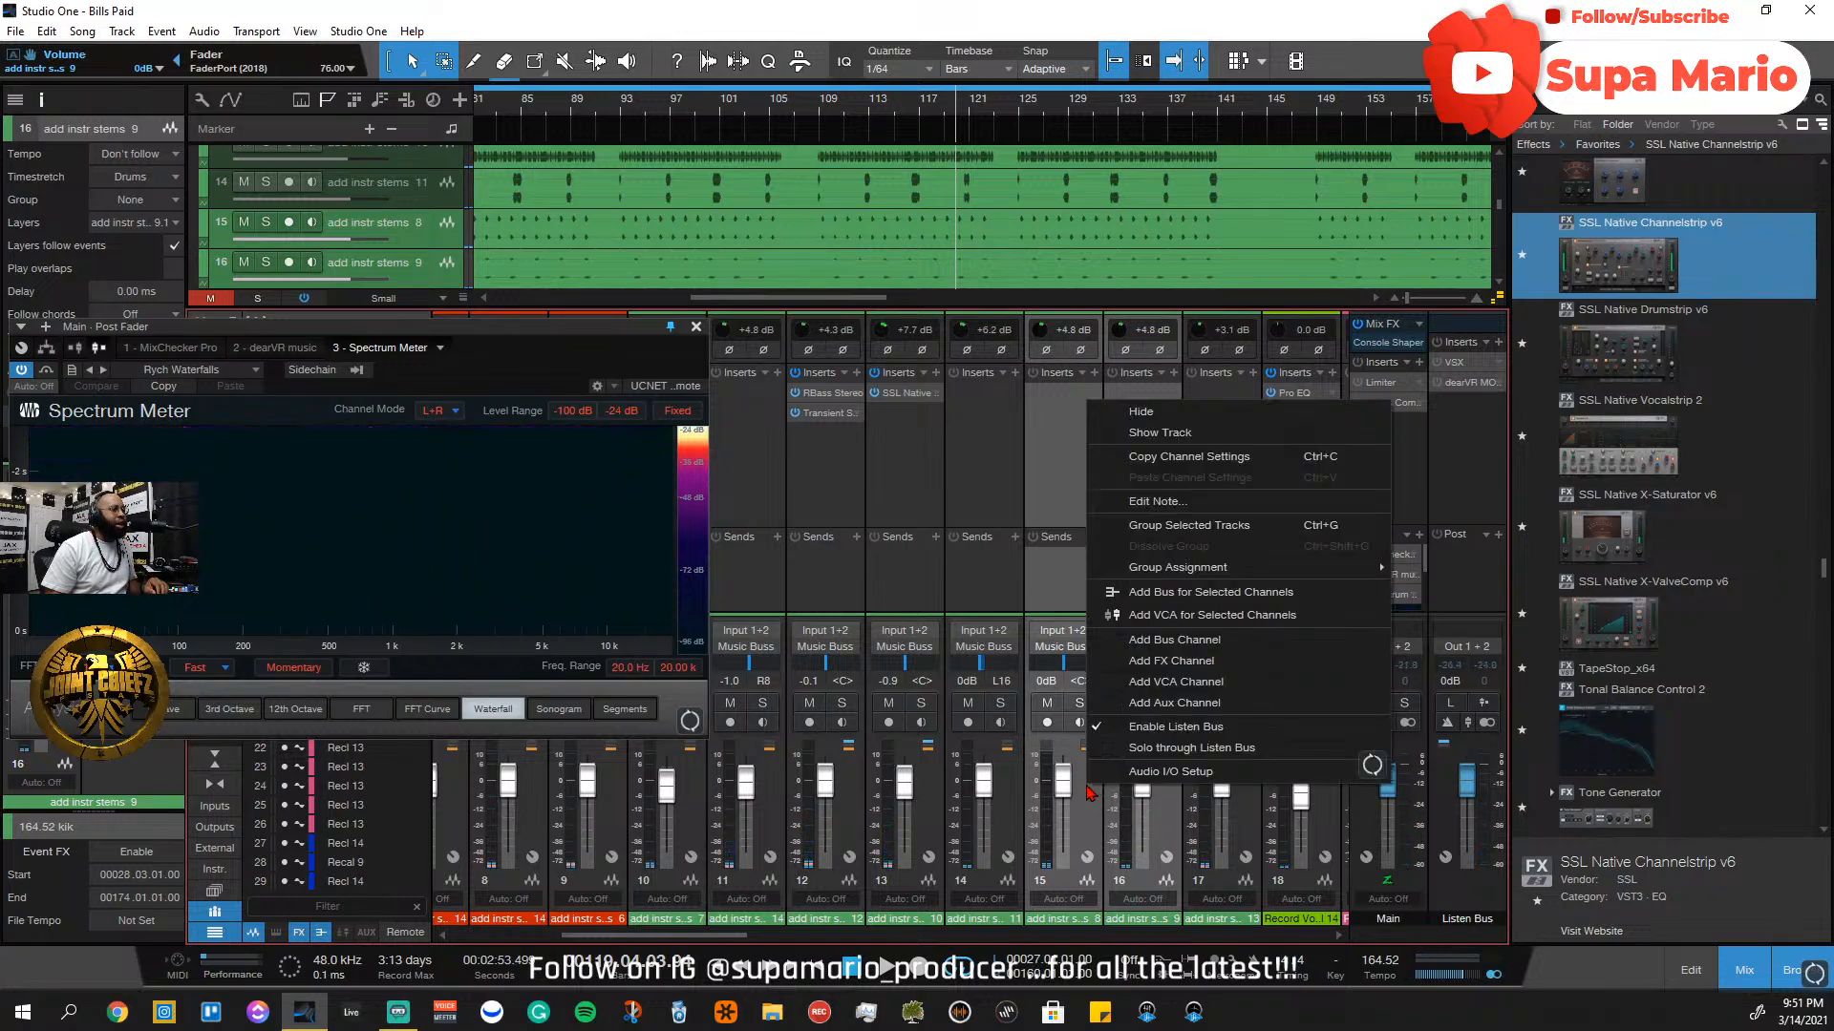
left_click(1179, 526)
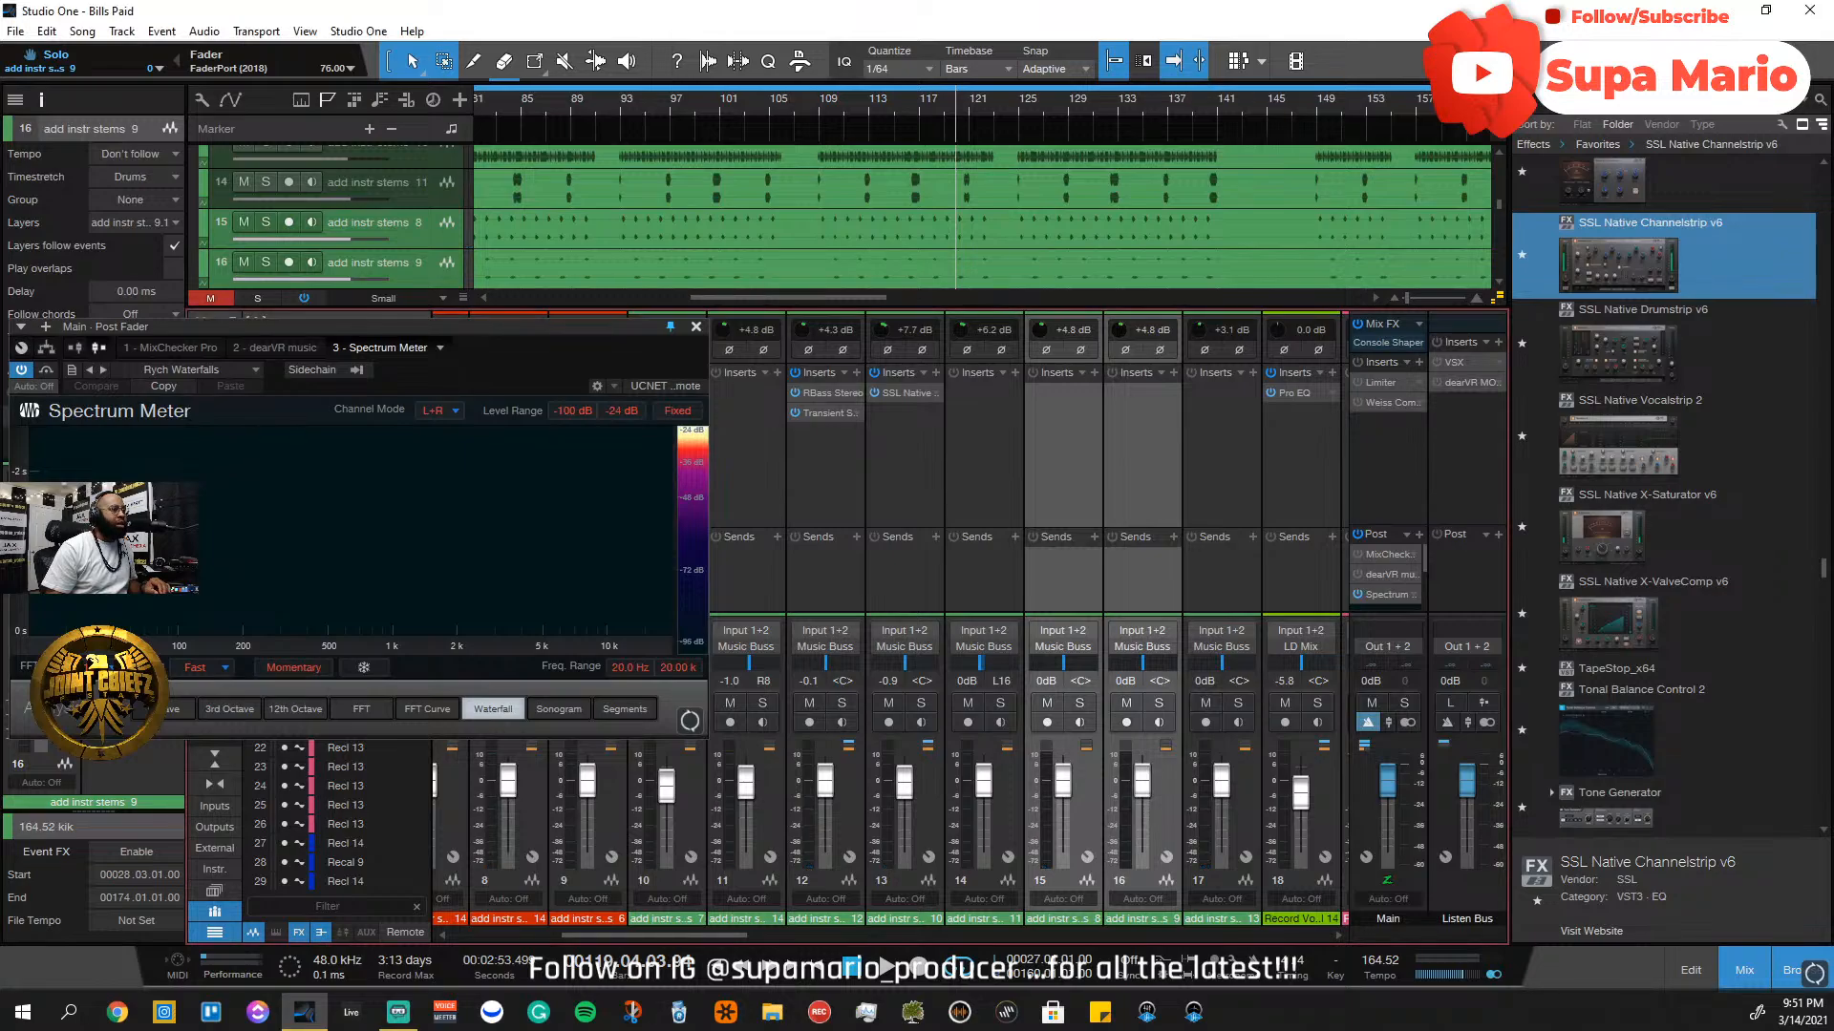
Add a bus for channels 15 and 16 and rename it OH
left_click(1173, 814)
left_click(1094, 798, "shift")
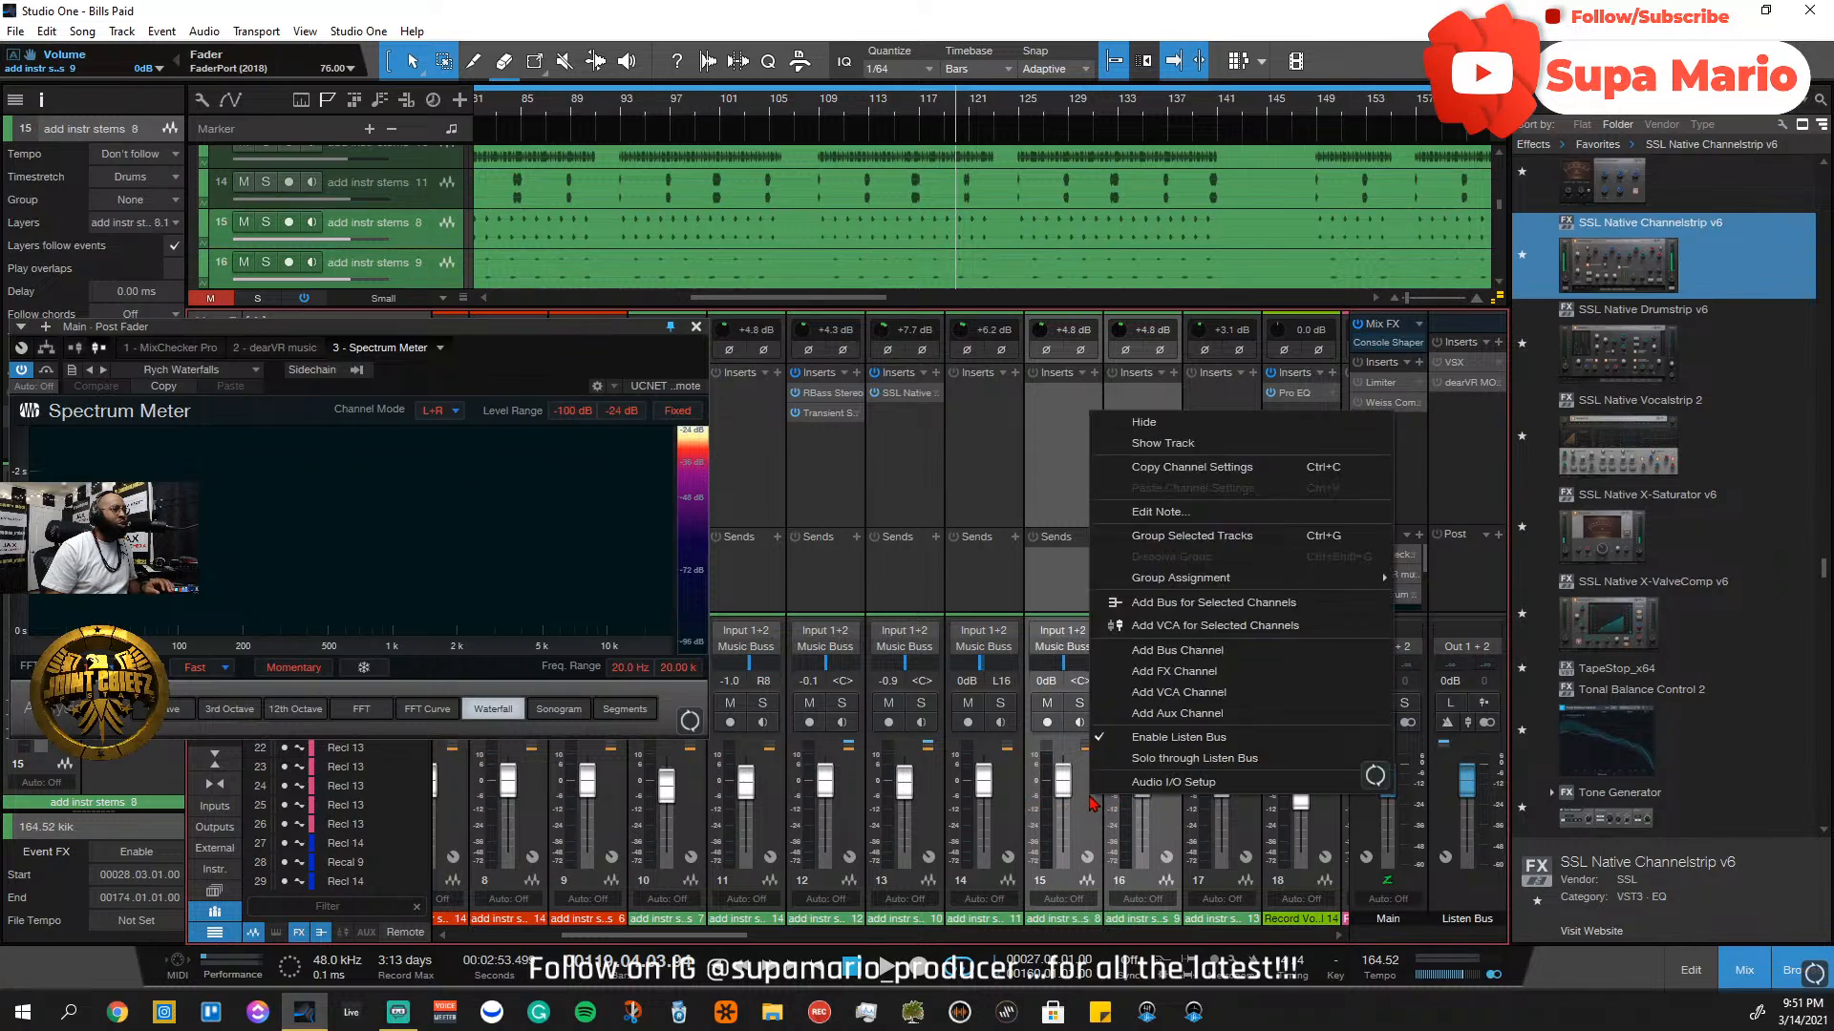
right_click(1095, 798)
left_click(1194, 603)
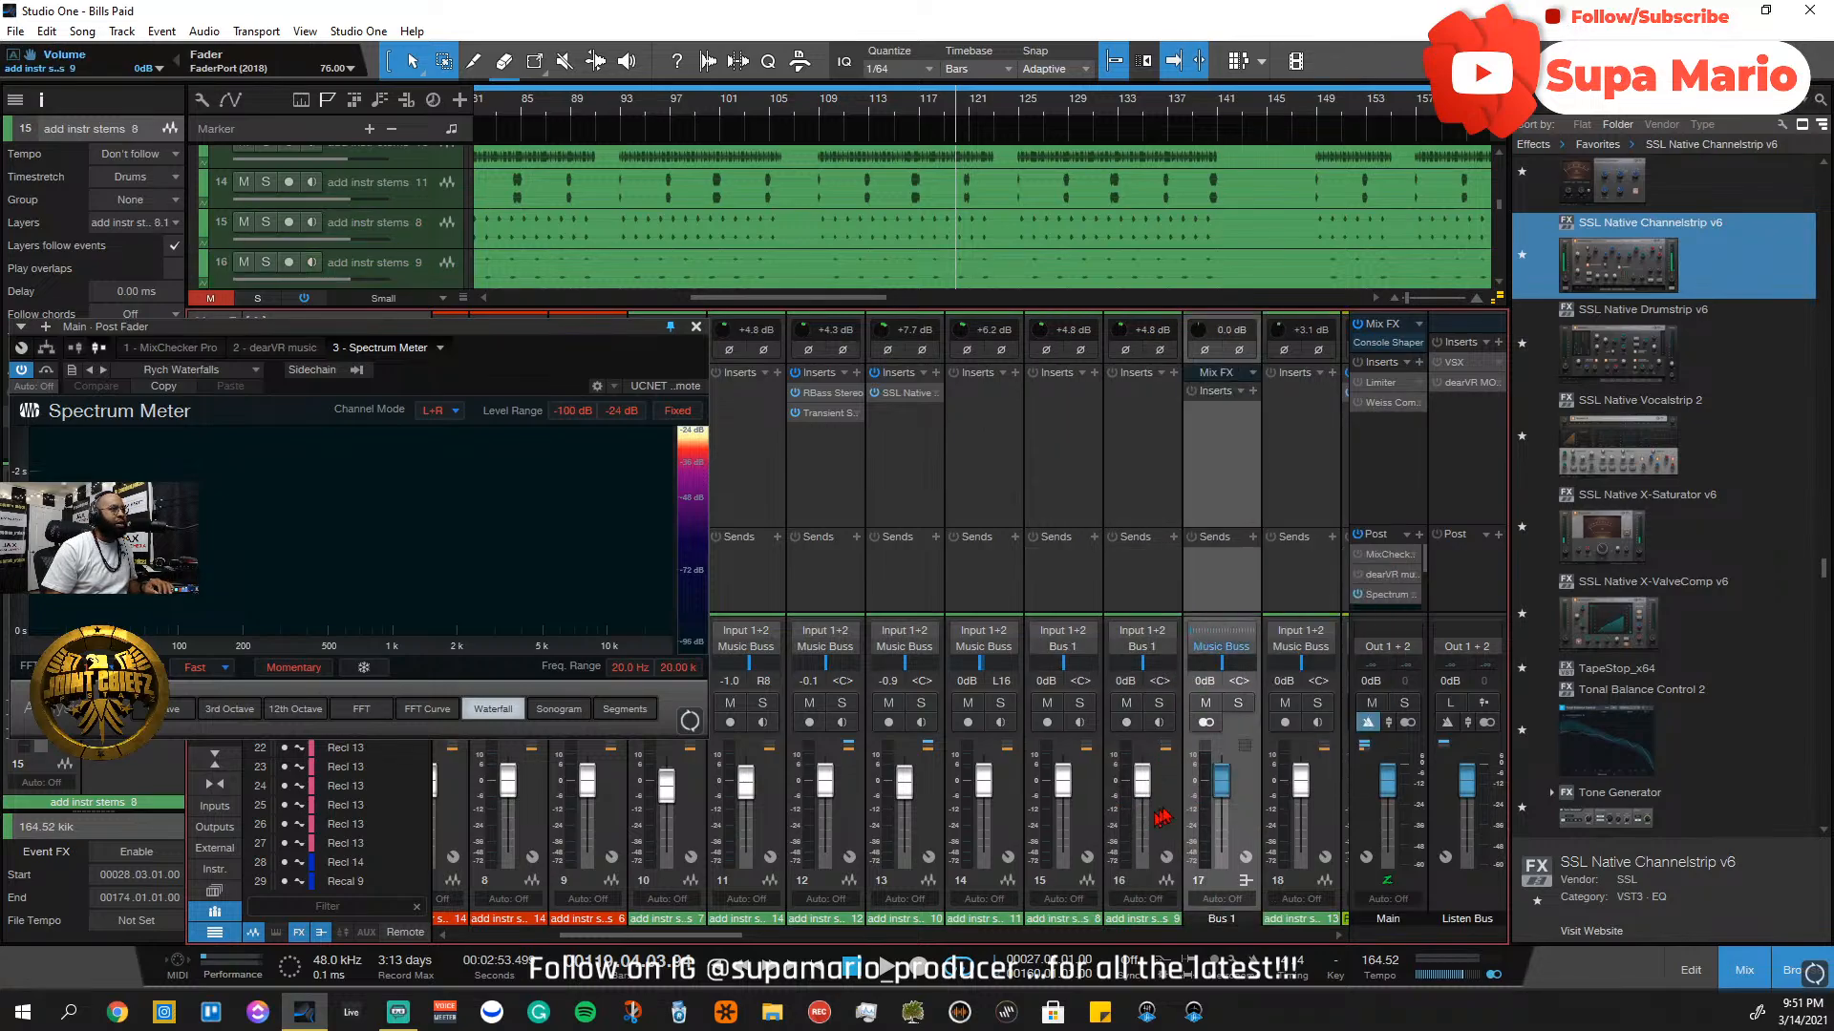
double_click(1237, 921)
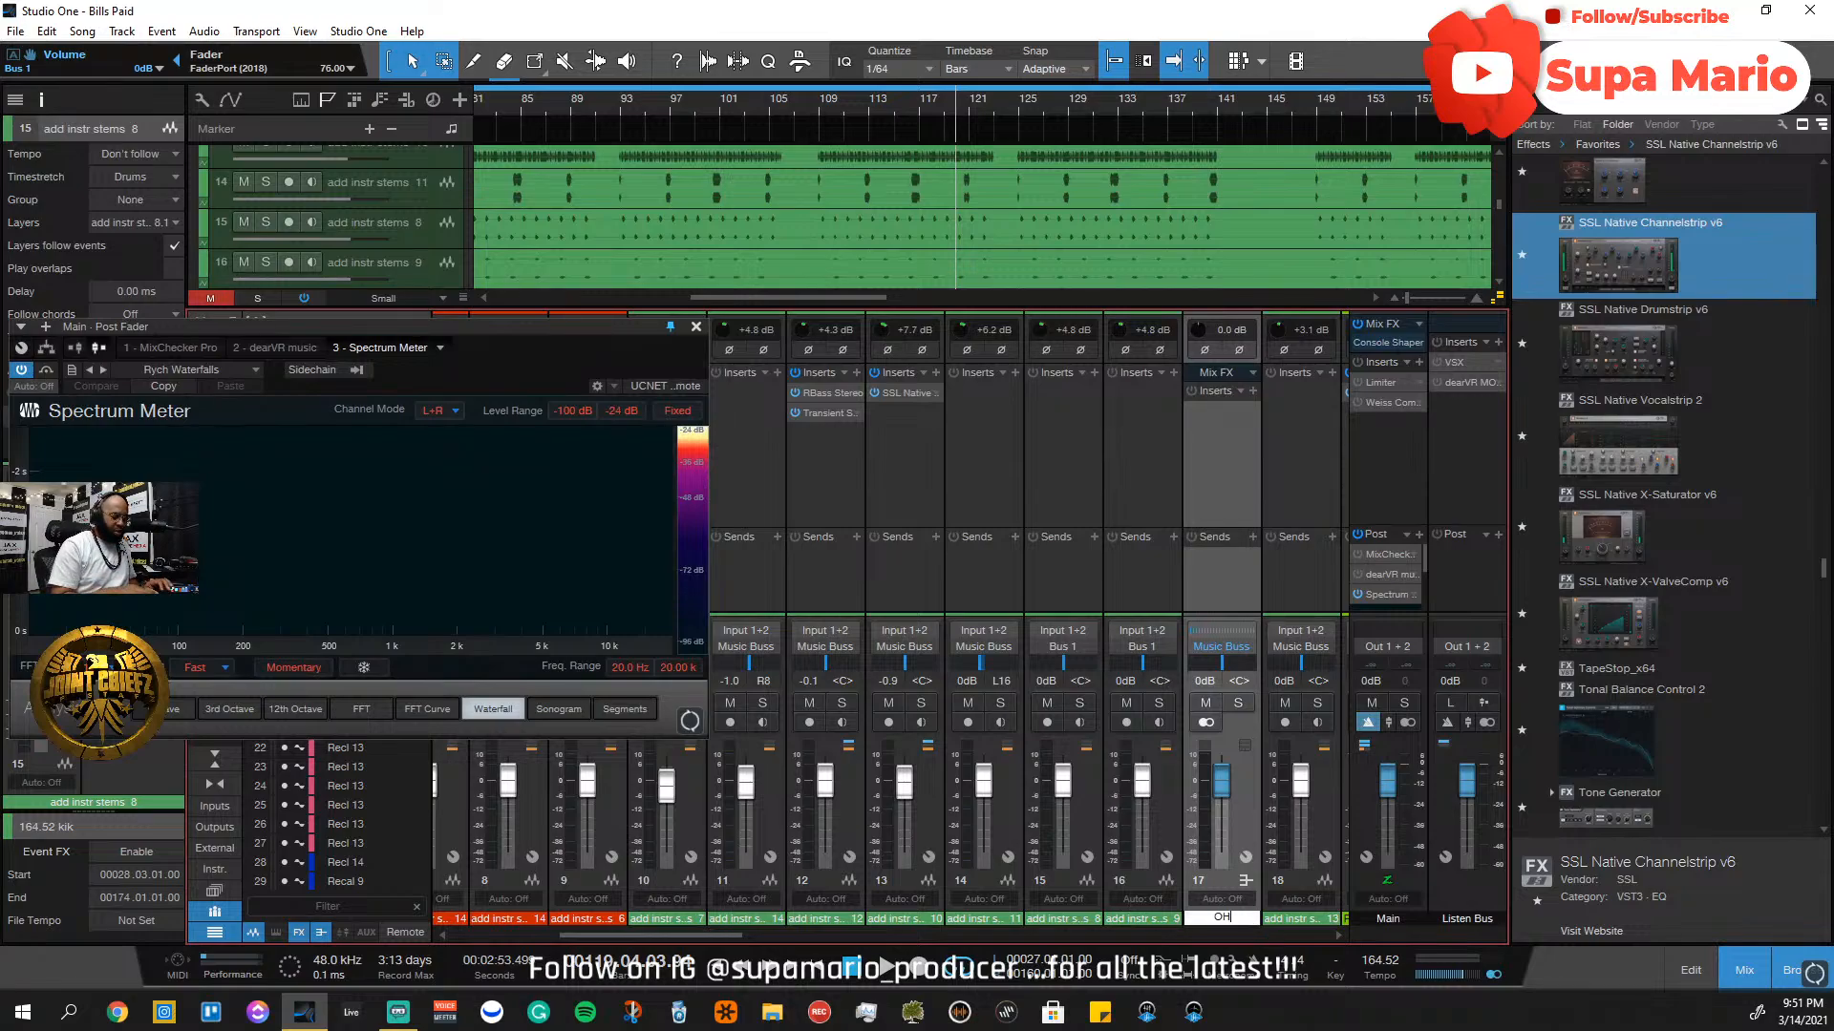
type("OH")
key("Return")
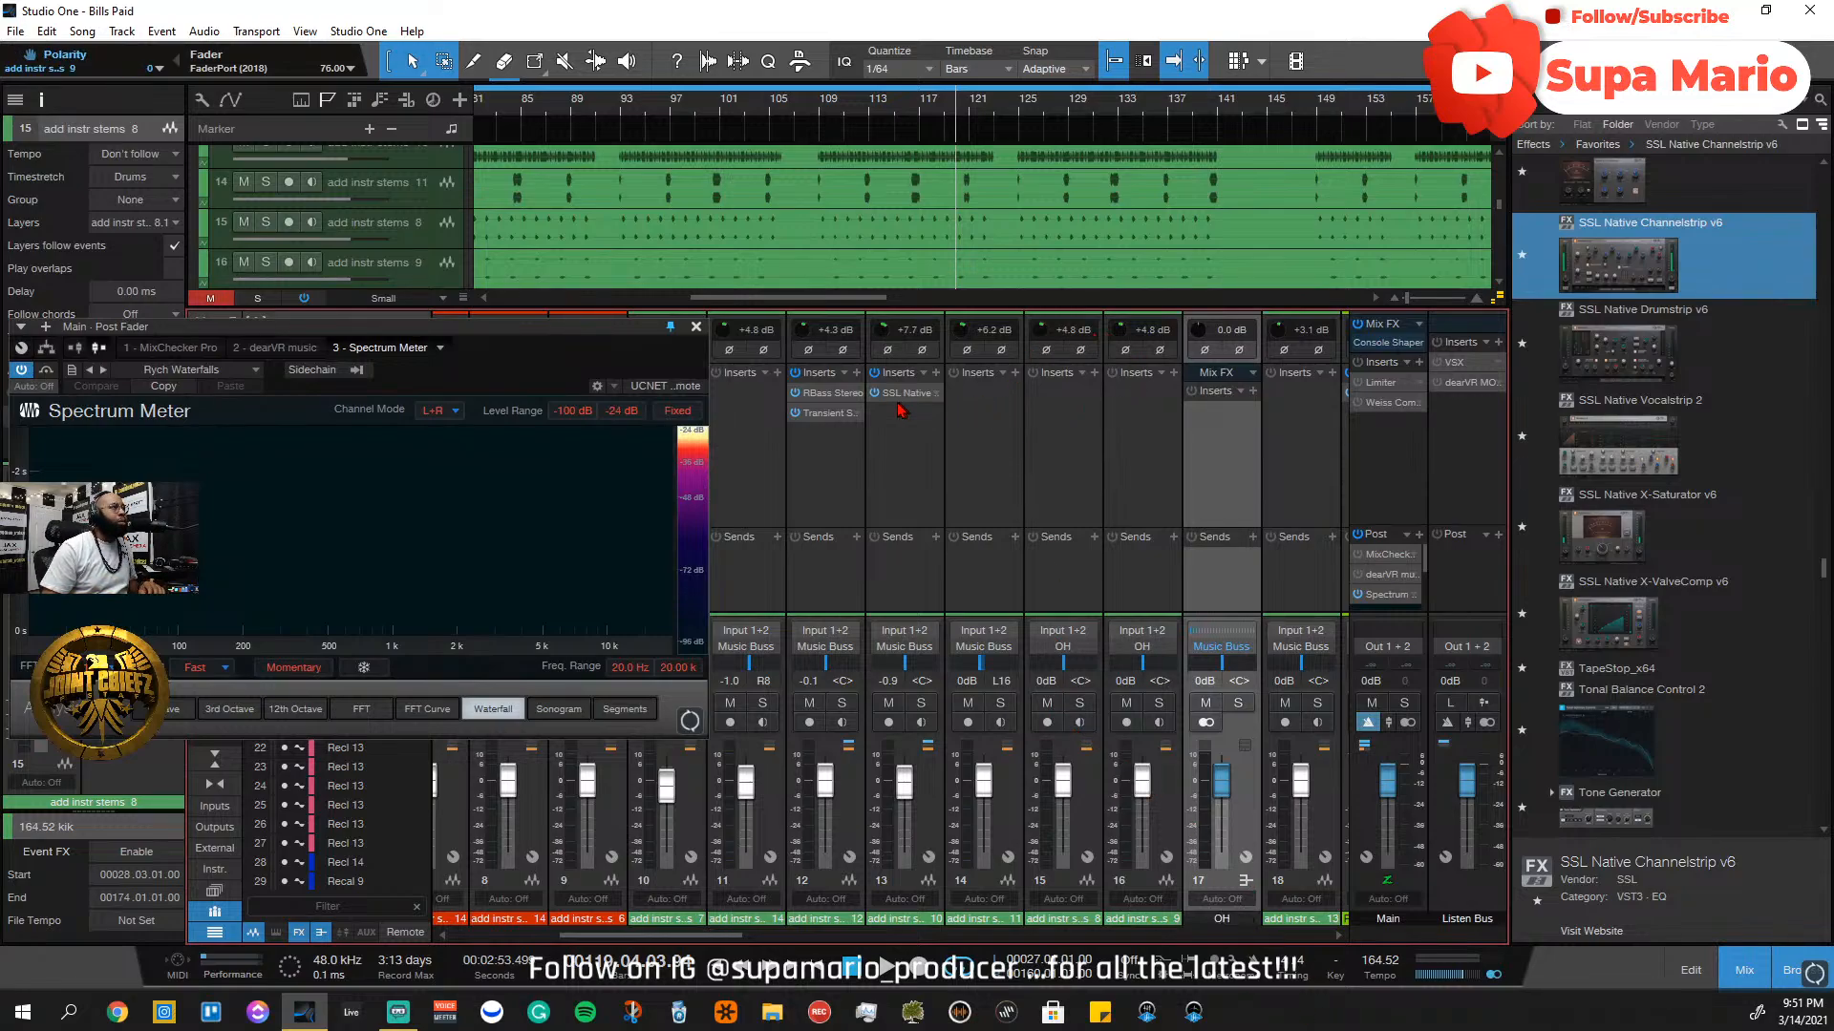
Copy channel 13's SSL Native Channelstrip onto the OH bus and move its window clear of the mixer strips
left_click_drag(1139, 535, 1244, 443)
left_click_drag(1197, 278, 882, 202)
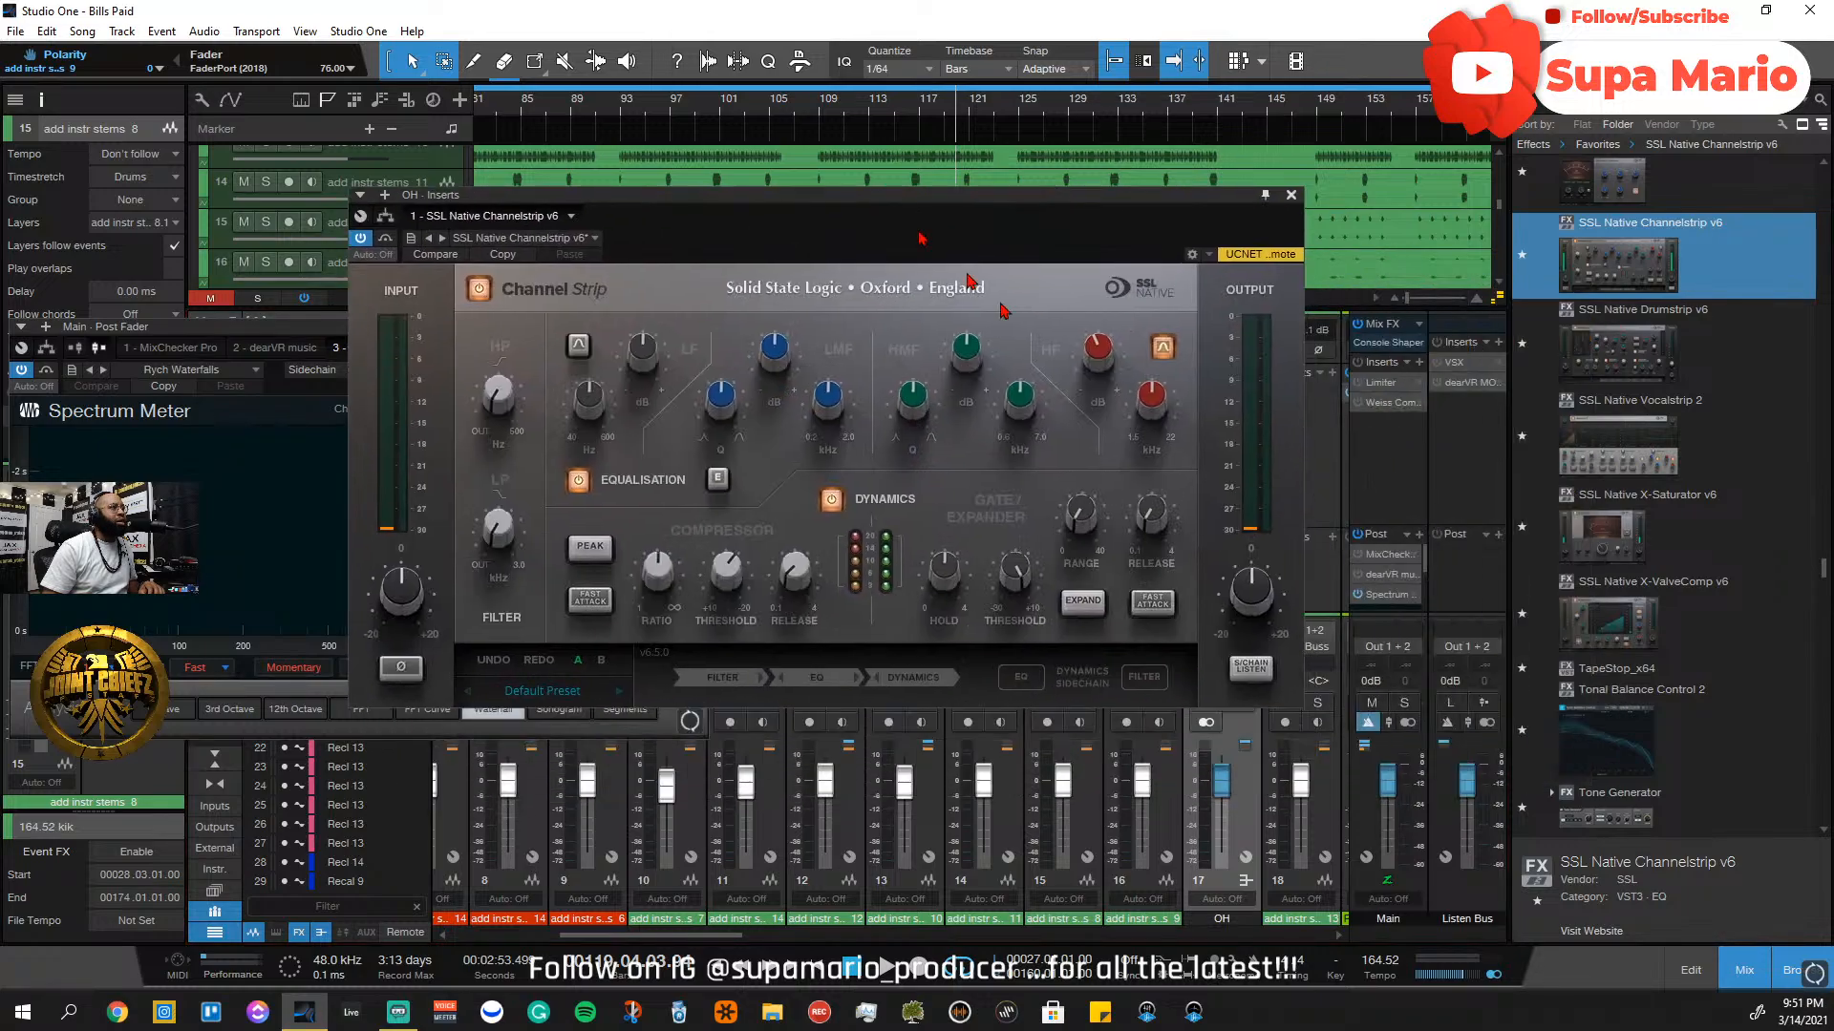
left_click_drag(1018, 215, 1235, 143)
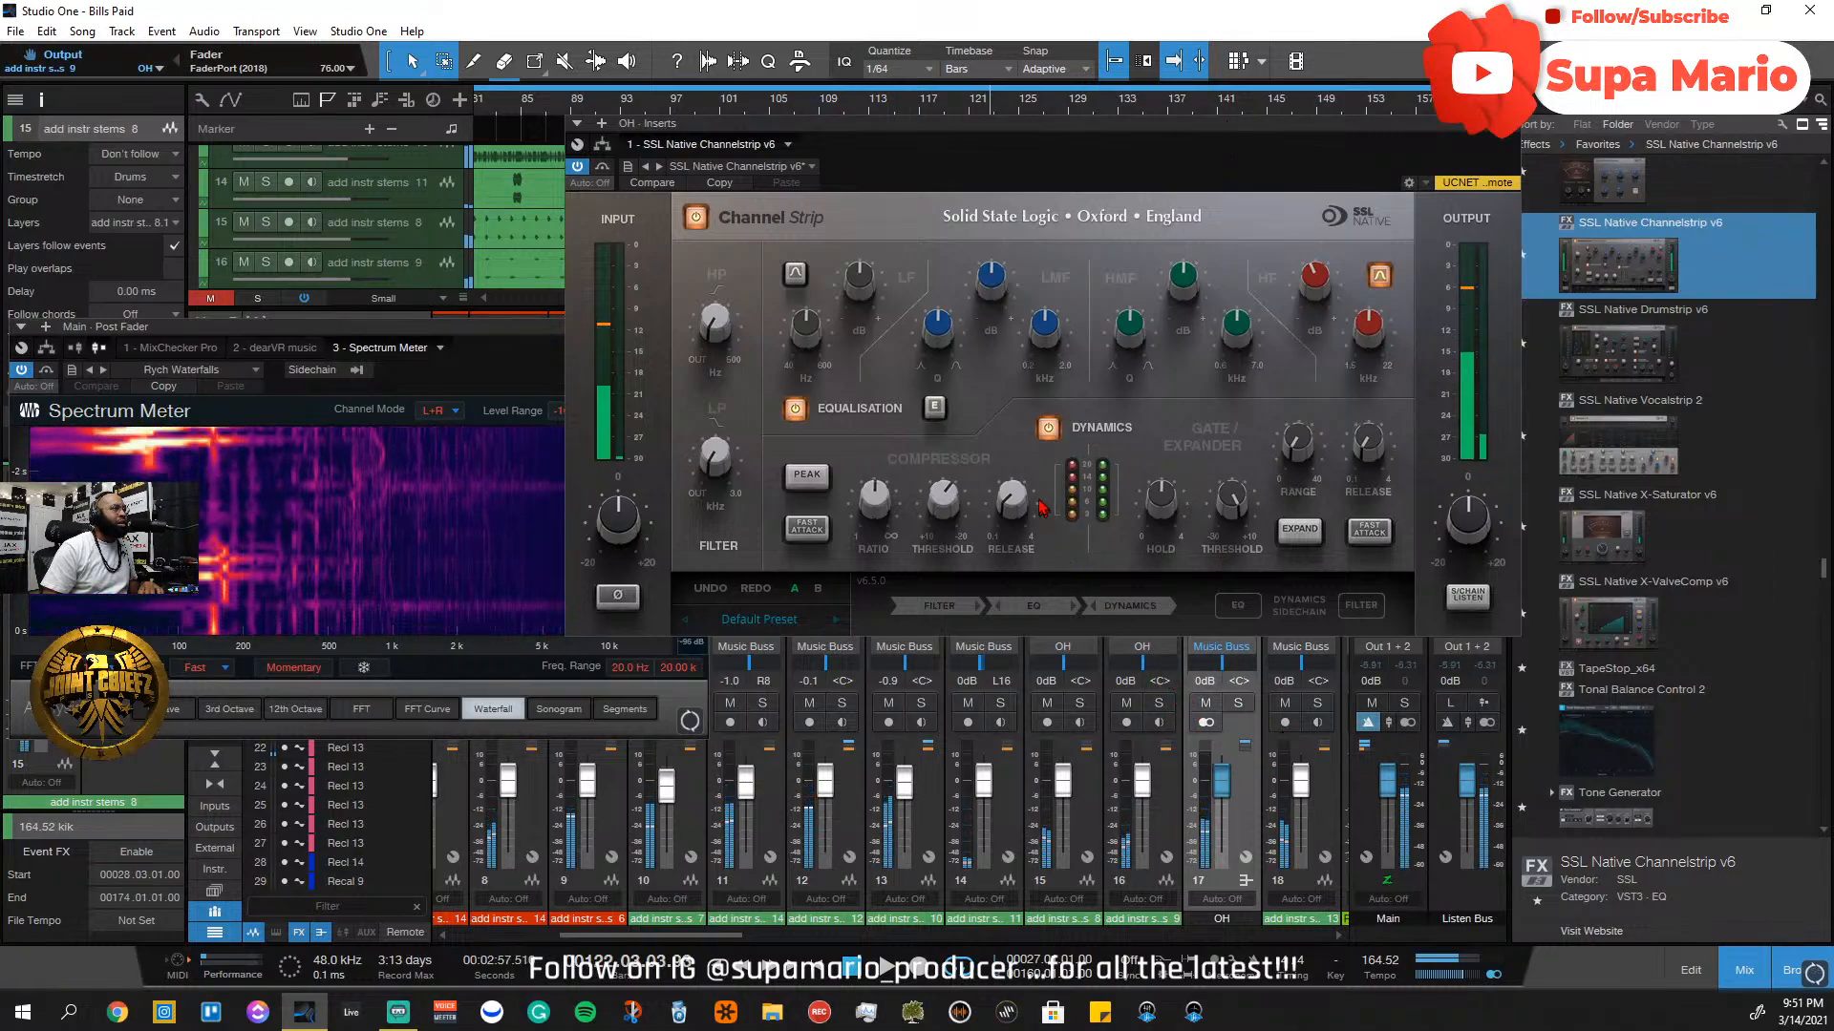
Solo the OH bus and, playing from about bar 93, set its compressor threshold to -20.0 dB and release to 0.4 s
left_click(1238, 702)
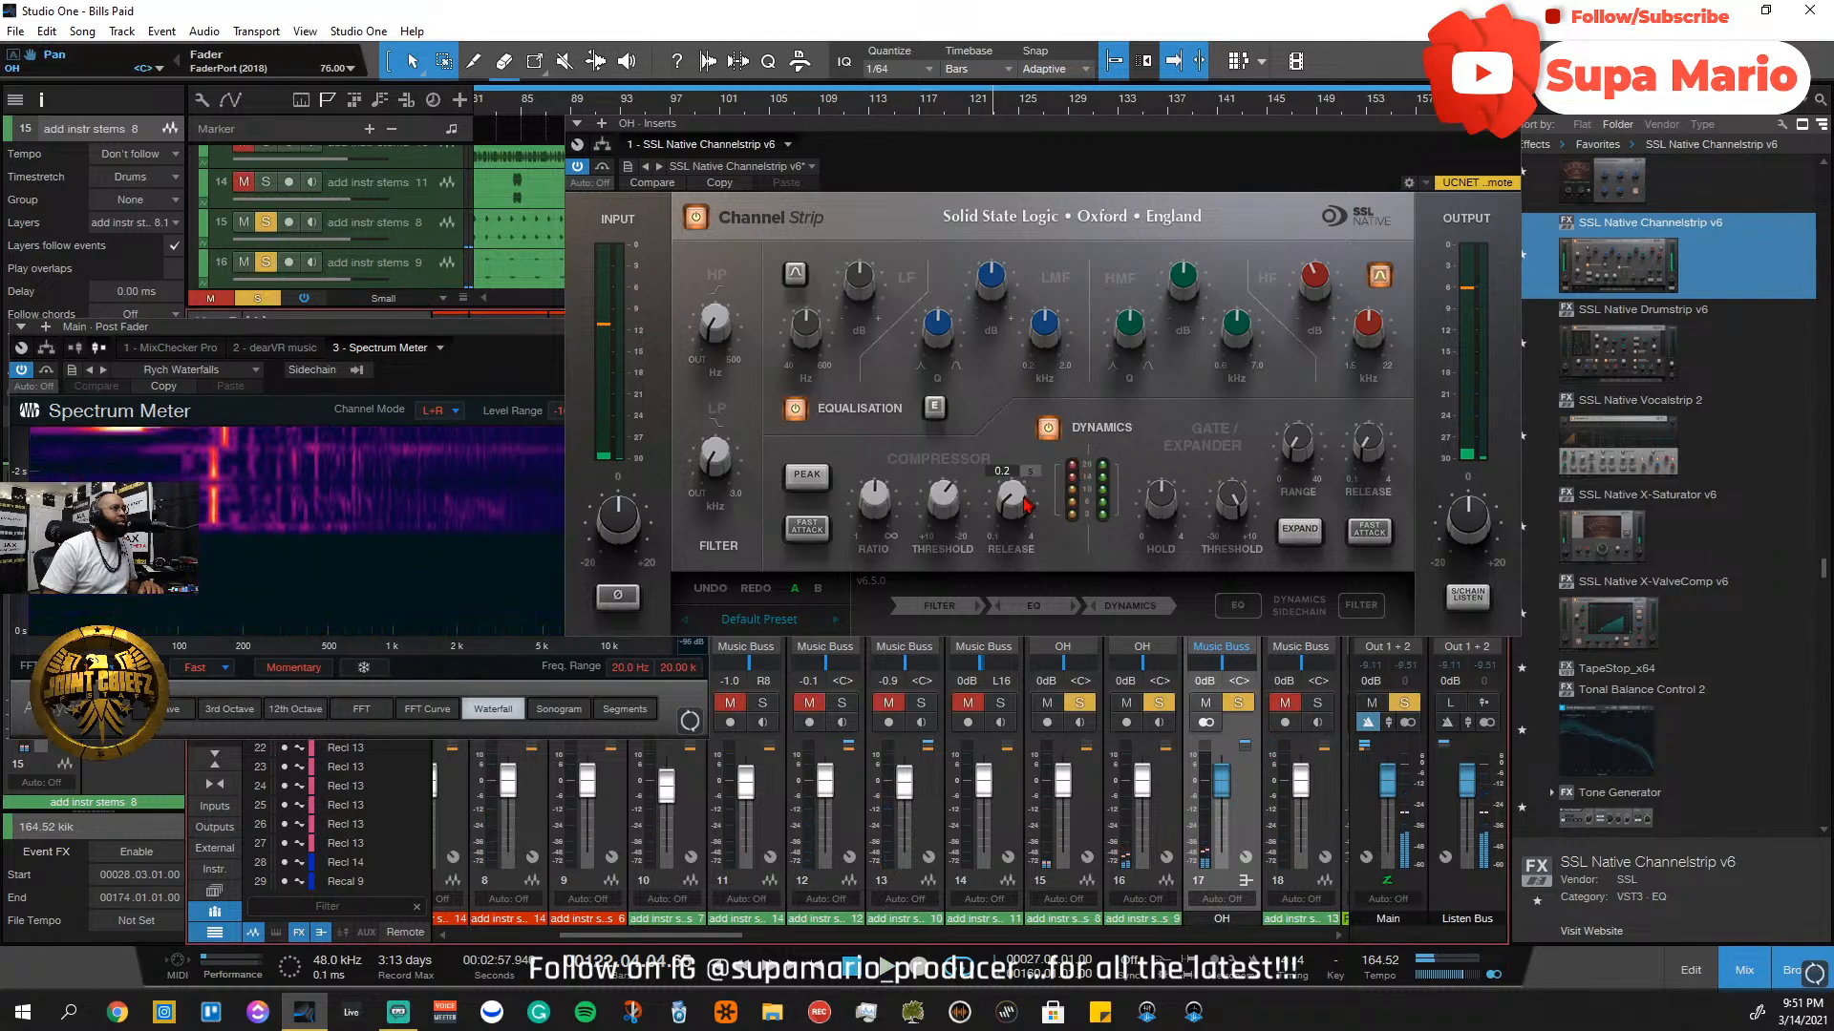
left_click_drag(669, 122, 674, 189)
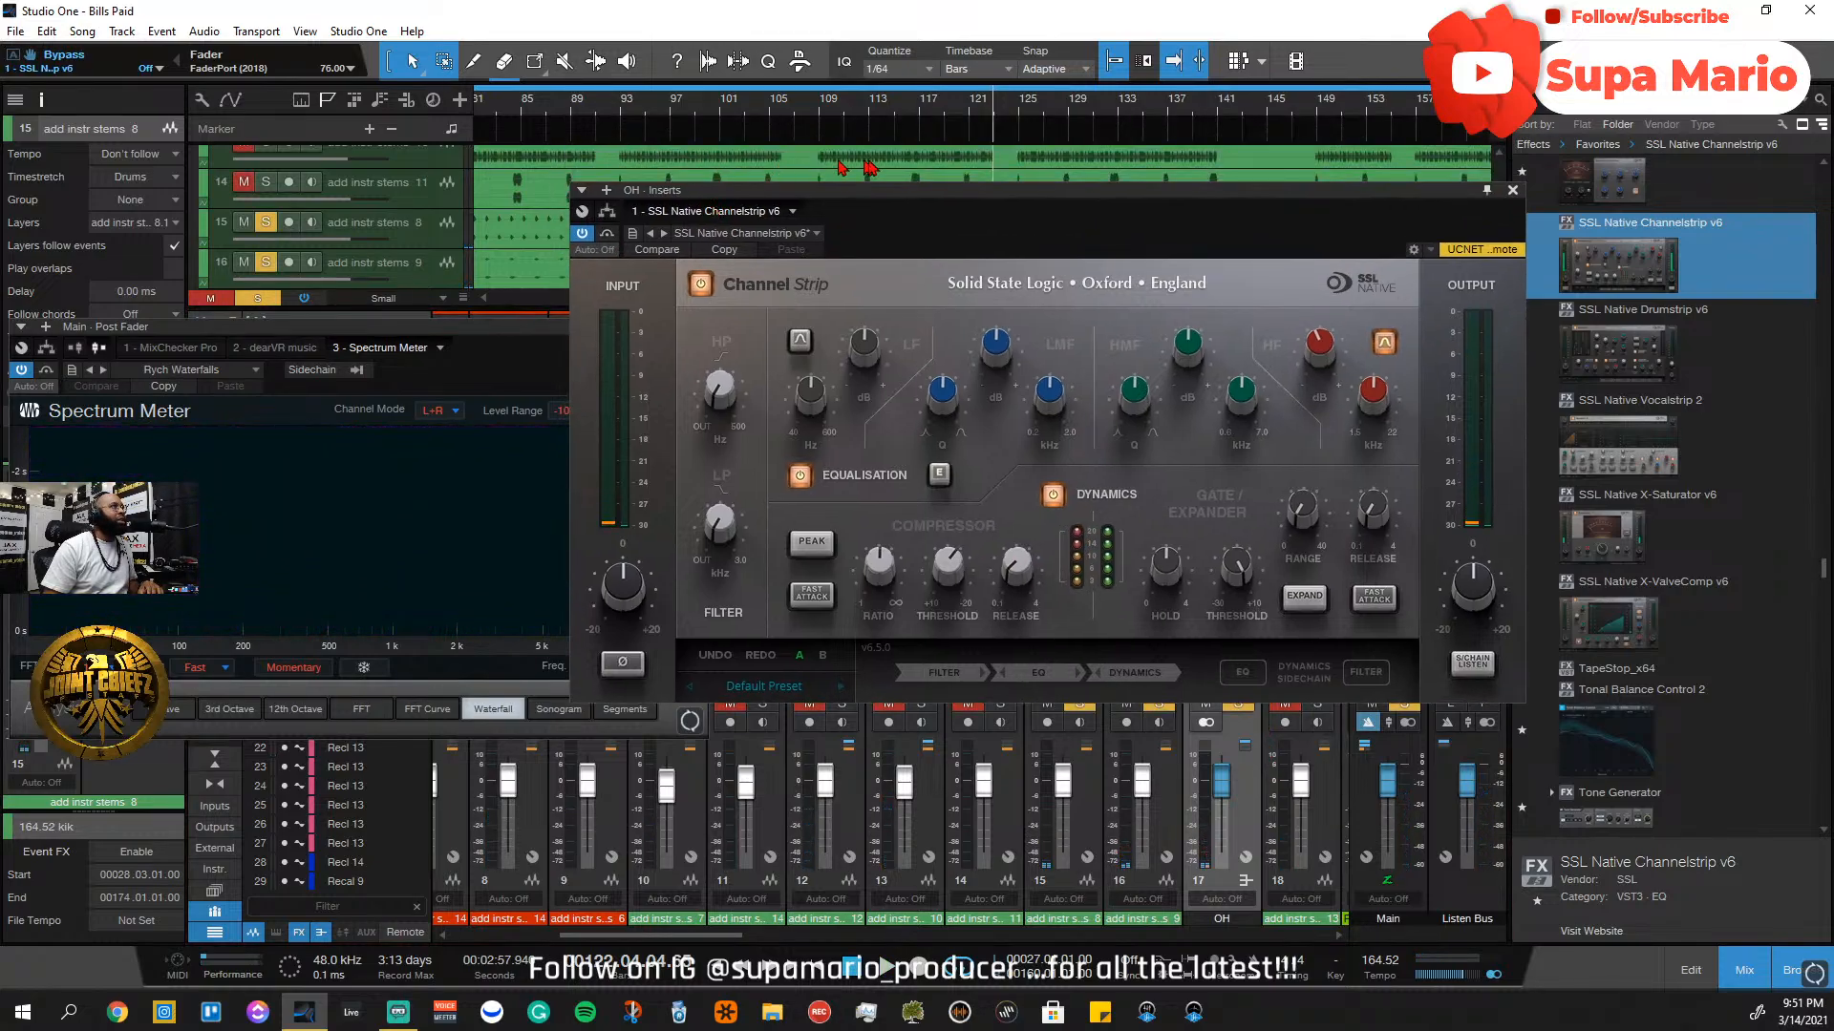
left_click(620, 107)
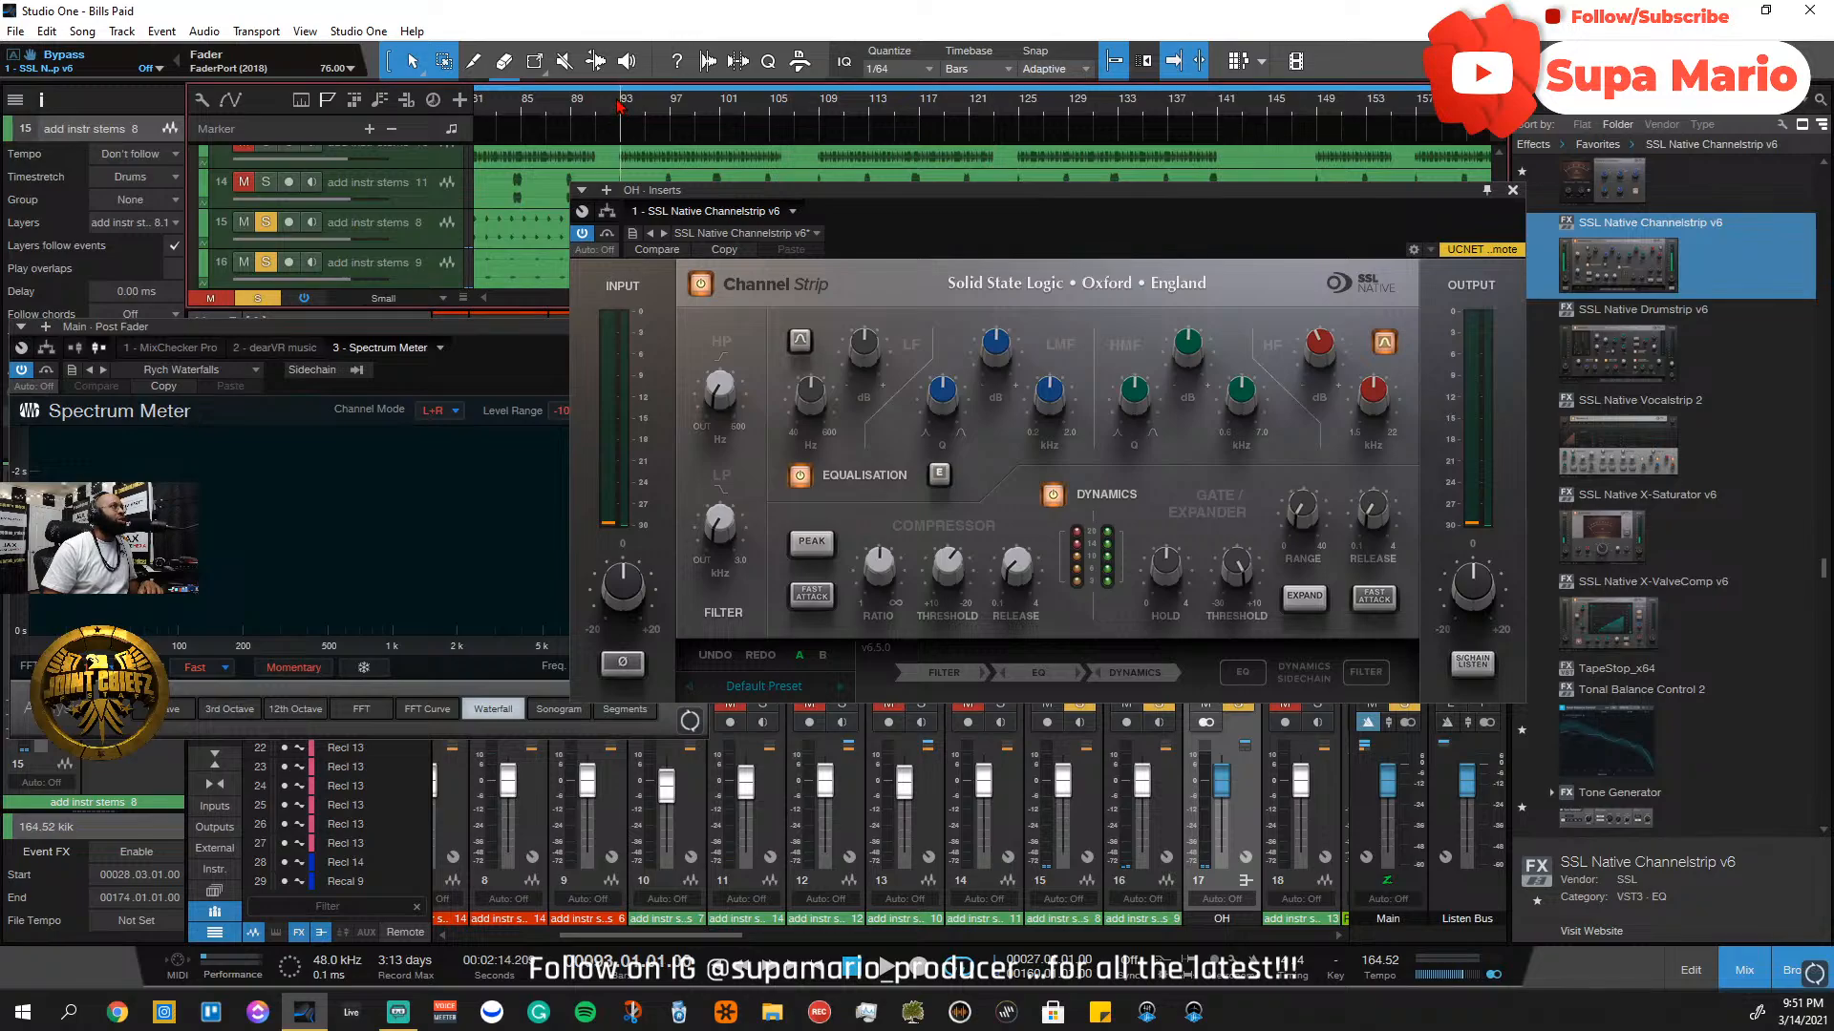
mouse_move(939, 574)
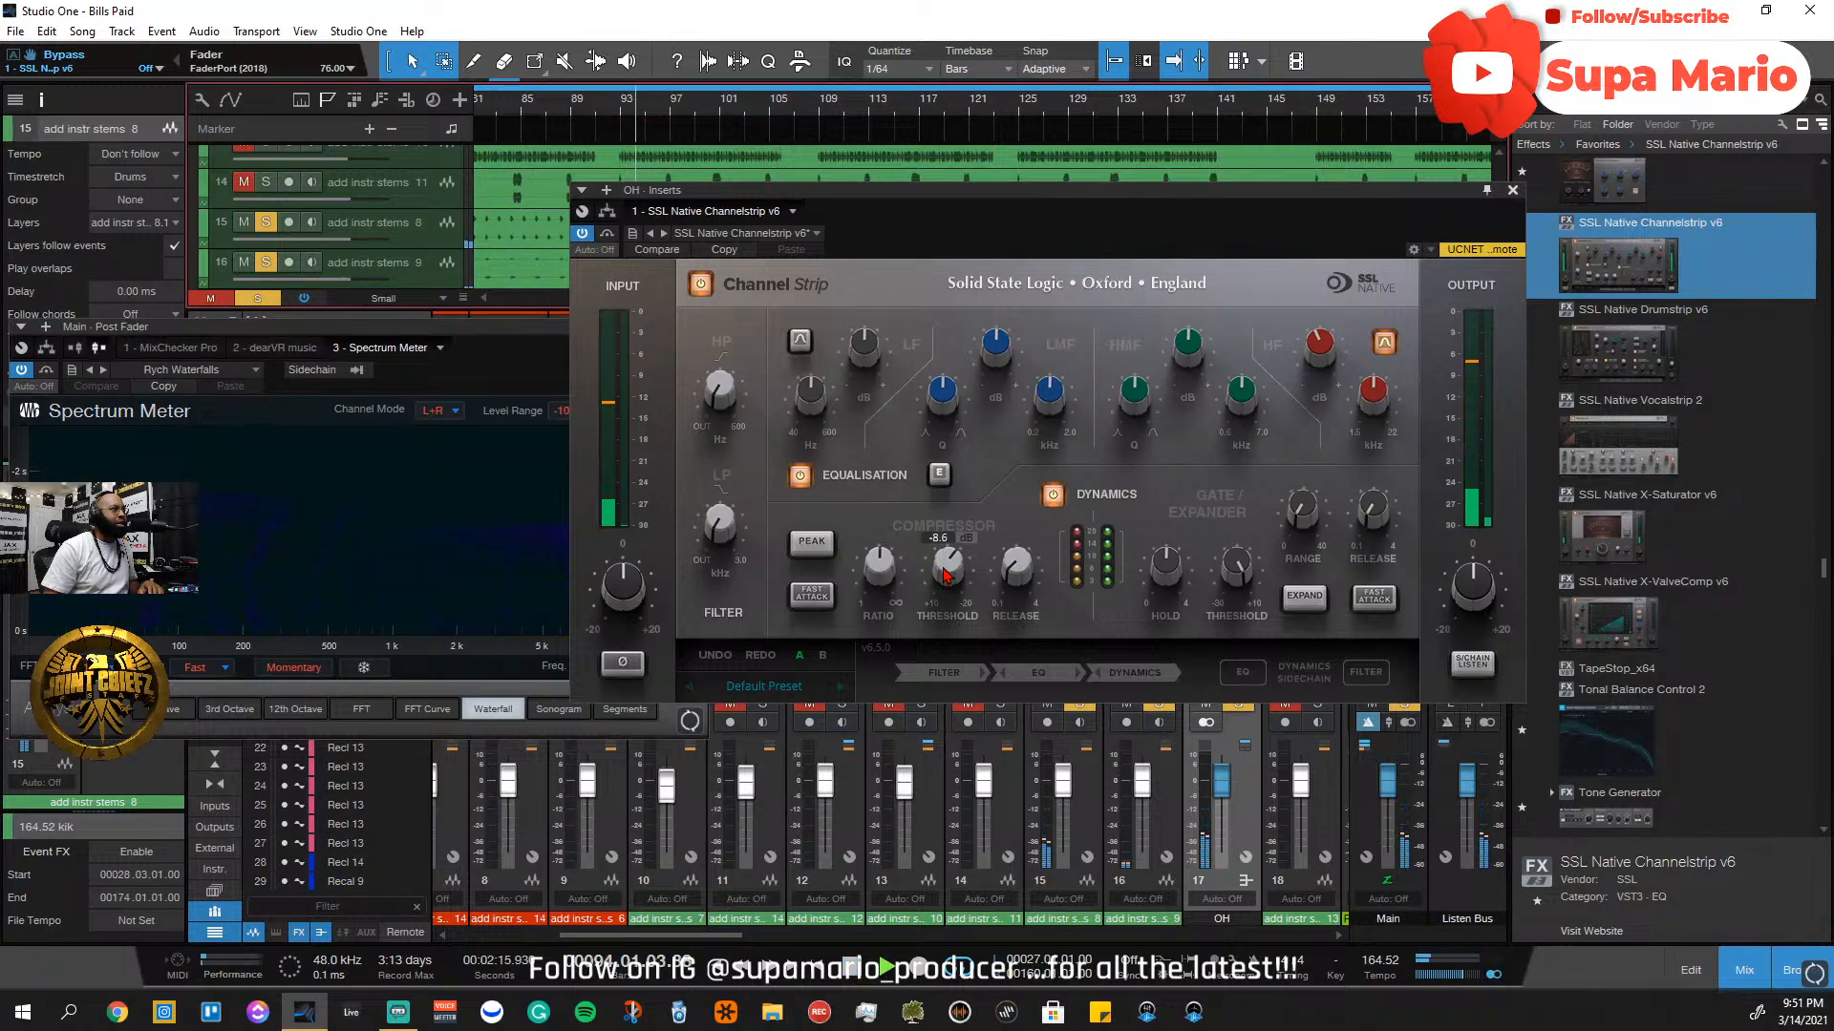
mouse_move(1030, 583)
left_click_drag(1017, 573, 1018, 525)
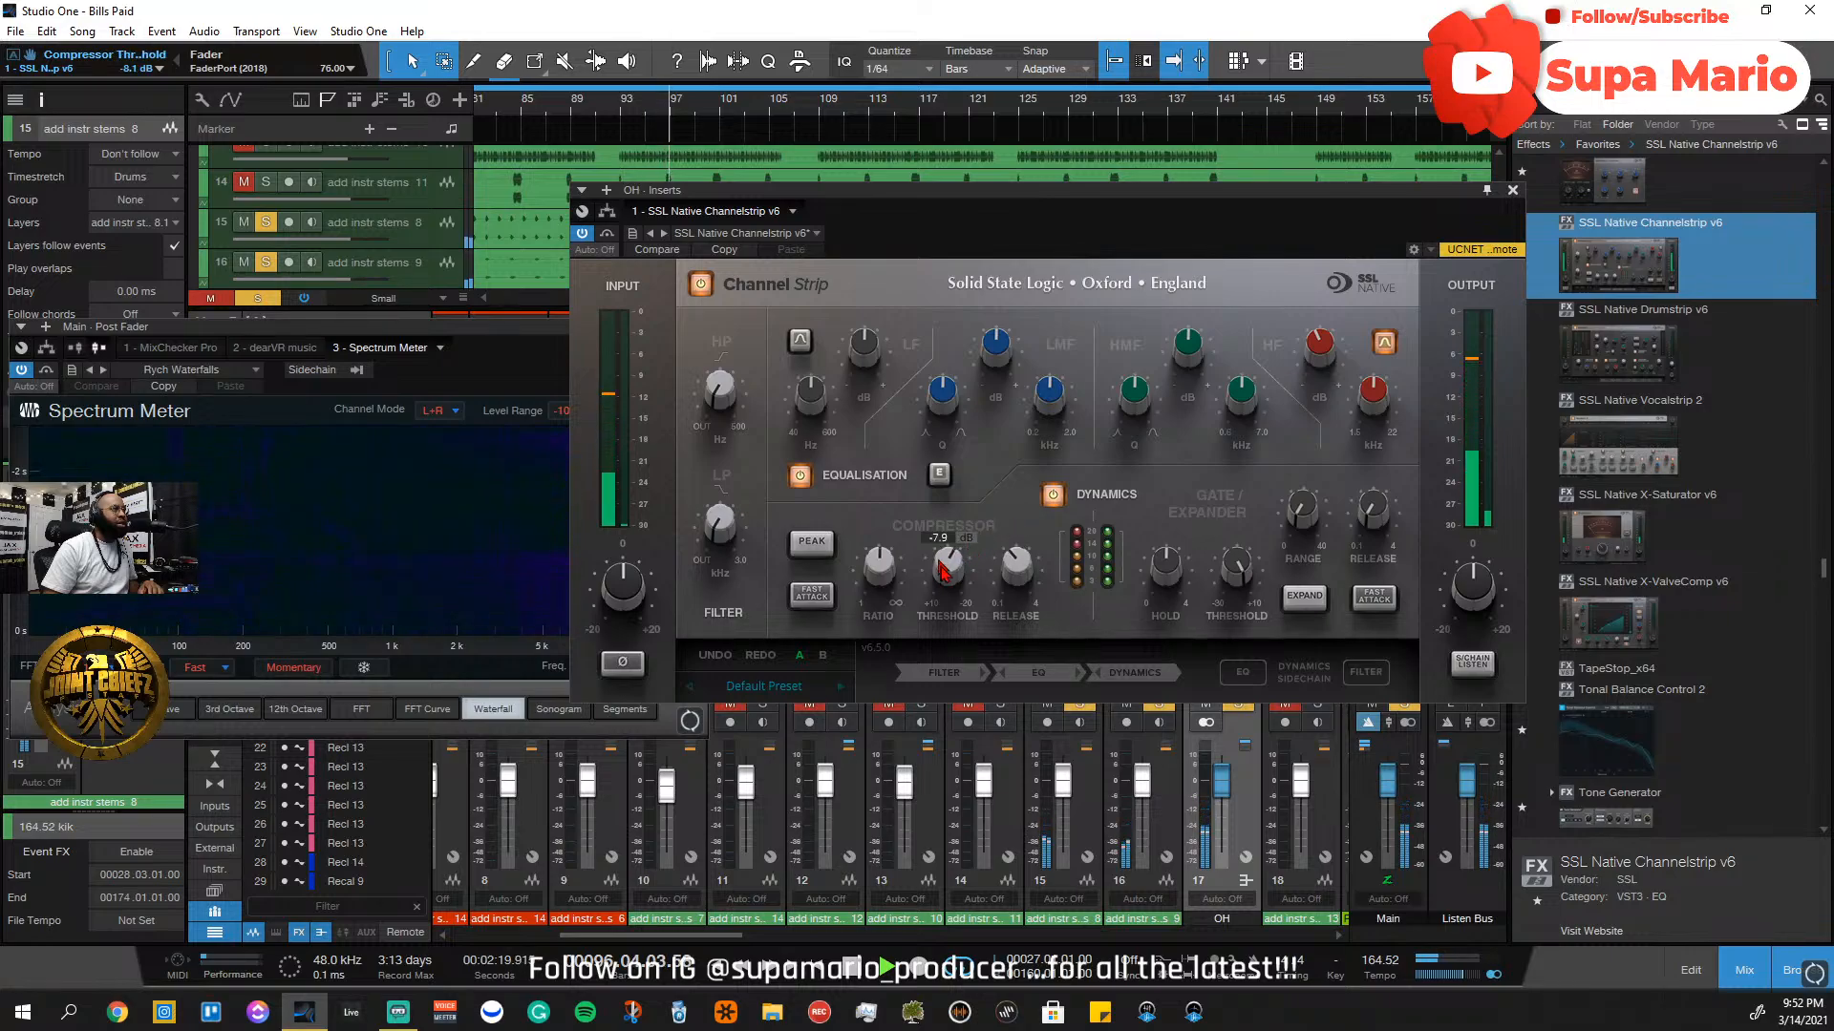
left_click_drag(963, 559, 1033, 619)
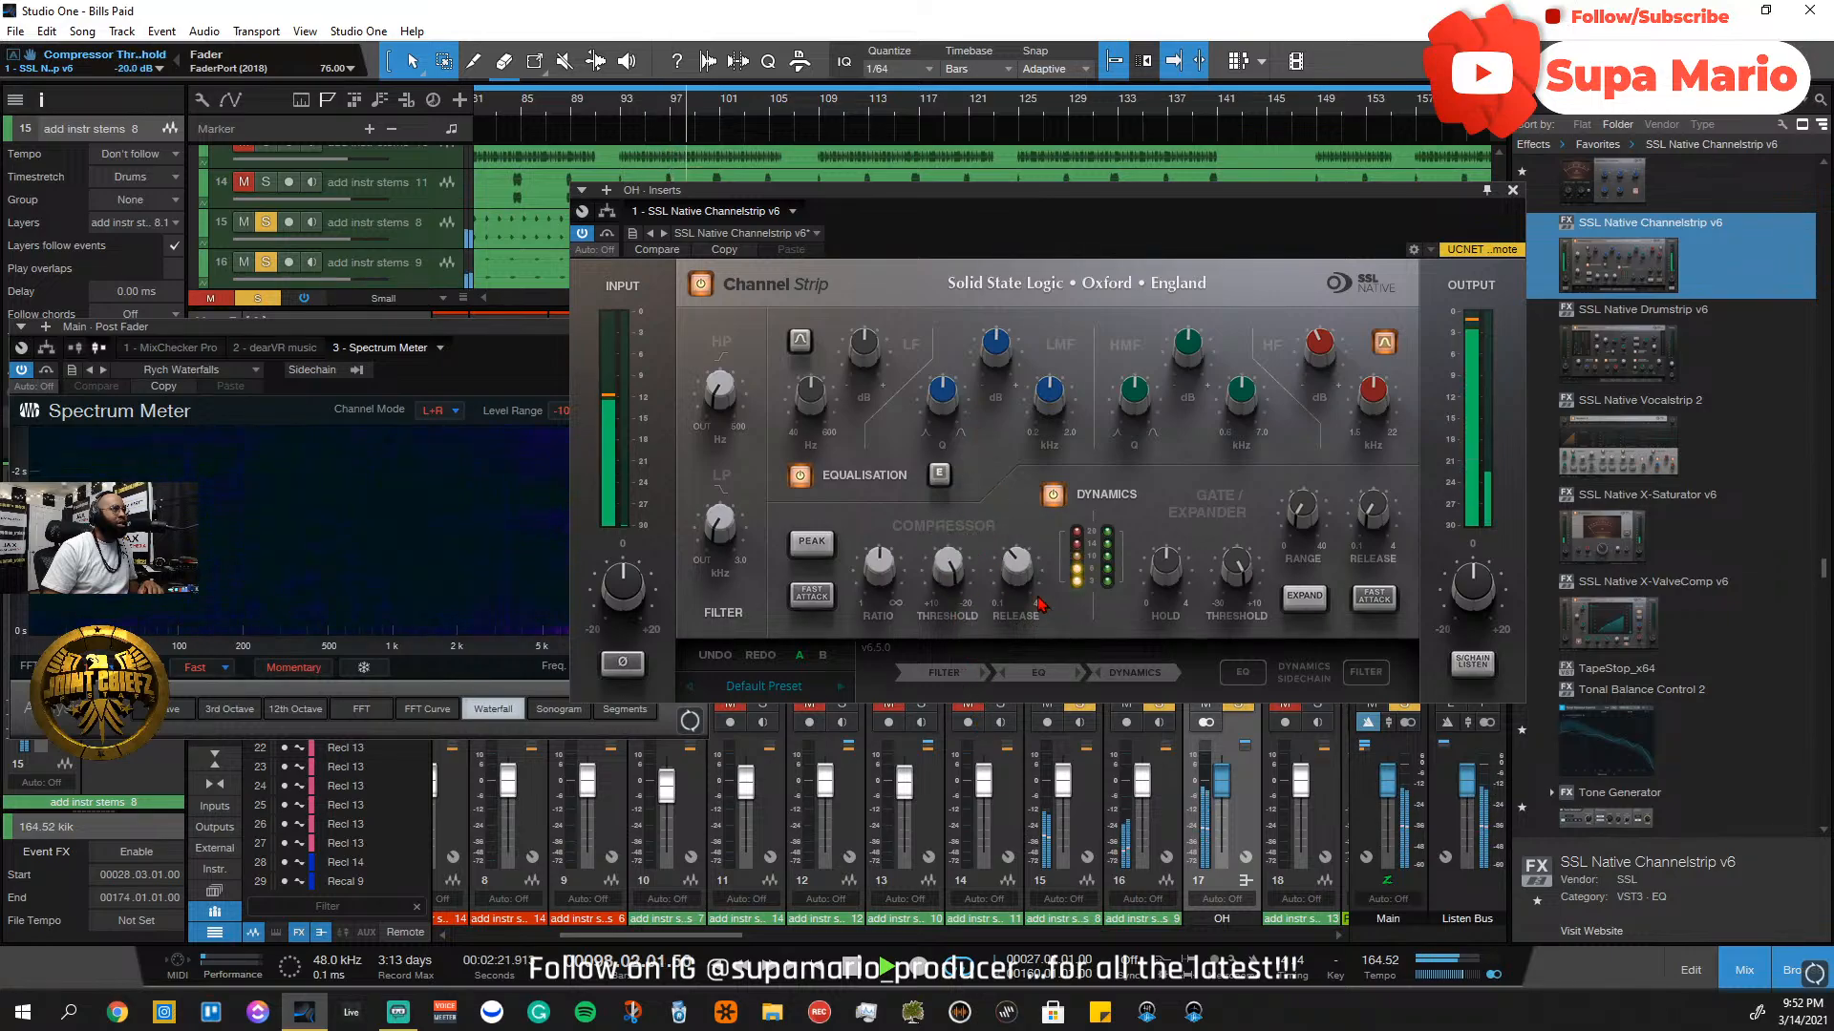
left_click_drag(1038, 591, 1035, 612)
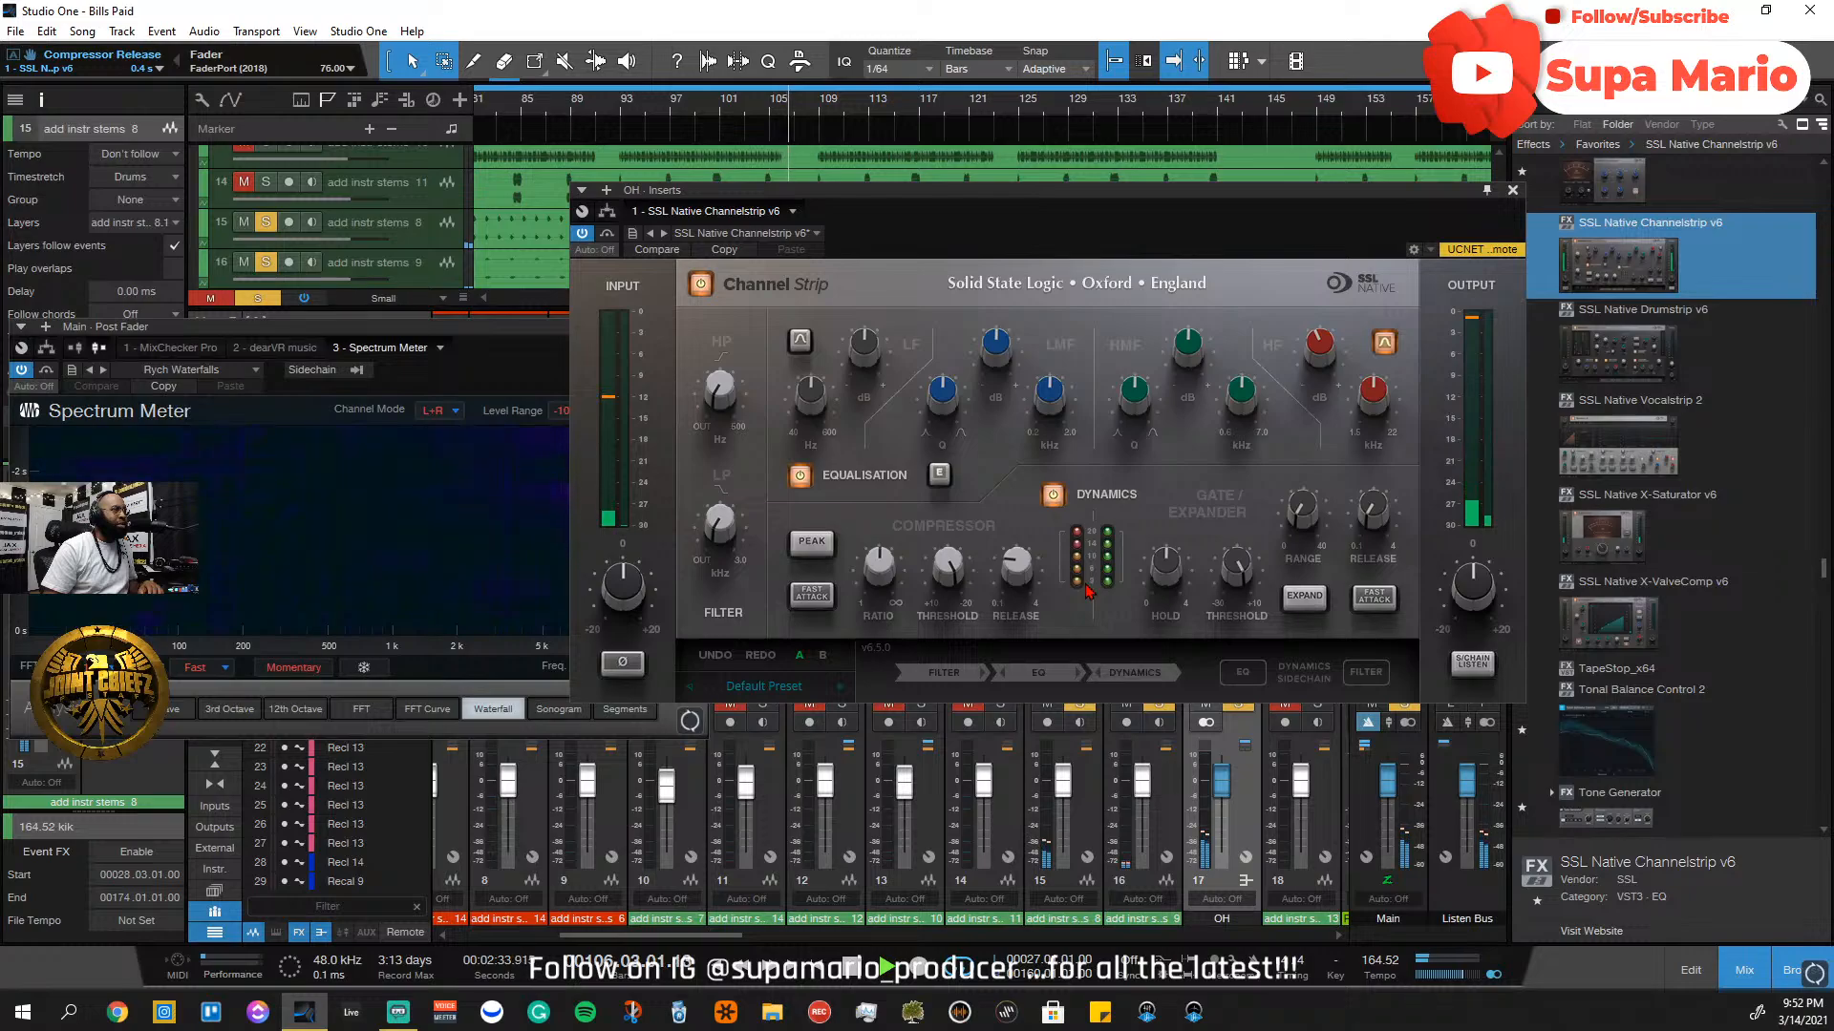
Replay the soloed OH bus from about bar 93 and readjust its compressor threshold
left_click(619, 112)
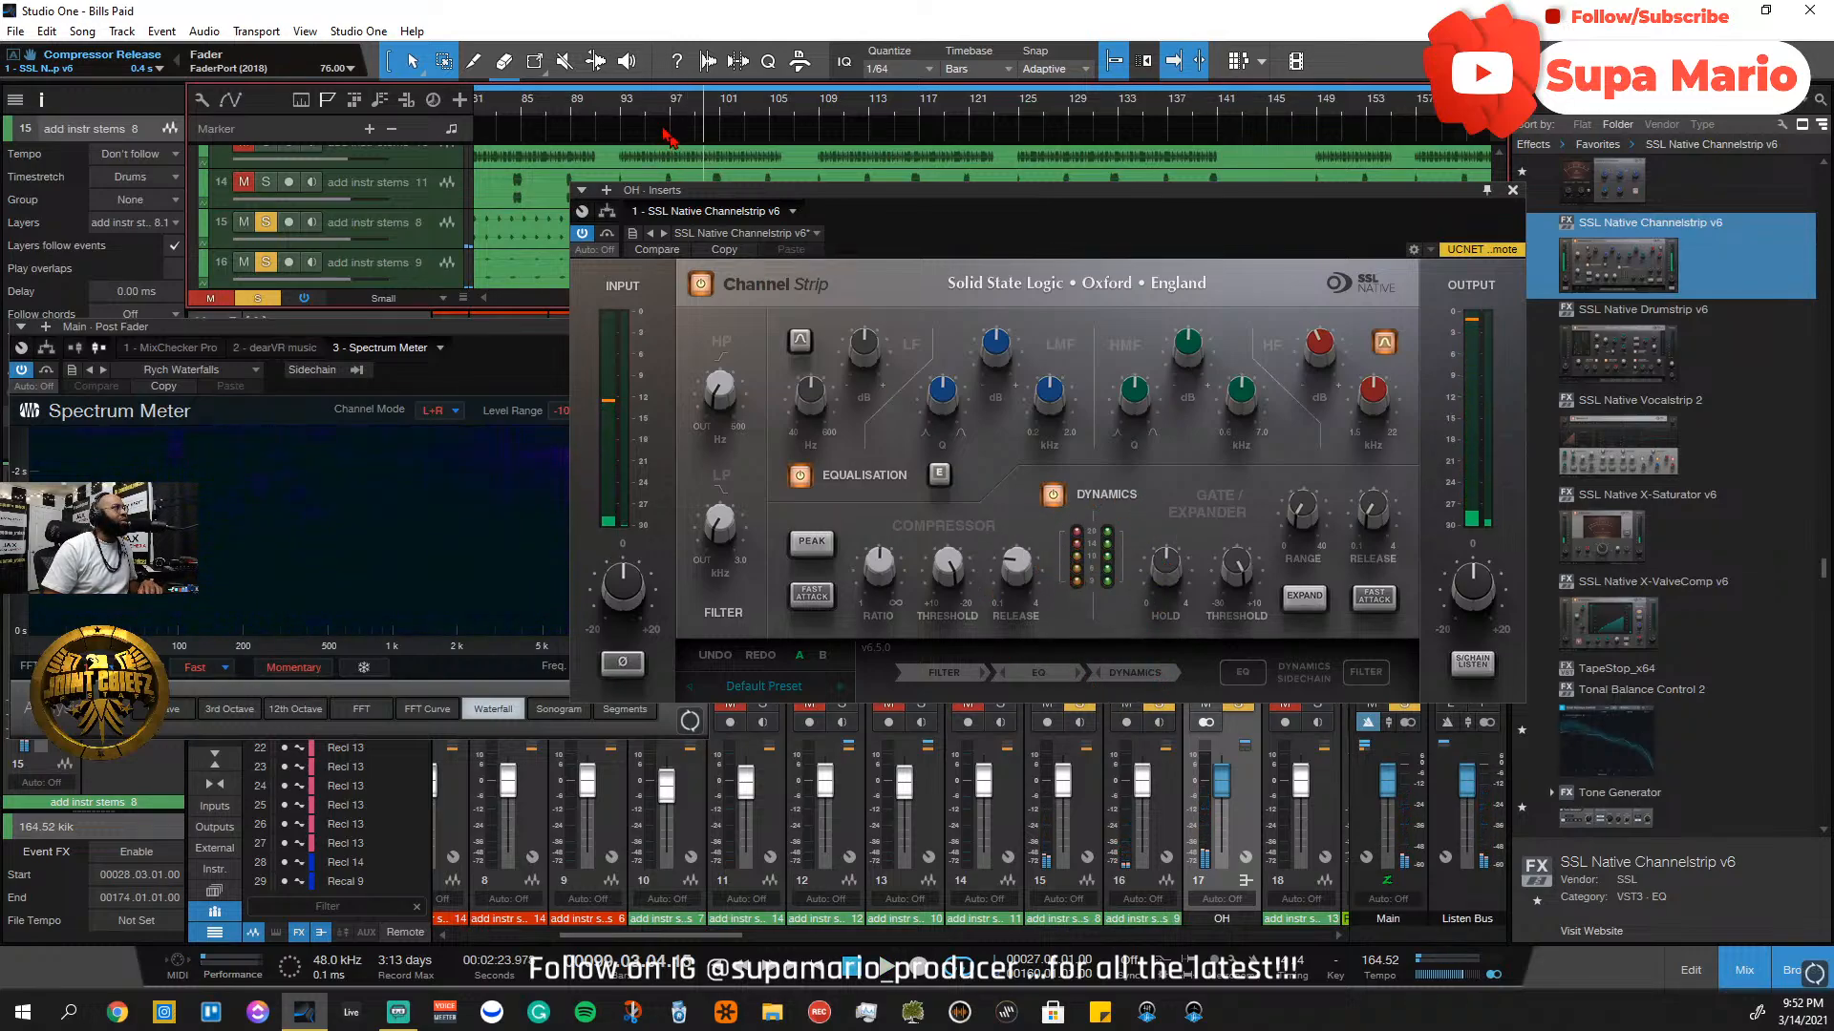
left_click_drag(1016, 563, 1022, 592)
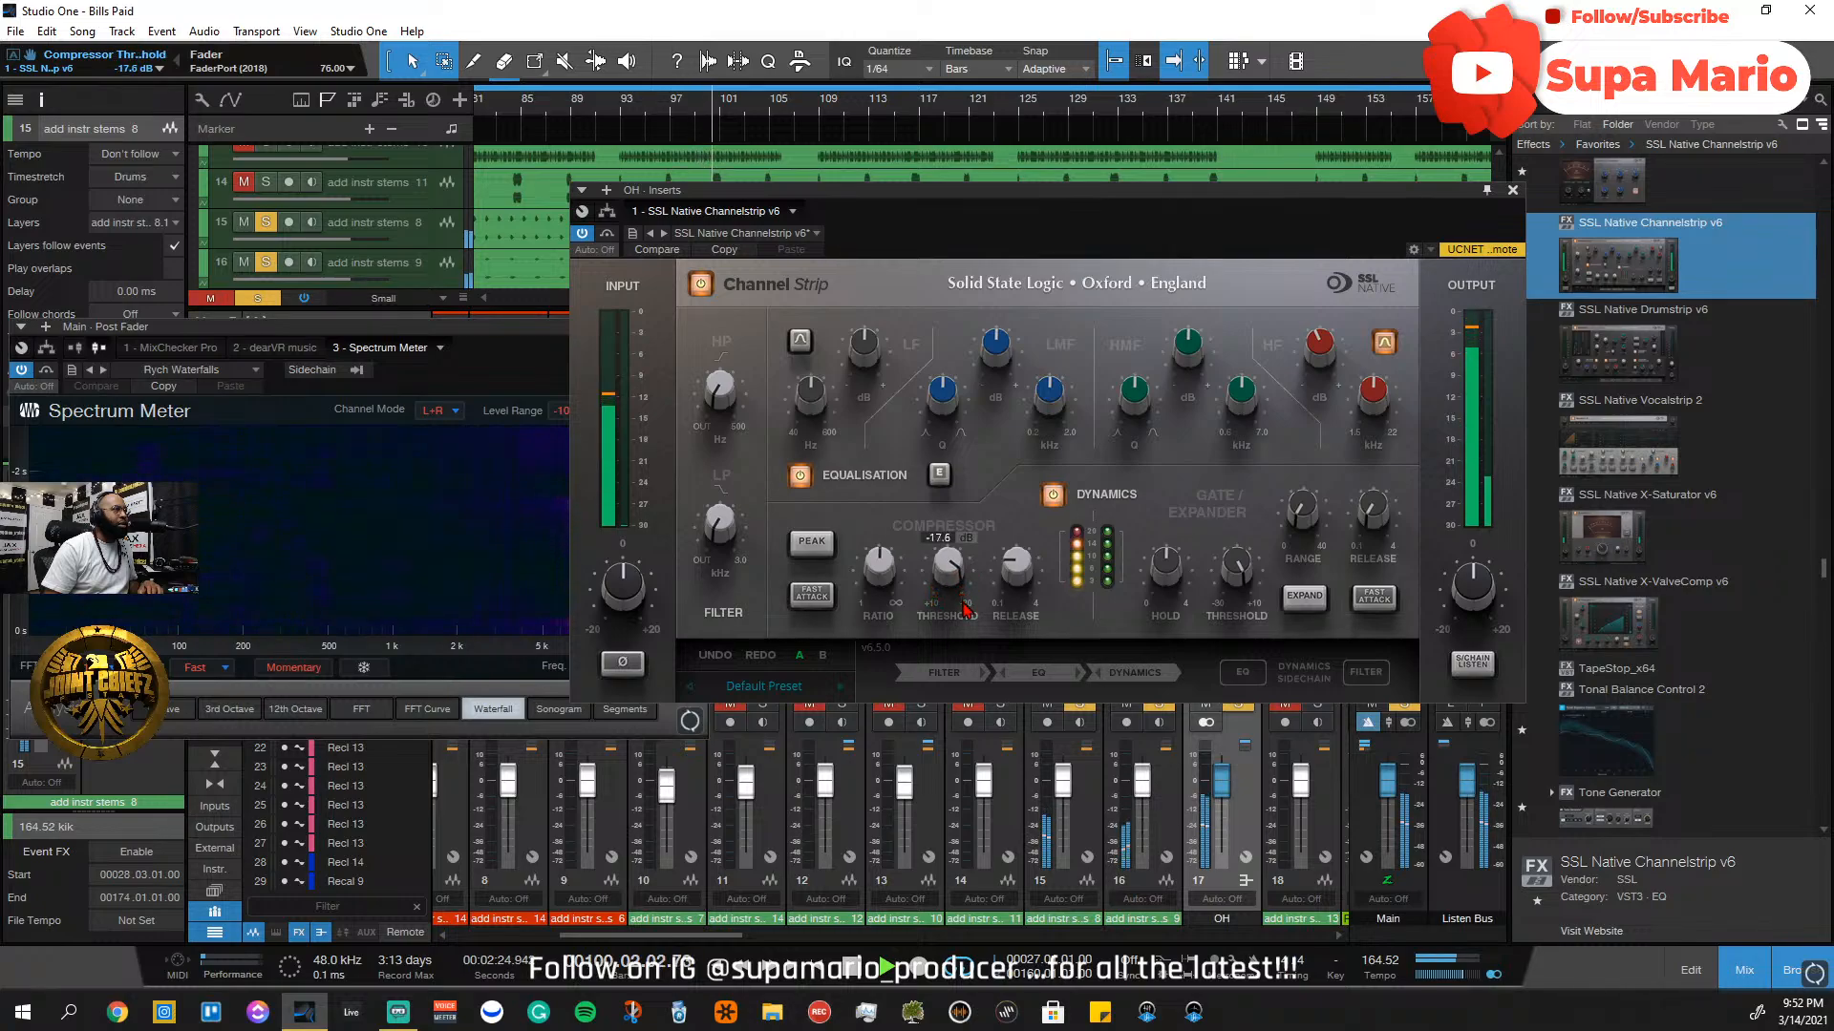
left_click_drag(964, 611, 979, 659)
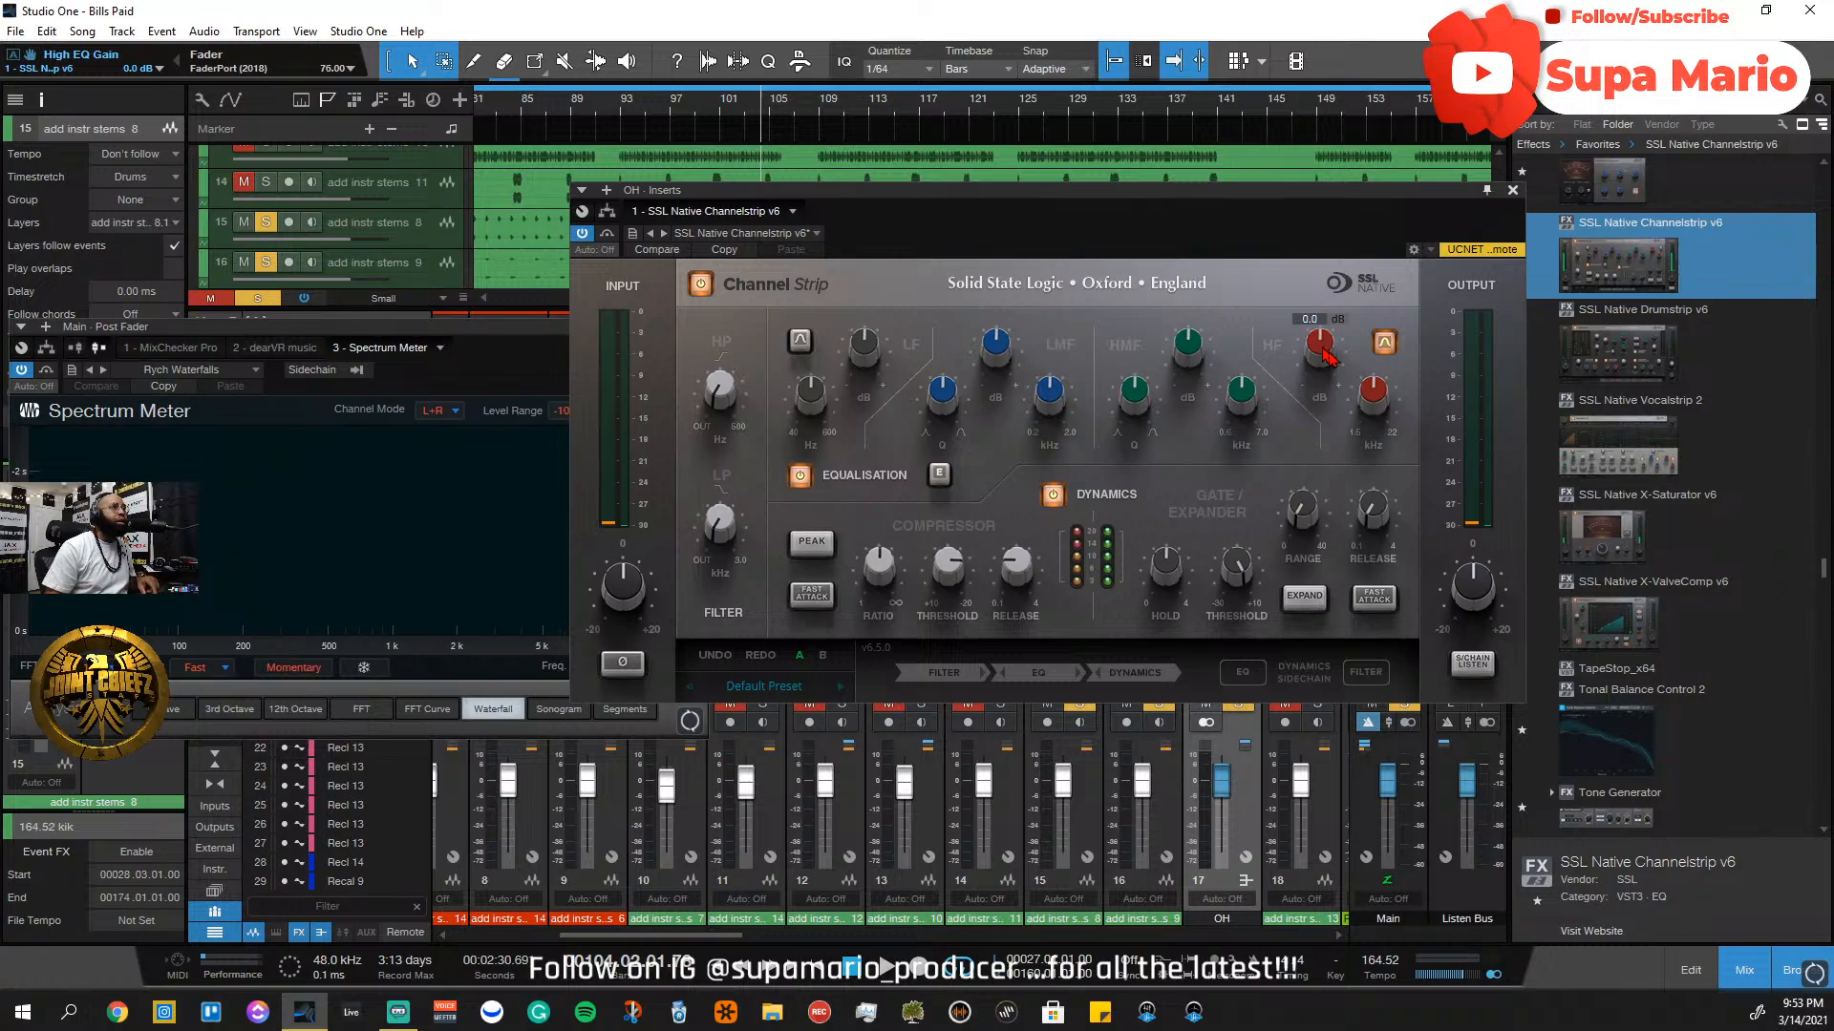
Switch the OH channel strip's HF band to shelf at 0.0 dB gain and set its frequency to 7.80 kHz during playback
left_click(1384, 342)
key("space")
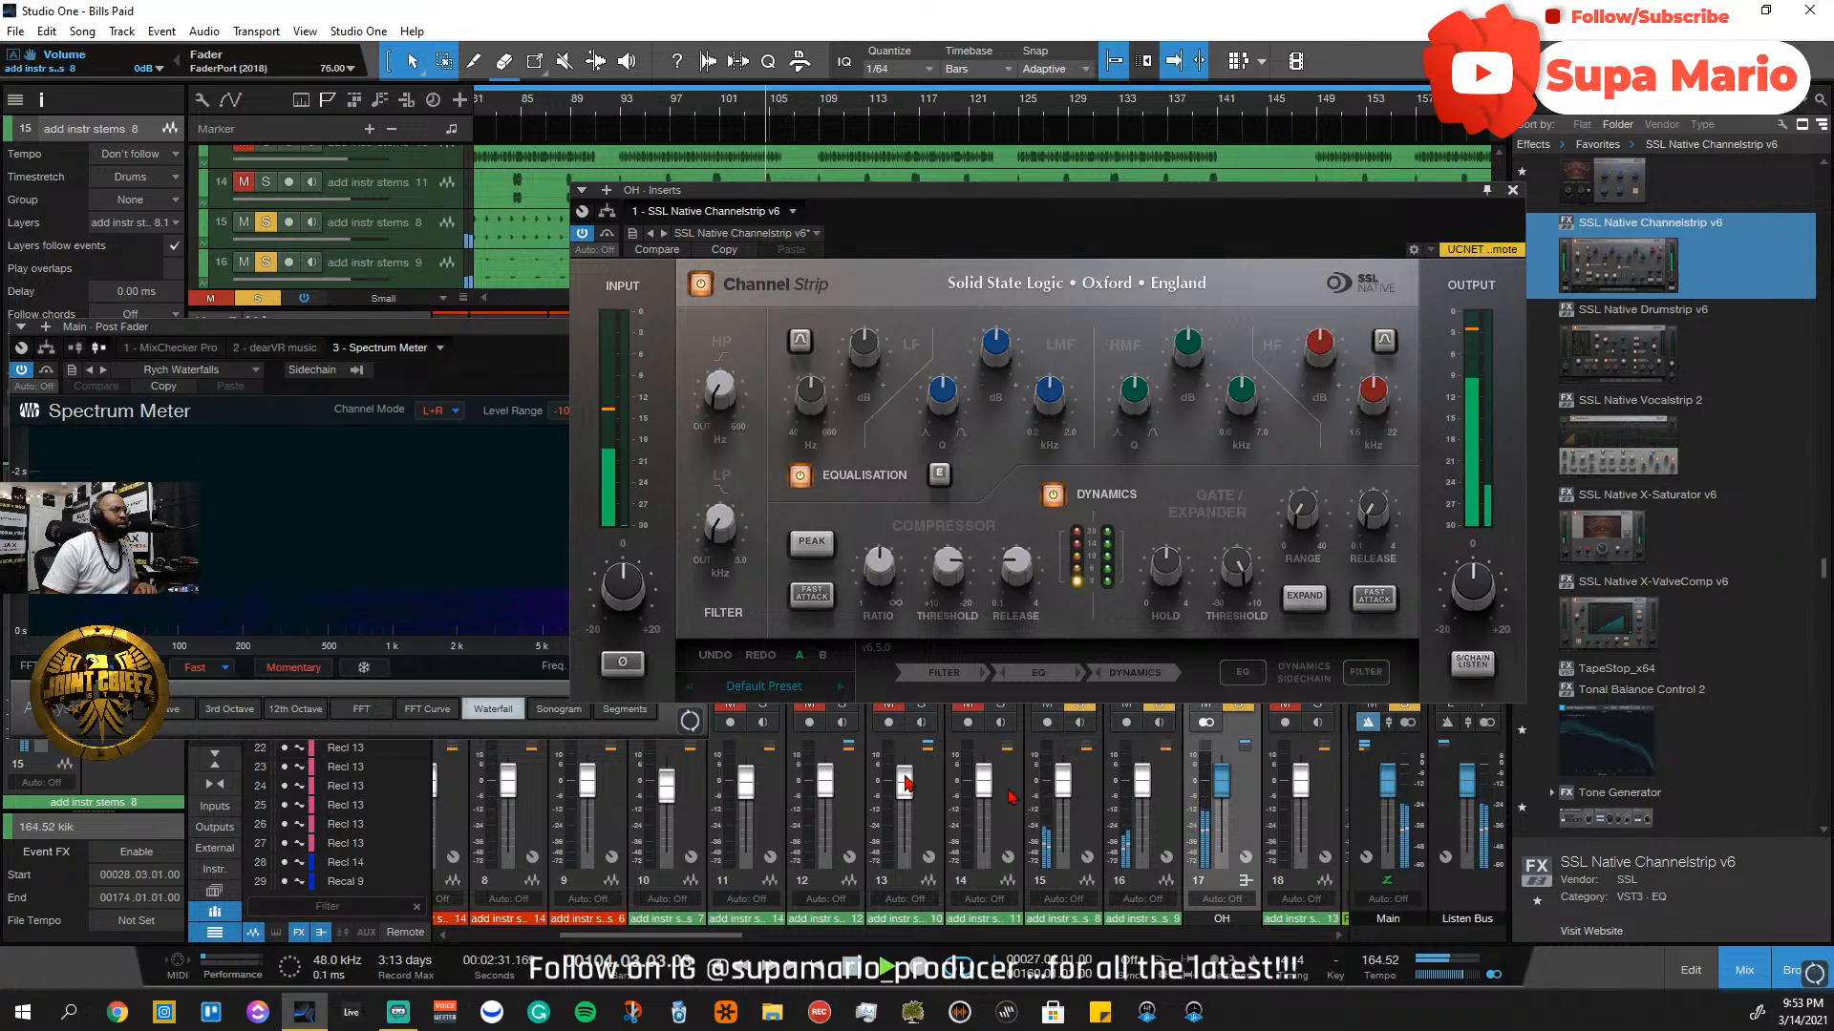
left_click_drag(787, 195, 943, 222)
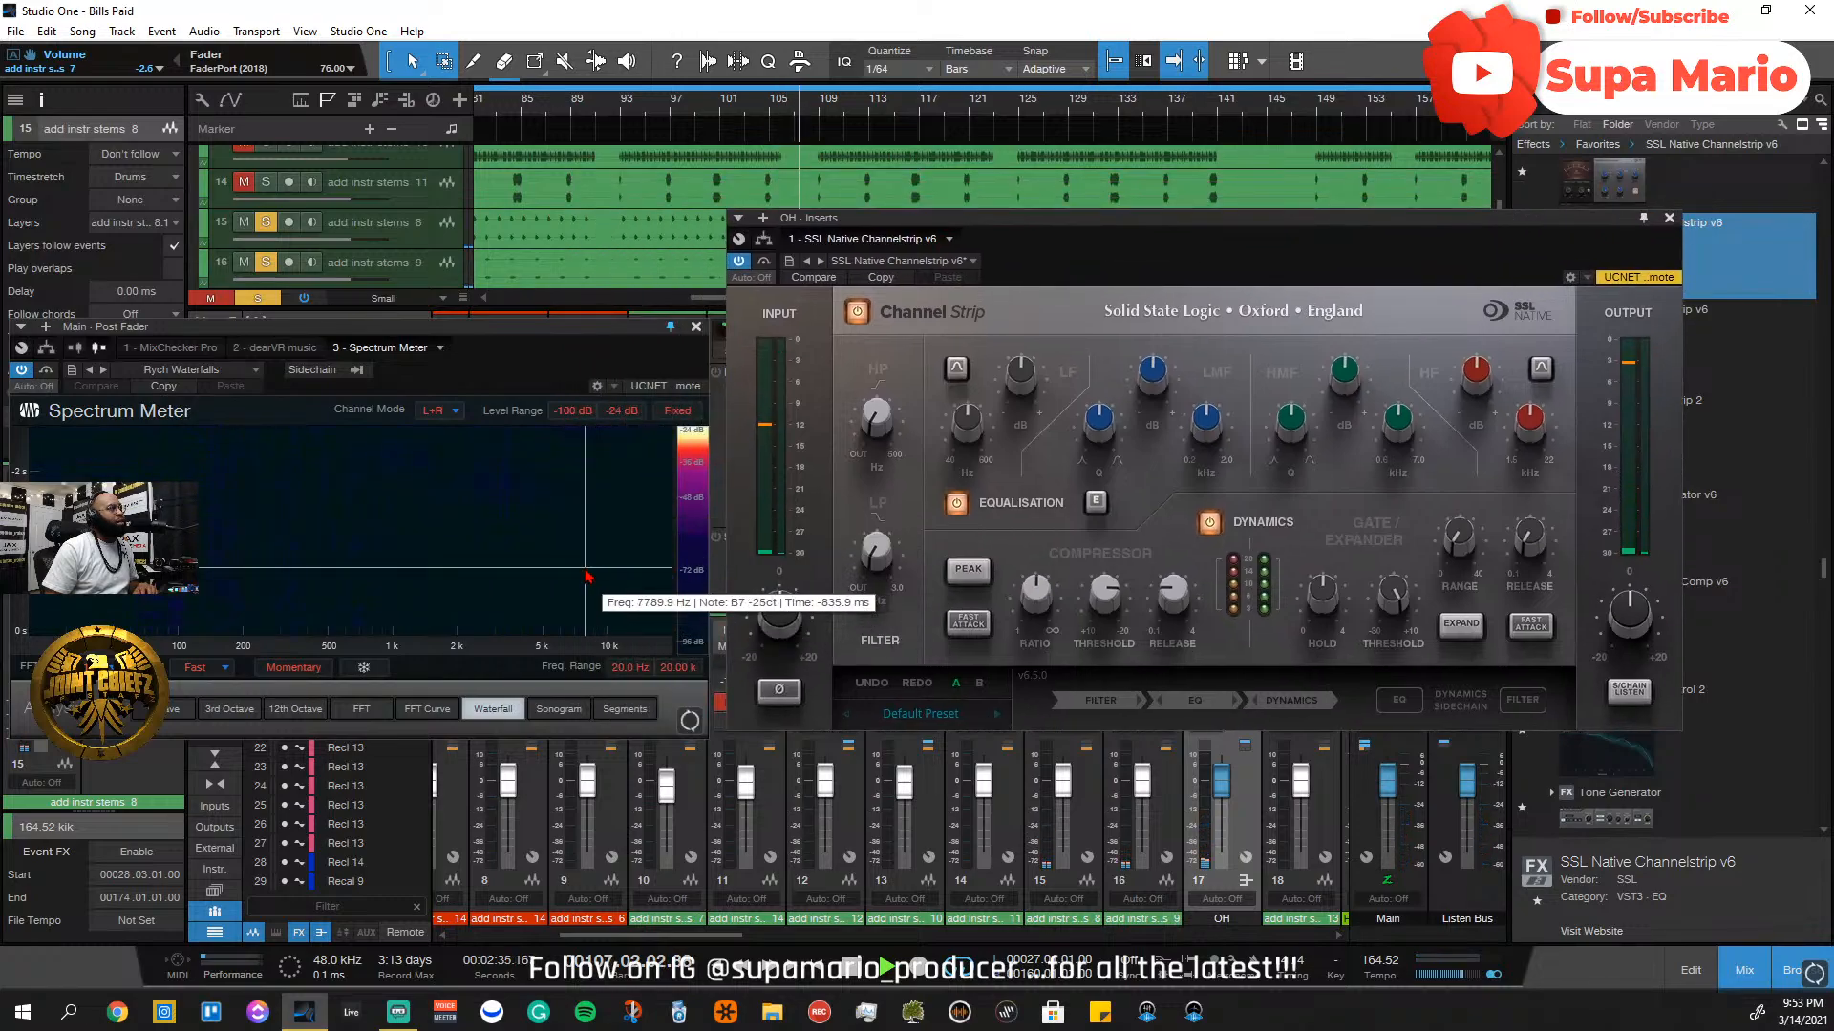
left_click_drag(1533, 443, 1530, 447)
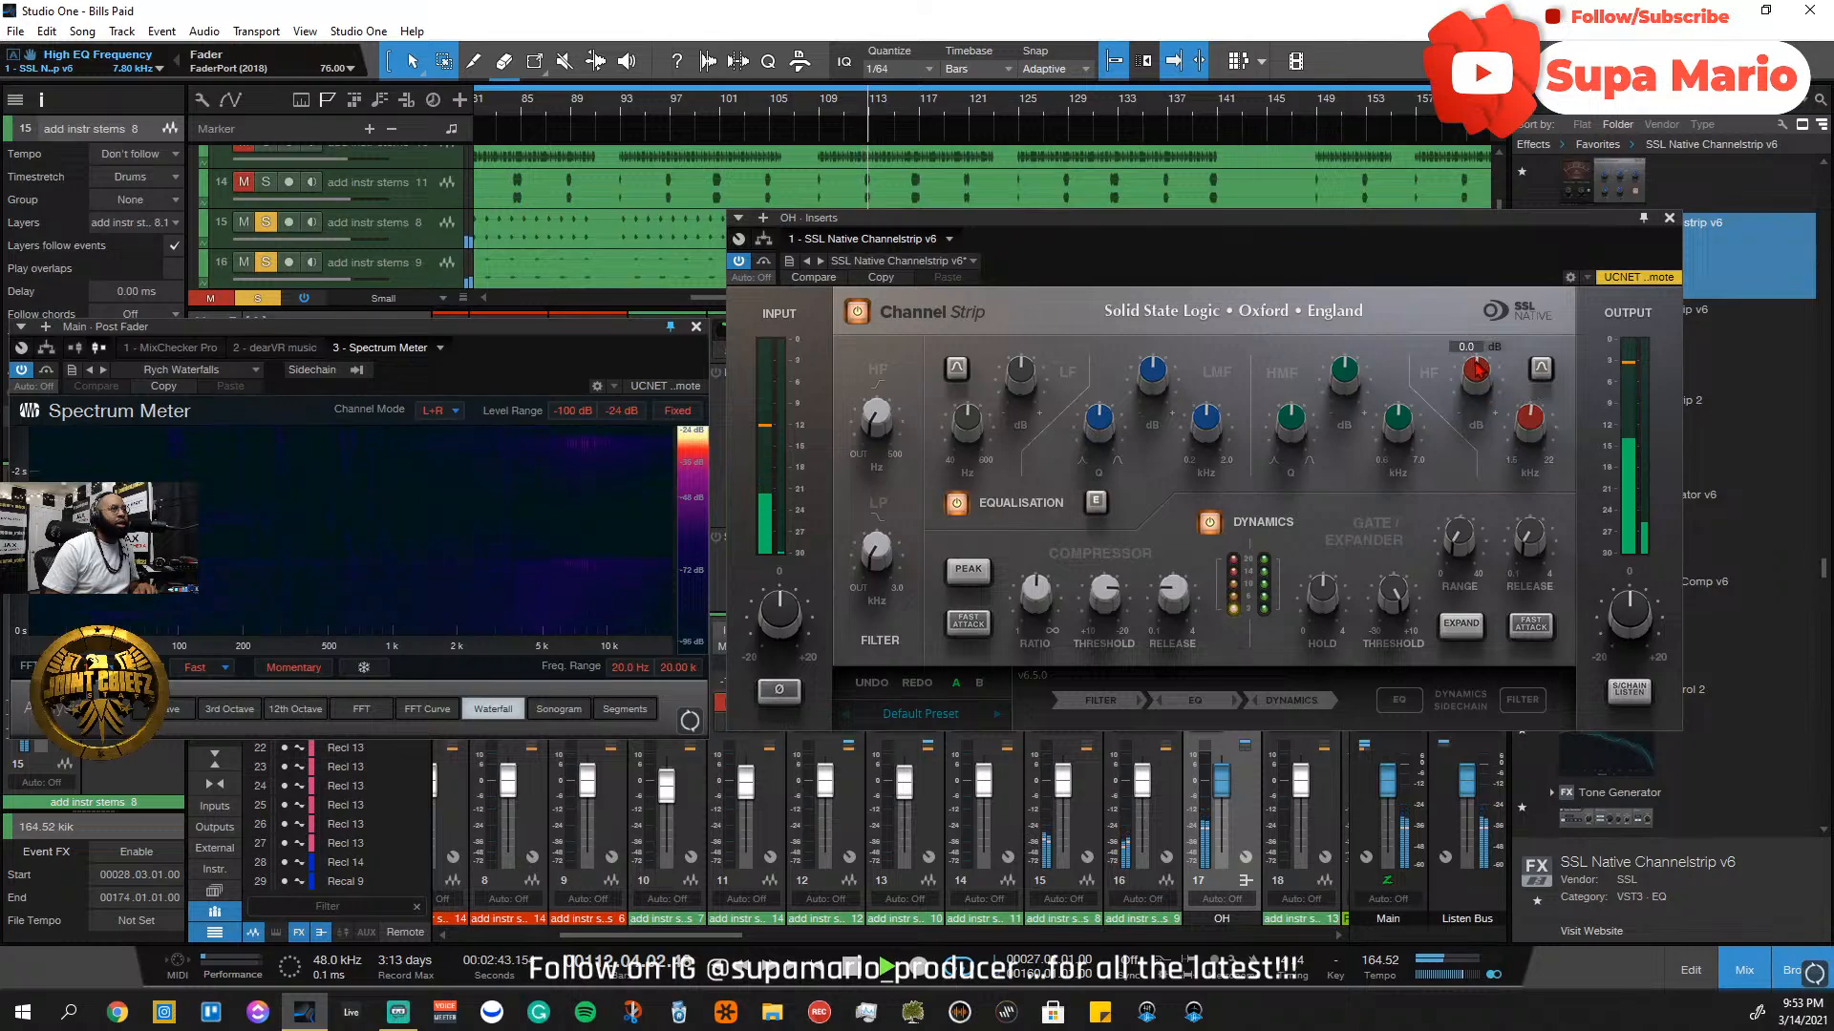
Try a 2.7 dB HF shelf boost on OH, return the gain to 0.0 dB and switch the band back to bell
scroll(1477, 382, "up", 2)
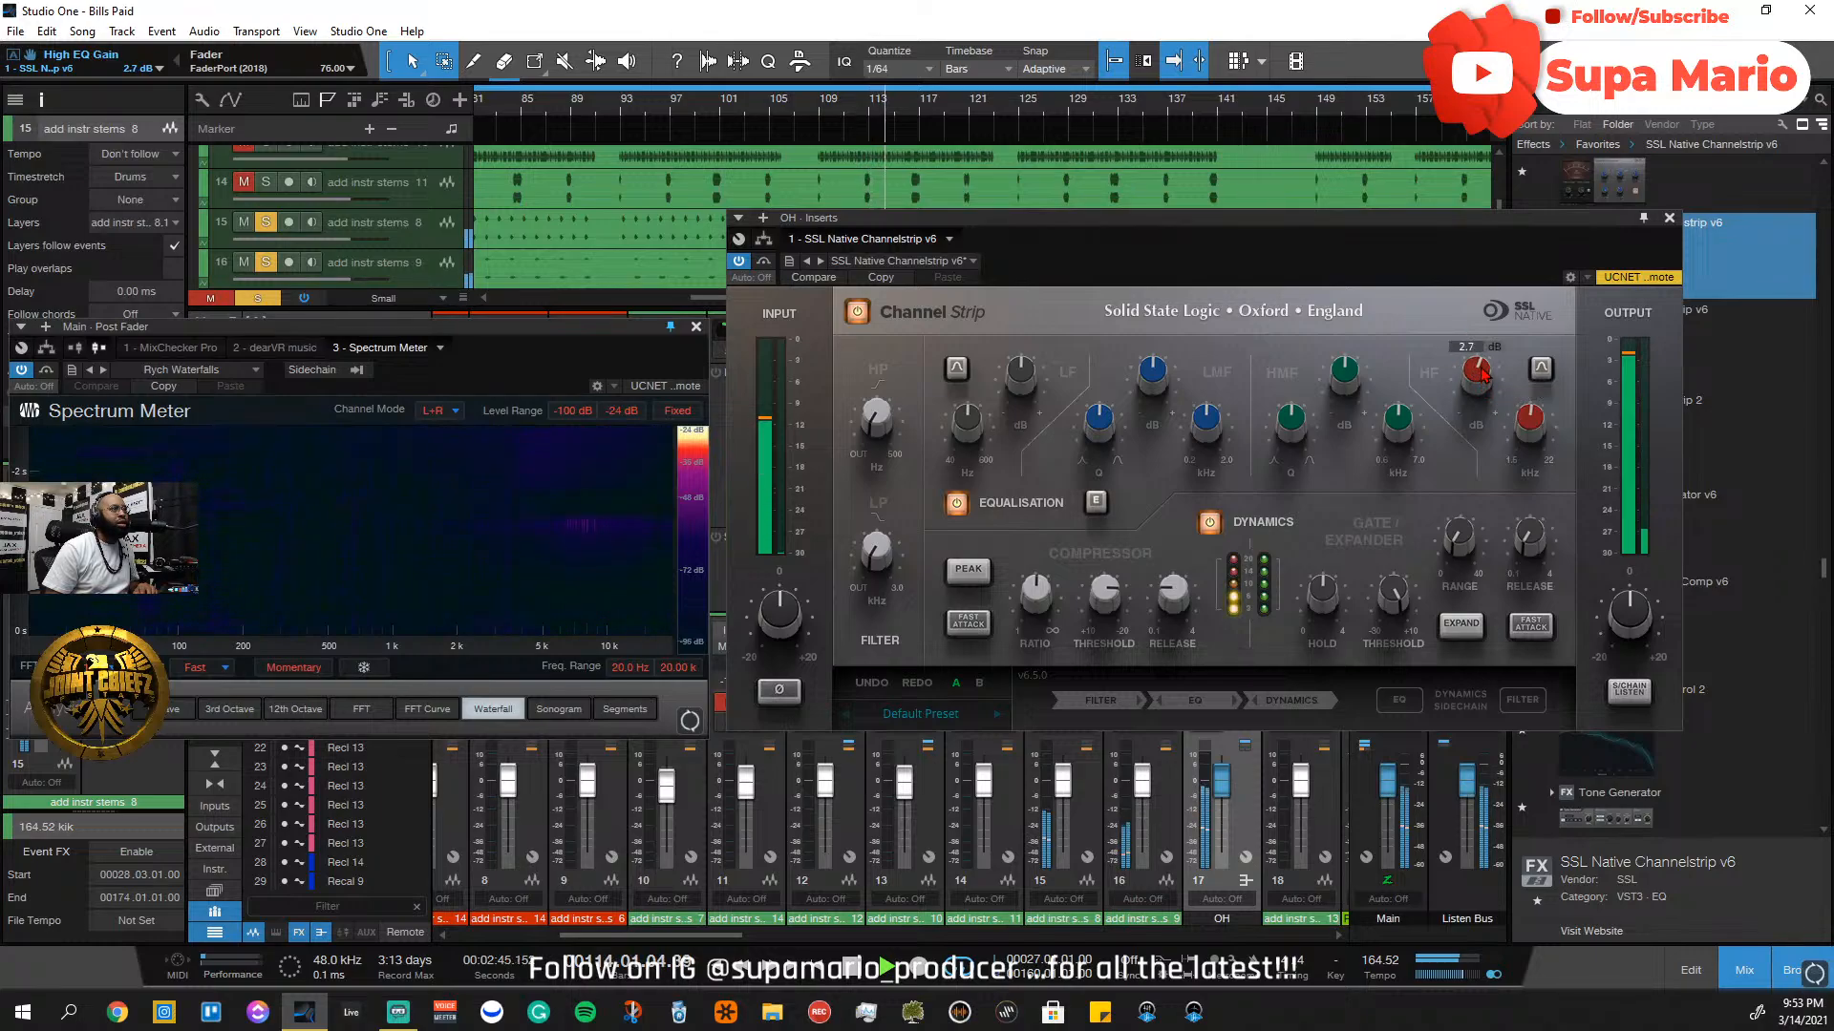
scroll(1478, 379, "down", 2)
key("space")
left_click_drag(1531, 210, 1508, 155)
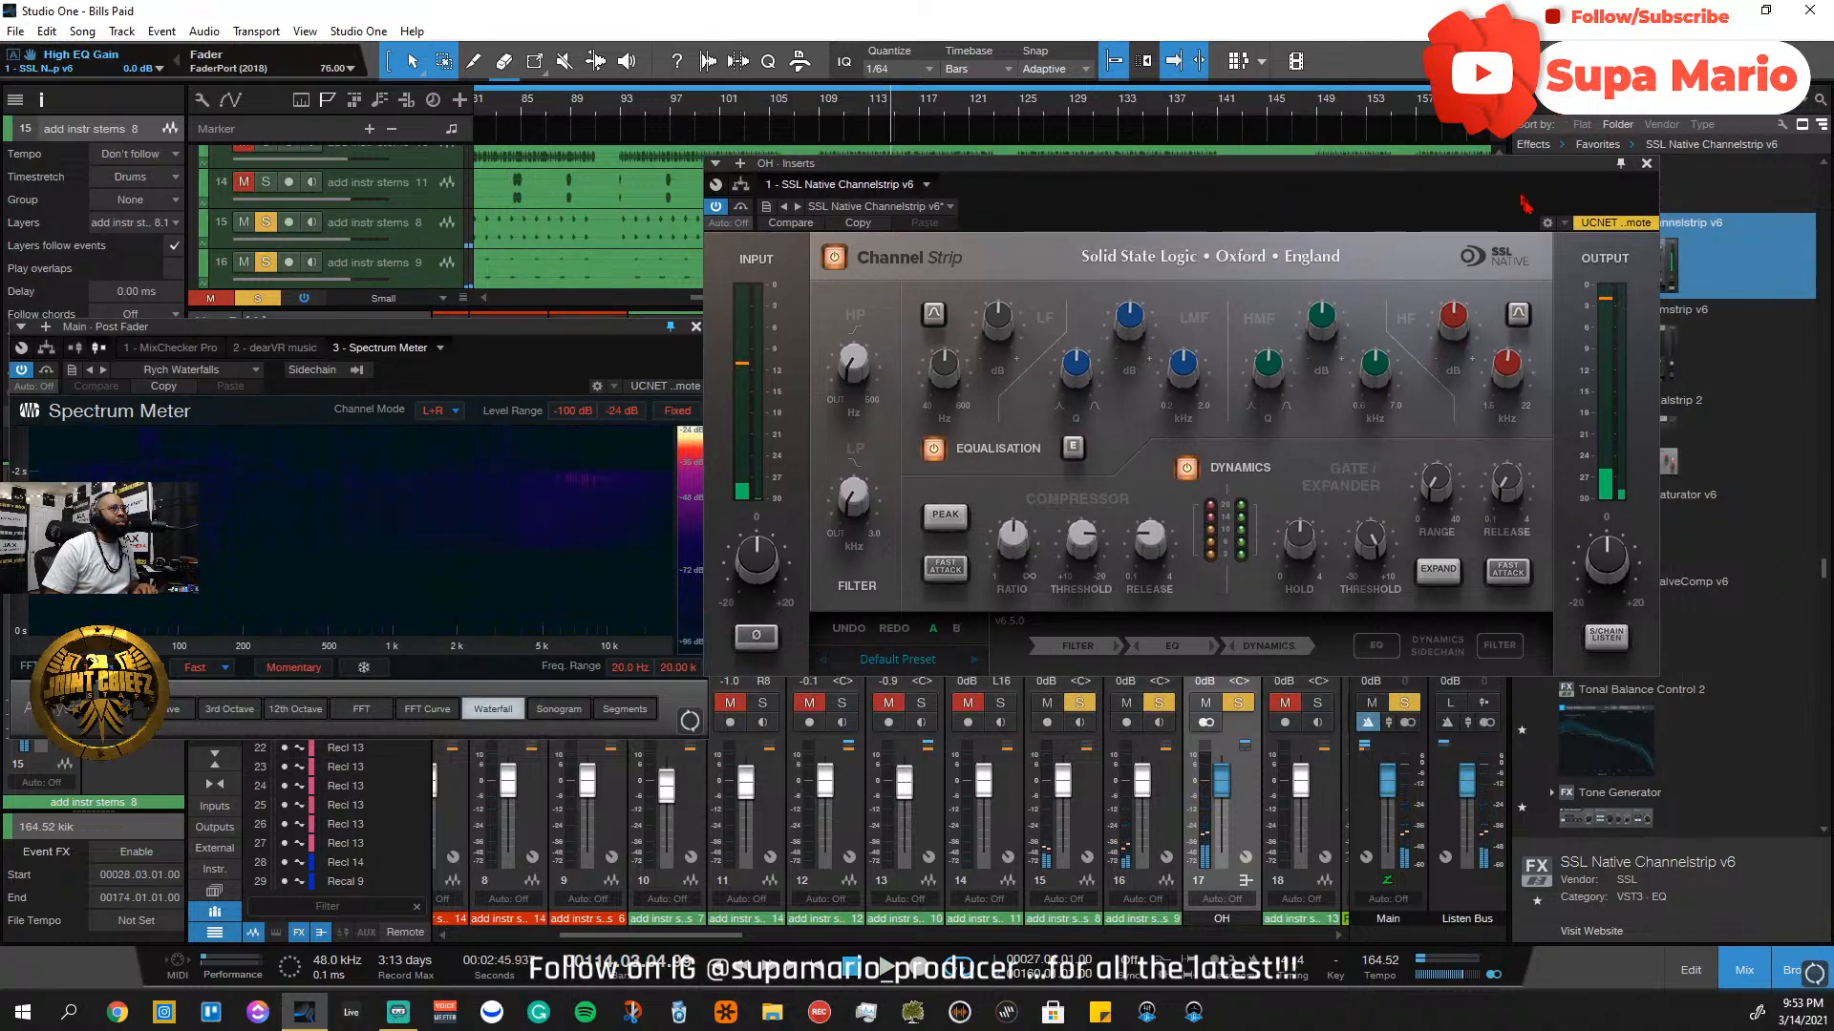
left_click(1521, 315)
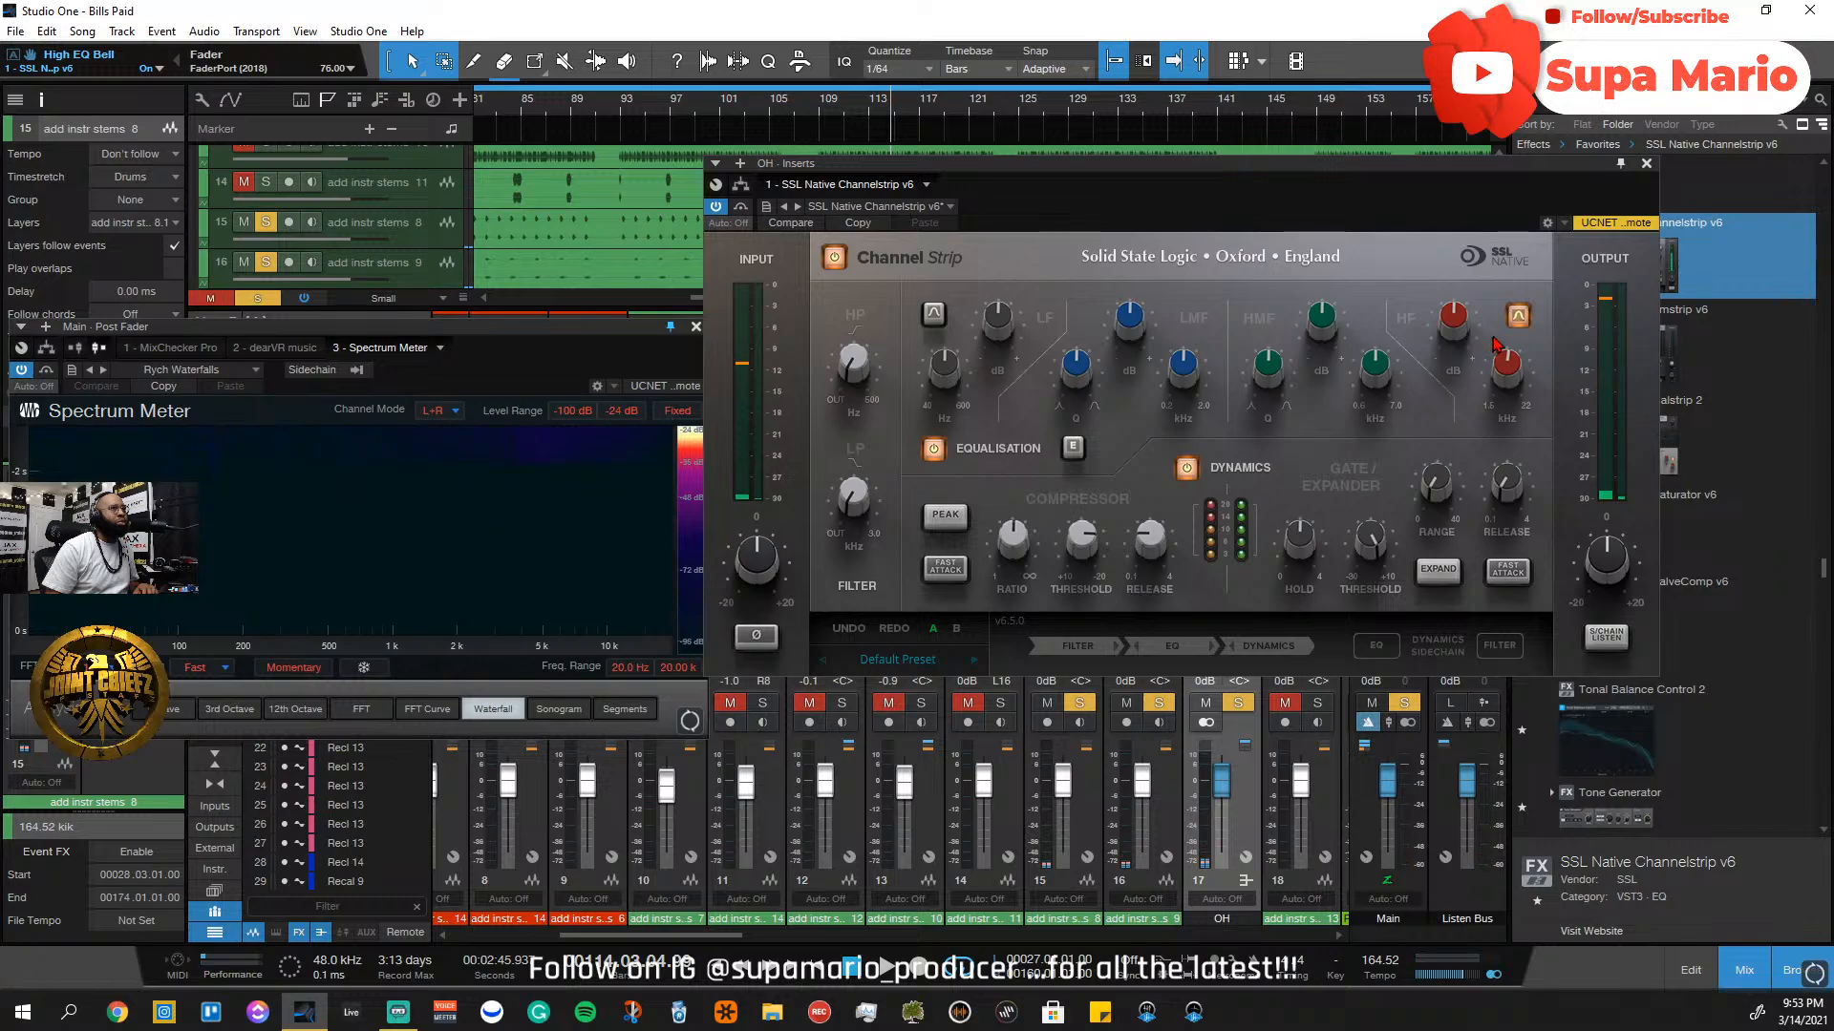
Clear the solo and play the full mix from about bar 93 while fine-tuning the OH channel strip's HF gain
left_click(1400, 705)
left_click(622, 107)
key("space")
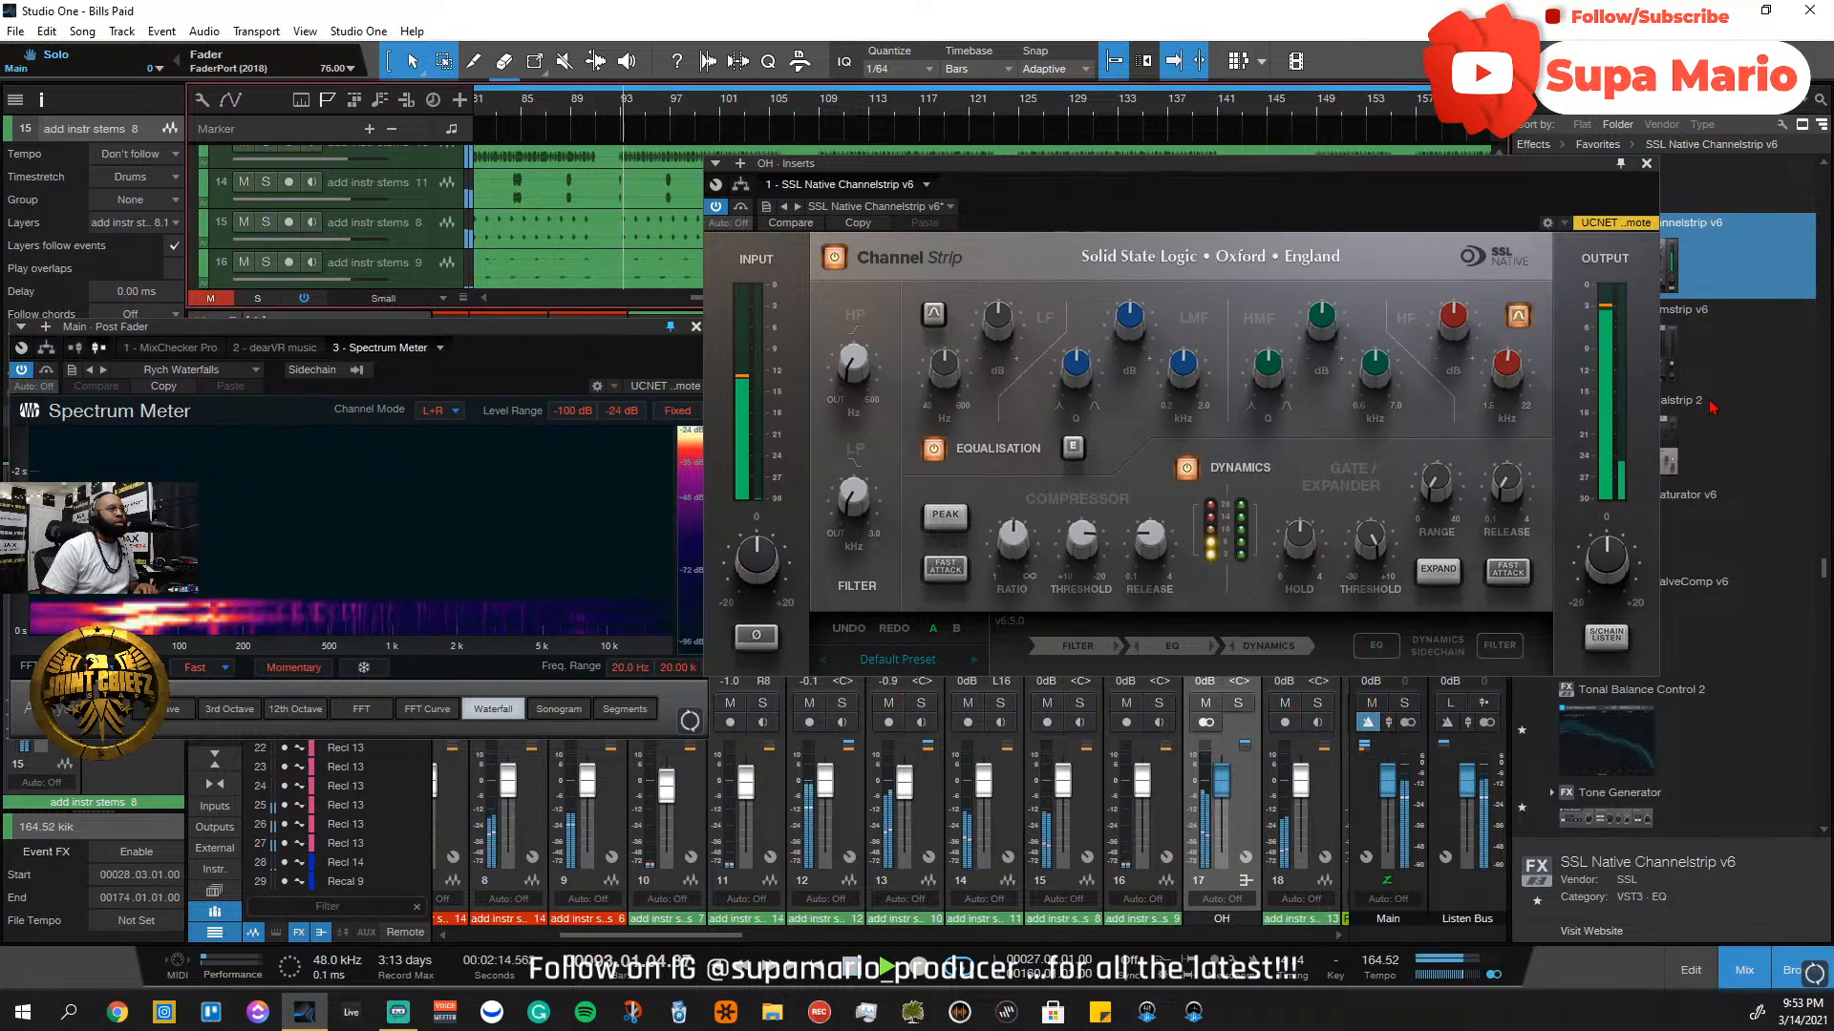
mouse_move(1454, 329)
left_mouse_down()
mouse_move(1459, 309)
mouse_move(1456, 335)
left_mouse_up()
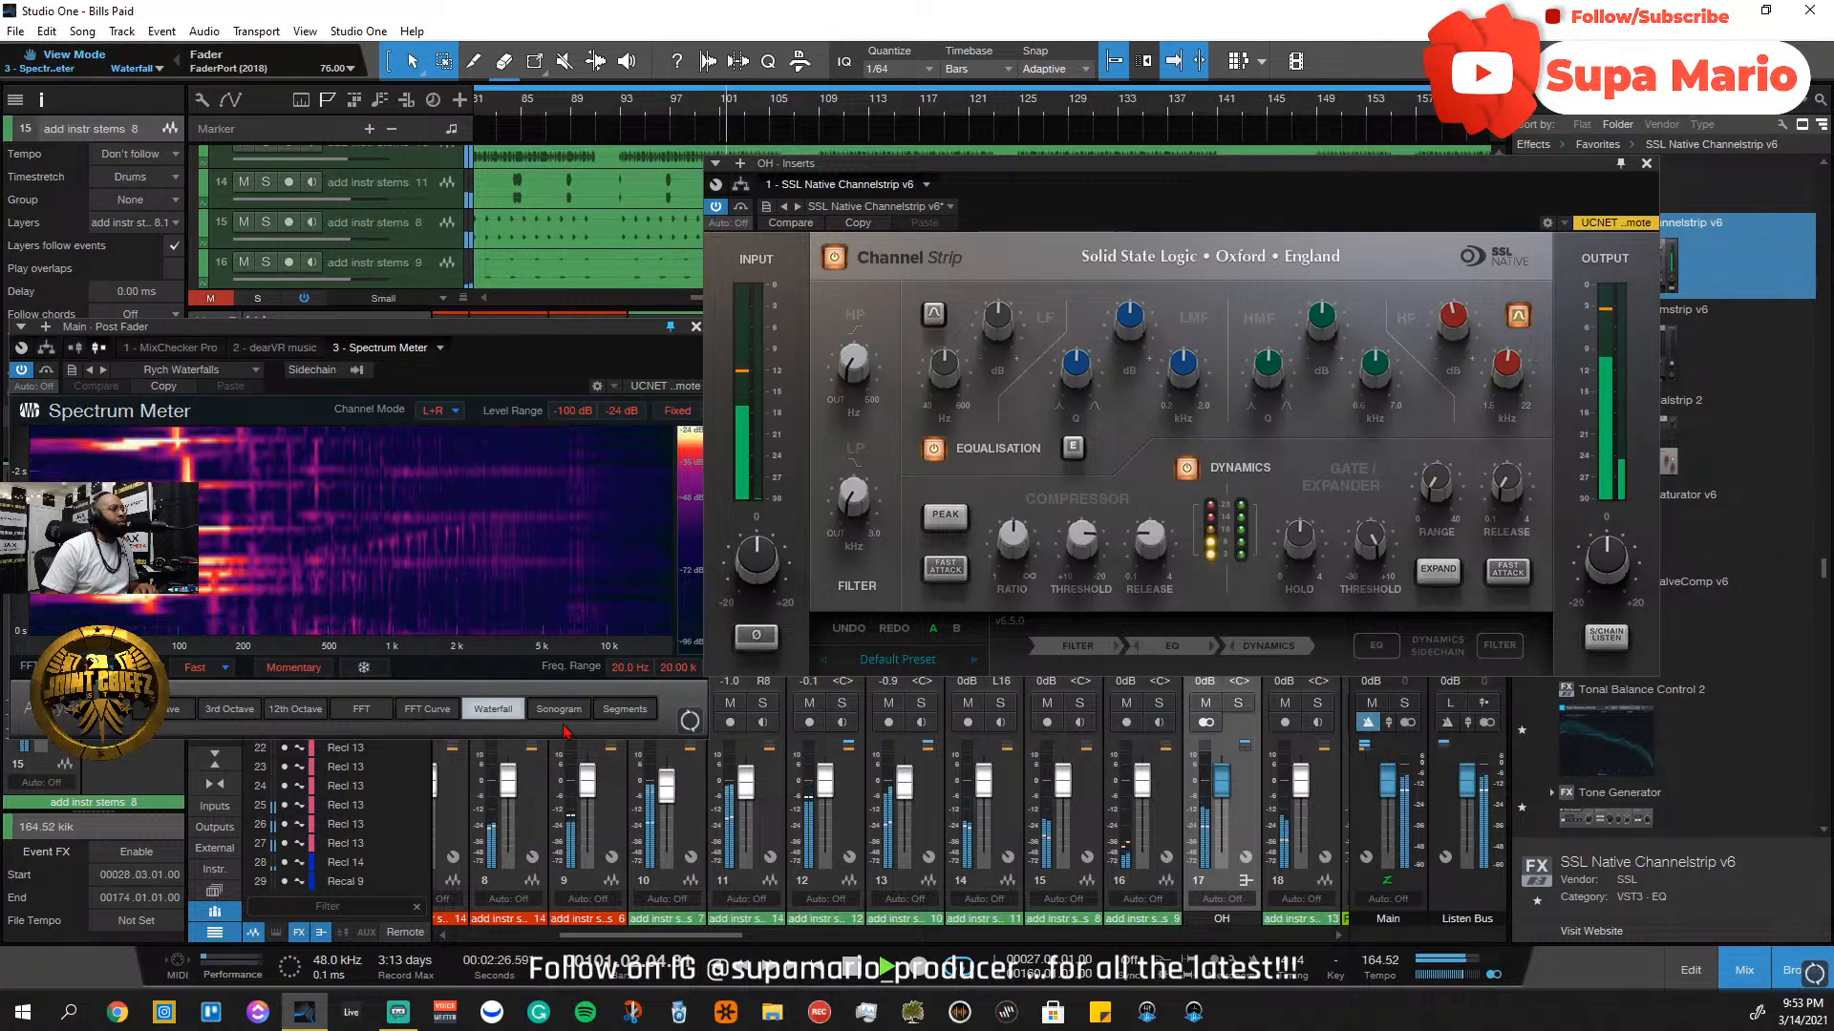
Solo the OH bus again and raise its channel strip's high-pass filter frequency
left_click(1238, 704)
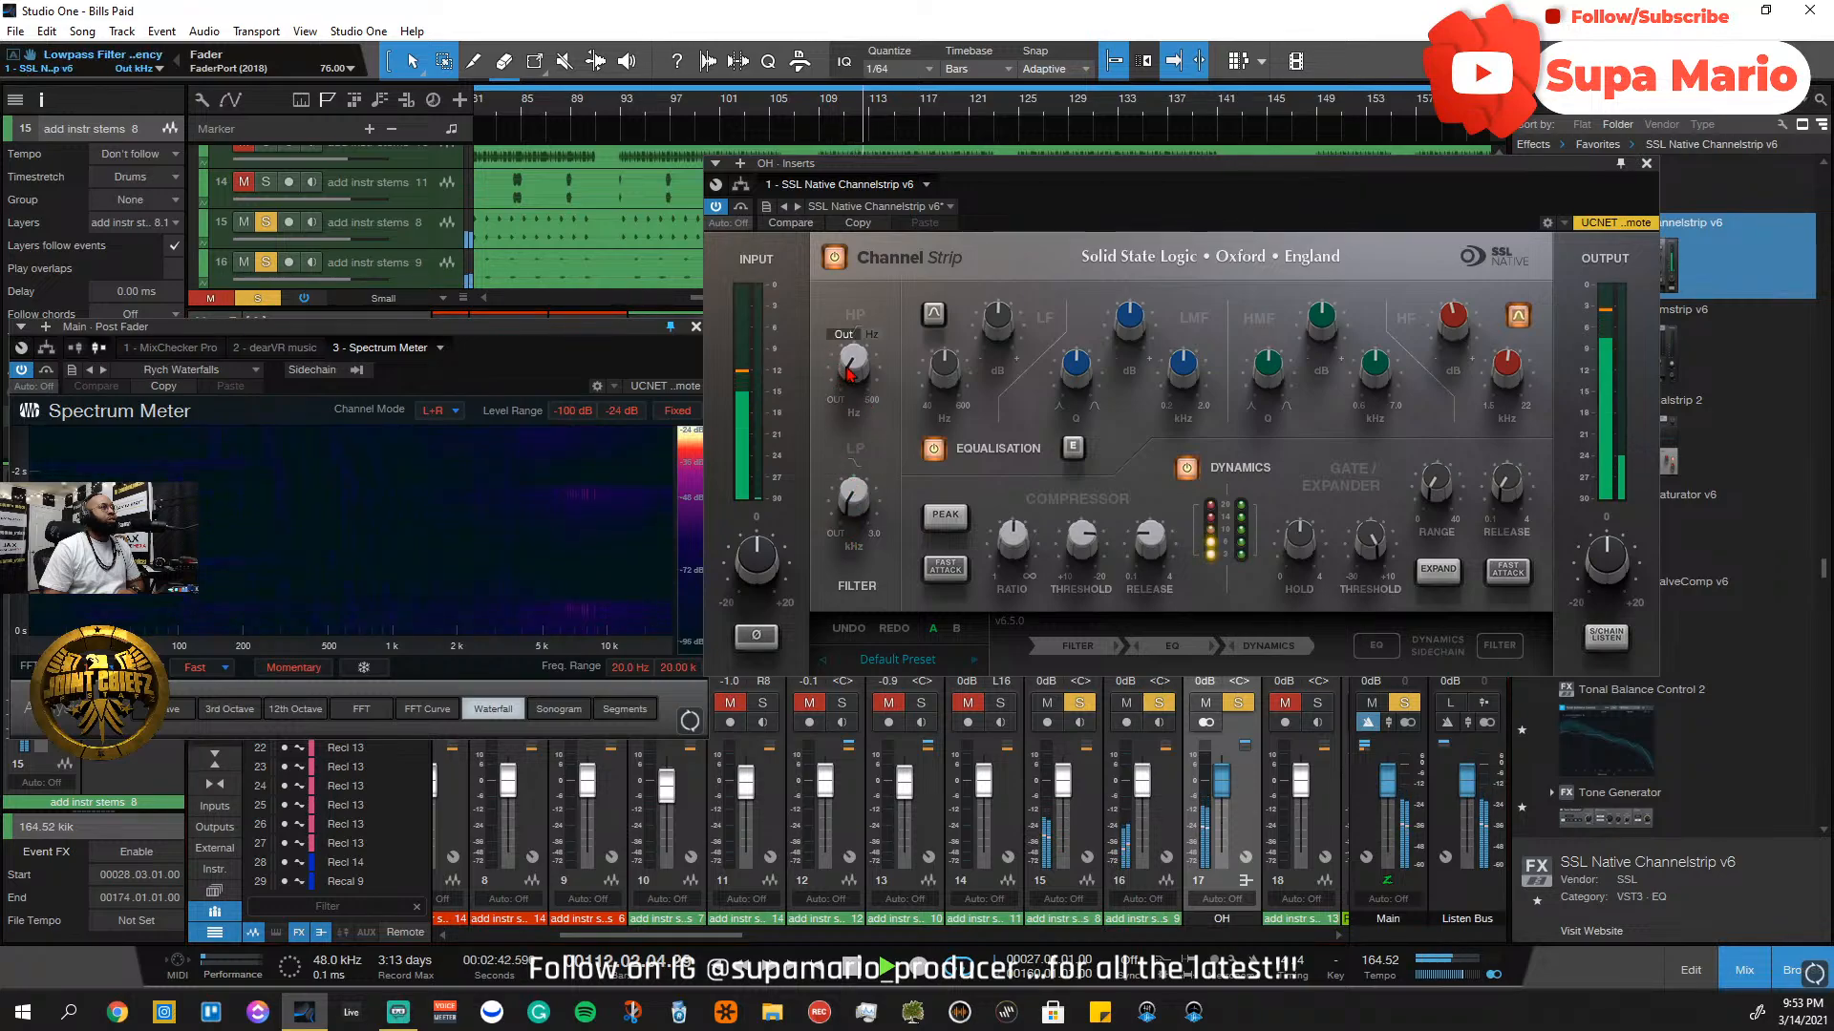
left_click_drag(852, 361, 857, 279)
left_click_drag(859, 212, 871, 169)
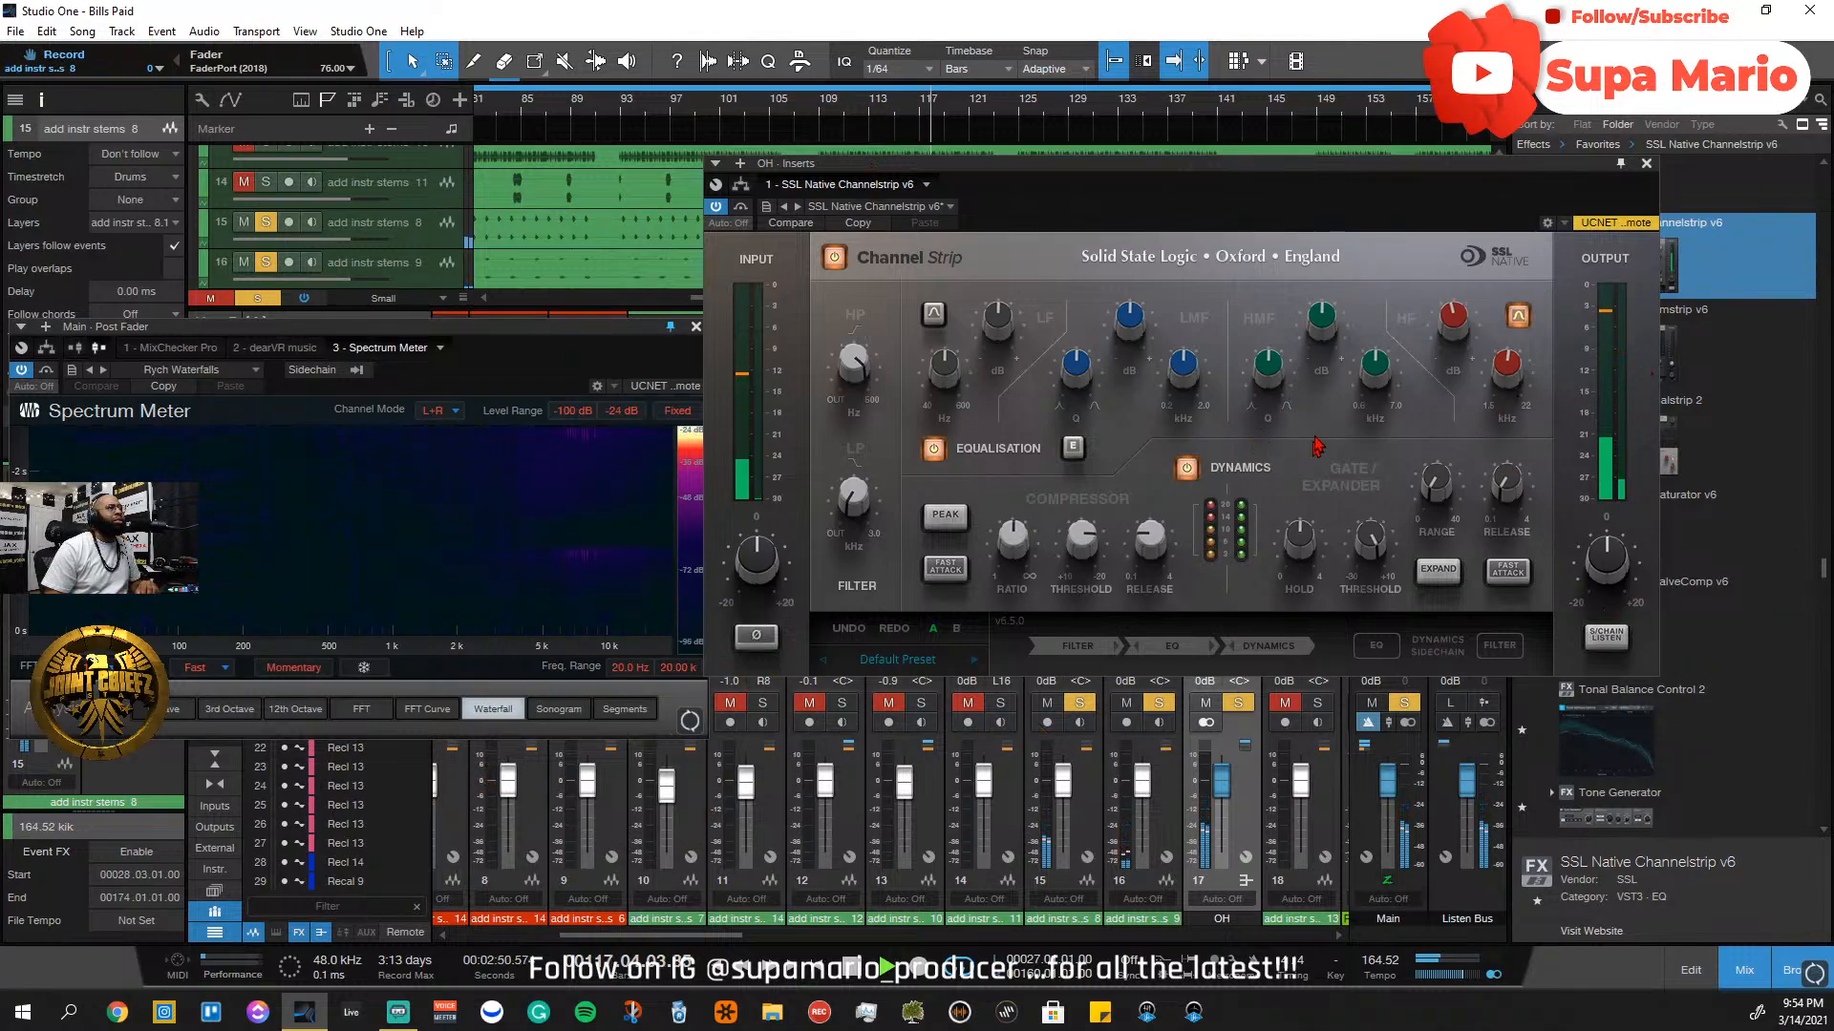
Audition the OH channel strip's EQ in E style, return it to G style, and close the plug-in
left_click(1073, 449)
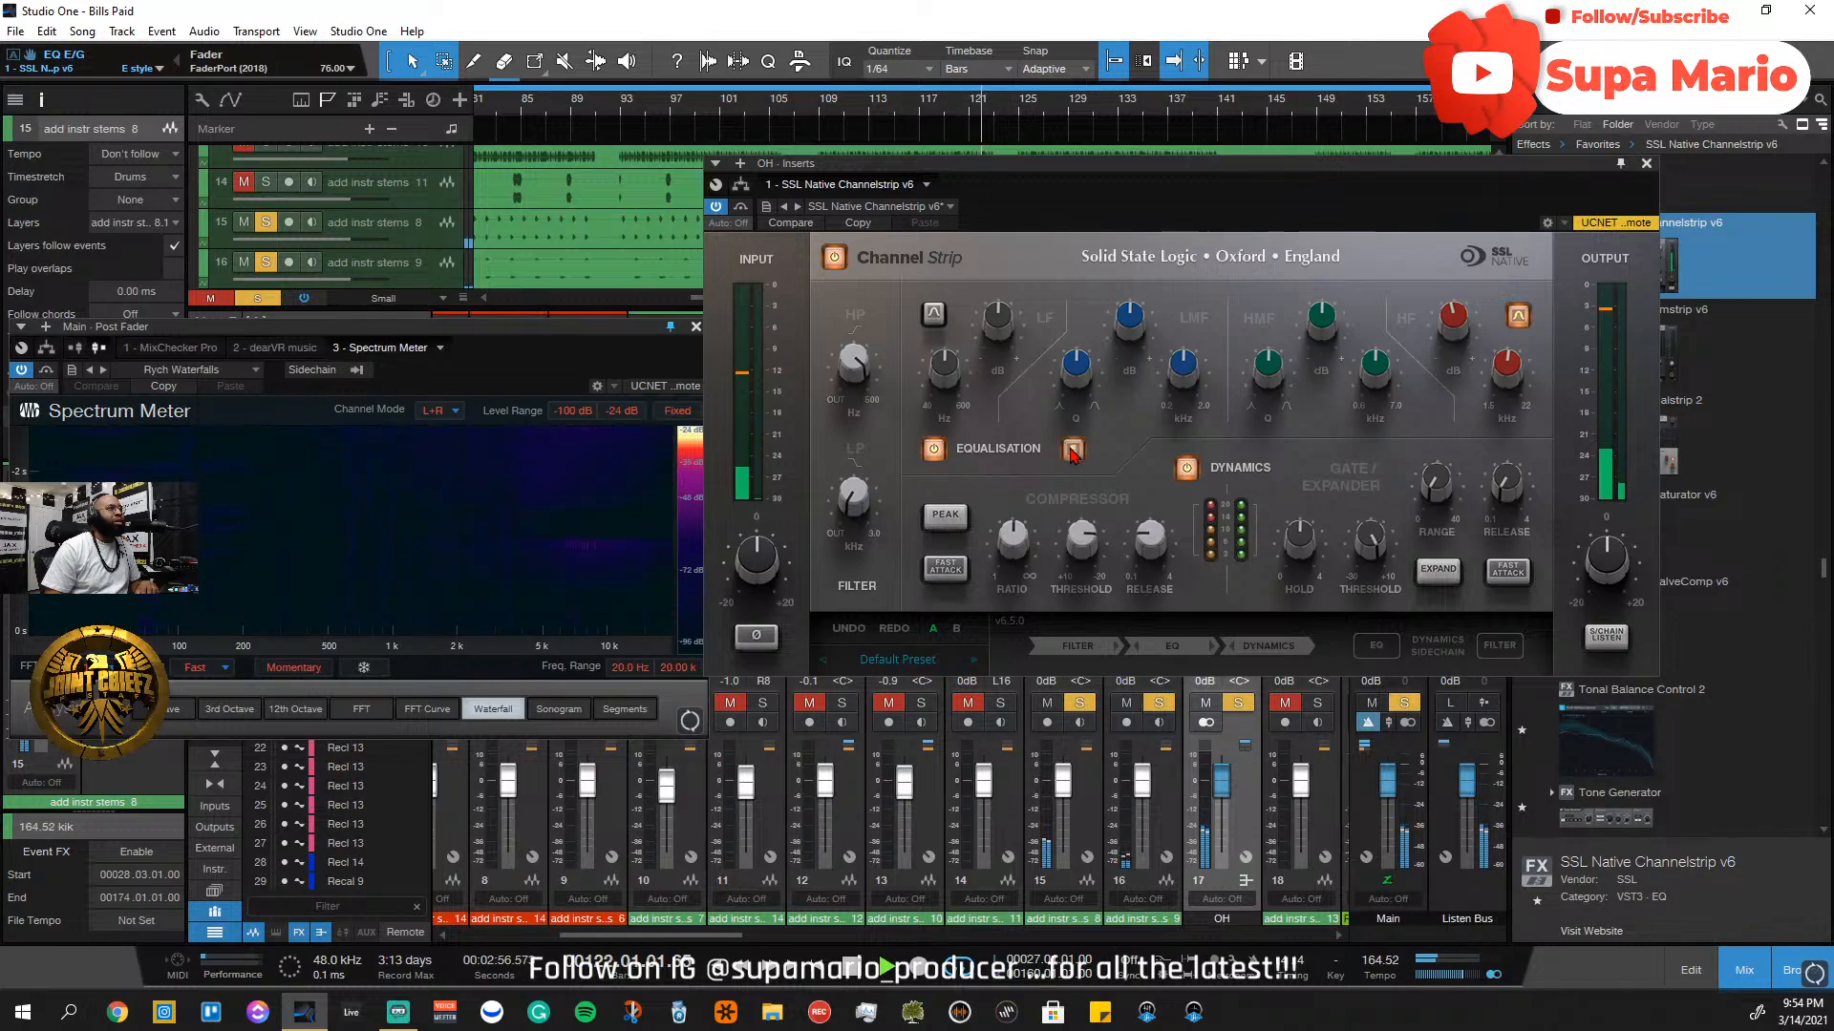
left_click(1071, 451)
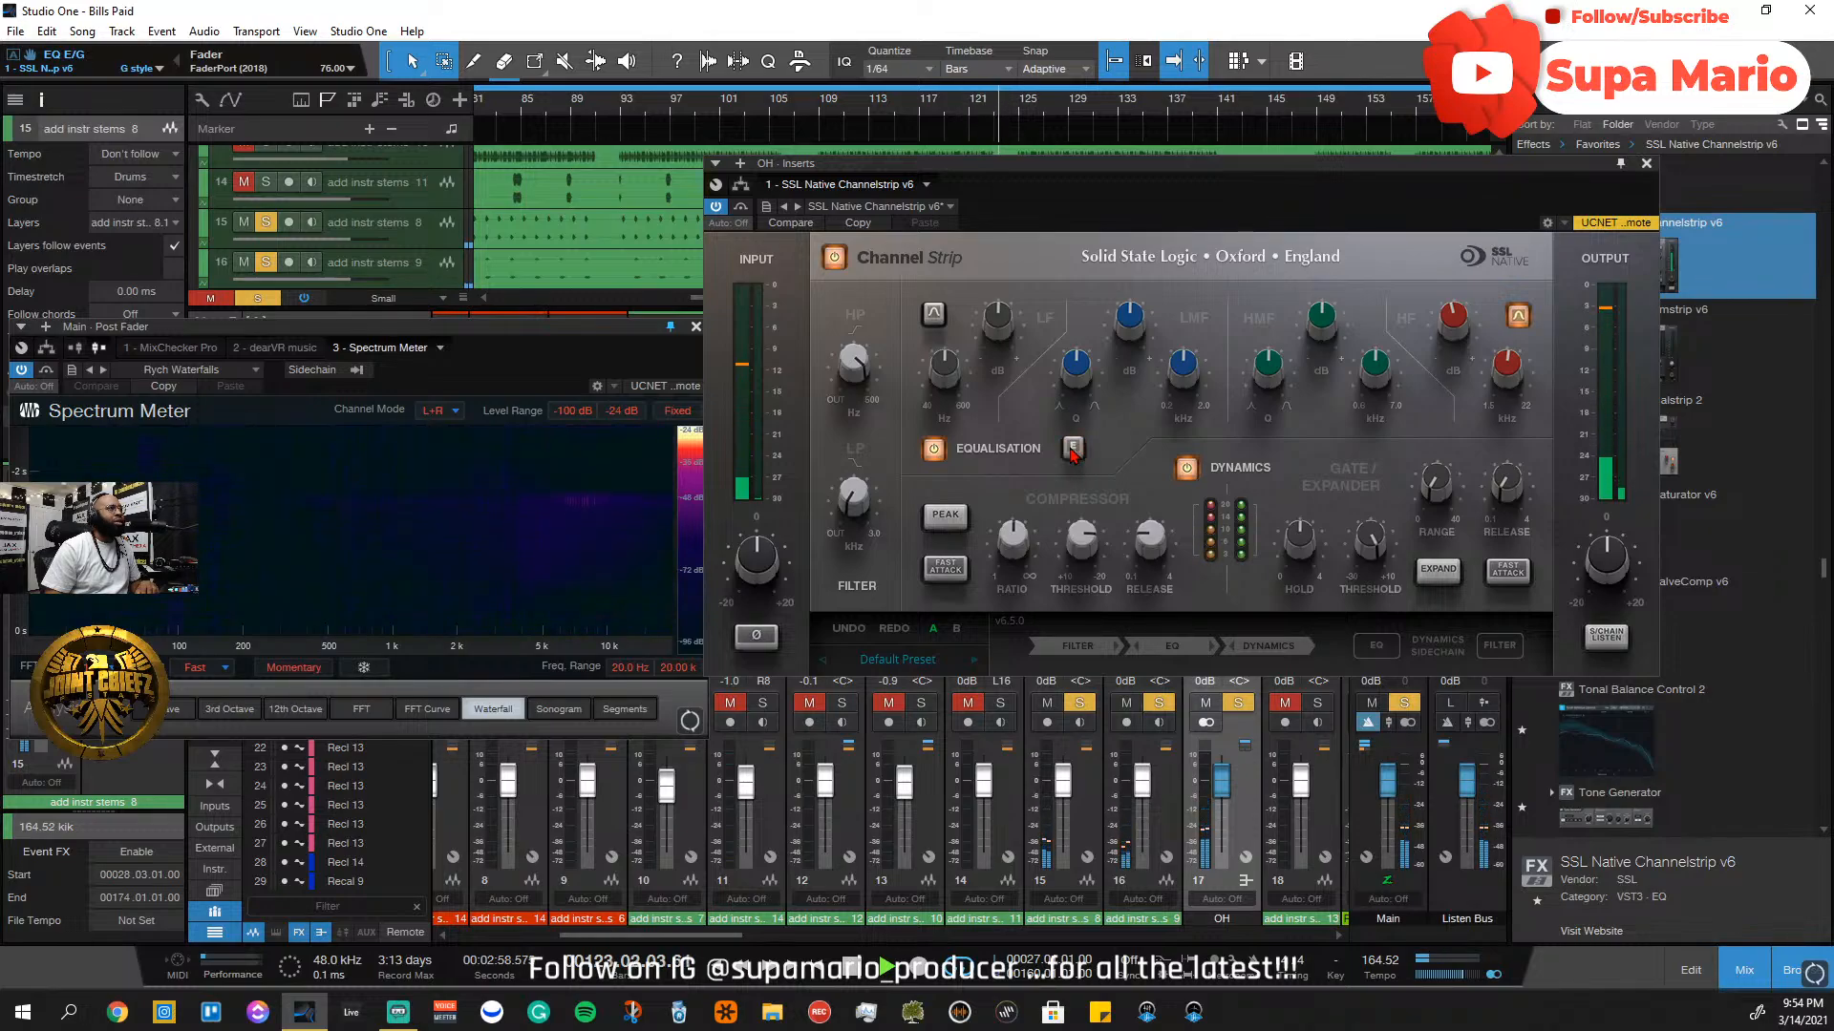
left_click(1646, 164)
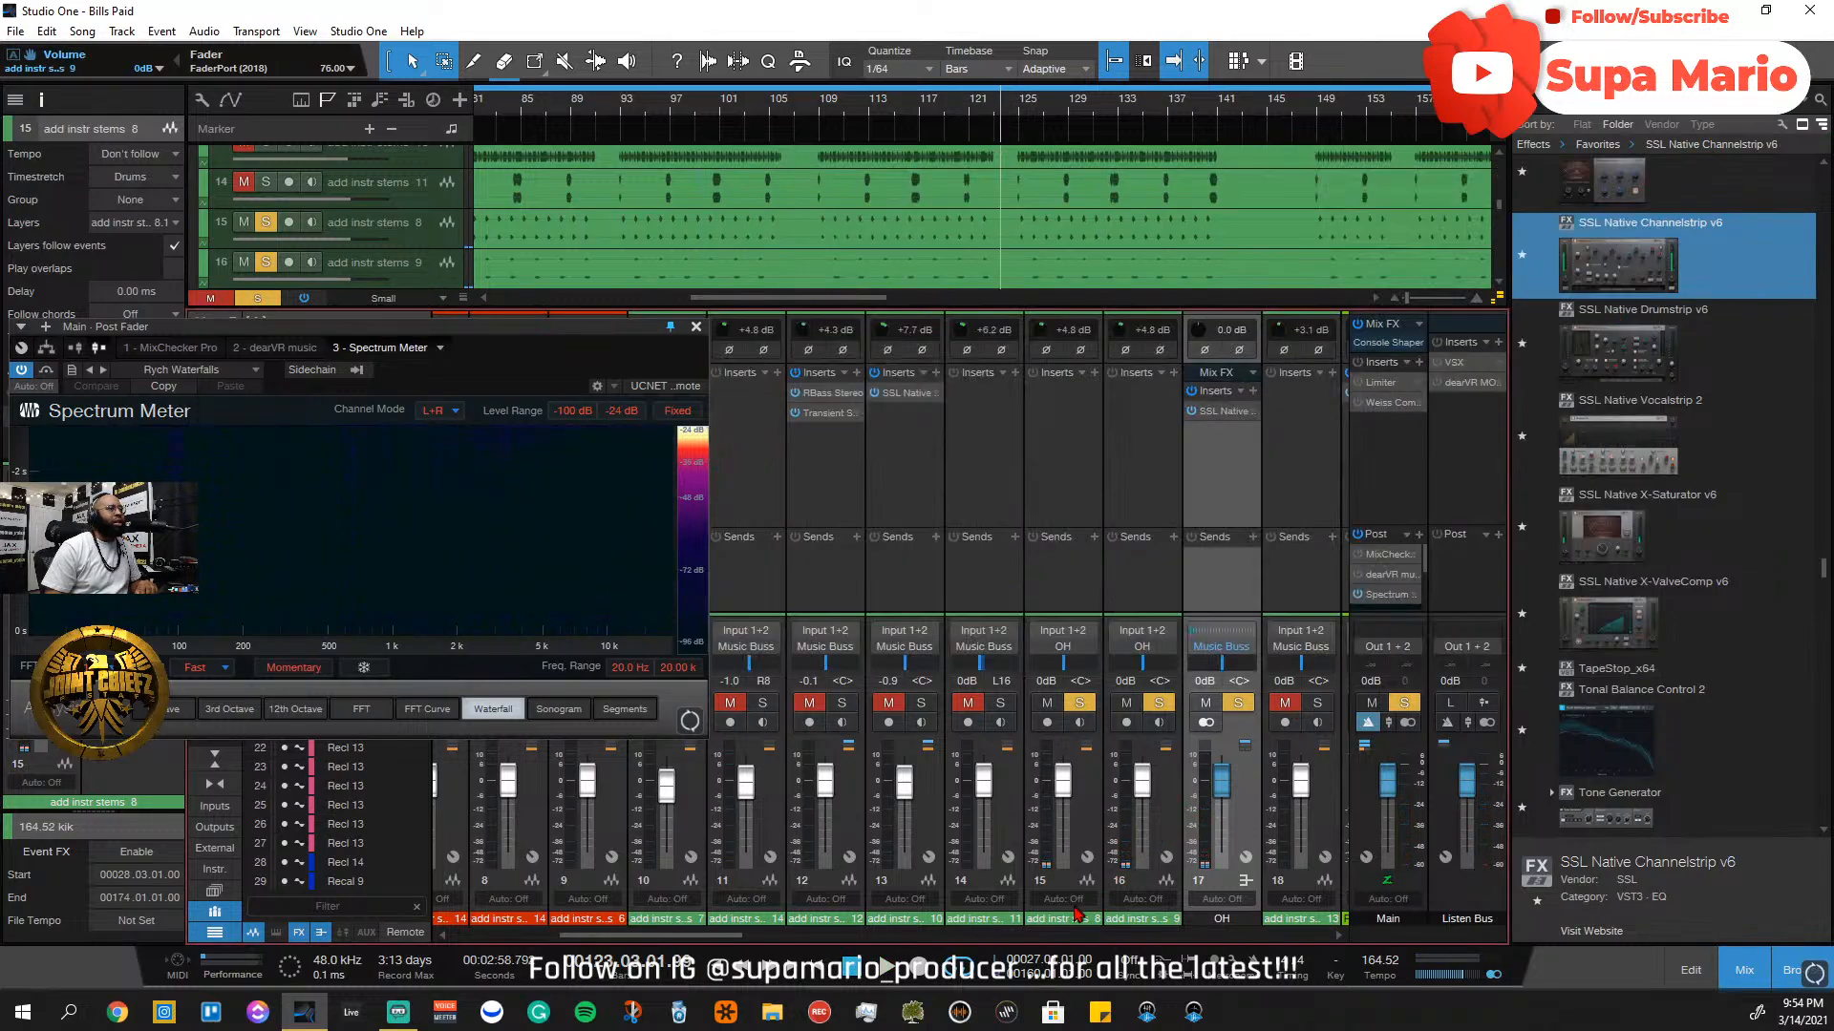
Clear the OH solo, replay the mix from about bar 109, and lower the OH bus fader to -3.4 dB
left_click(1238, 704)
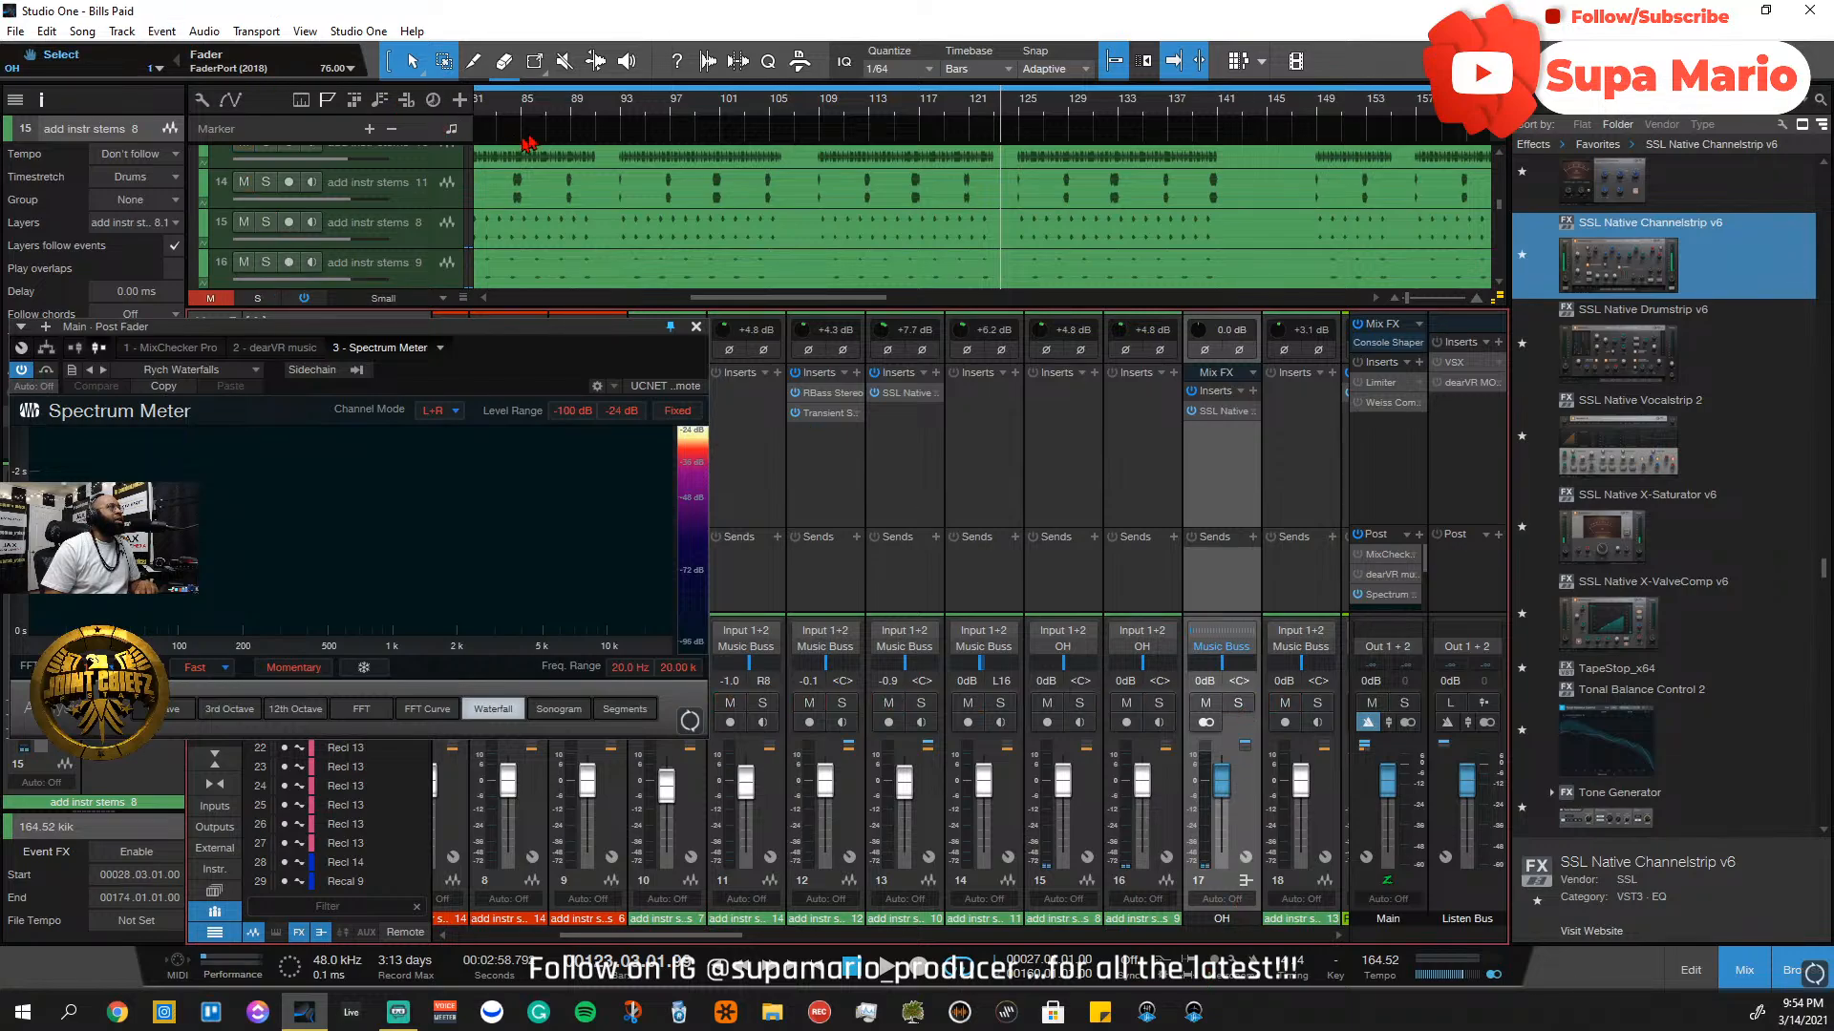
left_click(819, 111)
key("space")
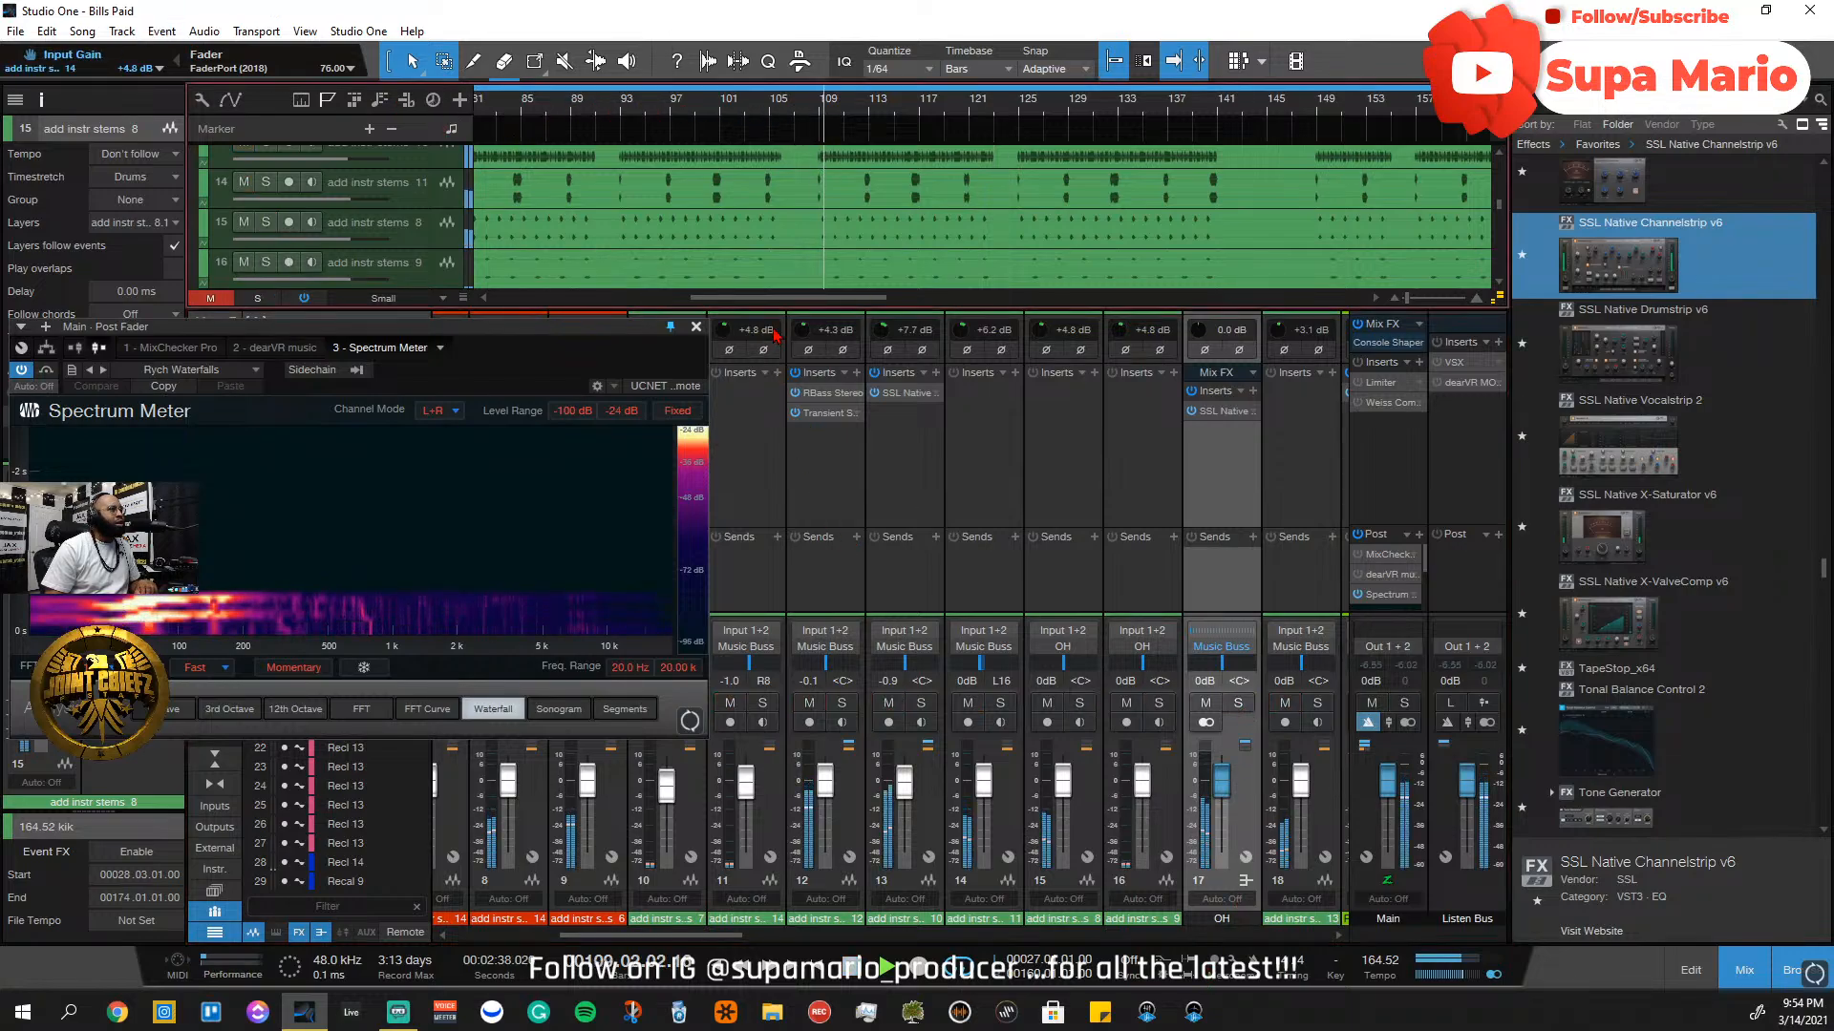
scroll(1233, 819, "down", 2)
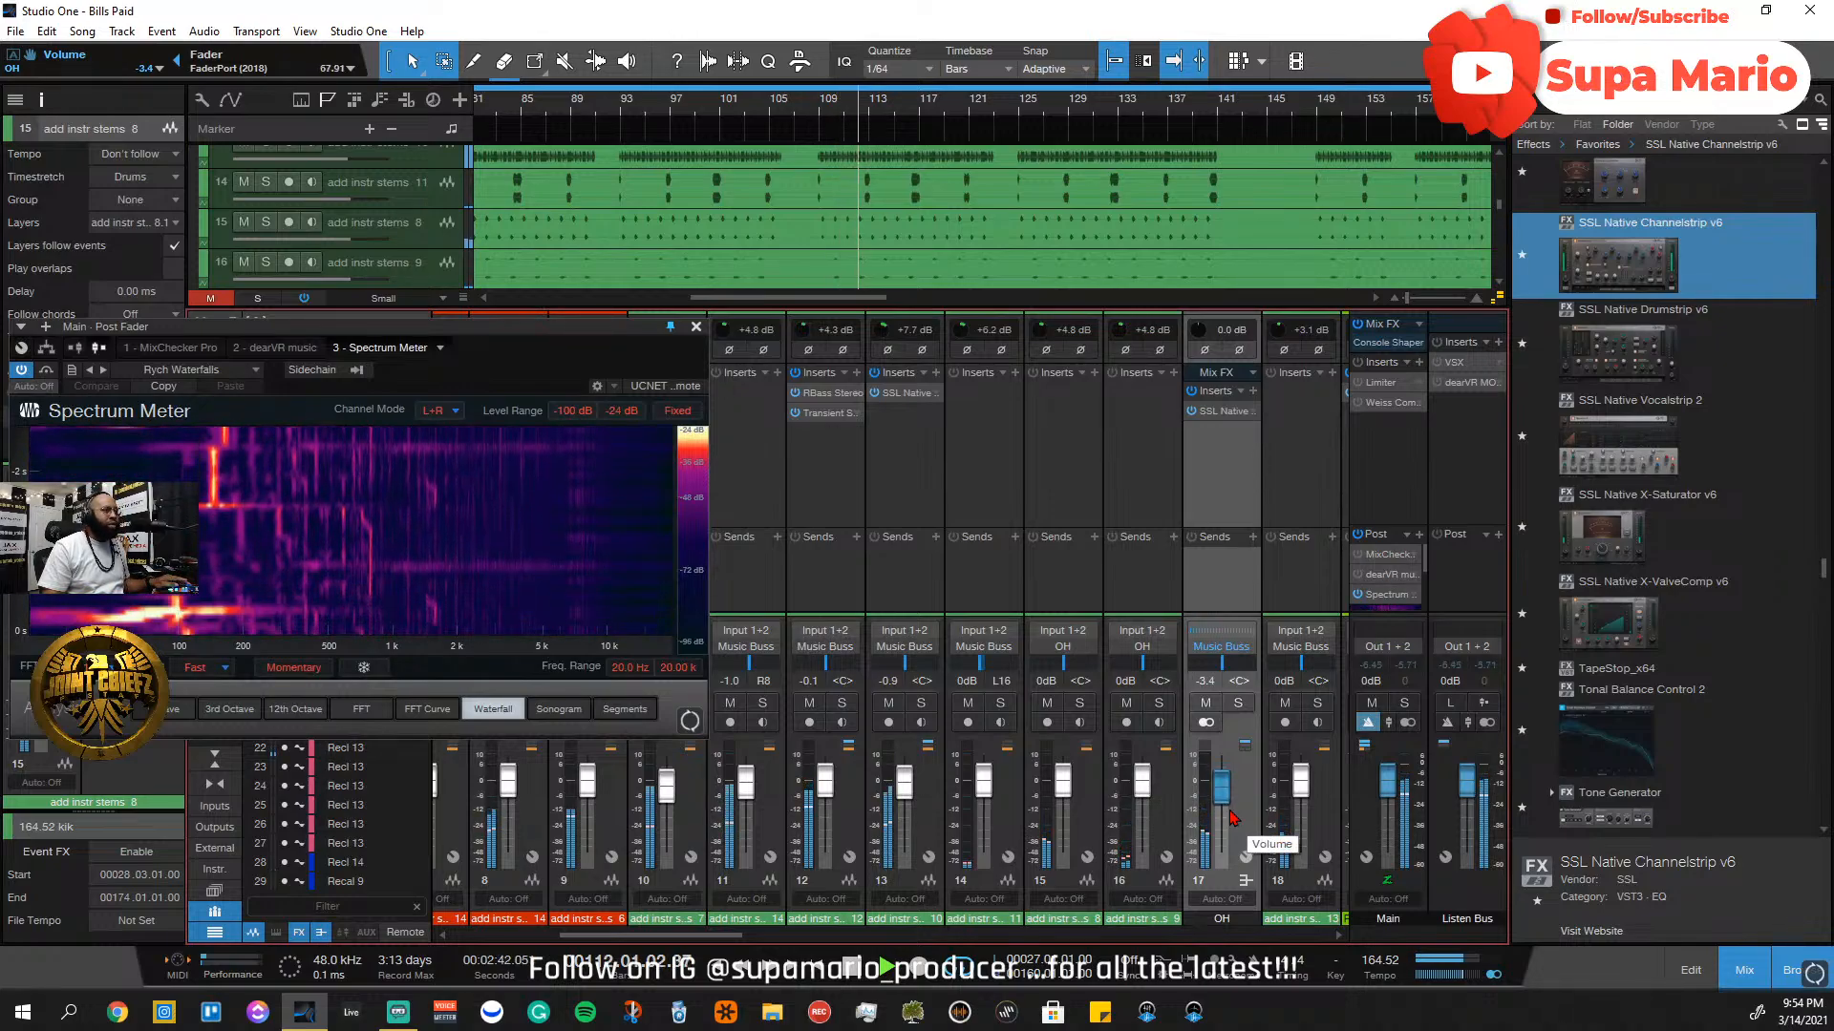
Fine-tune the OH bus fader down to -5.8 dB while the mix plays, checking the Main output in mono, and stop playback
scroll(1233, 818, "down", 3)
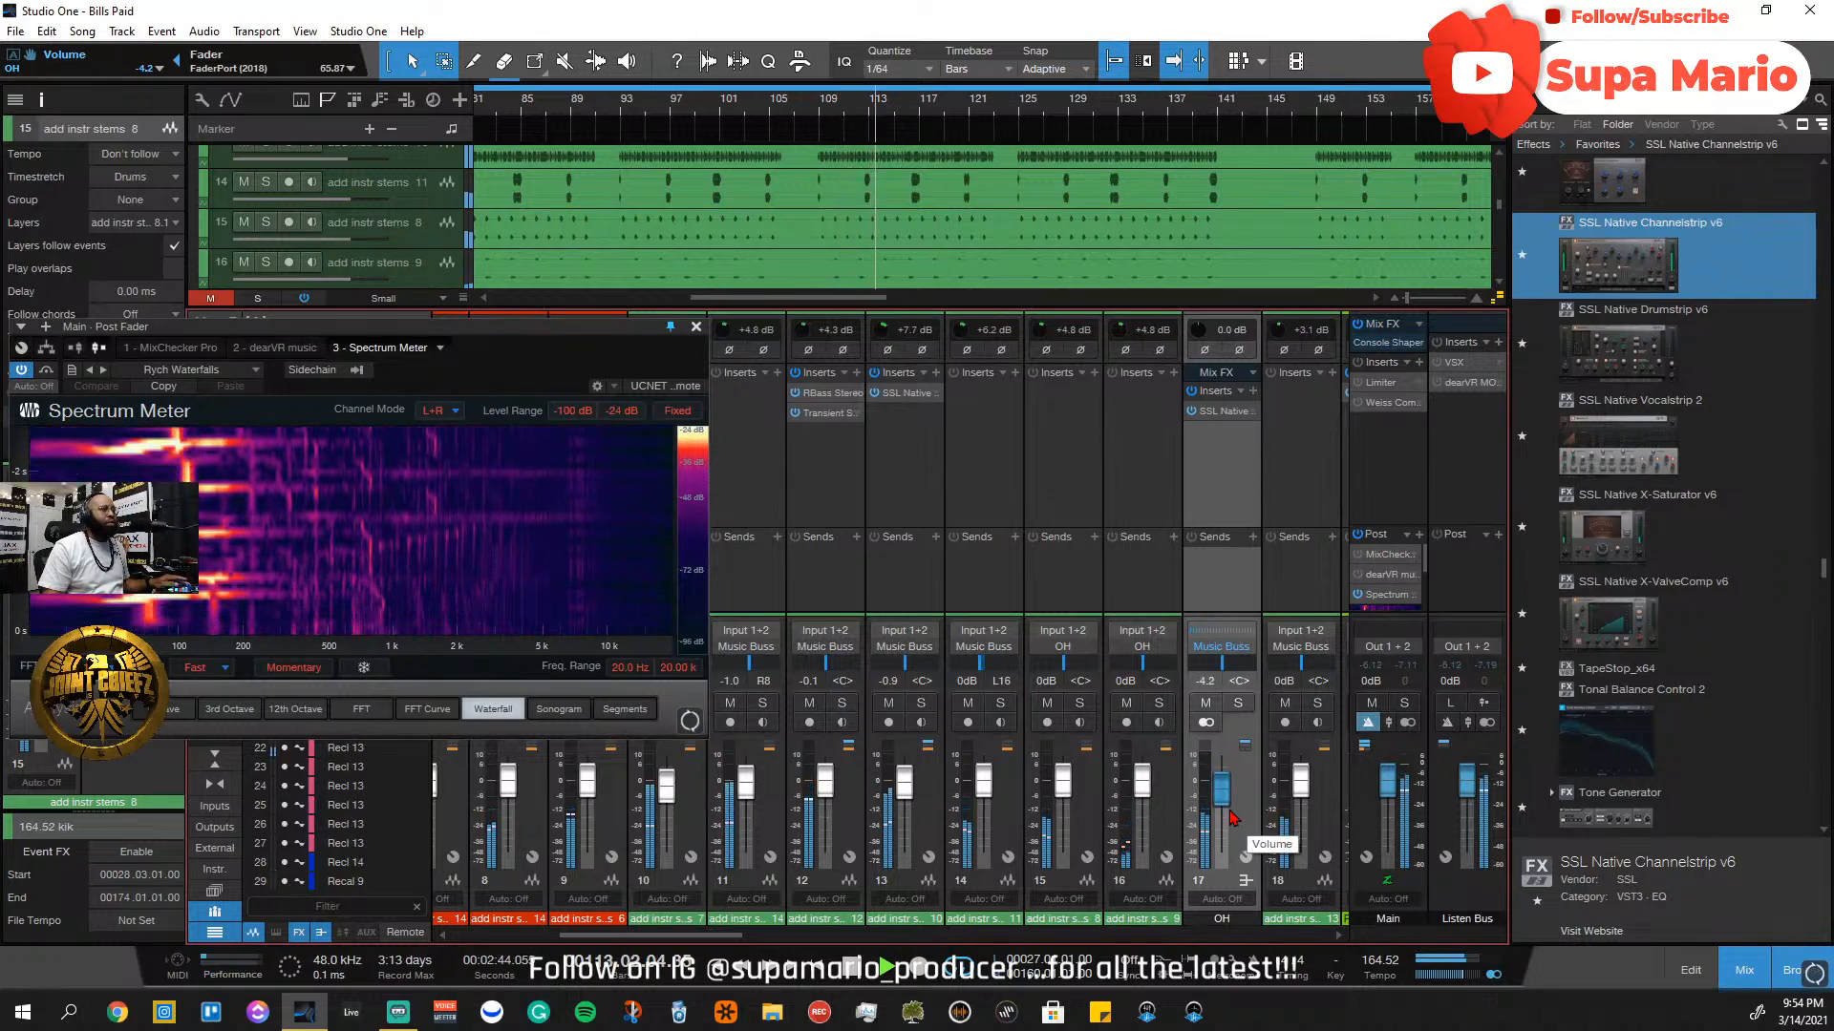
scroll(1233, 819, "up", 2)
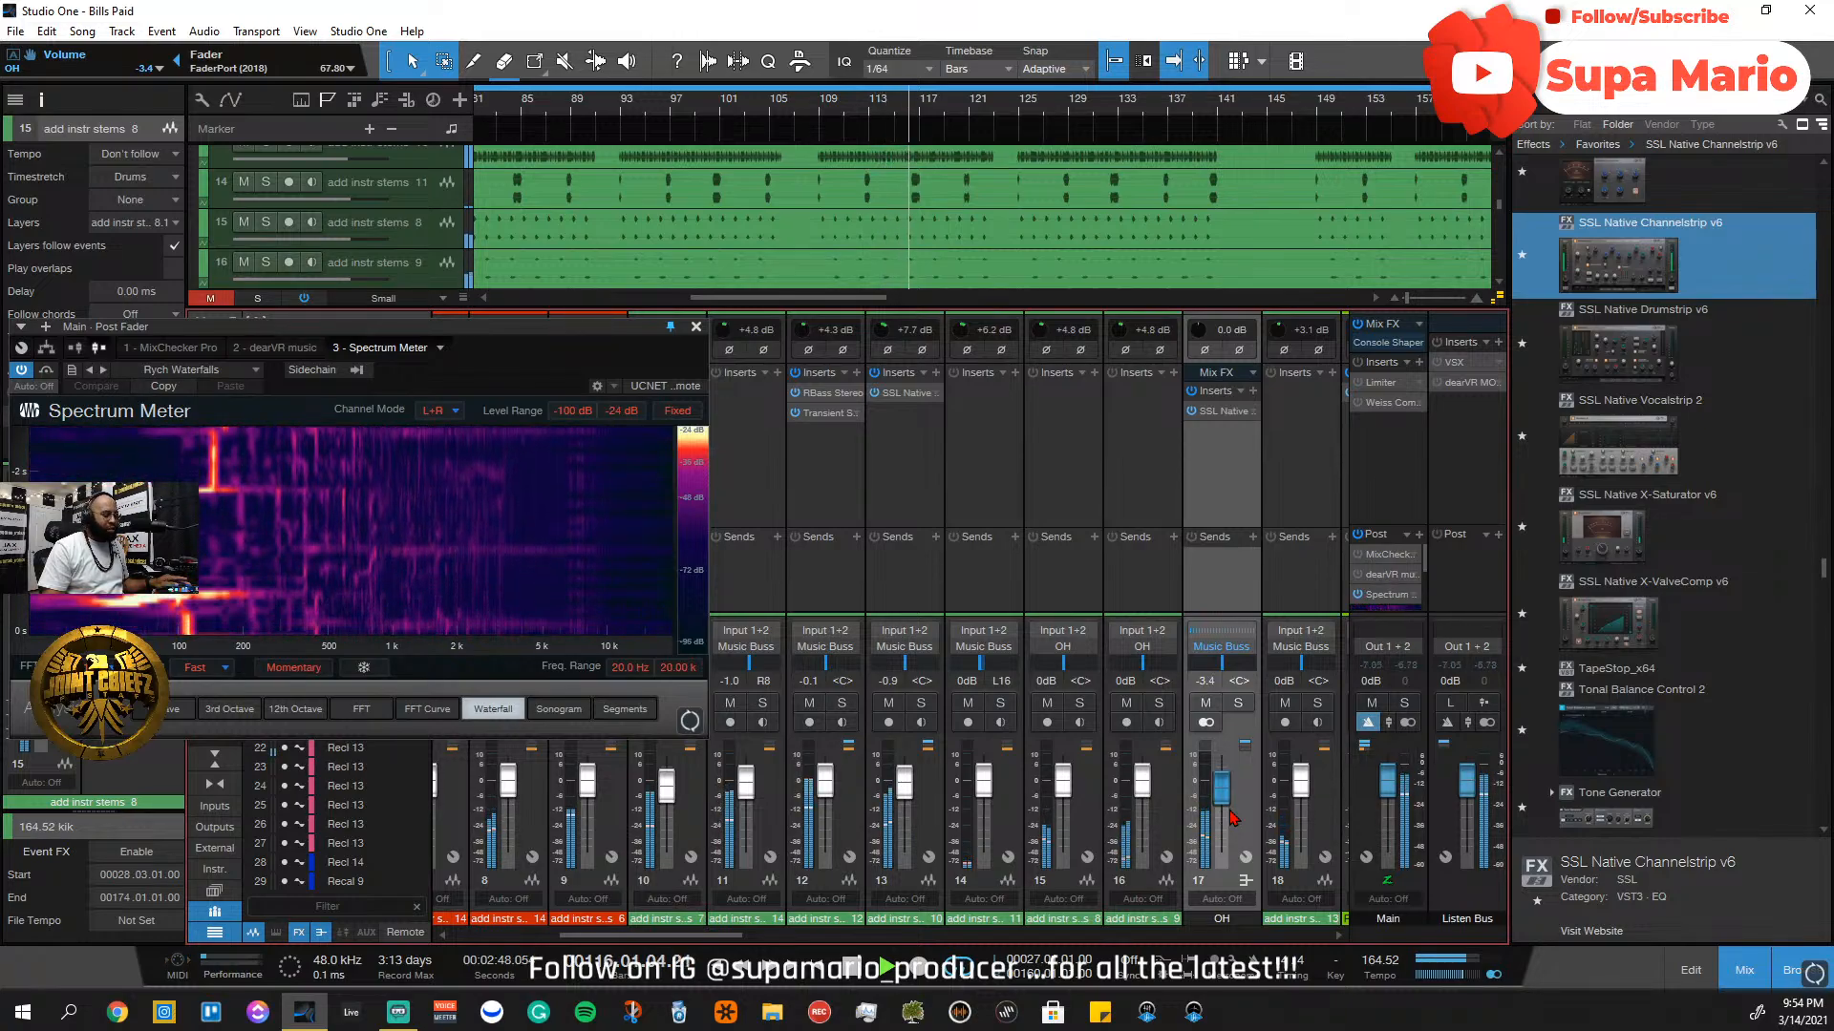
left_click(936, 804)
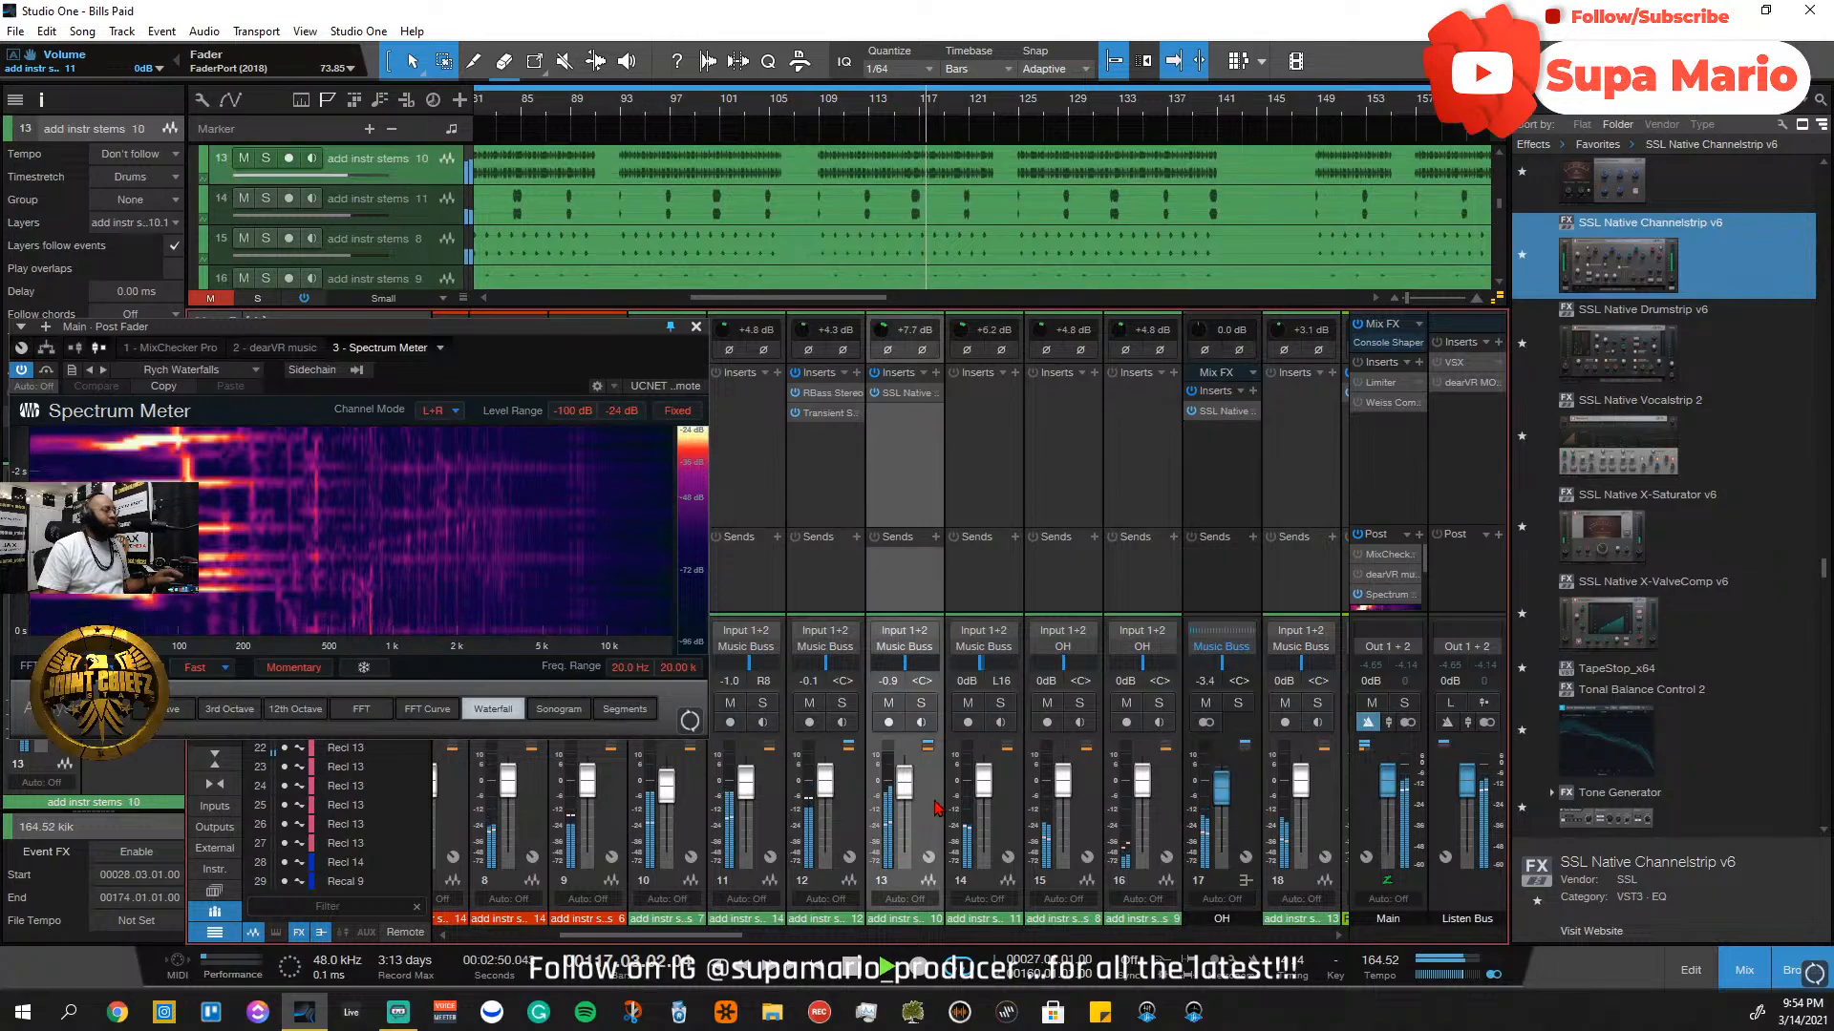
left_click(1247, 820)
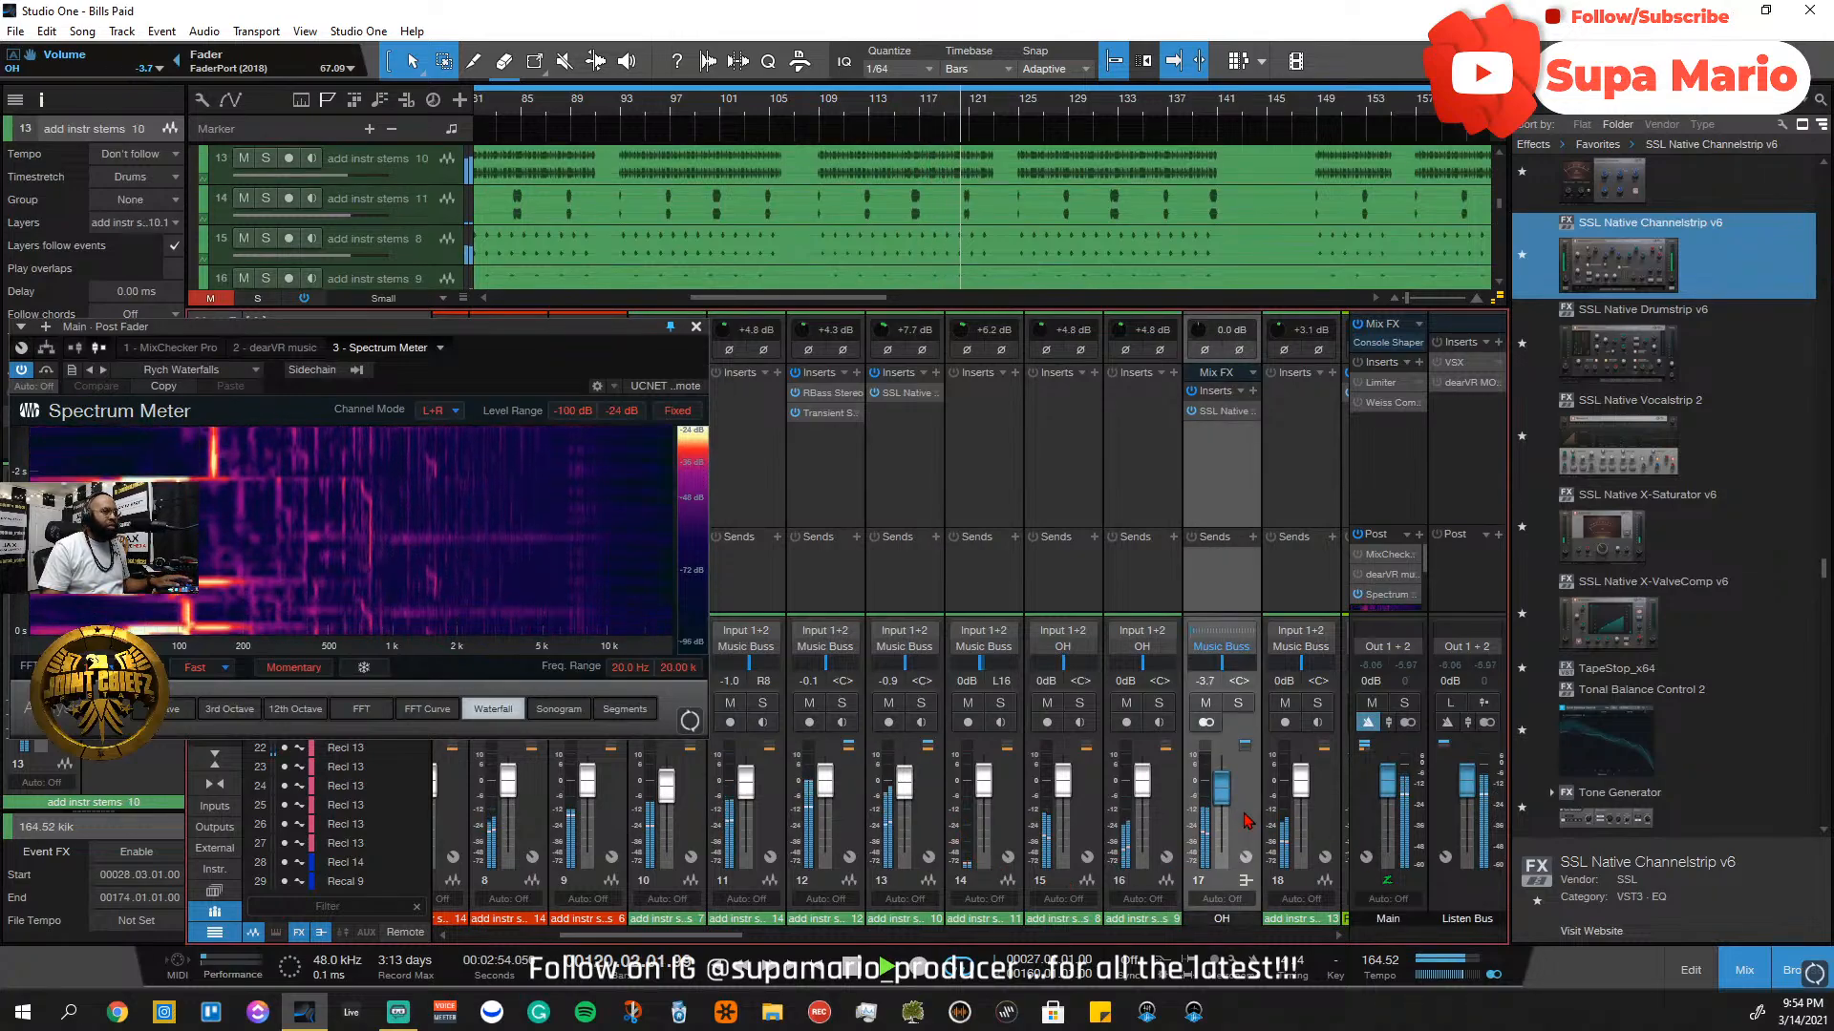
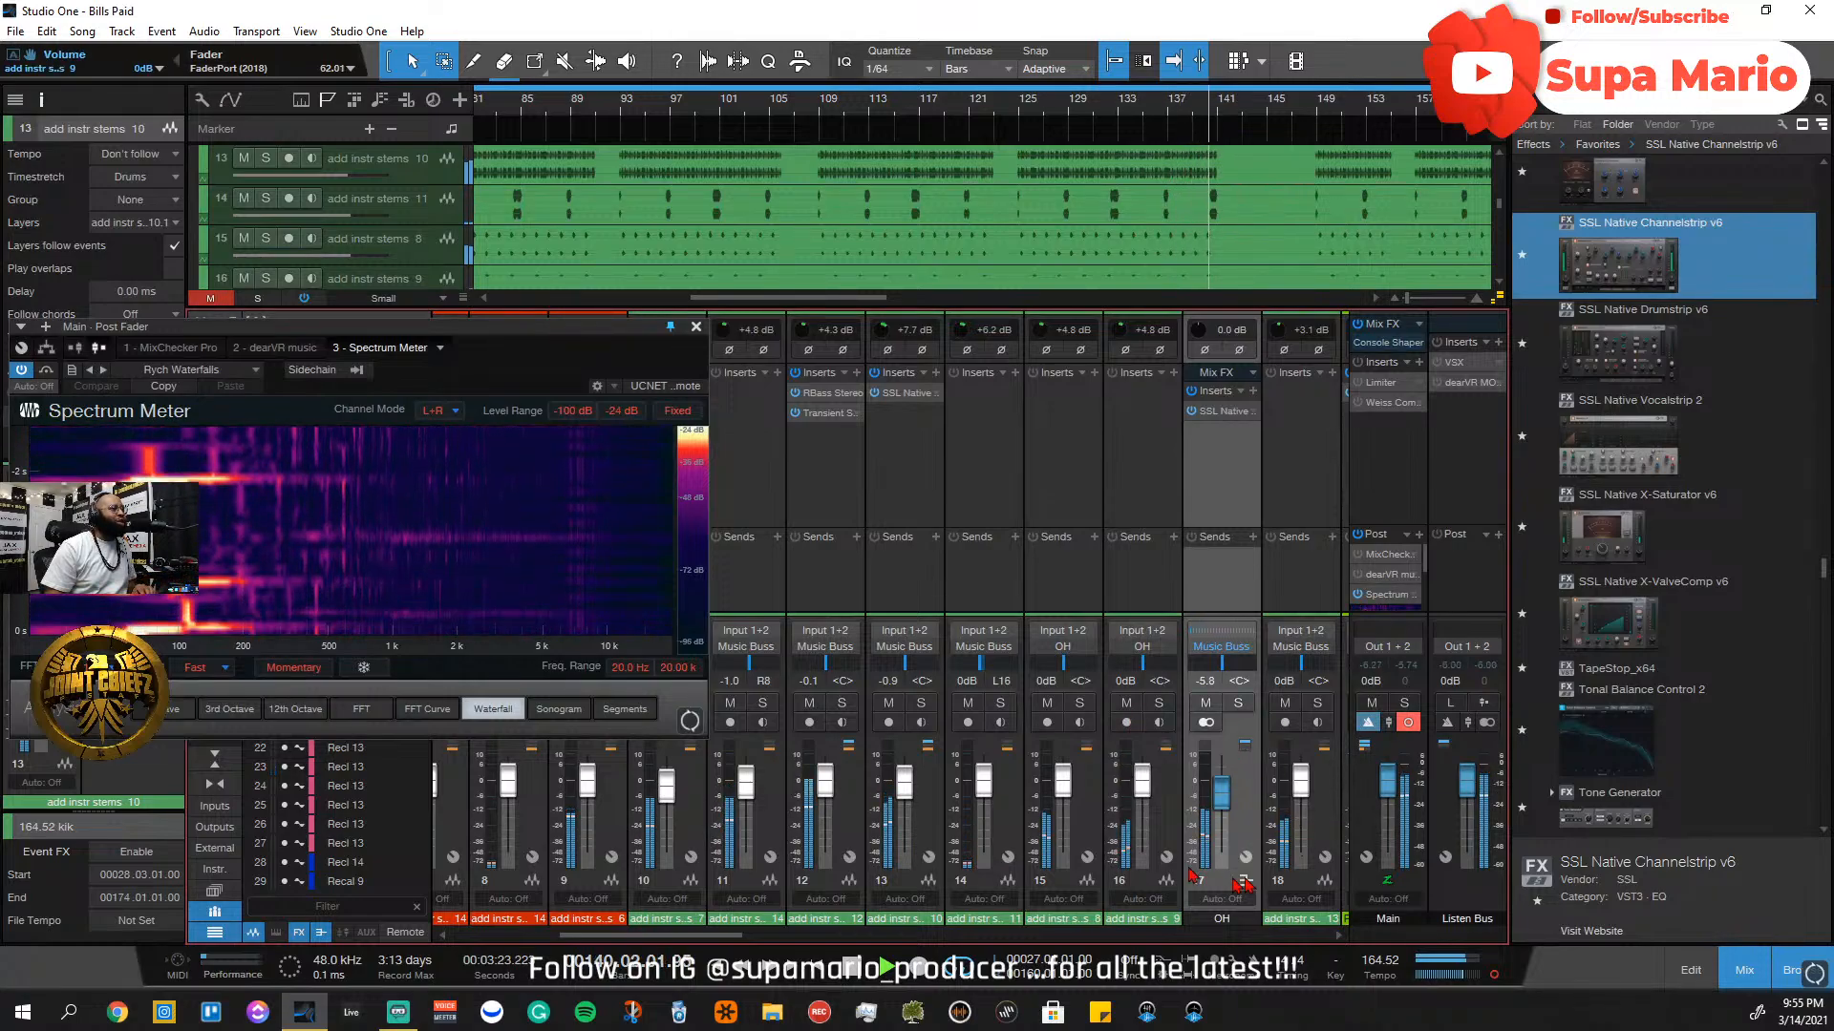
key("space")
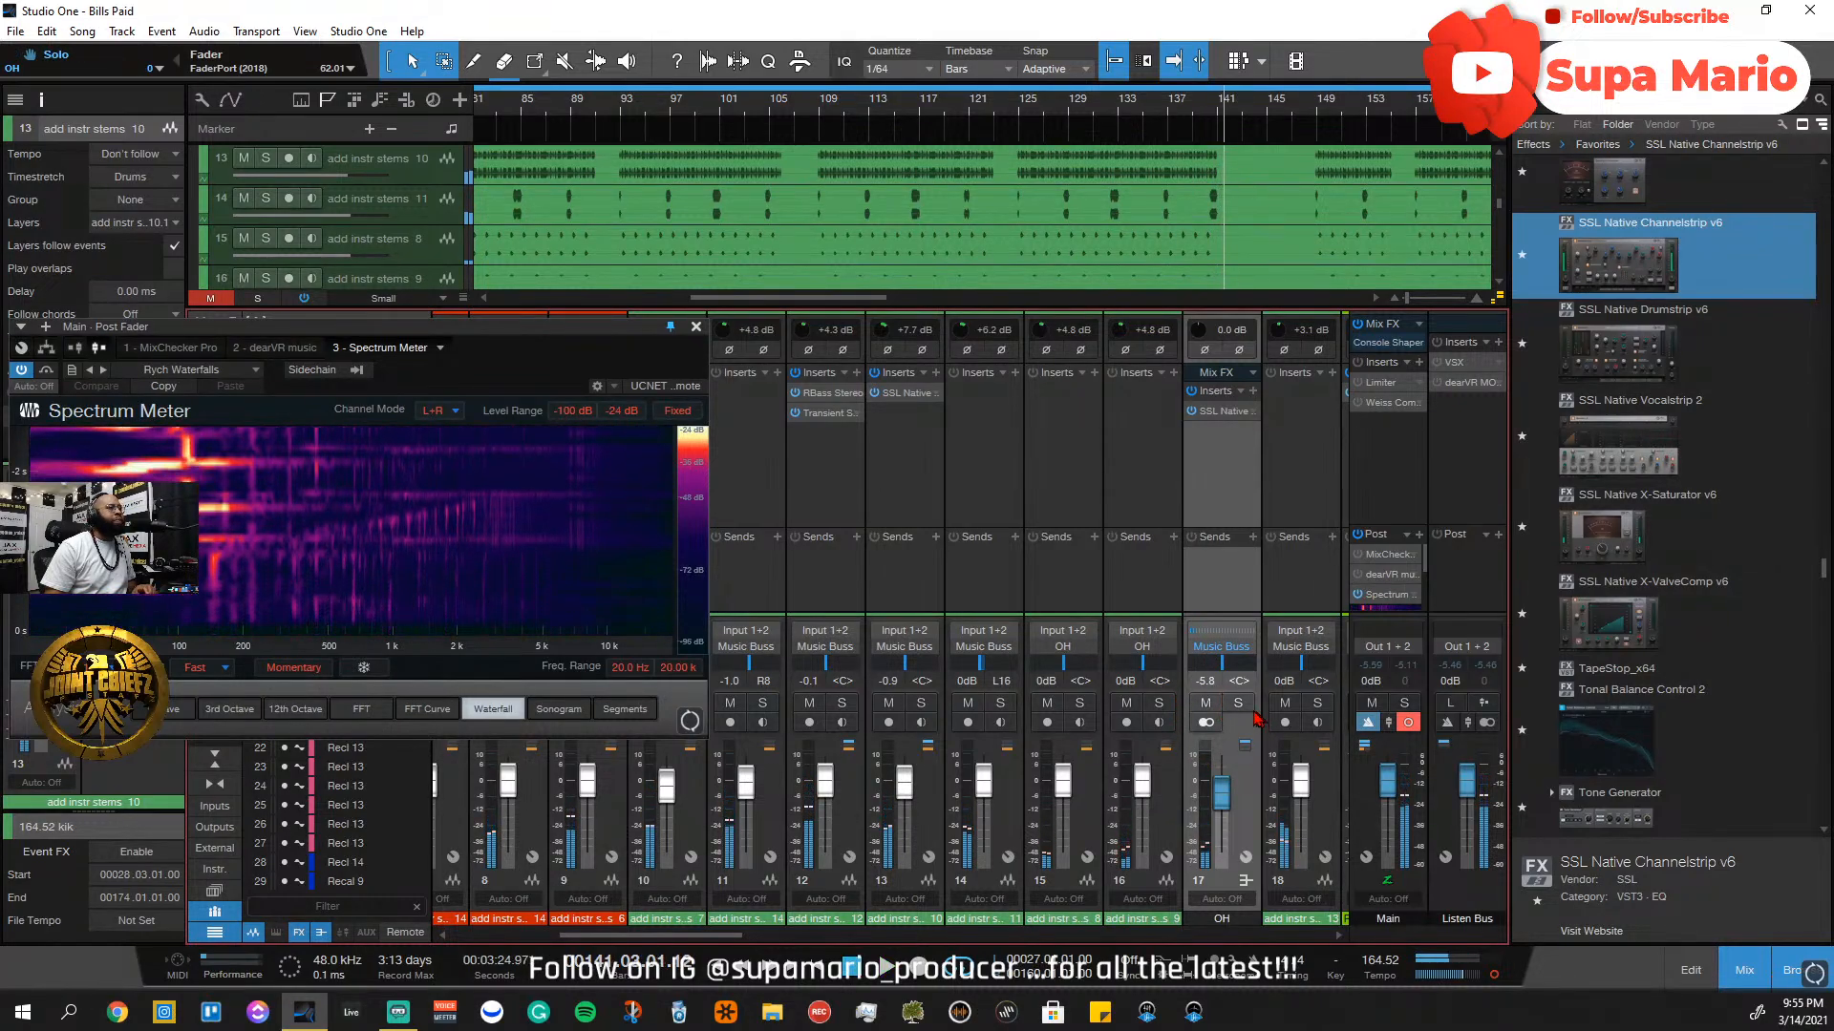
Replay the mix from about bar 109 with Main mono switched off, and solo the add instr stems 13 channel
left_click(817, 104)
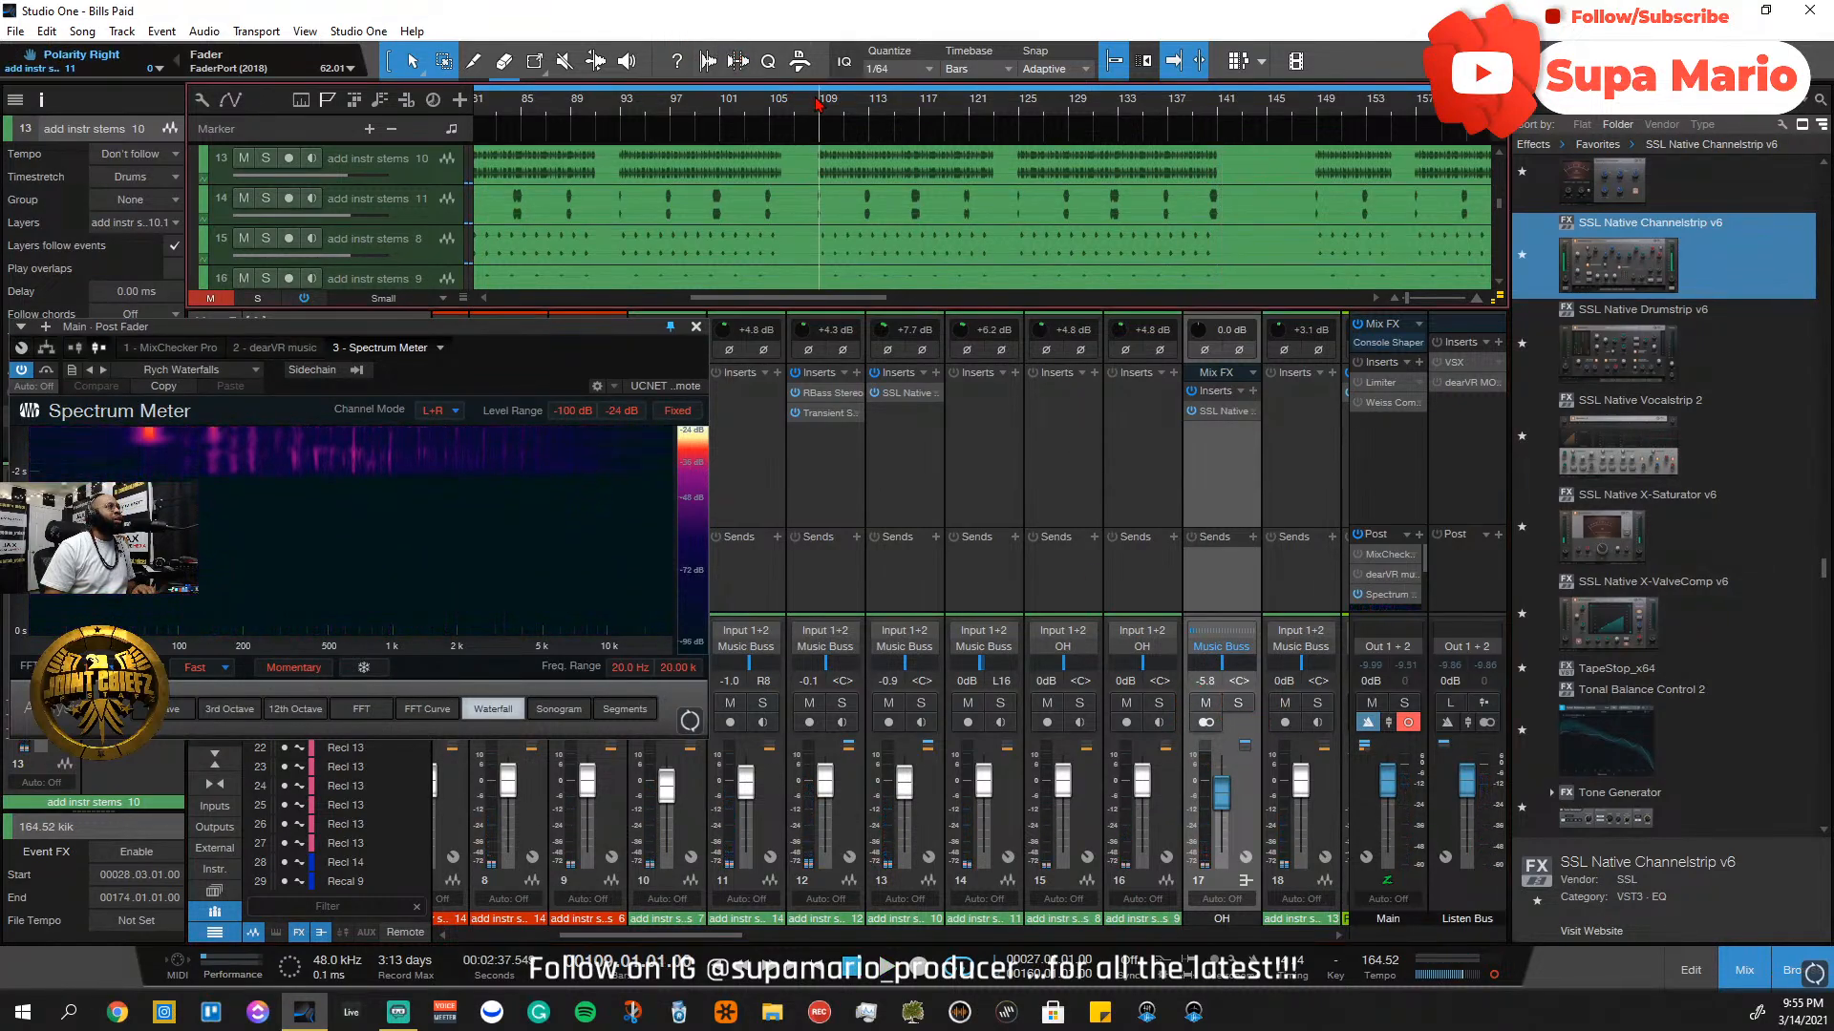
key("space")
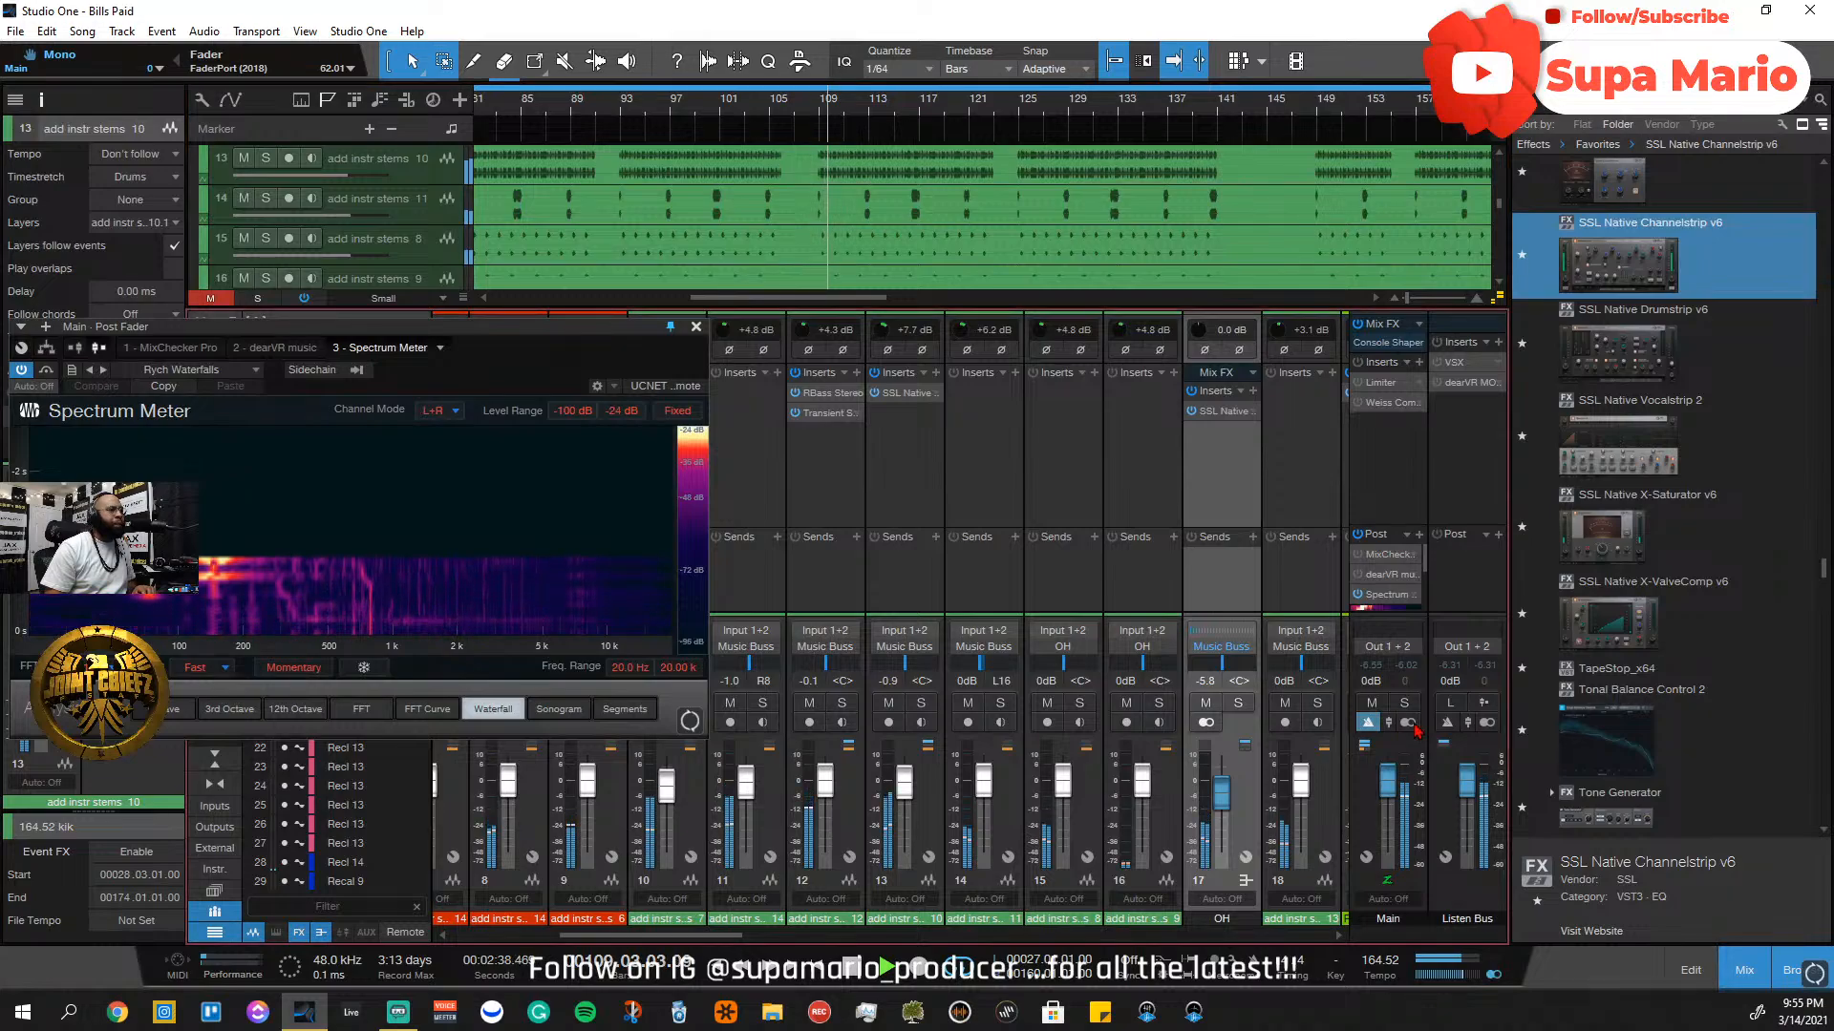
left_click(1316, 704)
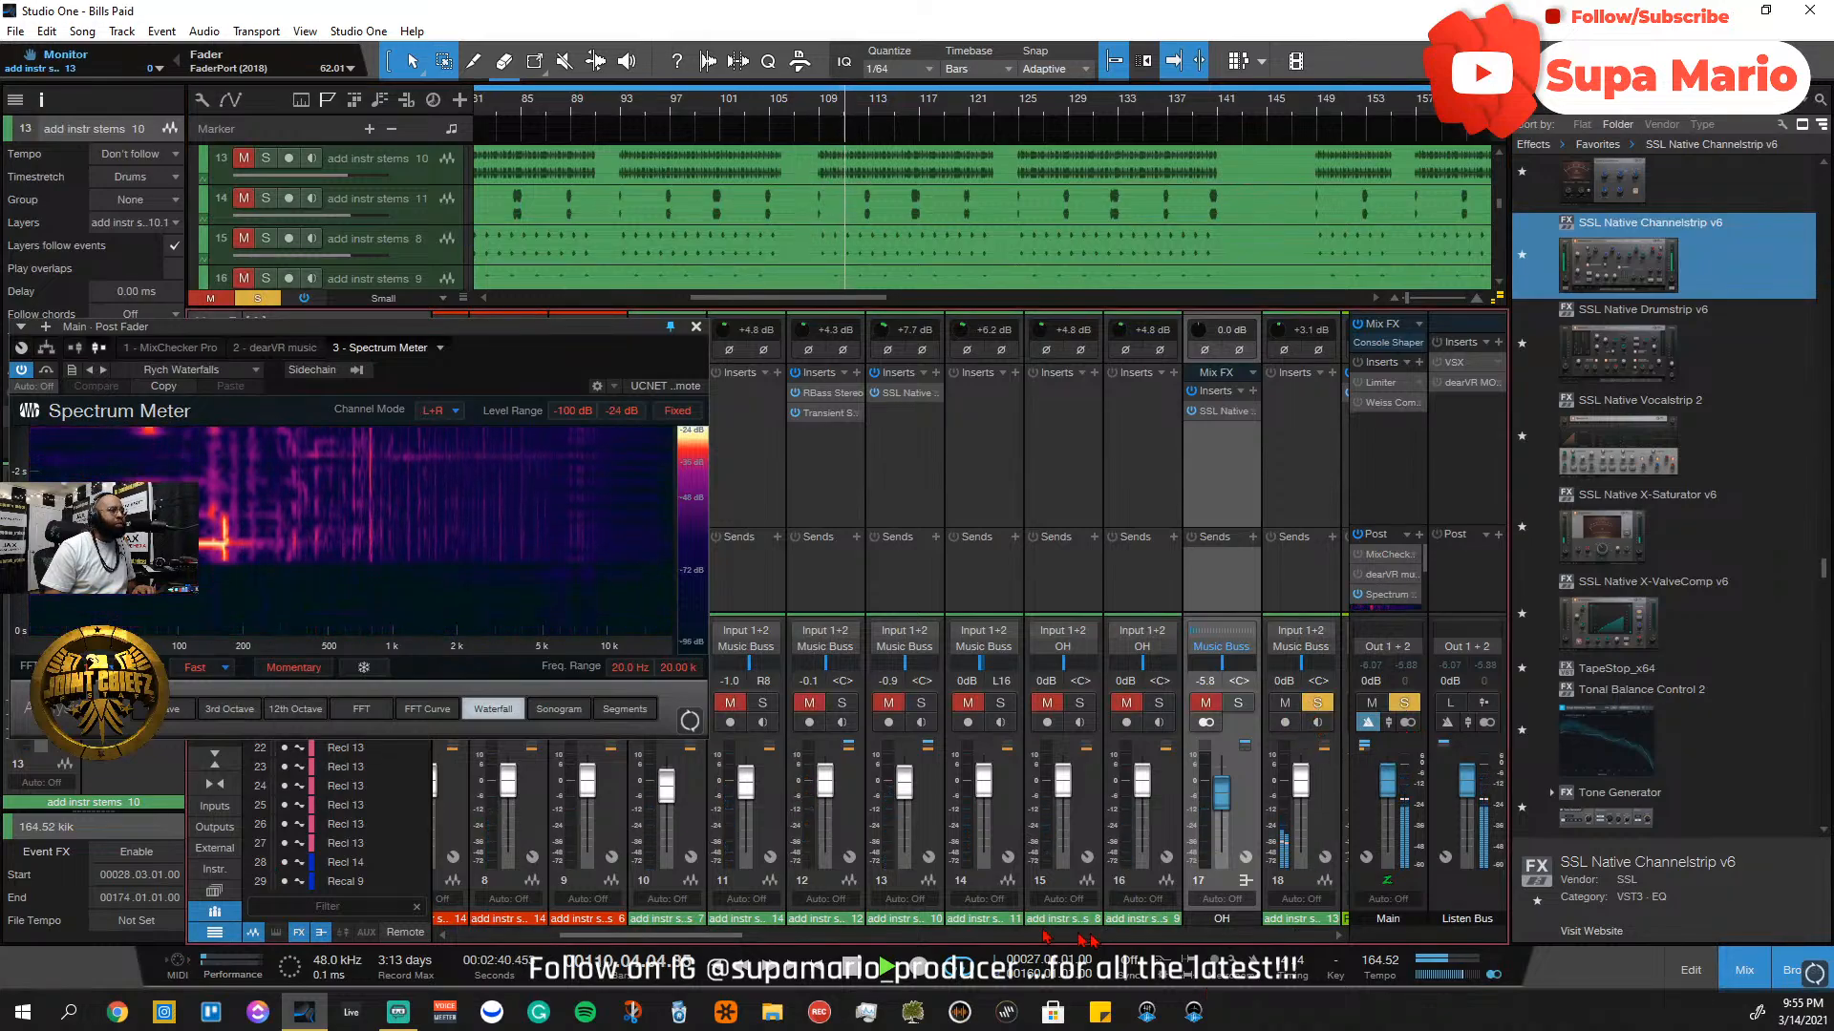
left_click_drag(718, 945, 806, 917)
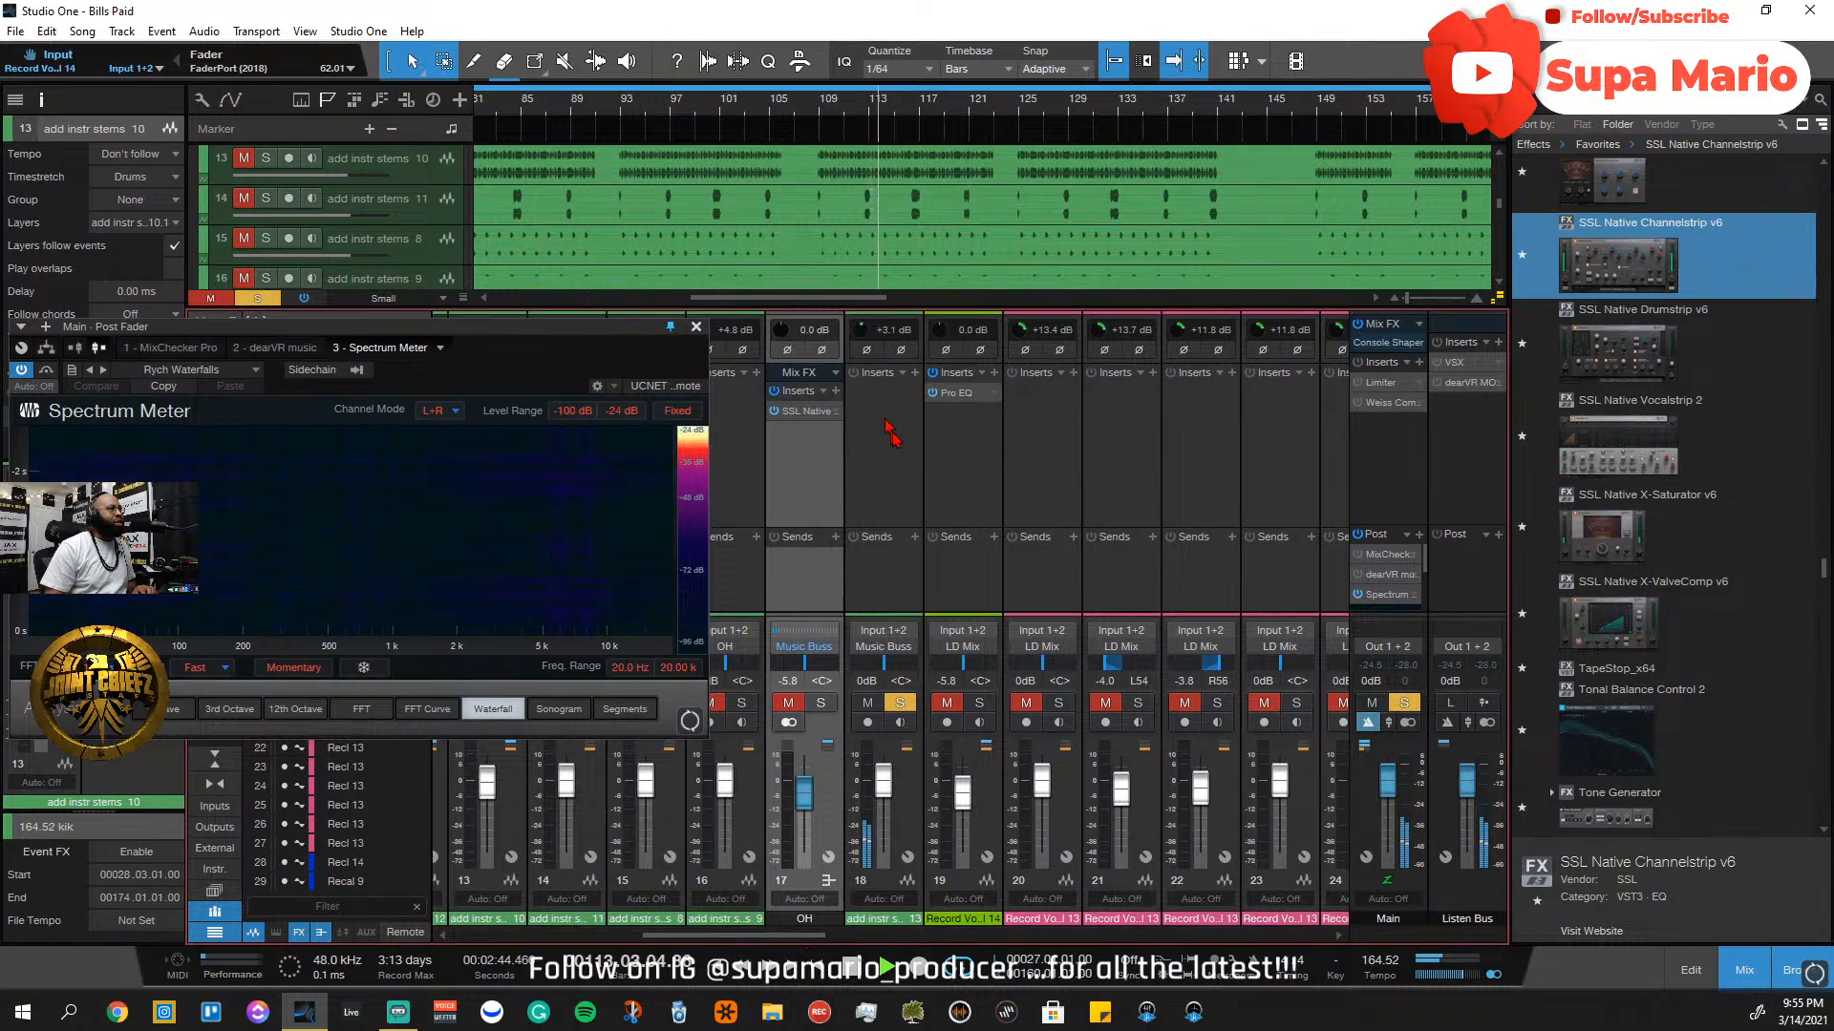
Adjust the input gain of add instr stems 13 in the mix and soloed, settling on +3.4 dB, and replay from about bar 109
left_click(893, 704)
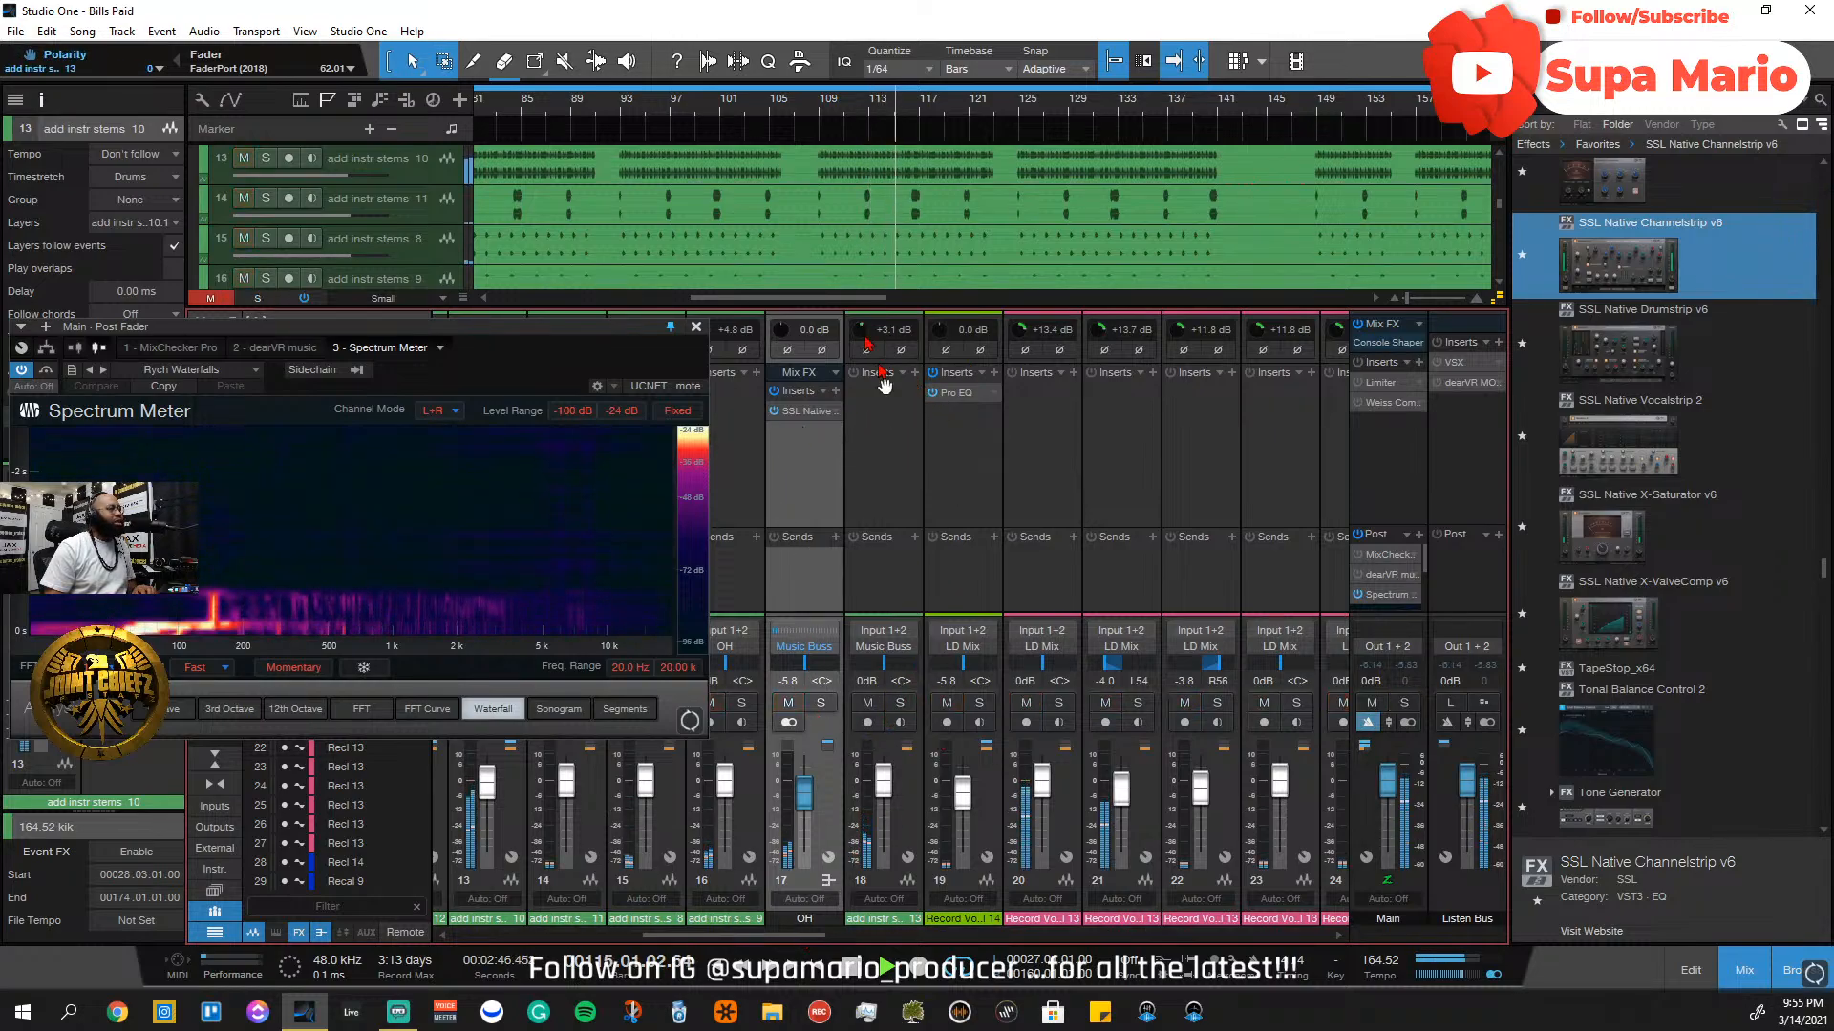
left_click_drag(857, 328, 861, 275)
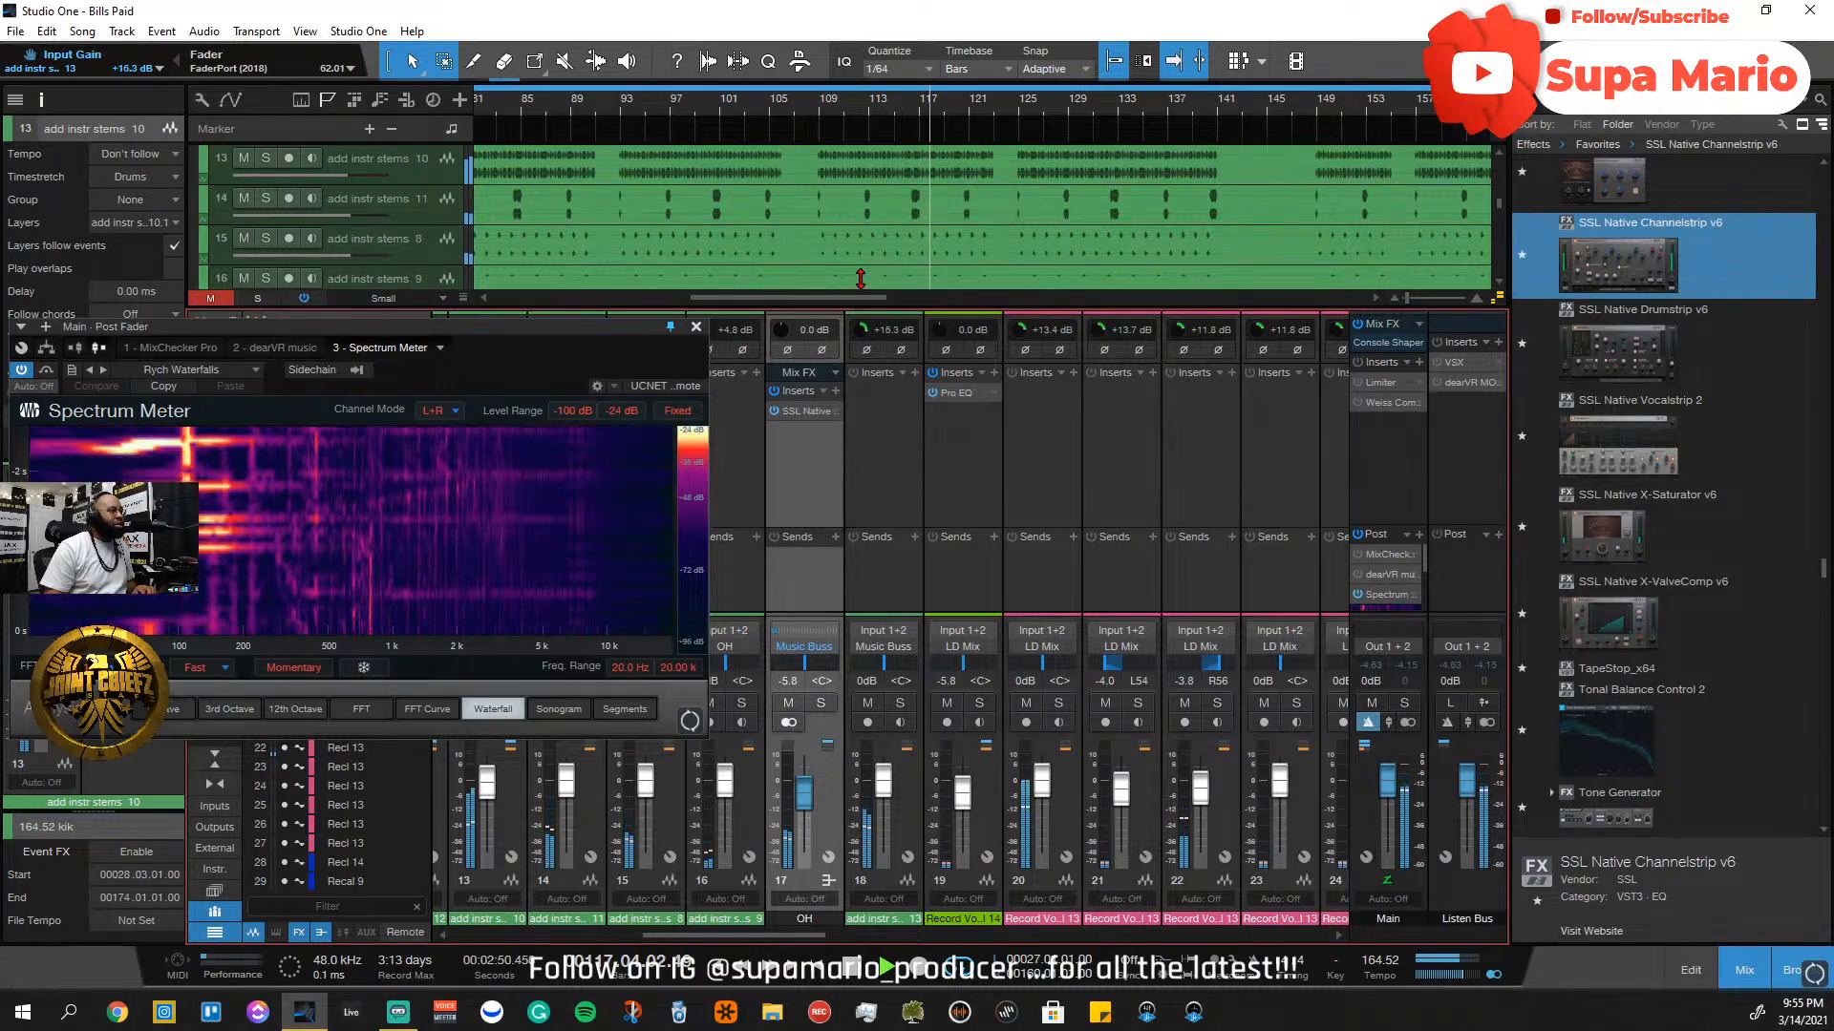
left_click(901, 704)
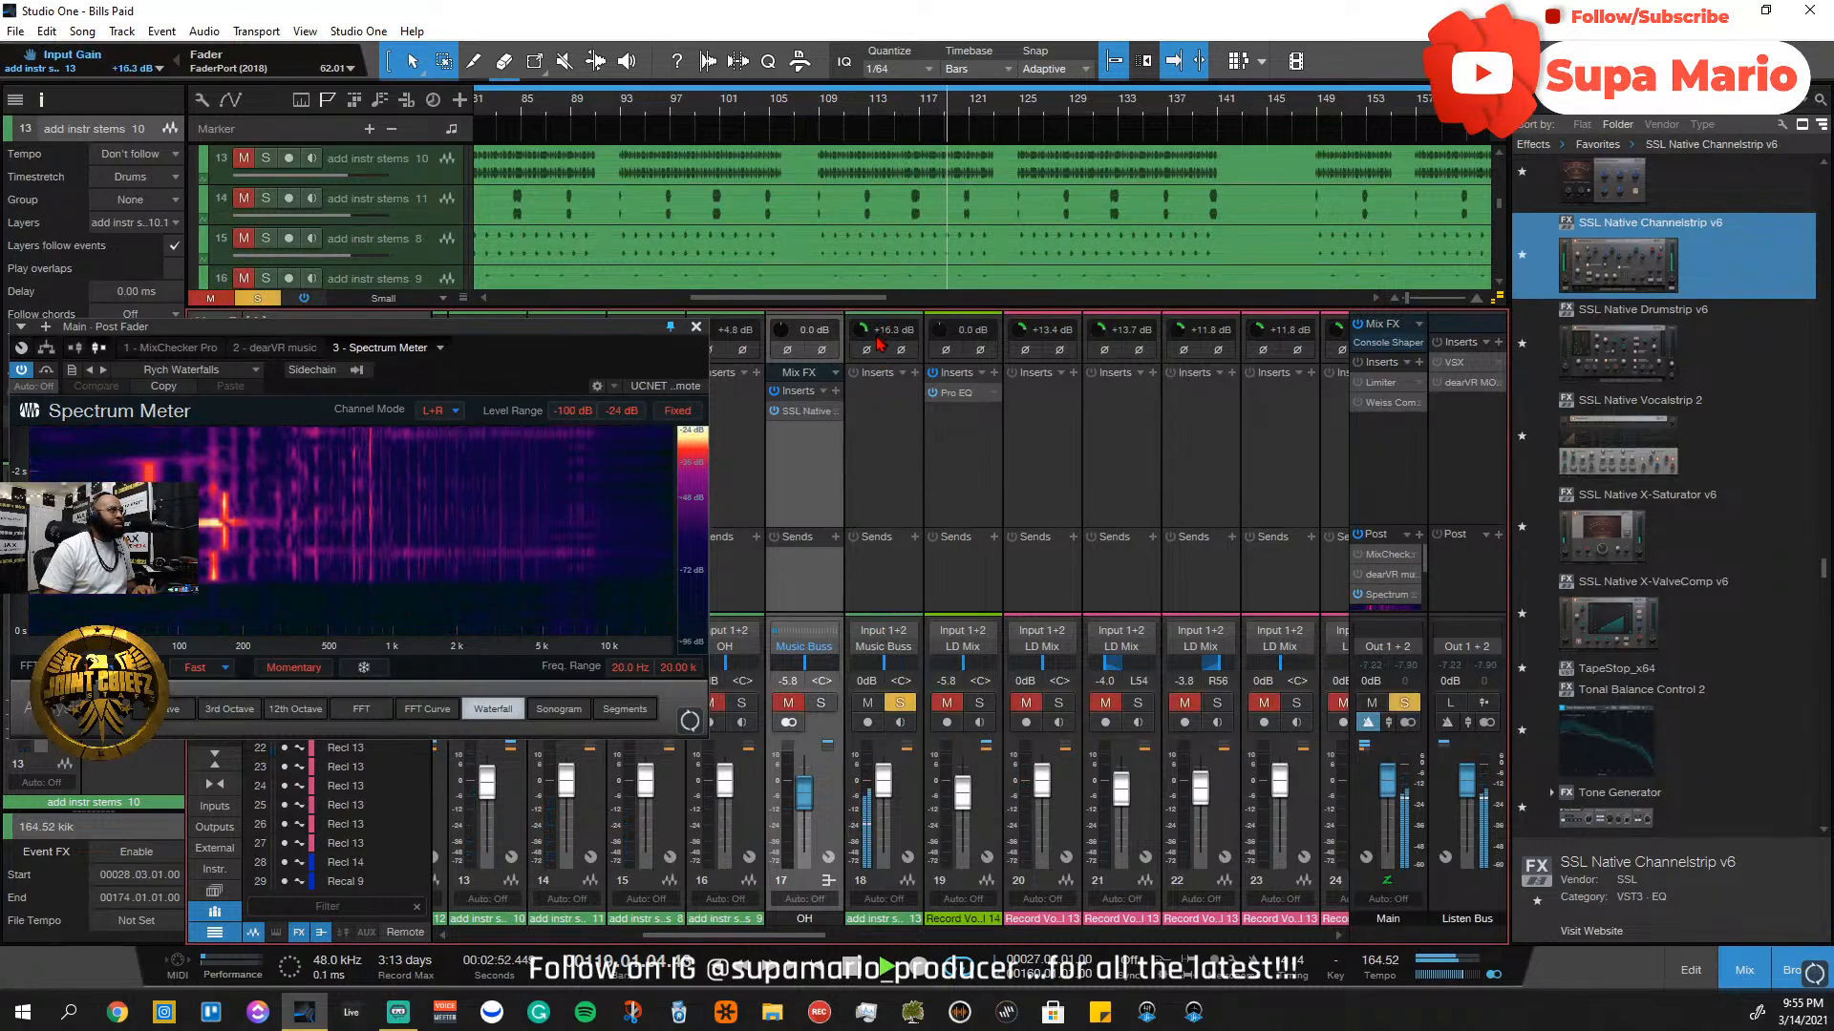
left_click_drag(863, 328, 866, 356)
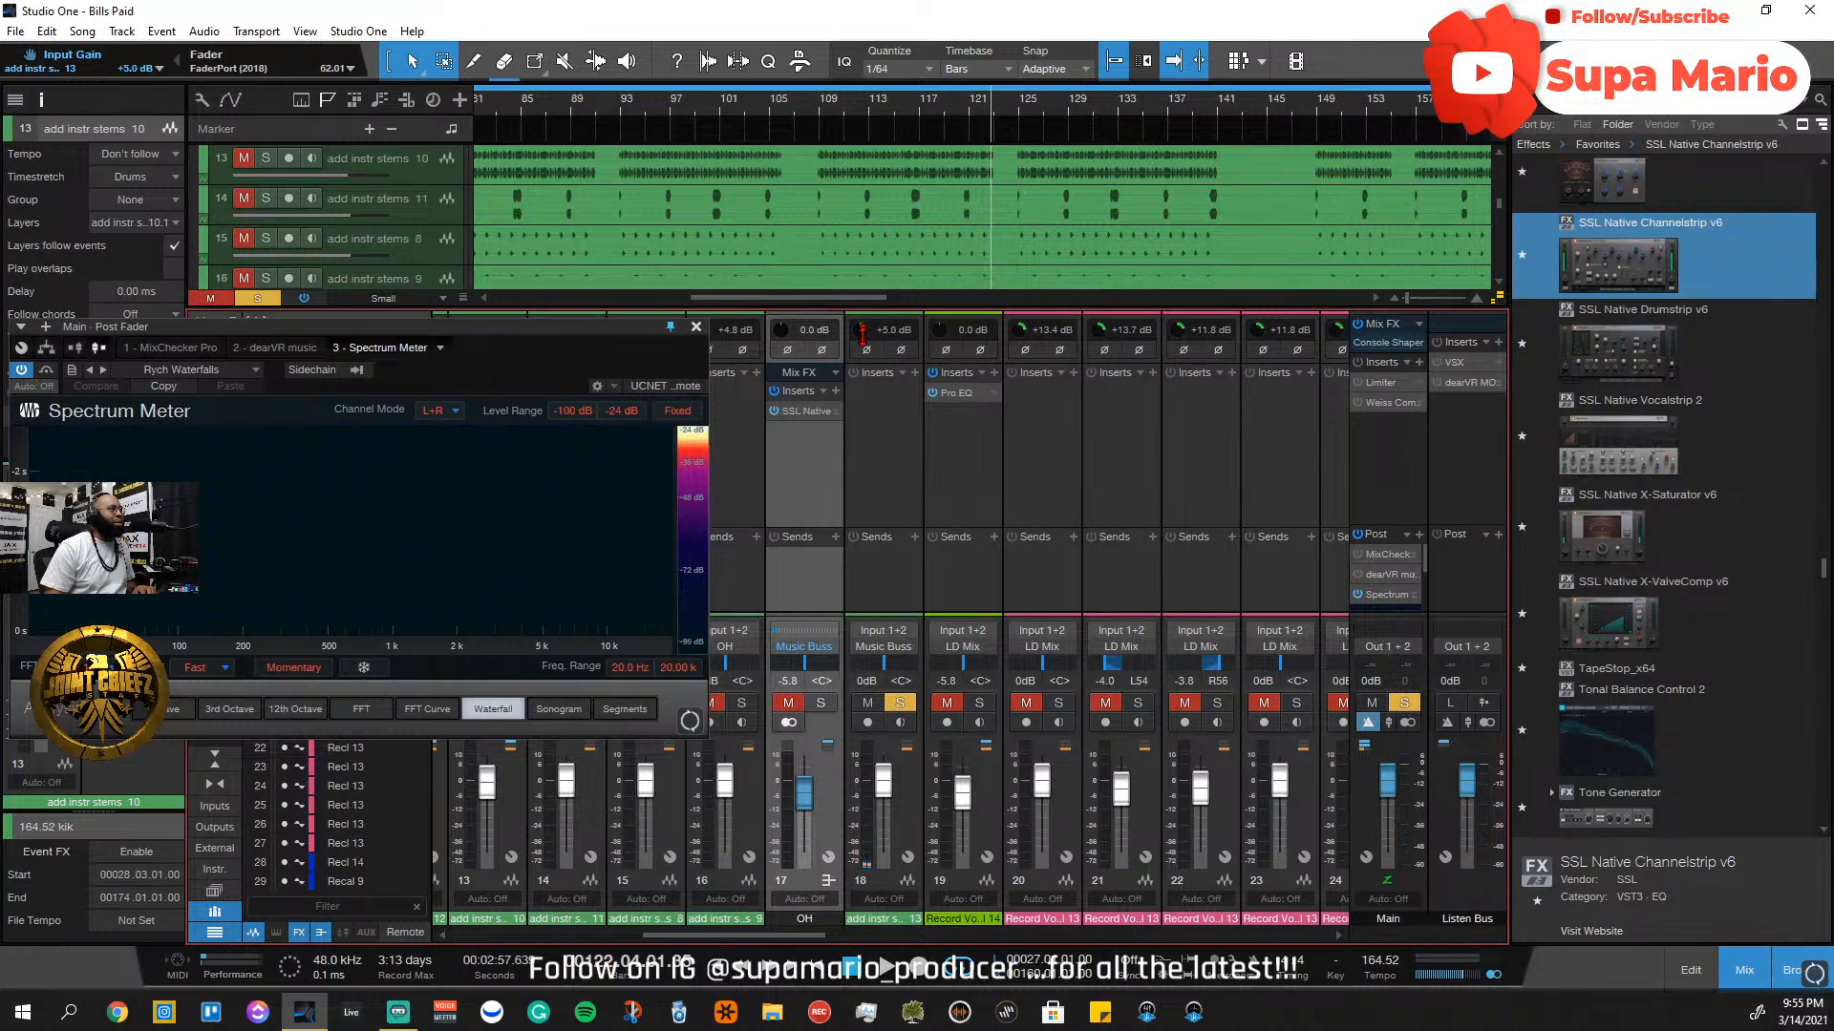
left_click(827, 103)
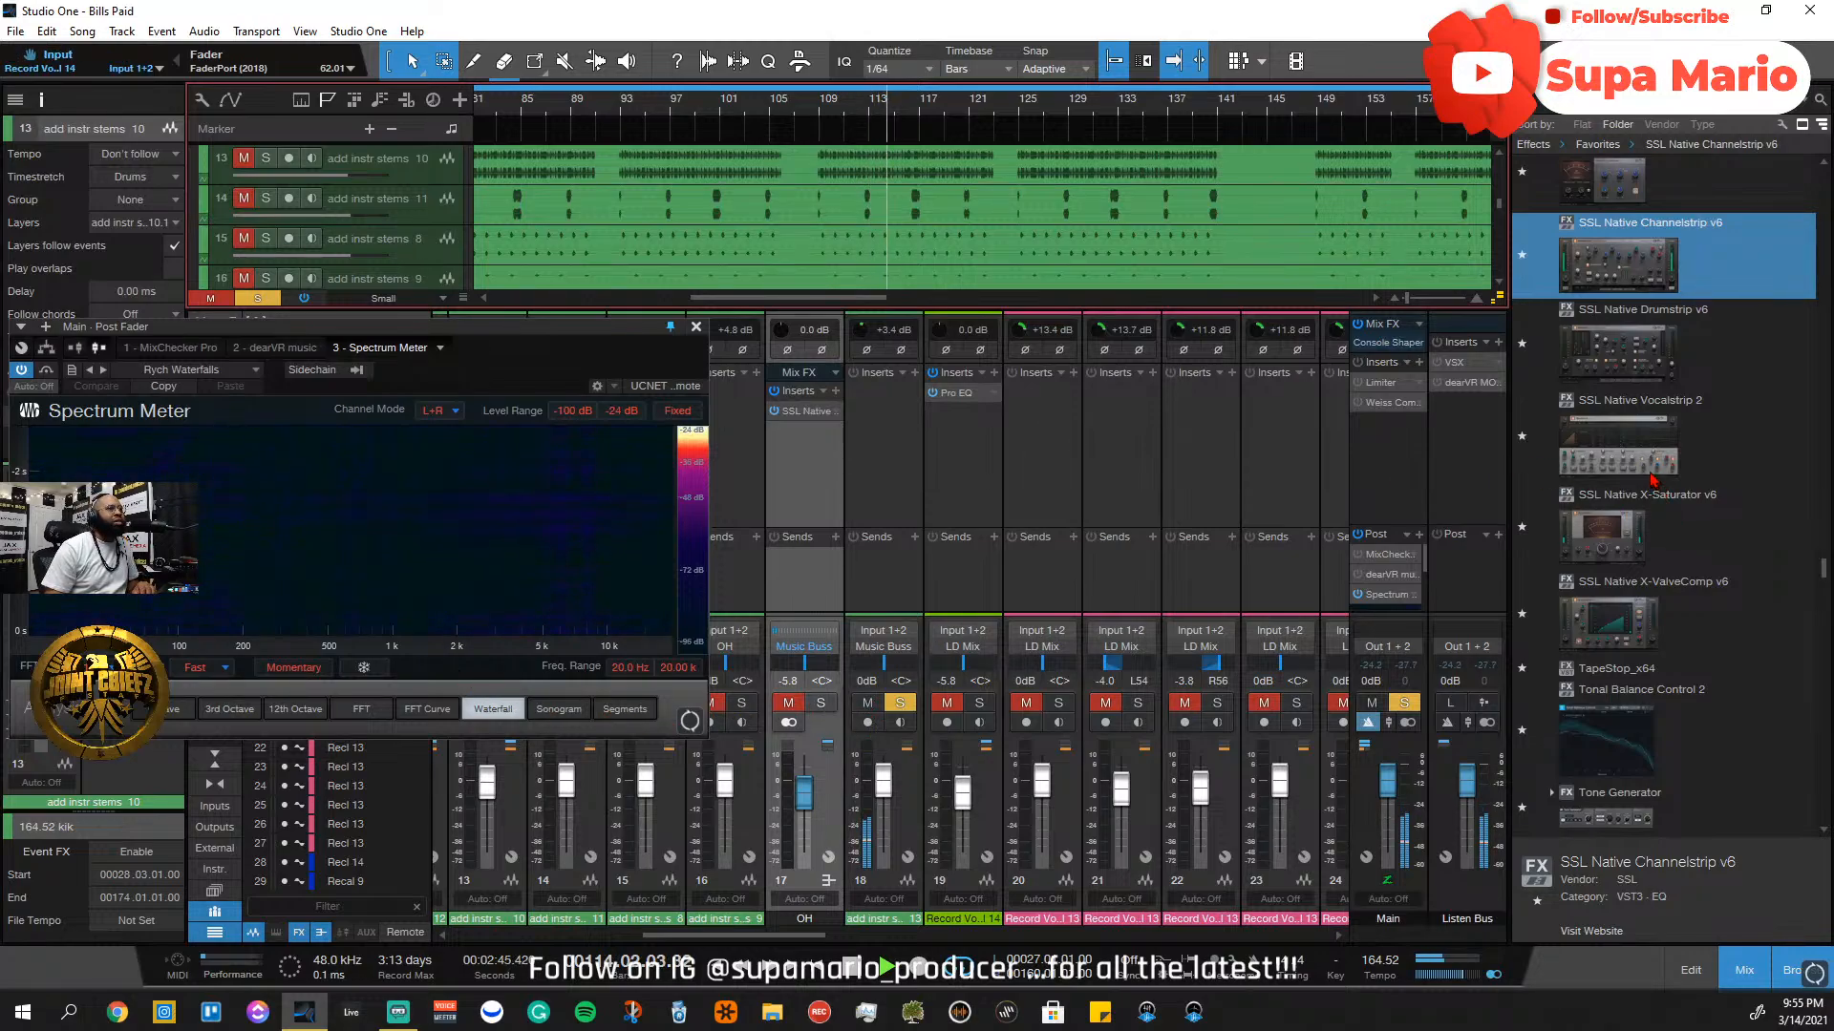
Insert SSL Native Channelstrip v6 on add instr stems 13 and switch its EQ to E style
left_click_drag(1628, 250, 873, 401)
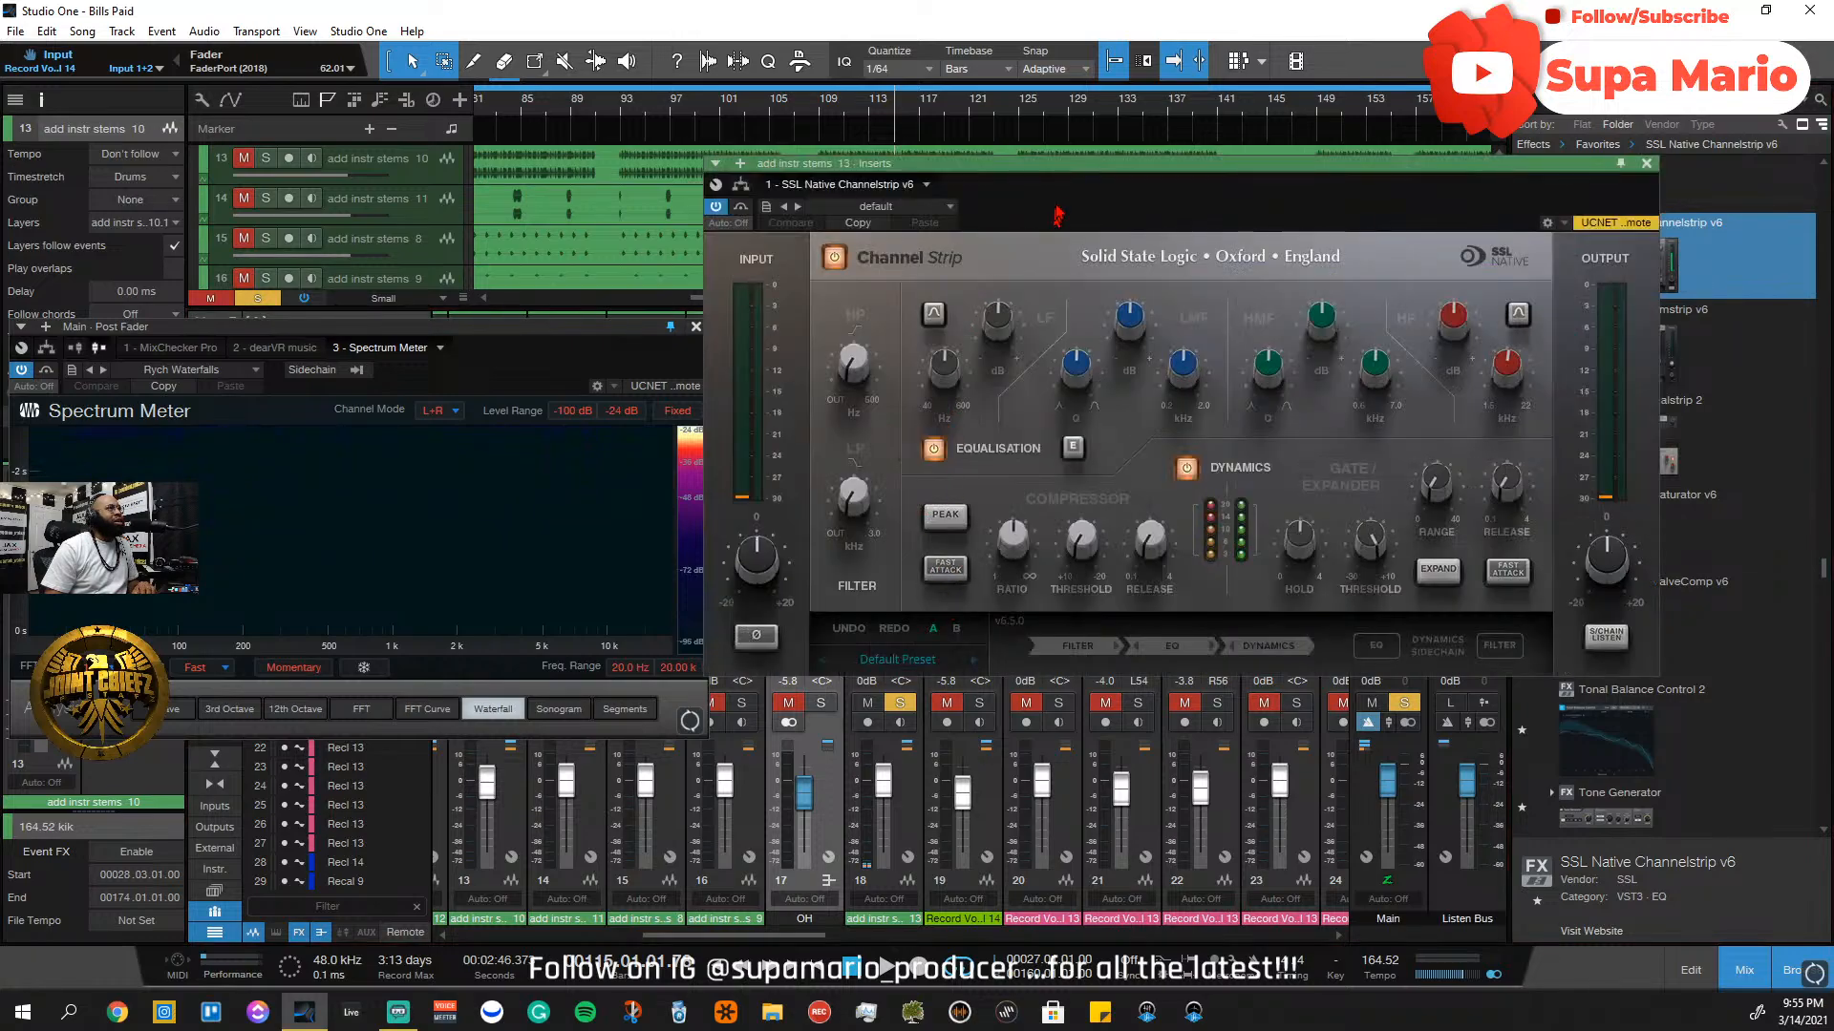
left_click_drag(1053, 181, 1024, 599)
left_click(1025, 797)
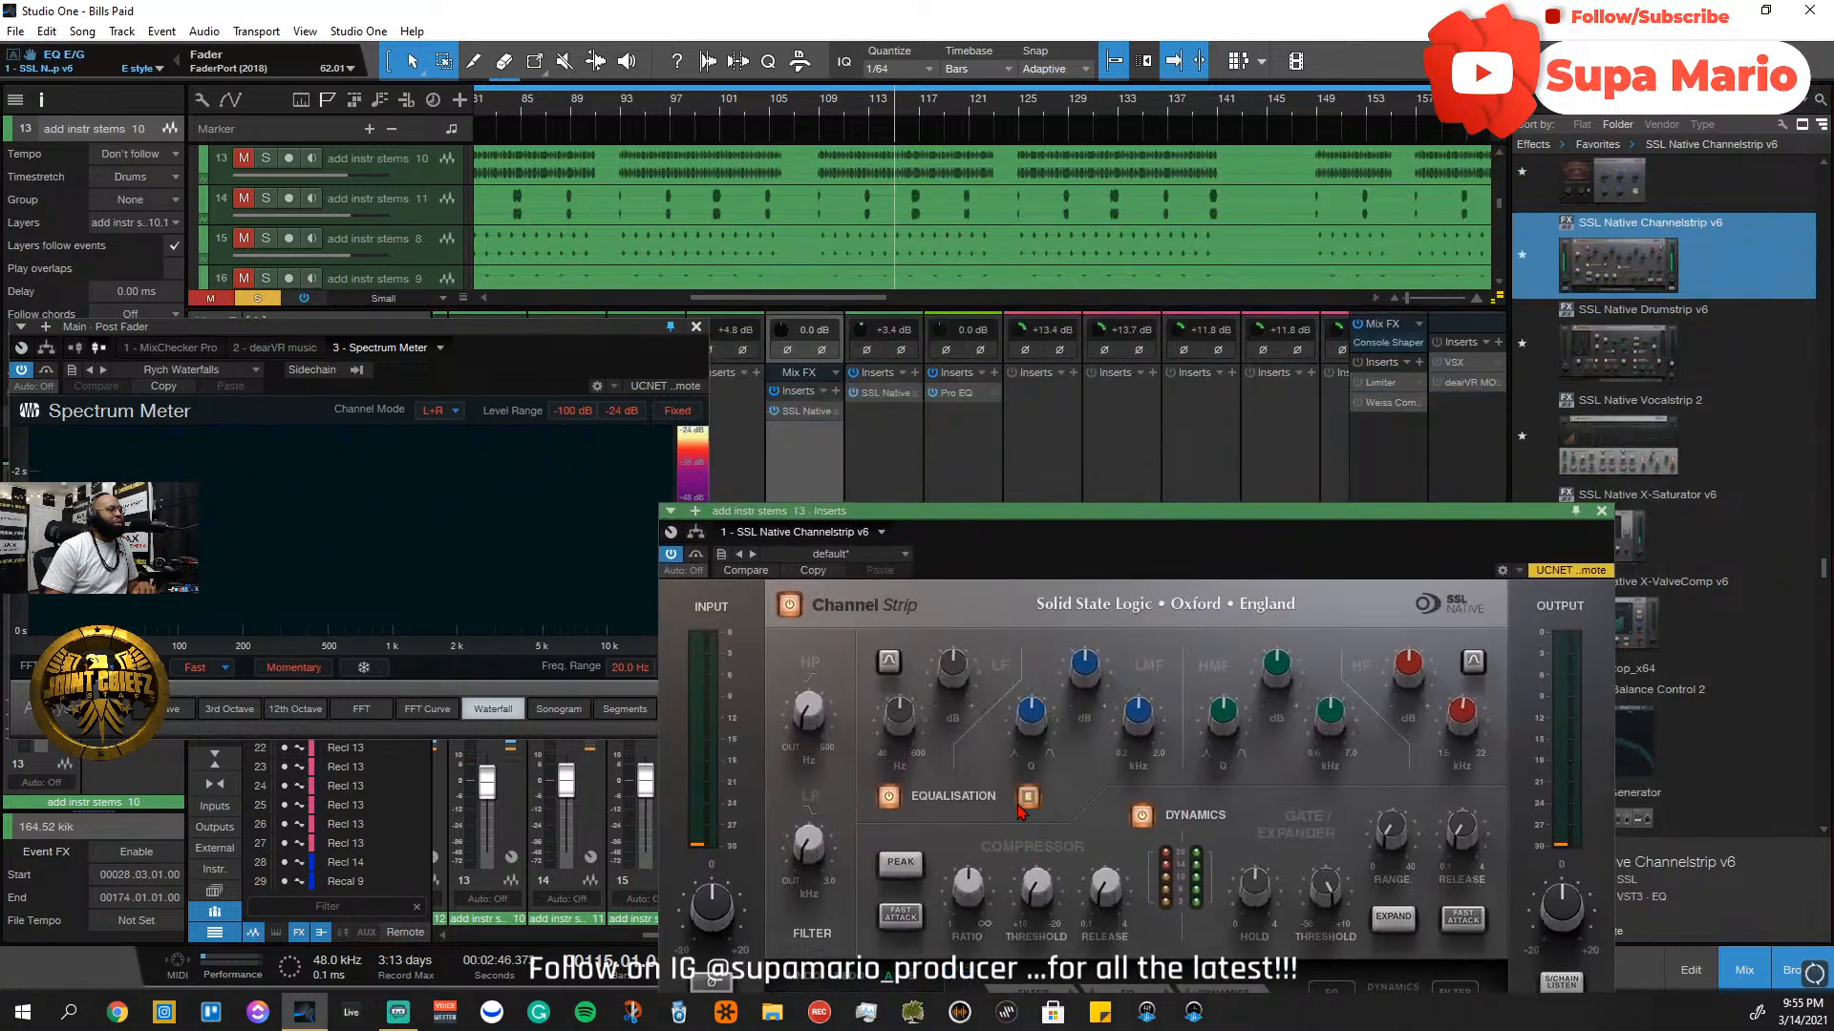
left_click_drag(1084, 520, 1130, 378)
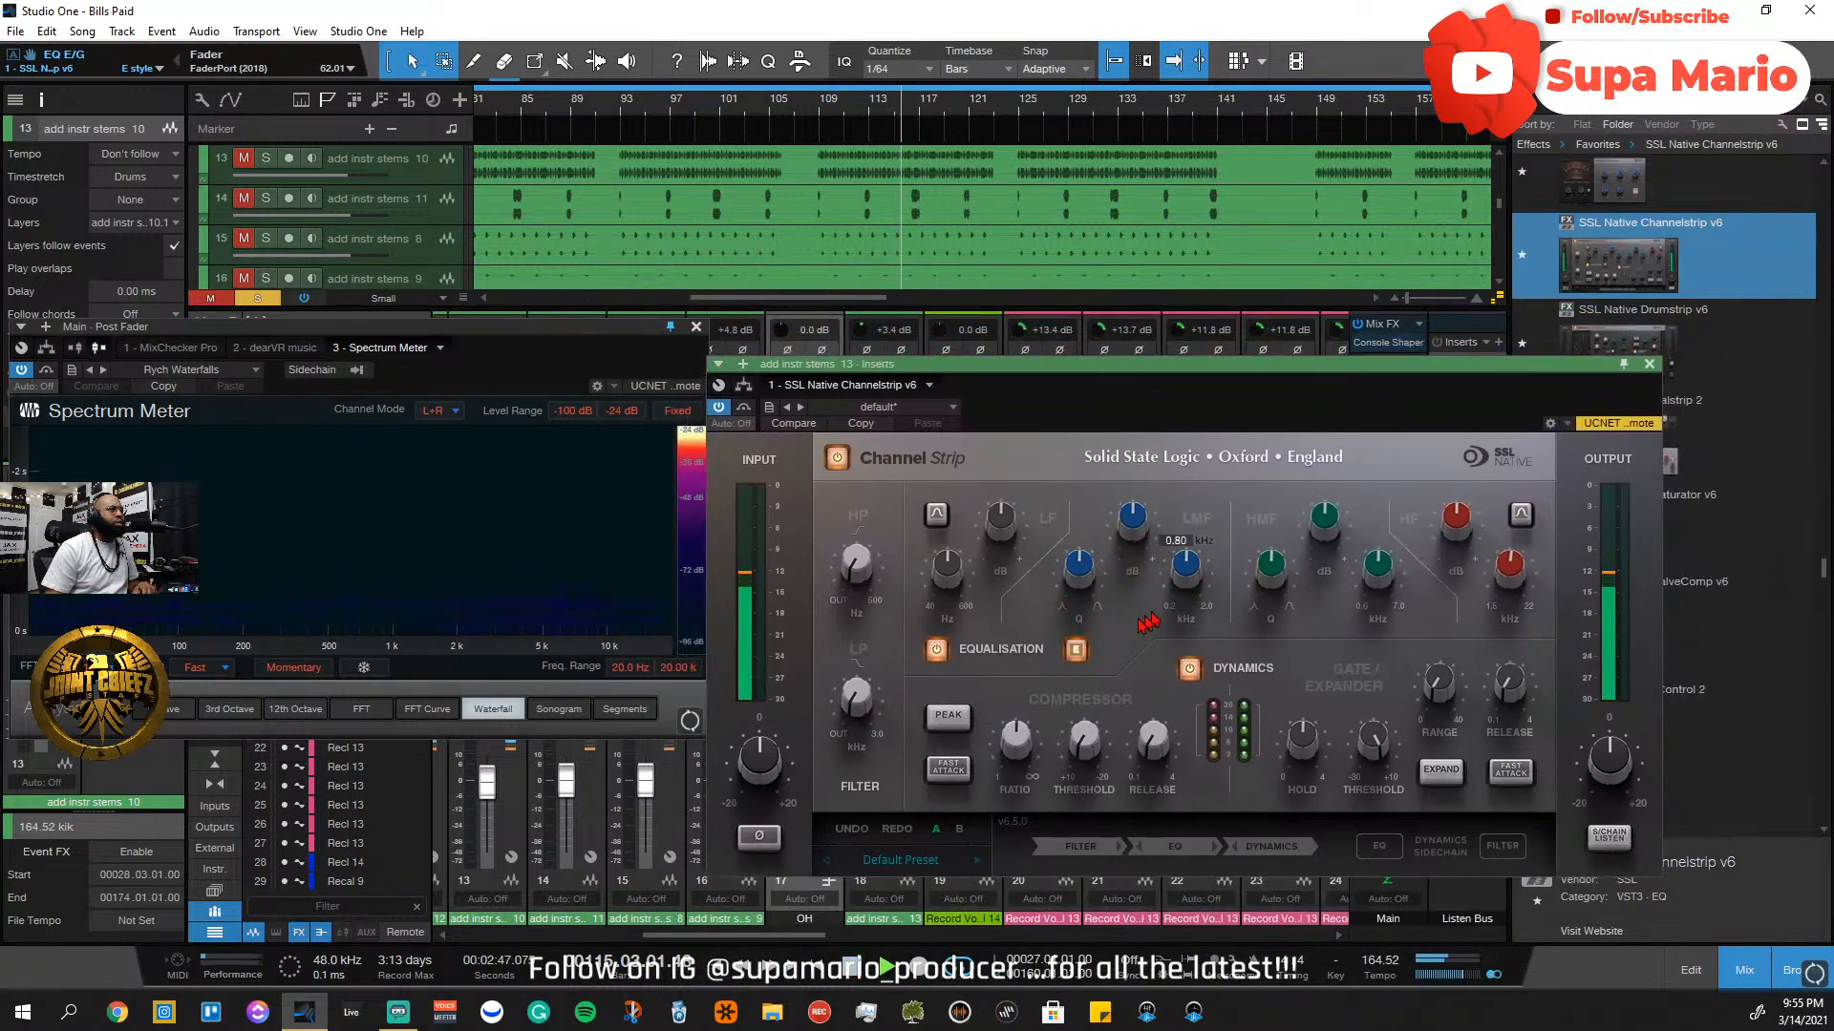
Set the LMF band's Q to 2.5 and frequency to 2.00 kHz, audition a boost, and reset its gain to 0 dB
left_click_drag(1082, 573, 1103, 711)
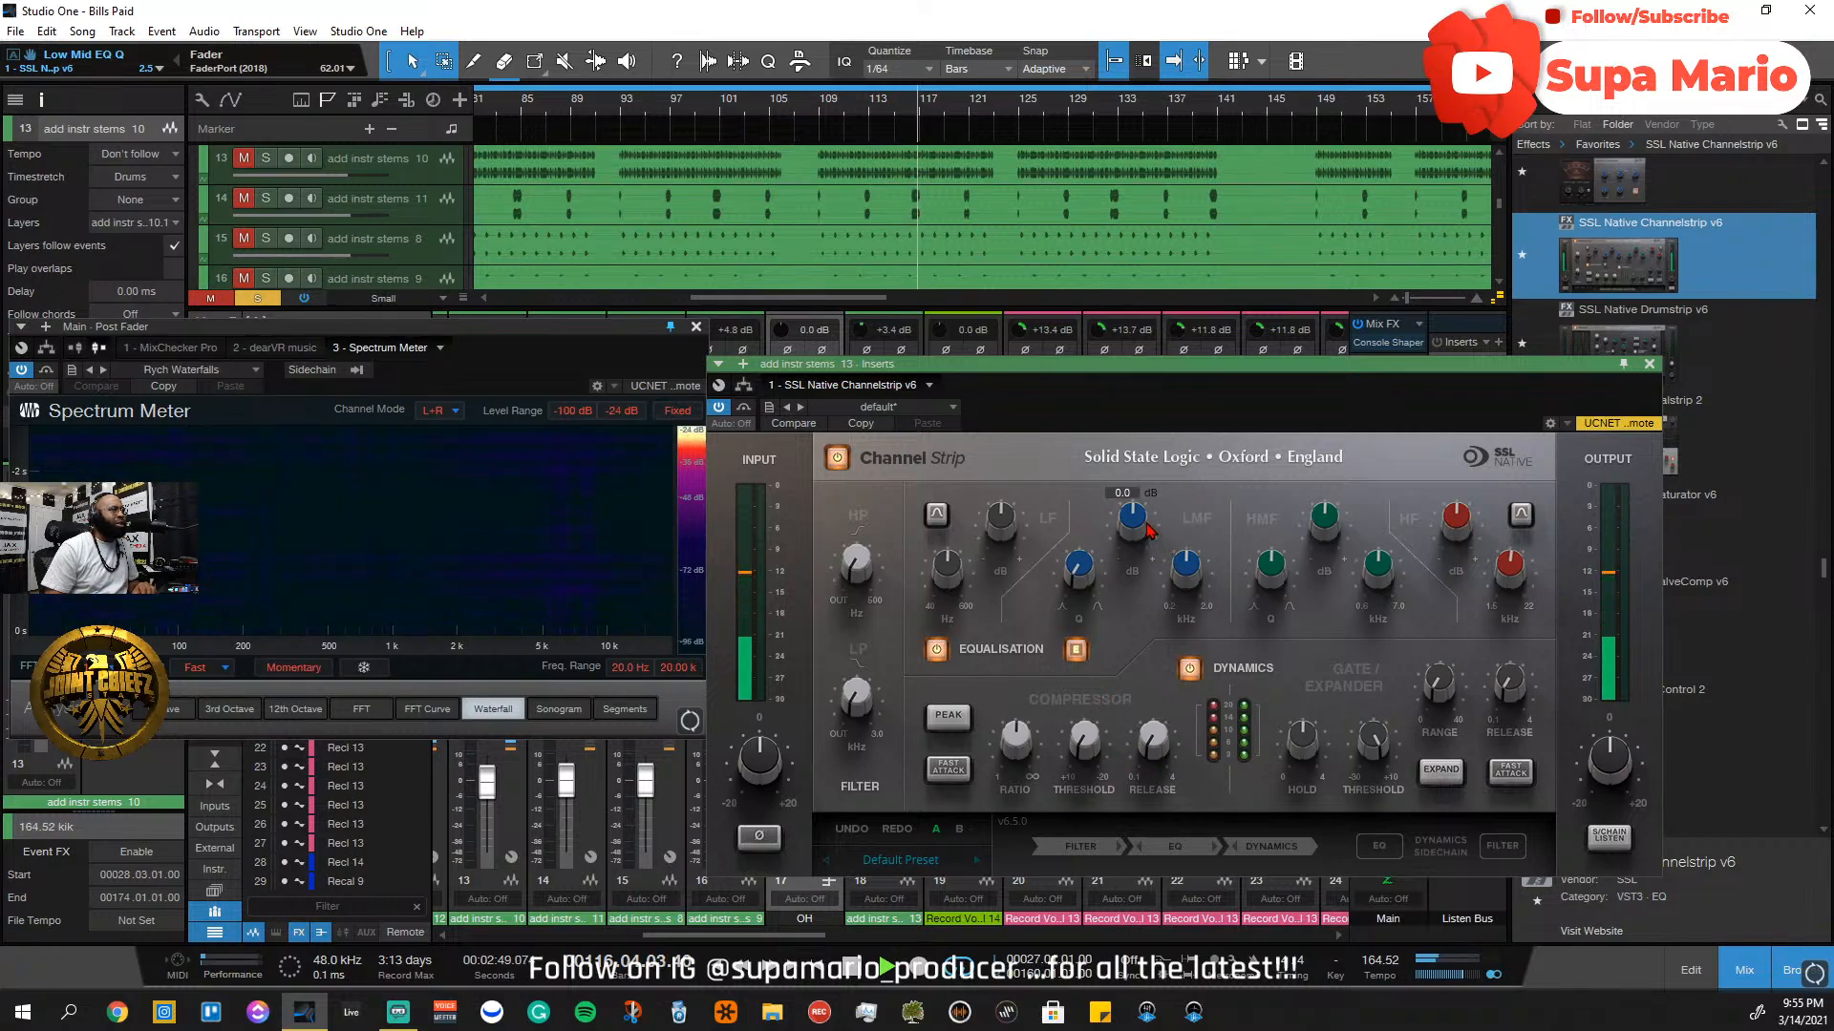
left_click_drag(1186, 566, 1197, 469)
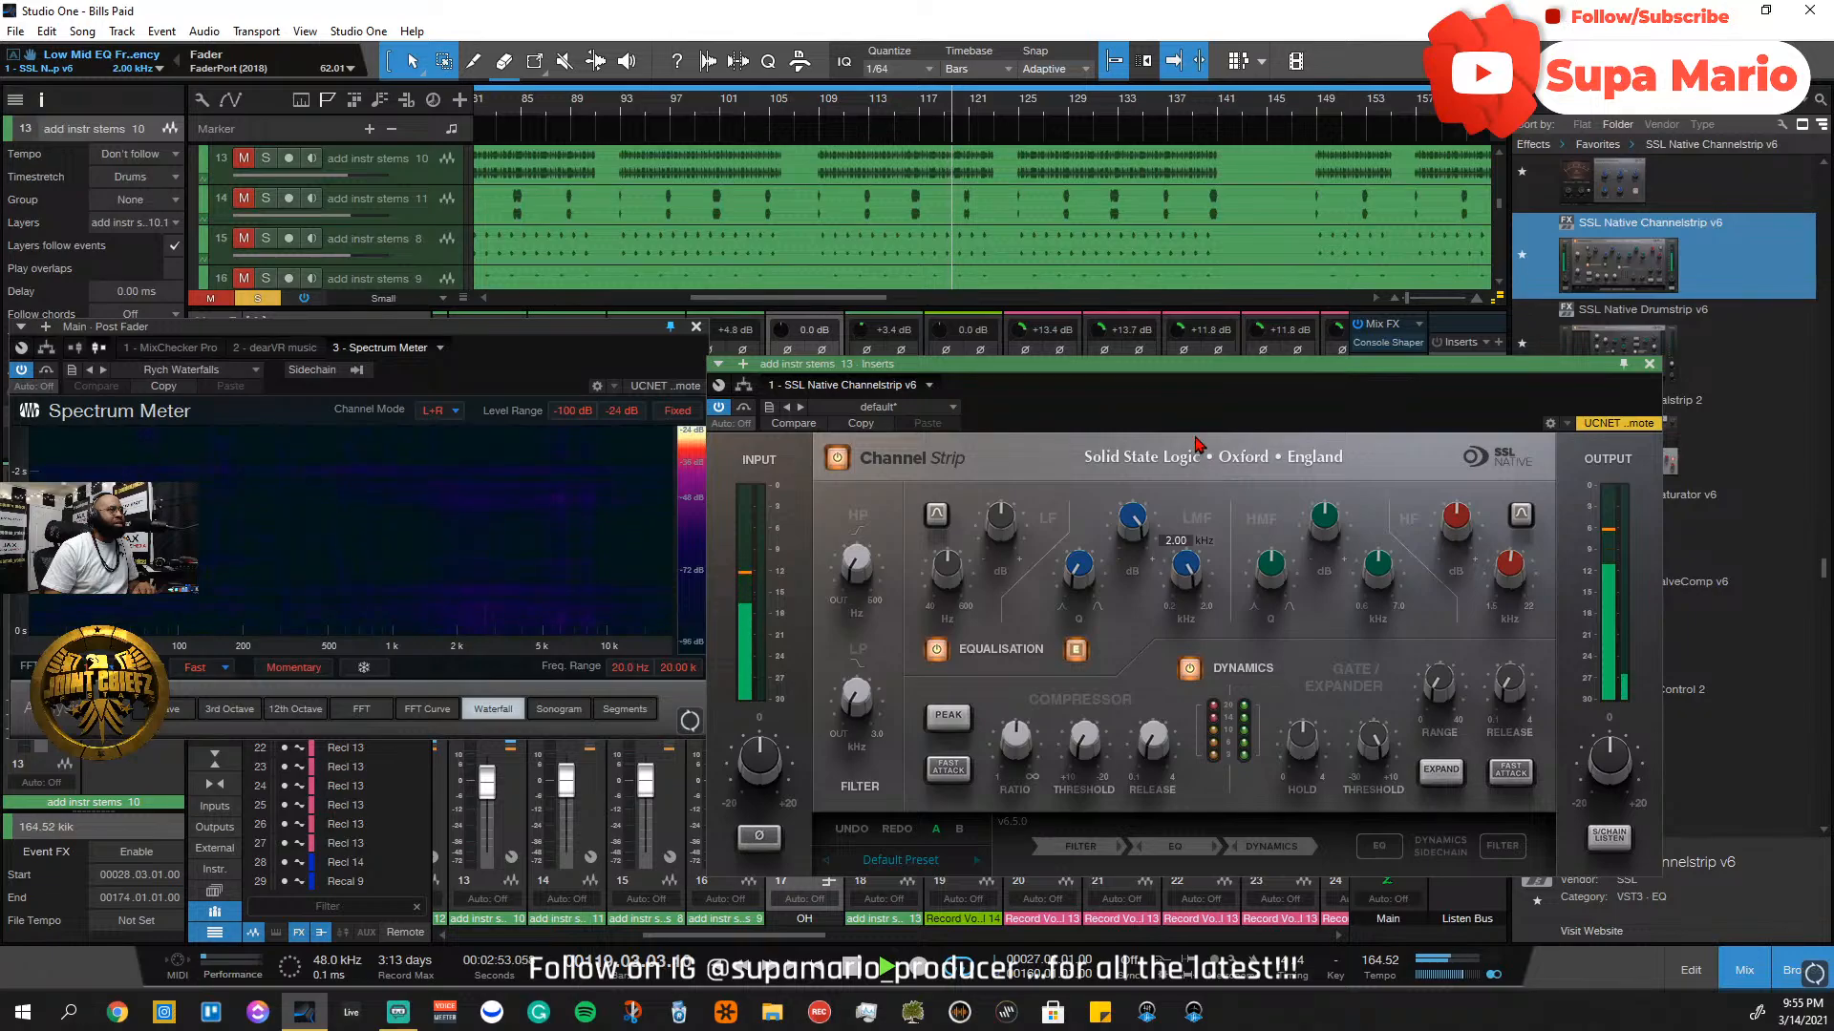
key("space")
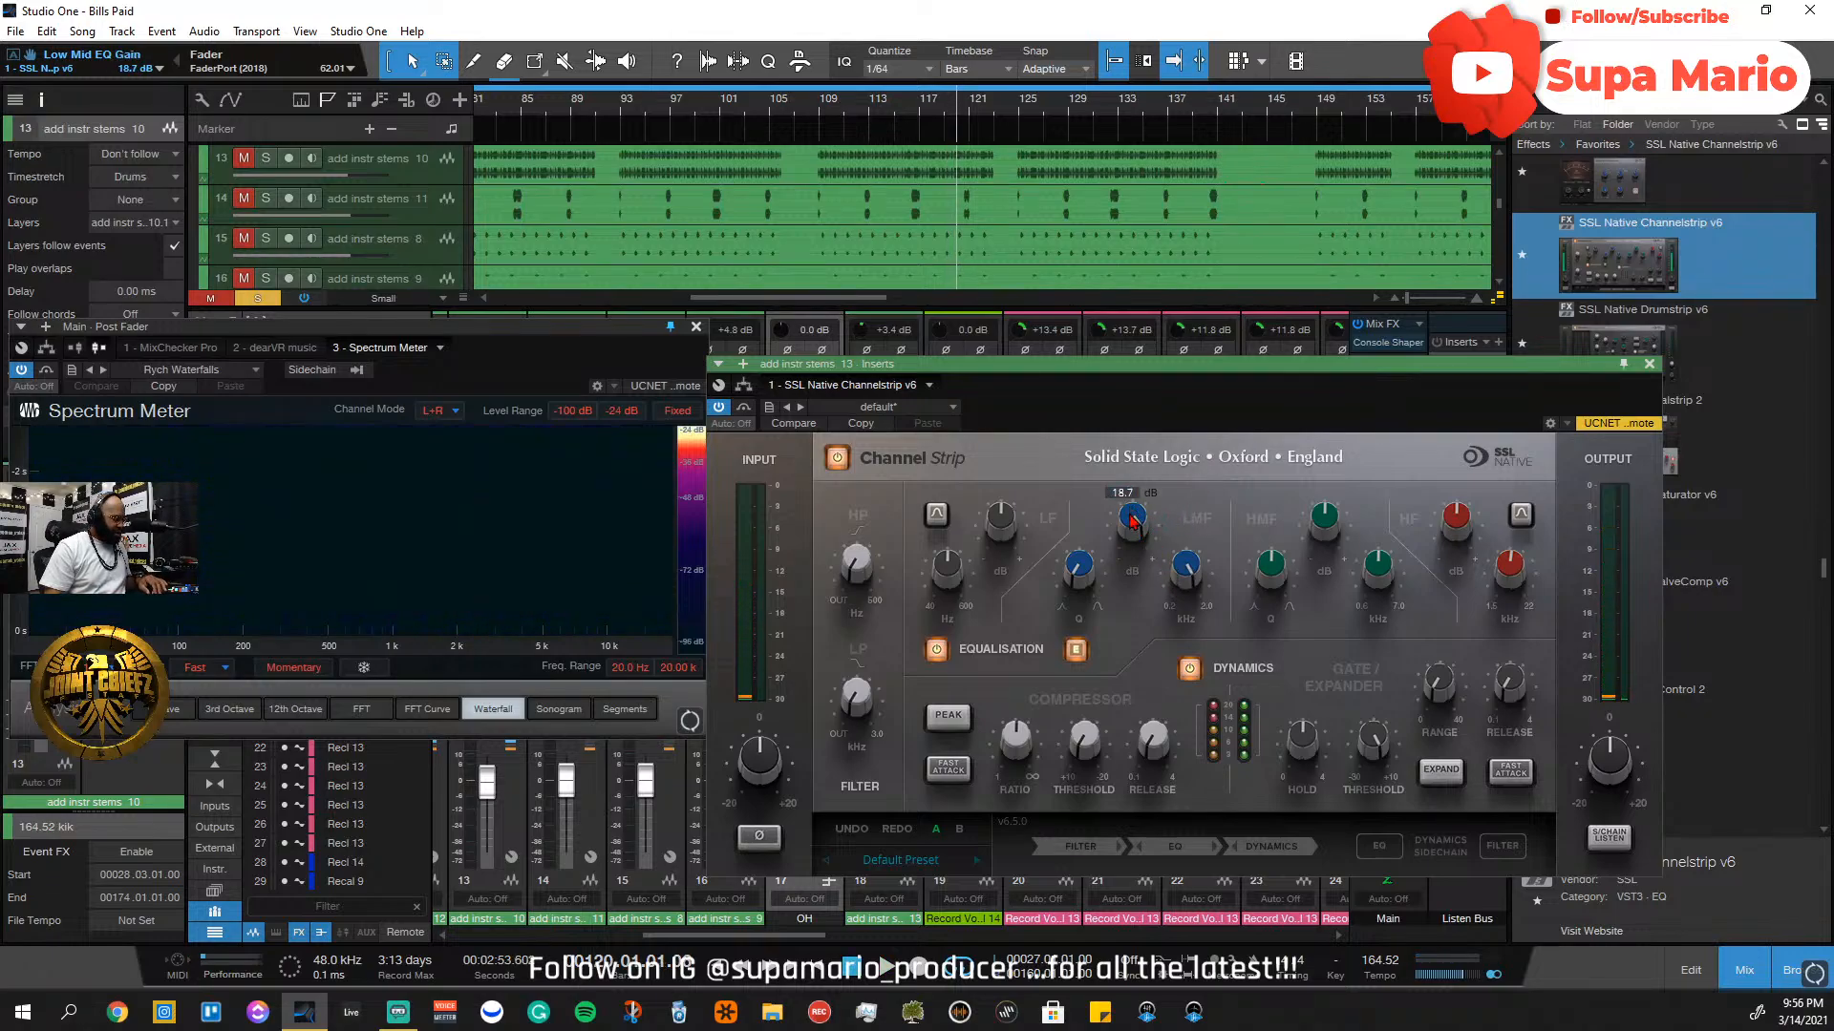
key("space")
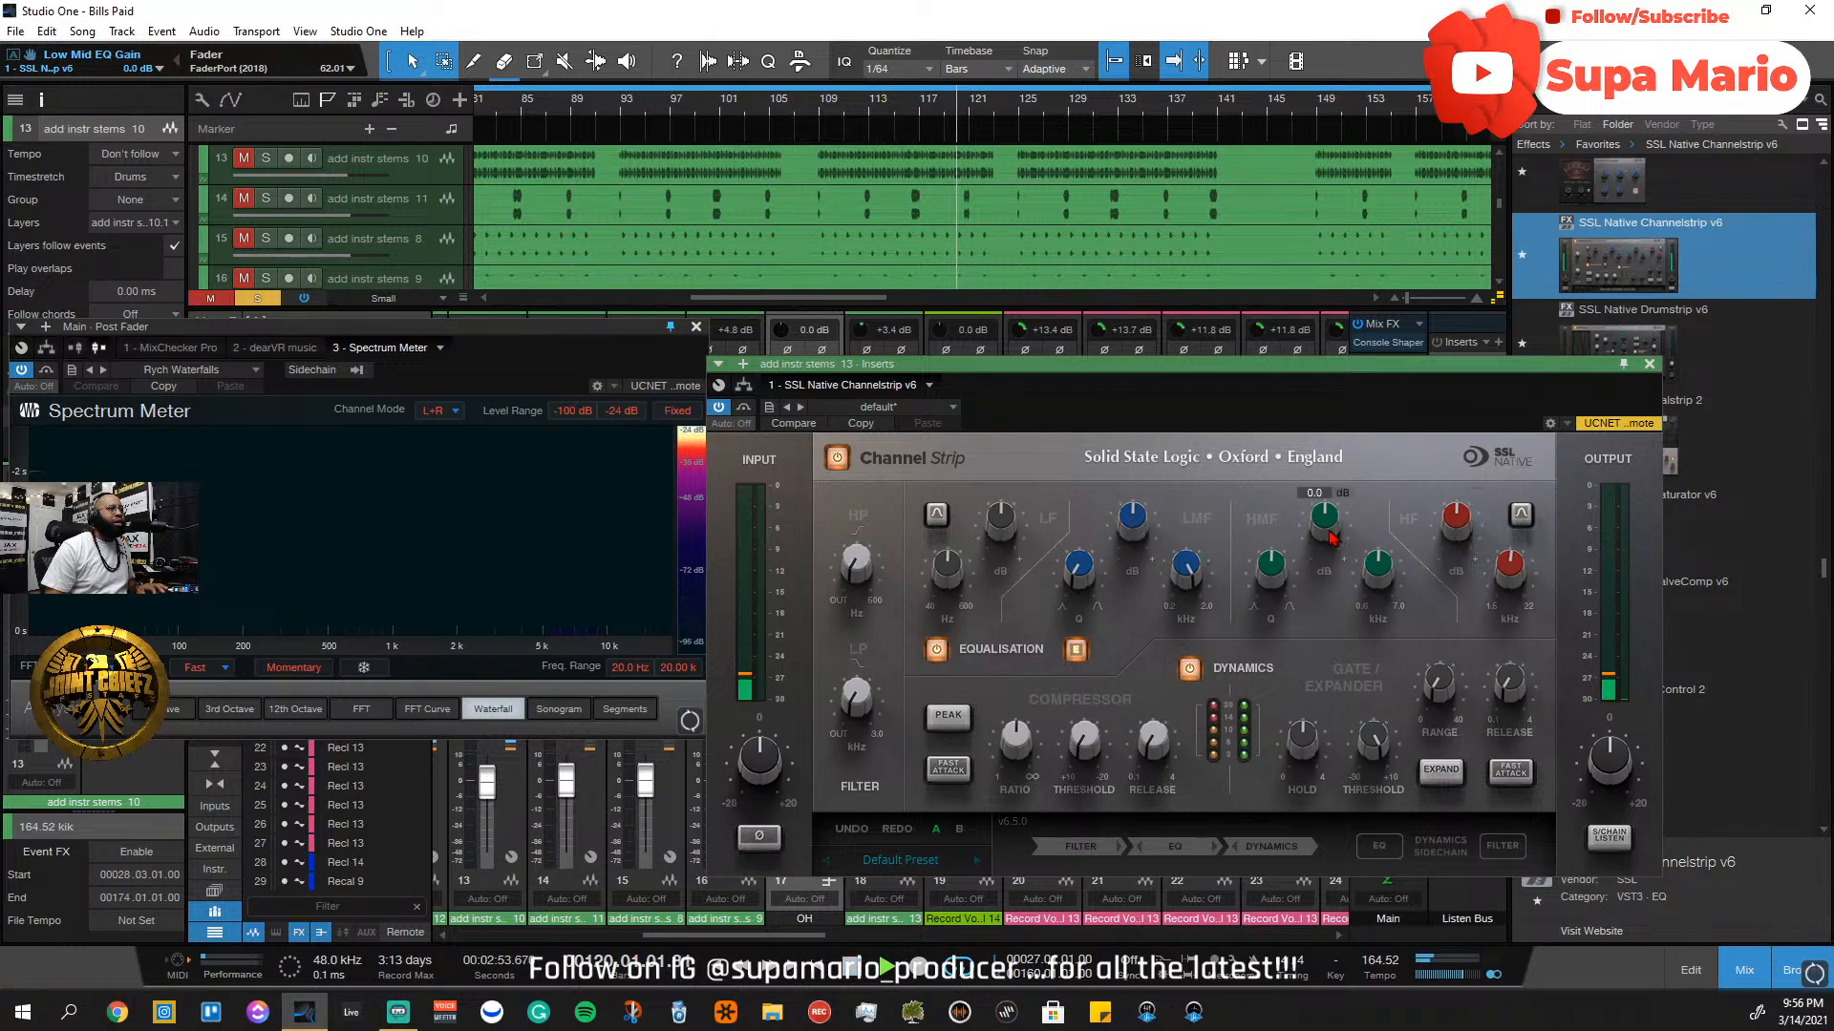
Audition an HMF boost while raising the band's frequency, and reset its gain to 0 dB
left_click_drag(1325, 521, 1327, 453)
left_click_drag(1378, 565, 1368, 435)
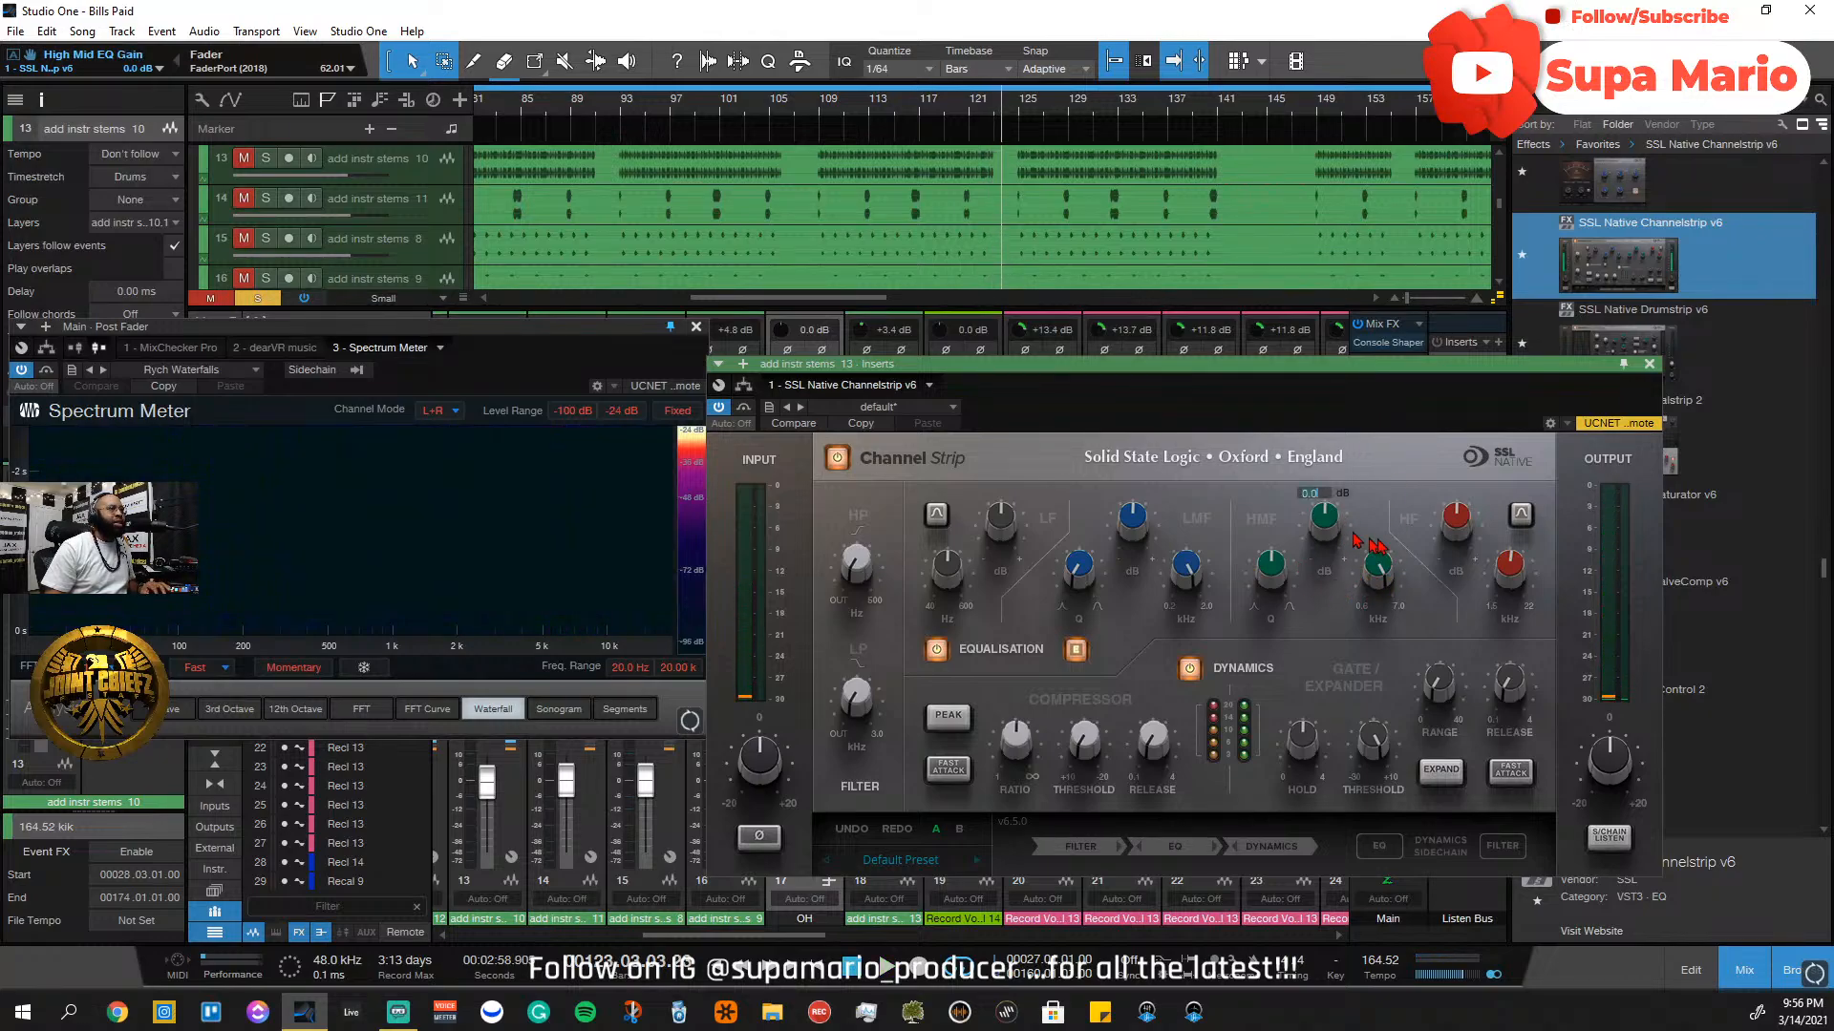
Replay the soloed stem from about bar 109 and boost the HF gain to 15.1 dB
left_click(829, 102)
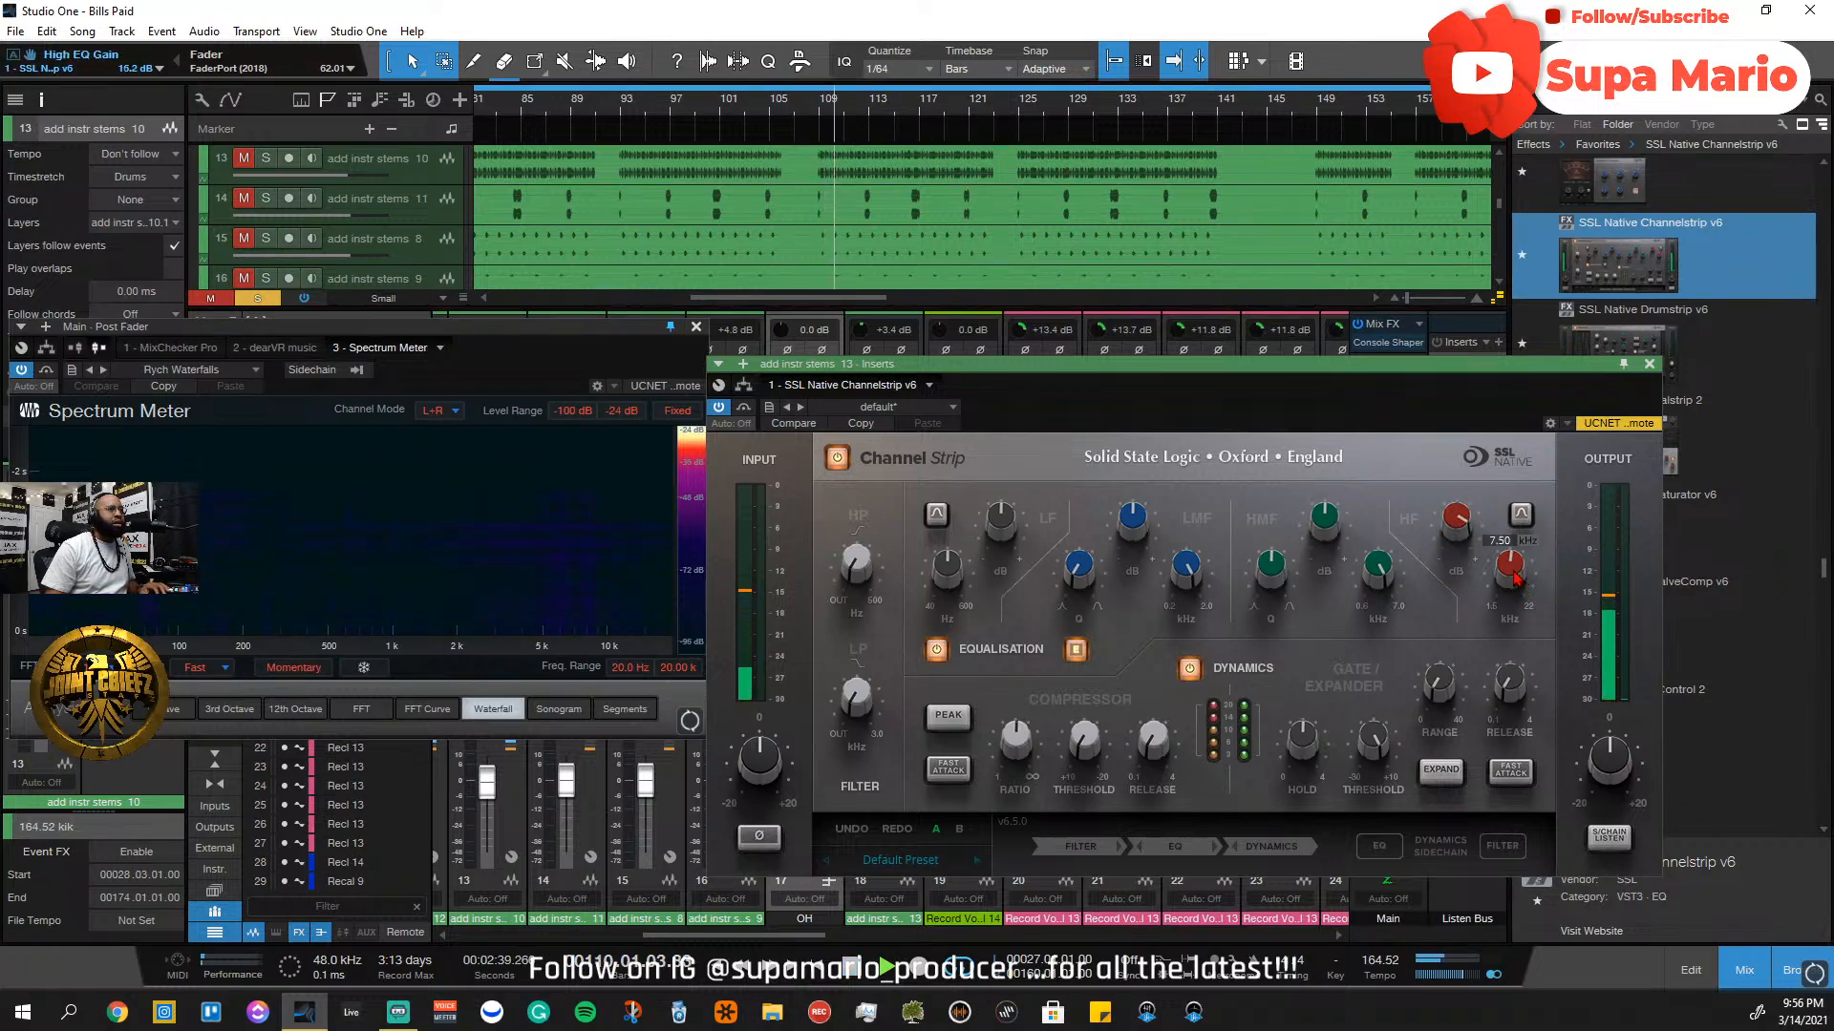
left_click_drag(1507, 505, 1473, 544)
key("space")
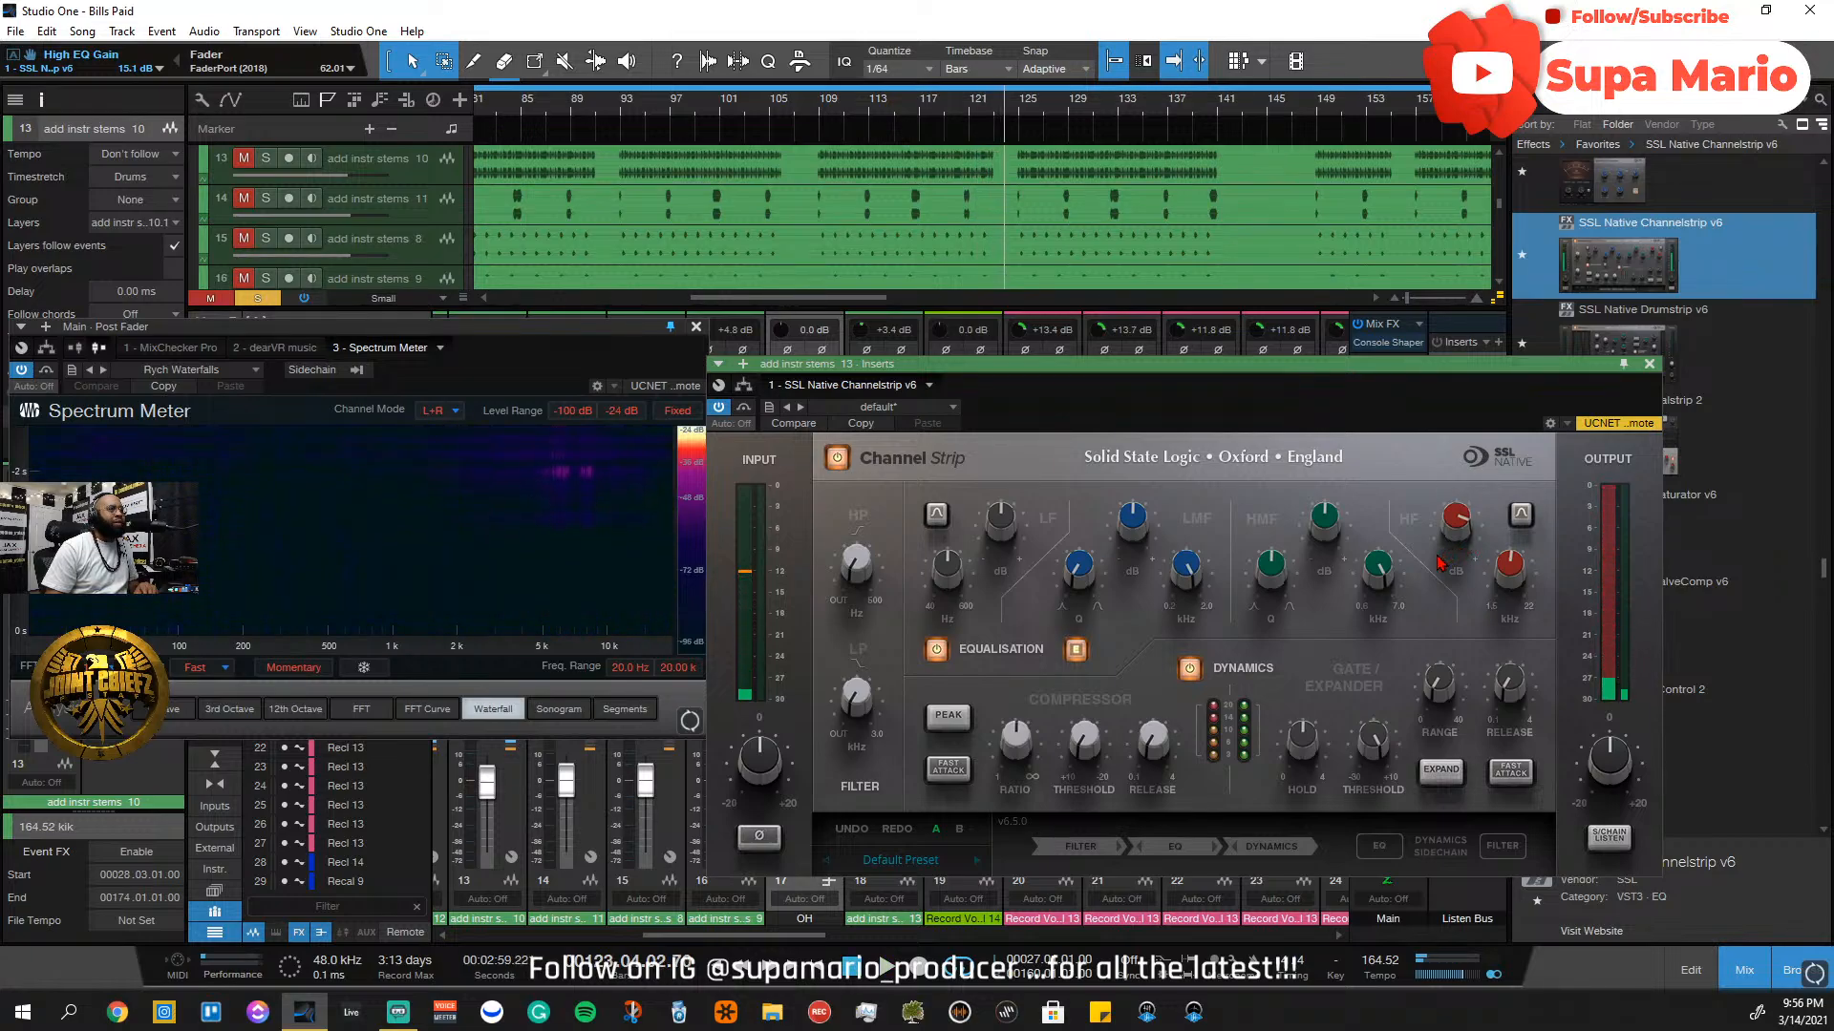
Replay the stem, set the HF band to a bell at 8.98 kHz with 15.6 dB gain, and close the channel strip
left_click(820, 121)
key("space")
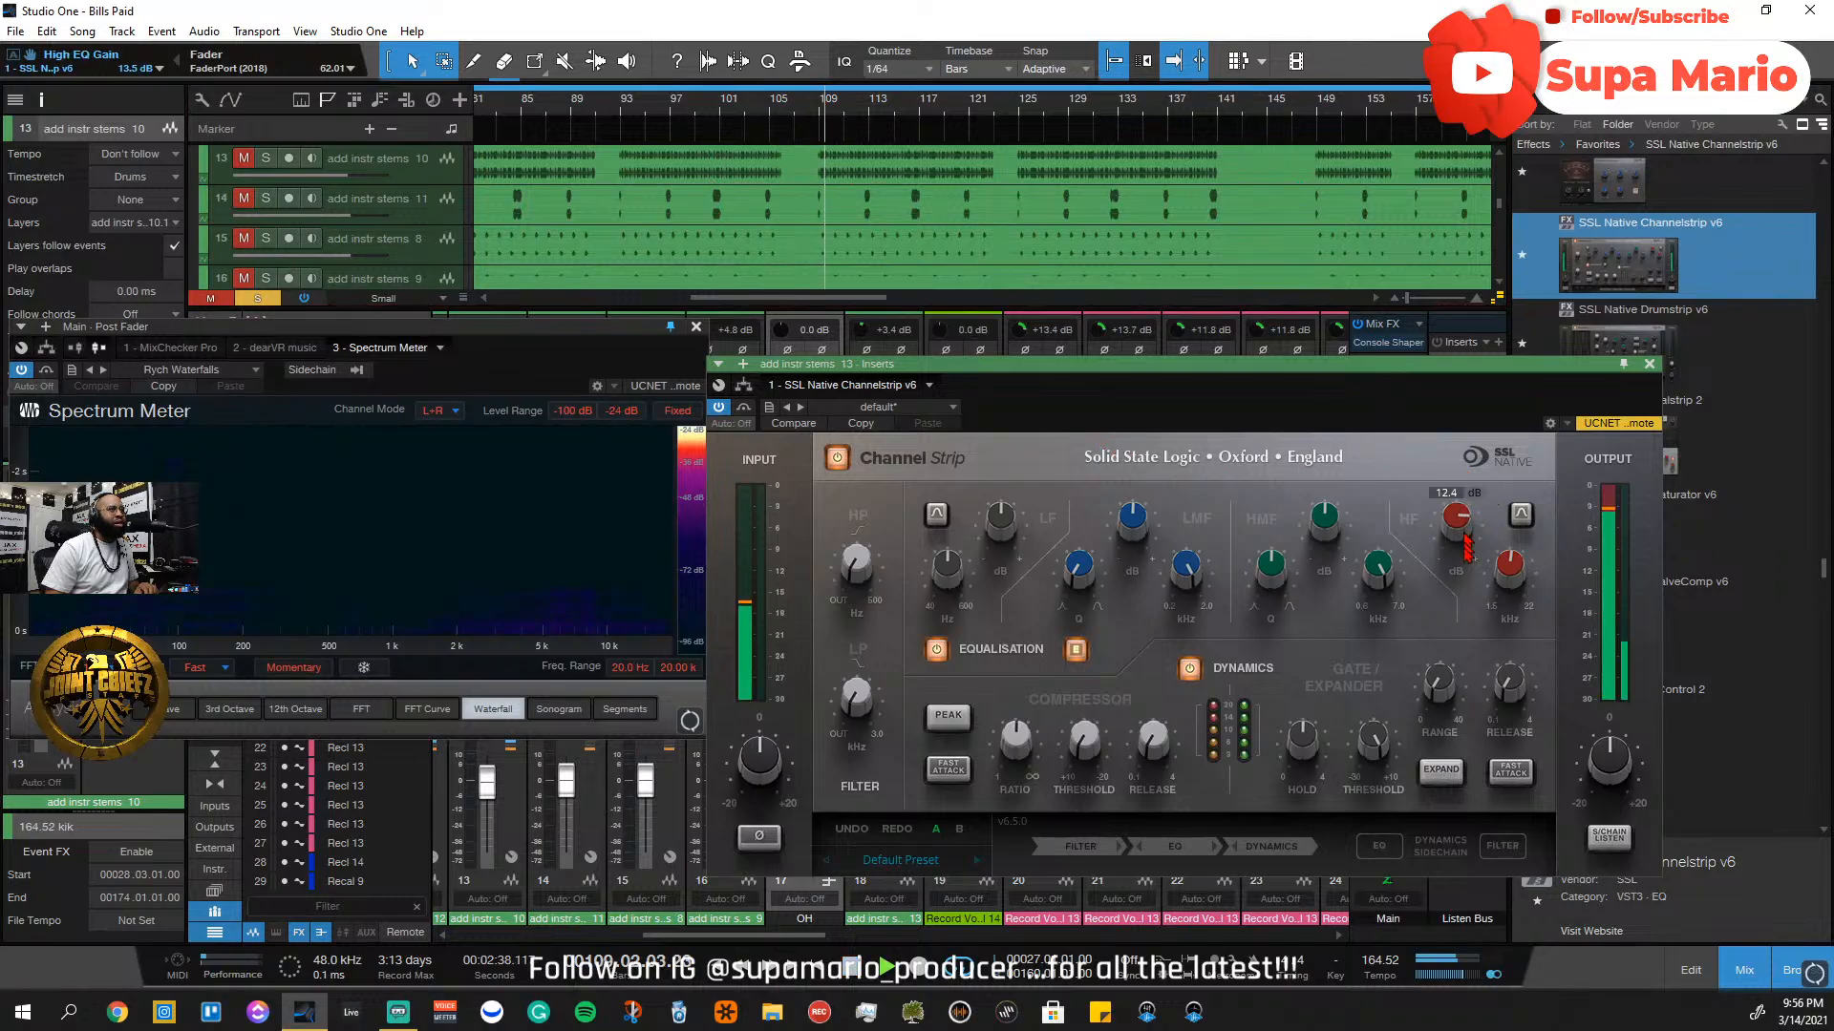
left_click_drag(1473, 589, 1511, 570)
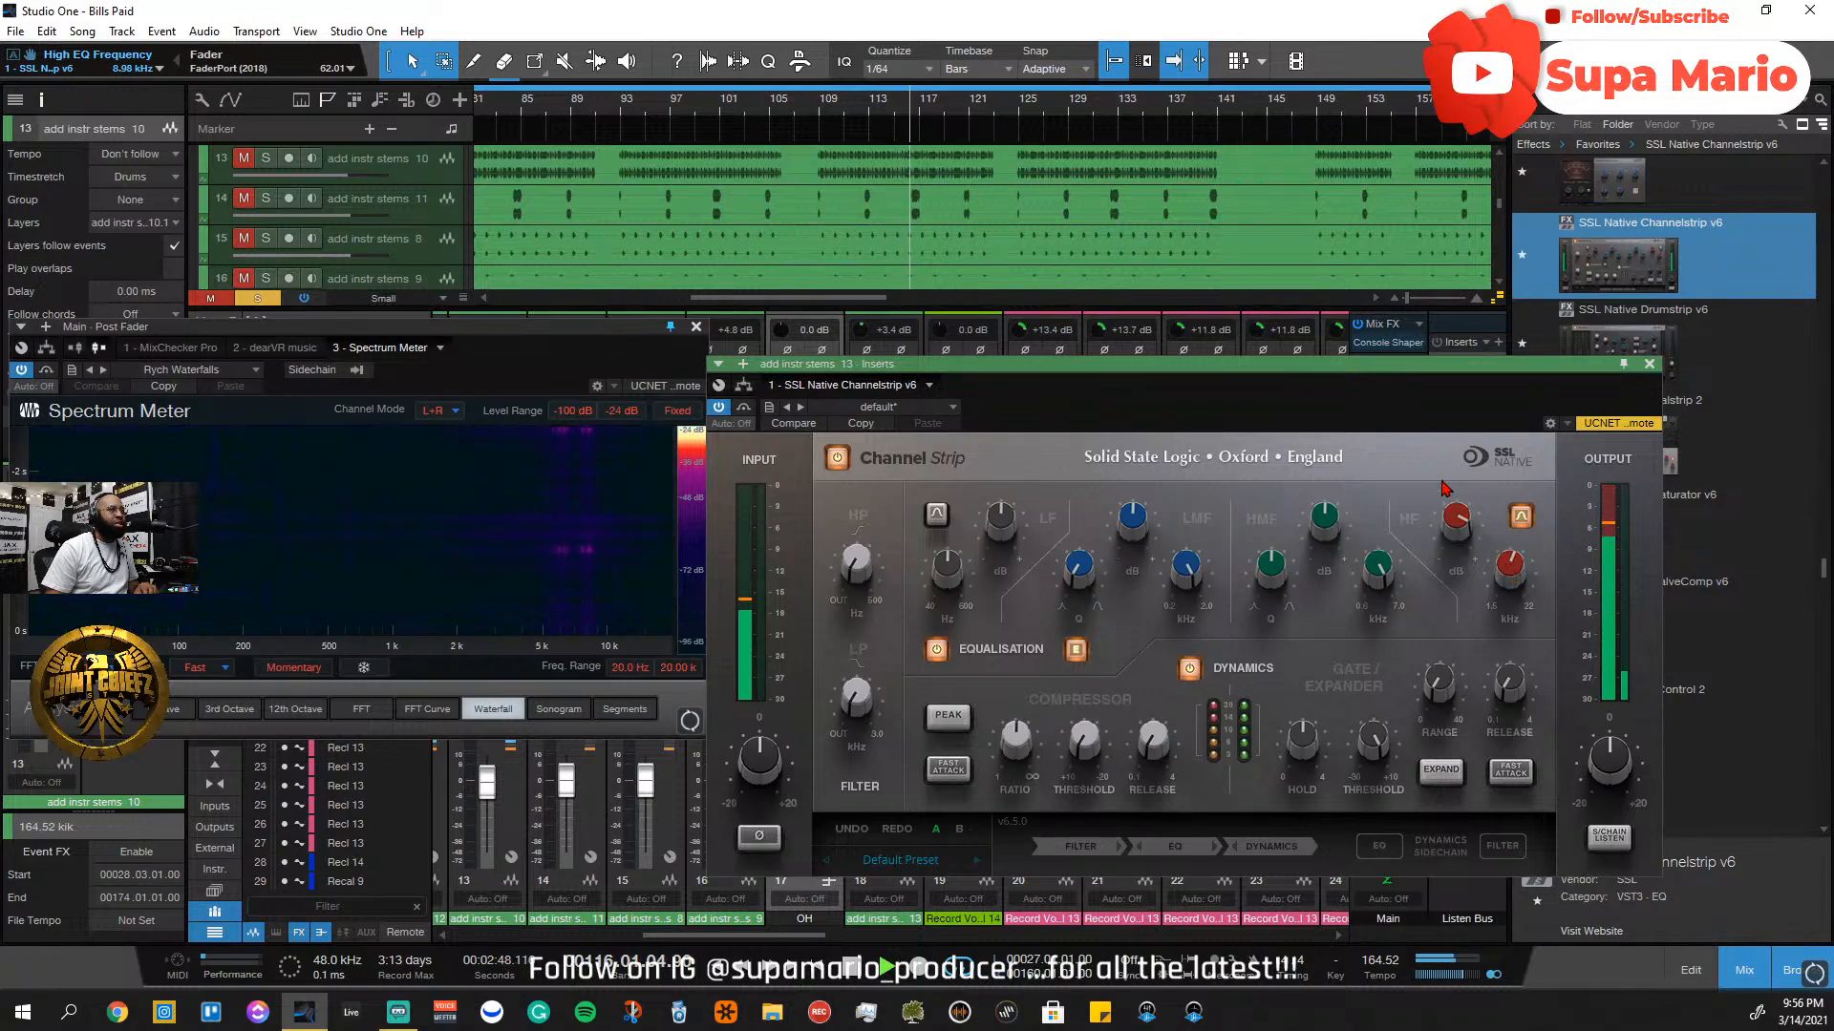
mouse_move(1456, 516)
left_mouse_down()
mouse_move(1468, 618)
mouse_move(1471, 534)
left_mouse_up()
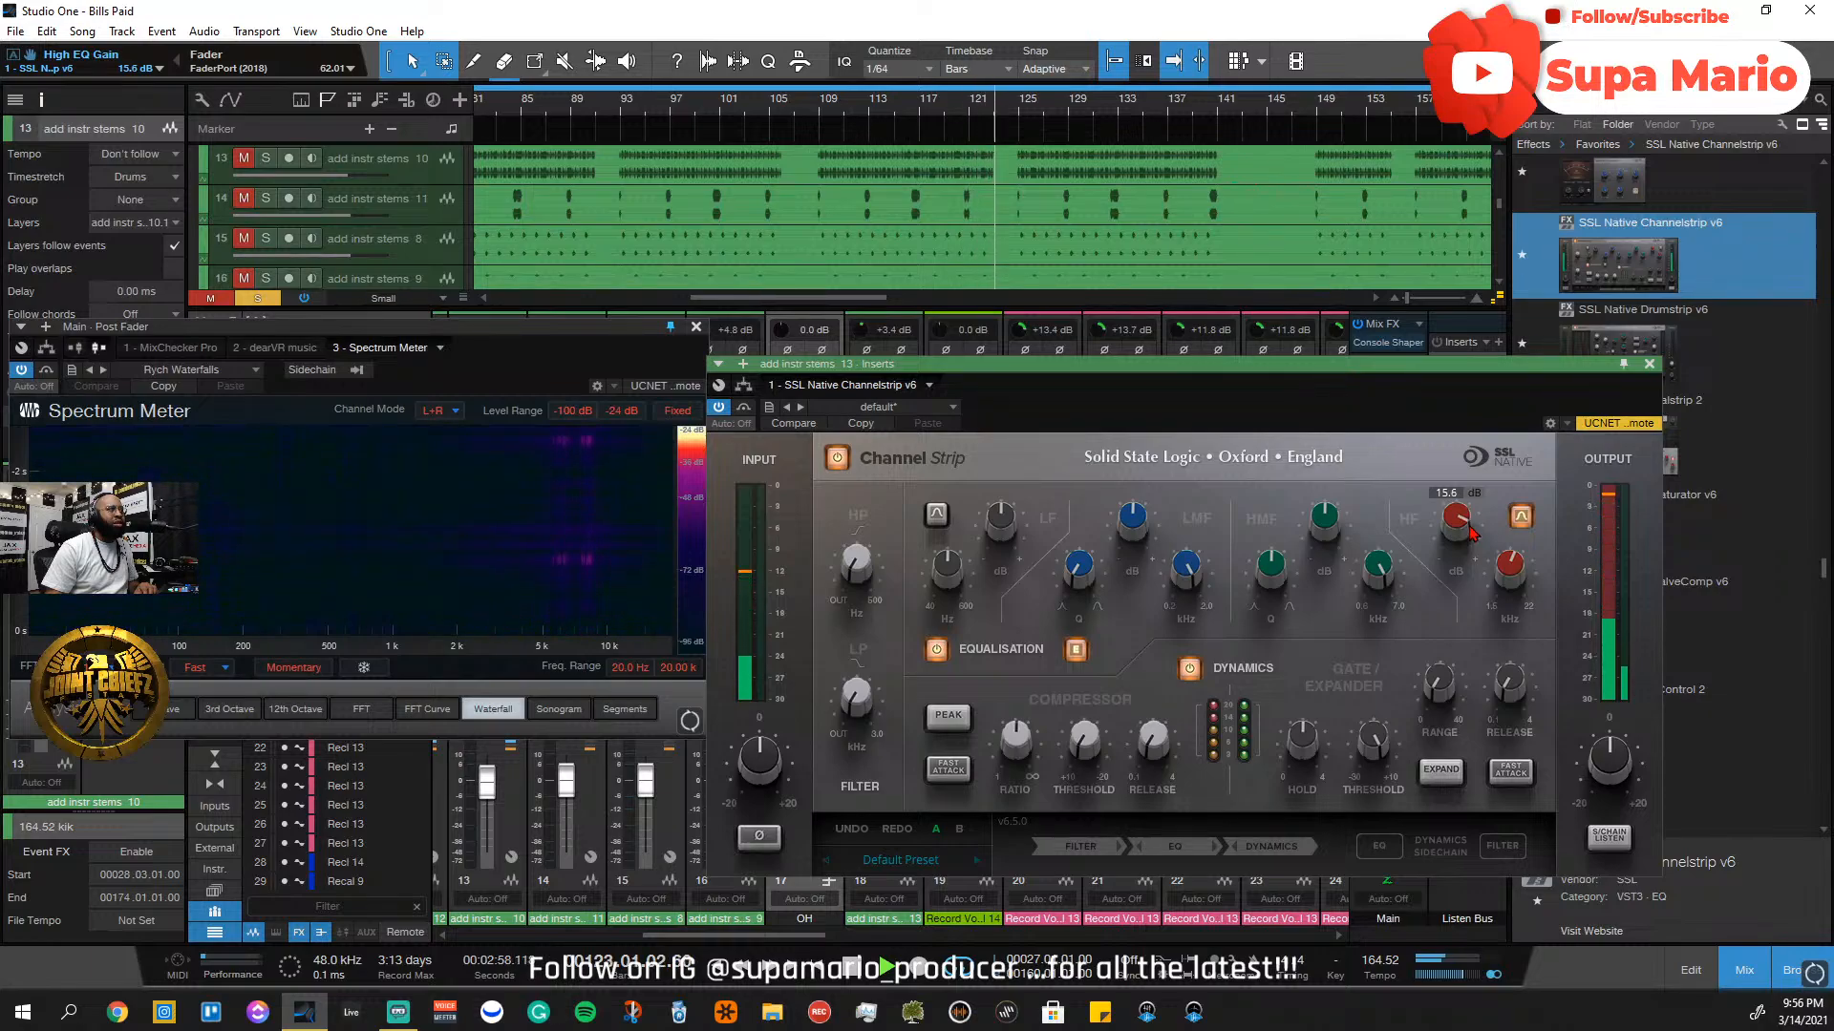
left_click(823, 112)
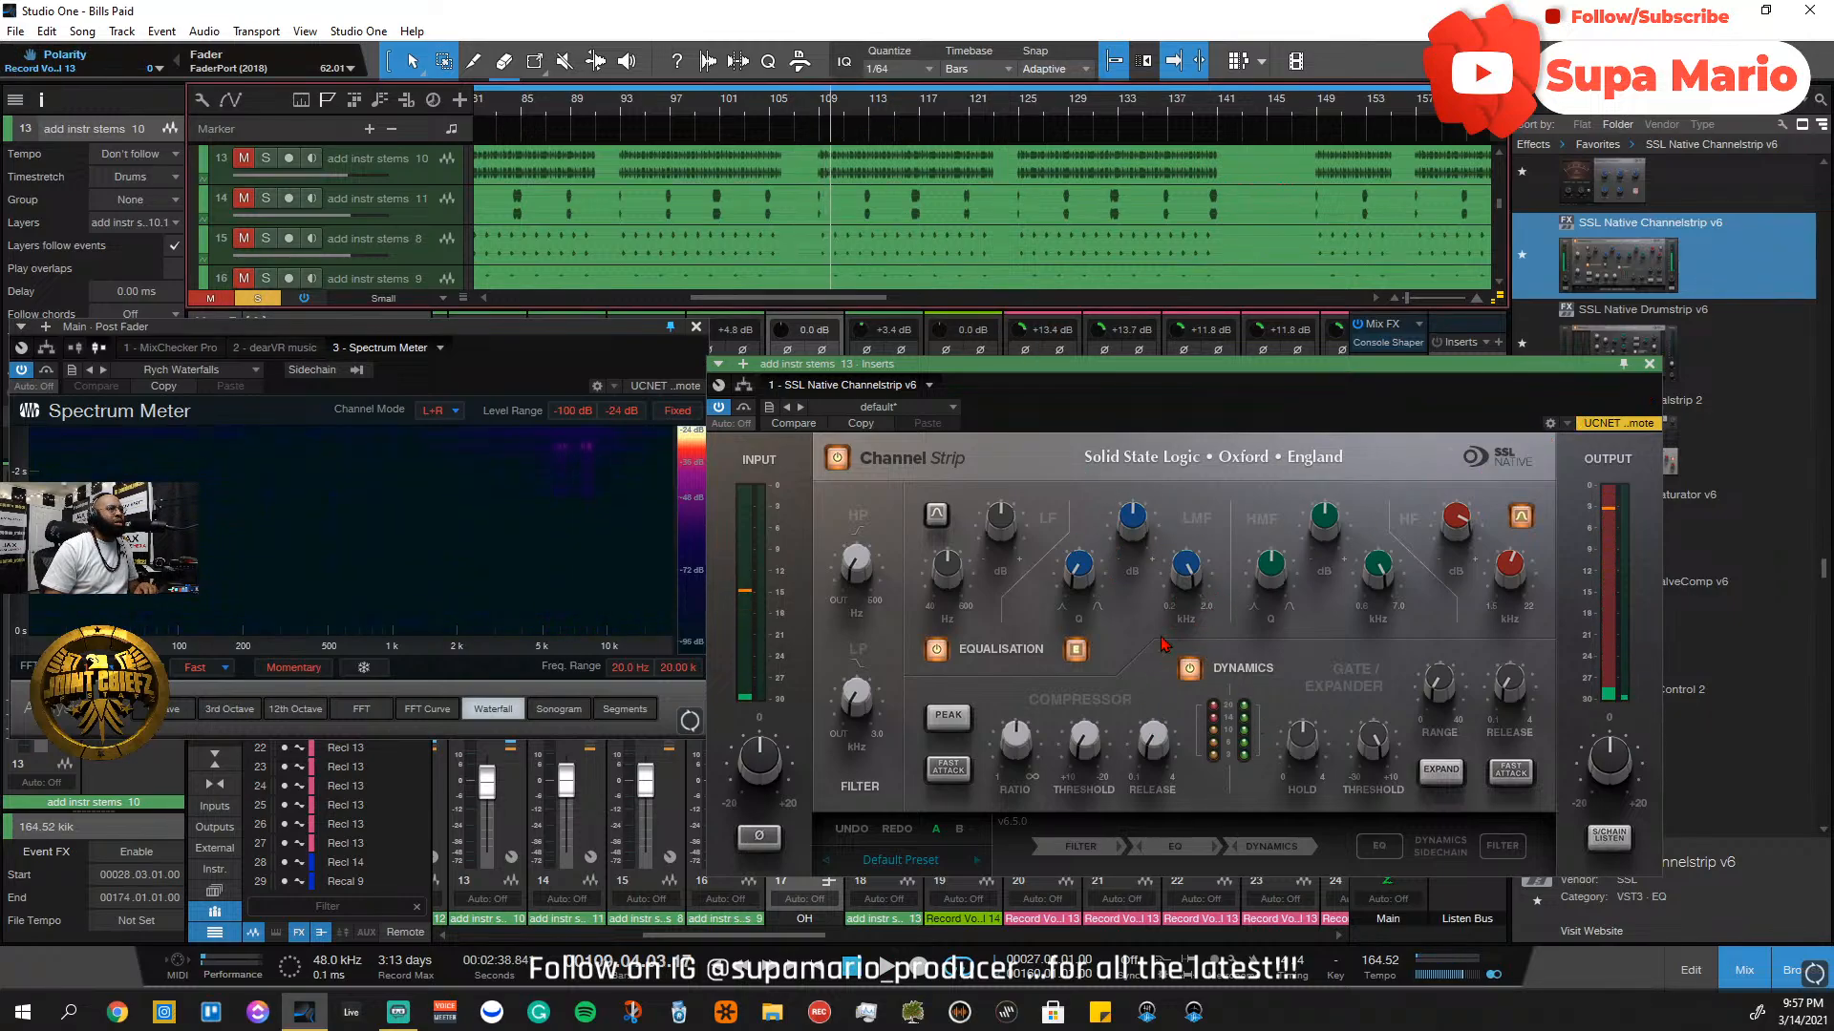
left_click(1650, 365)
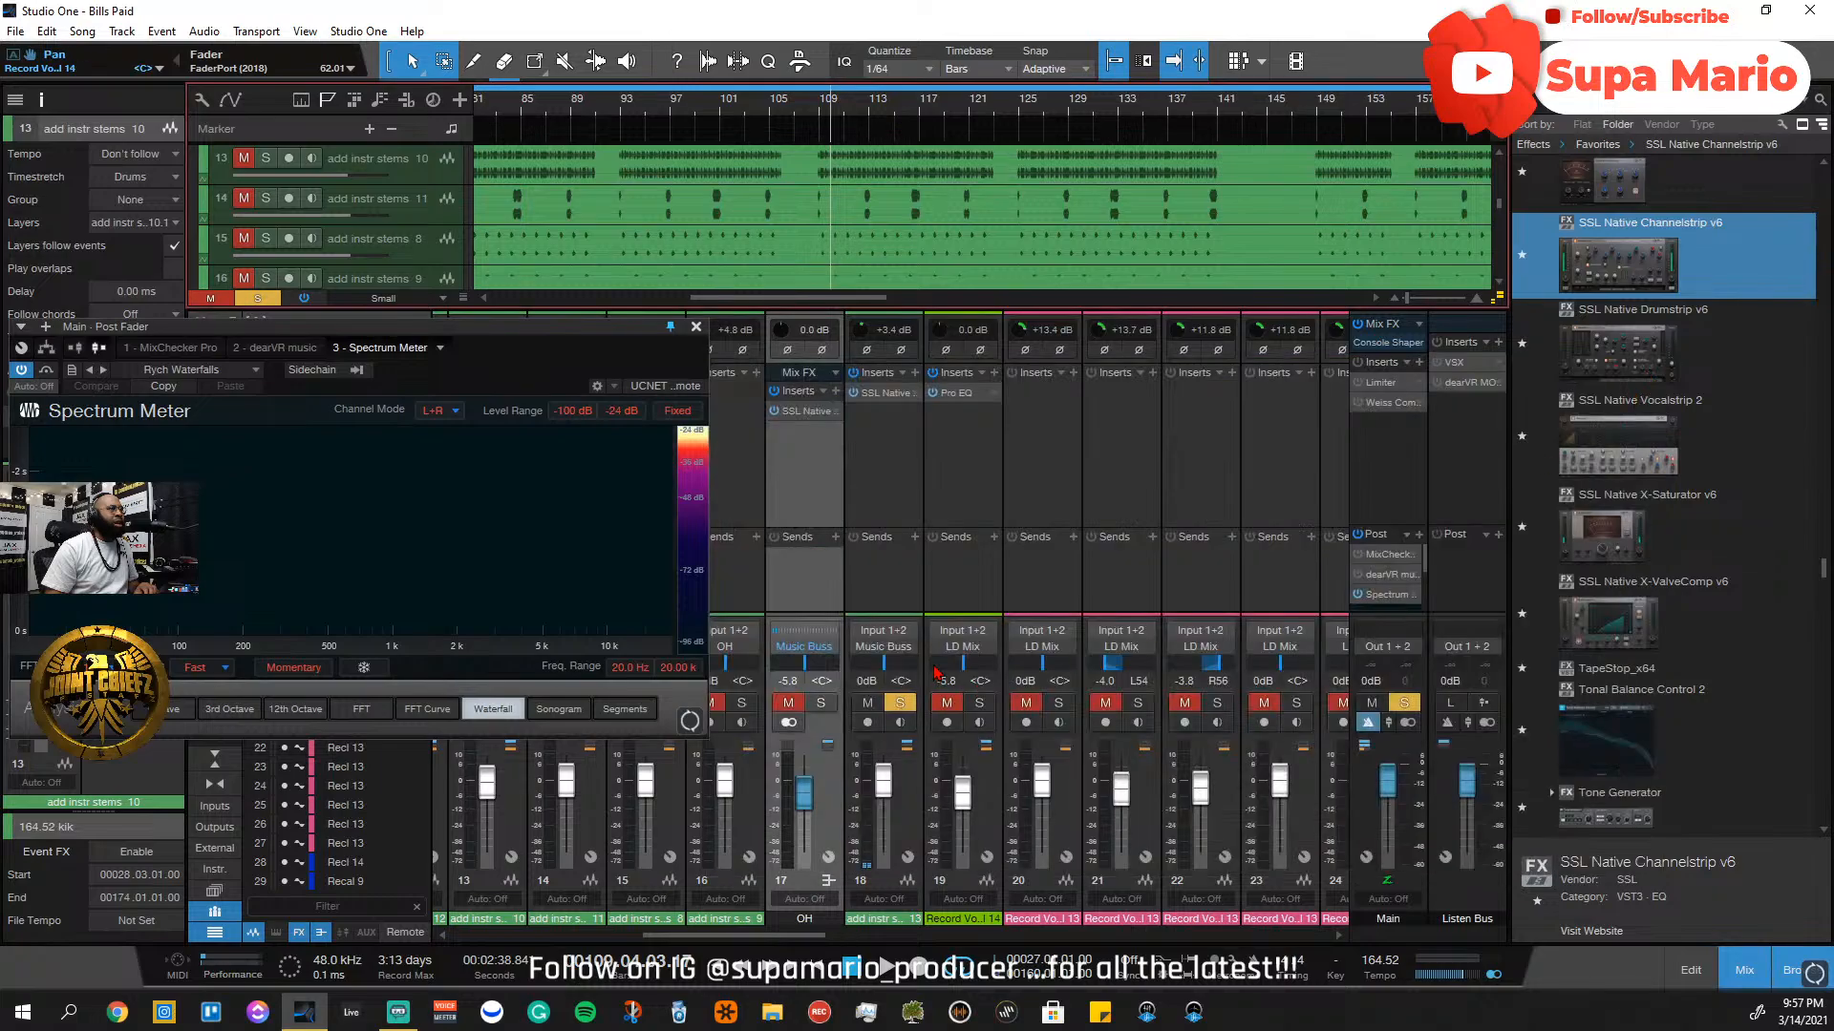
Insert the Plugin Alliance bx_dynEQ V2 dynamic equalizer on the add instr stems 13 channel
left_click(914, 373)
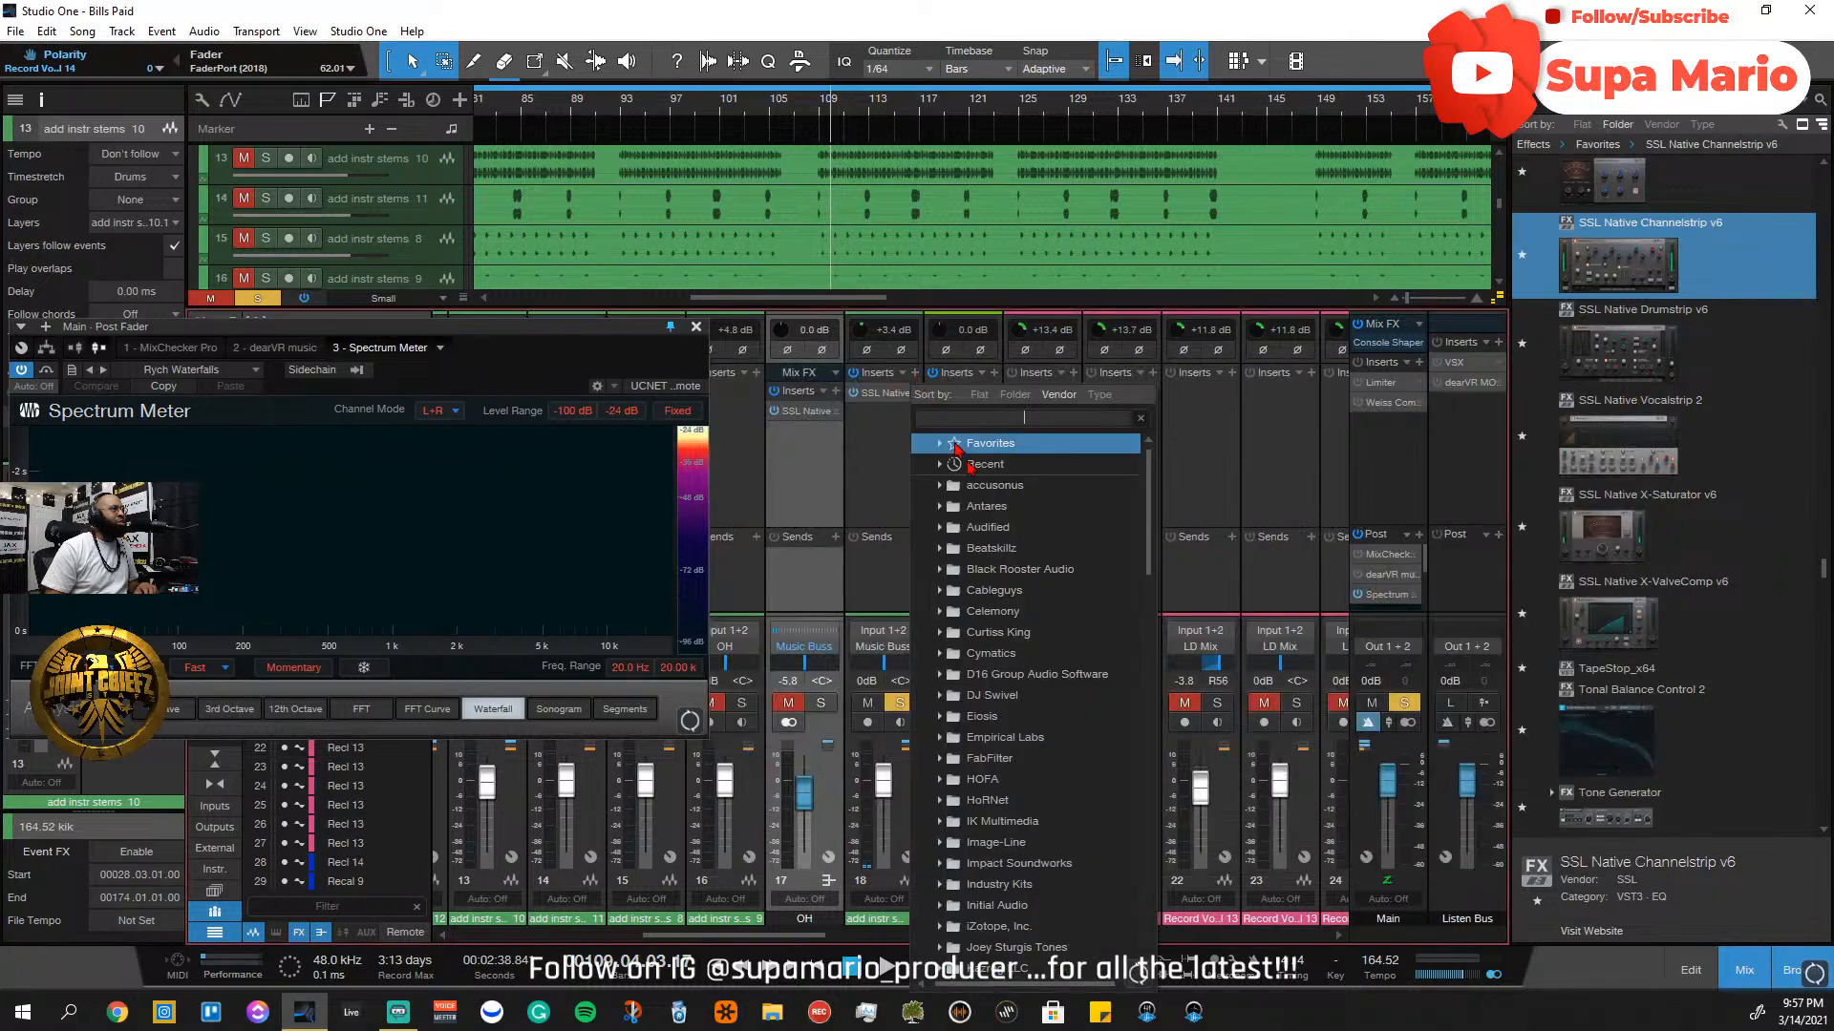
scroll(1060, 783, "down", 3)
scroll(1063, 793, "down", 5)
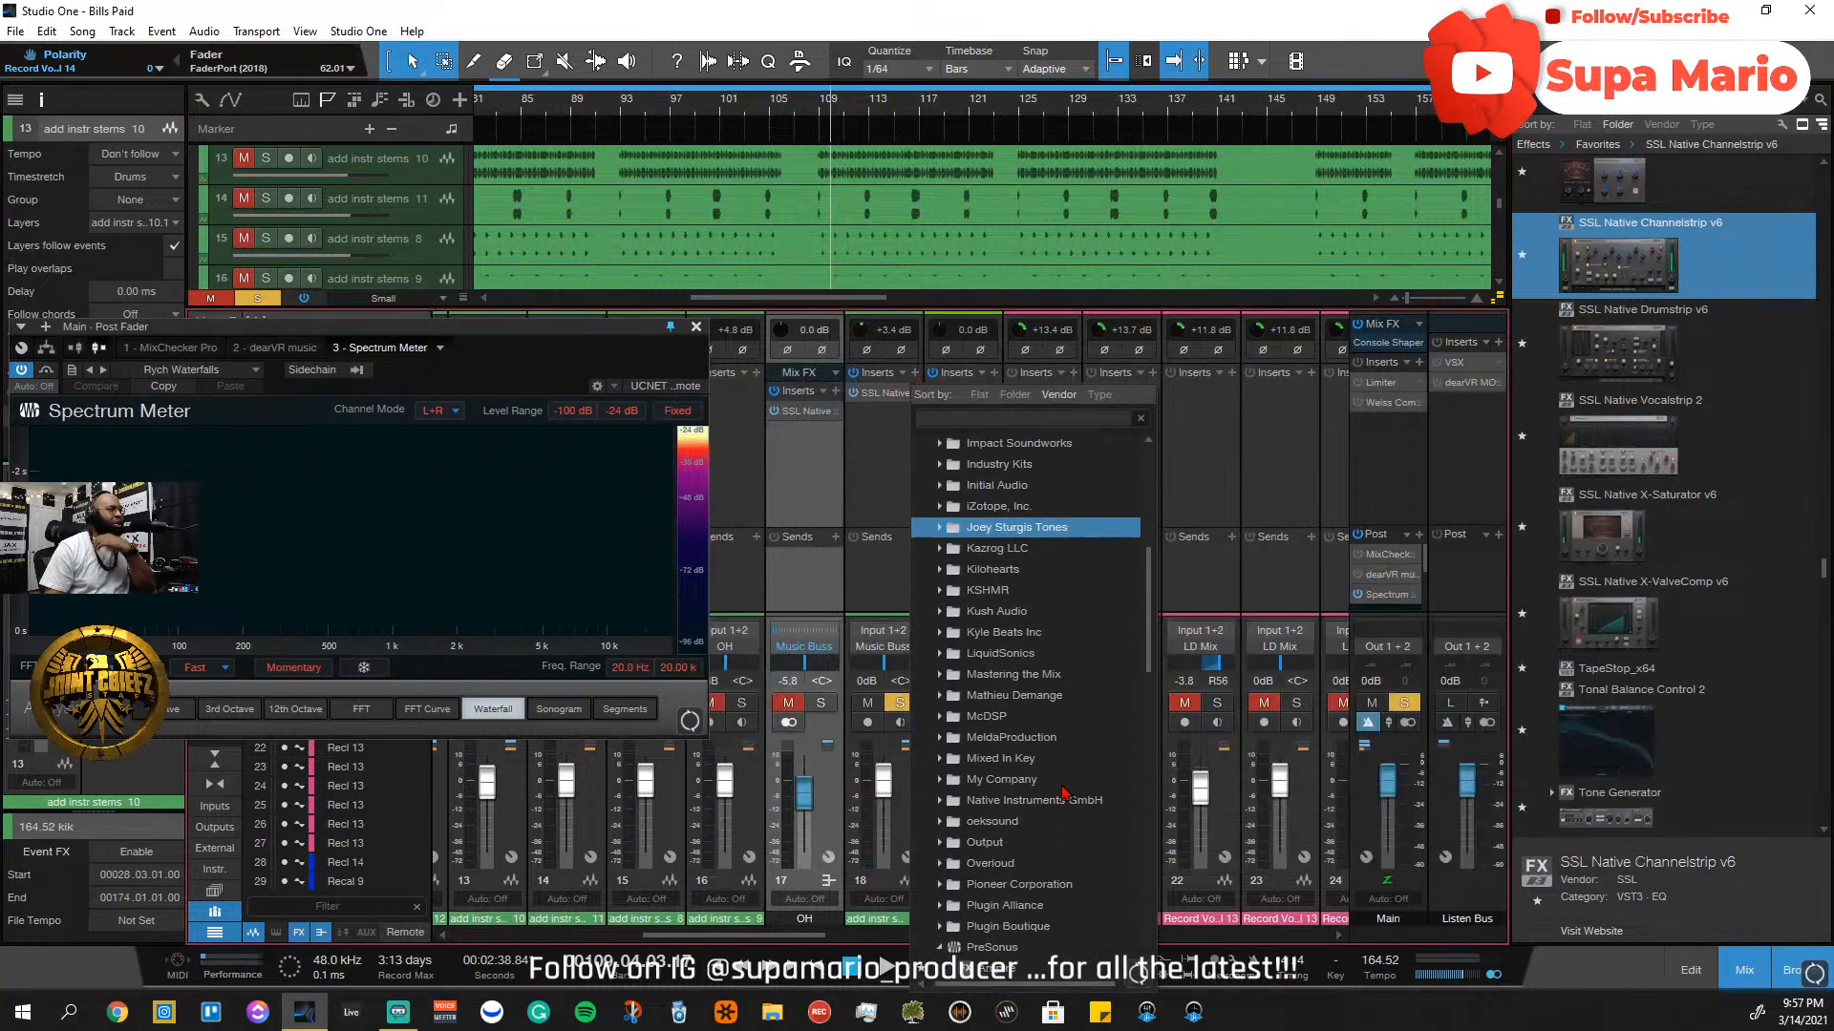
left_click(941, 861)
left_click(940, 863)
left_click(946, 821)
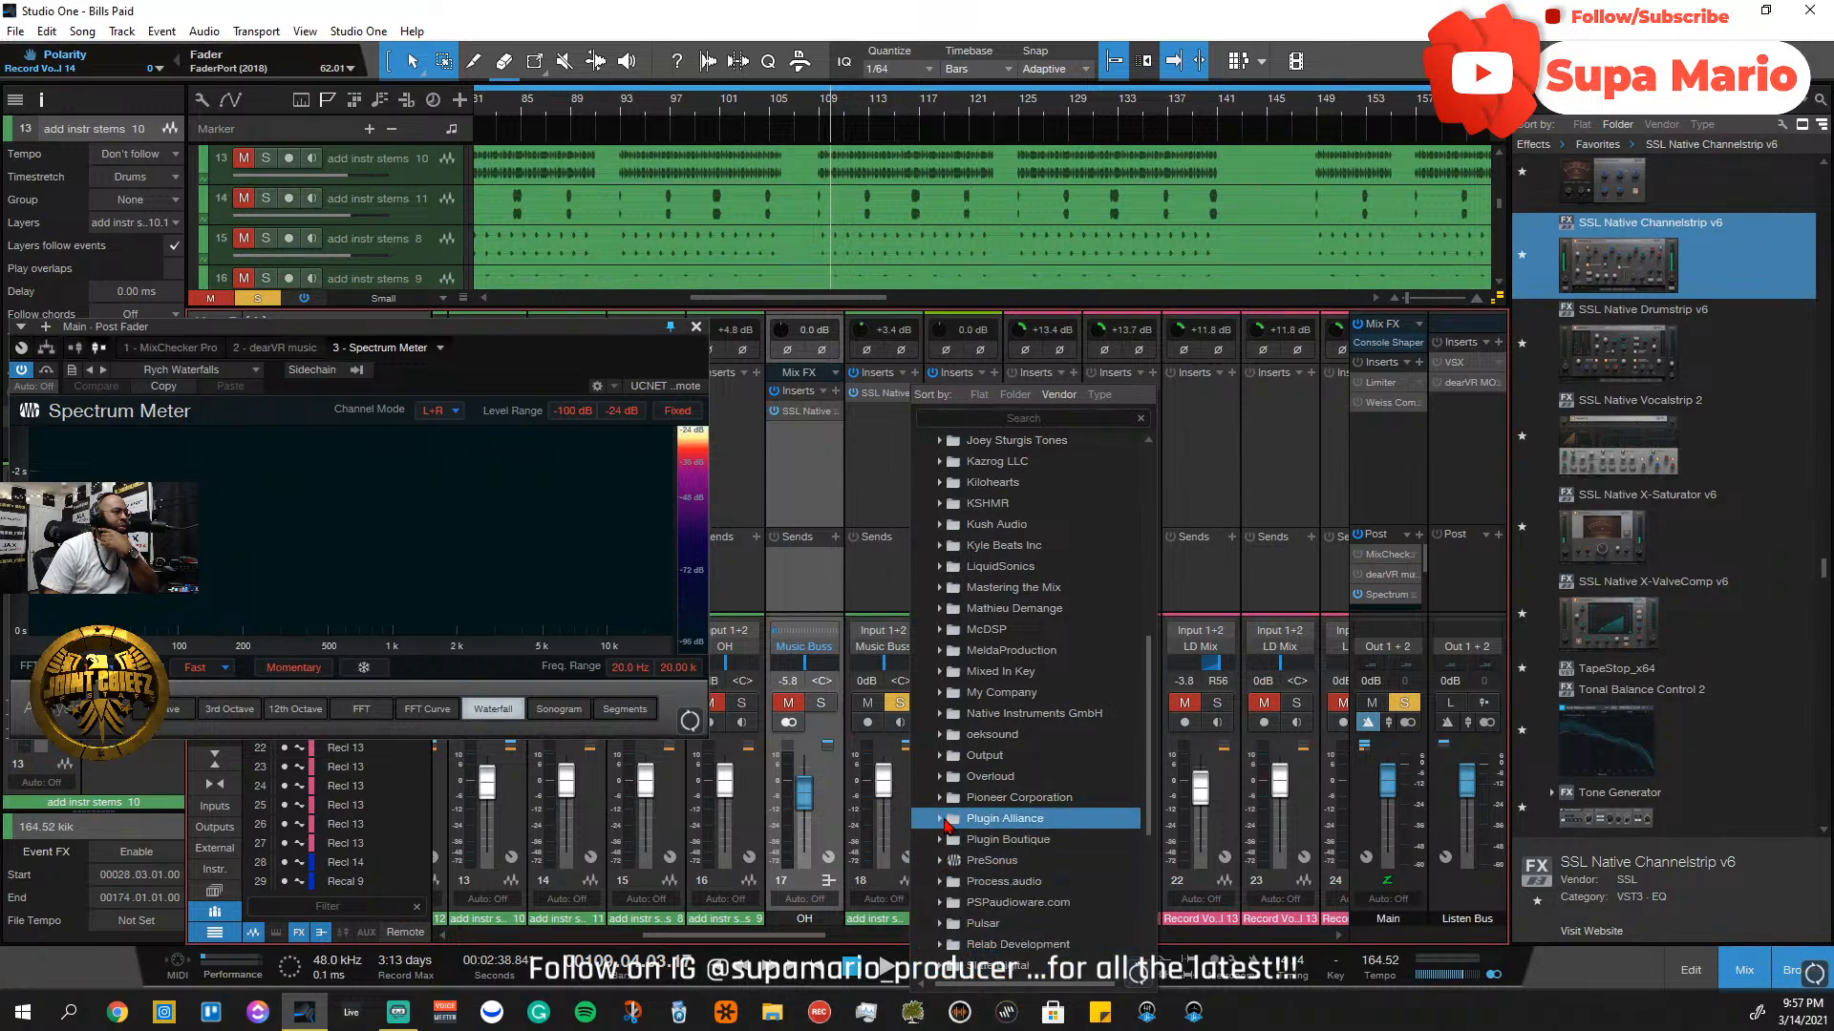
left_click(941, 820)
scroll(1011, 829, "down", 3)
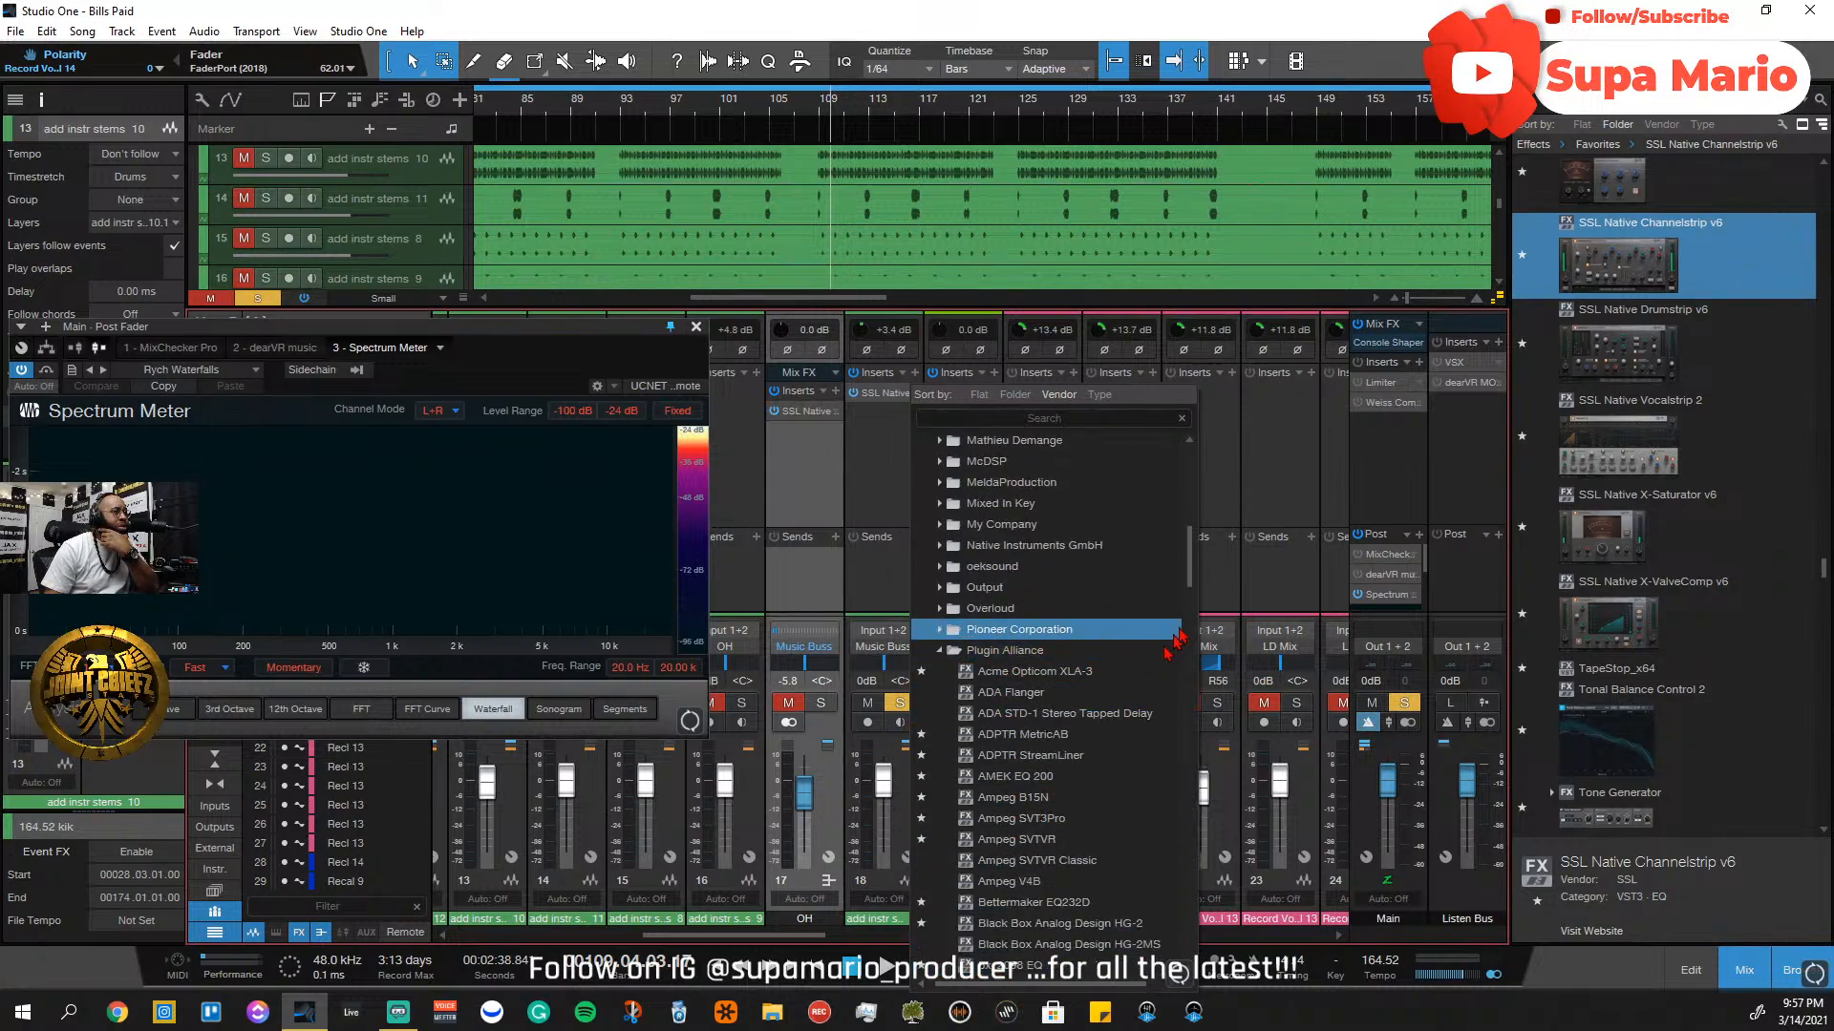
left_click_drag(1200, 584, 1213, 673)
left_click(1050, 602)
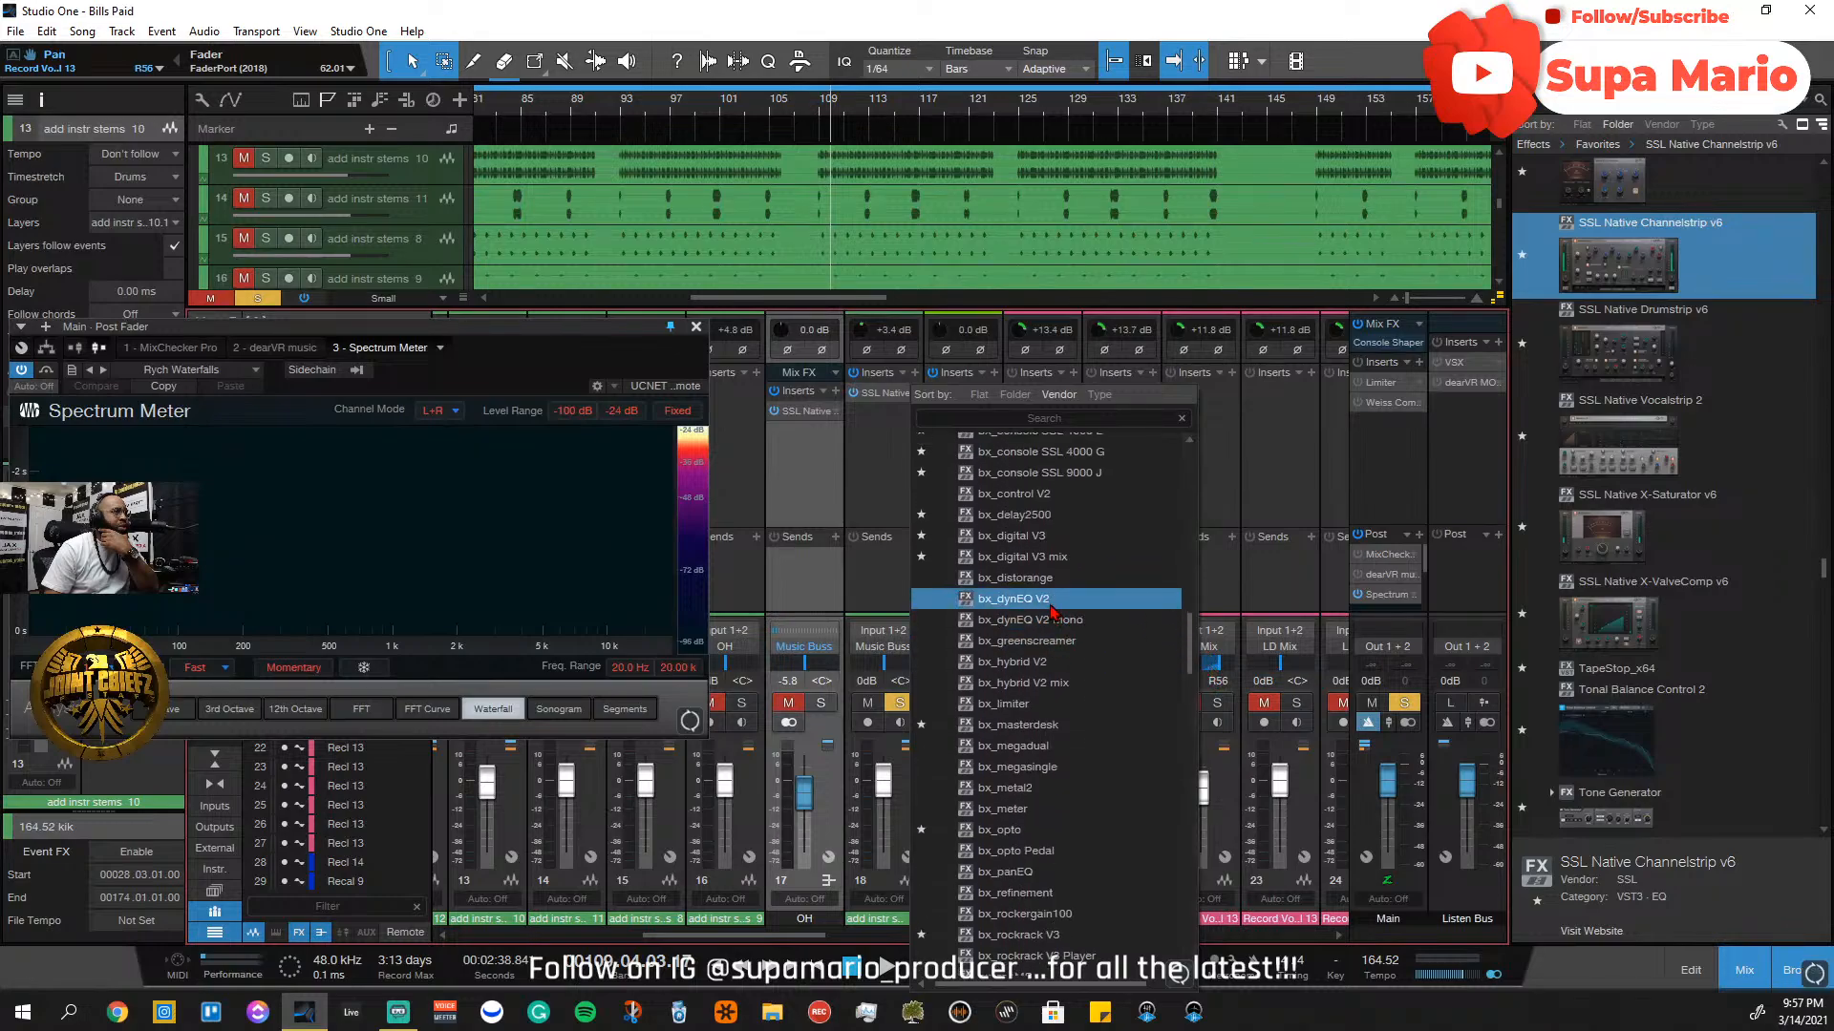
left_click(1050, 602)
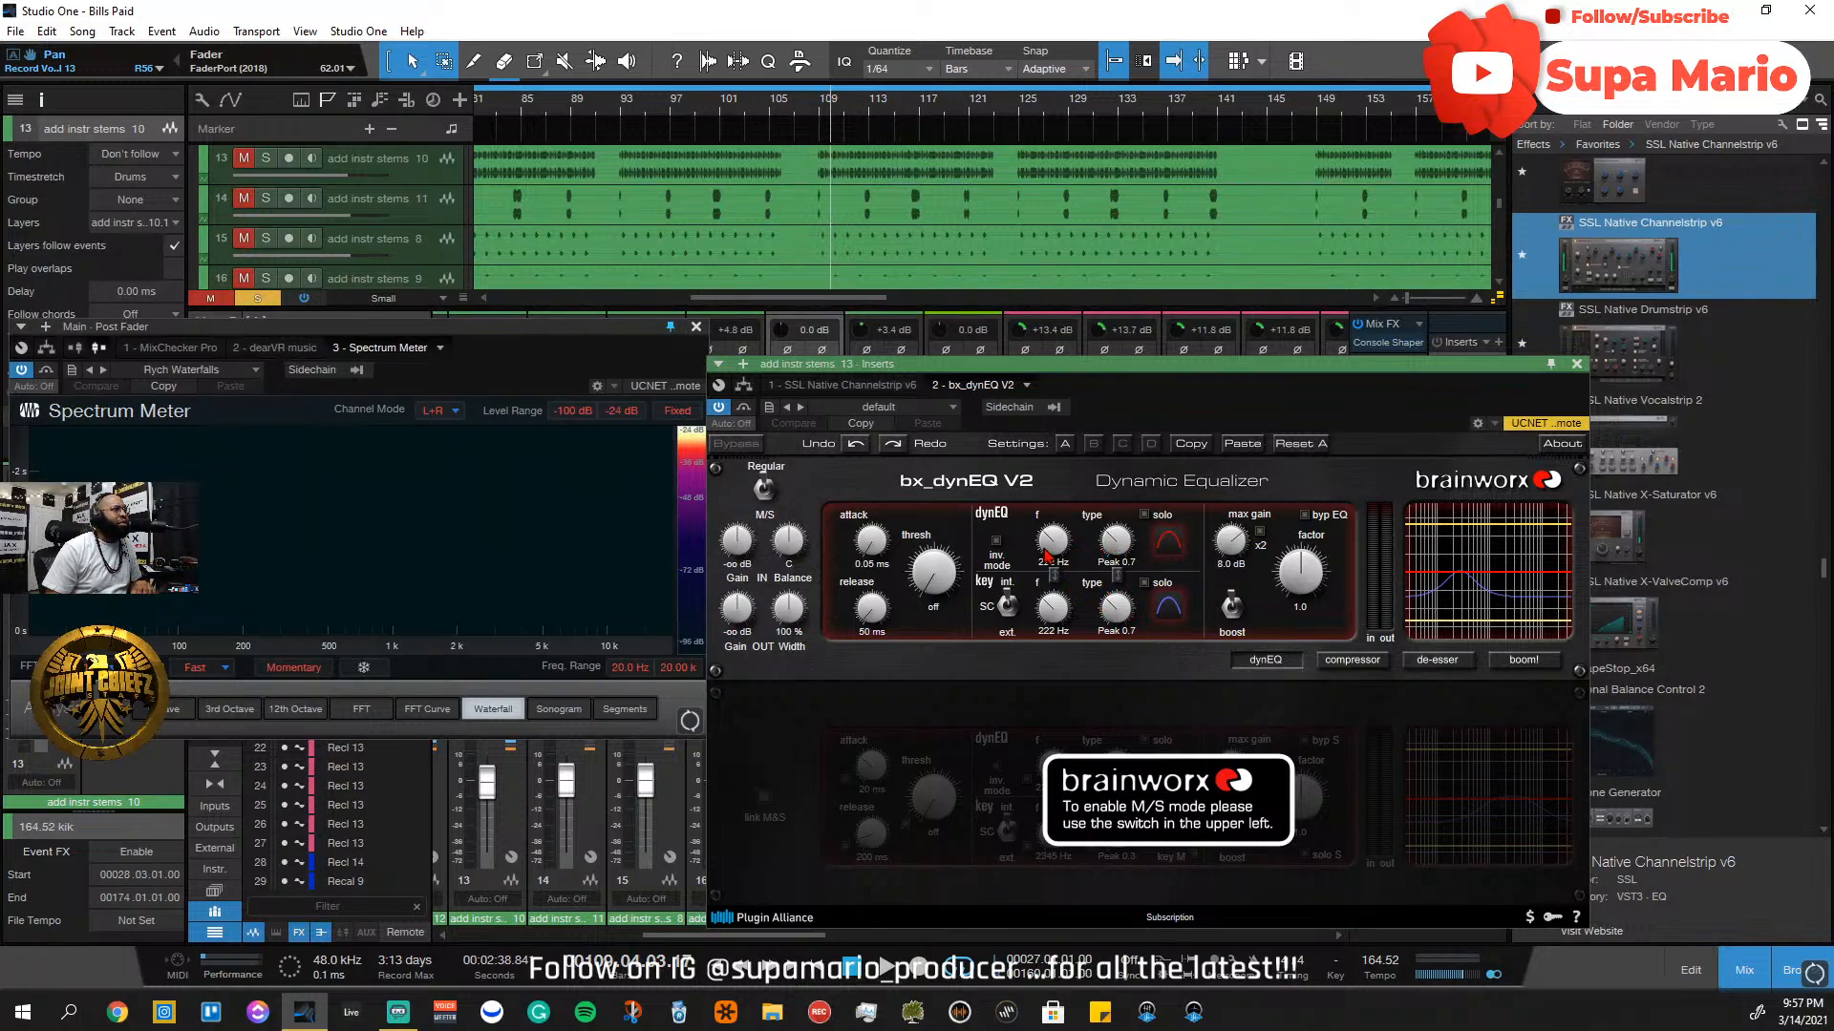
Replay the soloed stem from about bar 93 and load bx_dynEQ V2's dynEQ setup with input and output gain at 0 dB
left_click(819, 109)
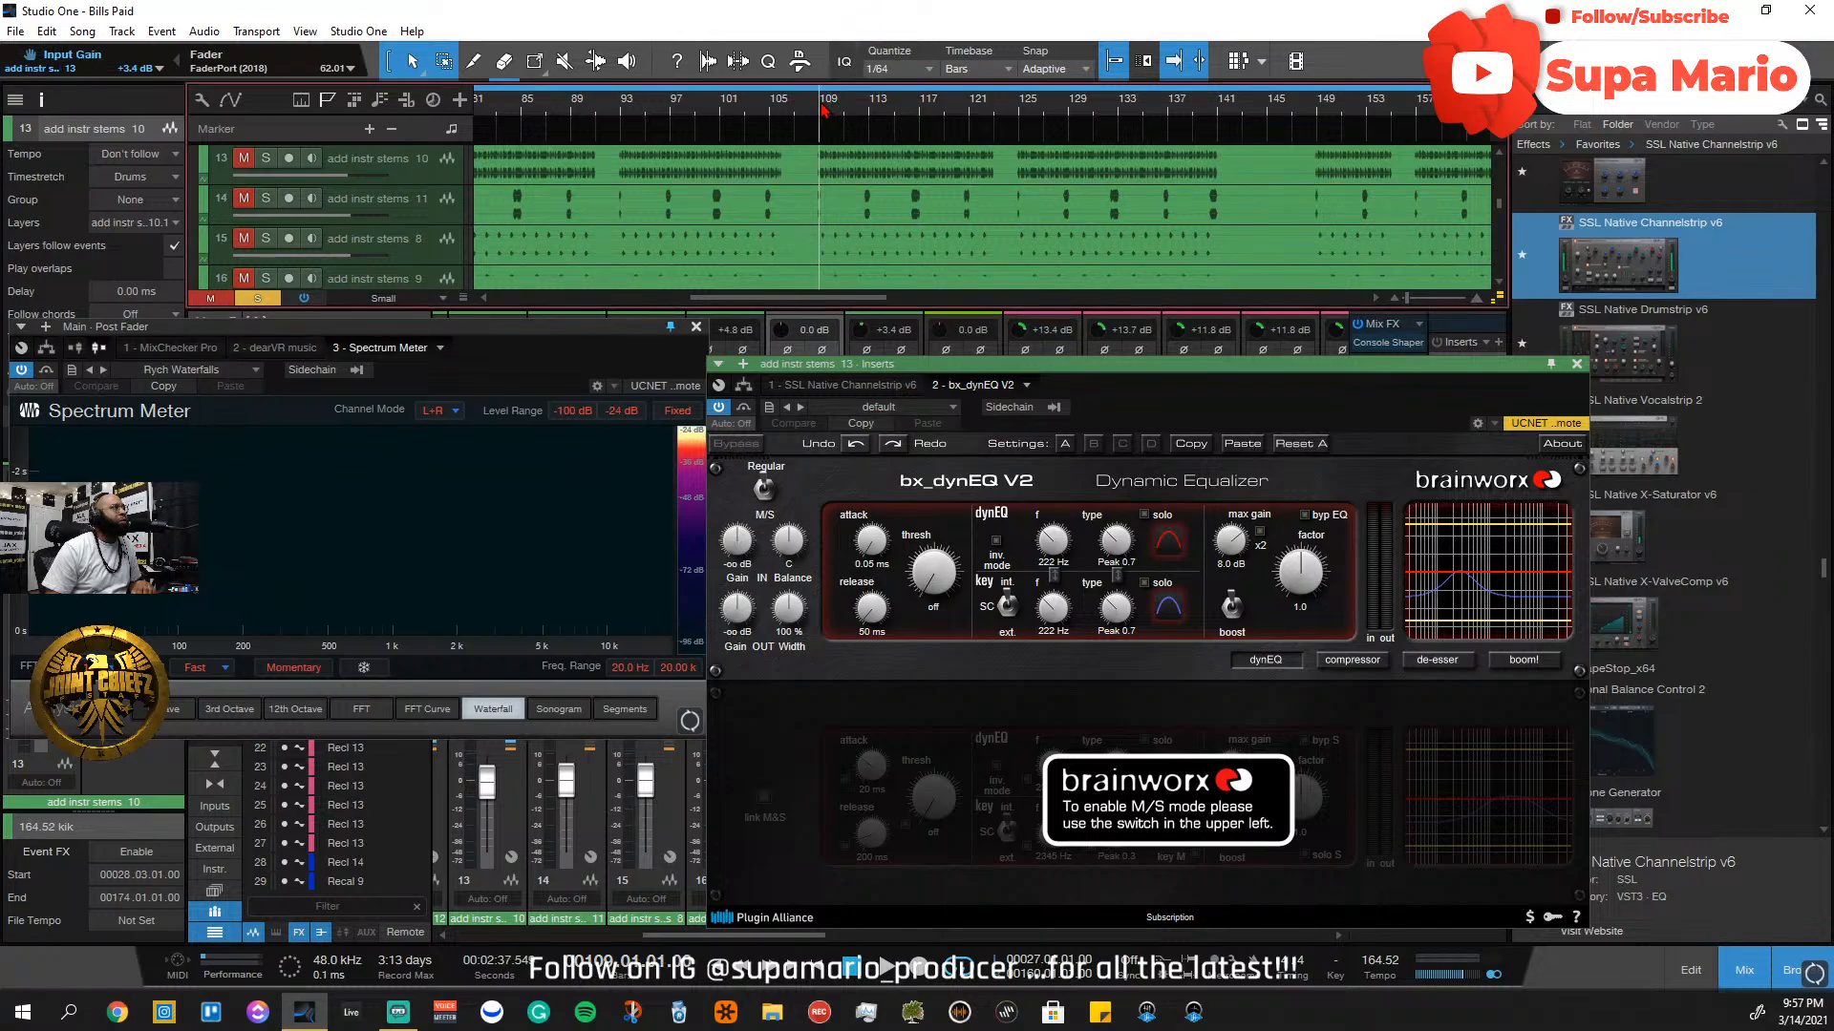
left_click(630, 116)
left_click_drag(938, 369, 684, 493)
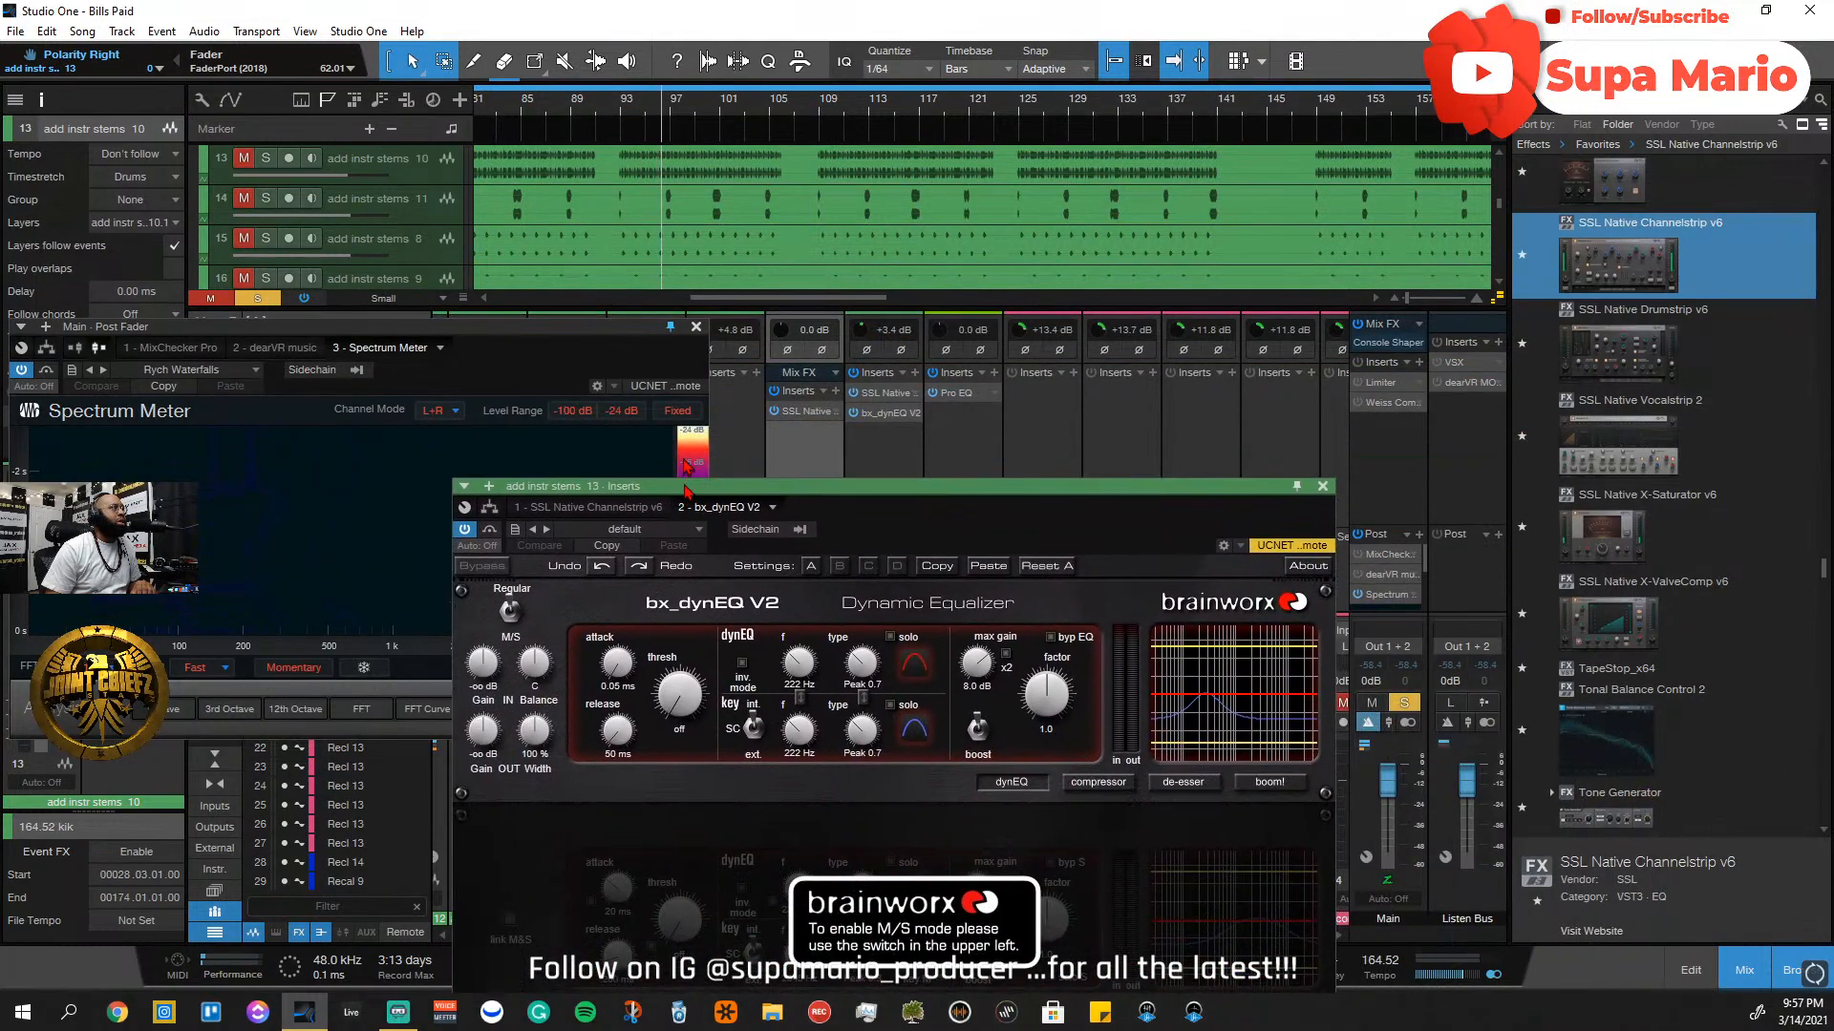
scroll(696, 185, "up", 1)
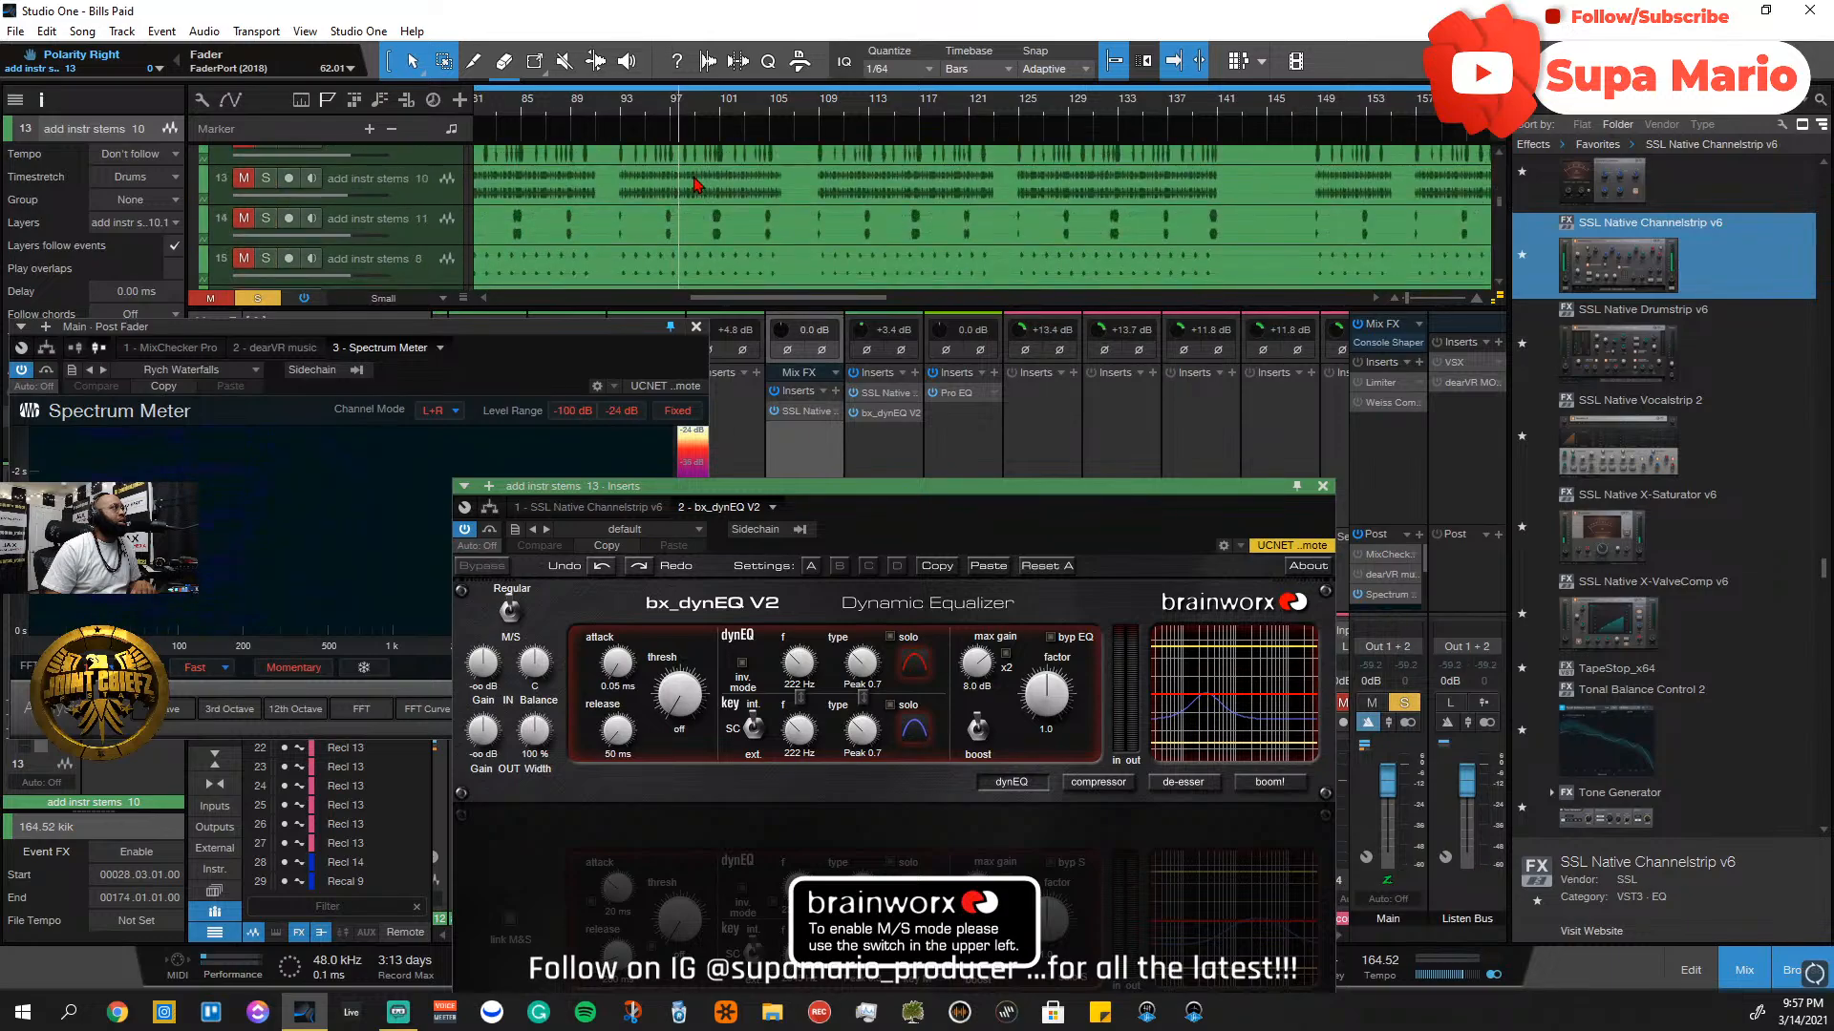
scroll(697, 184, "down", 5)
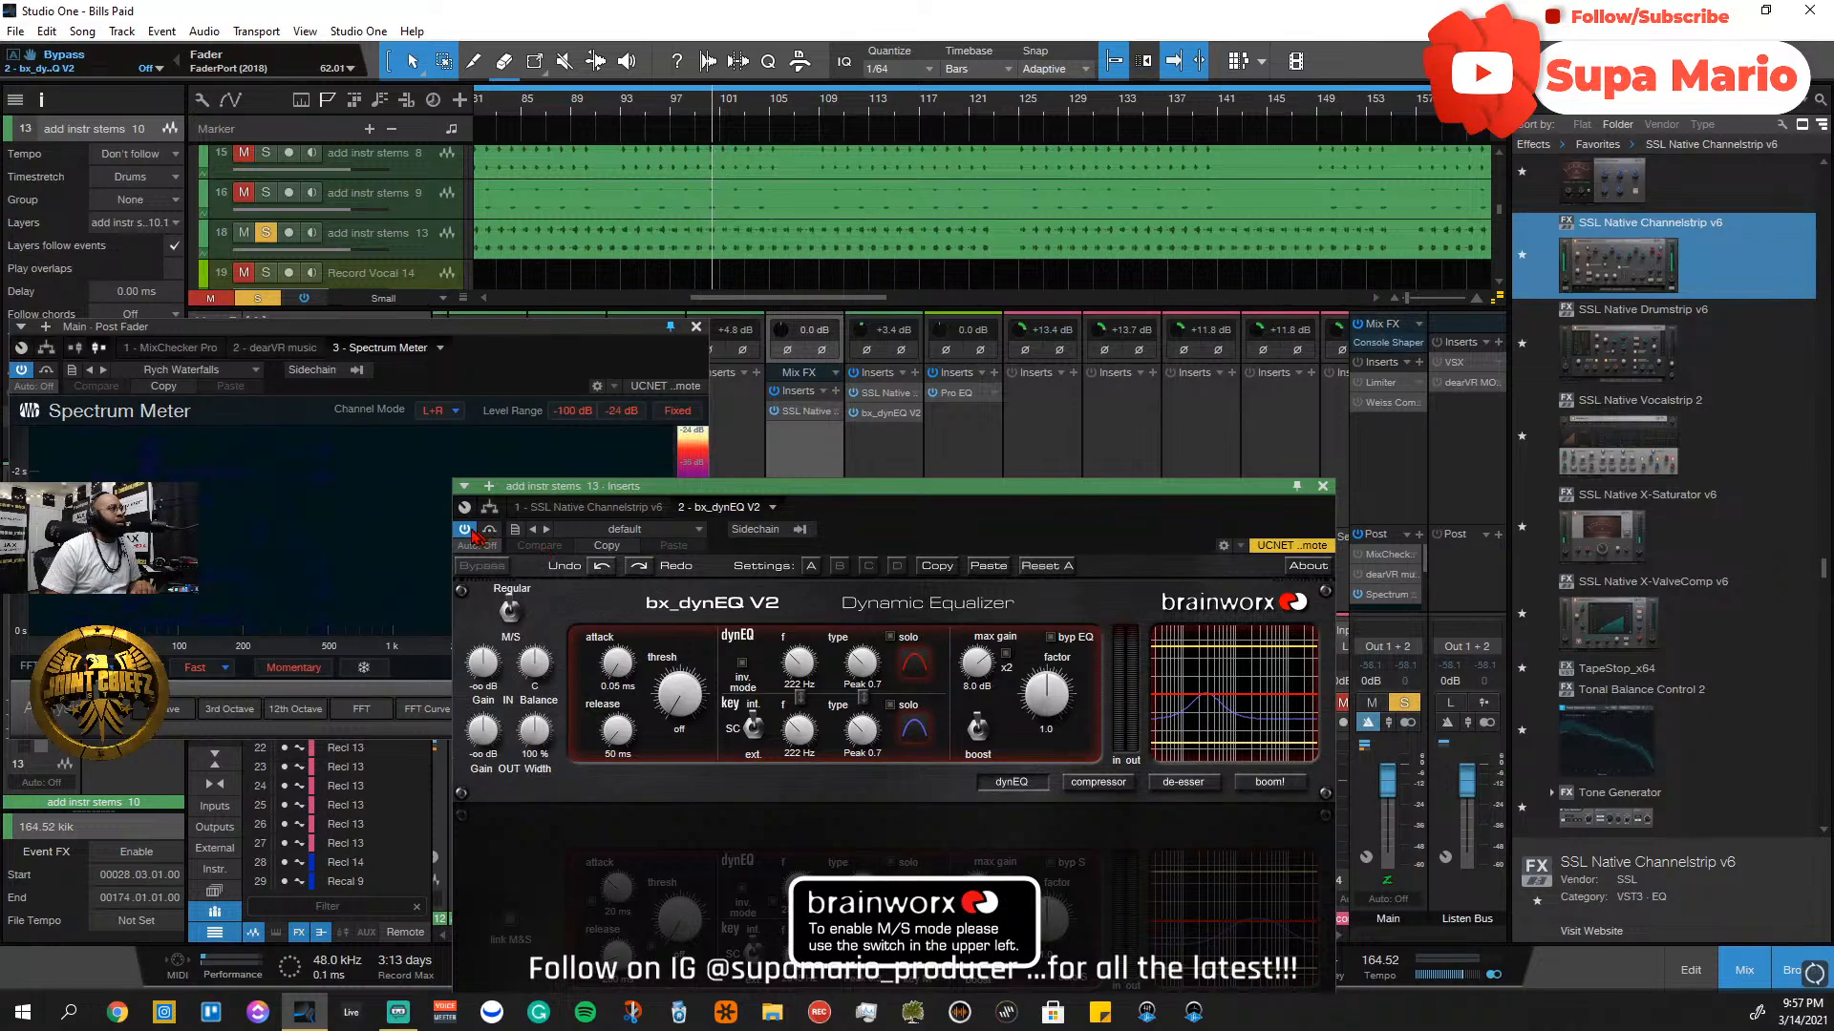
left_click(471, 531)
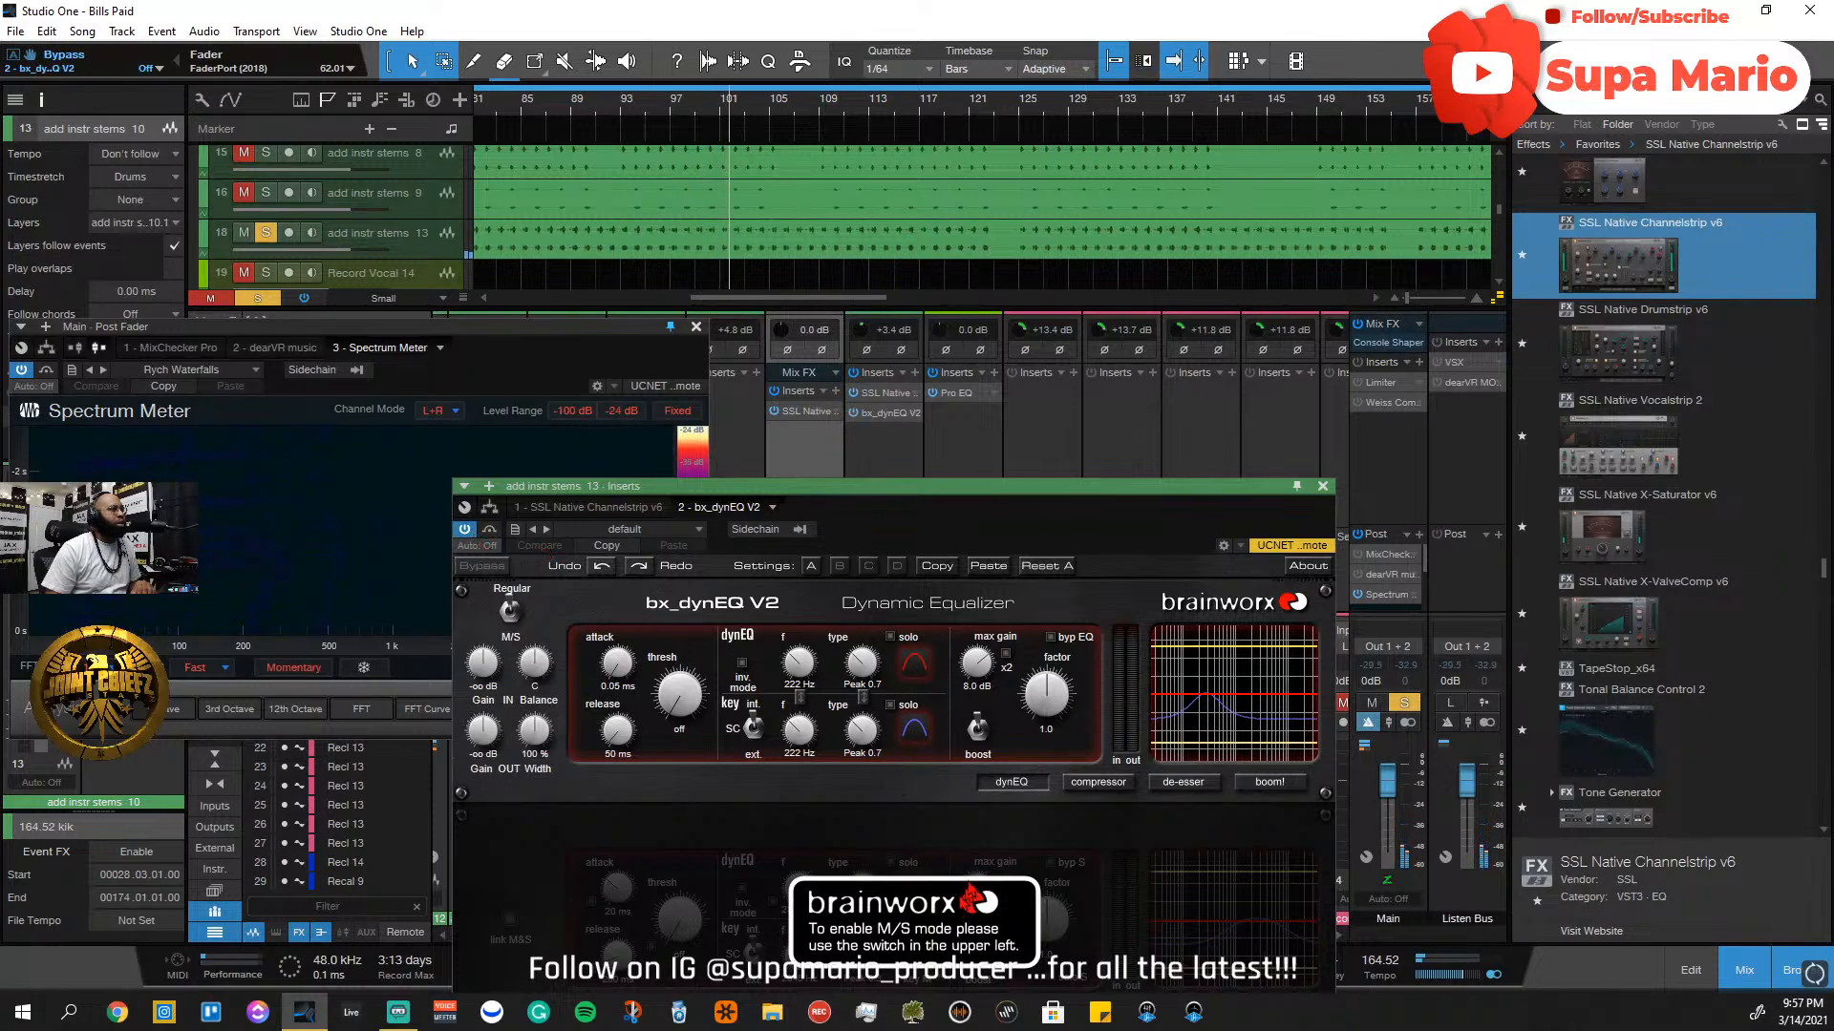
left_click_drag(1054, 487, 1198, 304)
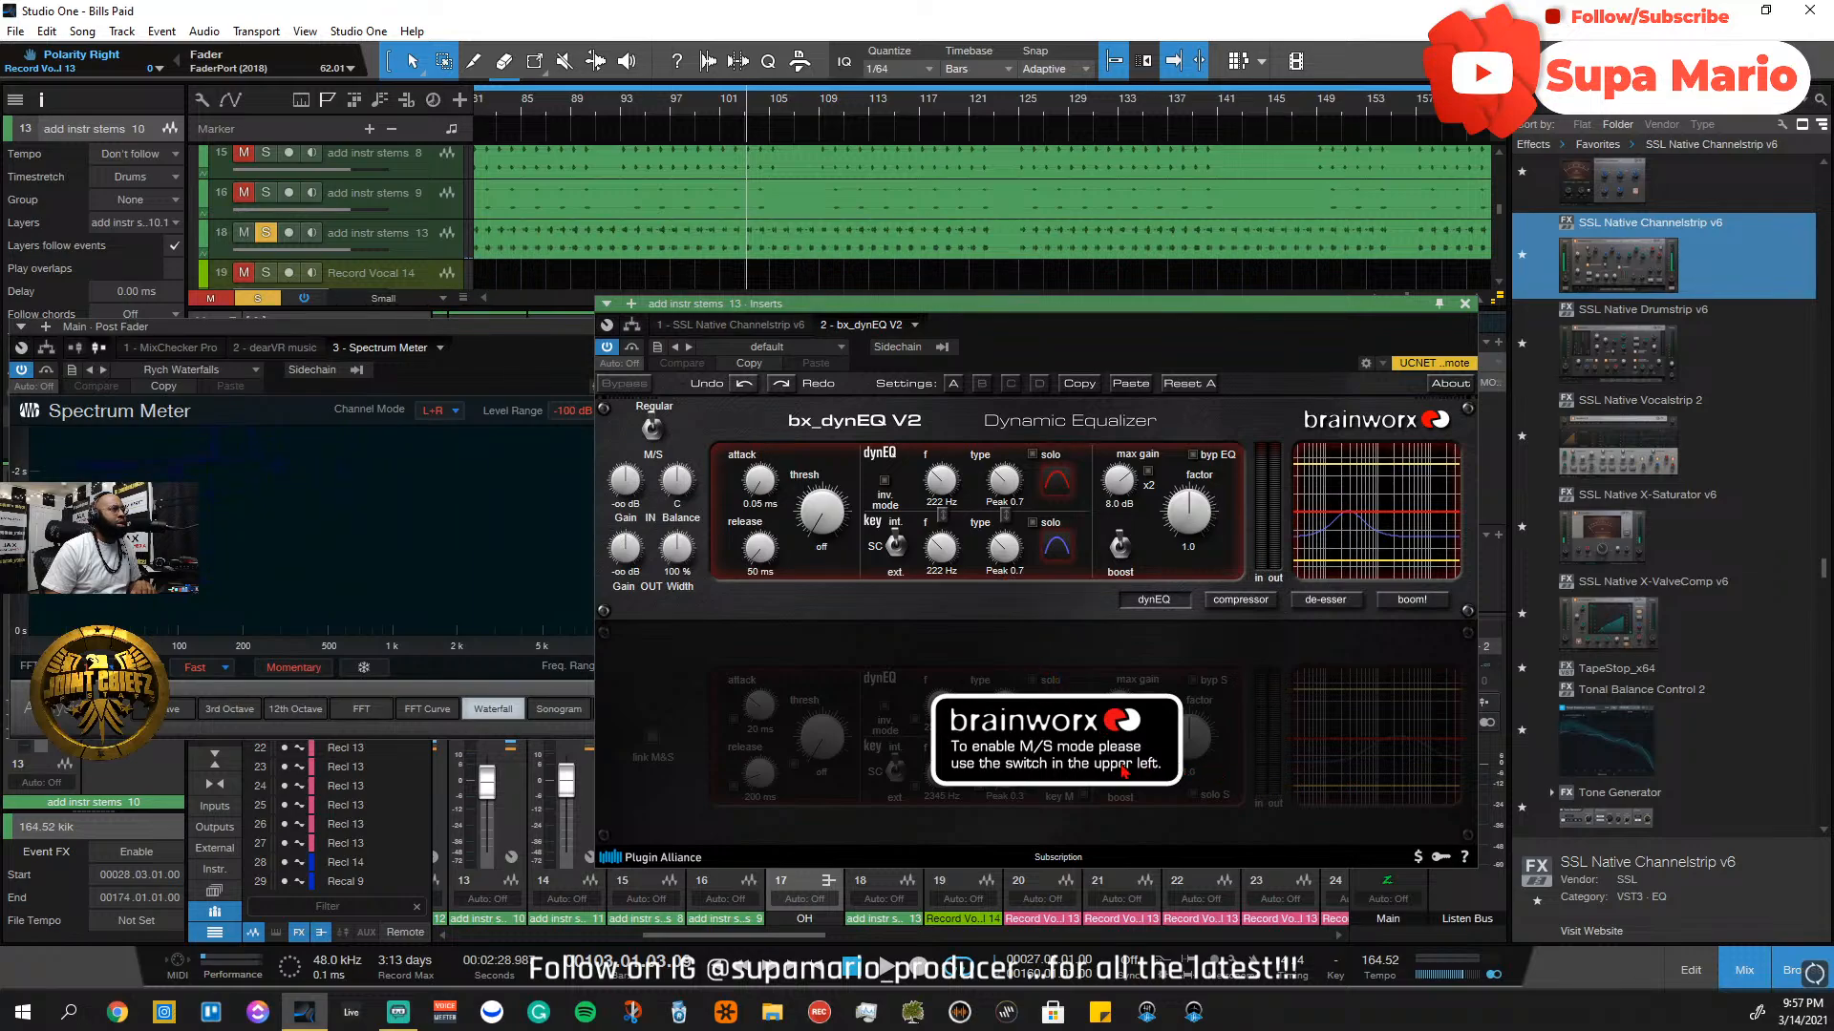
left_click(1124, 772)
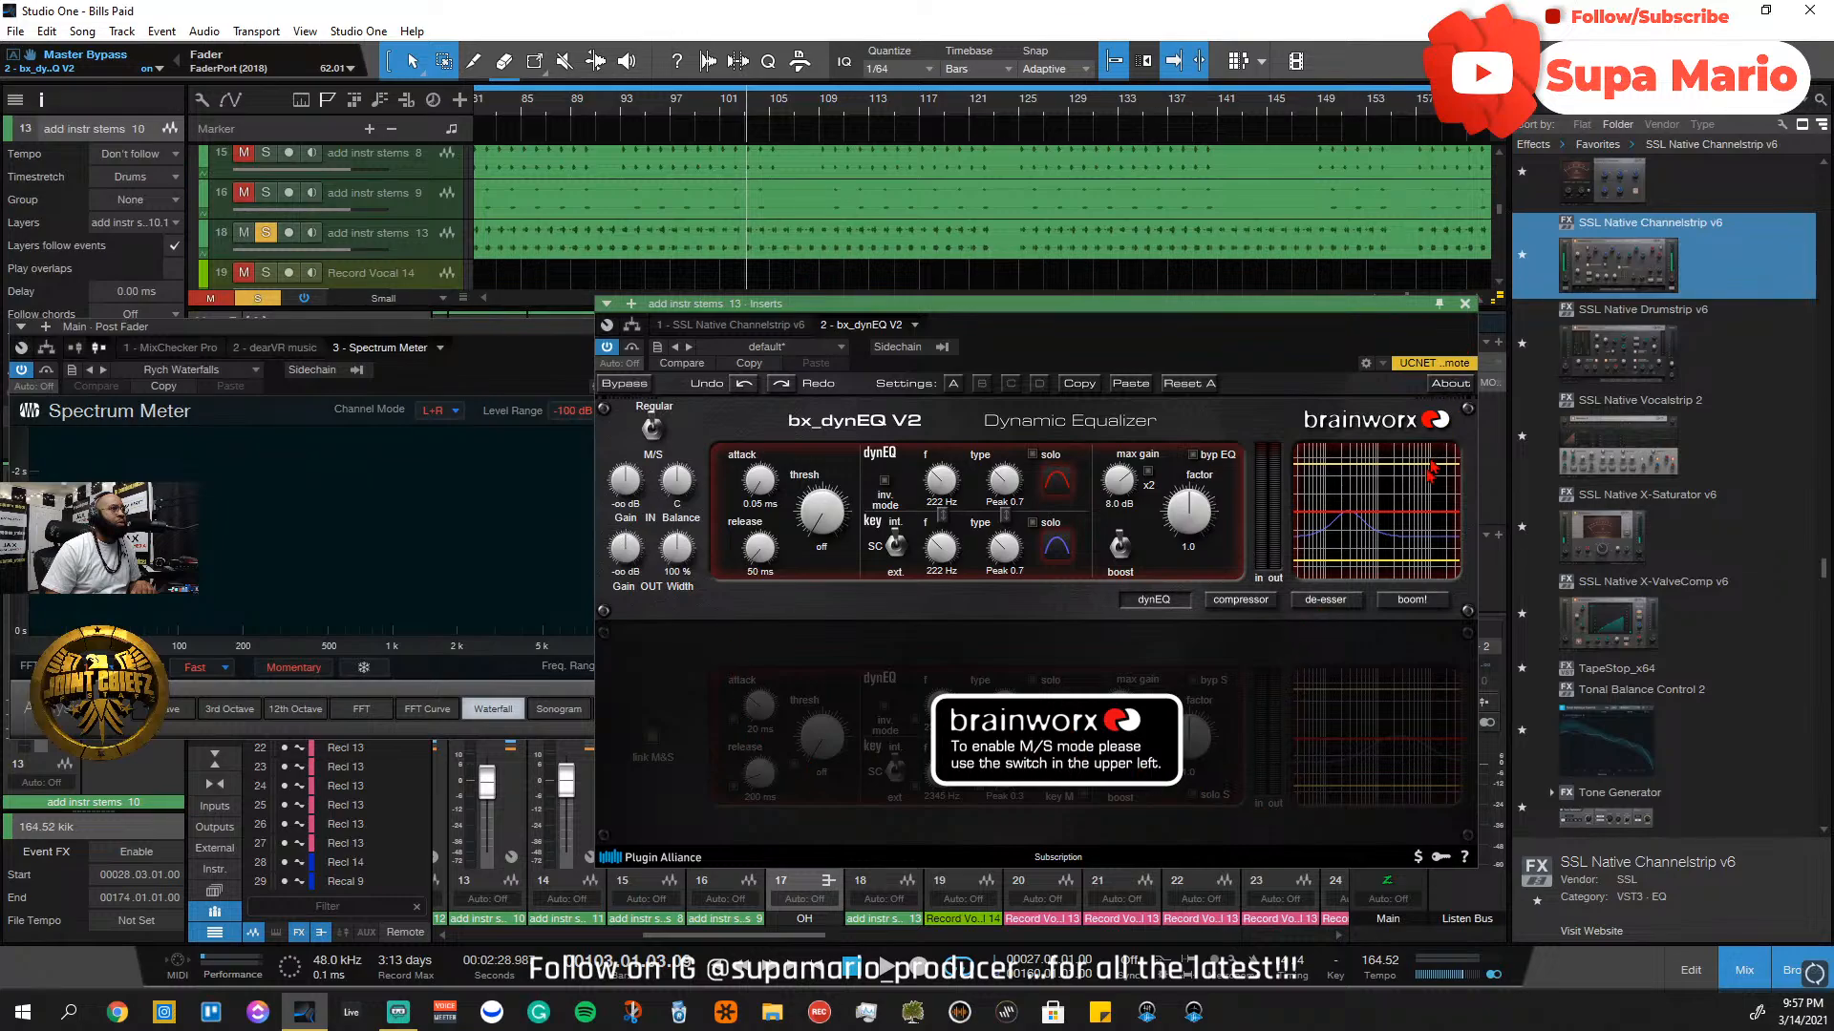
left_click(1167, 602)
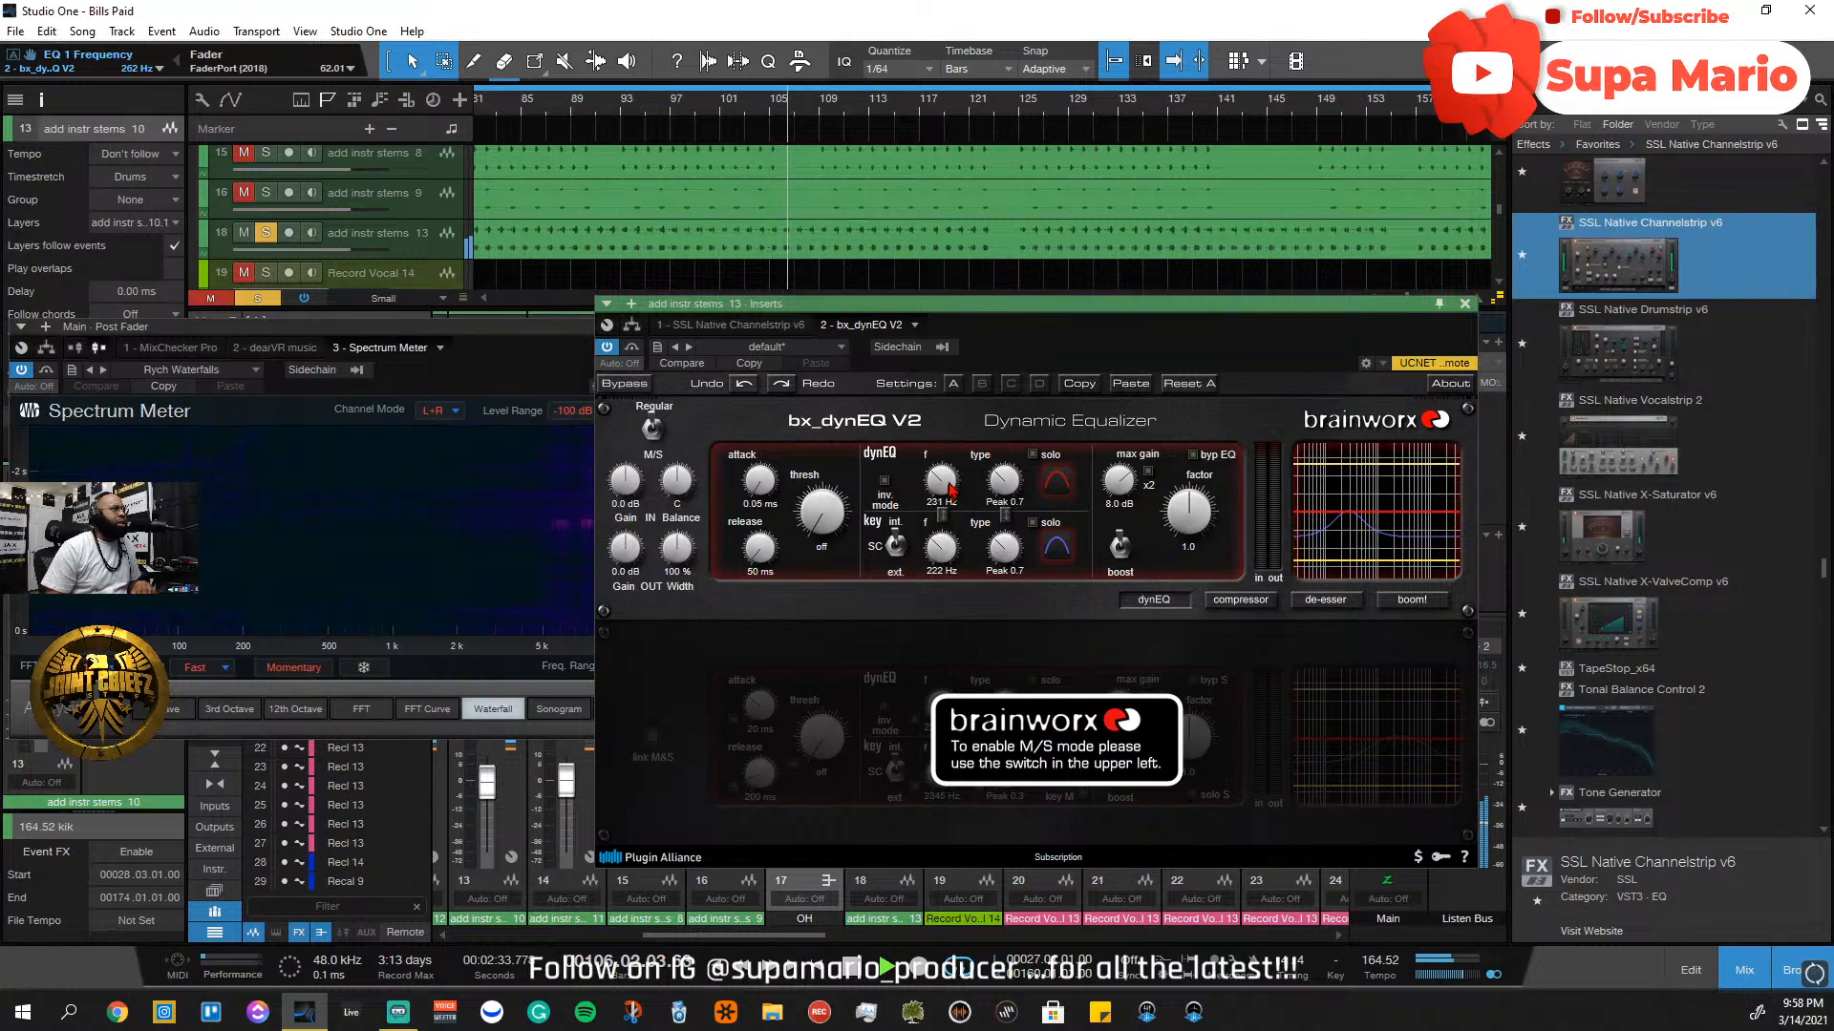
Audition the dynamic EQ band in solo at 166 Hz with type BP 2, and at 1494 Hz with type Peak 6
left_click_drag(956, 500, 935, 479)
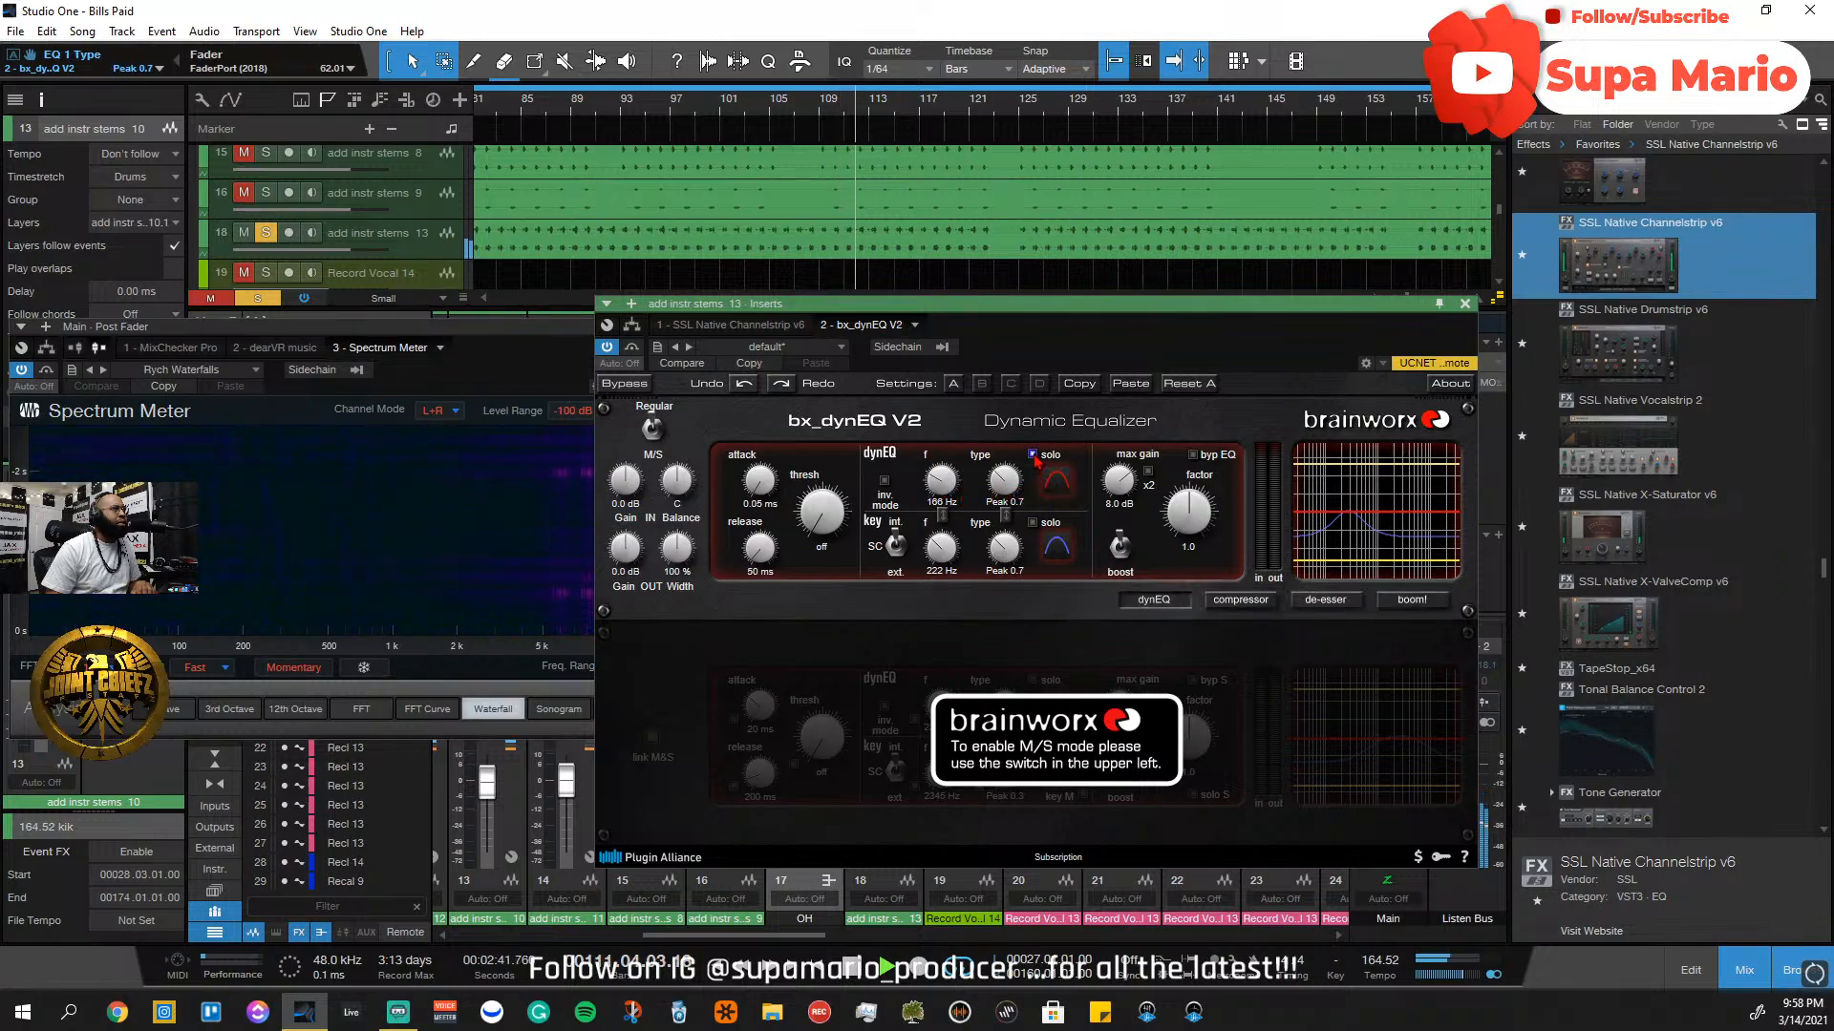
left_click_drag(1005, 482, 1005, 421)
left_click_drag(1003, 432, 1003, 443)
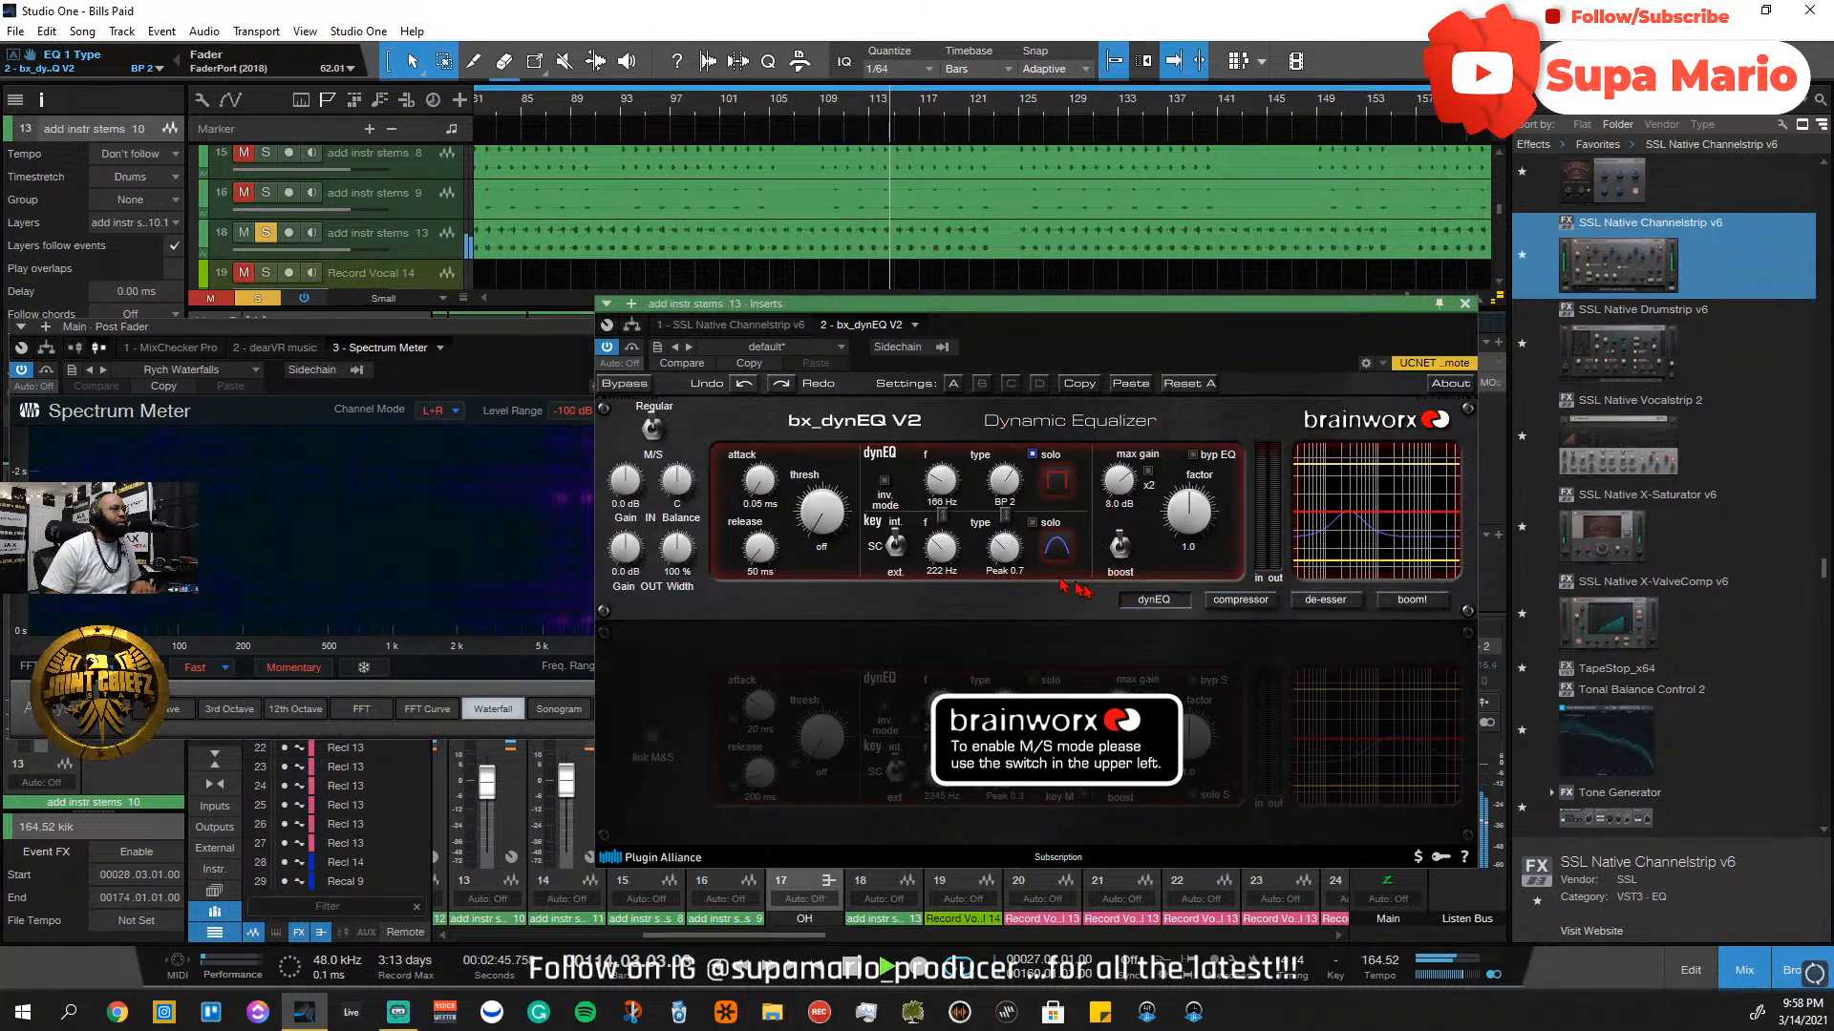
left_click_drag(1009, 487, 947, 460)
left_click(884, 481)
left_click(885, 482)
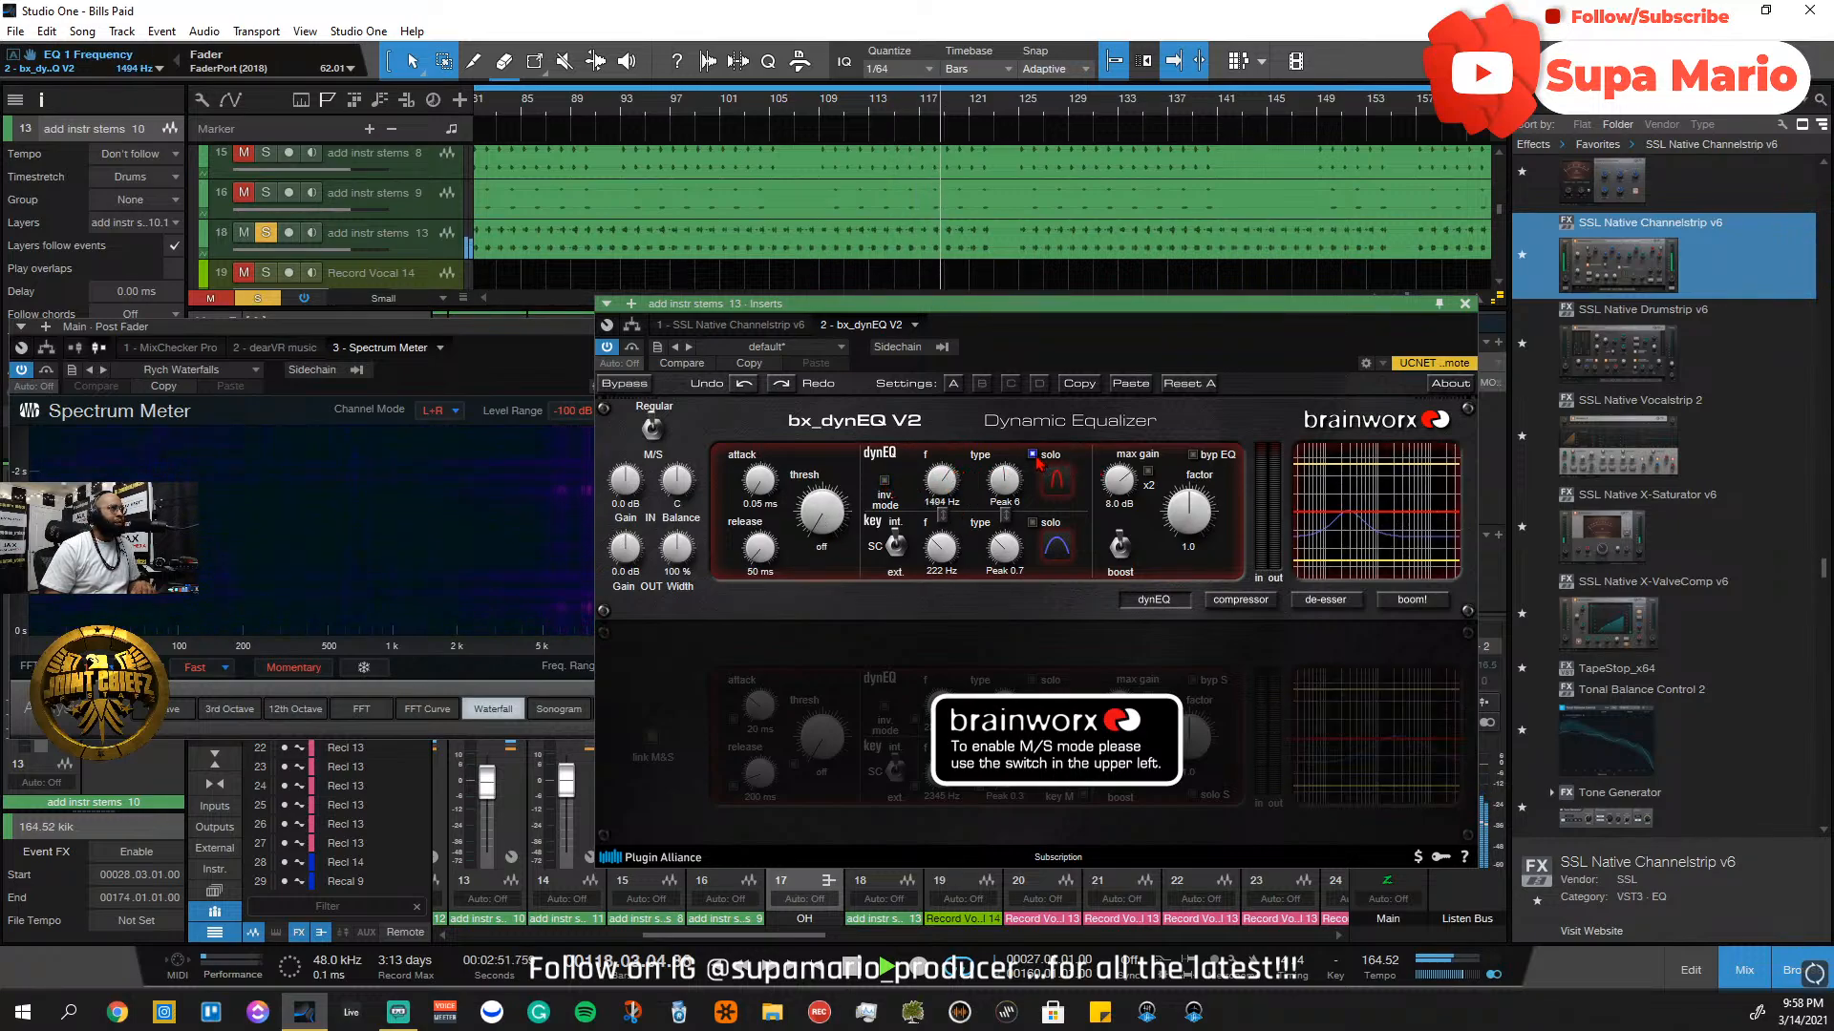
left_click(1032, 455)
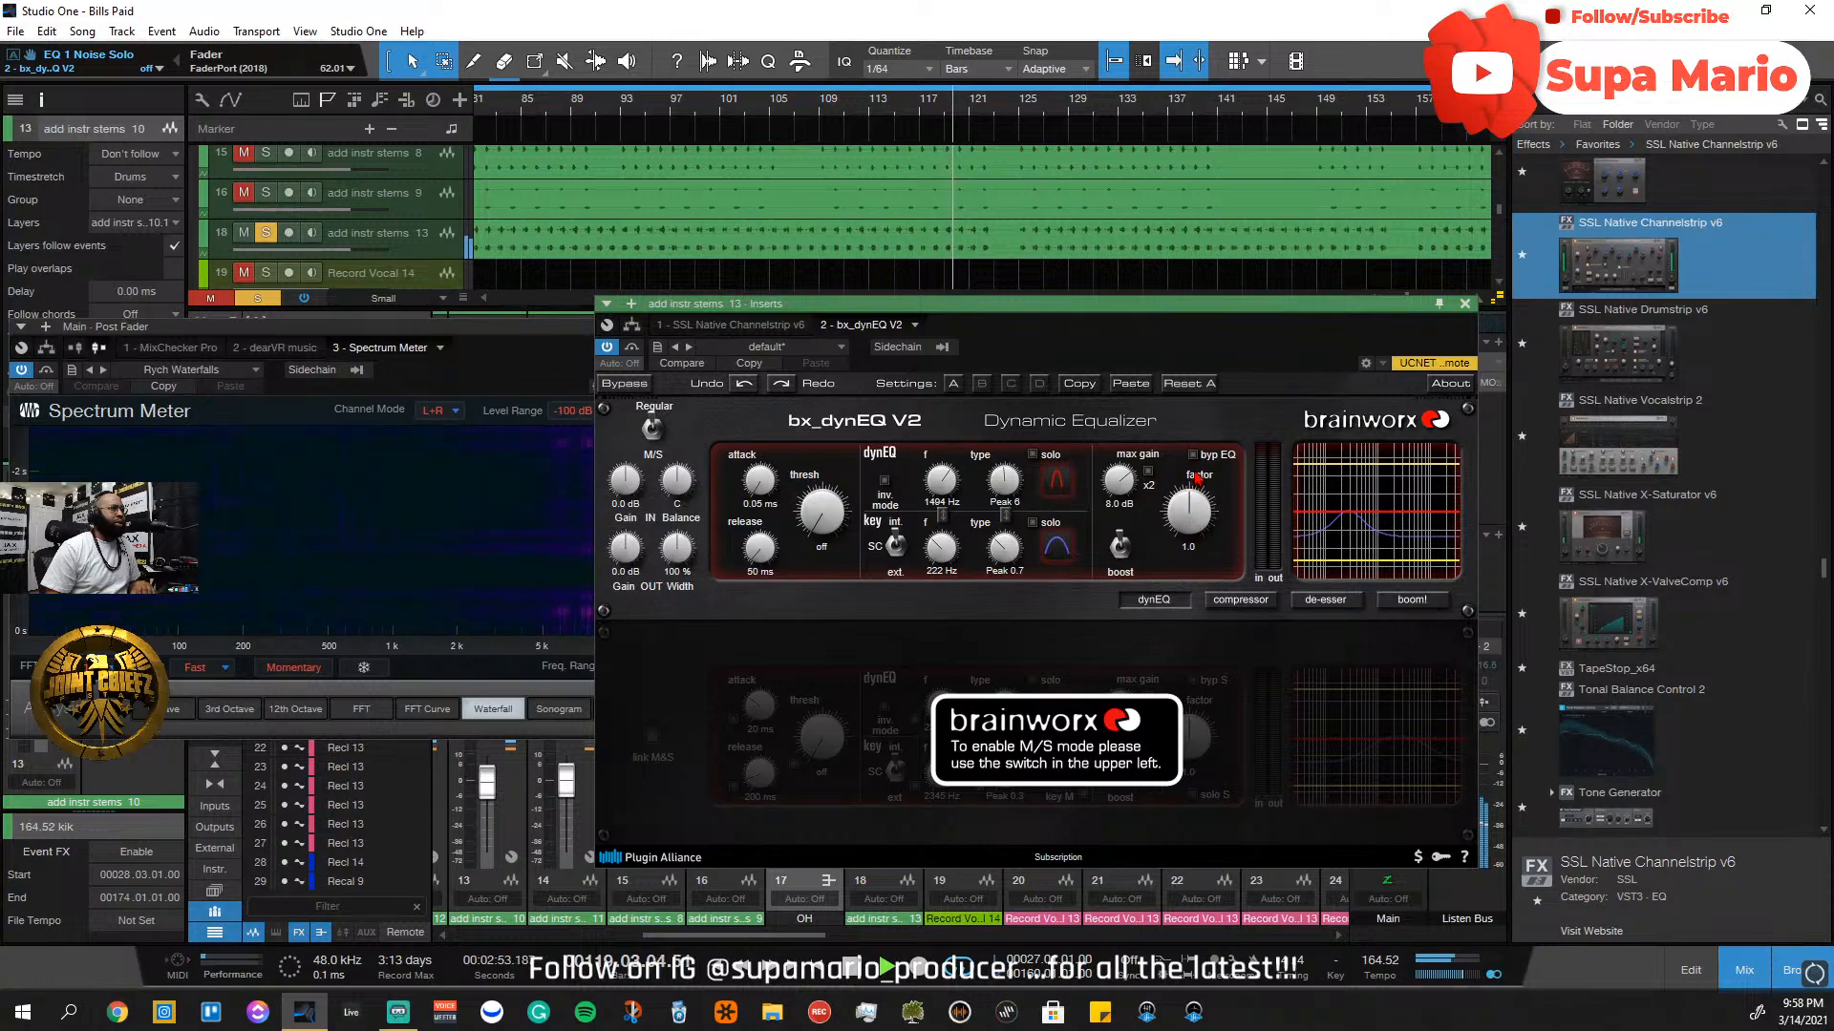
Turn off the master bypass, replay from about bar 93, and set the band to 1997 Hz, factor 1.6 and 6.1 dB max gain
left_click(1192, 456)
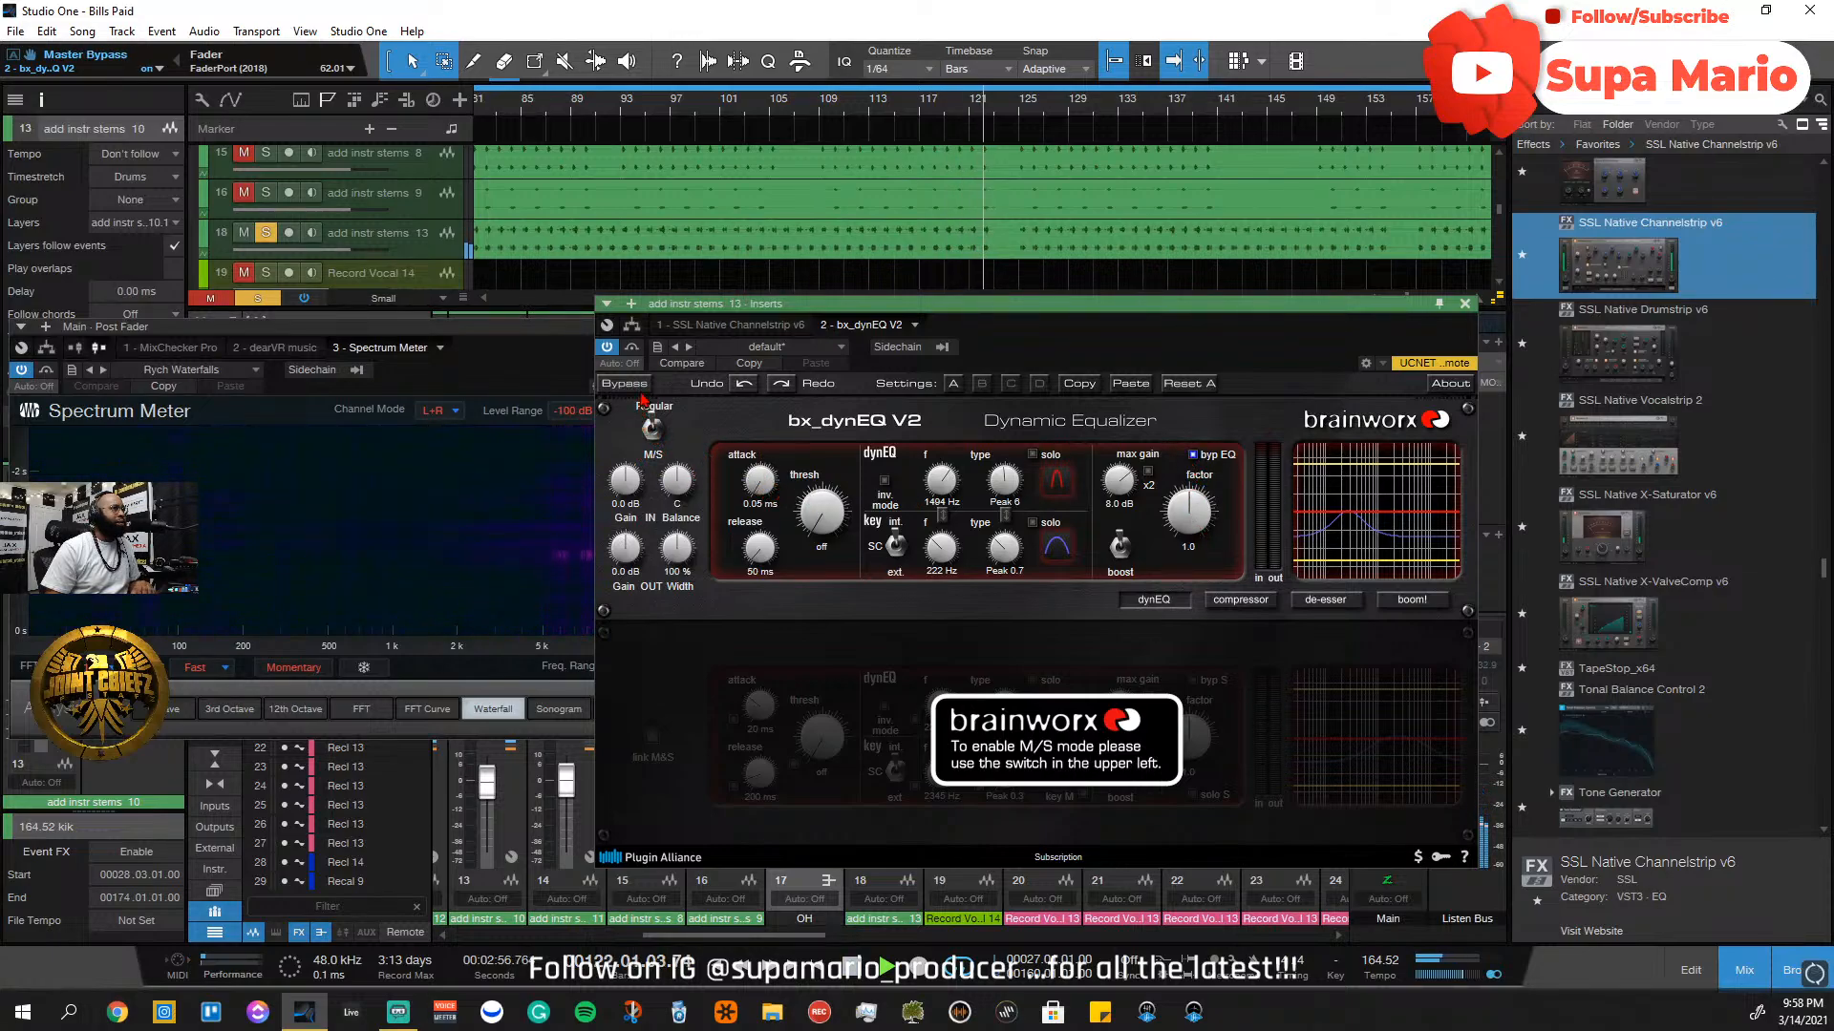
left_click(632, 383)
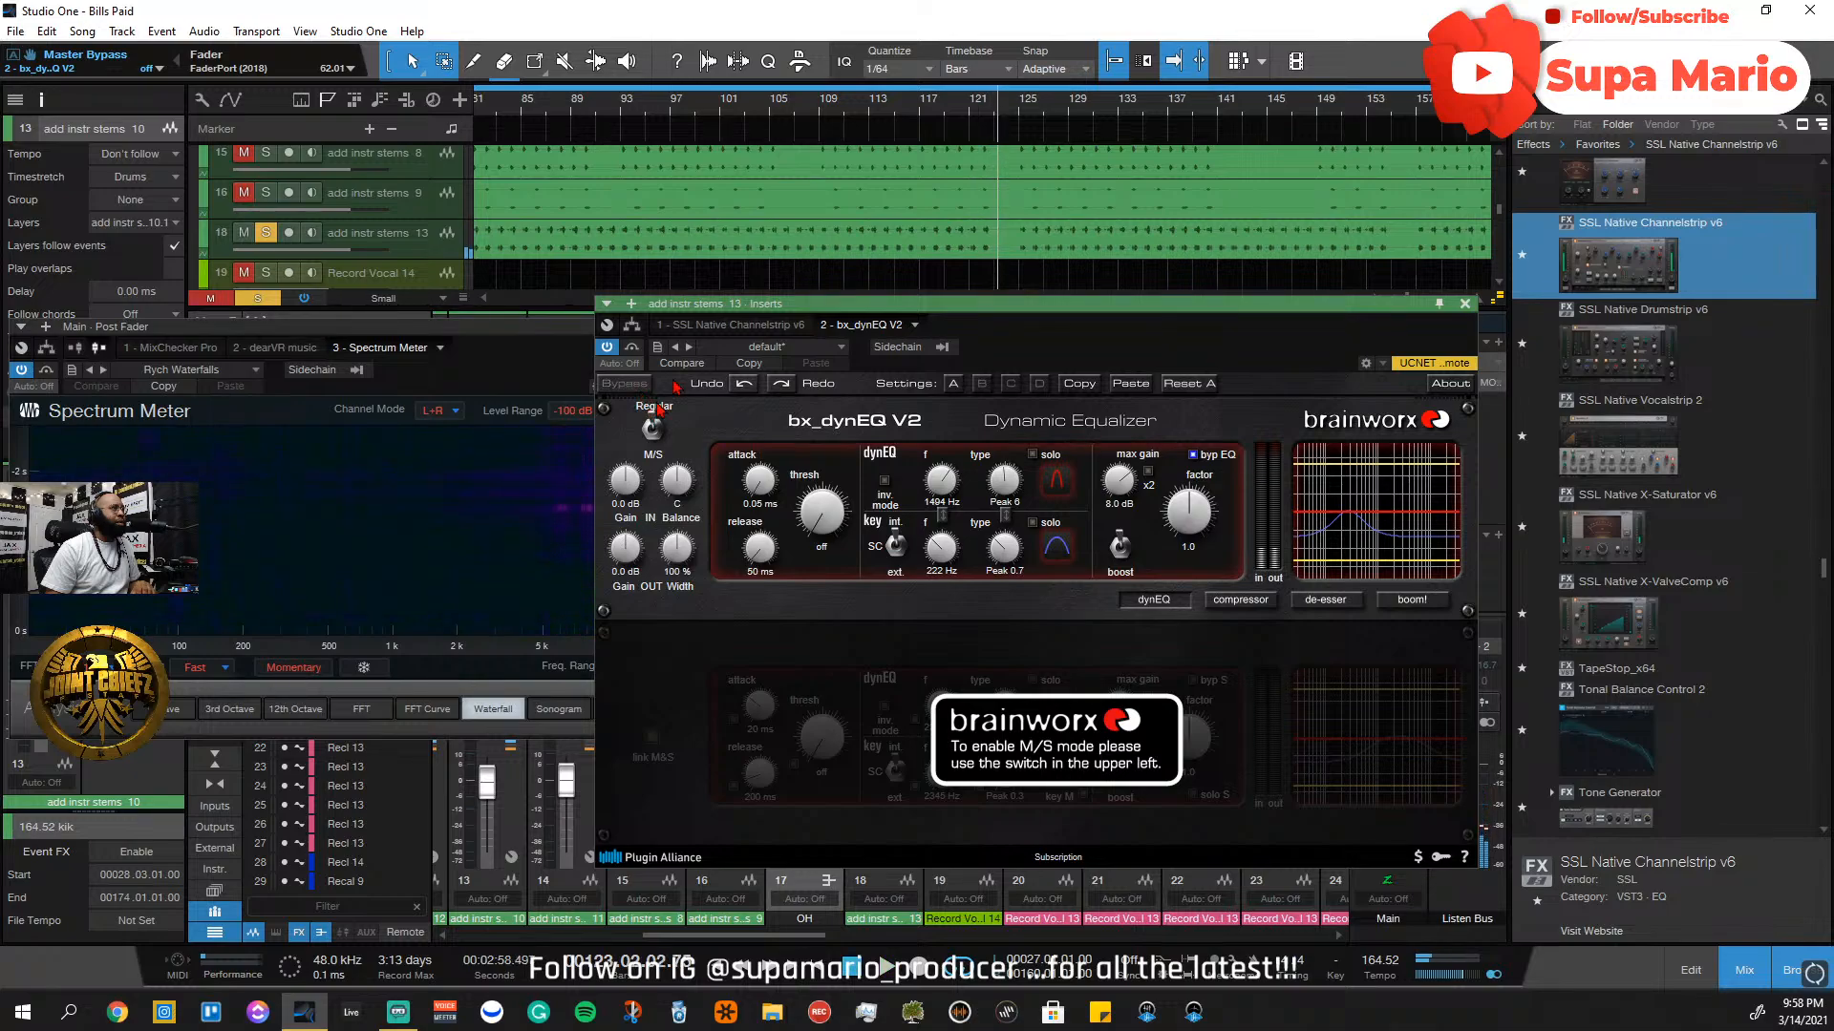
left_click(622, 118)
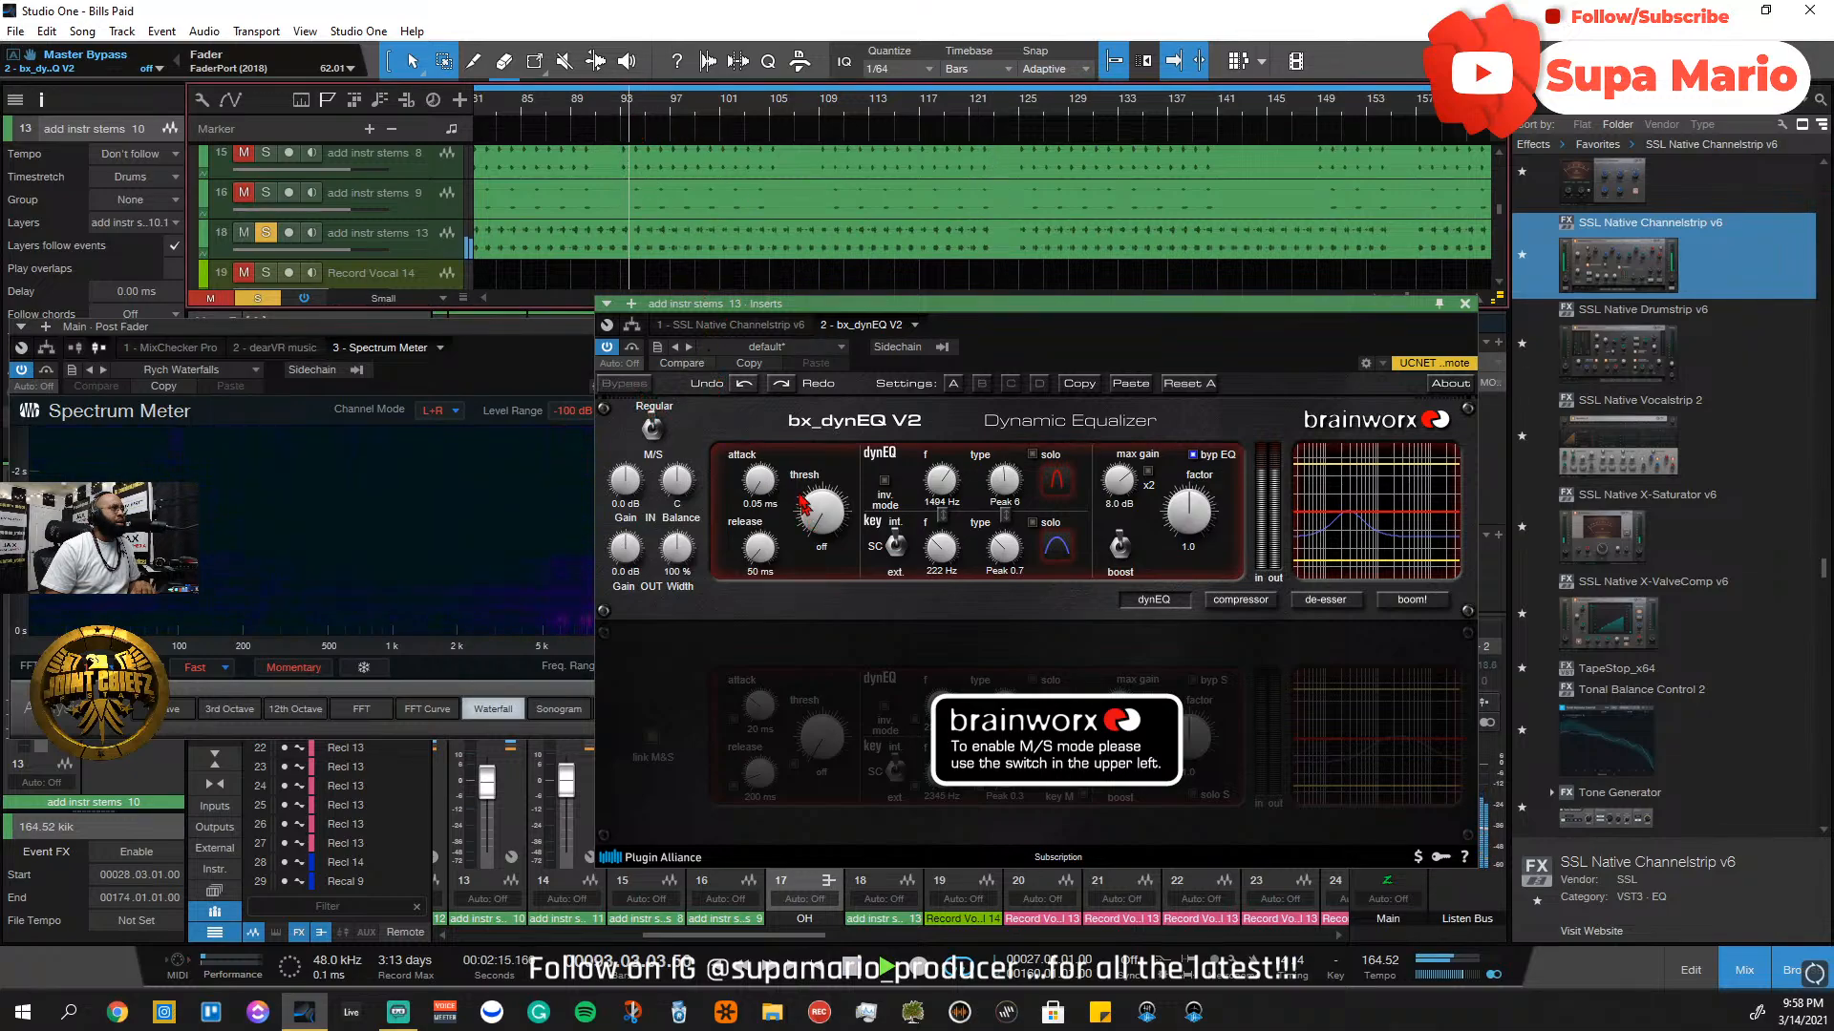
mouse_move(939, 487)
left_mouse_down()
mouse_move(938, 509)
mouse_move(954, 471)
left_mouse_up()
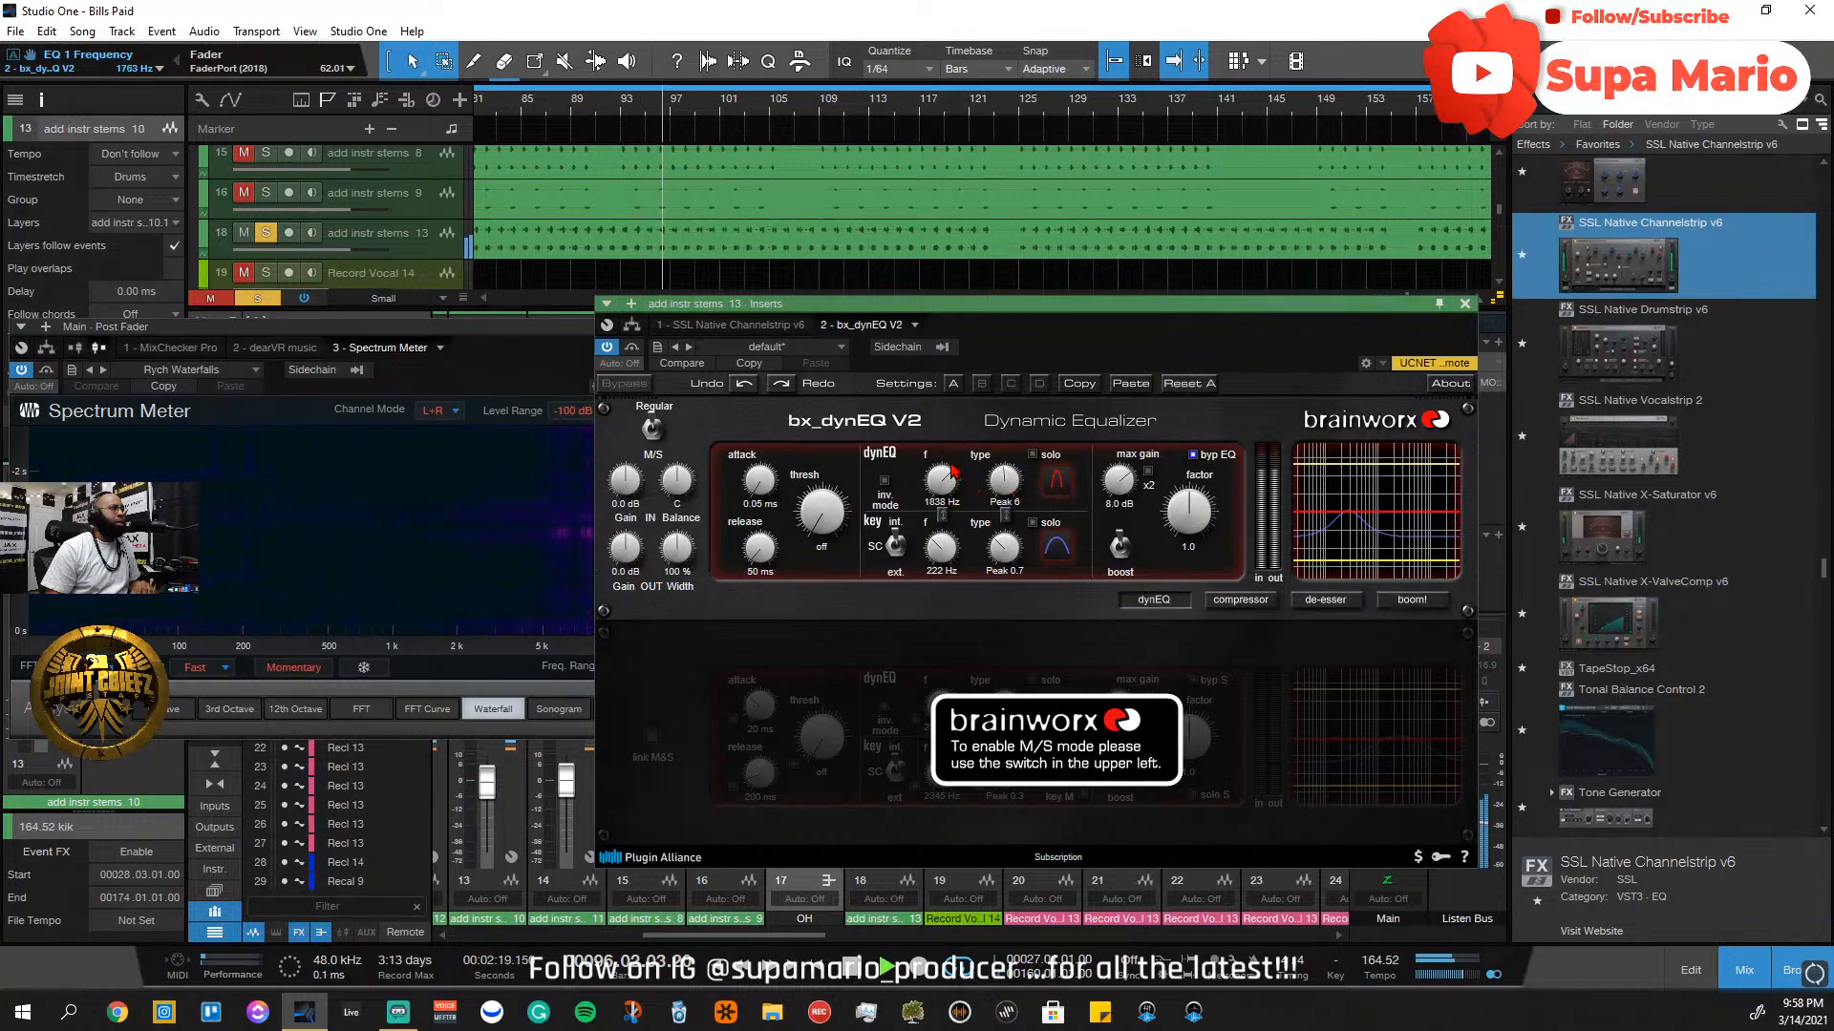
left_click_drag(1188, 520, 1184, 504)
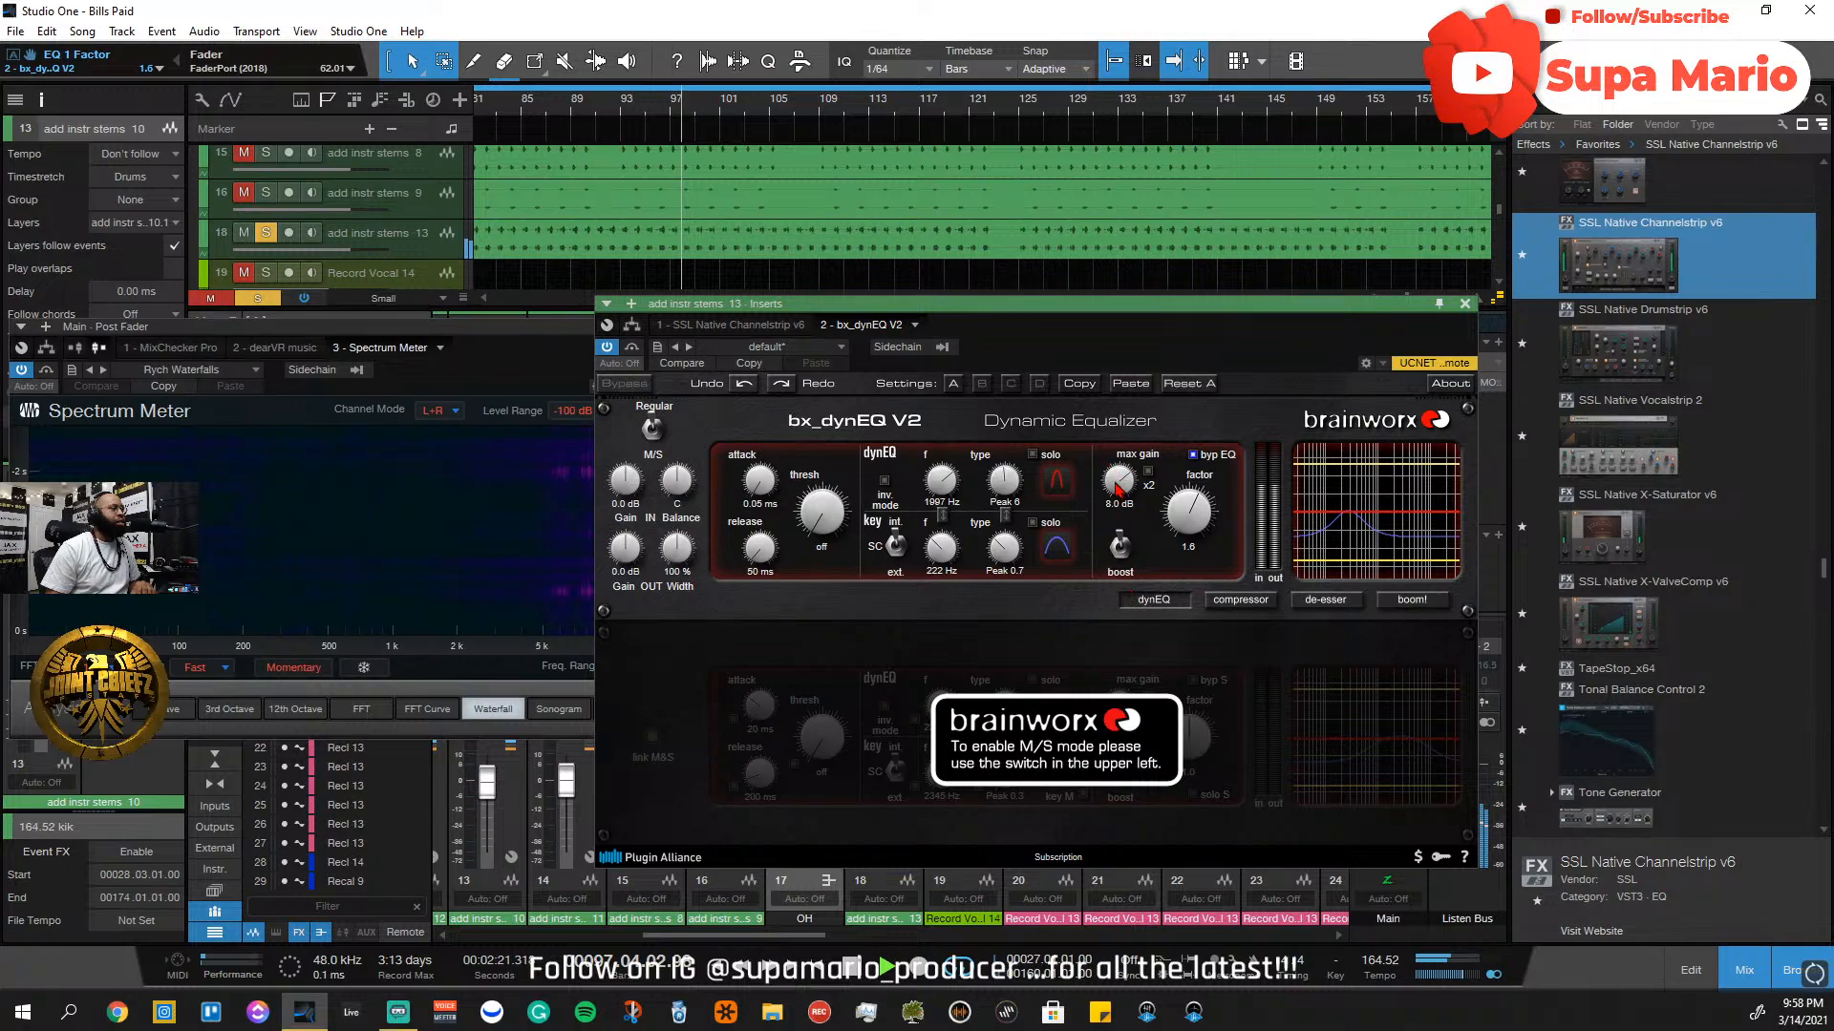
left_click_drag(1124, 488, 1097, 402)
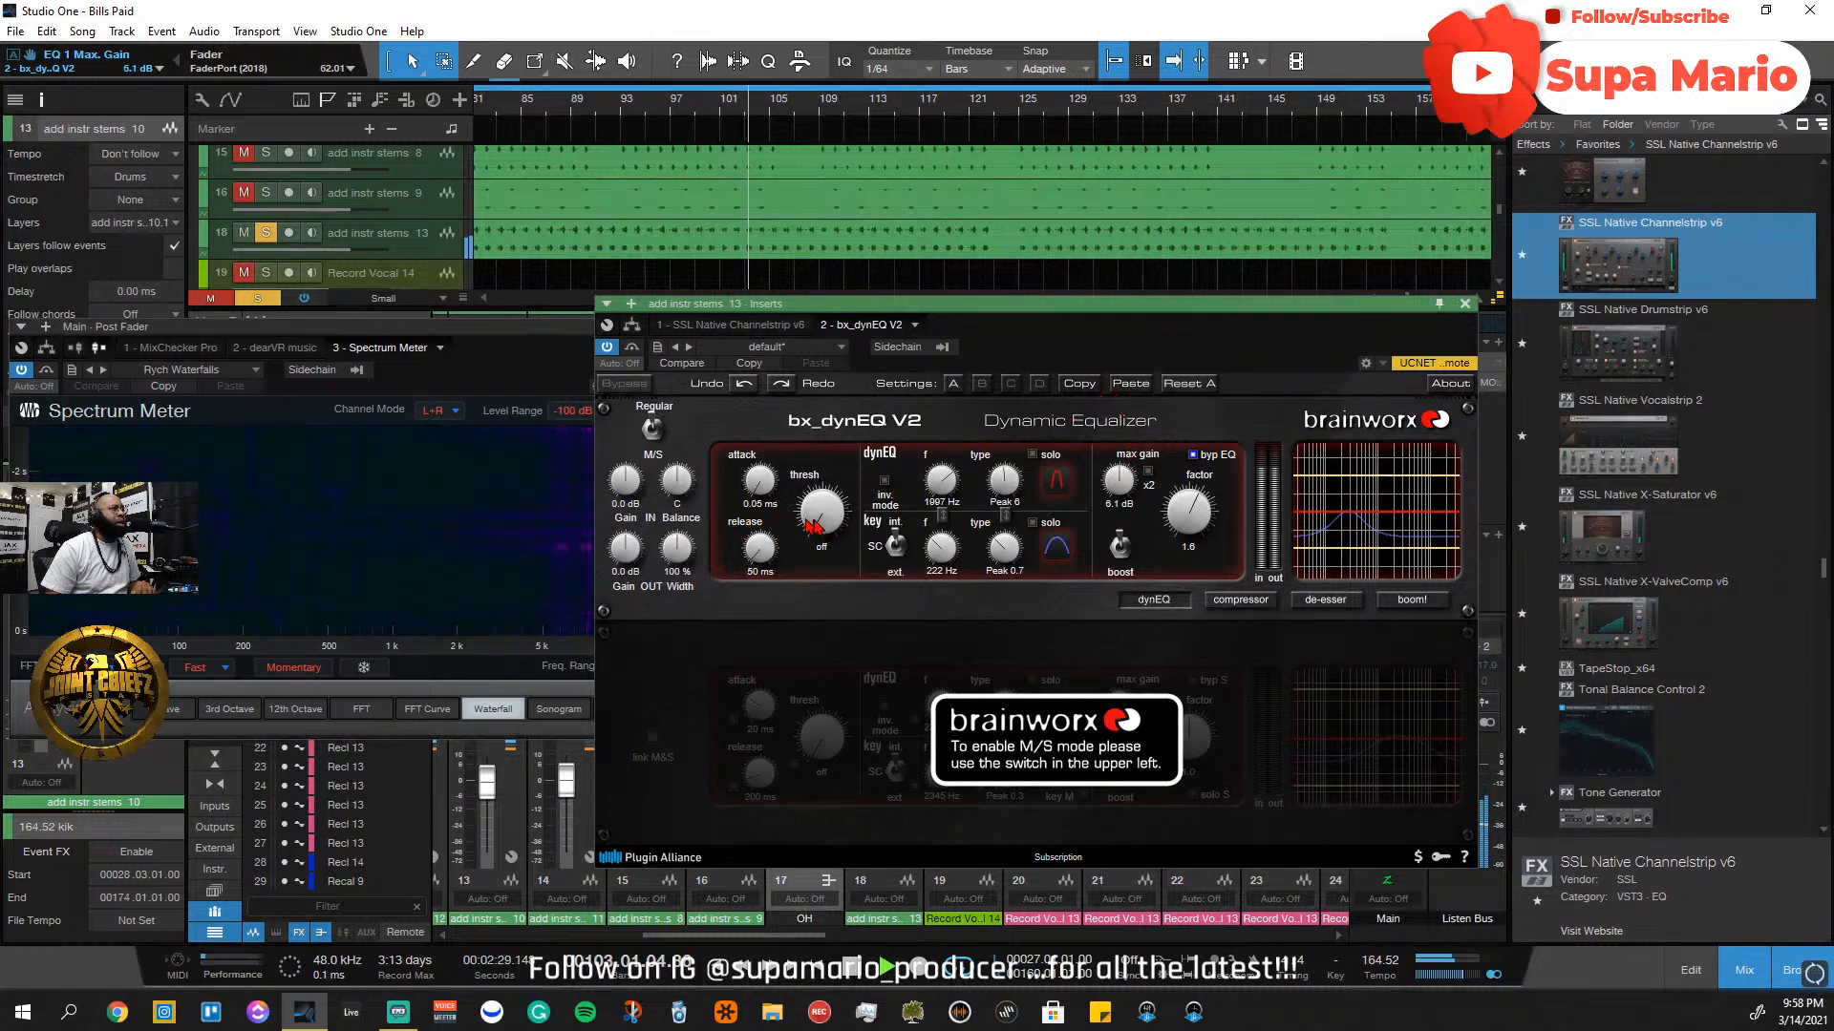
Set the key filter to 20000 Hz with type Peak 0.3 and match the EQ band's type to it, checking the band soloed
left_click_drag(945, 555, 969, 480)
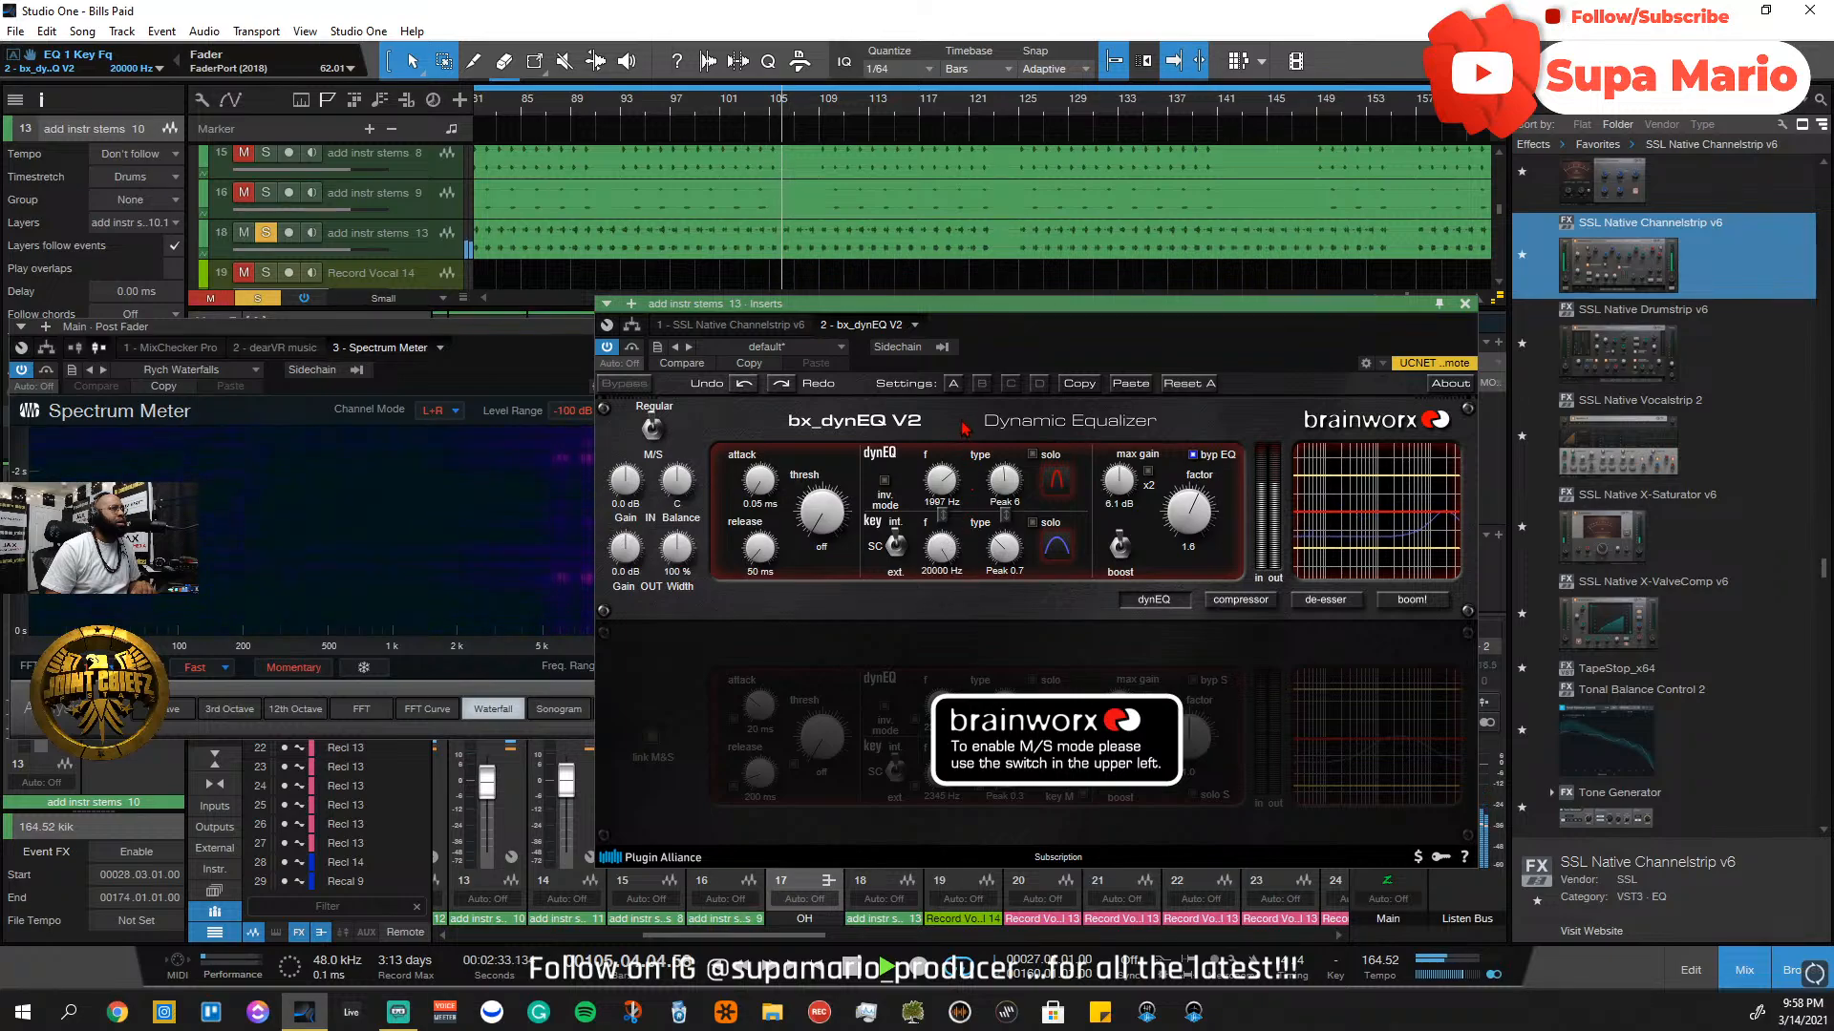
left_click_drag(1003, 549, 1000, 542)
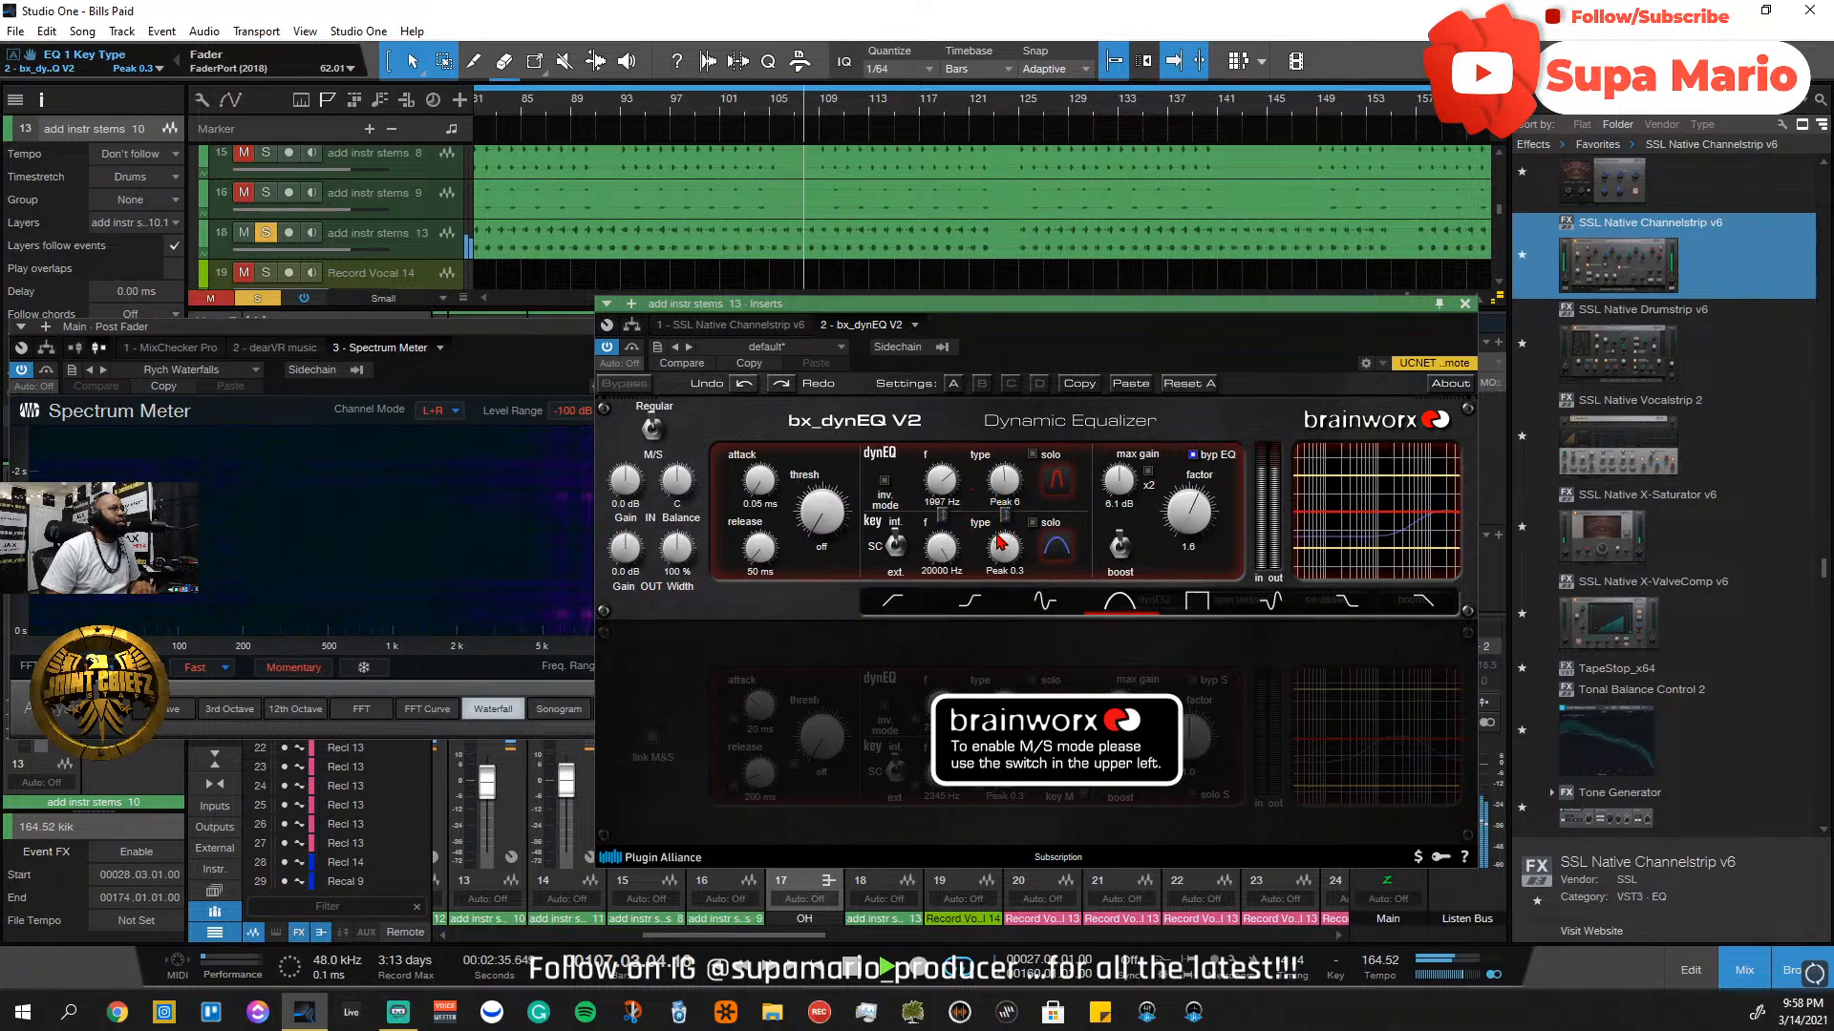
left_click(1032, 454)
left_click(1006, 516)
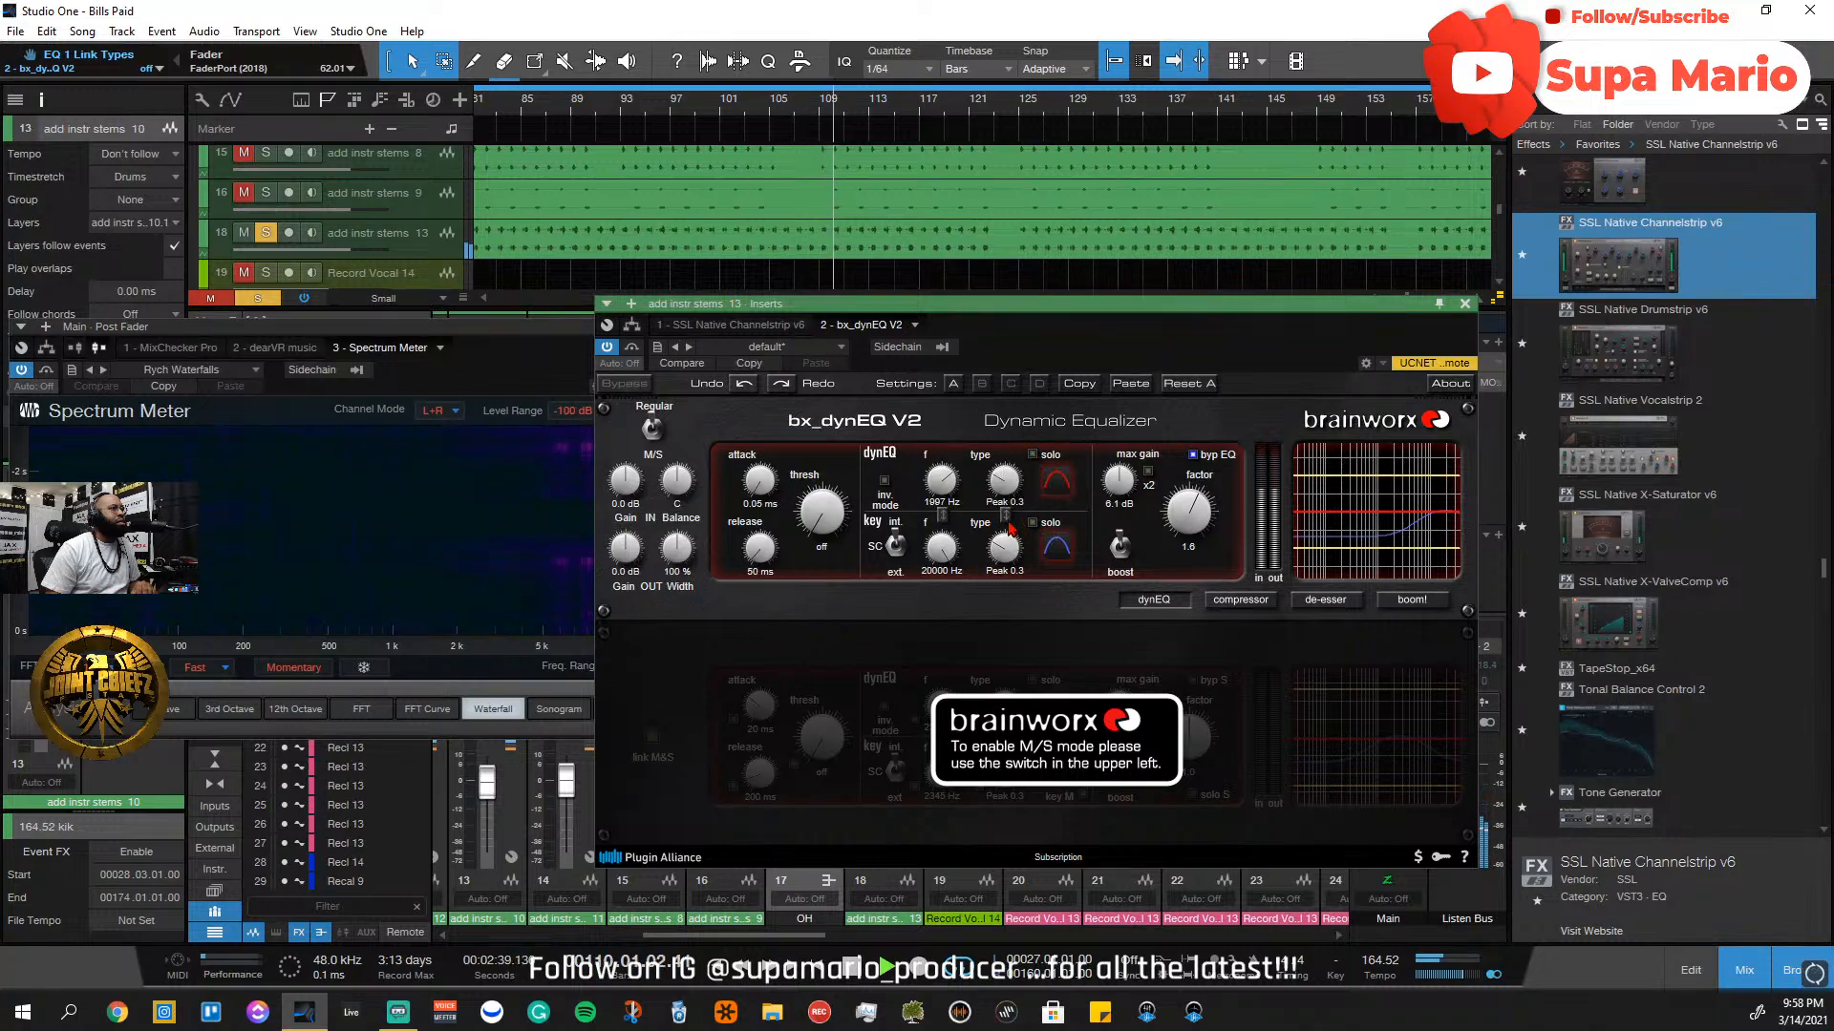
left_click(1032, 454)
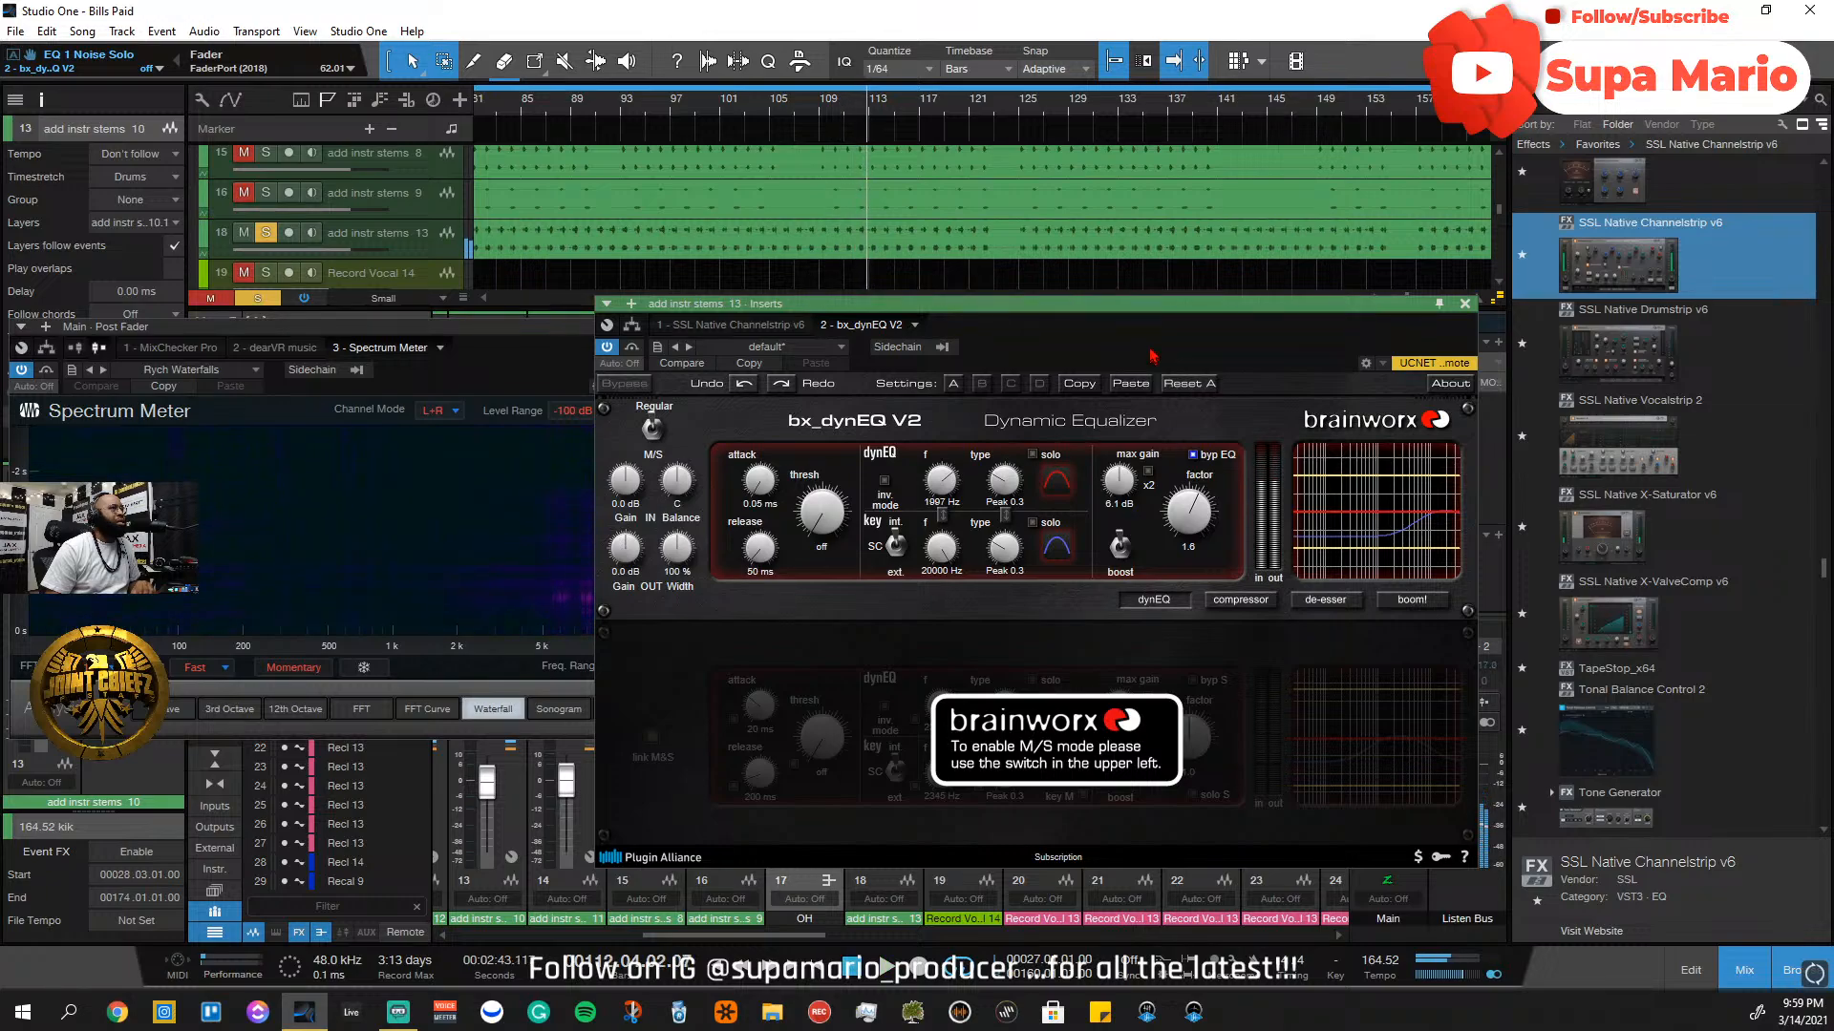
Close bx_dynEQ V2 and remove it from the add instr stems 13 channel
left_click(1465, 305)
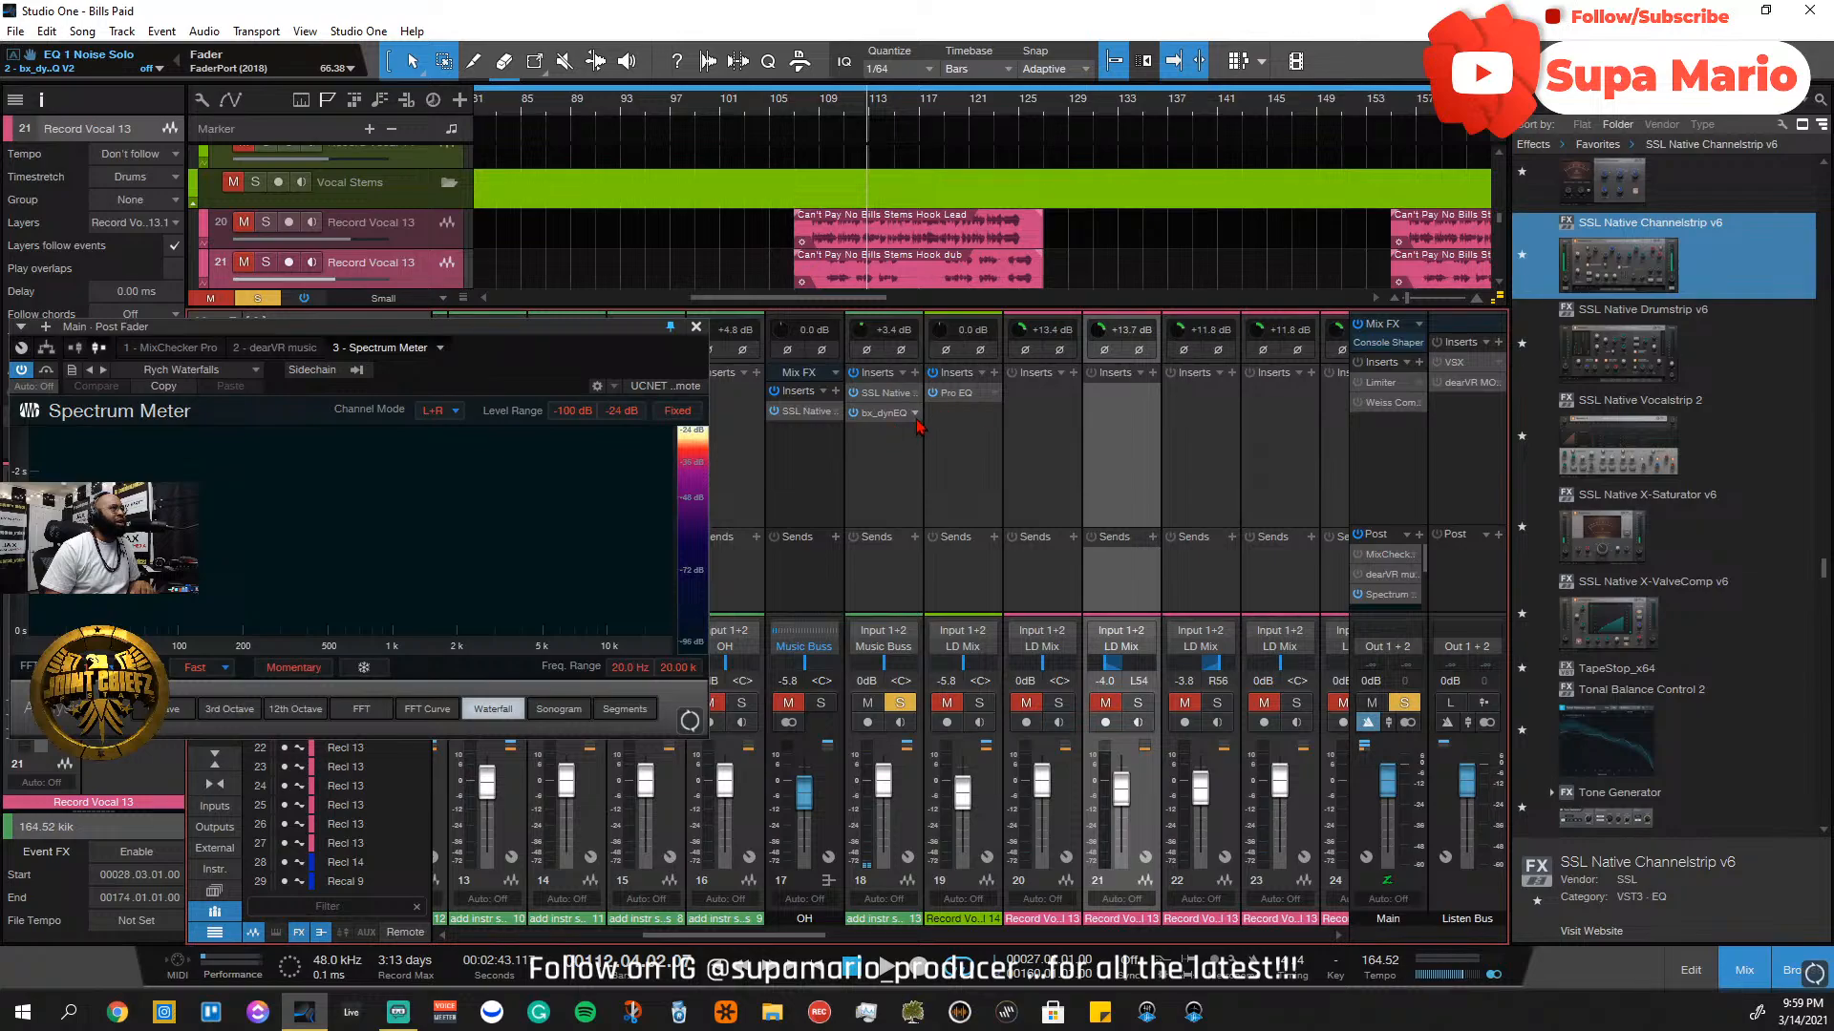
left_click(914, 412)
left_click(981, 614)
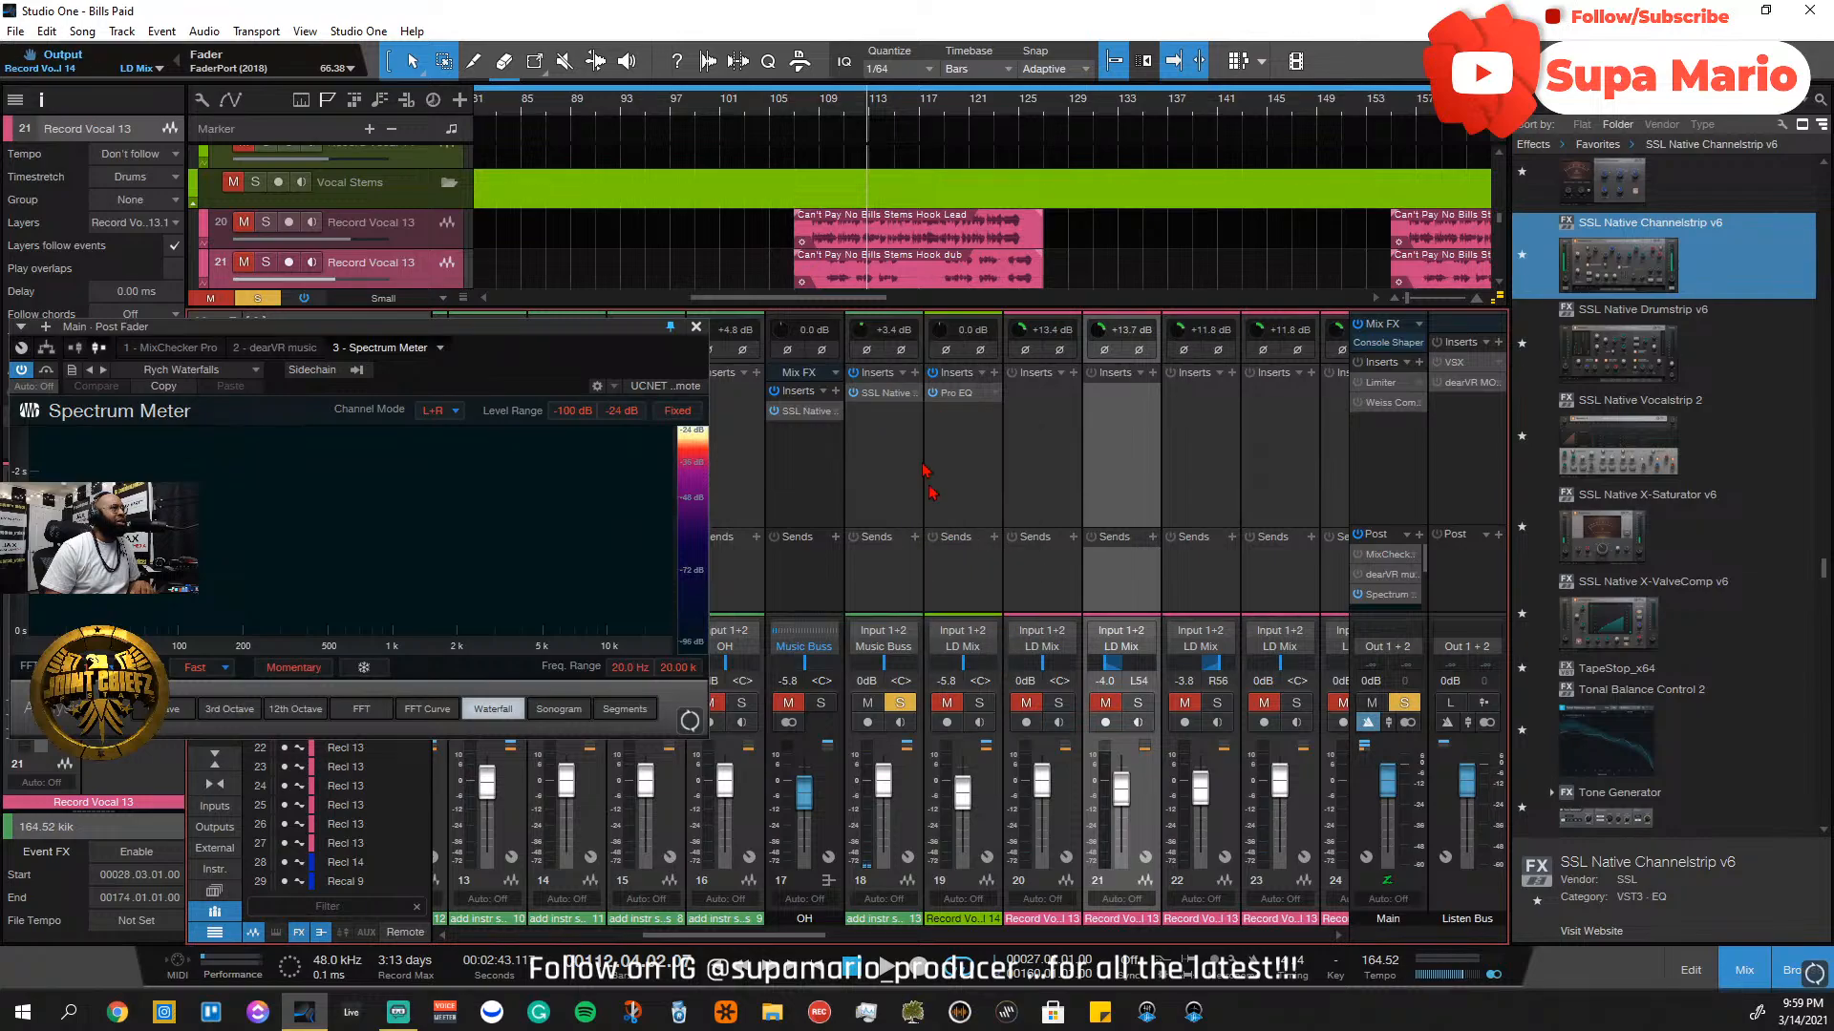
Search the plug-ins for "f6" and insert F6-RTA Stereo on the add instr stems 13 channel
left_click(915, 373)
type("f")
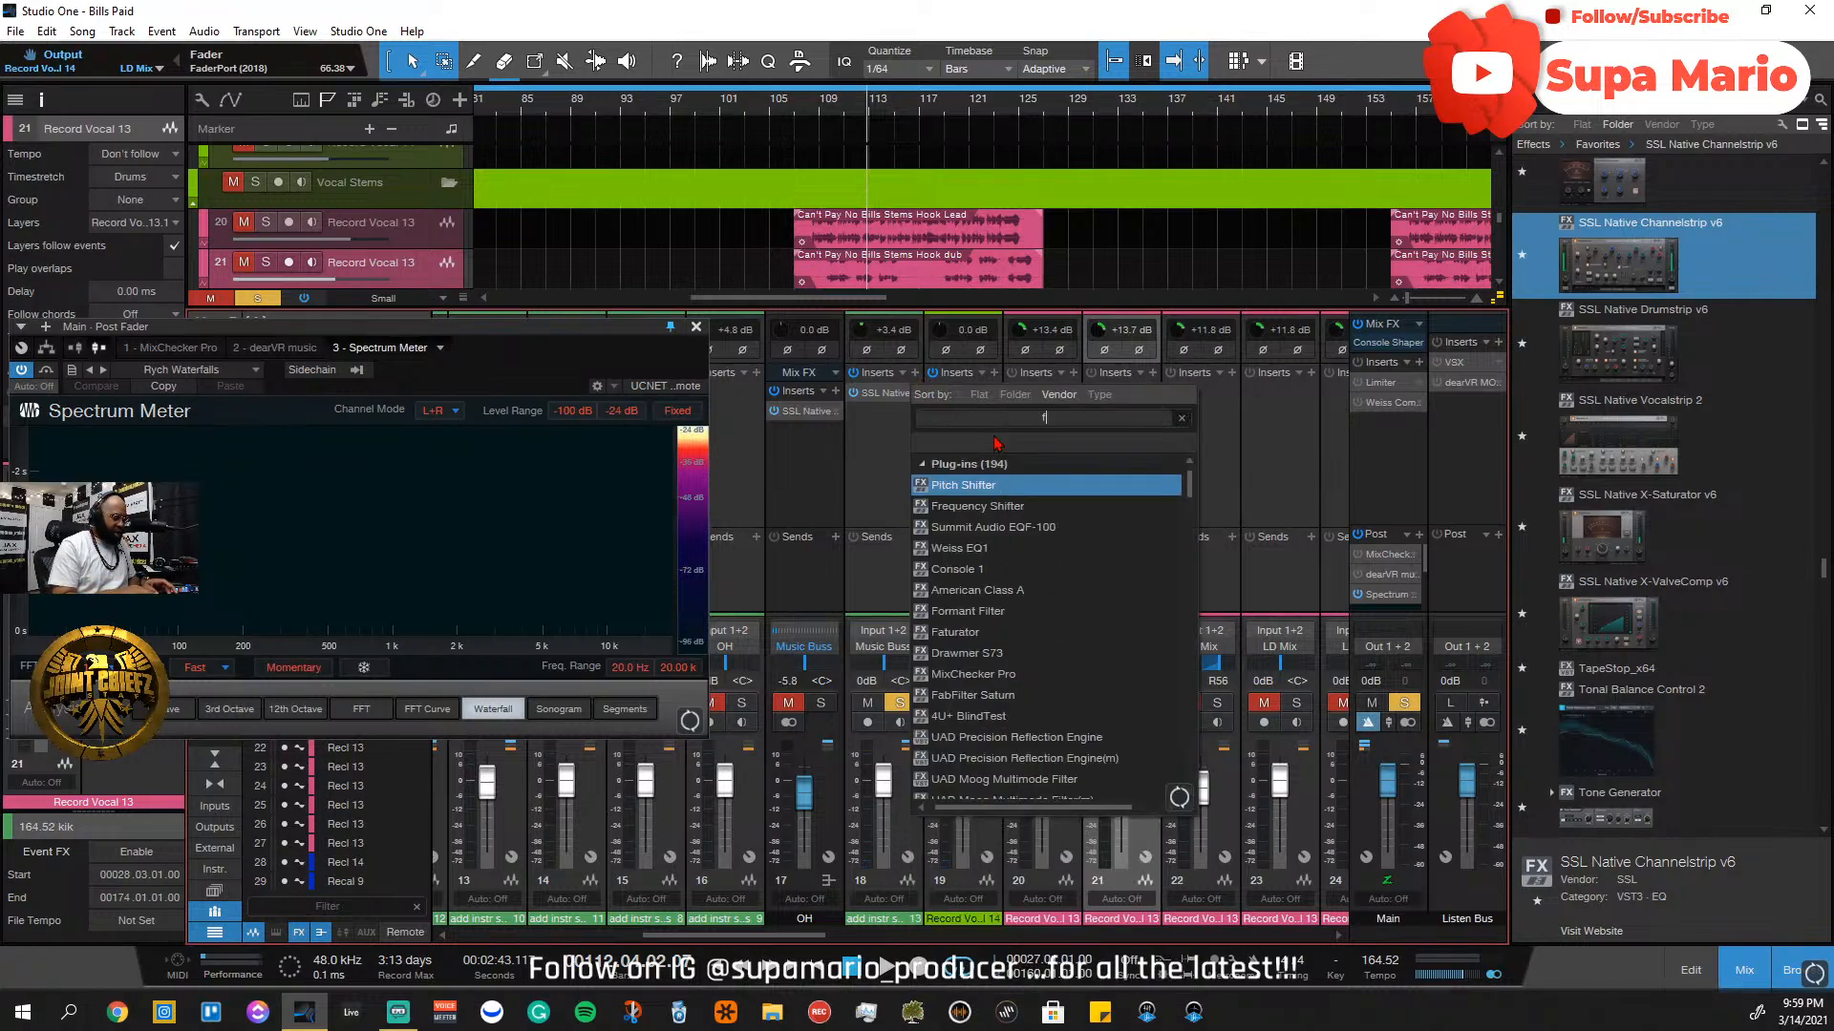
type("6")
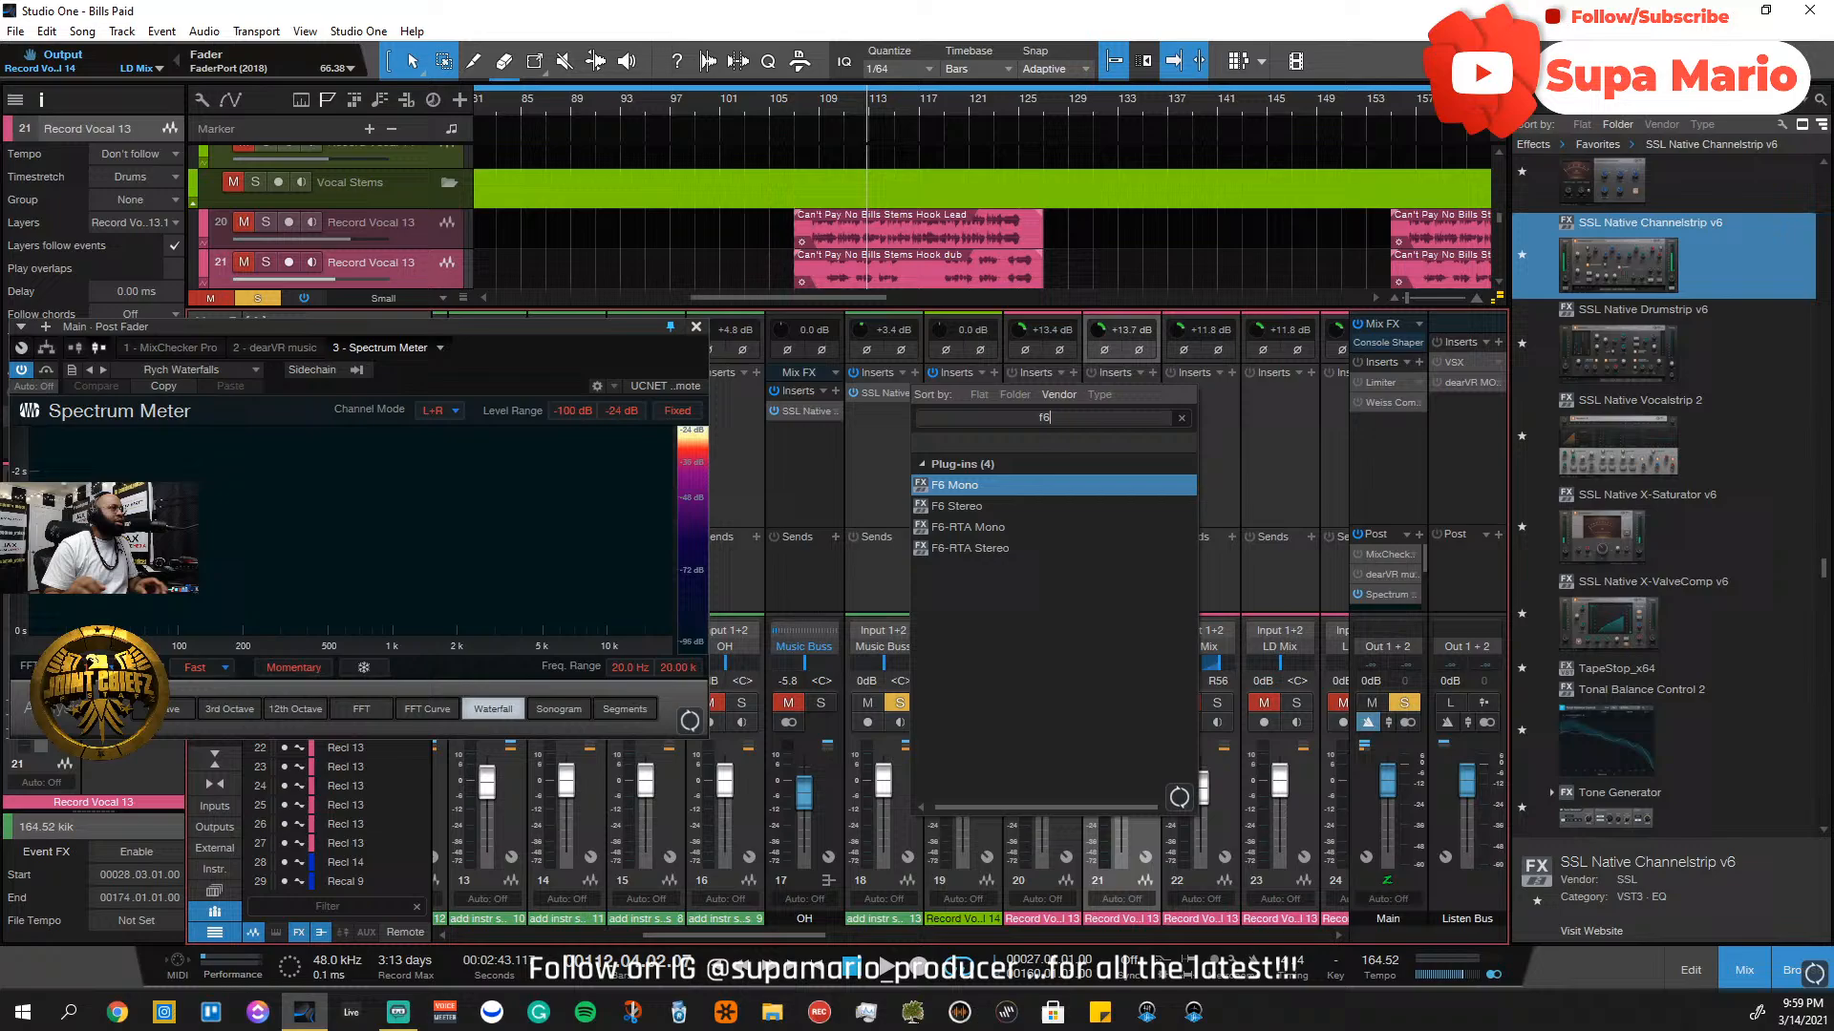
double_click(989, 547)
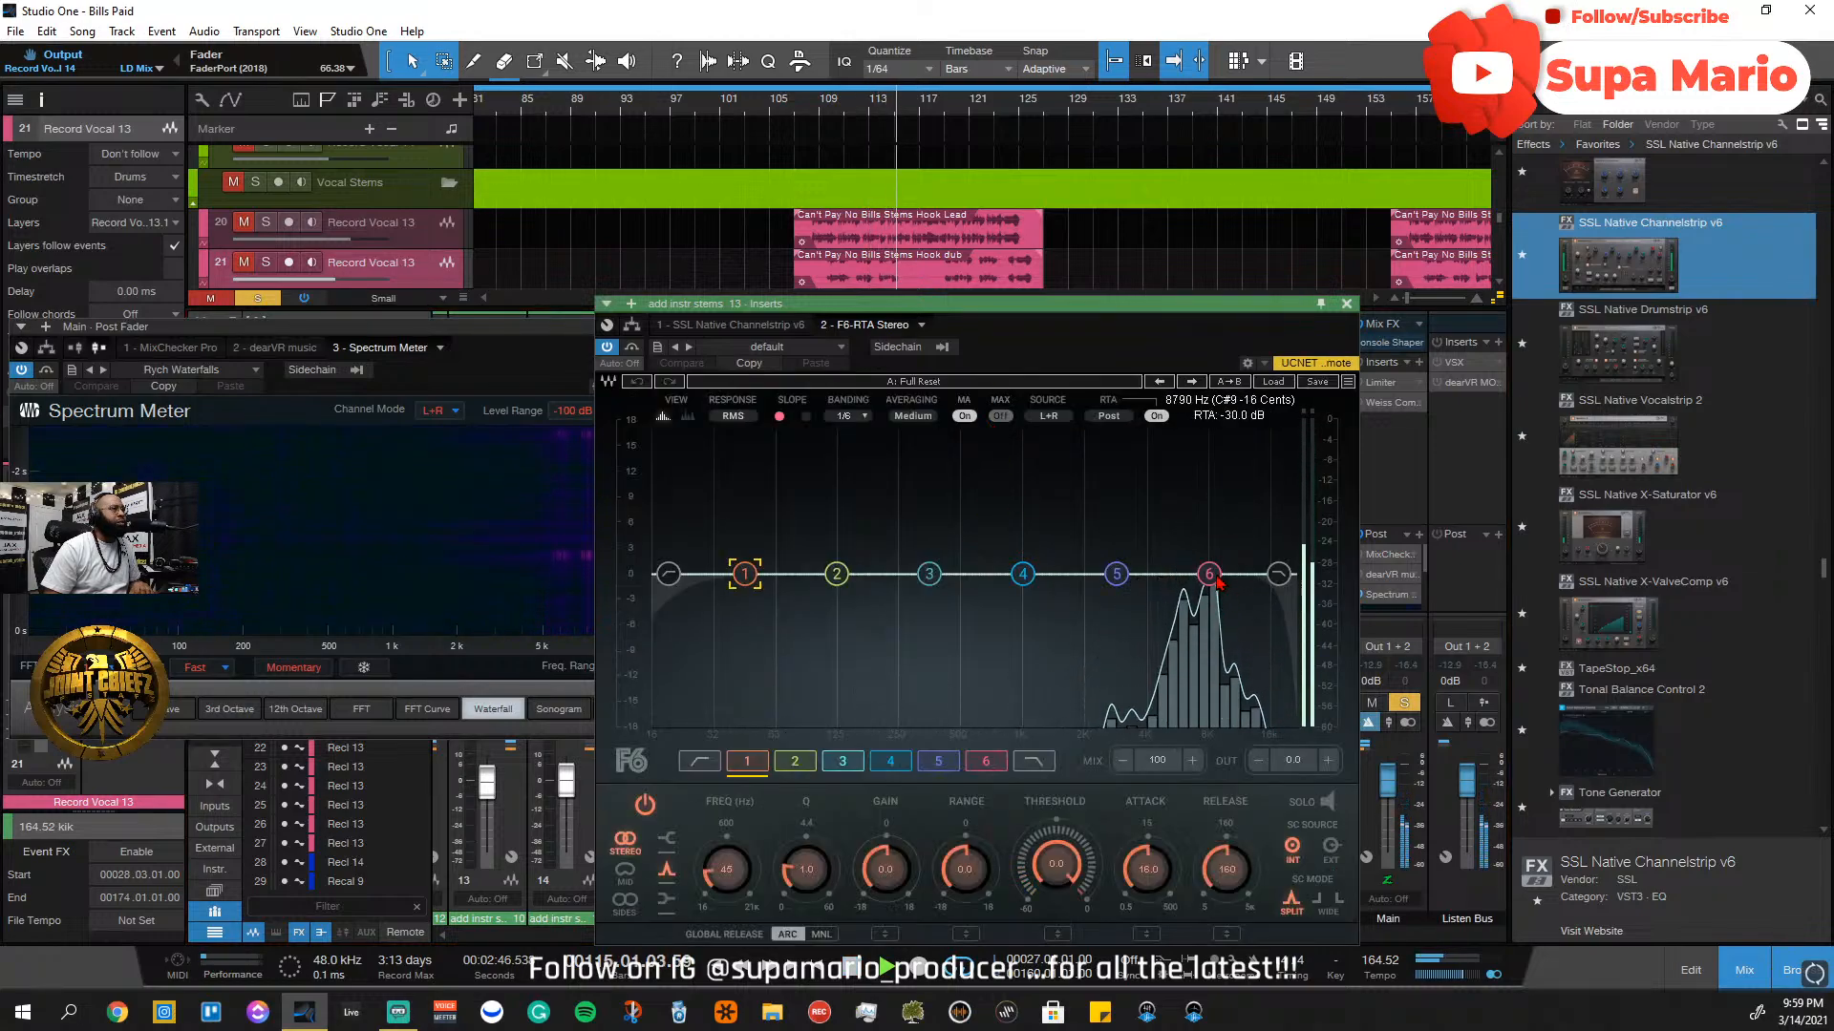
Enable band 6 in F6-RTA, boost it 15.2 dB with a Q of 30.6, and sweep its frequency down to about 4.5 kHz
left_click(985, 761)
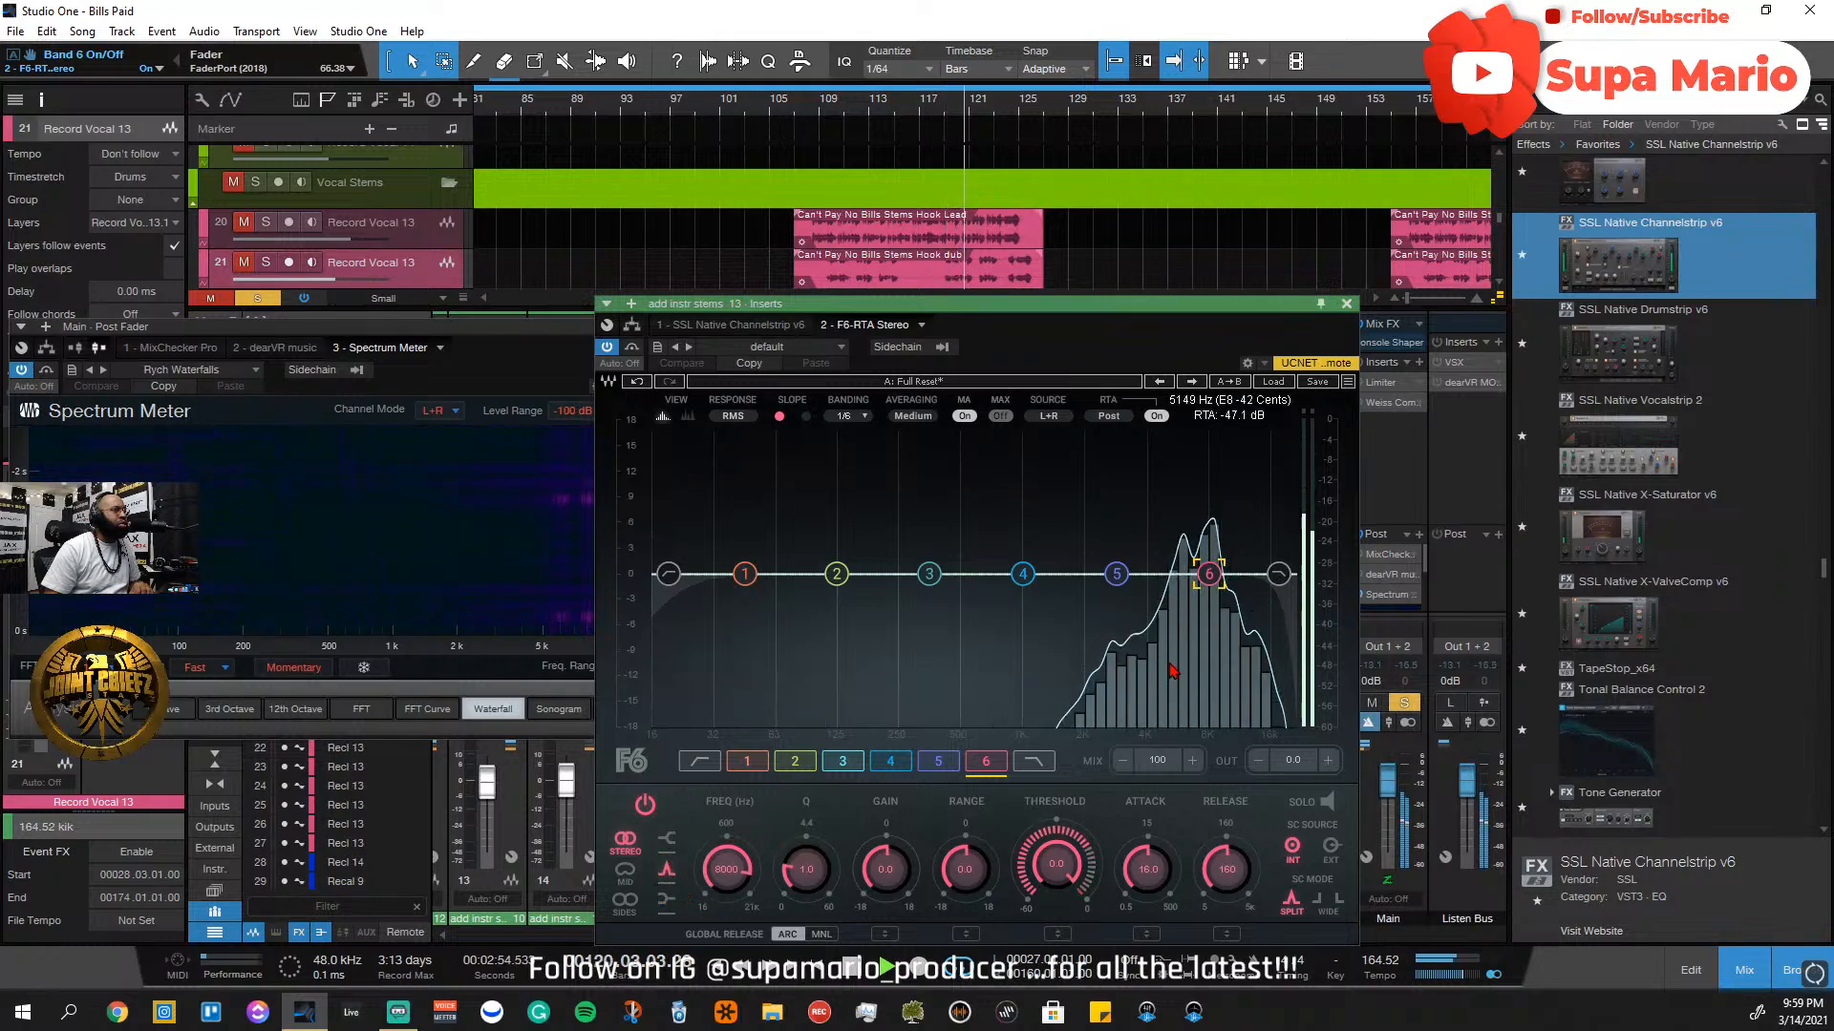
left_click_drag(885, 867, 806, 821)
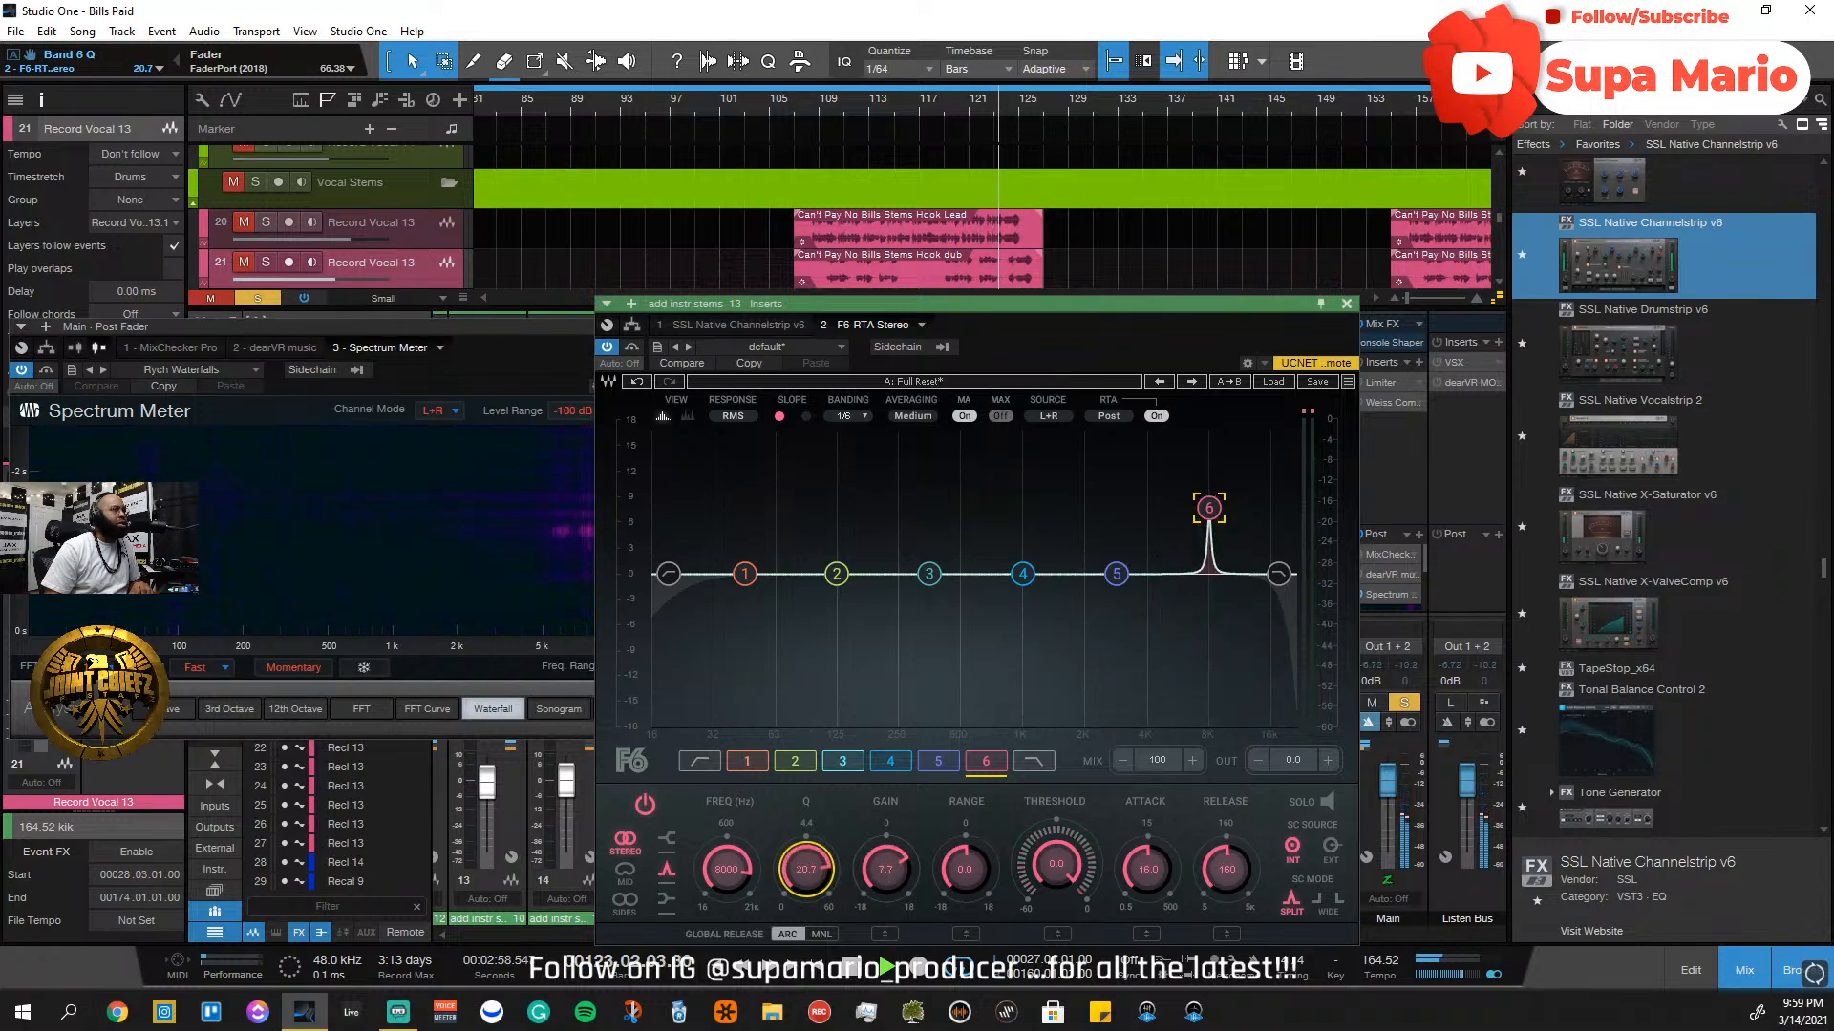
left_click_drag(805, 896, 885, 845)
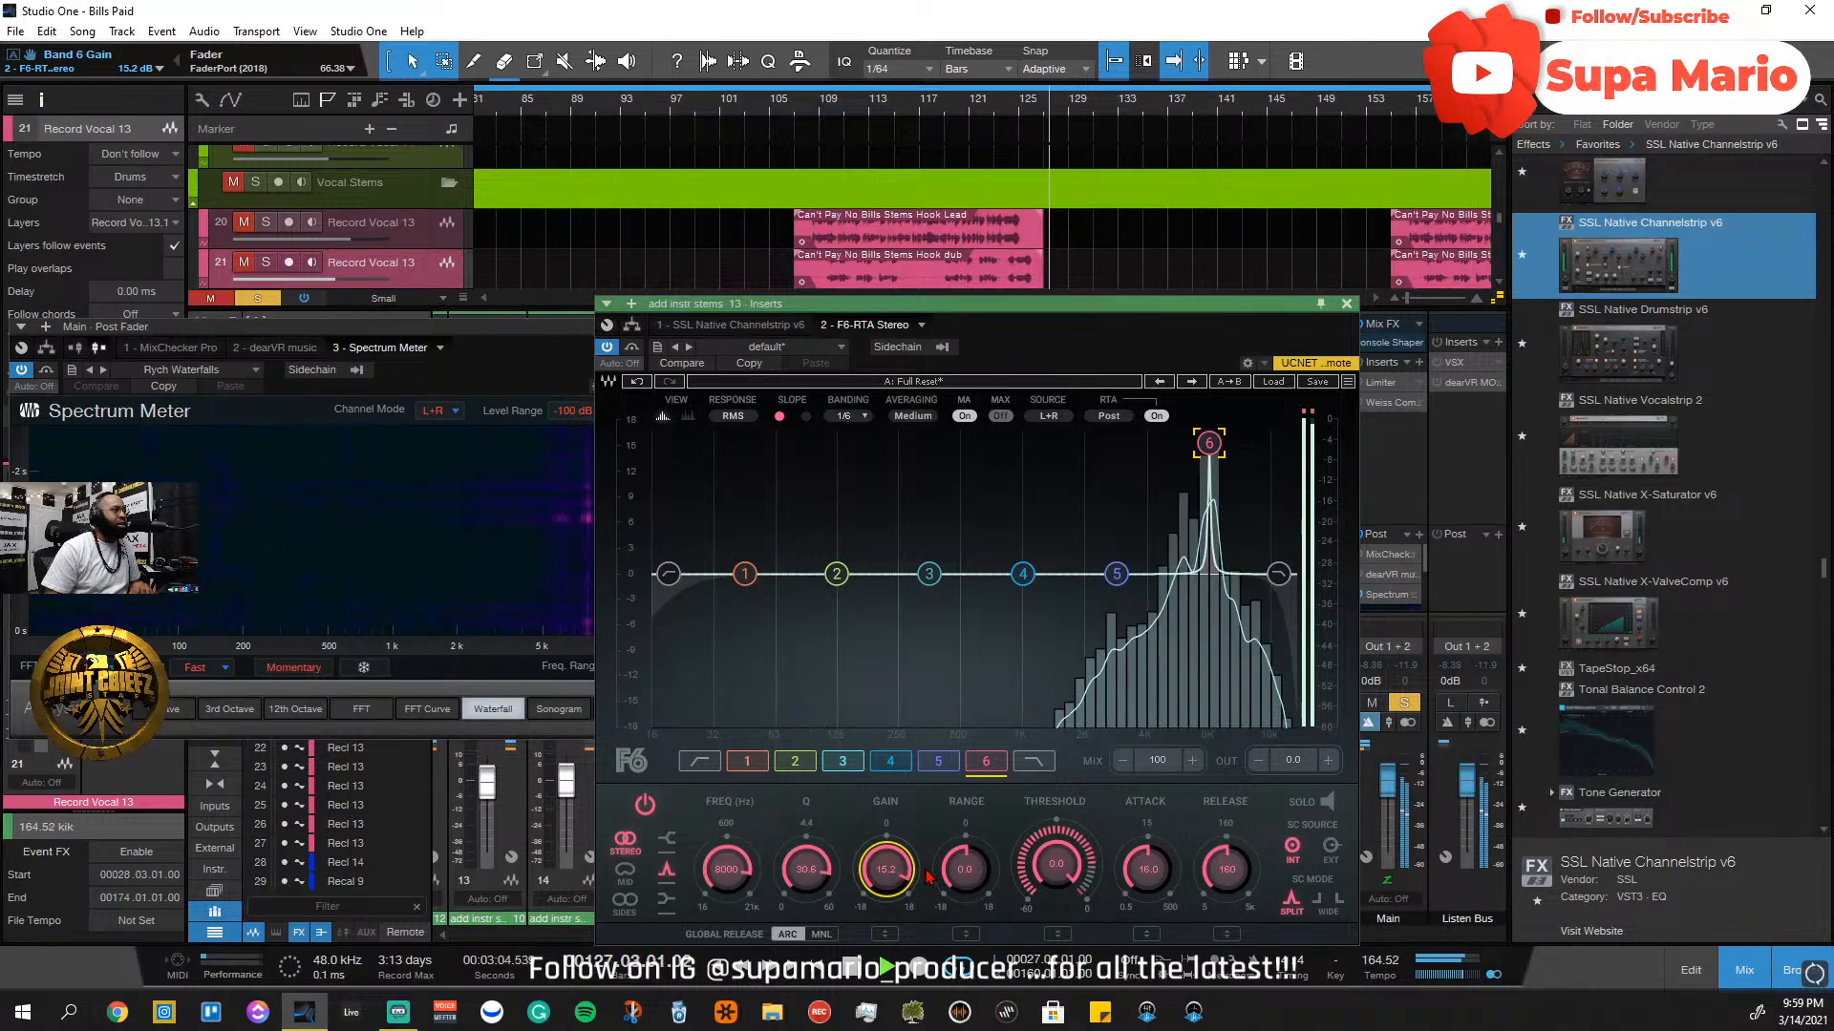
left_click_drag(740, 873, 740, 871)
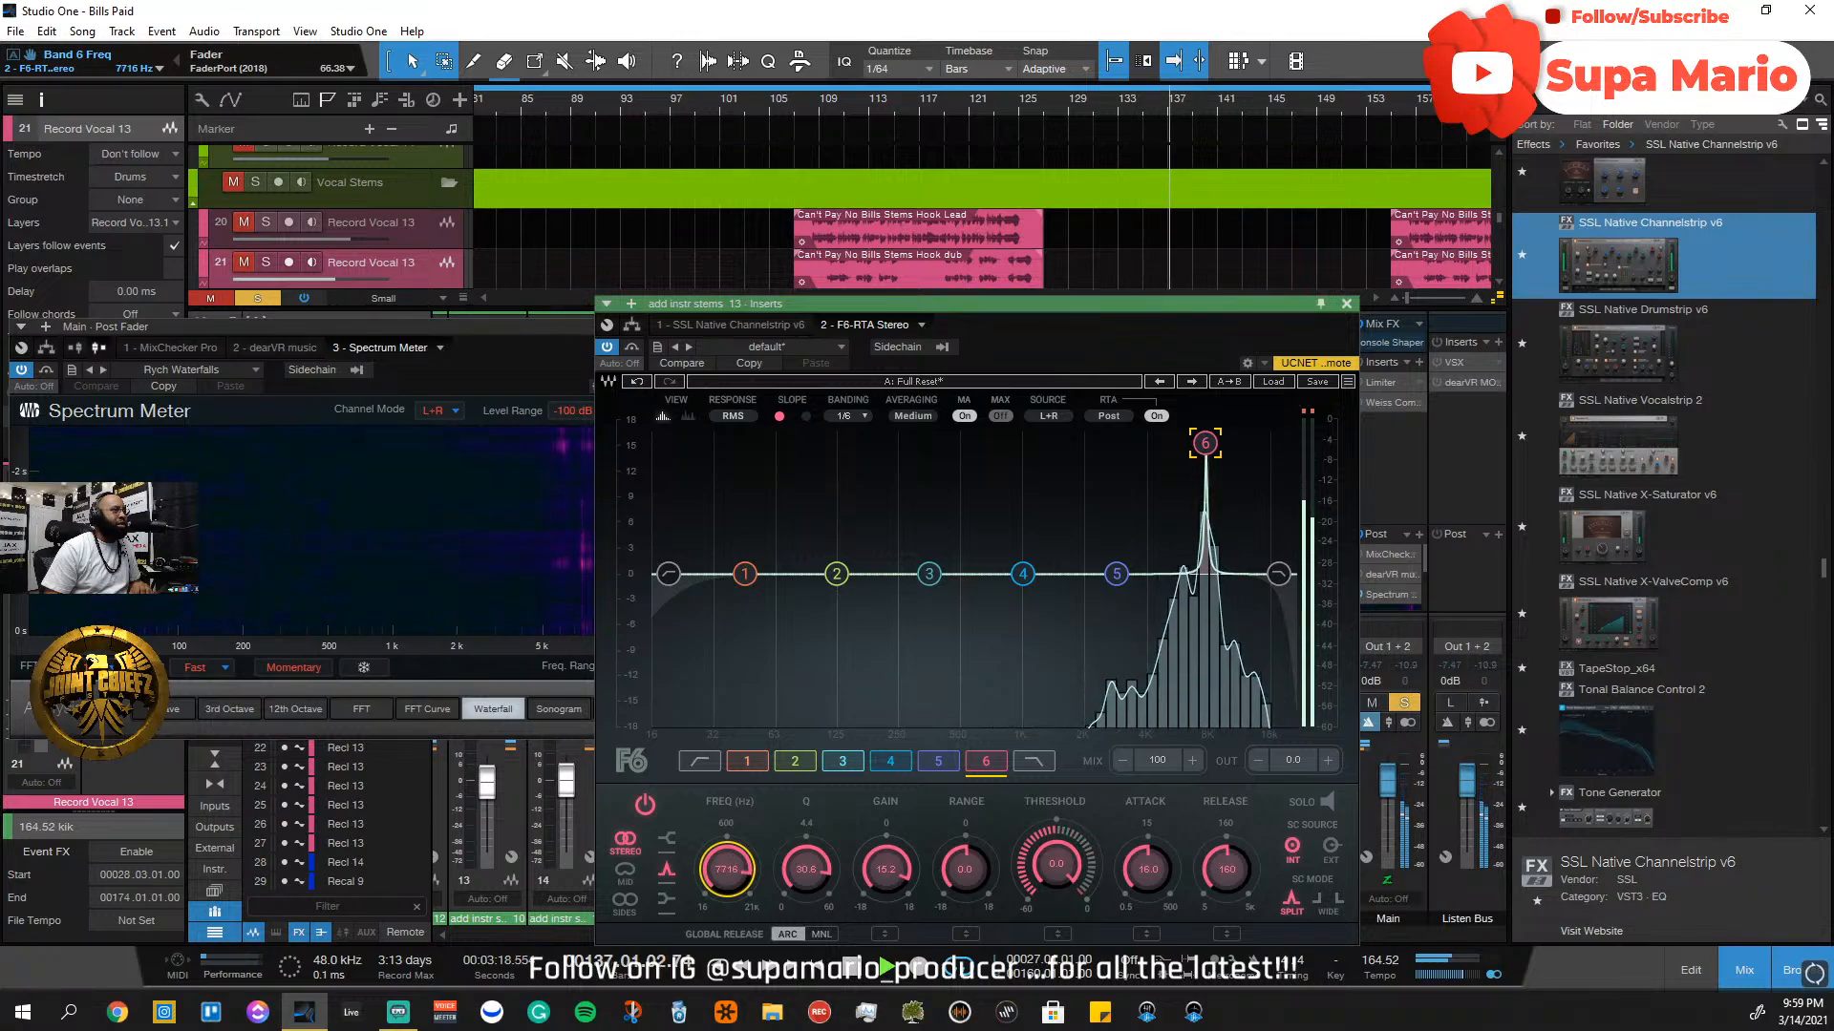
mouse_move(741, 871)
left_mouse_down()
mouse_move(740, 919)
mouse_move(740, 891)
left_mouse_up()
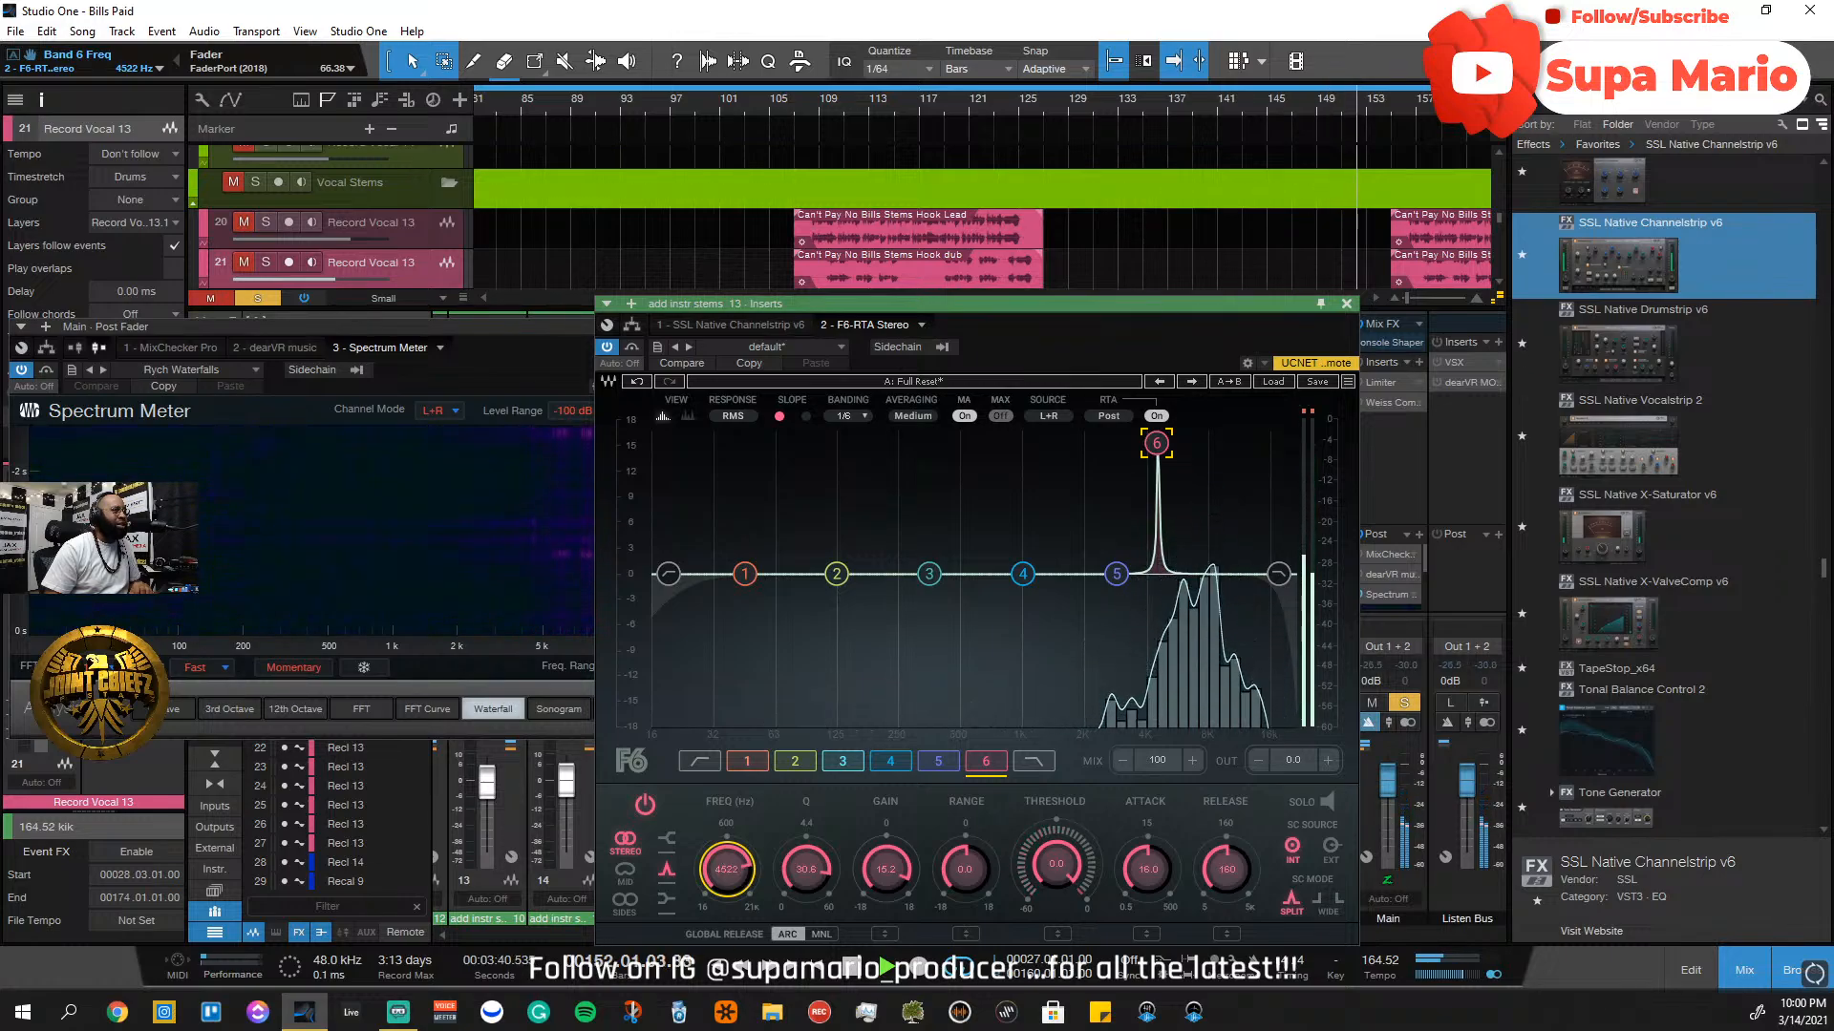
Replay from about bar 107 and set band 6's Q to 11.5 and its gain to 0.2 dB
left_click_drag(819, 867, 820, 907)
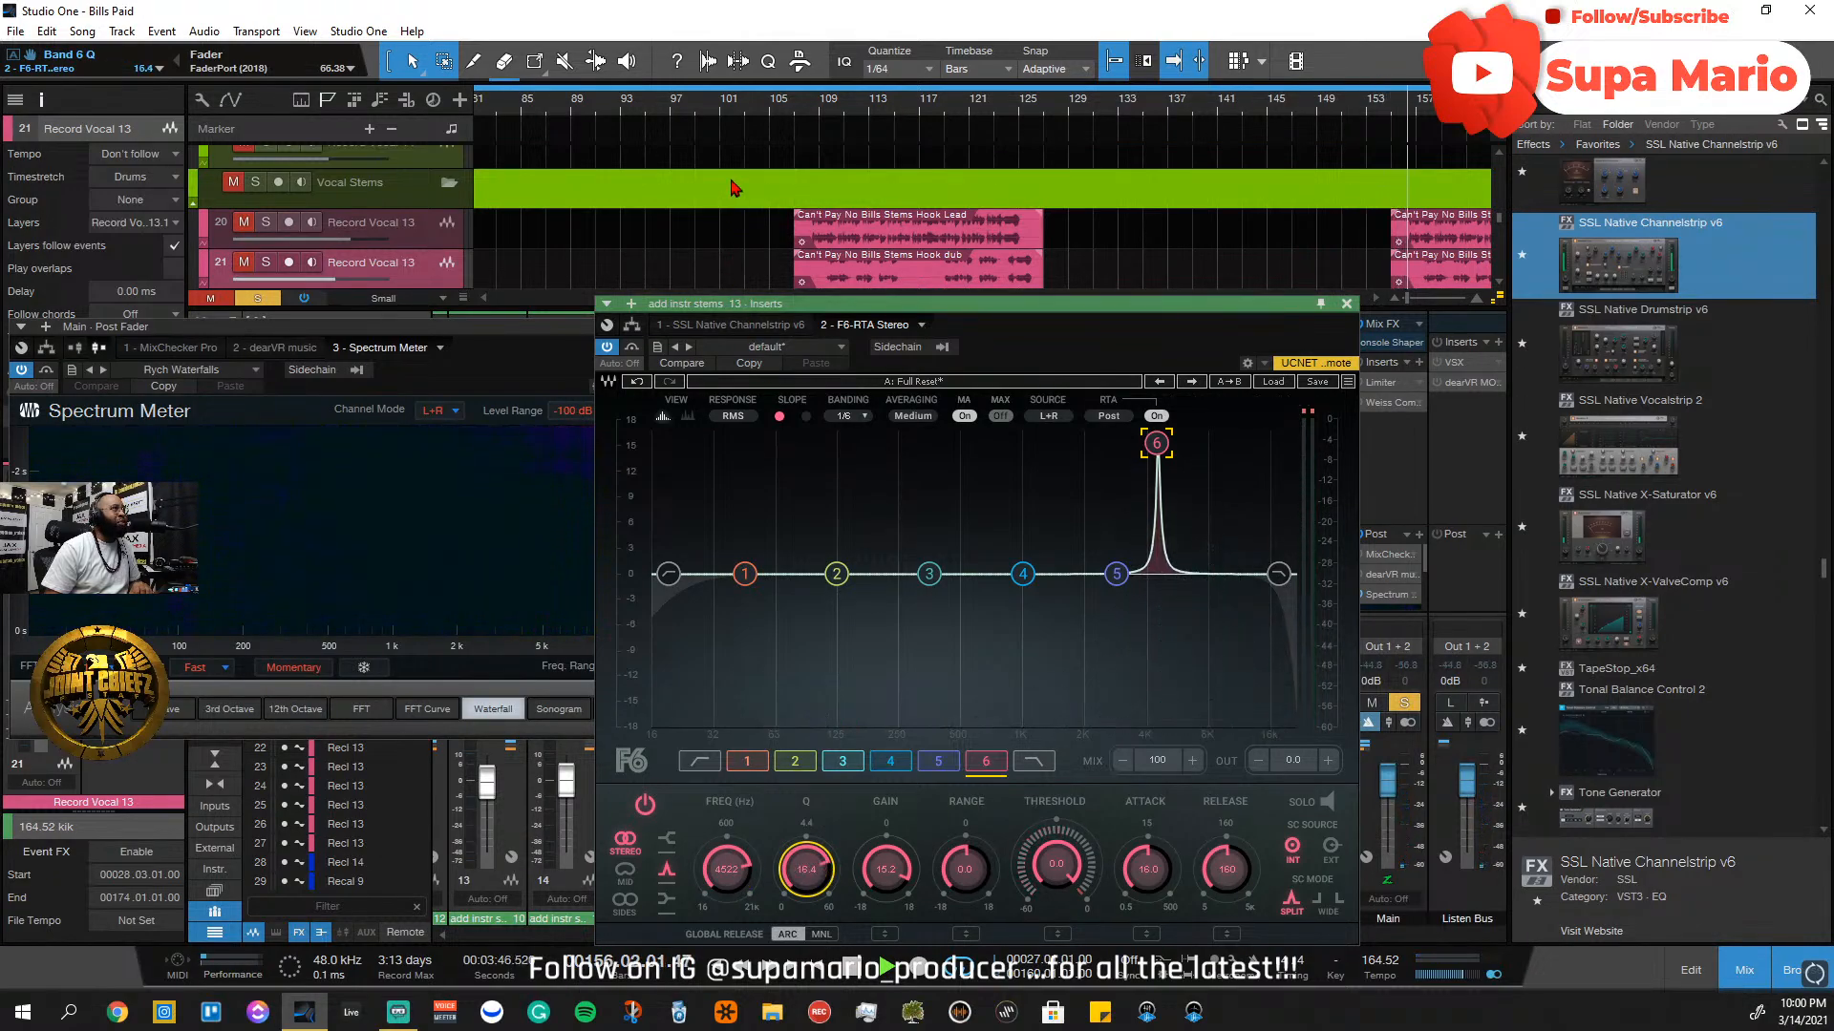
left_click(789, 112)
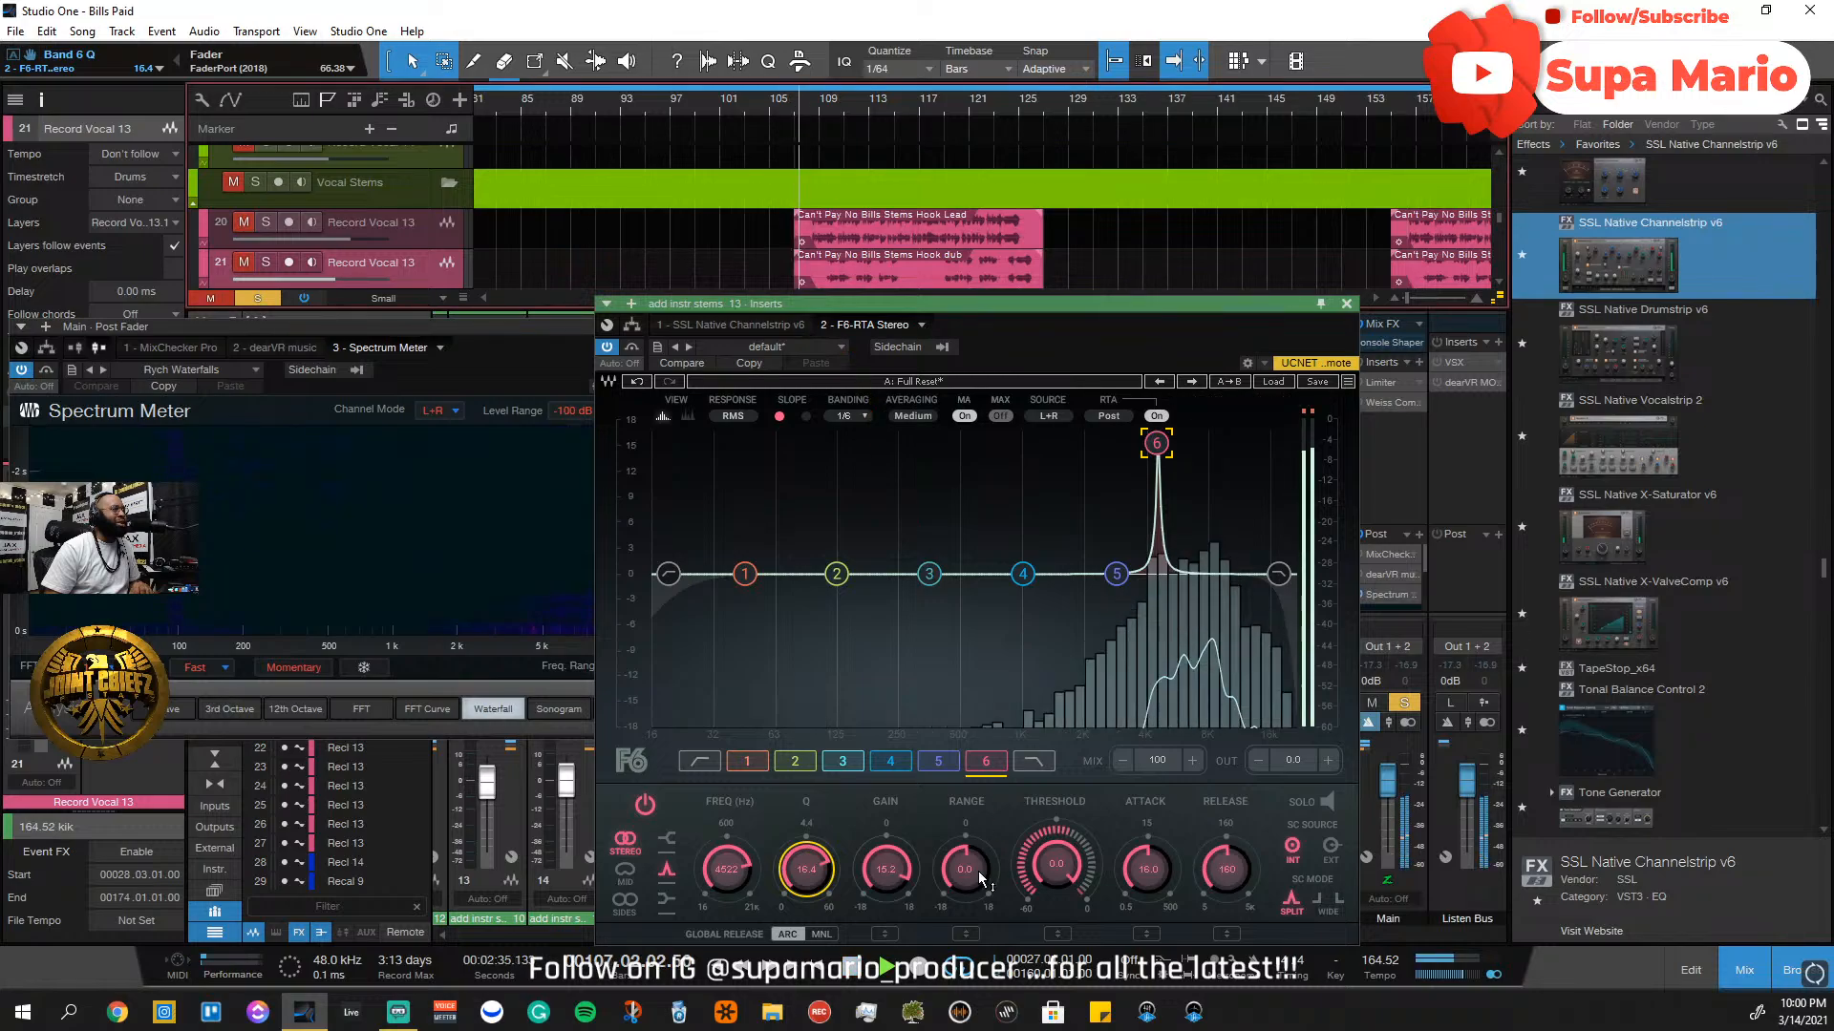
left_click_drag(818, 880, 818, 895)
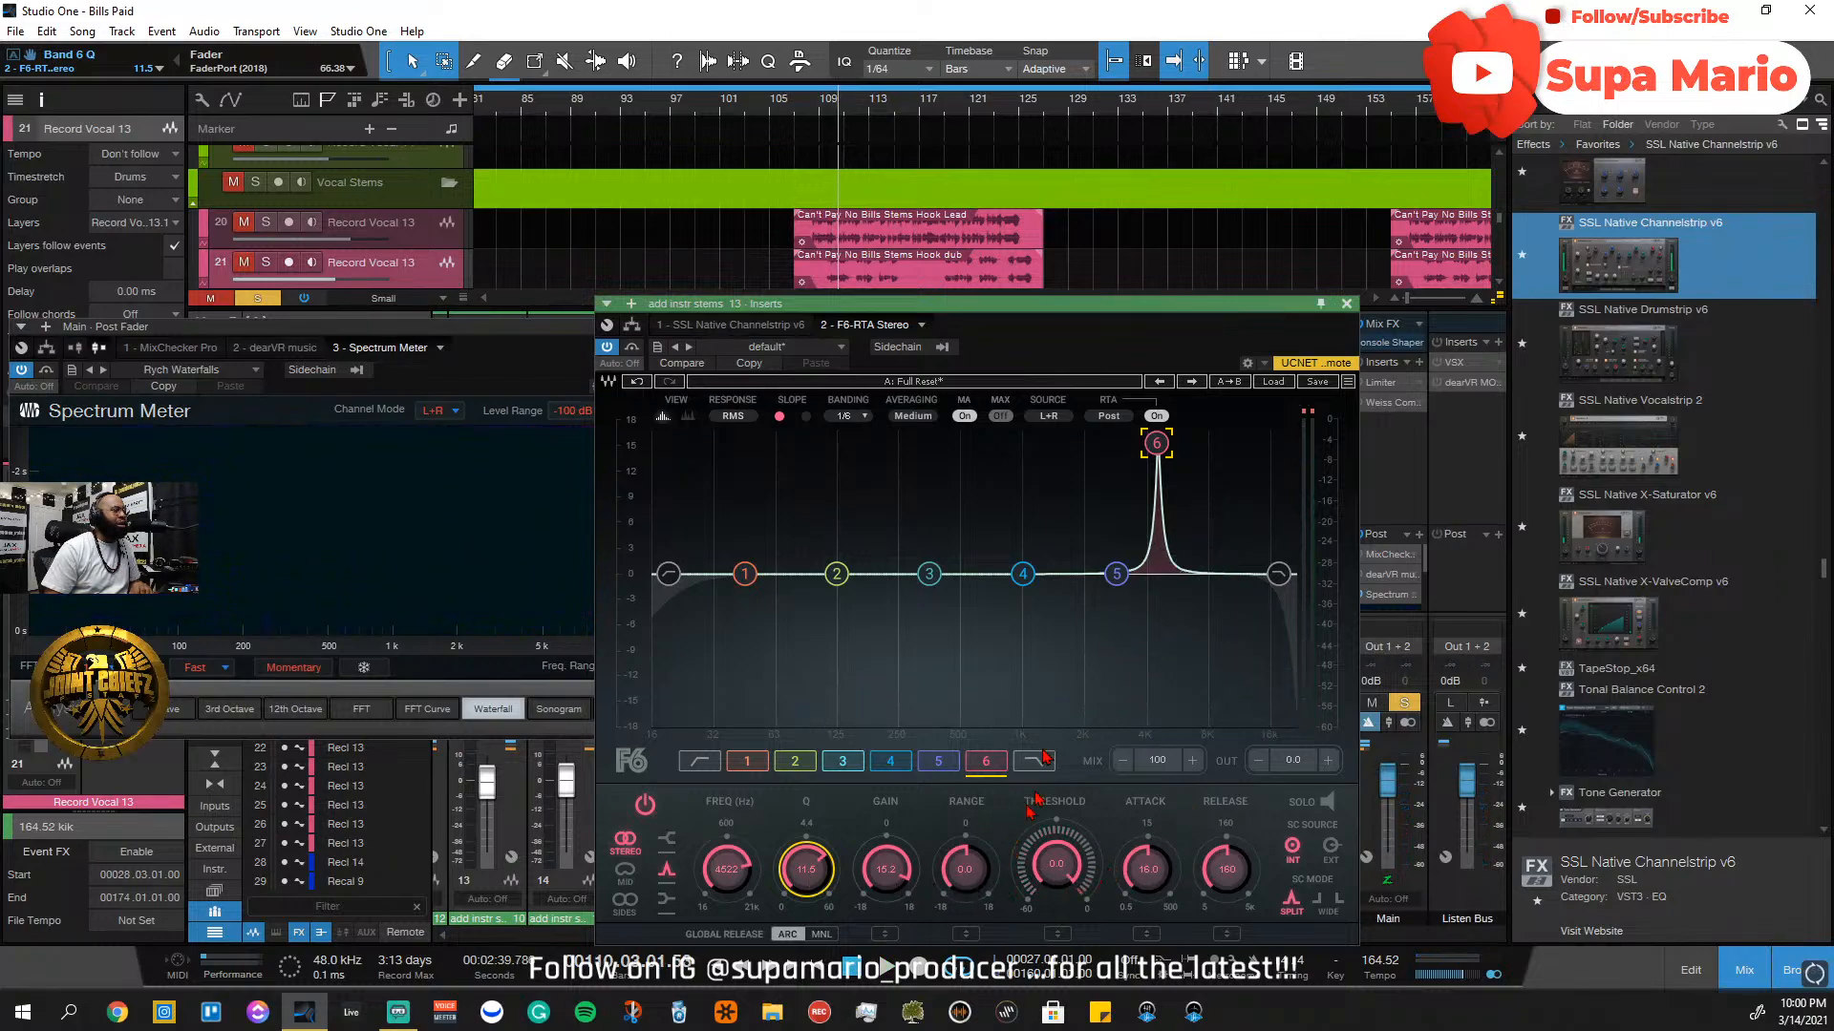
left_click_drag(886, 878, 886, 892)
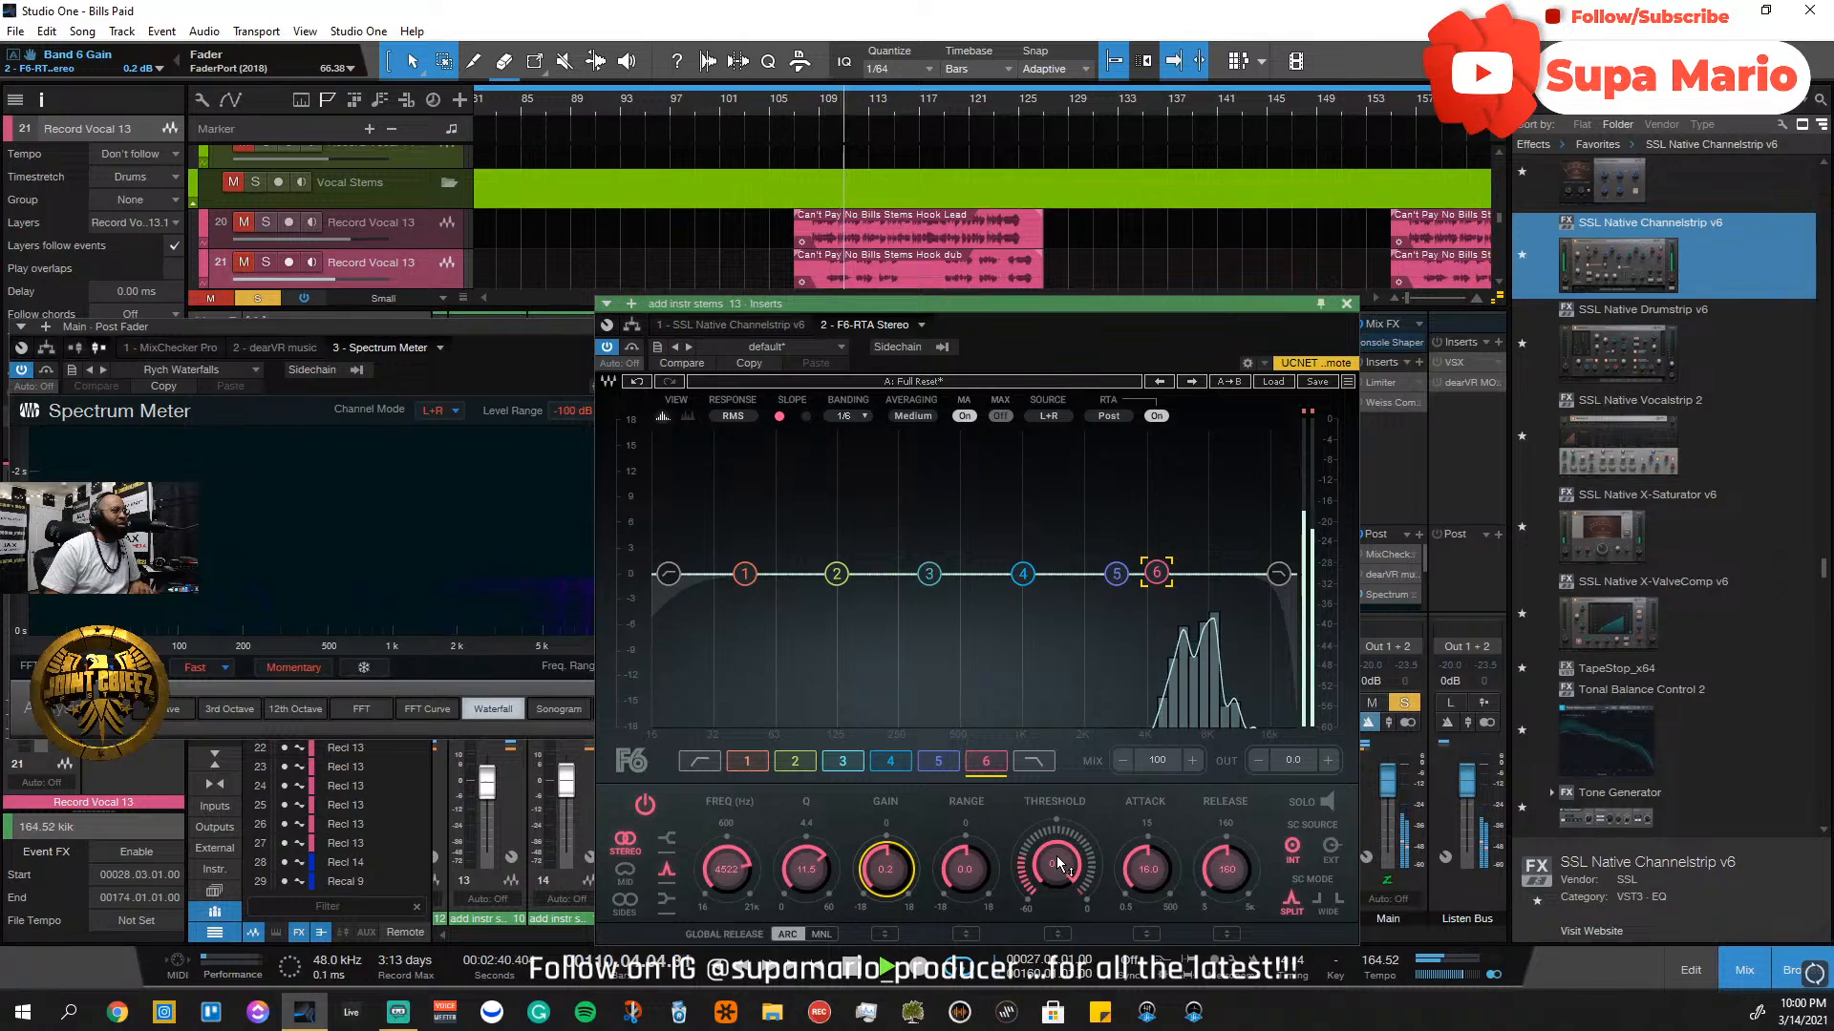
Set band 6's threshold to -54.5 dB, range to -10.7 dB, attack to 2.5 ms and release to 159 ms
left_click_drag(1056, 855, 1056, 913)
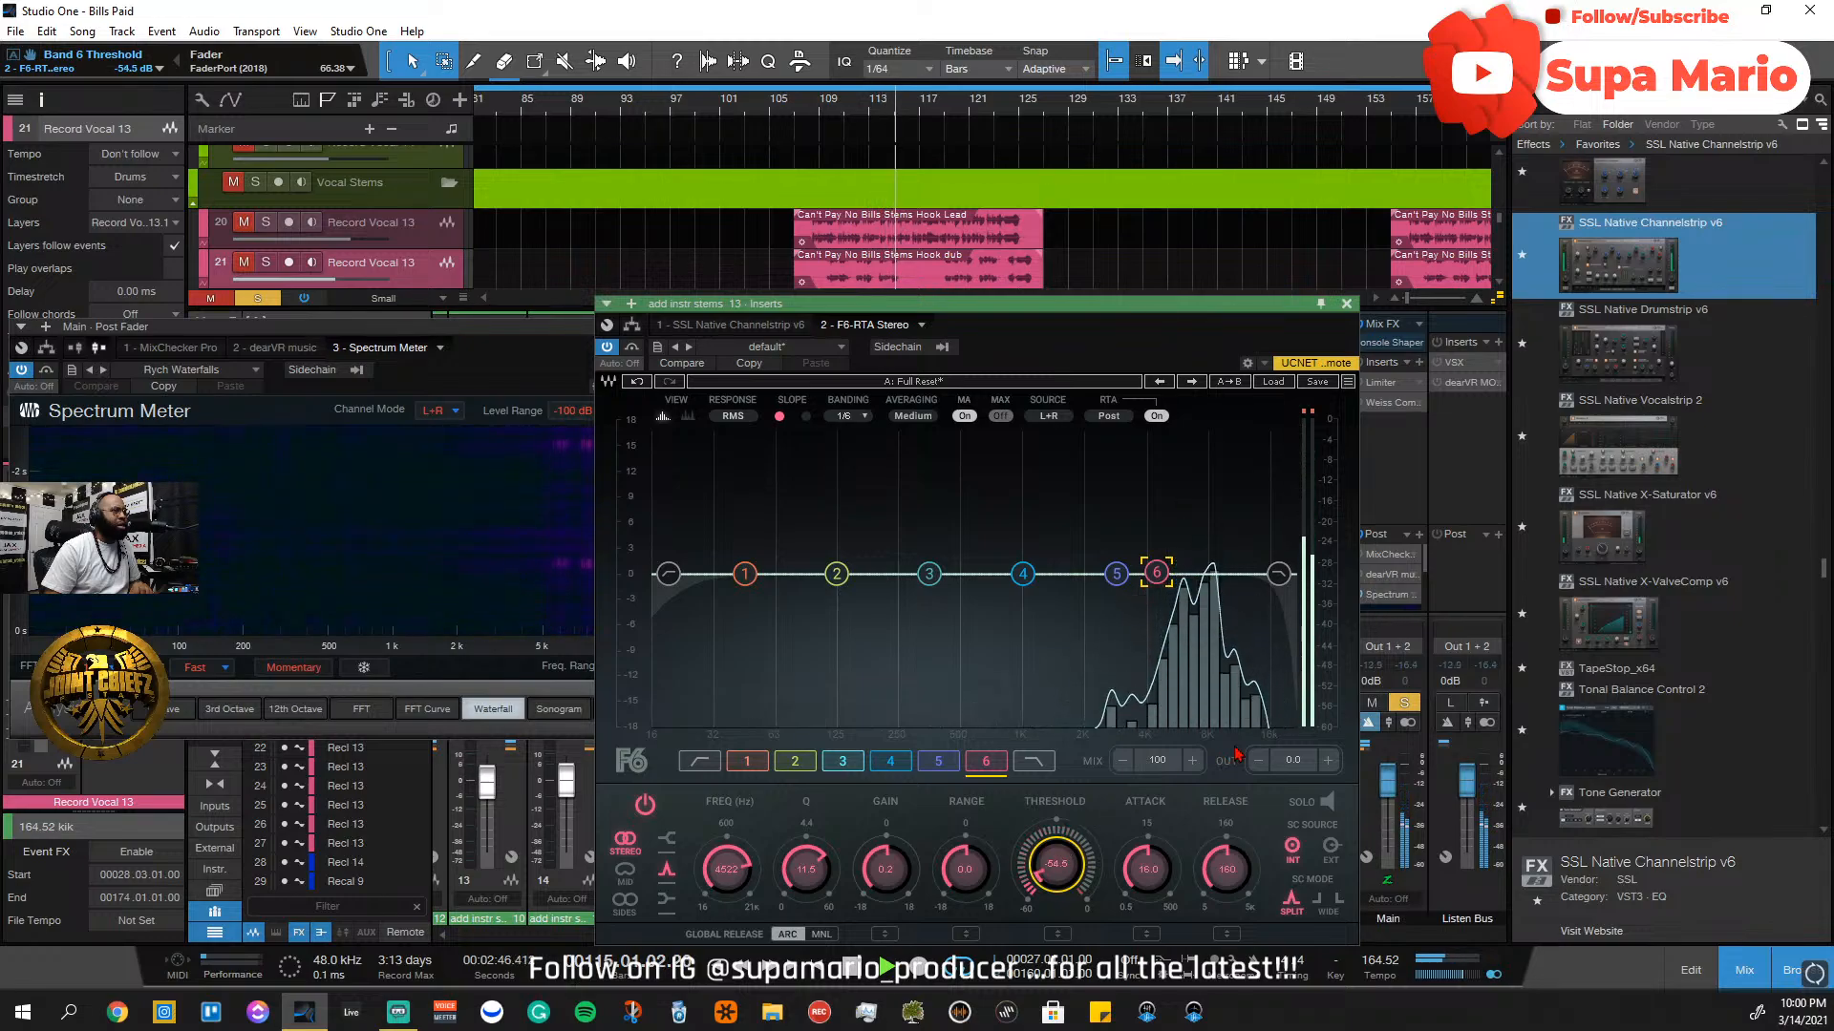
left_click_drag(953, 873, 954, 897)
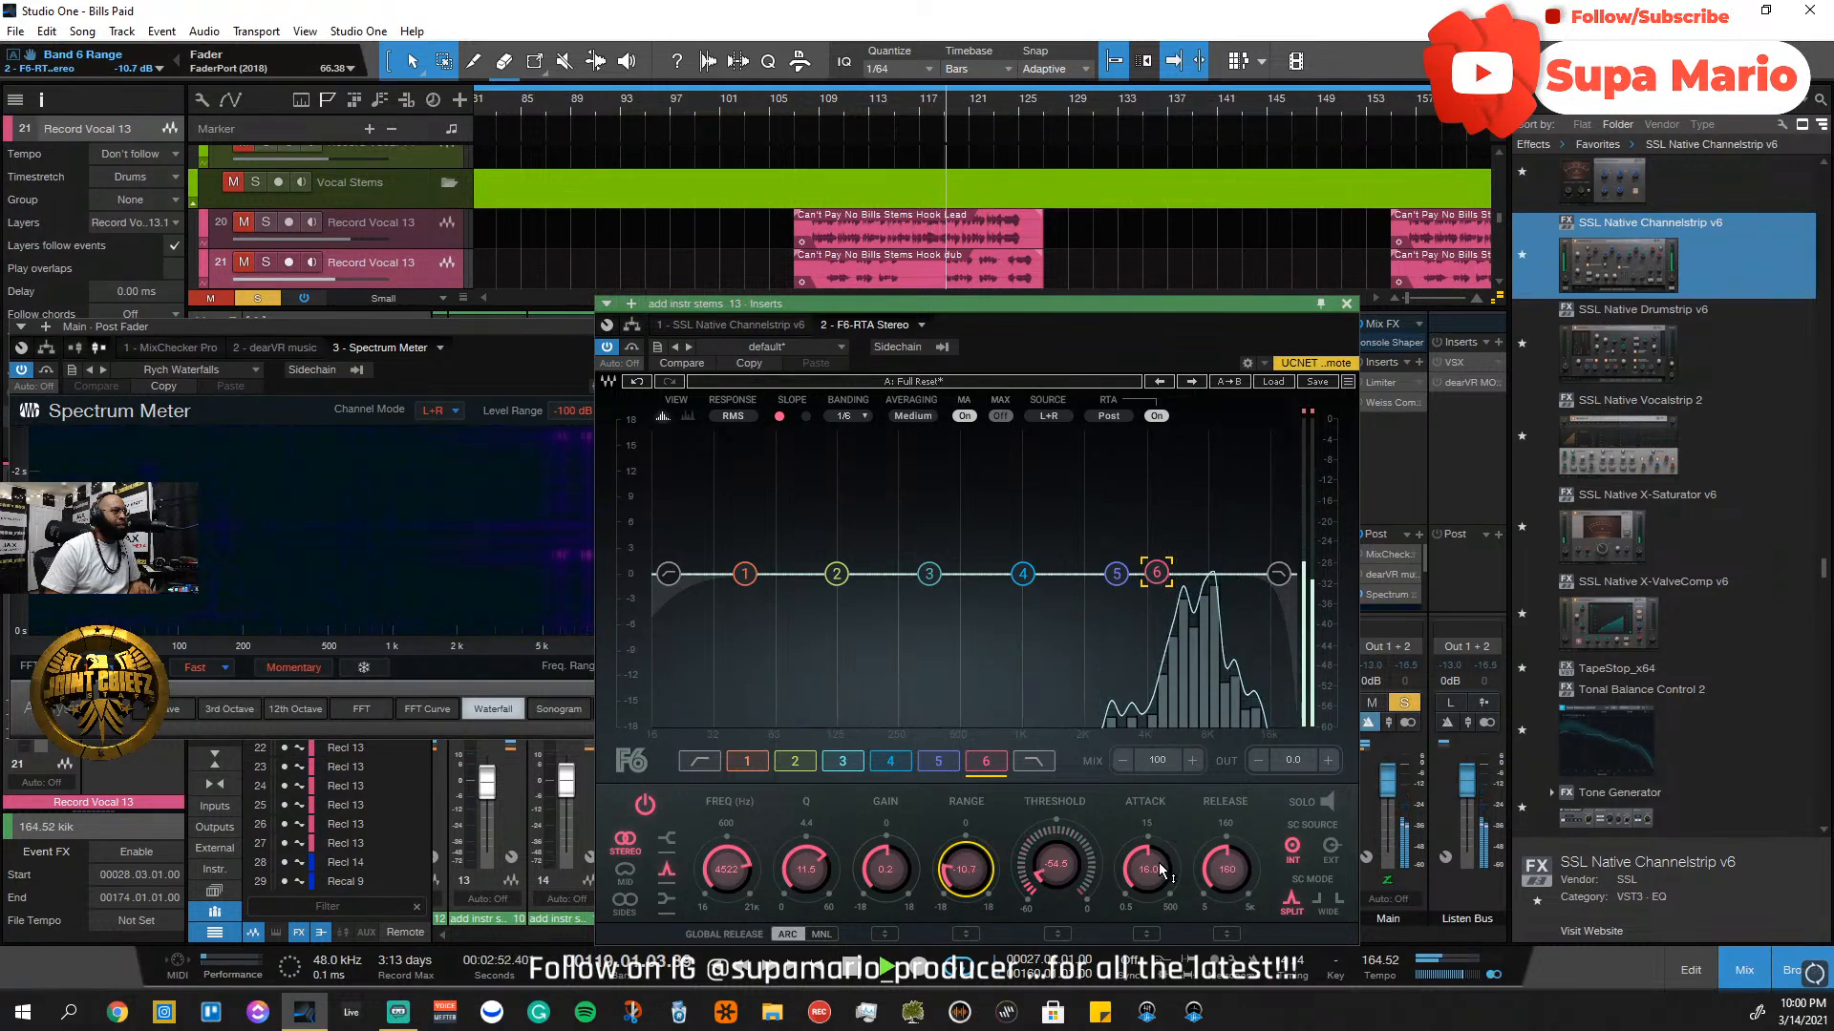
left_click_drag(1147, 869, 1226, 841)
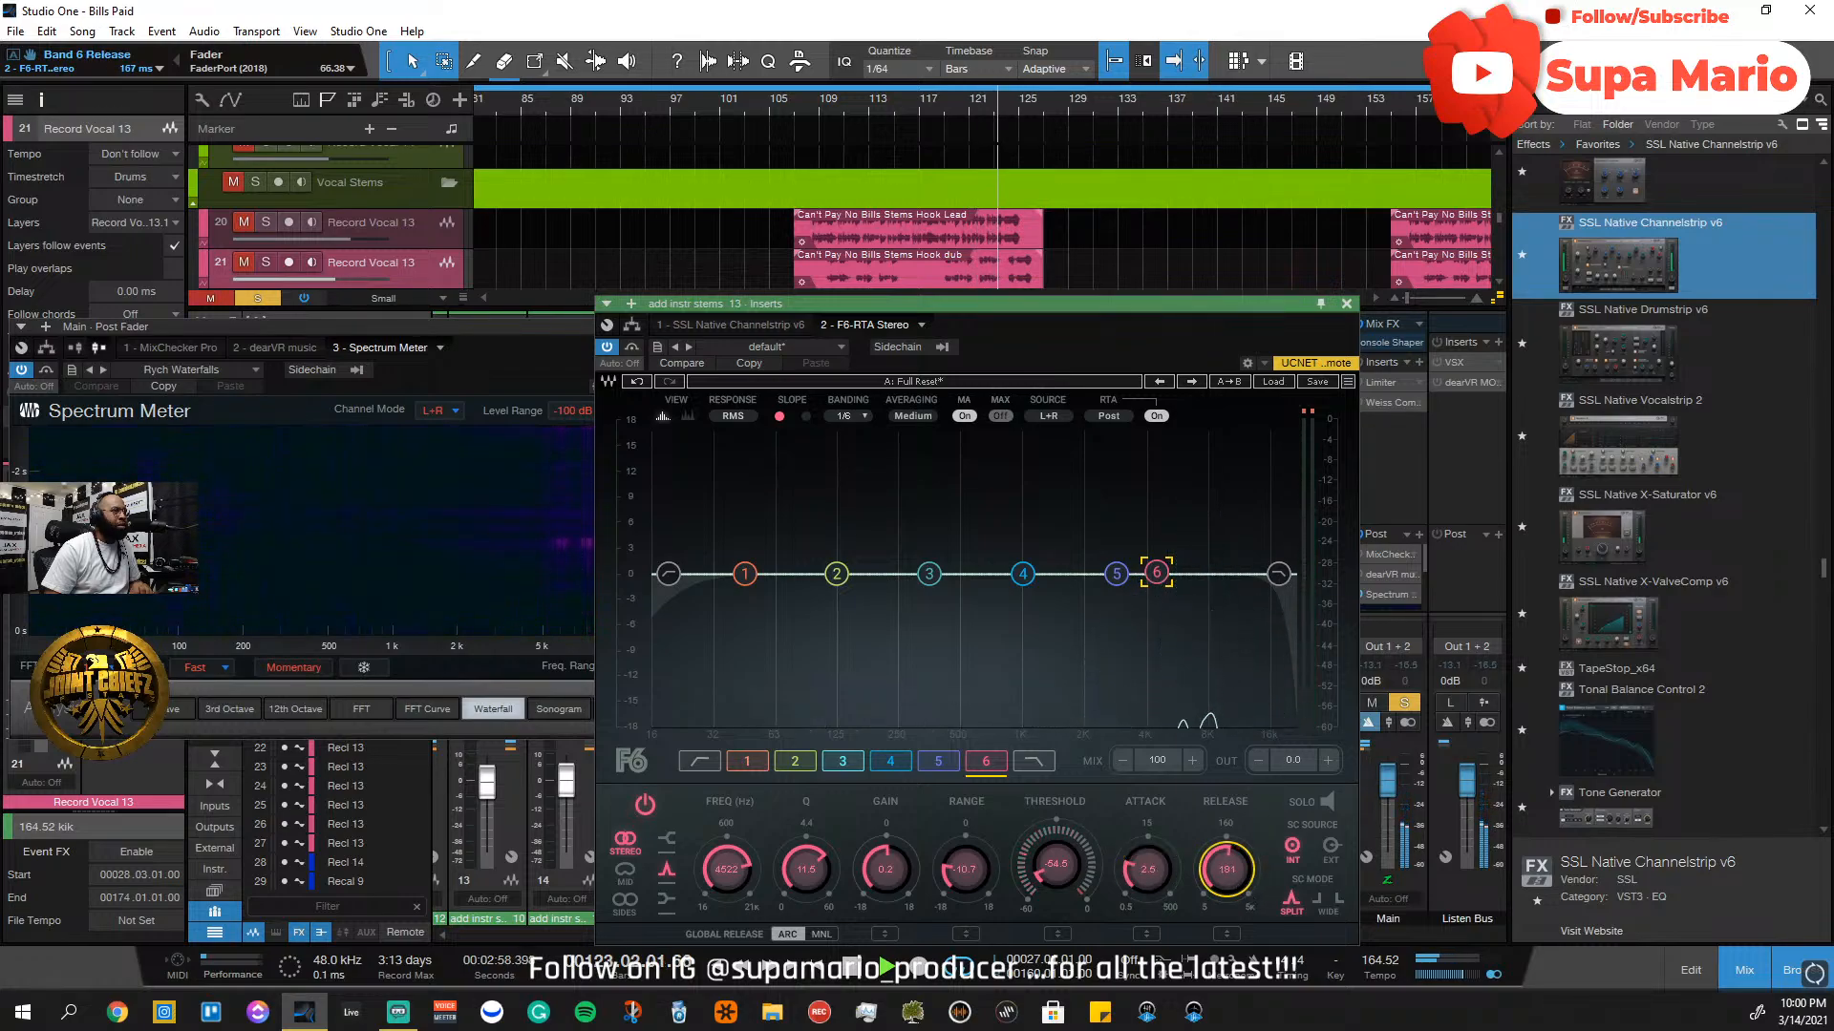
Replay from about bar 97 and set band 6's release to 60 ms, threshold to -36 dB and range to -18 dB
key("space")
key("space")
left_click(792, 108)
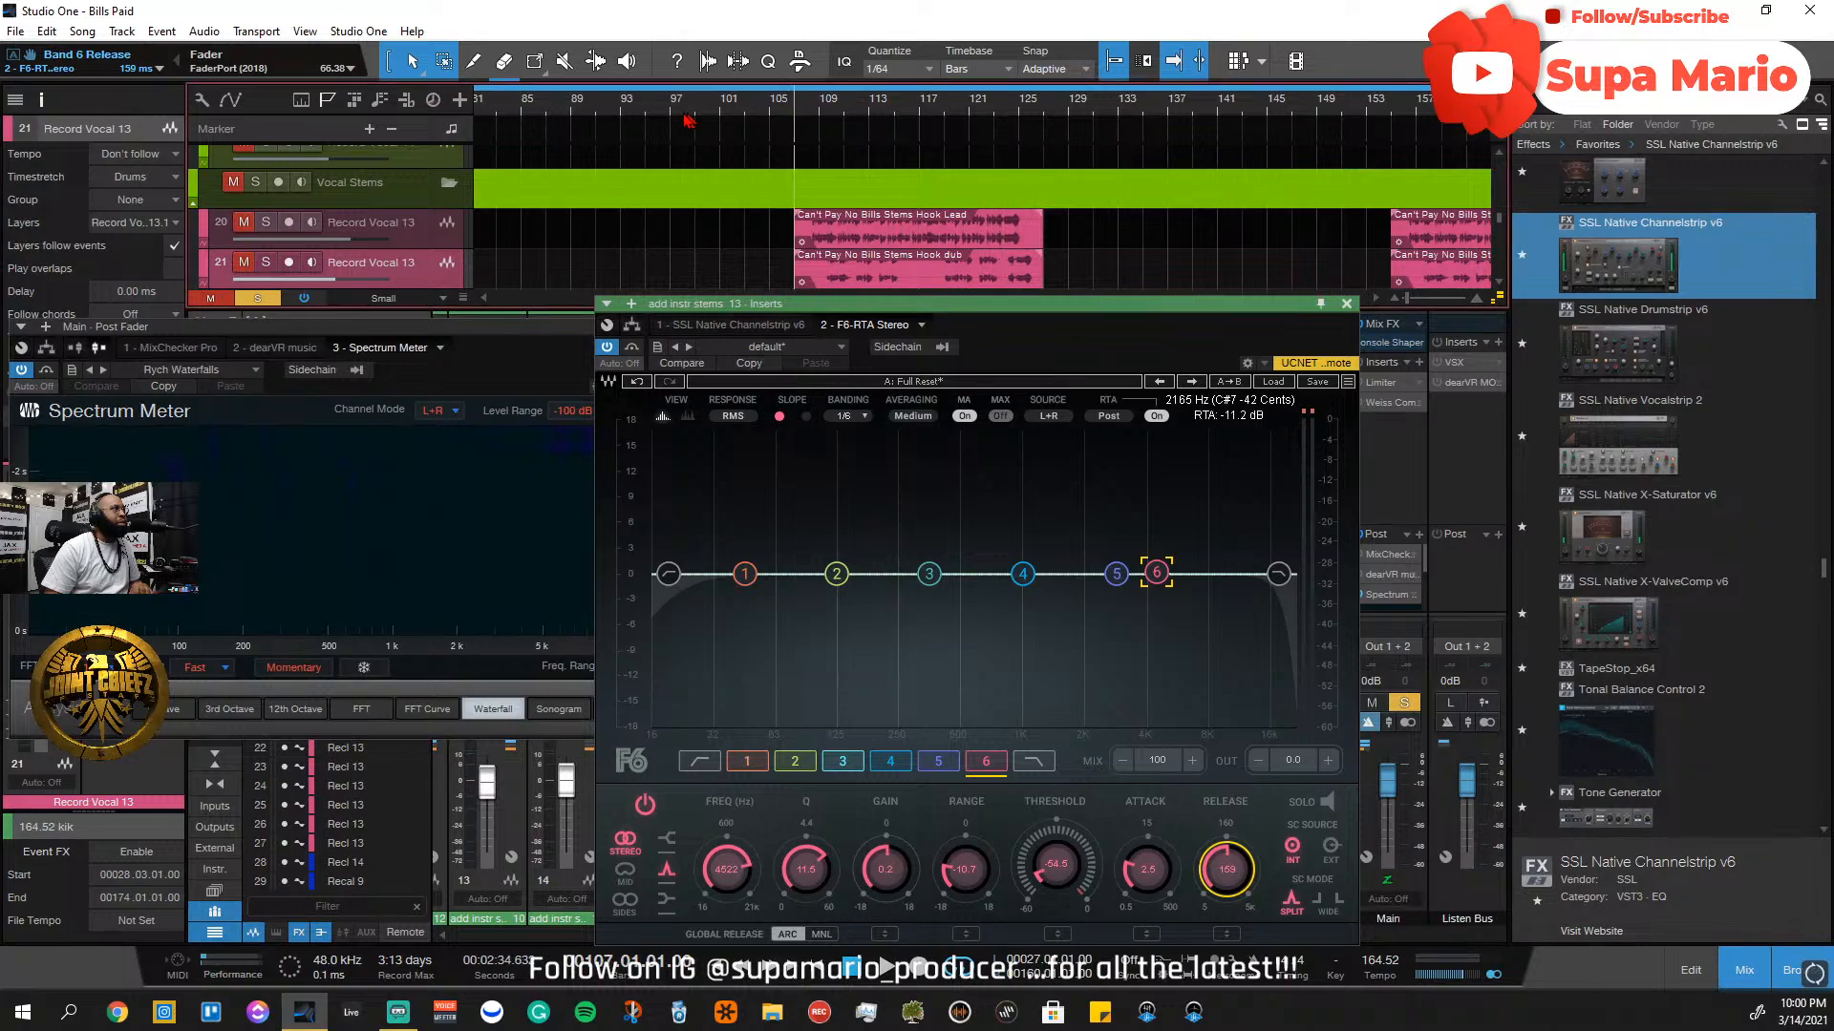
key("space")
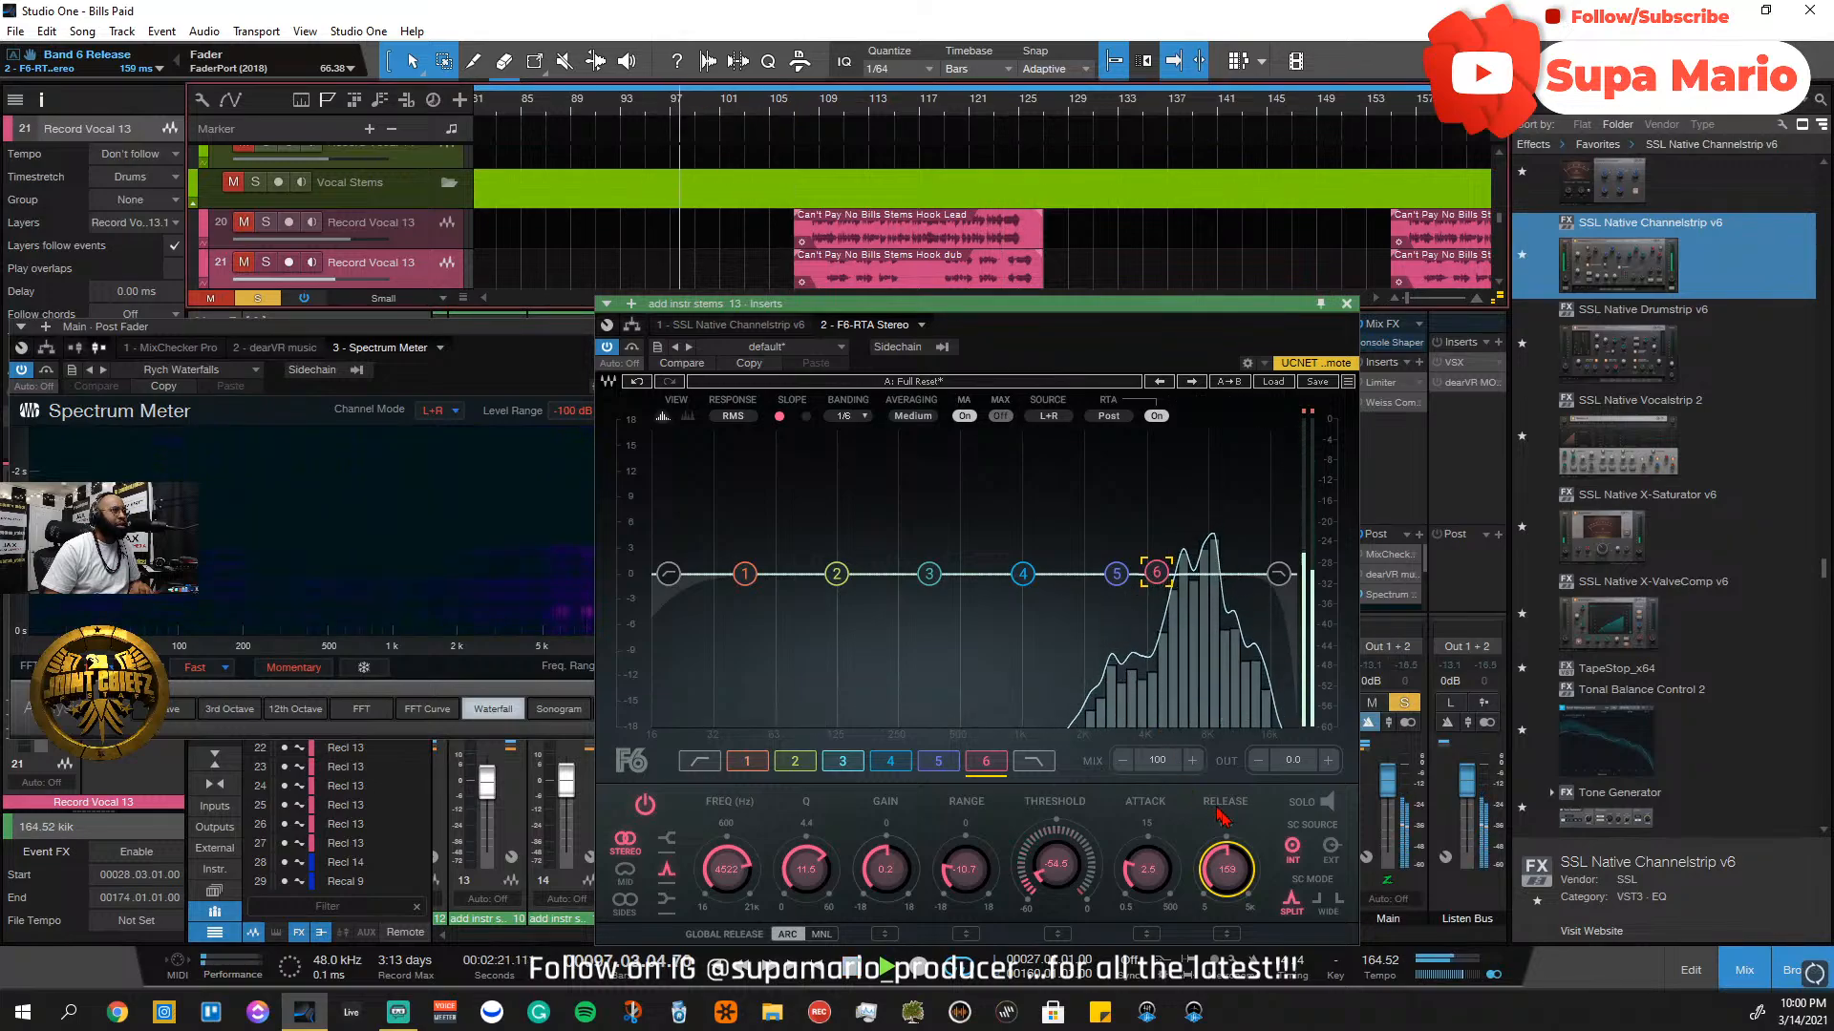
left_click_drag(1232, 878, 1232, 883)
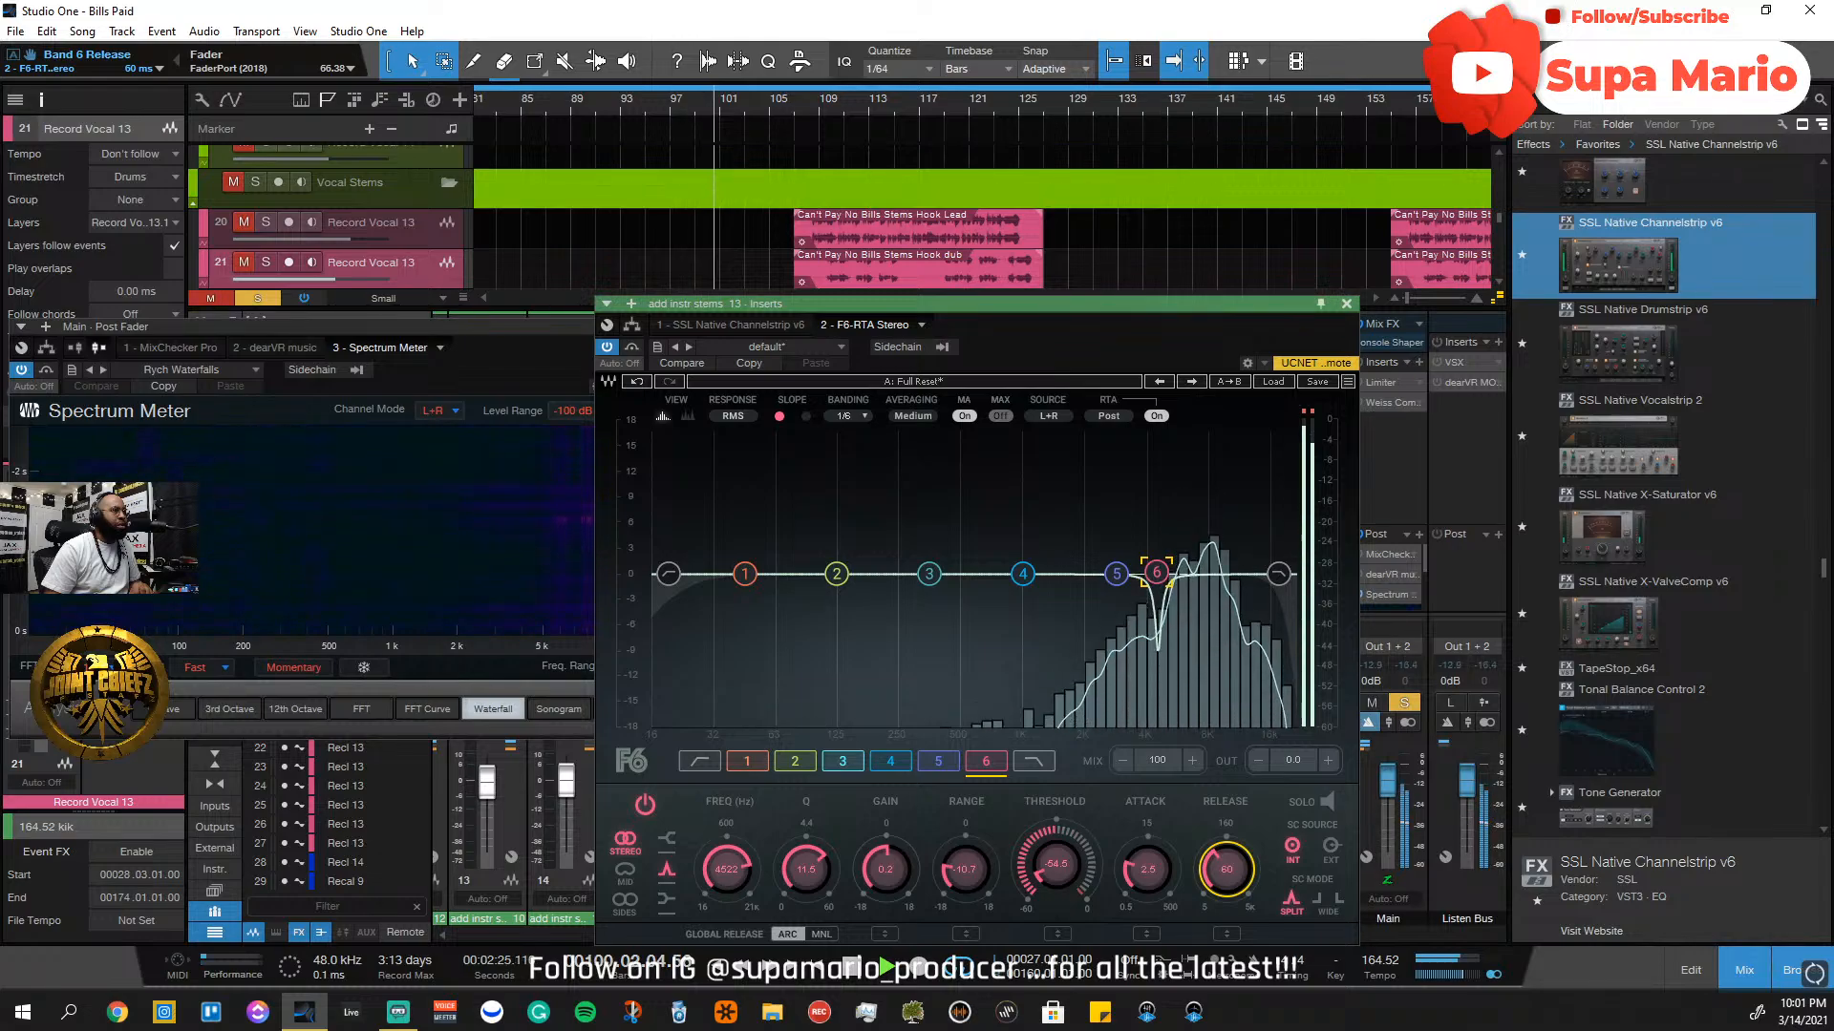
left_click_drag(1055, 864, 965, 876)
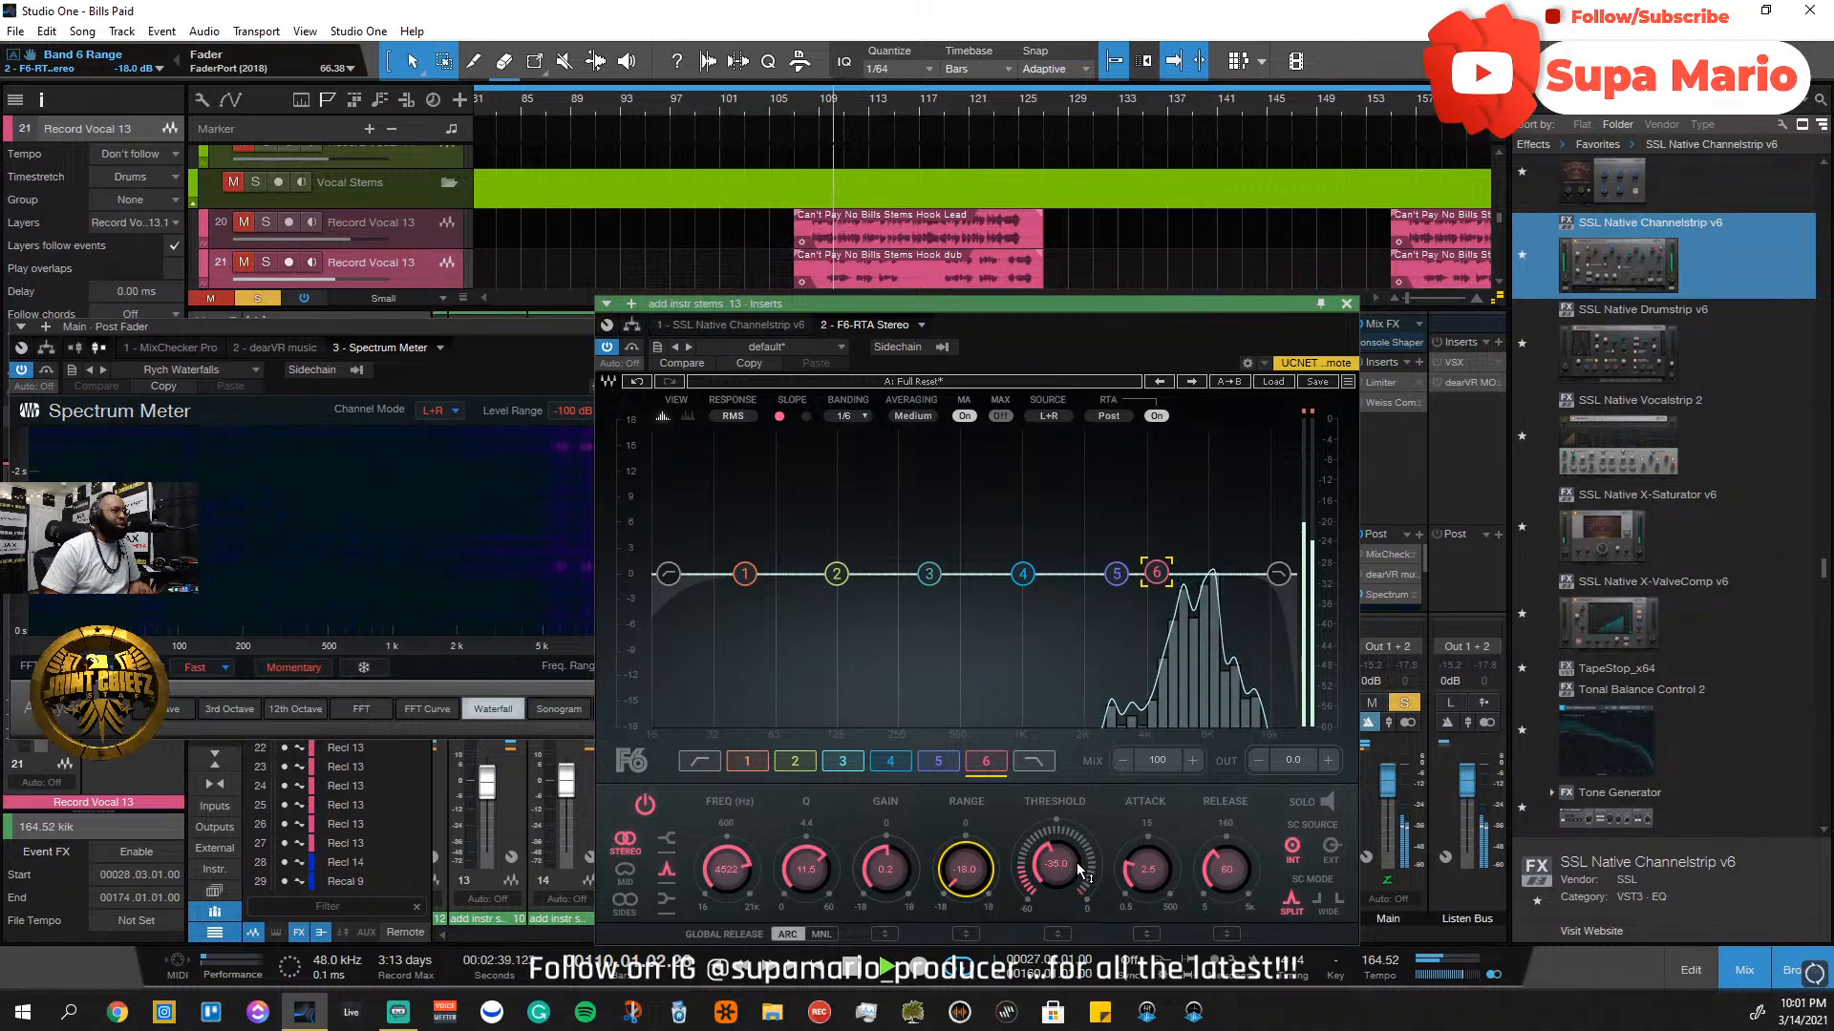
Check band 6 soloed in F6-RTA, and set its Q to 2.7 and its gain to -7.6 dB
left_click(1328, 801)
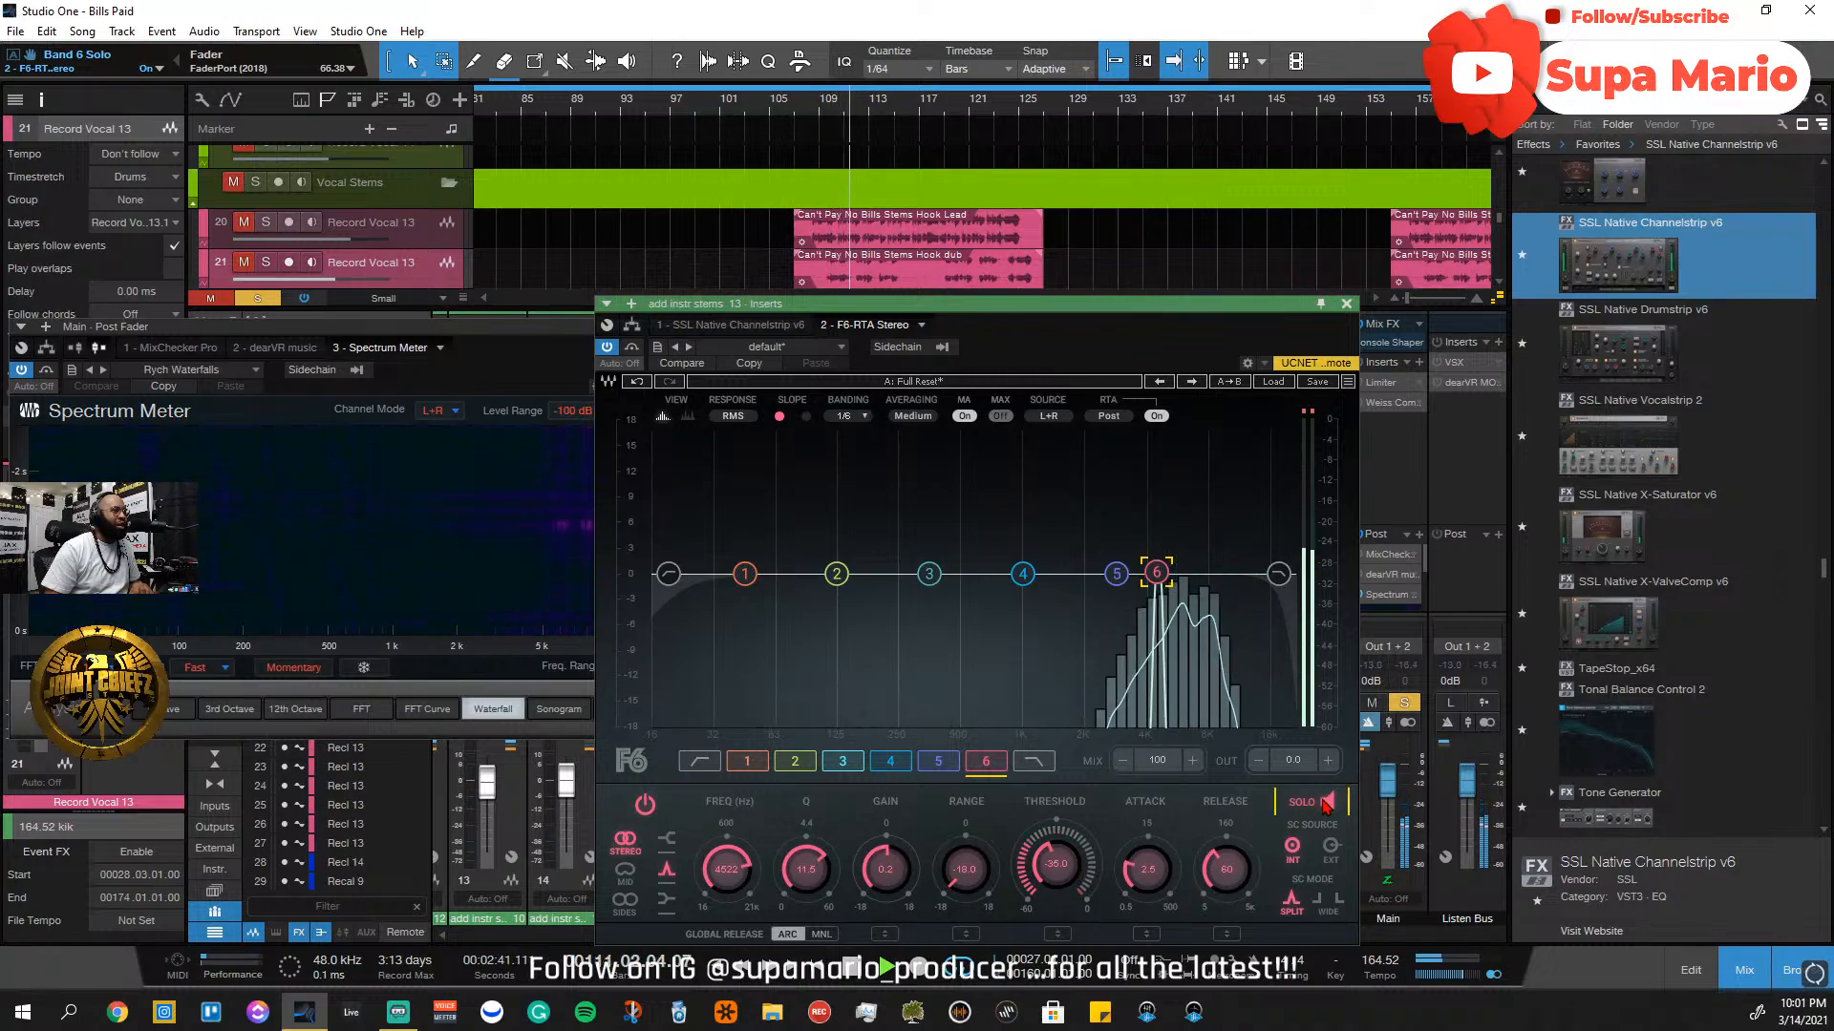
left_click(1327, 802)
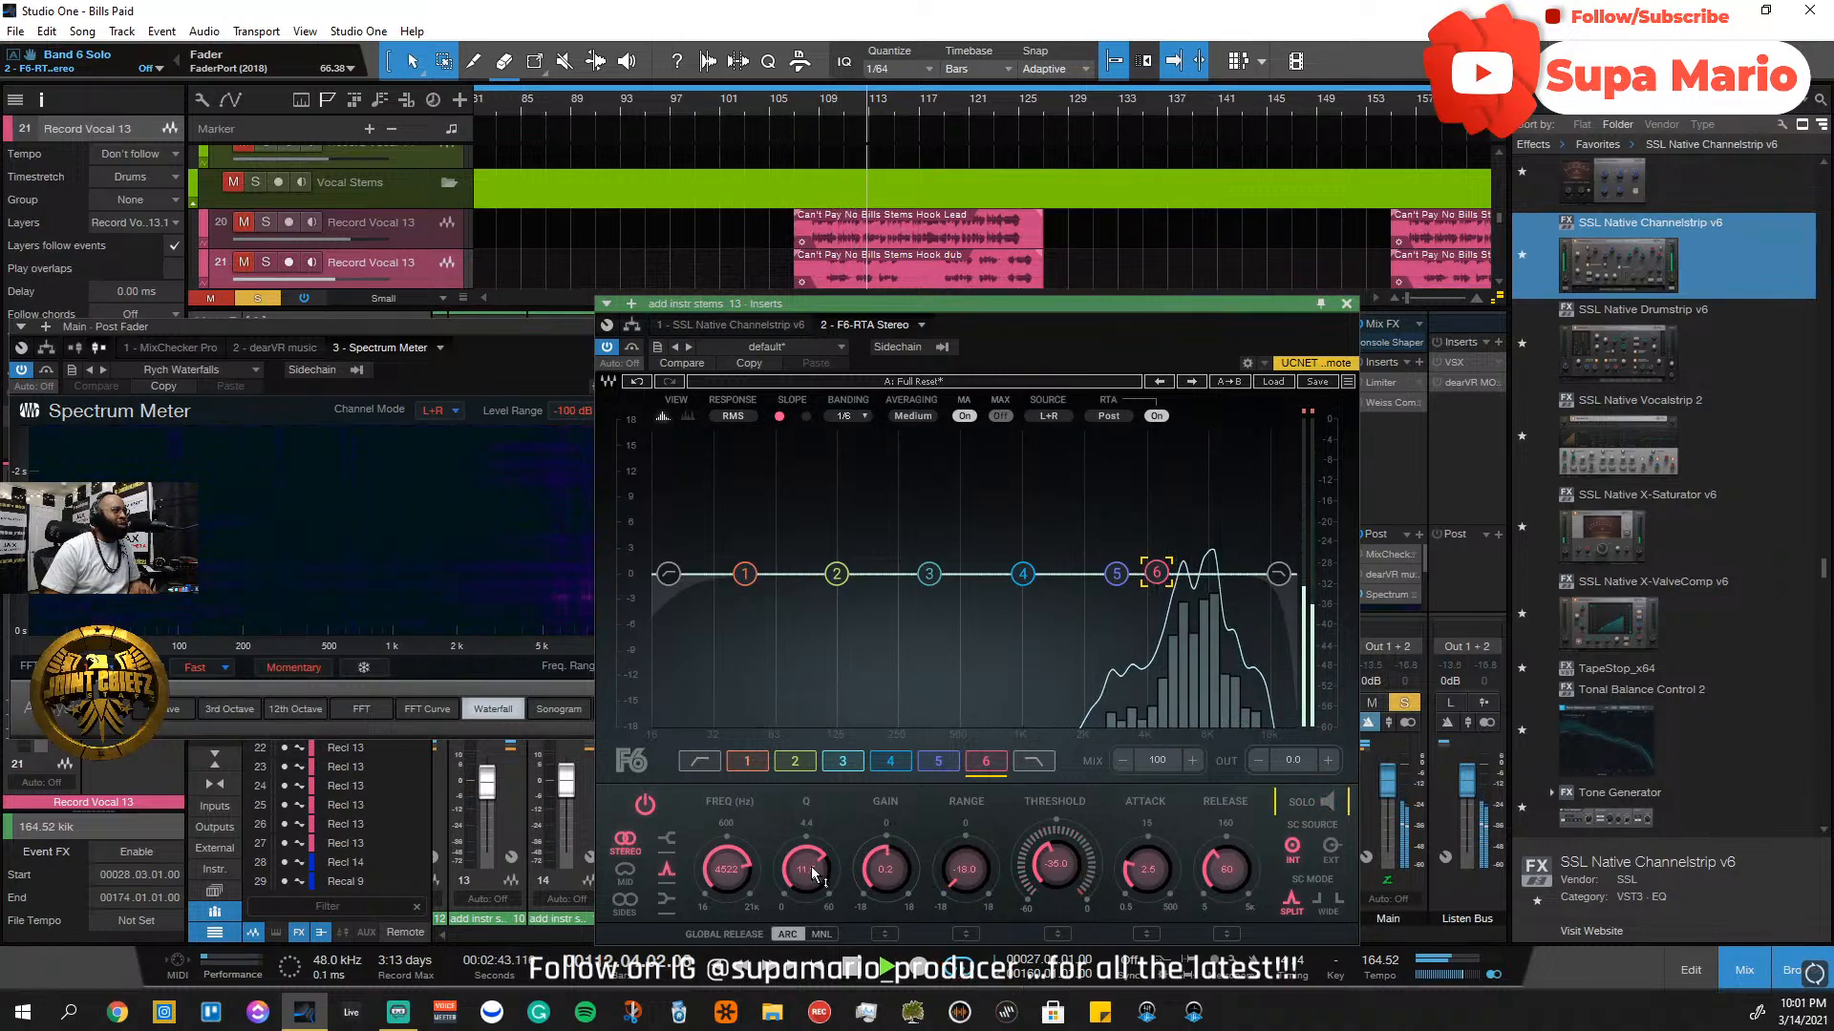
left_click_drag(805, 864, 805, 879)
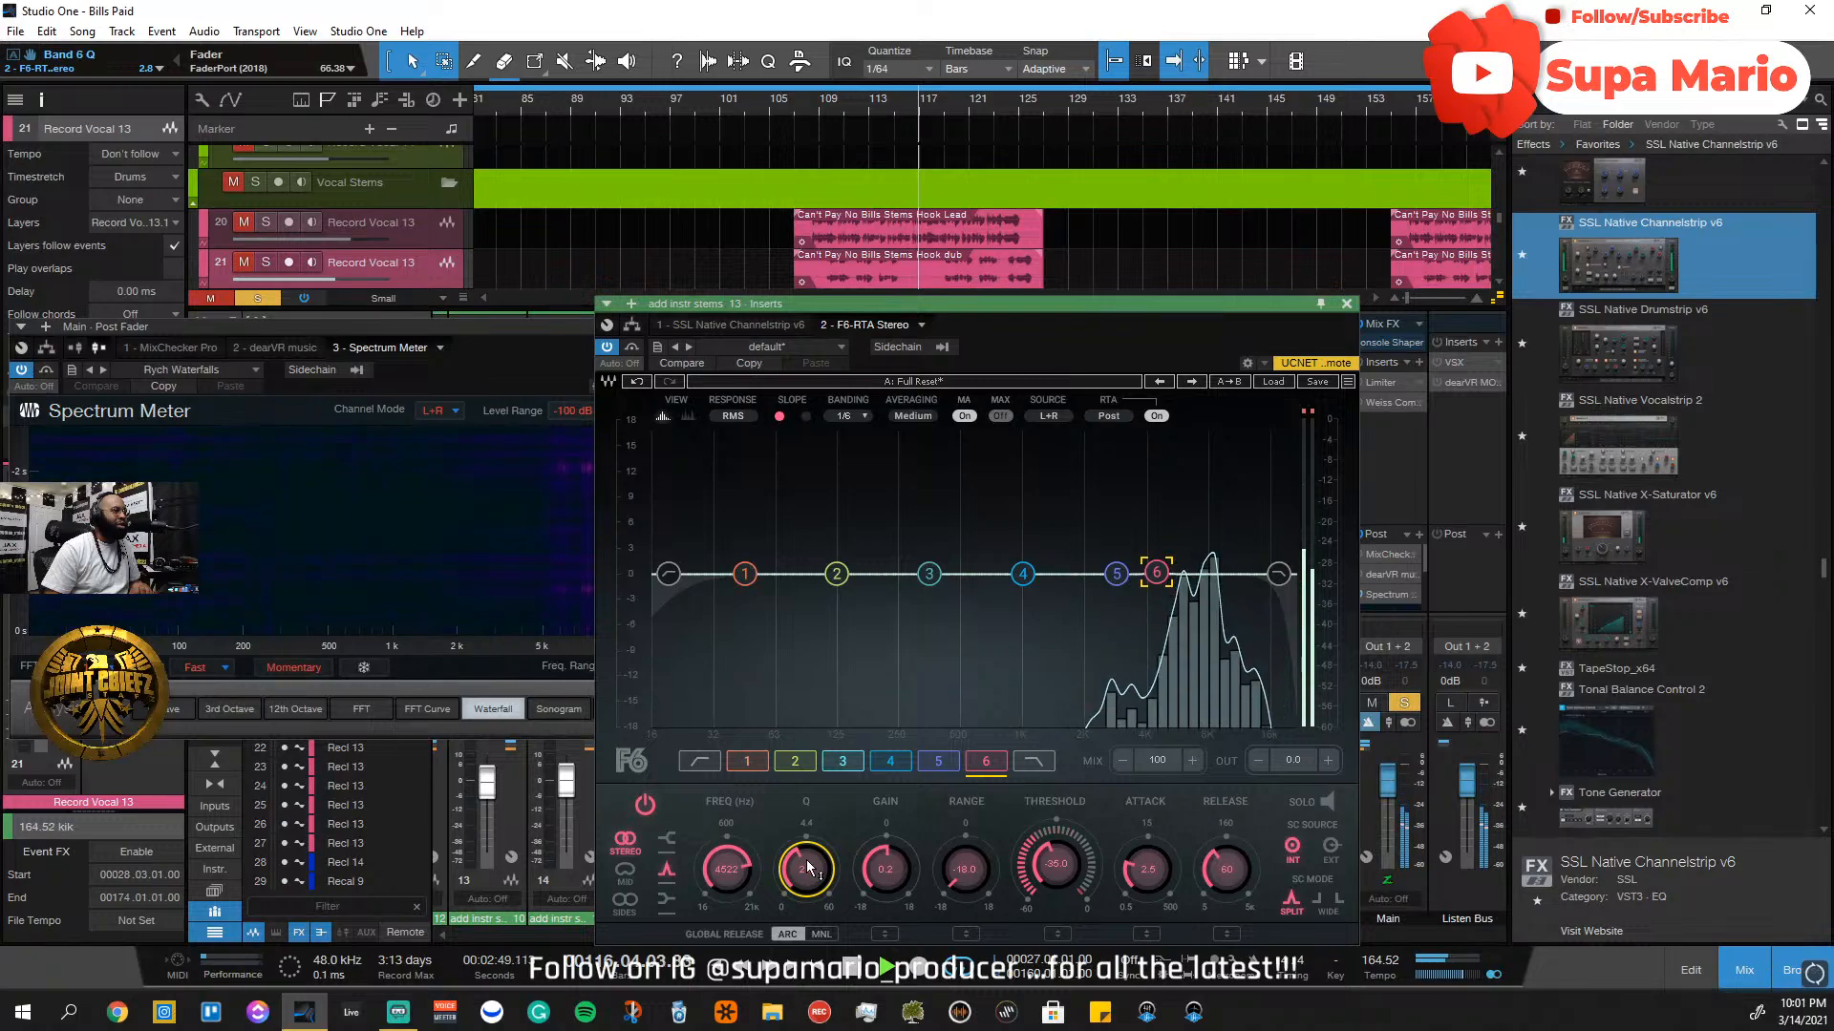
left_click_drag(1050, 852, 1050, 860)
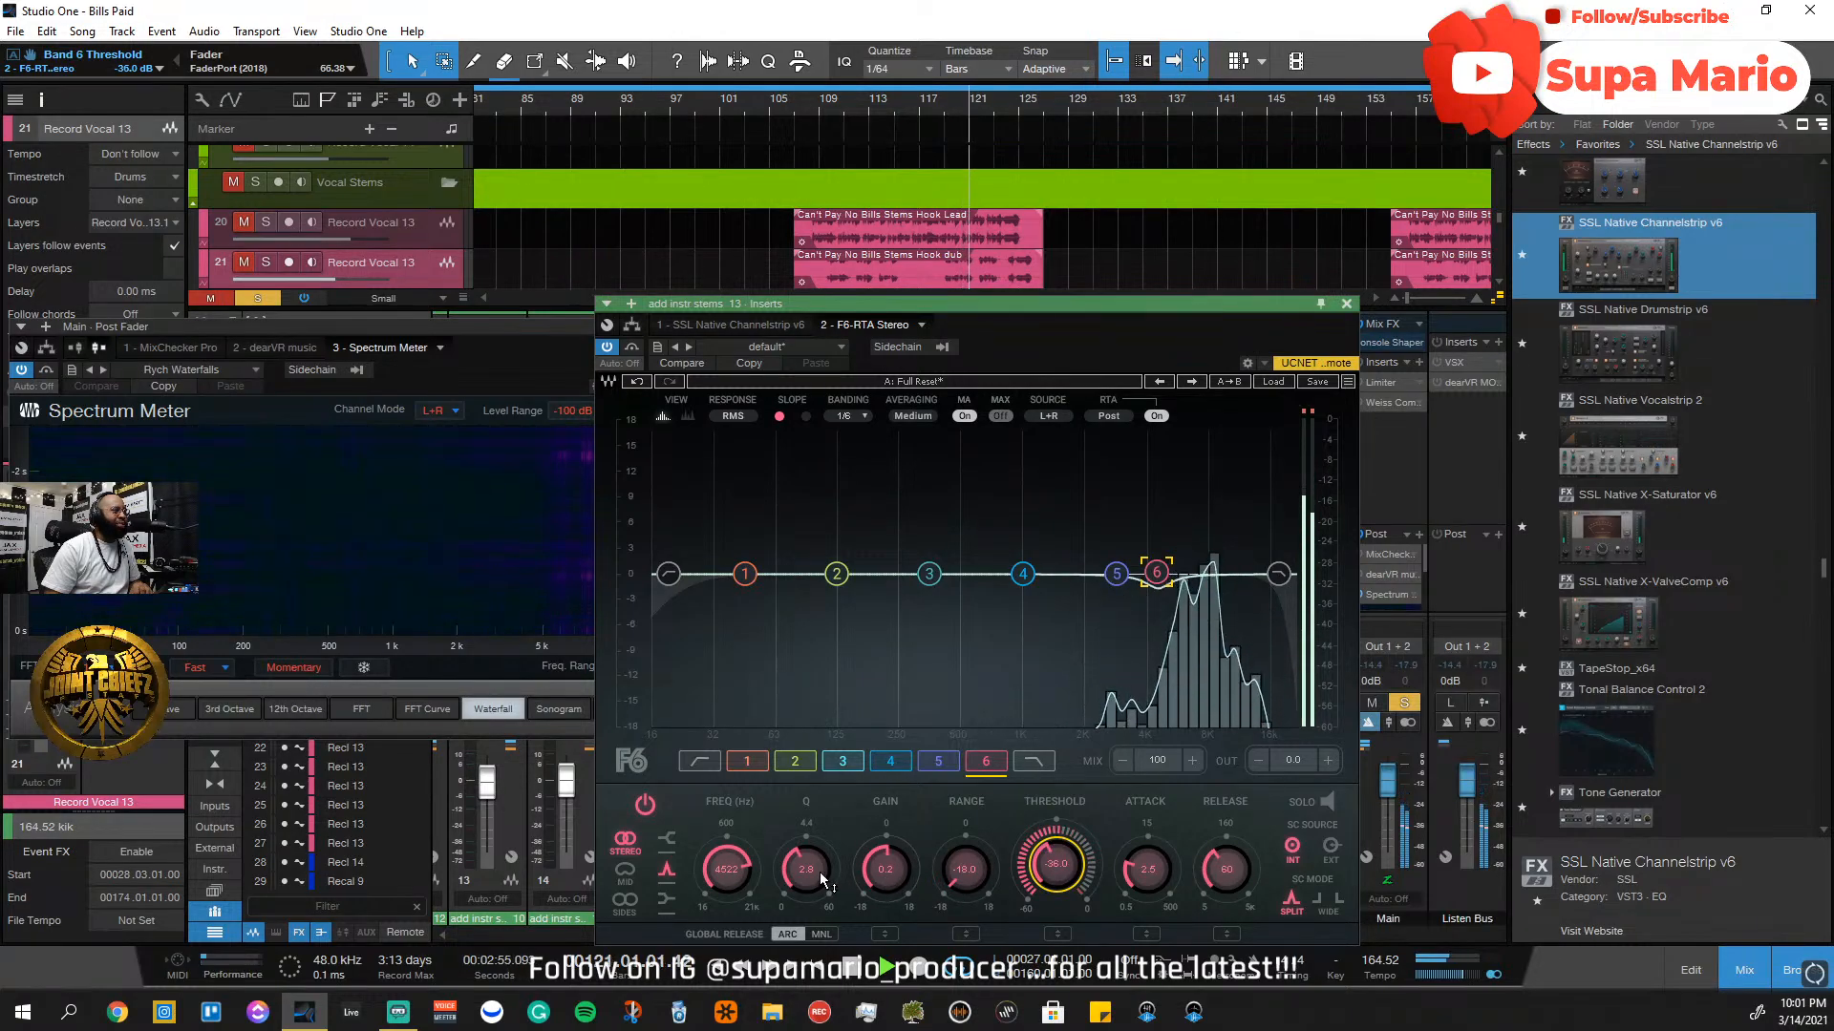
left_click_drag(820, 872, 819, 874)
left_click_drag(905, 858, 905, 862)
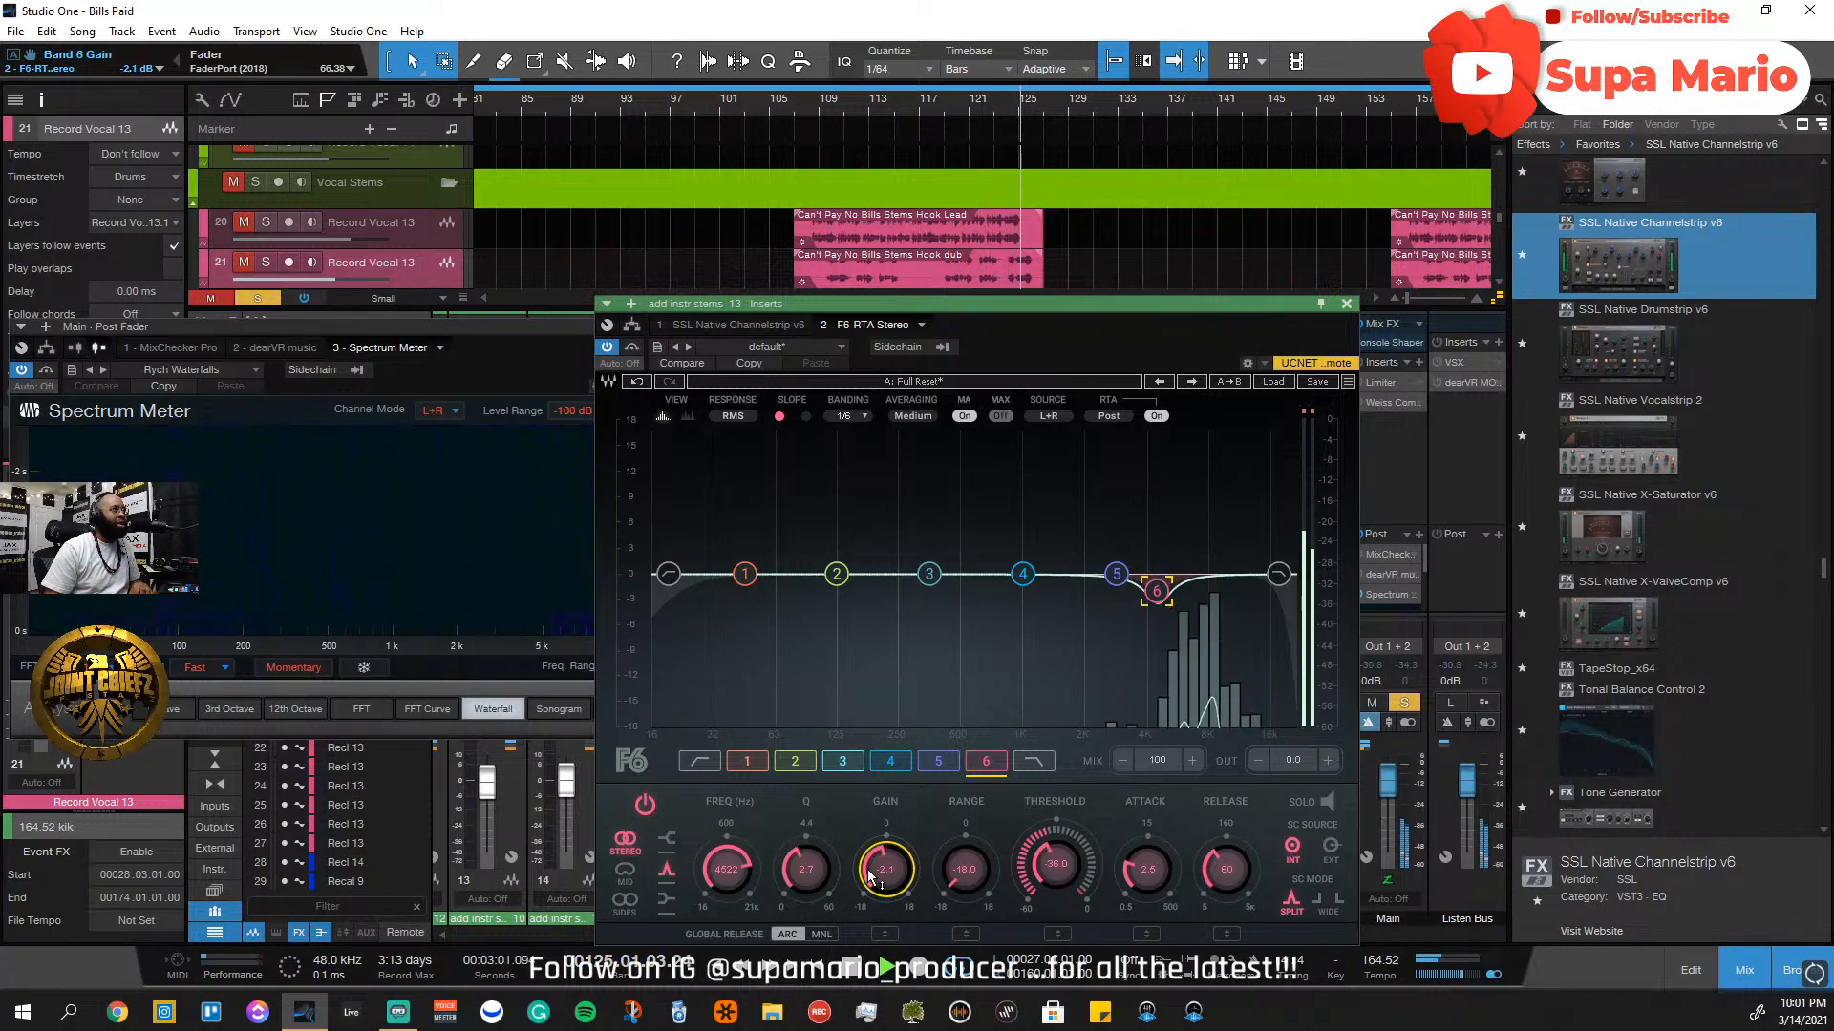
mouse_move(904, 874)
left_mouse_down()
mouse_move(904, 953)
mouse_move(904, 903)
left_mouse_up()
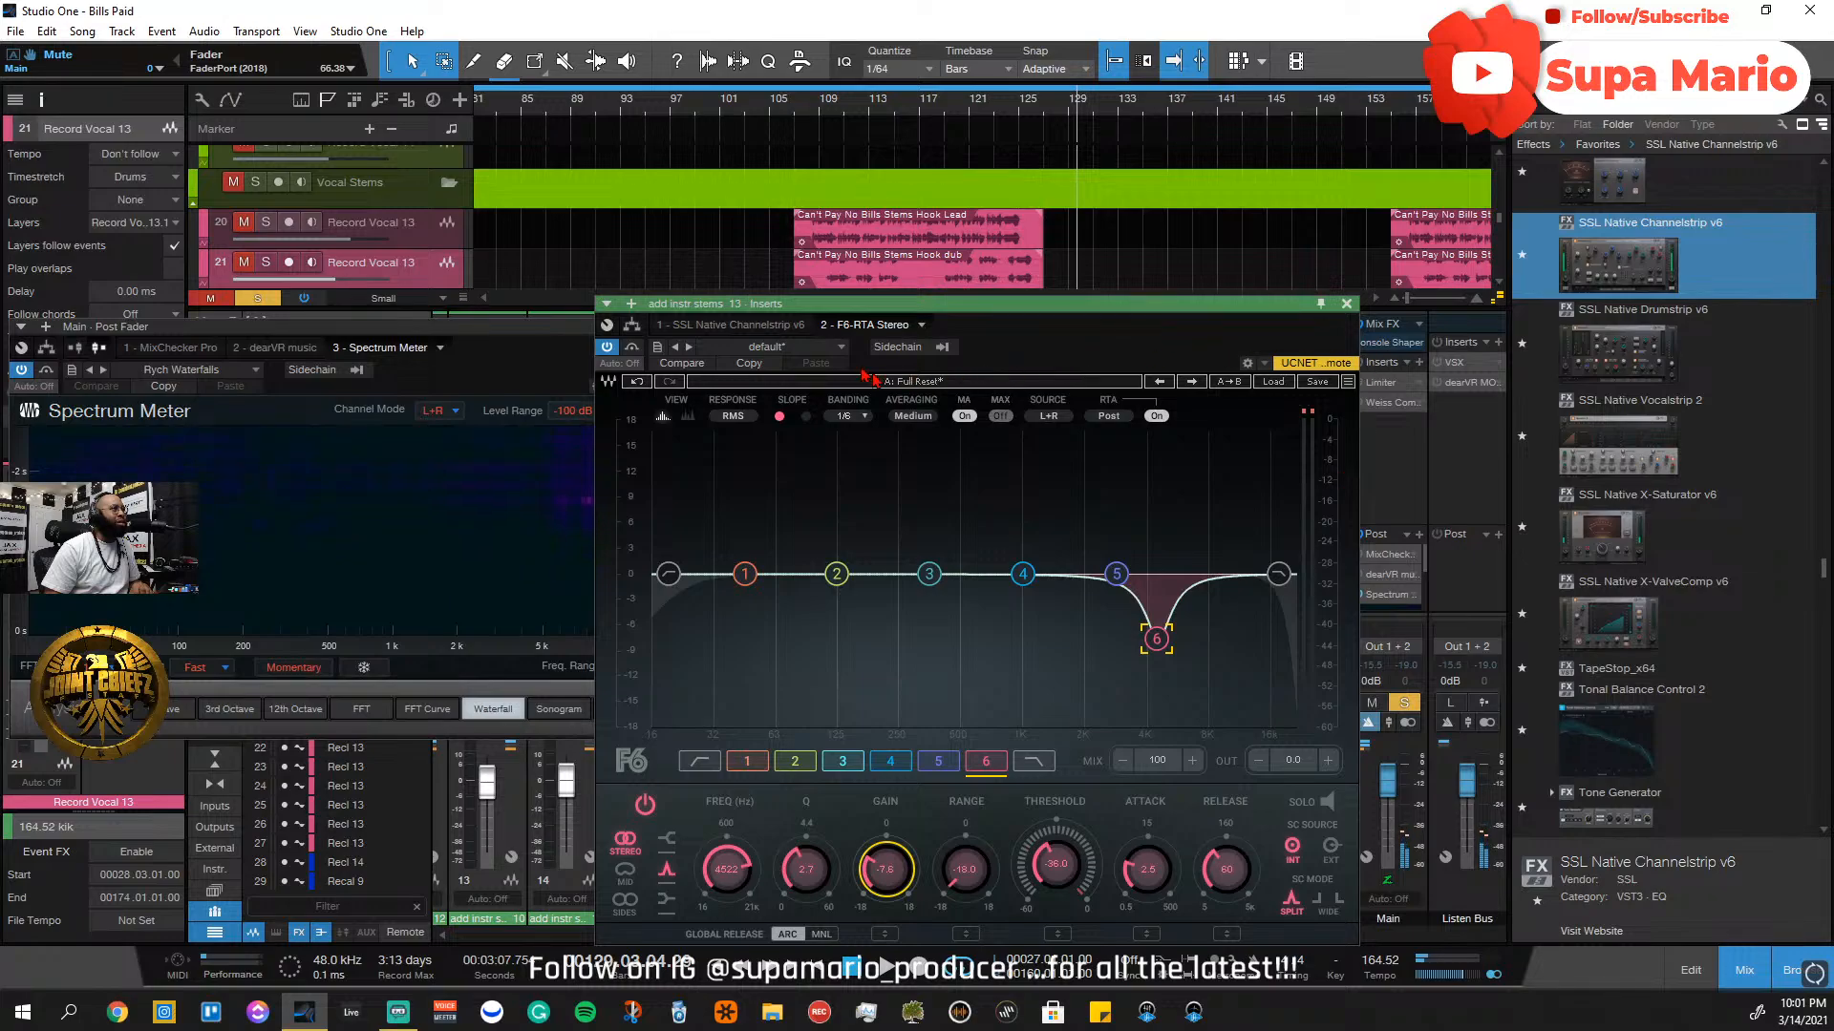
Move F6-RTA ahead of SSL Native Channelstrip in the insert chain and set the channel strip's high EQ gain to 15.6 dB
left_click_drag(885, 324, 714, 336)
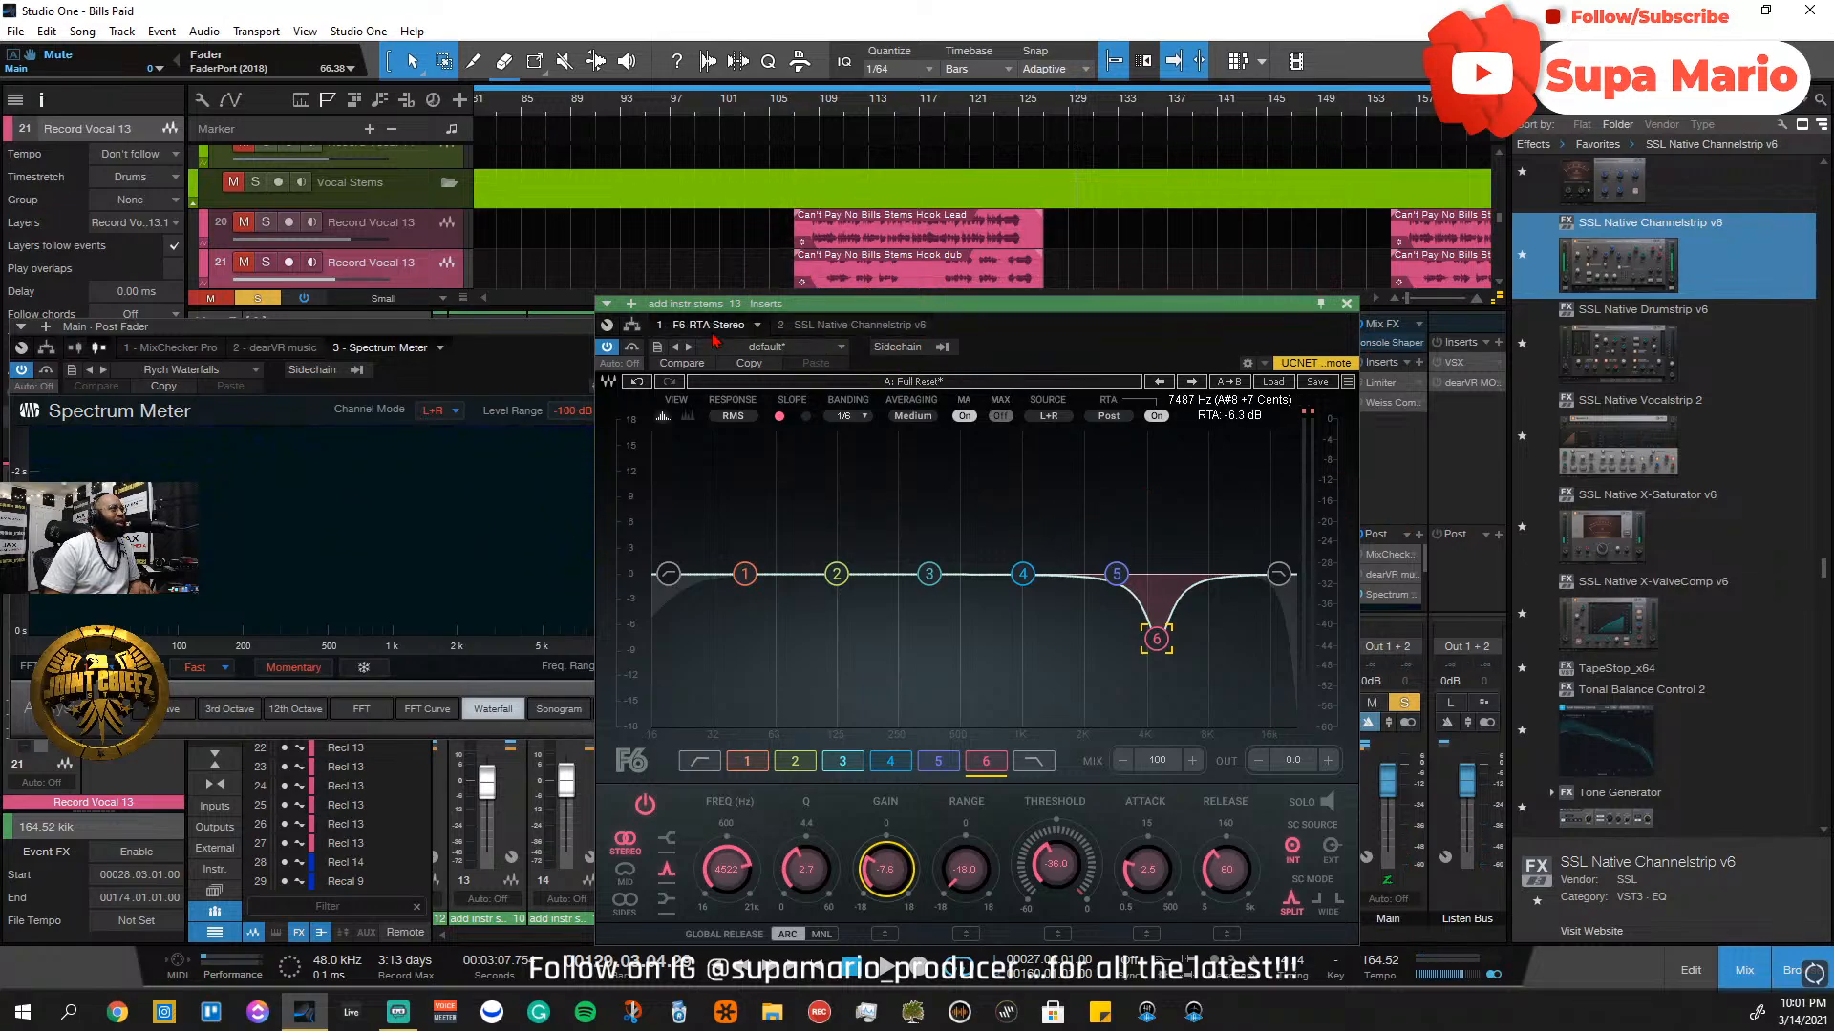
left_click(868, 326)
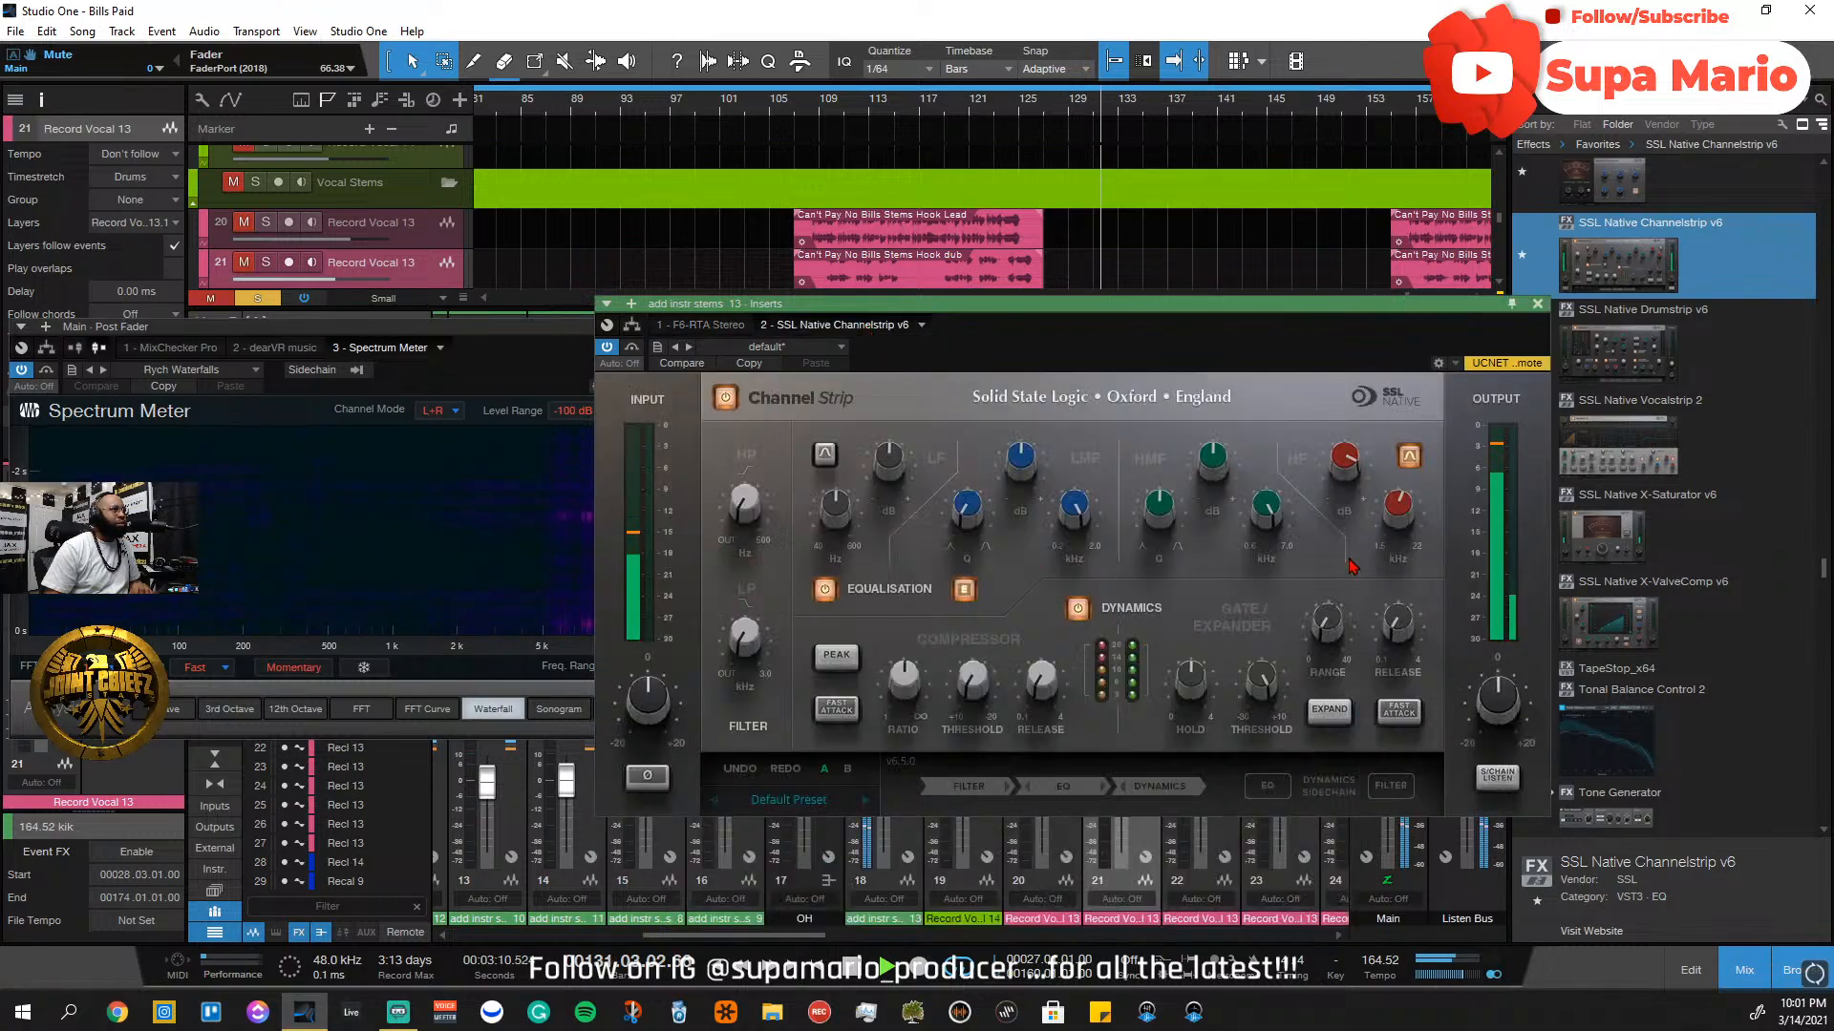
mouse_move(1347, 469)
left_mouse_down()
mouse_move(1364, 585)
mouse_move(1353, 477)
left_mouse_up()
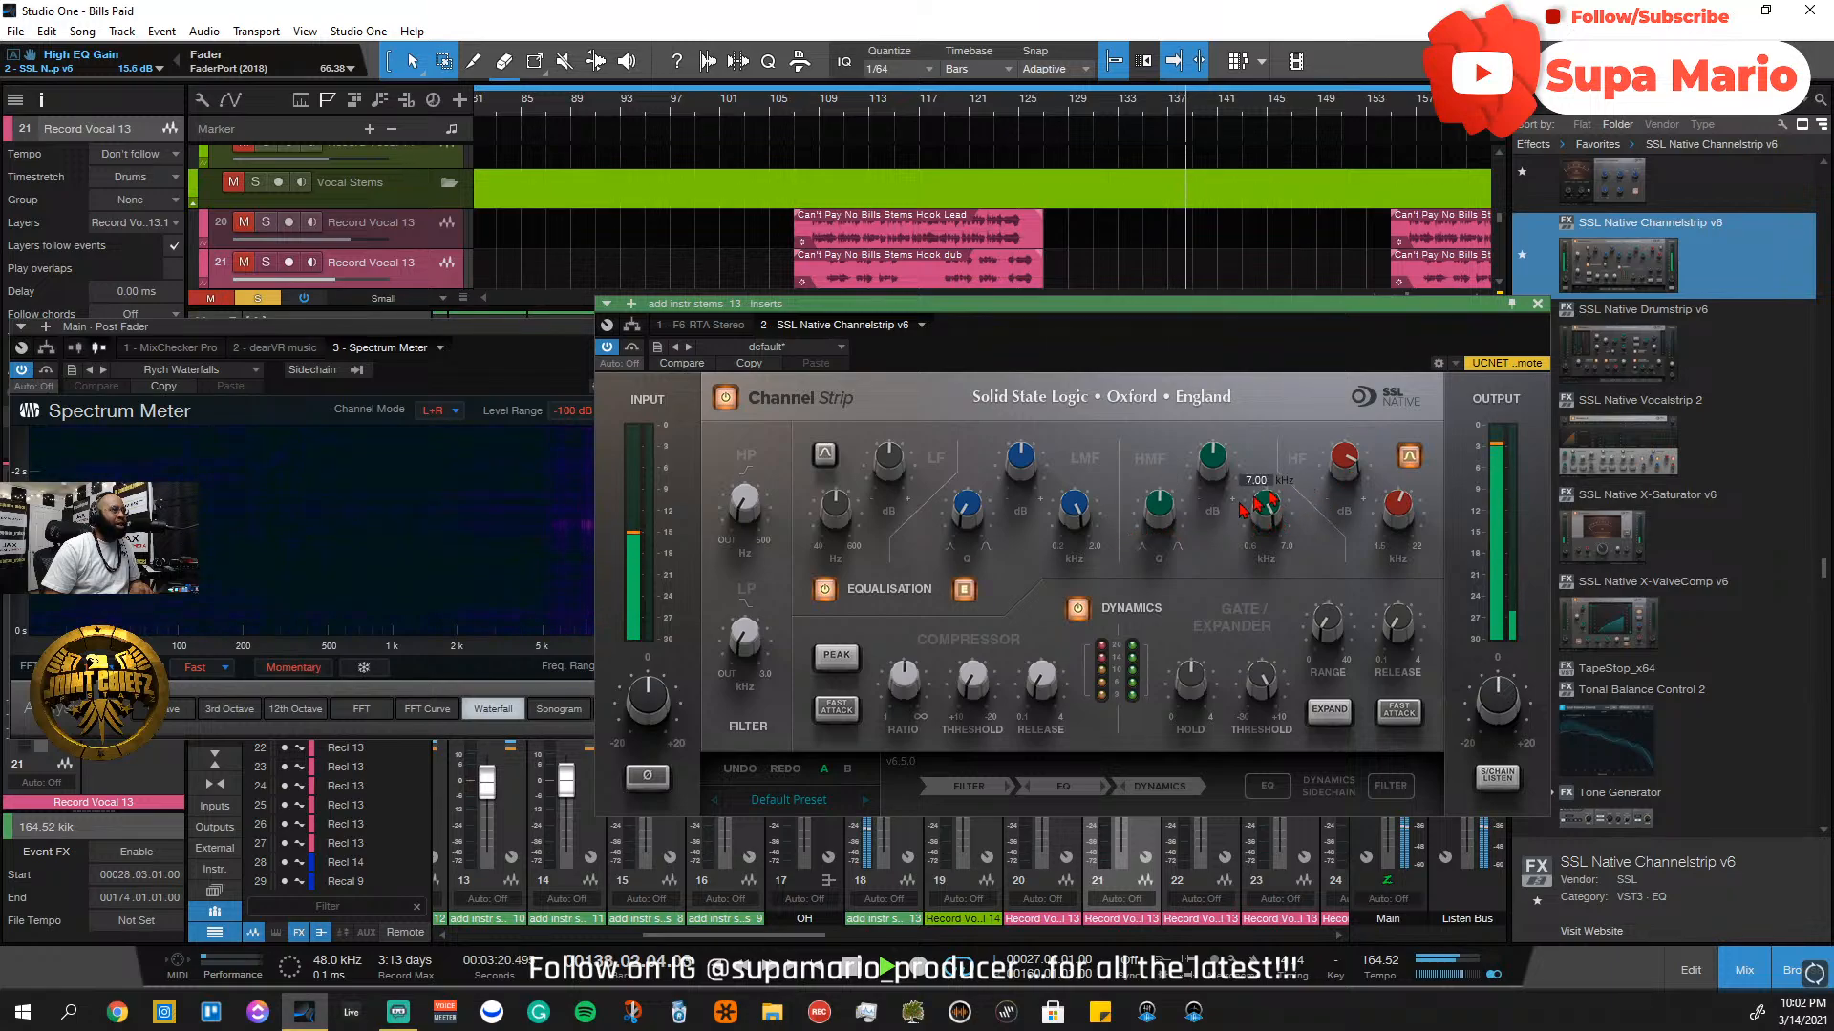
Review the F6-RTA settings, and set the channel strip's high-mid EQ to 4.75 kHz, Q 2.5 and -6.6 dB gain
left_click_drag(1131, 305, 1139, 342)
left_click(712, 363)
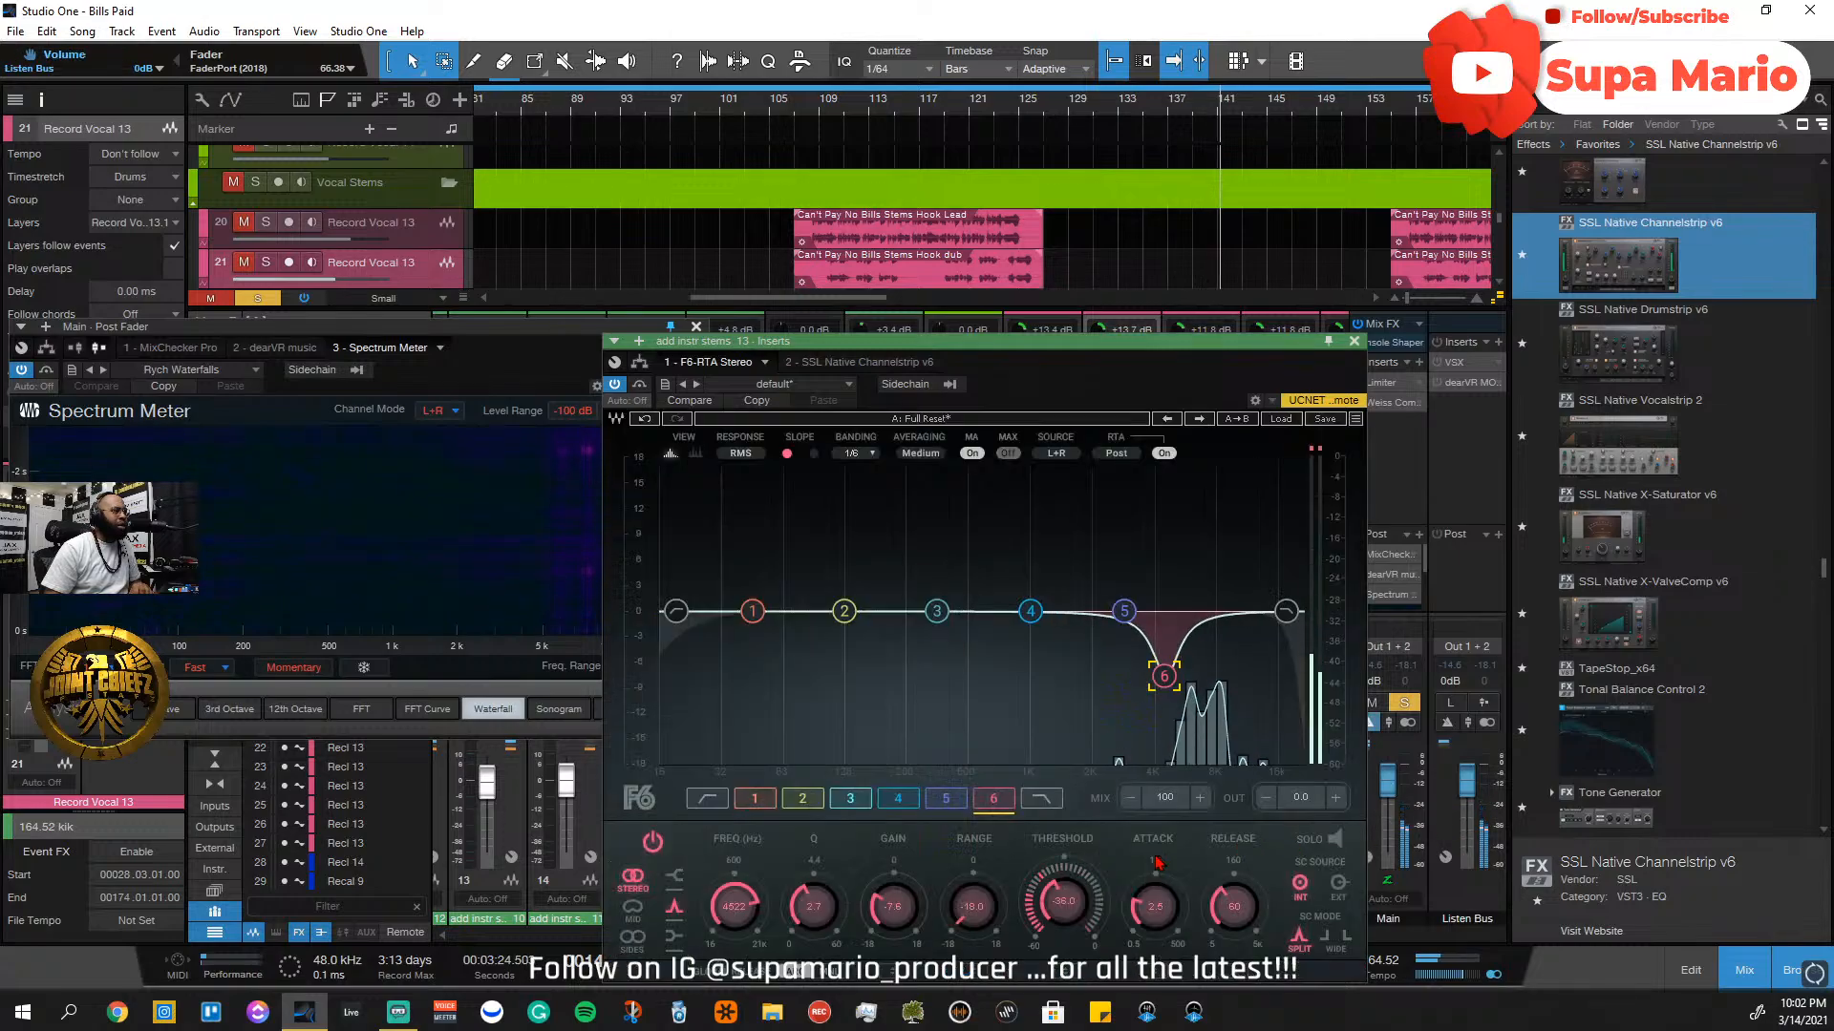
left_click(860, 363)
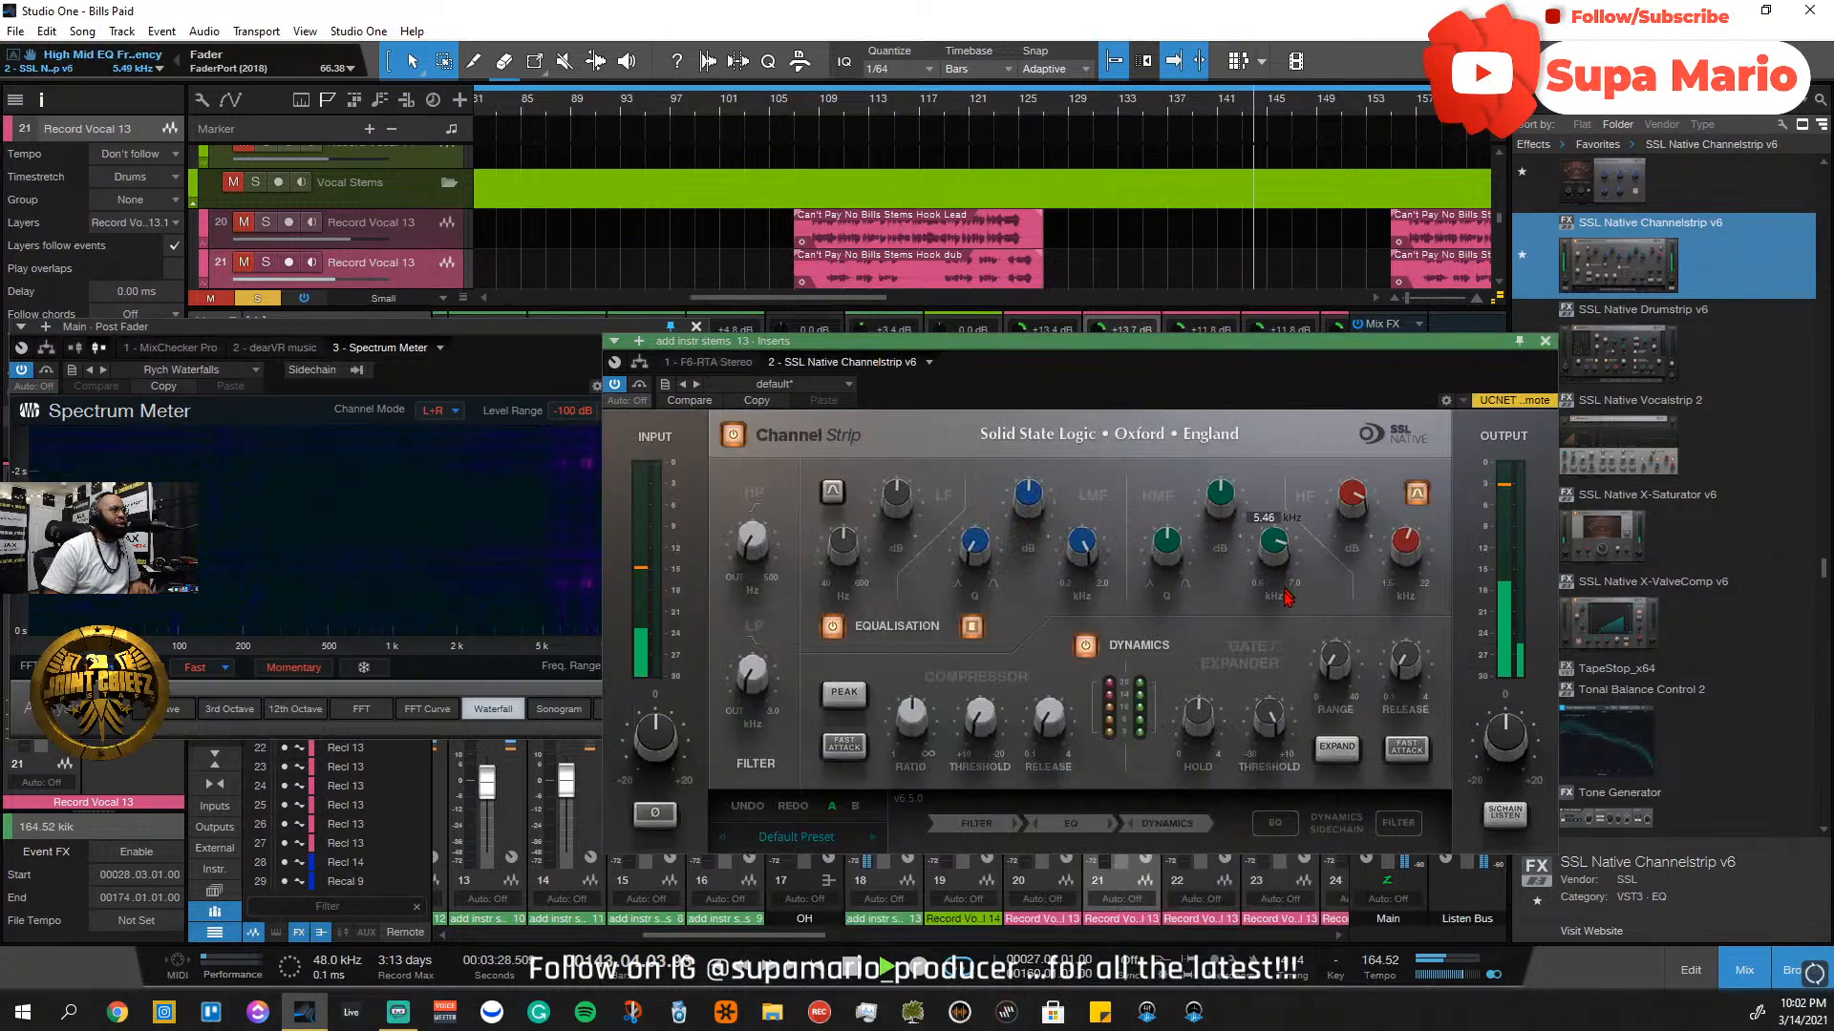
left_click_drag(1281, 608, 1281, 610)
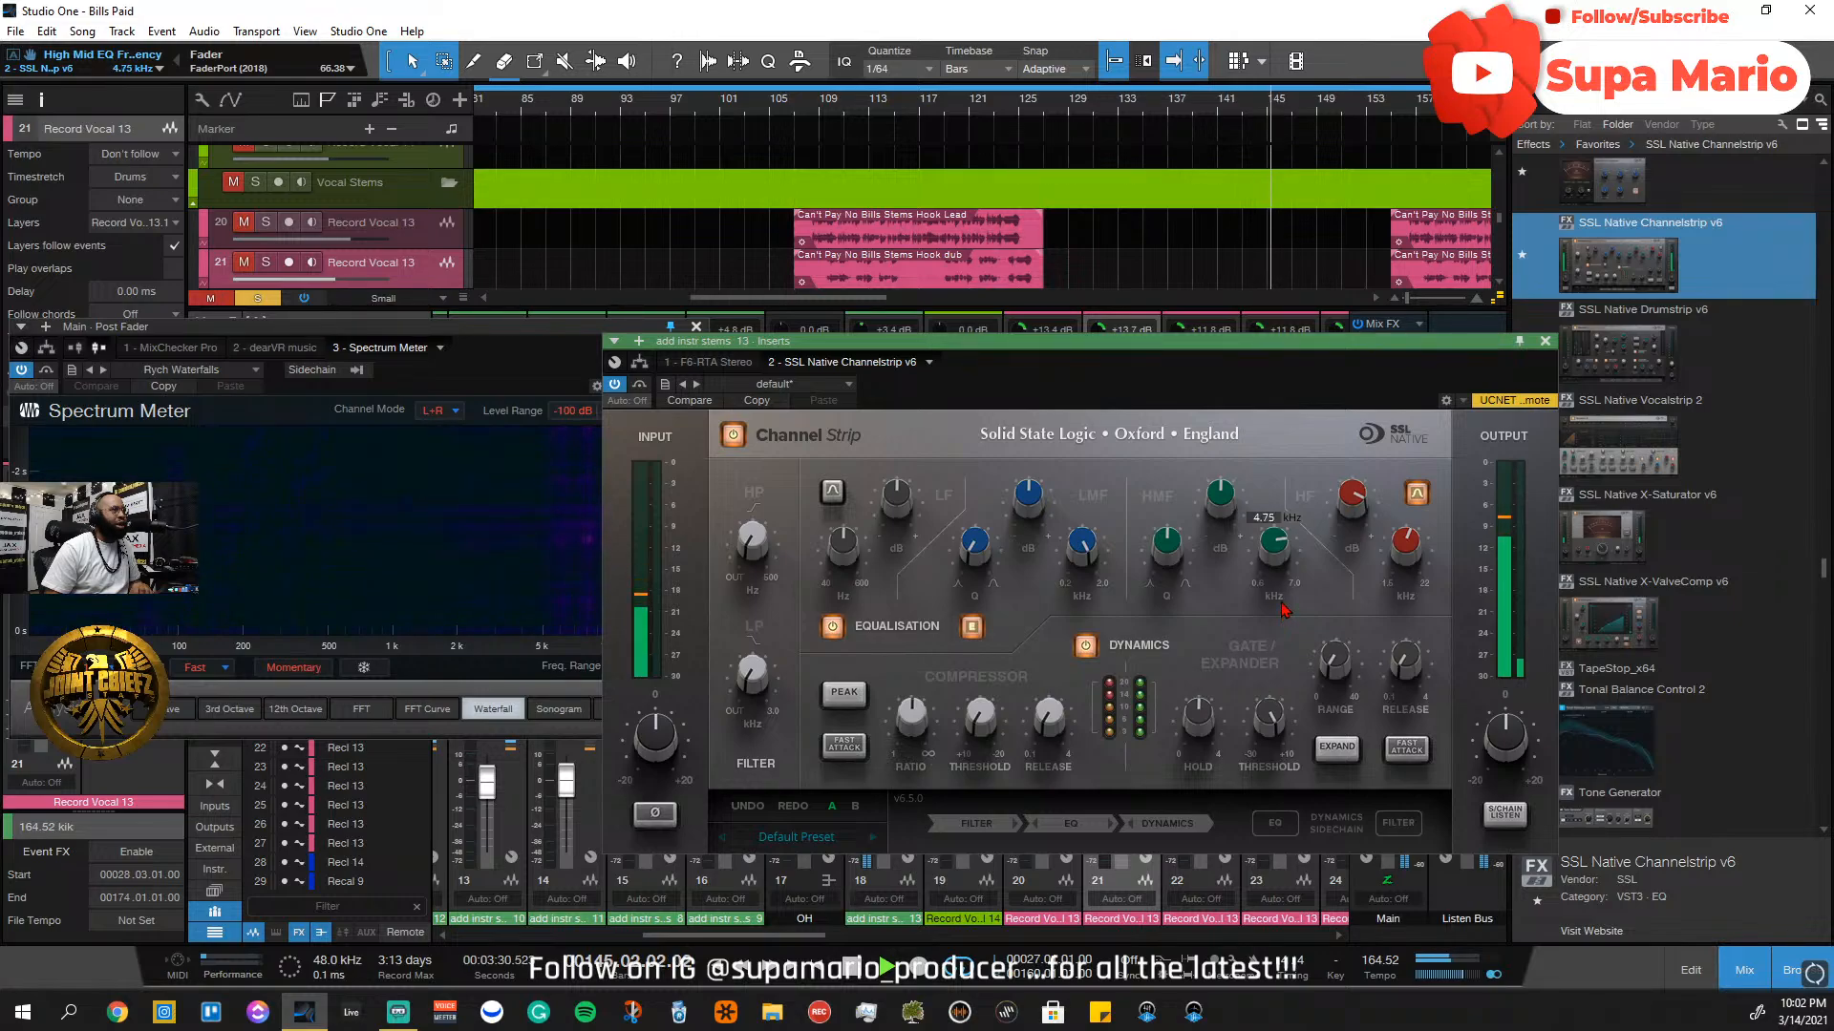
left_click_drag(1167, 543, 1163, 567)
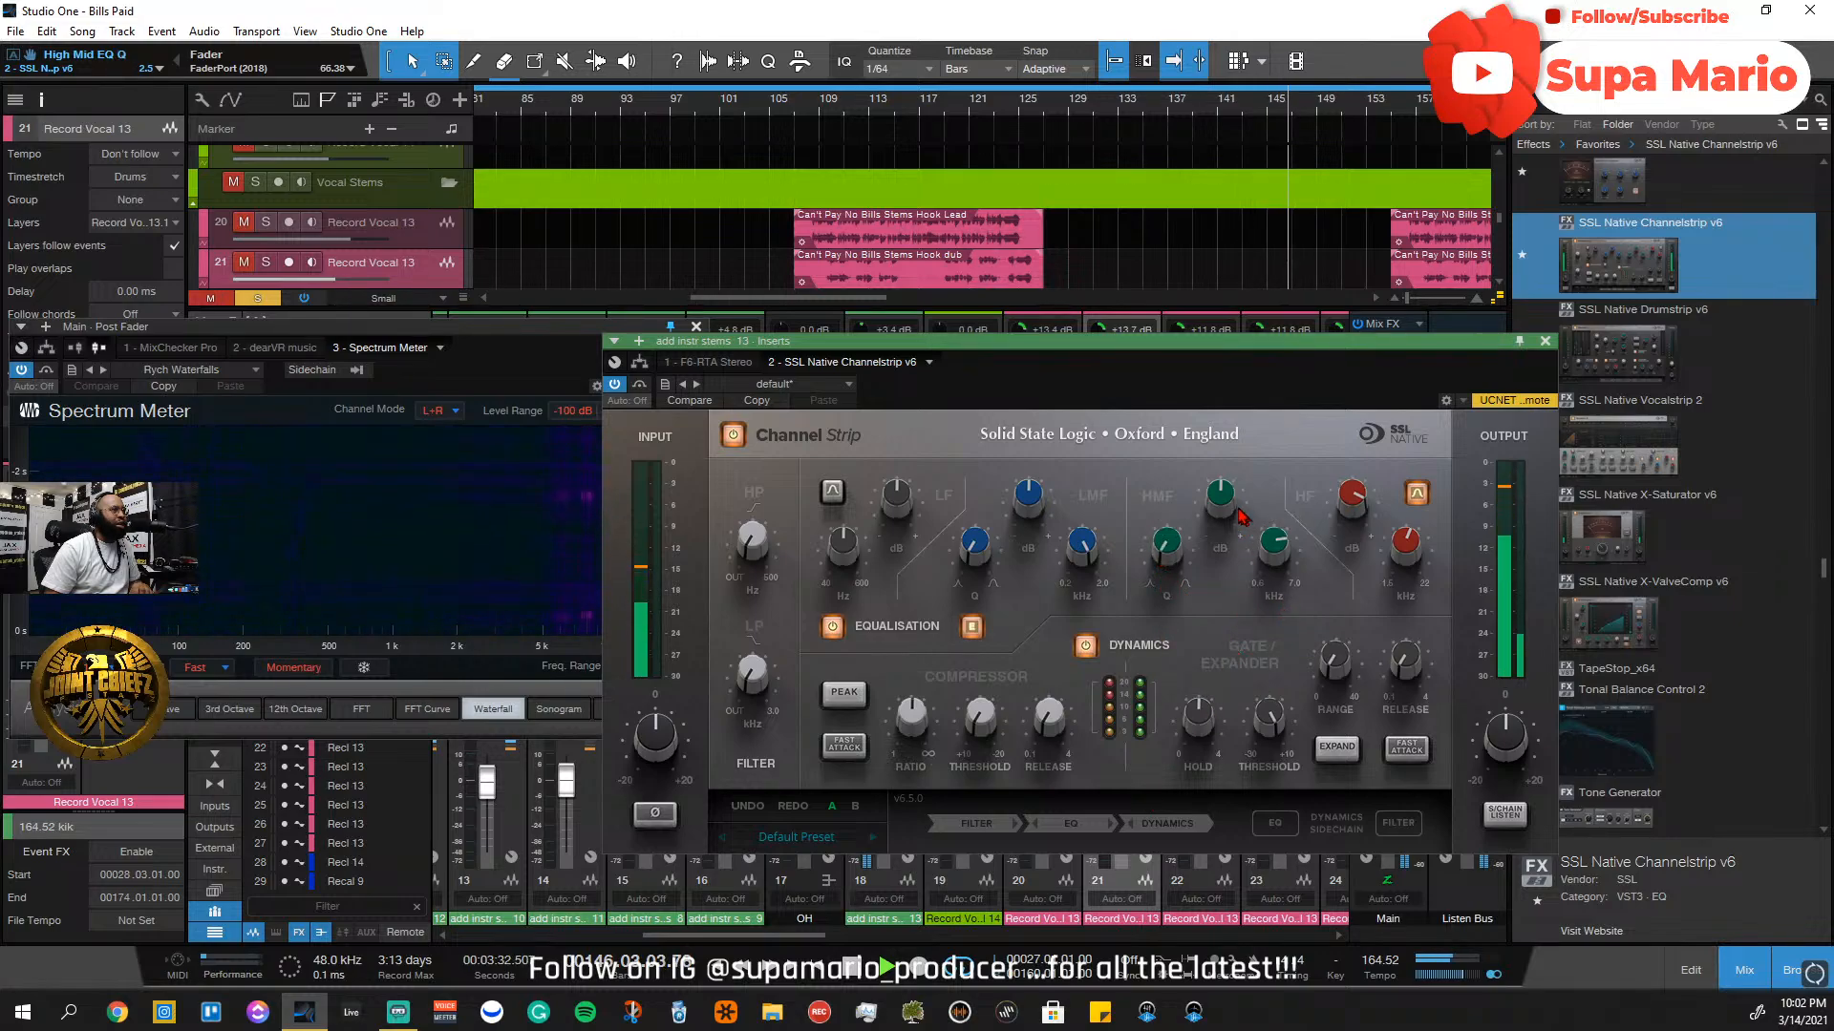
left_click_drag(1232, 506, 1254, 566)
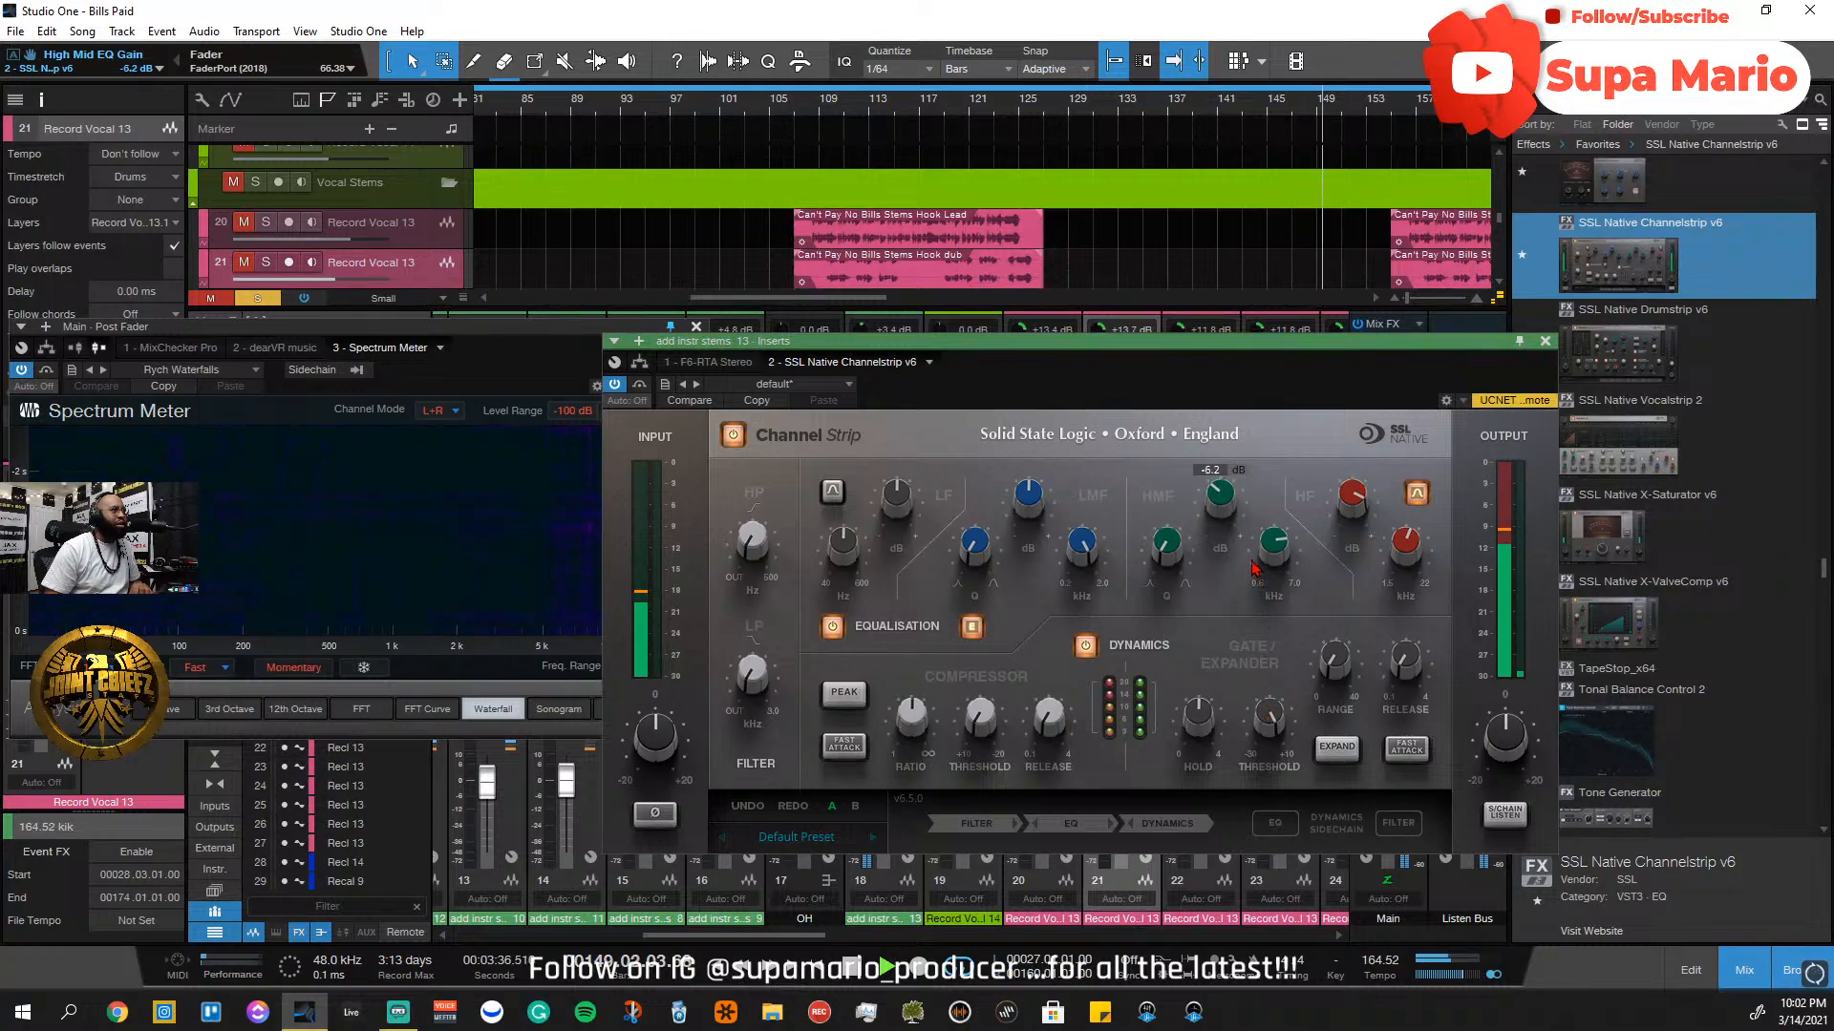
left_click_drag(1254, 578, 1253, 569)
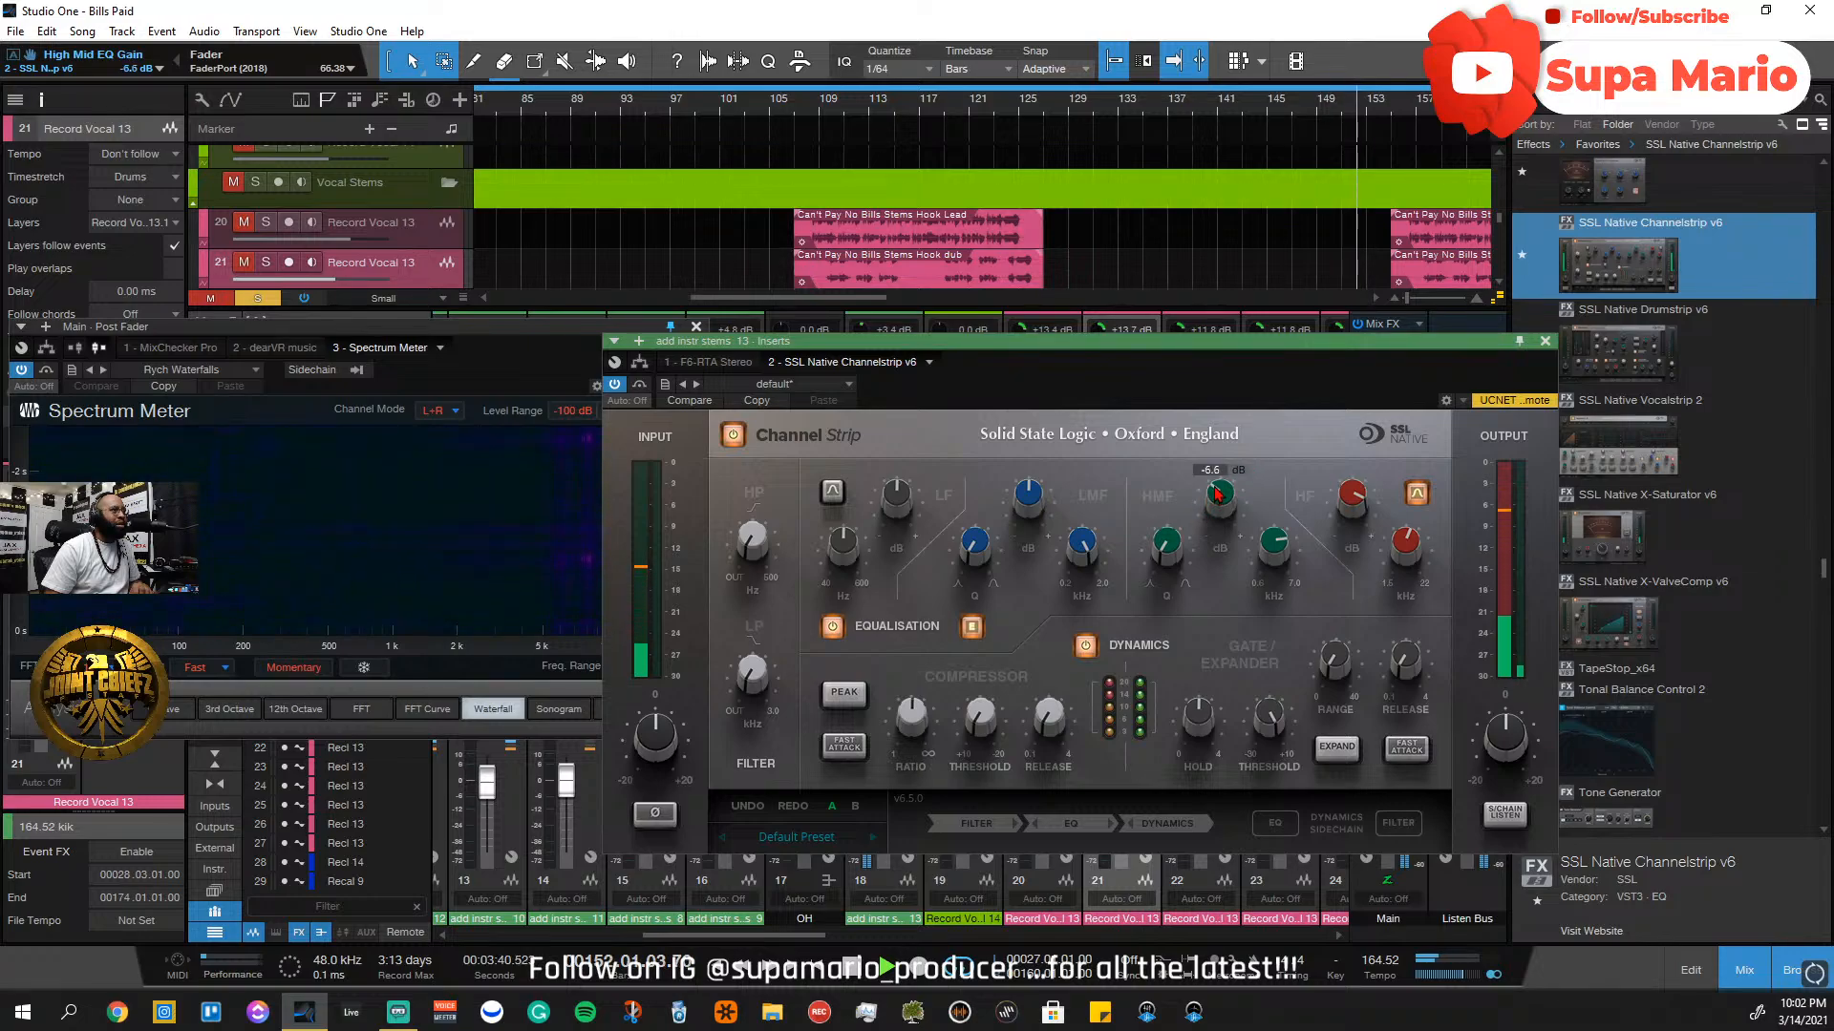
Enable fast attack on the channel strip's compressor, lower its threshold and replay from the beat start
left_click(845, 747)
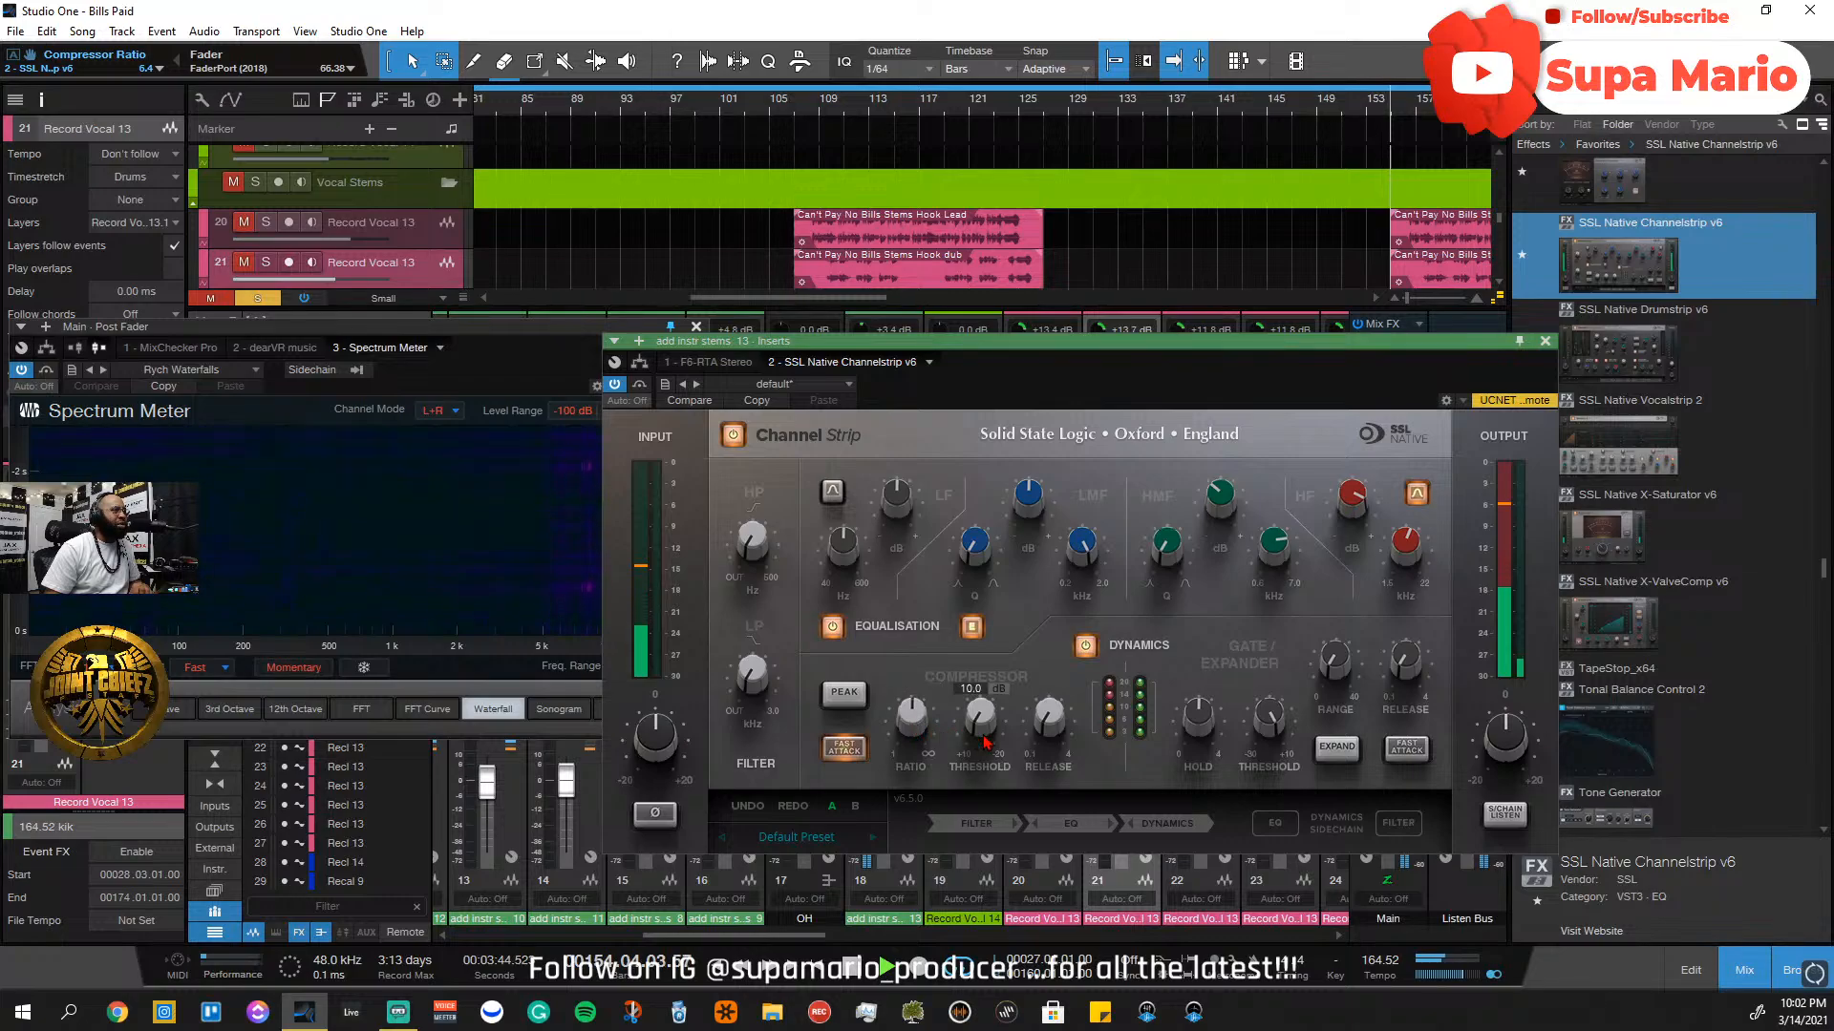
left_click_drag(1045, 721, 991, 631)
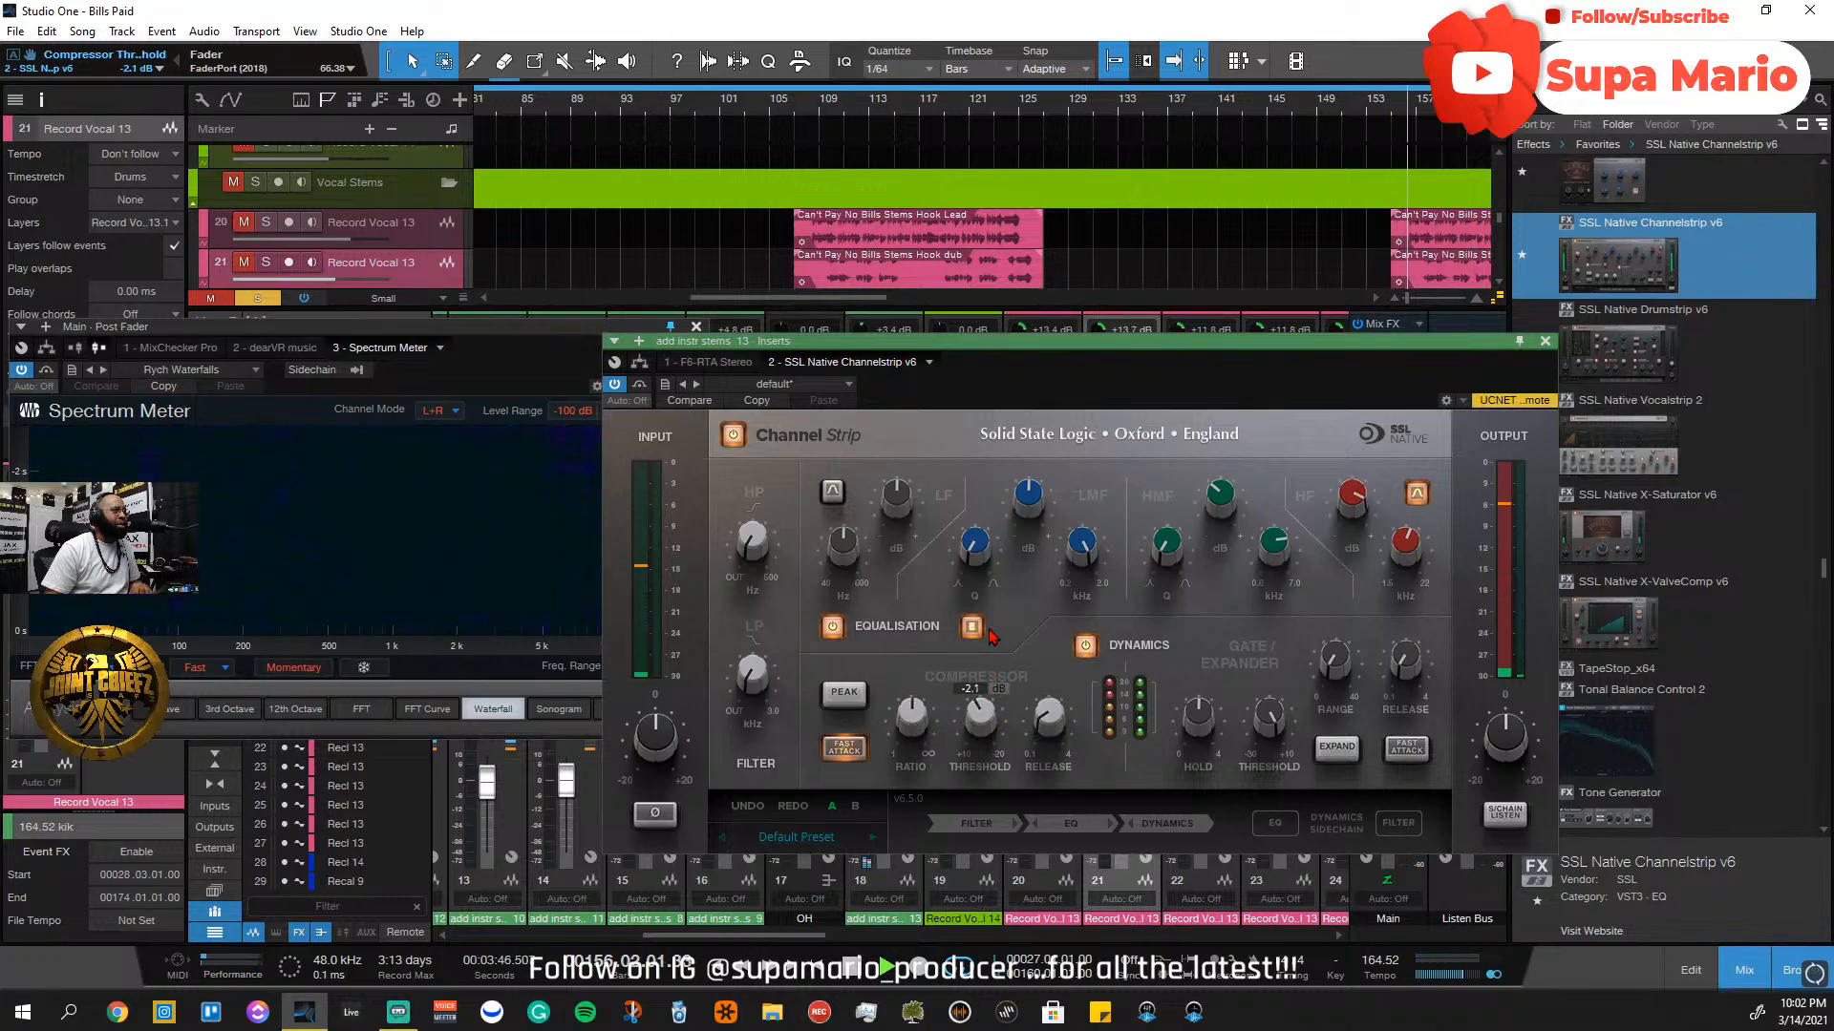
left_click_drag(975, 723, 1040, 745)
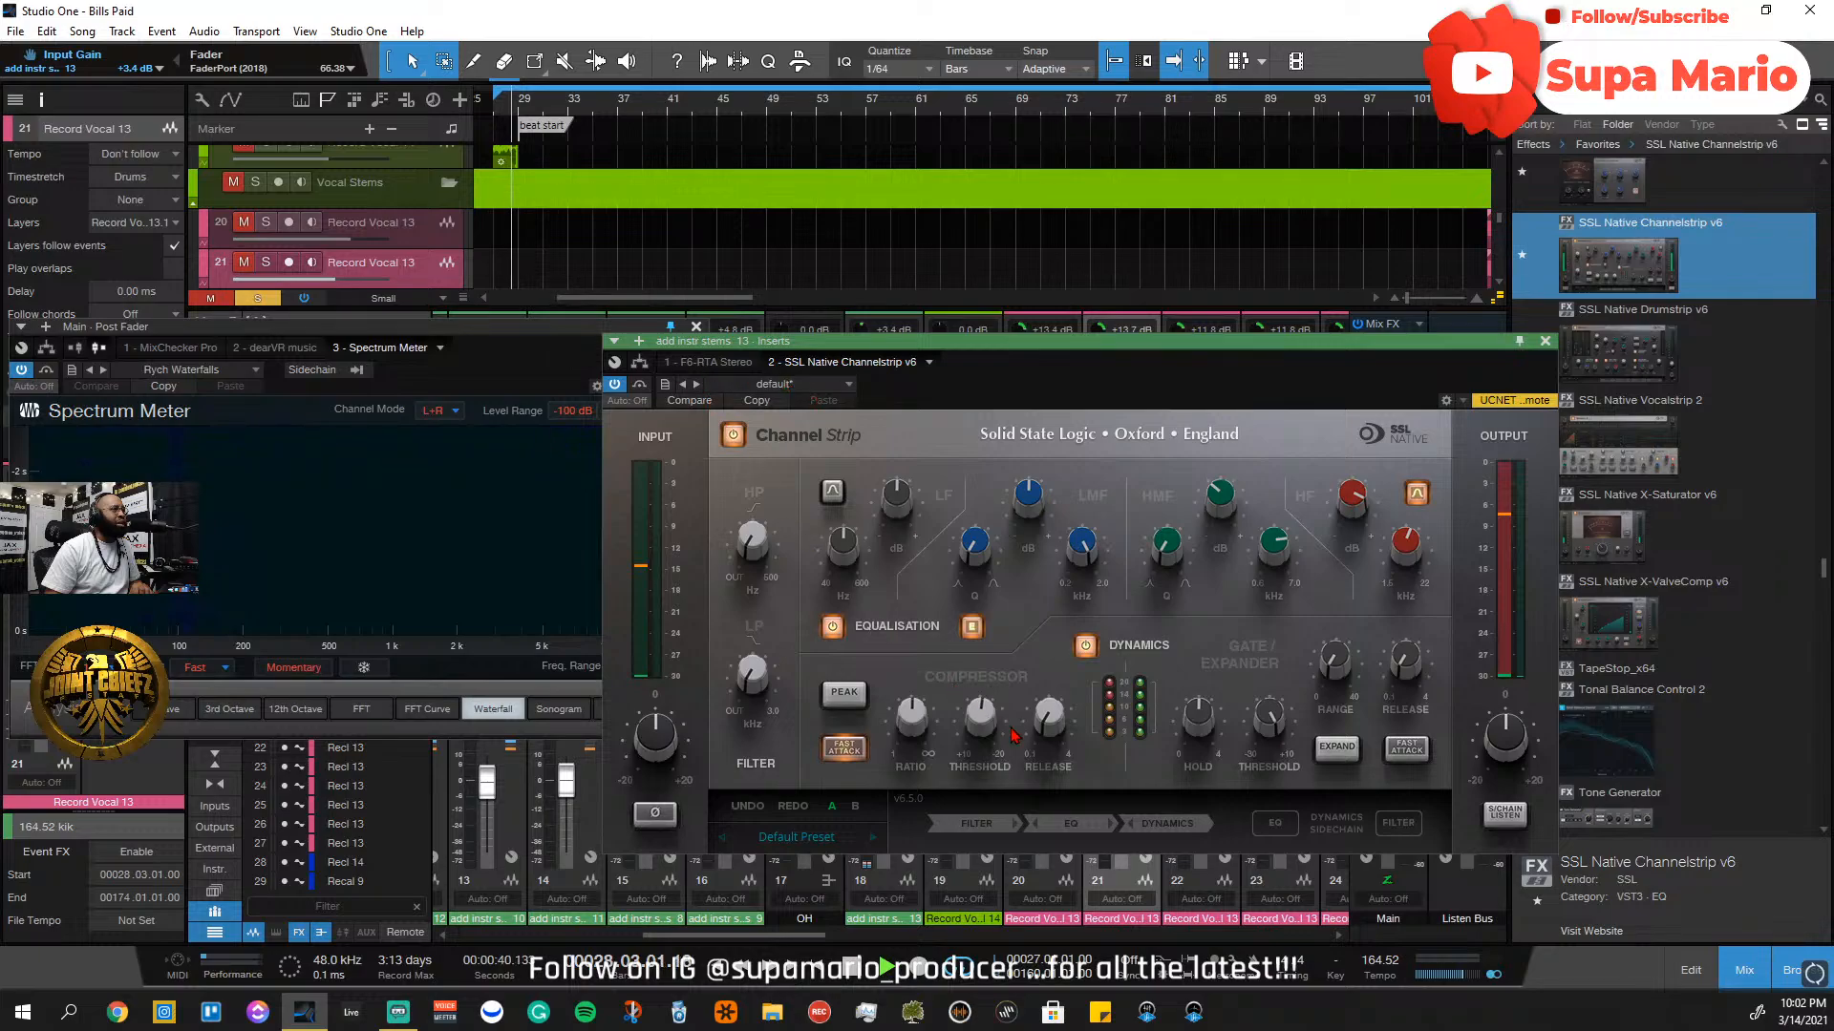
mouse_move(1054, 743)
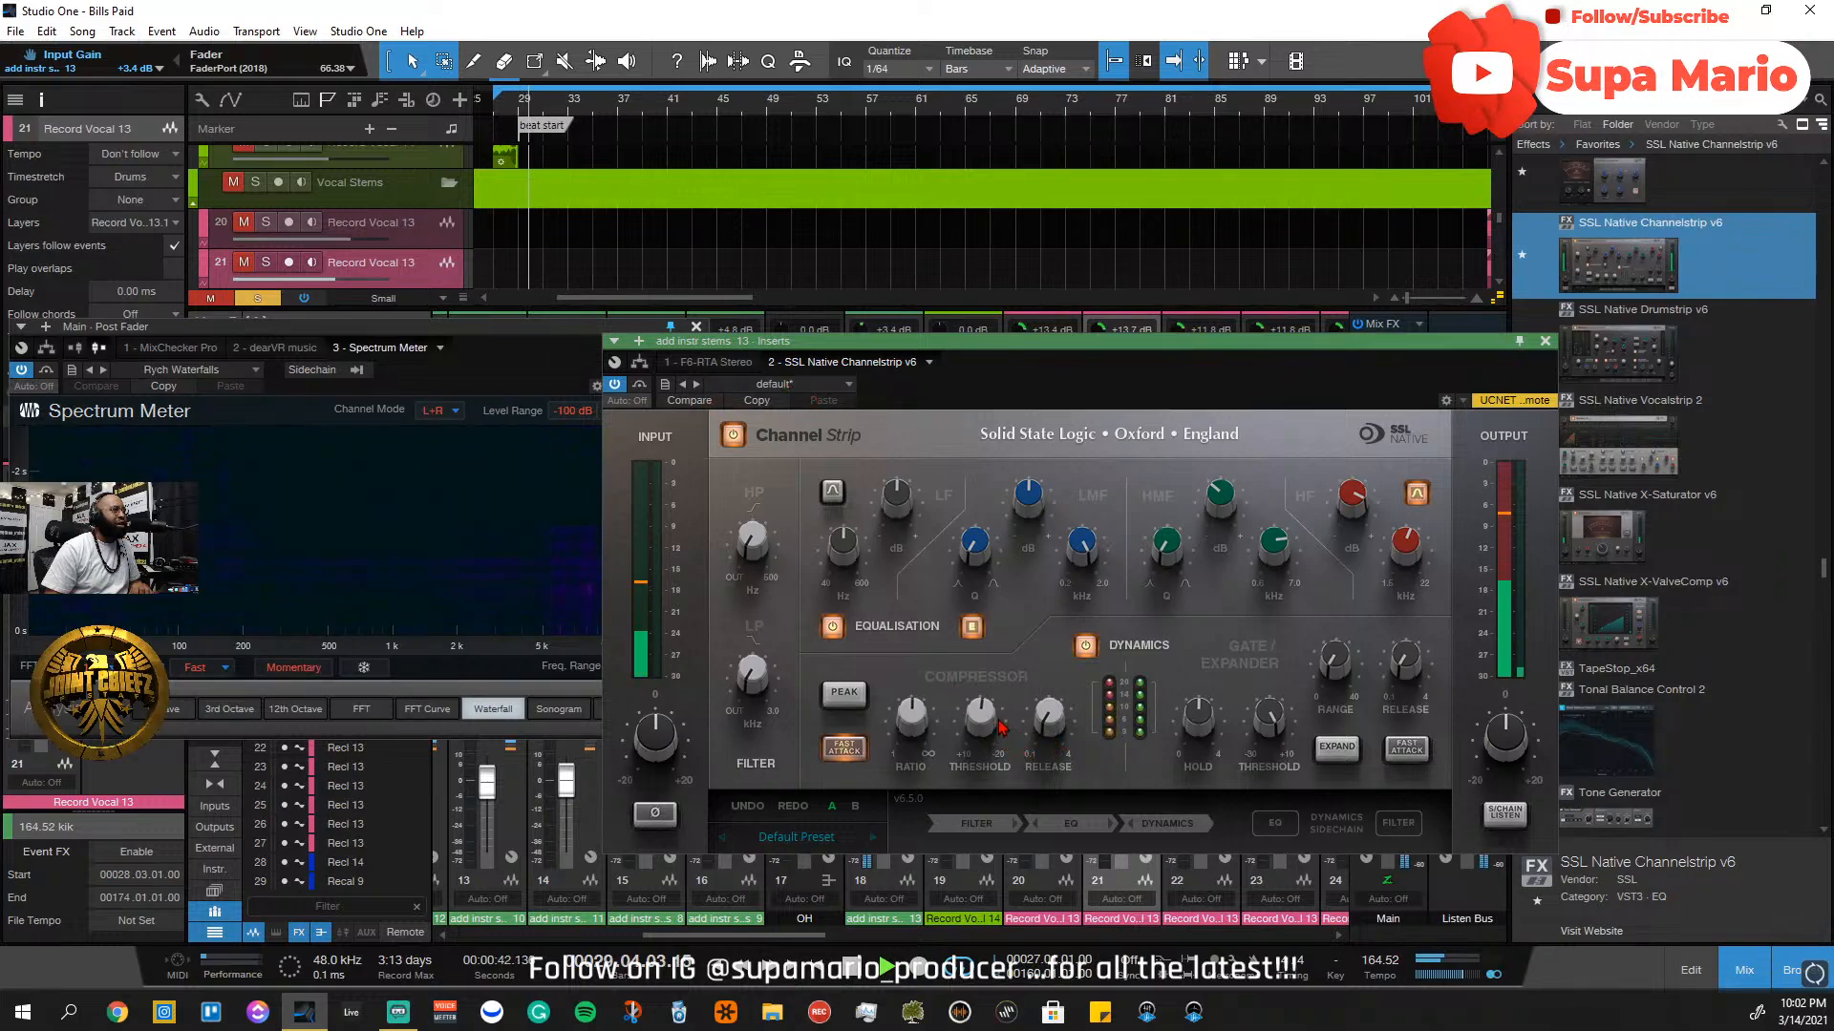
Set the channel strip's compressor threshold to -7.3 dB, enable peak sensing, and close the plug-in after checking the low-pass filter
mouse_move(987, 722)
left_mouse_down()
mouse_move(998, 651)
mouse_move(1005, 733)
left_mouse_up()
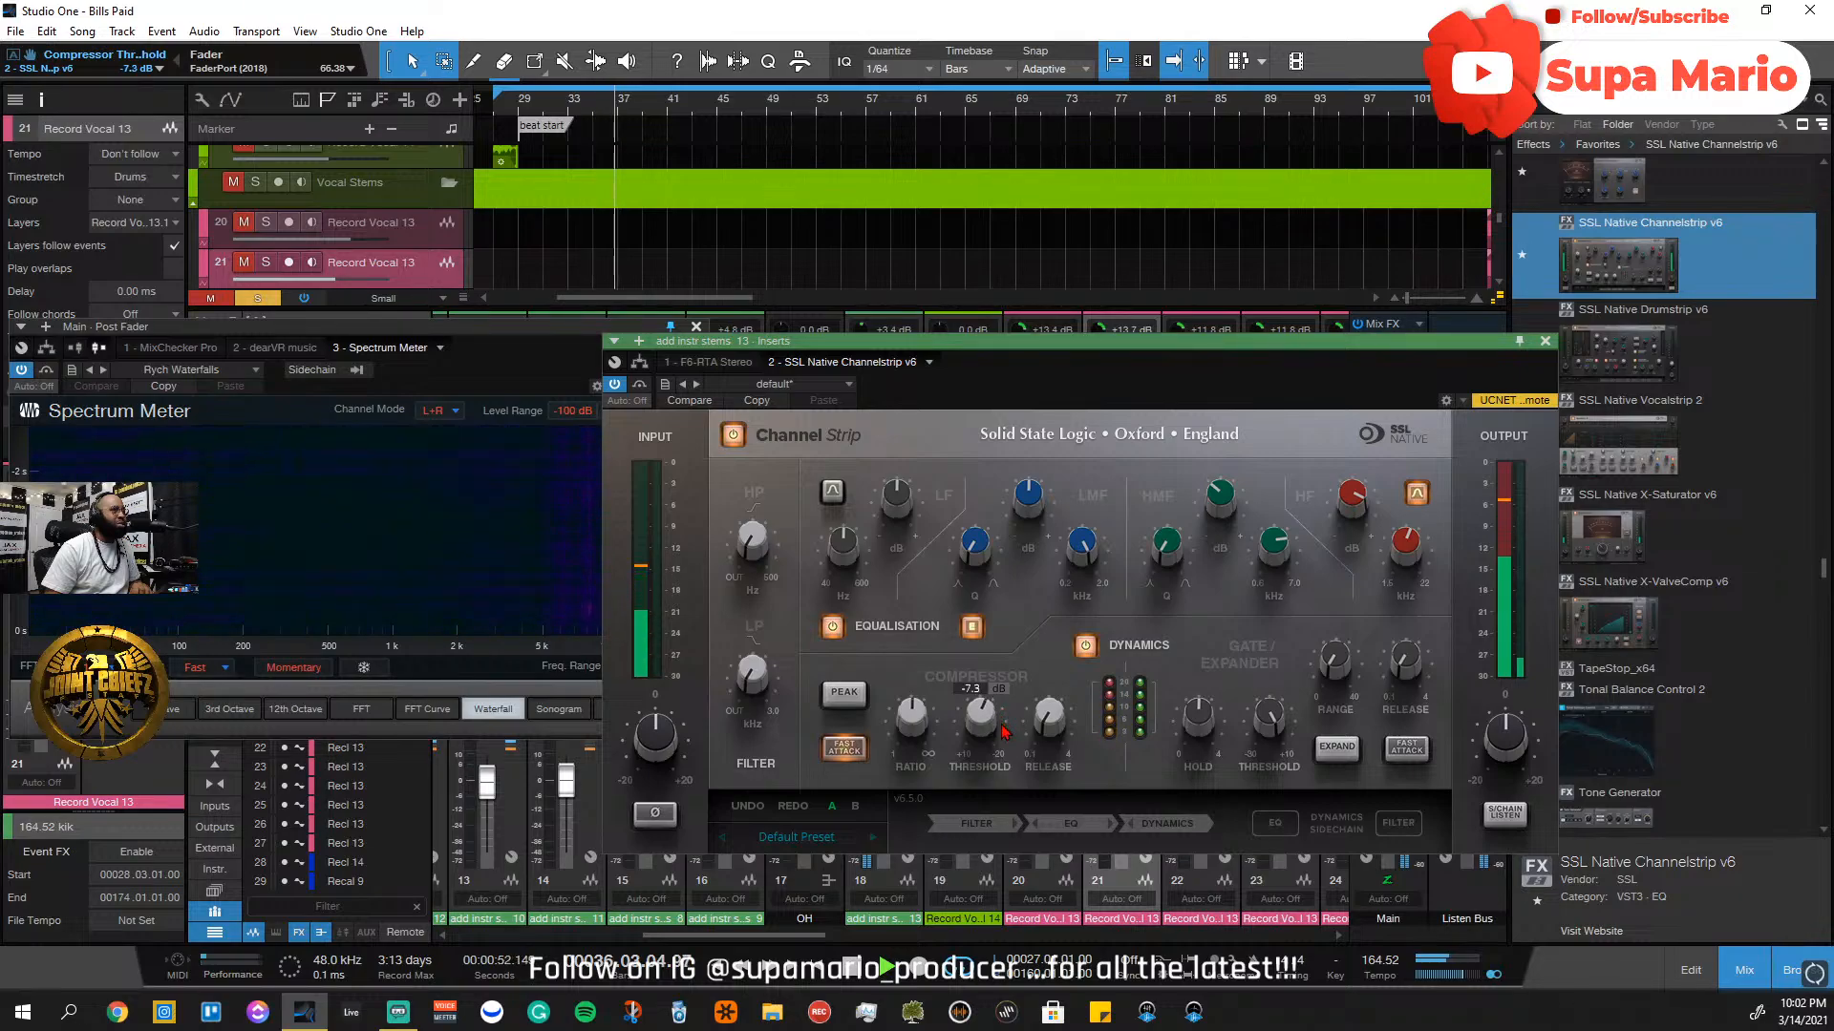
left_click(857, 703)
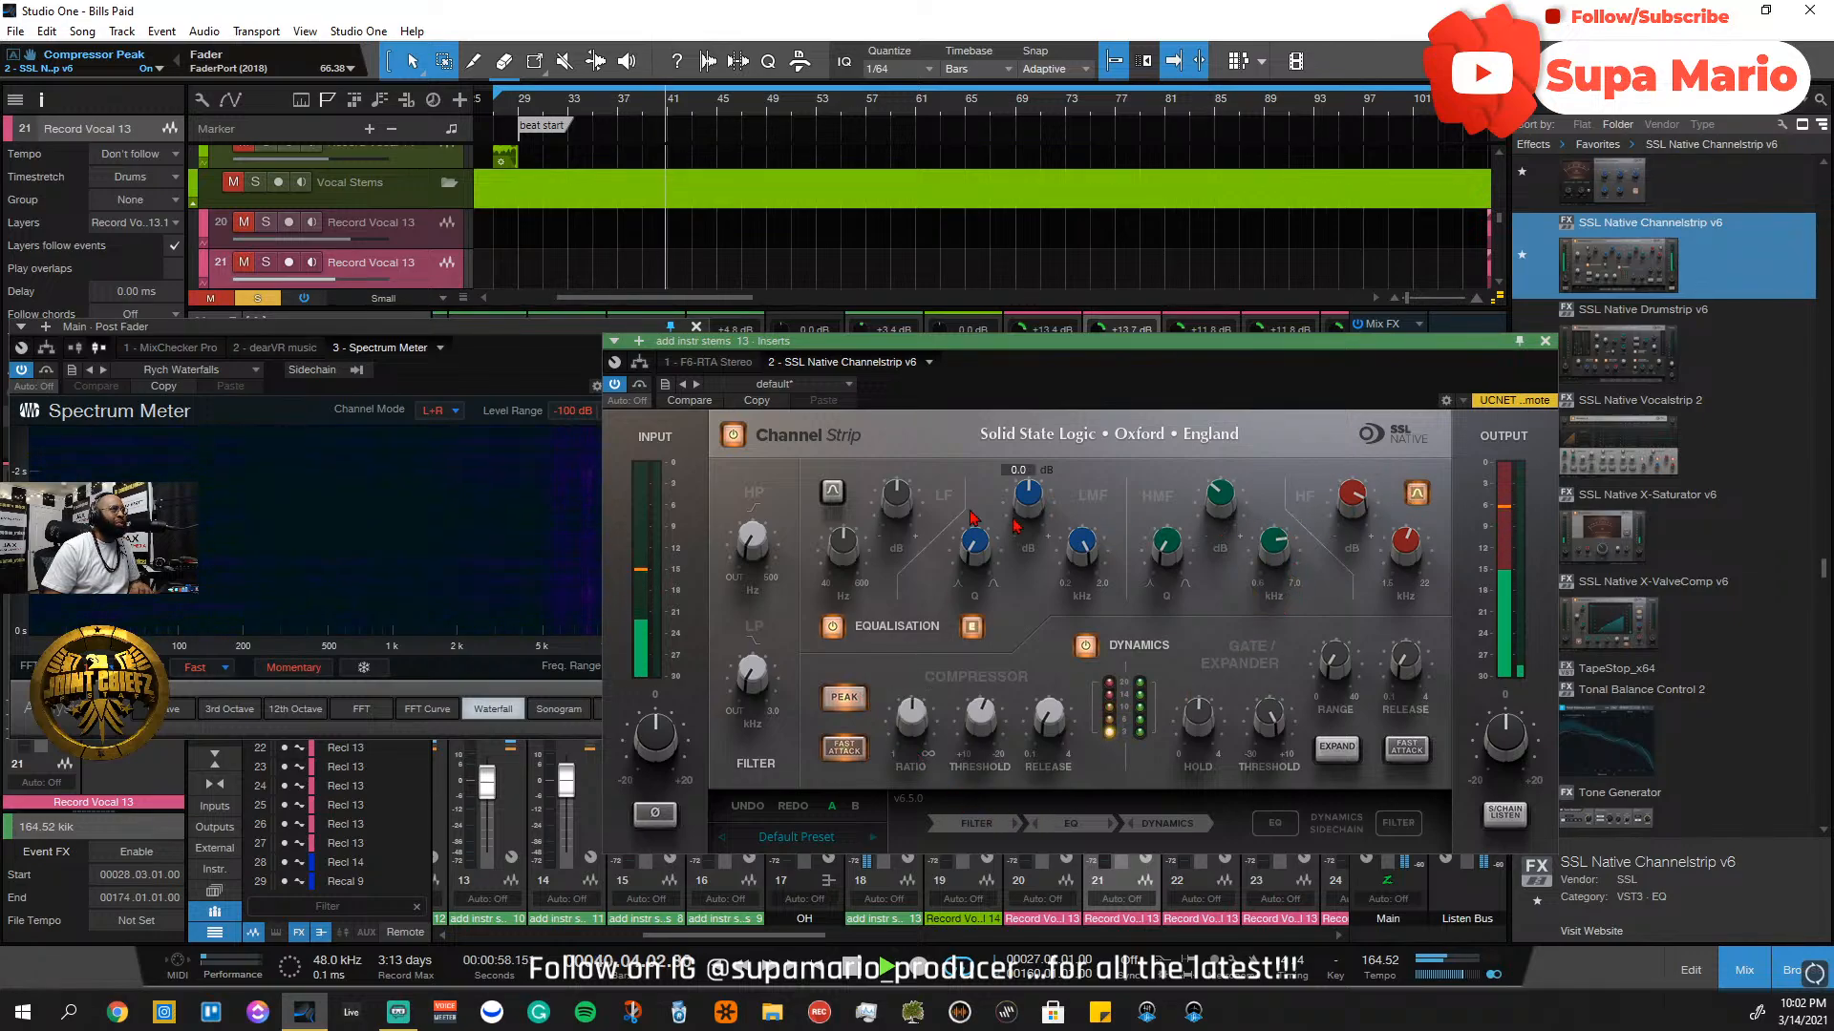
left_click_drag(1019, 358, 999, 197)
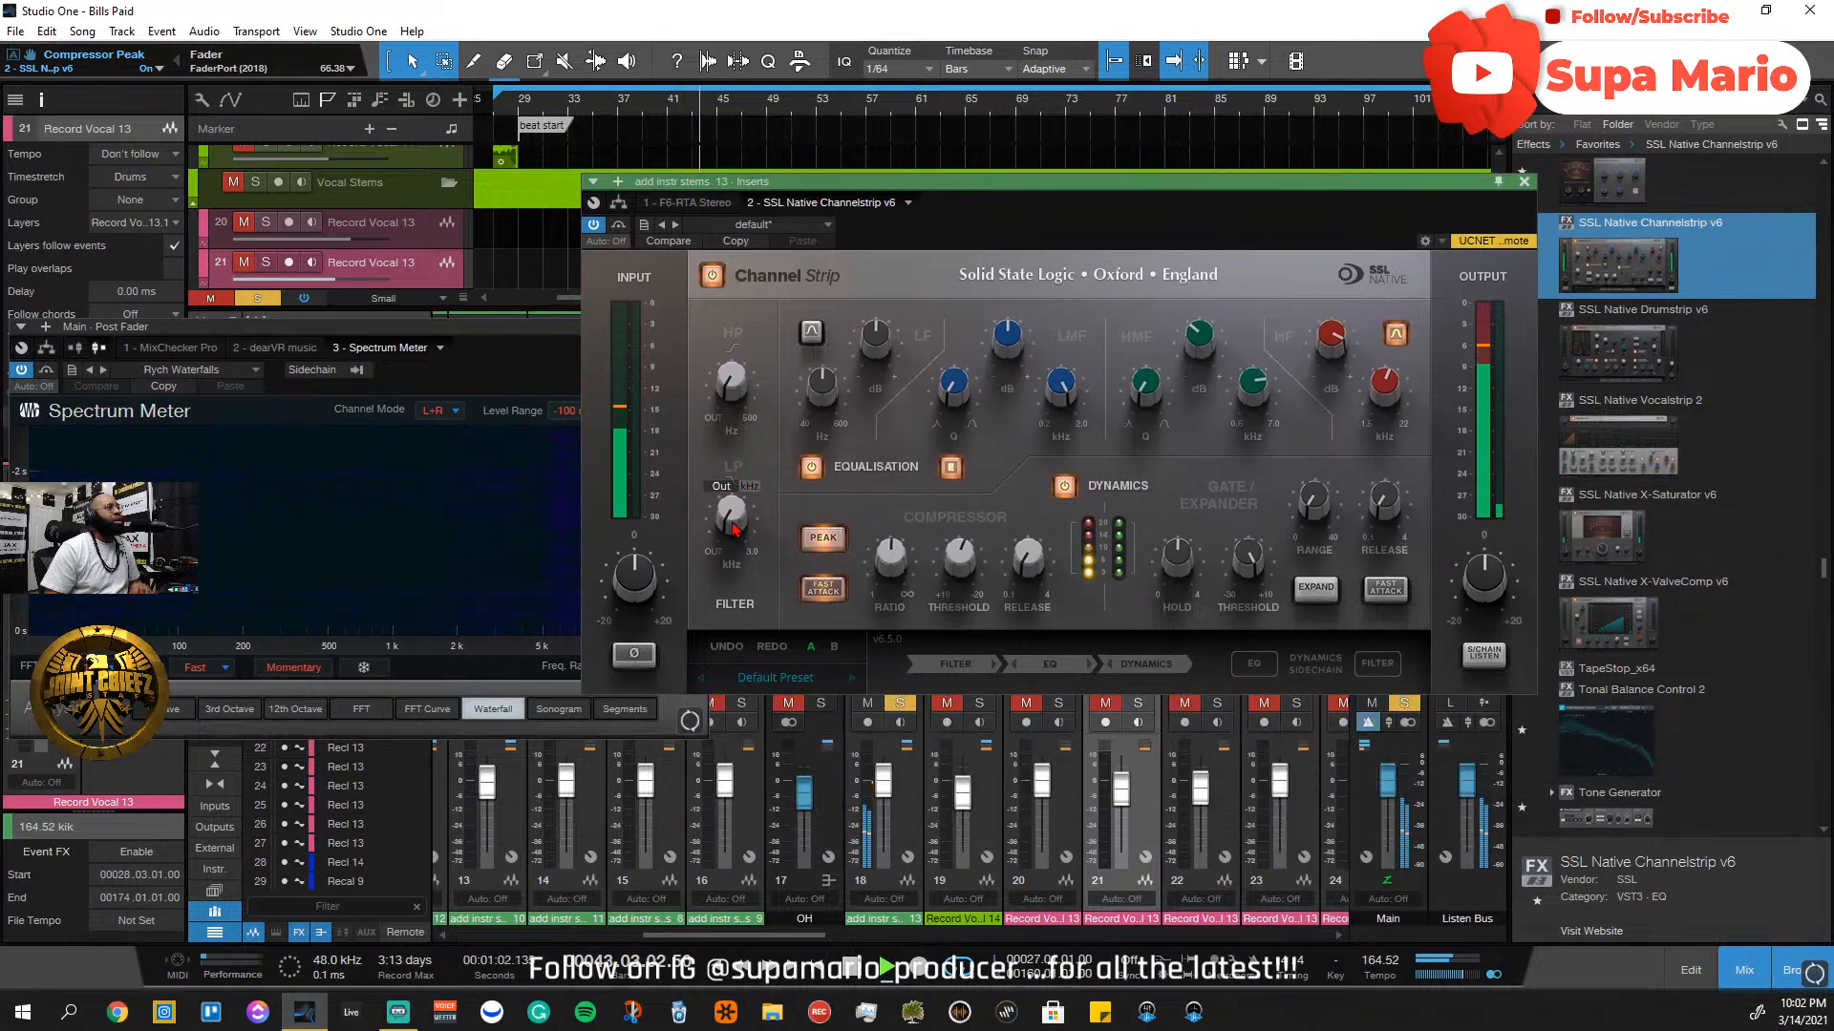
left_click_drag(725, 540, 738, 187)
left_click(1525, 180)
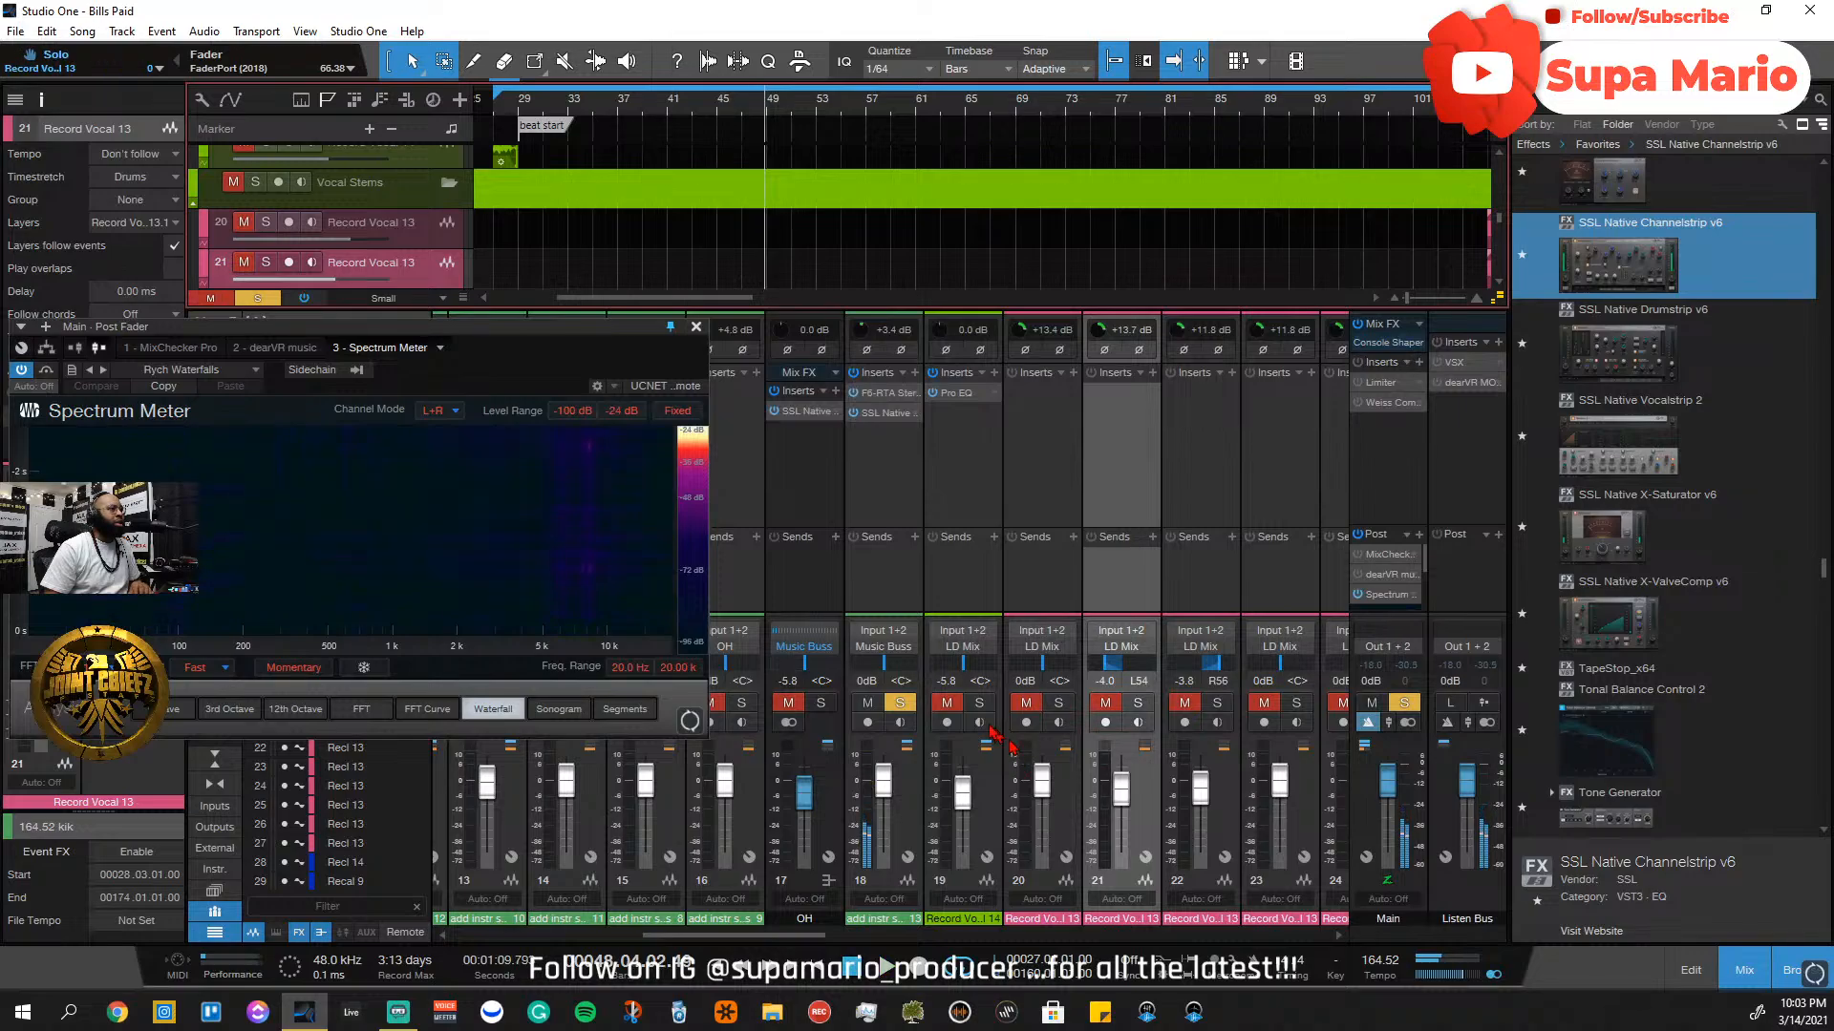
Unsolo the percussion channel 18, replay the full mix from the beat start, and set the channel's fader to -0.1 dB
left_click(898, 704)
left_click(517, 91)
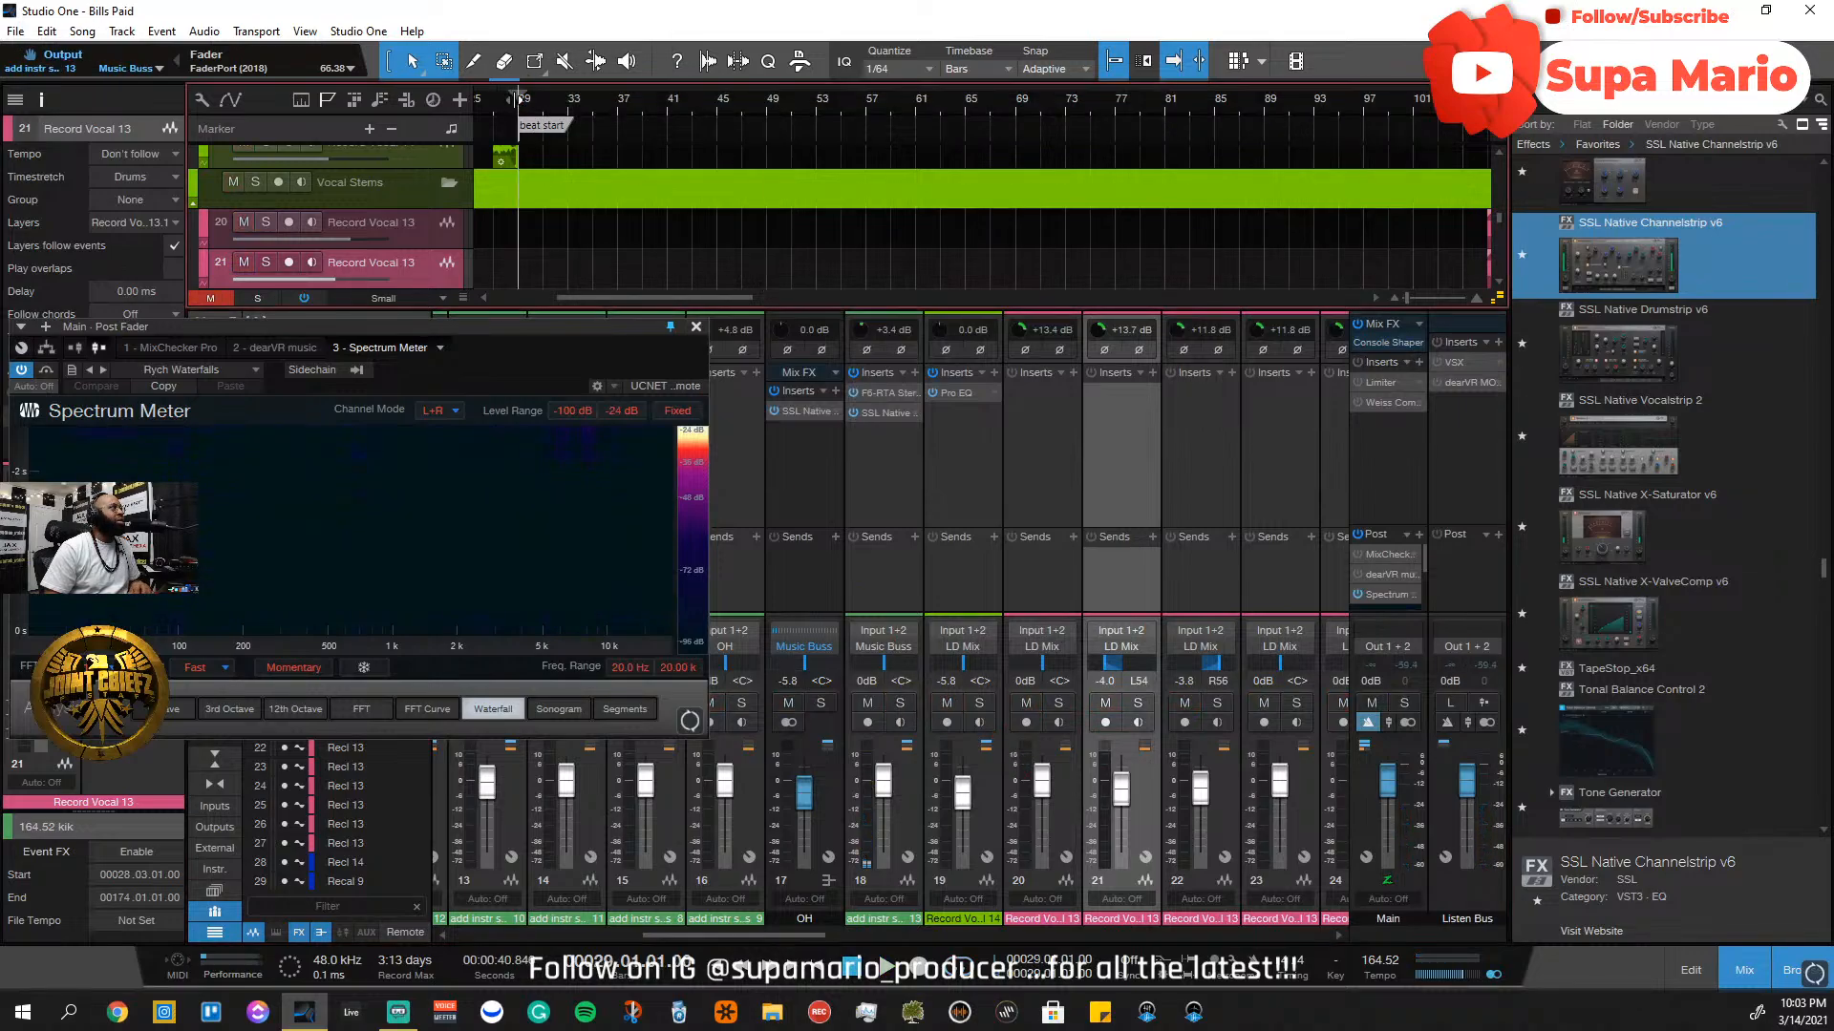
key("space")
left_click(896, 811)
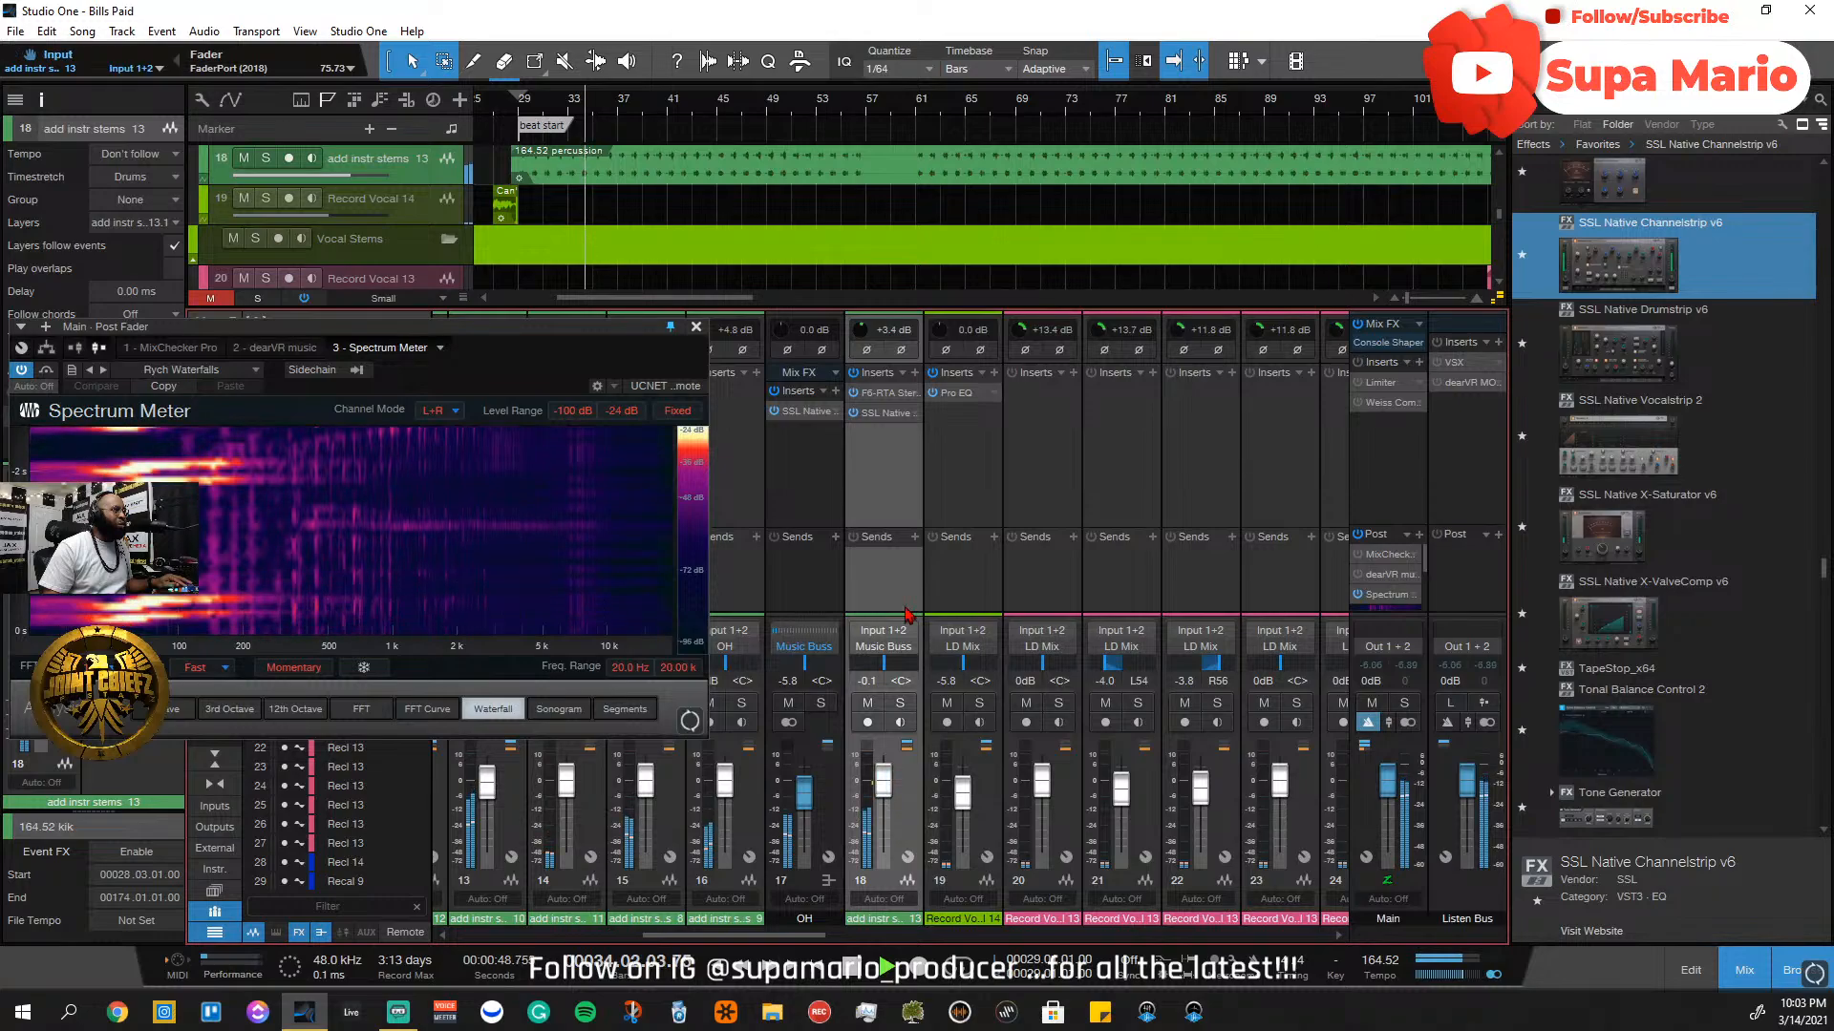
Check the percussion channel strip's output level in the full mix and set the channel's fader to -0.6 dB
left_click(885, 413)
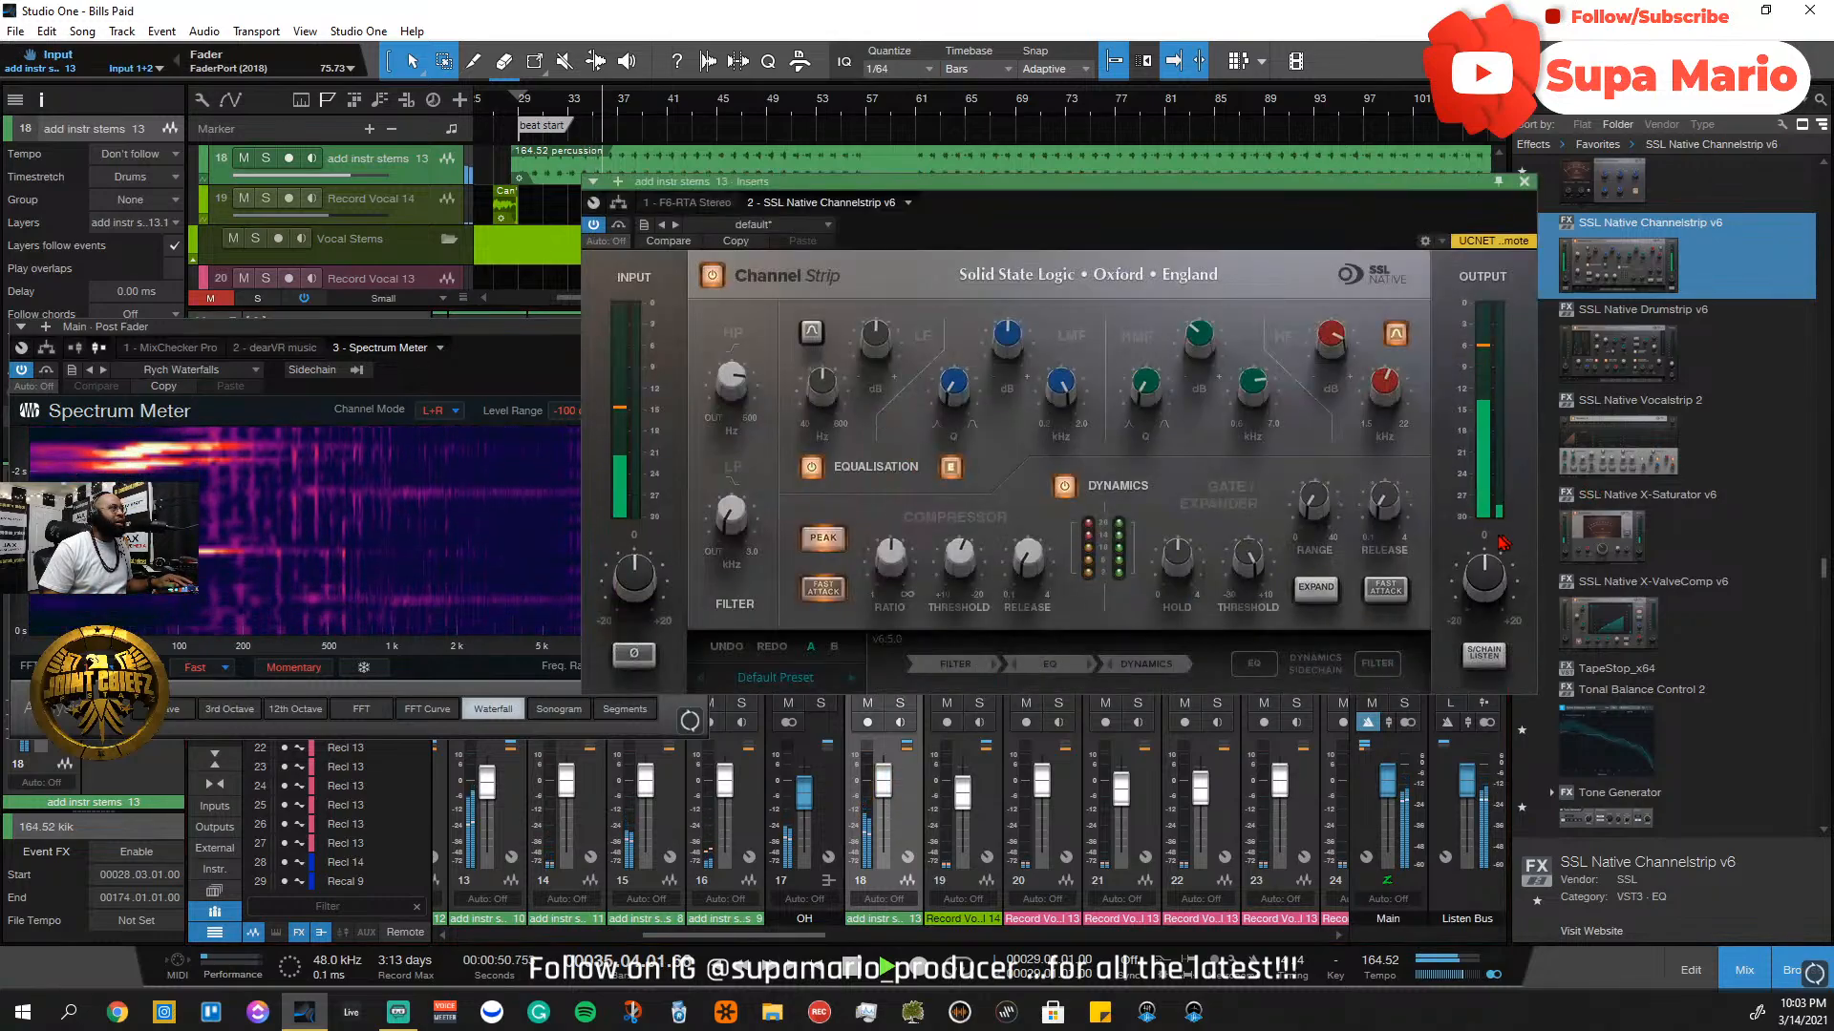
left_click_drag(1483, 583, 1487, 575)
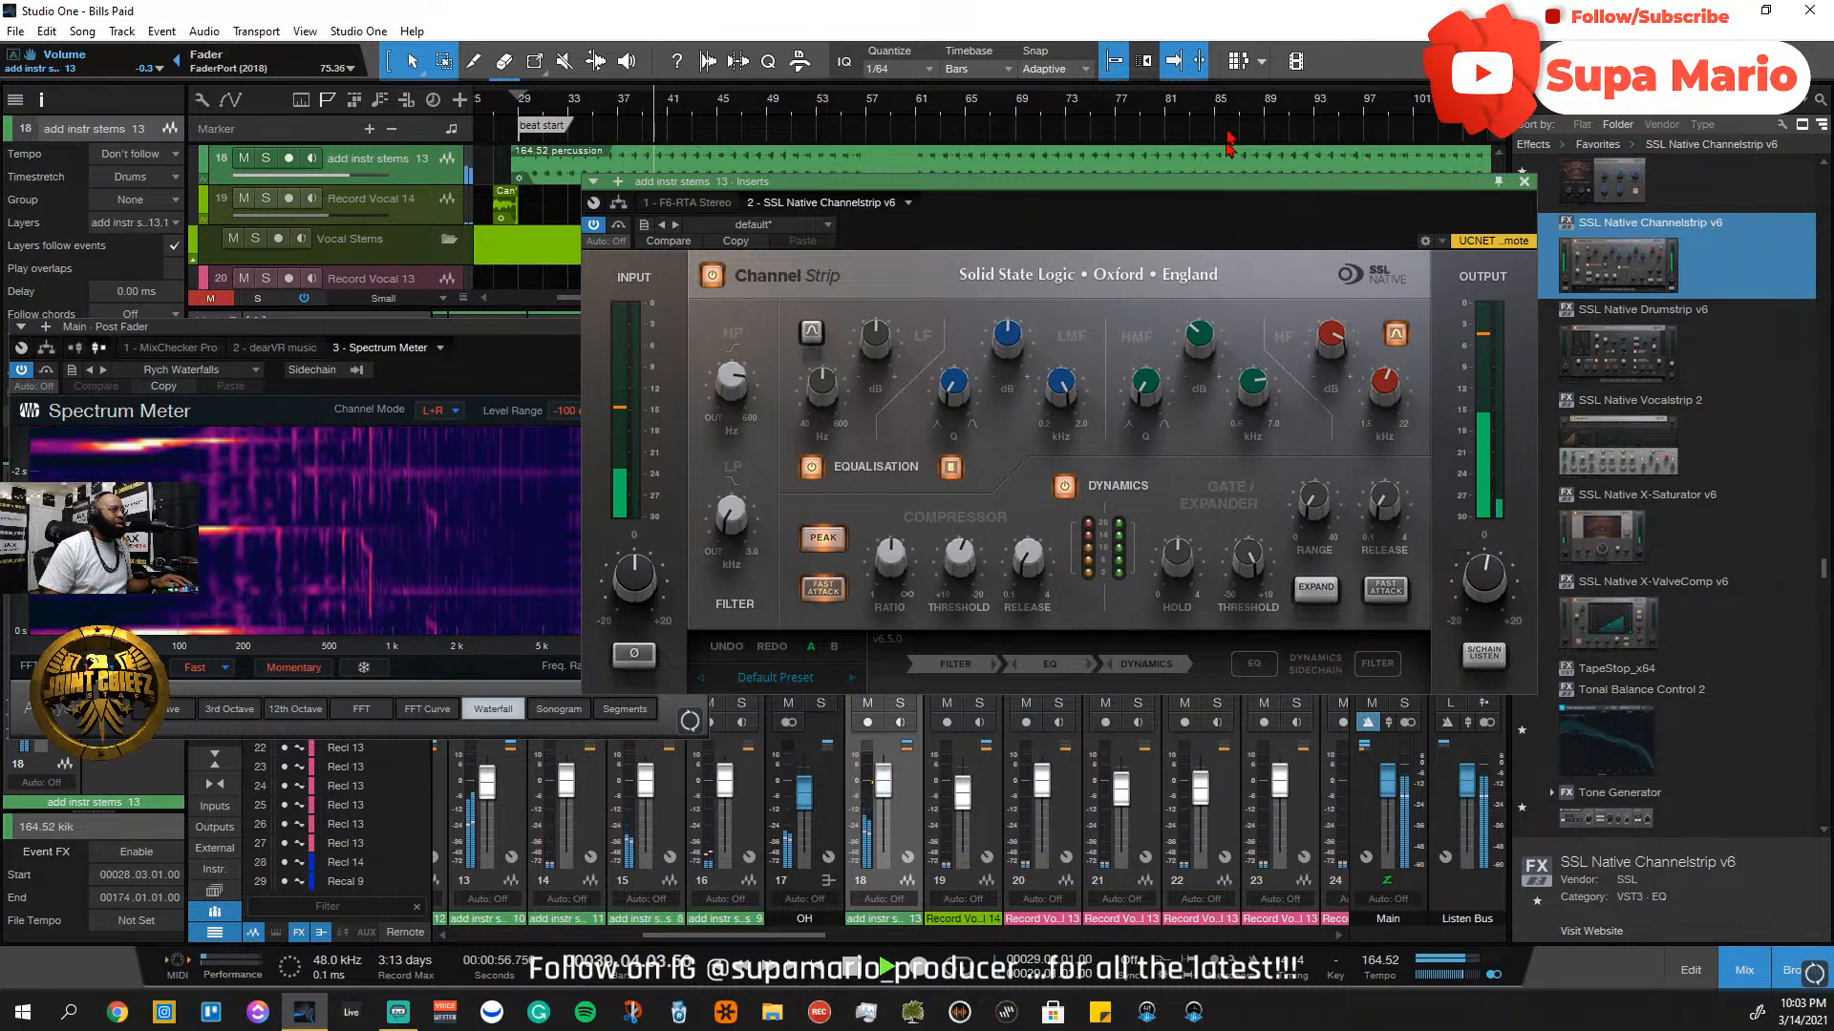
left_click(1524, 182)
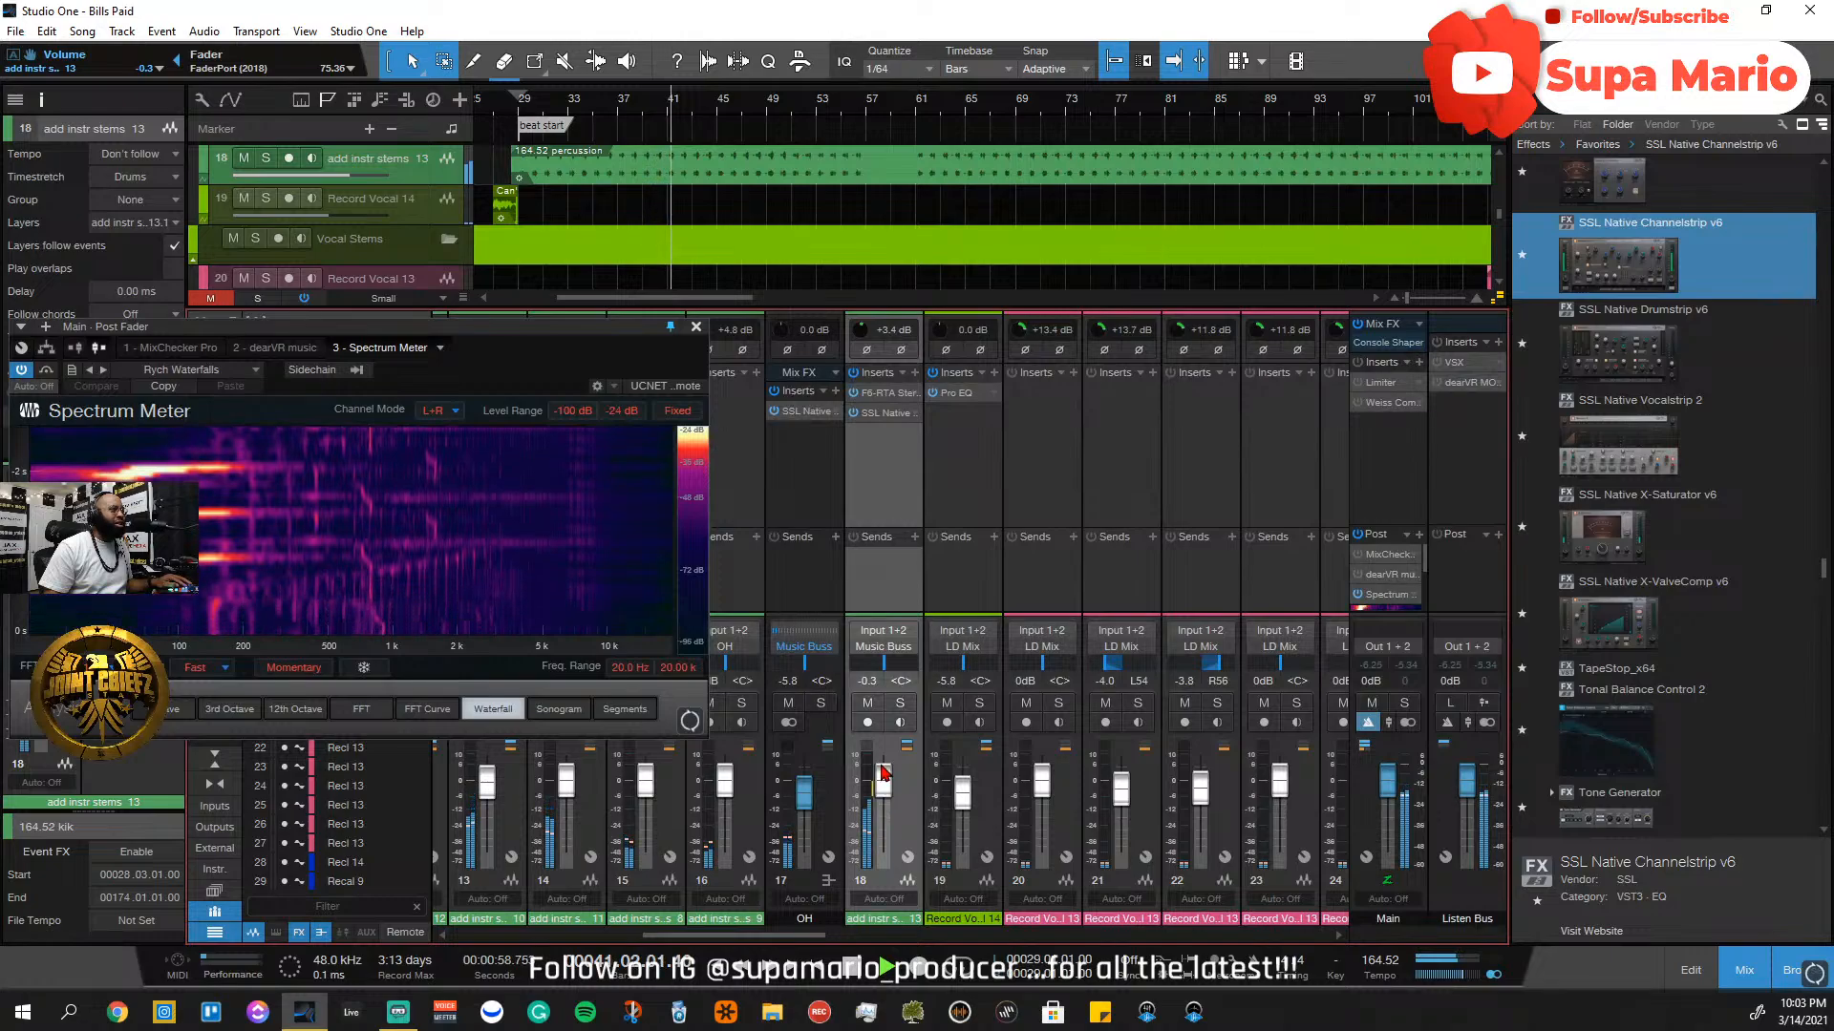
left_click_drag(881, 773, 882, 772)
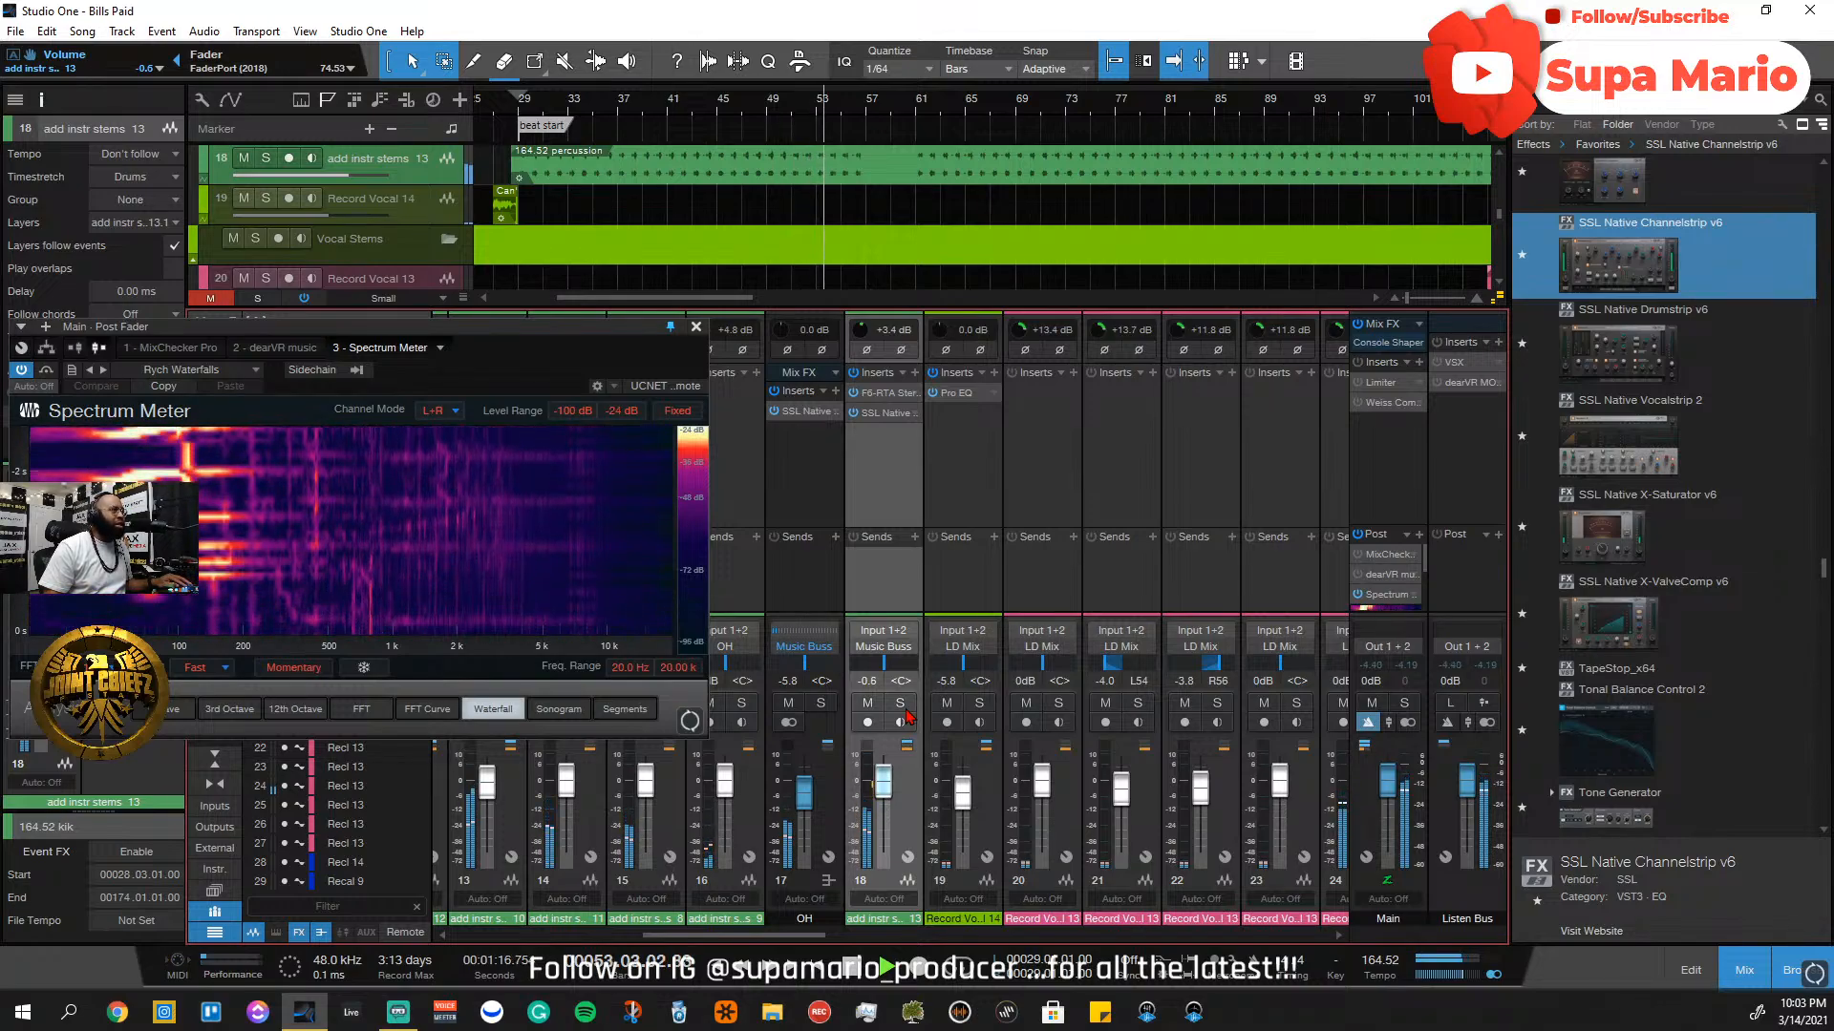
Solo the percussion channel again and replay it from the beat start with its SSL Native Channelstrip open for review
left_click(904, 708)
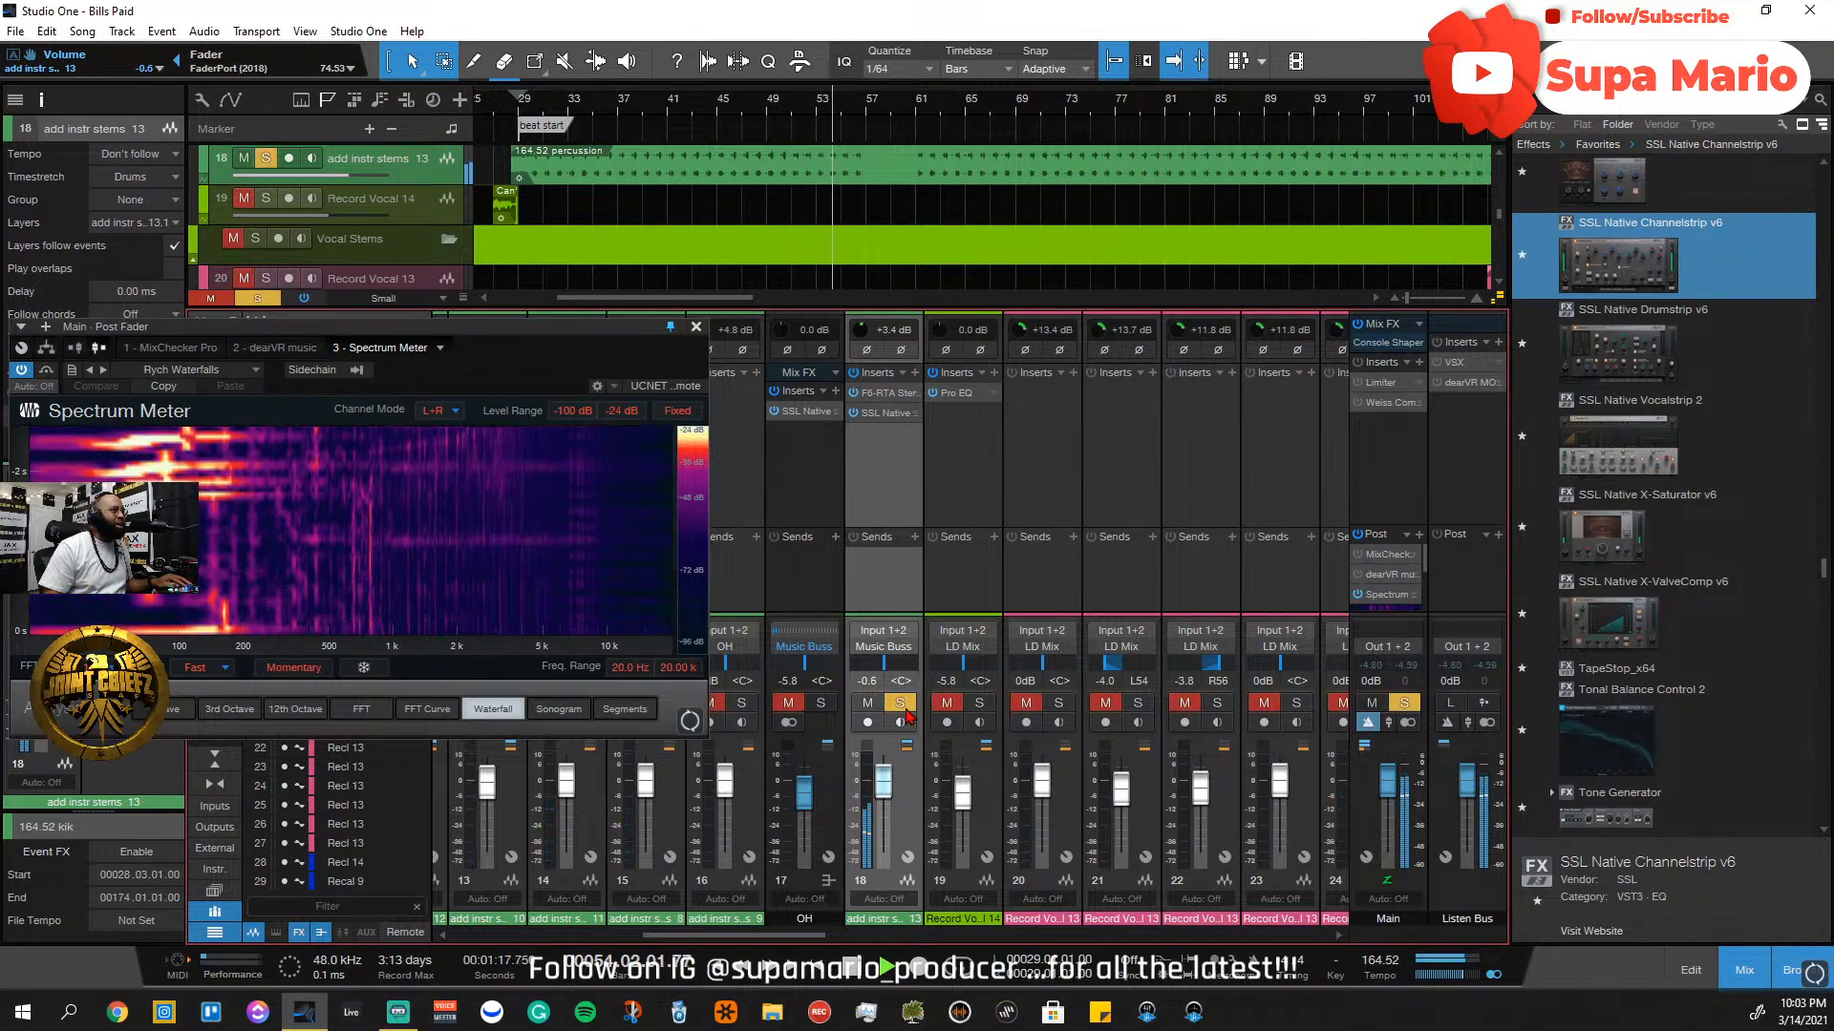
left_click(874, 412)
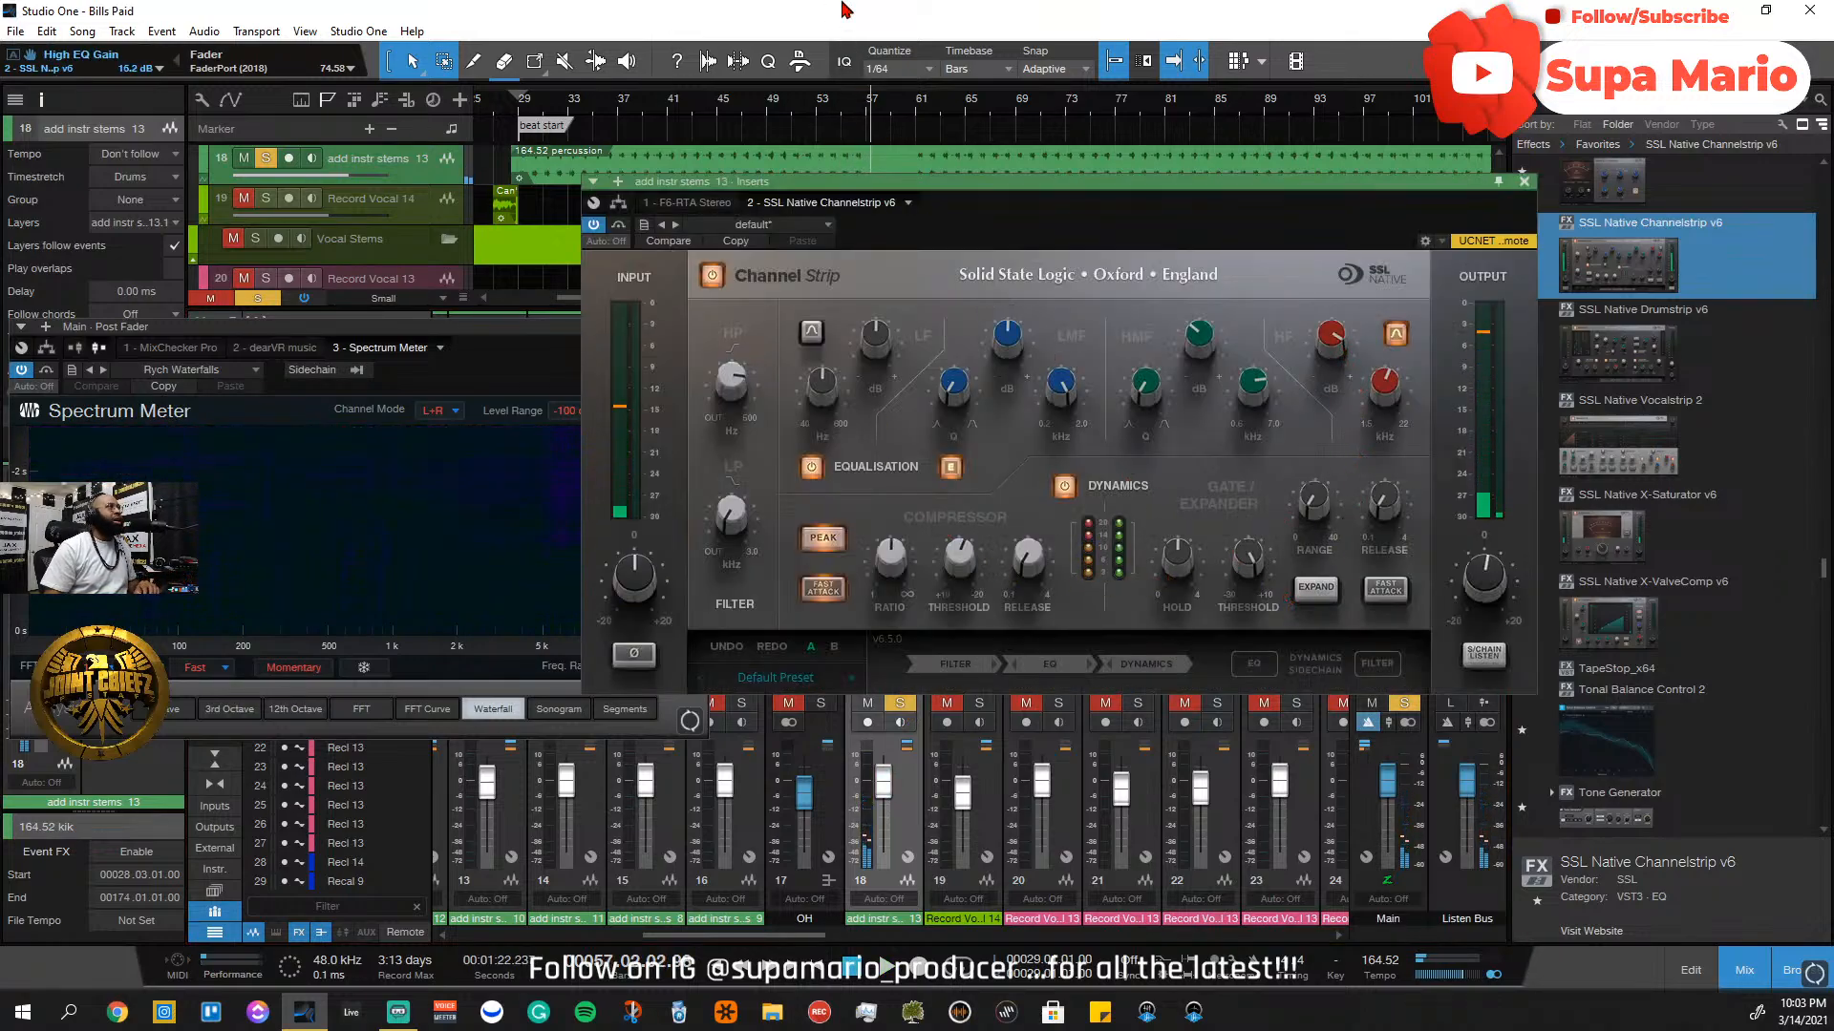
left_click(529, 110)
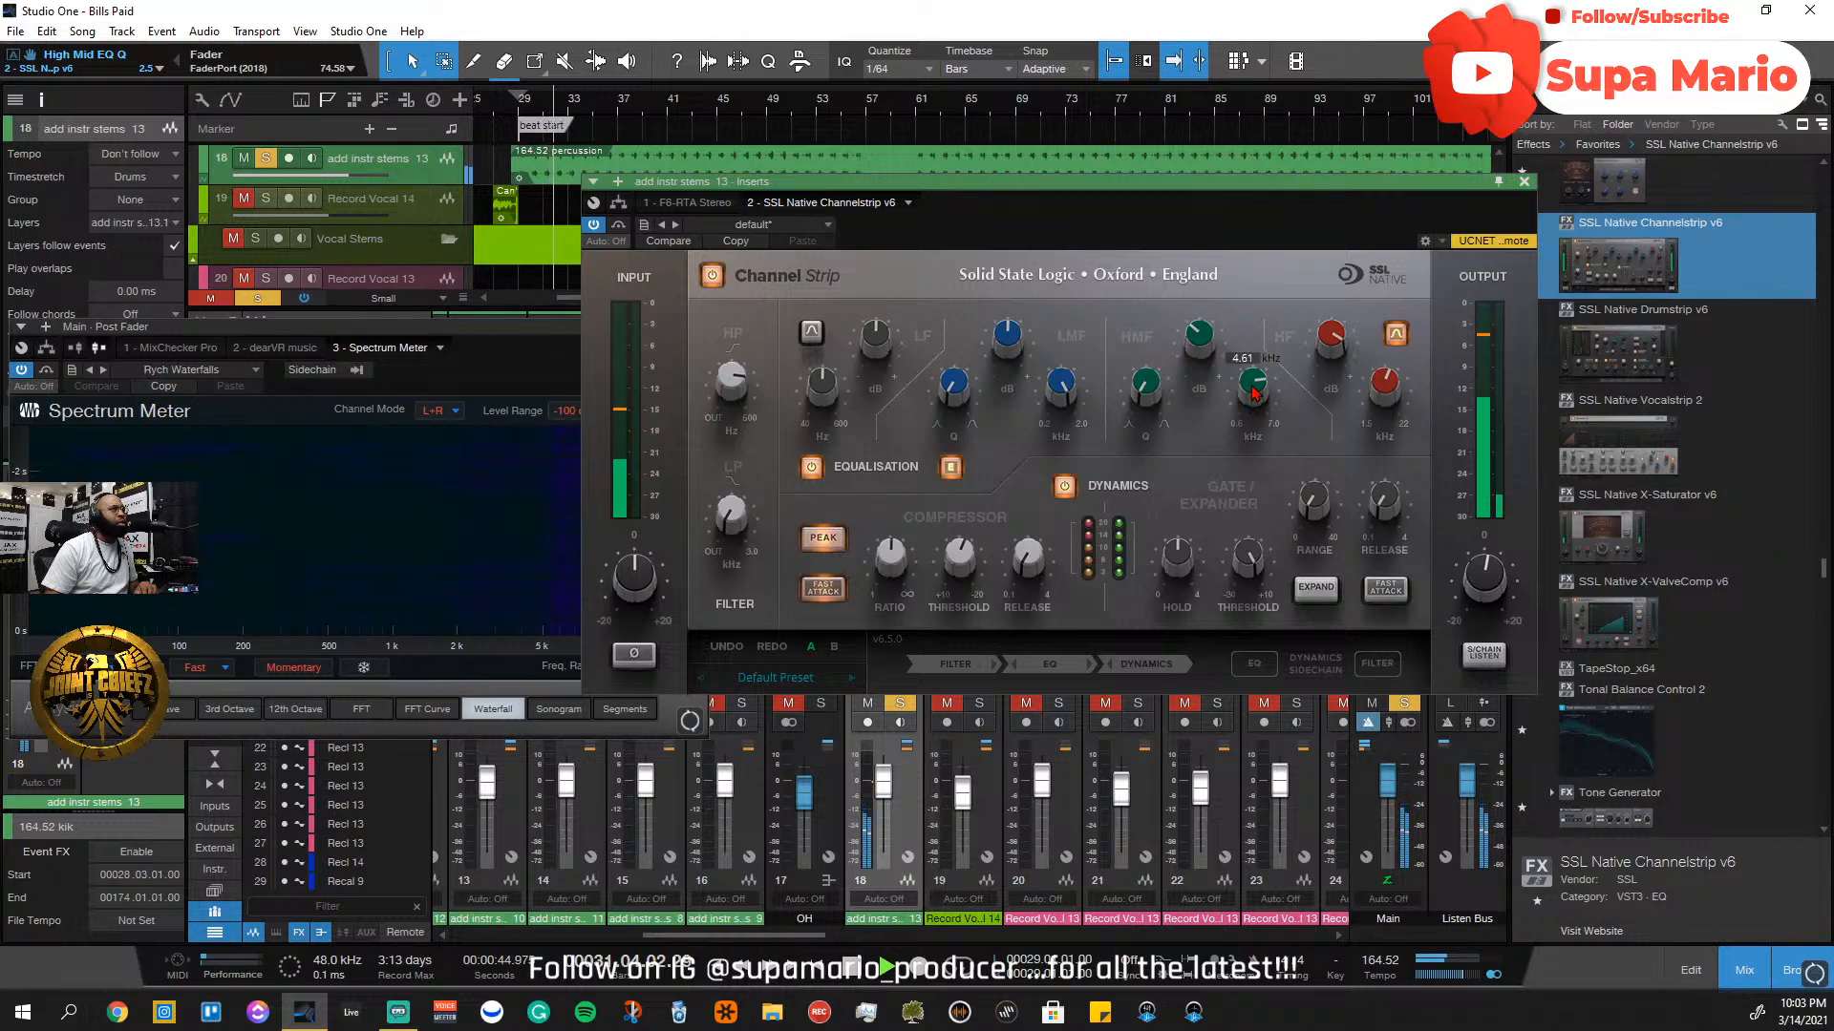
Finish adjusting the SSL Native Channelstrip's HMF frequency on channel 18, and close the plugin
left_click_drag(1171, 377, 1174, 167)
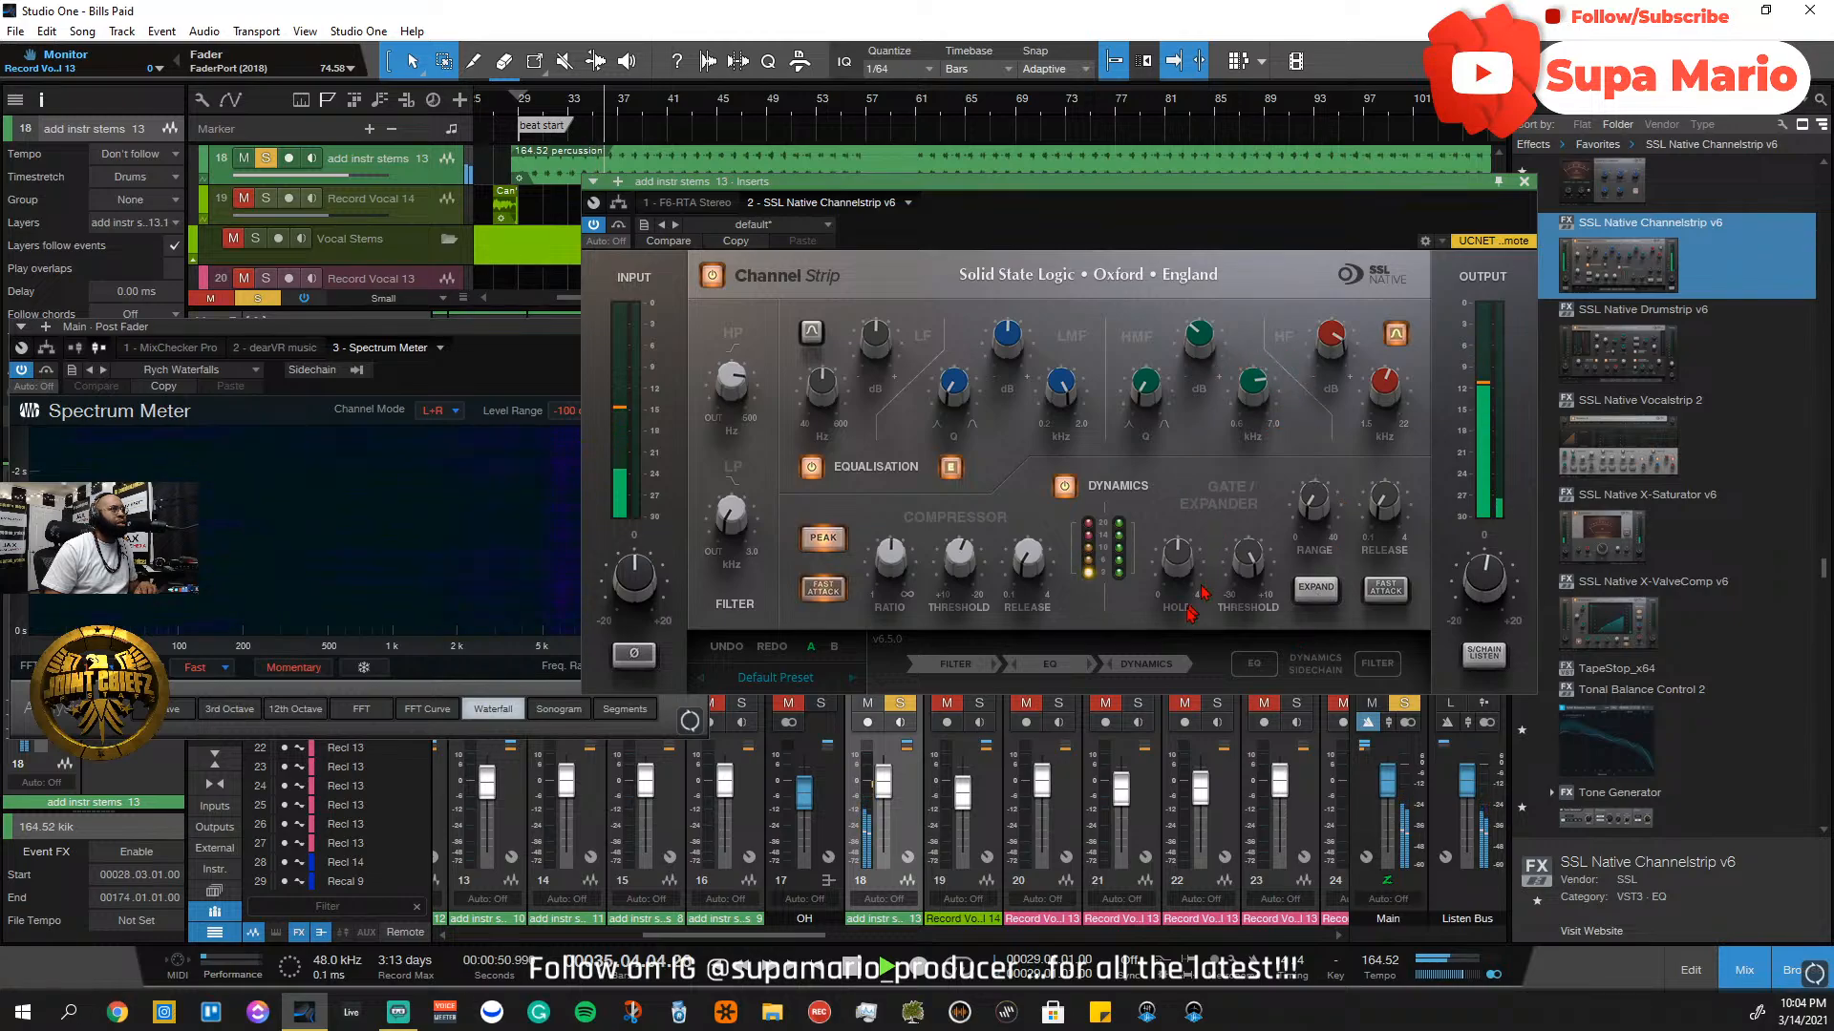
mouse_move(1039, 566)
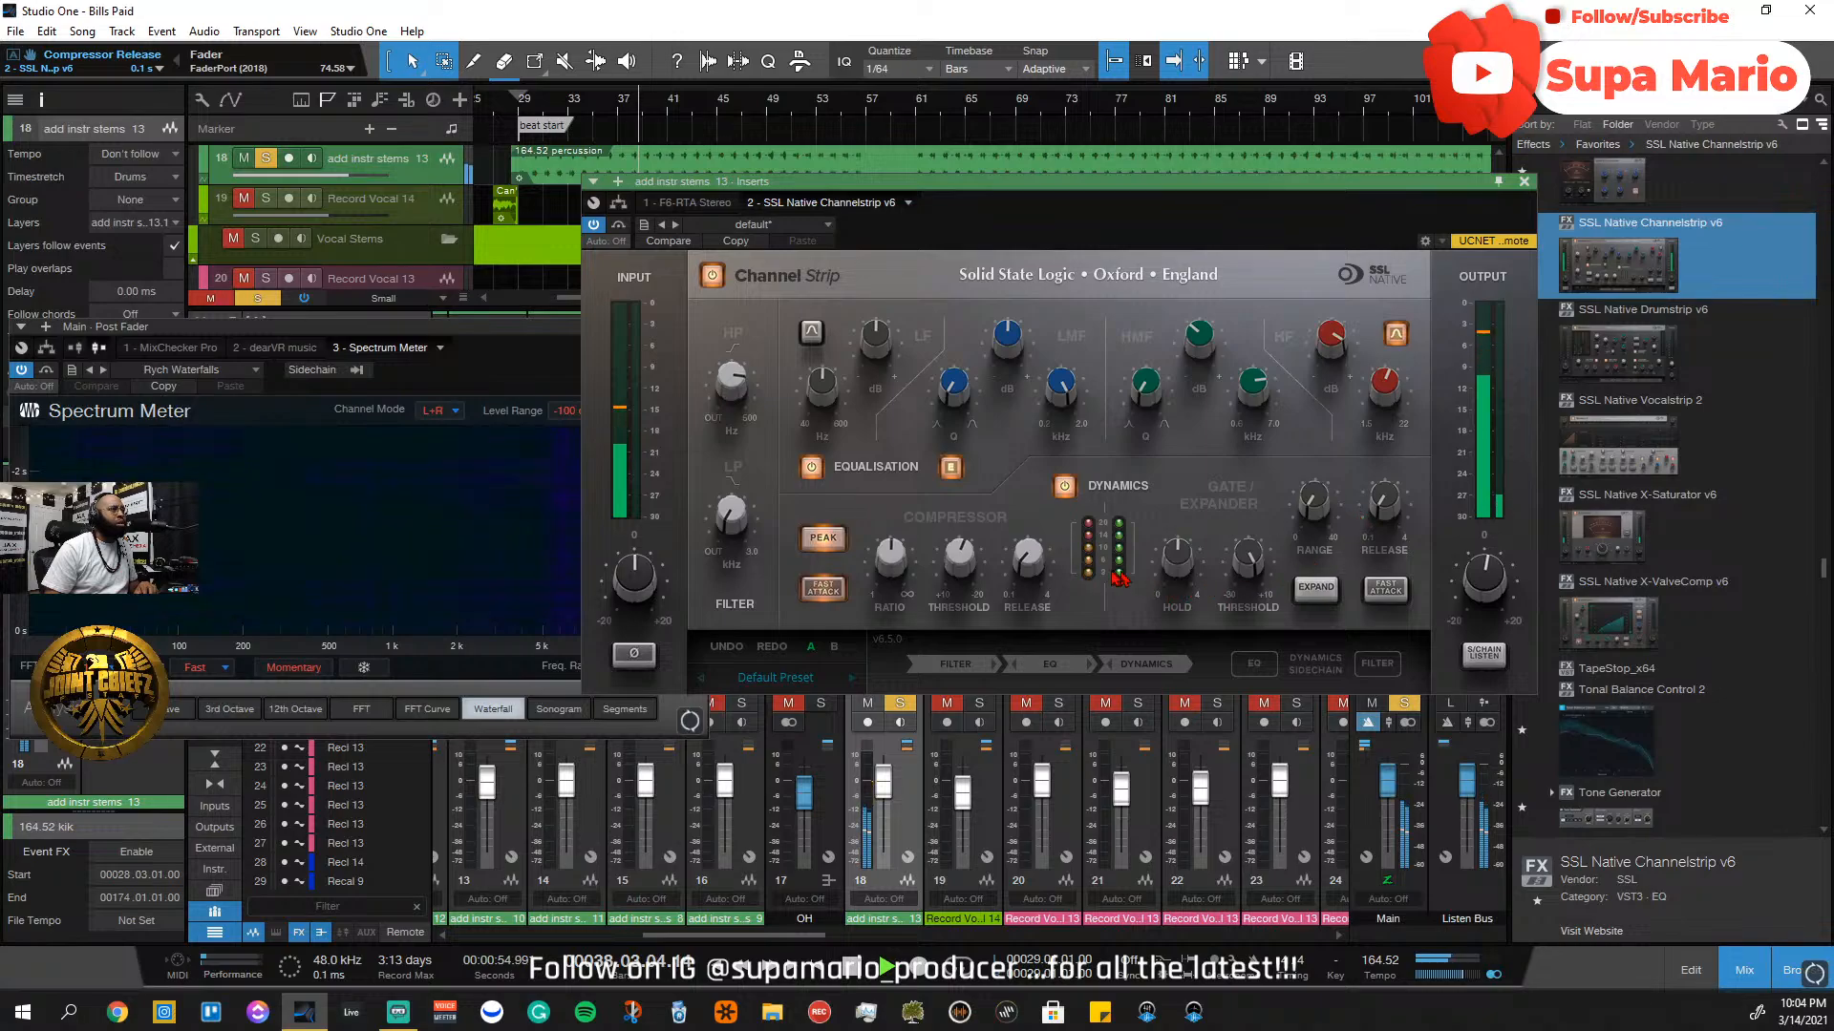
left_click(1525, 183)
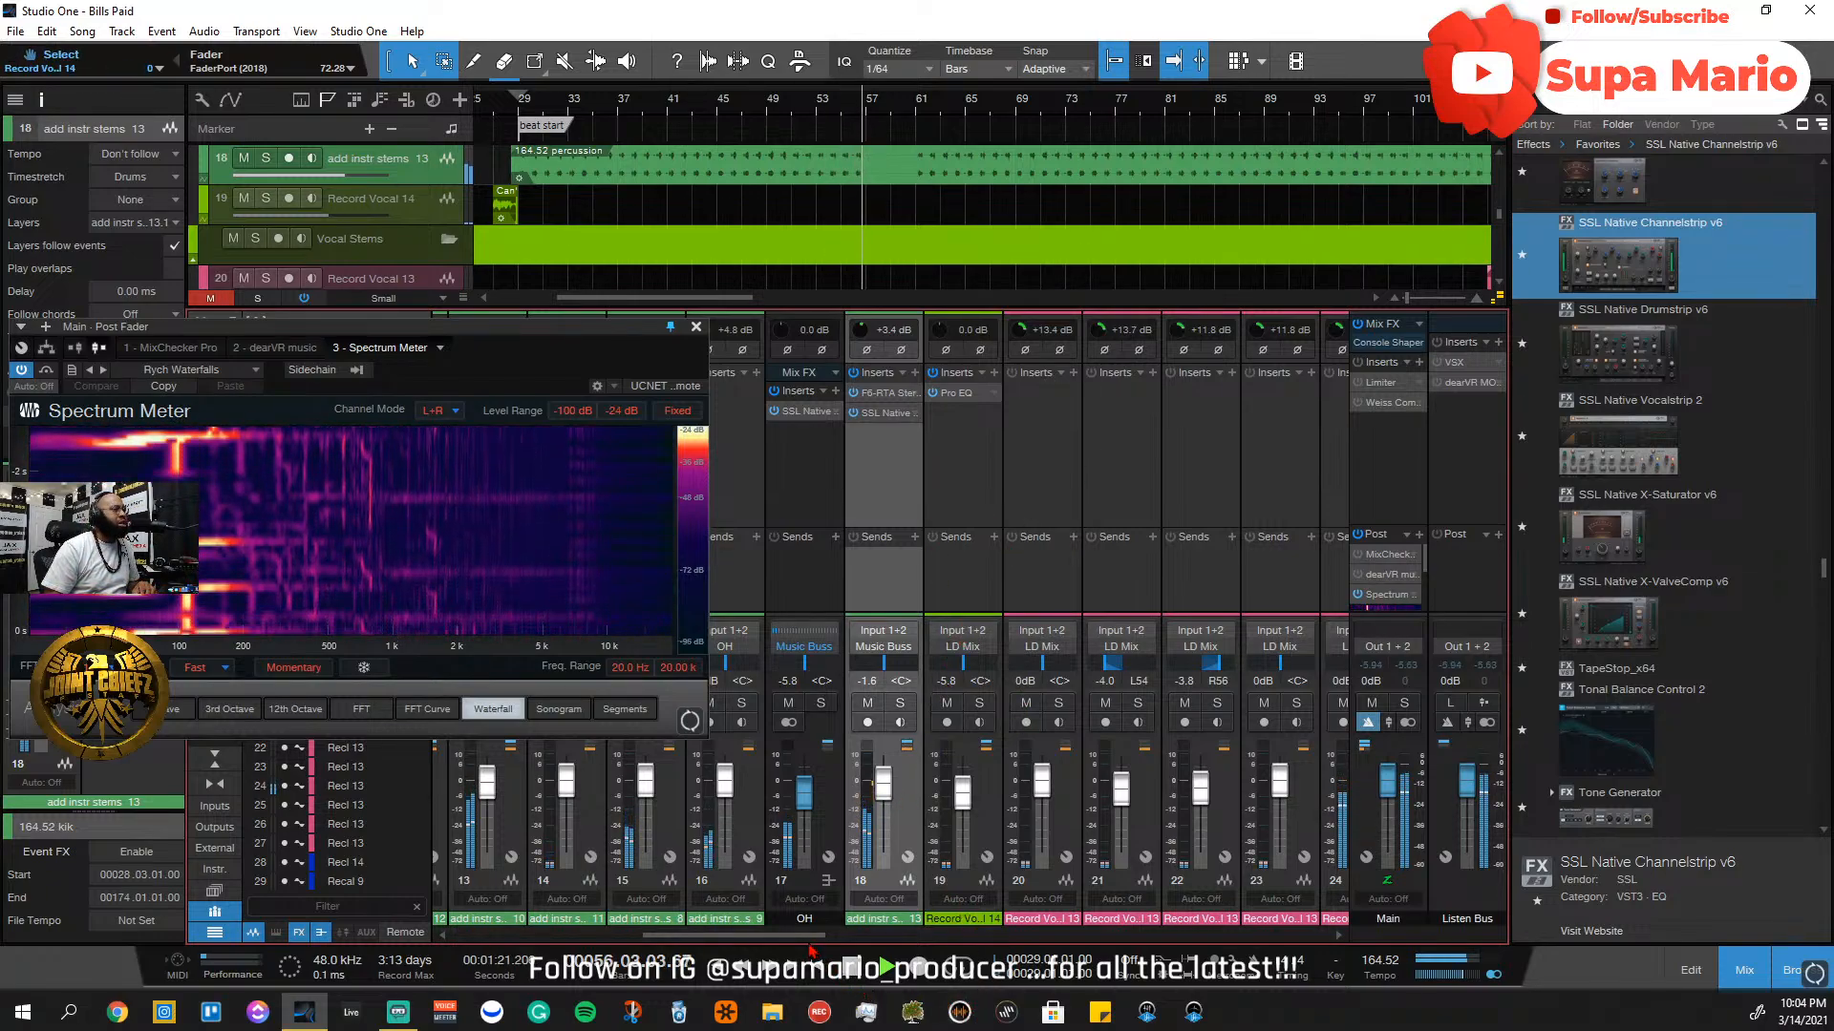
Play the beat from the beat start marker and set channel 13's level to -0.8 dB and the OH bus to -5.7 dB
left_click_drag(840, 938, 711, 940)
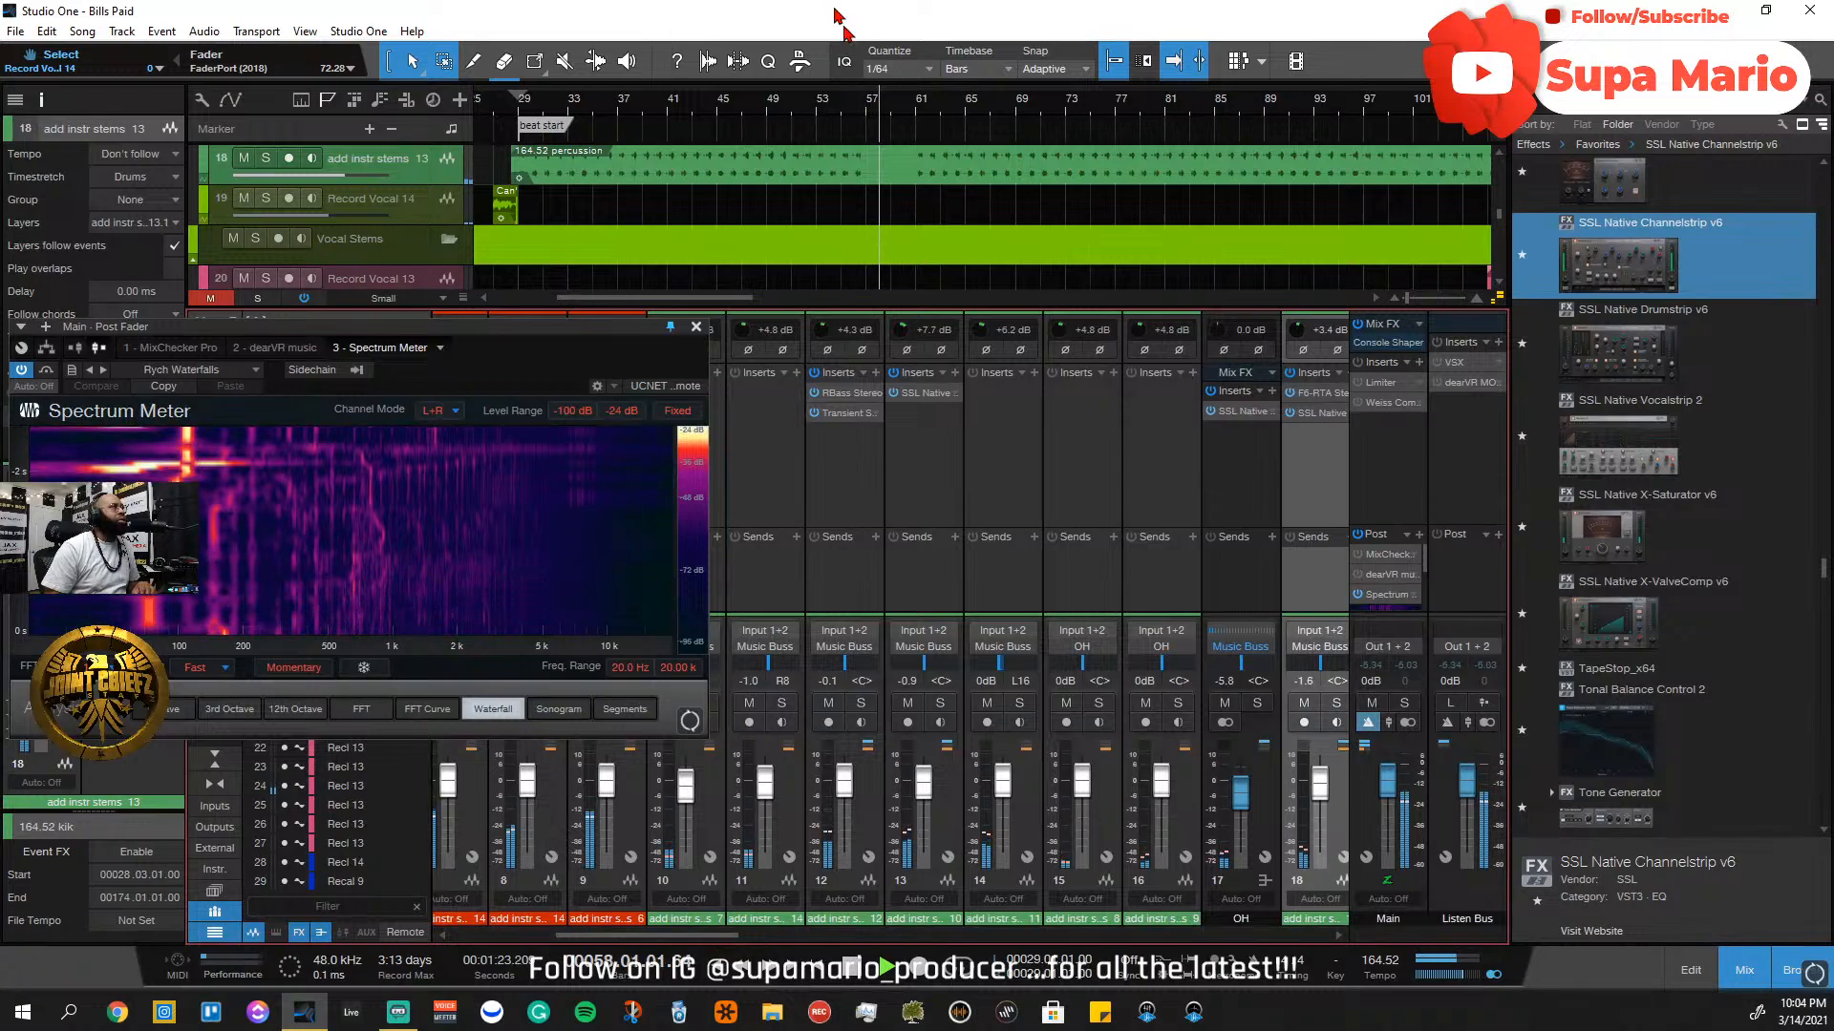
left_click(518, 105)
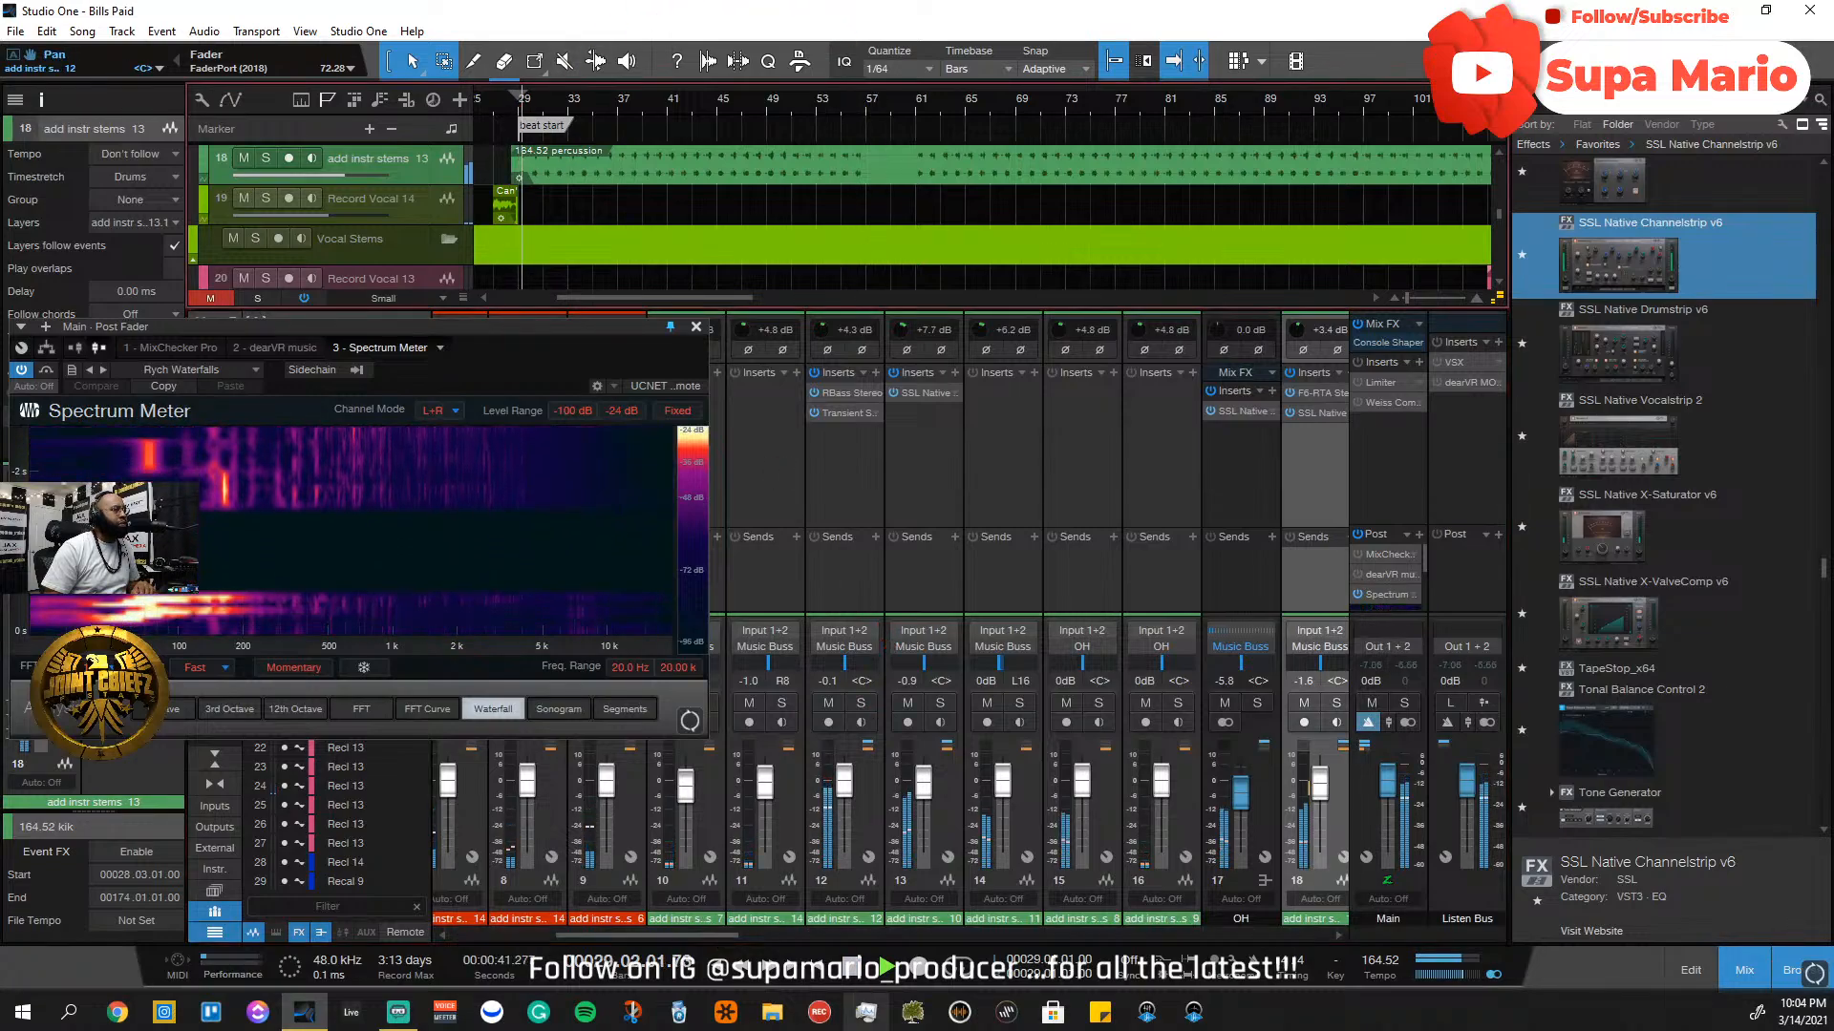
left_click(948, 827)
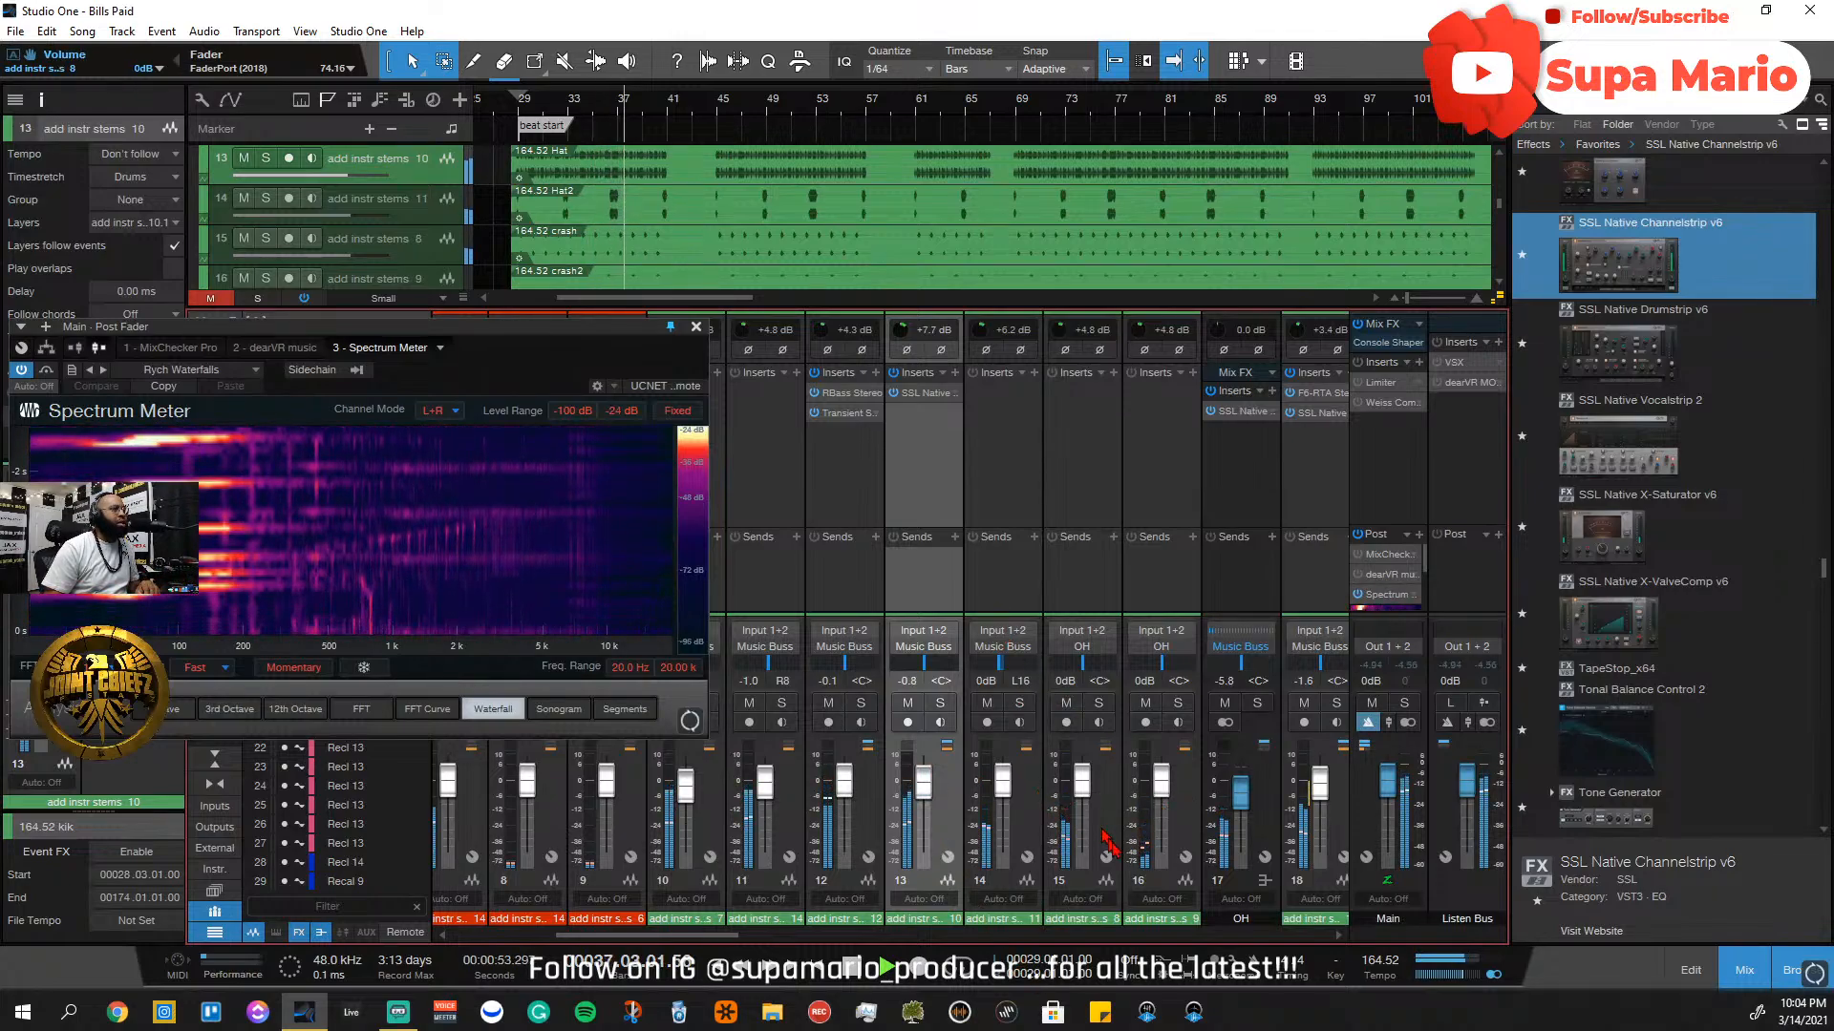
left_click(1267, 810)
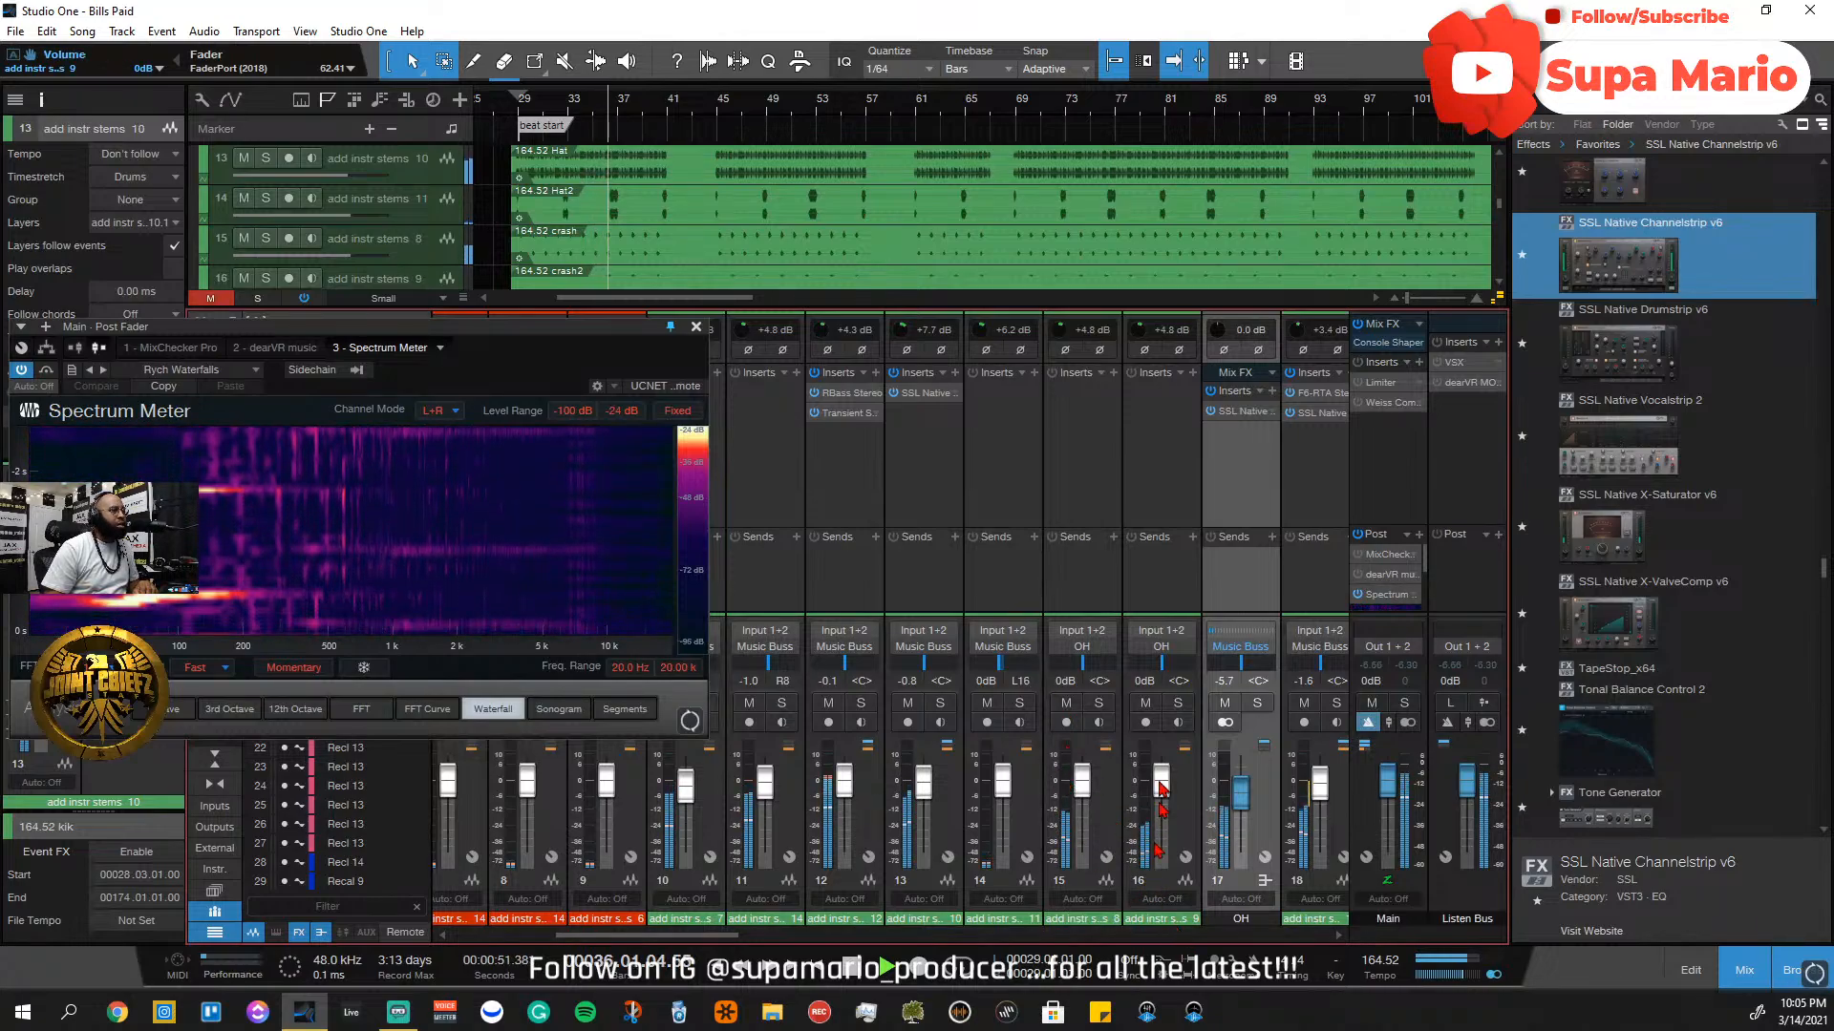
Audition channel 14 in solo and raise its input gain to +7.2 dB
left_click(1019, 702)
left_click(1058, 833)
left_click(1022, 704)
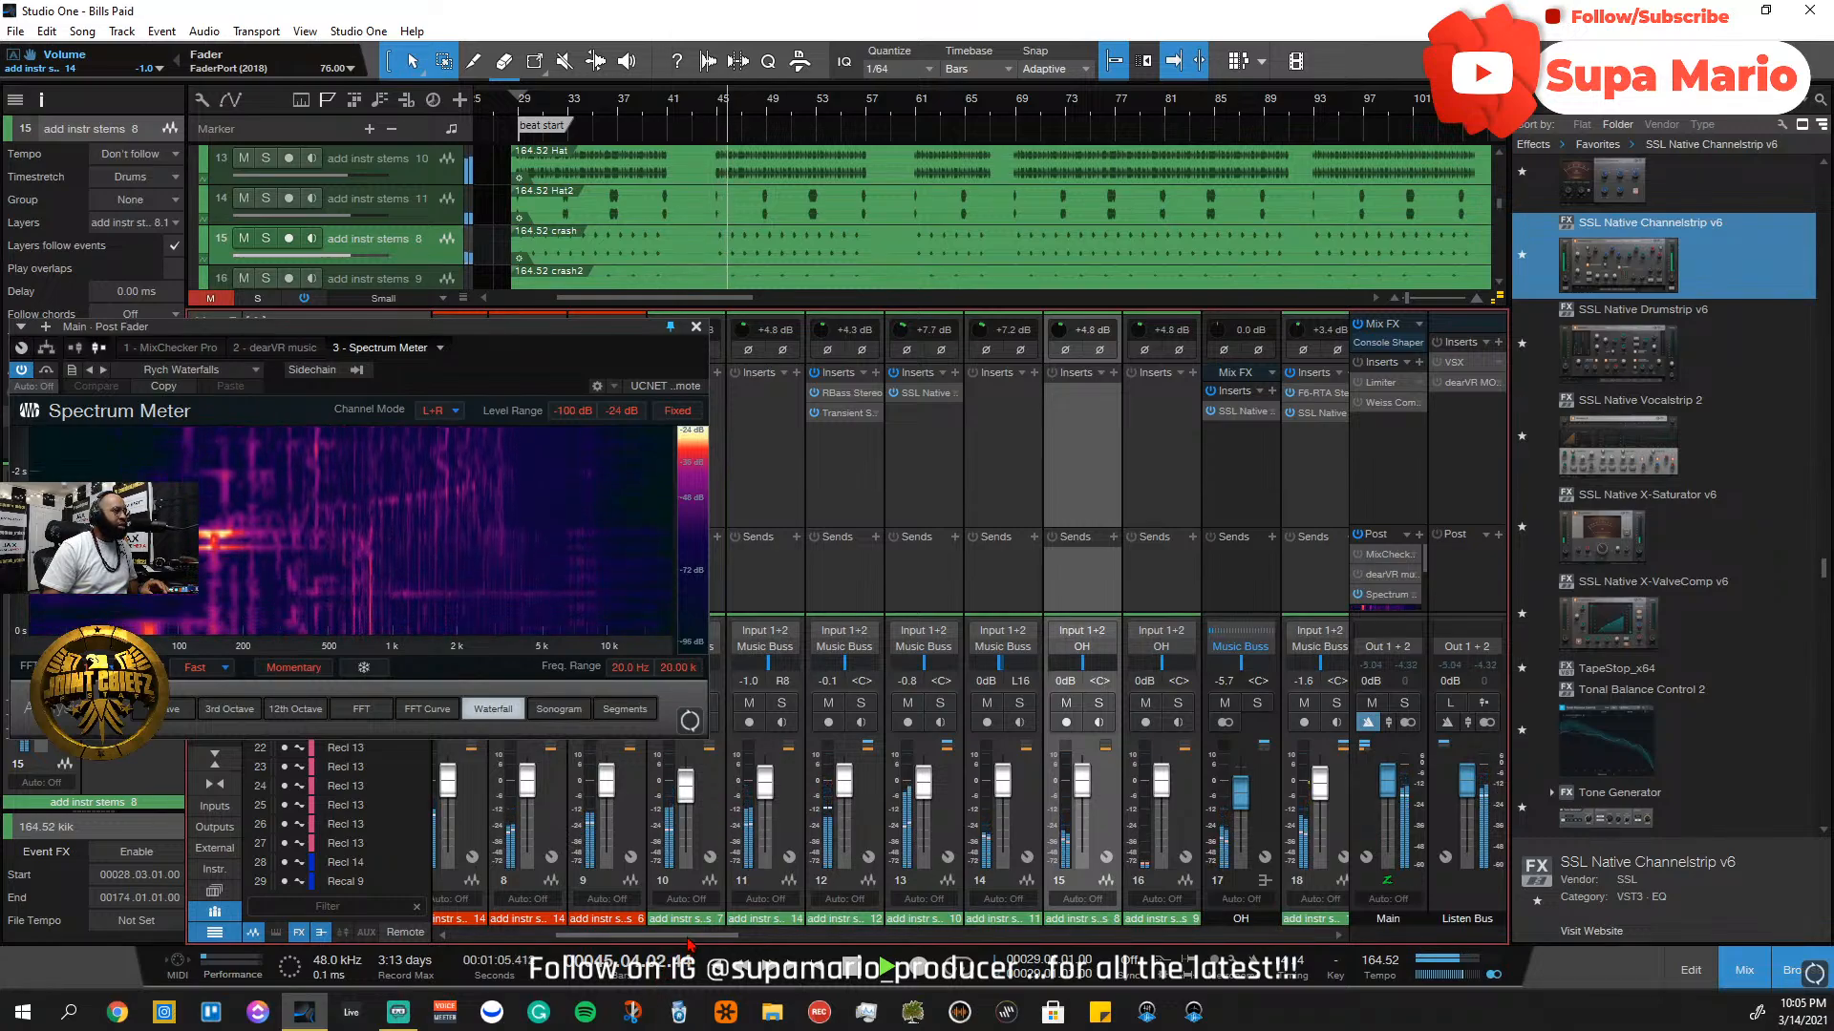
Select mixer channels 10 through 18, covering all drum stems and the OH bus, and solo them together
left_click_drag(691, 936, 716, 937)
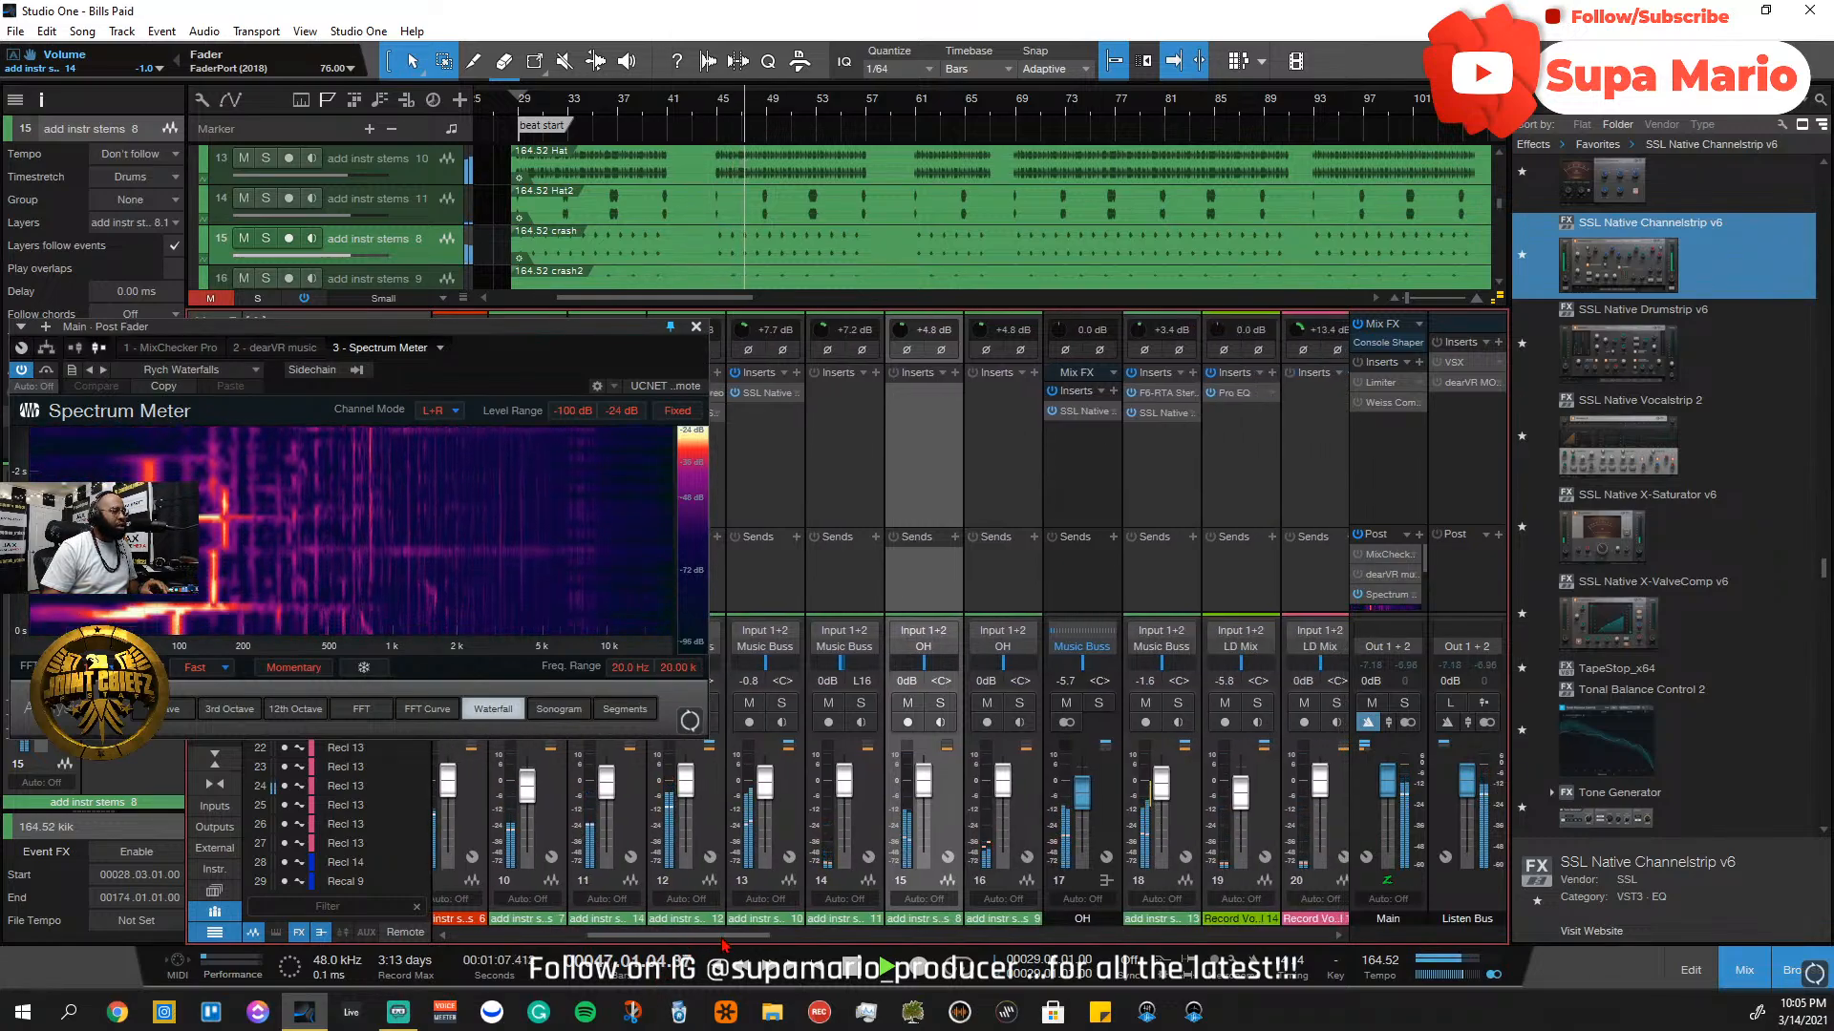
left_click(1161, 823)
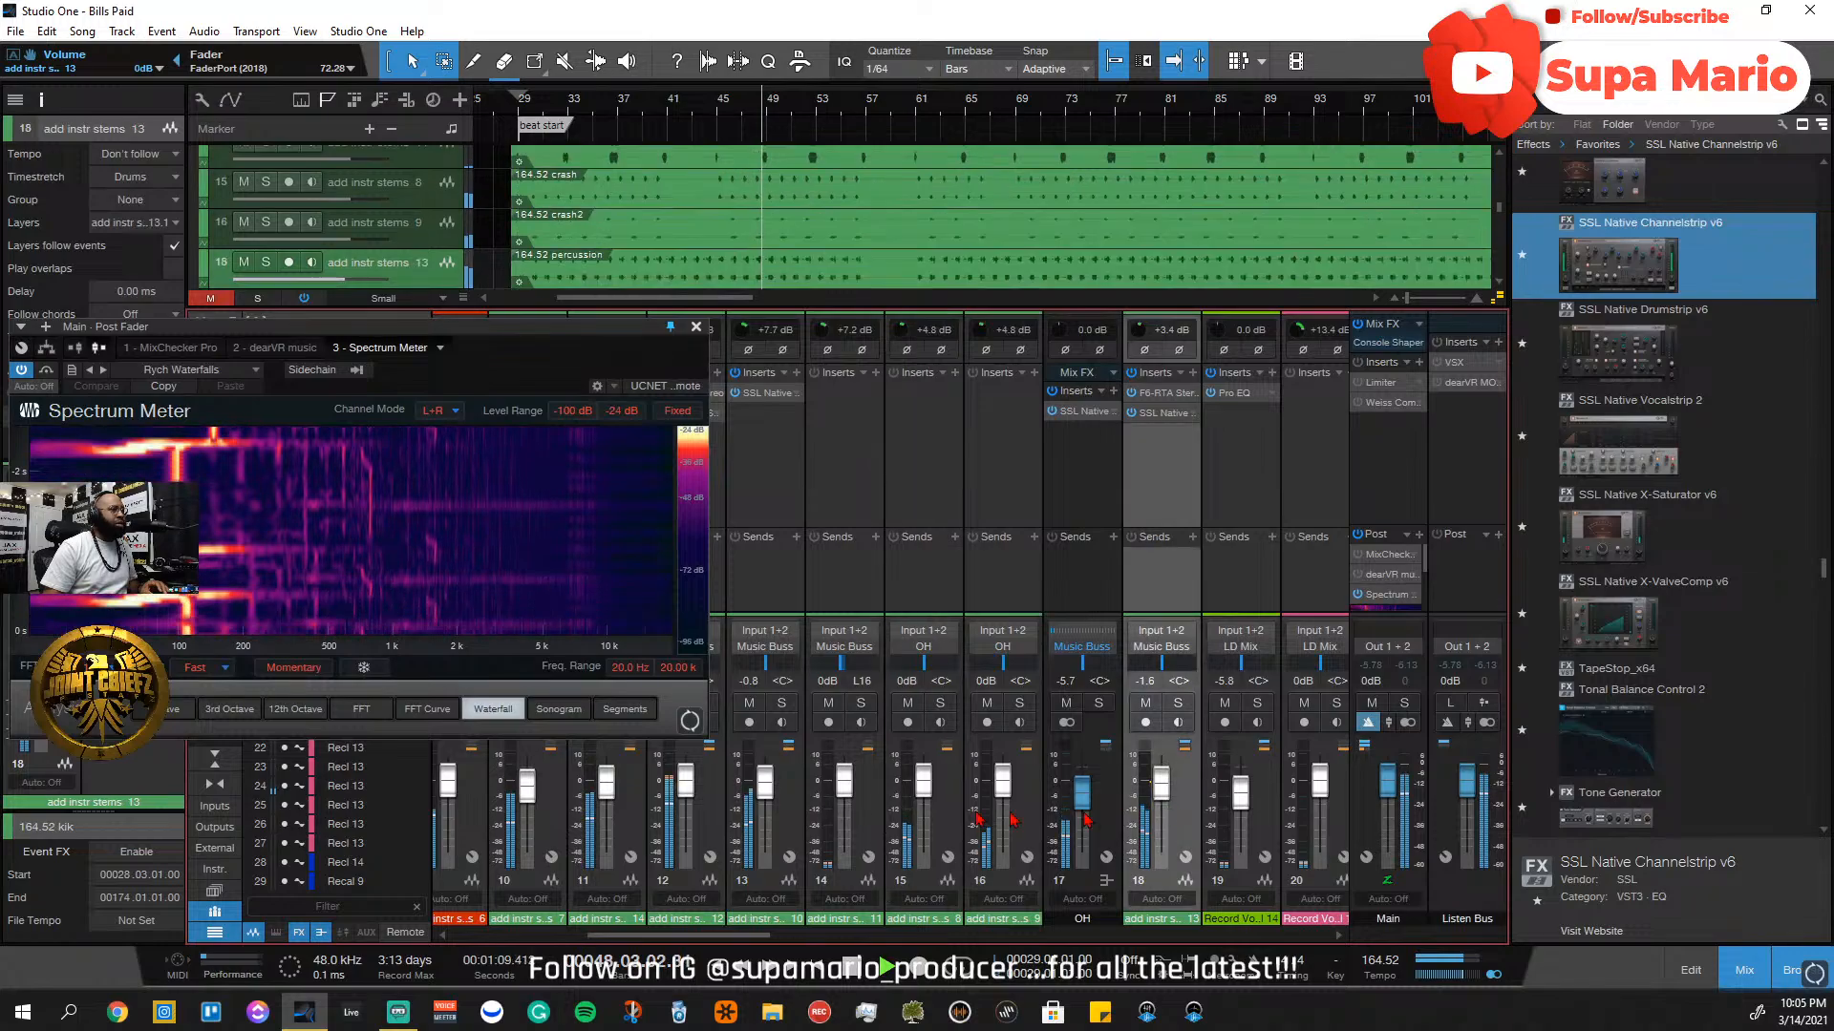
left_click(544, 821, "shift")
left_click(861, 703)
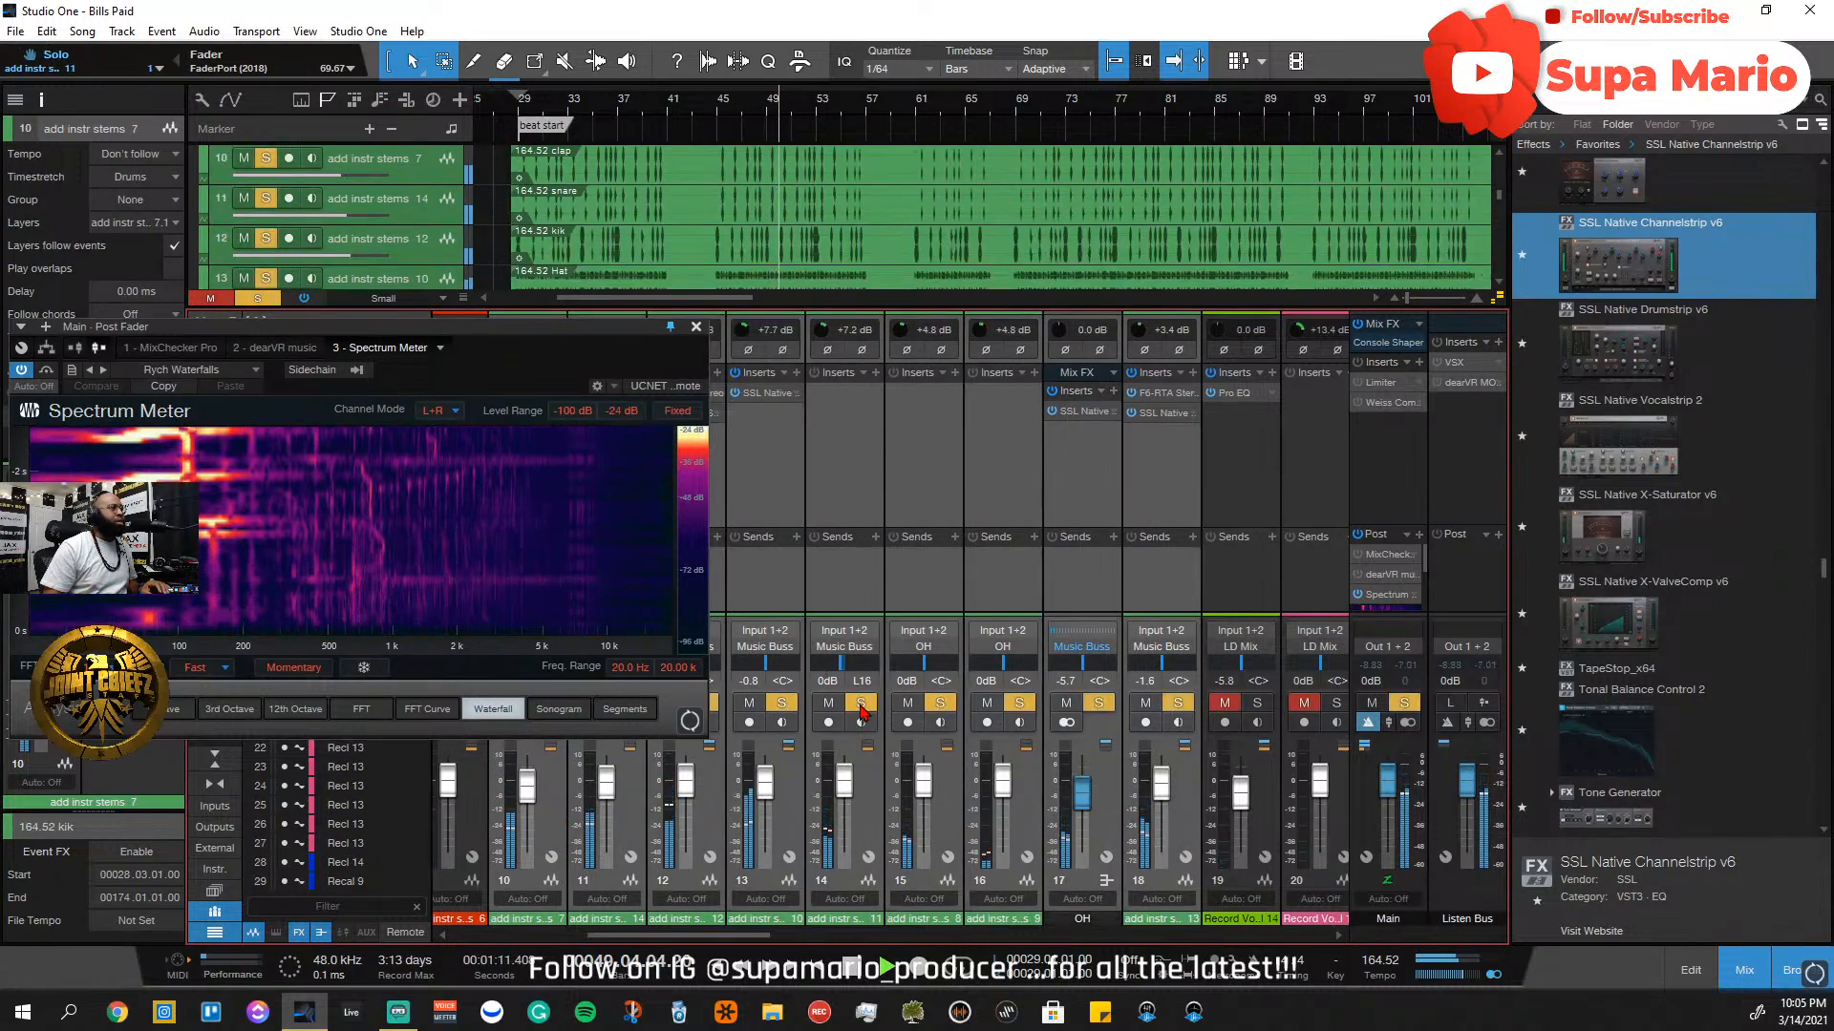
Close the Spectrum Meter, add a bus for the selected drum channels and name it "drm grp"
left_click(696, 327)
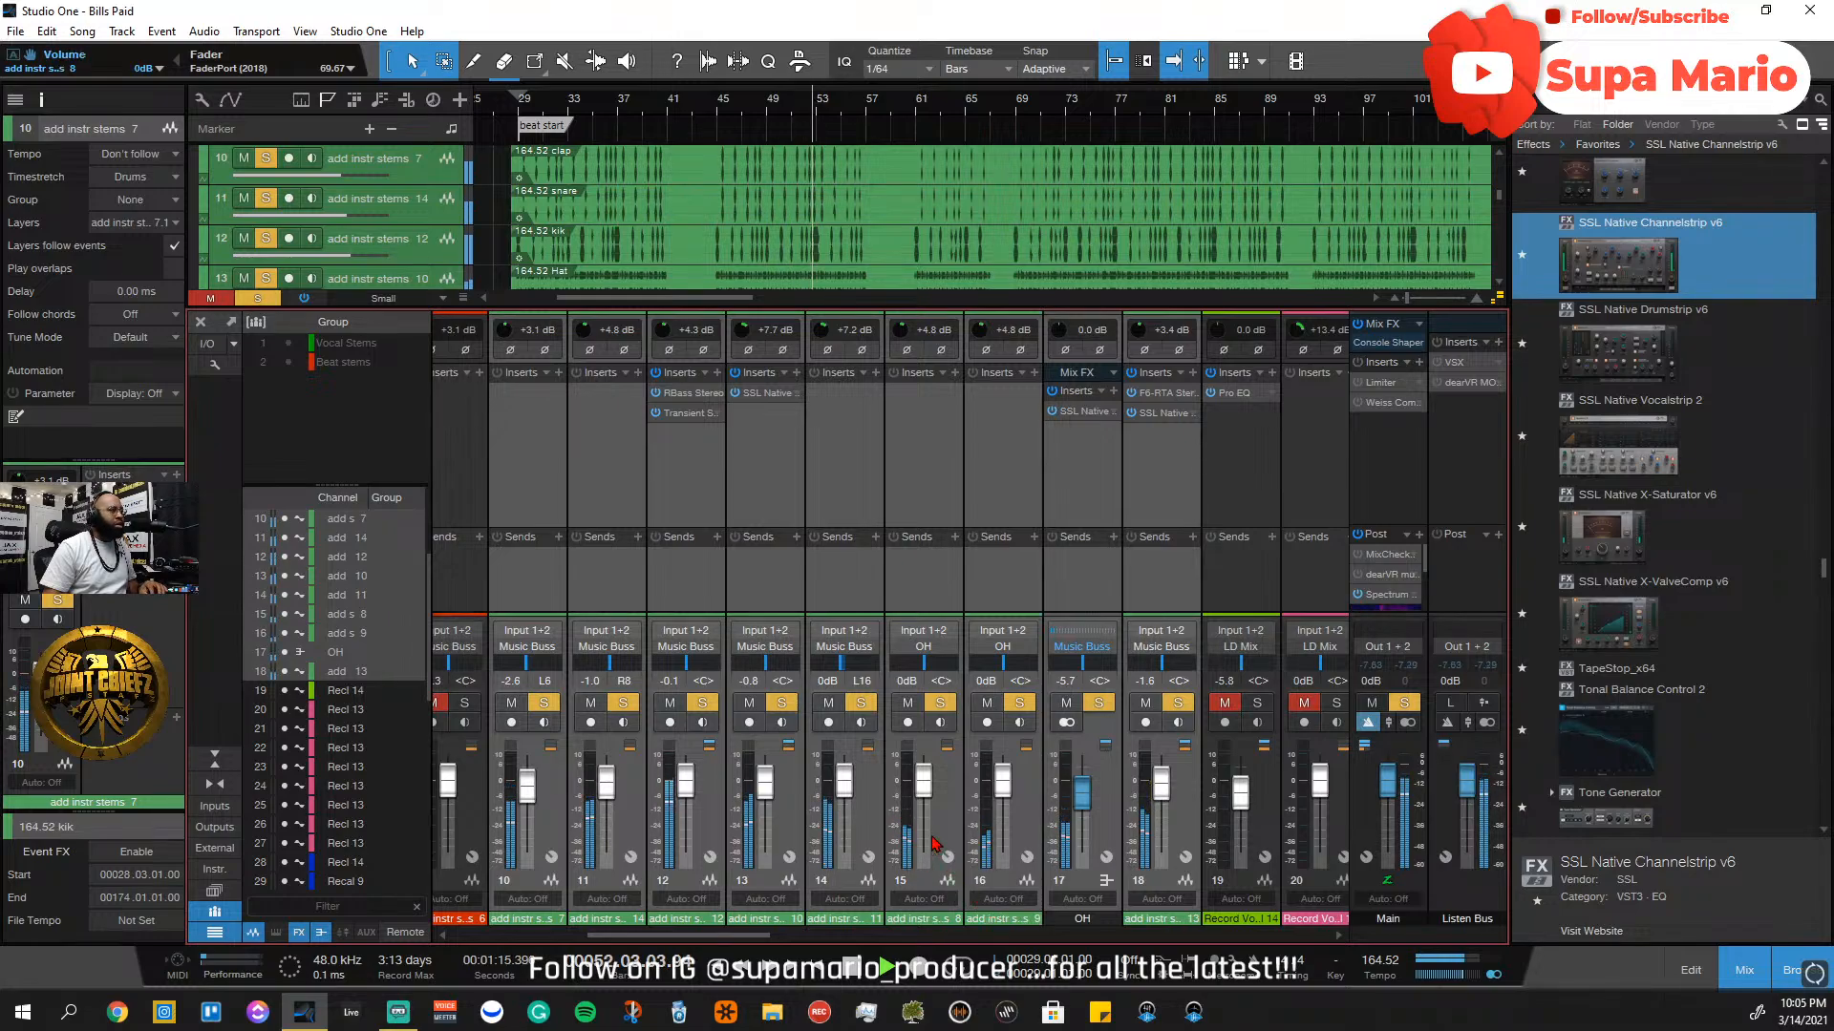
right_click(1170, 792)
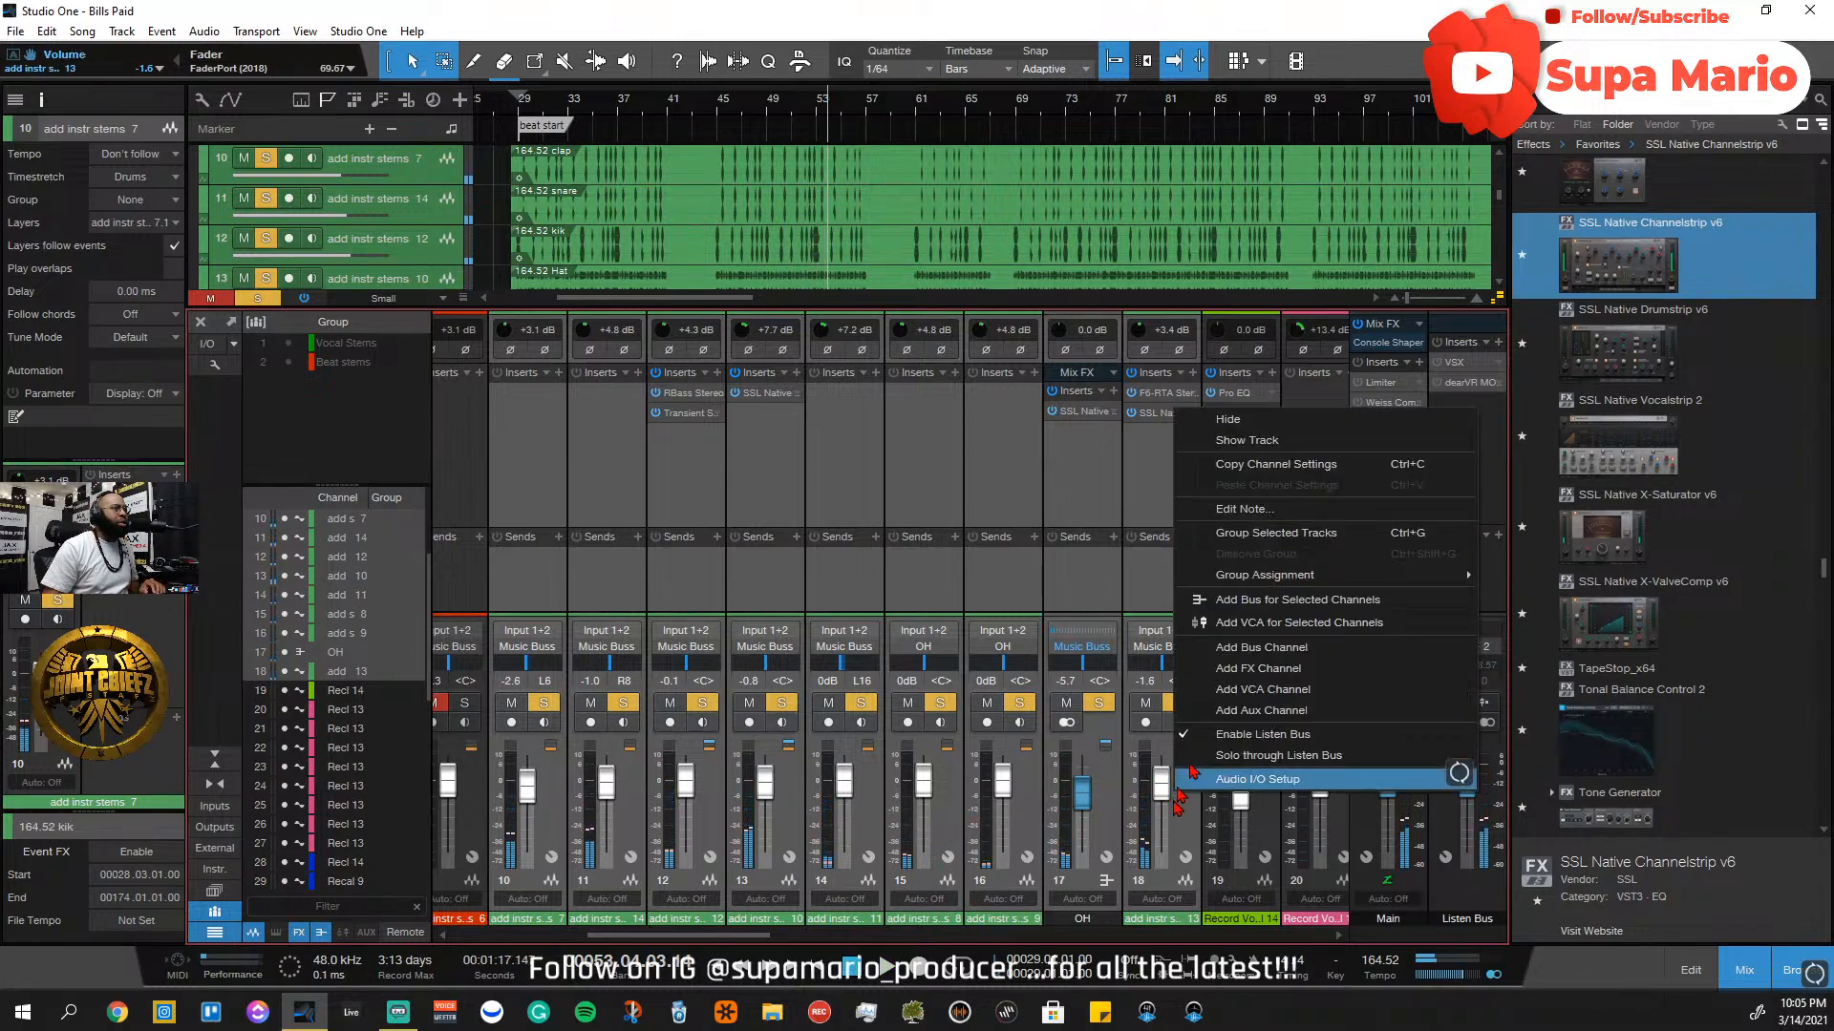
left_click(1302, 601)
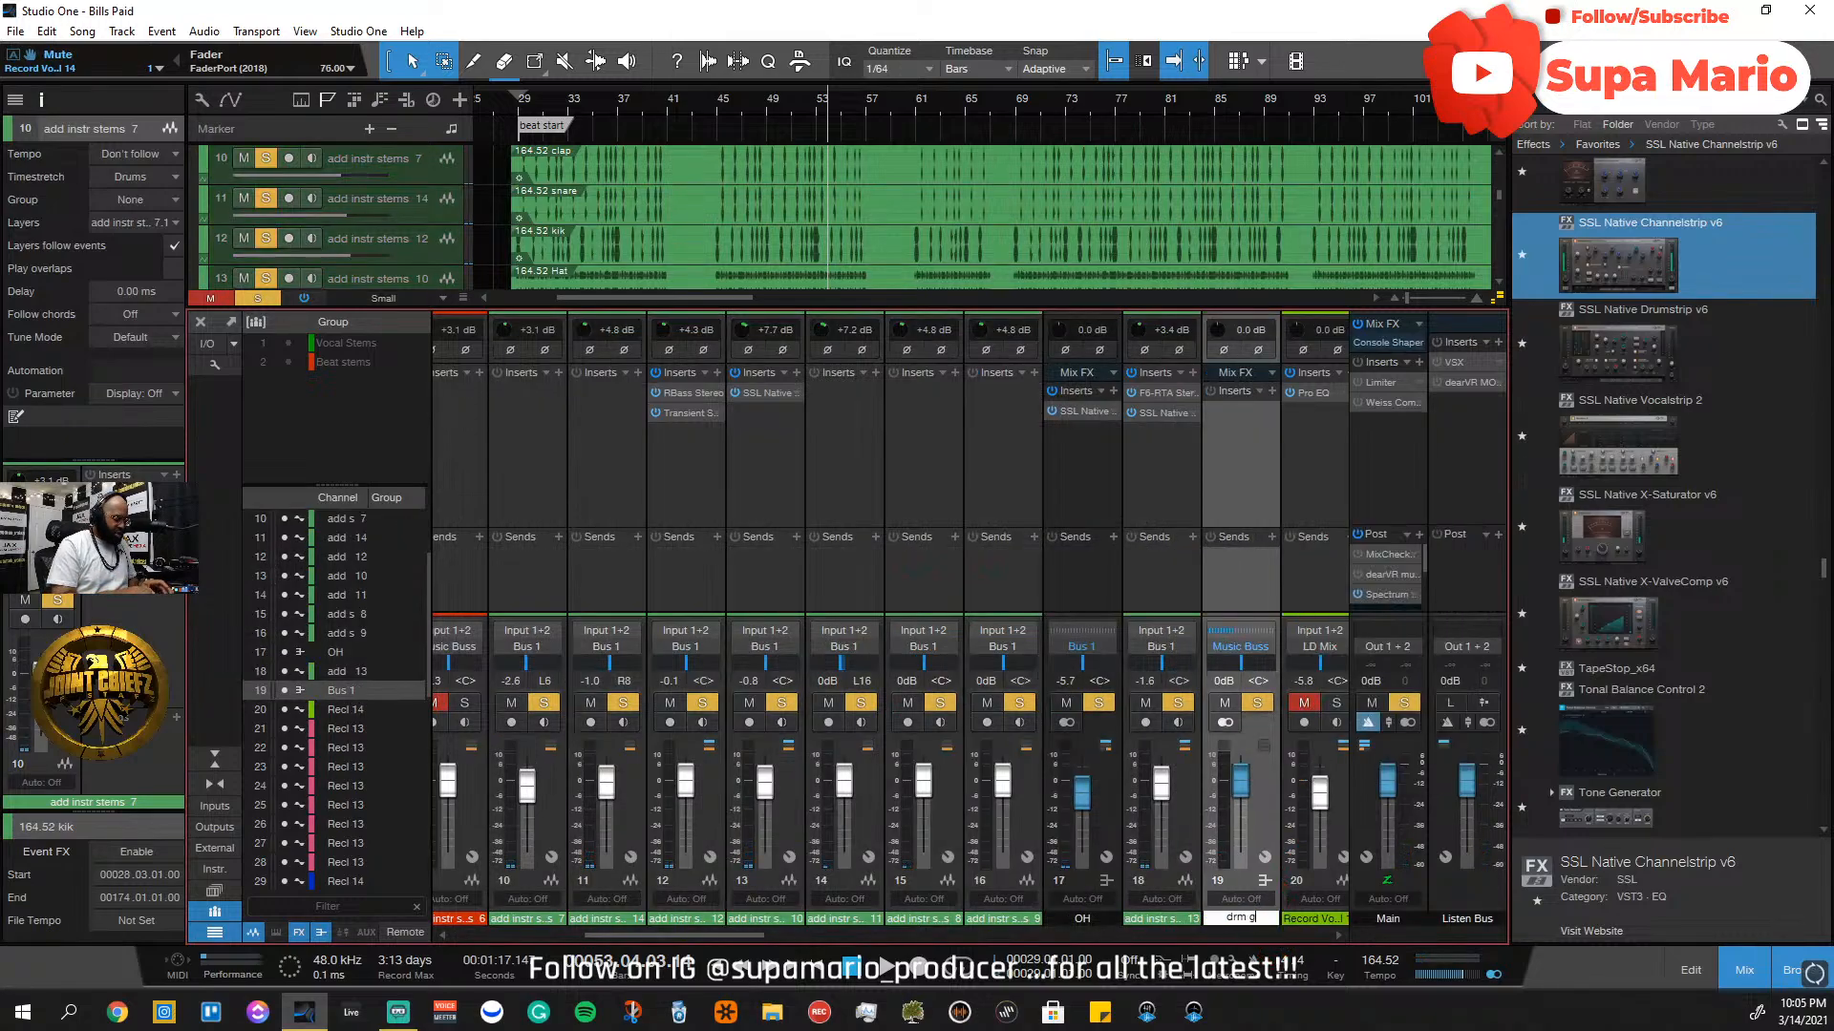
key("Return")
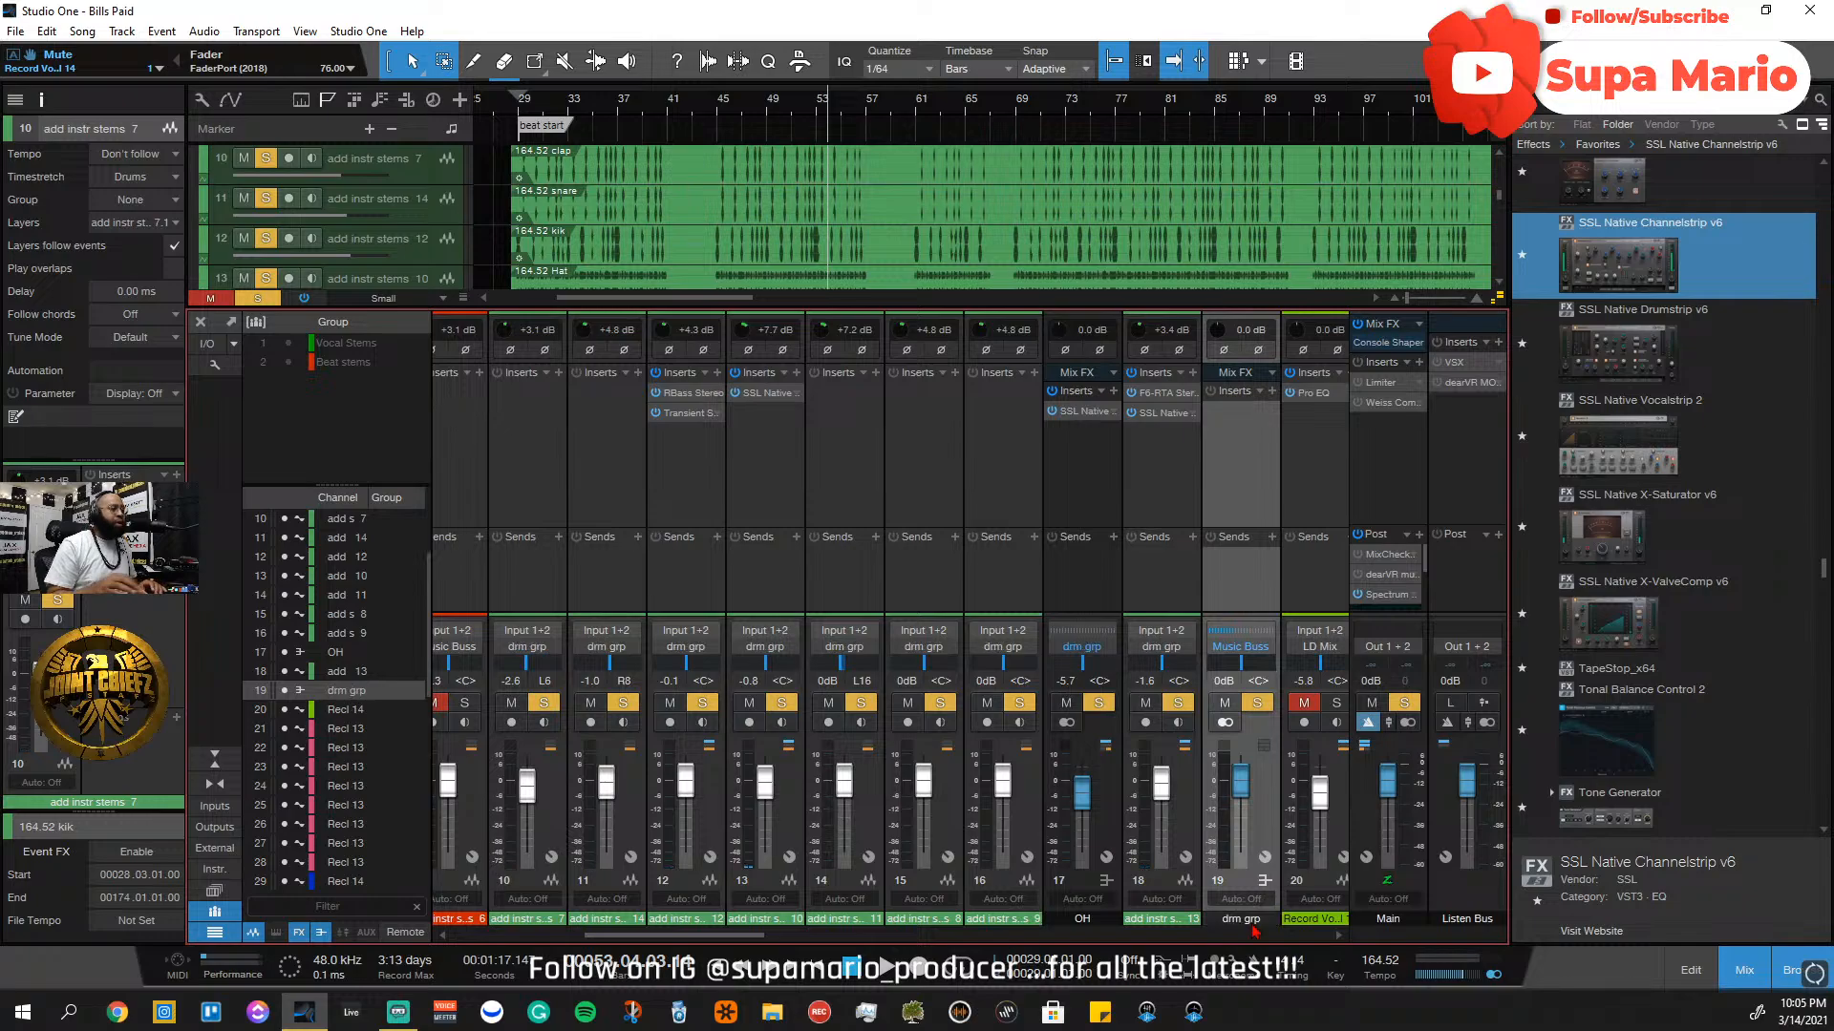
Insert the MixBox plugin on the drm grp bus and move its window clear of the screen's edge
left_click(1270, 392)
type("mi")
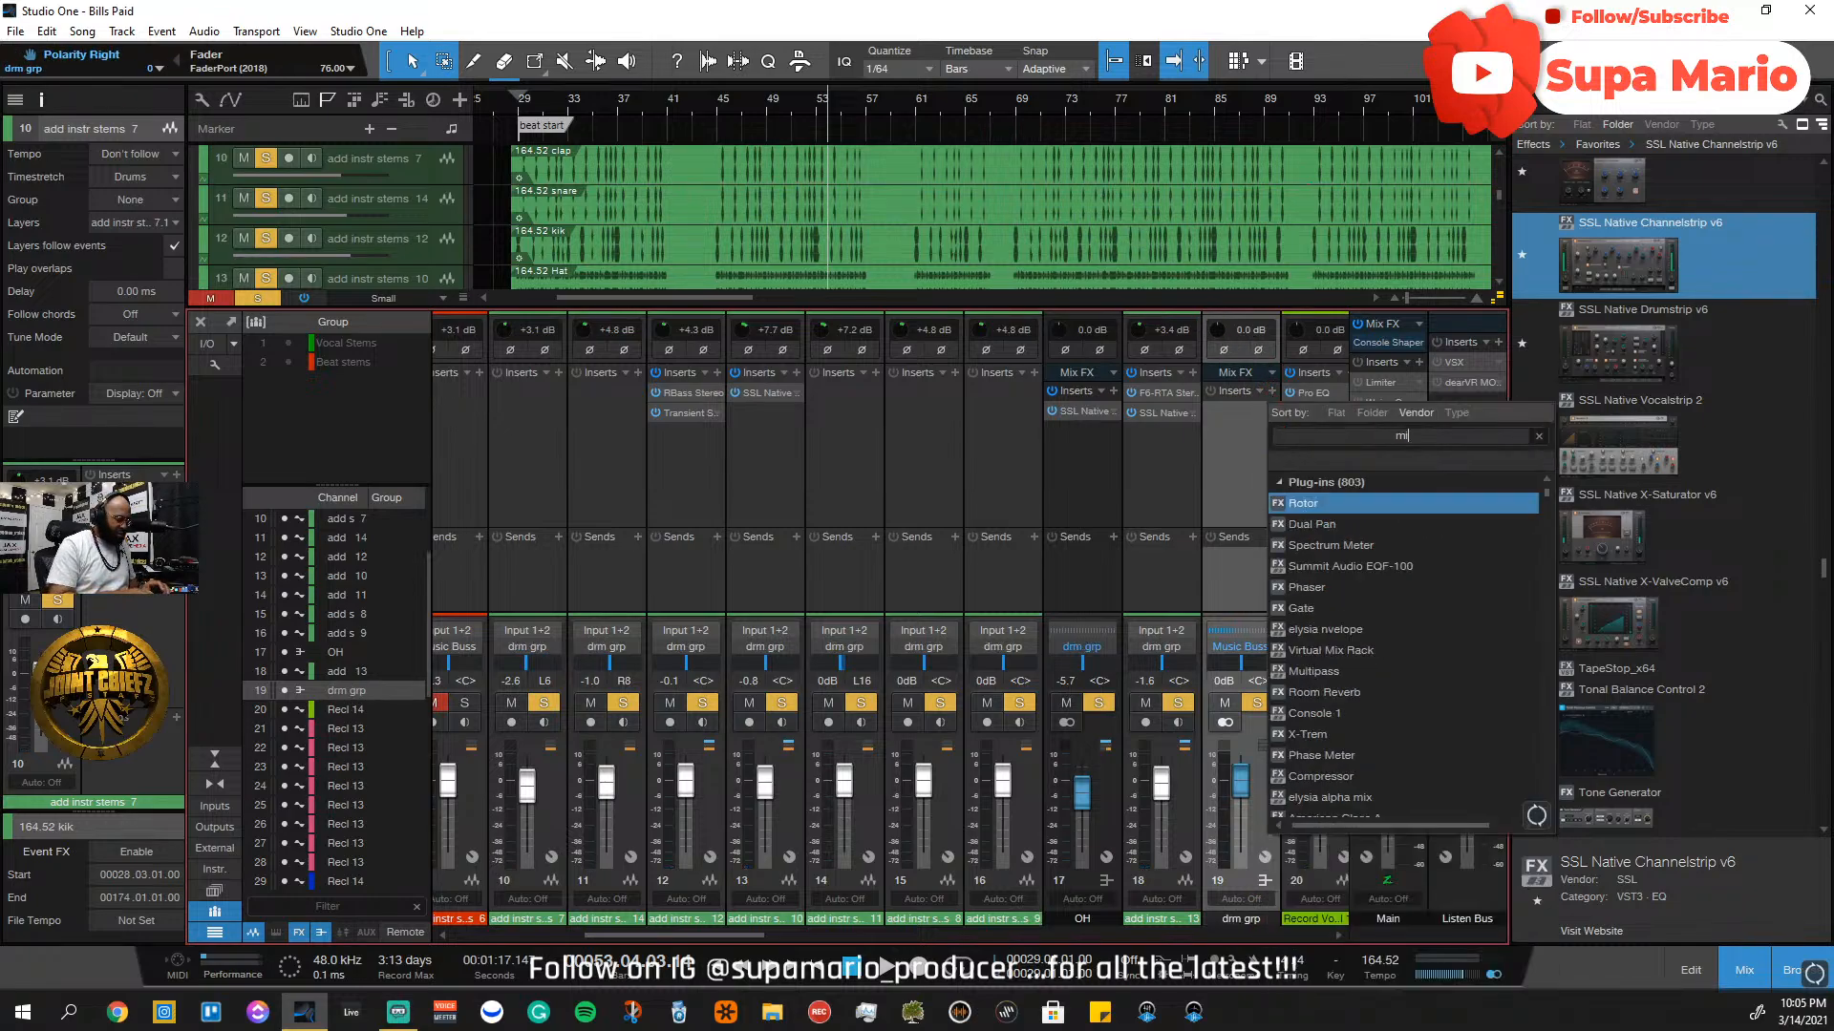
type("xbox")
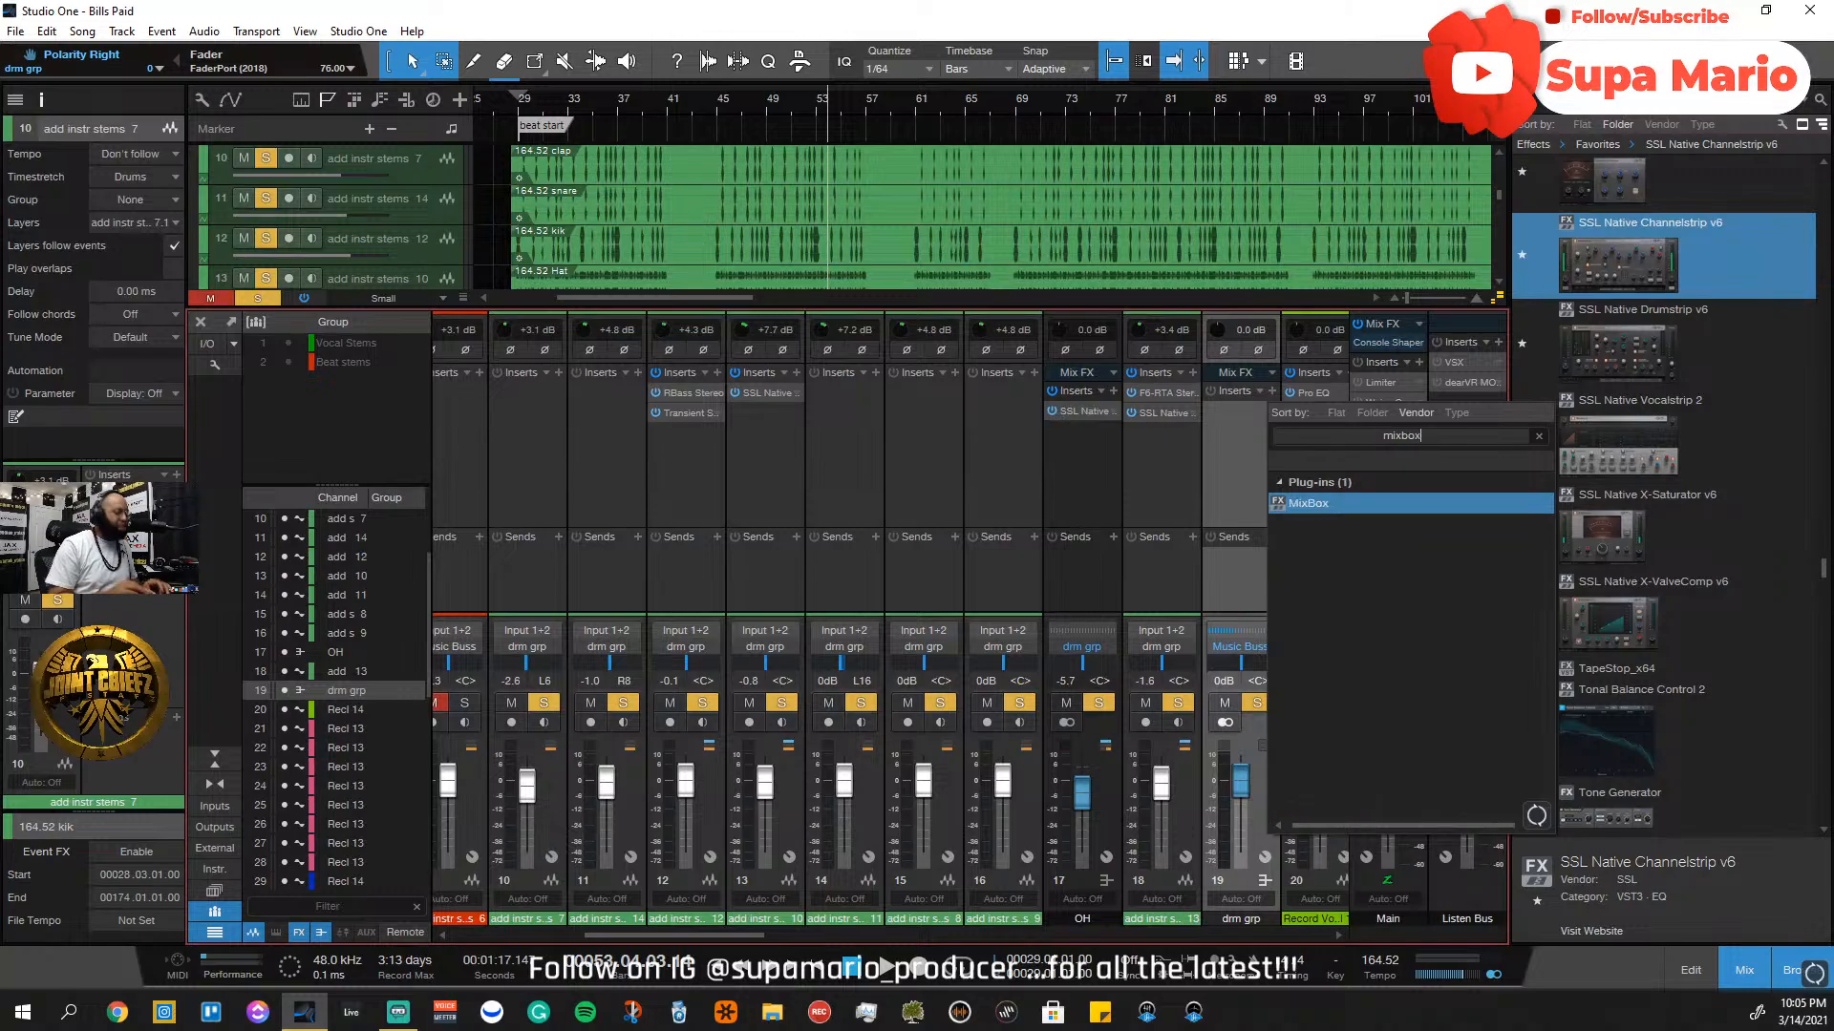
double_click(1323, 506)
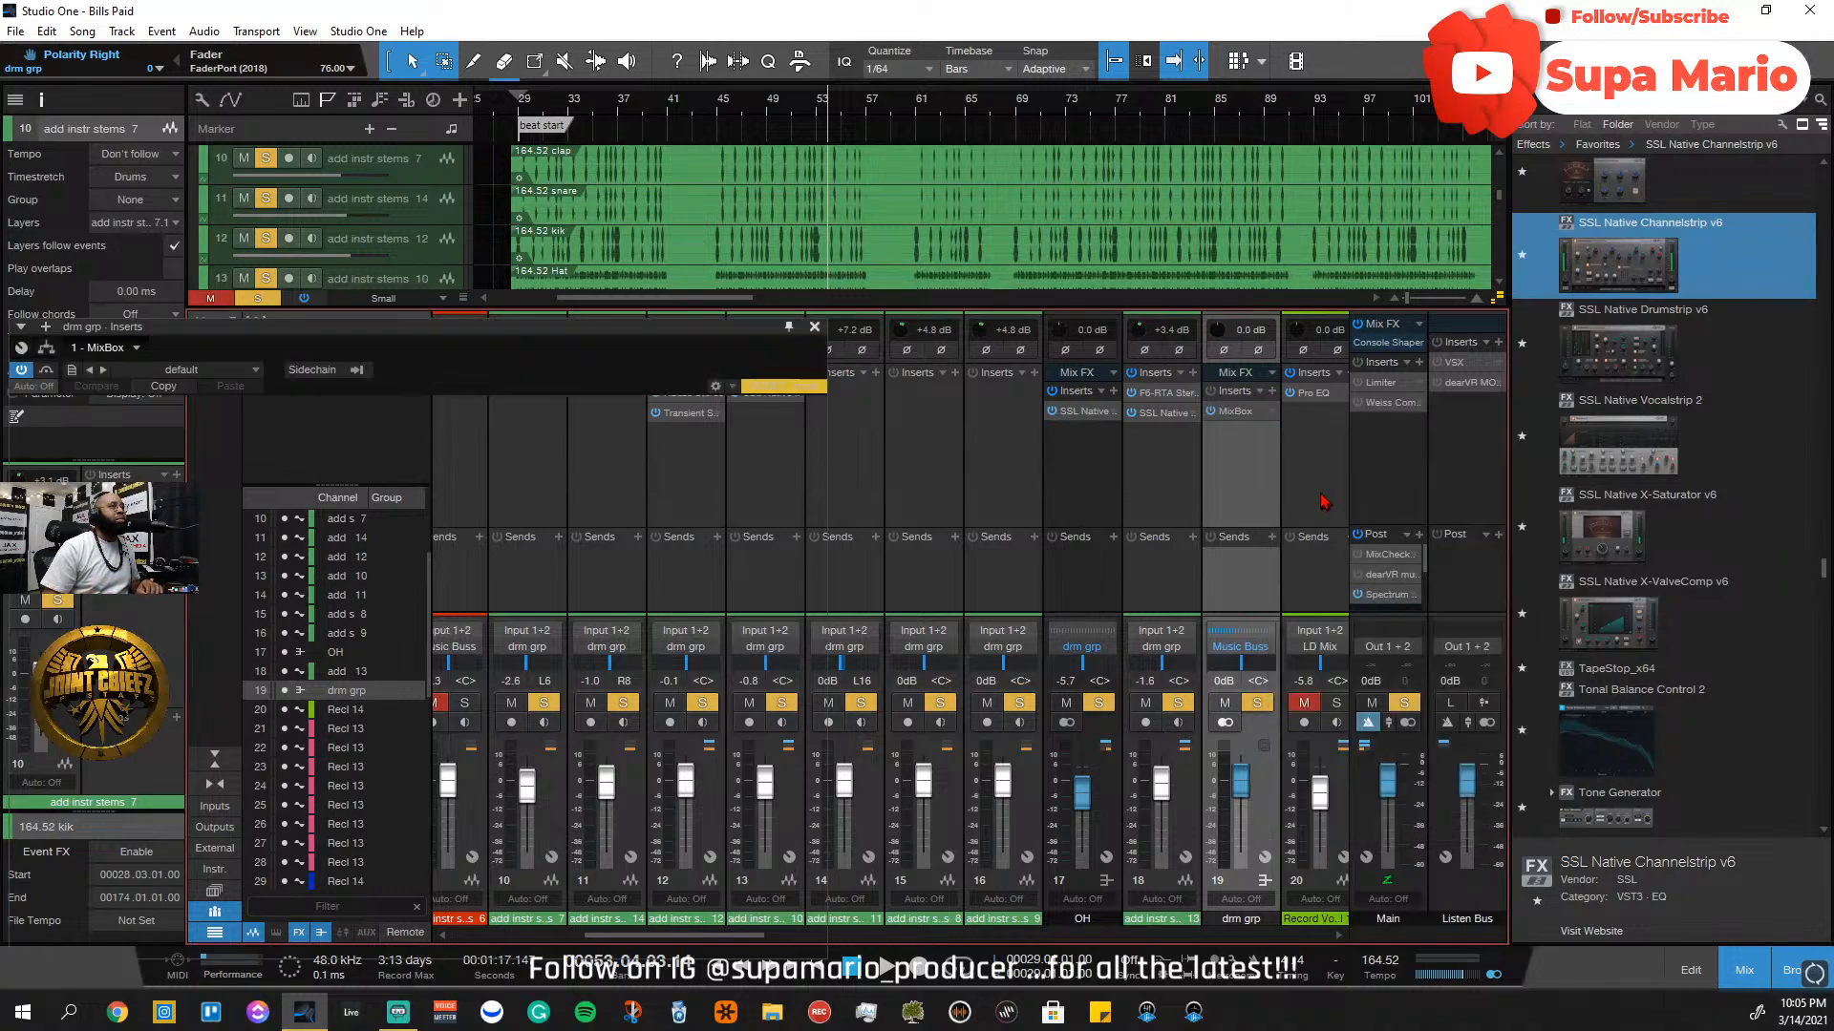
left_click_drag(577, 335, 1067, 298)
left_click(665, 388)
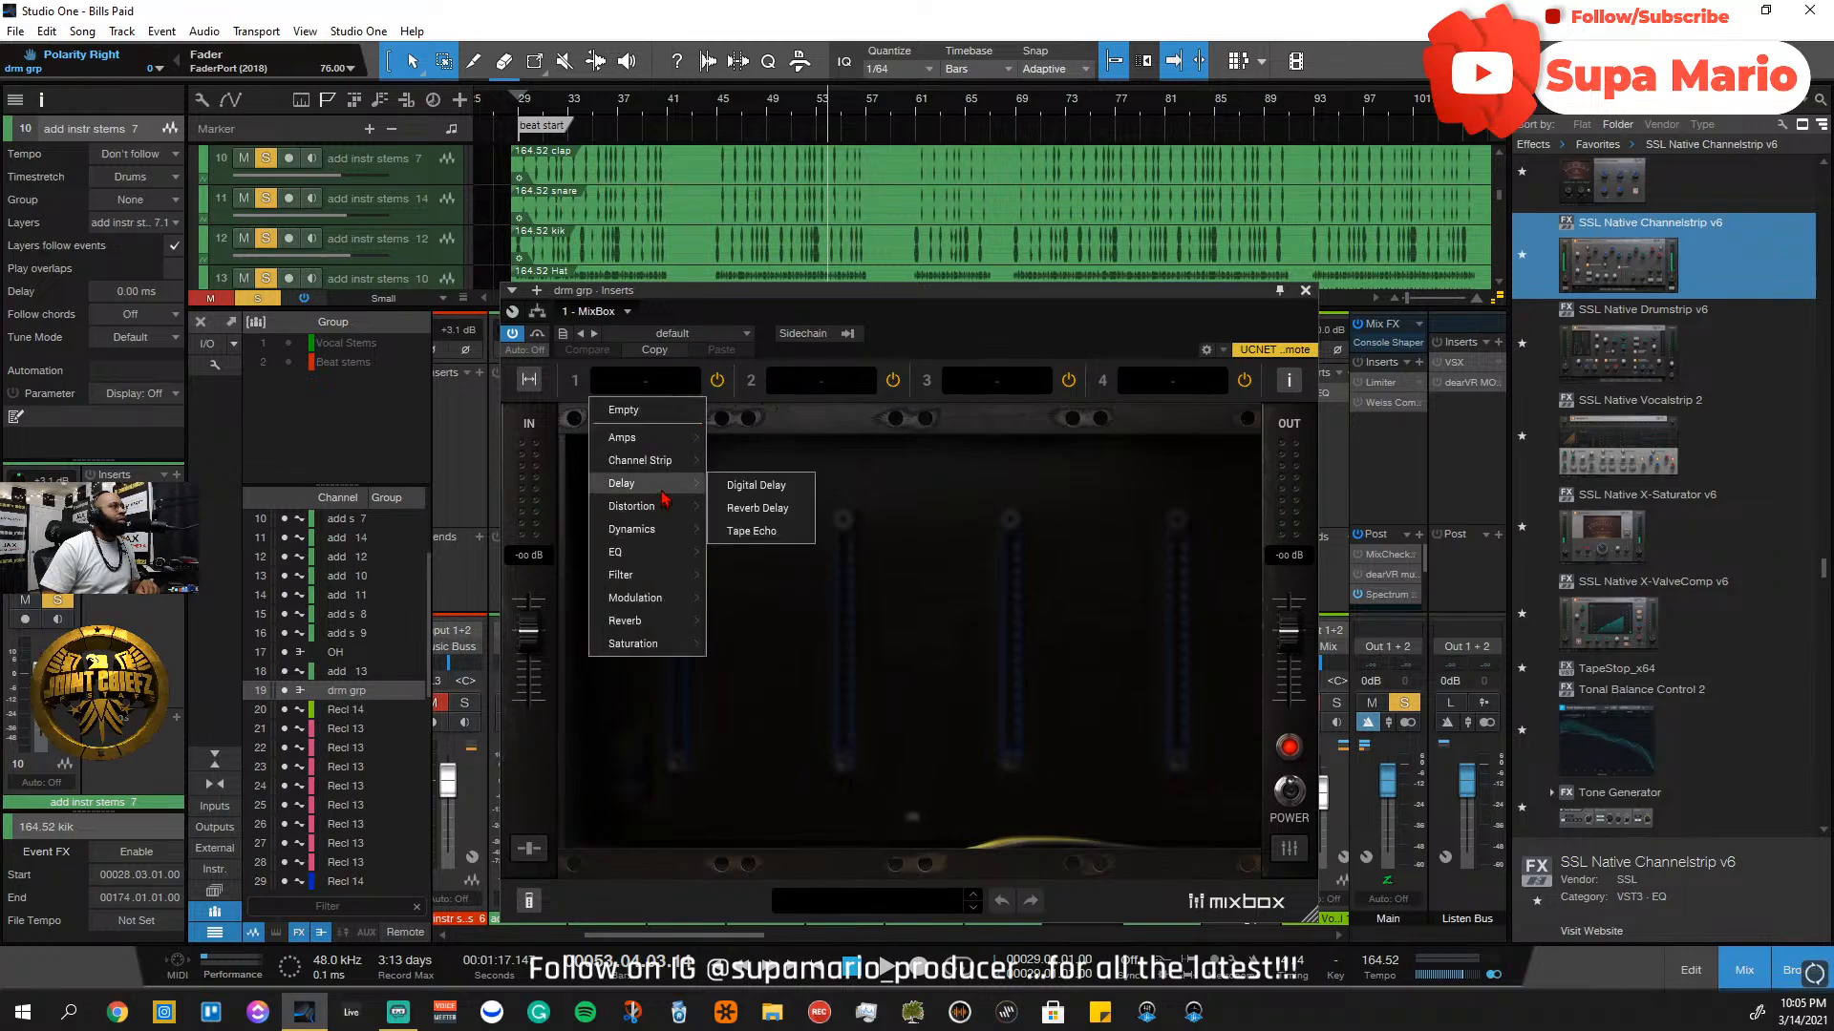
mouse_move(668, 461)
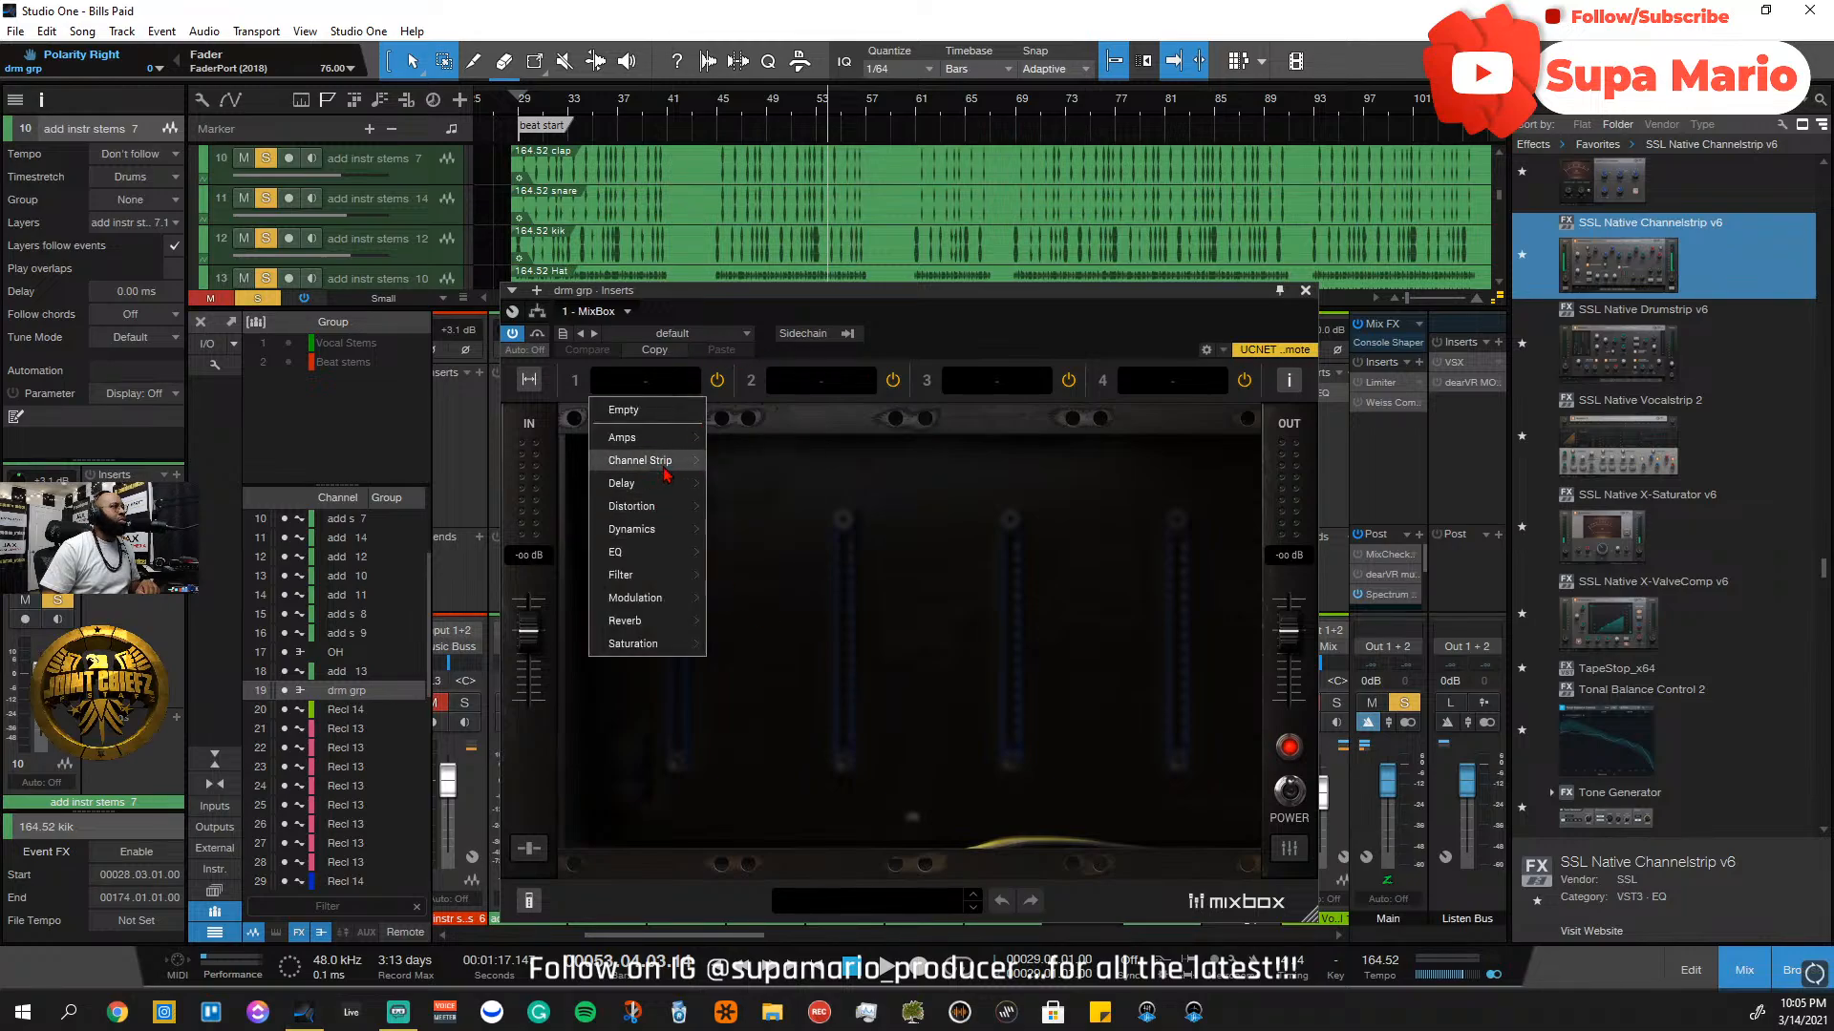
mouse_move(674, 531)
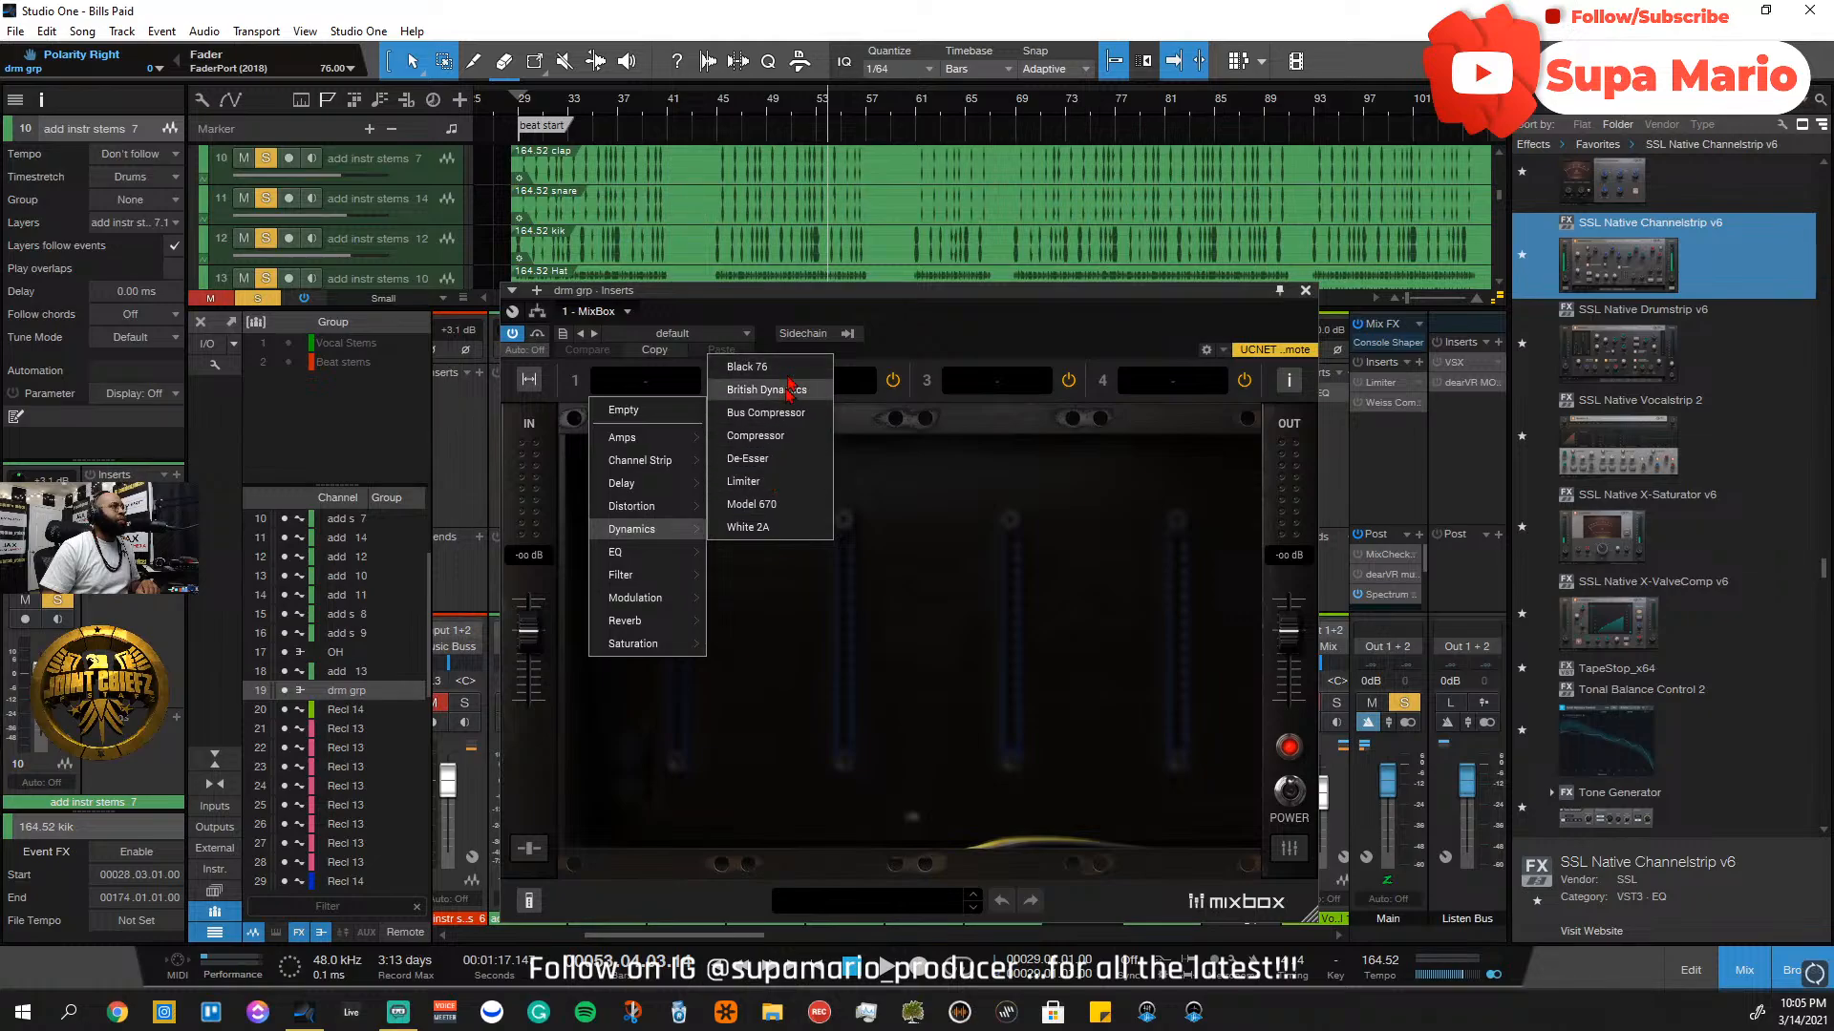
left_click(883, 355)
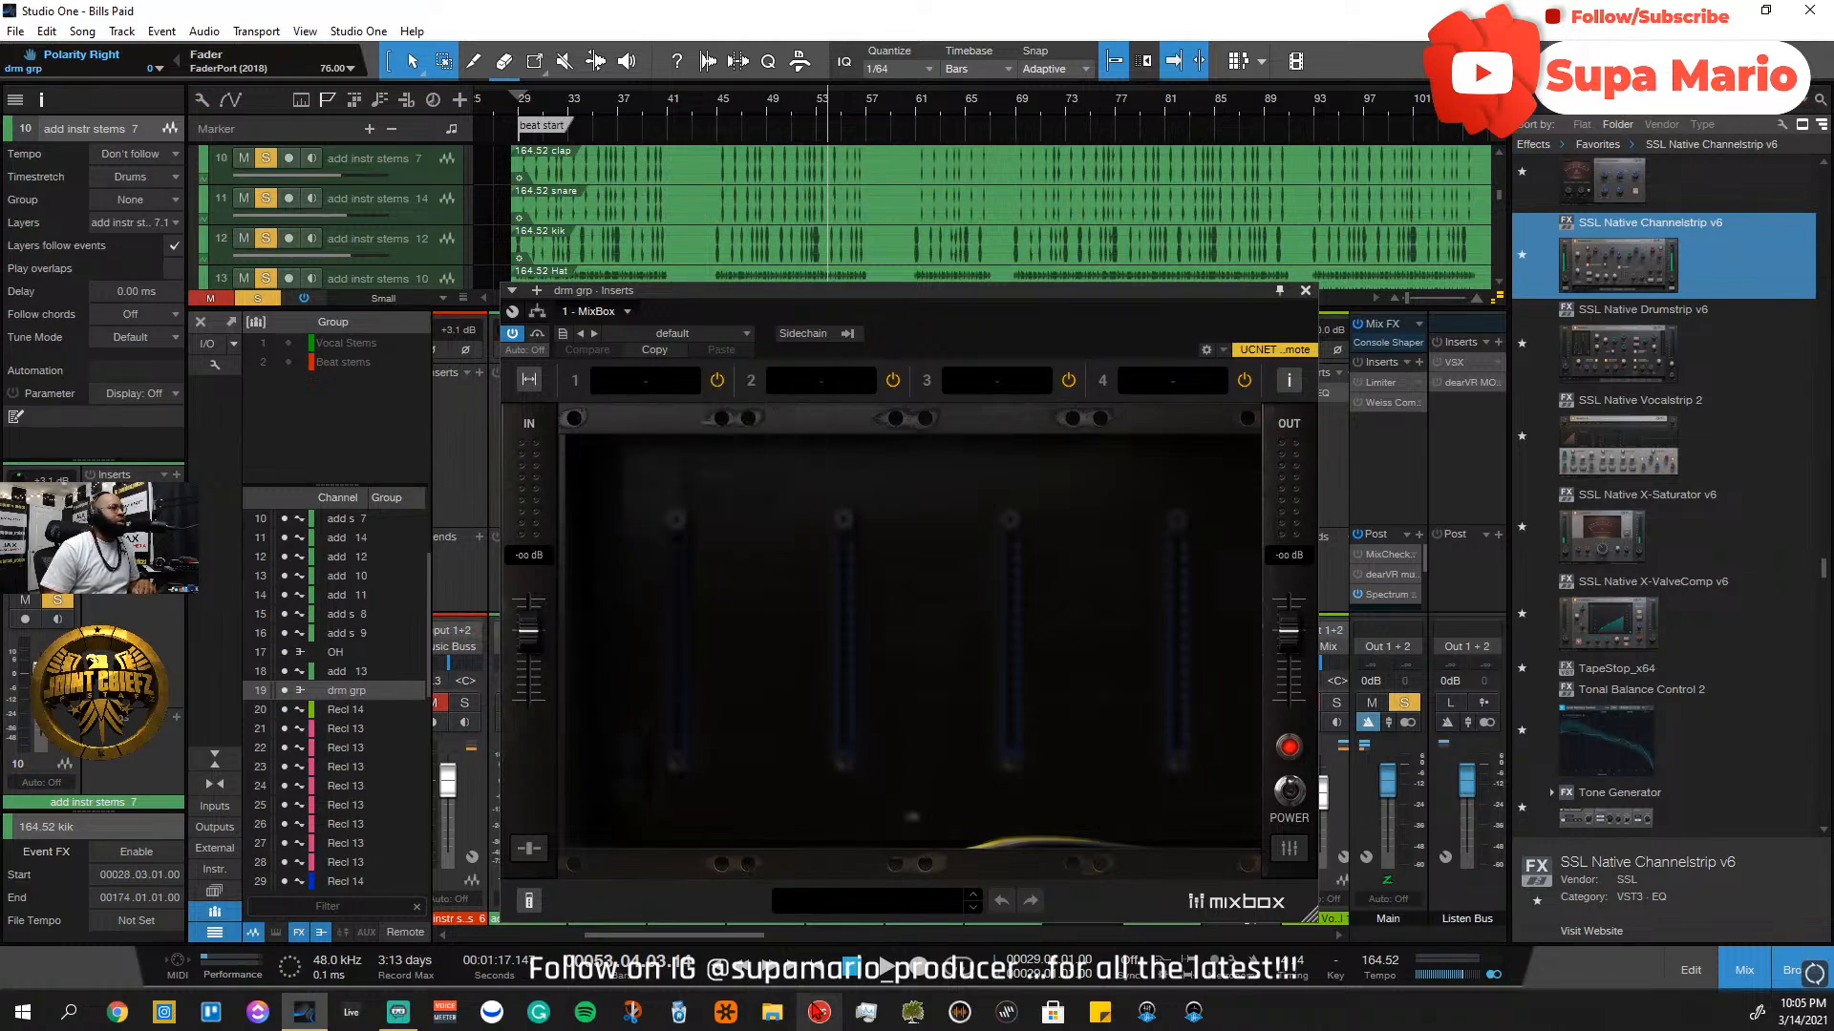
left_click(895, 907)
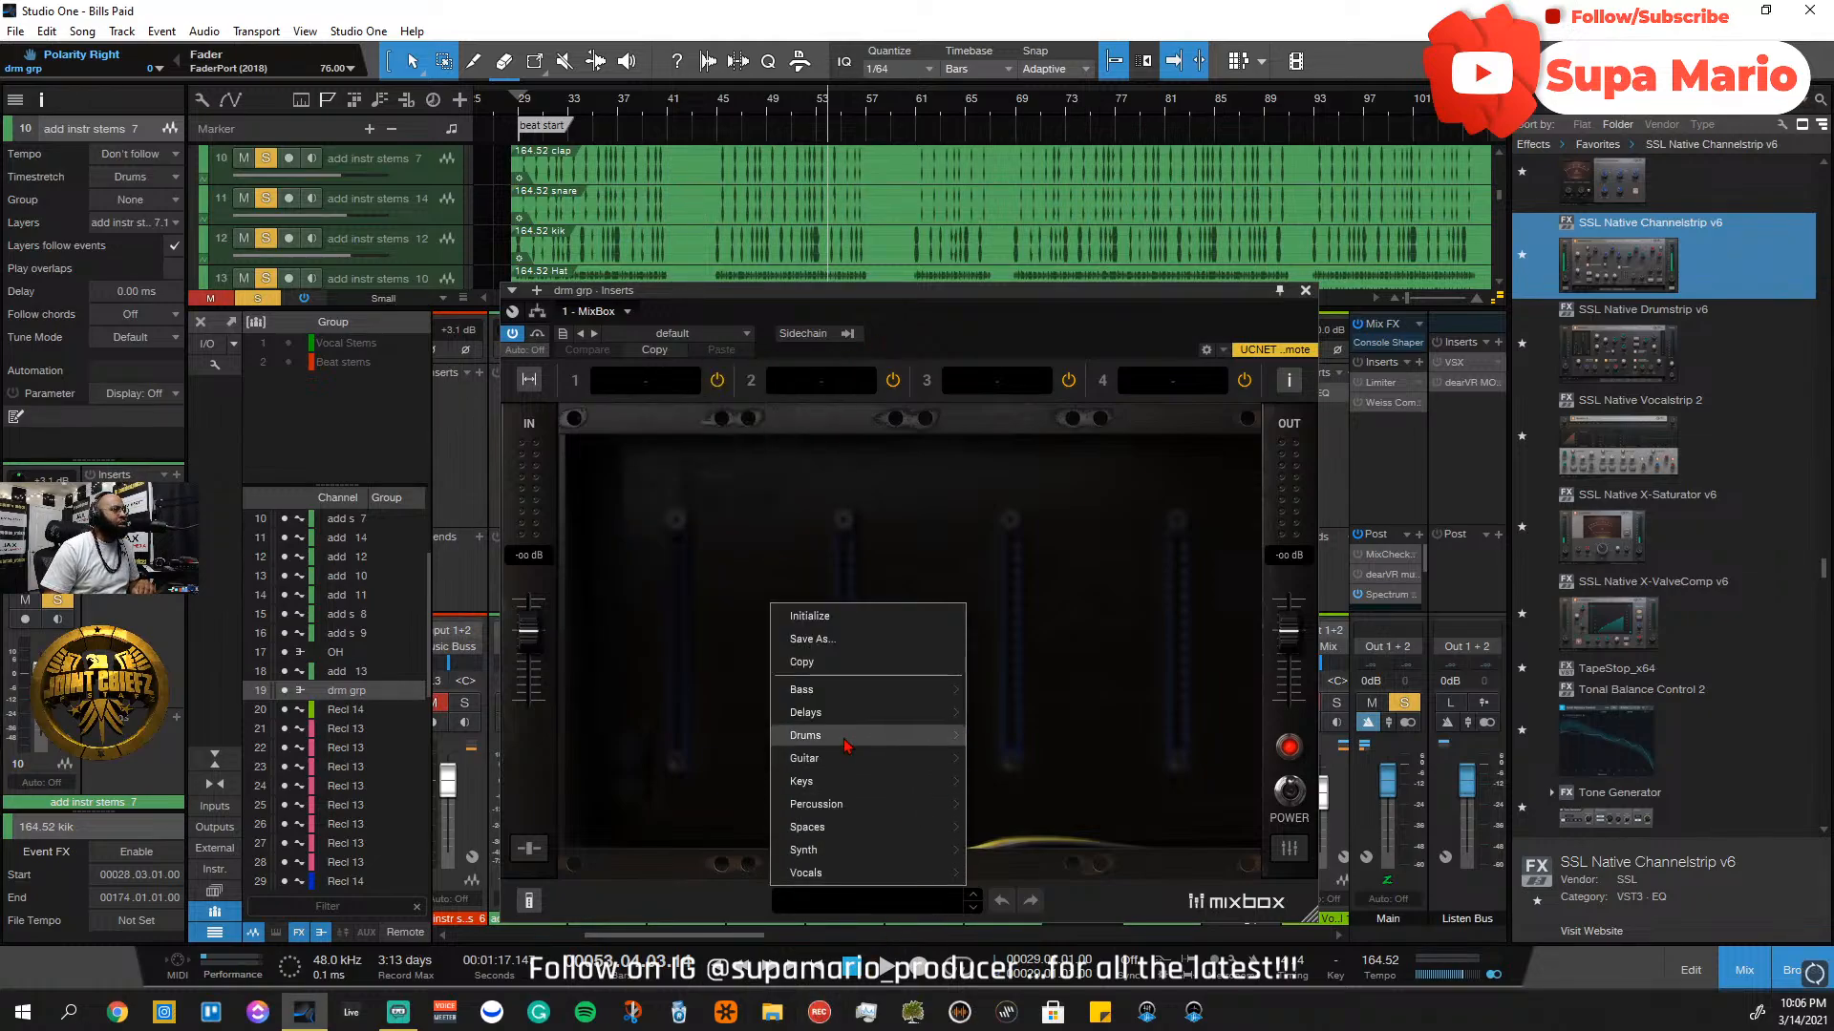
mouse_move(880, 736)
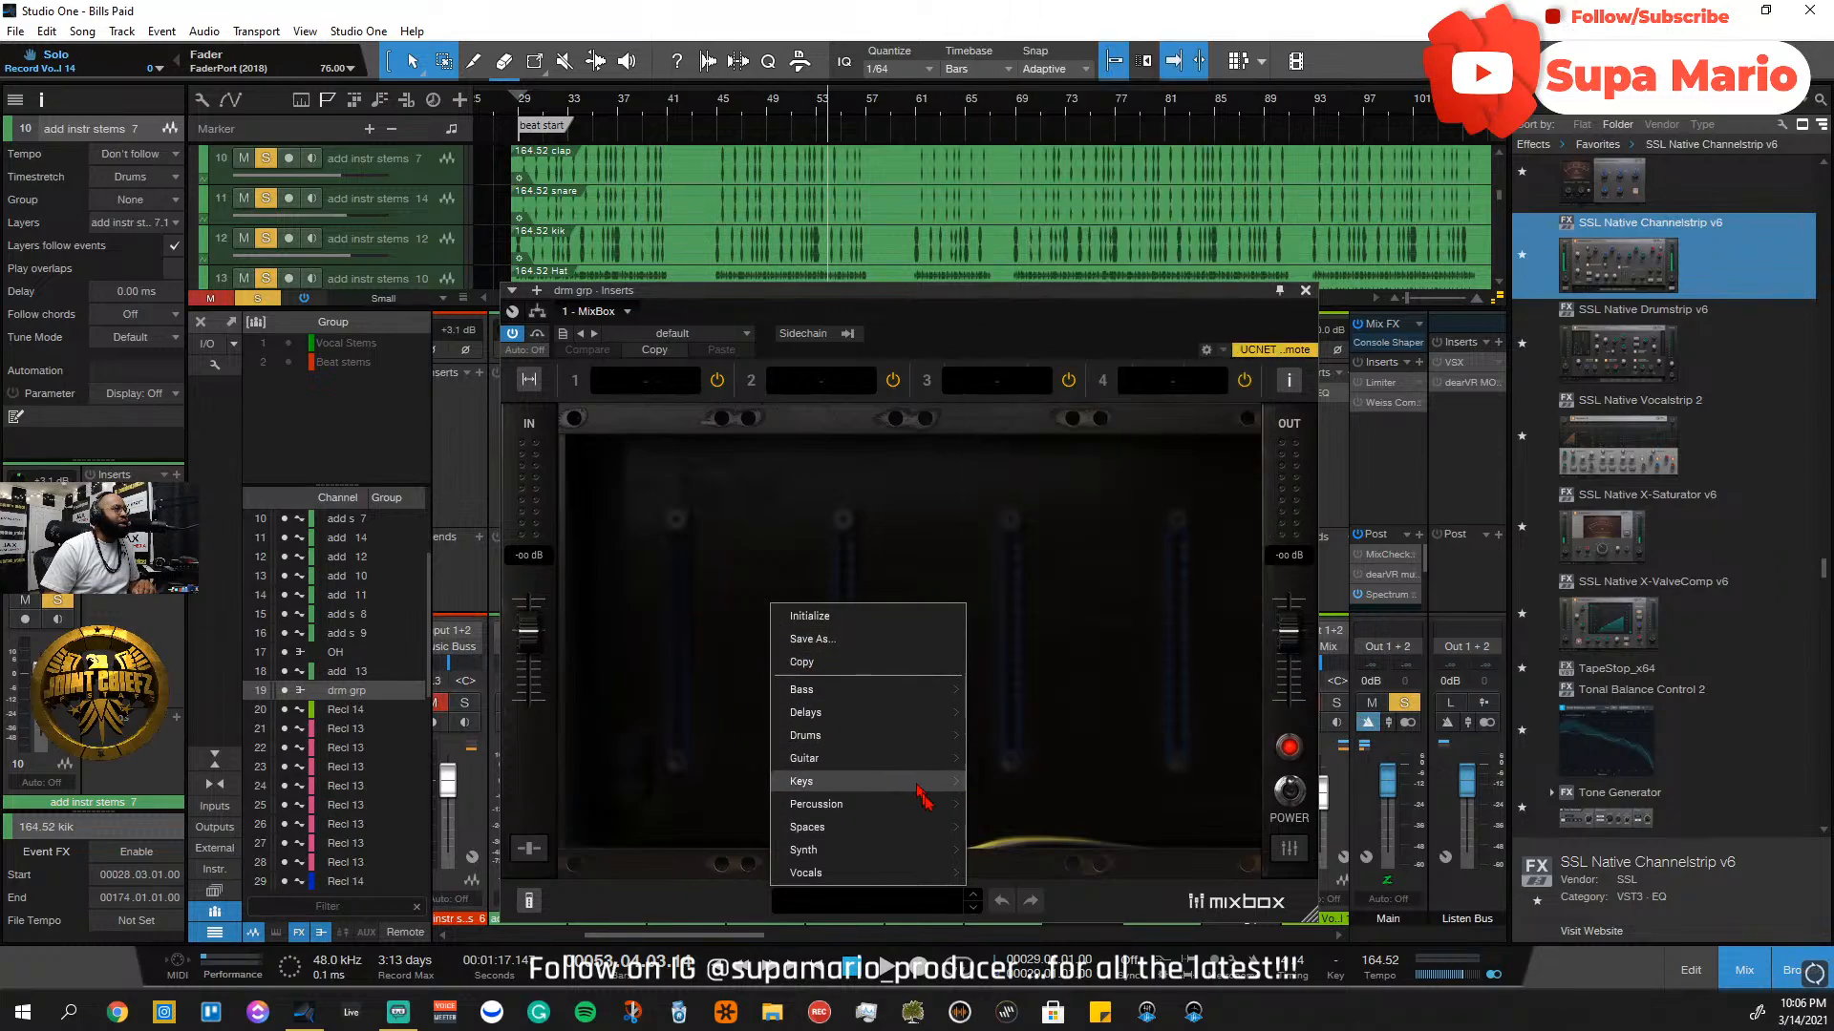
left_click(628, 507)
Load the Bus Compressor dynamics module into MixBox slot 1 and reposition the plugin window
left_click(636, 382)
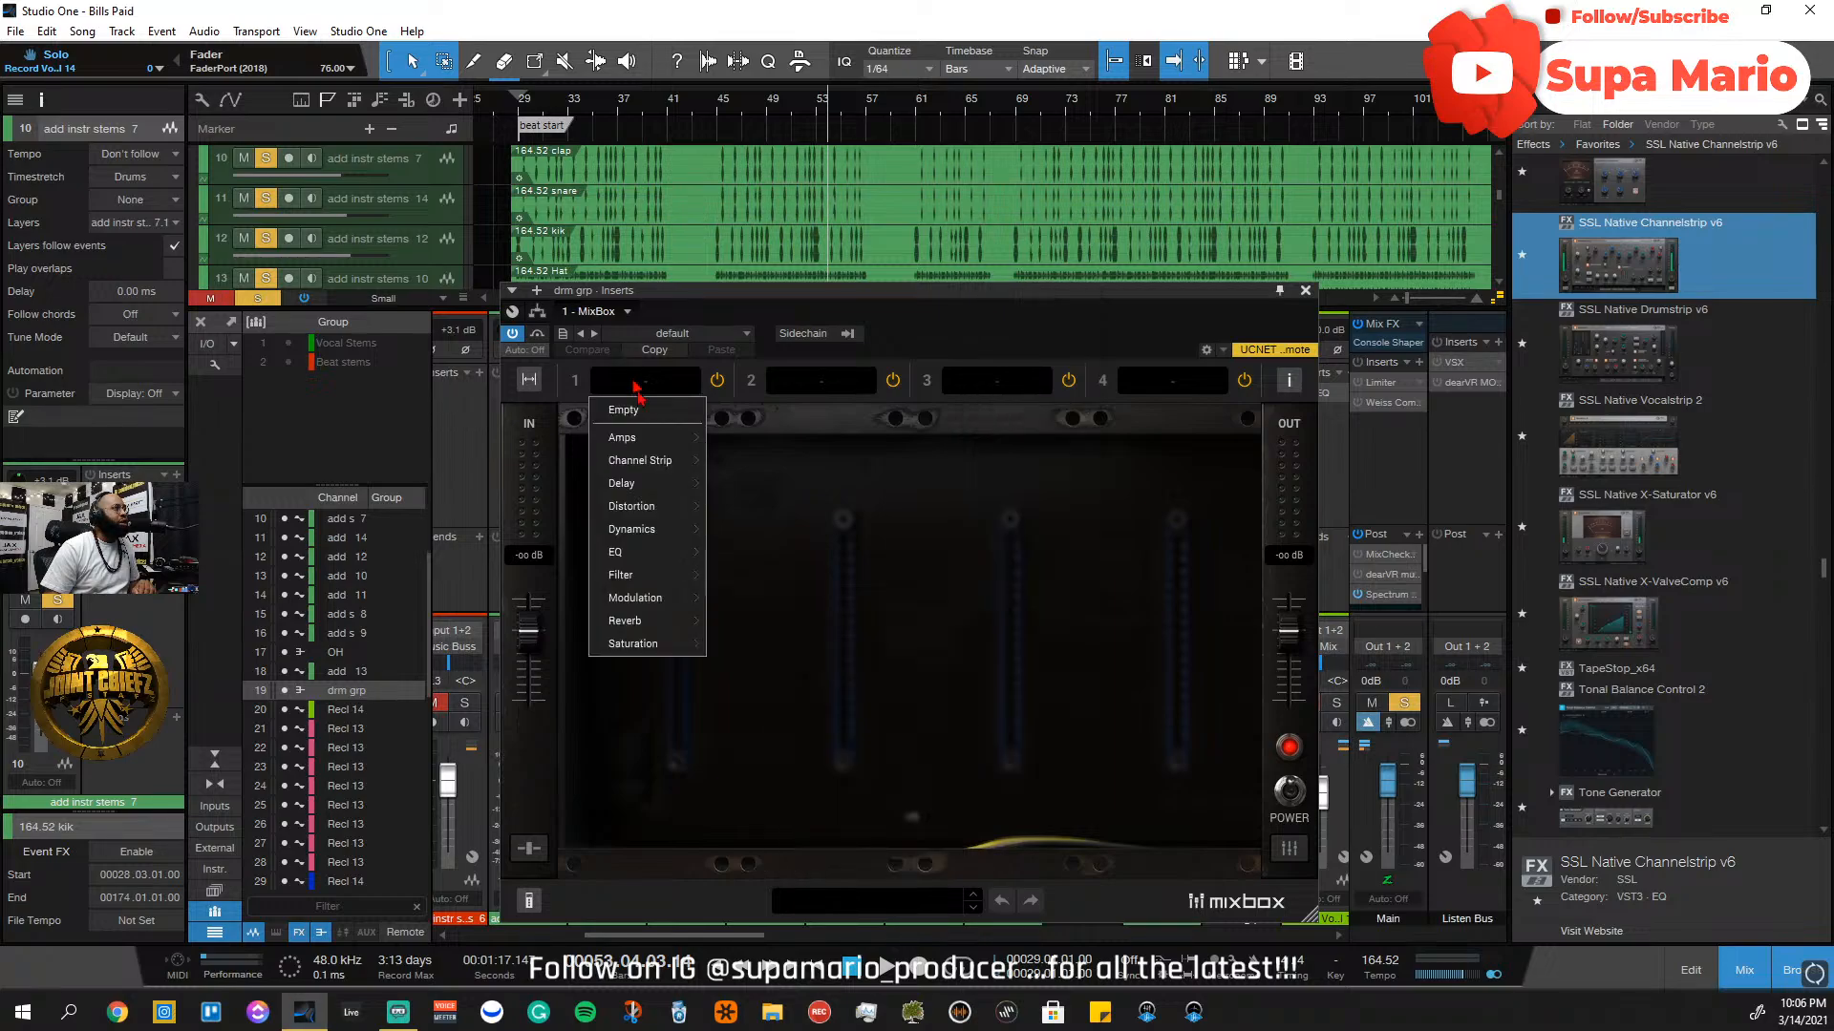
mouse_move(691, 530)
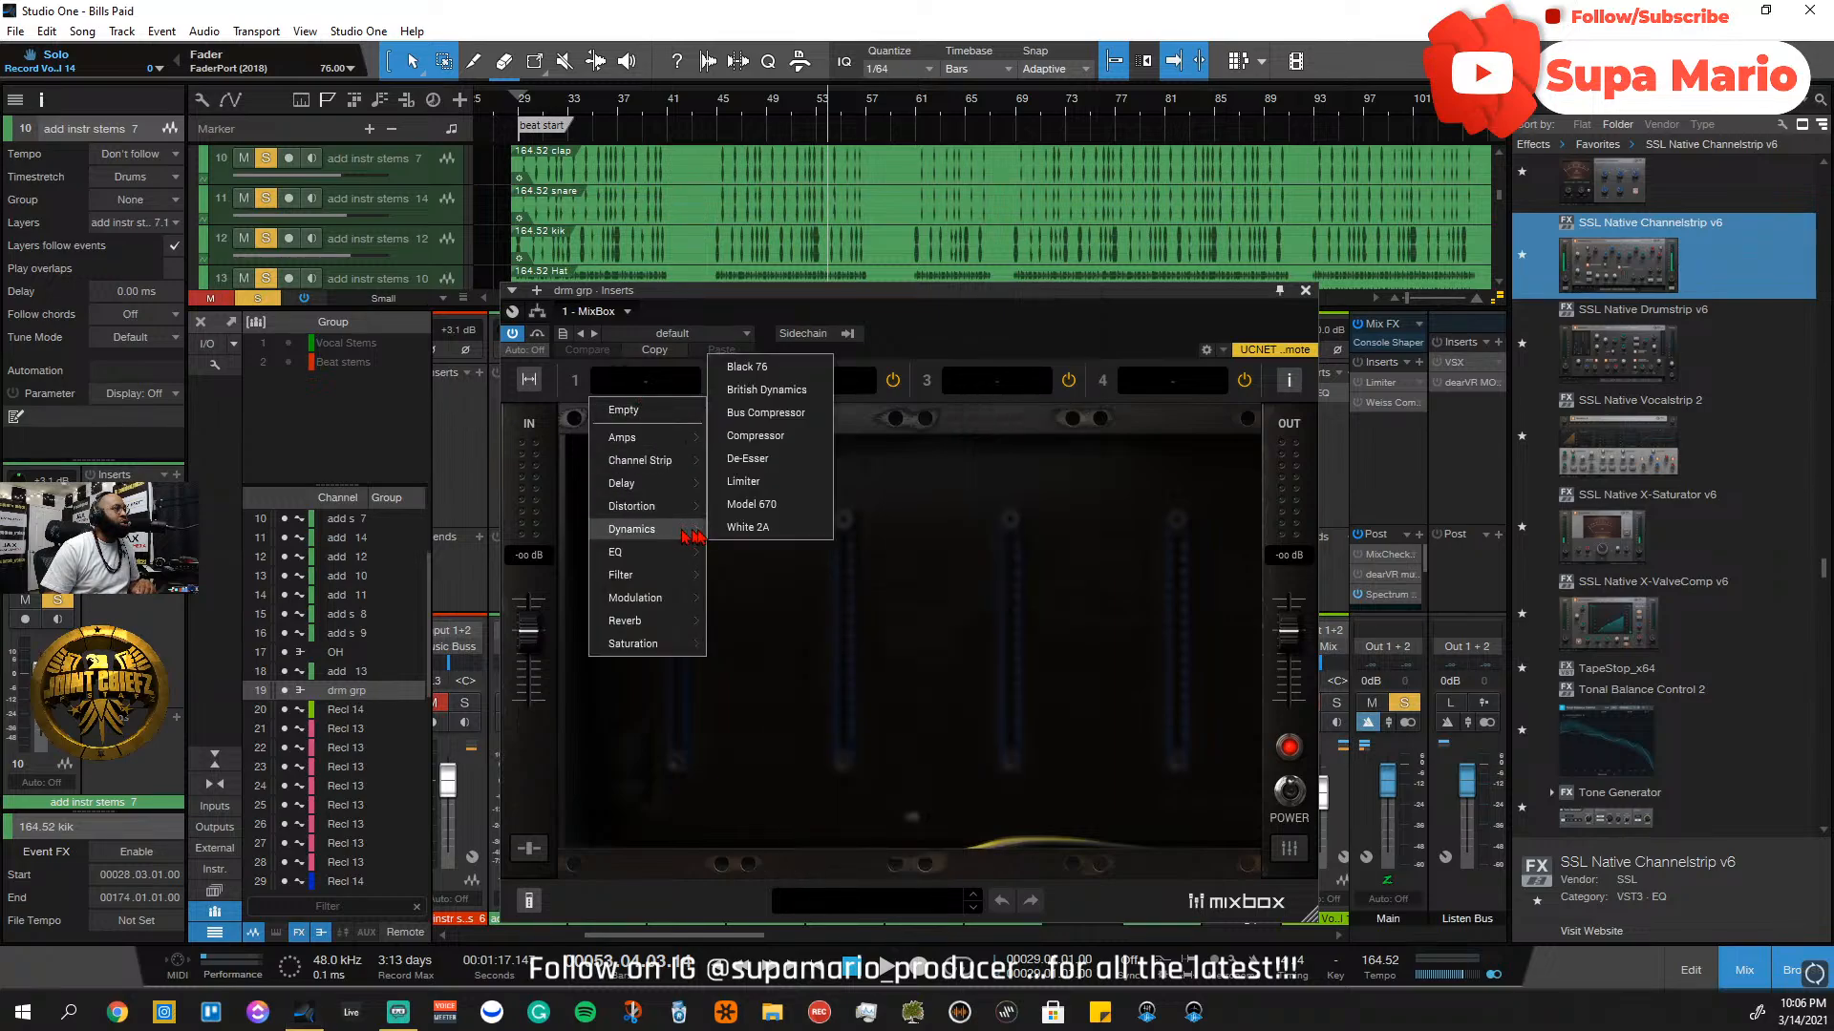
left_click(773, 411)
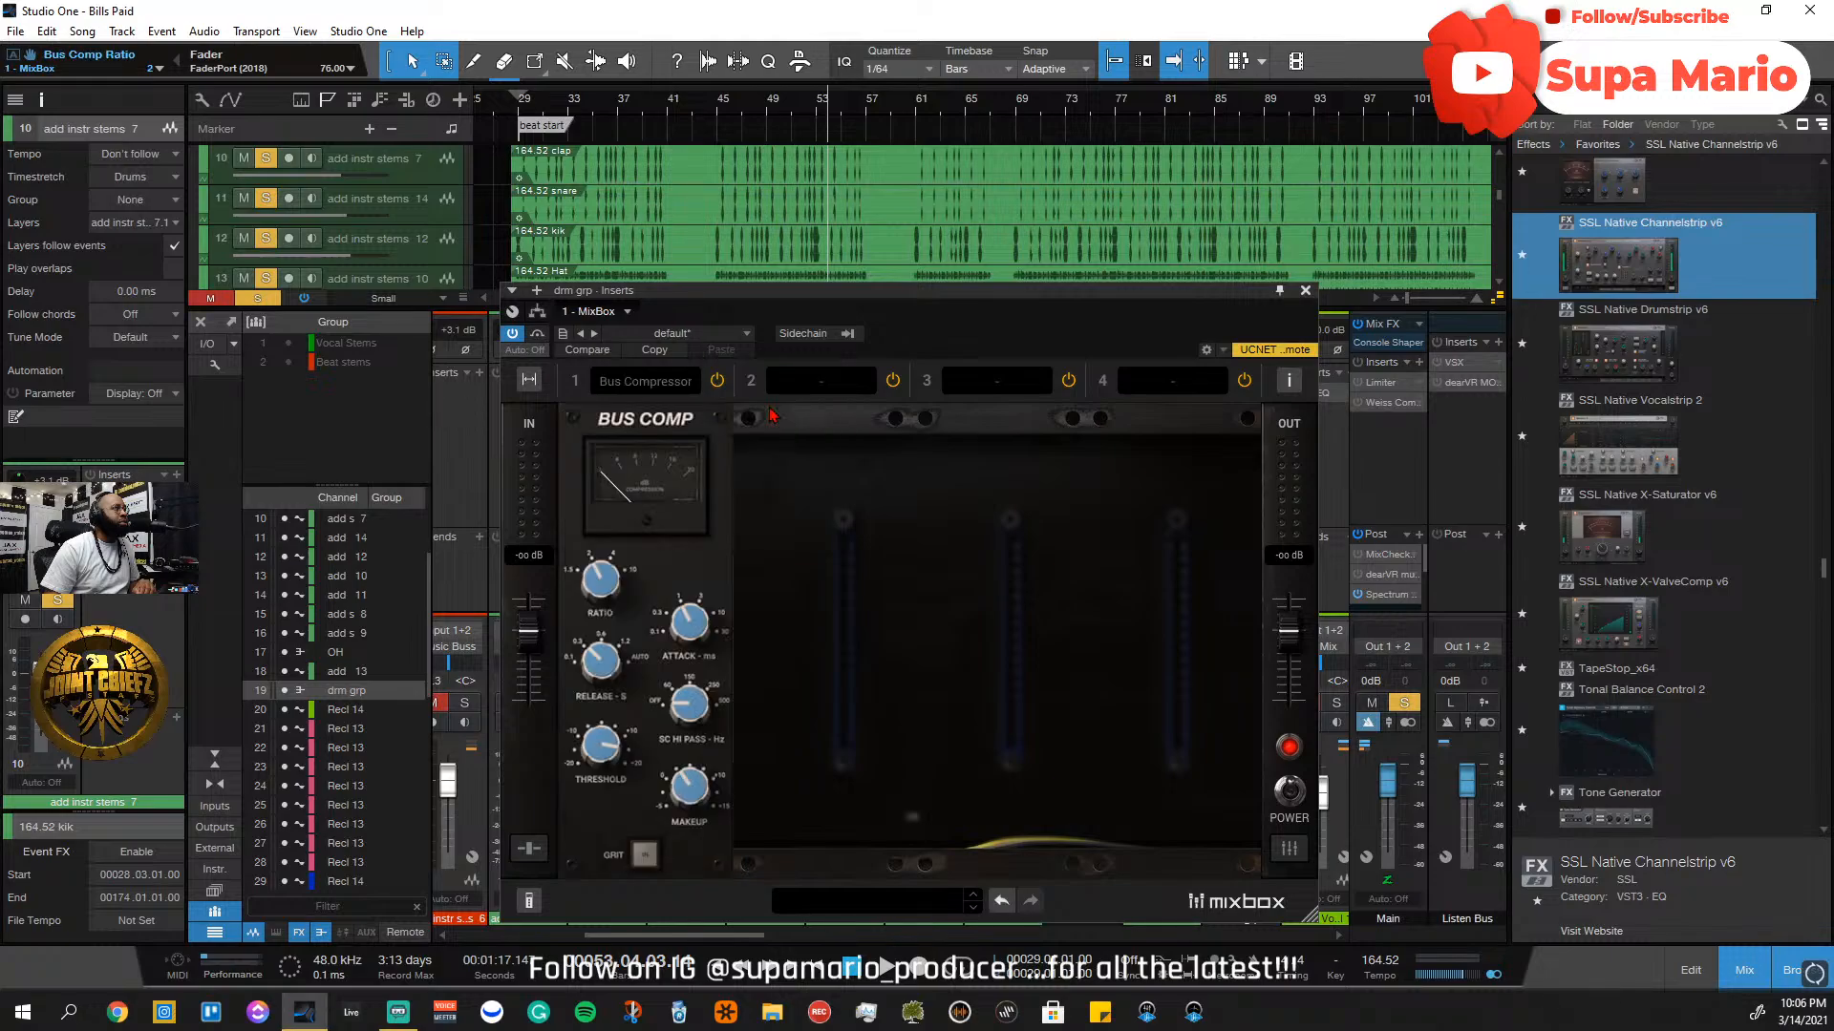
left_click_drag(745, 317, 870, 339)
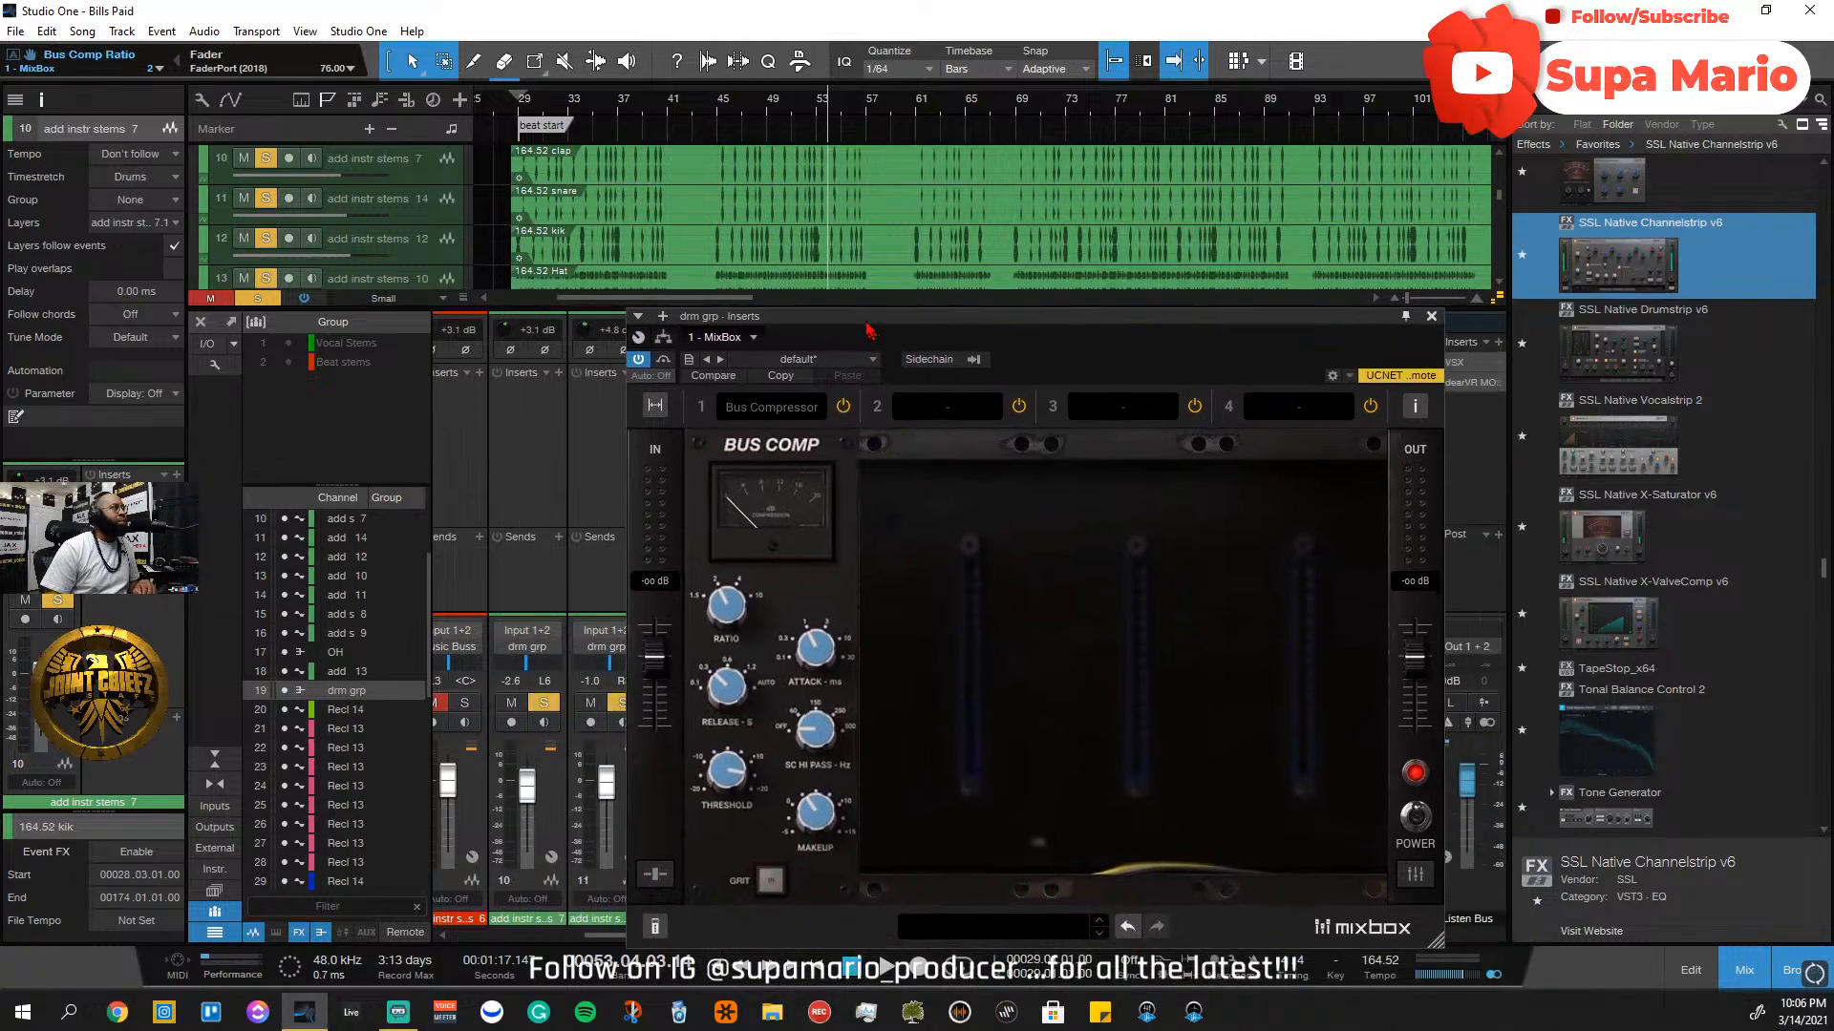
Add the Vintage EQ-1A module to MixBox and place it in slot 1, ahead of the Bus Compressor
left_click(823, 411)
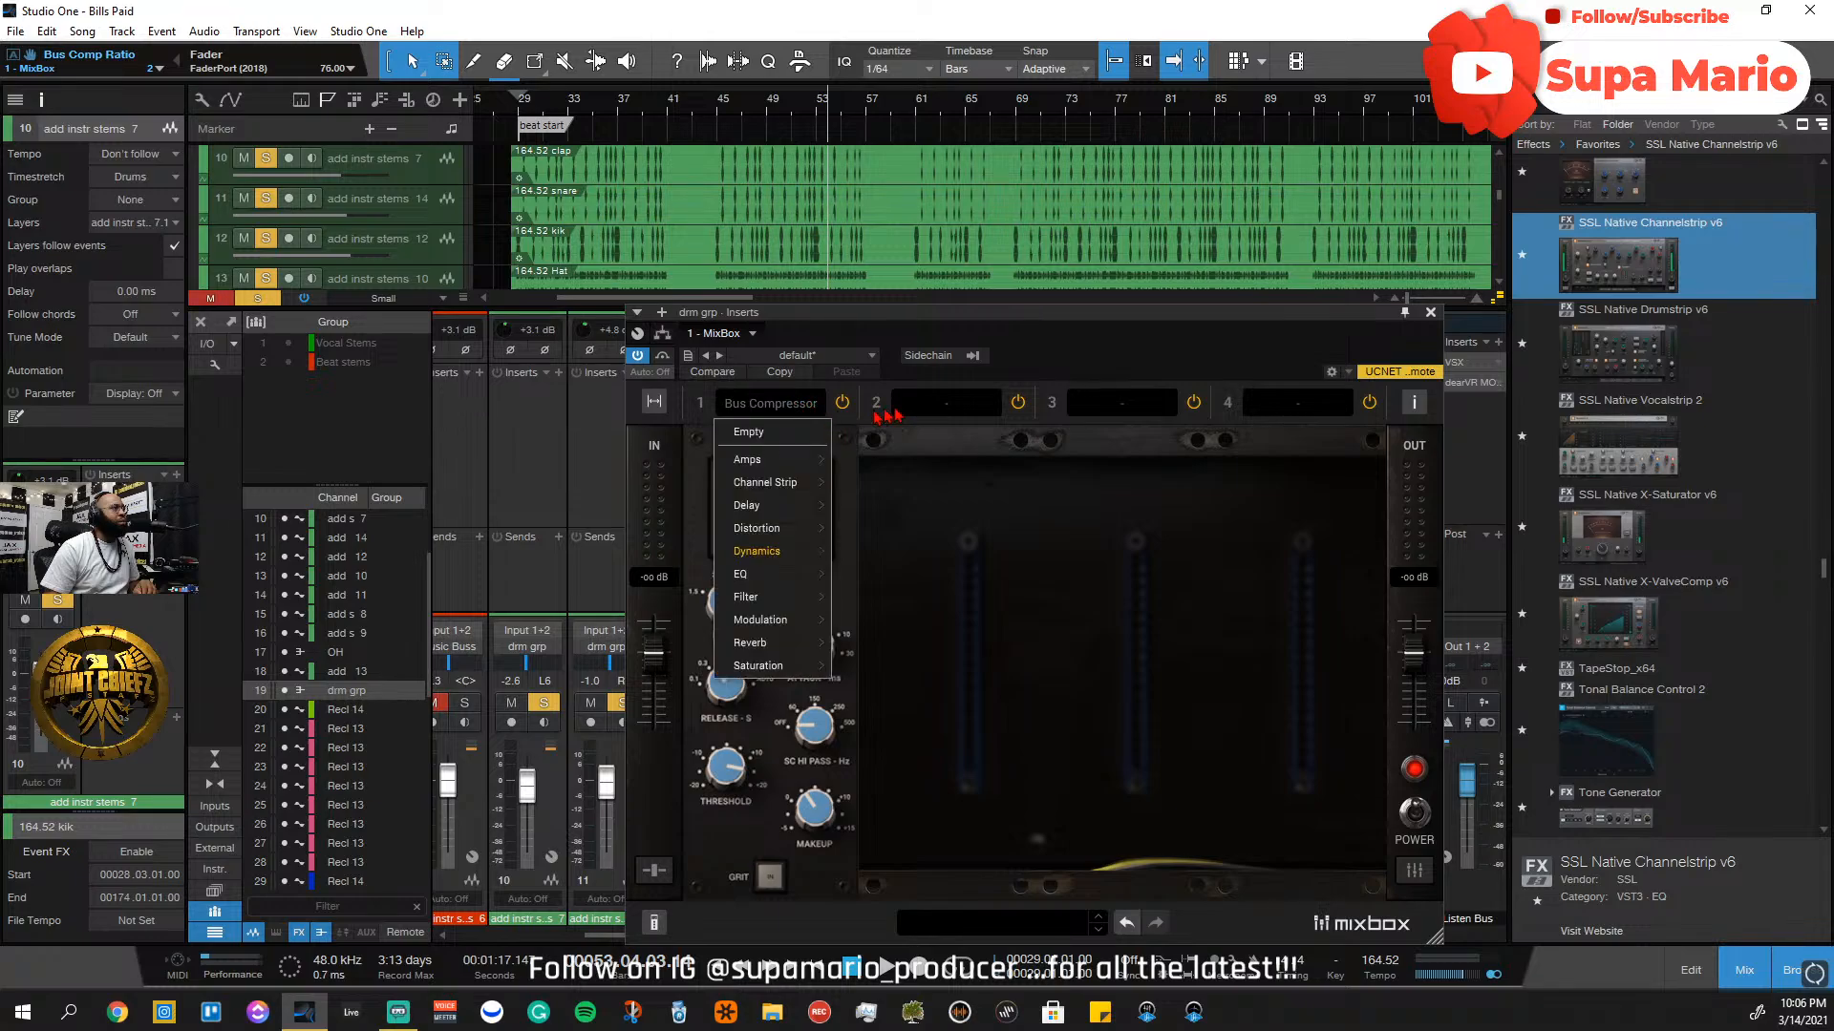
left_click(952, 492)
left_click(946, 409)
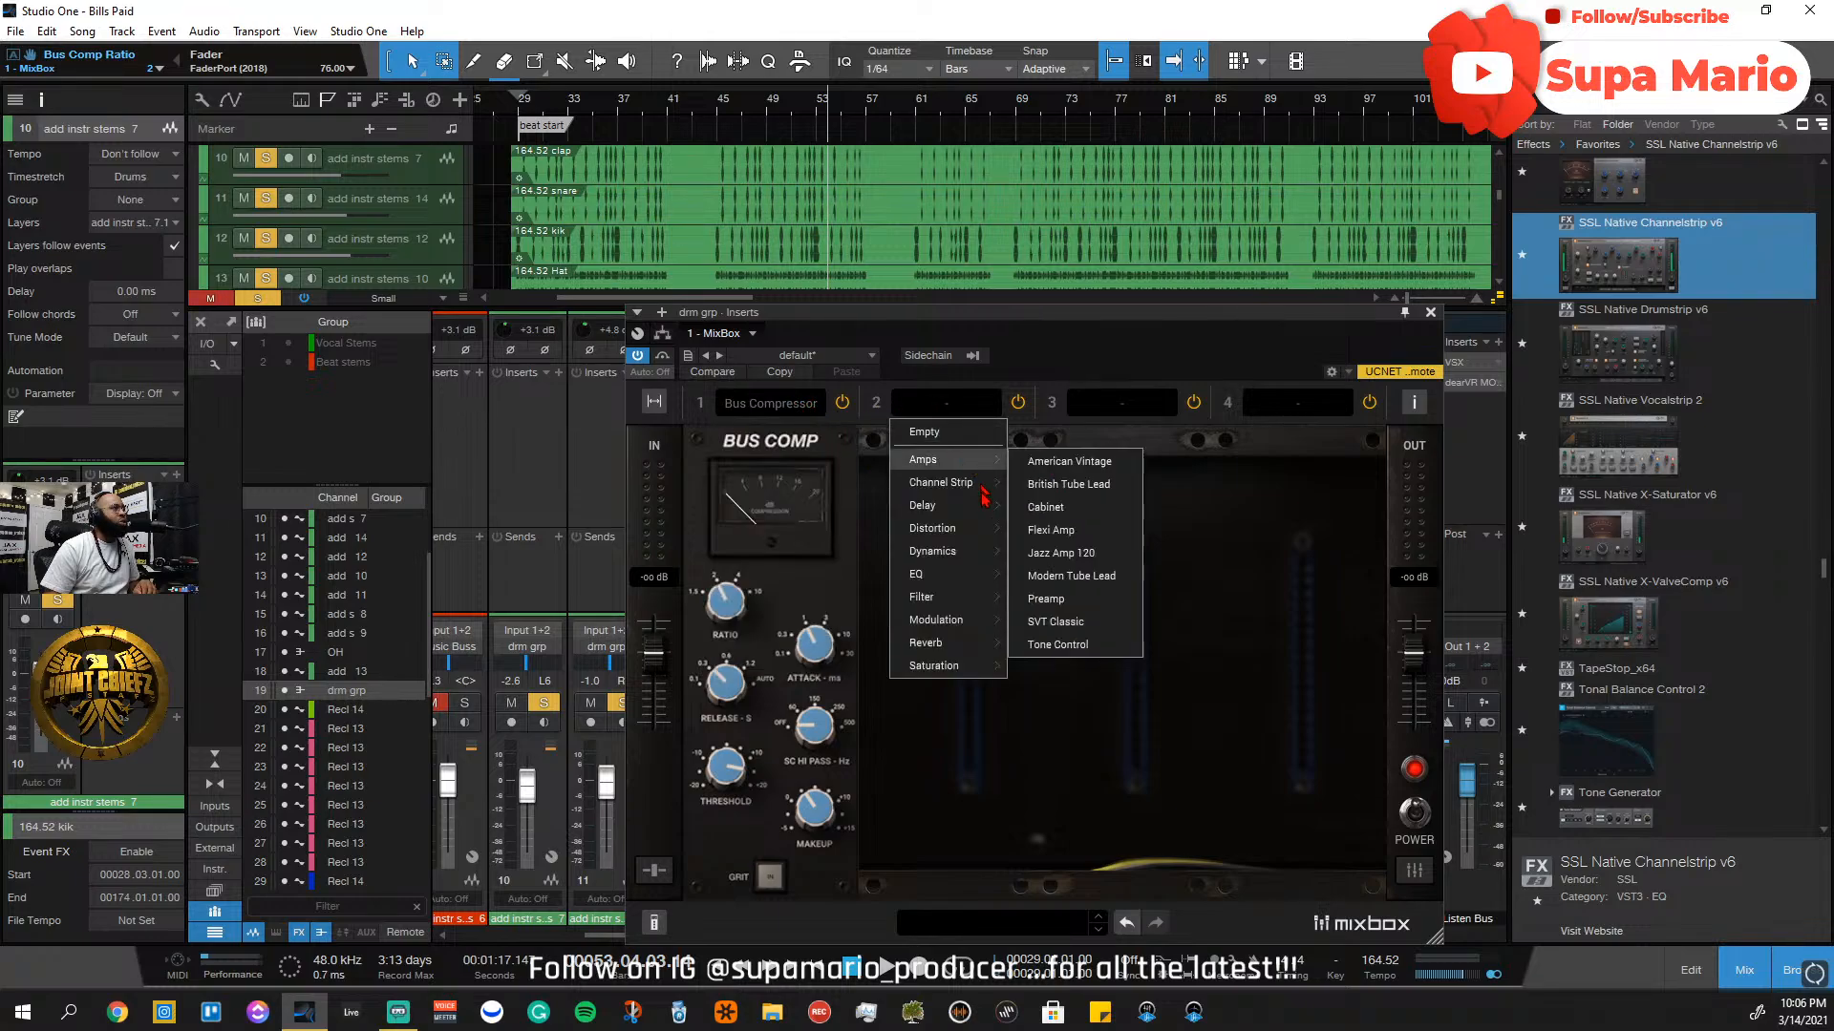
mouse_move(955, 574)
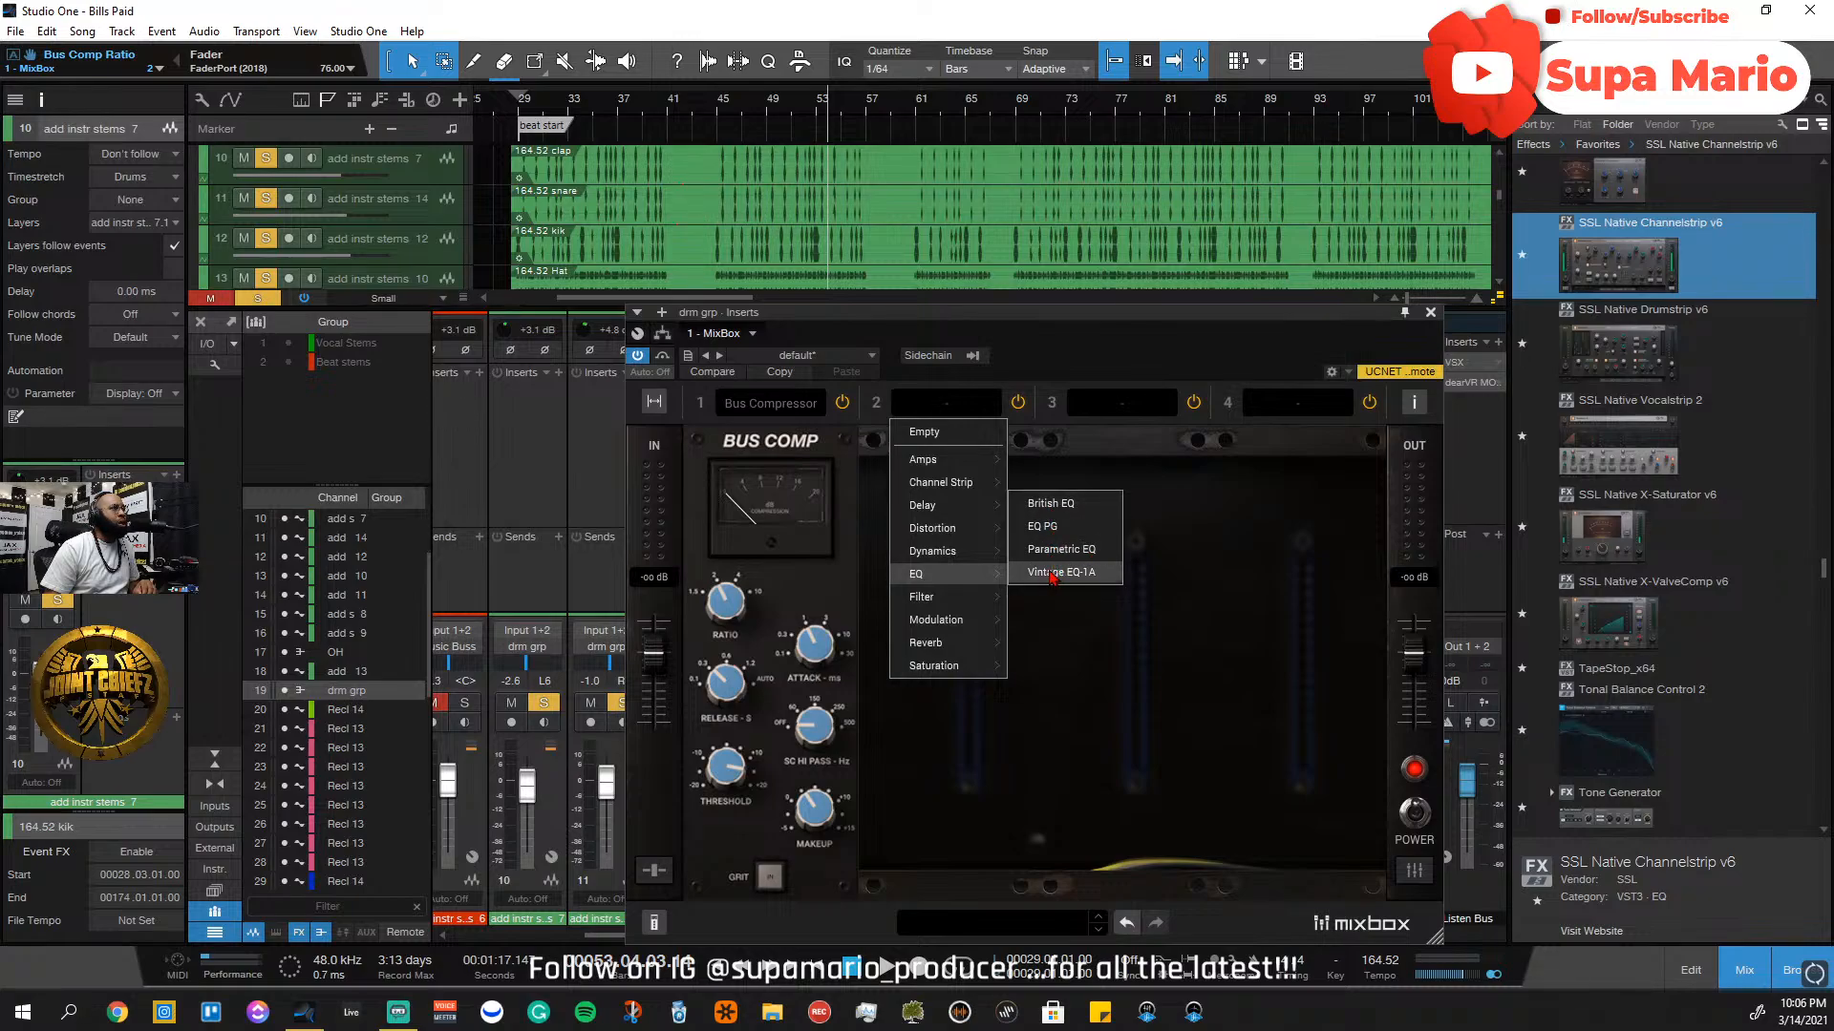
left_click(1051, 574)
left_click_drag(953, 578, 833, 566)
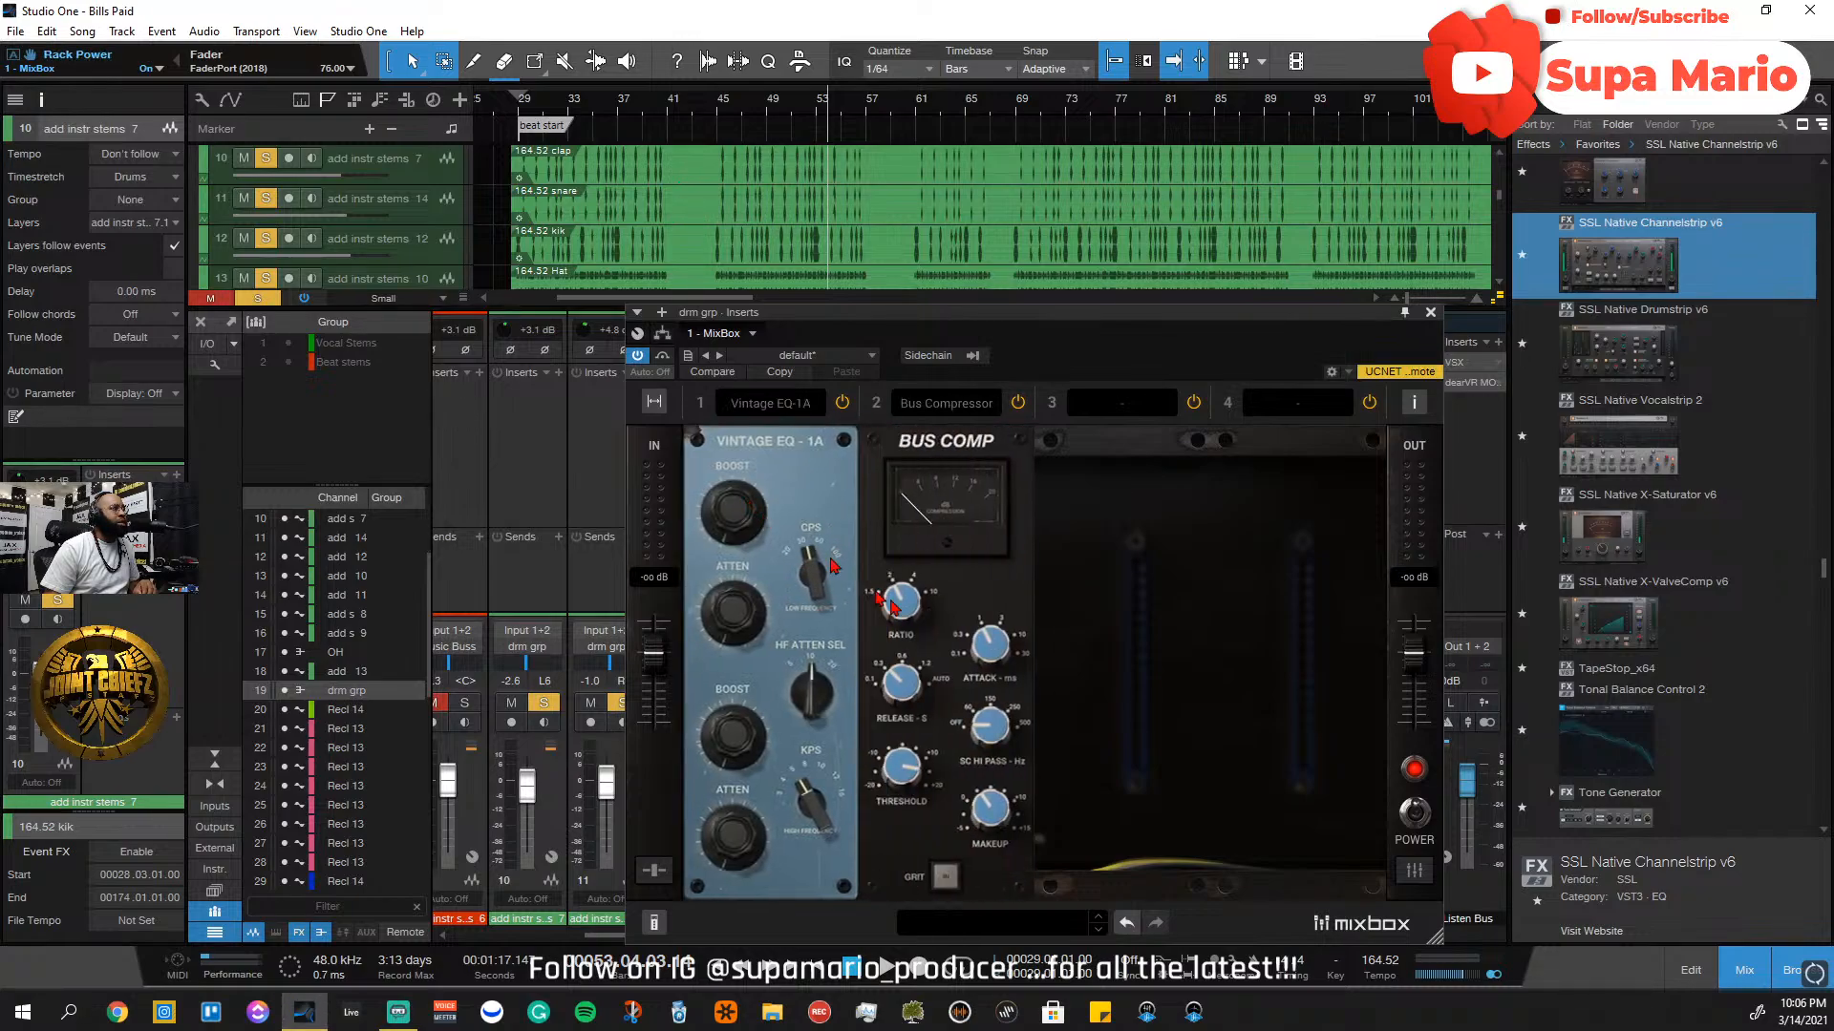
Play the drums from the beat start, bypass the Bus Compressor module and set the Vintage EQ-1A's high frequency (KPS) to 4
left_click(523, 114)
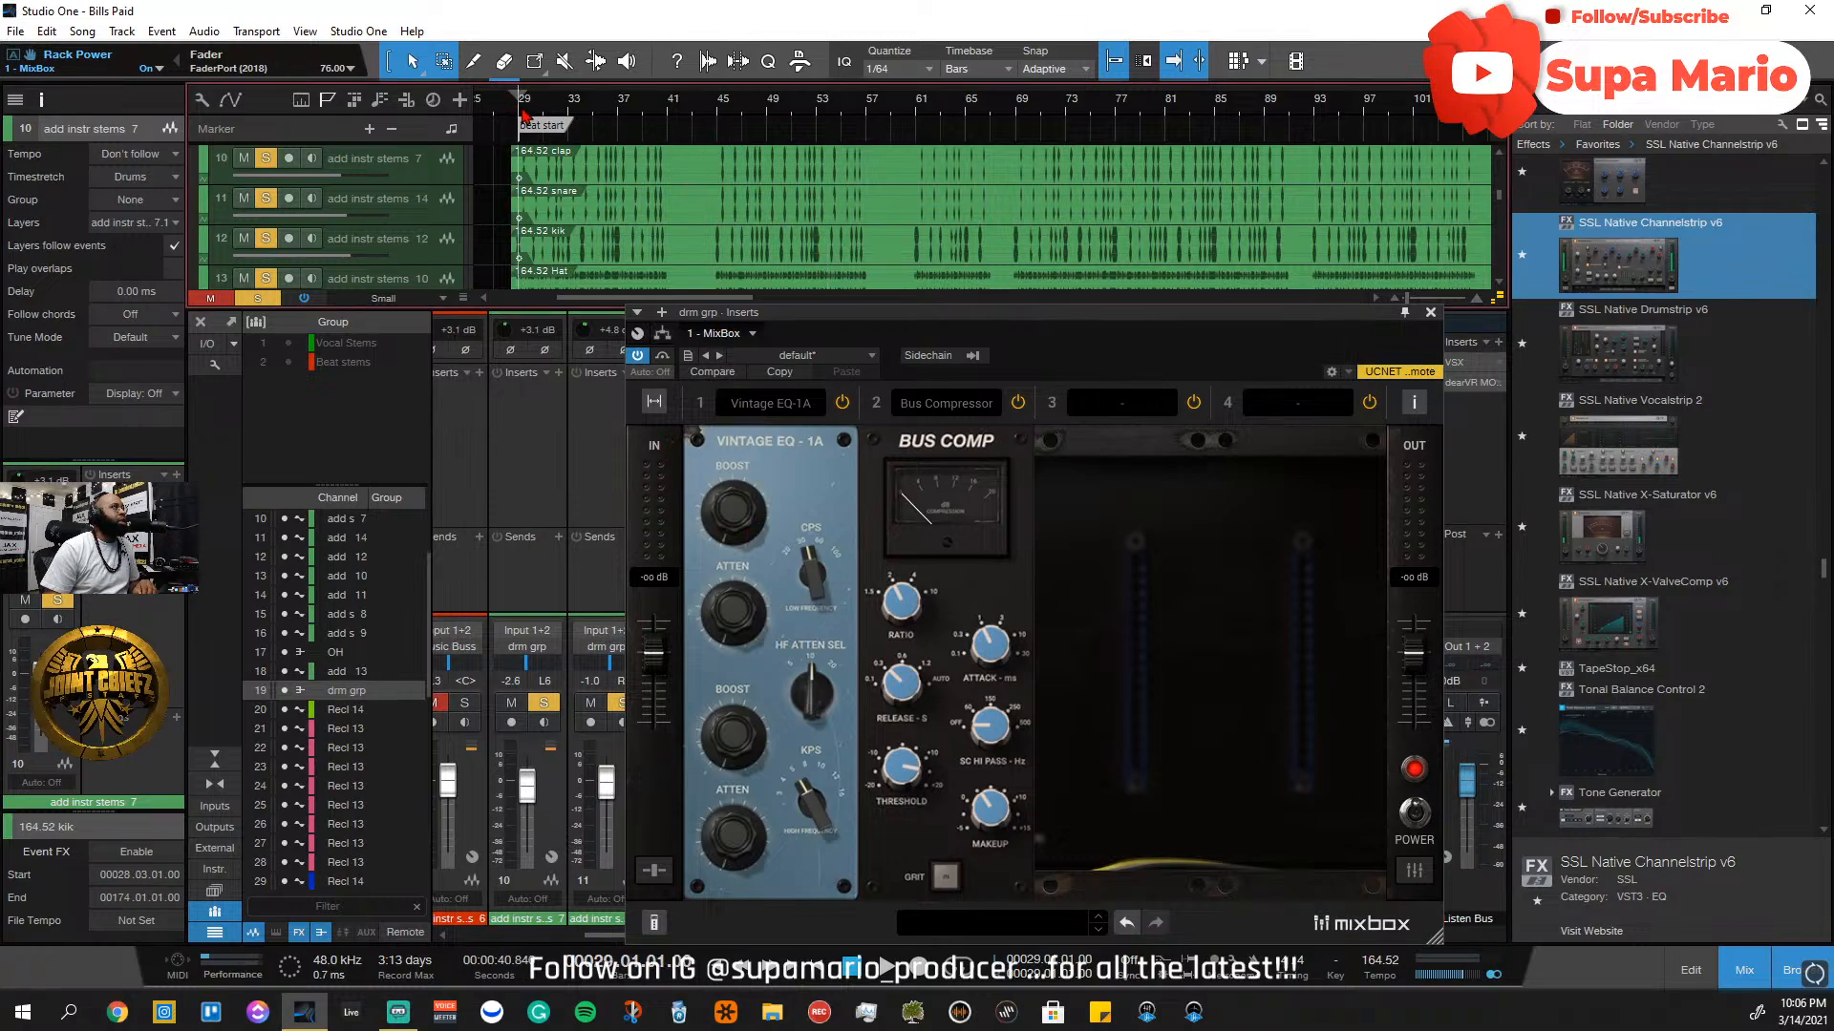
left_click(1018, 404)
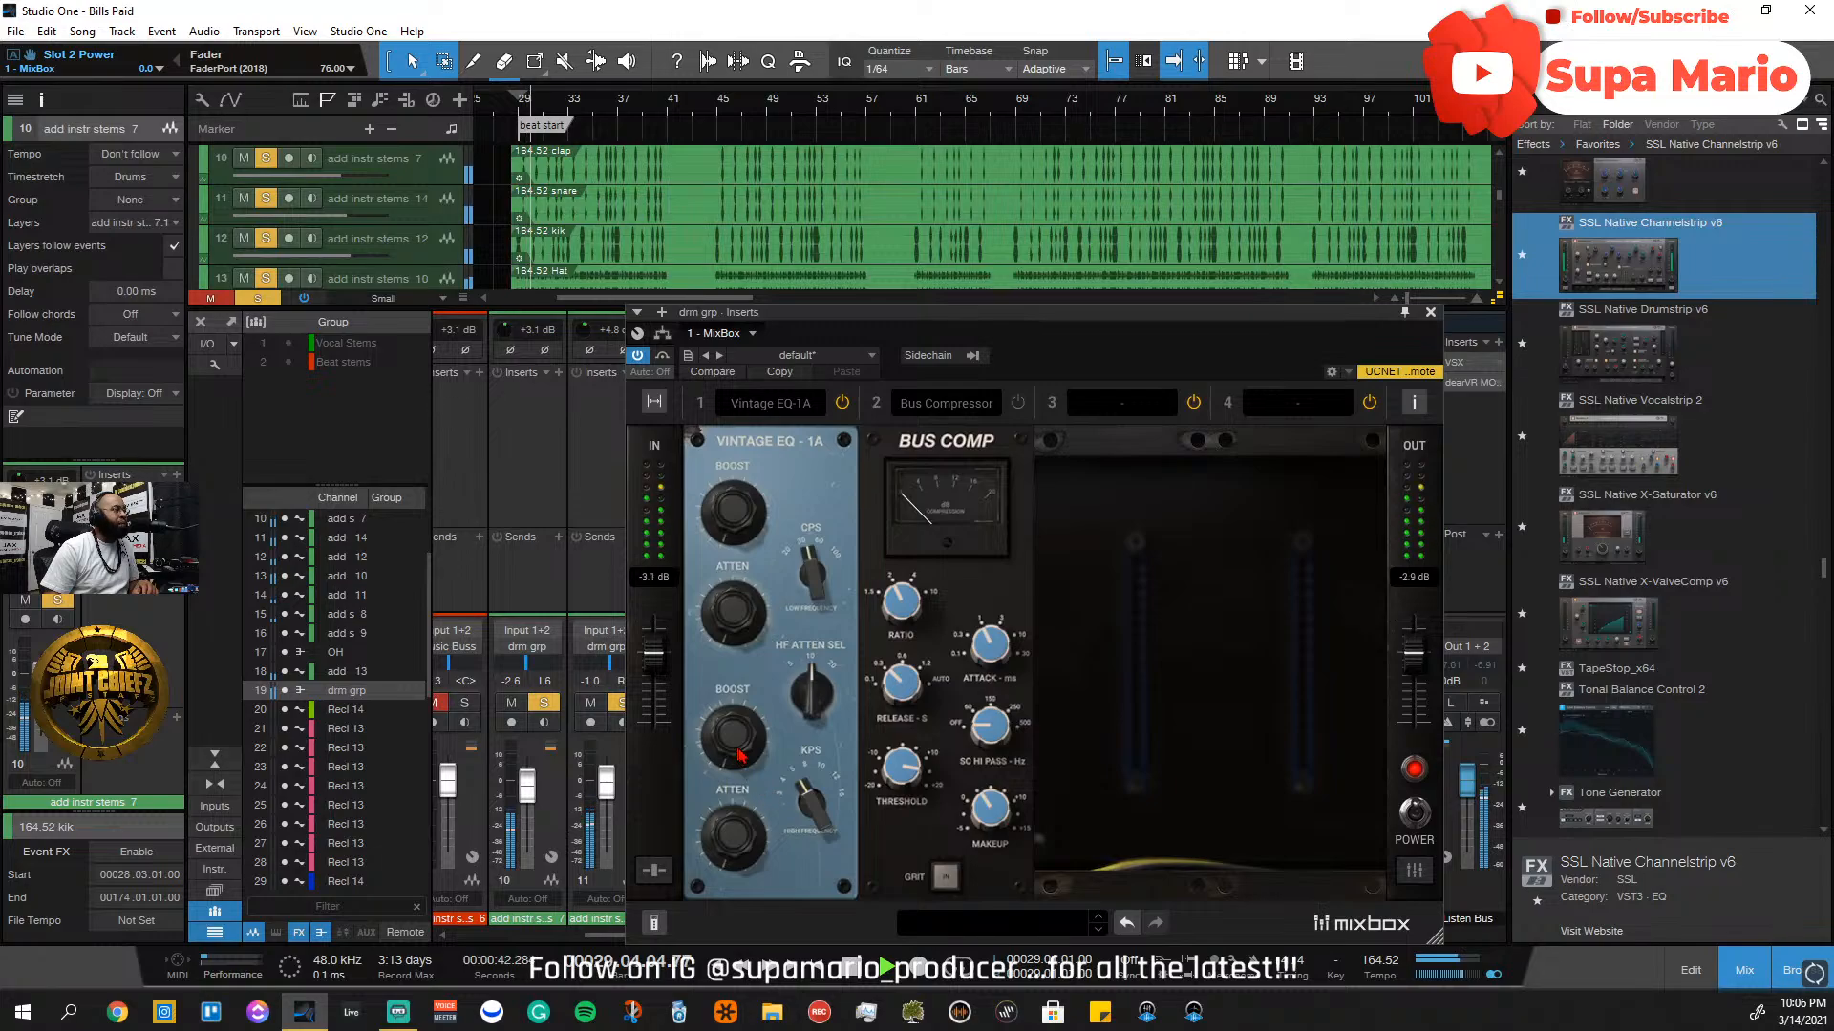
mouse_move(803, 781)
left_mouse_down()
mouse_move(811, 721)
mouse_move(796, 778)
left_mouse_up()
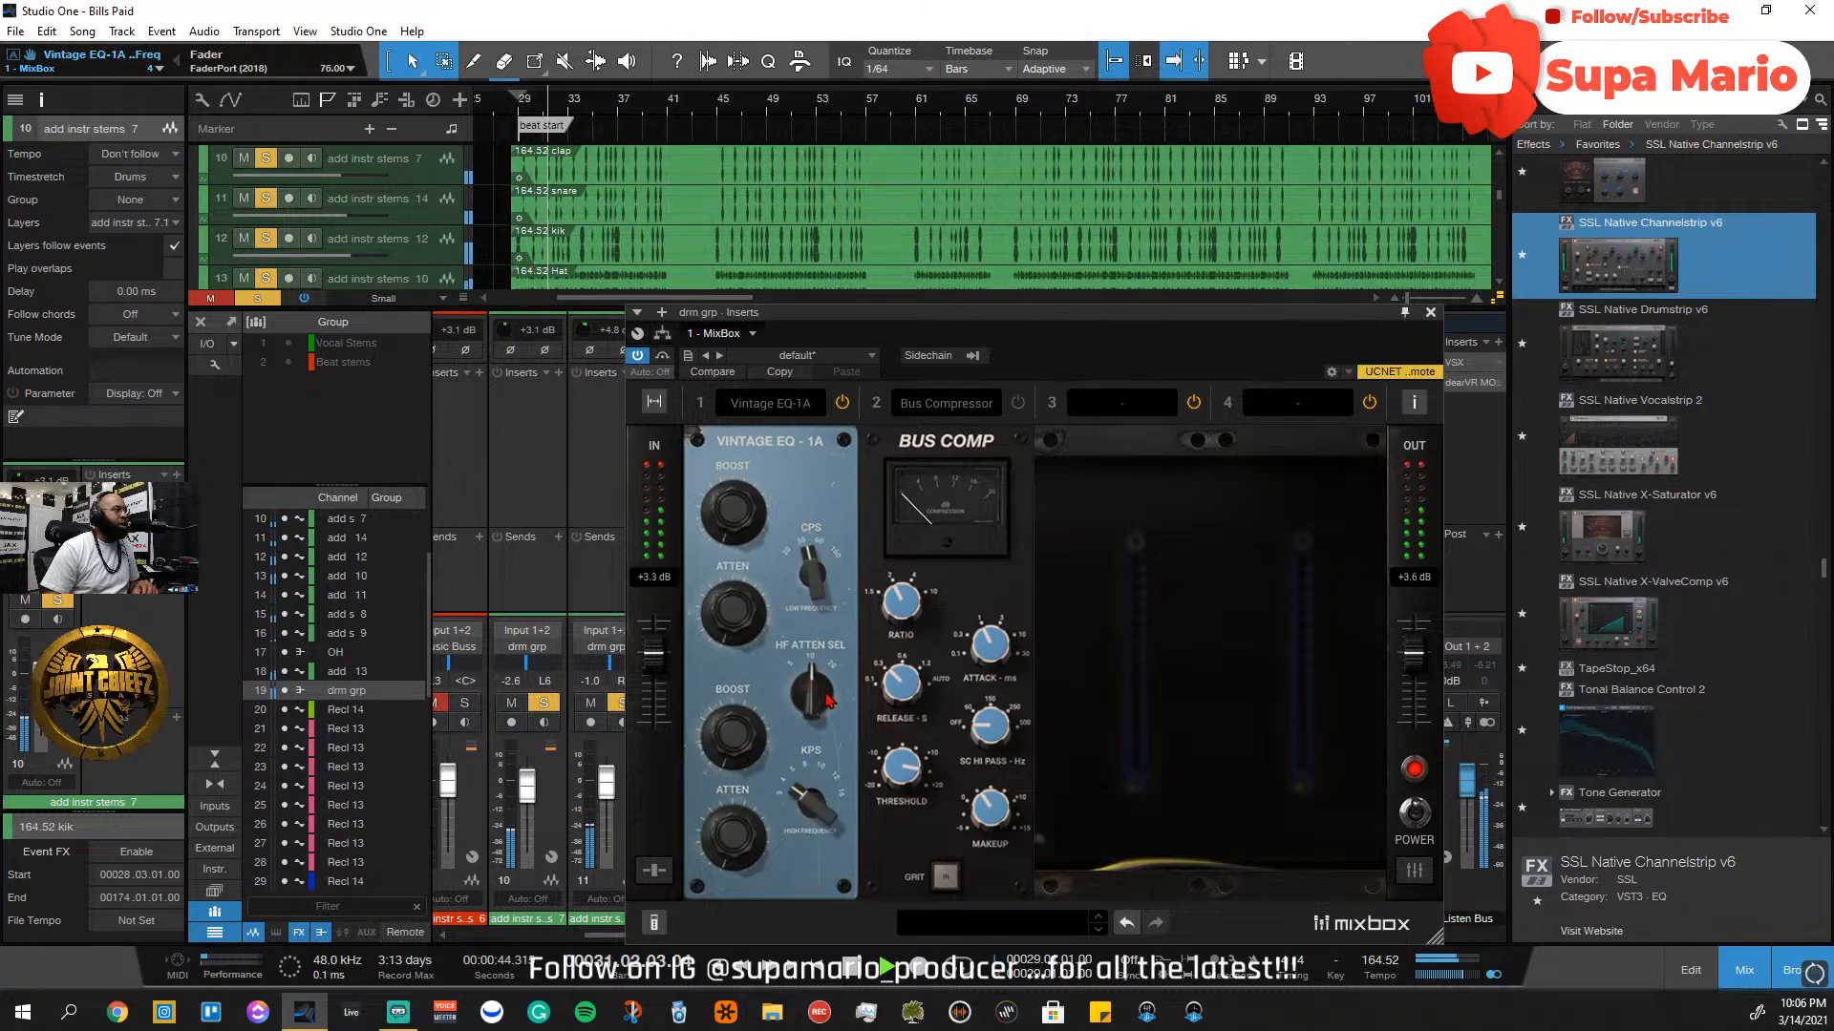
Set the Vintage EQ-1A's low frequency (CPS) to 100 and its low boost to 3.6 while the drums play
left_click_drag(785, 552, 803, 353)
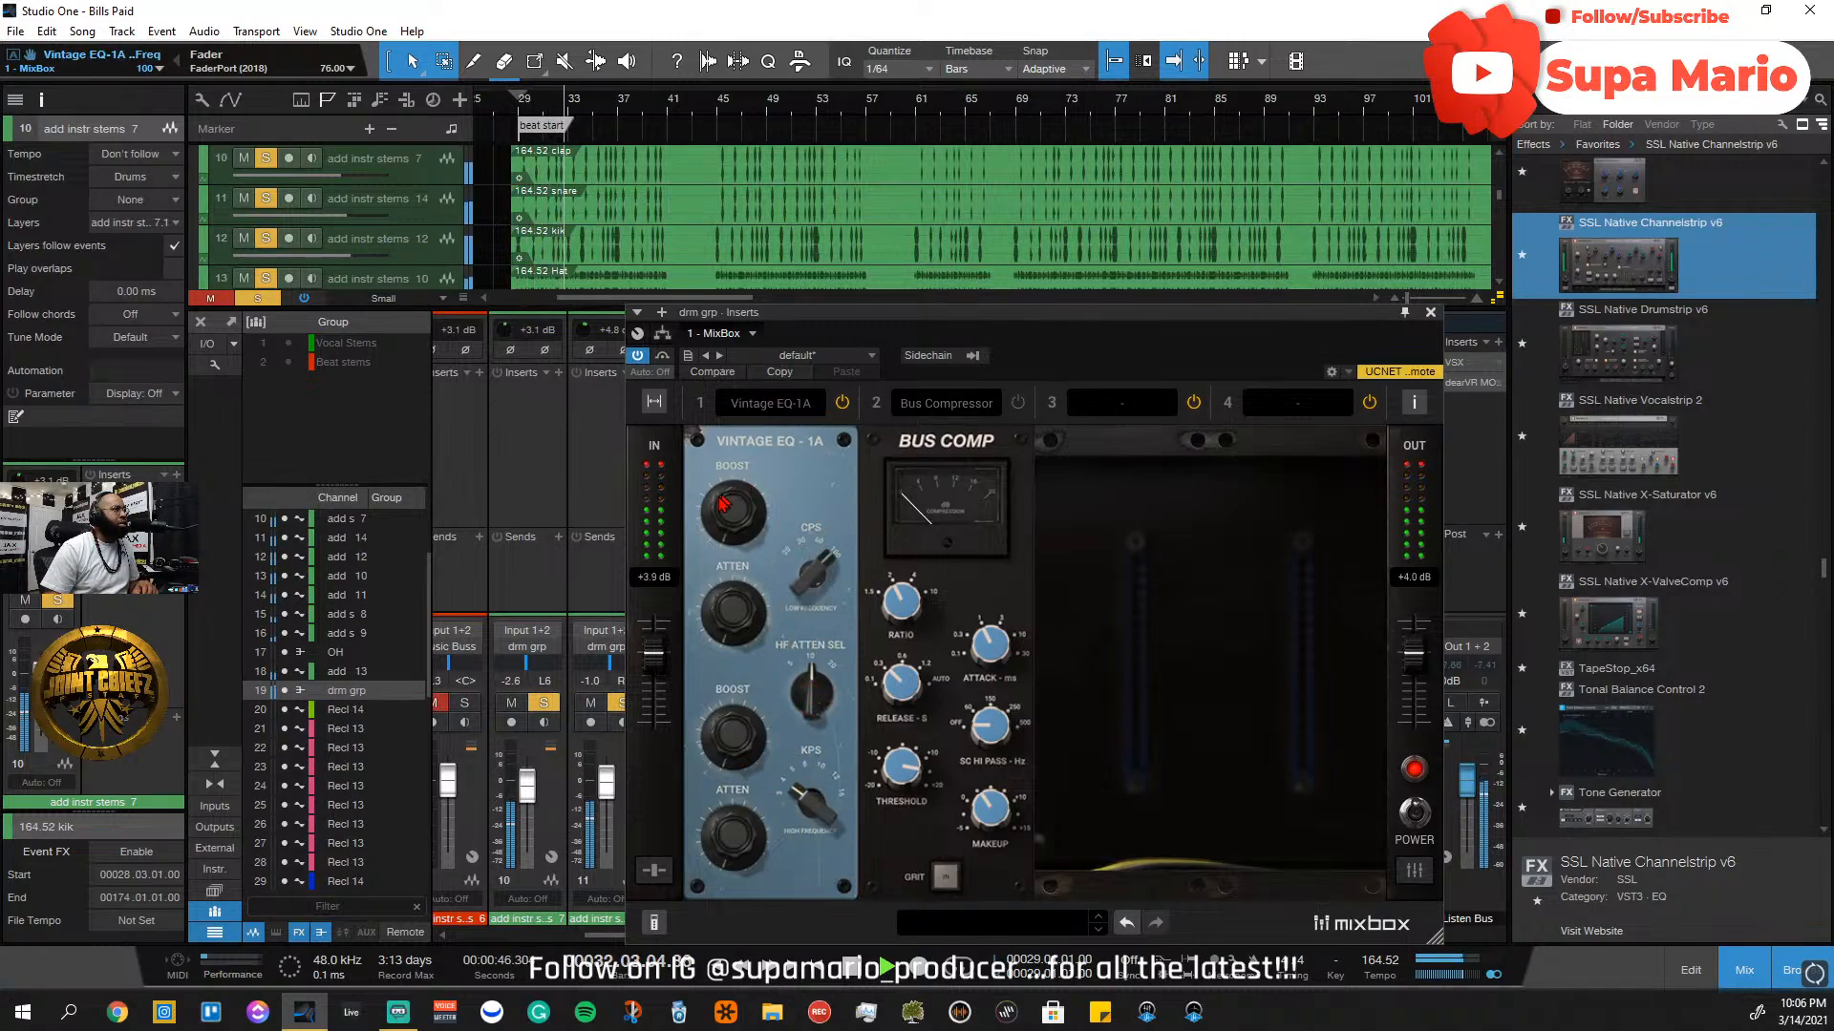
left_click_drag(723, 505, 732, 418)
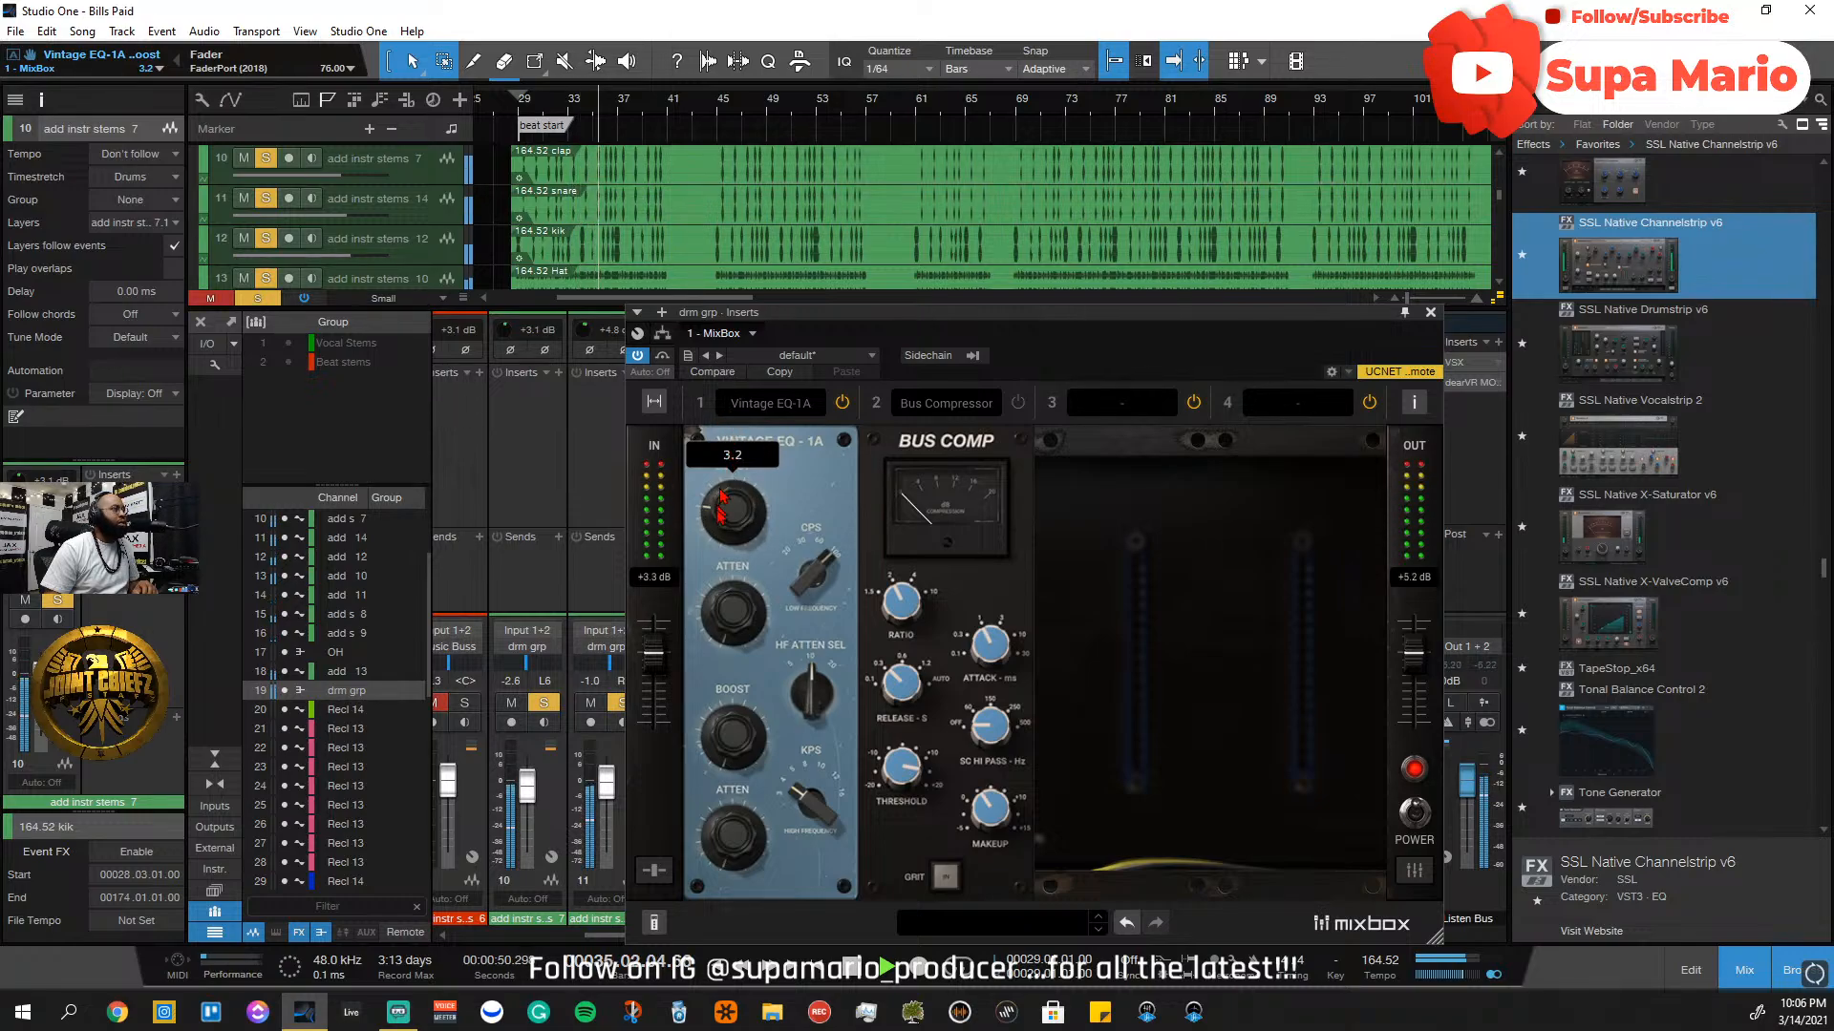
left_click_drag(722, 499, 747, 457)
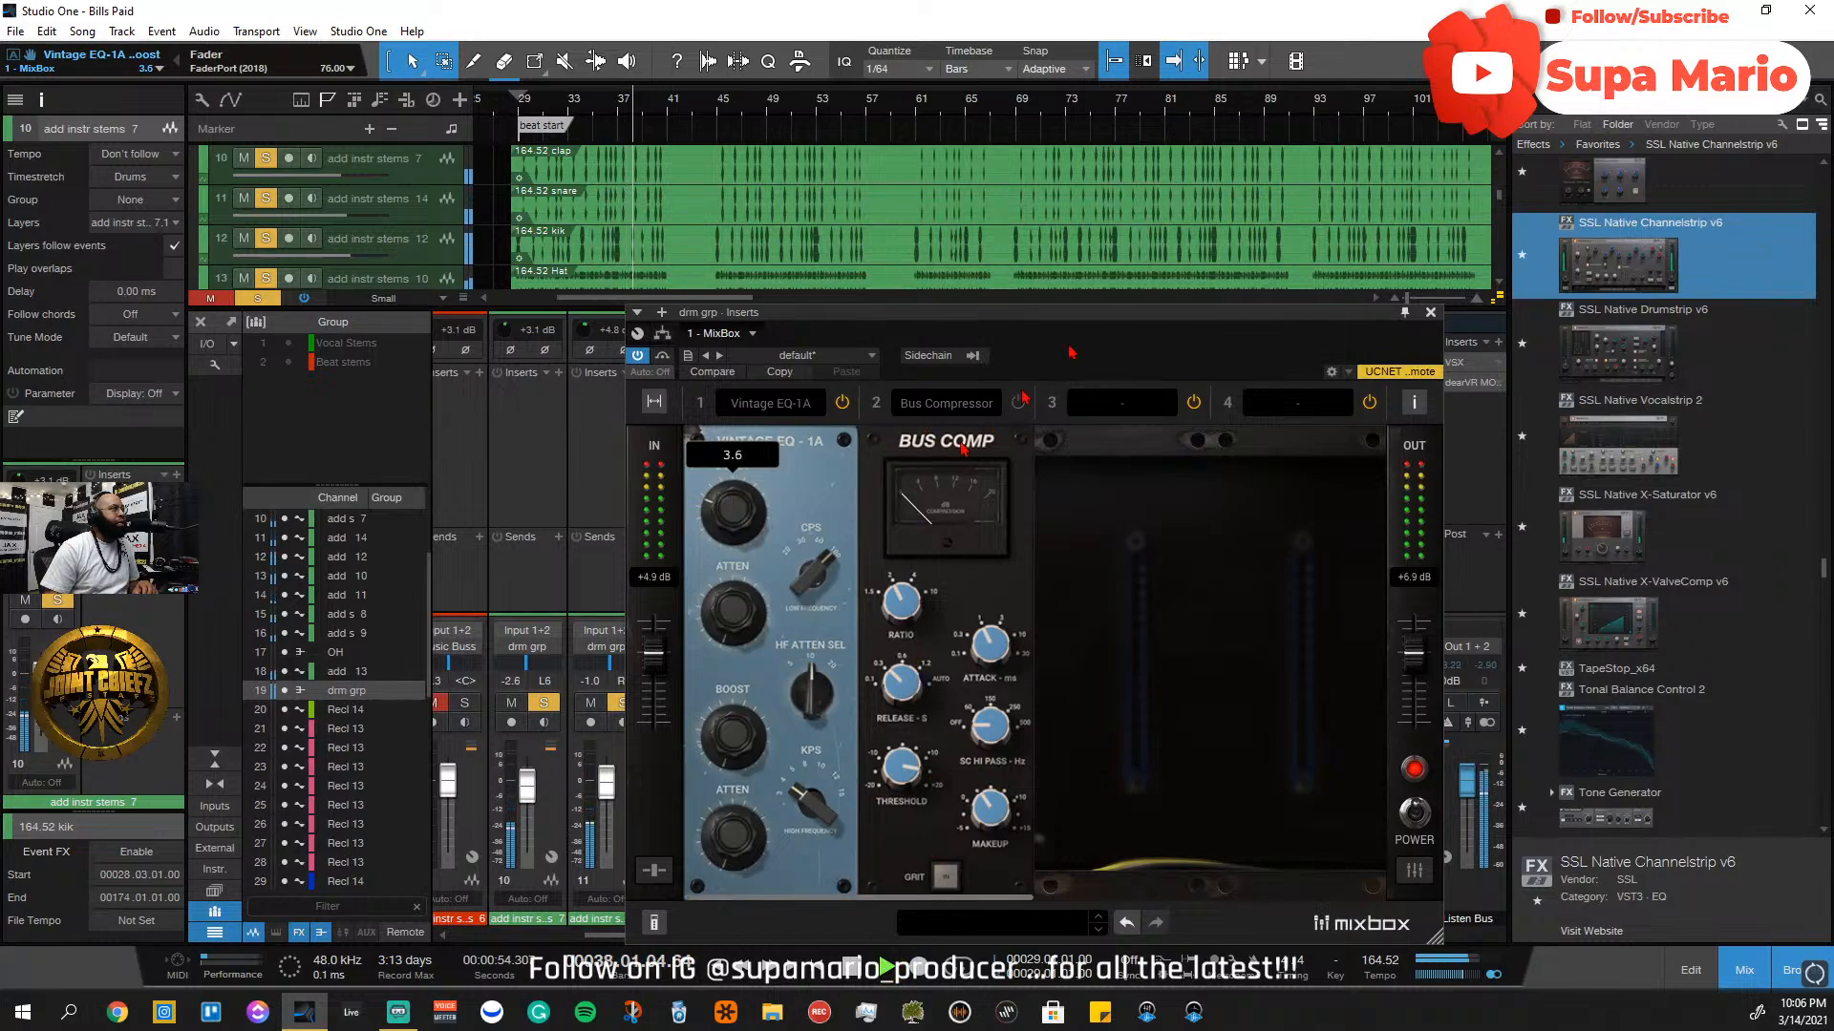
Enlarge the MixBox plugin window and move it clear of the drm grp and Main mixer channels
left_click_drag(1205, 306, 1005, 370)
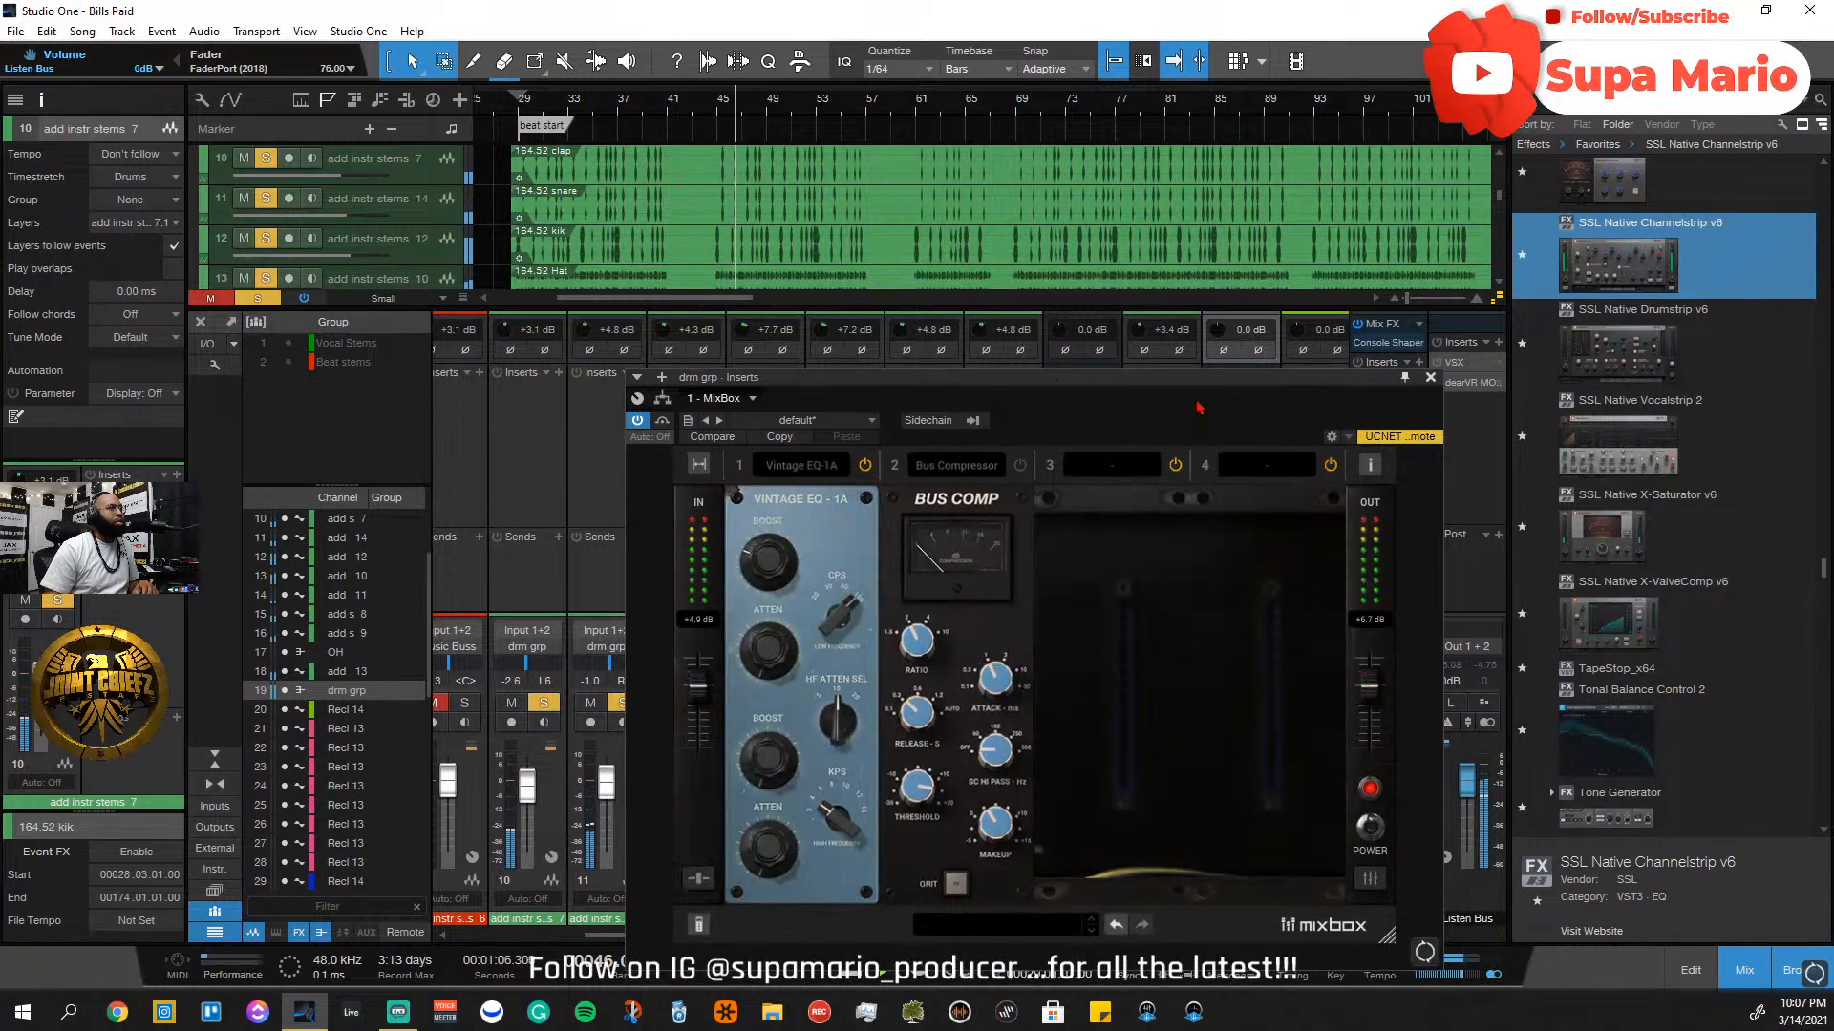
left_click_drag(1200, 384, 1063, 173)
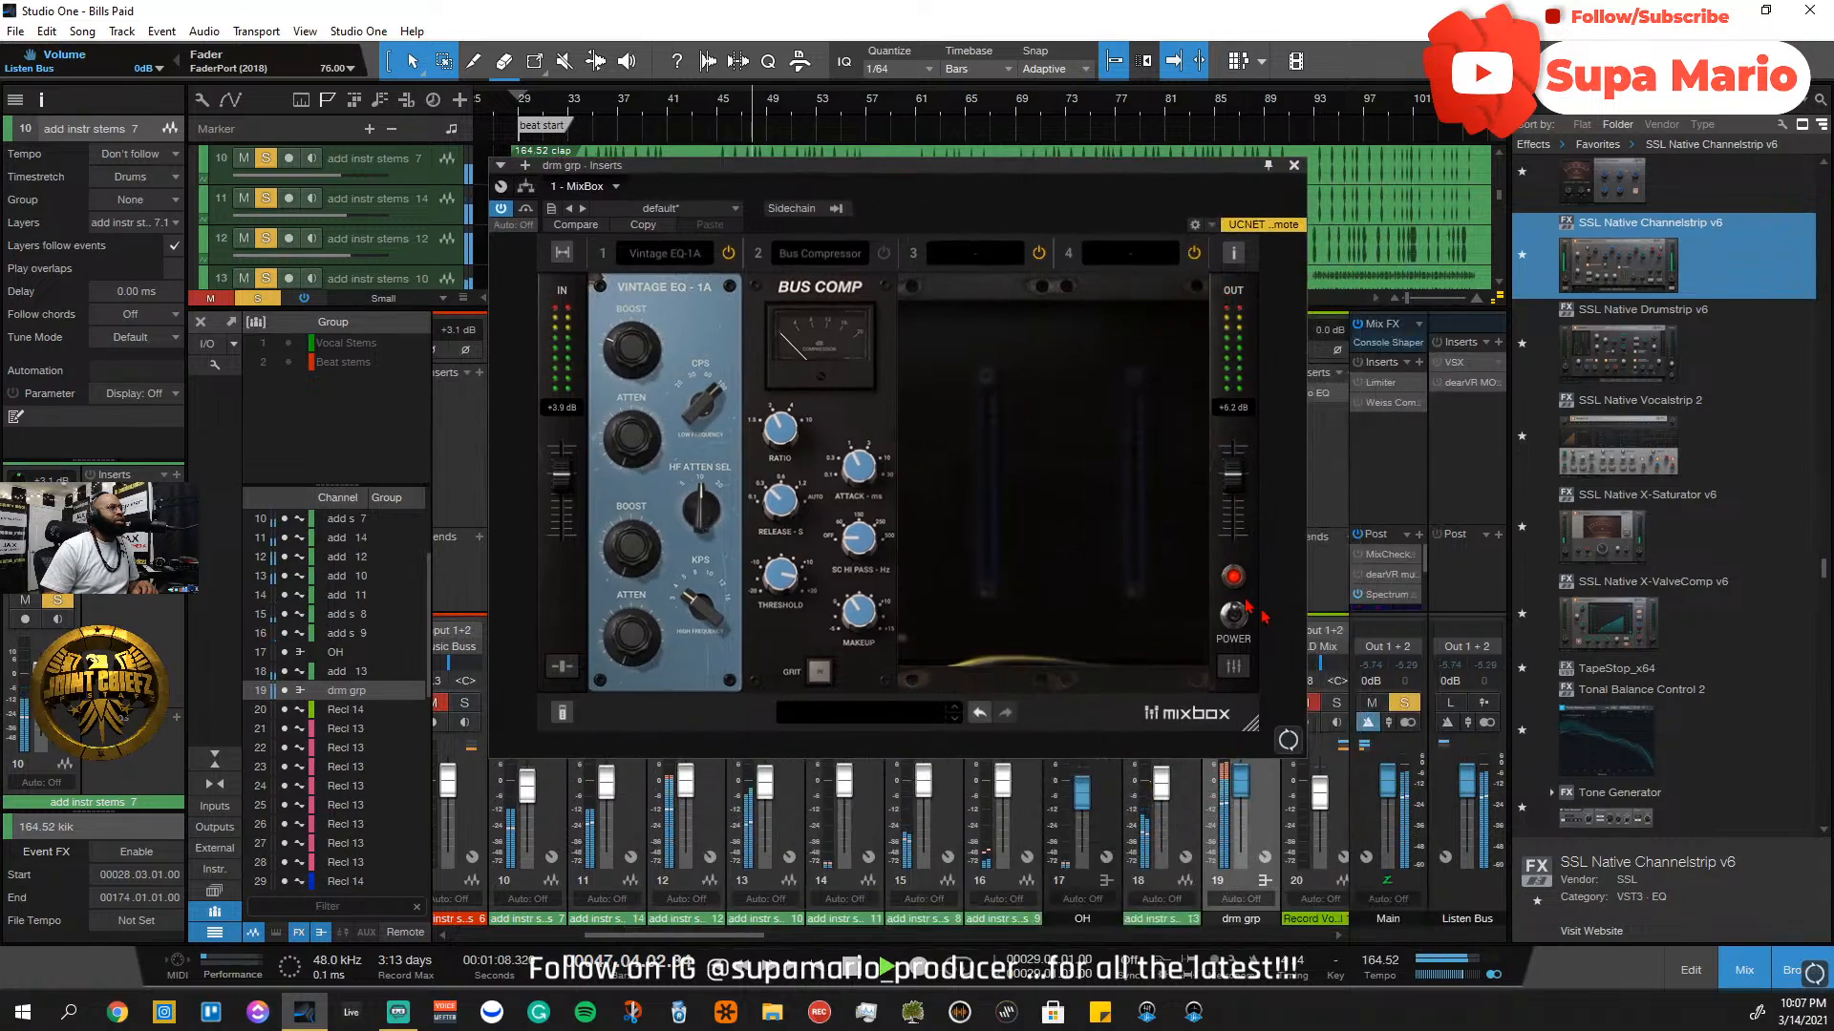
left_click_drag(1261, 726, 1398, 851)
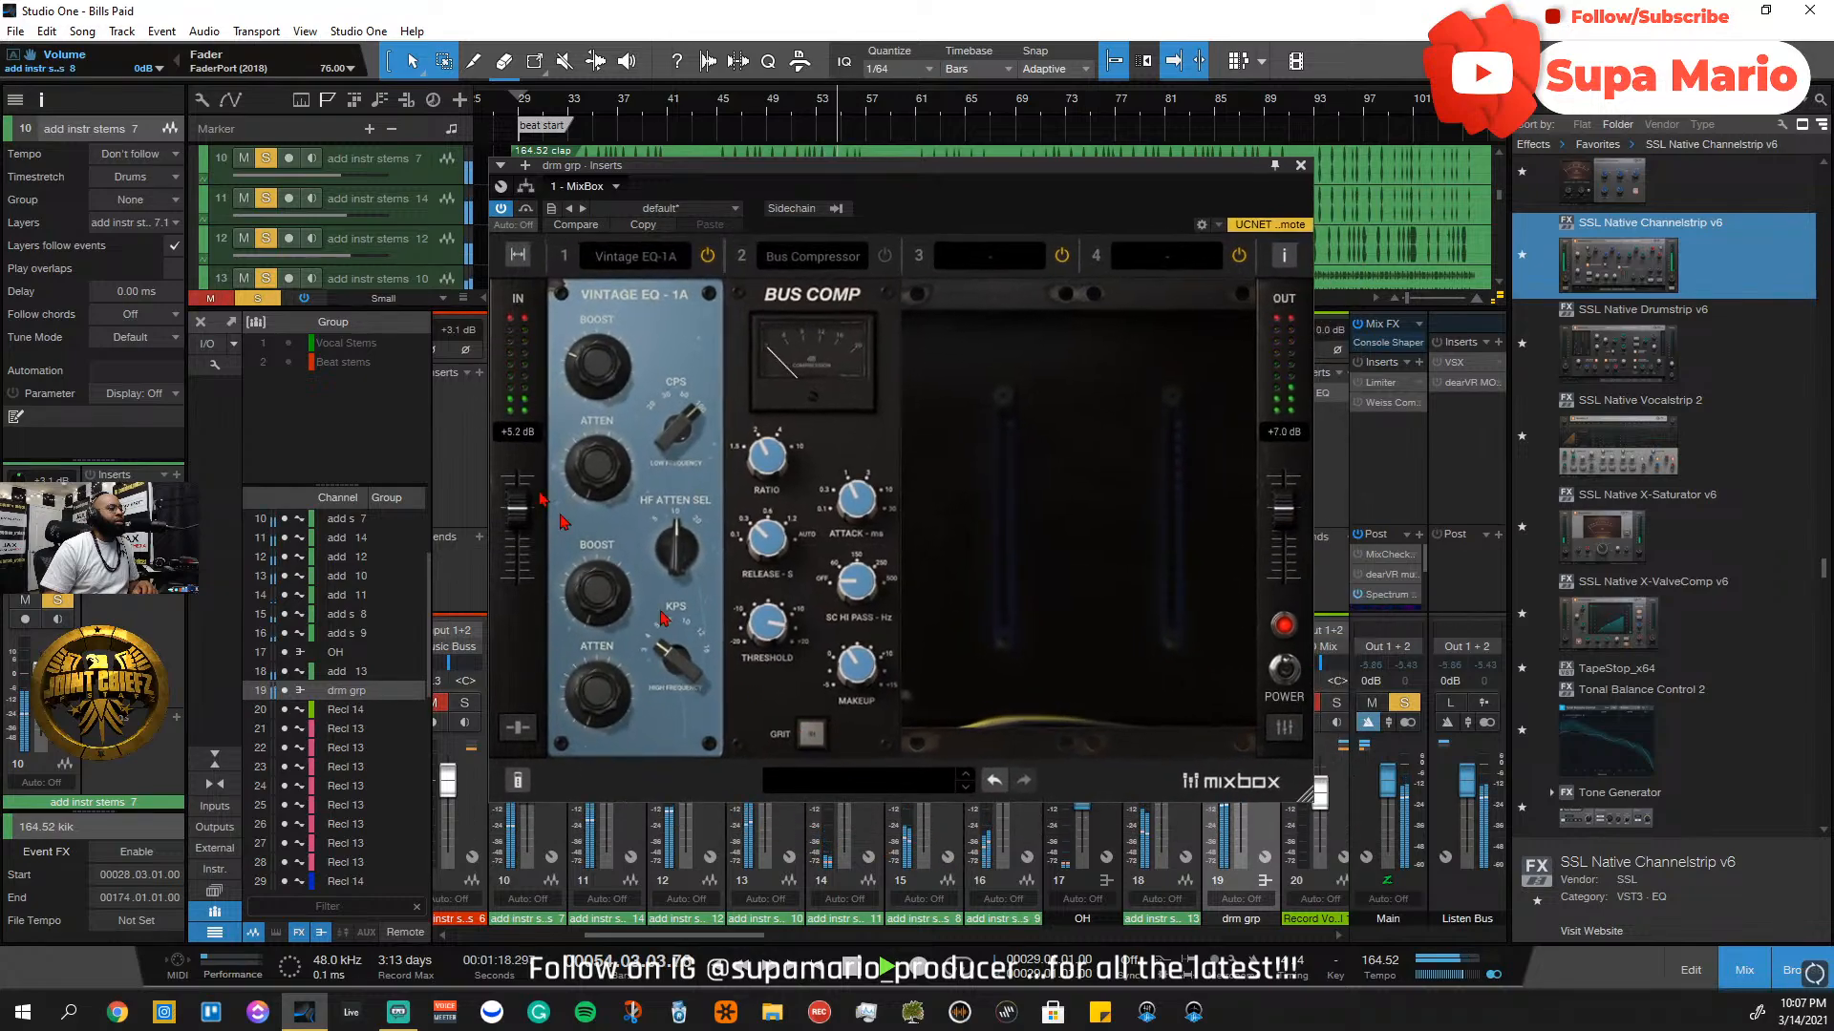
left_click_drag(875, 164, 642, 277)
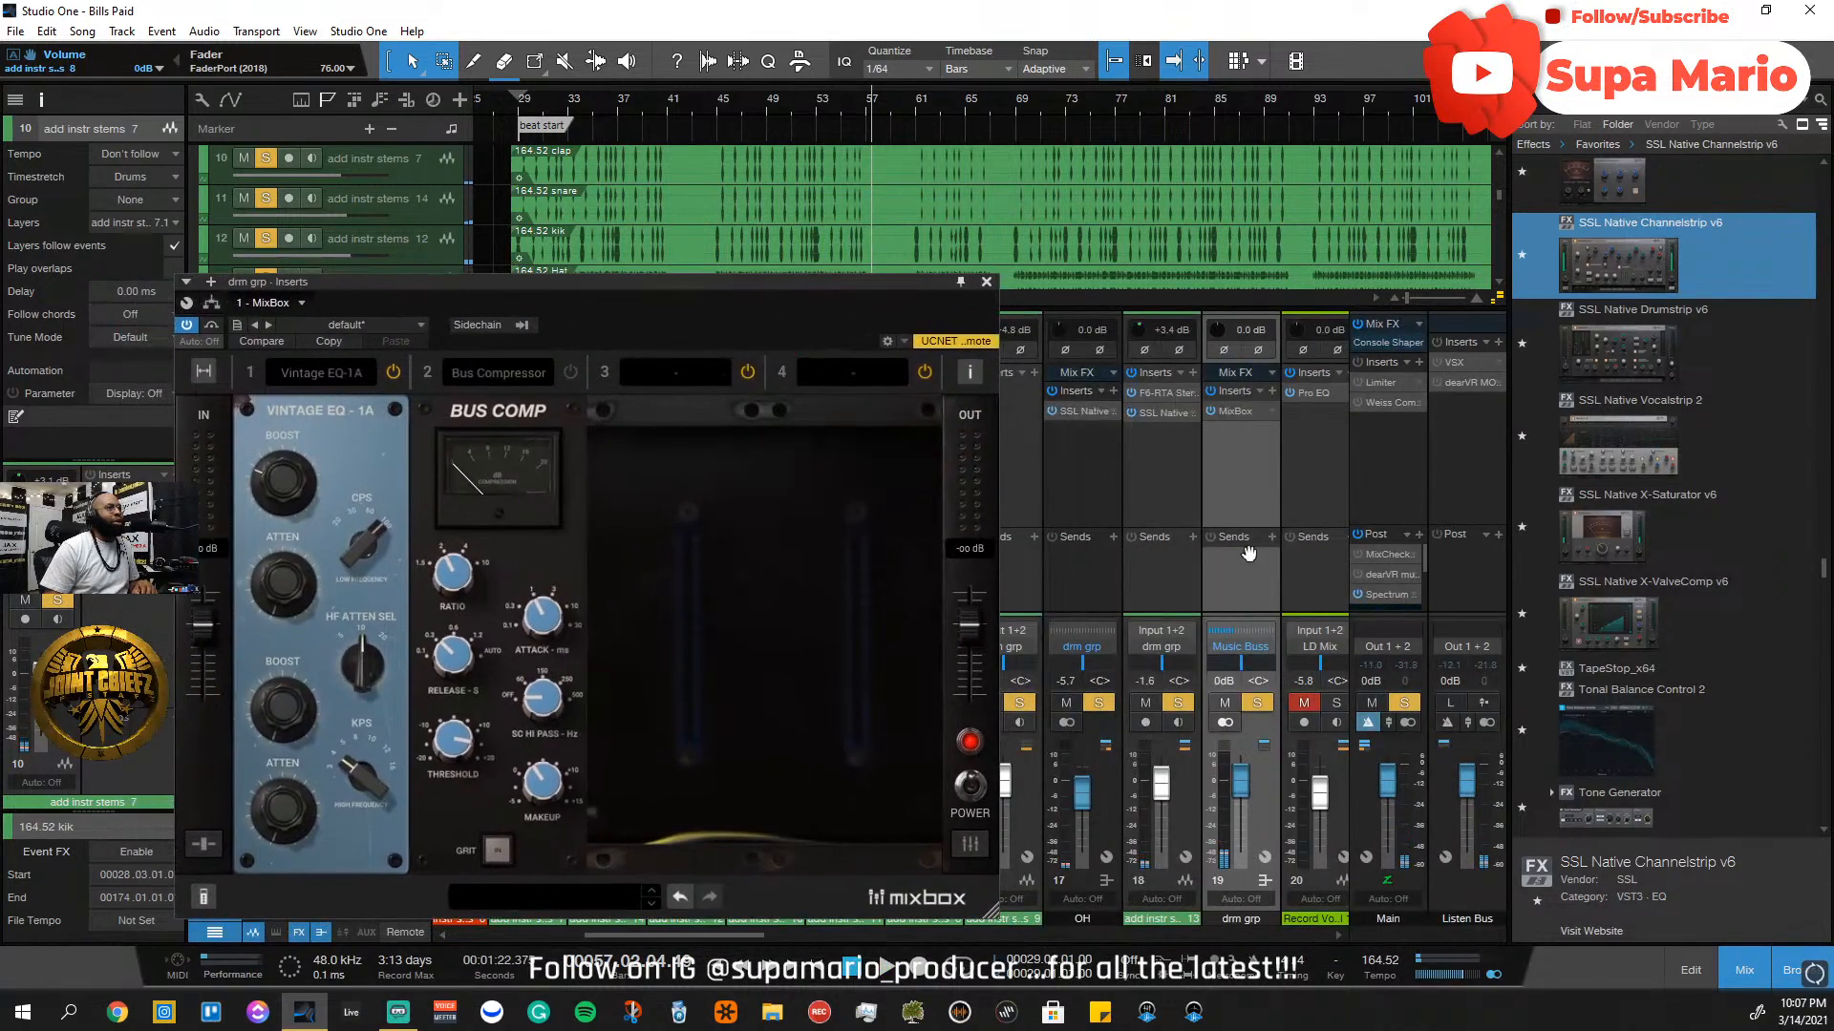
Open the Spectrum Meter on the Main channel, place MixBox beside it and restart drum playback from near bar 45
left_click(1383, 601)
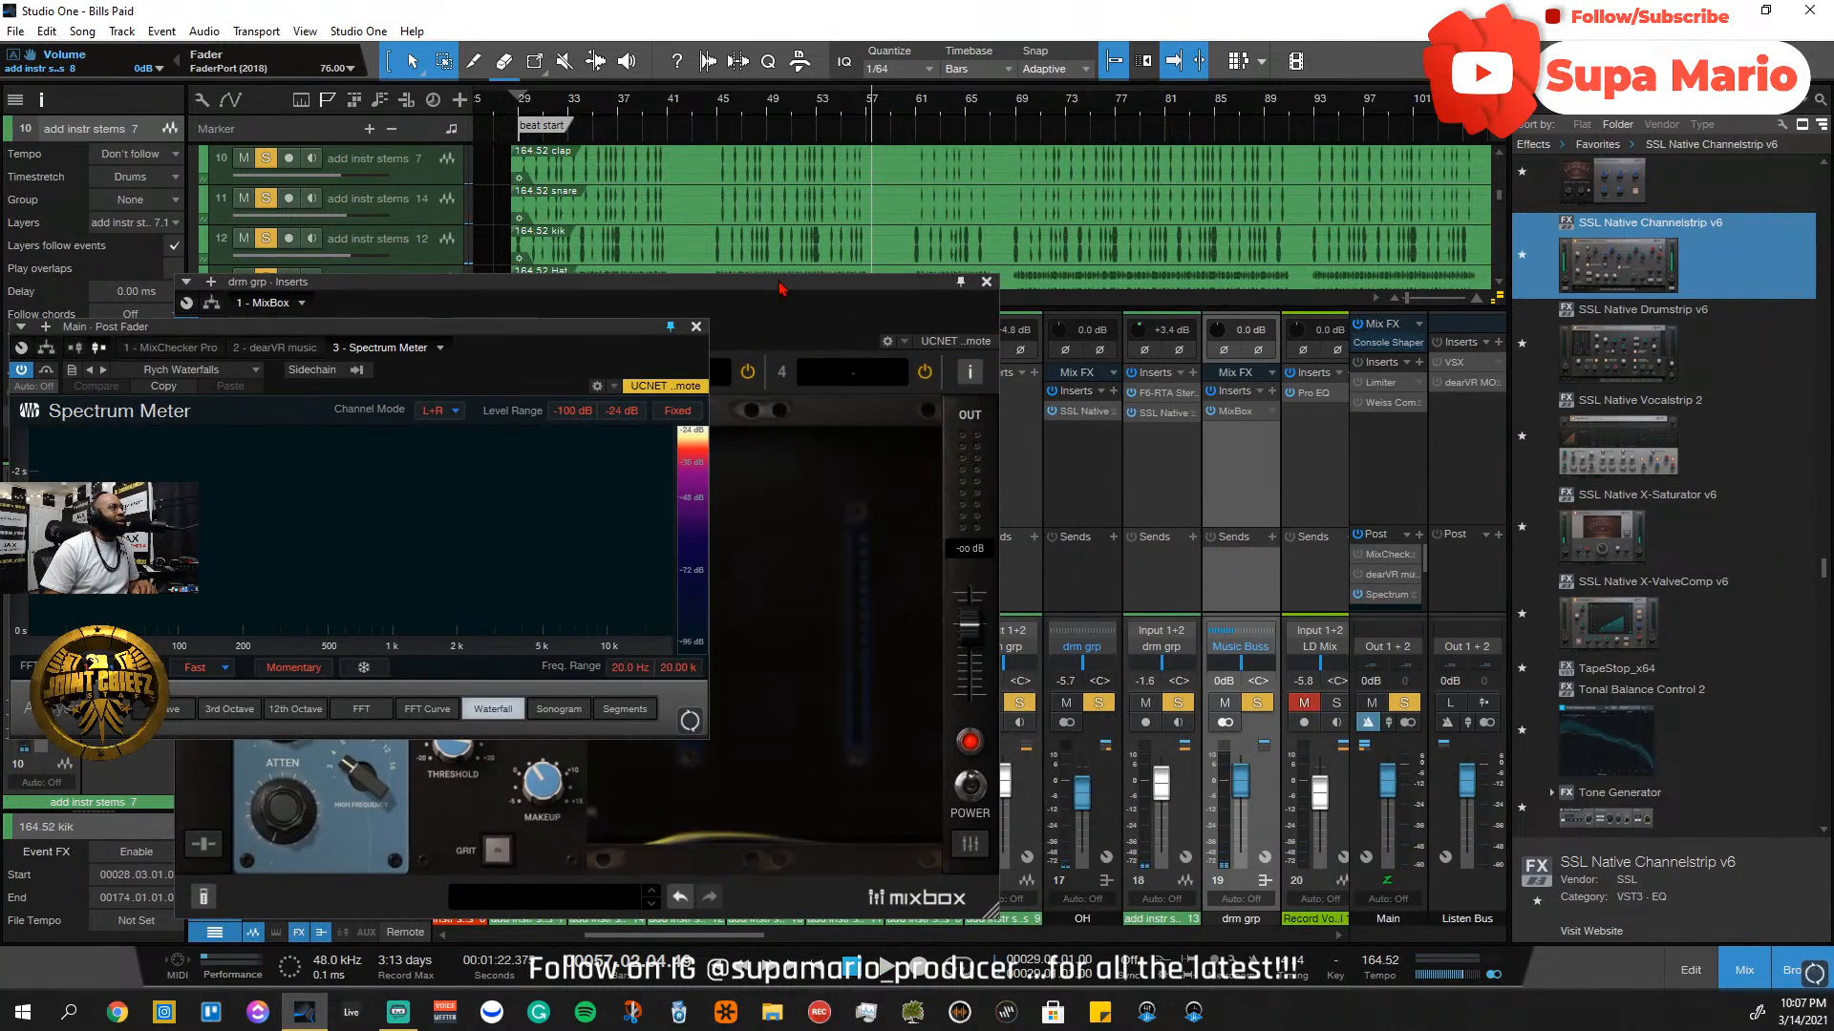
left_click_drag(779, 289, 1335, 285)
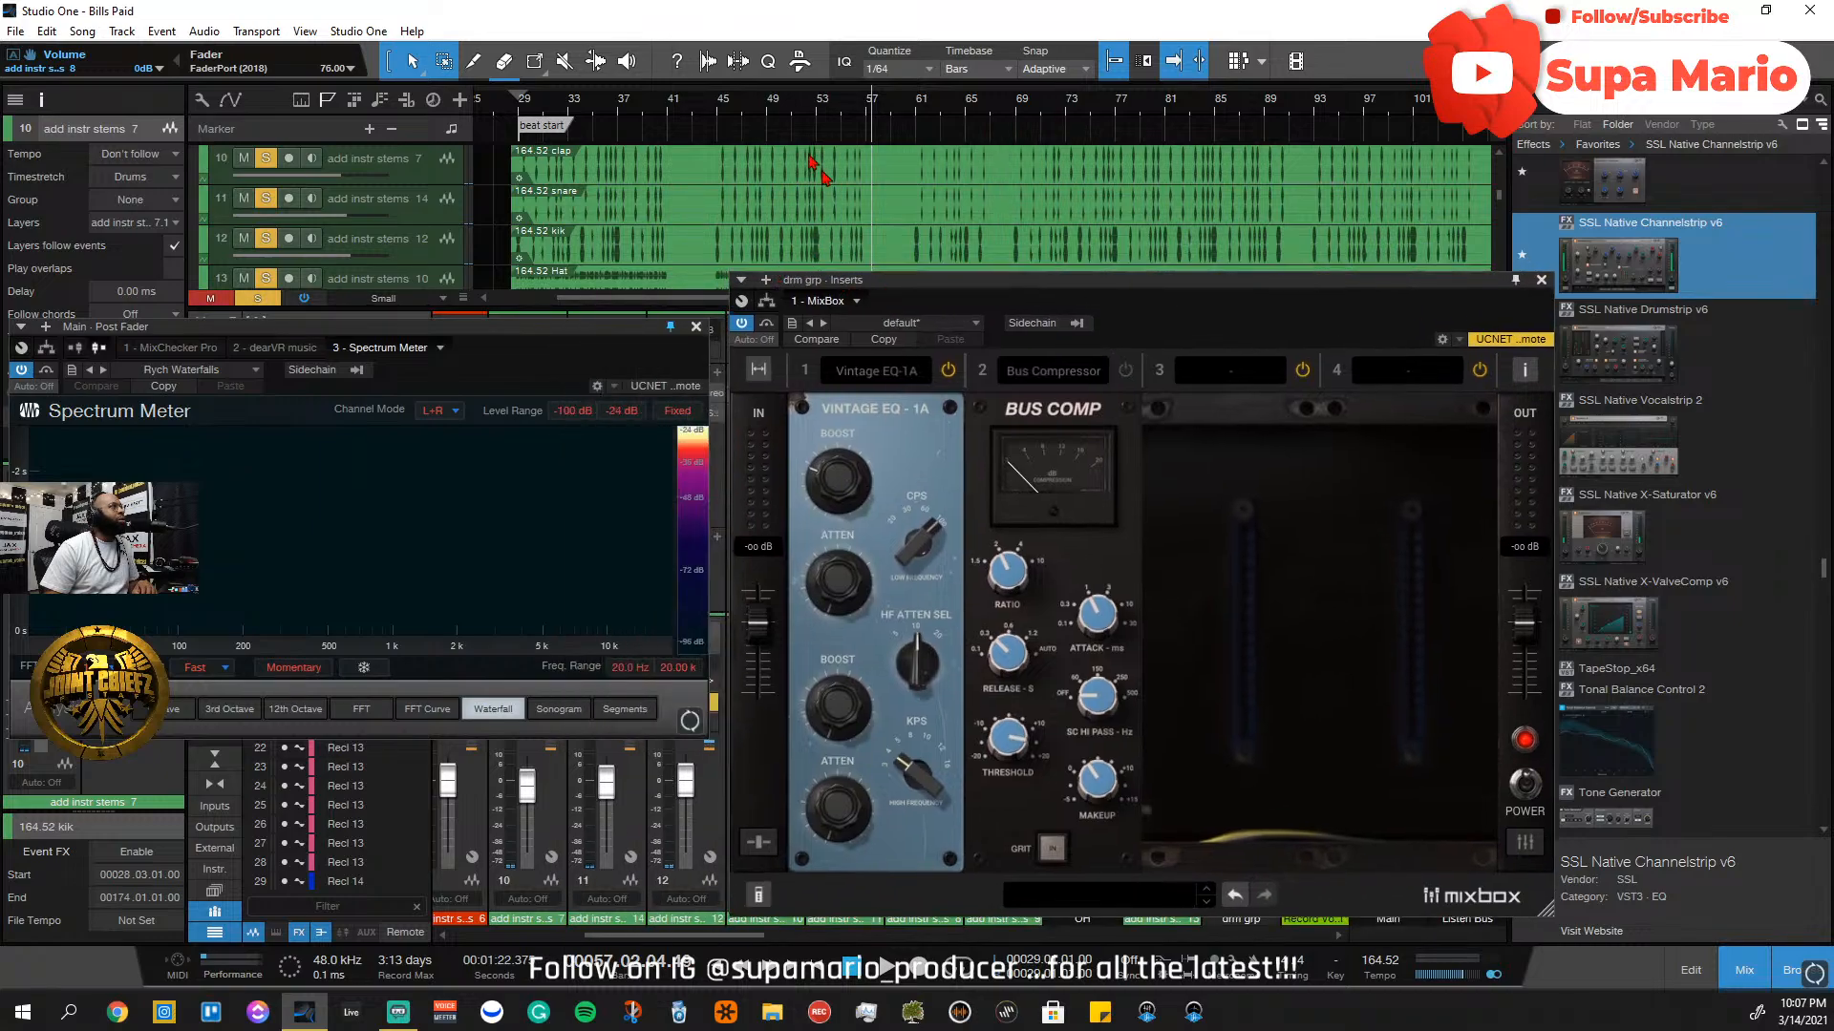
left_click(723, 108)
key("space")
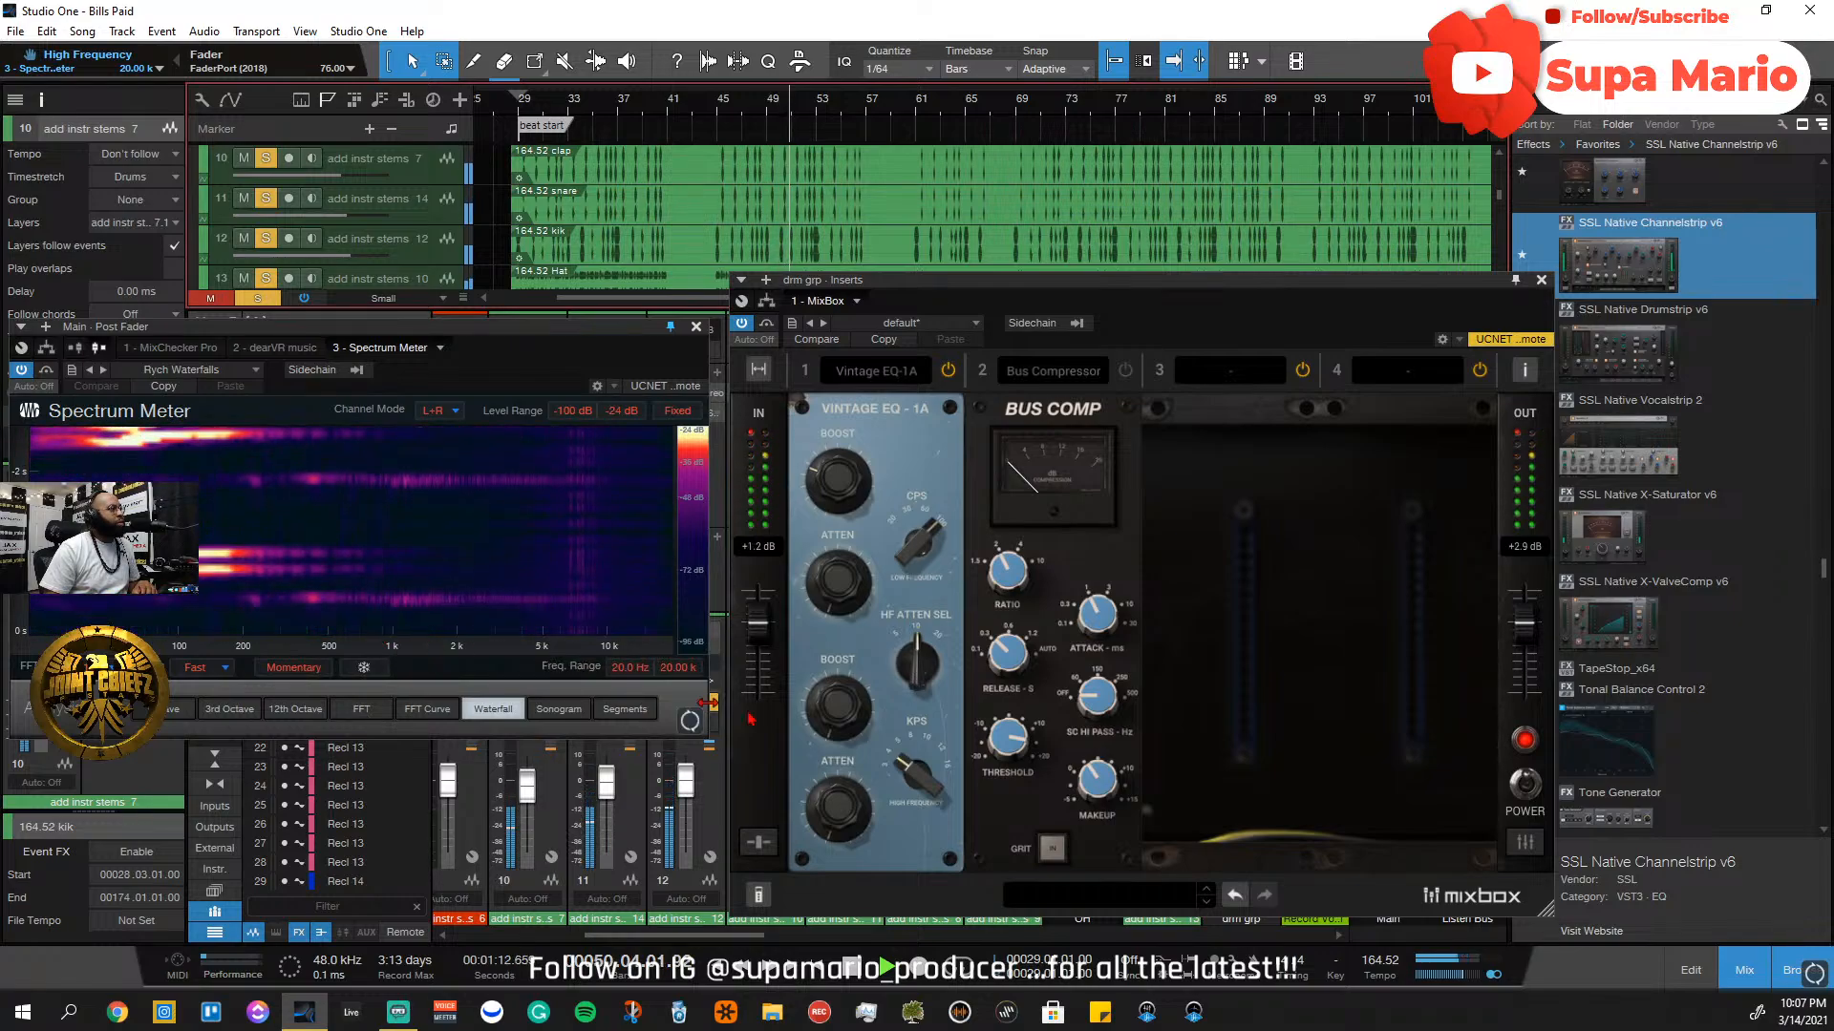
Set the Vintage EQ-1A's high frequency (KPS) to 3, try a high boost of 3.0 and return it to 0.0
mouse_move(904, 814)
left_mouse_down()
mouse_move(920, 778)
mouse_move(921, 798)
left_mouse_up()
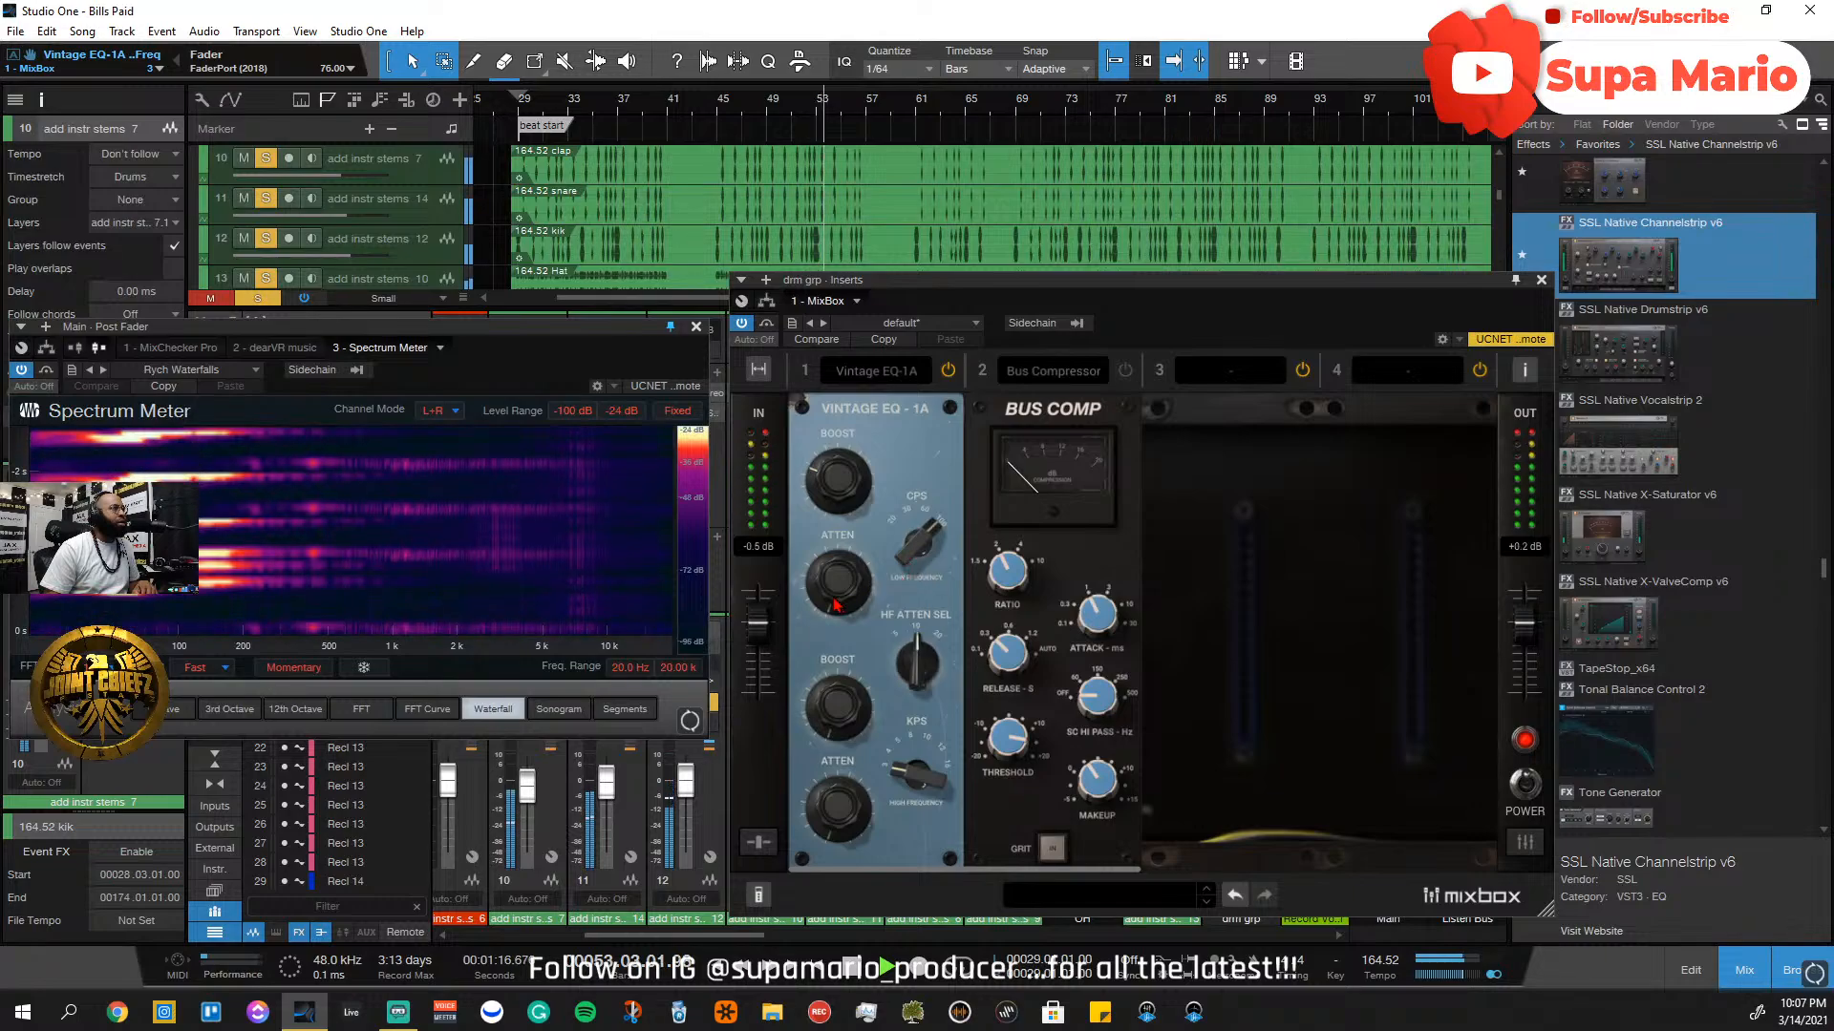
left_click_drag(846, 730, 836, 633)
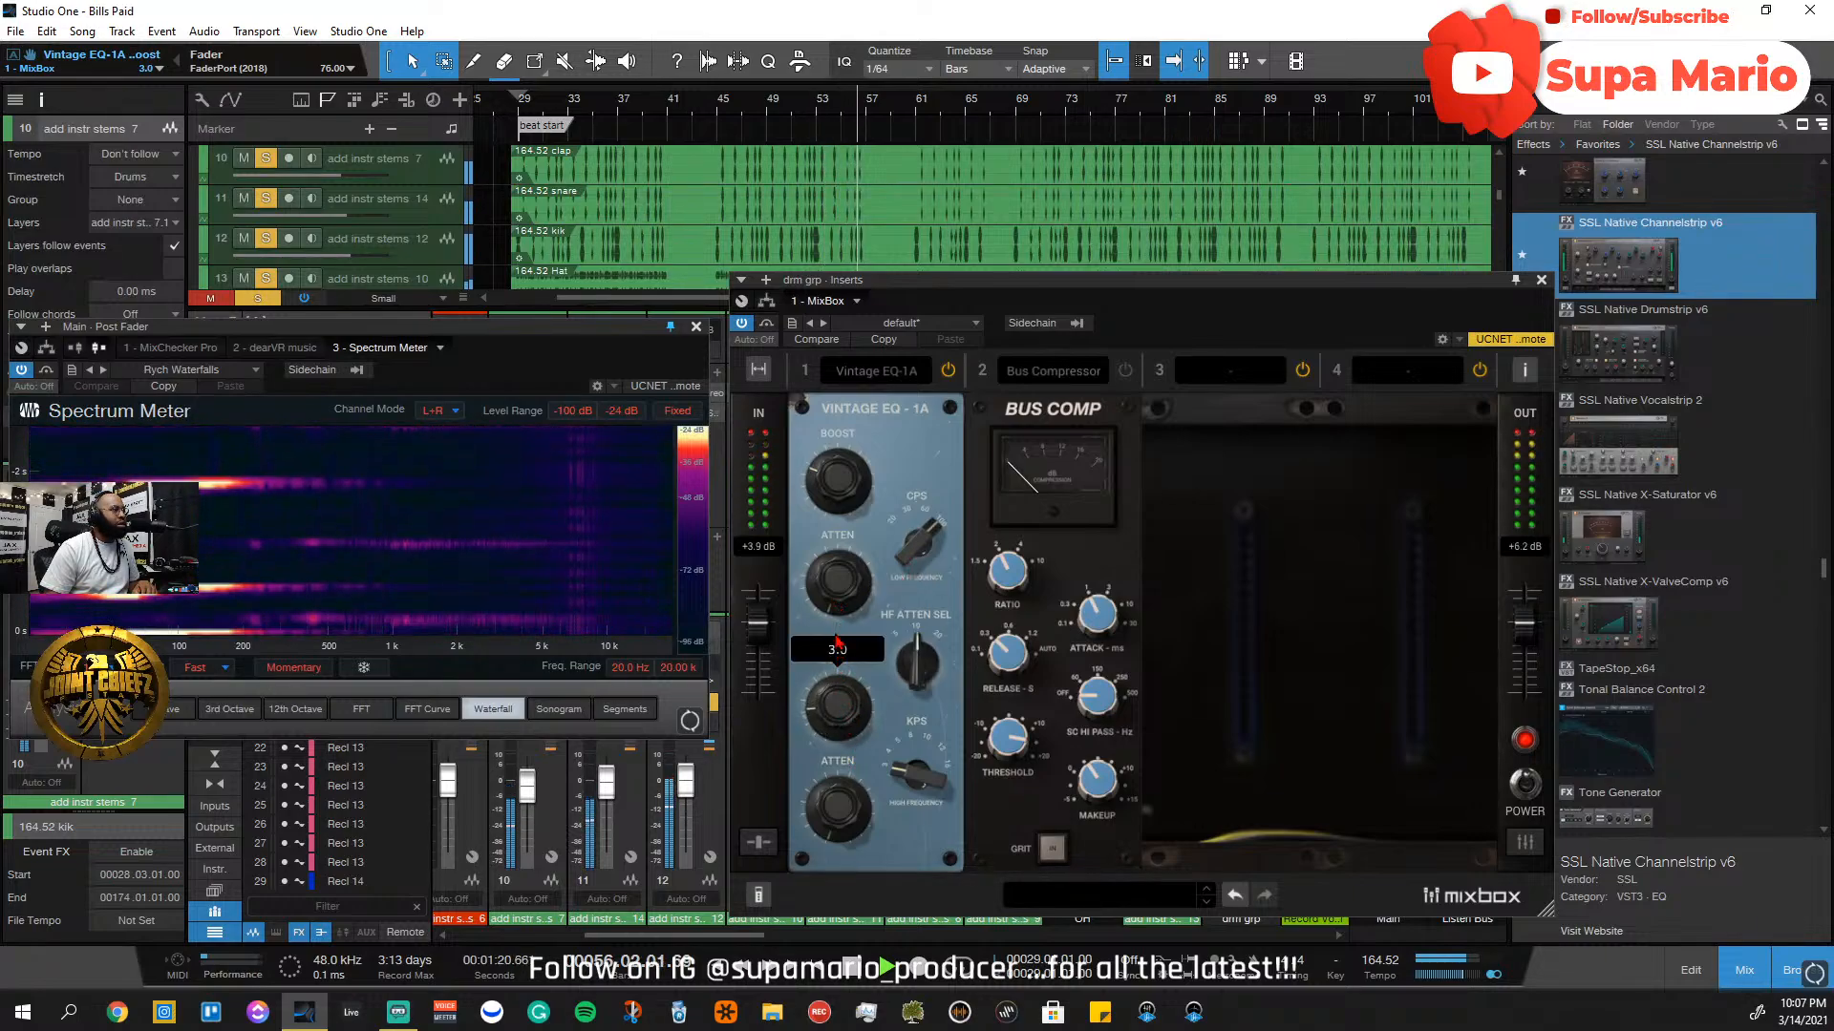
left_click_drag(837, 628, 847, 712)
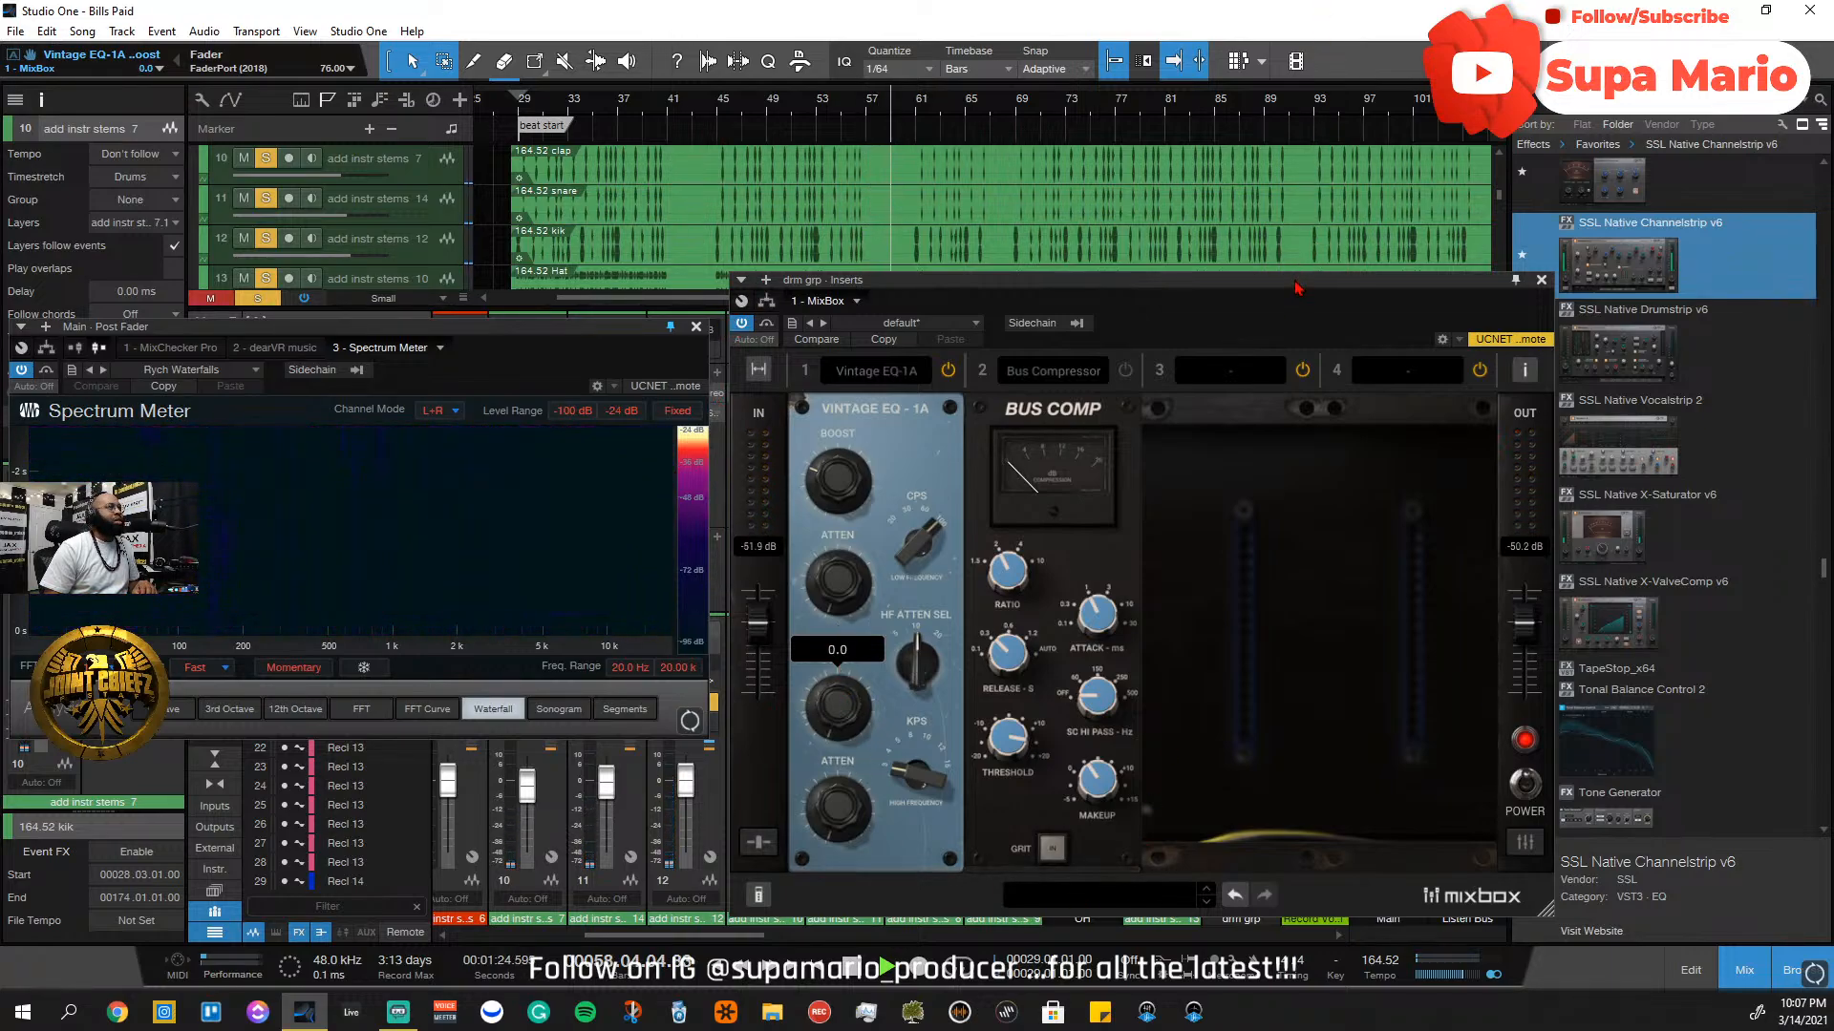
Unsolo the drm grp bus and adjust the Vintage EQ-1A's high and low boosts against the full beat
left_click_drag(1299, 295, 1279, 37)
left_click(1257, 702)
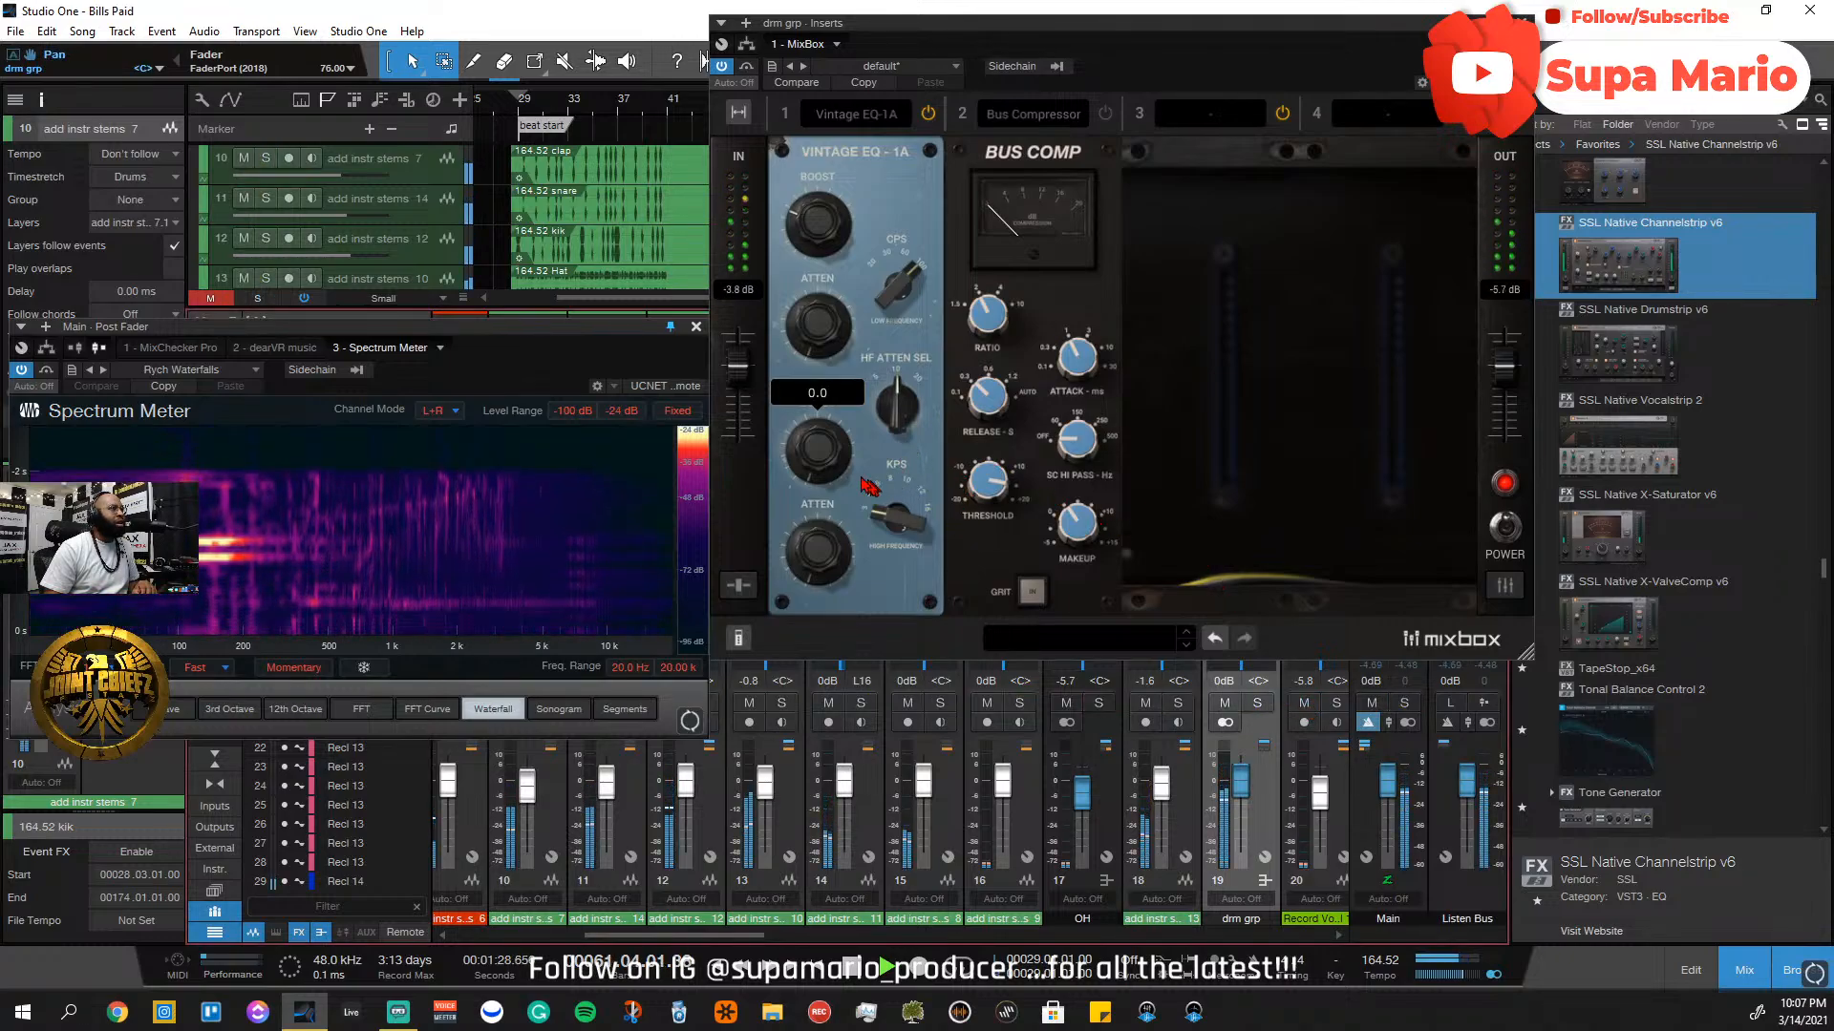
left_click_drag(839, 469, 837, 465)
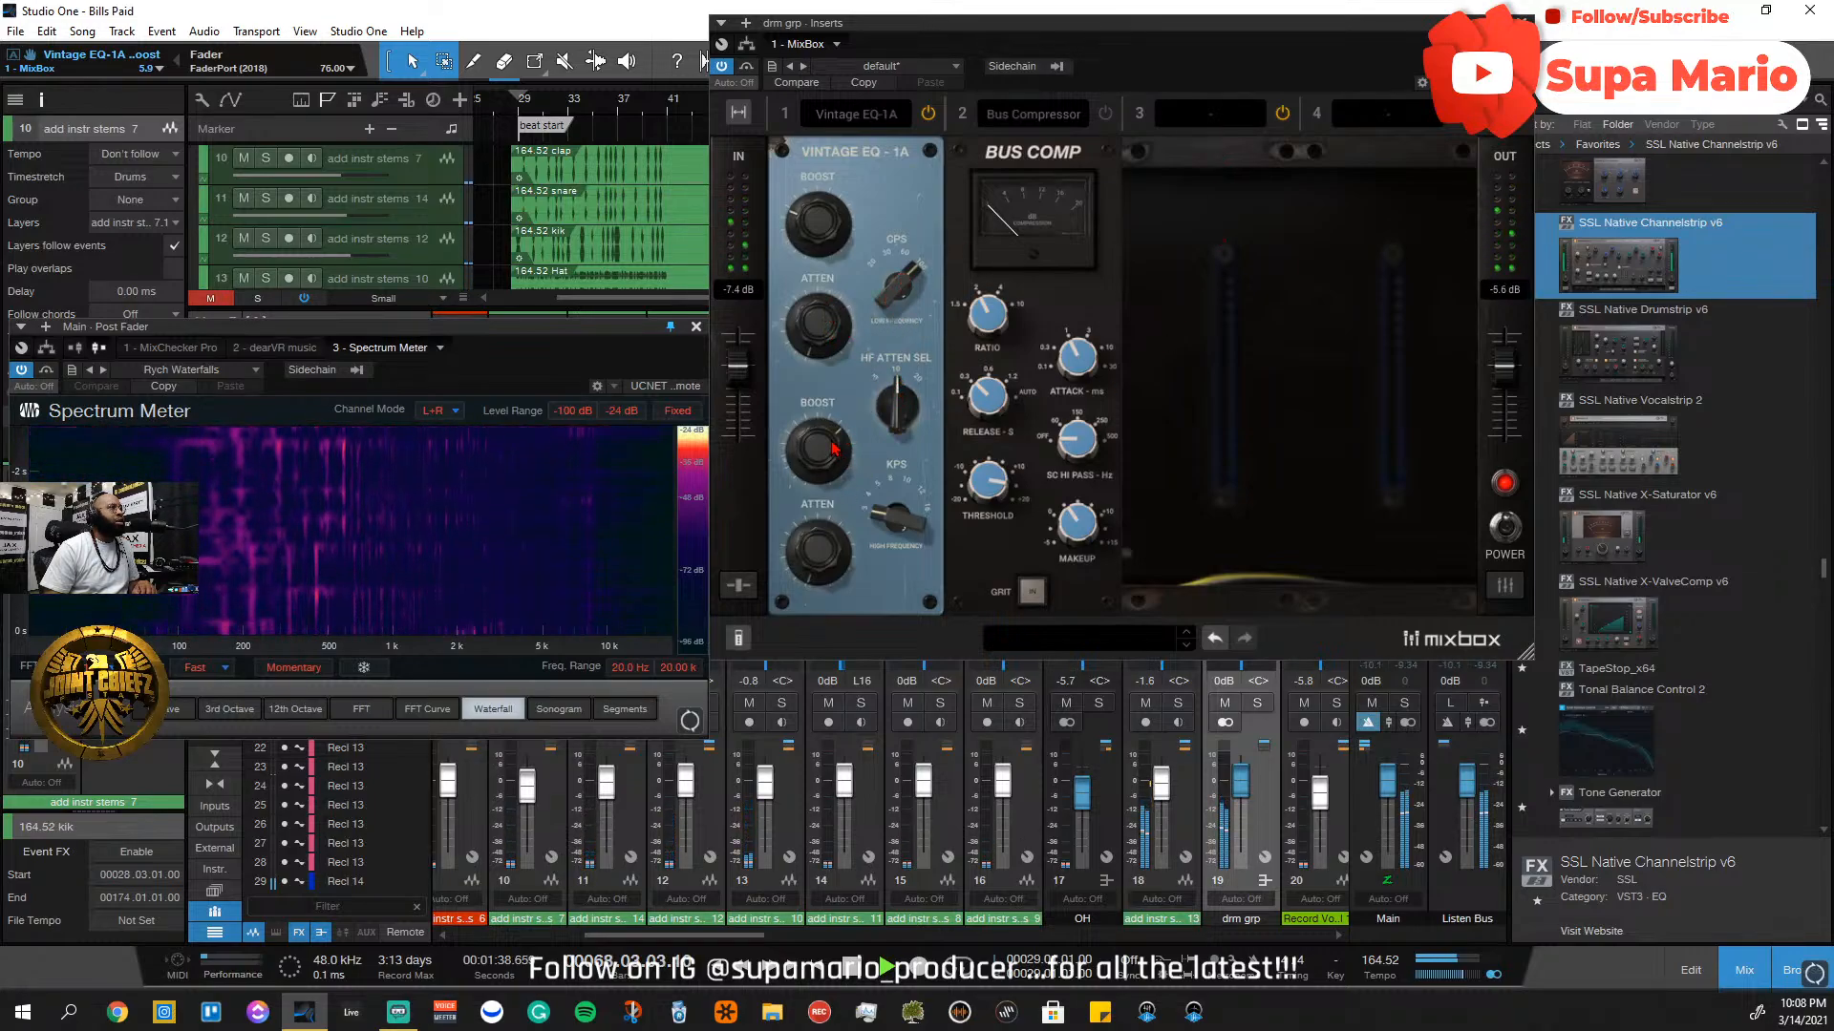
left_click_drag(834, 449, 831, 358)
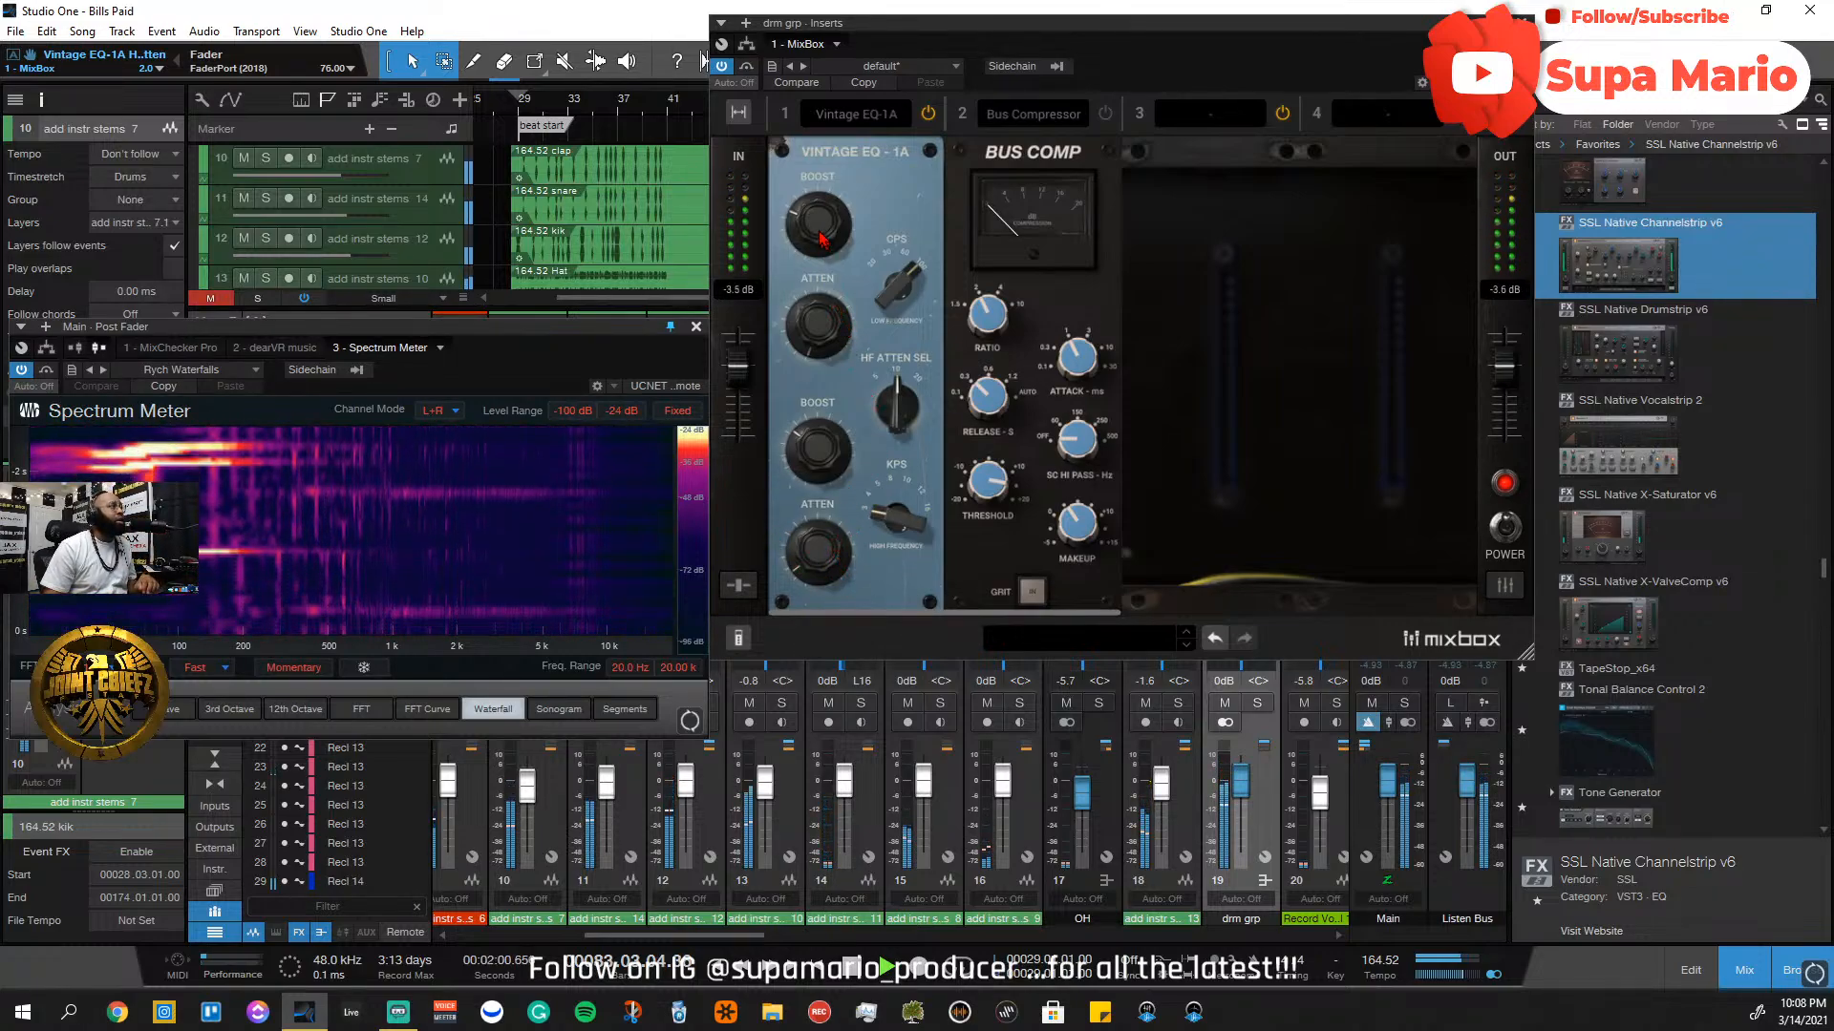
left_click_drag(819, 239, 820, 227)
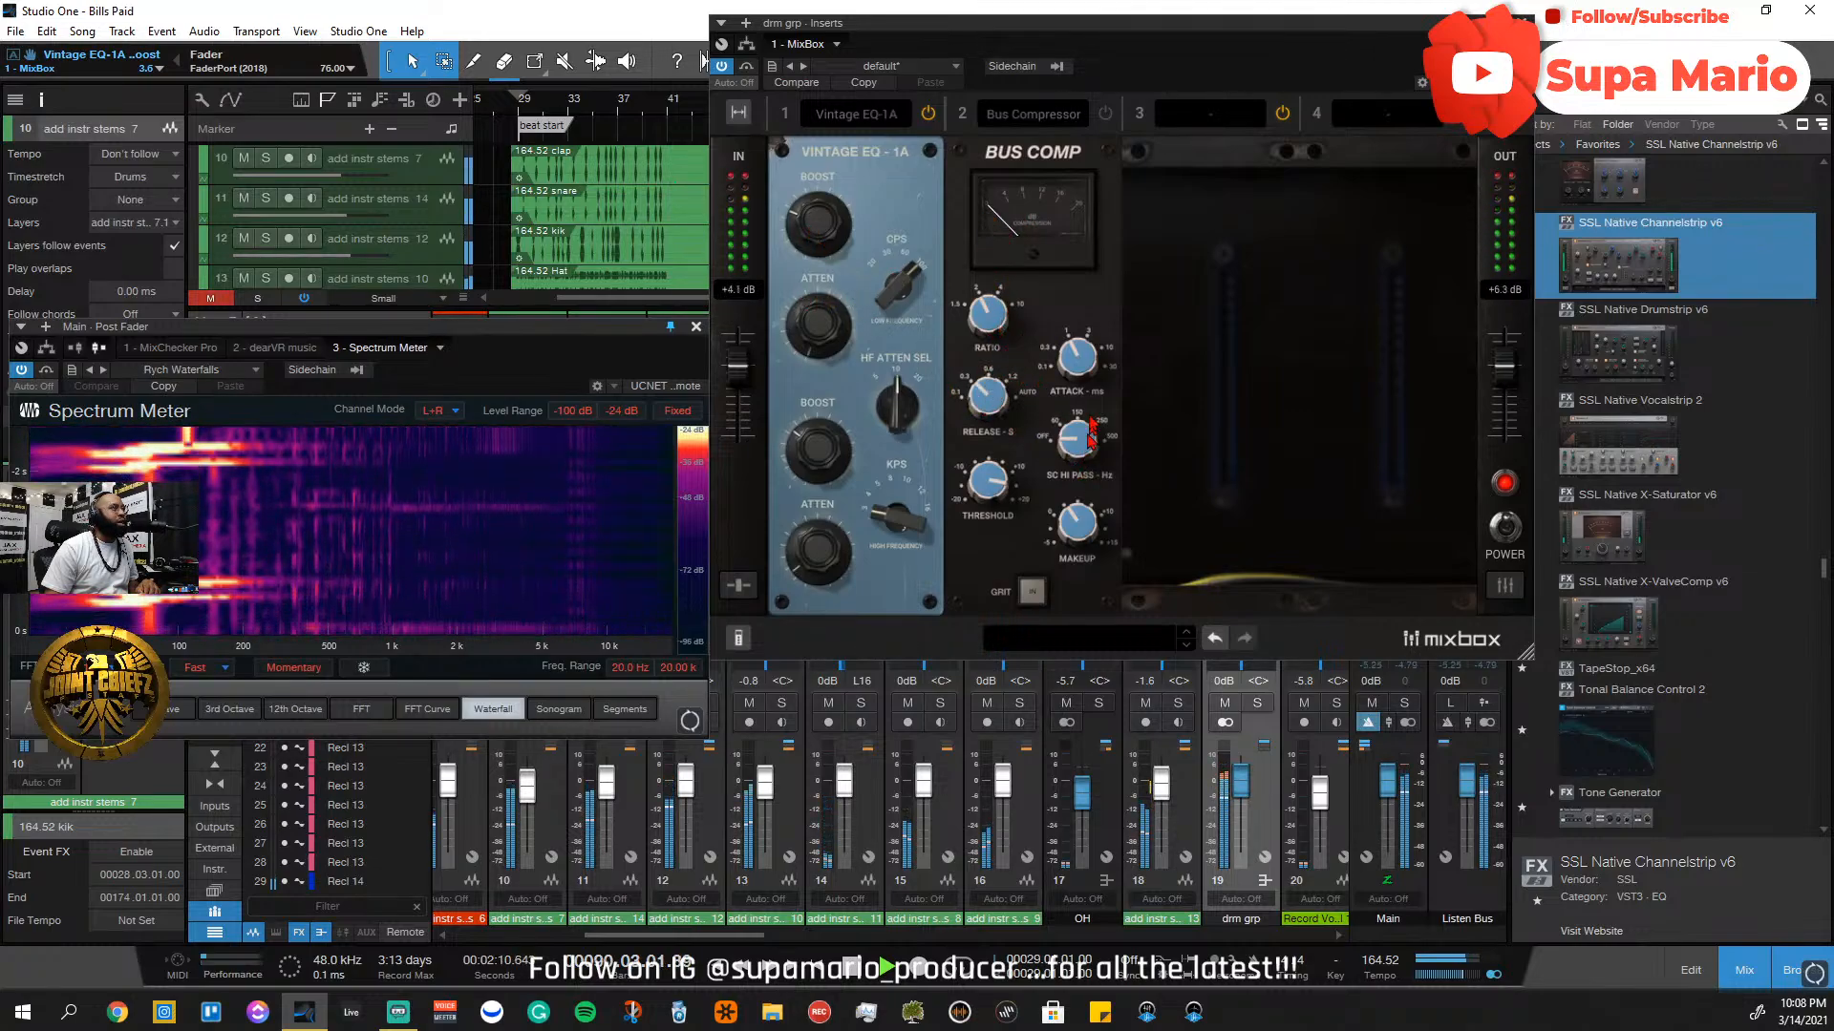
Set the Bus Compressor's attack to 30, ratio to 2 and makeup gain to +0.1 dB, and adjust its release
mouse_move(1081, 375)
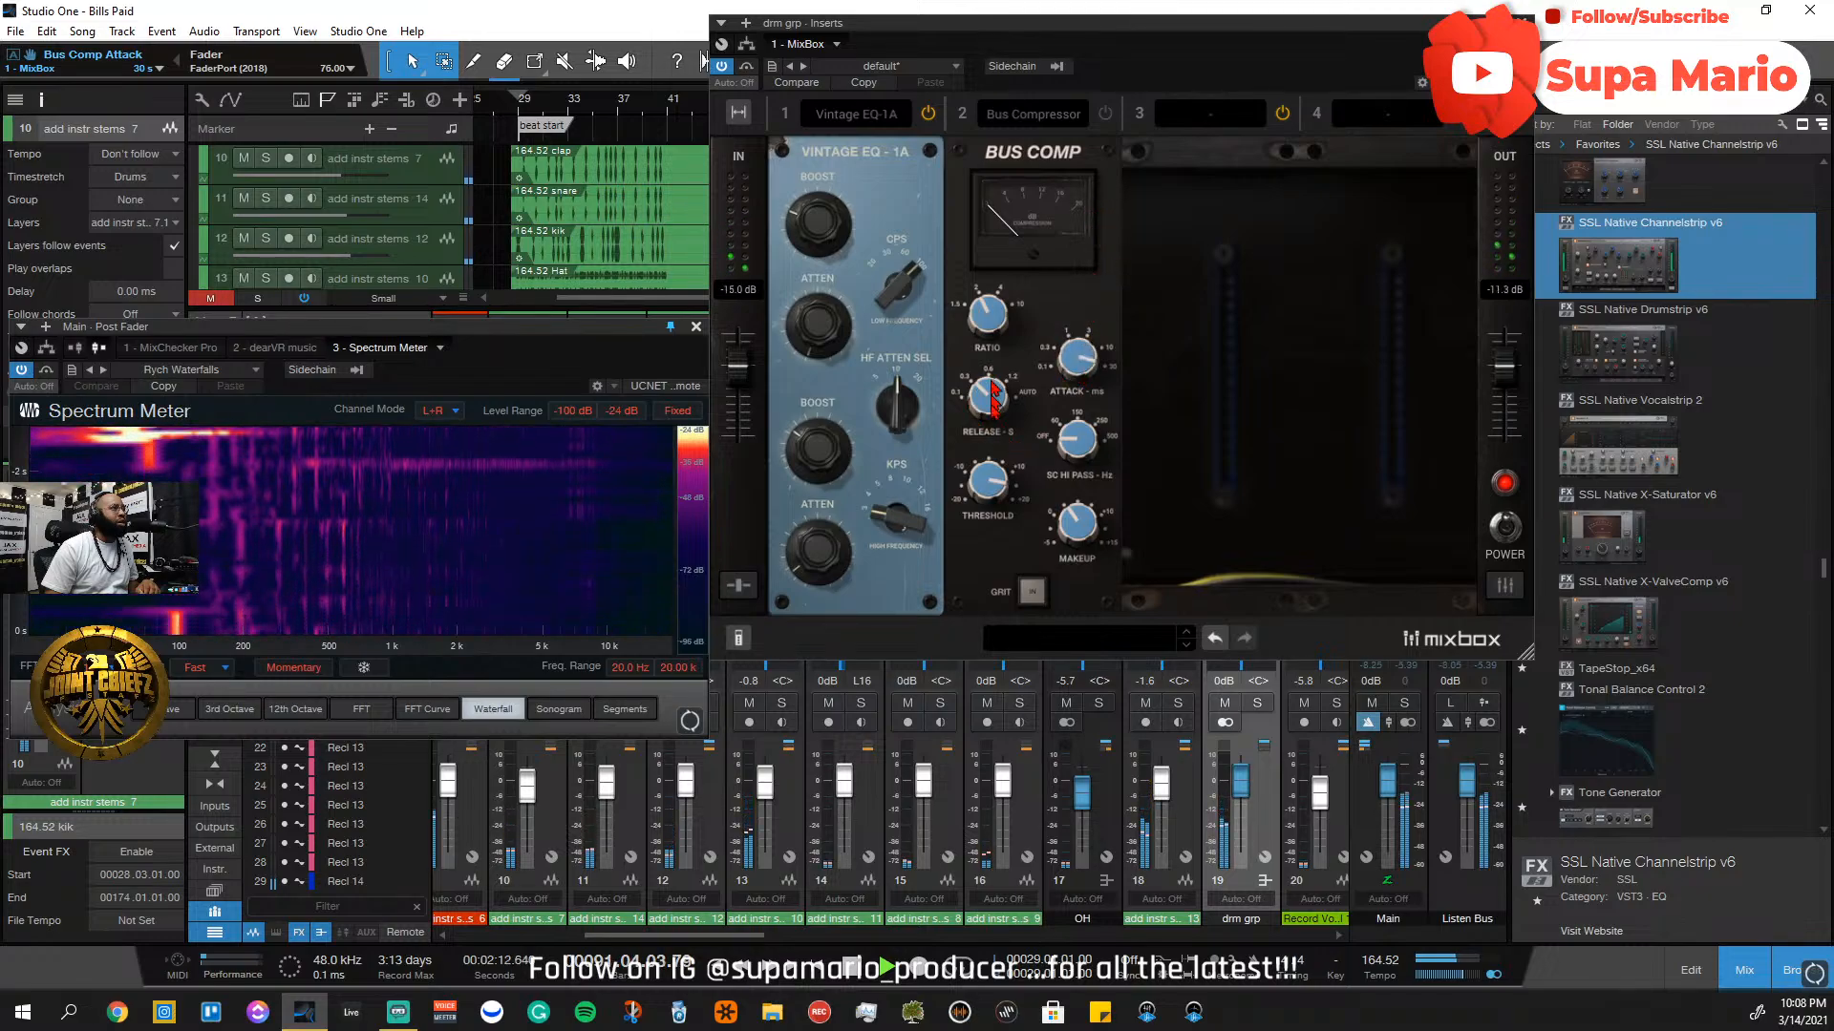
left_click_drag(988, 397, 1015, 425)
mouse_move(1079, 557)
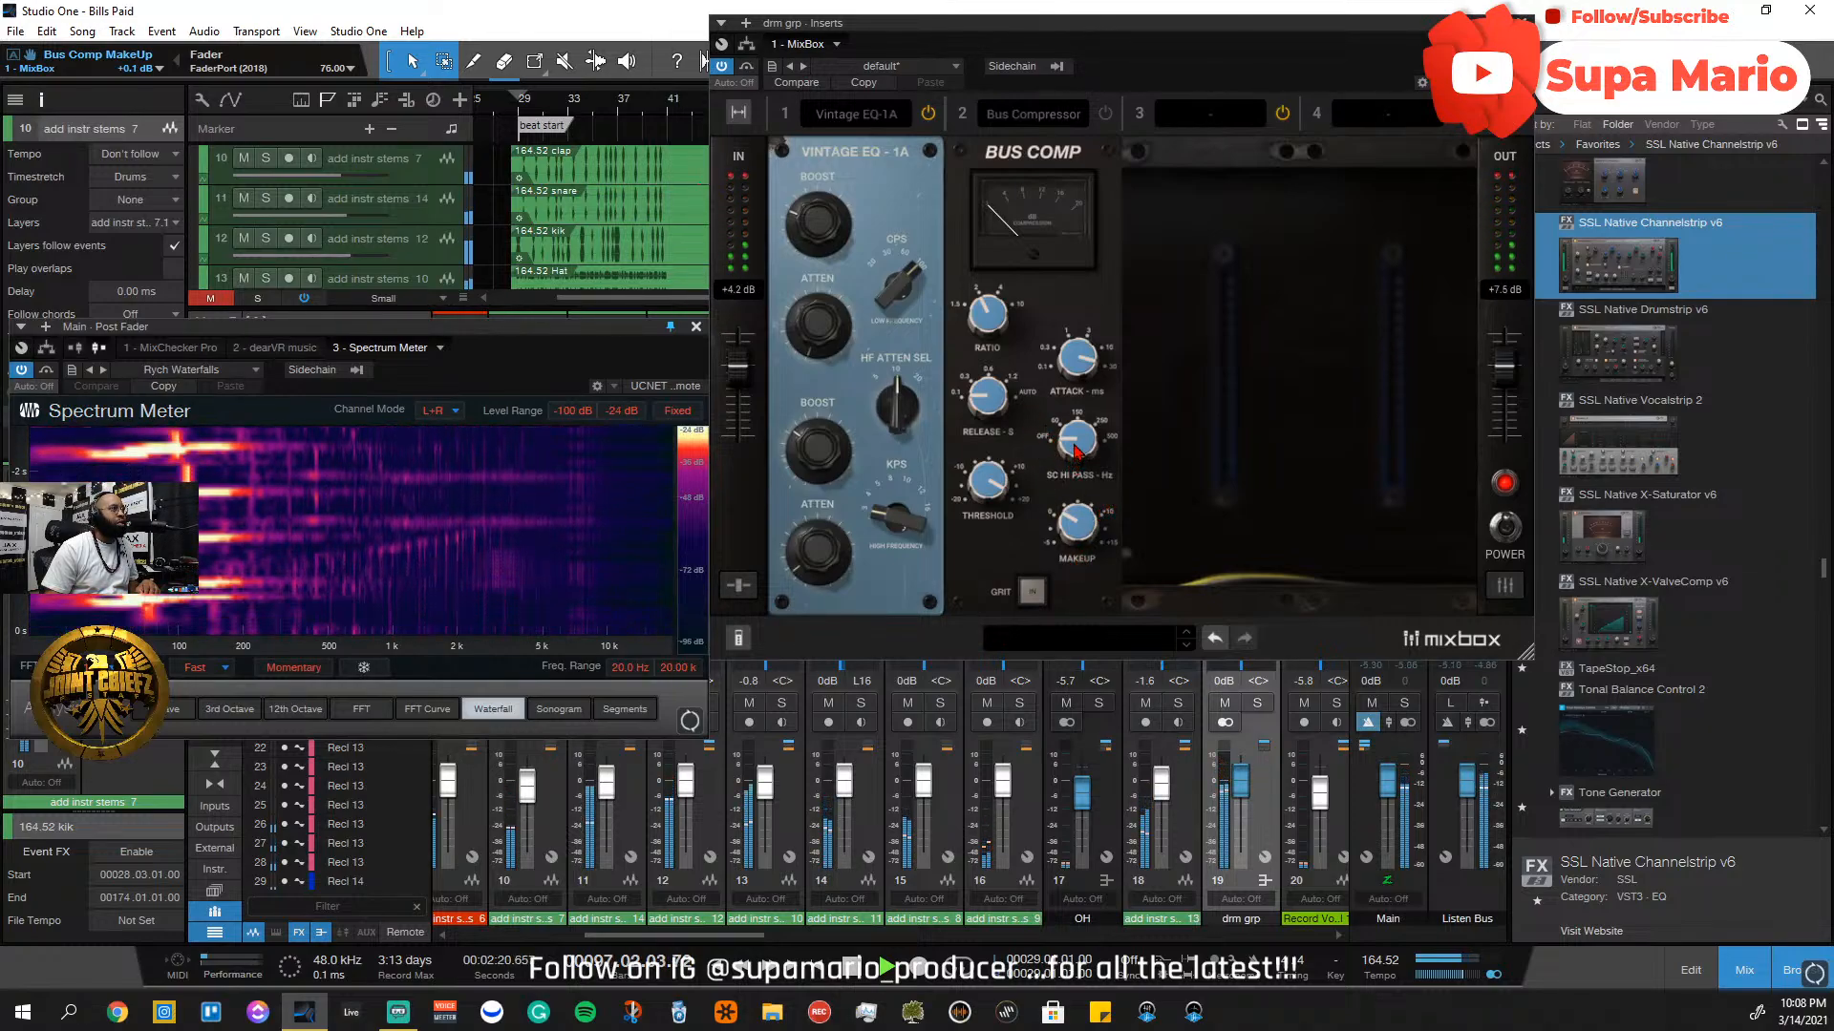
mouse_move(1005, 325)
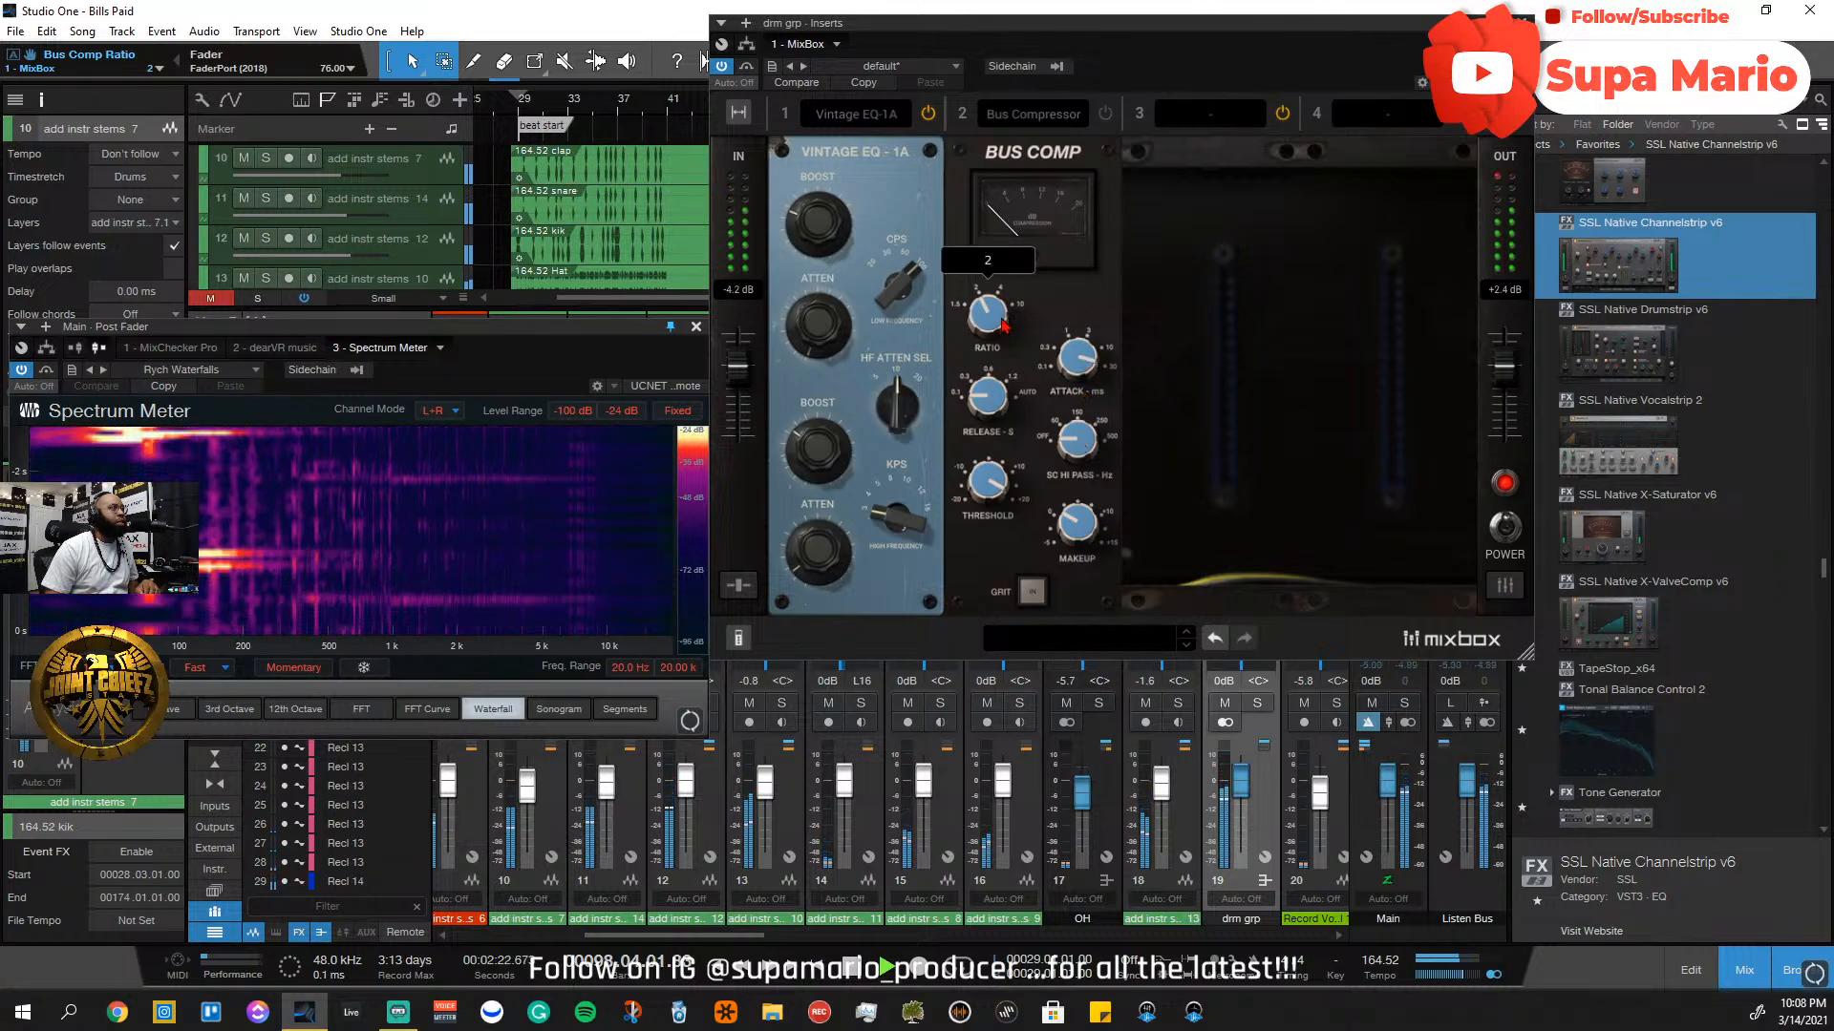
Enable the Bus Compressor module and lower its threshold while the full beat plays
left_click(1108, 114)
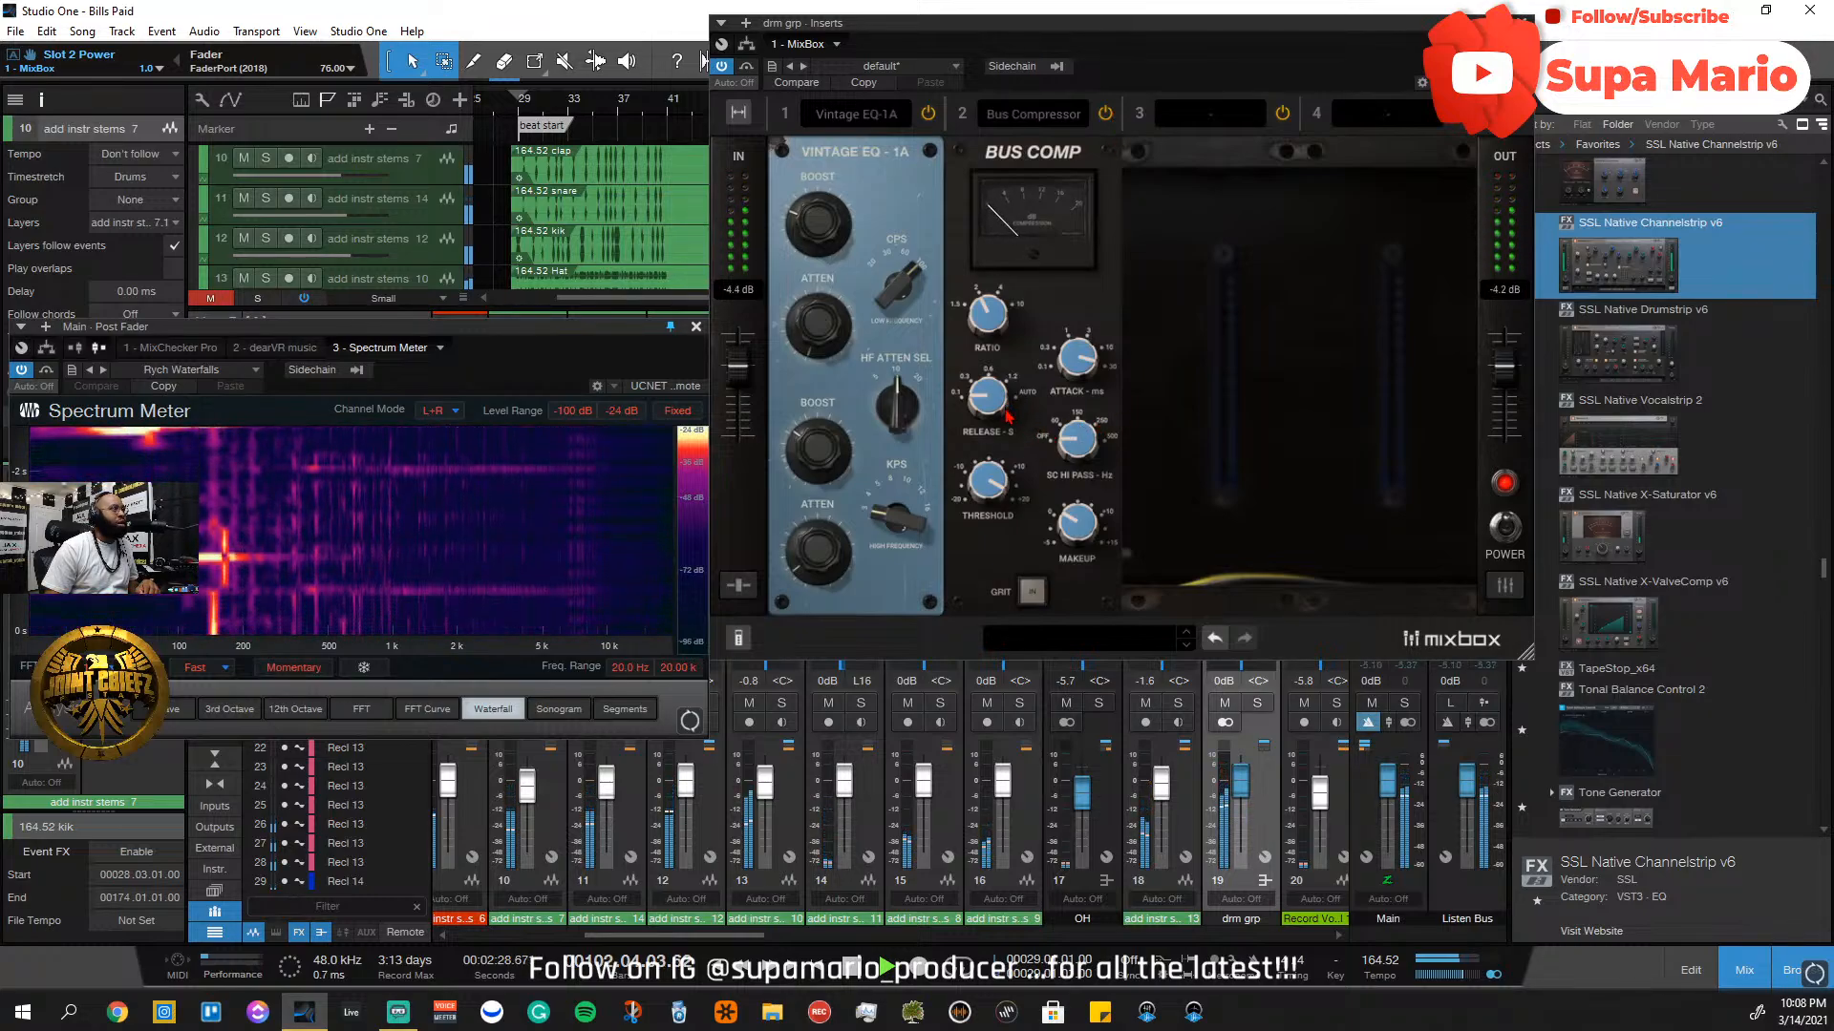
mouse_move(1004, 487)
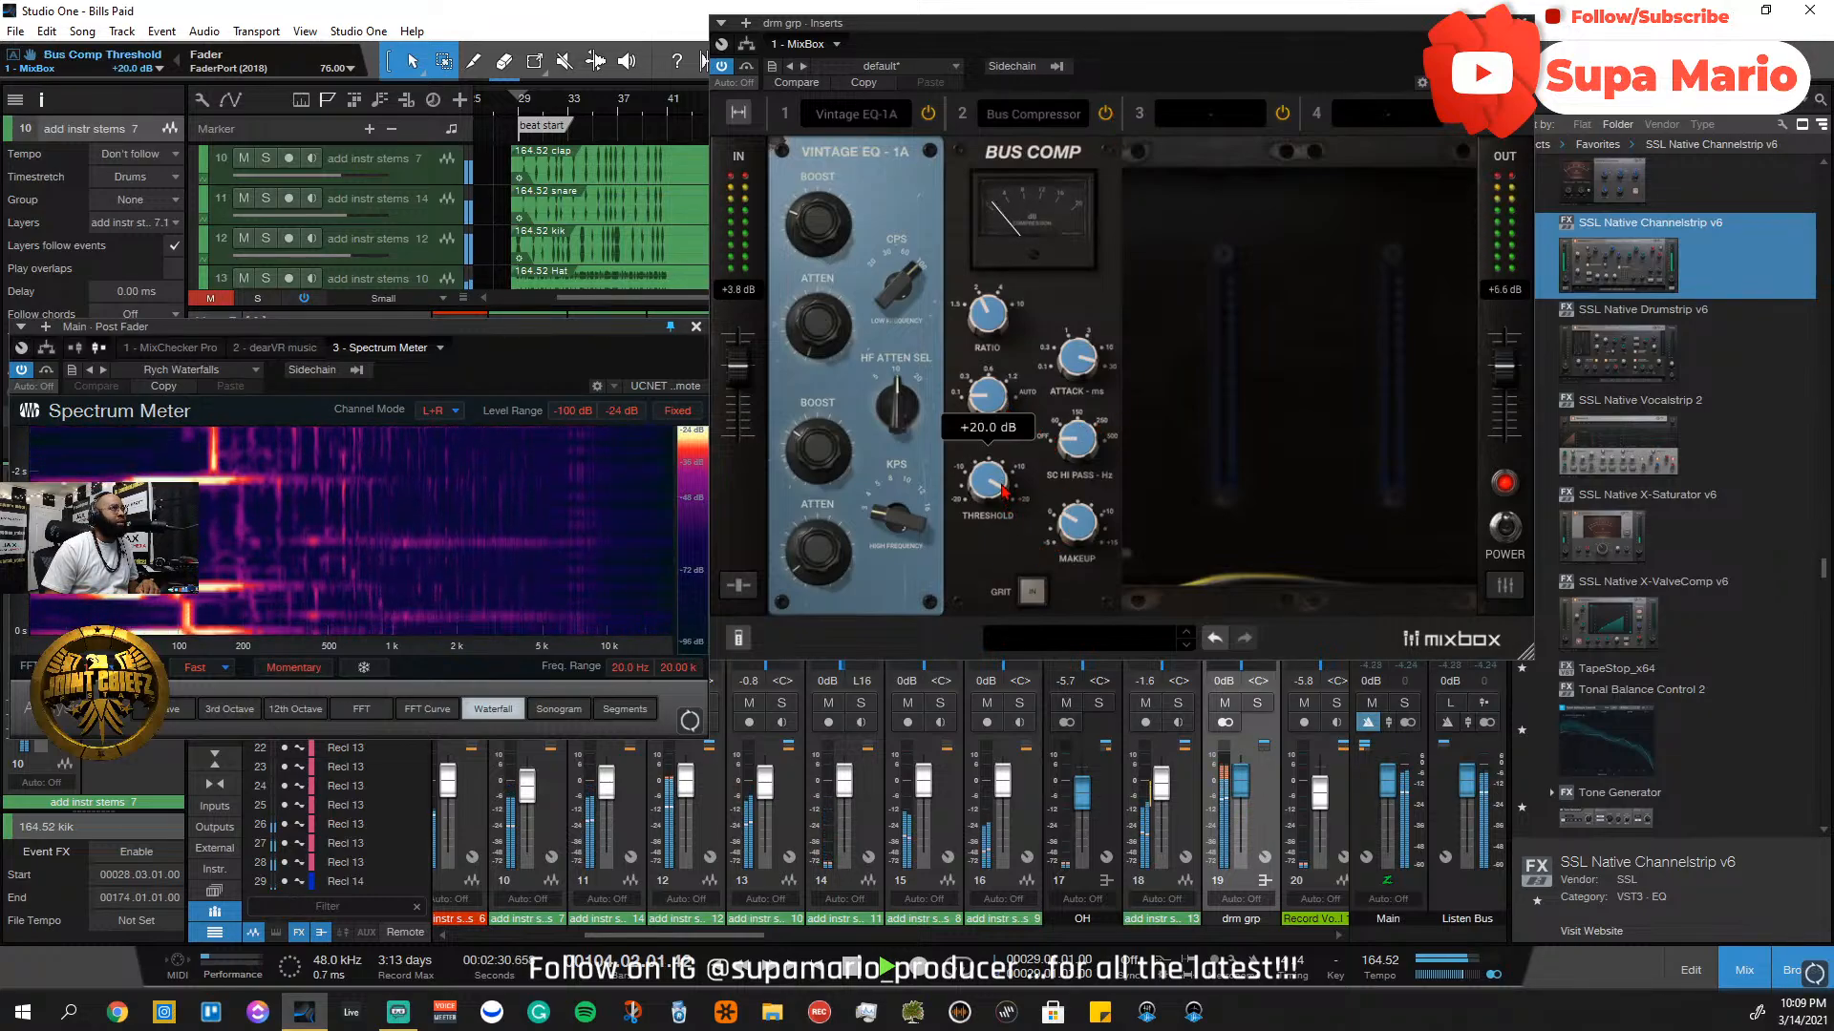
scroll(1003, 489, "down", 2)
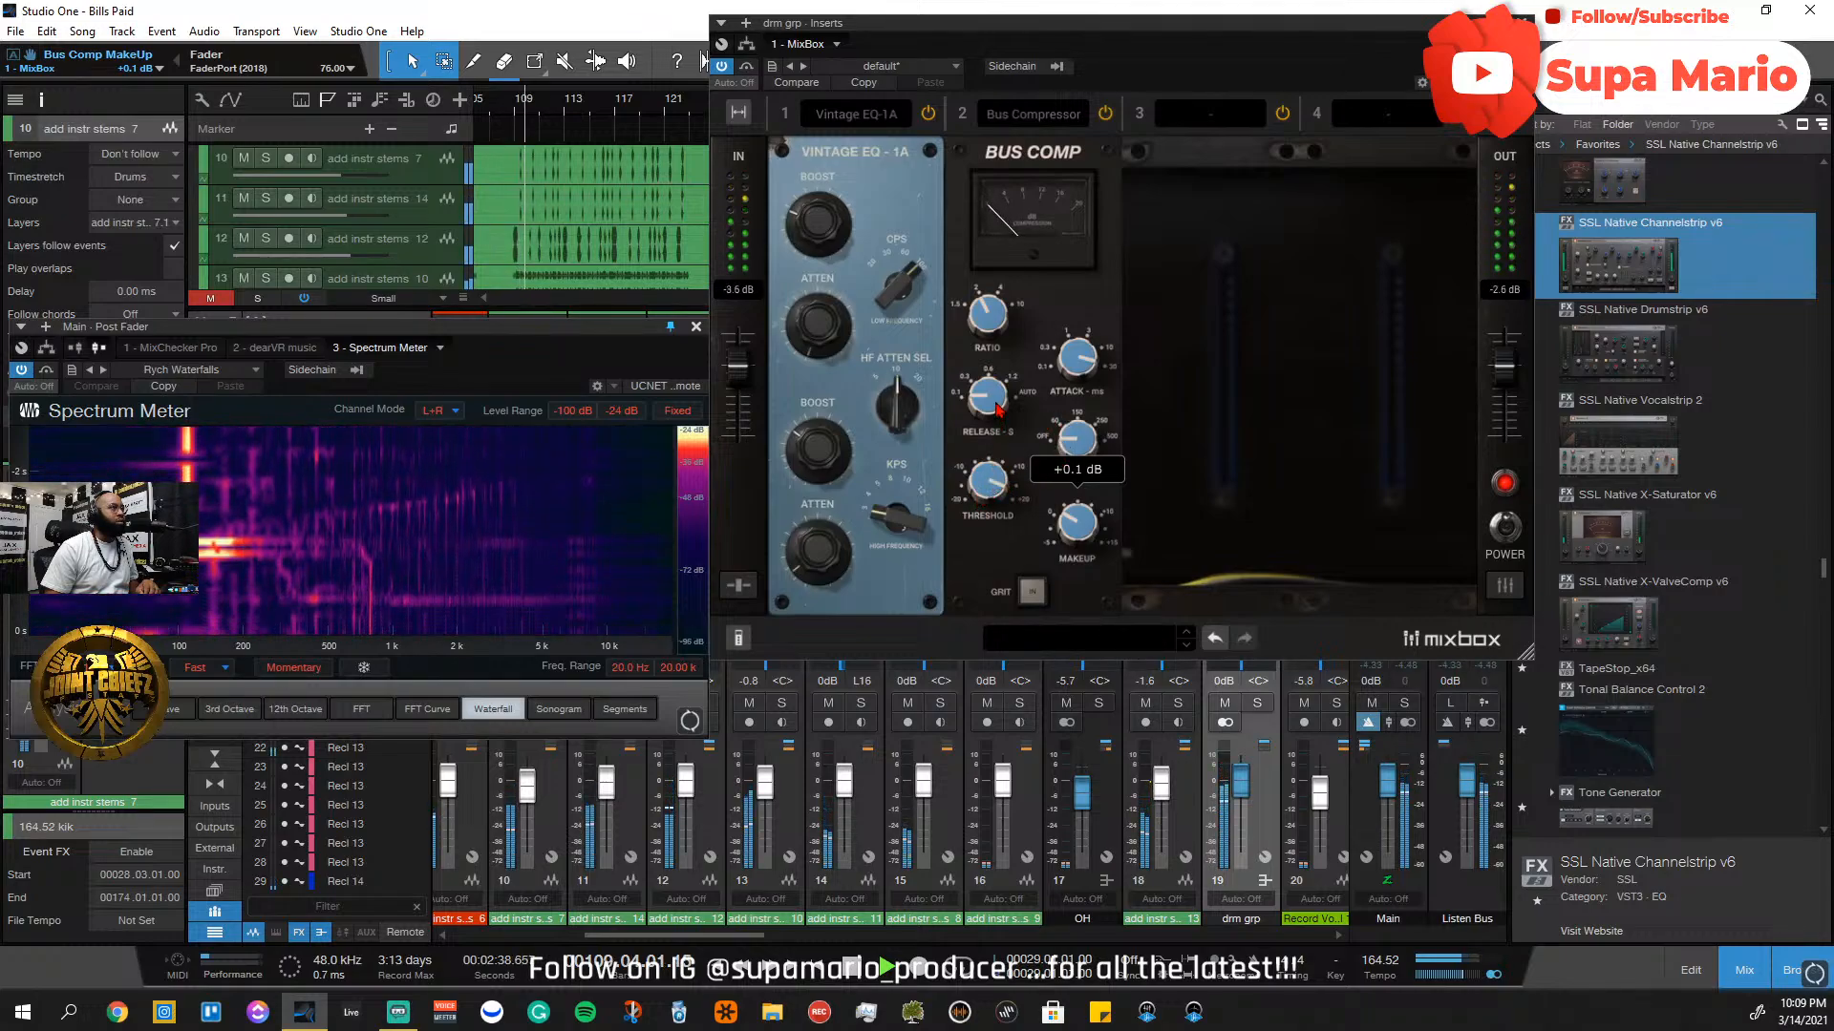
Set the Bus Compressor's SC Hi Pass to 150 Hz and makeup gain to +0.4 dB, toggling the module to compare
mouse_move(1001, 361)
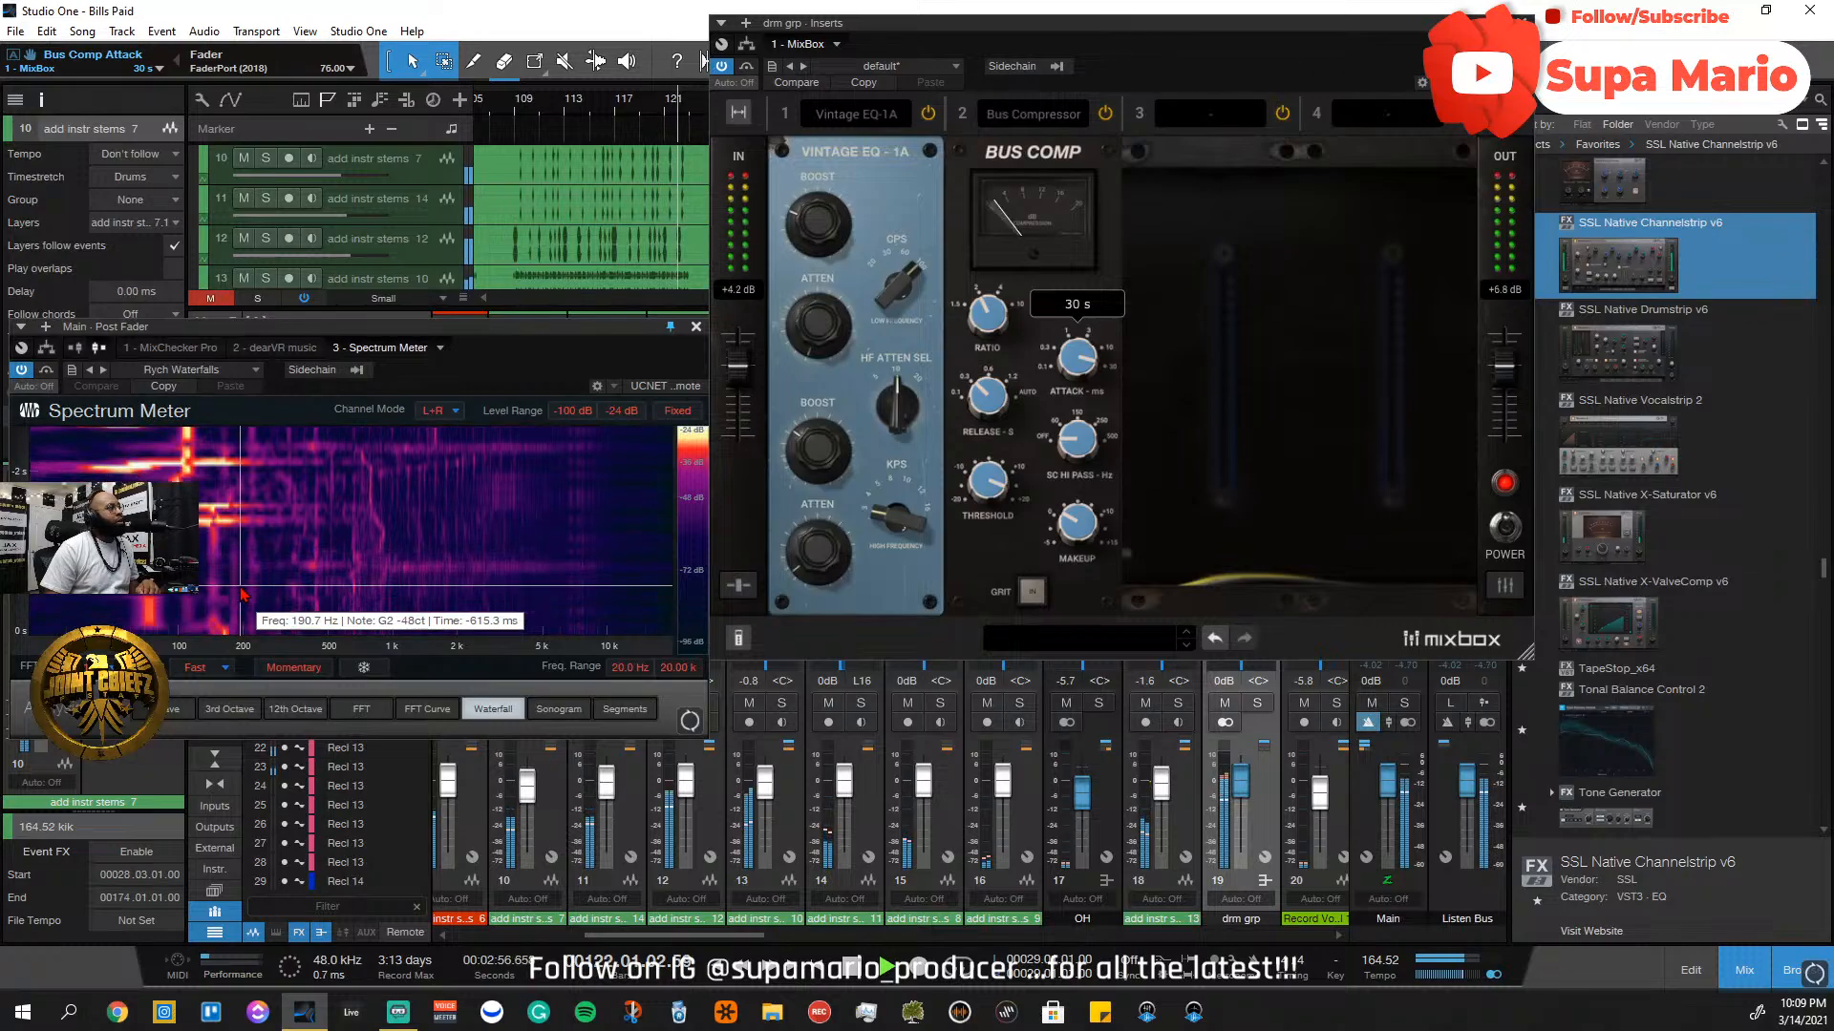
left_click(1094, 457)
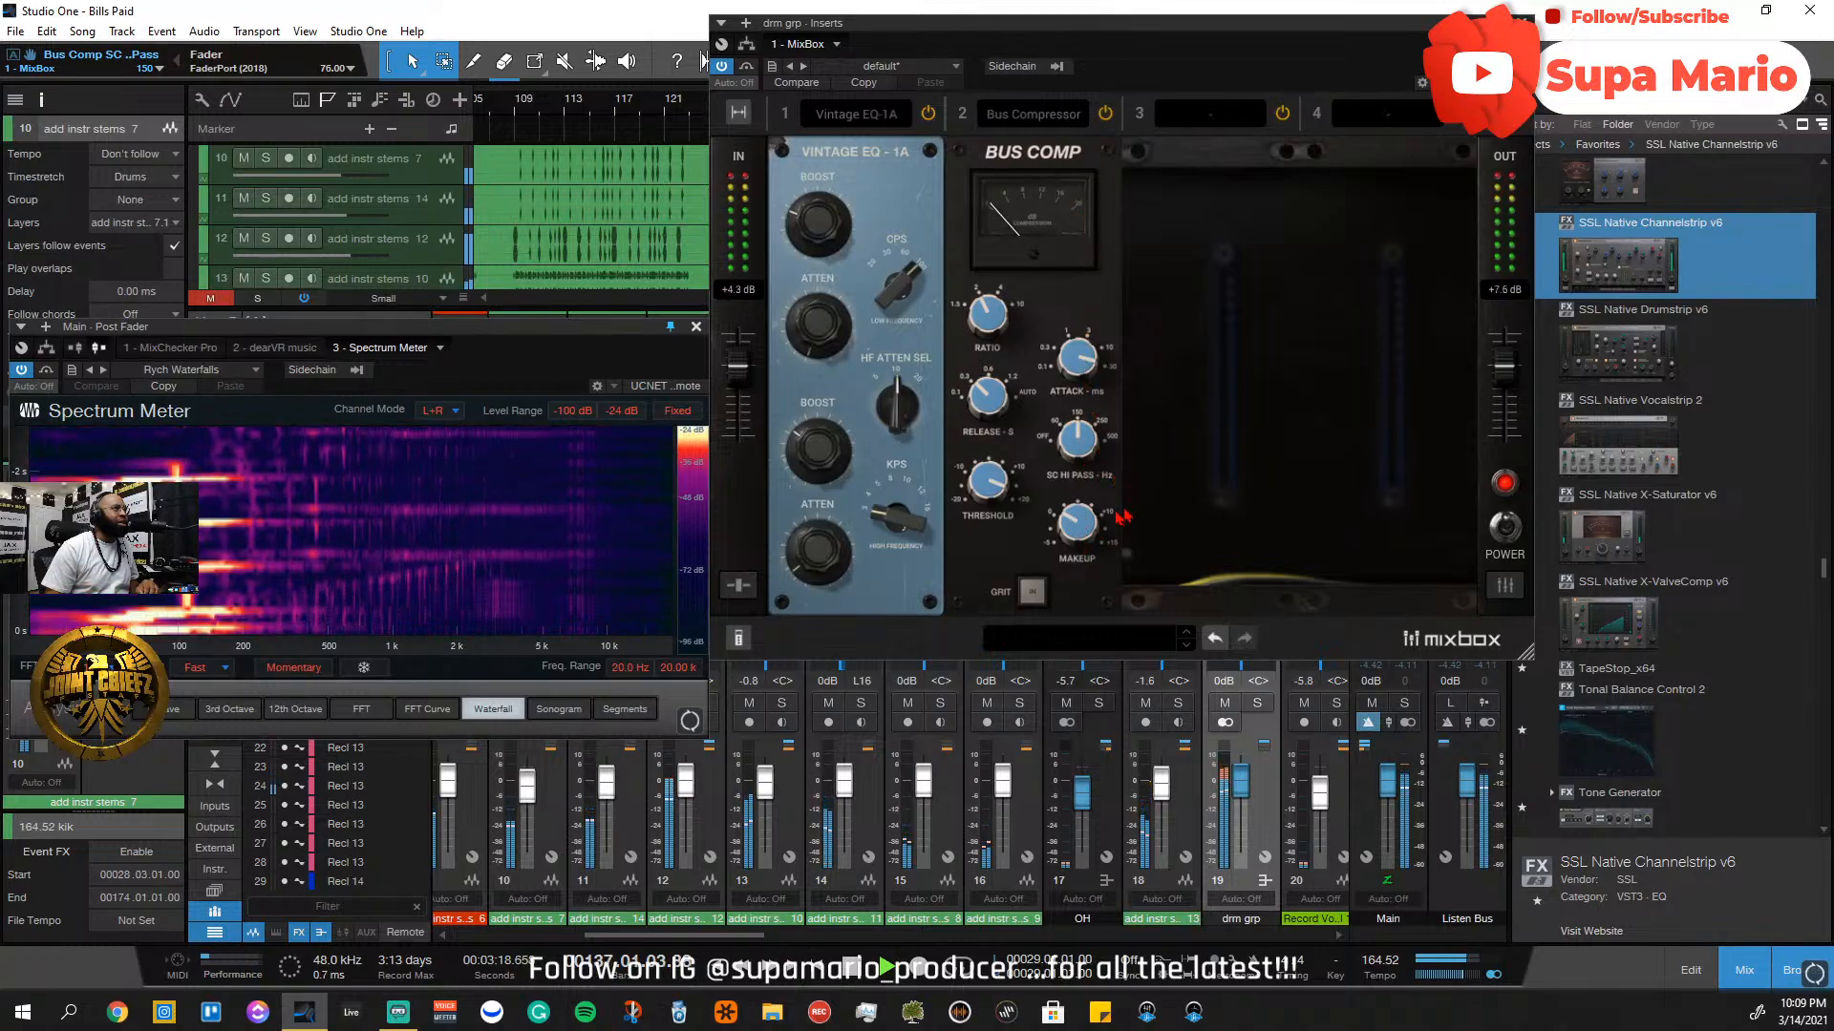
left_click(1103, 114)
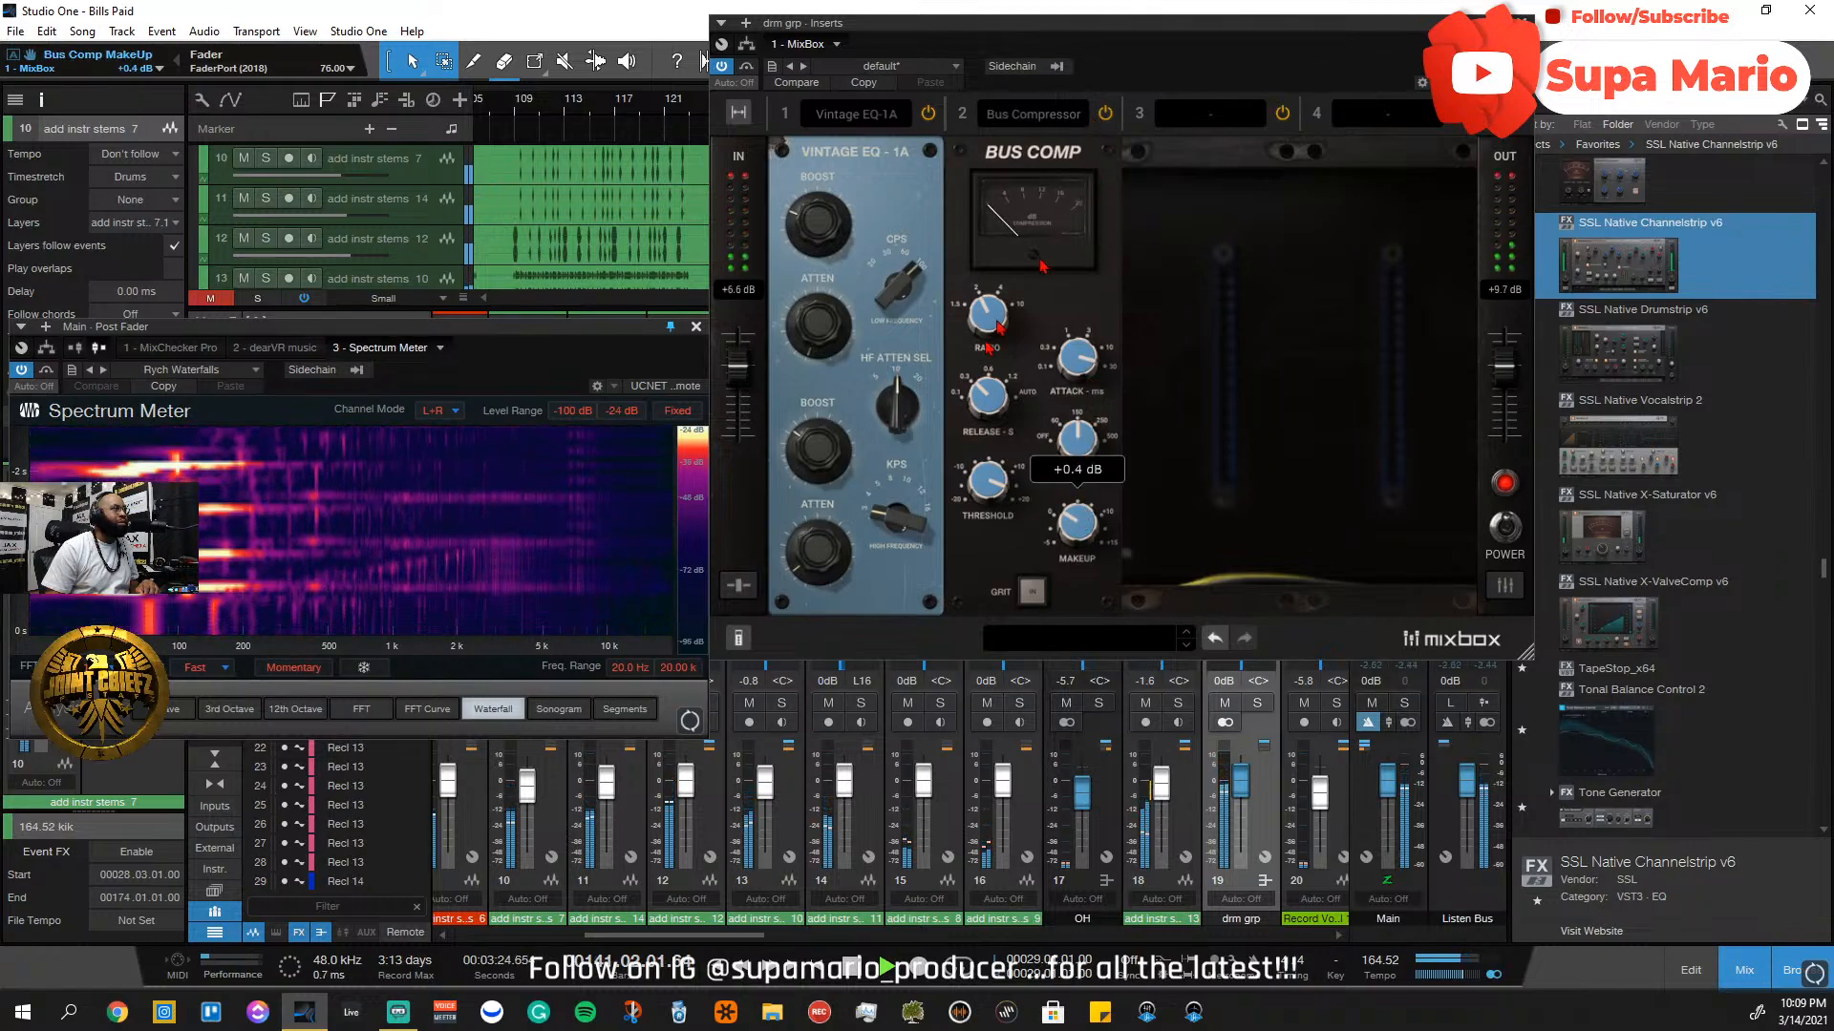
Stop playback, solo the drm grp bus and replay the drums on their own
key("space")
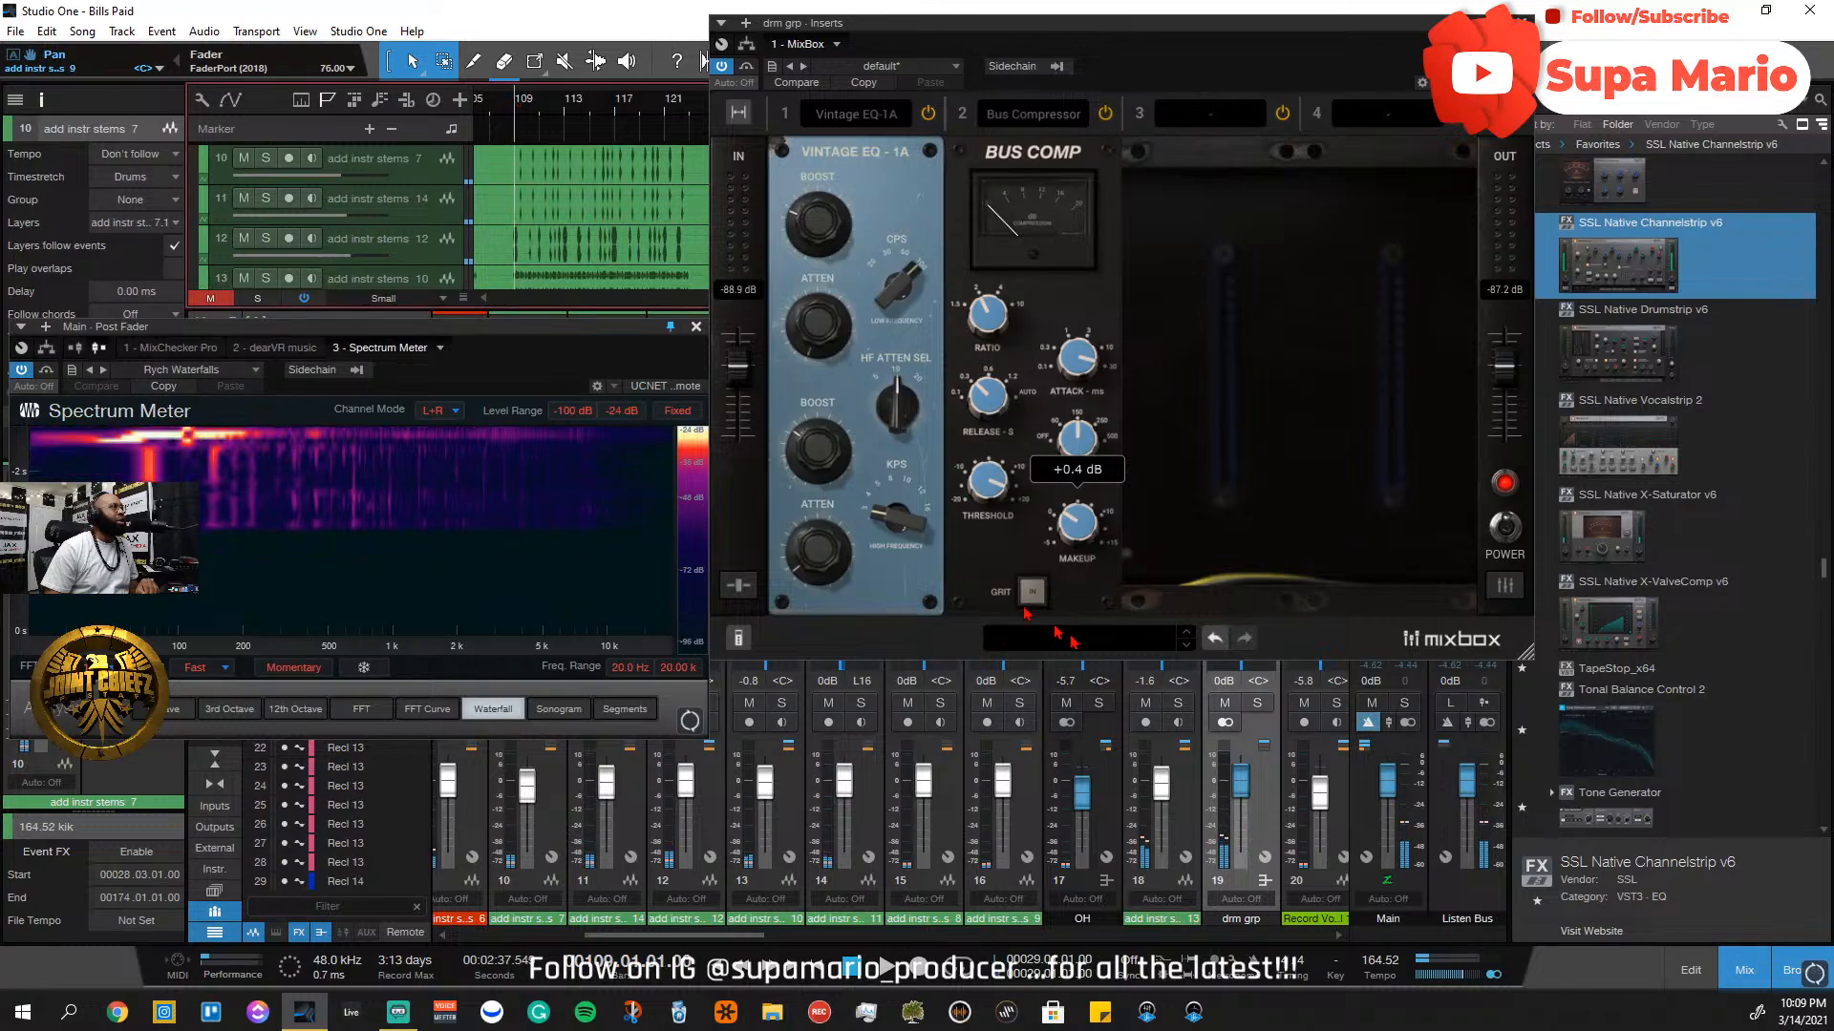
left_click(1257, 703)
key("space")
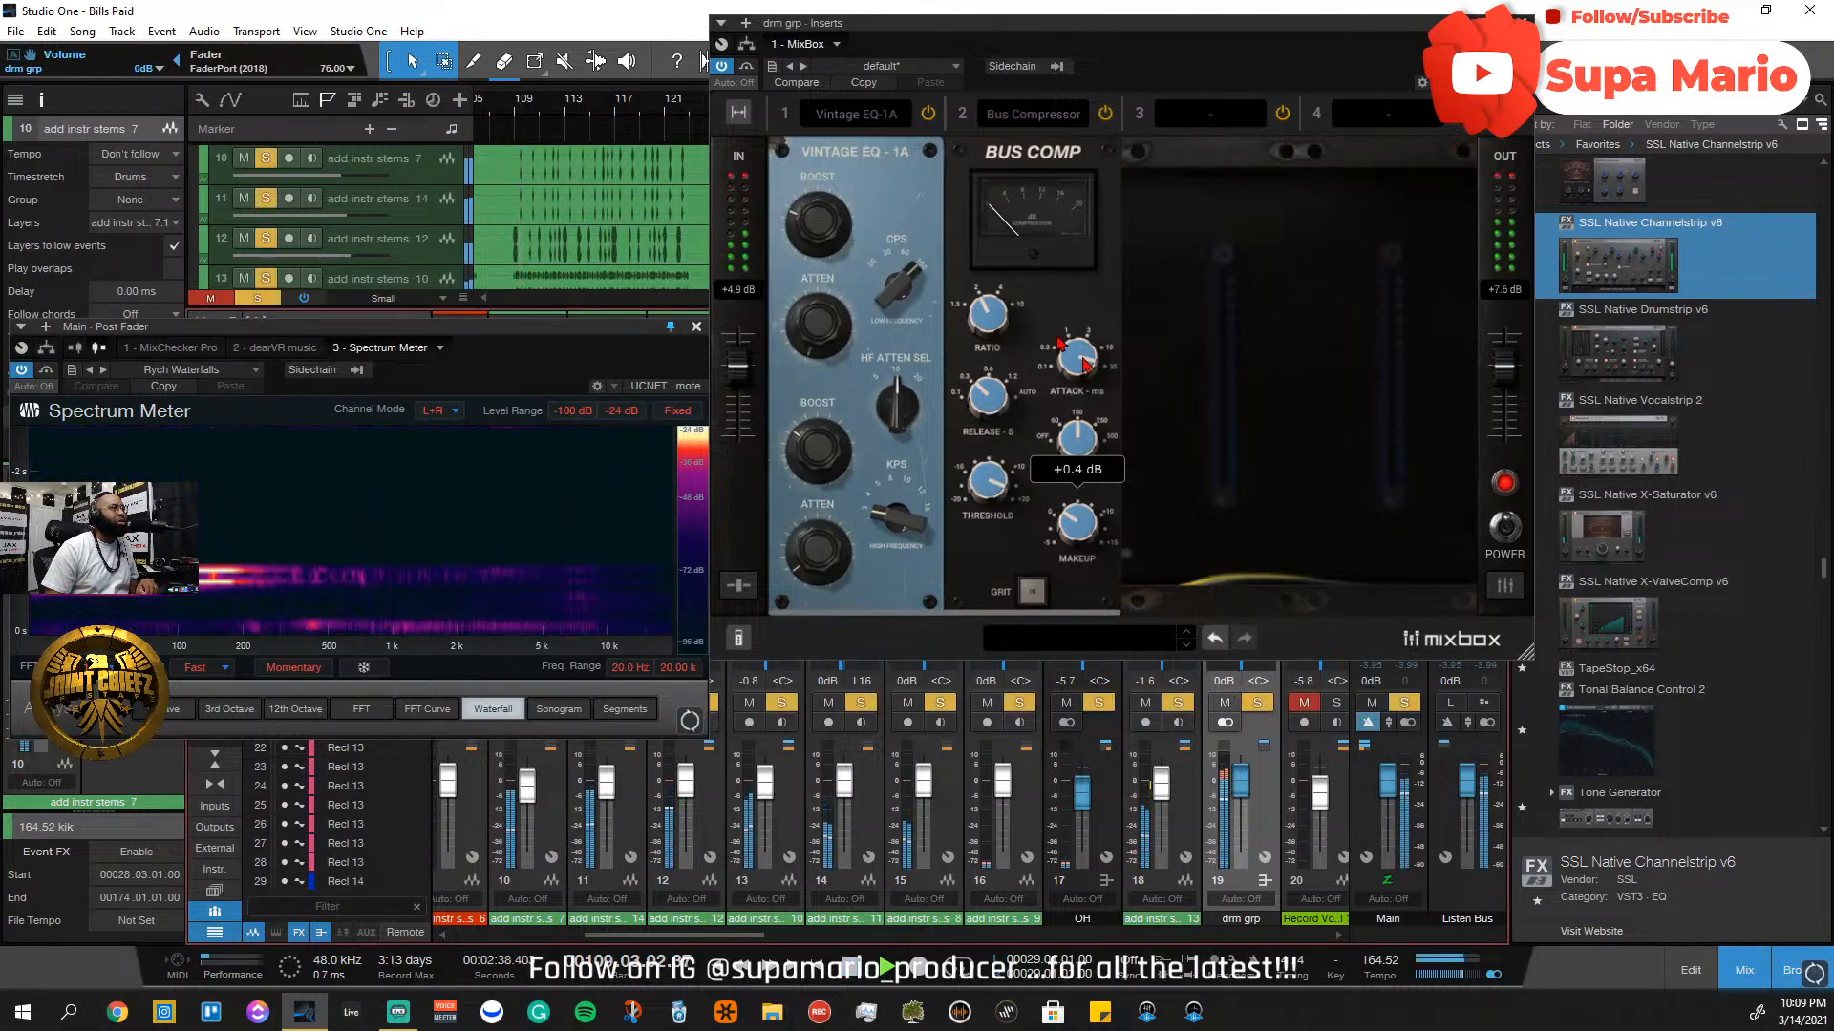
Raise the Bus Compressor's makeup gain to +0.6 dB, comparing the drums with the module bypassed and leaving it enabled
left_click(1105, 115)
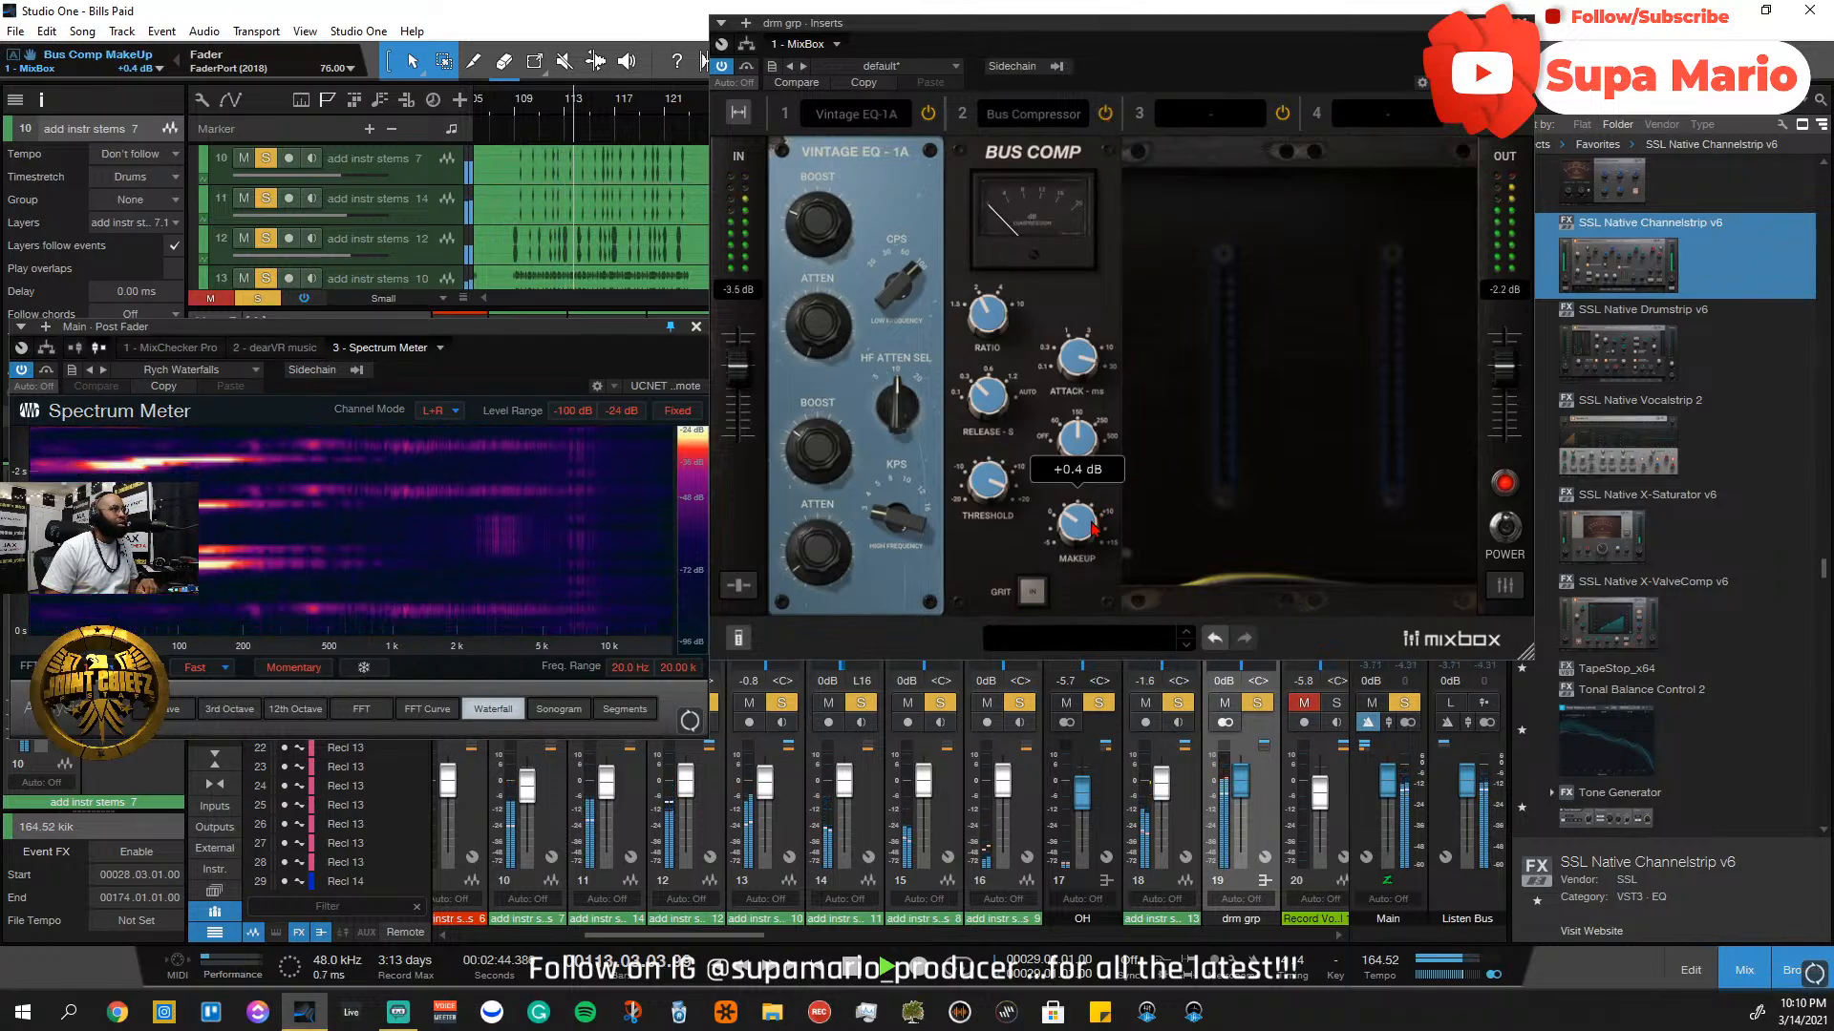
scroll(1095, 526, "up", 2)
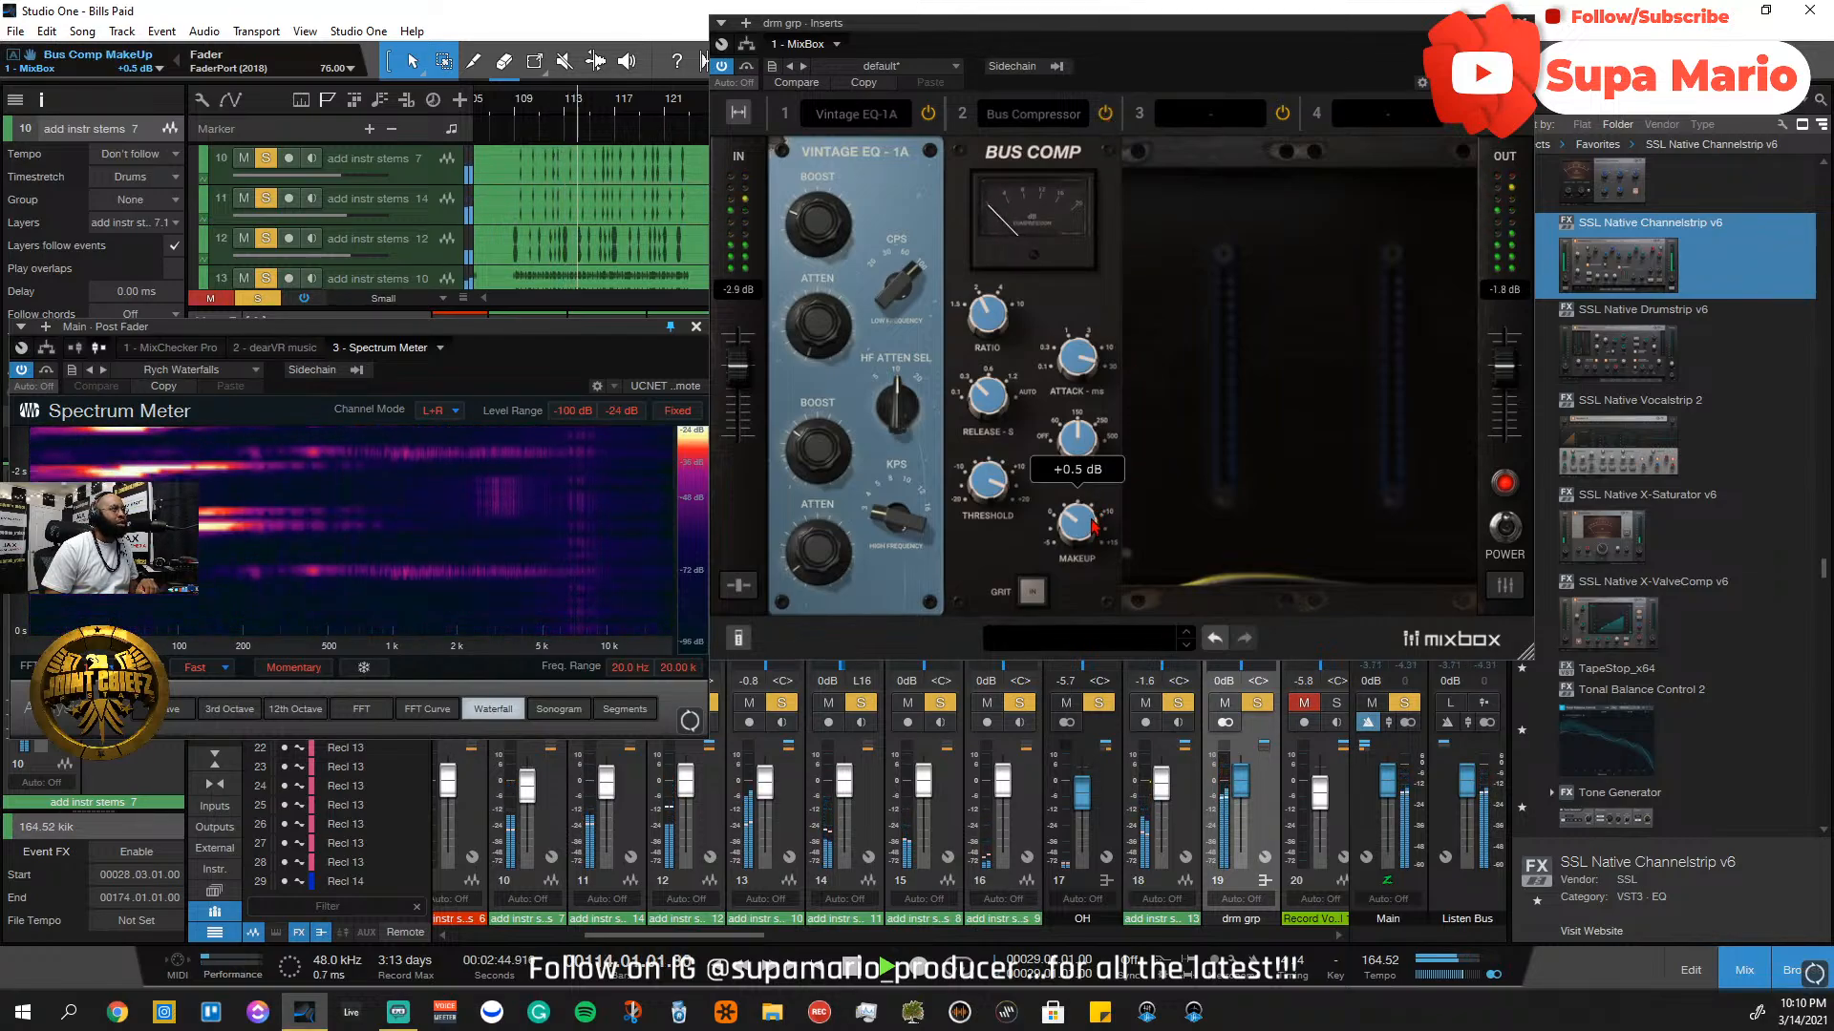
left_click(1107, 115)
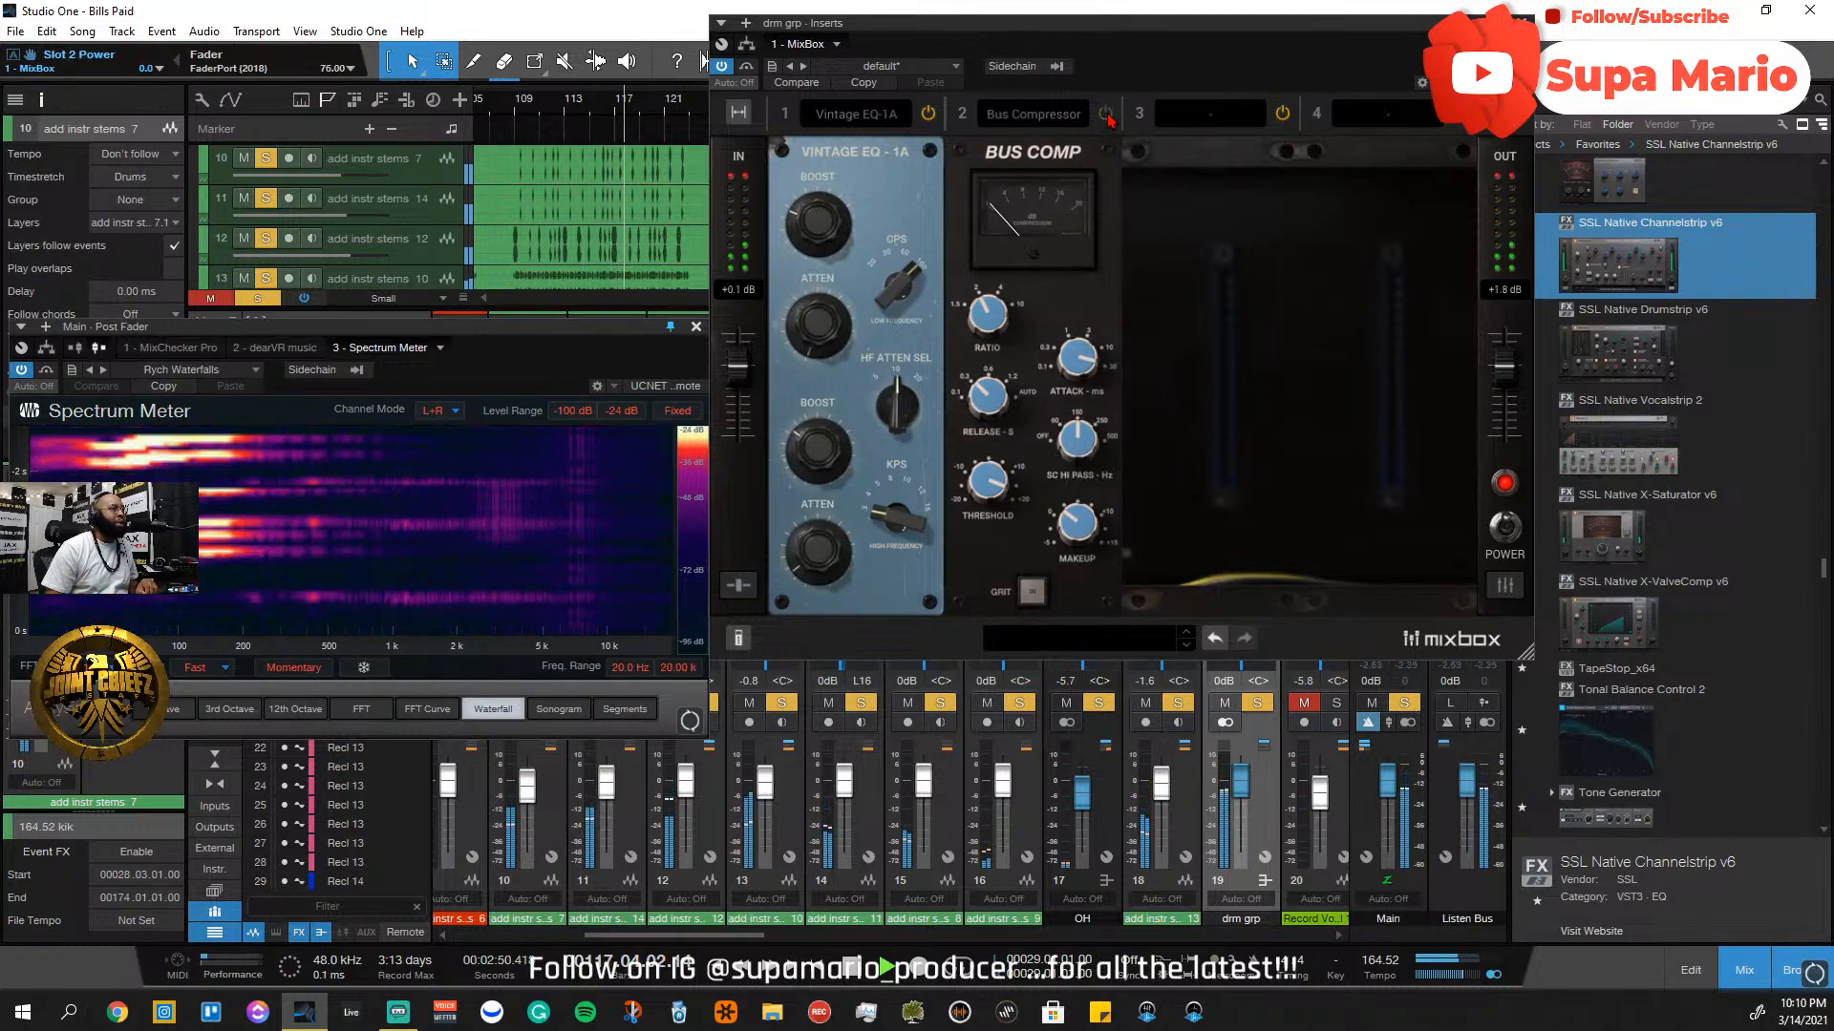
left_click(1107, 114)
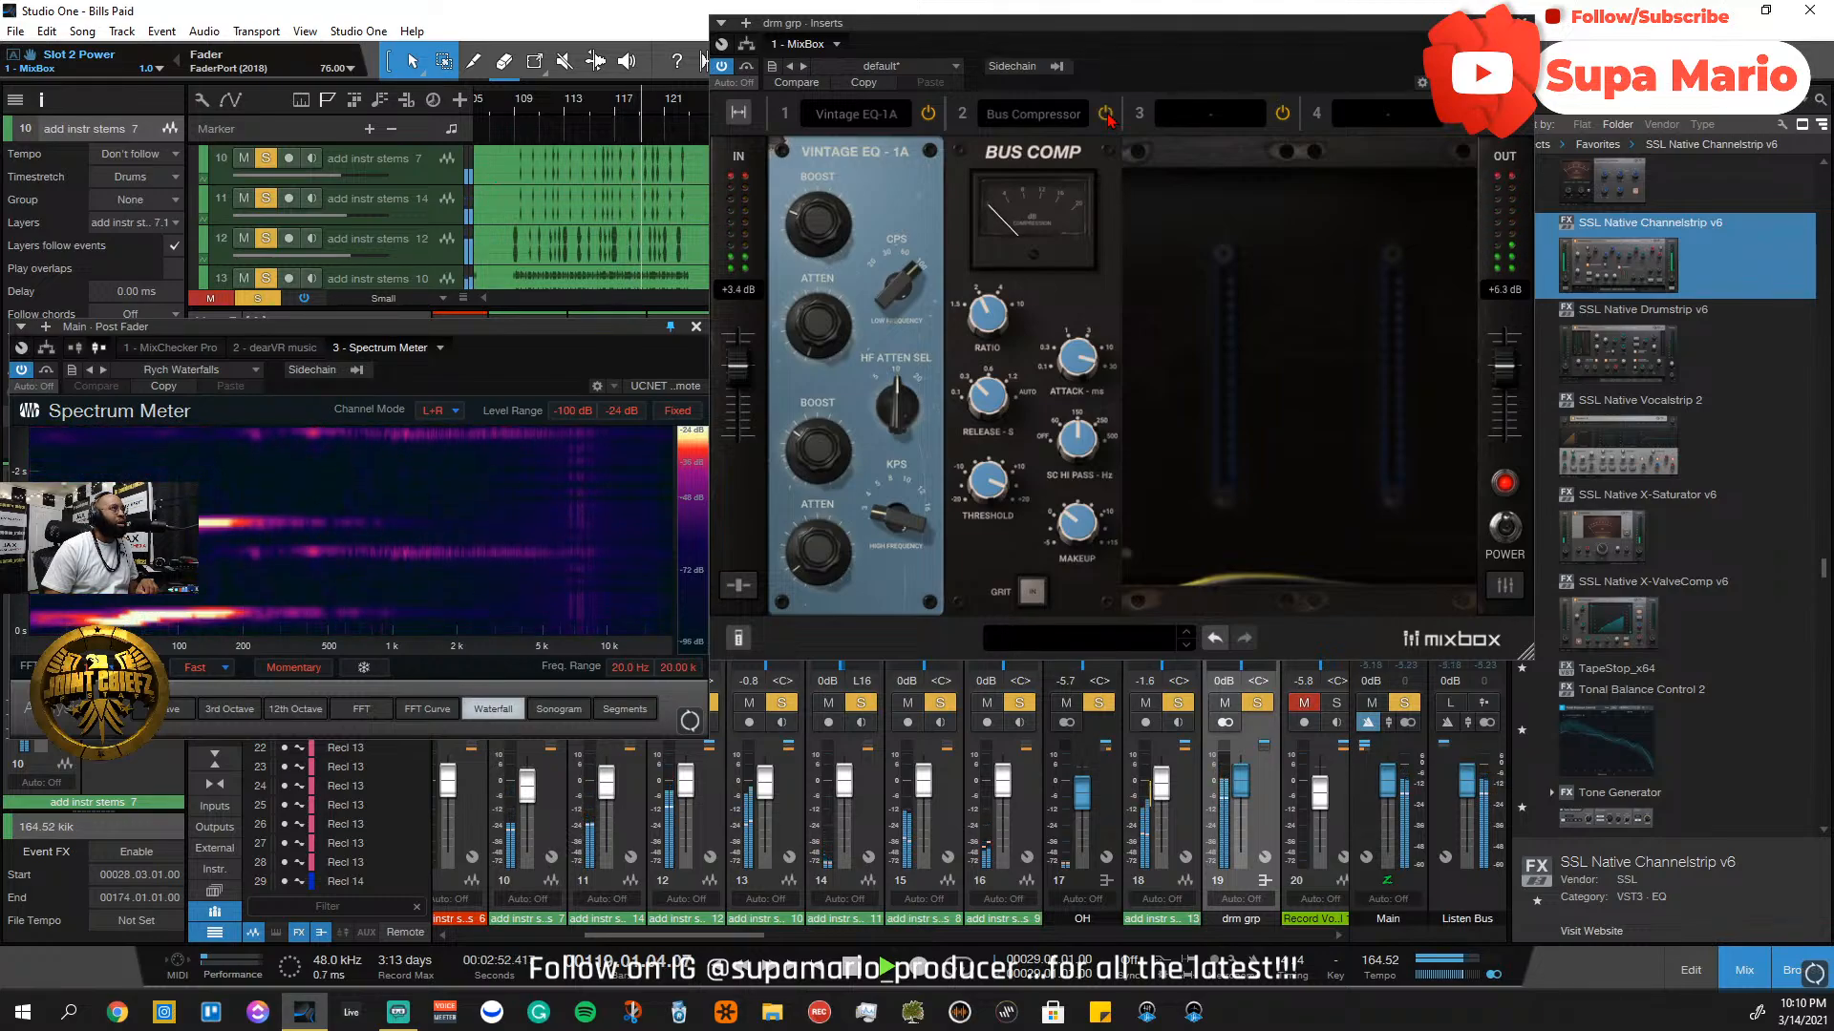
mouse_move(1074, 537)
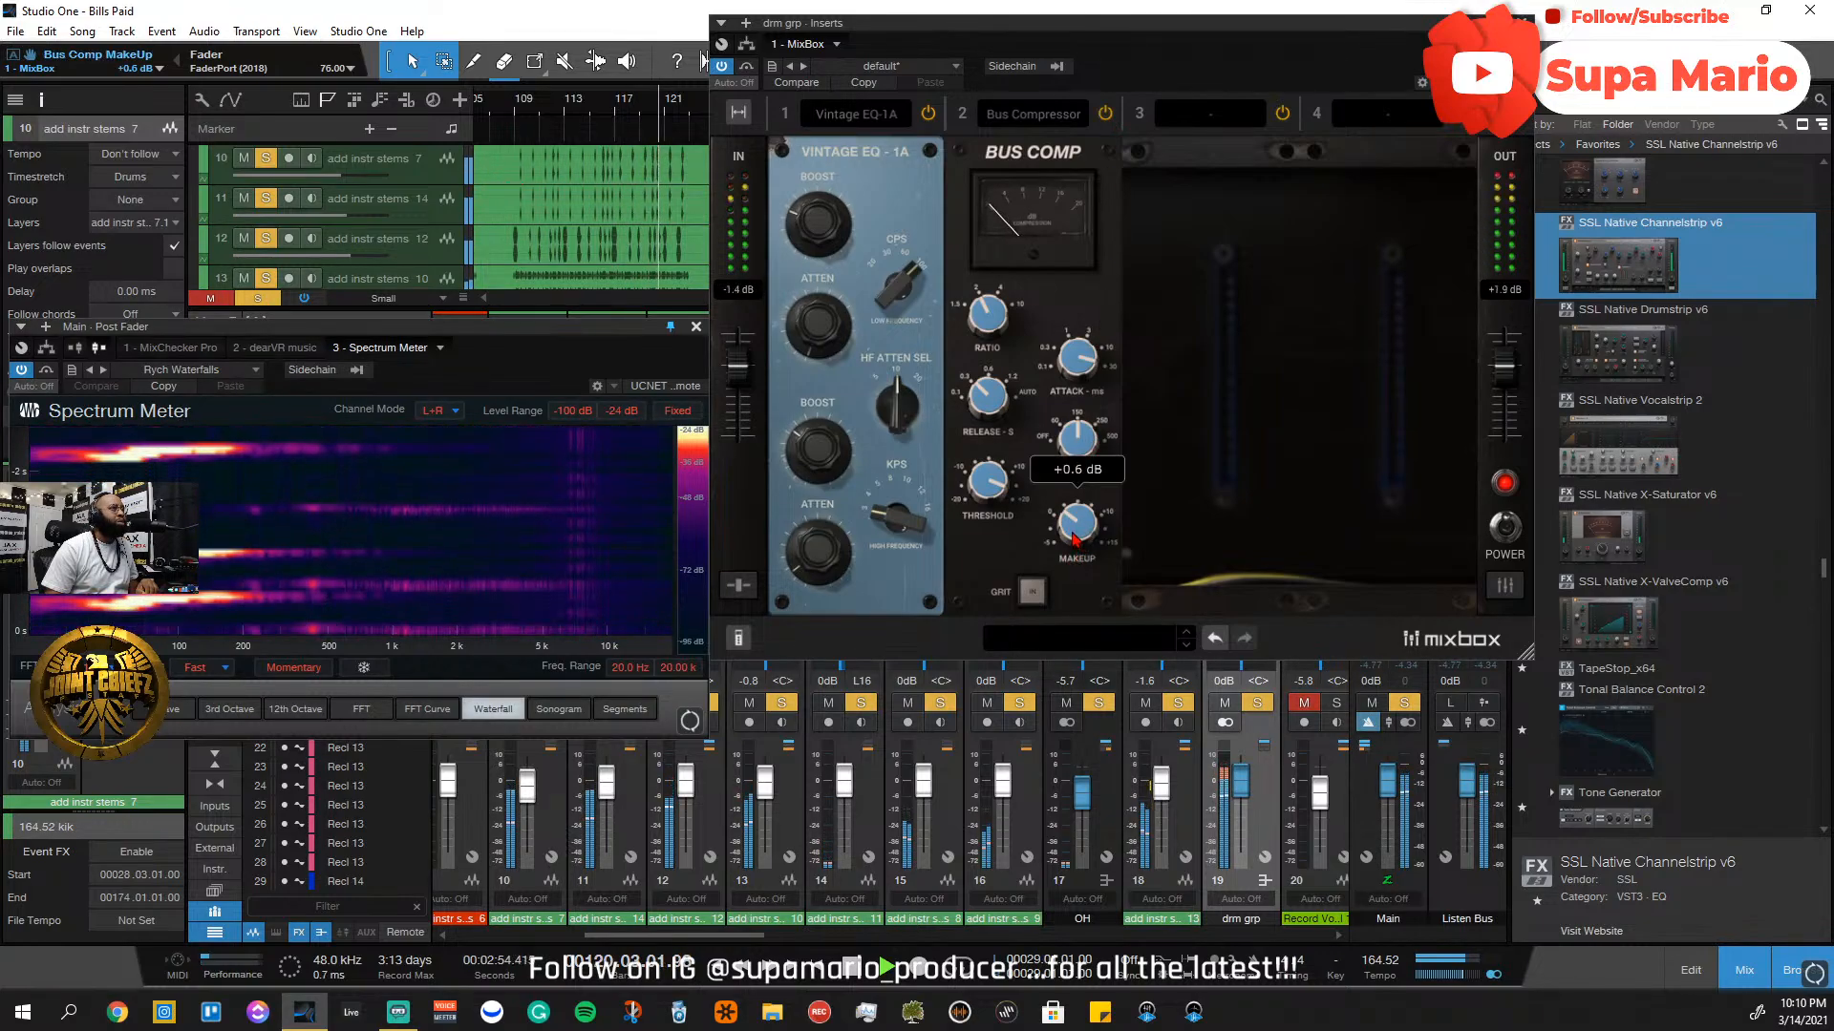
left_click(1108, 114)
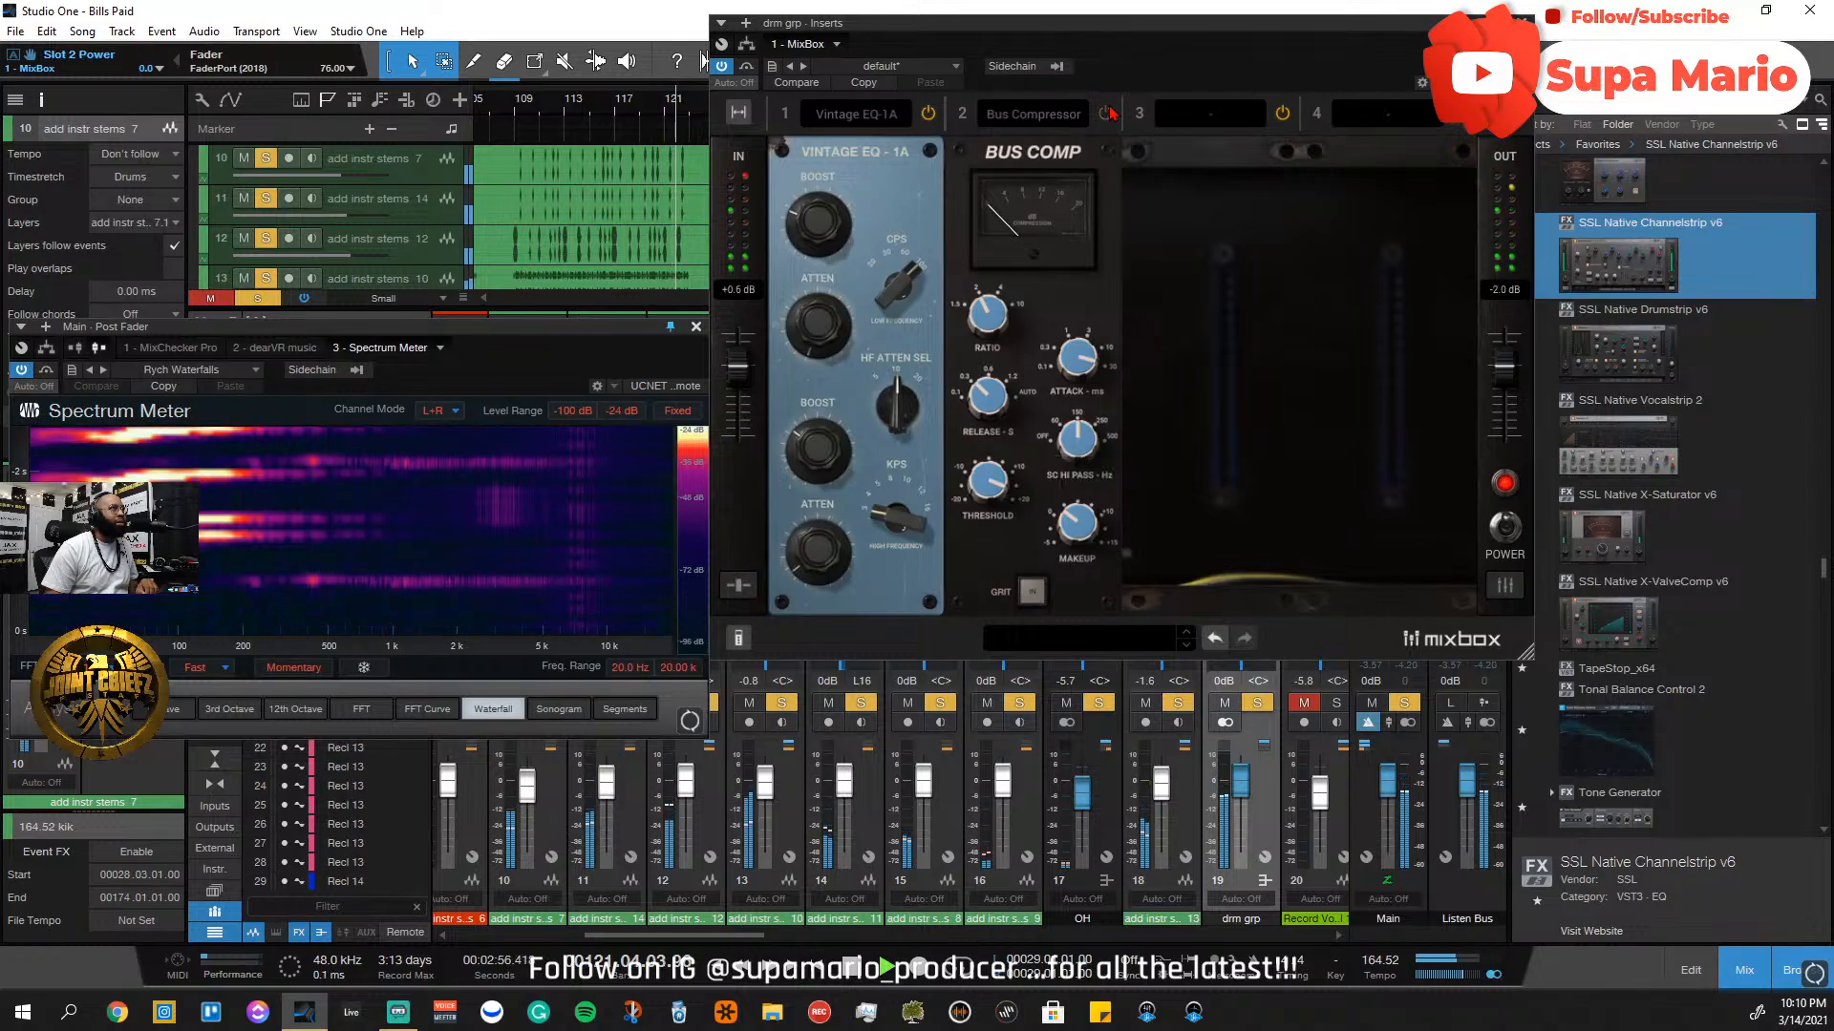
left_click(1108, 113)
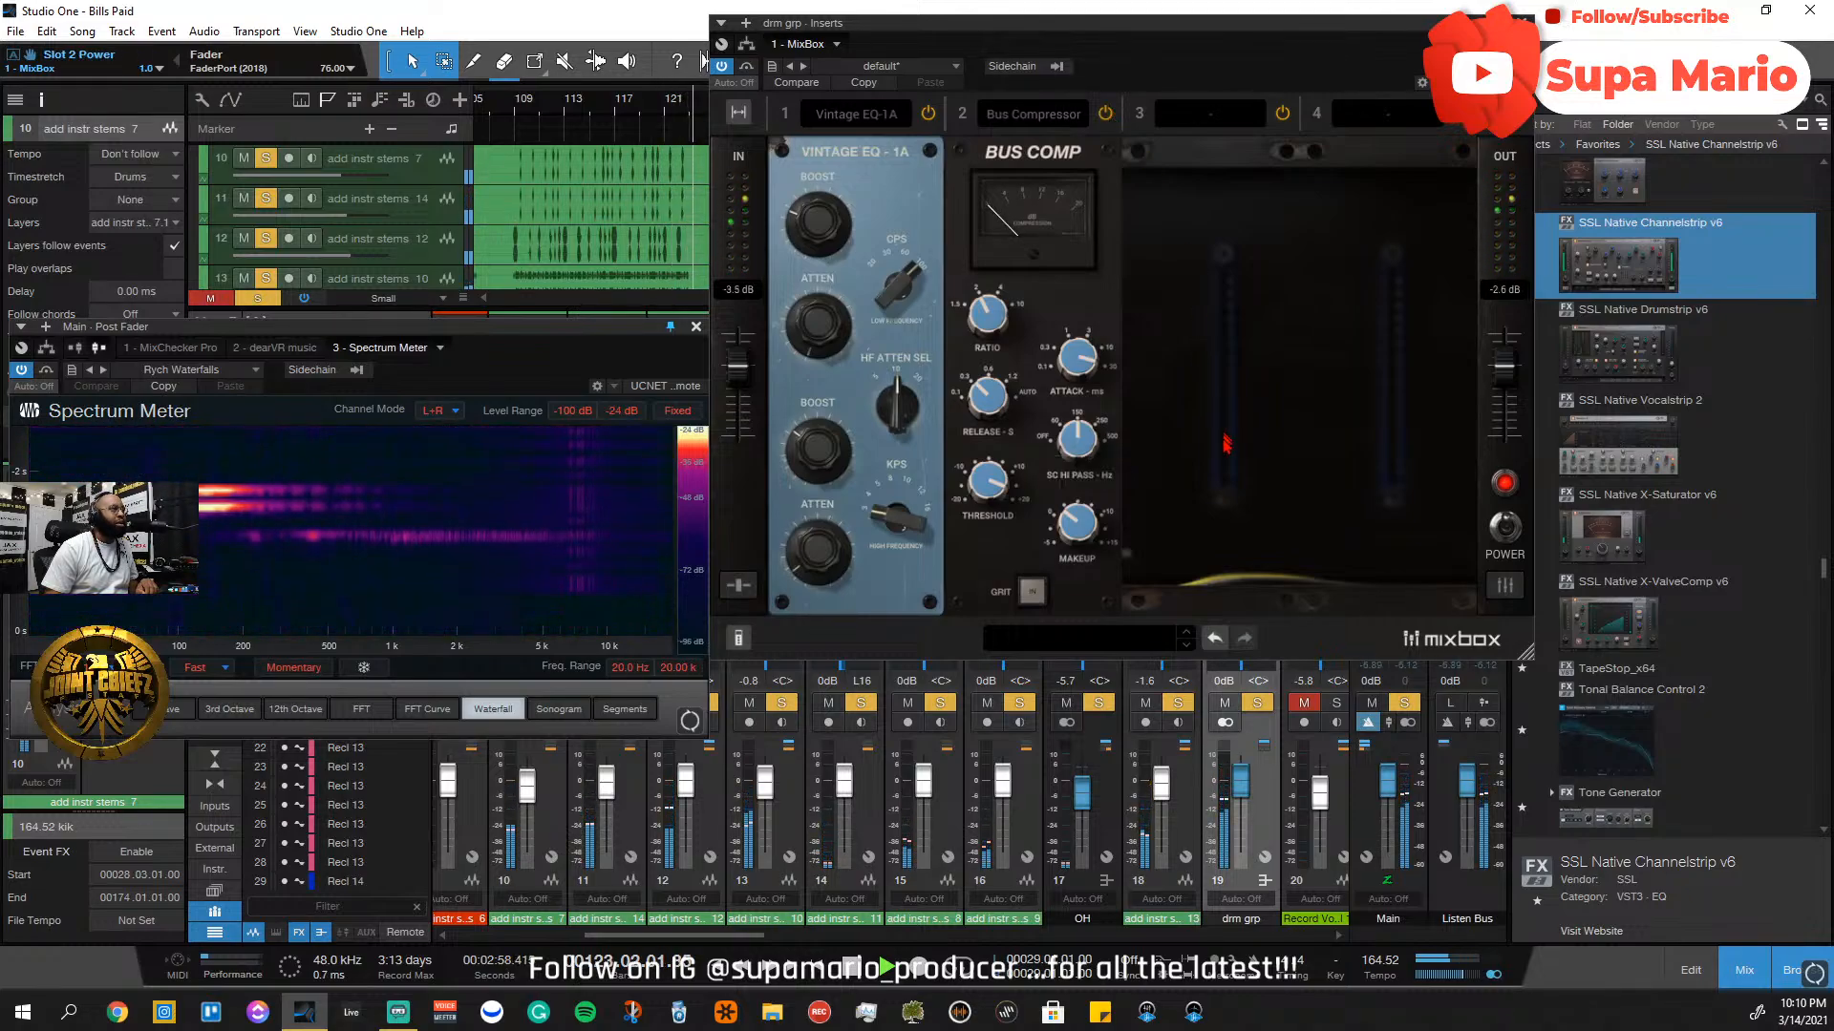
Clear the solo, replay the full beat from around bar 109 and close the MixBox window
left_click(1404, 703)
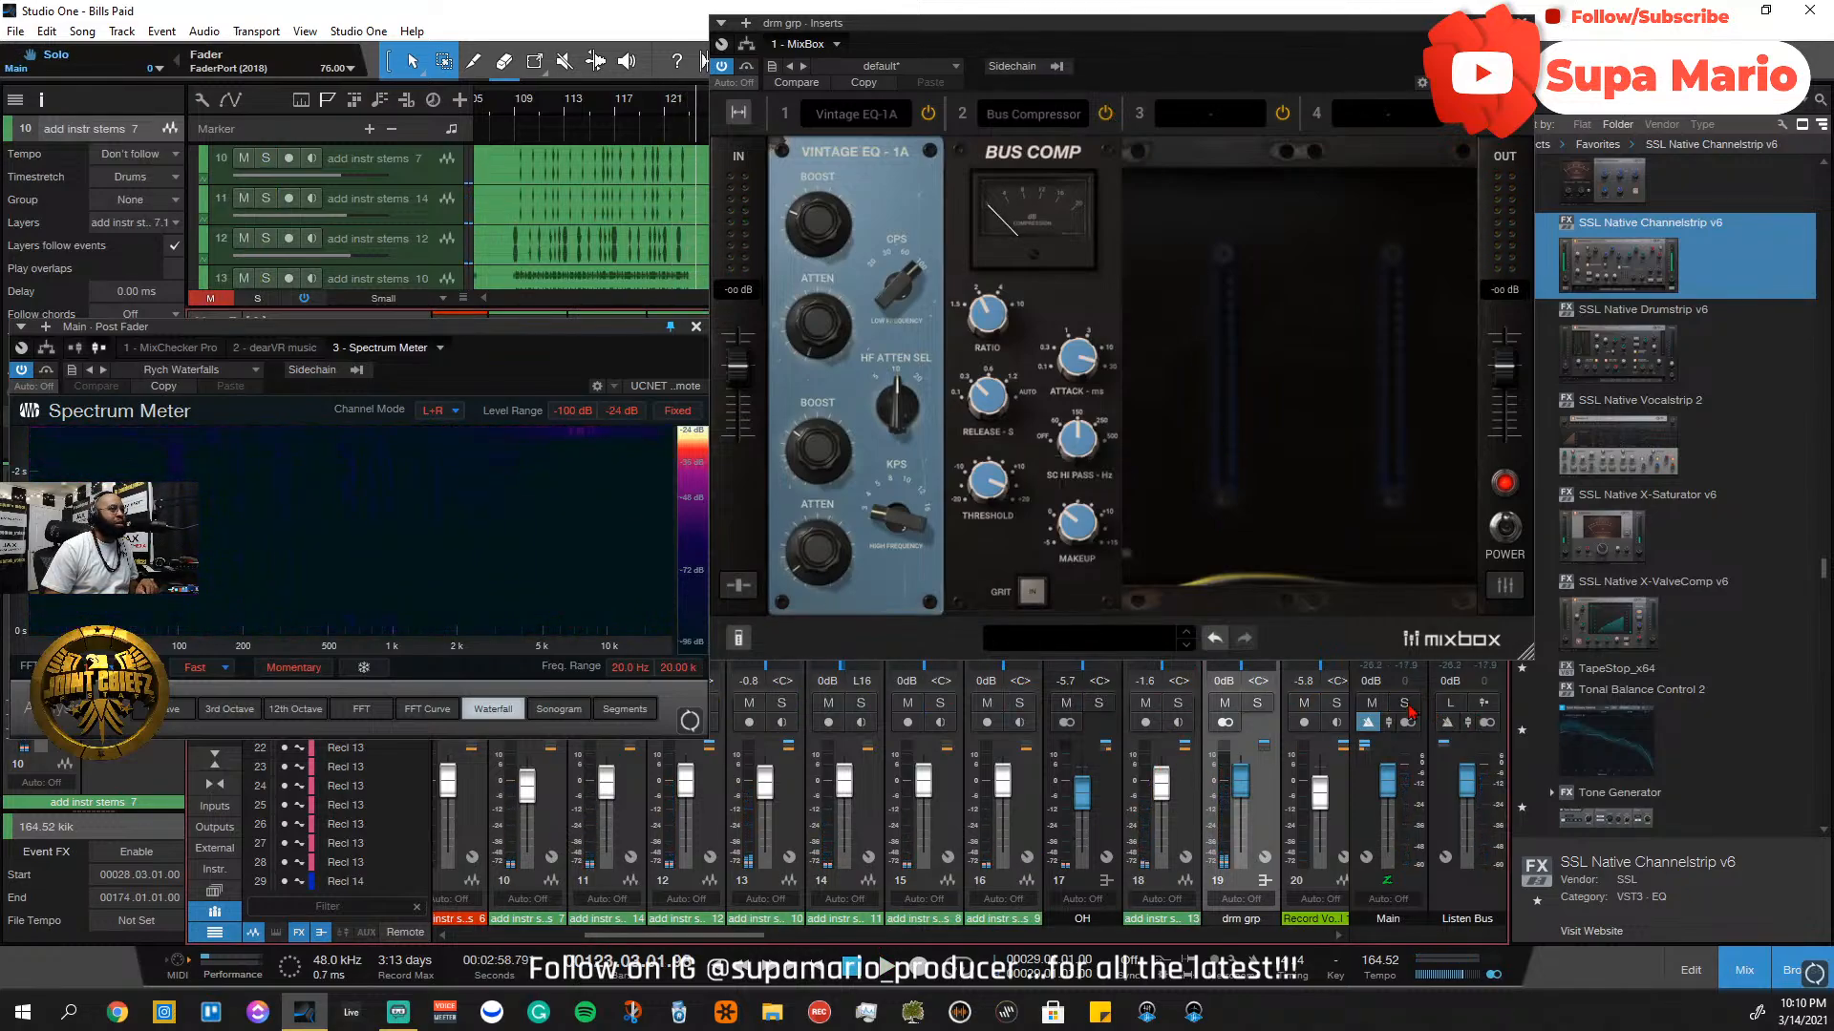
left_click(515, 108)
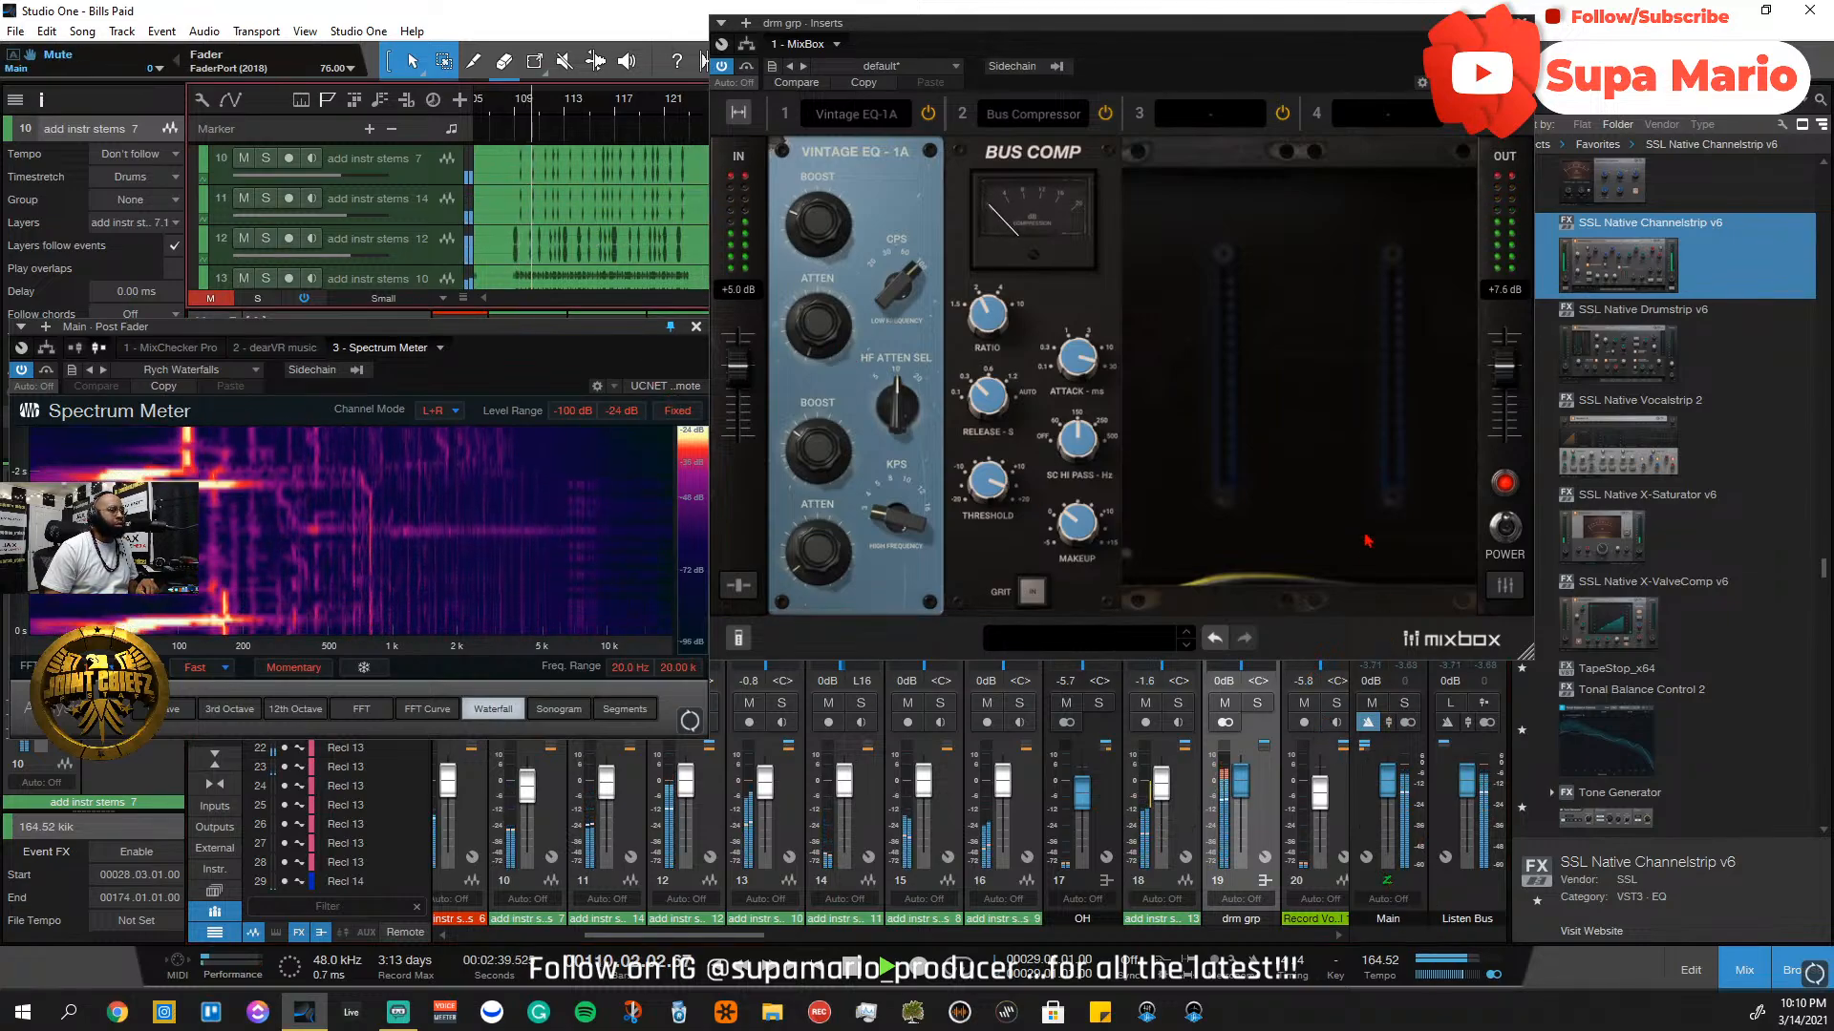
left_click(1521, 23)
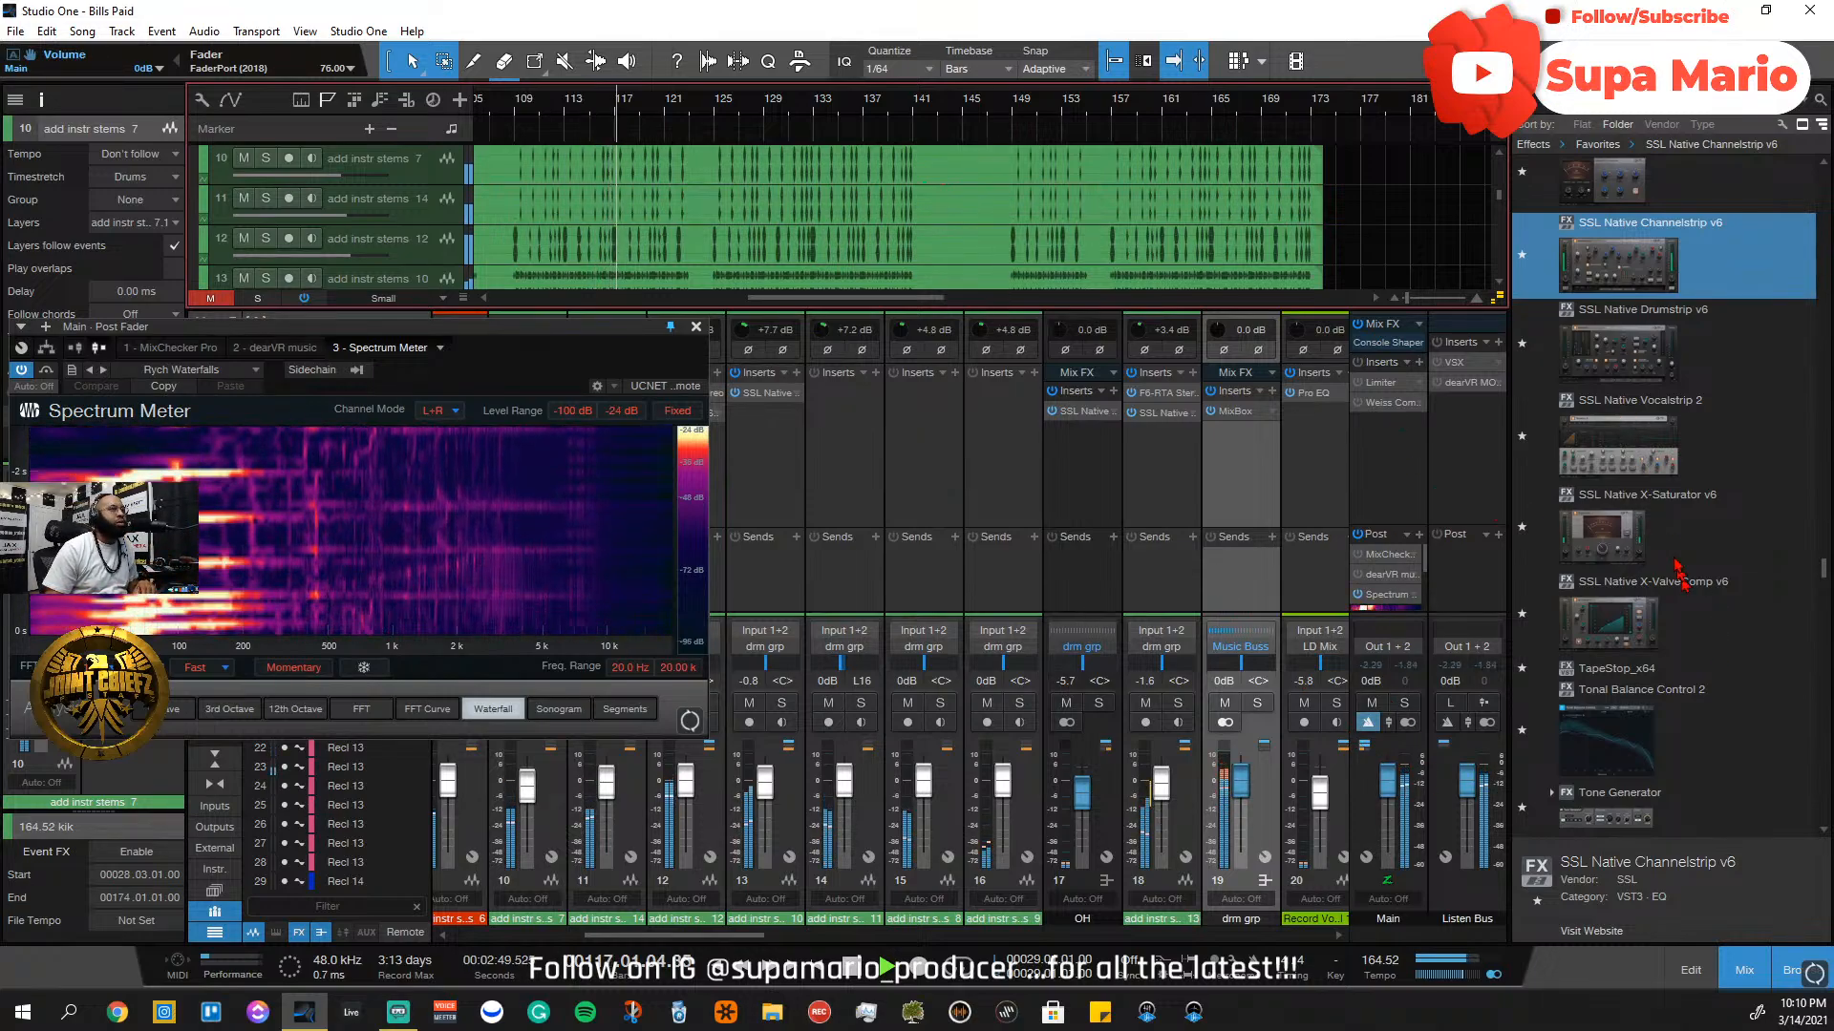
Try SSL Native X-Saturator on the soloed drm grp bus with its drive at -7.1 dB, and remove the plug-in from the chain
left_click_drag(1676, 565, 1254, 481)
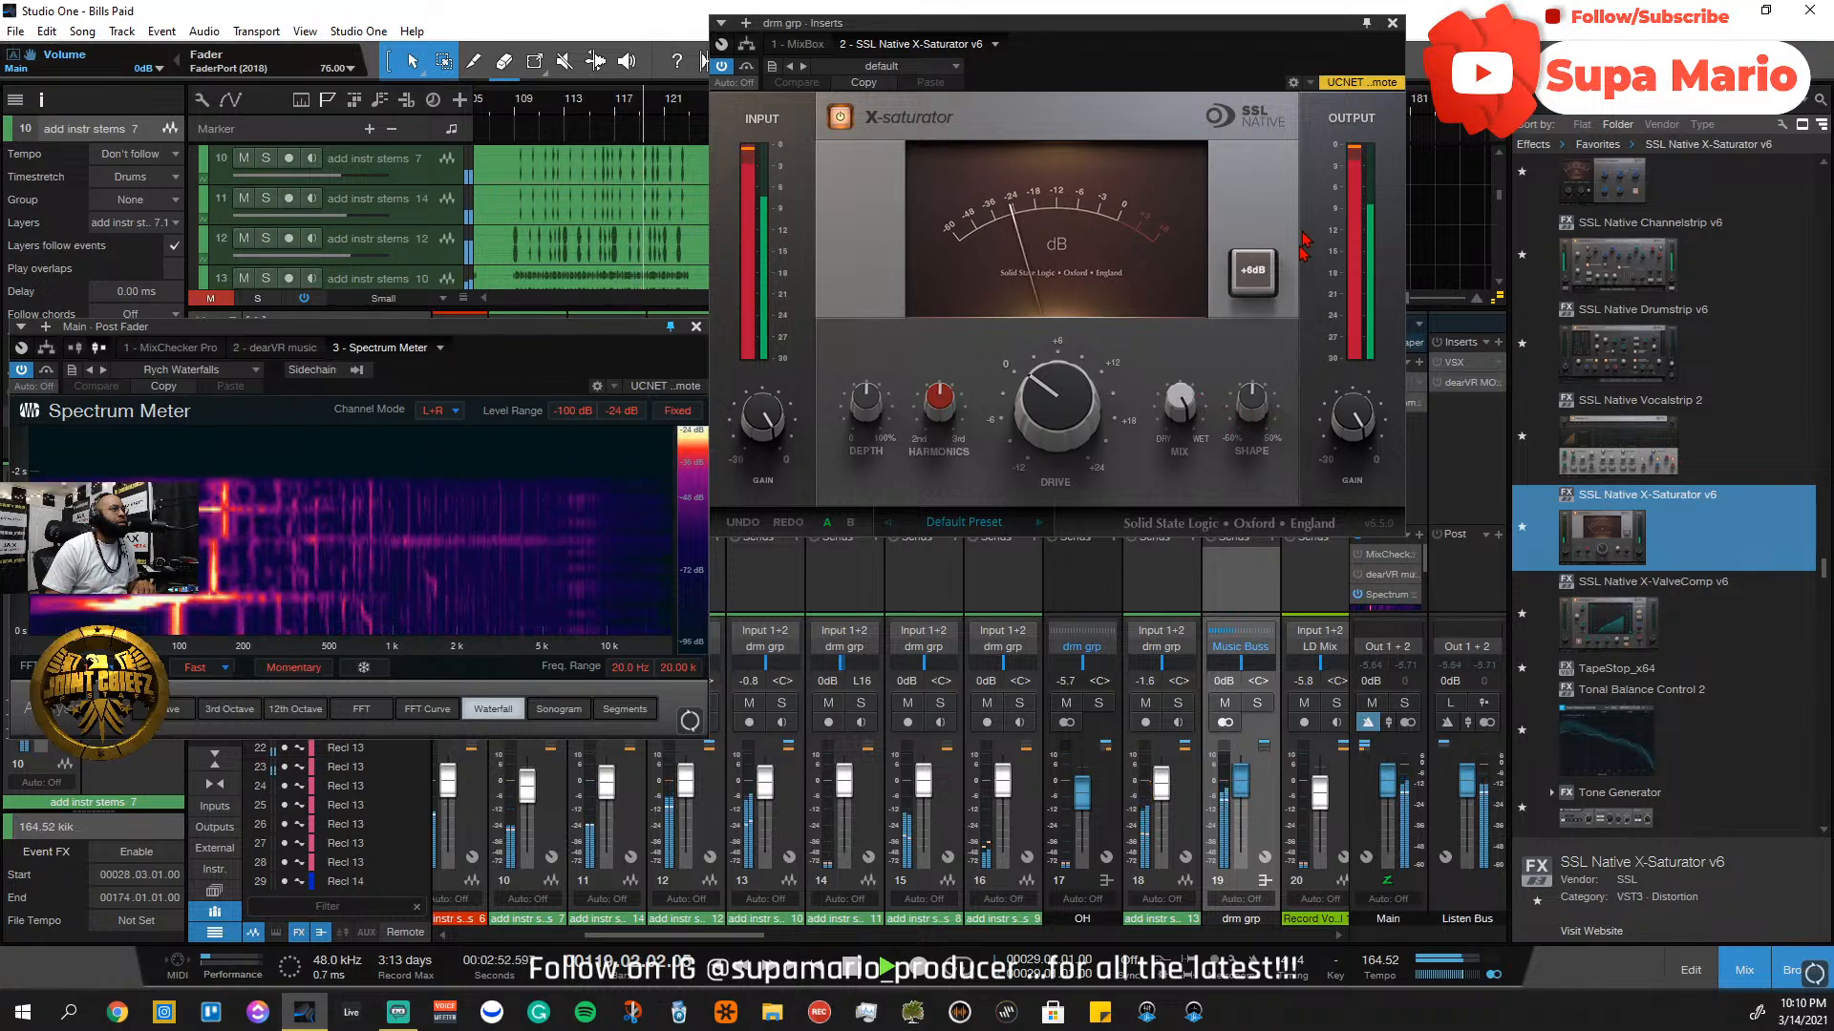
left_click_drag(1146, 22, 882, 487)
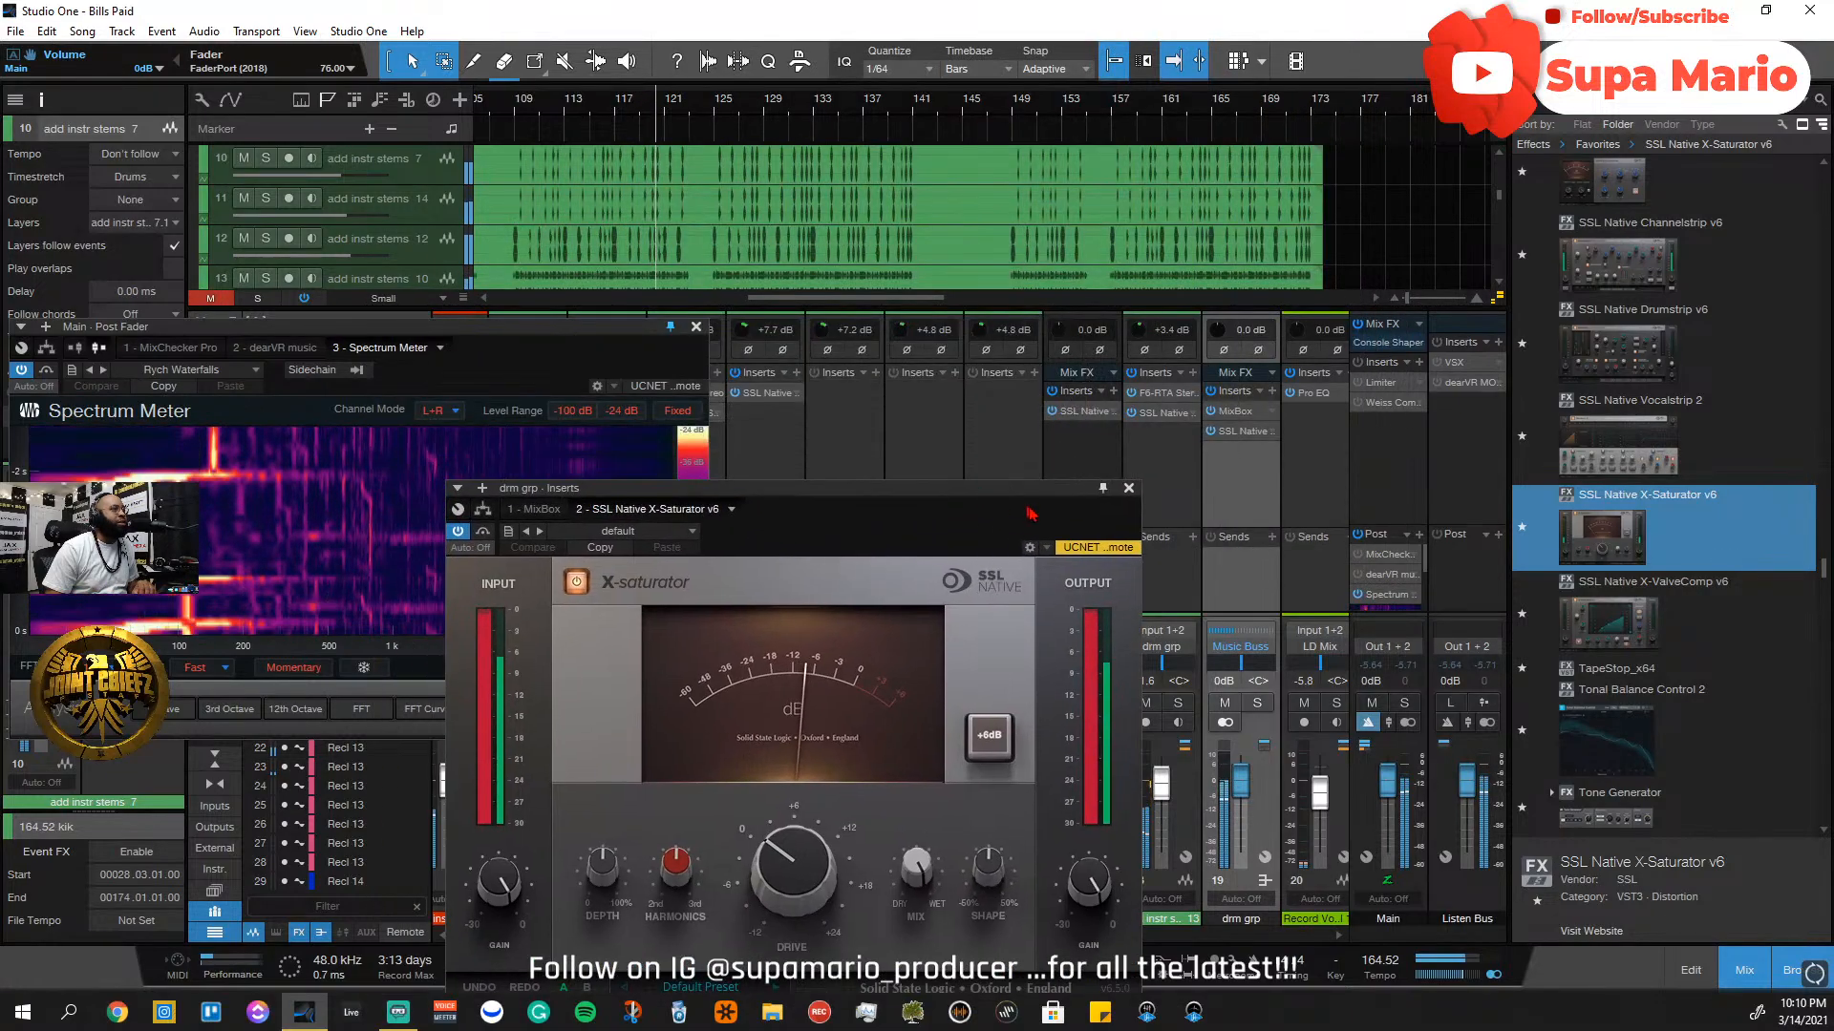
left_click(1257, 704)
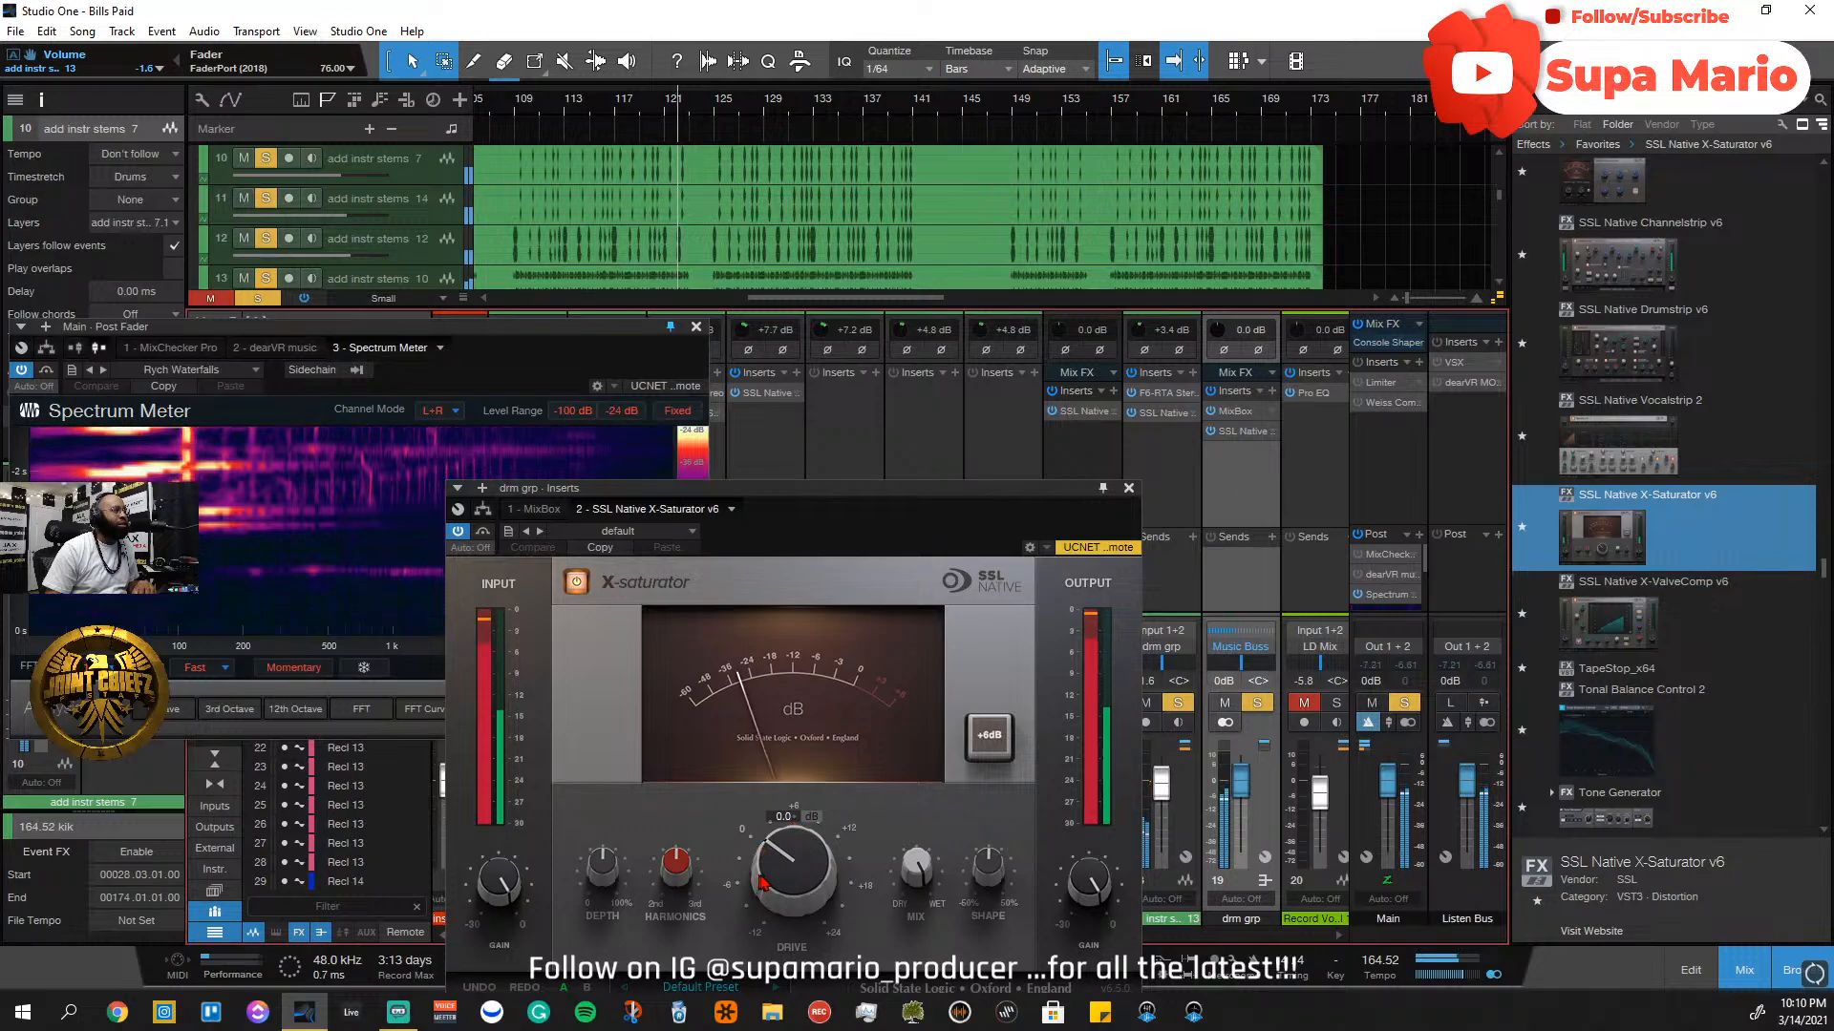
mouse_move(763, 881)
left_mouse_down()
mouse_move(776, 898)
mouse_move(779, 850)
mouse_move(783, 900)
left_mouse_up()
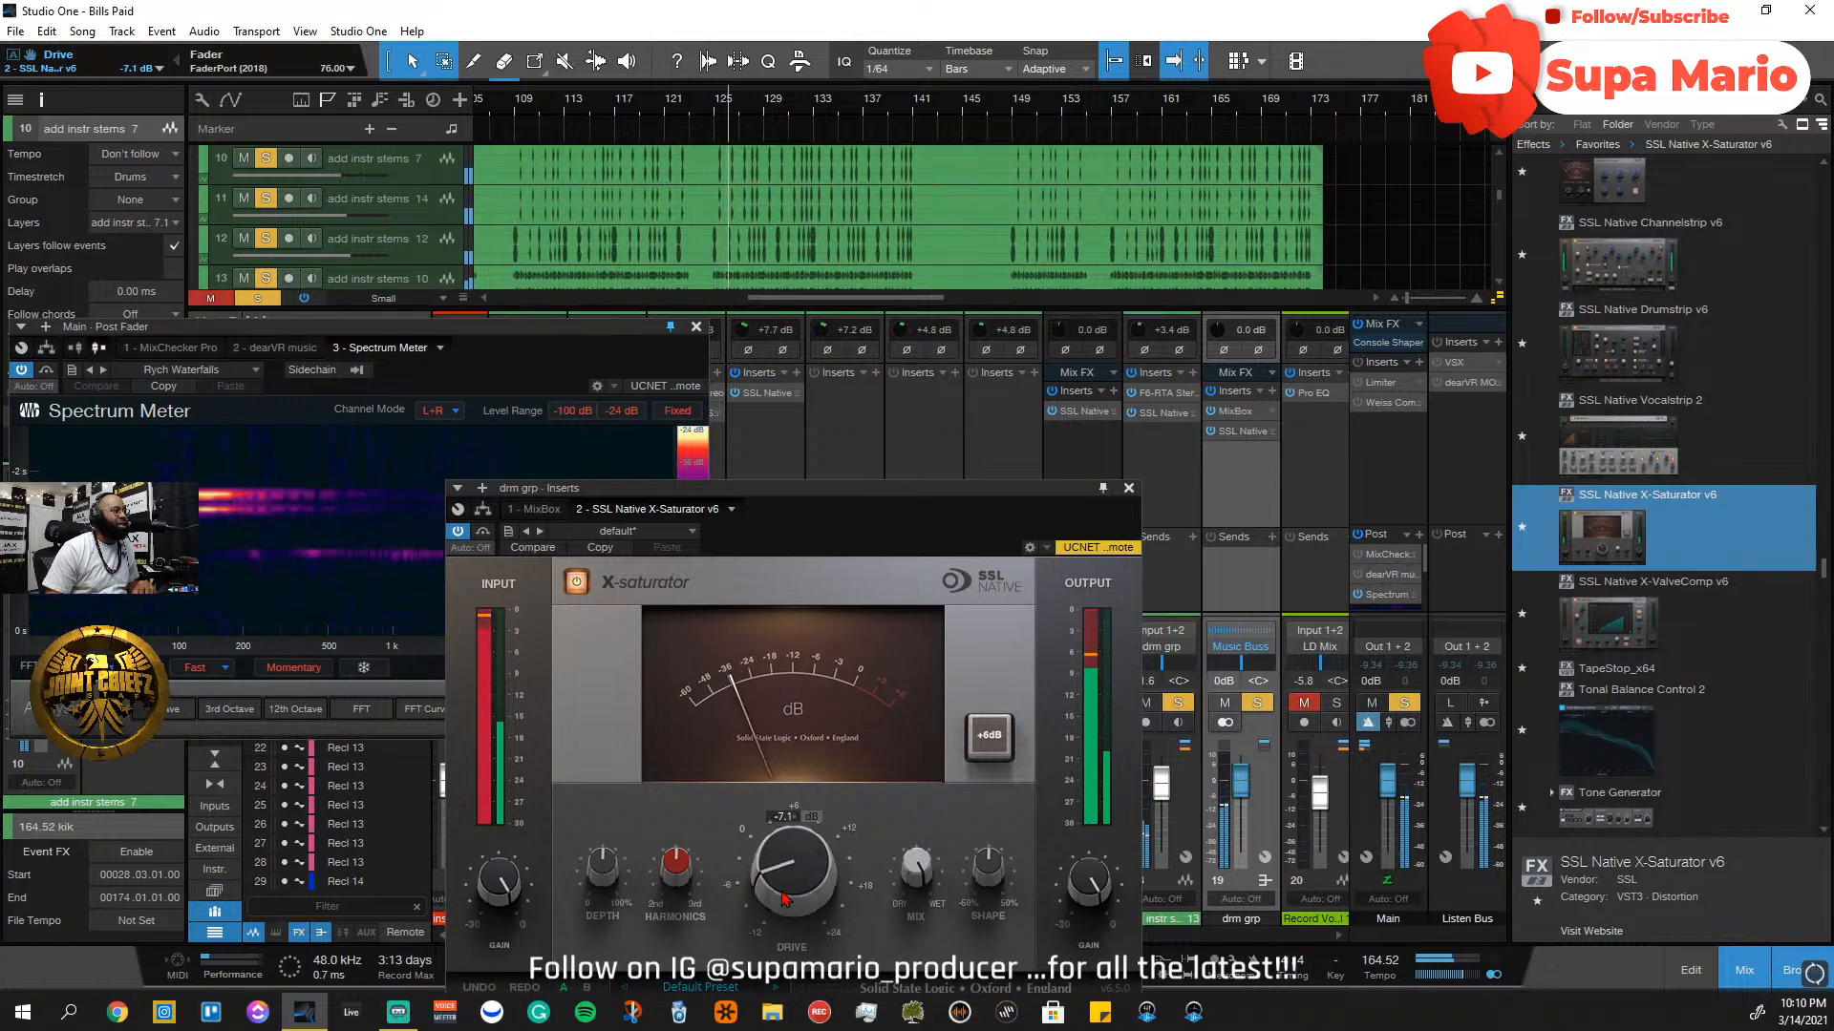
left_click(1272, 431)
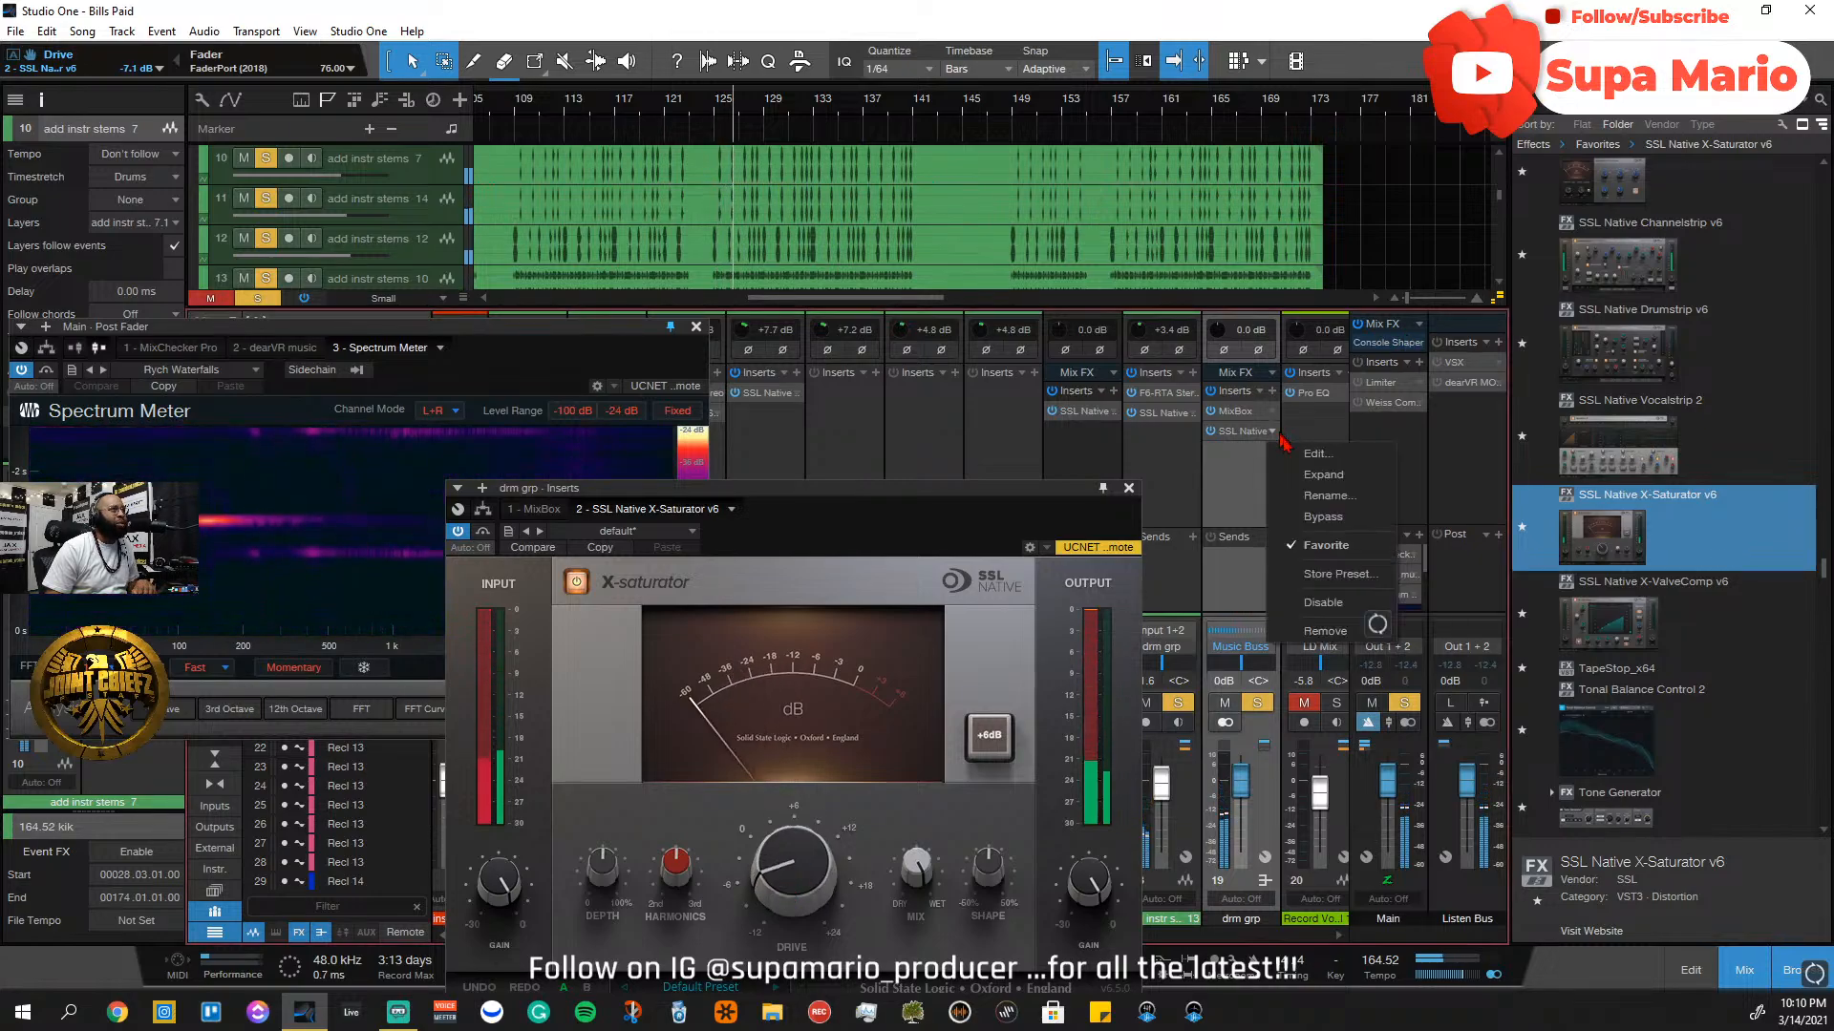
left_click(1327, 605)
Search the plug-ins for "clip" and insert JST Clip v1.0.4 after MixBox on the drm grp bus
left_click(1261, 390)
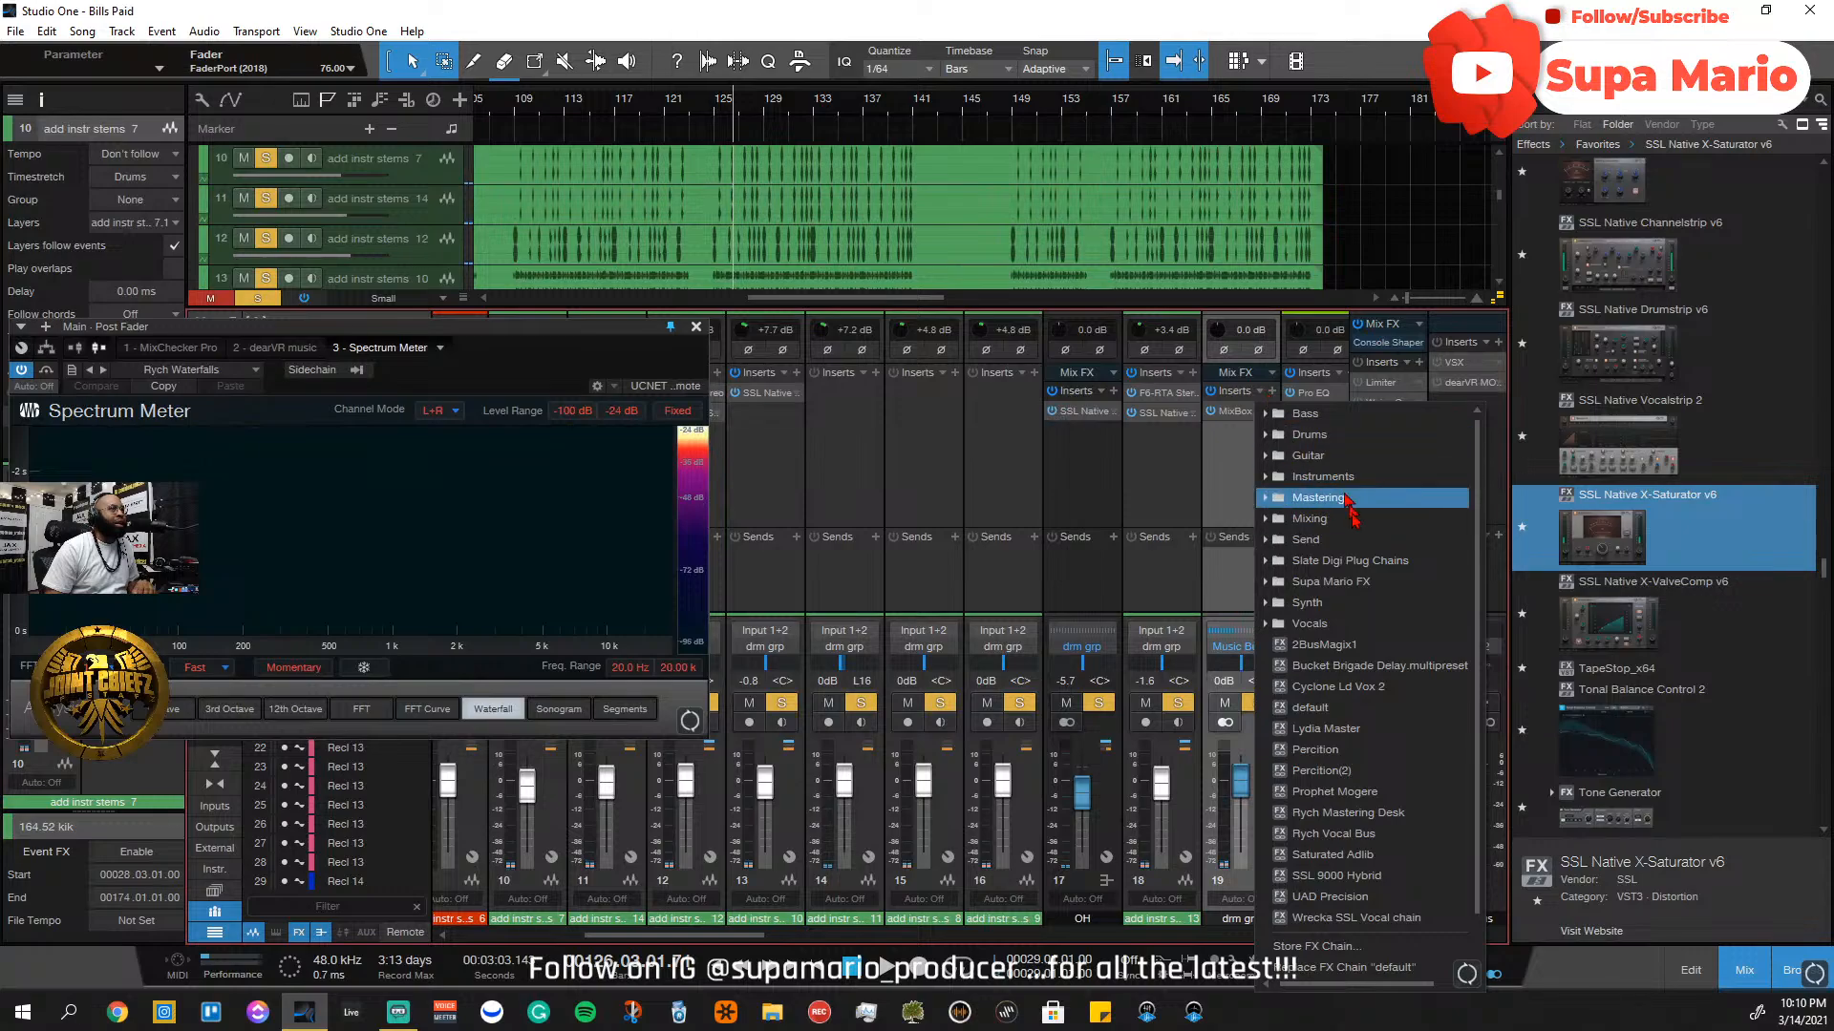
left_click(1232, 484)
left_click(1272, 391)
left_click(1307, 435)
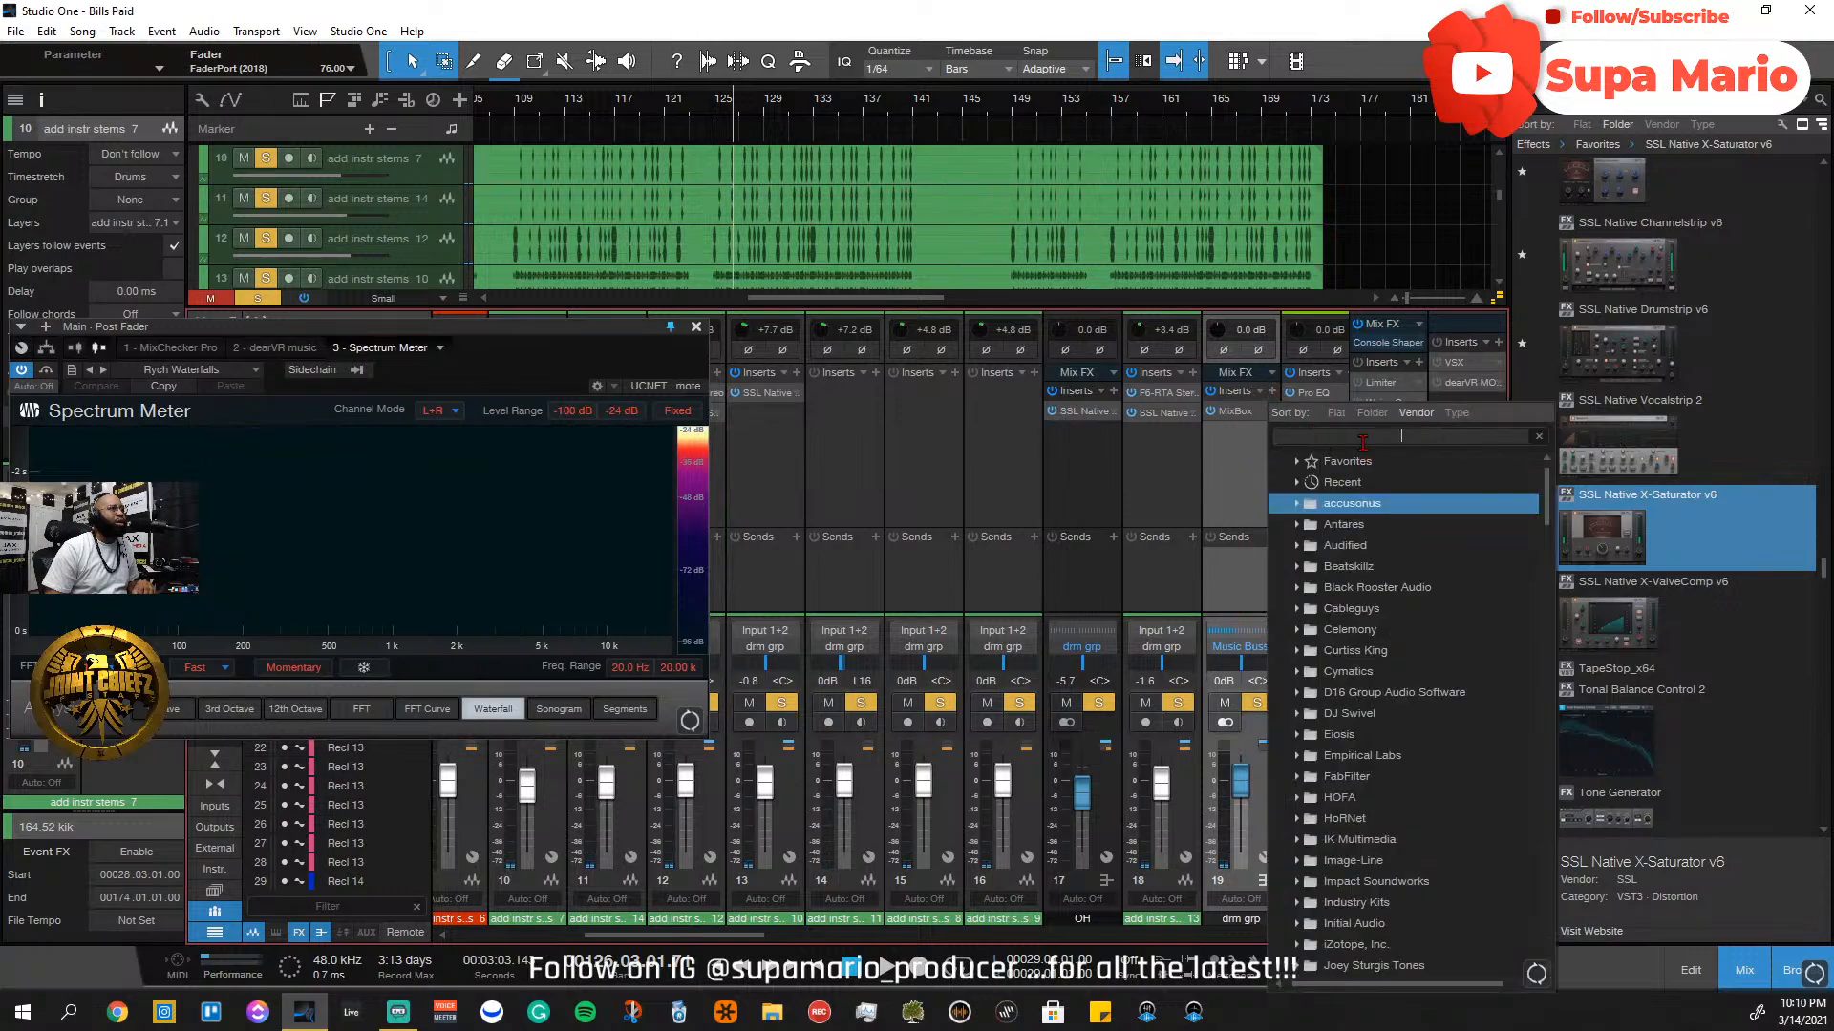
type("clipp")
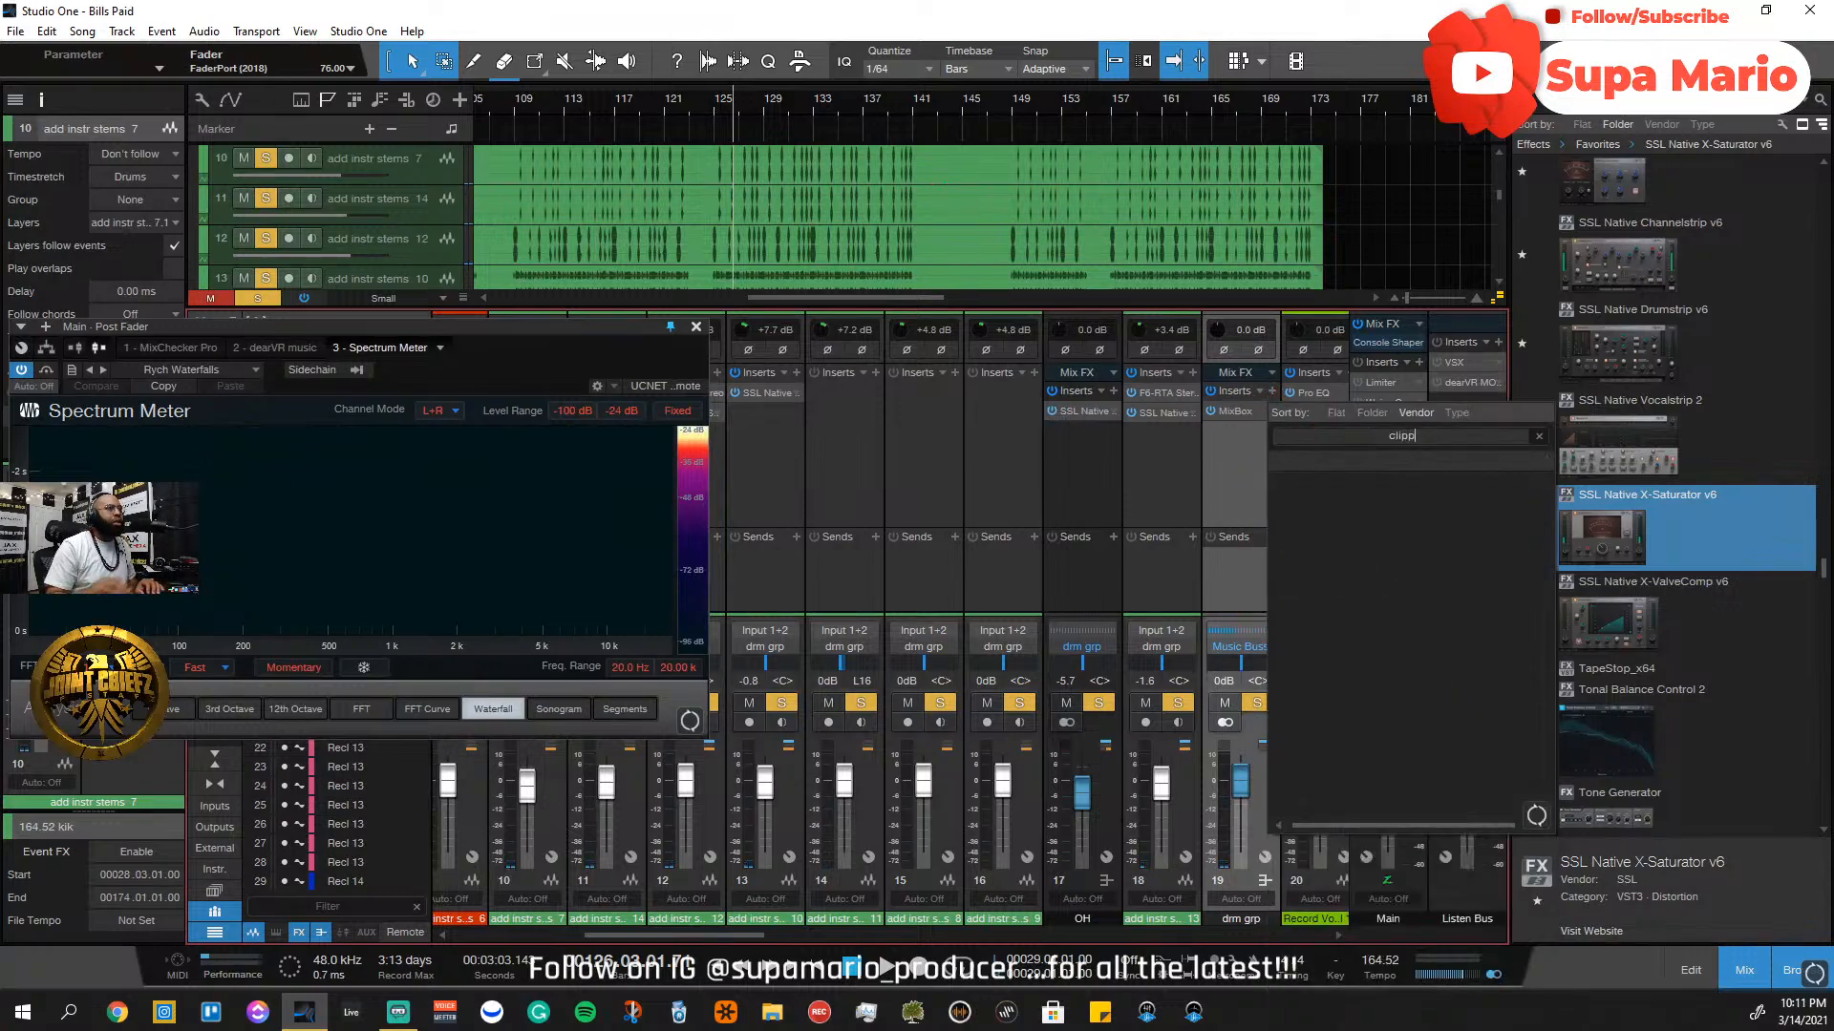
key("BackSpace")
left_click(1361, 506)
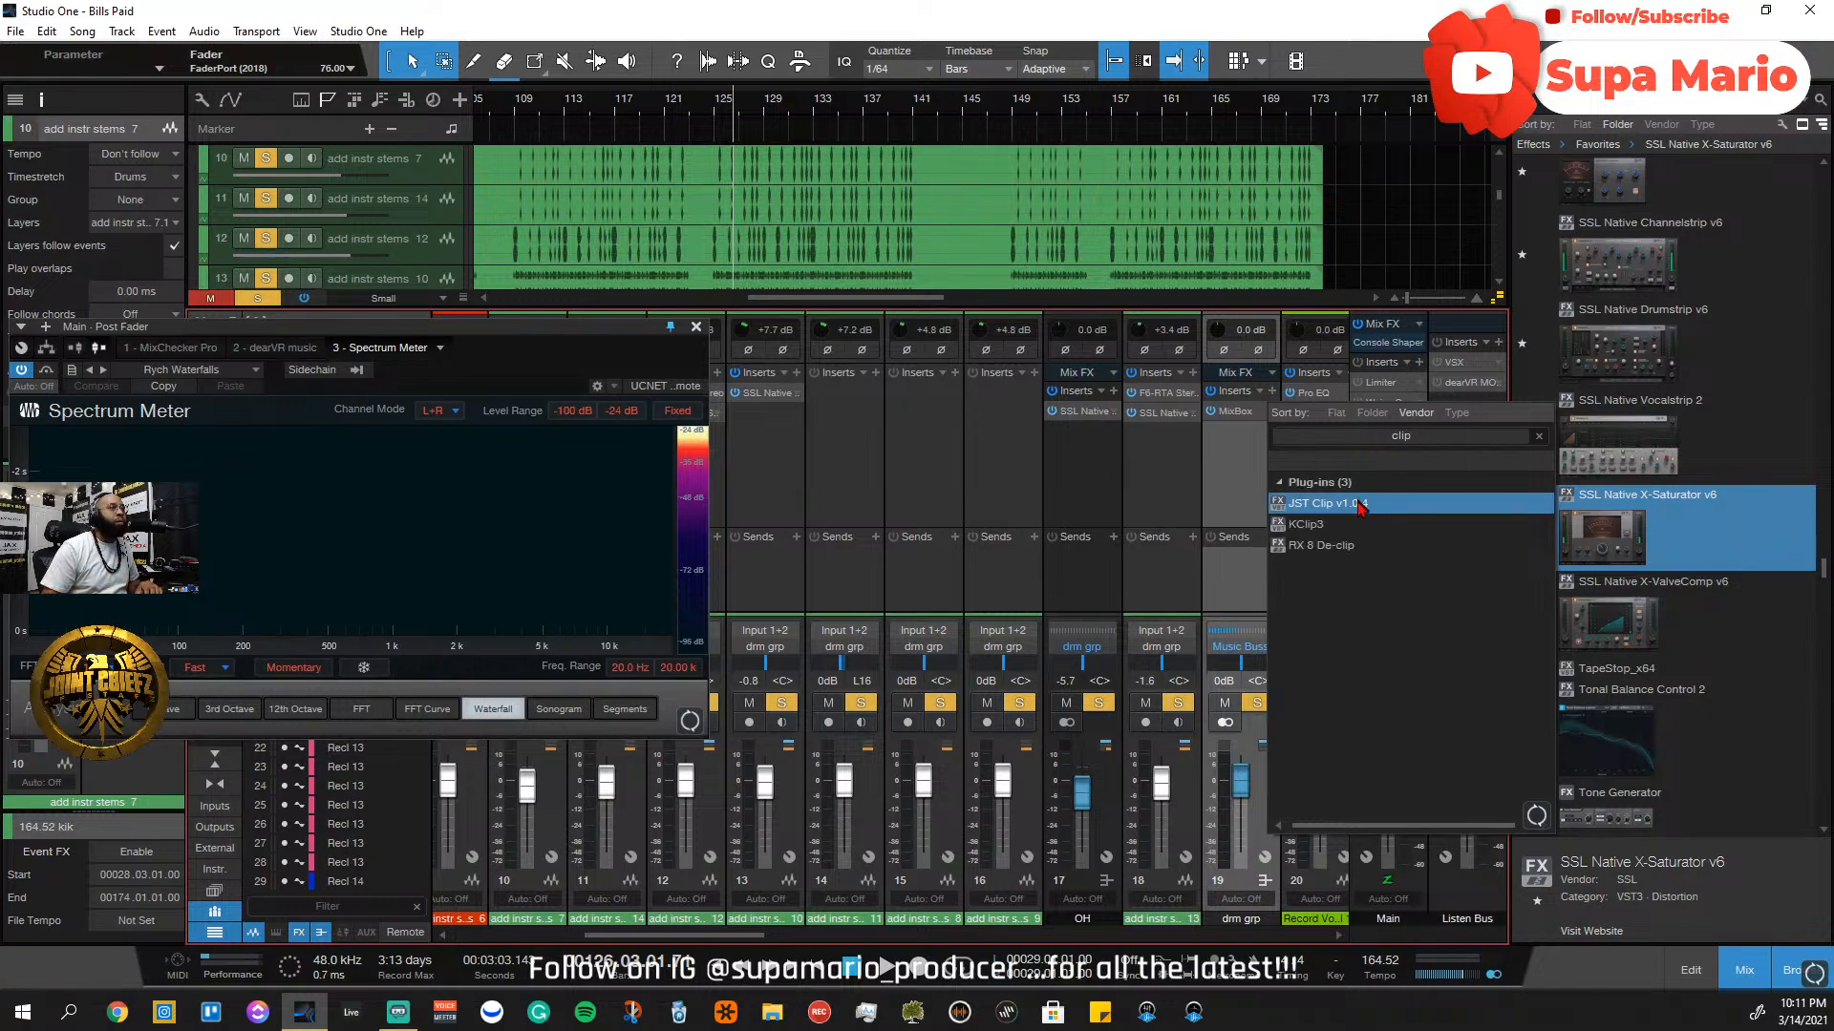
left_click(1361, 505)
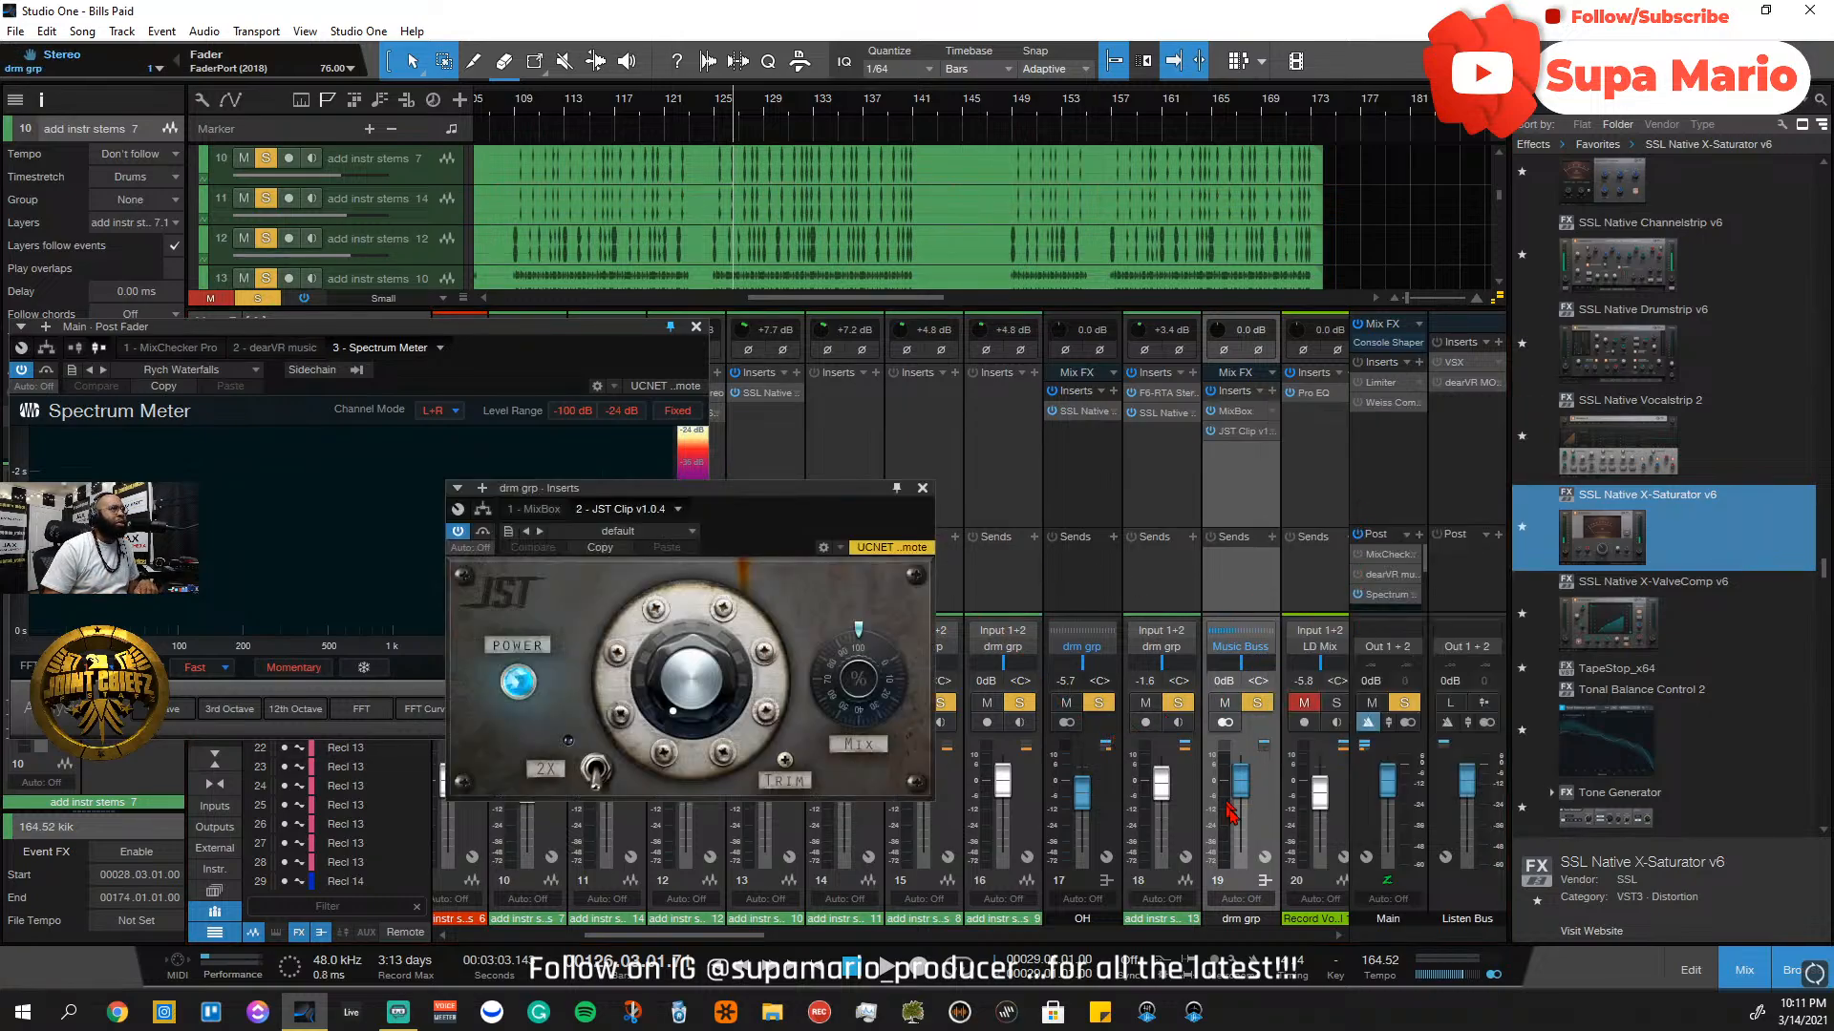
left_click_drag(741, 498, 913, 562)
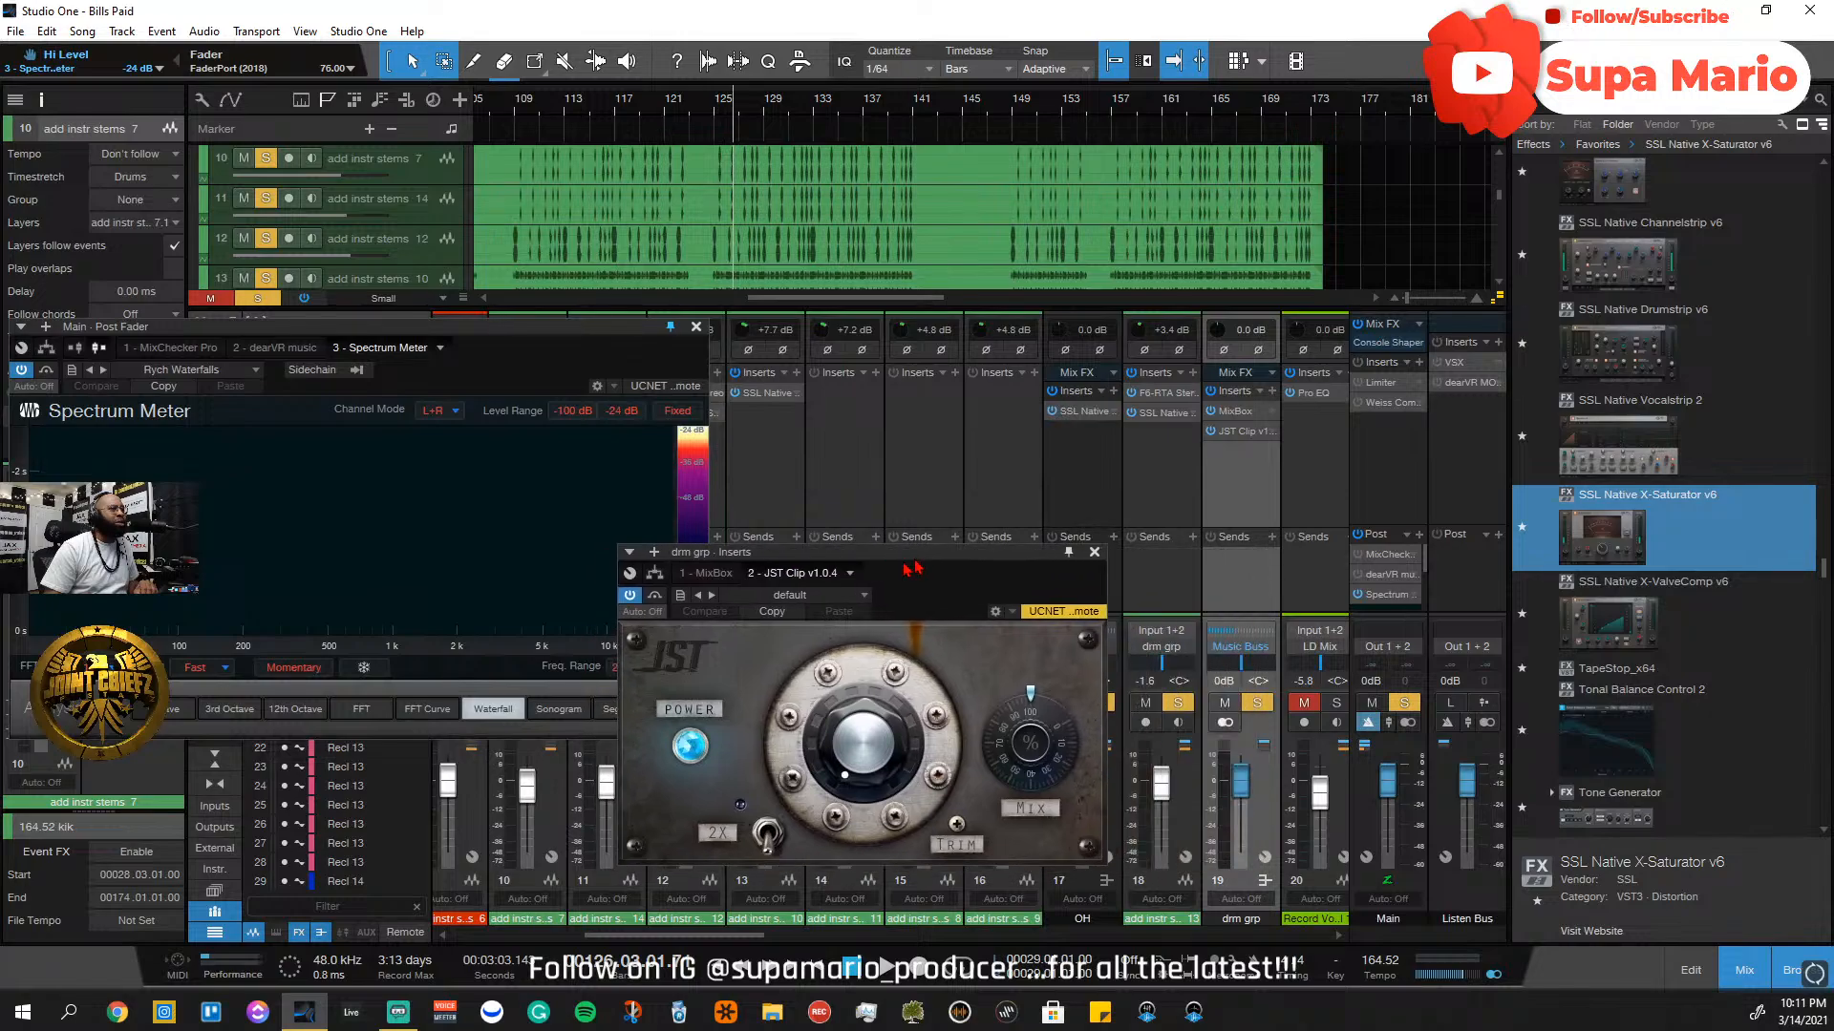
Replay the unsoloed beat from bar 109, trying a JST Clip drive of 1.3 dB and lowering its mix to 34.9%
left_click(1407, 705)
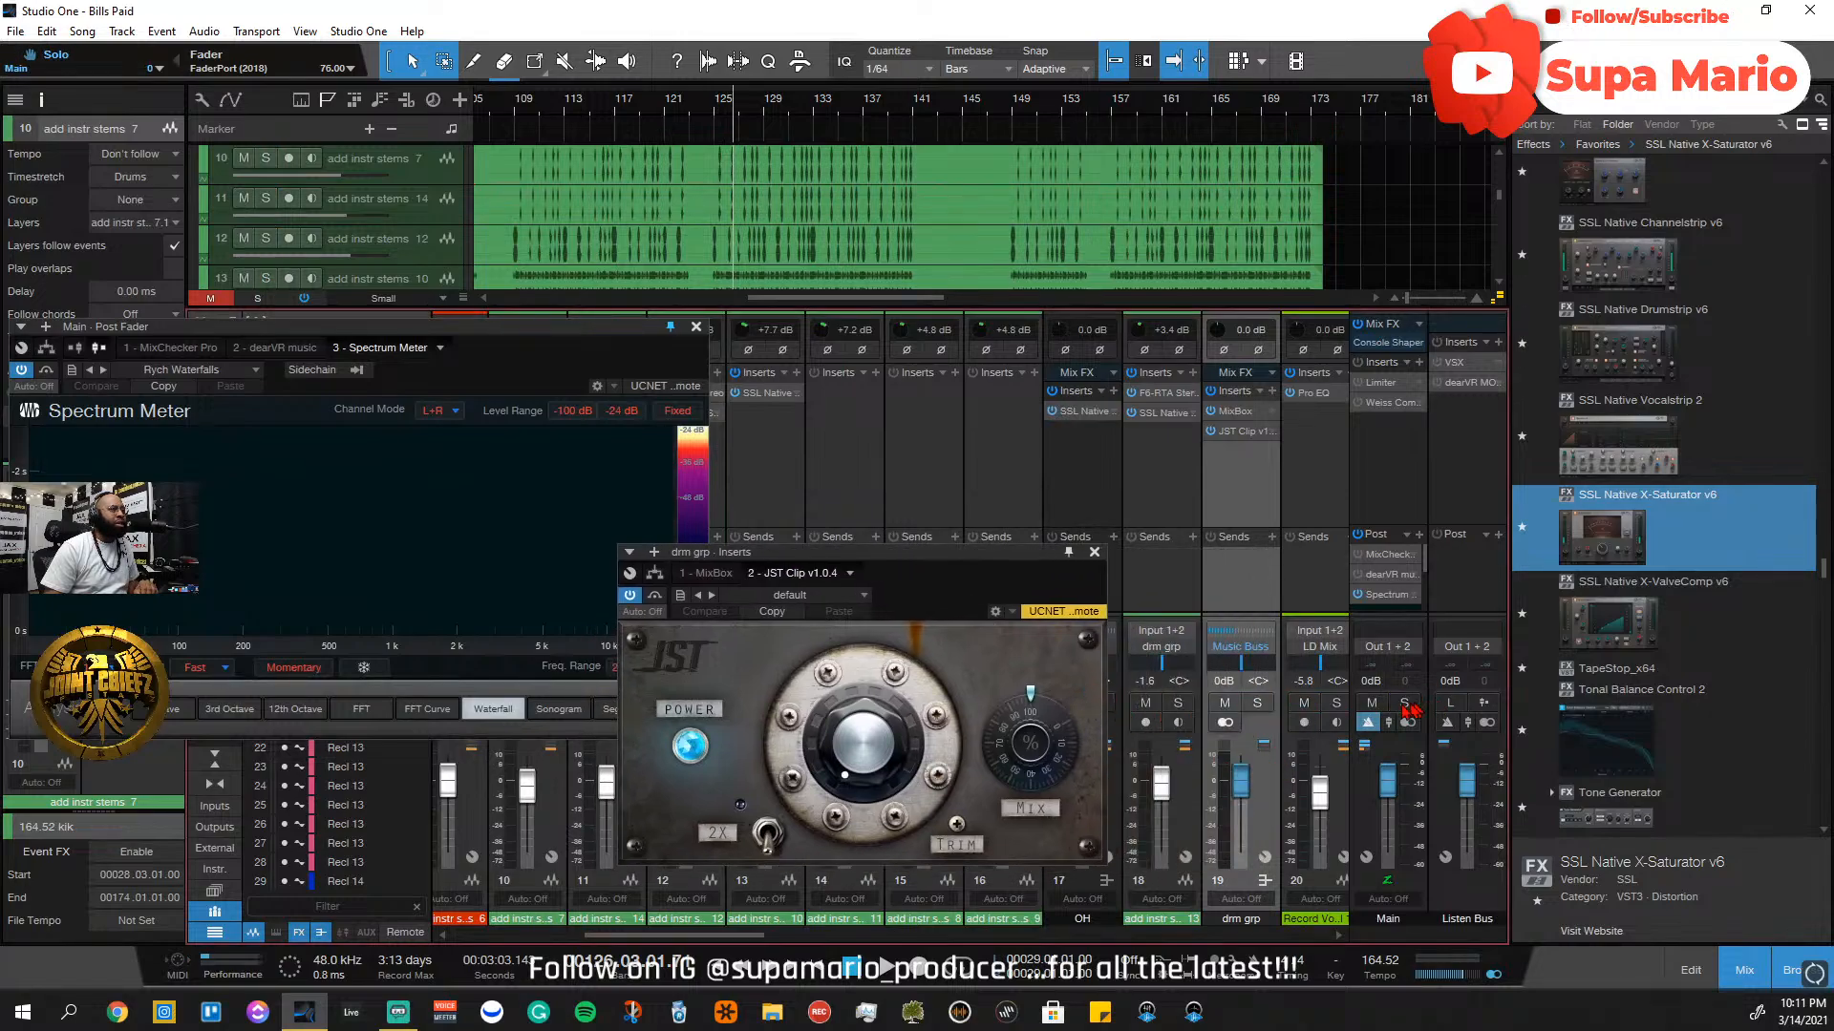
left_click(518, 110)
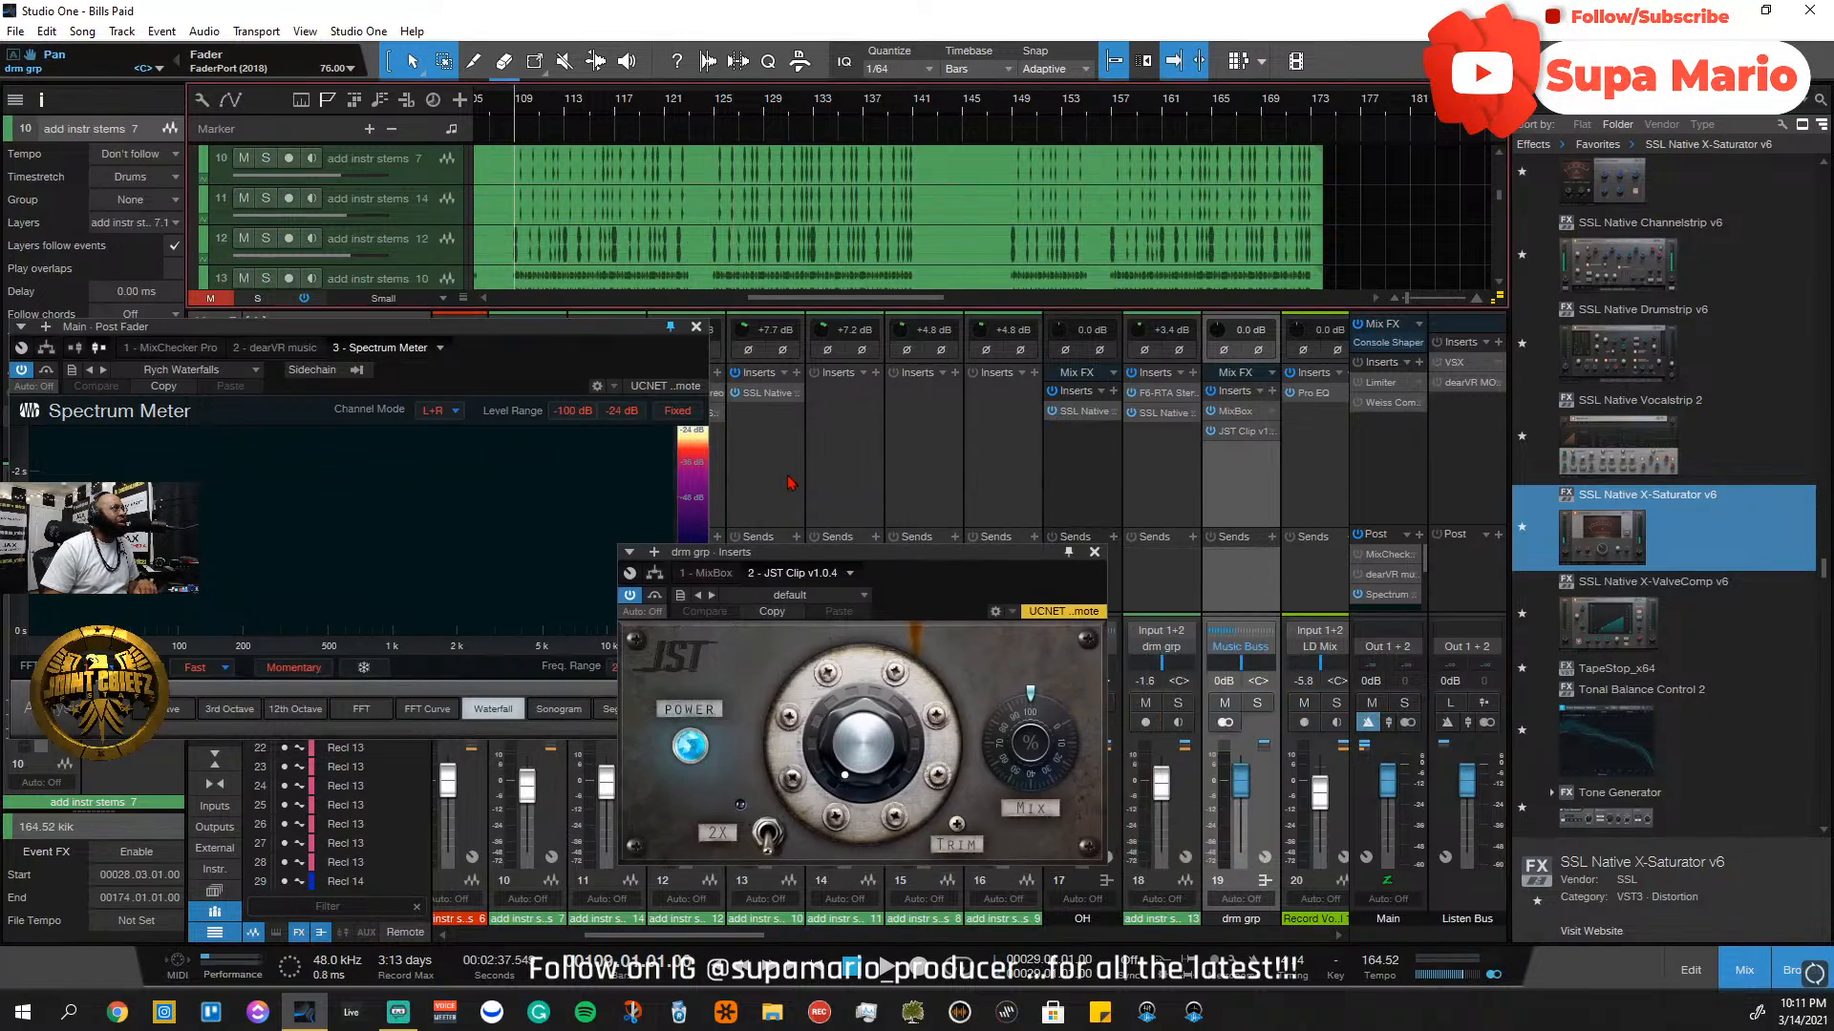
key("space")
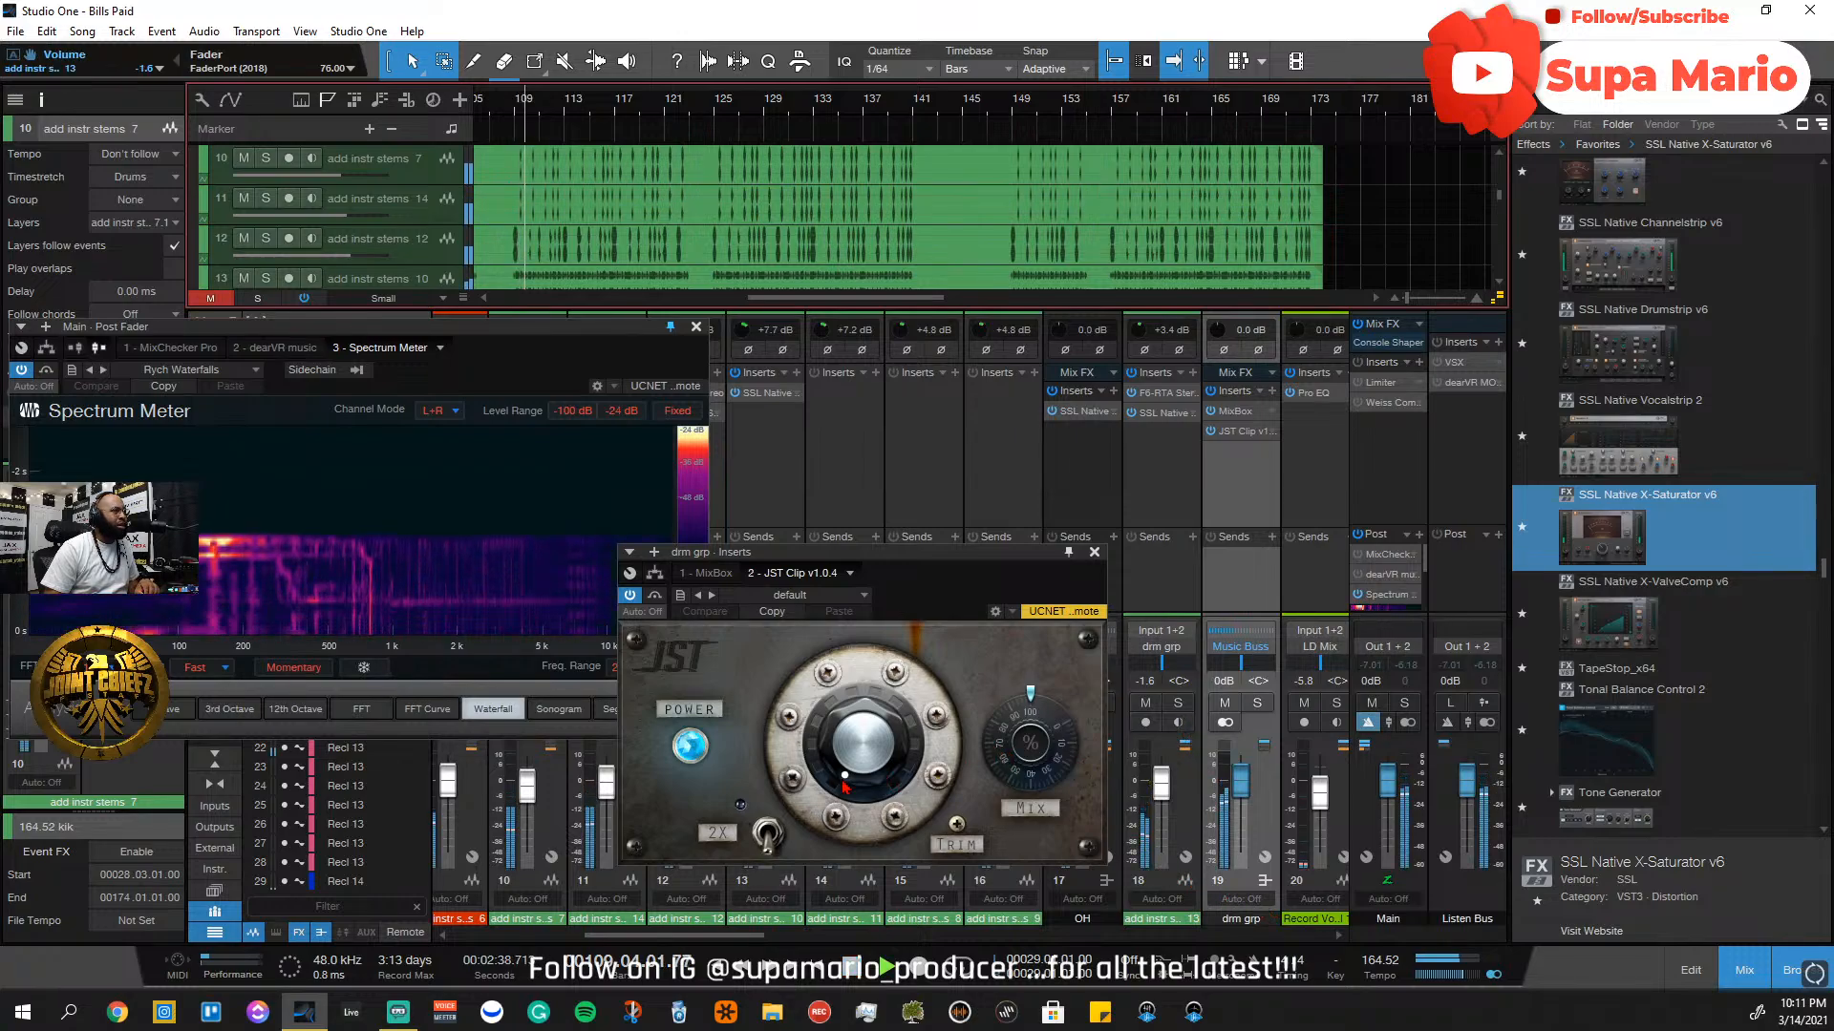
left_click_drag(847, 788, 890, 746)
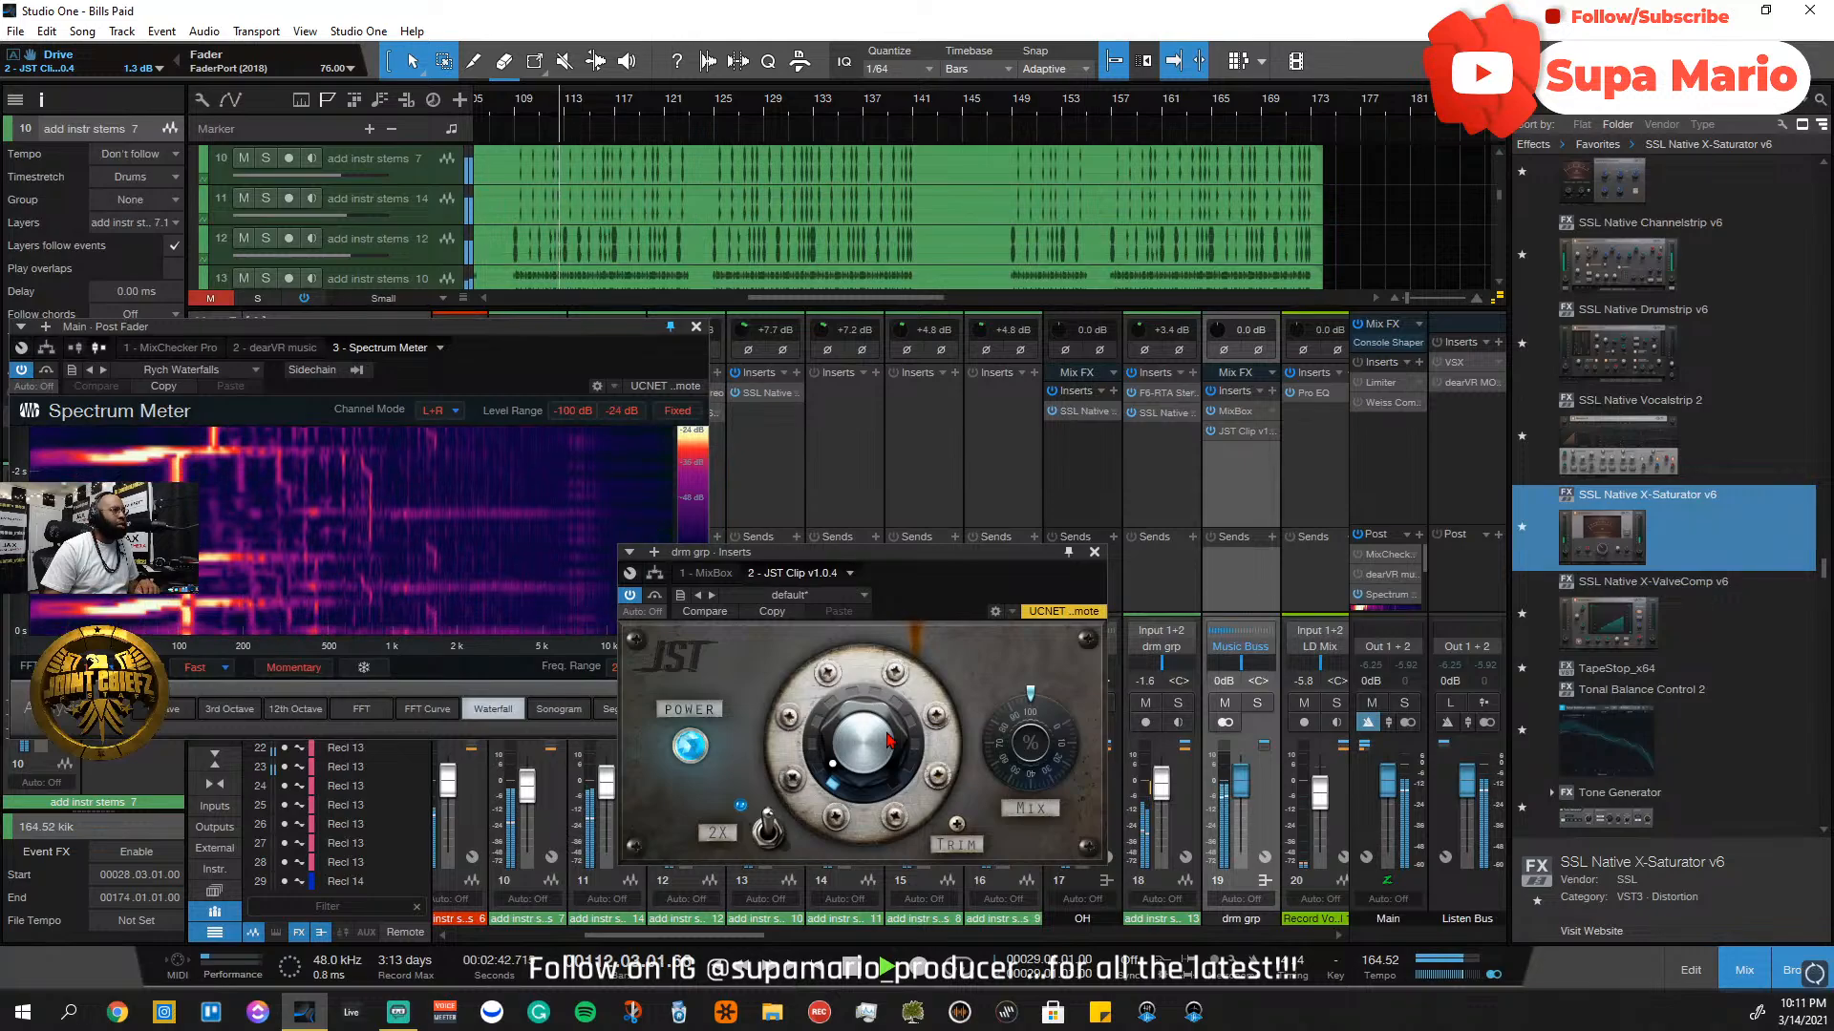
left_click_drag(889, 748, 994, 687)
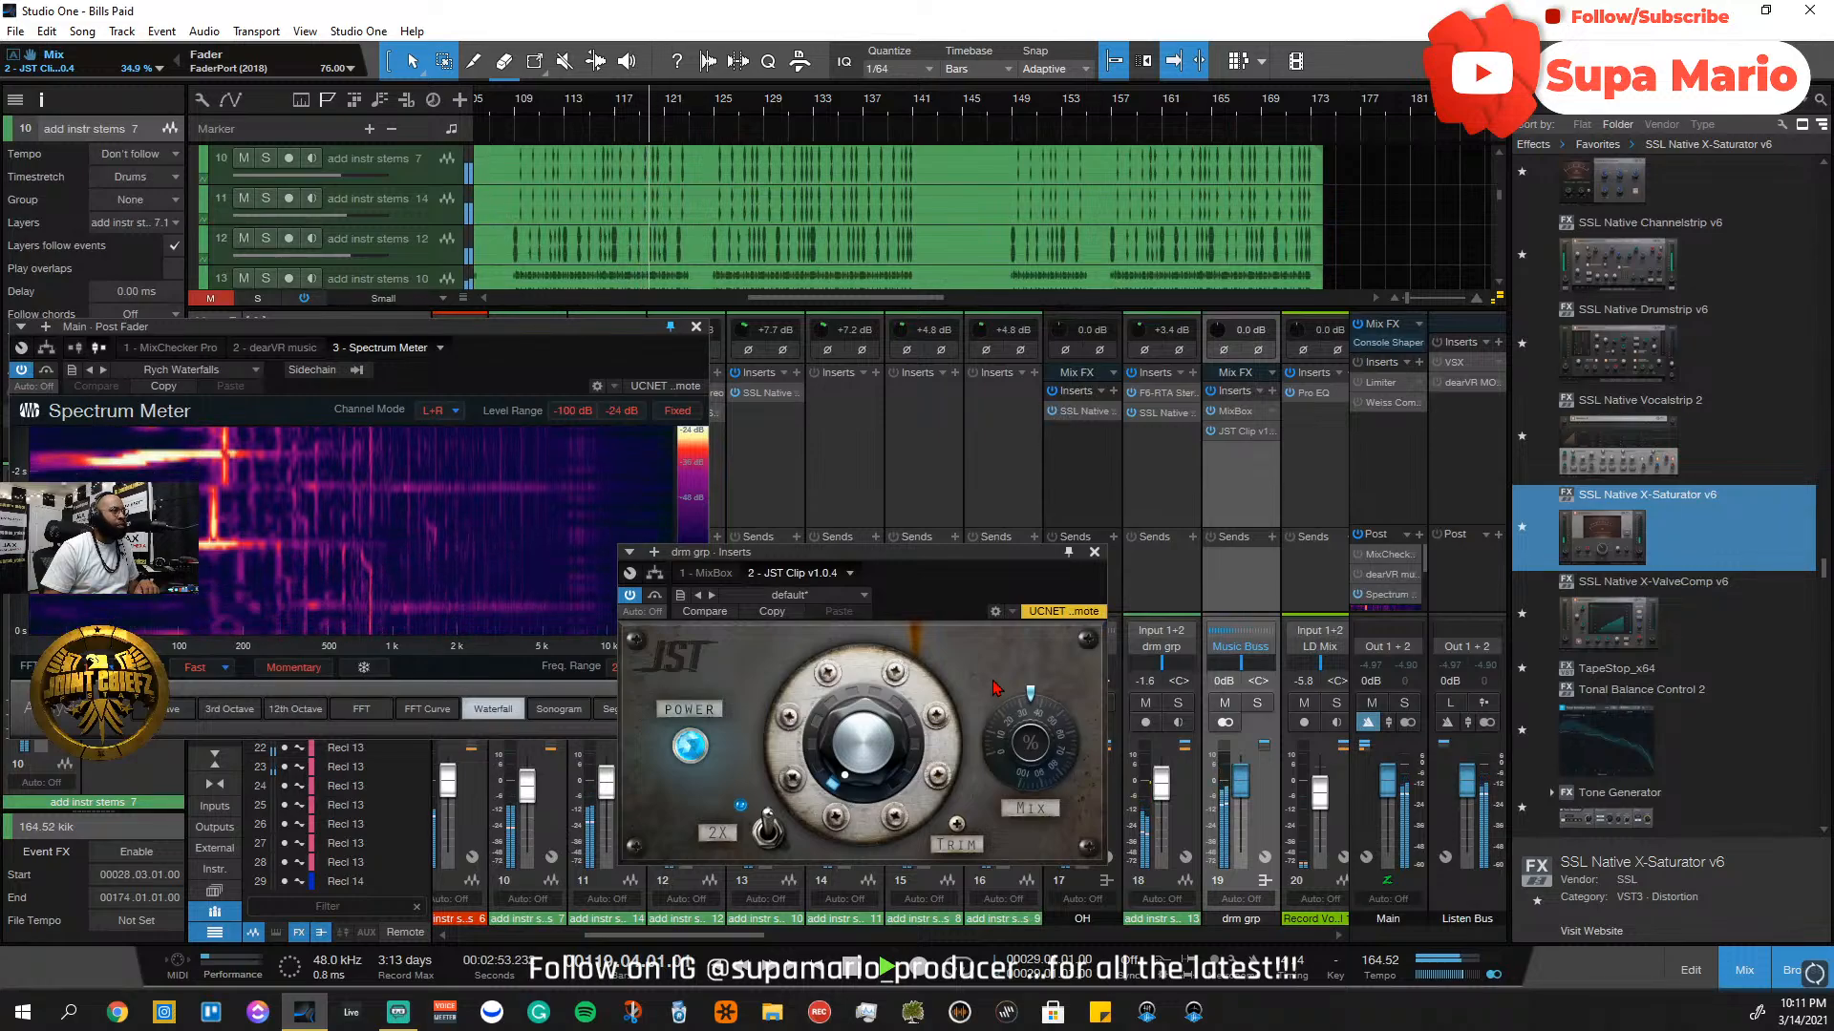
Set MixBox's rack input volume to -5 dB and its output volume to -3 dB, and close the plug-in window
left_click(706, 573)
left_click_drag(991, 554, 978, 119)
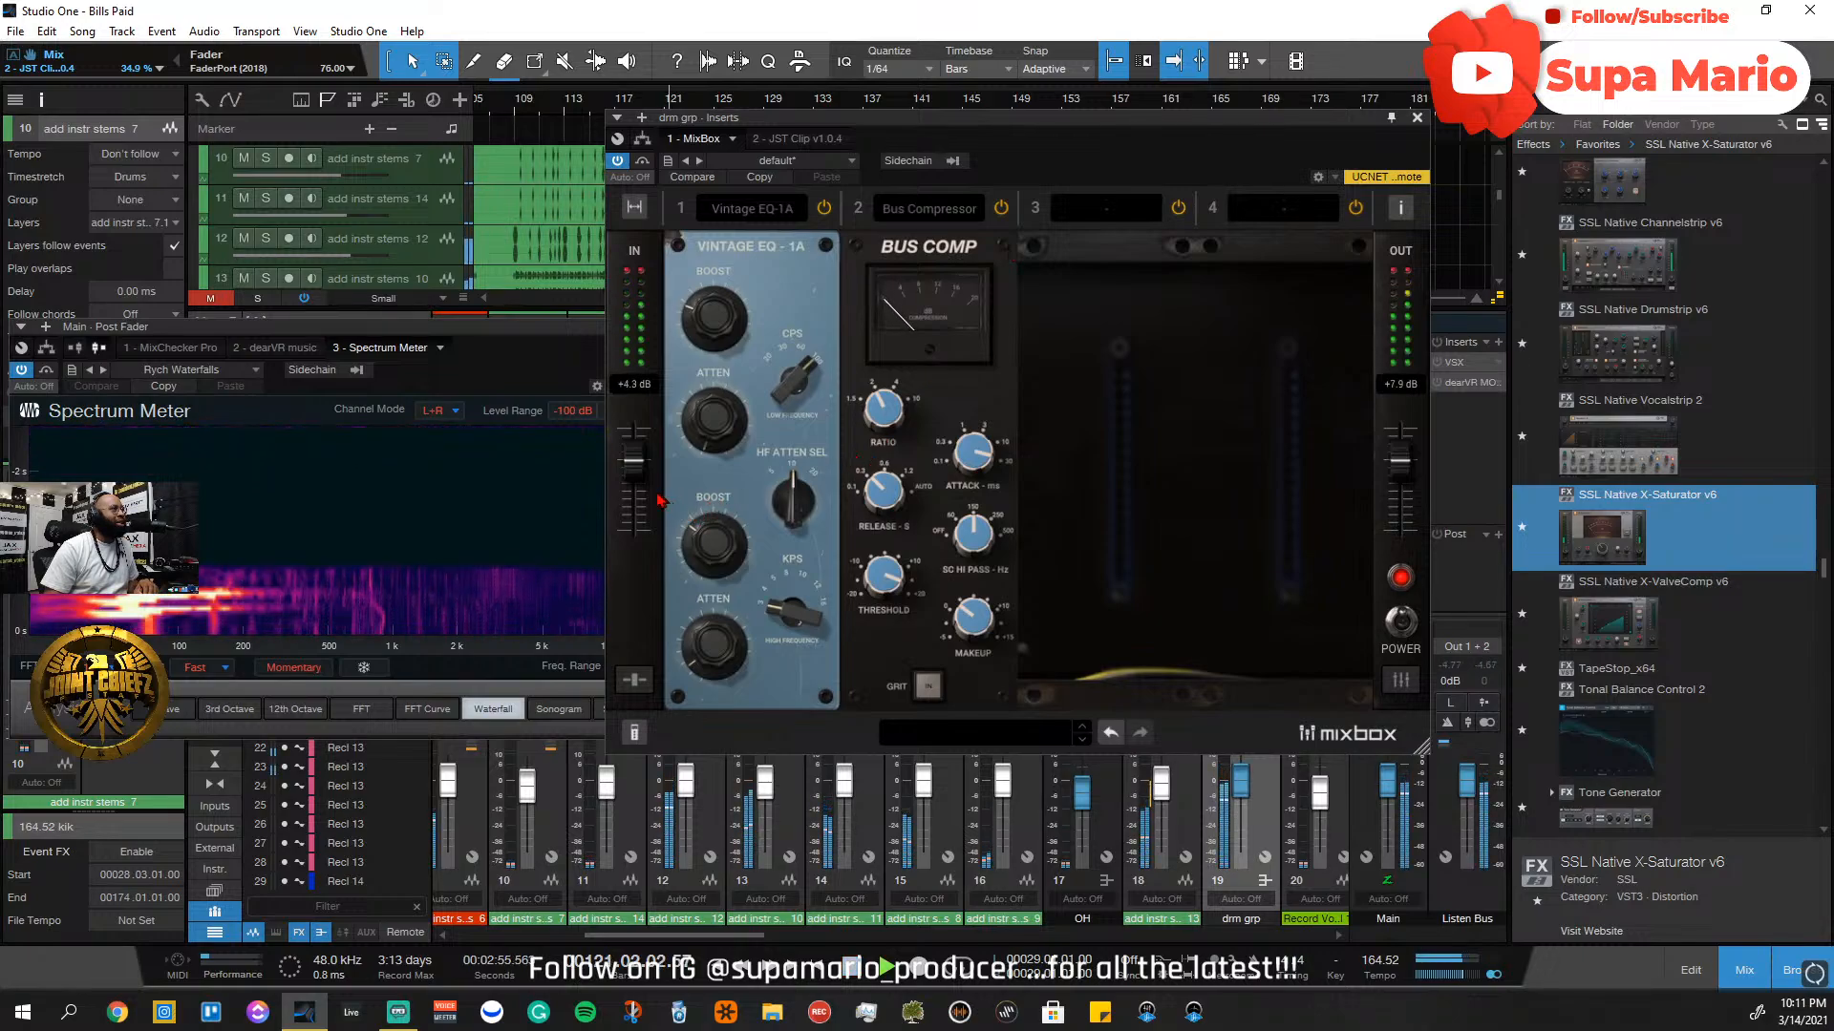
mouse_move(643, 481)
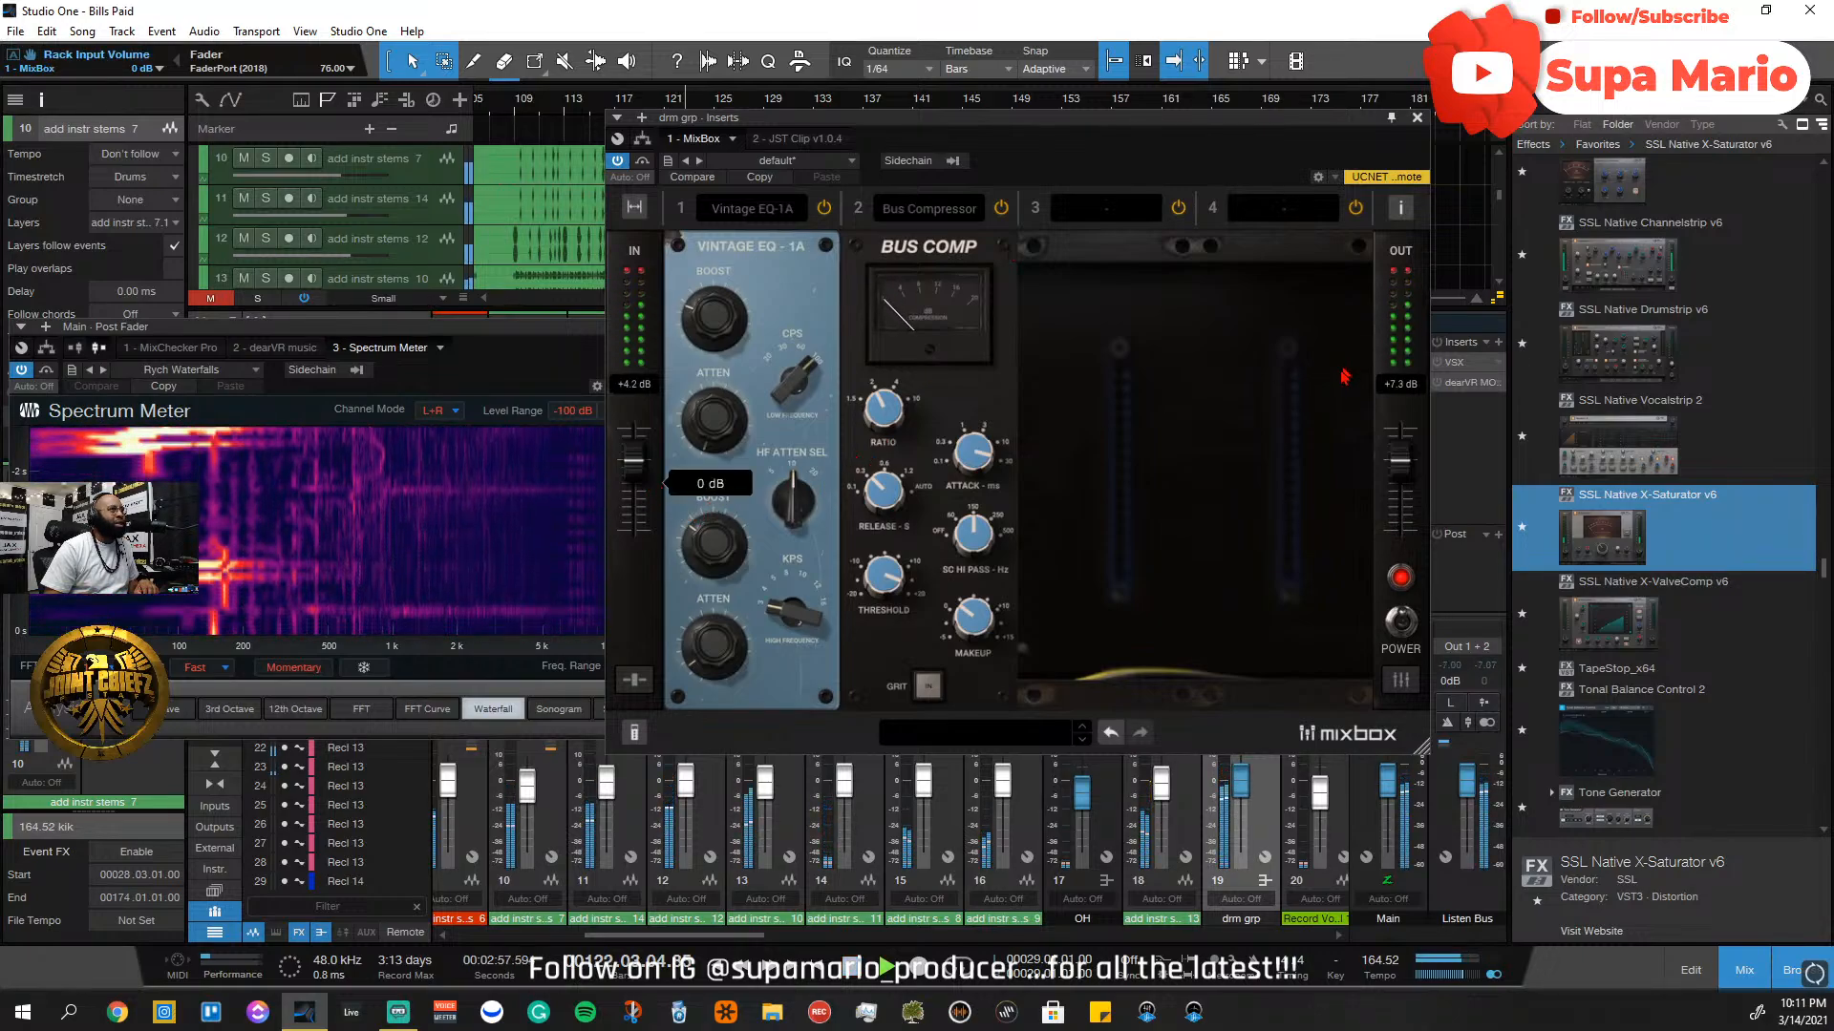
mouse_move(1401, 464)
left_mouse_down()
mouse_move(1399, 497)
mouse_move(1401, 483)
left_mouse_up()
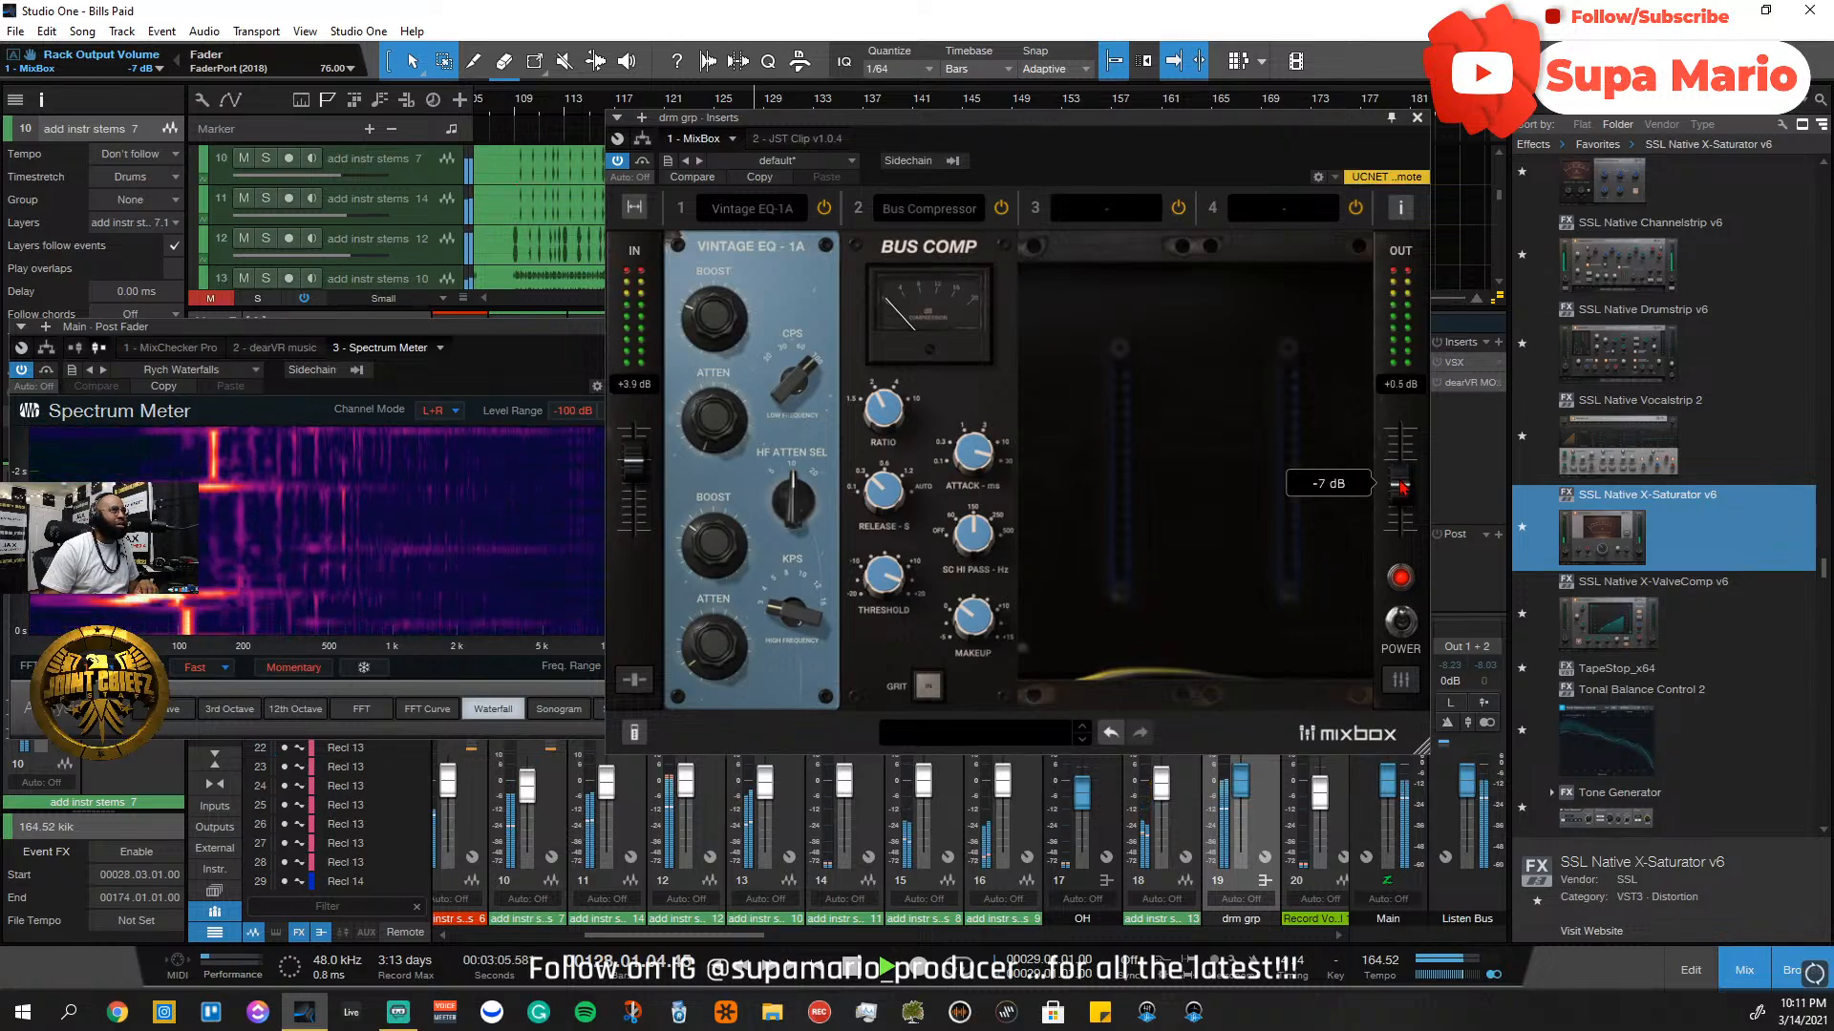
left_click_drag(634, 466, 637, 483)
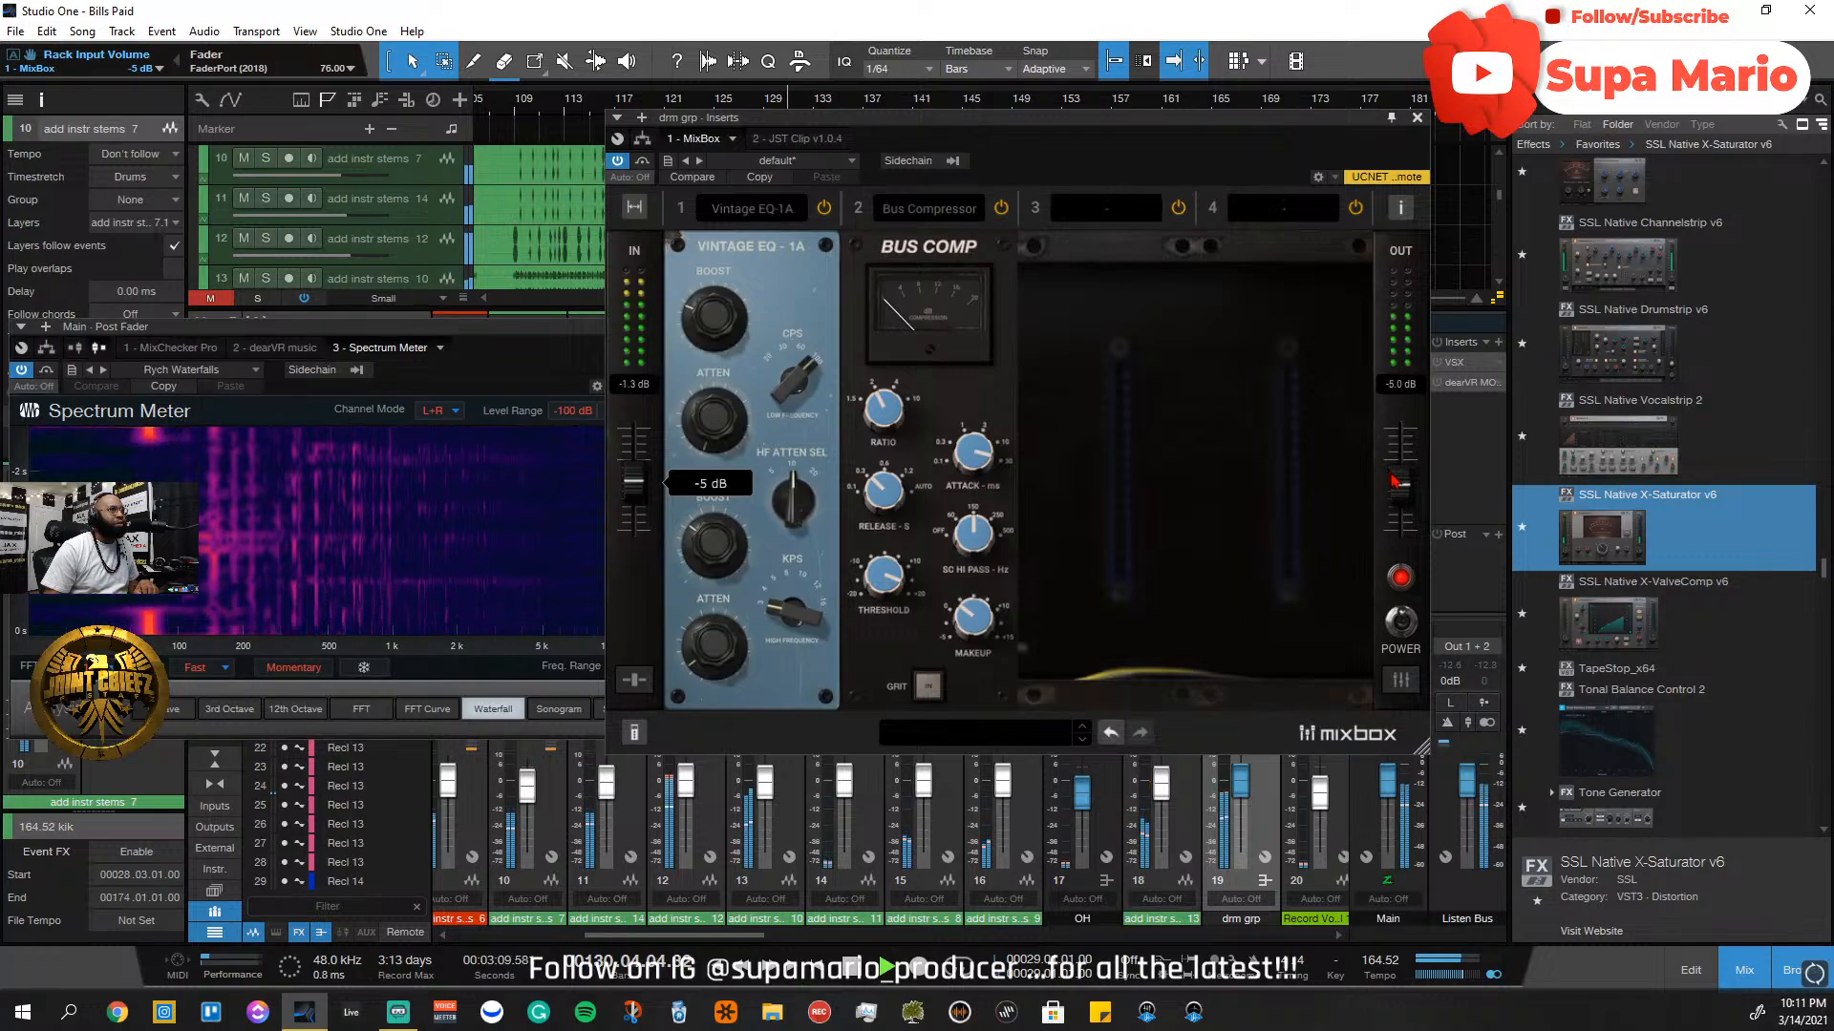
left_click_drag(1394, 481, 1400, 468)
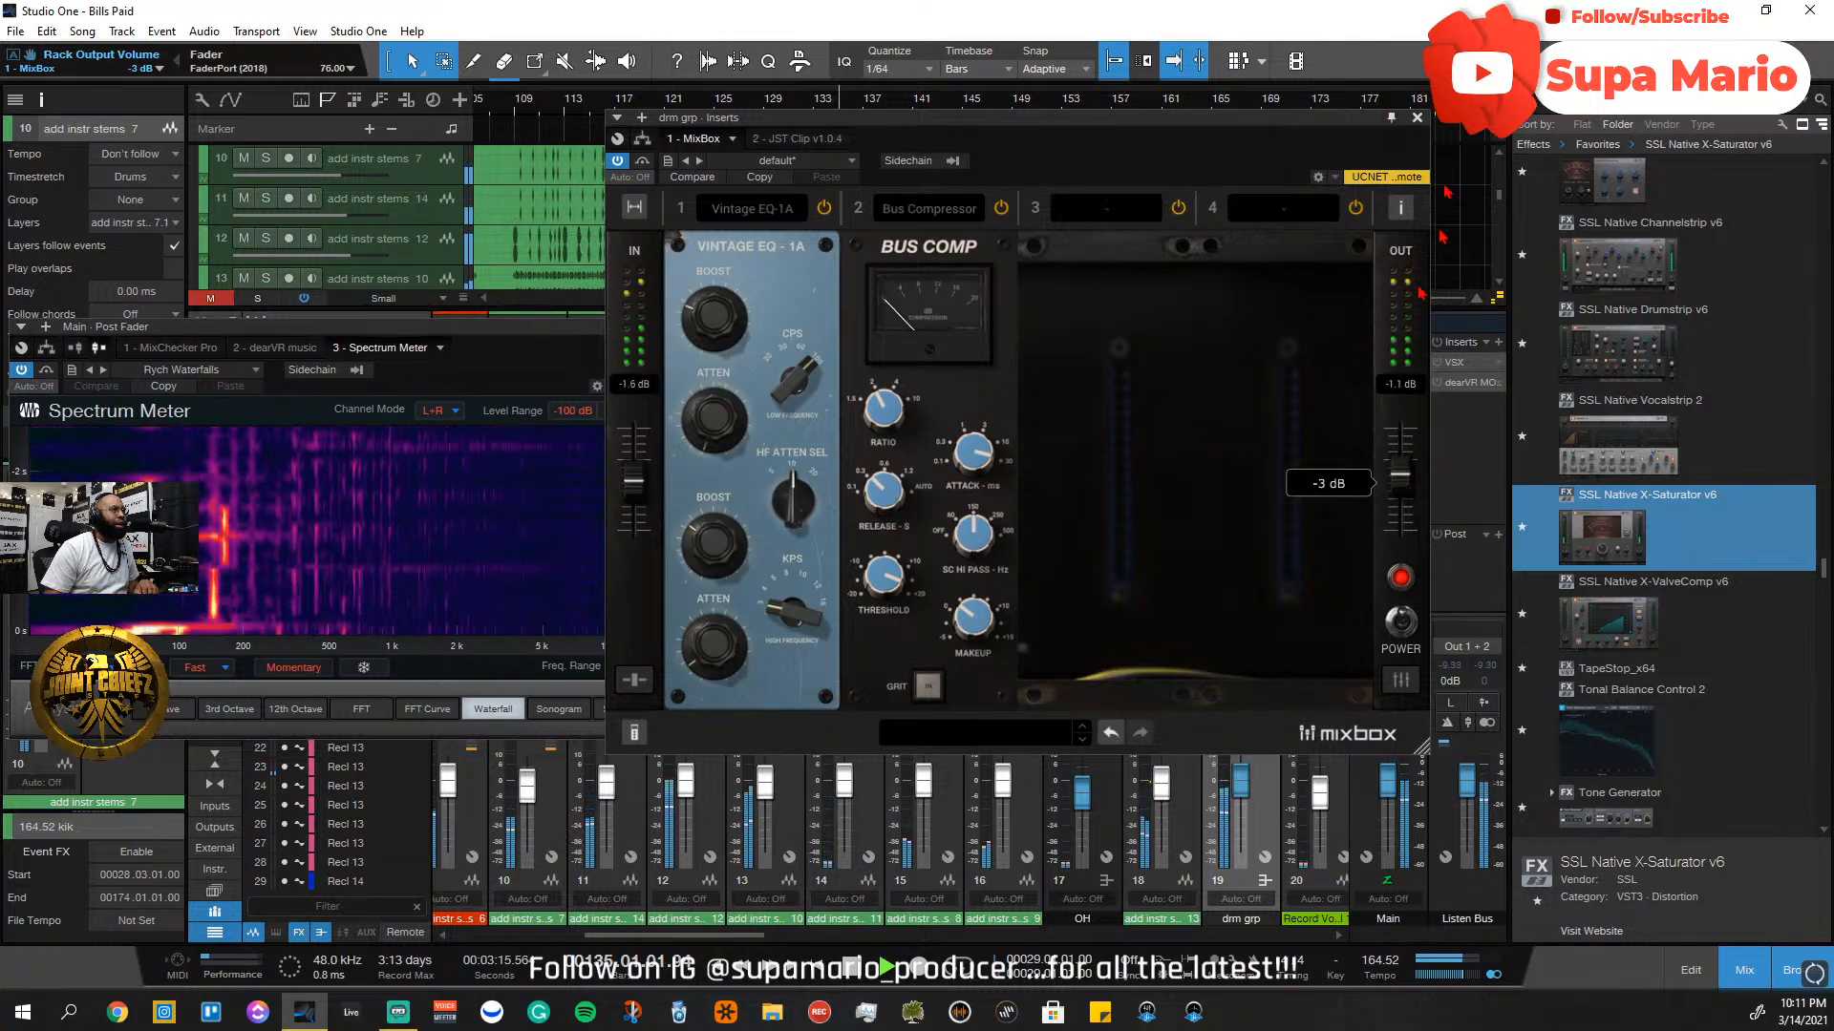
left_click(1418, 118)
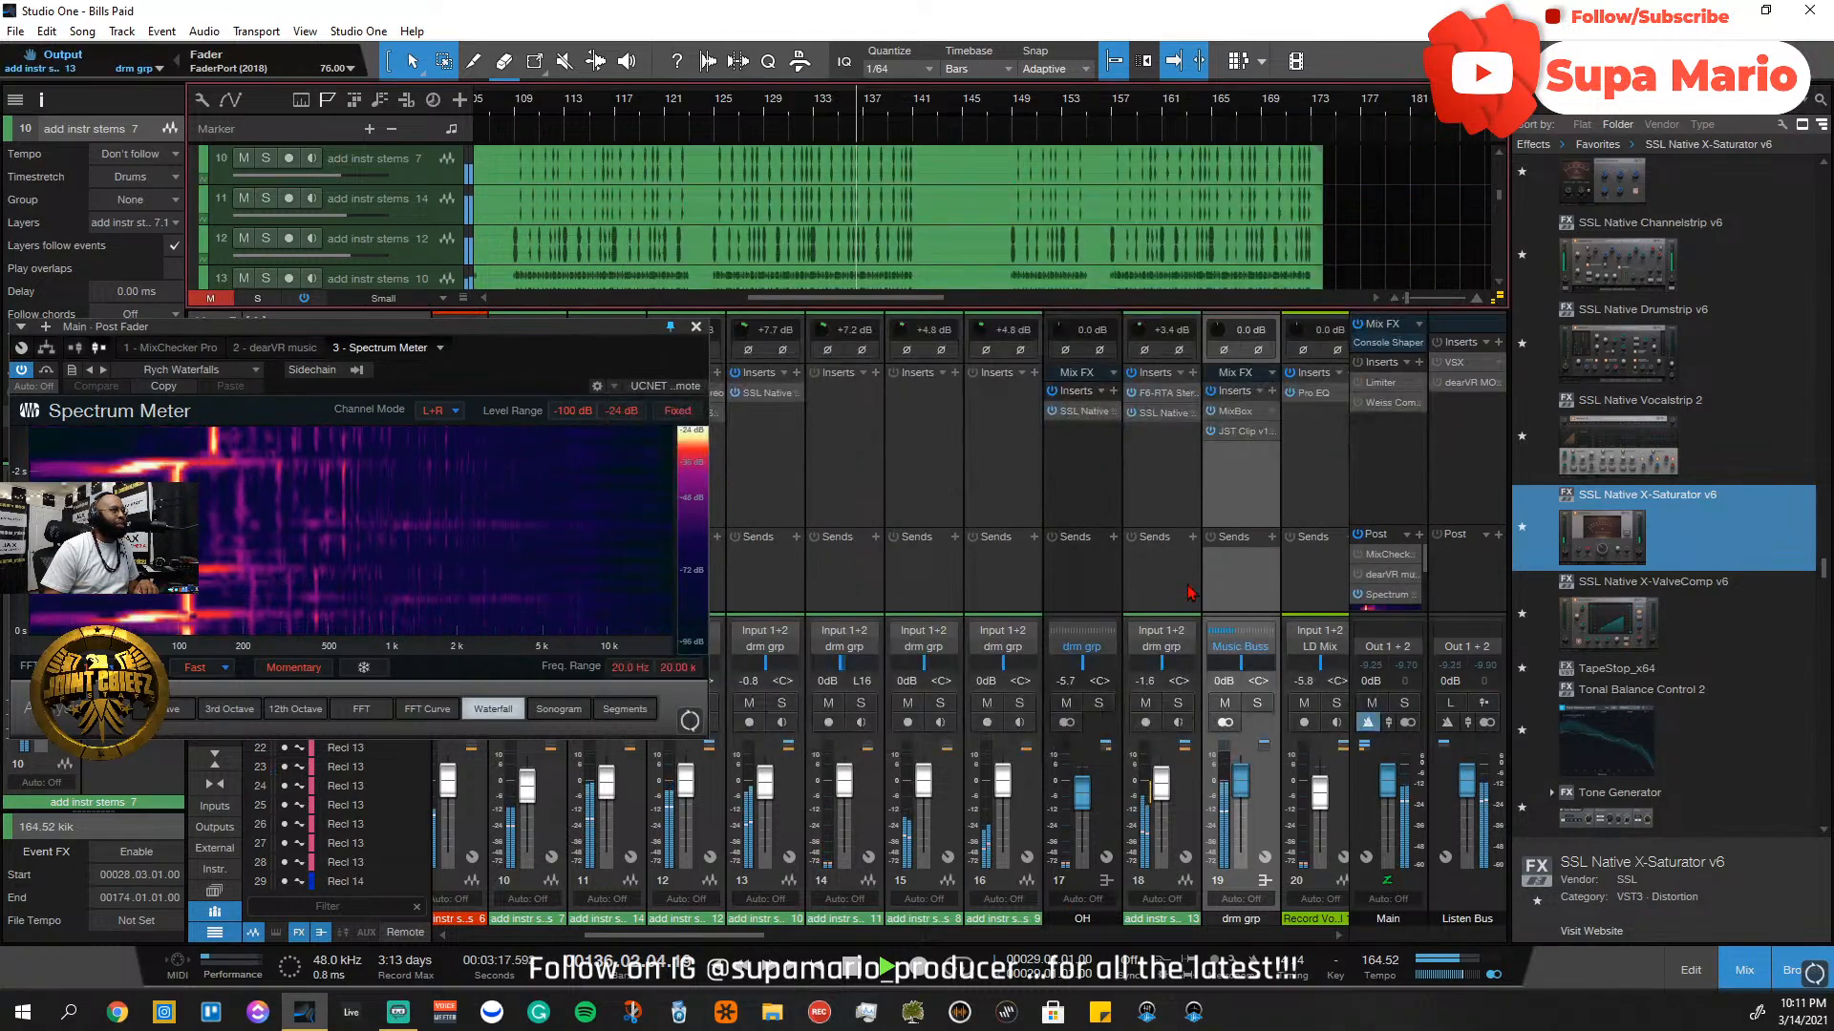
Reopen JST Clip on the drm grp bus, raise its mix and bring the drive up to about 1.3 dB
left_click(1232, 432)
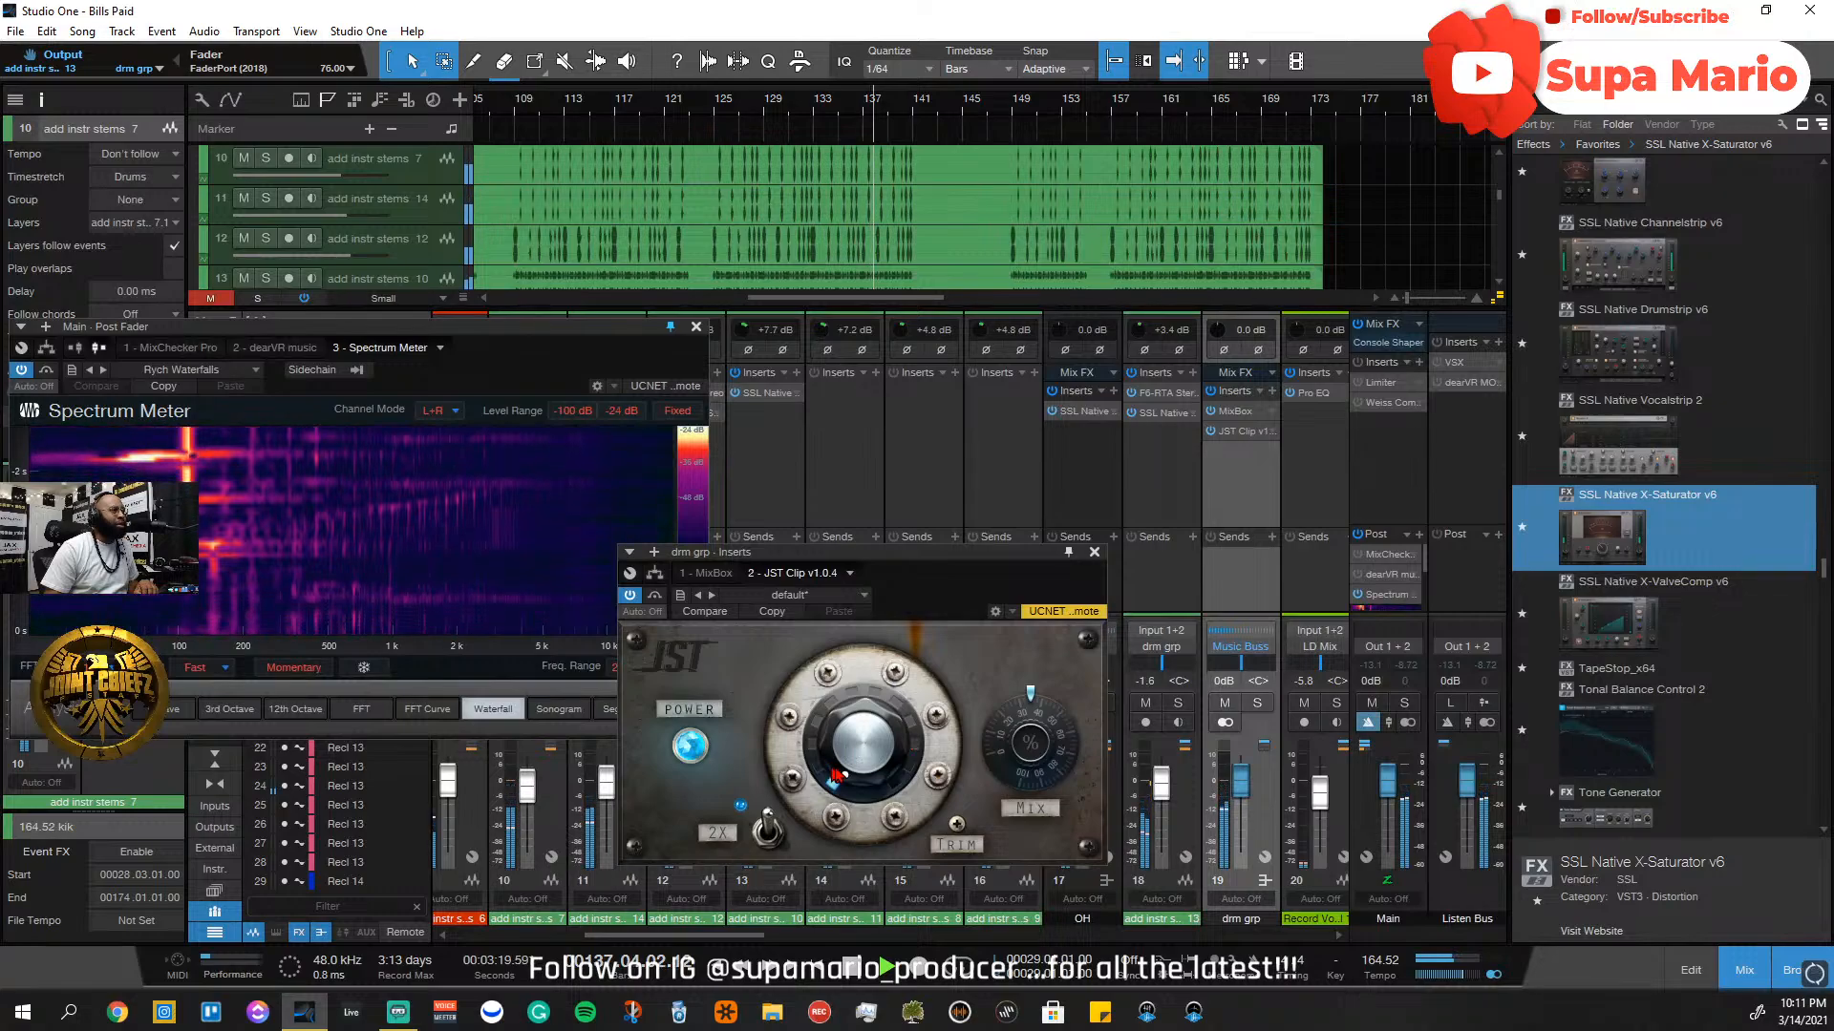
left_click_drag(1030, 764, 1030, 707)
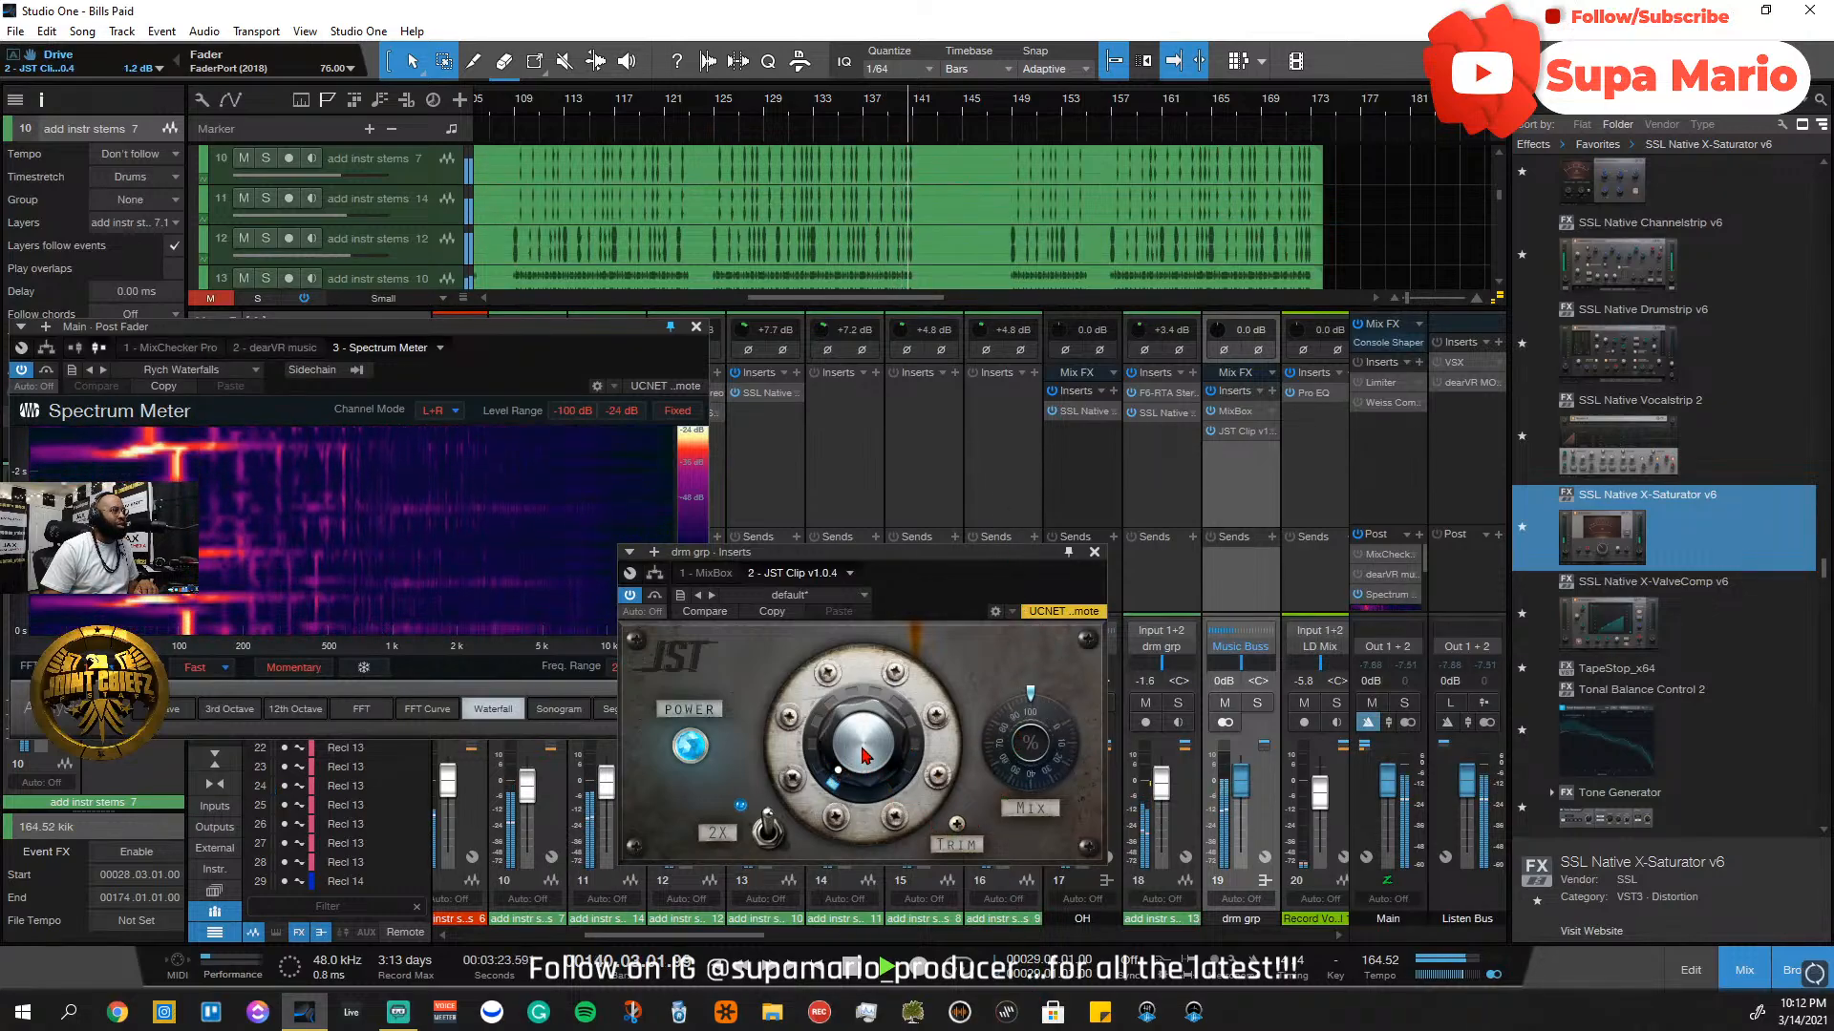
left_click_drag(865, 764, 864, 754)
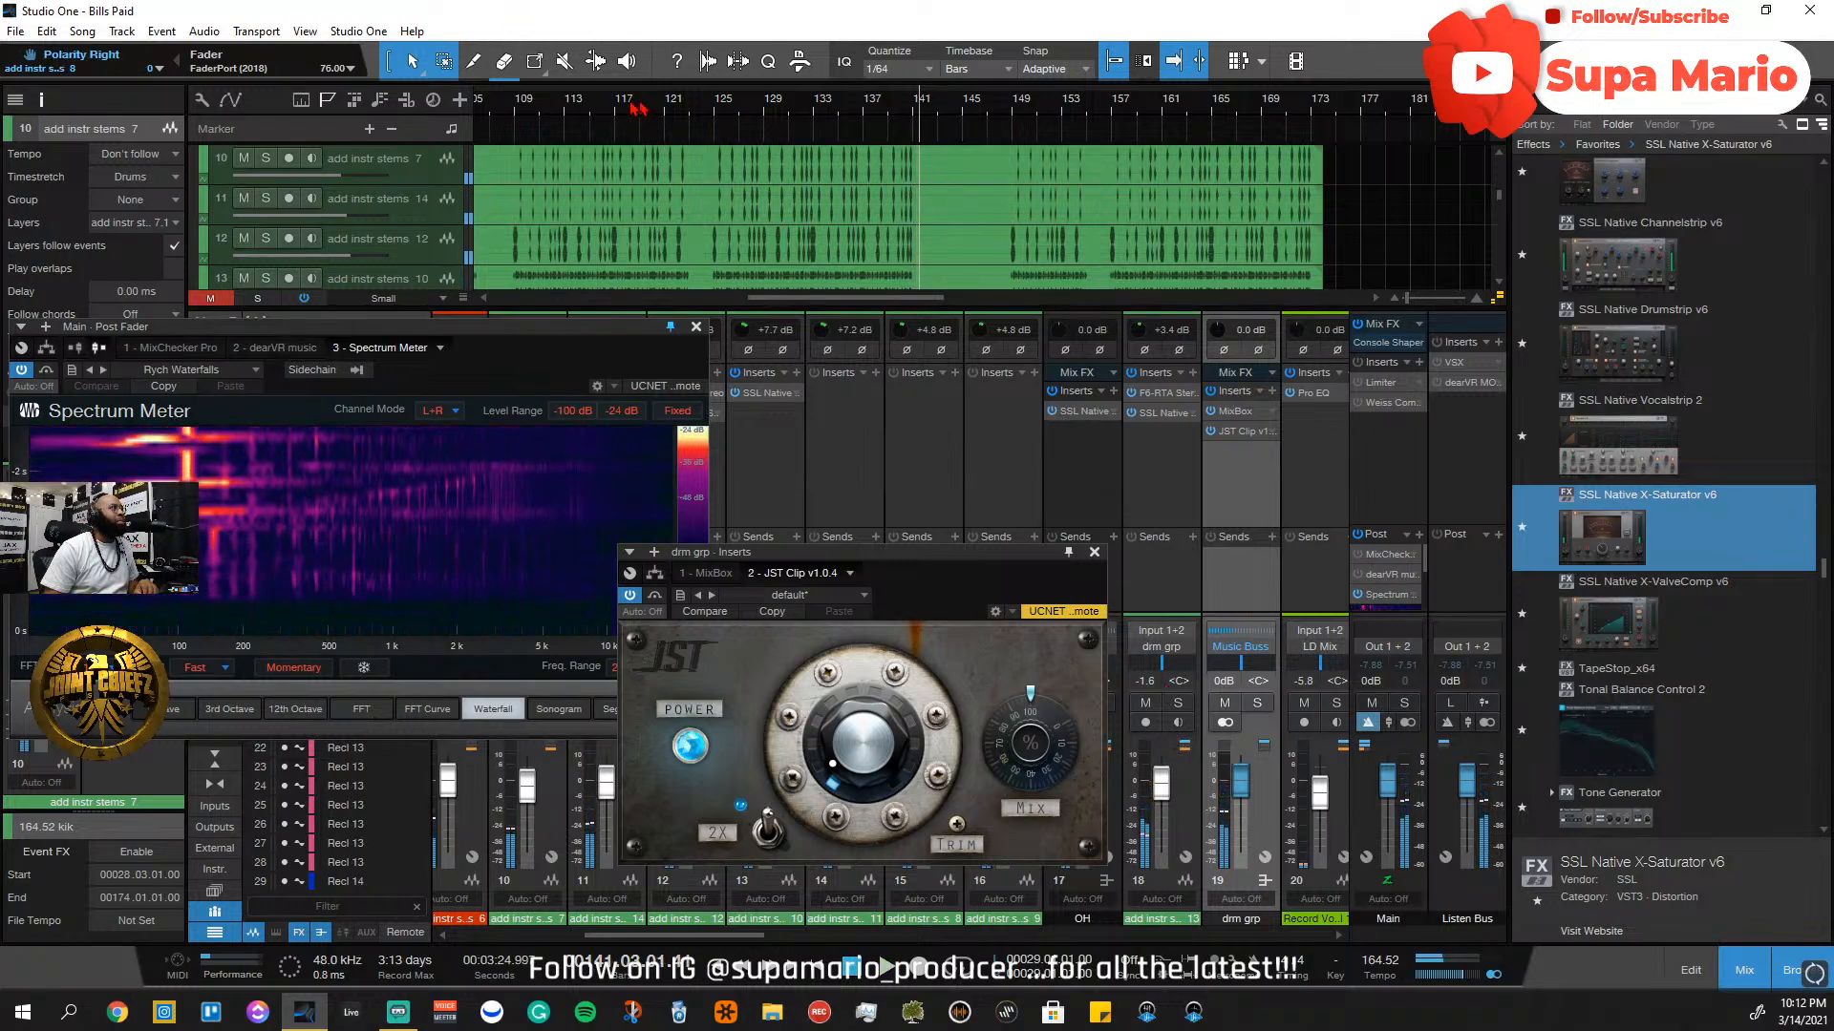
Replay from bar 125 with drm grp soloed, adjust JST Clip's drive to 1.3 dB and clear the solo
left_click(704, 110)
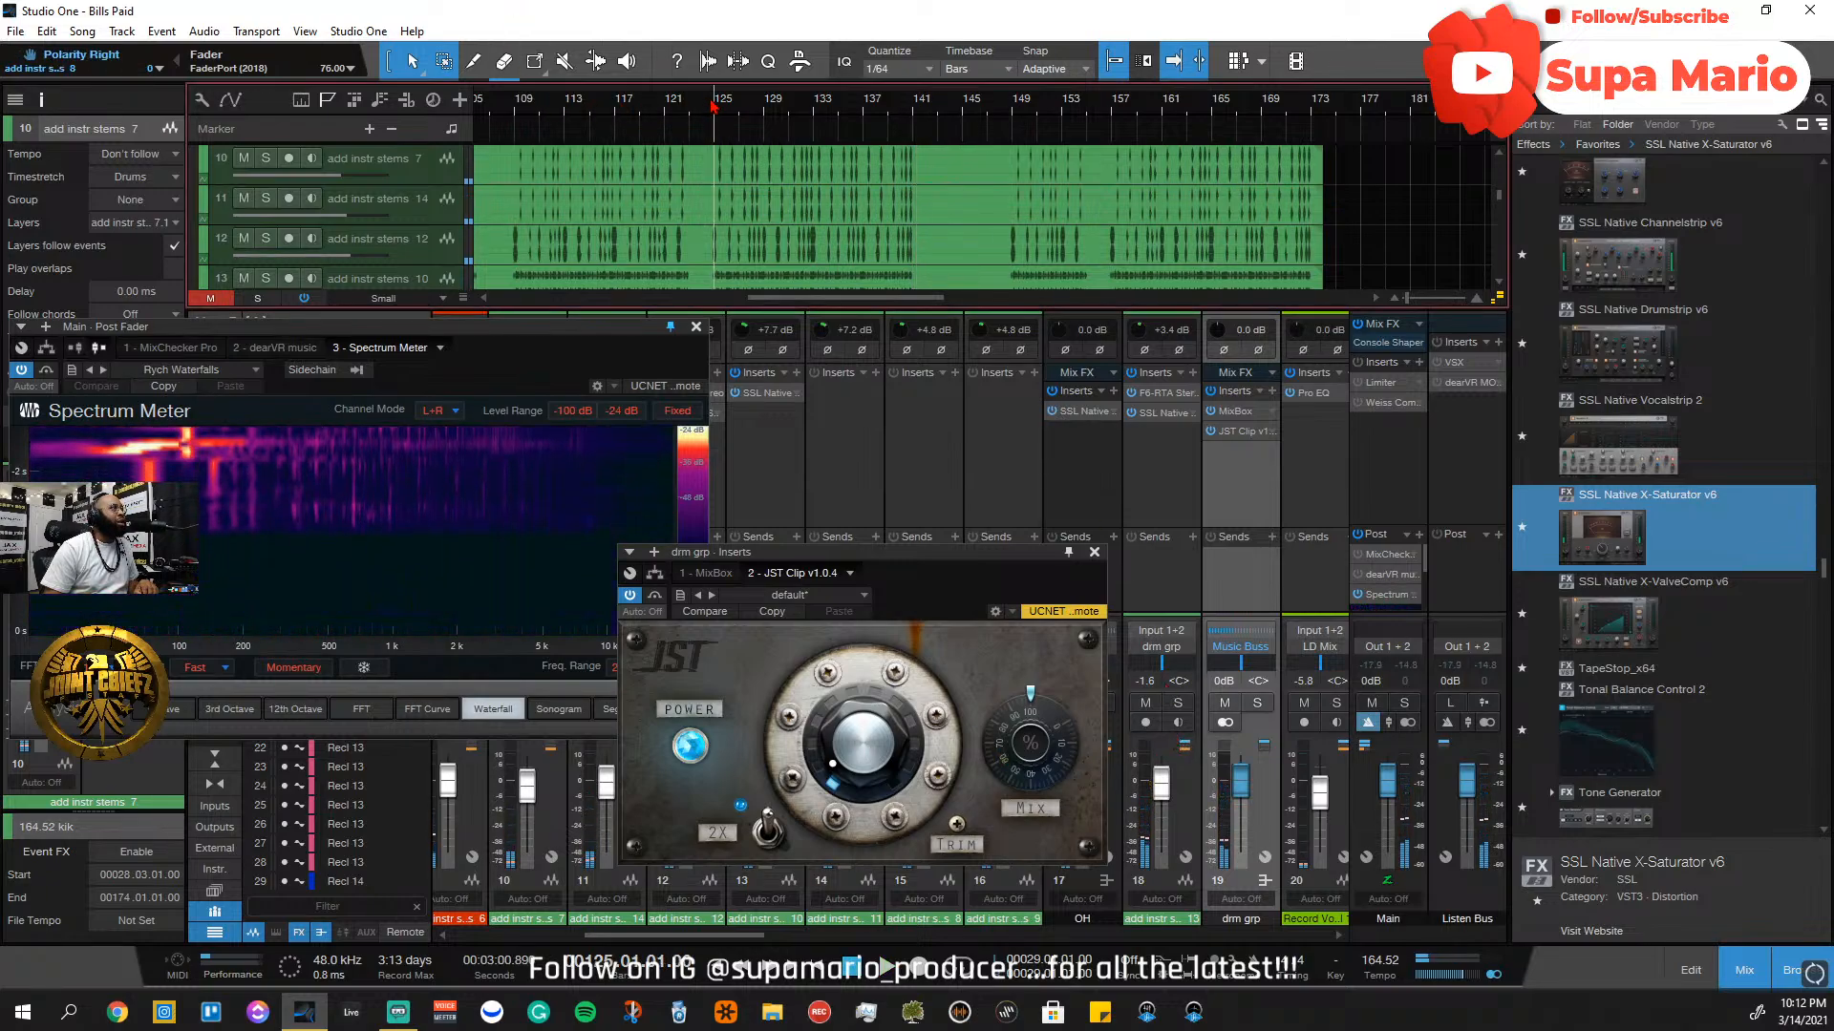
left_click(1257, 703)
left_click_drag(895, 718, 890, 707)
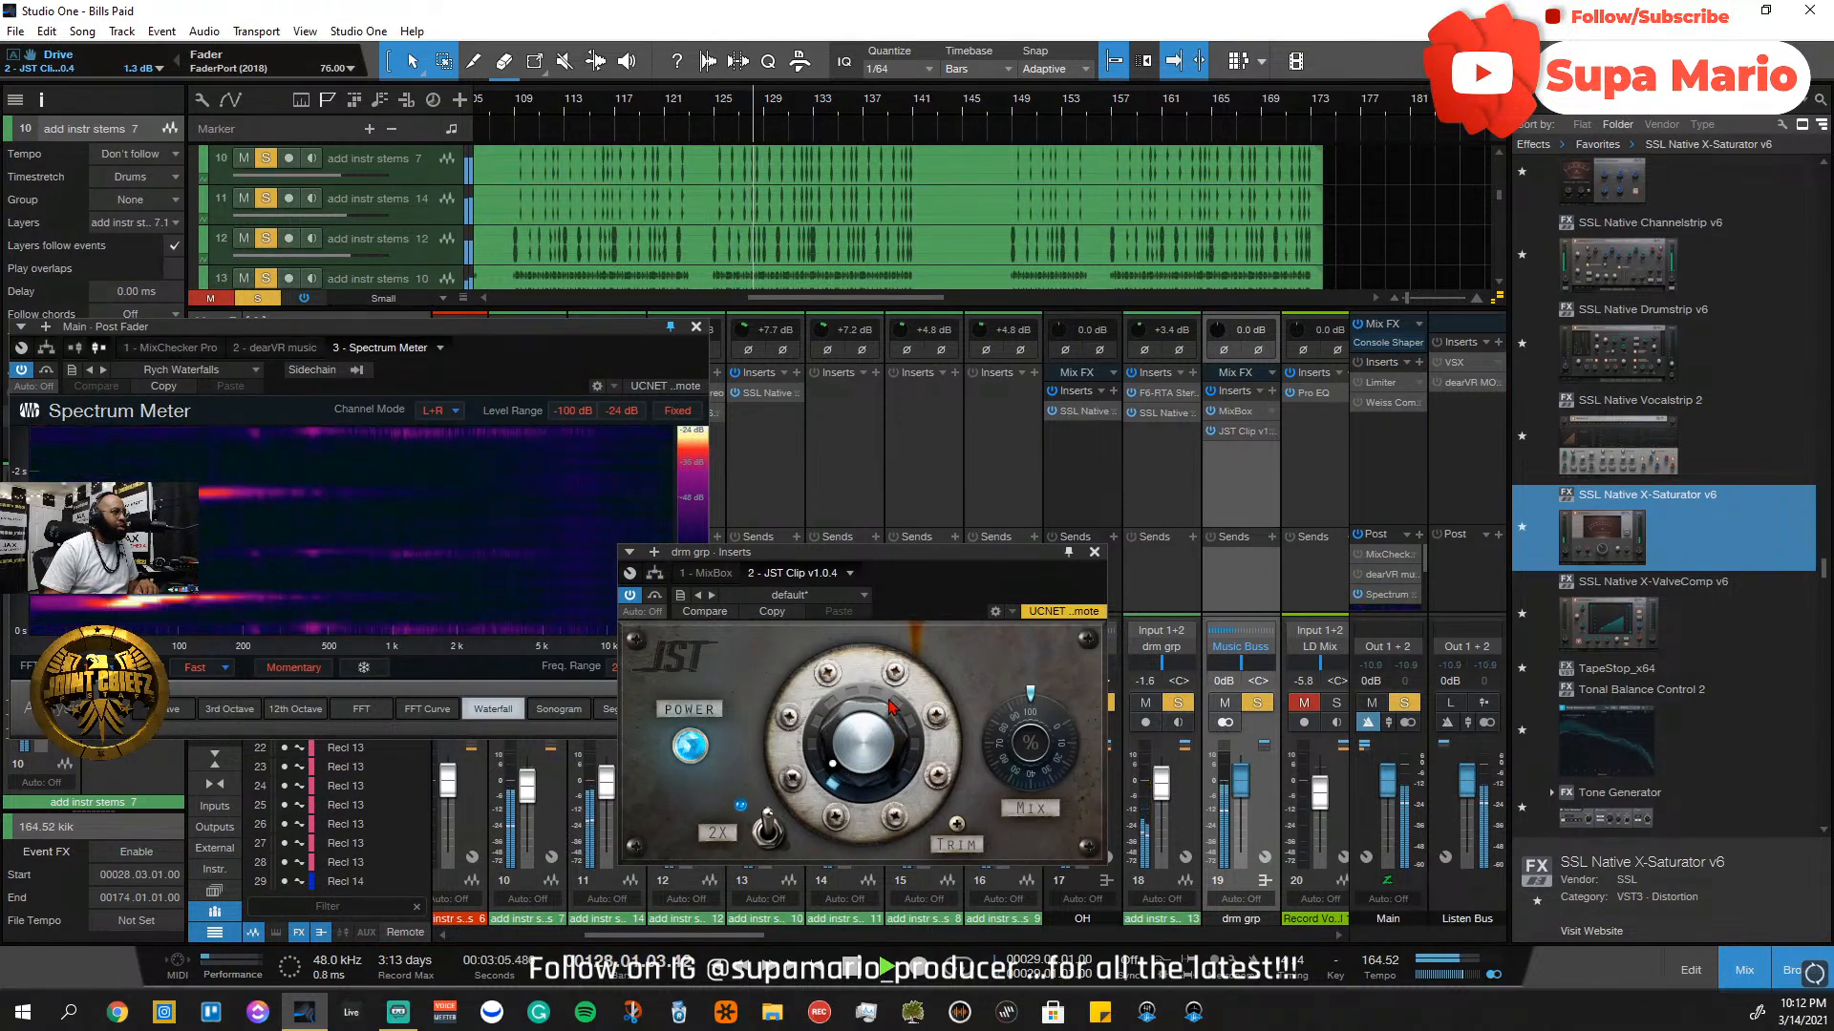
left_click(1257, 702)
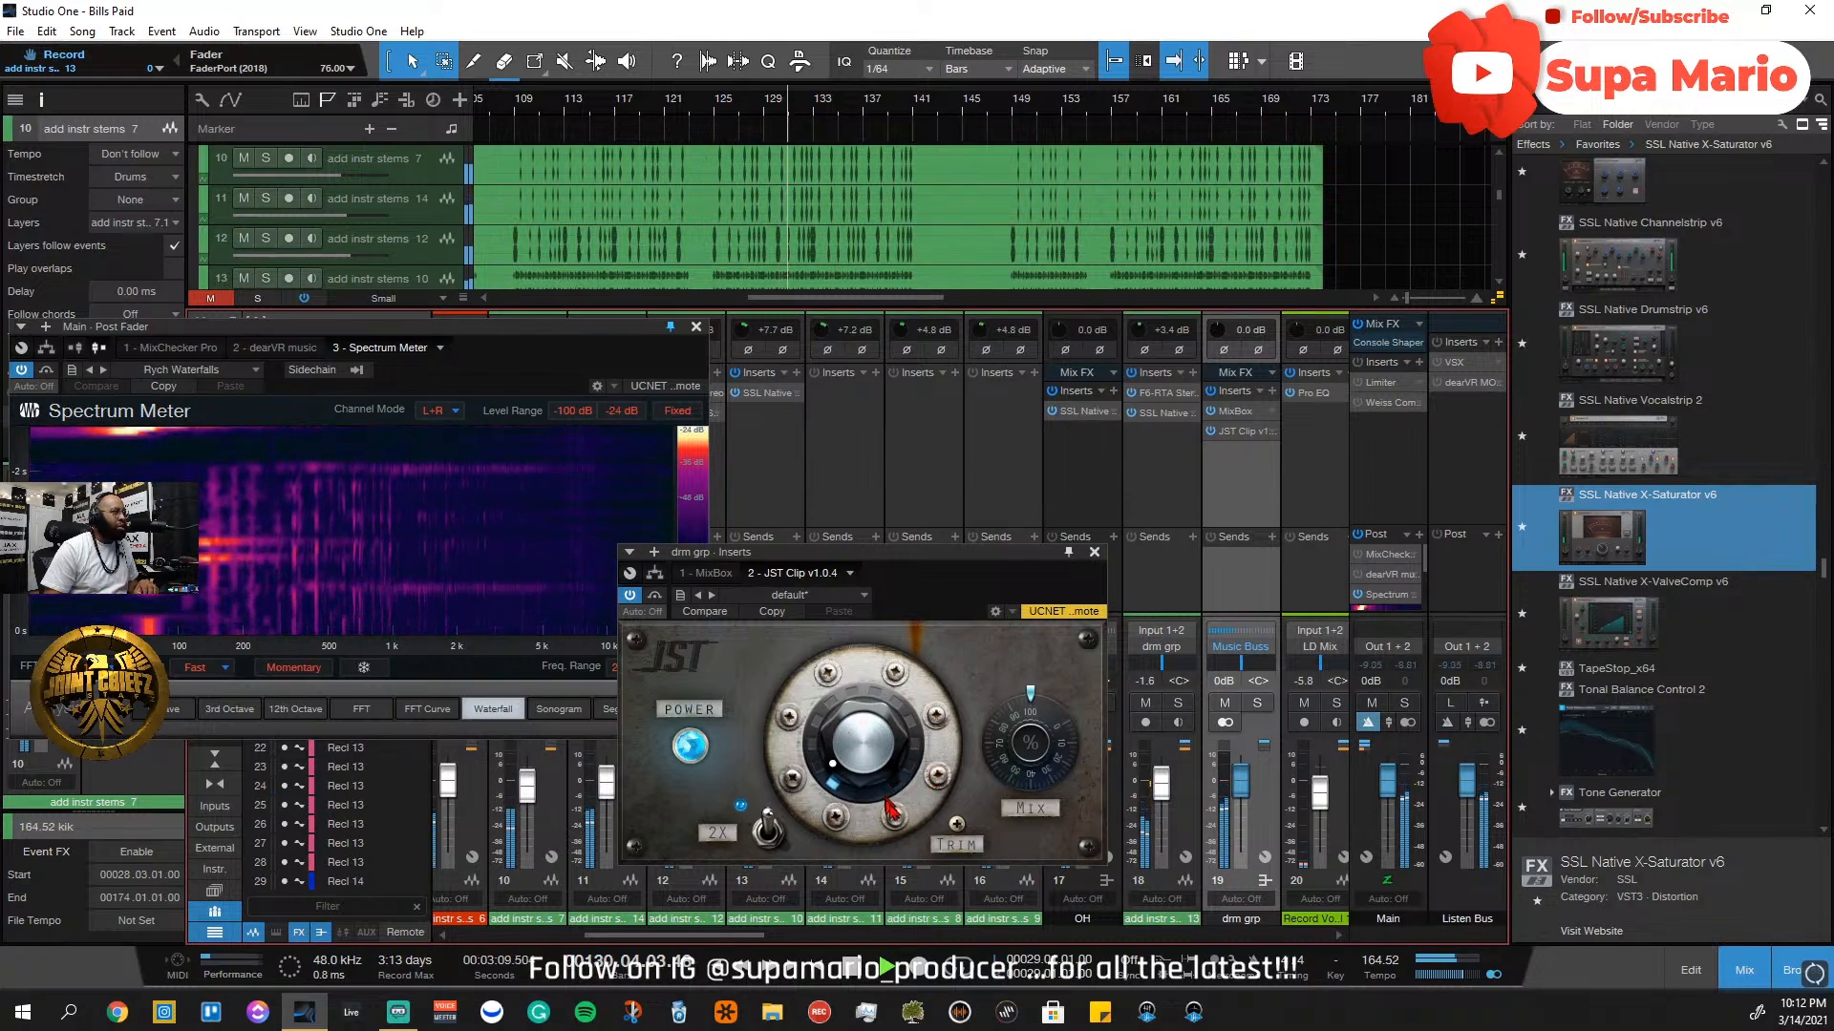
Set JST Clip's drive to 1.8 dB and mix to 71.4%, and replay the full beat from bar 125
left_click_drag(956, 822, 895, 772)
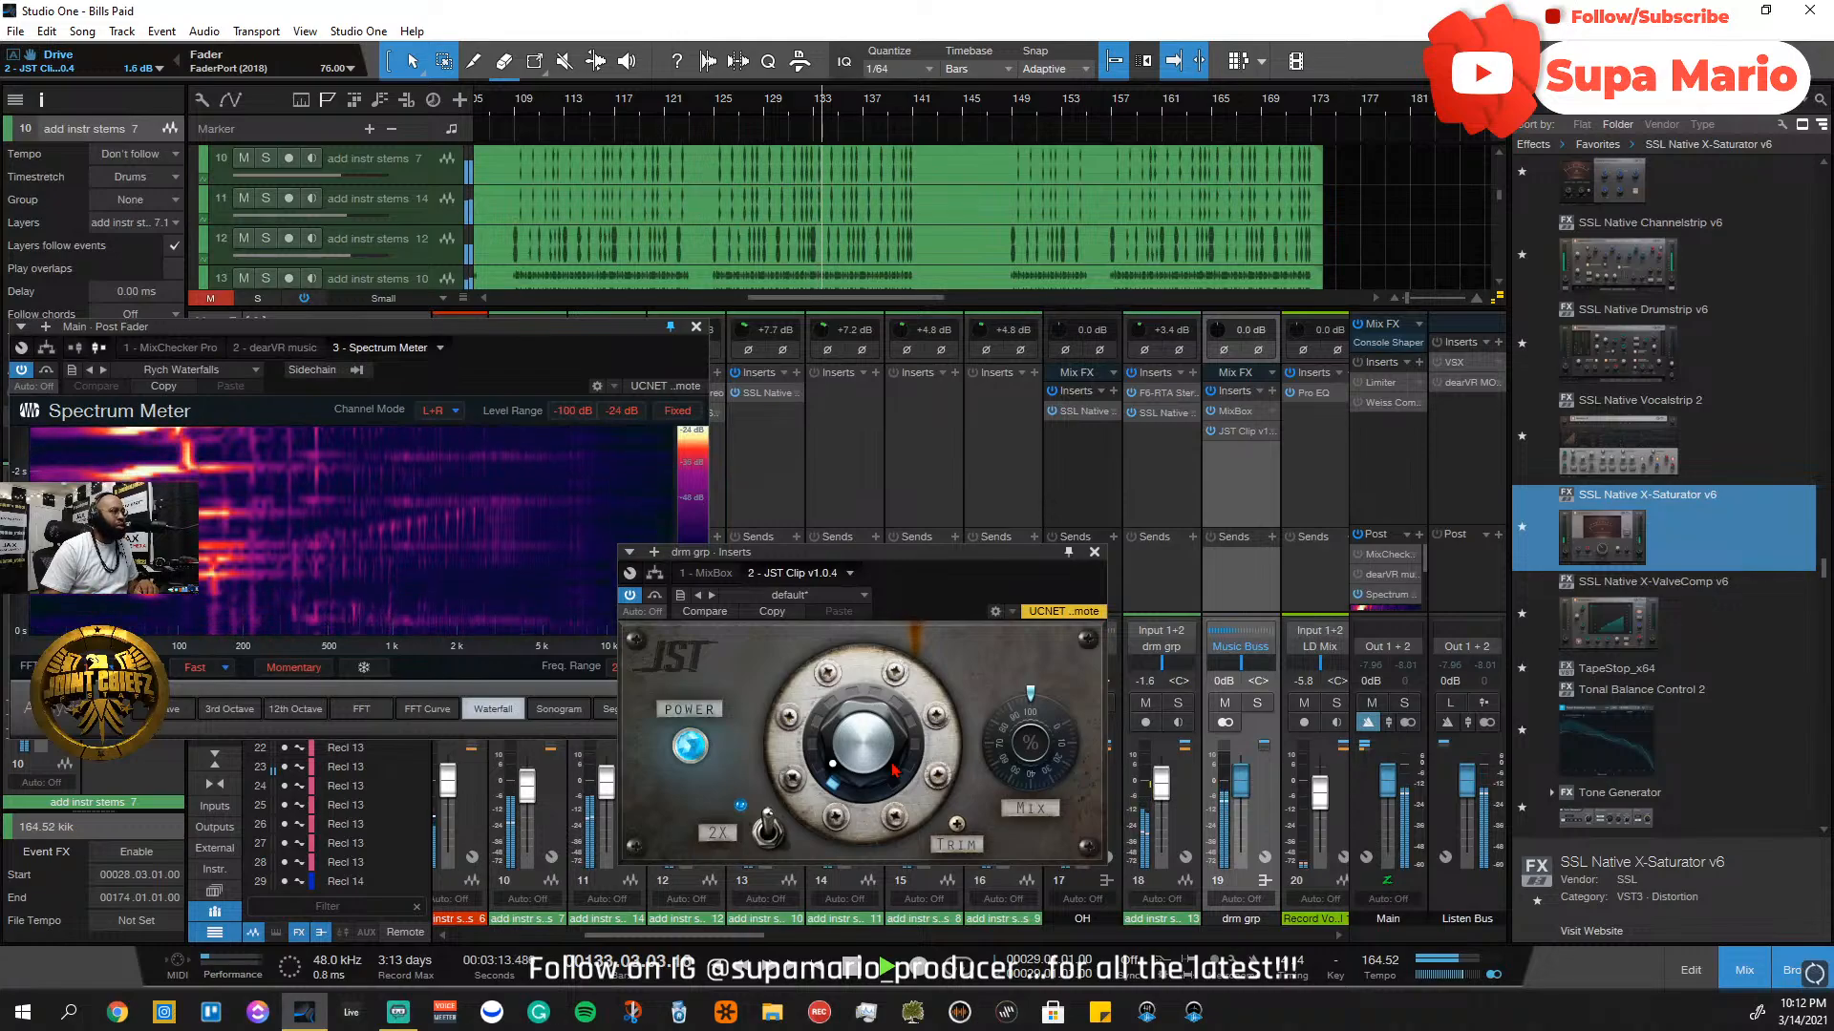
left_click_drag(895, 769, 895, 767)
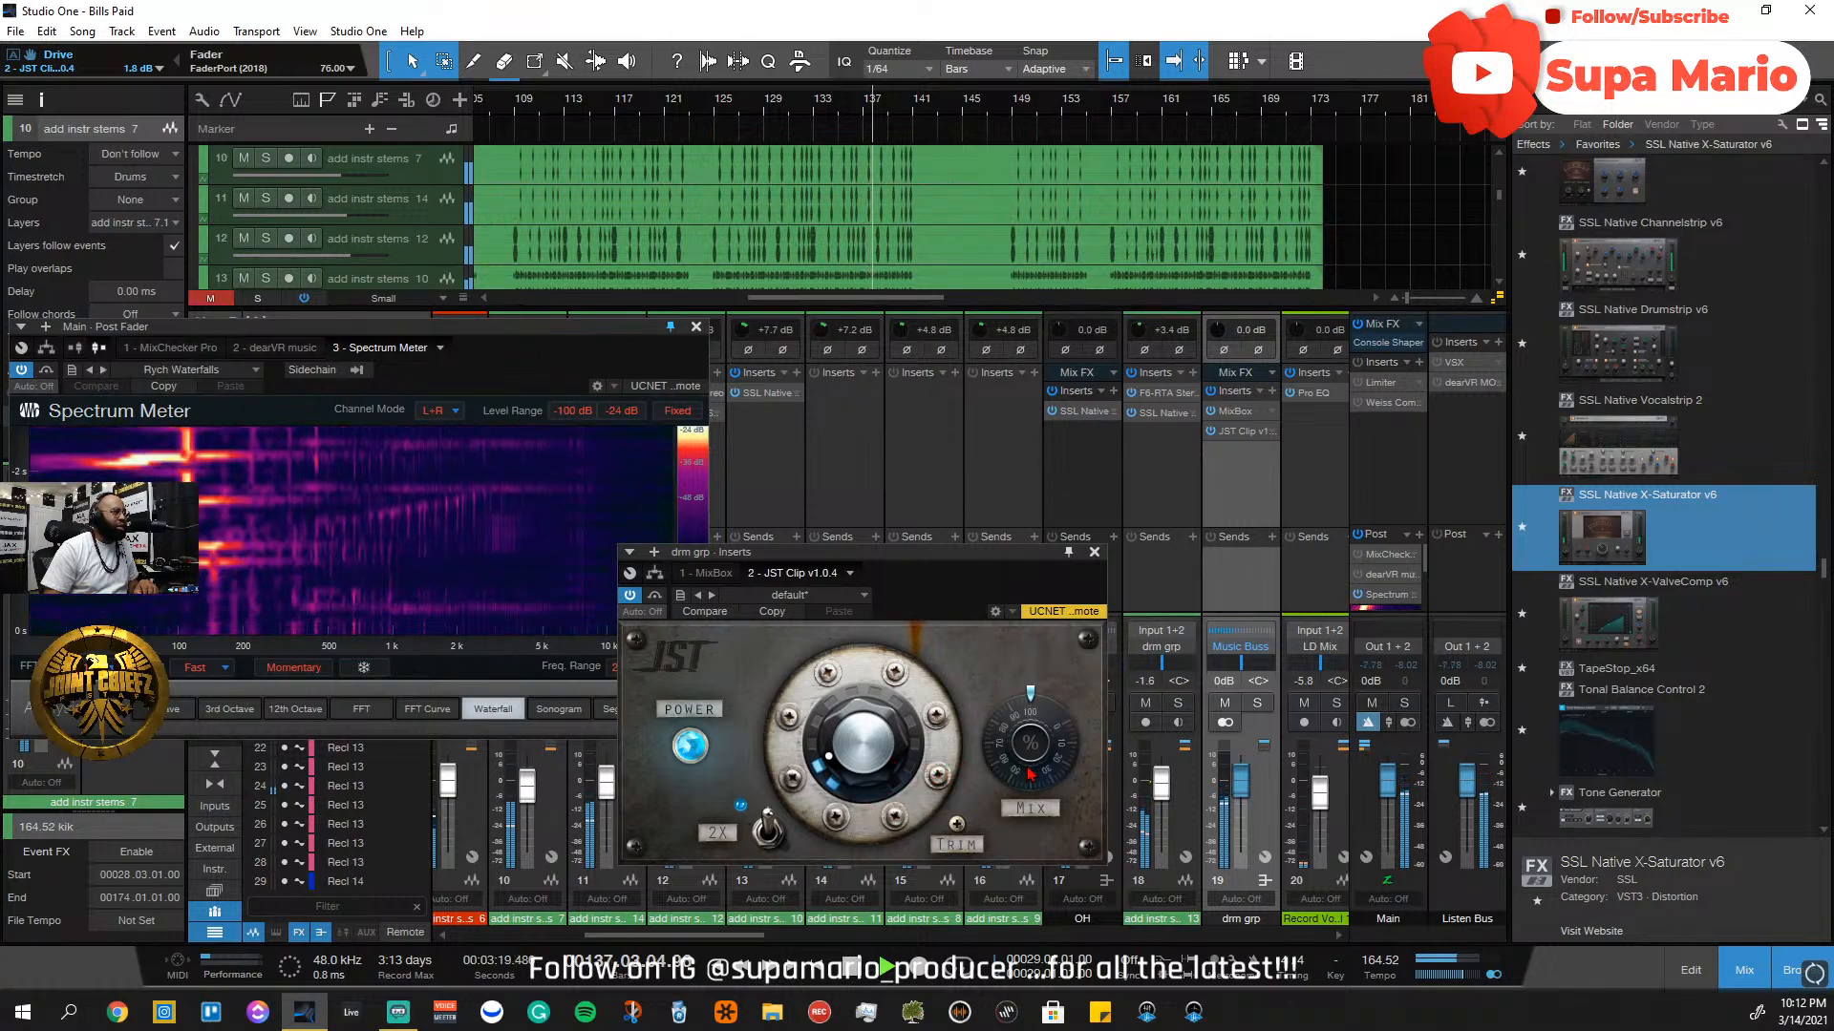
left_click_drag(1030, 774, 984, 820)
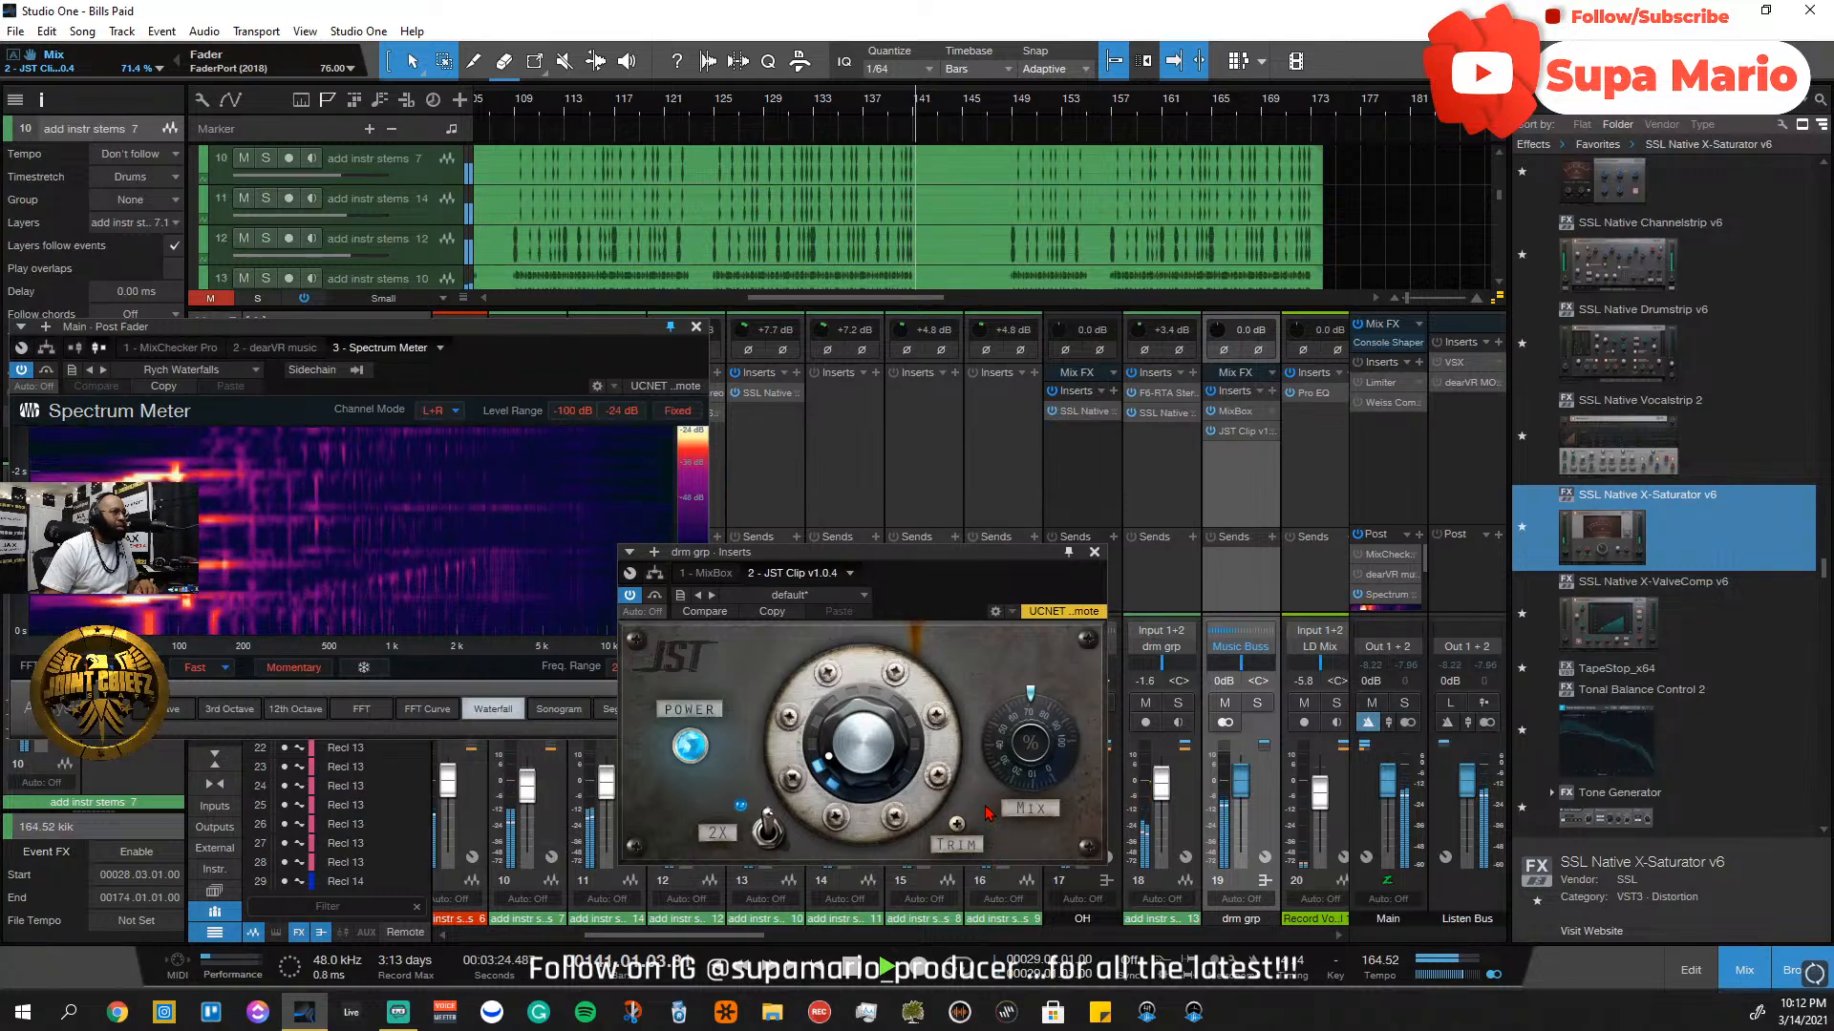
left_click(714, 111)
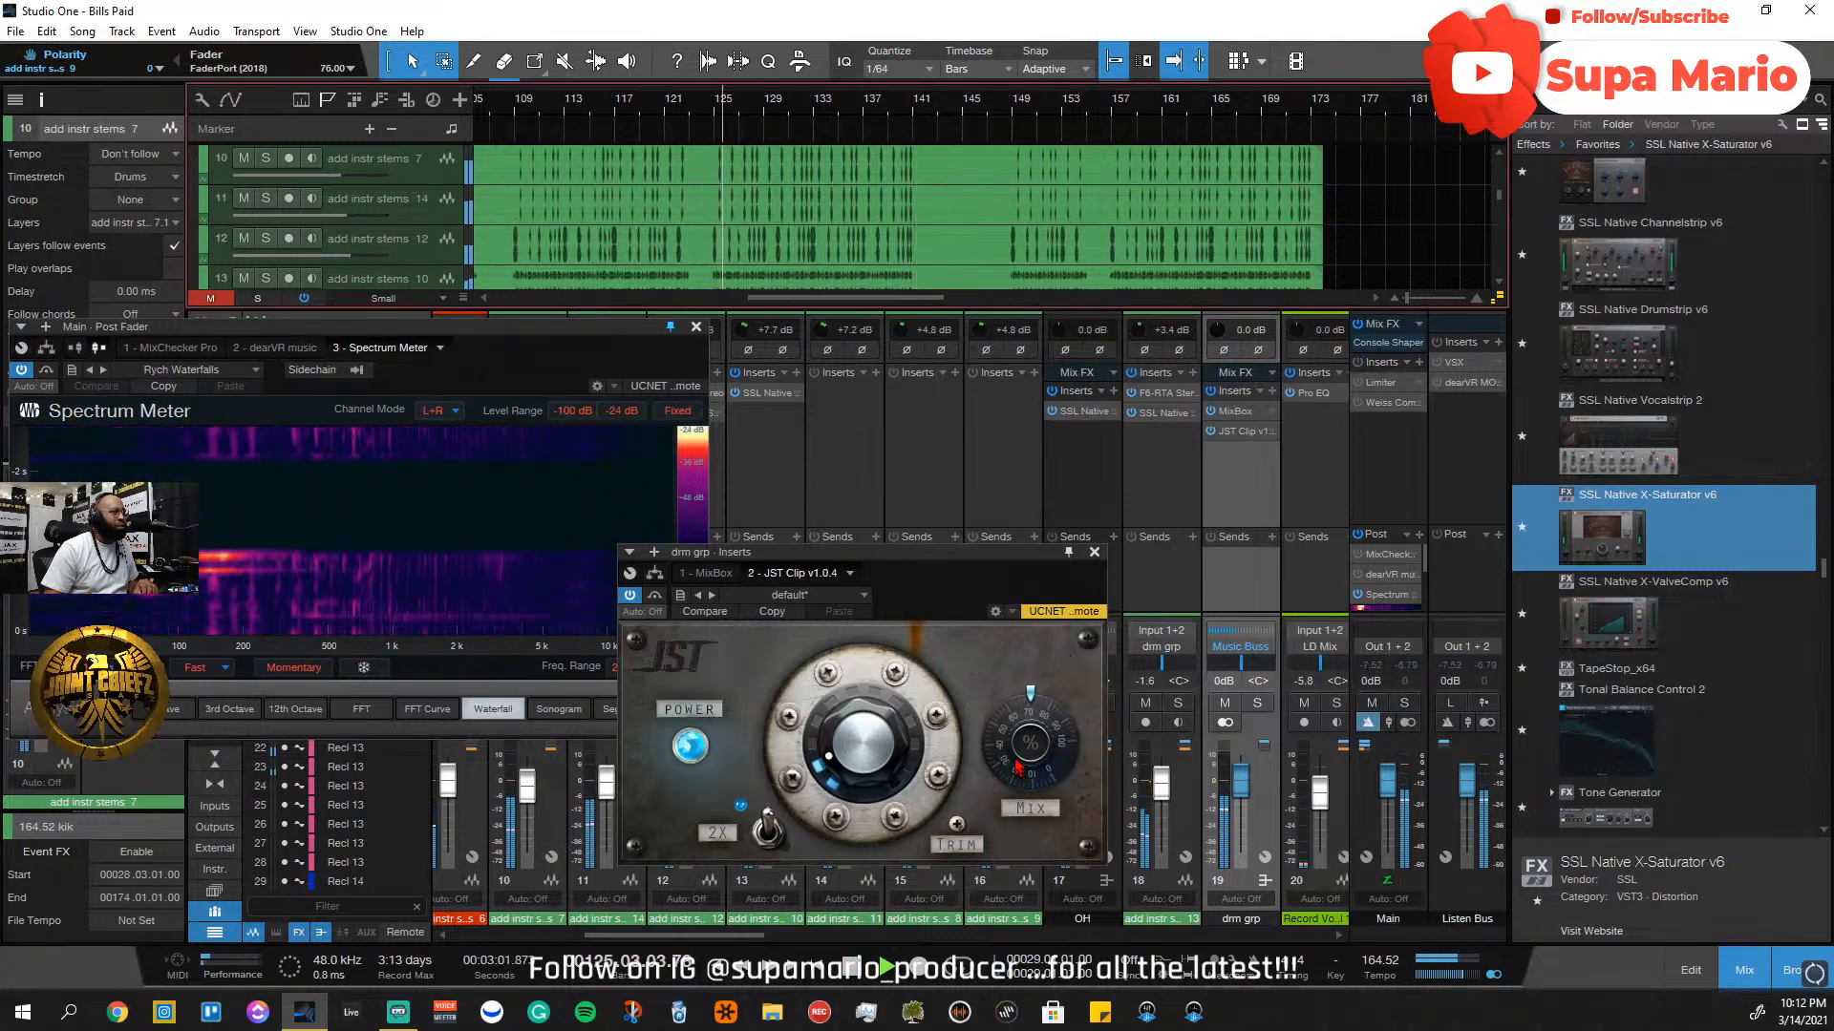
Raise JST Clip's mix on the drm grp bus to about 84.4% and close the plug-in window
left_click_drag(1013, 759, 1012, 740)
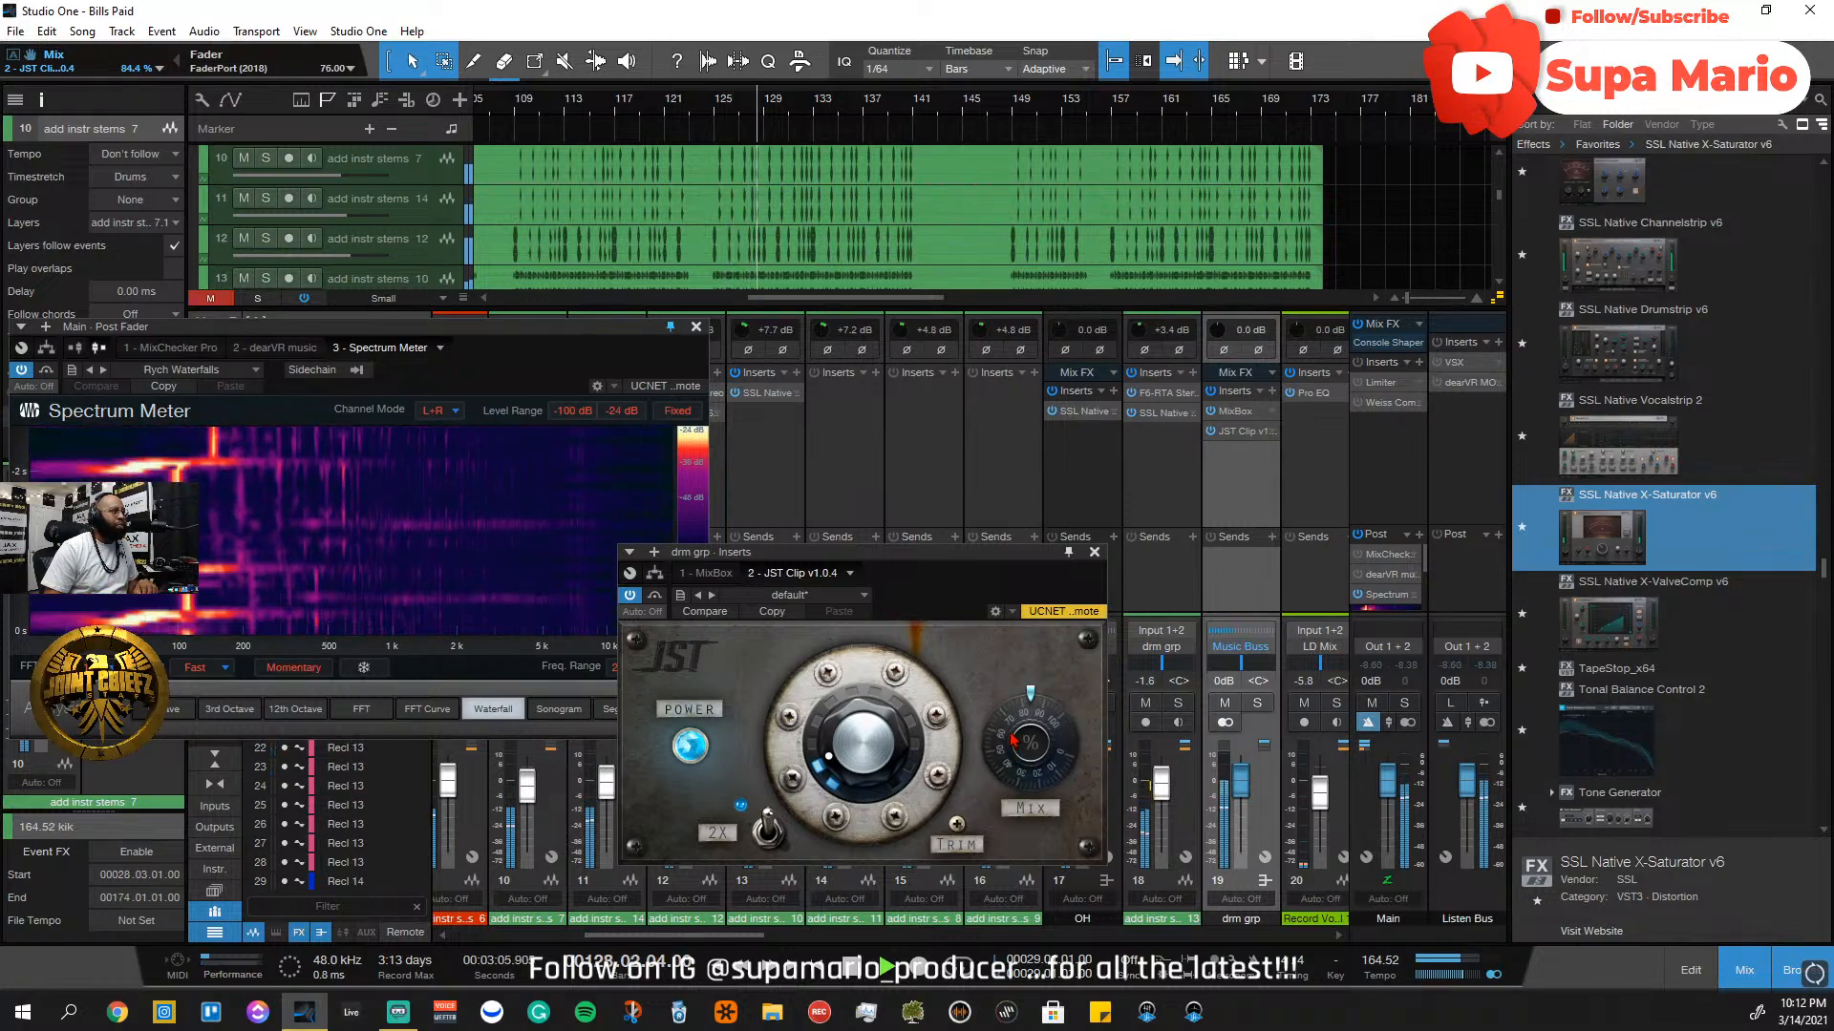
left_click_drag(1014, 738, 1014, 738)
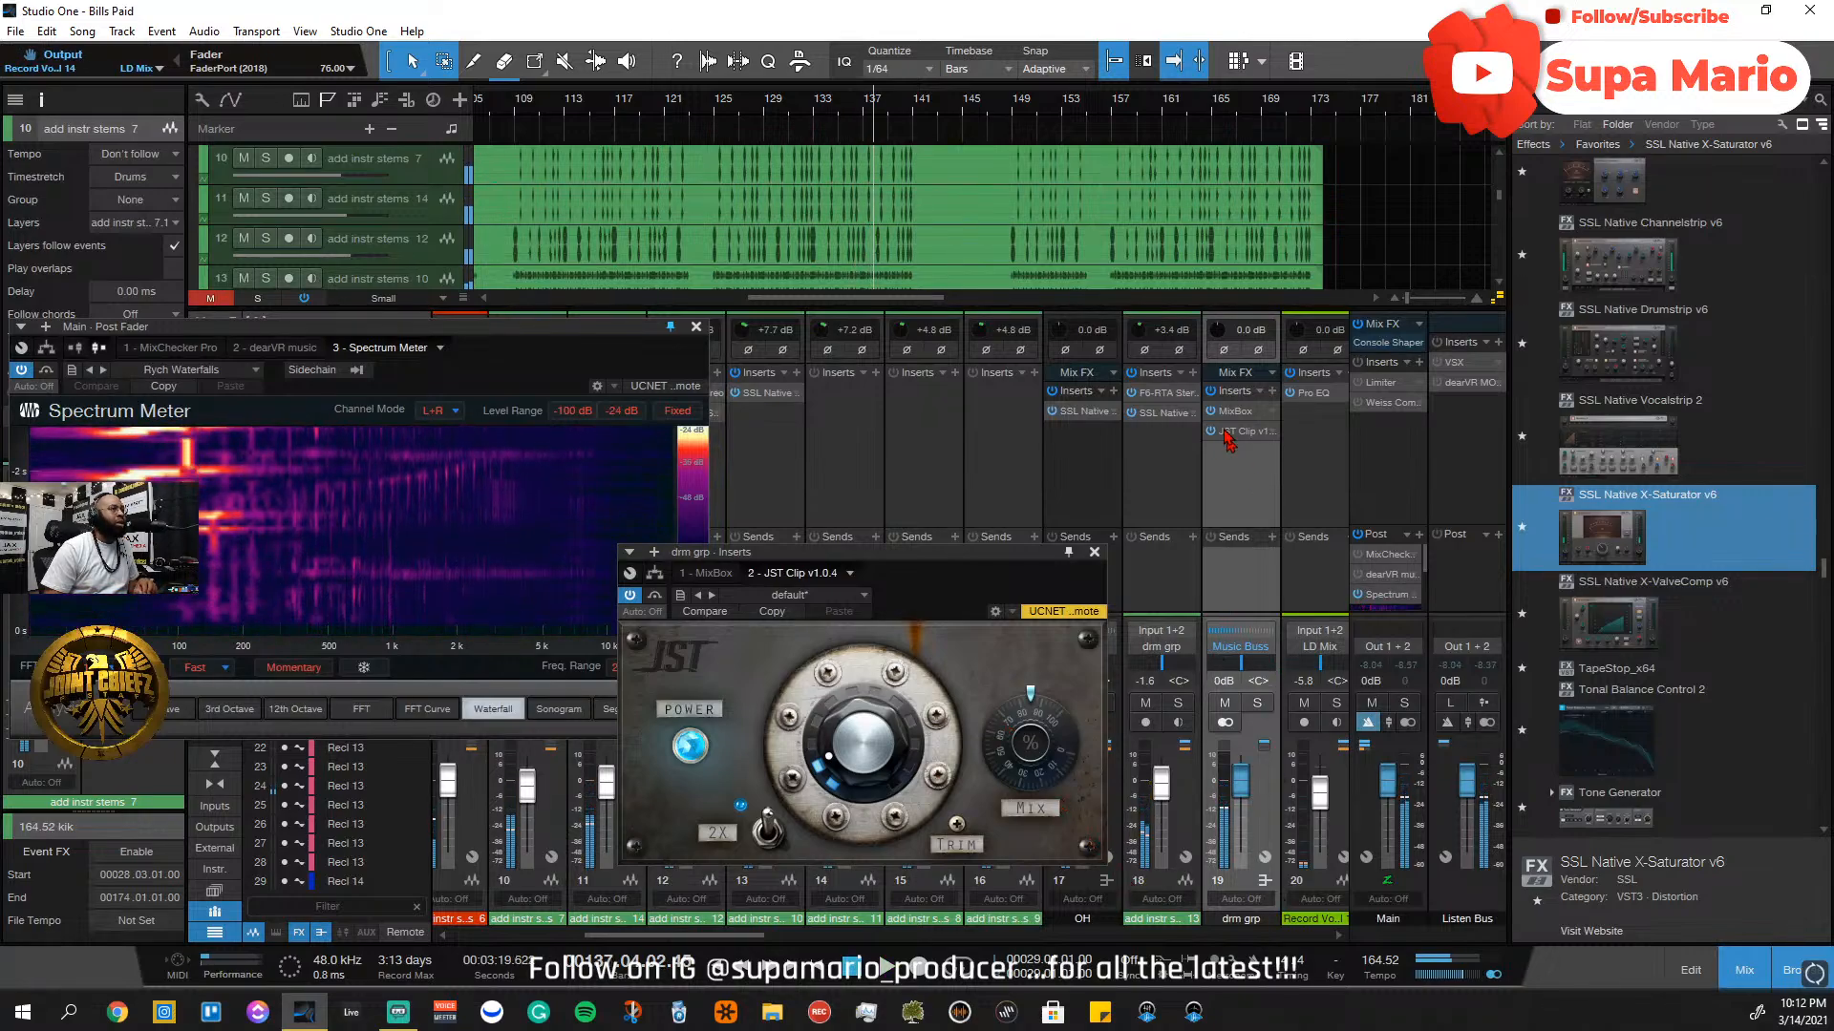
left_click(1094, 552)
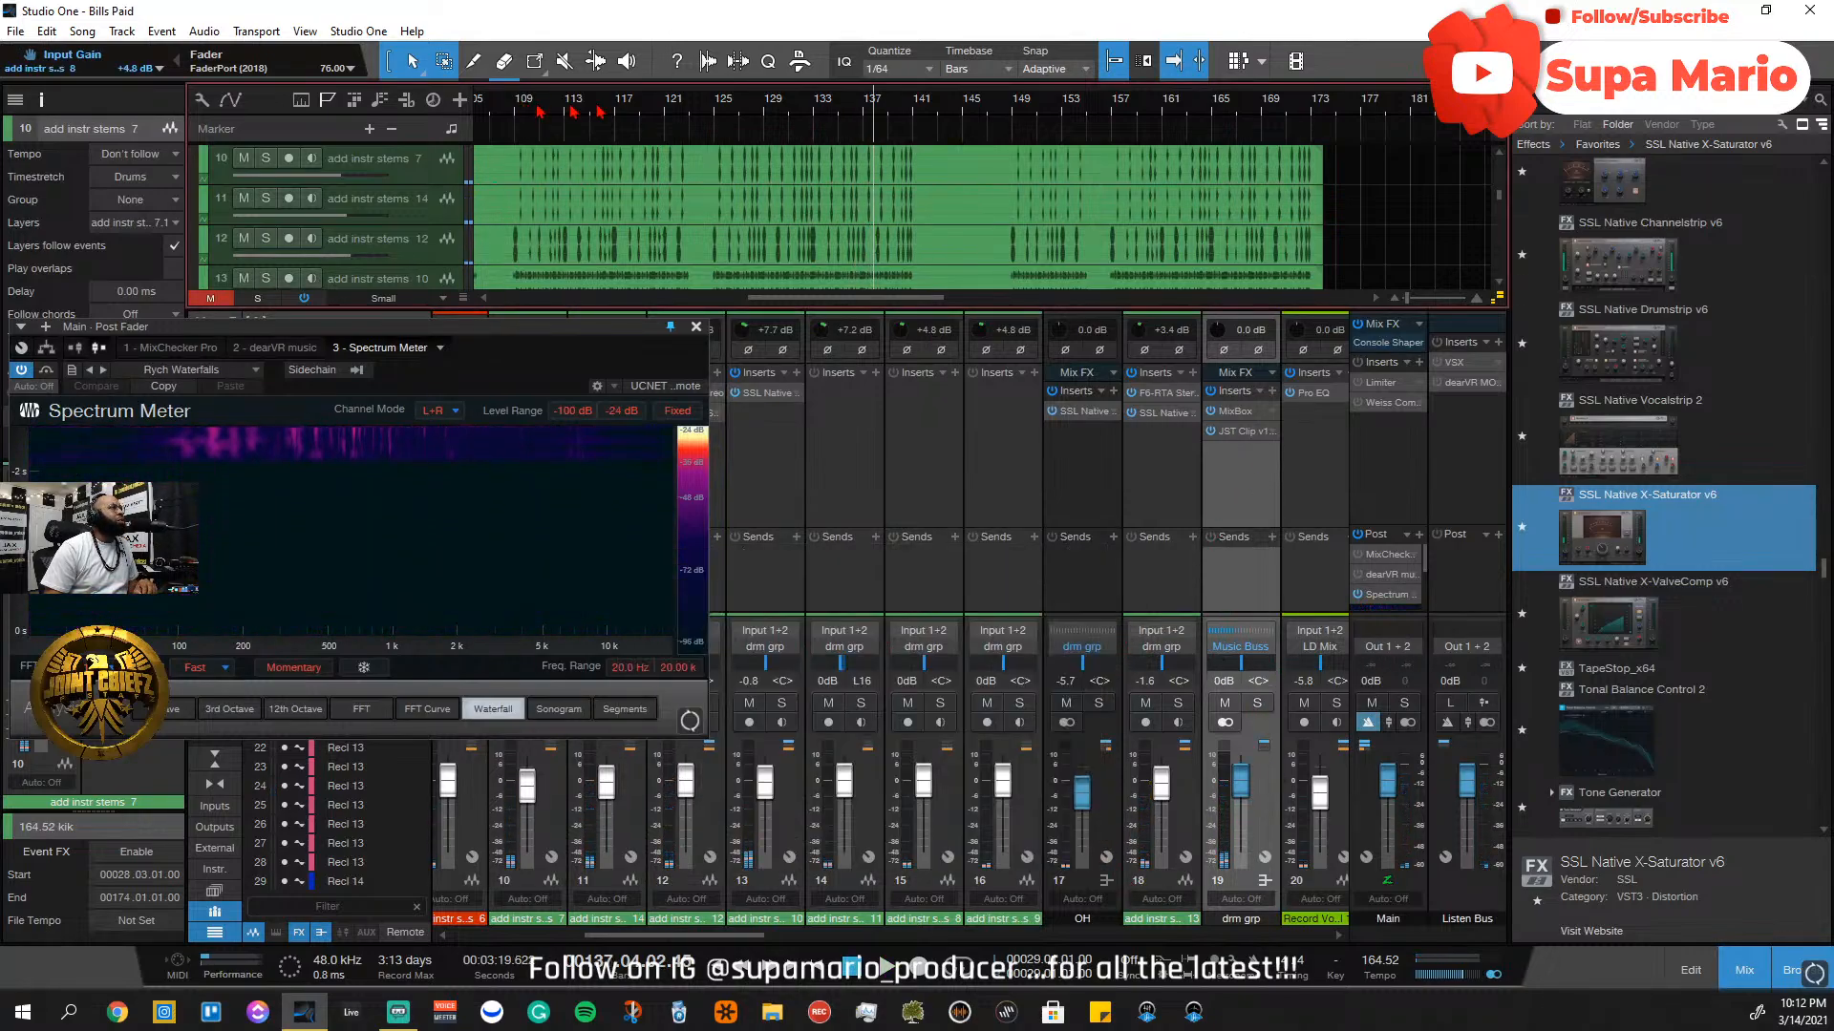
Replay the beat from bar 125, comparing the soloed drm grp bus with the full mix
left_click(718, 110)
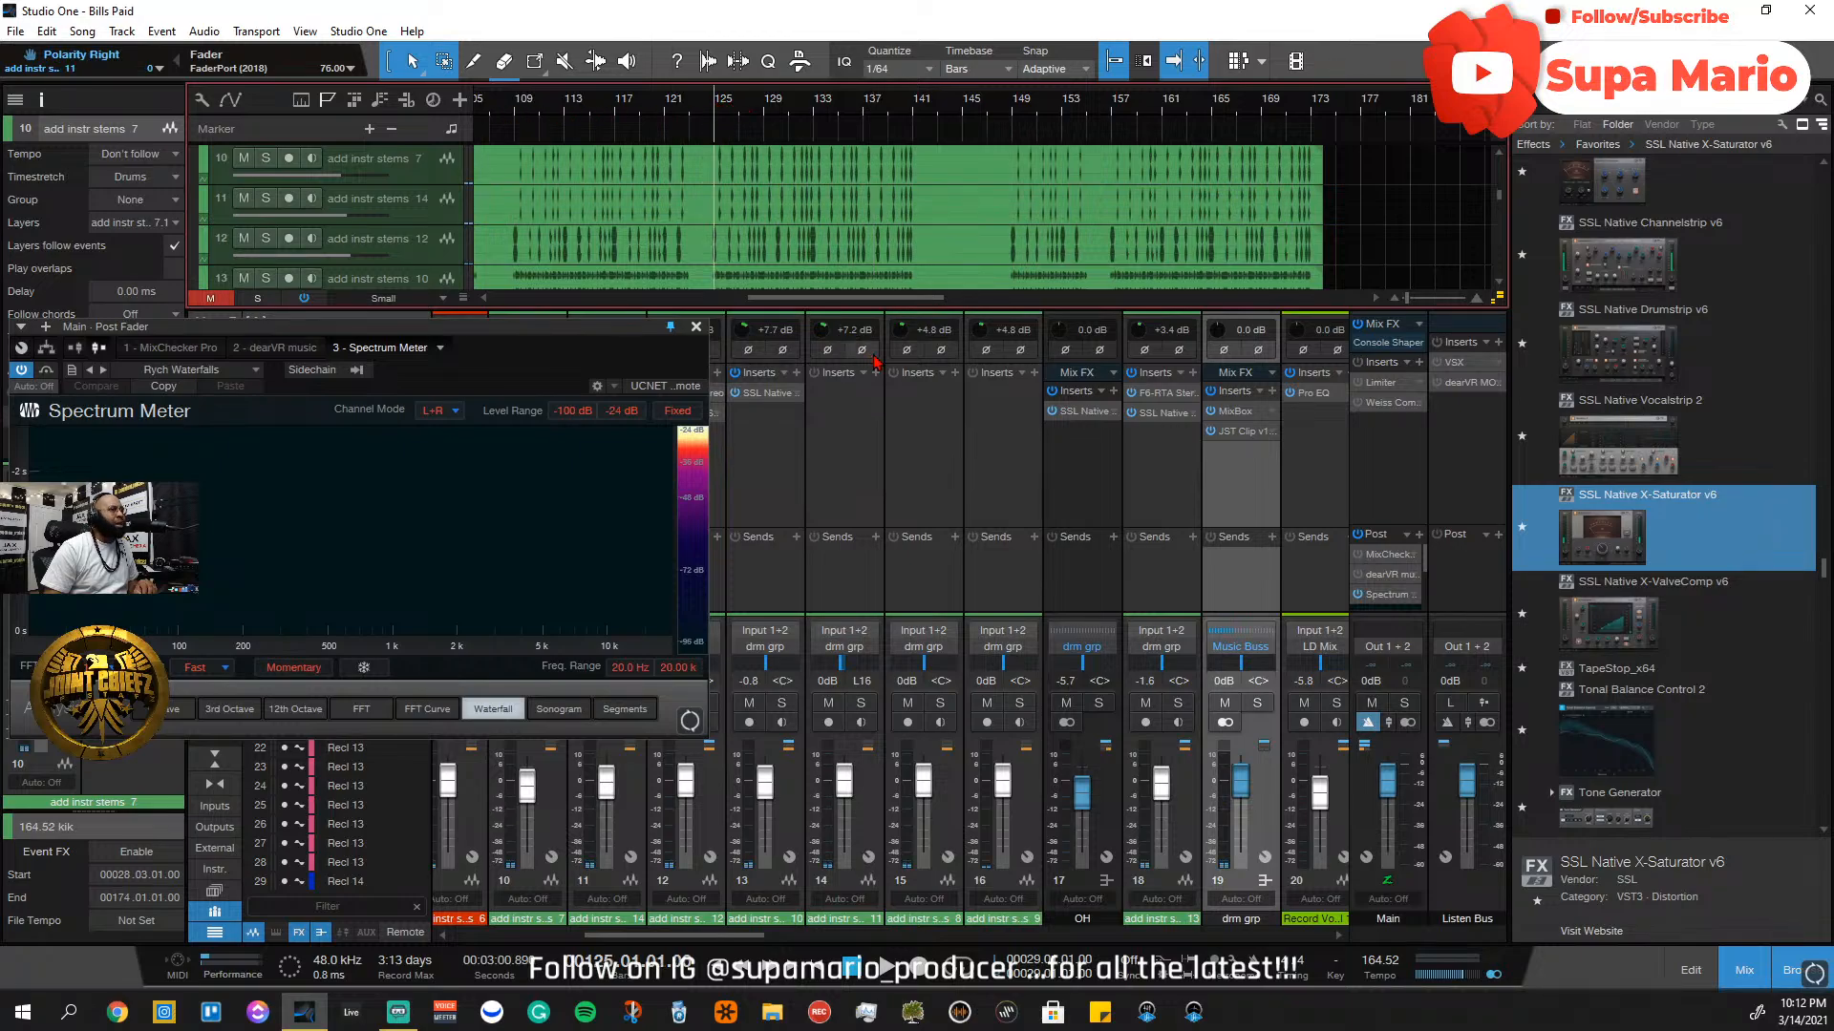
key("space")
left_click(1257, 703)
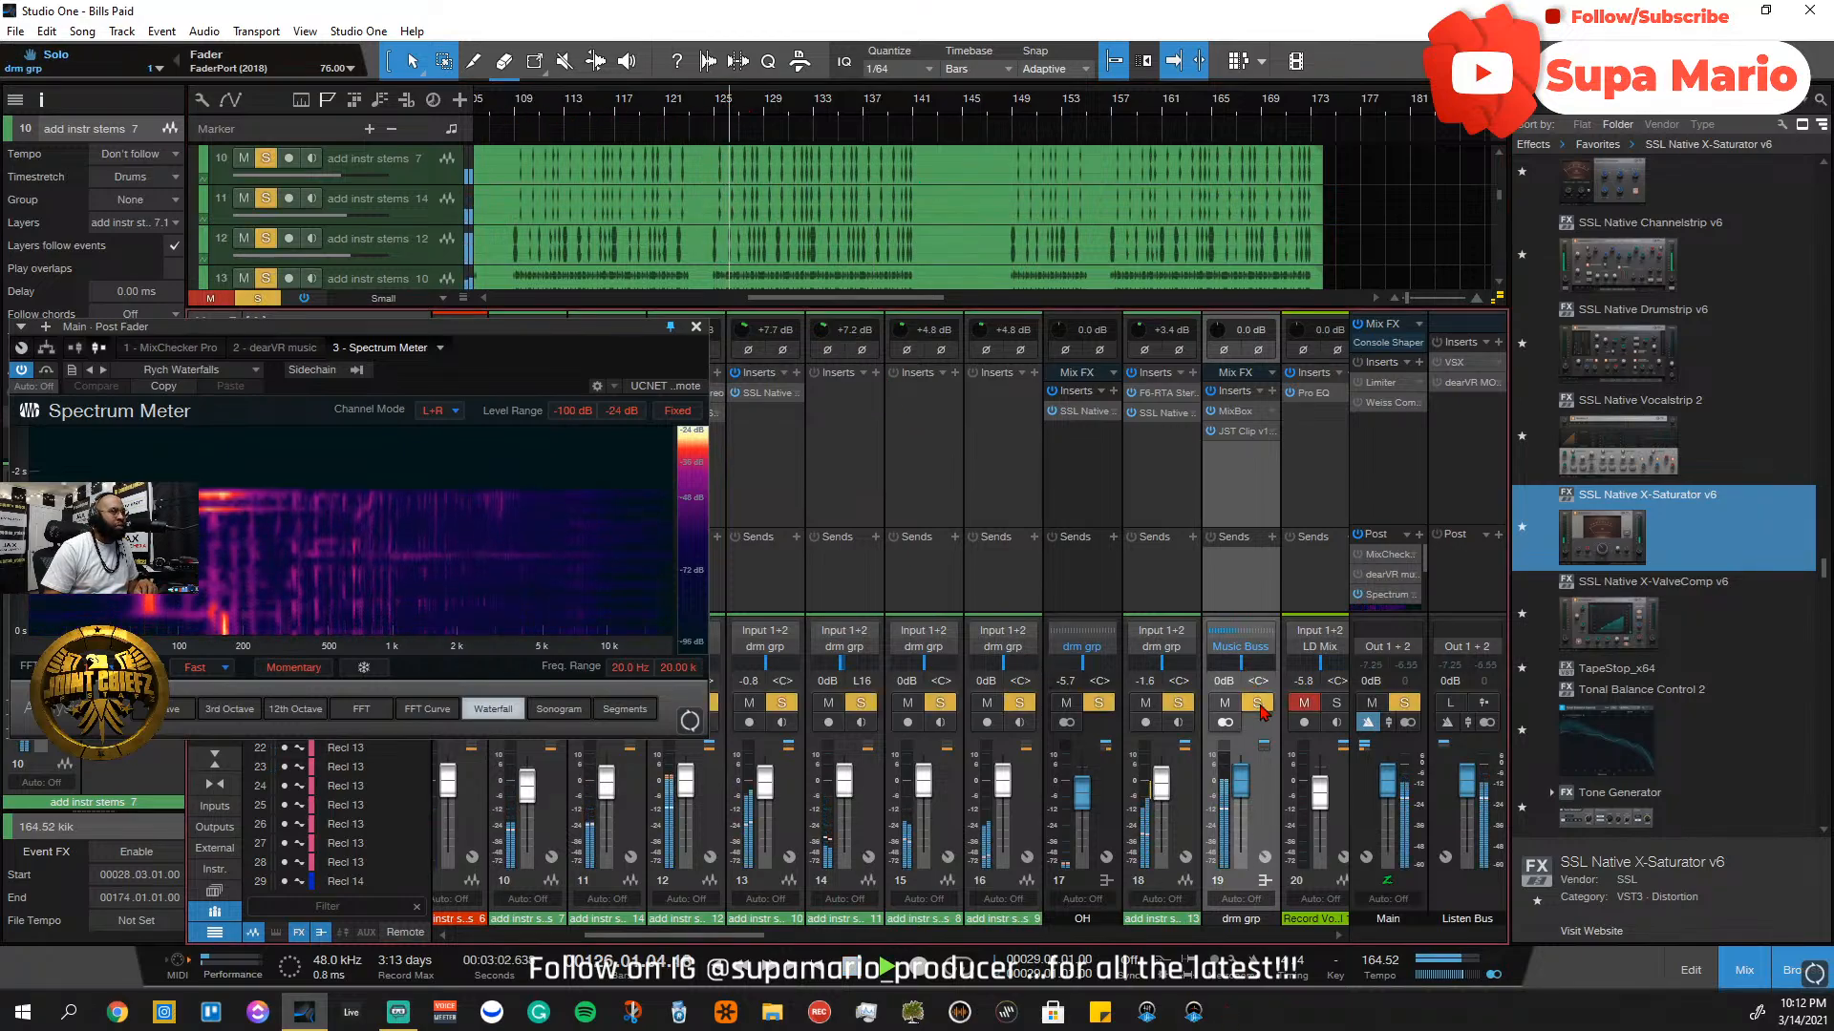
left_click(1257, 704)
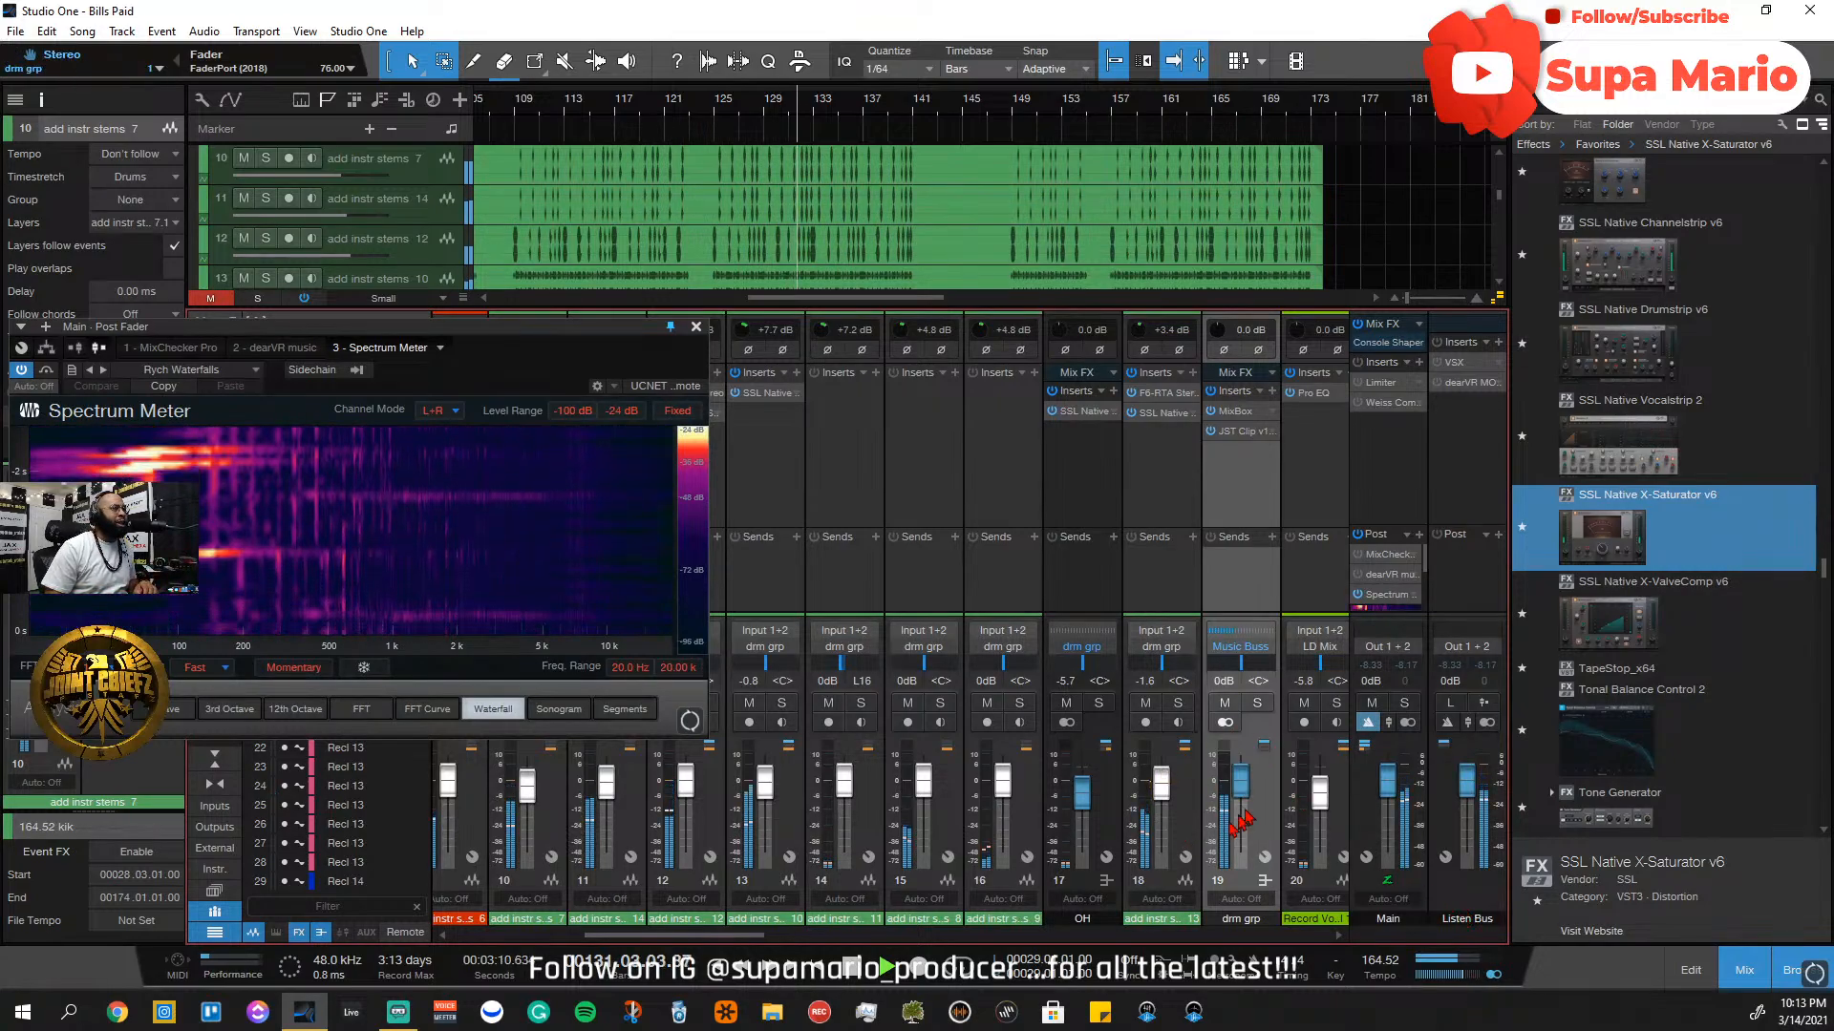
left_click(1257, 704)
left_click(1257, 704)
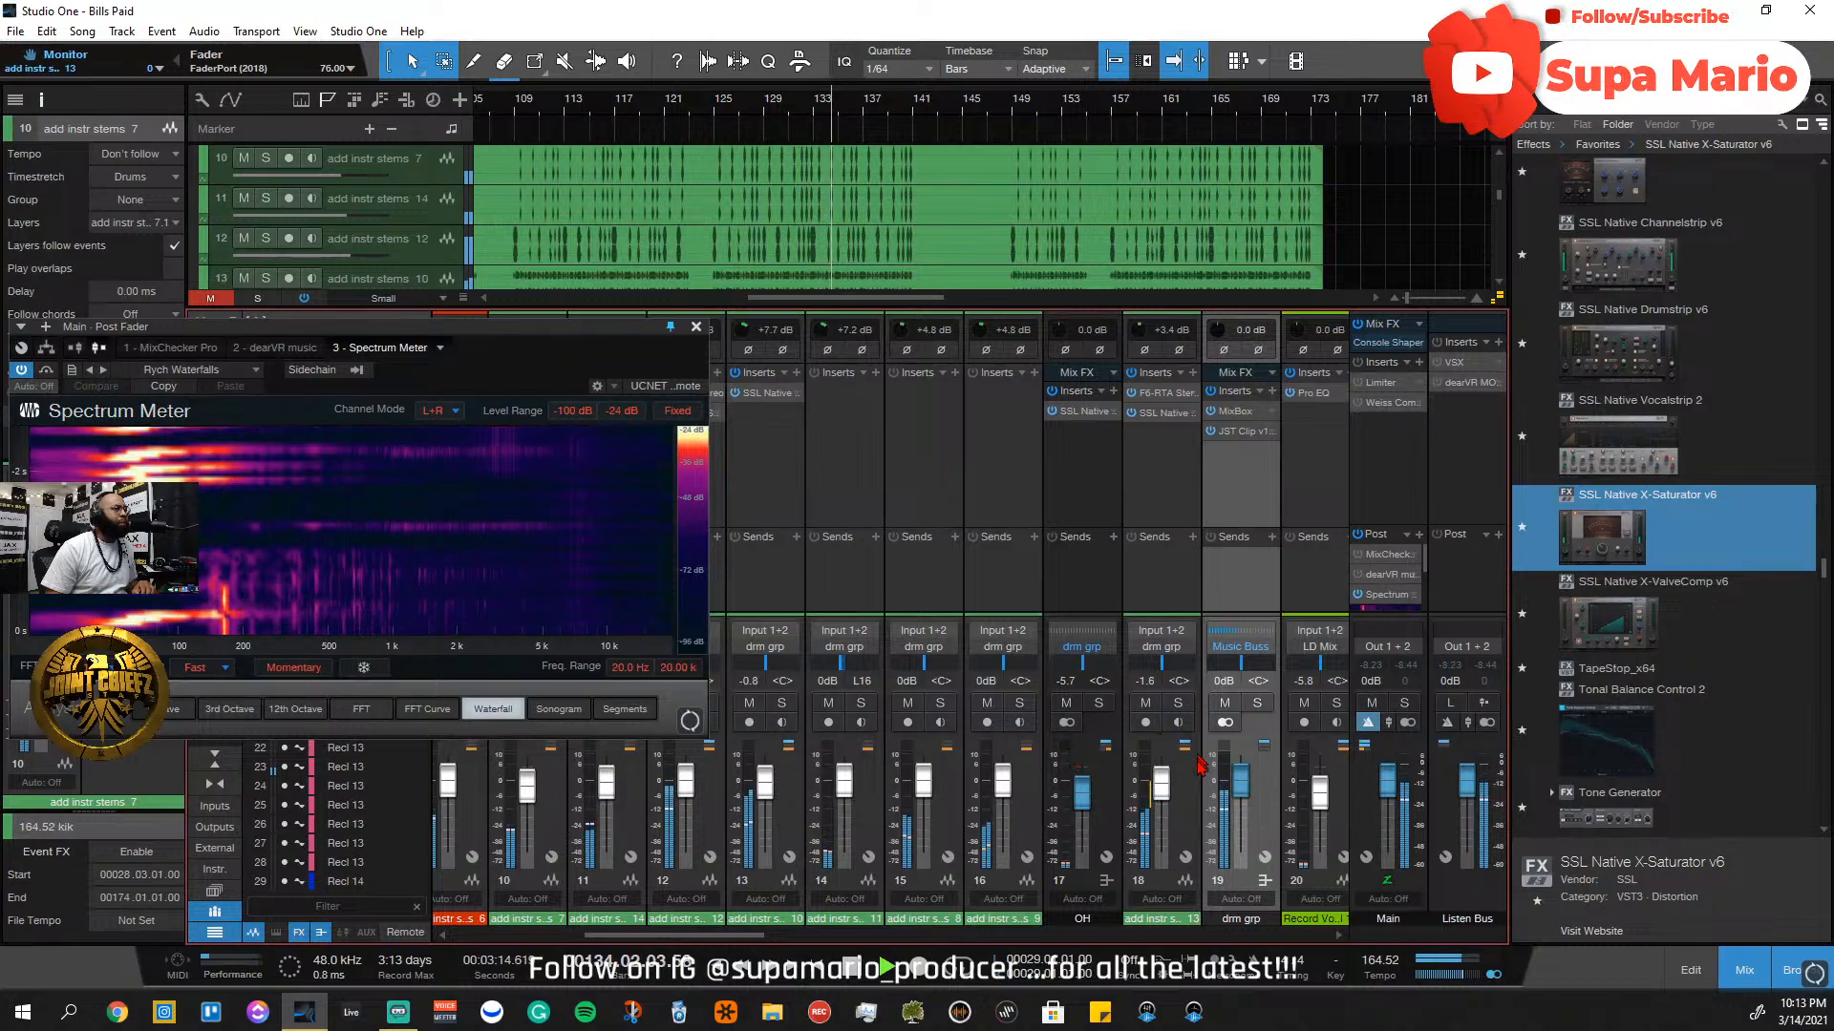
Close the Spectrum Meter window and hide the mix console to show the full arrangement
left_click(696, 326)
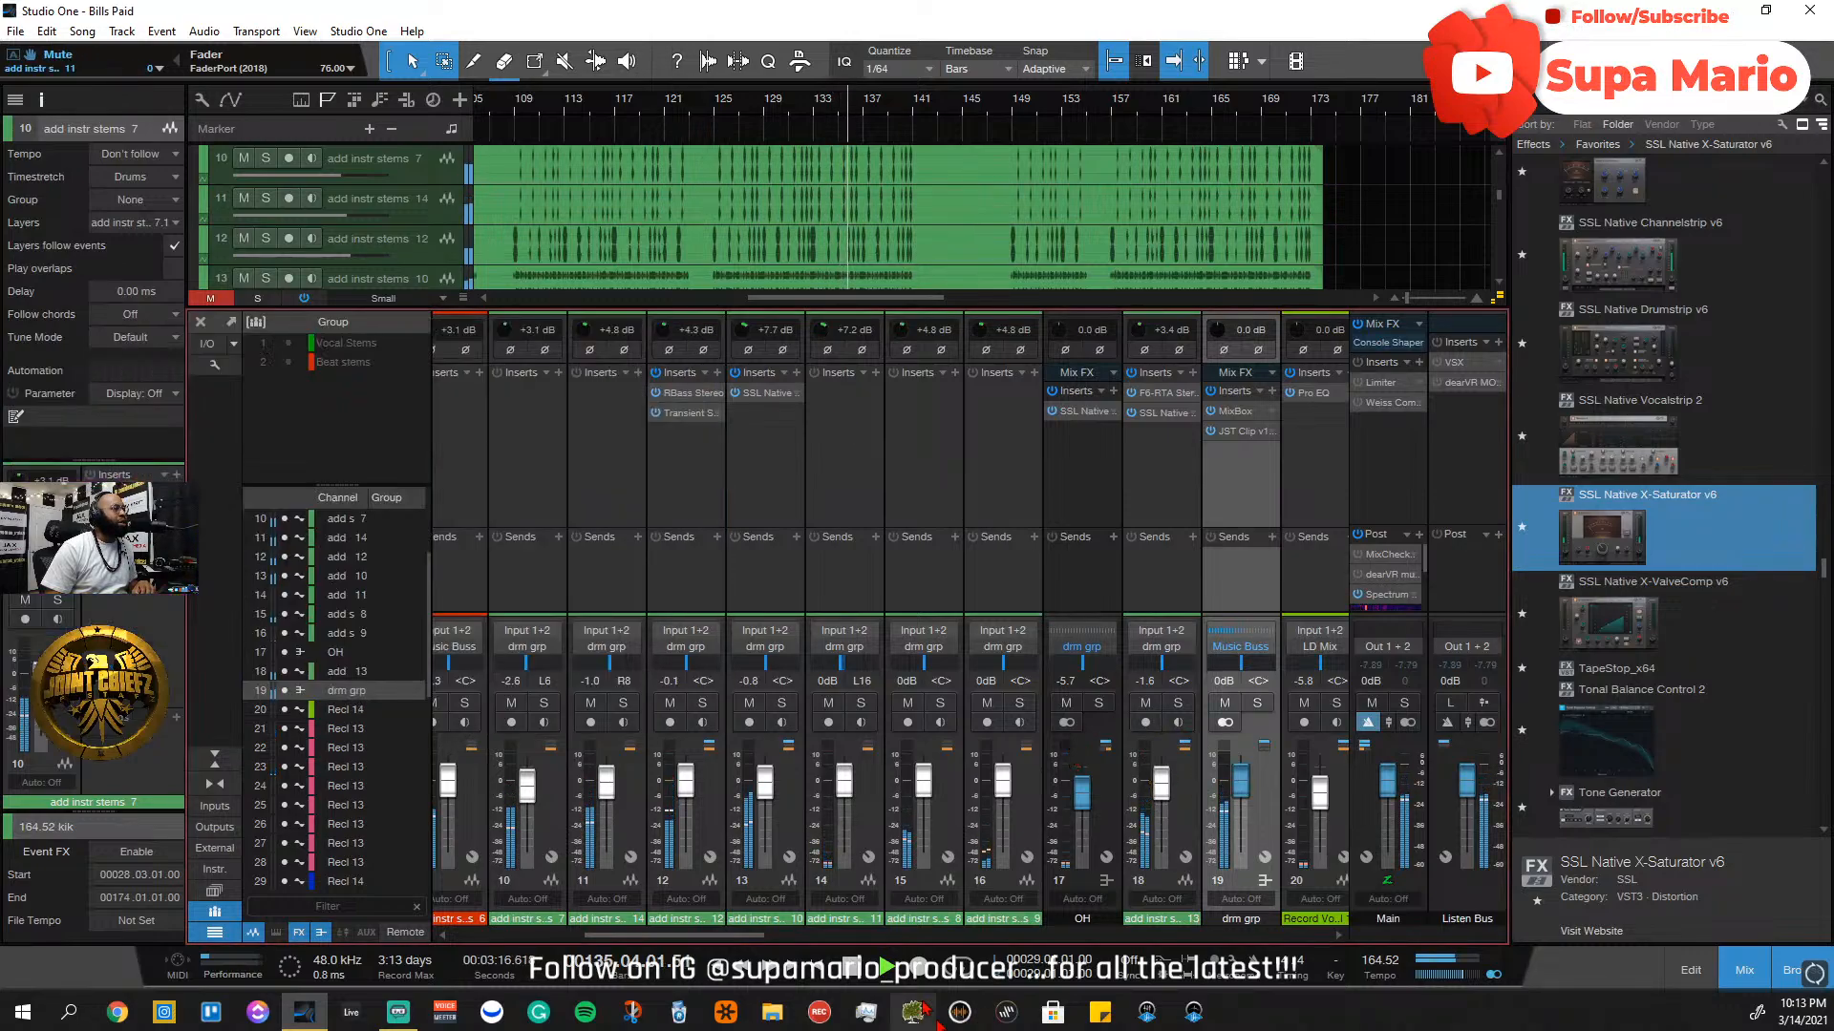
mouse_move(755, 935)
left_mouse_down()
mouse_move(652, 956)
mouse_move(900, 940)
mouse_move(762, 940)
left_mouse_up()
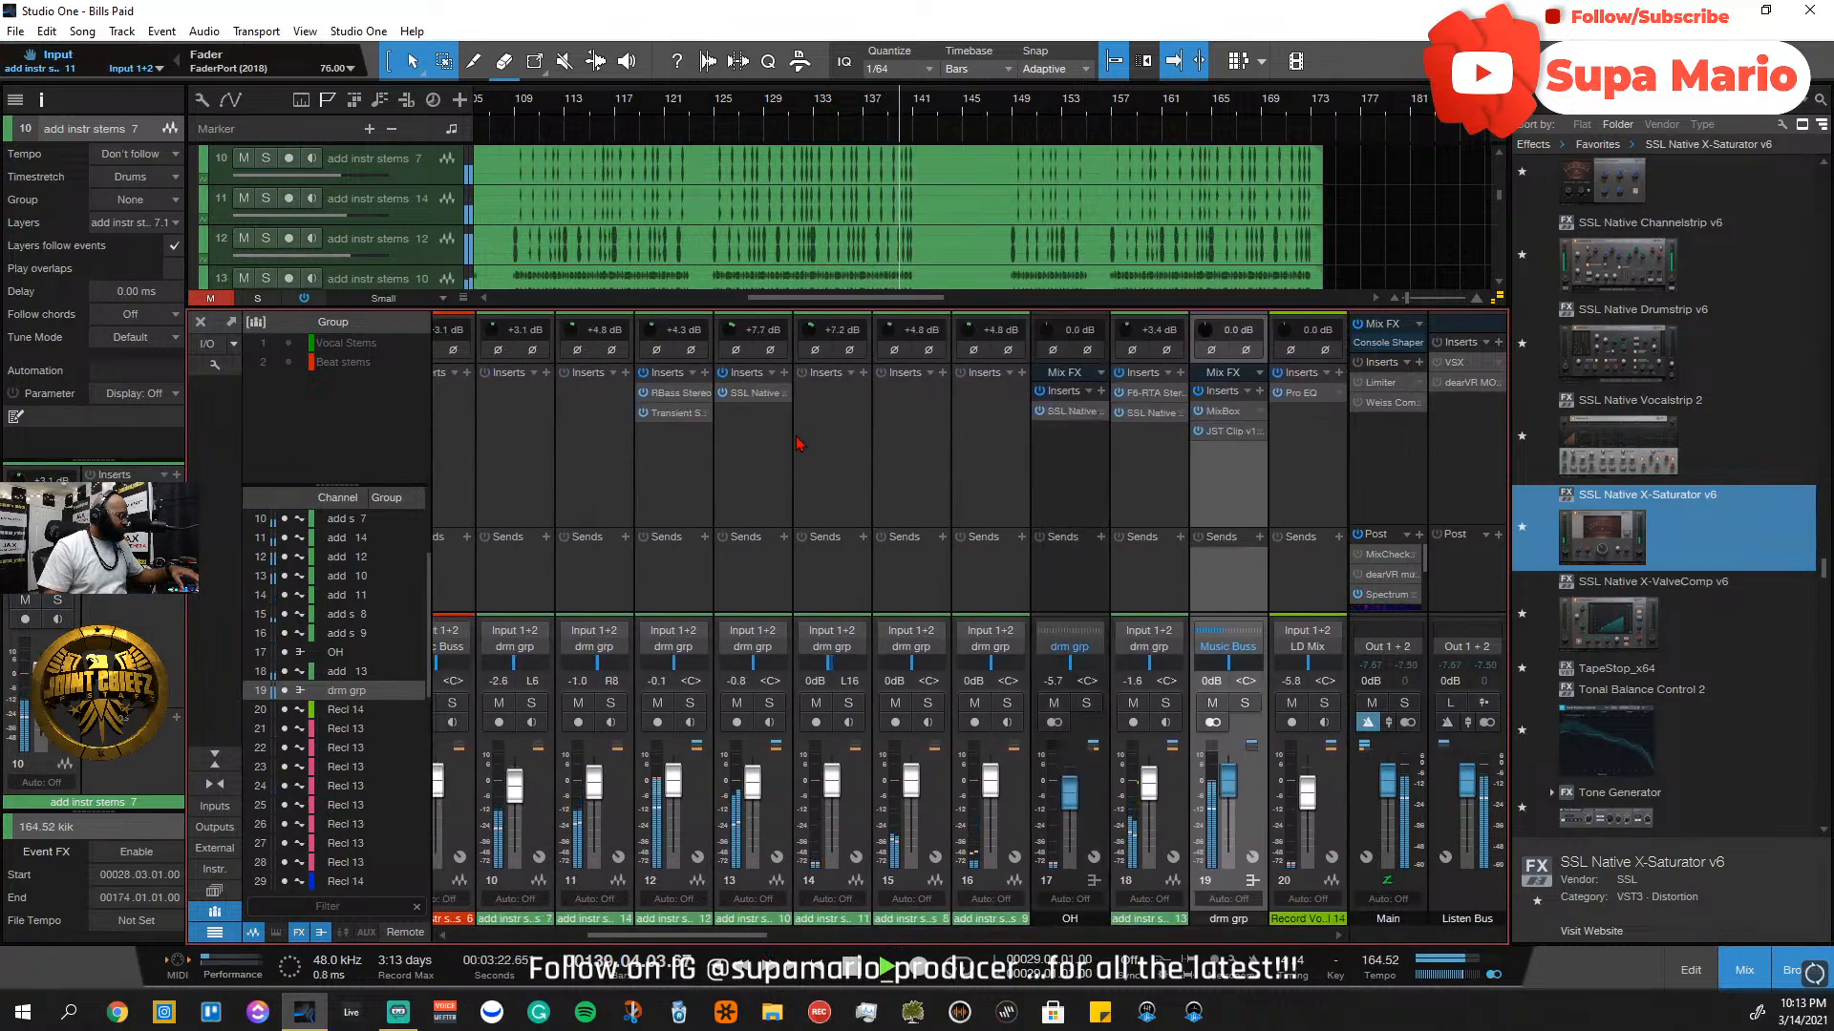
key("F3")
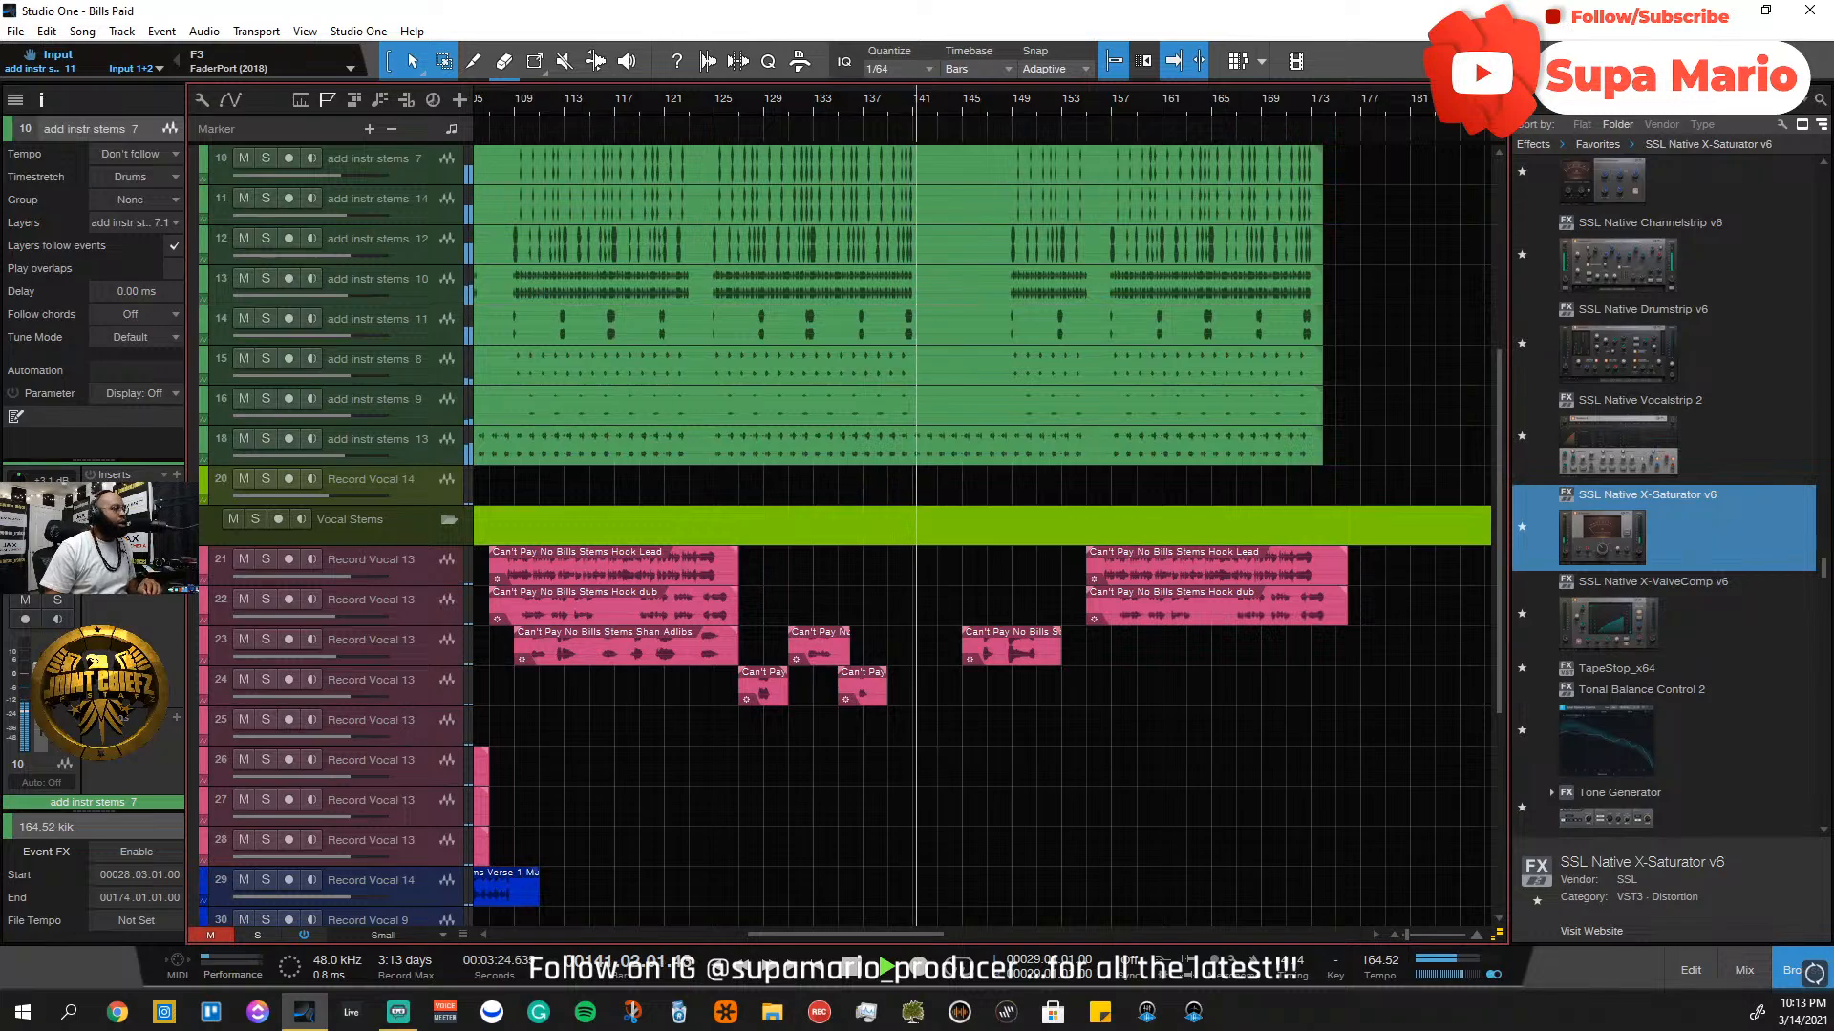
left_click(412, 1019)
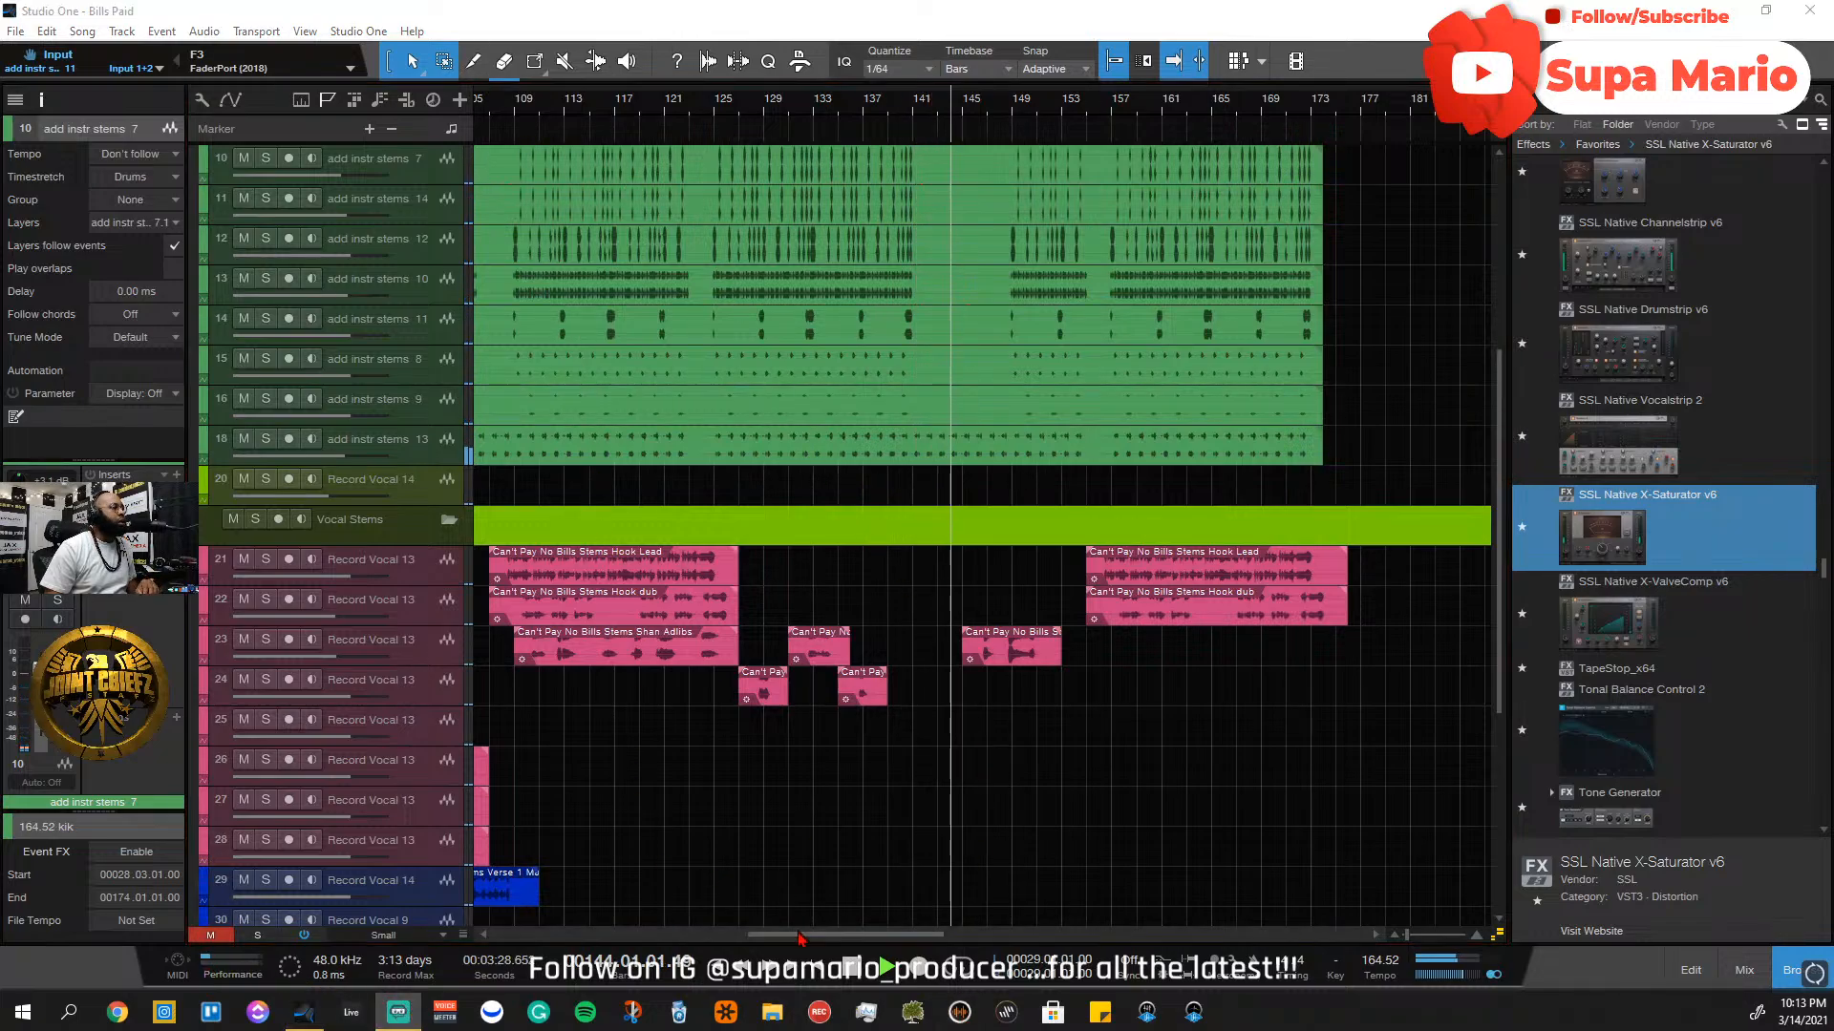
Play the full beat from the beat start marker at bar 29
left_click_drag(802, 934, 590, 923)
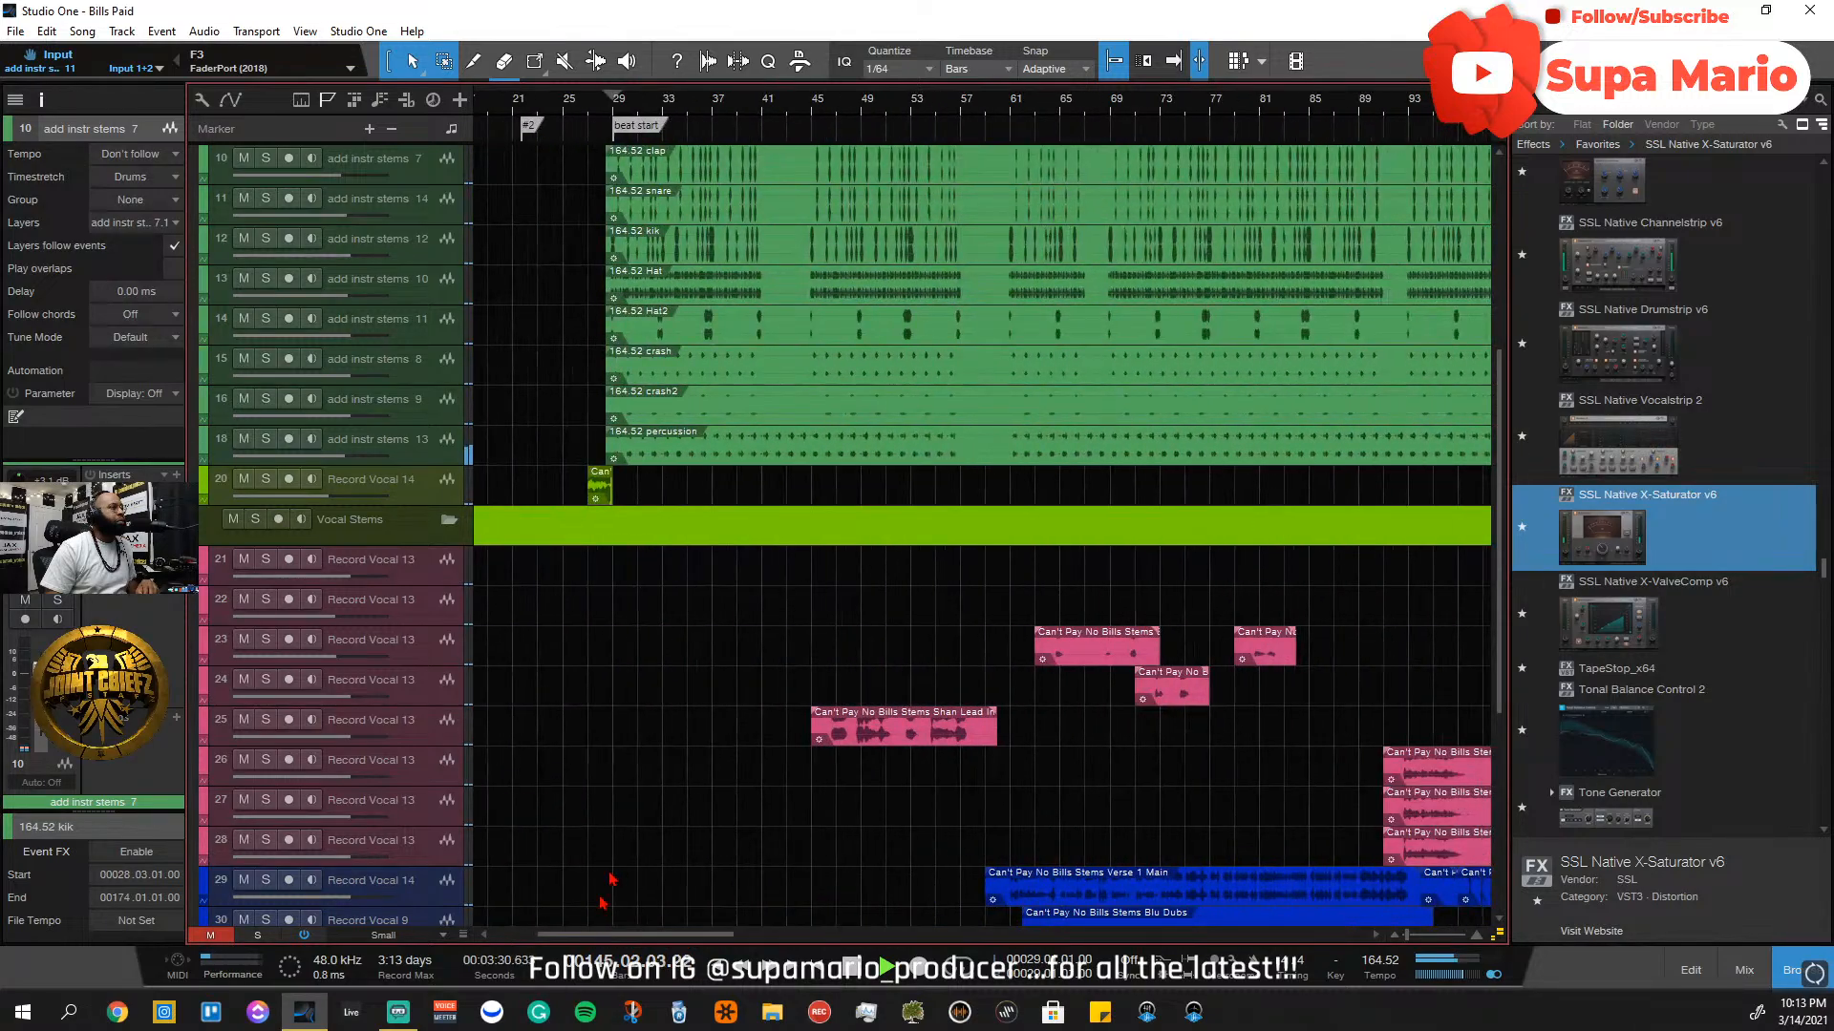
left_click(733, 103)
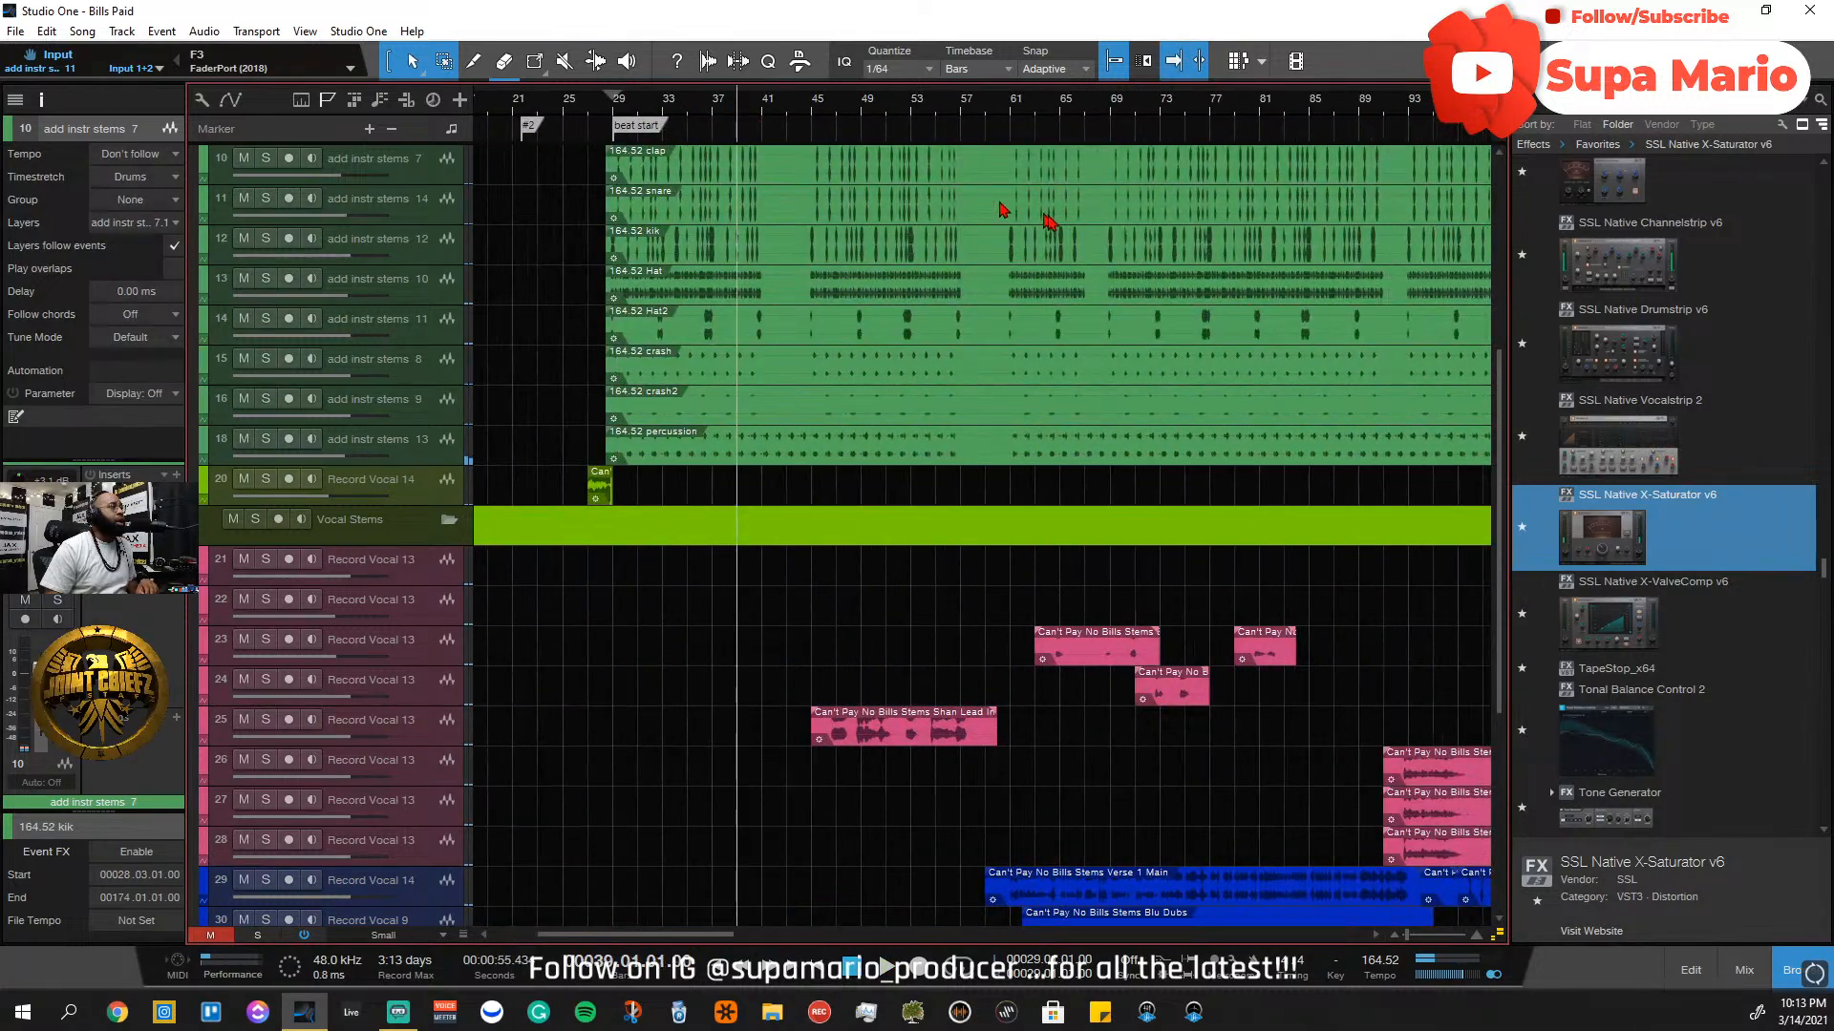
left_click(612, 117)
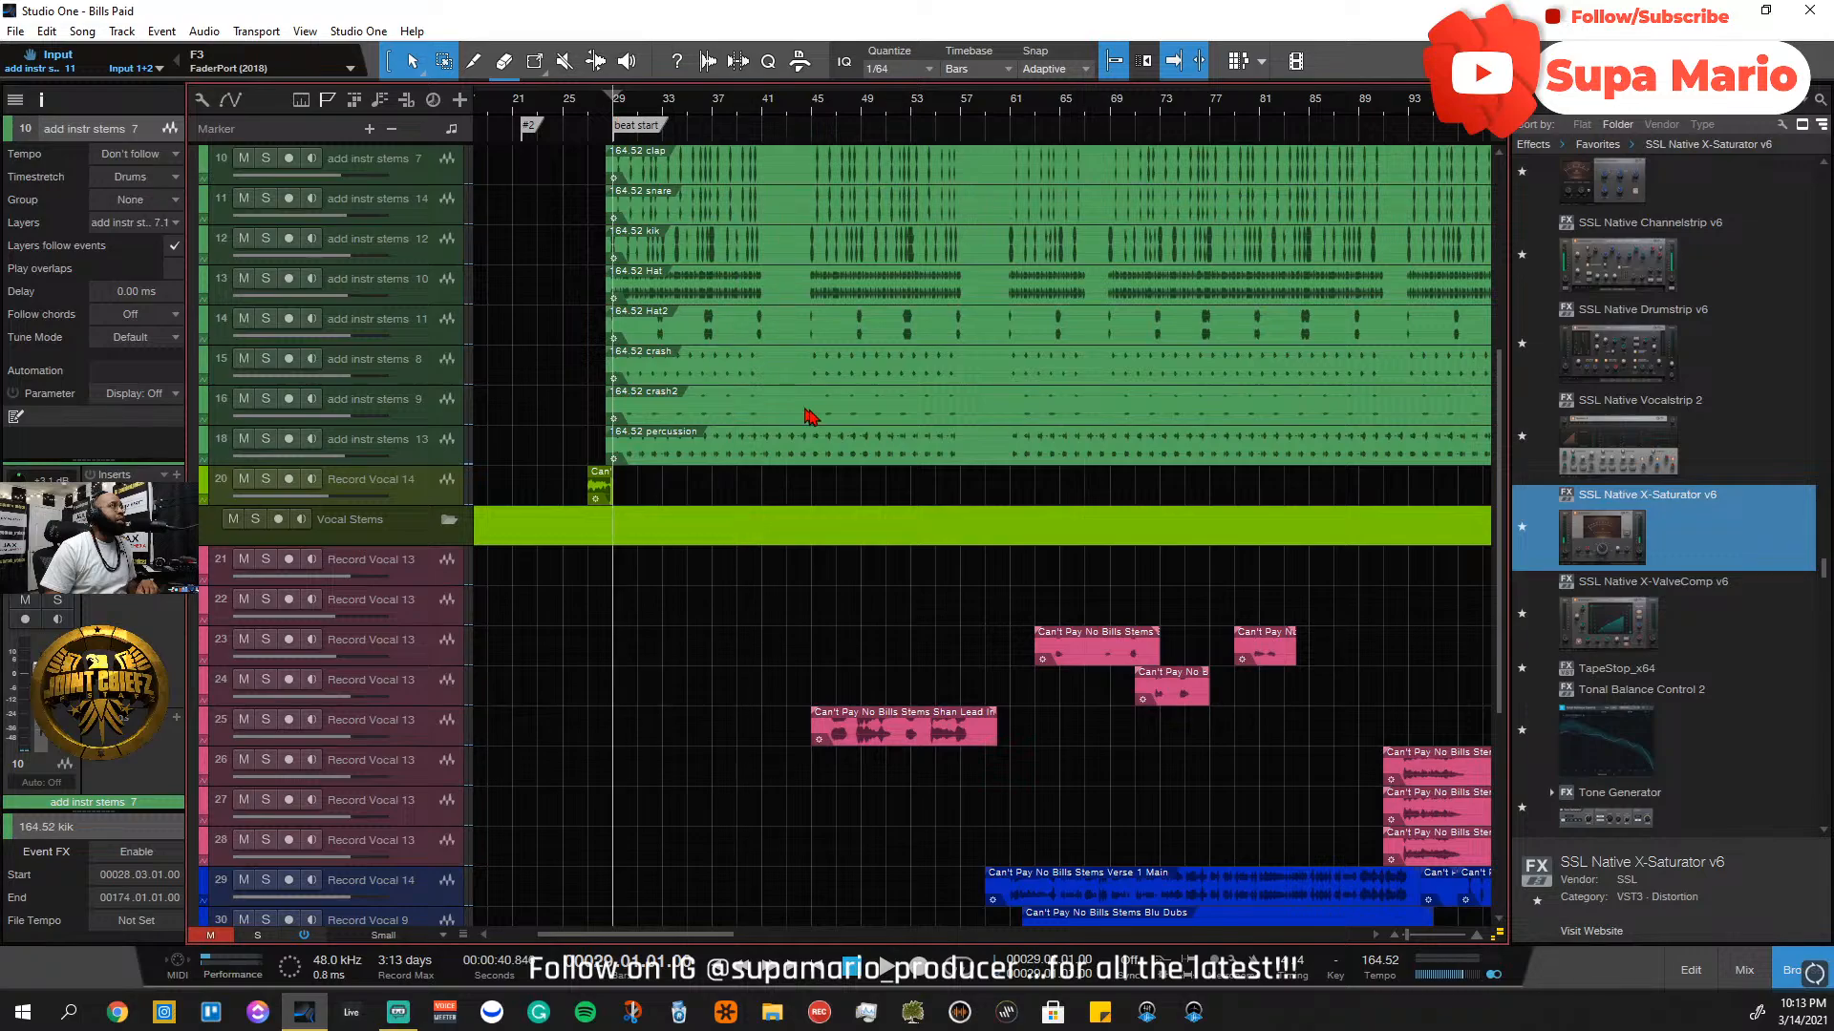
scroll(811, 414, "up", 5)
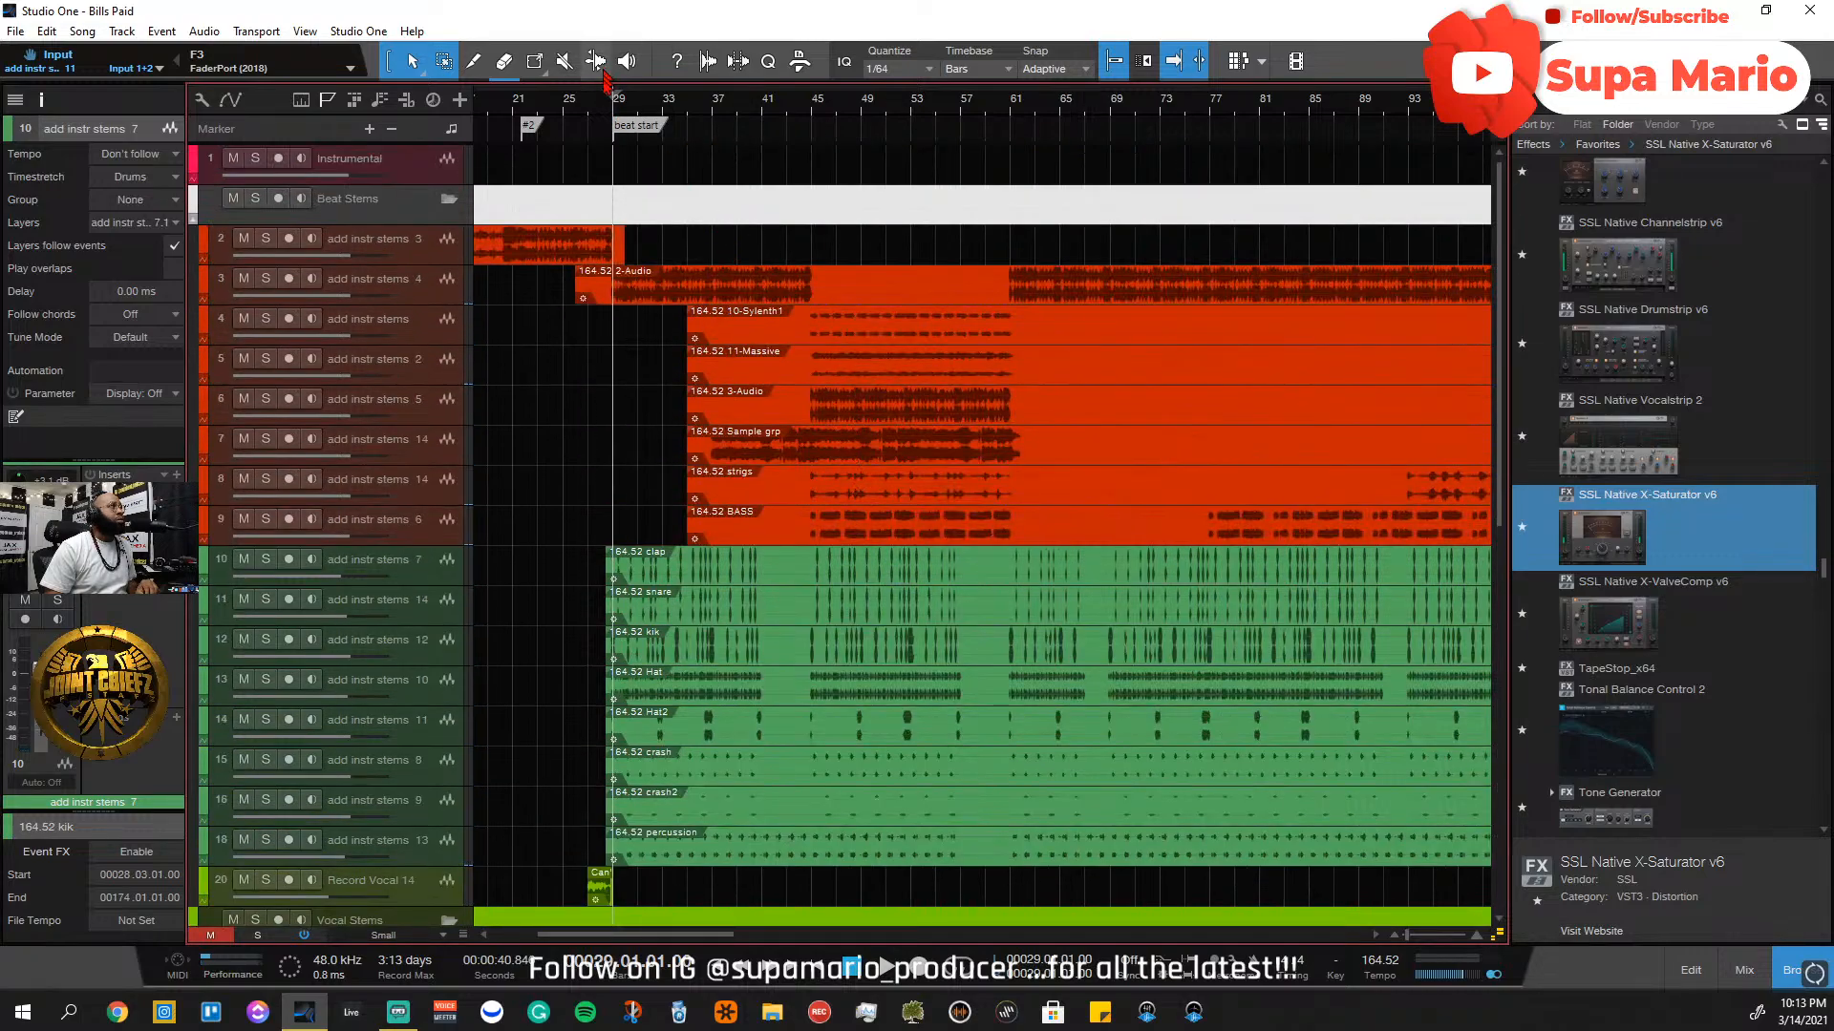
key("space")
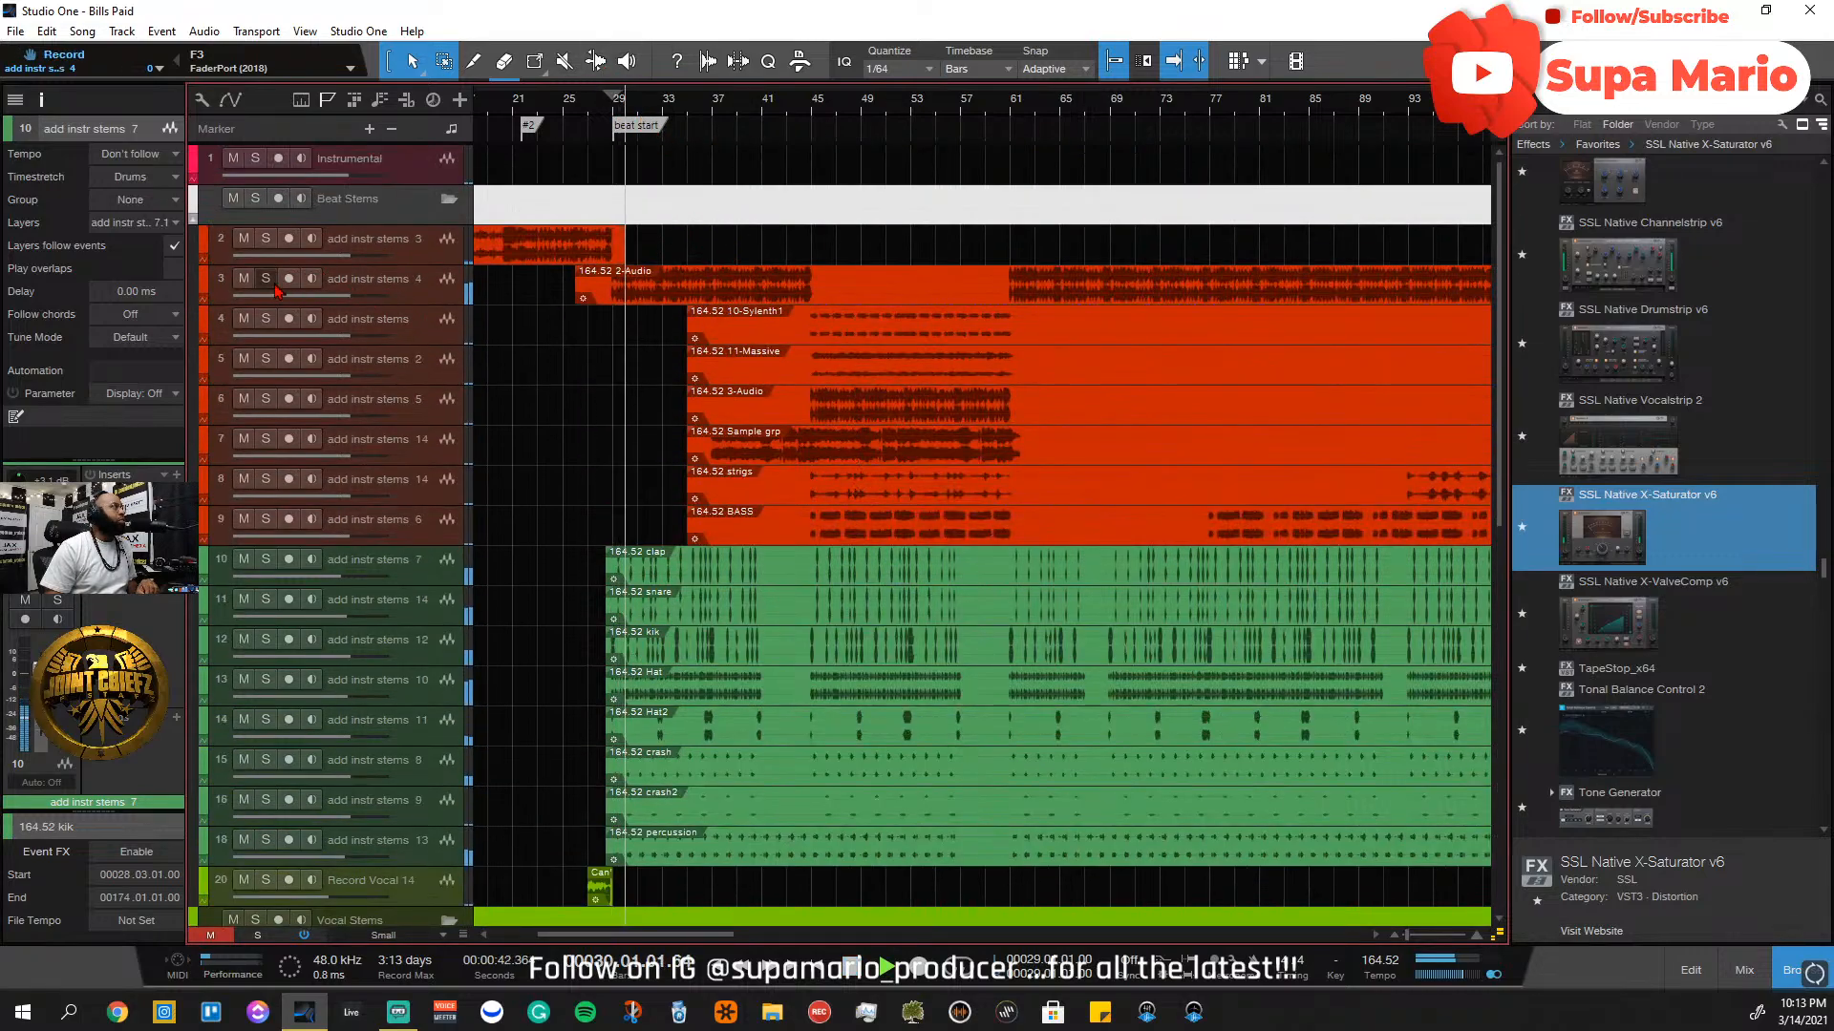
Solo the Sample grp track and move it directly below the 2-Audio track
left_click(439, 297)
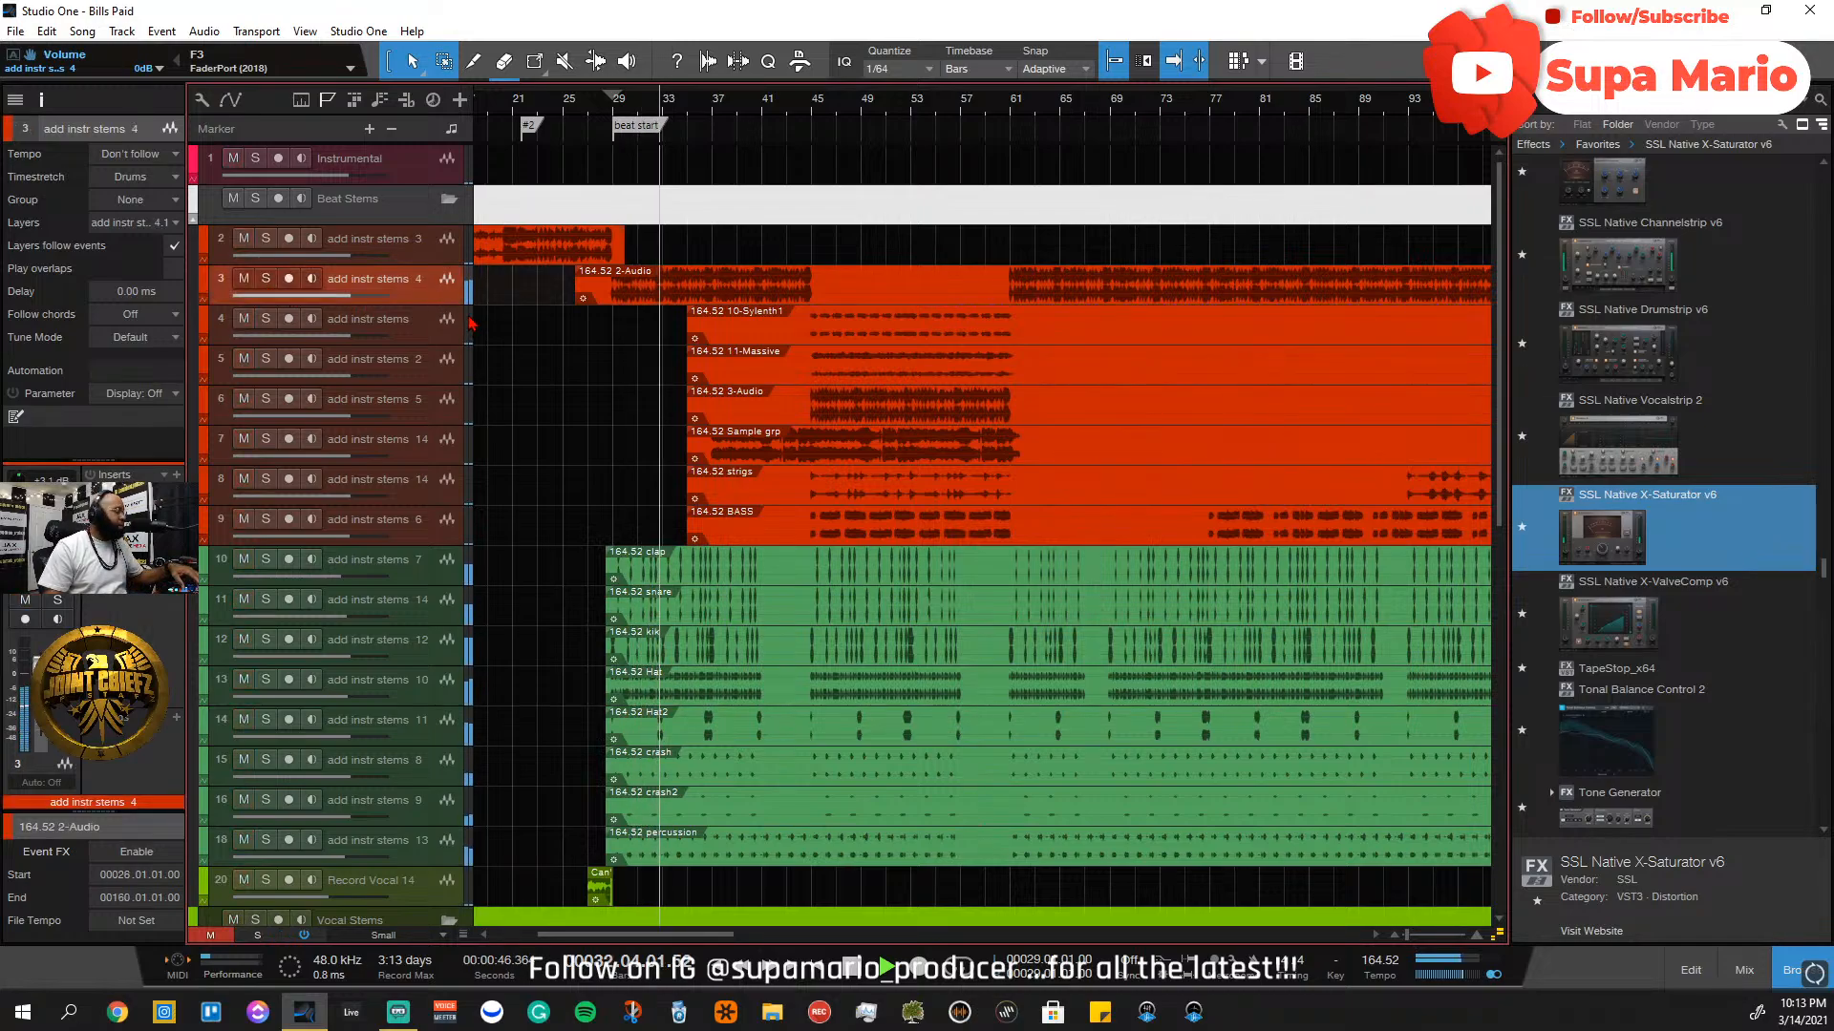
left_click(449, 265)
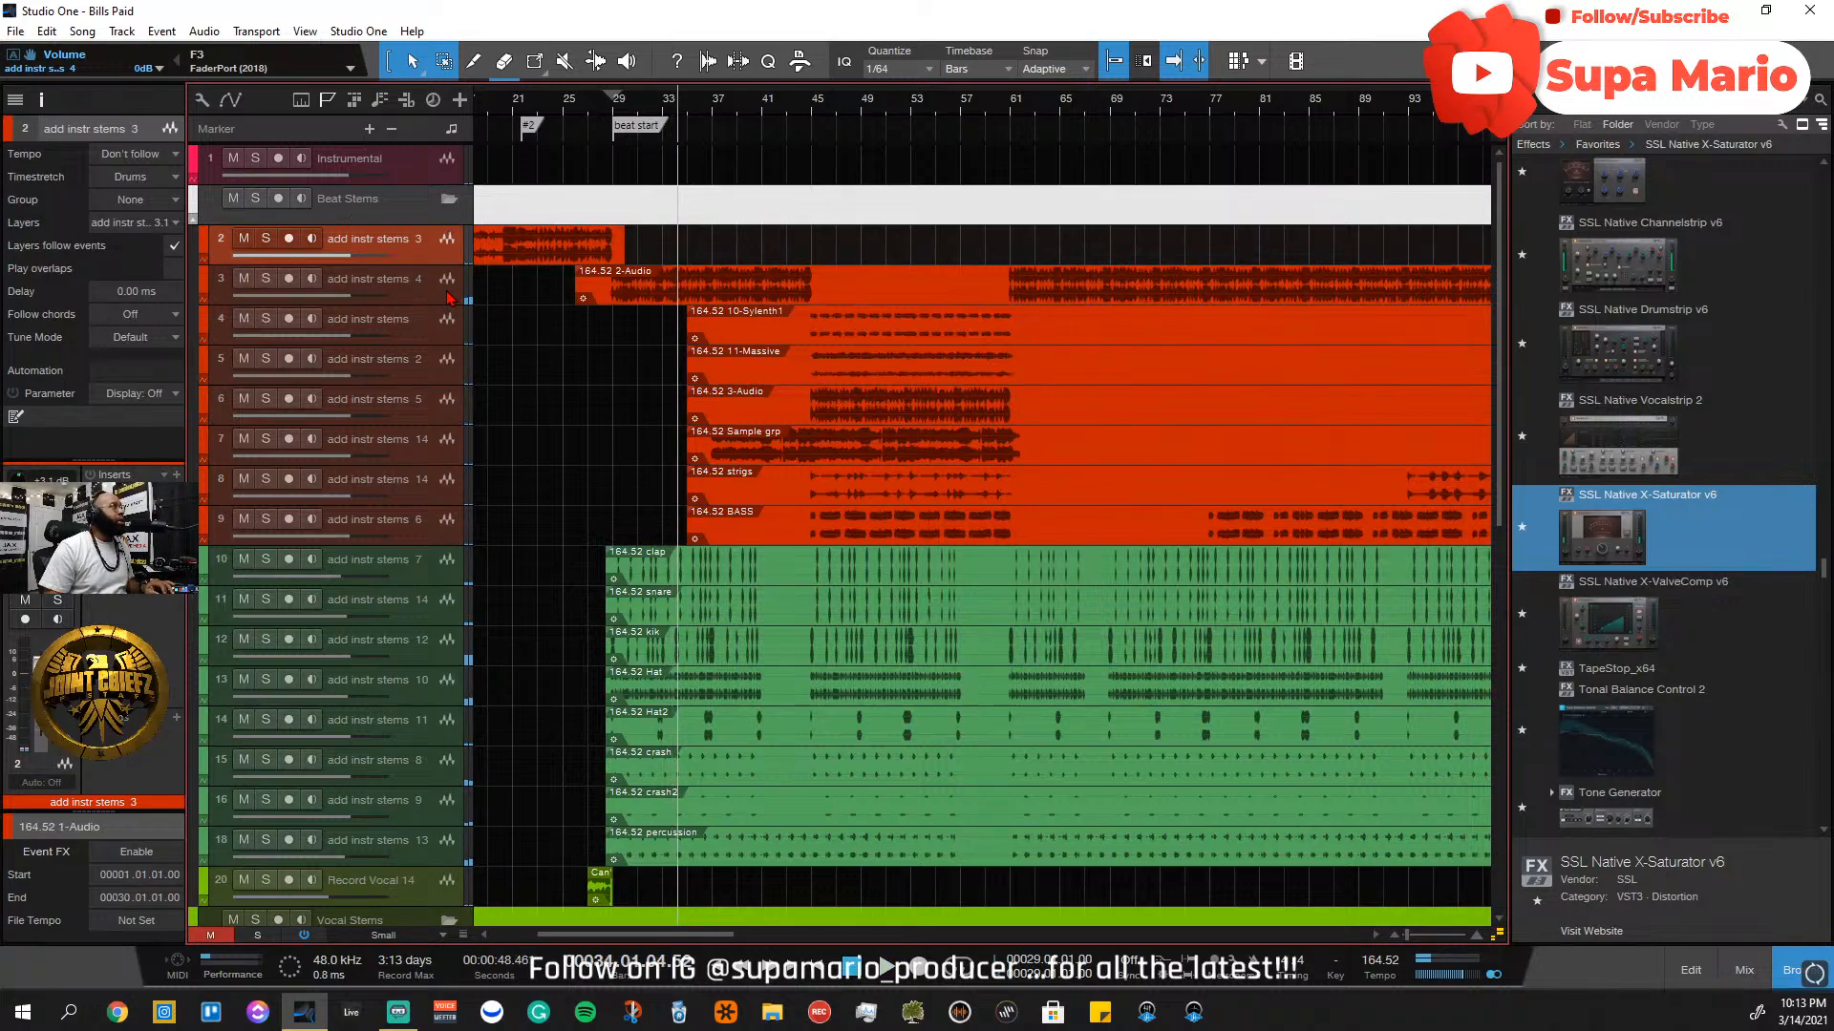
left_click(449, 297)
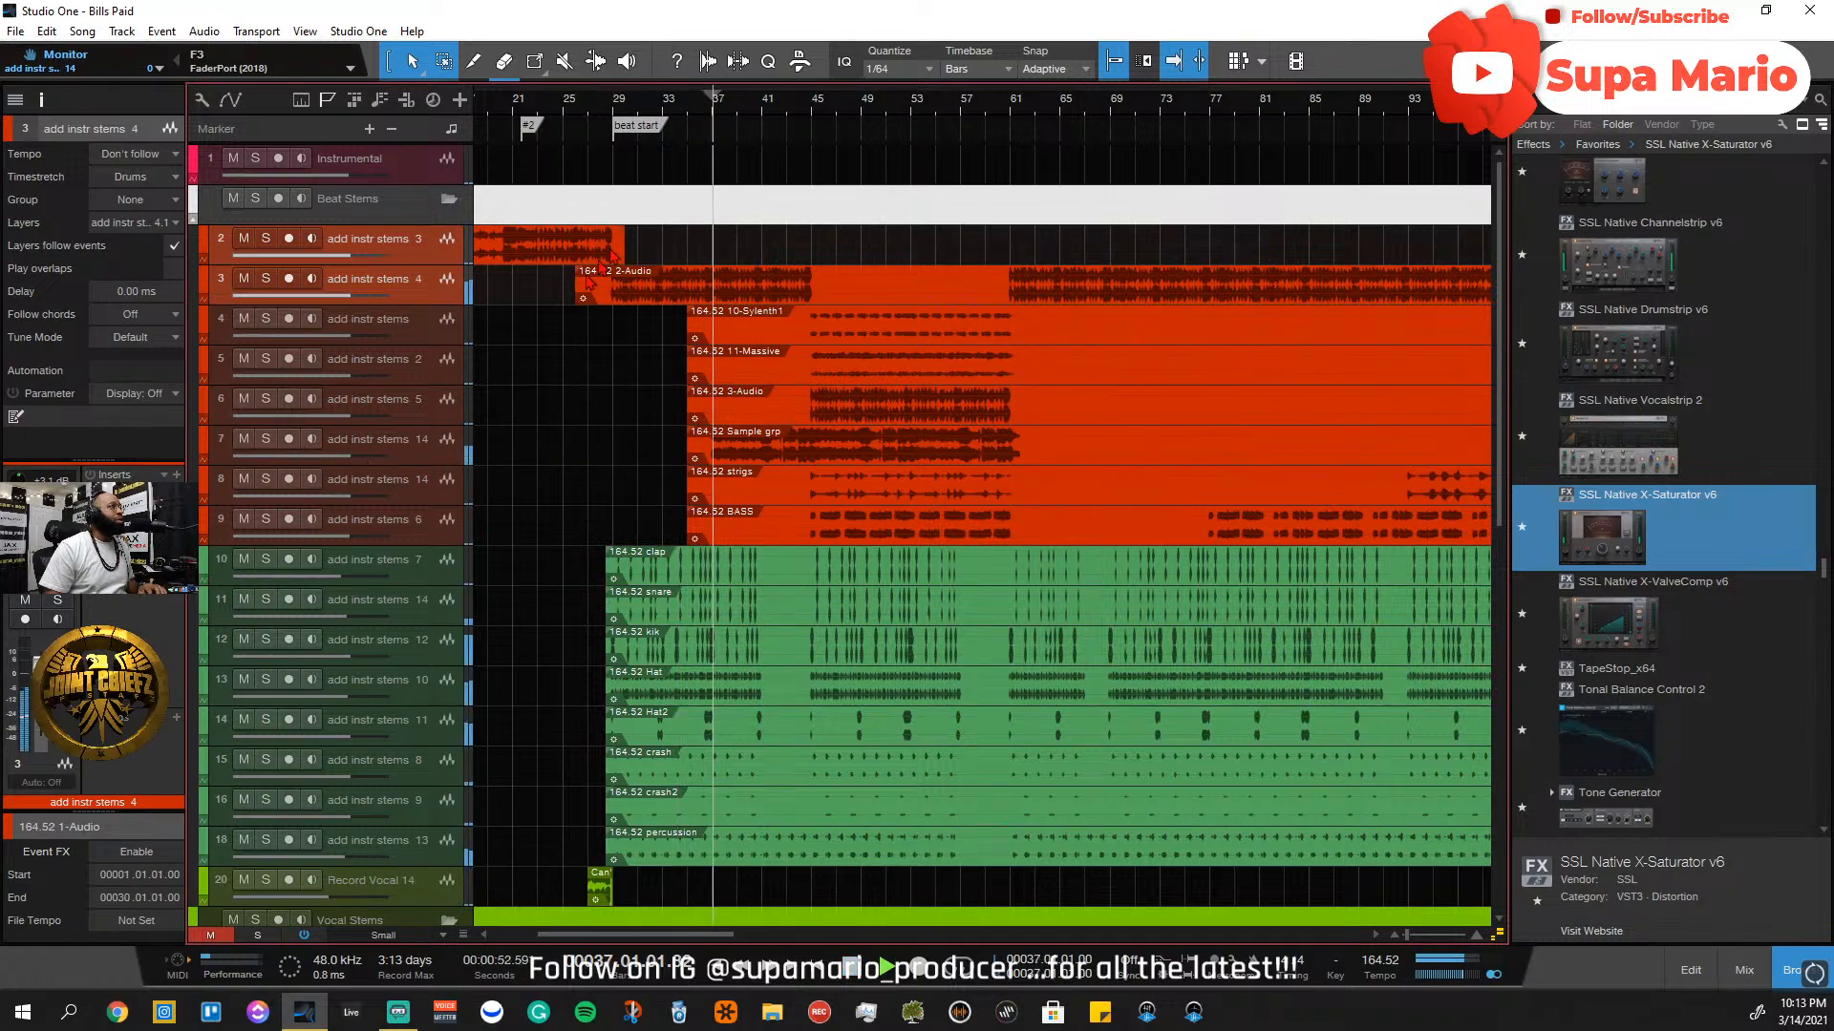
left_click(265, 438)
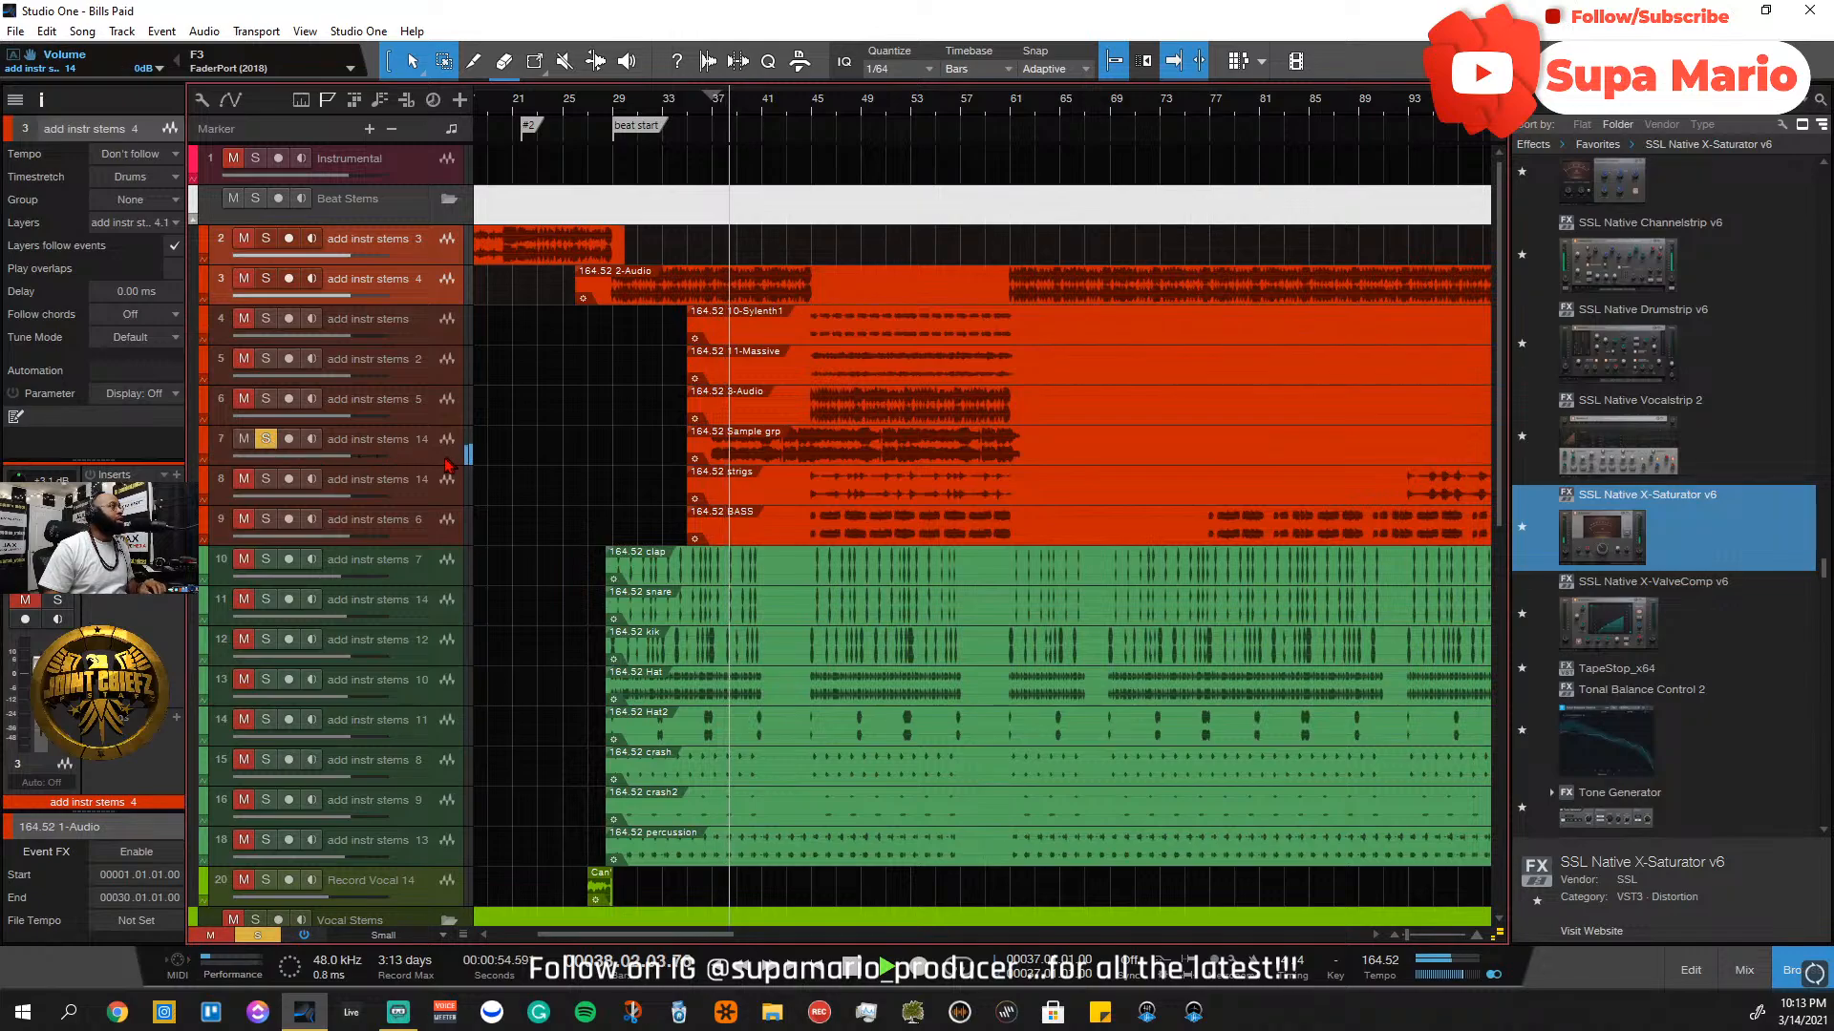
left_click_drag(449, 449, 432, 315)
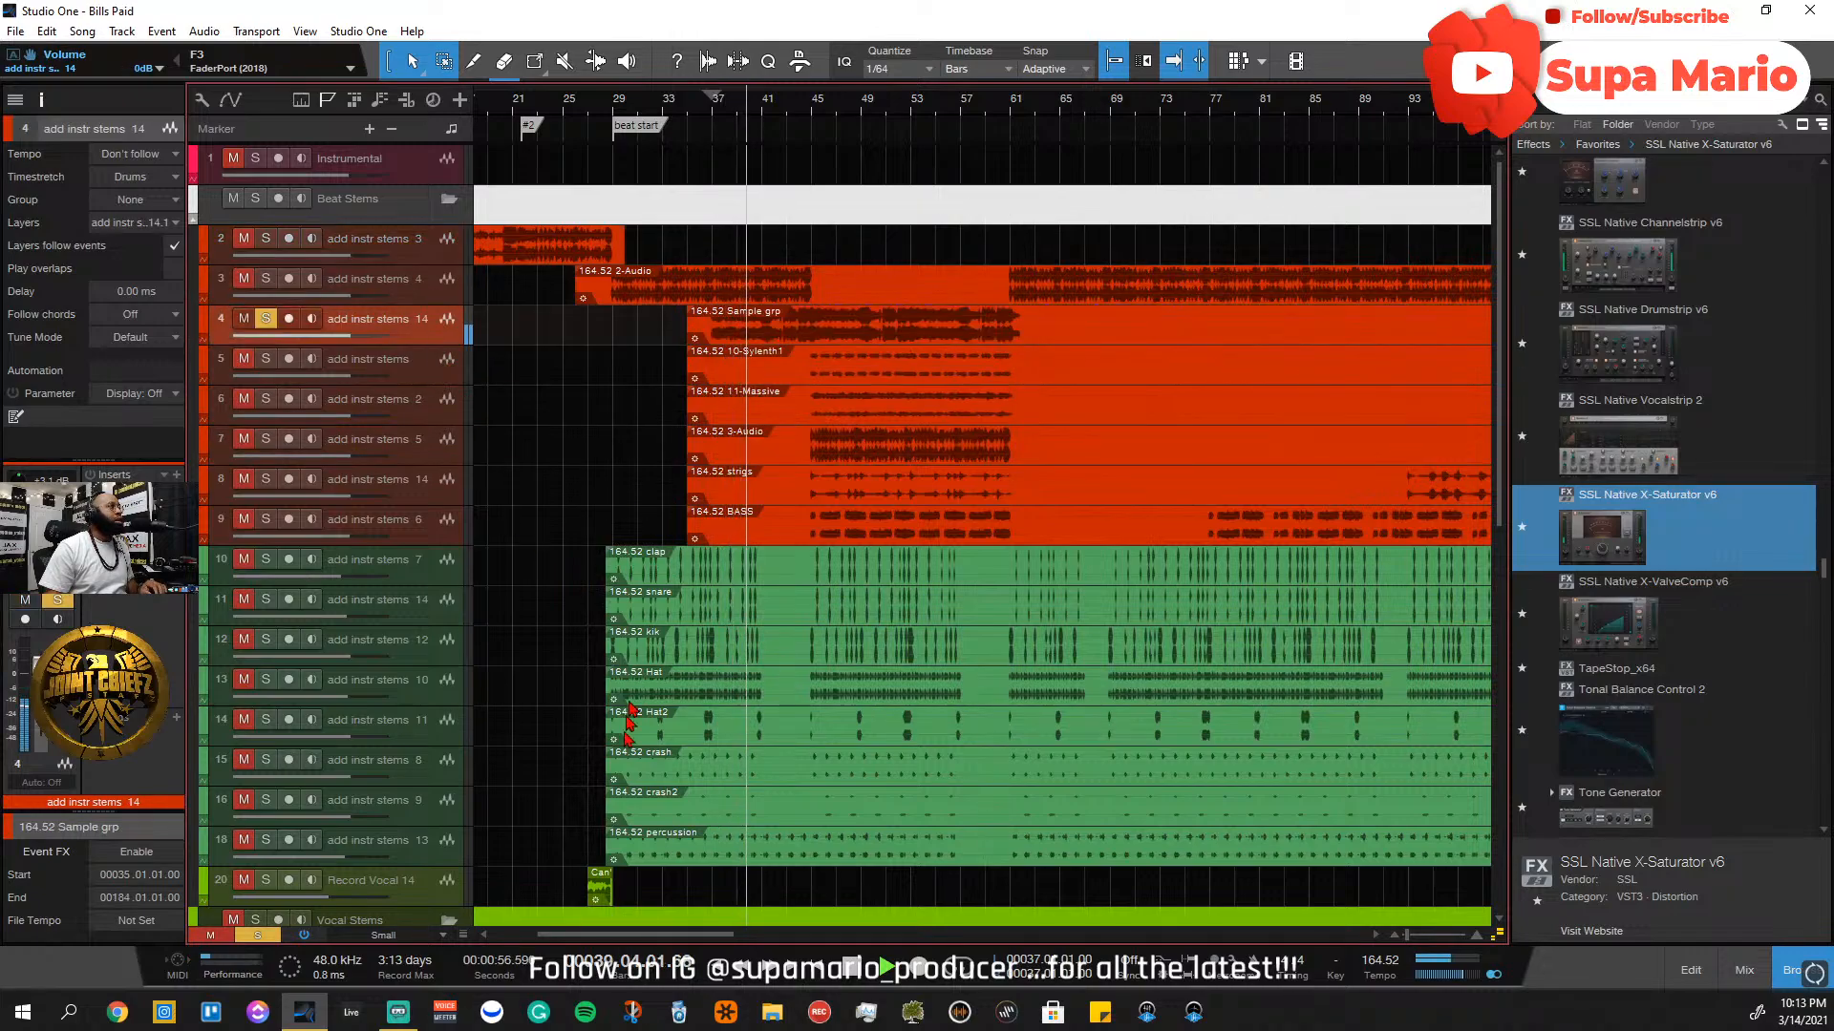
Stop the Sample grp audition, clear its solo, and briefly toggle the solo on the 2-Audio track
scroll(840, 914, "right", 10)
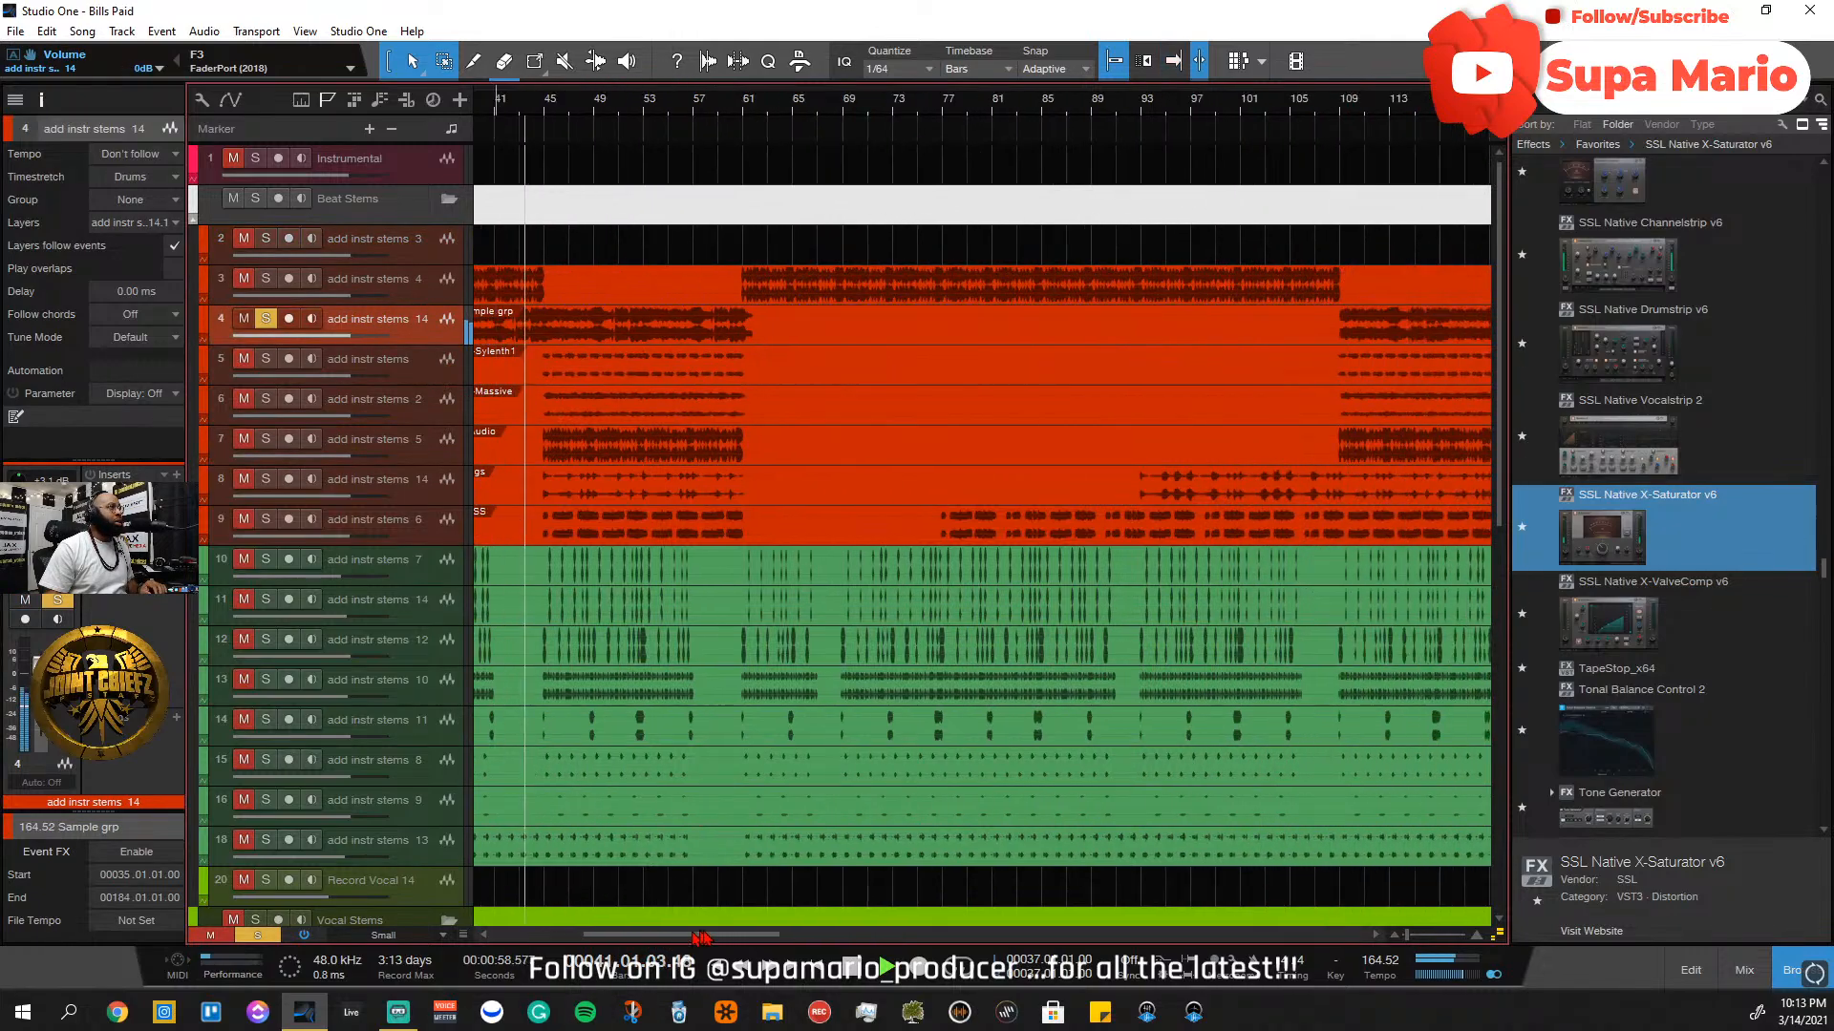
left_click_drag(841, 913, 673, 935)
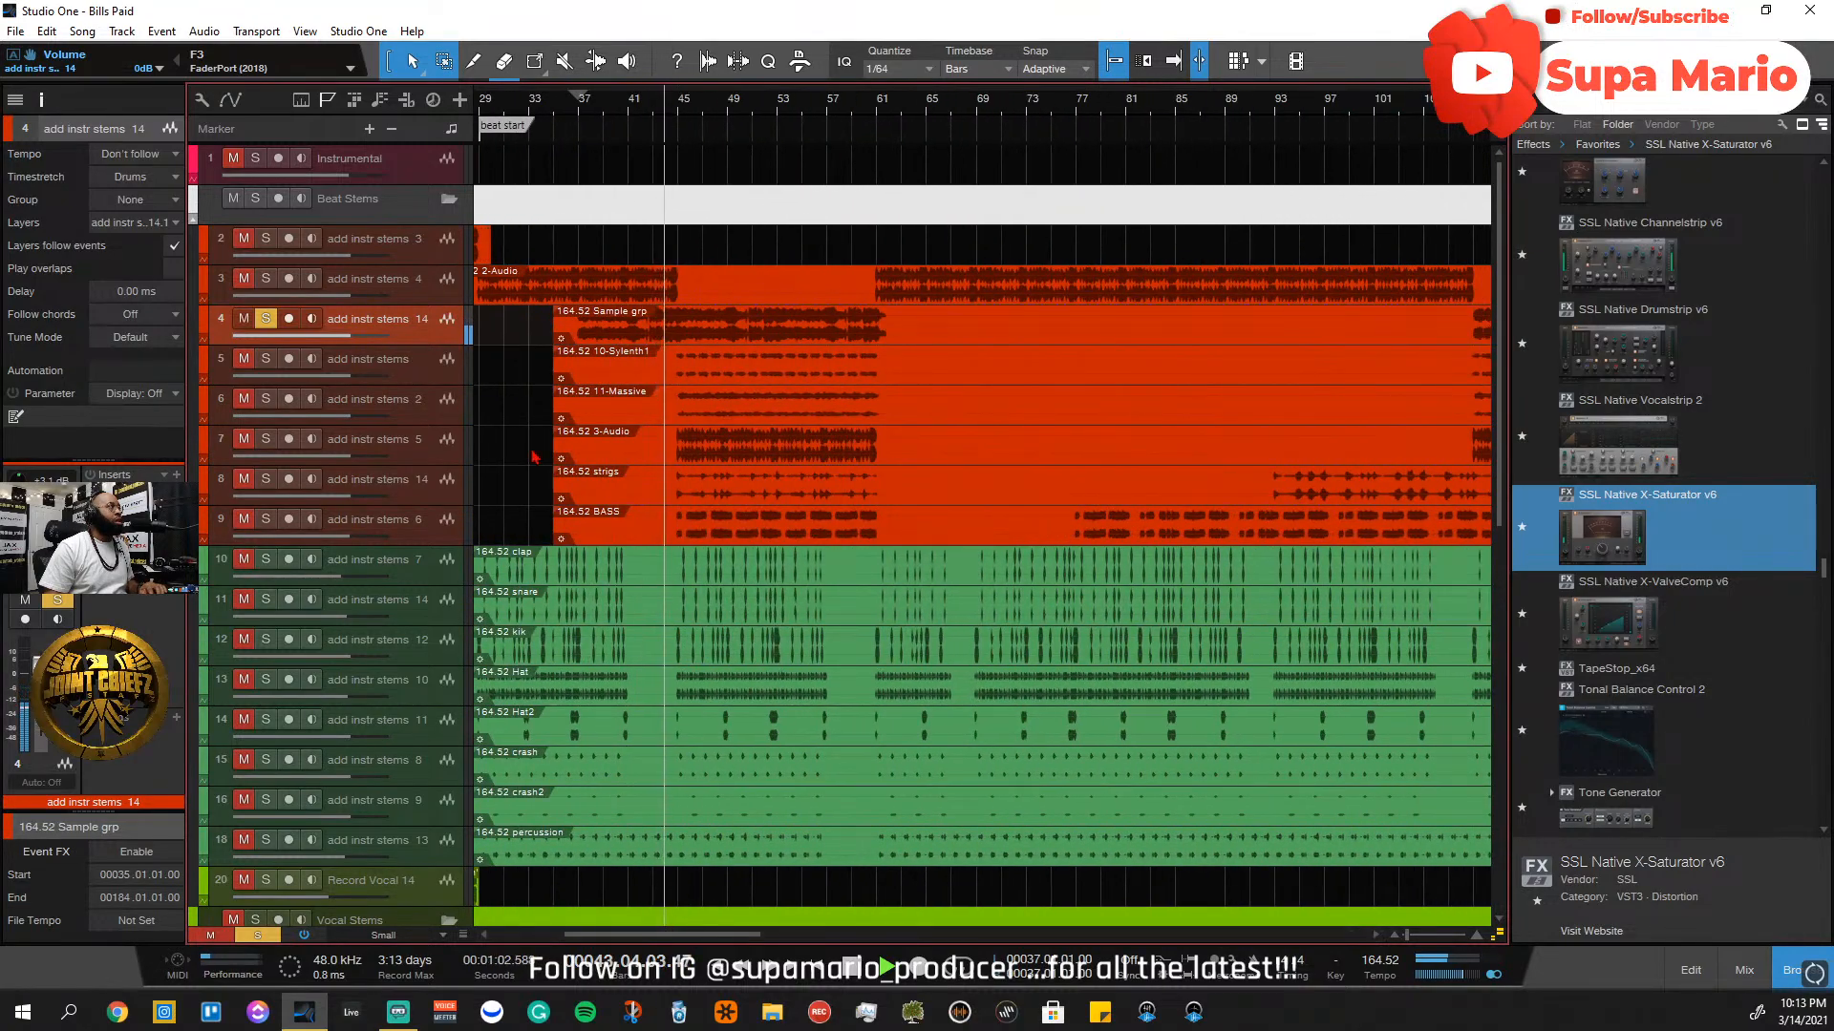
key("f")
left_click(266, 322)
left_click(266, 278)
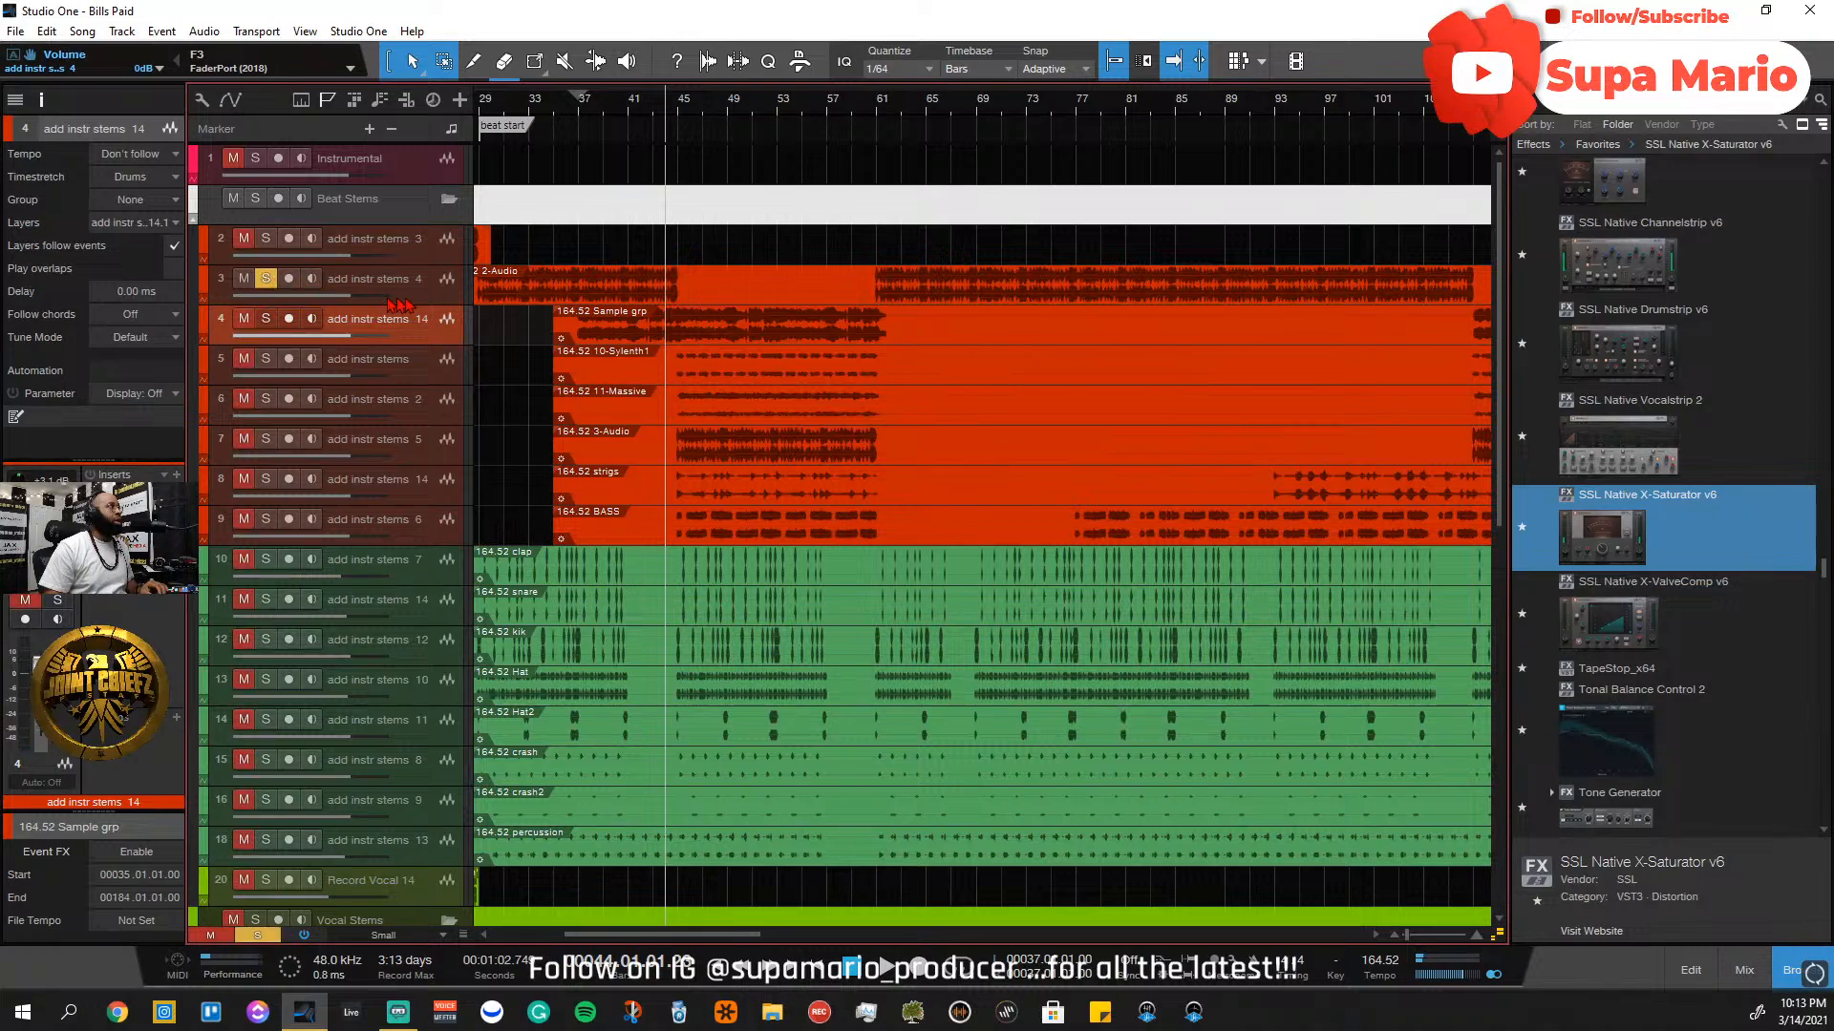
left_click(267, 279)
Route the first three orange stem tracks, numbered 2 to 4, to a new bus named SAMPLES
left_click(435, 260)
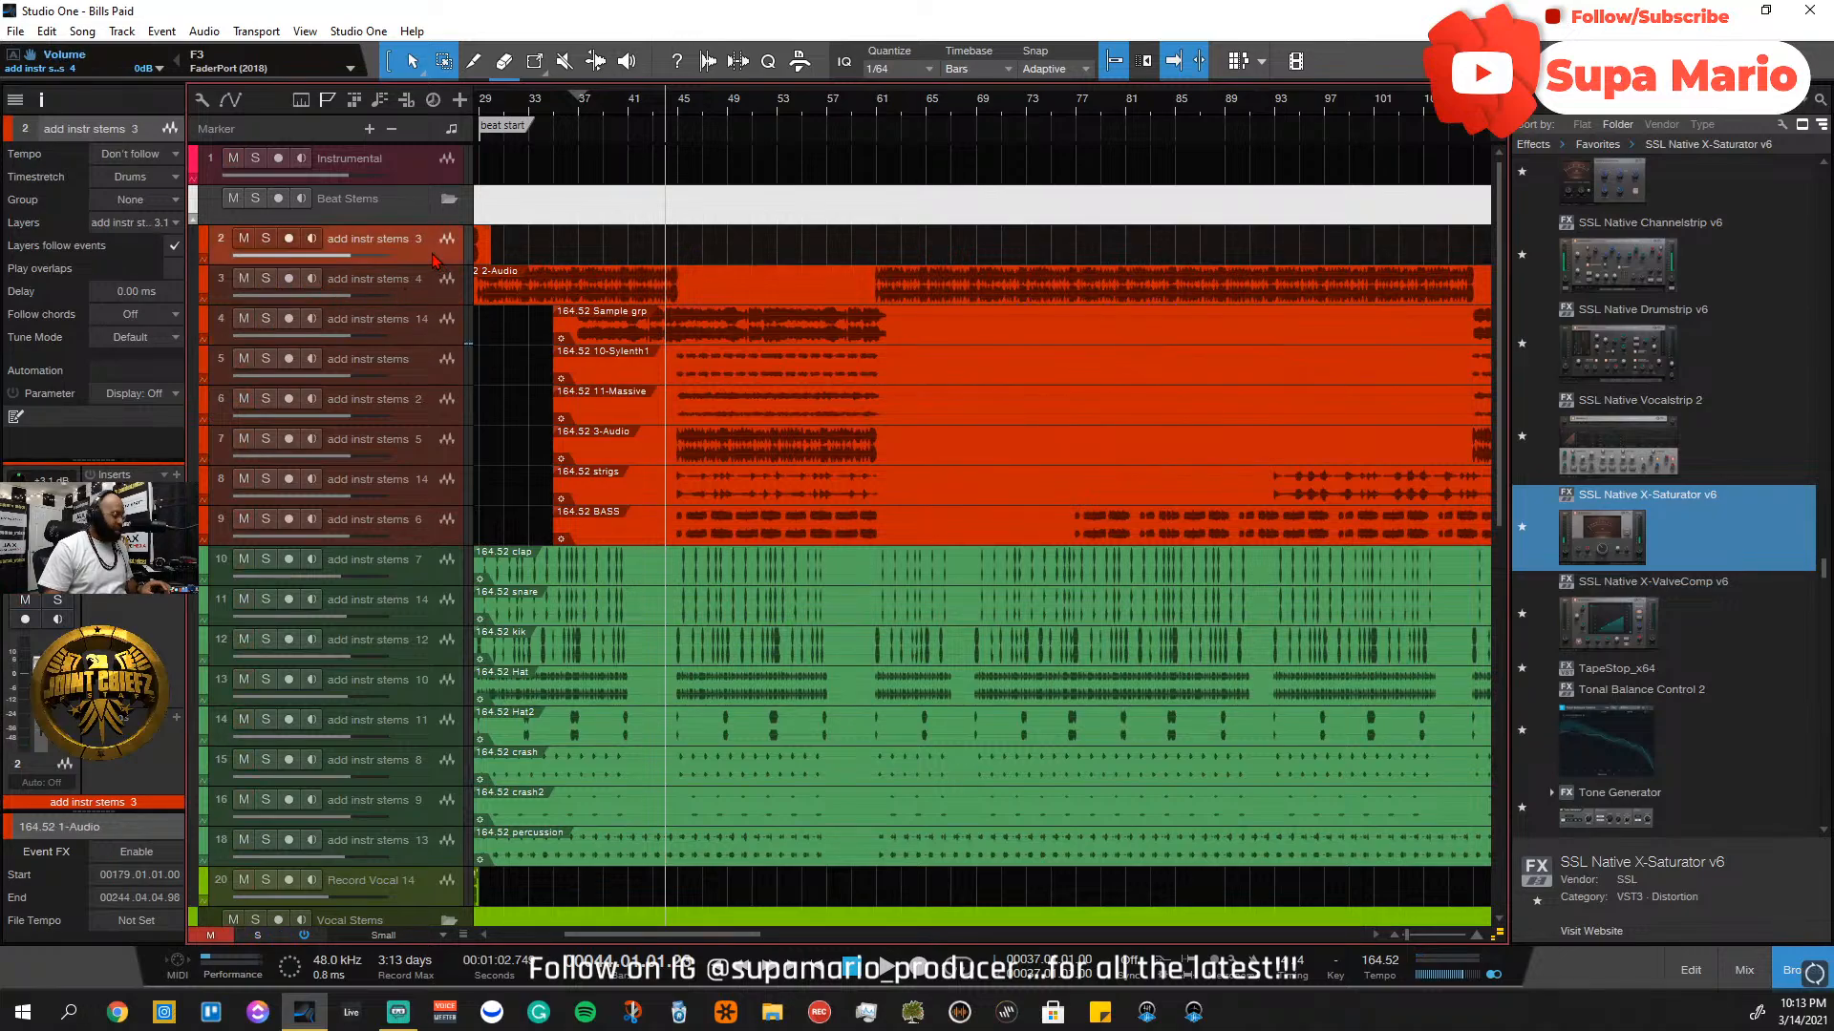
left_click(432, 335)
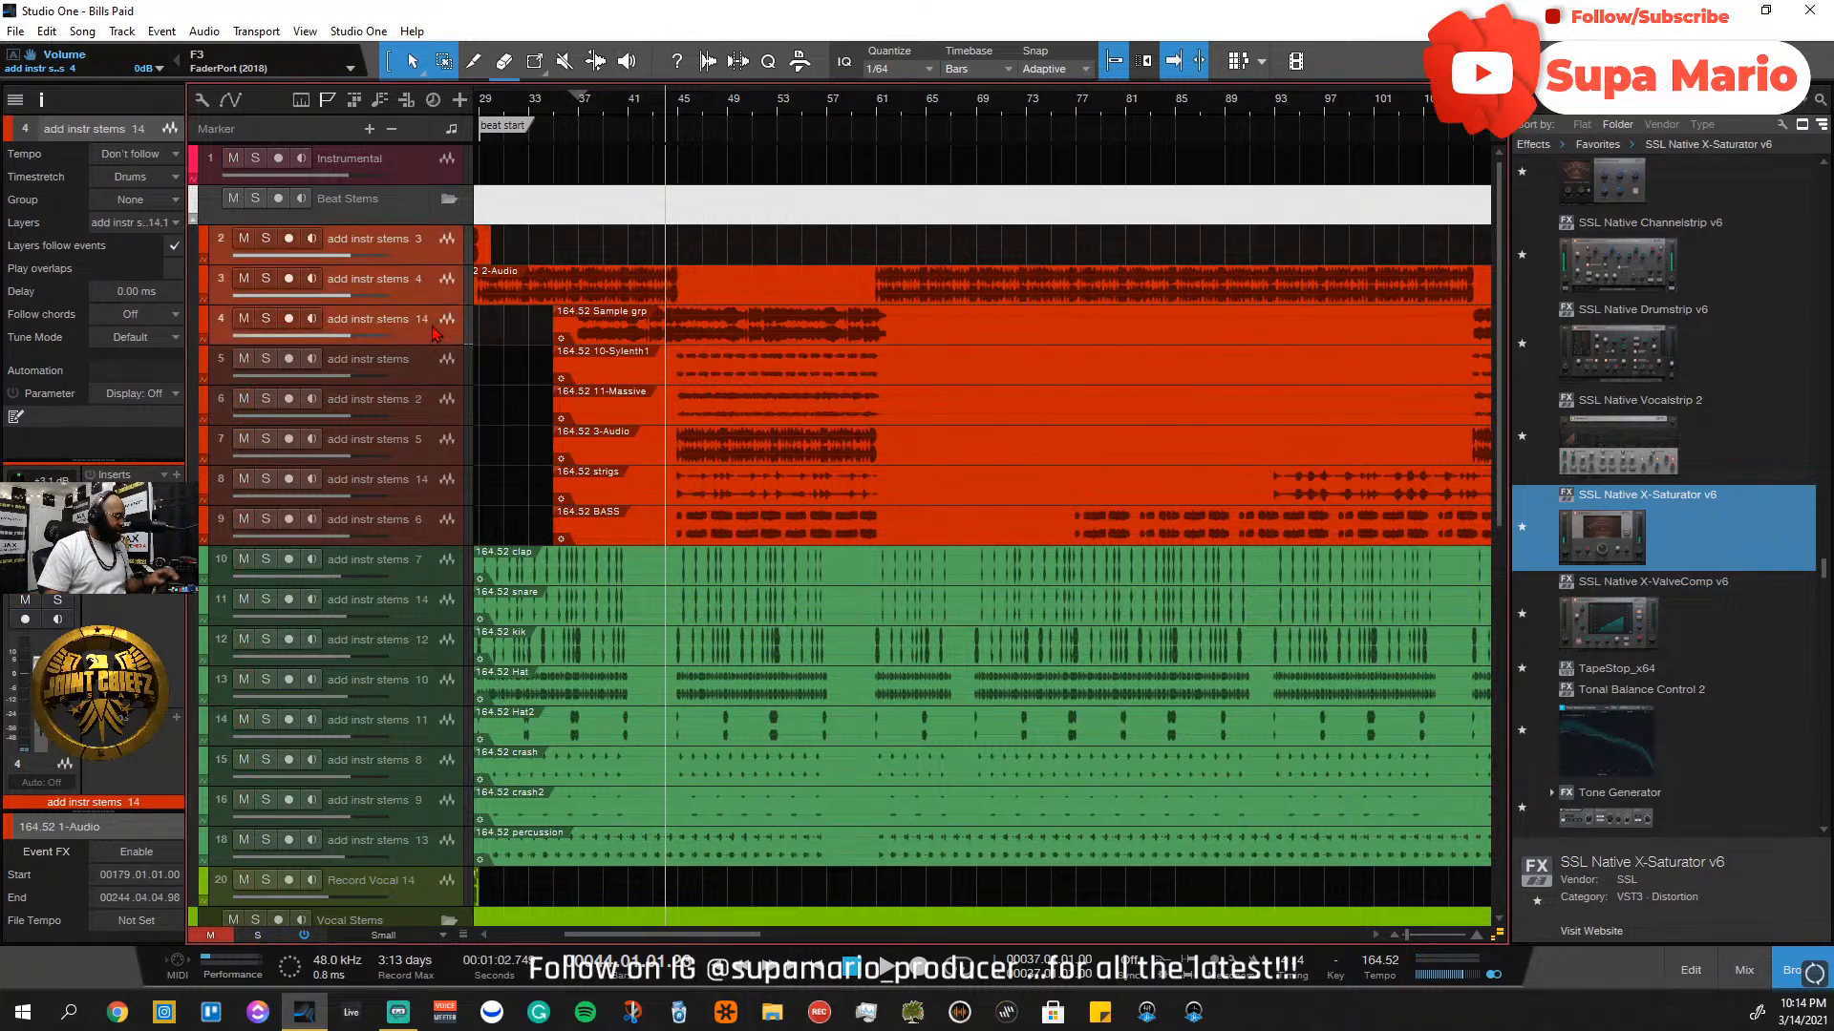
key("F3")
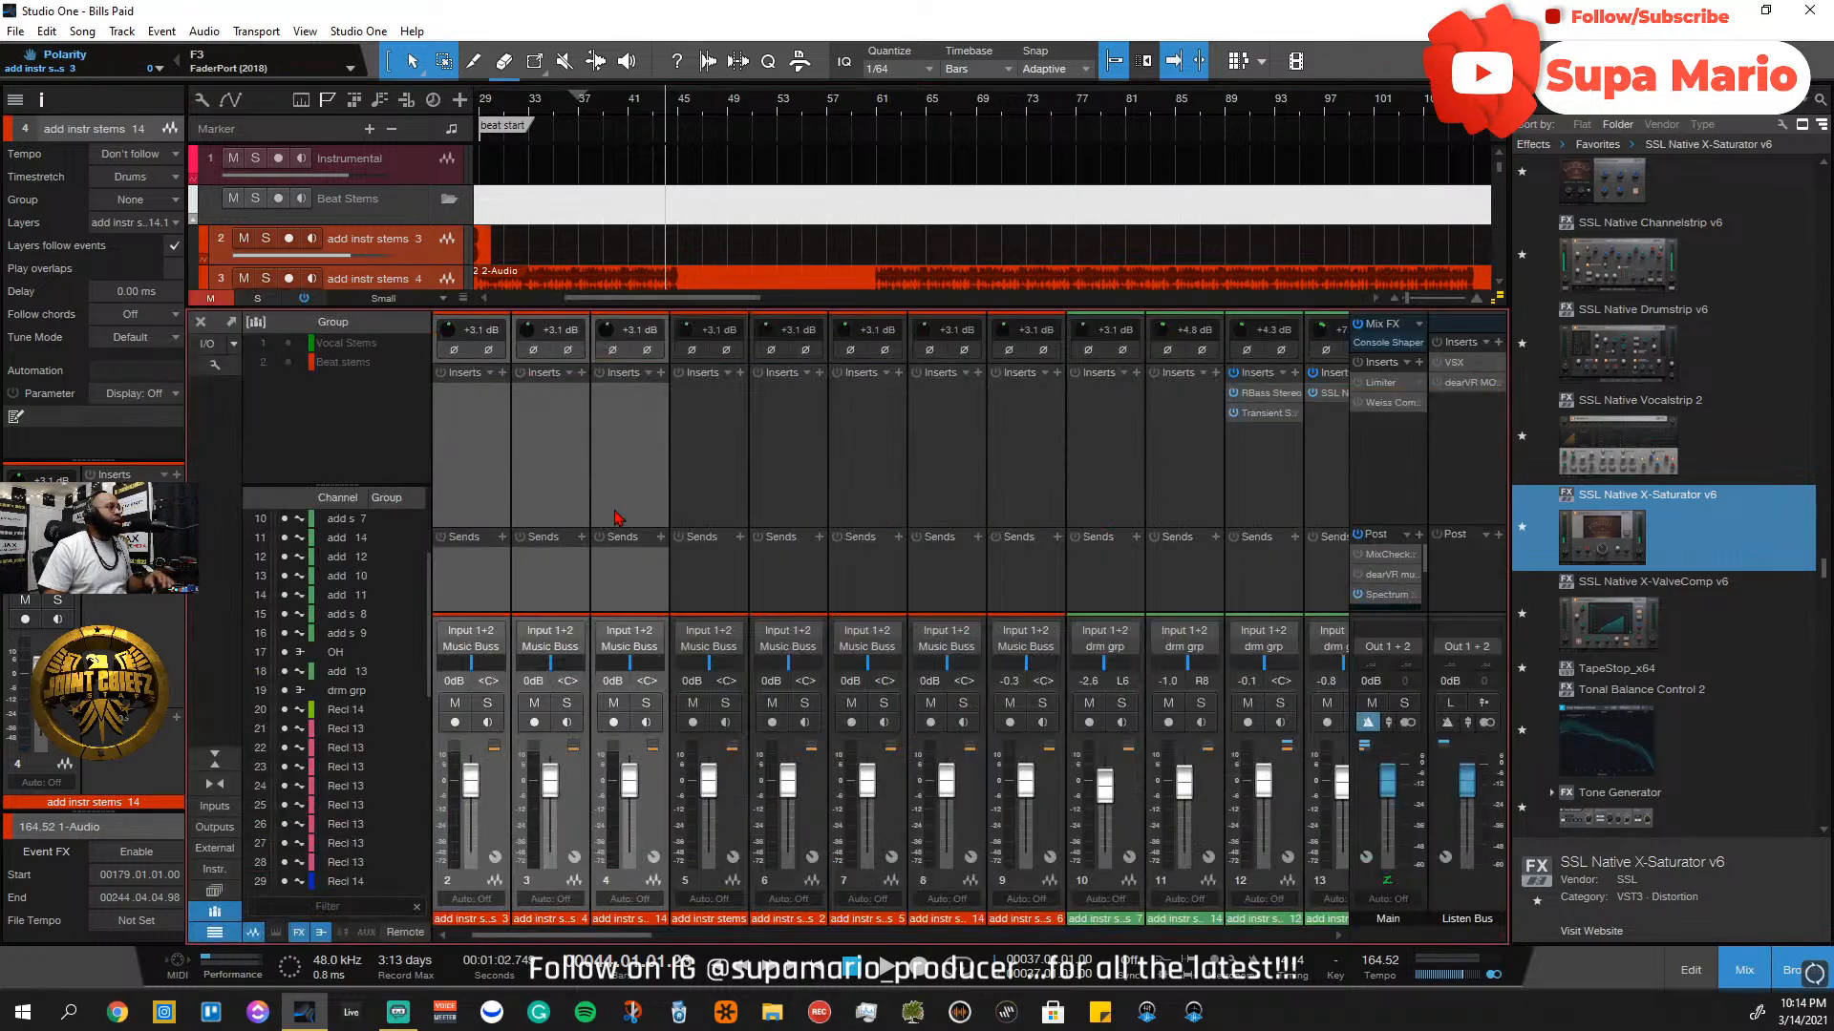
right_click(655, 832)
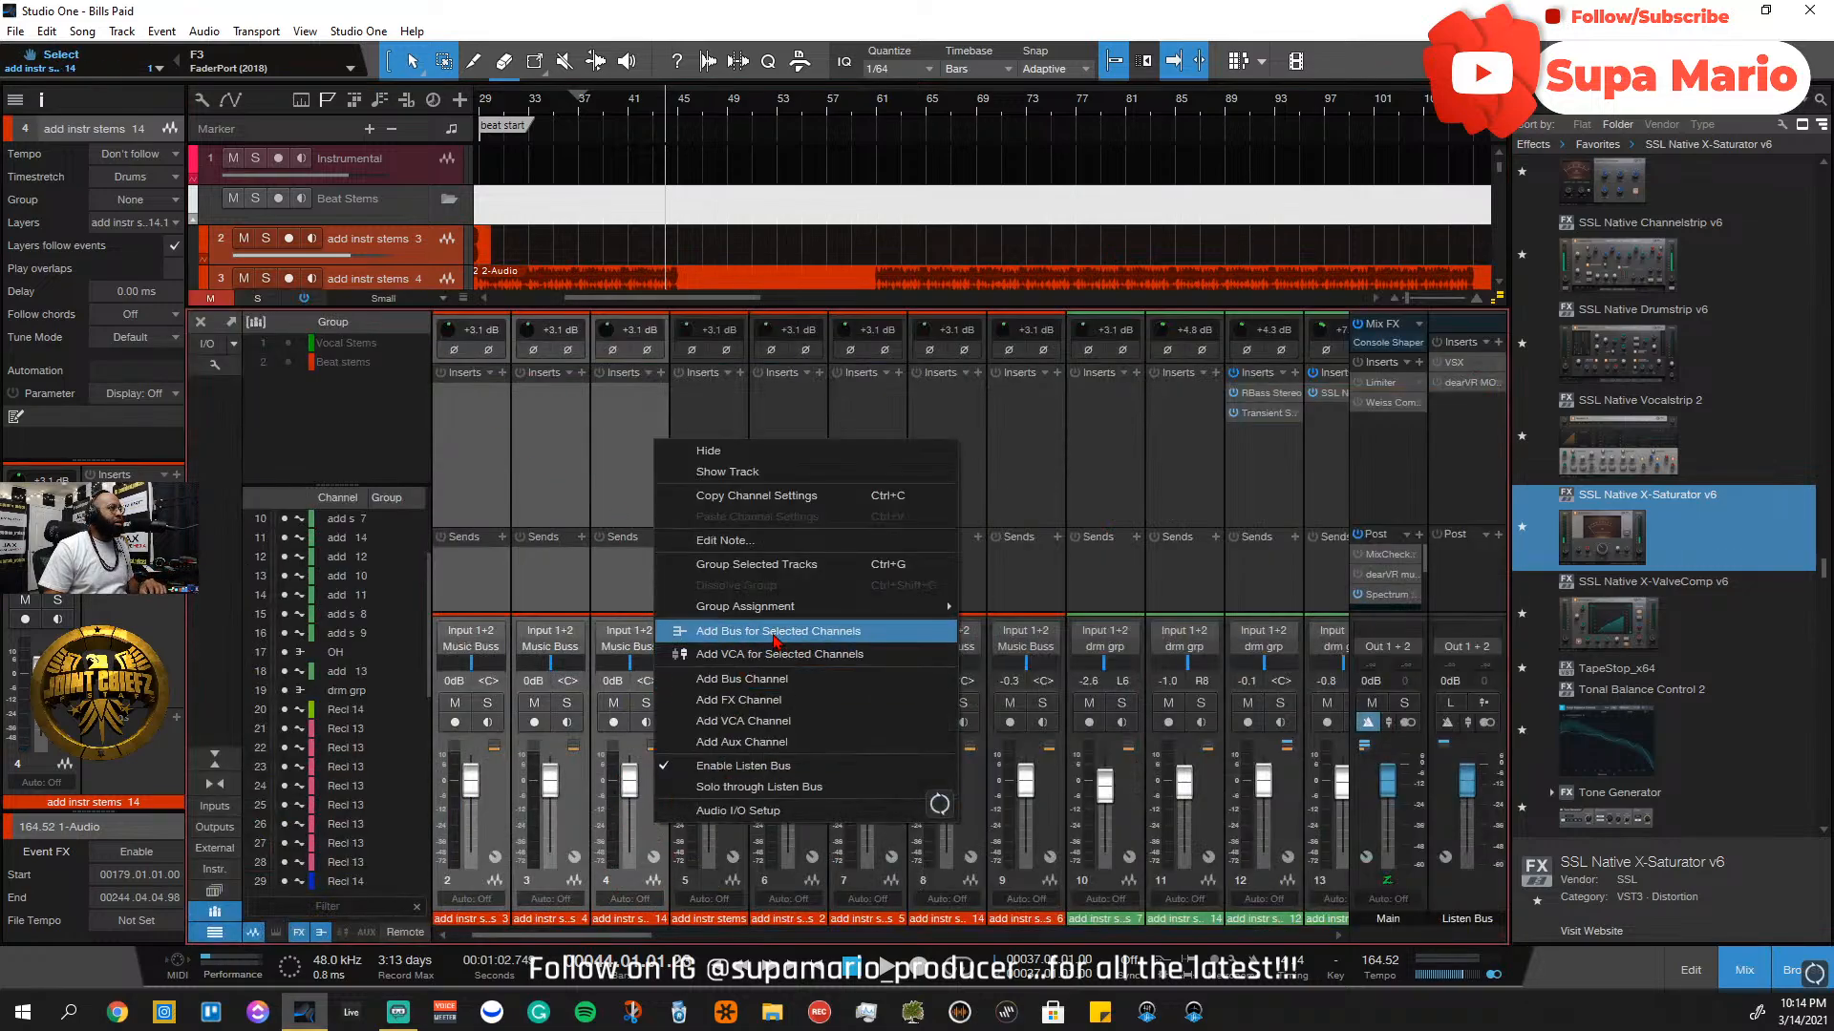
left_click(779, 635)
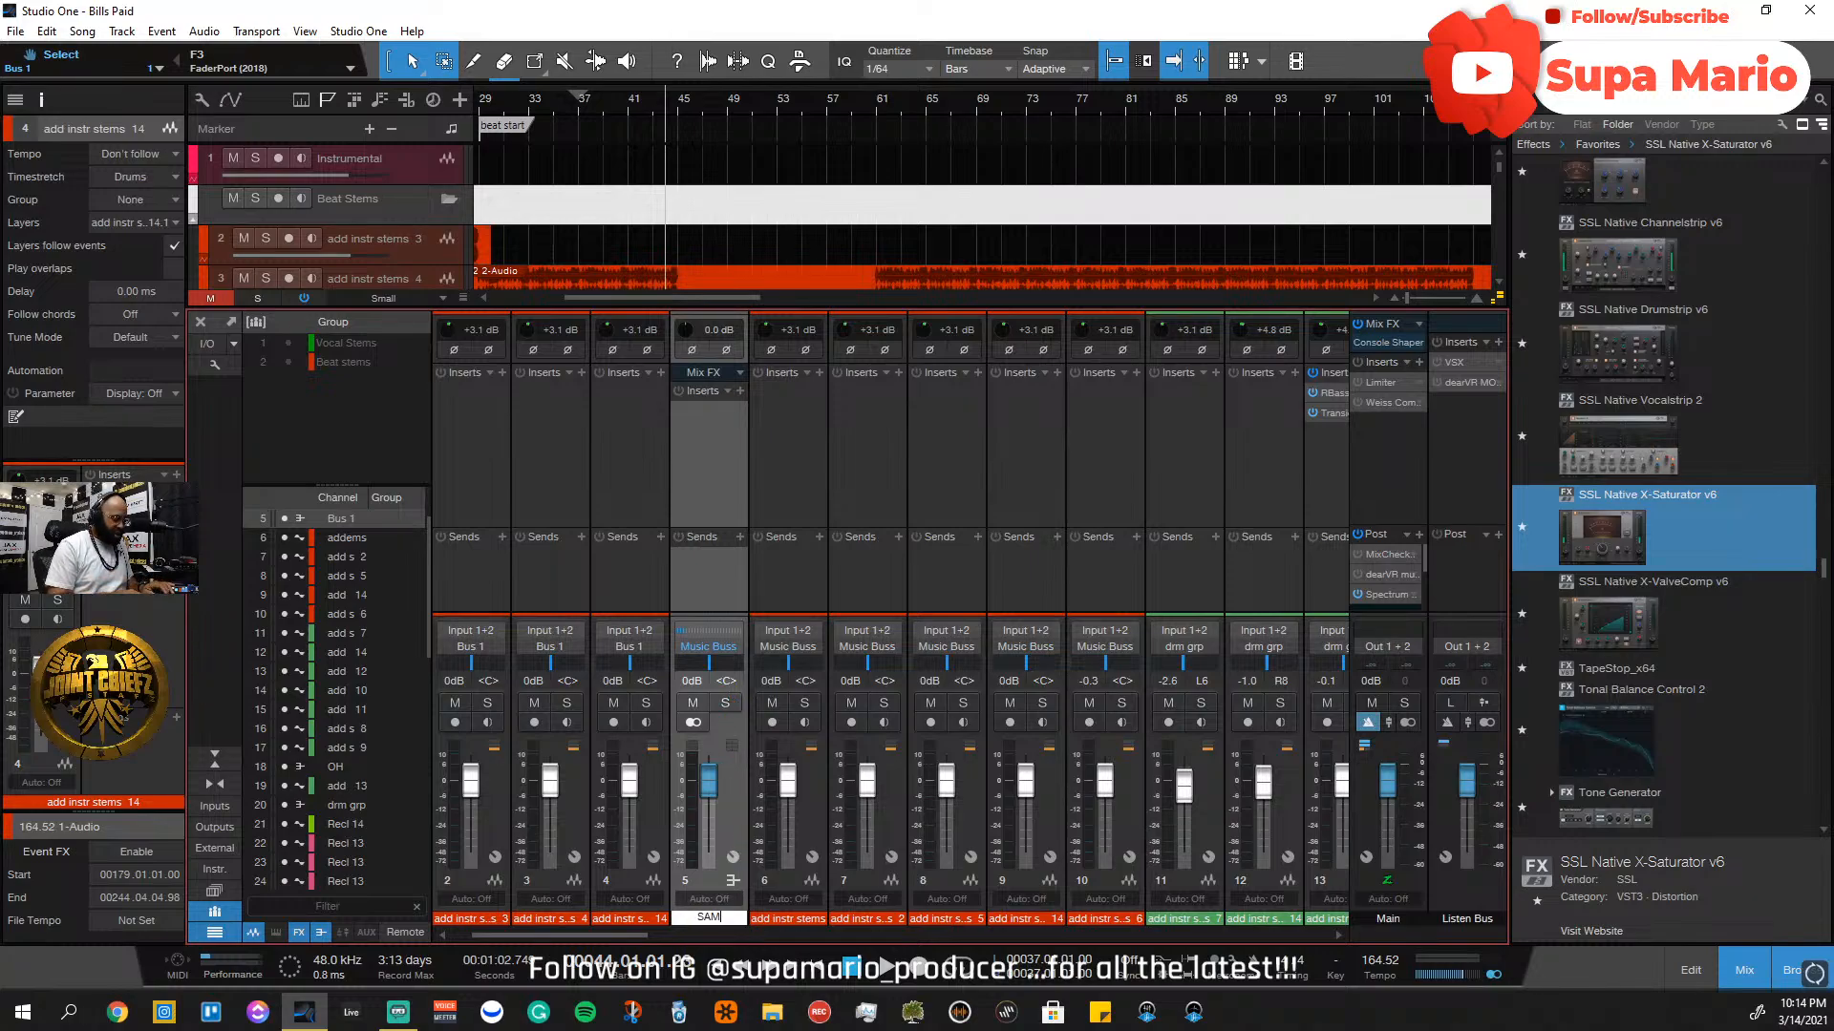
type("S")
key("Return")
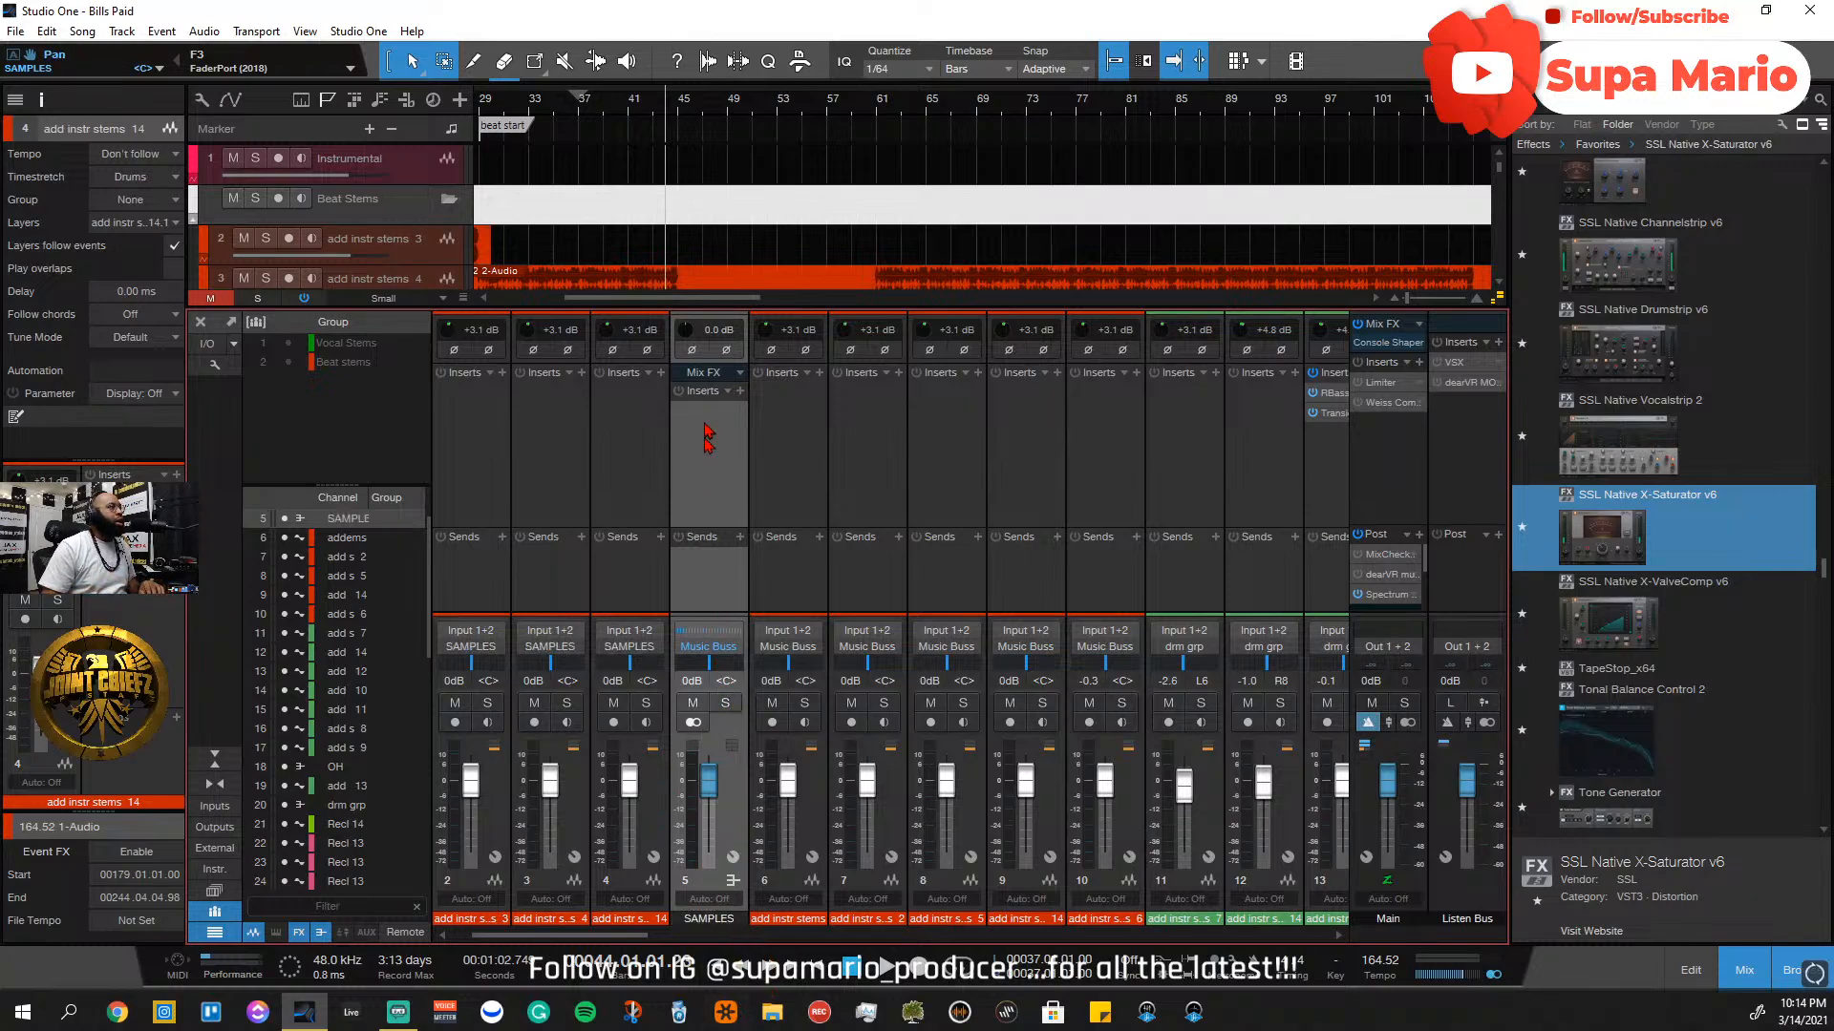
Insert MixBox on the SAMPLES bus and load the British Dynamics module into its first slot
left_click(740, 392)
left_click(765, 483)
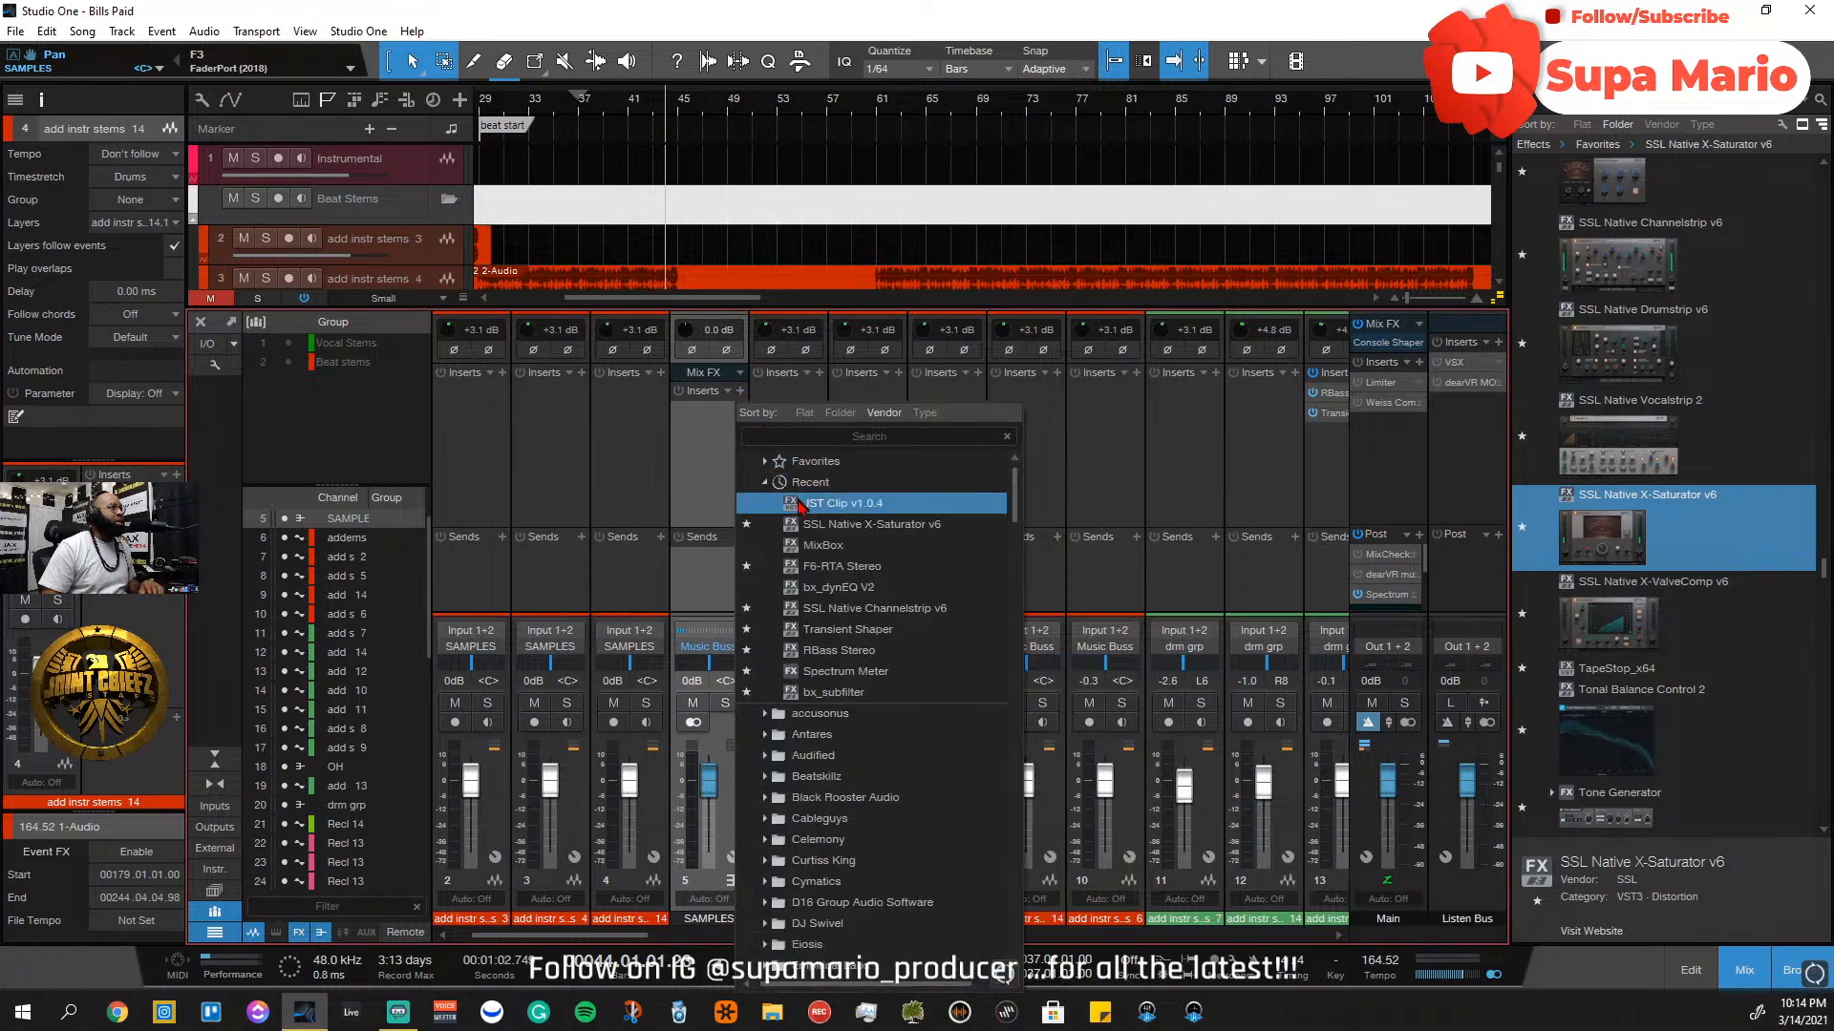
left_click(839, 545)
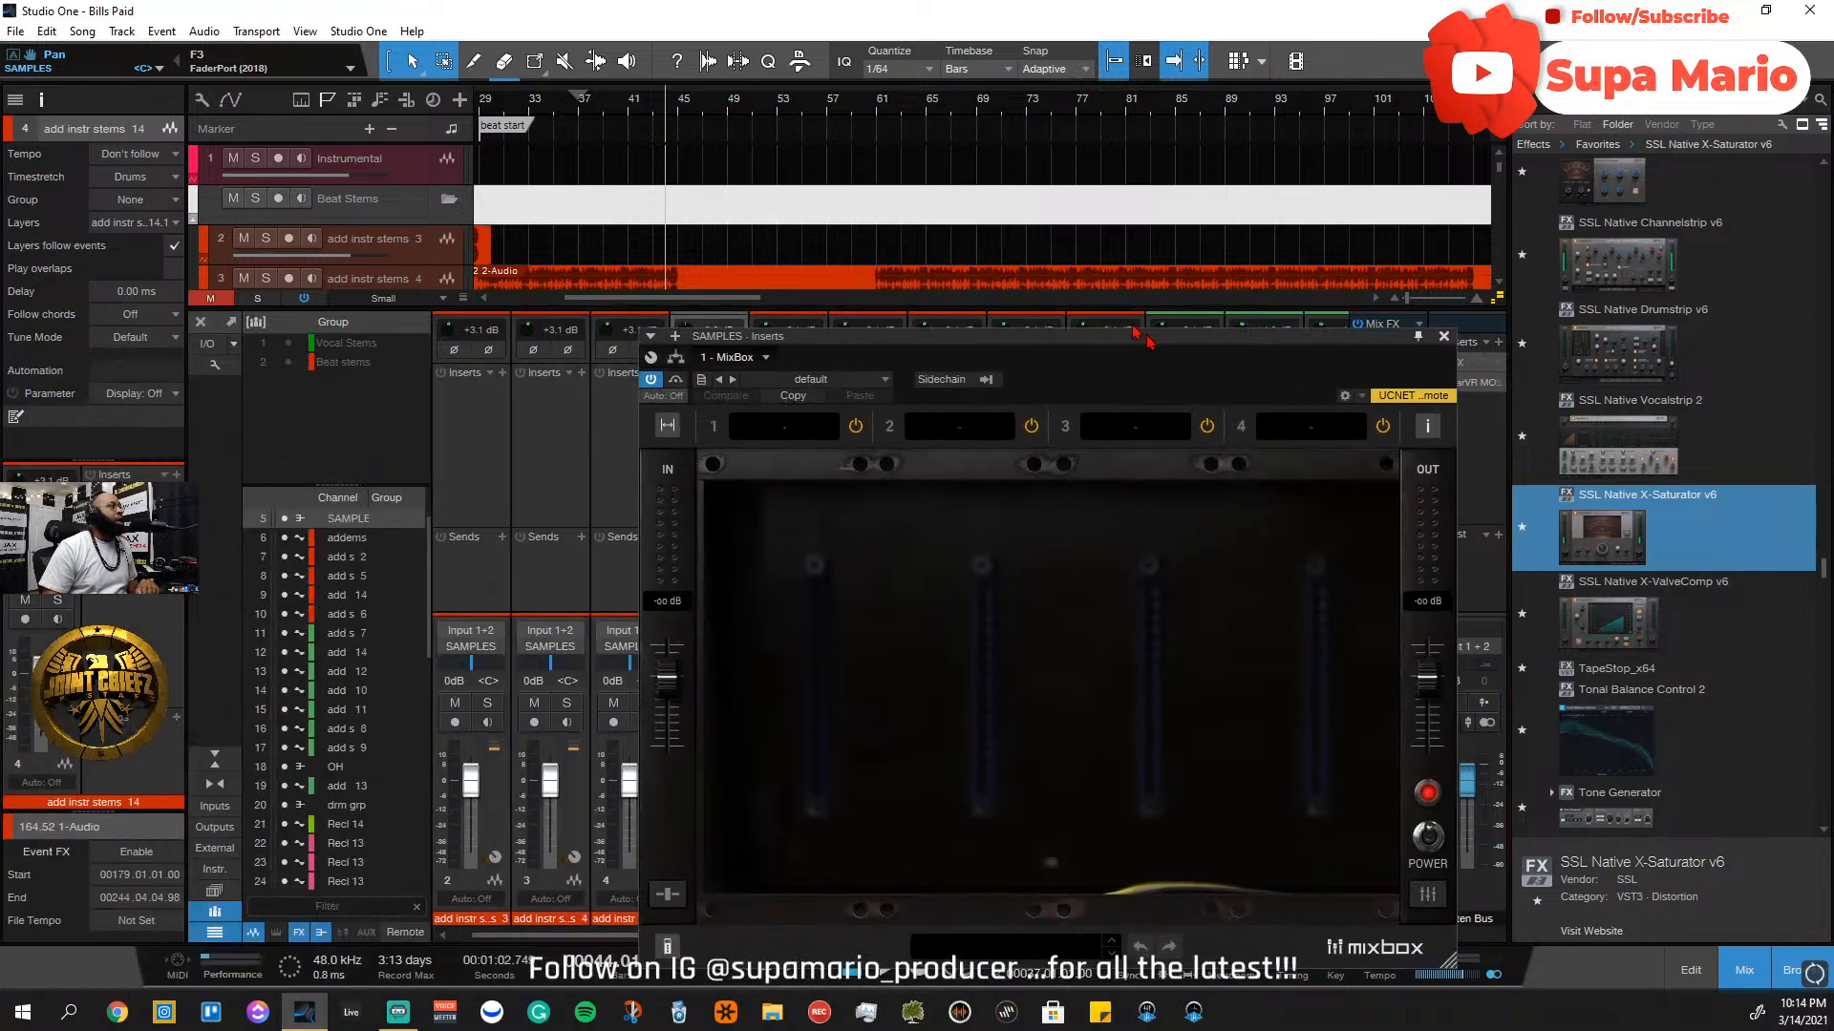
left_click_drag(1135, 331, 1061, 255)
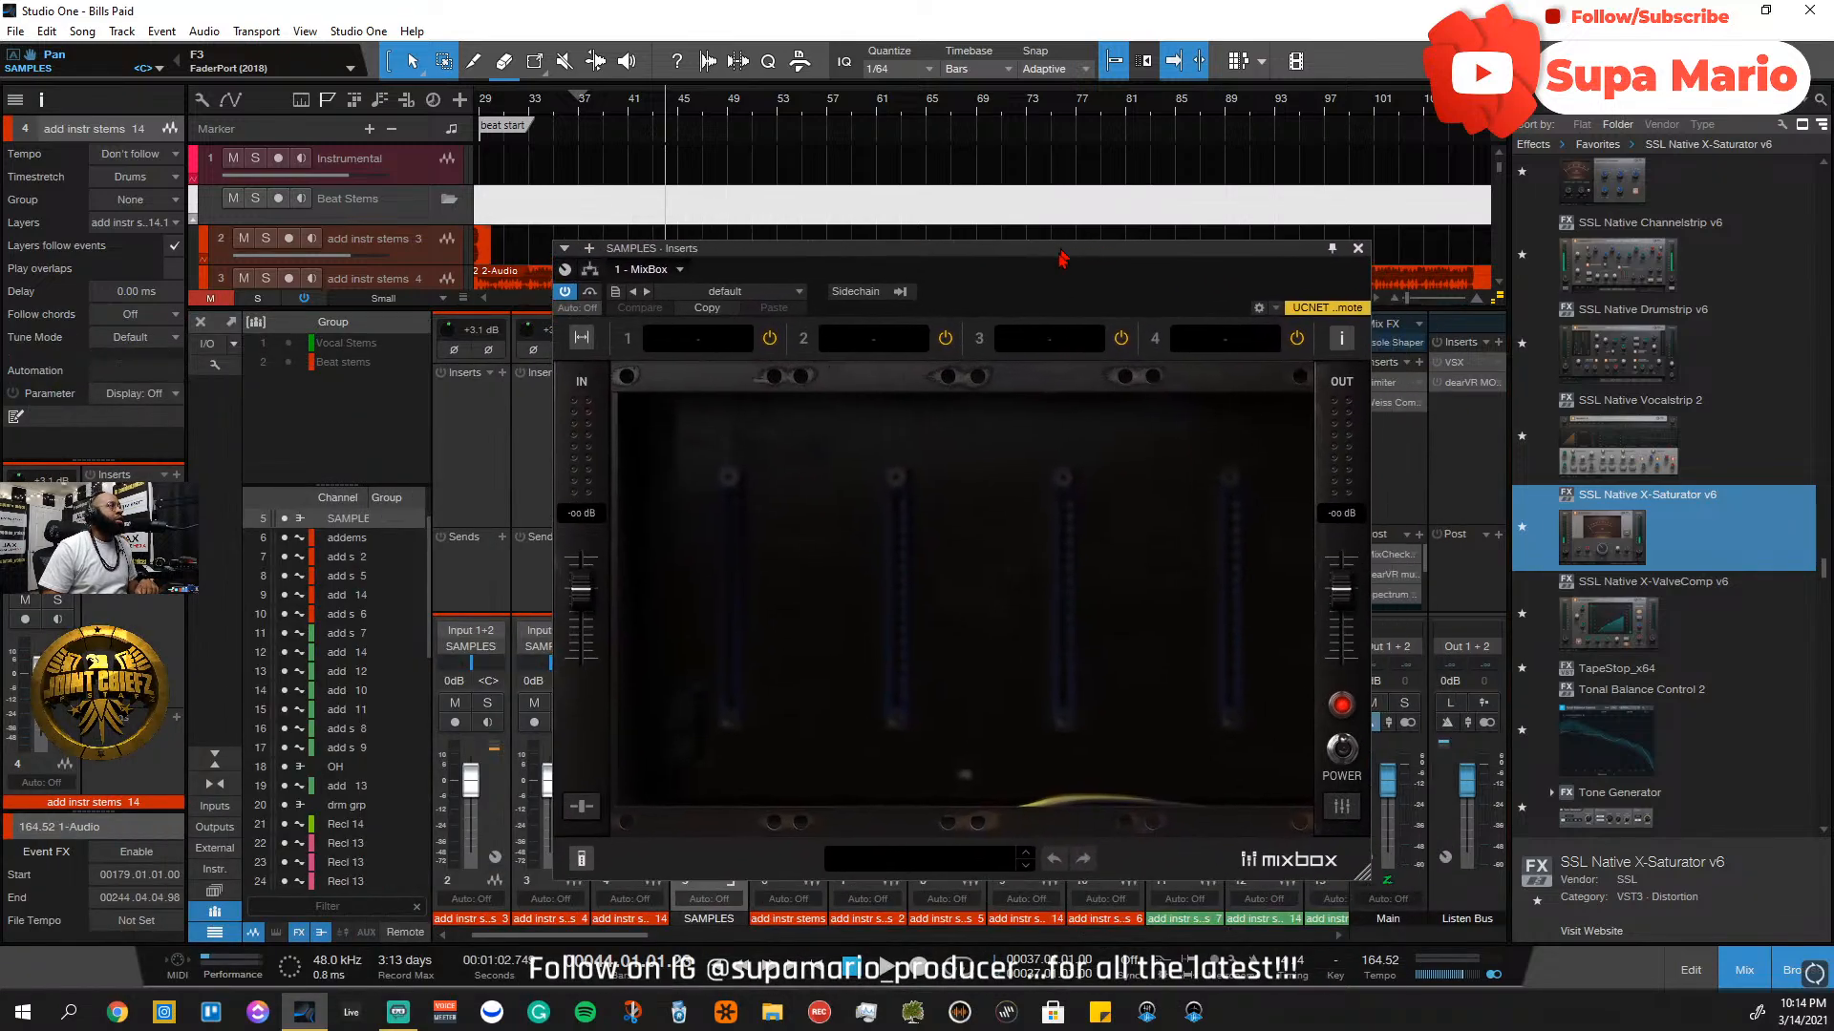
left_click(700, 350)
mouse_move(742, 489)
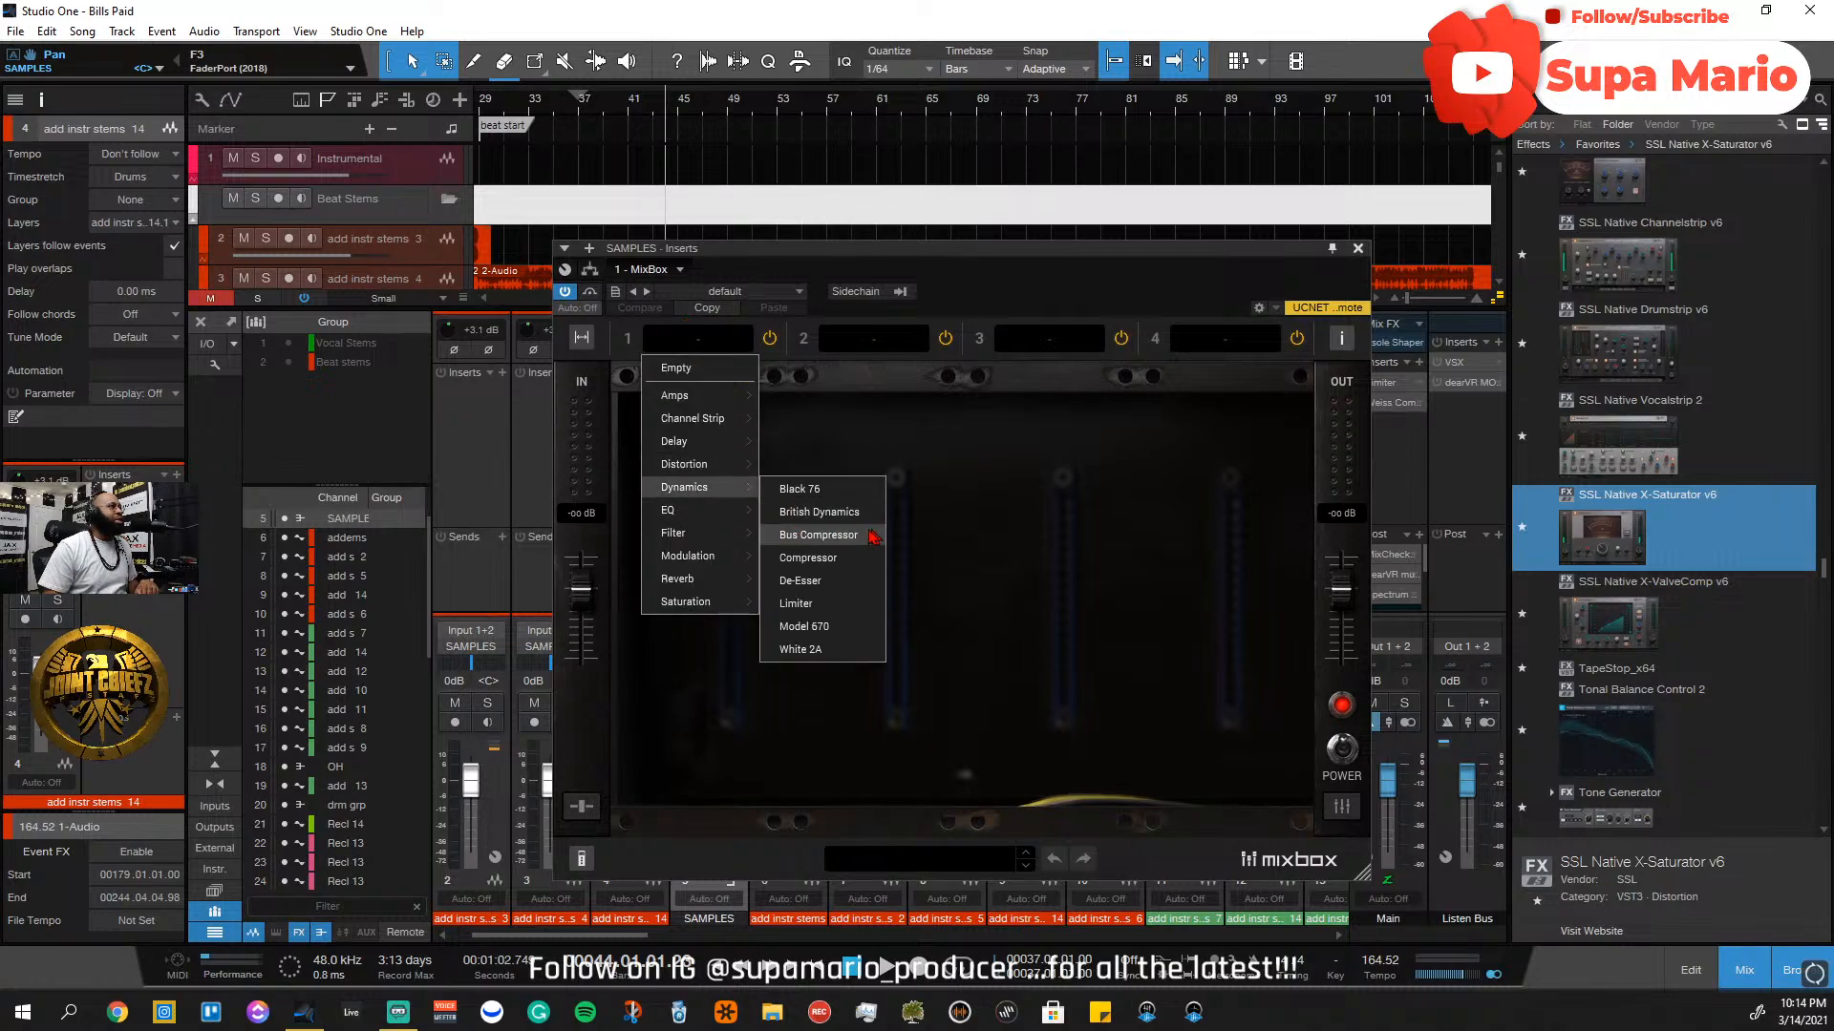
left_click(842, 513)
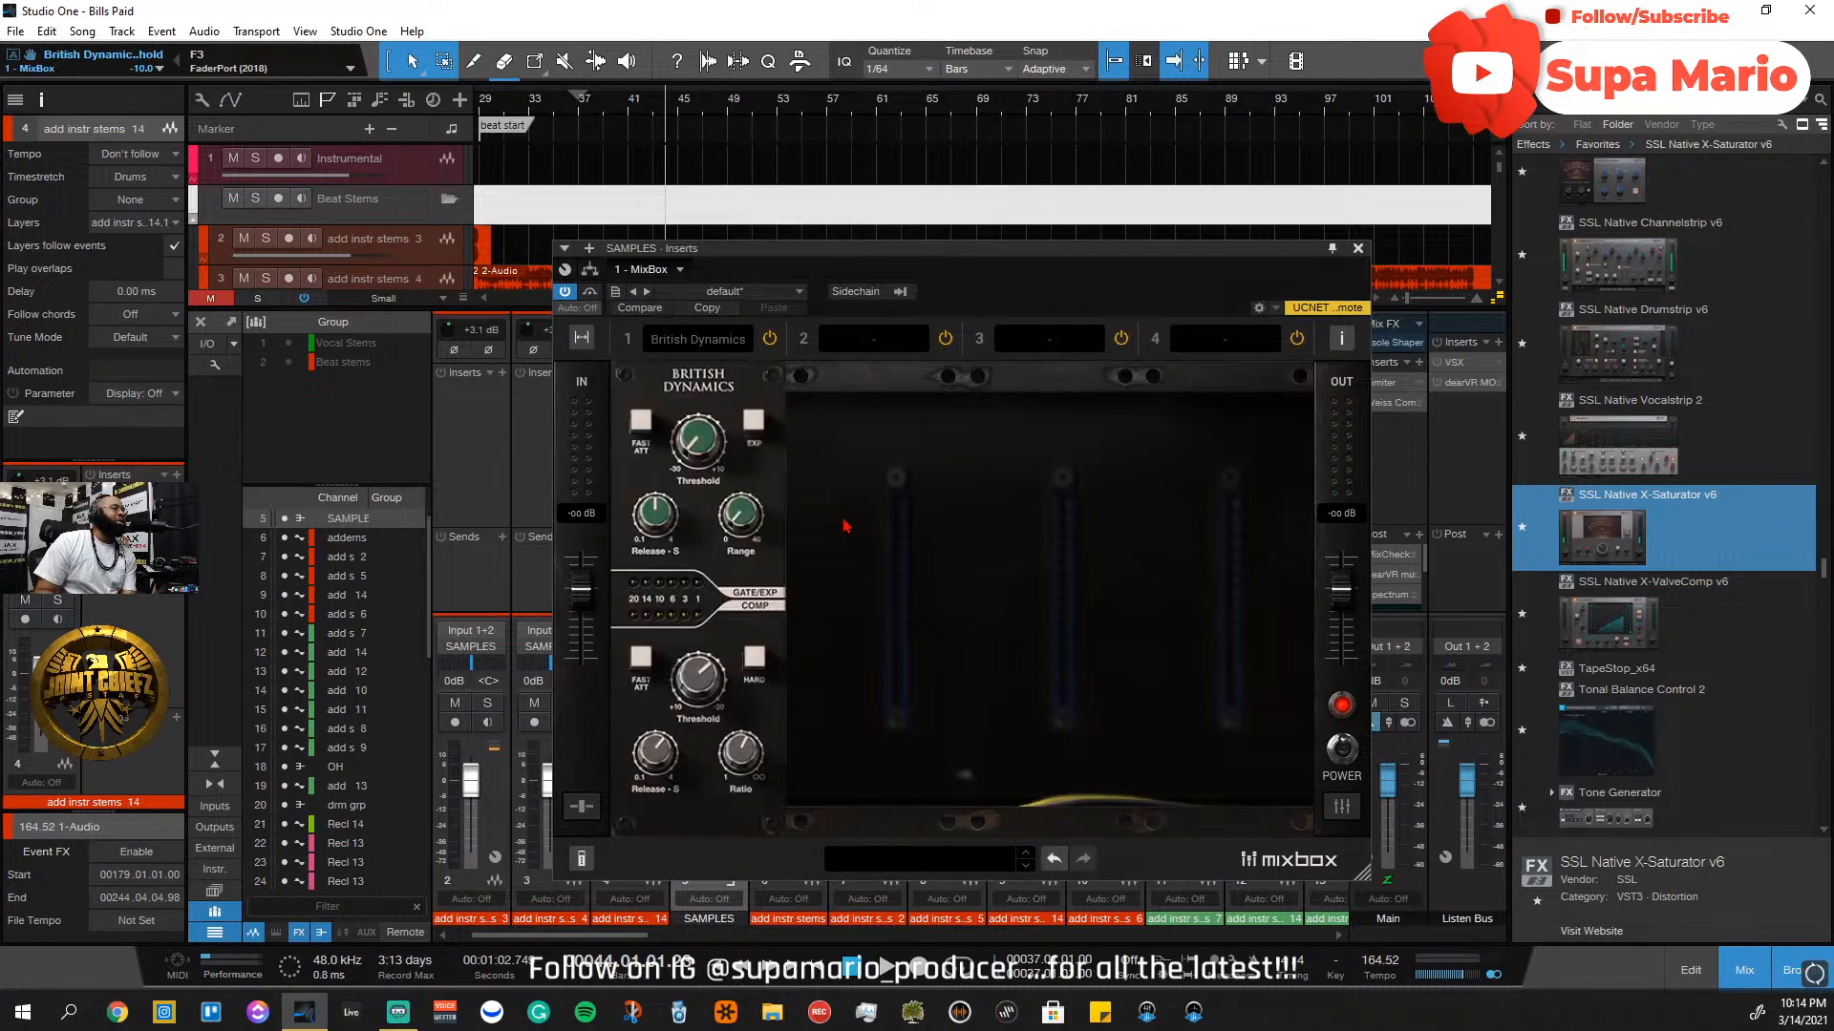
Play the song from its opening section, move playback to the beat start marker, and keep the SAMPLES MixBox window in view
left_click_drag(807, 248, 923, 373)
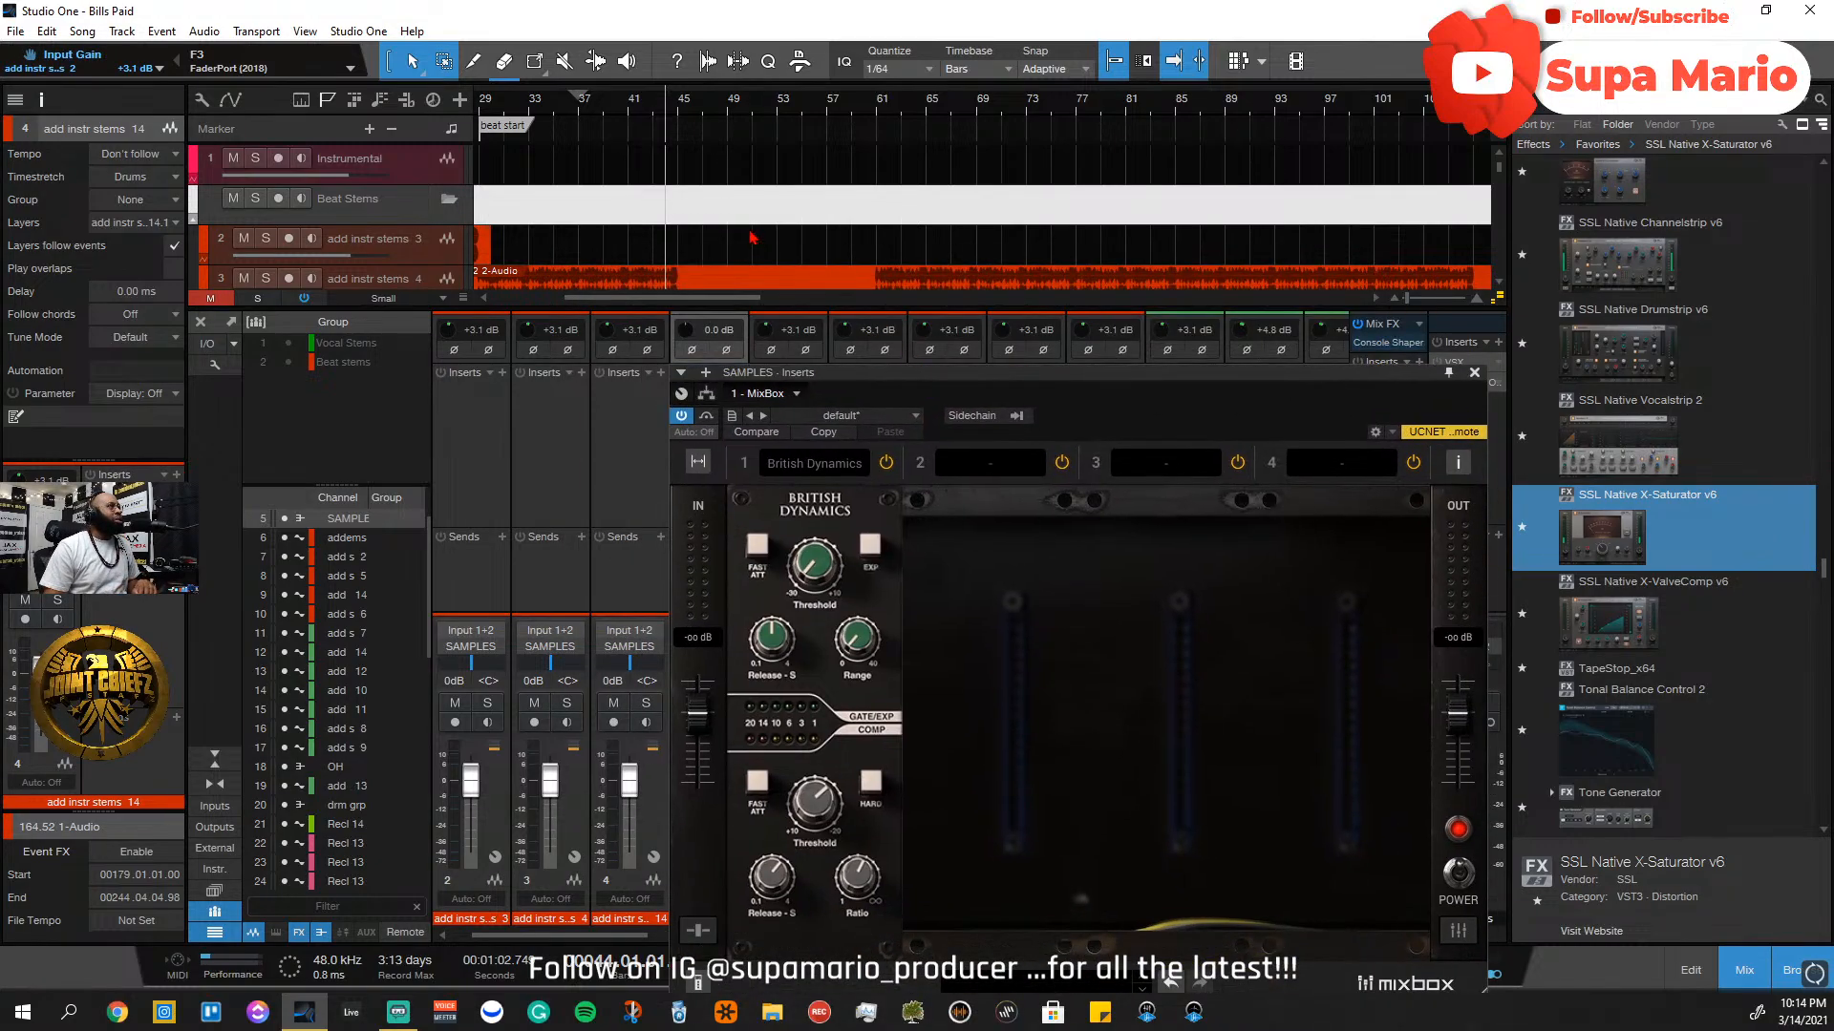
left_click_drag(701, 300, 590, 292)
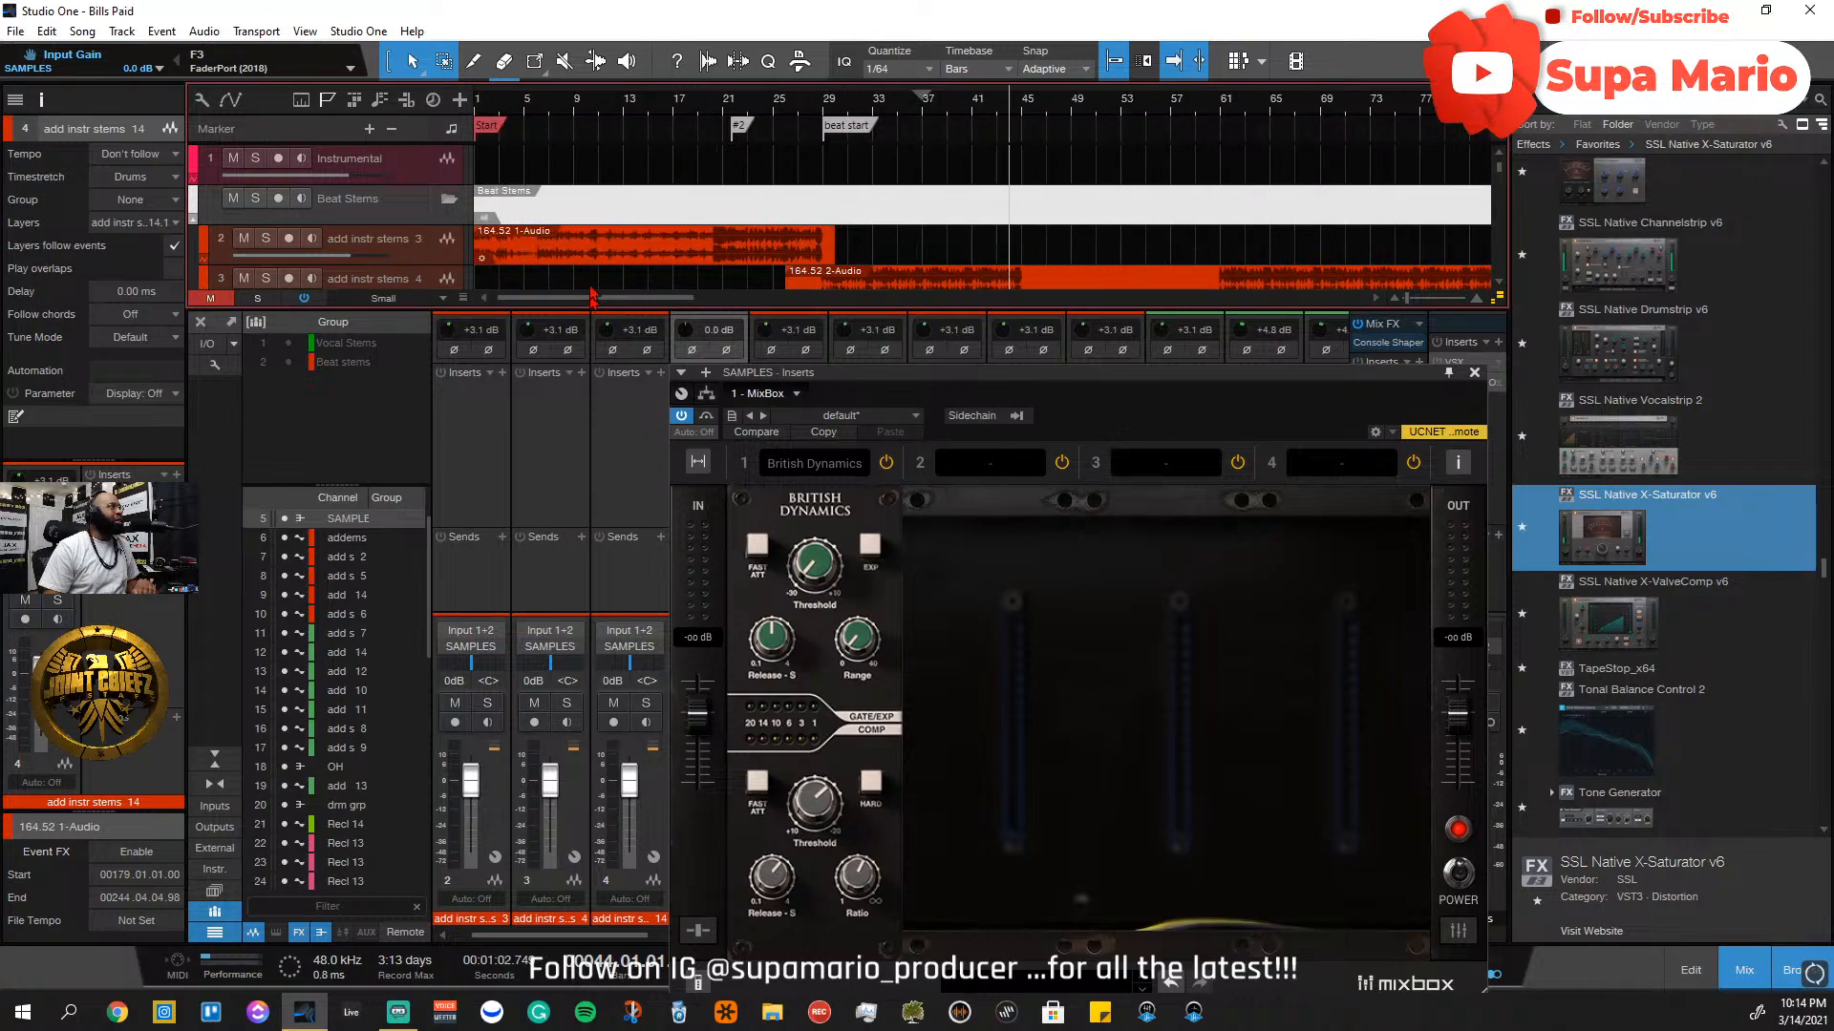
left_click(552, 105)
key("space")
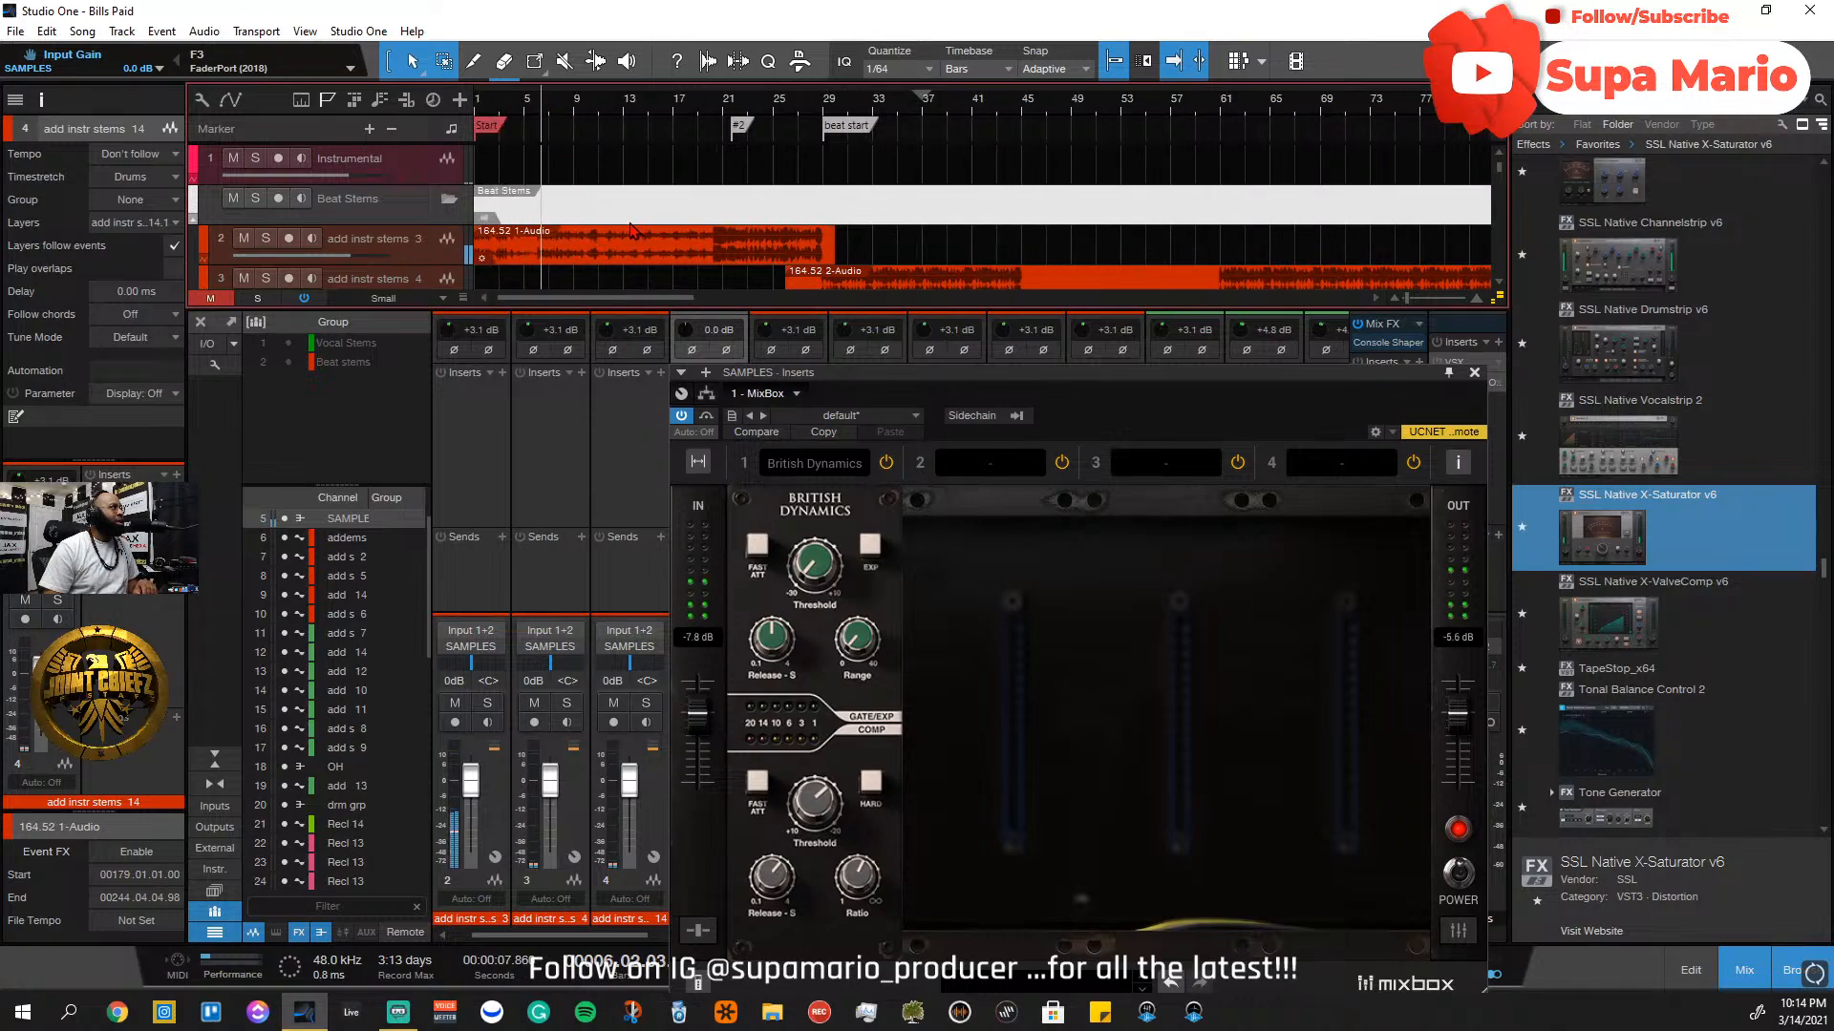
left_click(823, 106)
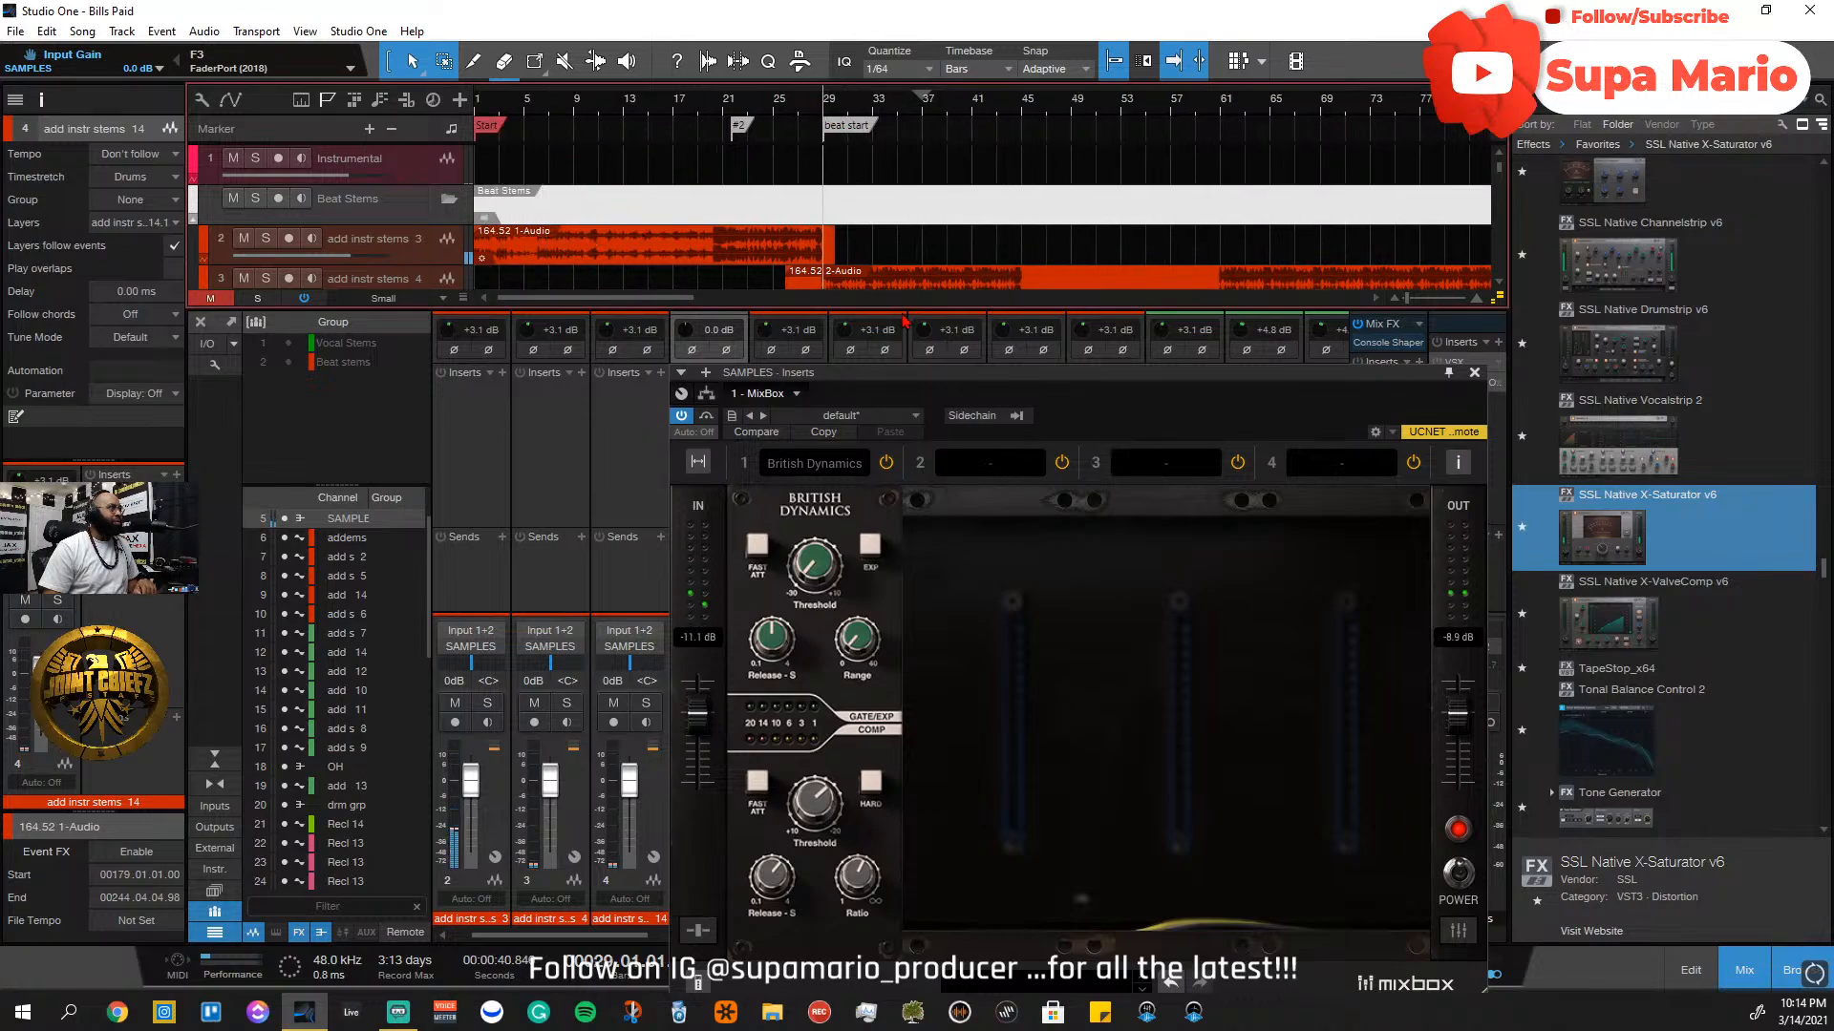
left_click_drag(893, 378, 832, 249)
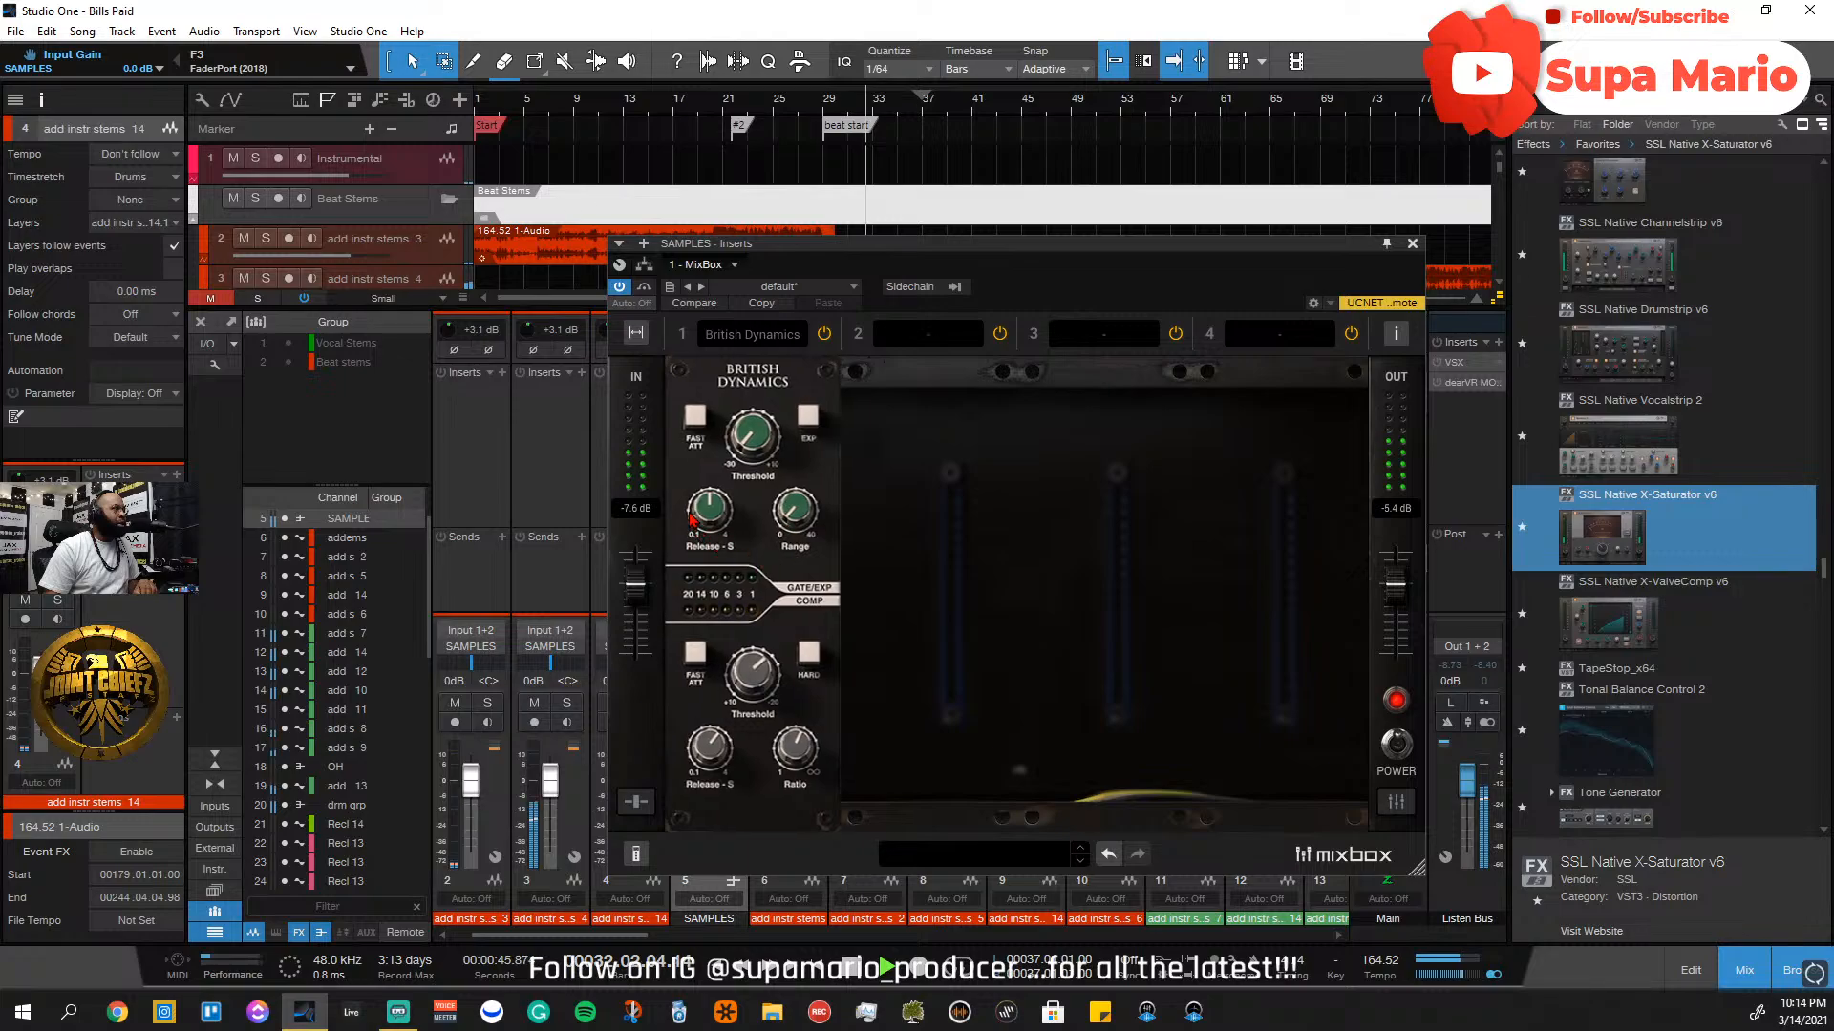
Set the British Dynamics compressor to release 0.7, ratio 2.0 and threshold about -15.3, keep the gate threshold at -30.0, and close MixBox
left_click_drag(710, 511, 714, 651)
left_click_drag(752, 437, 771, 511)
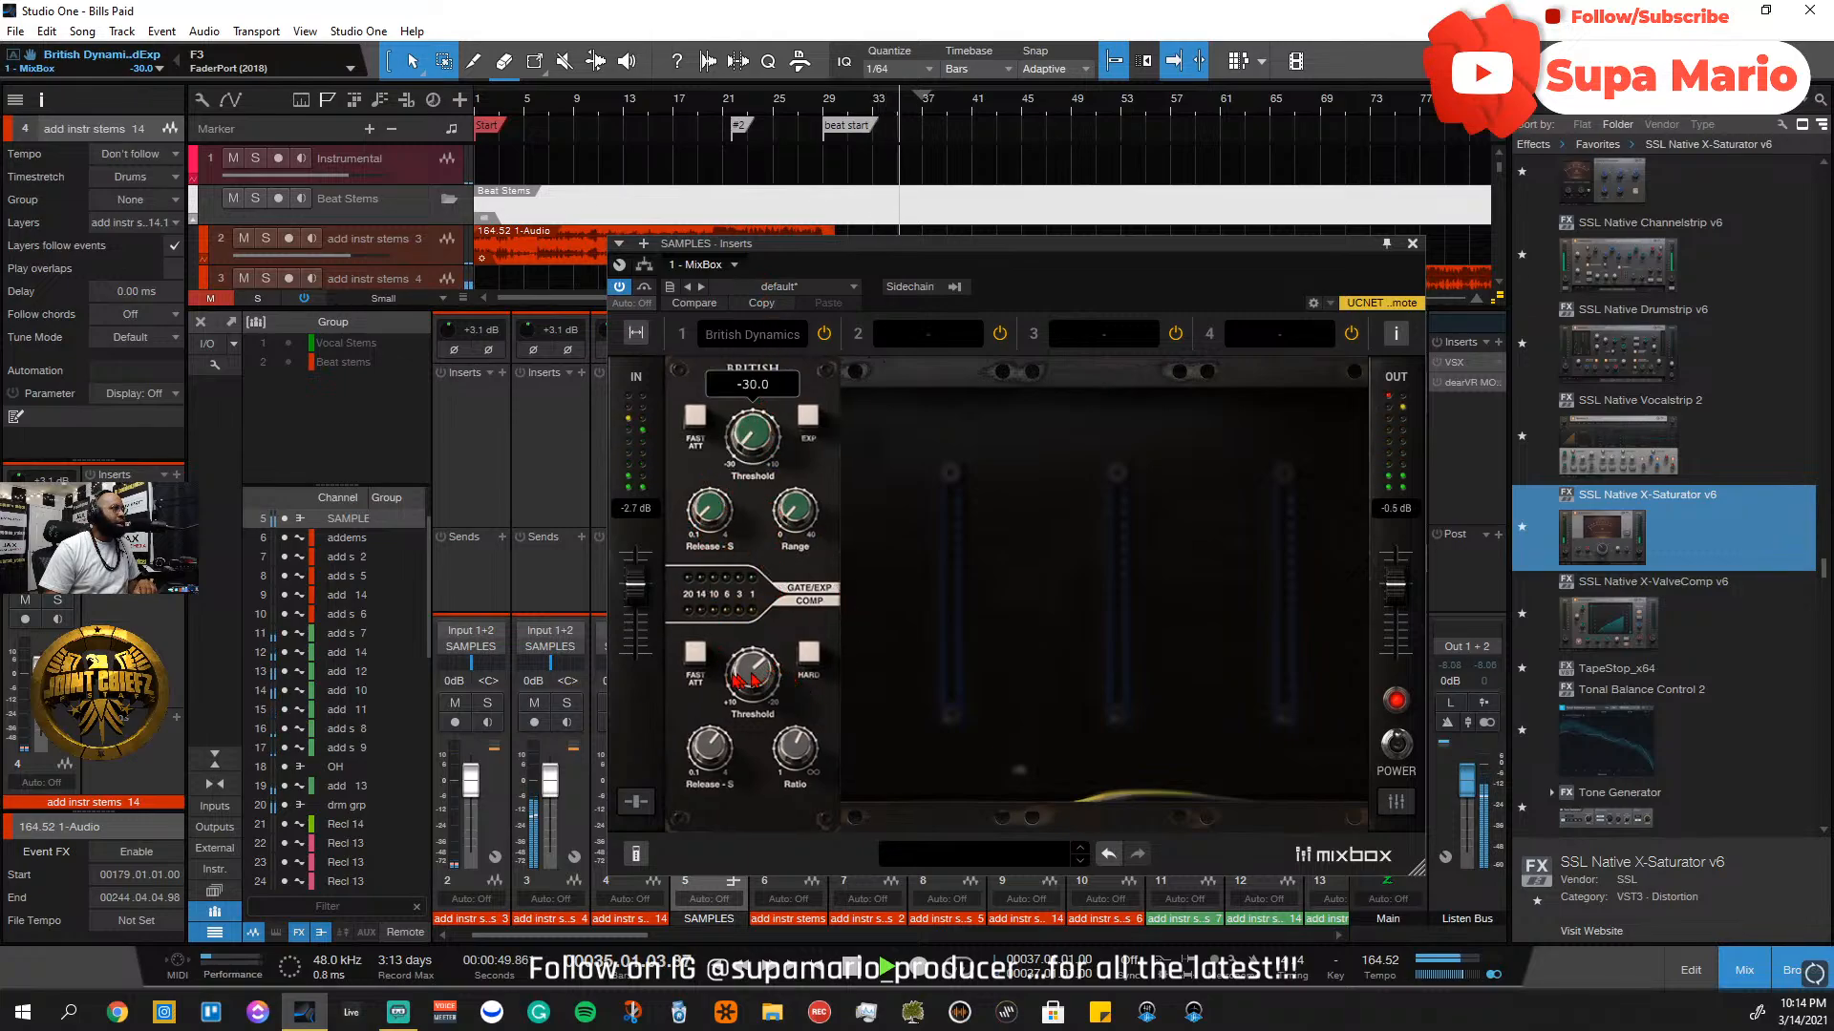
left_click(696, 661)
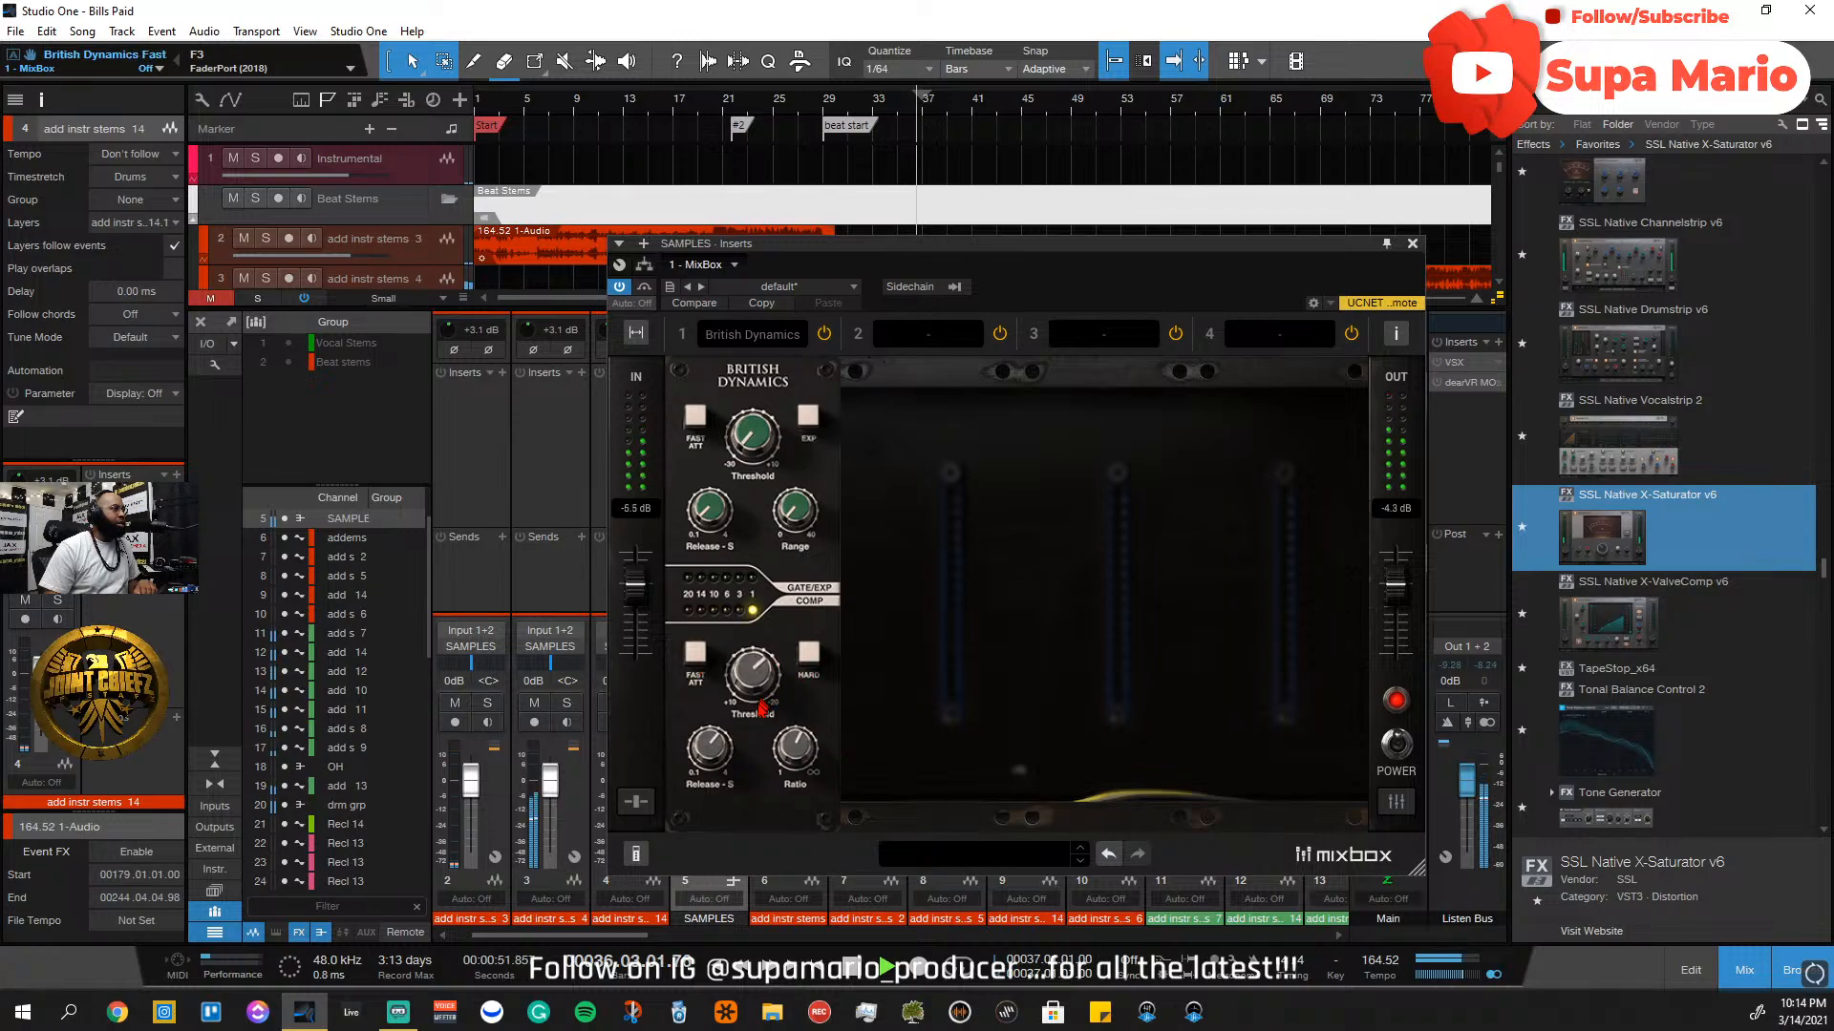
mouse_move(712, 751)
left_mouse_down()
mouse_move(726, 812)
mouse_move(728, 775)
left_mouse_up()
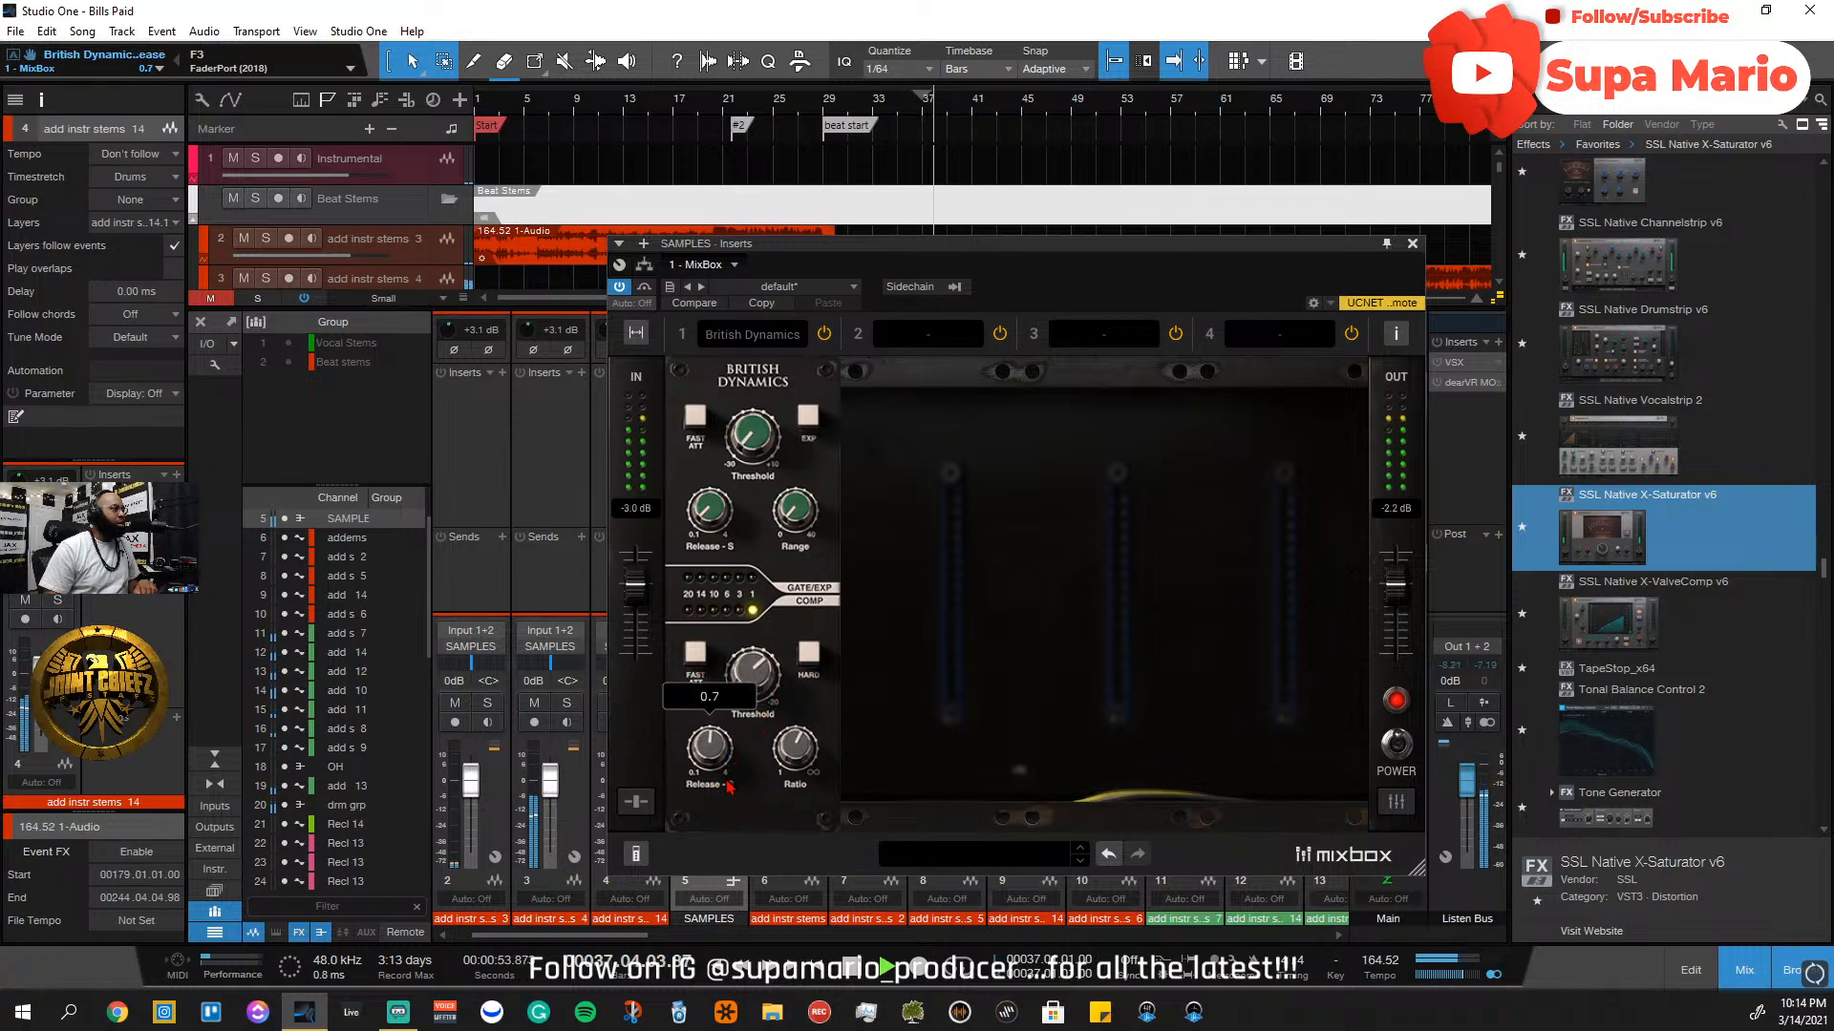
left_click(794, 750)
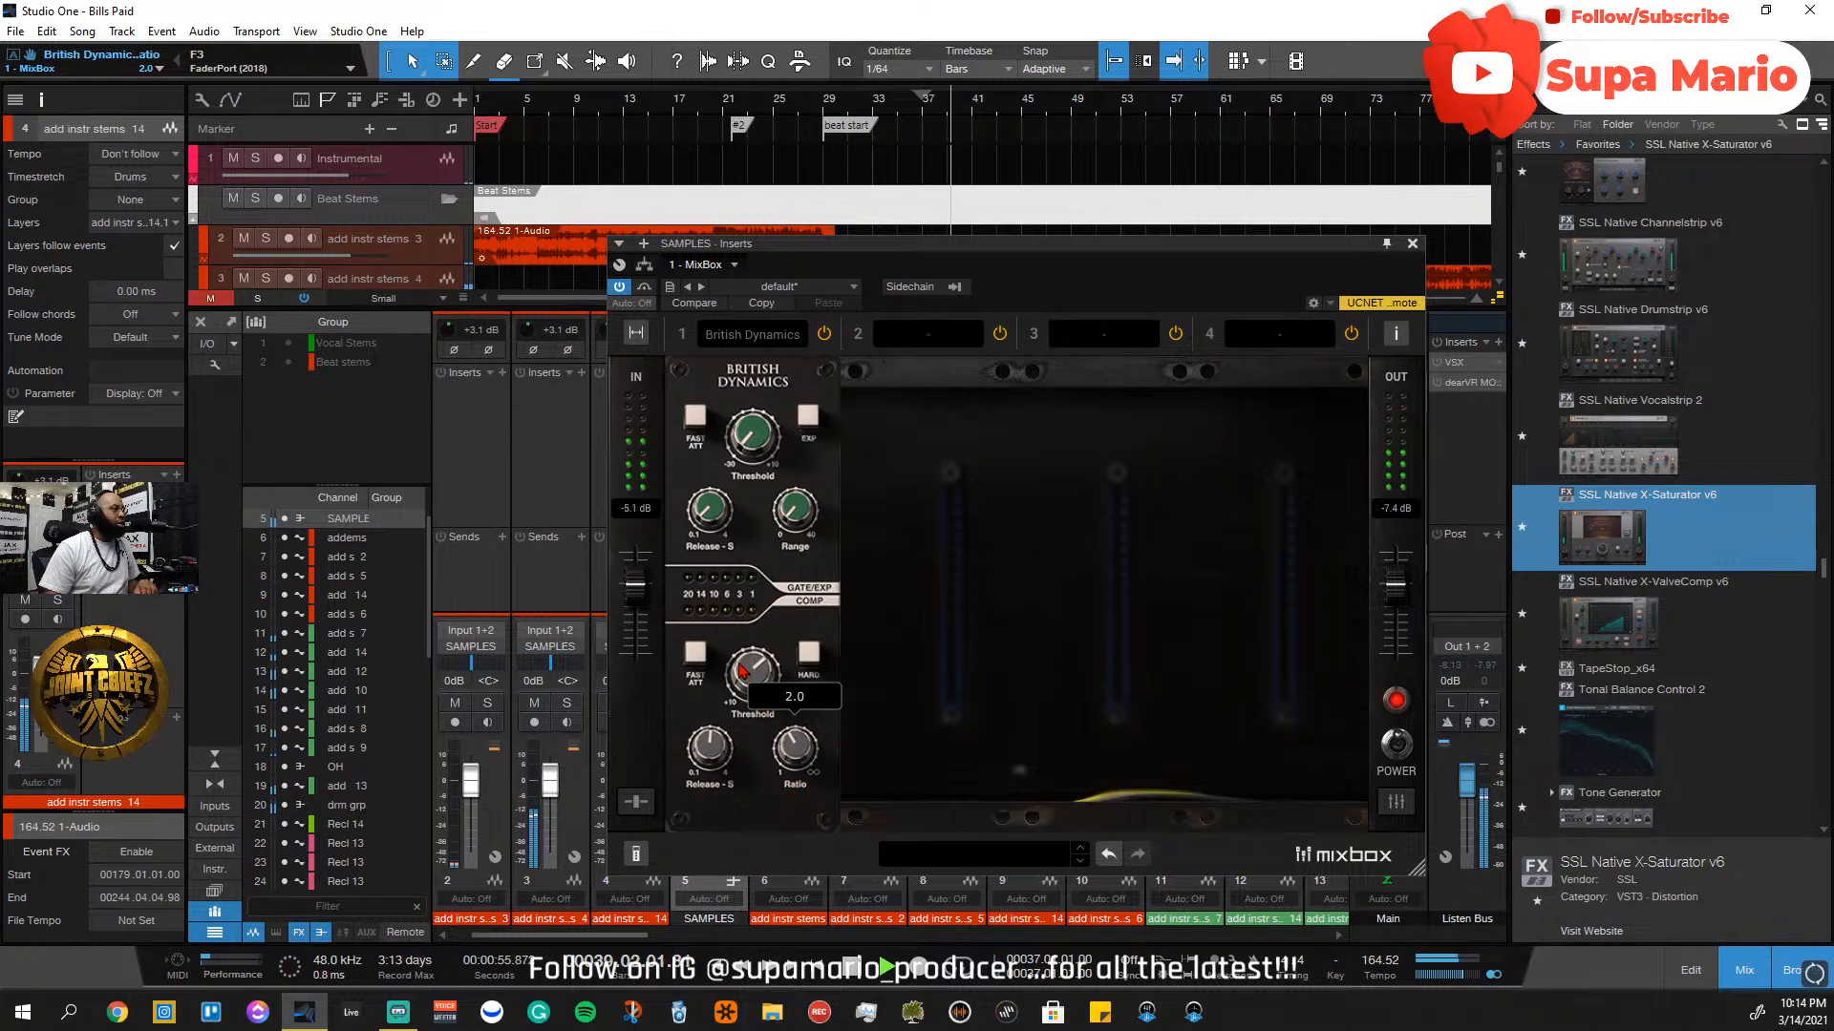
mouse_move(743, 671)
left_mouse_down()
mouse_move(800, 650)
mouse_move(764, 692)
mouse_move(766, 671)
left_mouse_up()
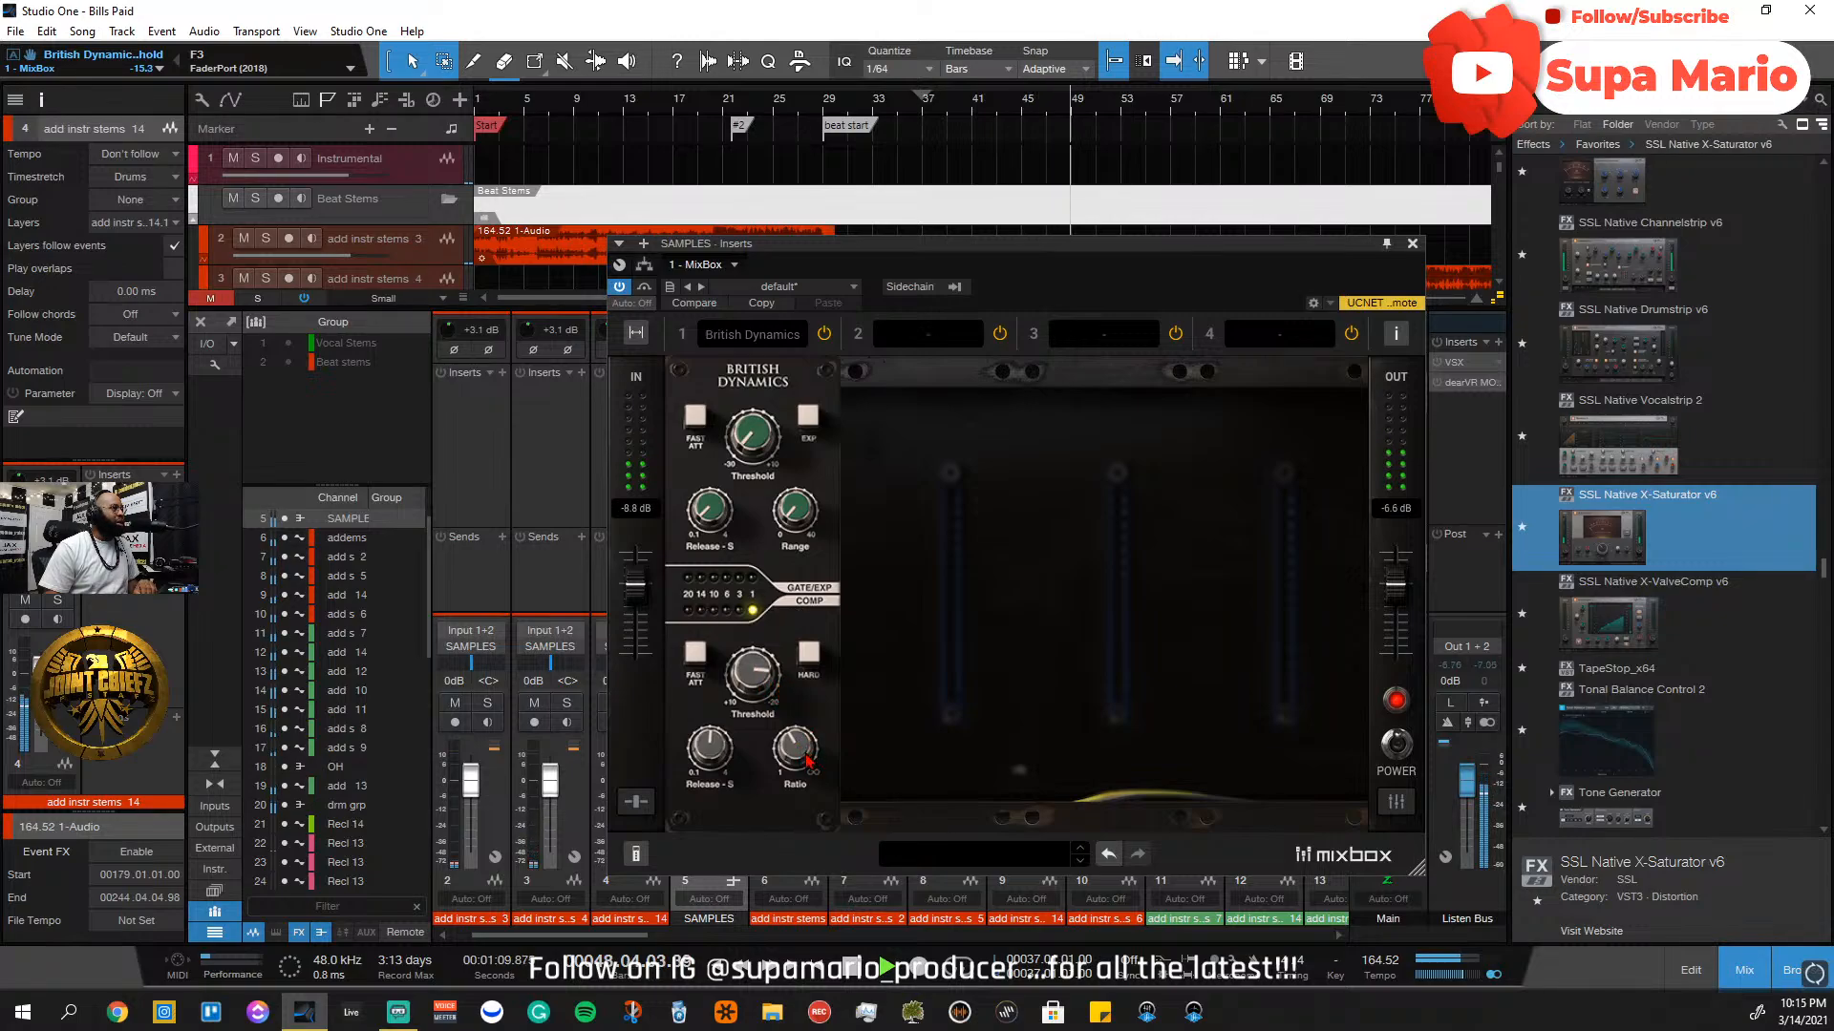
mouse_move(754, 695)
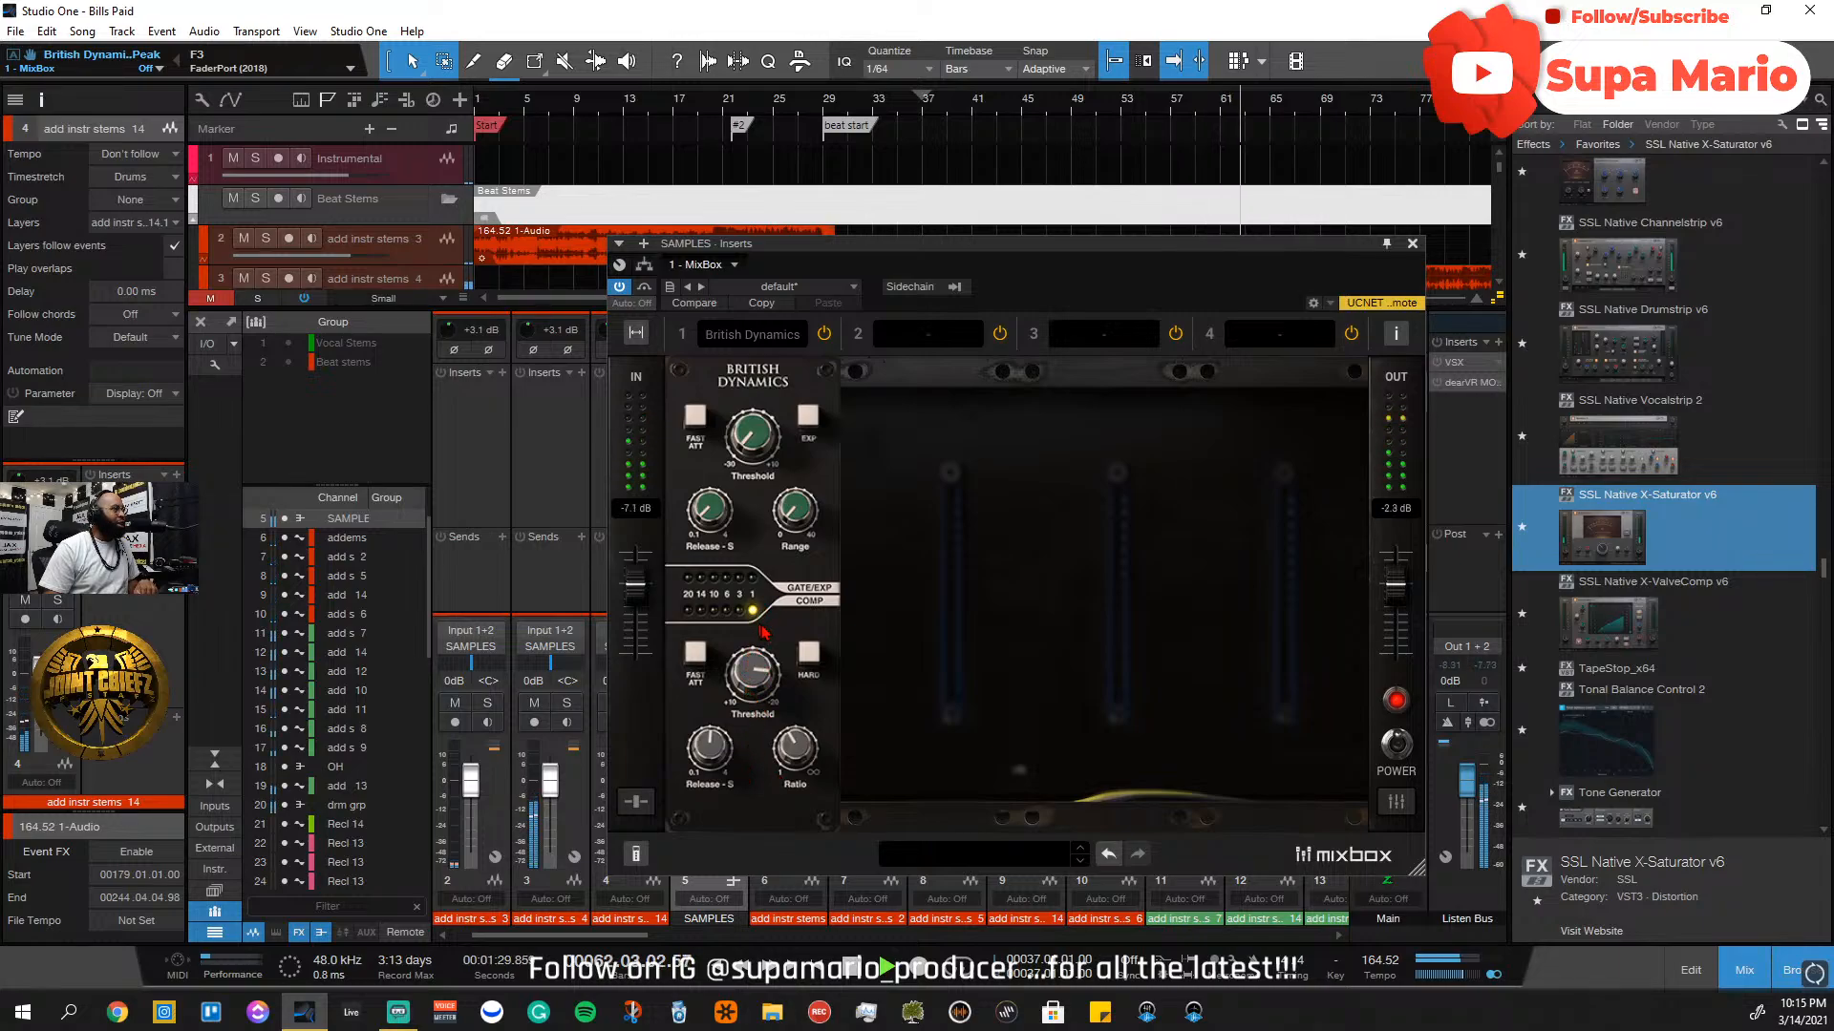
mouse_move(721, 767)
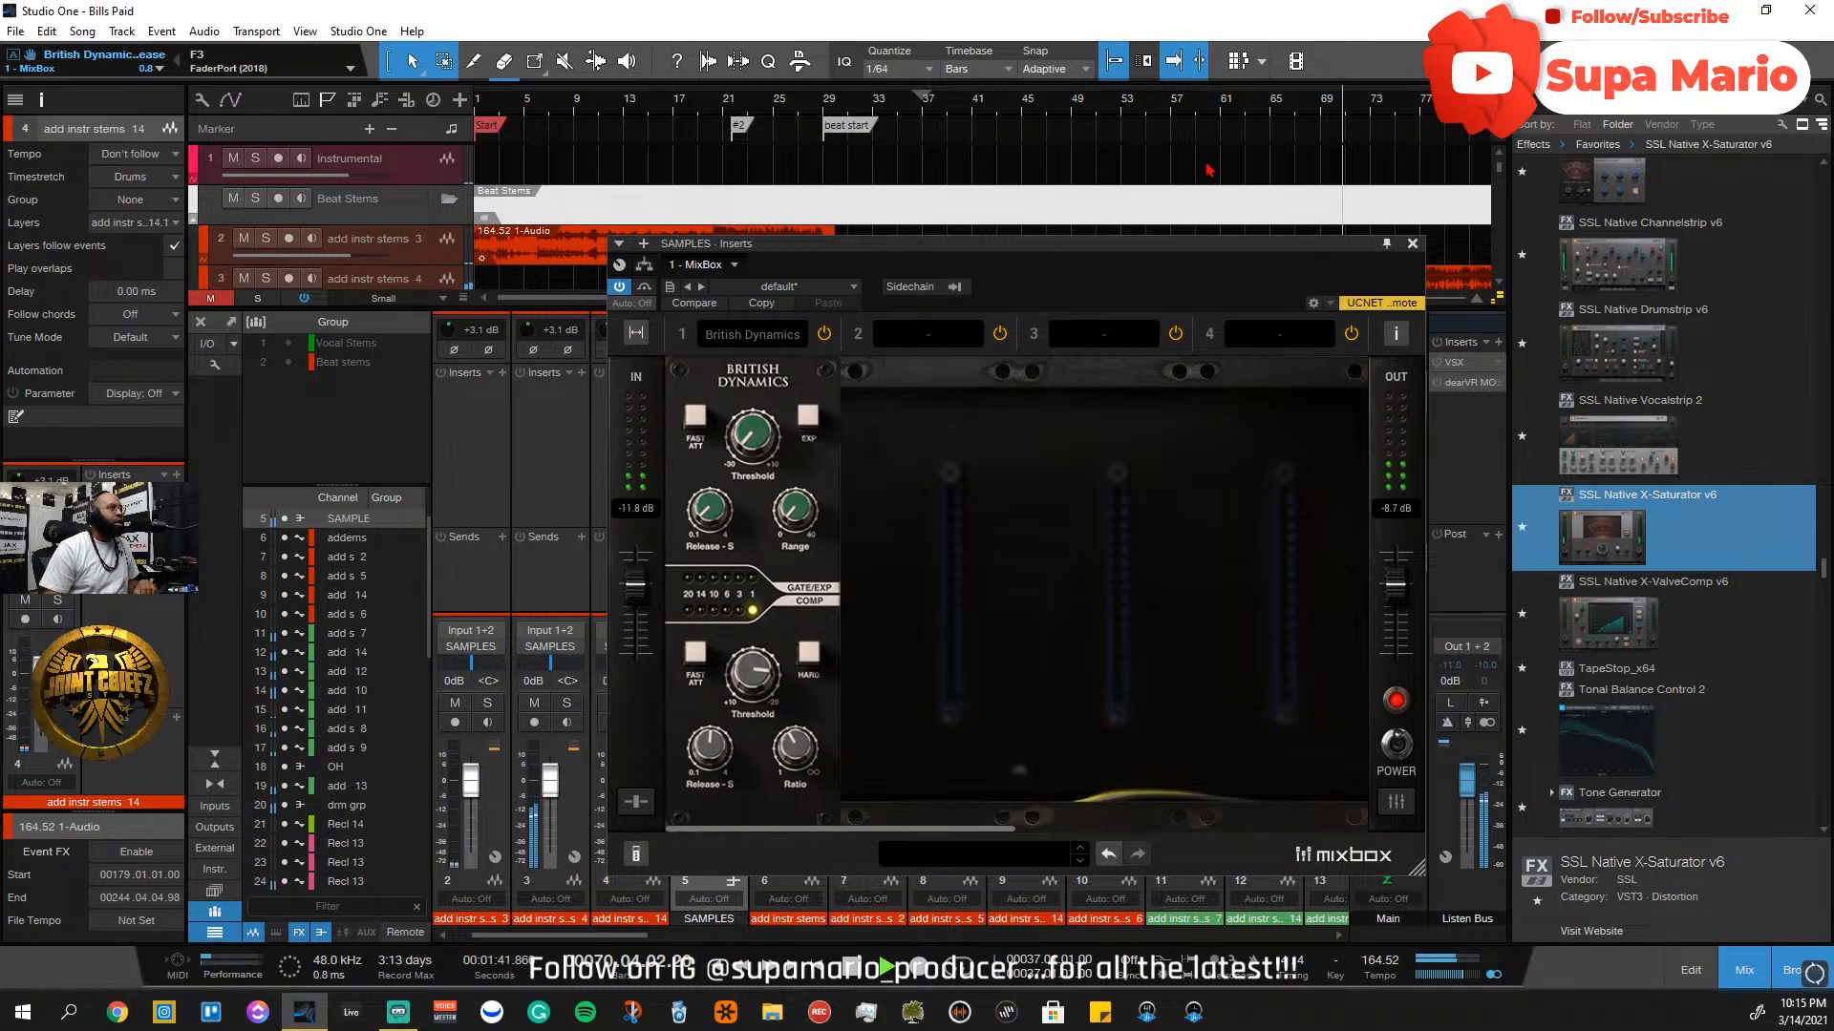
left_click(1413, 244)
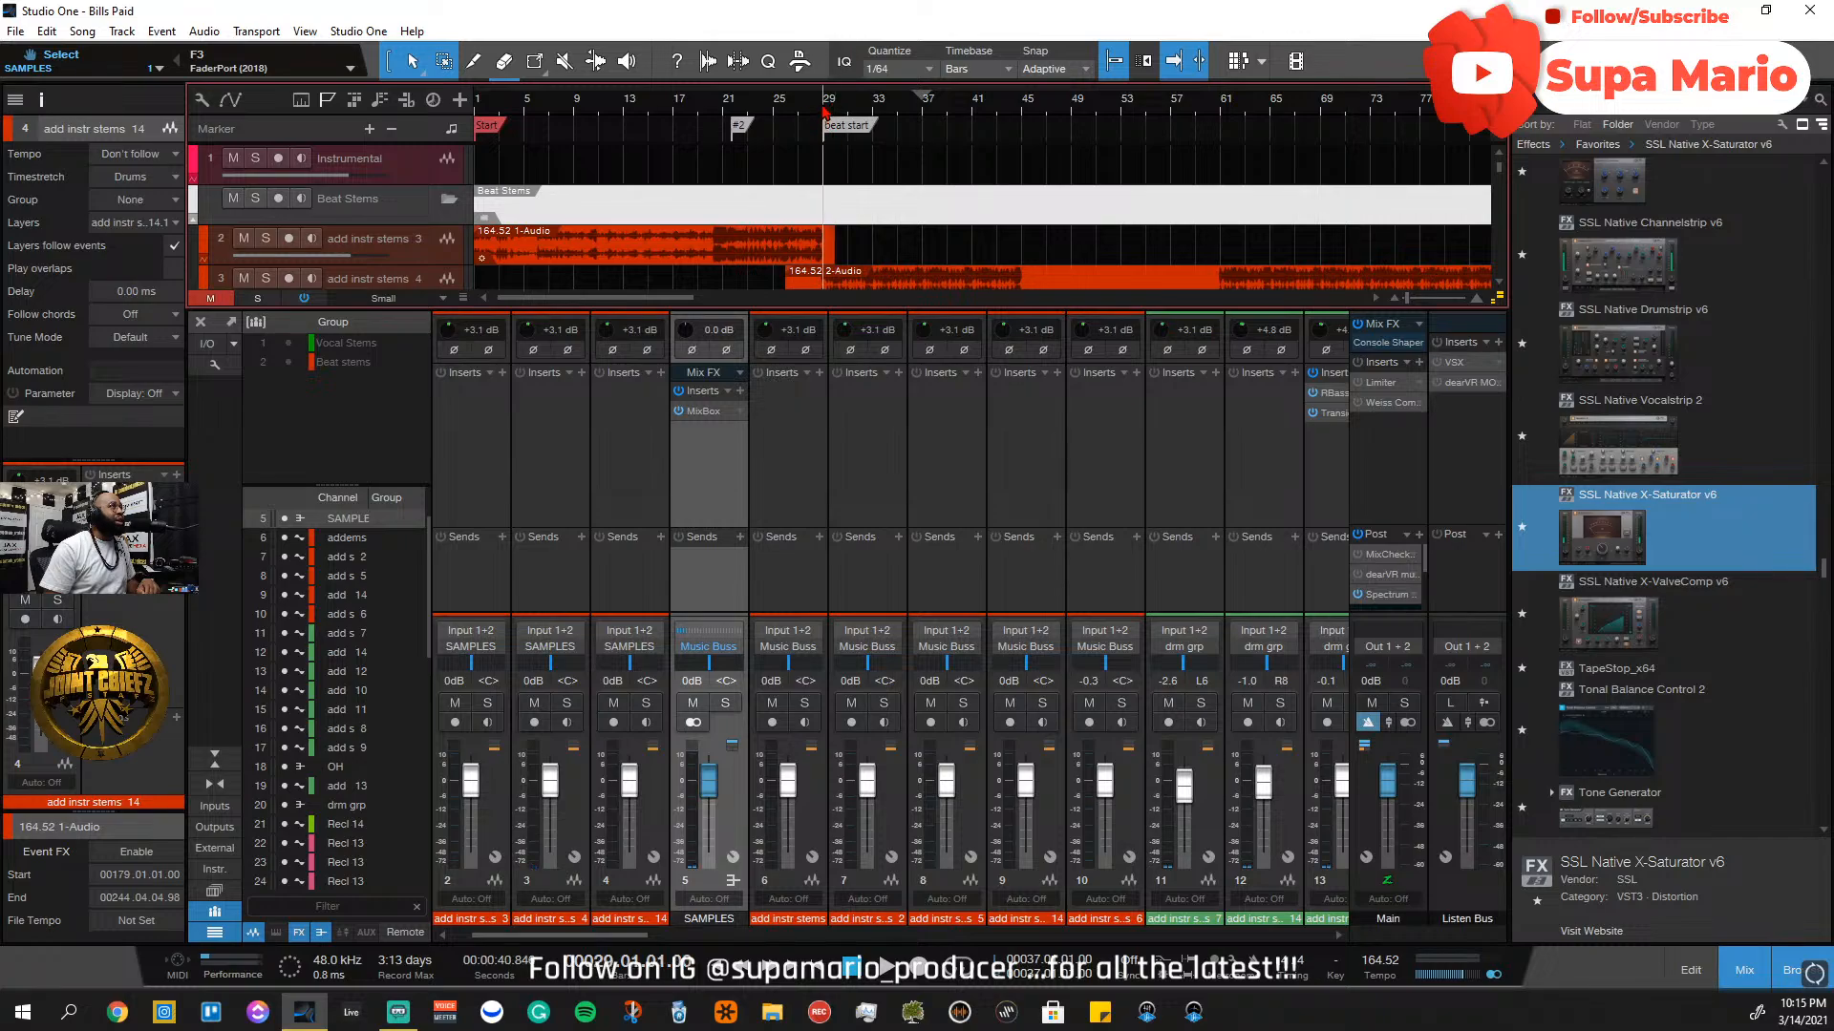
Play from the beat start with the SAMPLES and drm grp buses soloed, and lower the SAMPLES fader to -6.5 dB
key("space")
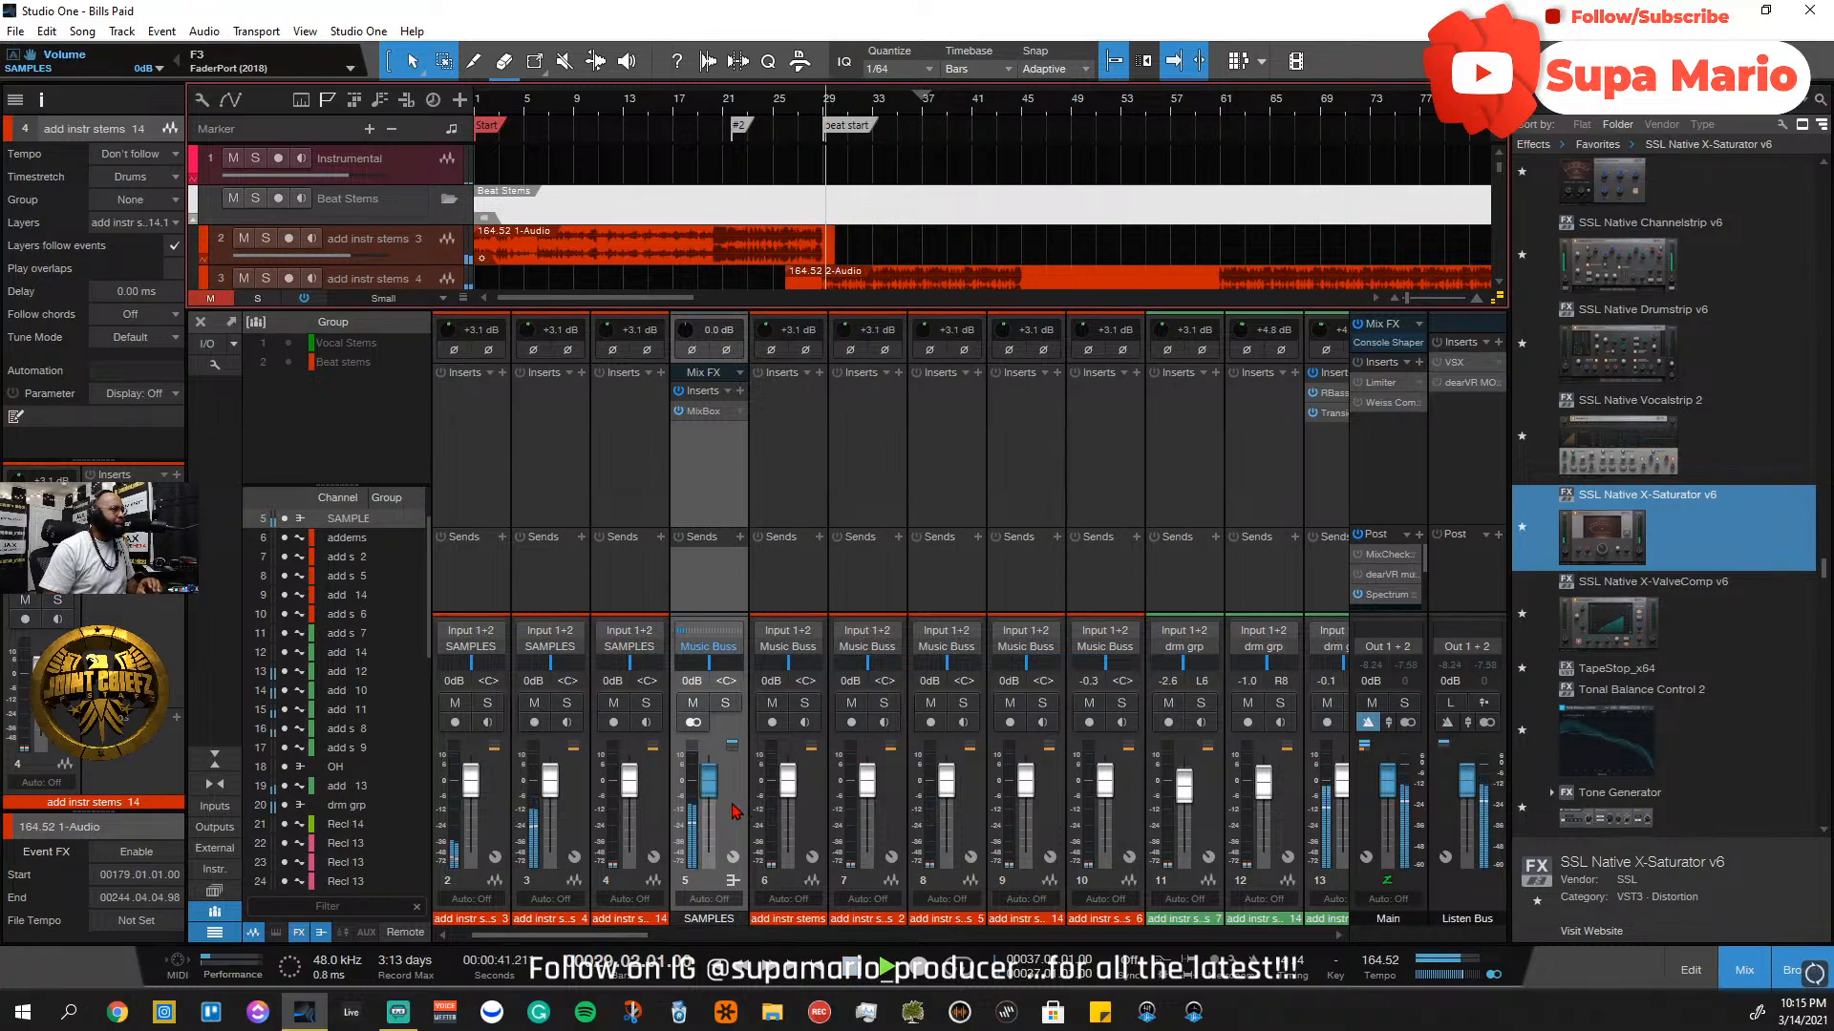
left_click_drag(732, 806, 722, 819)
left_click(725, 704)
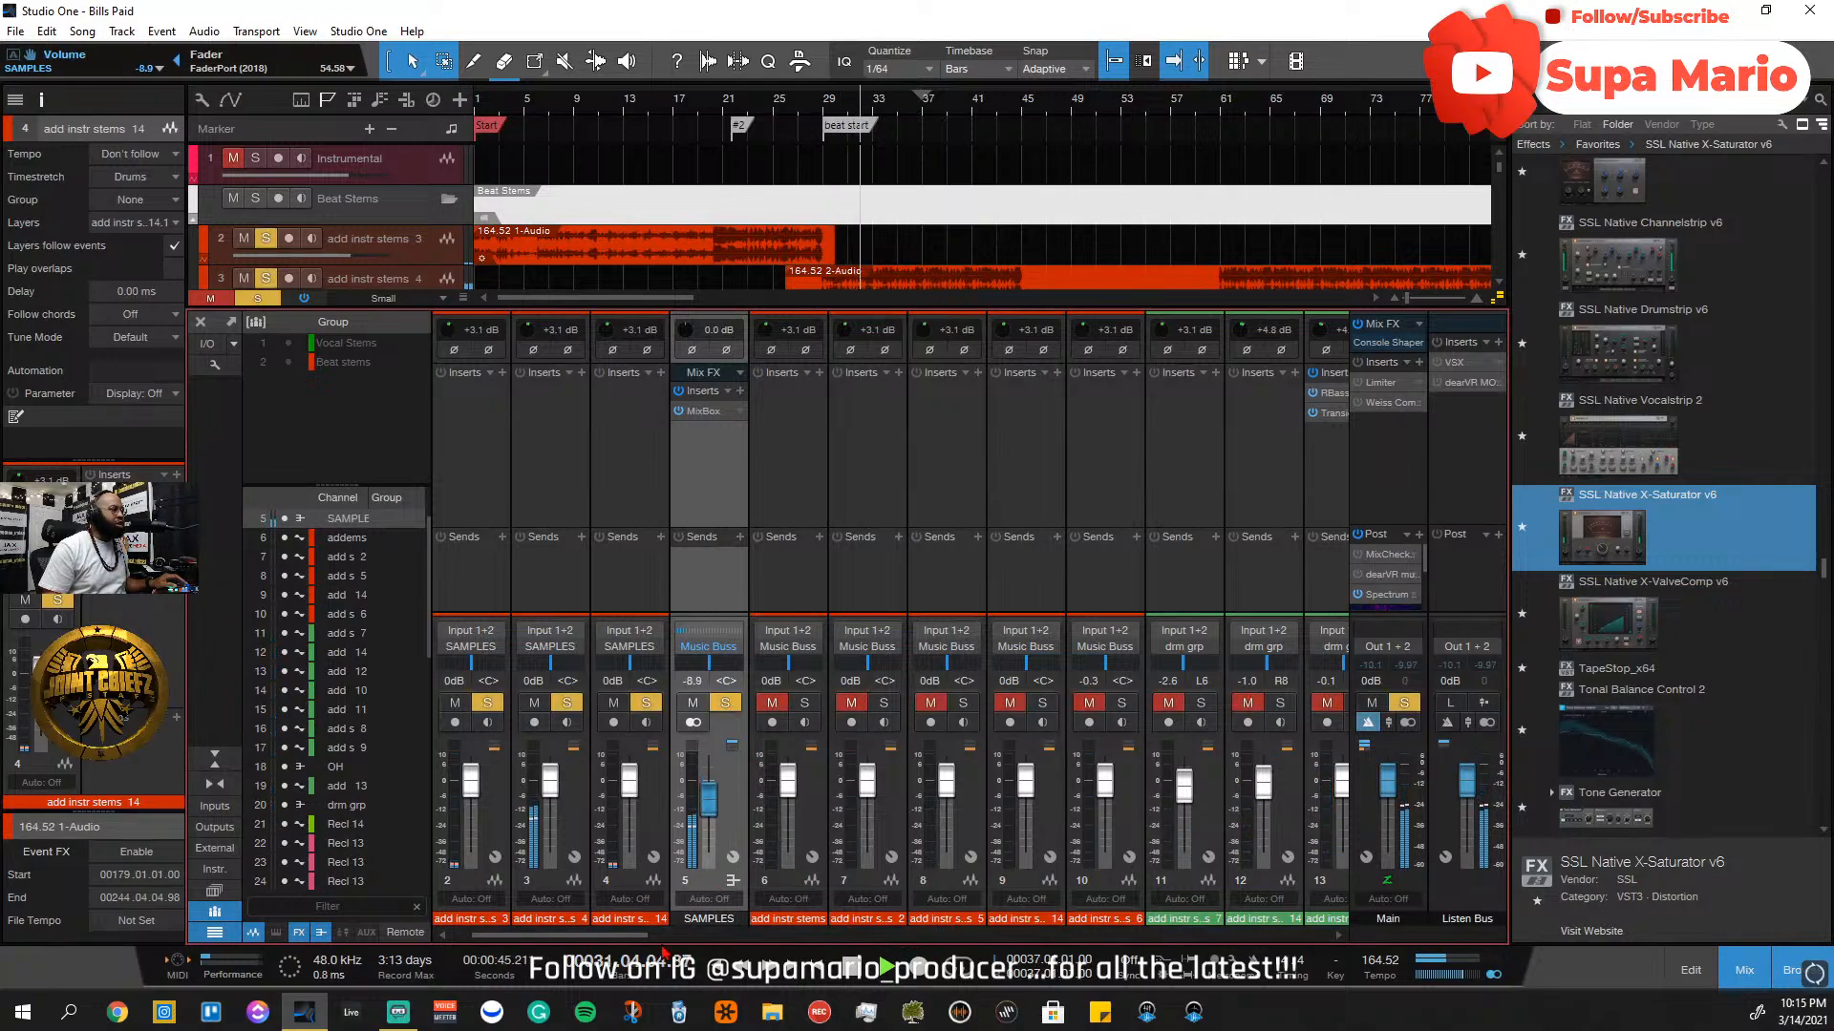
mouse_move(590, 936)
left_mouse_down()
mouse_move(829, 936)
mouse_move(604, 950)
left_mouse_up()
left_click(756, 704)
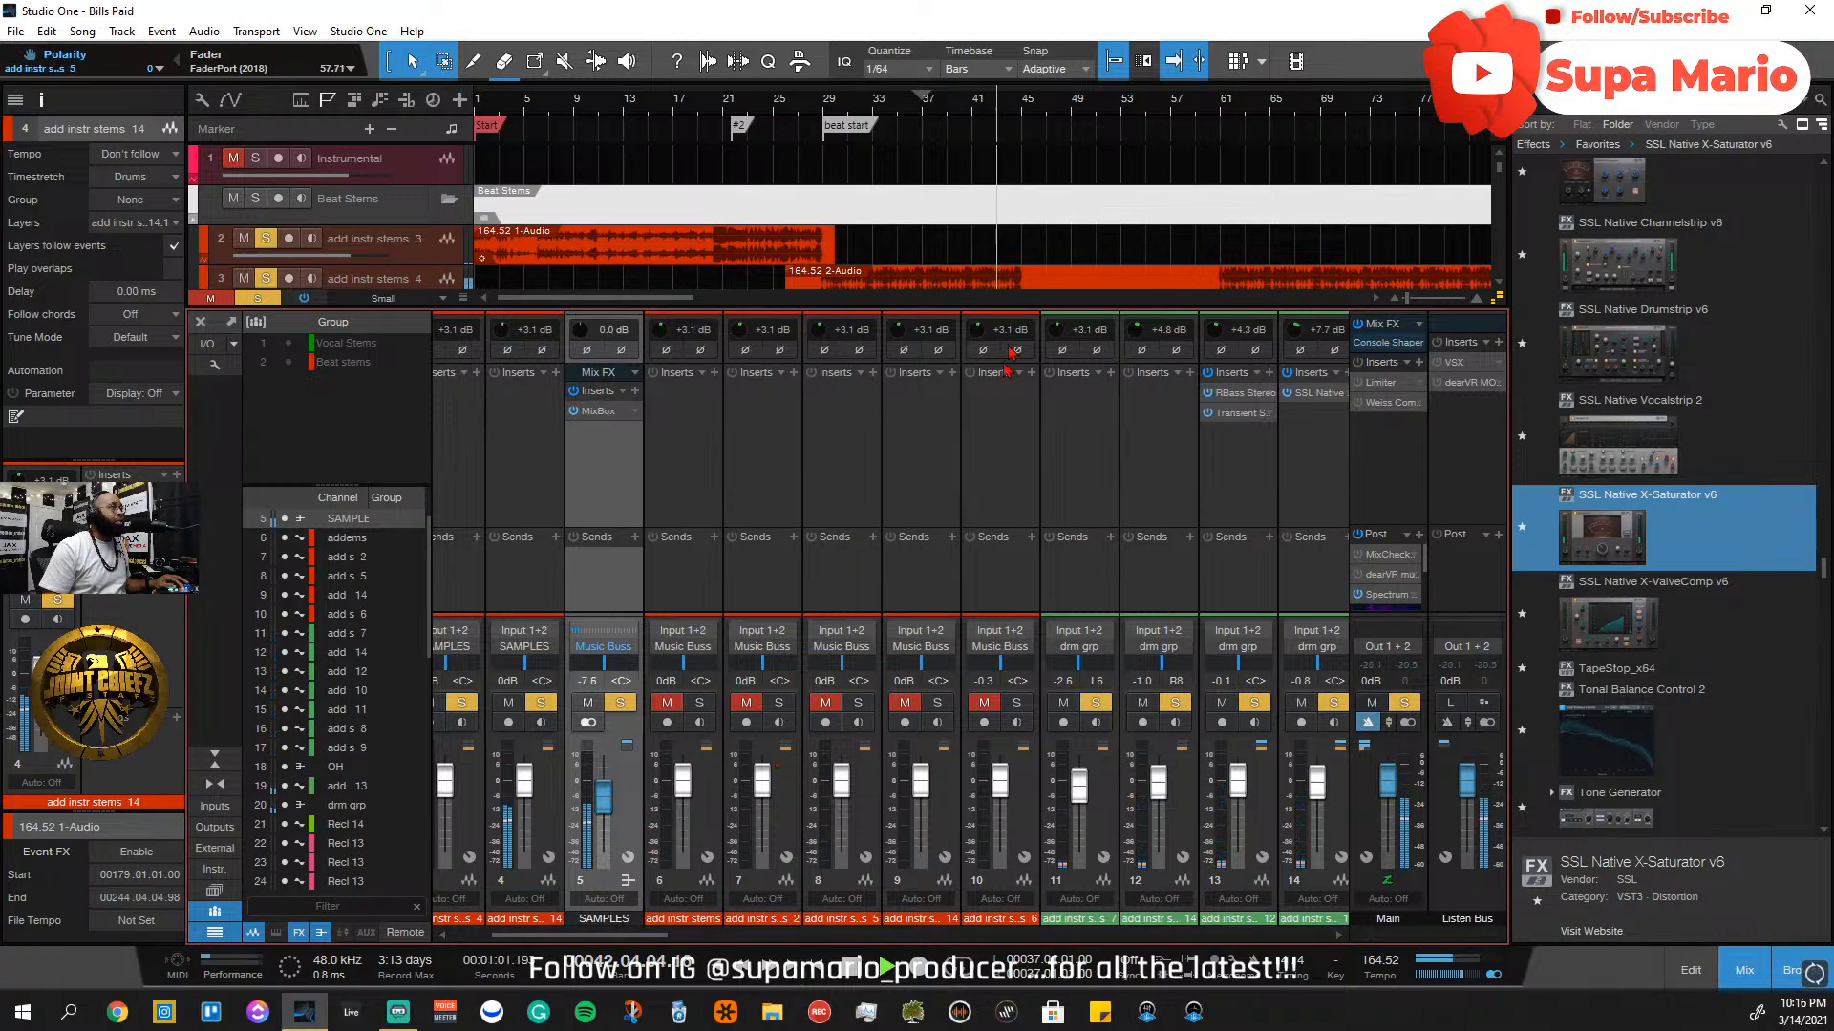
scroll(1011, 250, "down", 2)
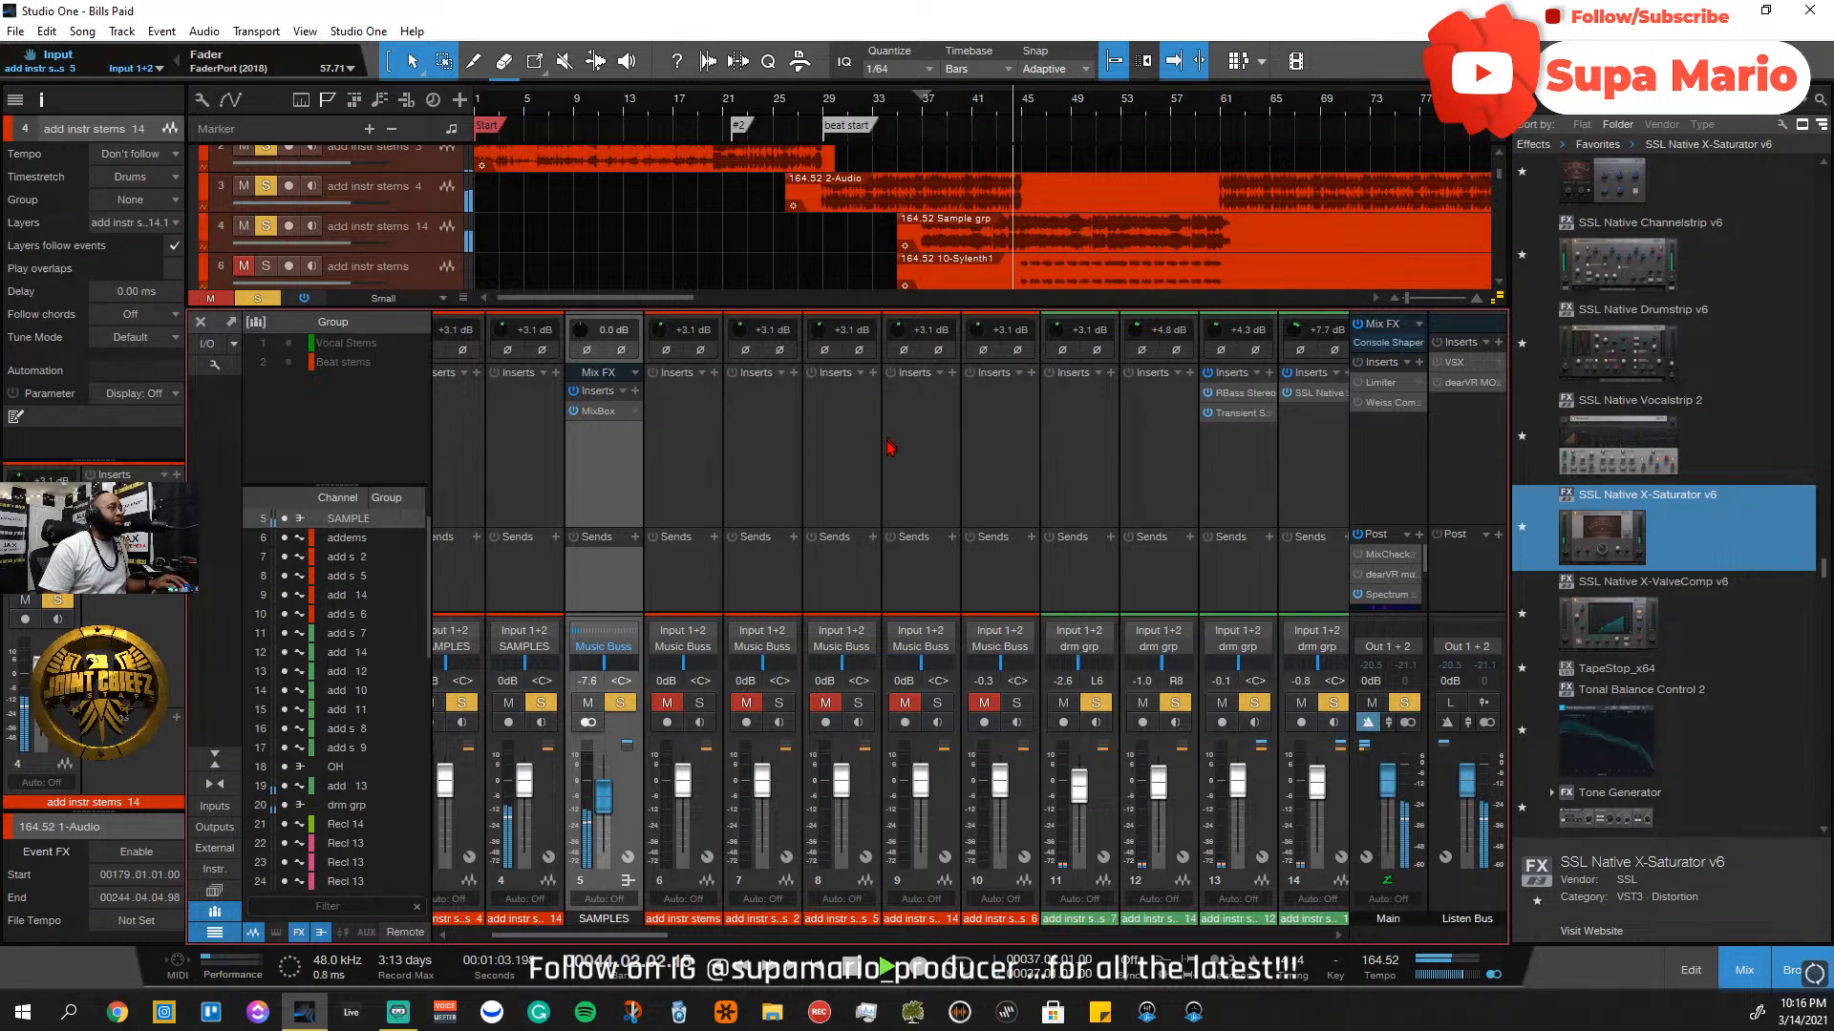
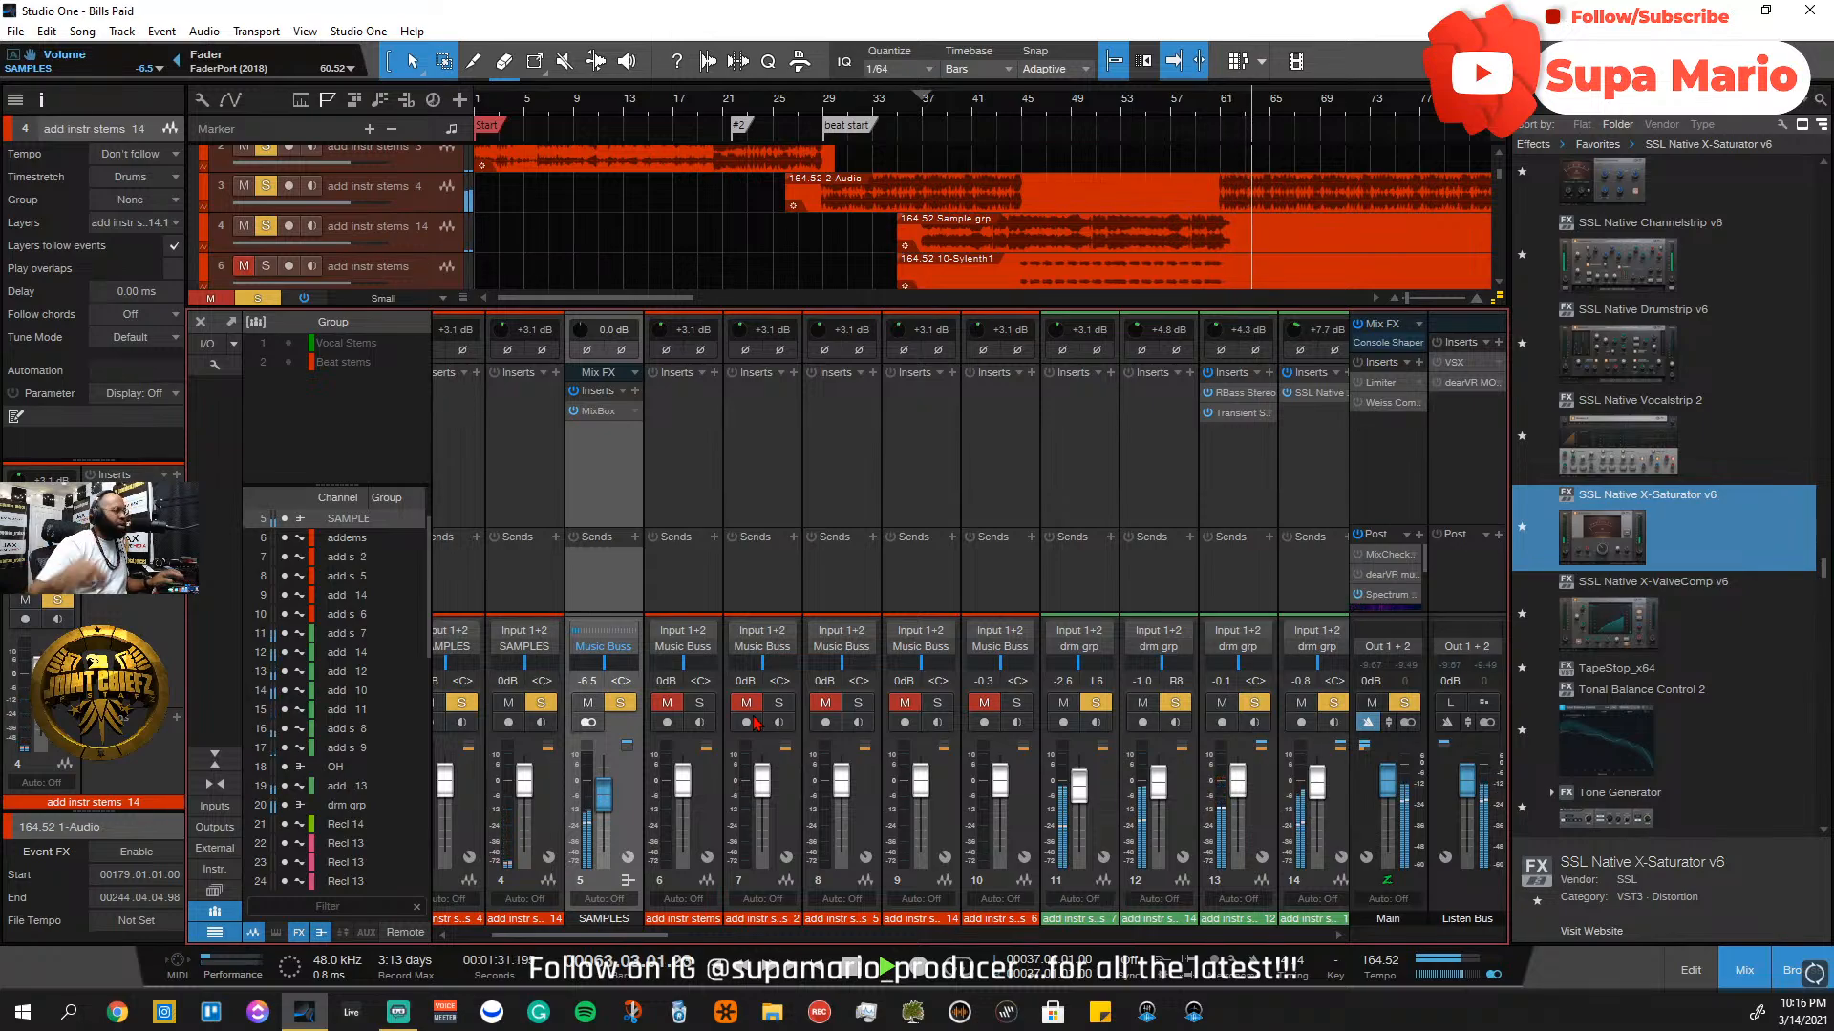
Open the Spectrum Meter on the Main output, move it clear of the mixer strips, and remove the solo from the drm grp bus
left_click(1385, 594)
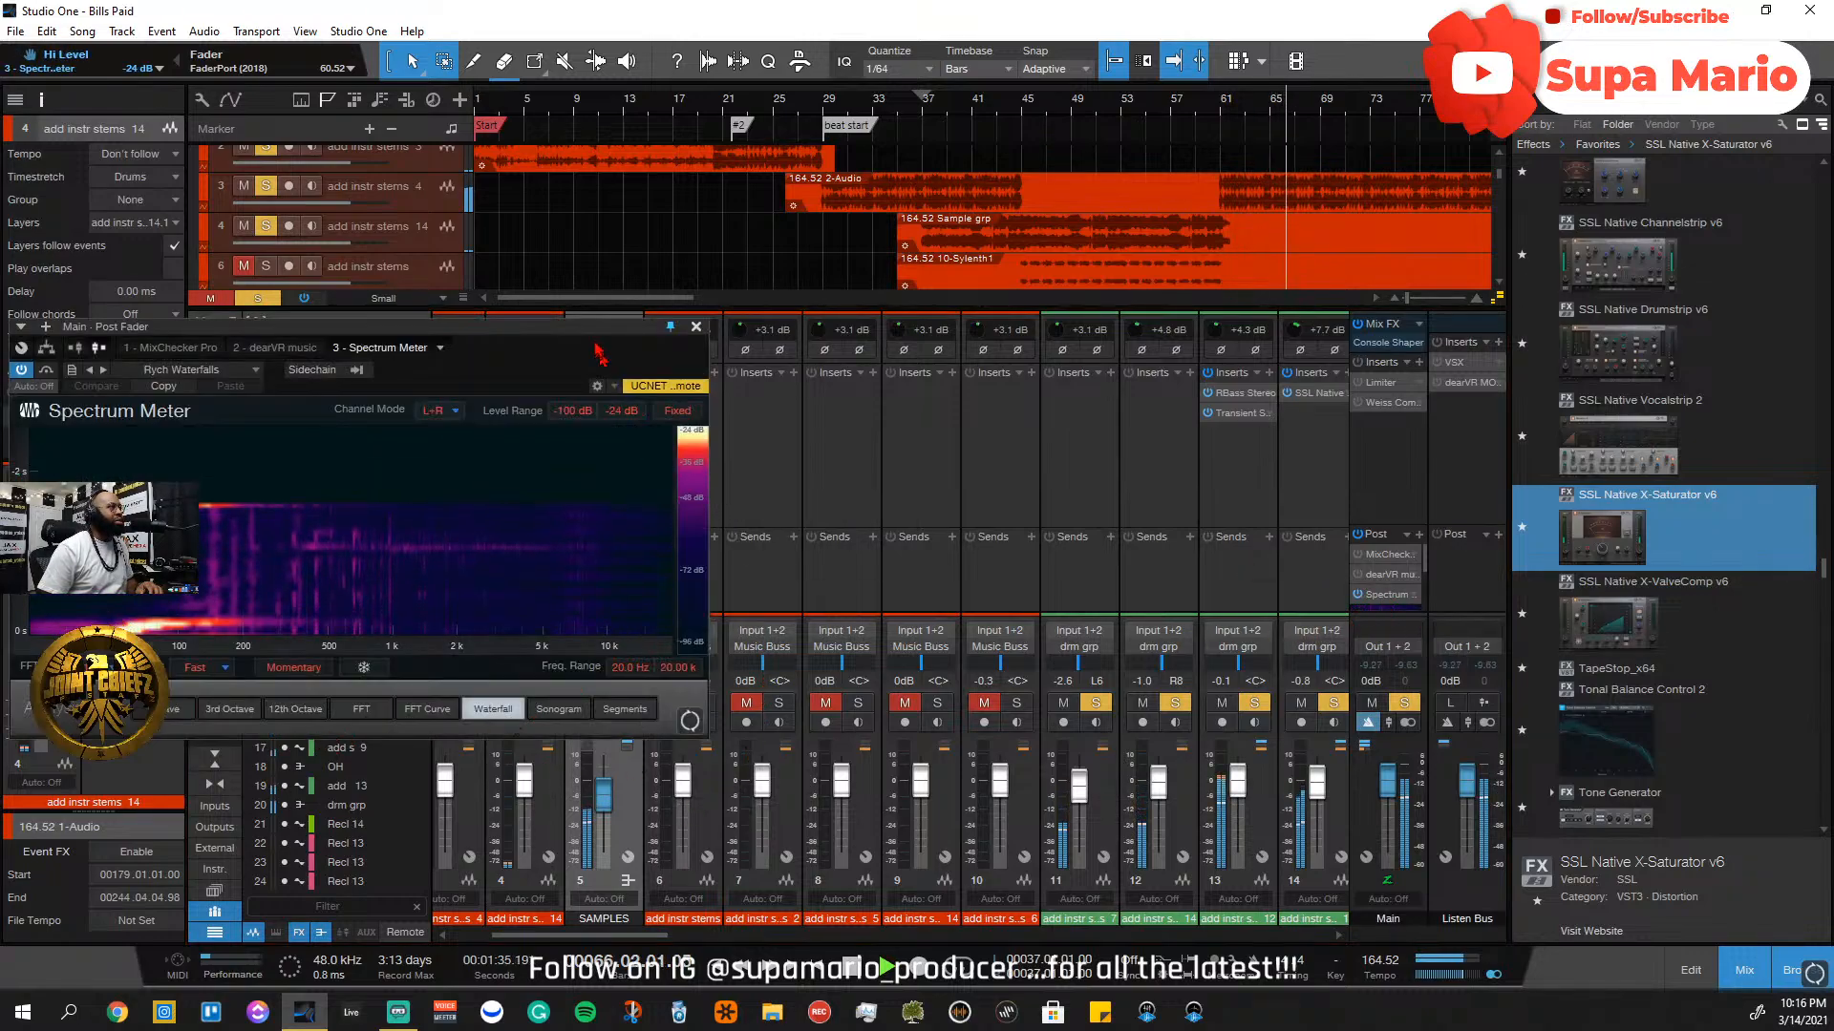
left_click_drag(592, 327, 598, 198)
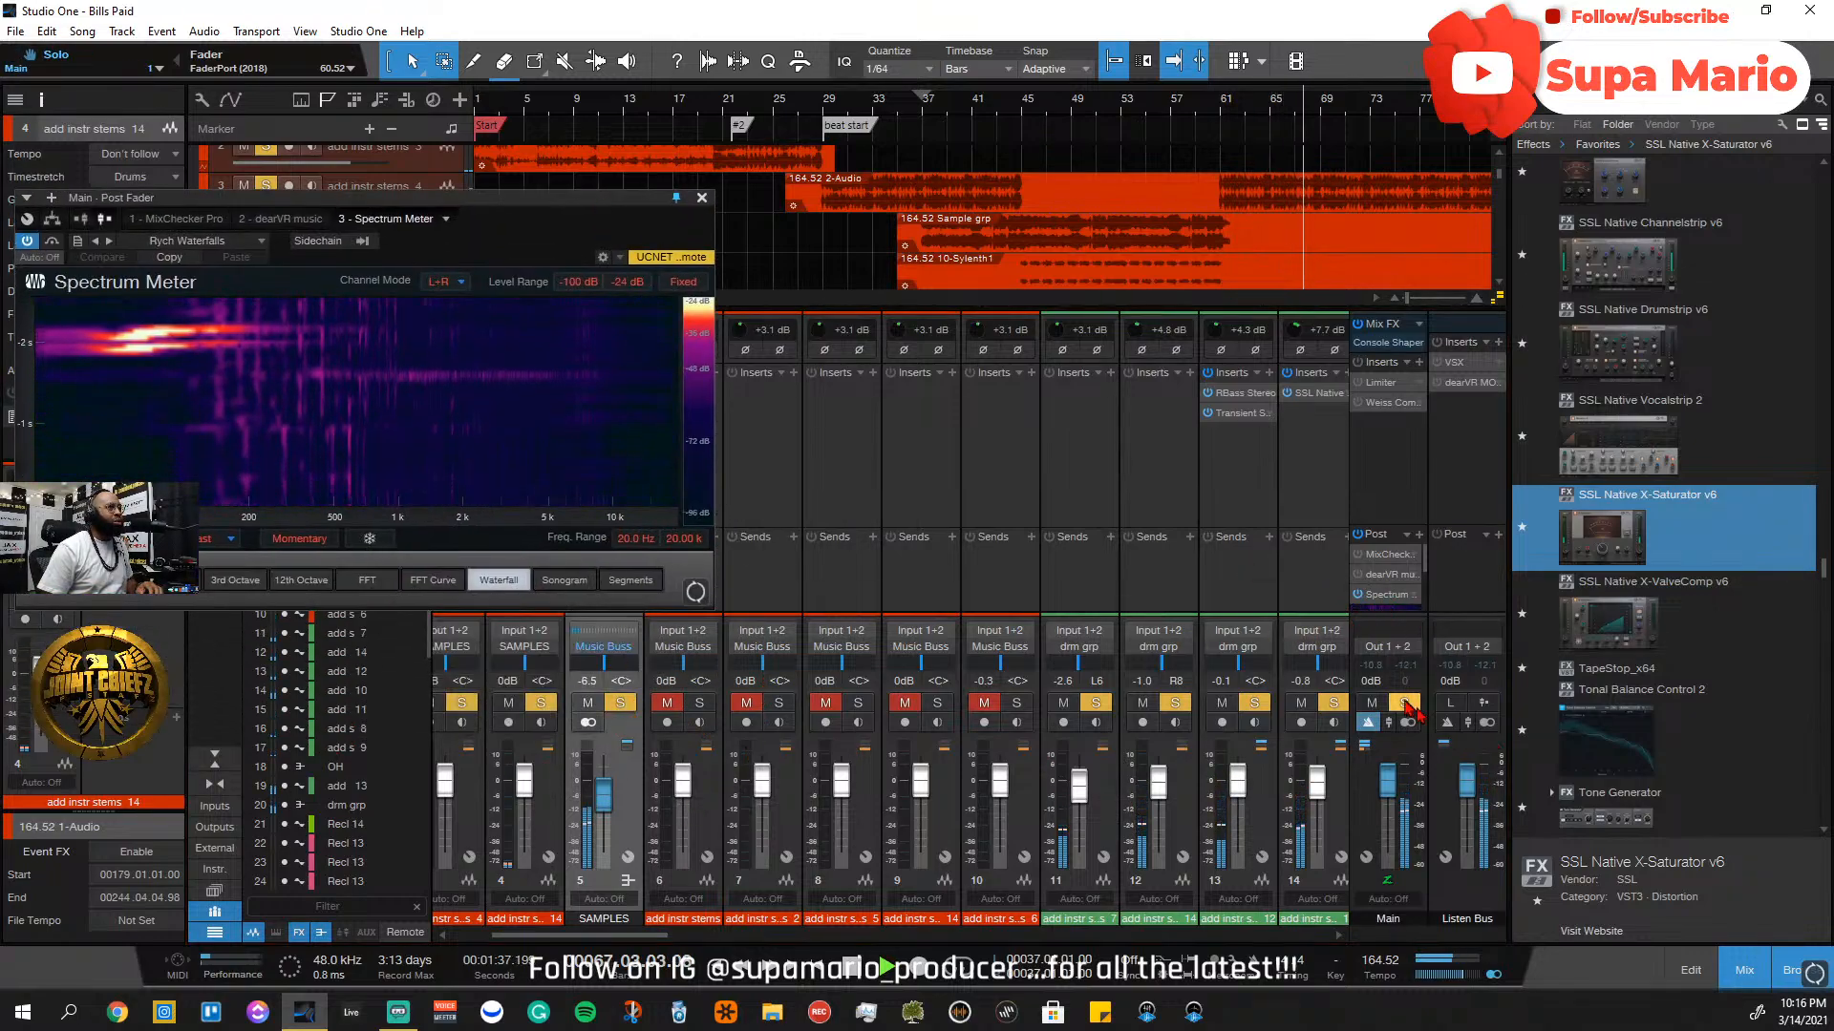
left_click_drag(625, 941, 759, 940)
left_click(1083, 702)
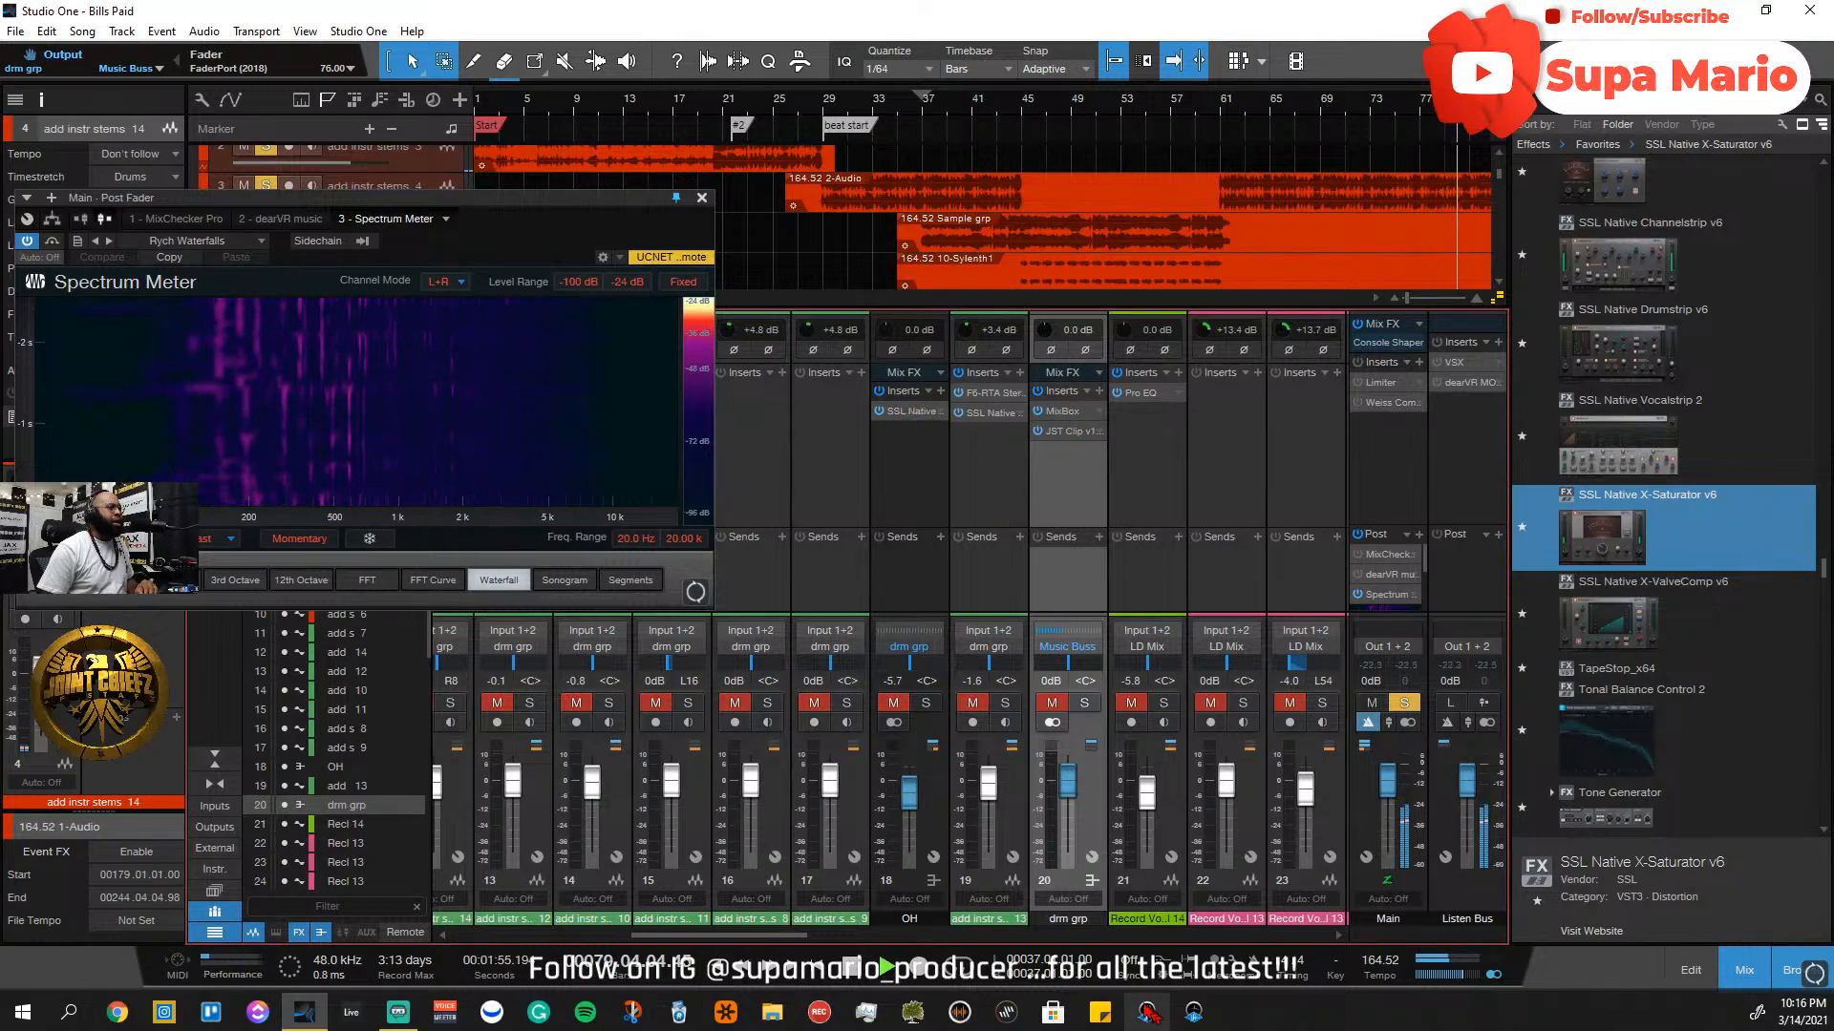
Reopen MixBox on the SAMPLES bus and load the British EQ module into its second slot
scroll(715, 644, "left", 5)
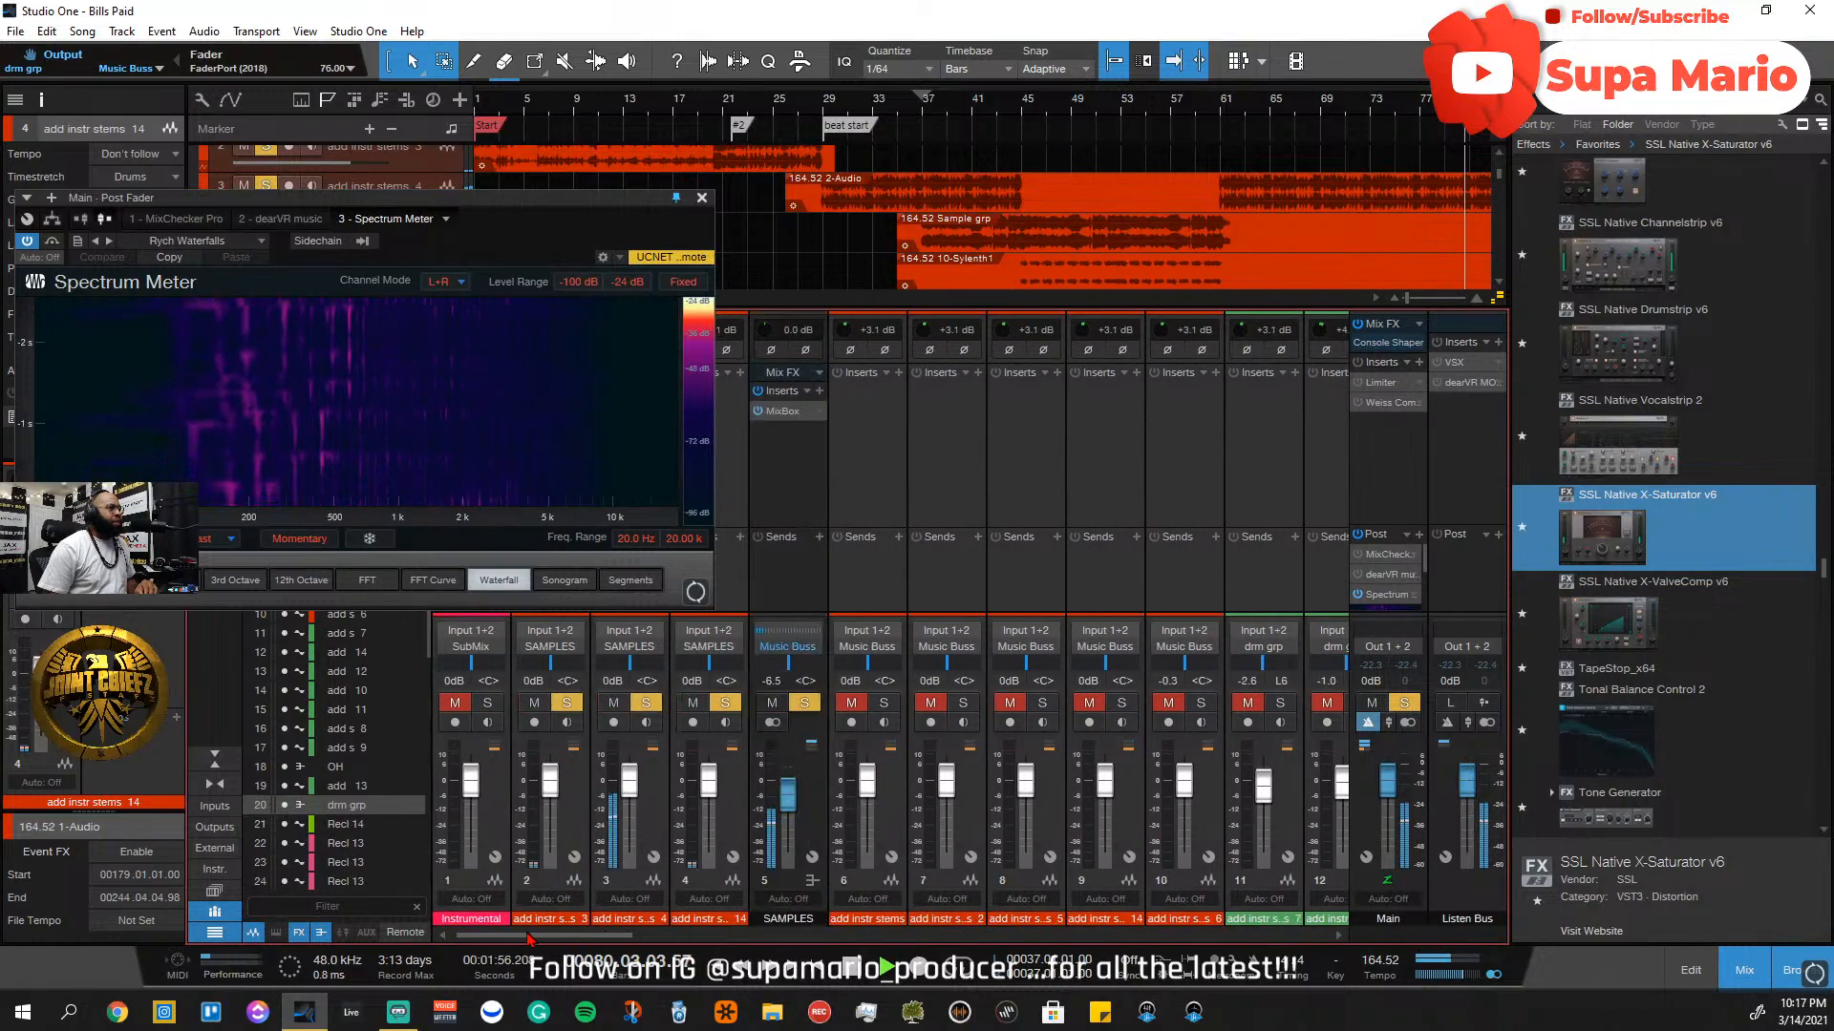
left_click(783, 412)
left_click(926, 333)
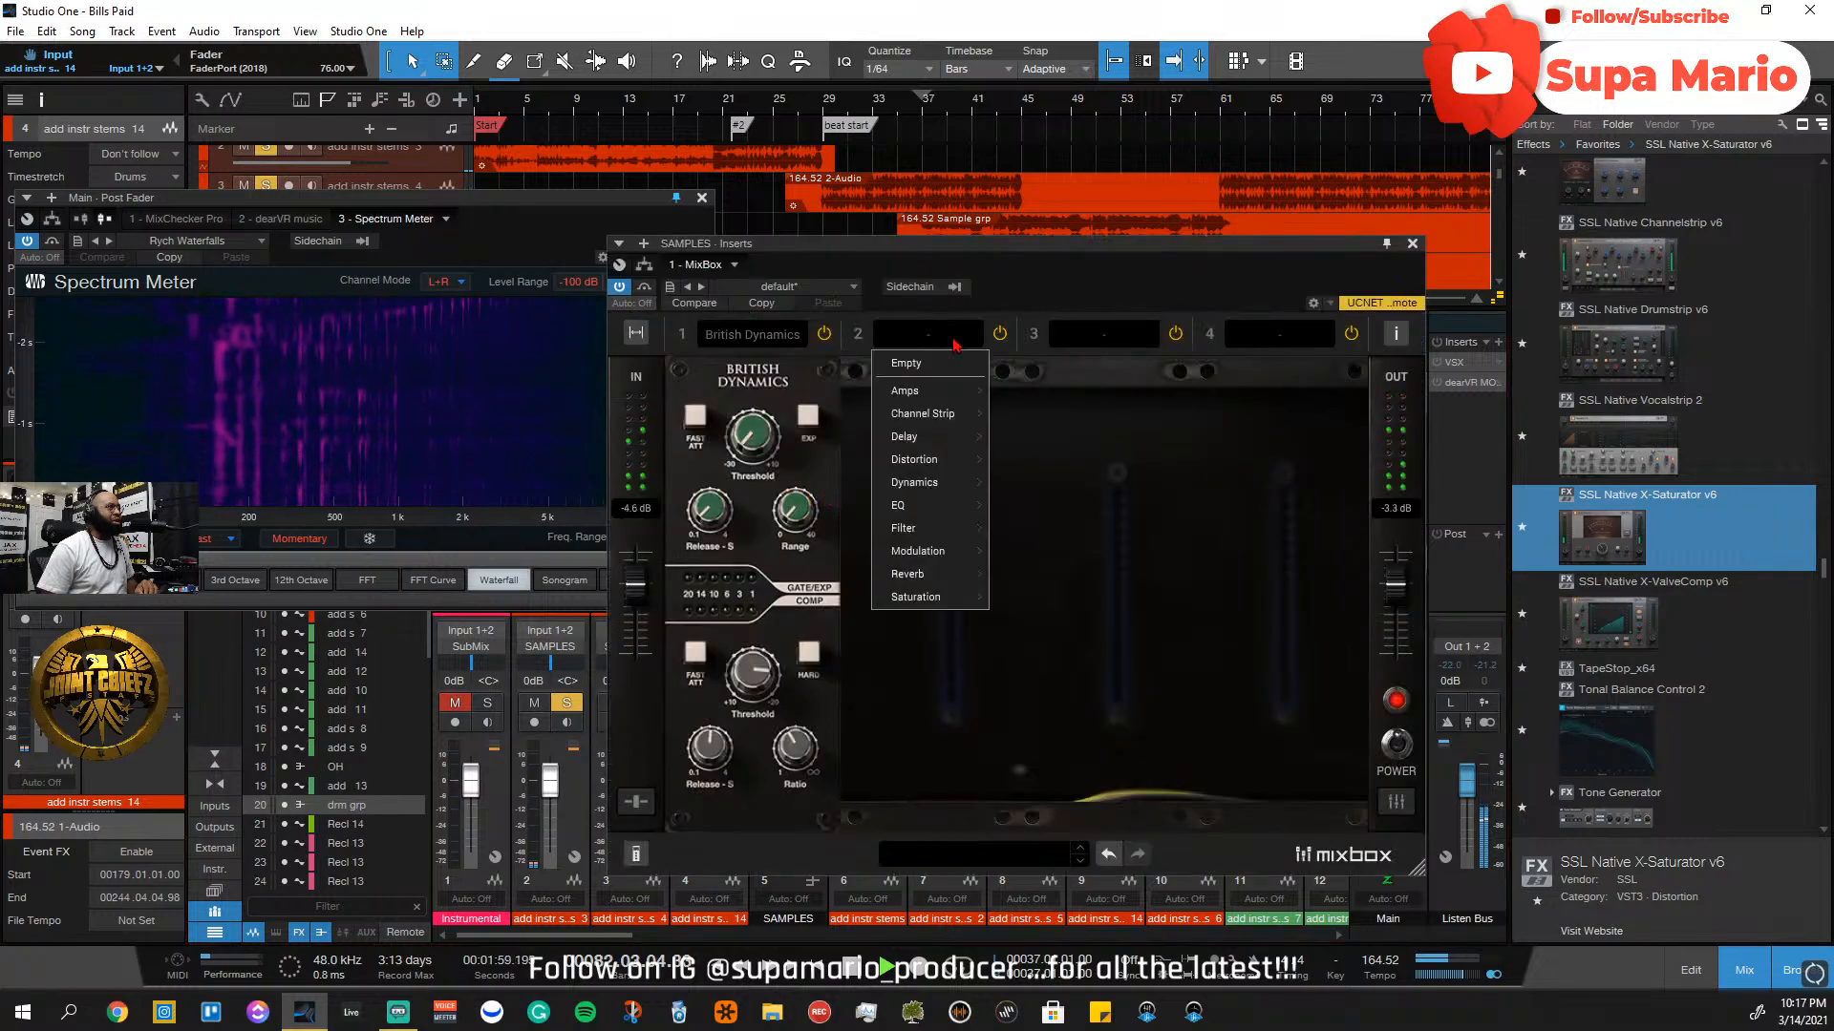
mouse_move(955, 509)
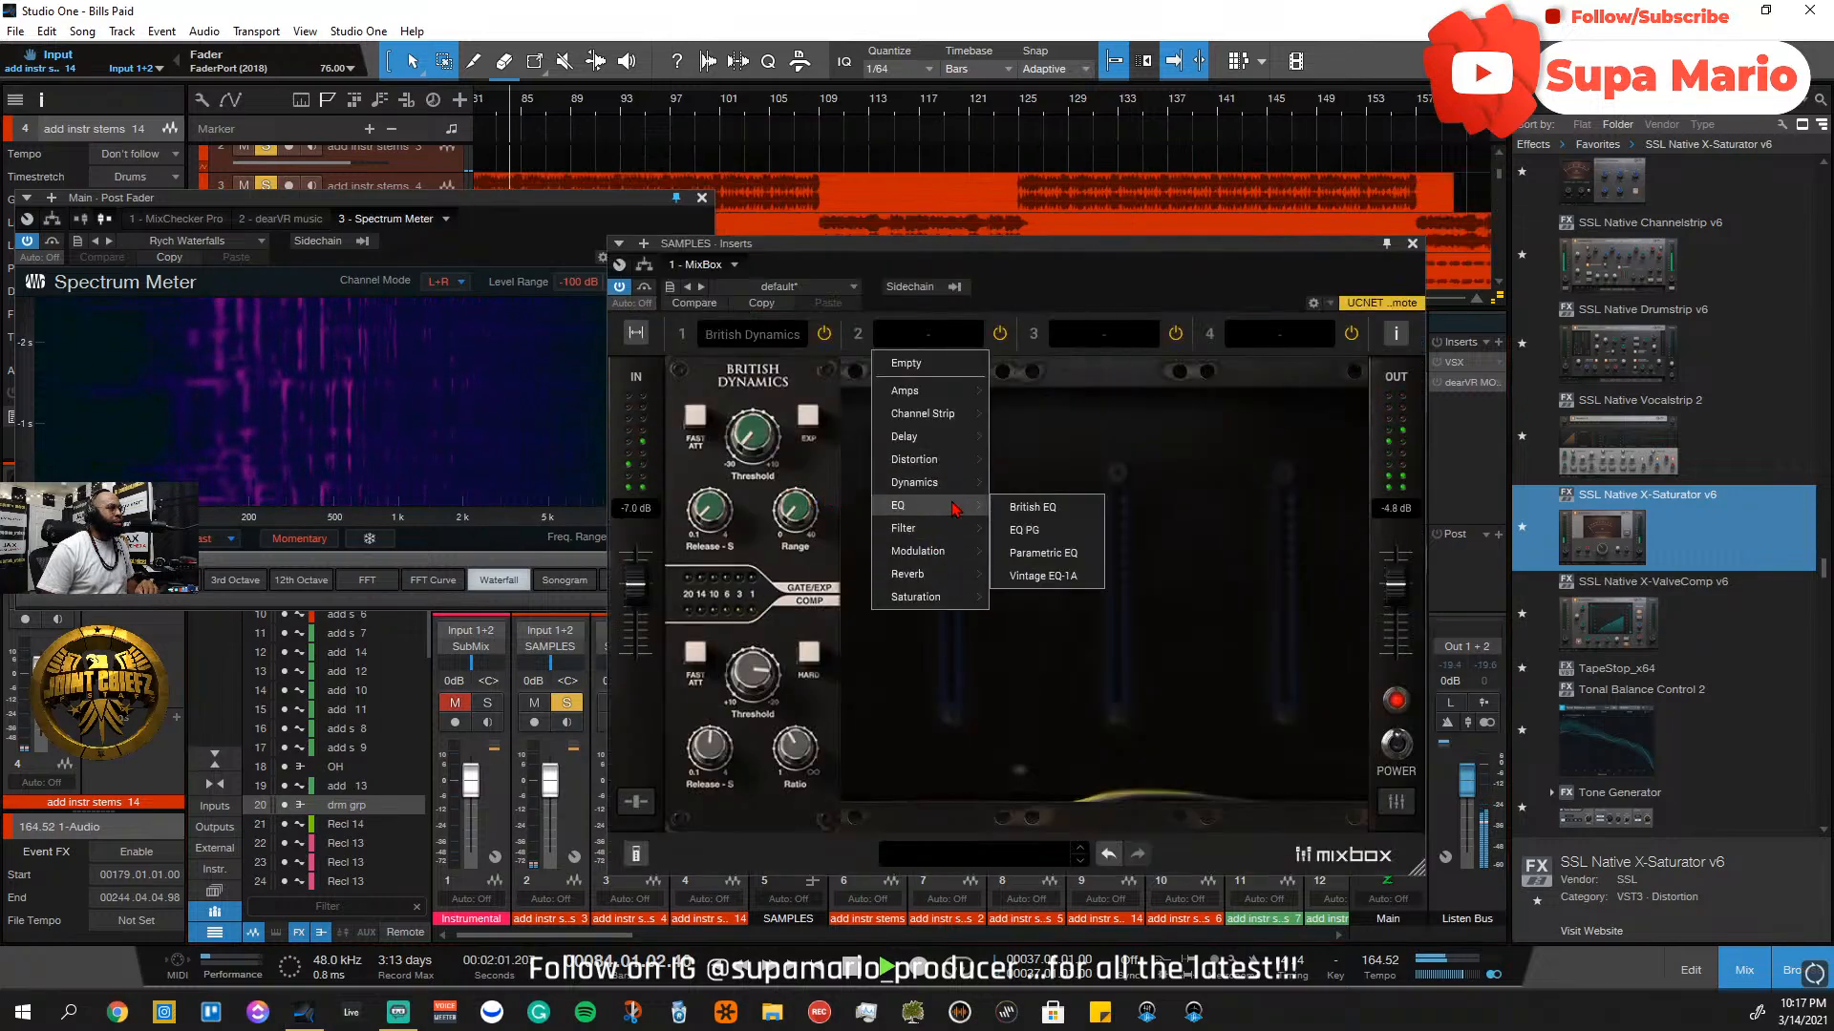
left_click(1033, 507)
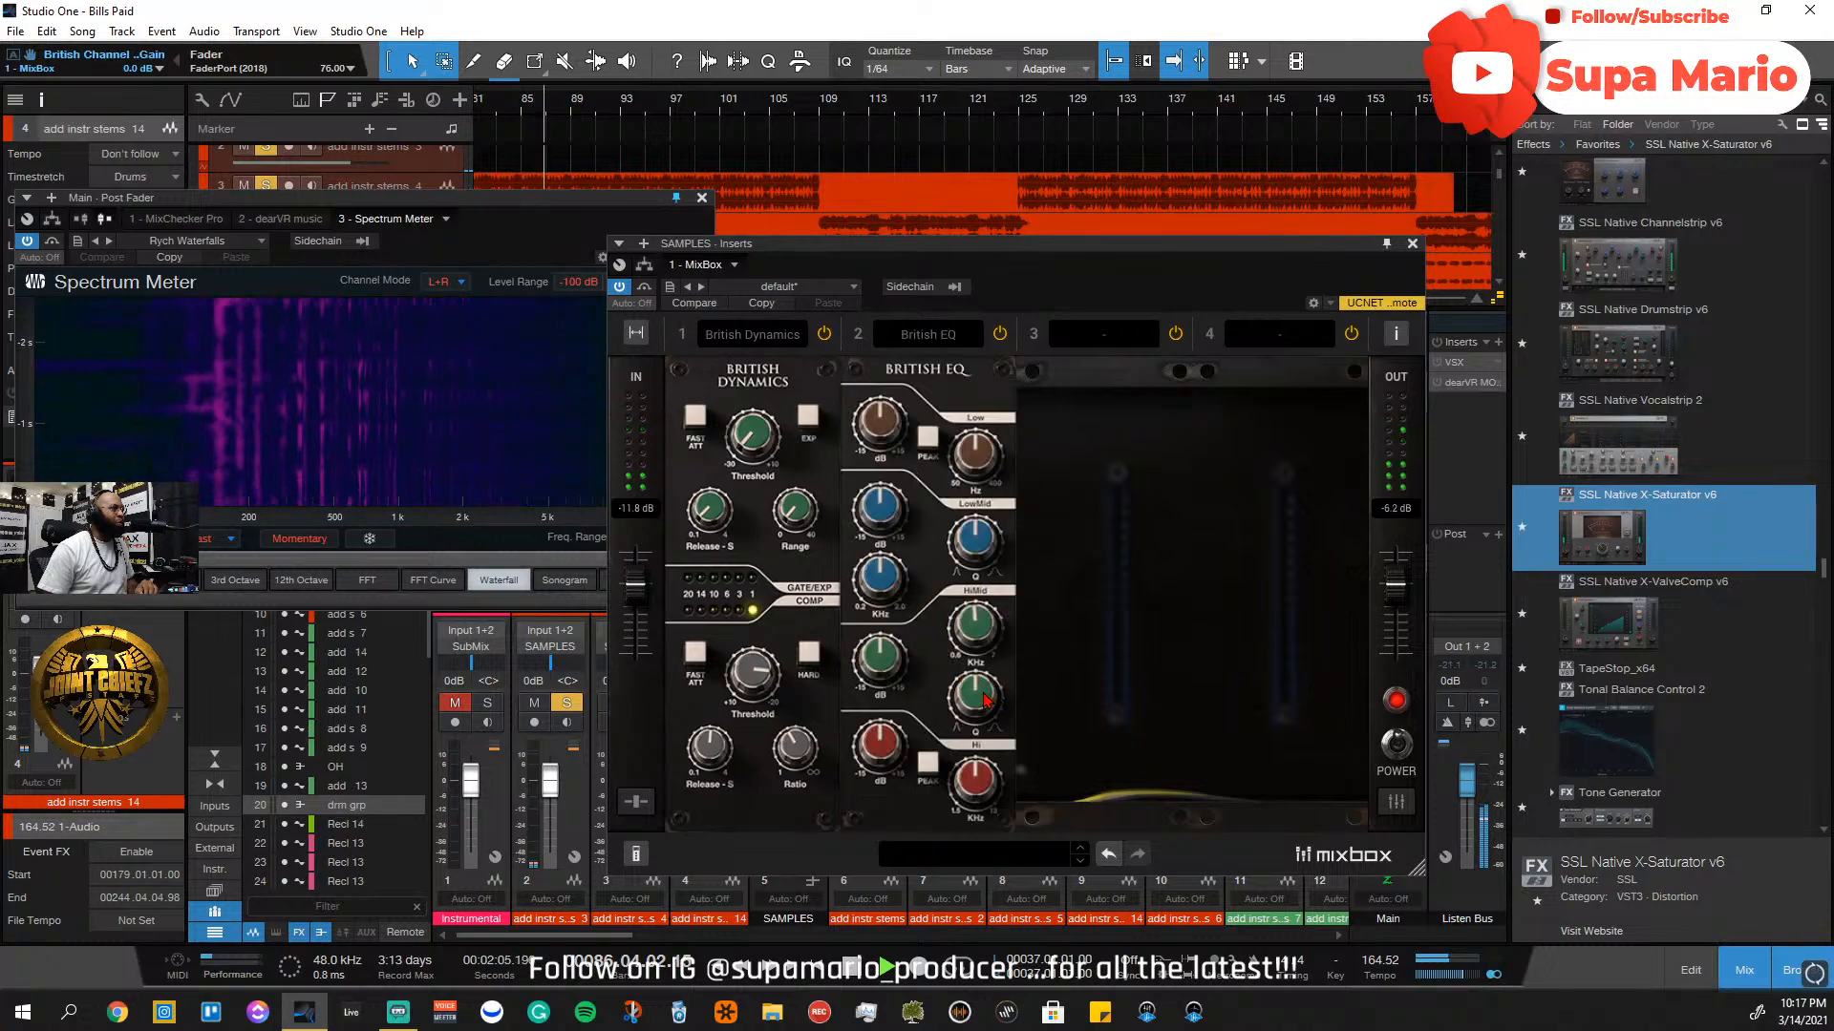
Set the British EQ's LowMid Q to 1.5, try a gain change around 0.4 kHz, and return the LowMid gain to 0 dB
mouse_move(978, 565)
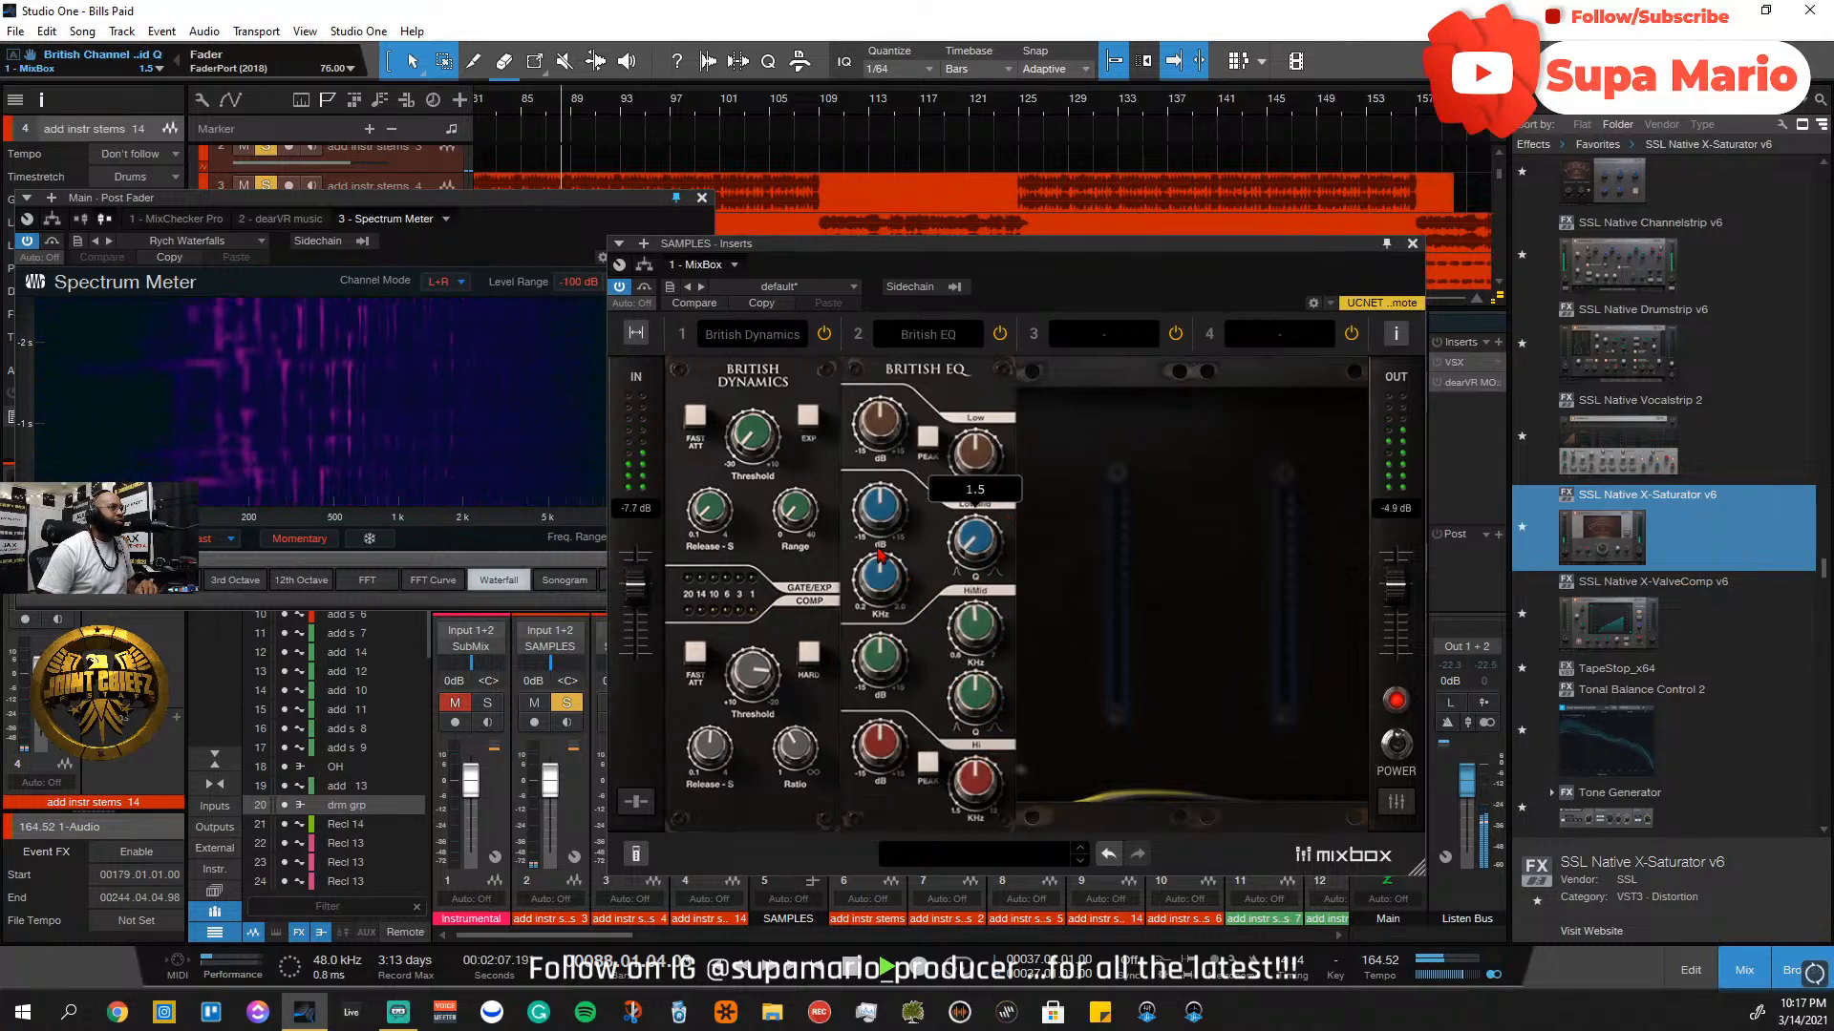
mouse_move(891, 437)
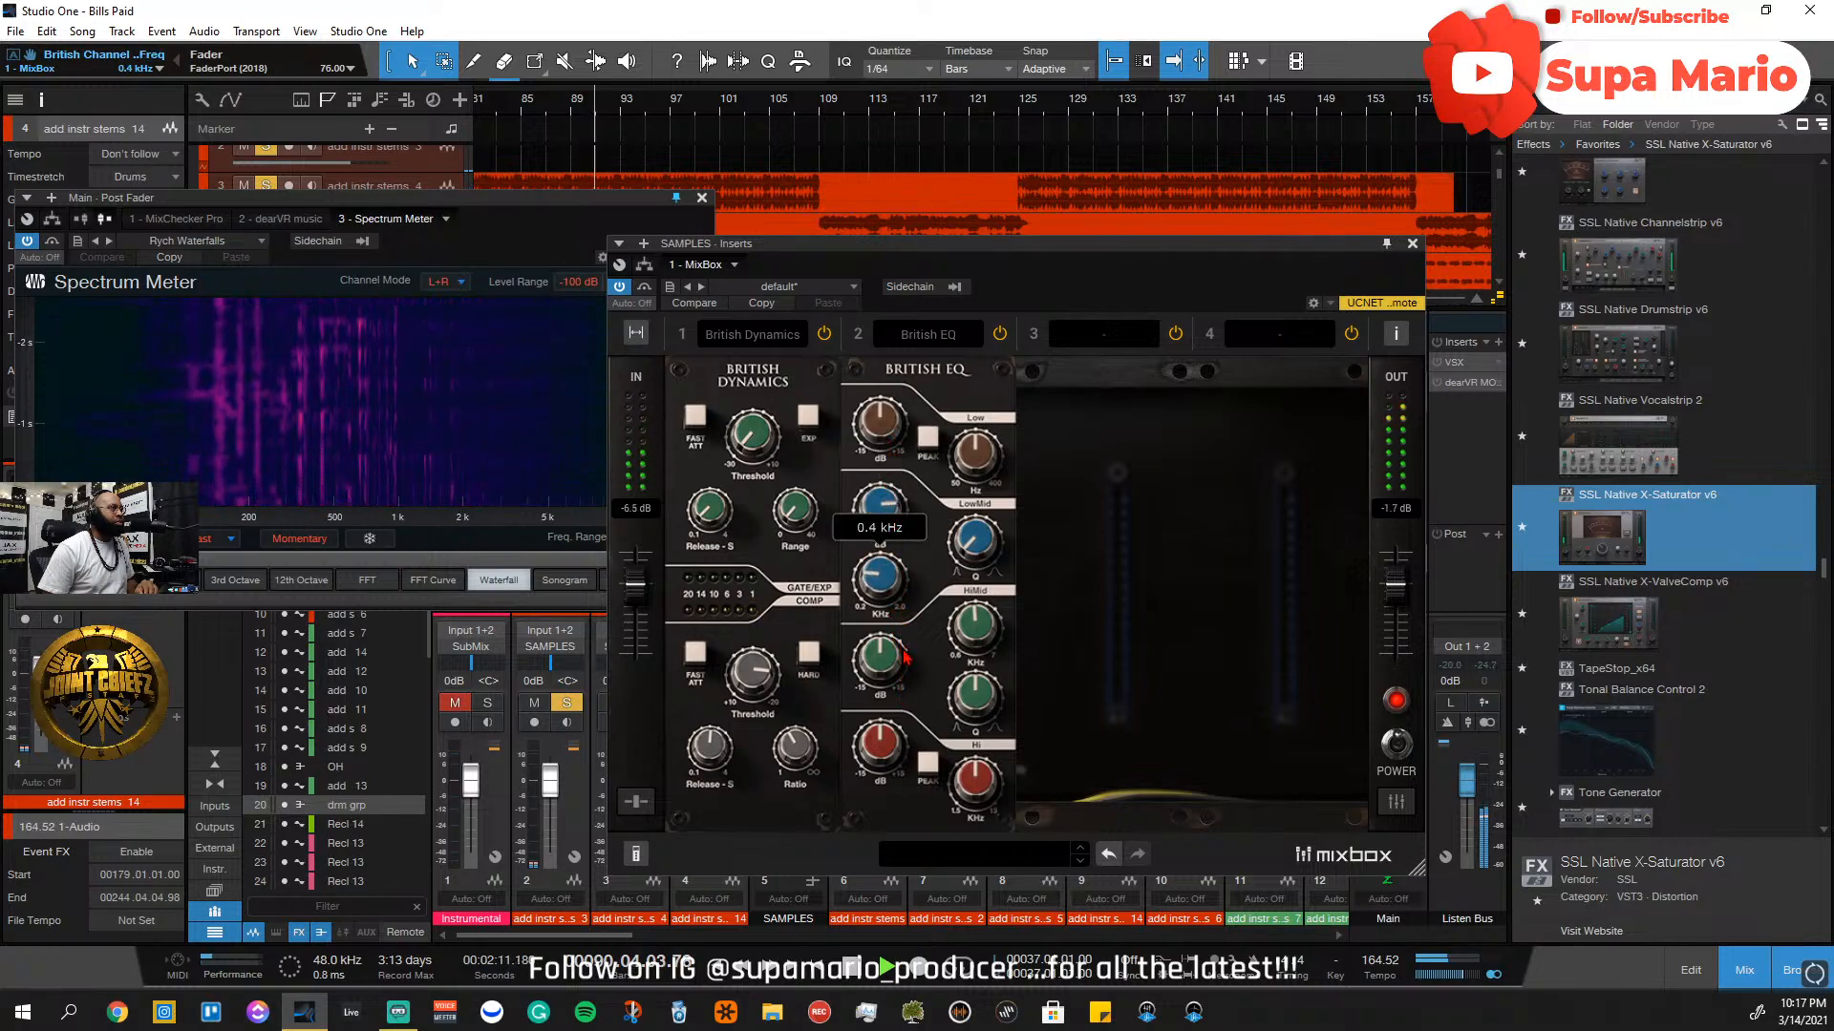
mouse_move(878, 507)
left_click_drag(879, 507, 892, 571)
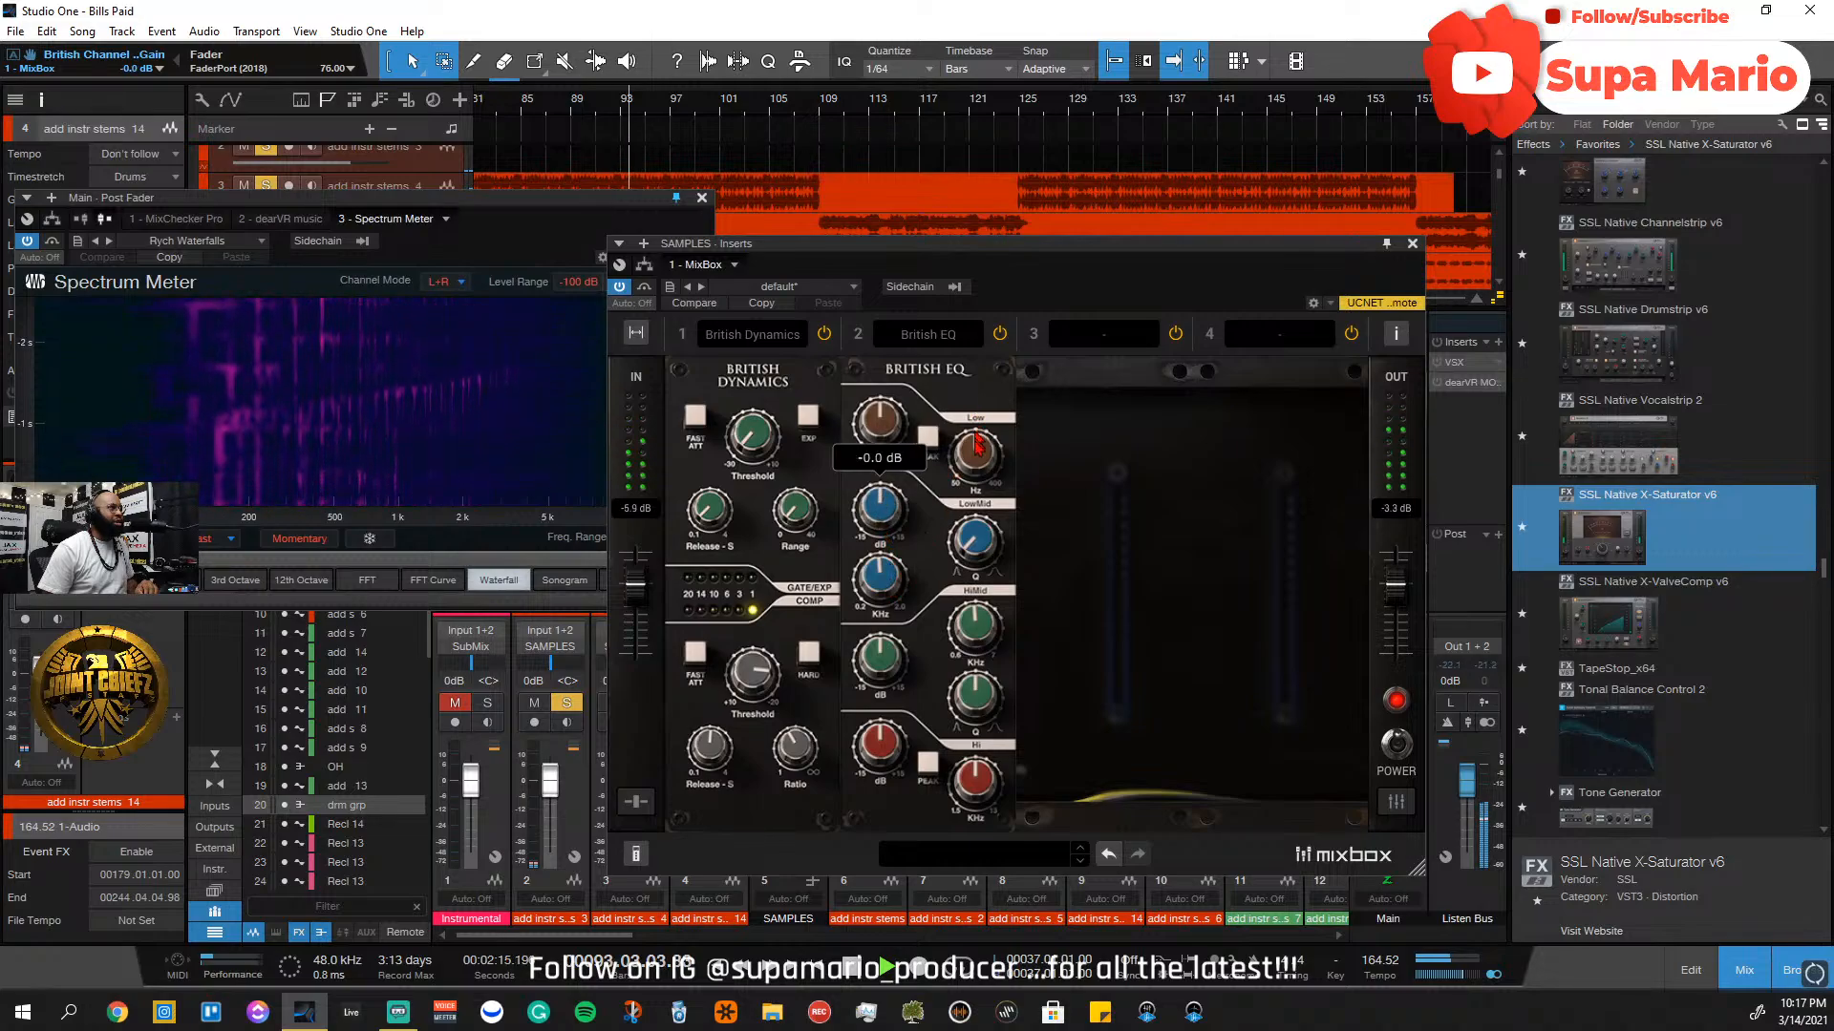
Boost the British EQ's Low band strongly and sweep it to settle its frequency at 184.9 Hz
left_click_drag(879, 437, 902, 335)
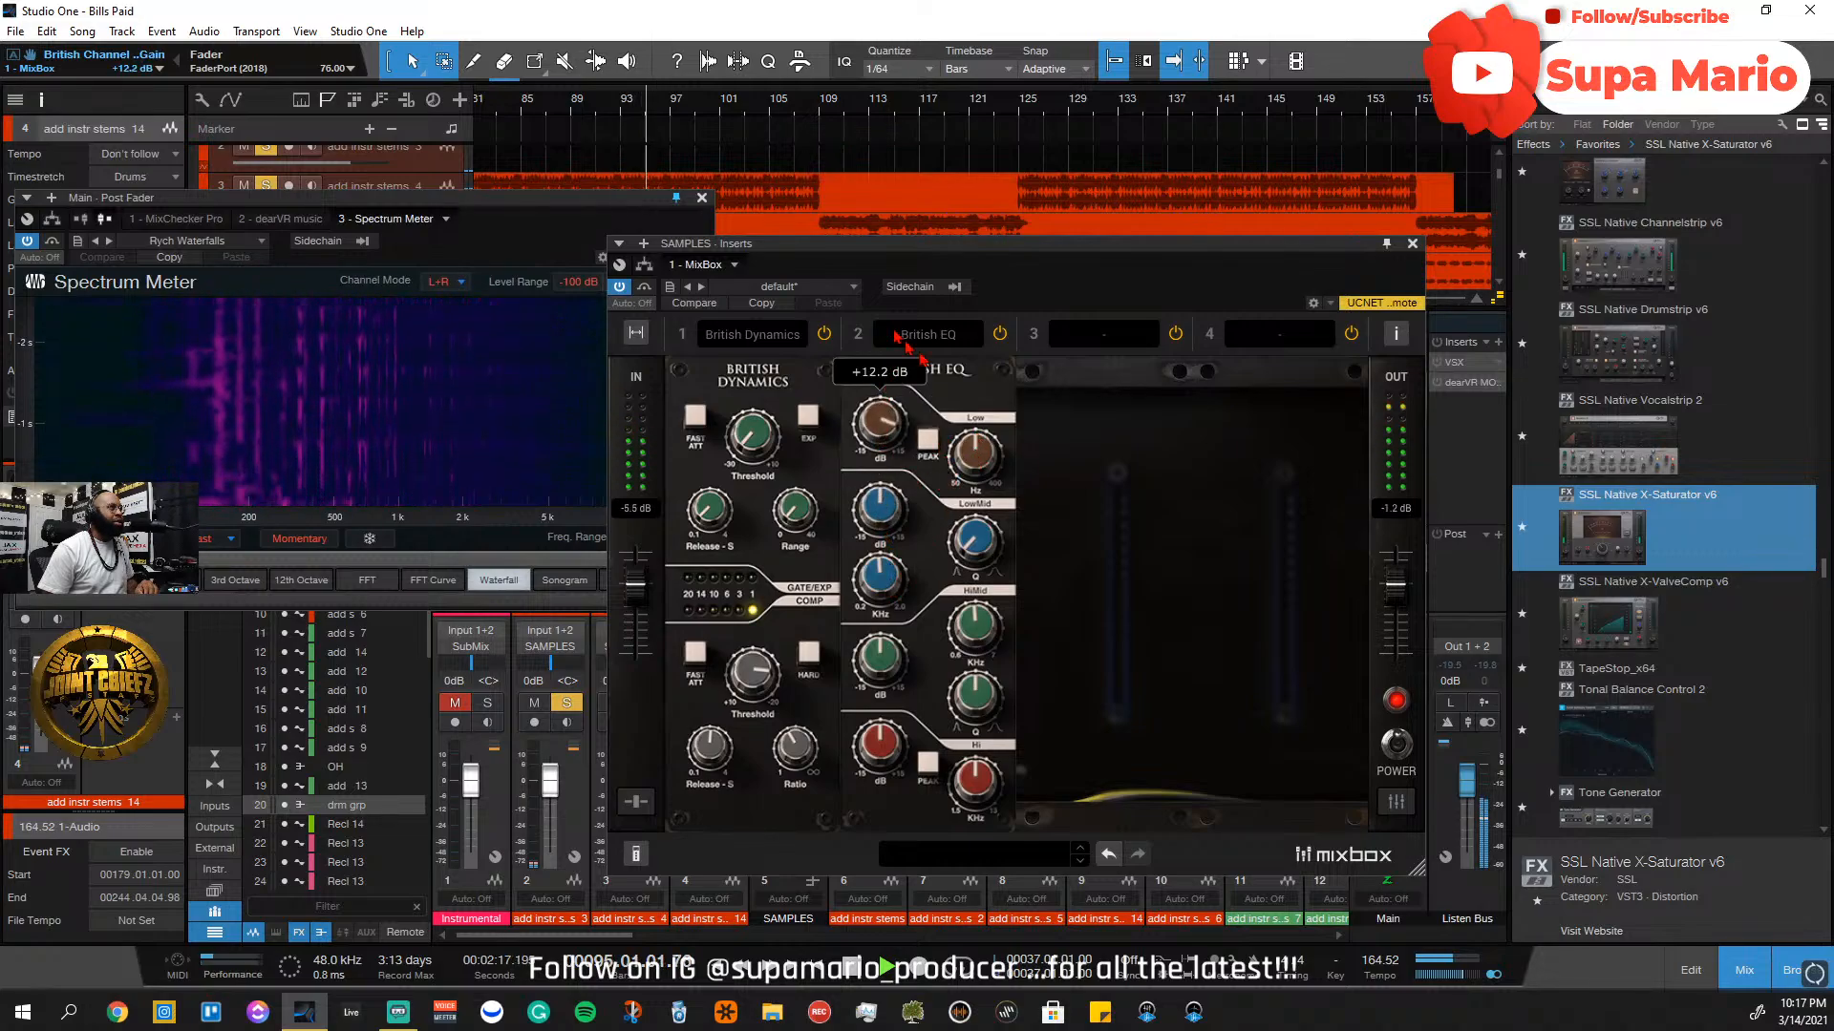
left_click_drag(976, 461, 982, 354)
left_click_drag(884, 423, 888, 378)
left_click_drag(960, 461, 987, 544)
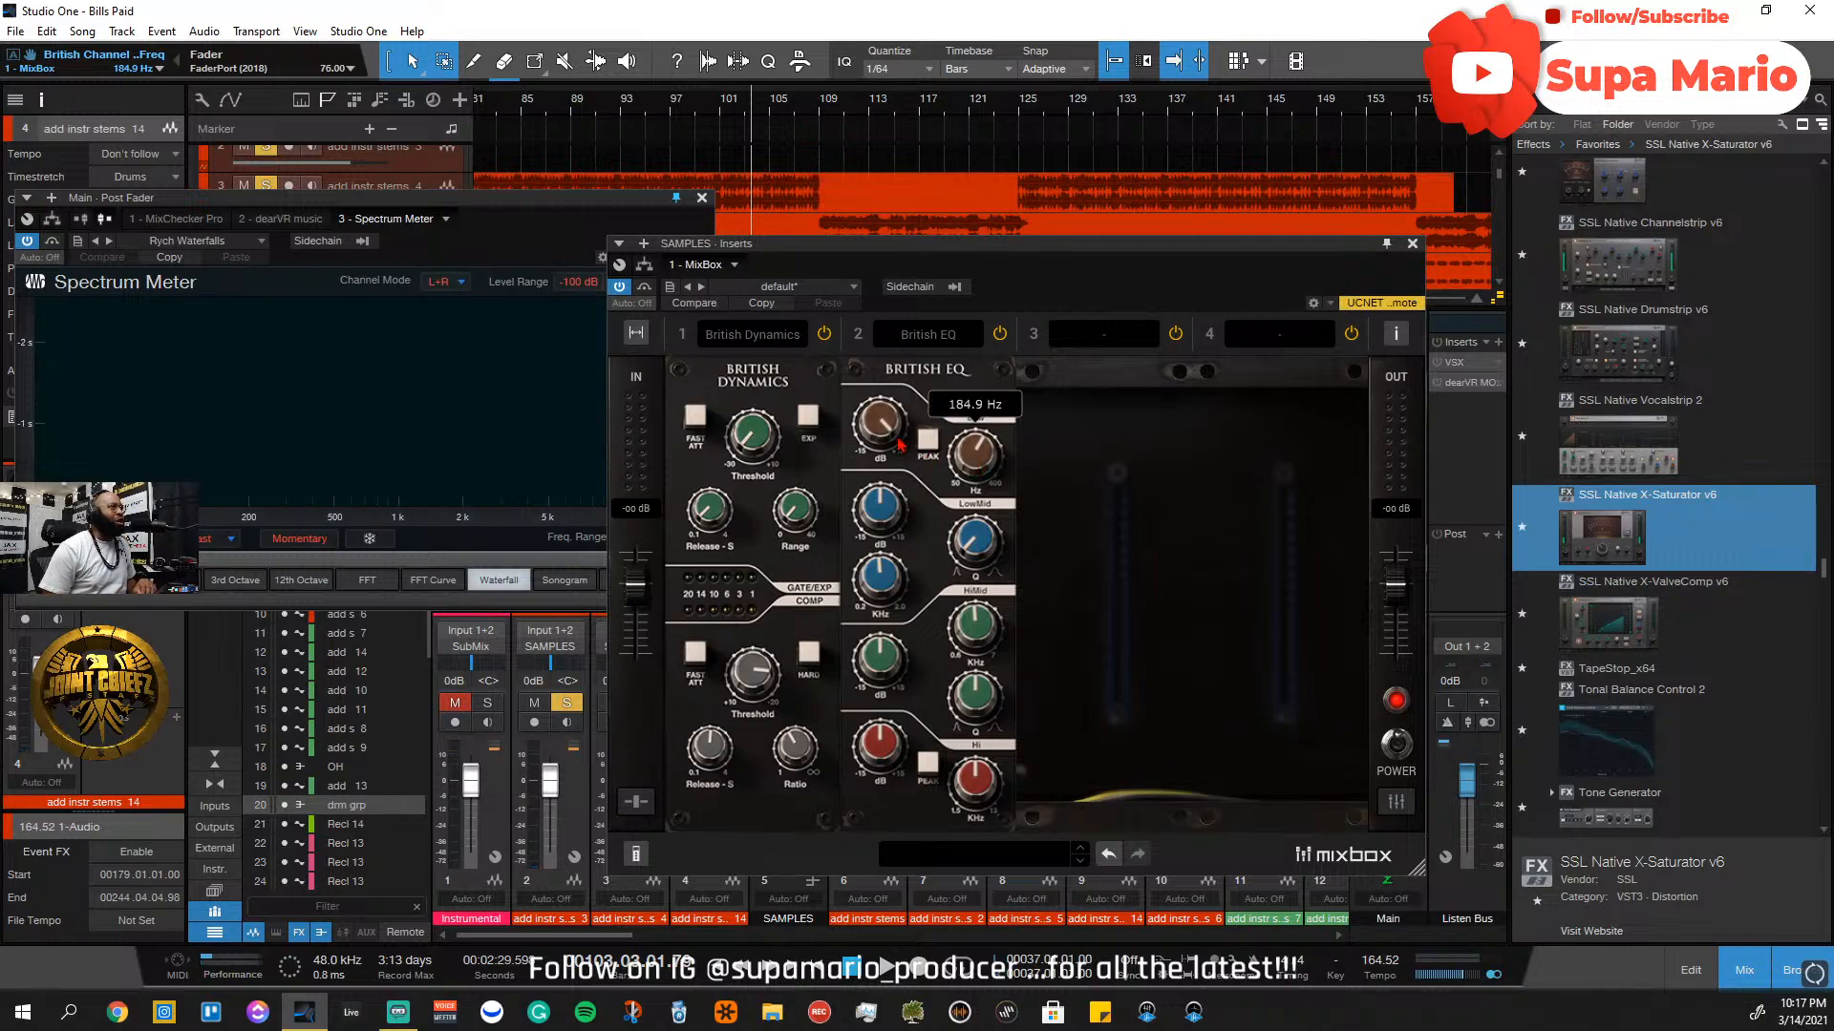
Replay from around bar 89, clear the solos, and set the British EQ's Low gain to +2.2 dB
key("space")
left_click(591, 112)
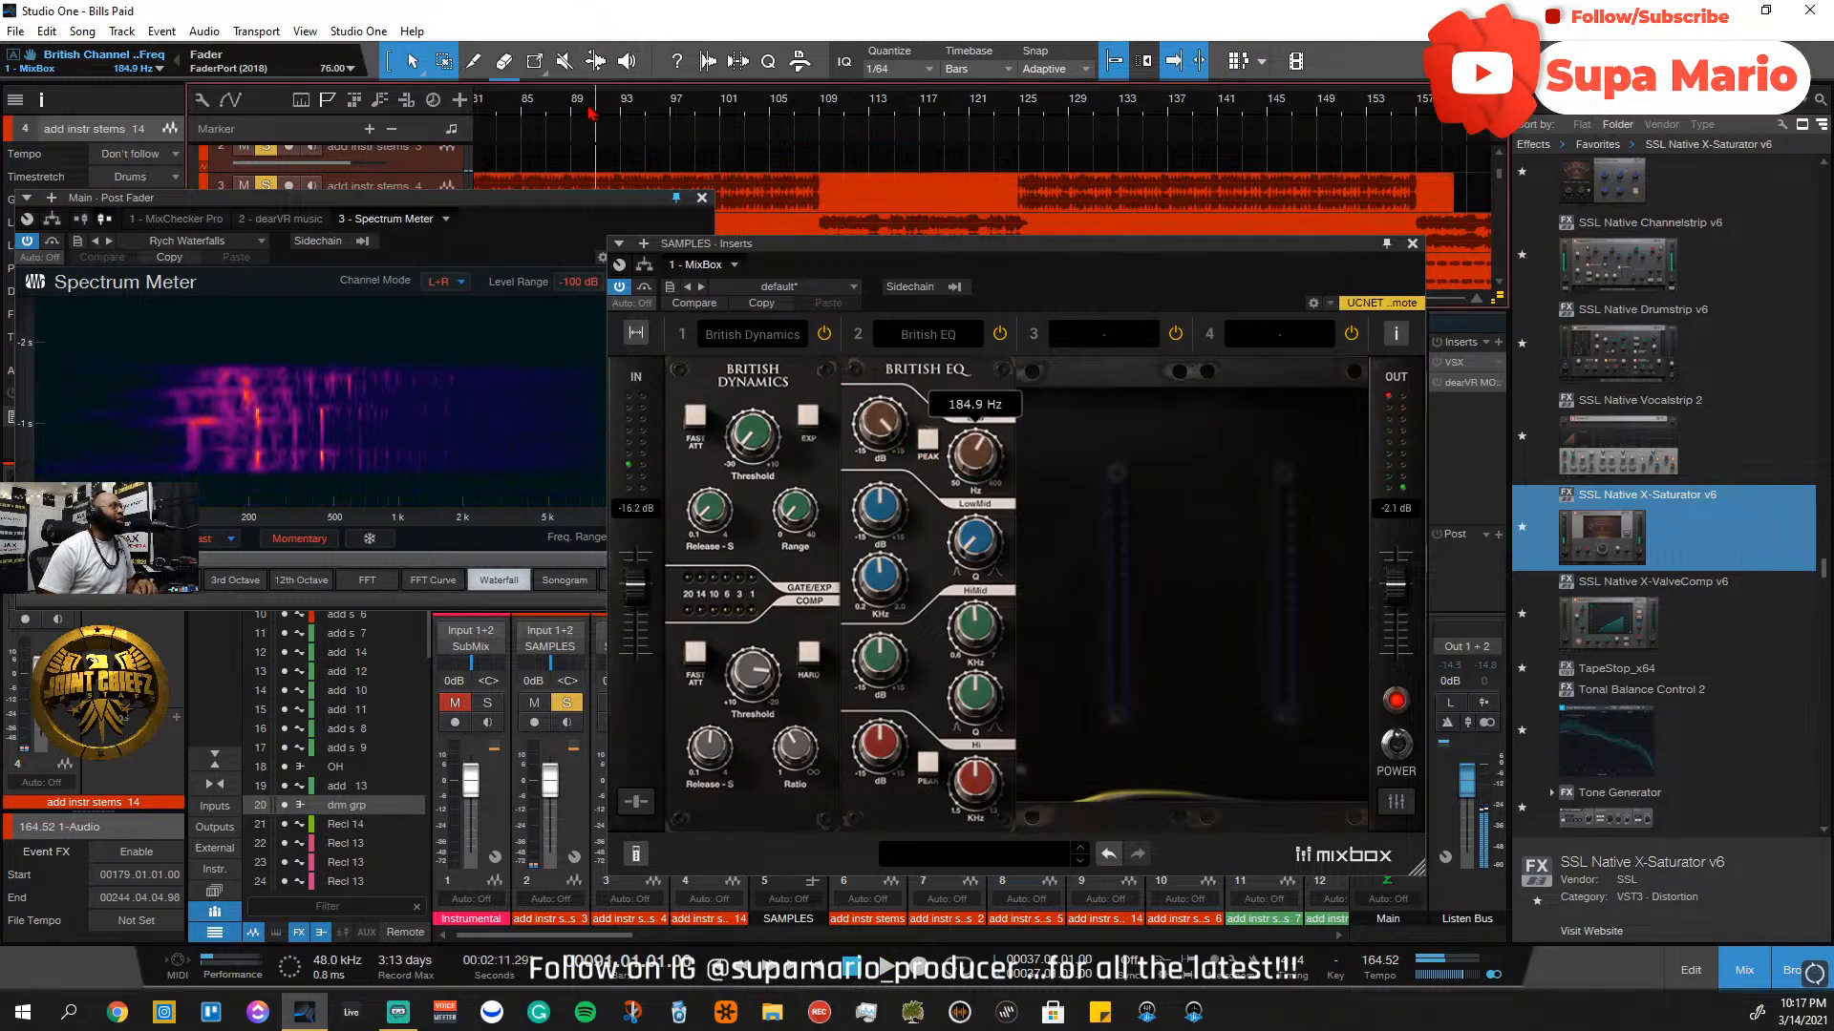
key("space")
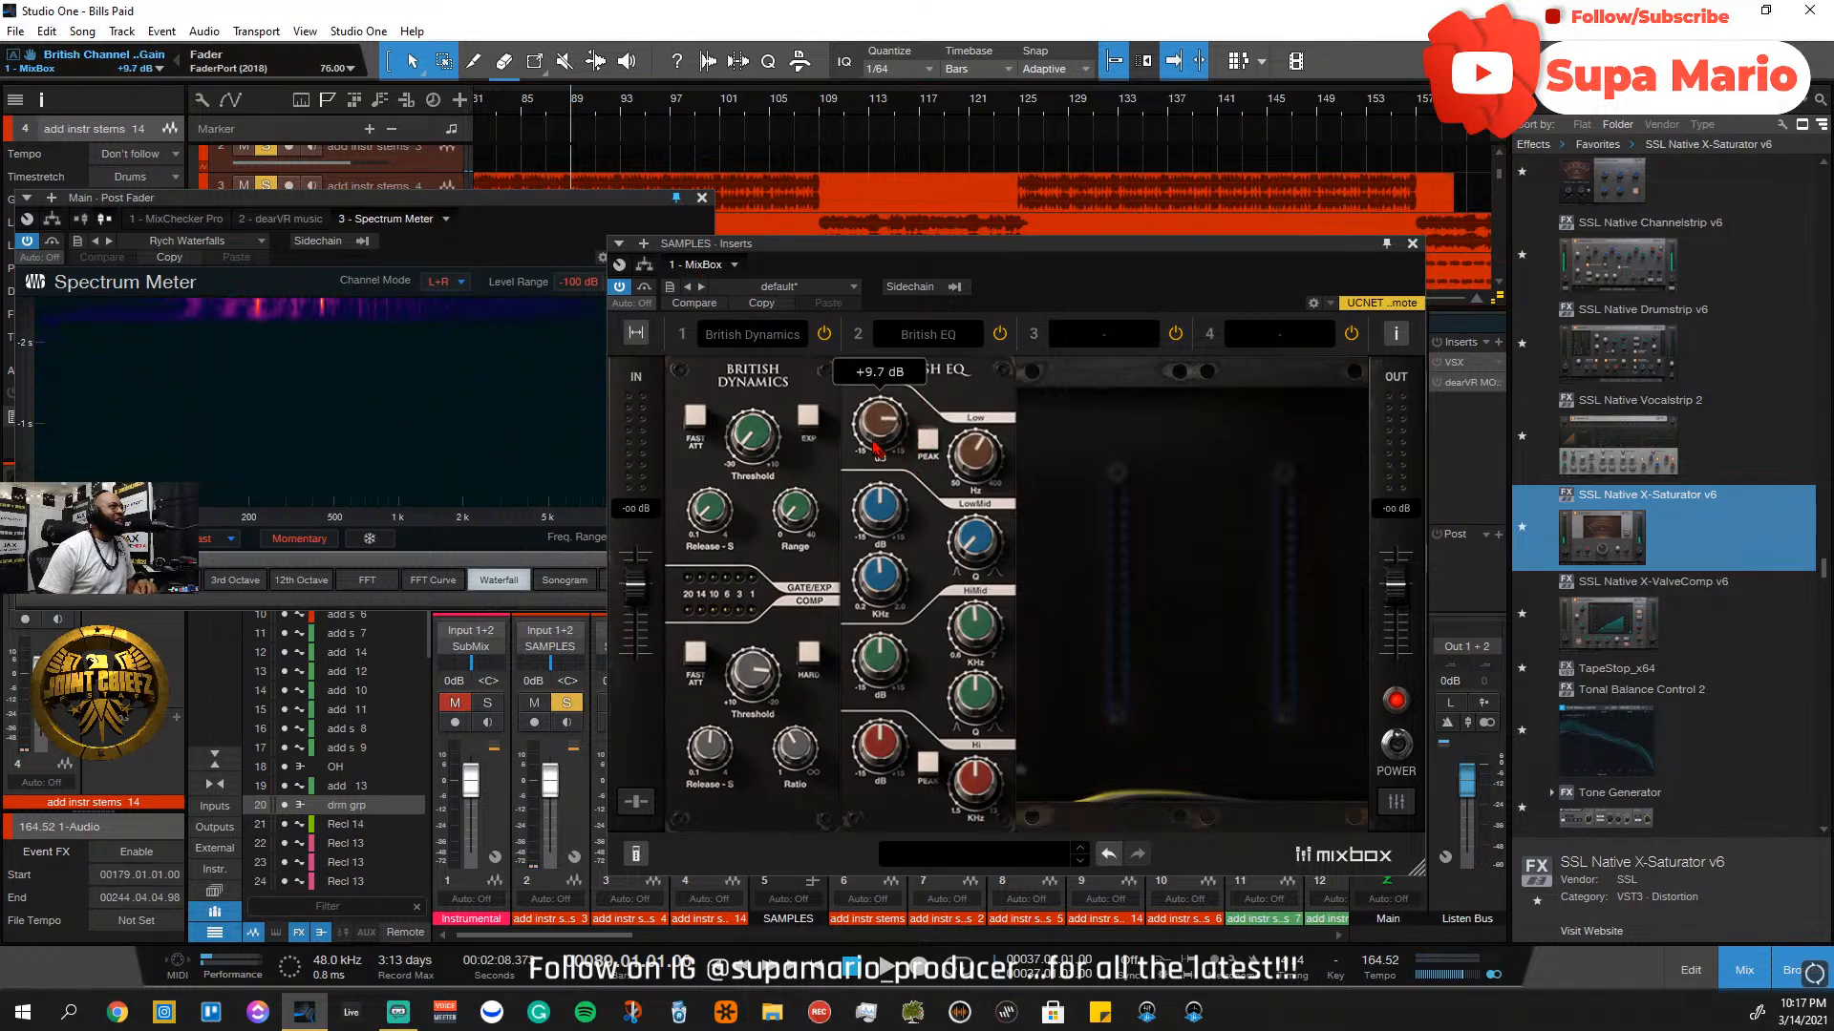
key("space")
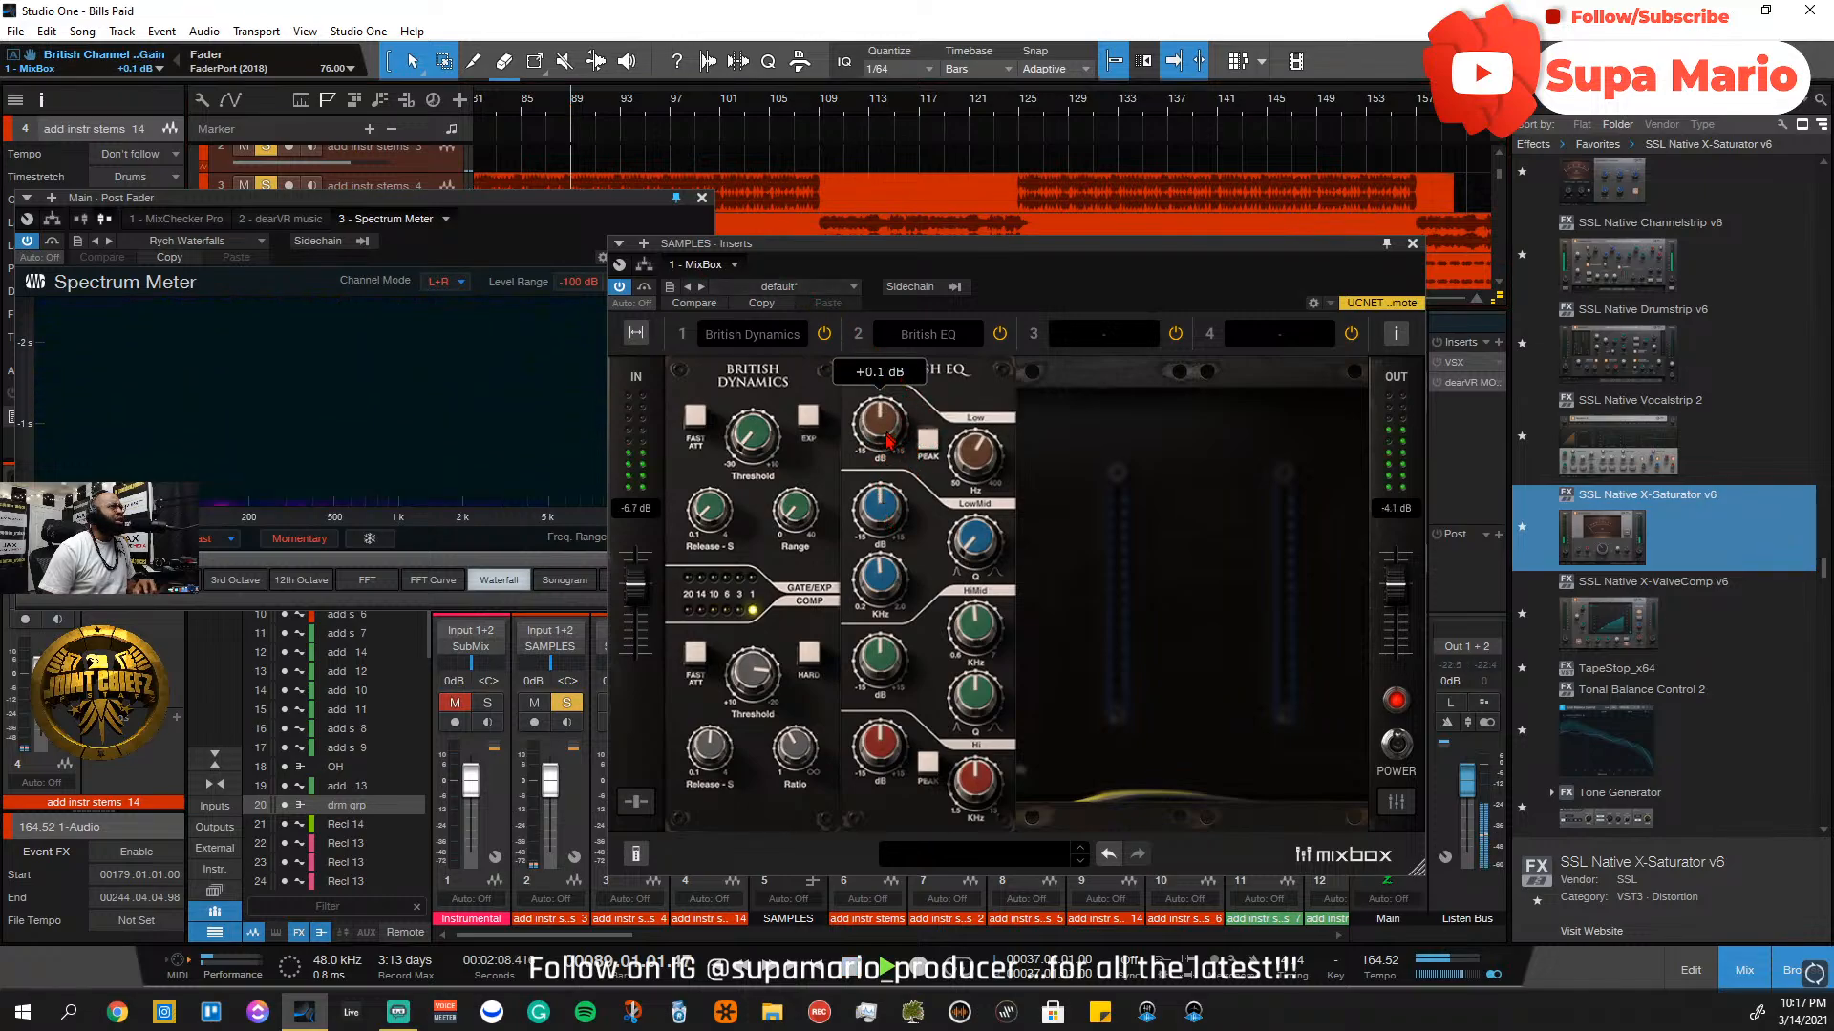
left_click_drag(1160, 257, 791, 185)
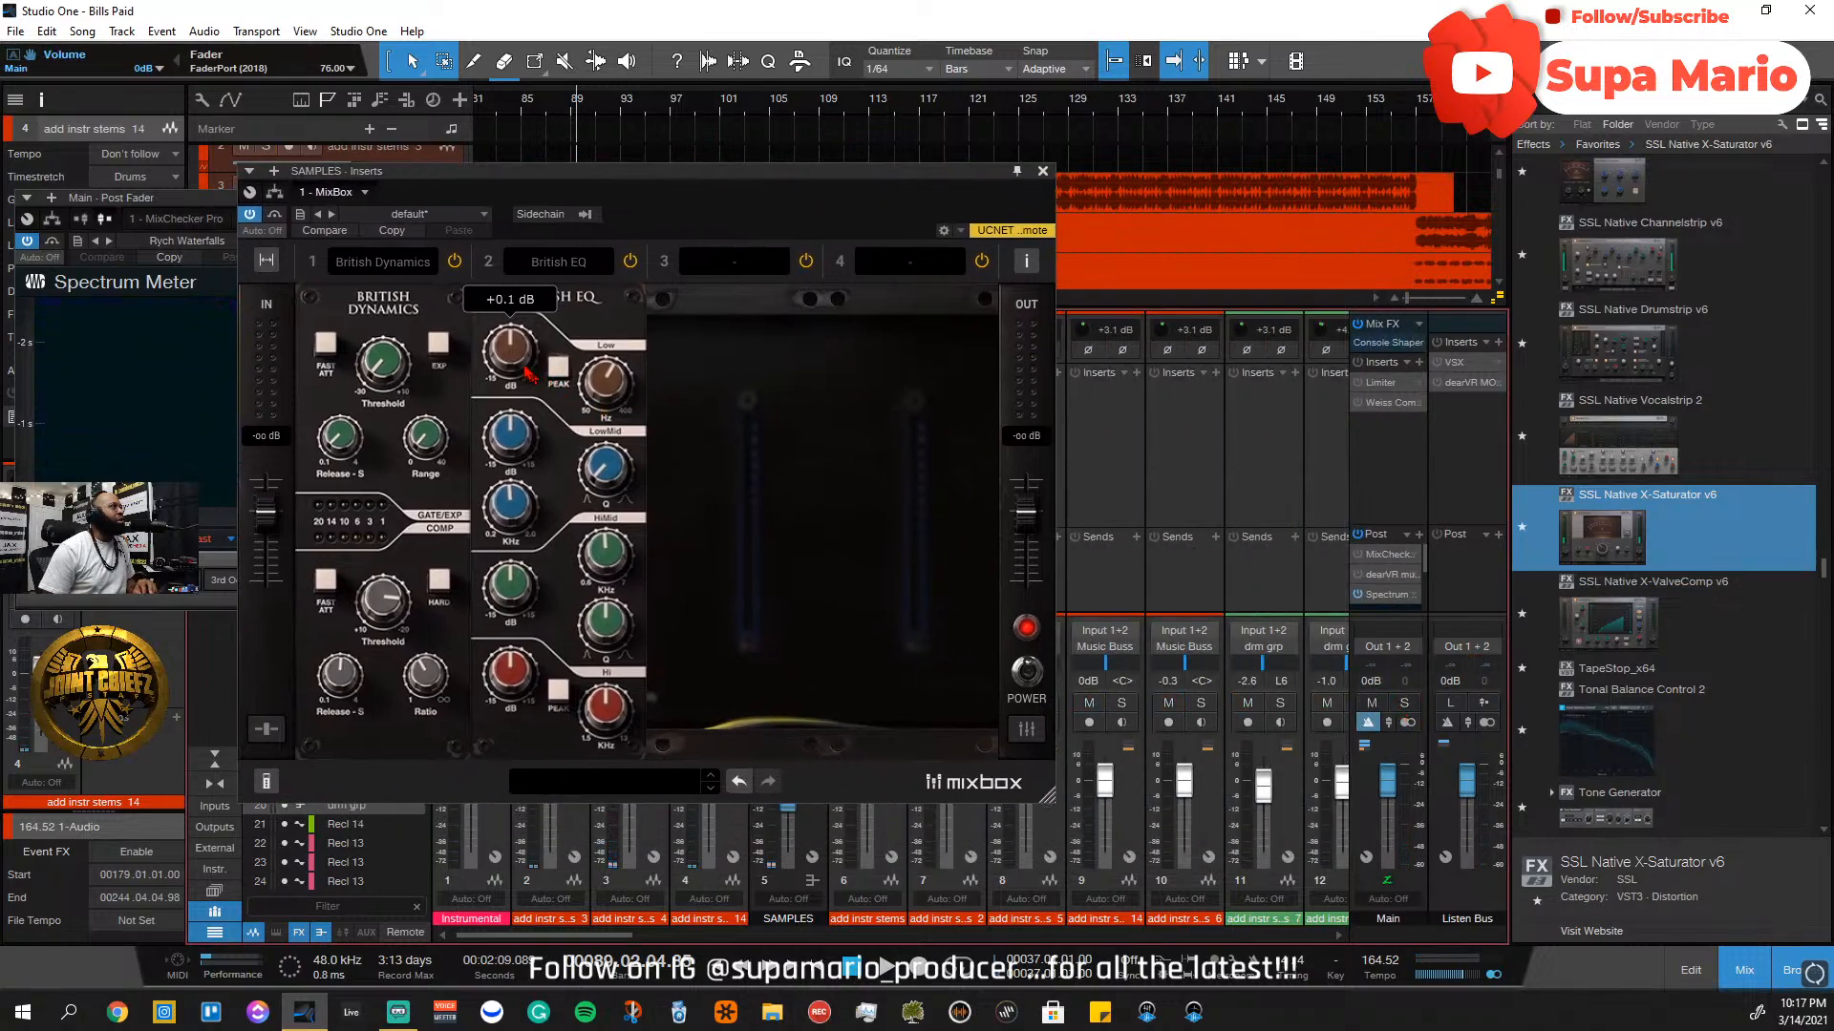
left_click_drag(527, 372, 515, 343)
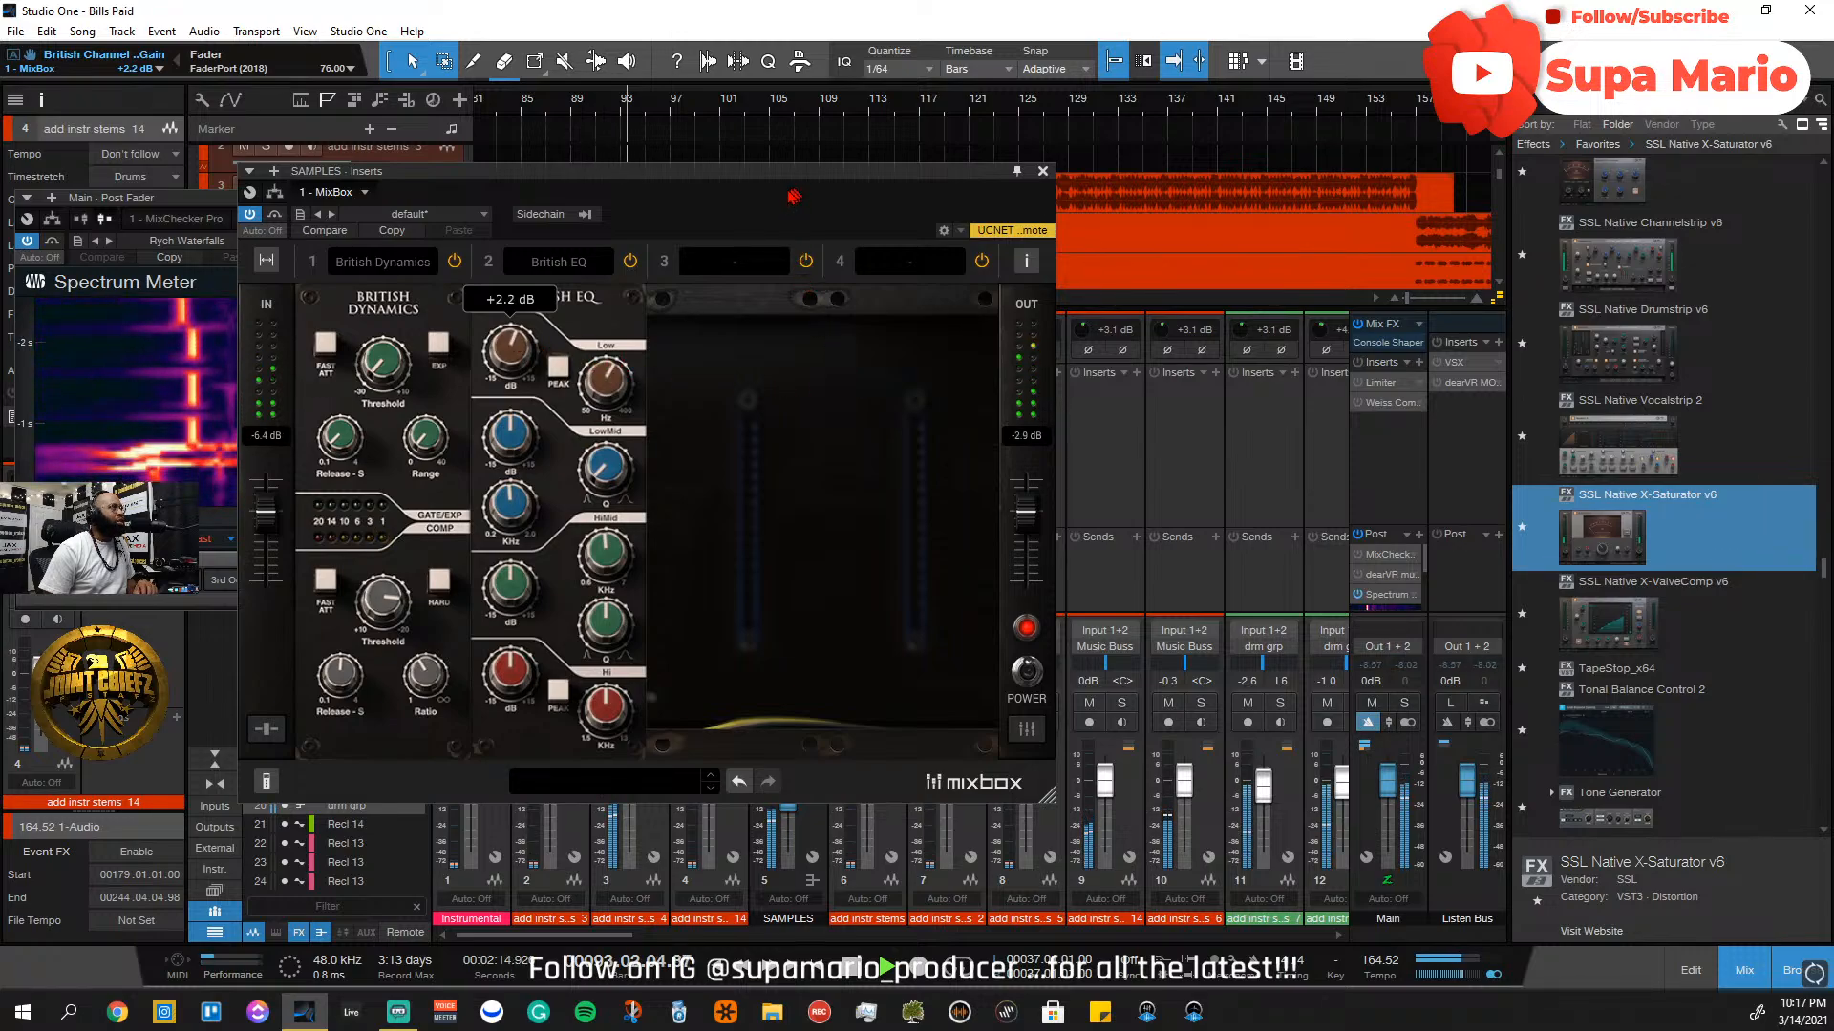
Raise the British EQ's Low gain to +2.6 dB and solo the SAMPLES and drm grp buses together
left_click_drag(522, 365, 522, 360)
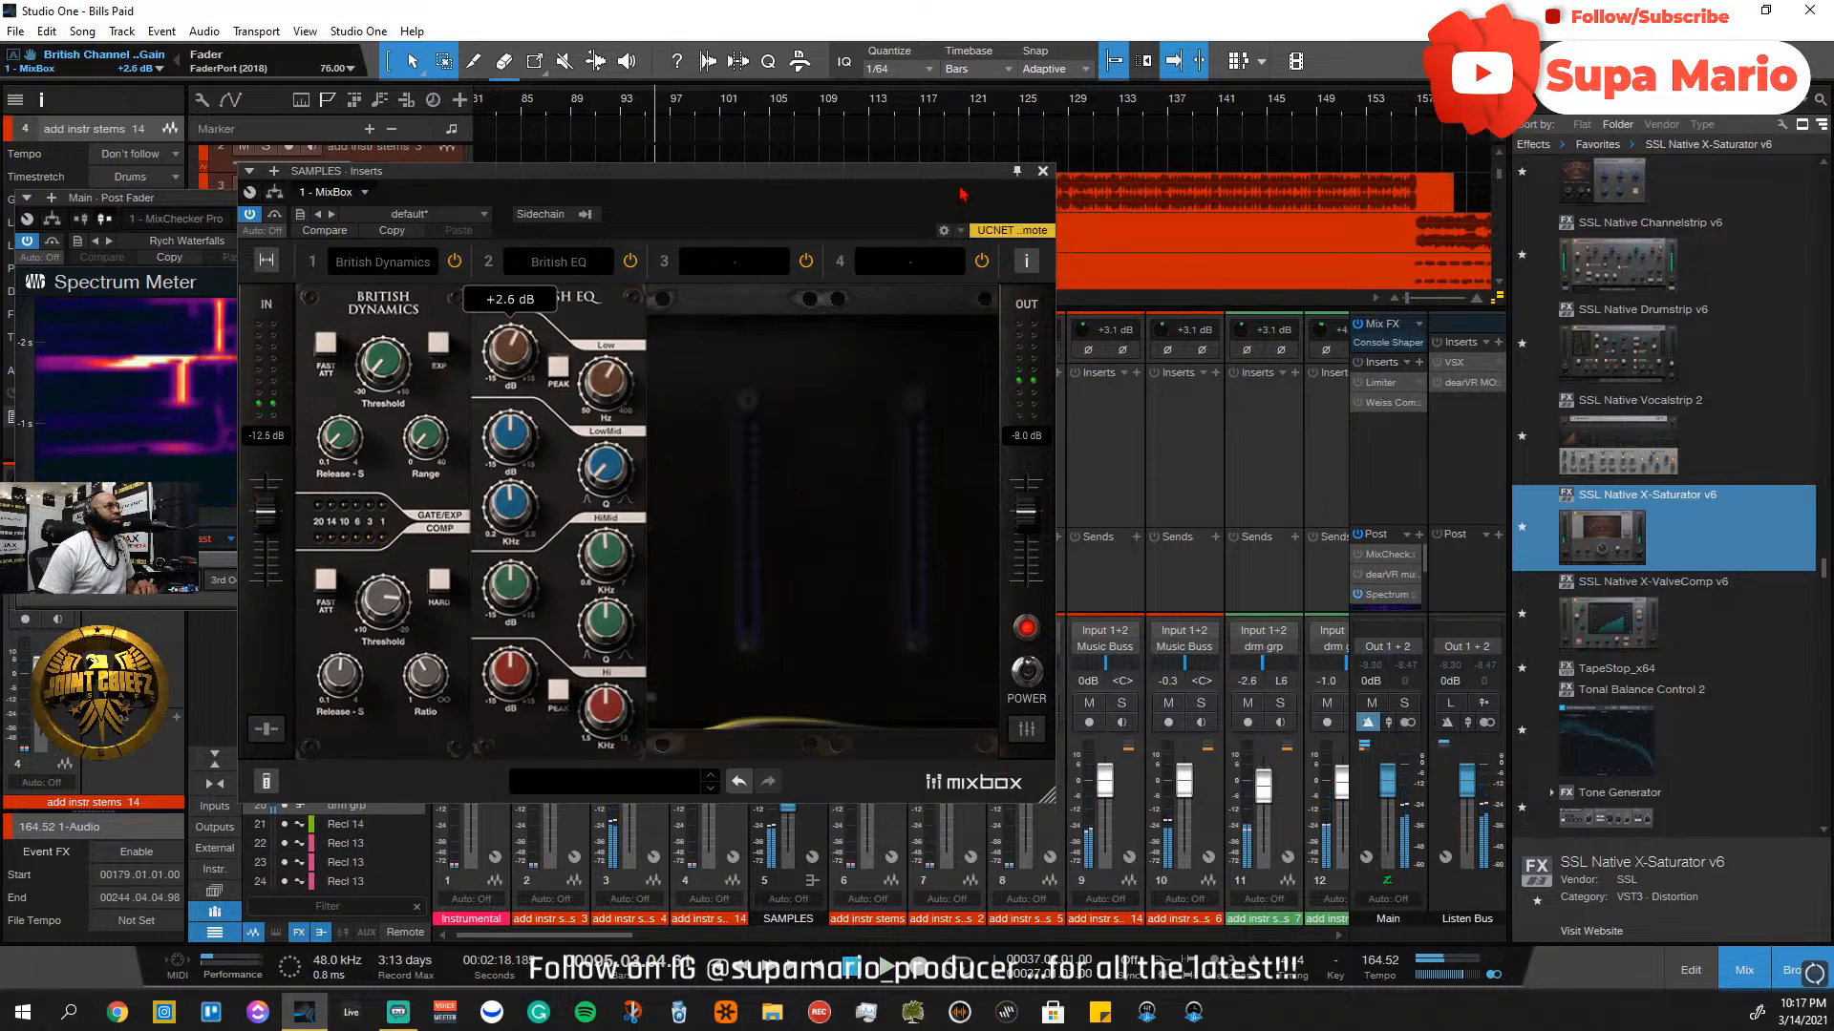
left_click_drag(960, 173, 664, 207)
left_click(804, 704)
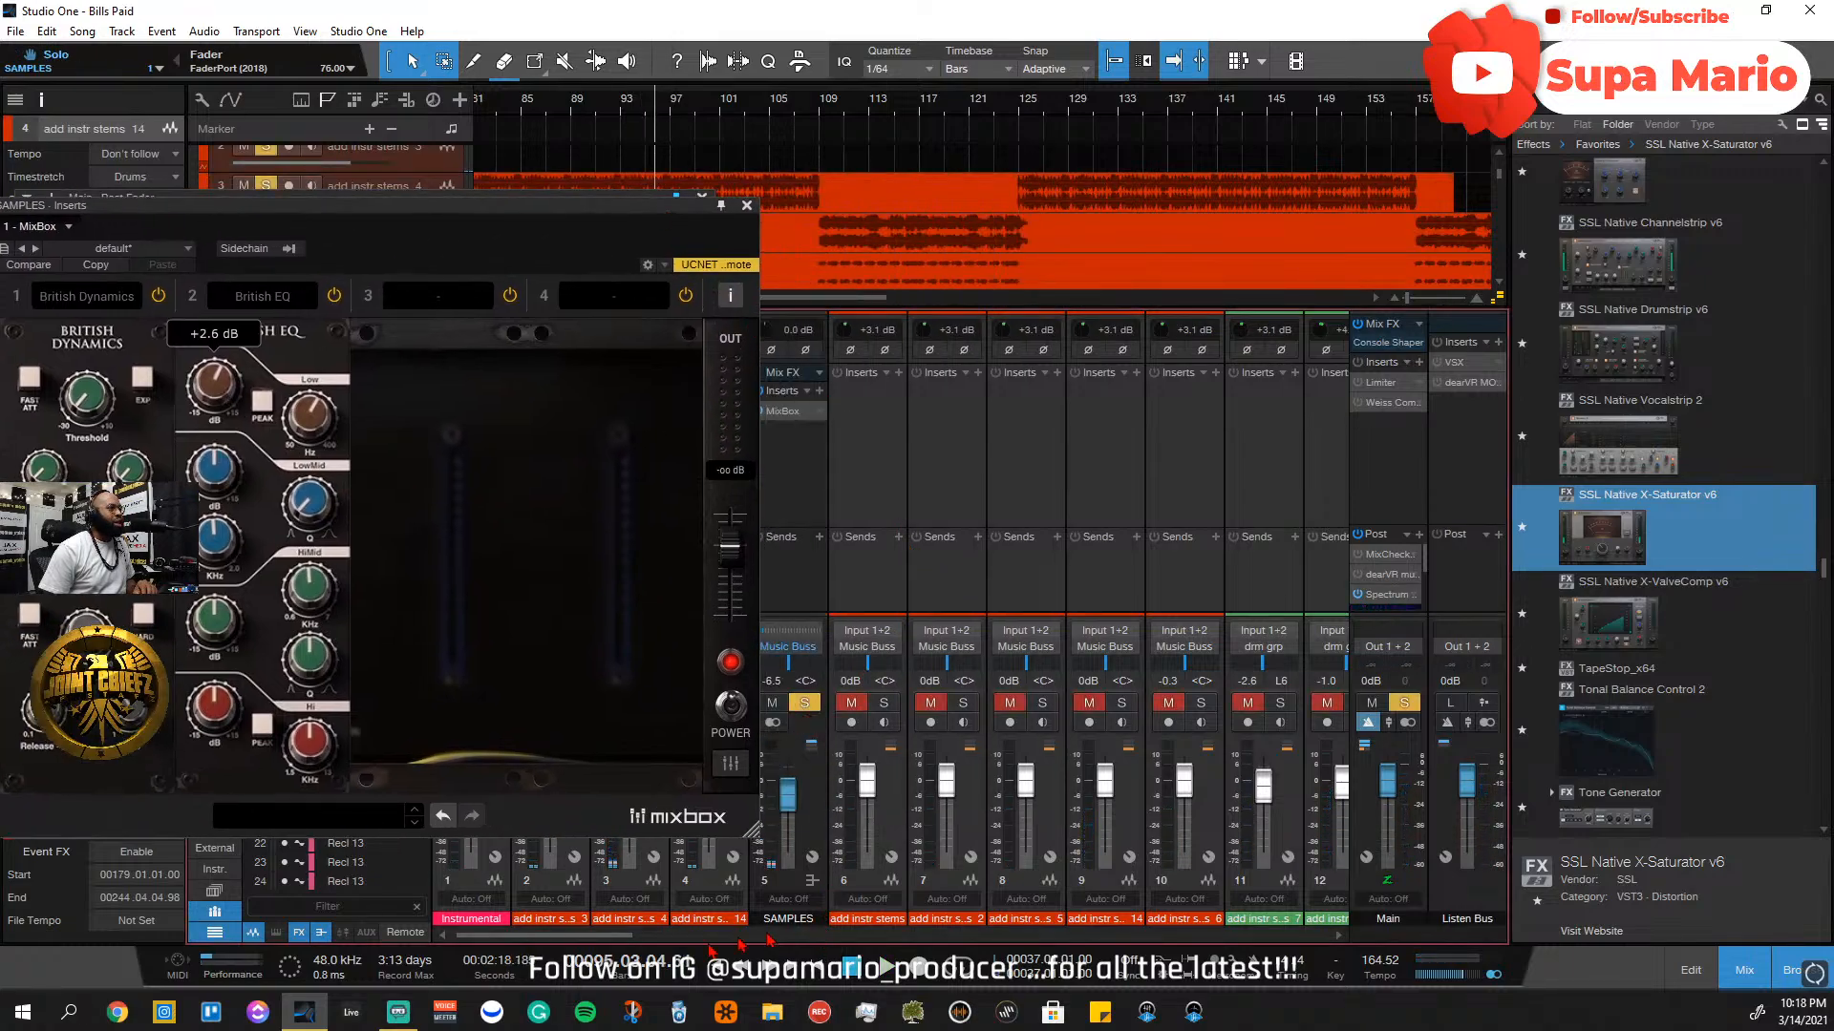
left_click_drag(609, 946, 826, 955)
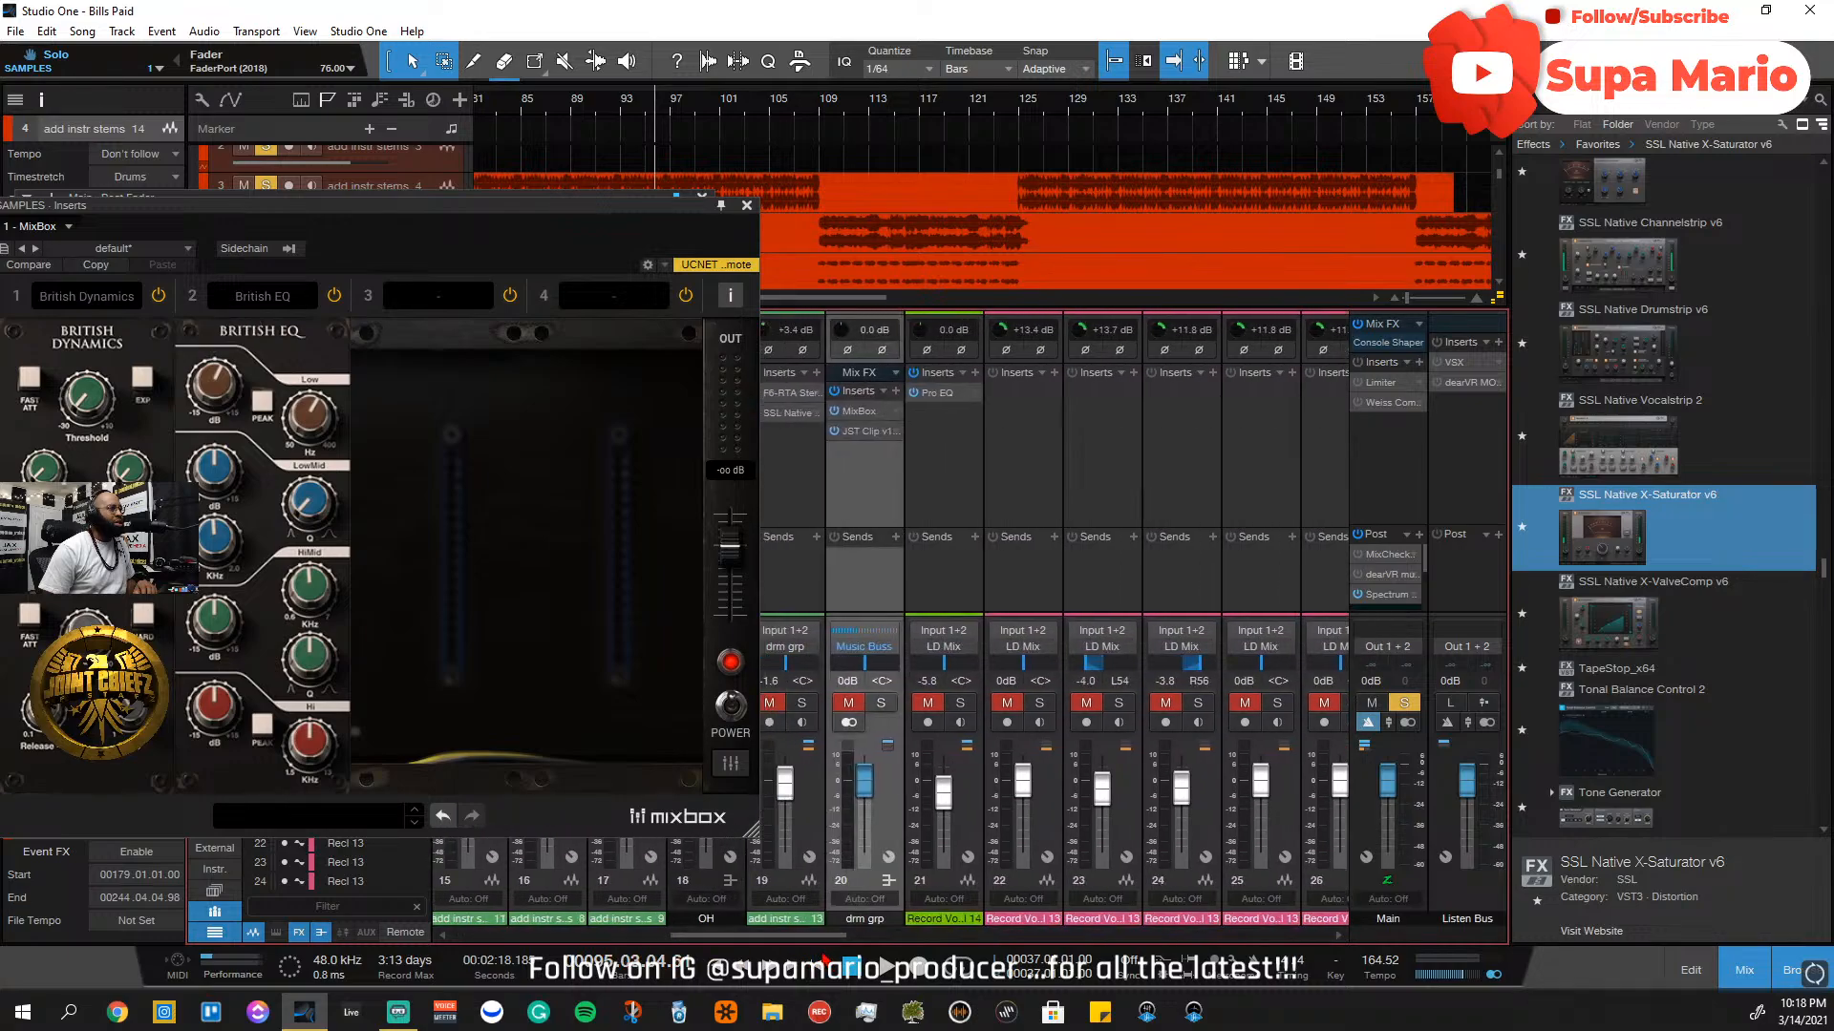
left_click(881, 704)
Replay from around bar 84 and cut the British EQ's Low gain to -3.0 dB
left_click_drag(641, 213, 1438, 258)
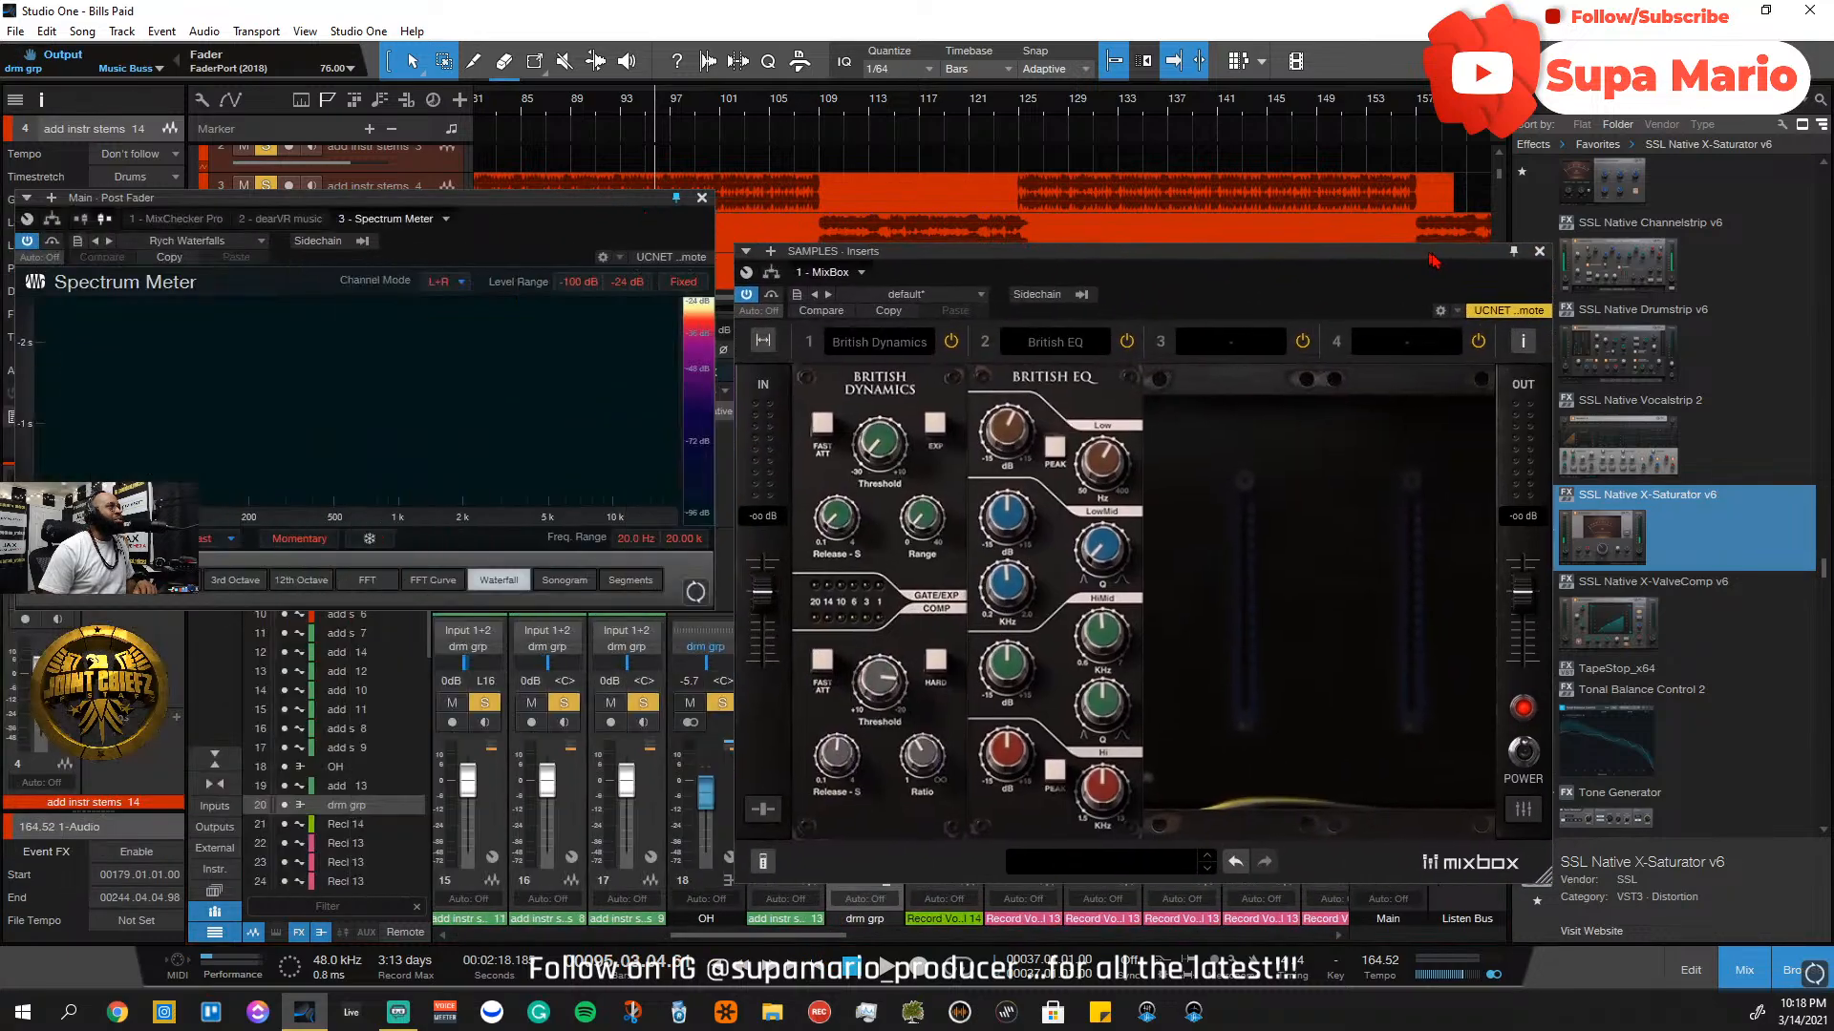
left_click(512, 107)
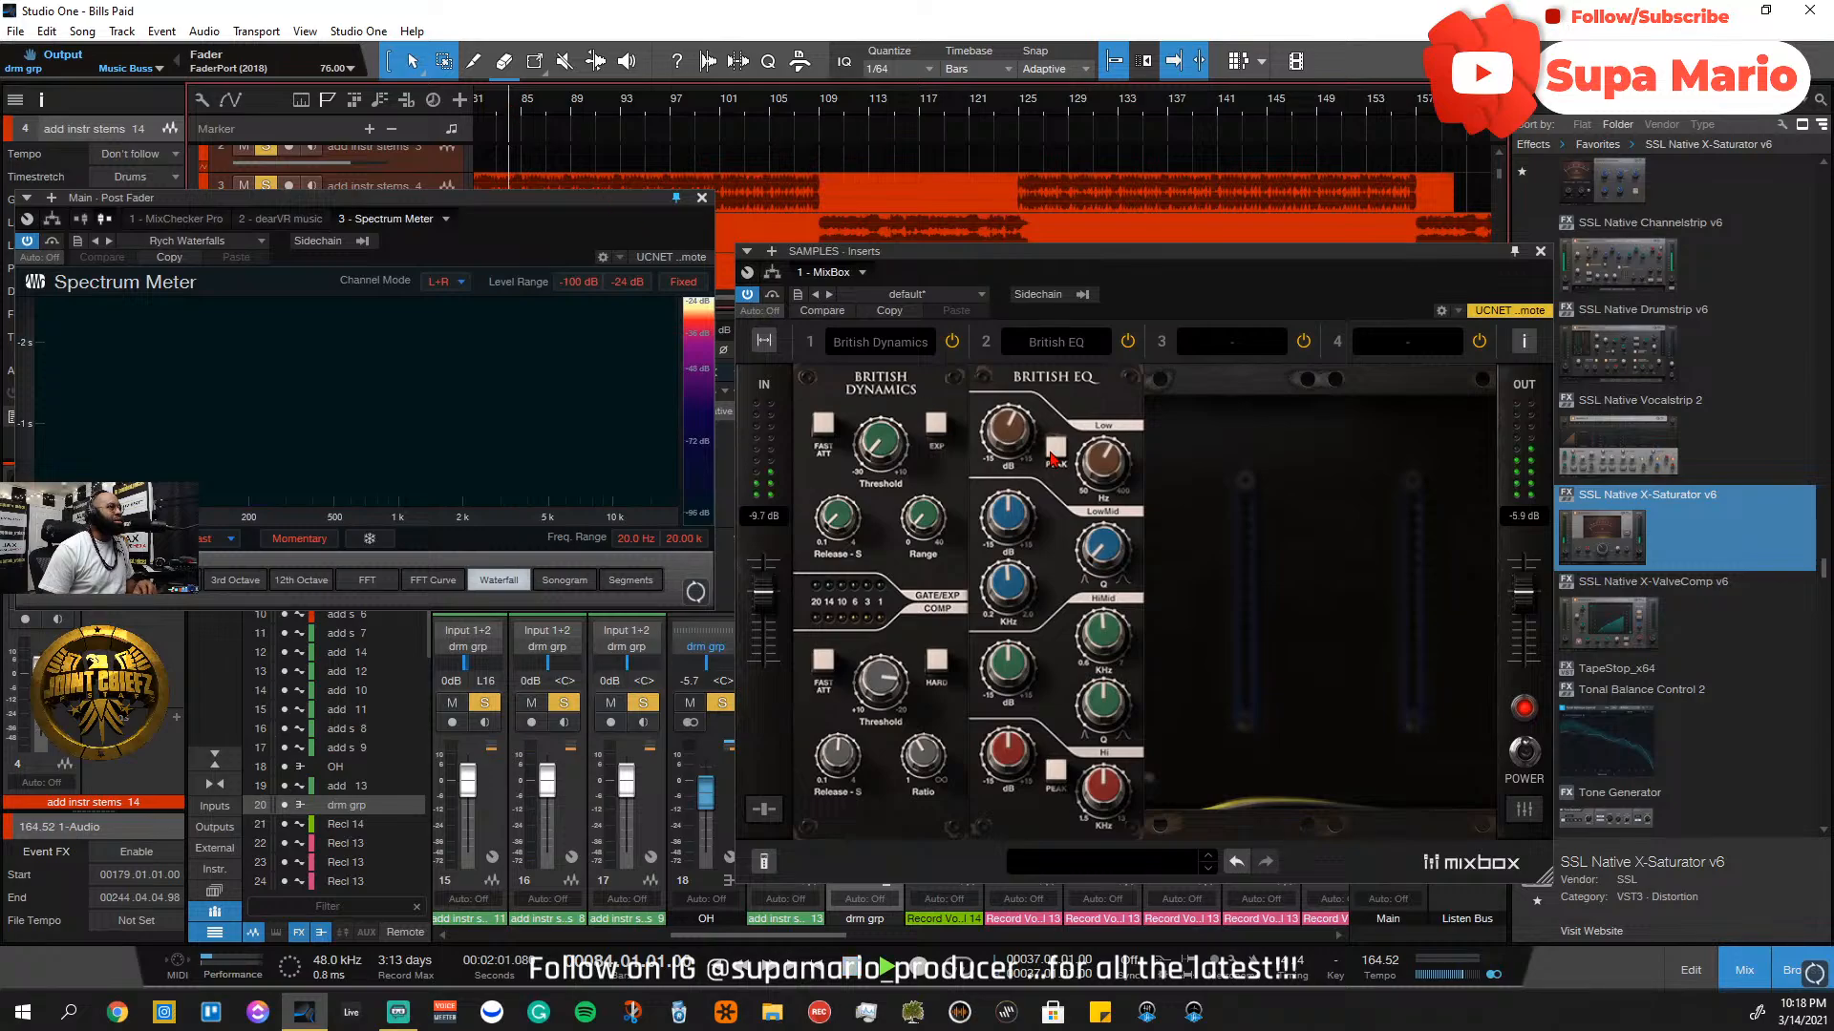
left_click_drag(1016, 442, 1025, 499)
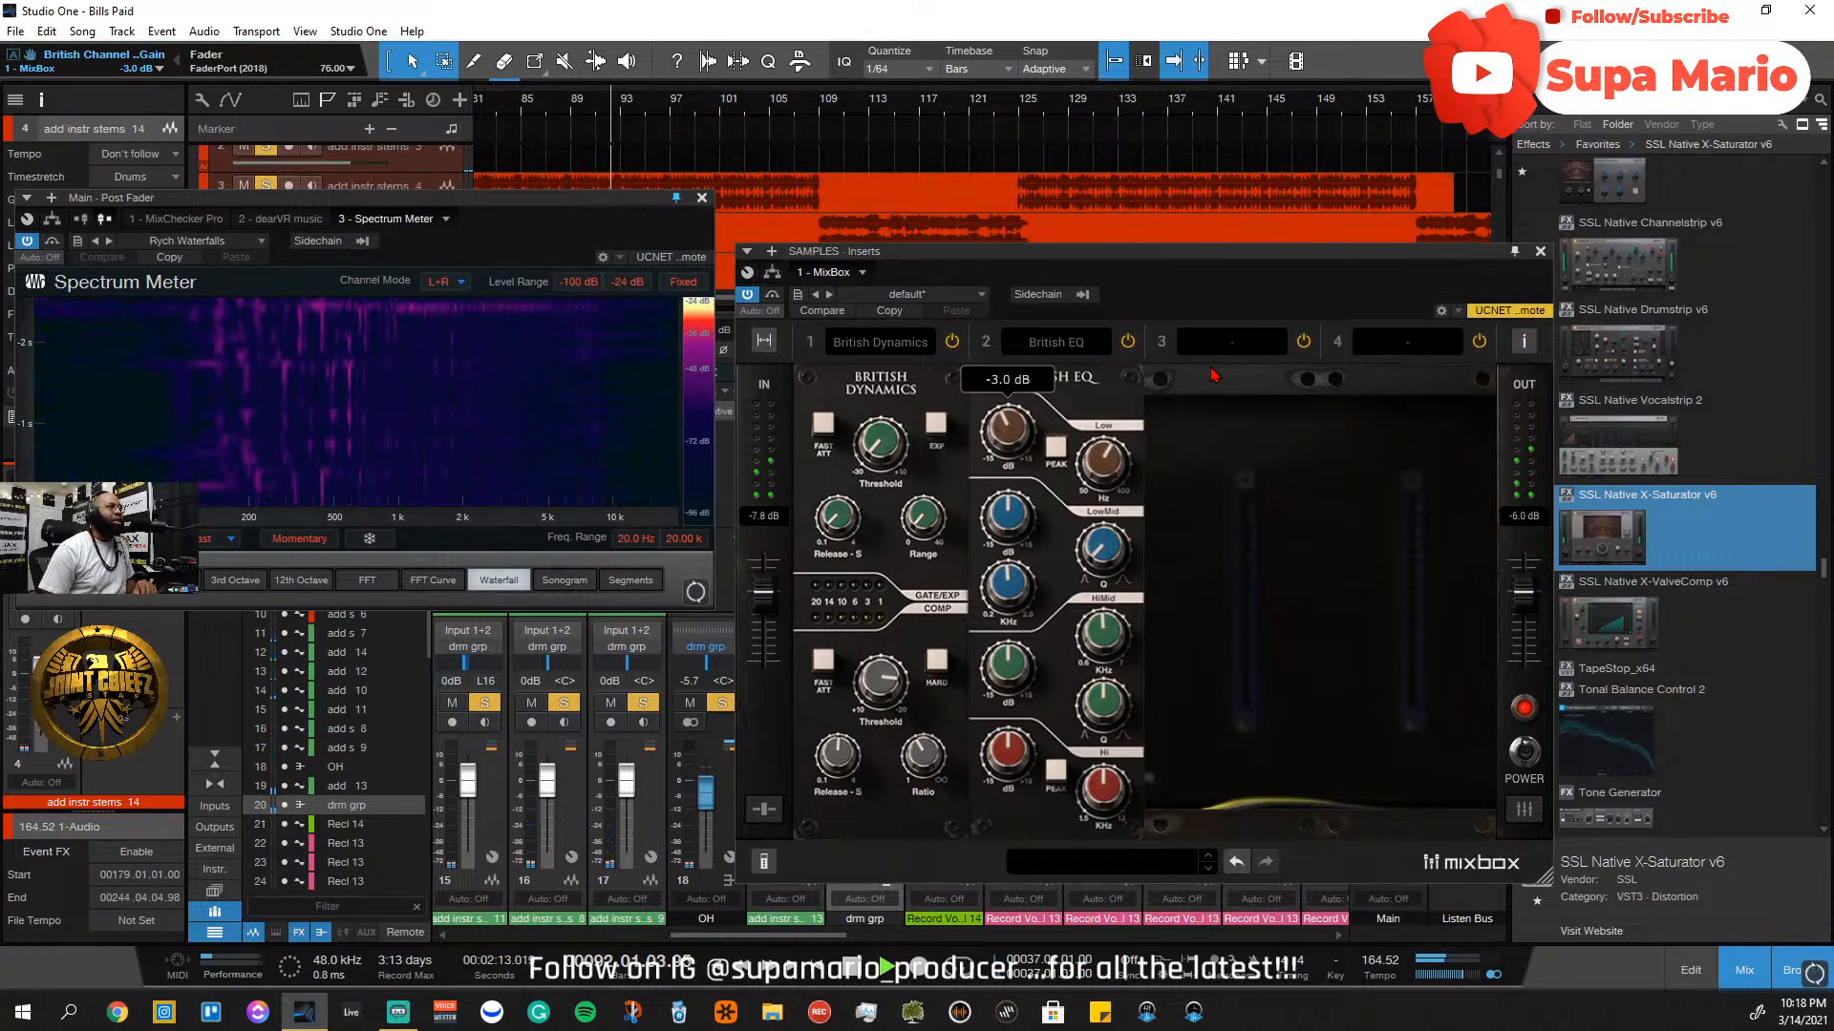
Load the Tape Cassette saturation module into MixBox's third slot and start playback
left_click(1232, 341)
mouse_move(1285, 585)
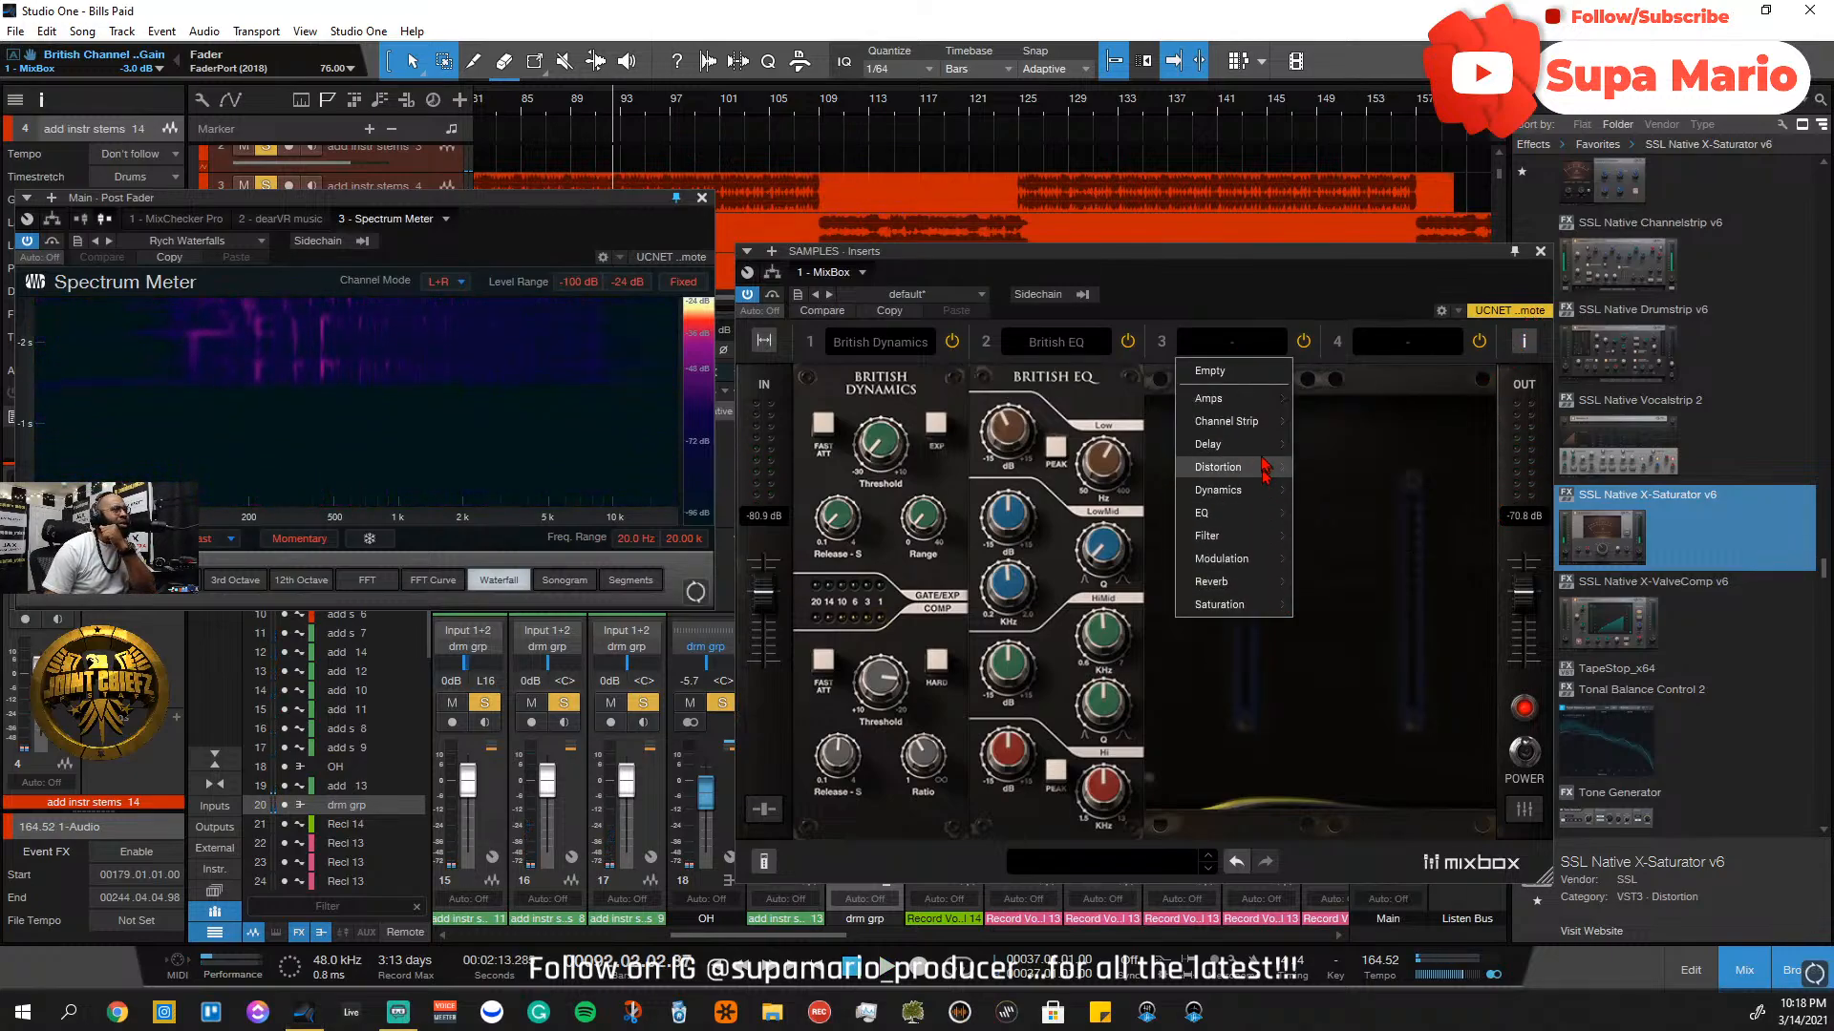
mouse_move(1262, 459)
mouse_move(1259, 408)
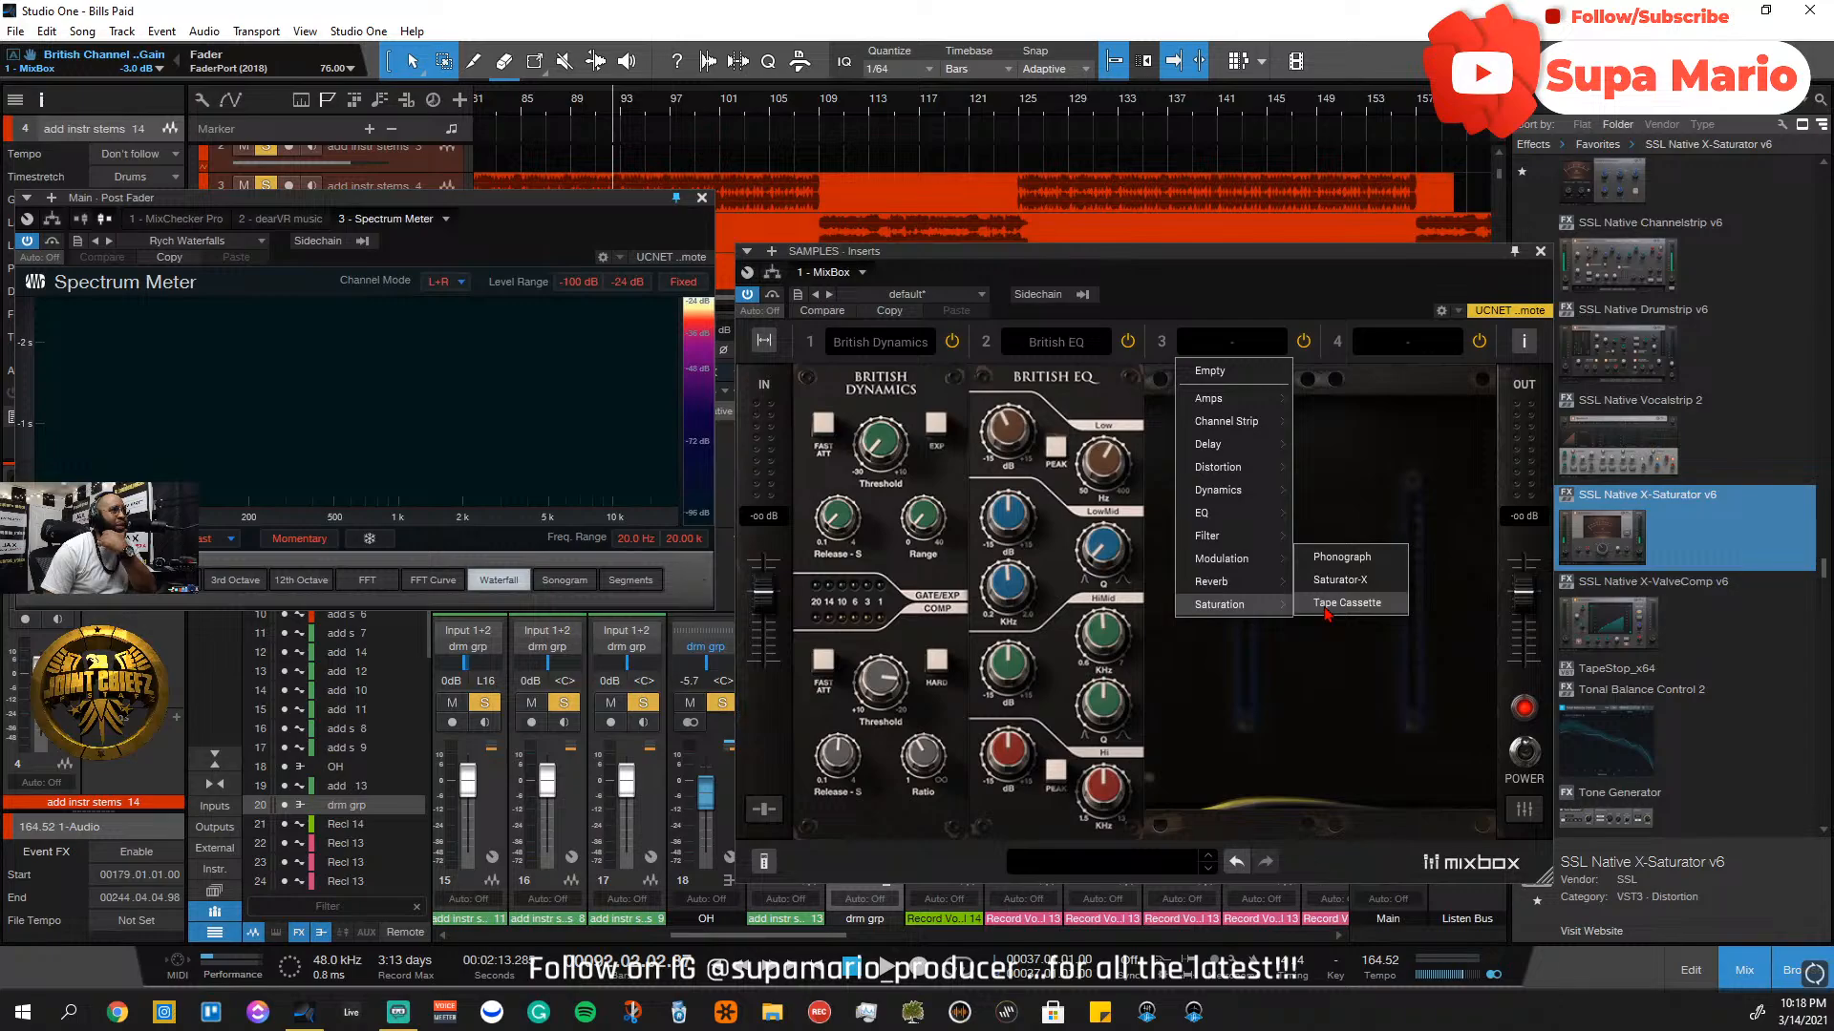
left_click(1326, 611)
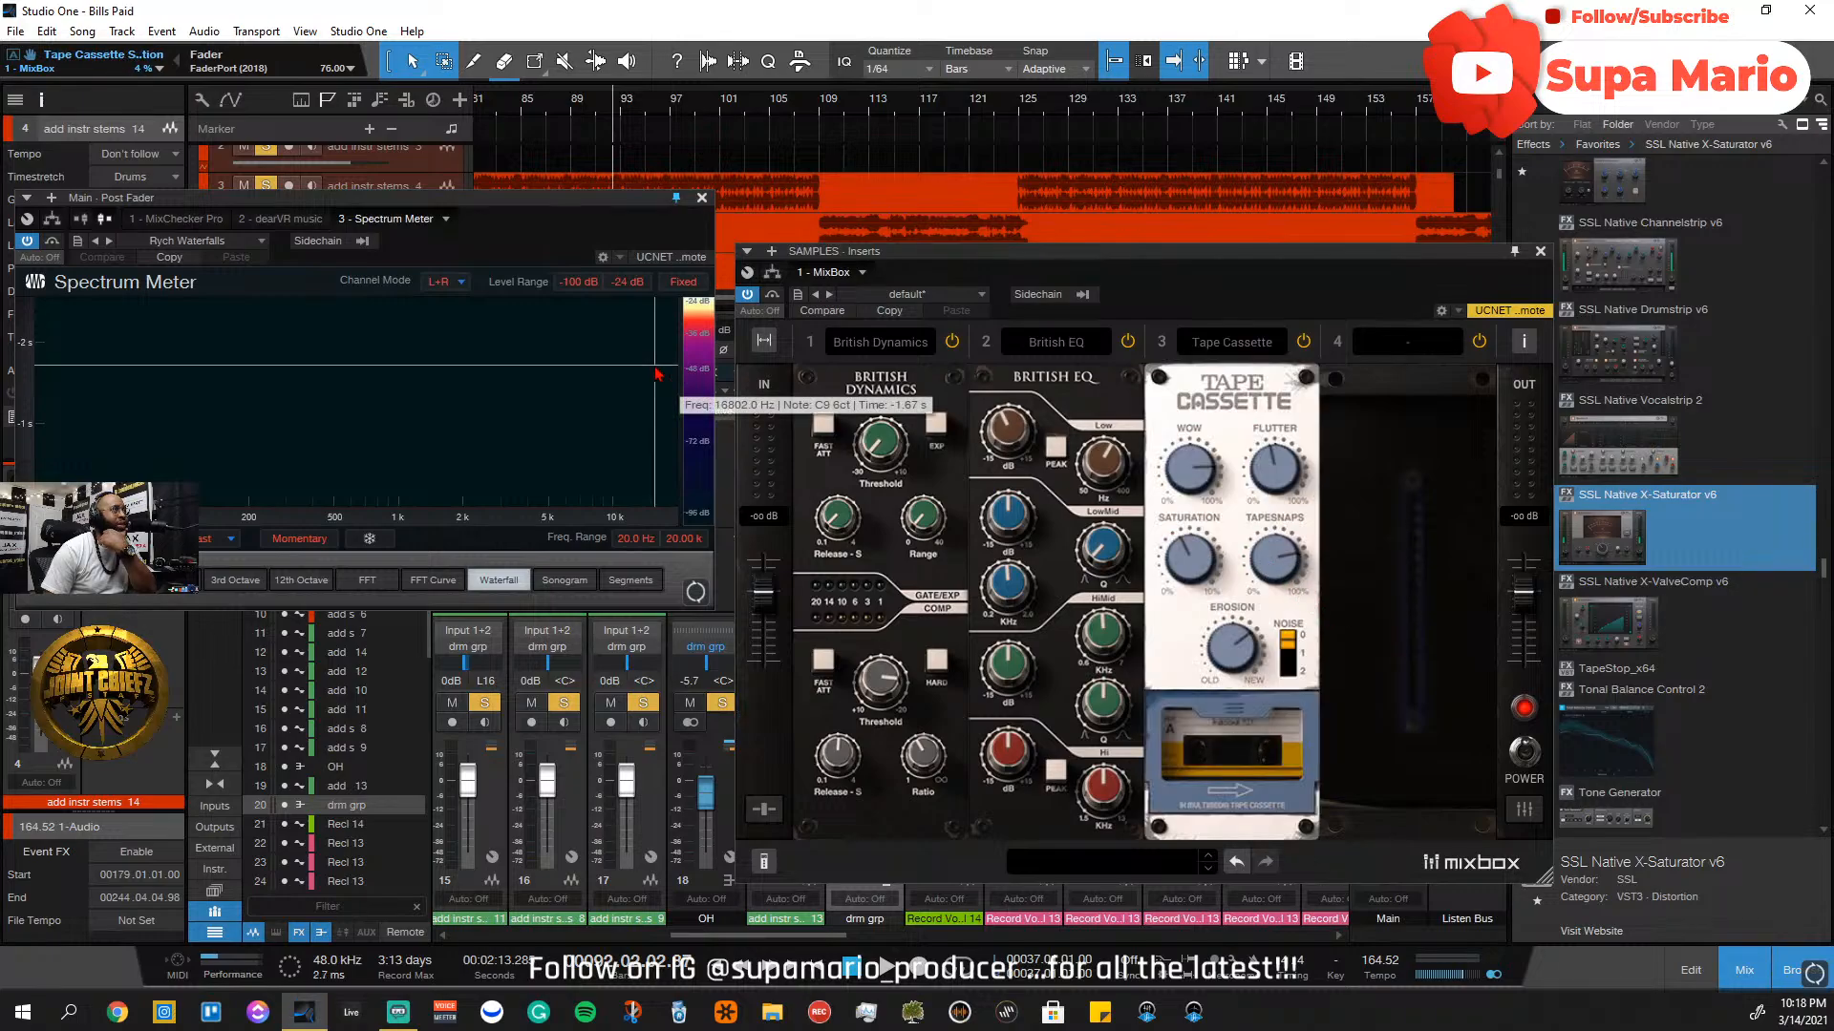
key("space")
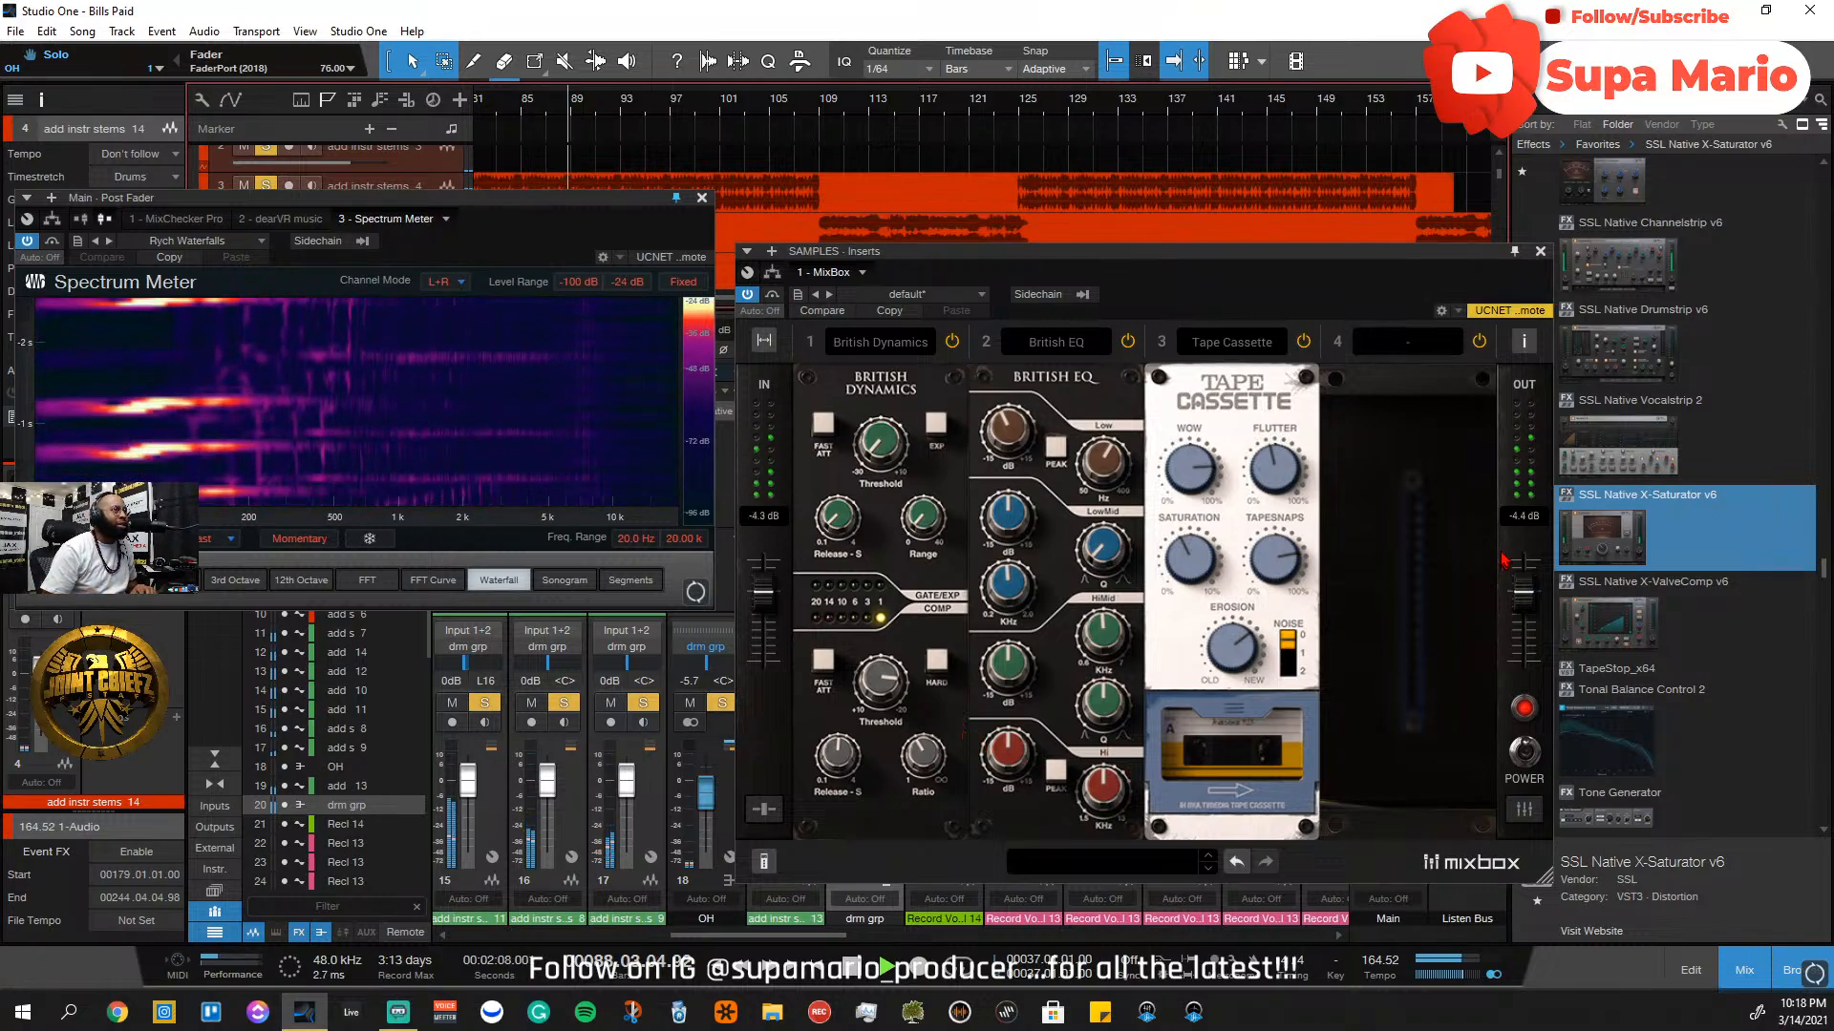
Leave only the SAMPLES bus soloed and try the Tape Cassette's Wow at 100% and Flutter at 66%
left_click_drag(1435, 262, 1013, 269)
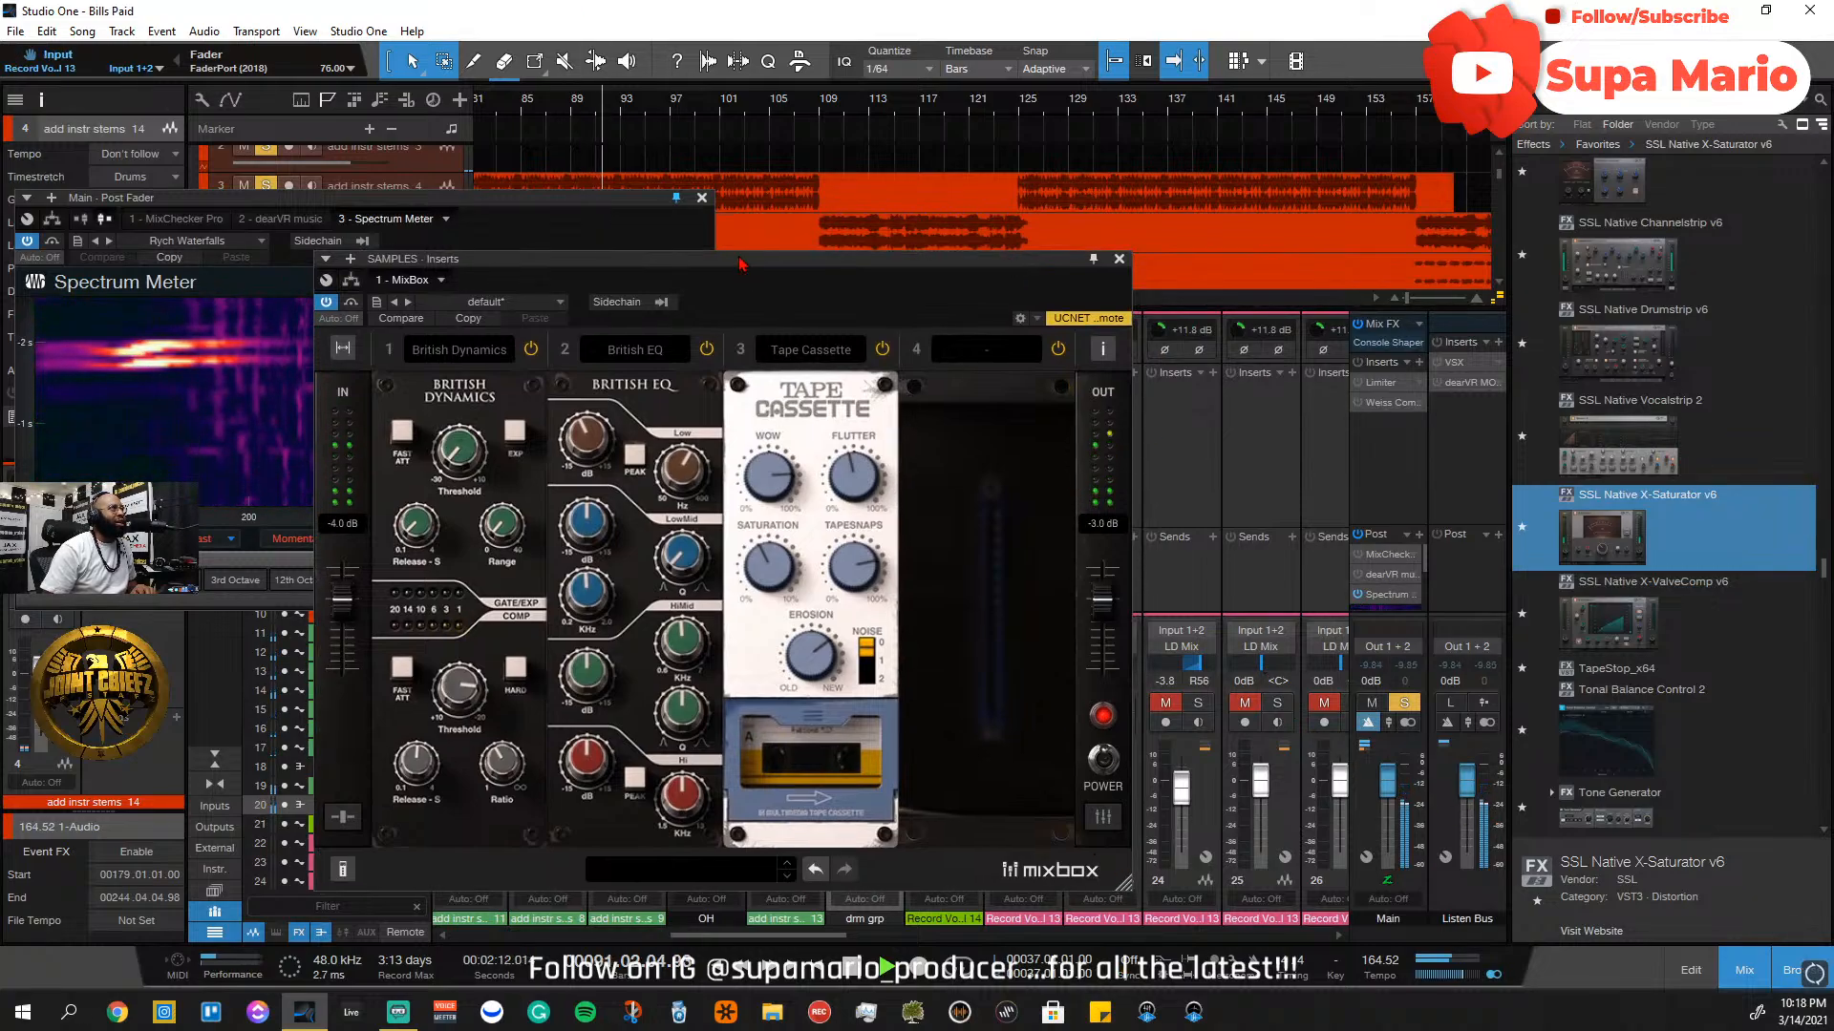
left_click_drag(710, 258, 1259, 287)
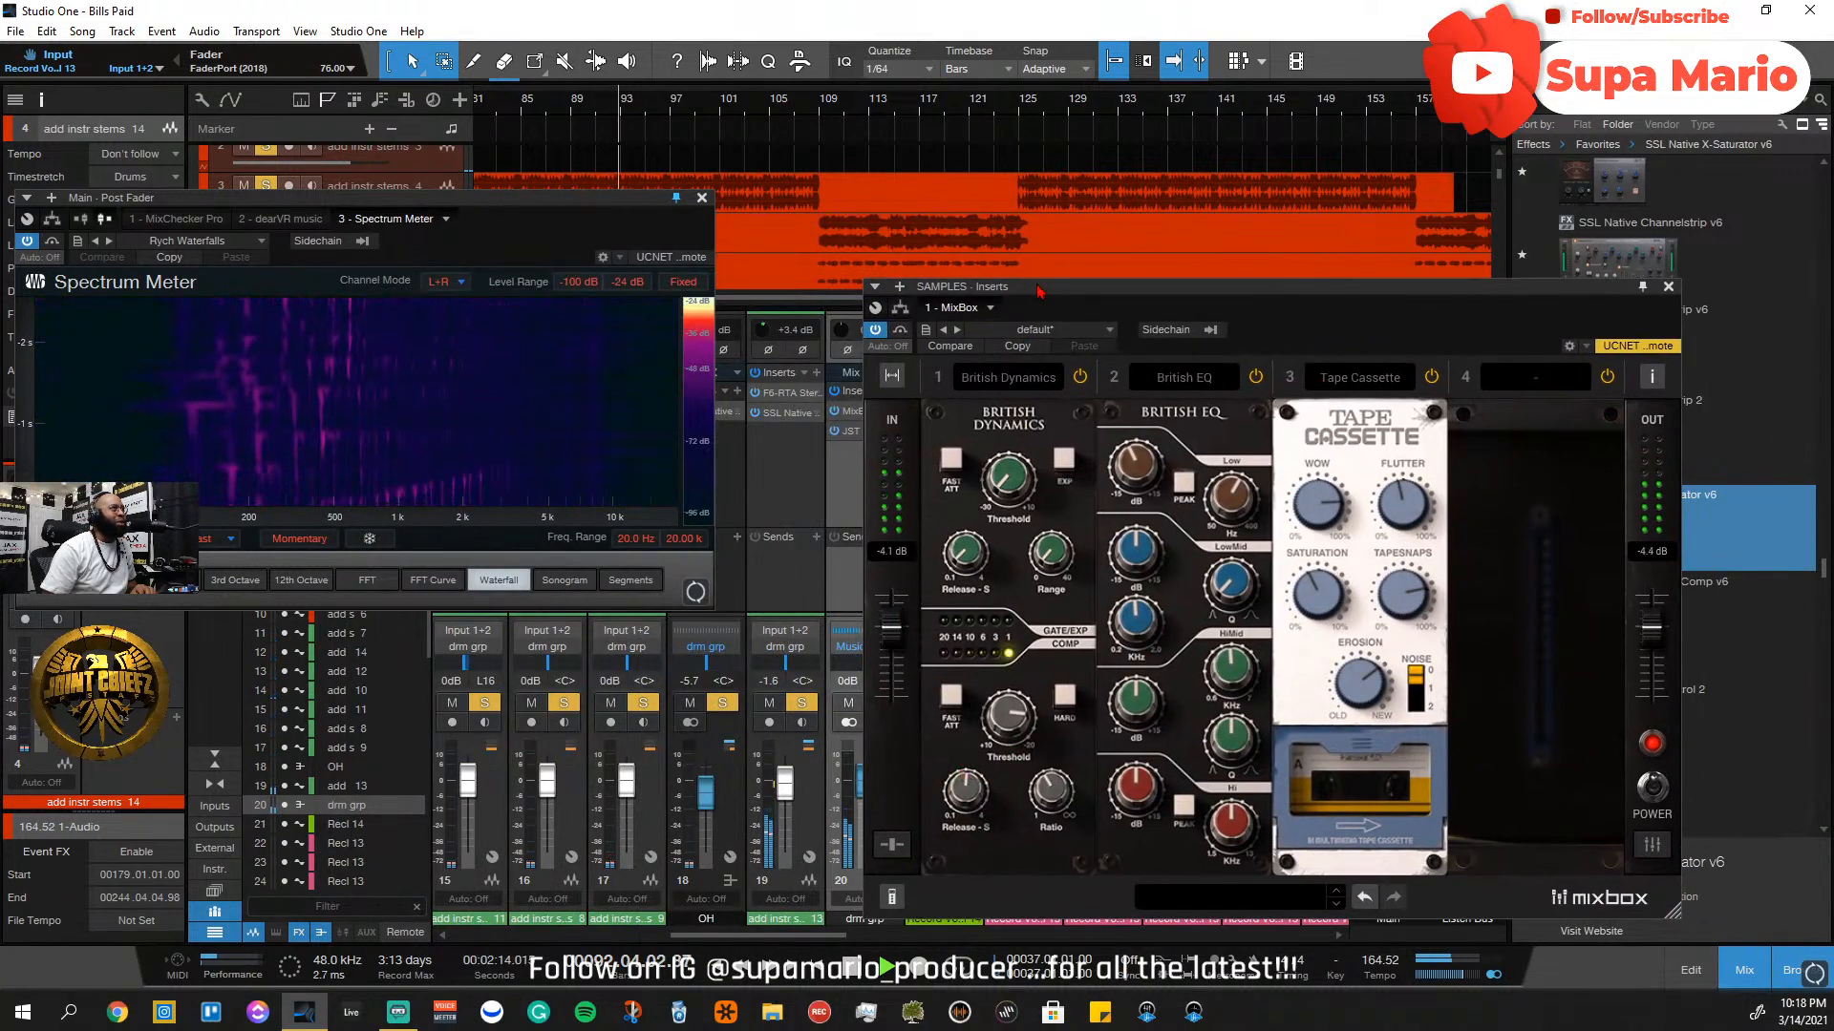
left_click_drag(1039, 289, 904, 233)
mouse_move(1167, 413)
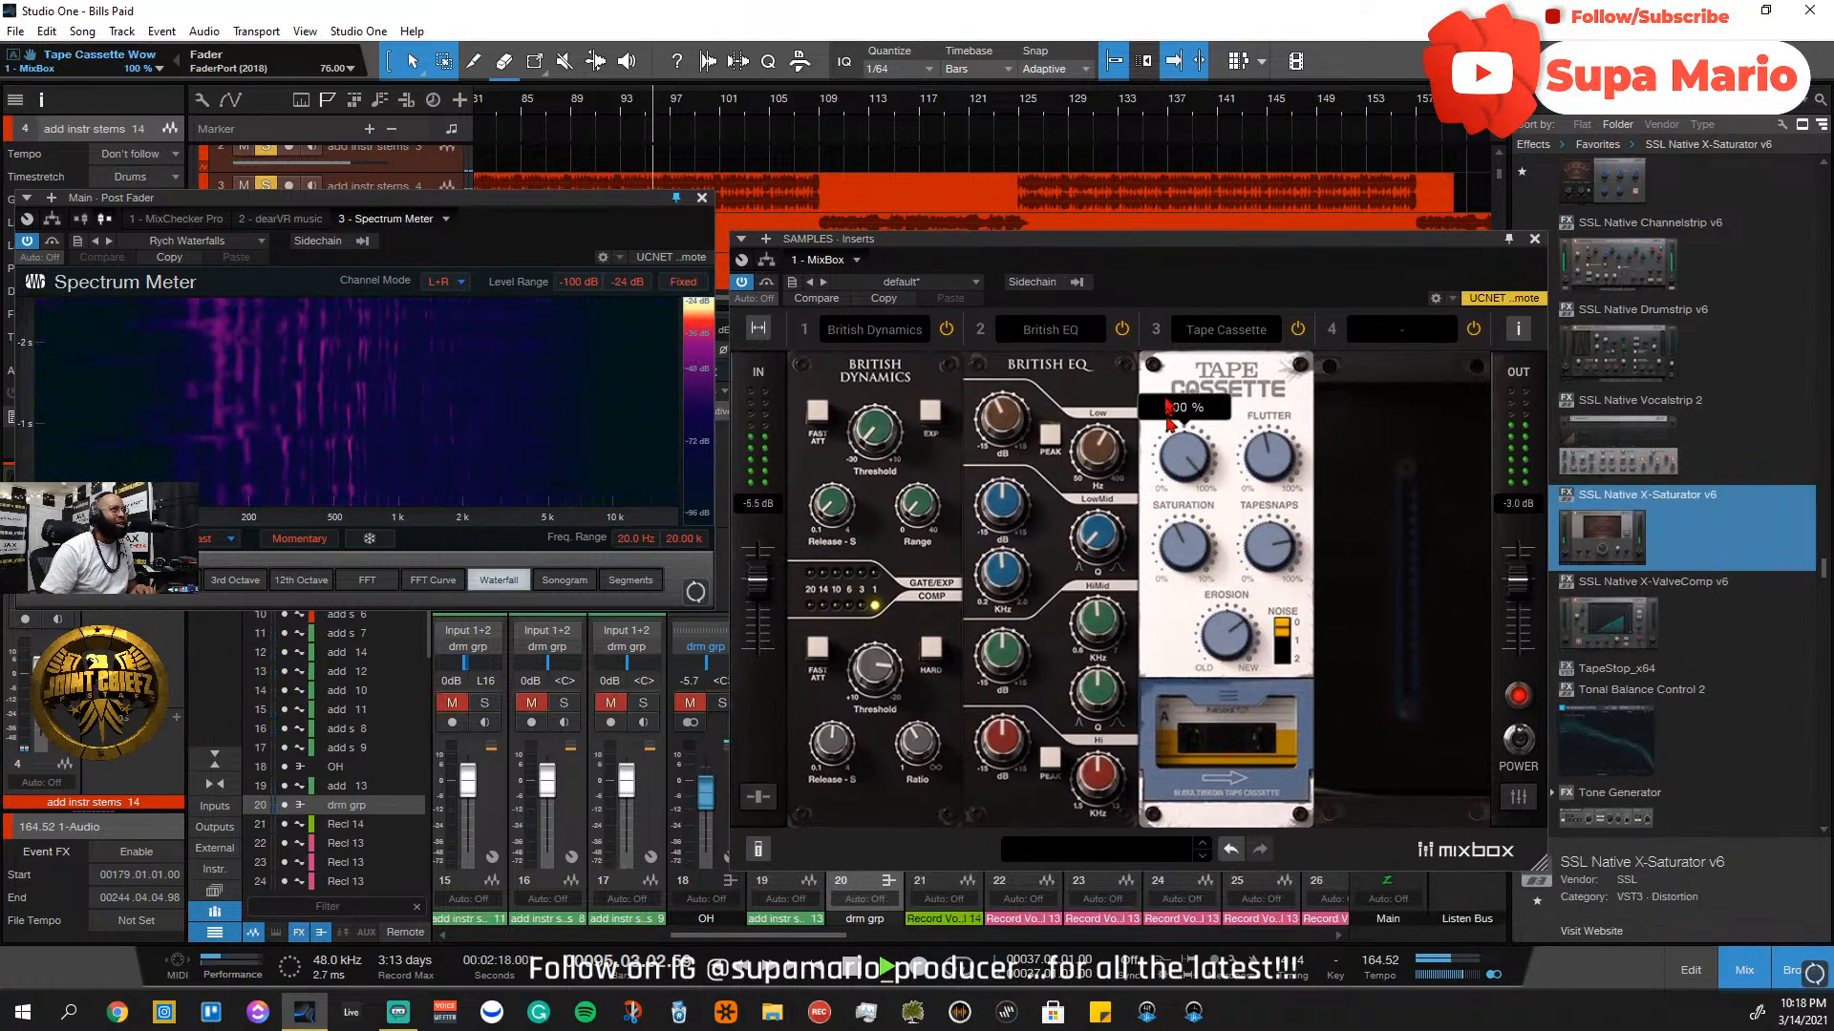
left_click_drag(1167, 413, 1182, 739)
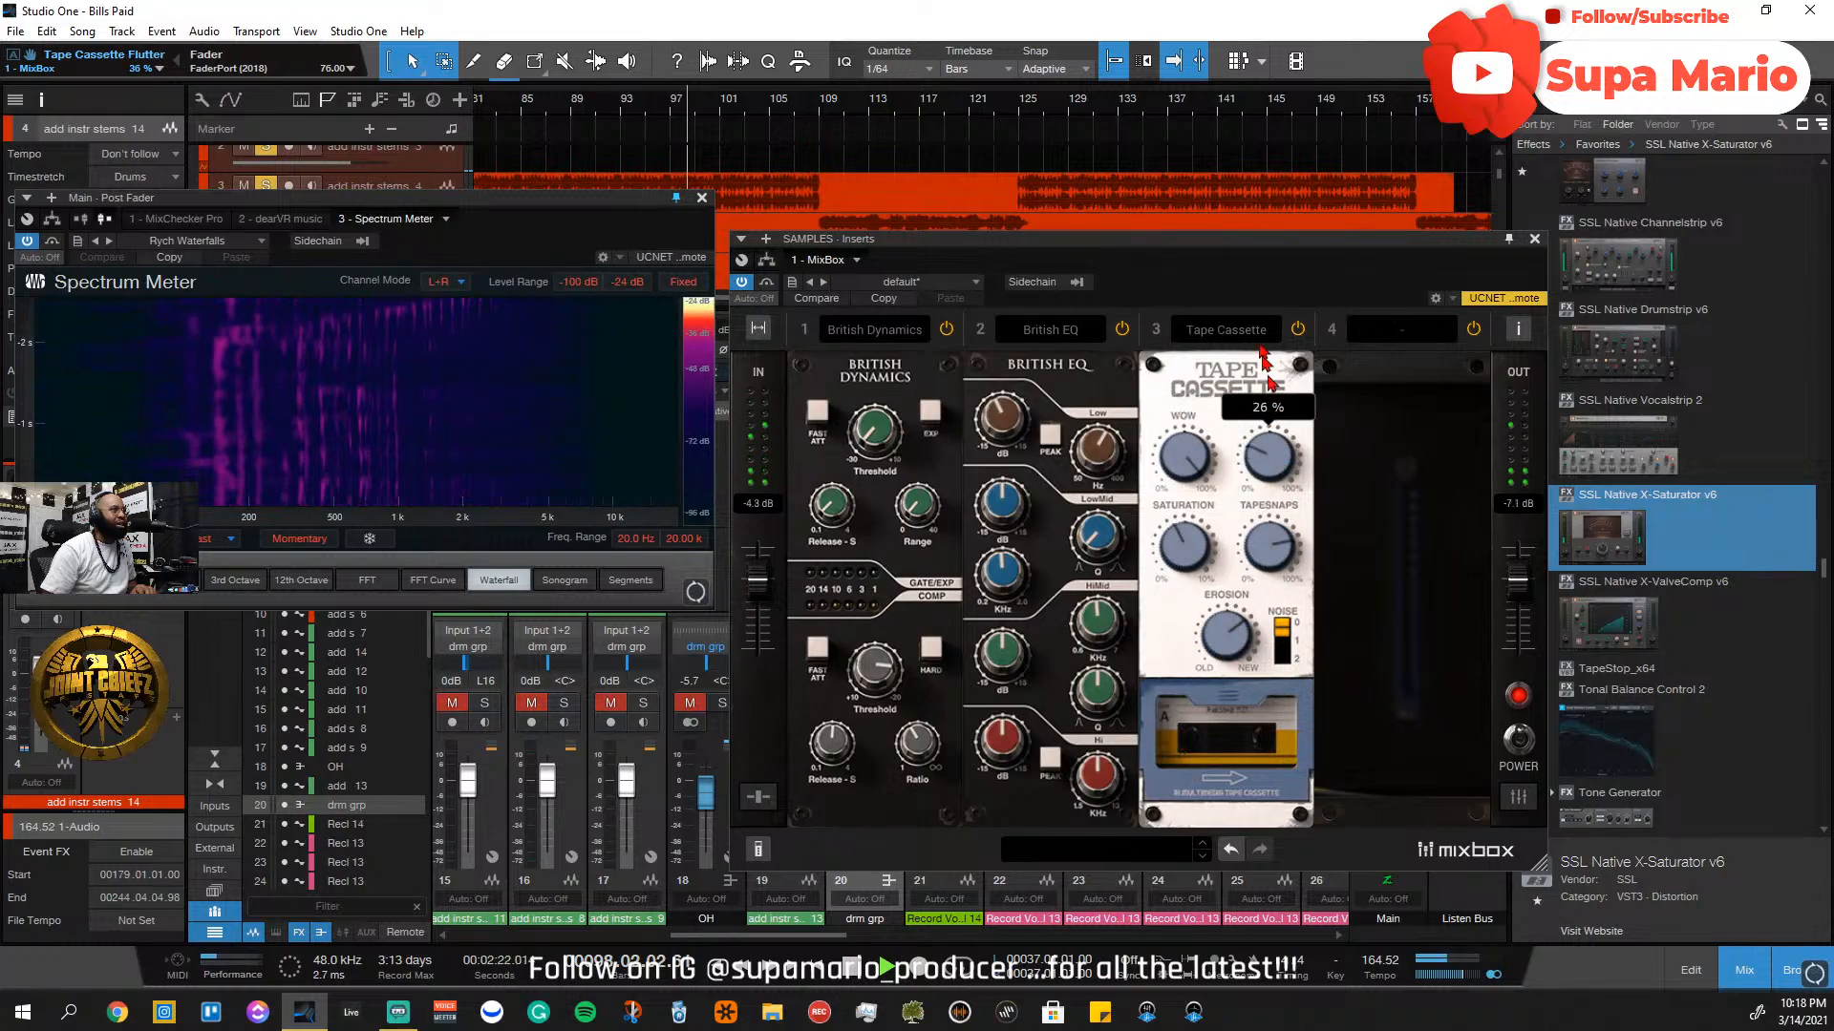
left_click_drag(1263, 358, 1270, 274)
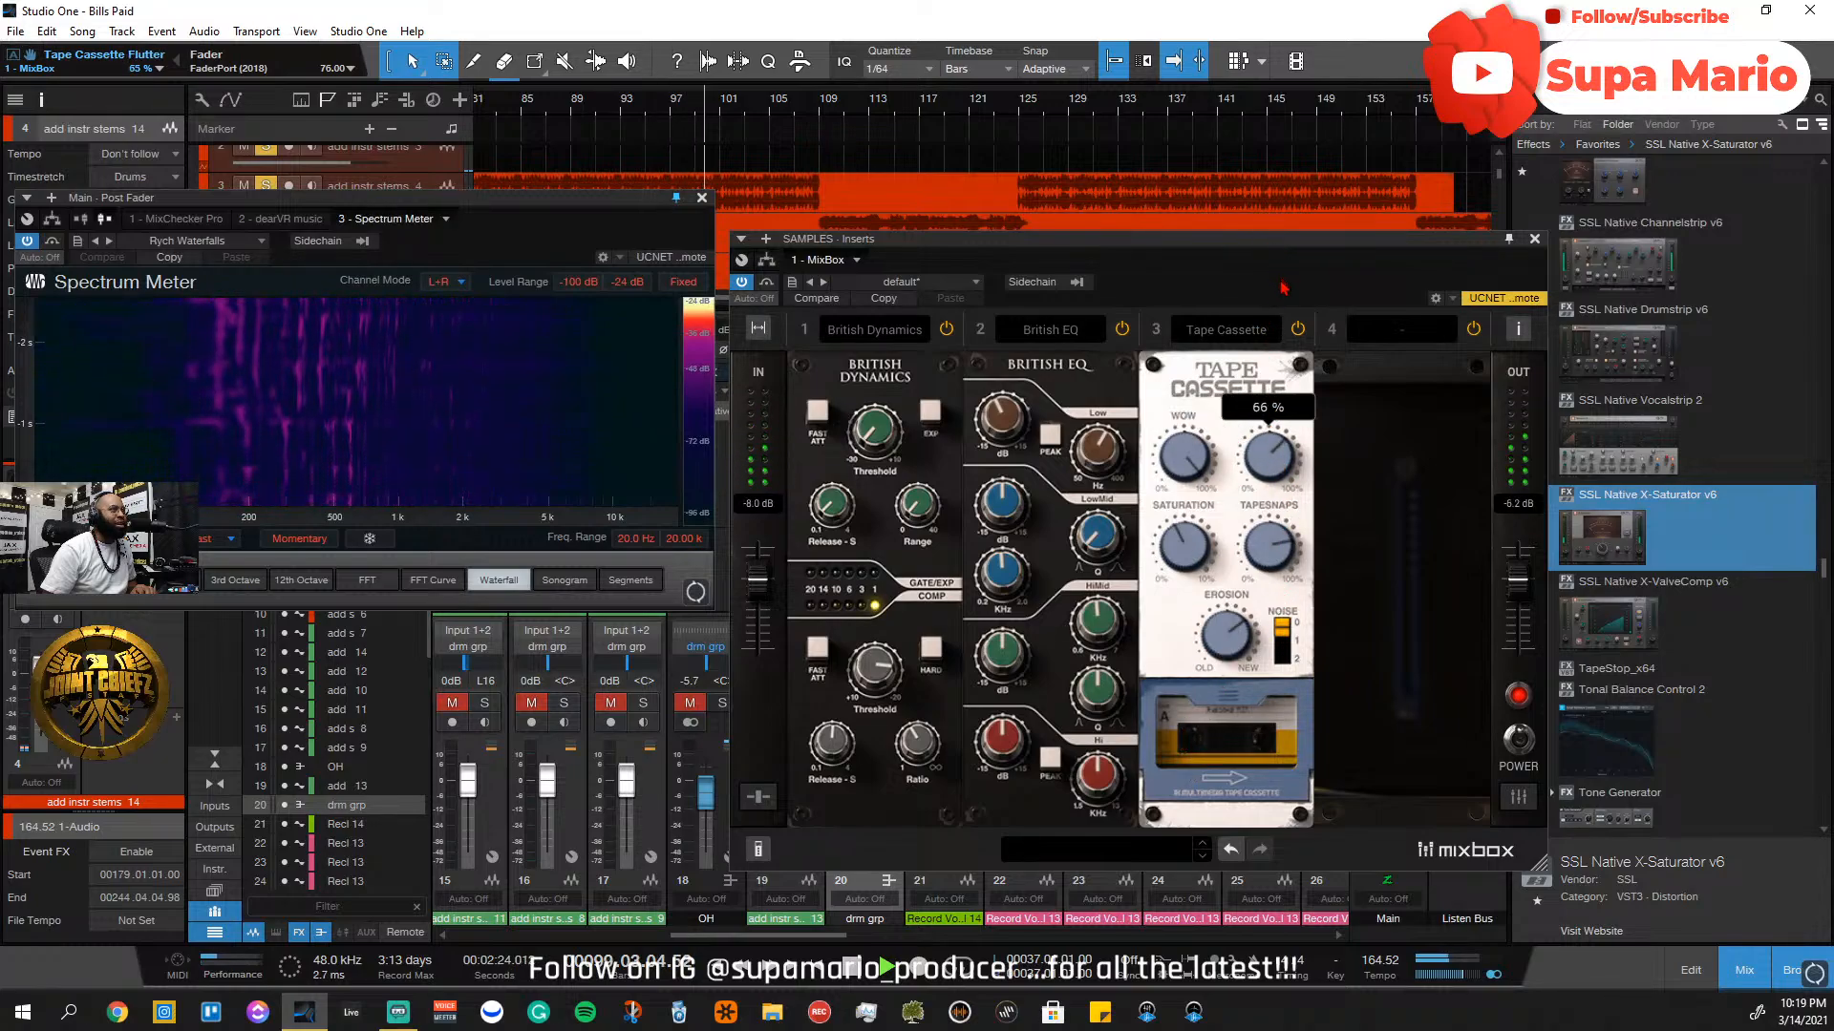
Try Tape Cassette settings by ear: Erosion at 0%, much higher Saturation, TapeSnaps at 100% and Noise at 1, readjusting Erosion and Wow
left_click_drag(1213, 647, 1232, 833)
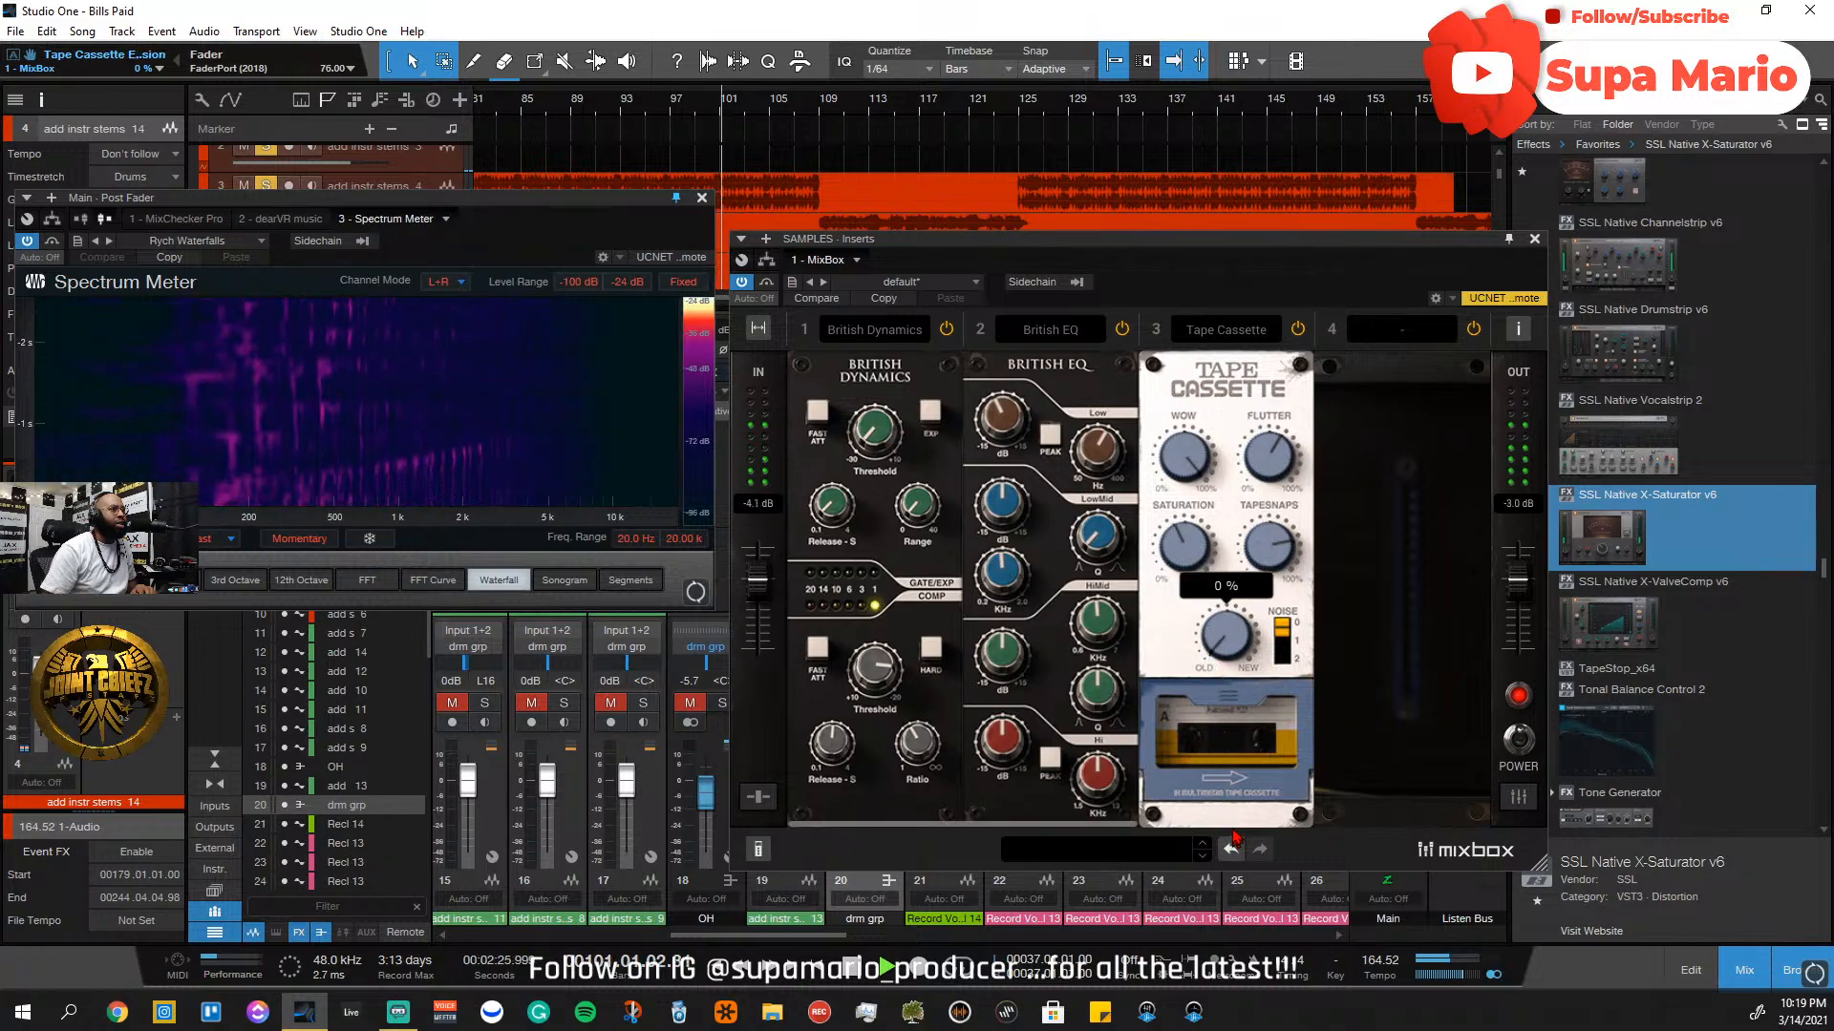
left_click_drag(1192, 547, 1201, 453)
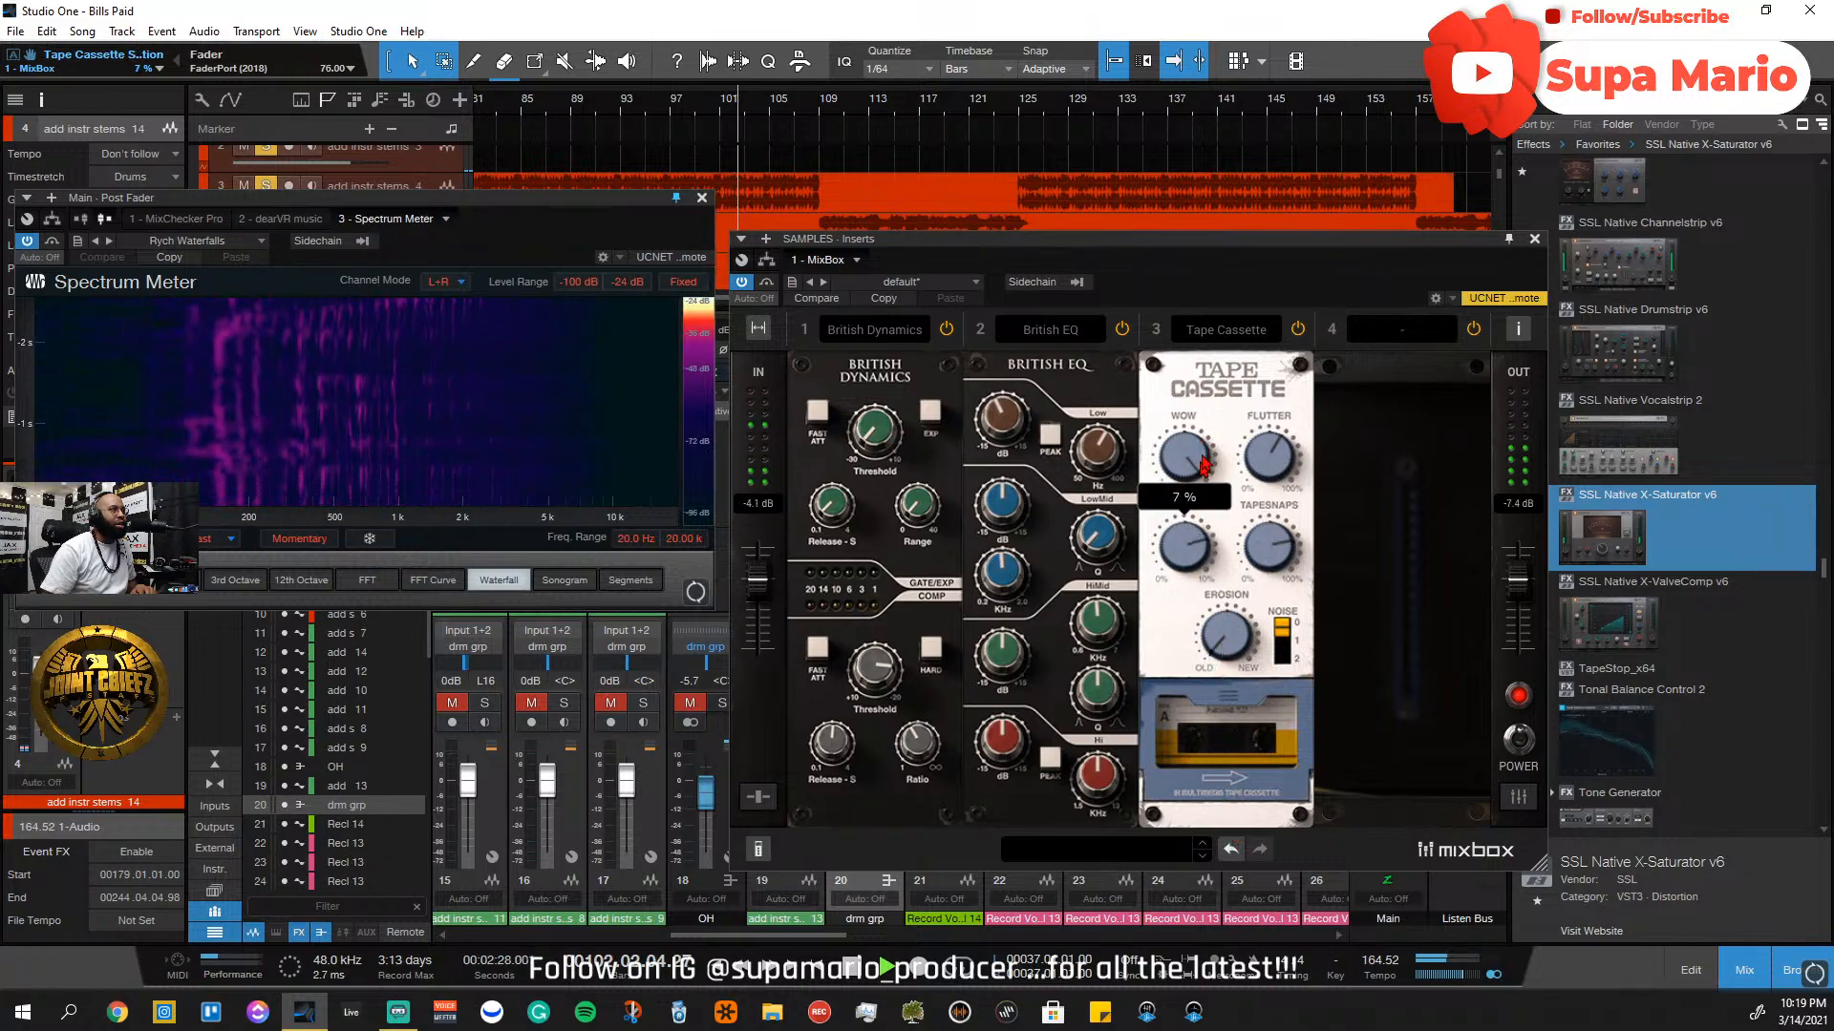
left_click_drag(1268, 525, 1246, 610)
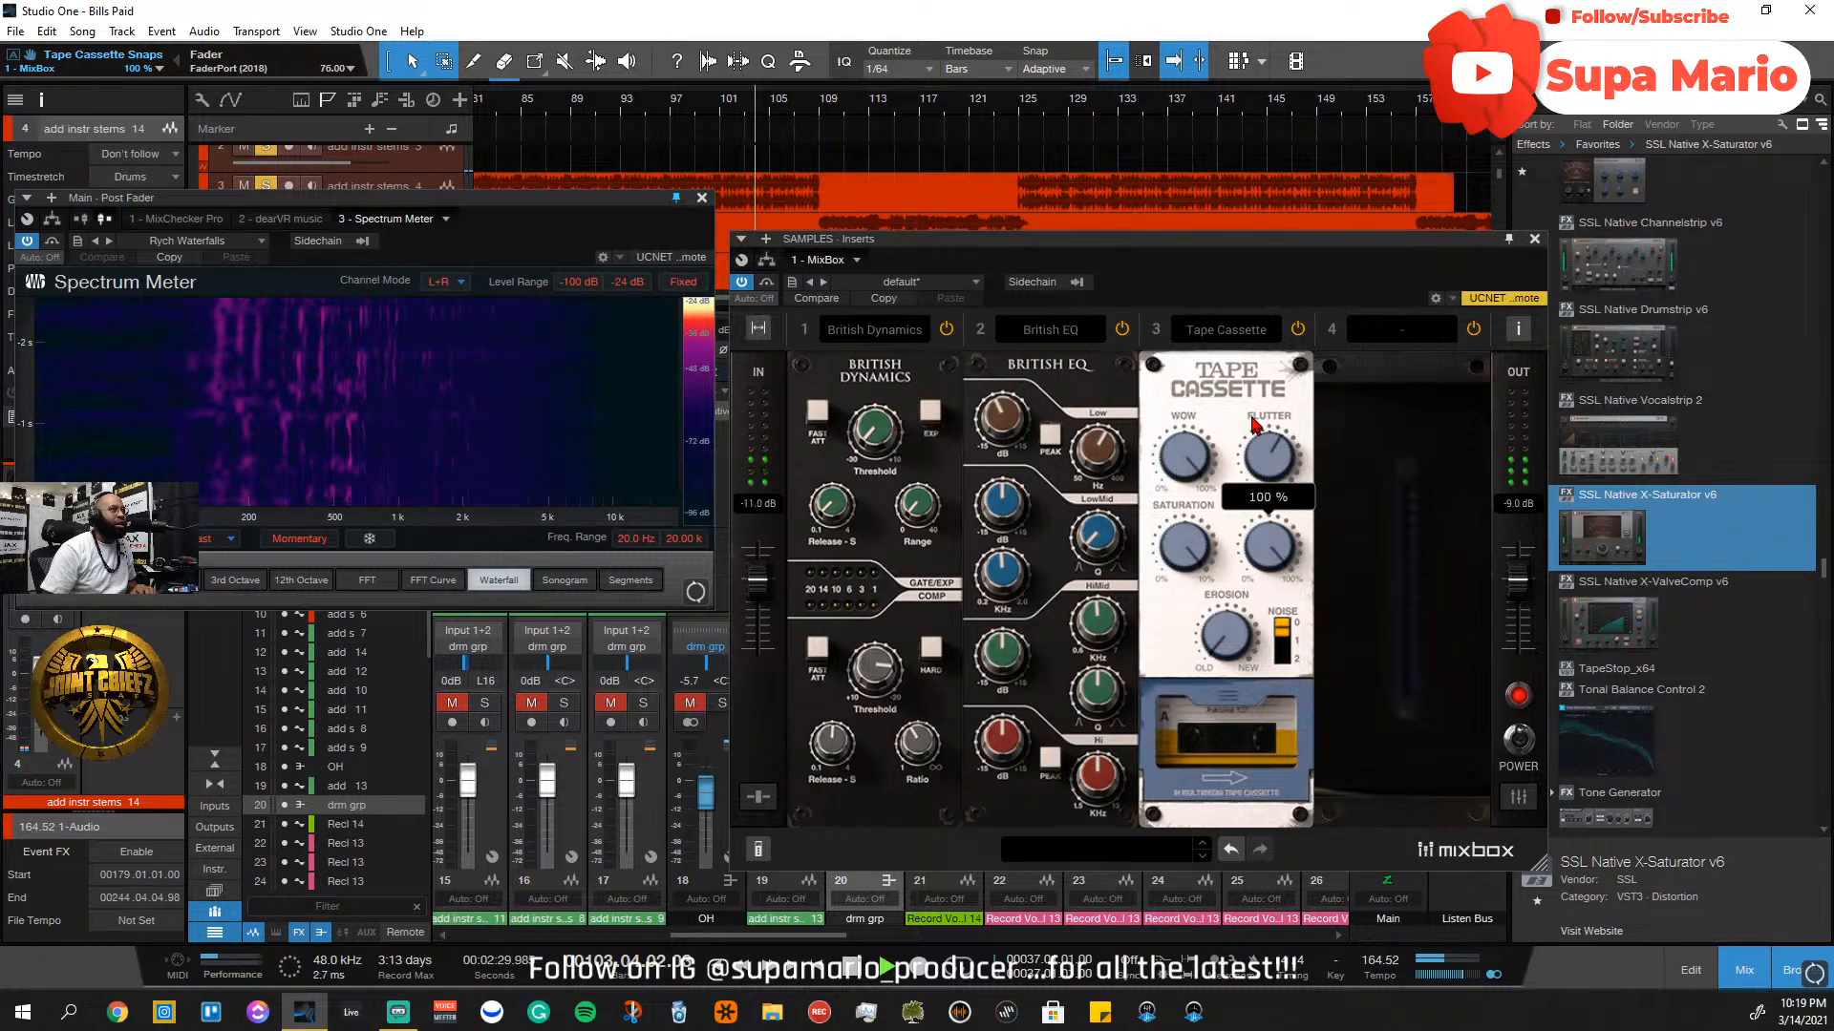
left_click(1283, 644)
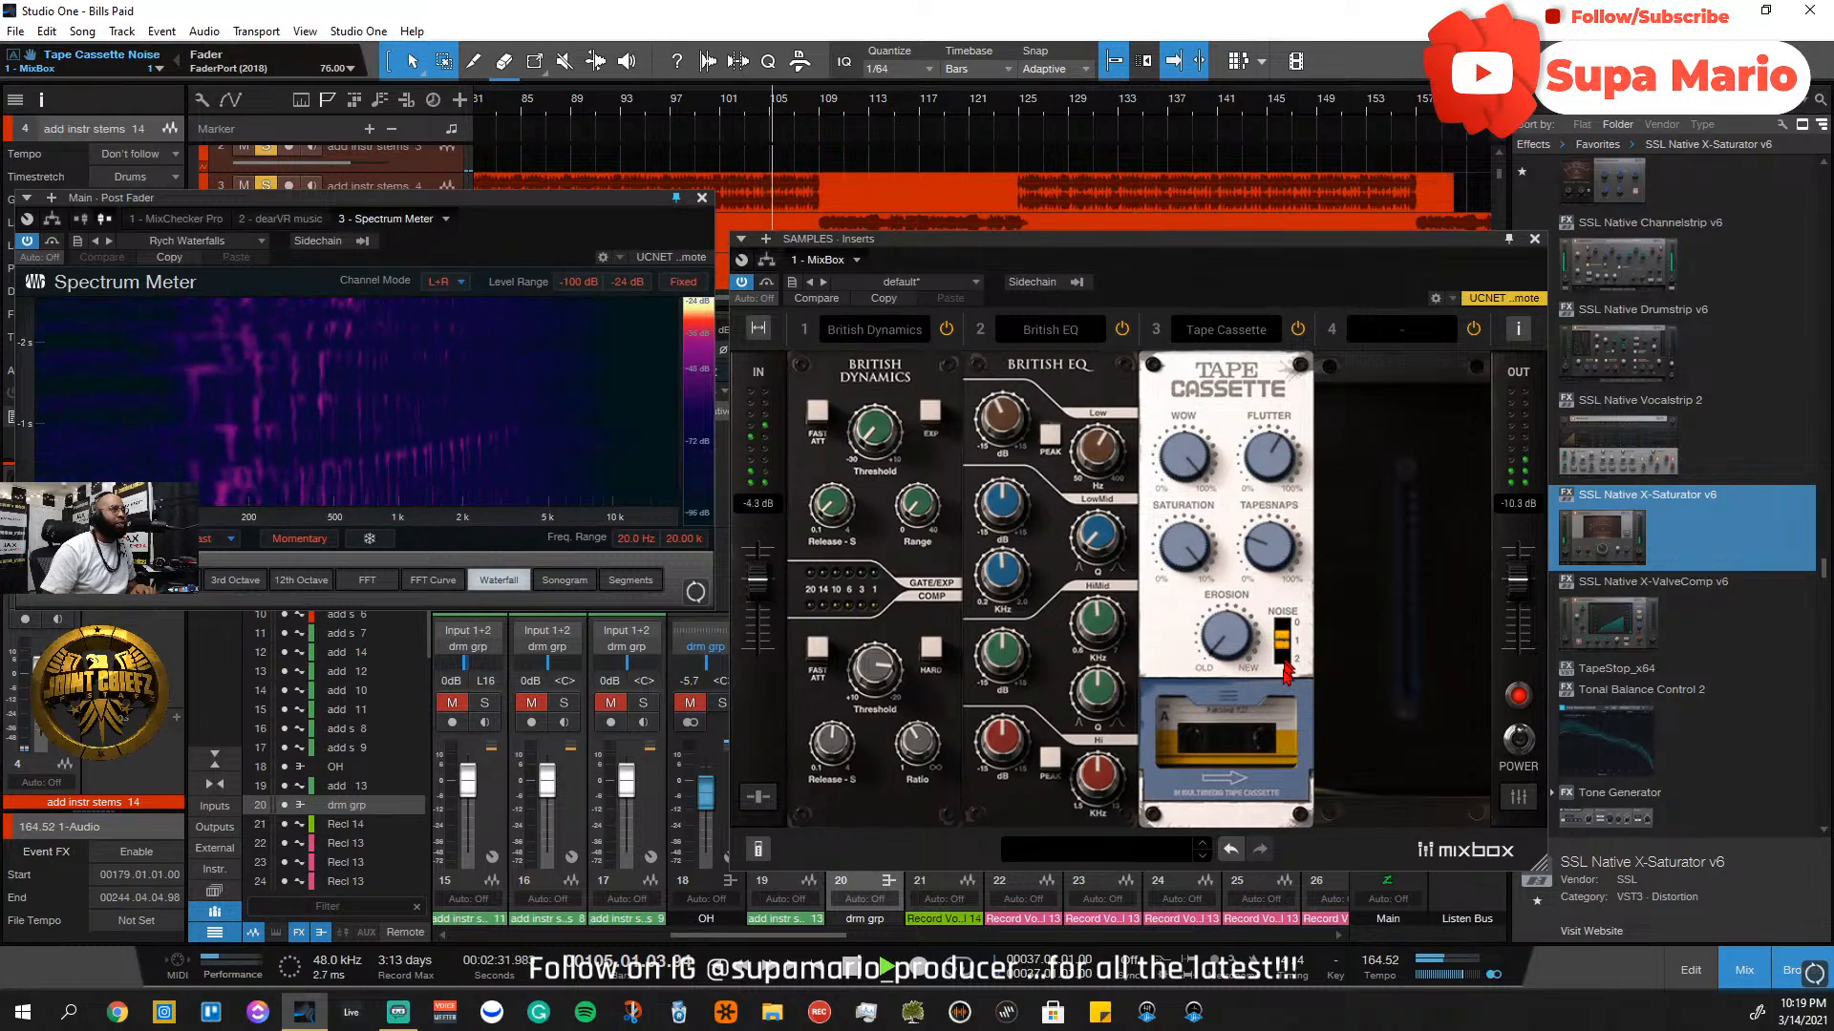
left_click_drag(1225, 638, 1300, 478)
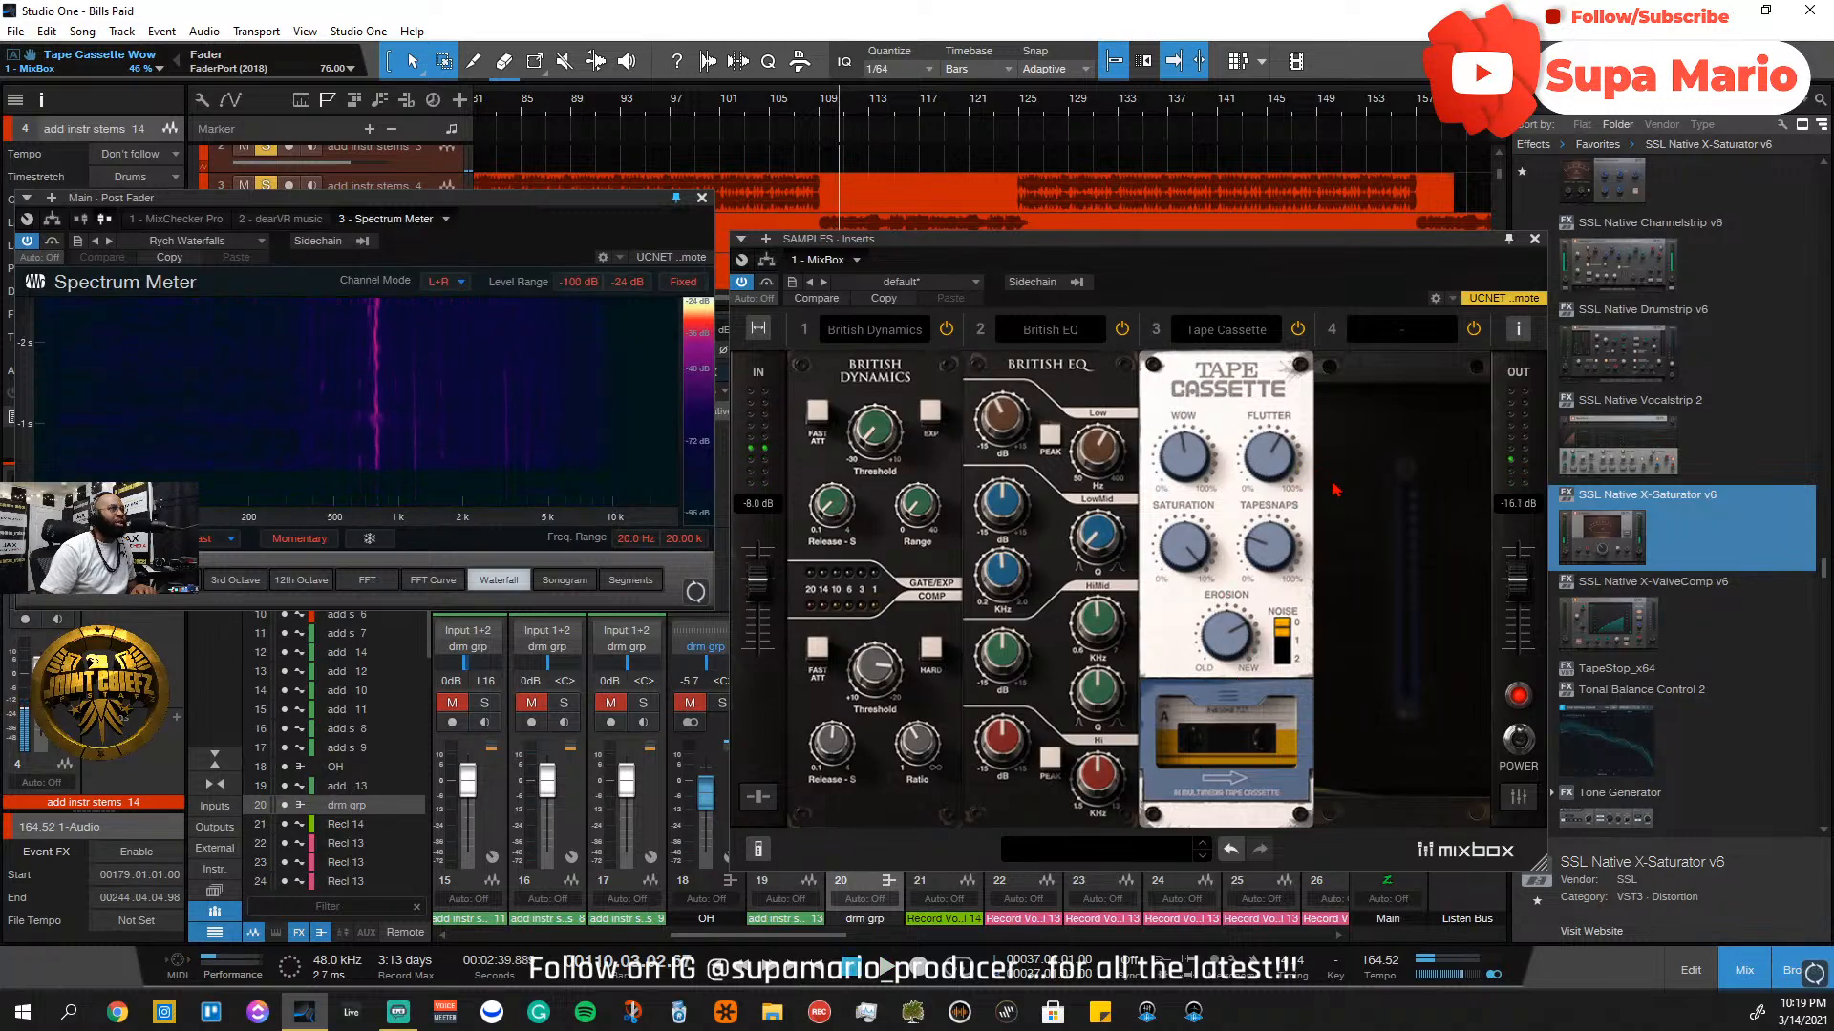
Show MixBox's per-module presets and load the Only Character preset on the Tape Cassette
left_click(1155, 861)
left_click(1151, 859)
left_click(1142, 859)
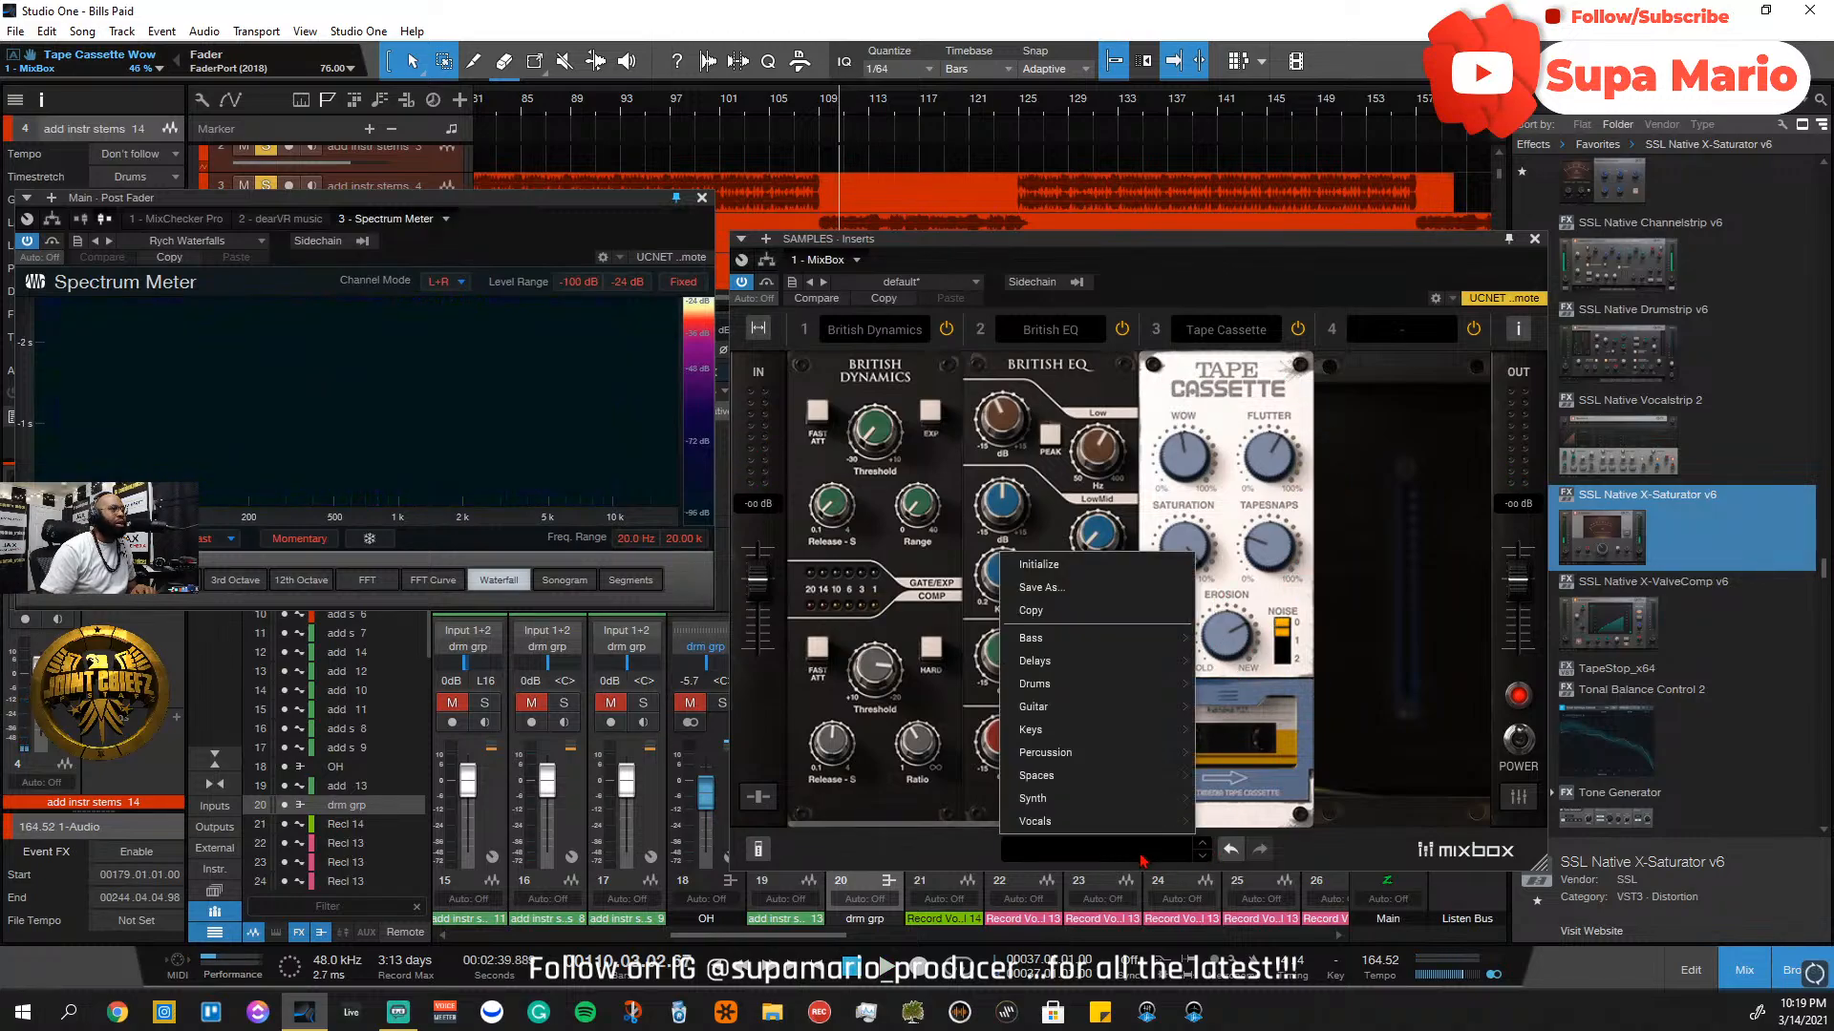
left_click(1421, 601)
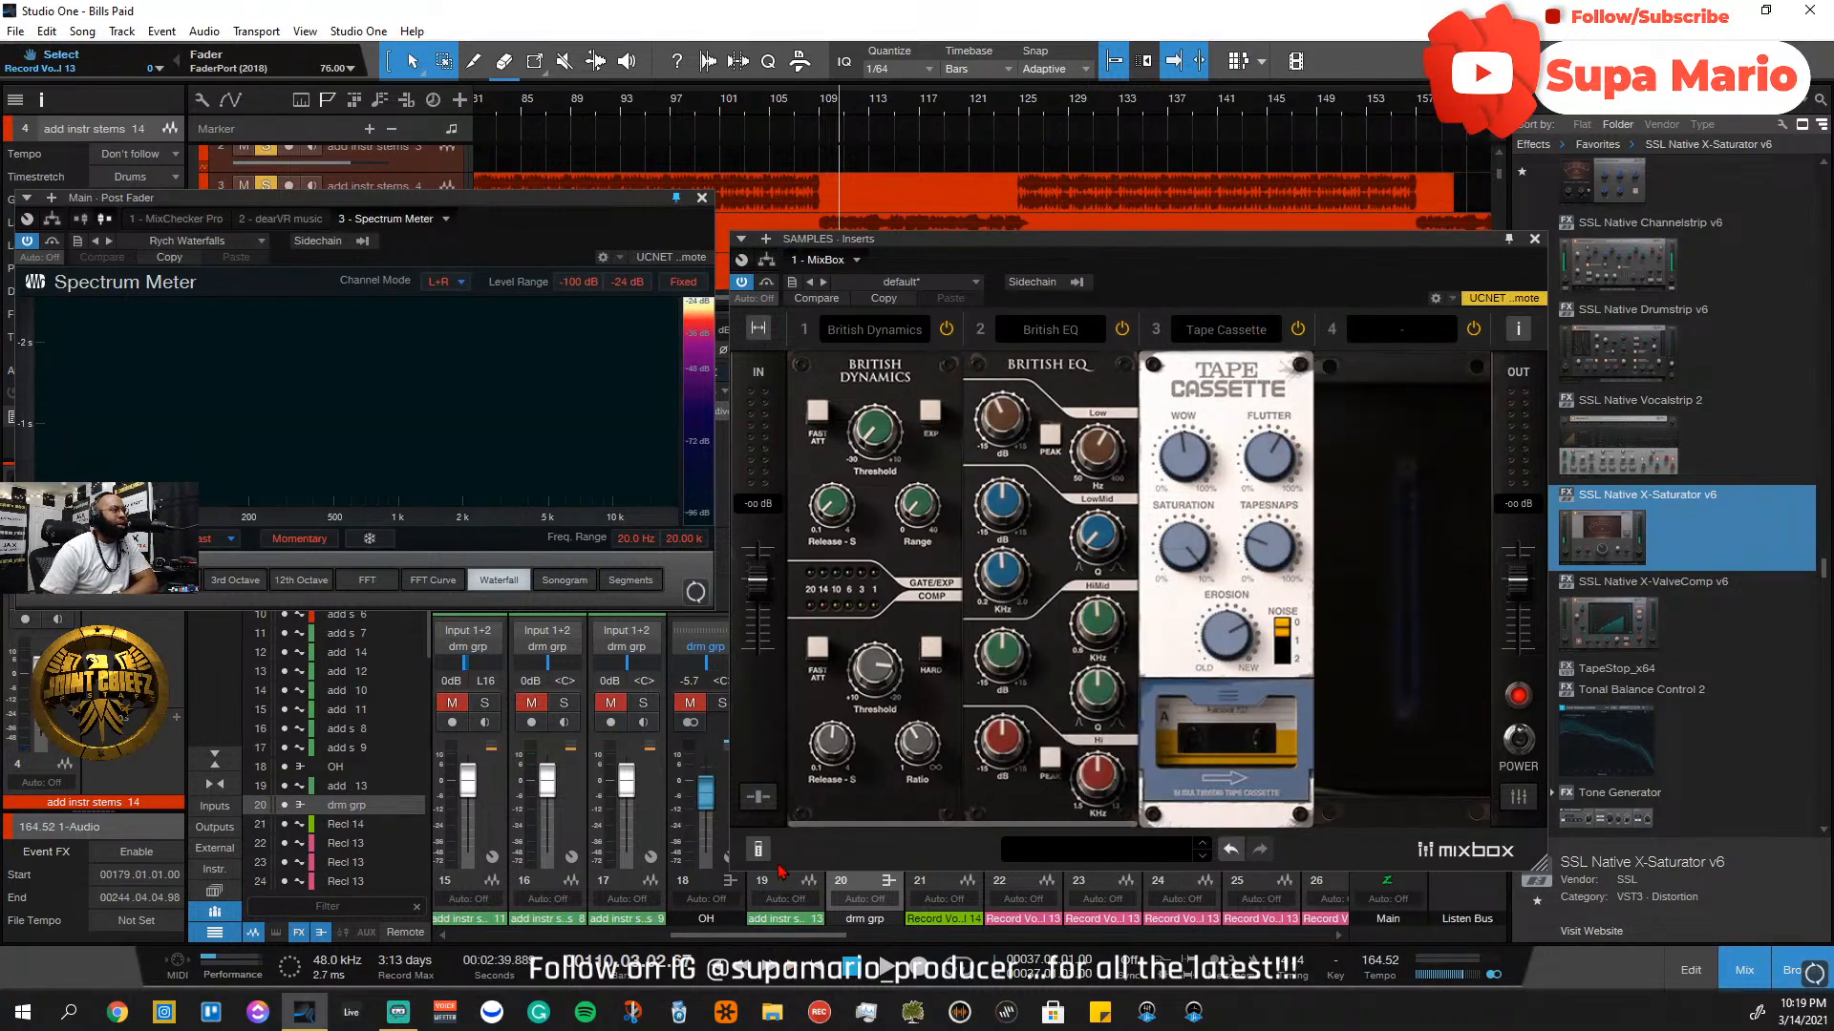
left_click(1213, 853)
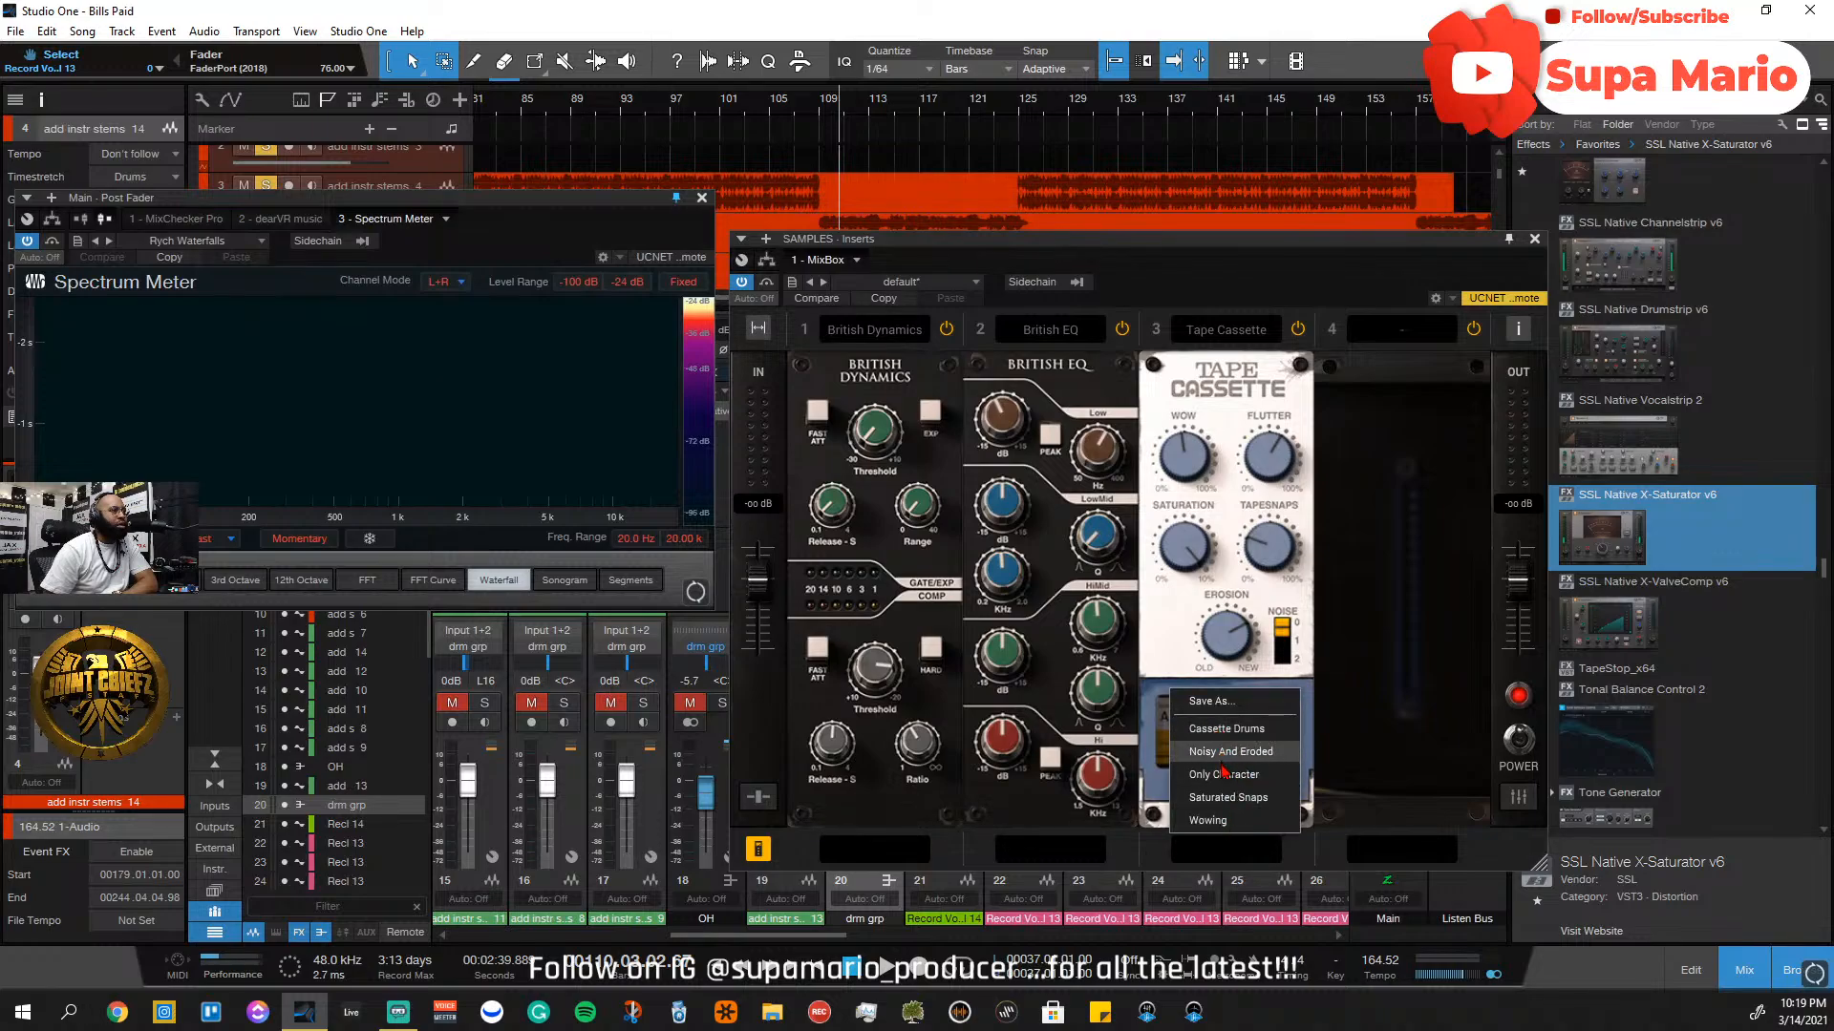
left_click(1223, 775)
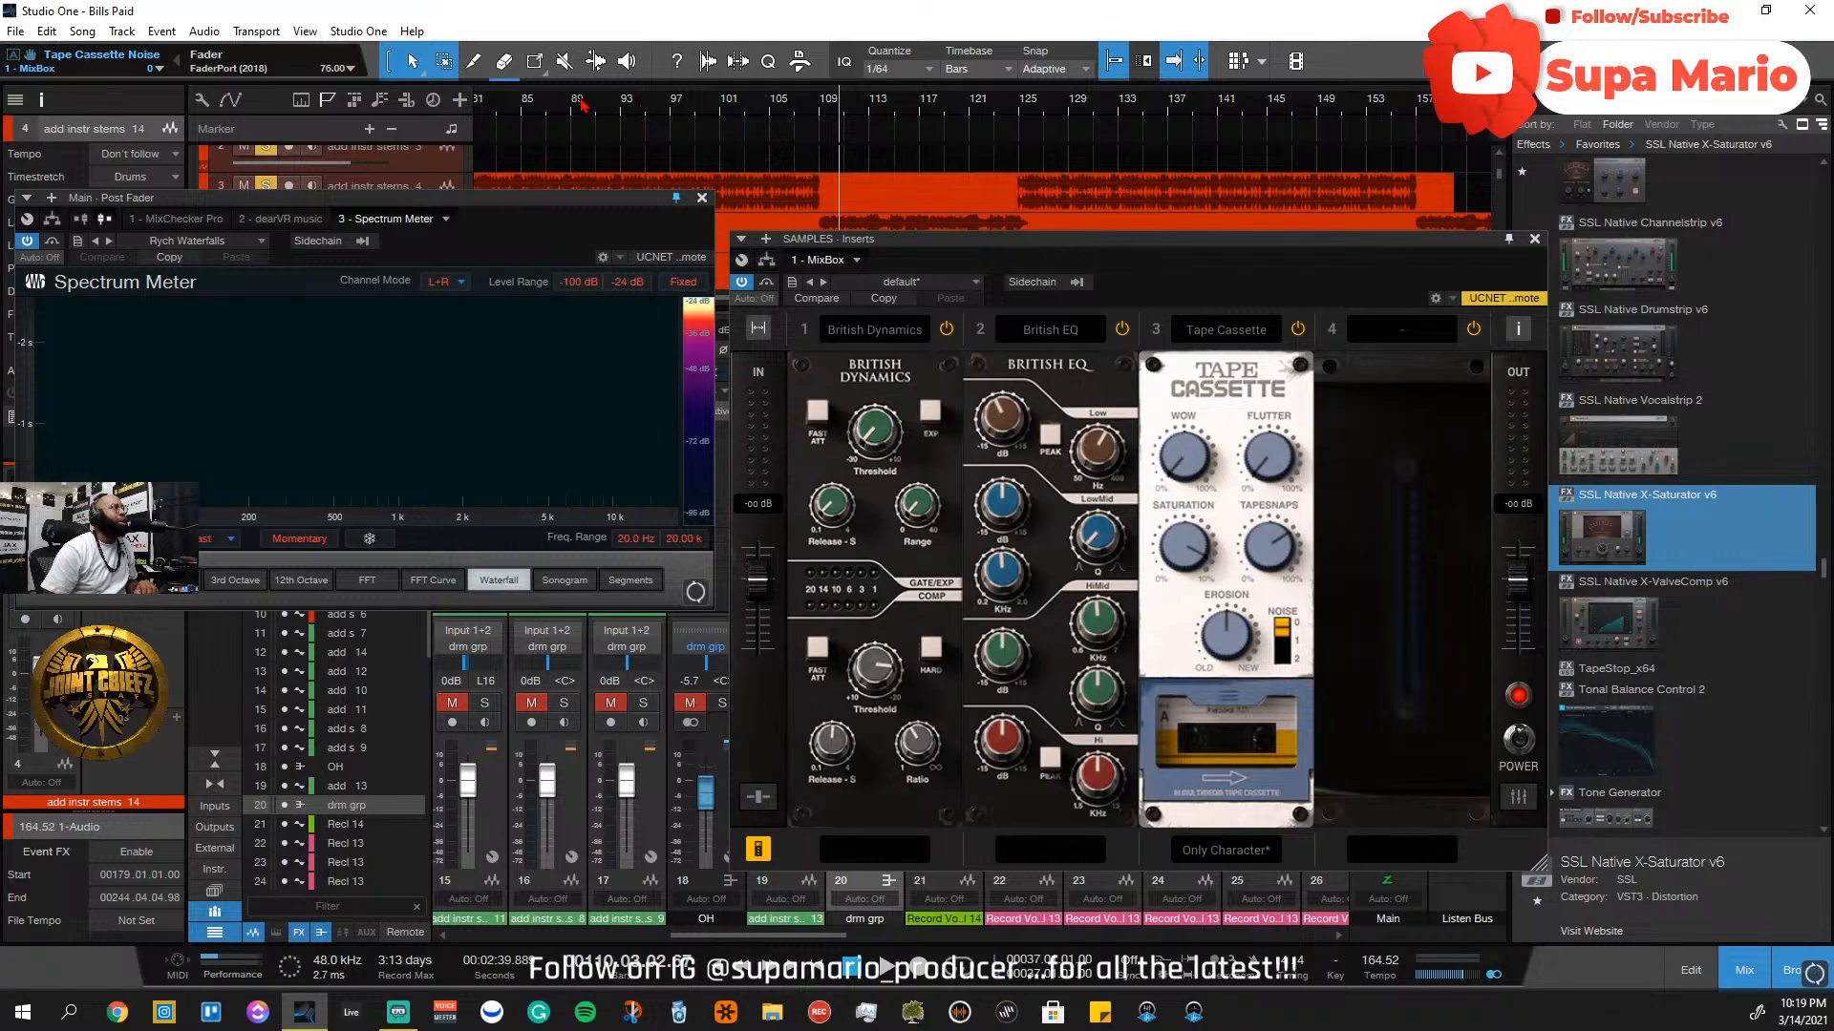
Replay from around bar 89, compare the sound by toggling the Tape Cassette's power, and close MixBox
left_click(581, 105)
key("space")
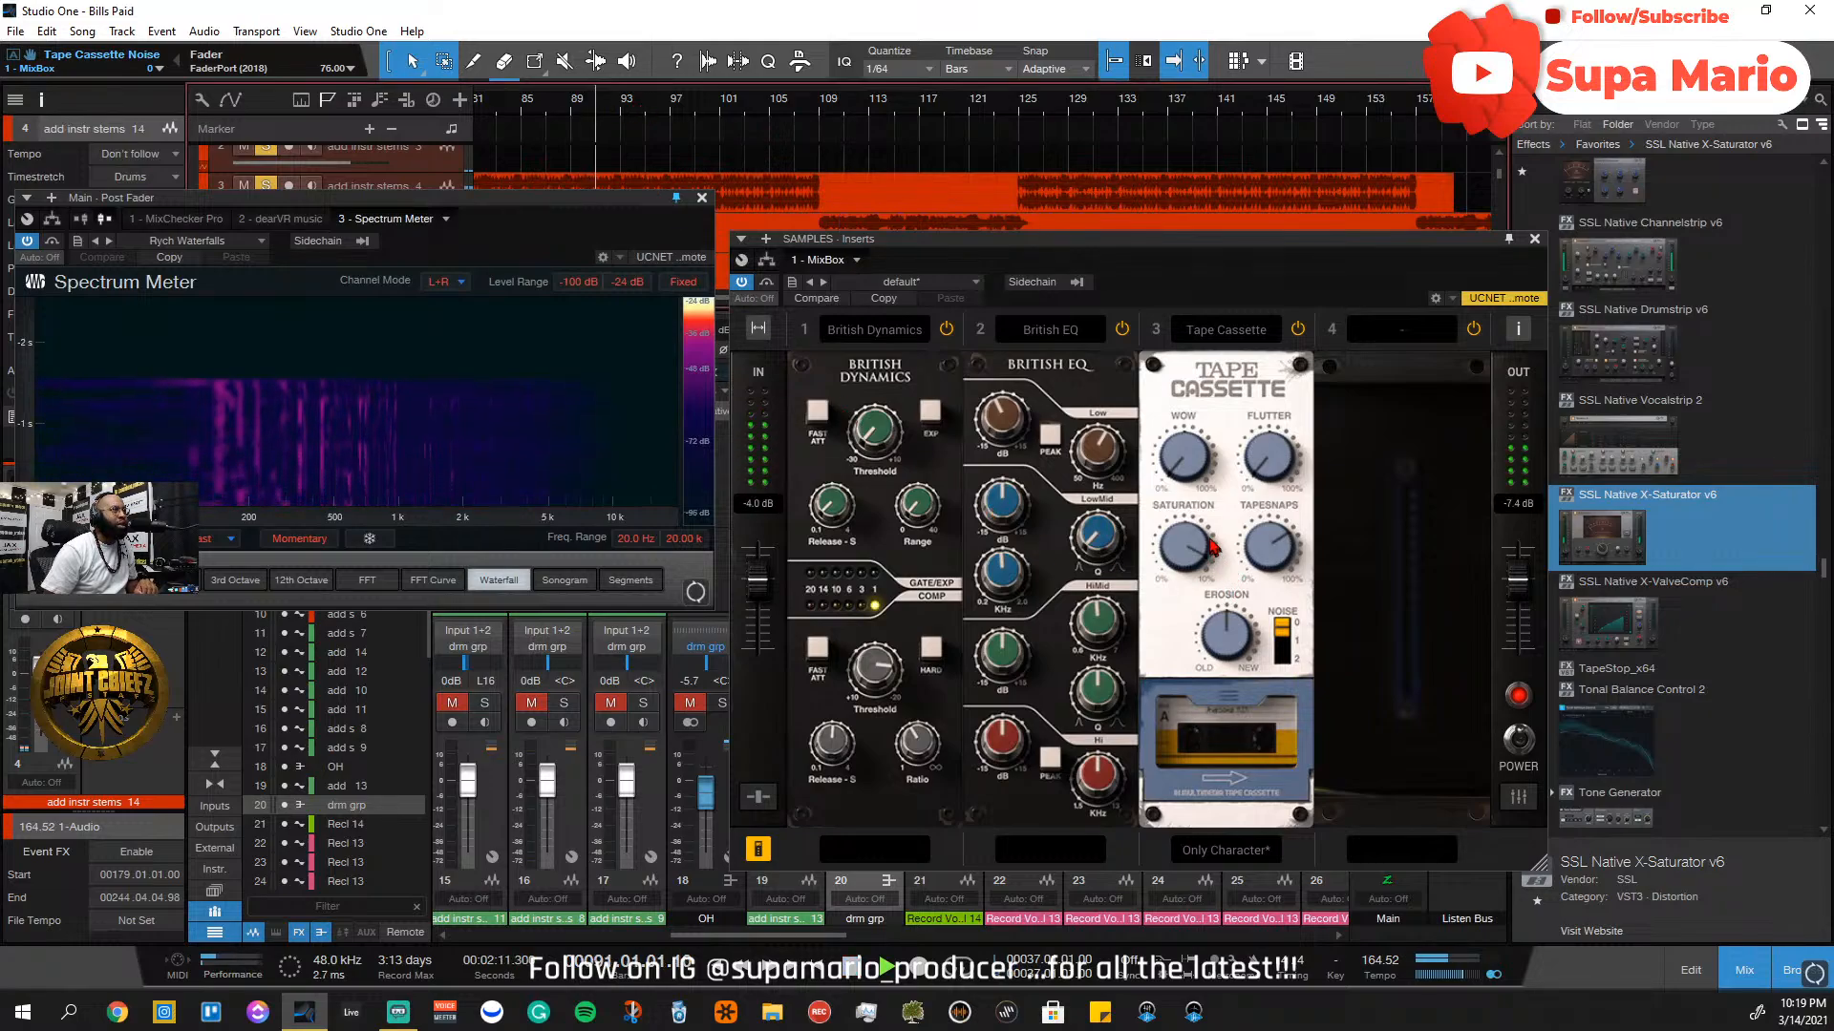
left_click(1300, 331)
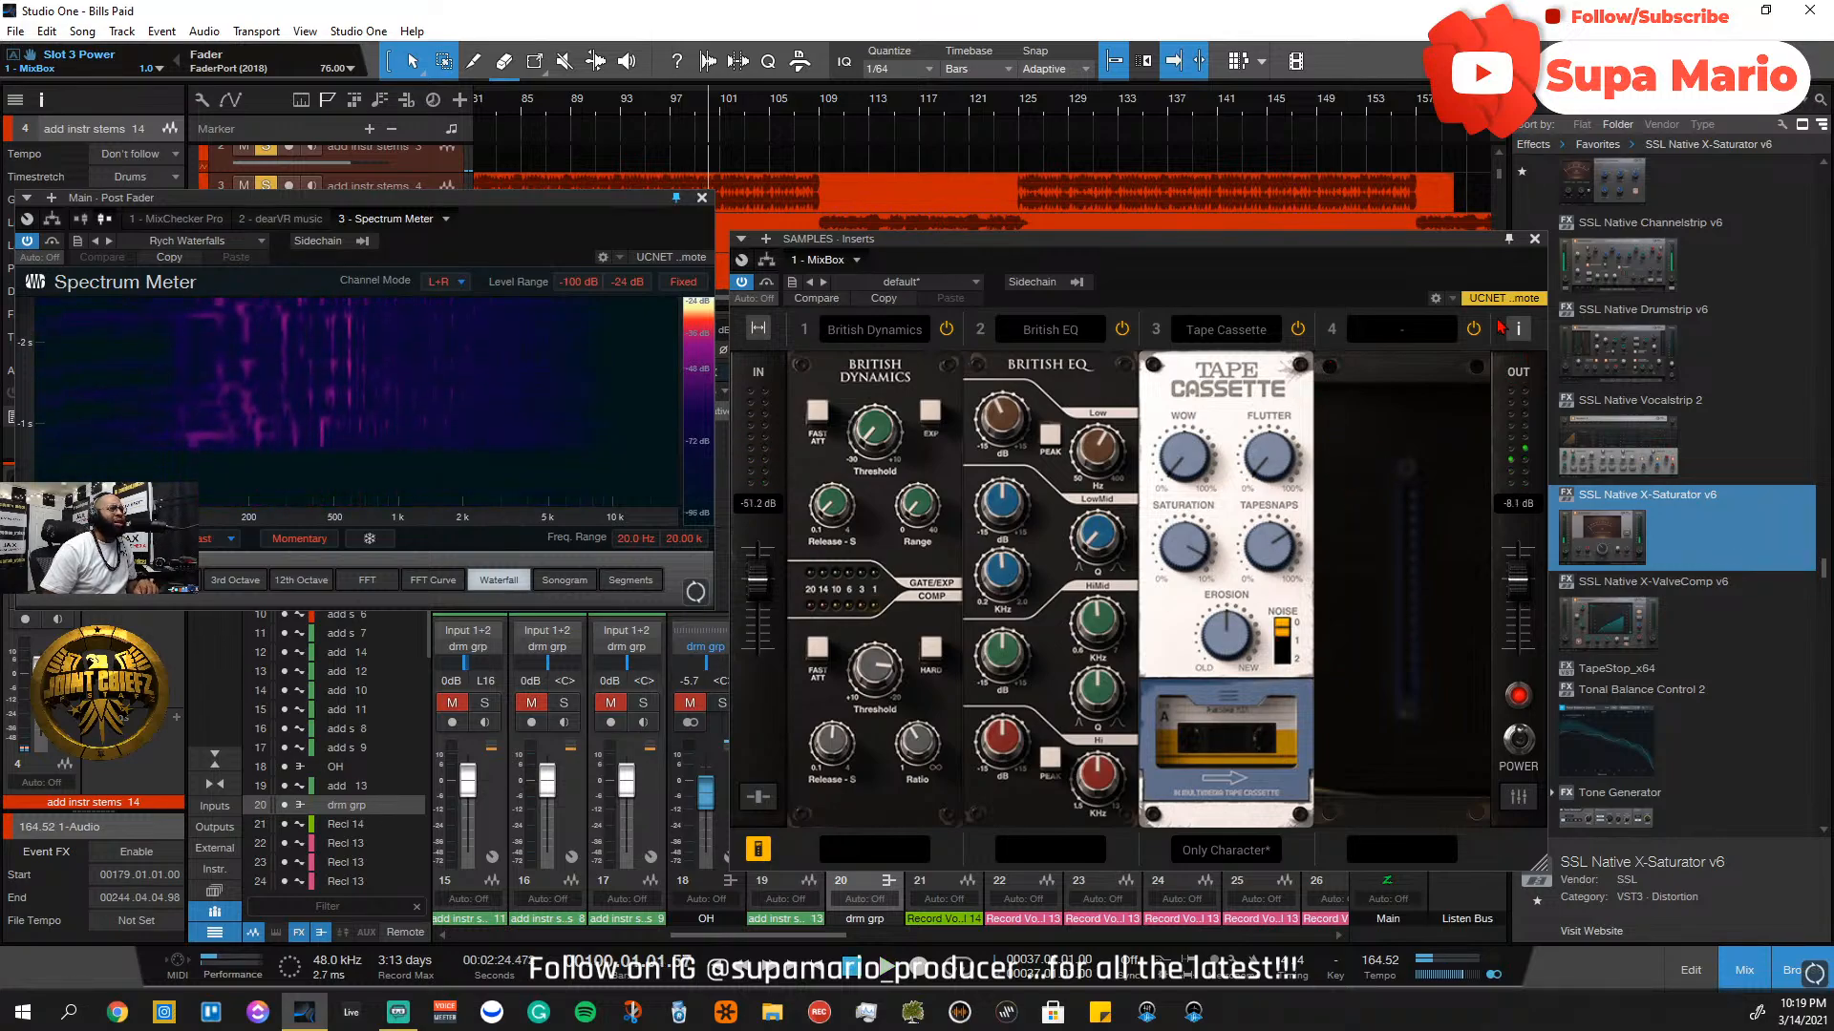
left_click(1534, 239)
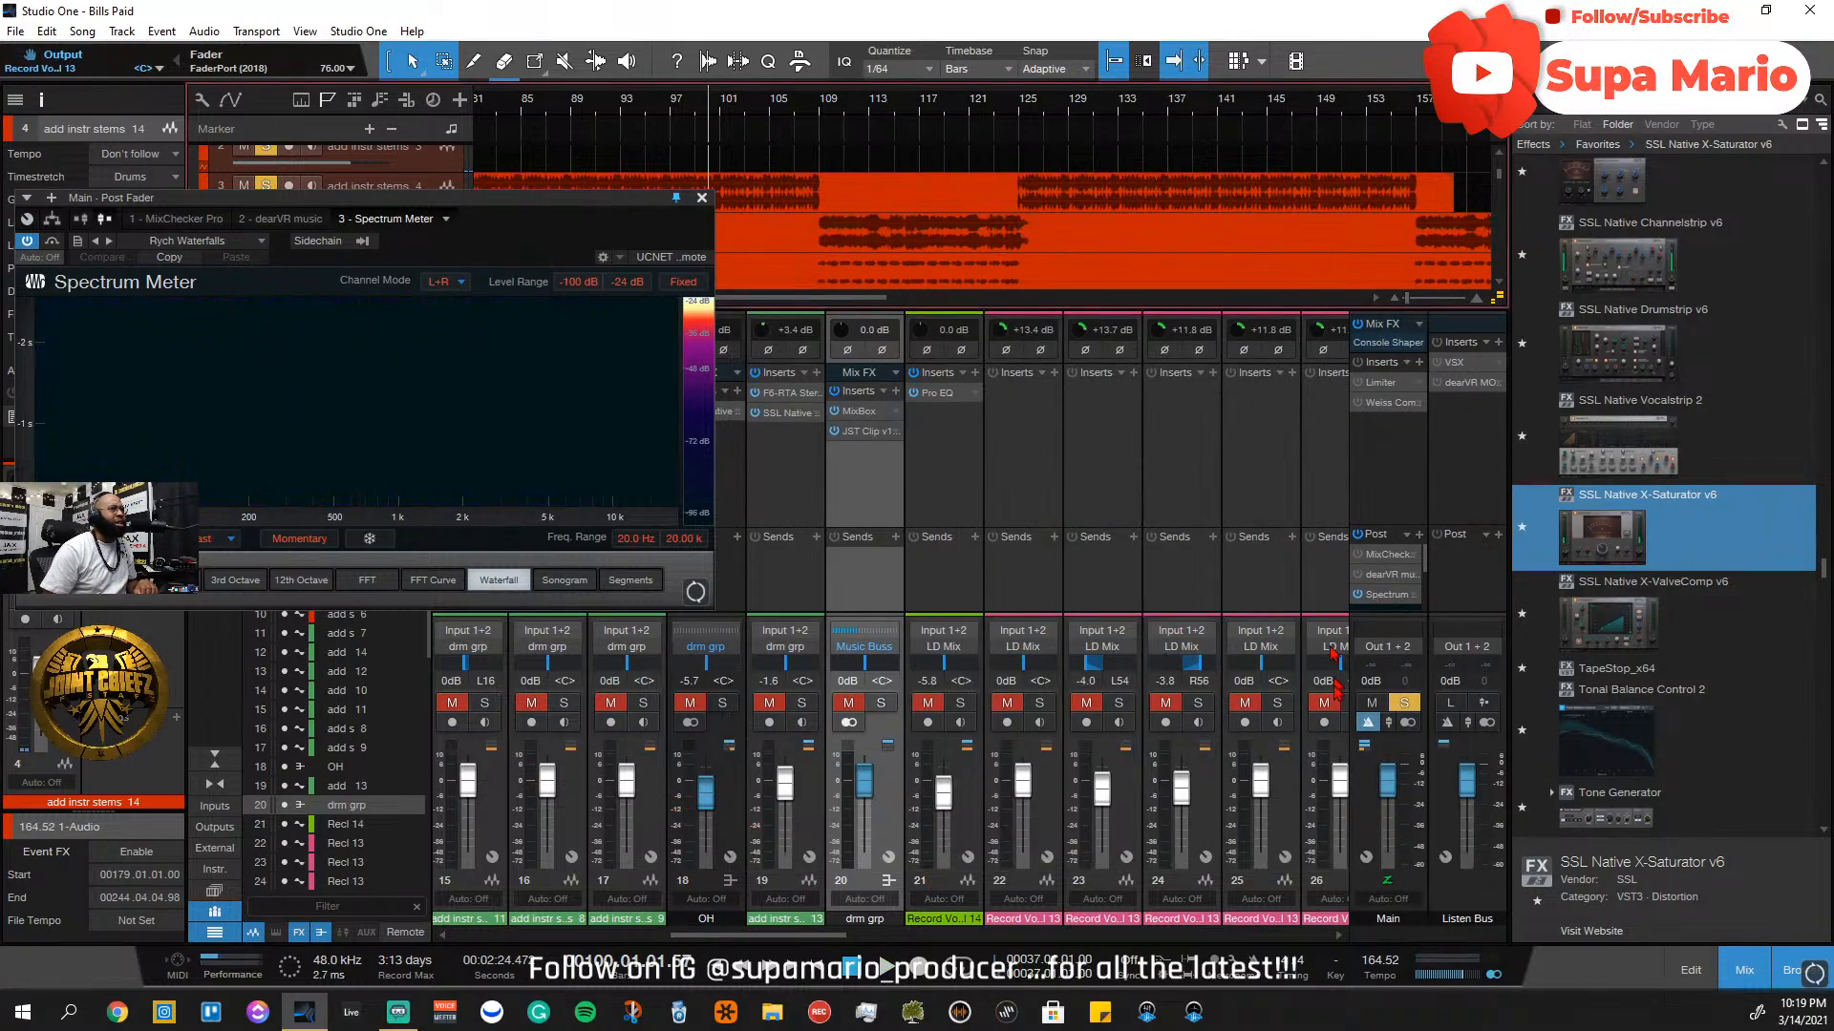
Clear the solos, resume playback, and lower the SAMPLES fader to about -7 dB
left_click(1404, 705)
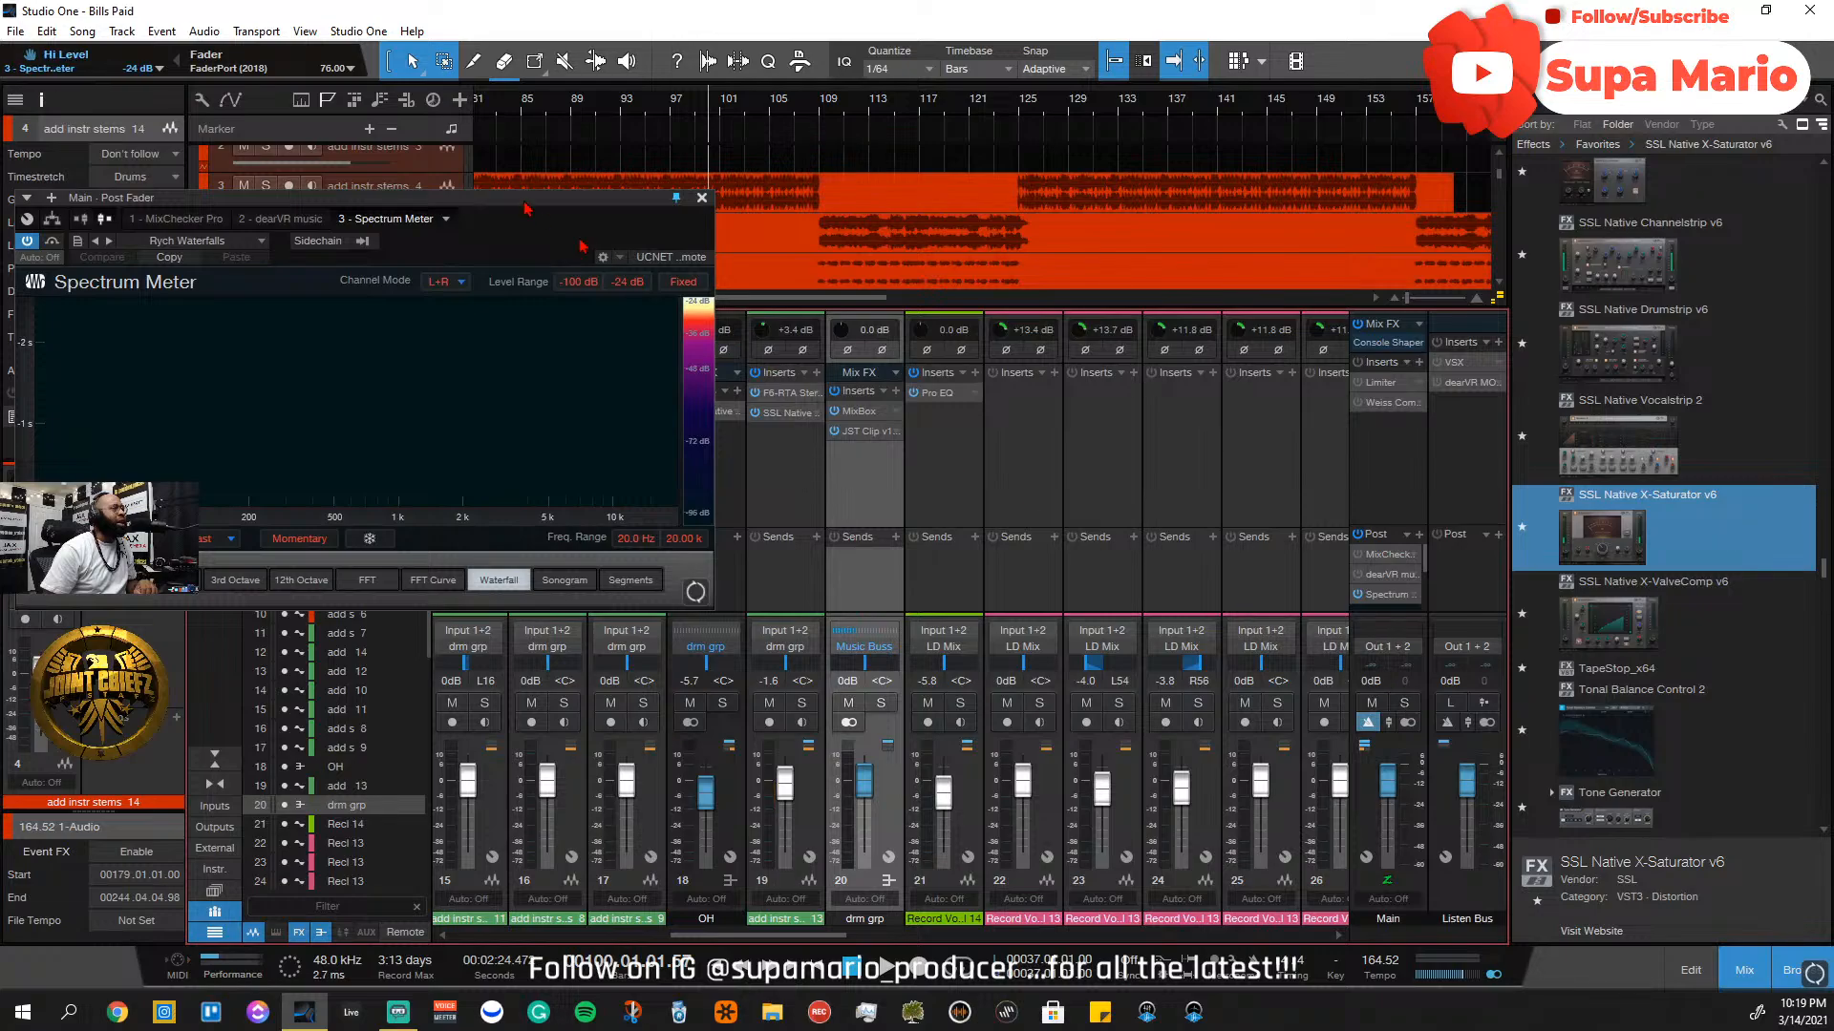
key("space")
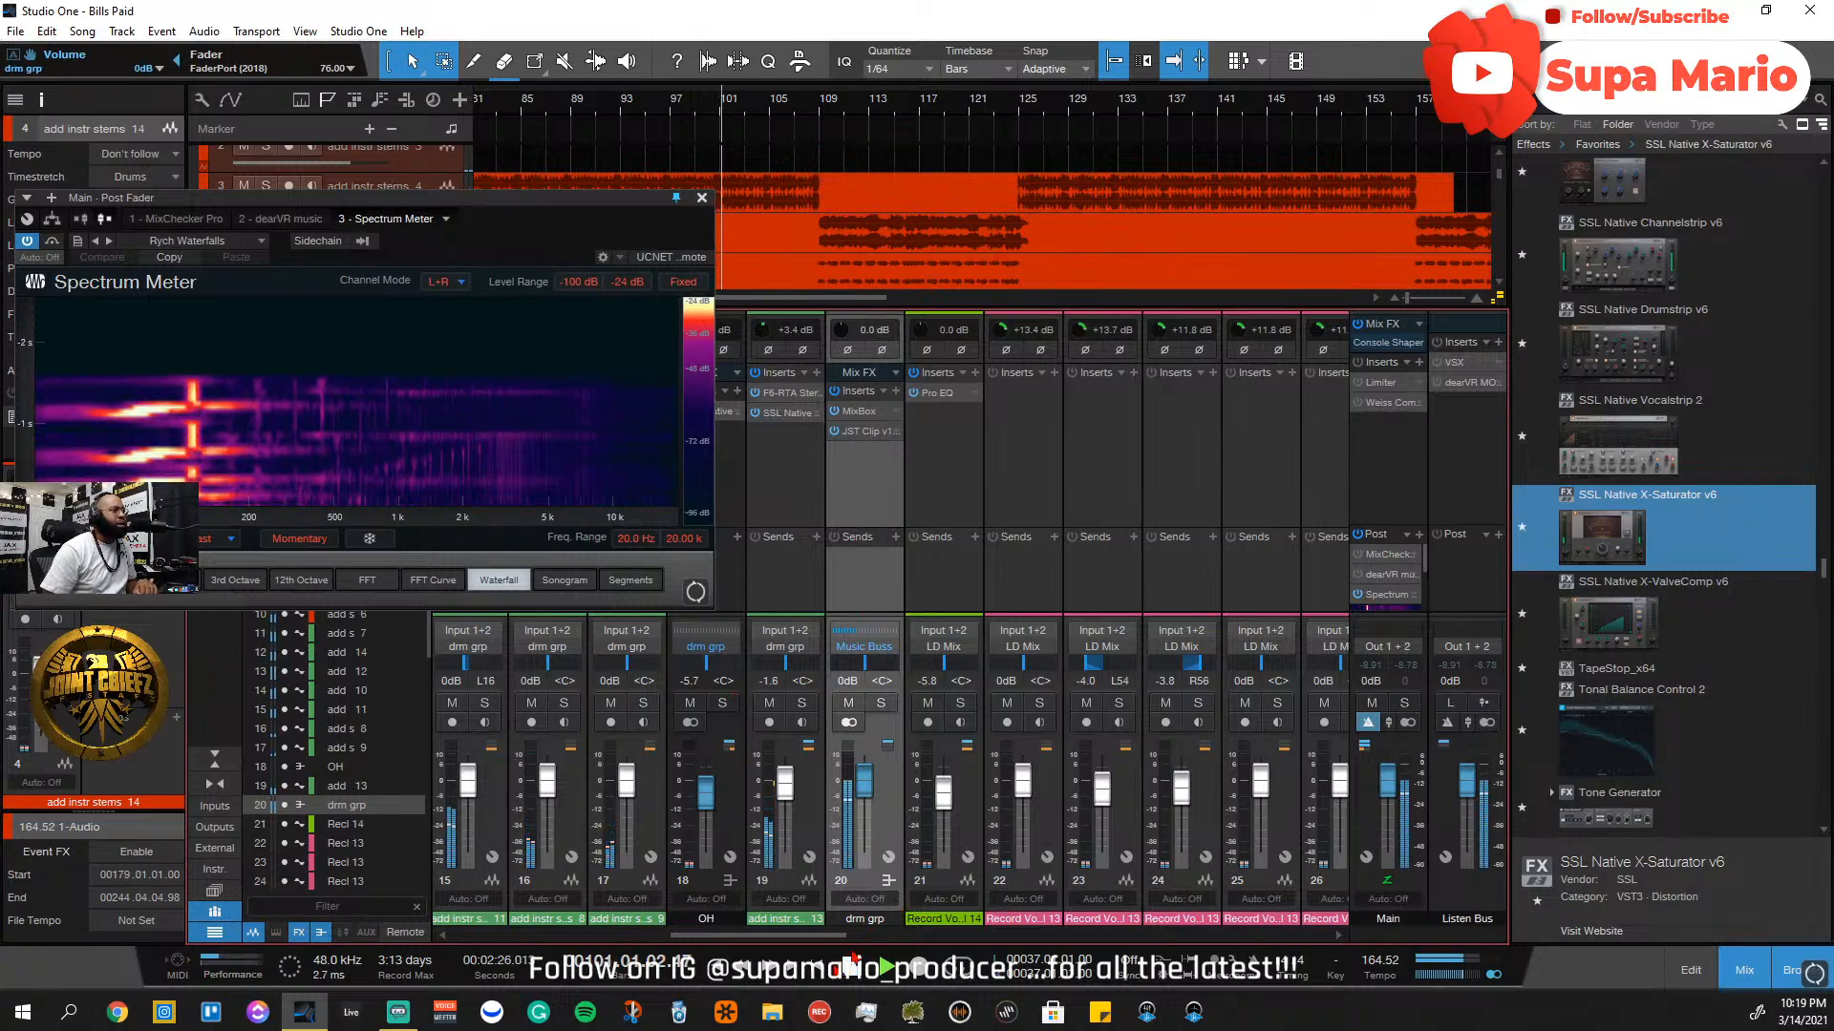
left_click_drag(853, 952, 598, 949)
left_click(826, 807)
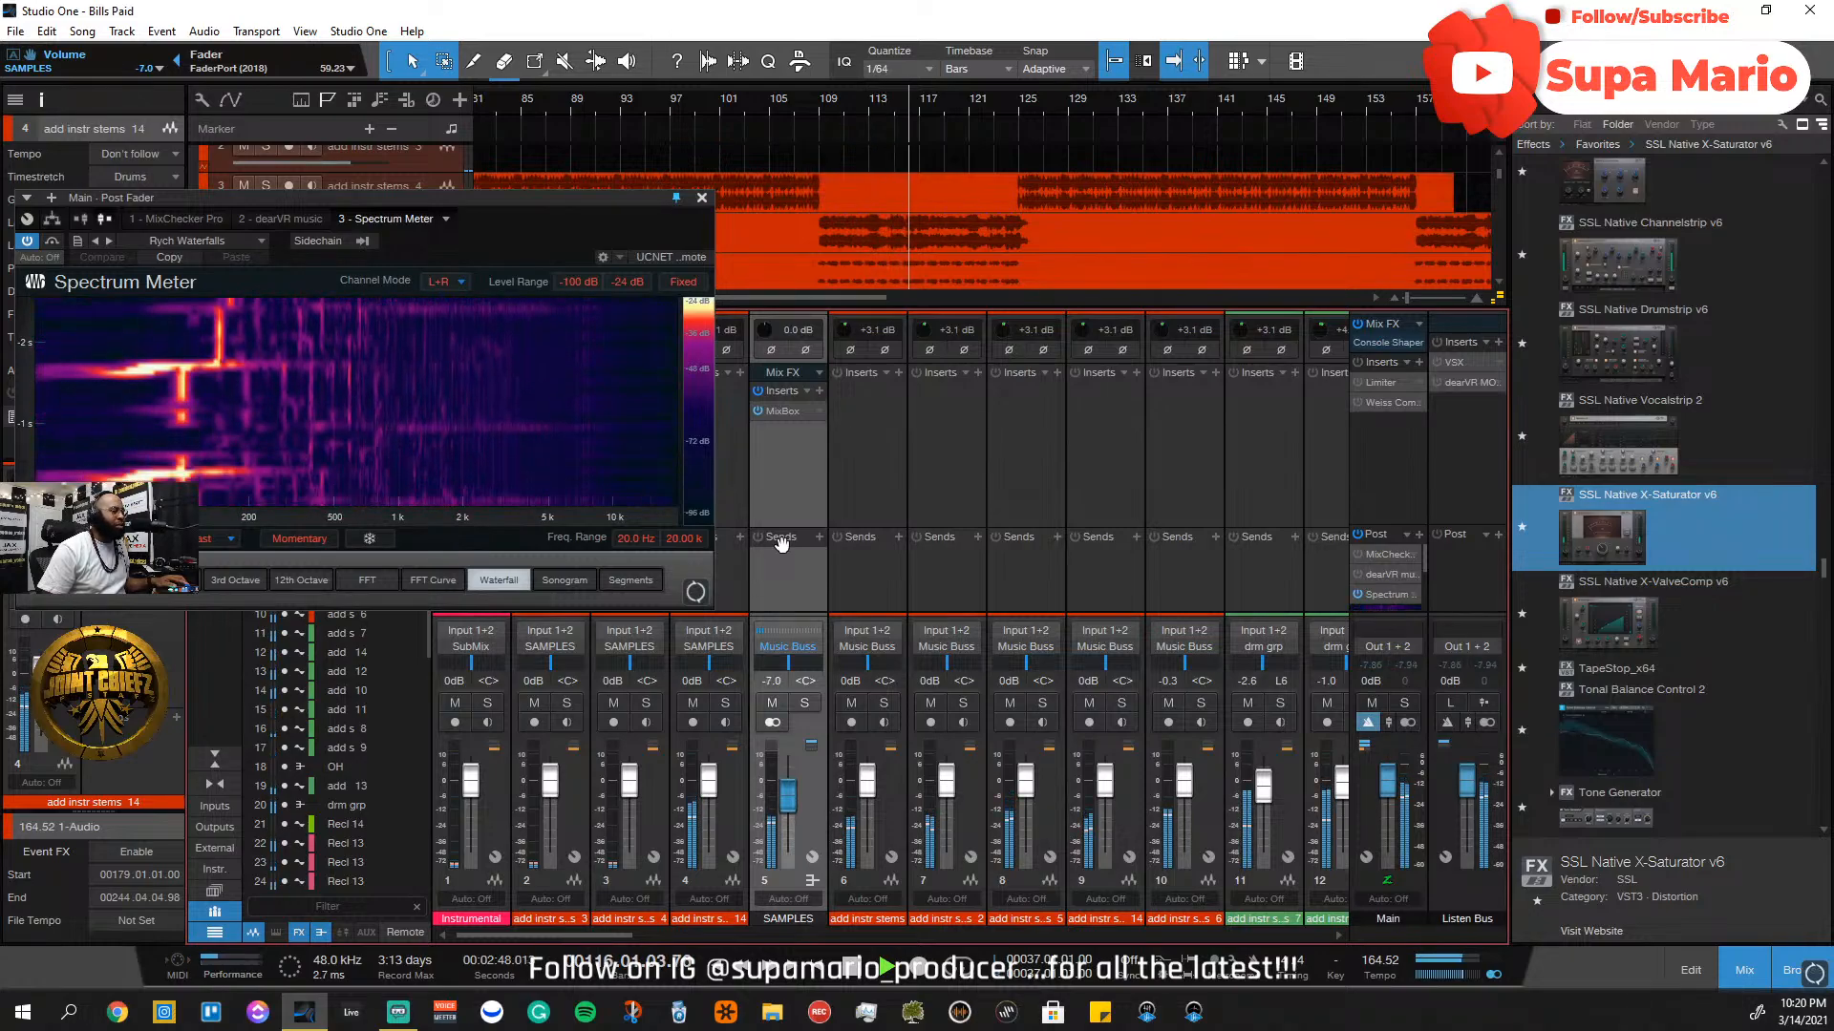
Reopen MixBox on the SAMPLES bus, try EQ PG, Vintage EQ-1A and British EQ in slot 4, and settle on Parametric EQ
double_click(783, 412)
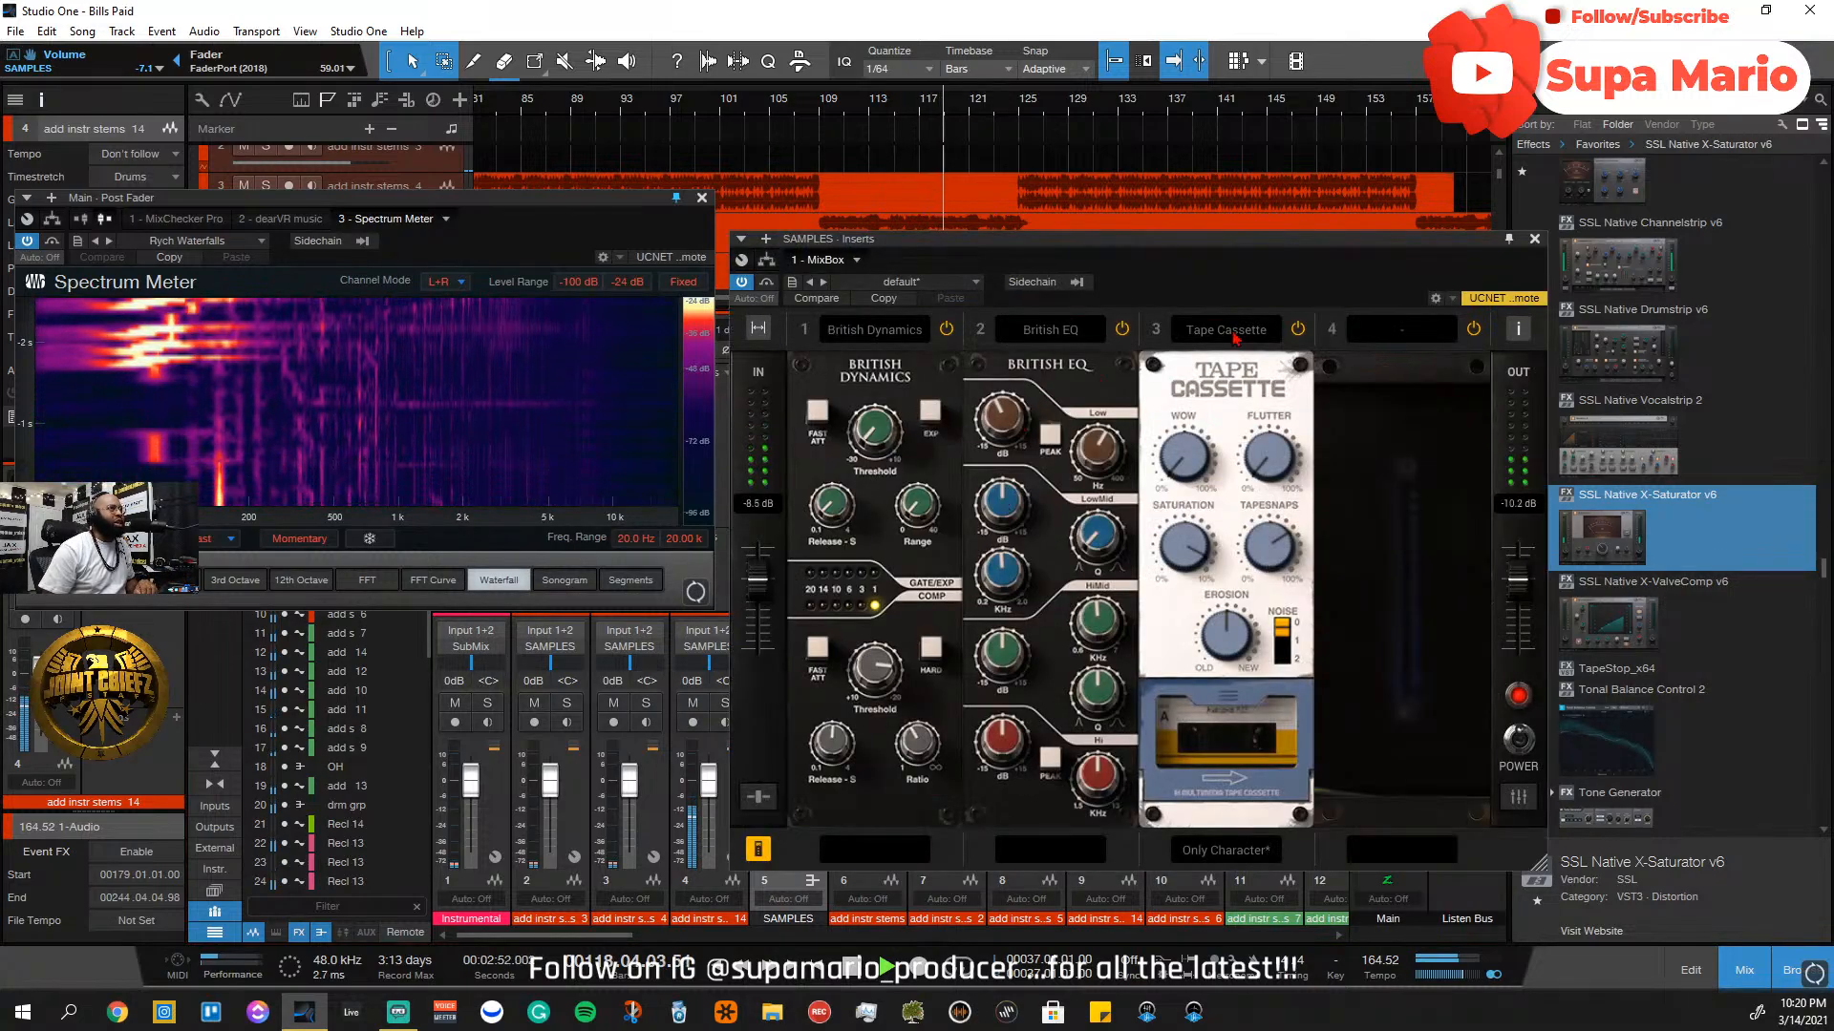
left_click(1419, 335)
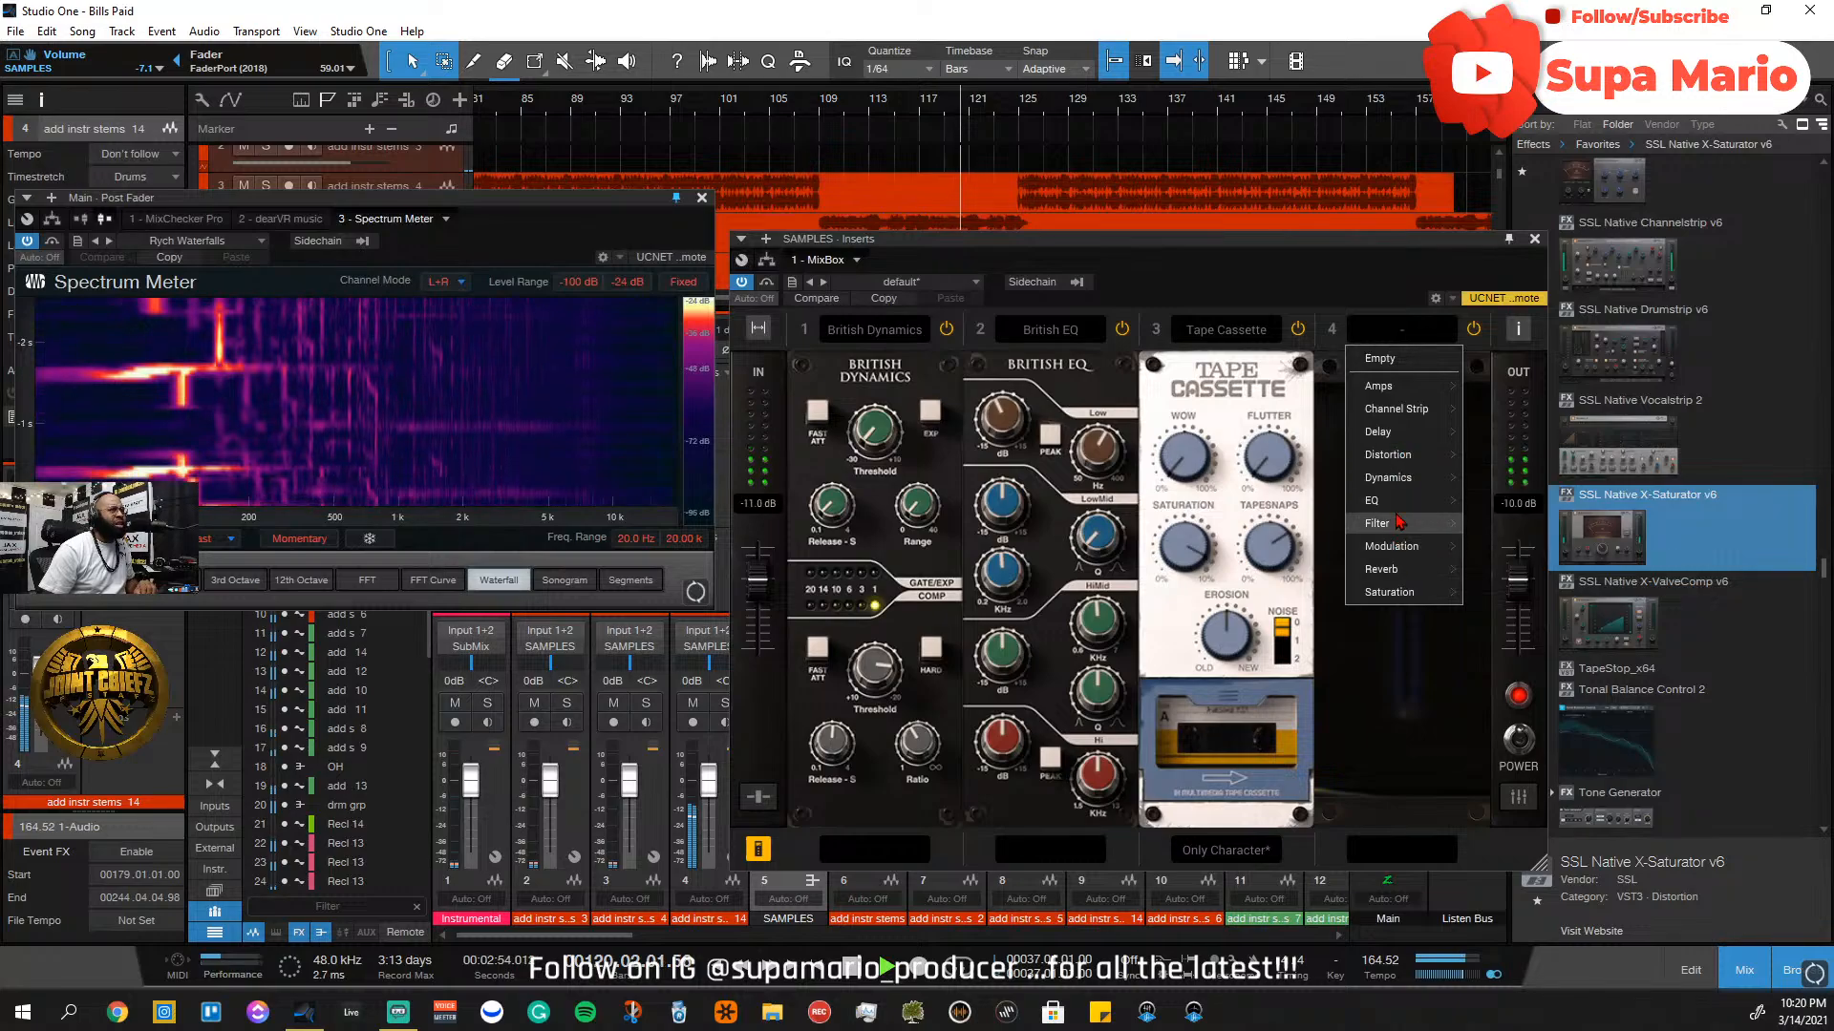
mouse_move(1420, 518)
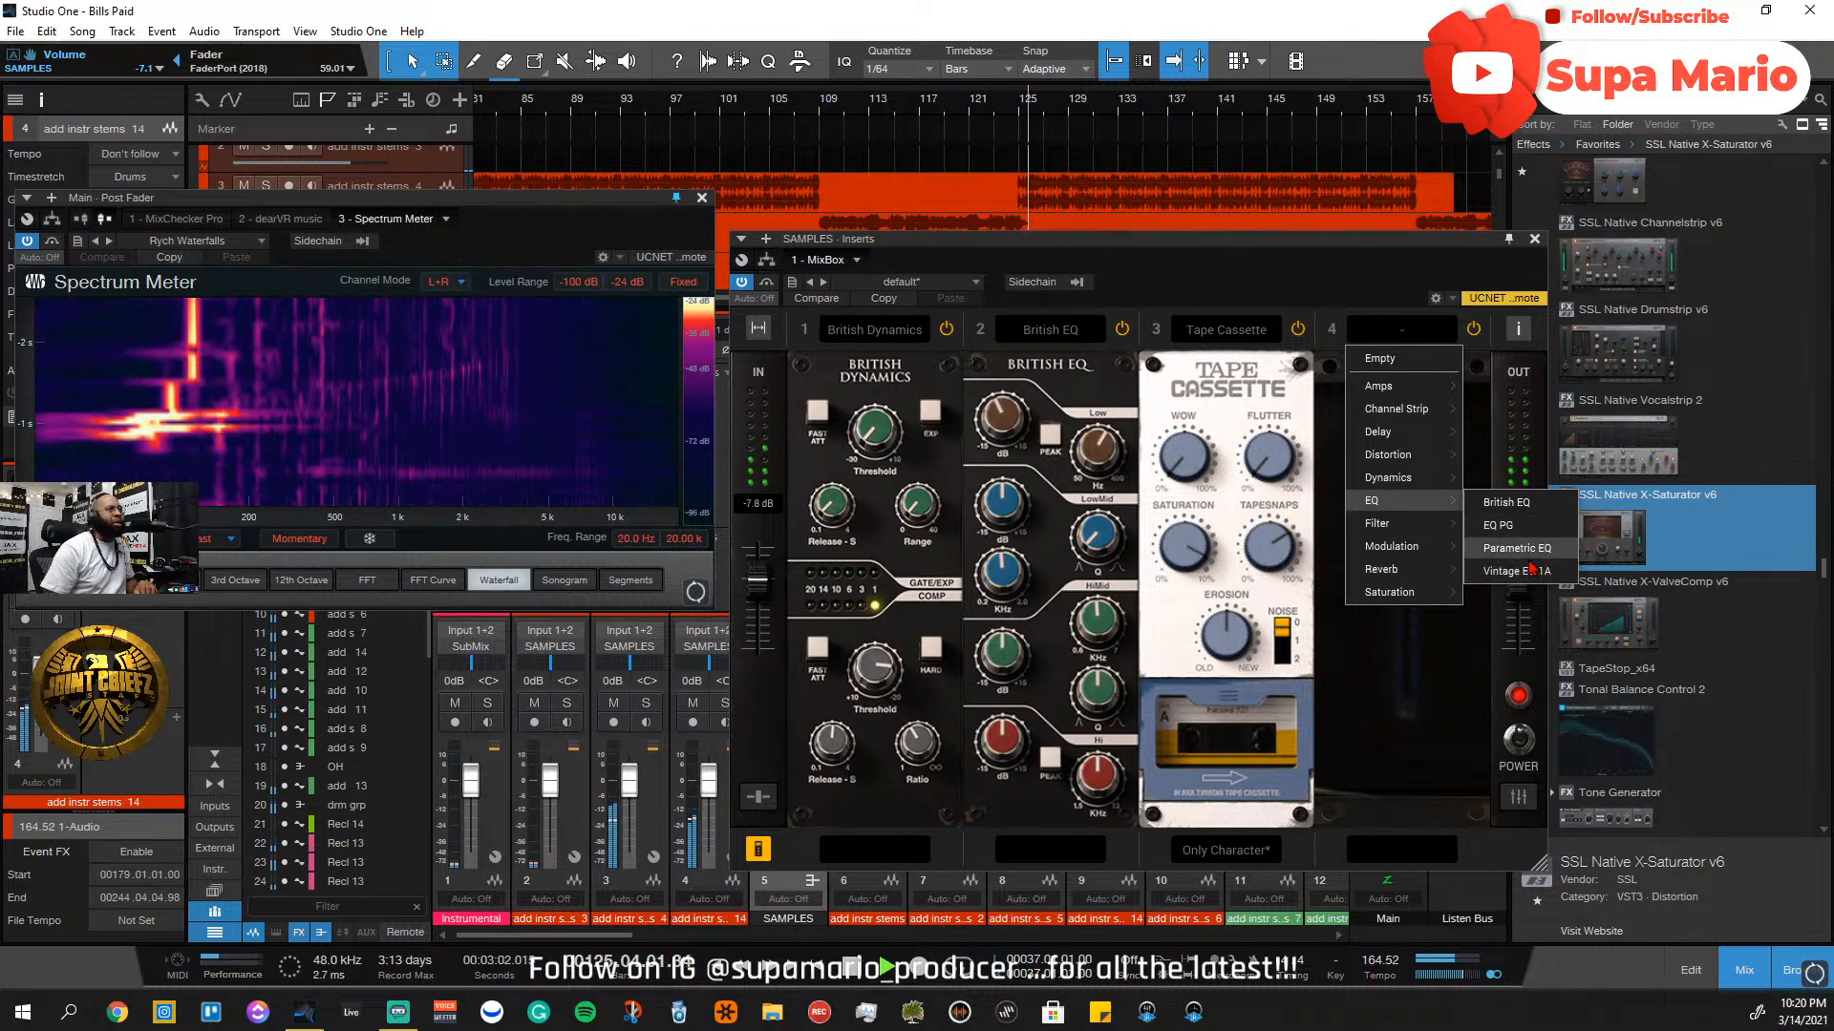
left_click(1517, 525)
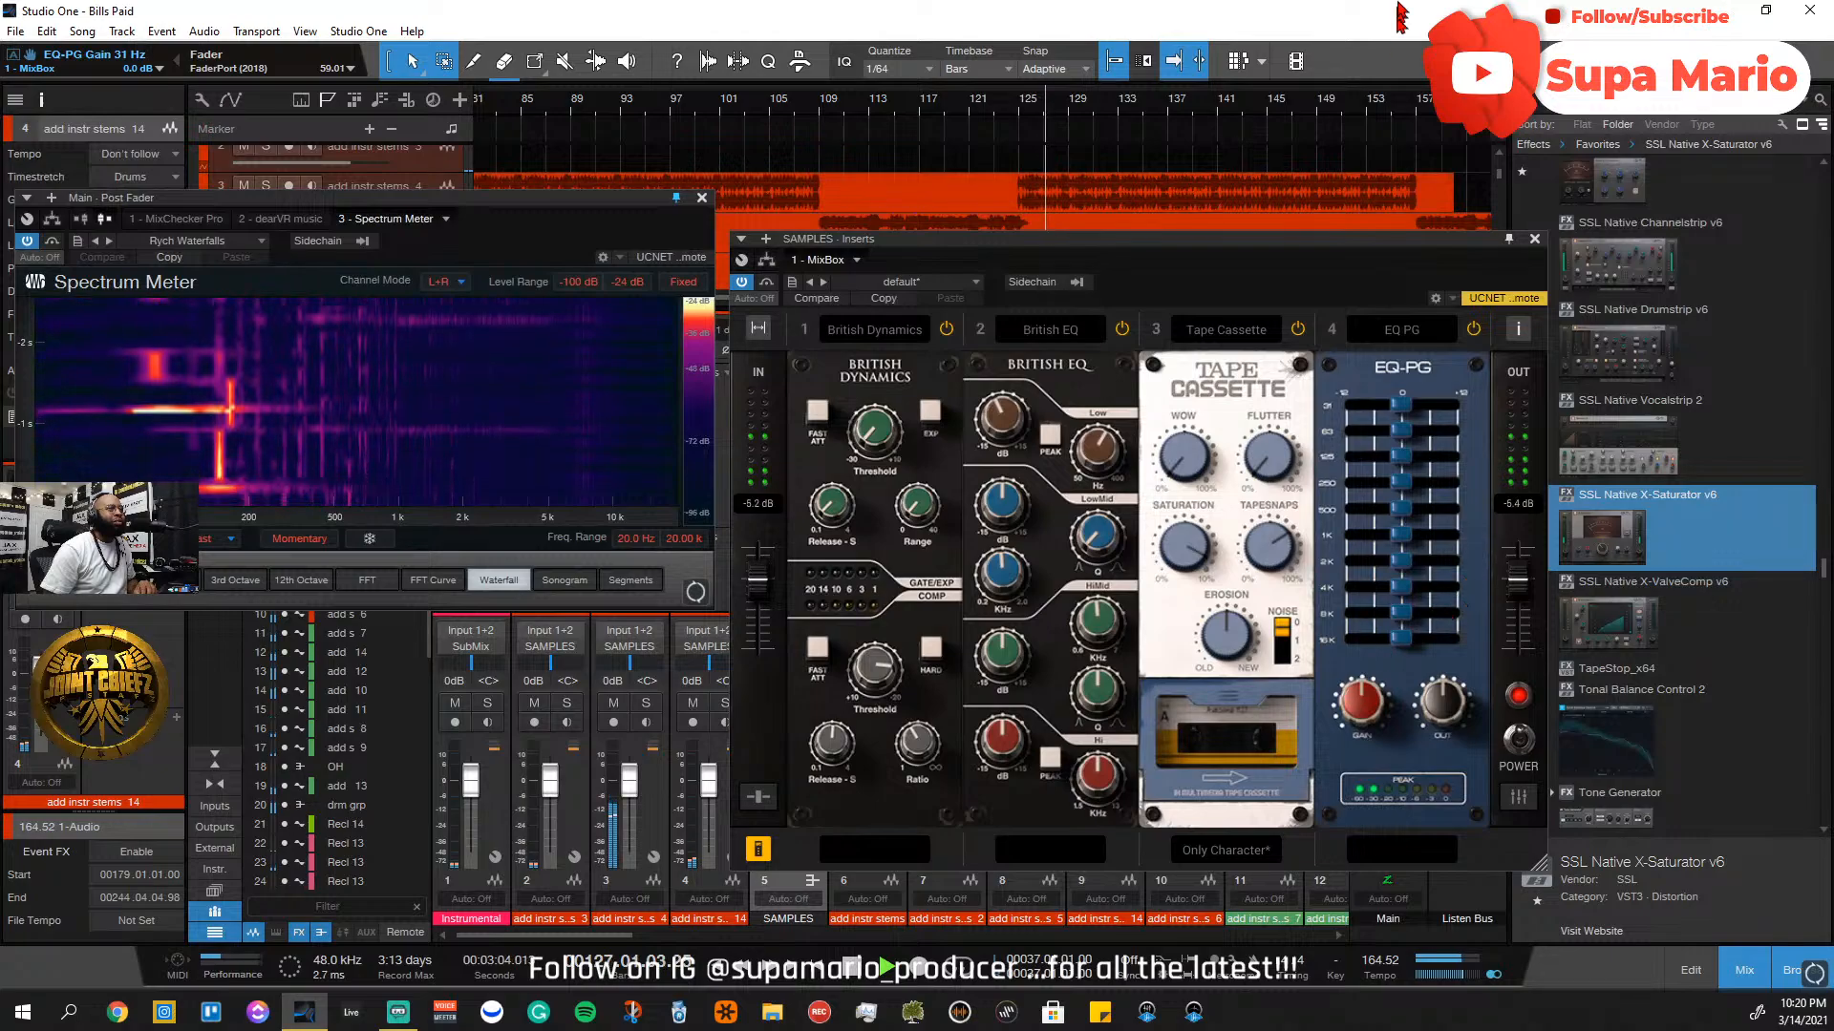
left_click(1428, 332)
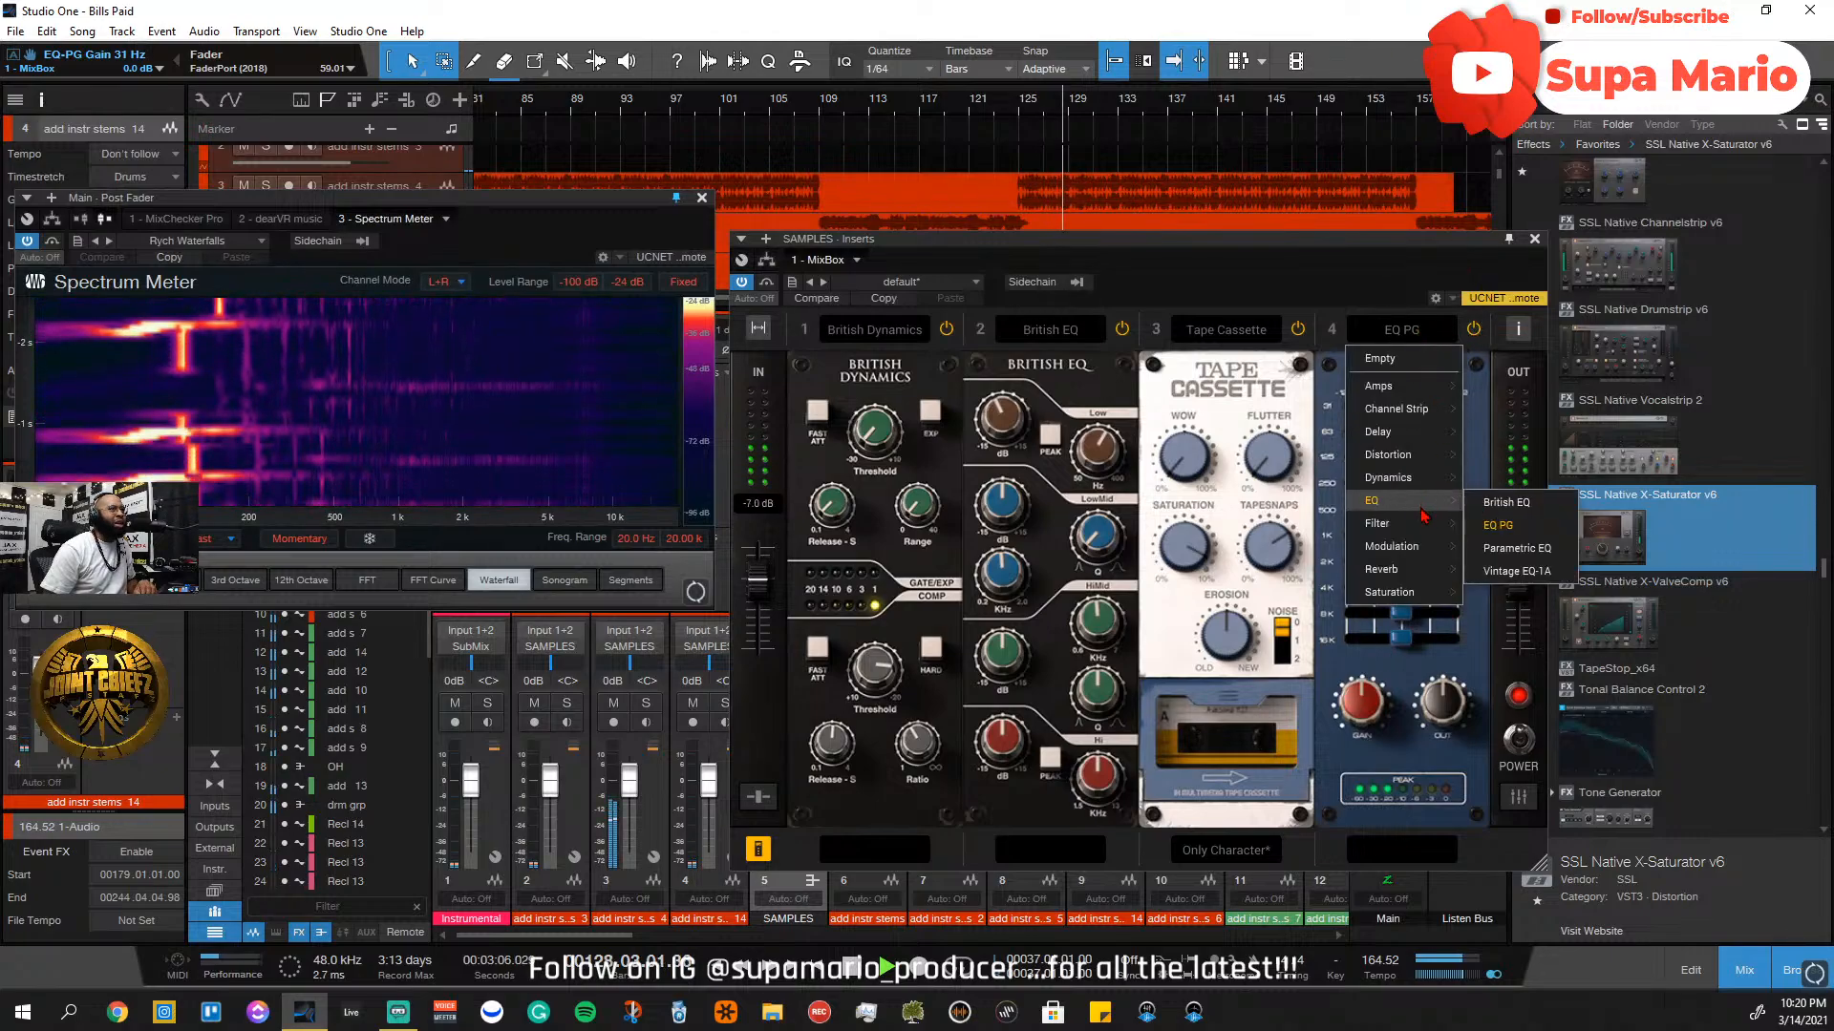
left_click(1528, 573)
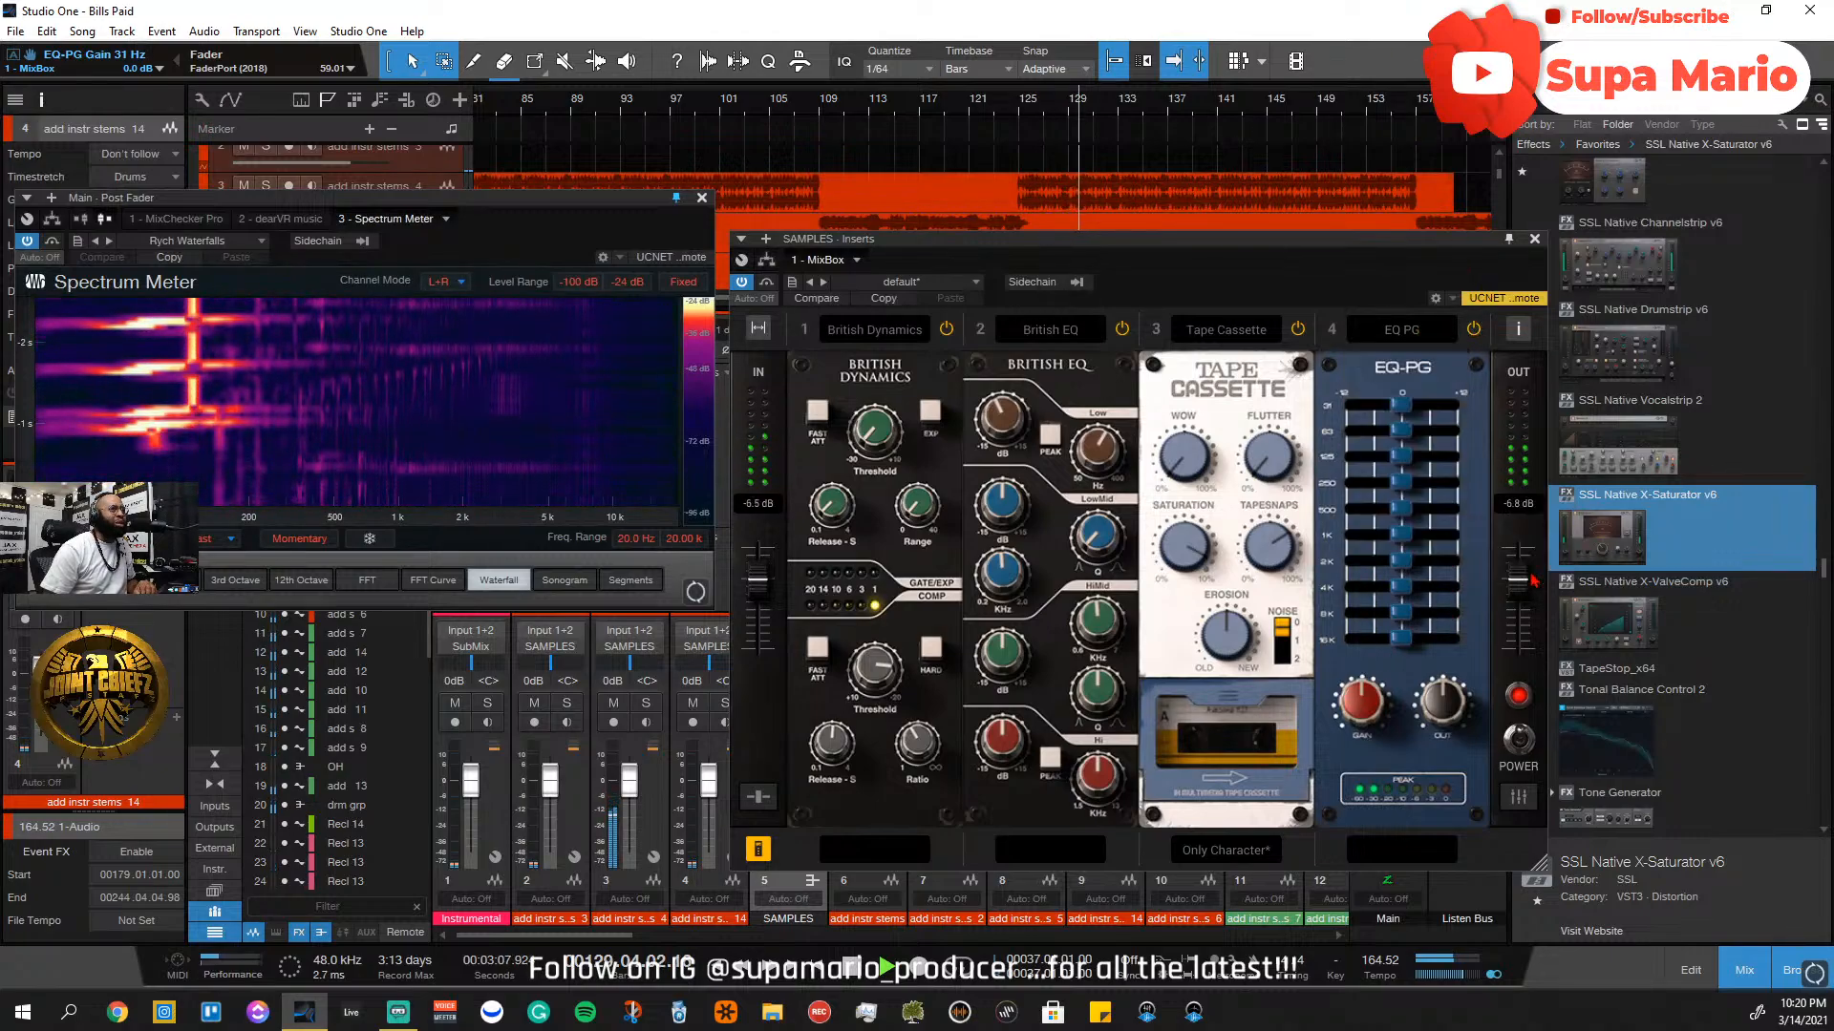
left_click(1414, 330)
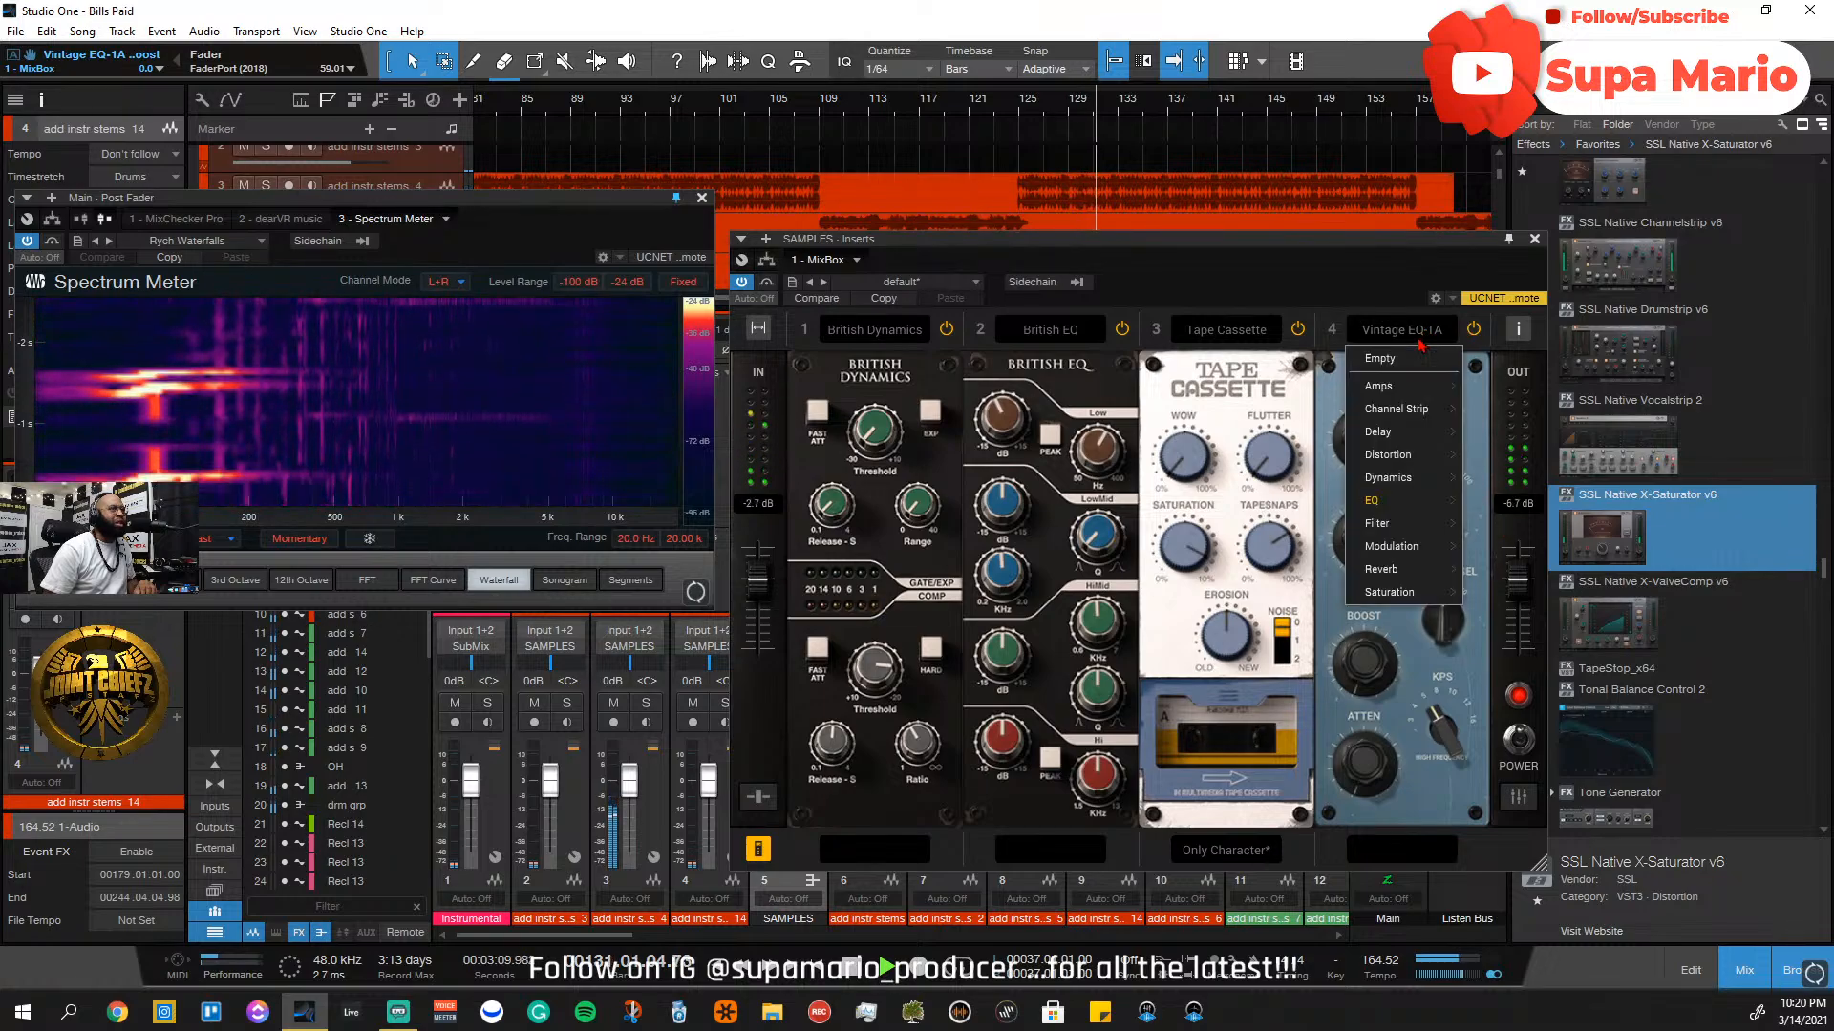
mouse_move(1413, 501)
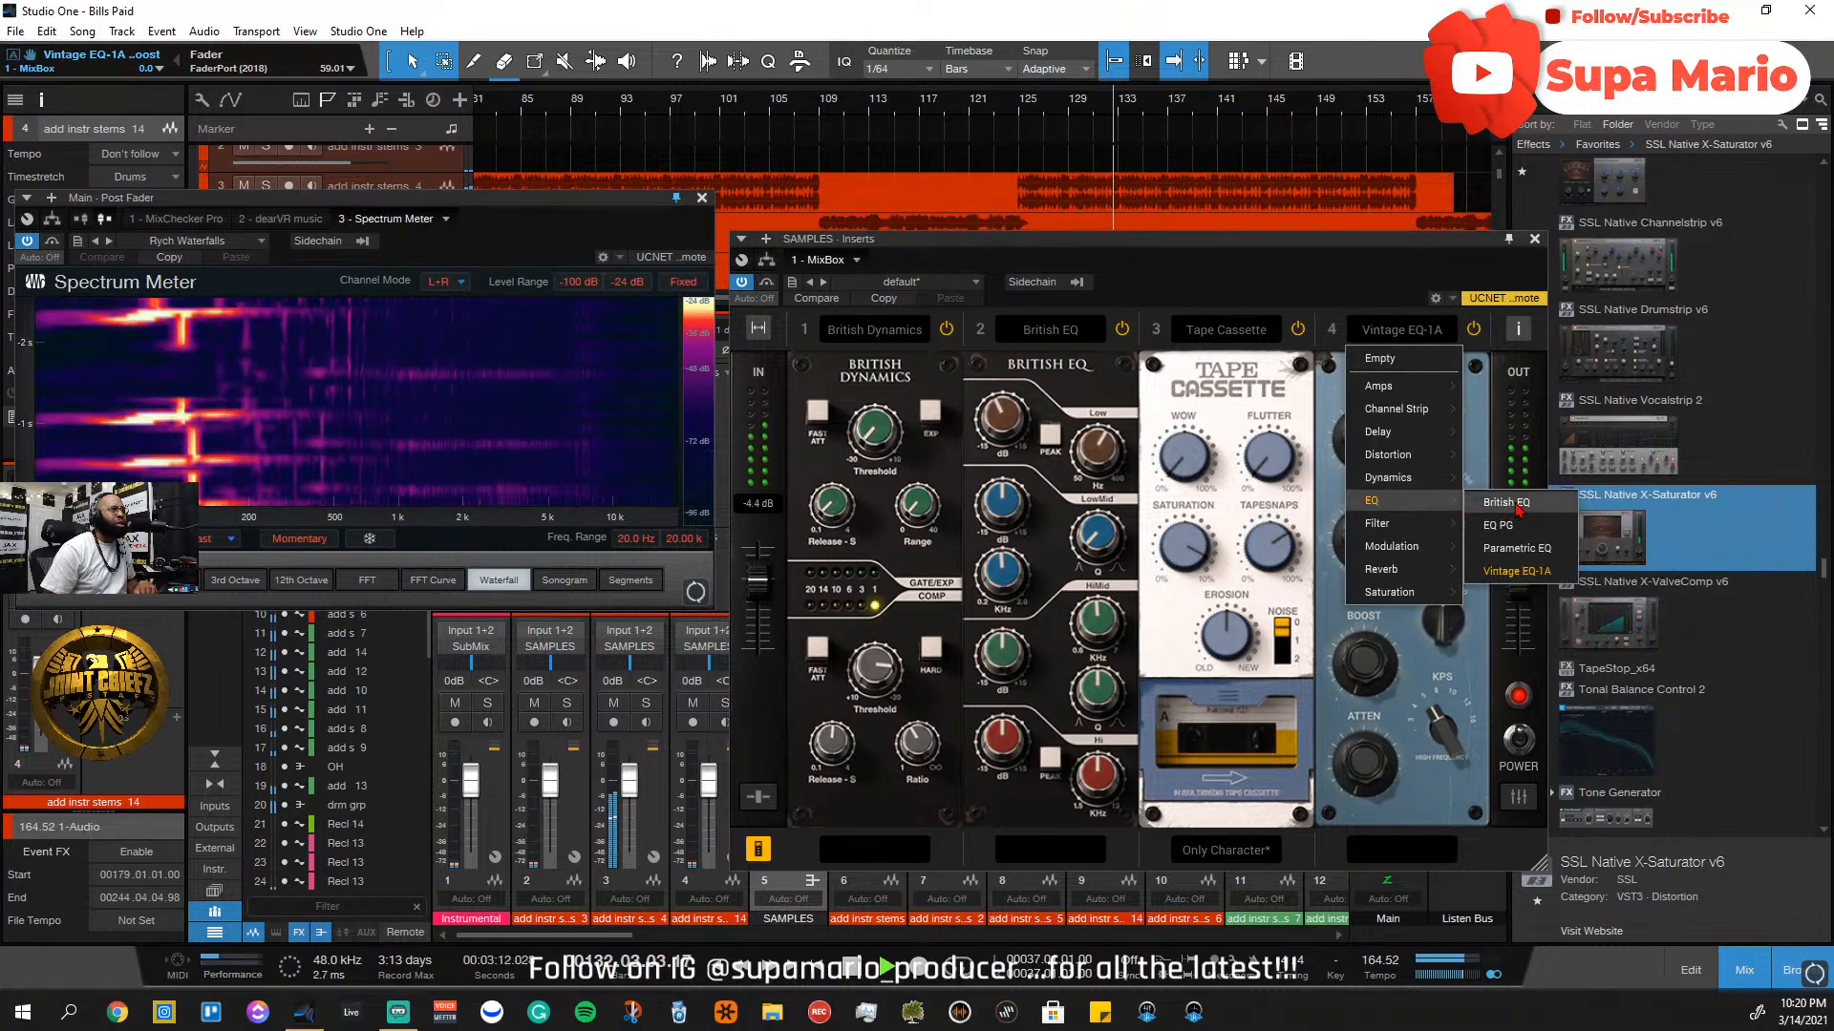
left_click(1514, 504)
left_click(1408, 329)
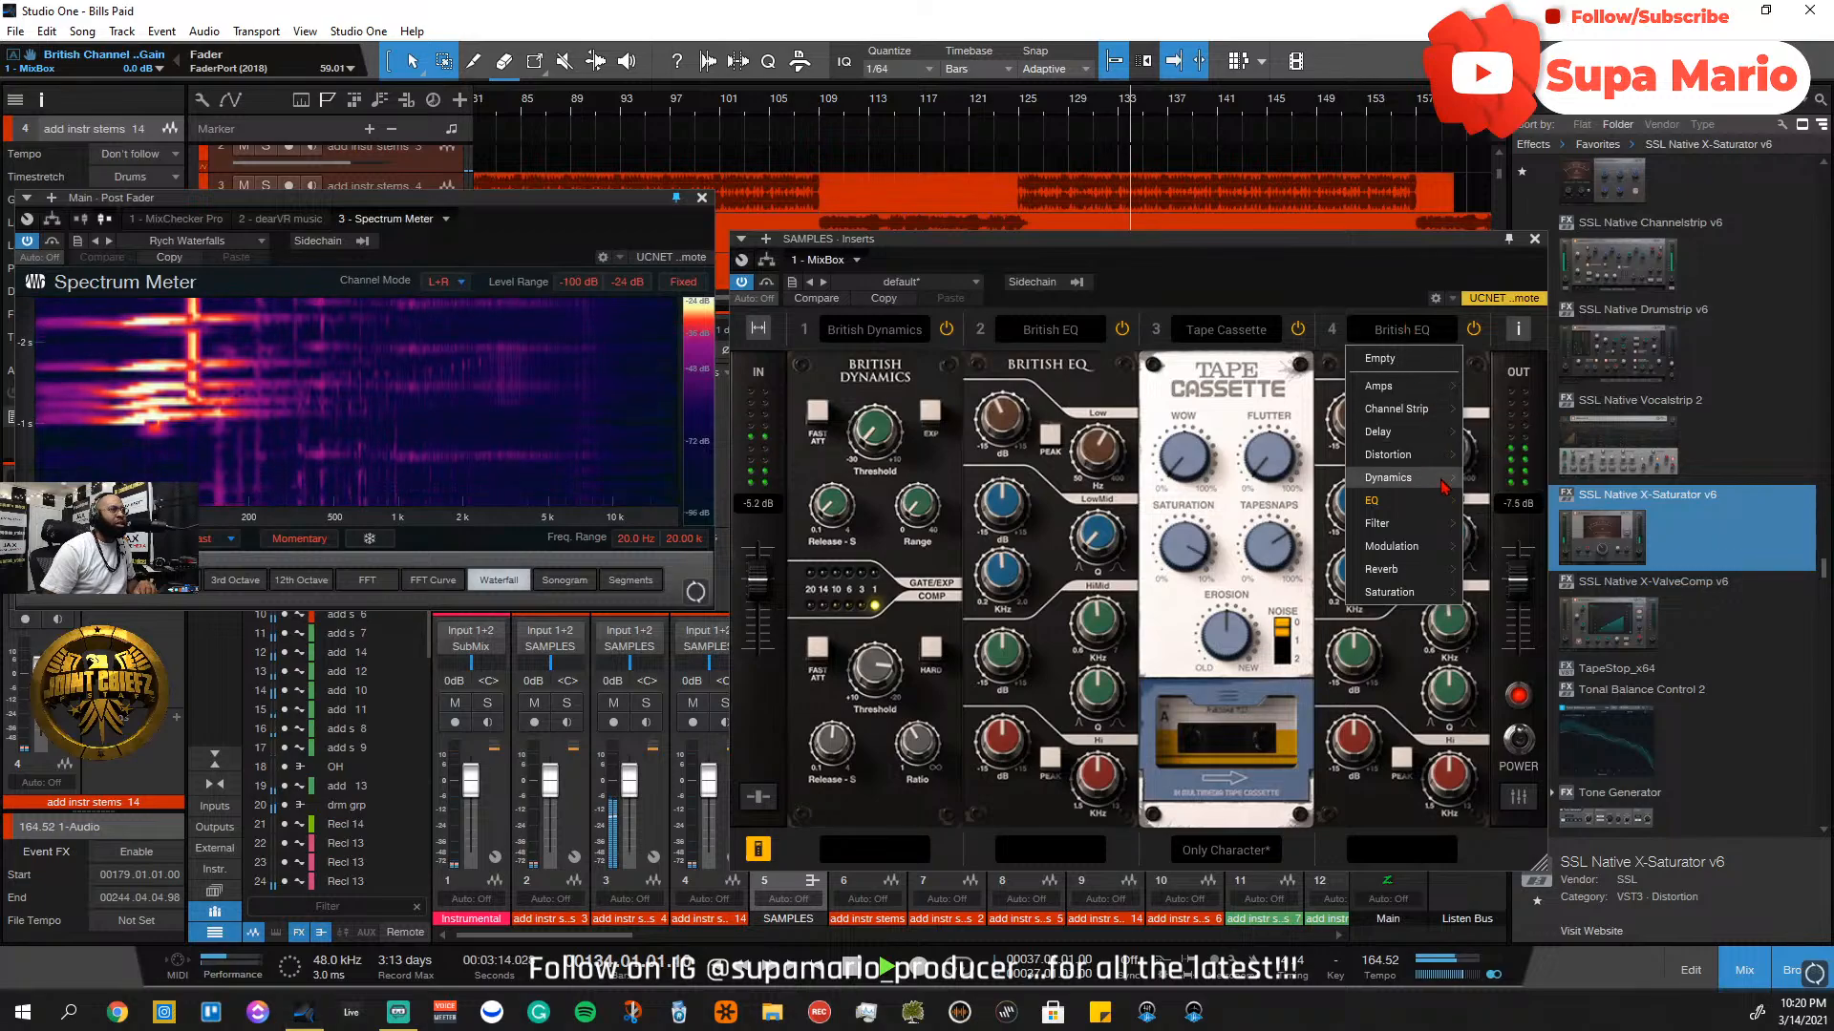
mouse_move(1440, 501)
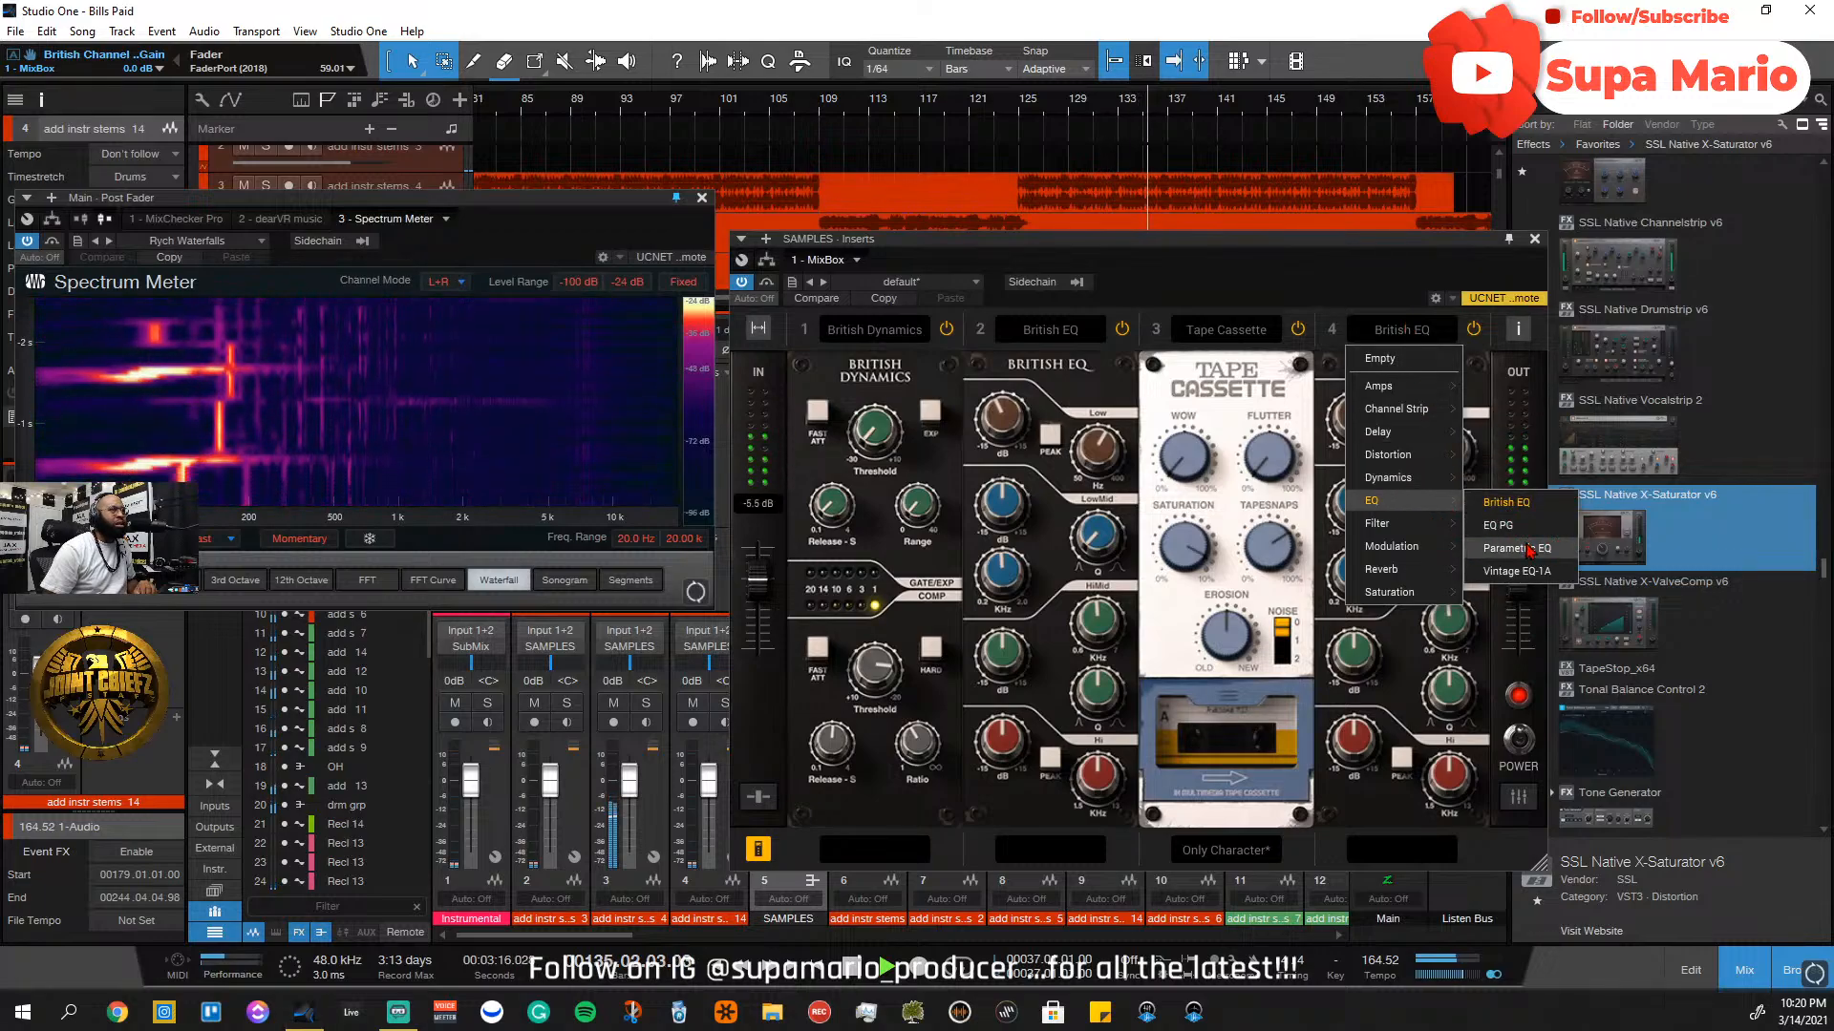
left_click(1518, 549)
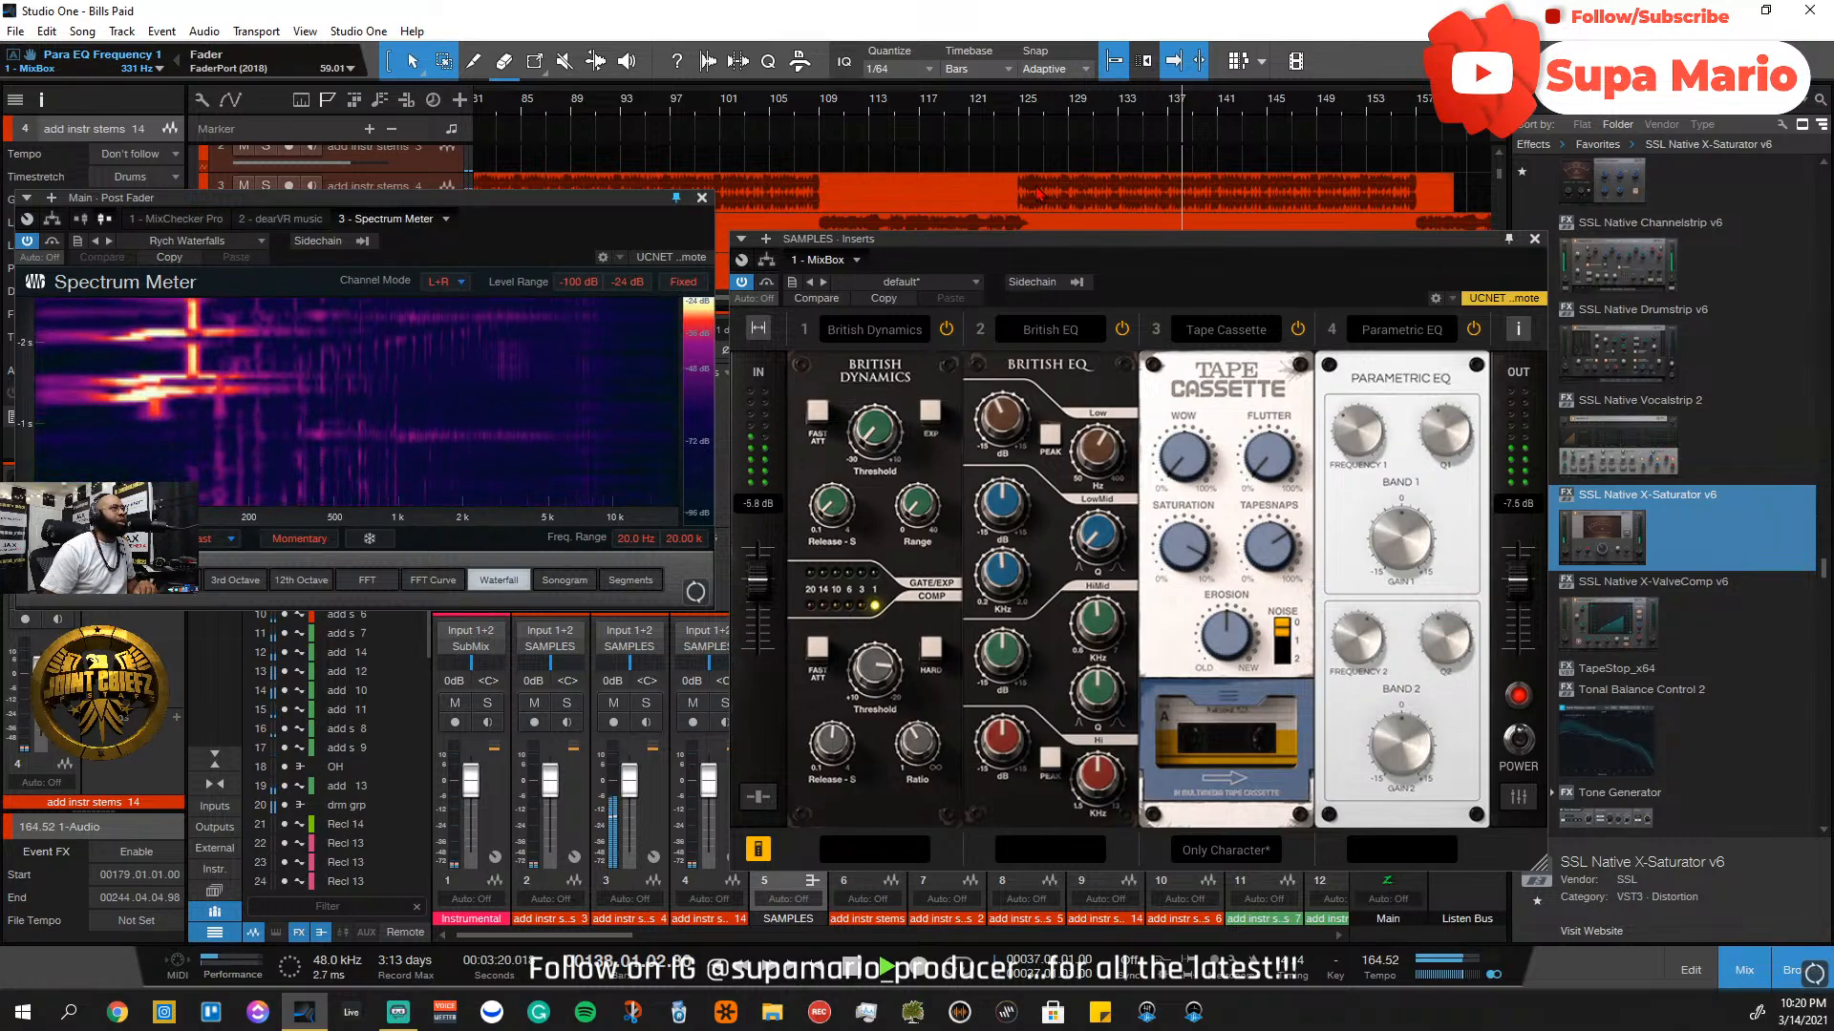
Replay an earlier section, boost Parametric EQ Band 1 by +6.5 dB, raise its frequency to around 1.75 kHz and set its Q to 1.47
left_click(563, 112)
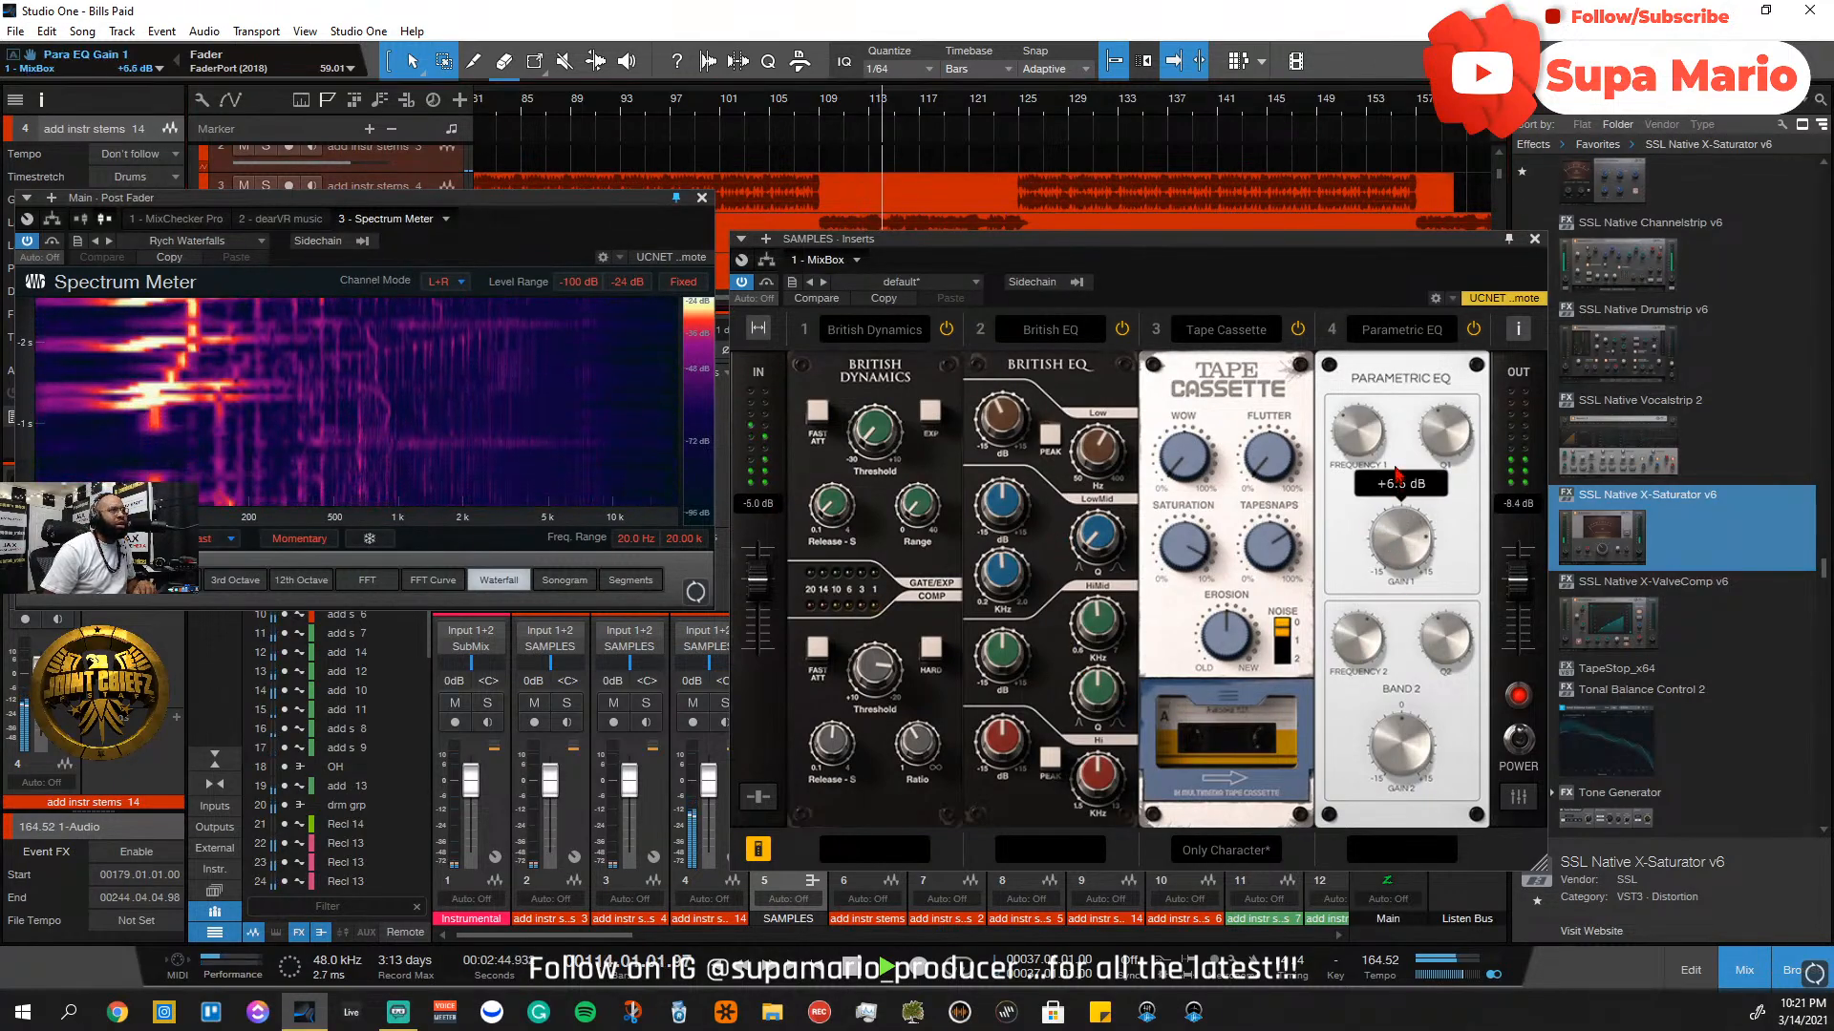
mouse_move(1360, 446)
left_click_drag(1360, 446, 1357, 413)
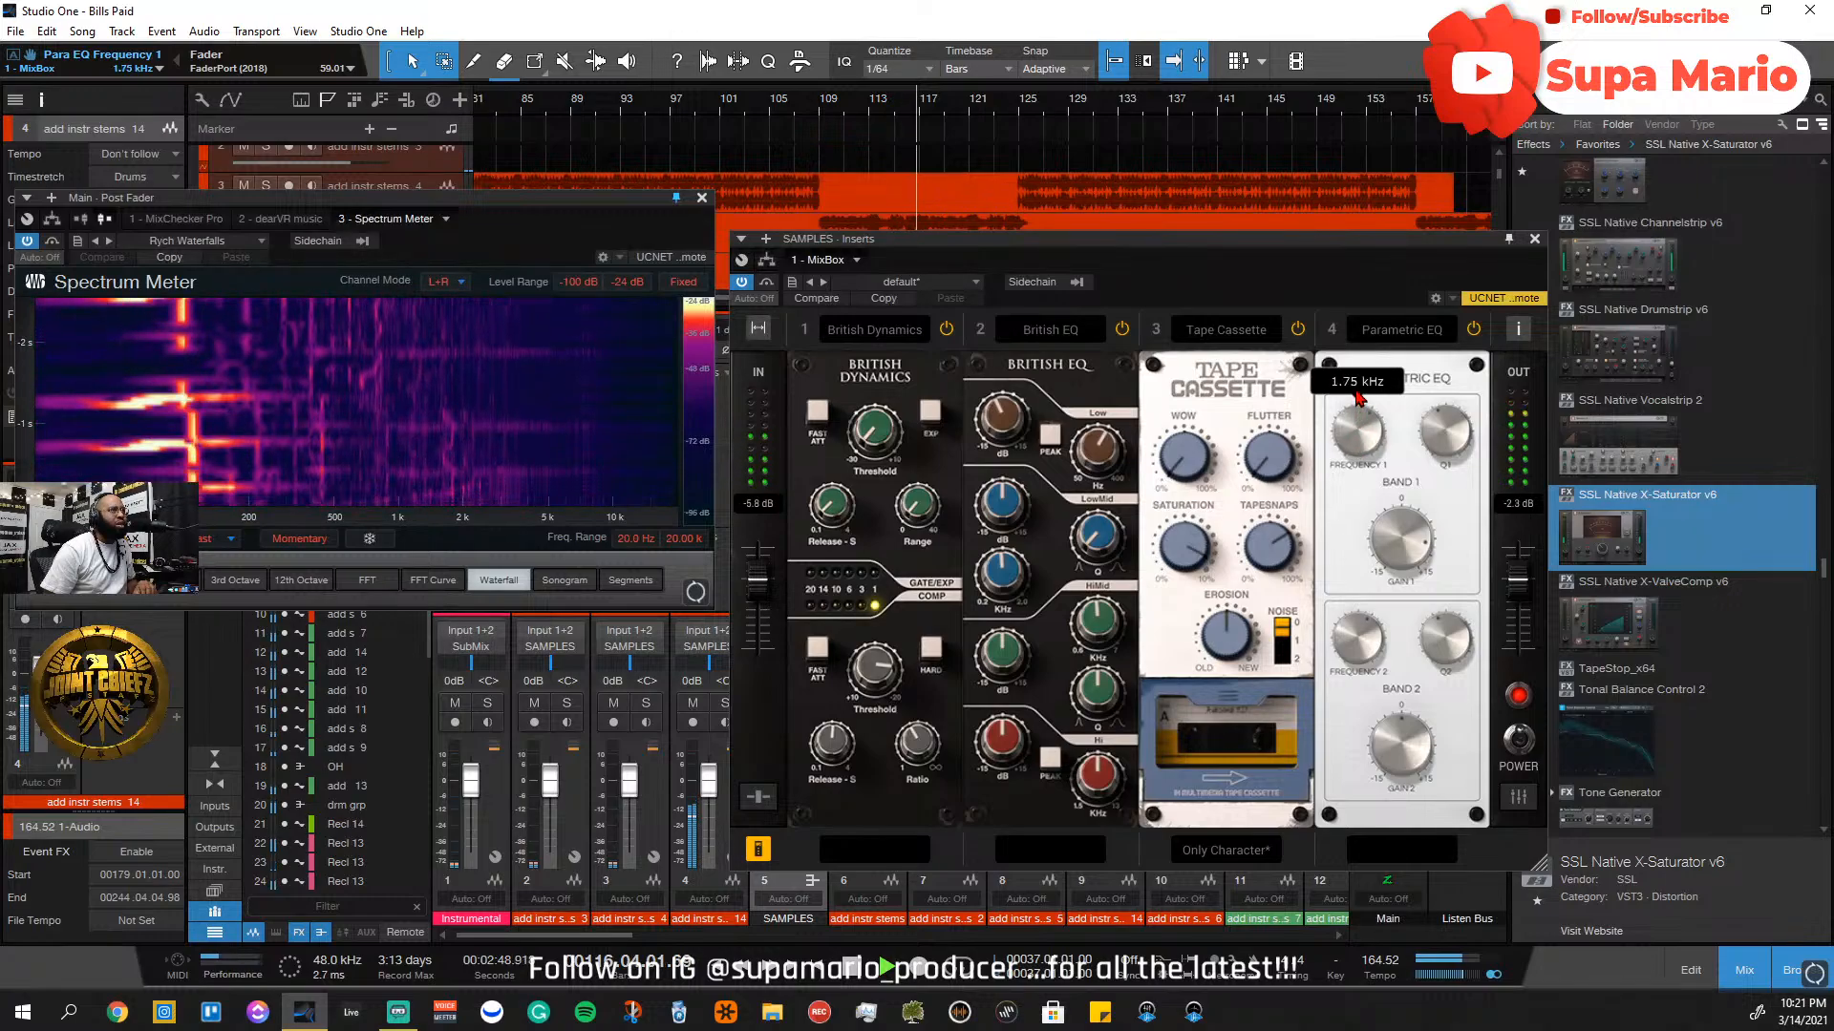
left_click_drag(1353, 337, 1458, 432)
key("space")
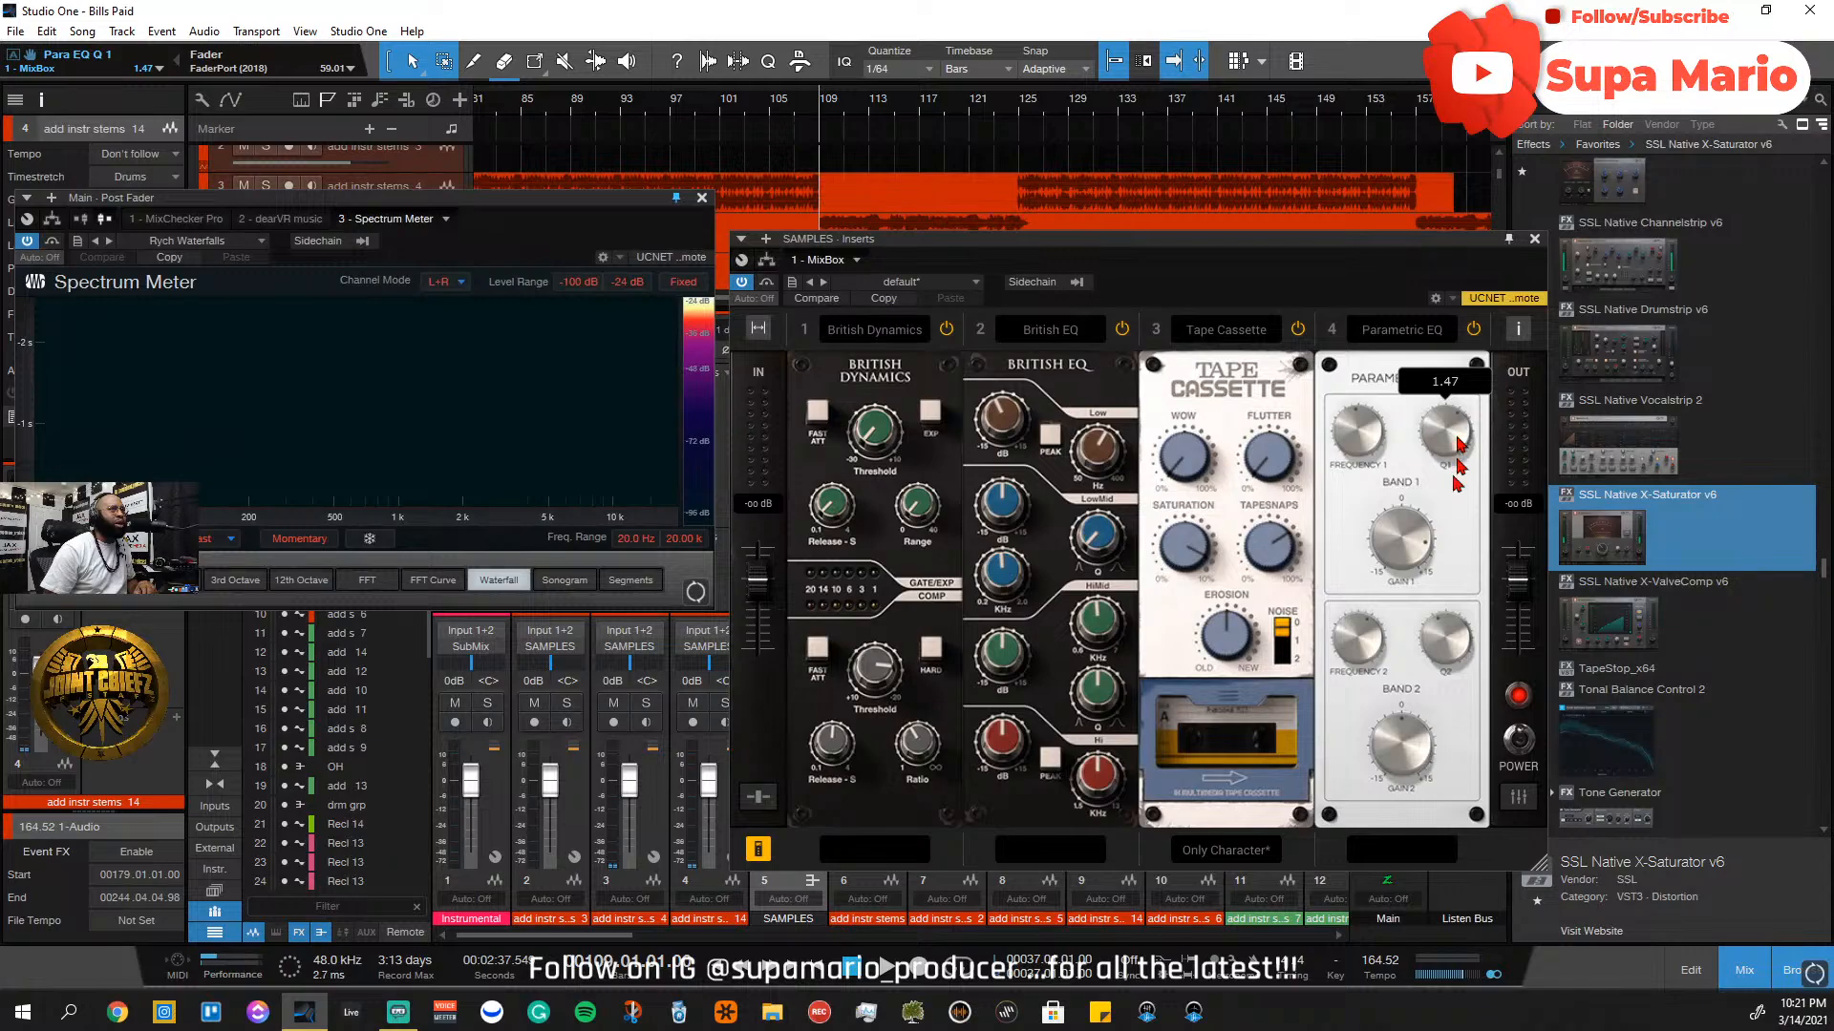
Replay from just before bar 109, set the Parametric EQ Band 1 gain to +1.1 dB, and close MixBox
left_click_drag(1397, 546, 1406, 579)
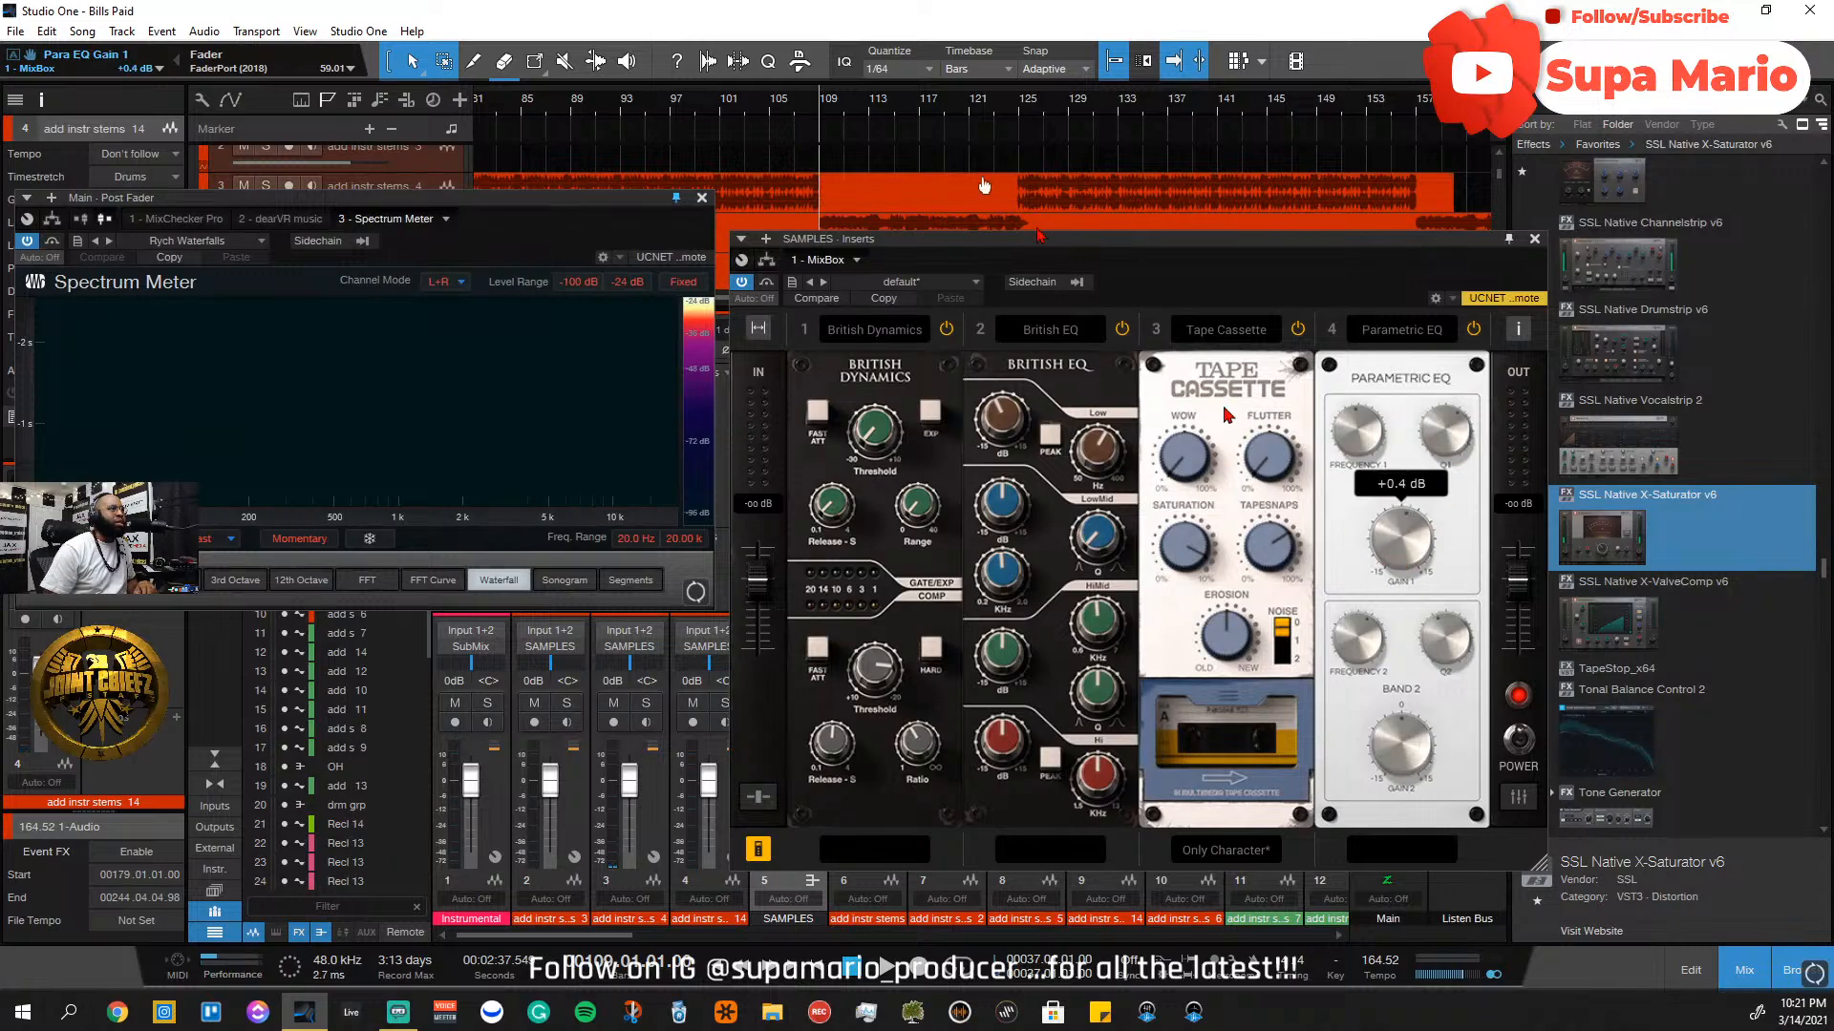
left_click(800, 107)
key("space")
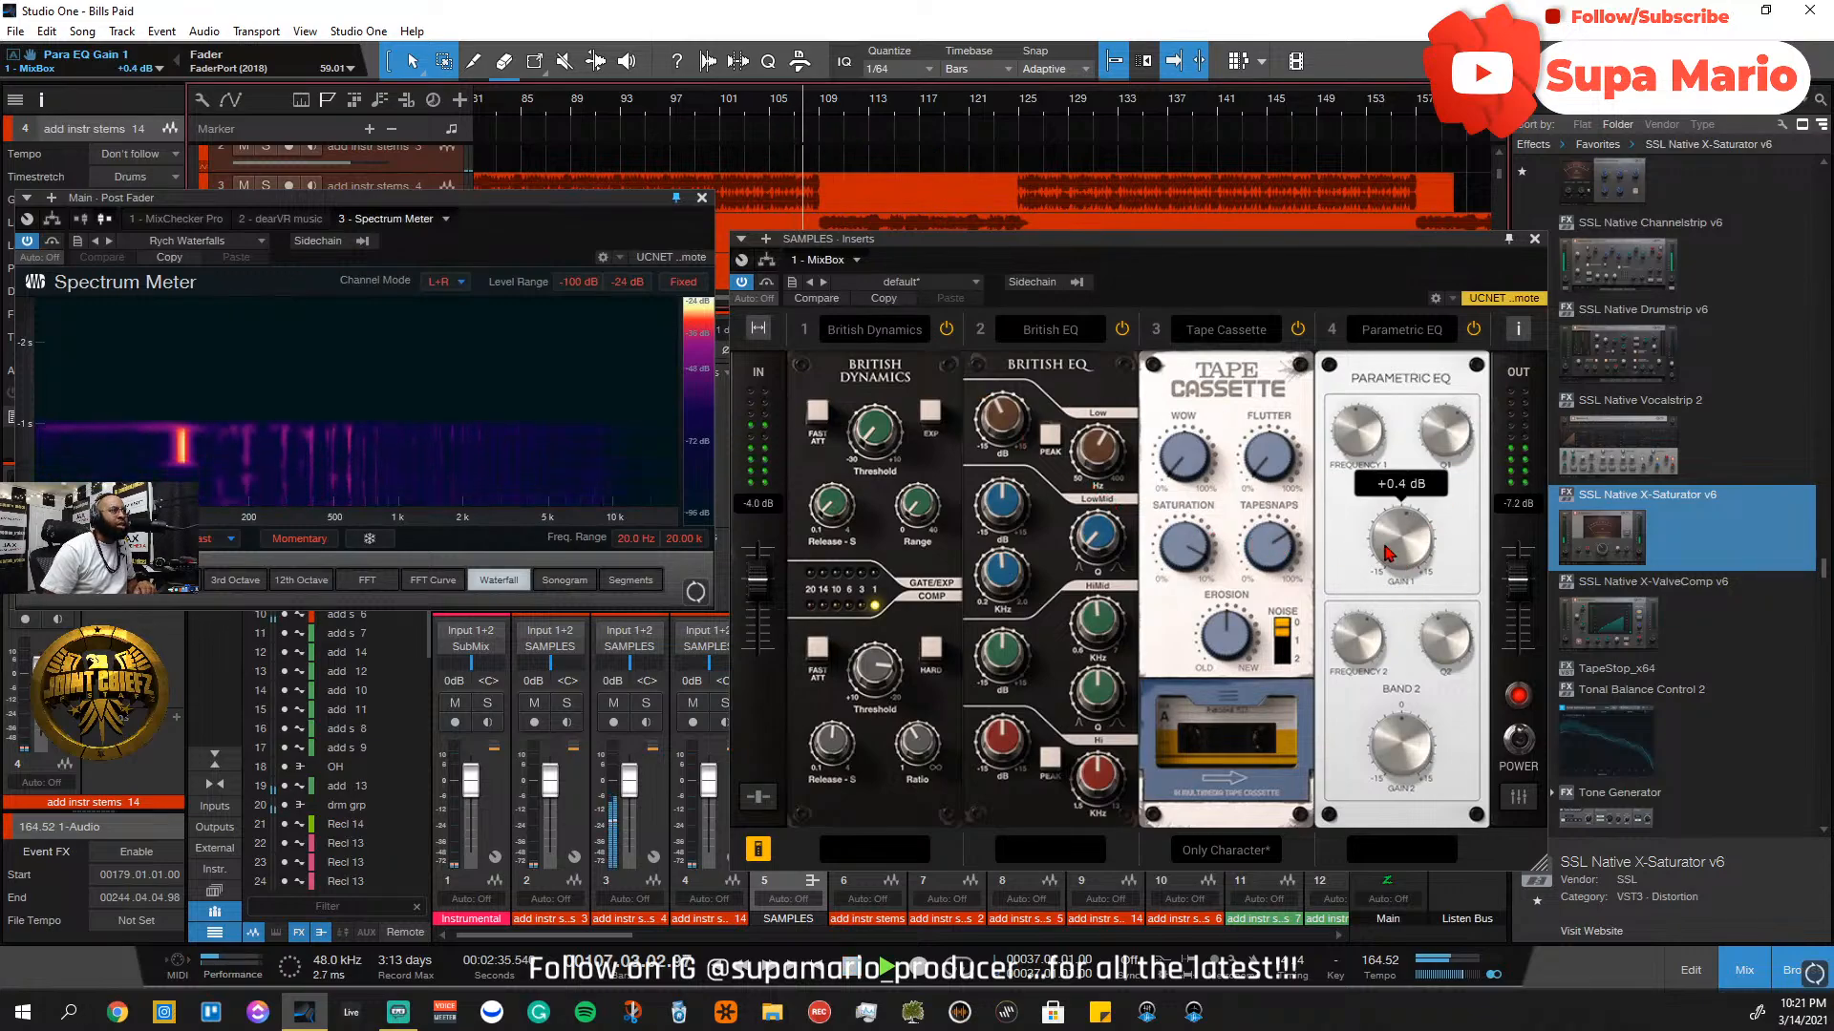
left_click_drag(1394, 554, 1391, 548)
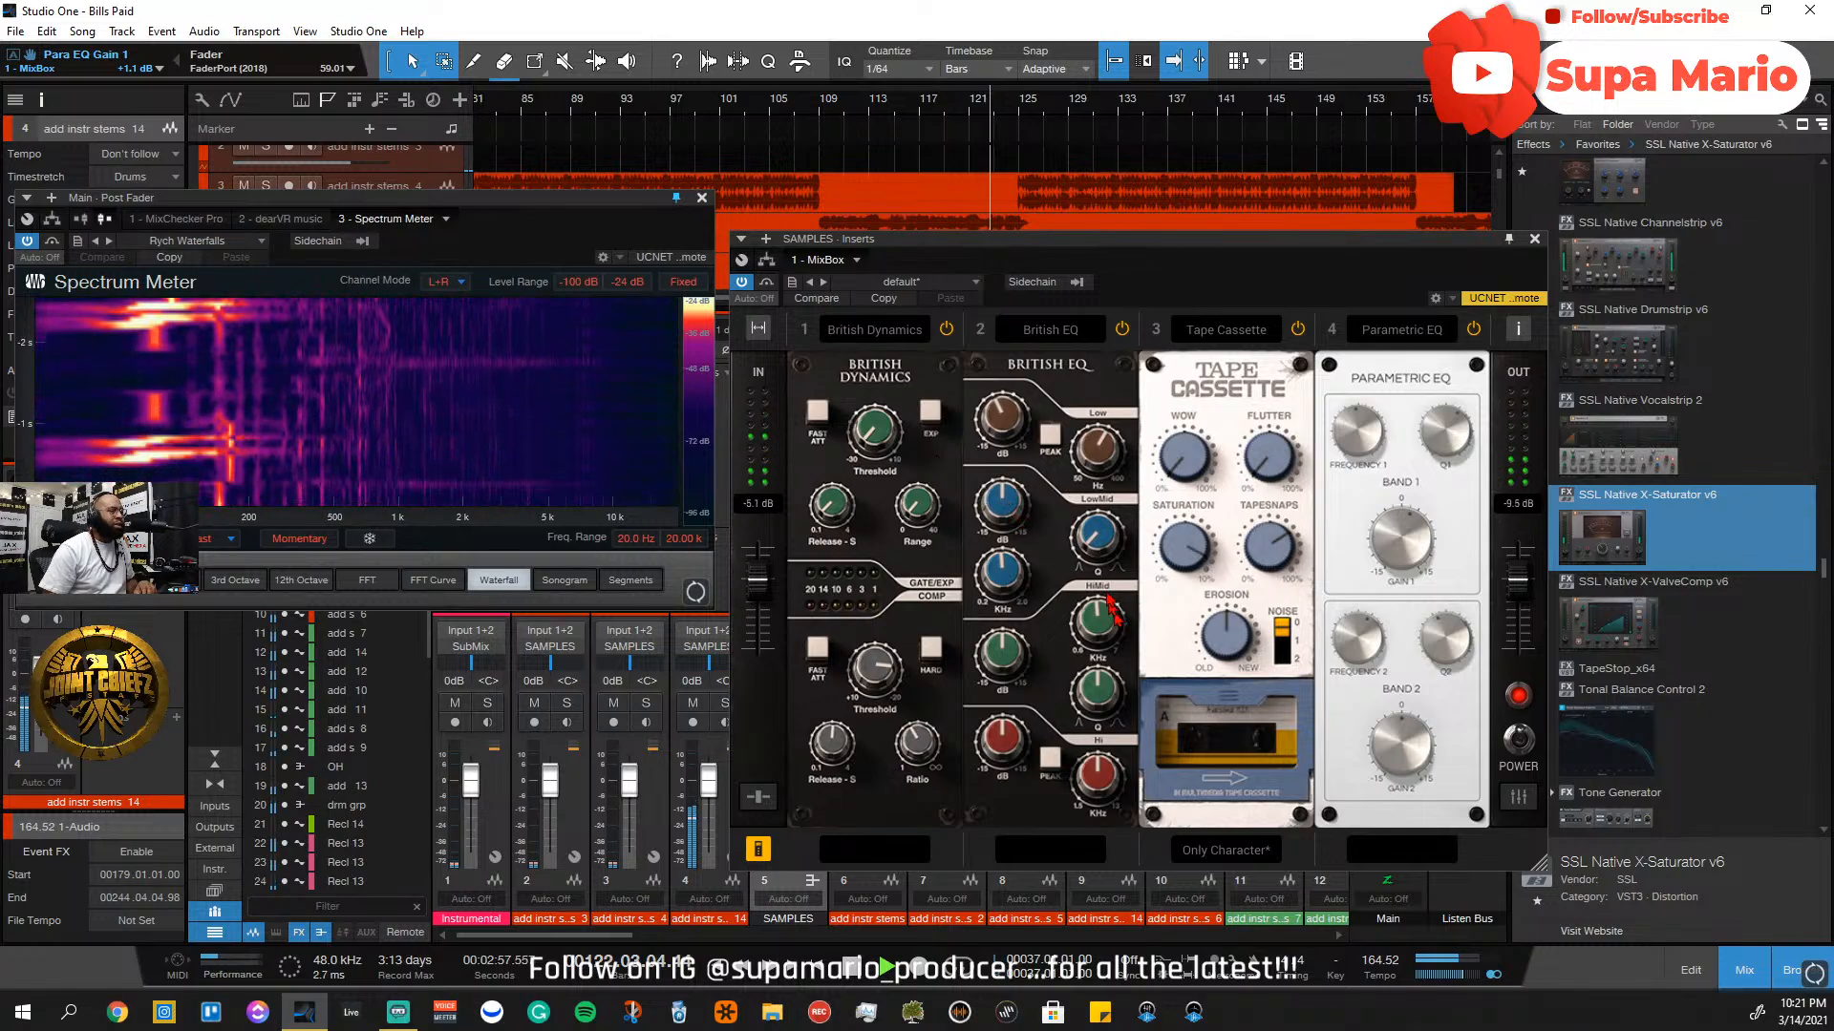
left_click(1535, 240)
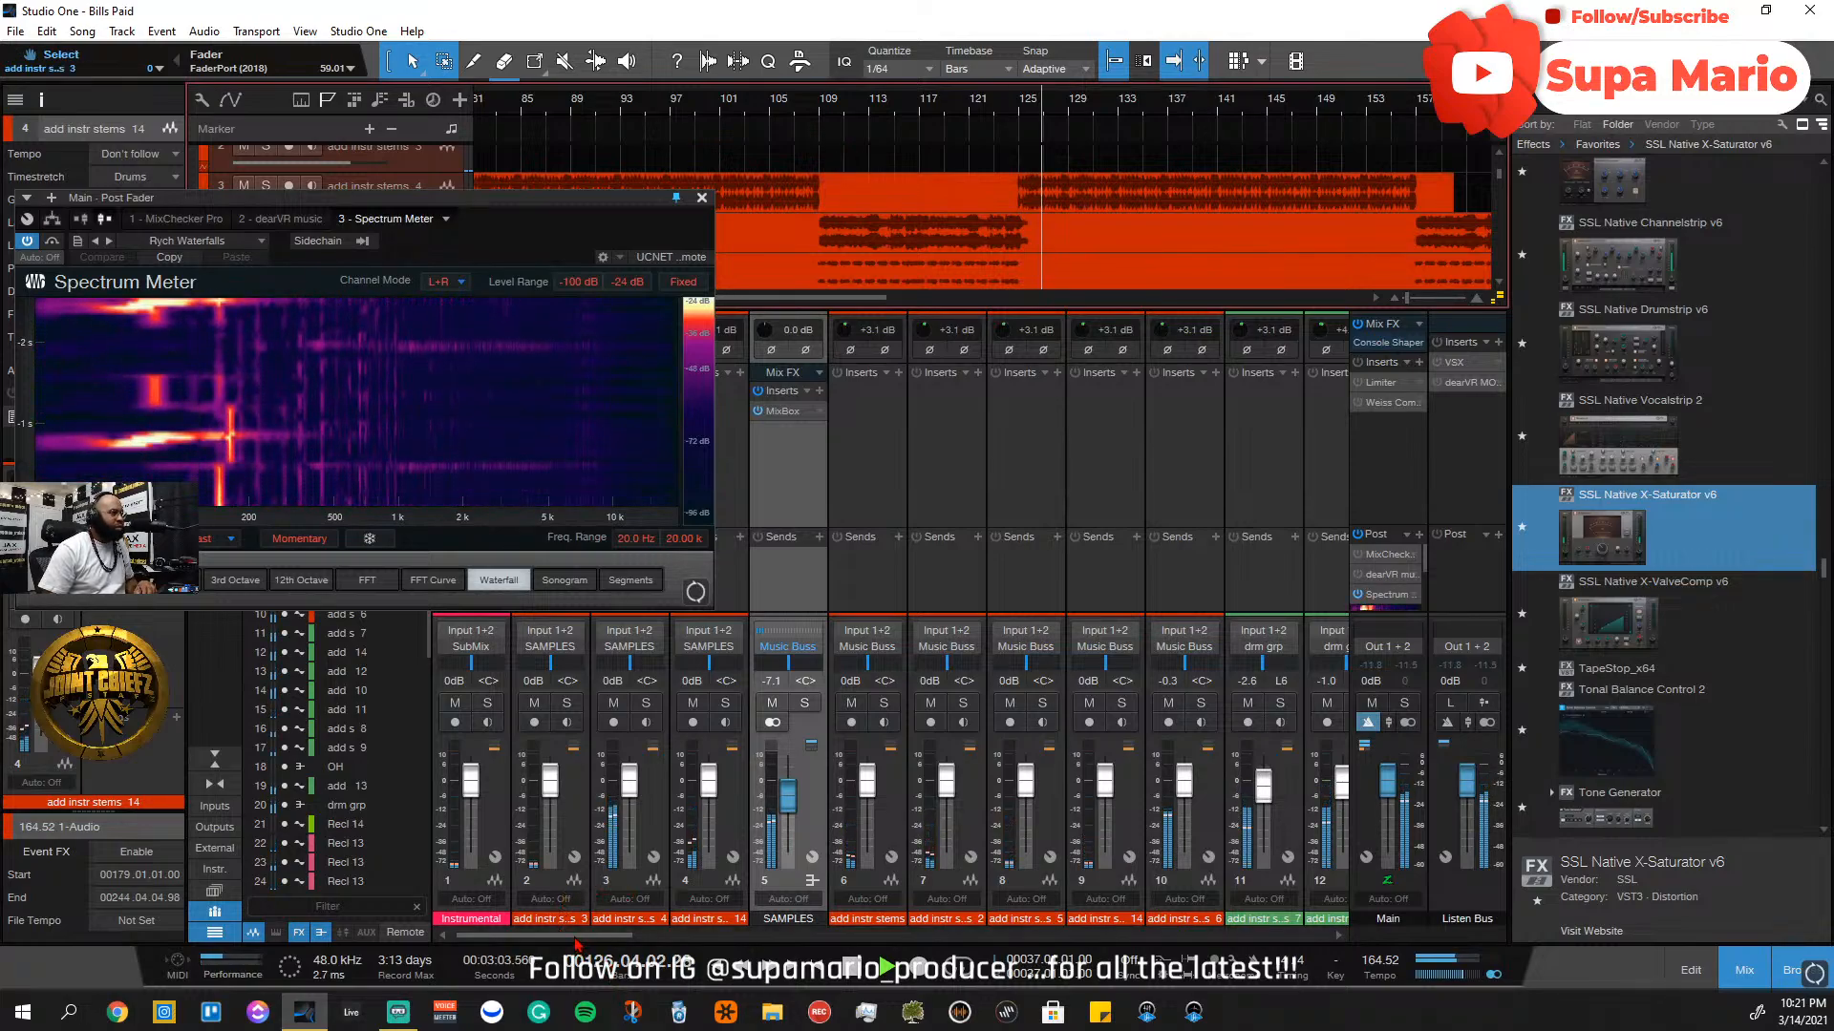
Select the add instr stems 6 bass track, move Spectrum Meter clear of the arrangement, and solo the track during playback from bar 45
scroll(580, 953, "right", 3)
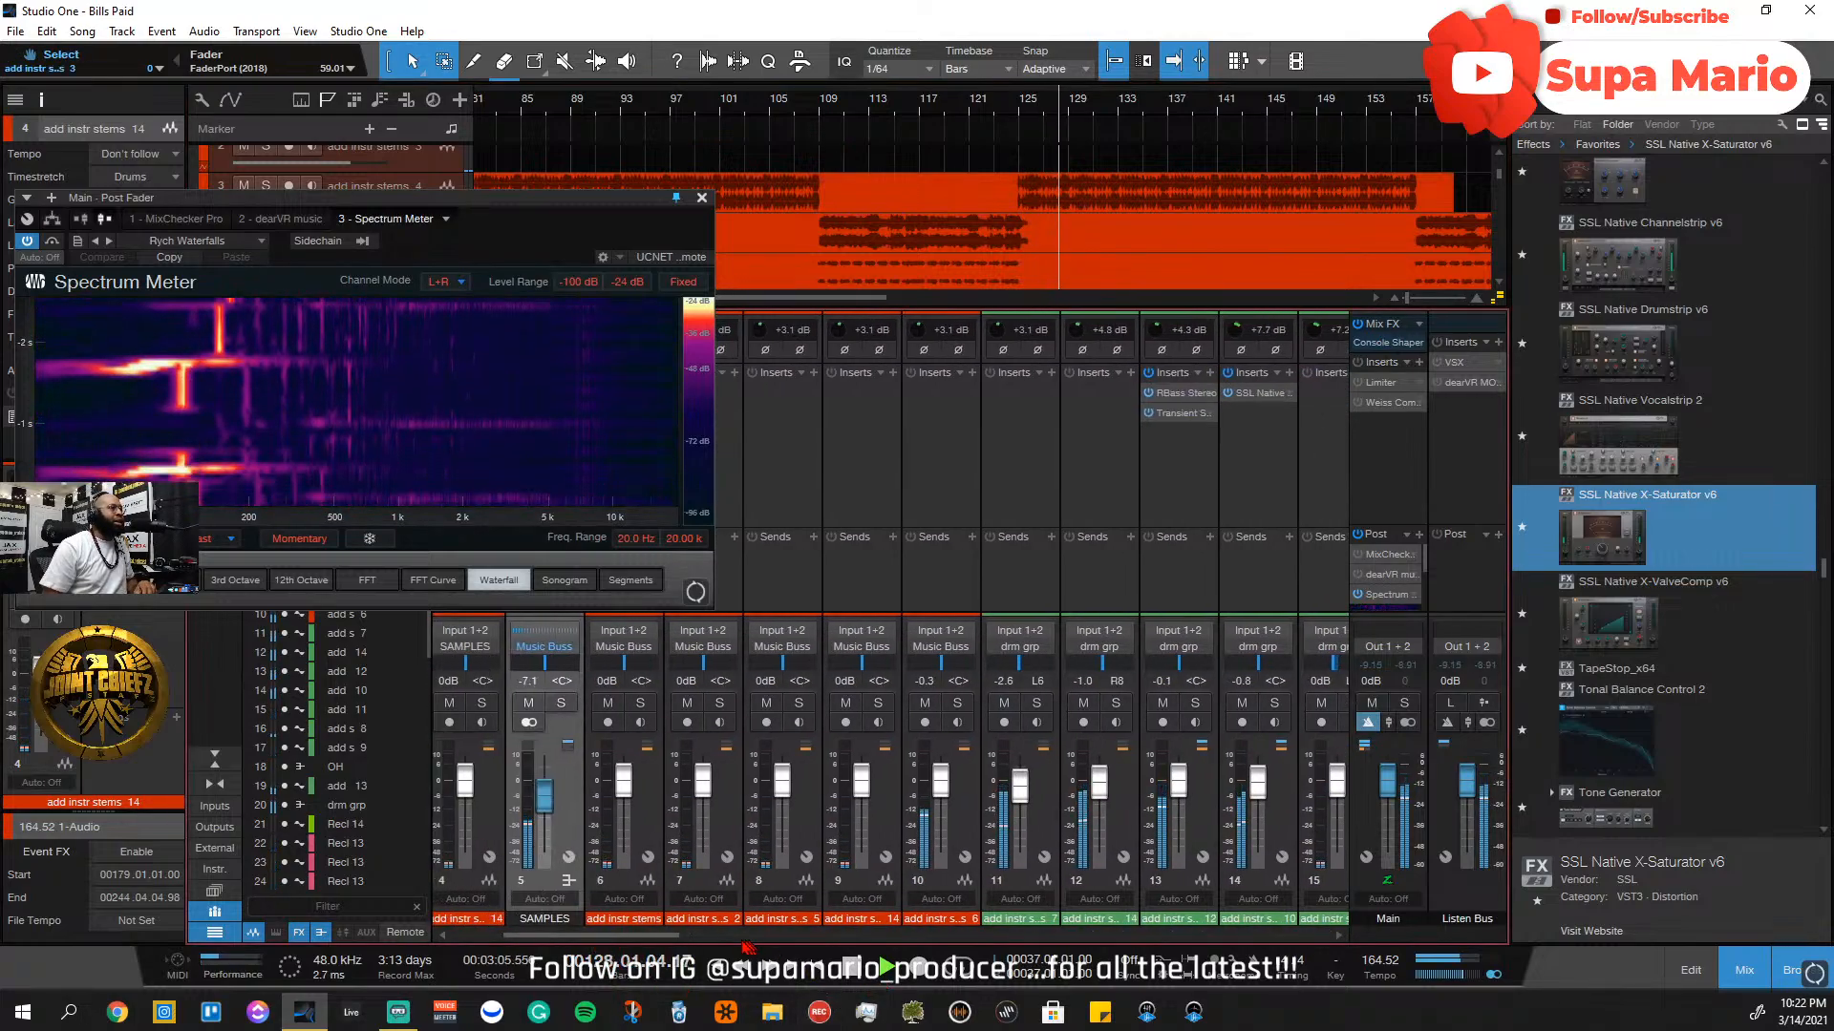
scroll(700, 960, "right", 3)
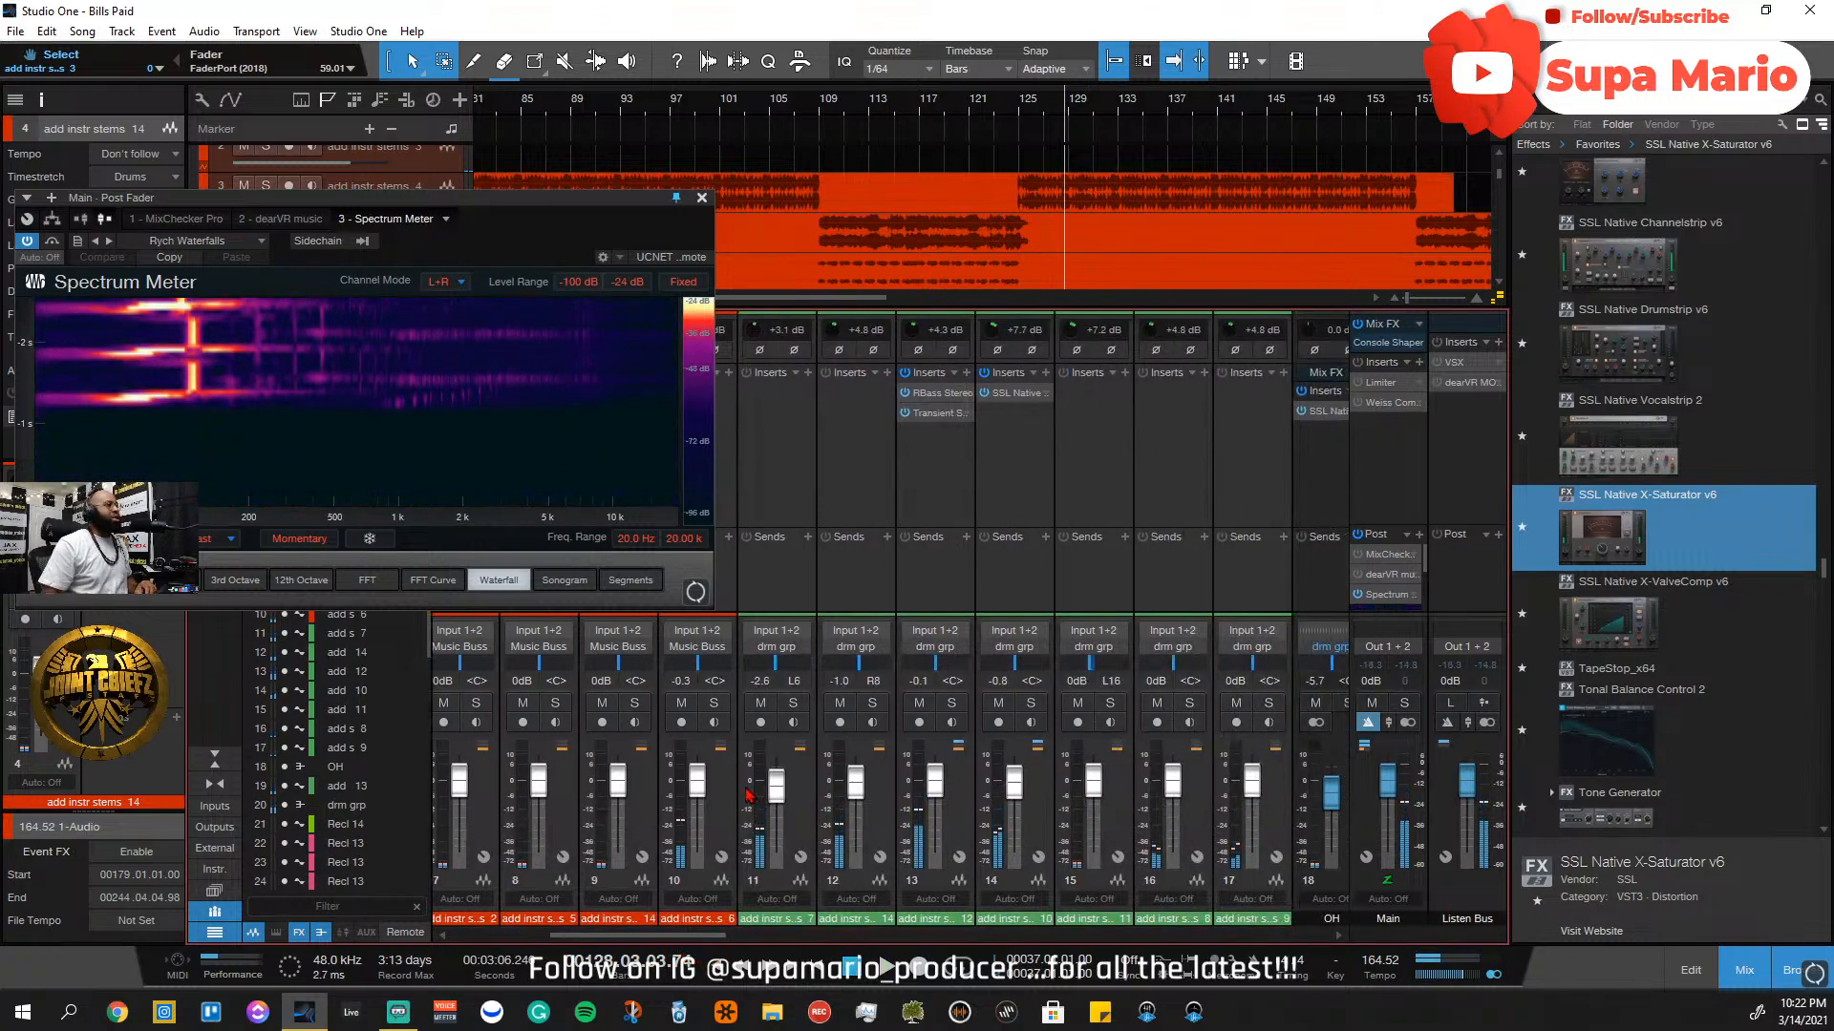
left_click(722, 648)
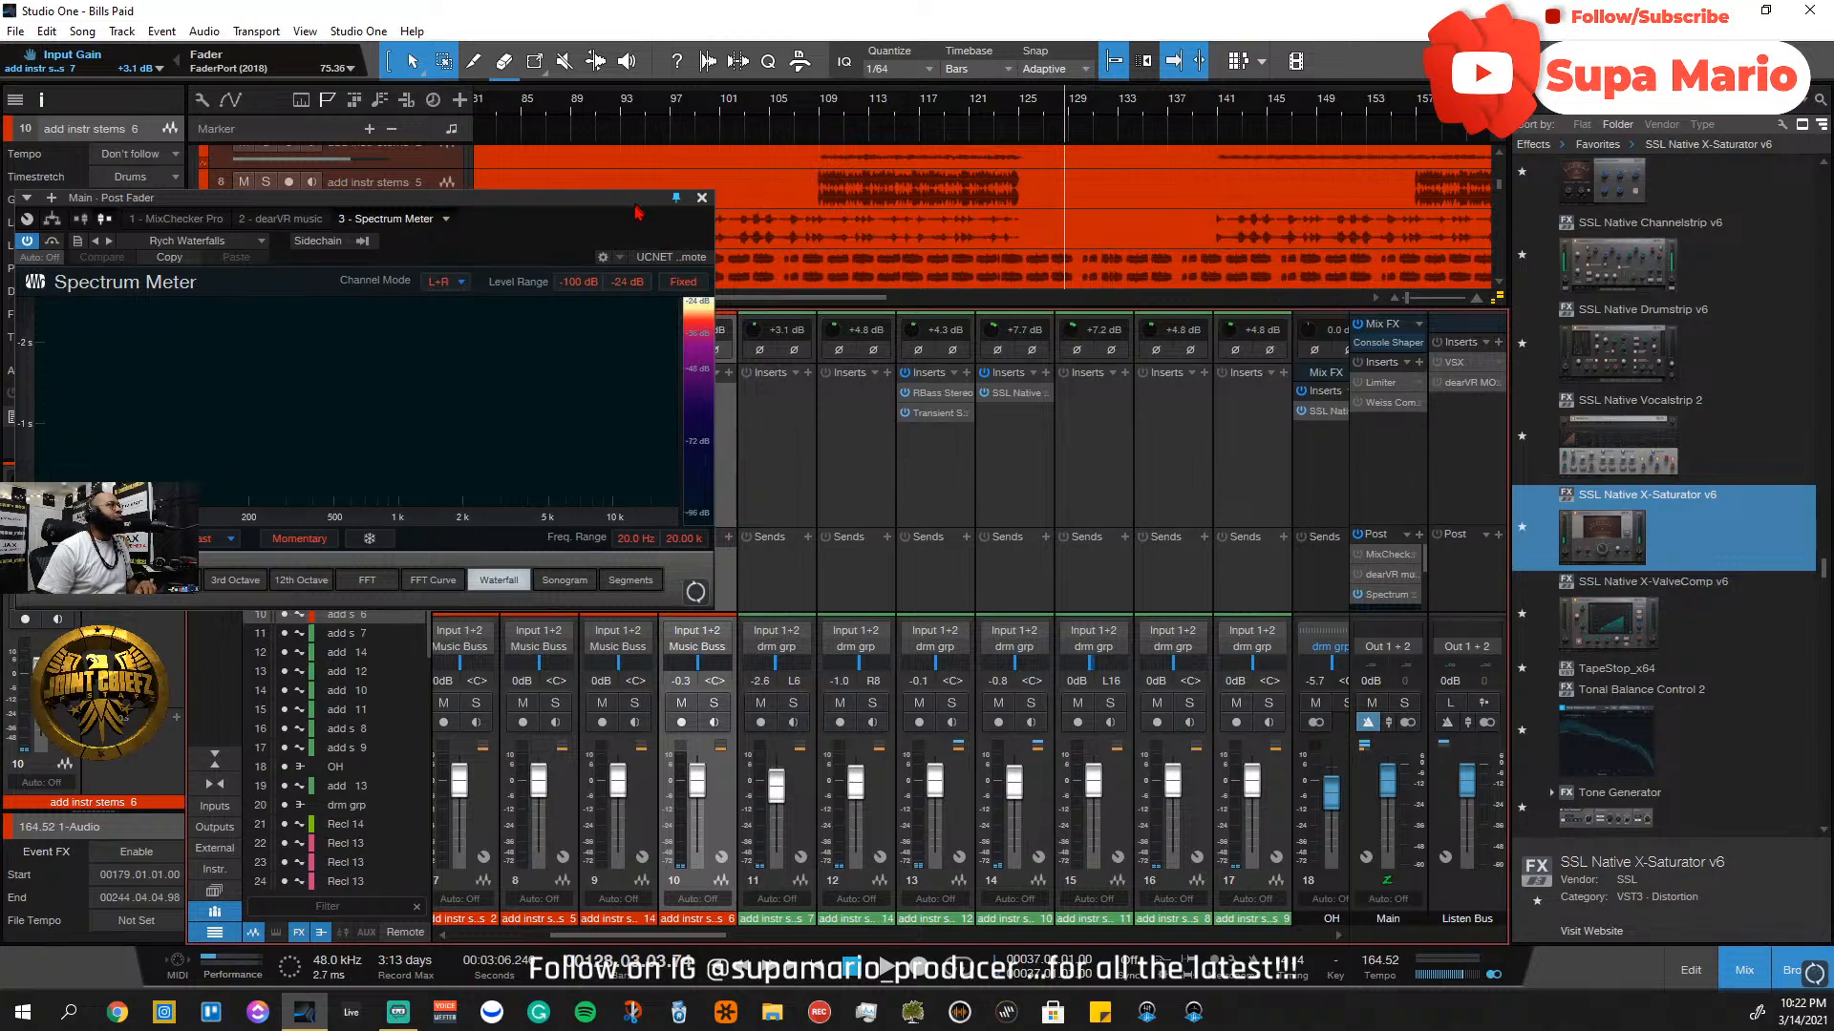
left_click_drag(638, 212, 626, 334)
left_click_drag(743, 297, 599, 297)
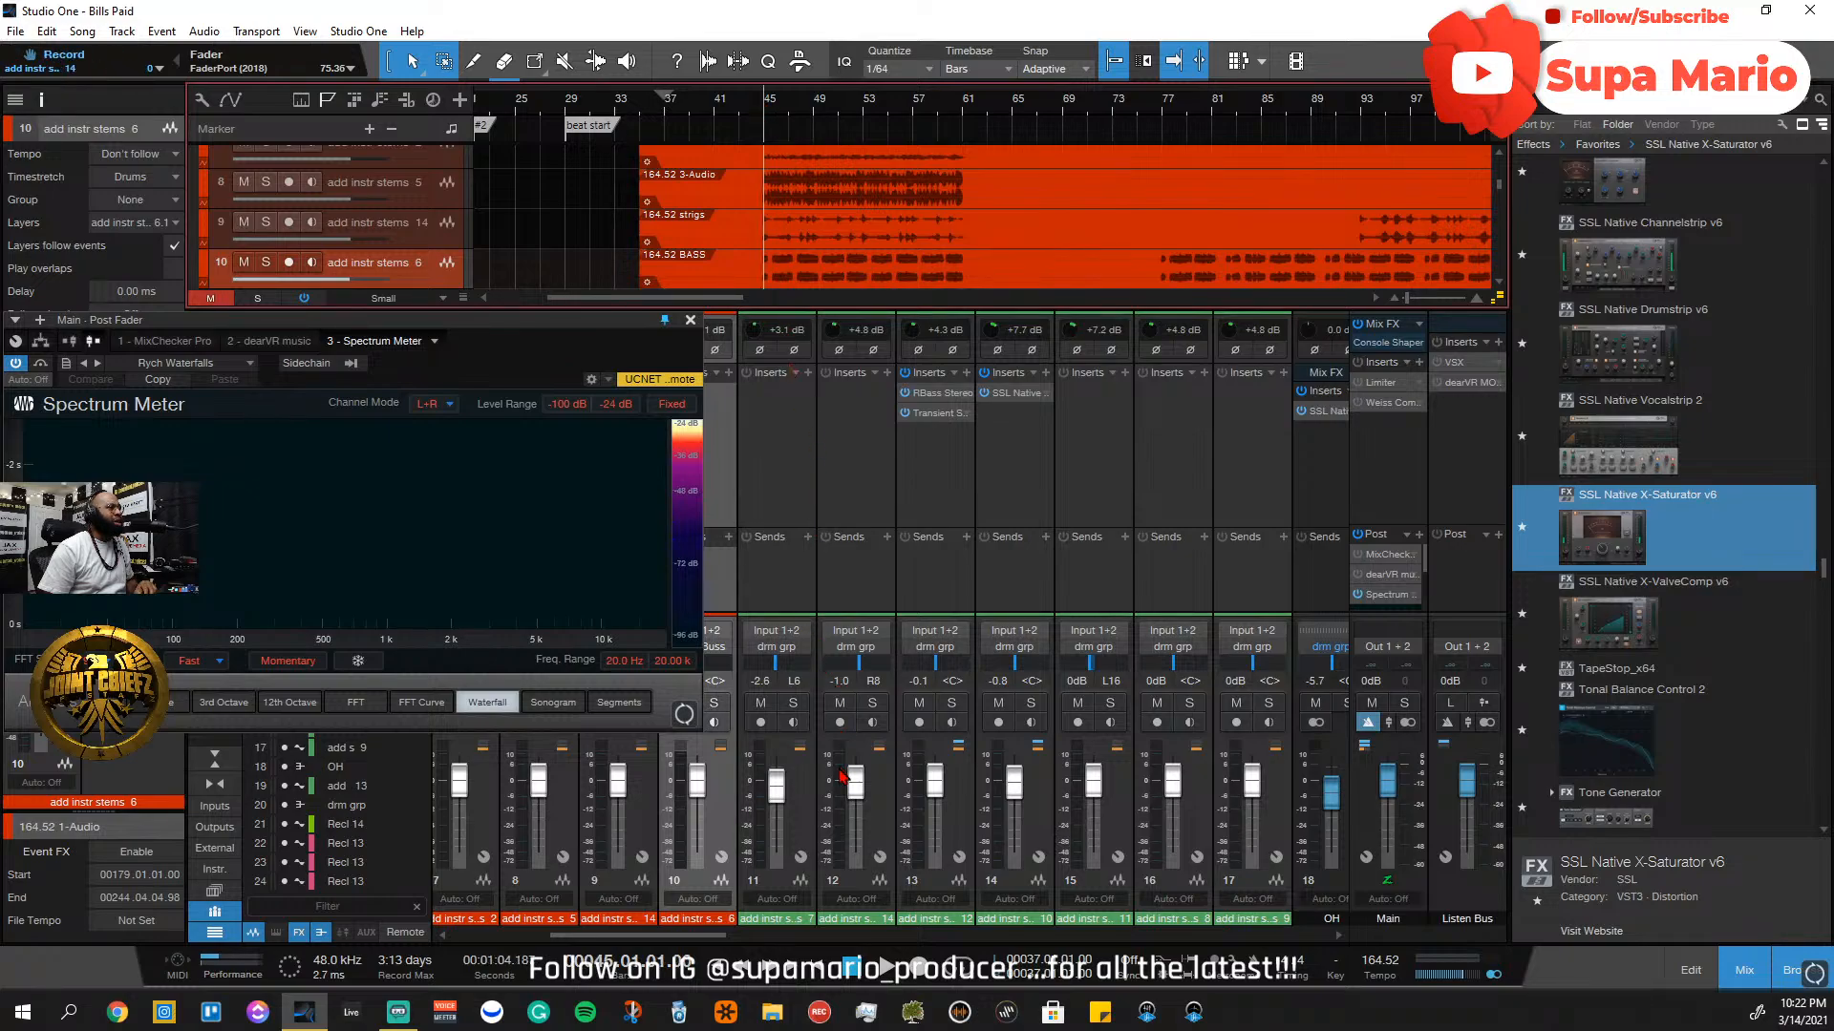
key("space")
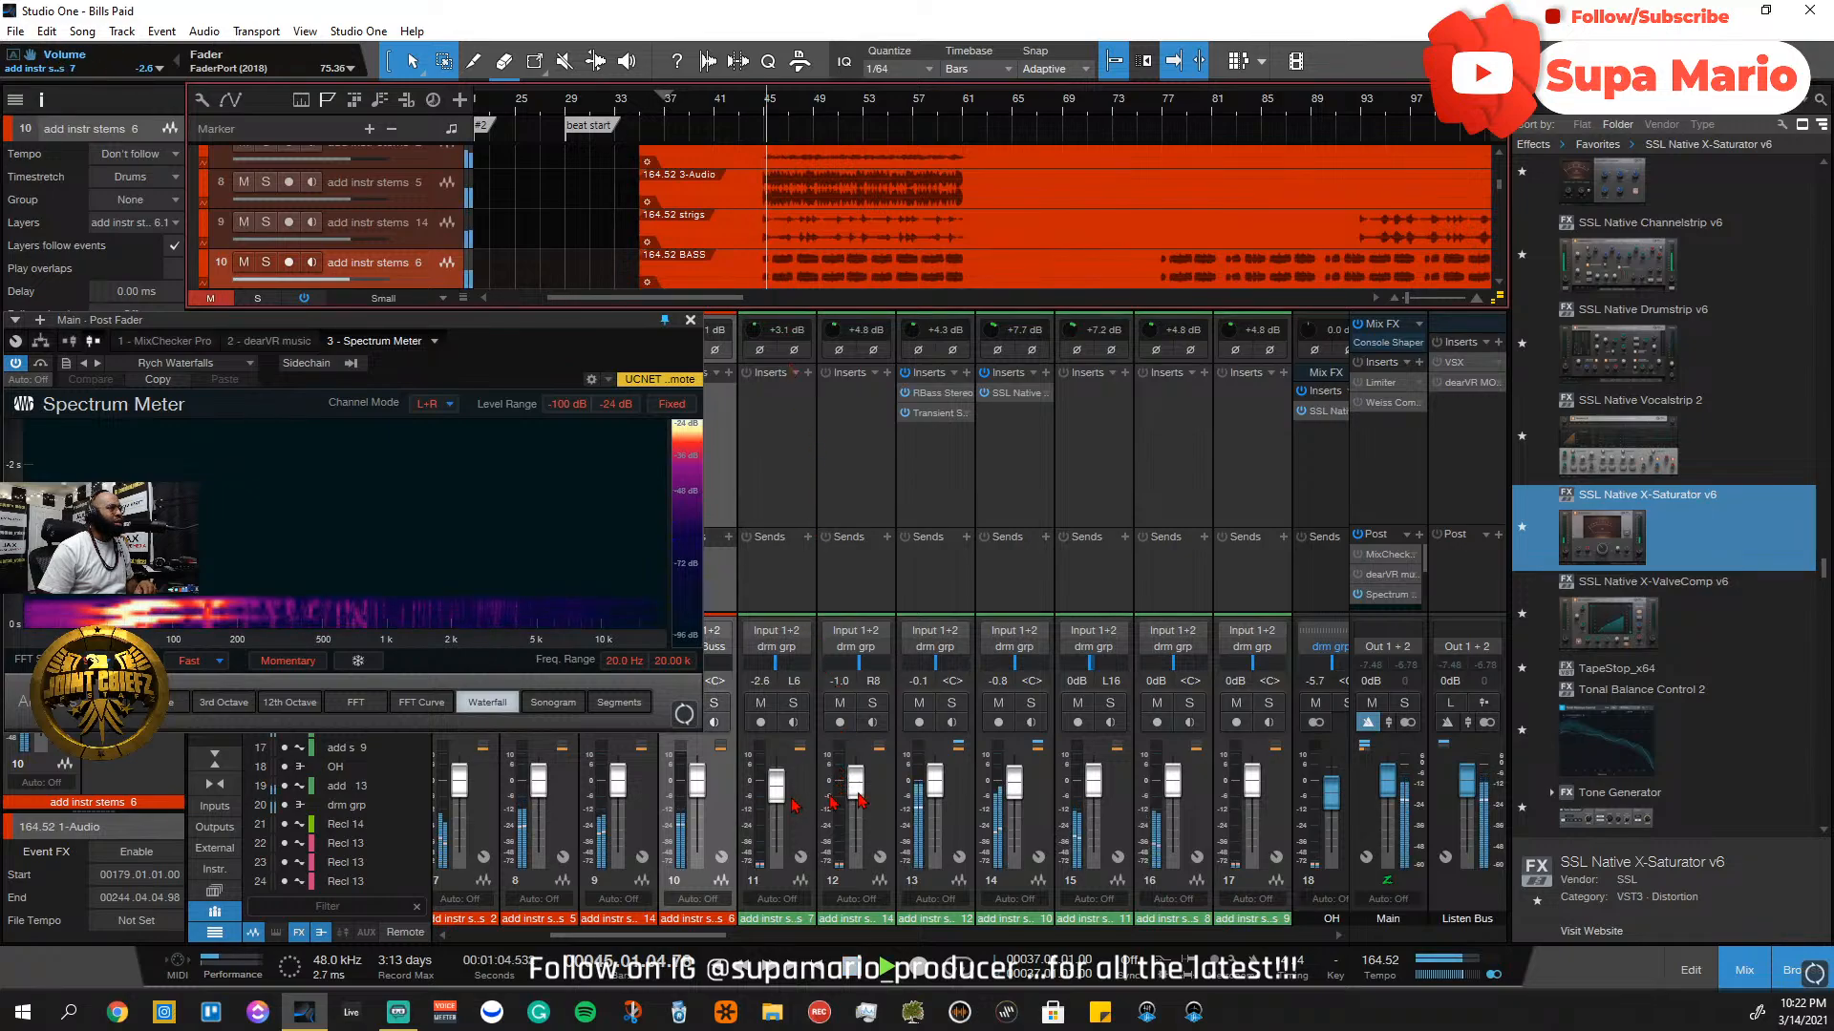
left_click(267, 264)
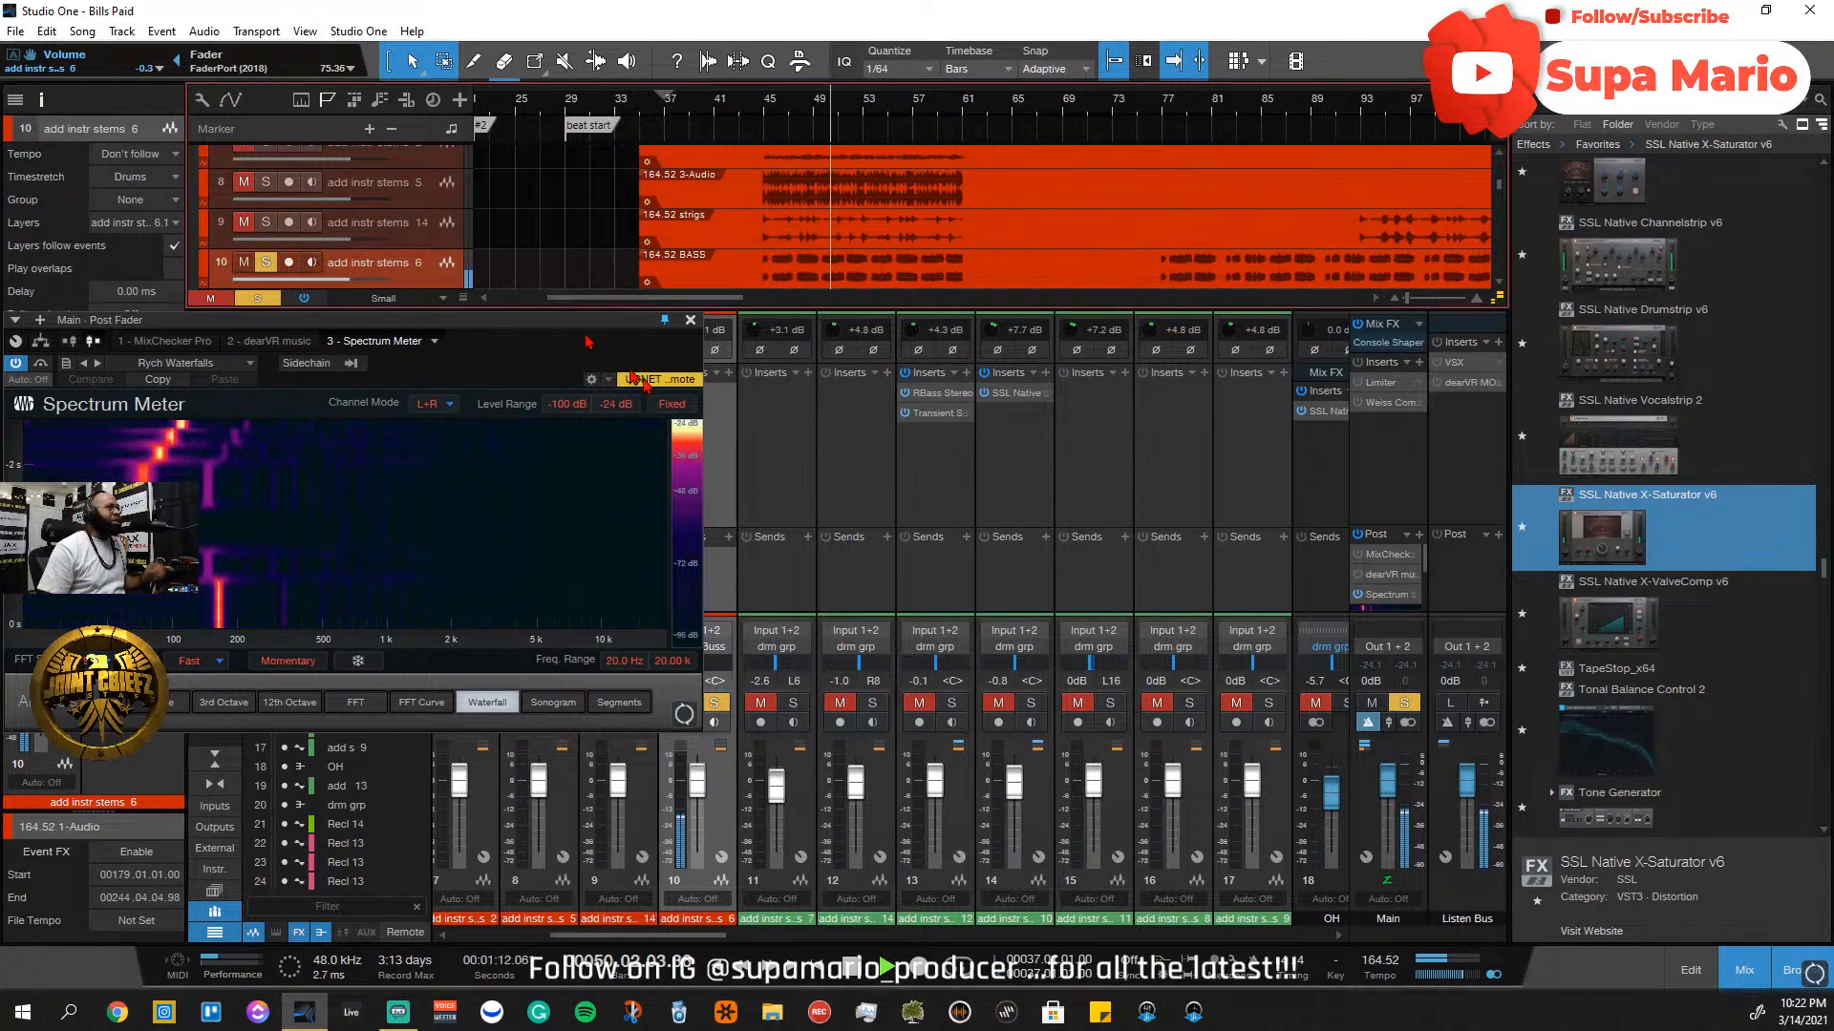
Look through the available insert effects for the bass channel and return the playhead to bar 45
left_click(726, 374)
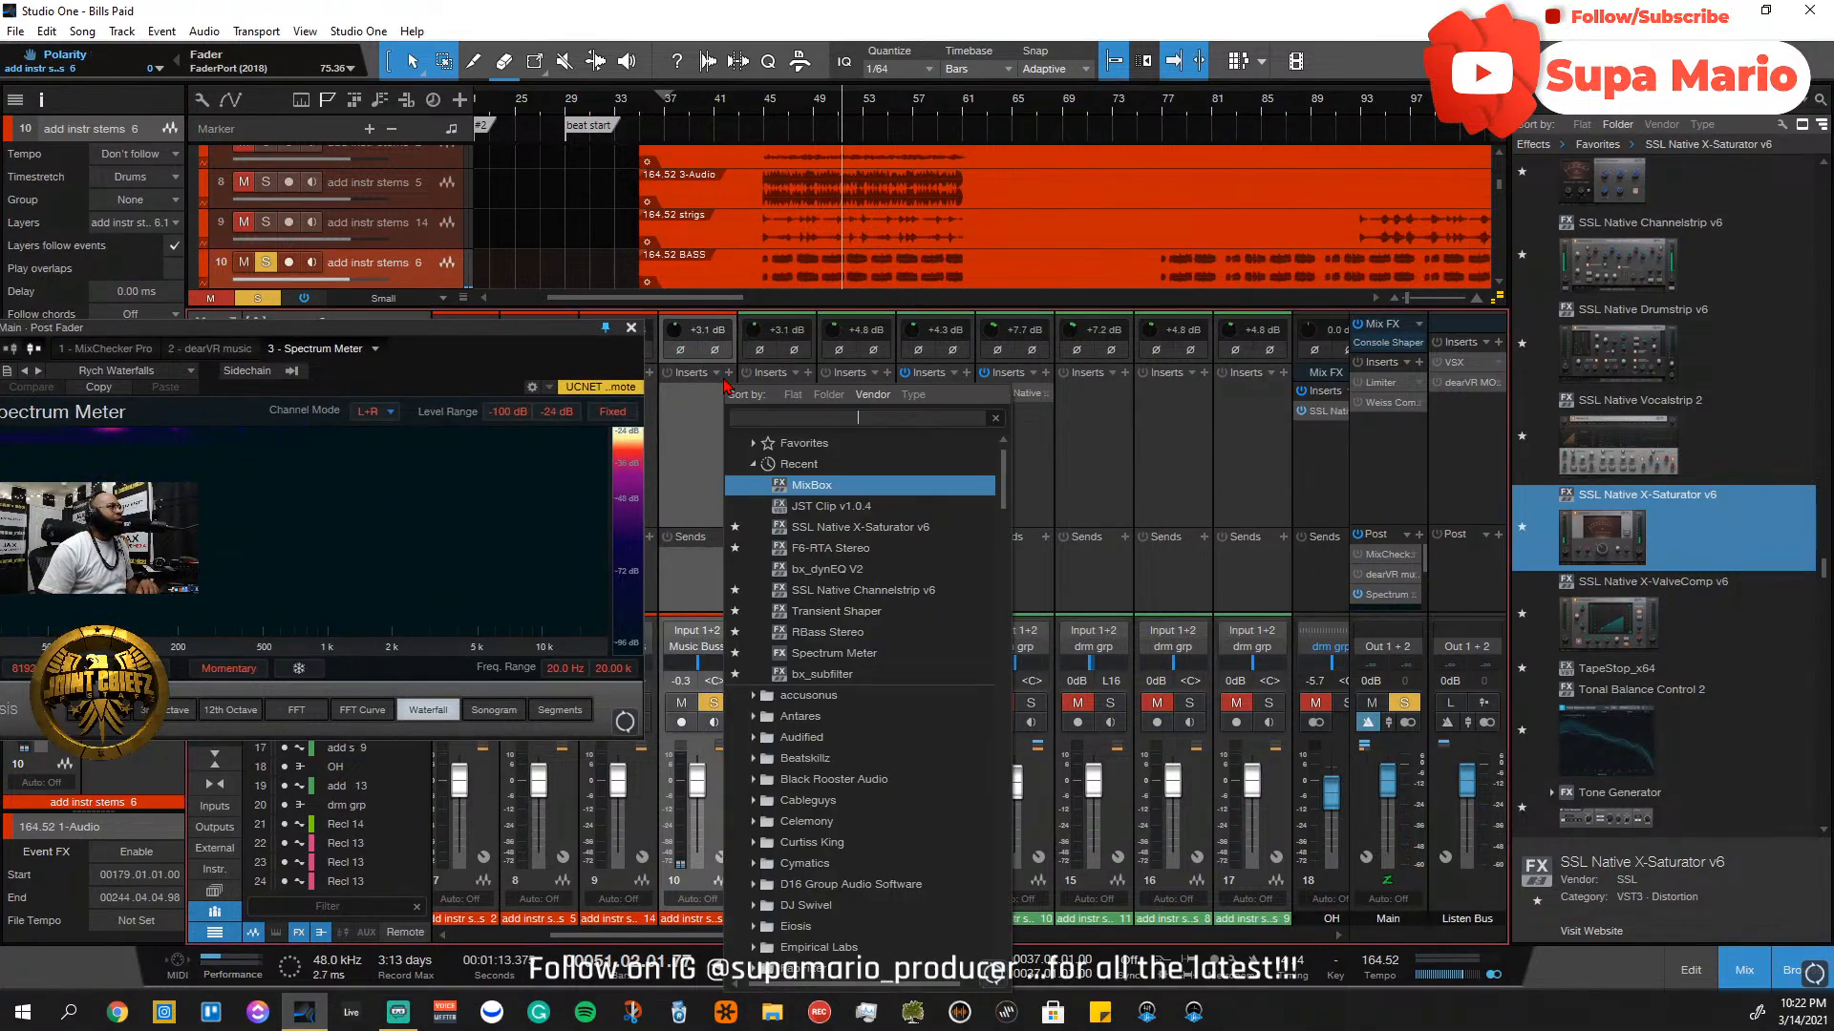
scroll(941, 668, "down", 5)
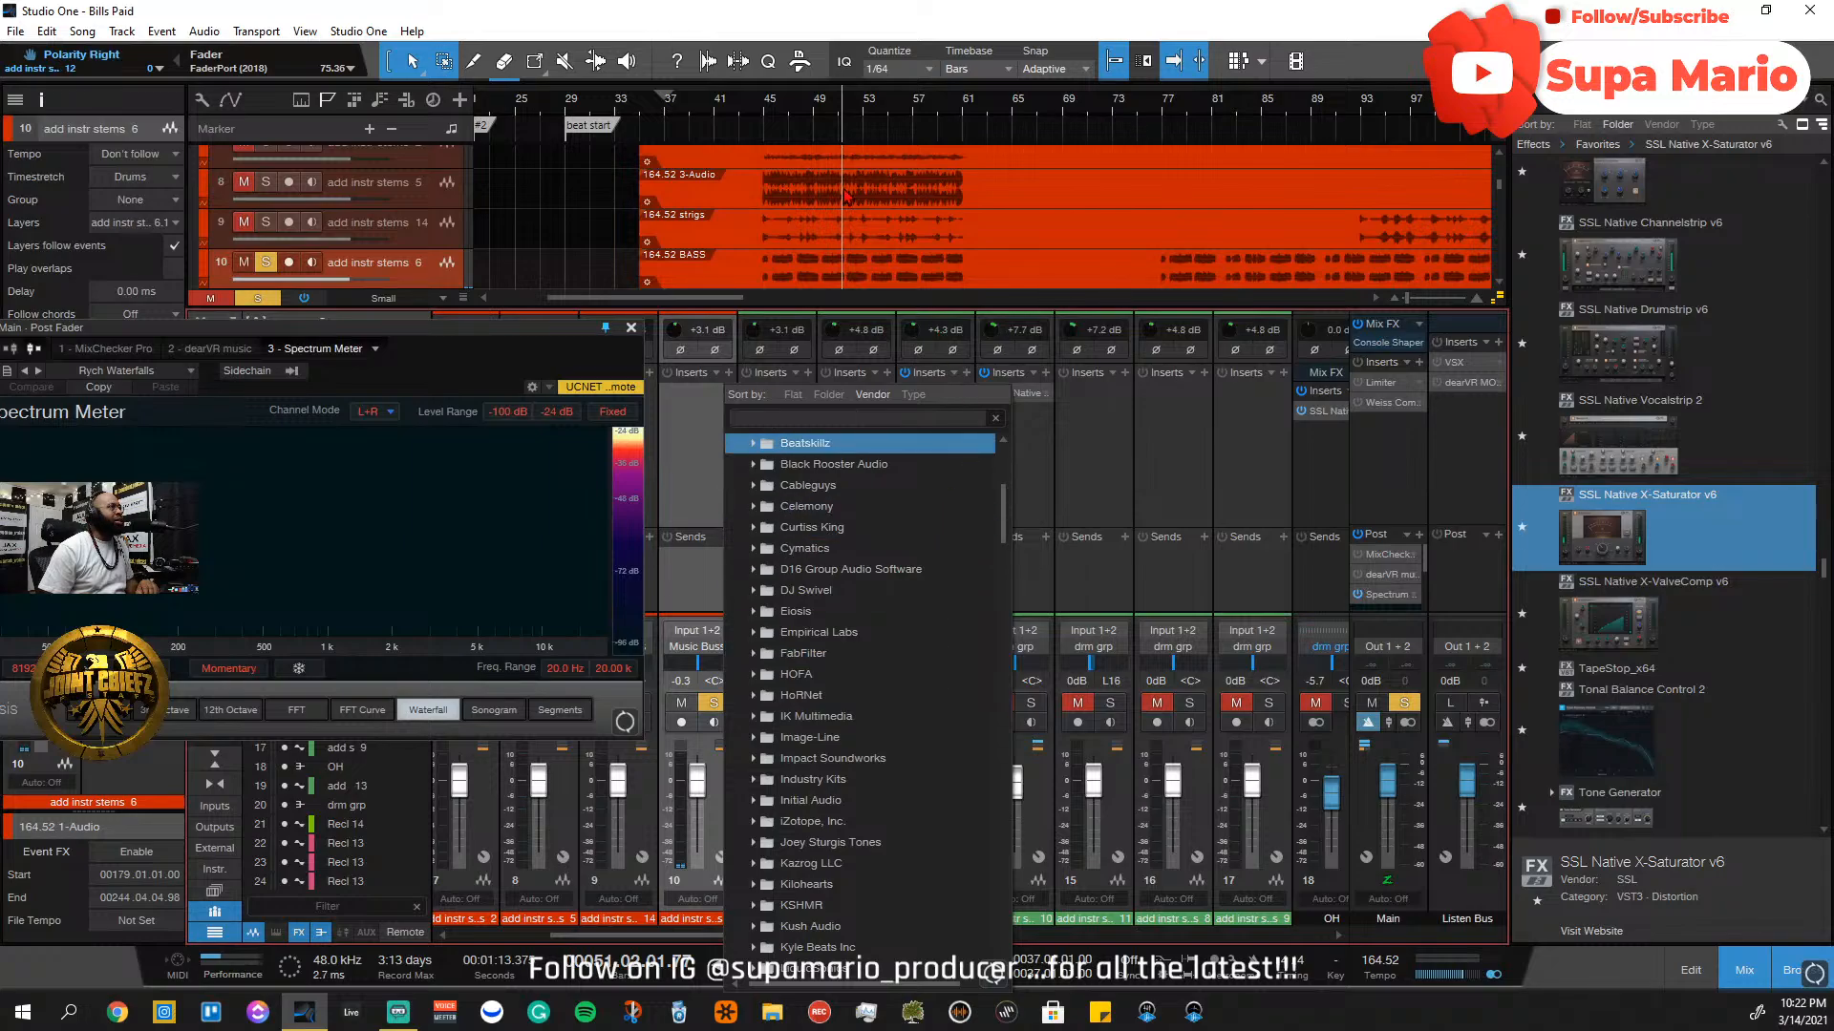
left_click(770, 122)
left_click(767, 116)
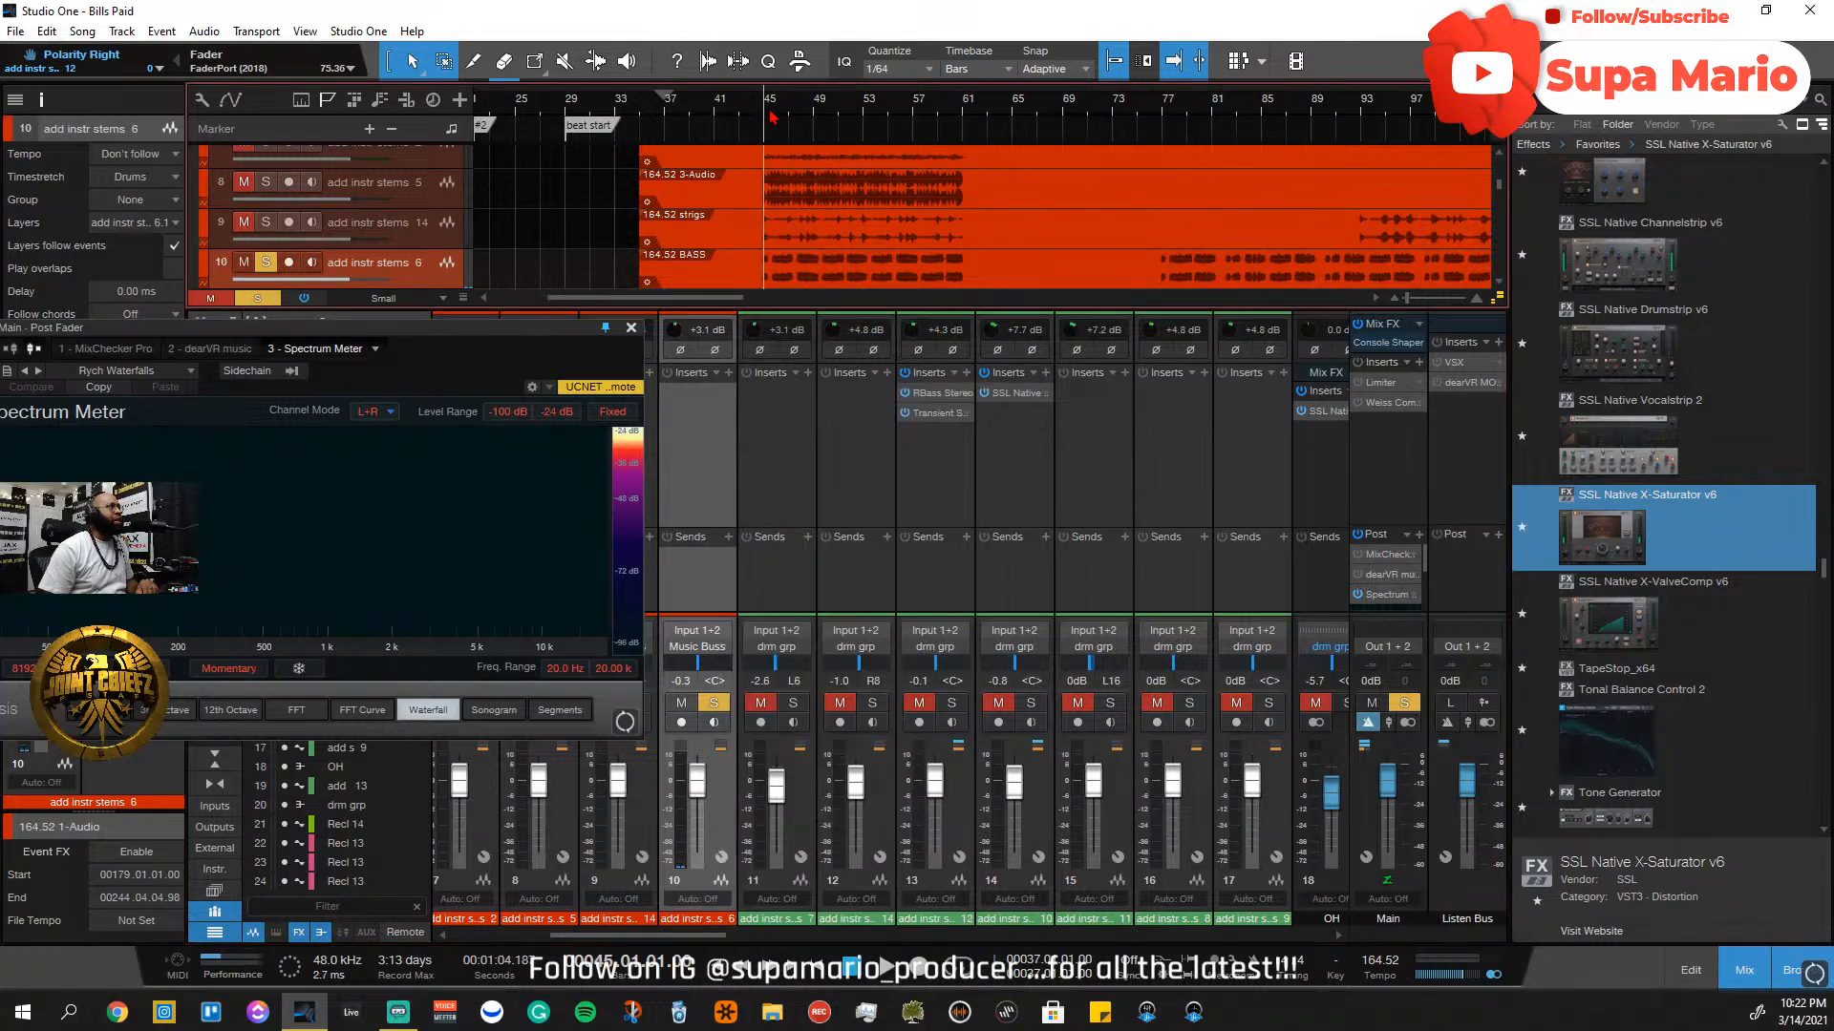
left_click(730, 373)
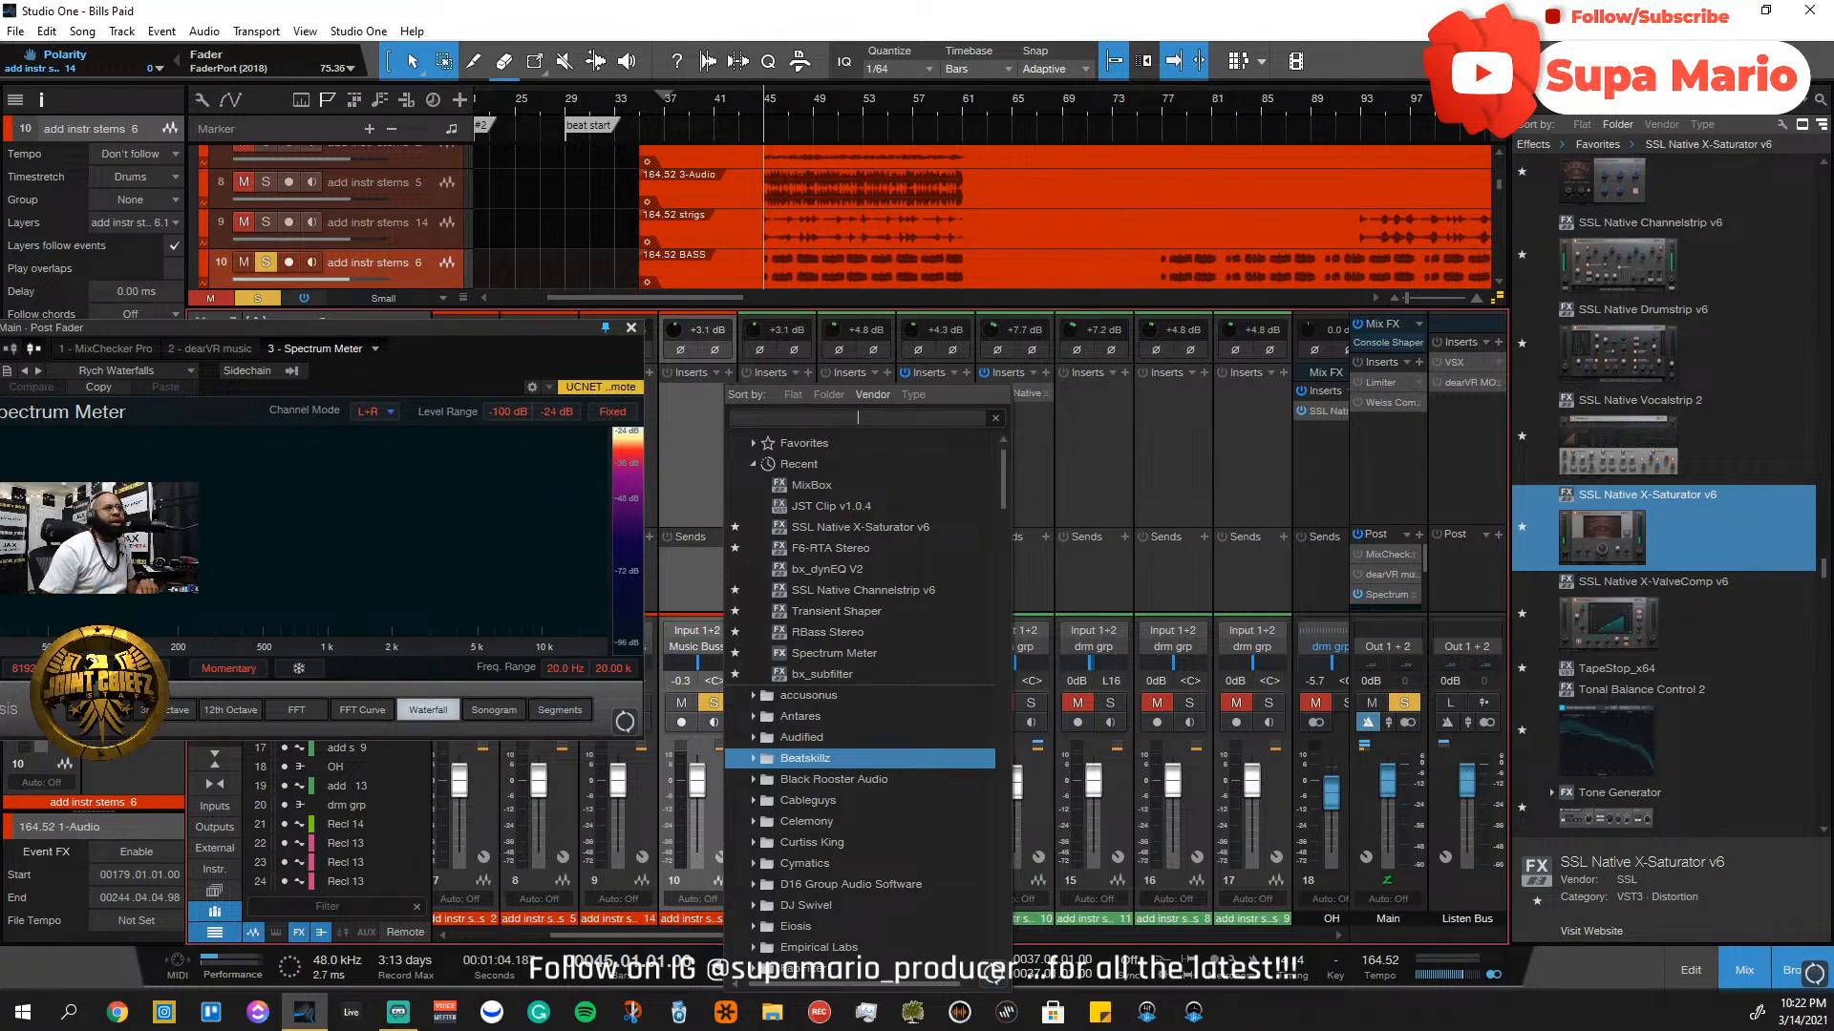
left_click(1828, 570)
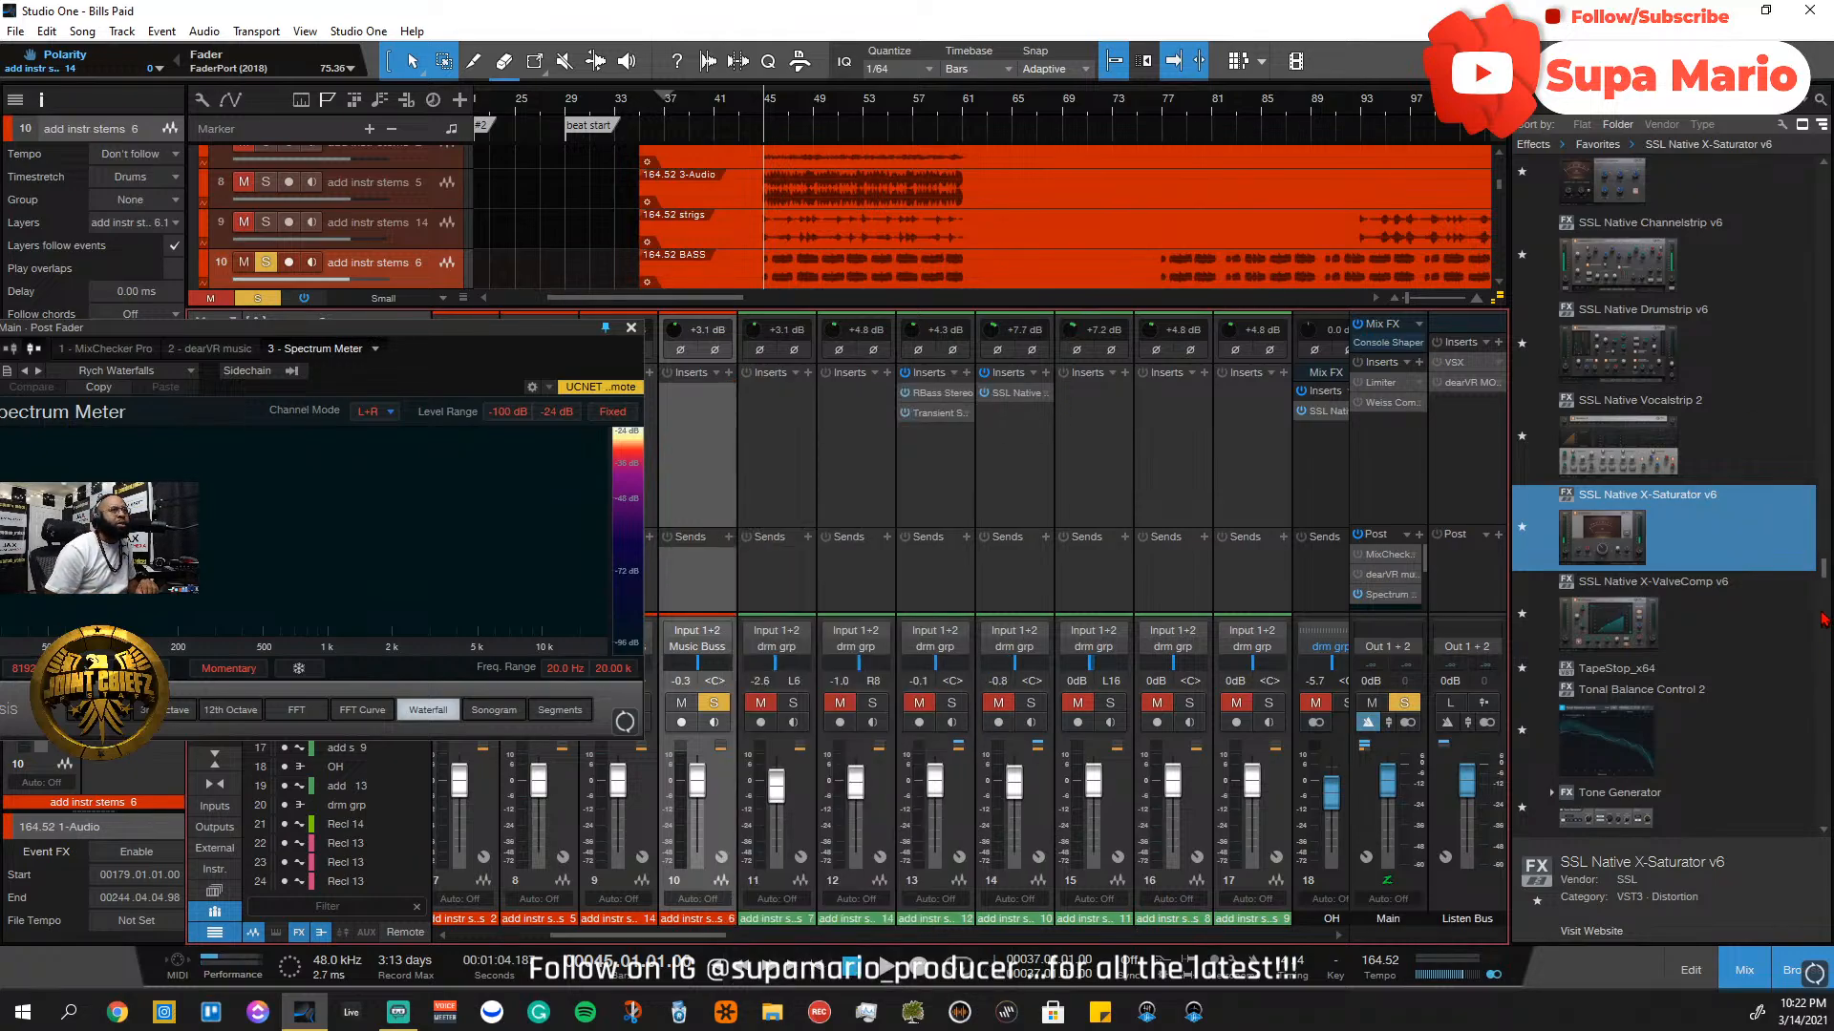
Insert UAD Neve 88RS Legacy from the favorite effects on the add instr stems 6 channel and update its plug-in thumbnail
mouse_move(1824, 570)
left_mouse_down()
mouse_move(1823, 753)
mouse_move(1824, 603)
left_mouse_up()
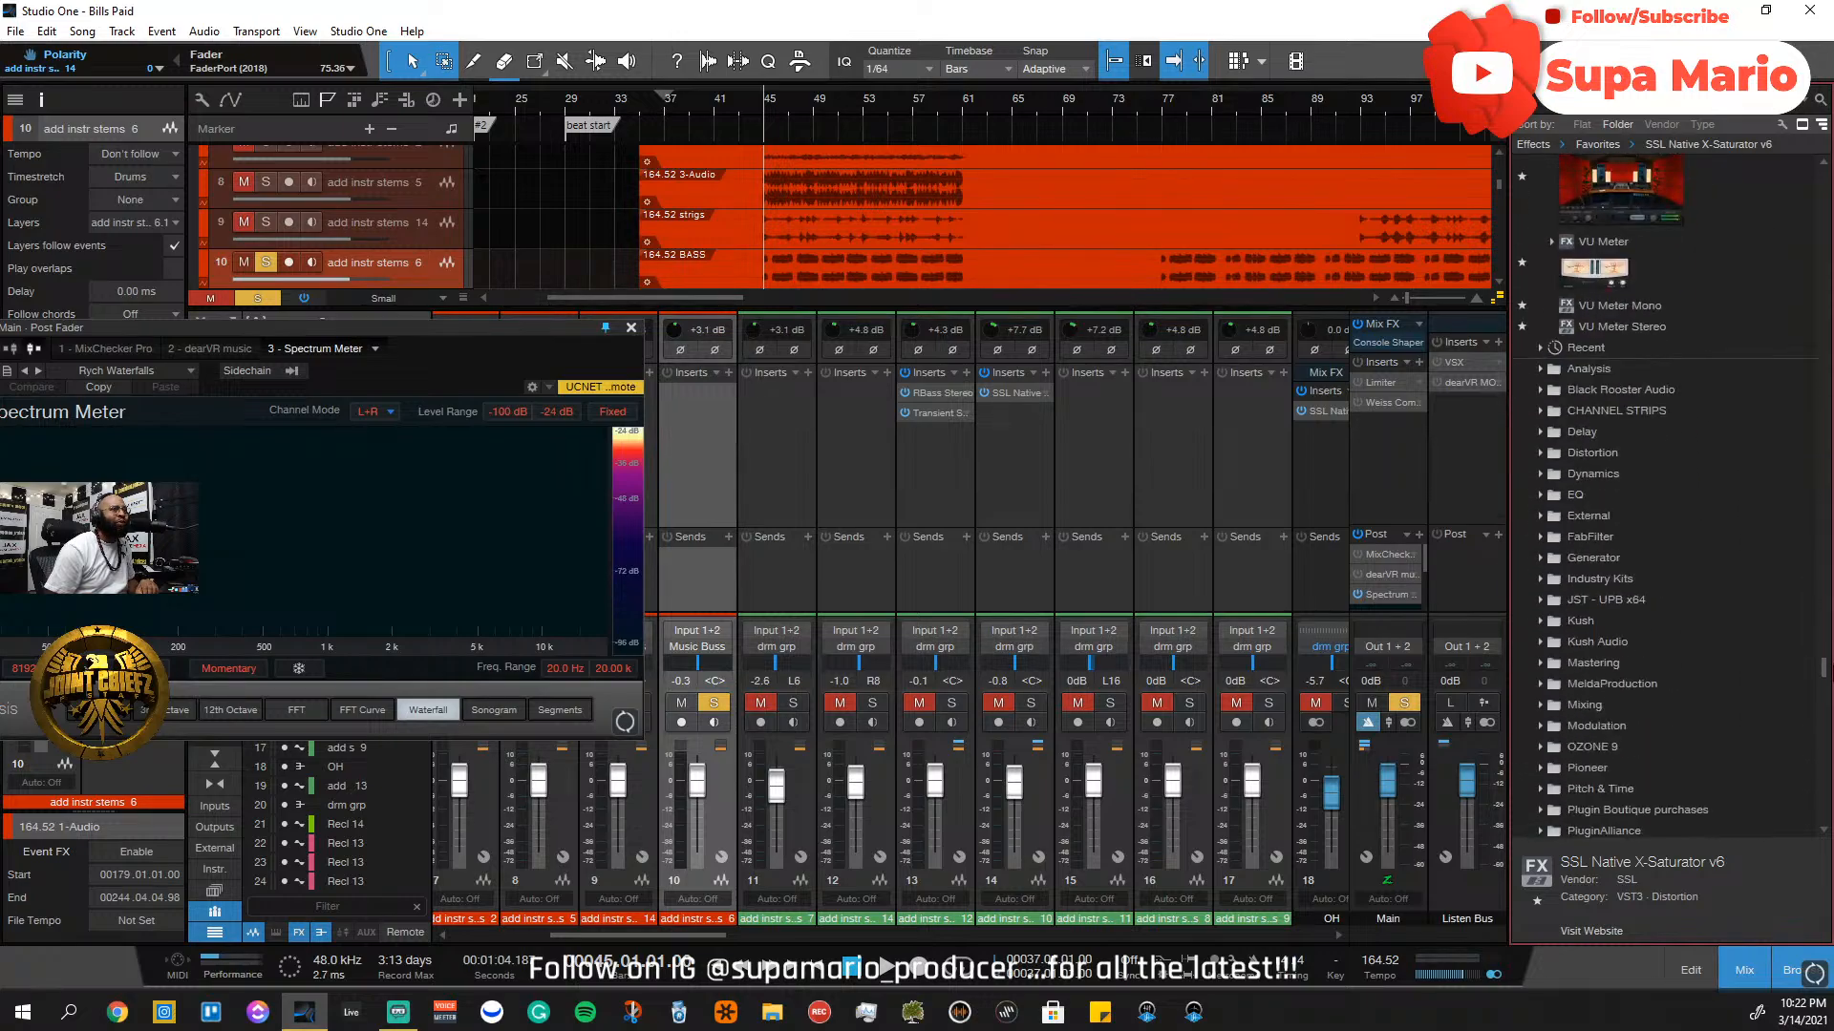
left_click_drag(1828, 585, 1822, 544)
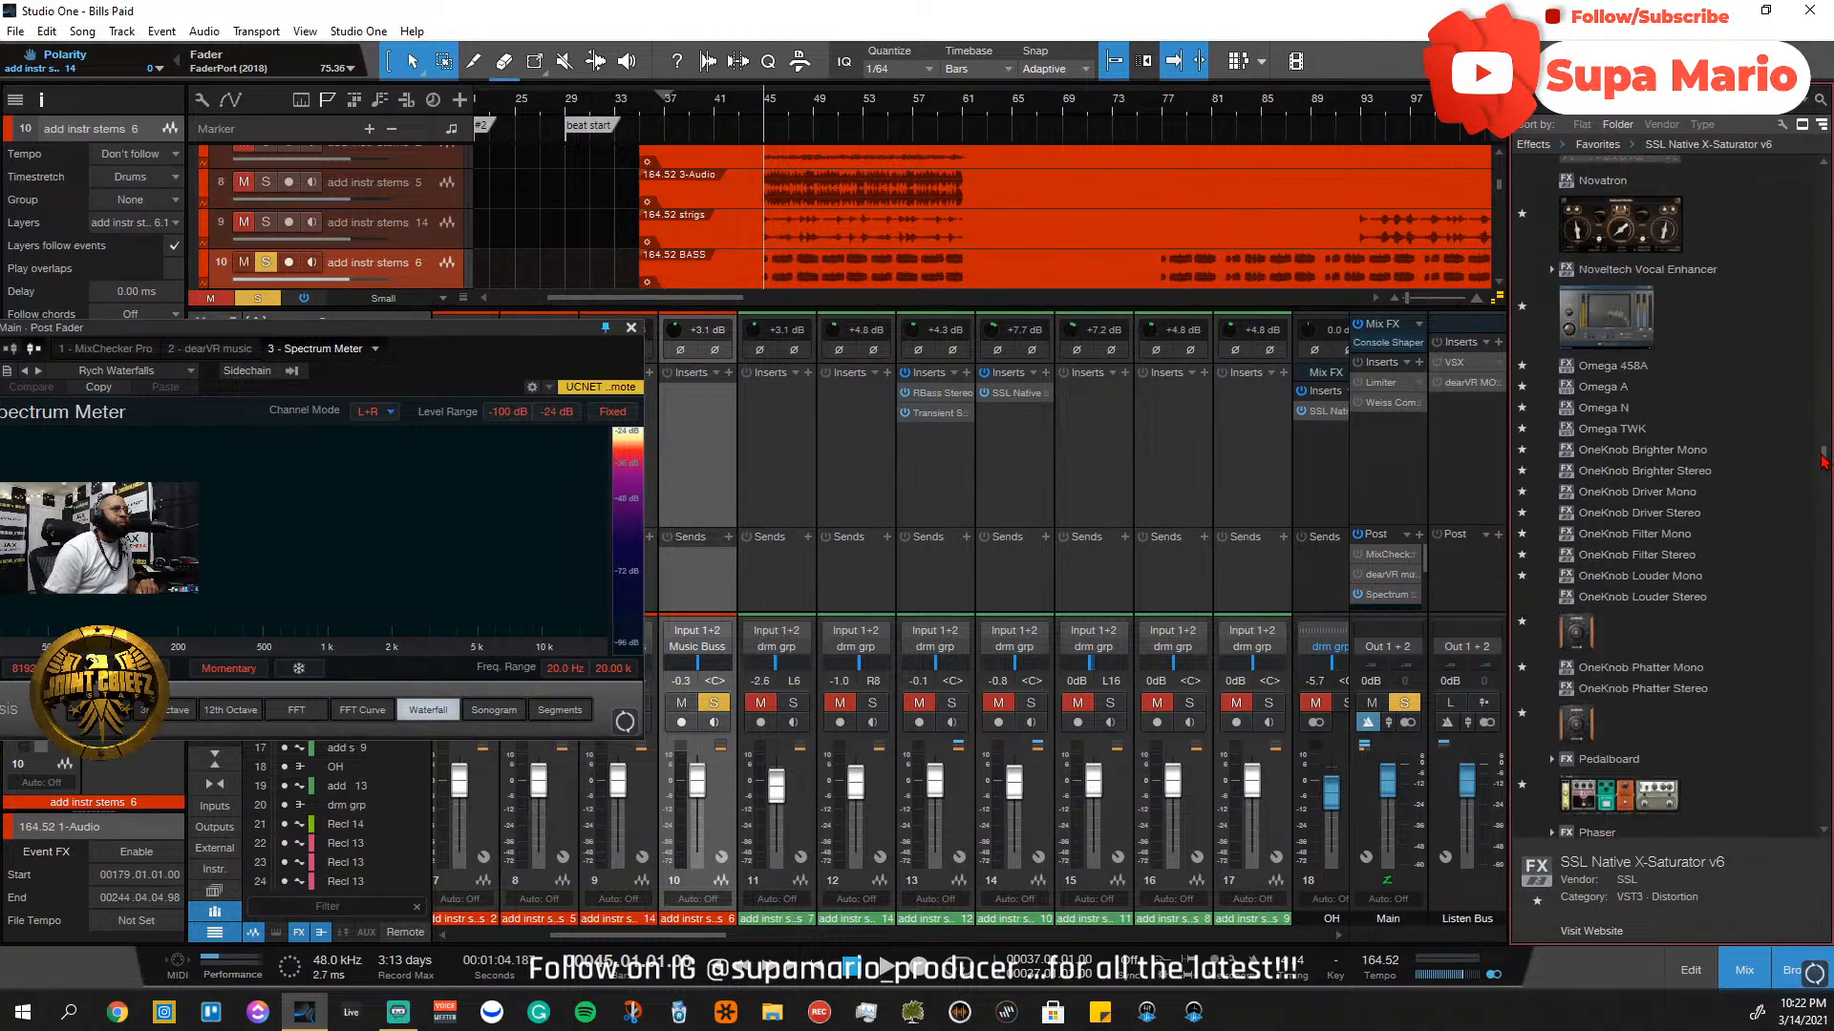
left_click_drag(1824, 453, 1824, 608)
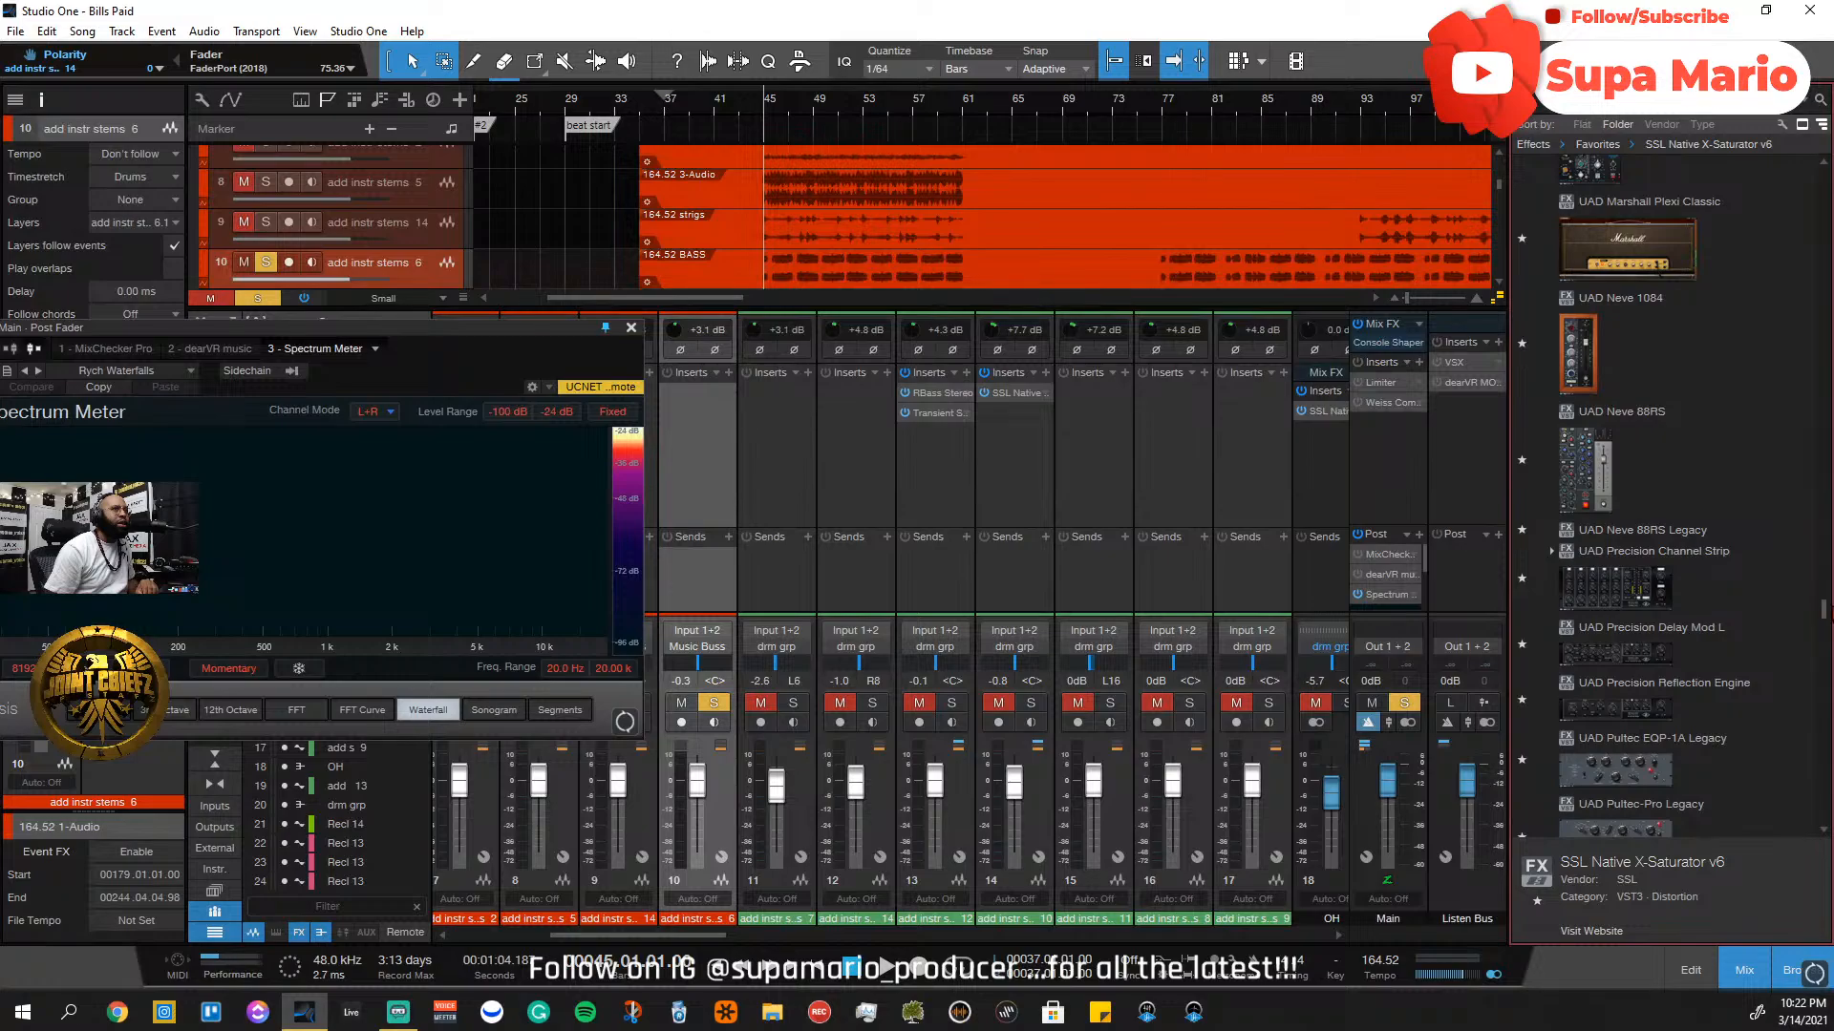
left_click_drag(1635, 523, 717, 427)
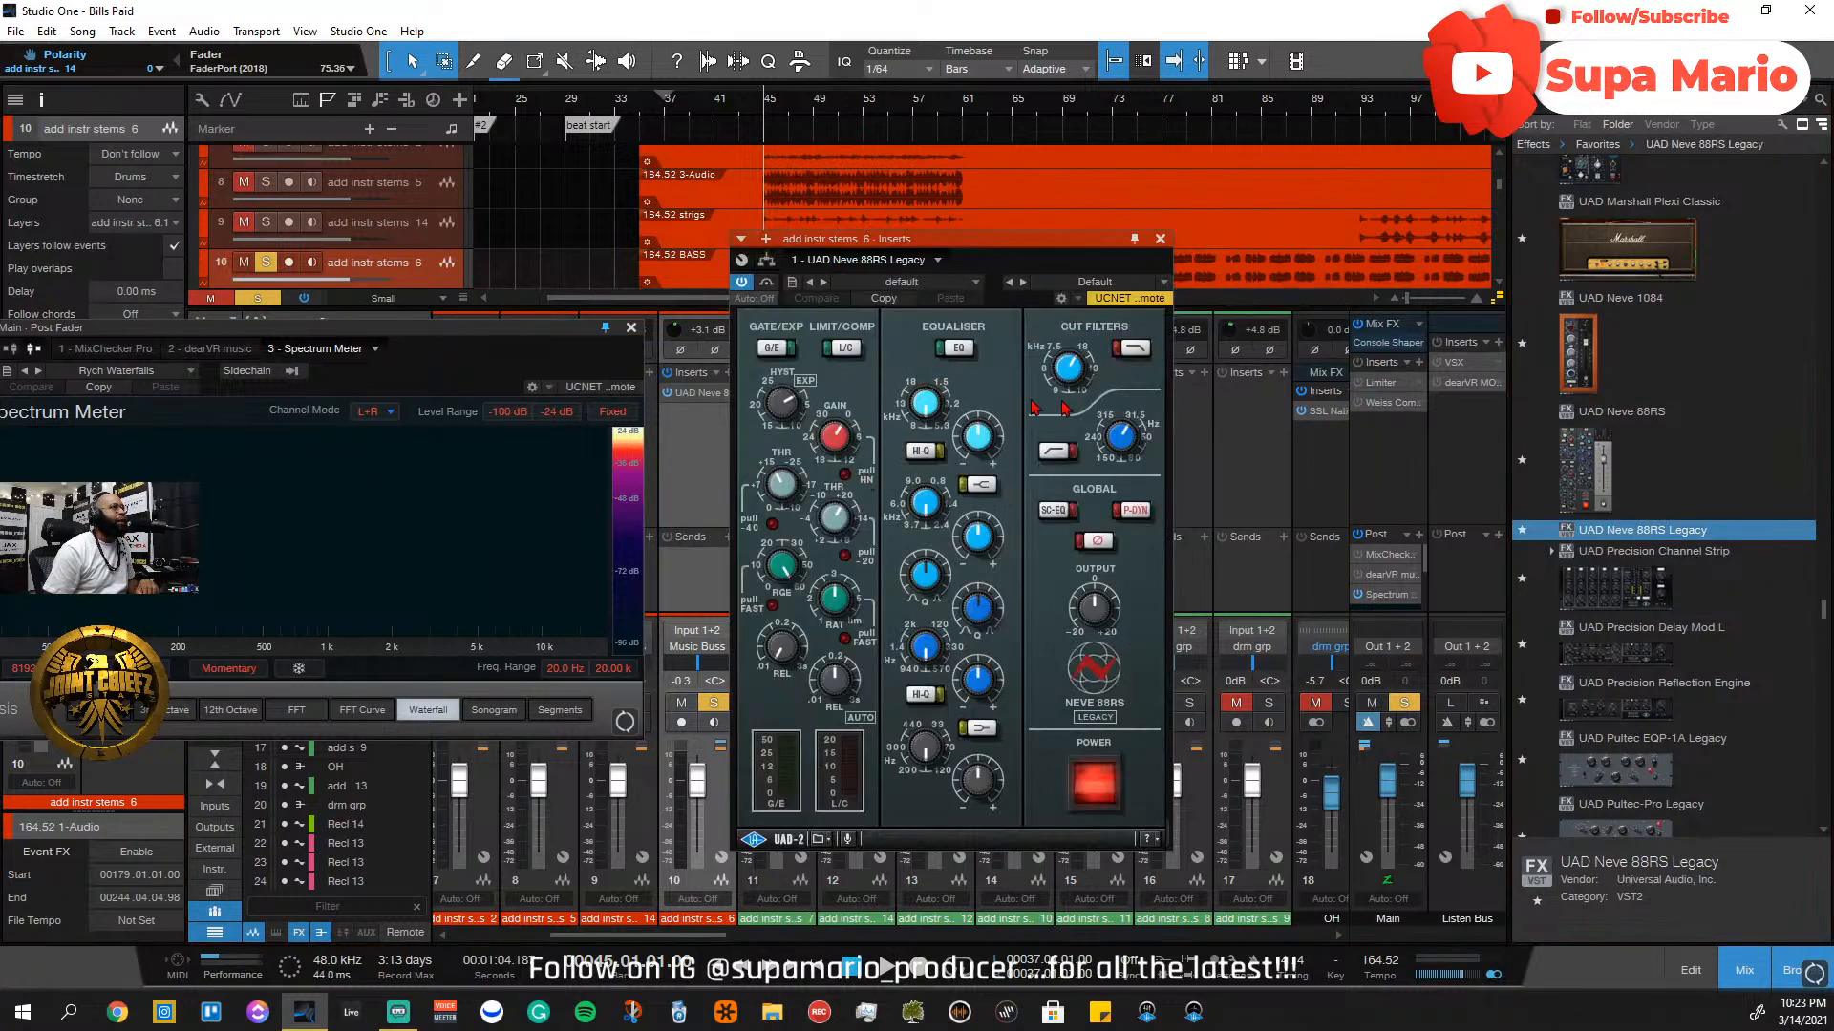
left_click(939, 267)
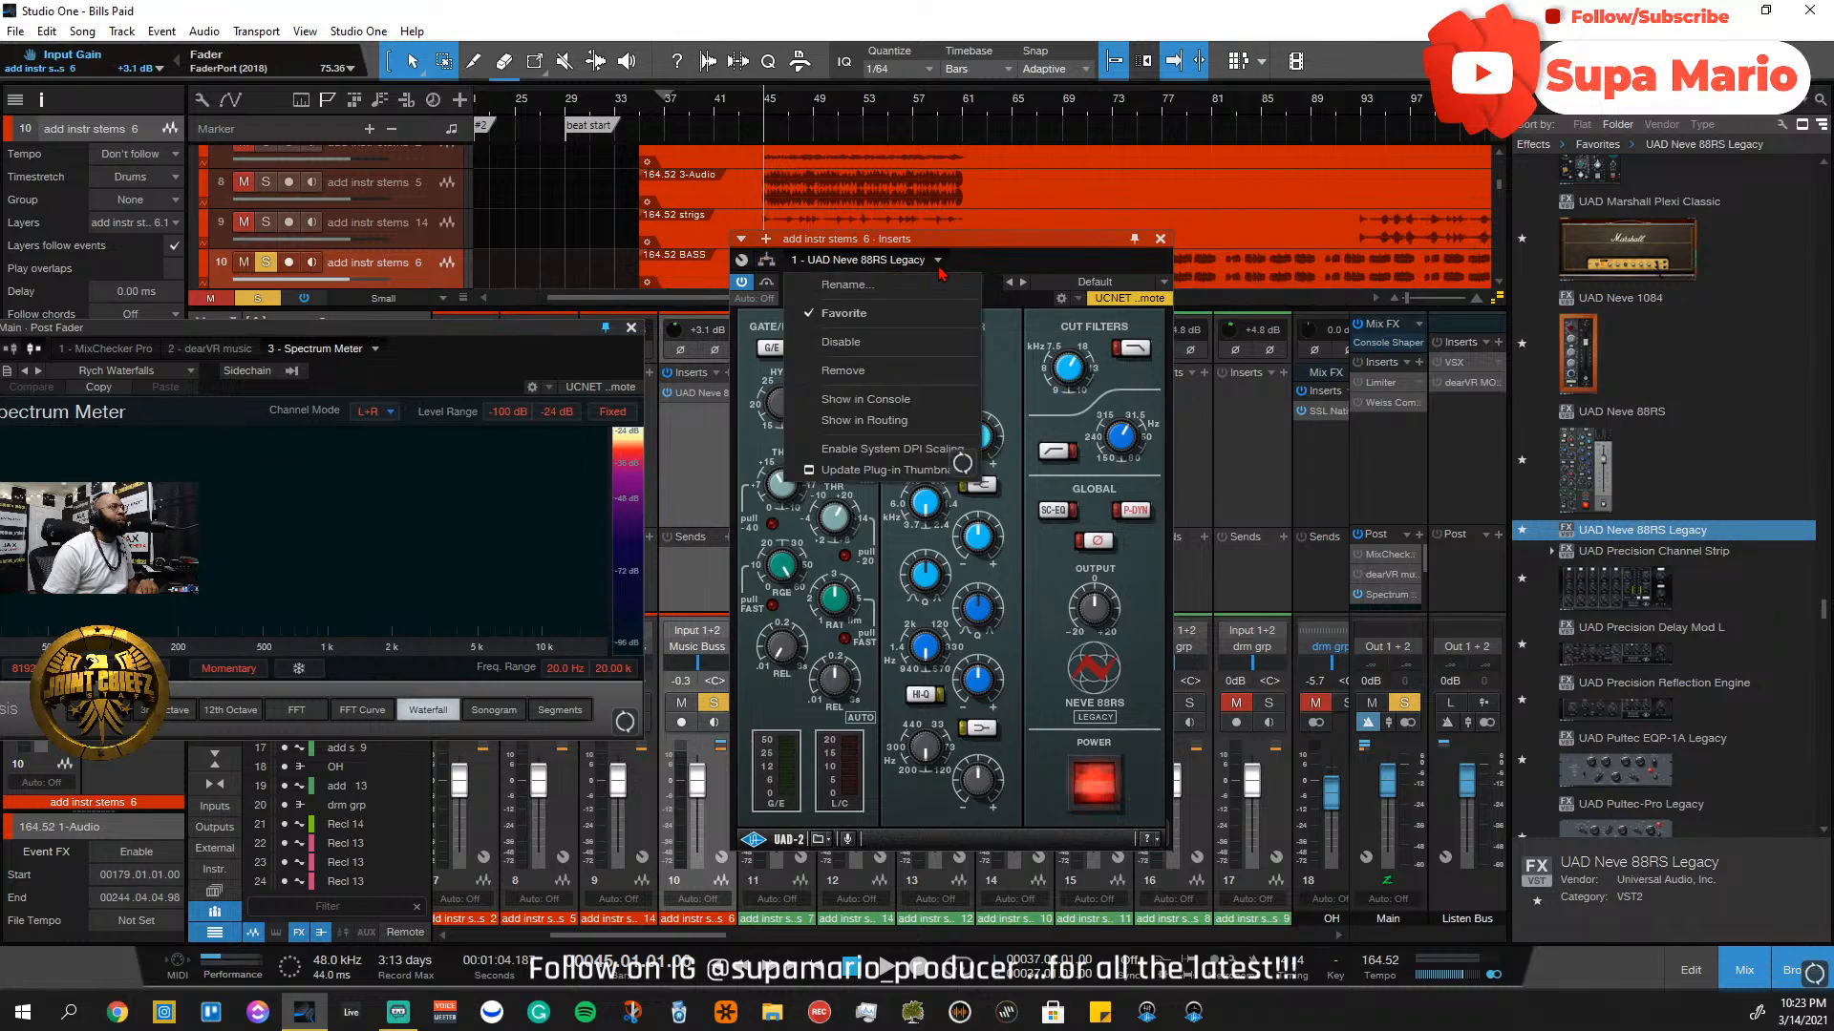
left_click(866, 476)
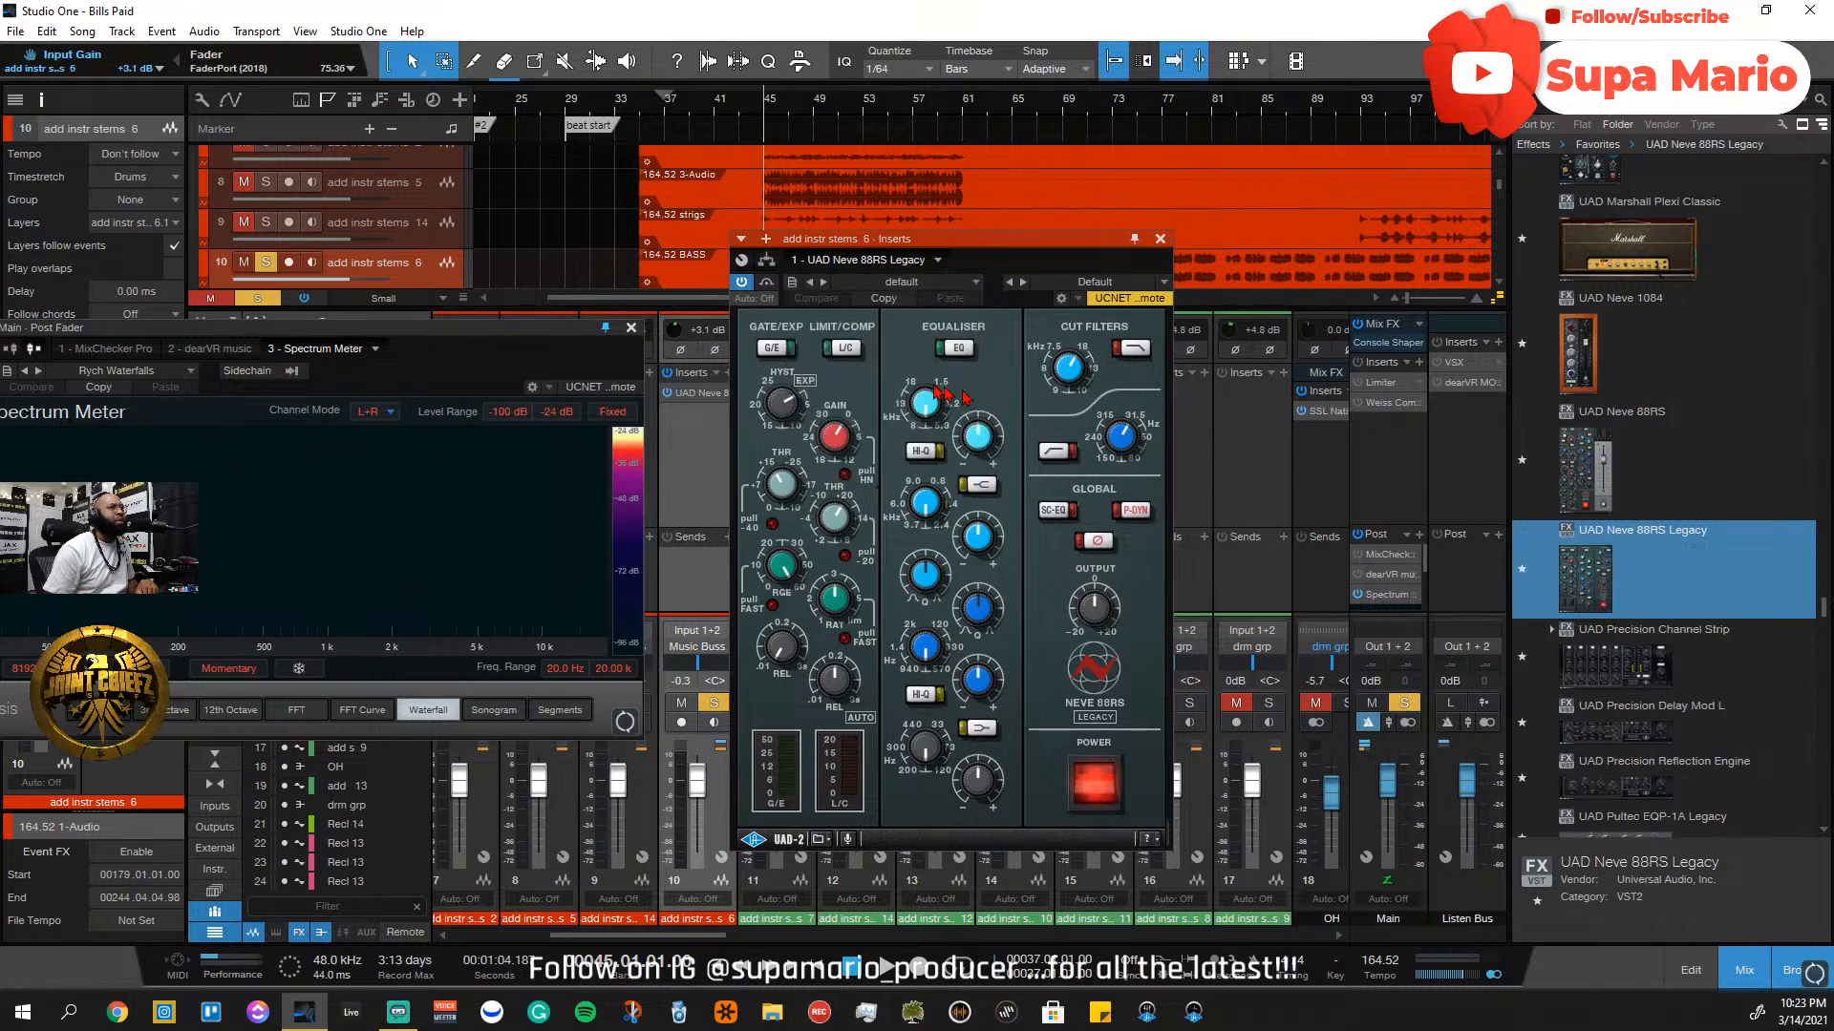
Bypass UAD Neve 88RS Legacy on the add instr stems 6 channel and insert the REDDI tube direct box
left_click_drag(957, 249, 1051, 230)
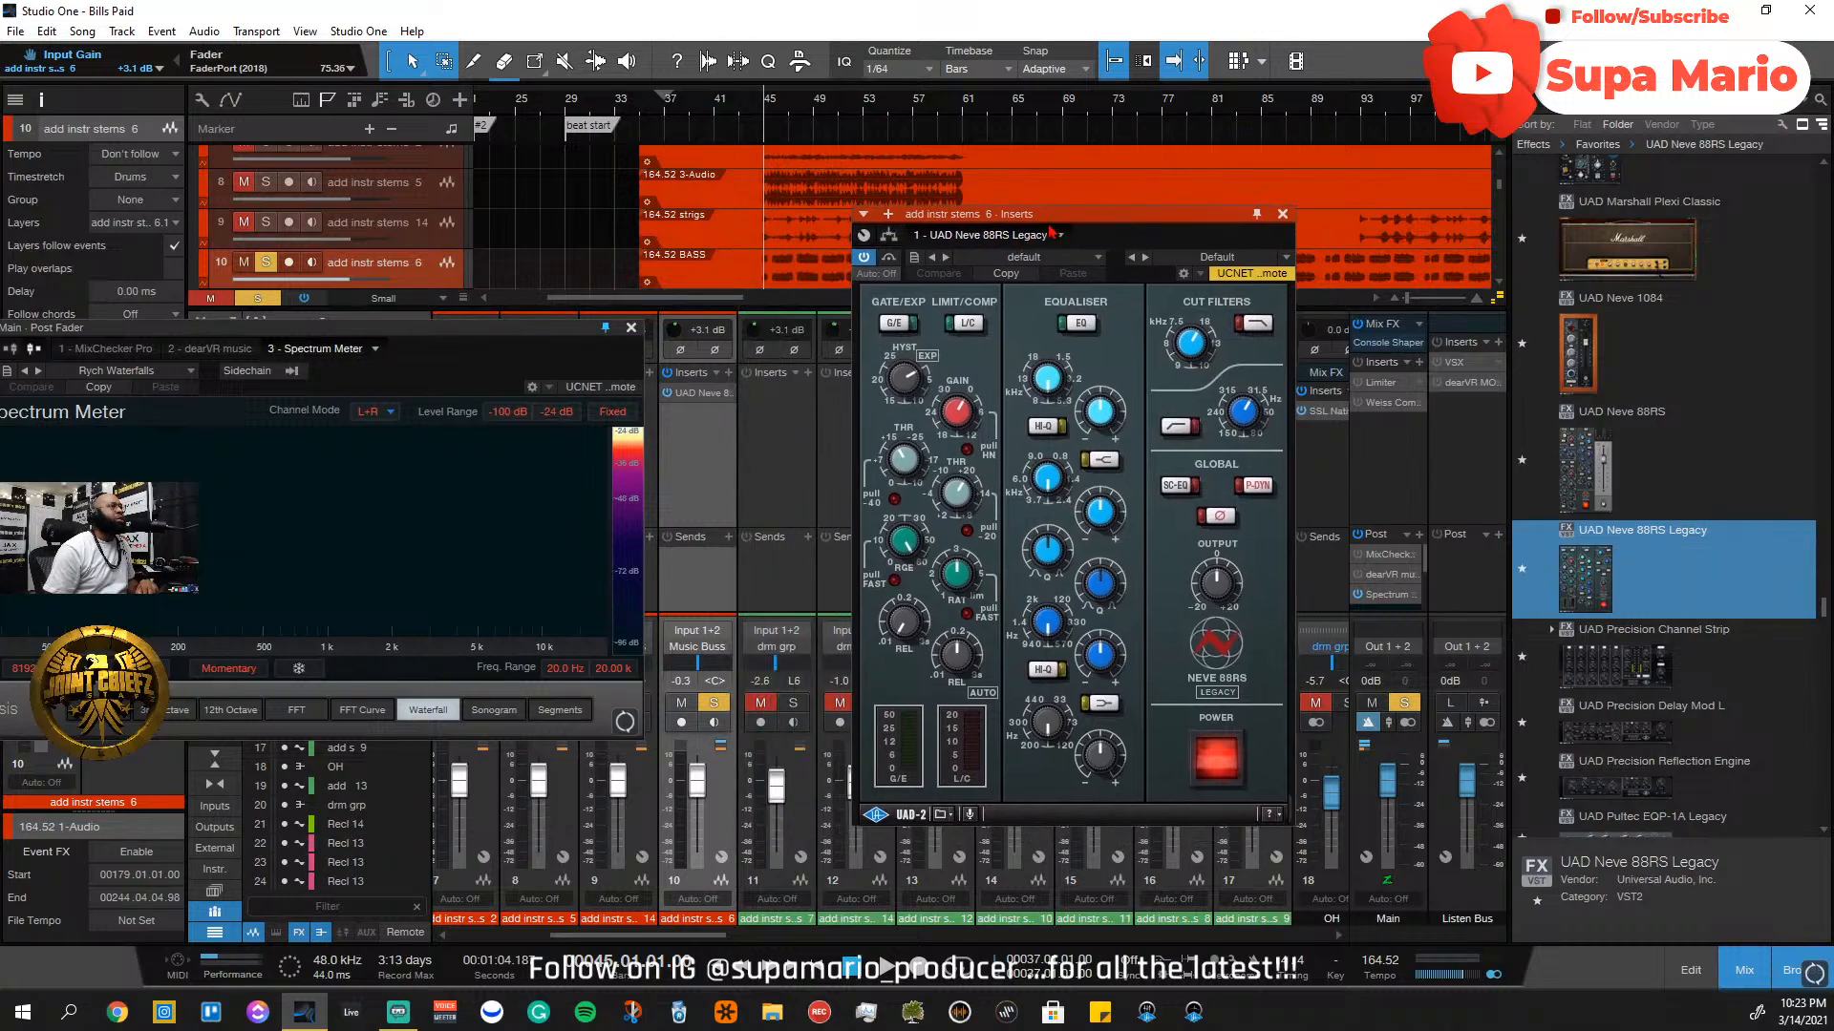
key("space")
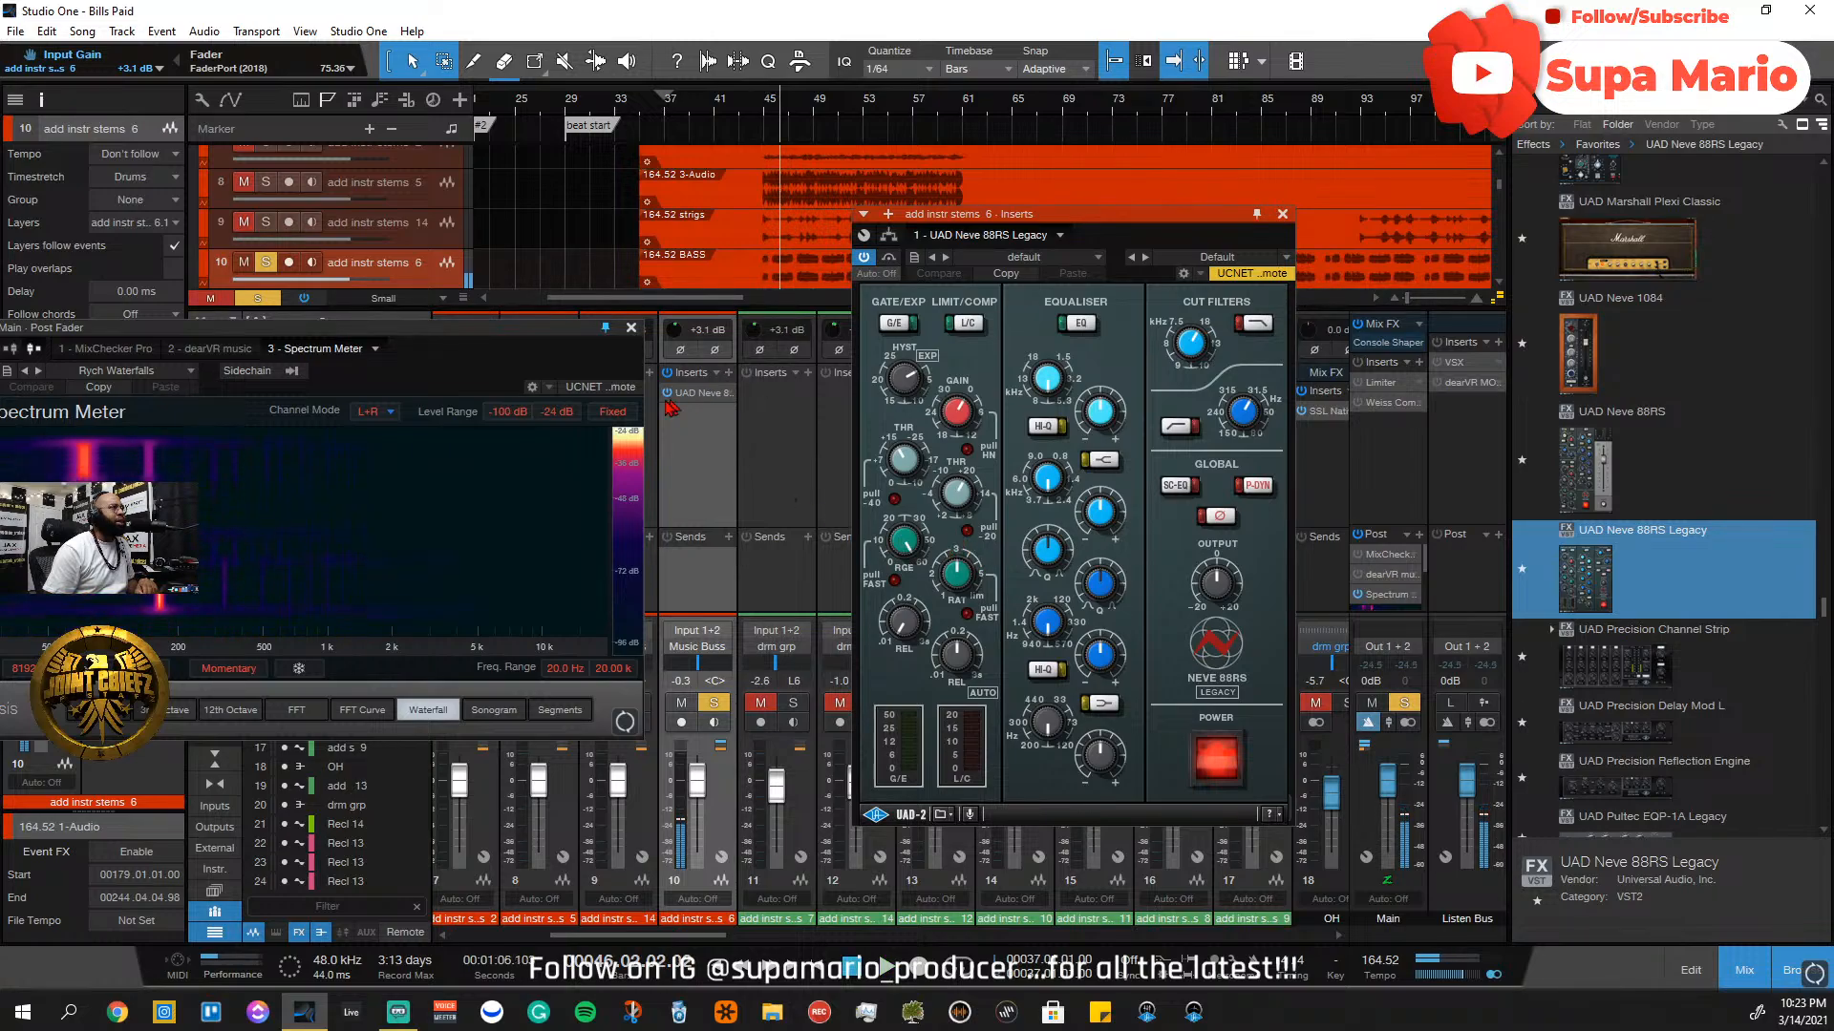
left_click(728, 372)
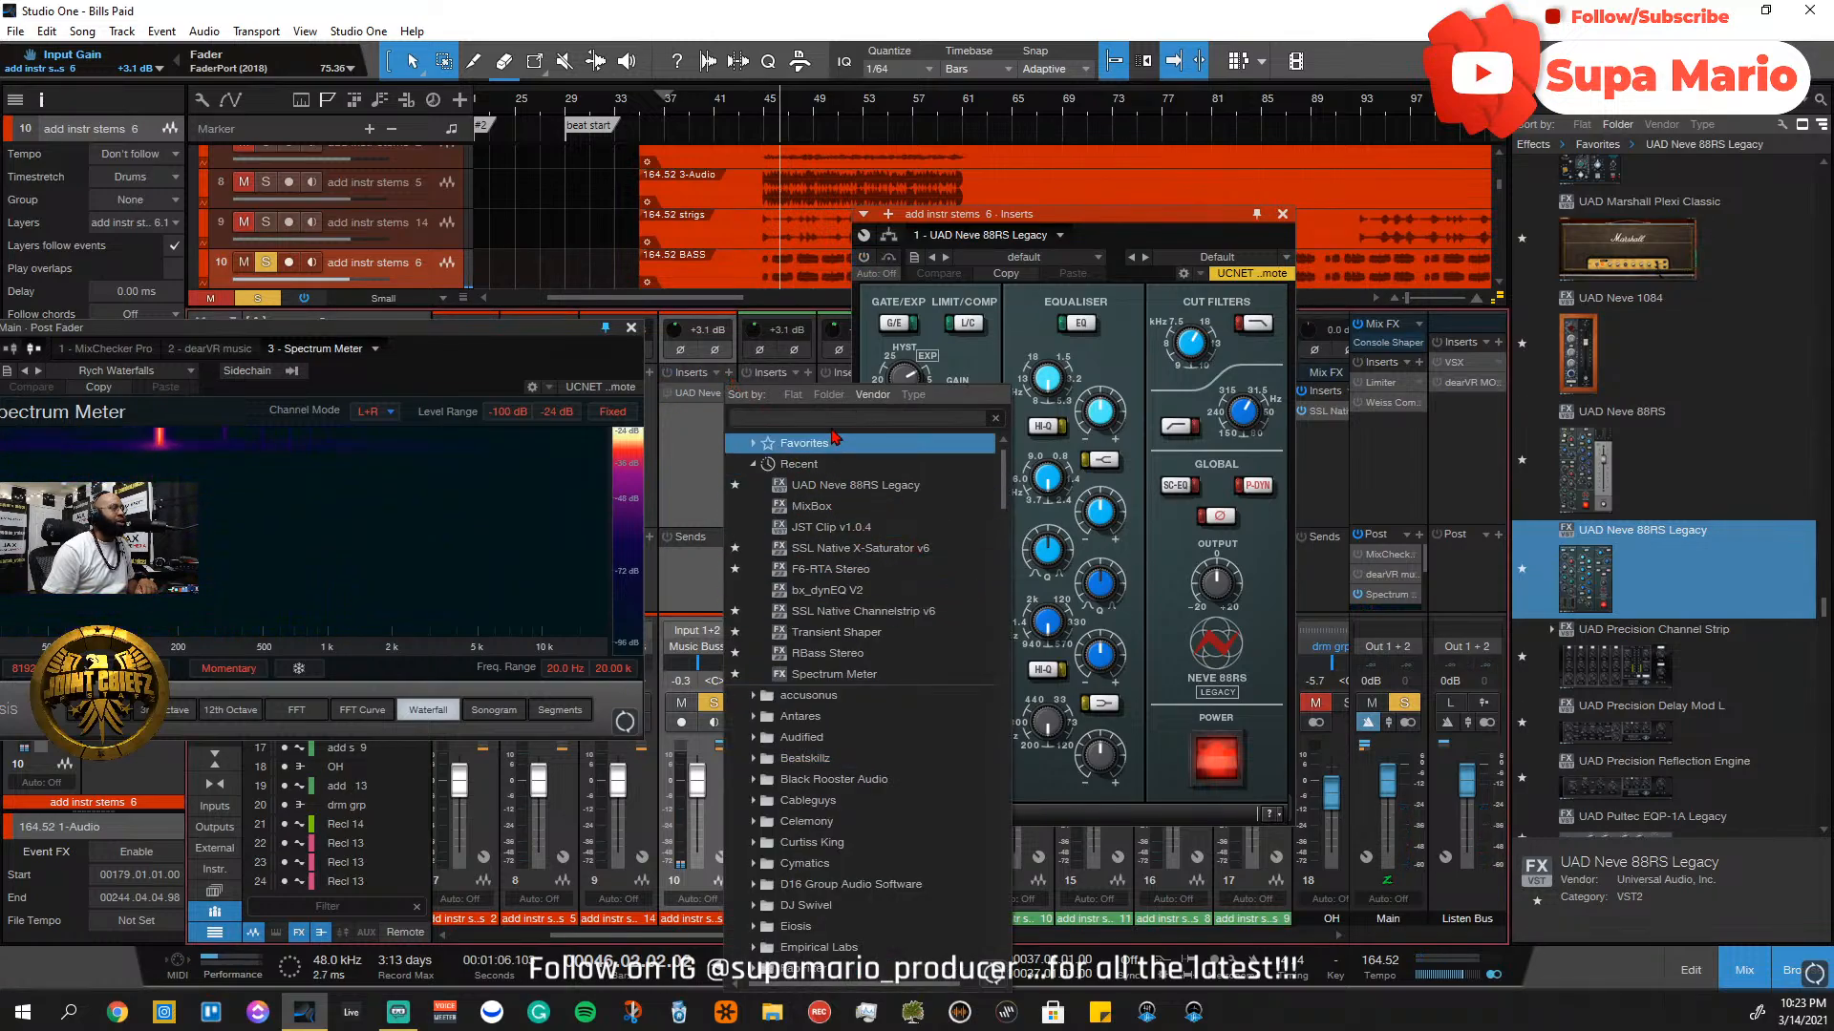
type("RED")
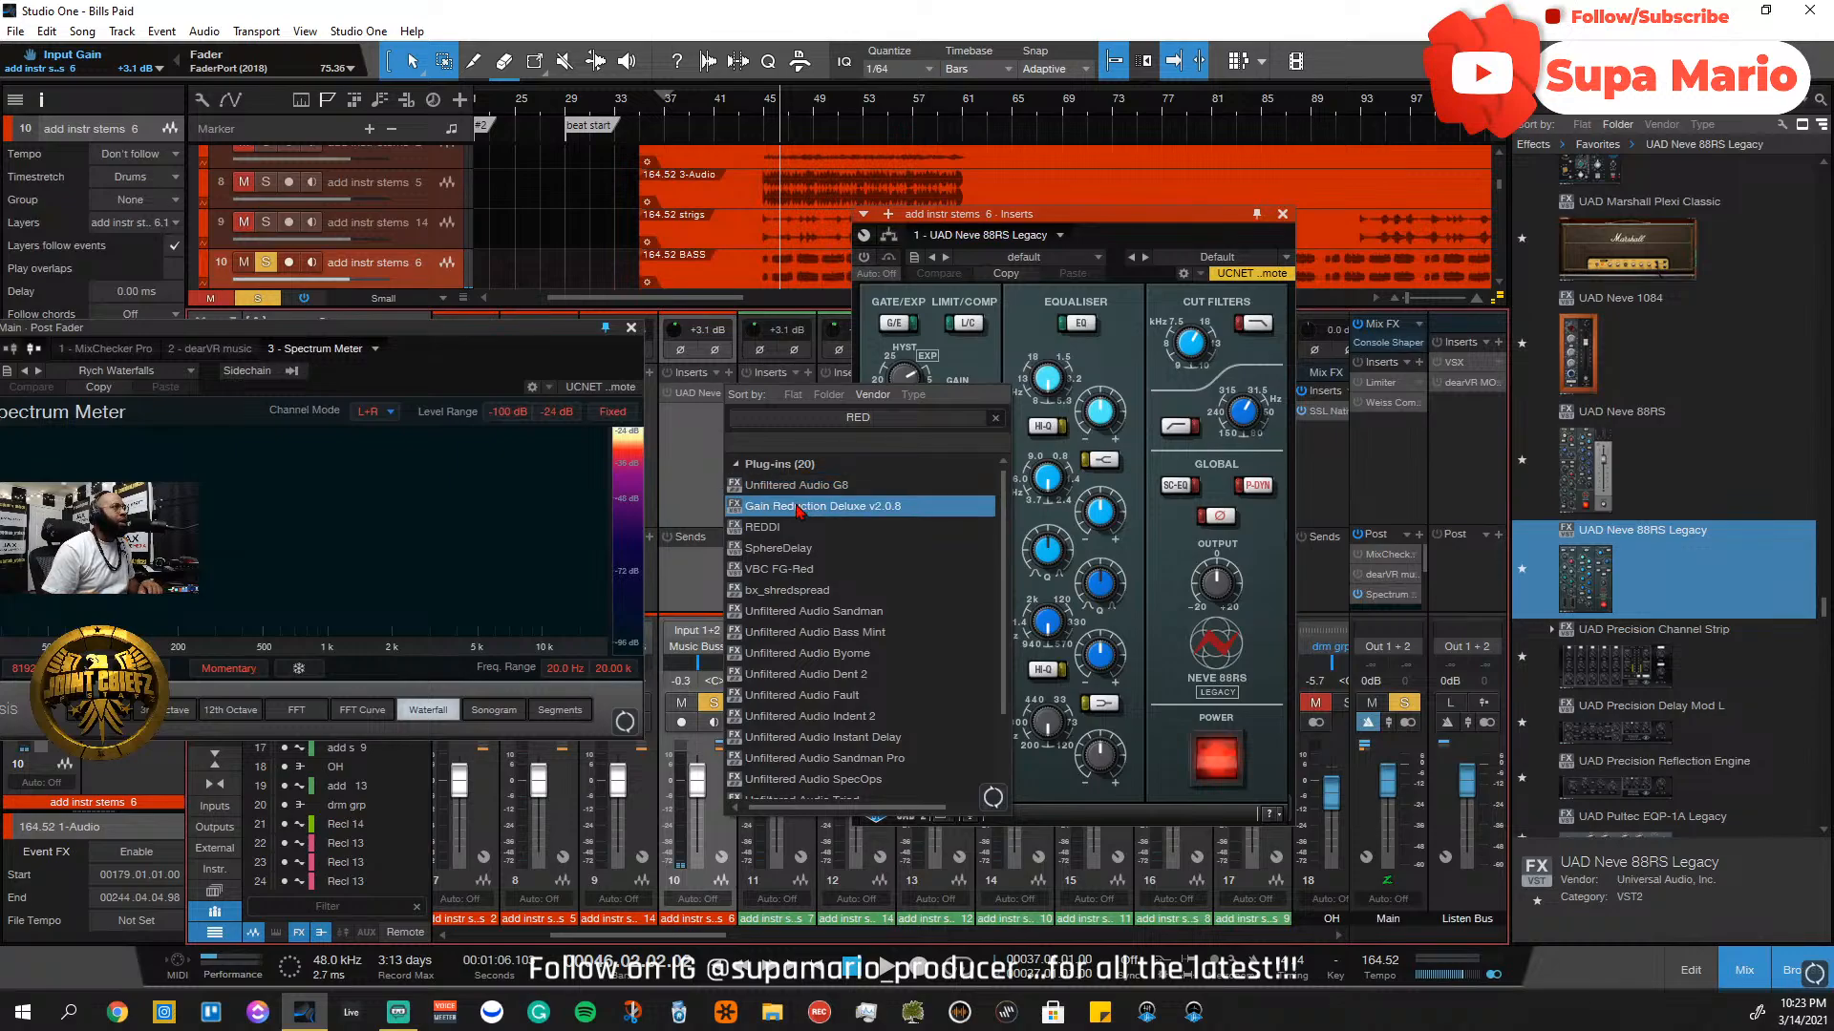
left_click(778, 527)
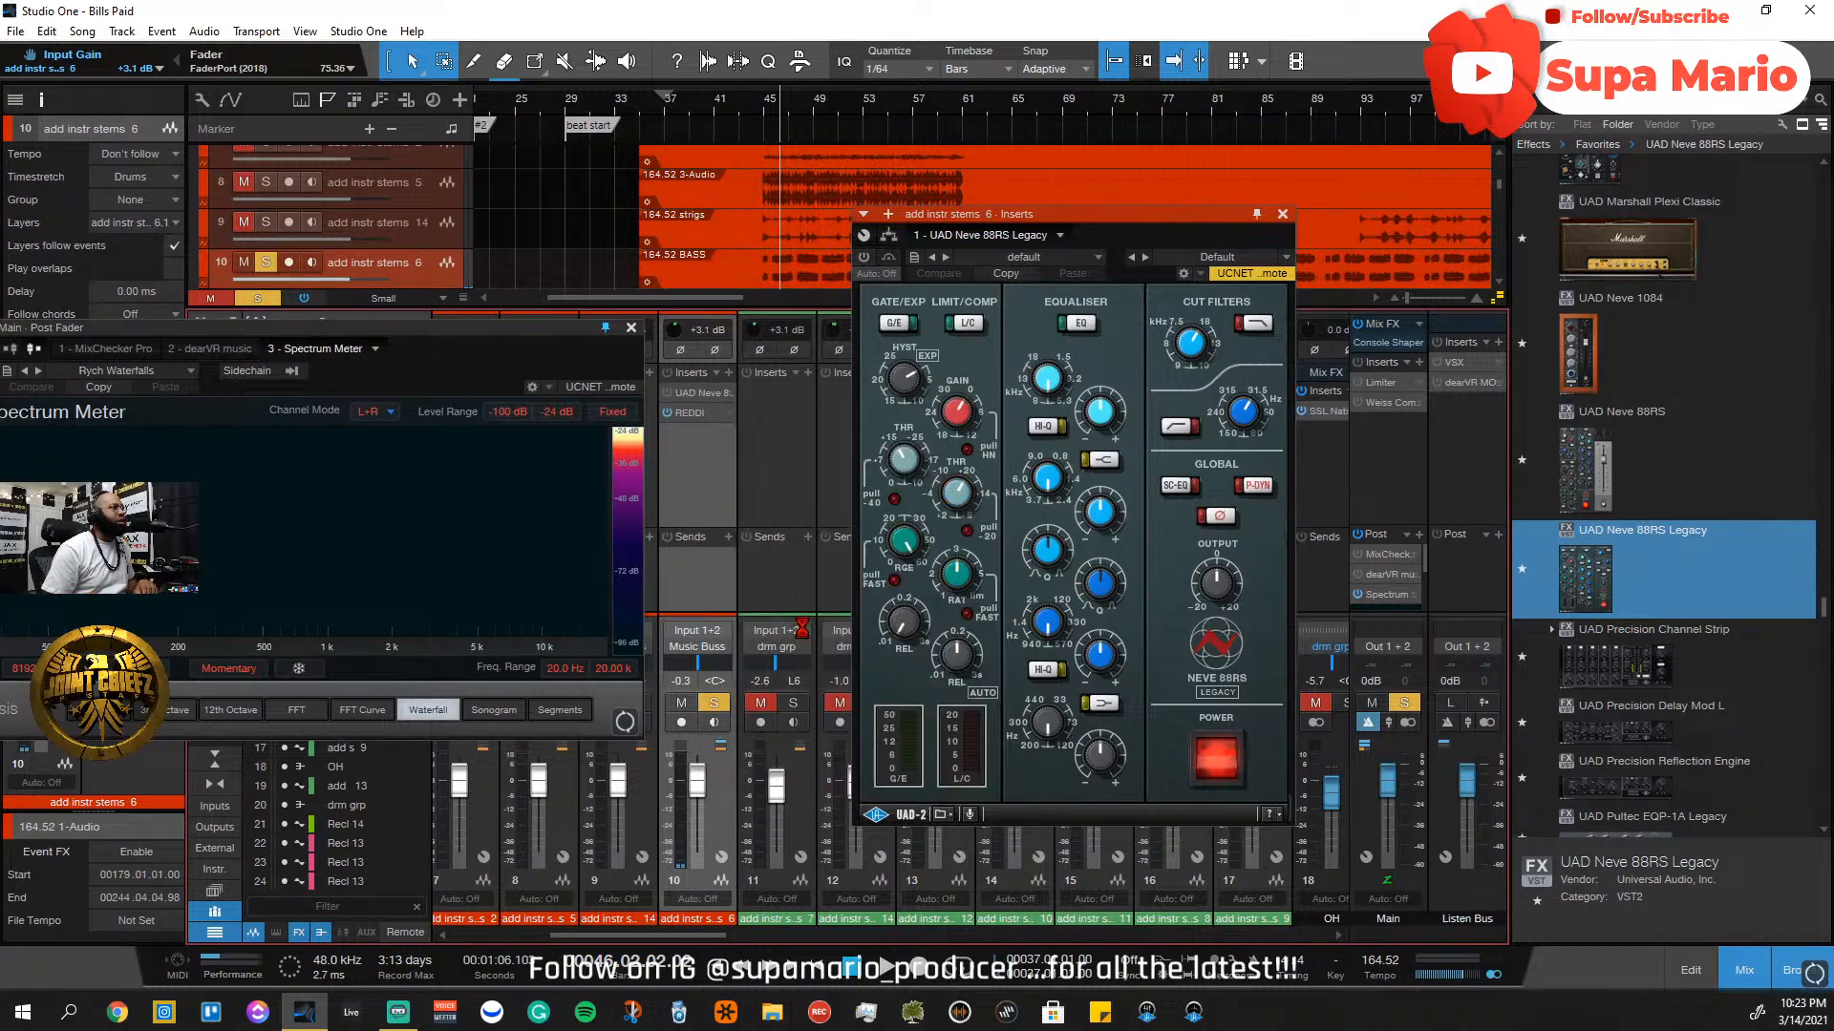
left_click_drag(1153, 227, 1088, 338)
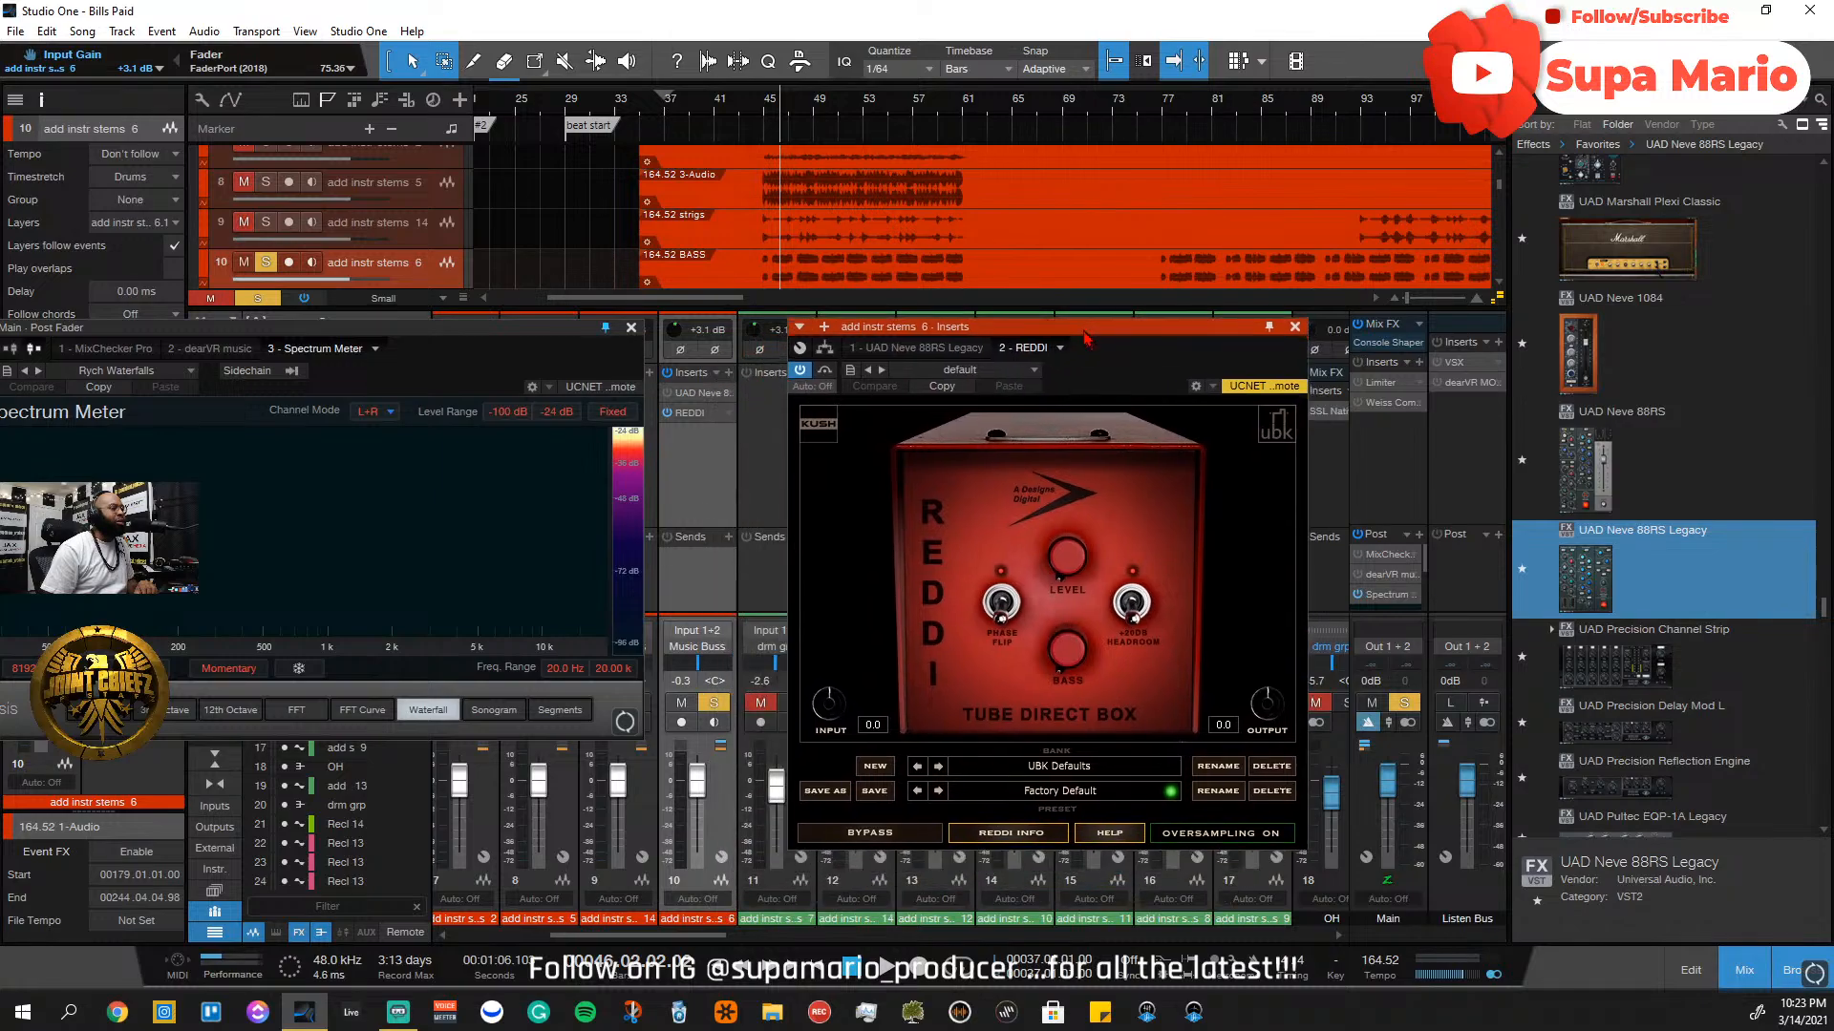
Play from bar 45, unsolo the bass, and raise REDDI's Level to 1.4 and its Bass to 5.0 dB
left_click(760, 111)
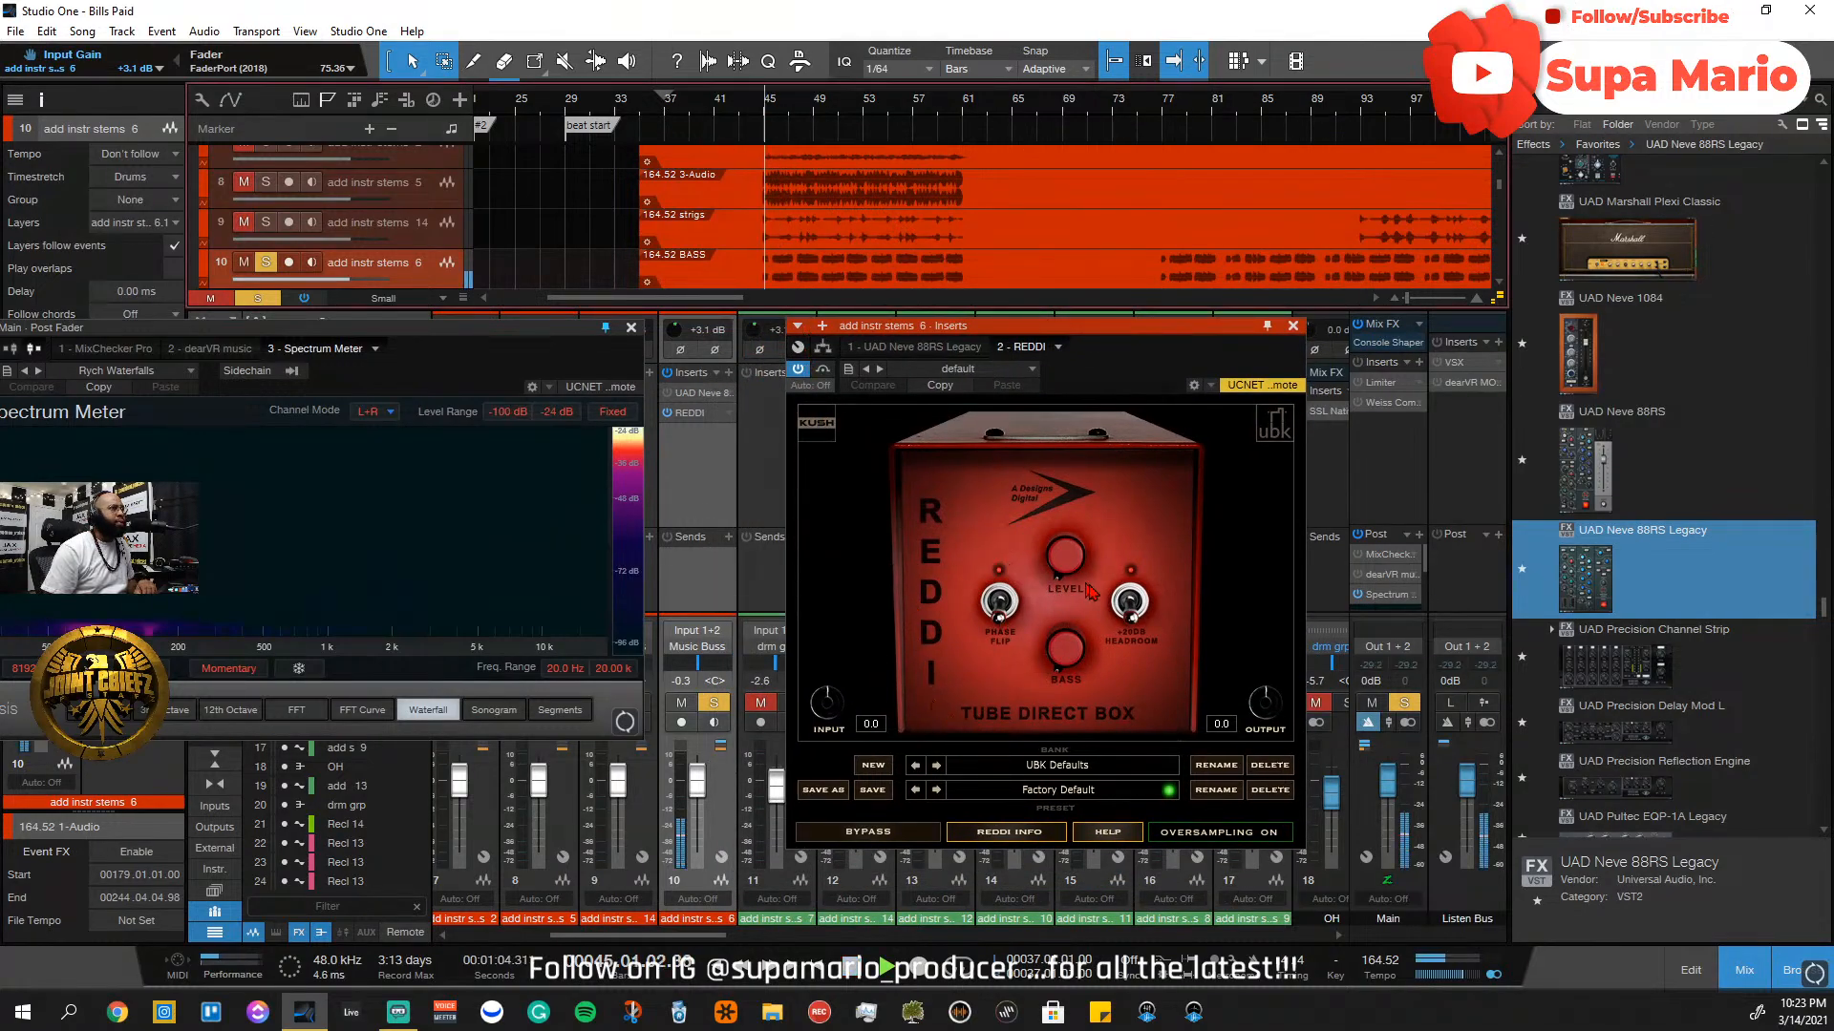
left_click_drag(1090, 592, 1071, 407)
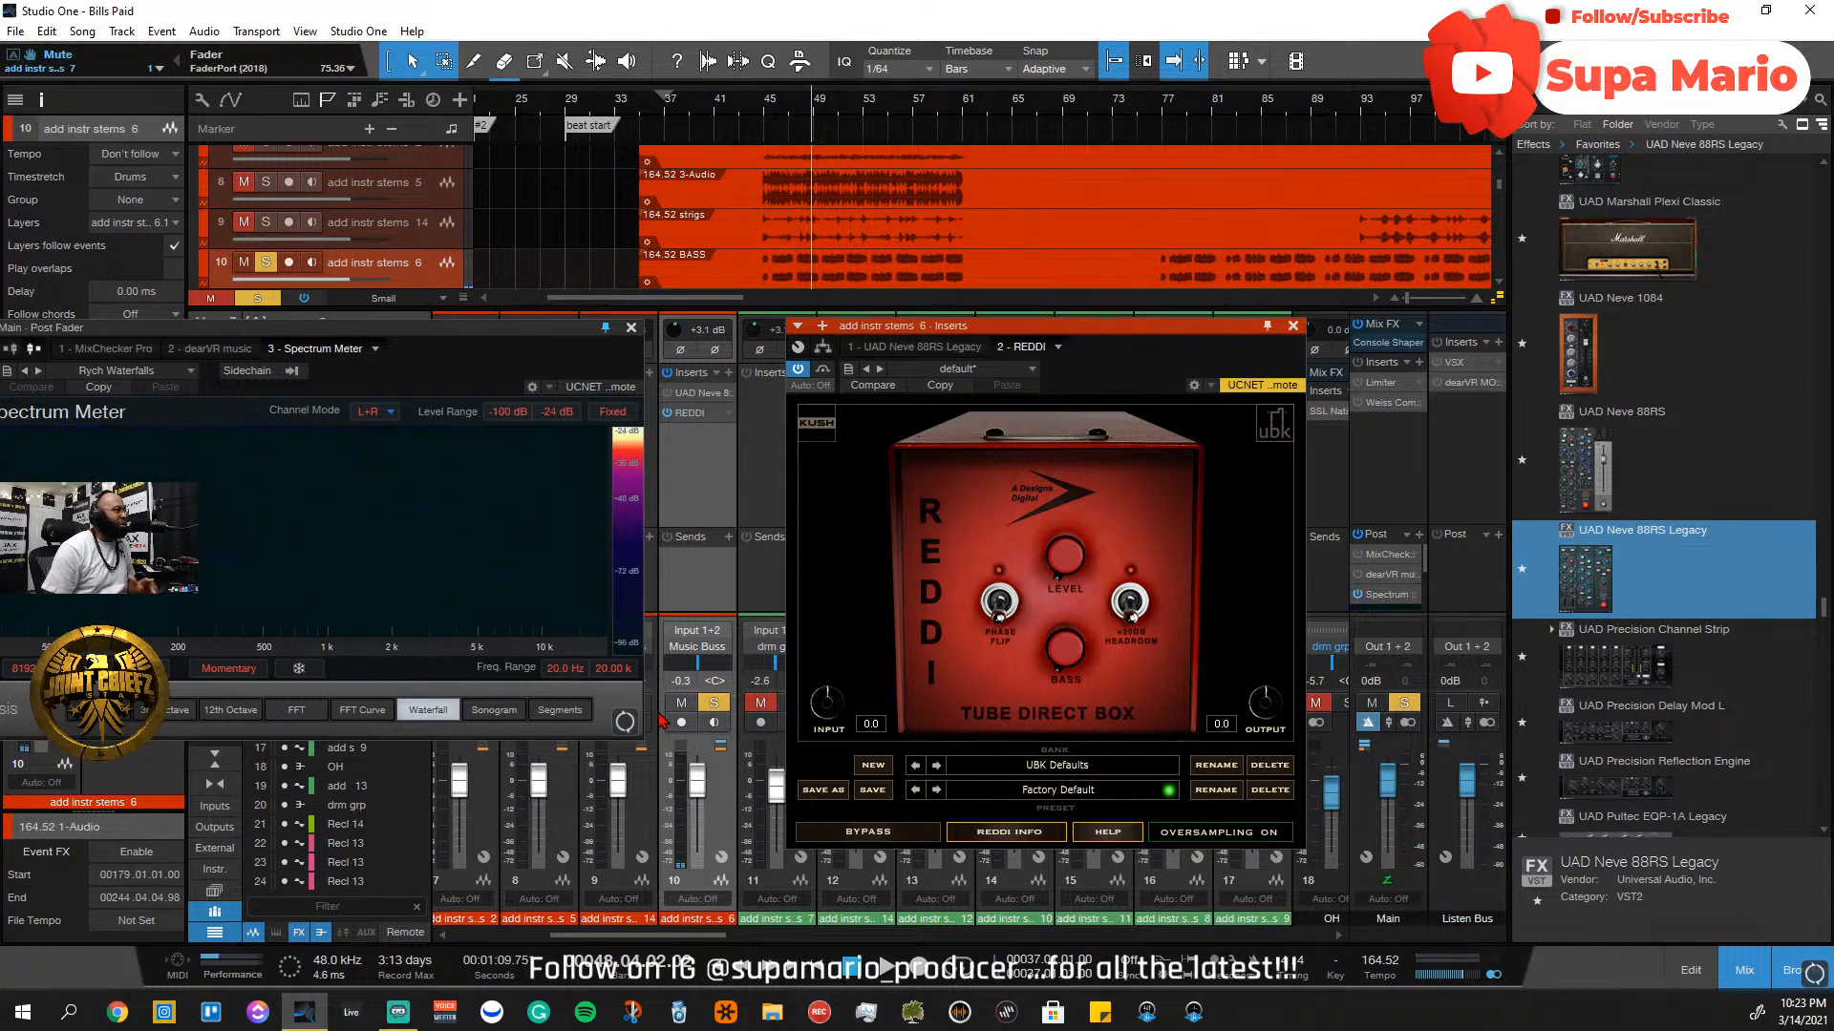
left_click(726, 704)
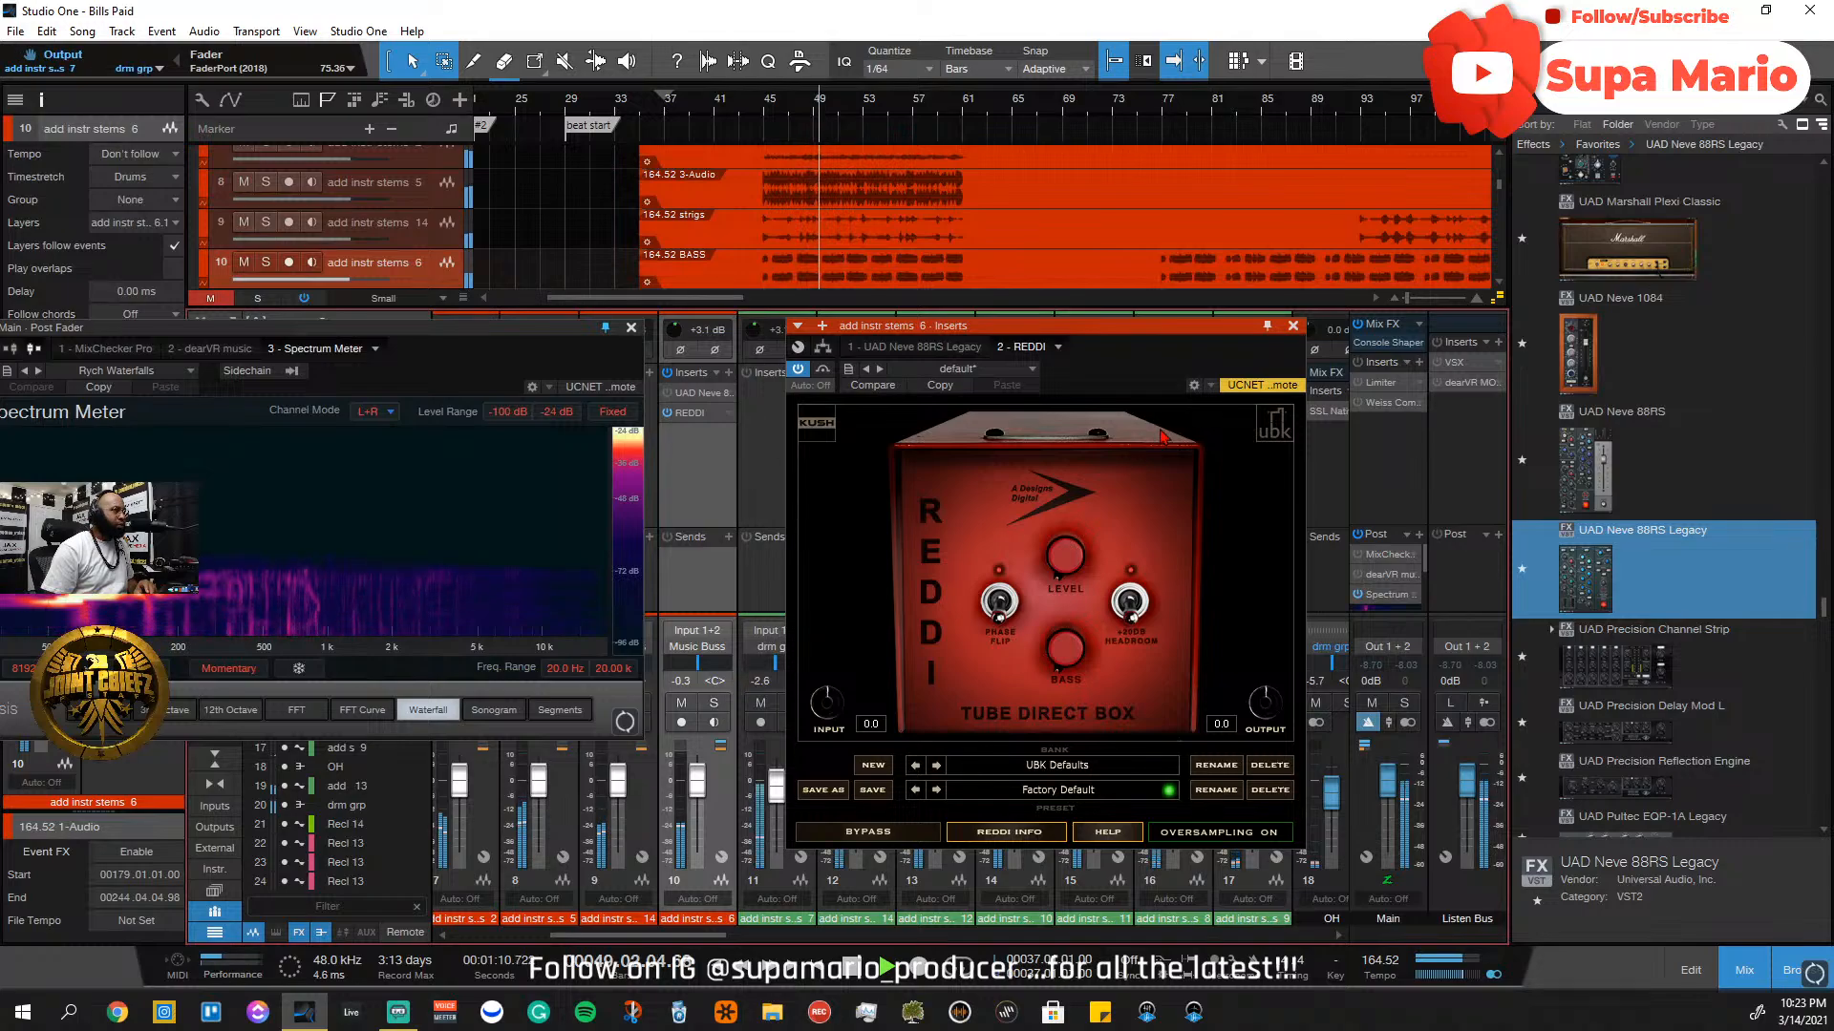
left_click_drag(1074, 574, 1077, 526)
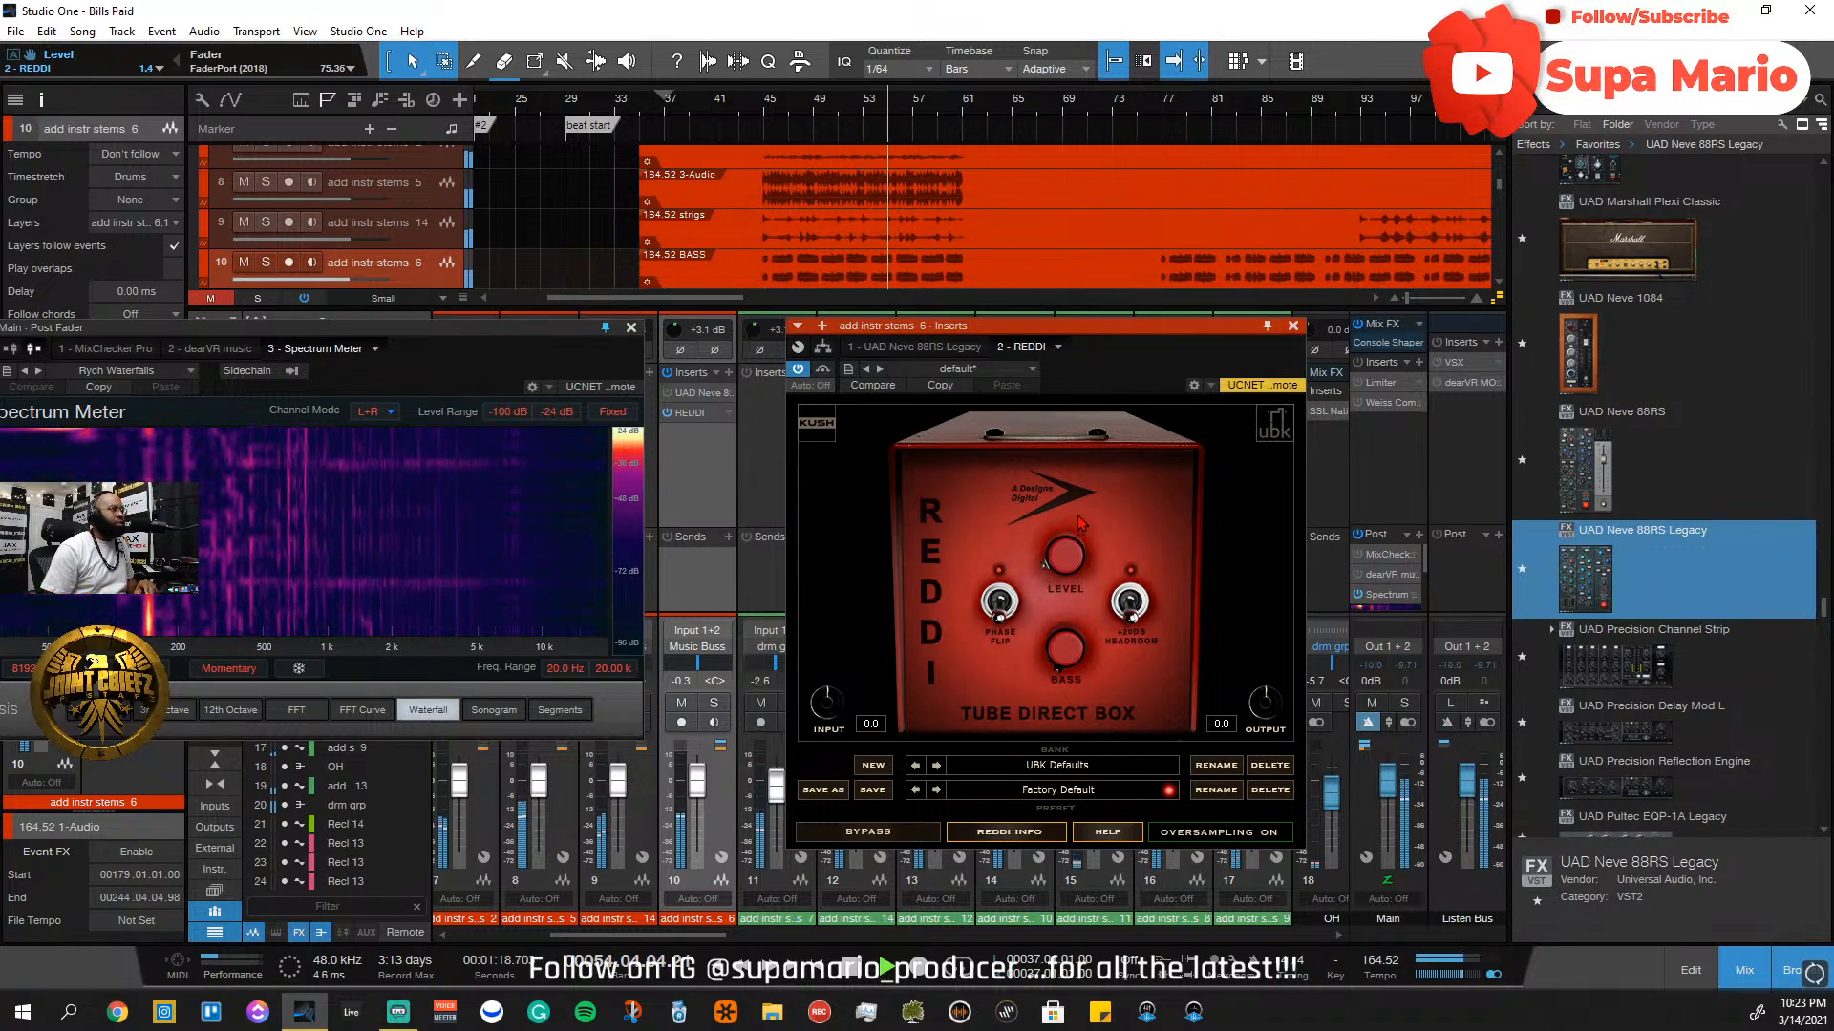
left_click_drag(1074, 635, 1076, 574)
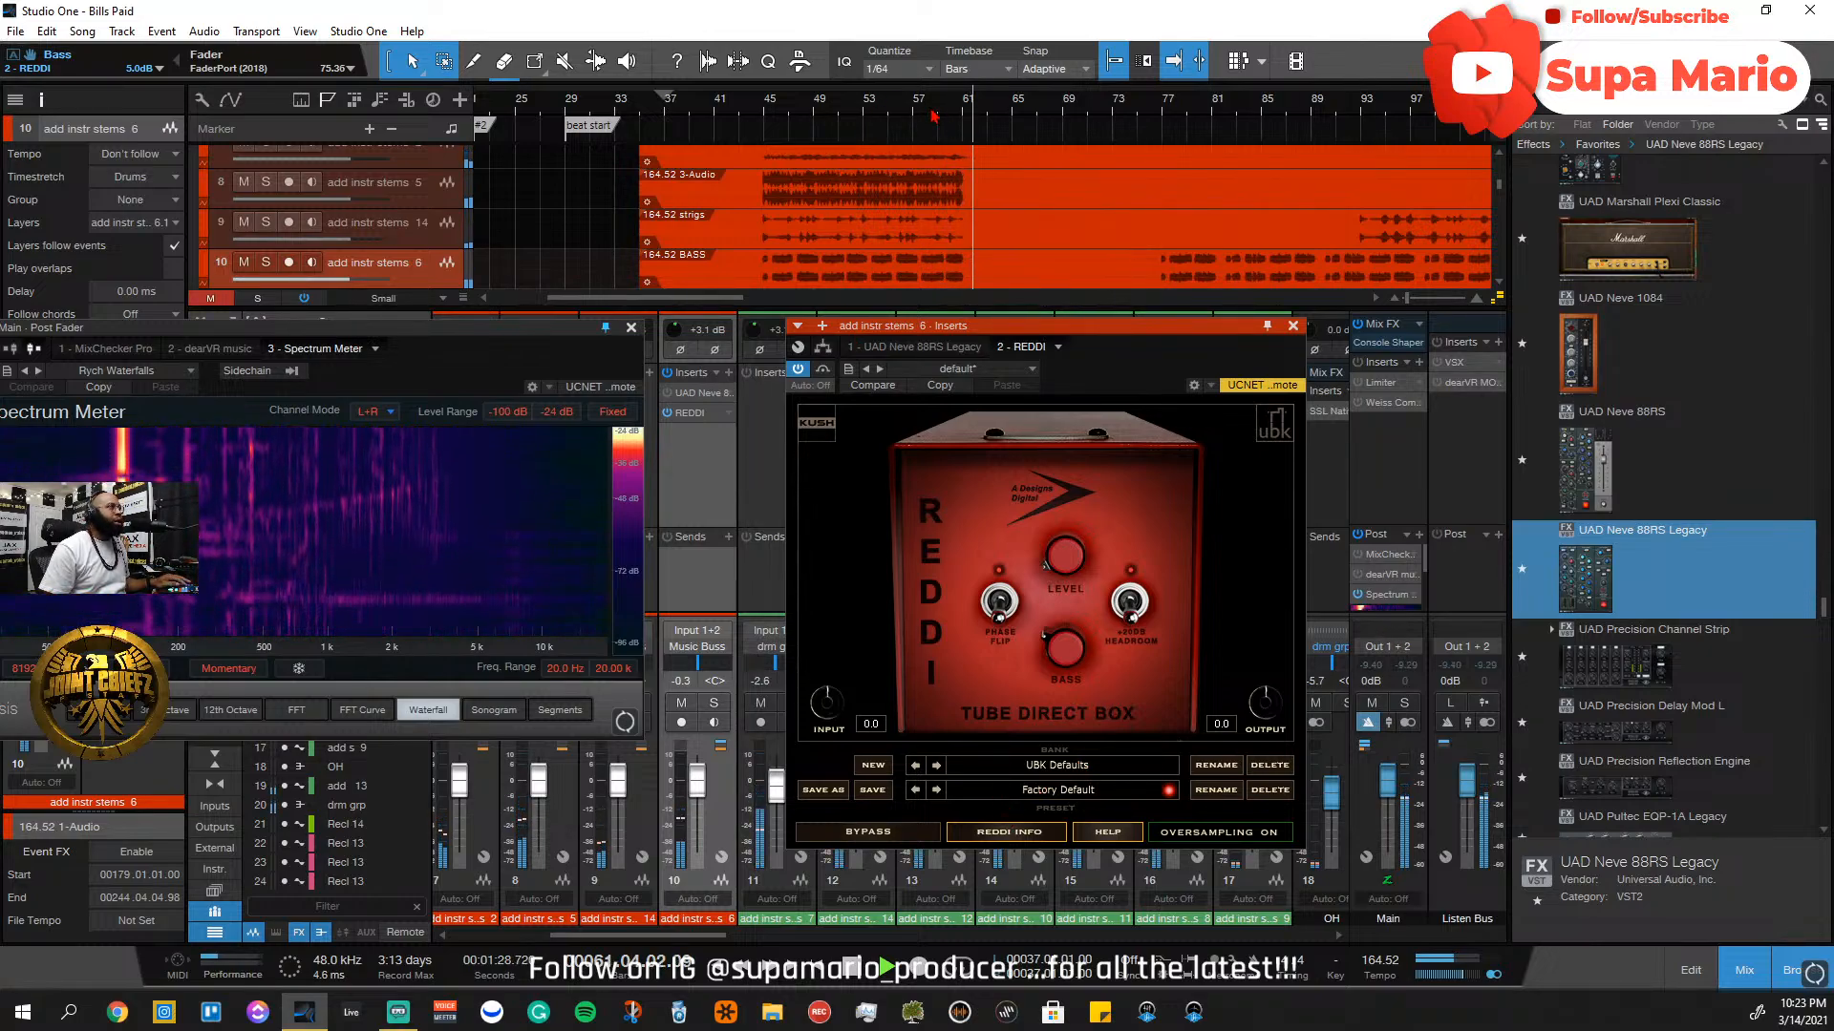
Play from about bar 77, lower the bass channel volume to -3.8 dB, and switch the Main output to mono
scroll(1146, 191, "down", 1)
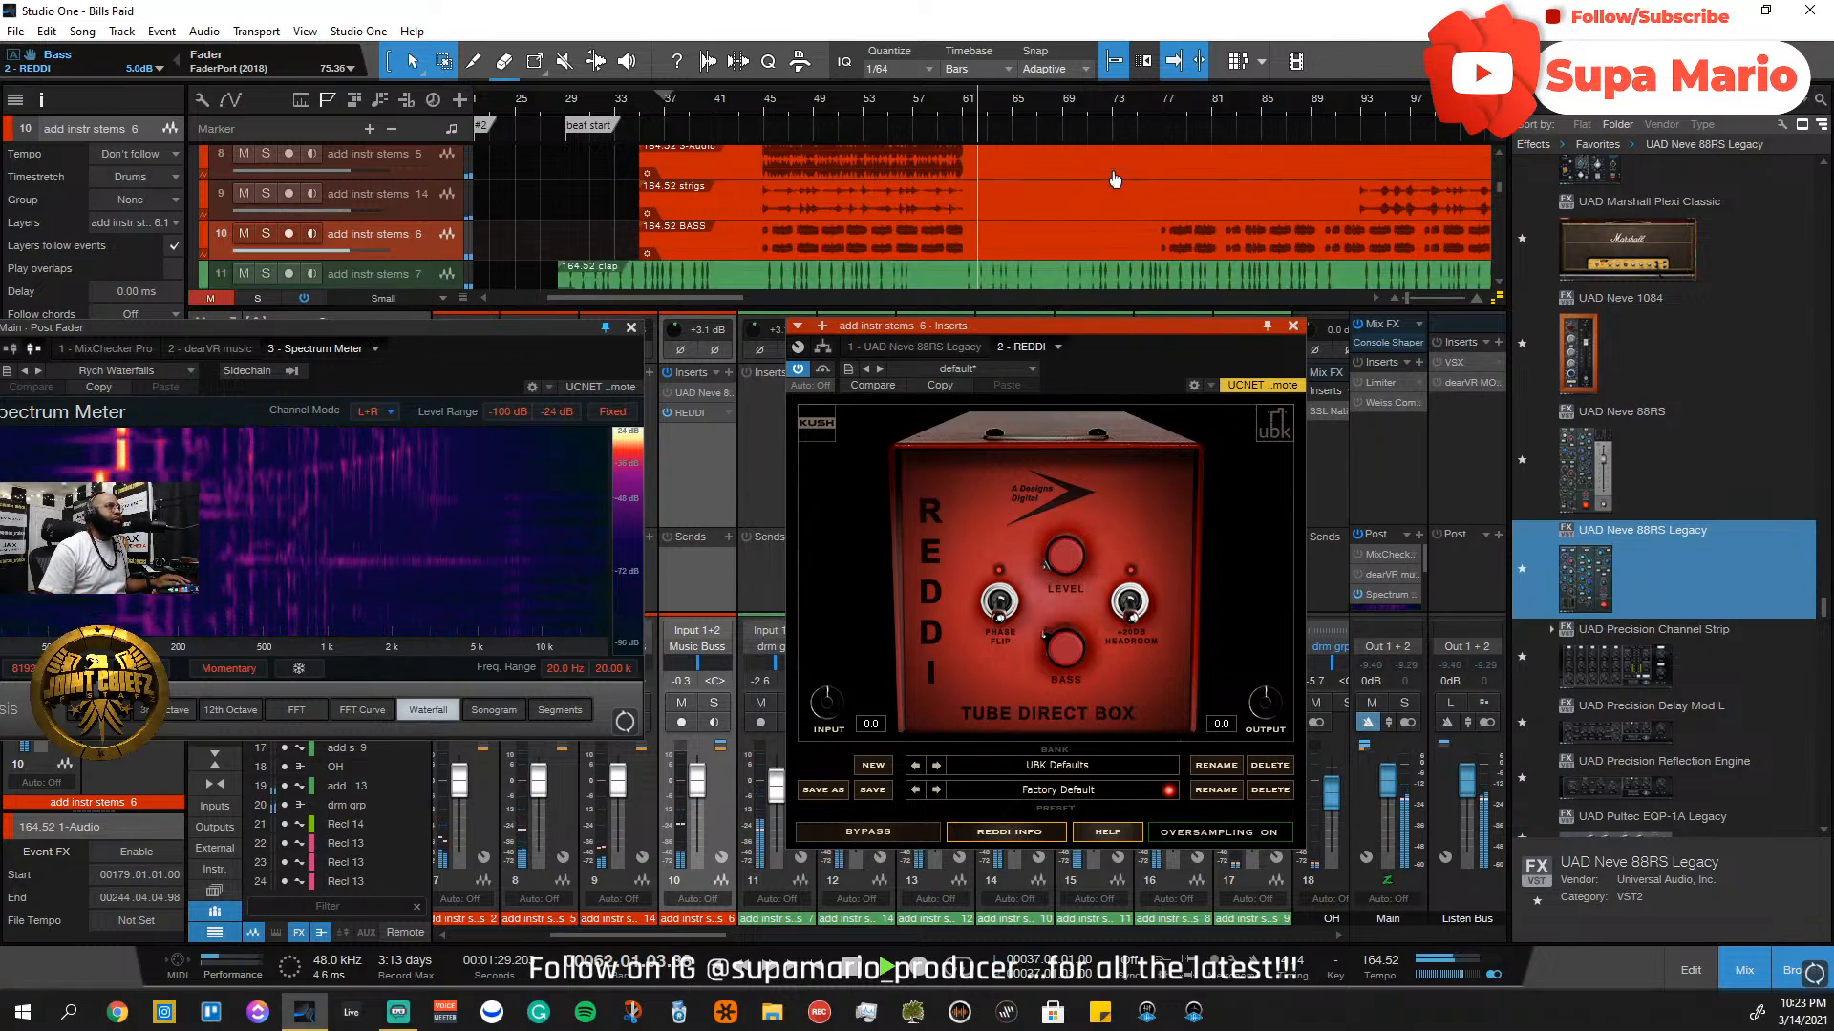
left_click(1166, 109)
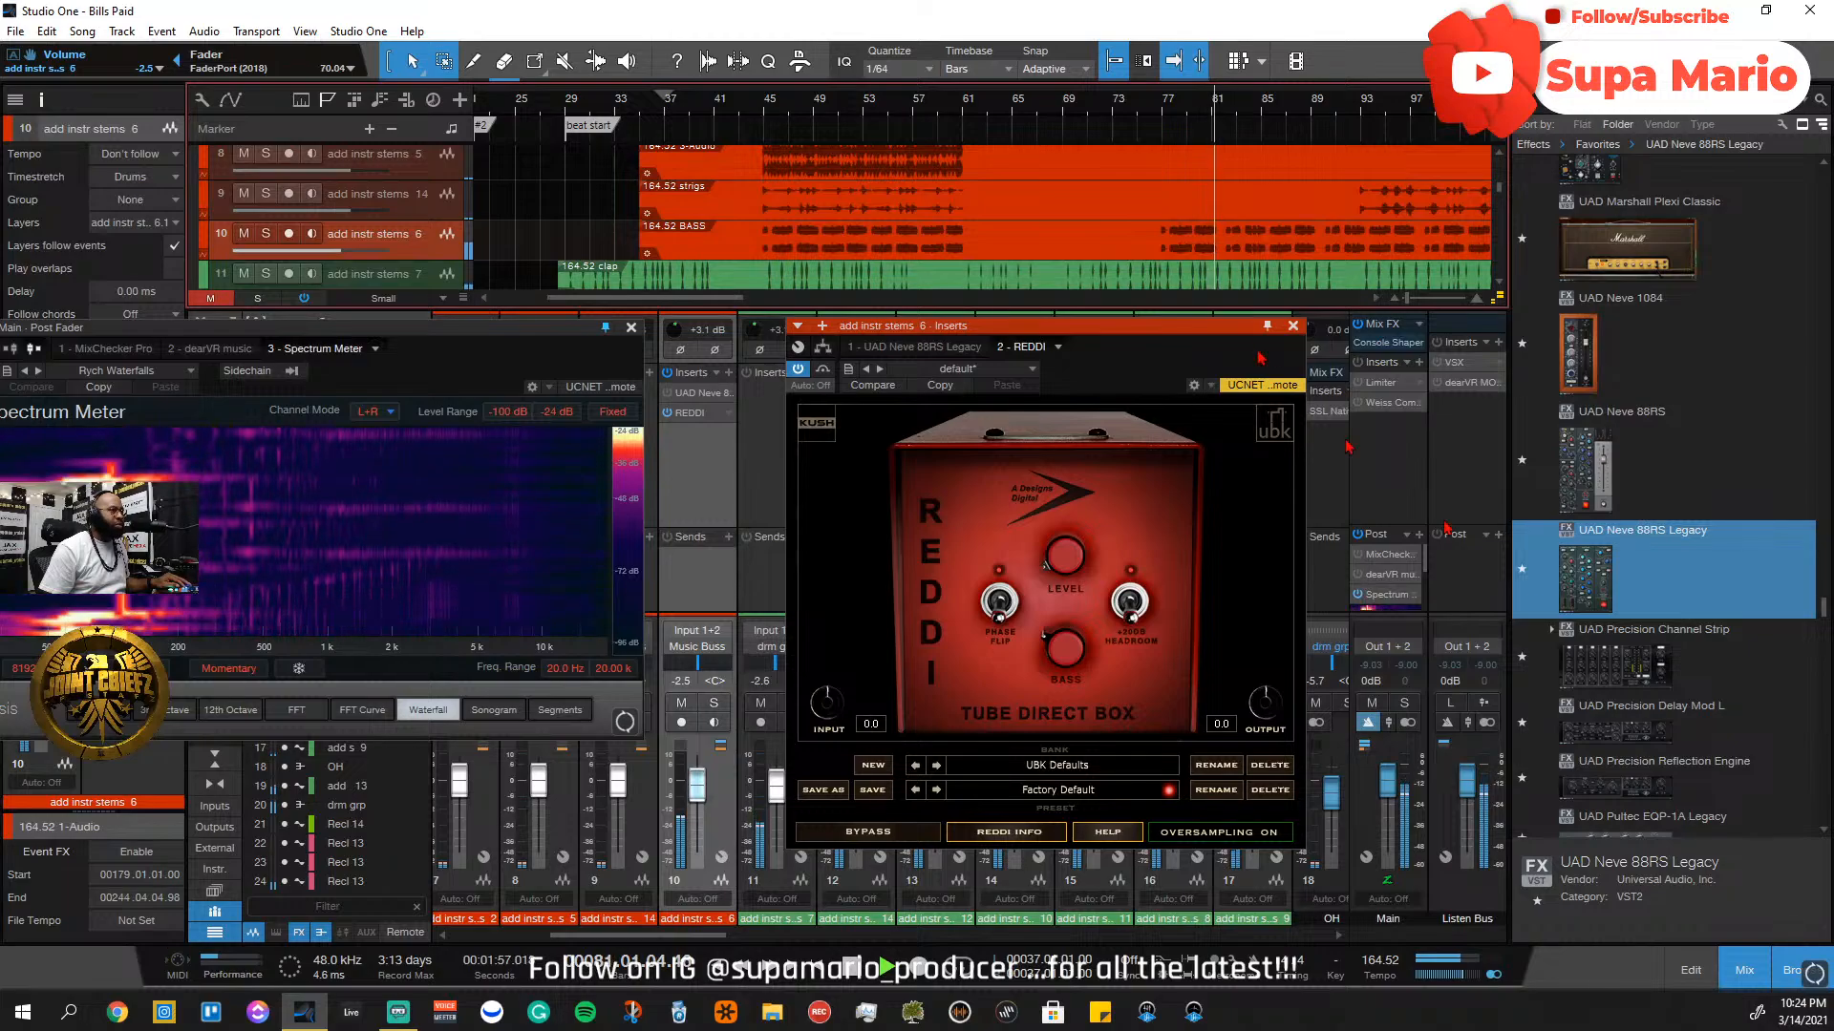
left_click(1408, 722)
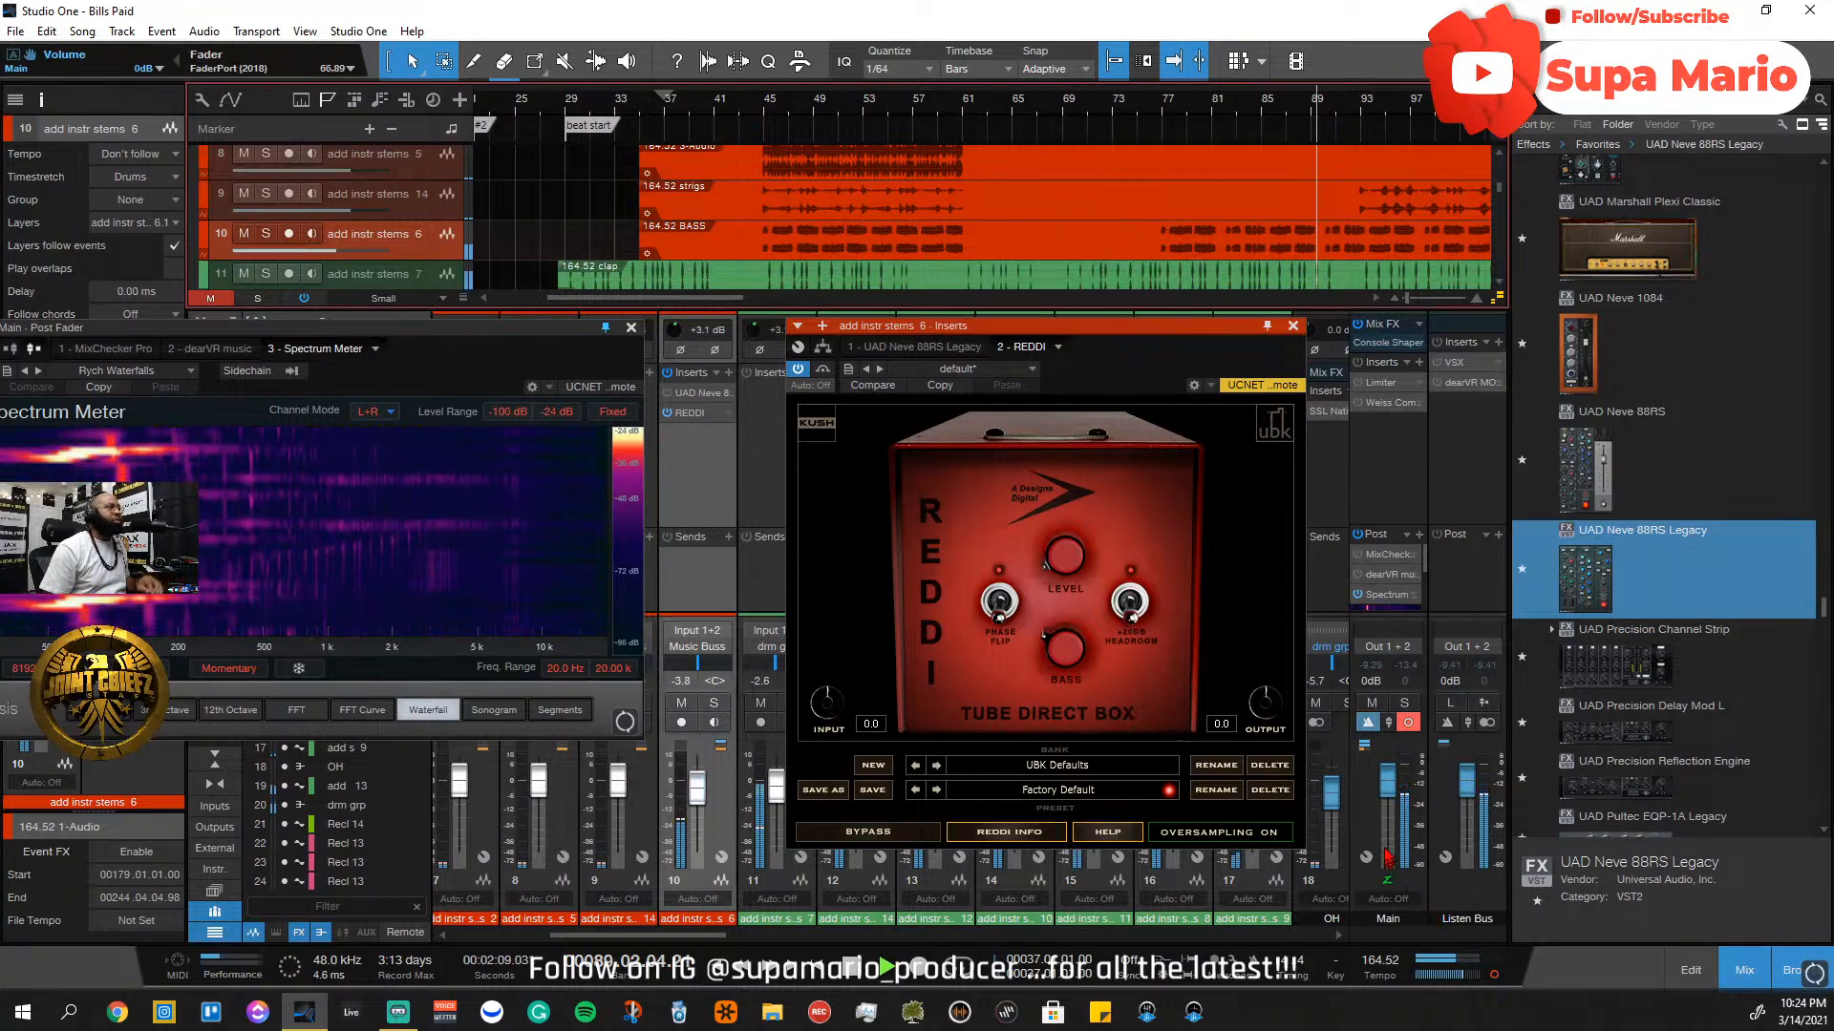
Place REDDI before UAD Neve 88RS Legacy in the insert chain, reactivate the Neve, and enable its equaliser
left_click_drag(917, 347, 1003, 350)
left_click(1002, 348)
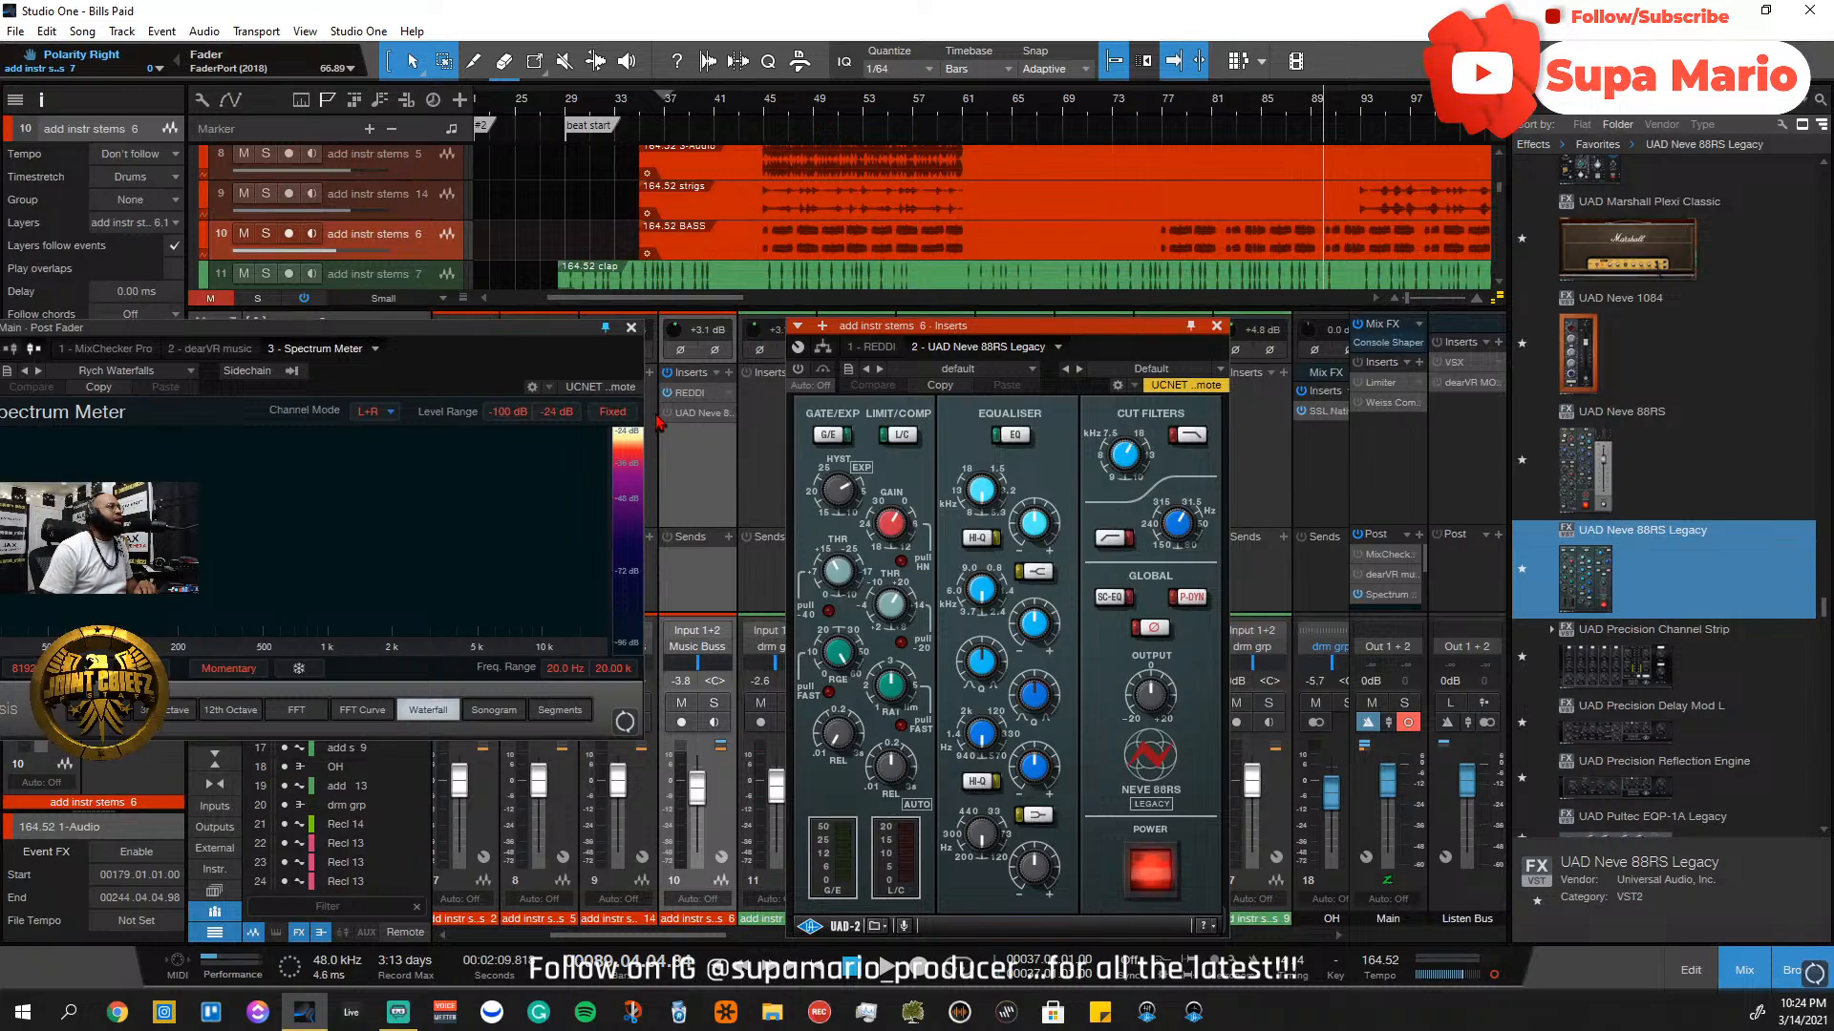
left_click(668, 414)
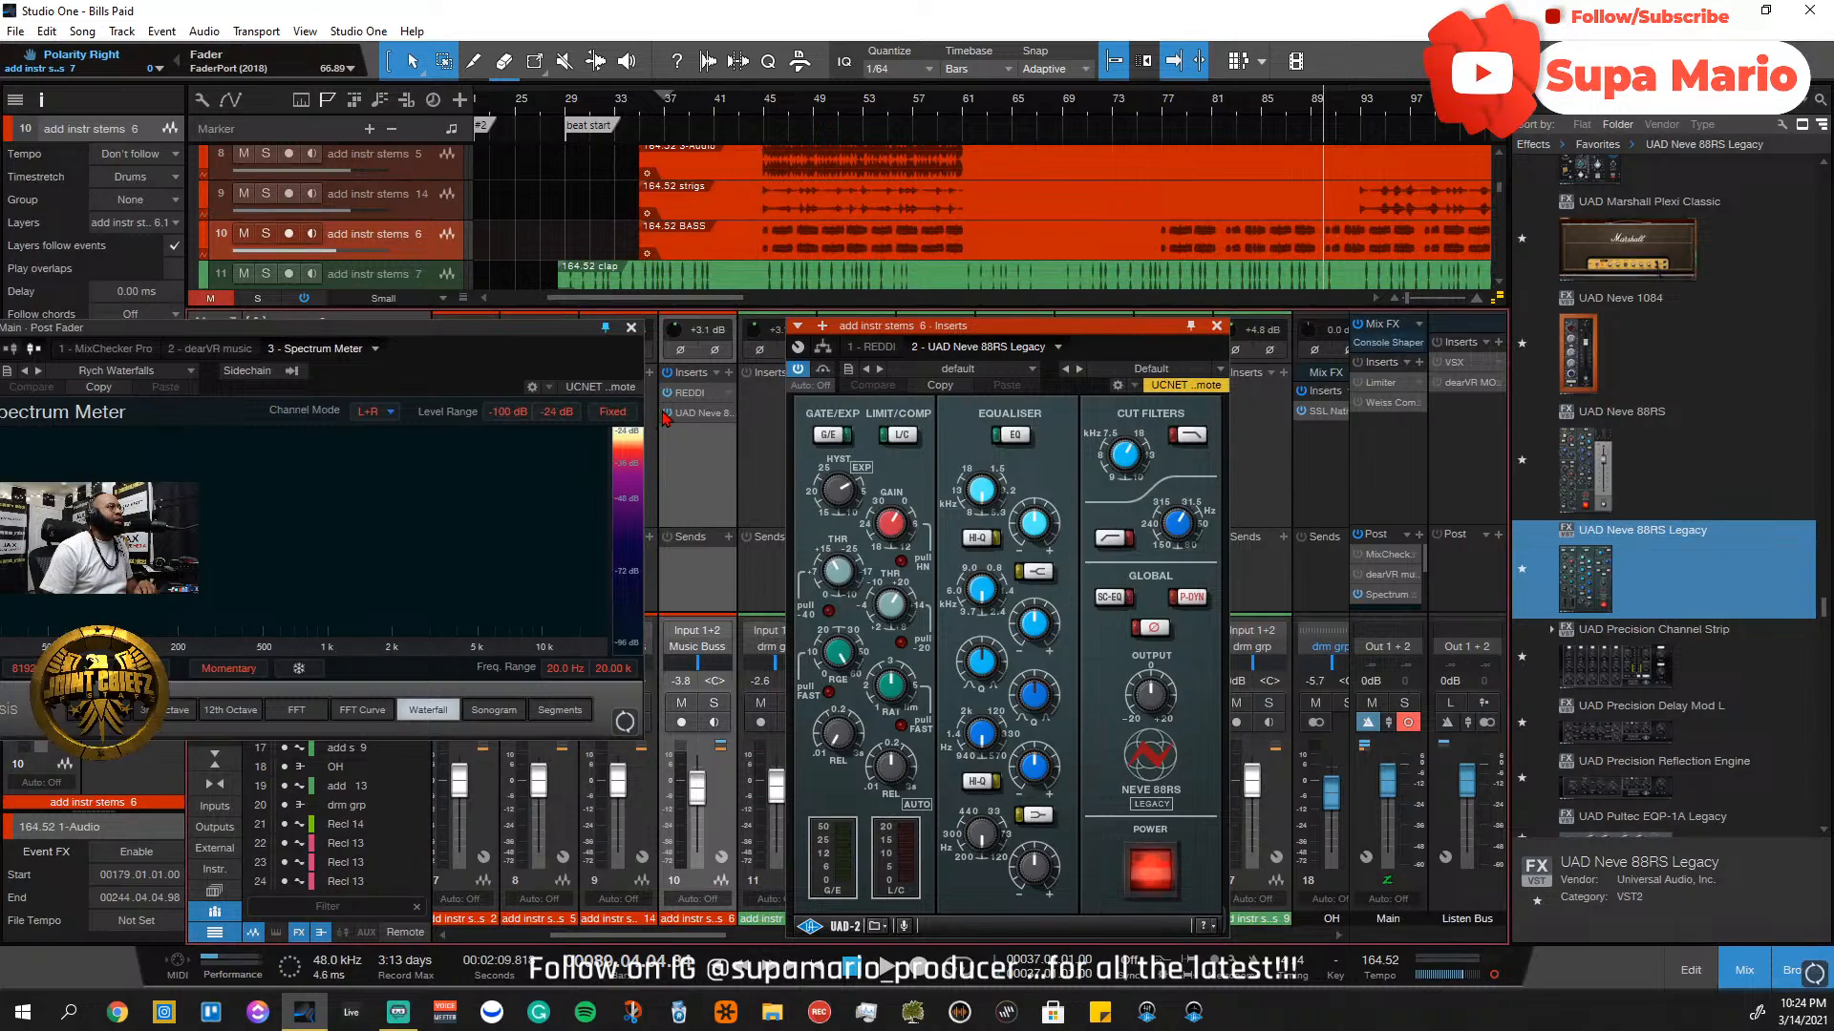
left_click(1011, 436)
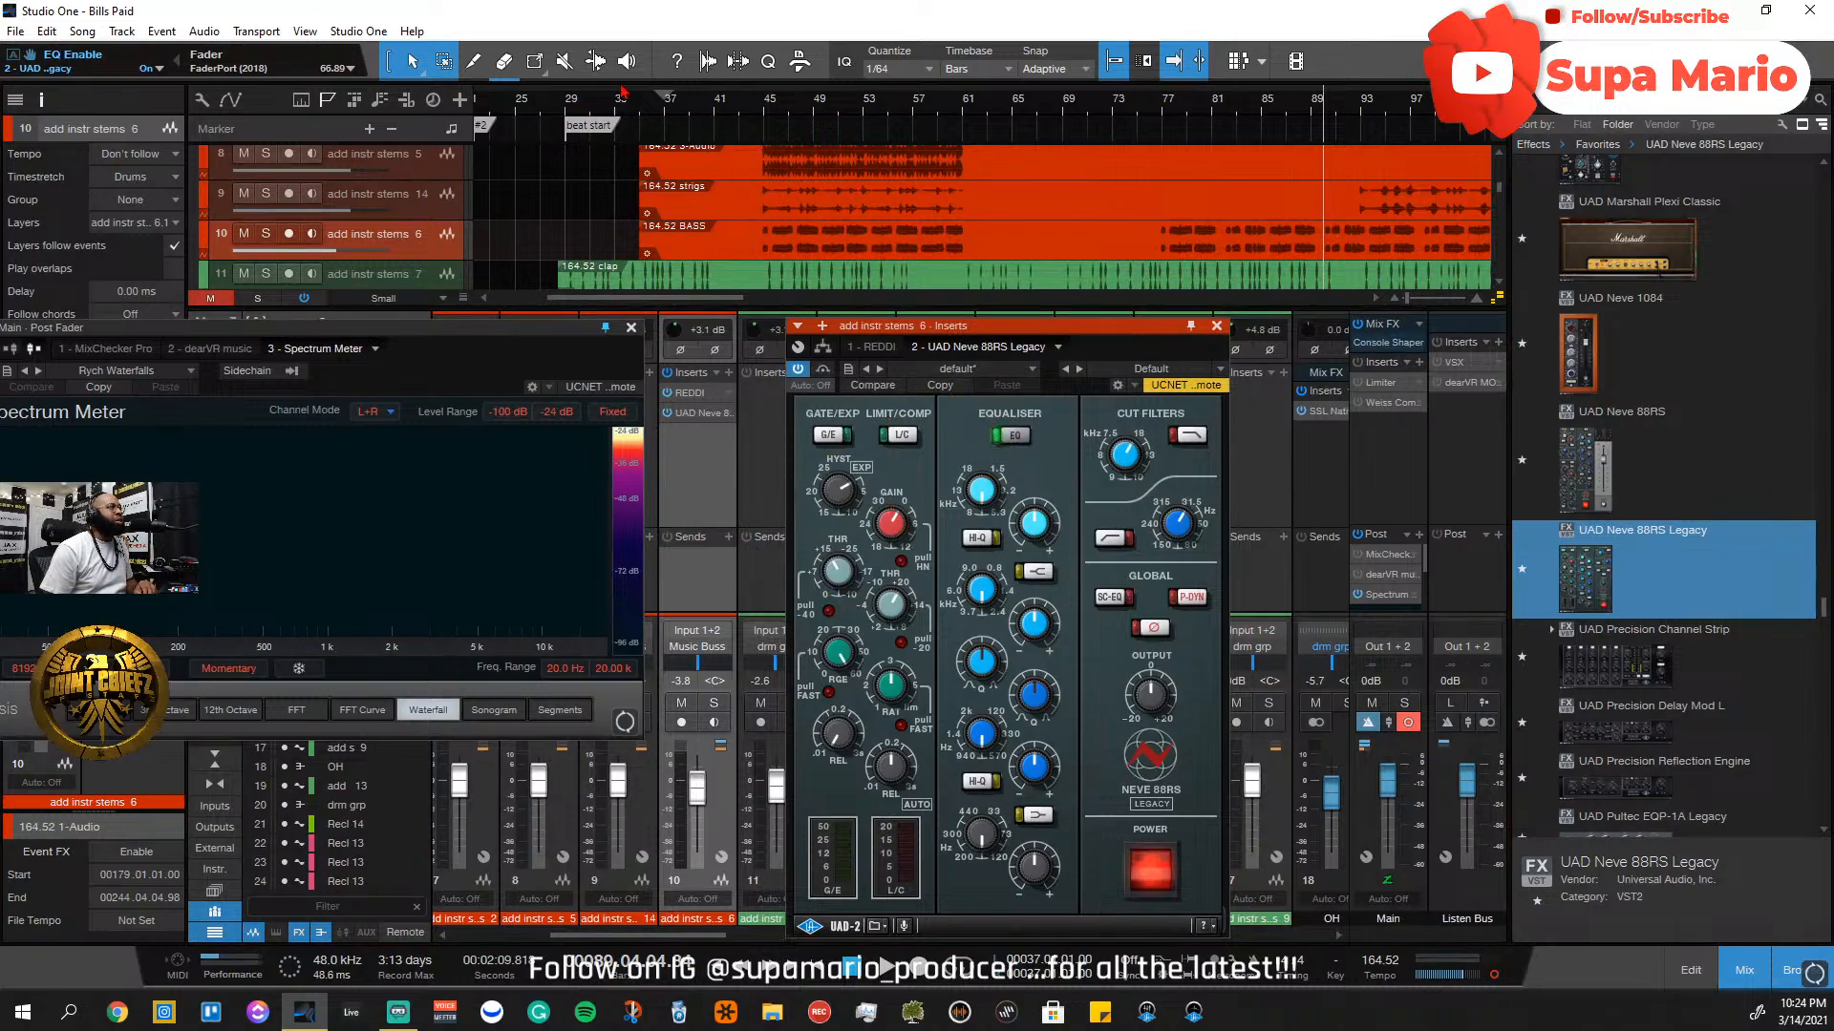
Replay the second bass section, solo the bass briefly, and freeze its waterfall display in Spectrum Meter
left_click(1145, 122)
key("space")
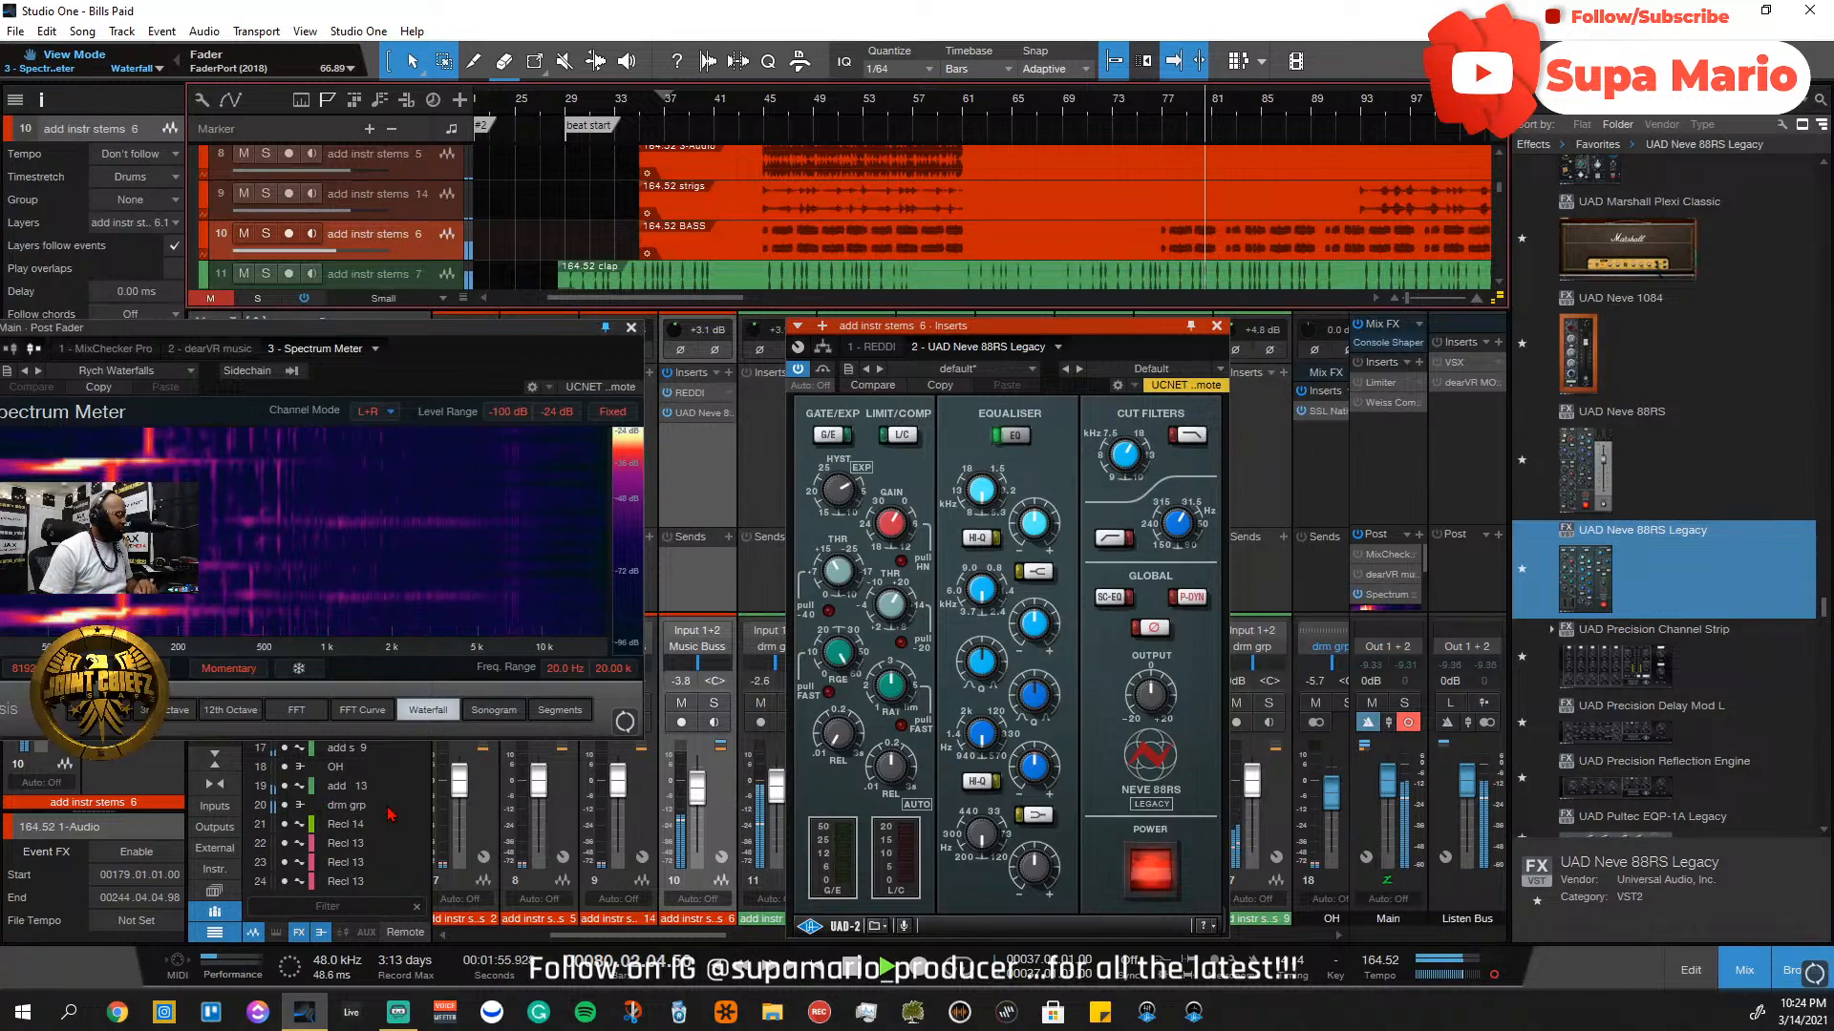
key("s")
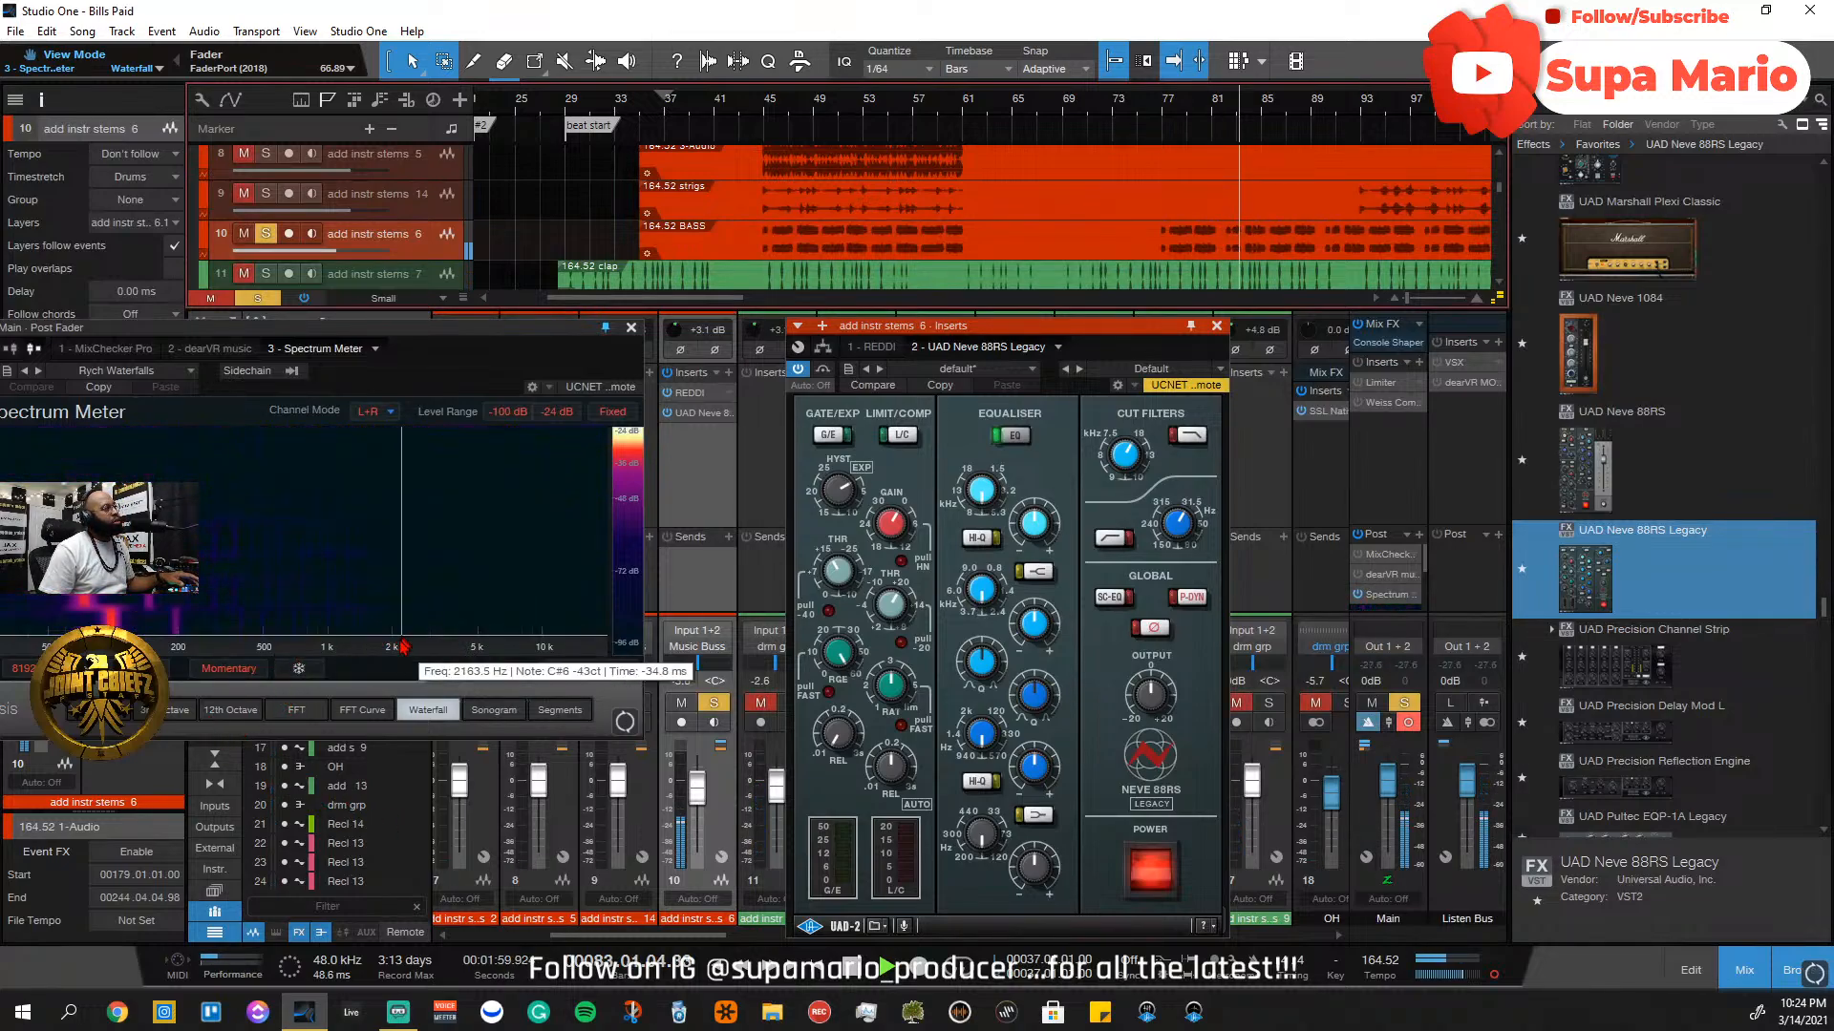
left_click(304, 669)
key("s")
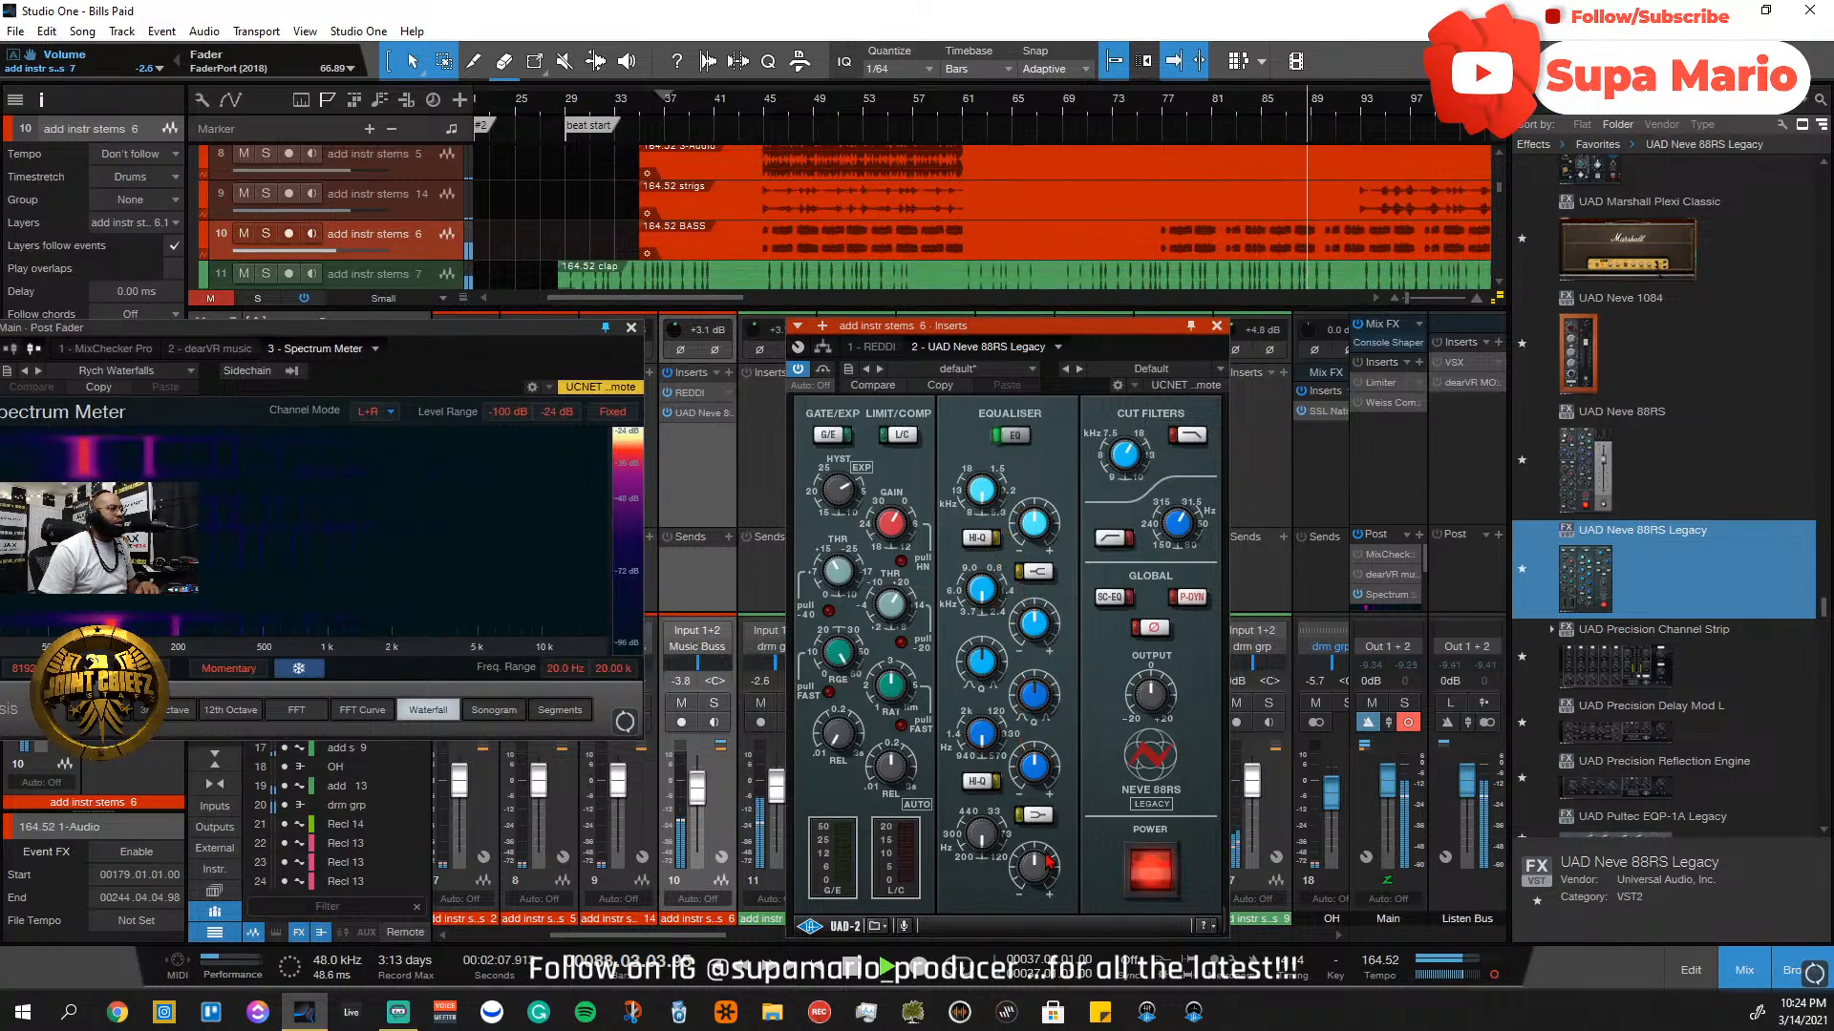
Audition a low-band boost on the Neve equaliser, sweeping LF Freq through 236 Hz and 151 Hz, and return the LF gain to neutral
left_click(1032, 881)
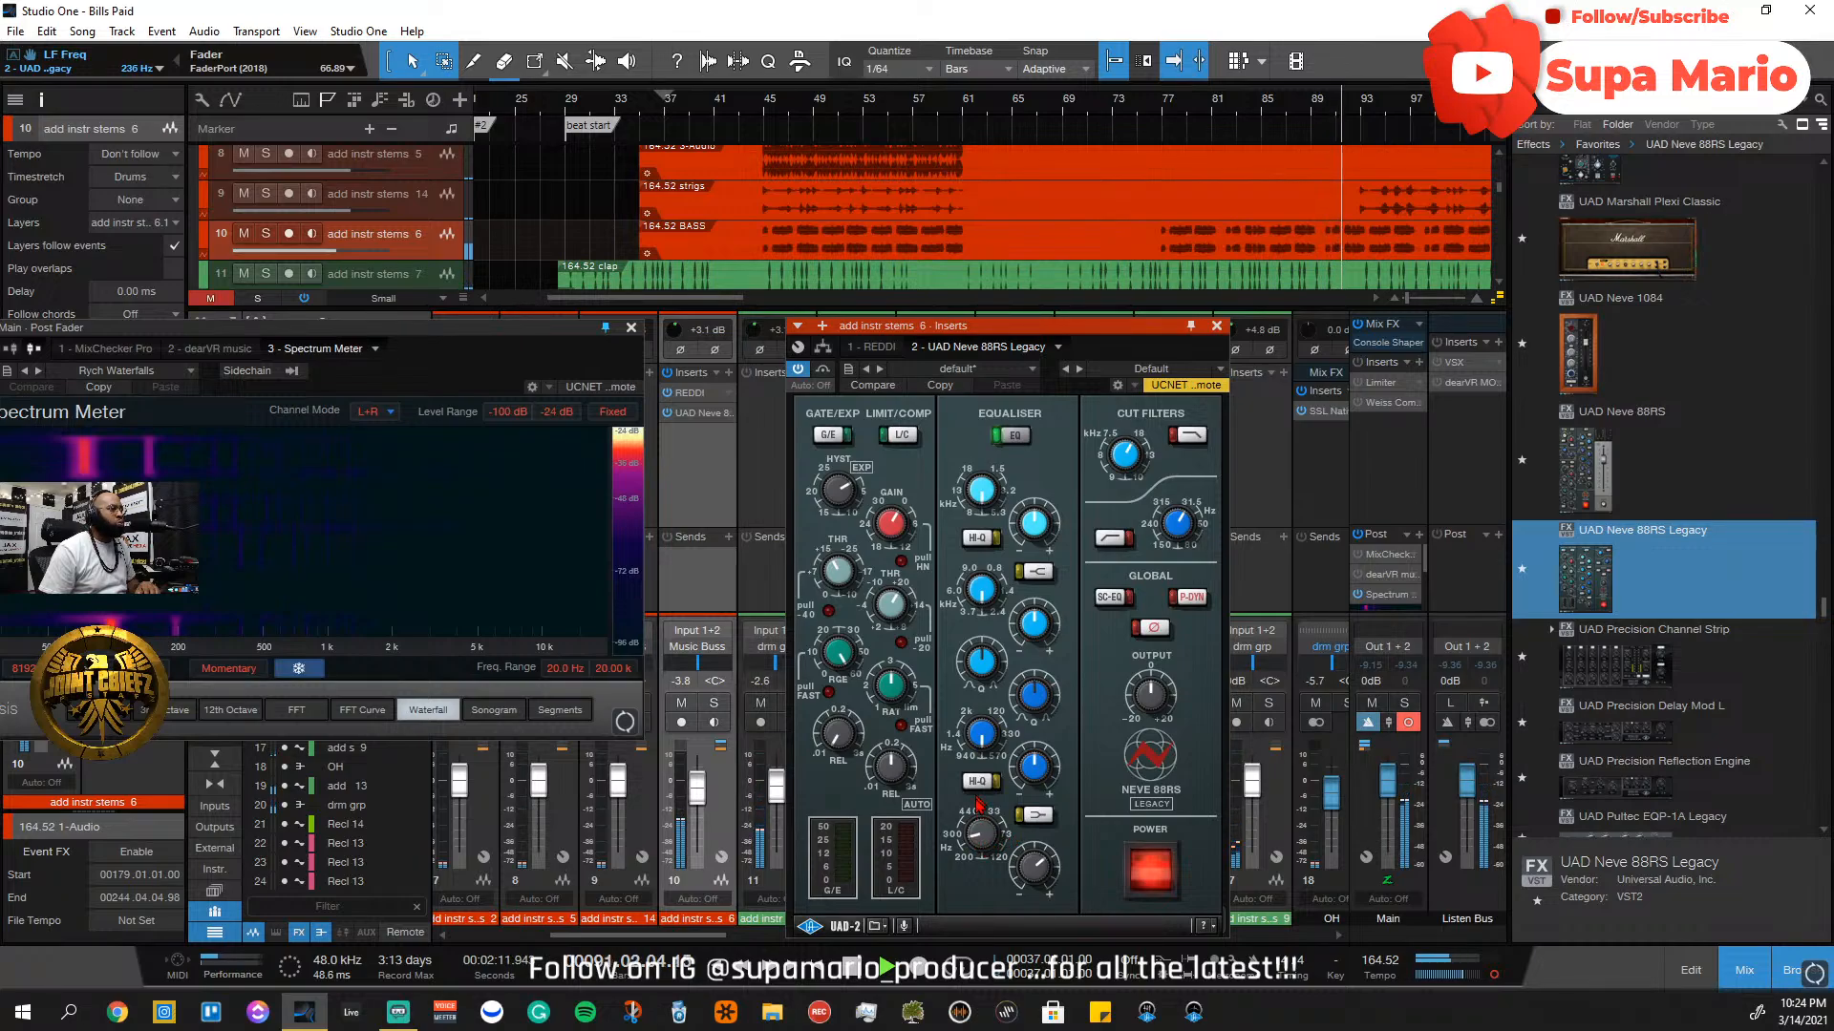
left_click_drag(1033, 840, 989, 857)
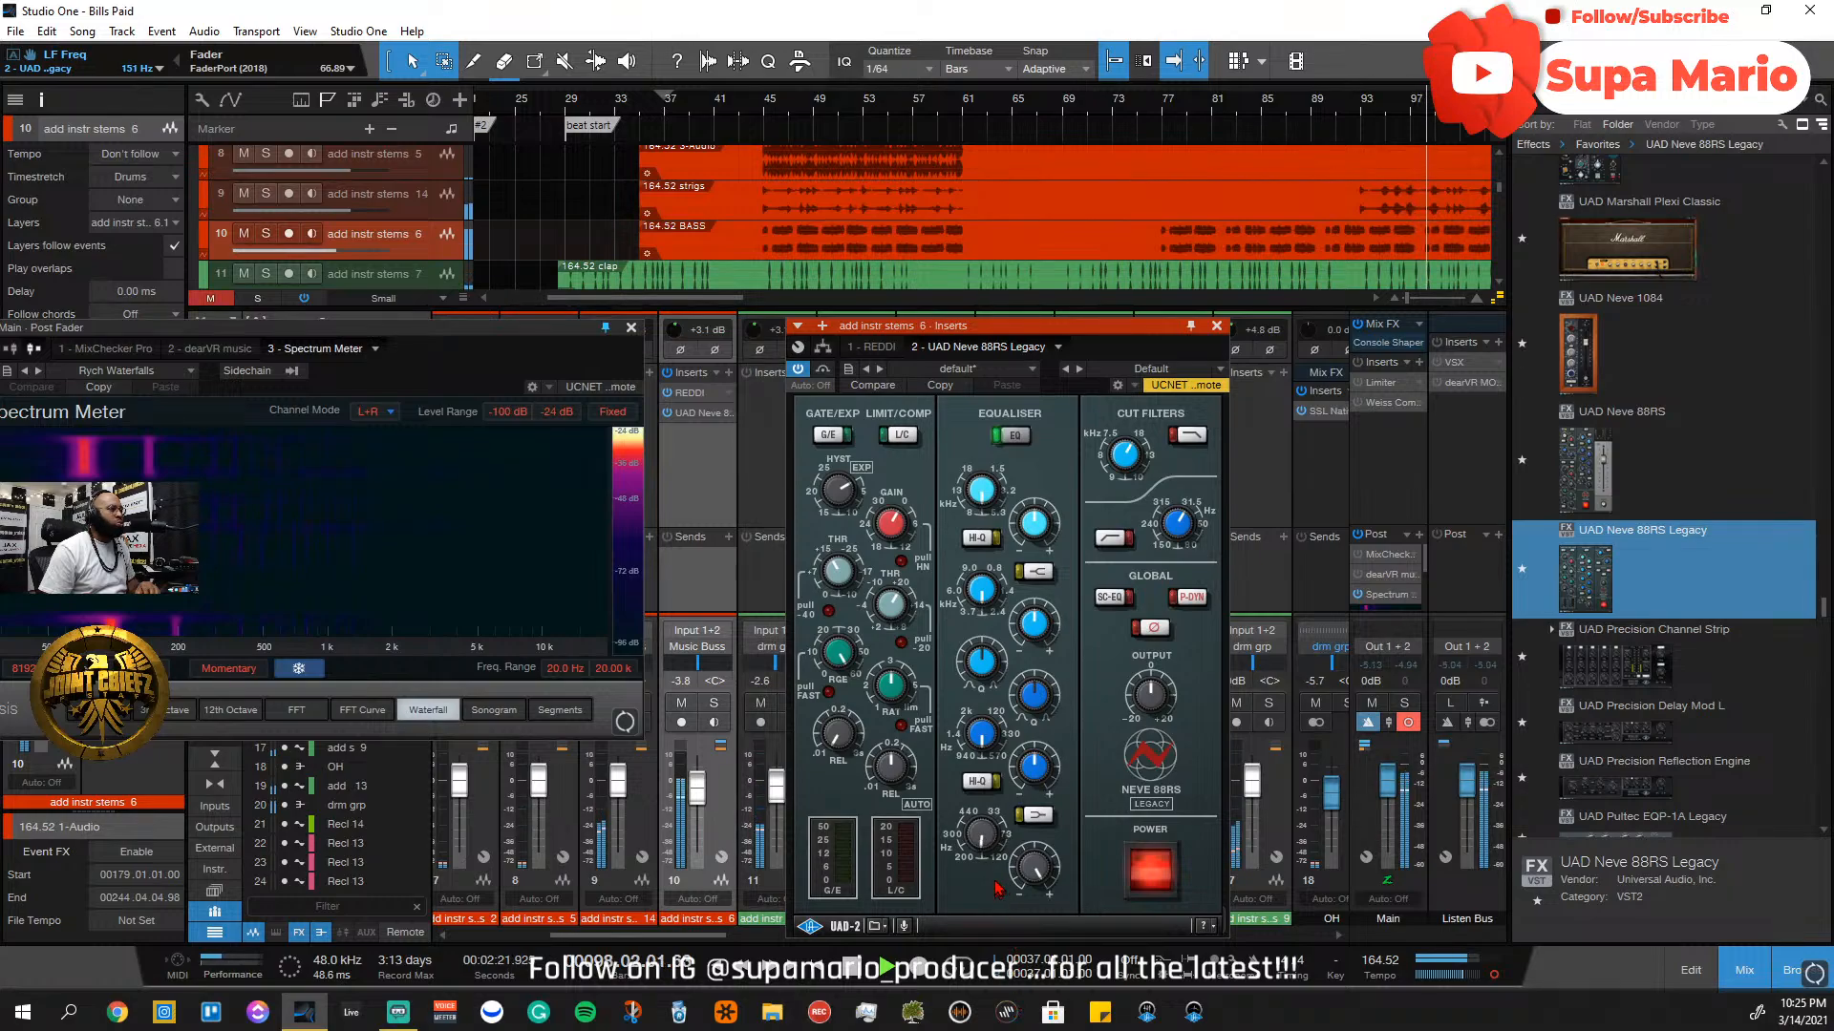
mouse_move(995, 883)
left_mouse_down()
mouse_move(1017, 954)
mouse_move(1000, 864)
left_mouse_up()
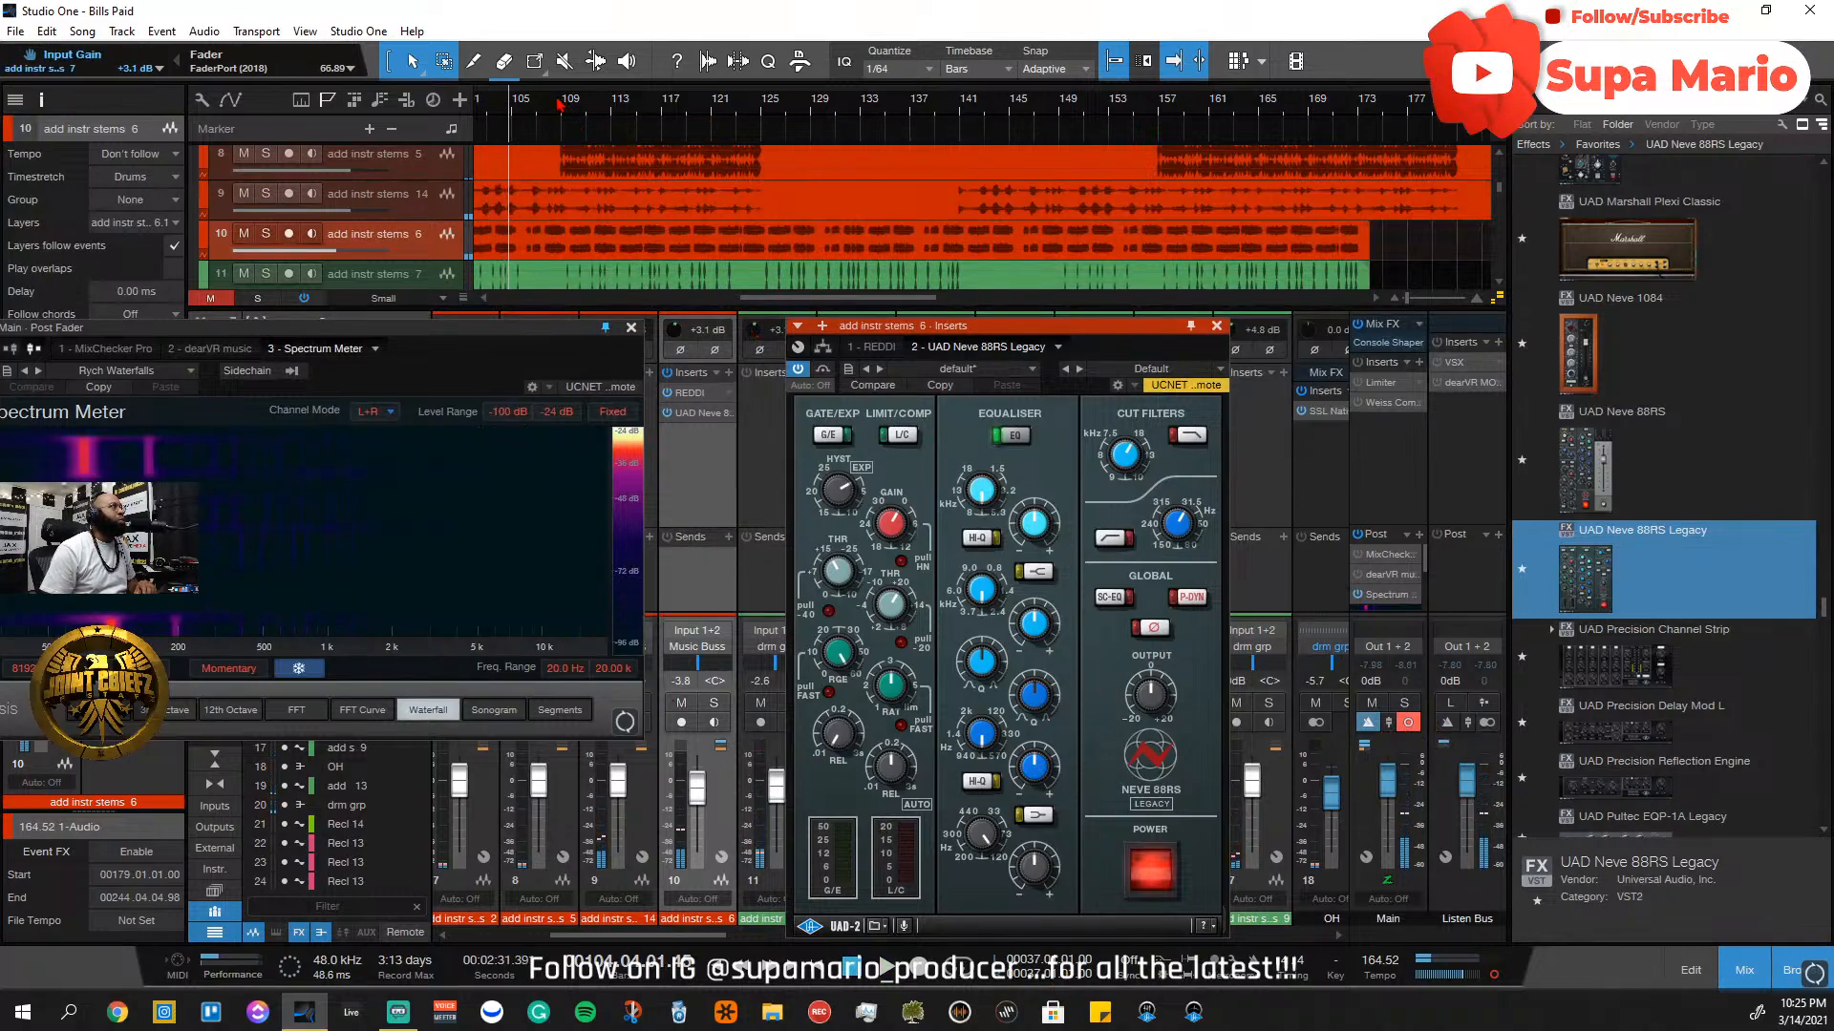
Replay from bar 75 and boost the Neve's low-mid band with LMF Freq at 188 Hz and LMF Q at 3.83
left_click_drag(784, 298, 757, 299)
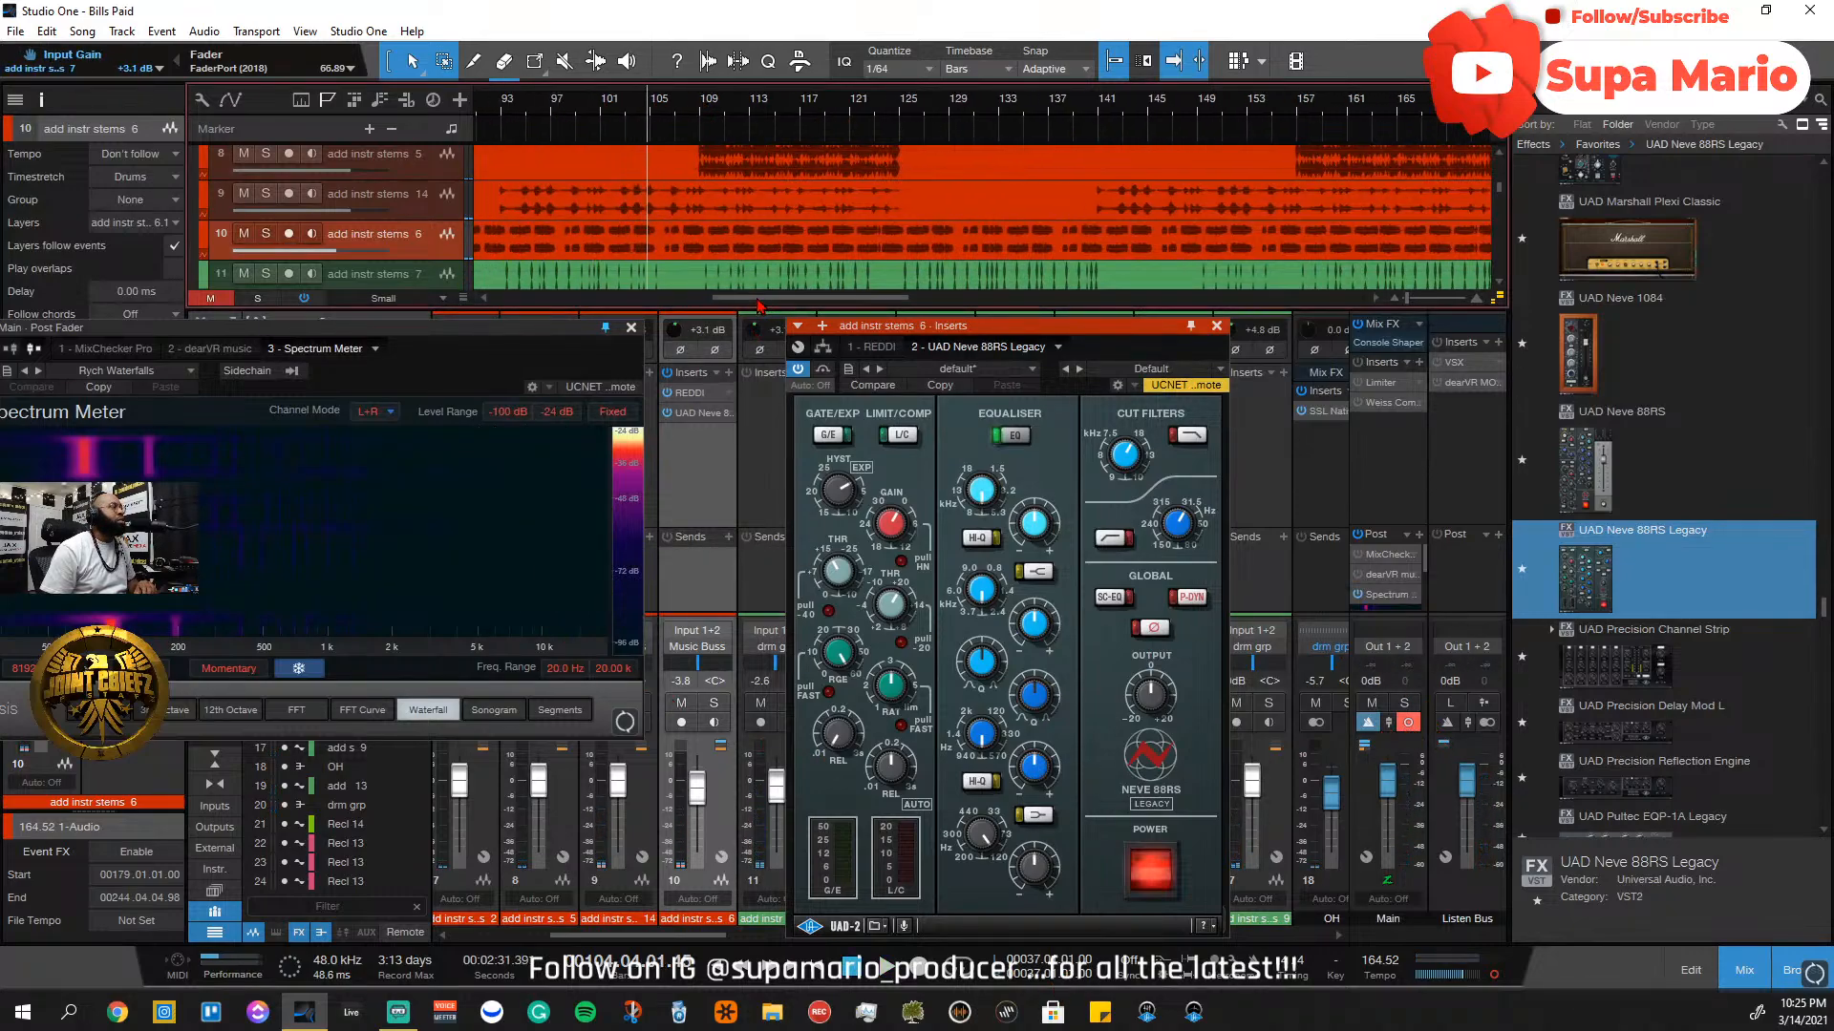
key("KP_Subtract")
key("KP_Subtract")
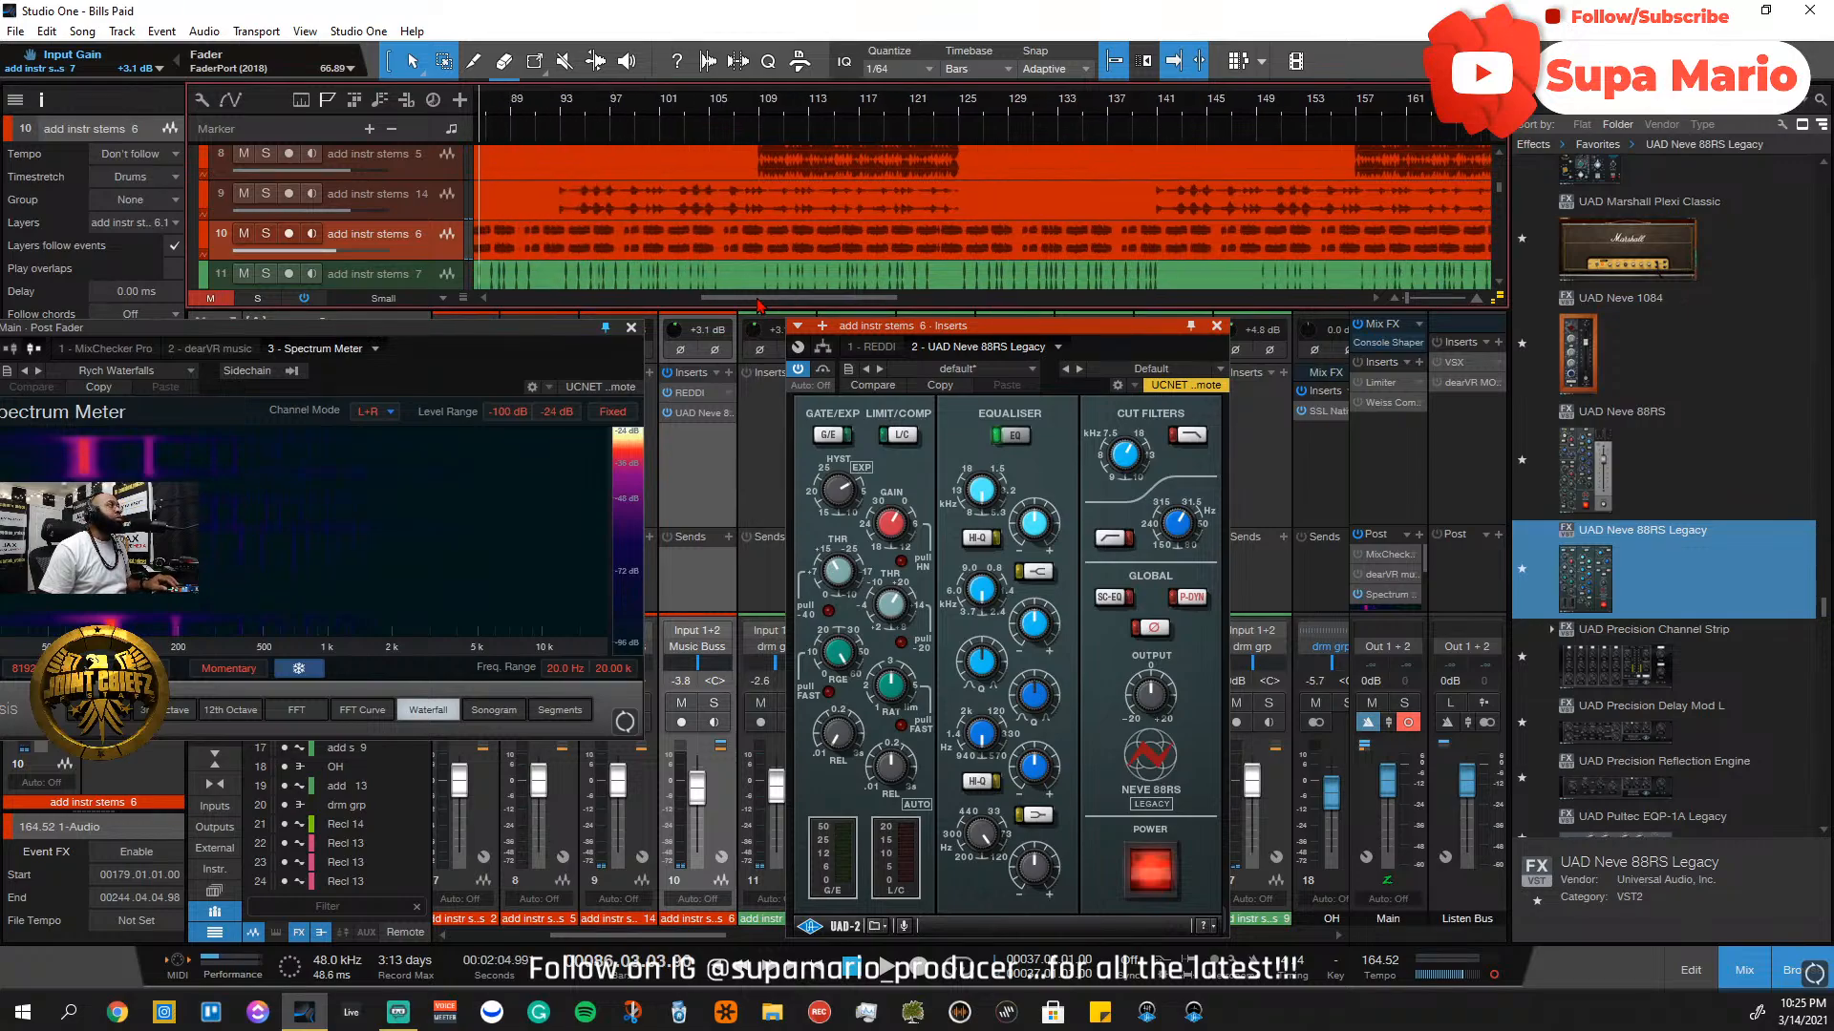
key("KP_Add")
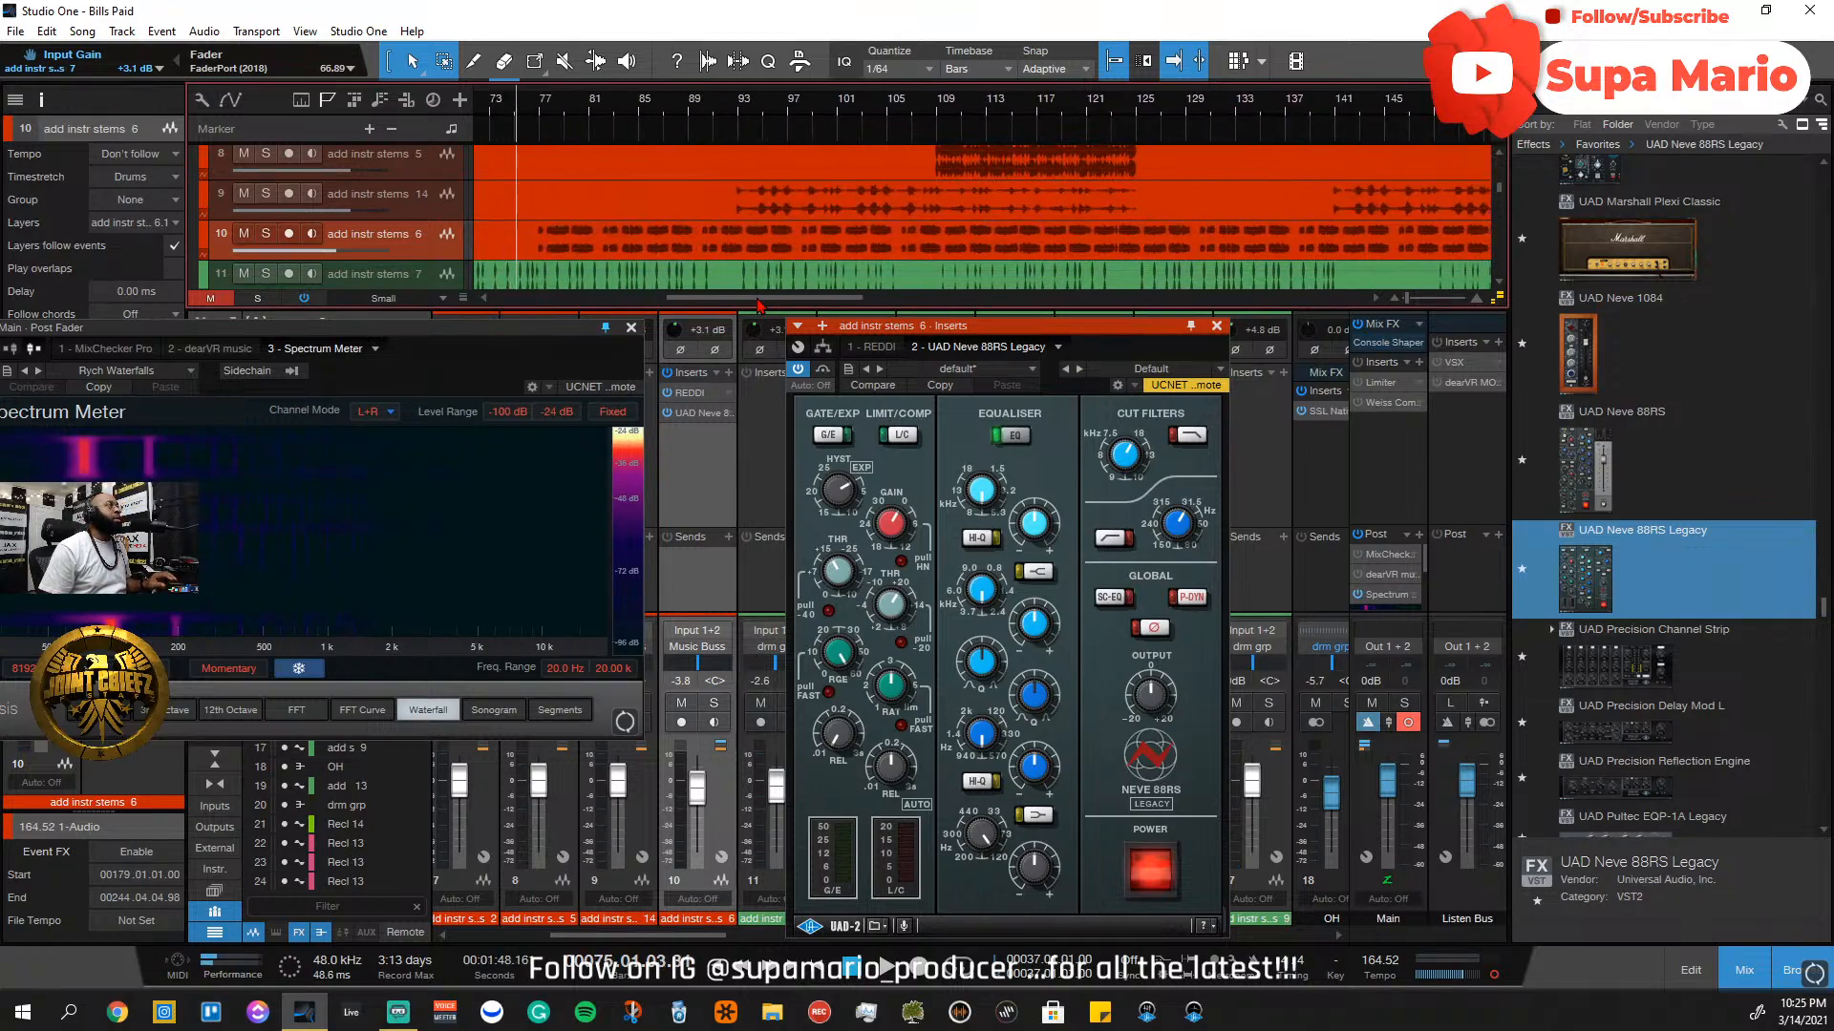
key("space")
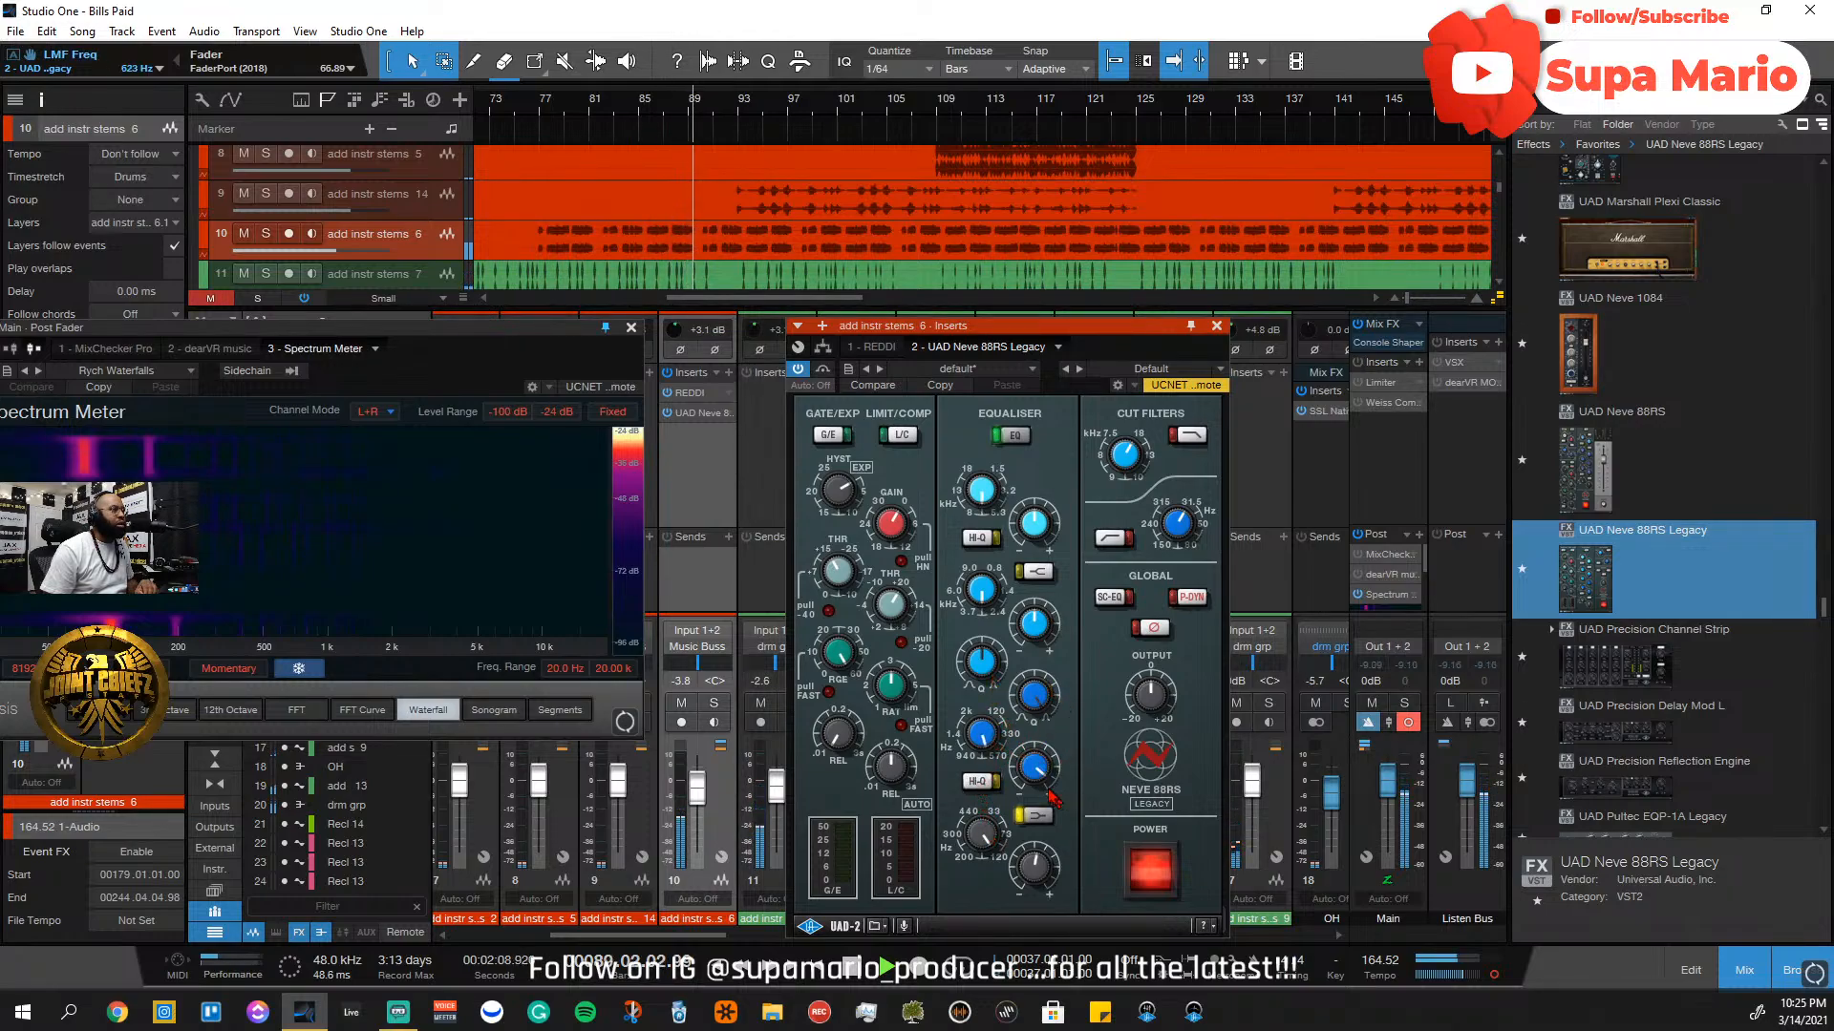
left_click_drag(1038, 879, 999, 823)
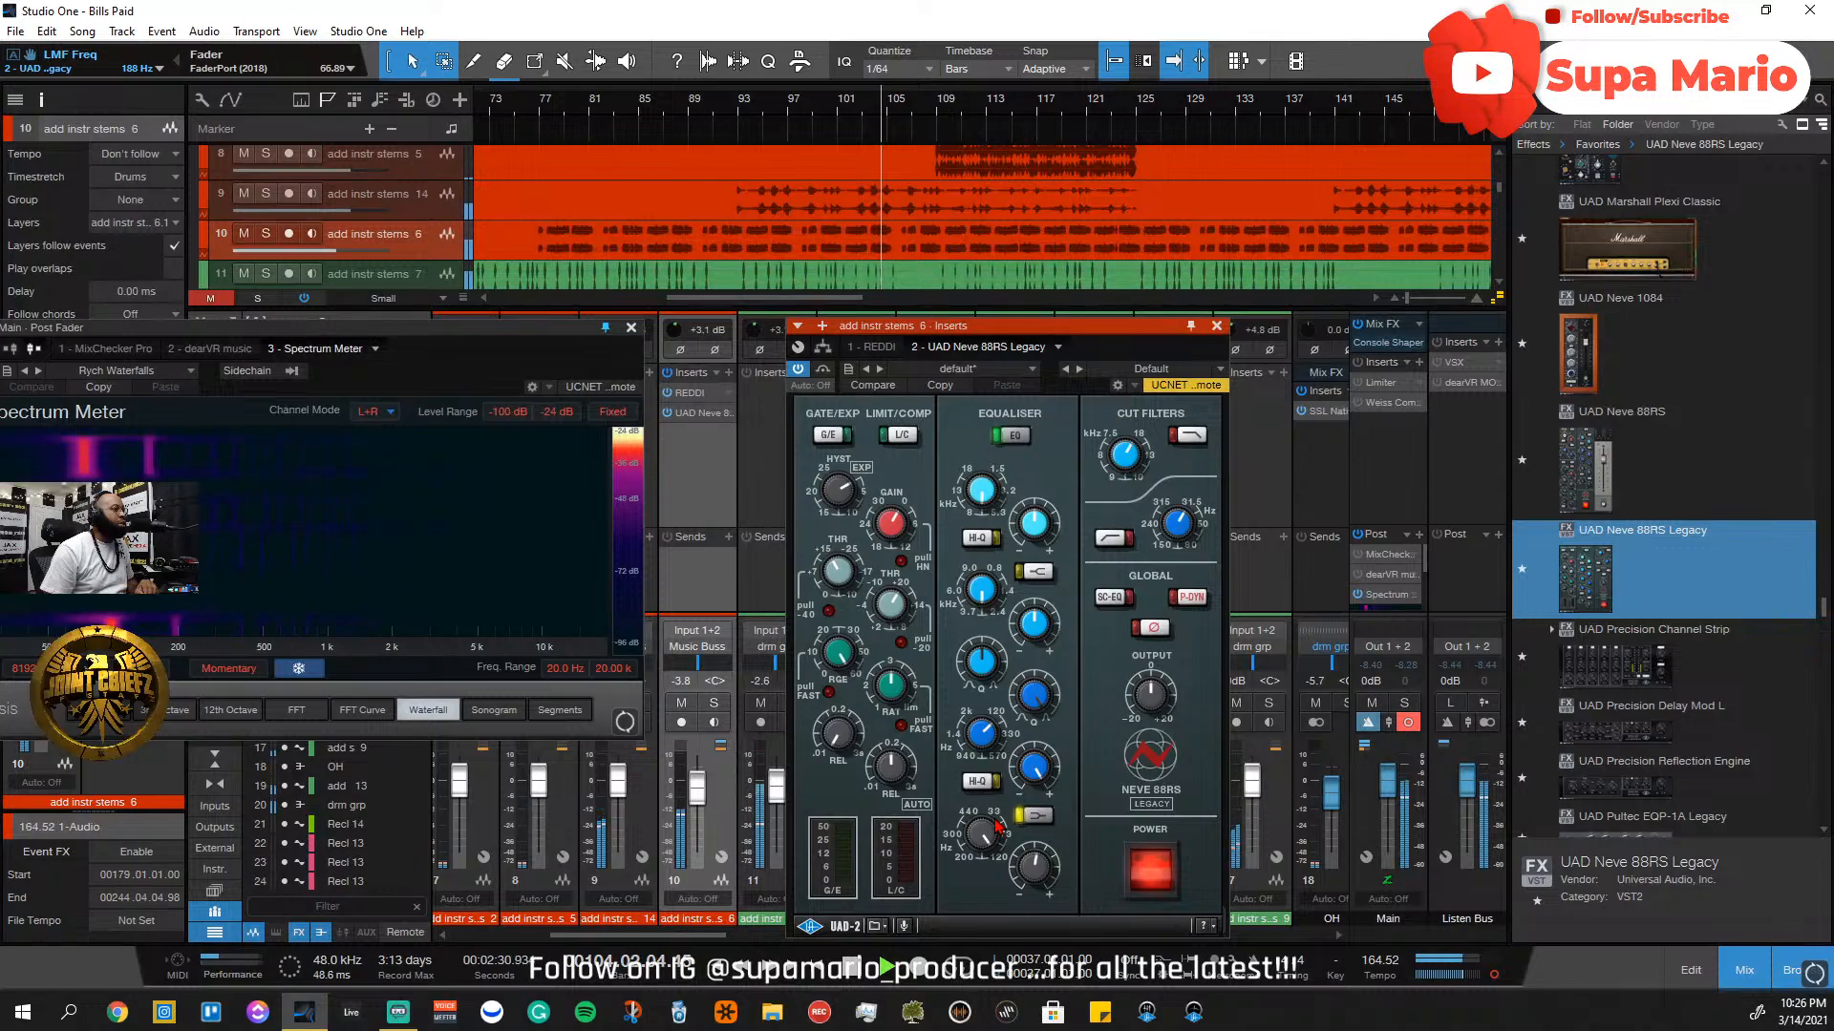
left_click_drag(998, 823, 998, 823)
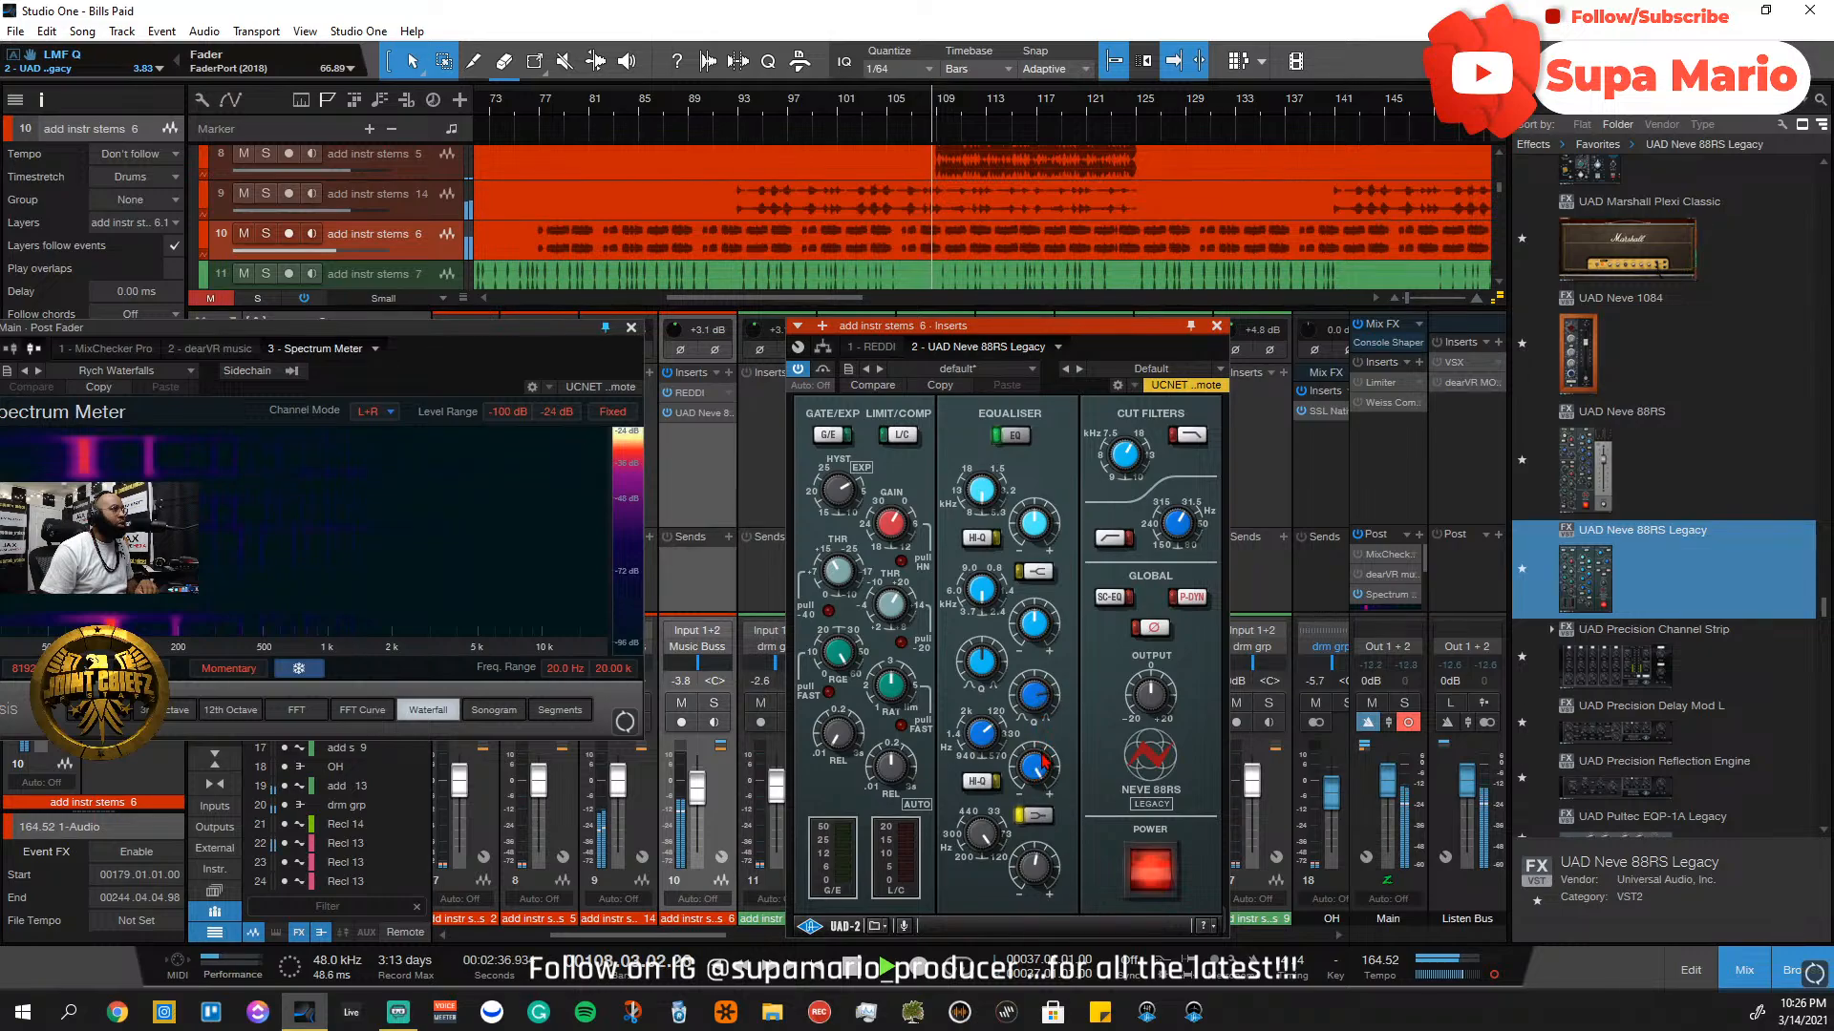
Turn the Neve's low-mid boost into a cut, set LMF Q to 0.52 while replaying from bar 77, and enable the limiter/compressor
left_click_drag(1044, 761, 1039, 732)
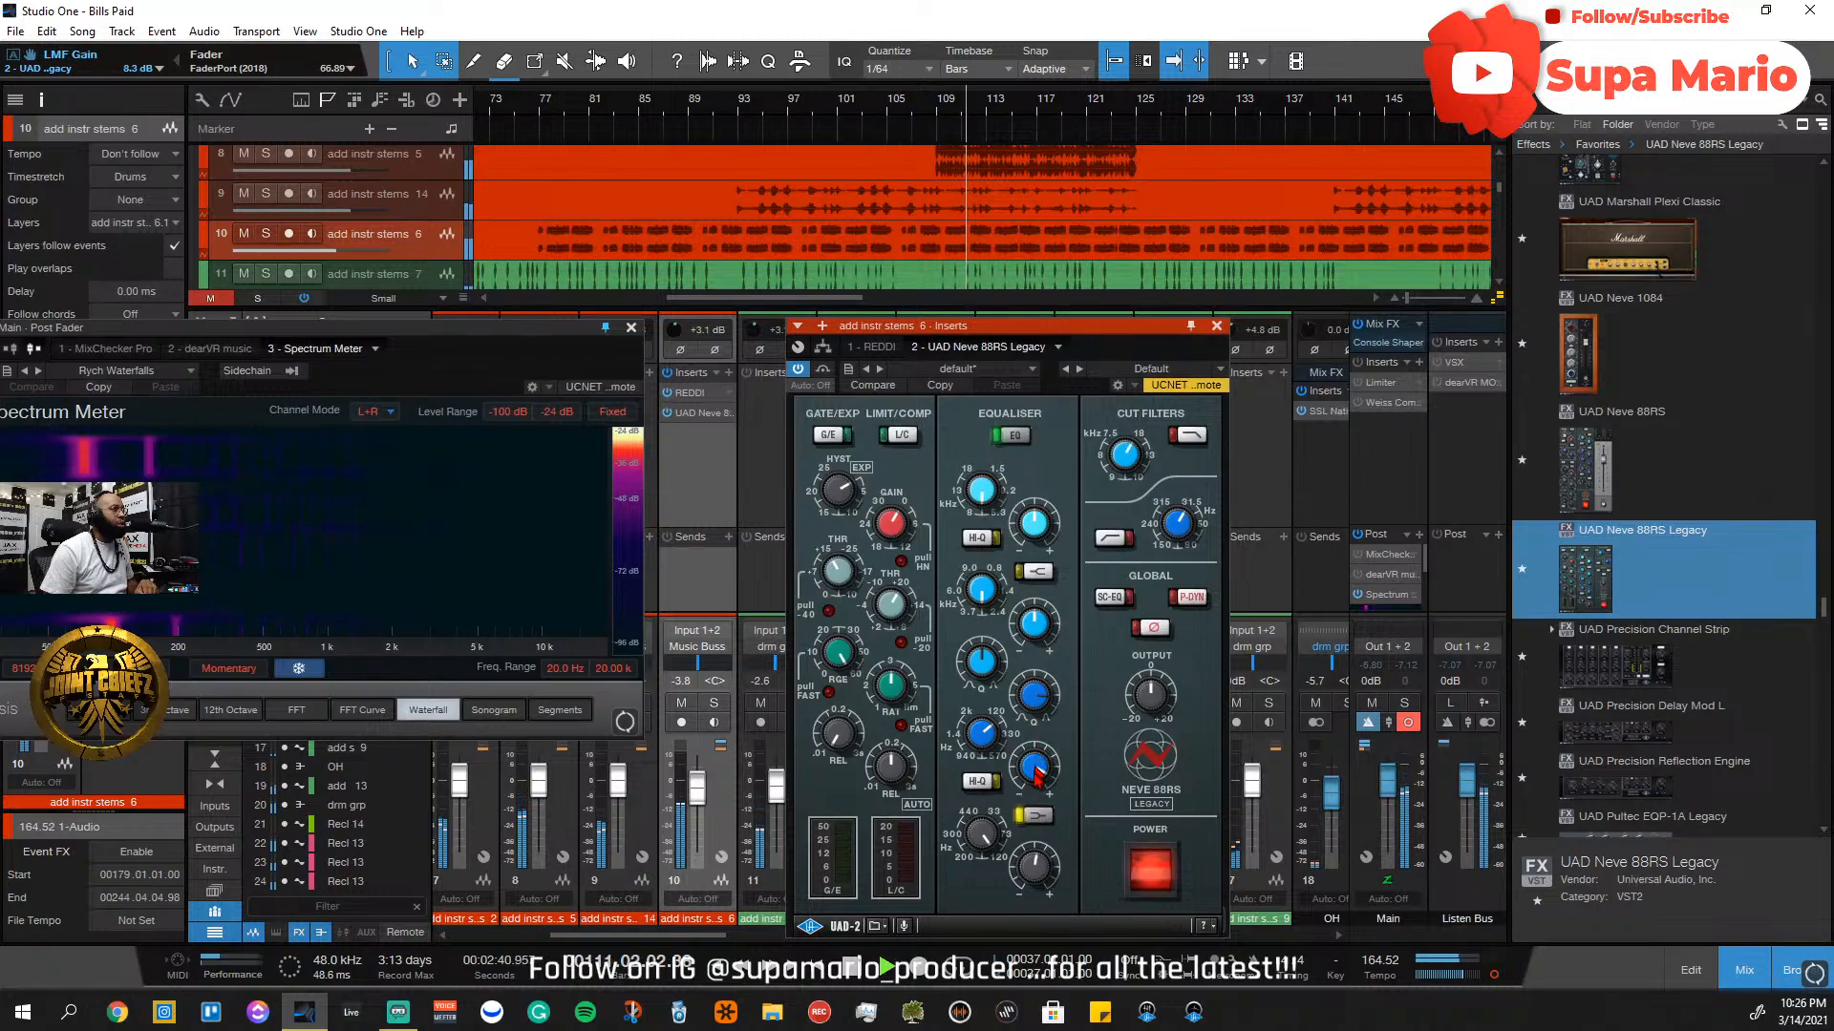
left_click_drag(1041, 846, 1043, 873)
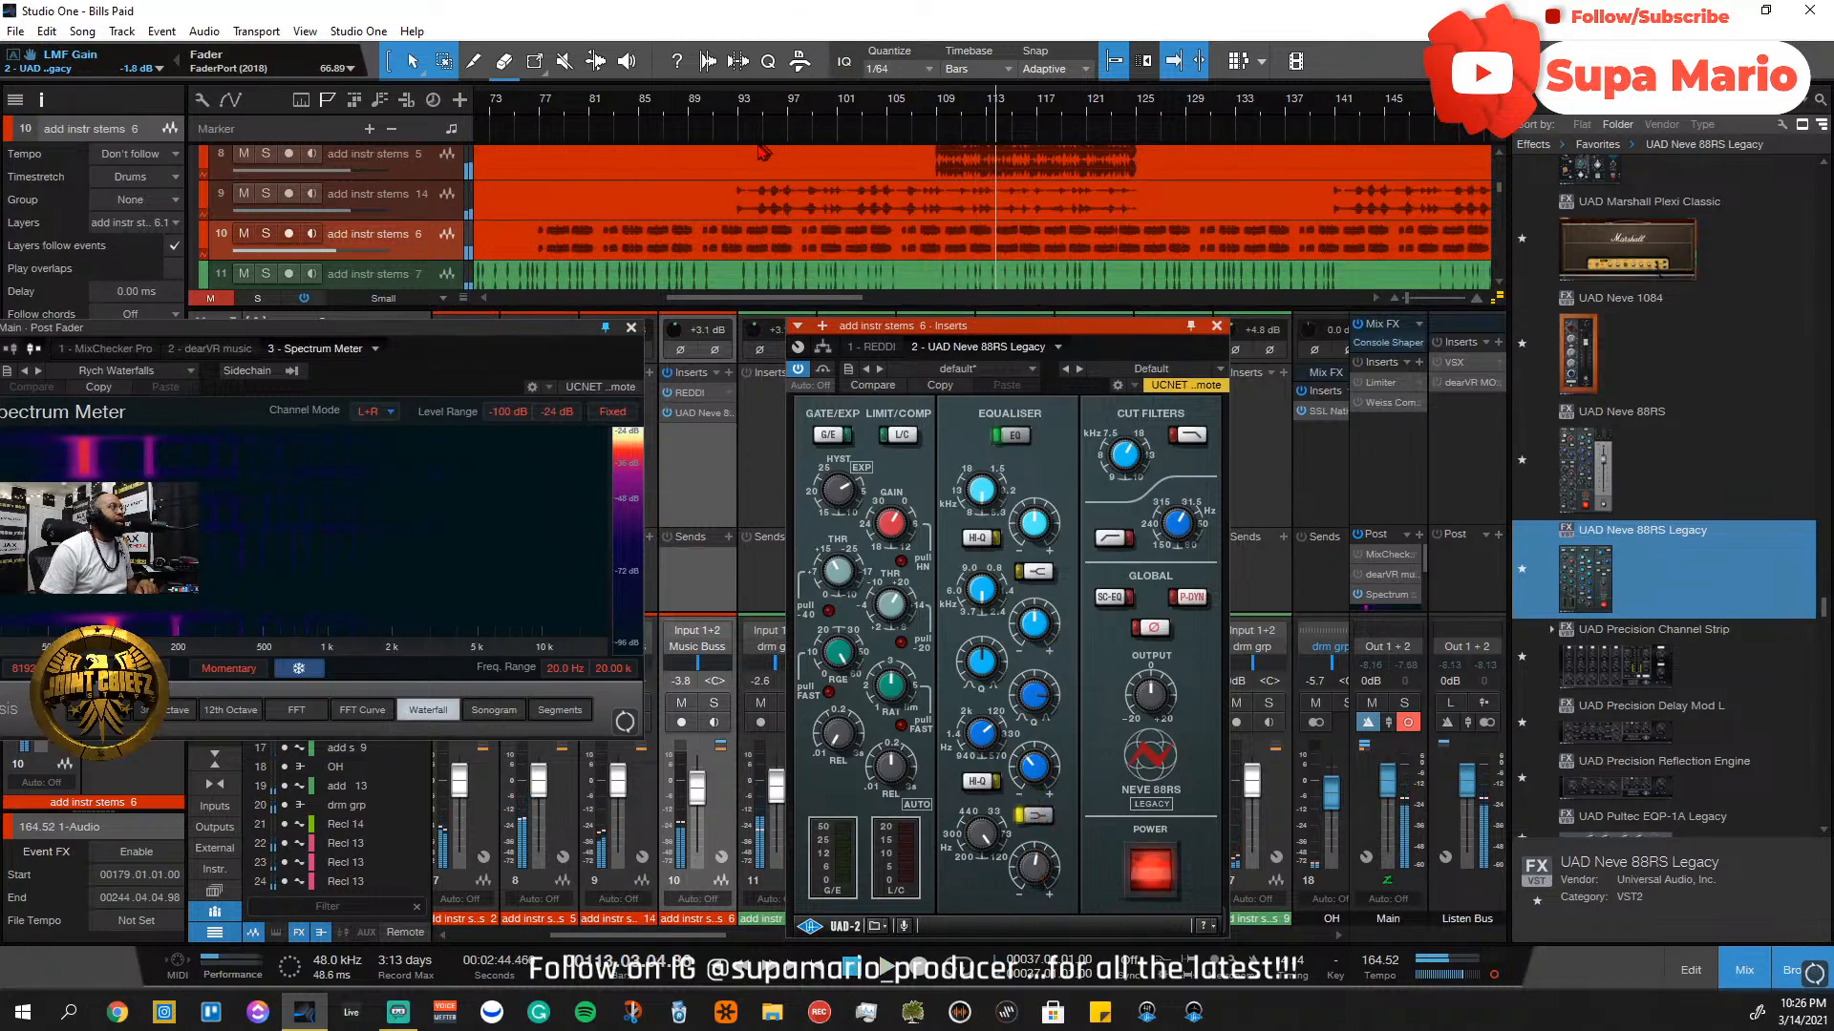
left_click(543, 113)
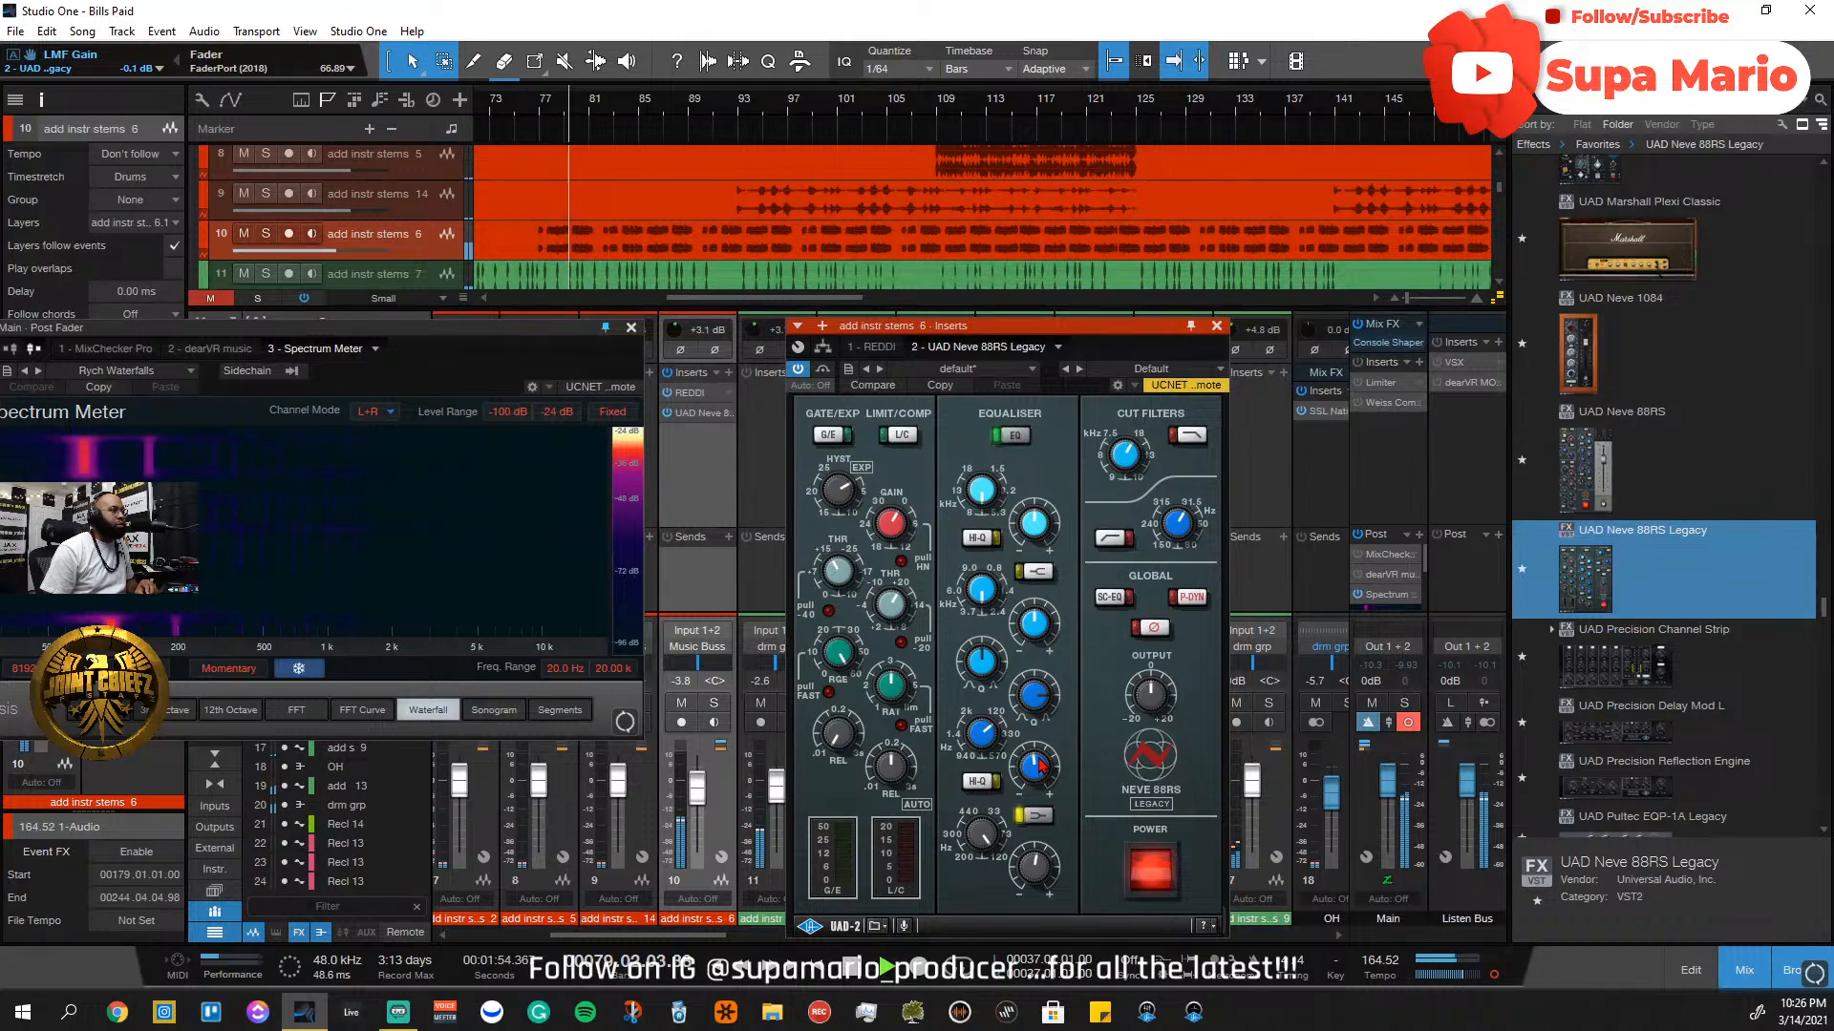
left_click_drag(1040, 761, 1050, 818)
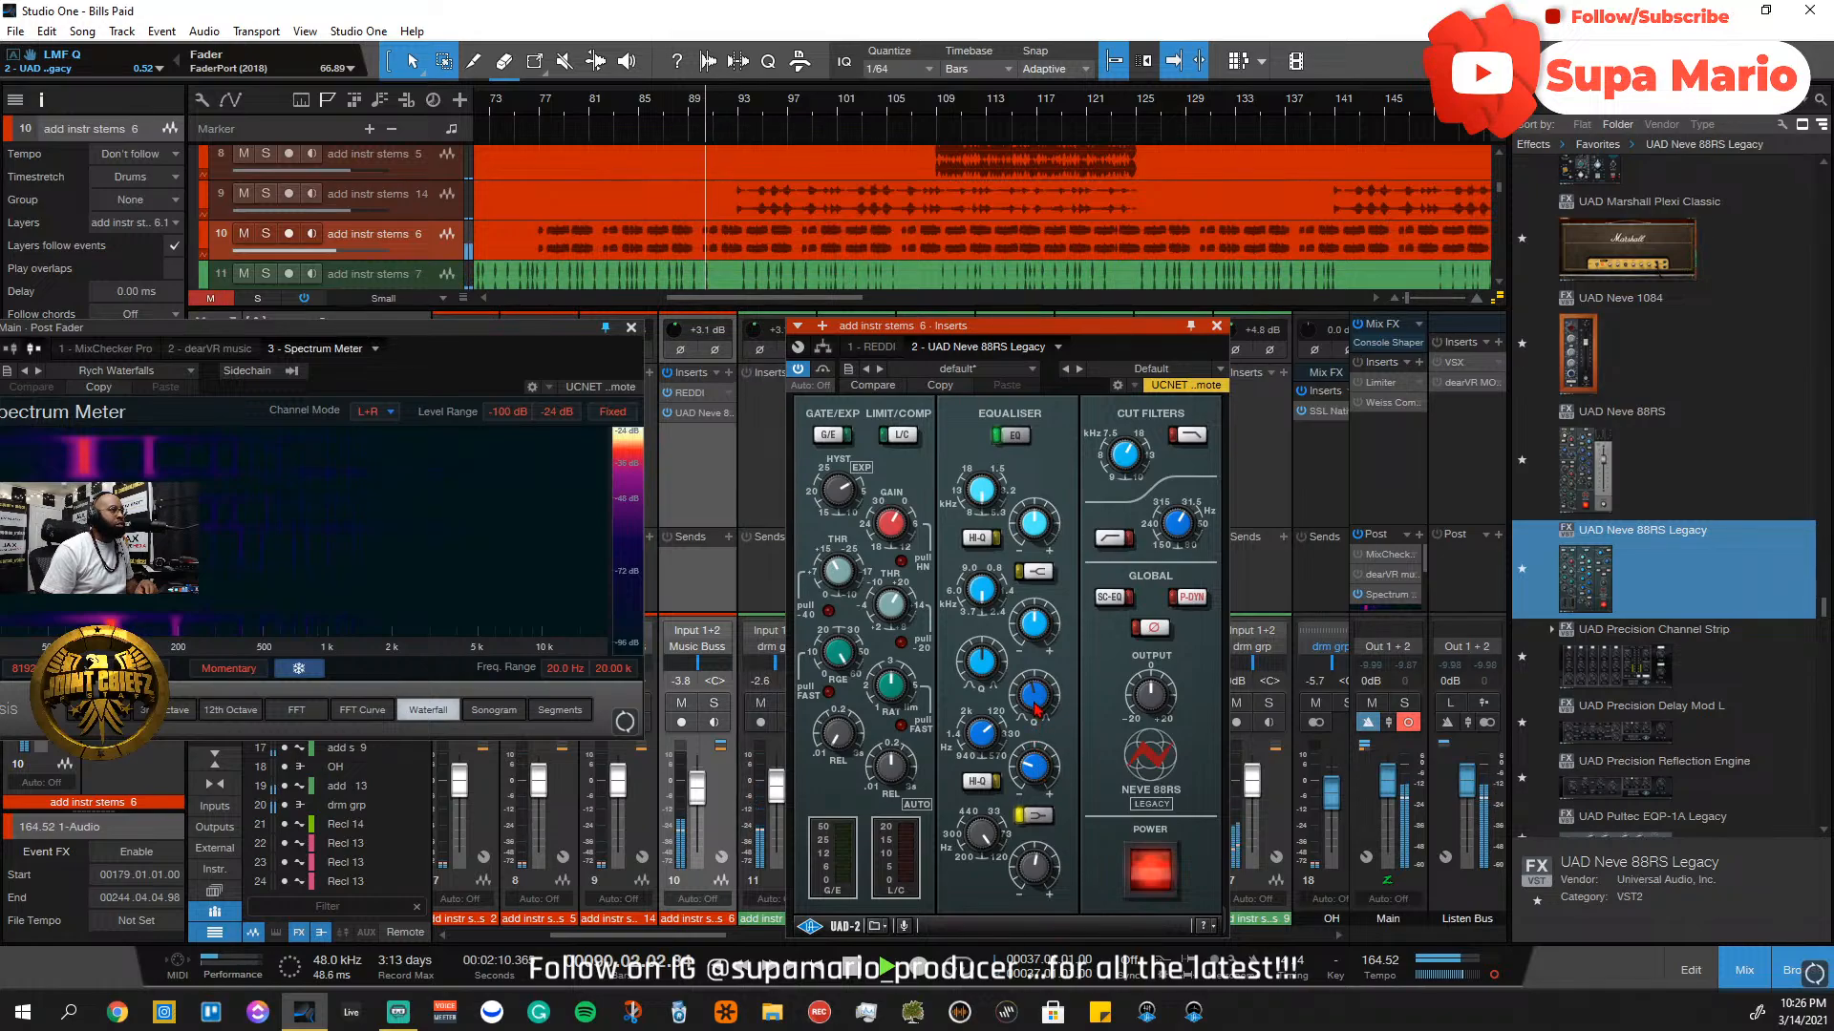
left_click_drag(1034, 704, 1034, 707)
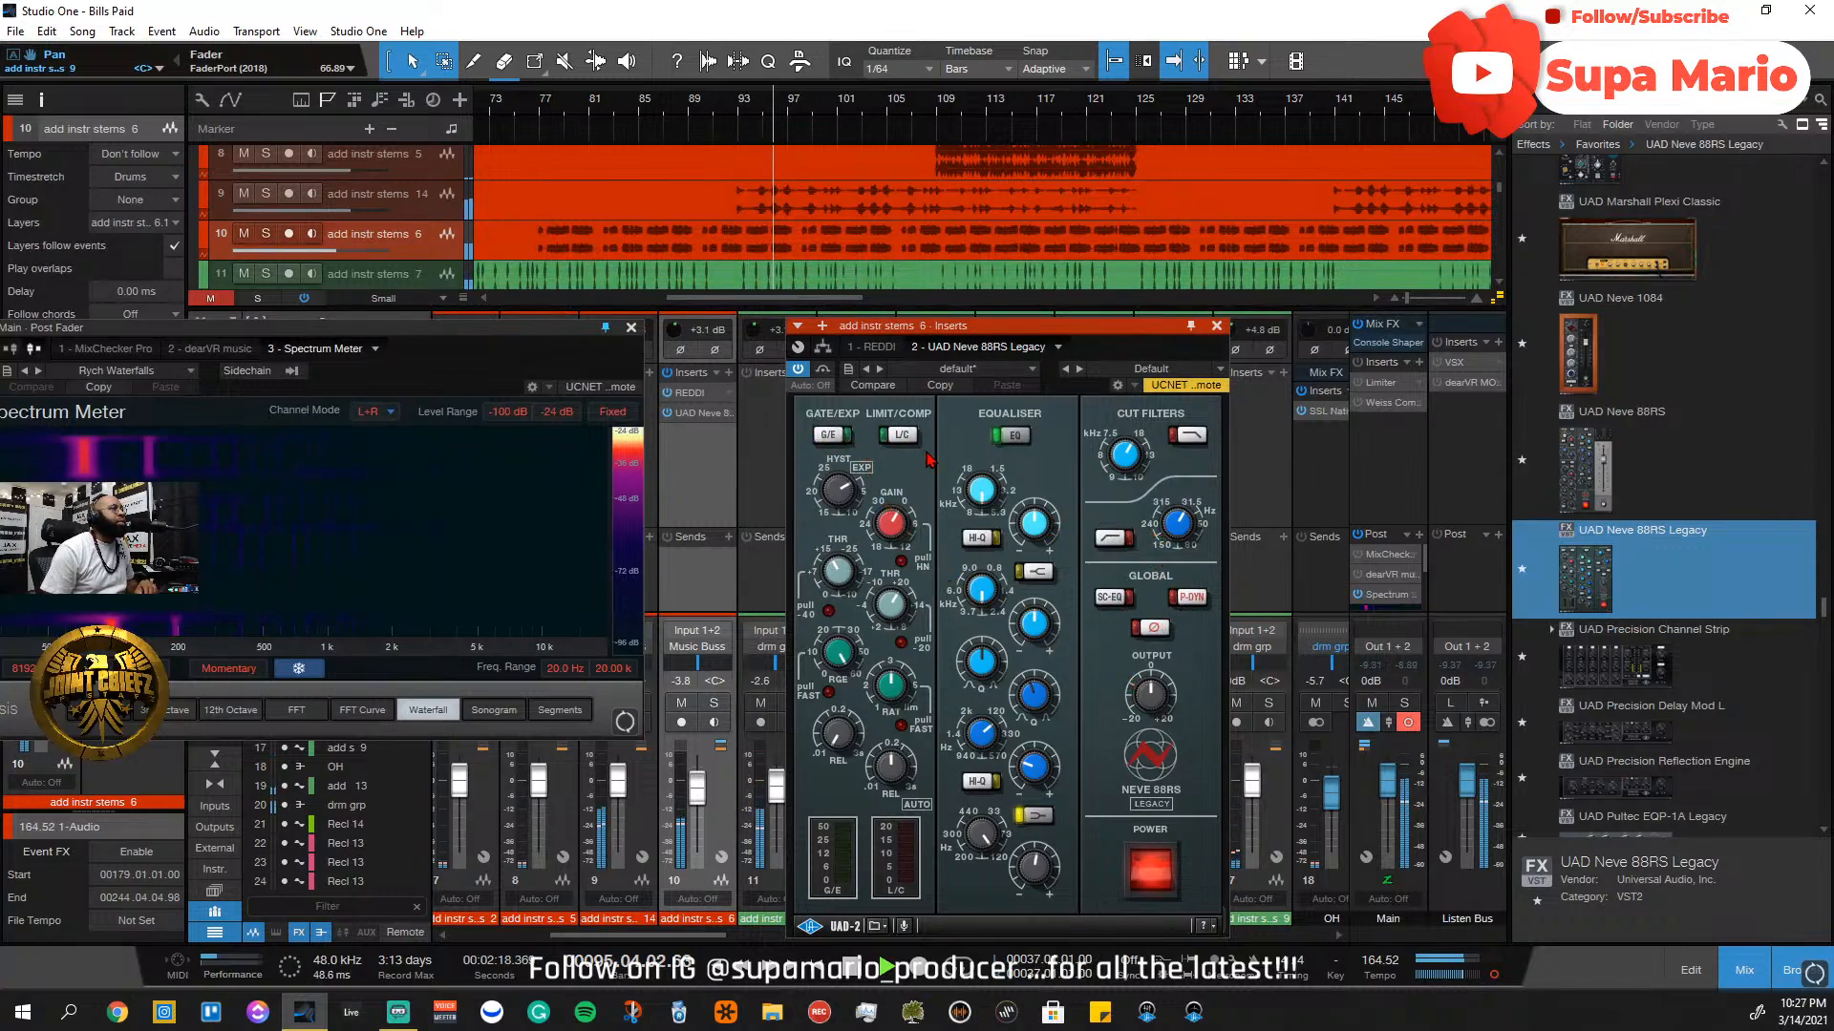
left_click(900, 435)
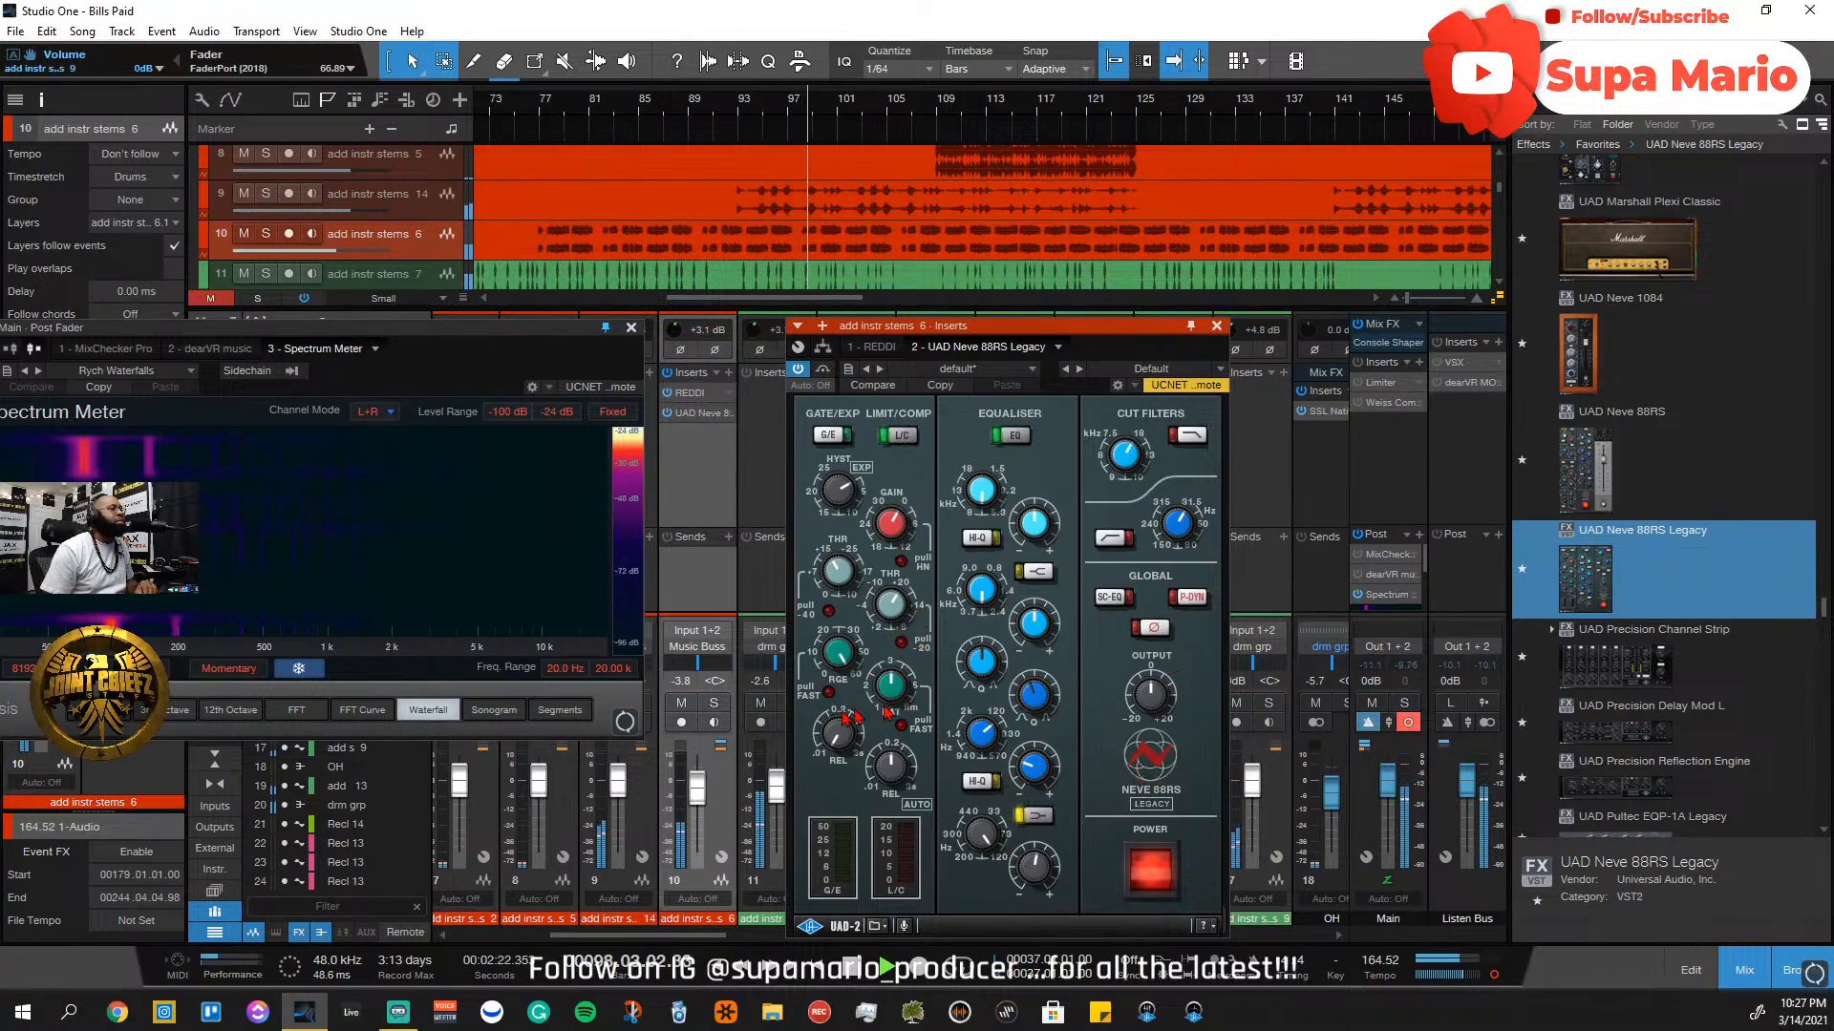
Compare the bass soloed and in the full mix, then switch off the Neve's limiter/compressor
left_click(715, 704)
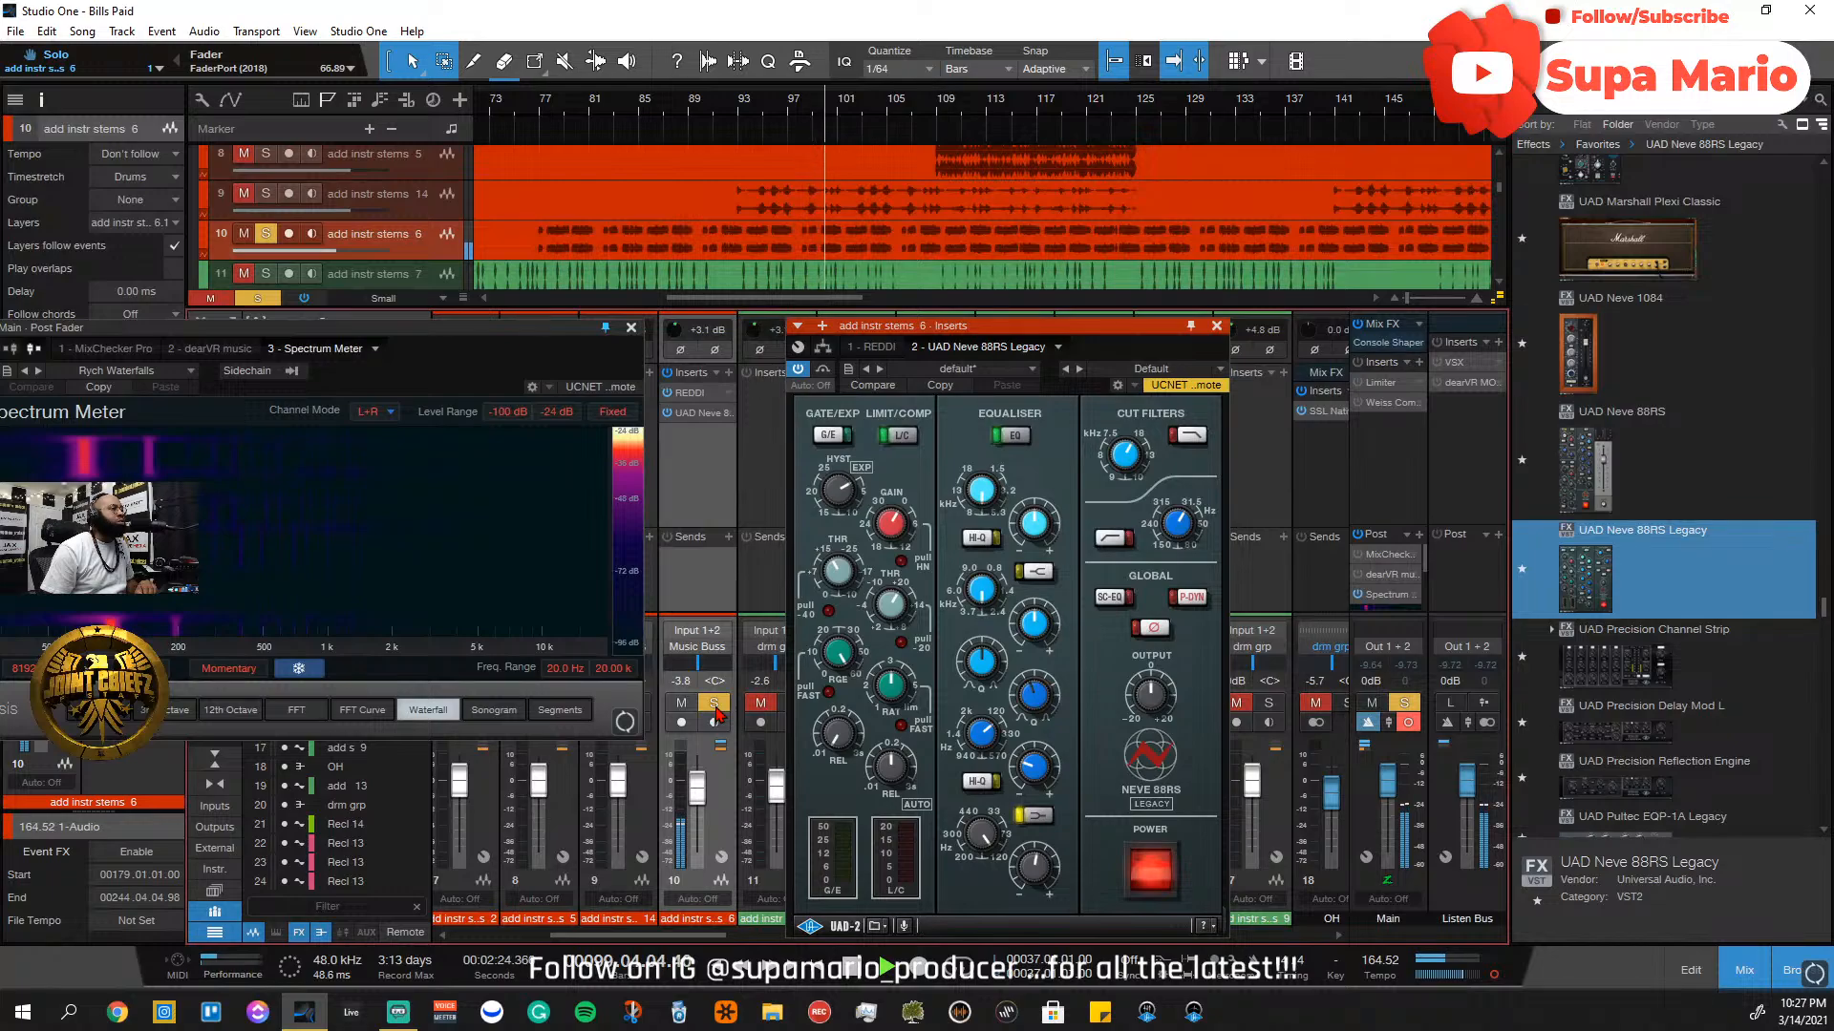
left_click(714, 704)
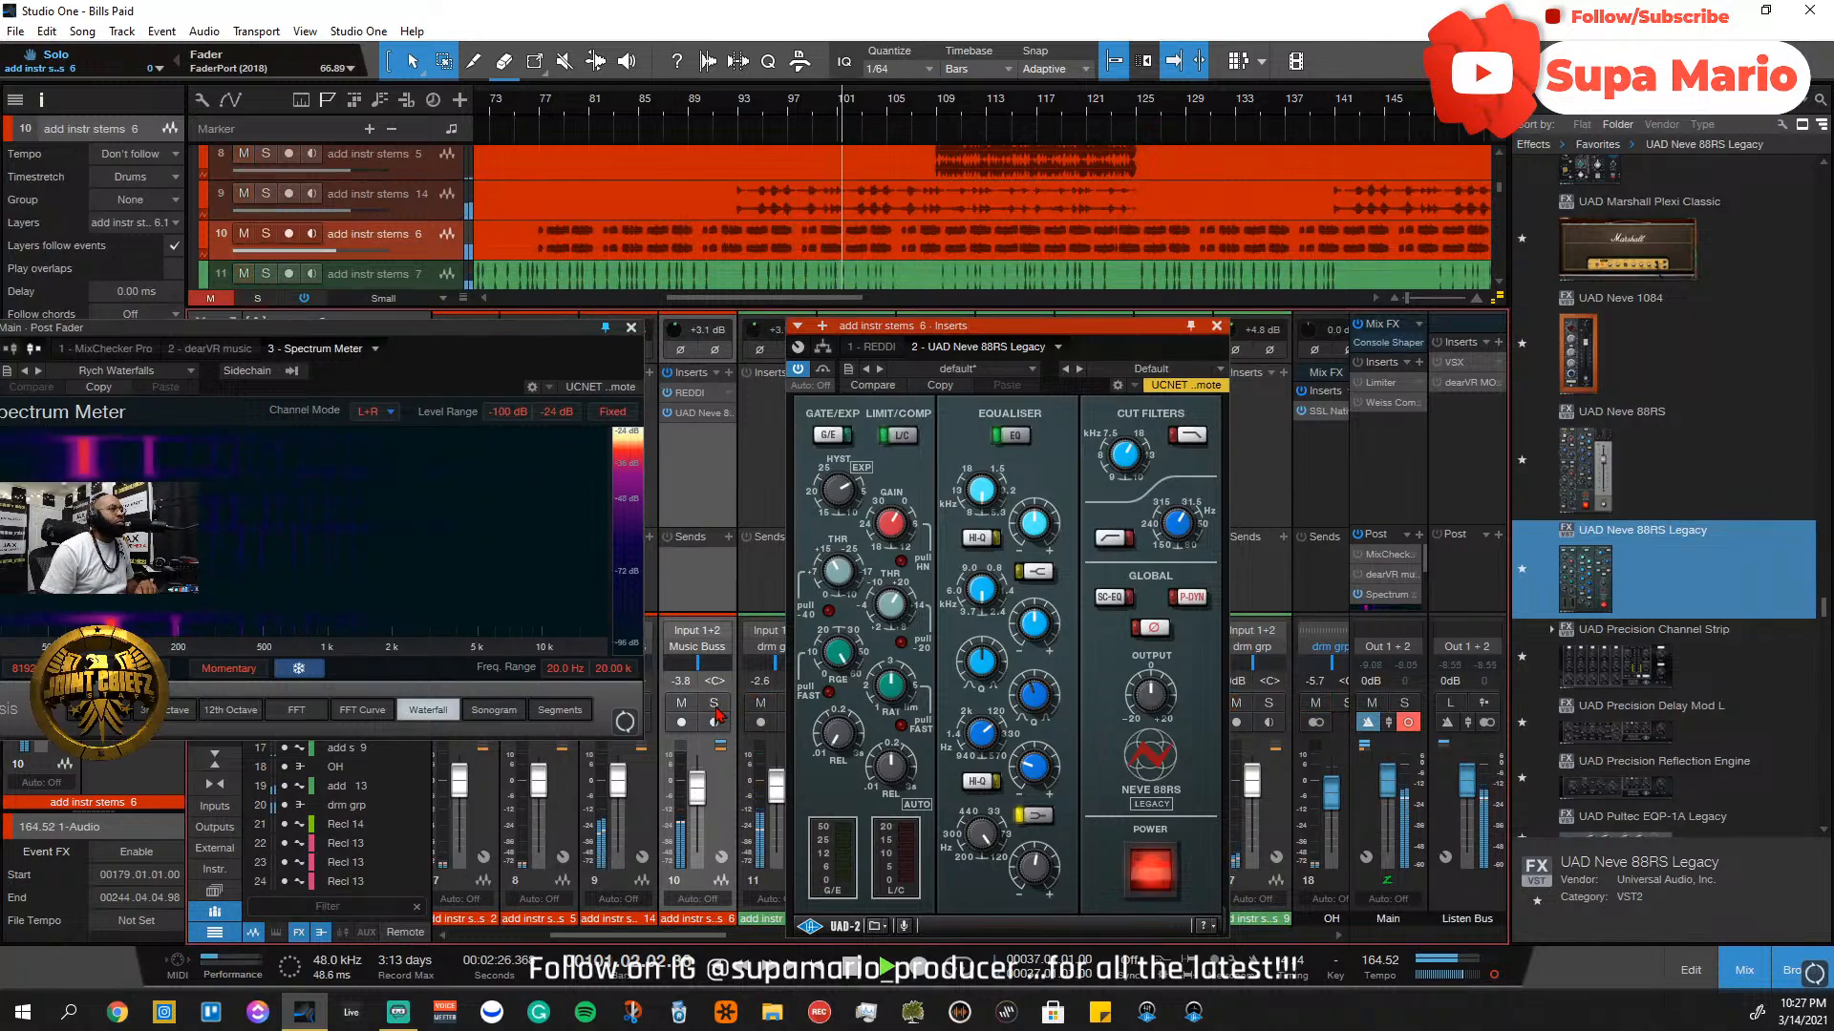
left_click(714, 704)
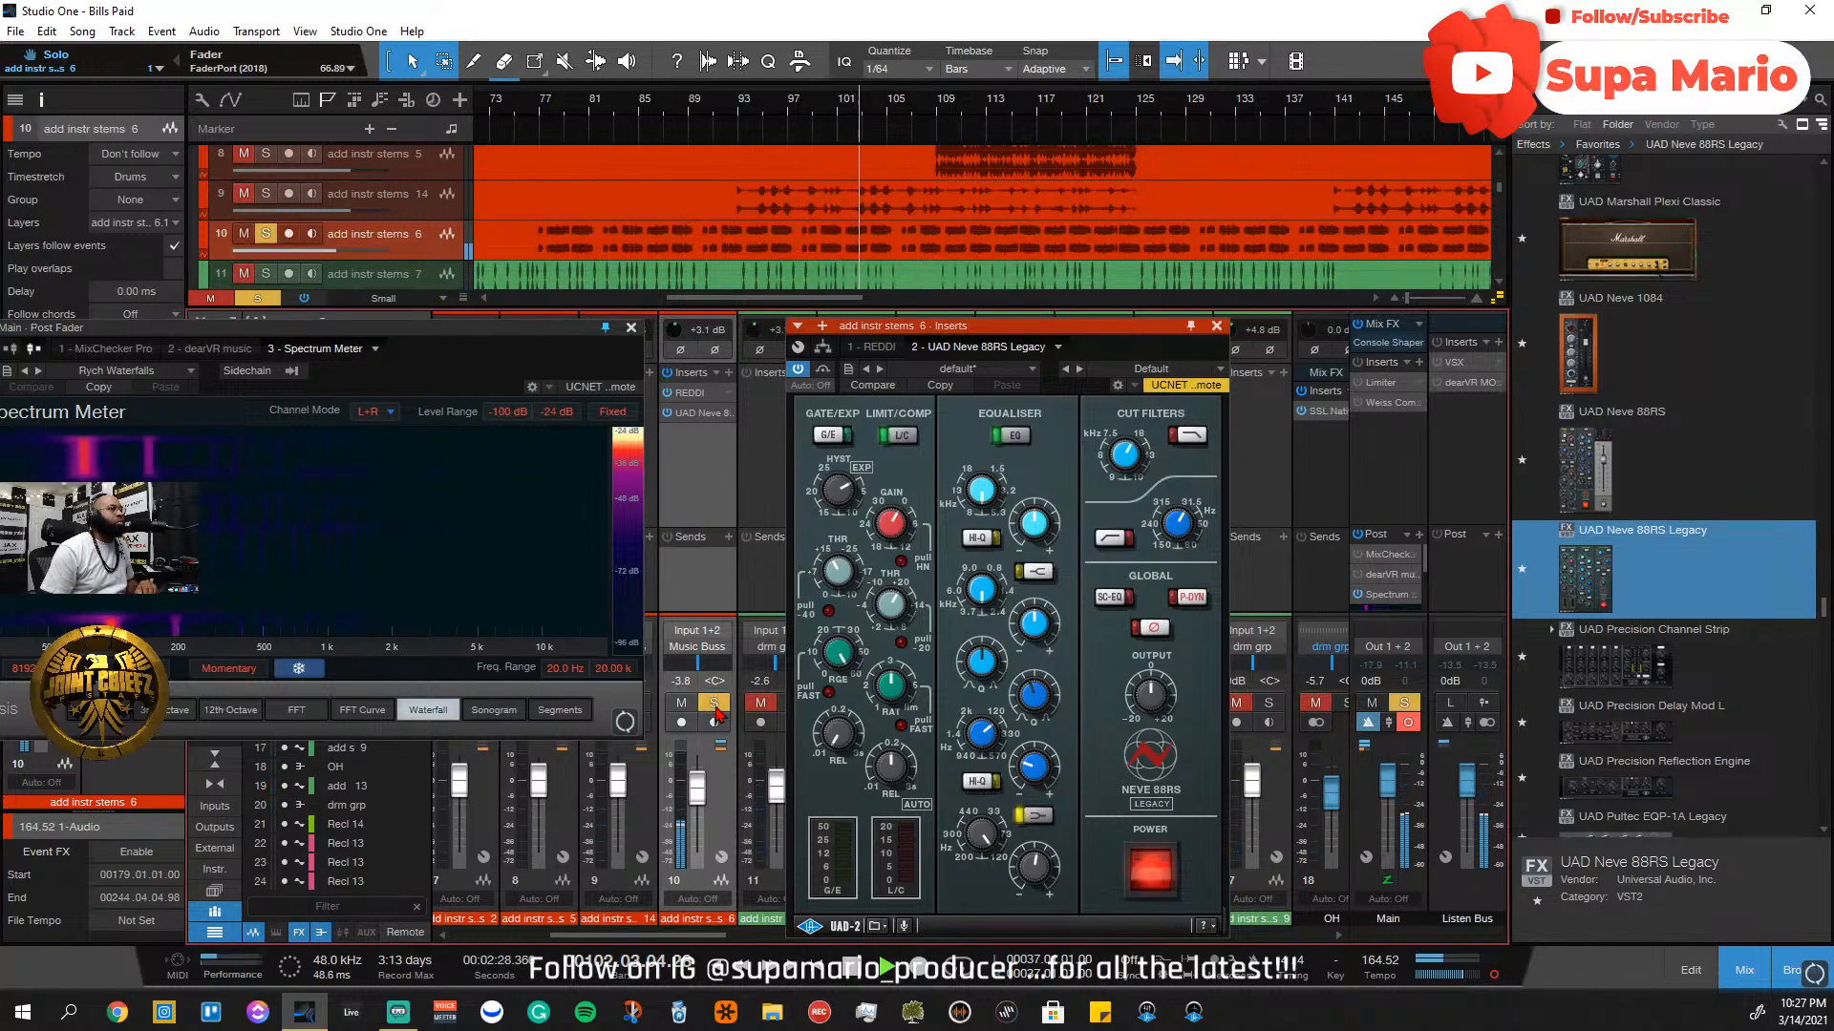
left_click(715, 706)
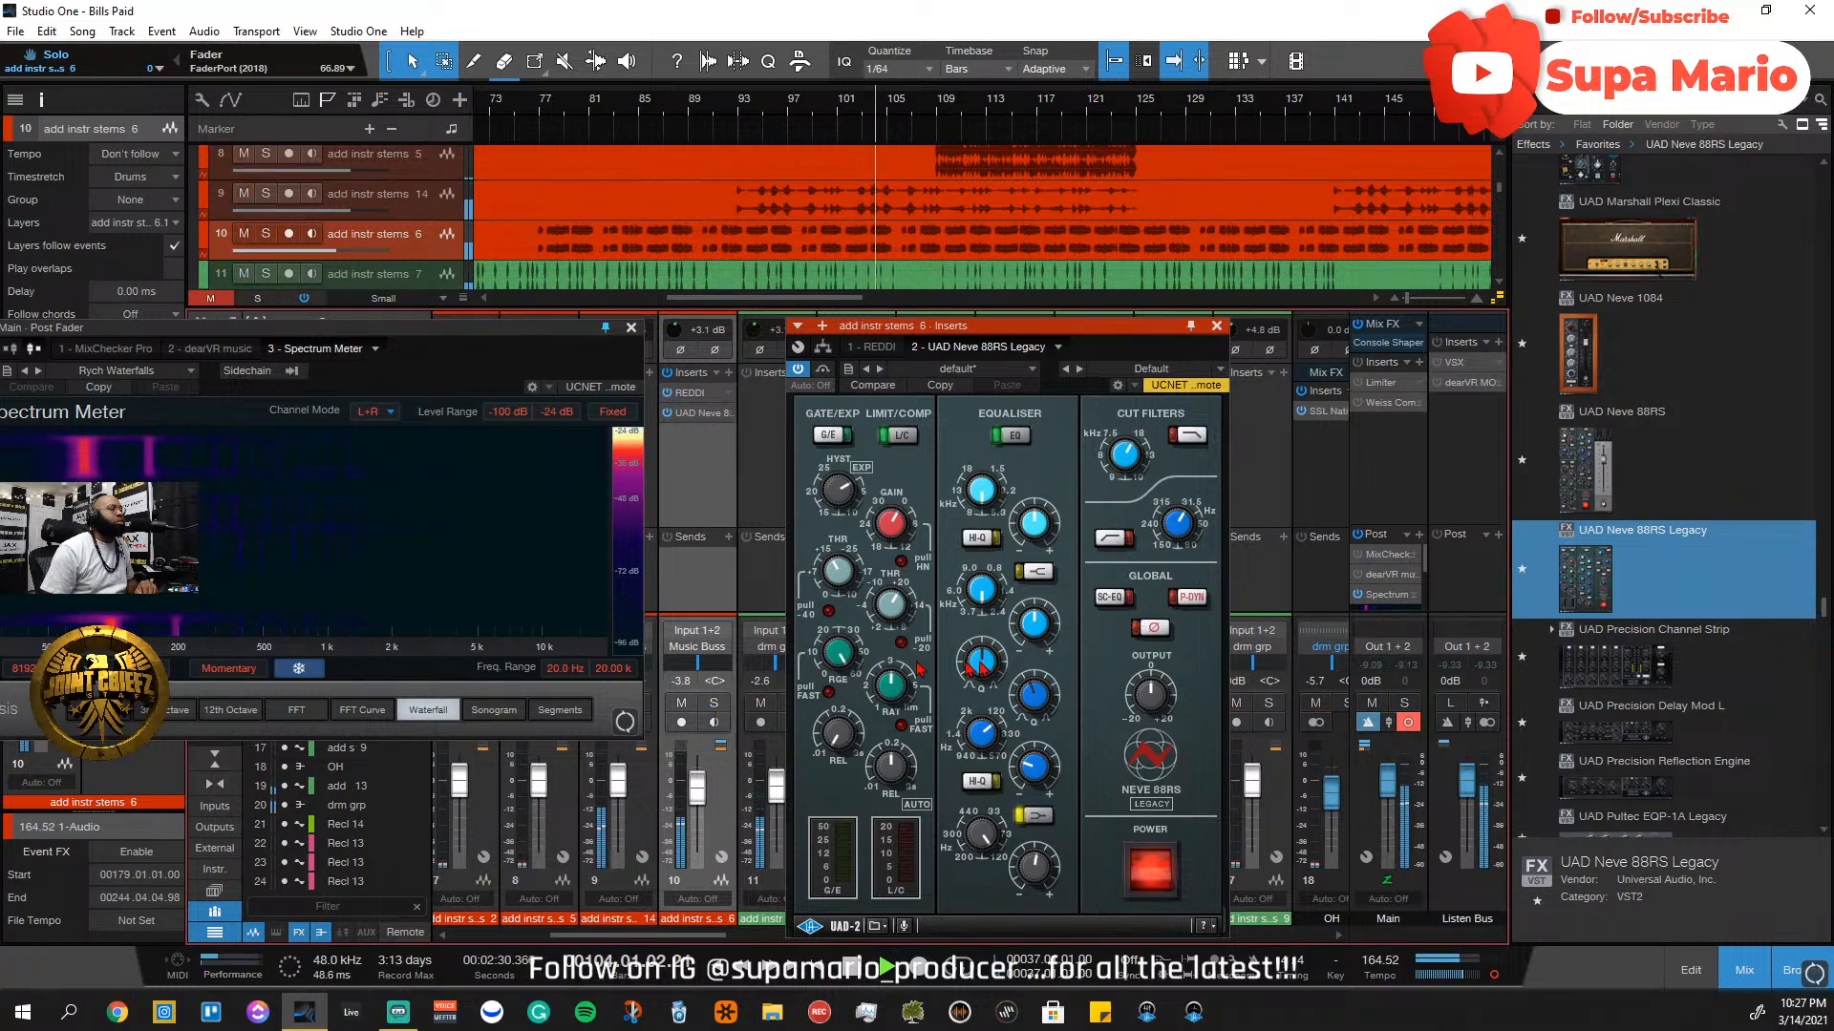
left_click(729, 373)
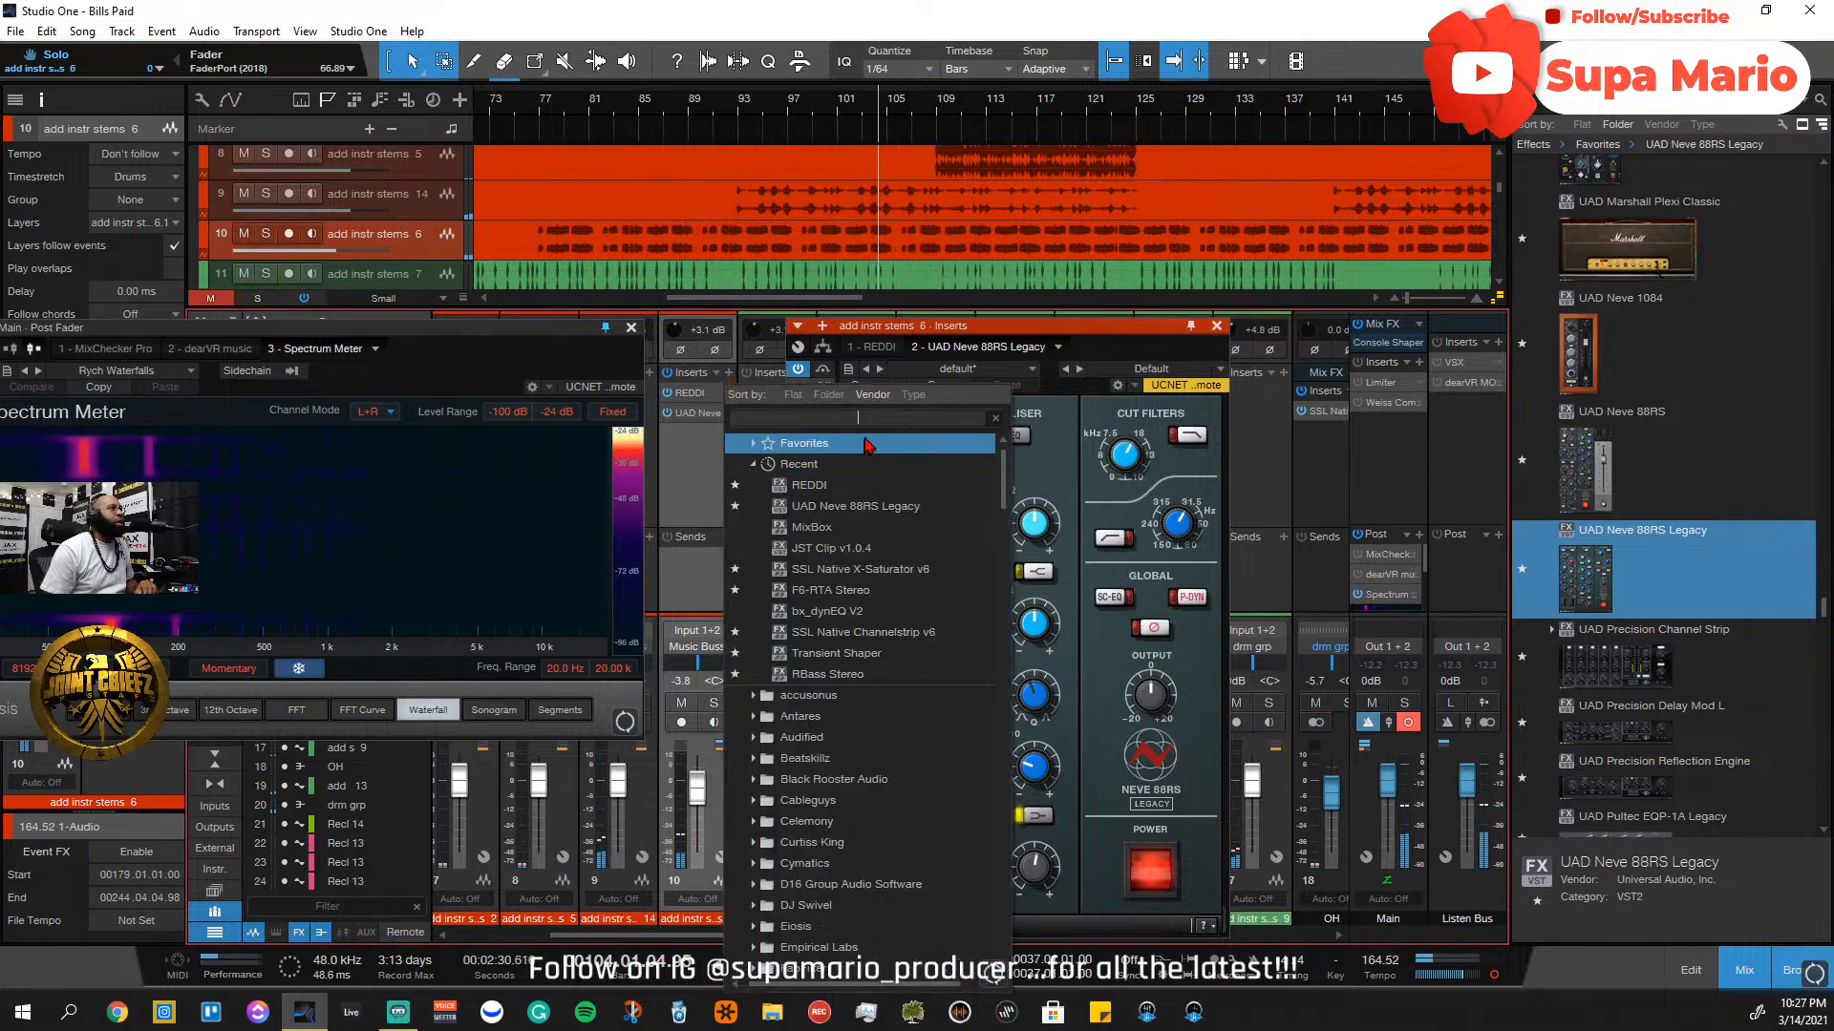
left_click(1056, 451)
left_click(902, 436)
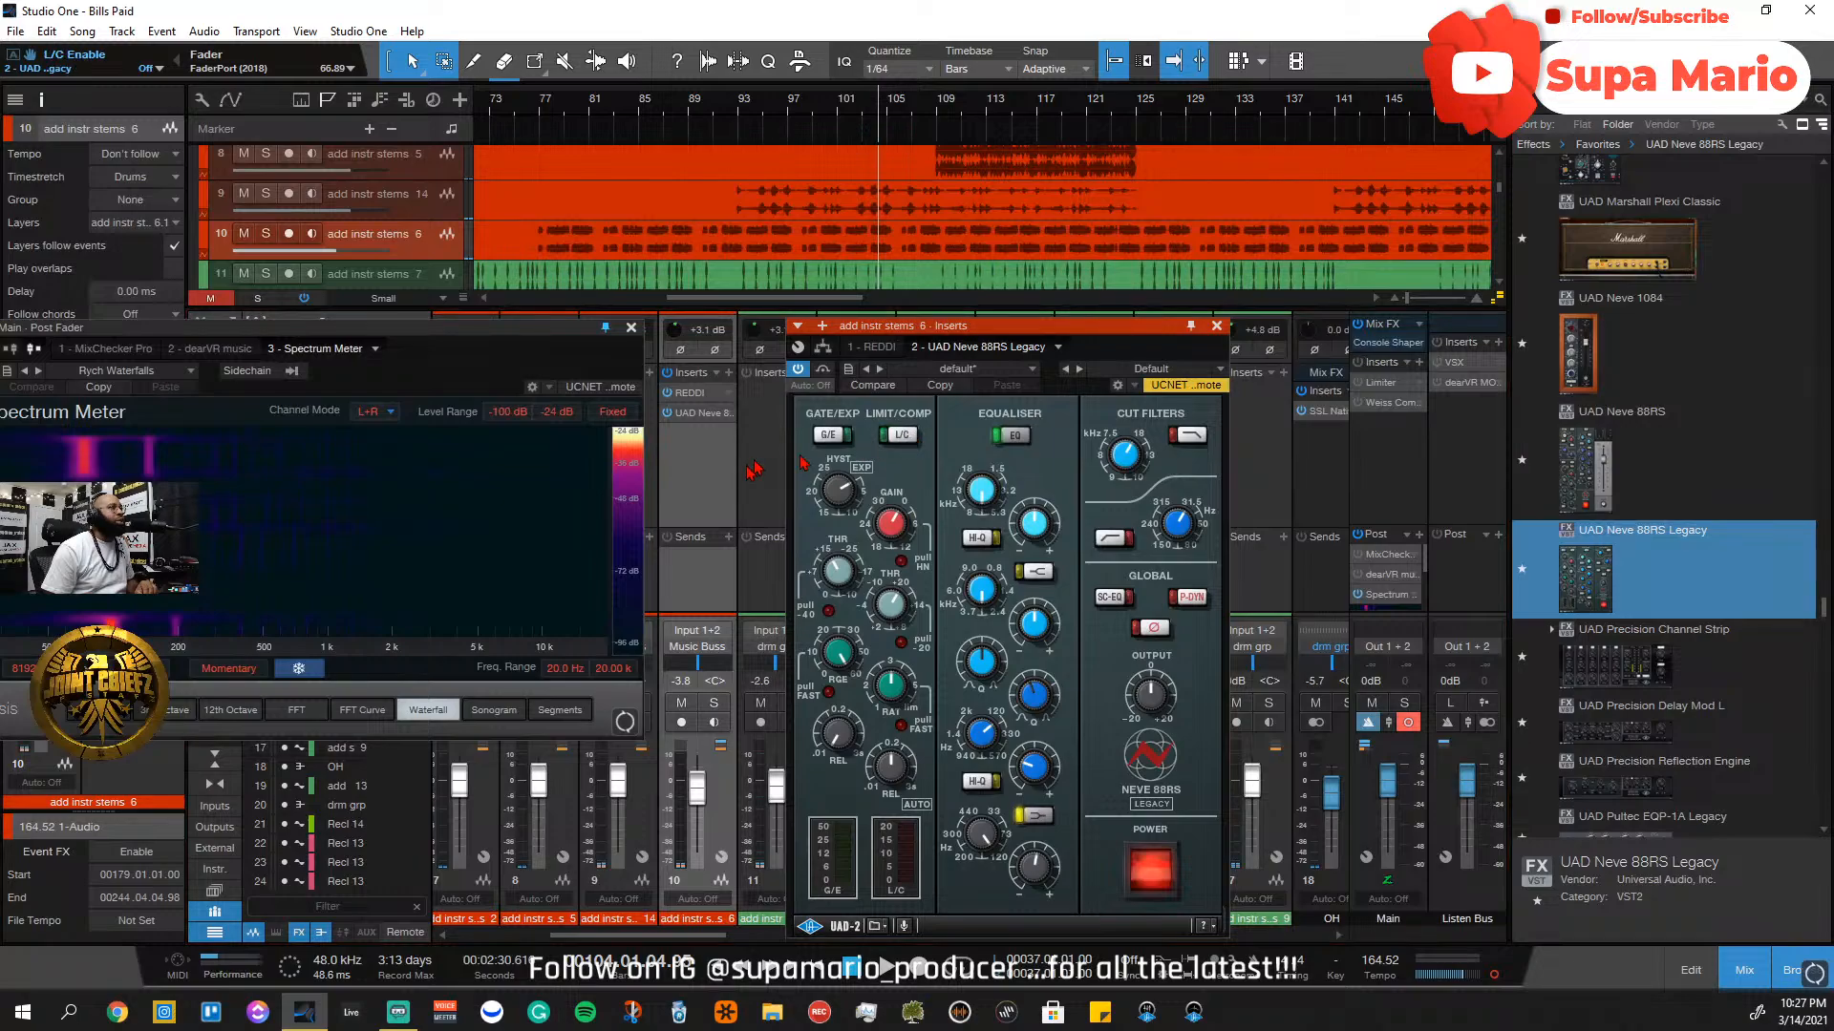
Insert Fat Channel after the Neve on the bass channel and enable its compressor with the Tube model
left_click(738, 378)
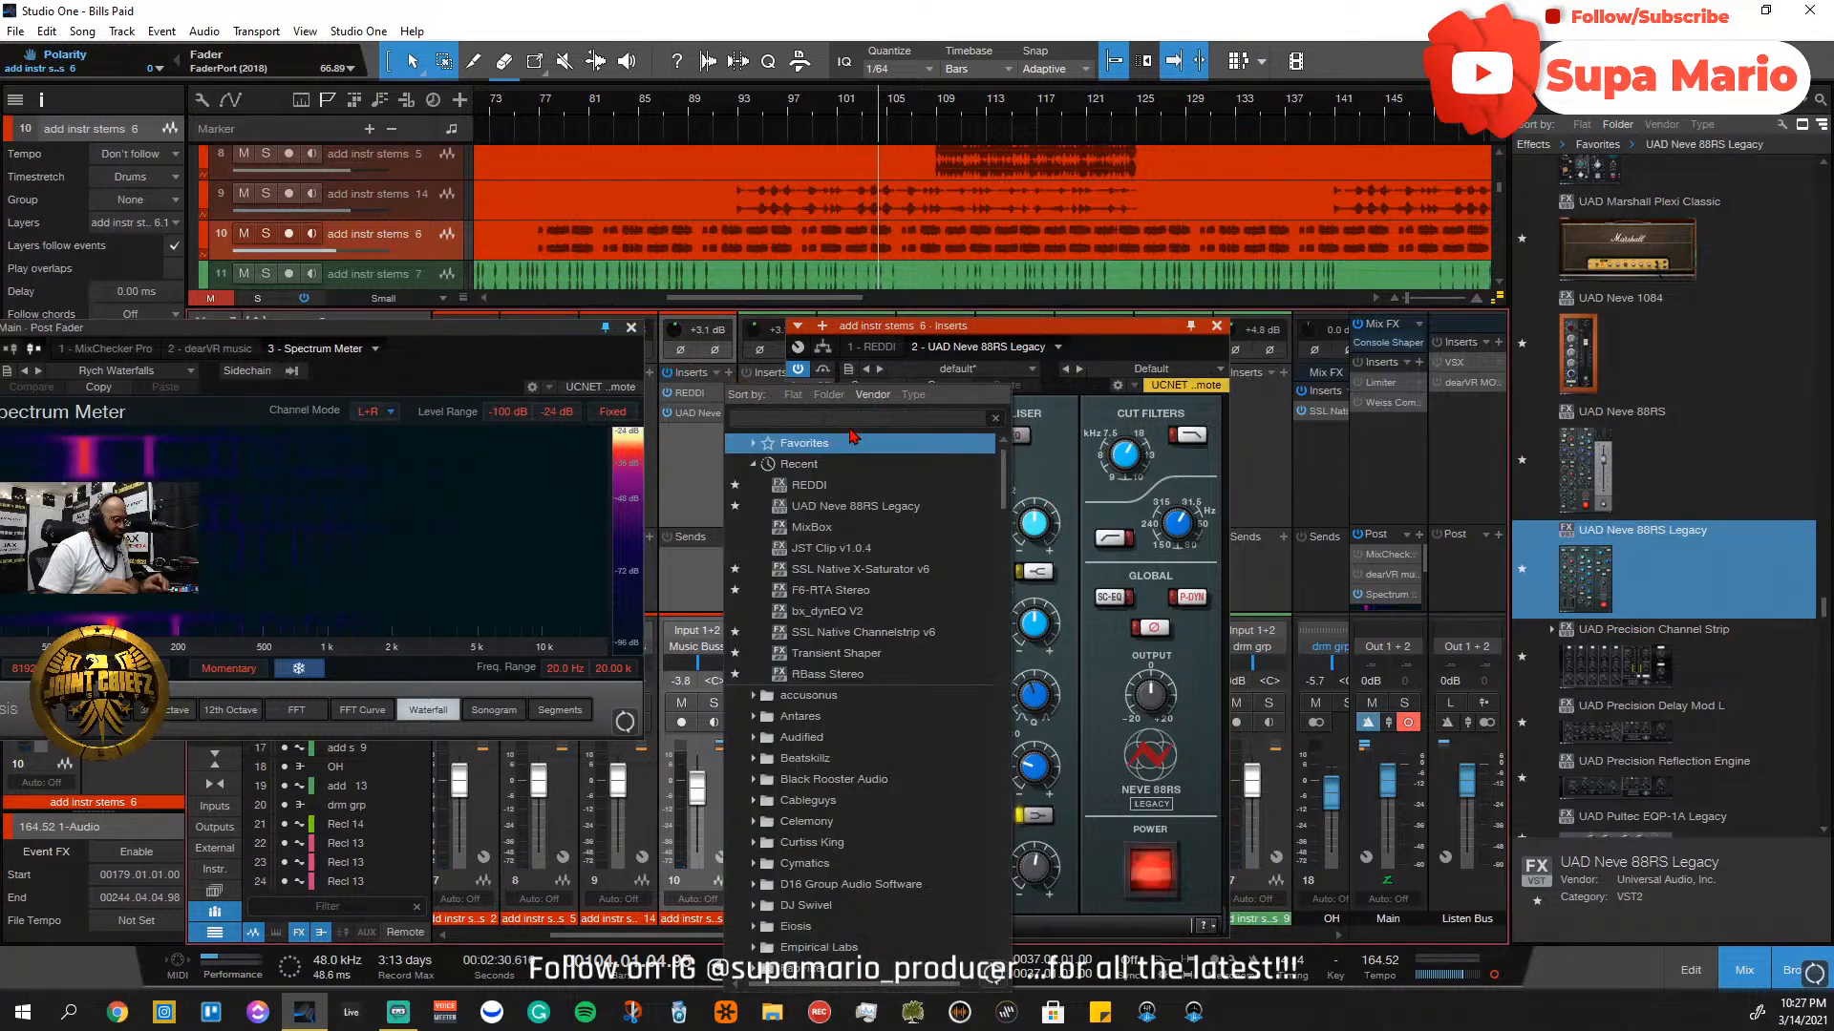
type("FAT")
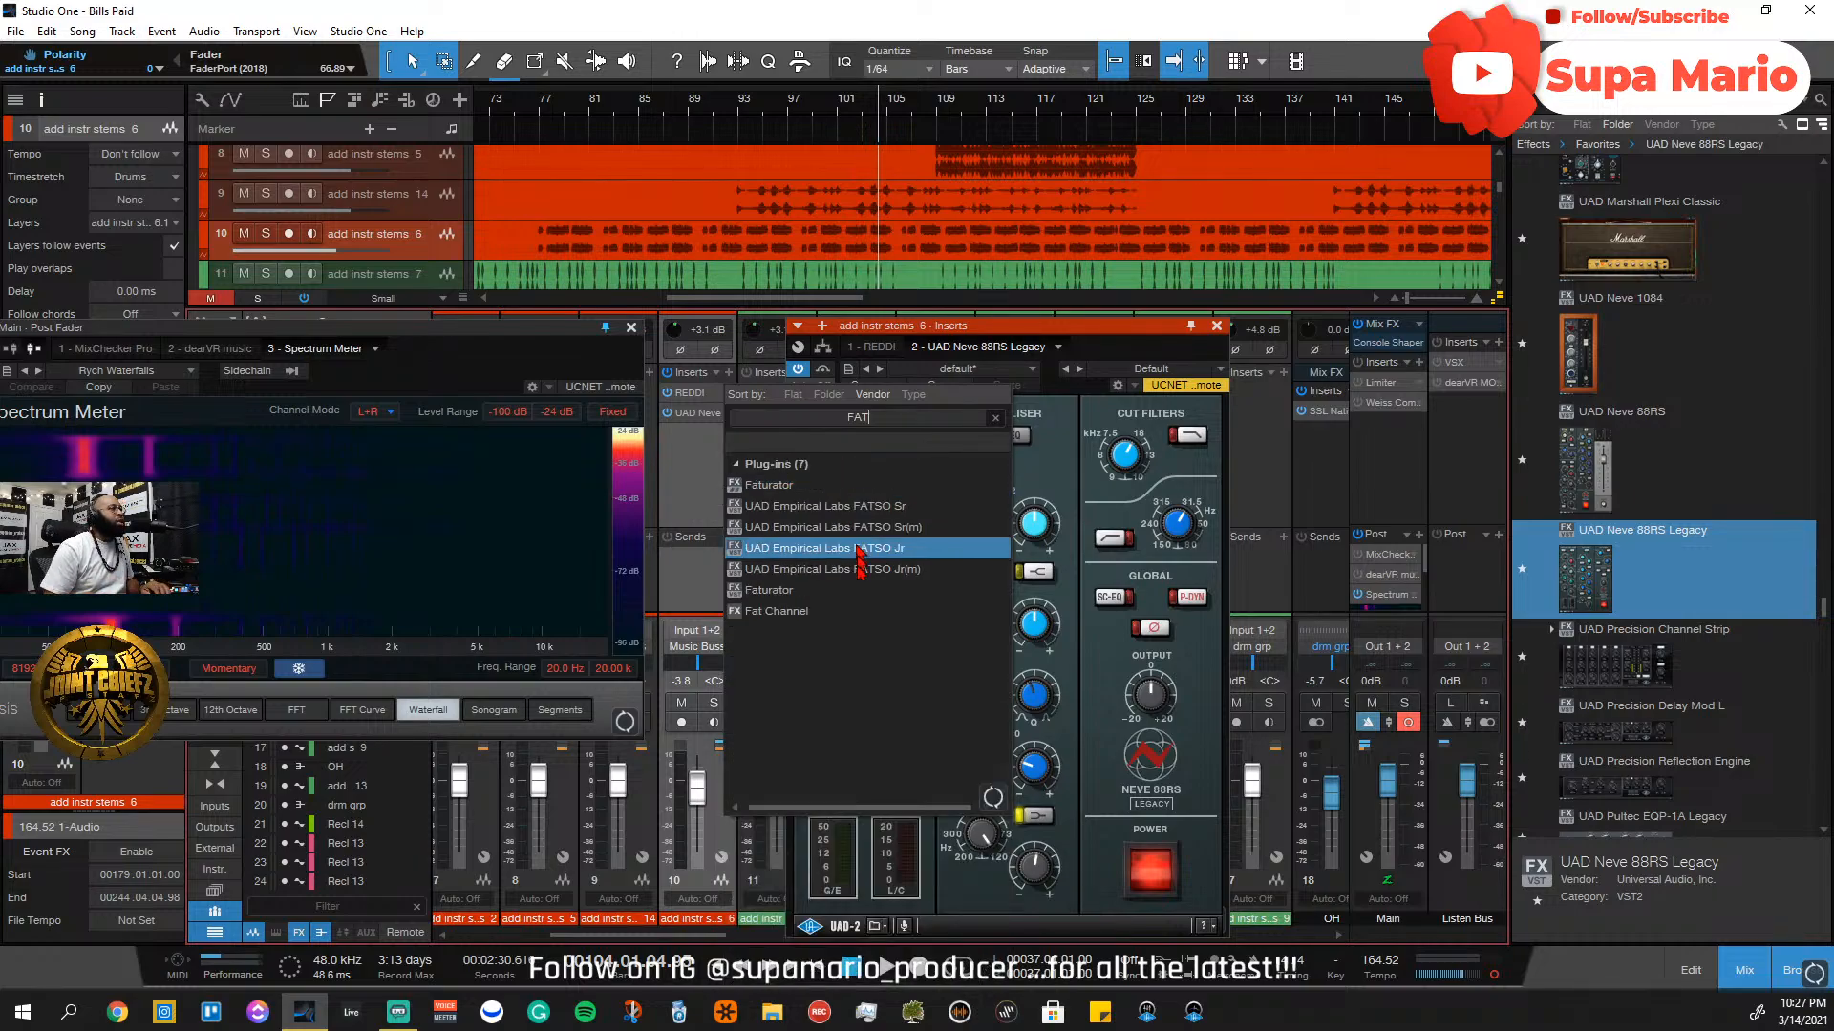
left_click(794, 613)
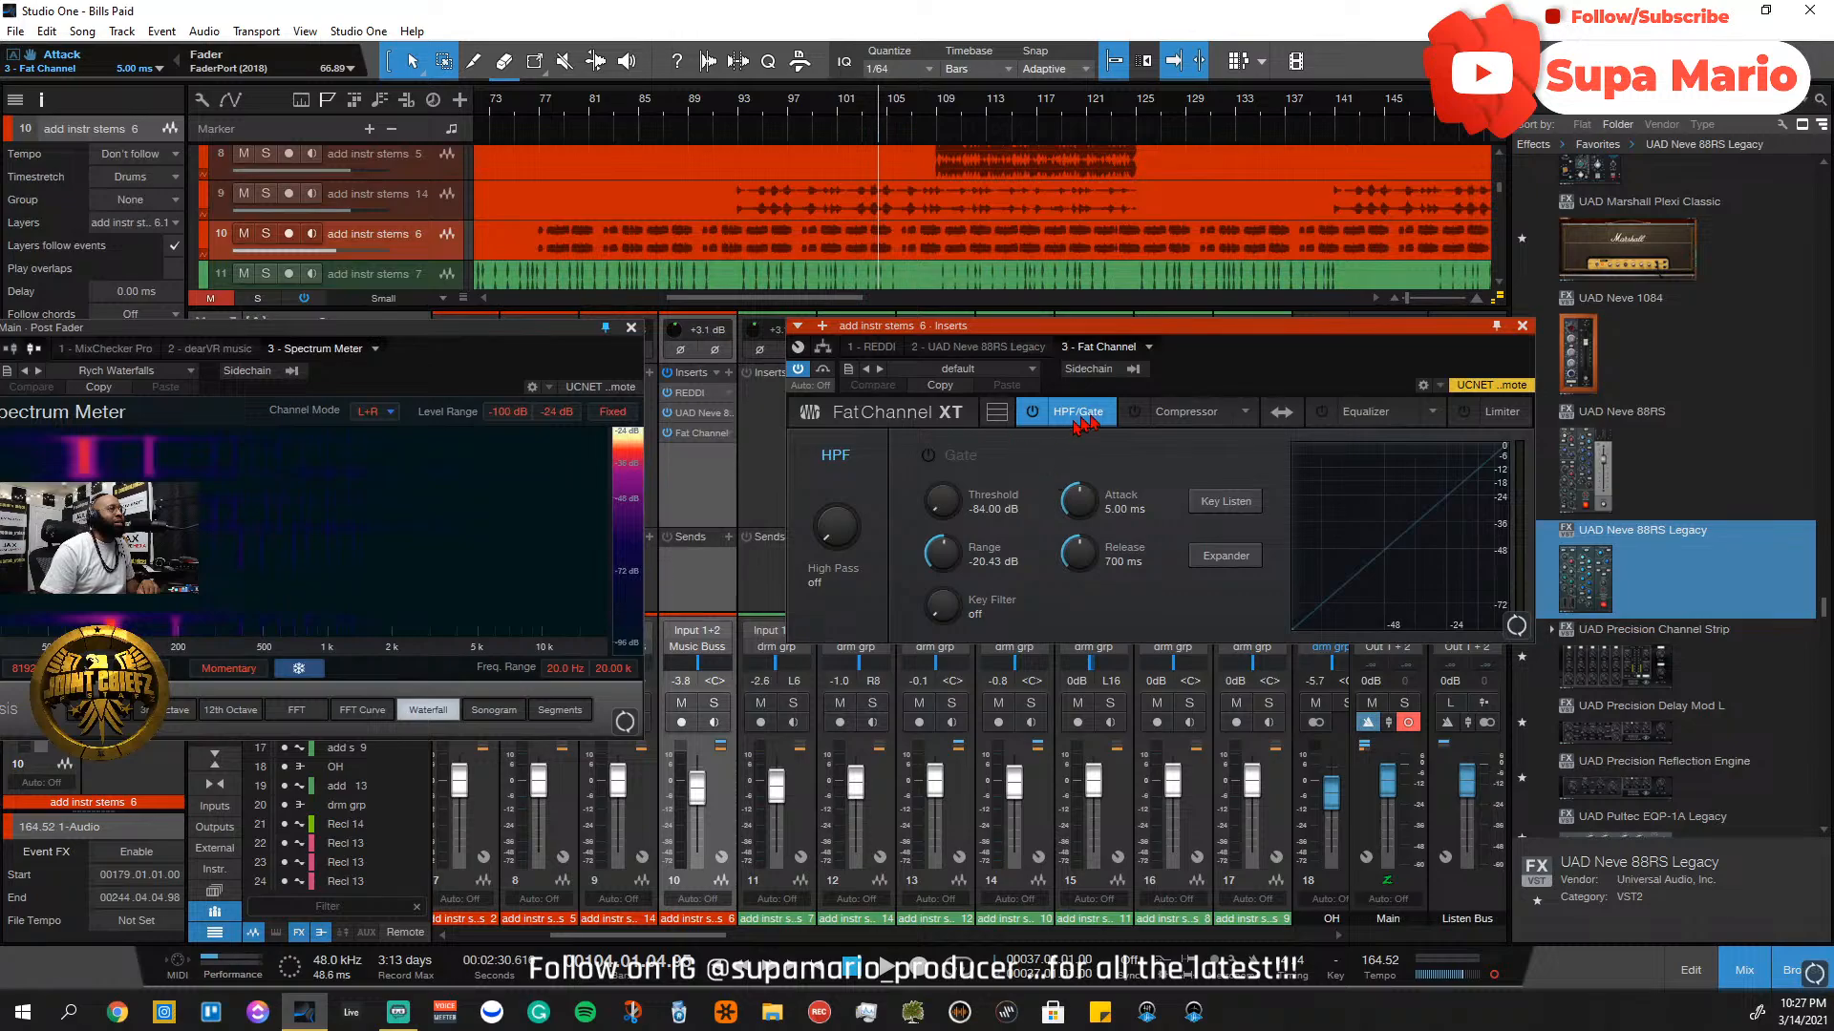
left_click(1187, 413)
left_click(1244, 412)
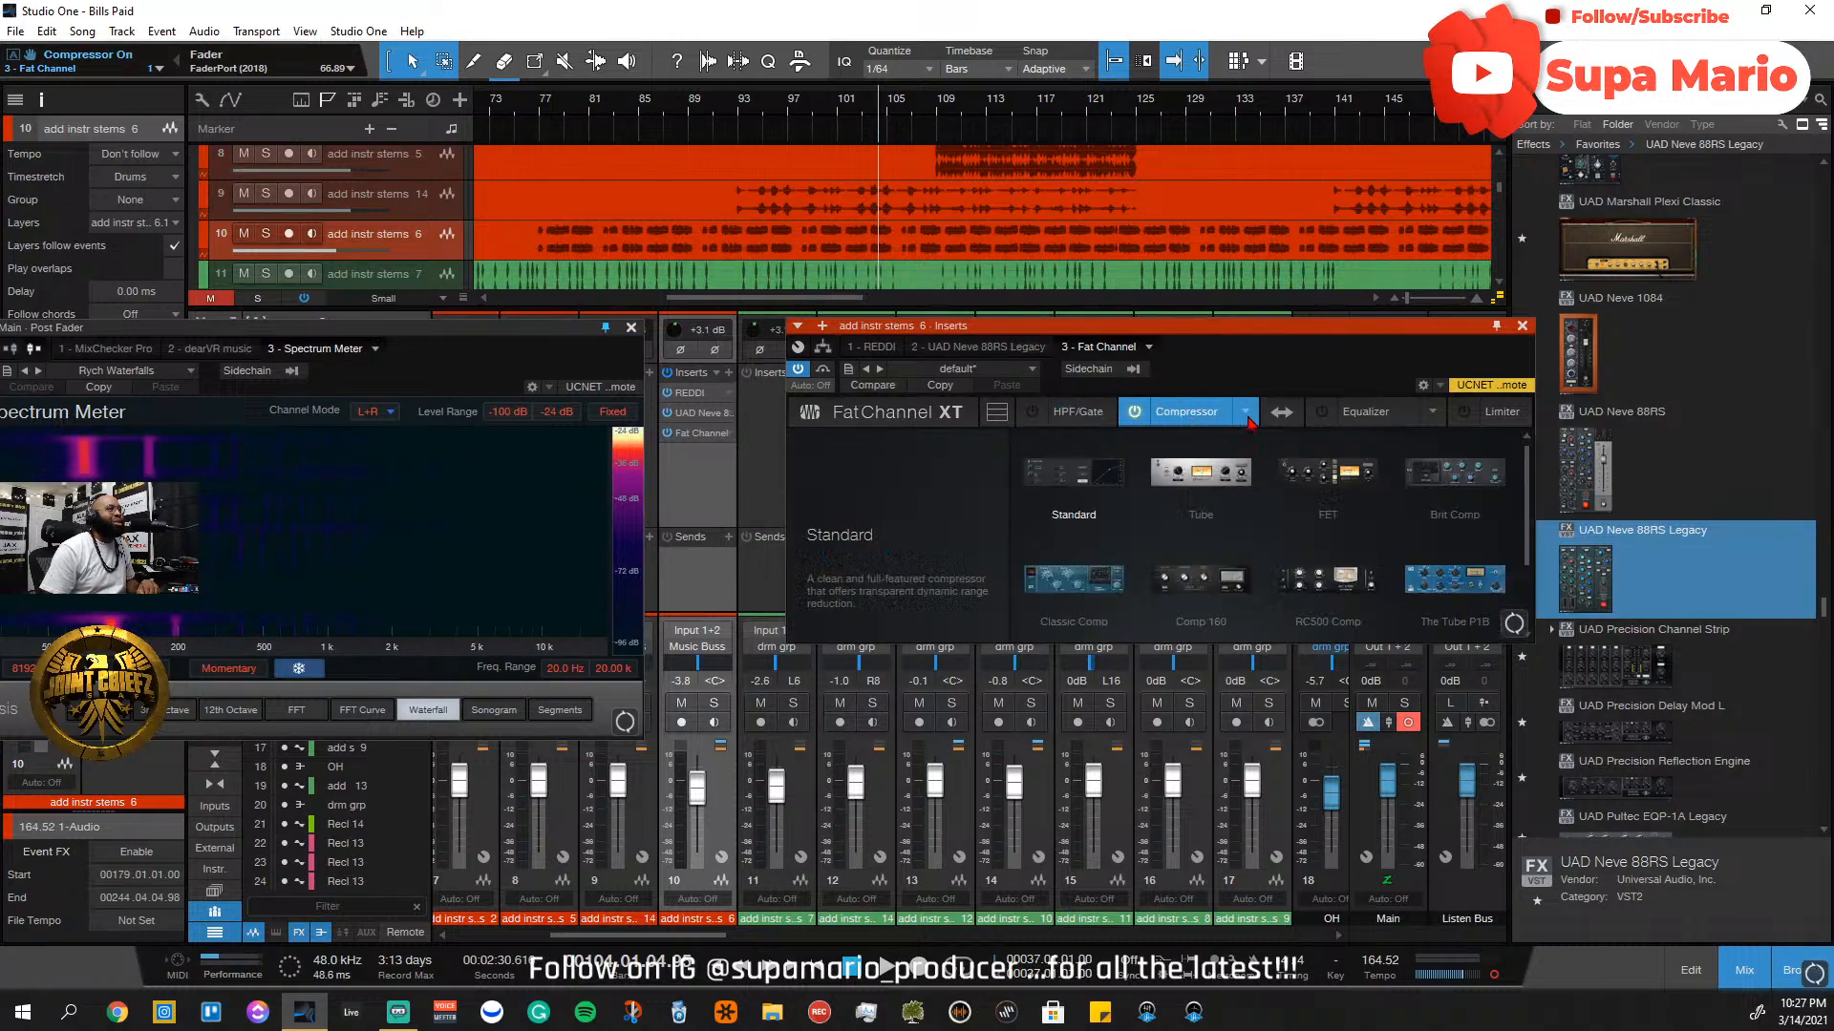
left_click(1211, 474)
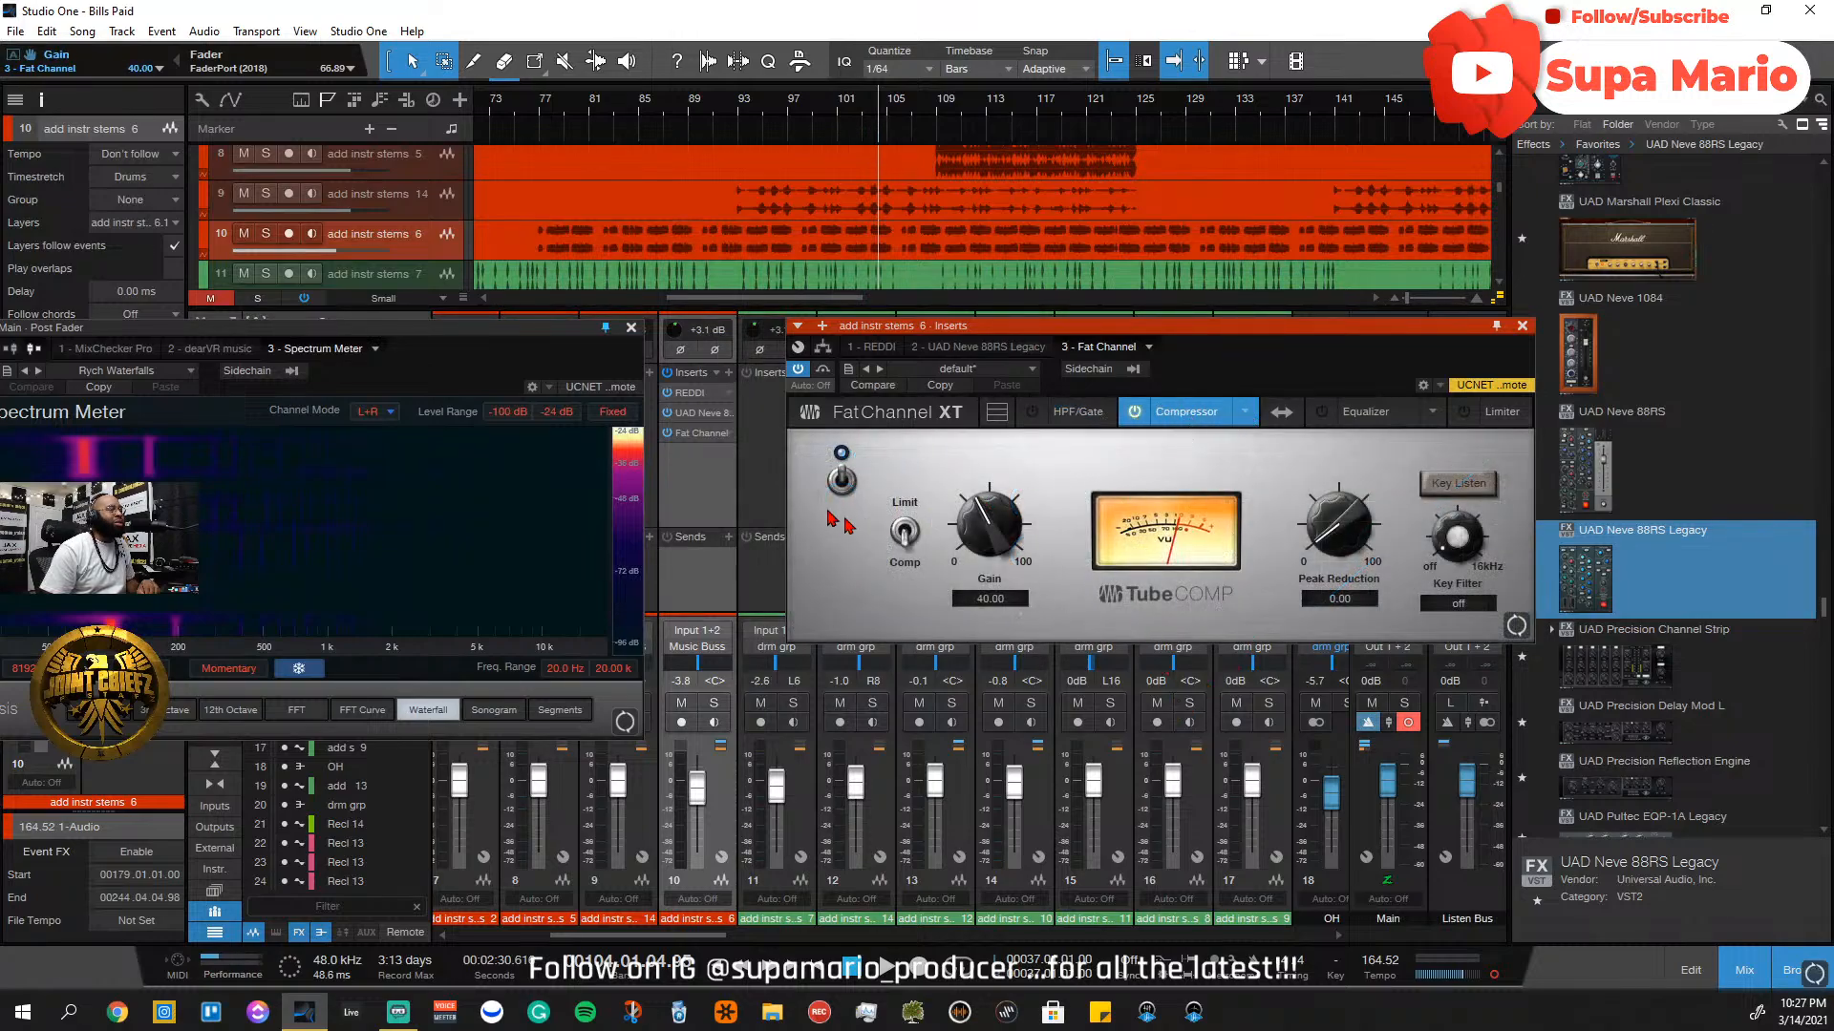
Replay from about bar 77 with the bass soloed and set the Tube compressor's Peak Reduction to 60
left_click(539, 116)
key("space")
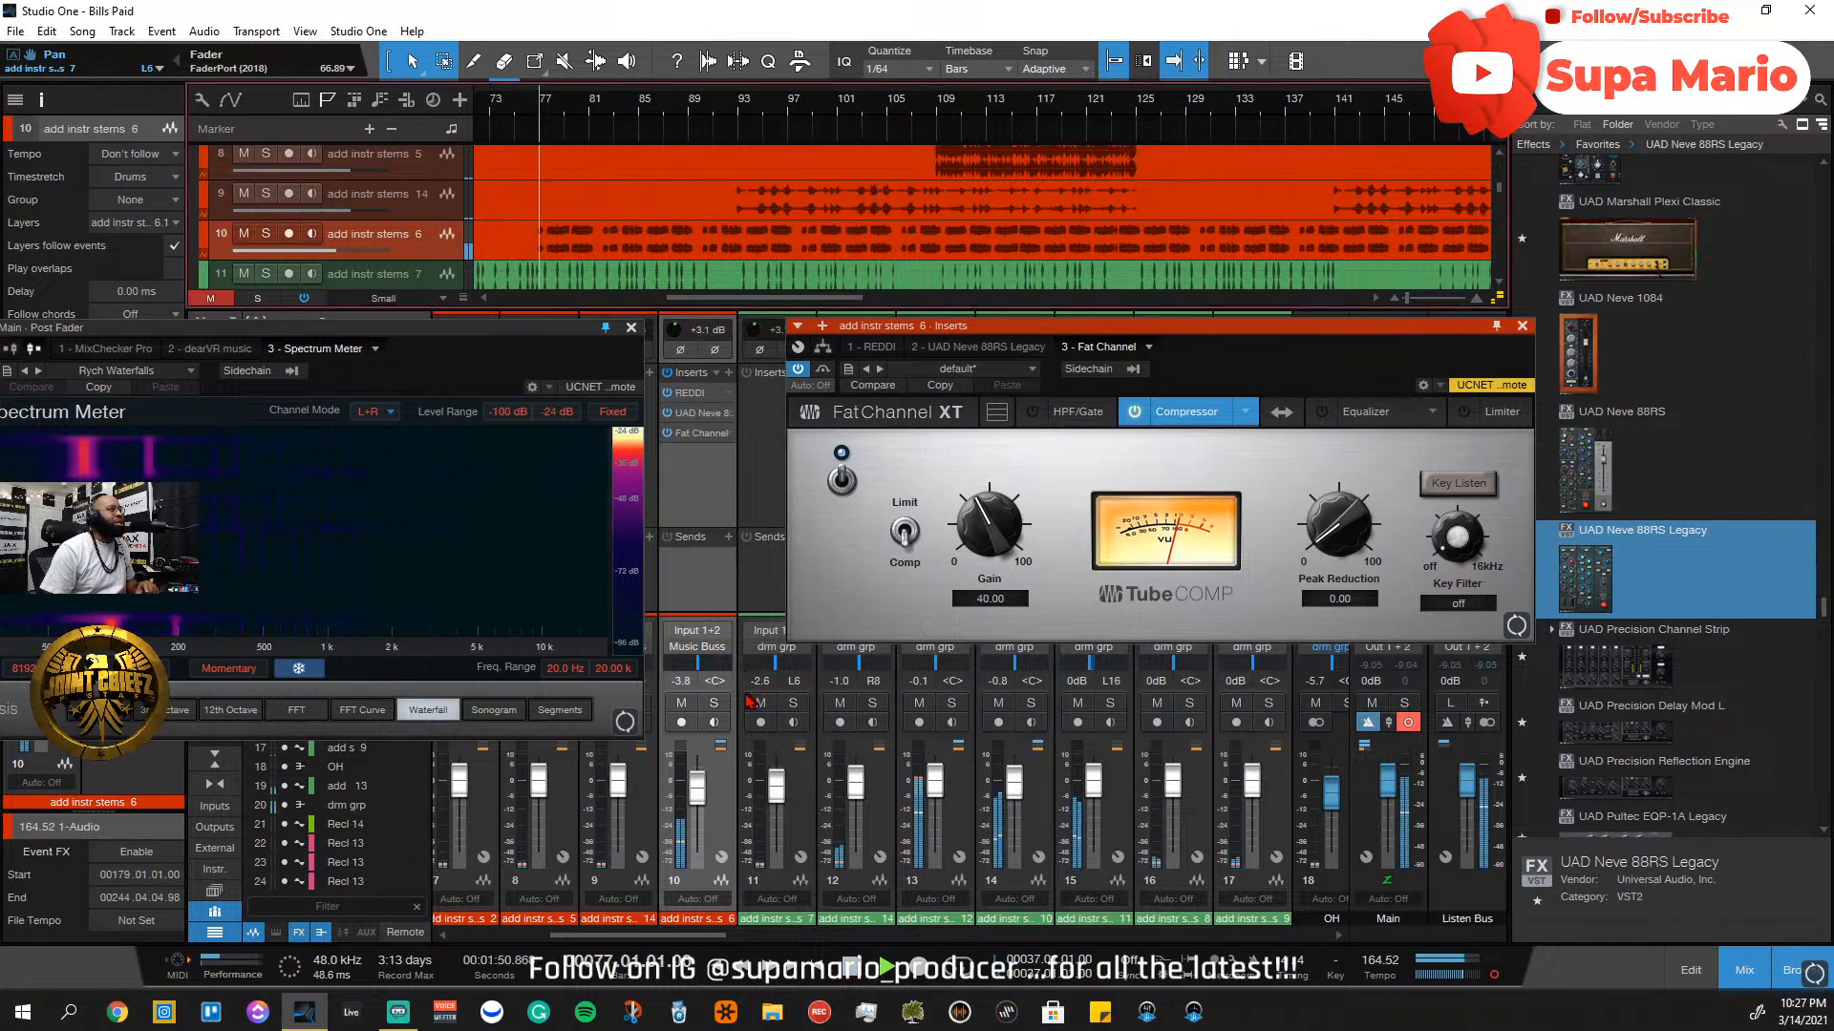
left_click(714, 703)
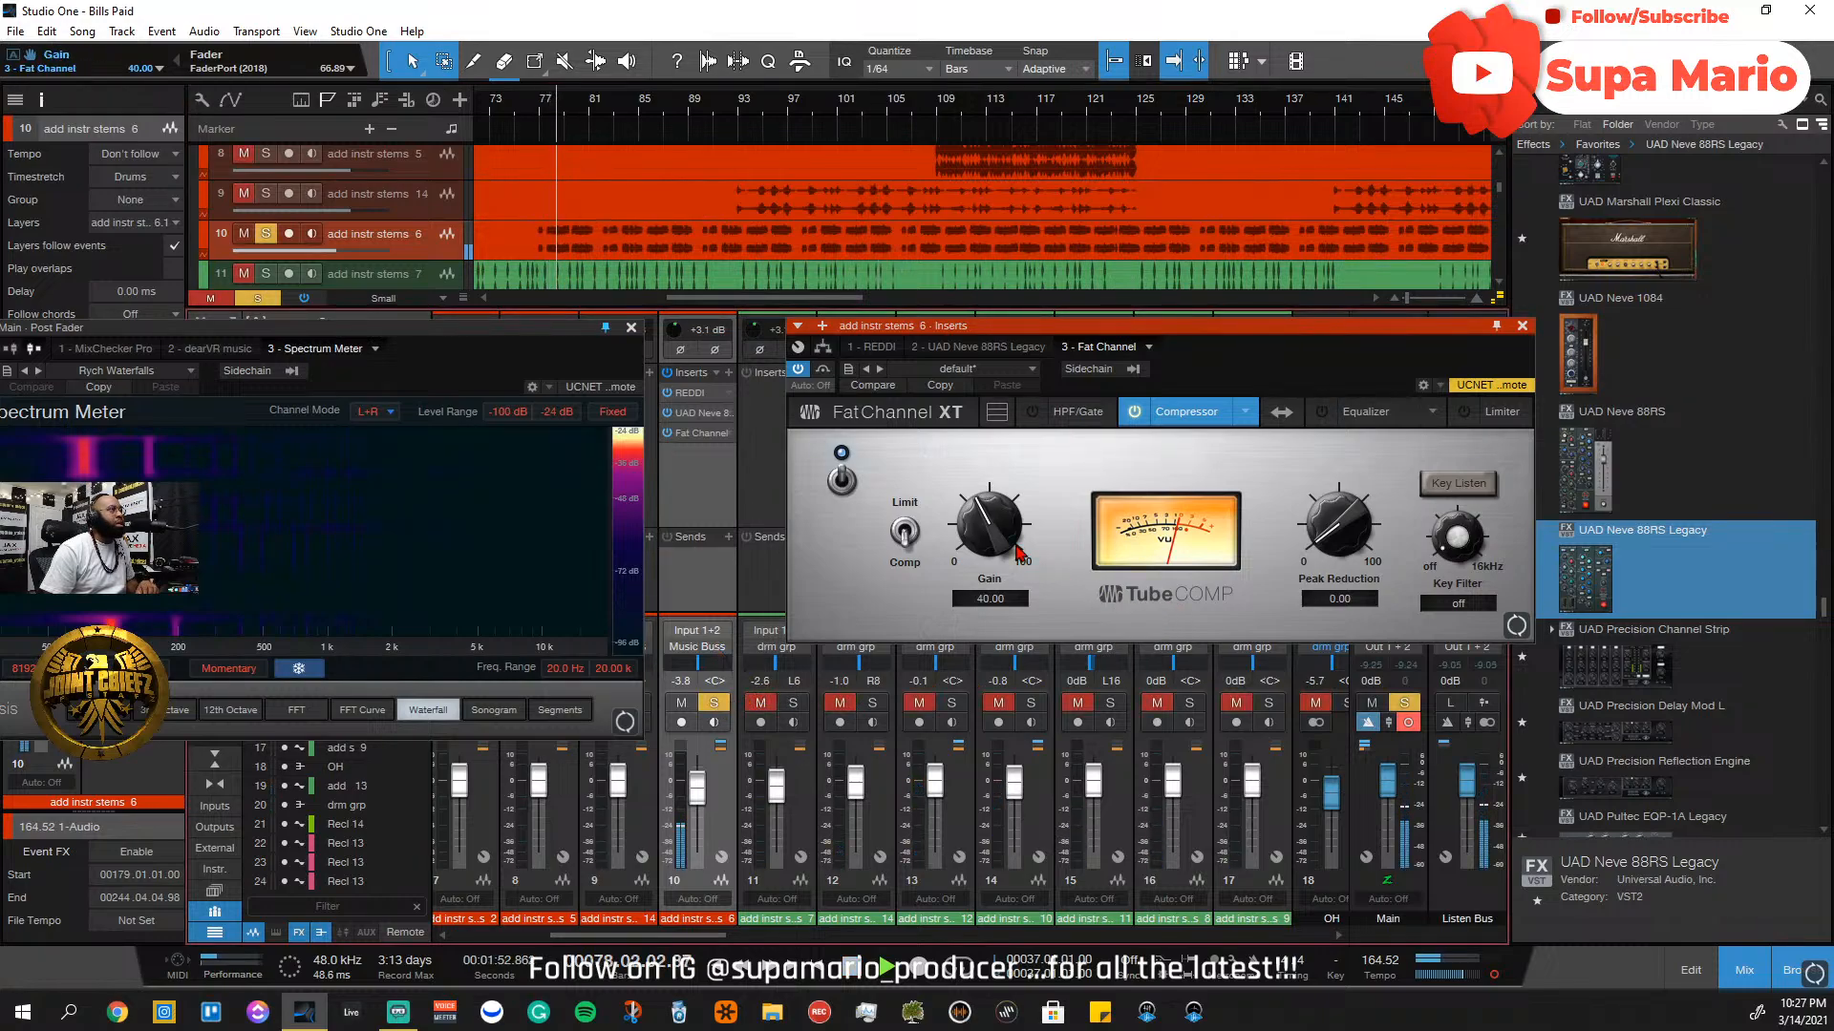
left_click_drag(1335, 539, 1336, 417)
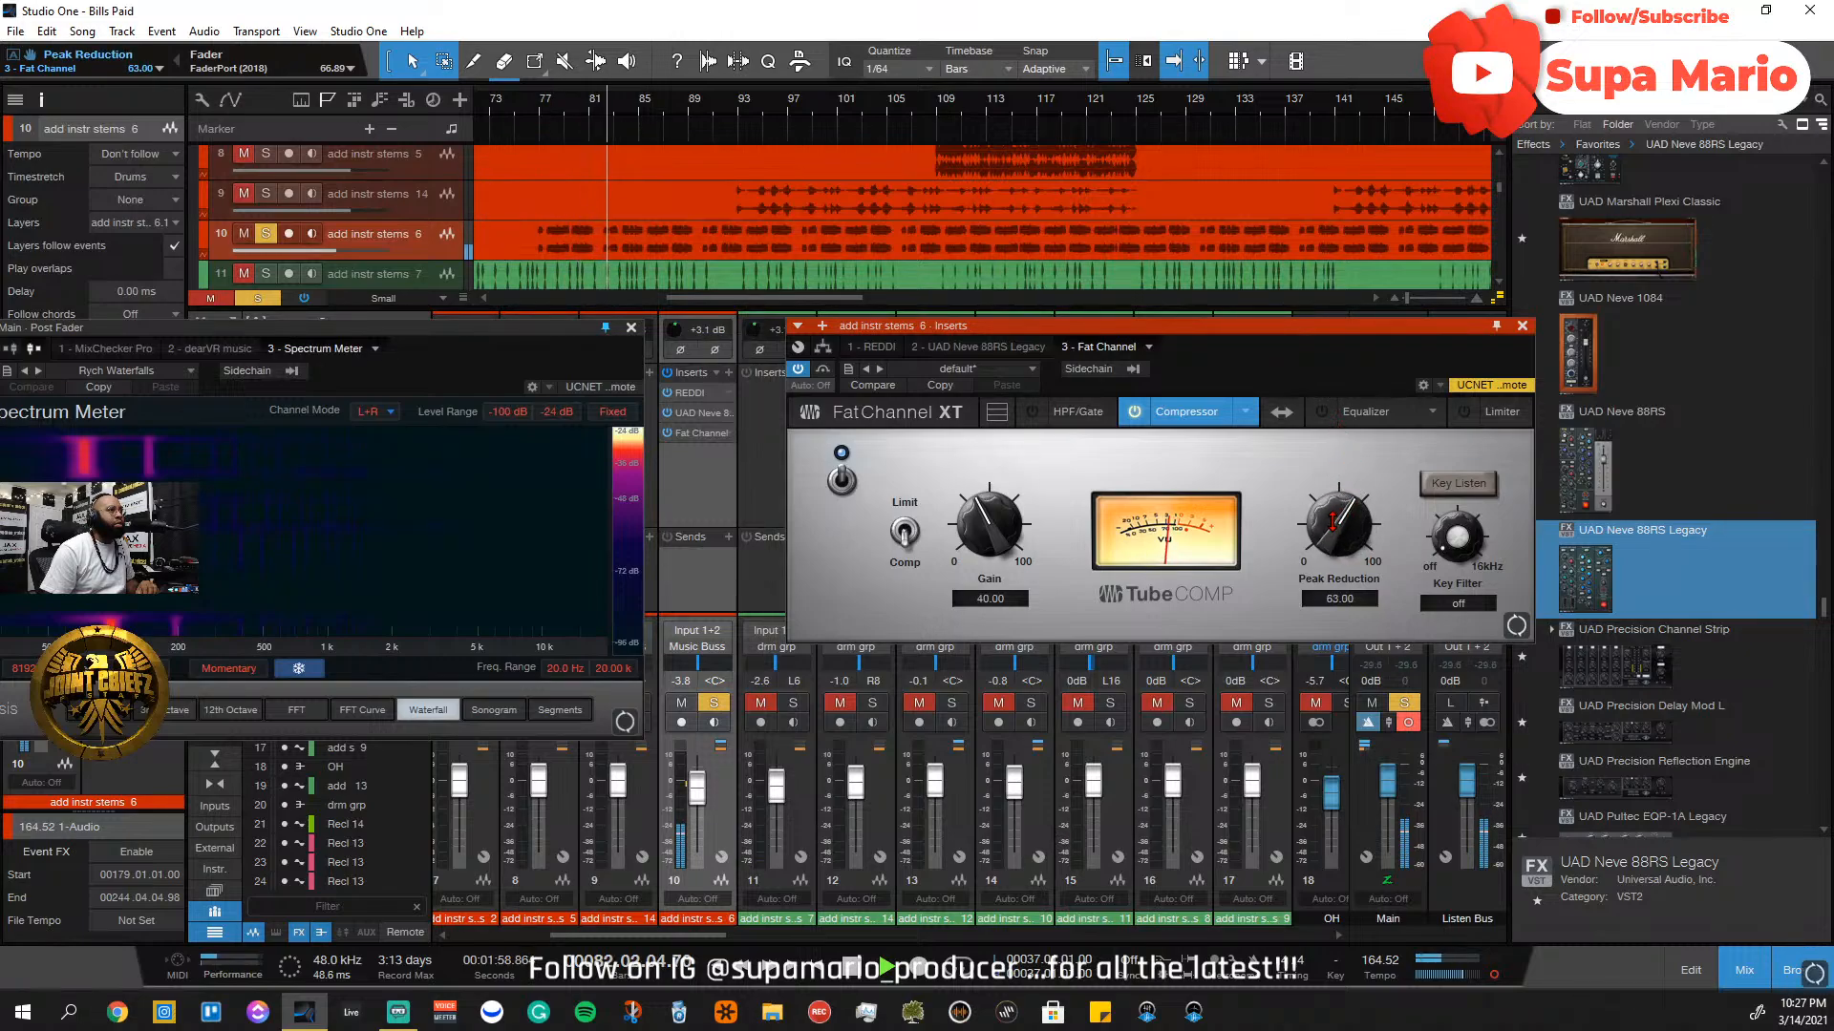
left_click_drag(1333, 521, 1332, 532)
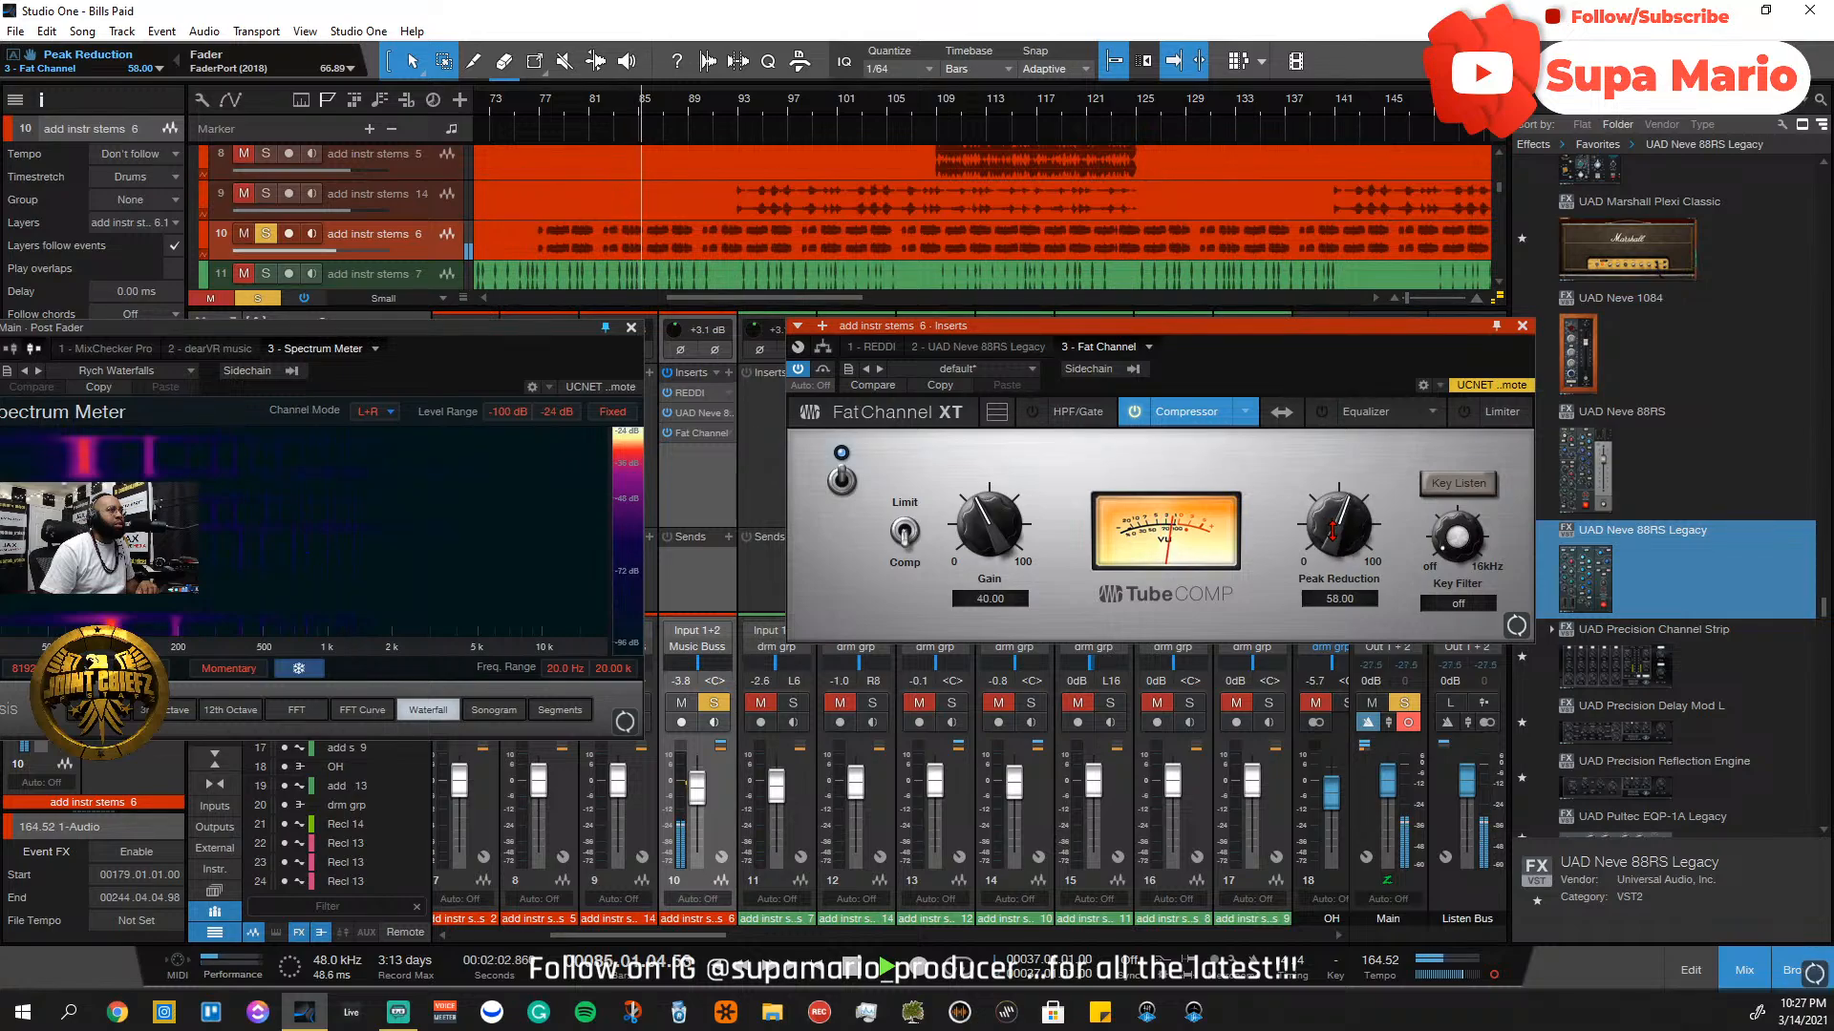
left_click_drag(1334, 531, 1335, 523)
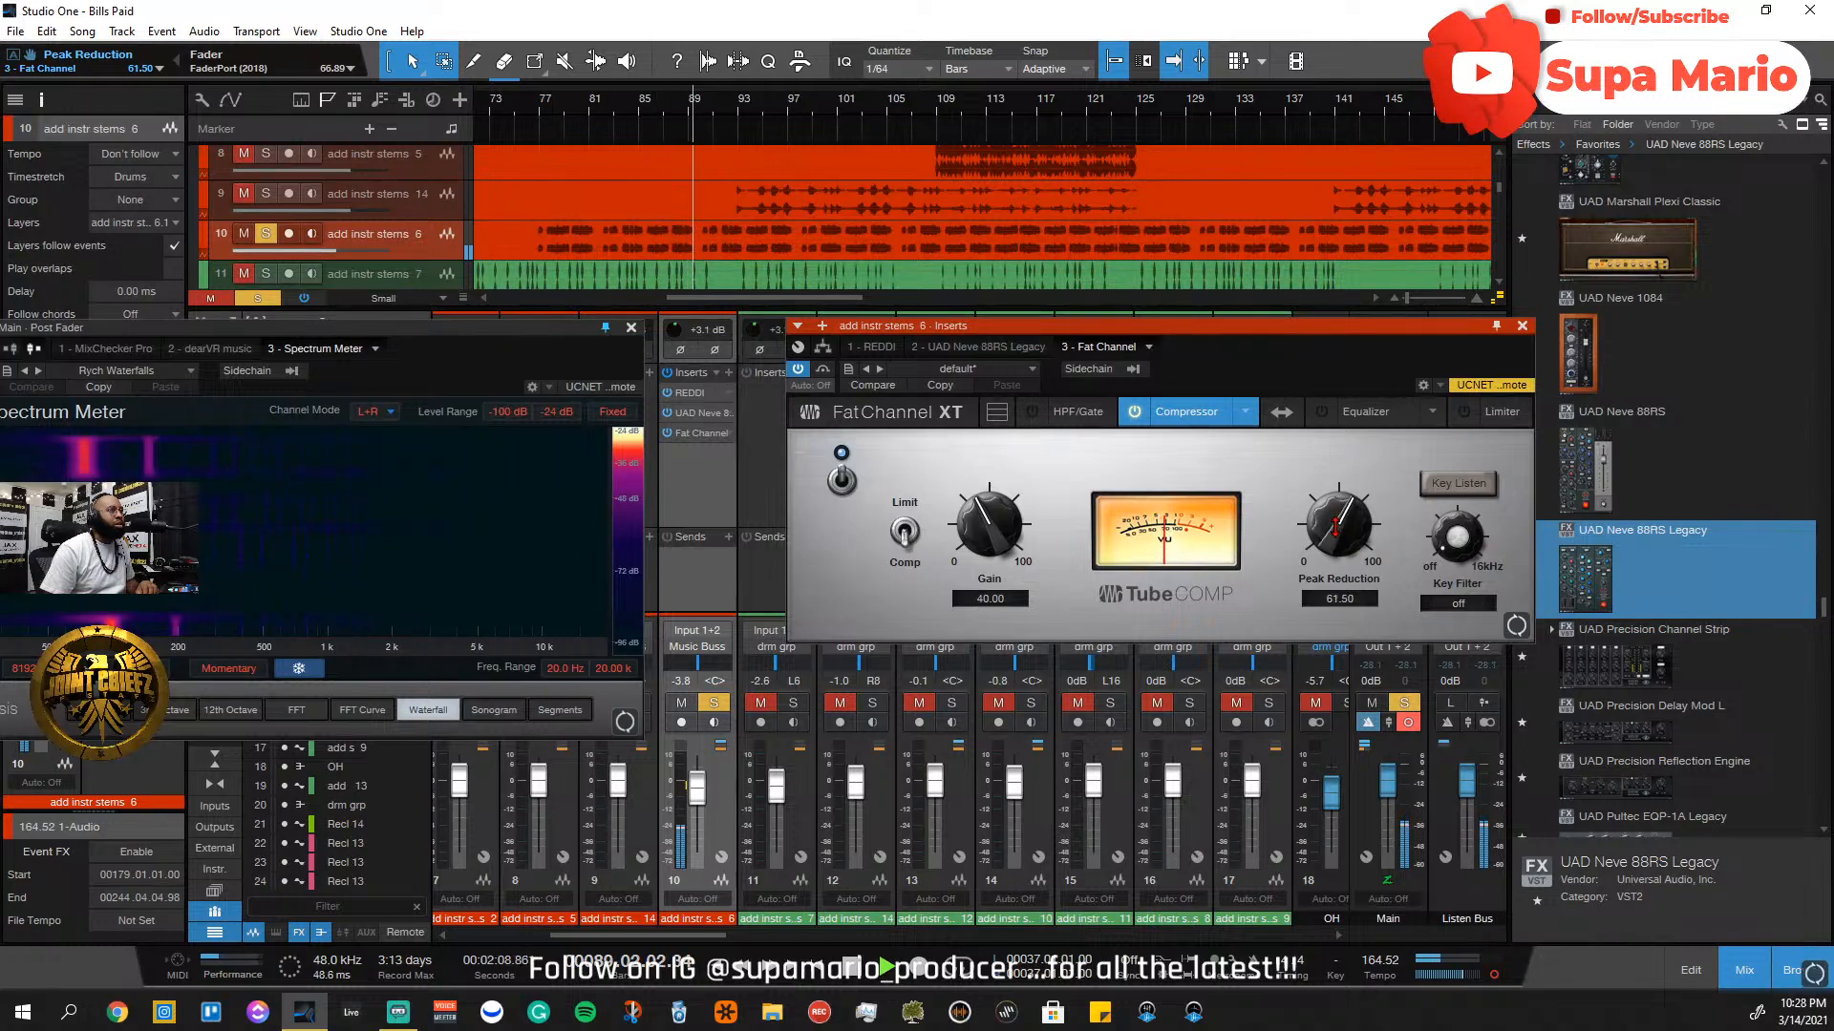
left_click_drag(1335, 526, 1338, 540)
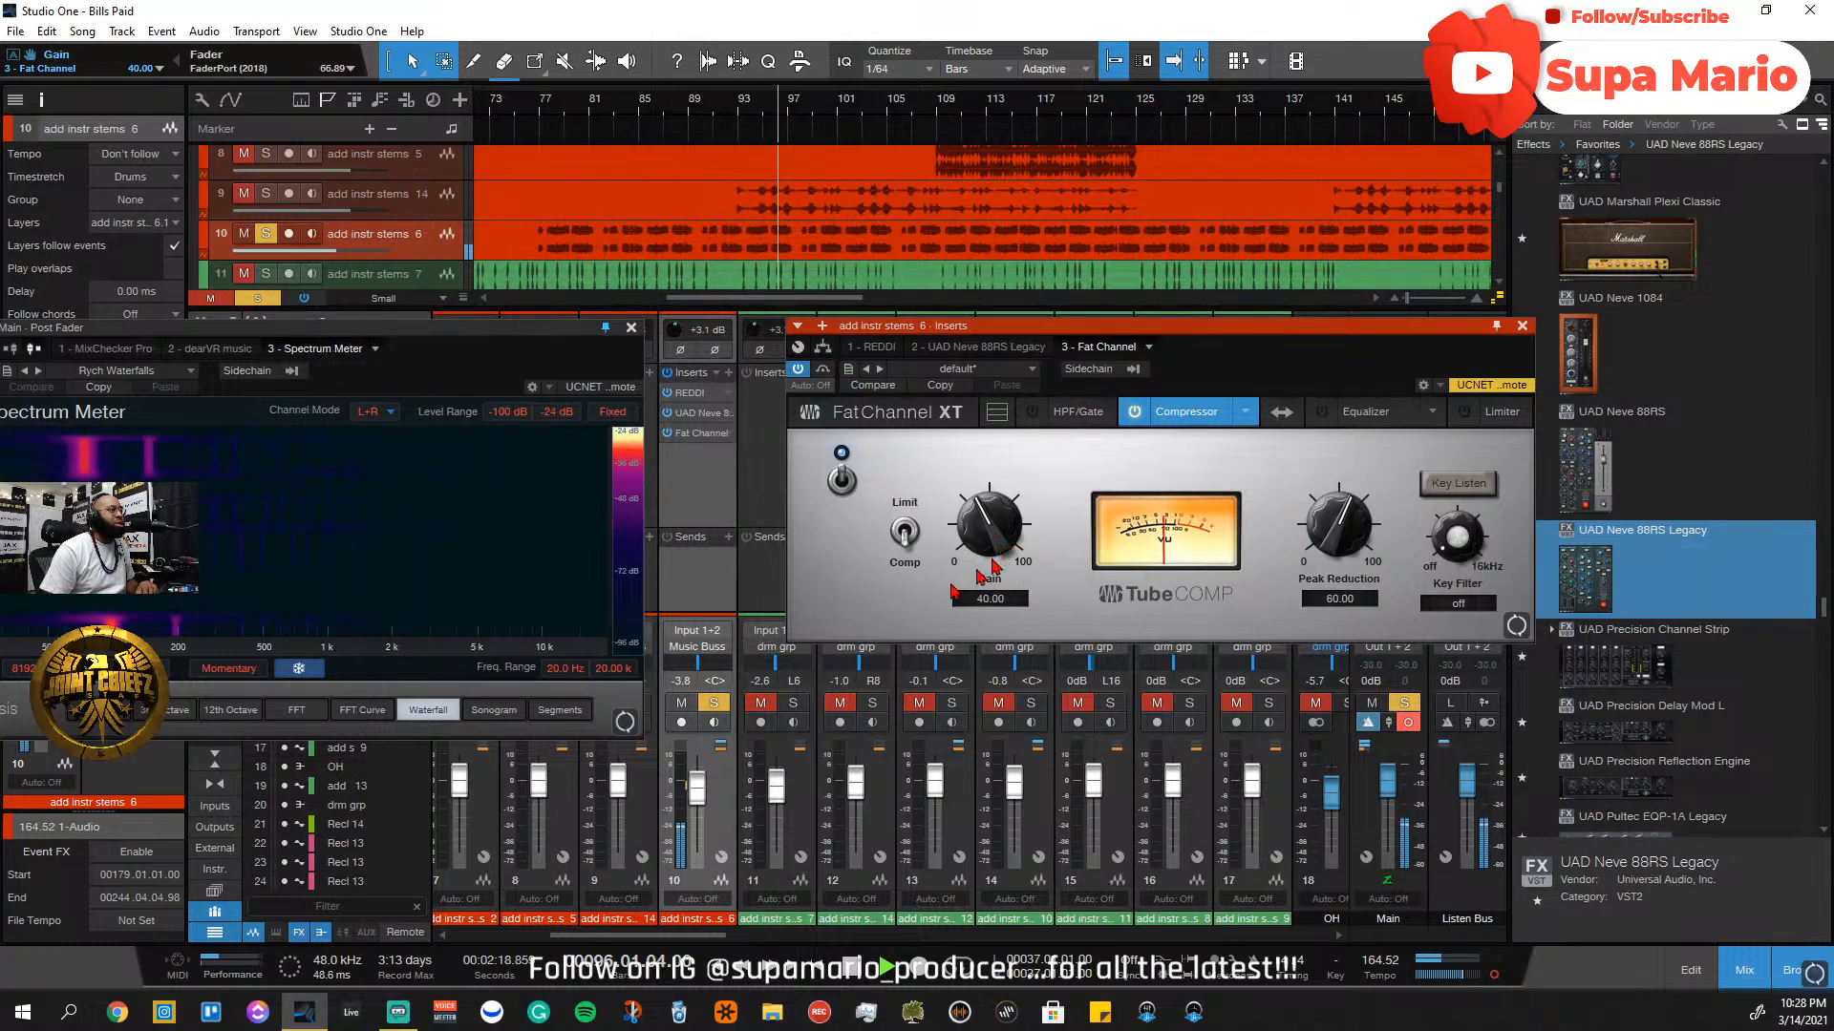
Set the Tube compressor's Gain to 52.50 and compare the soloed bass with the compressor bypassed and active
left_click(841, 482)
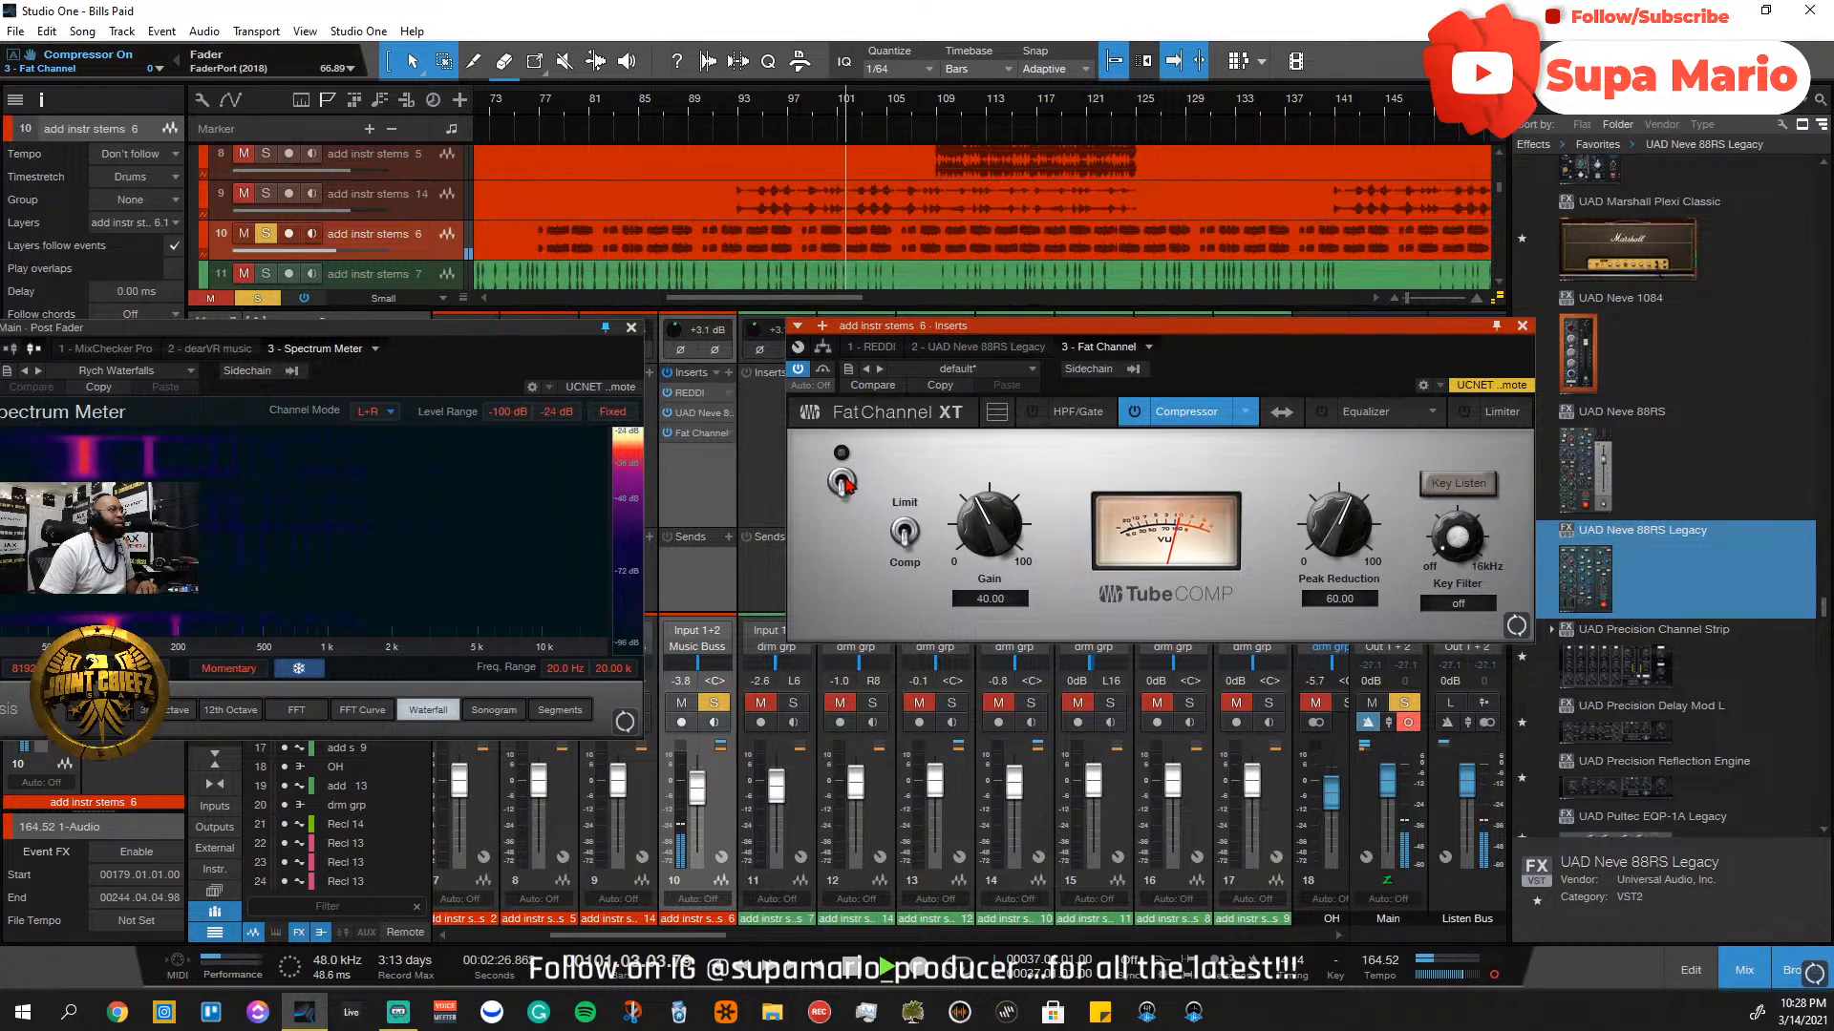
left_click(842, 482)
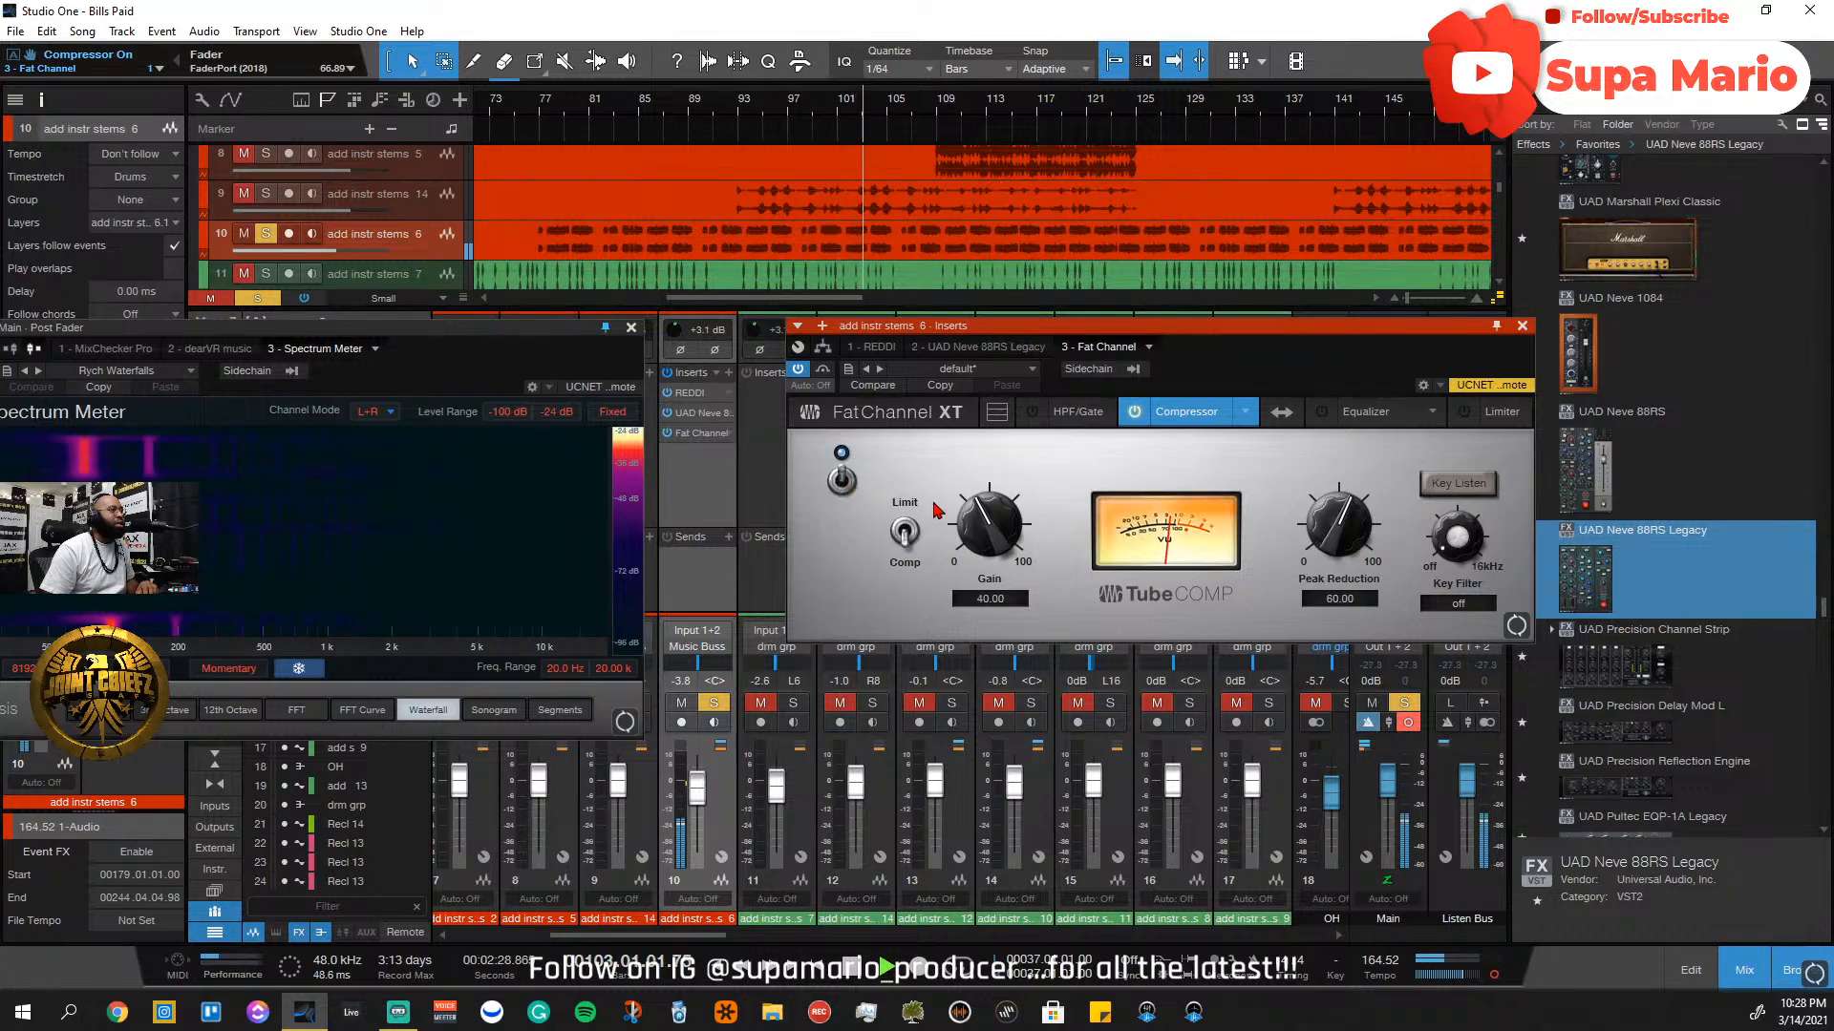
left_click_drag(965, 520, 960, 498)
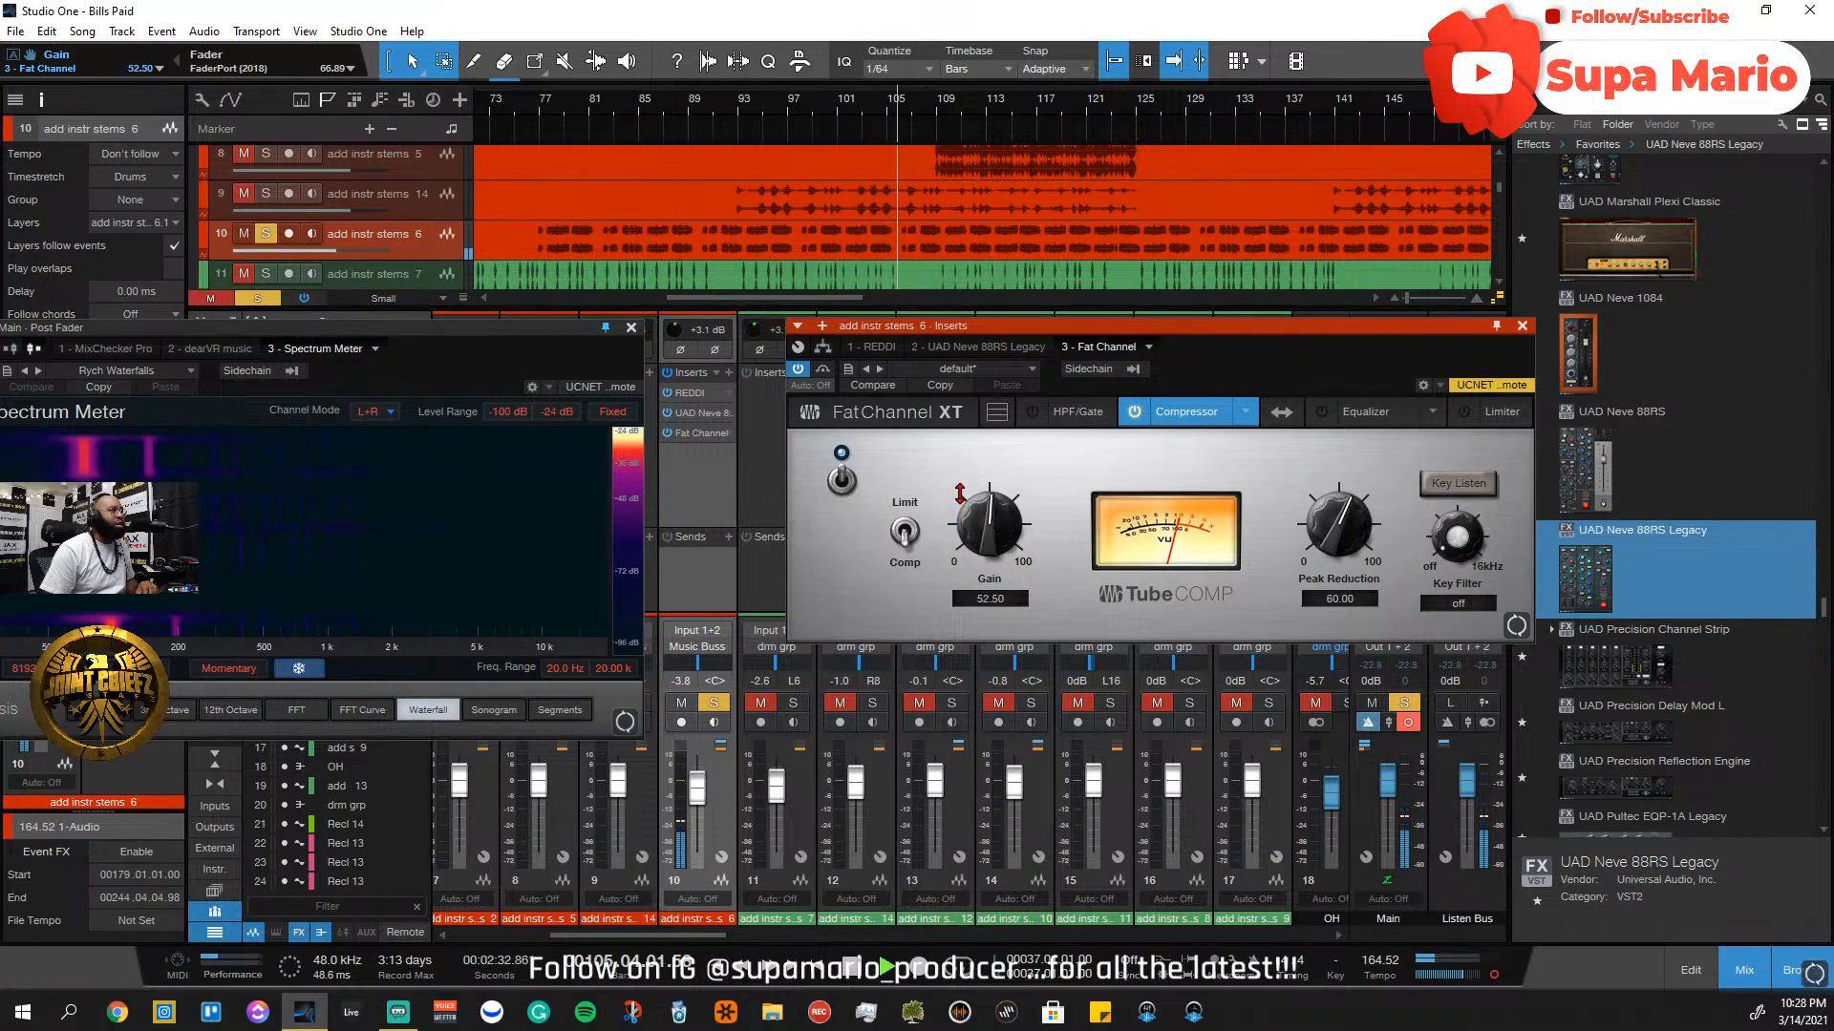
left_click(842, 483)
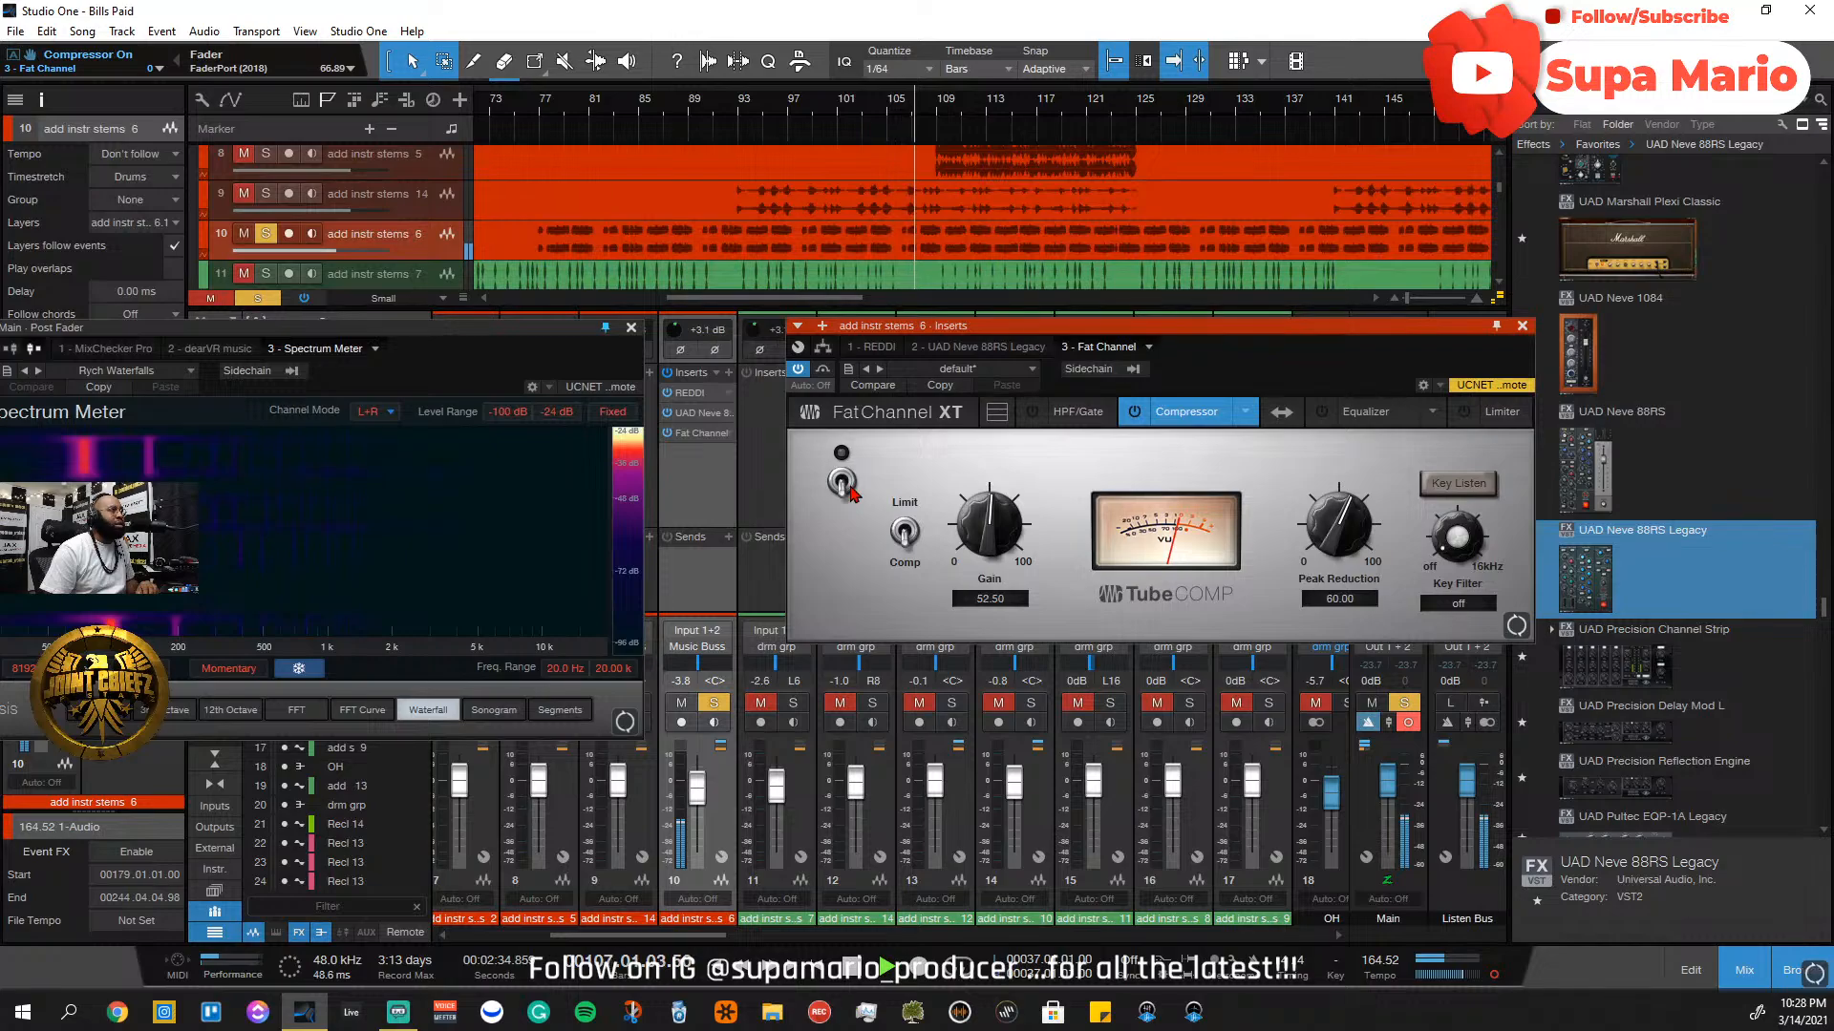
left_click(844, 484)
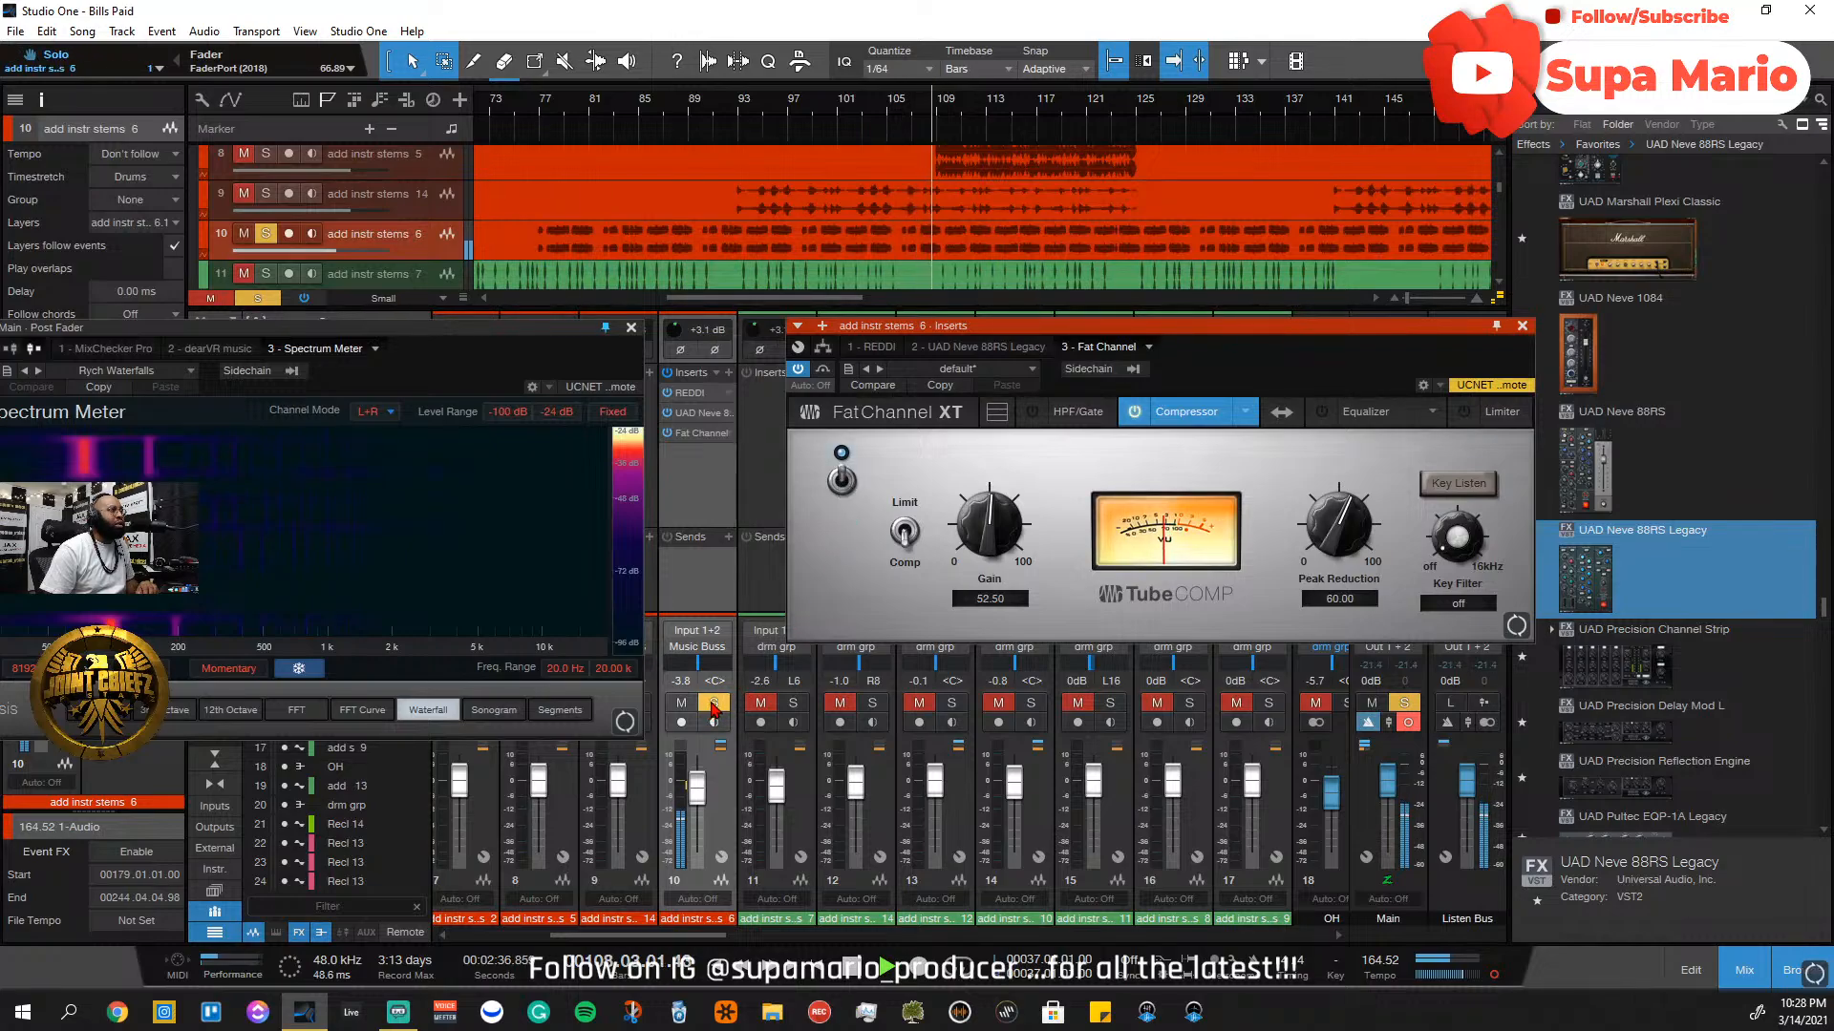
left_click(842, 483)
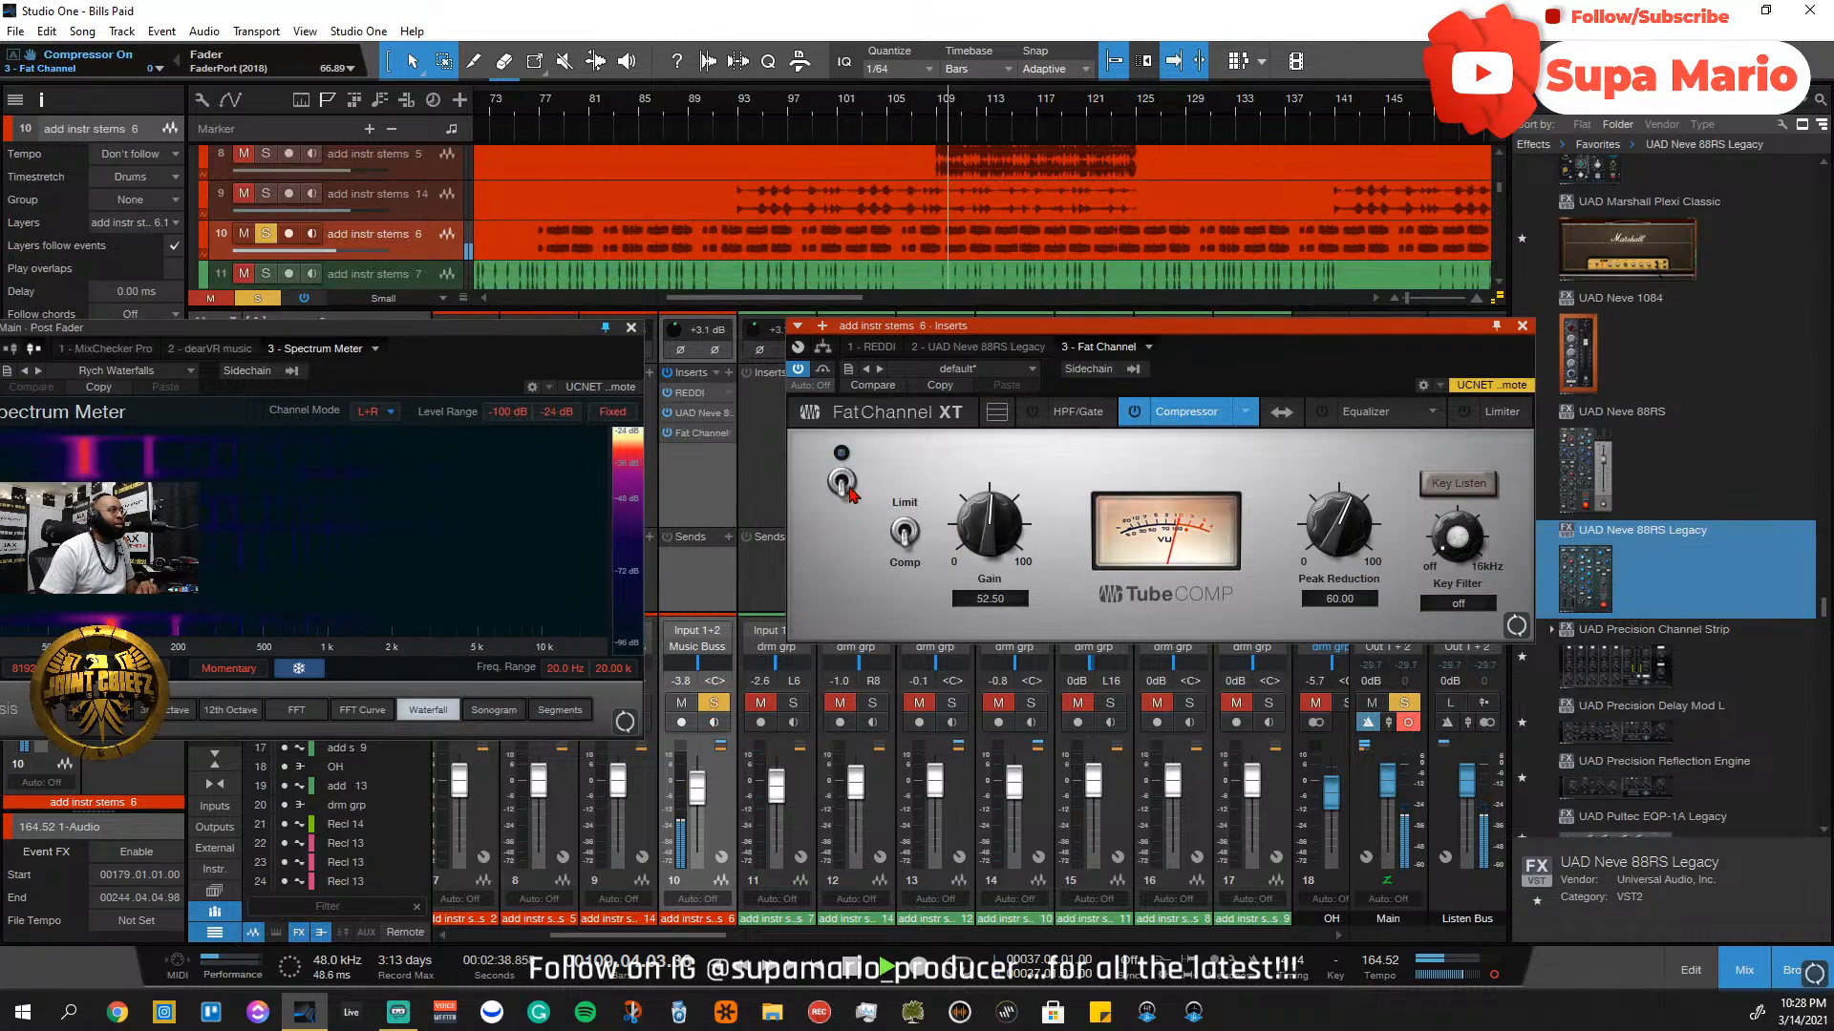
left_click(842, 483)
Set the Tube compressor's Gain to 50, recheck it against bypass, and unsolo the bass
left_click_drag(993, 521, 994, 530)
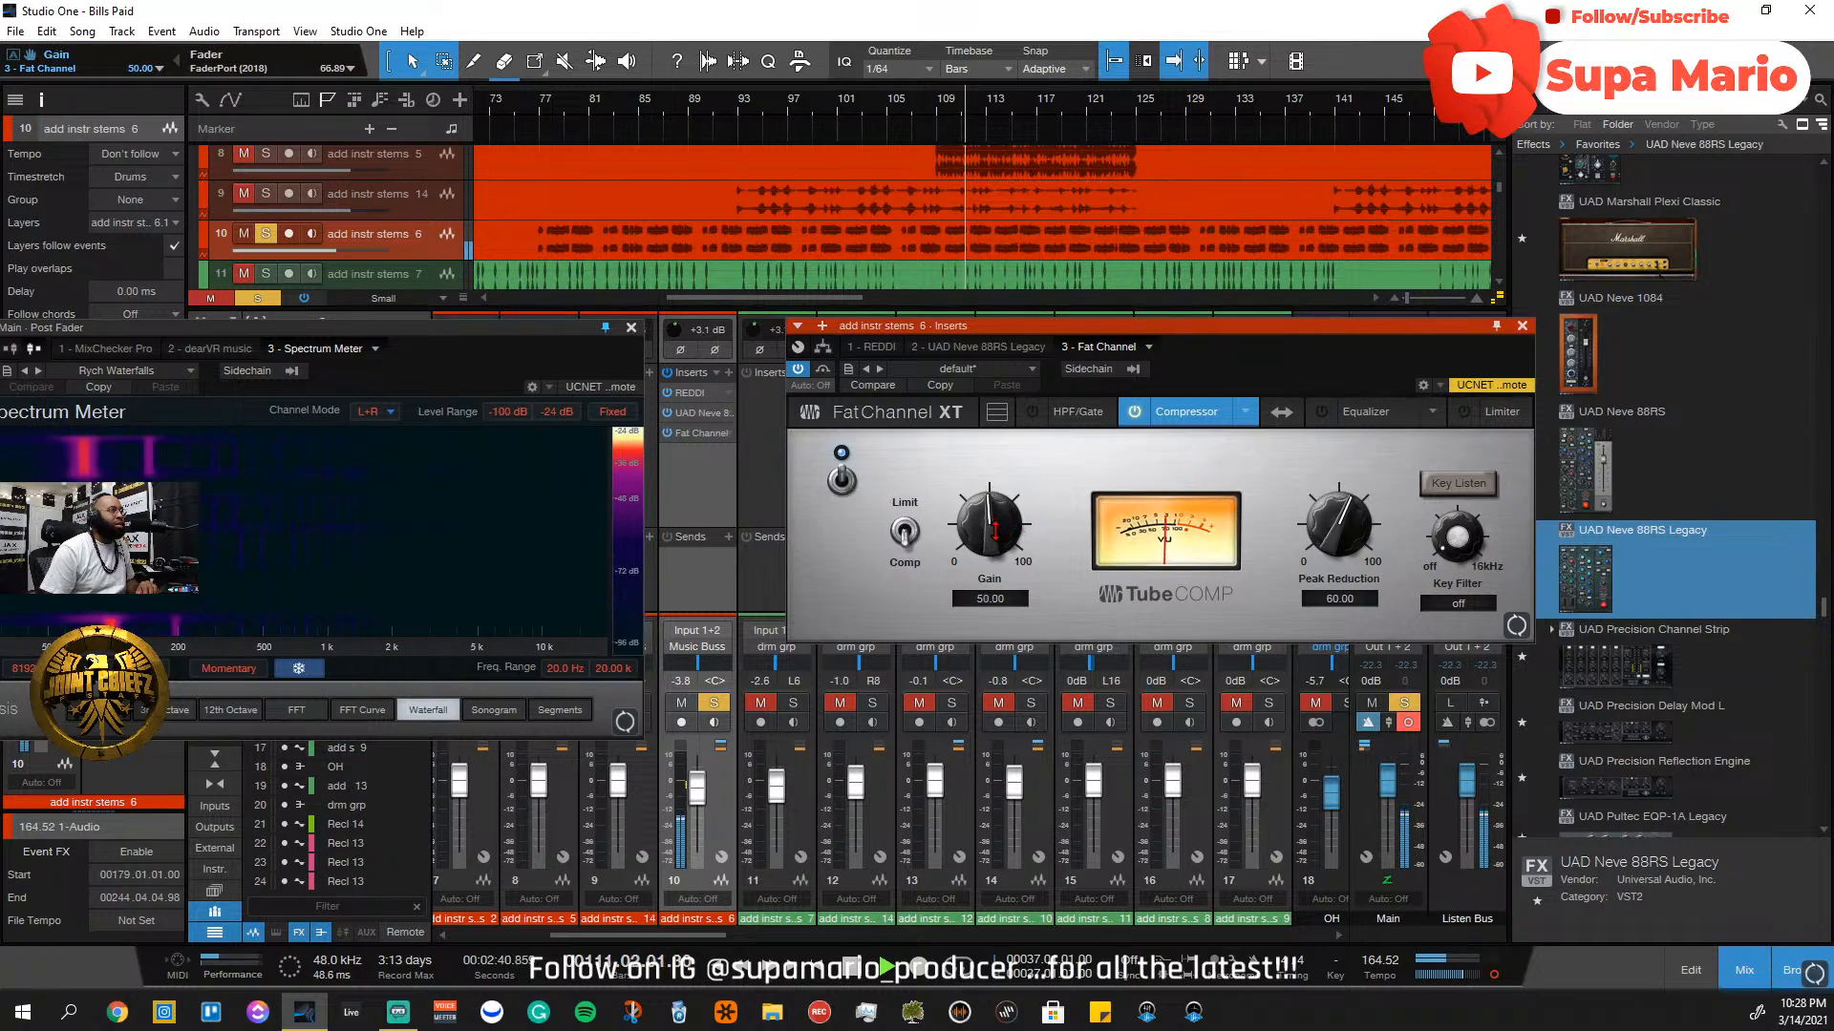
left_click(842, 484)
left_click(843, 483)
left_click(842, 483)
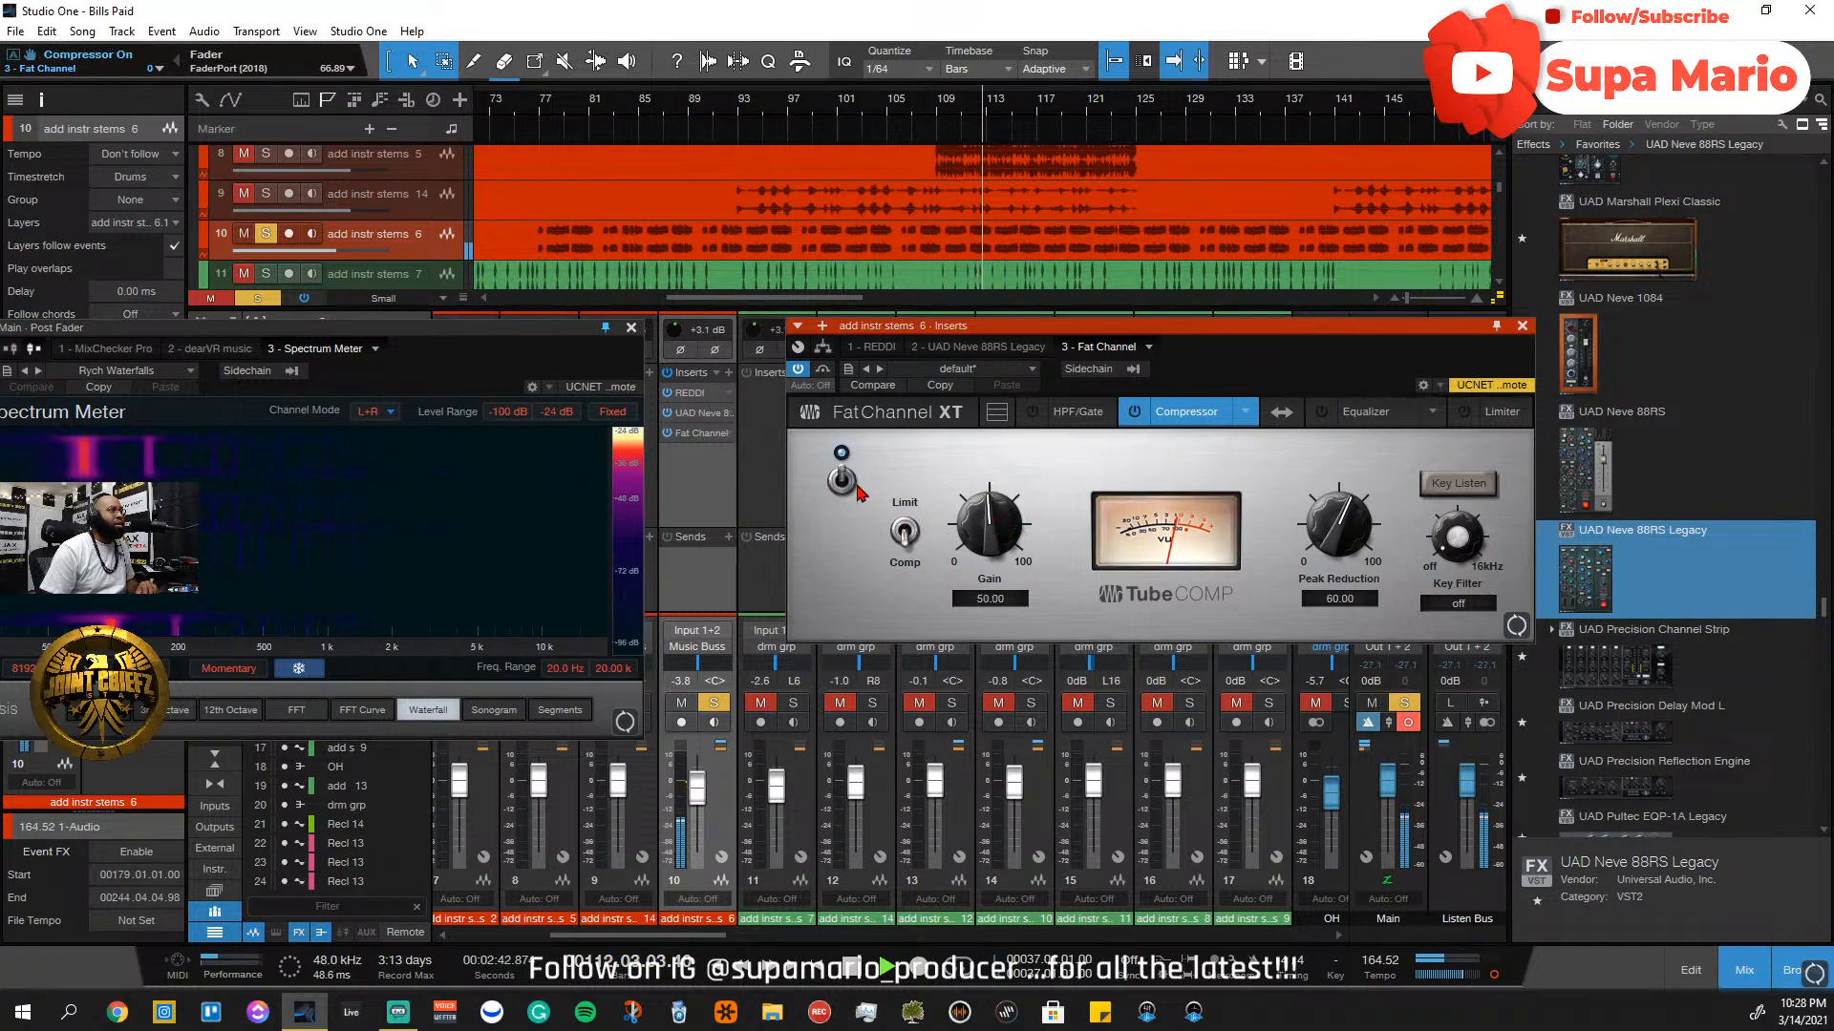
left_click(842, 484)
left_click(714, 703)
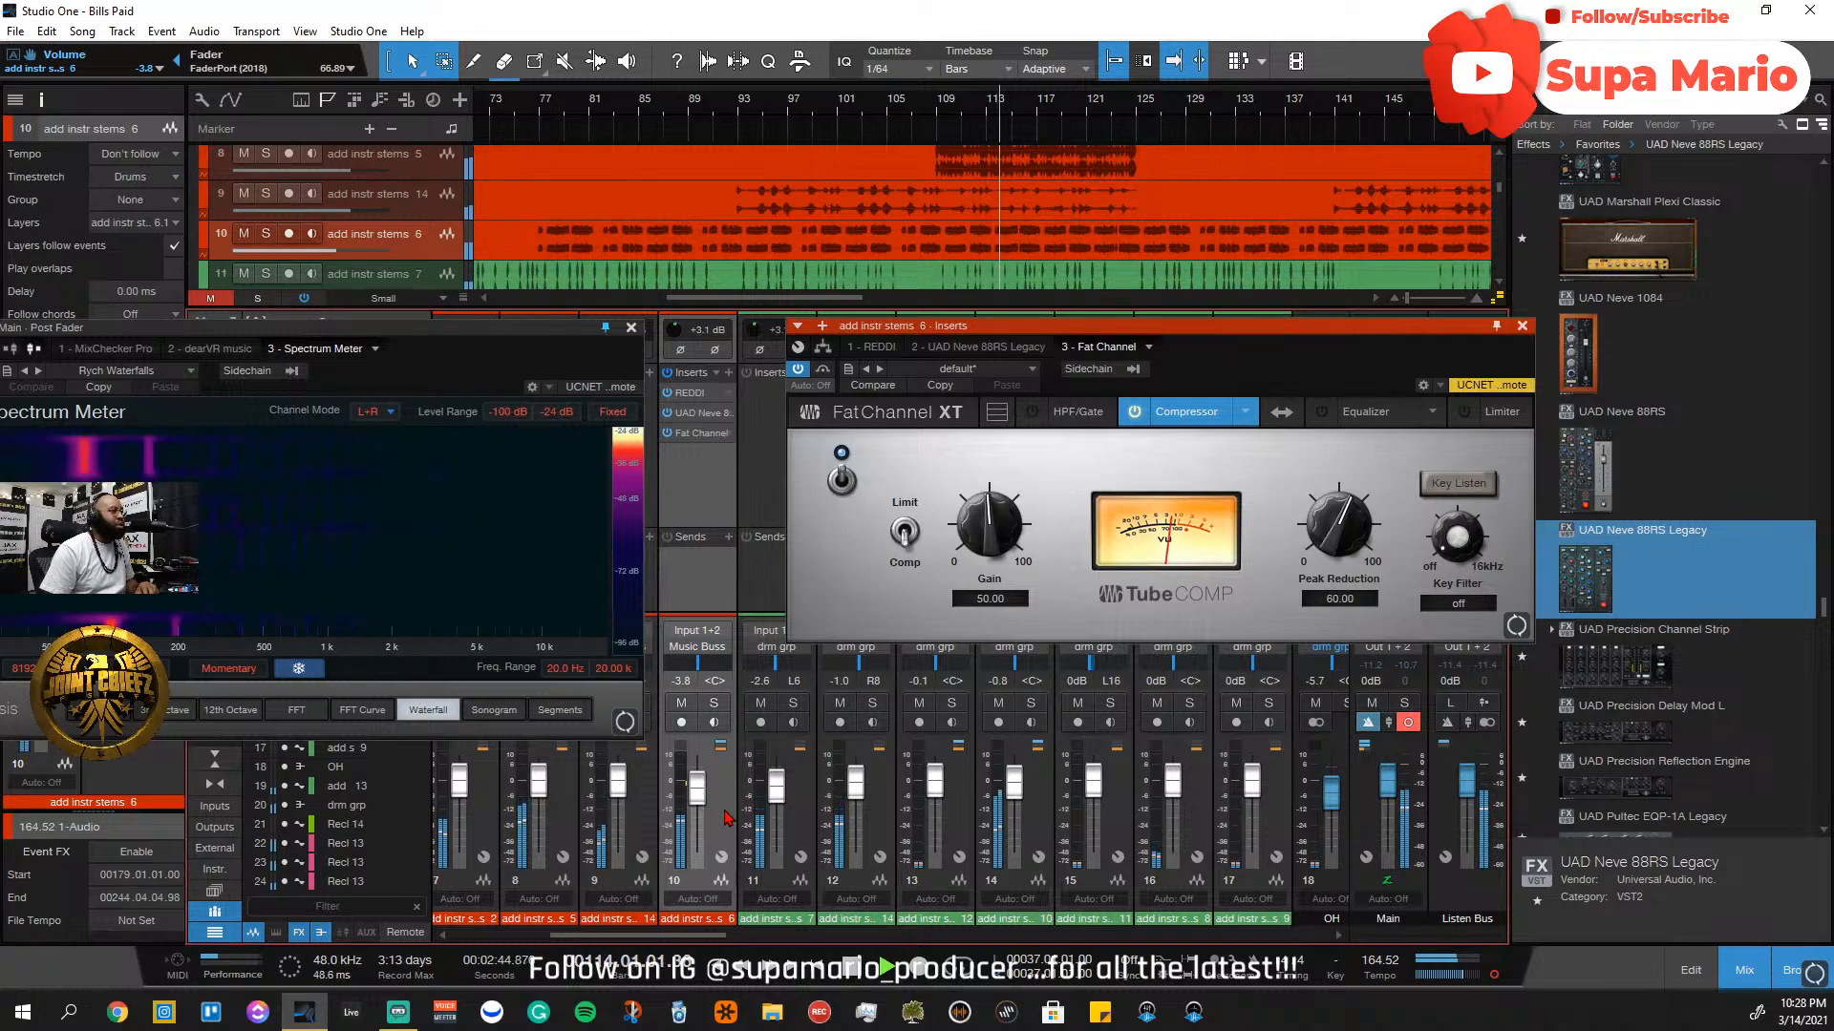
Lower the bass fader to about -4.1 dB and compare the mix with all bass inserts bypassed and active
scroll(726, 818, "down", 1)
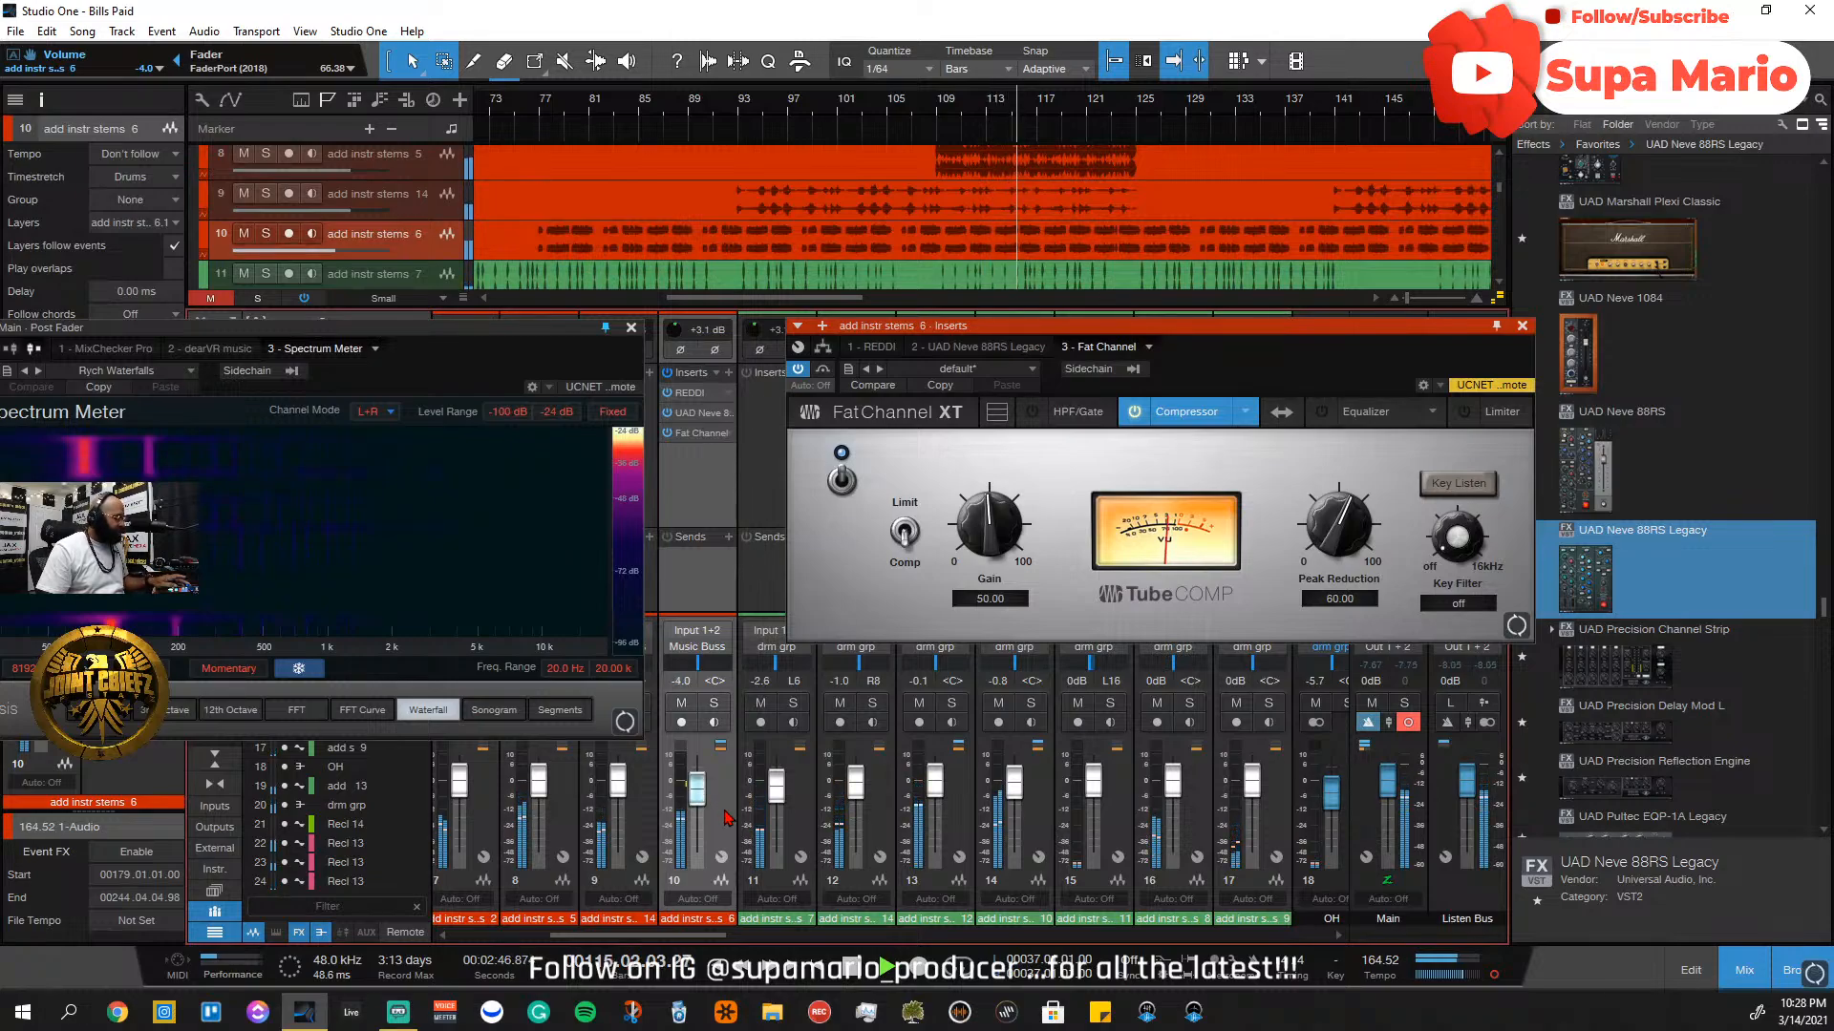
scroll(726, 818, "up", 1)
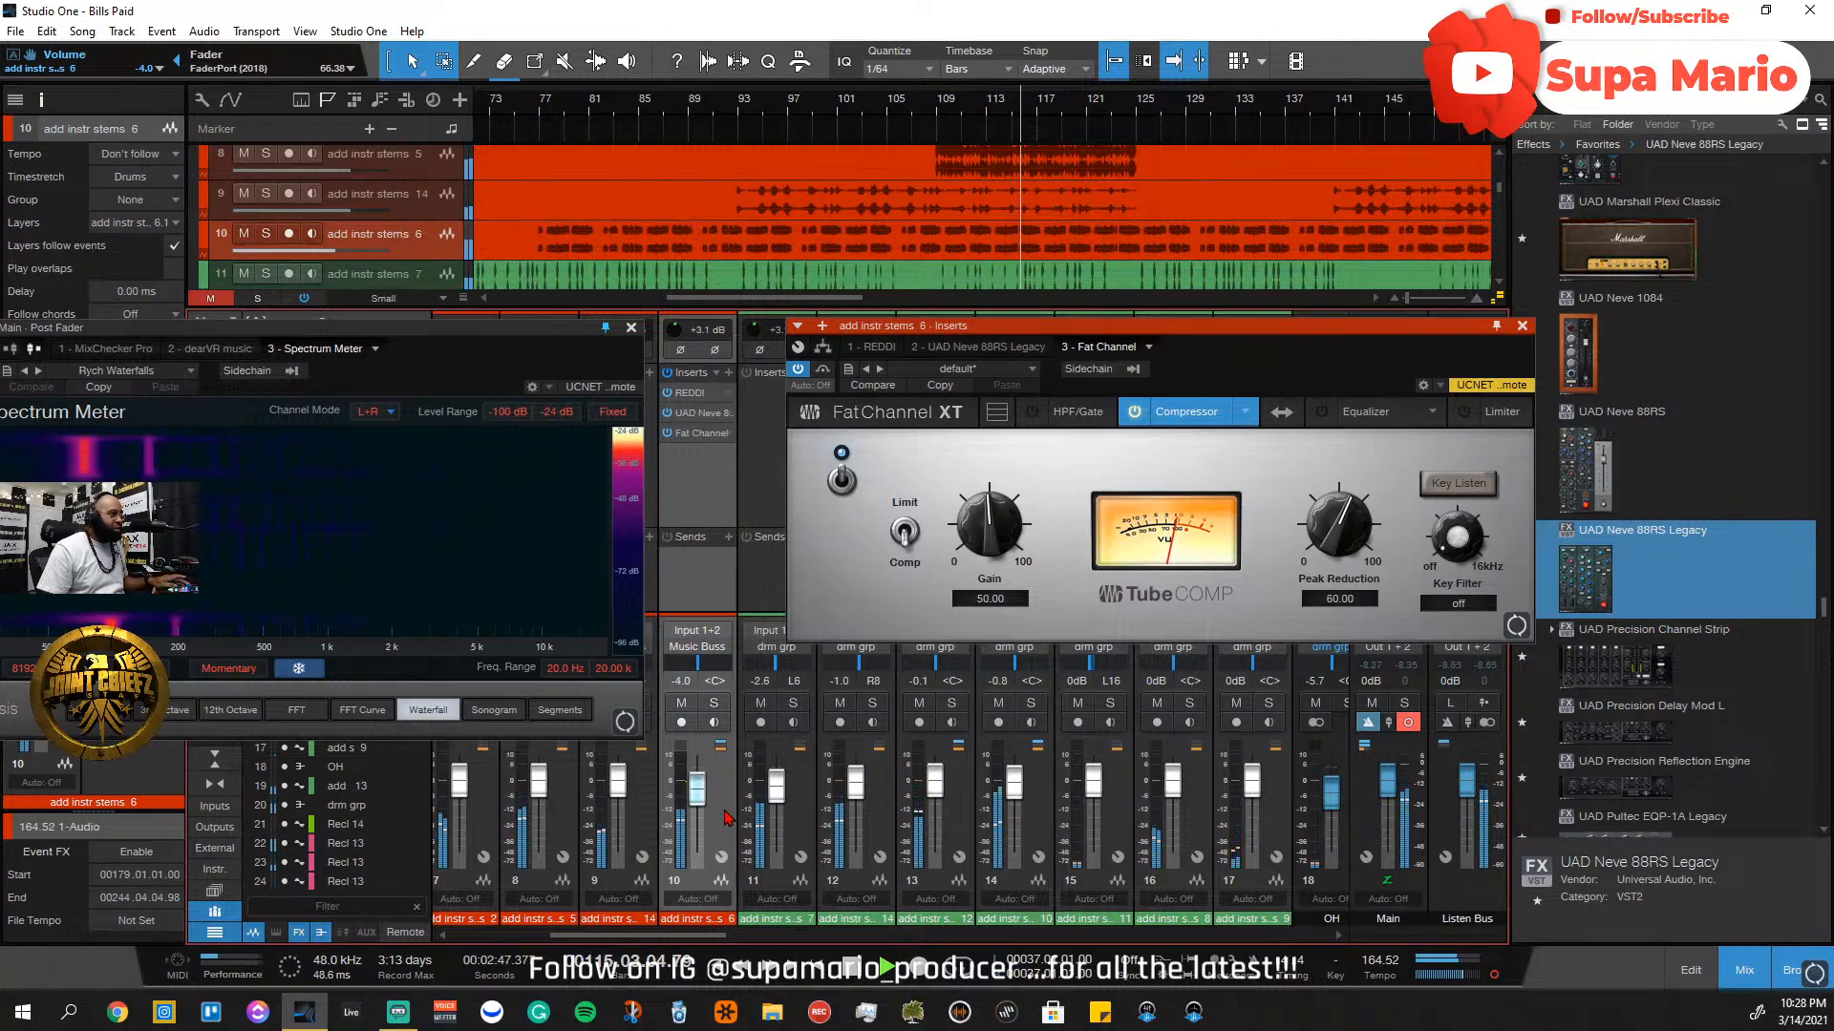
left_click(667, 373)
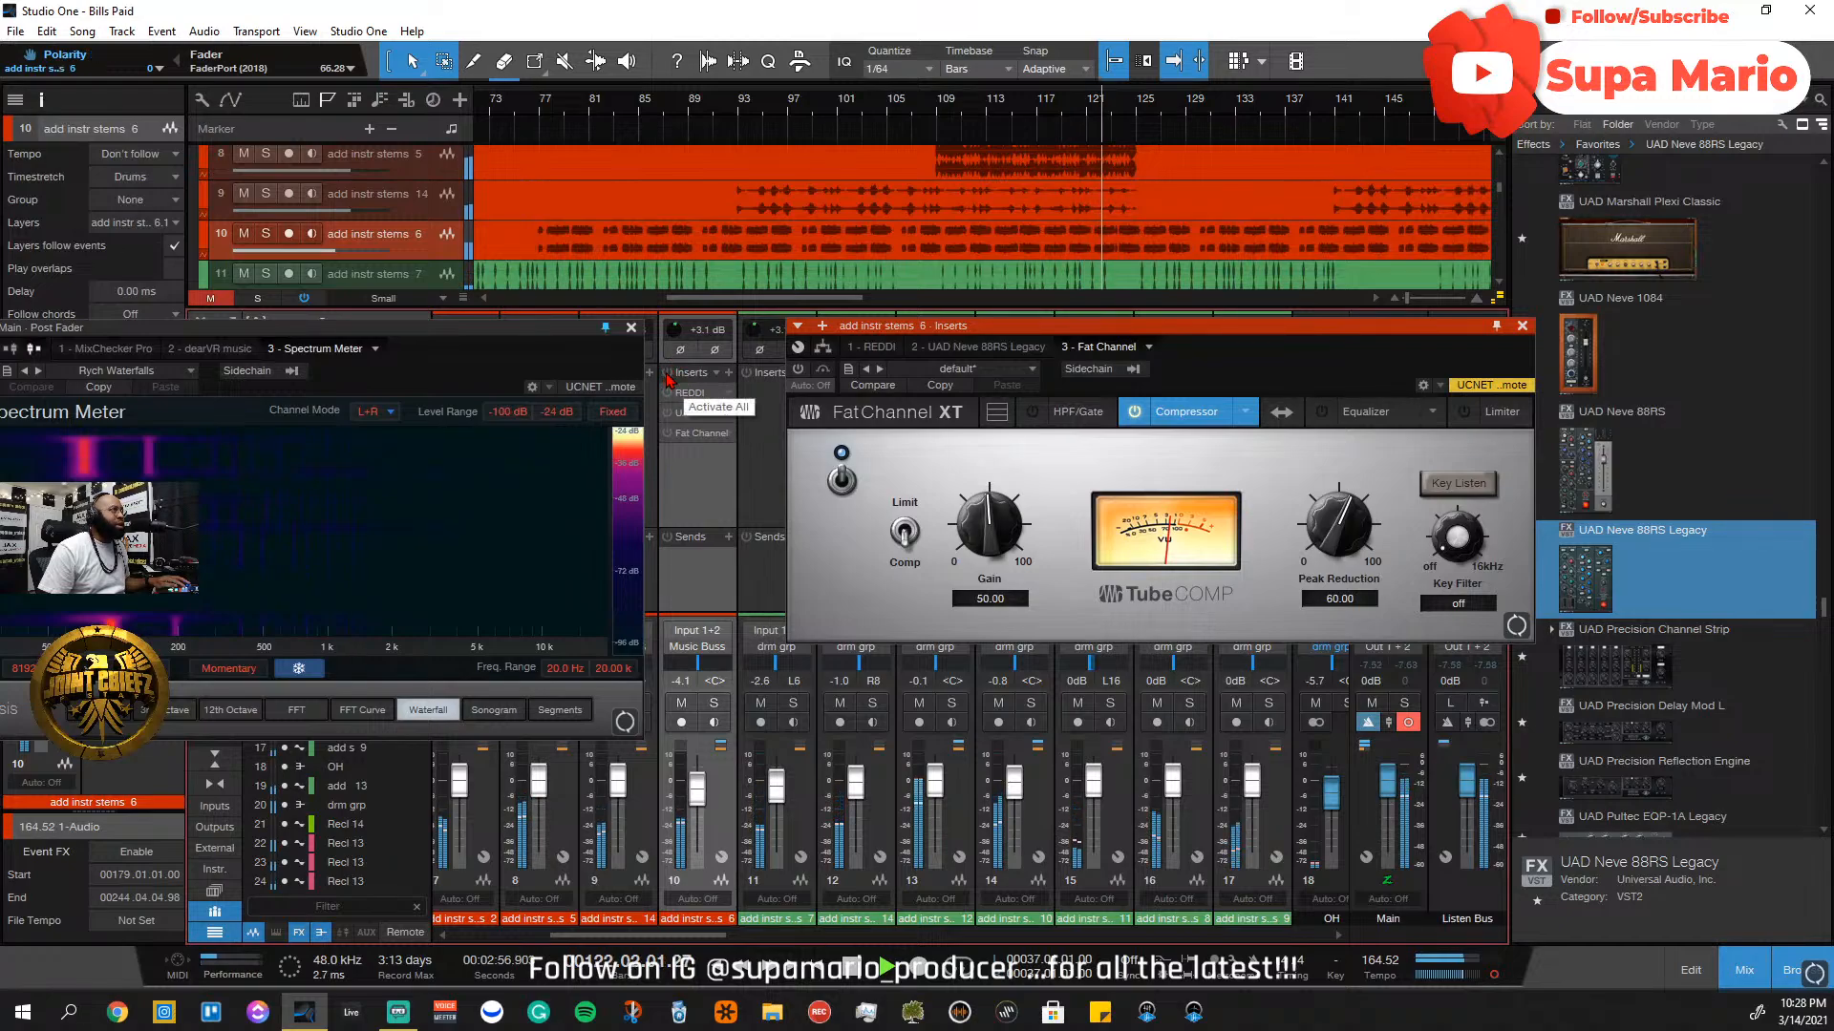
left_click(668, 374)
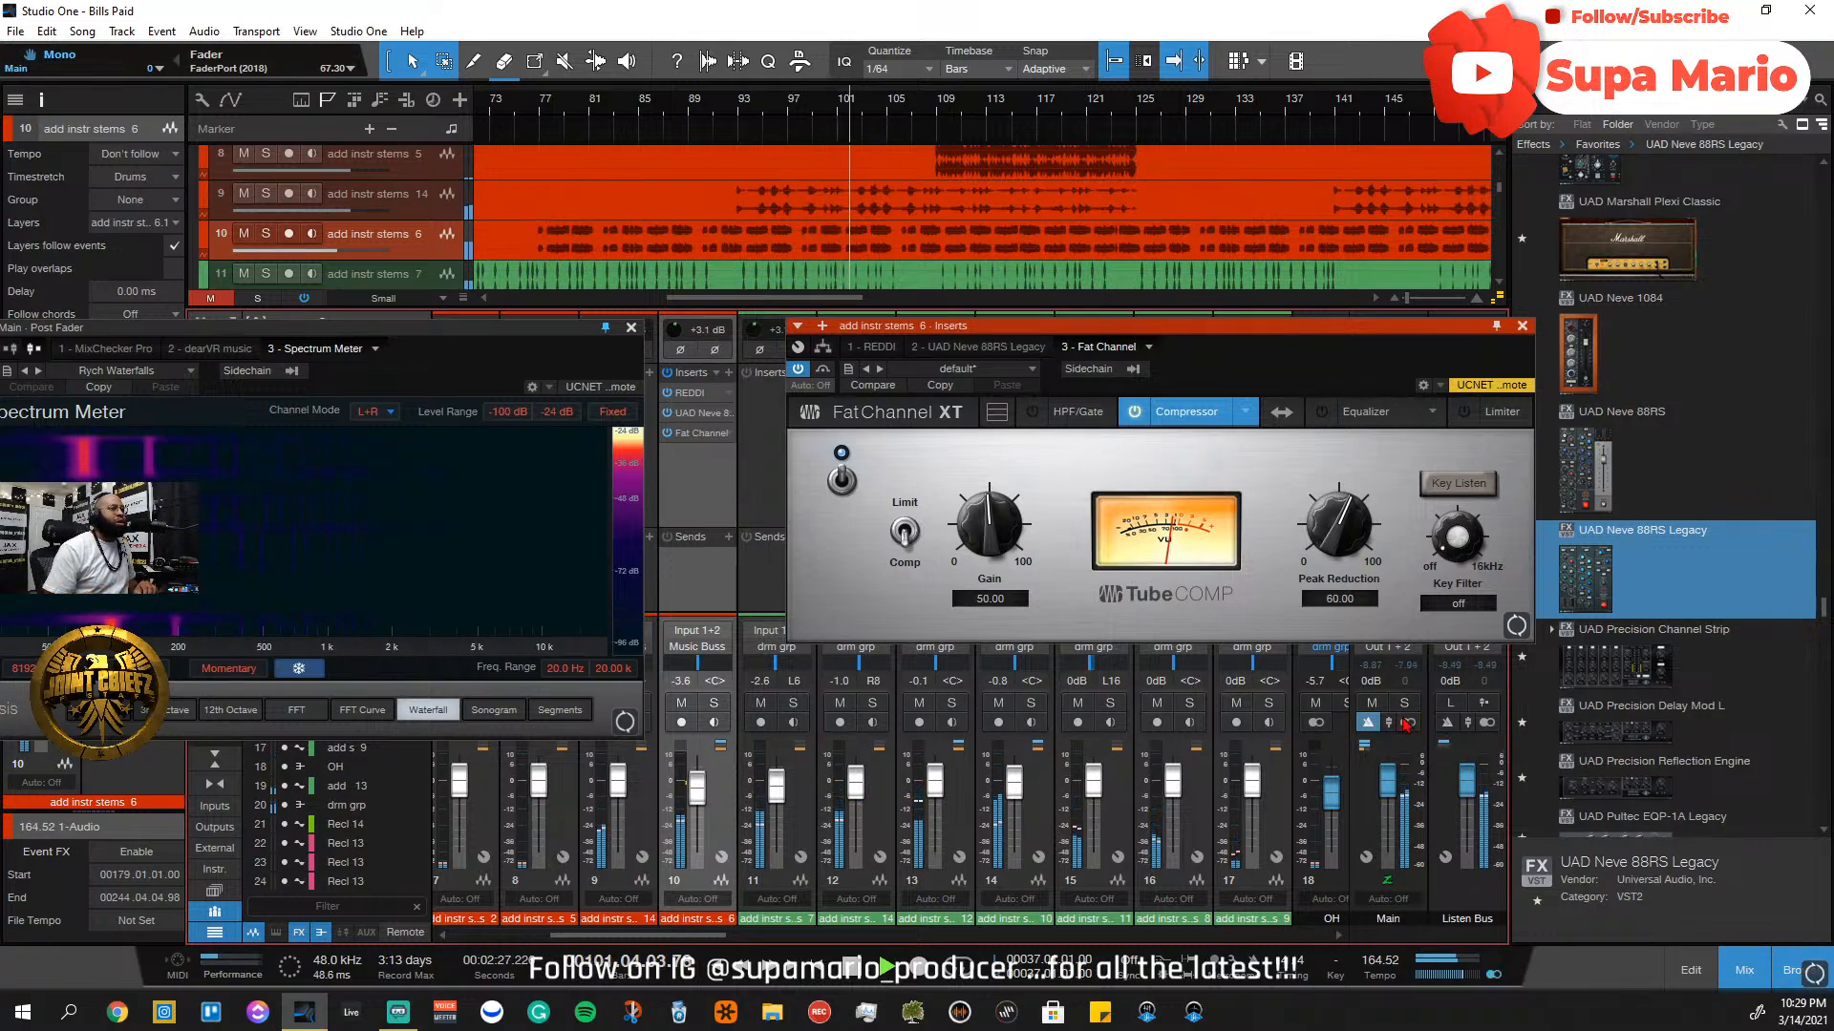
Close the Fat Channel and Spectrum Meter windows and solo add instr stems 13 in the drum group
left_click(1522, 328)
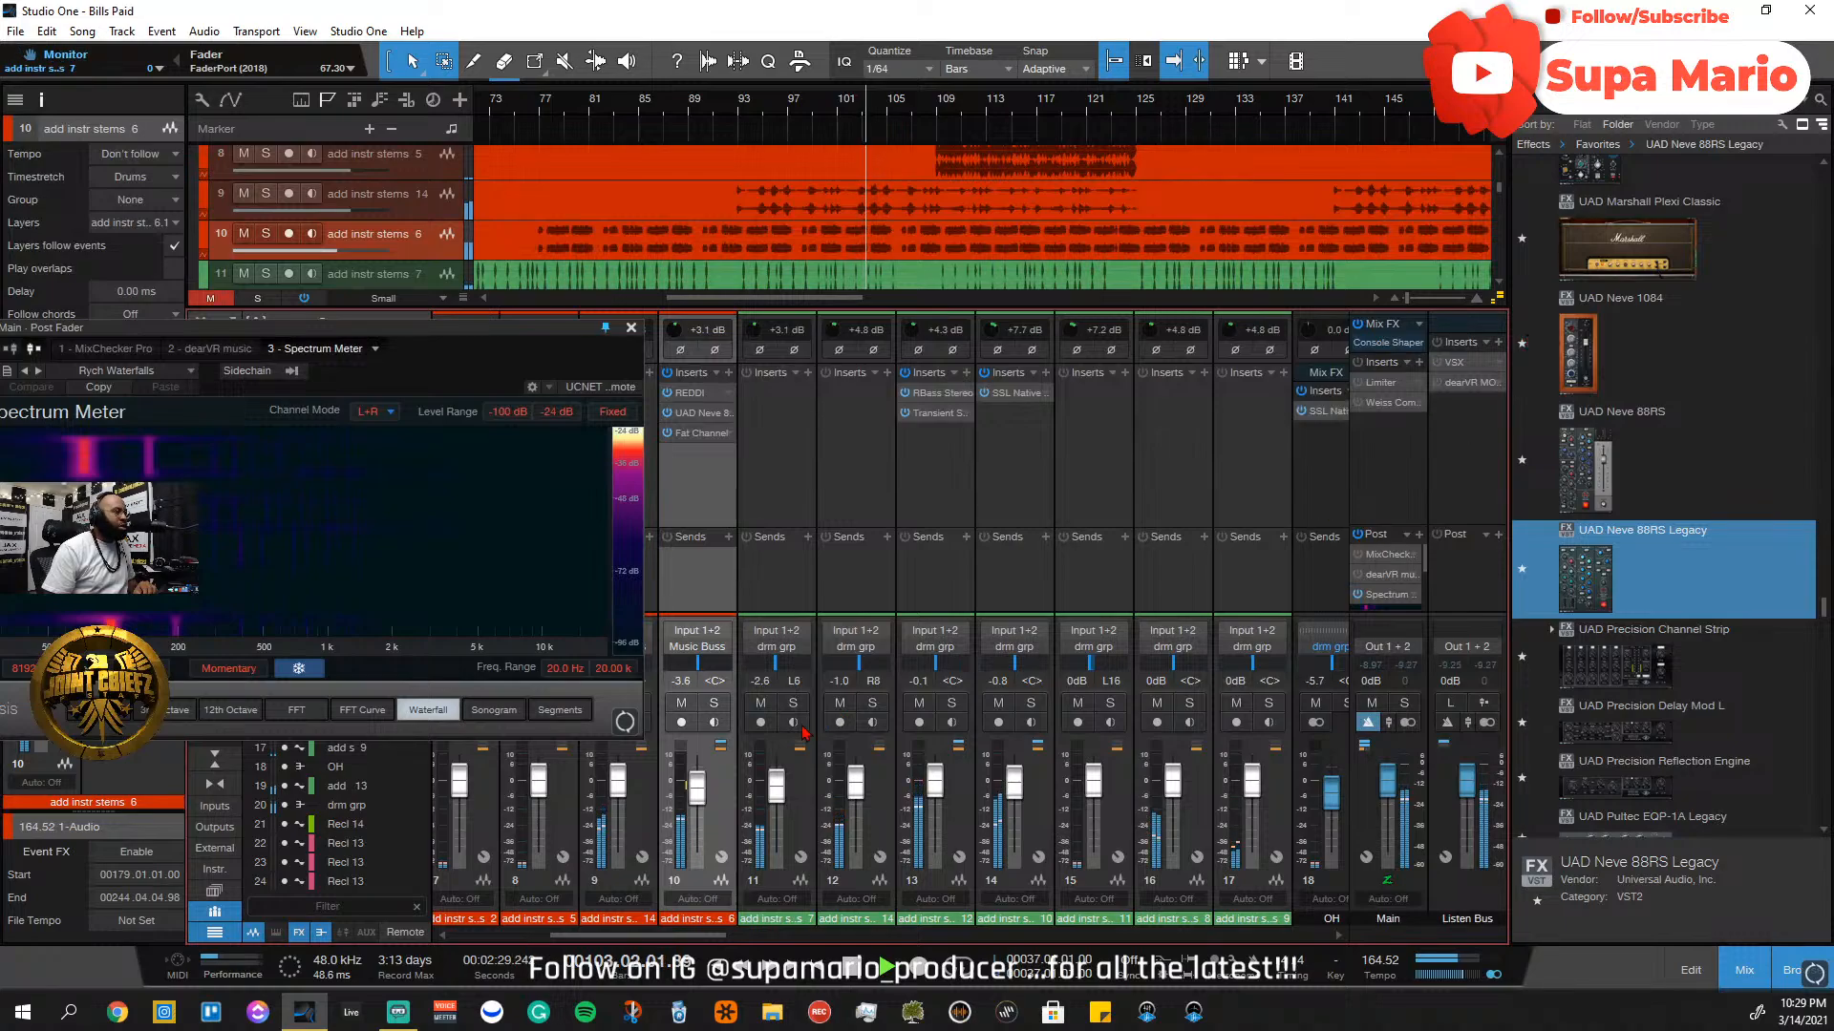
left_click(632, 327)
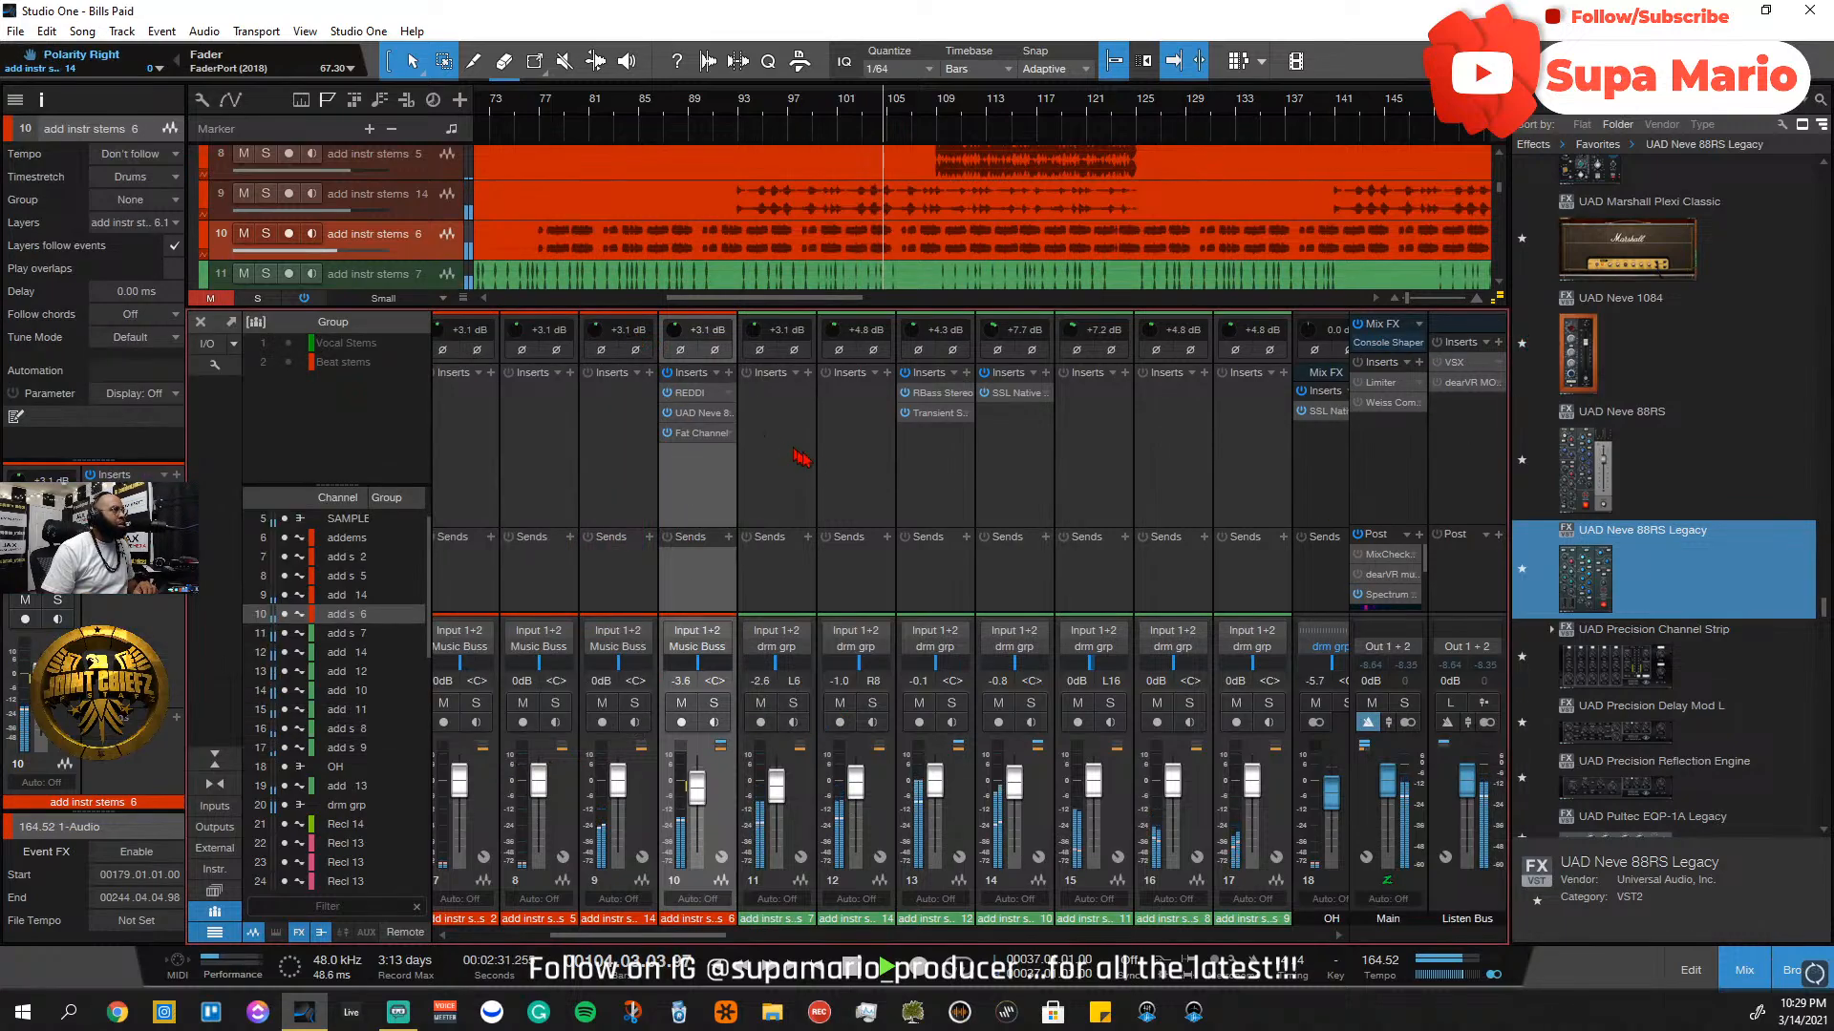
mouse_move(706, 937)
left_mouse_down()
mouse_move(673, 953)
mouse_move(702, 946)
left_mouse_up()
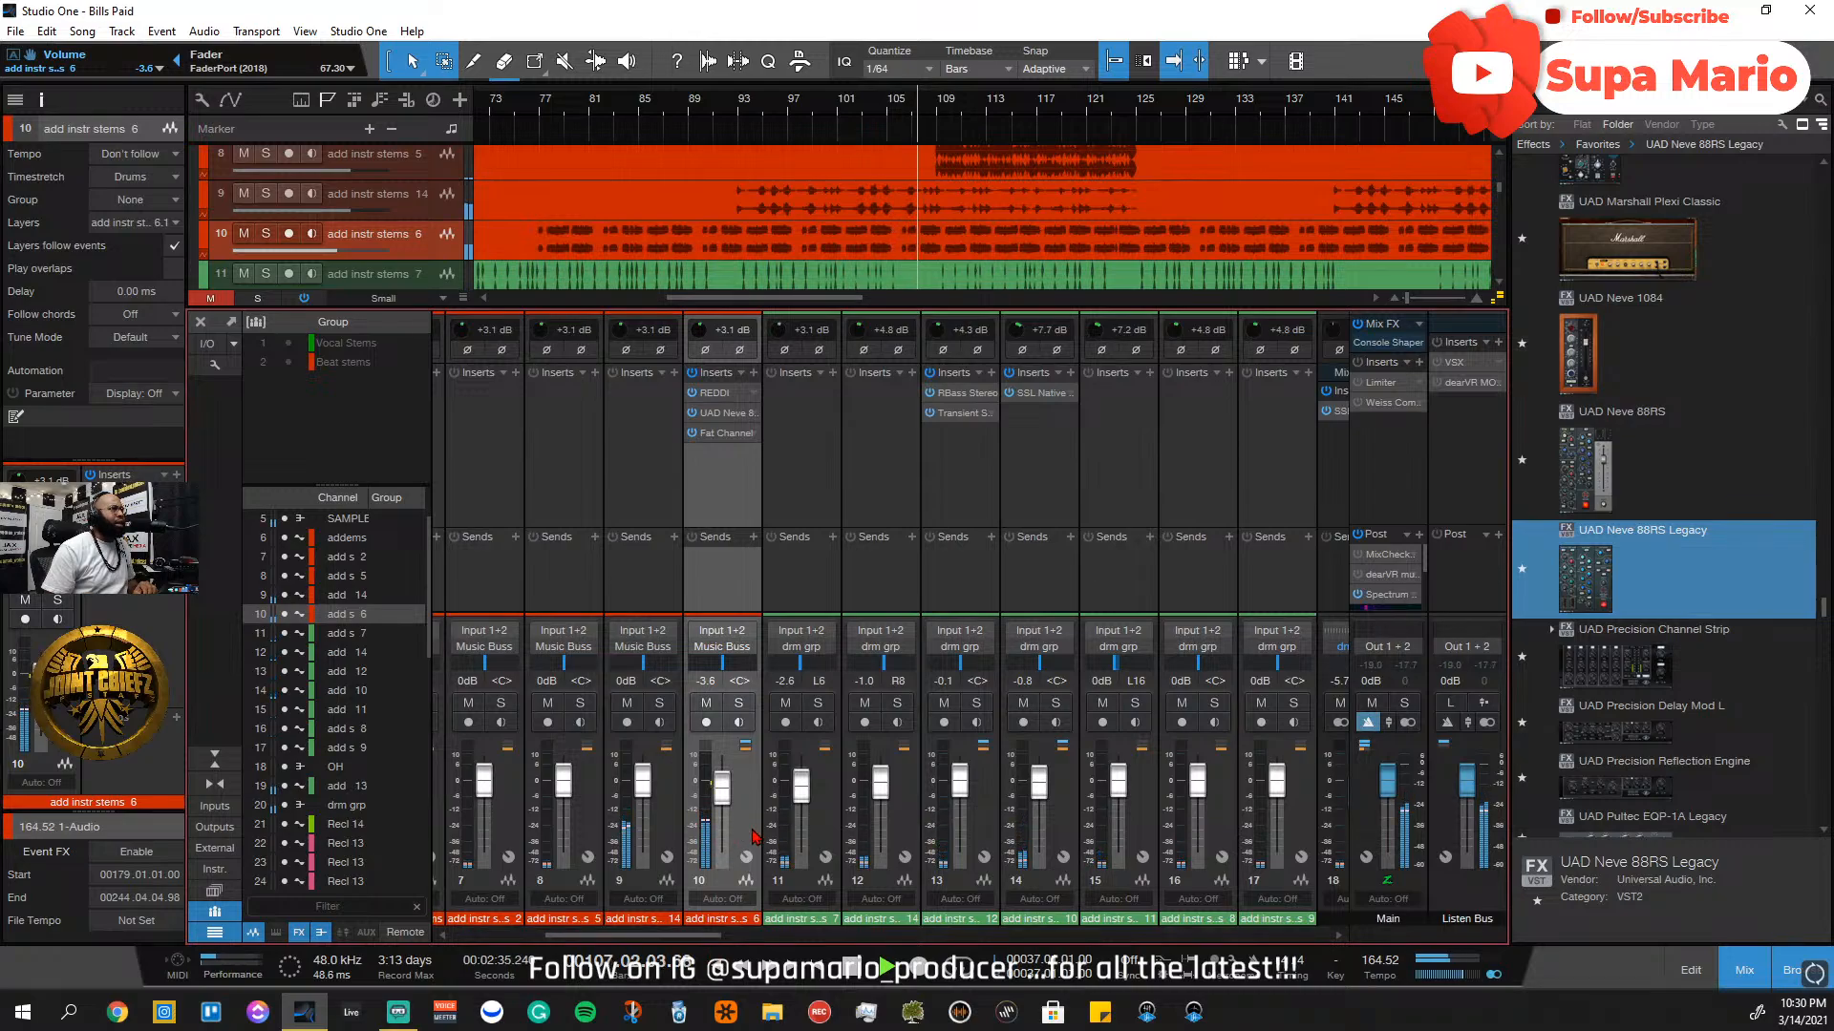
left_click_drag(697, 943, 788, 939)
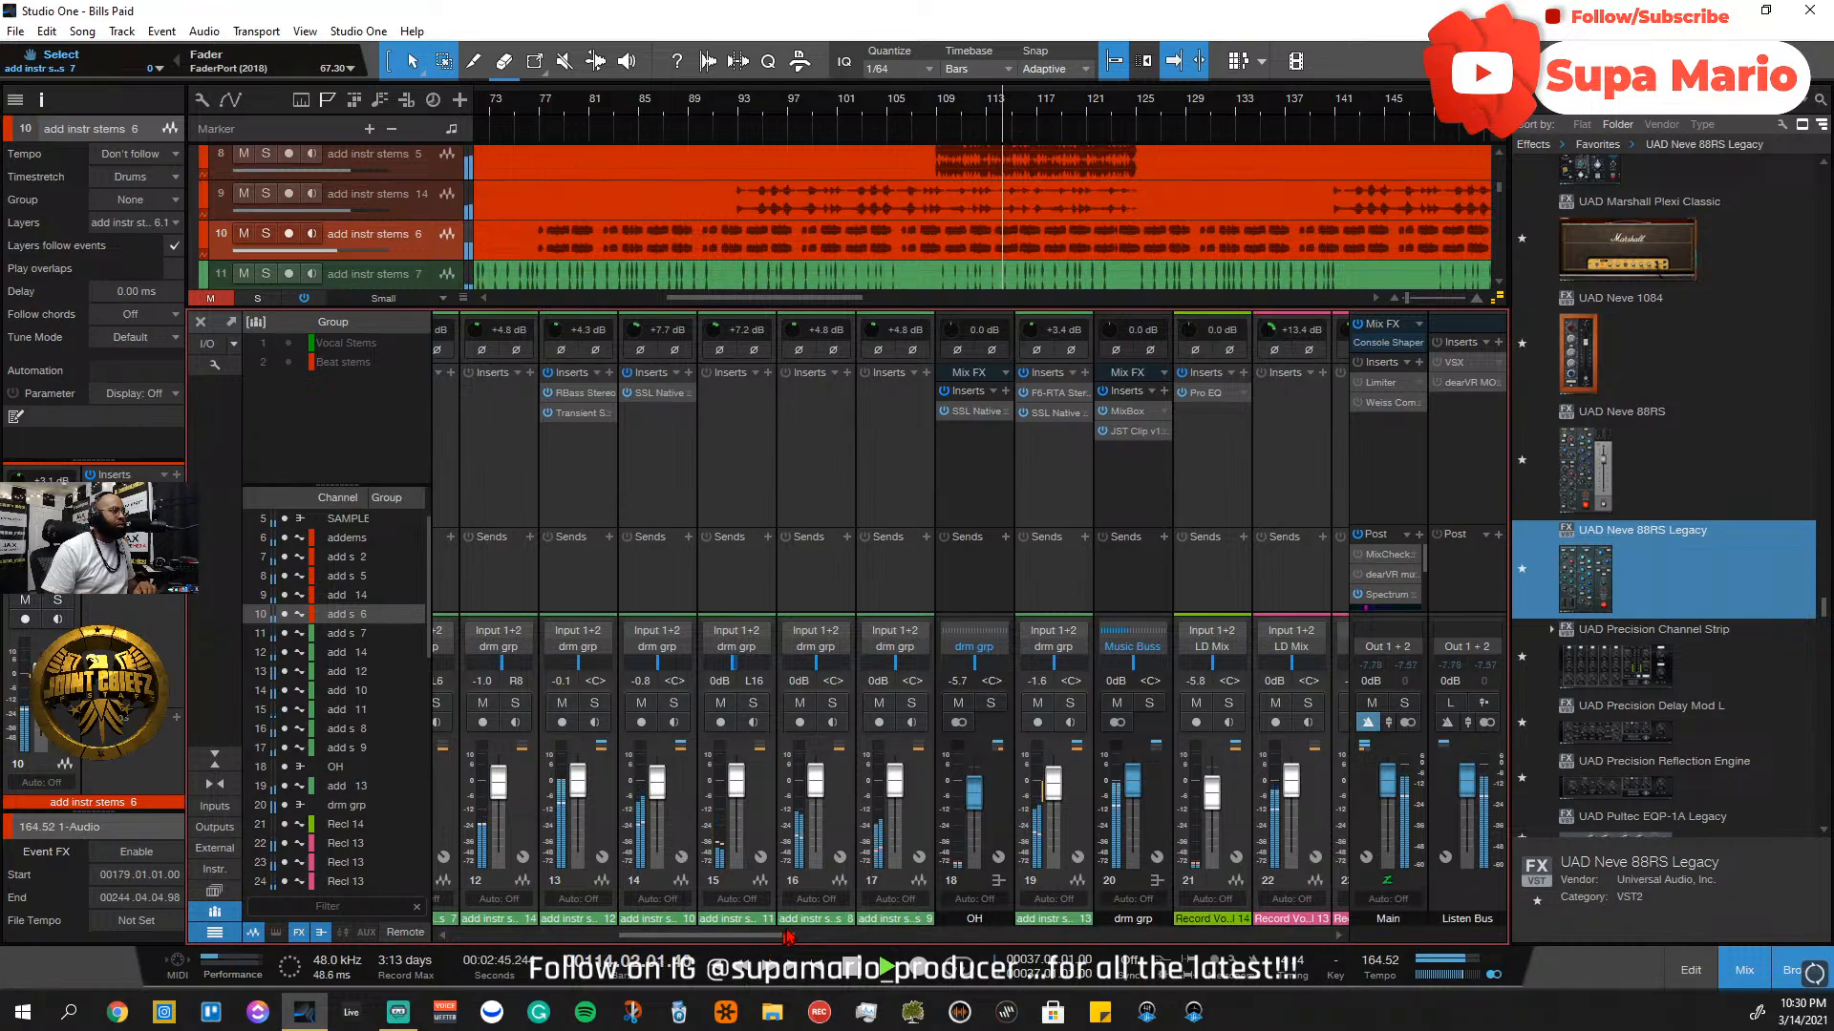
left_click(1071, 703)
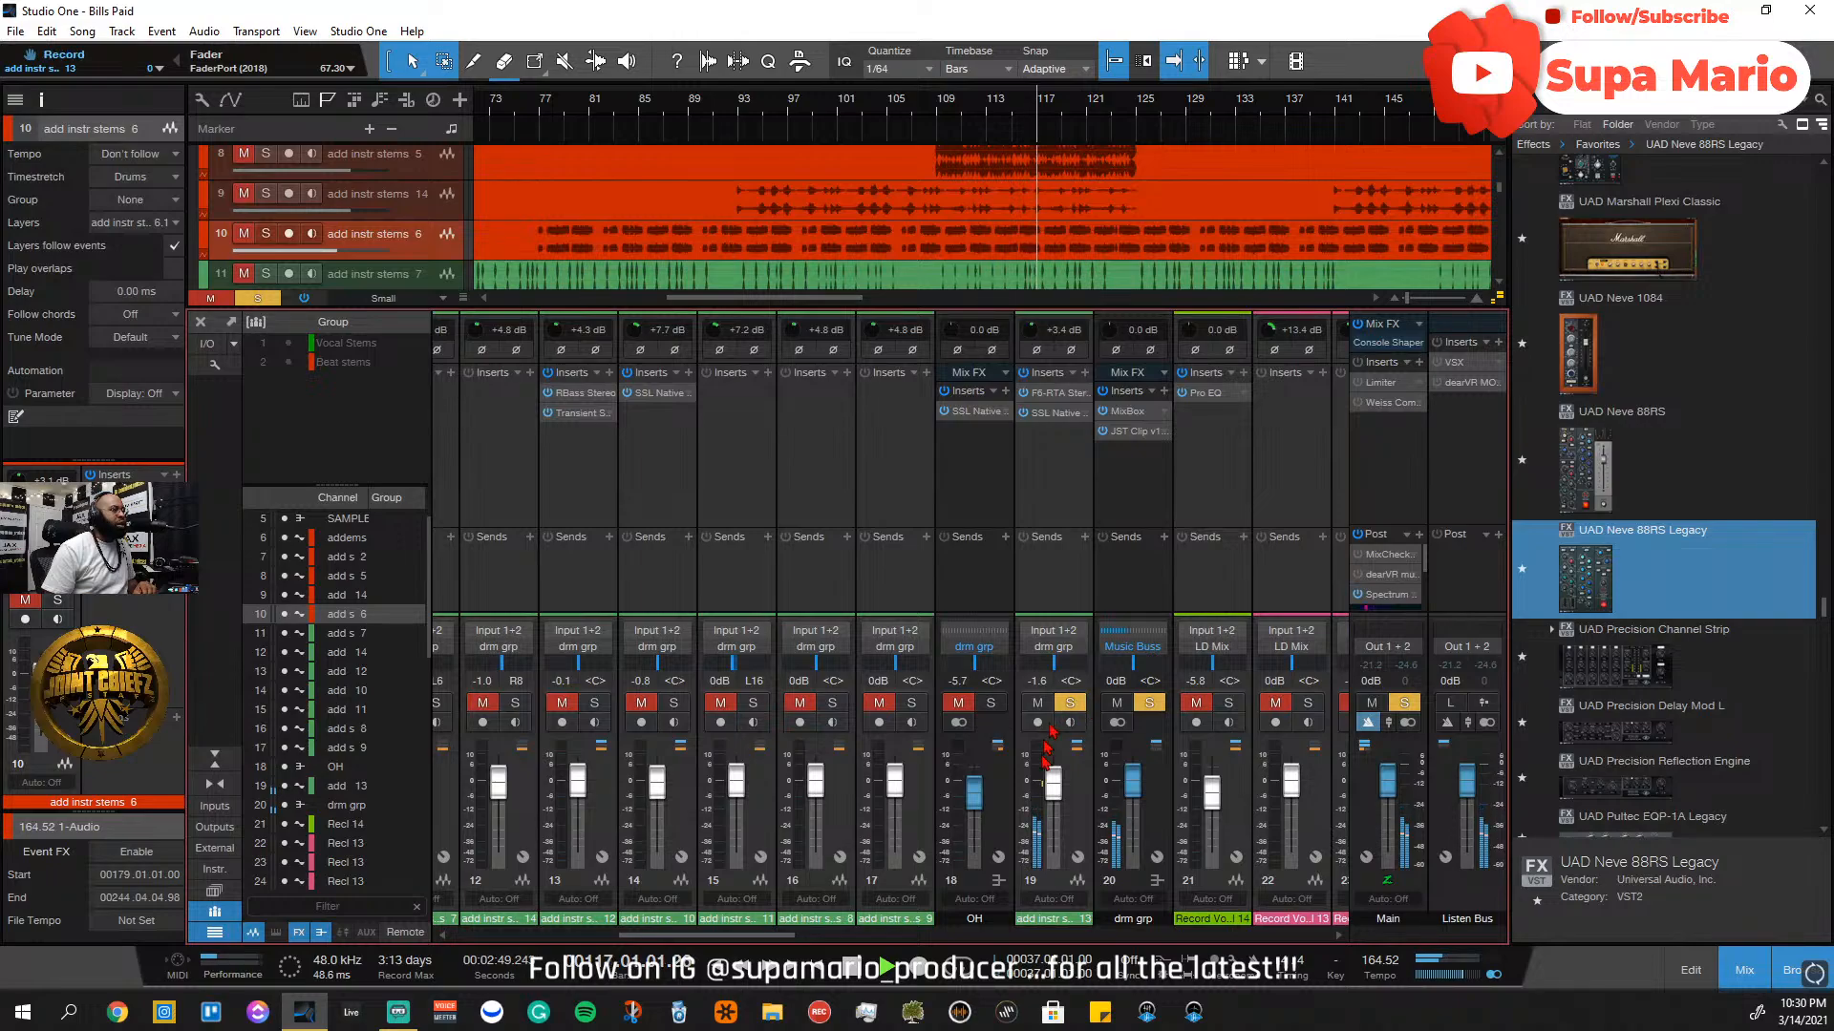
Compare the add instr stems 13 channel soloed and unsoloed, and add a Binaural Pan insert to it while soloed
left_click(1070, 704)
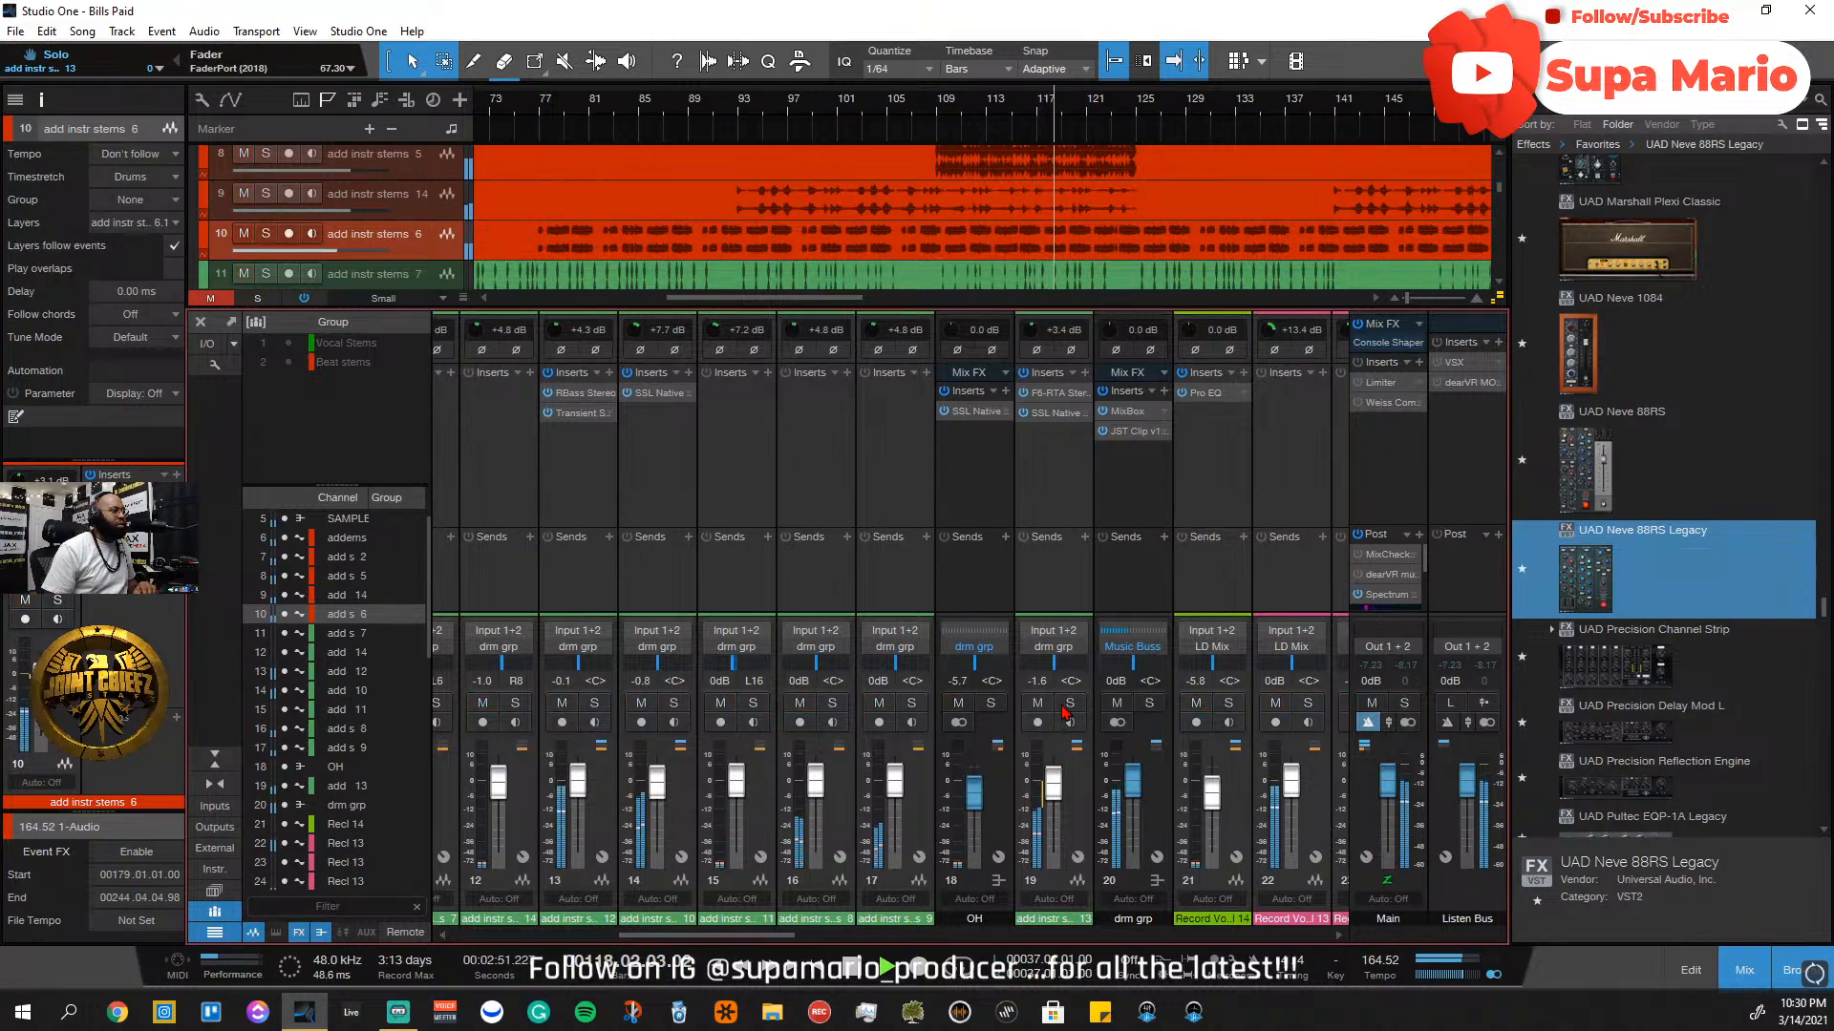
left_click(1070, 703)
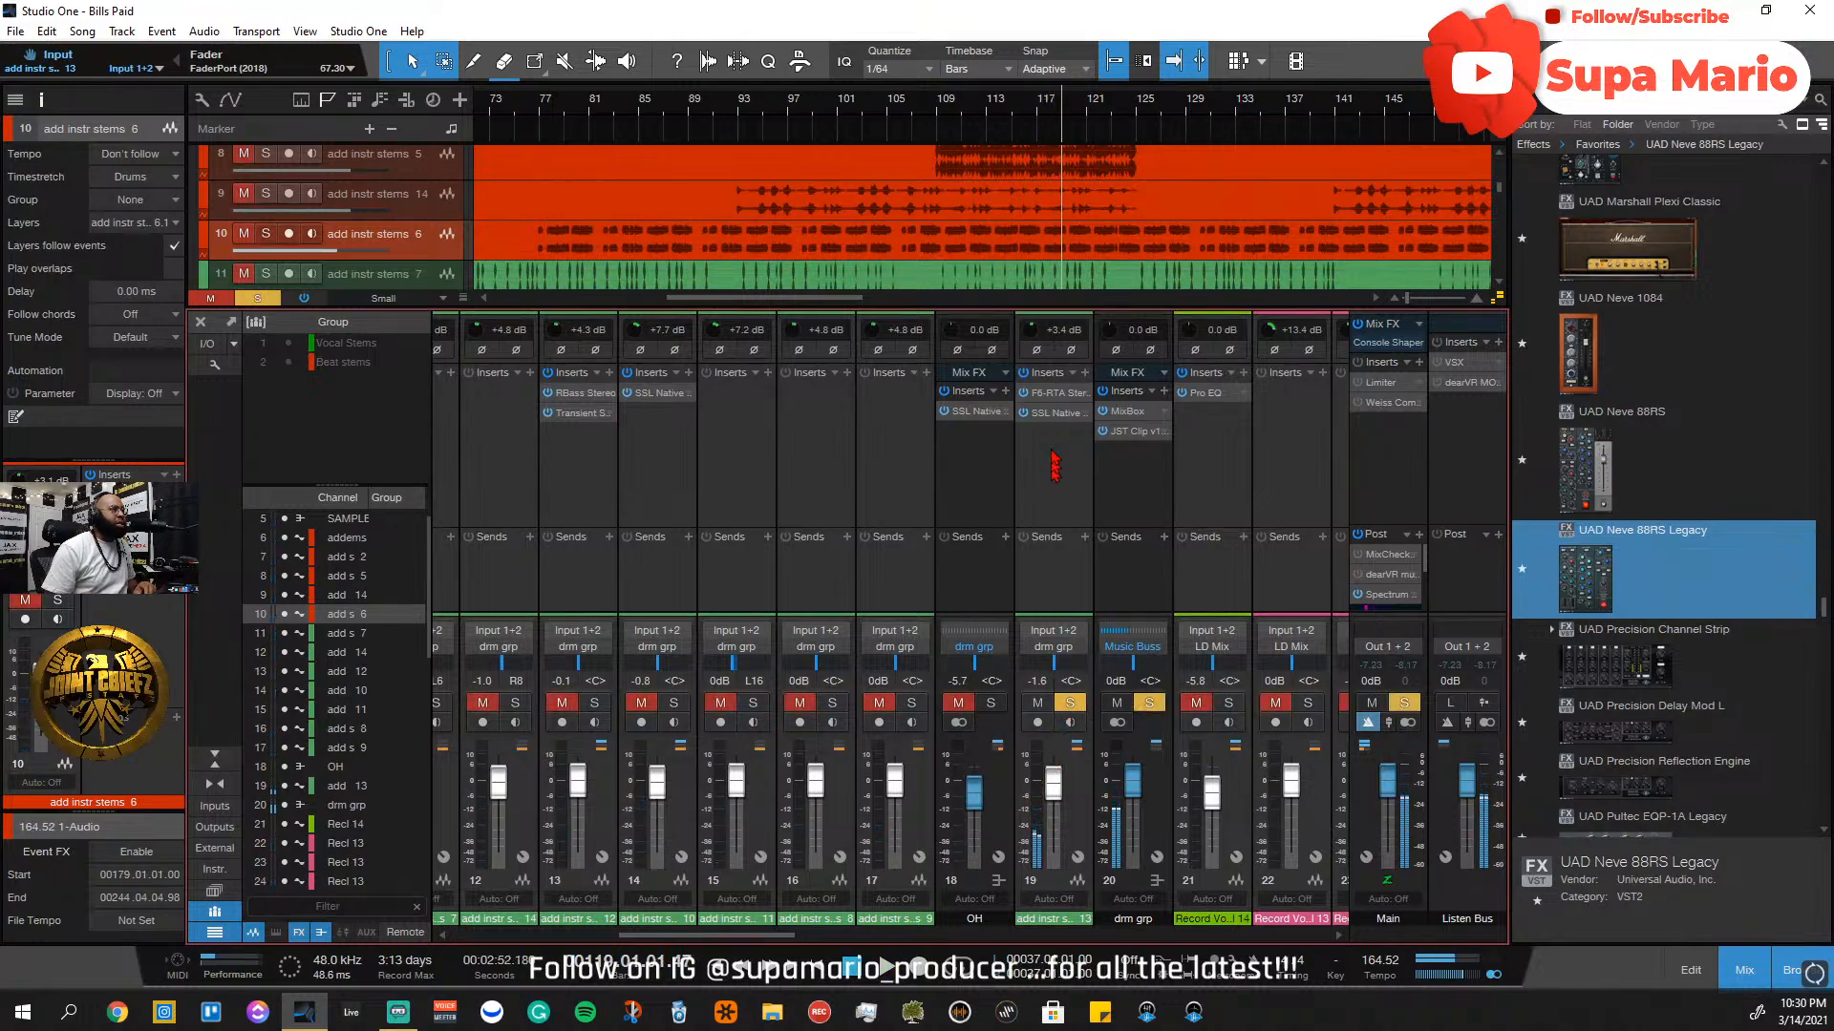
left_click(1083, 376)
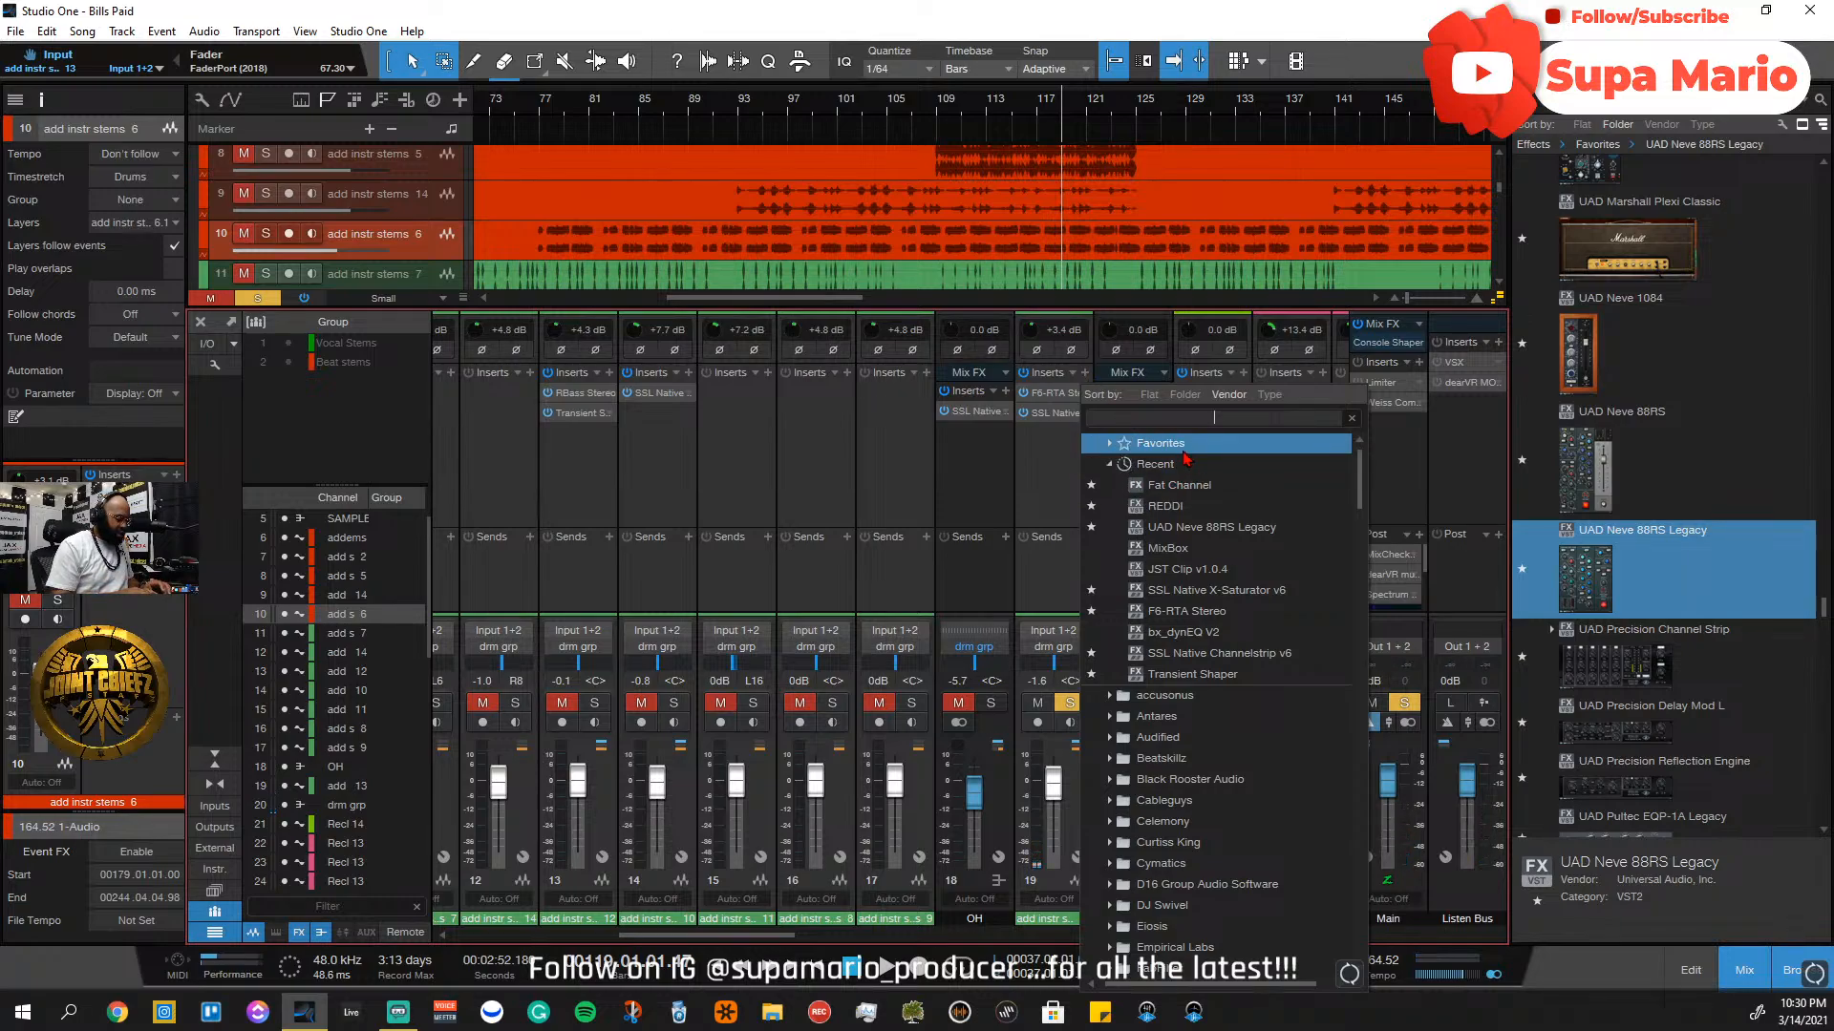
type("bin")
left_click(1125, 488)
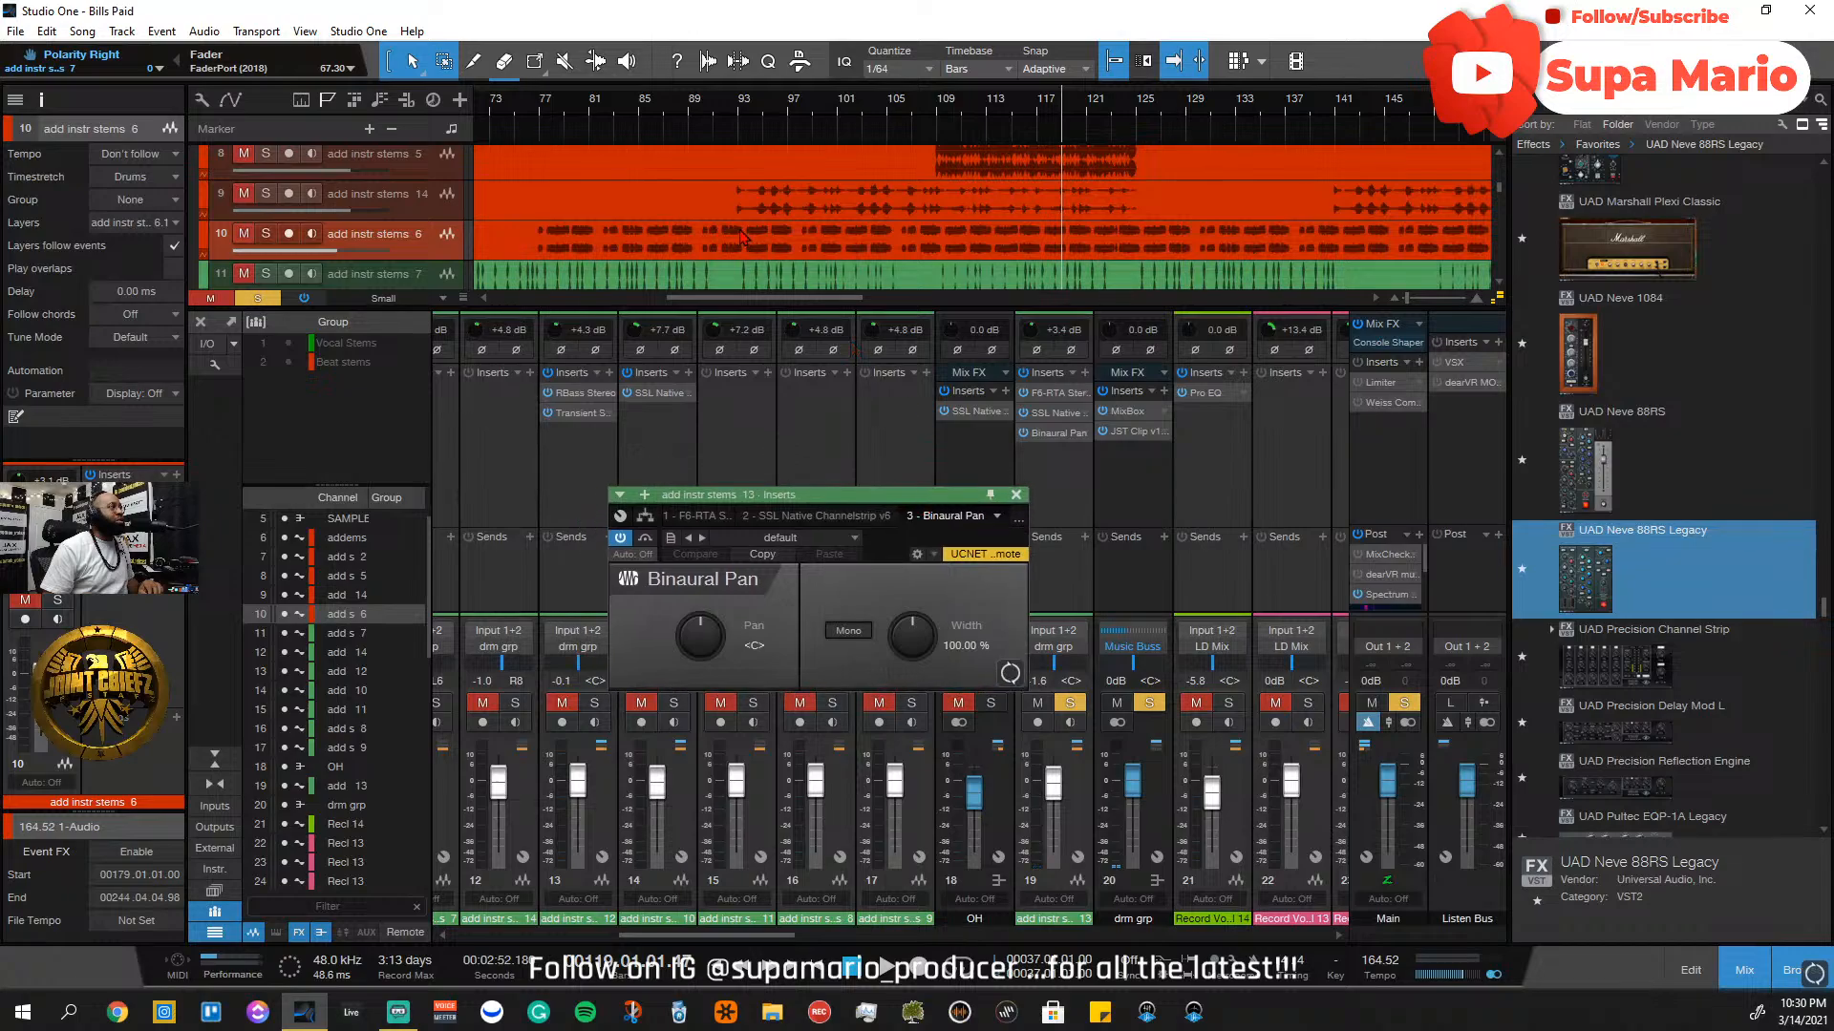
Play the soloed stem from bar 77 and set the Binaural Pan's Width to 106%
left_click(544, 122)
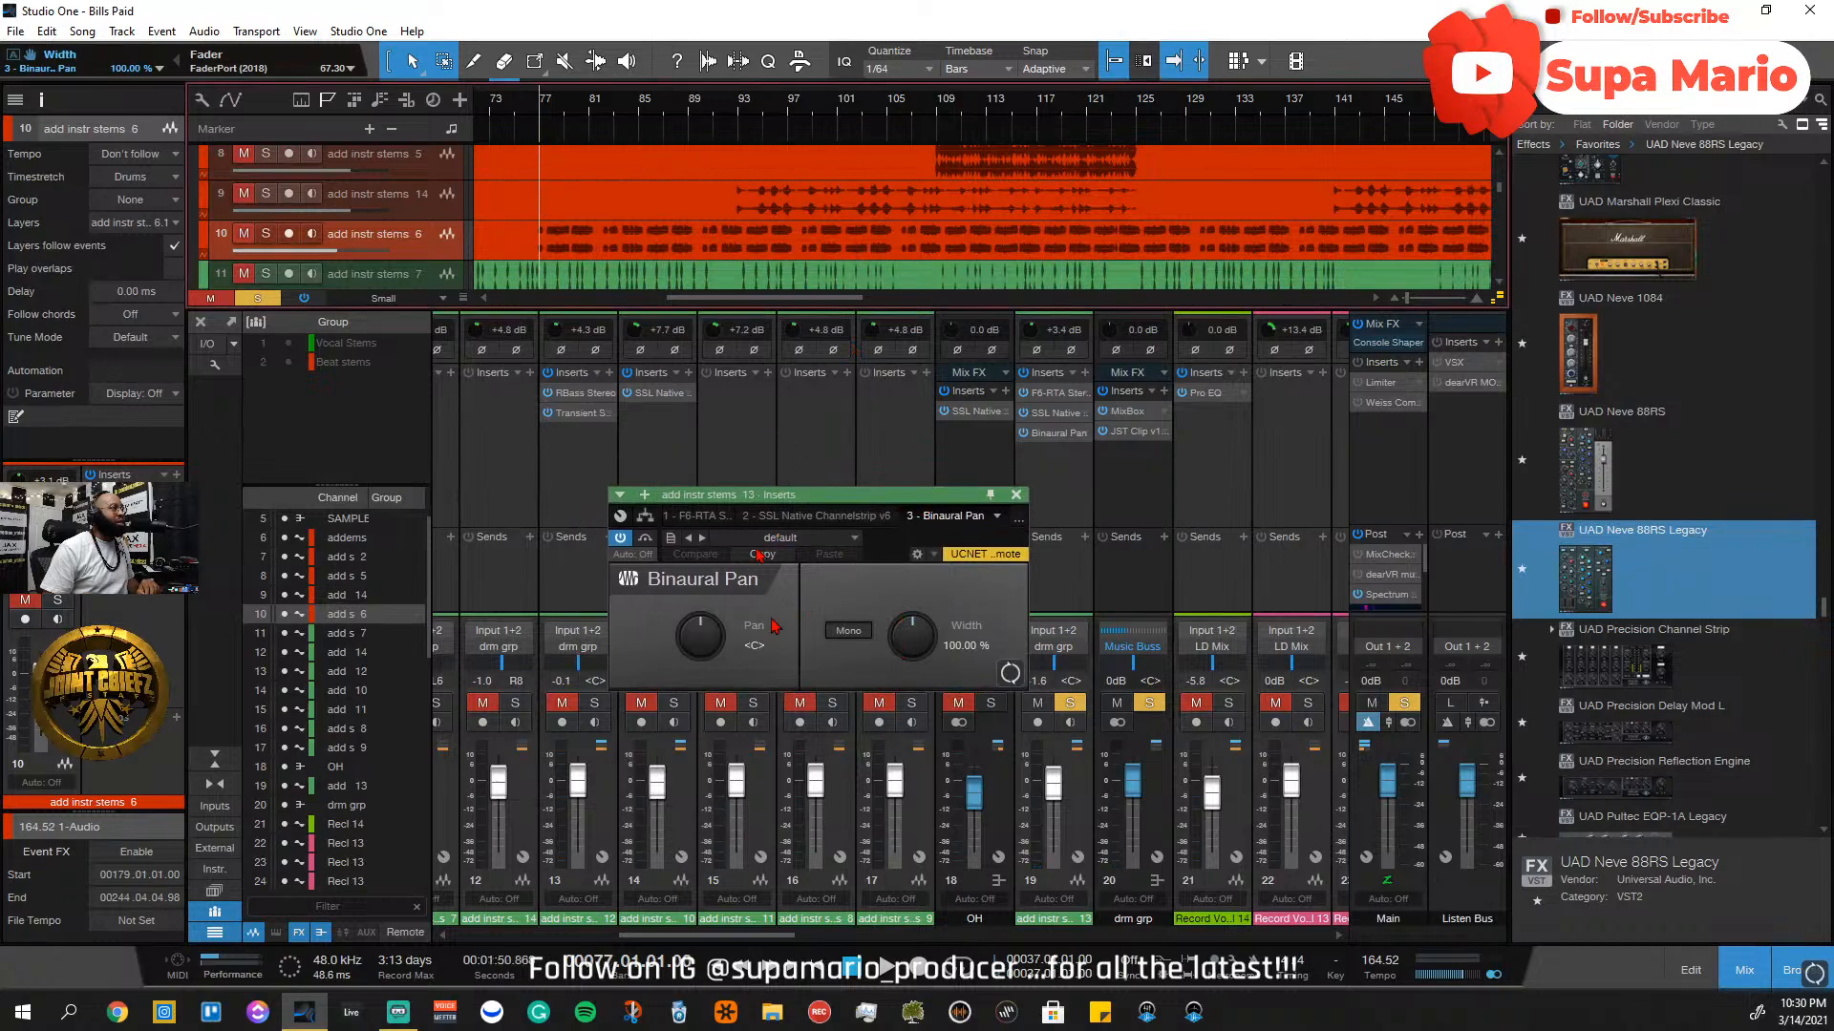
key("space")
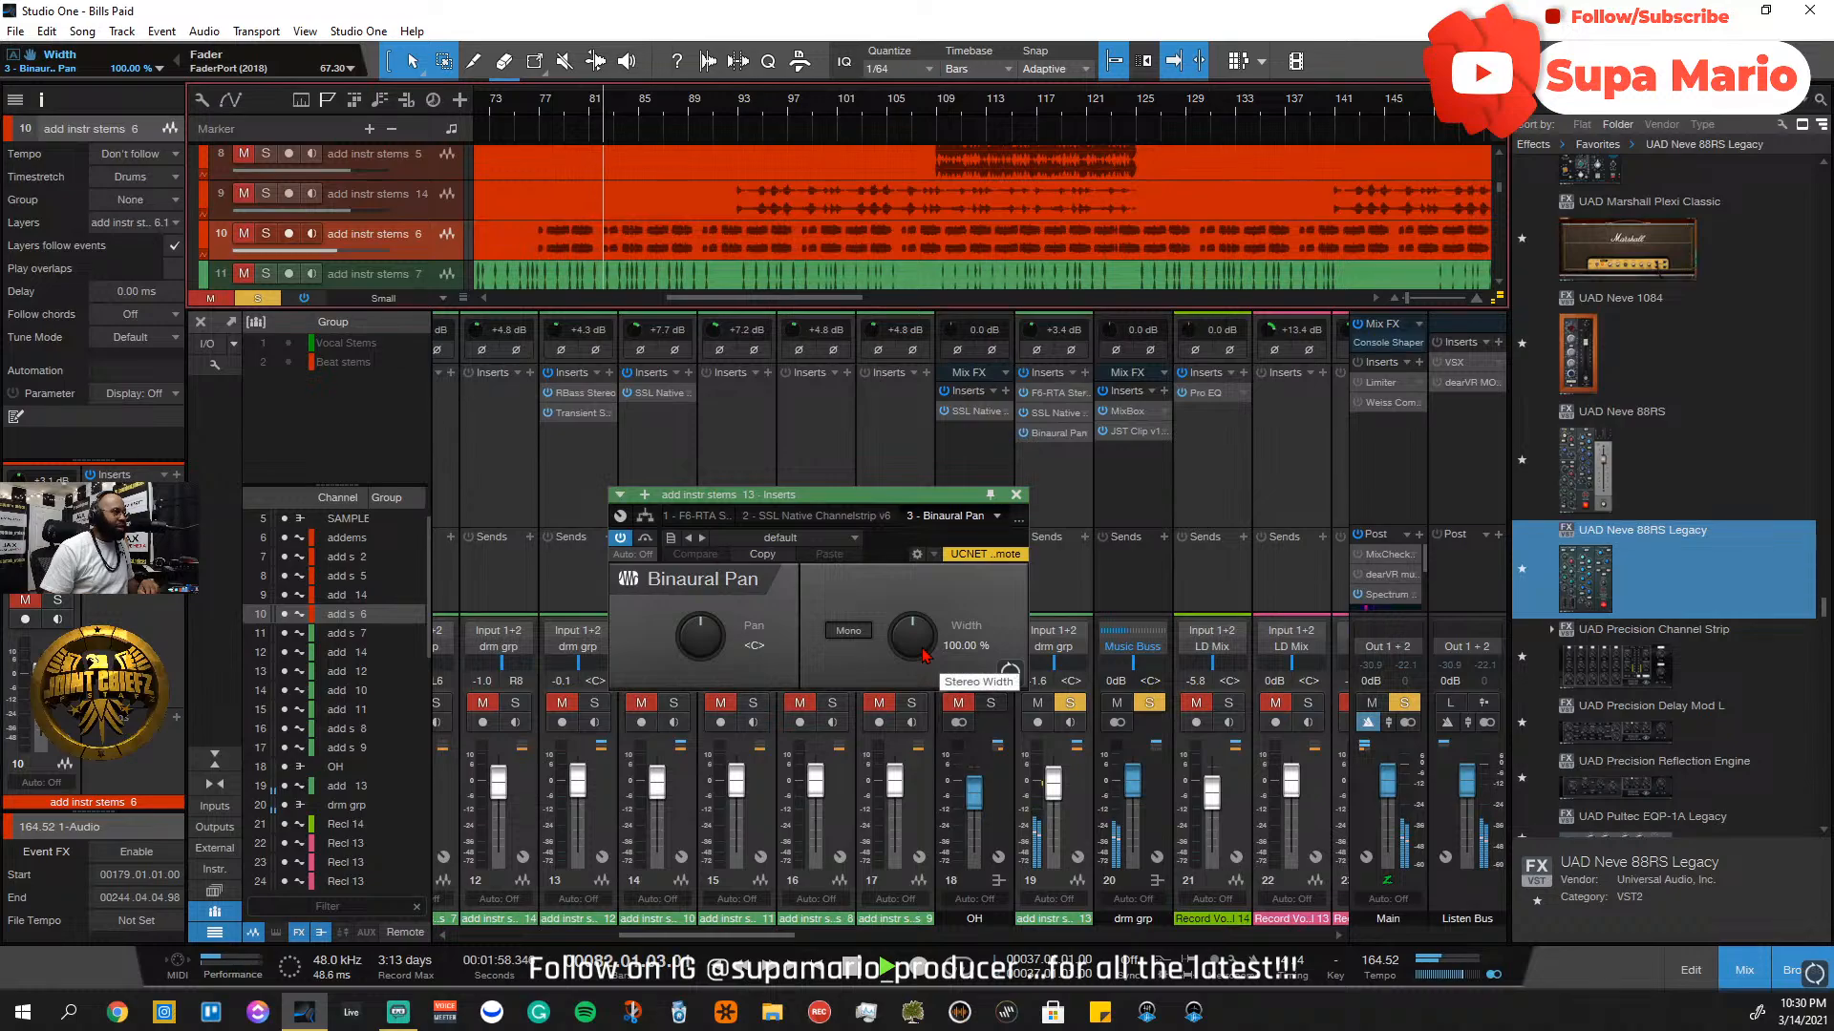
scroll(924, 654, "up", 2)
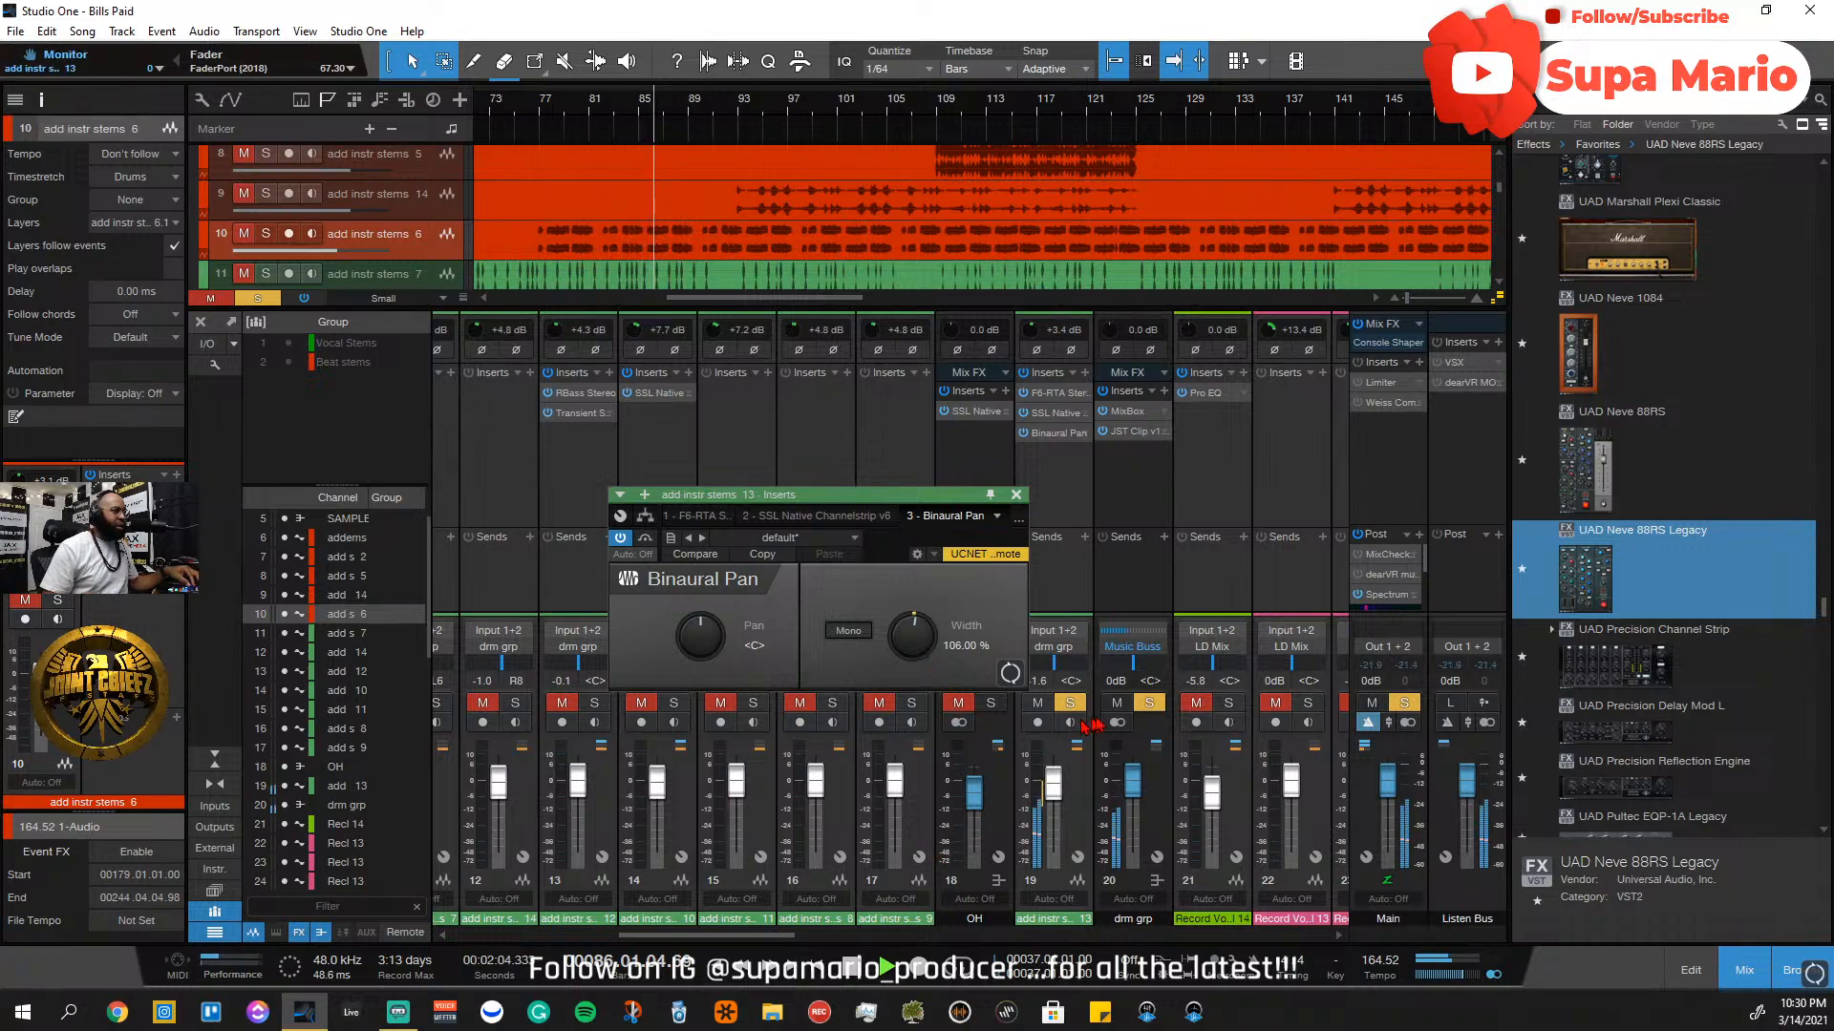
Audition the drum group soloed and within the full mix, set the Binaural Pan's Width to 108%, and close its window
left_click(1148, 704)
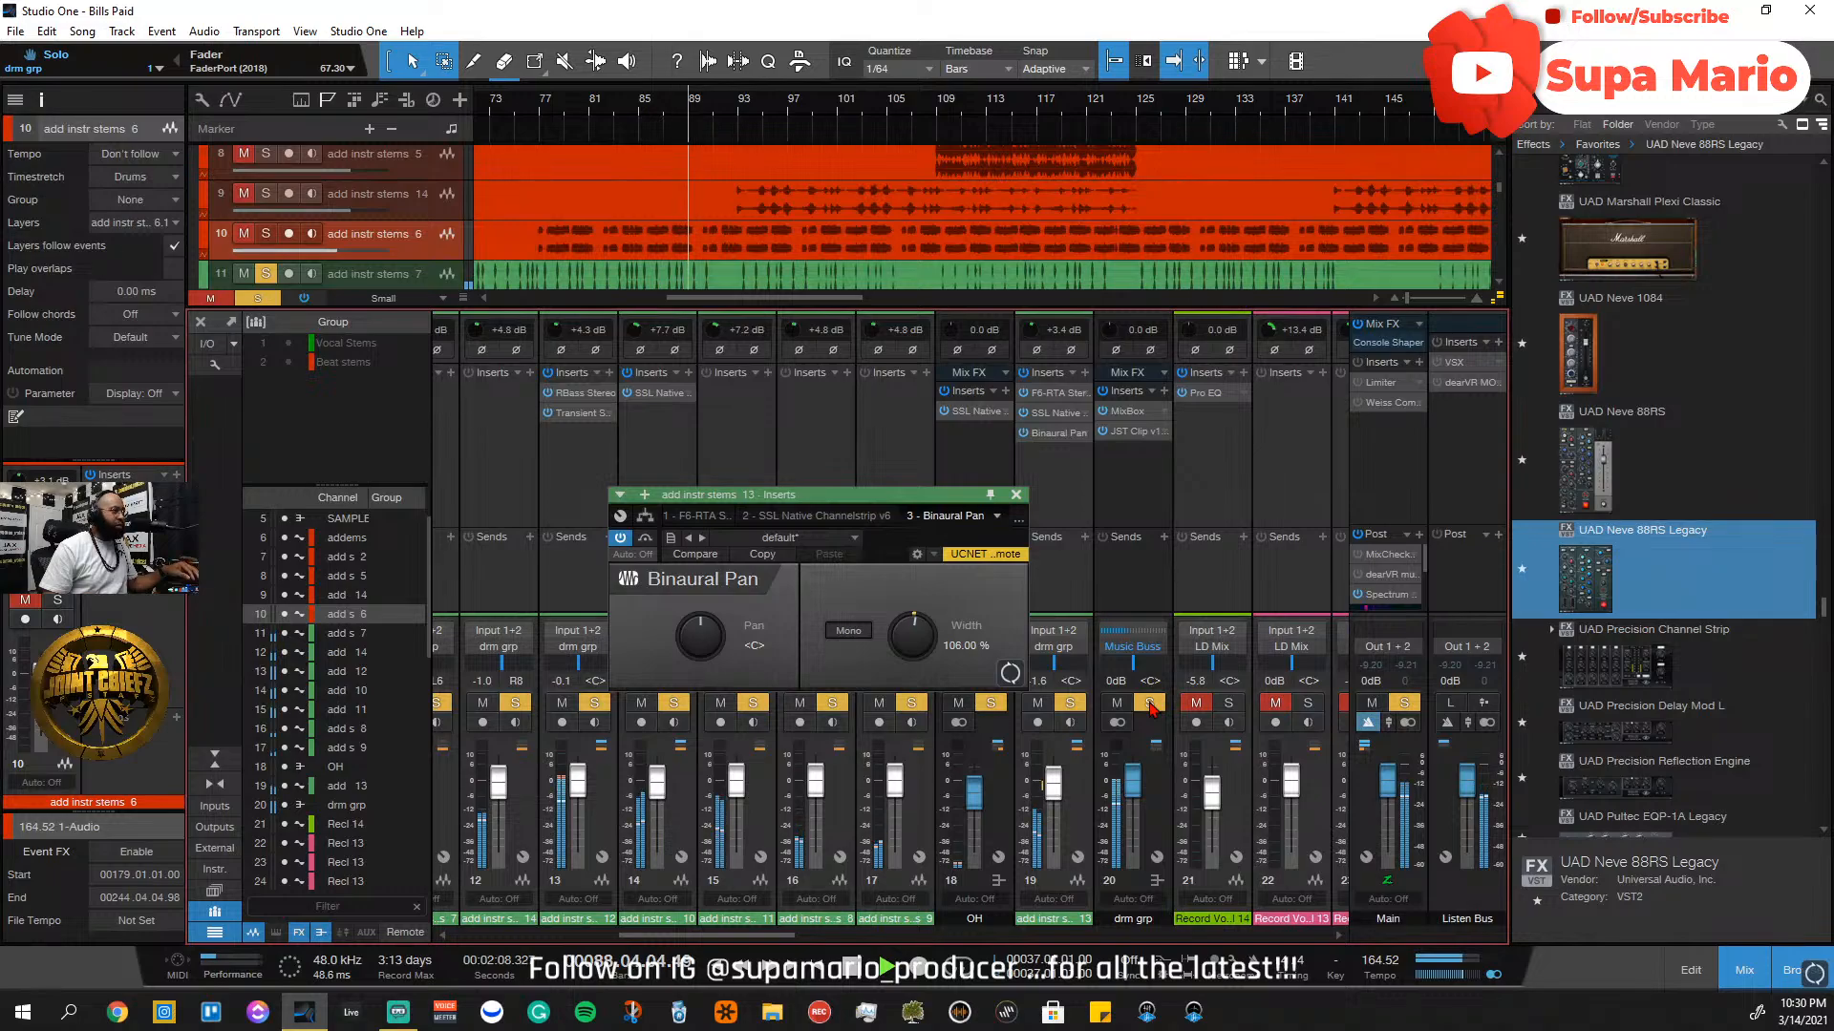
left_click(1149, 703)
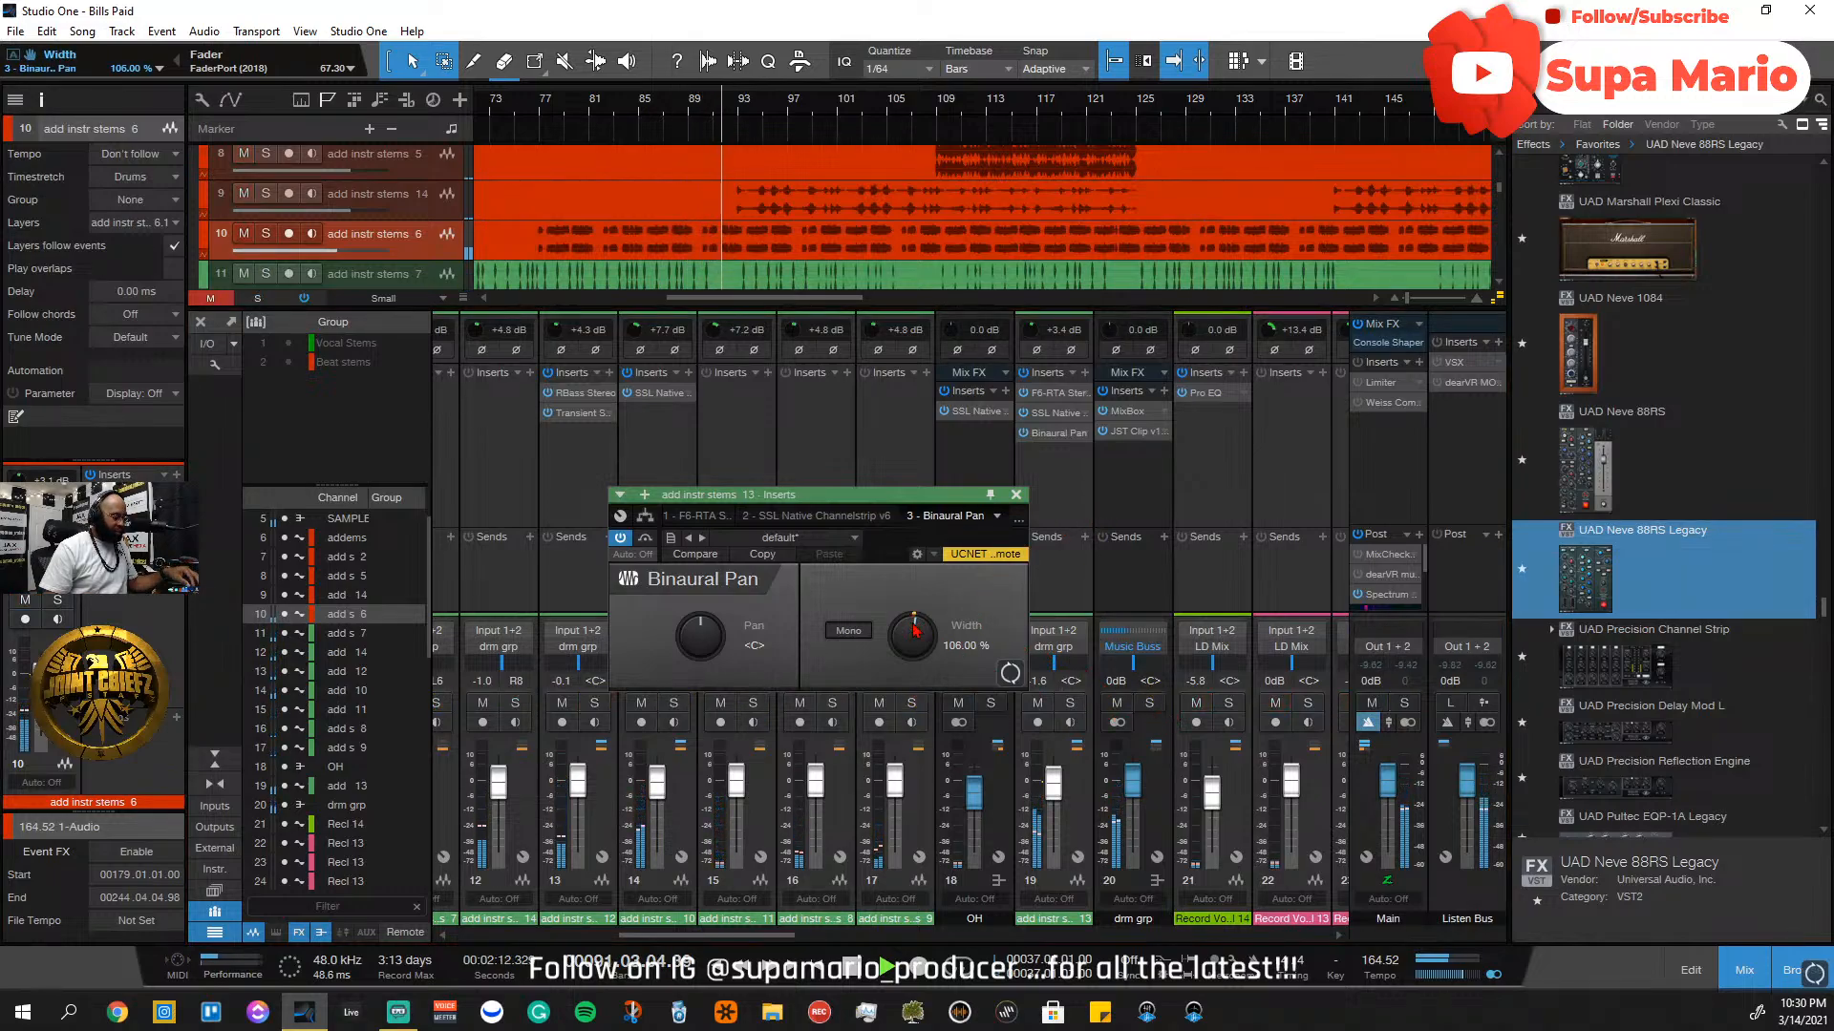
scroll(914, 630, "up", 2)
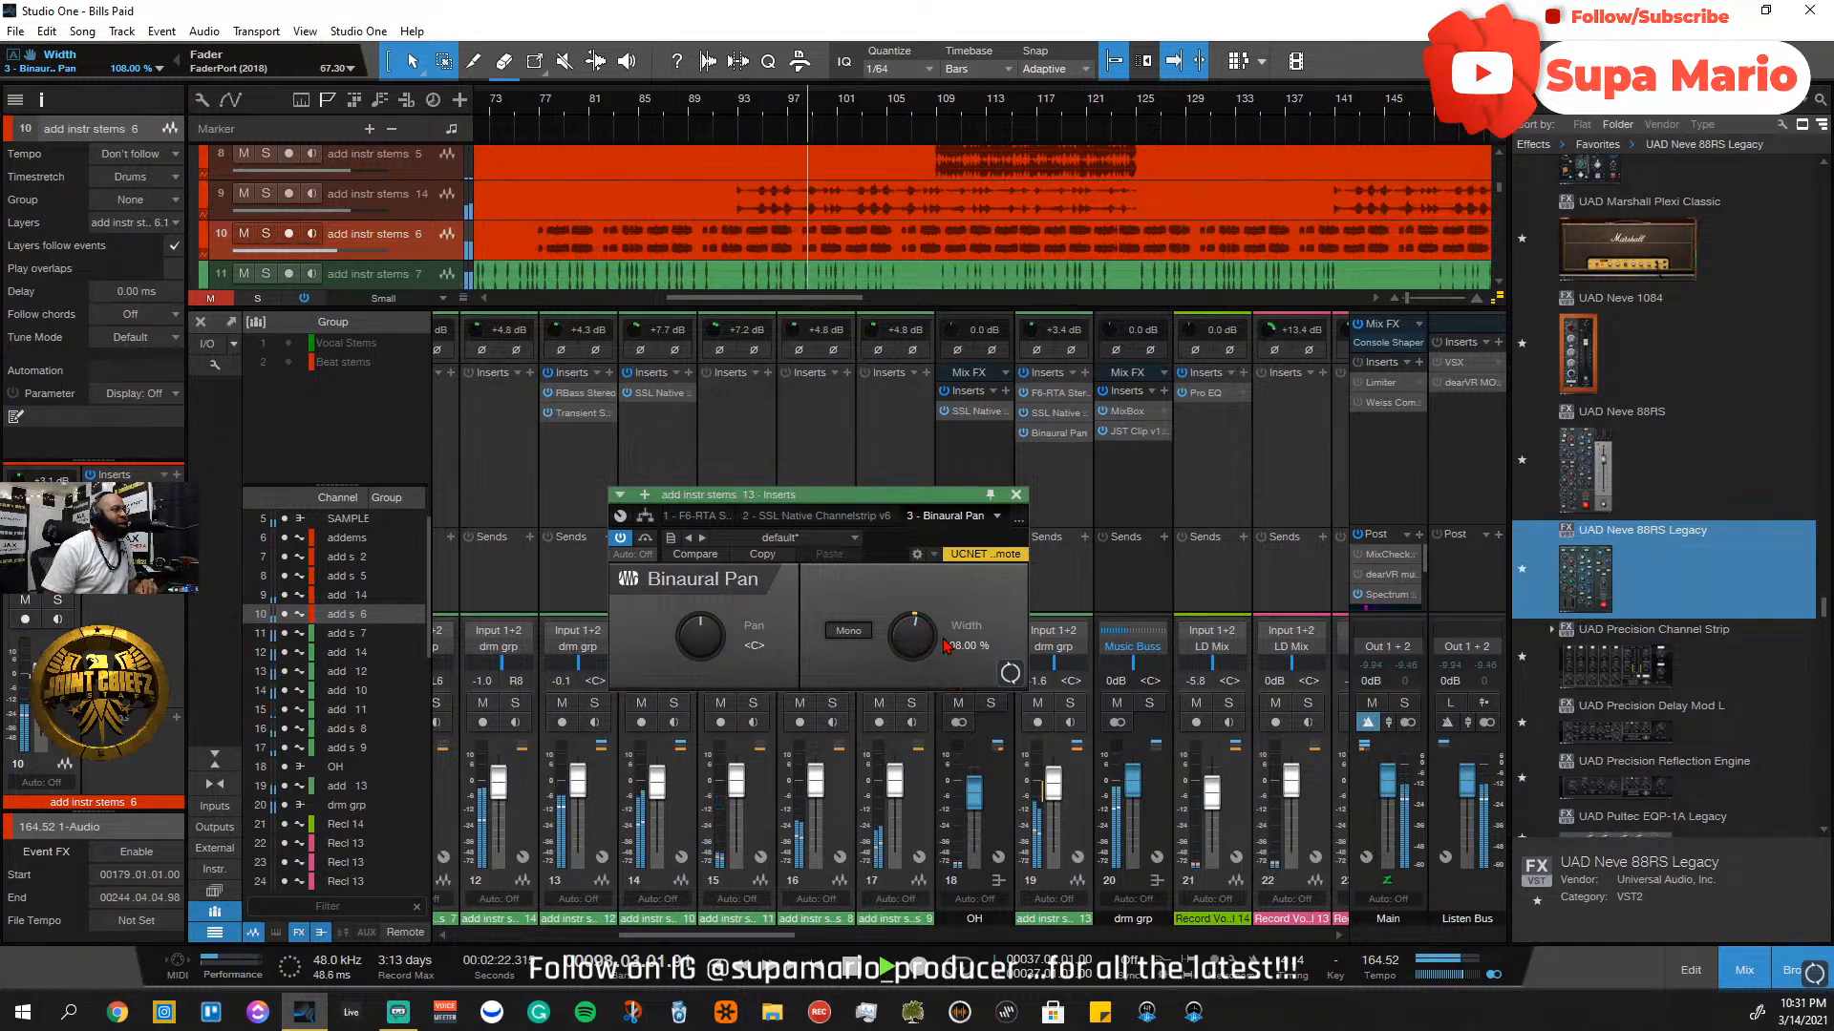
left_click(1015, 496)
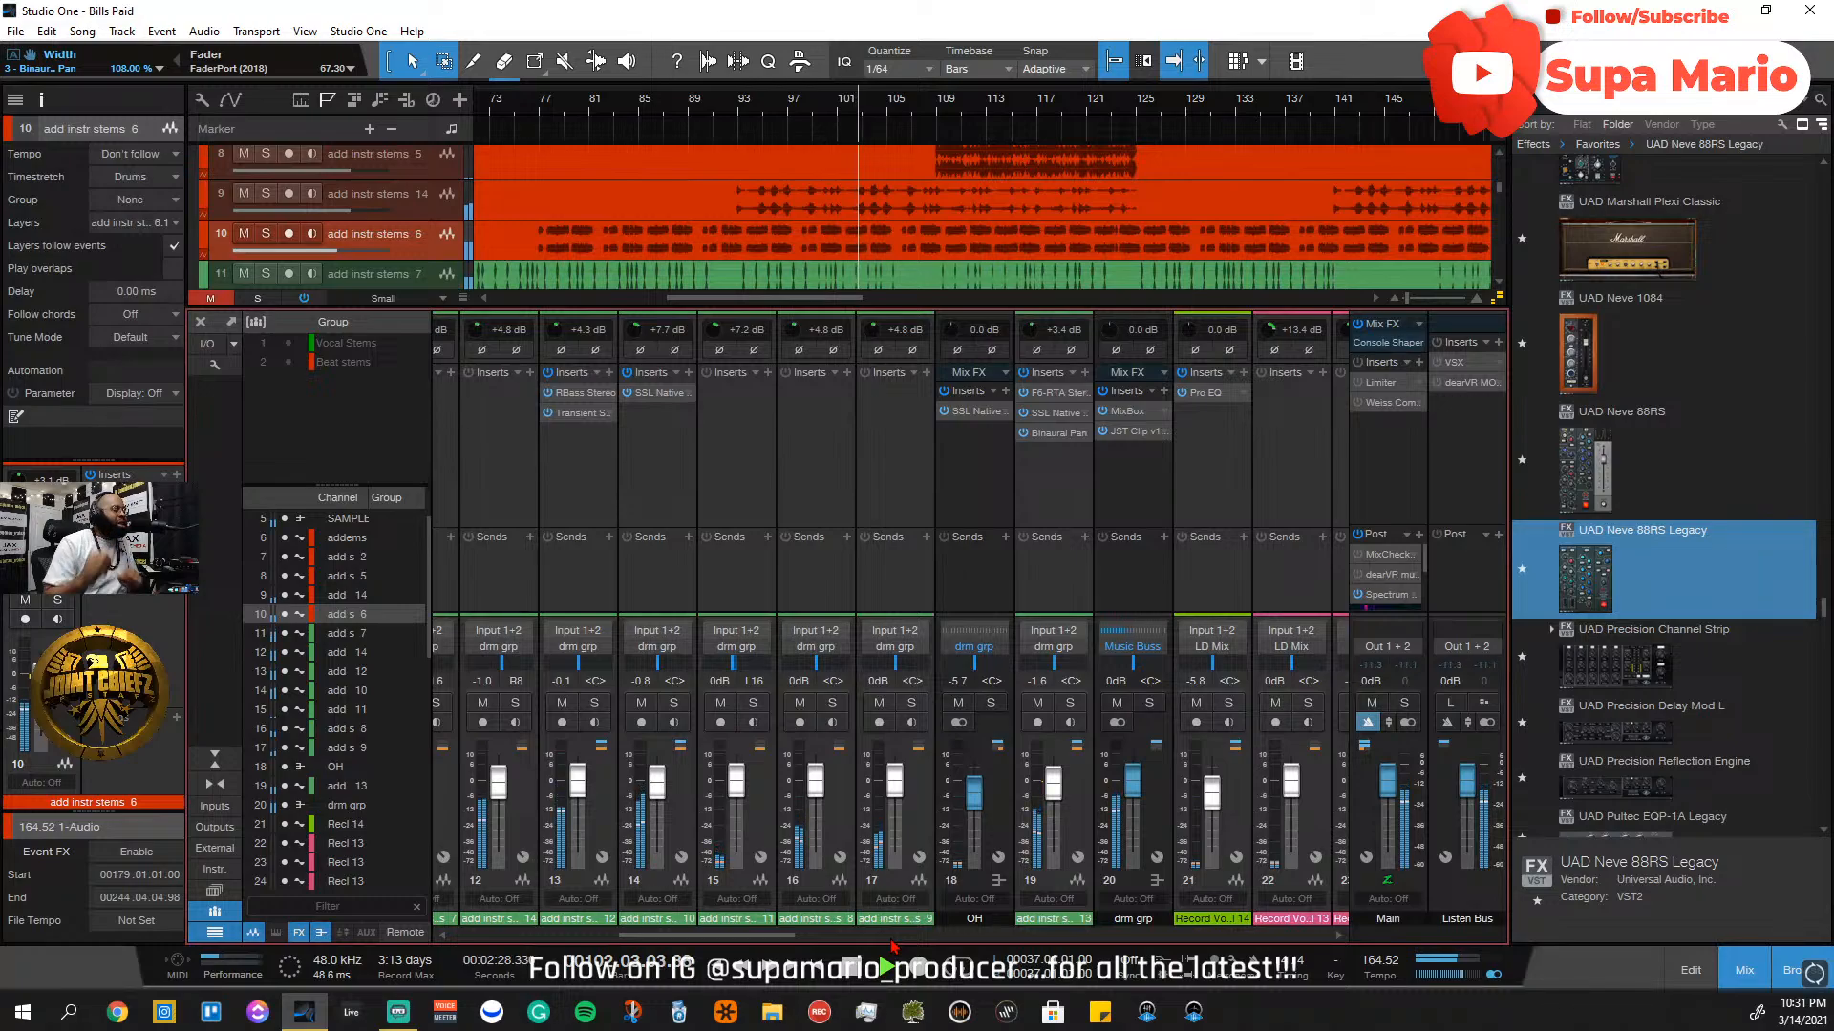
Solo the SAMPLES bus and open its MixBox insert, moving the plug-in window so the whole rack is visible
left_click_drag(893, 938, 590, 914)
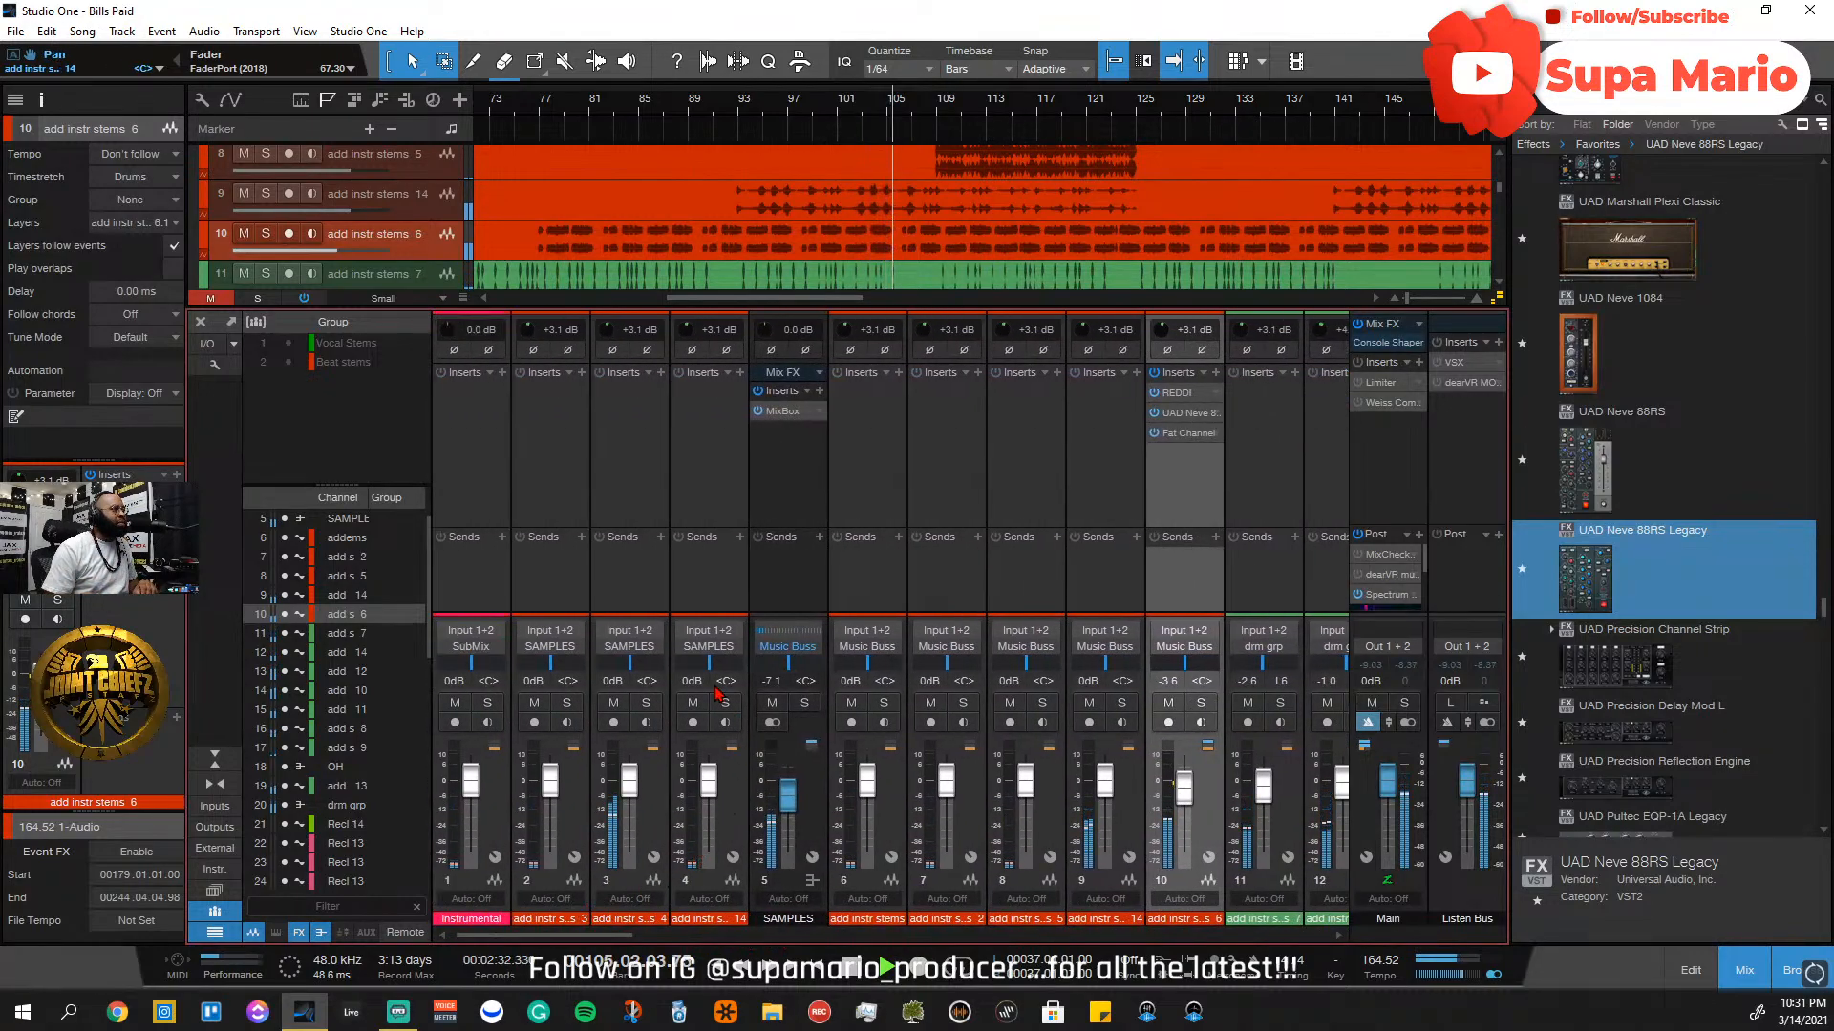
left_click(805, 703)
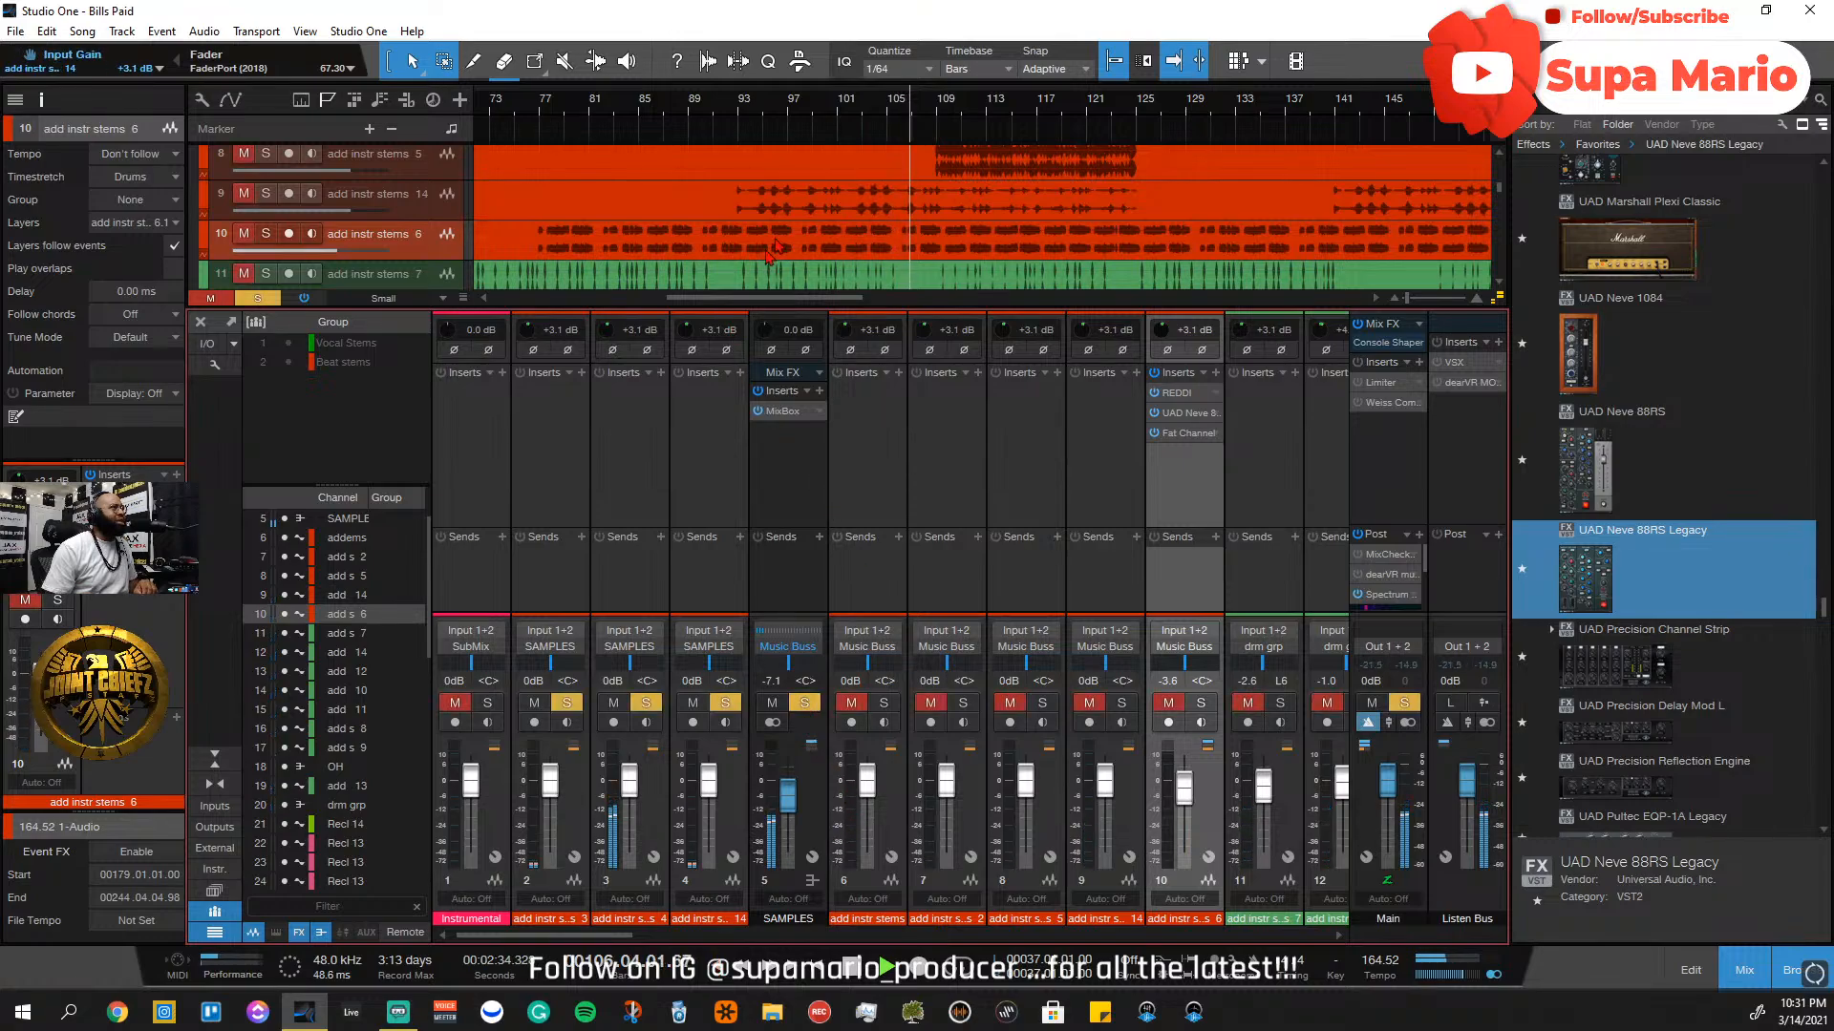
left_click(783, 412)
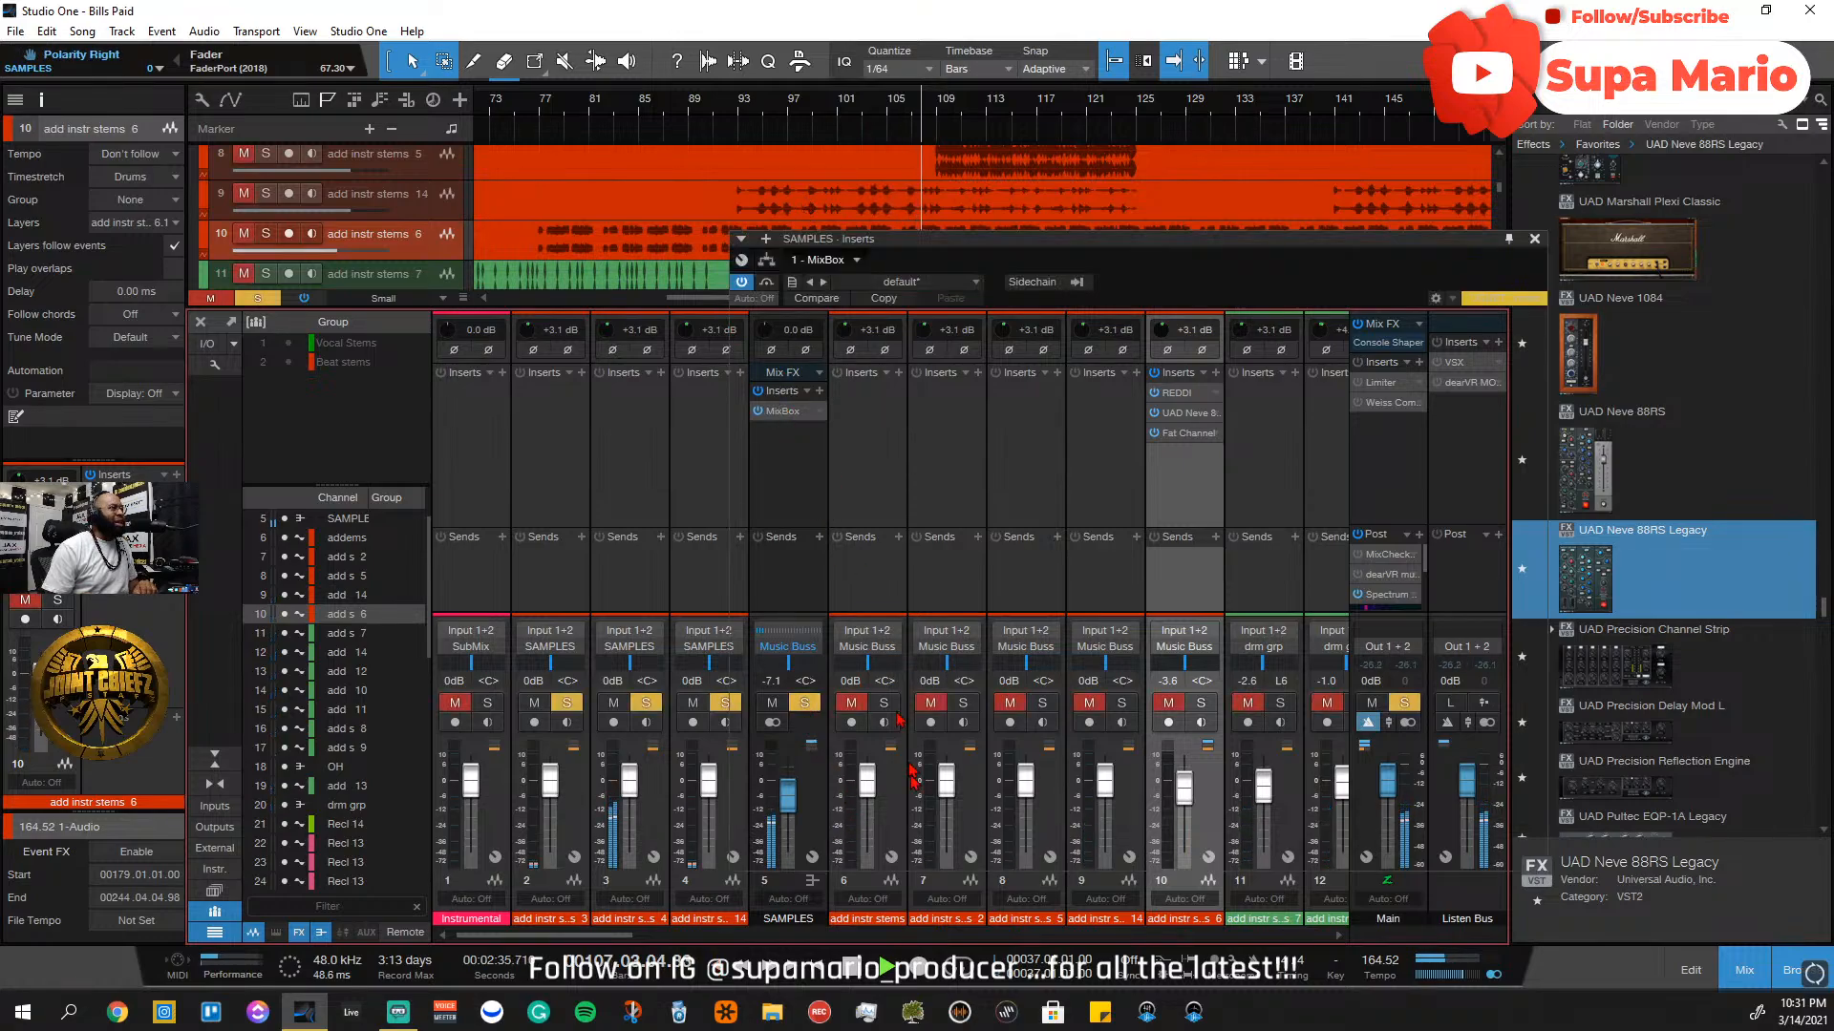
left_click_drag(1213, 247, 873, 336)
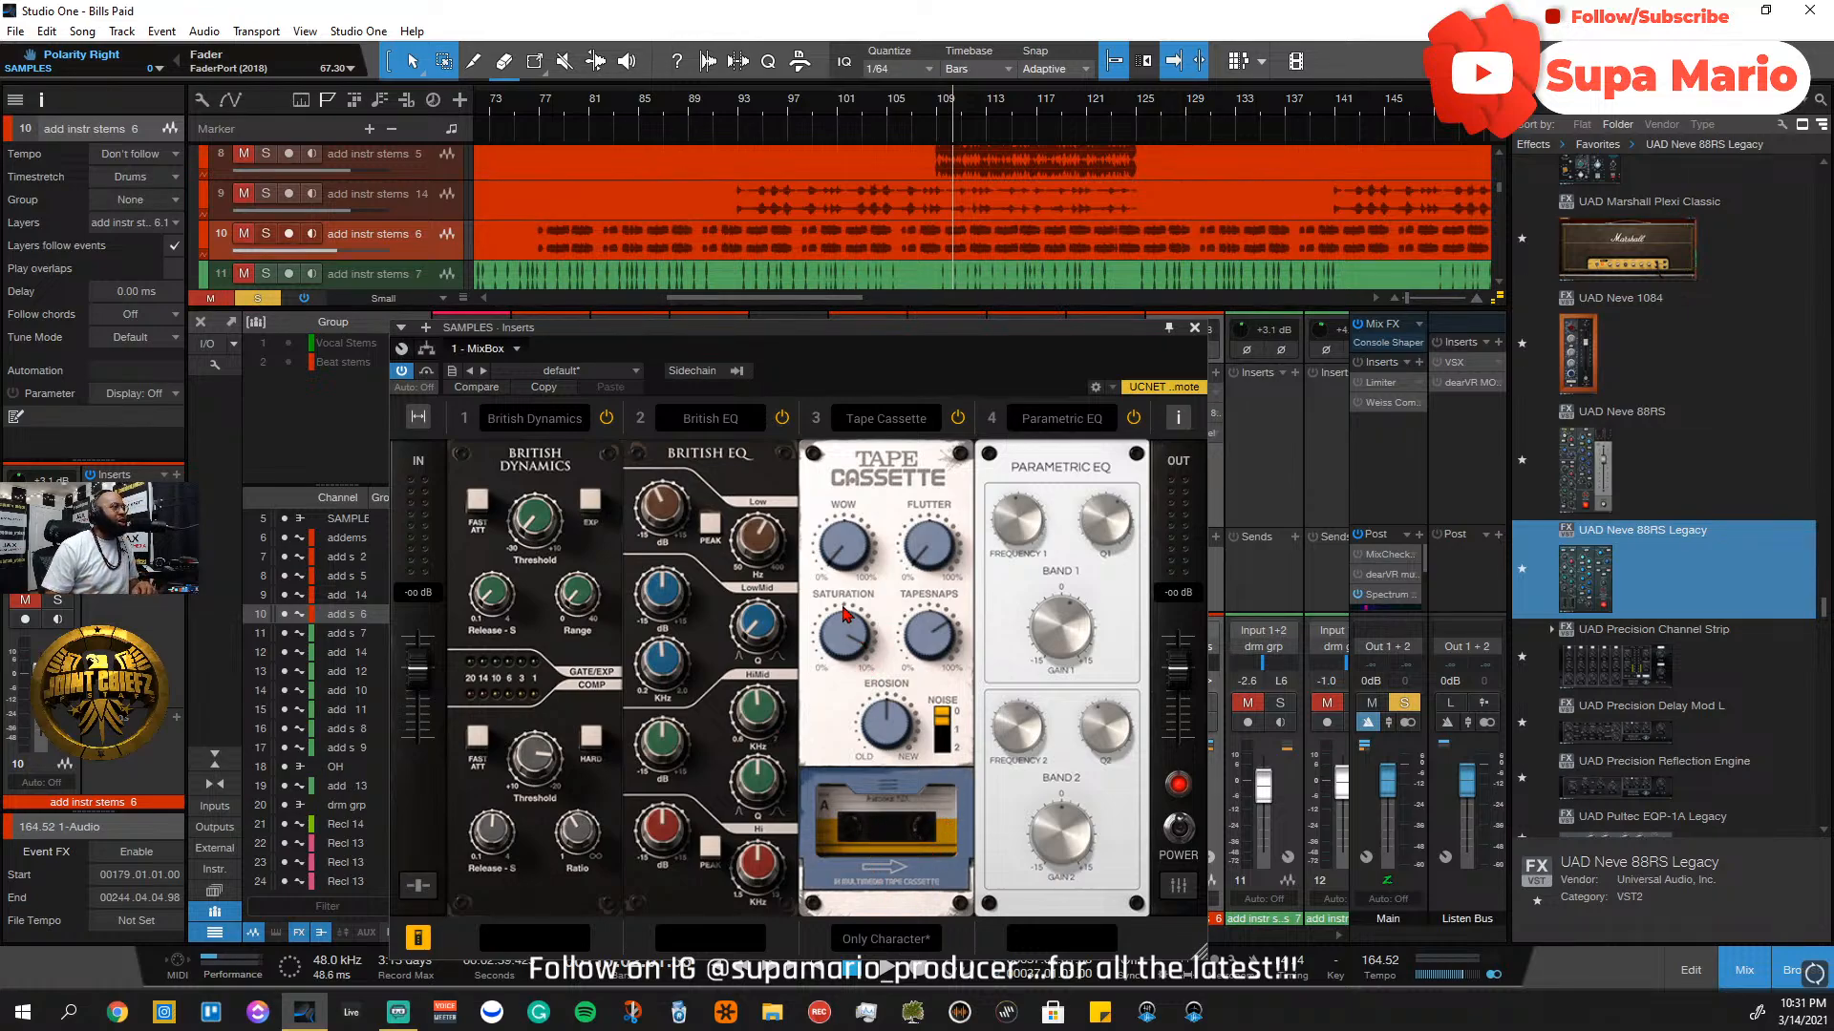
Play the soloed samples from about bar 93 and inspect the Tape Cassette's Flutter, Saturation, Erosion and Tapesnaps settings and the MixBox info page
left_click(747, 125)
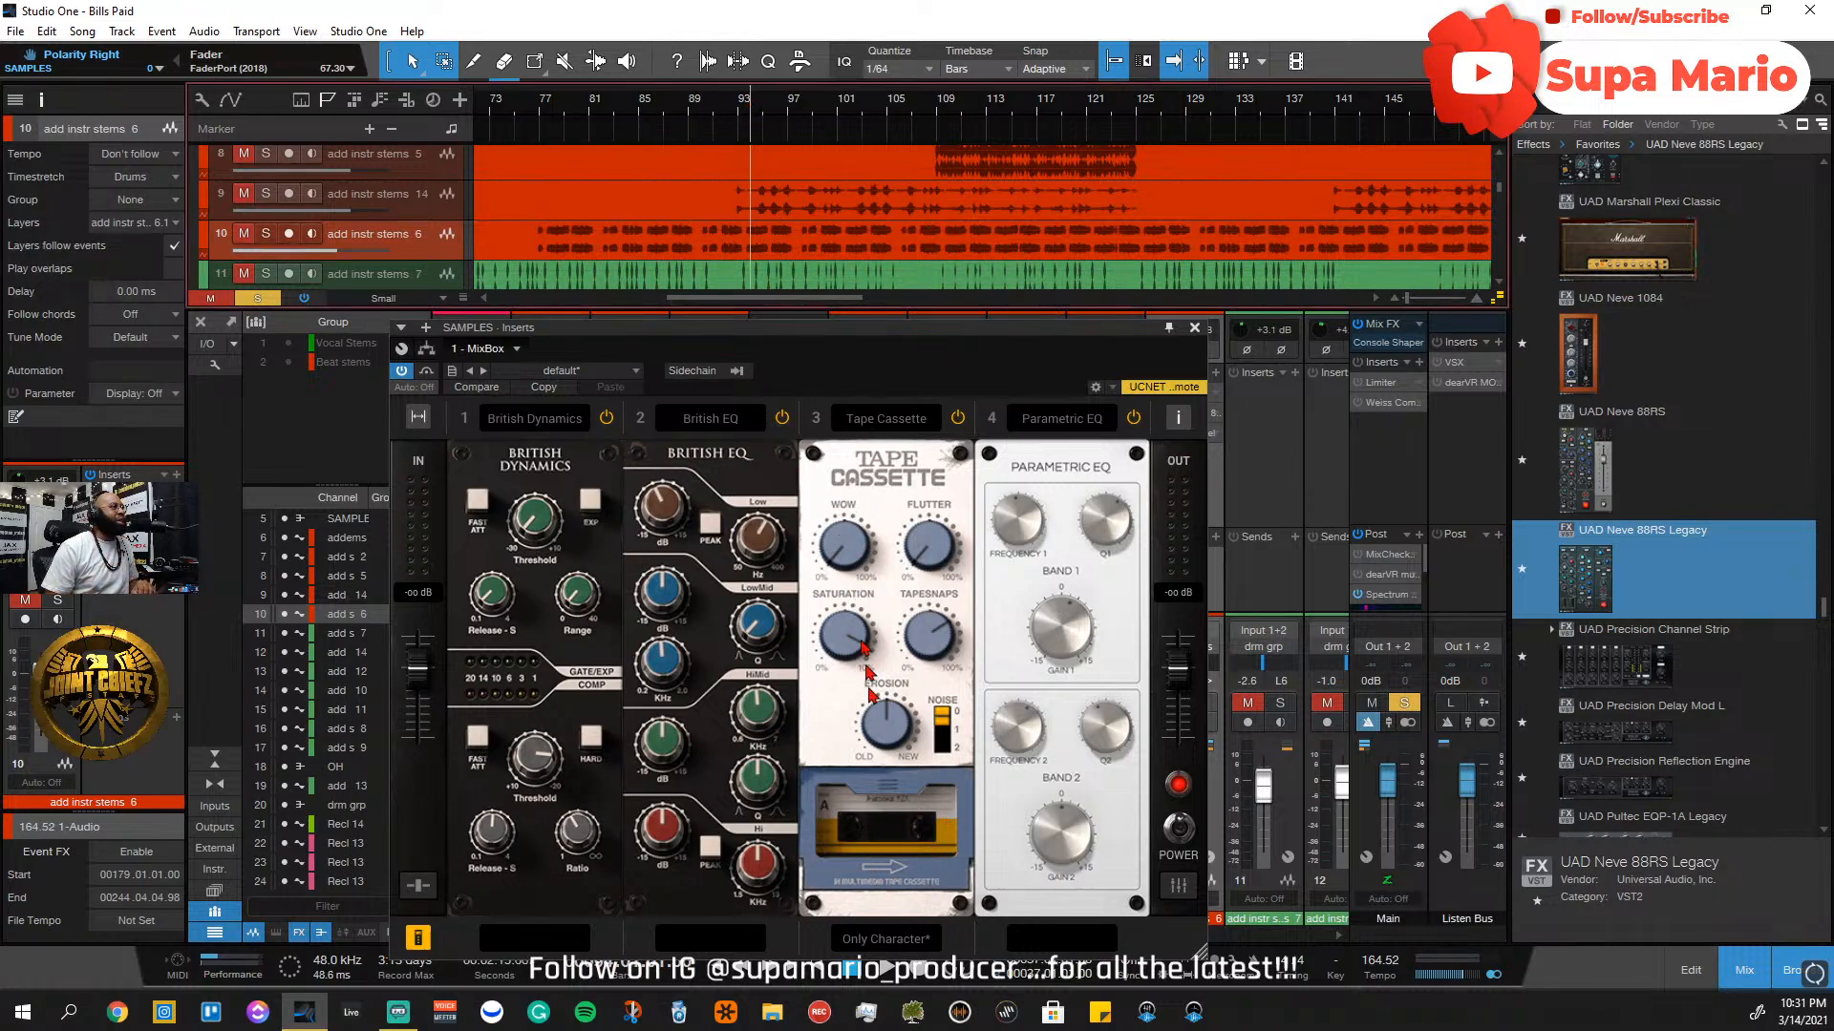
key("space")
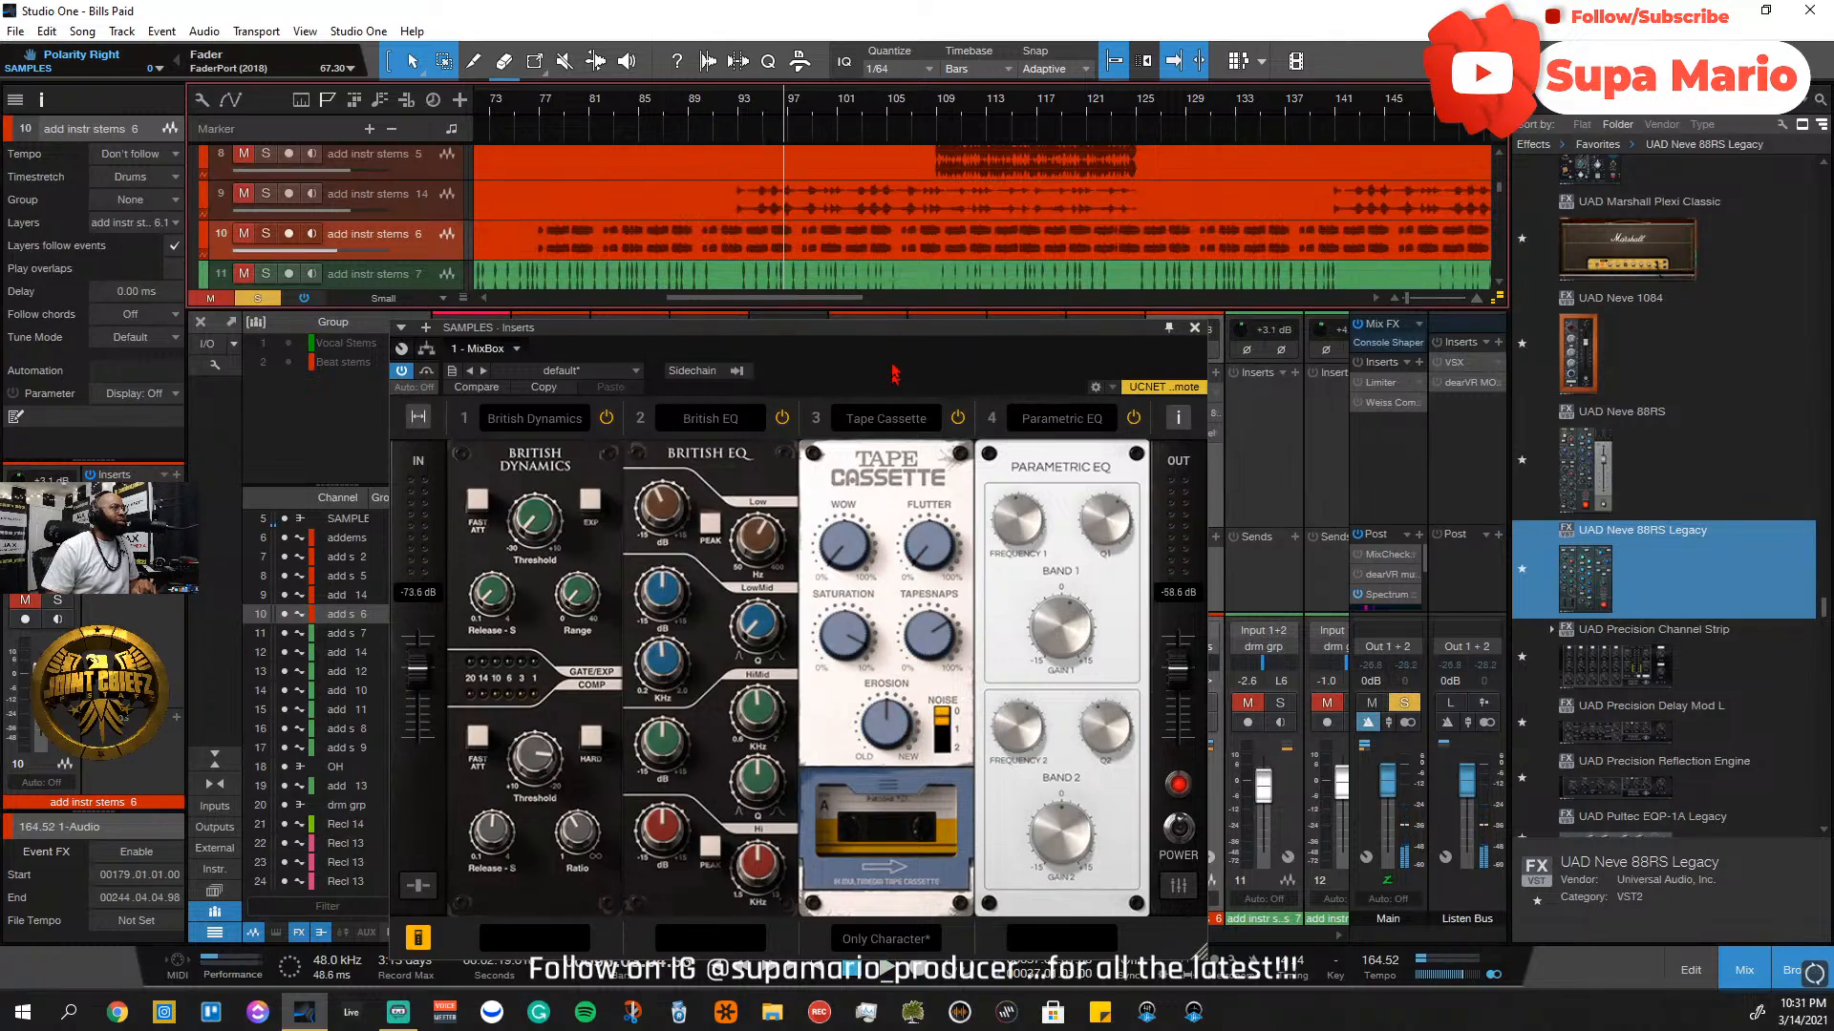
mouse_move(921, 568)
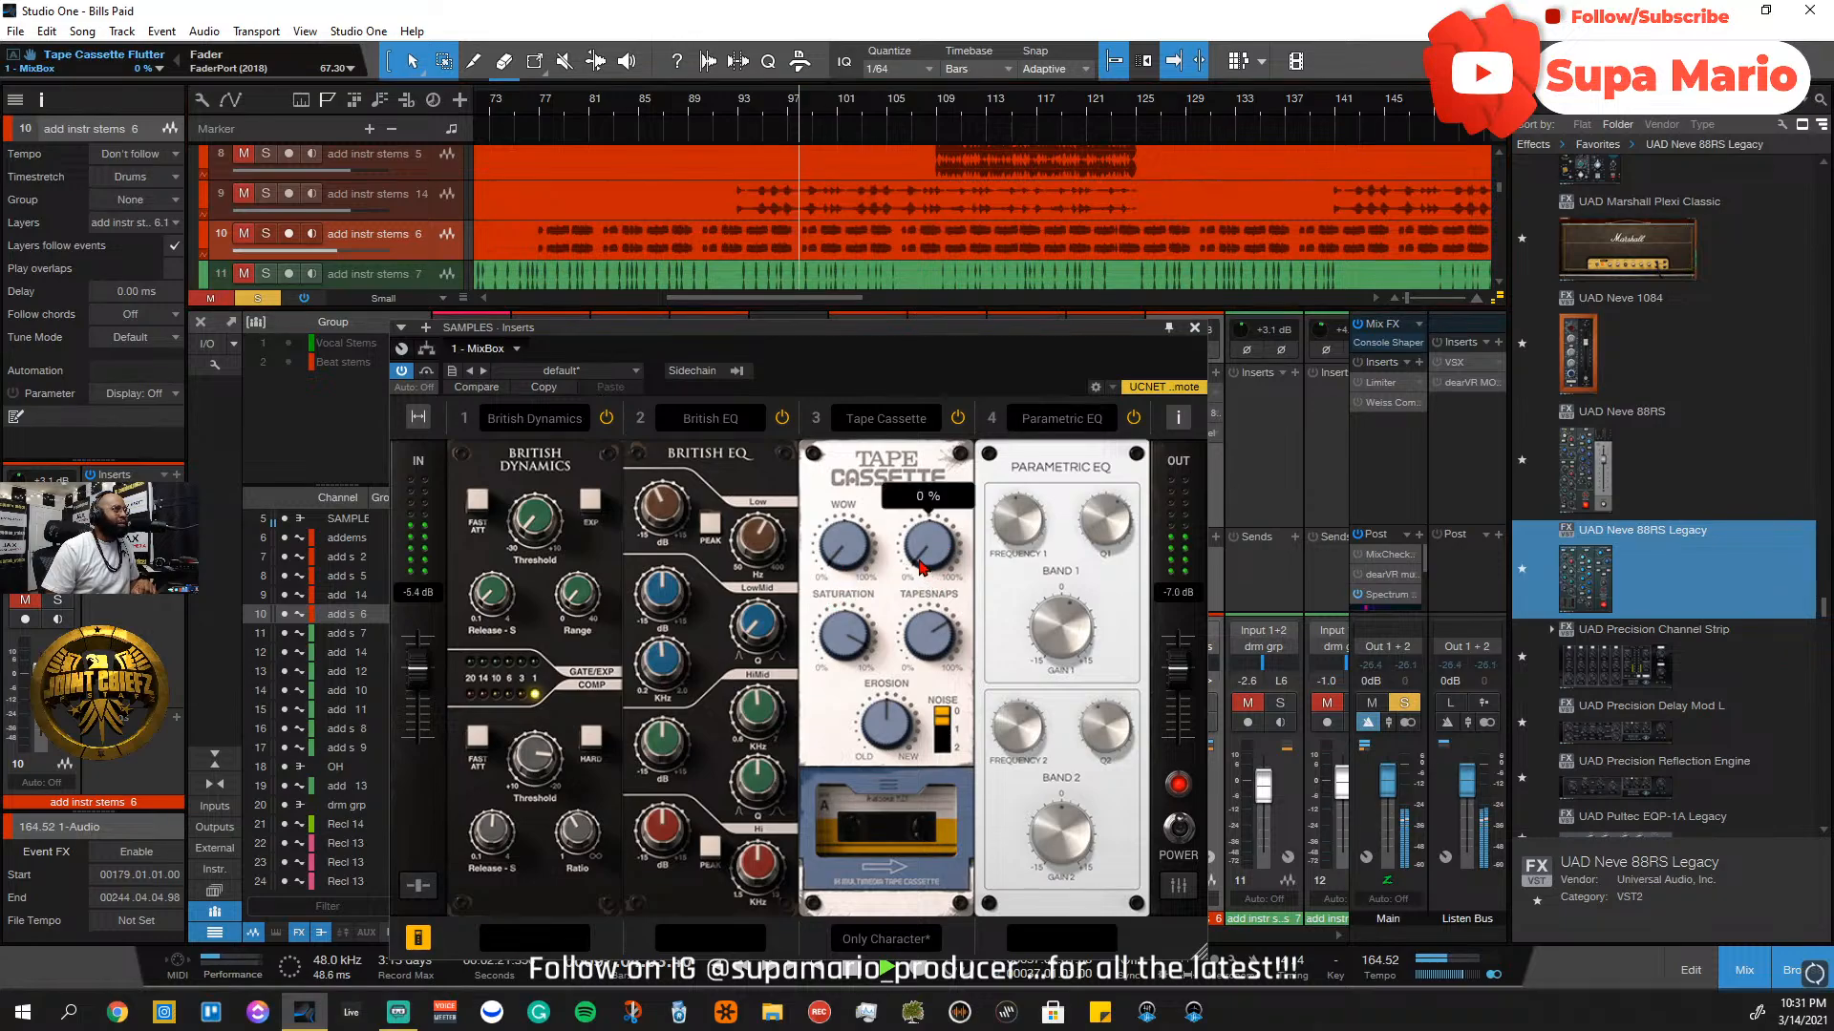
mouse_move(841, 648)
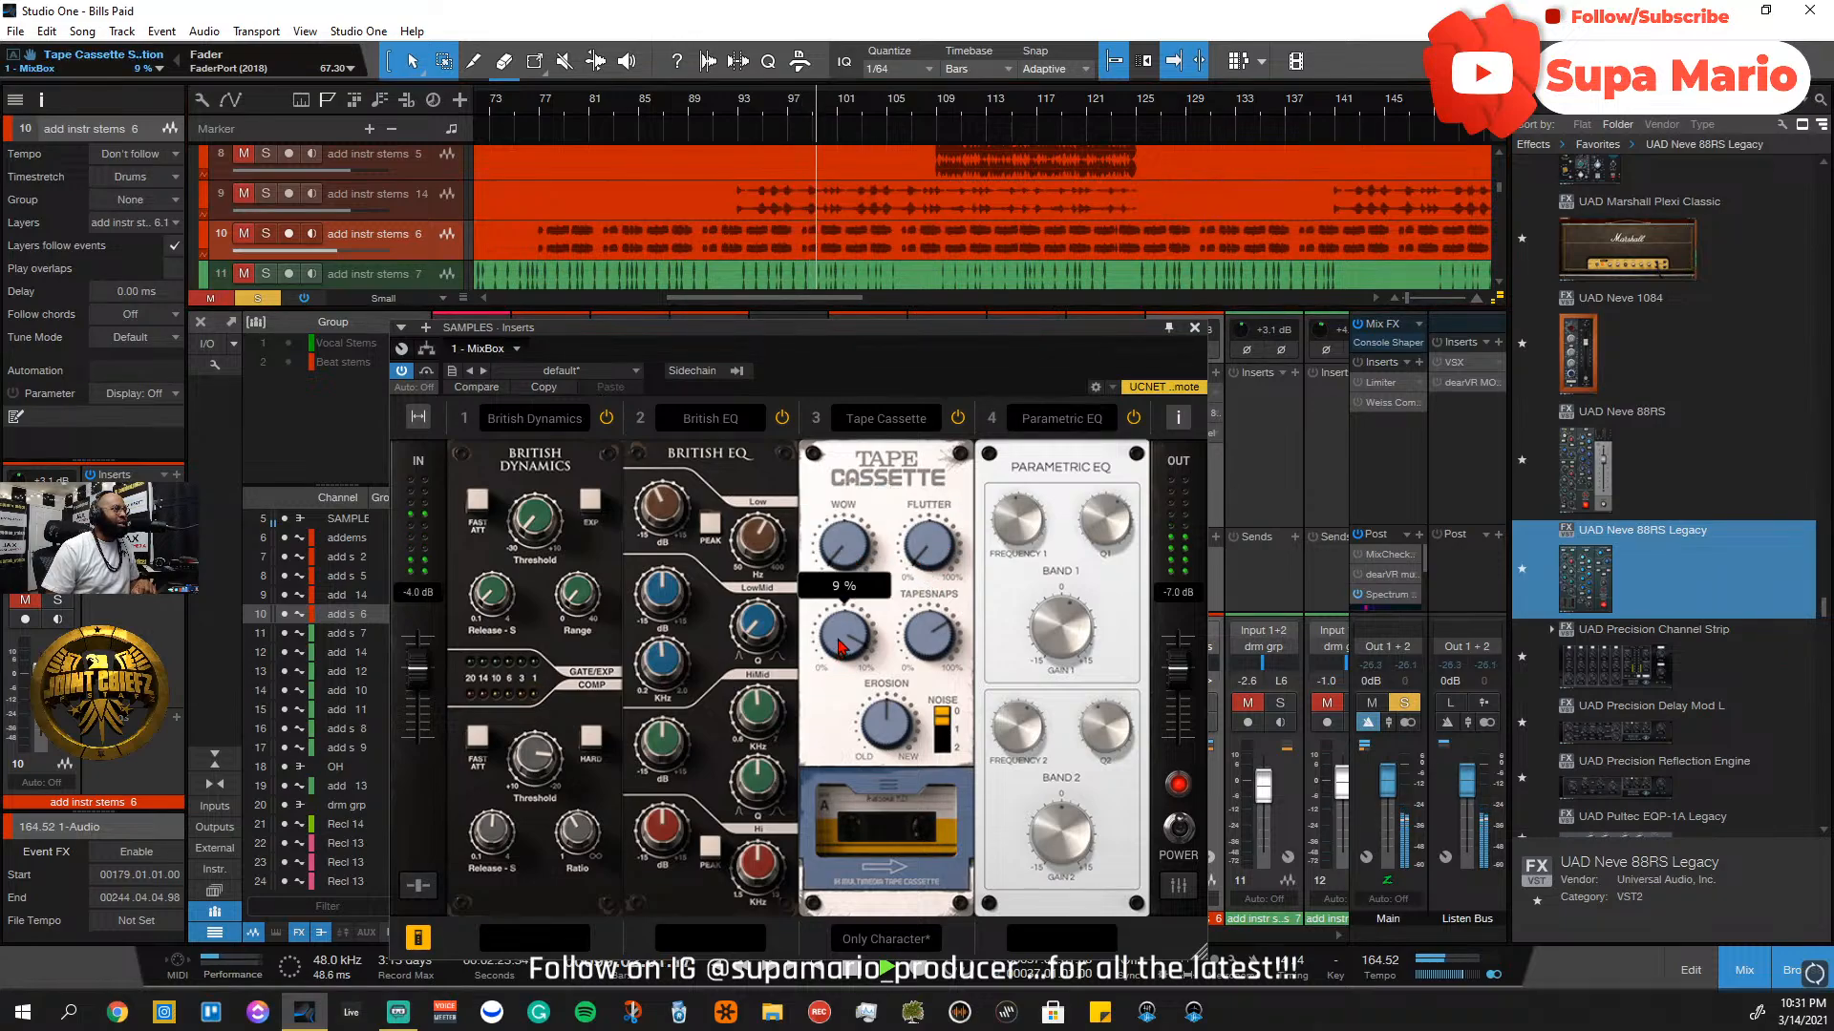
mouse_move(915, 640)
left_click_drag(891, 722, 906, 729)
left_click(940, 639)
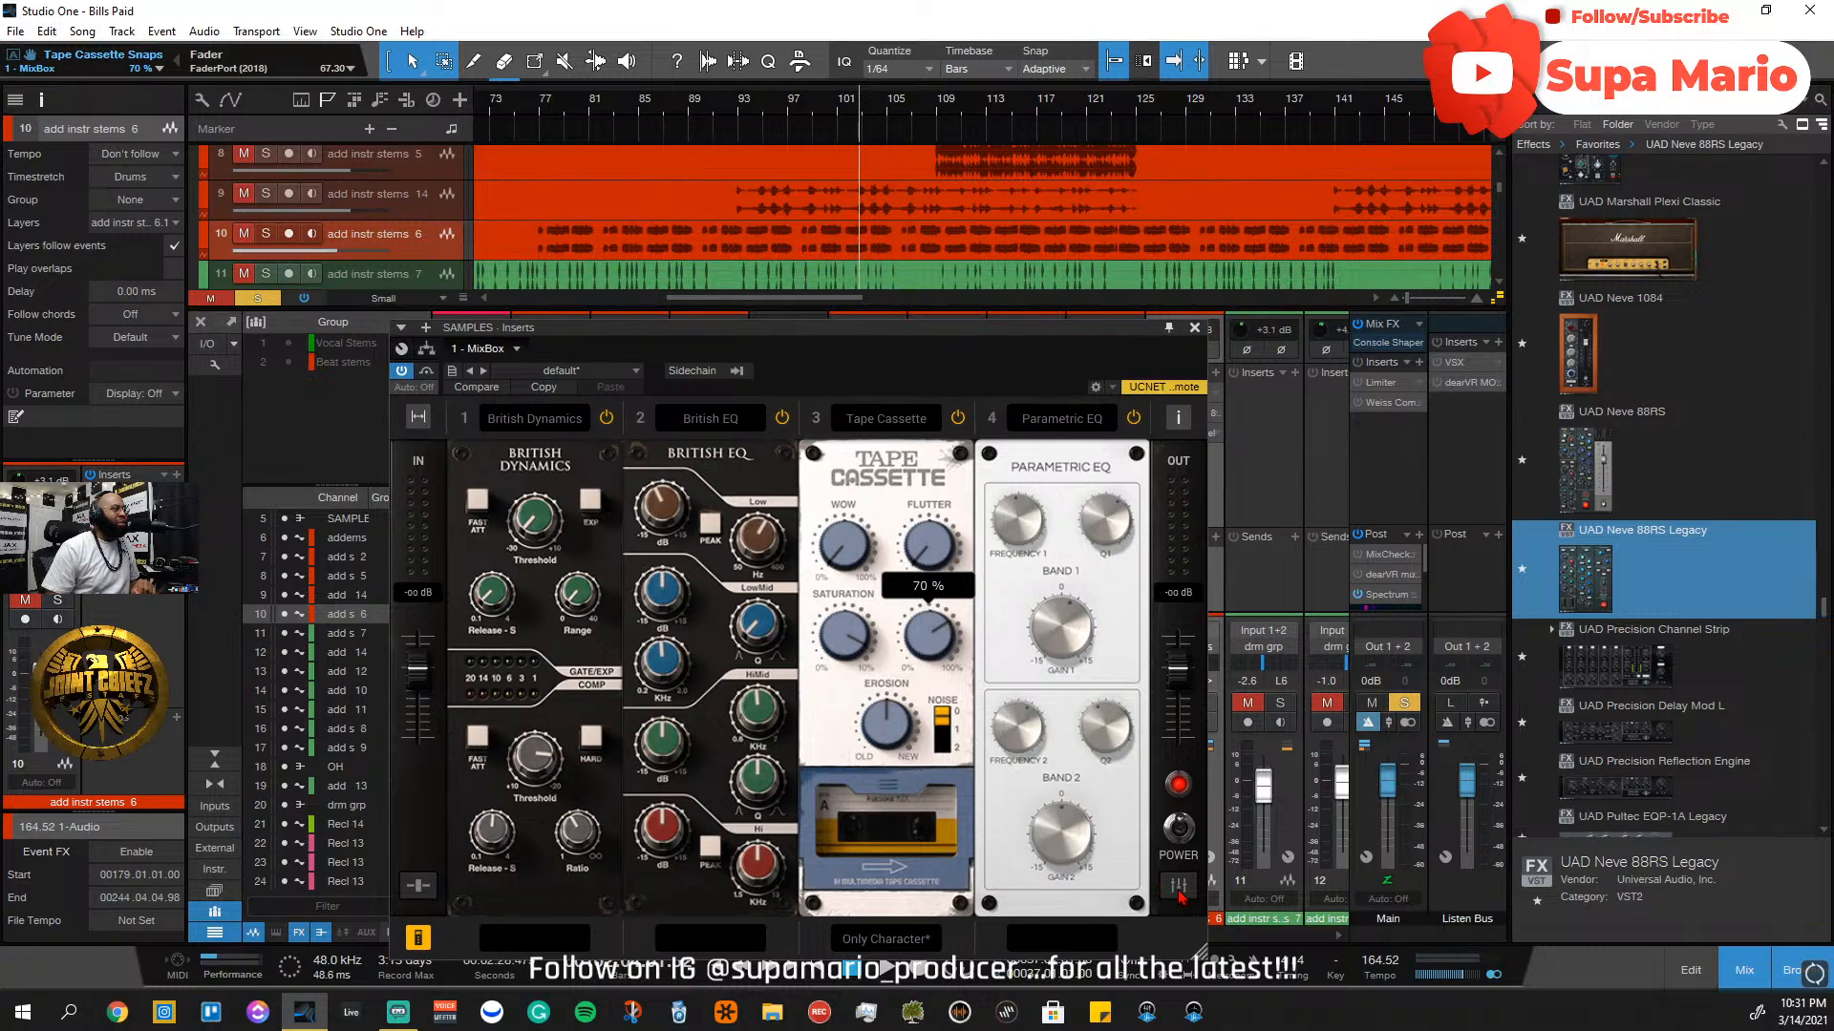
left_click(1180, 420)
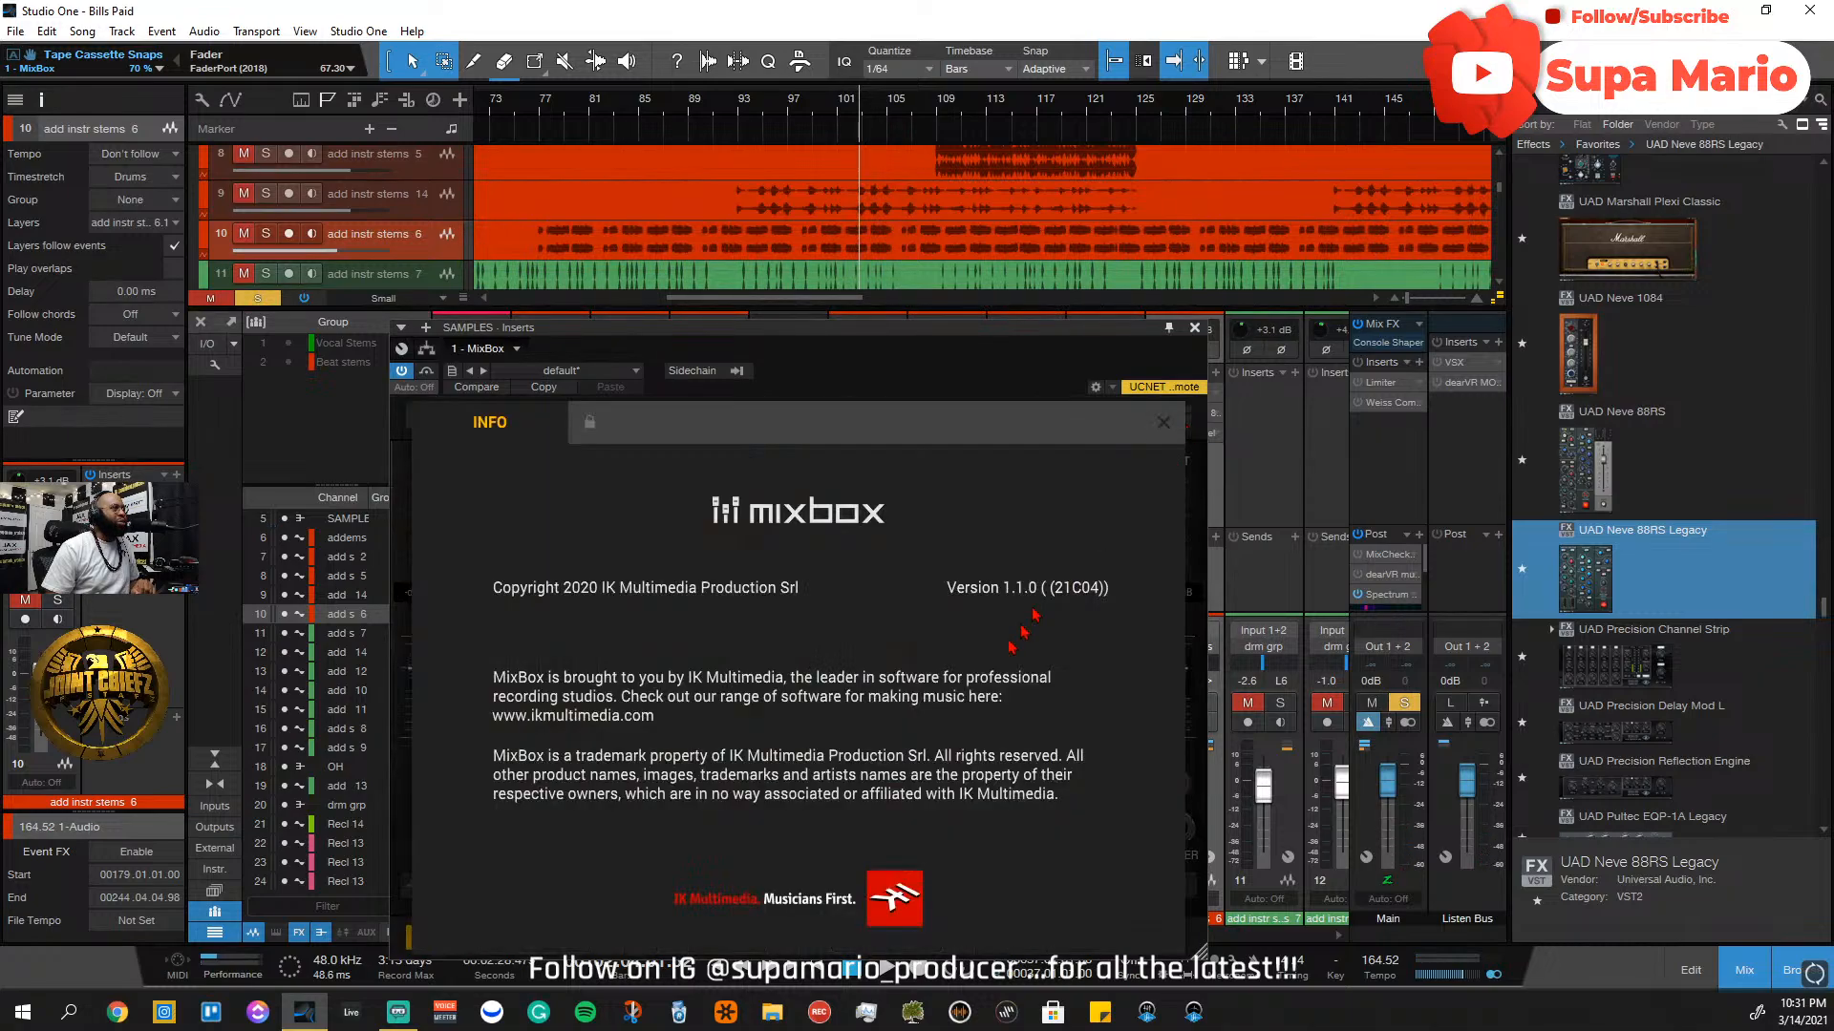
left_click(1166, 422)
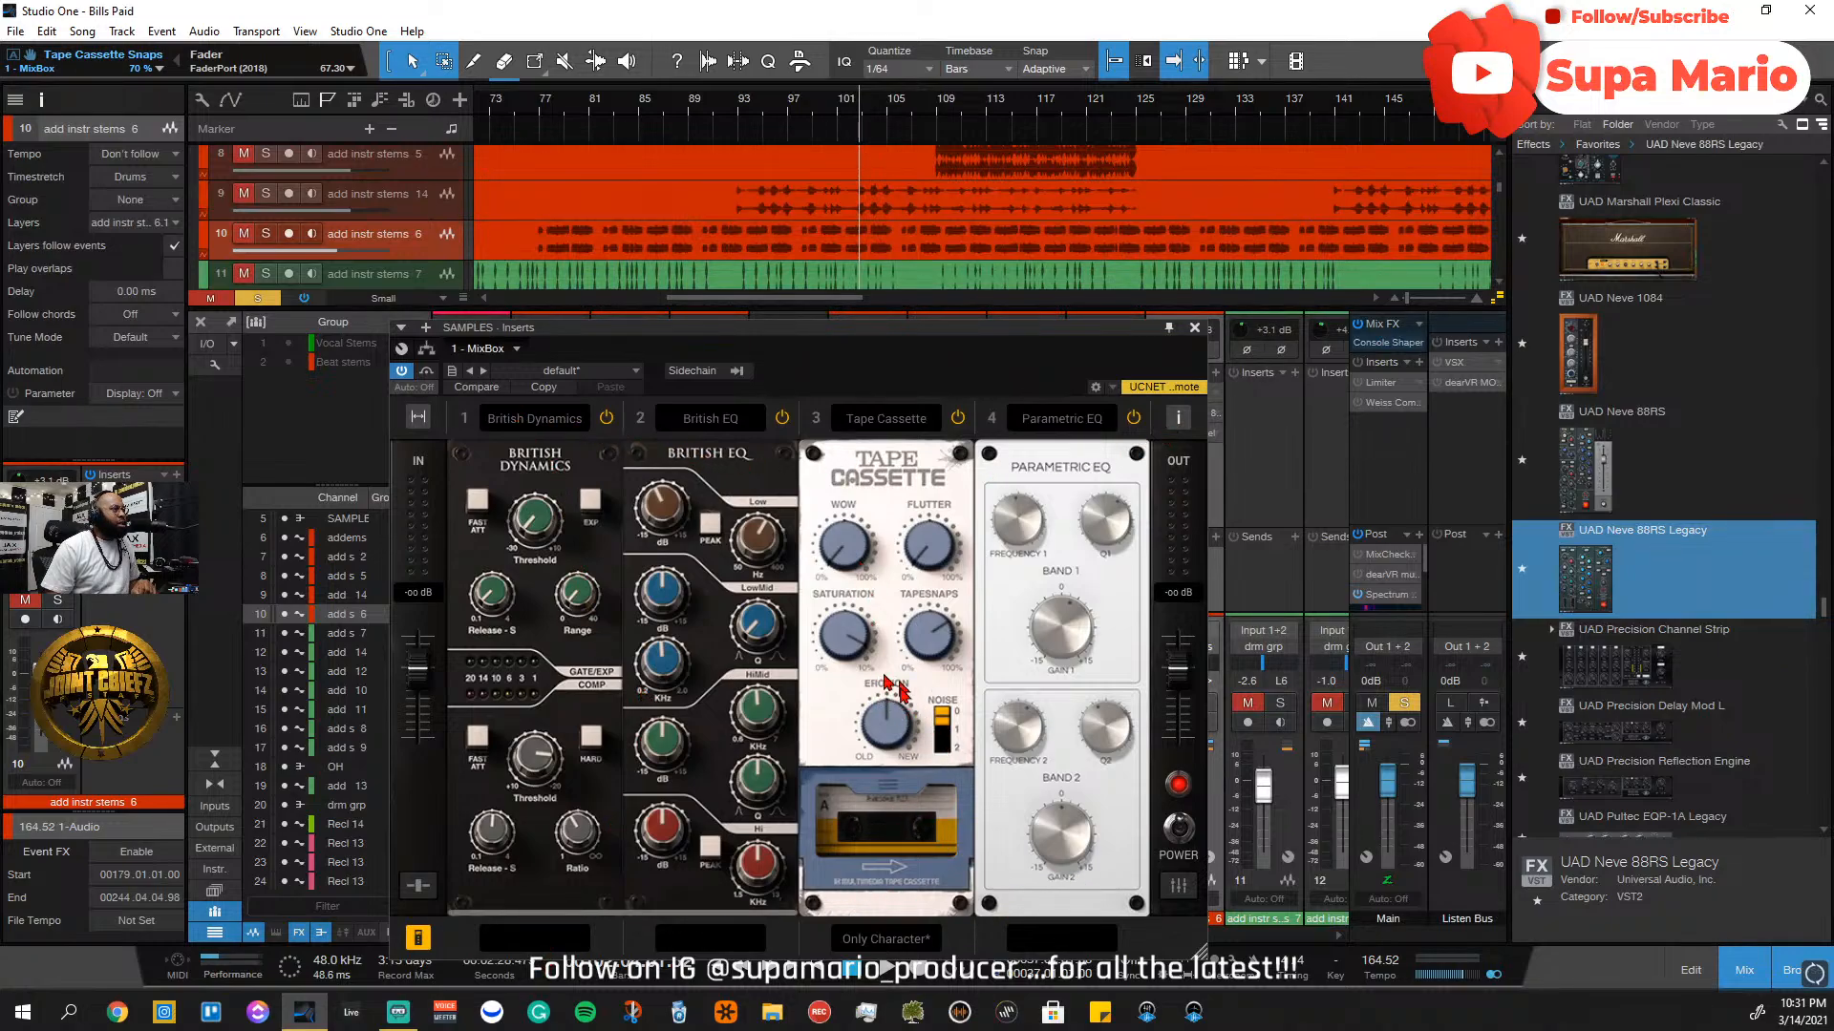
Set the Tape Cassette's Erosion to 0% and audition the soloed samples from bar 77
left_click_drag(905, 734, 906, 905)
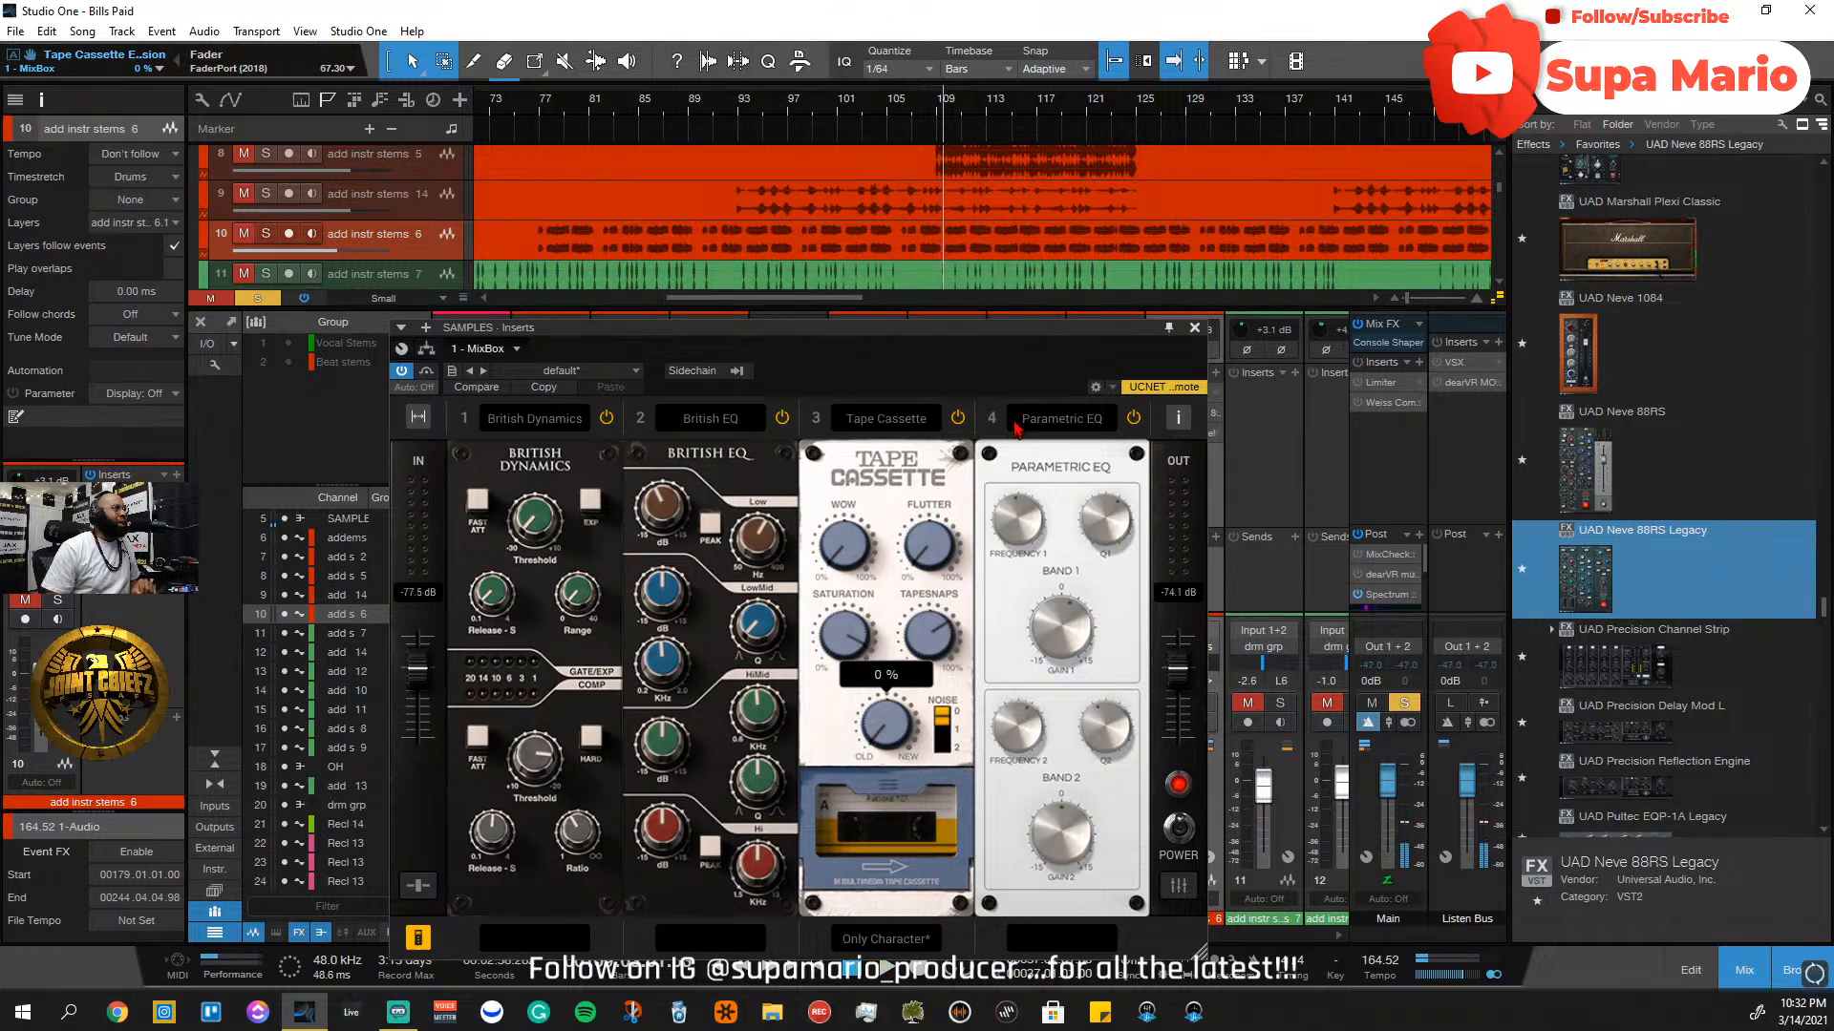
left_click(542, 108)
mouse_move(895, 764)
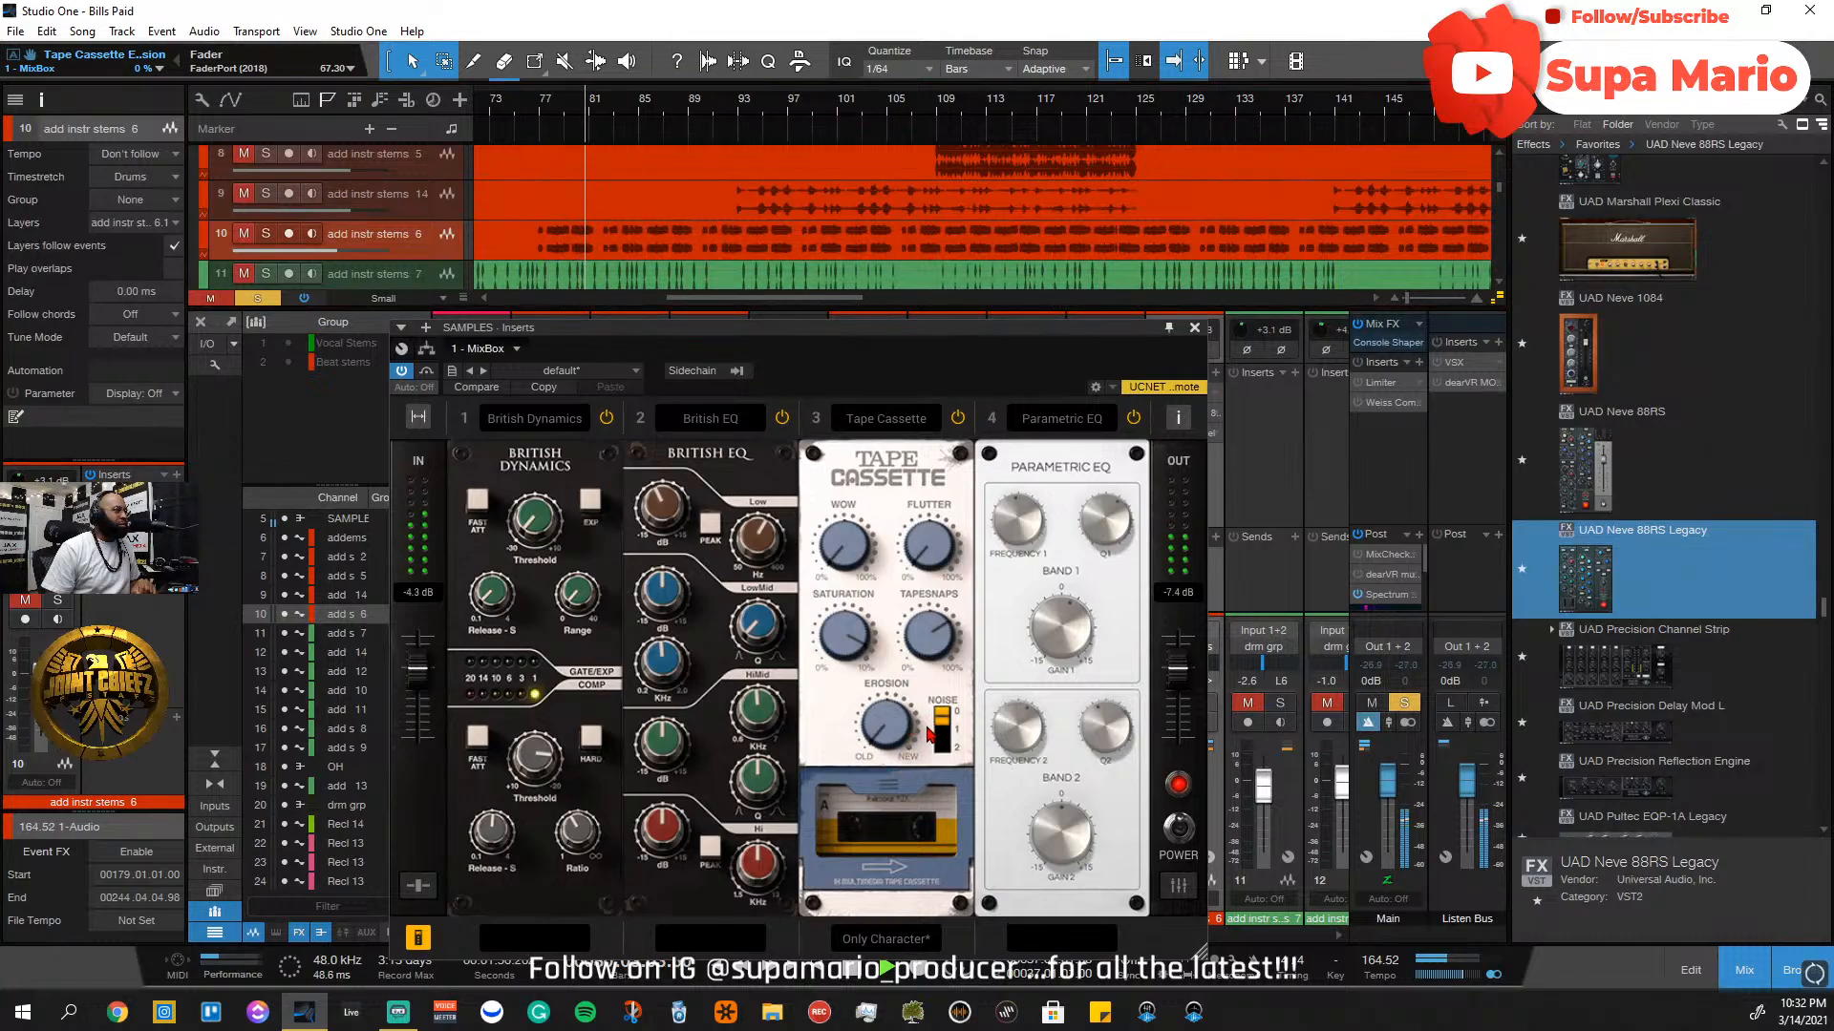
mouse_move(912, 735)
left_mouse_down()
mouse_move(909, 710)
mouse_move(910, 750)
left_mouse_up()
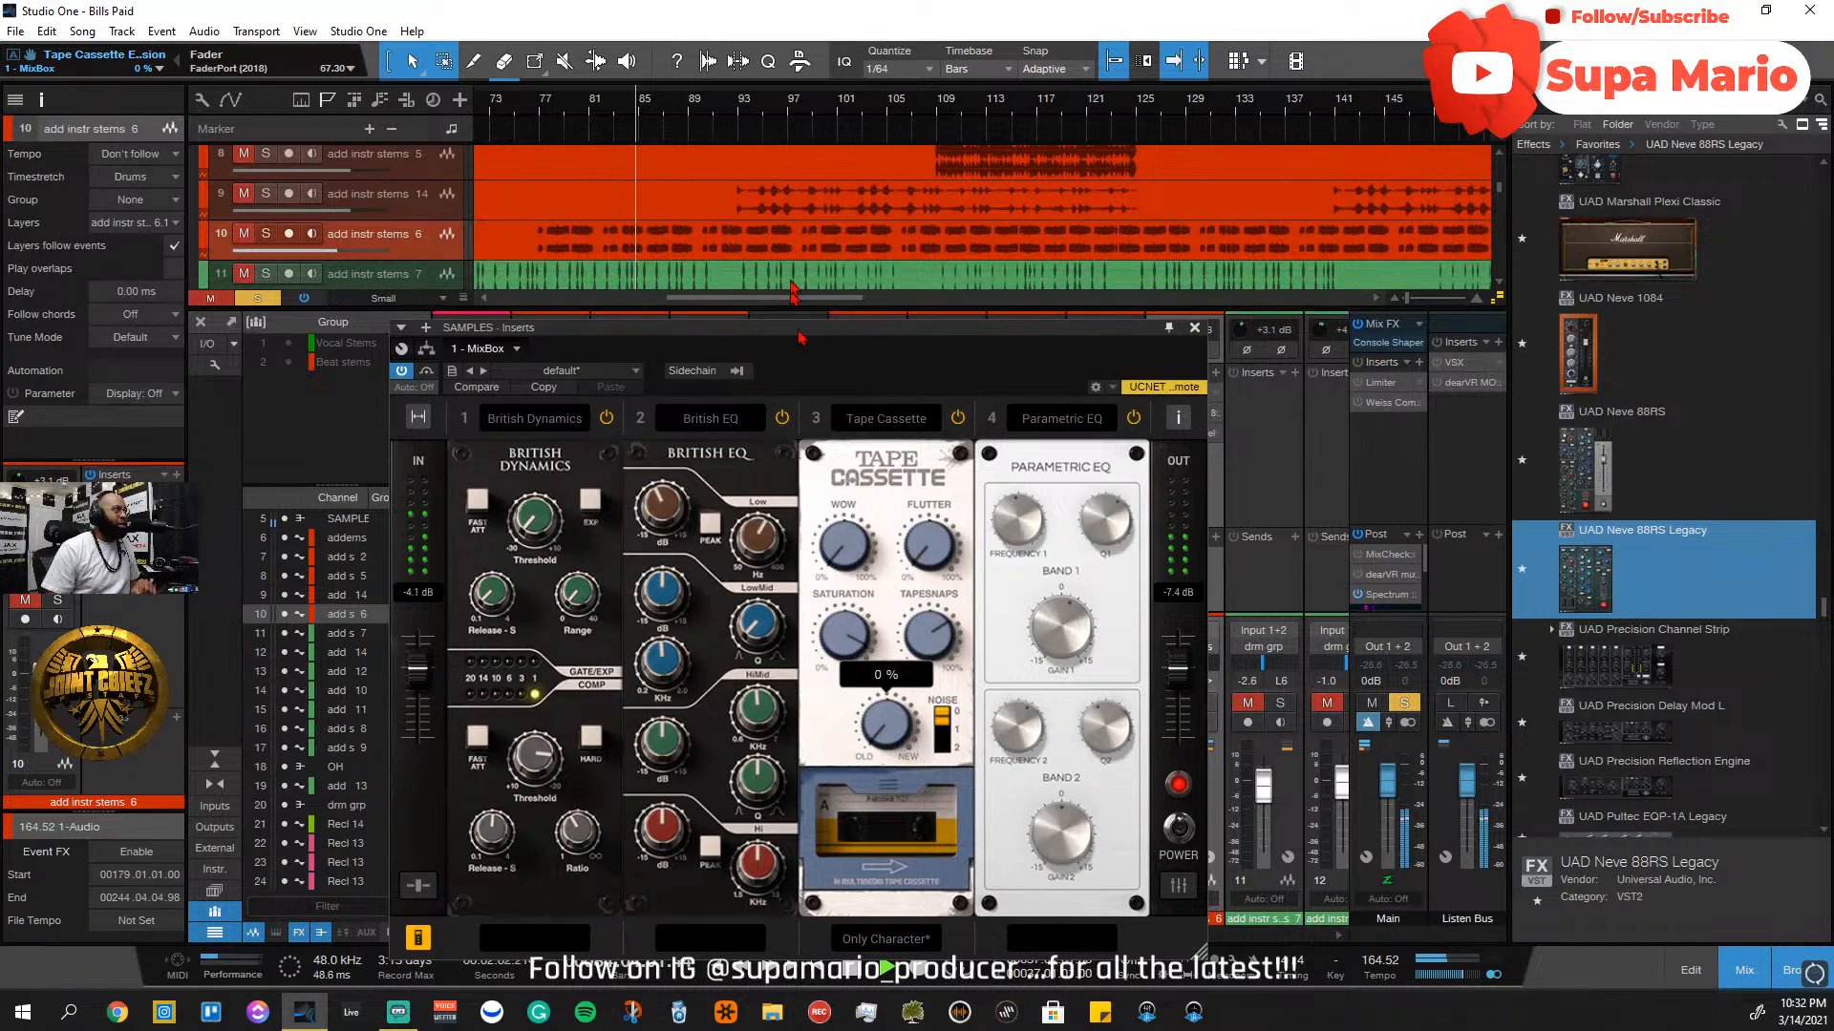
Replay the samples with Erosion raised to about 41% for comparison, and return it to 0%
left_click(578, 108)
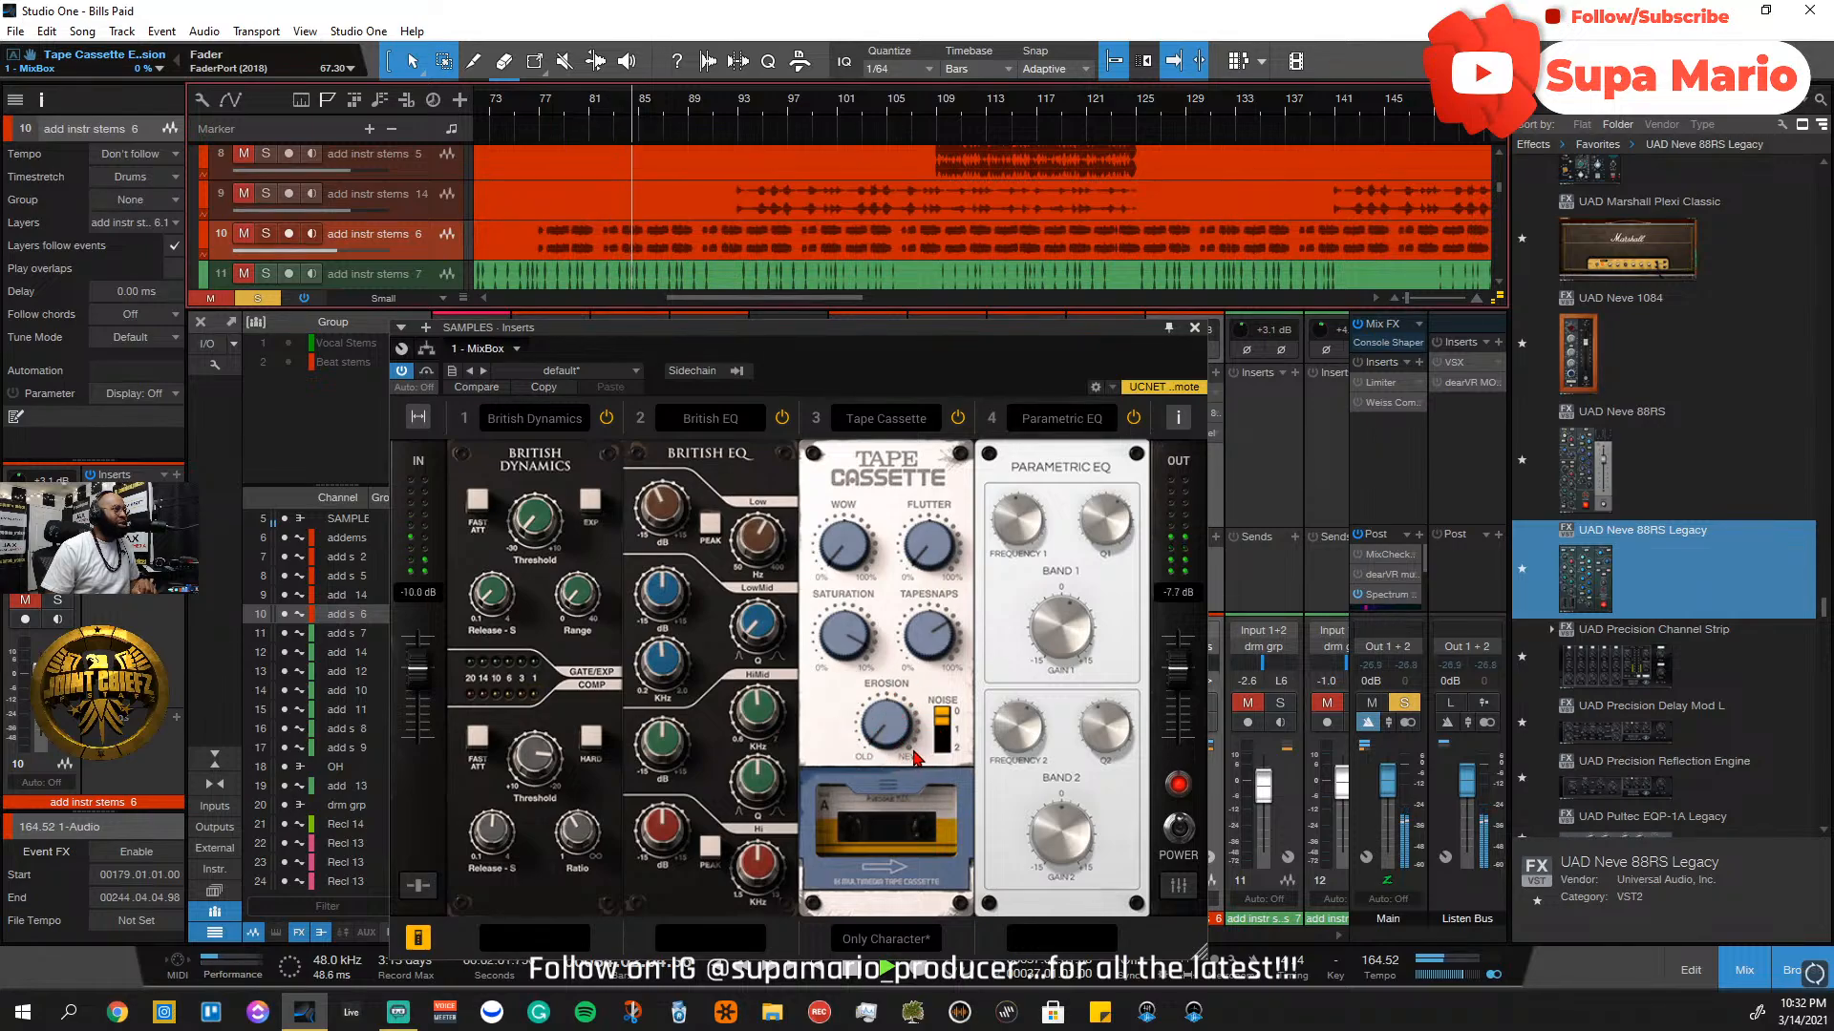
left_click(890, 736)
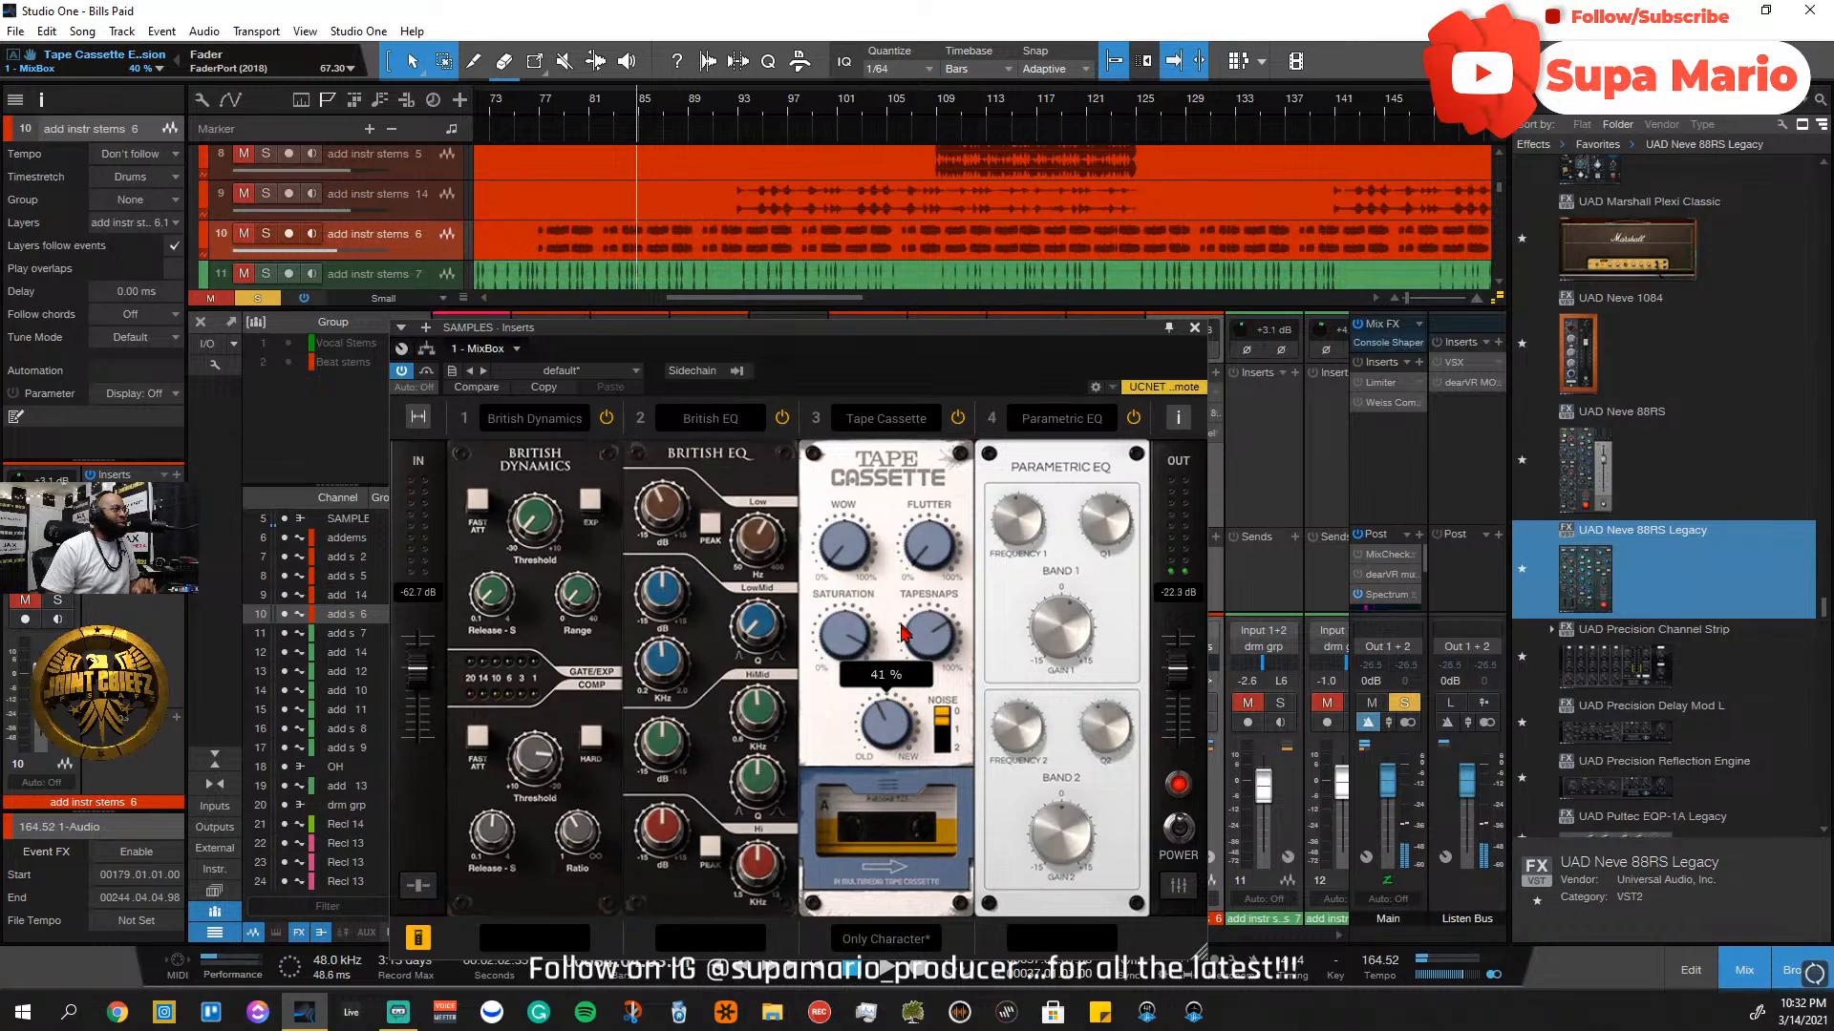
left_click_drag(903, 618, 931, 849)
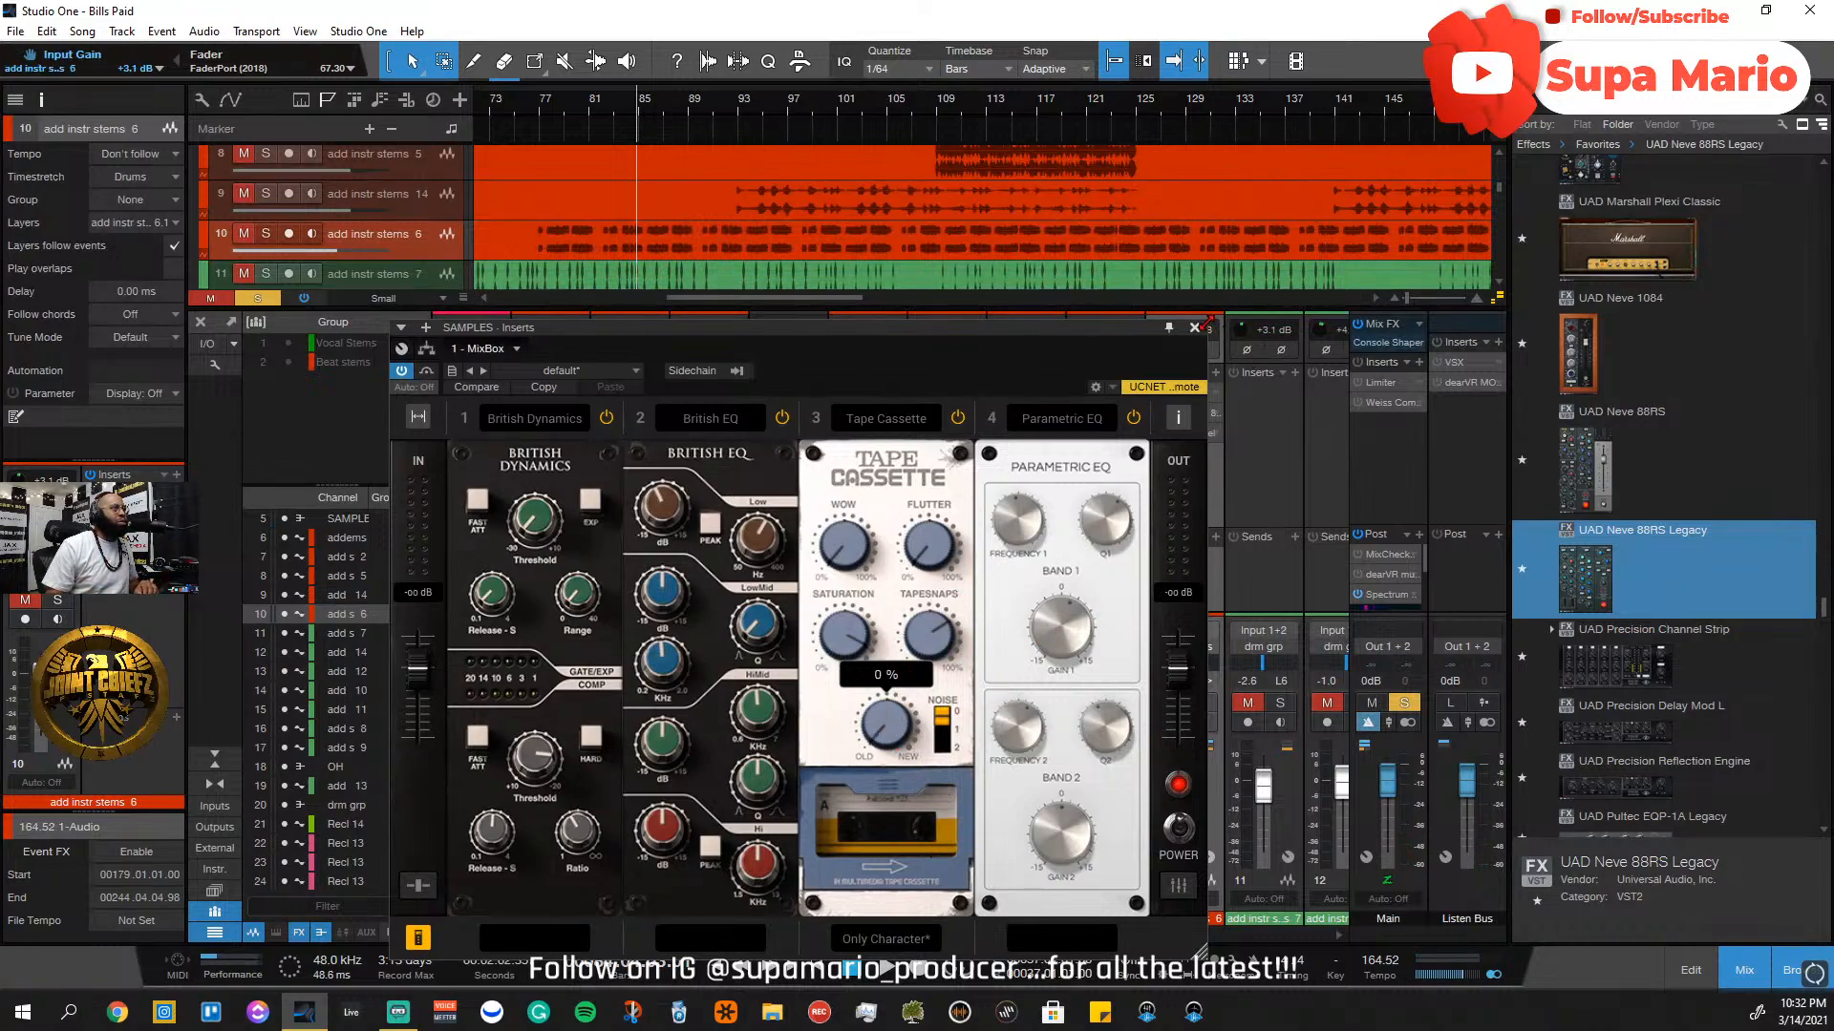
Close the MixBox window, unsolo the SAMPLES bus and play the full mix from bar 77
left_click(1195, 328)
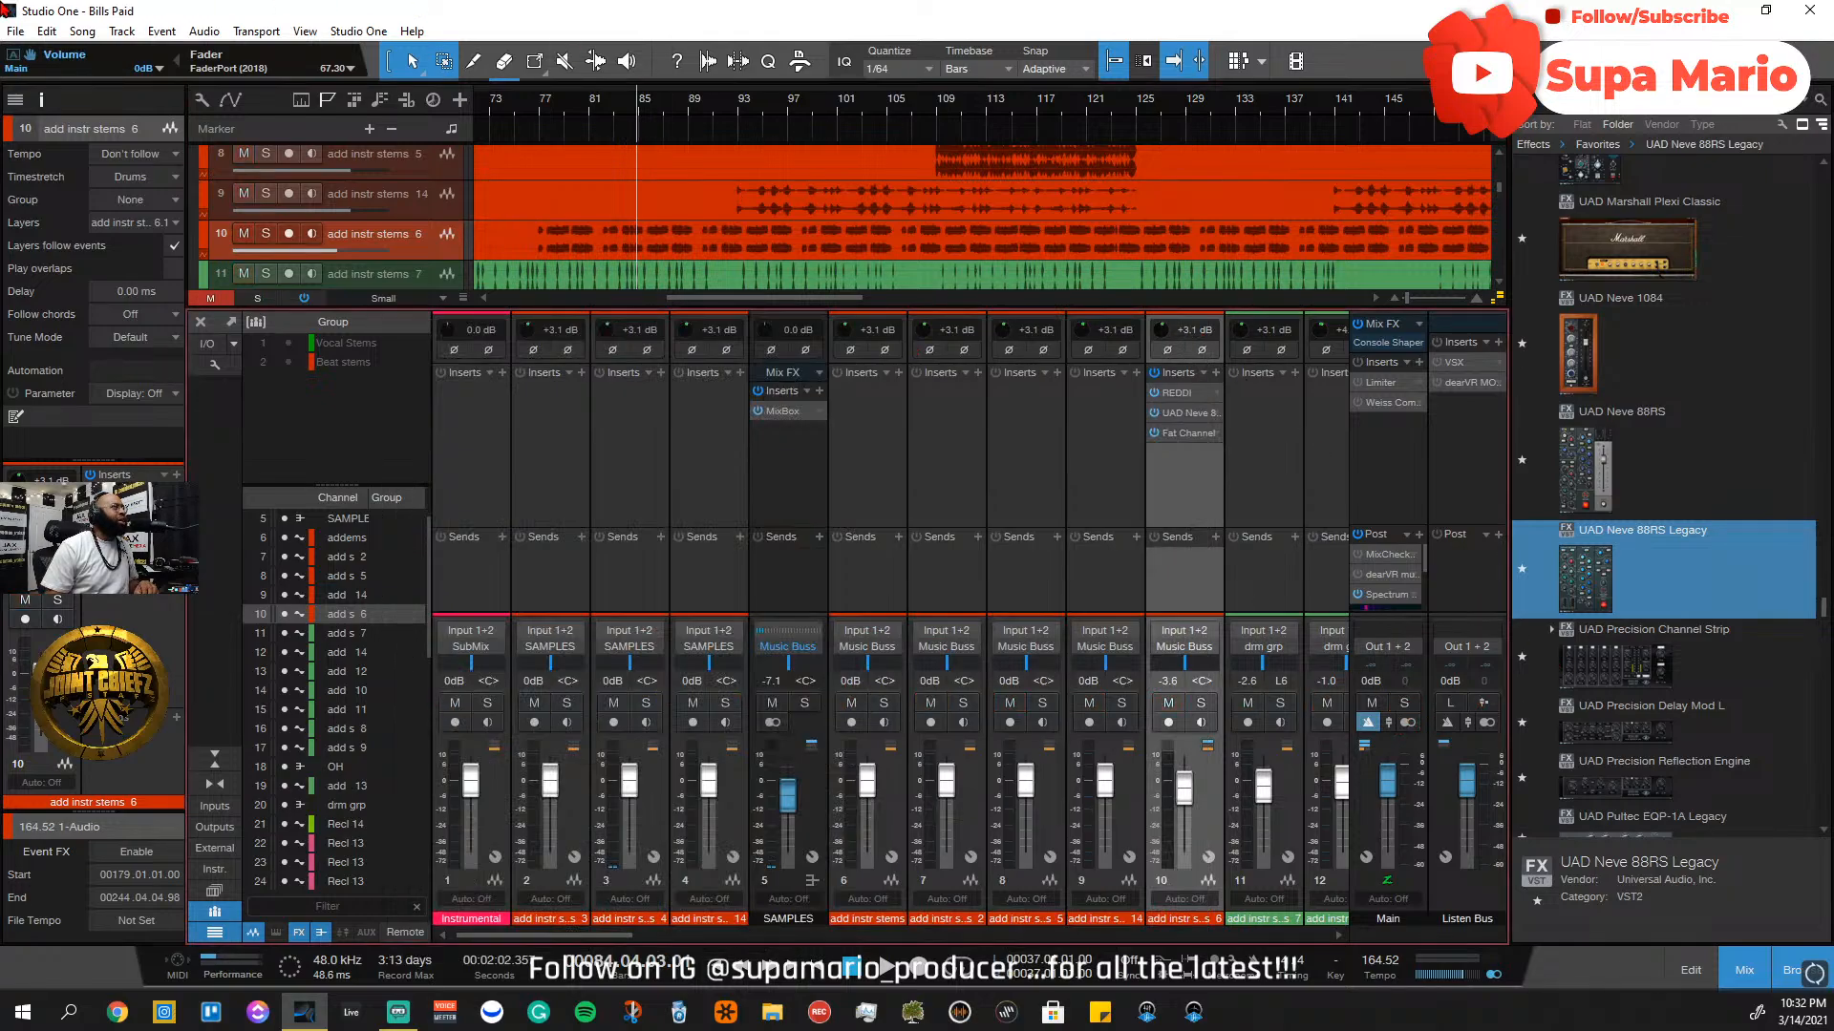
left_click(539, 116)
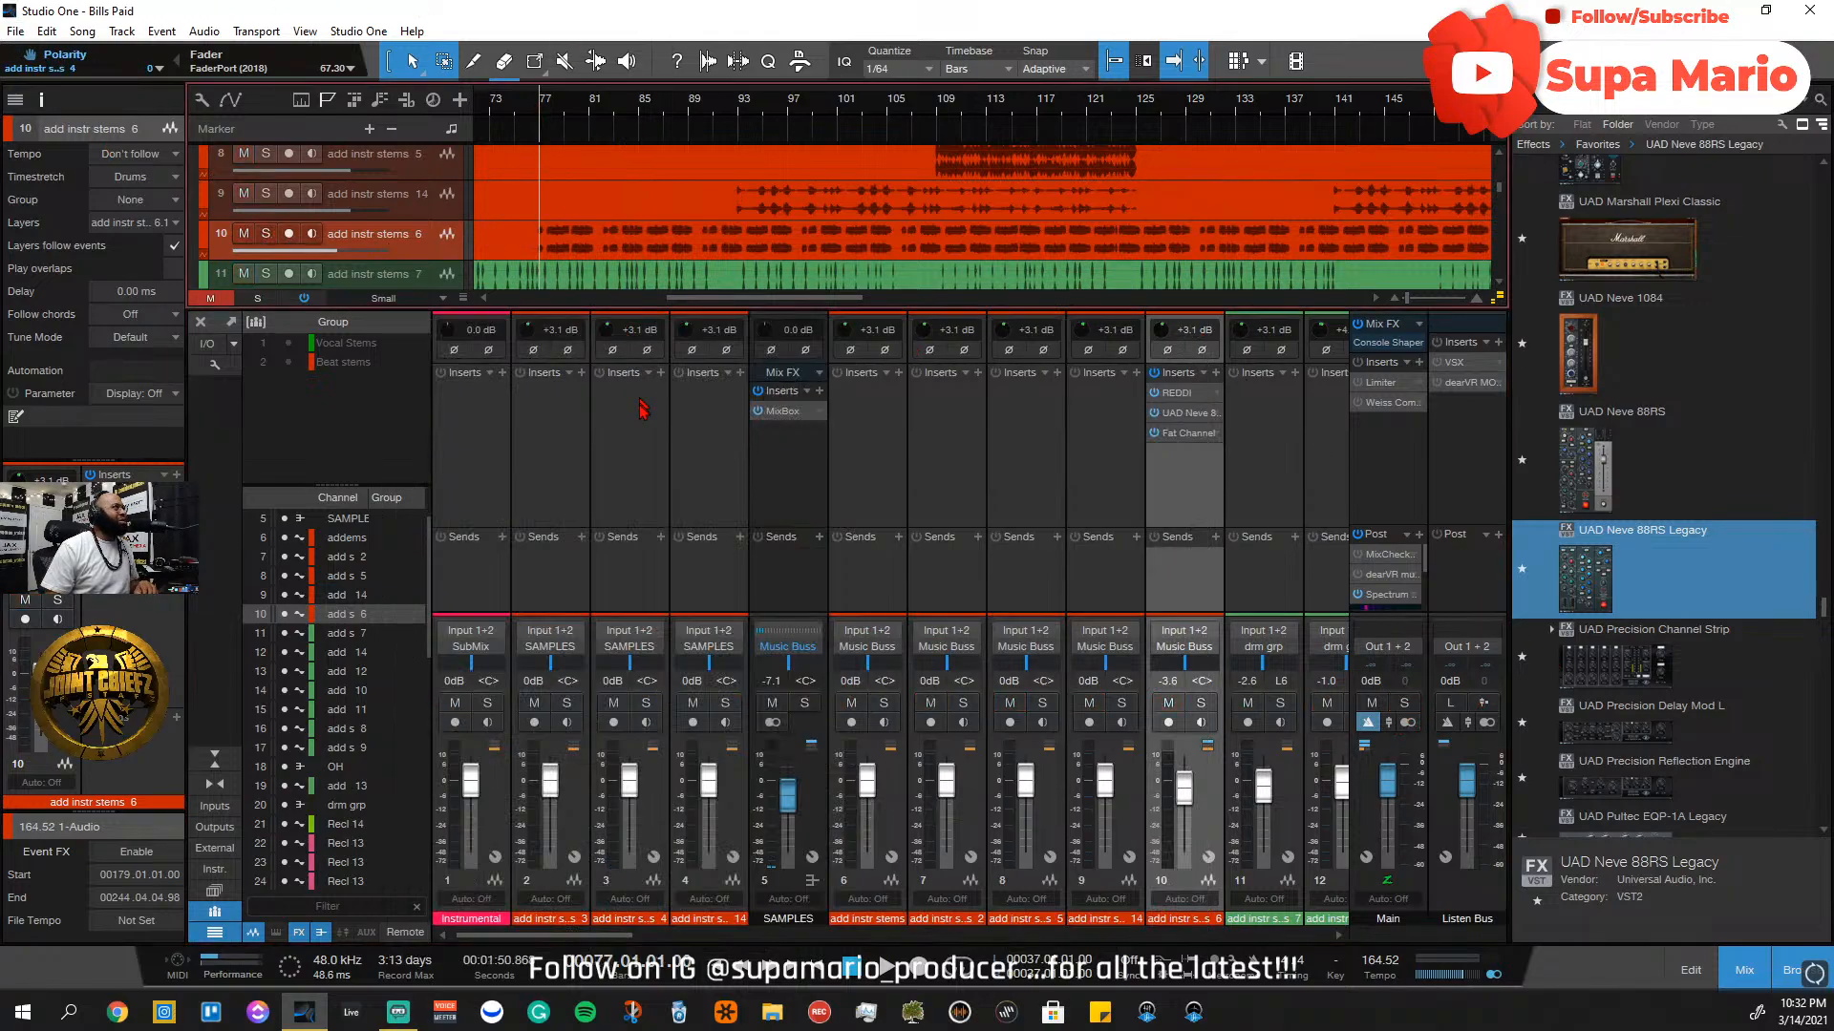
key("space")
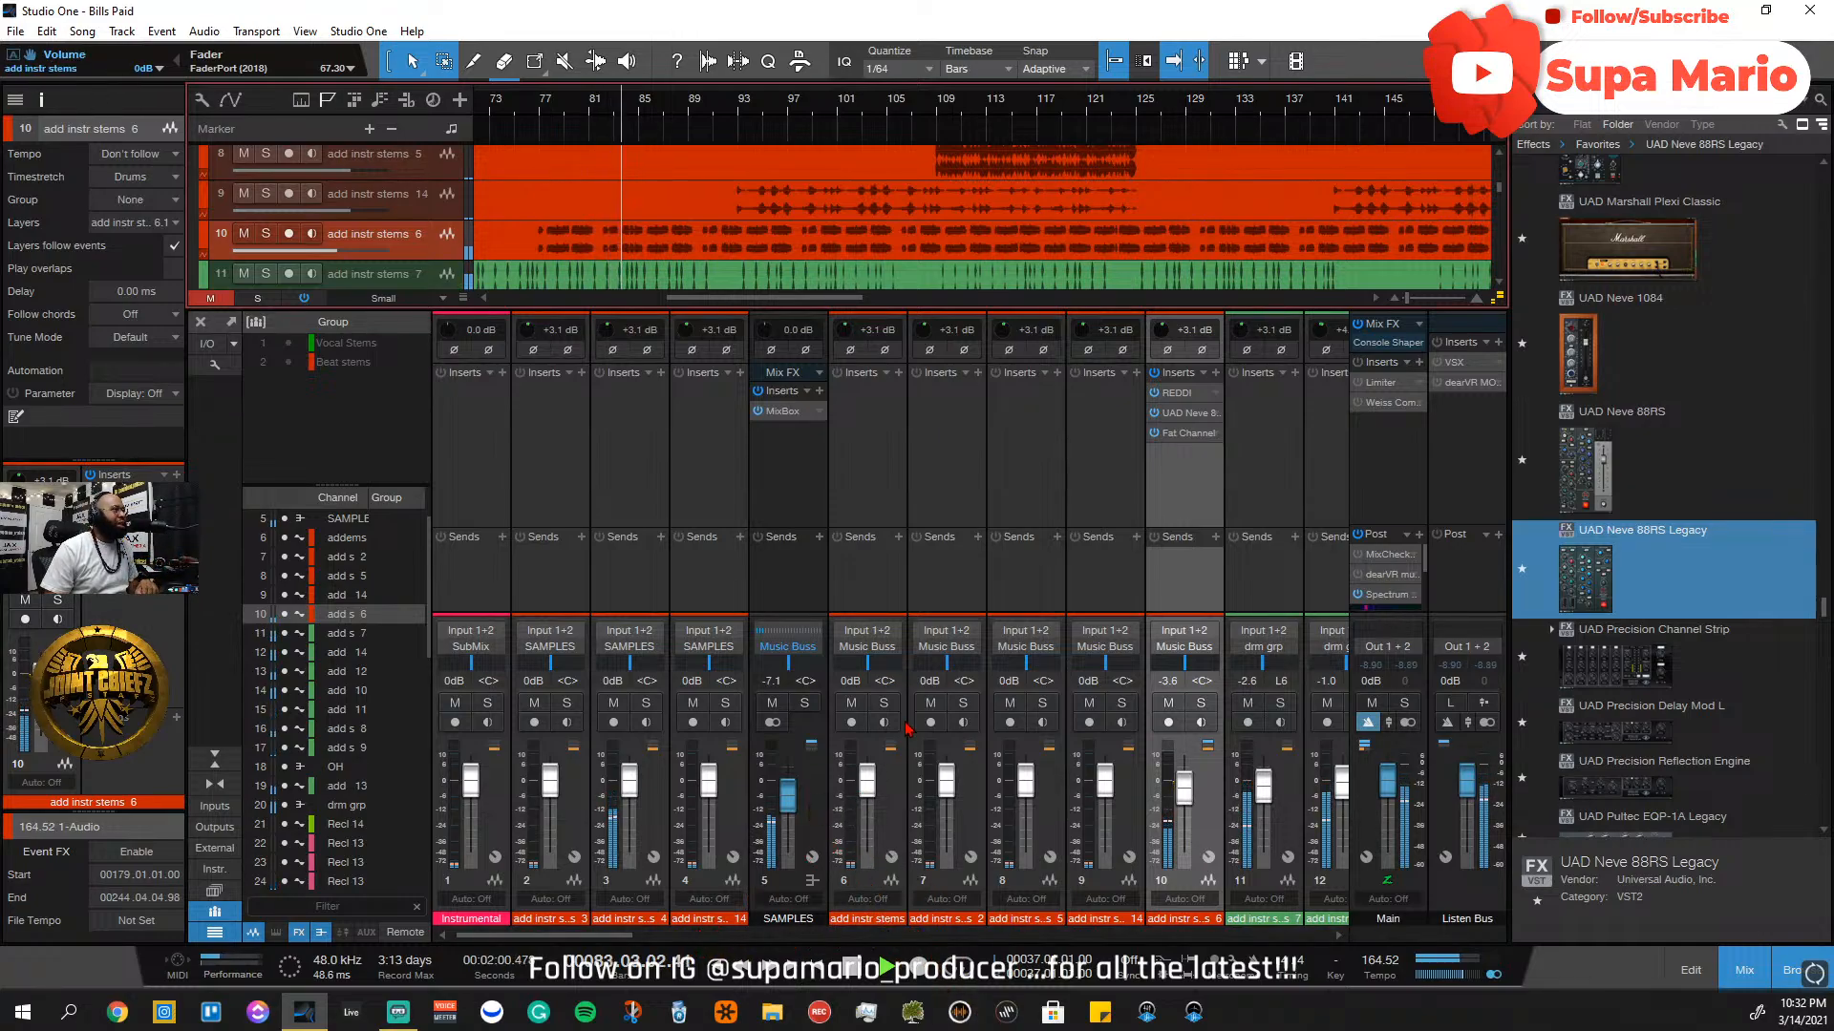
Reopen the SAMPLES MixBox, check its slot mixer view, and show the dry/wet controls under each slot
left_click(785, 411)
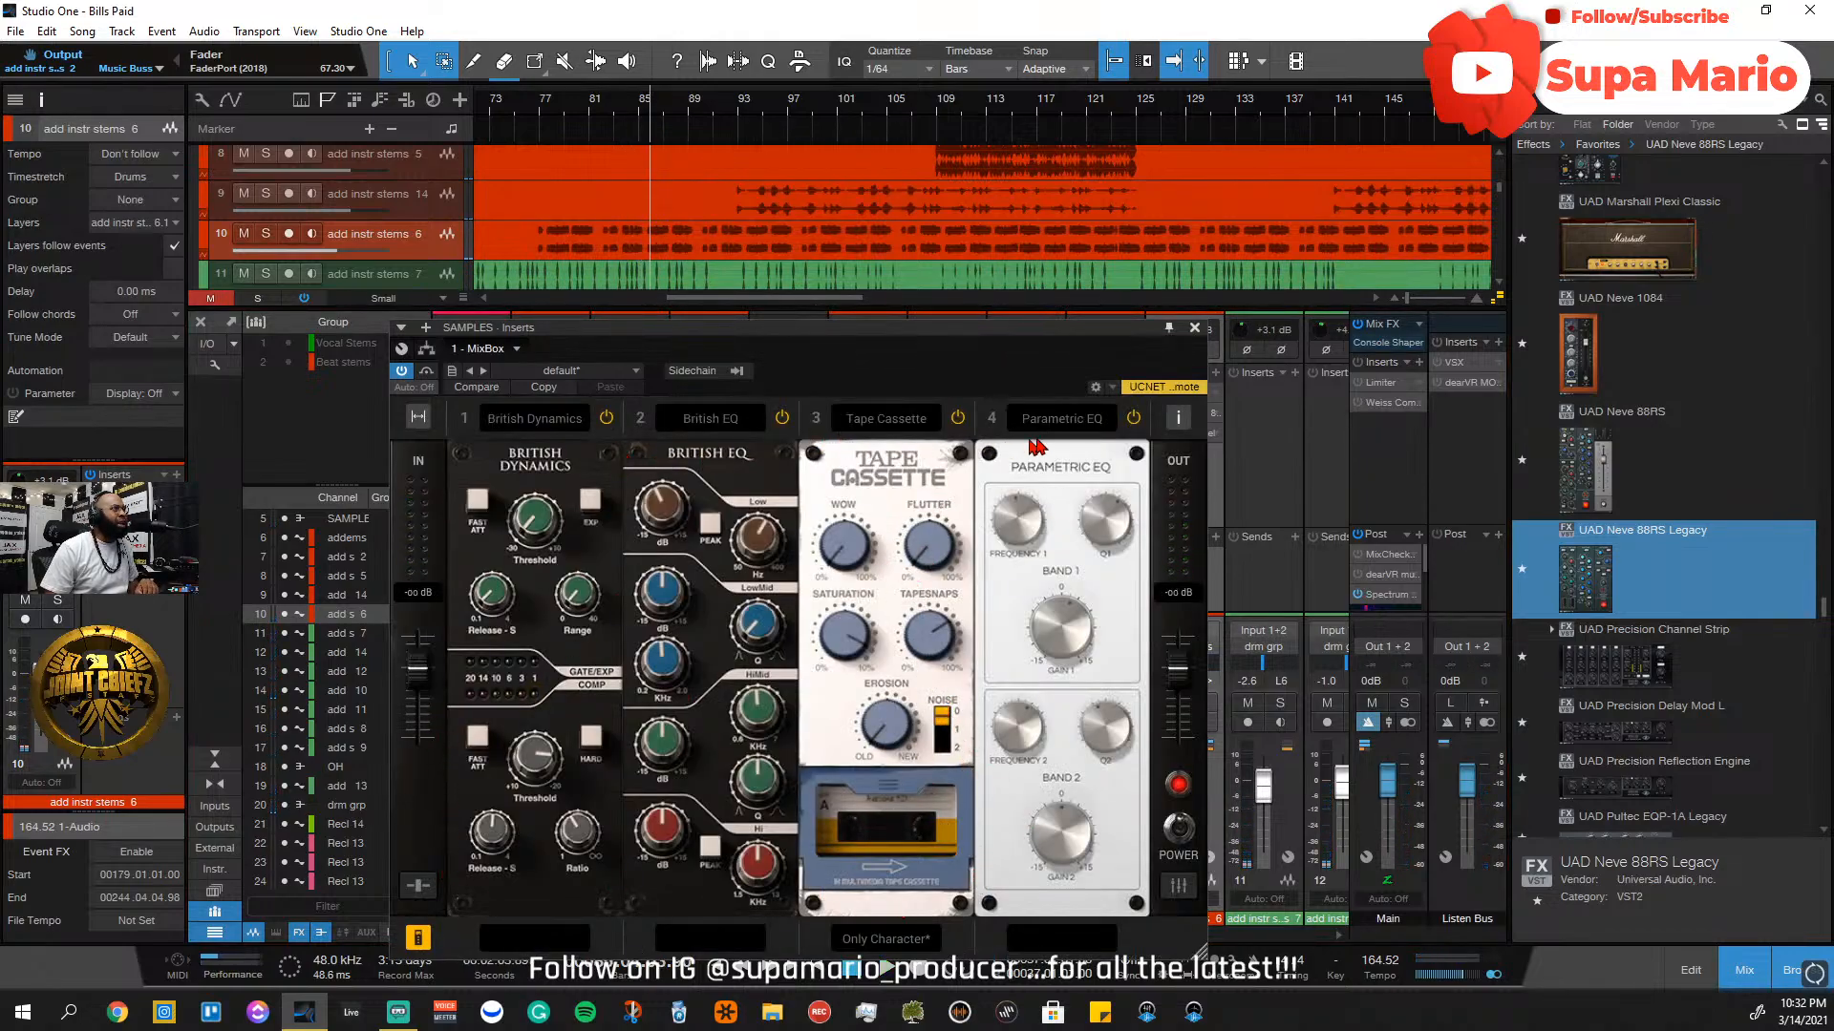
left_click(1178, 887)
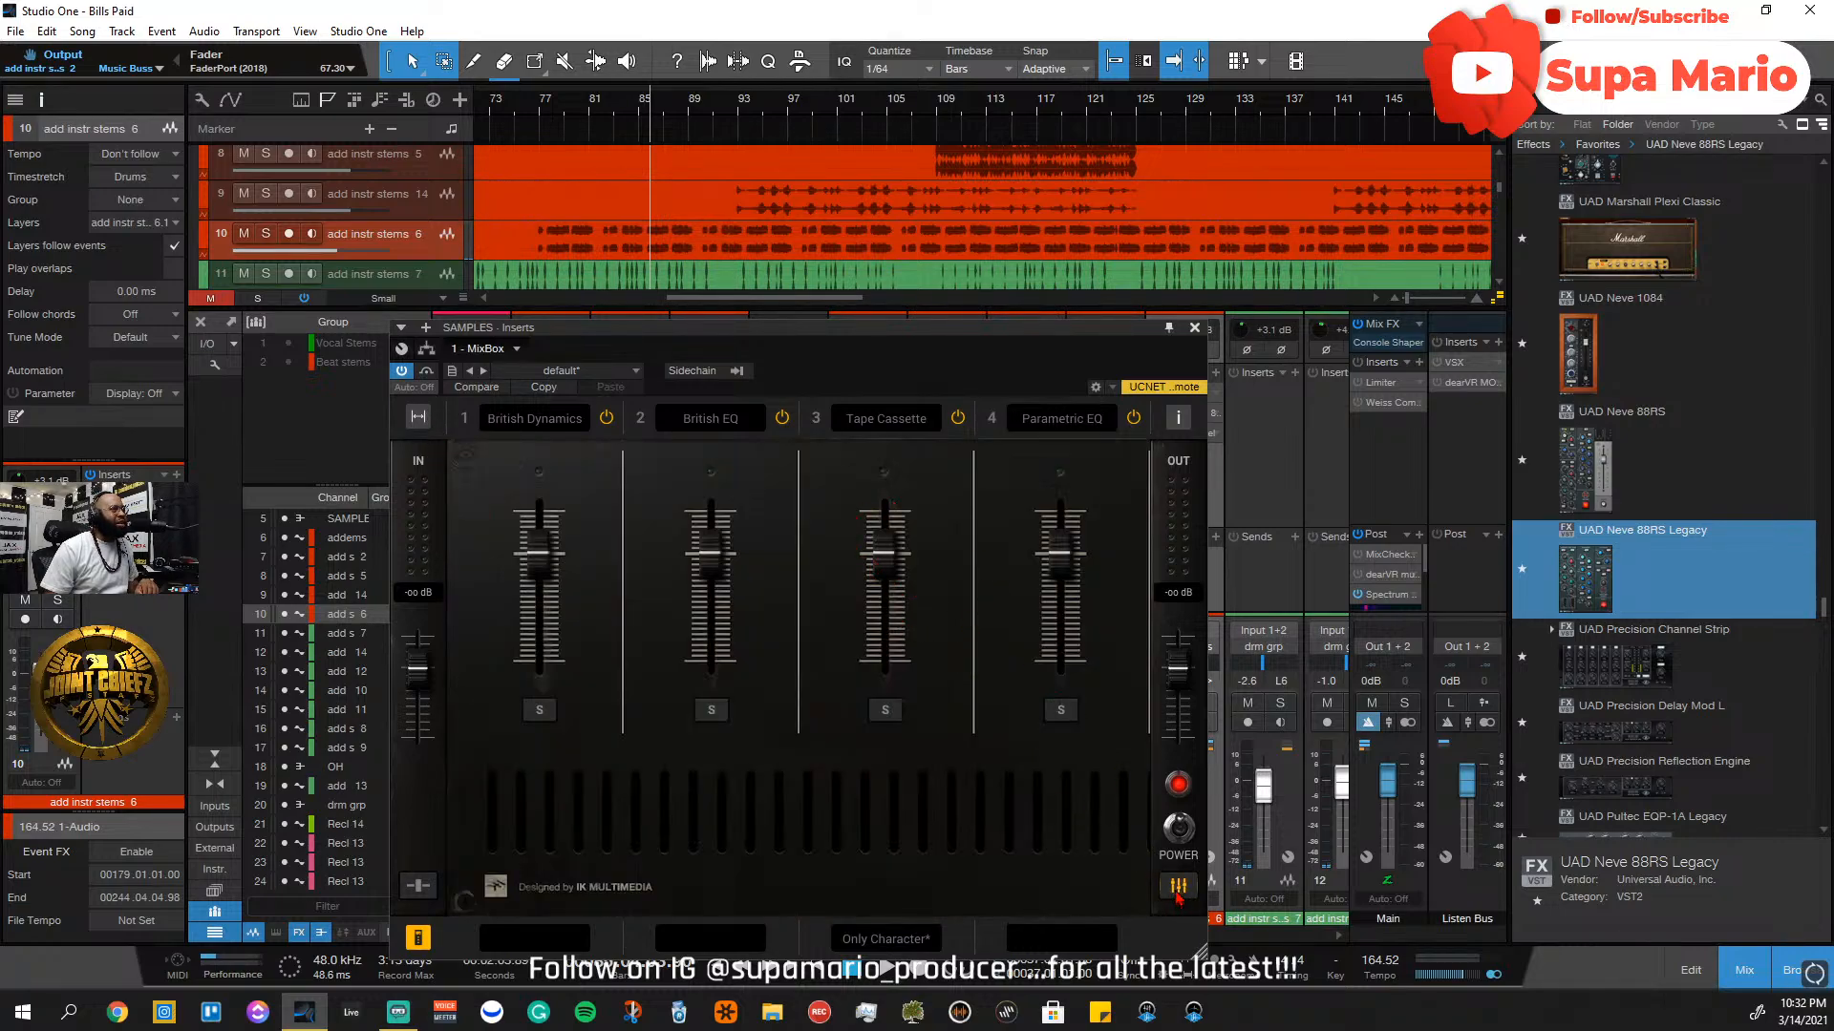
left_click(1178, 890)
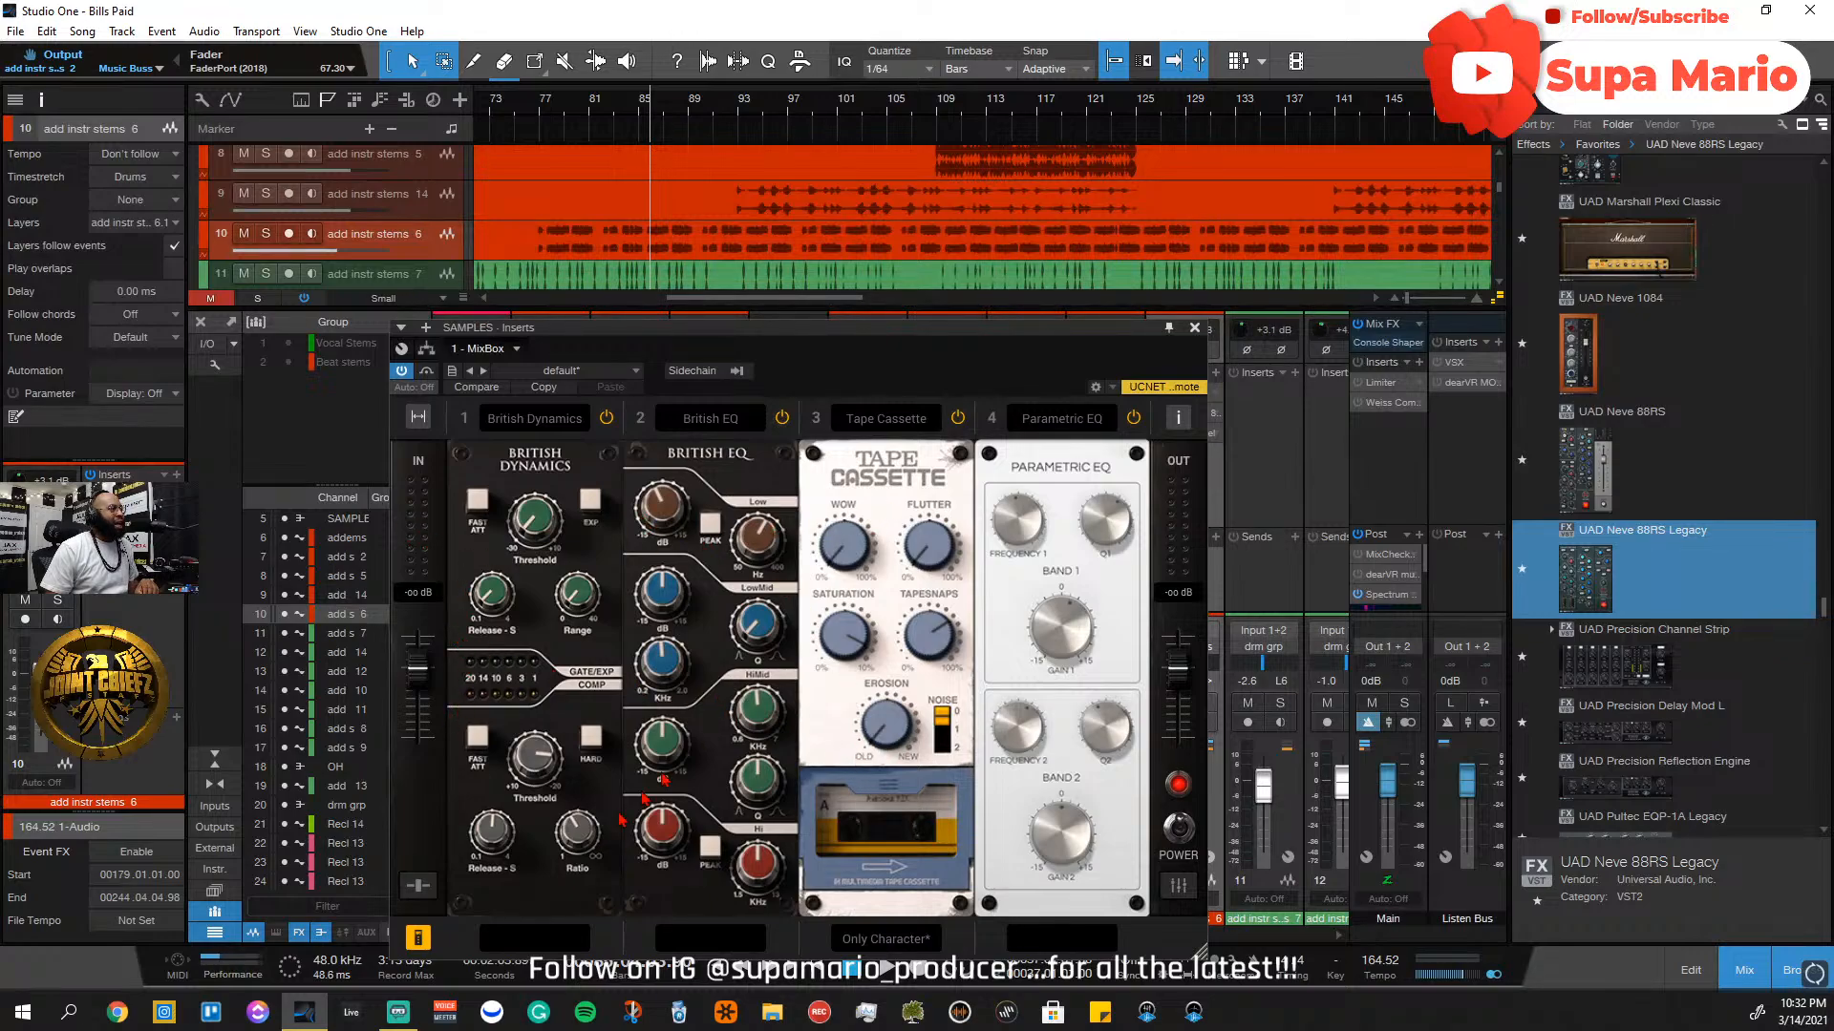
left_click(419, 886)
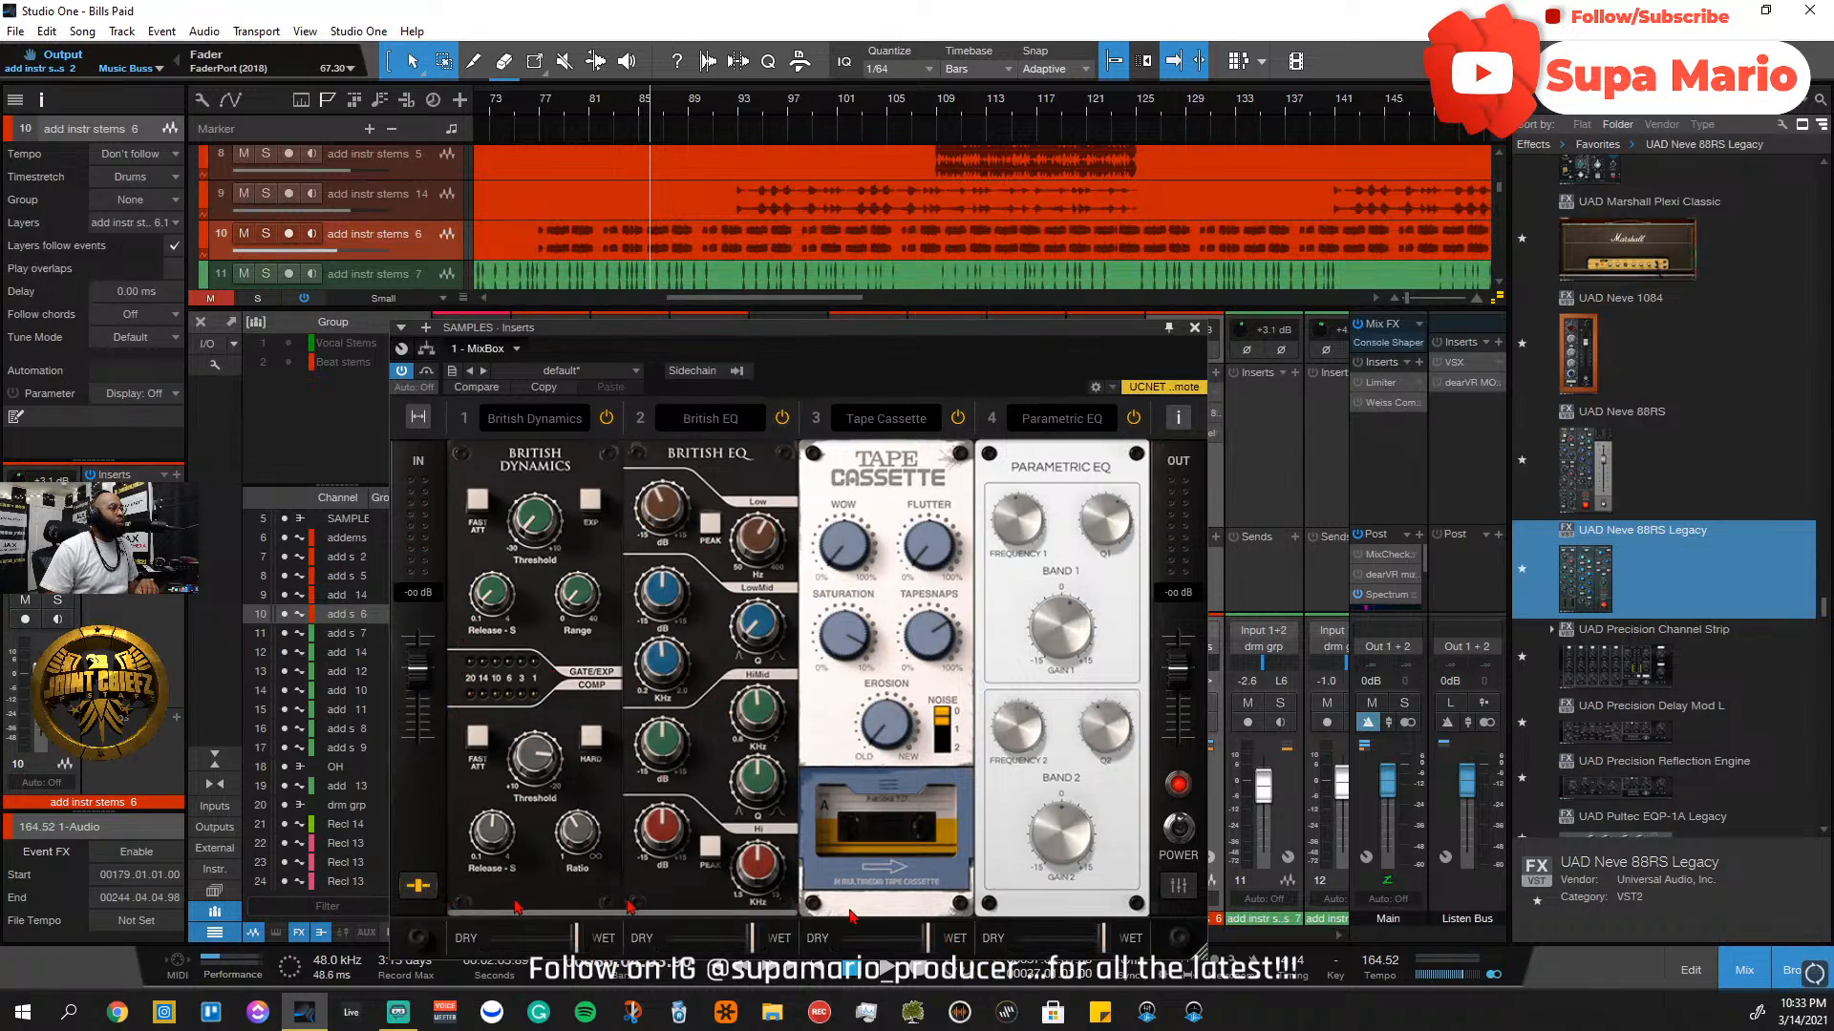
Show MixBox's dry/wet controls for each slot again and lower the Tape Cassette's mix to 76%
left_click_drag(810, 328, 854, 186)
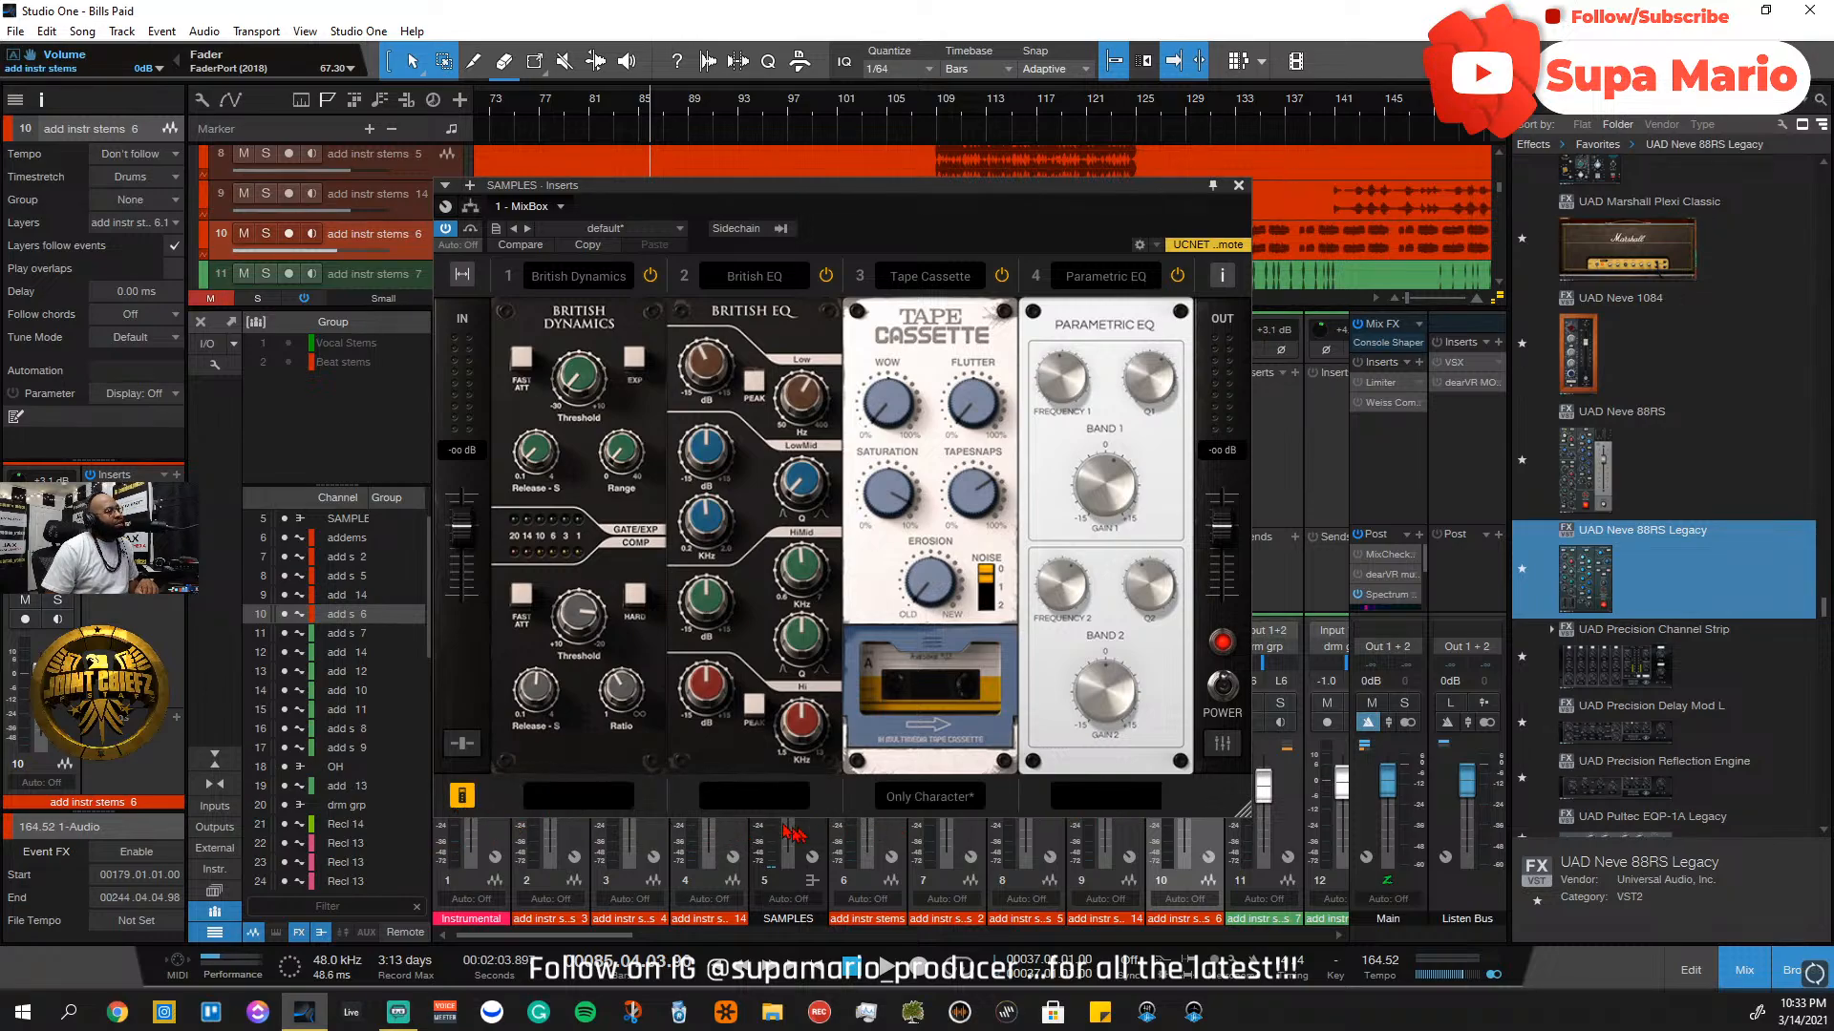
left_click(463, 749)
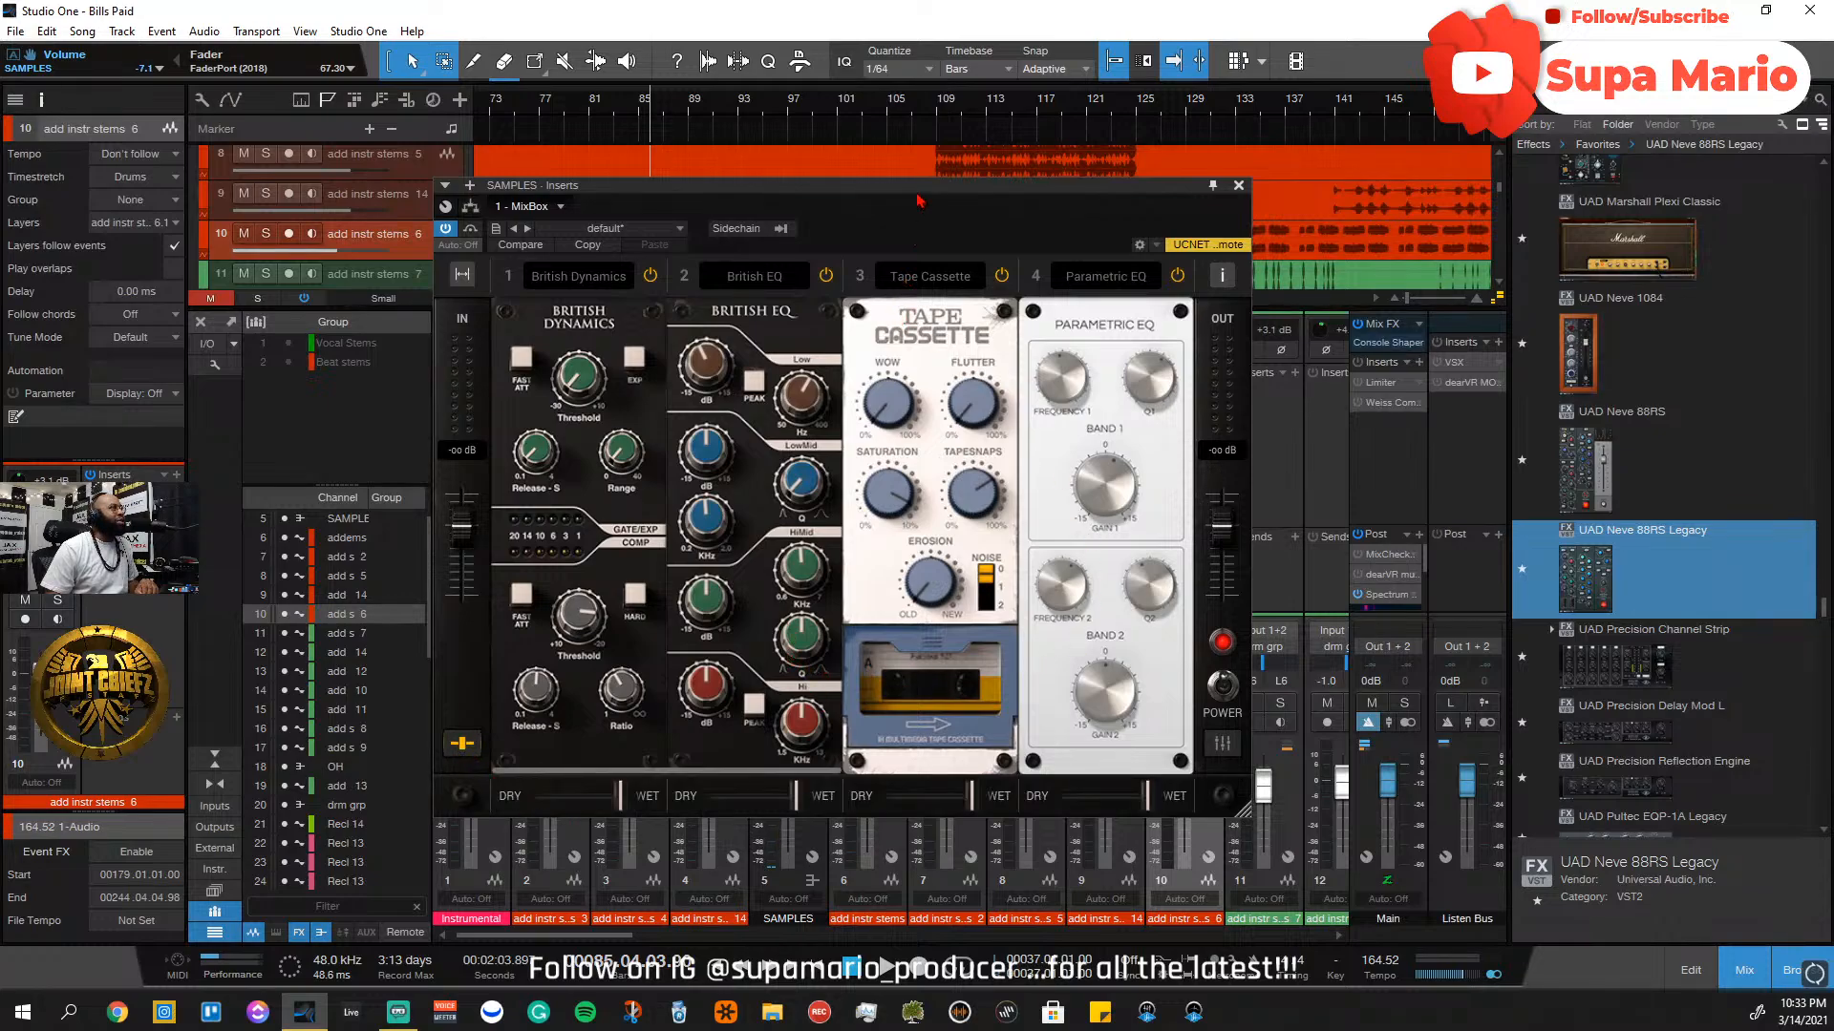
left_click_drag(918, 196, 973, 389)
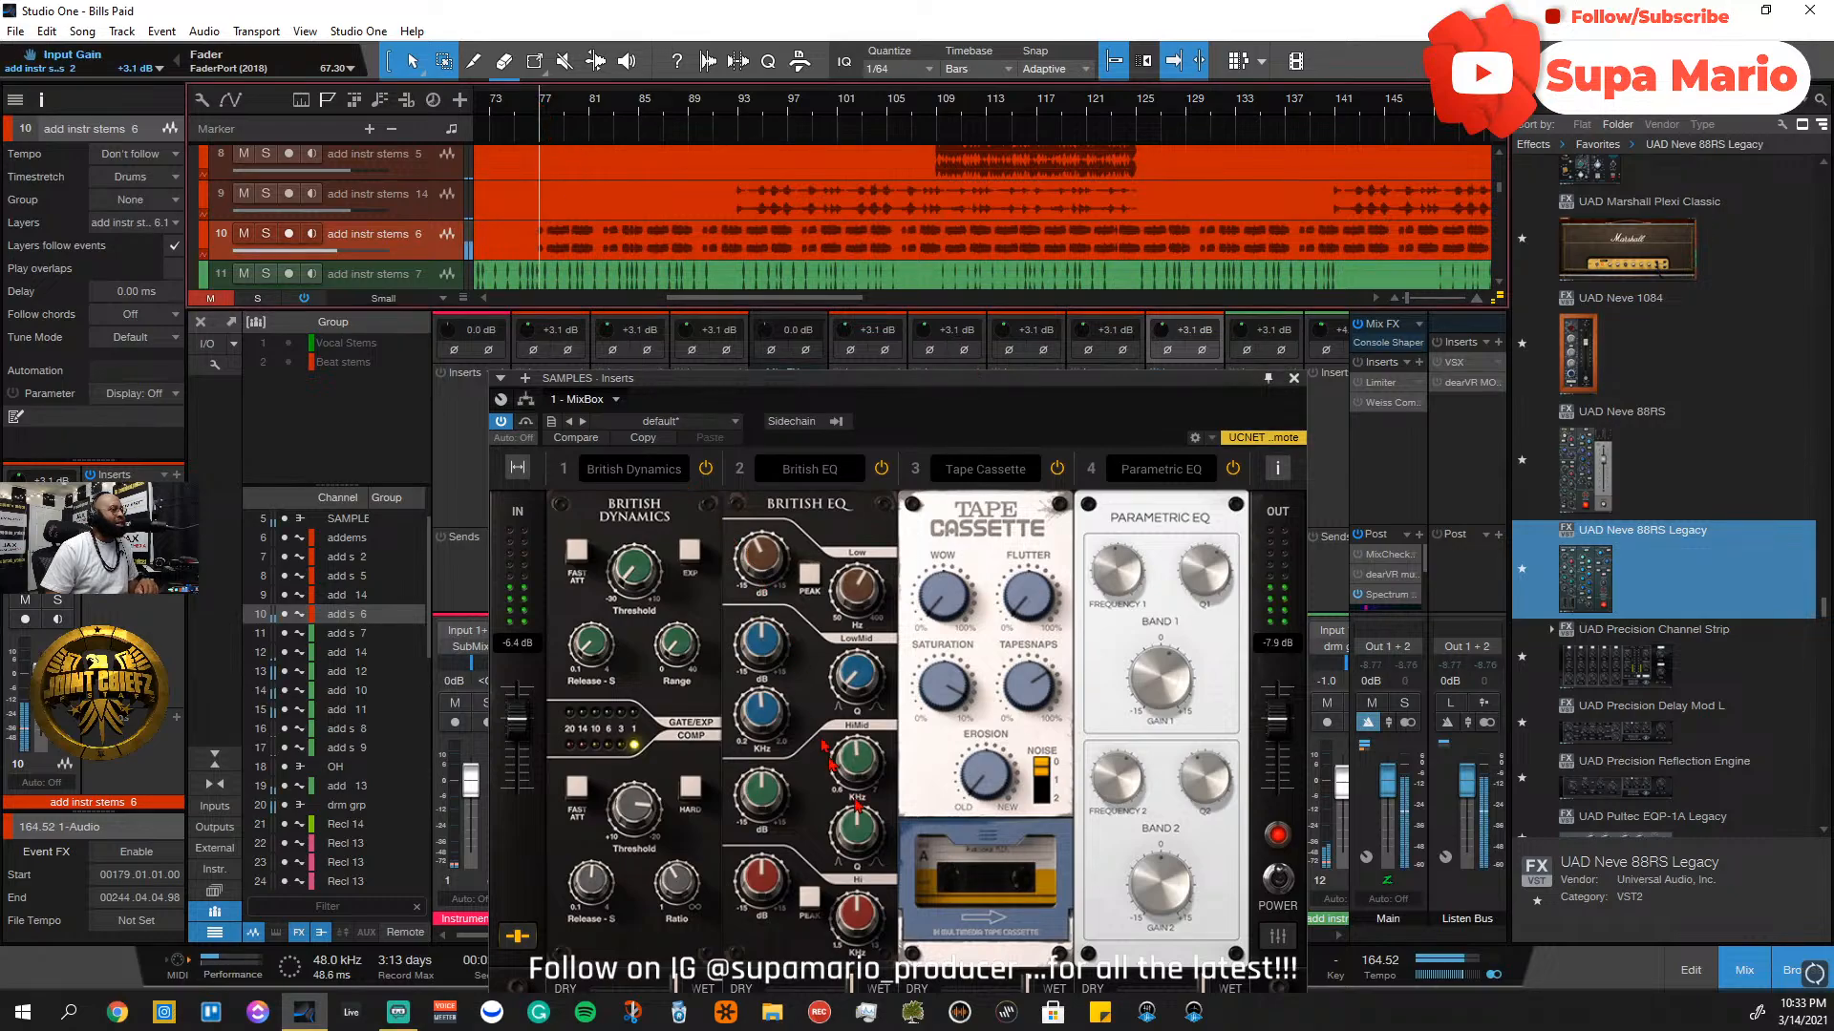
mouse_move(1029, 987)
left_mouse_down()
mouse_move(924, 990)
mouse_move(1006, 984)
left_mouse_up()
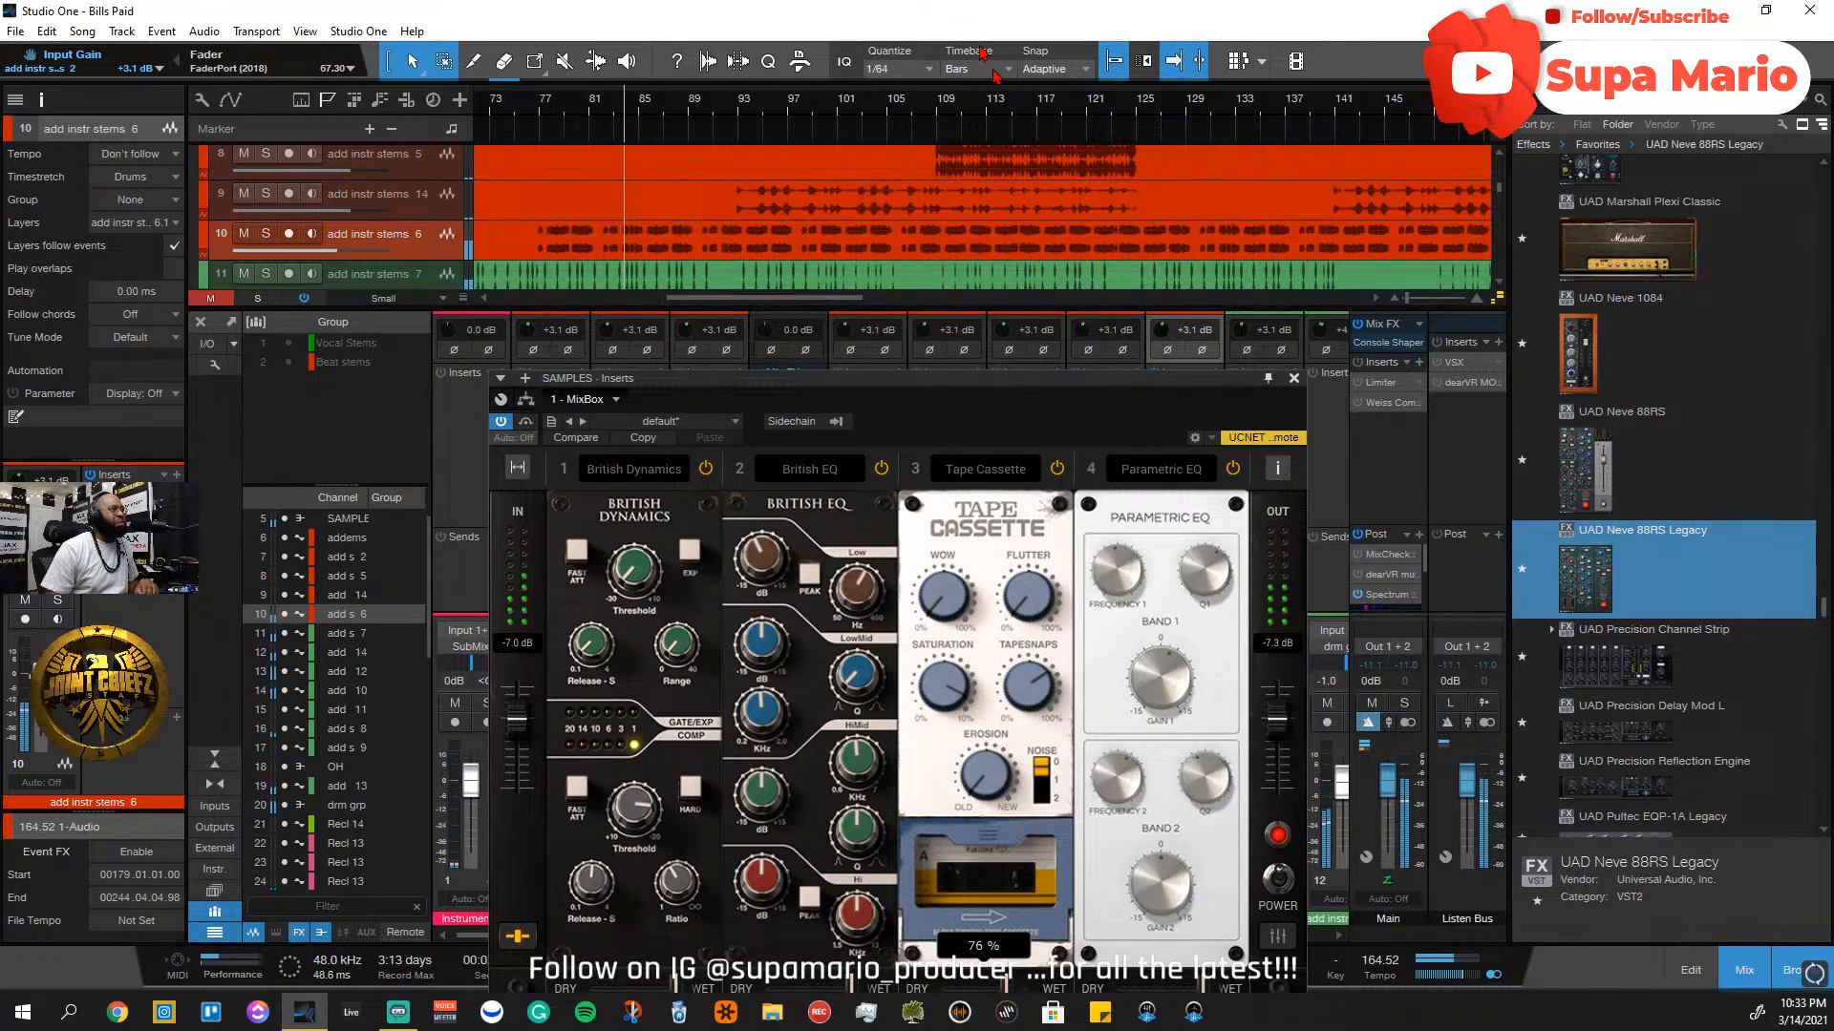
Nudge the Tape Cassette's mix slightly back toward wet during playback and close the MixBox window
left_click_drag(1023, 380, 1034, 260)
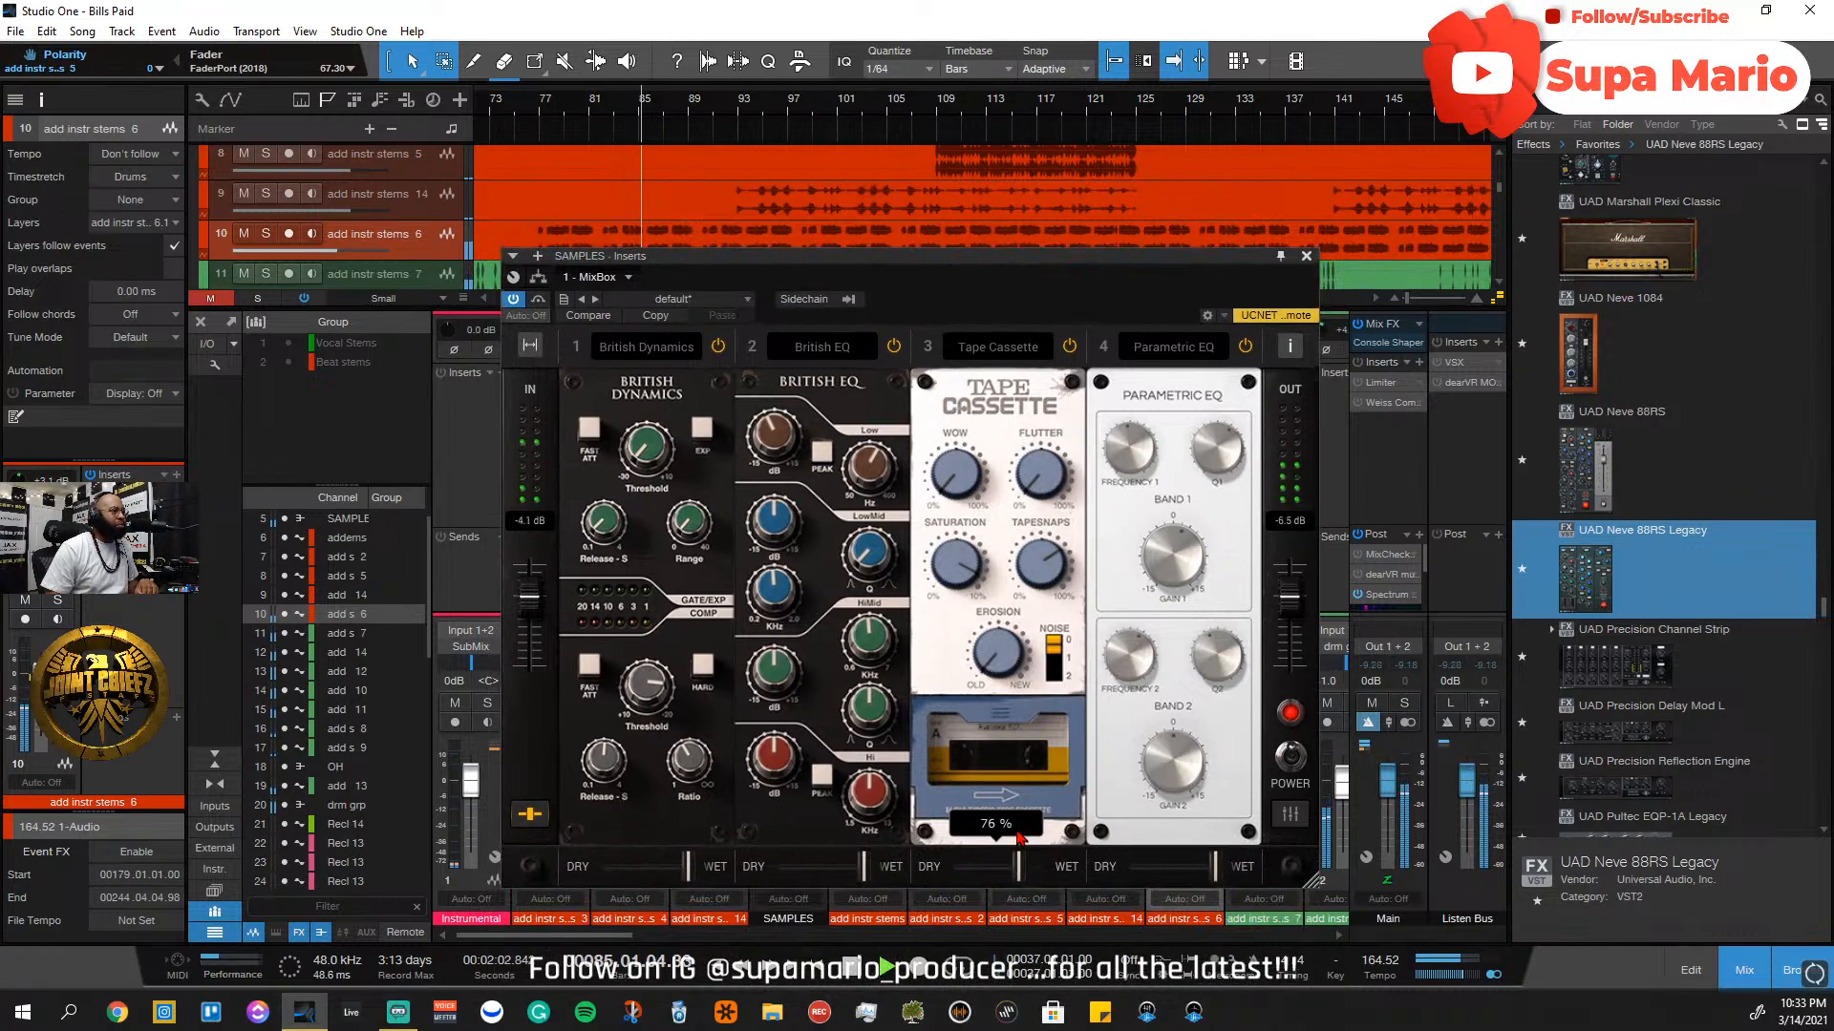
mouse_move(1018, 866)
left_mouse_down()
mouse_move(971, 867)
mouse_move(1028, 875)
left_mouse_up()
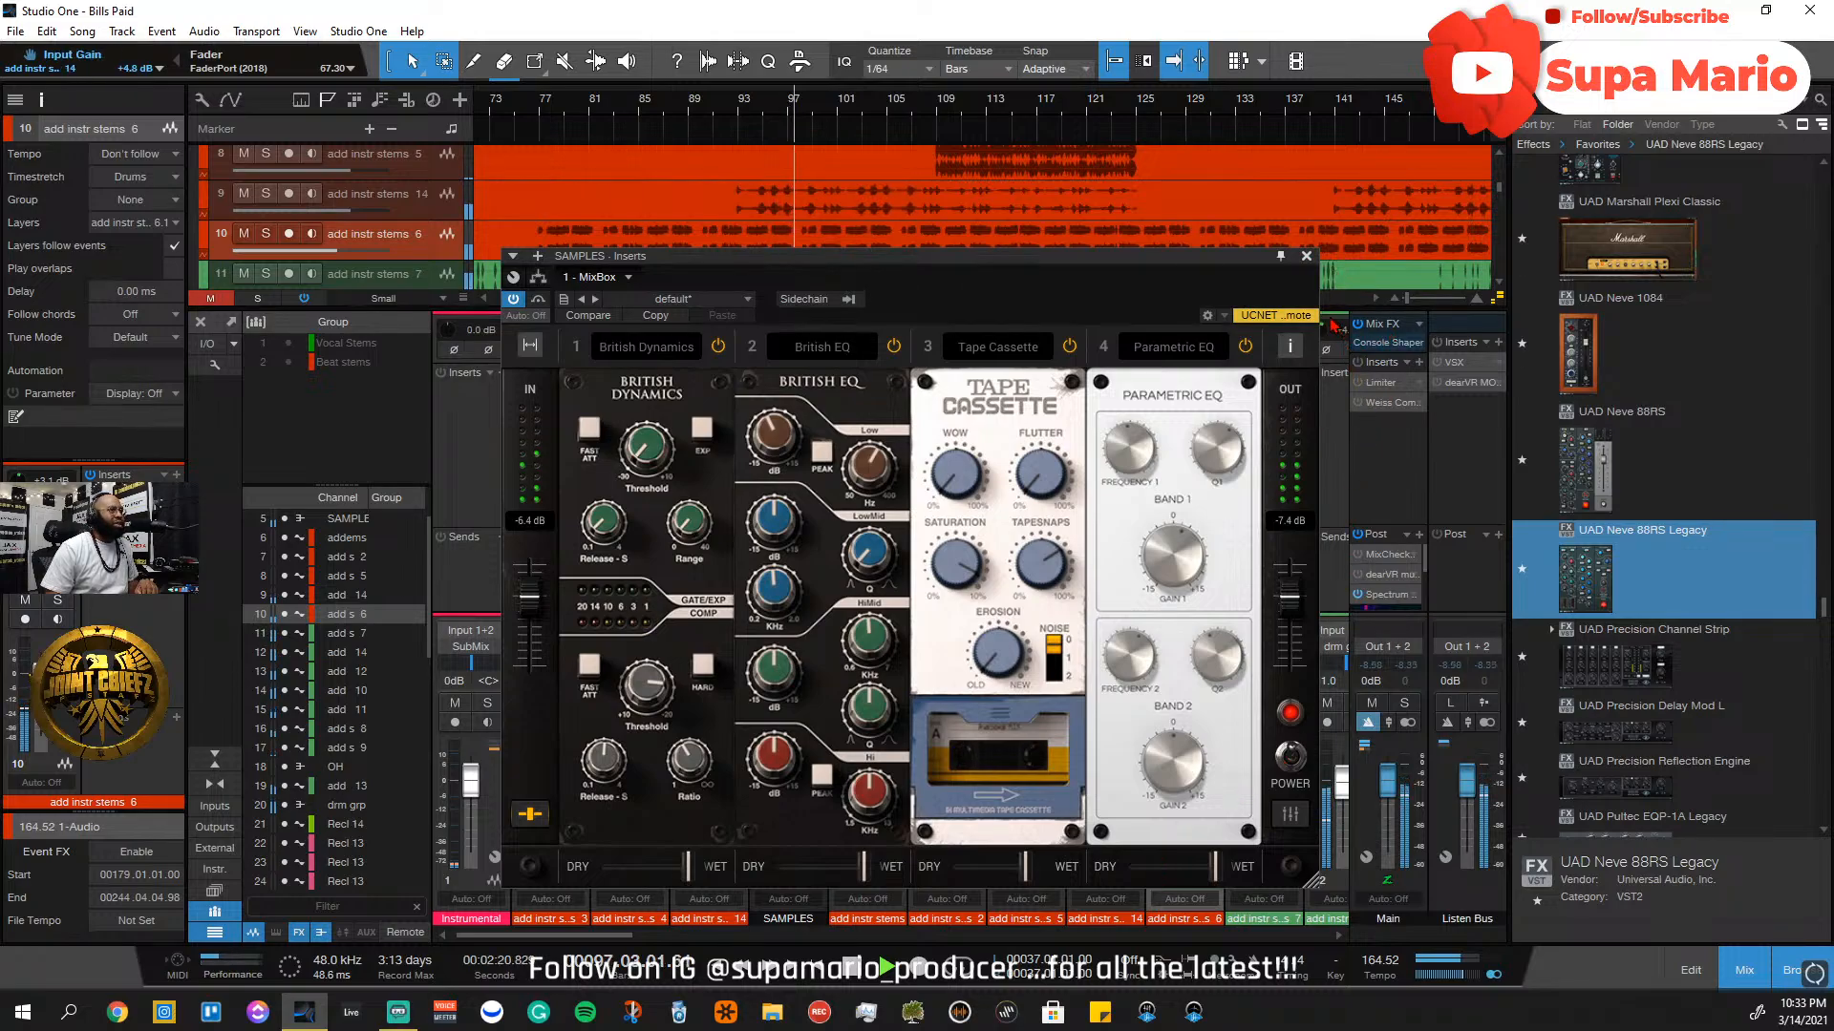
left_click(1306, 256)
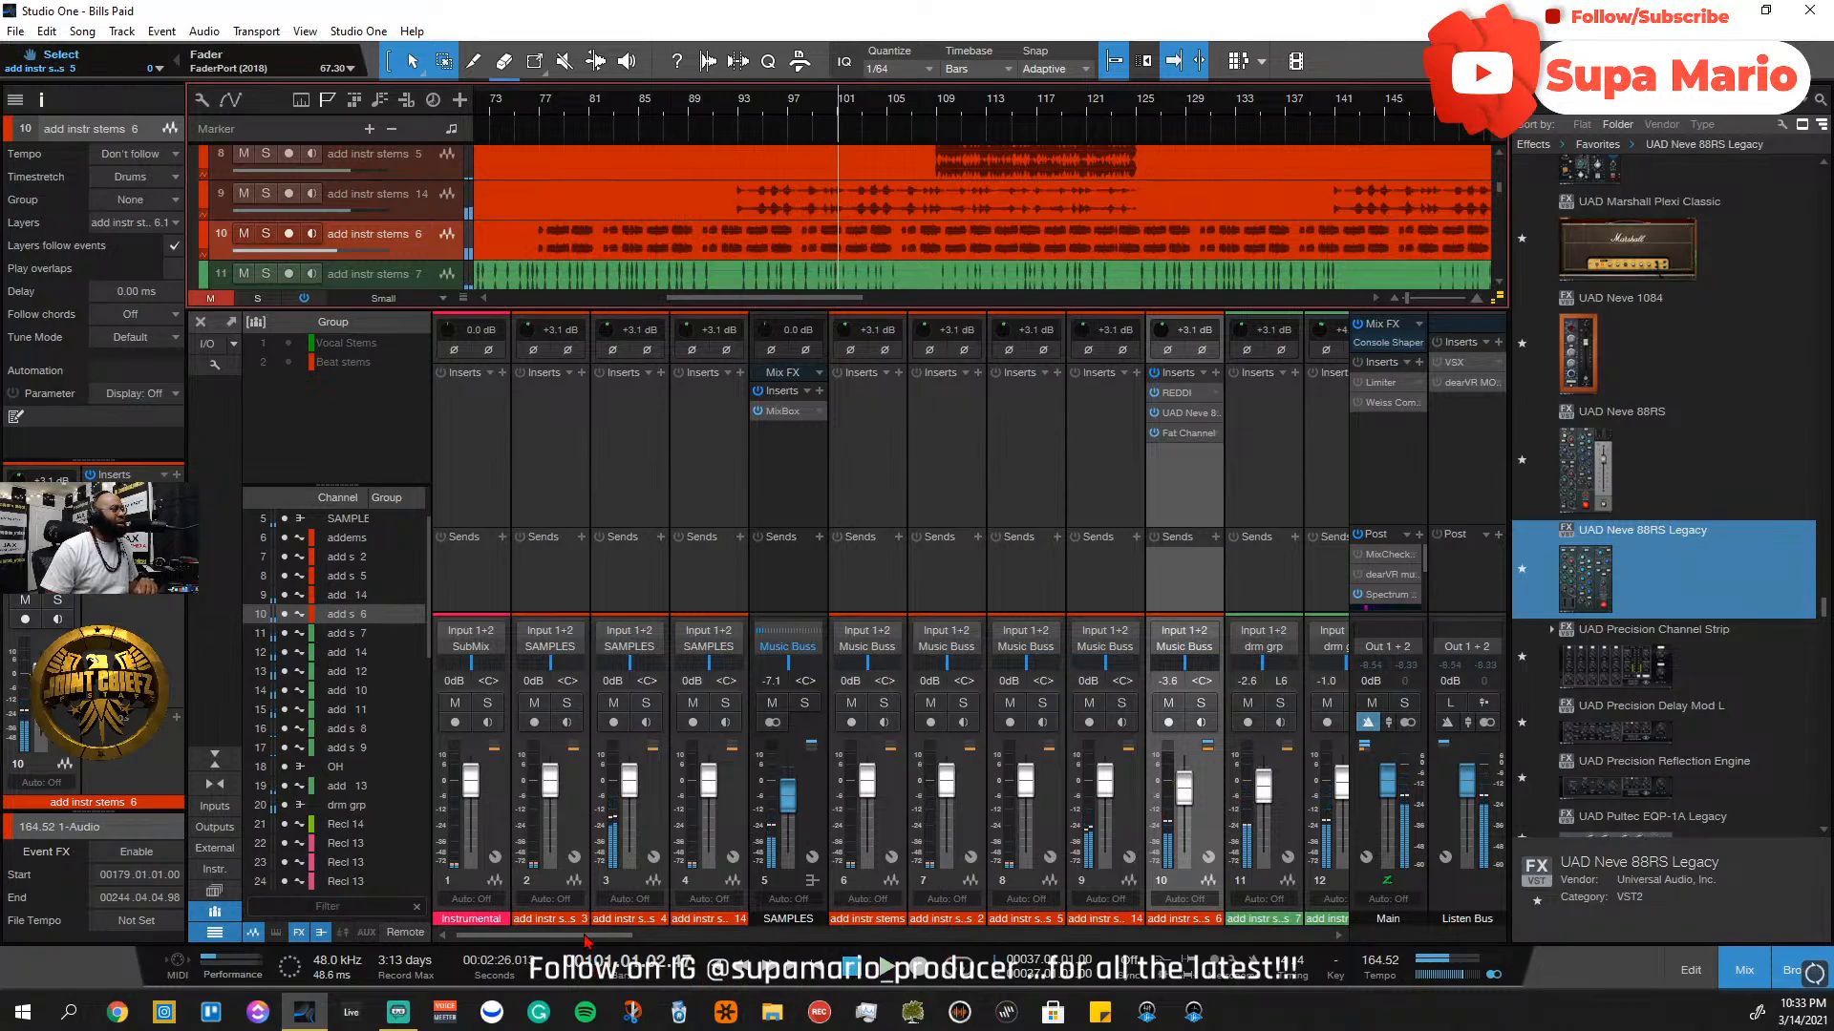
Replay the full mix from bar 77 and look through the stem tracks in the arrangement
left_click_drag(582, 936, 731, 973)
scroll(711, 729, "left", 5)
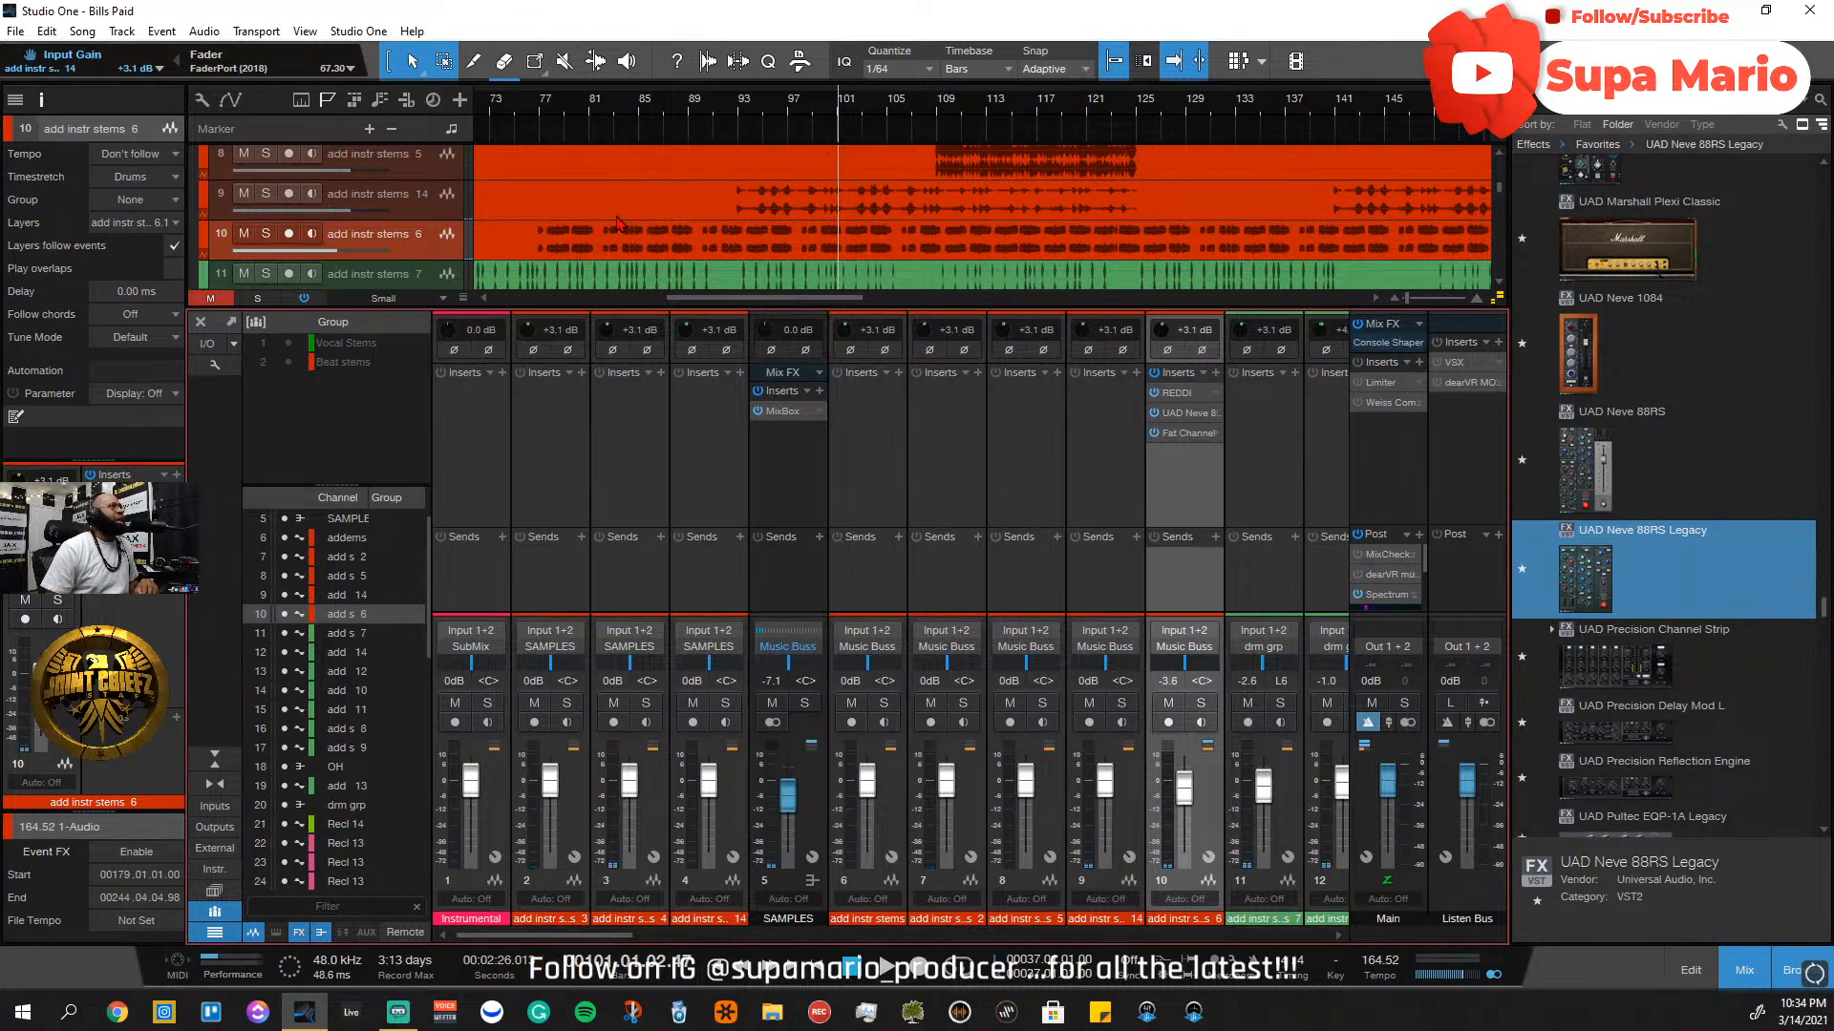
left_click(545, 112)
key("space")
scroll(784, 258, "down", 3)
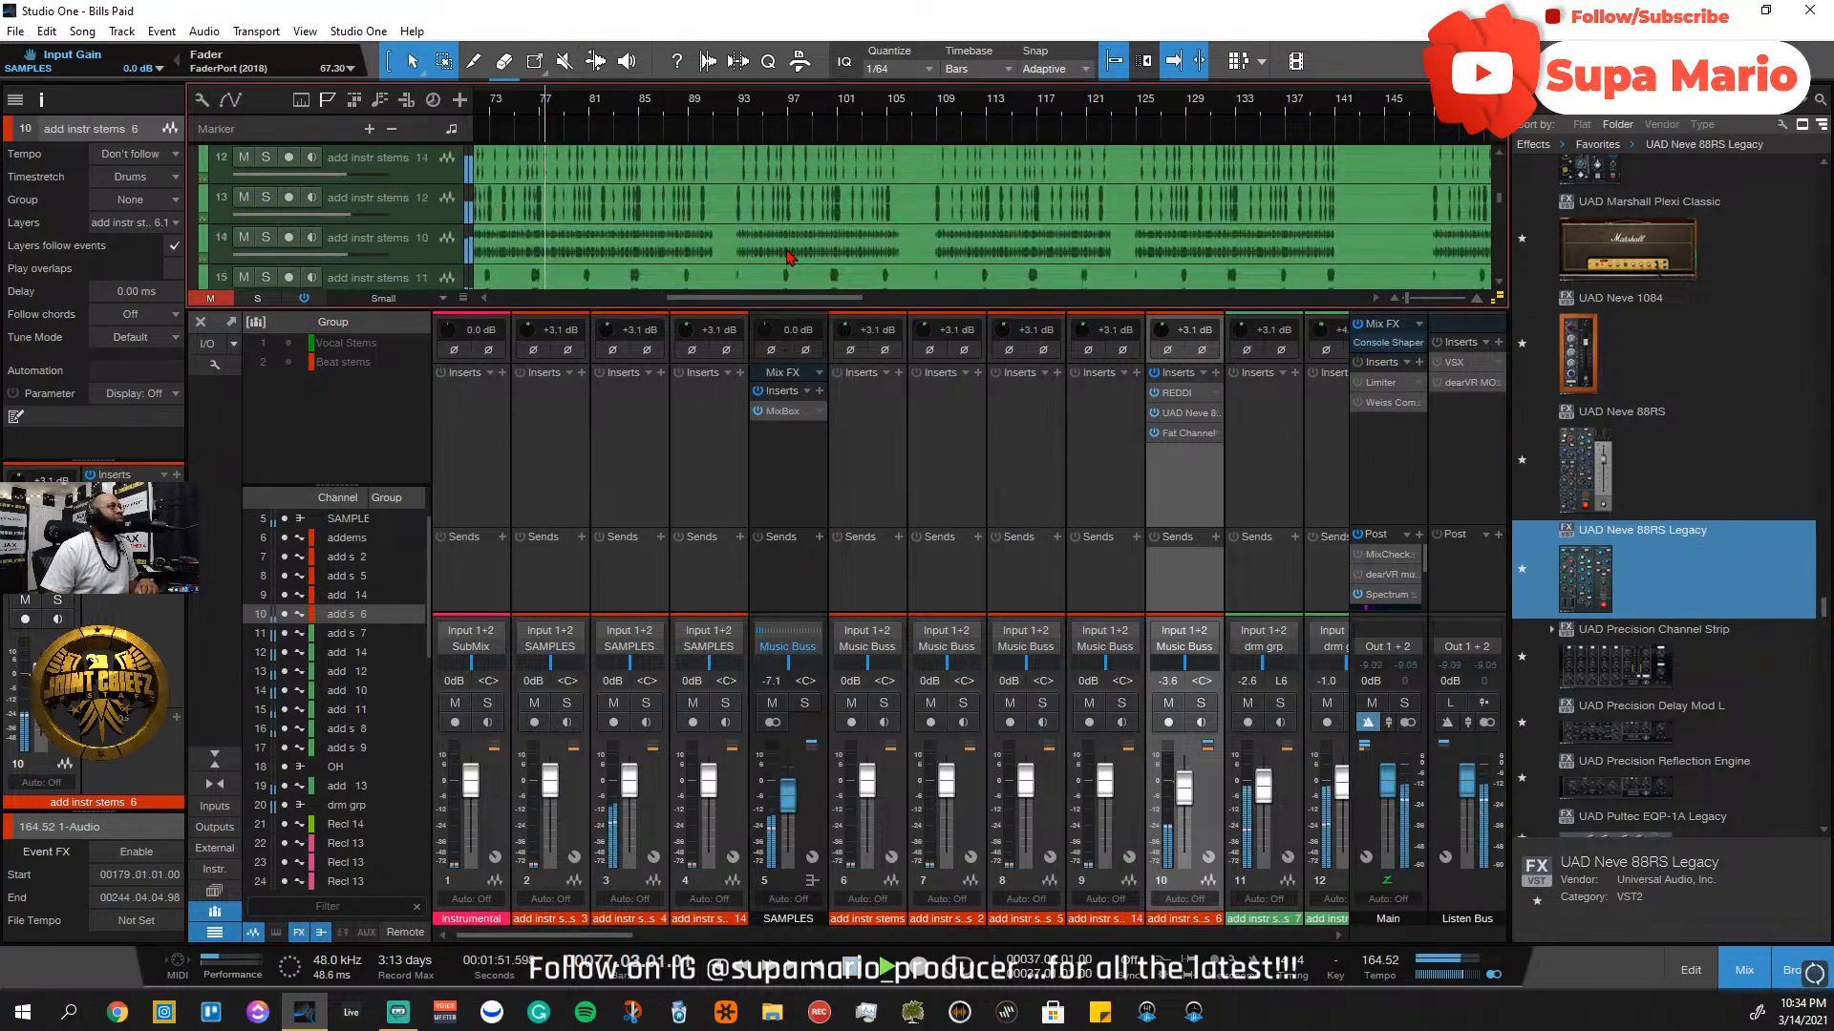
scroll(787, 256, "up", 3)
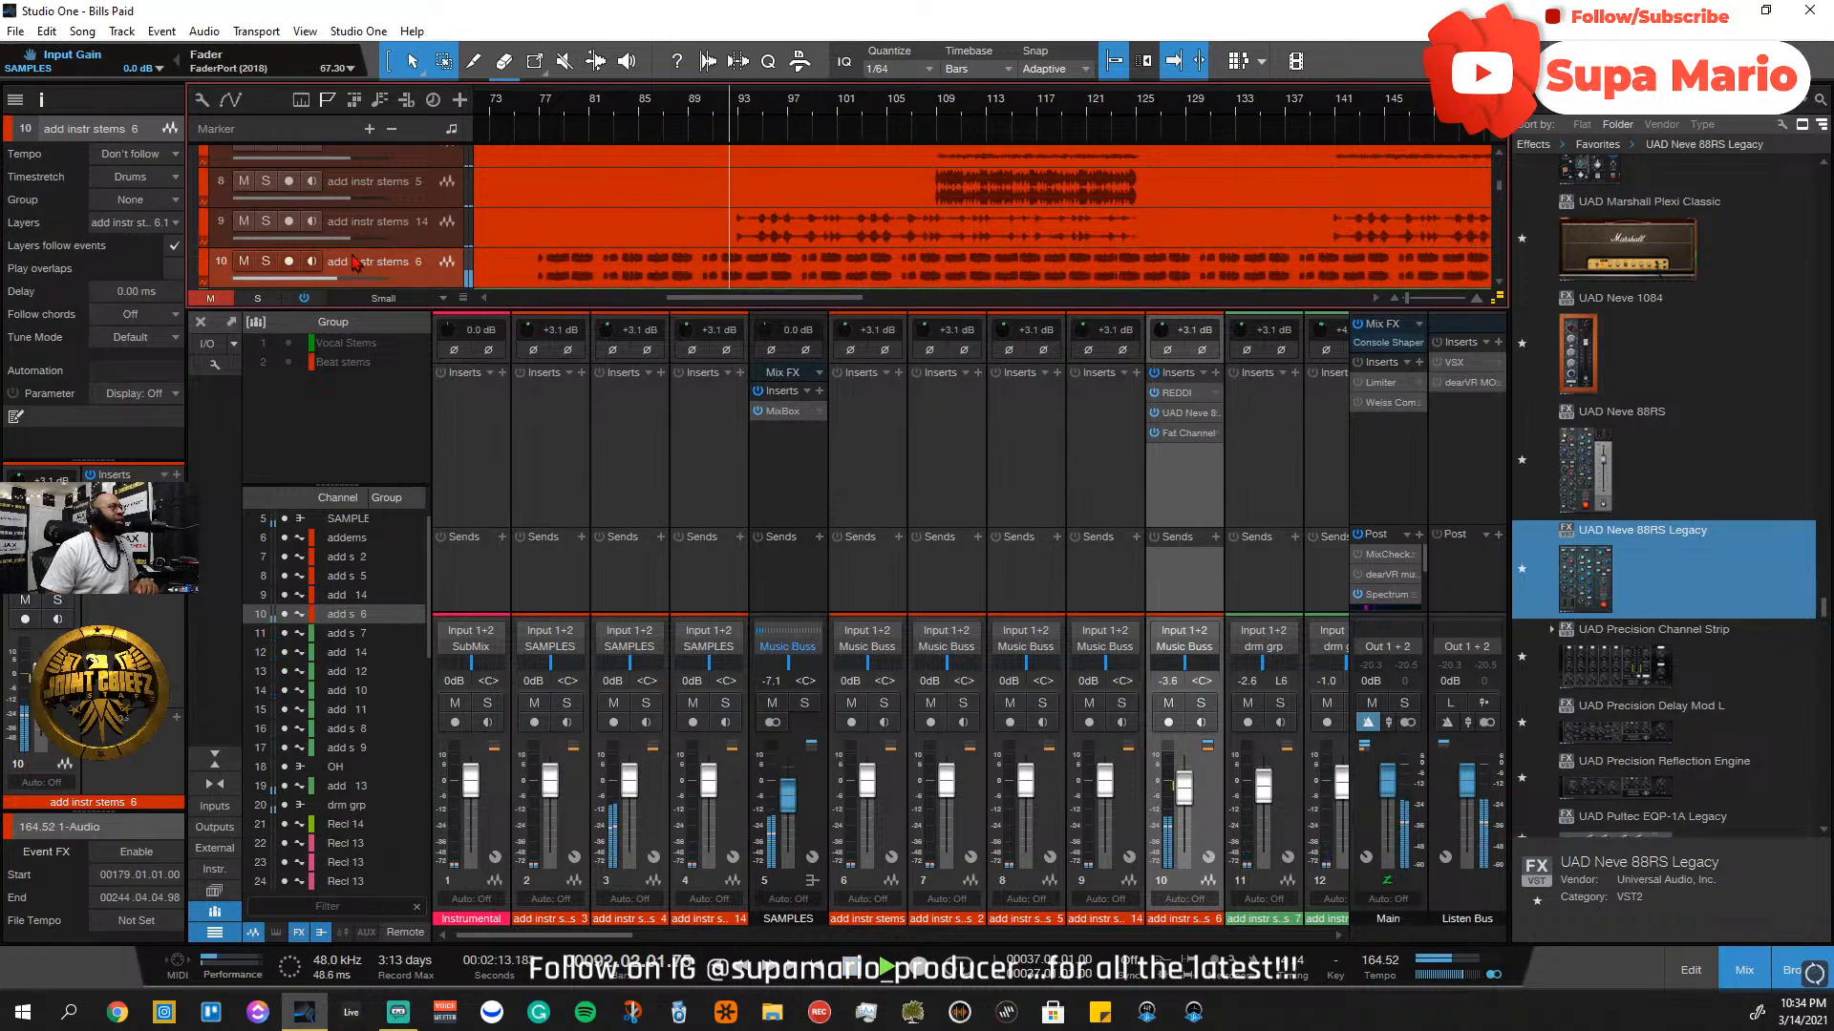
Solo add instr stems 14 on track 9 and insert a Fat Channel on it
left_click(267, 225)
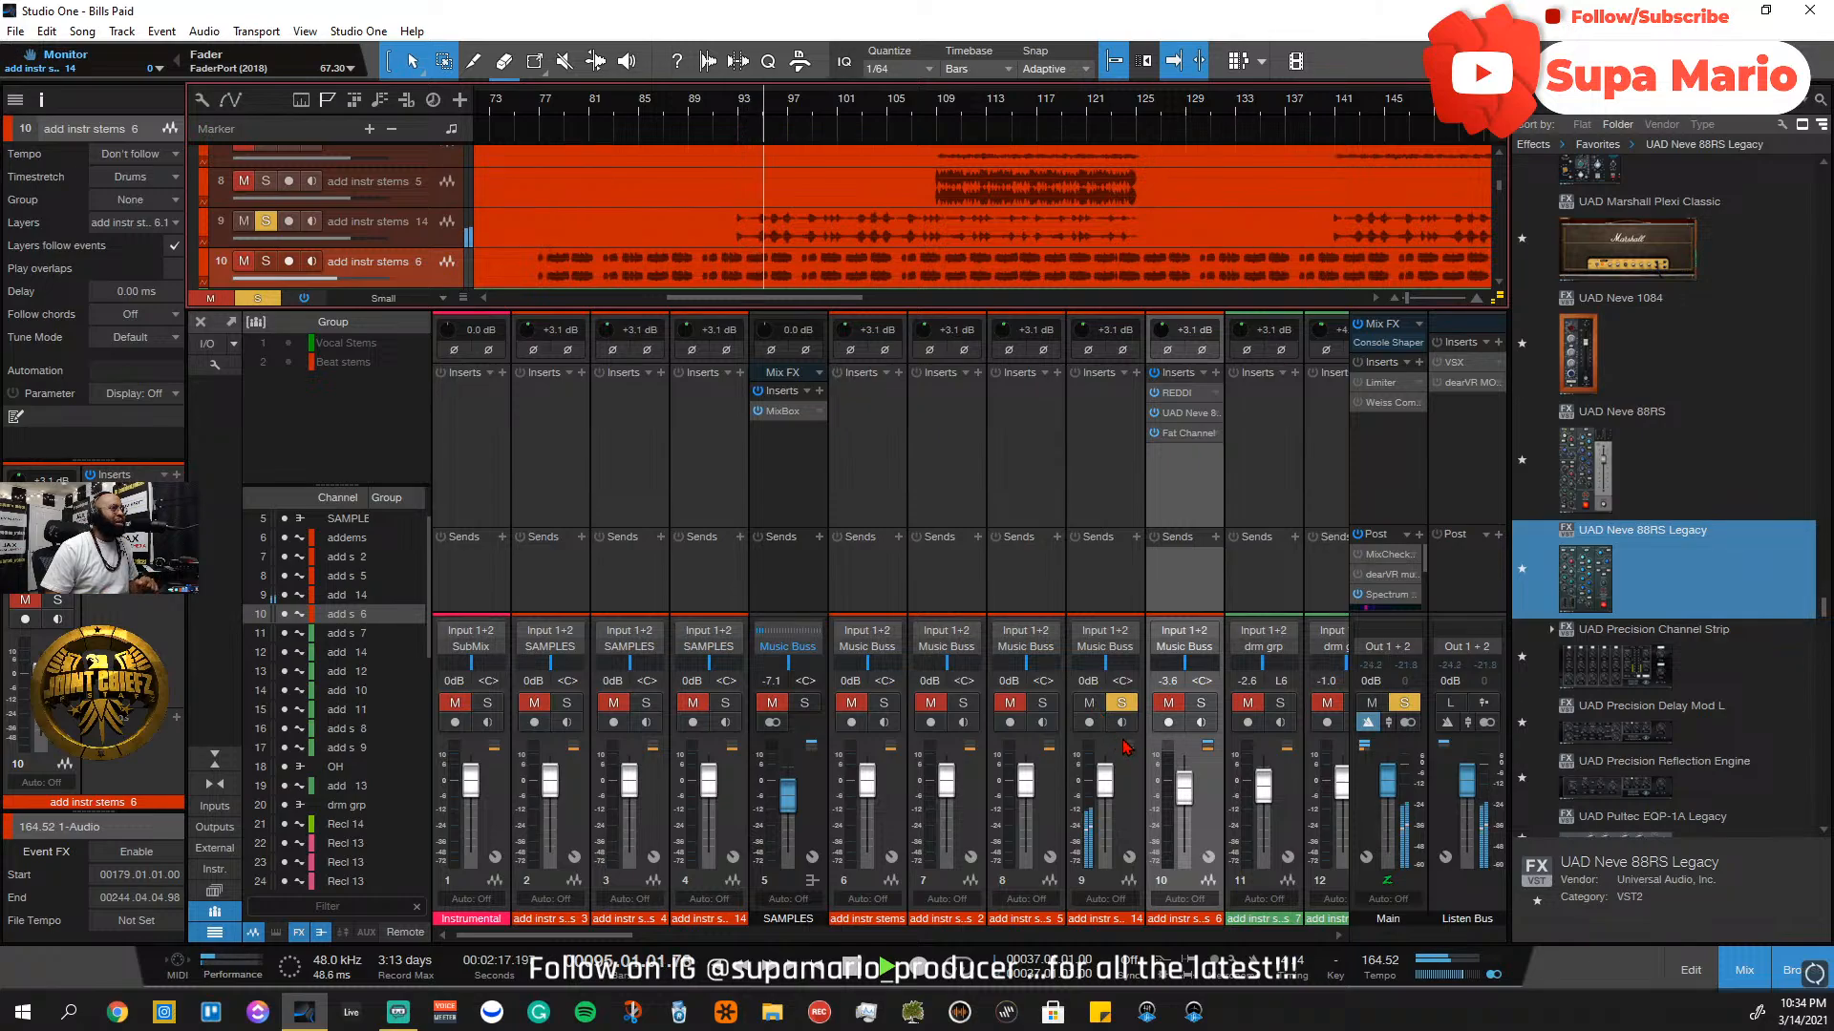
left_click(1135, 372)
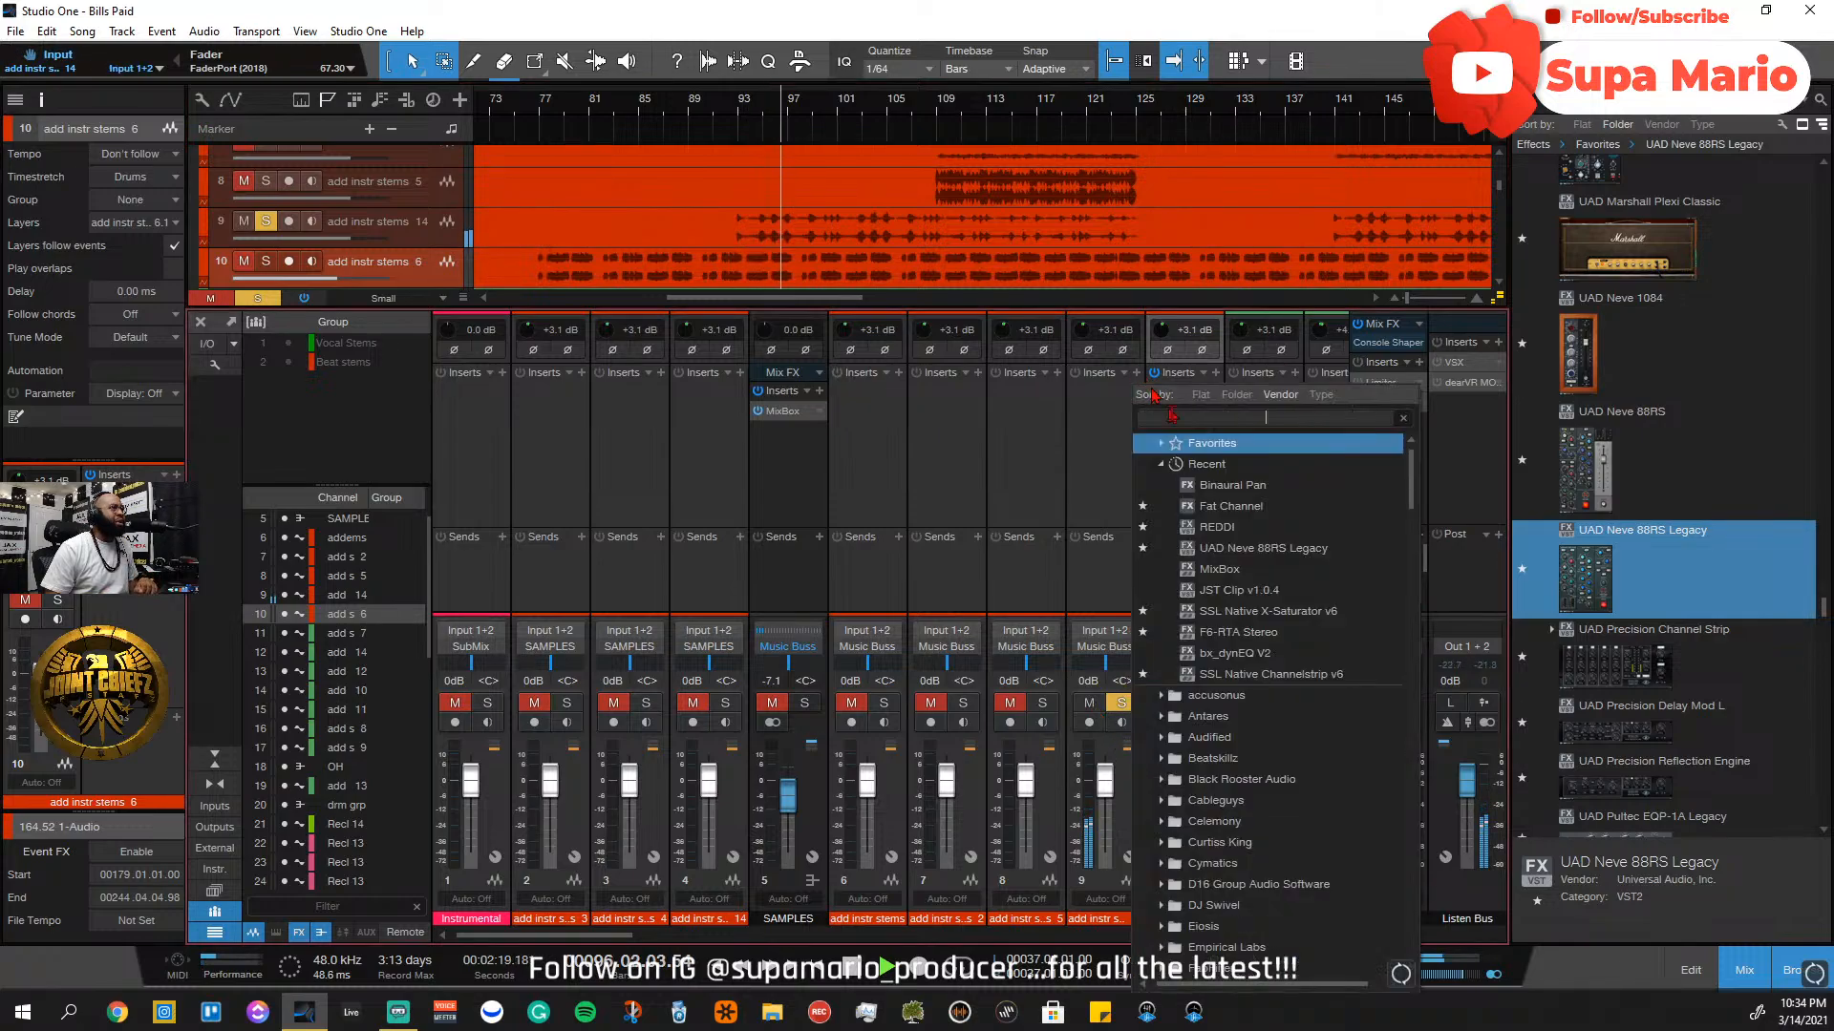
left_click(1209, 506)
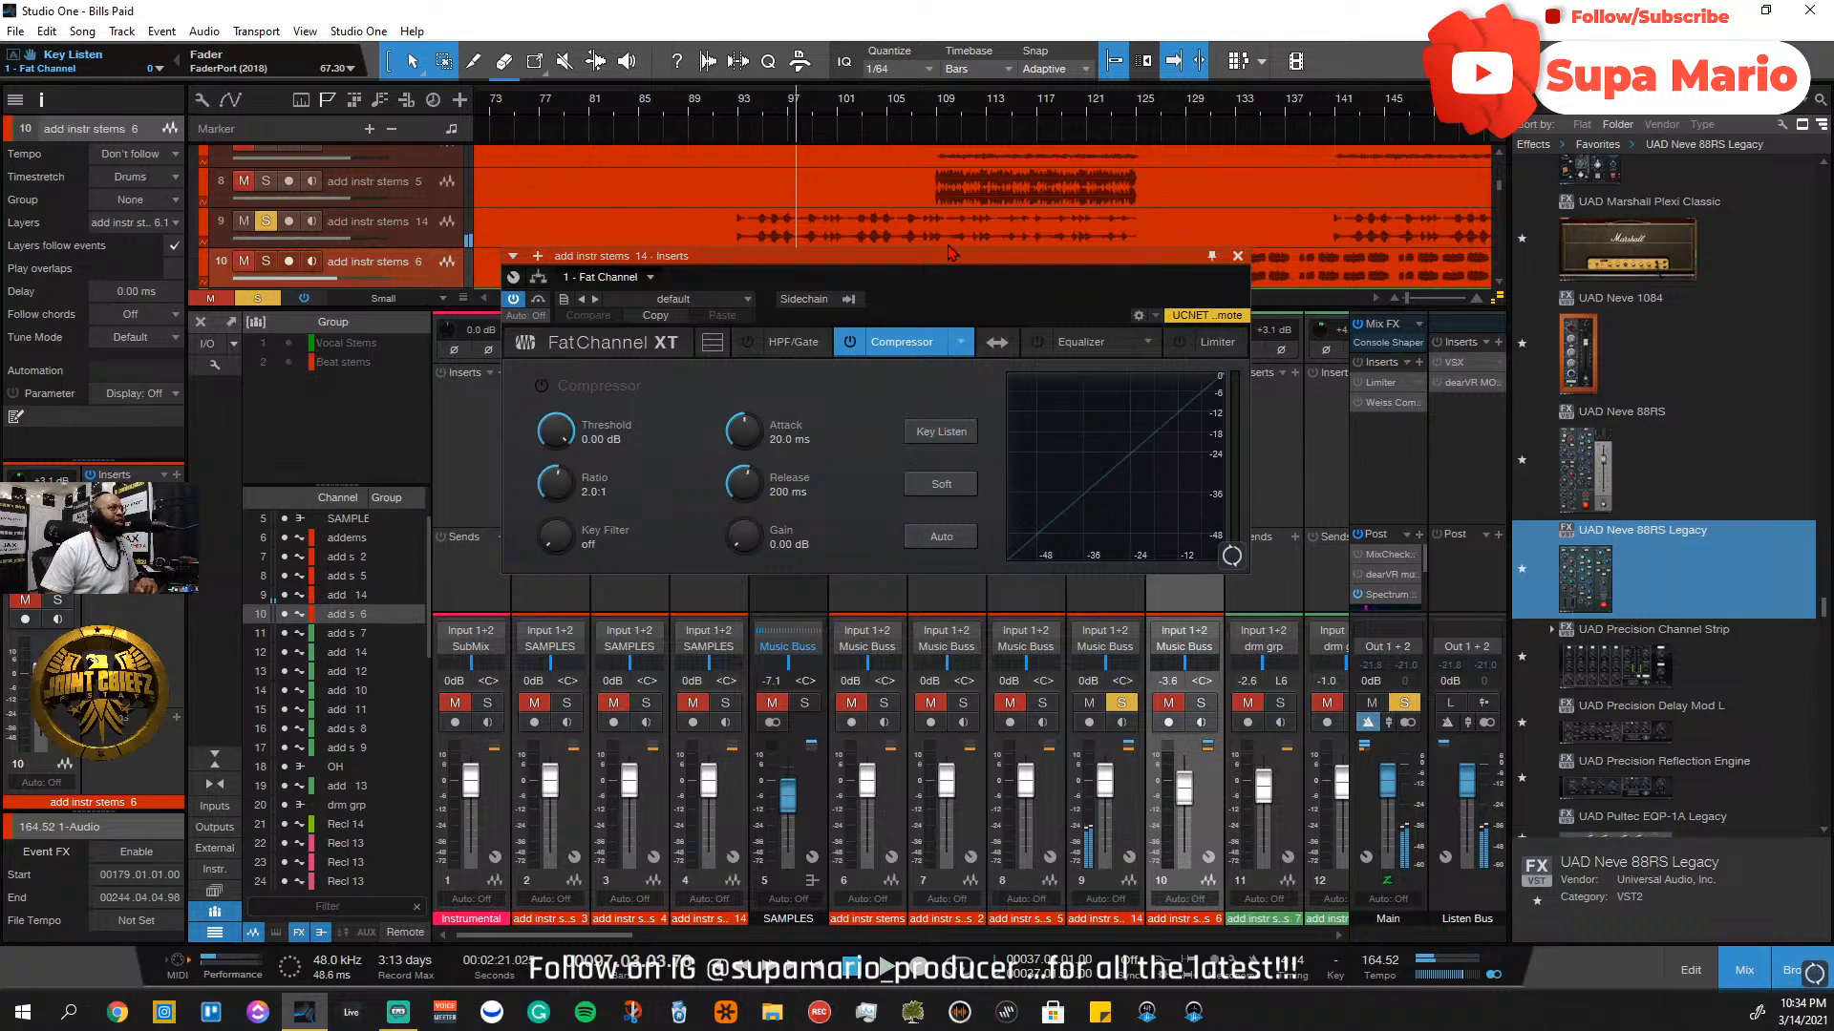
left_click_drag(940, 264, 875, 501)
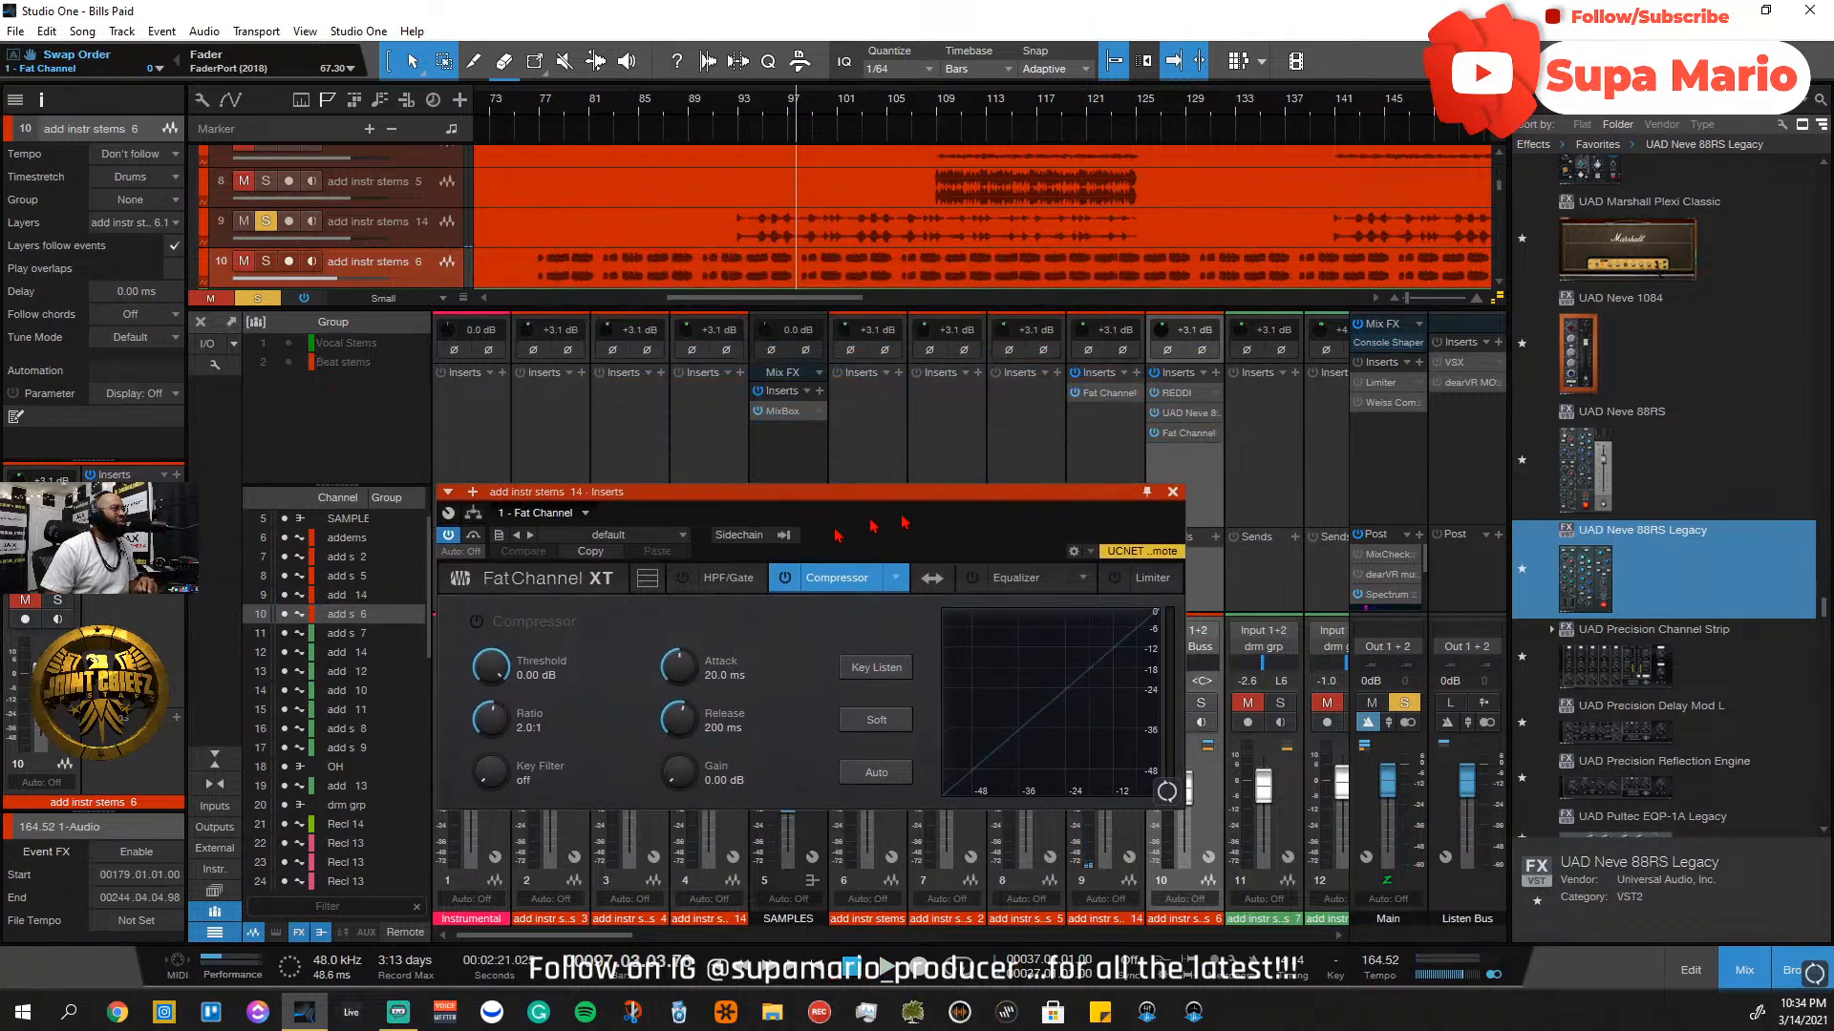
Enable the Fat Channel compressor with the Classic Comp model and choose the Vintage model for its equalizer
left_click(783, 579)
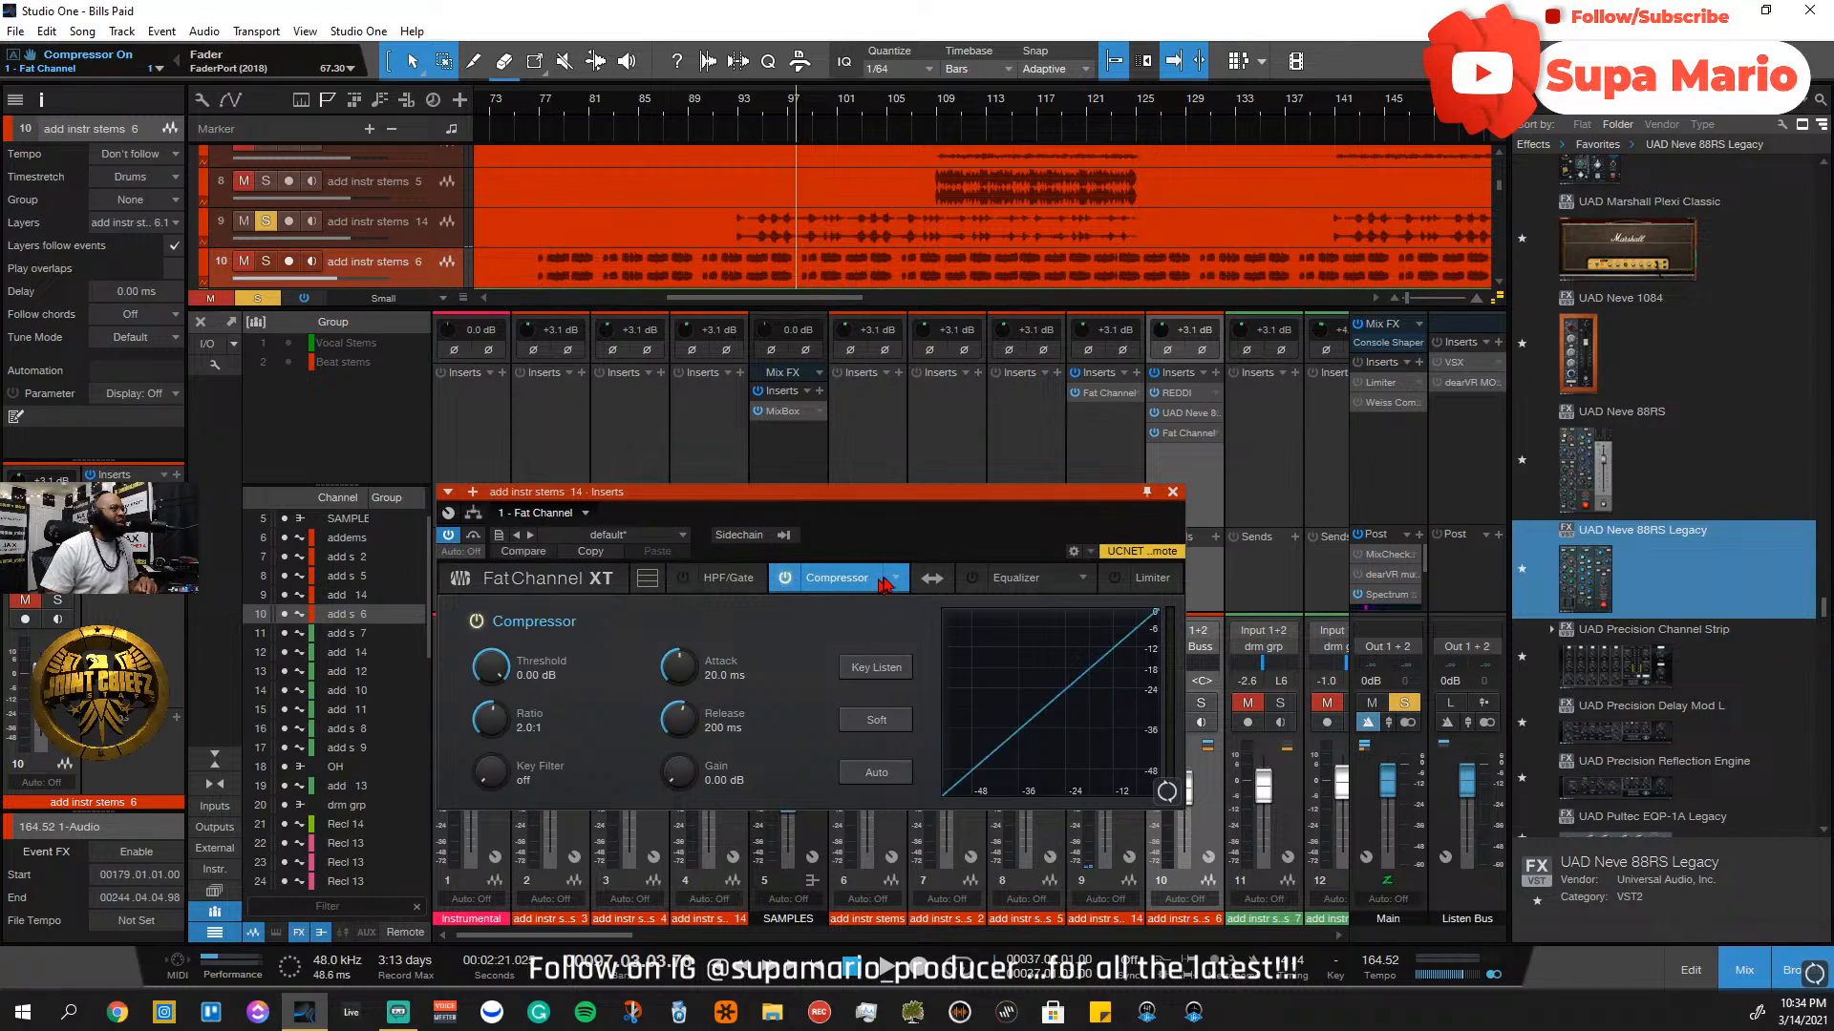
left_click(878, 581)
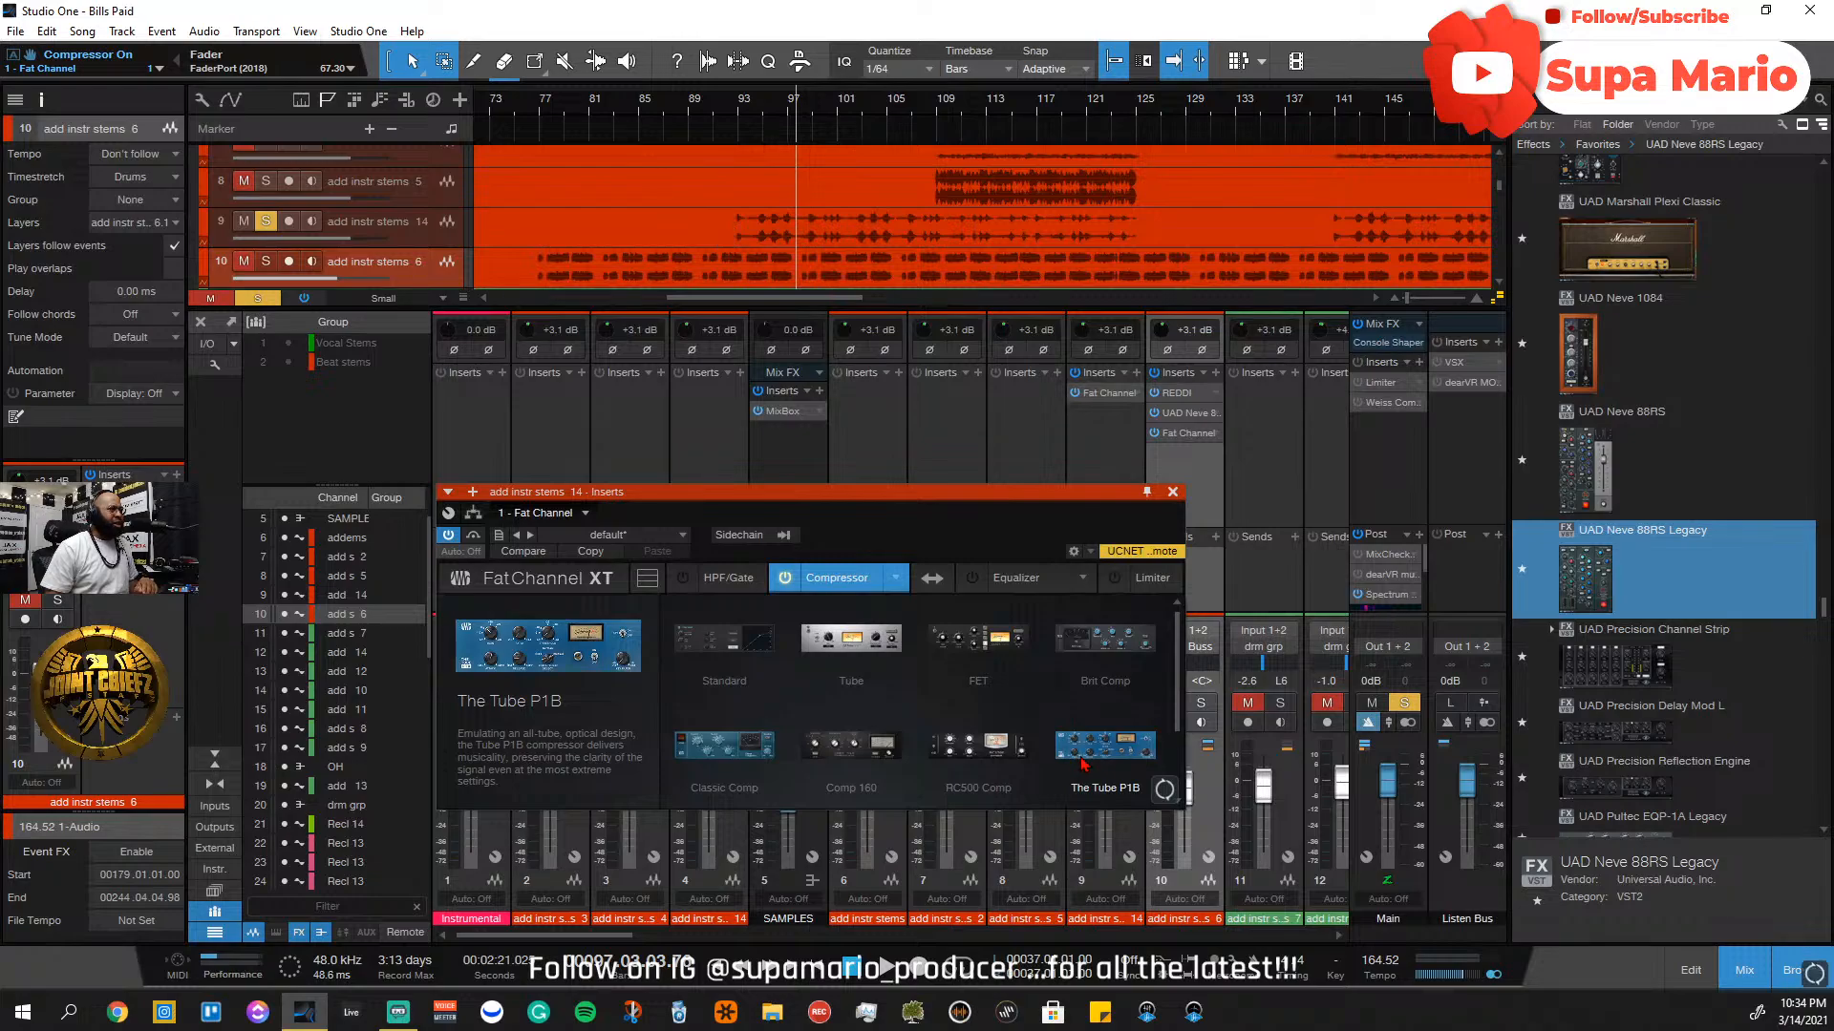
left_click(749, 759)
left_click(1083, 583)
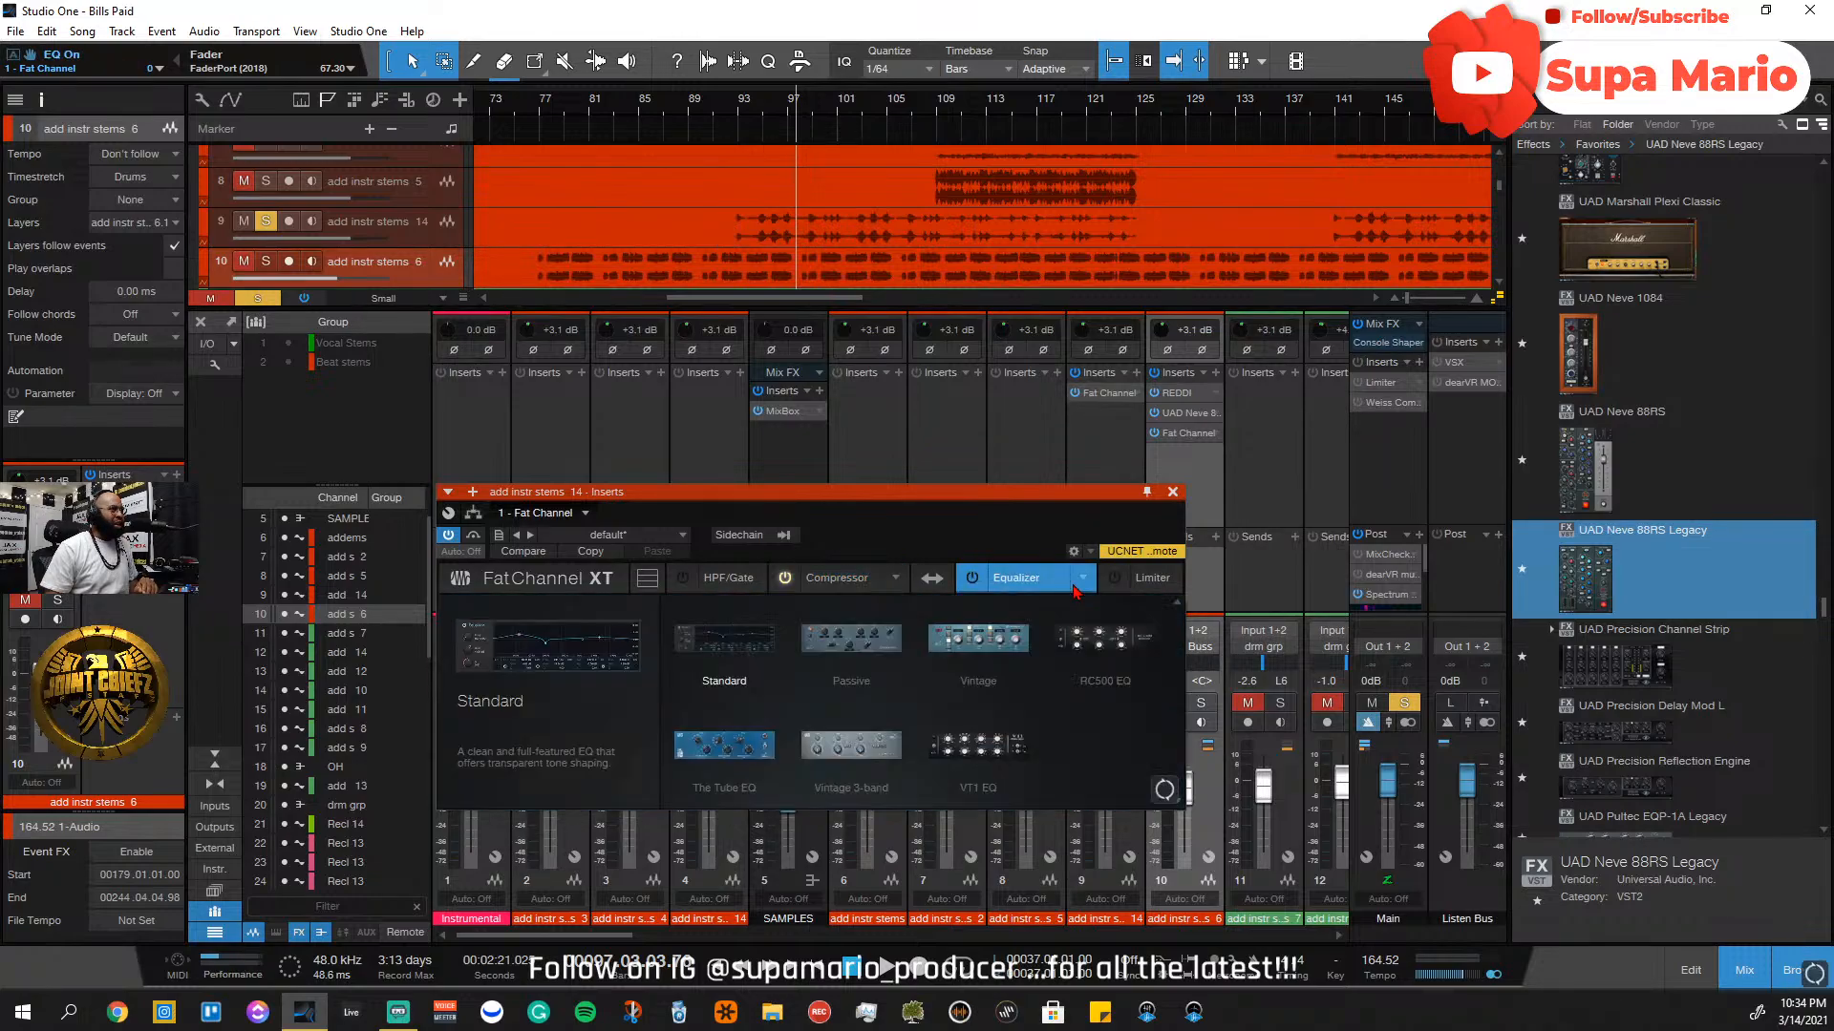
left_click(974, 658)
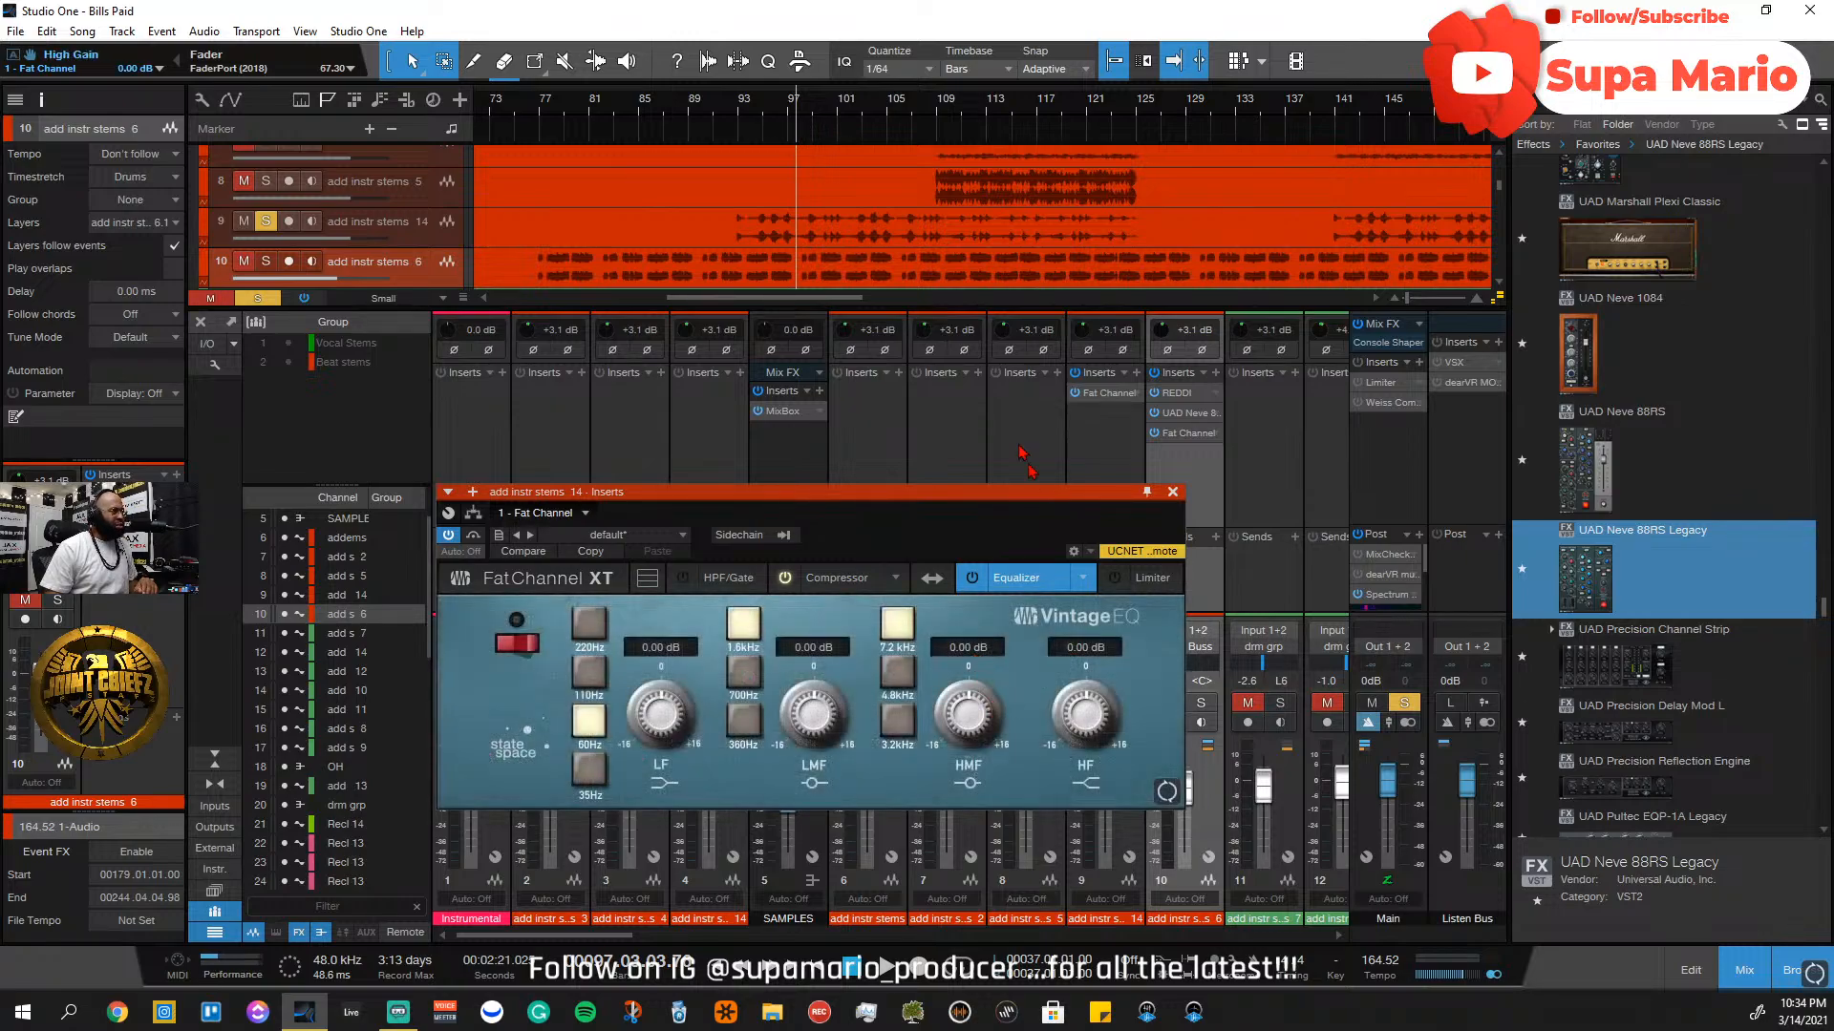
left_click_drag(1032, 504, 766, 570)
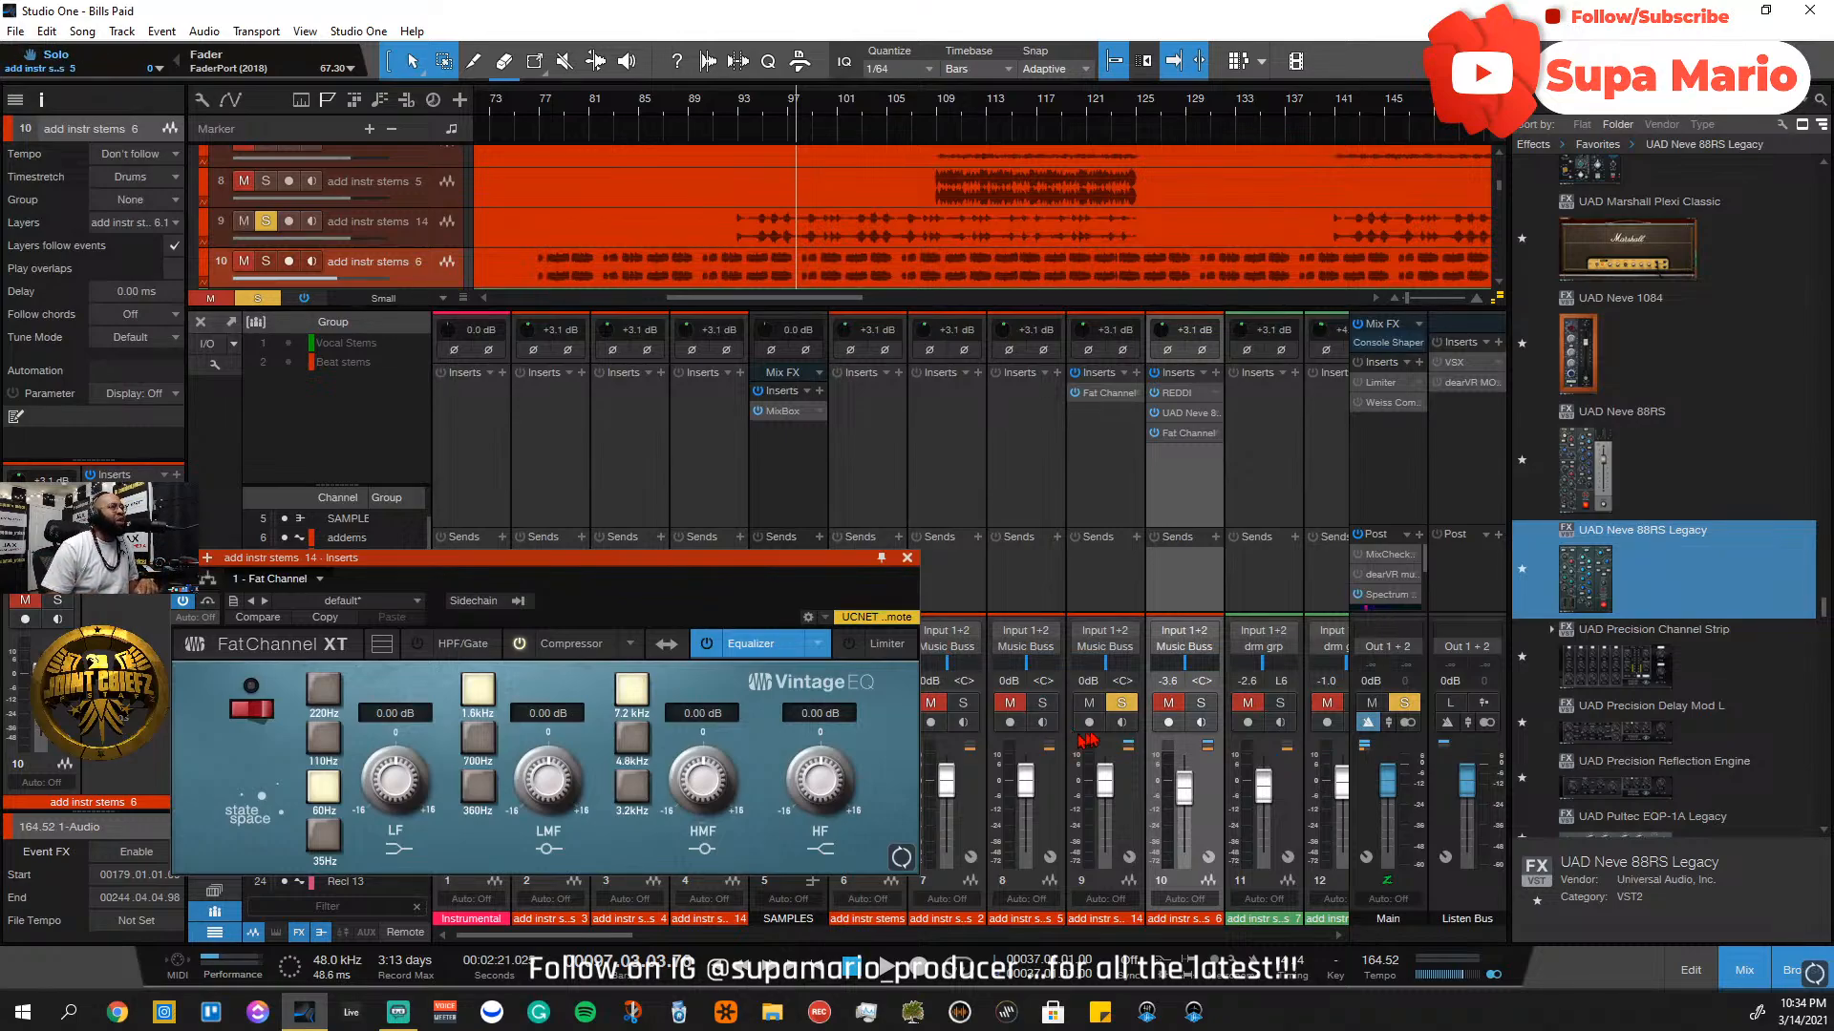
Unsolo track 9, play the mix from around bar 93, put the equalizer before the compressor and enable it
left_click(732, 121)
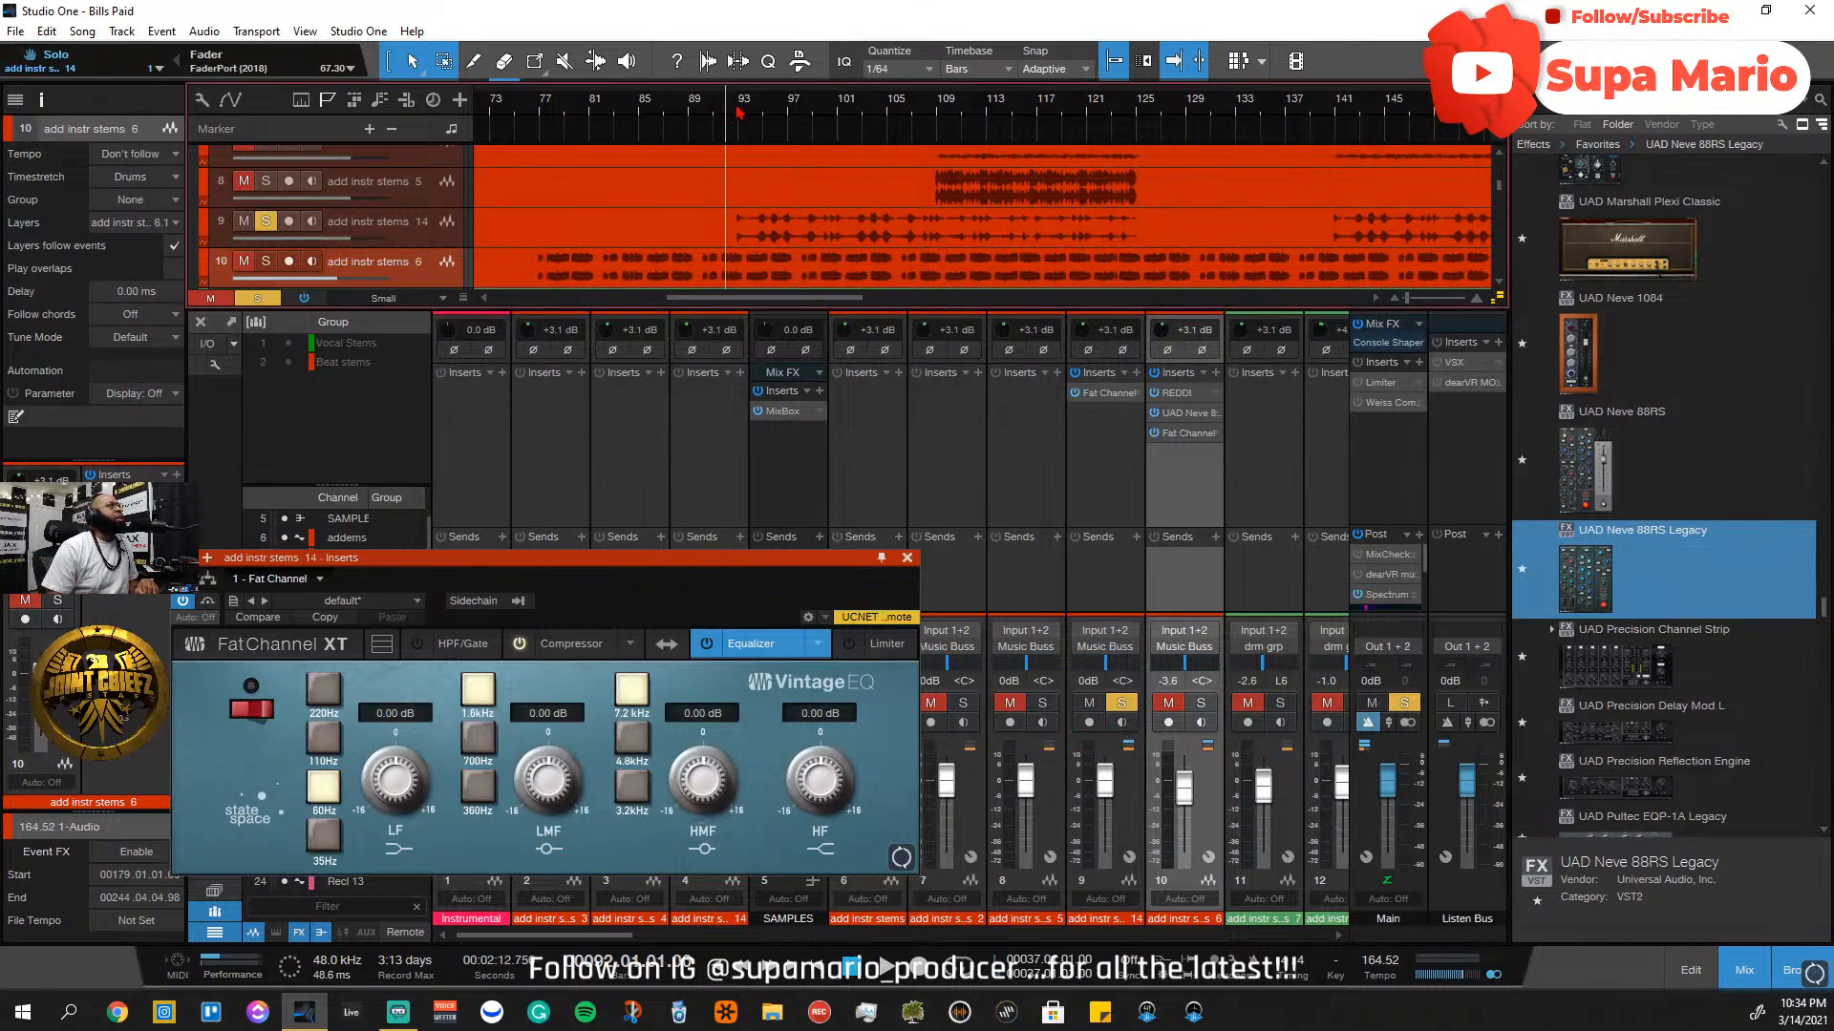
left_click(1123, 703)
key("space")
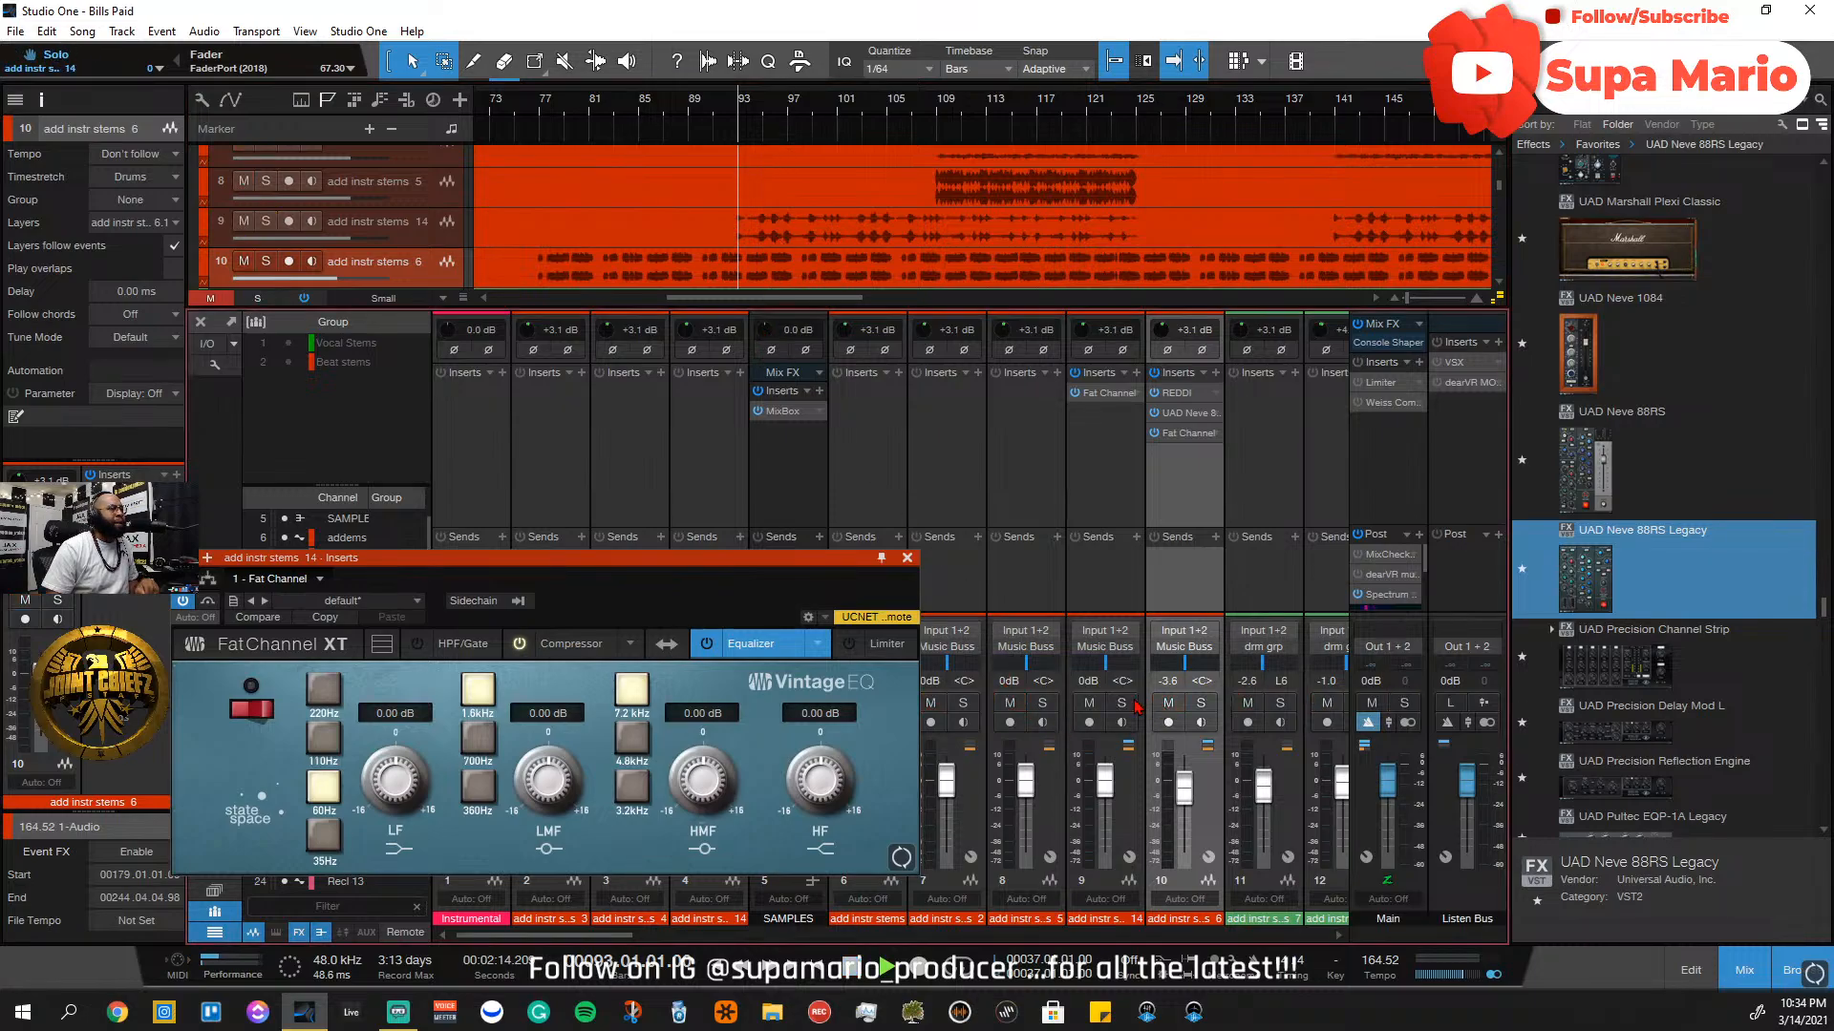
left_click(665, 643)
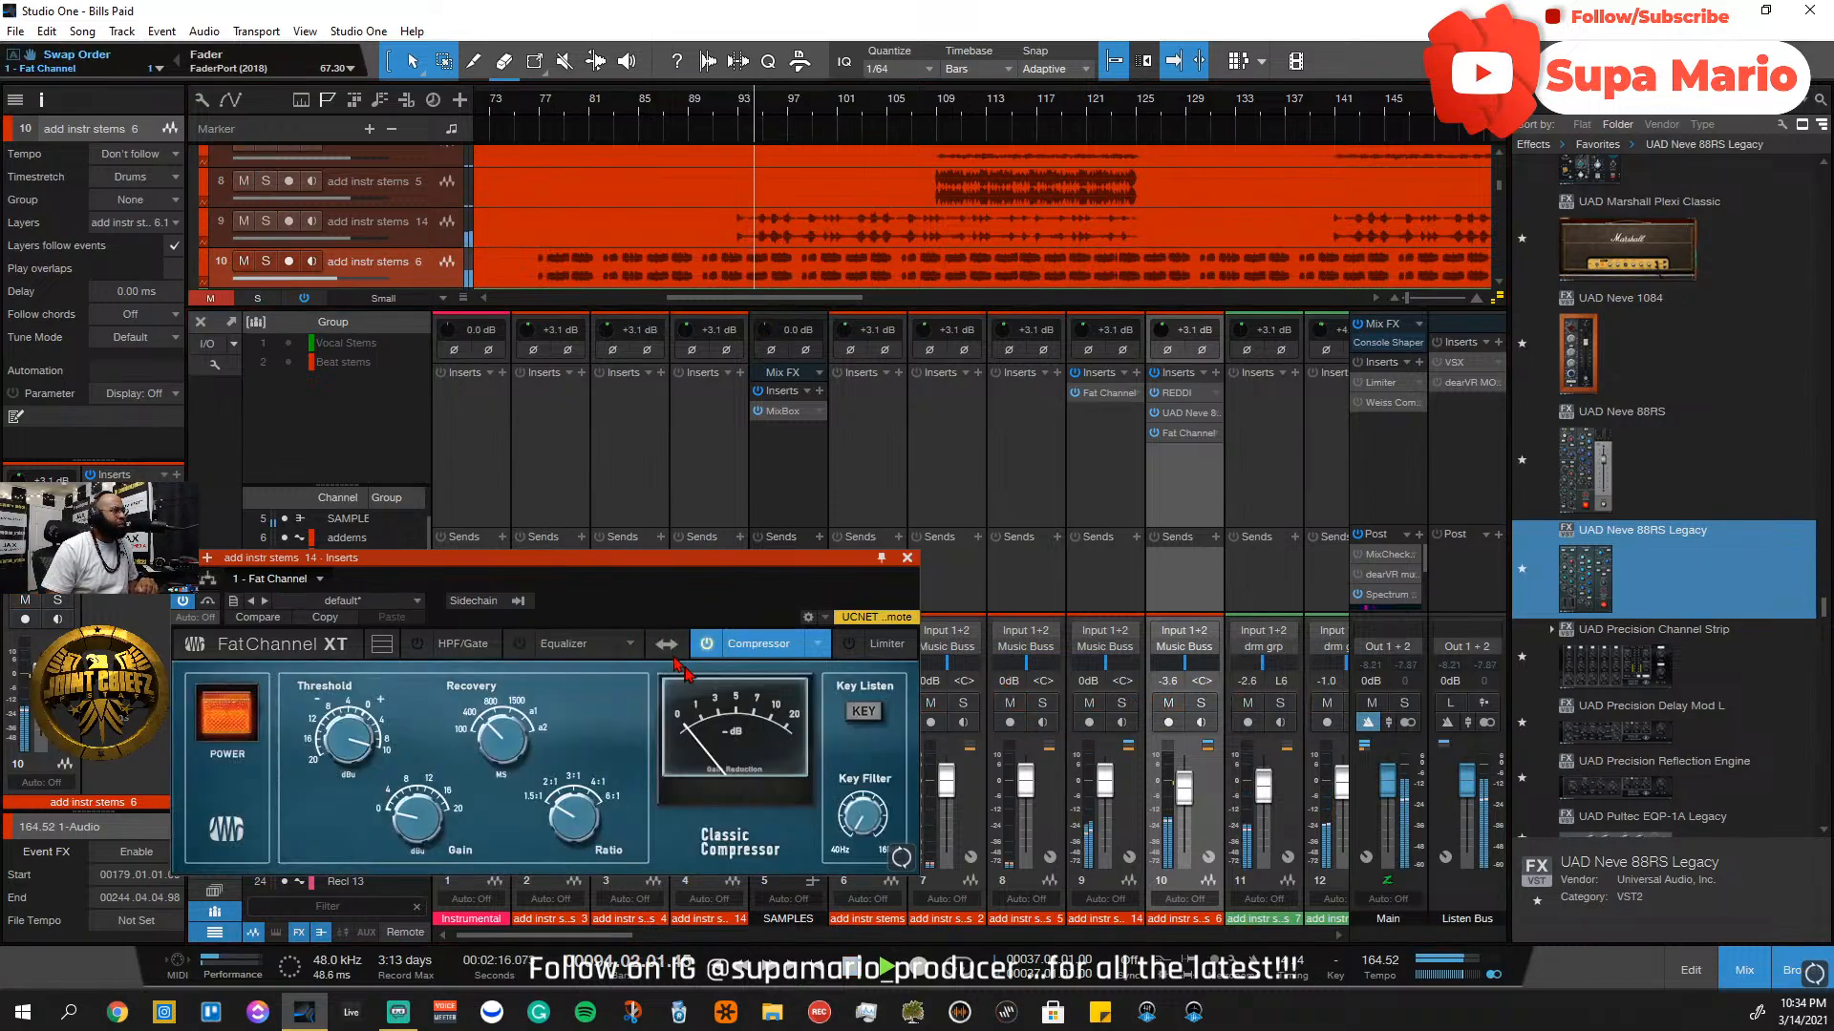
left_click(607, 647)
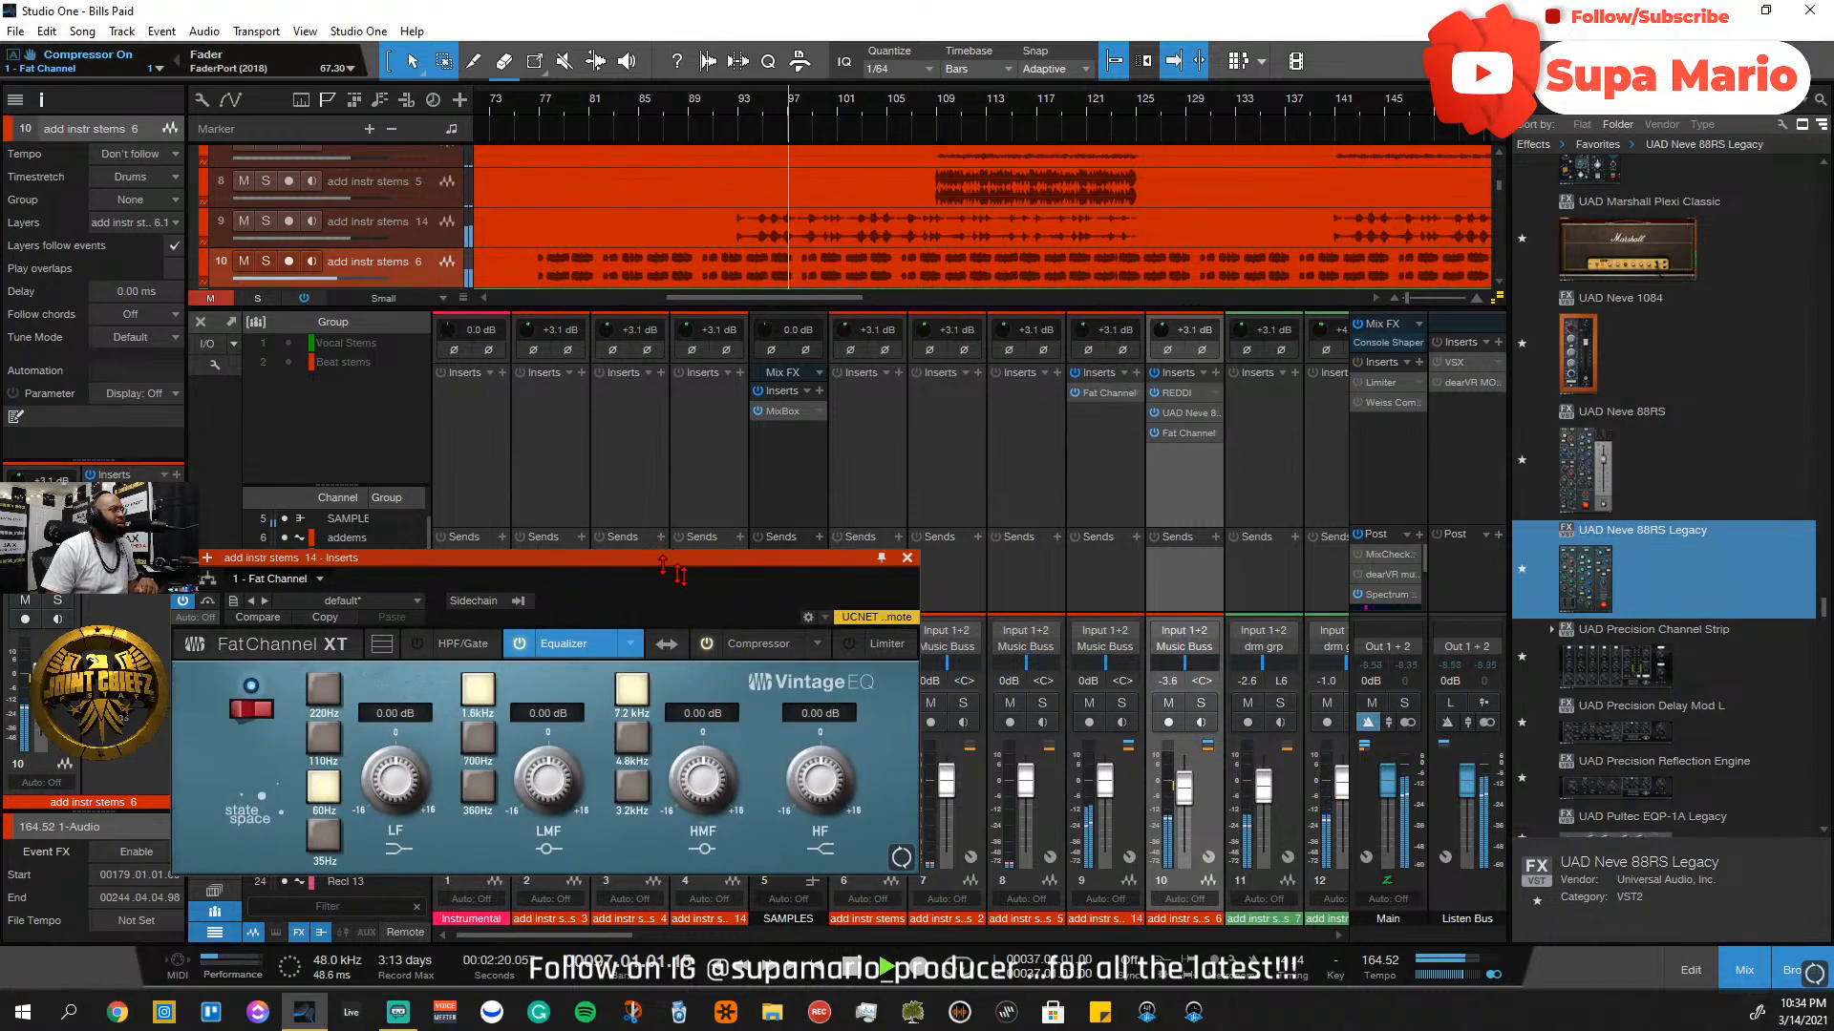
left_click_drag(822, 558, 866, 564)
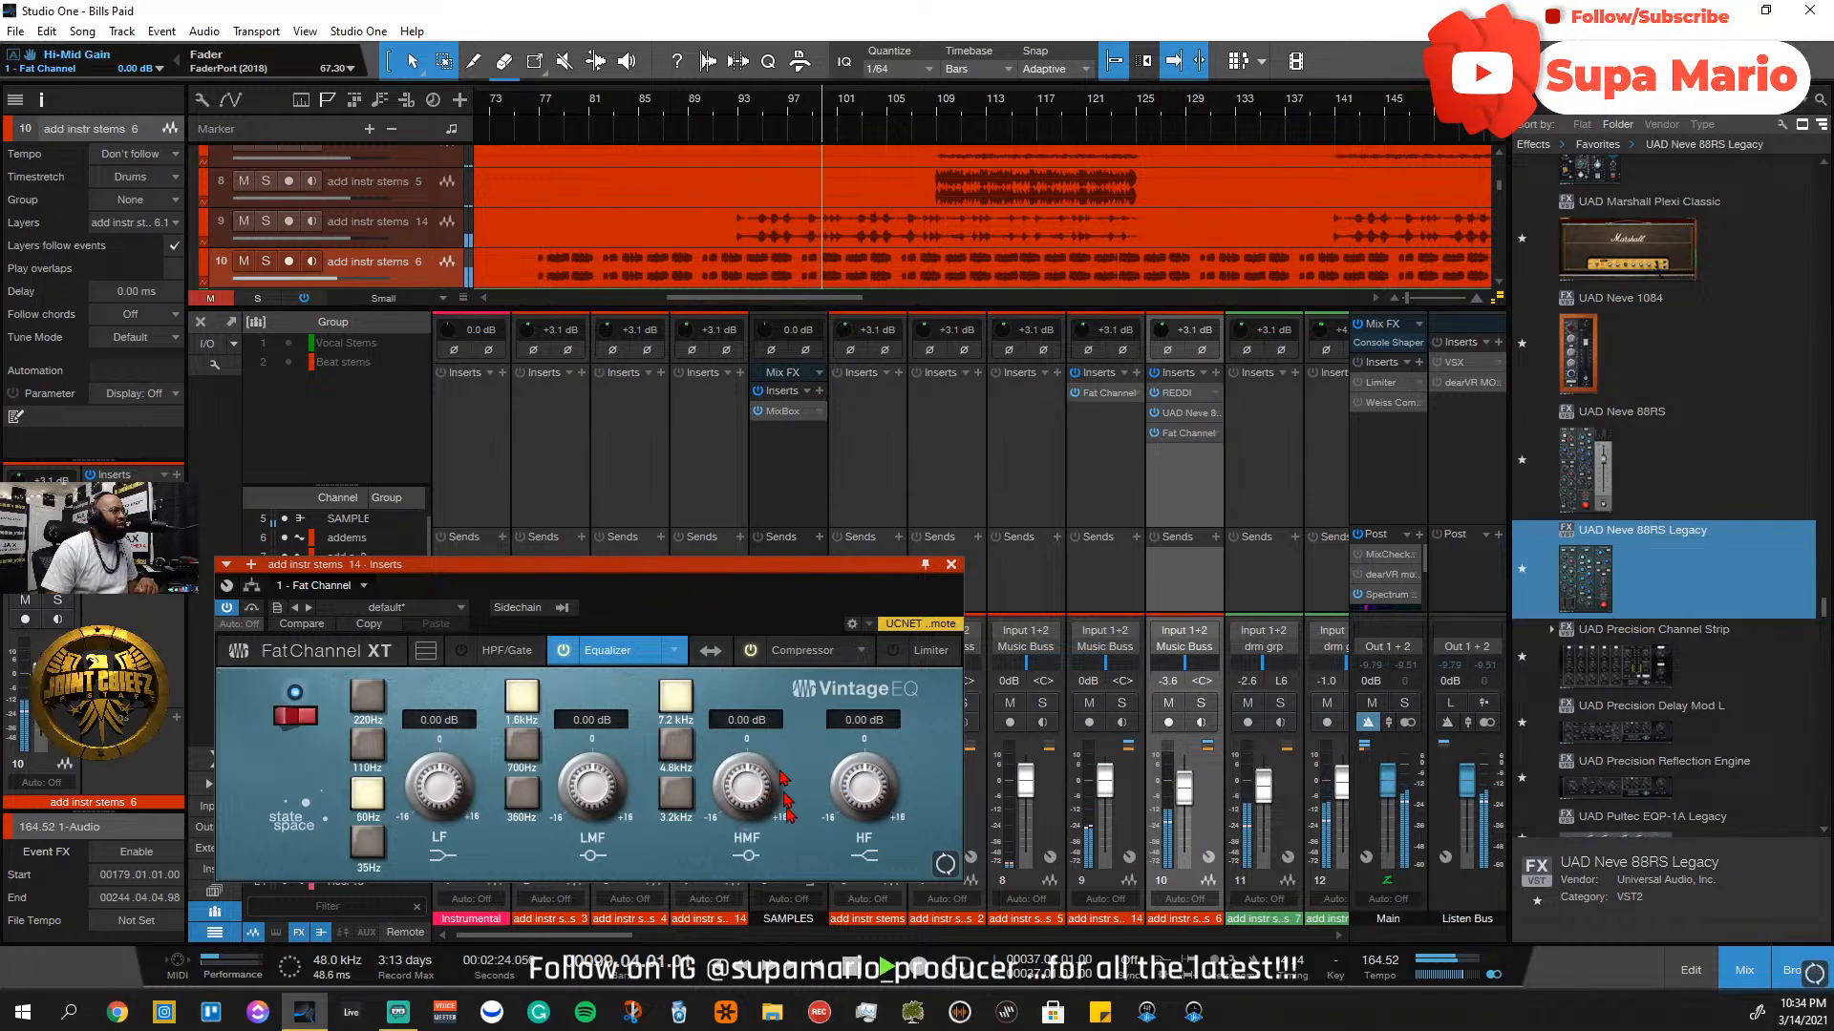
Open the main output's Spectrum Meter alongside the Fat Channel, unfreeze its waterfall display and briefly solo track 10
left_click(1386, 595)
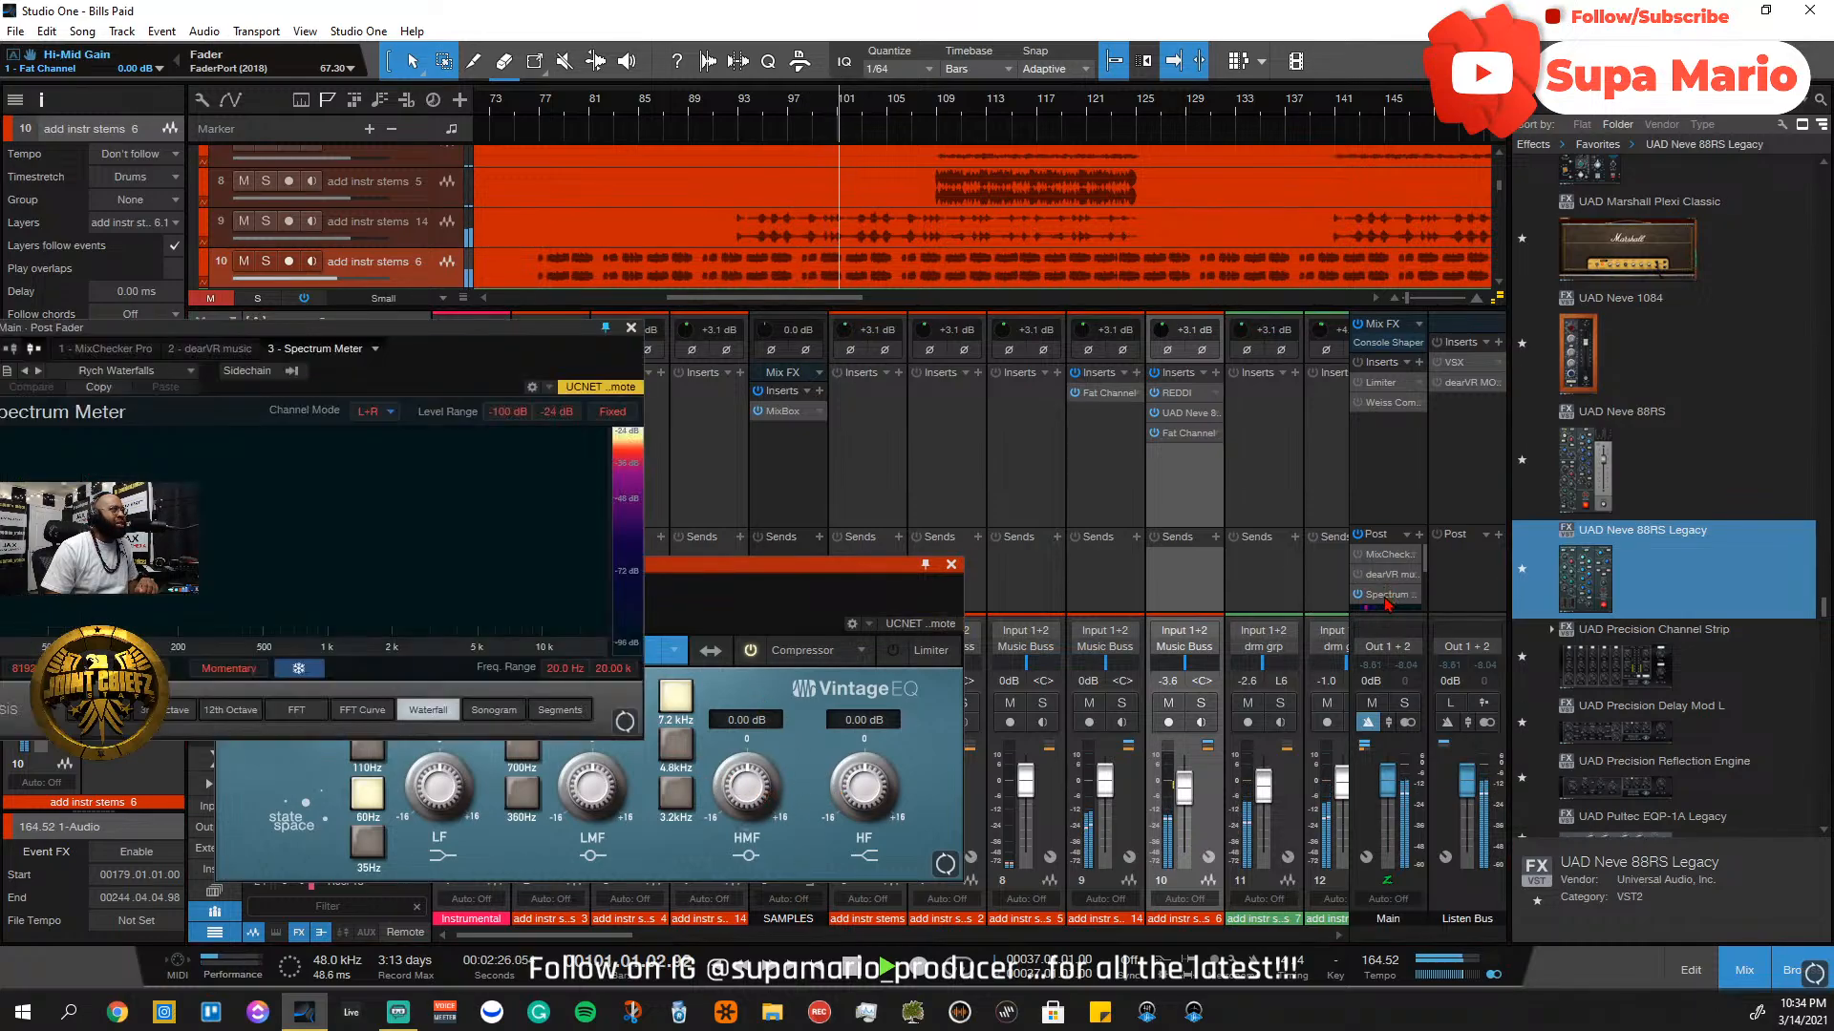
left_click_drag(1136, 548, 1091, 206)
left_click(1201, 703)
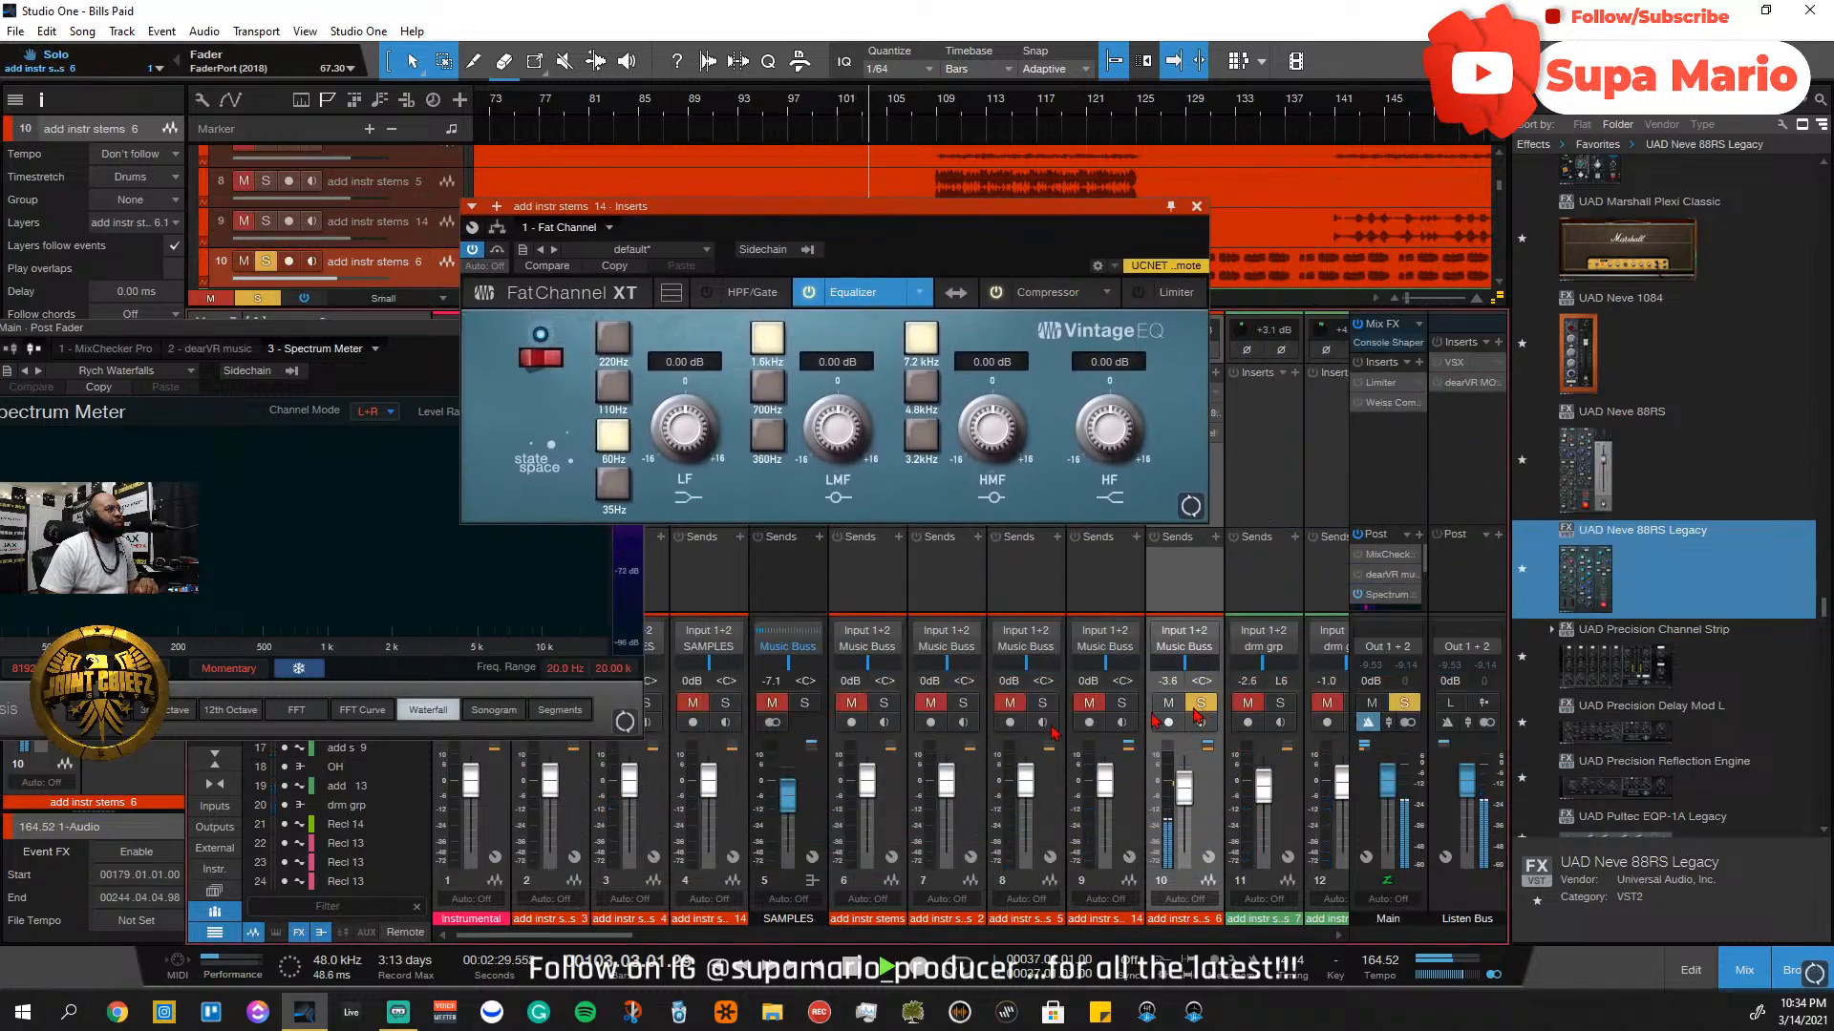
left_click(308, 667)
left_click(1200, 703)
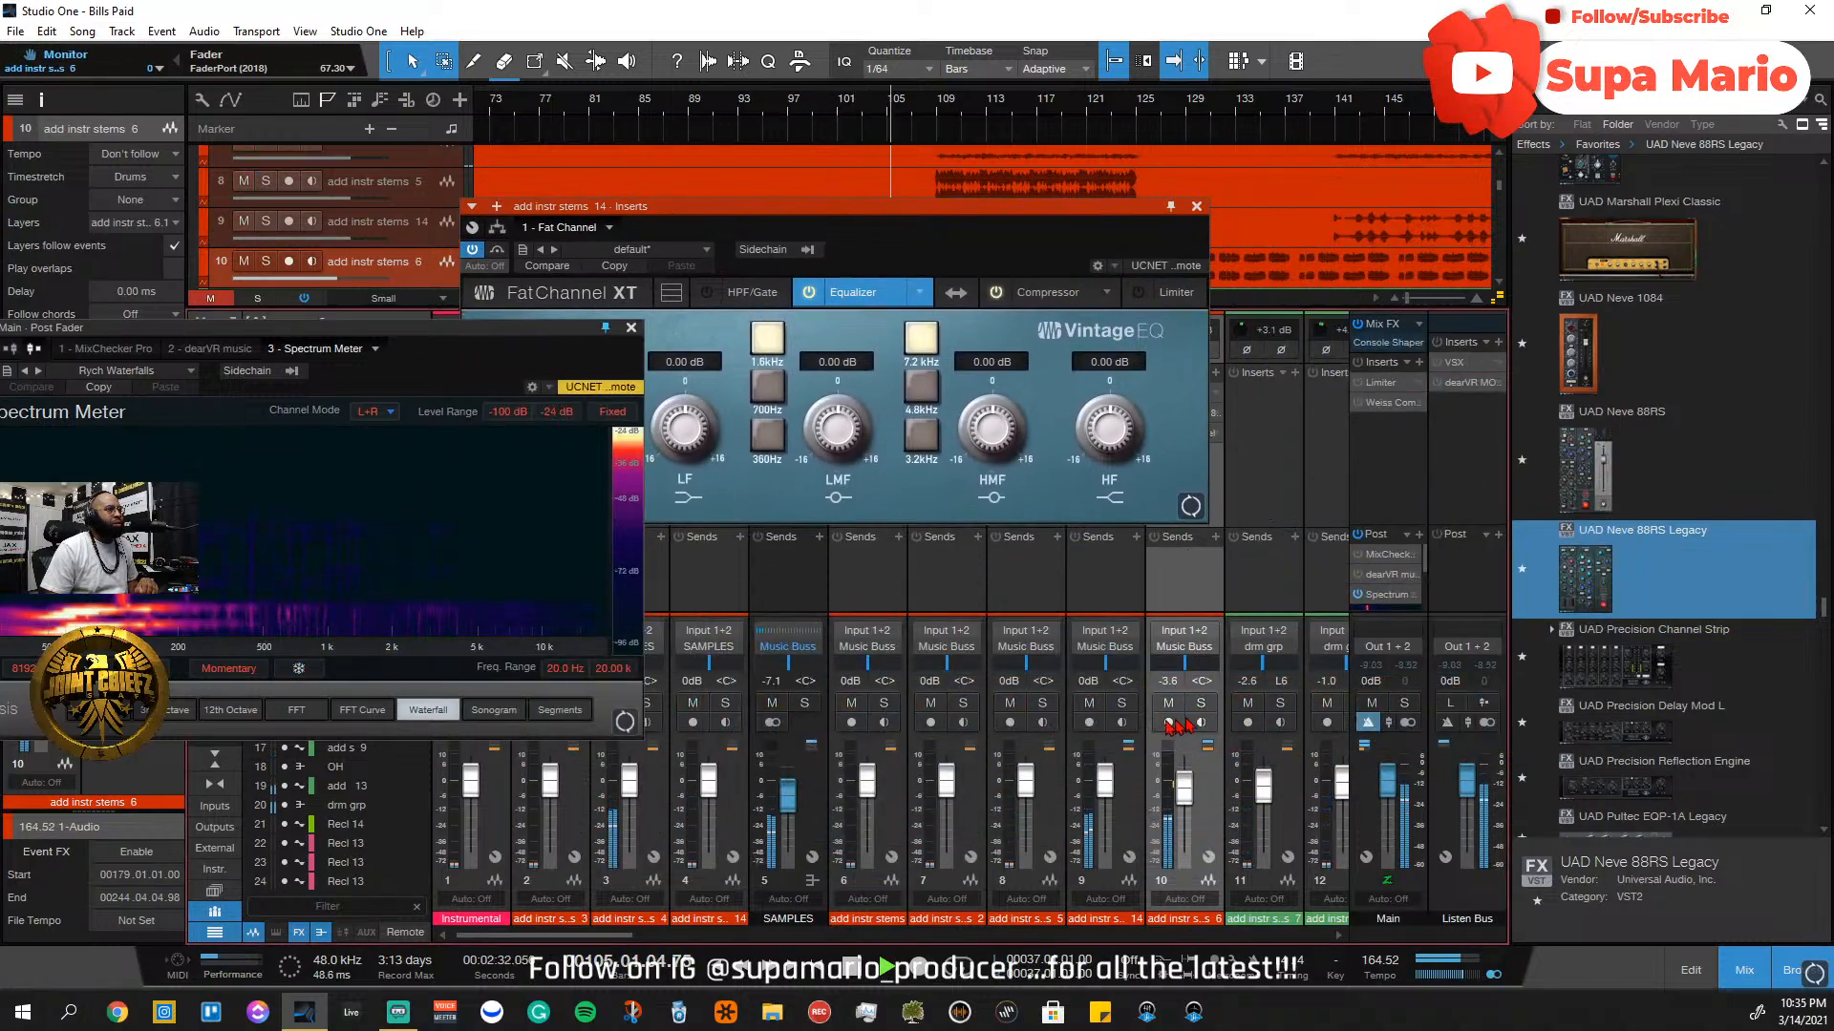
Examine the spectrum of track 9 in solo, unsolo it and set the Vintage EQ's low-mid frequency to 700 Hz
left_click(1121, 704)
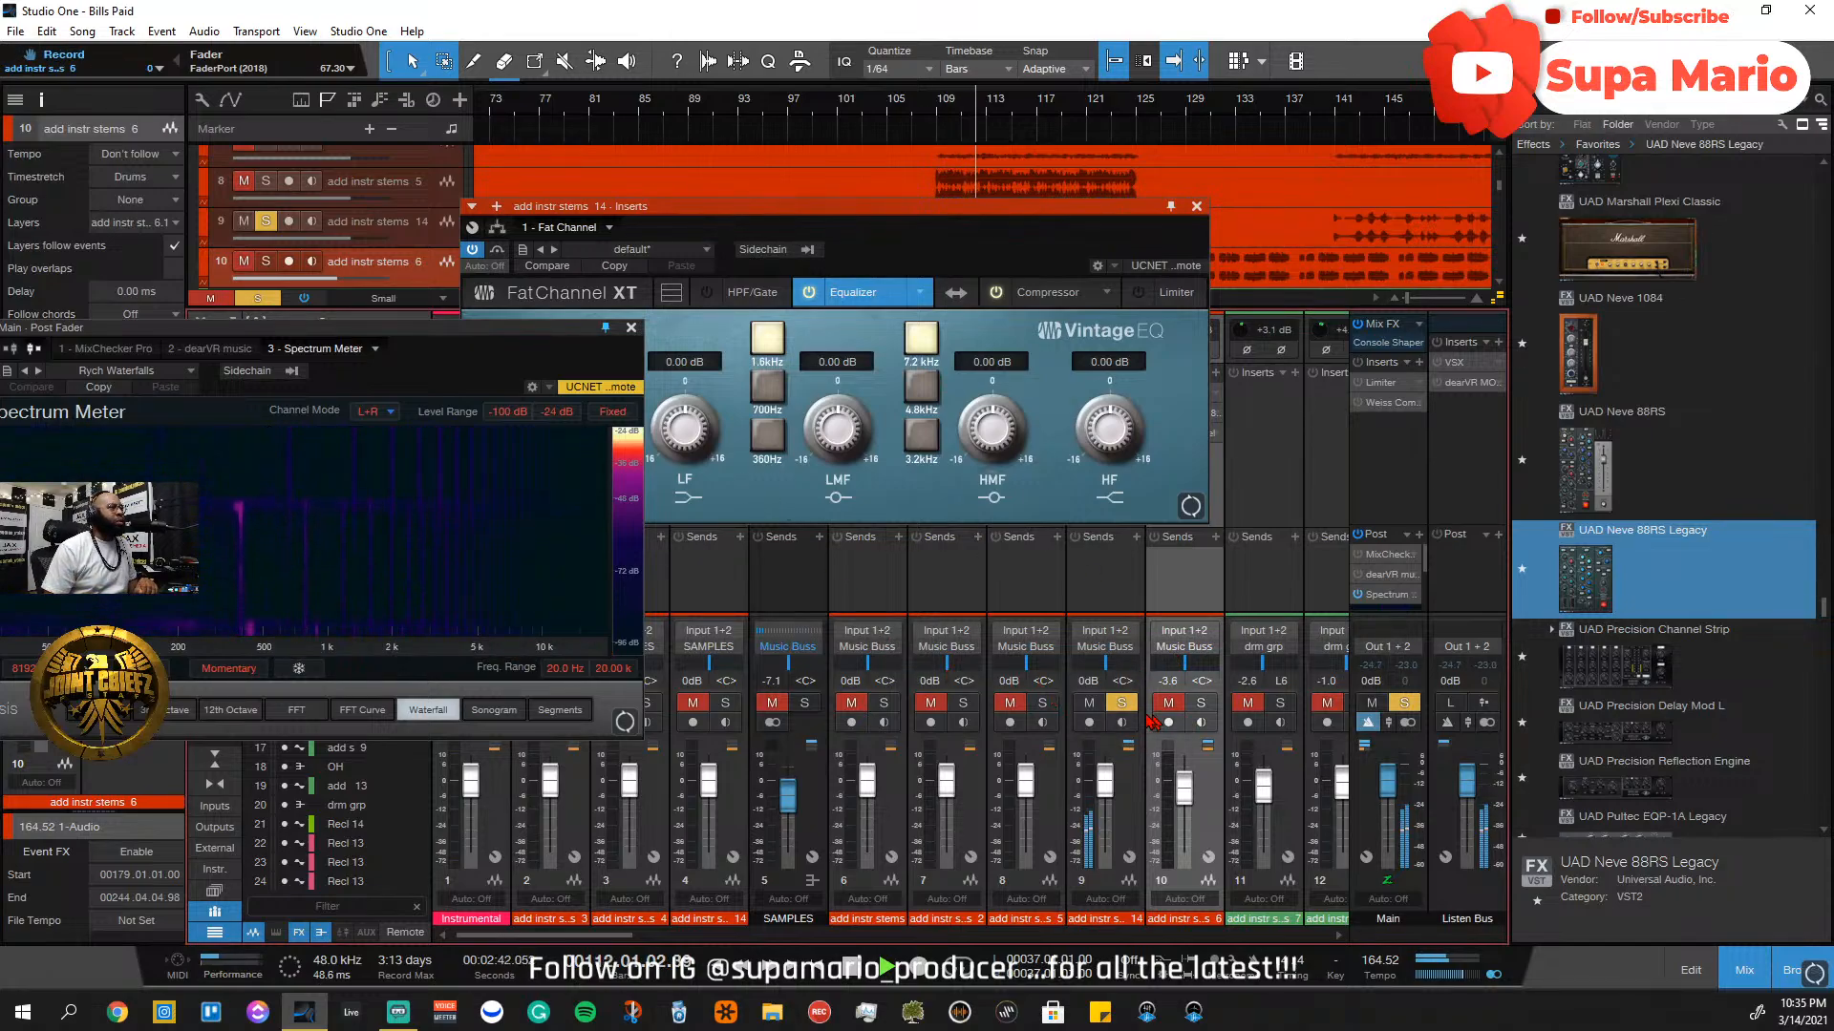
left_click(1121, 702)
left_click(769, 397)
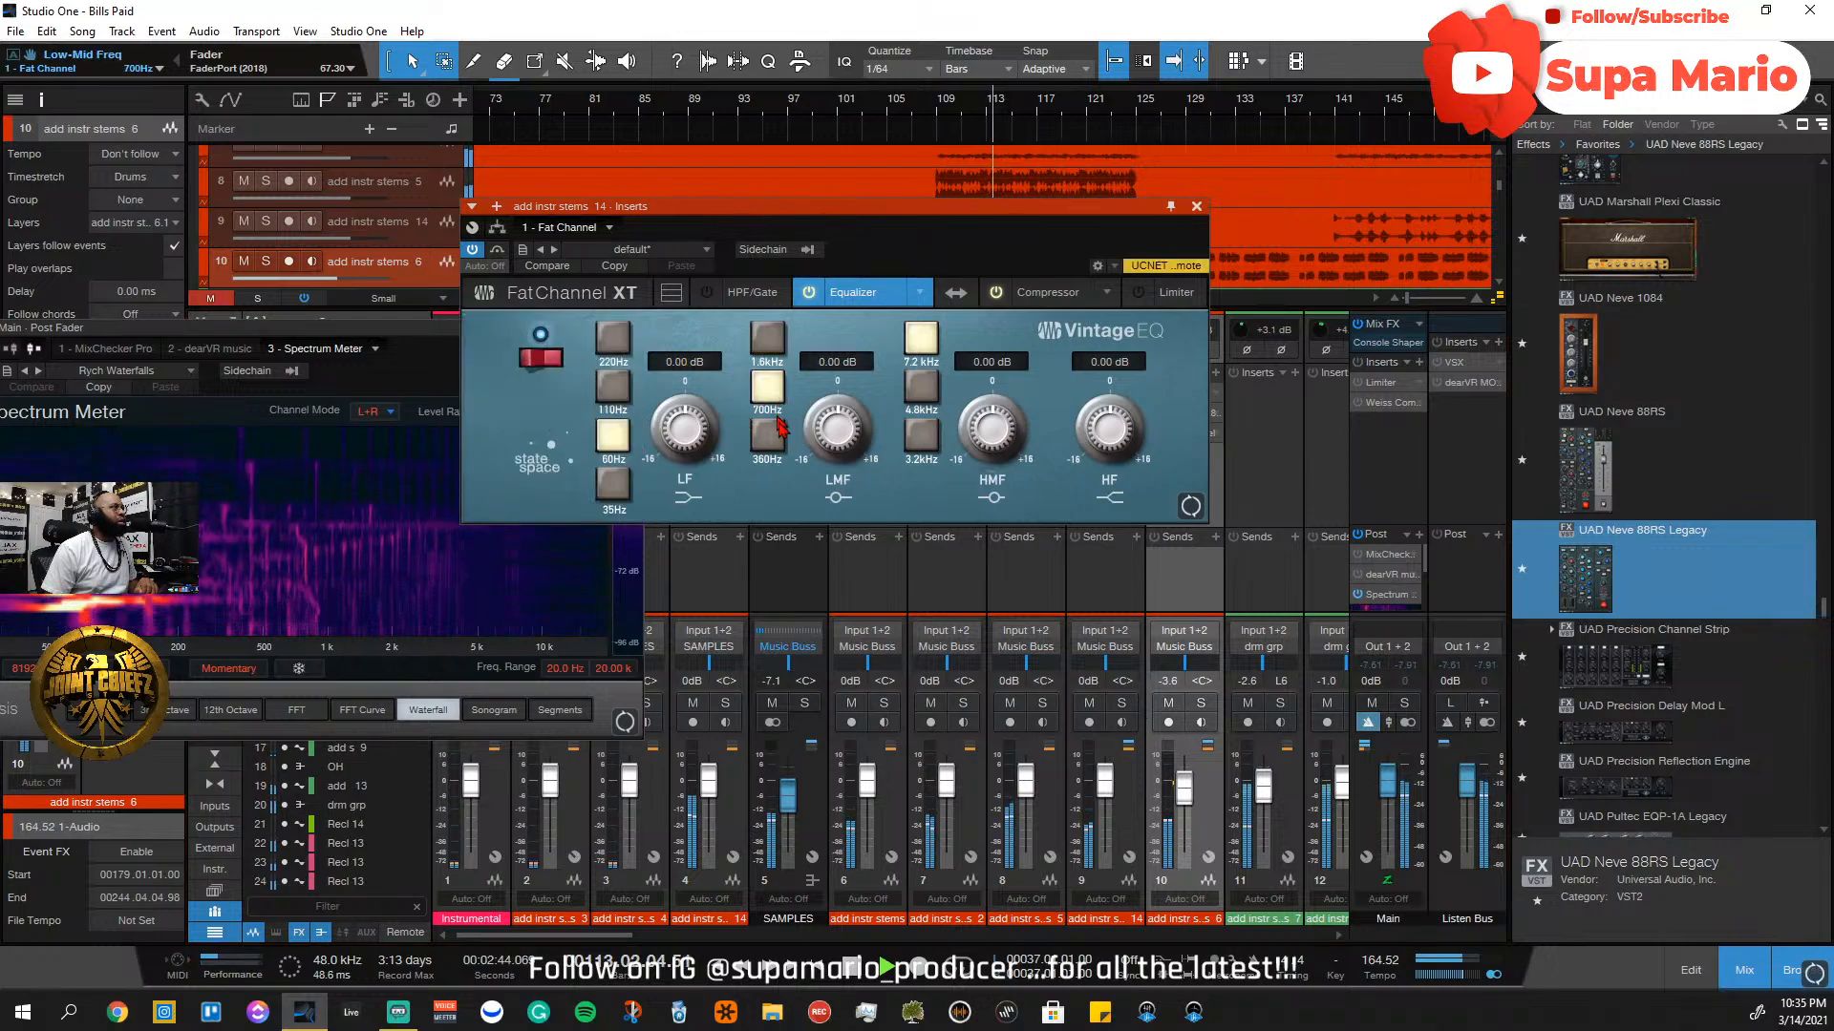
Stop playback, solo track 9 instead of track 10 and show all Fat Channel modules in one view
left_click(1201, 703)
key("space")
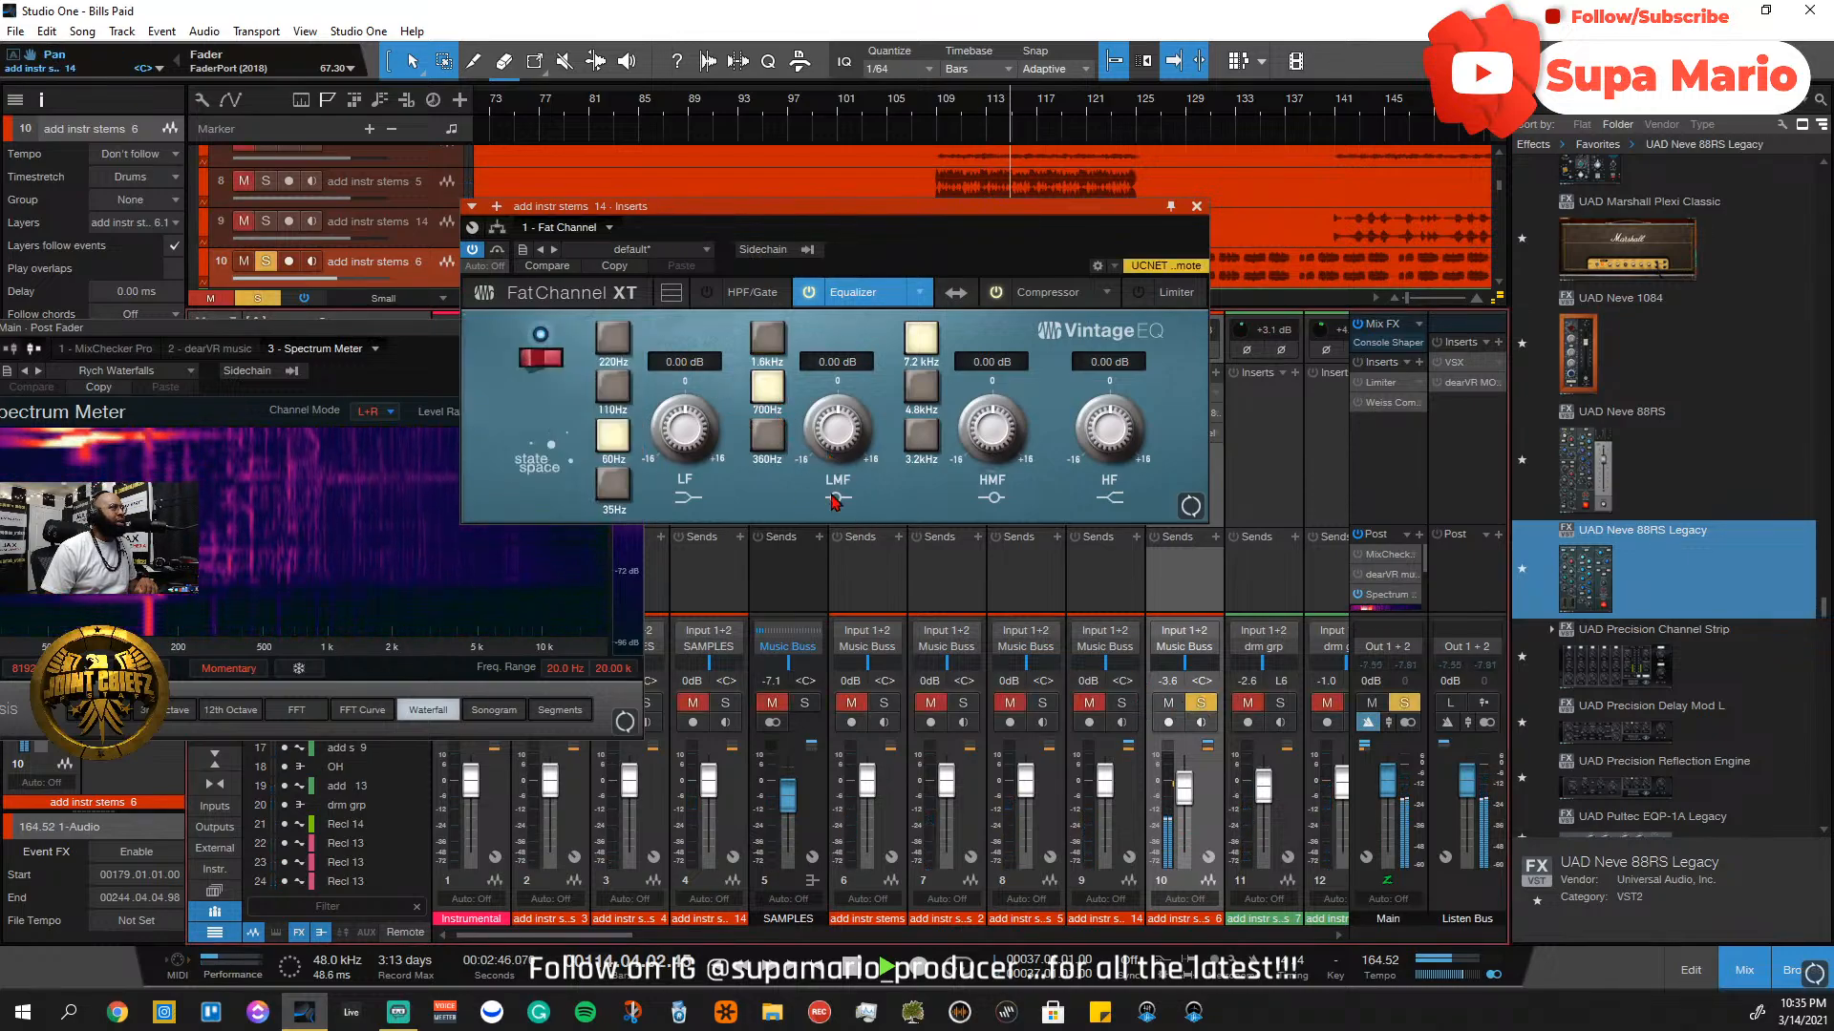
left_click(1121, 703)
left_click(1201, 704)
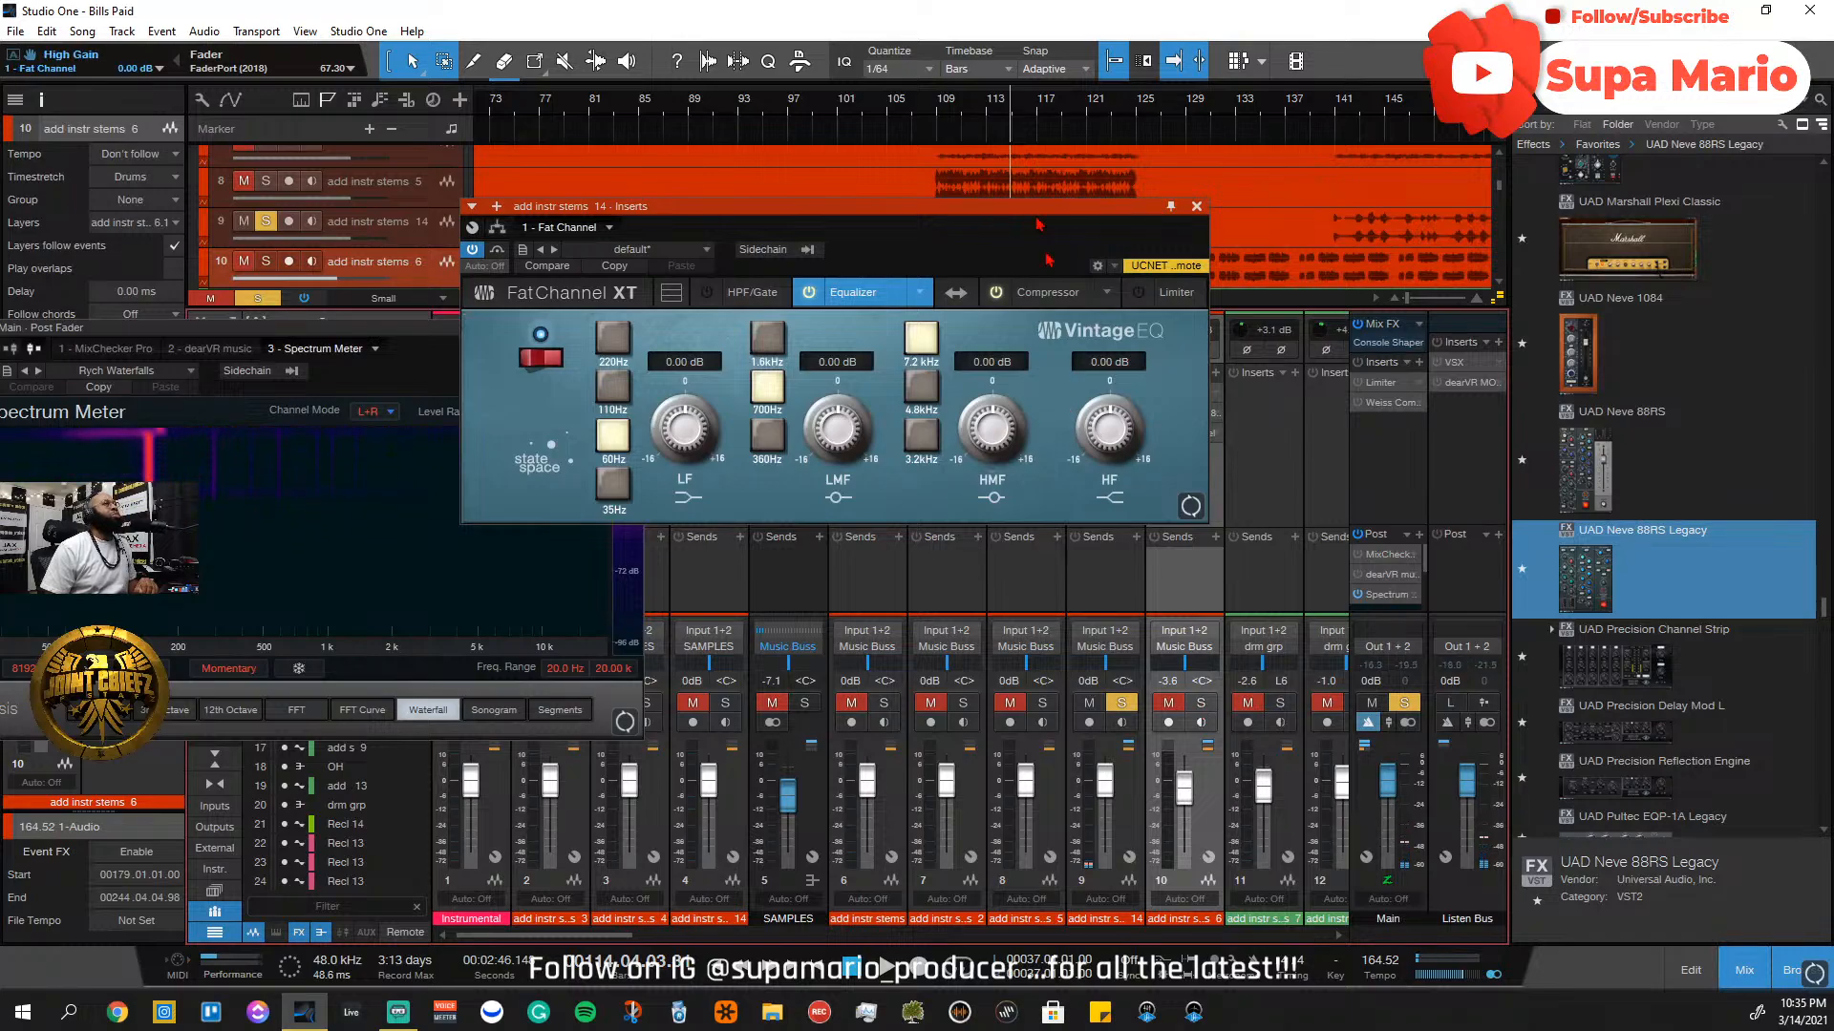
left_click_drag(1033, 214, 1026, 312)
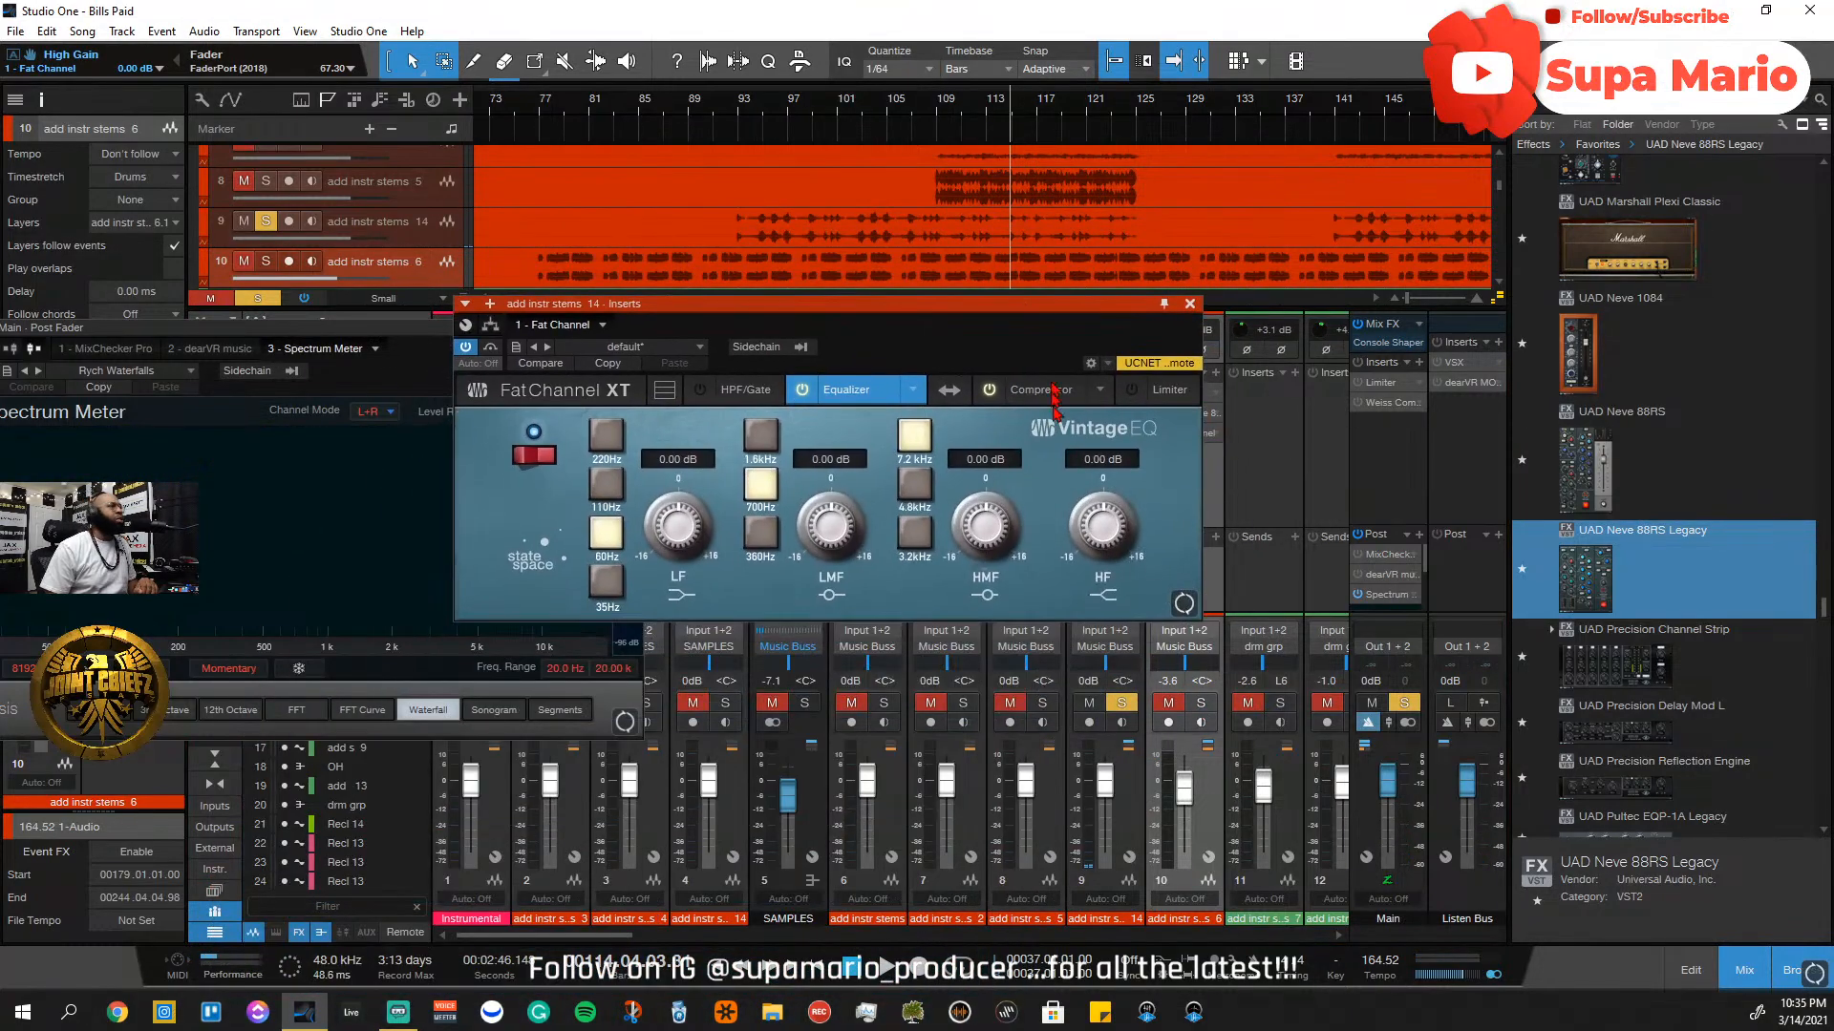
left_click(665, 391)
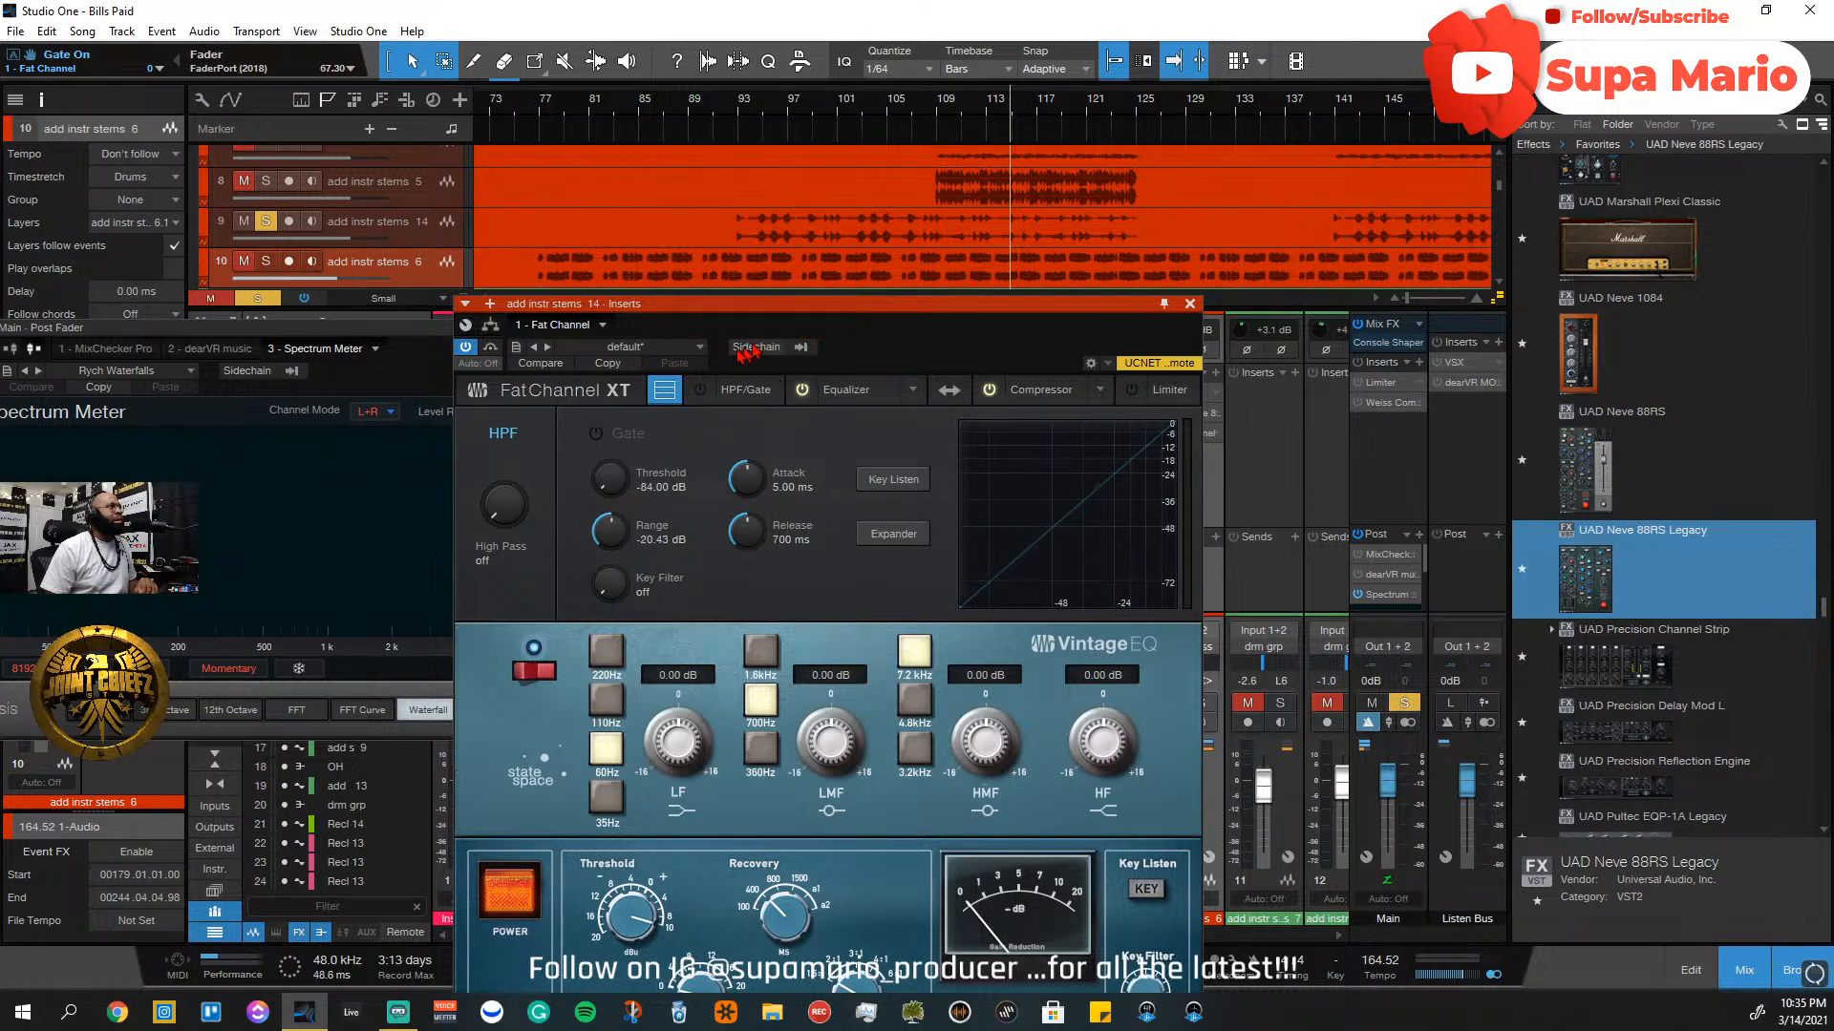
Play the song from about bar 100 and boost the Vintage EQ's low-mid band on add instr stems 14 to 8.96 dB
left_click_drag(831, 315, 354, 126)
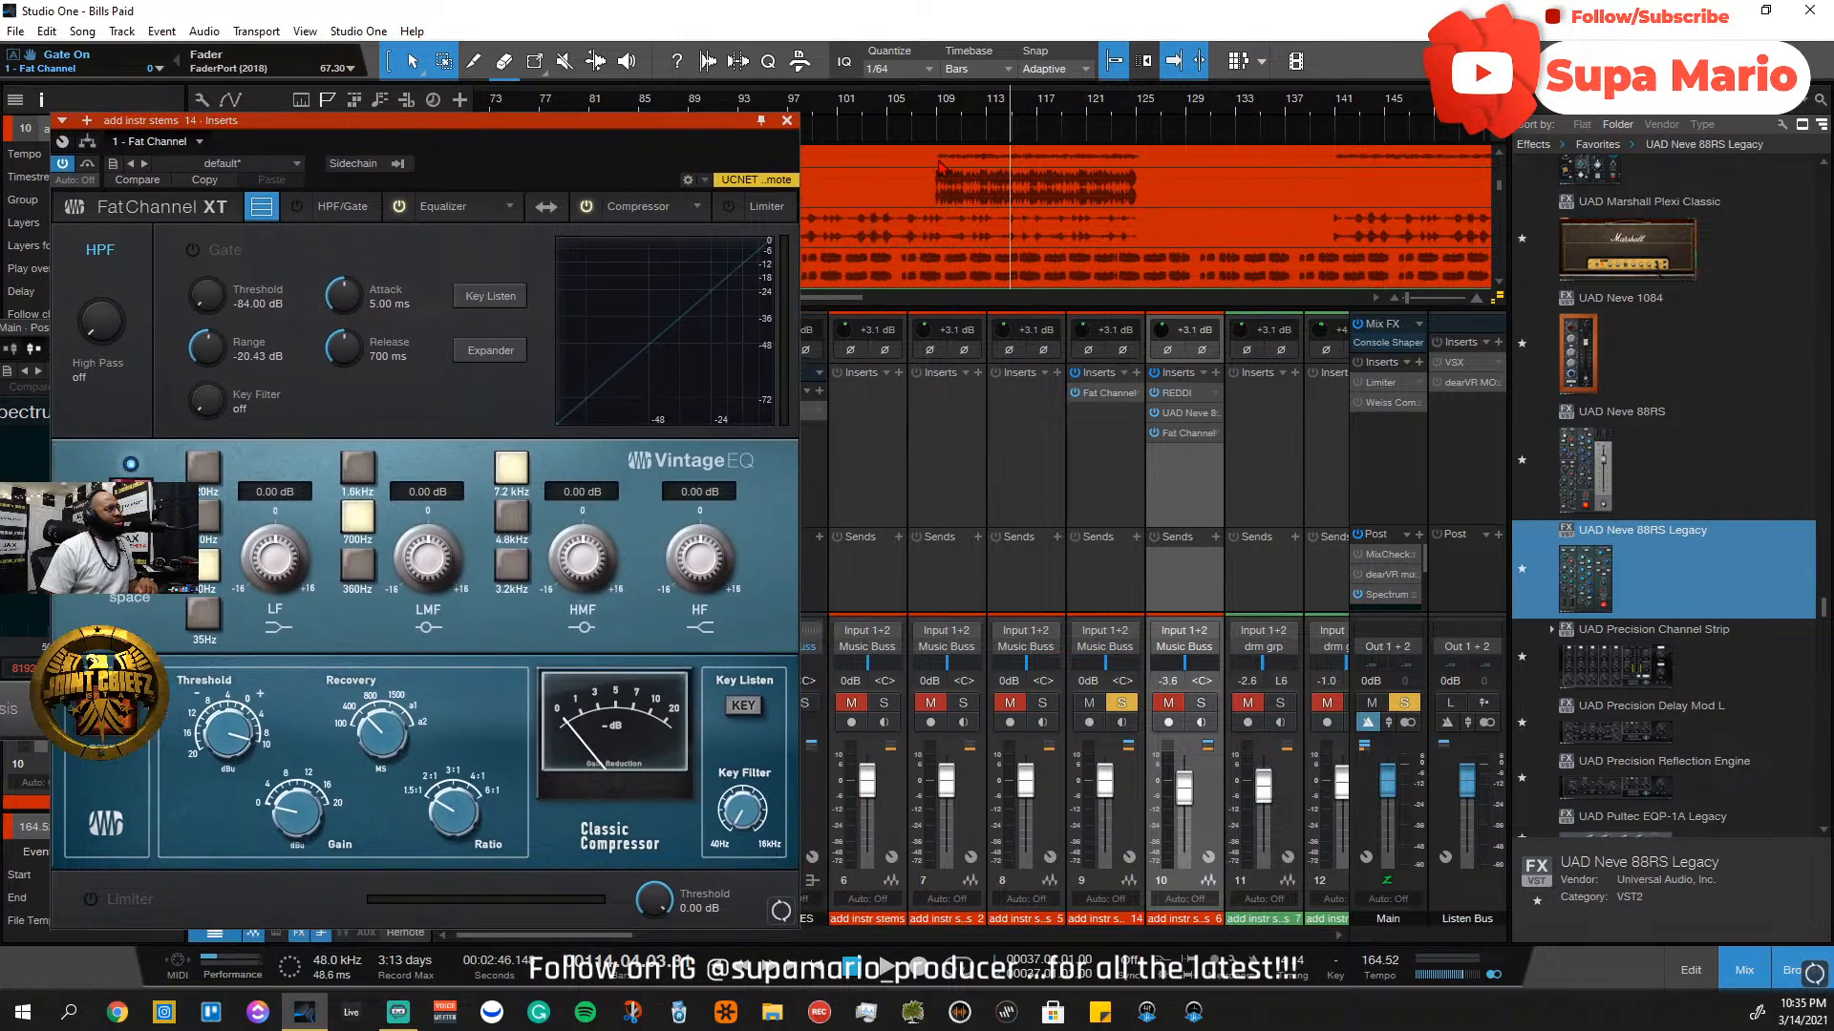
left_click(827, 113)
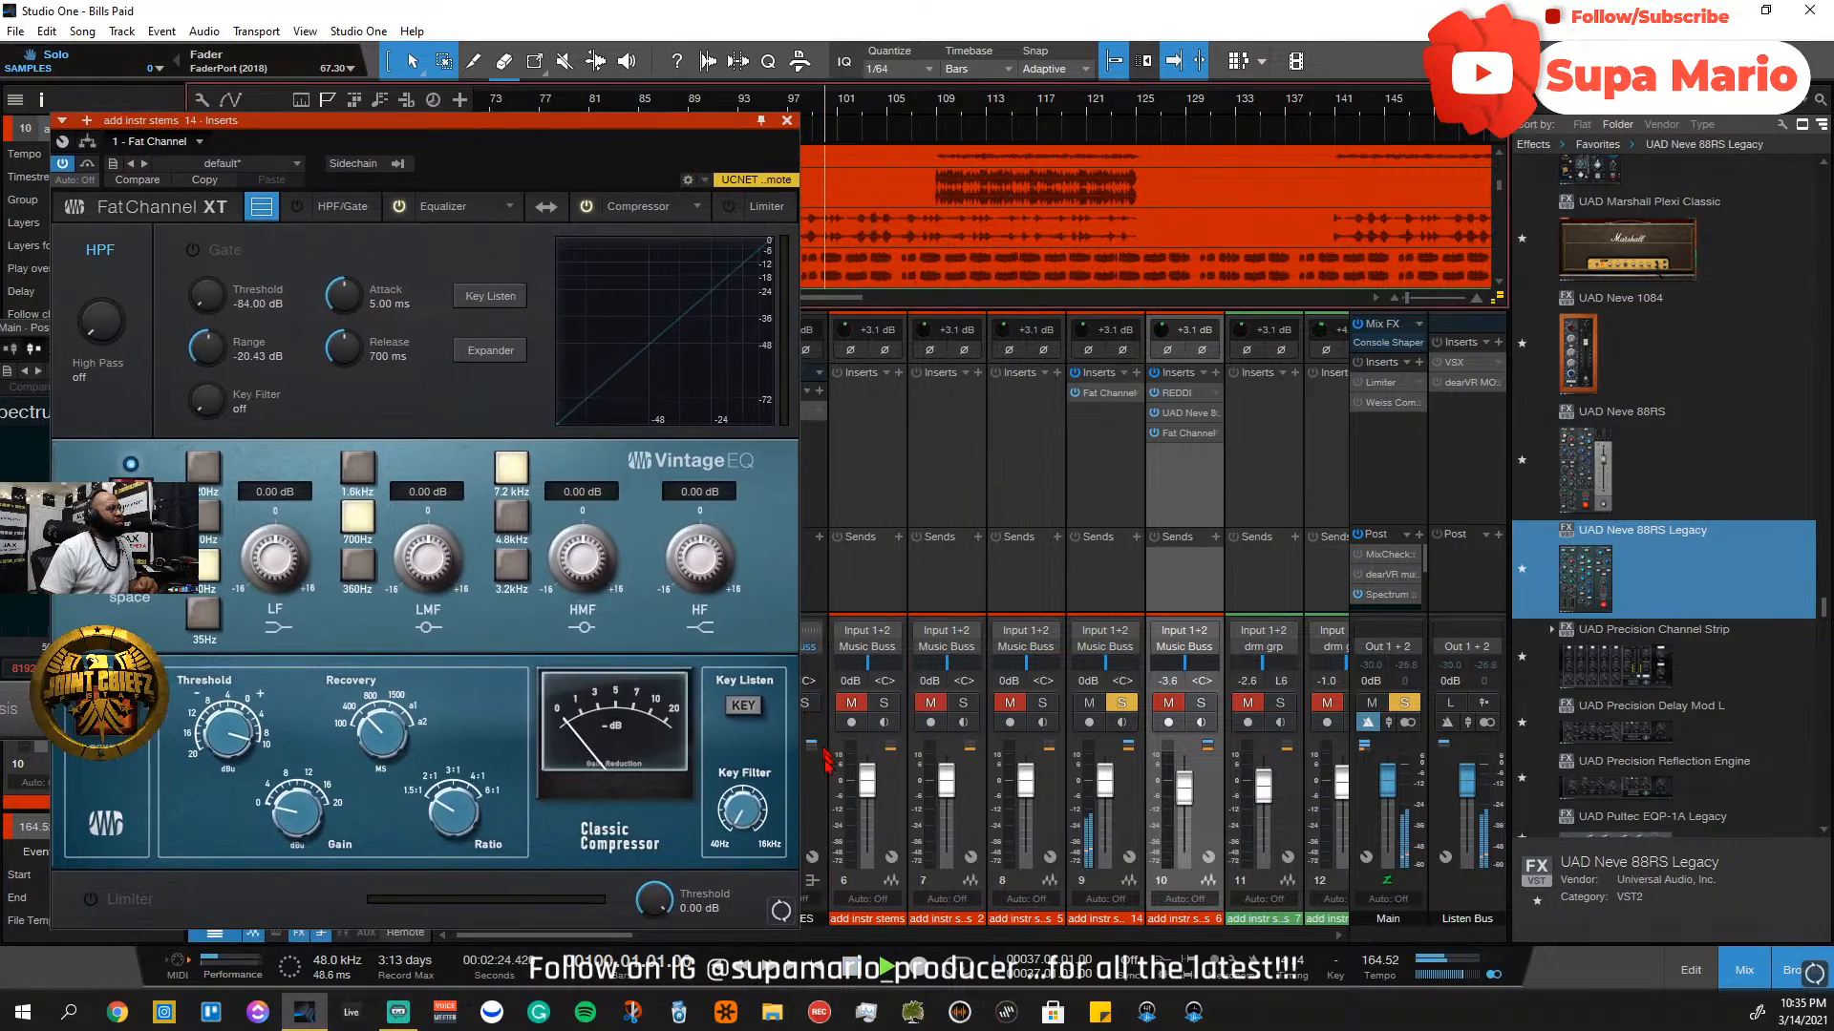
left_click_drag(423, 573, 421, 558)
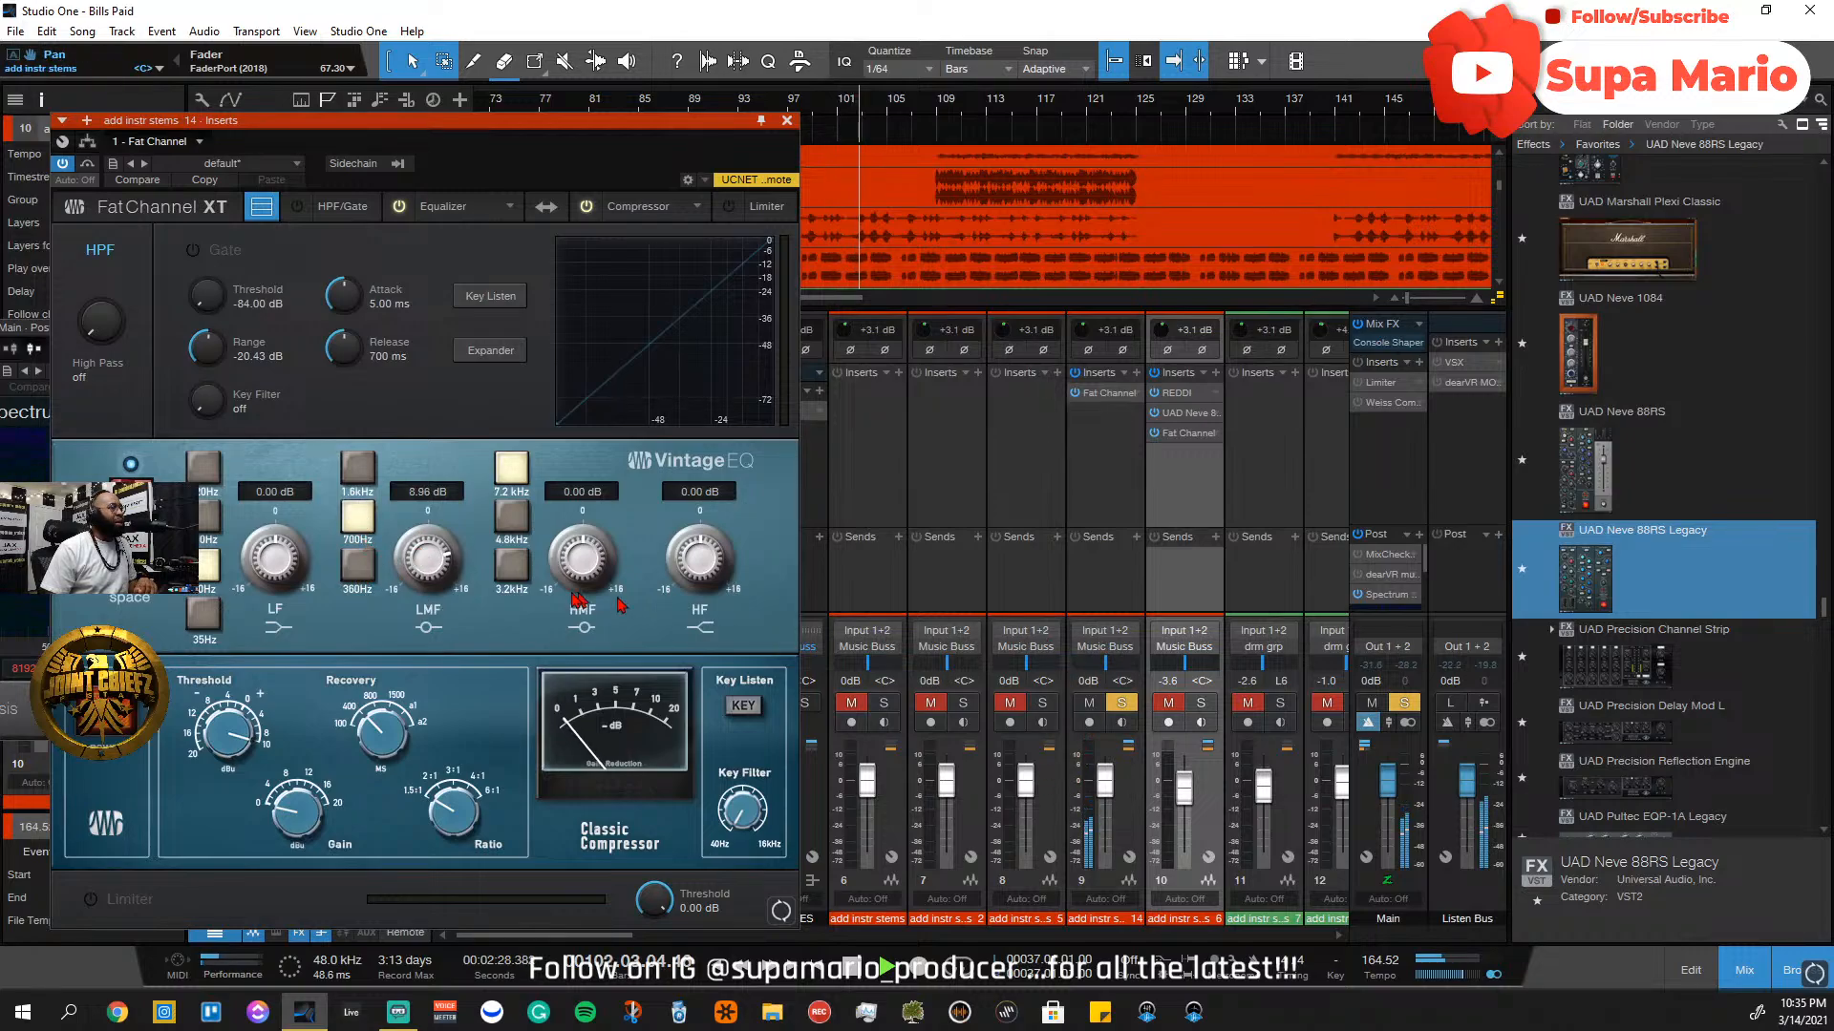
Audition the low-mid band at 360 Hz, 700 Hz and 1.6 kHz, leaving it at 700 Hz
left_click(358, 564)
left_click(360, 521)
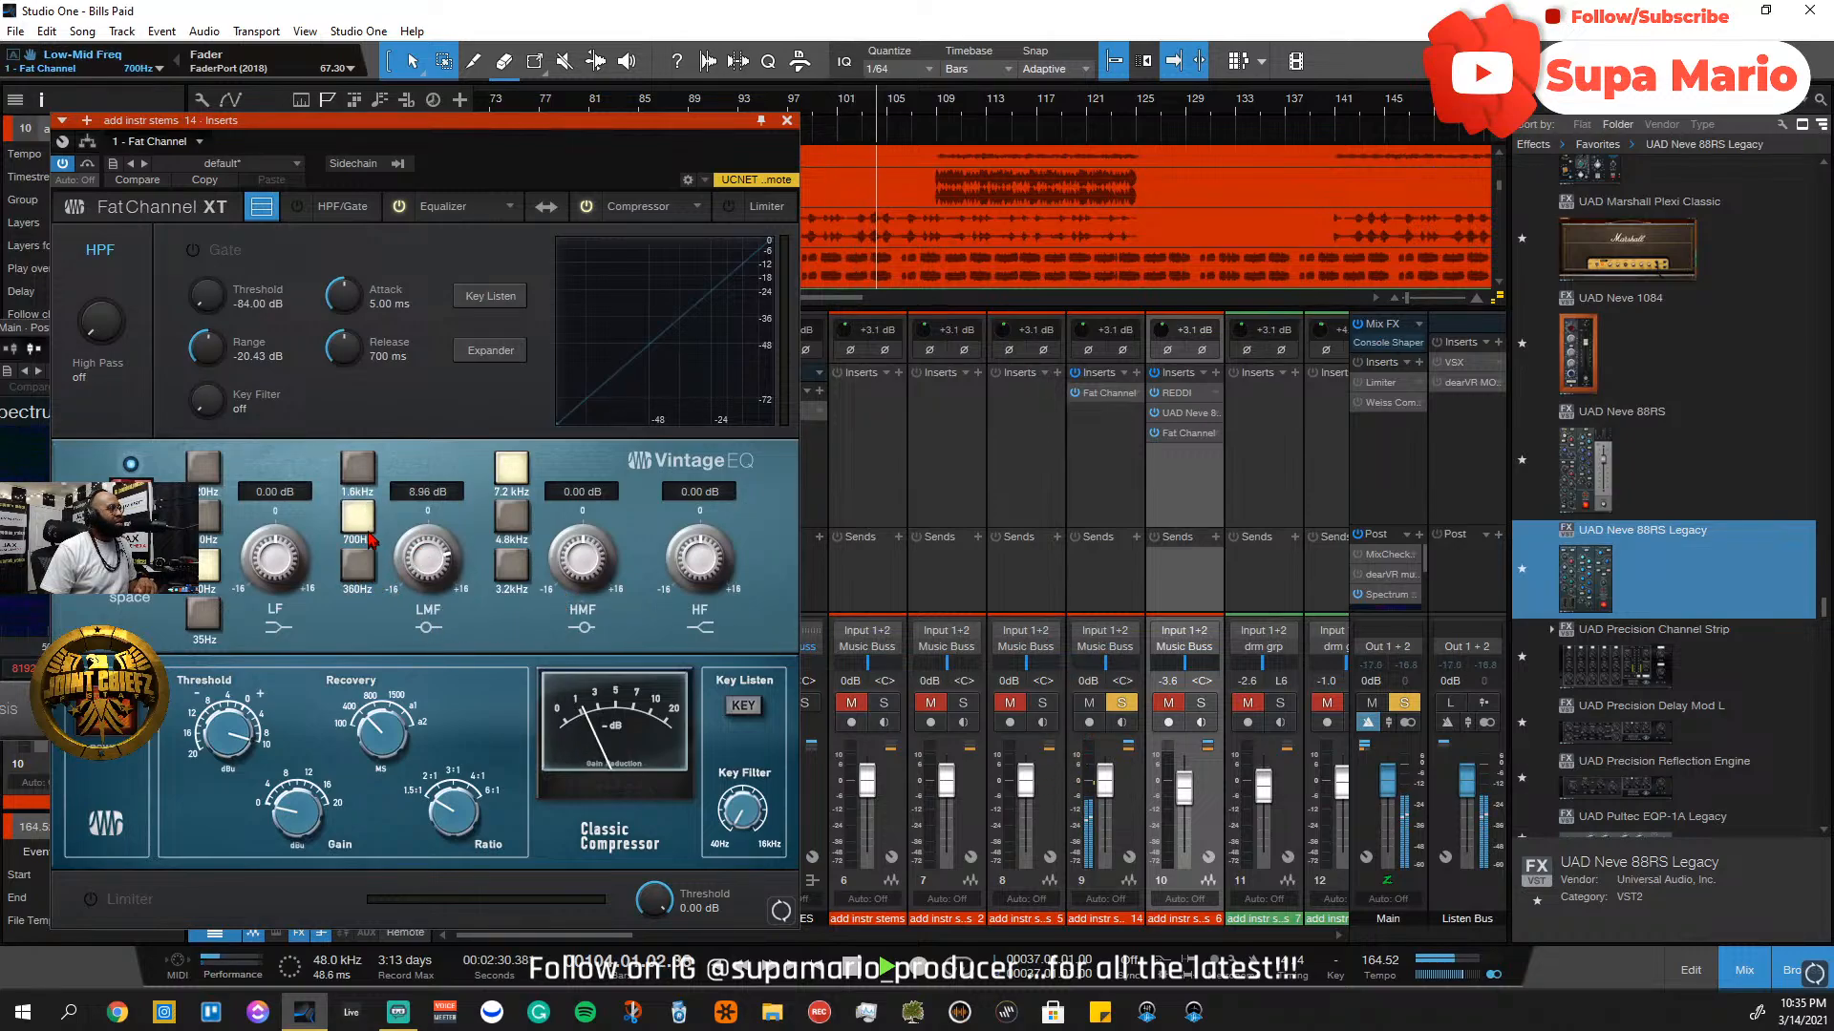
left_click(357, 468)
left_click(357, 516)
left_click(364, 575)
left_click(359, 519)
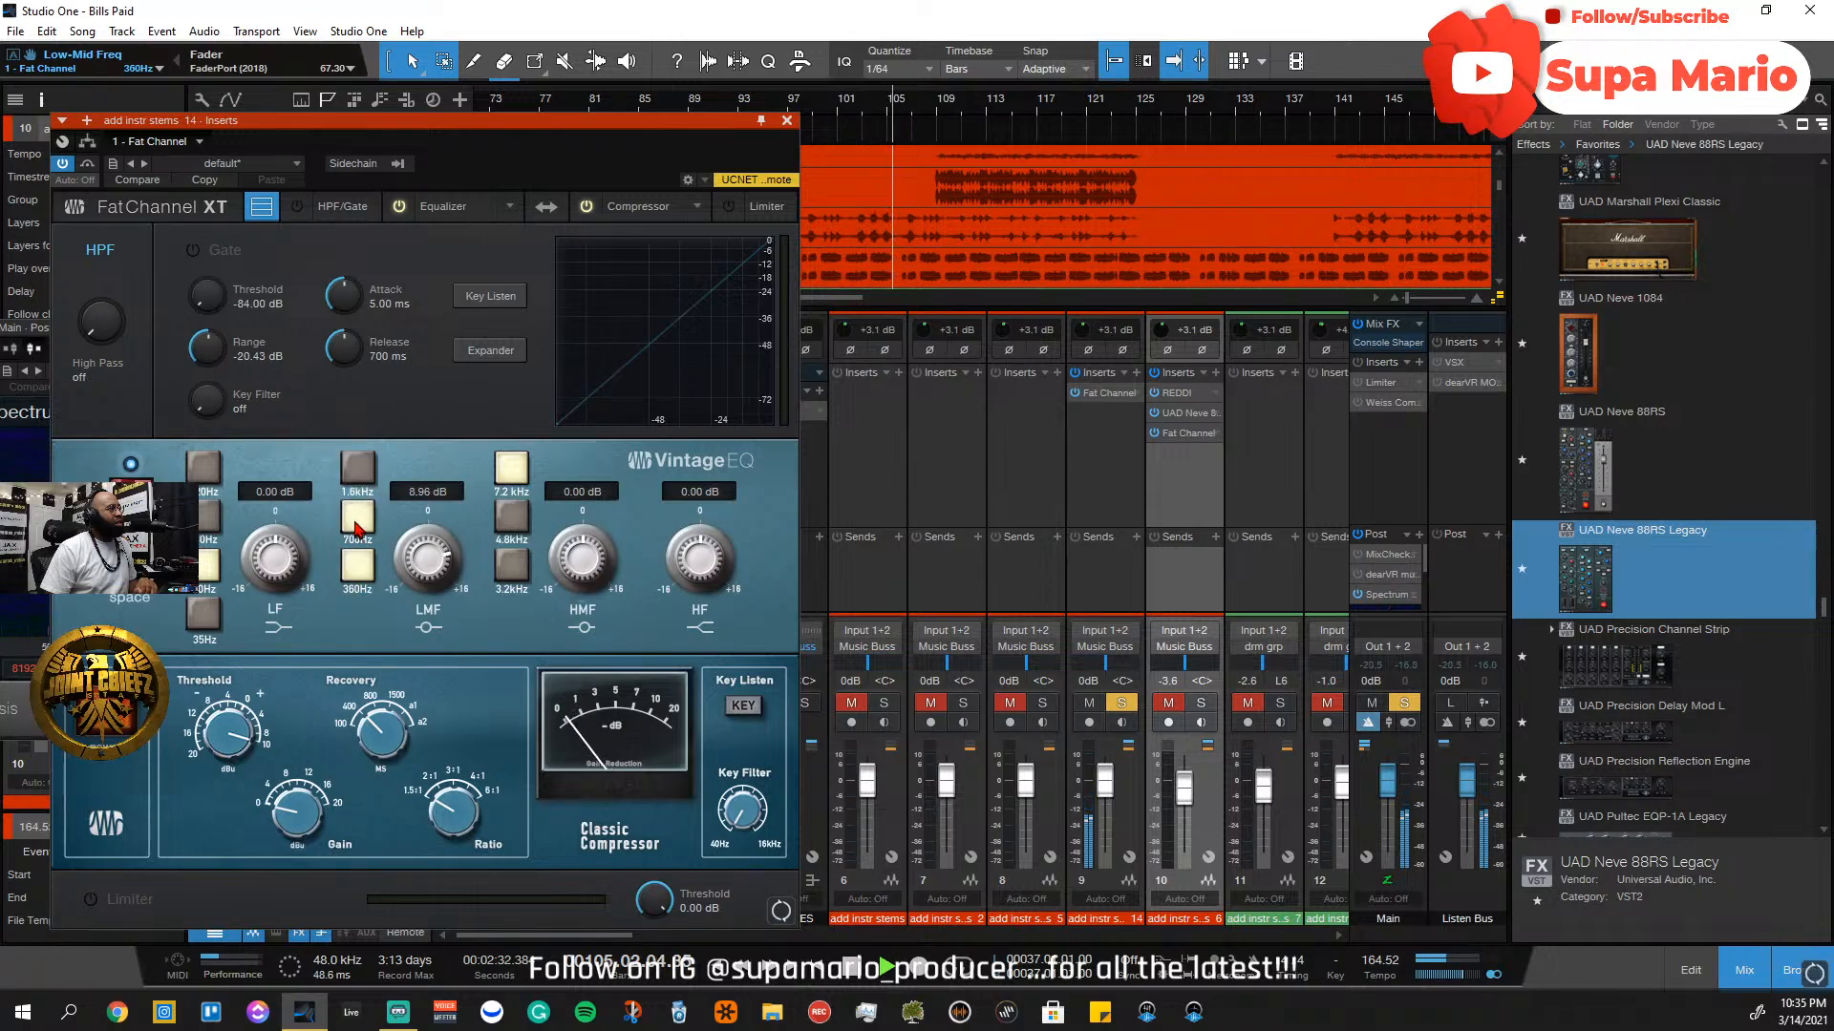
Clear all solos, play from about bar 92 and set the Vintage EQ's low-mid gain to -3.84 dB
left_click(1404, 702)
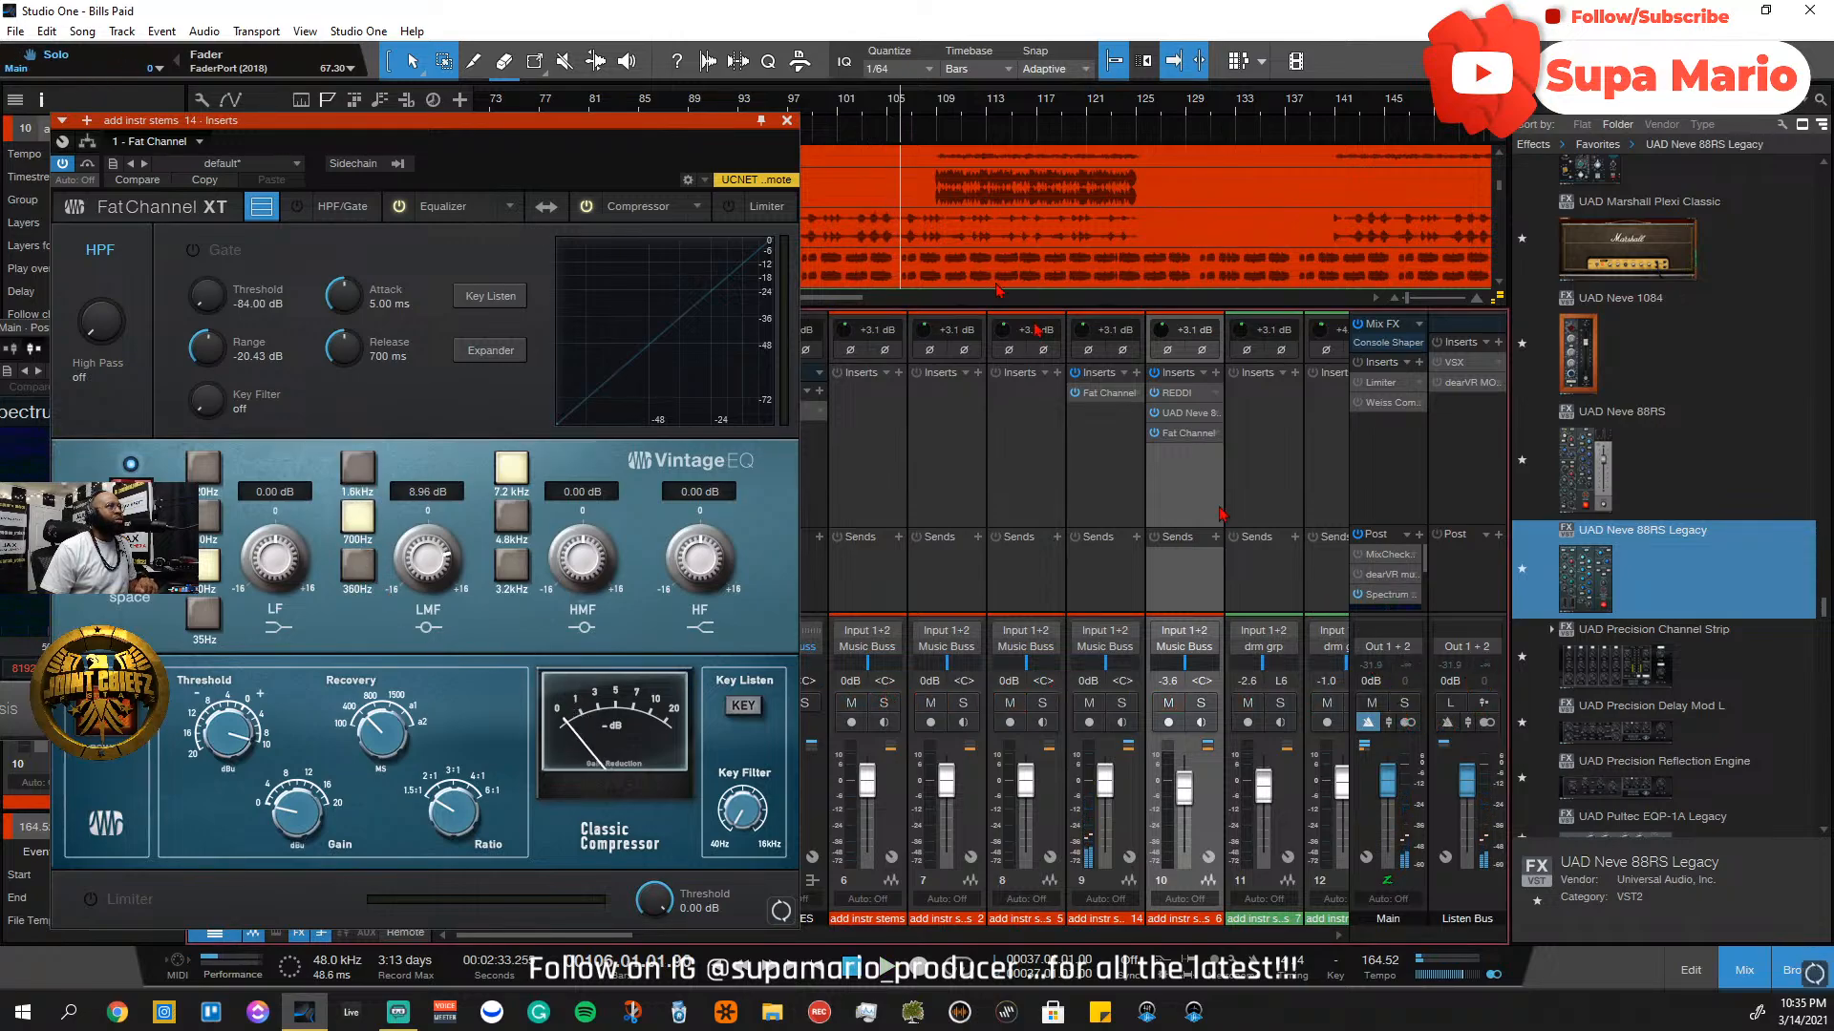
left_click(731, 101)
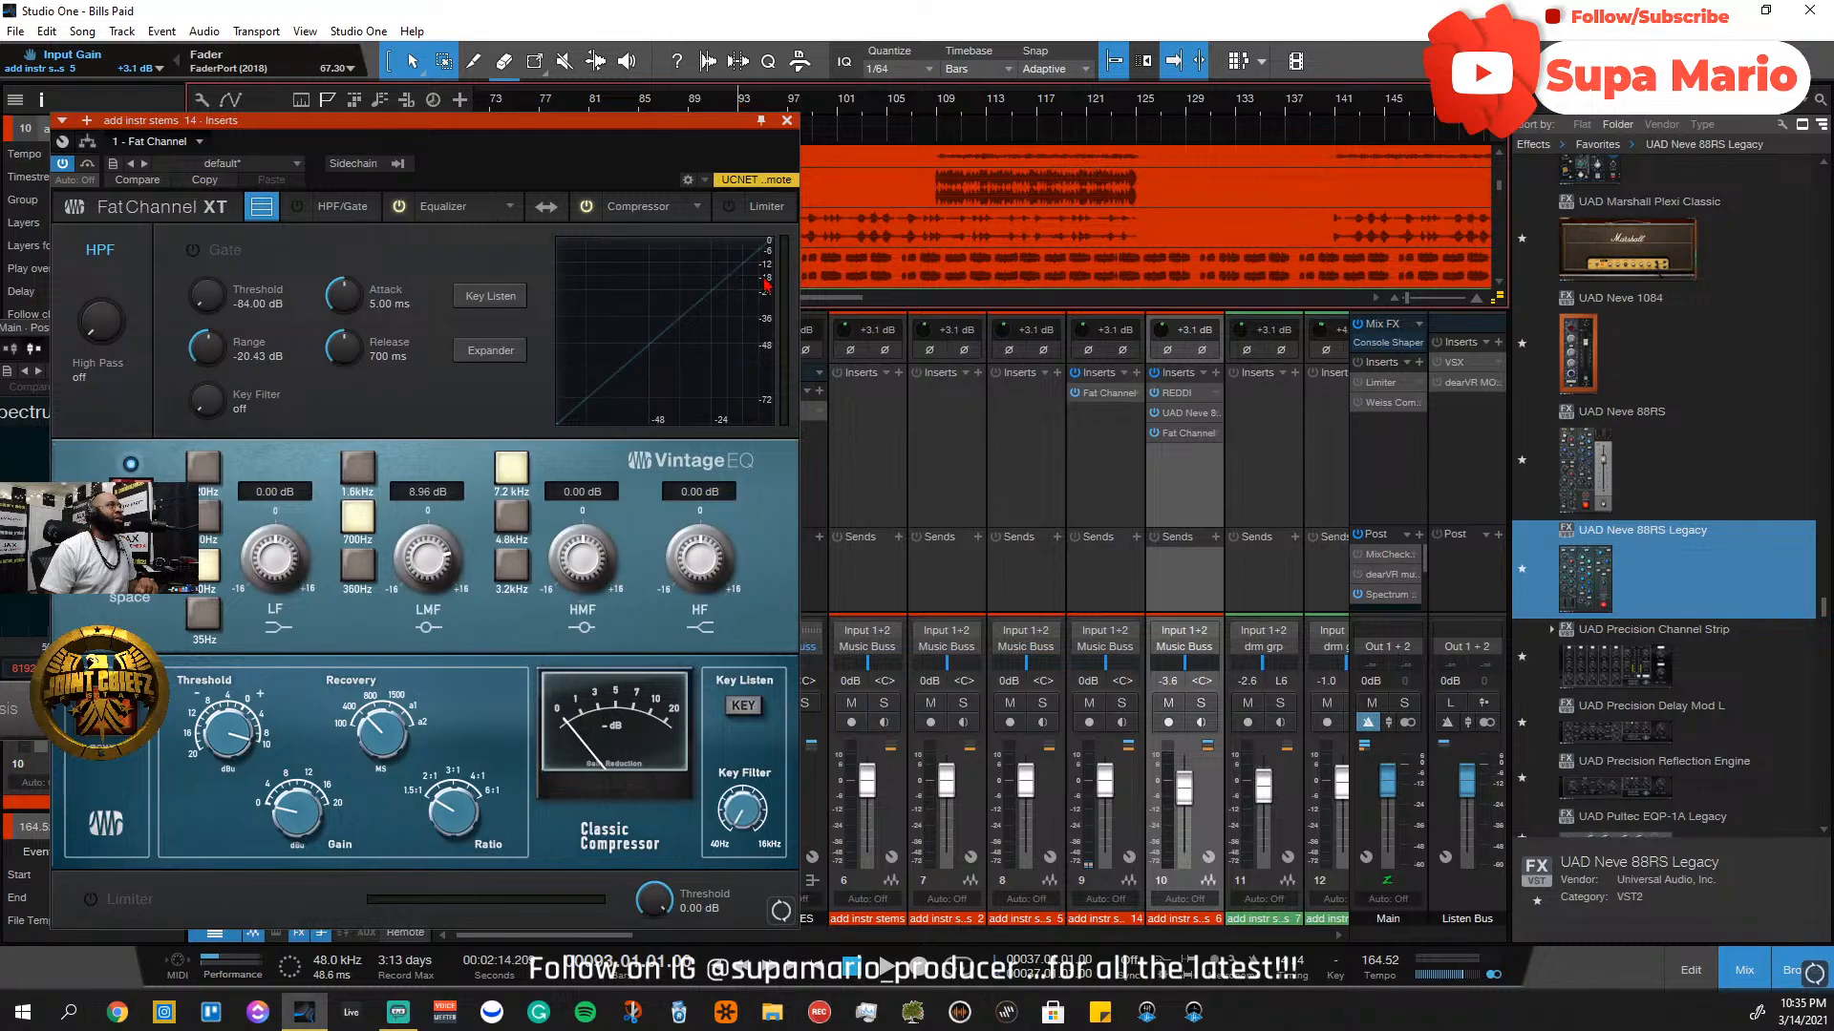
key("space")
left_click_drag(447, 578, 451, 649)
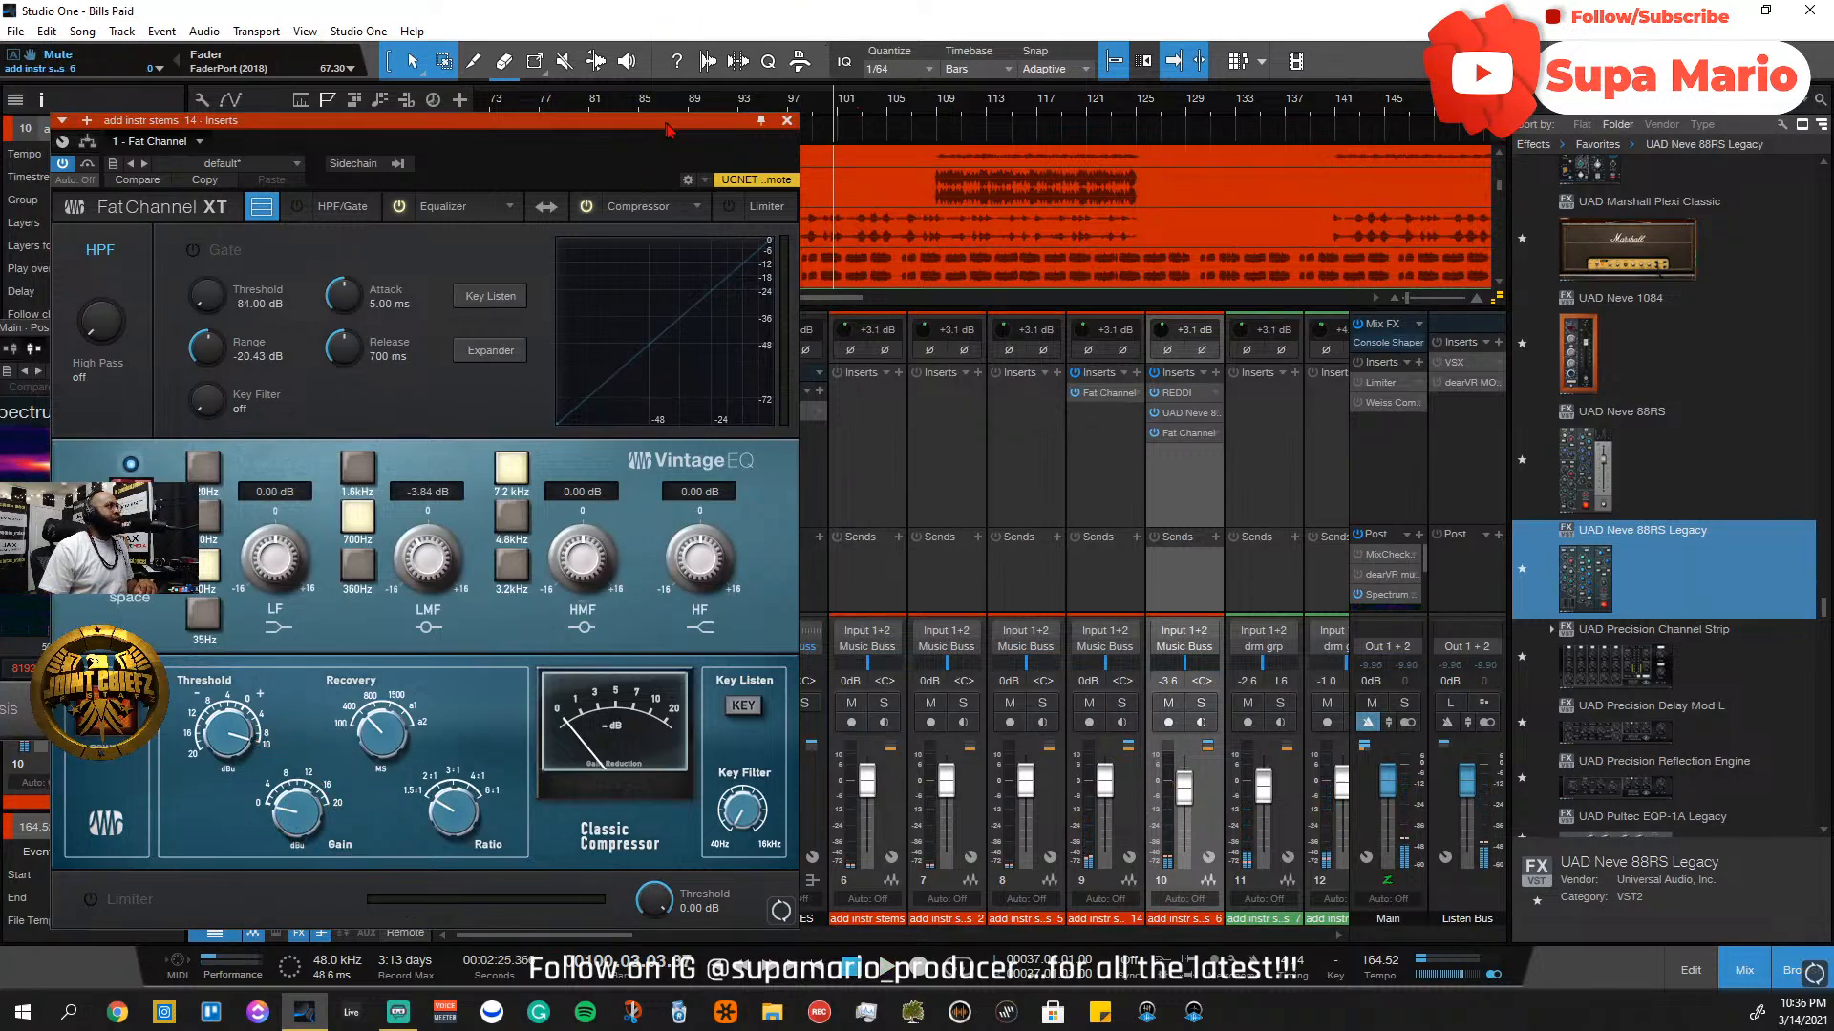
Close the Fat Channel window and enlarge the arrangement's track height to Medium
left_click_drag(667, 129, 445, 143)
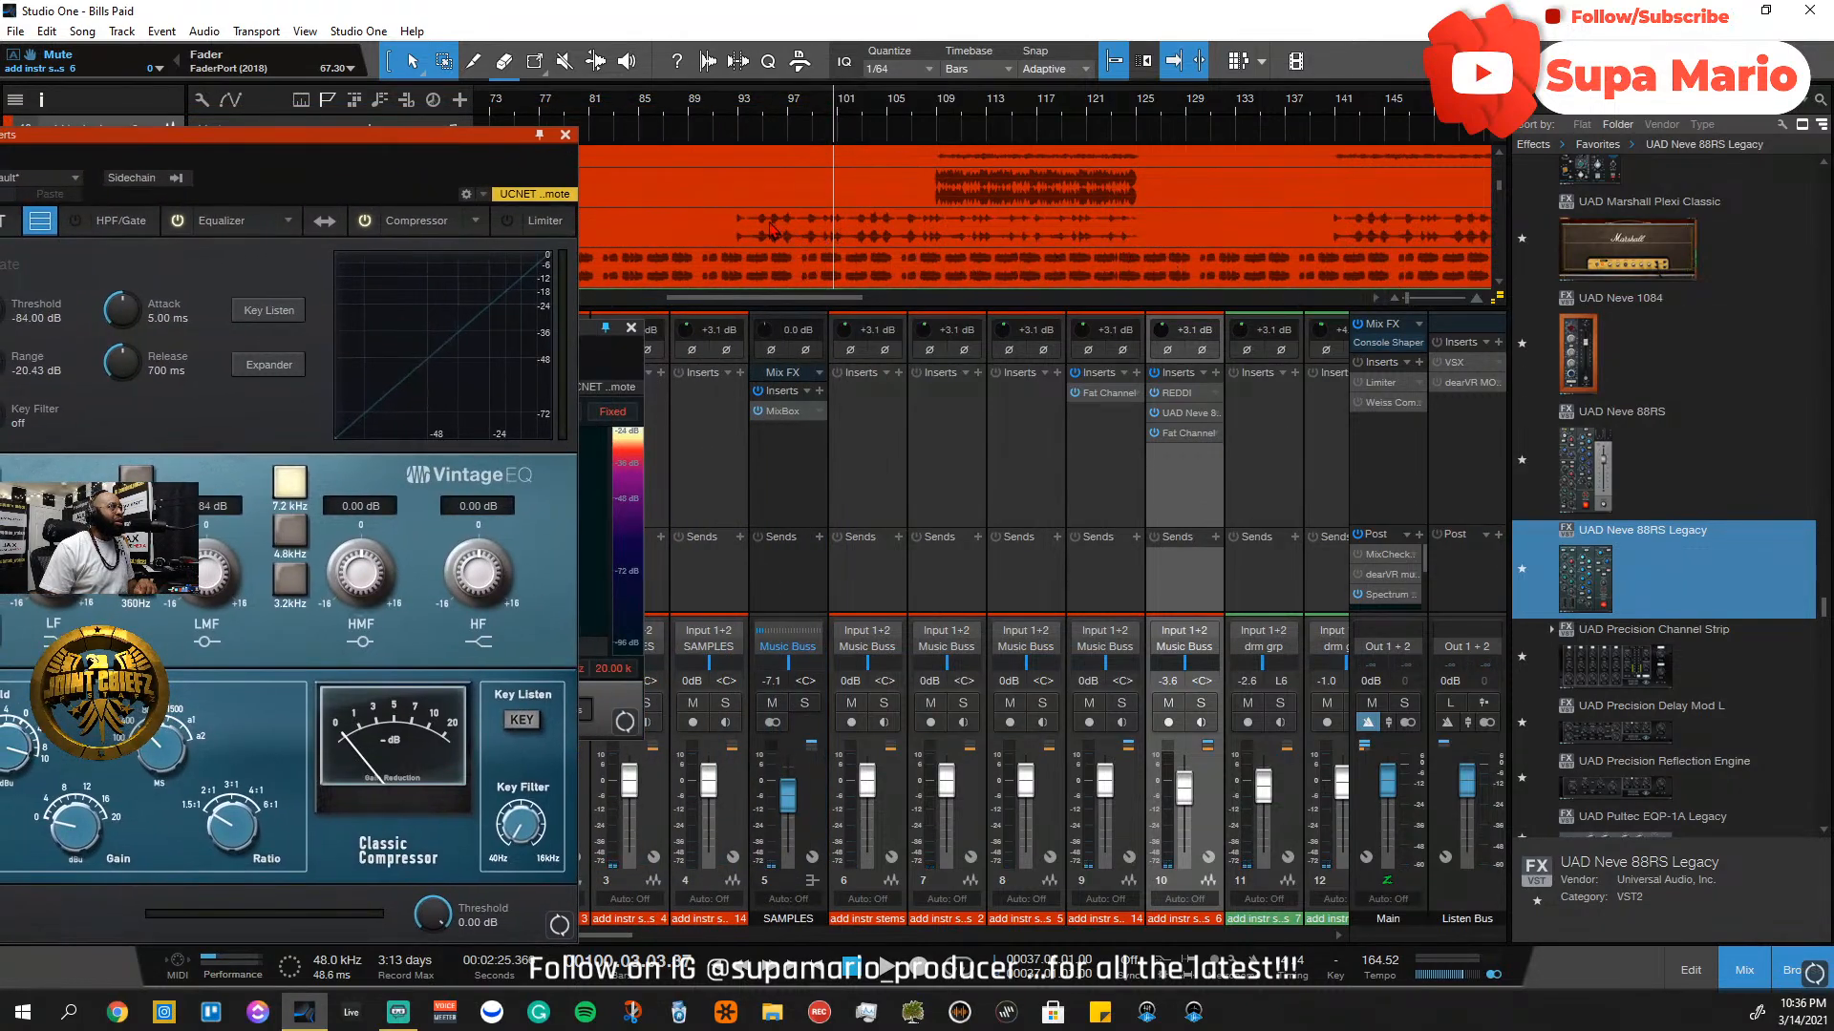
left_click(566, 135)
left_click(449, 300)
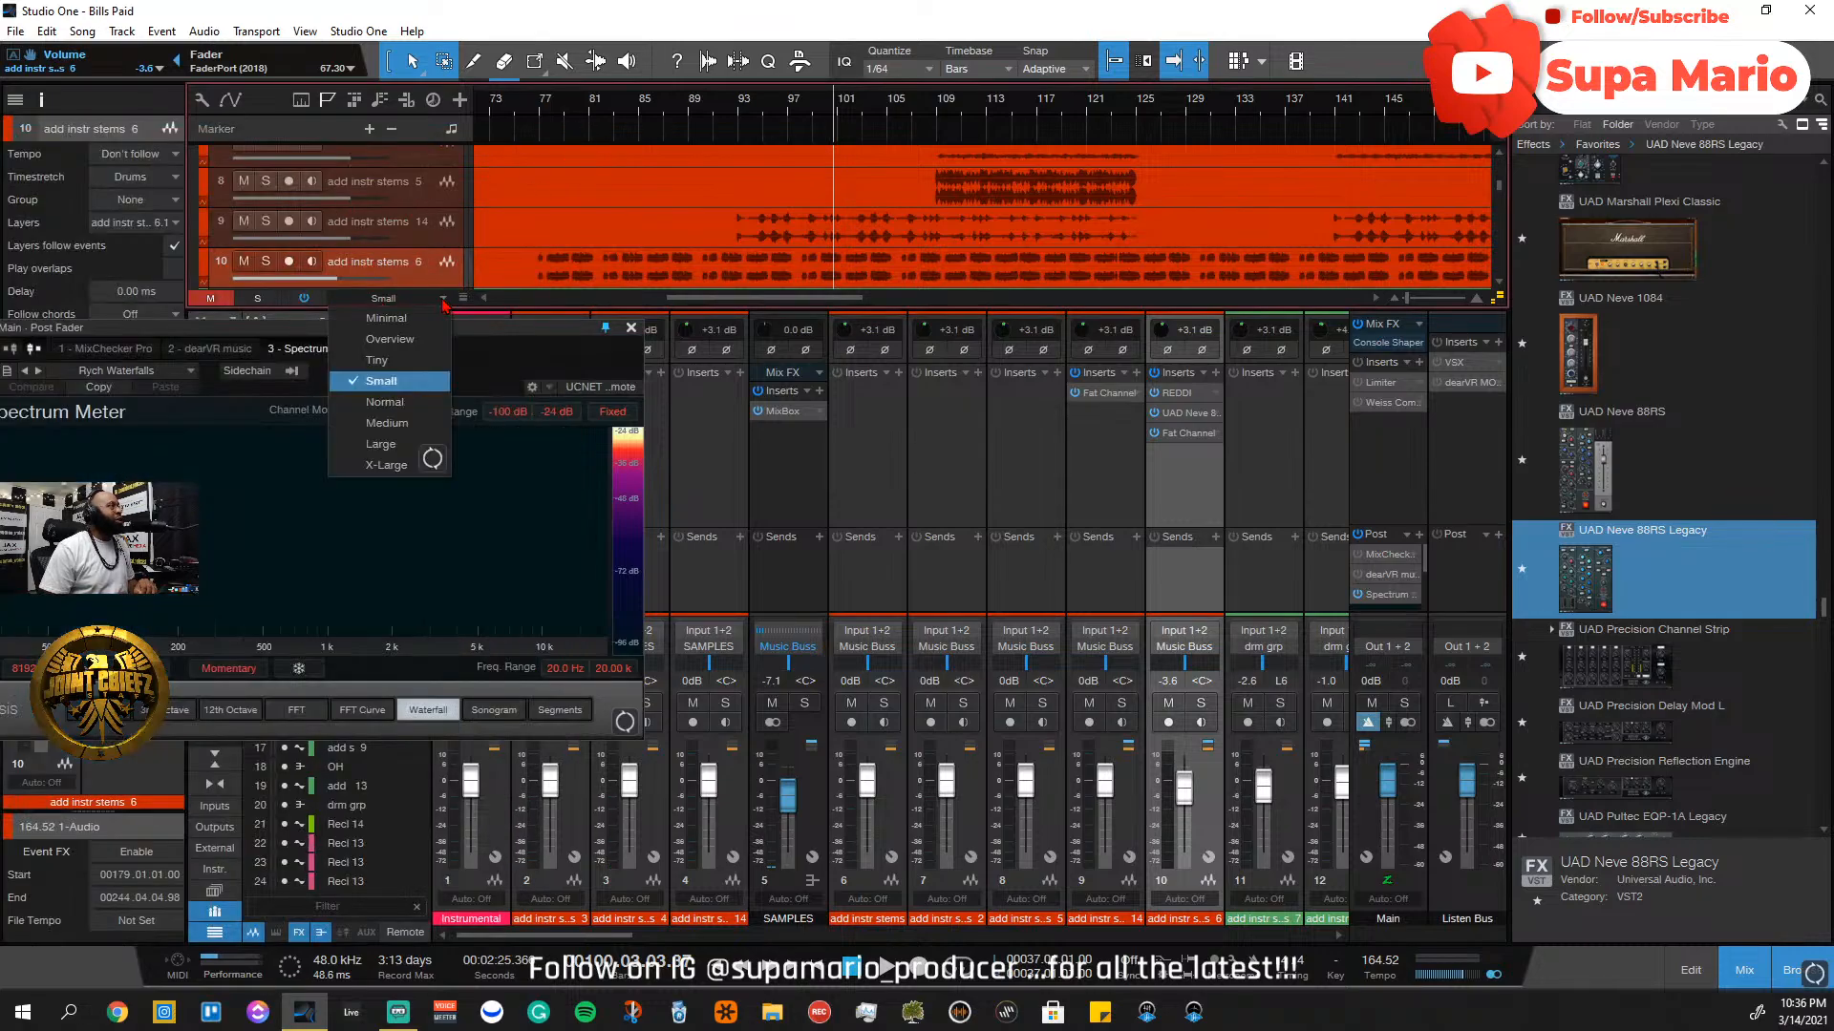
left_click(402, 411)
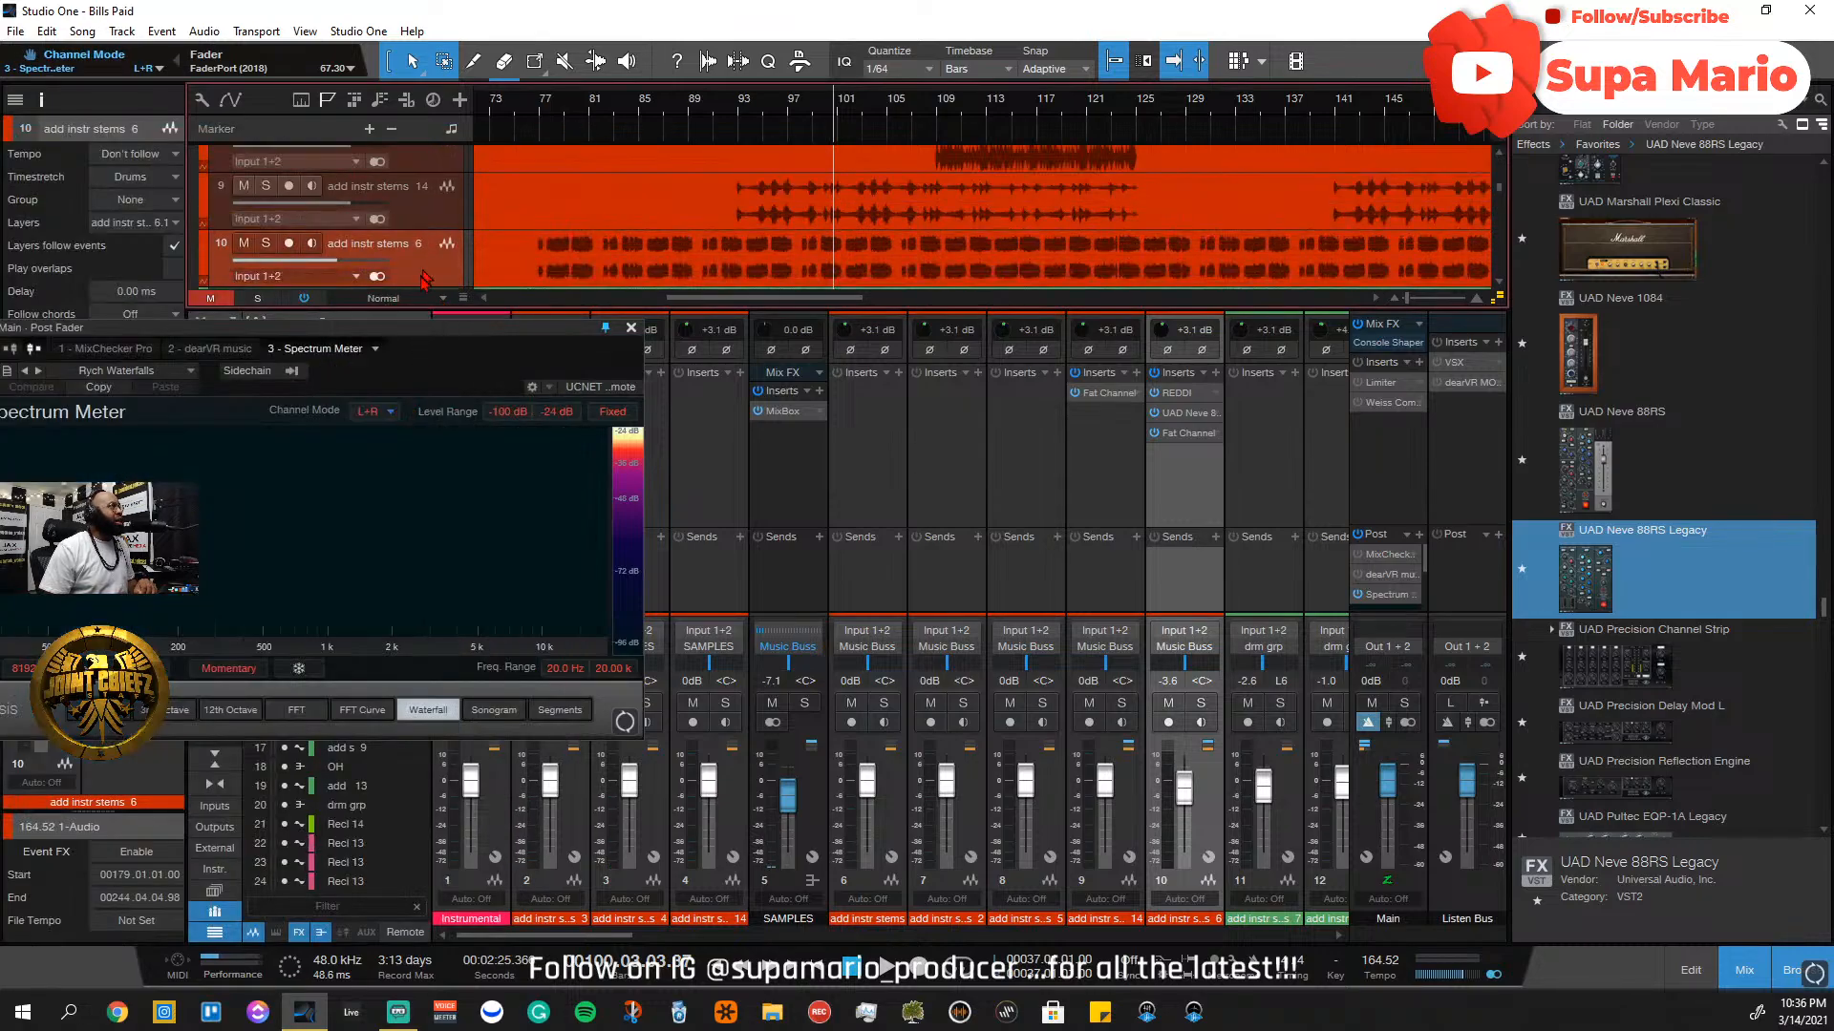
mouse_move(463, 300)
left_mouse_down()
mouse_move(462, 384)
mouse_move(463, 304)
left_mouse_up()
Open the strings event on track 9 in the audio editor and examine its waveform around bars 93 to 125
double_click(538, 172)
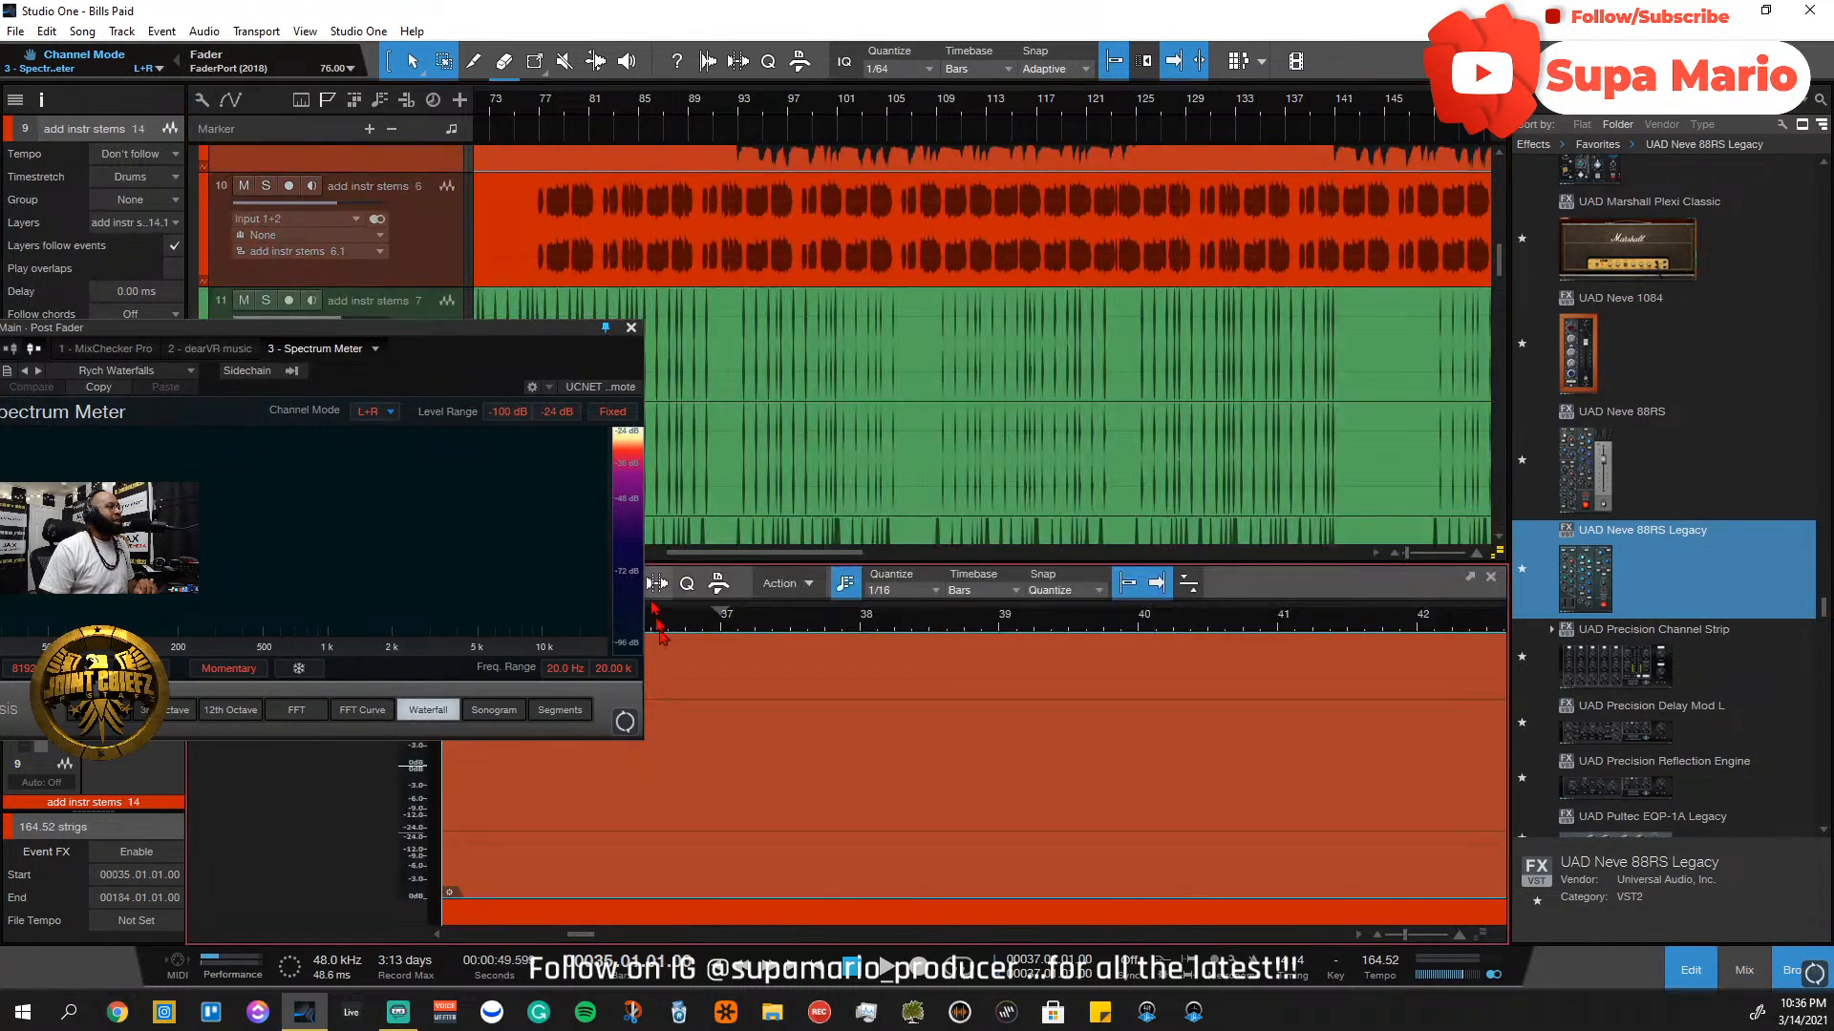
left_click(1001, 620)
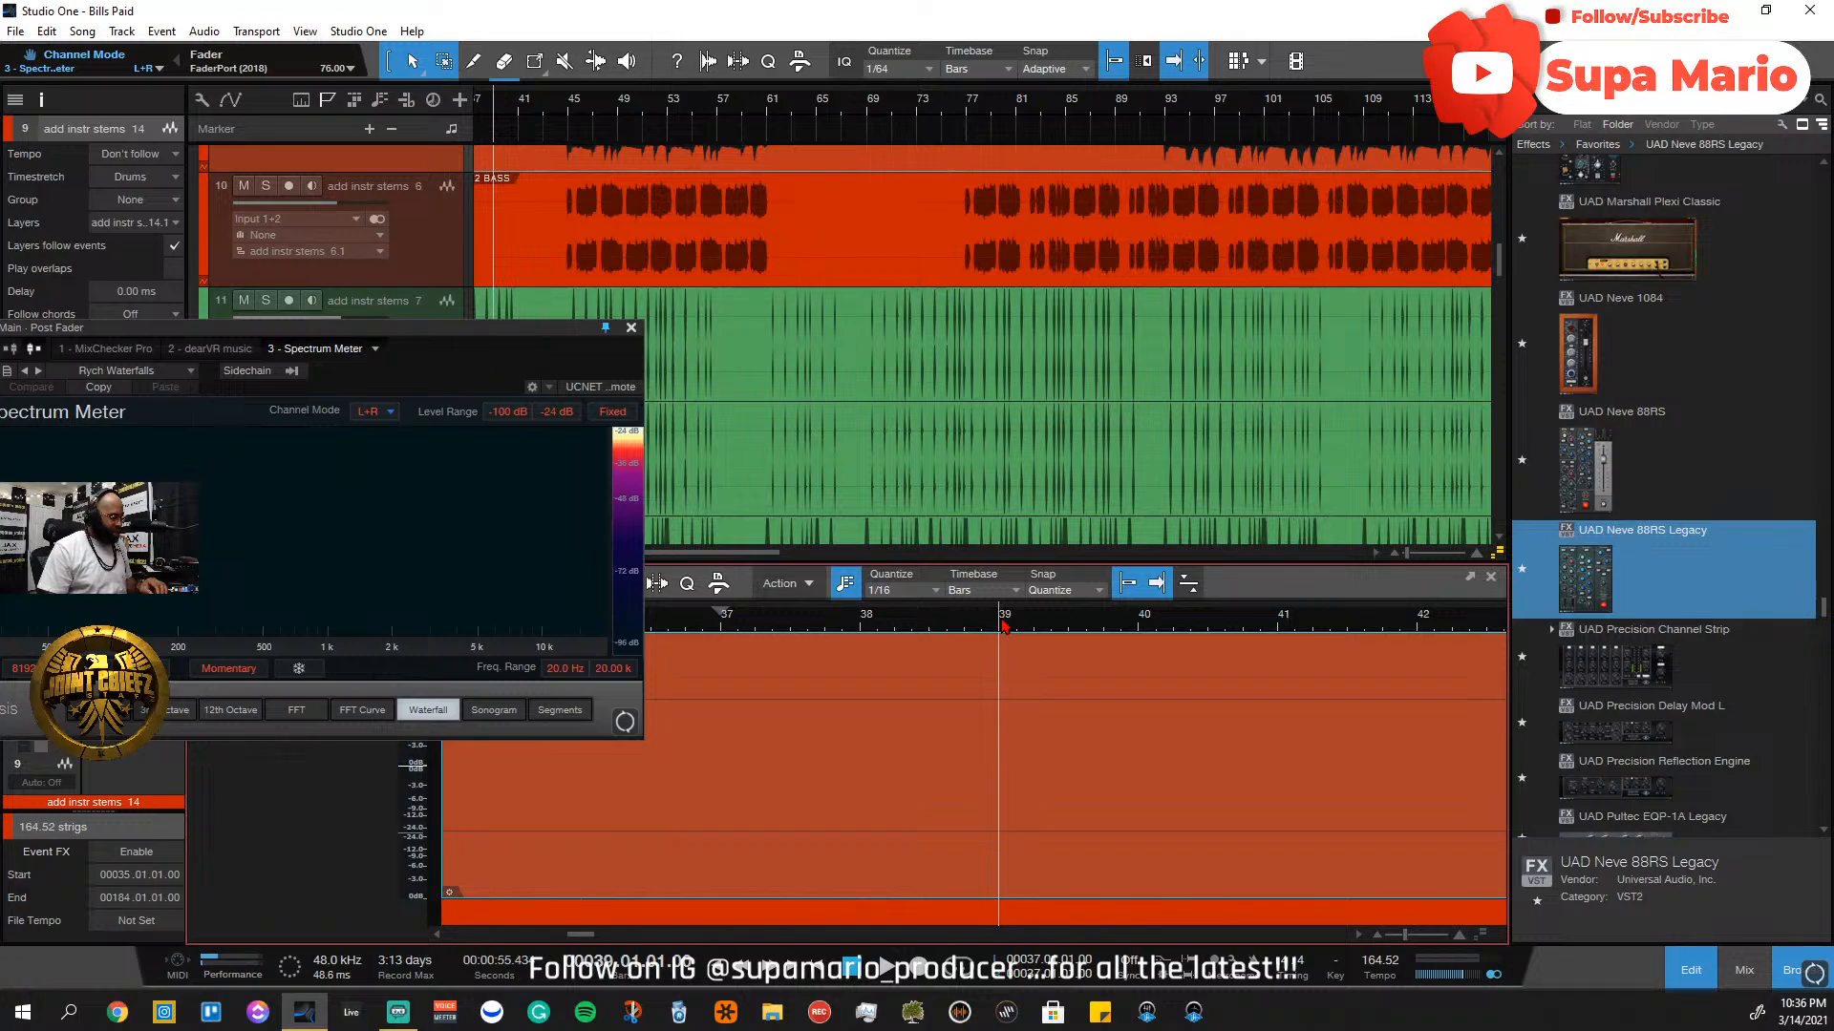
scroll(1003, 625, "down", 8)
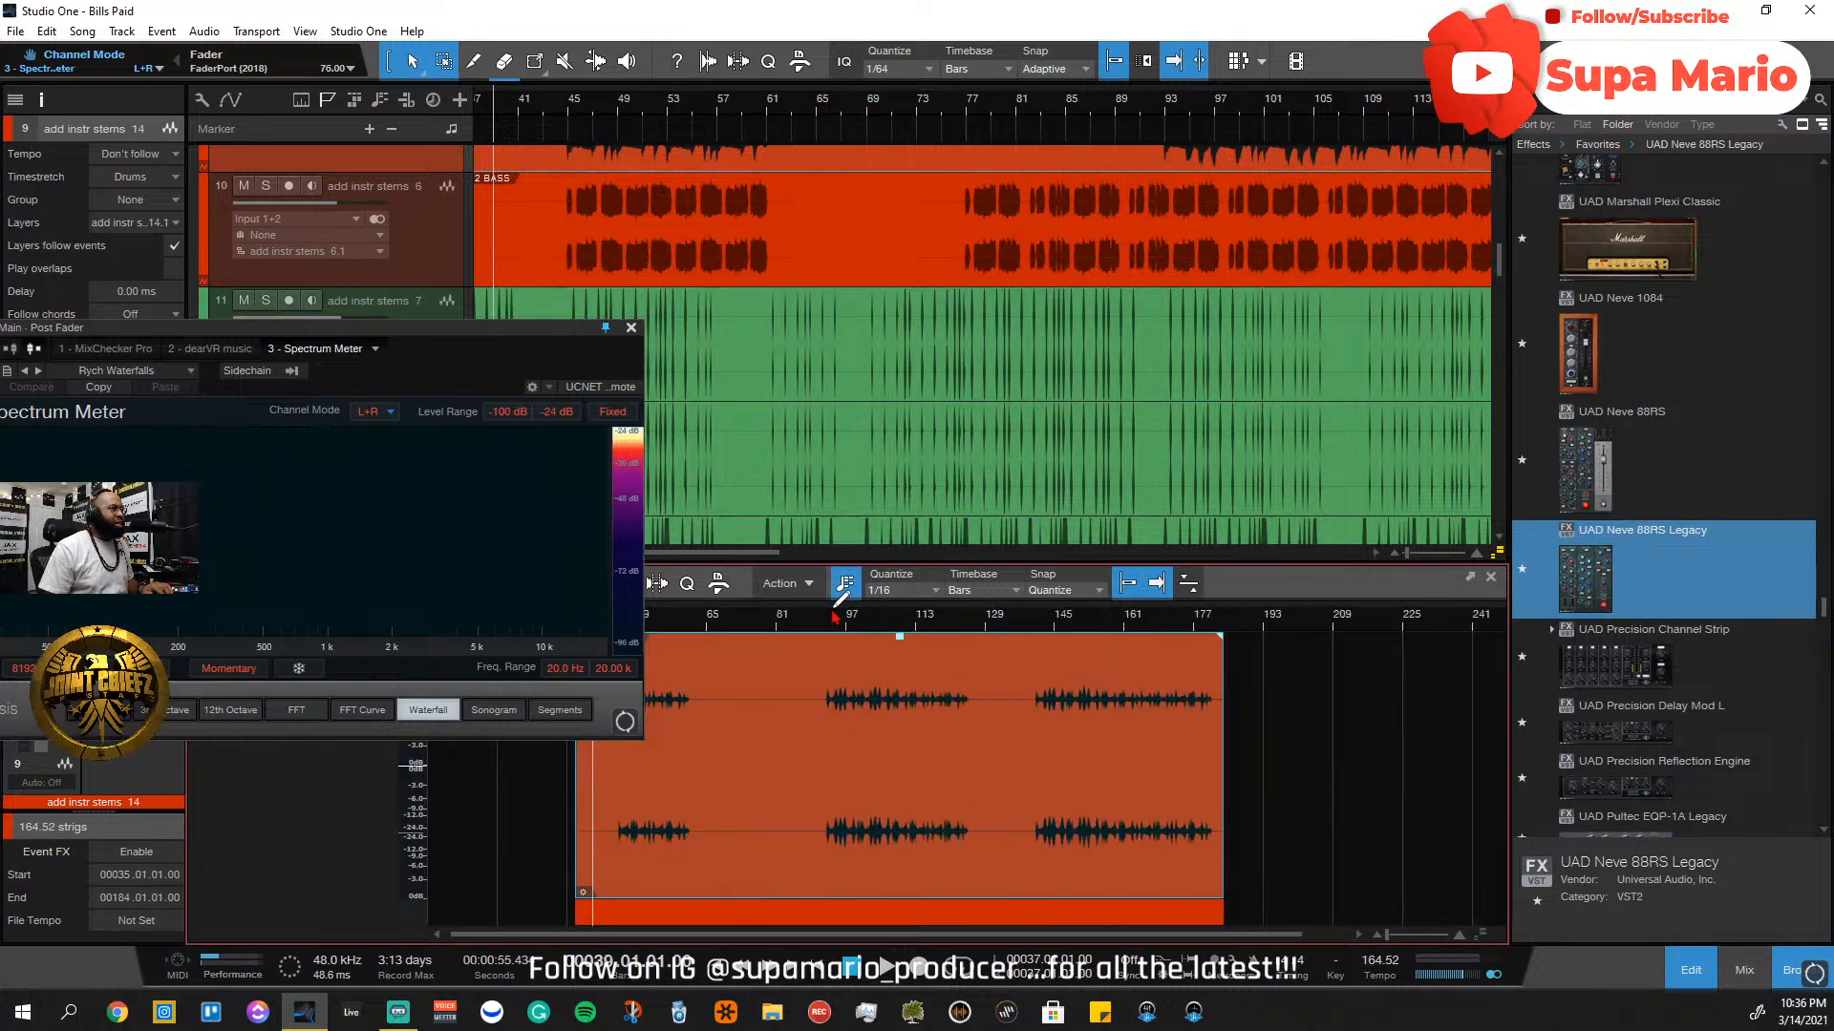
left_click(867, 630)
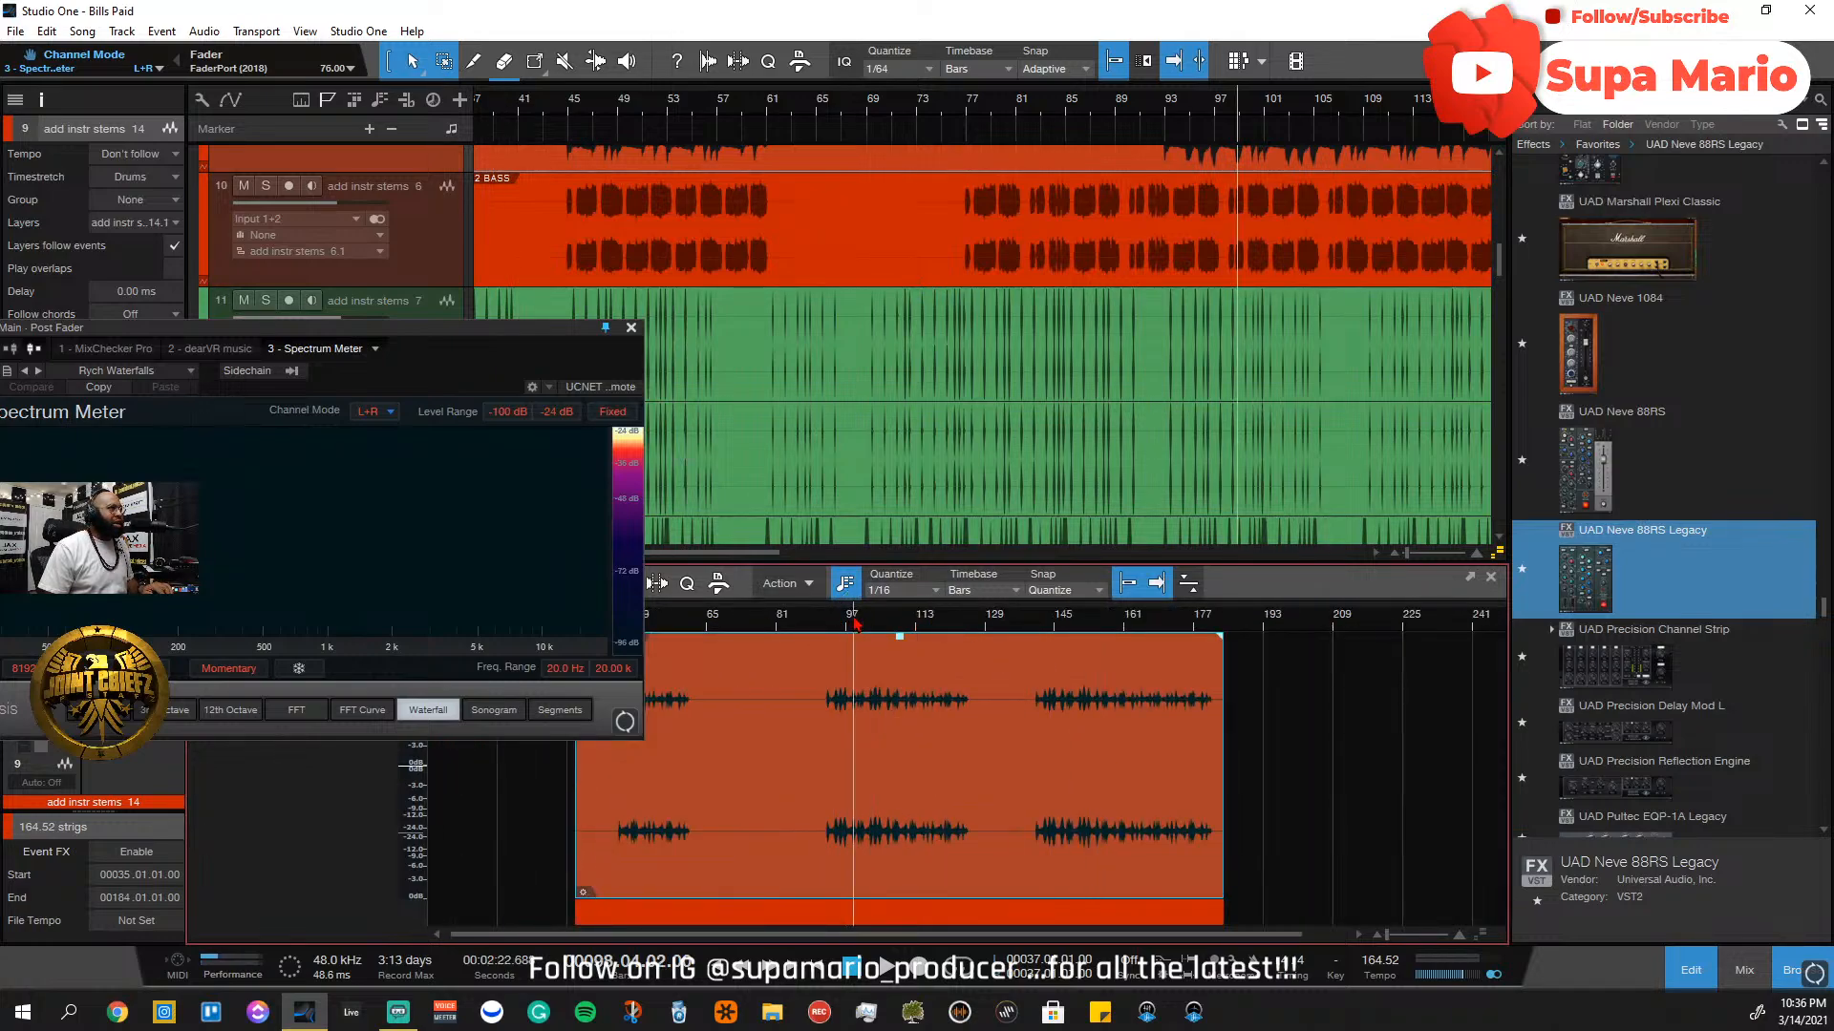
scroll(864, 668, "up", 4)
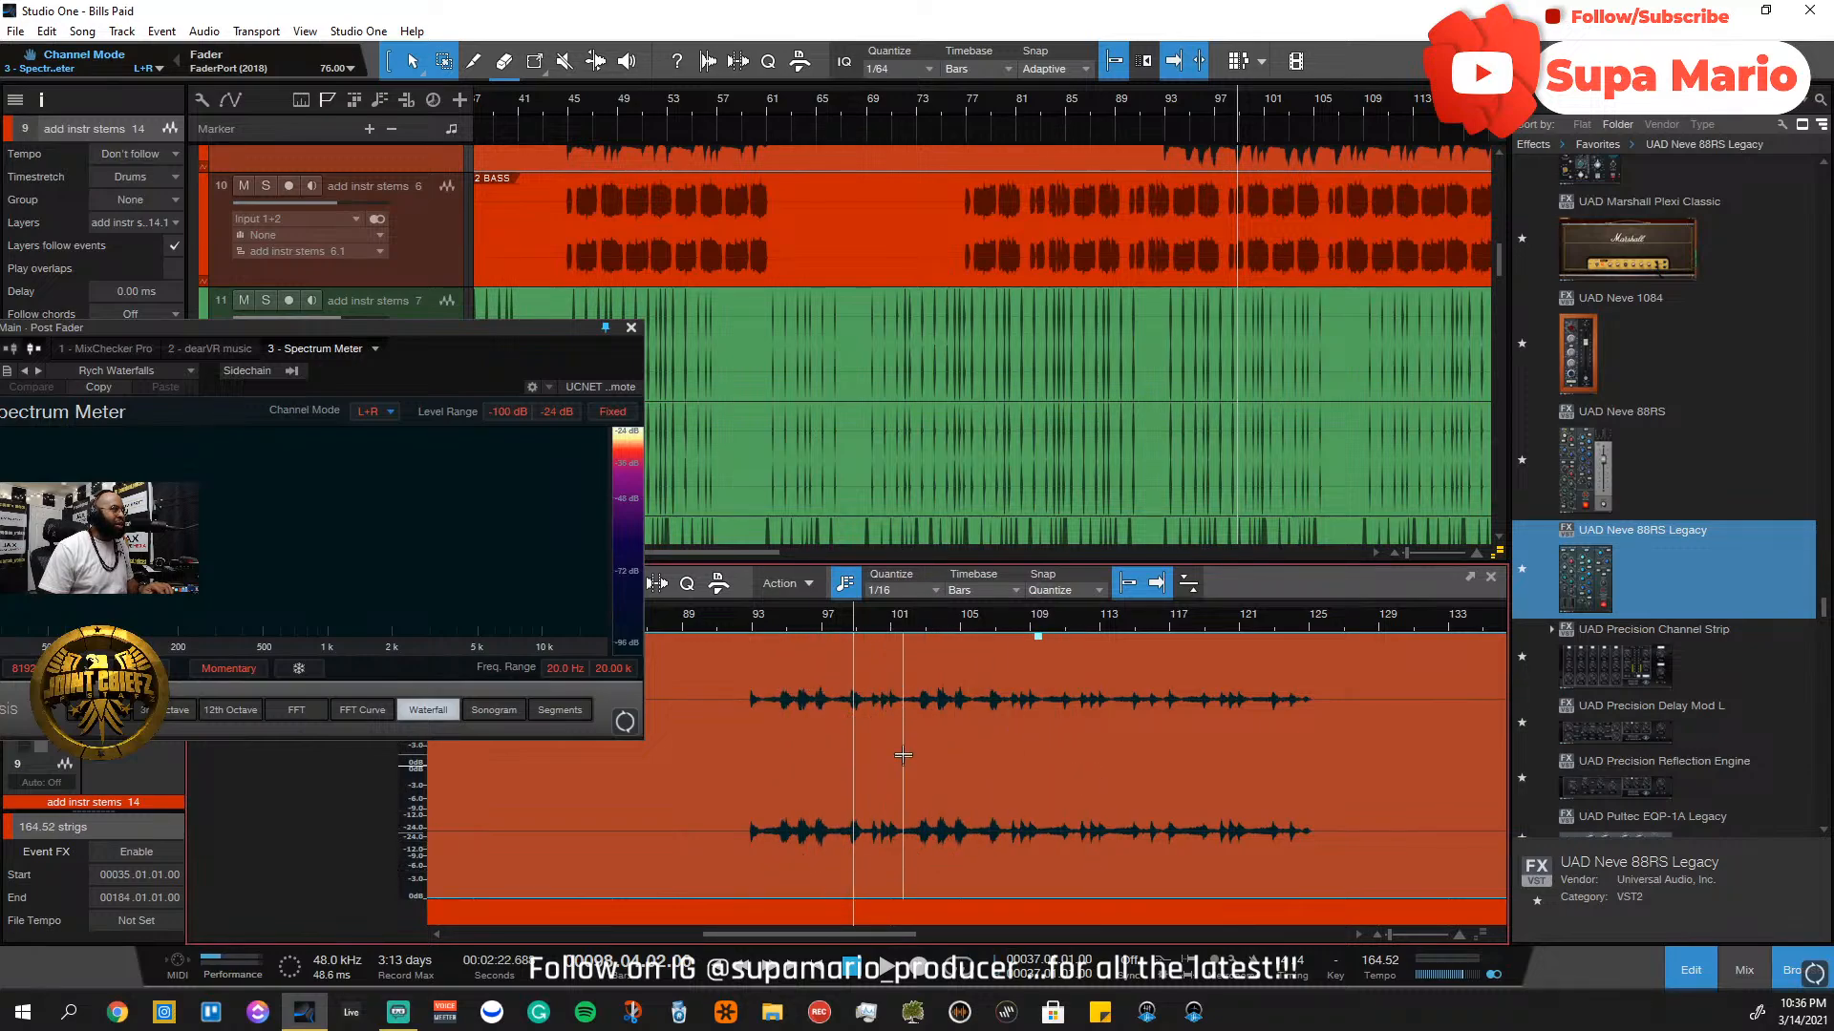
key("e")
key("e")
key("w")
key("w")
key("w")
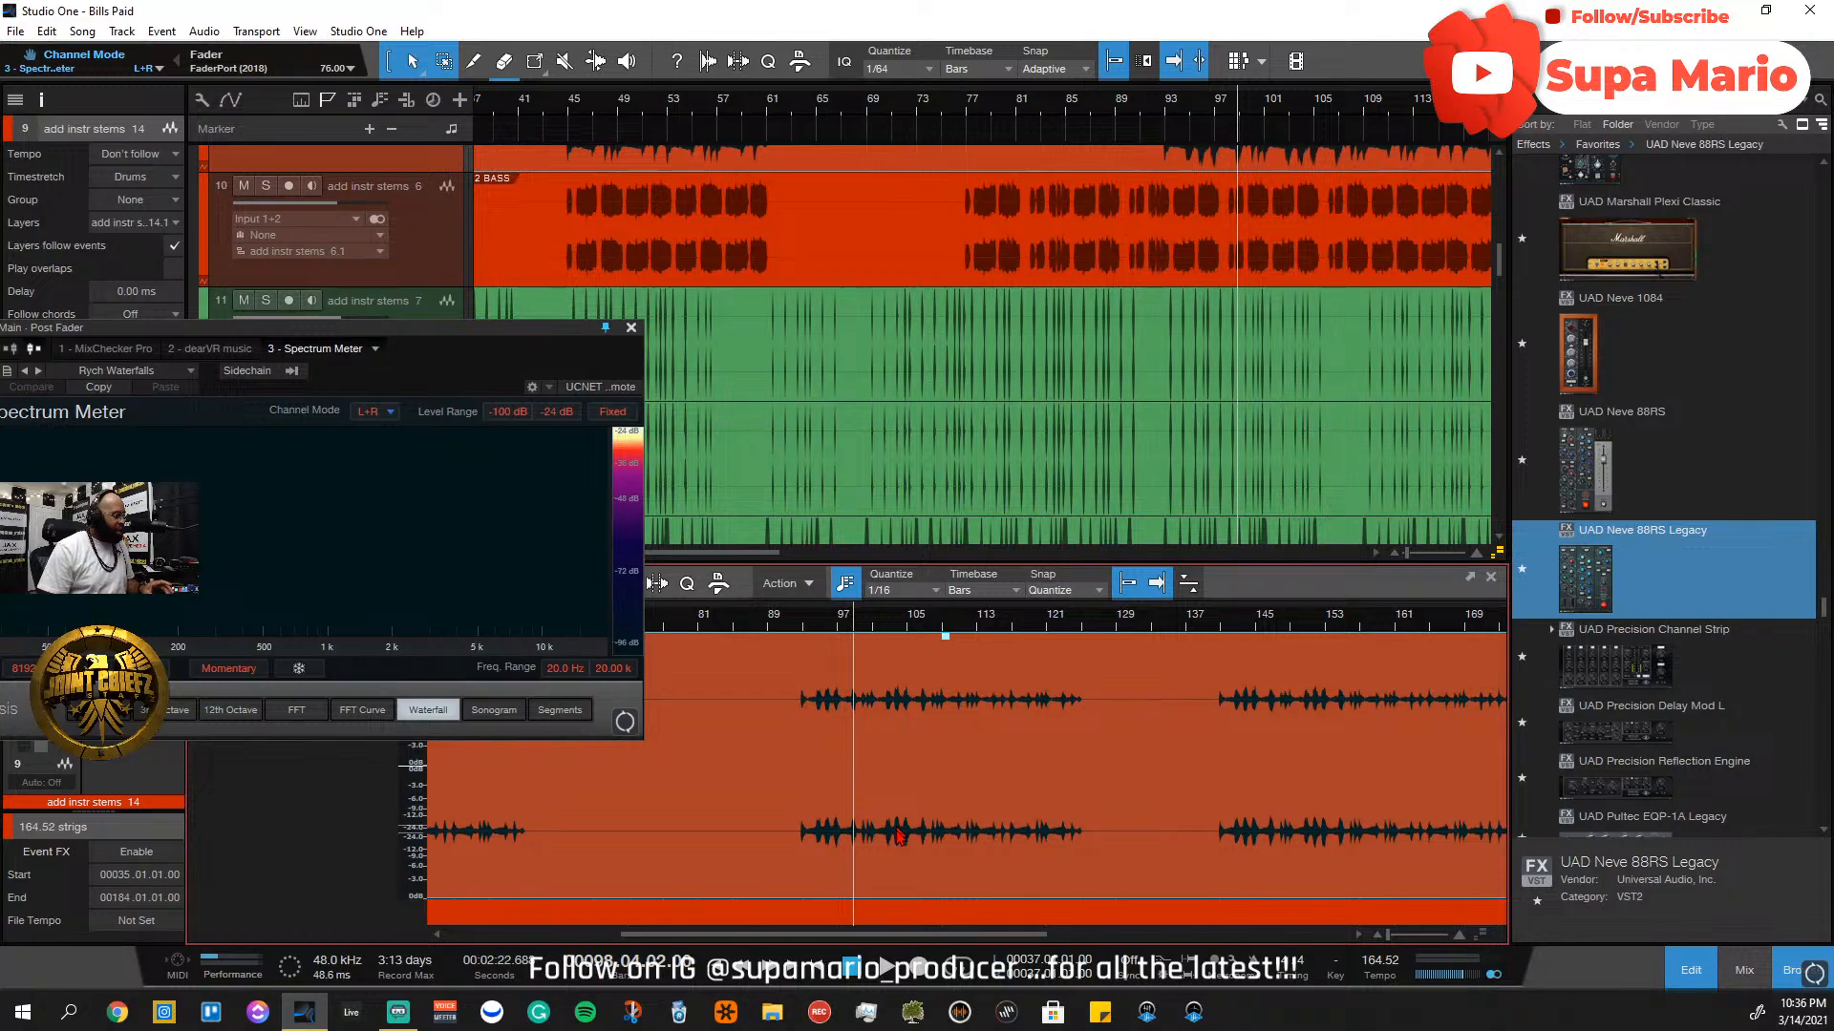
Open the Hat event on track 14 in the audio editor and compare its overall waveform with the individual hits from bar 29
scroll(1026, 258, "up", 5)
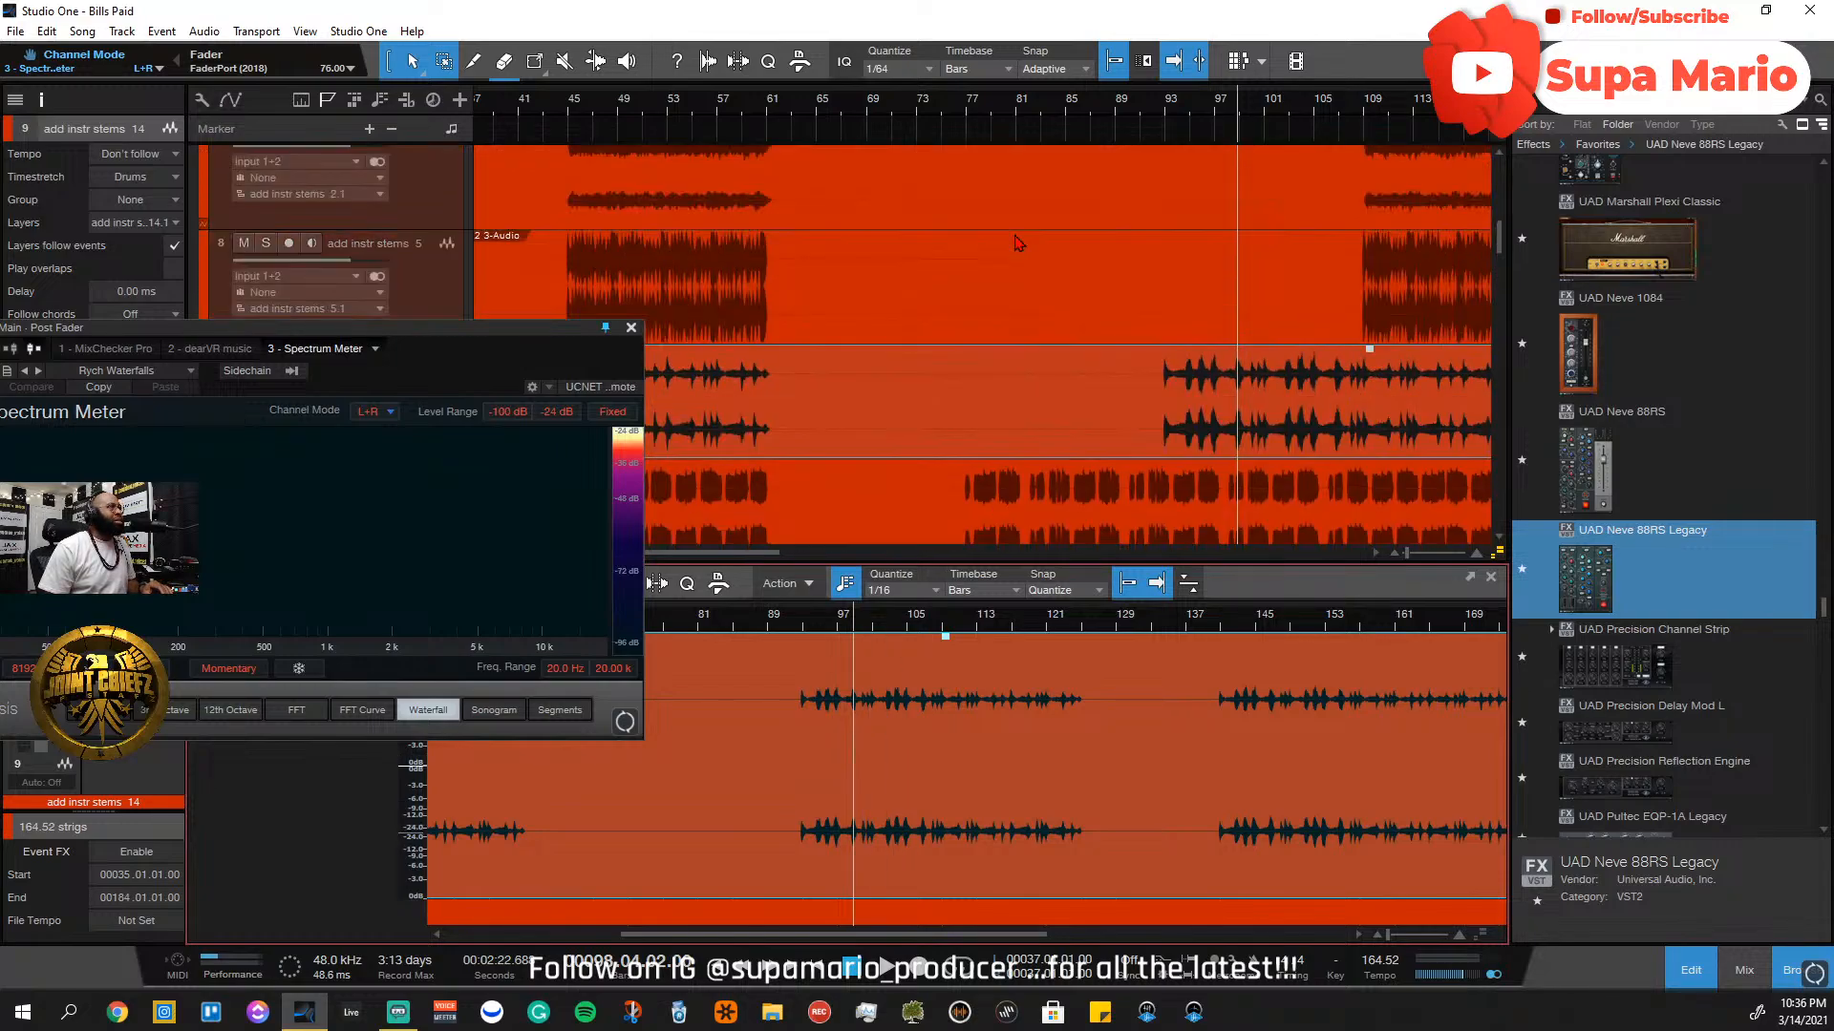
scroll(1017, 243, "down", 8)
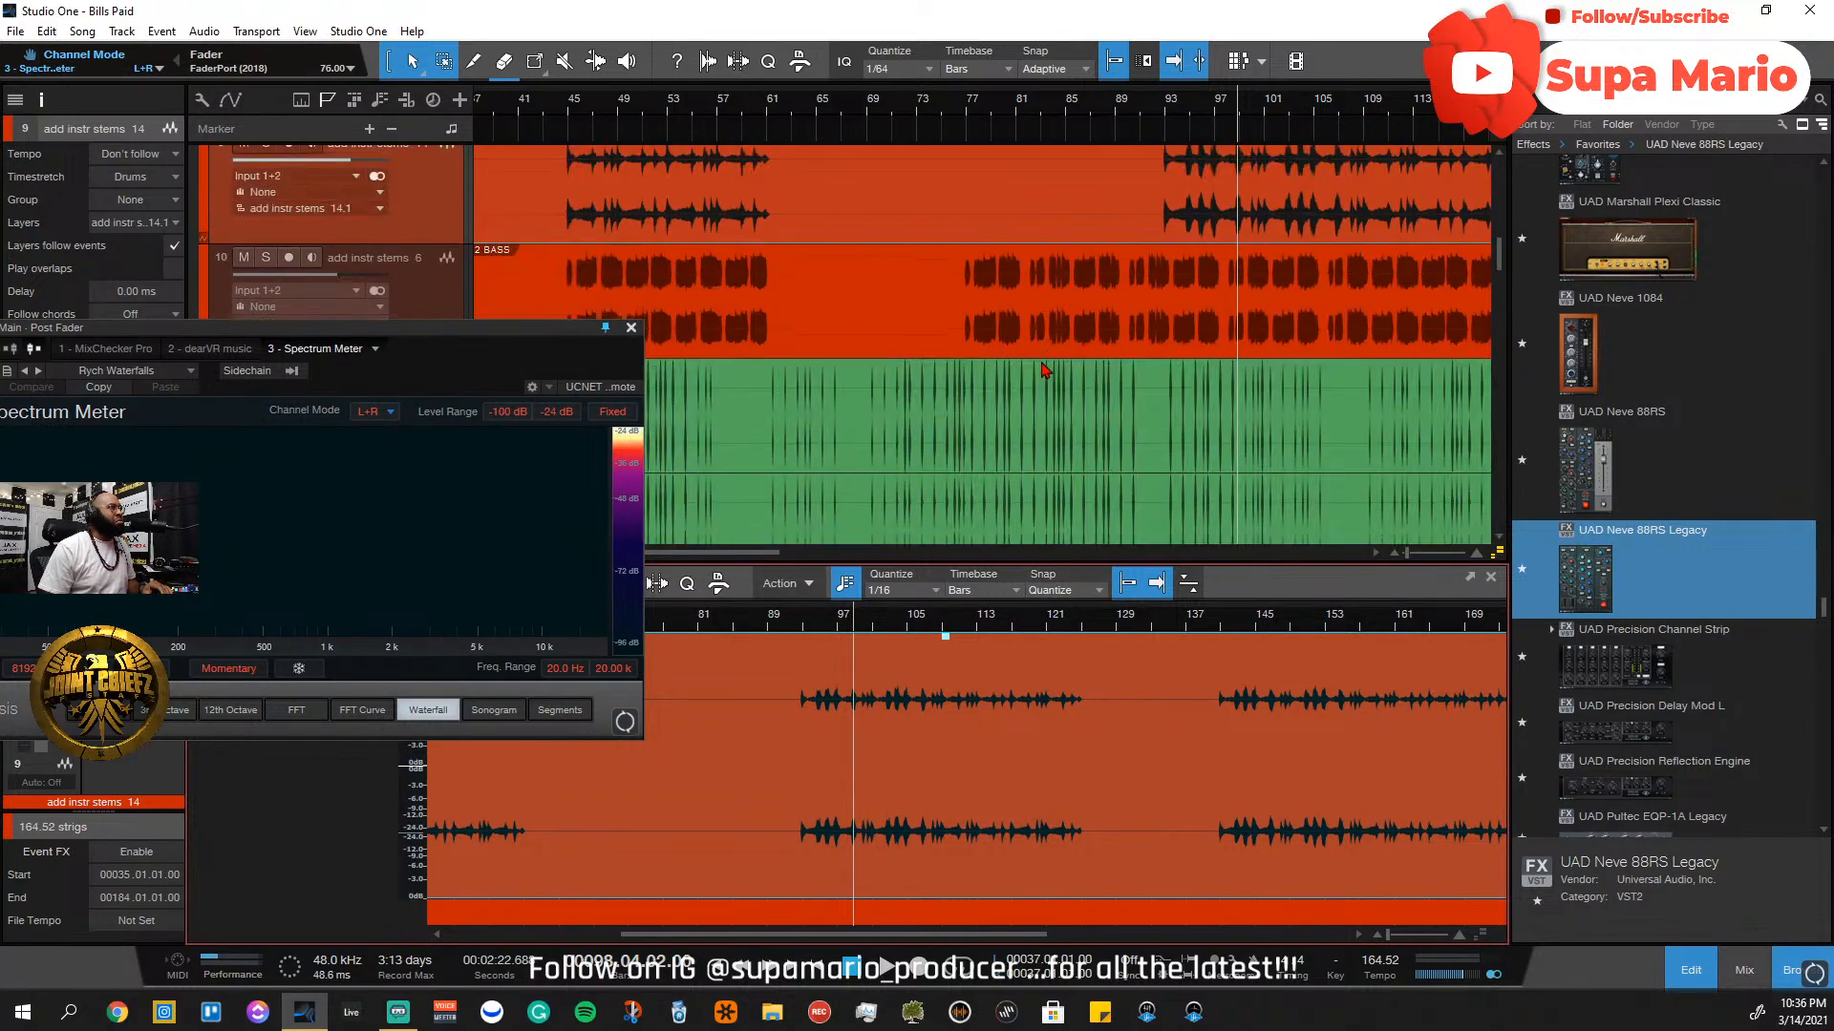
left_click(1044, 369)
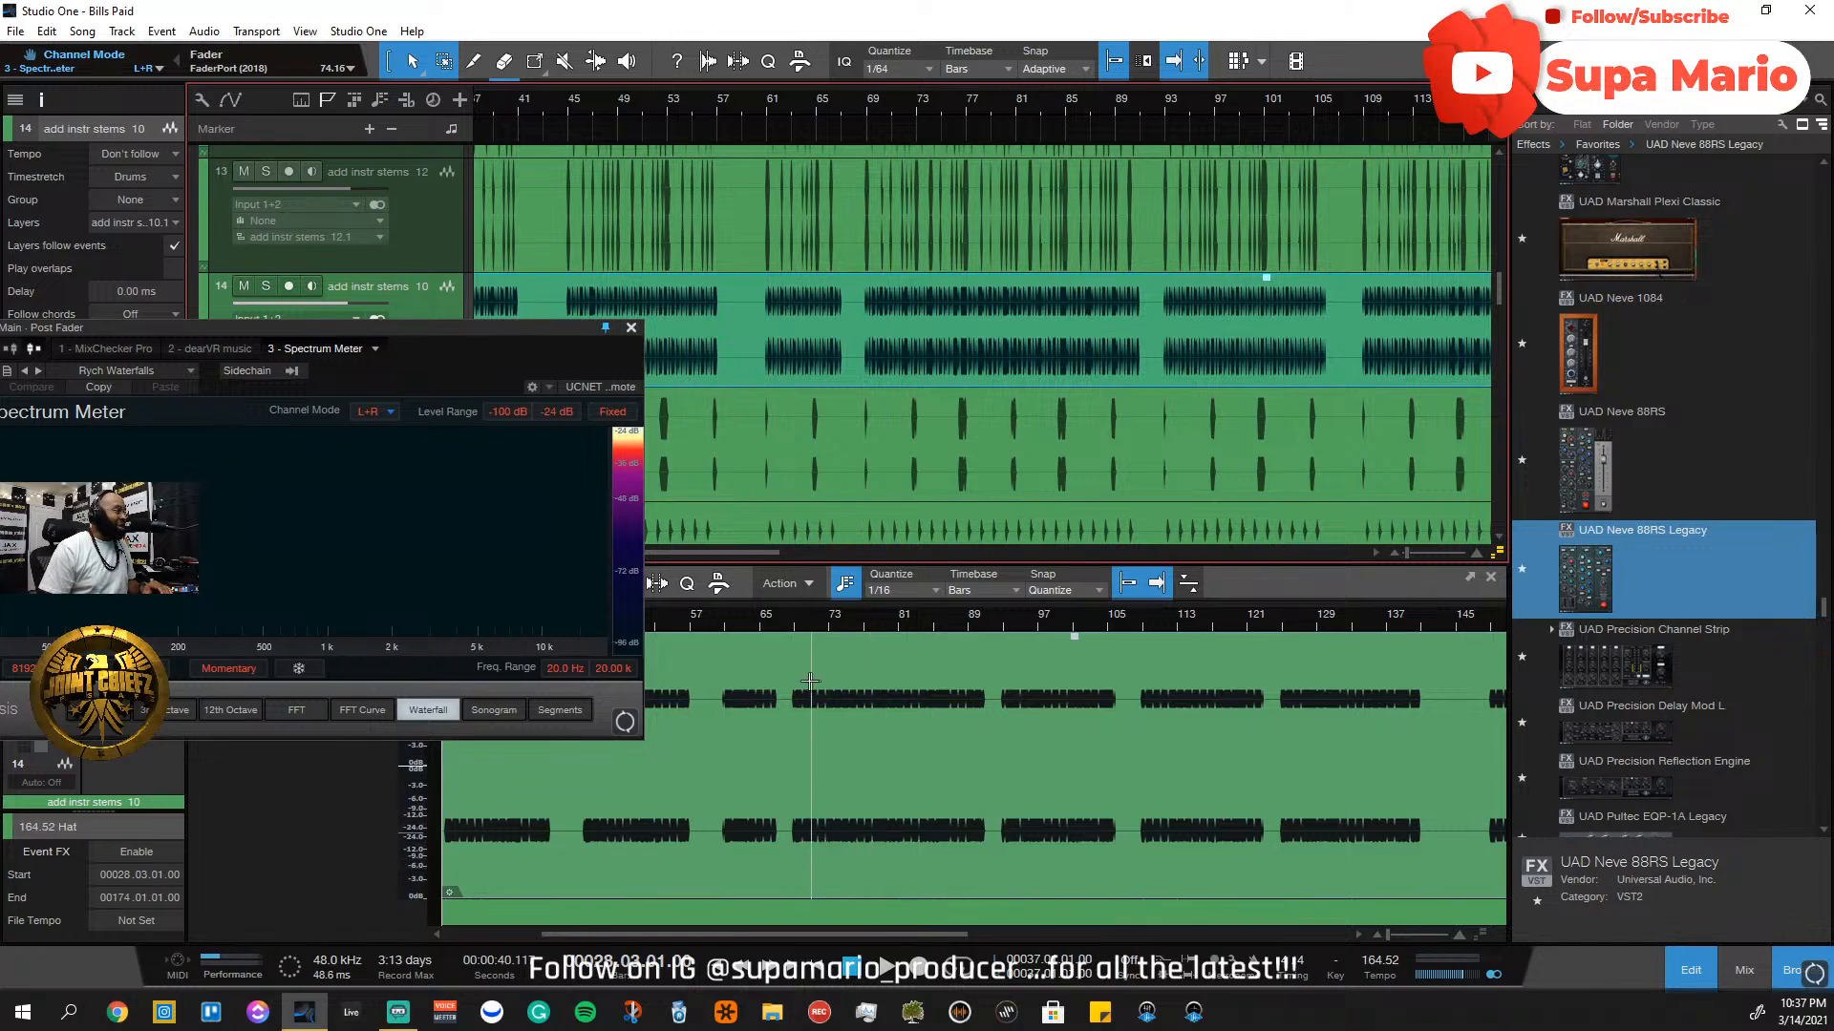
scroll(811, 680, "right", 4)
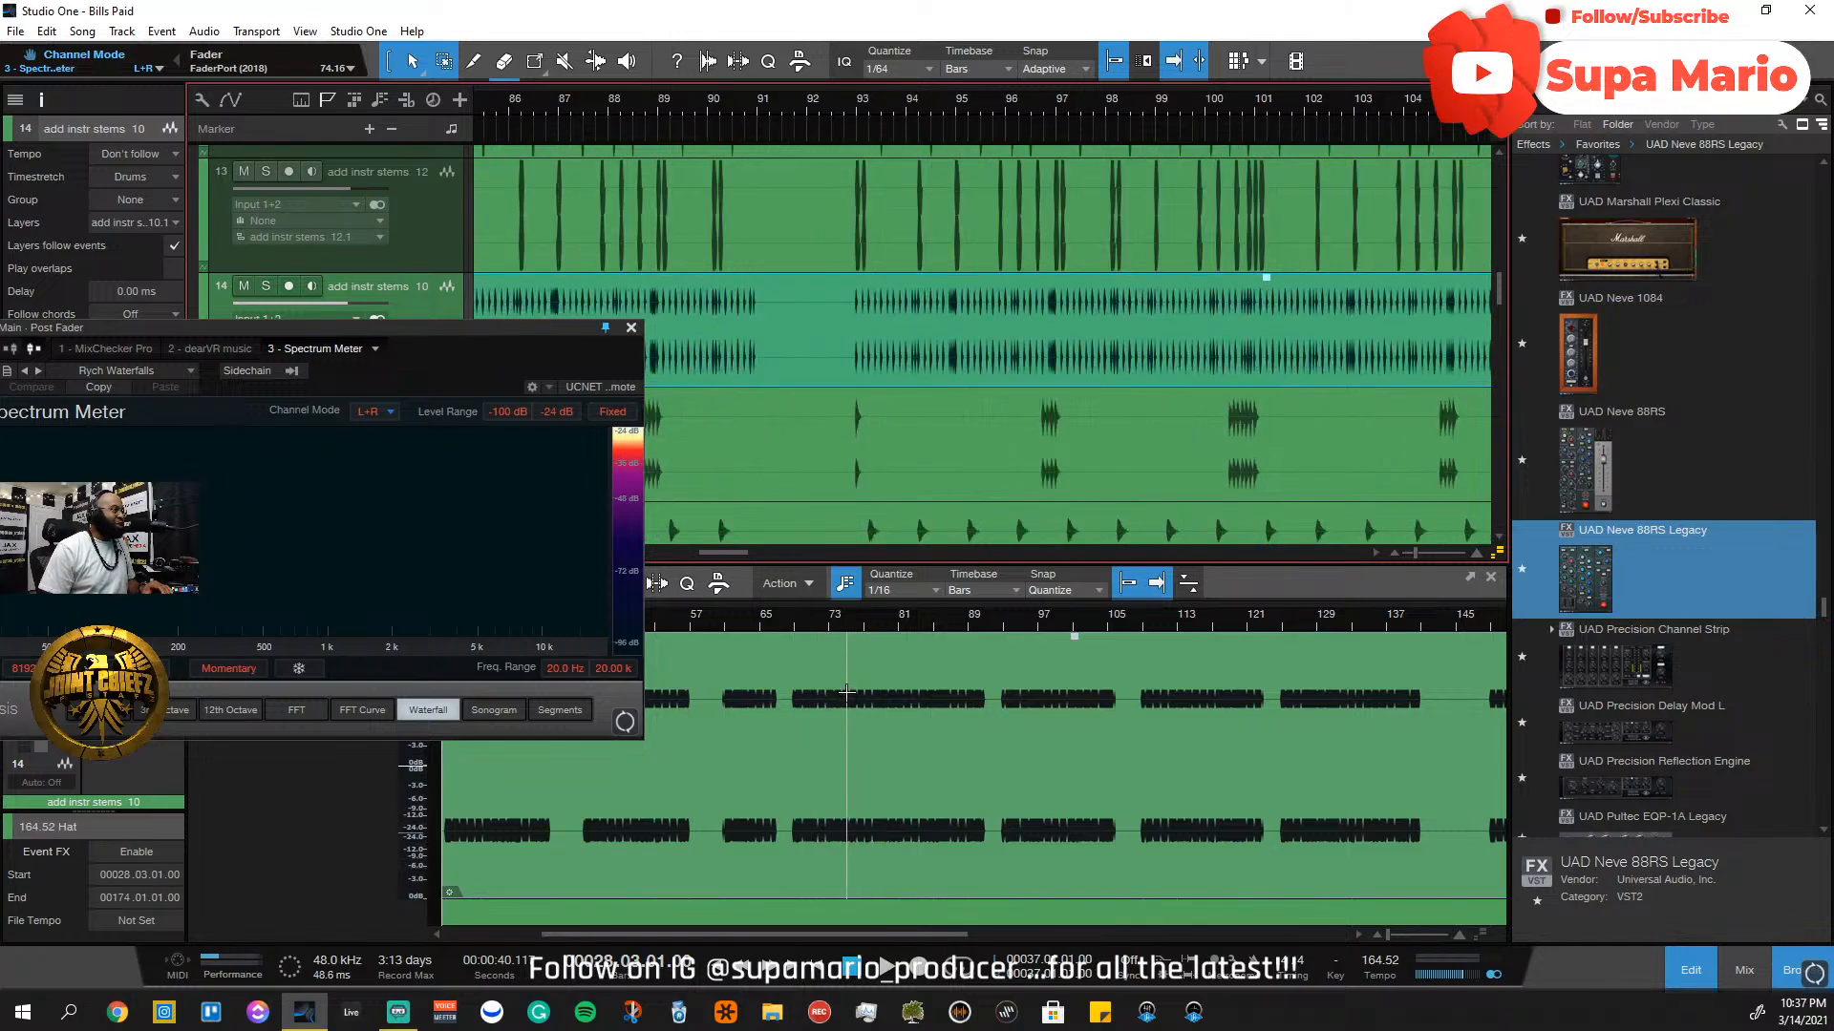
left_click(884, 791)
key("e")
key("e")
key("e")
key("e")
key("e")
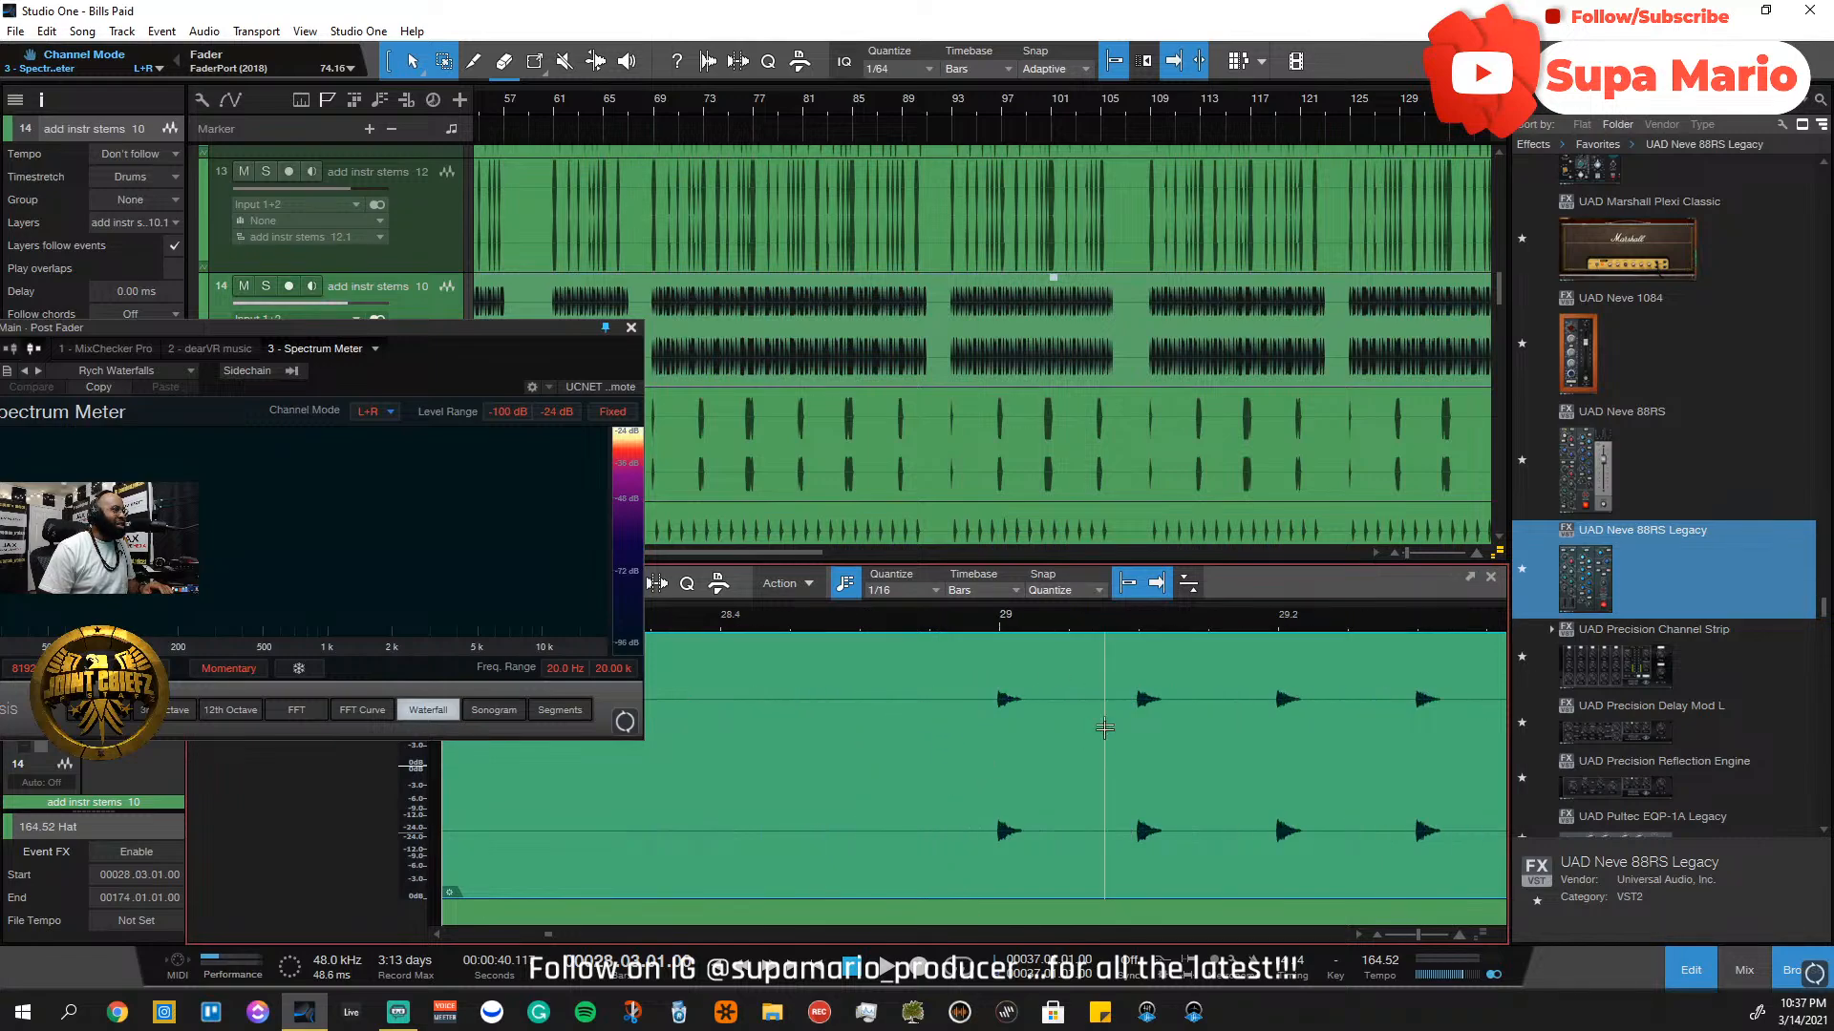
key("w")
key("w")
key("w")
key("w")
key("w")
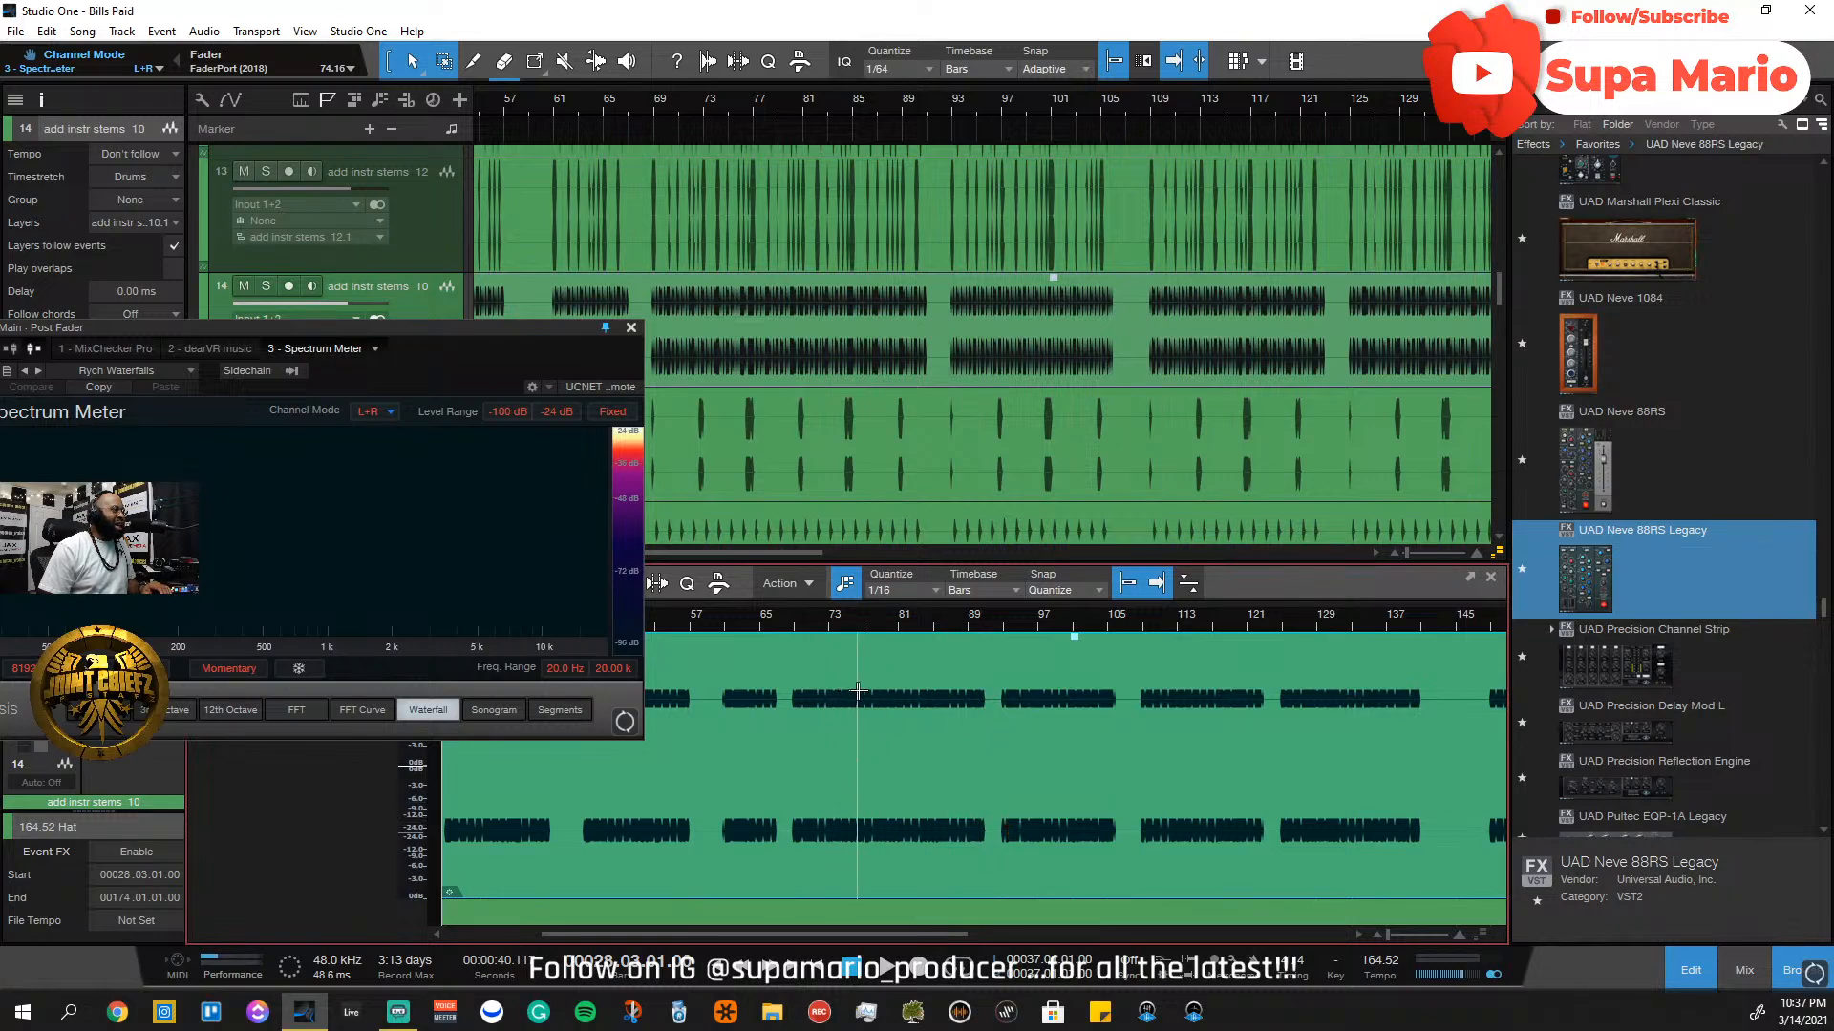
key("e")
key("e")
key("e")
key("e")
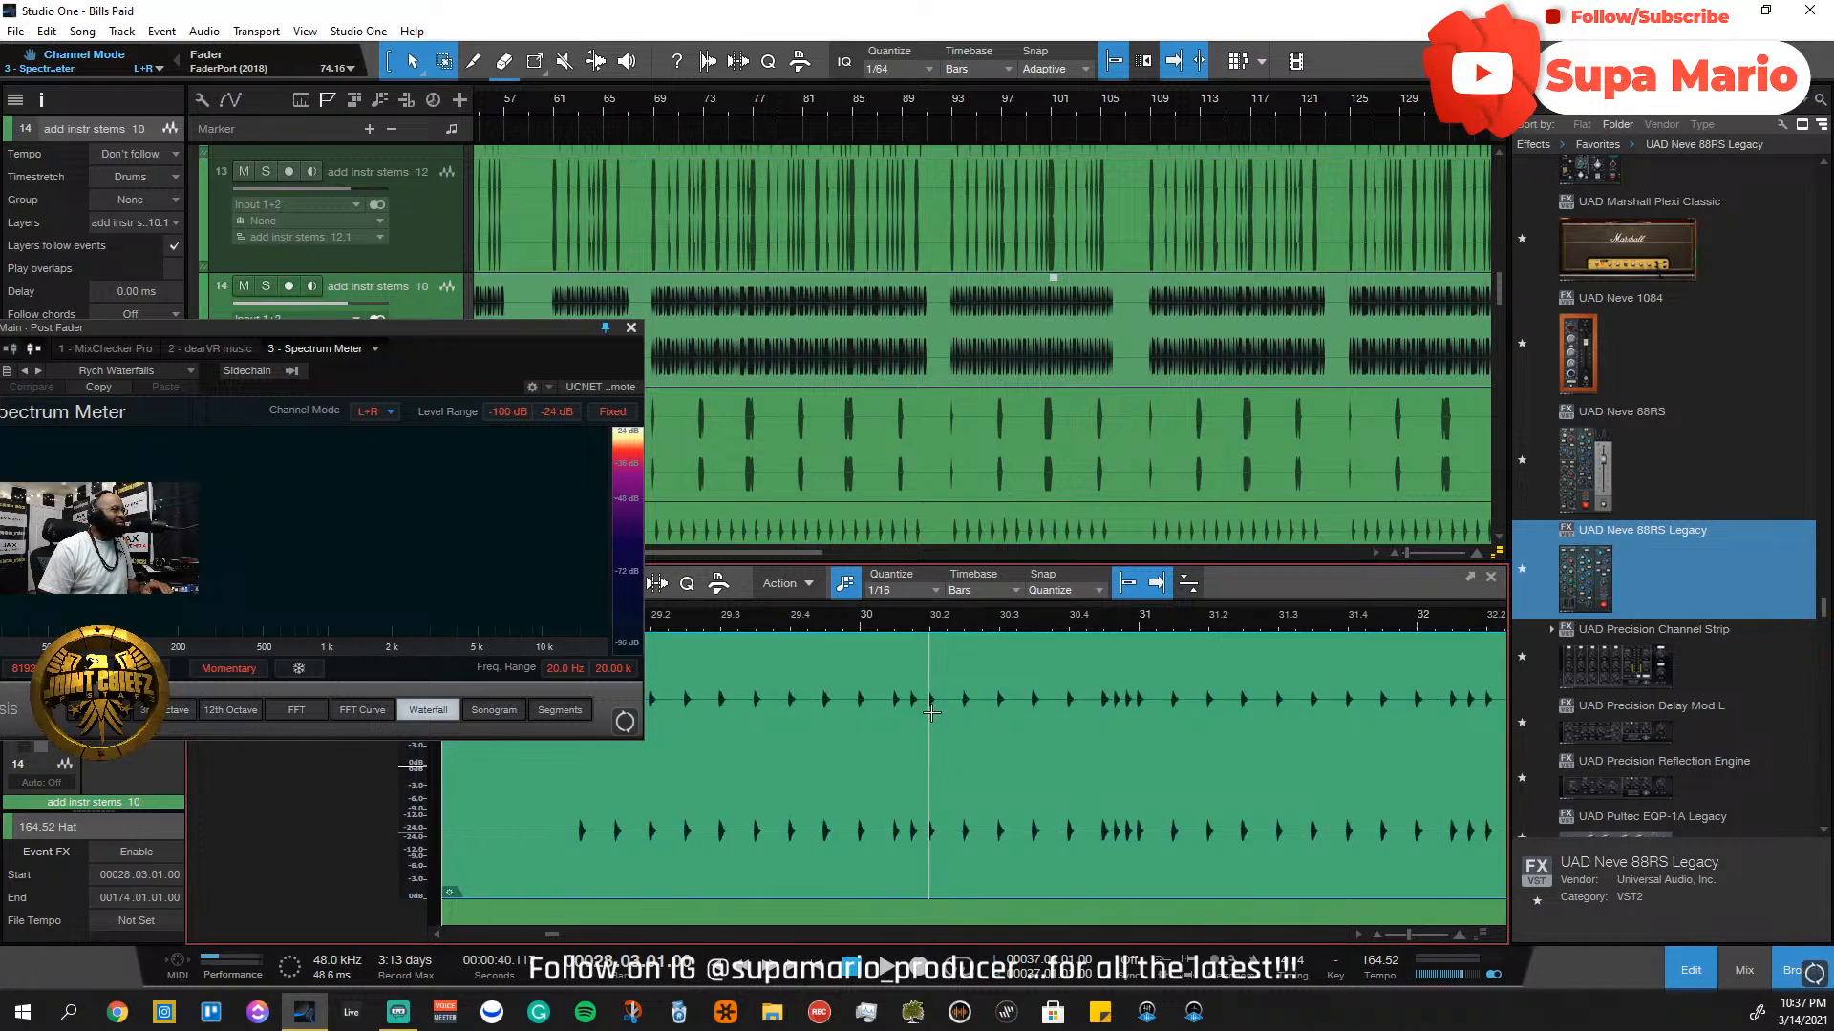
key("w")
key("w")
key("w")
key("w")
key("w")
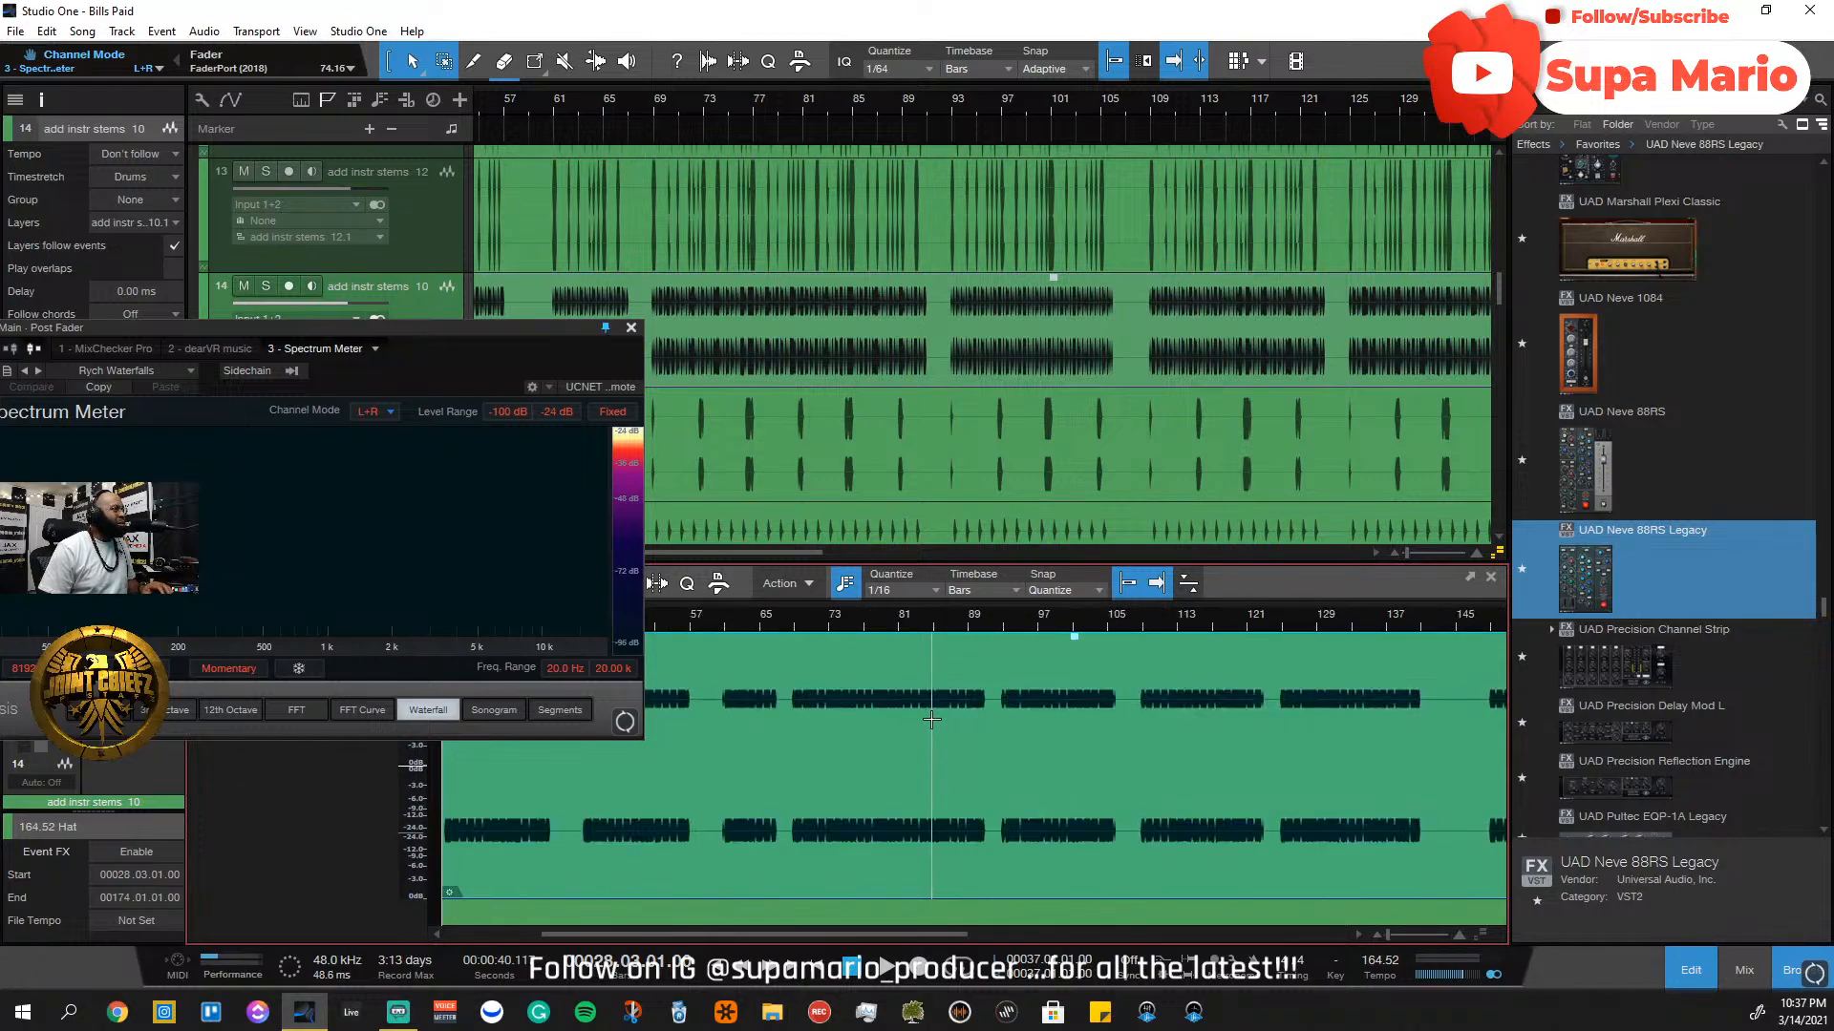
key("w")
Show the strings event of track 9 in the audio editor again and close the Spectrum Meter window
scroll(963, 361, "up", 10)
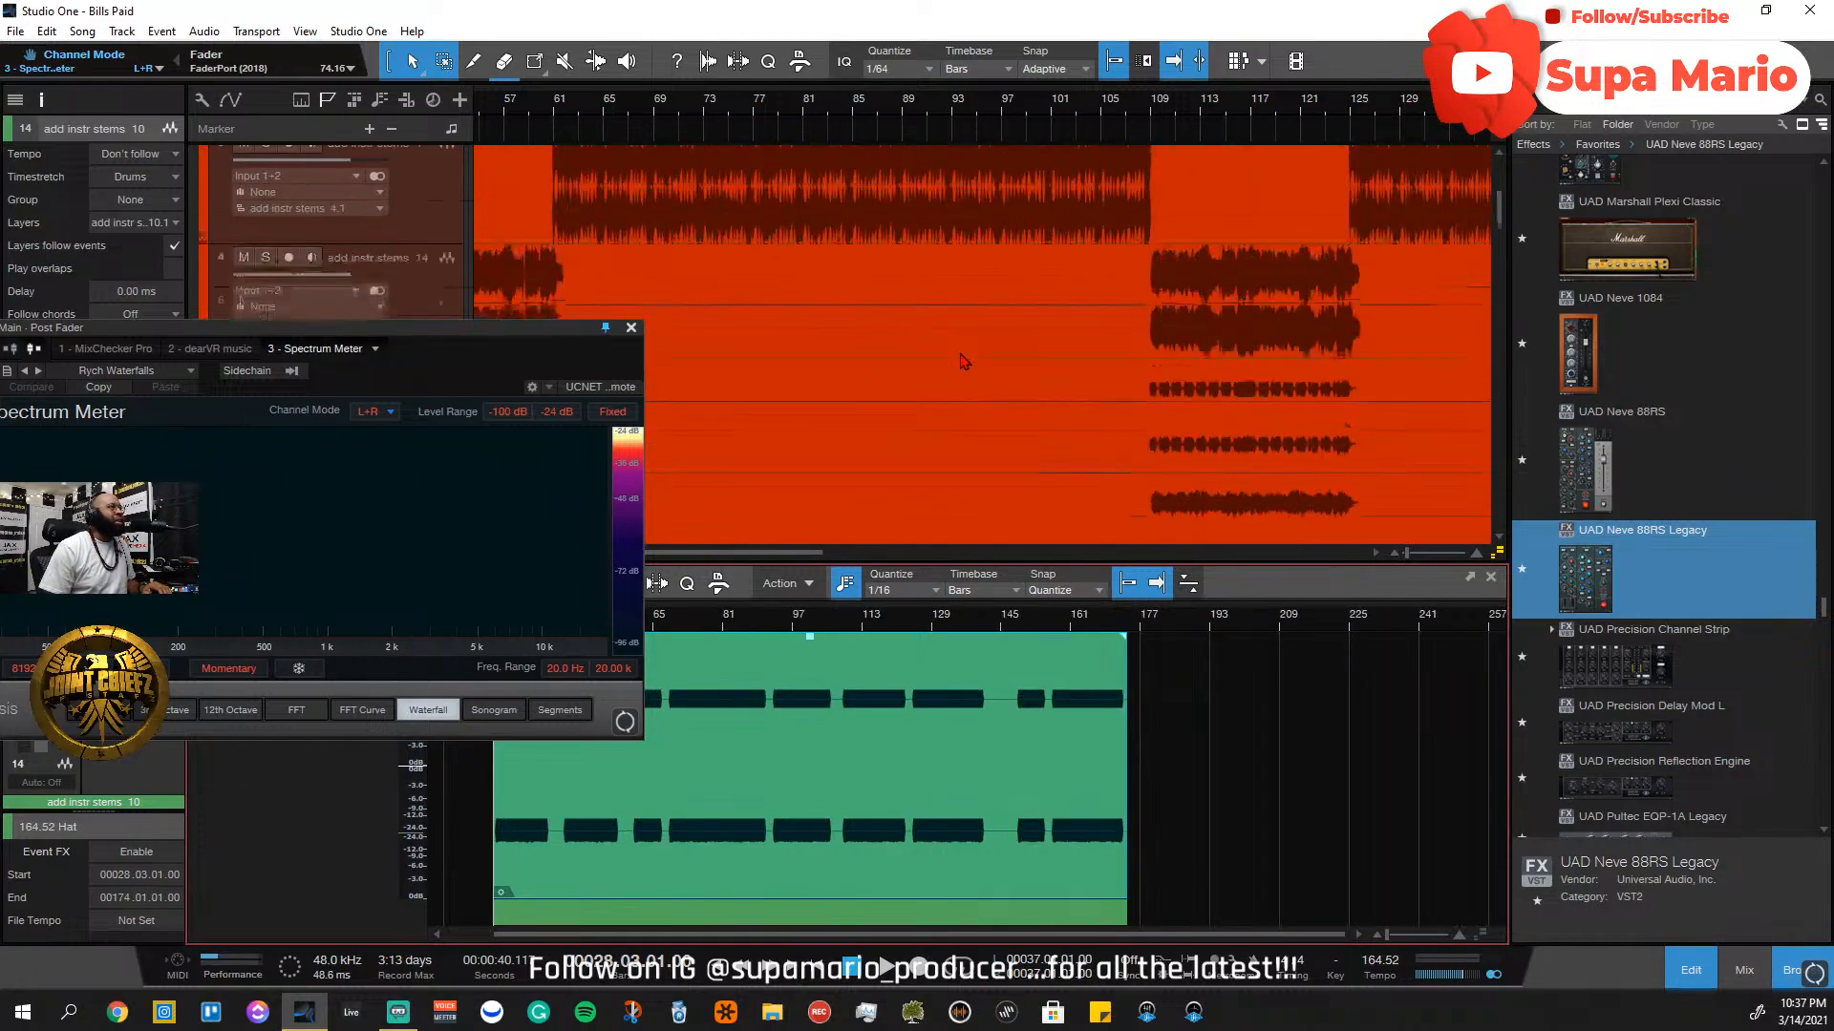
scroll(962, 361, "down", 10)
left_click(496, 319)
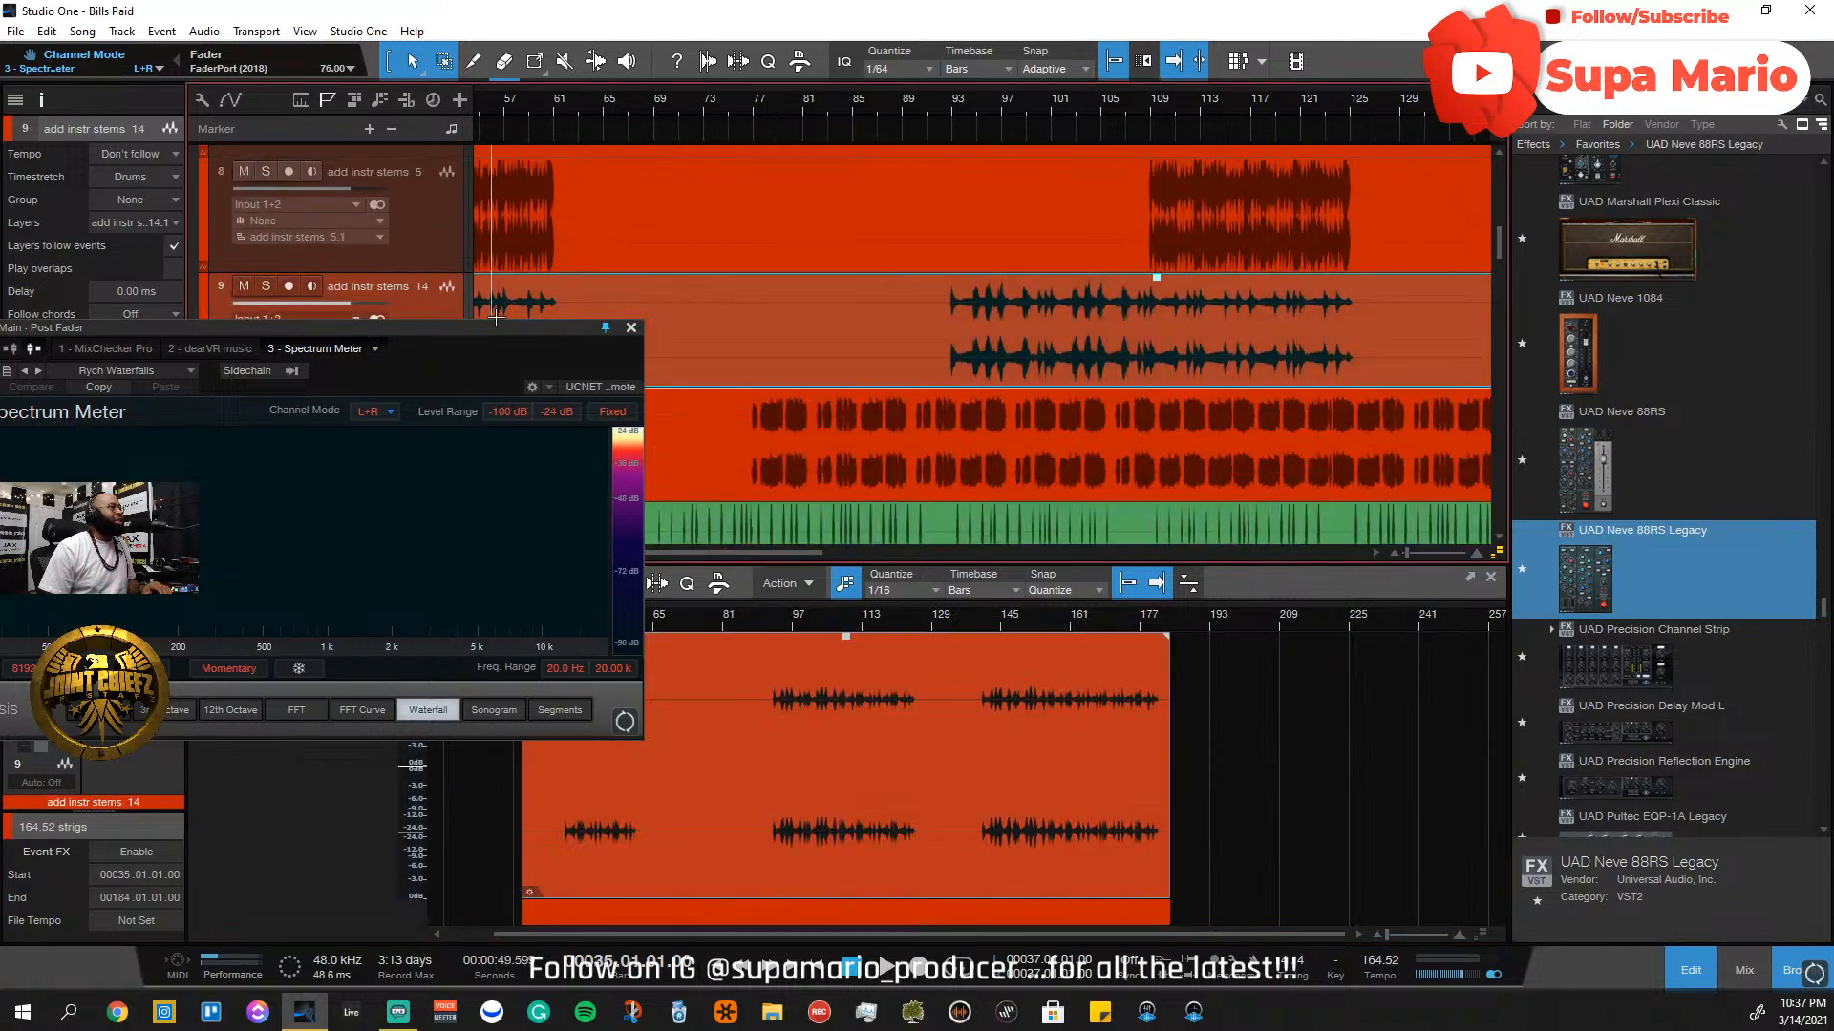
left_click(631, 327)
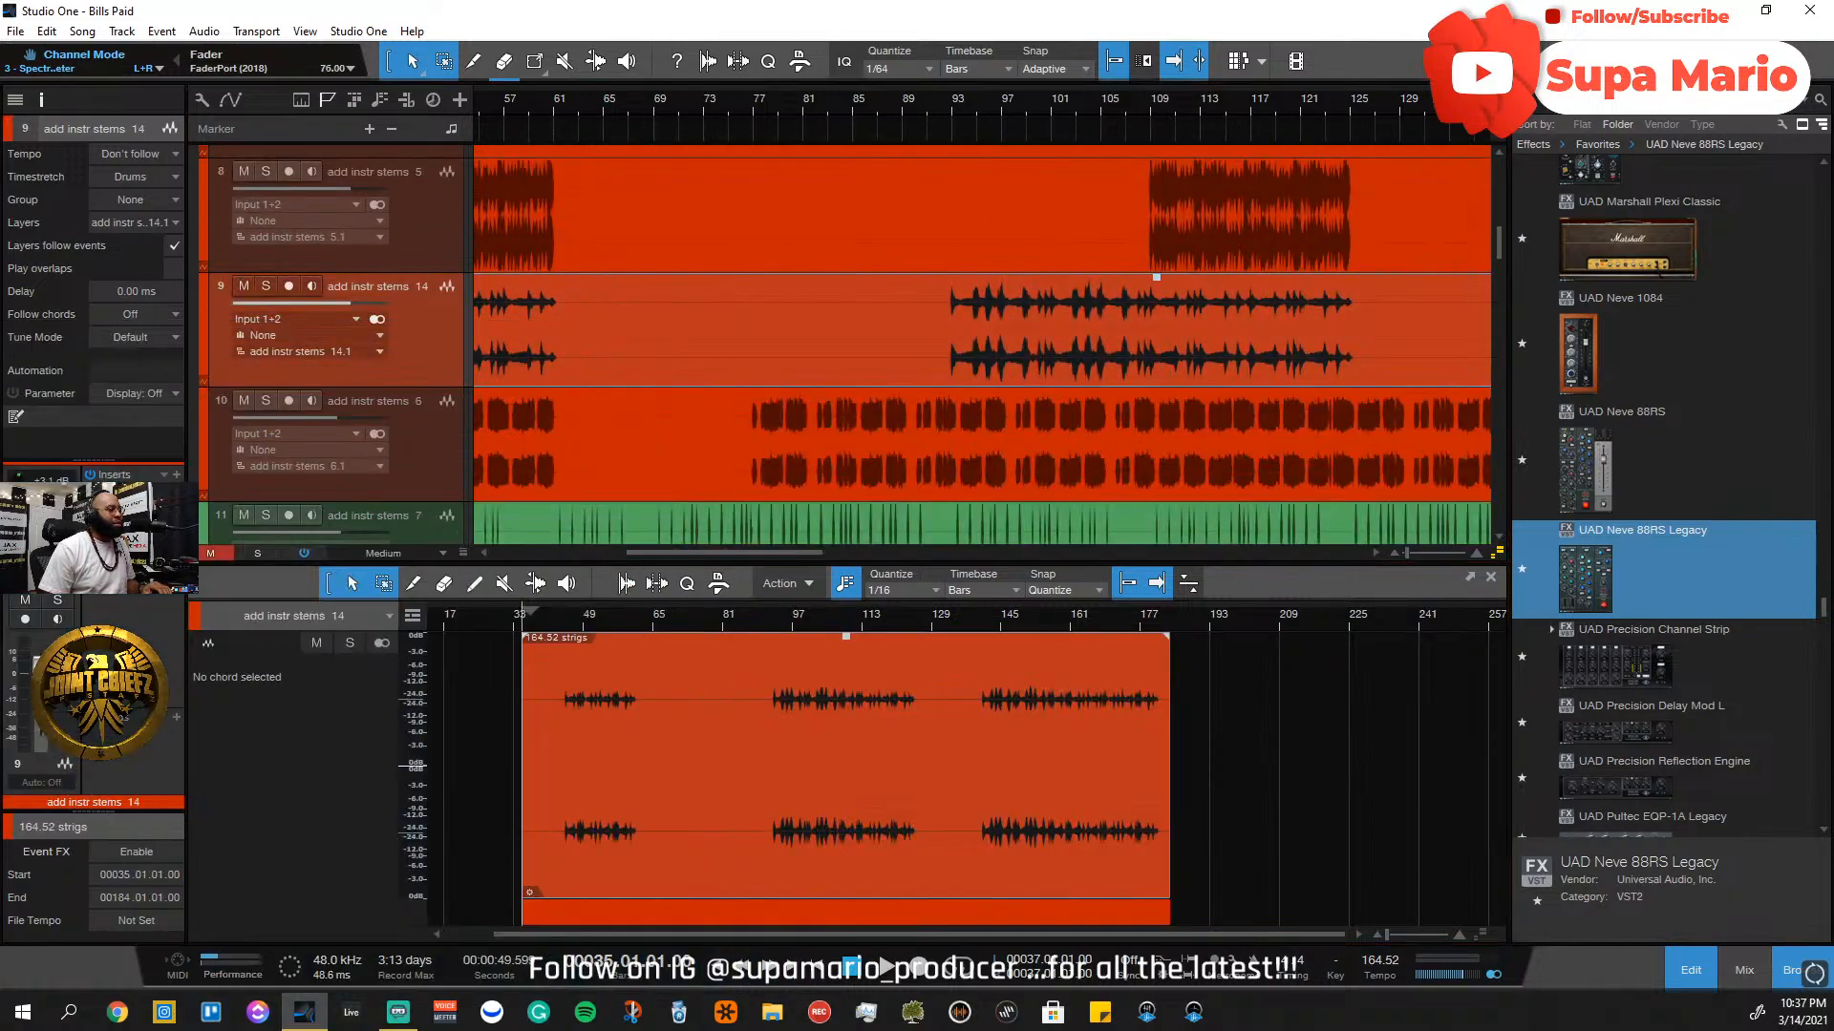
Set the arrangement's track height to Small
mouse_move(463, 553)
left_mouse_down()
mouse_move(463, 499)
mouse_move(461, 643)
mouse_move(462, 578)
left_mouse_up()
left_click(444, 555)
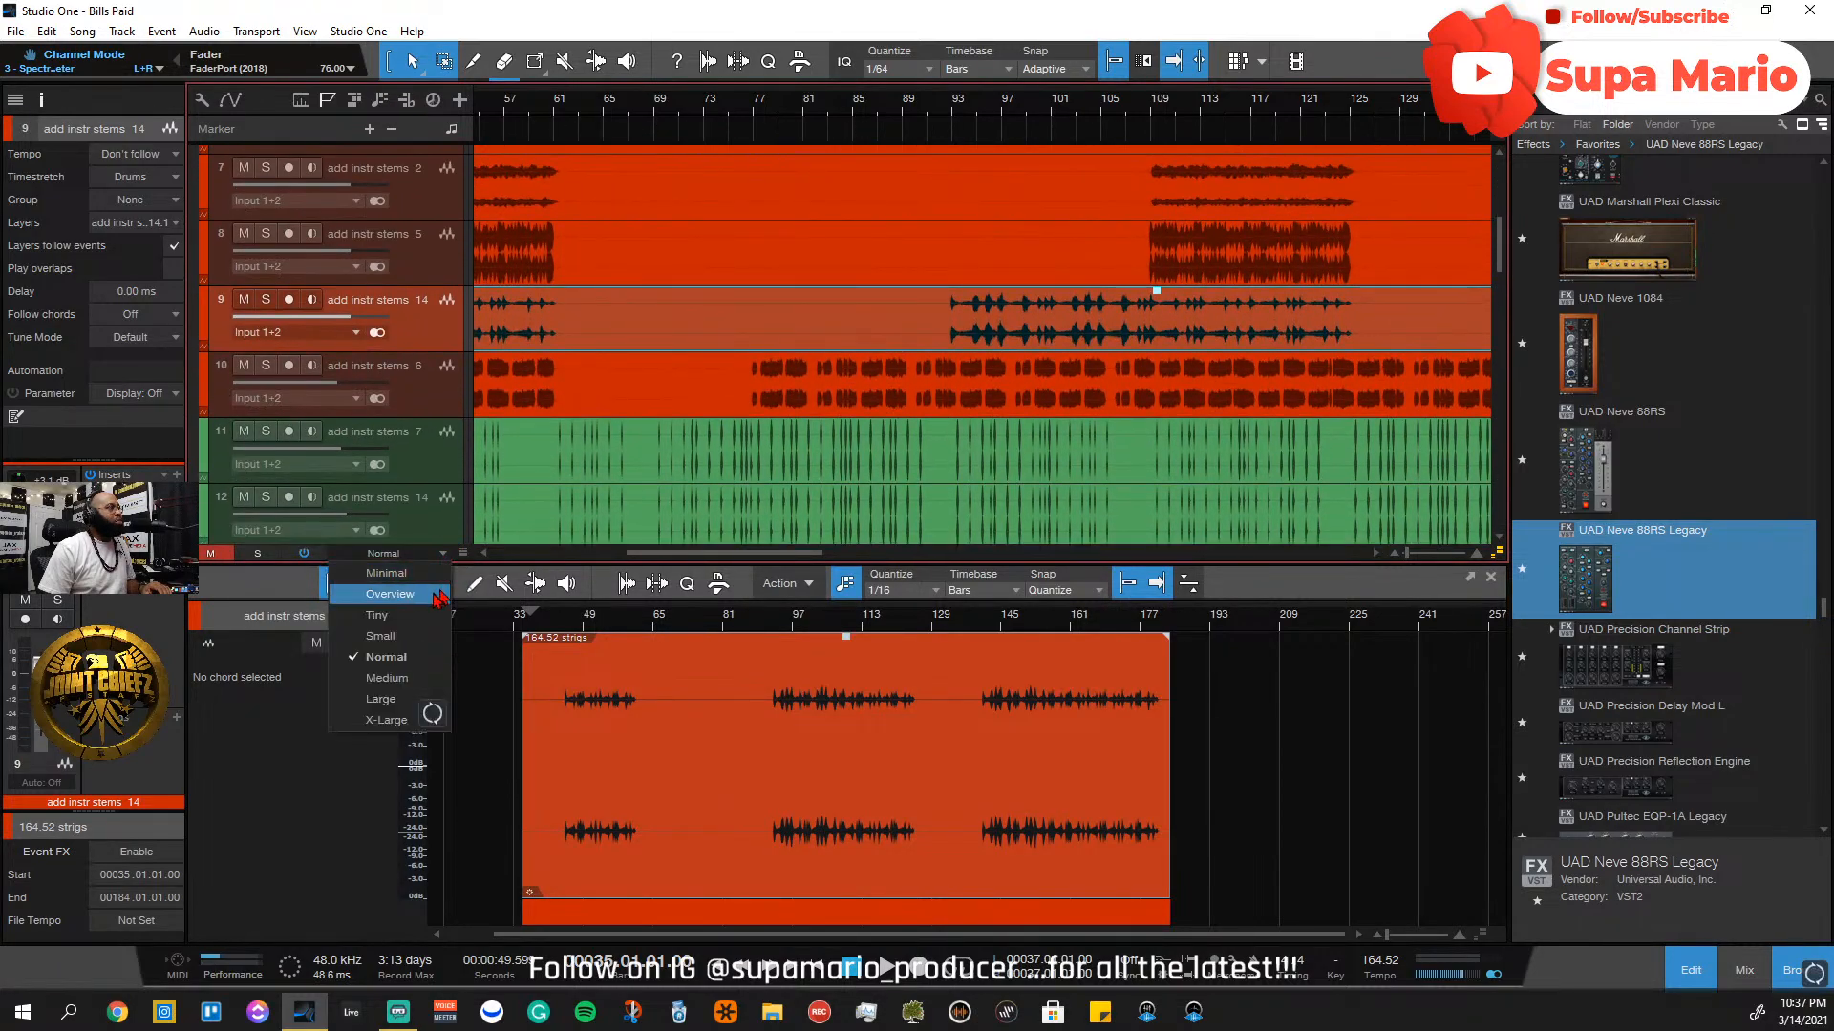
left_click(434, 636)
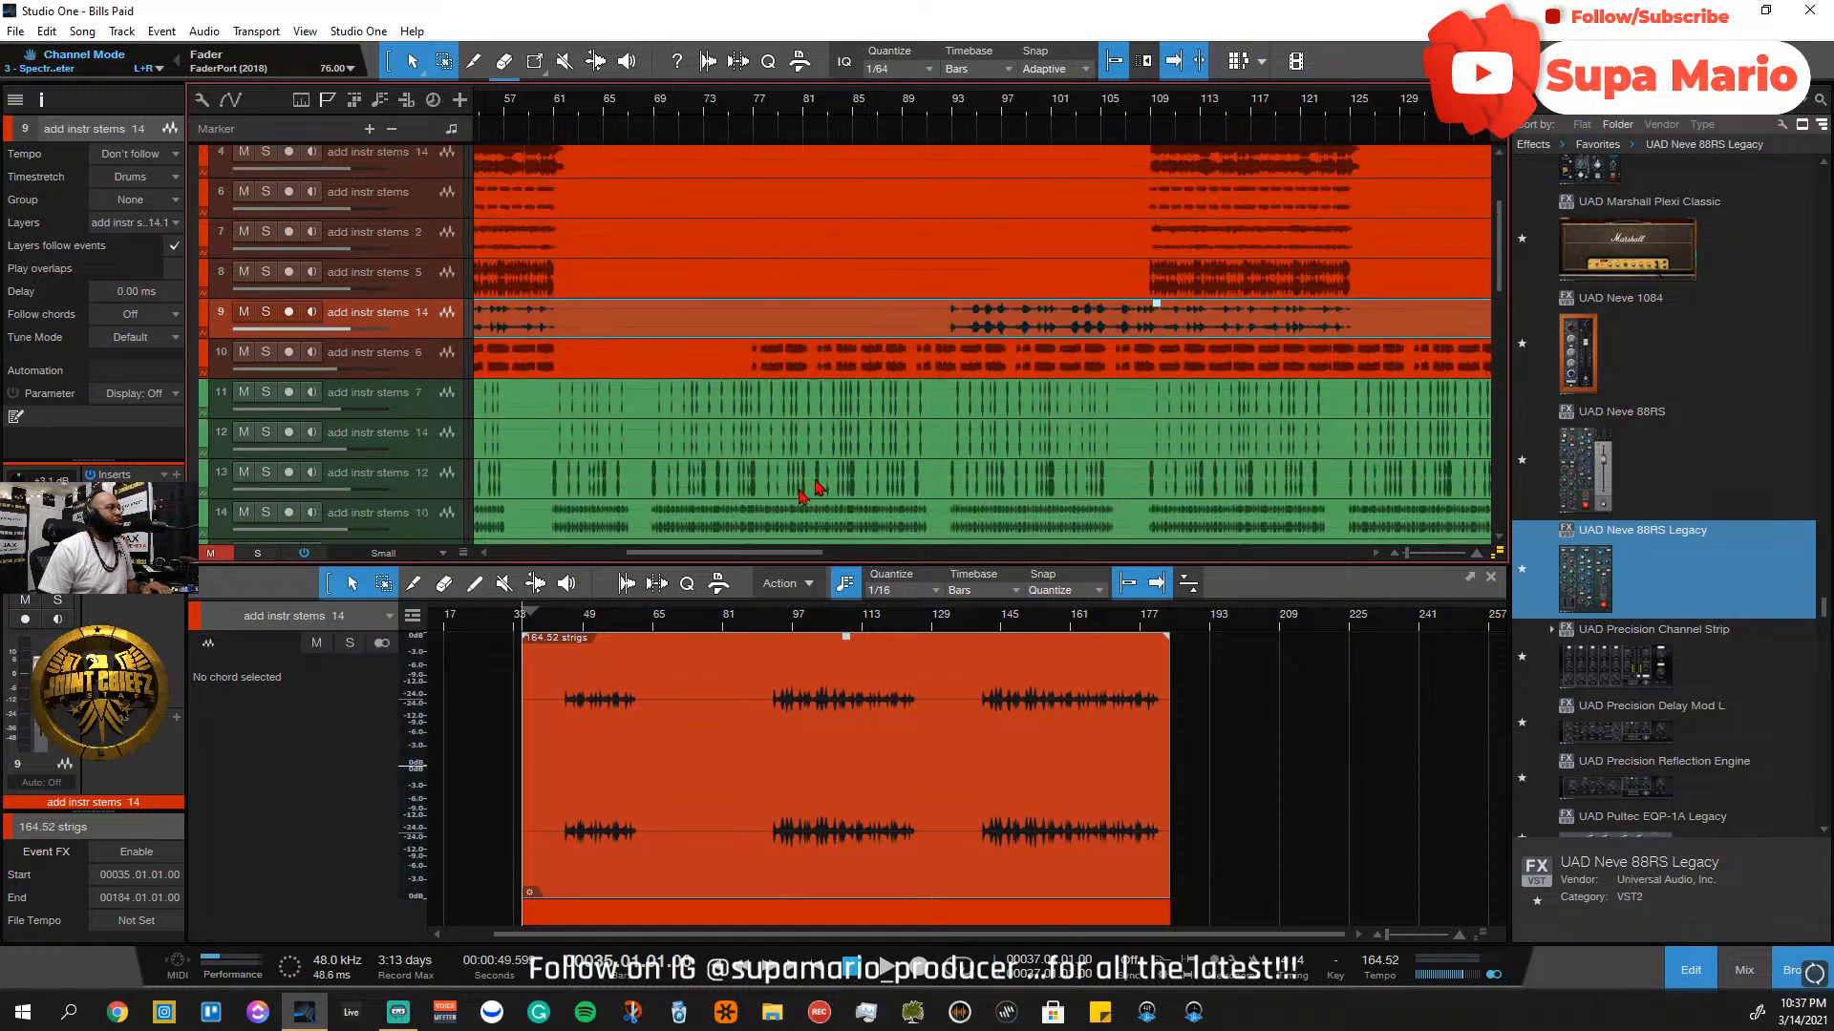
Play from bar 93, show the mixer and disarm recording on the add instr stems 14 channel
left_click(949, 112)
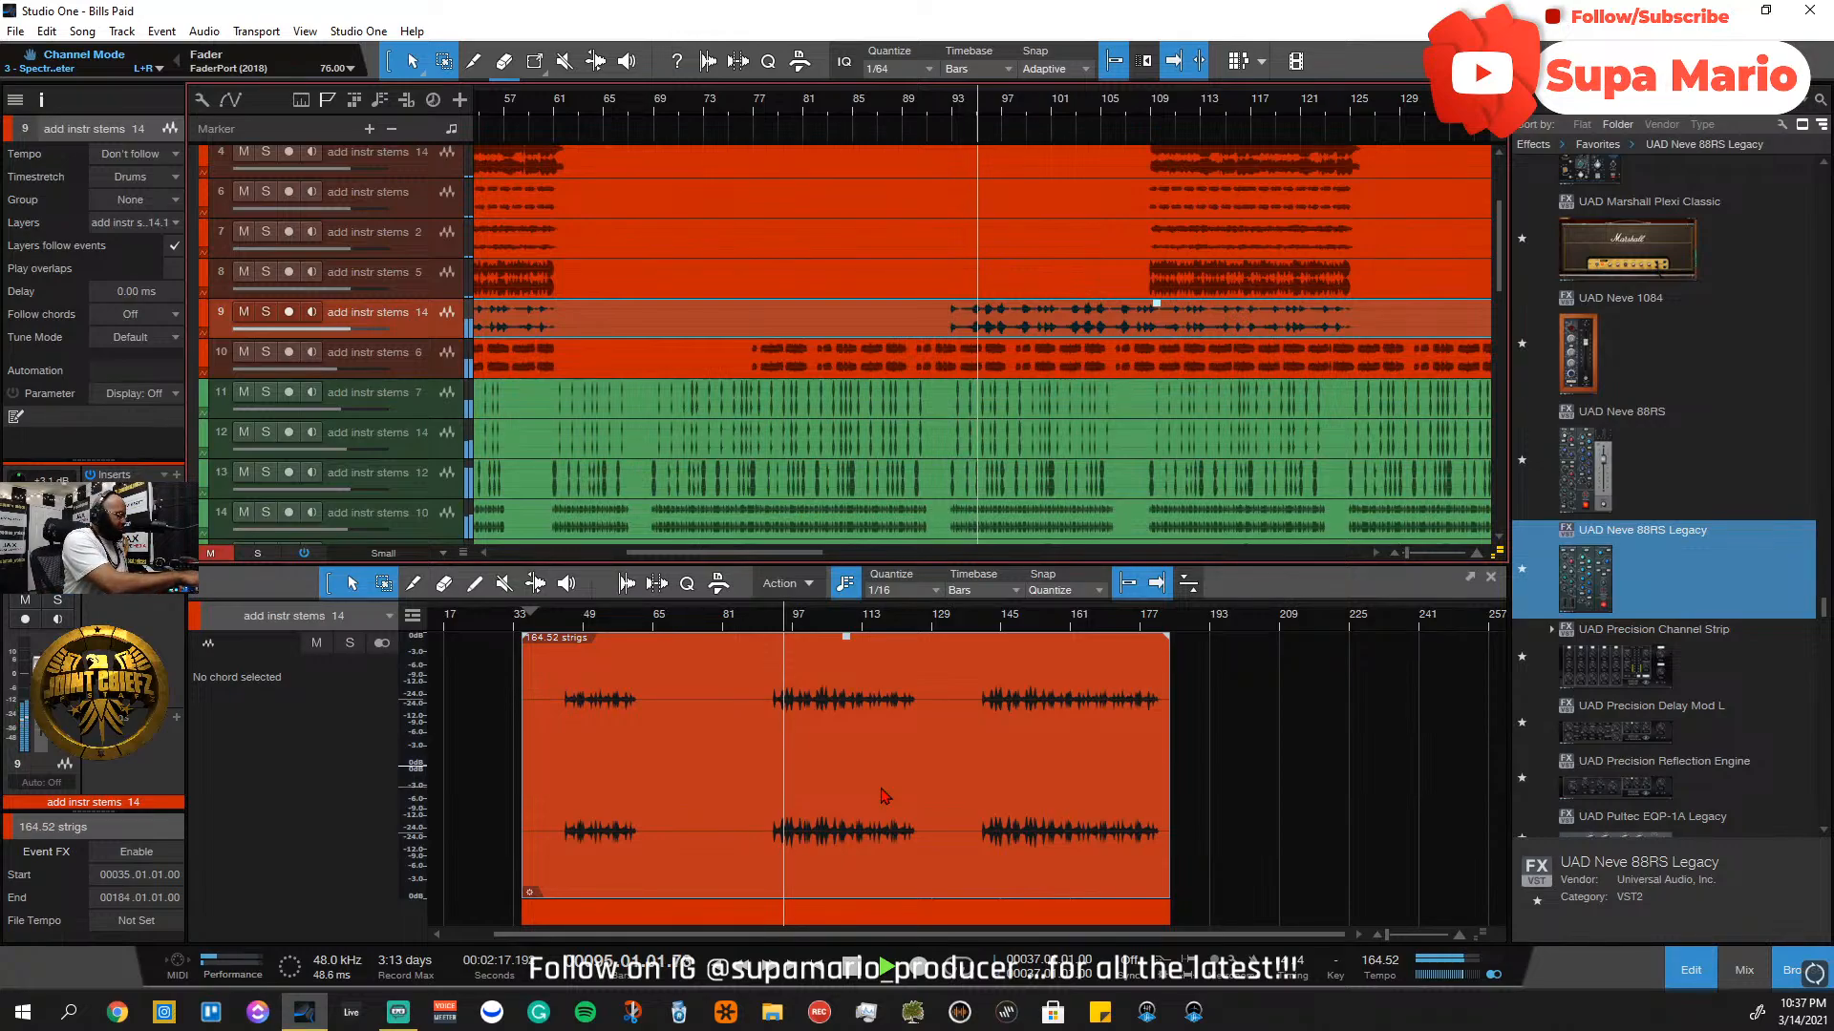
key("F3")
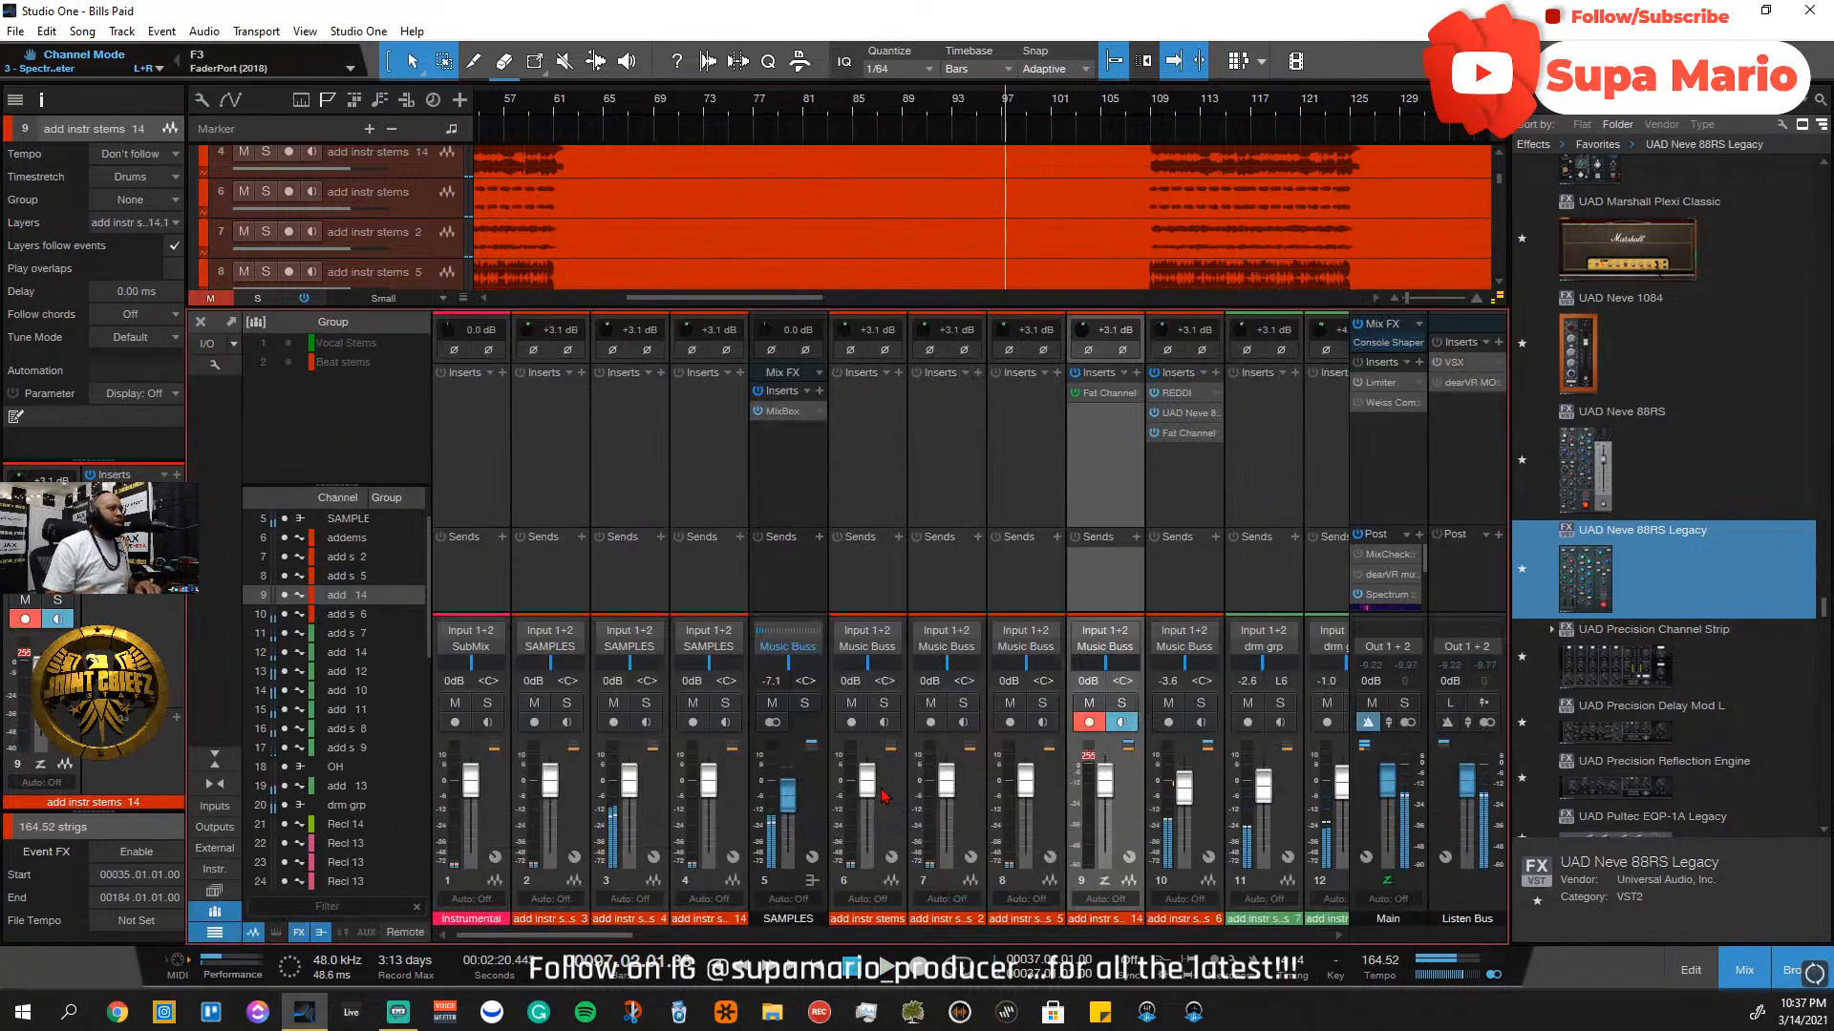
left_click(1089, 722)
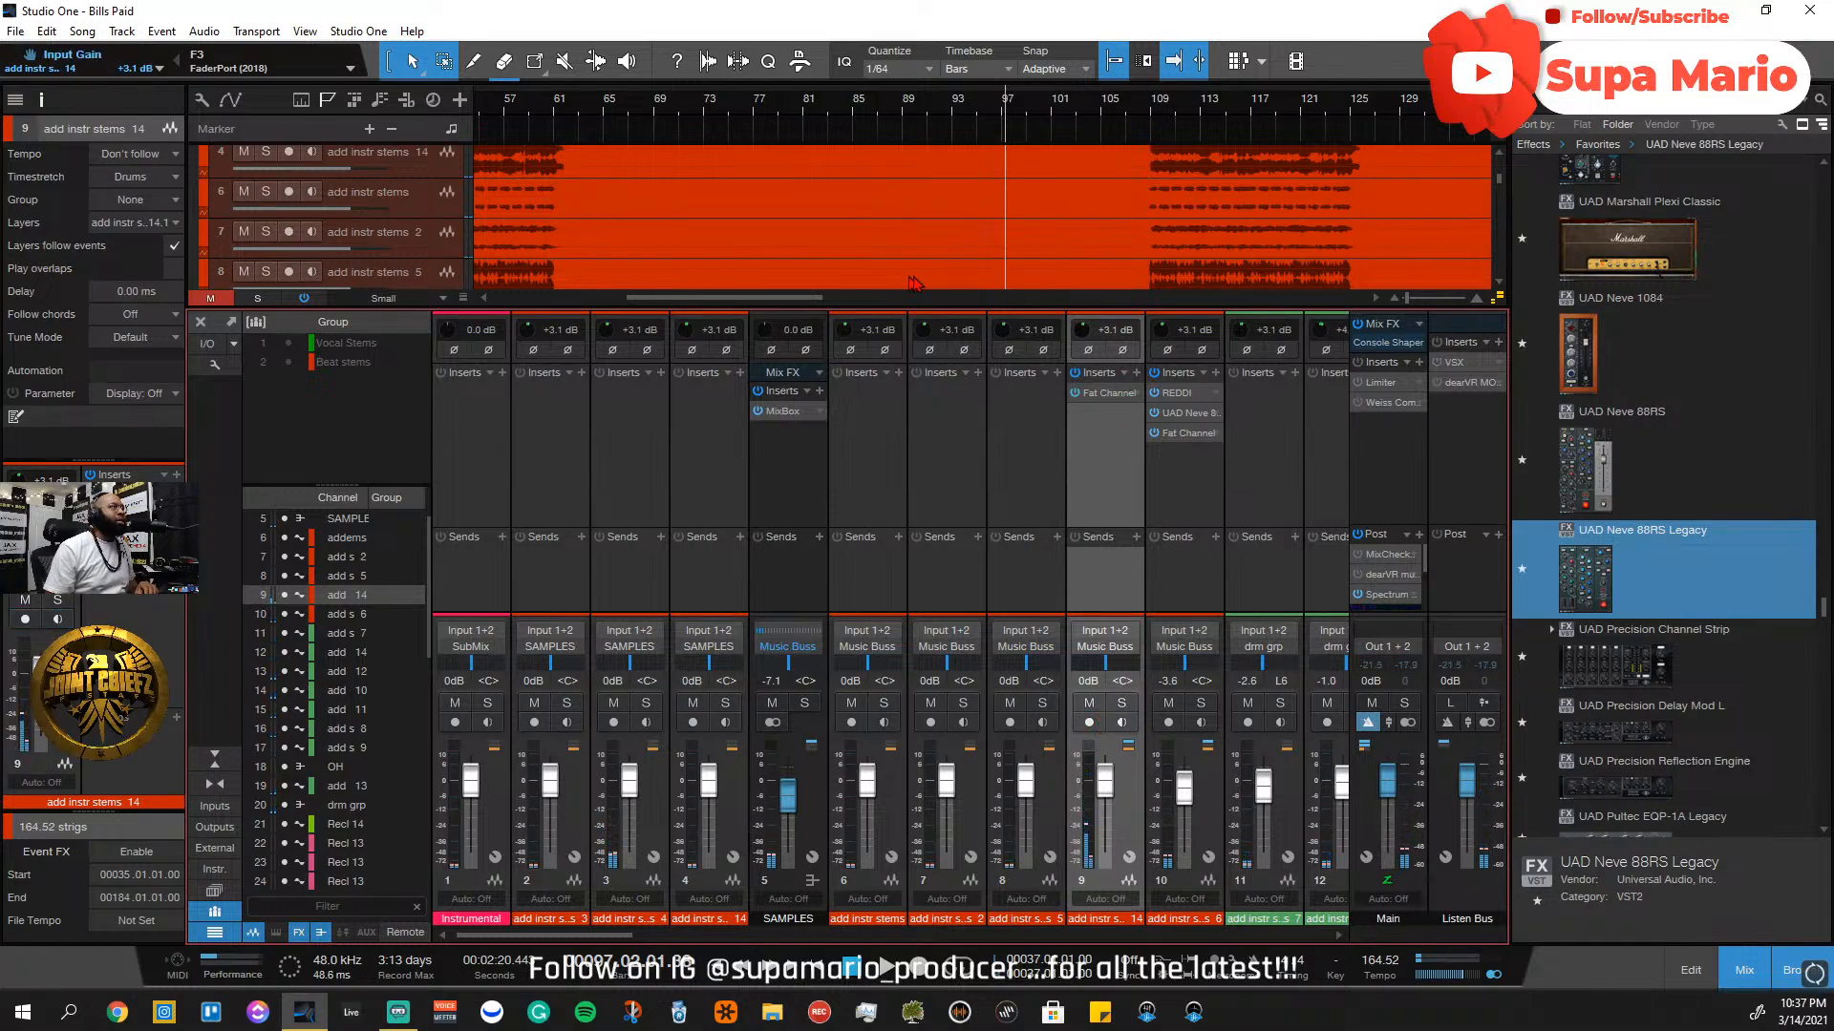
Restart playback at bar 93 and open the Fat Channel insert on the add instr stems 14 channel
scroll(912, 284, "down", 3)
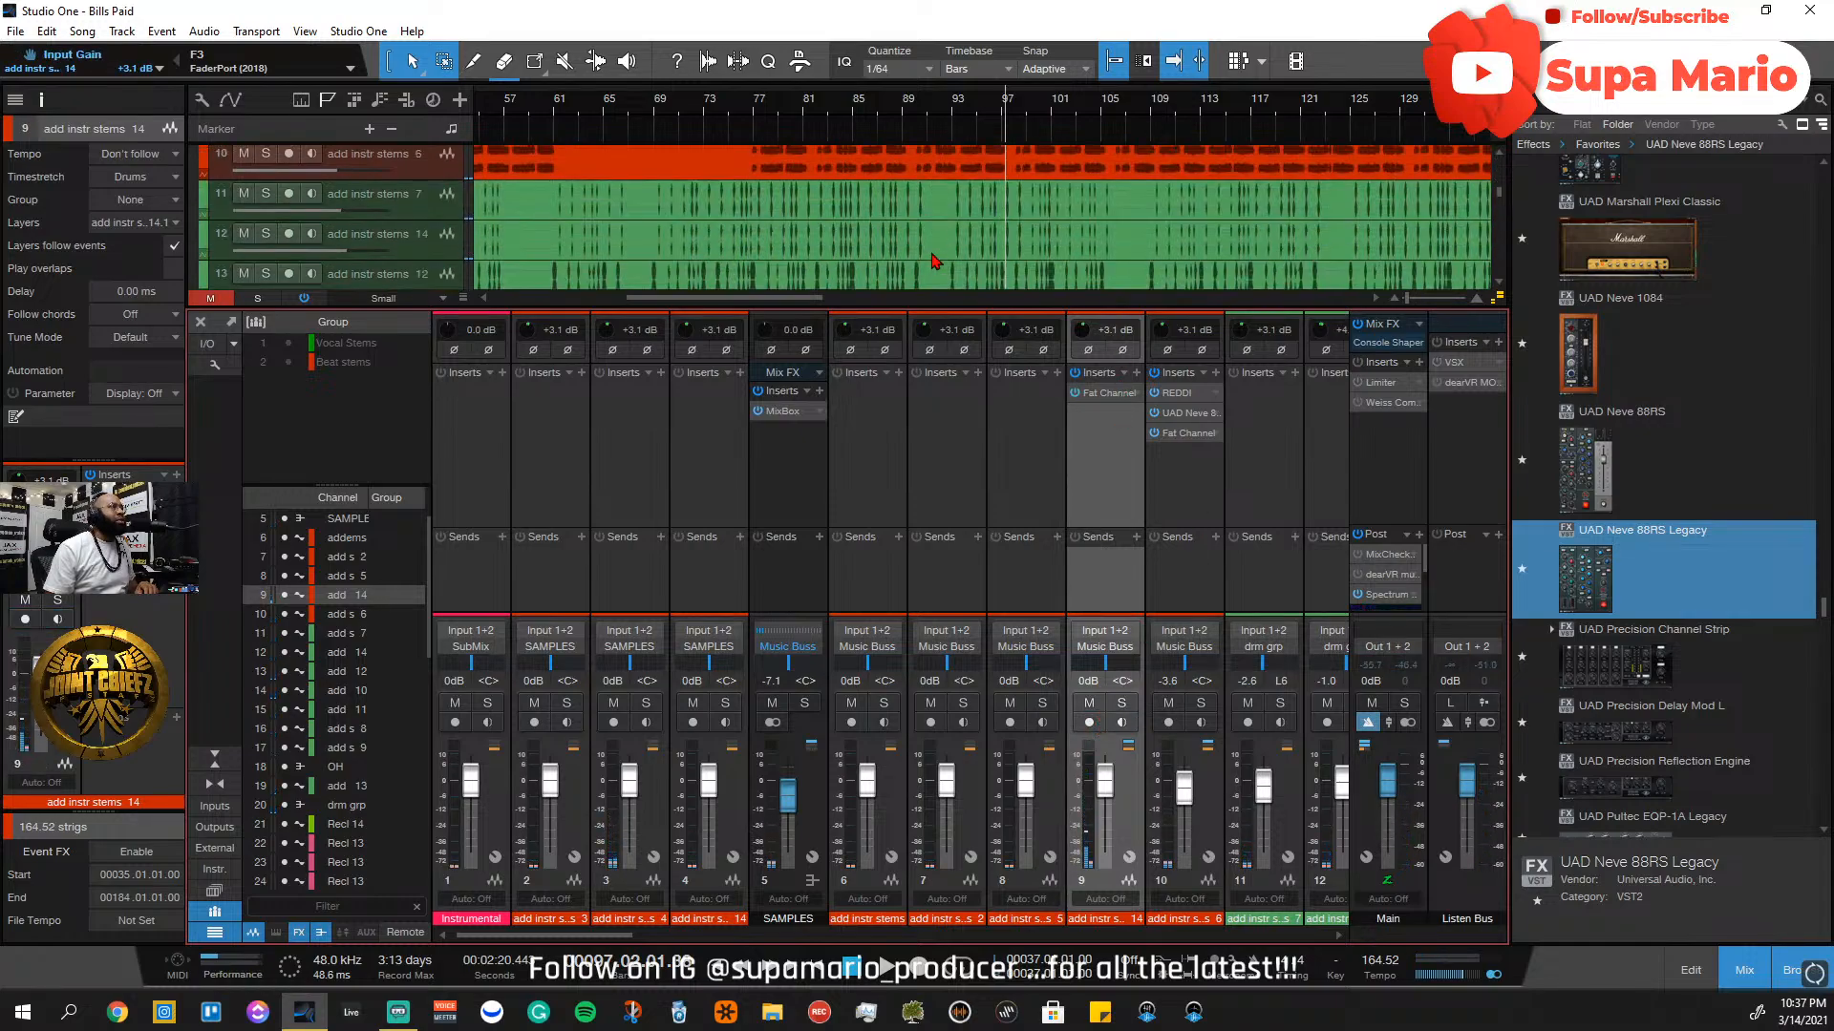
left_click(950, 105)
left_click(1100, 392)
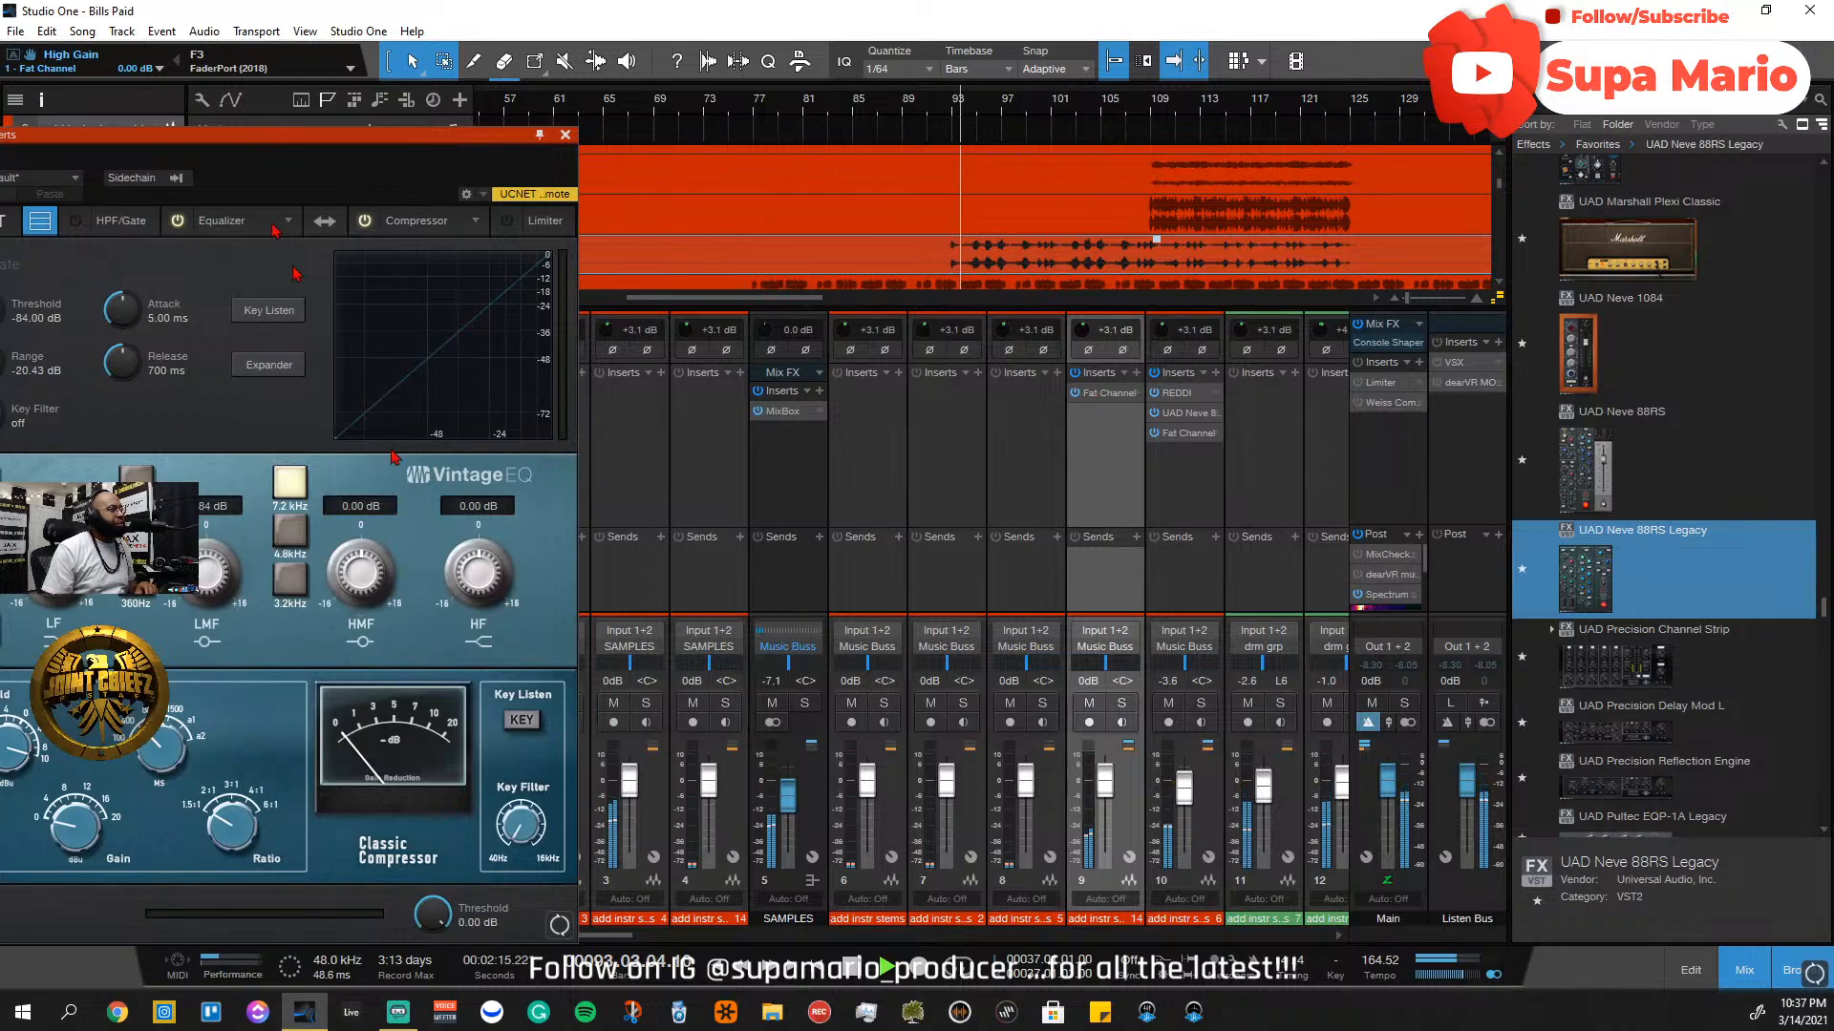
Raise the Fat Channel compressor's ratio and solo the add instr stems 14 channel
left_click_drag(350, 149, 764, 172)
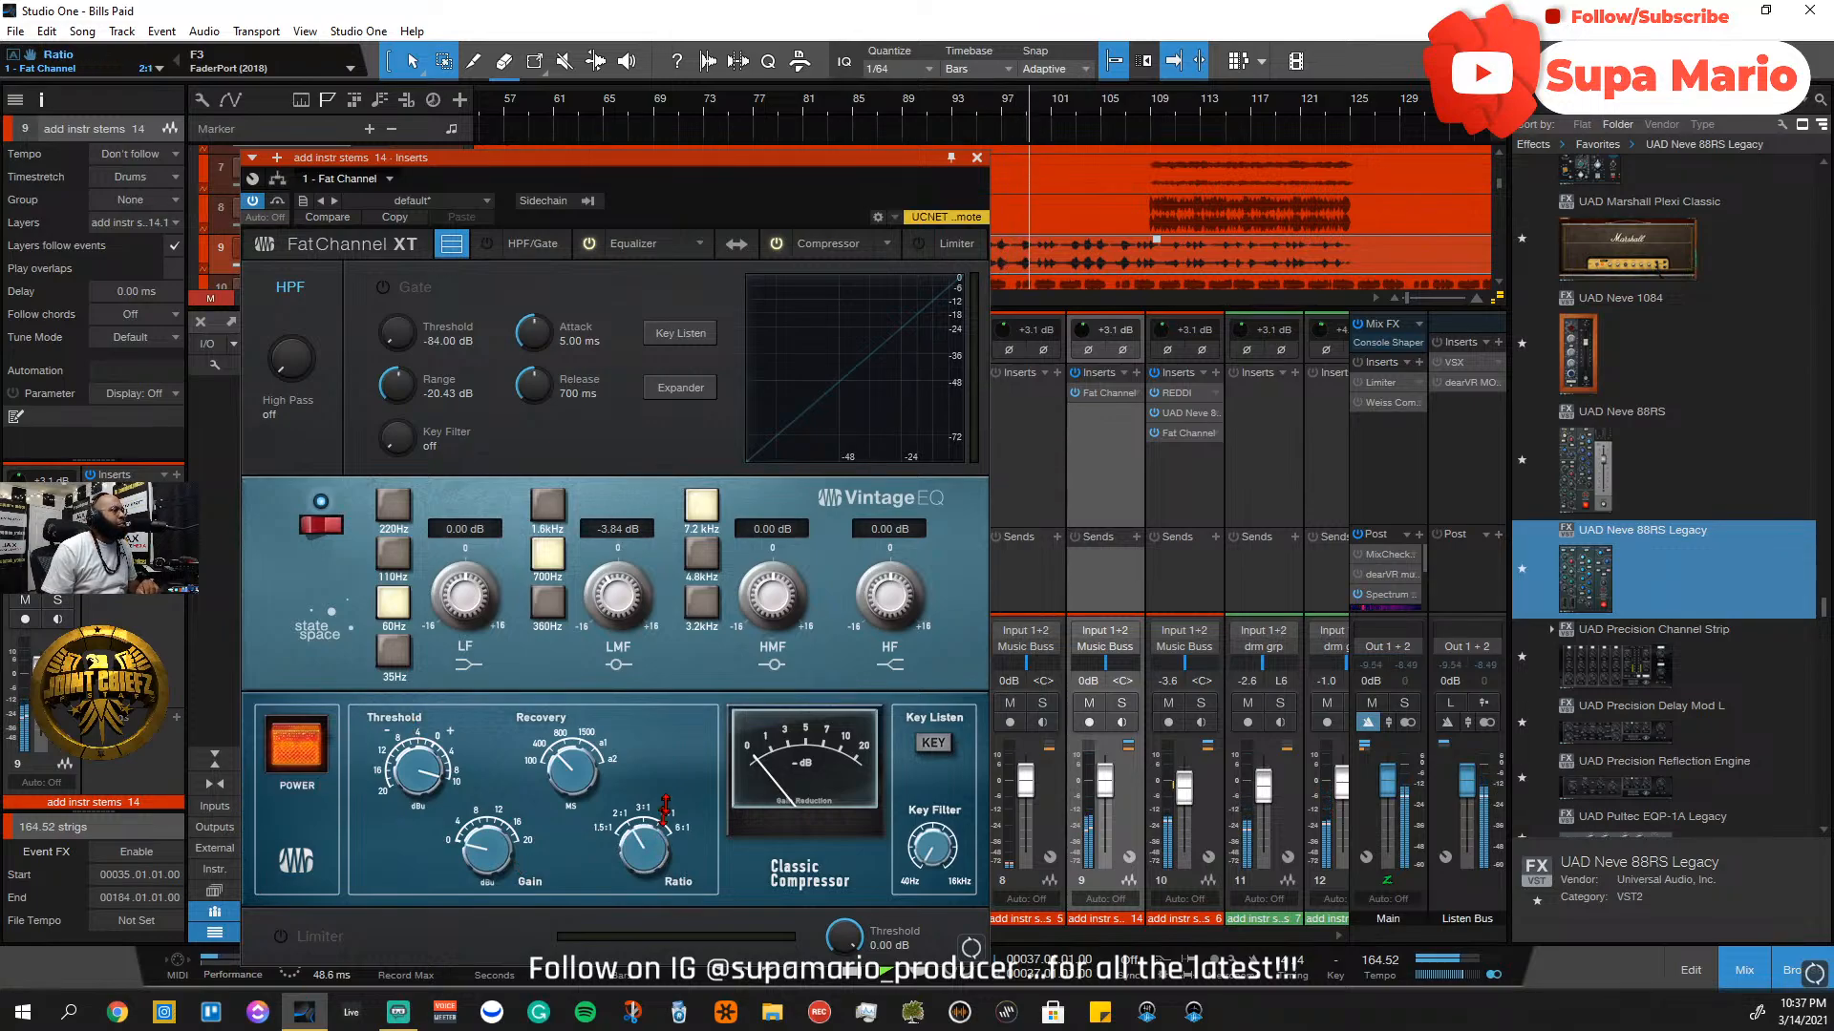
left_click_drag(648, 846, 673, 858)
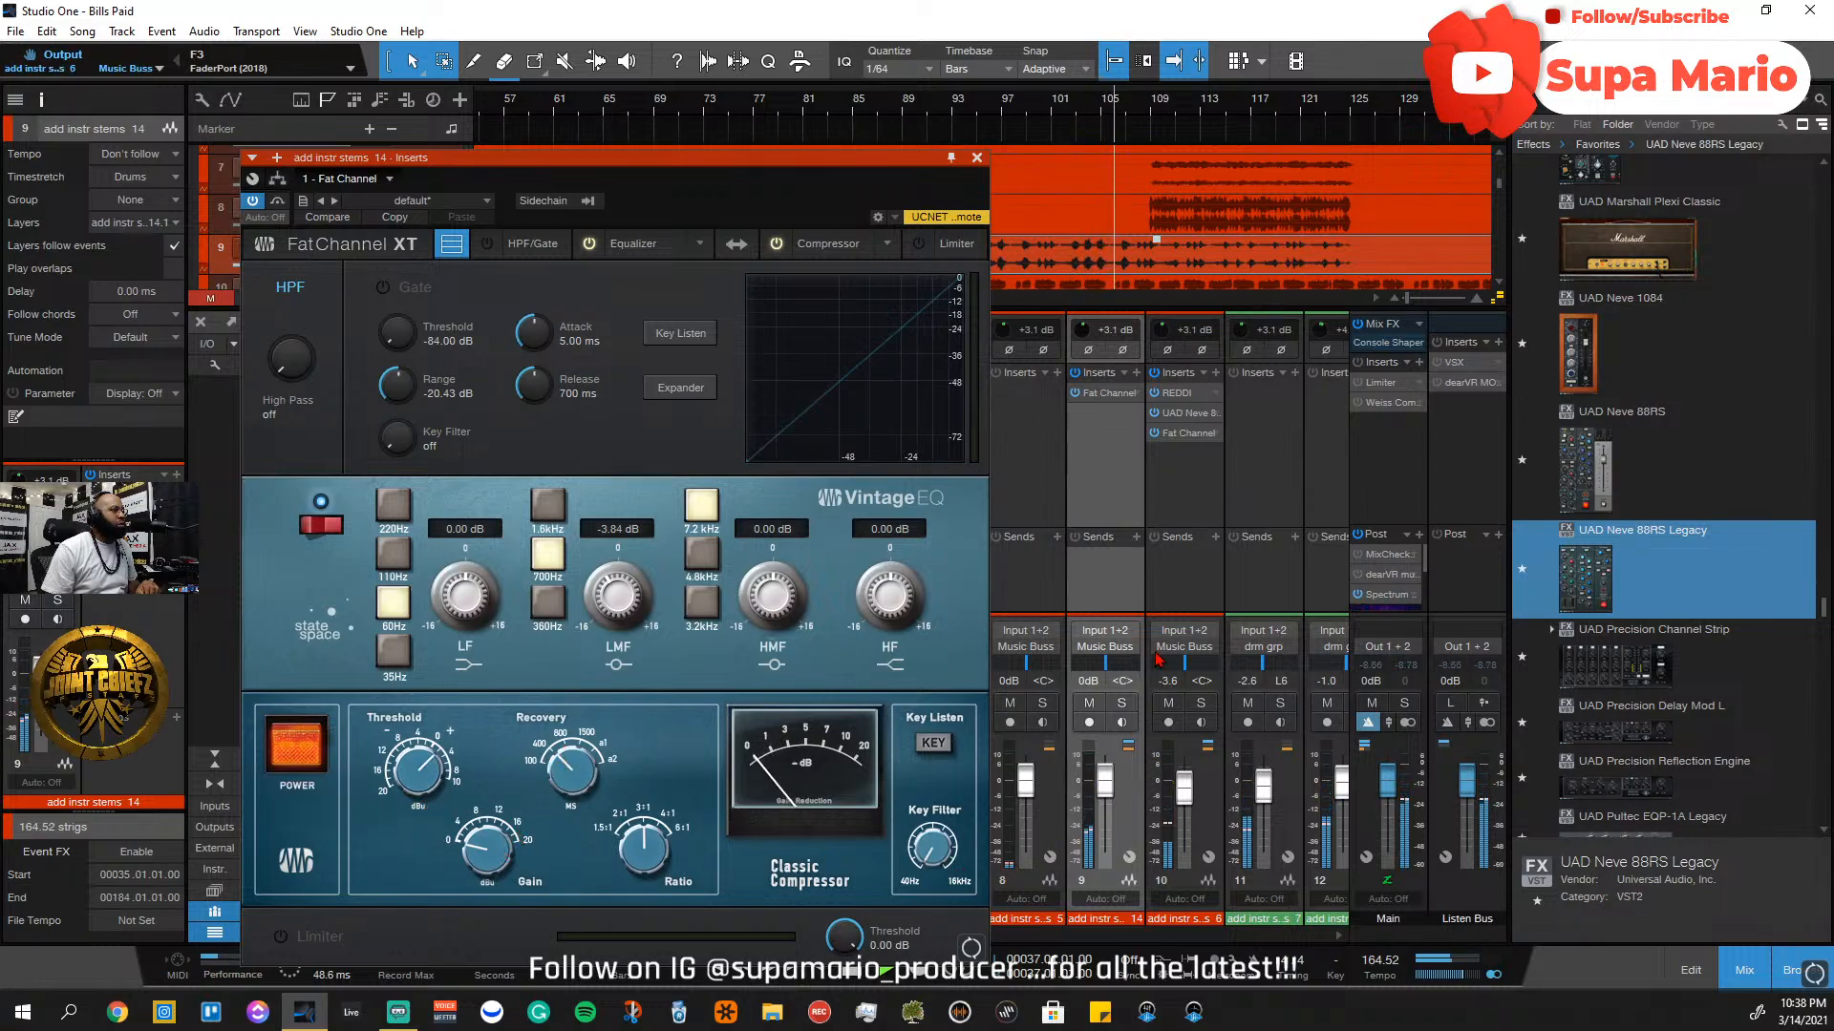
left_click(1120, 703)
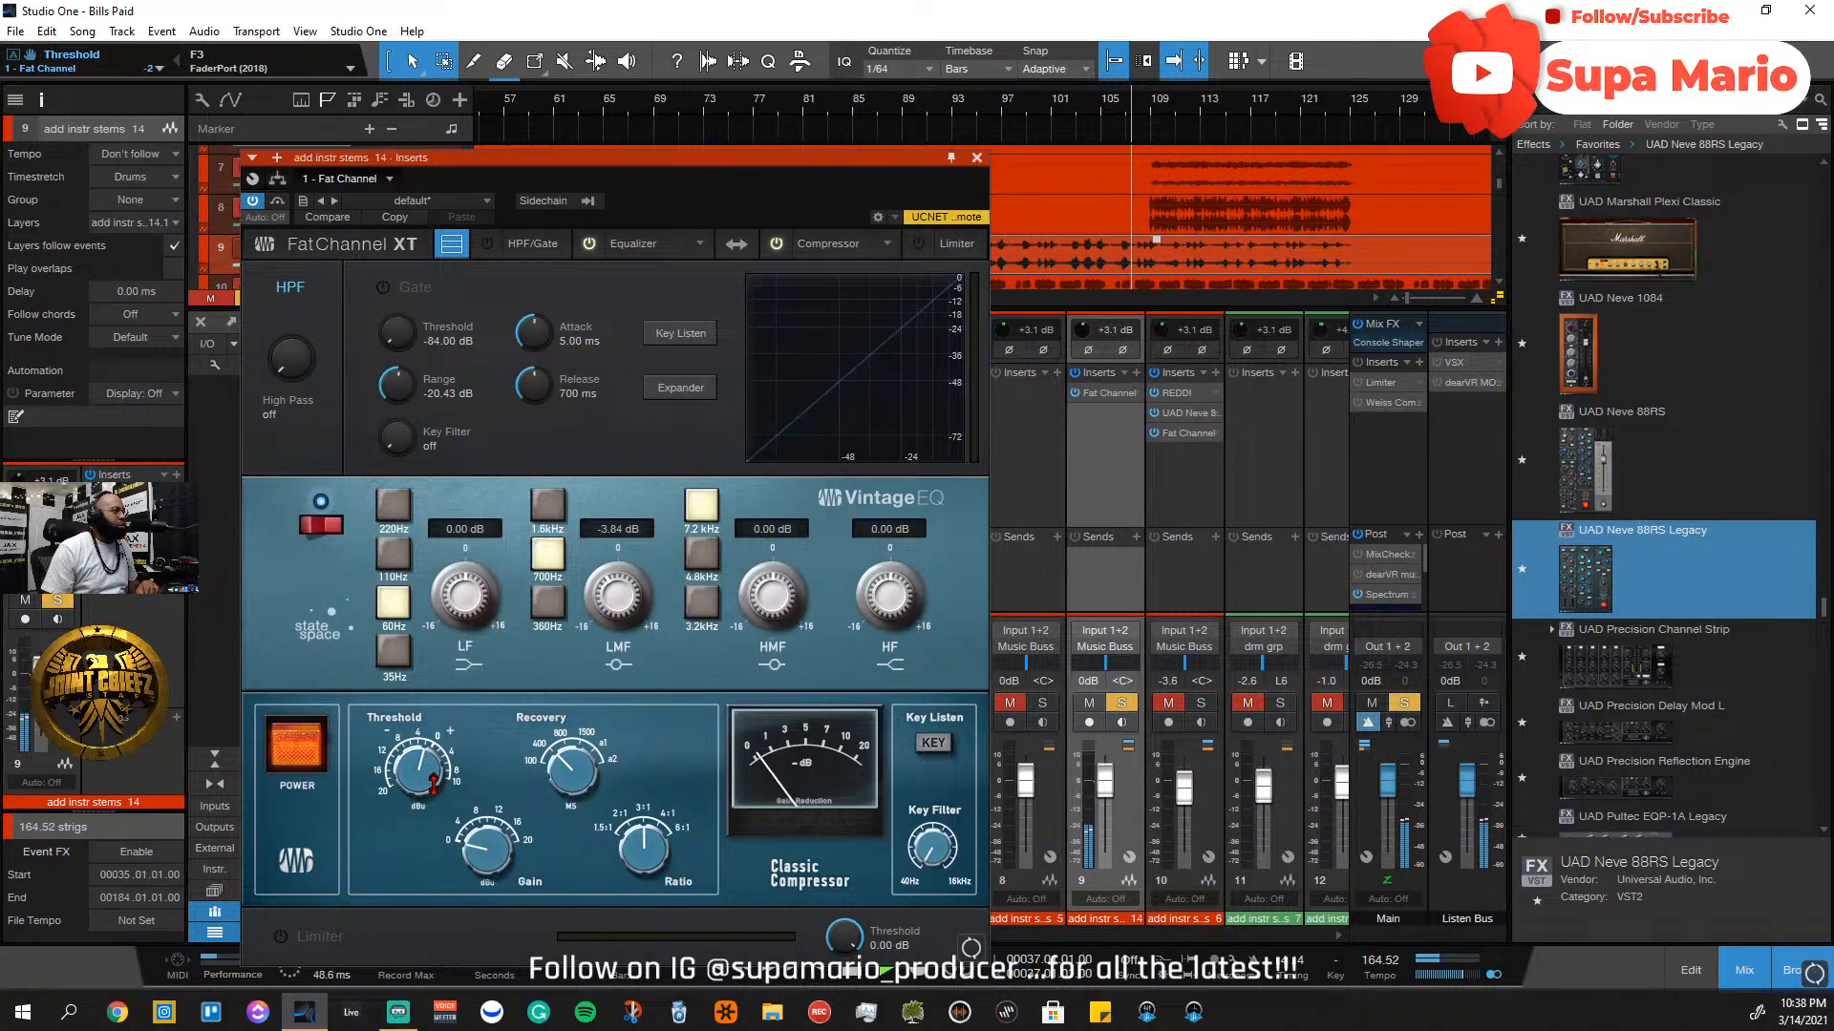
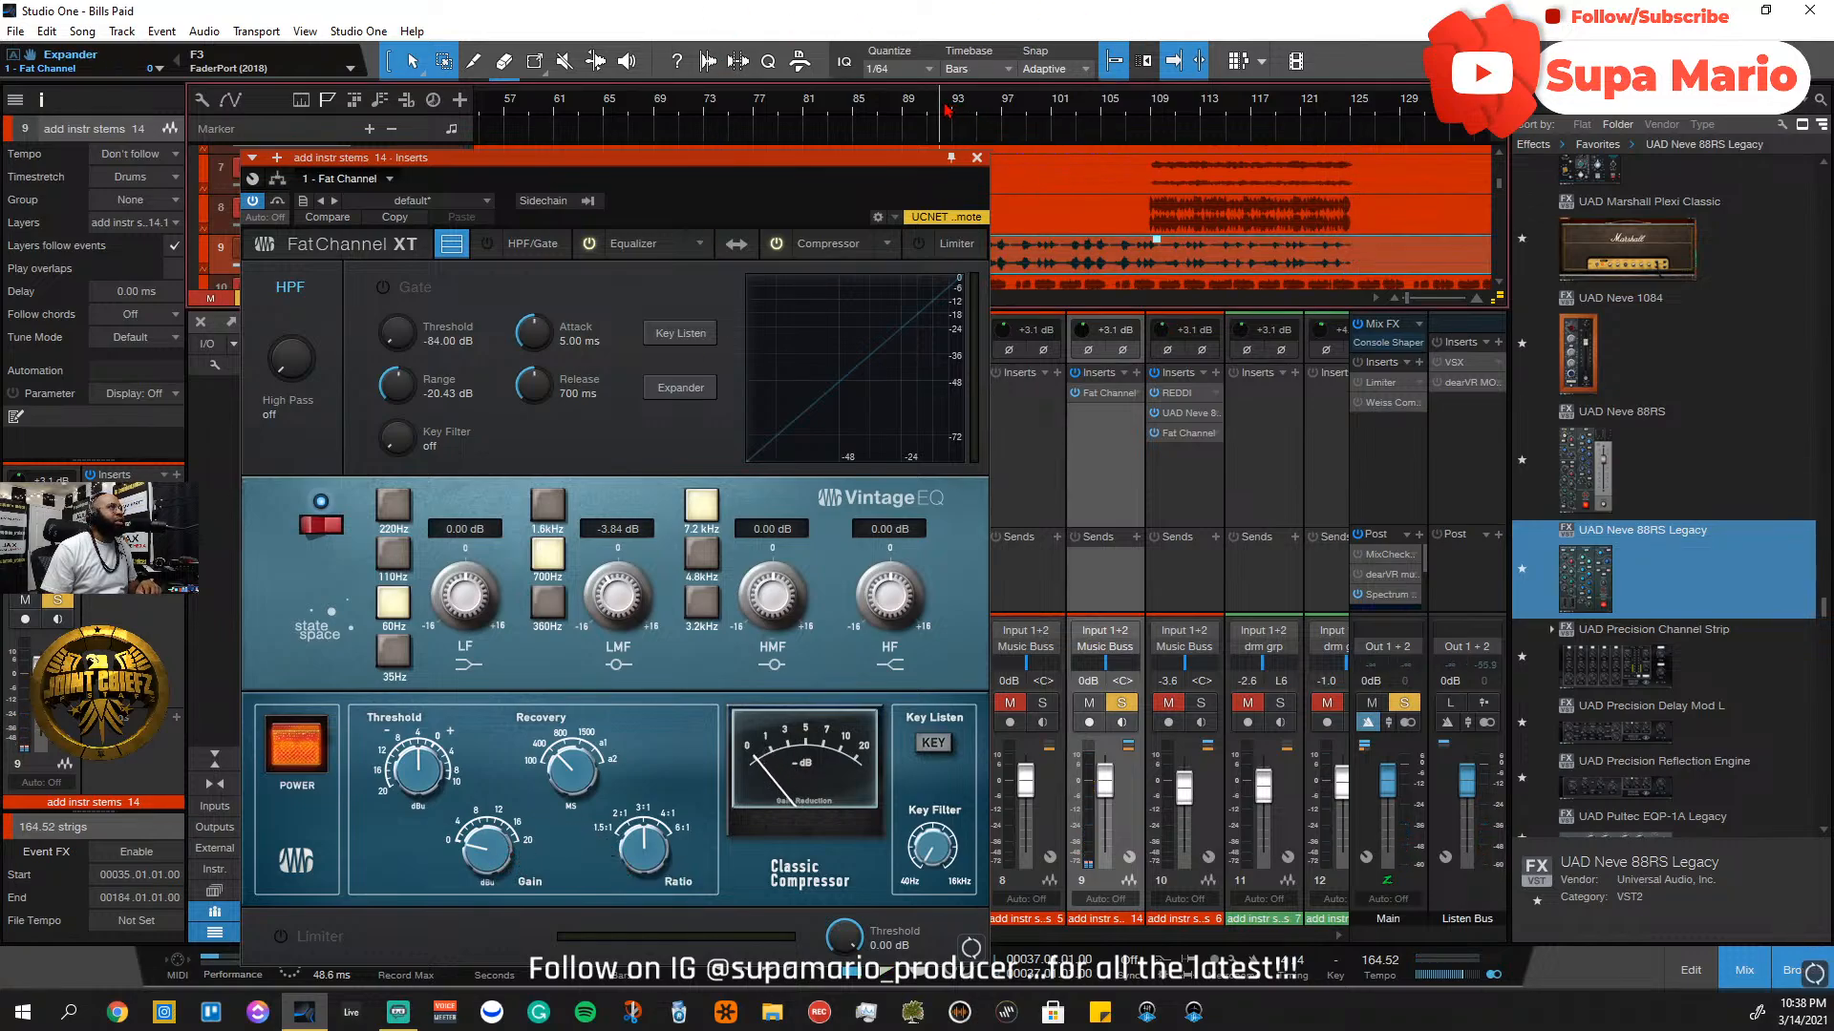
Compare the soloed strings with the Classic Compressor switched off and on
left_click(299, 741)
left_click(297, 761)
left_click(302, 752)
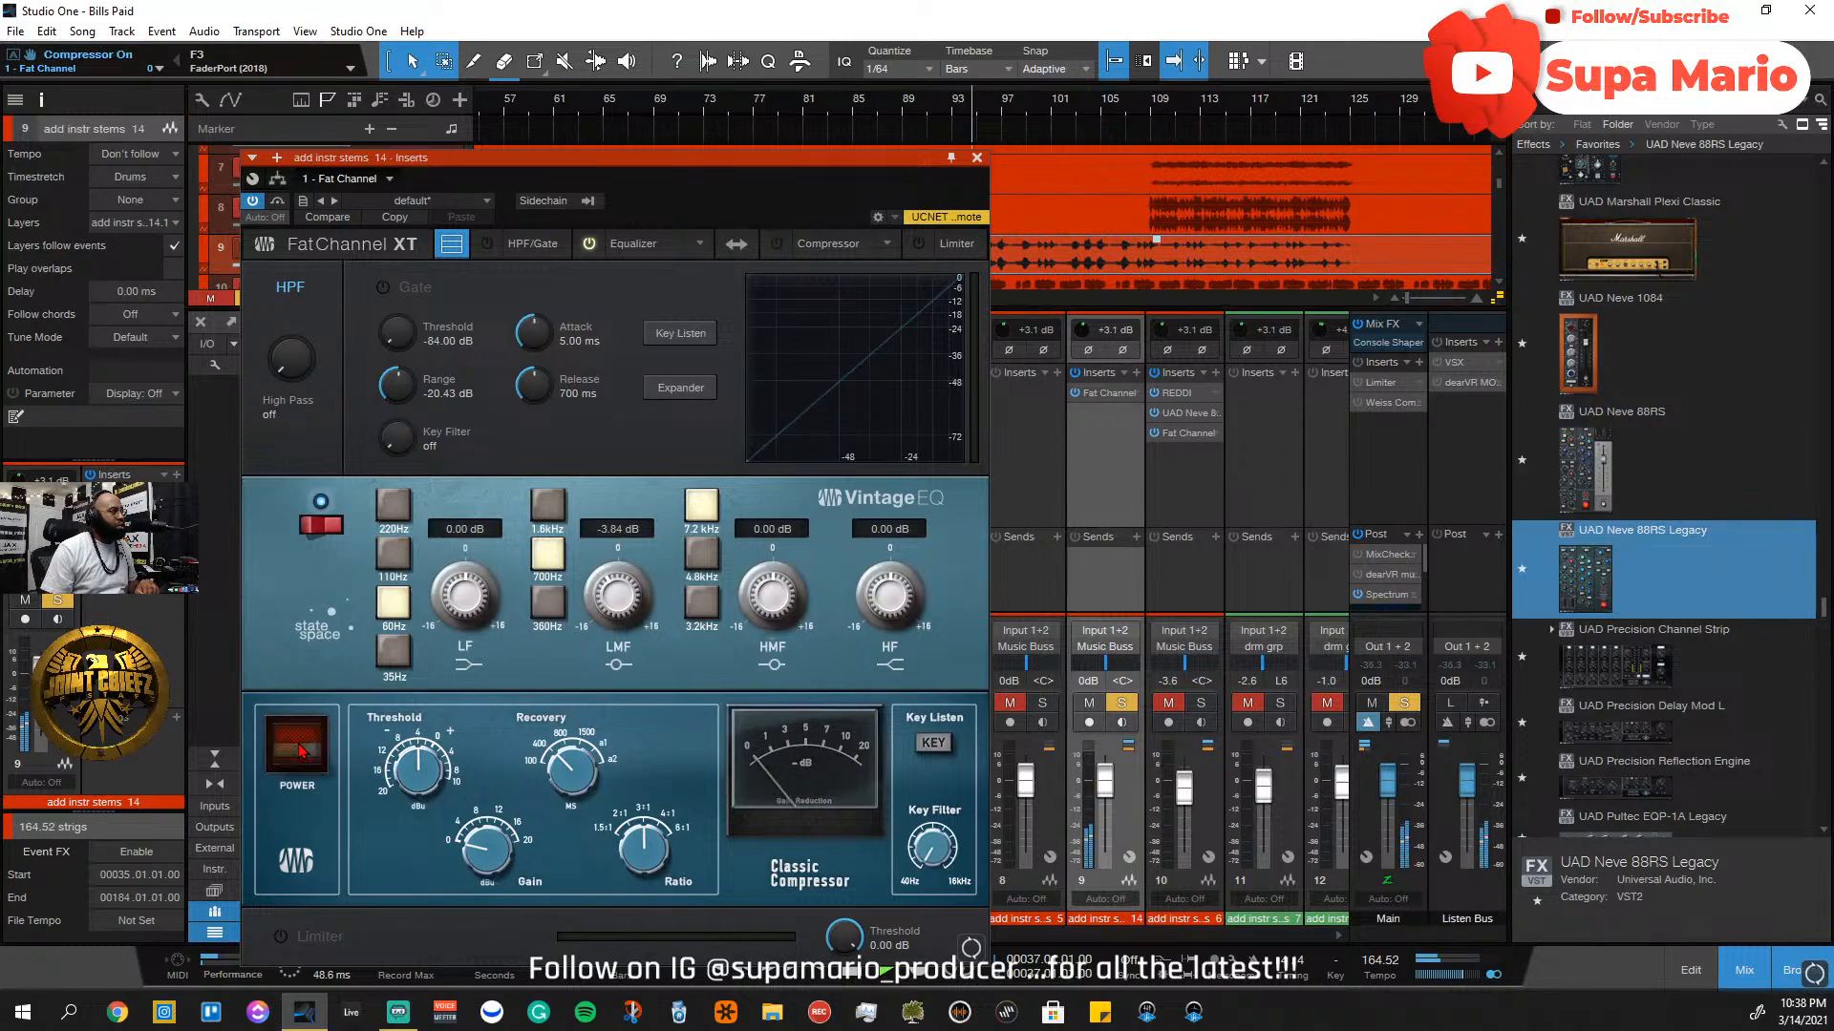
left_click(302, 762)
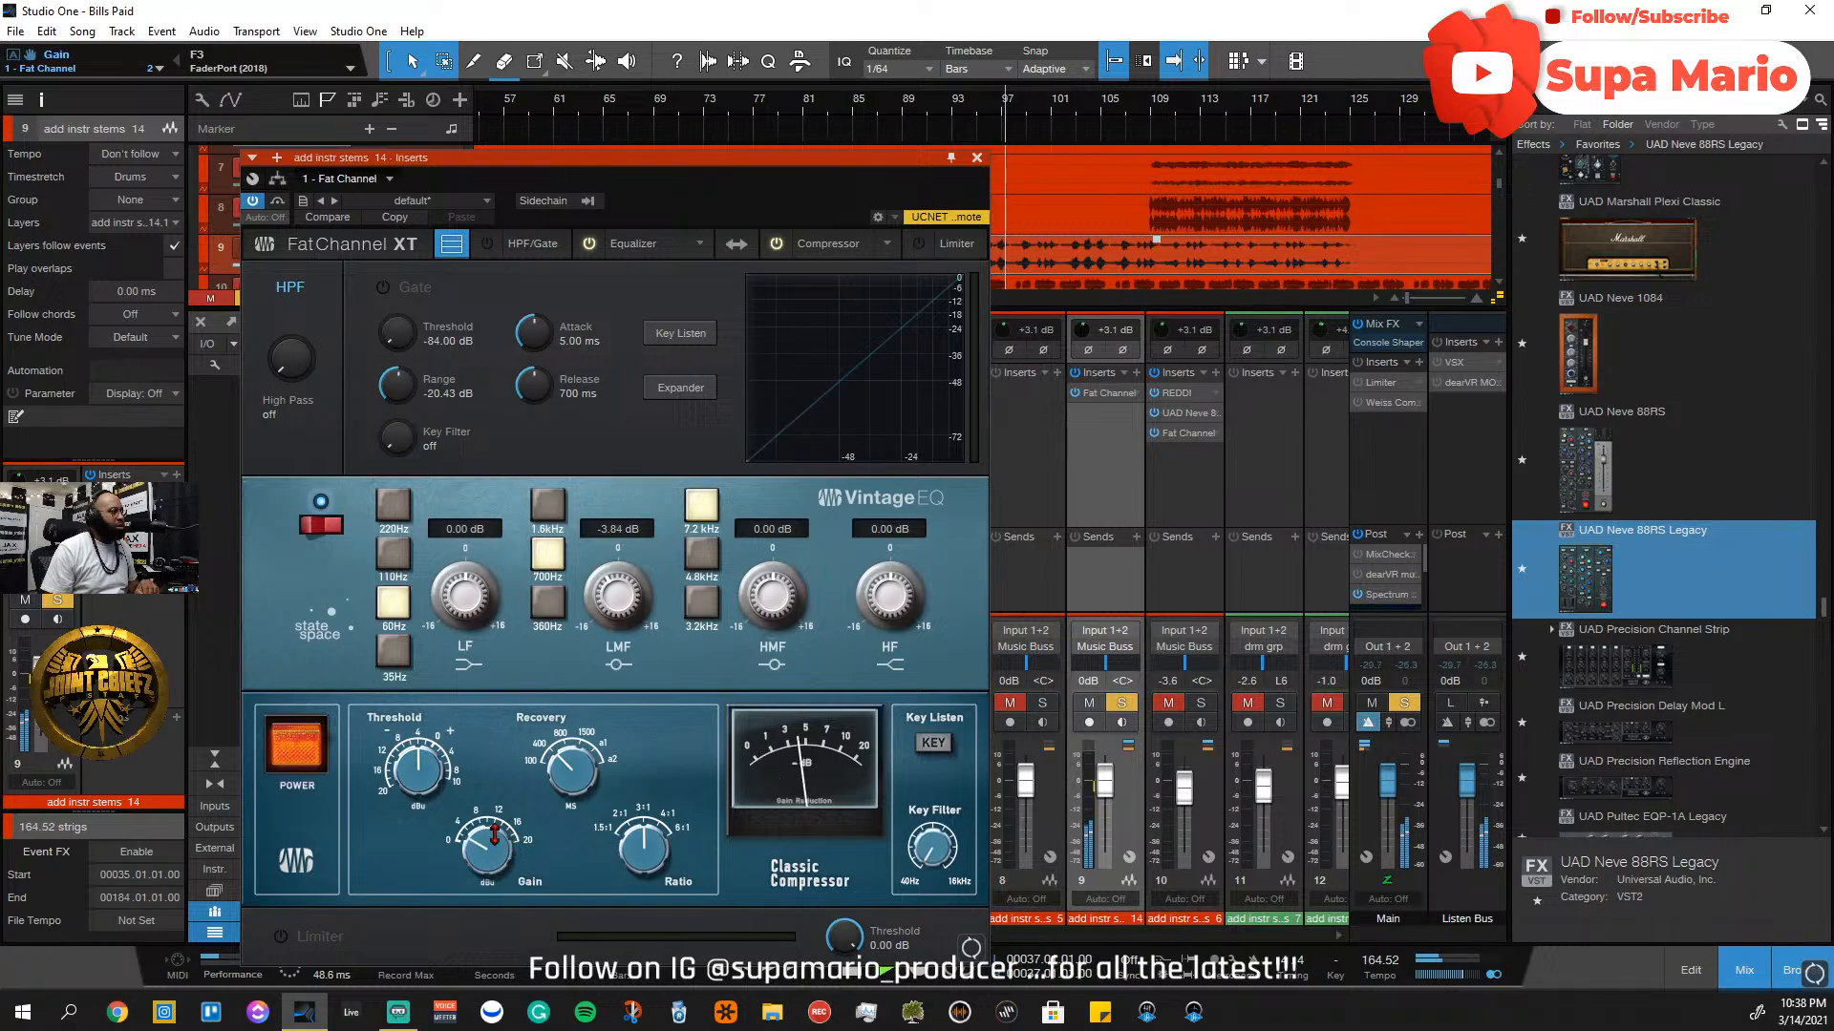
left_click(316, 745)
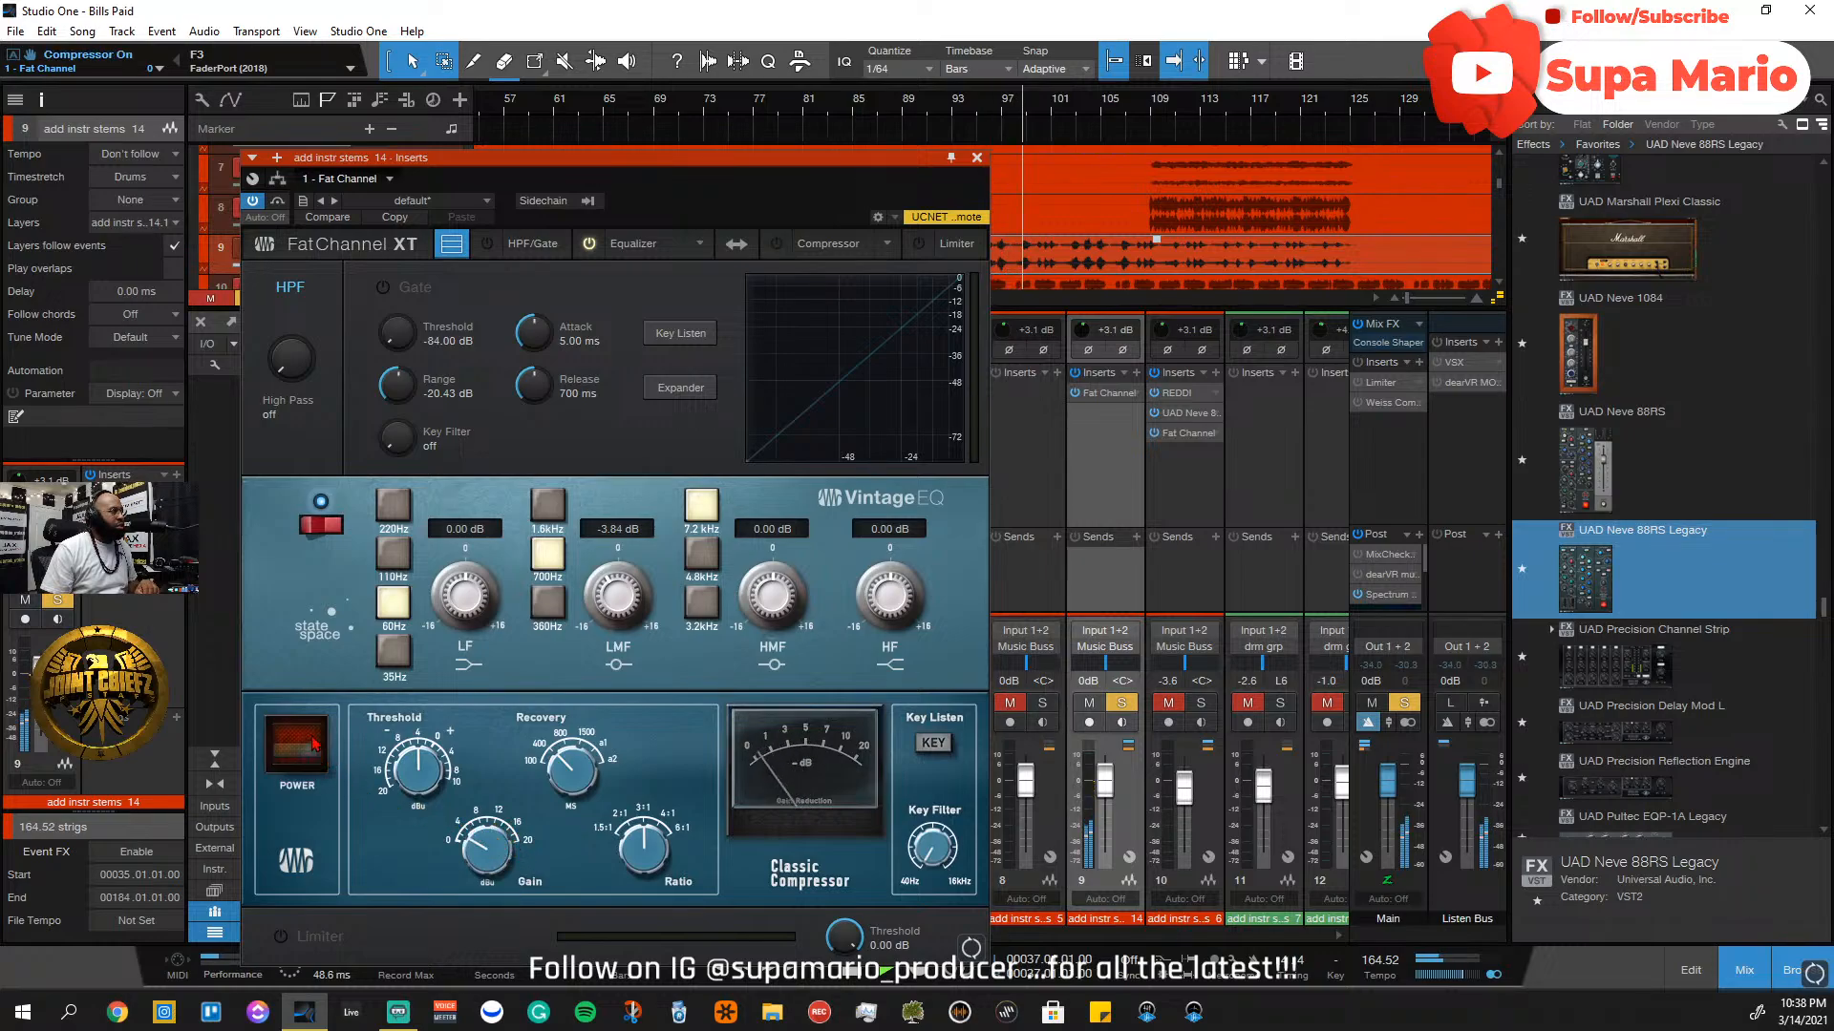
left_click(313, 767)
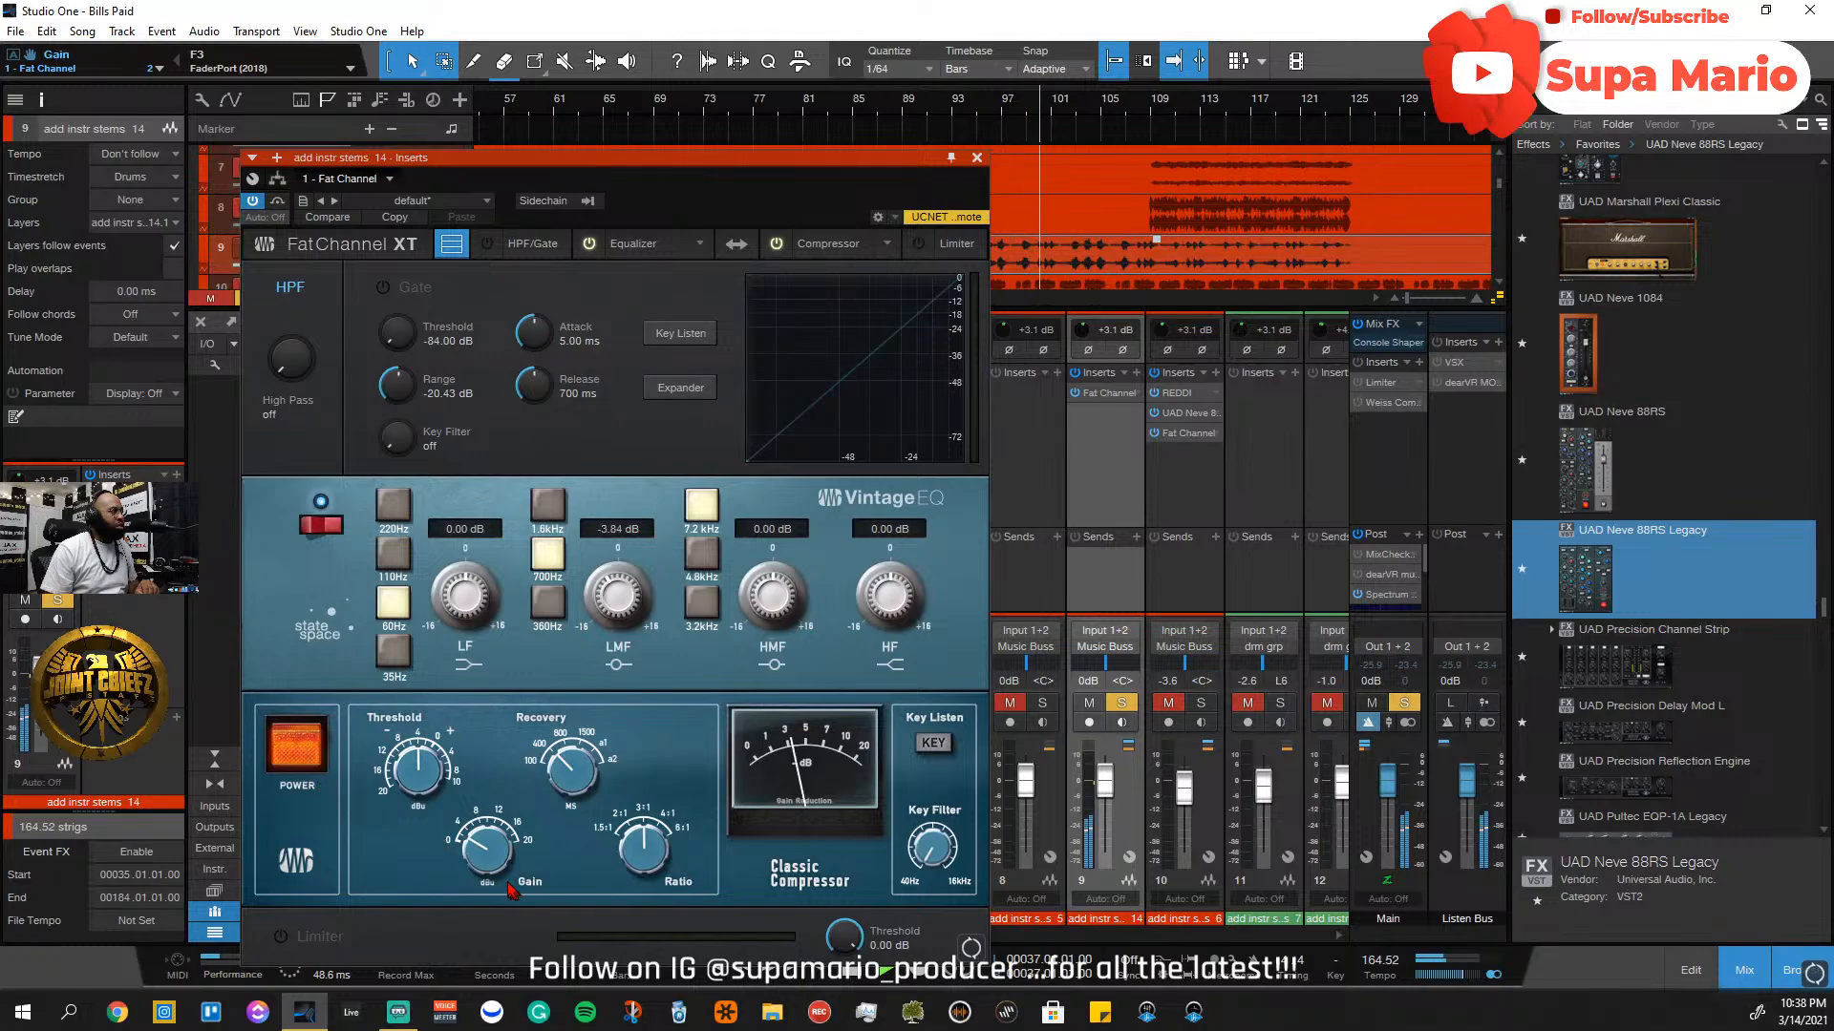
Set the Classic Compressor's gain to 4 and check the strings against the bypassed compressor
left_click_drag(497, 858, 493, 836)
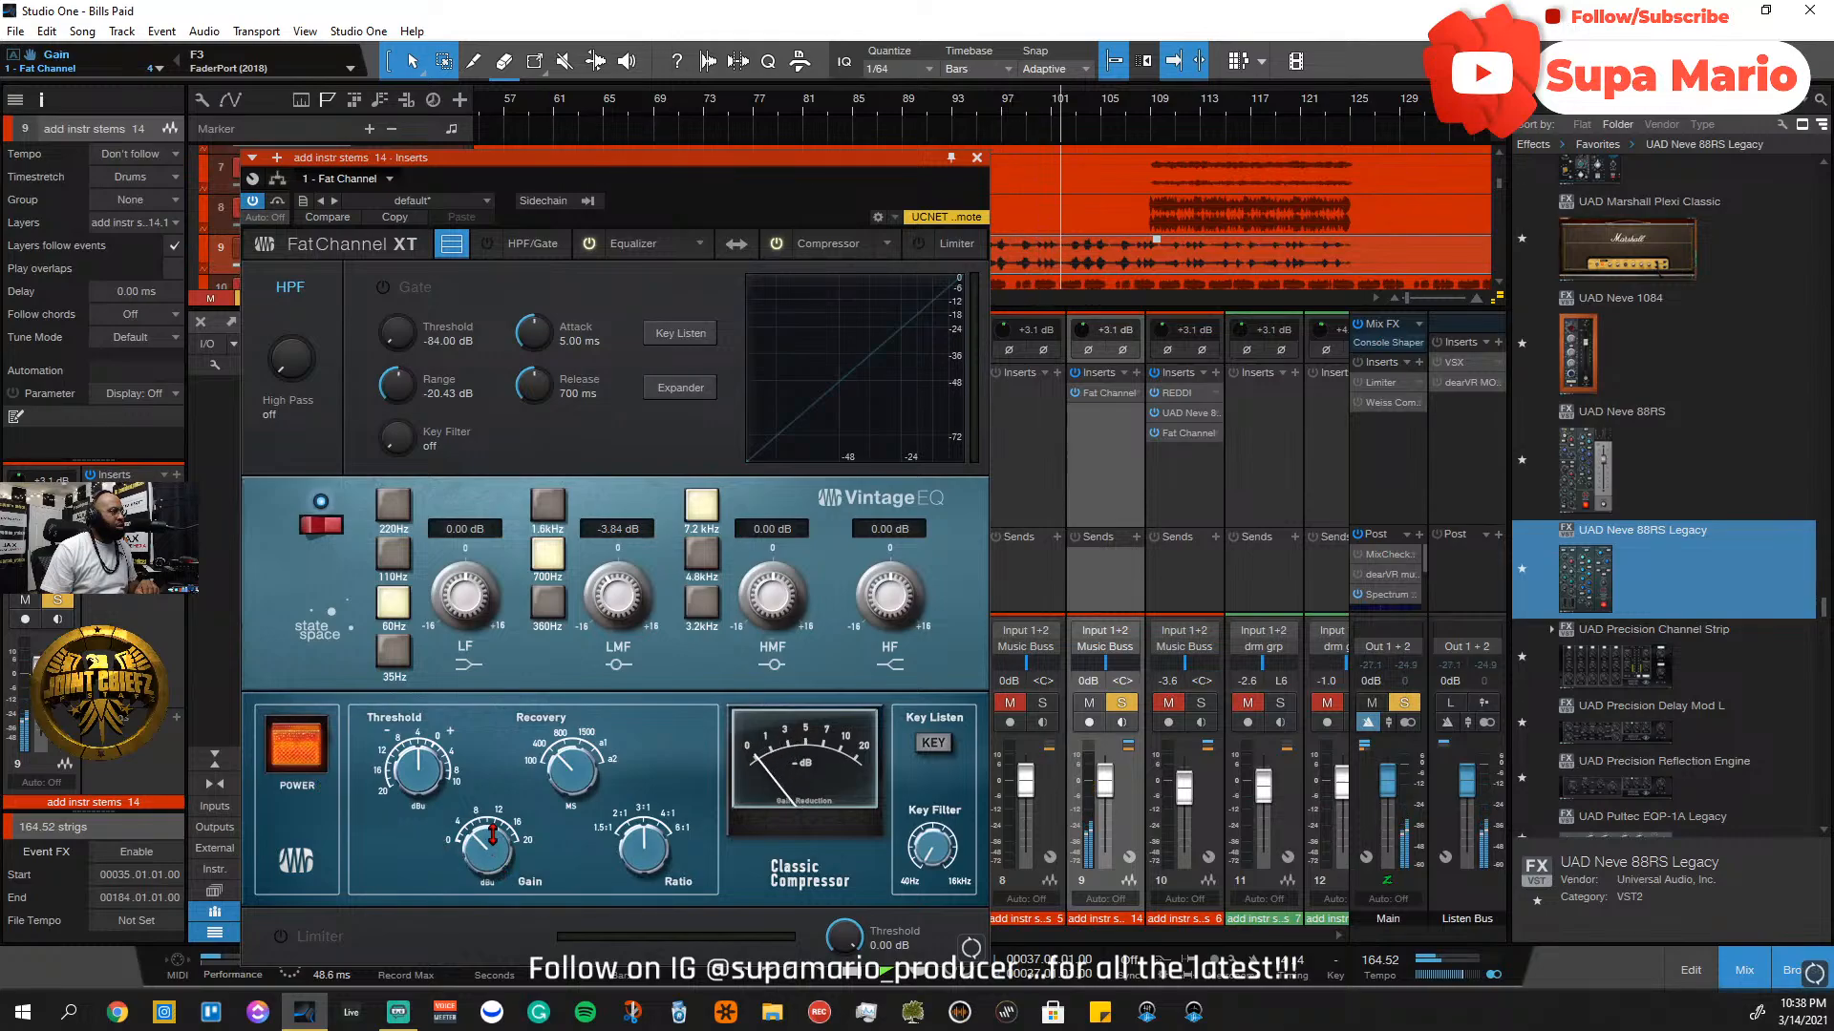
left_click(314, 739)
left_click(313, 739)
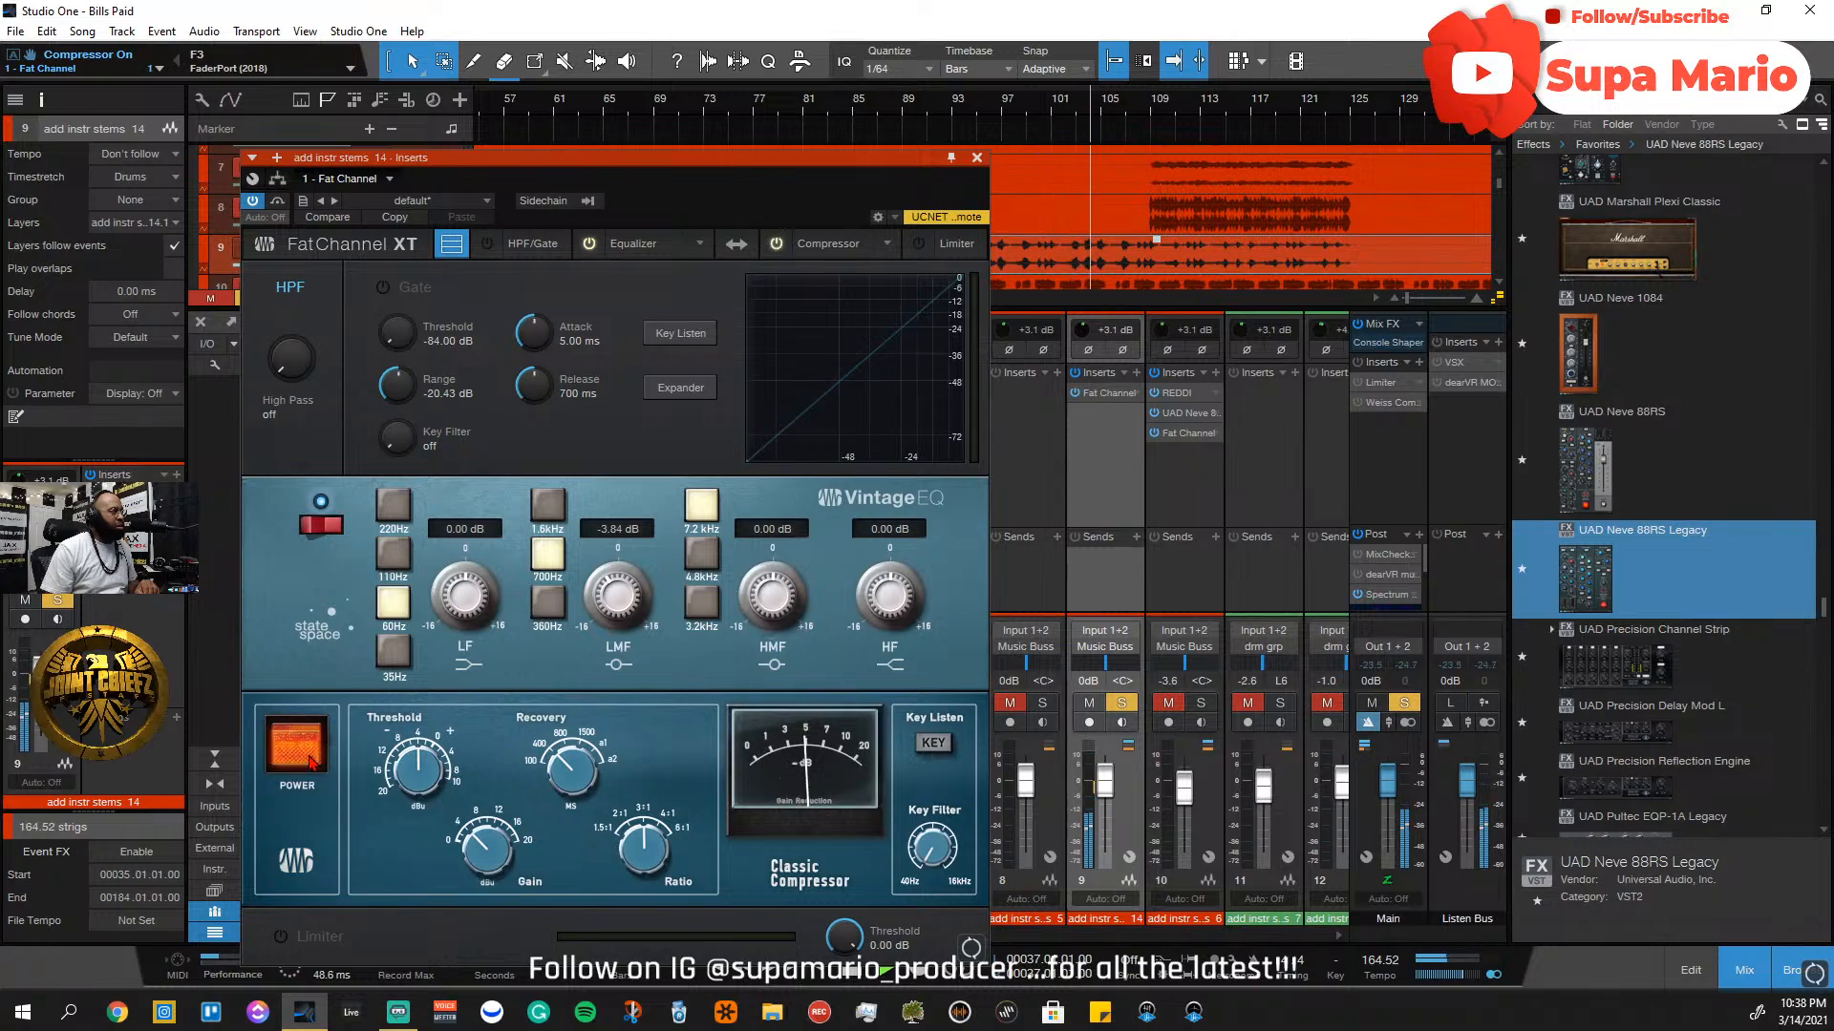
Clear the solo and play the full beat from about bar 92
key("space")
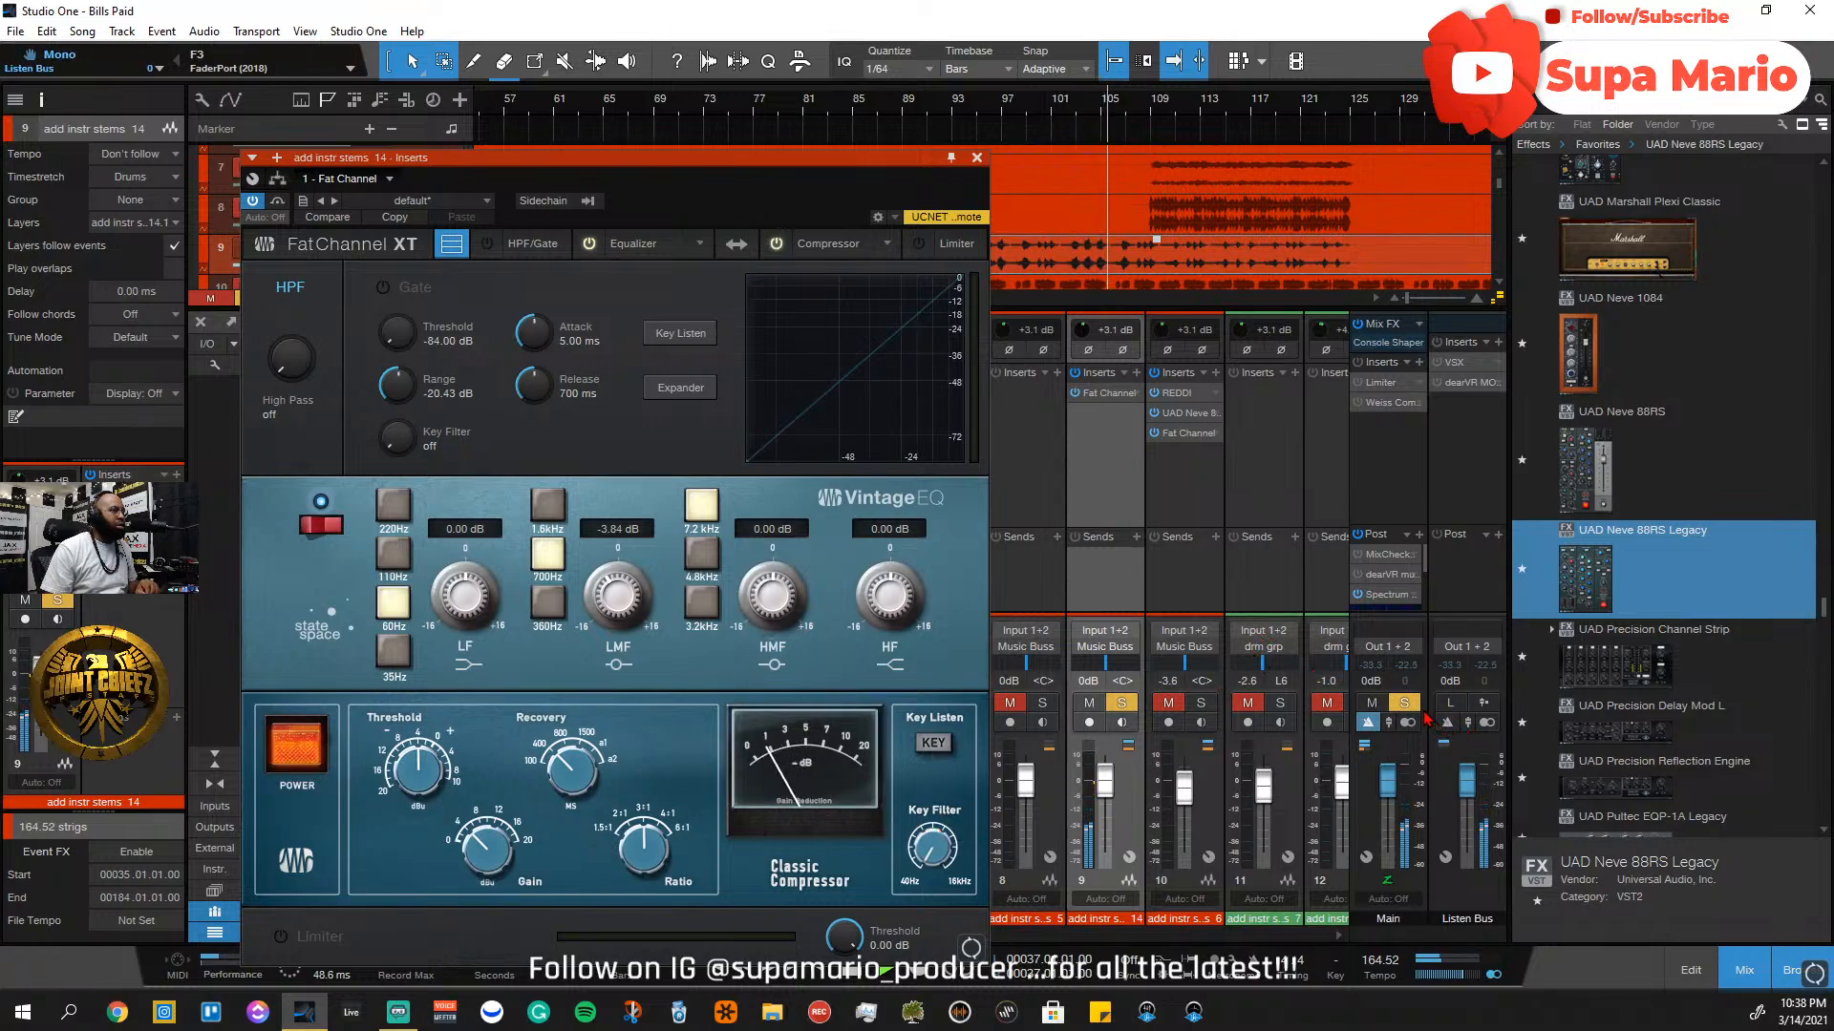
left_click(1404, 705)
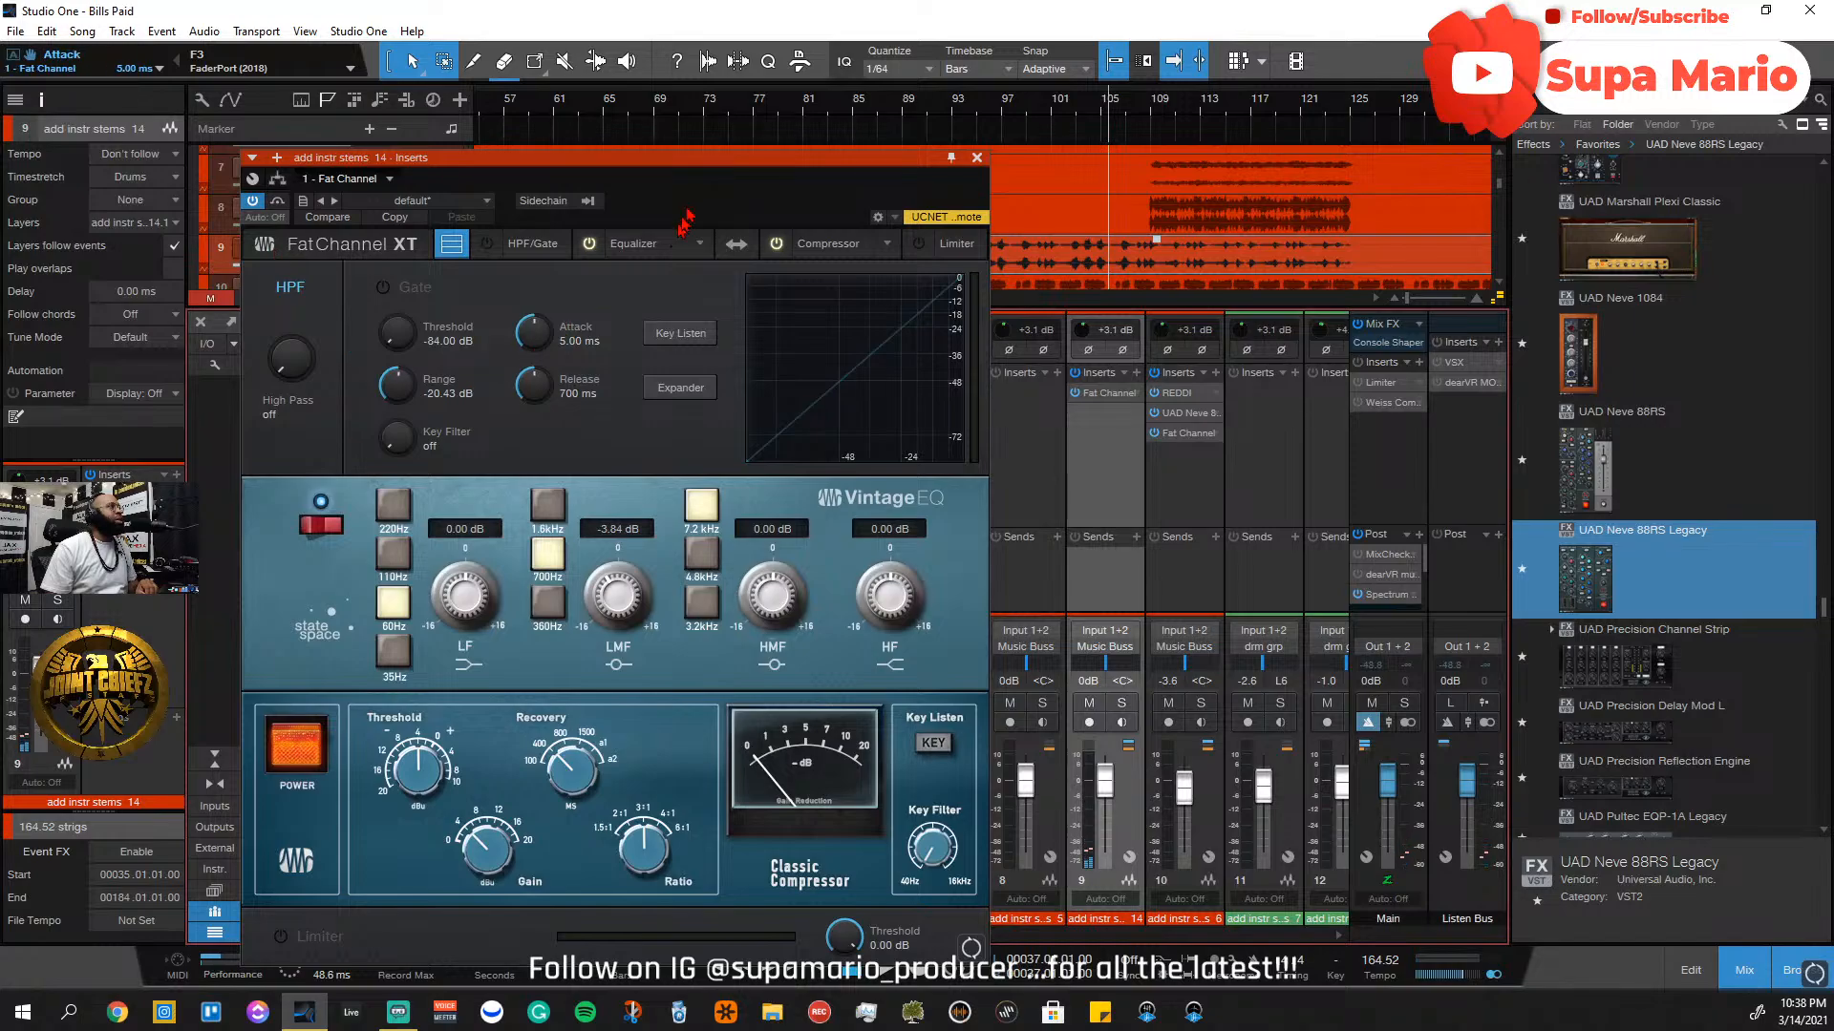
left_click_drag(662, 156, 341, 182)
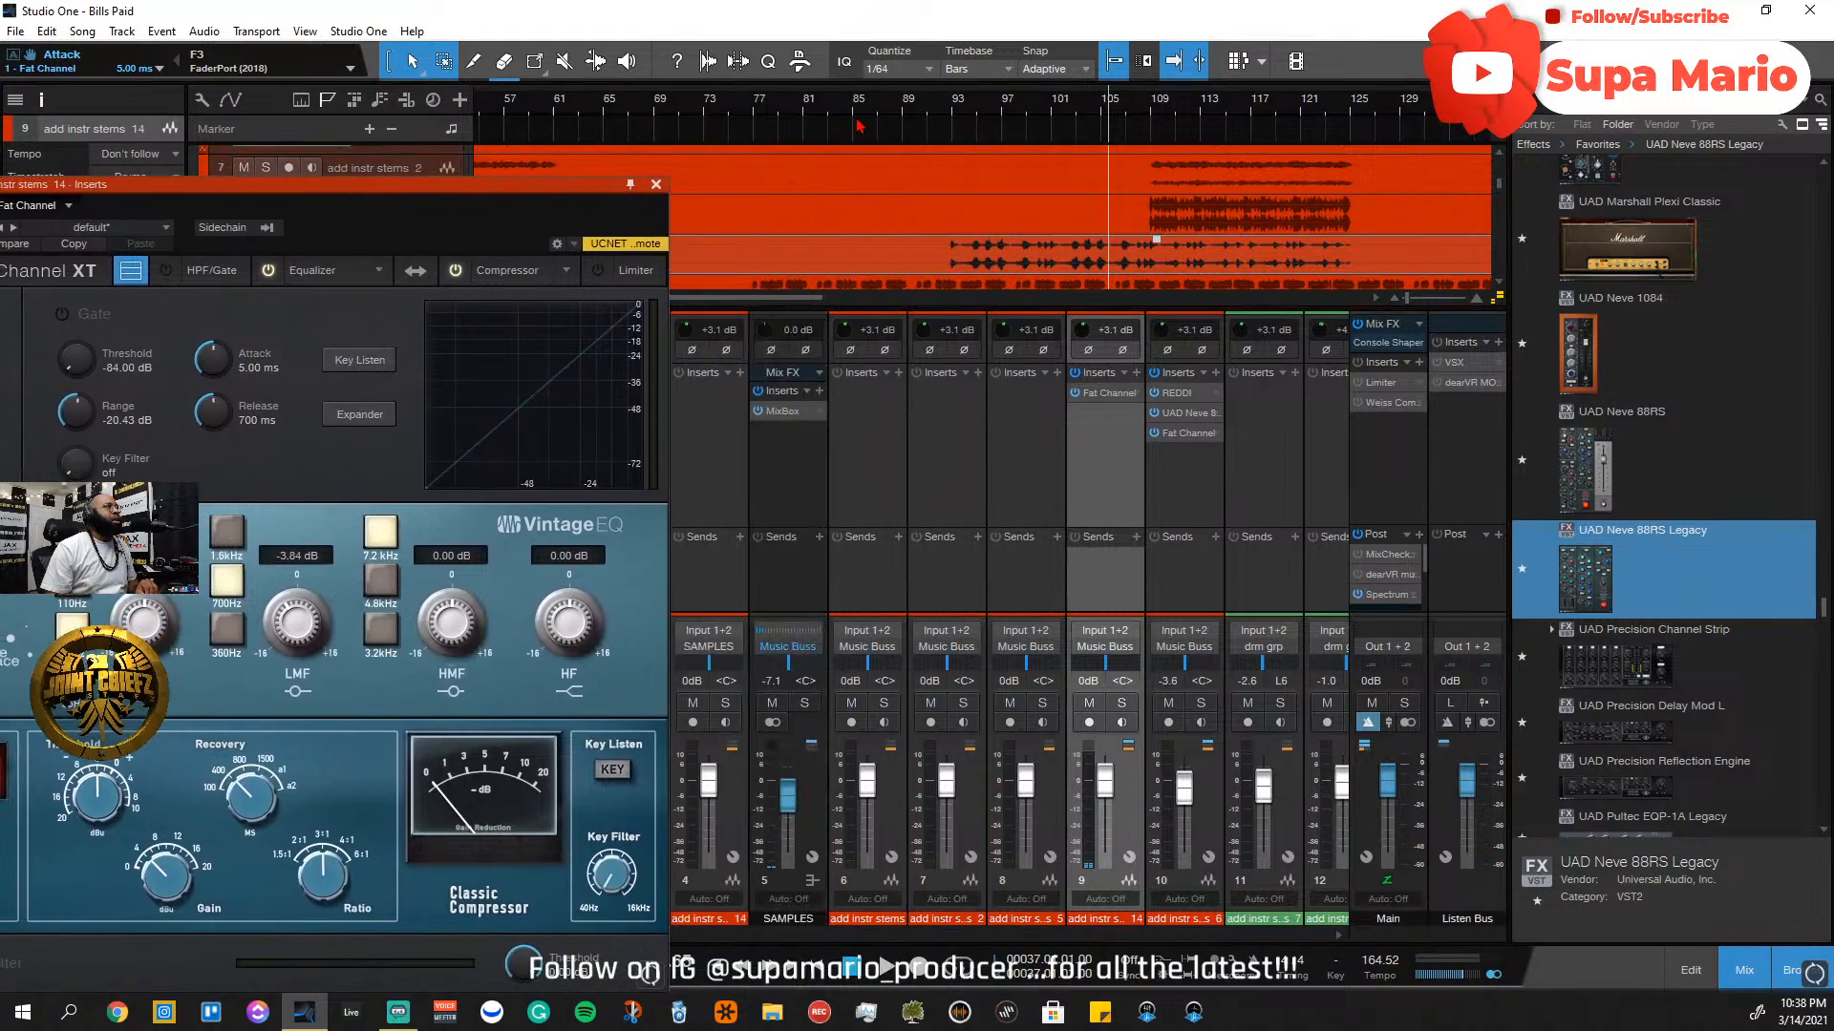
left_click(943, 100)
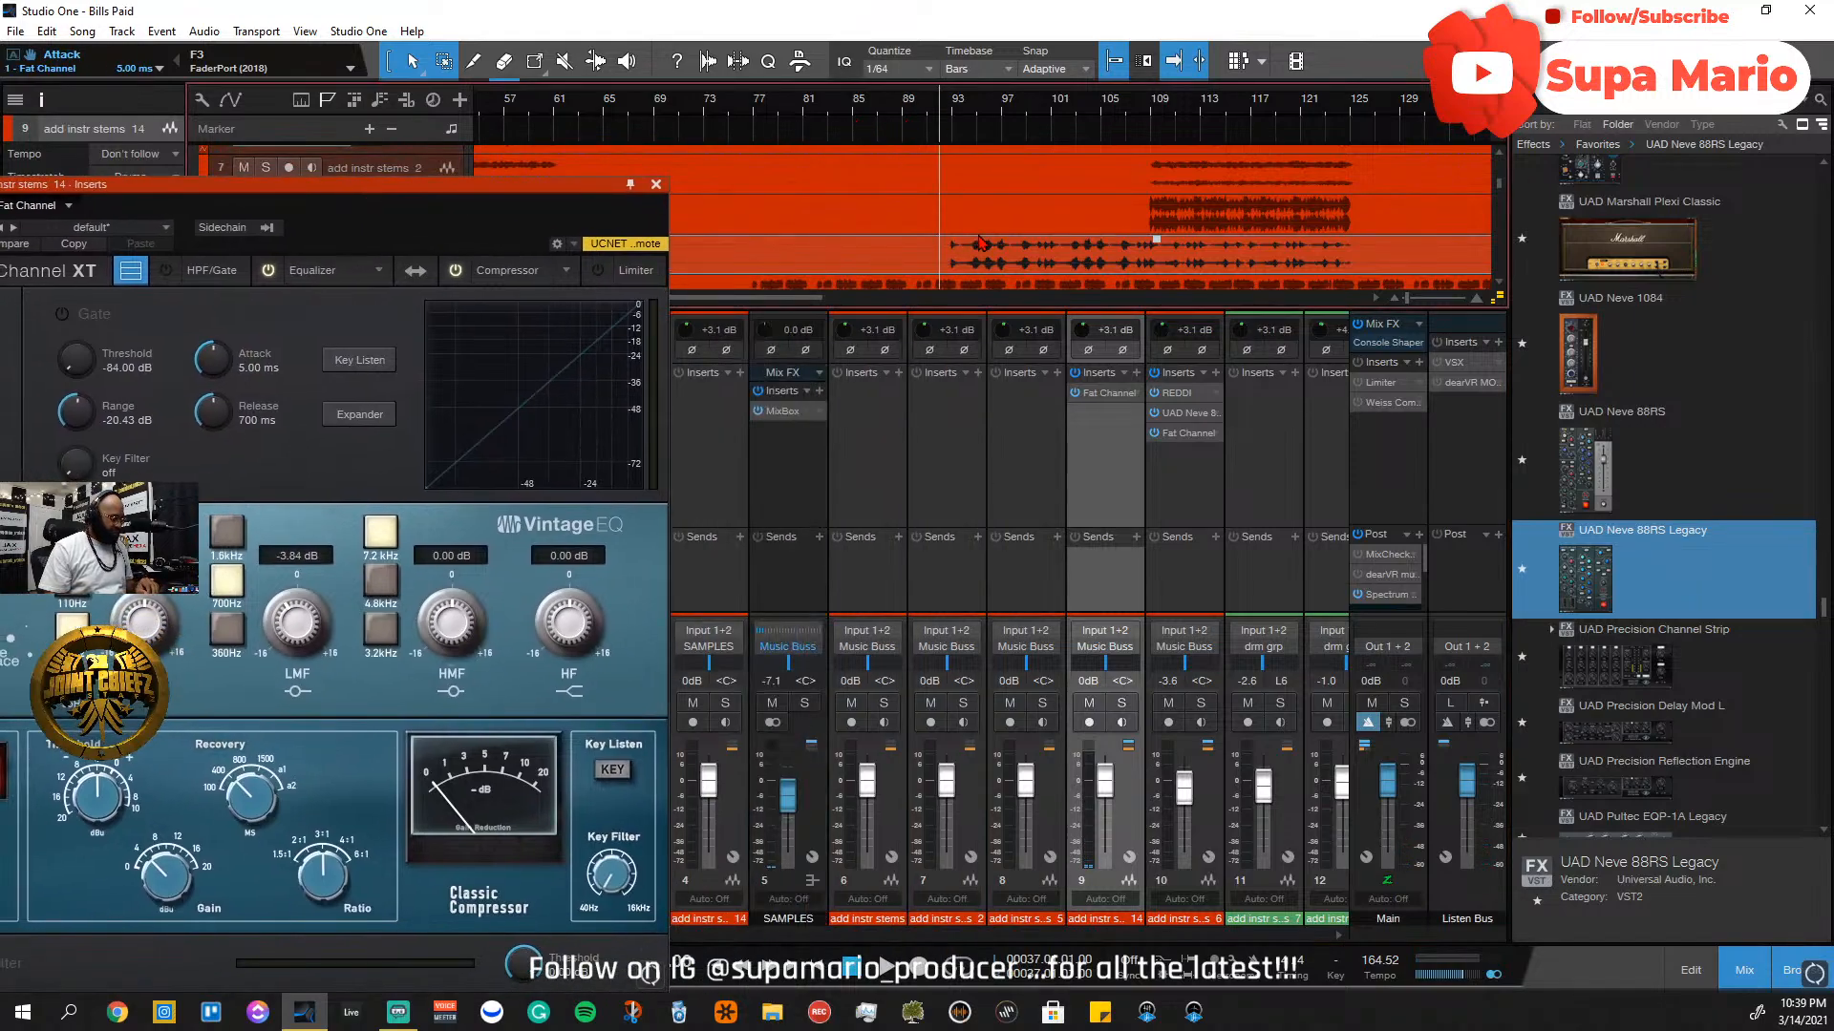
key("space")
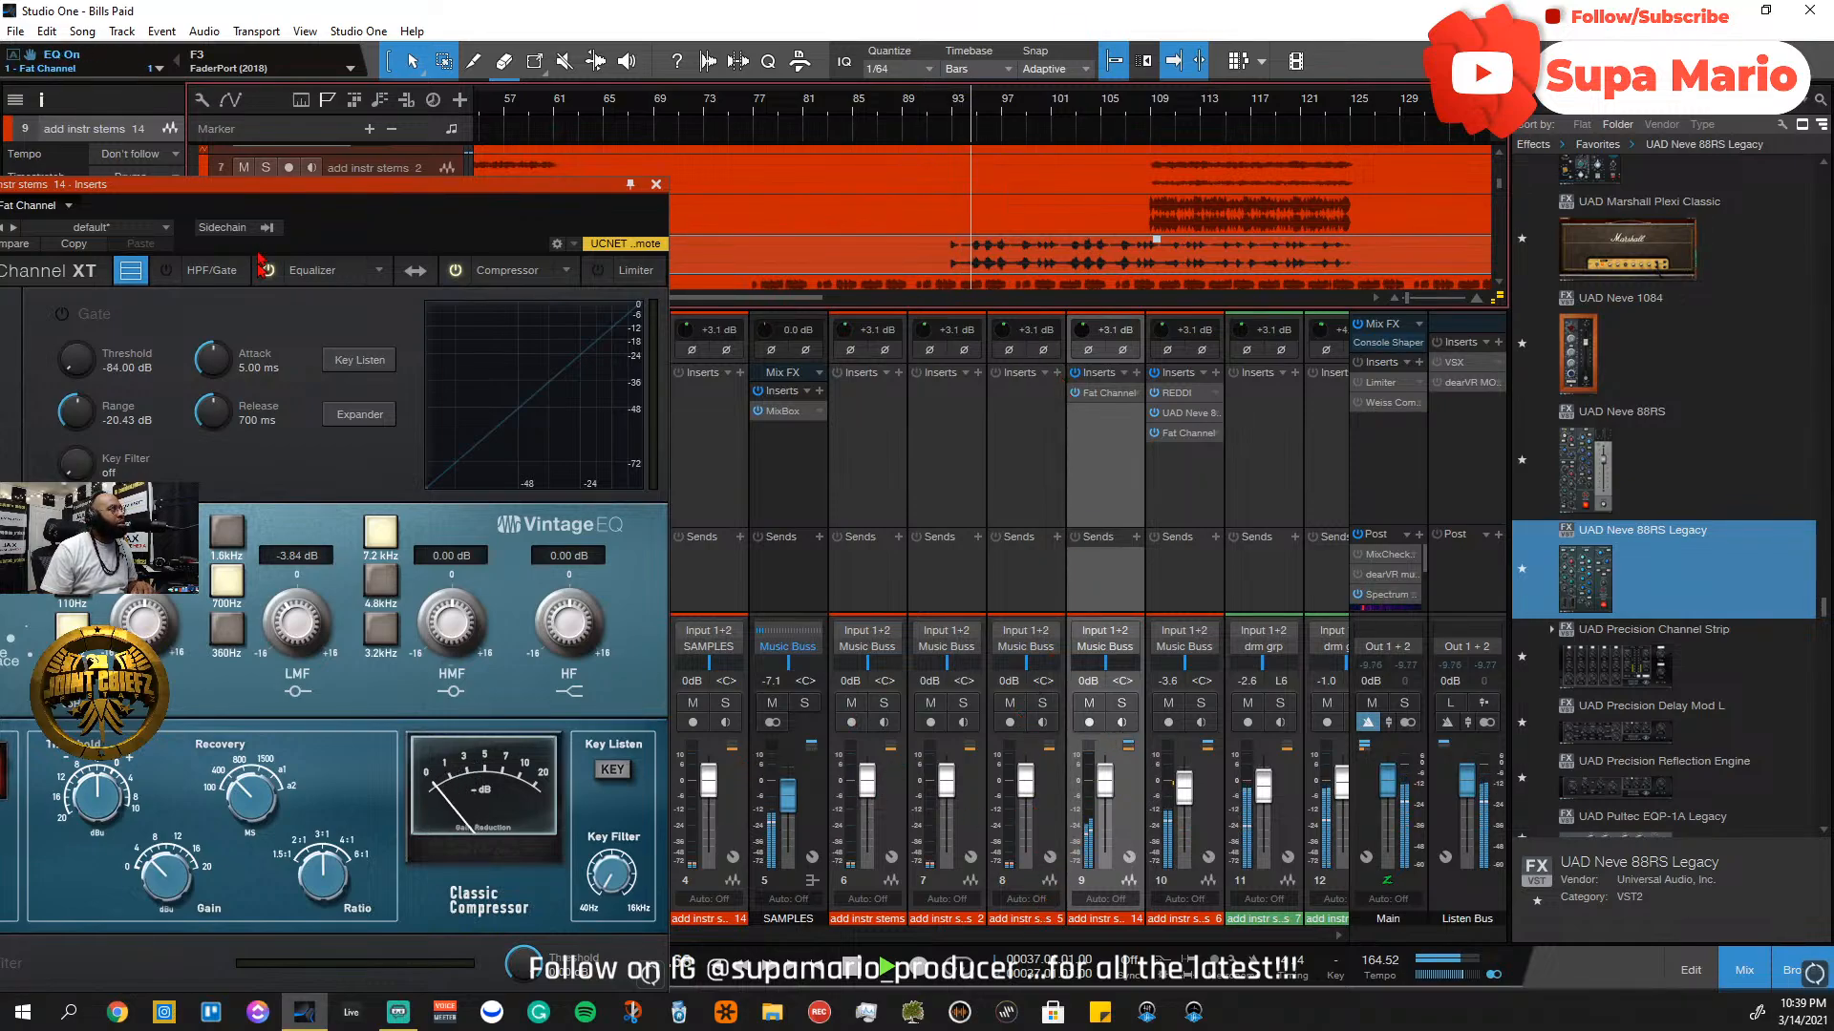
Compare the strings in the full beat with the Fat Channel insert and its compressor bypassed and active
left_click_drag(229, 184, 347, 151)
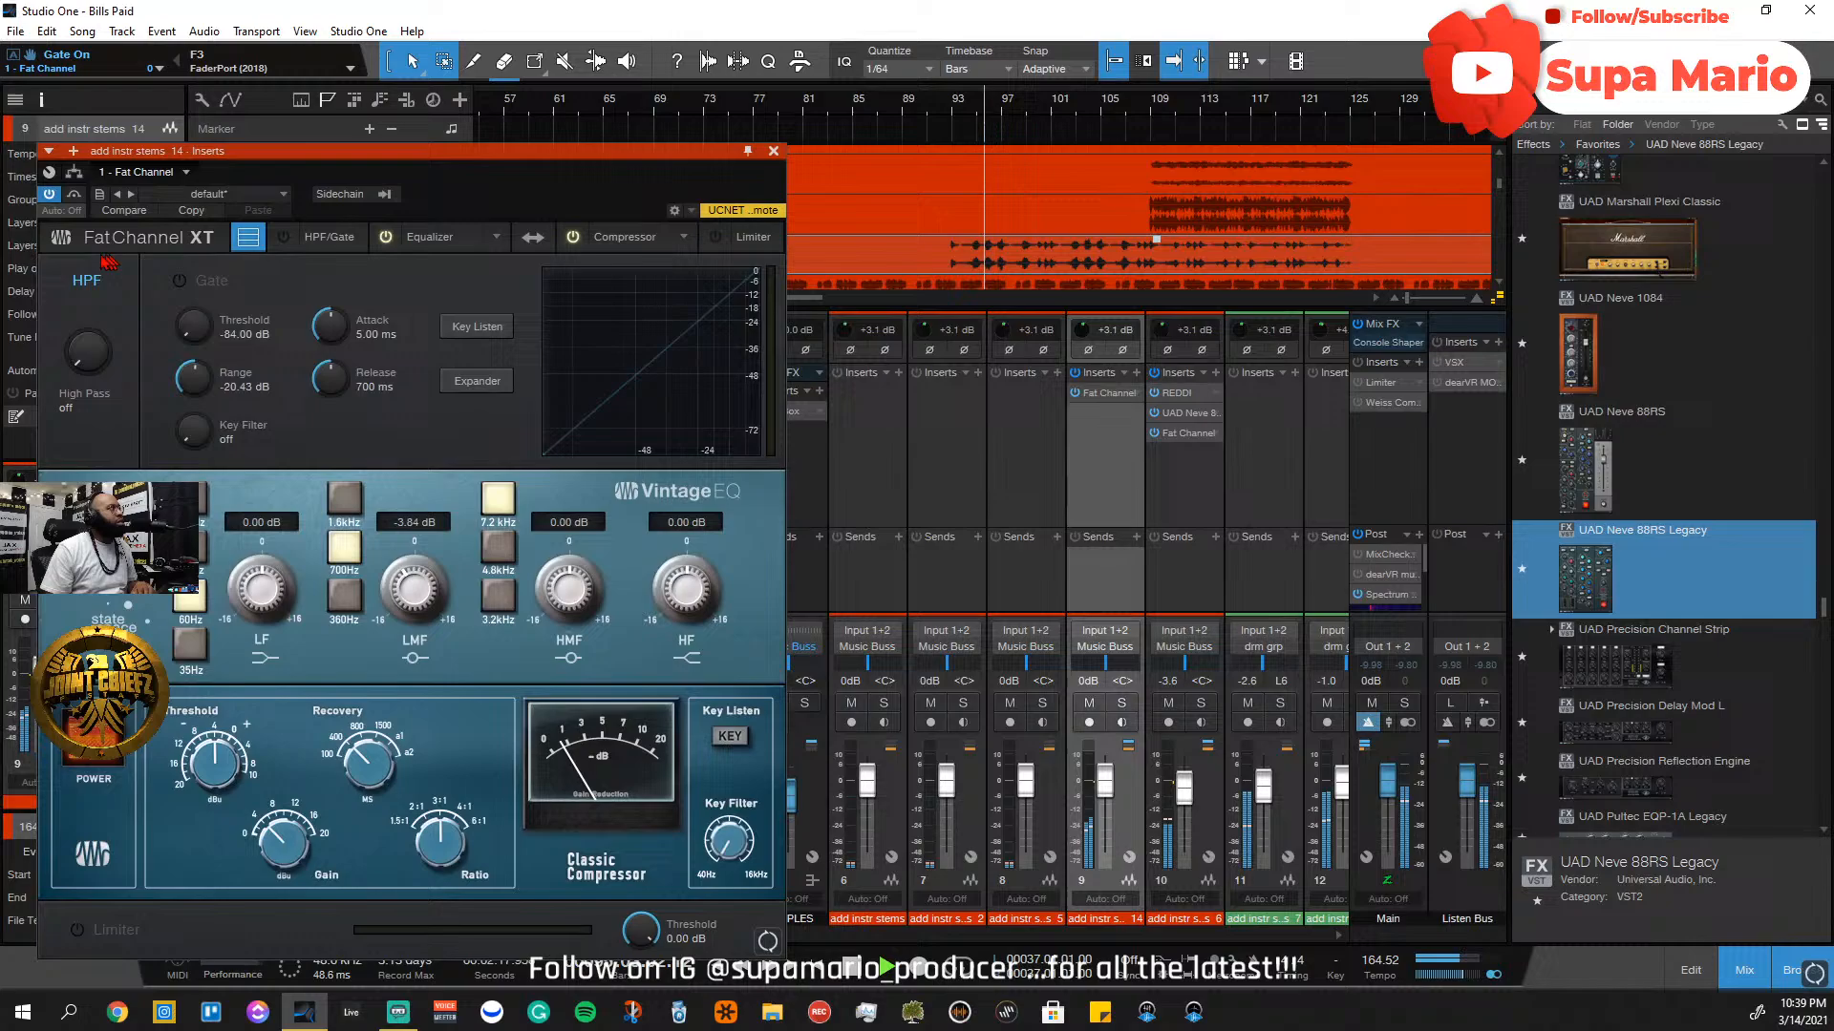
left_click(50, 195)
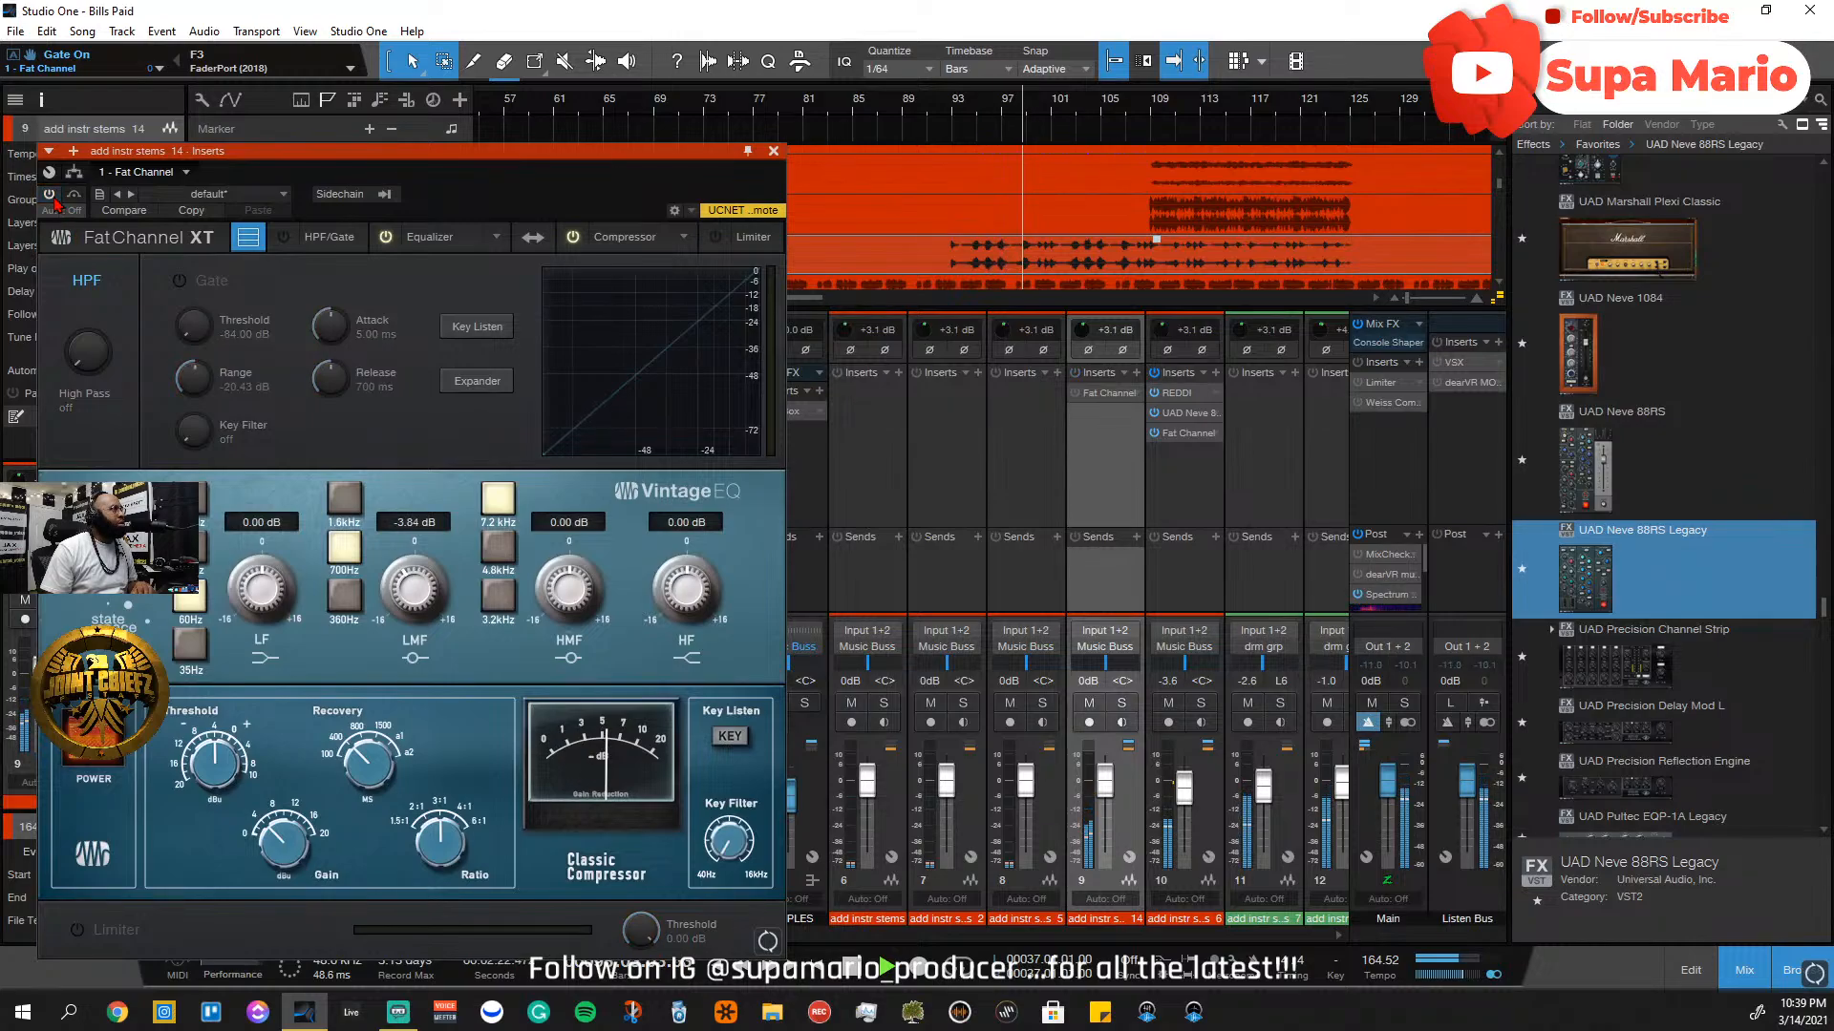
left_click(51, 196)
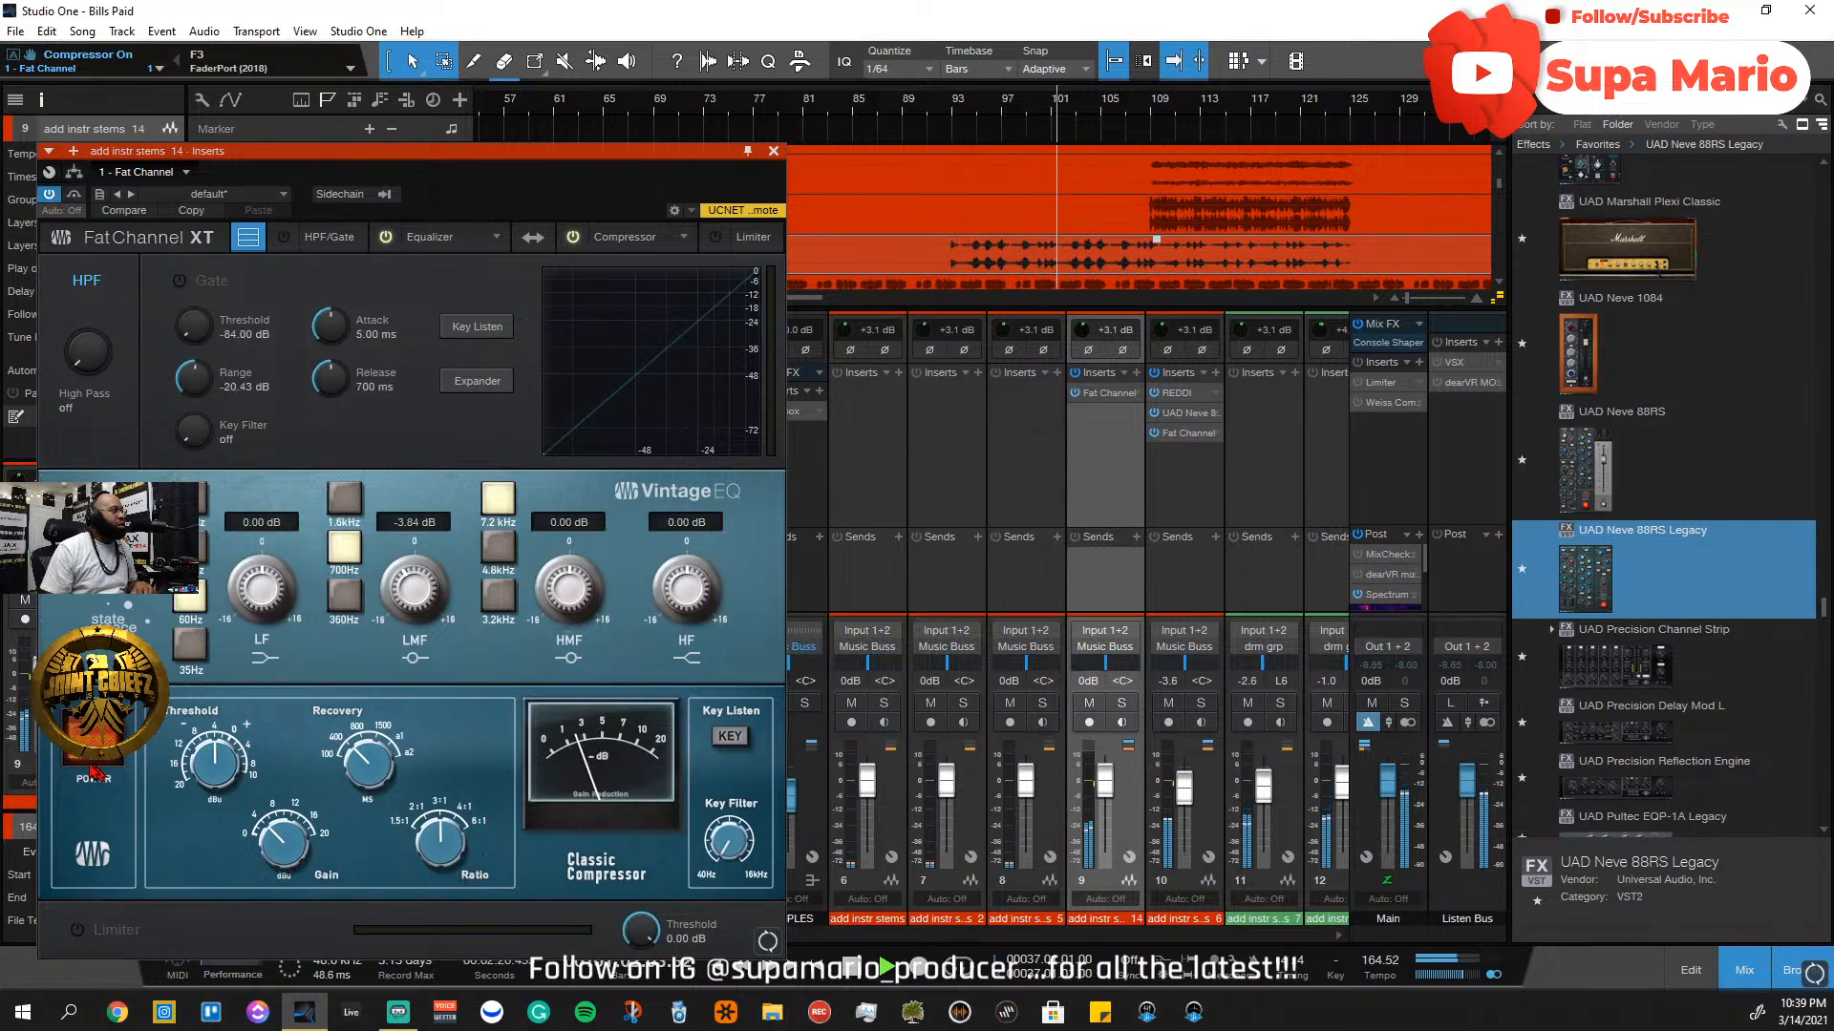
left_click(98, 733)
left_click(98, 734)
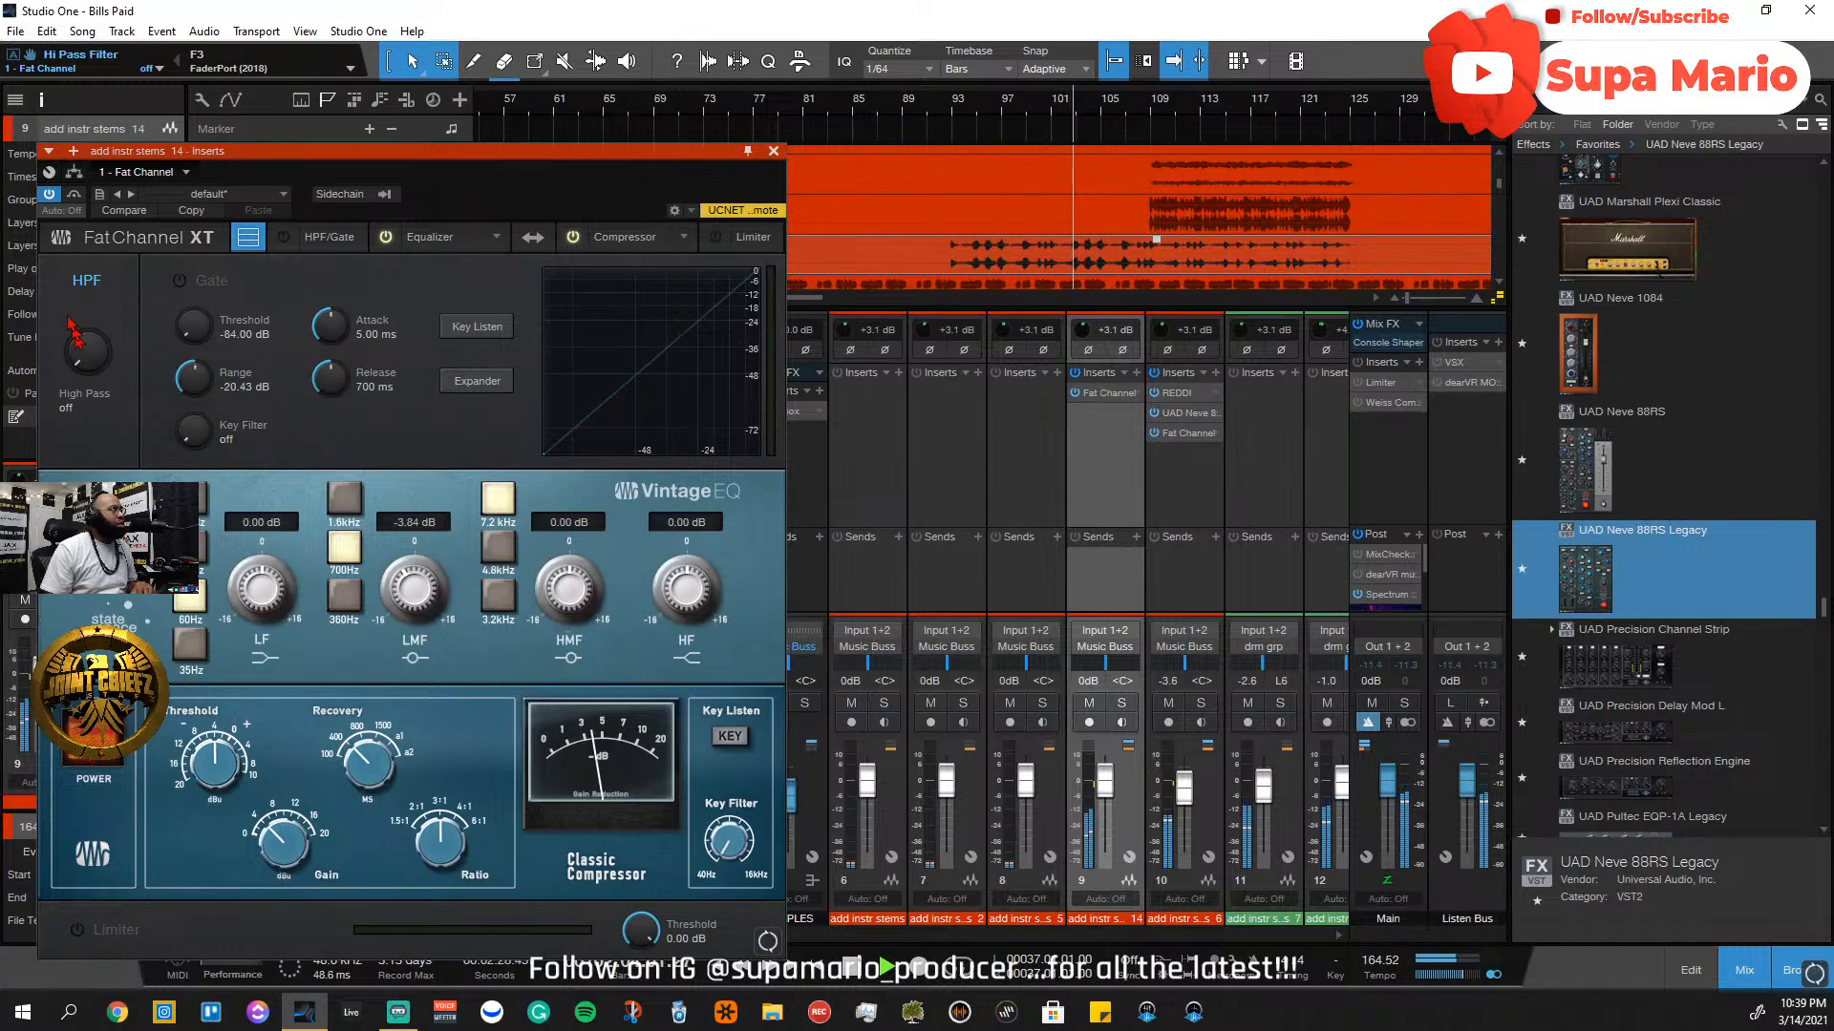
left_click(51, 196)
left_click(49, 196)
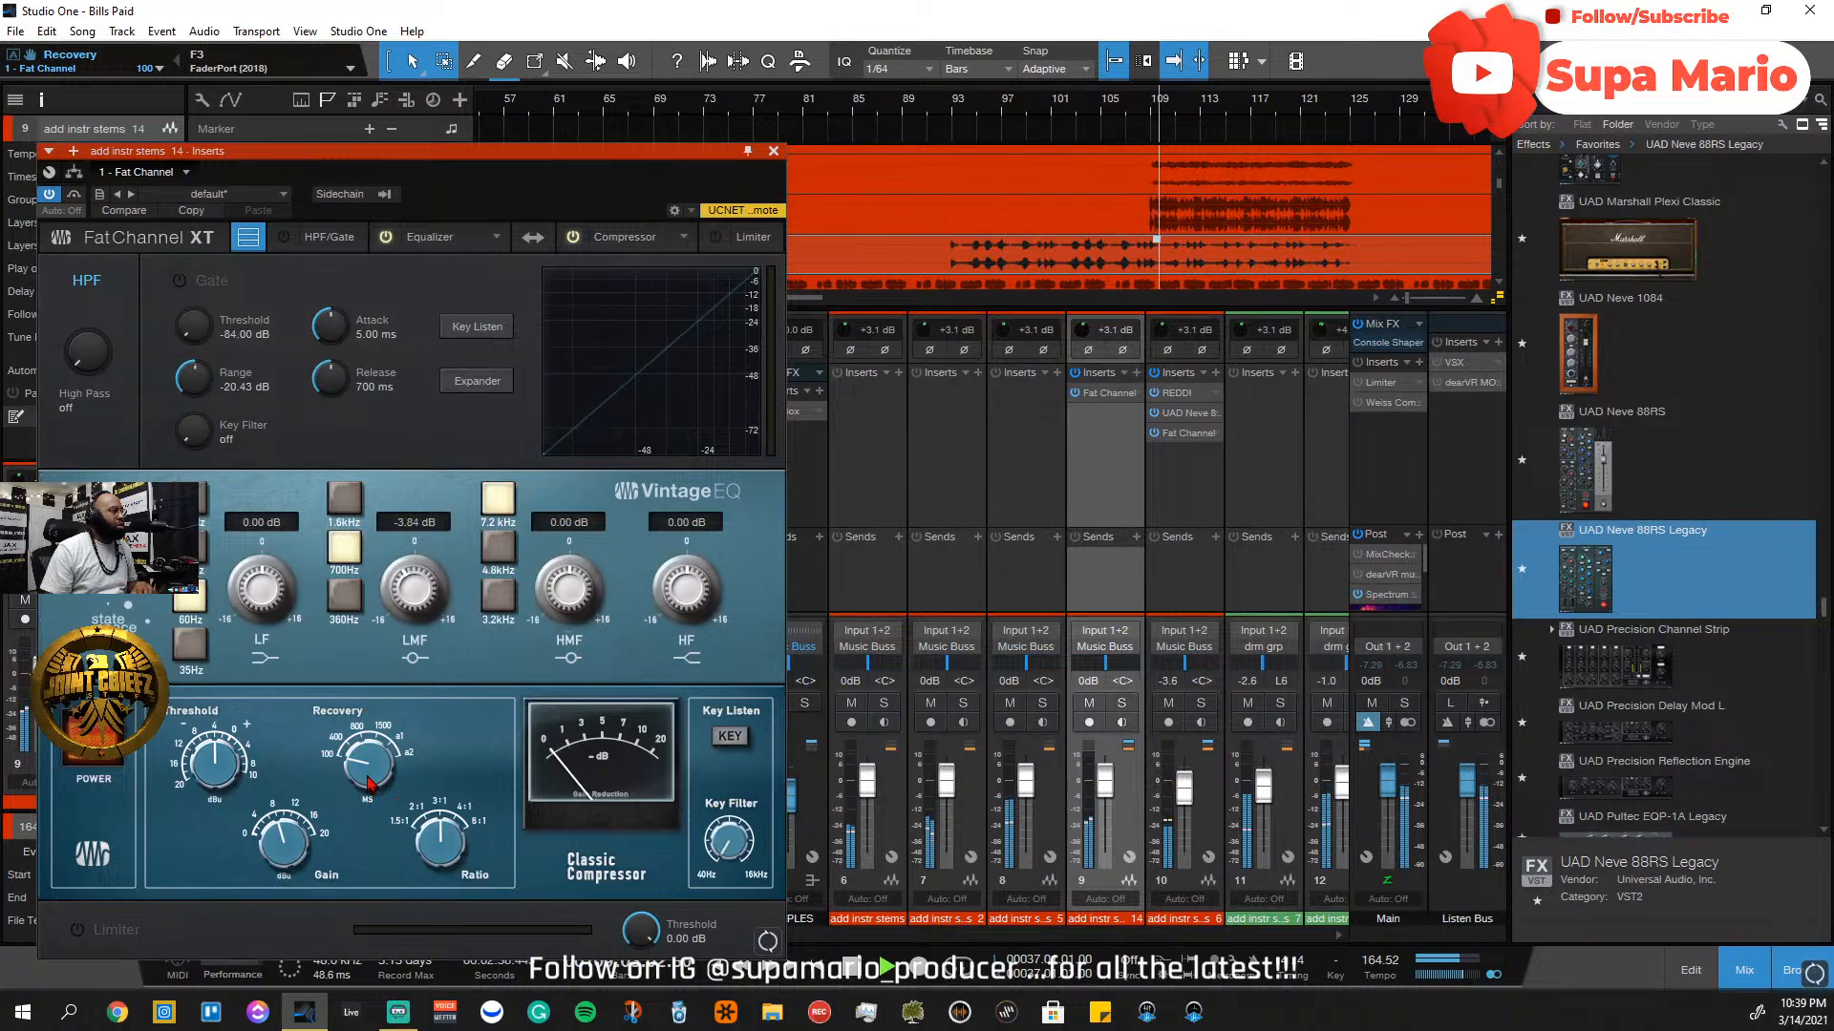
Raise the Classic Compressor's recovery and threshold on the strings and close the Fat Channel window
left_click_drag(369, 761, 366, 746)
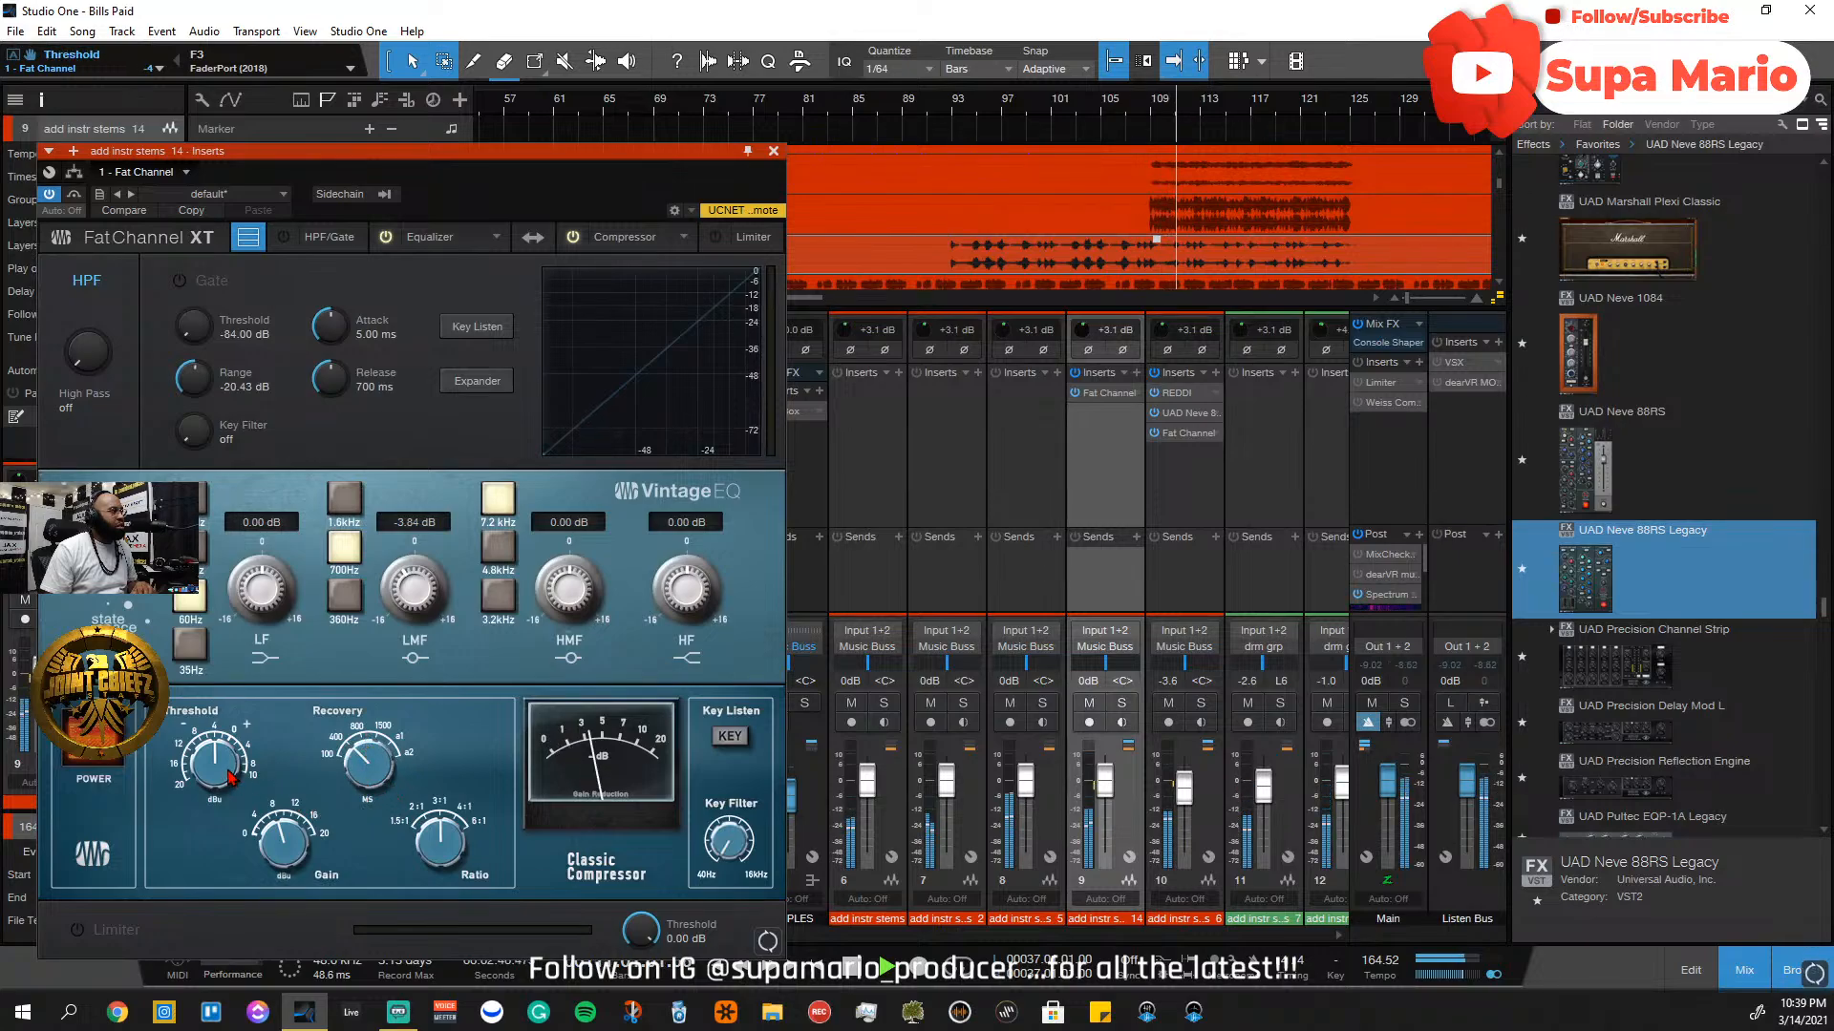
left_click_drag(222, 775, 220, 738)
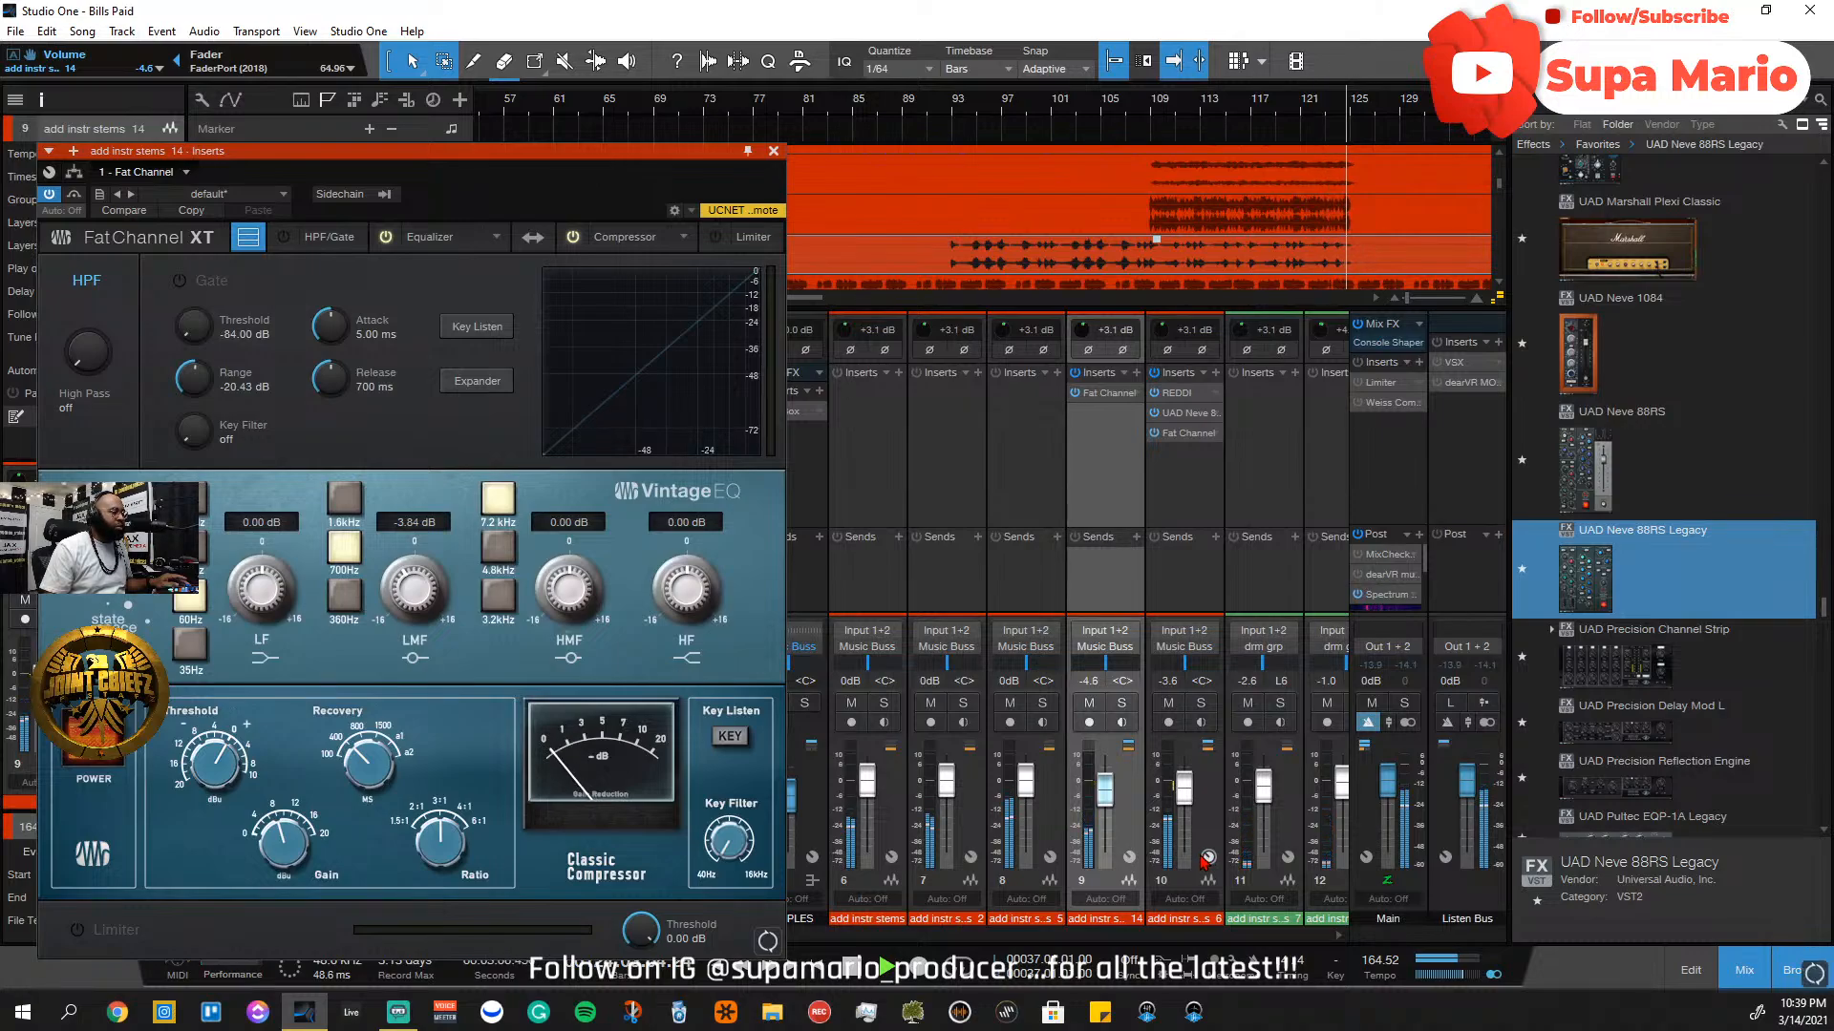
left_click(774, 151)
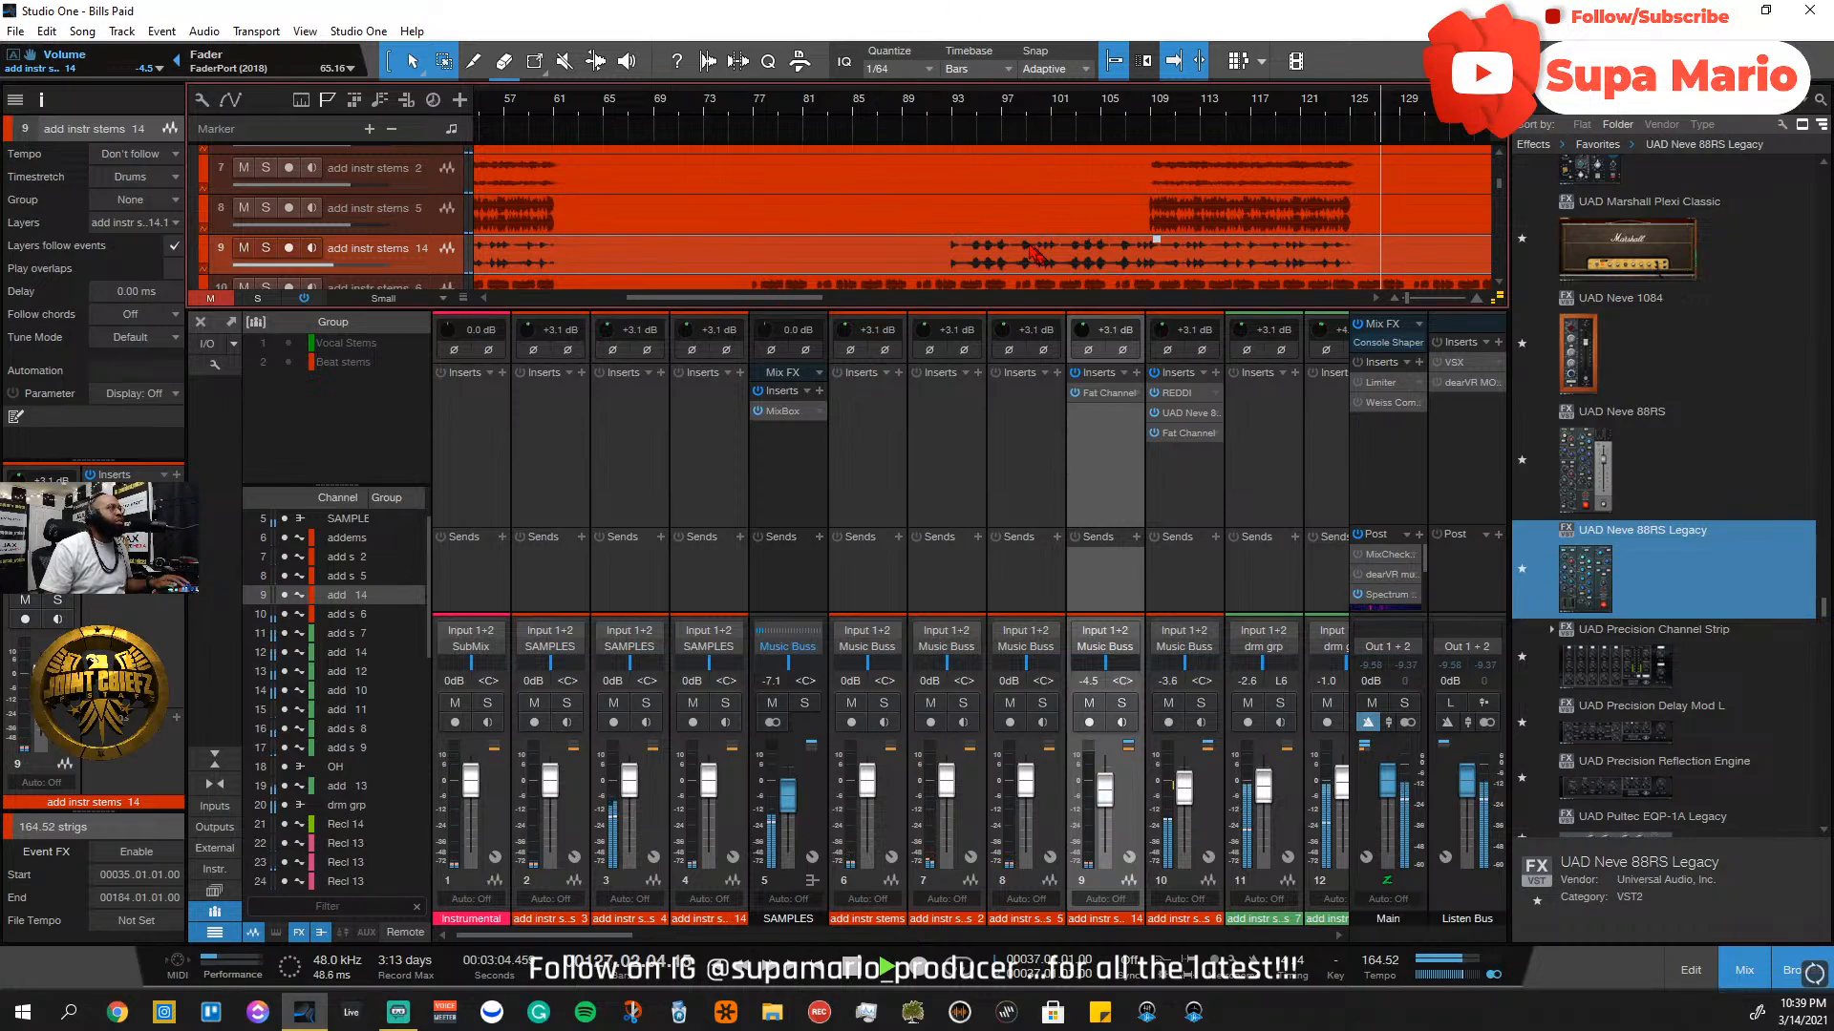
Lower the add instr stems 14 volume to -5.2 dB while replaying from about bar 92, and recheck its Fat Channel insert
left_click(938, 116)
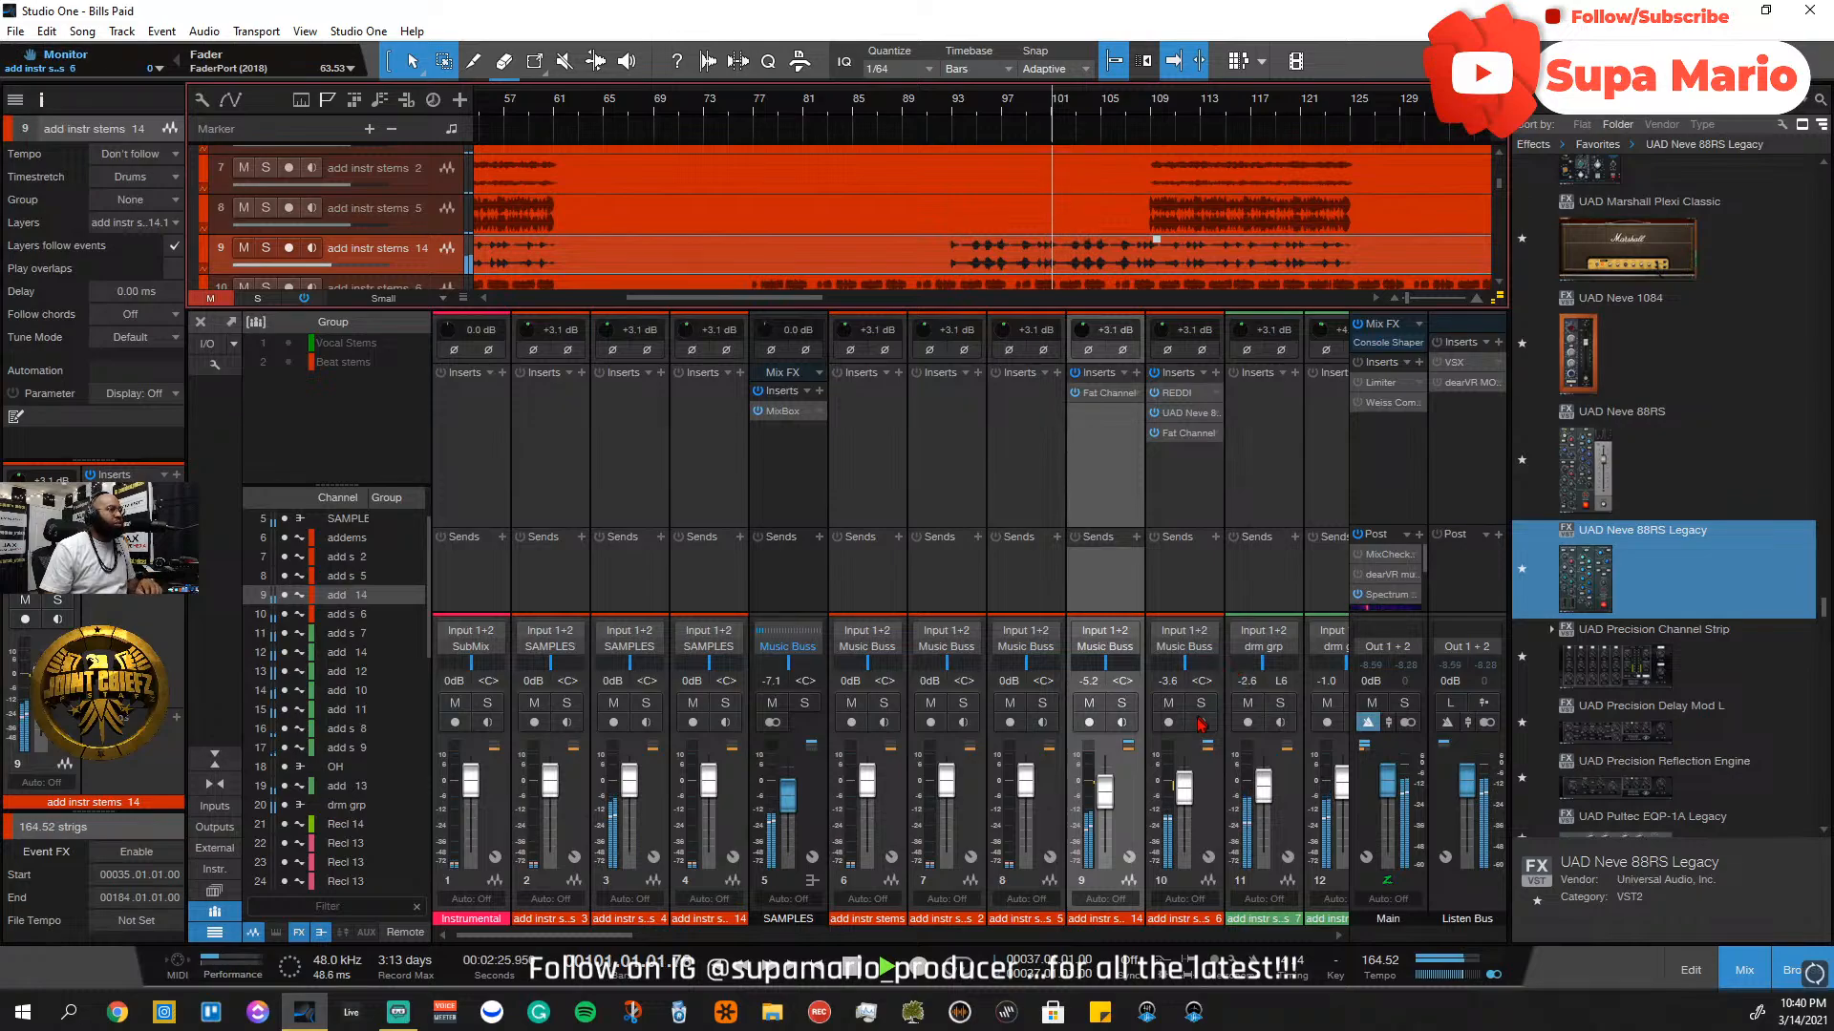
left_click(1103, 394)
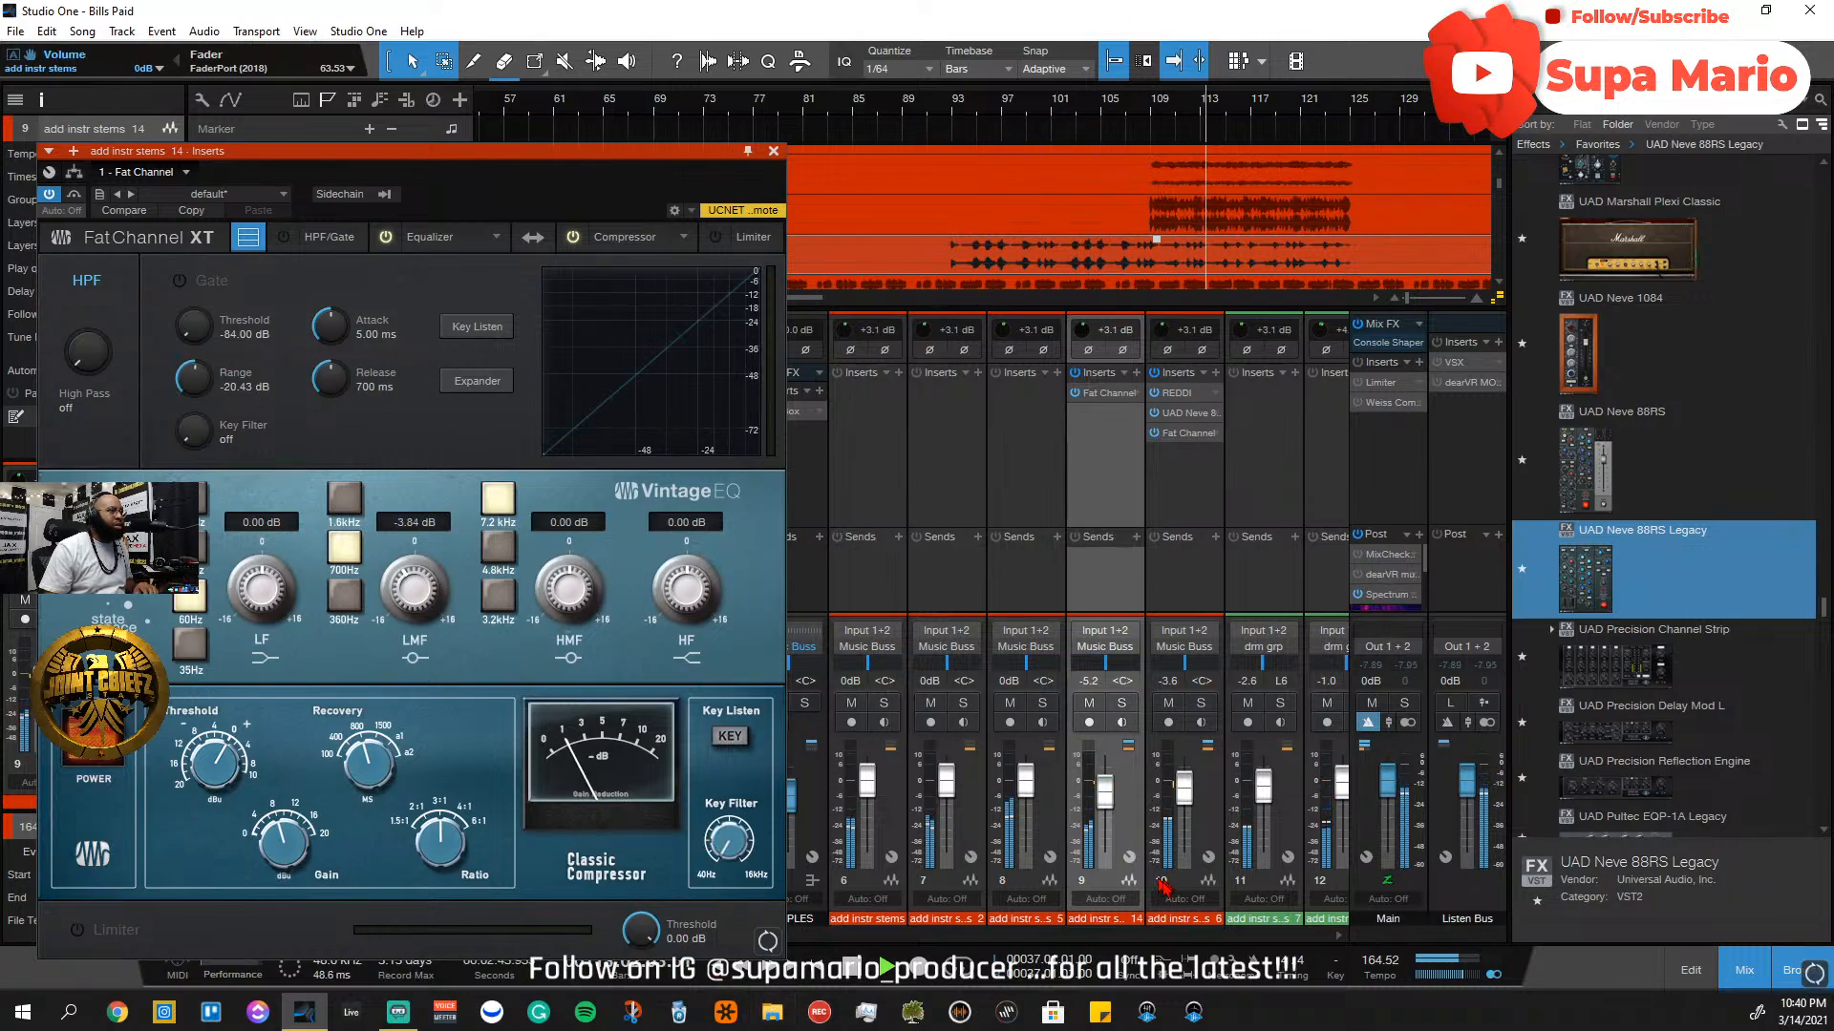
left_click(776, 153)
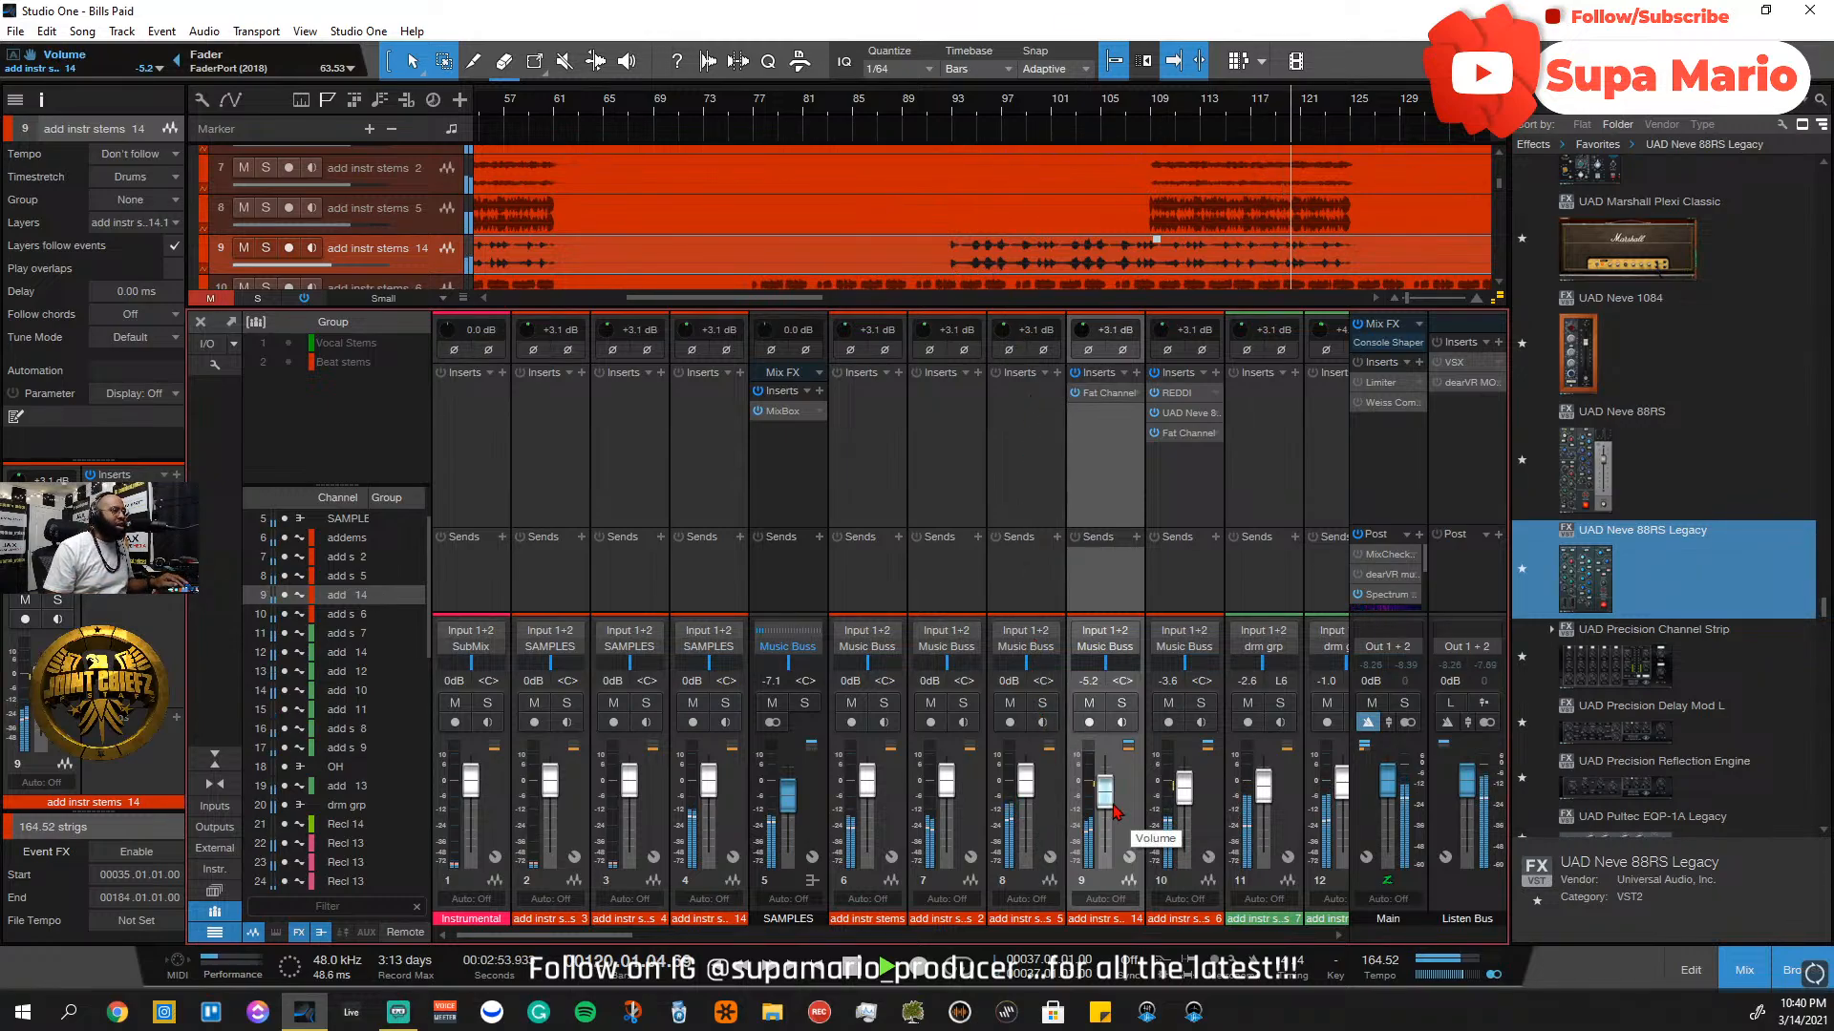
Fine-tune the add instr stems 14 channel volume to -5.9 dB
scroll(1116, 812, "down", 4)
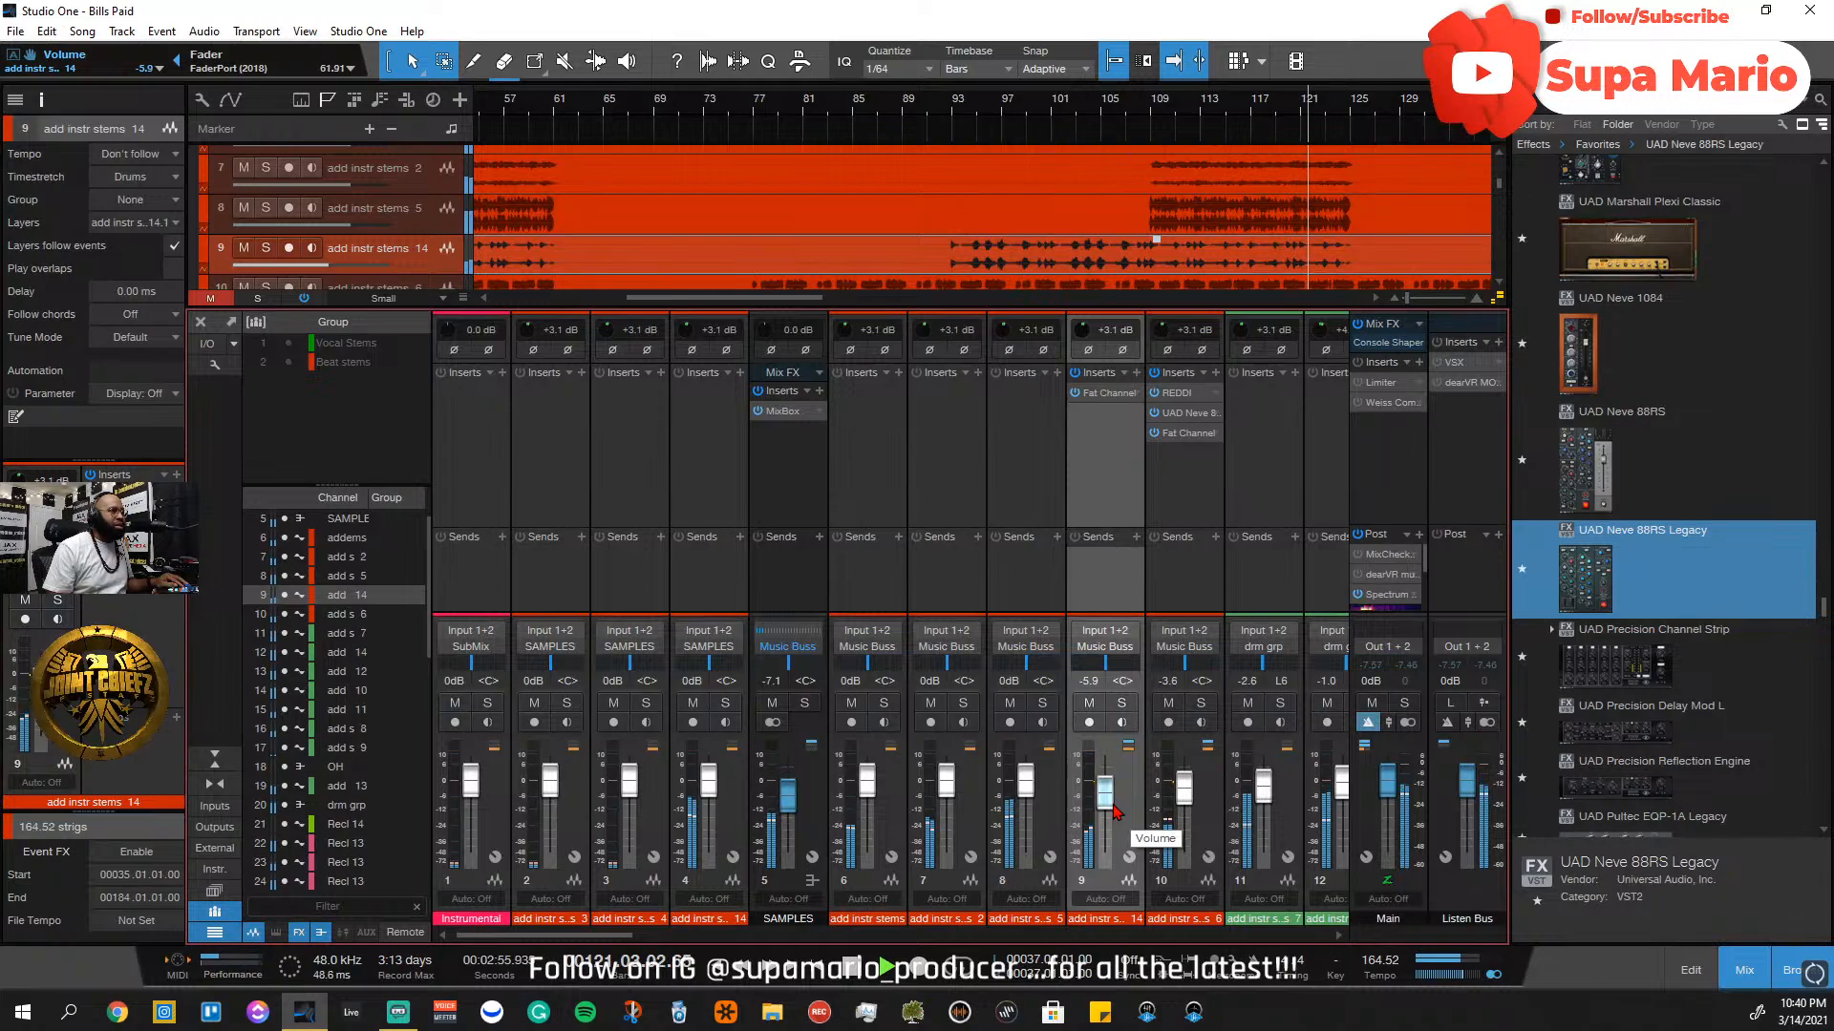
scroll(1116, 812, "down", 1)
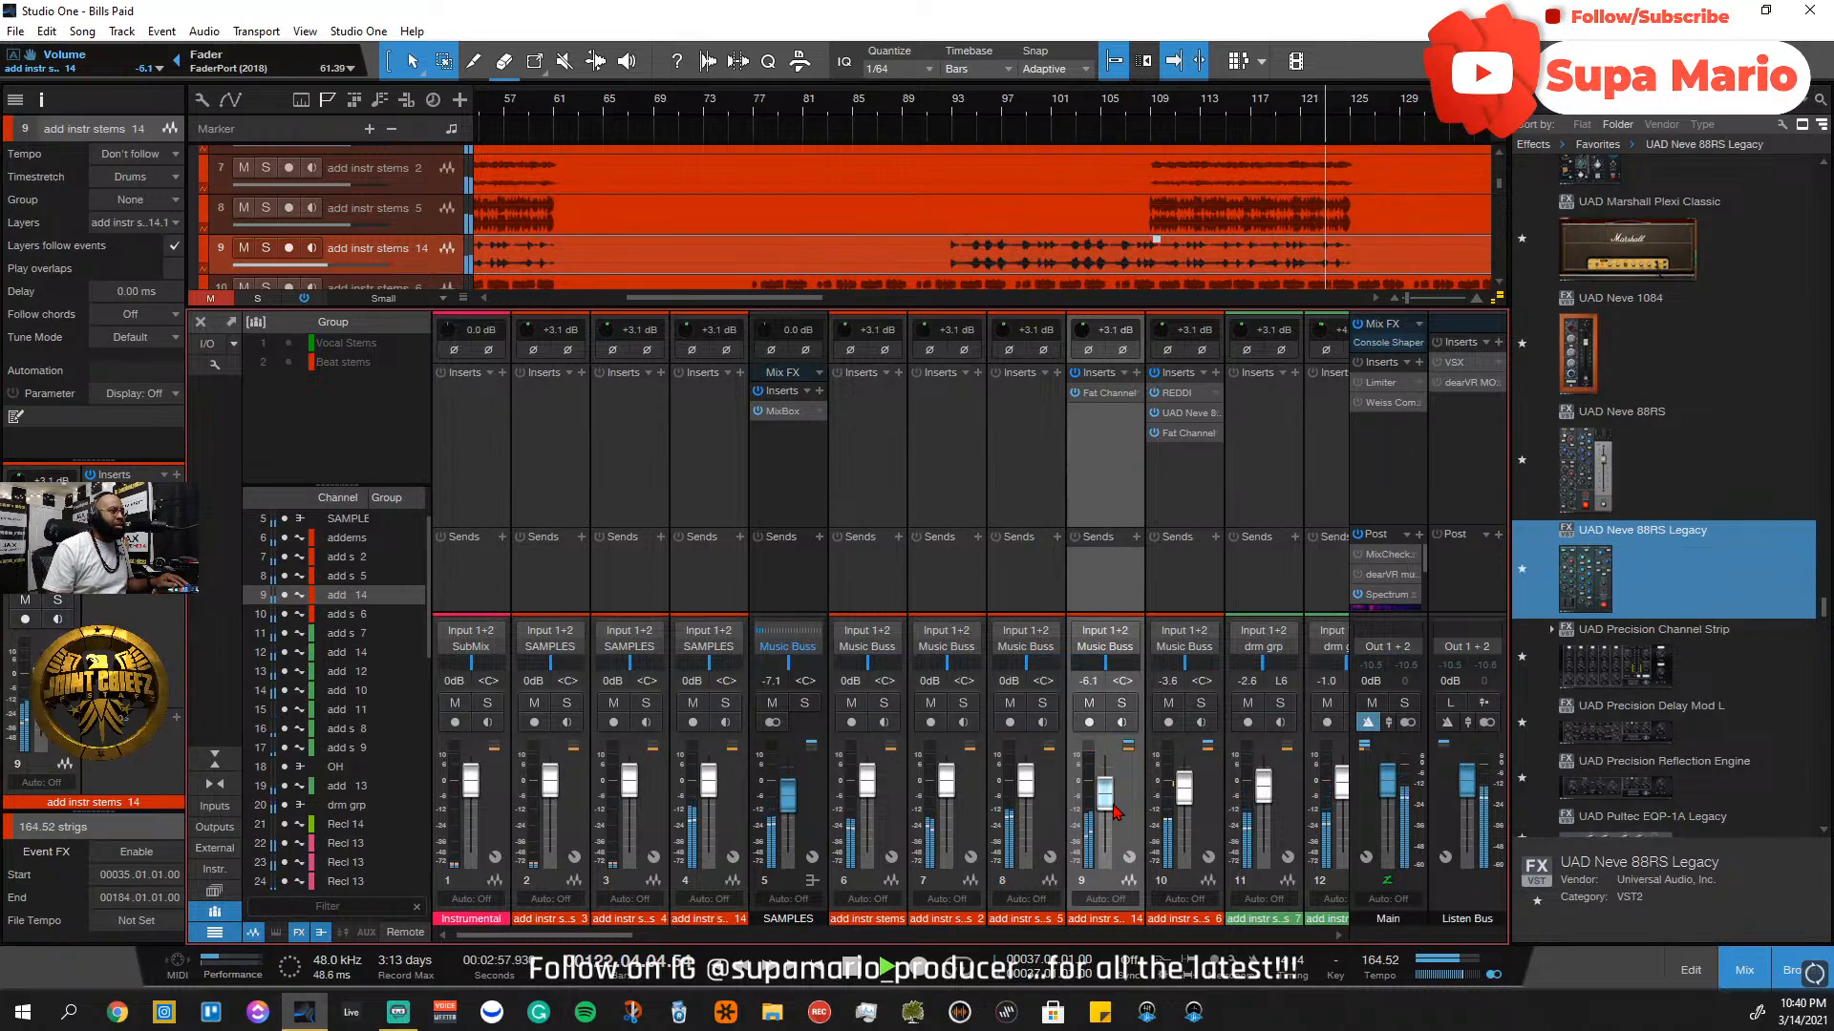
scroll(1116, 812, "up", 1)
scroll(1115, 812, "up", 1)
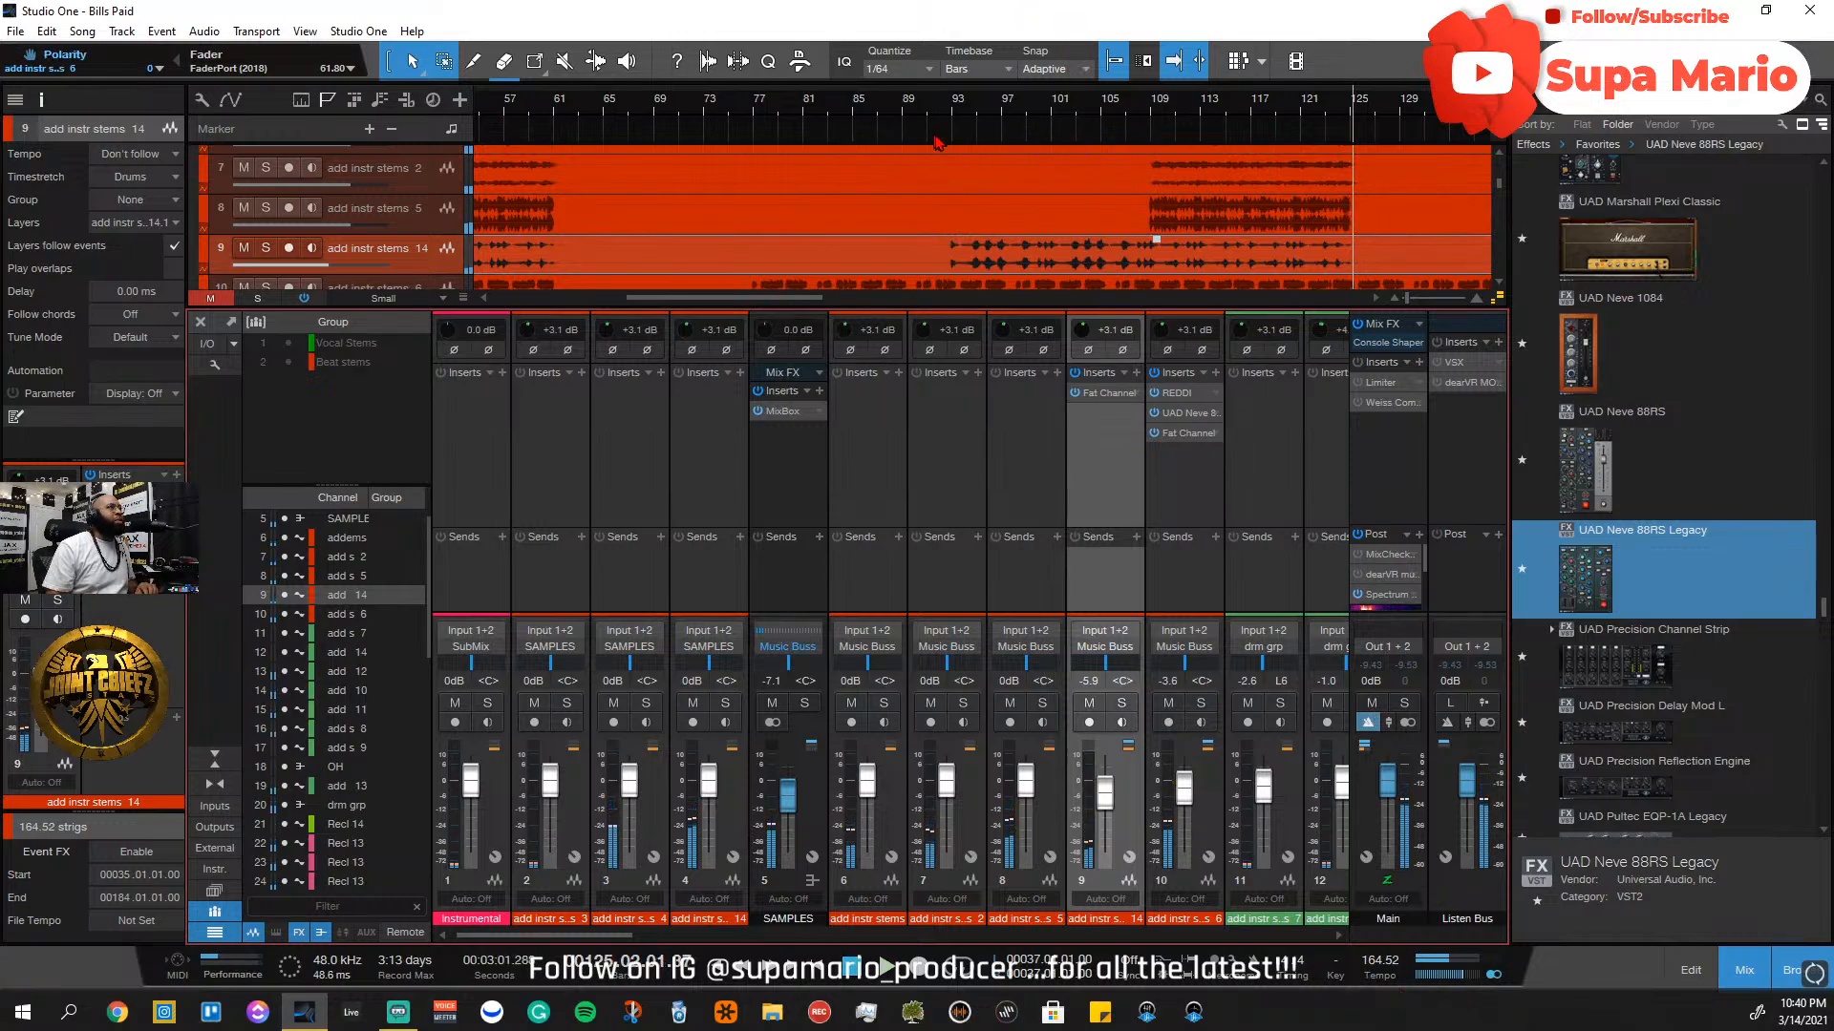
With the Main output in mono, play from bar 109 and set the add instr stems 14 volume to -5.5 dB
left_click(954, 113)
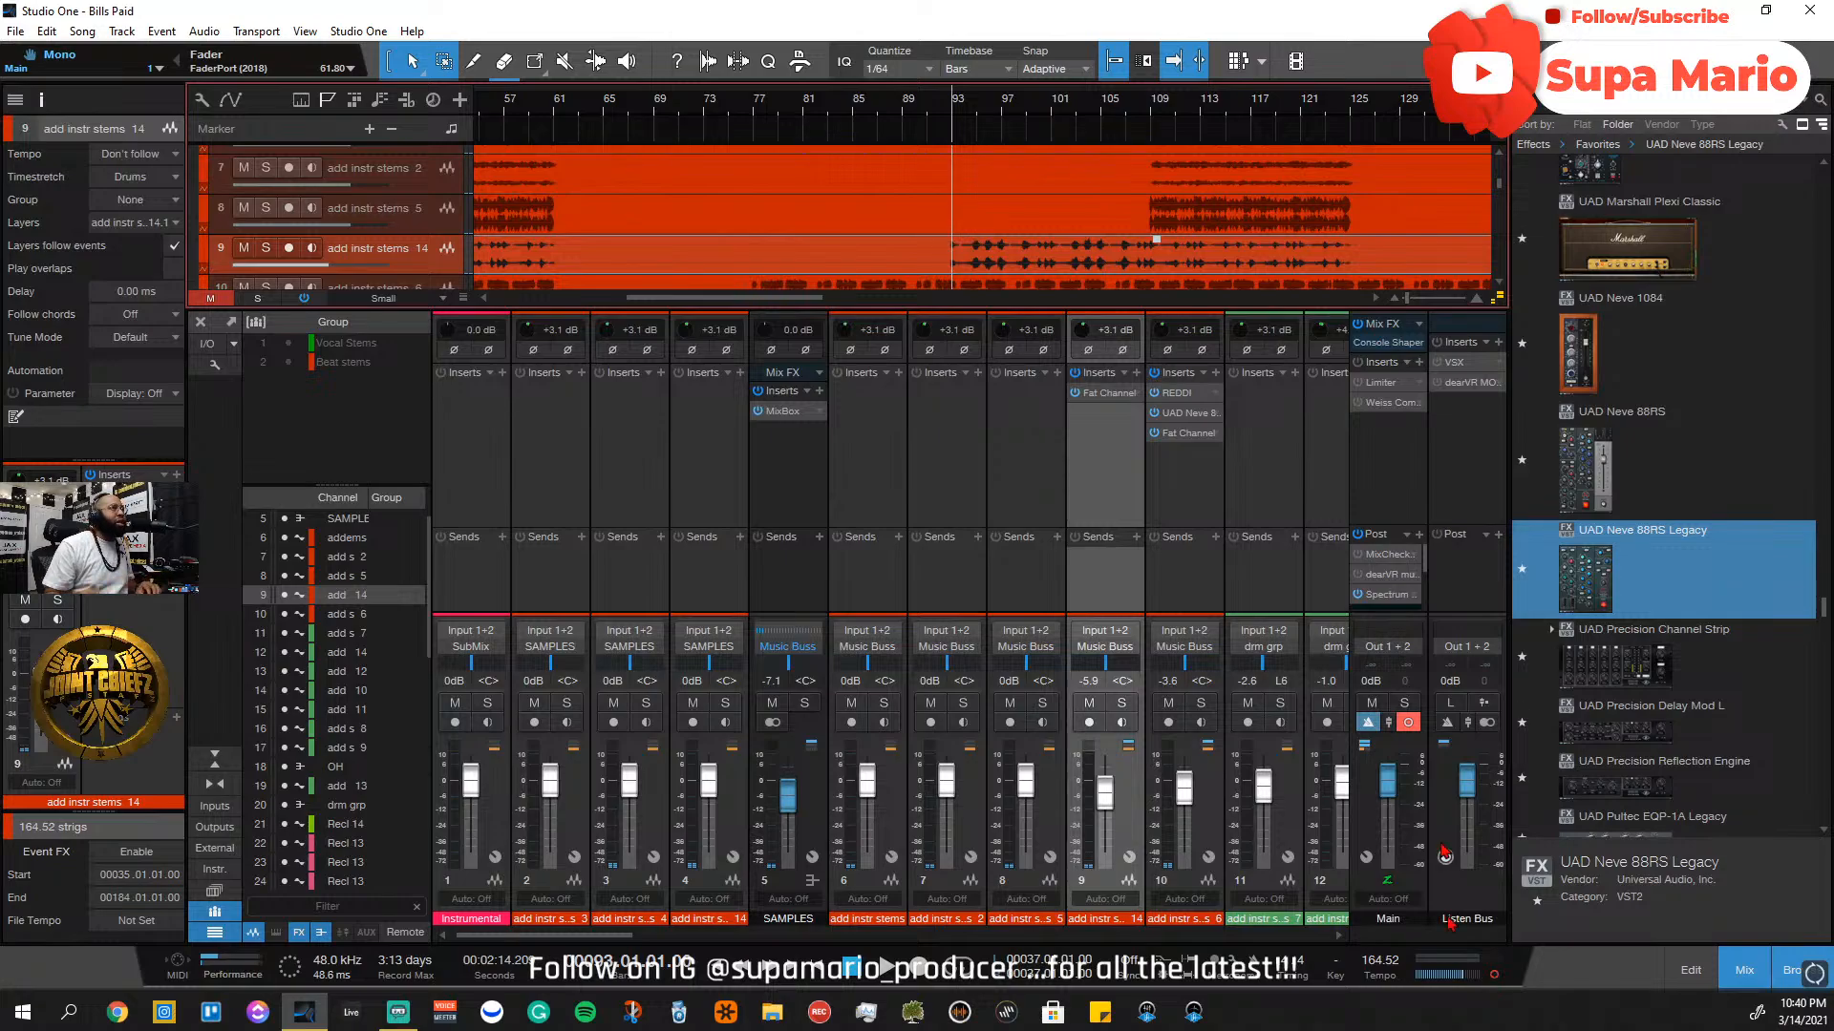
left_click(1154, 115)
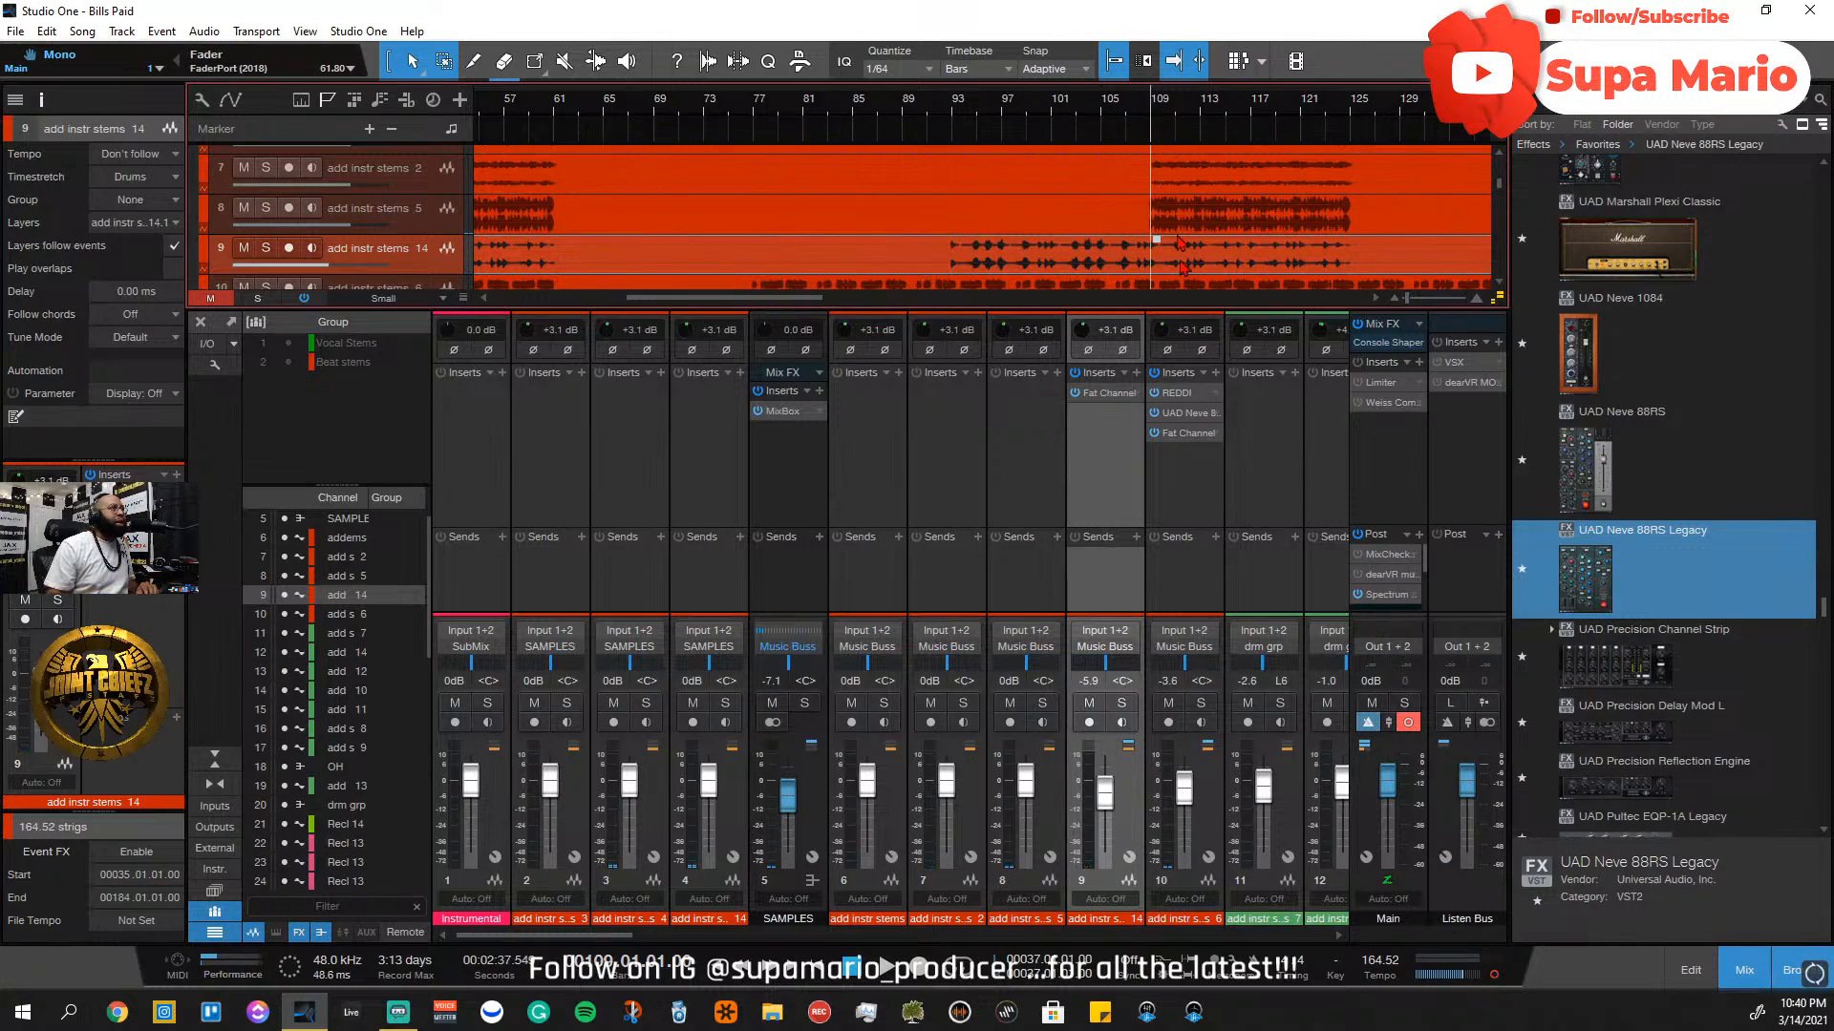
key("space")
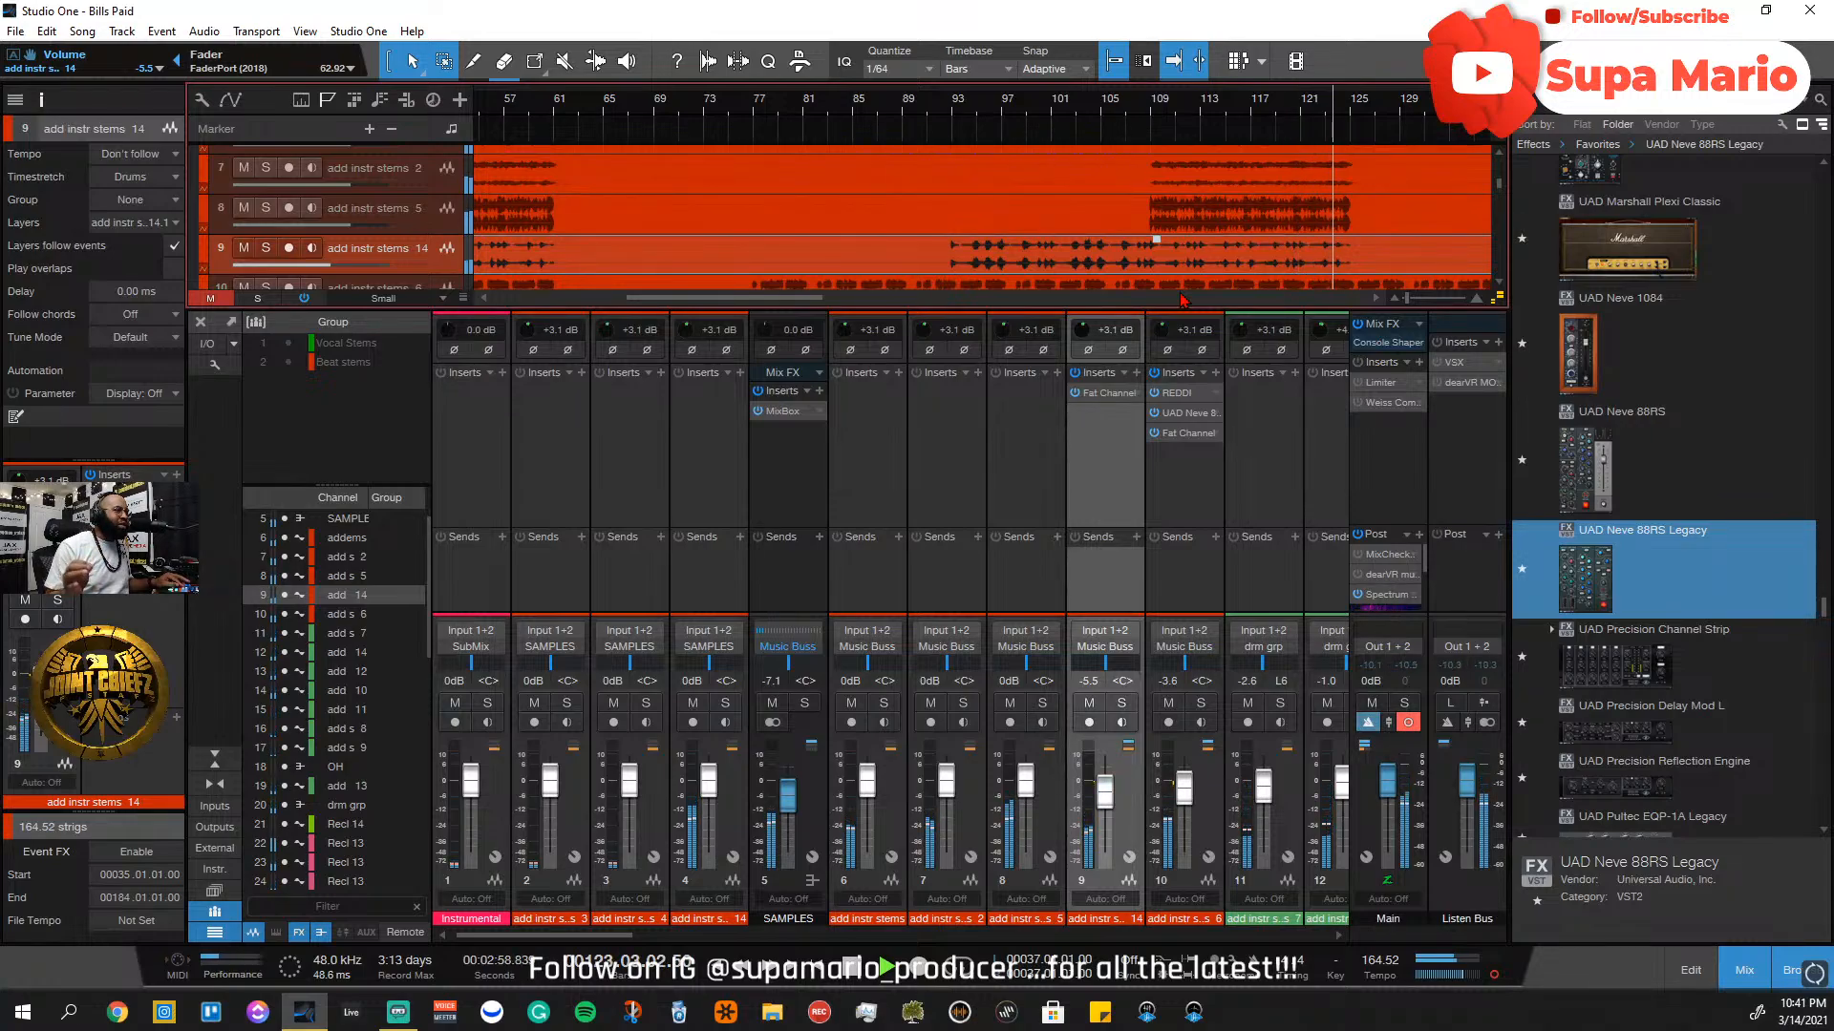
Compare the Main output in stereo and mono from bar 109, leaving mono switched off
left_click(1408, 722)
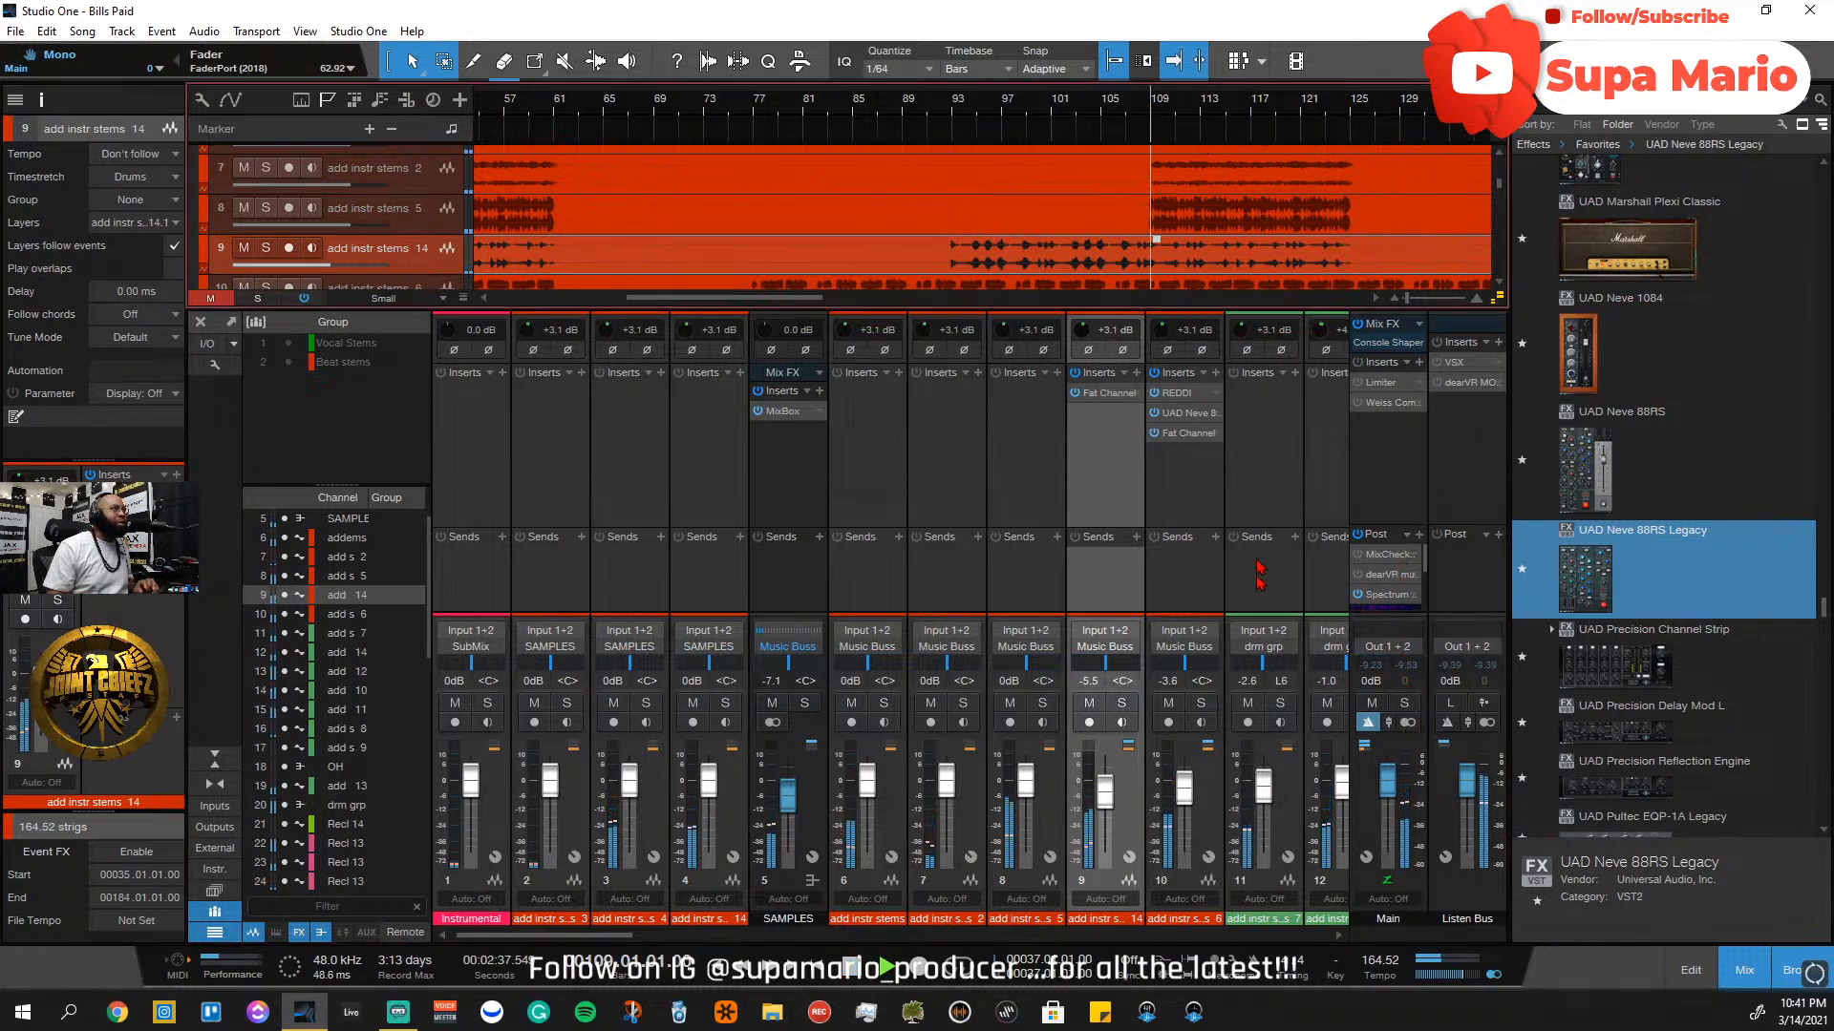
left_click(1495, 975)
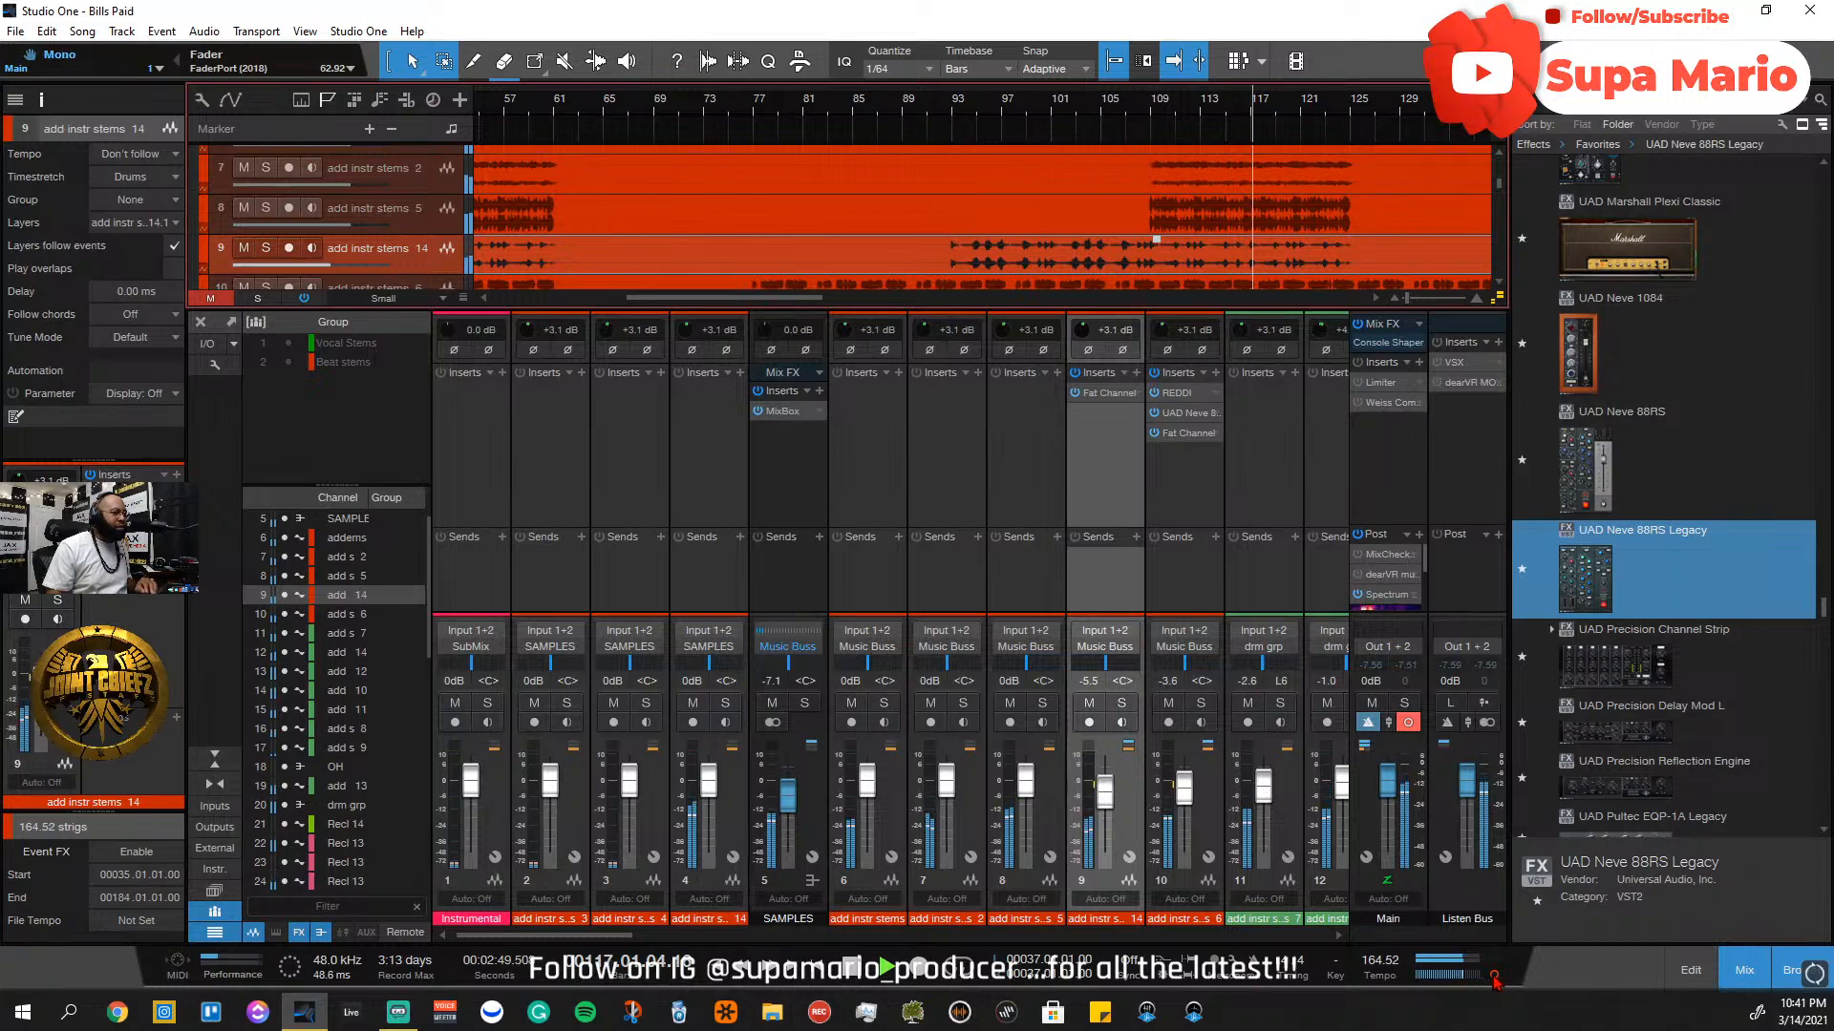
left_click(1494, 975)
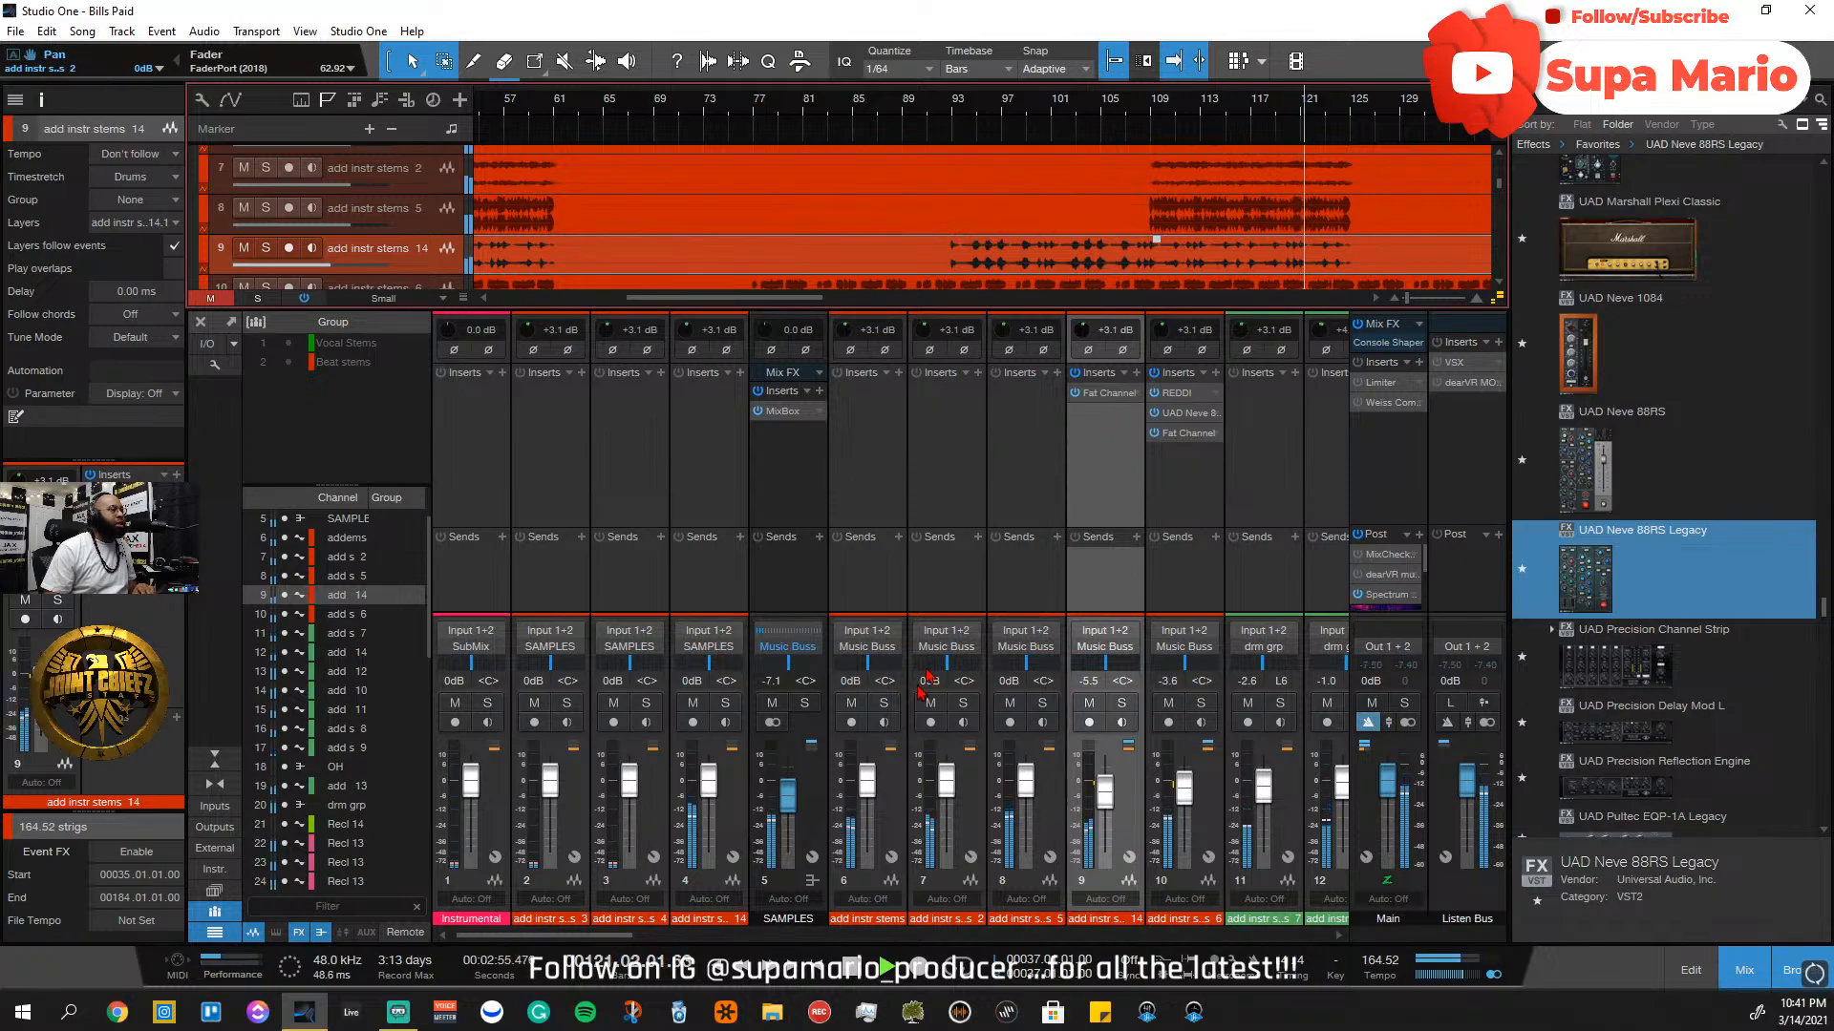
Look over the melodic and drum stem tracks in the arrangement while playback runs on from about bar 121
scroll(846, 232, "down", 1)
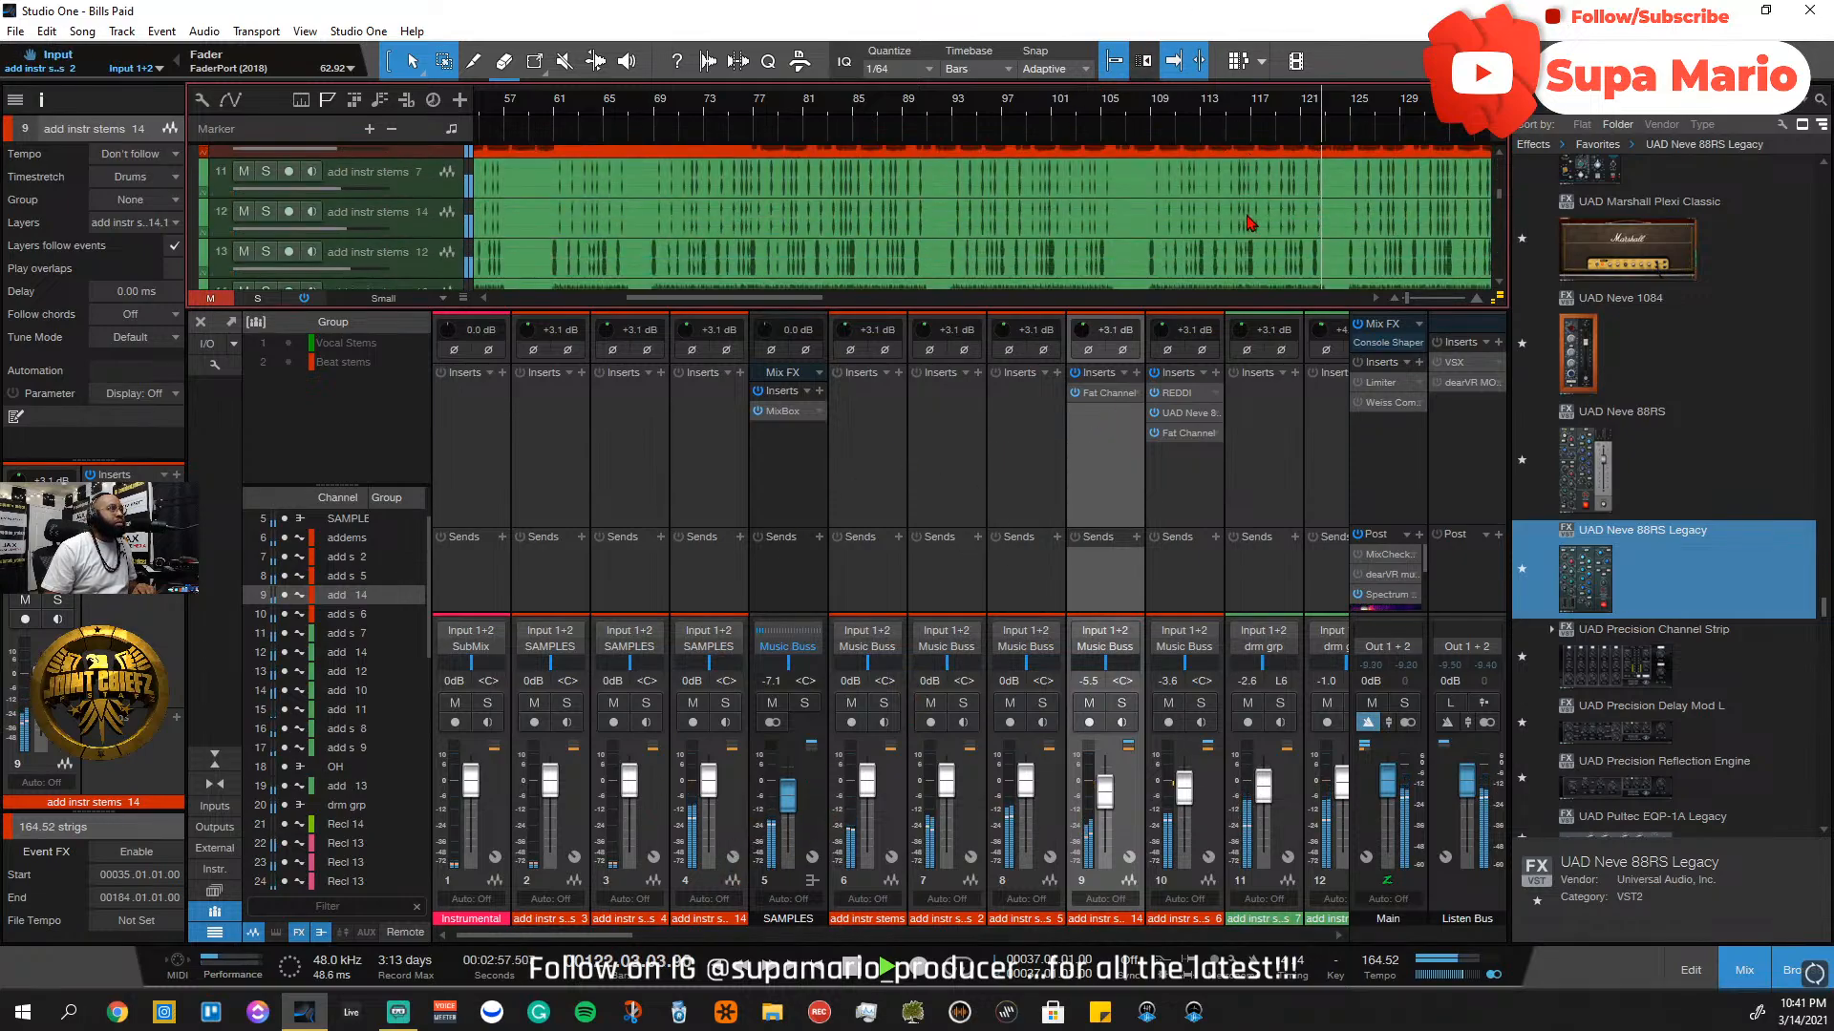
scroll(793, 206, "down", 2)
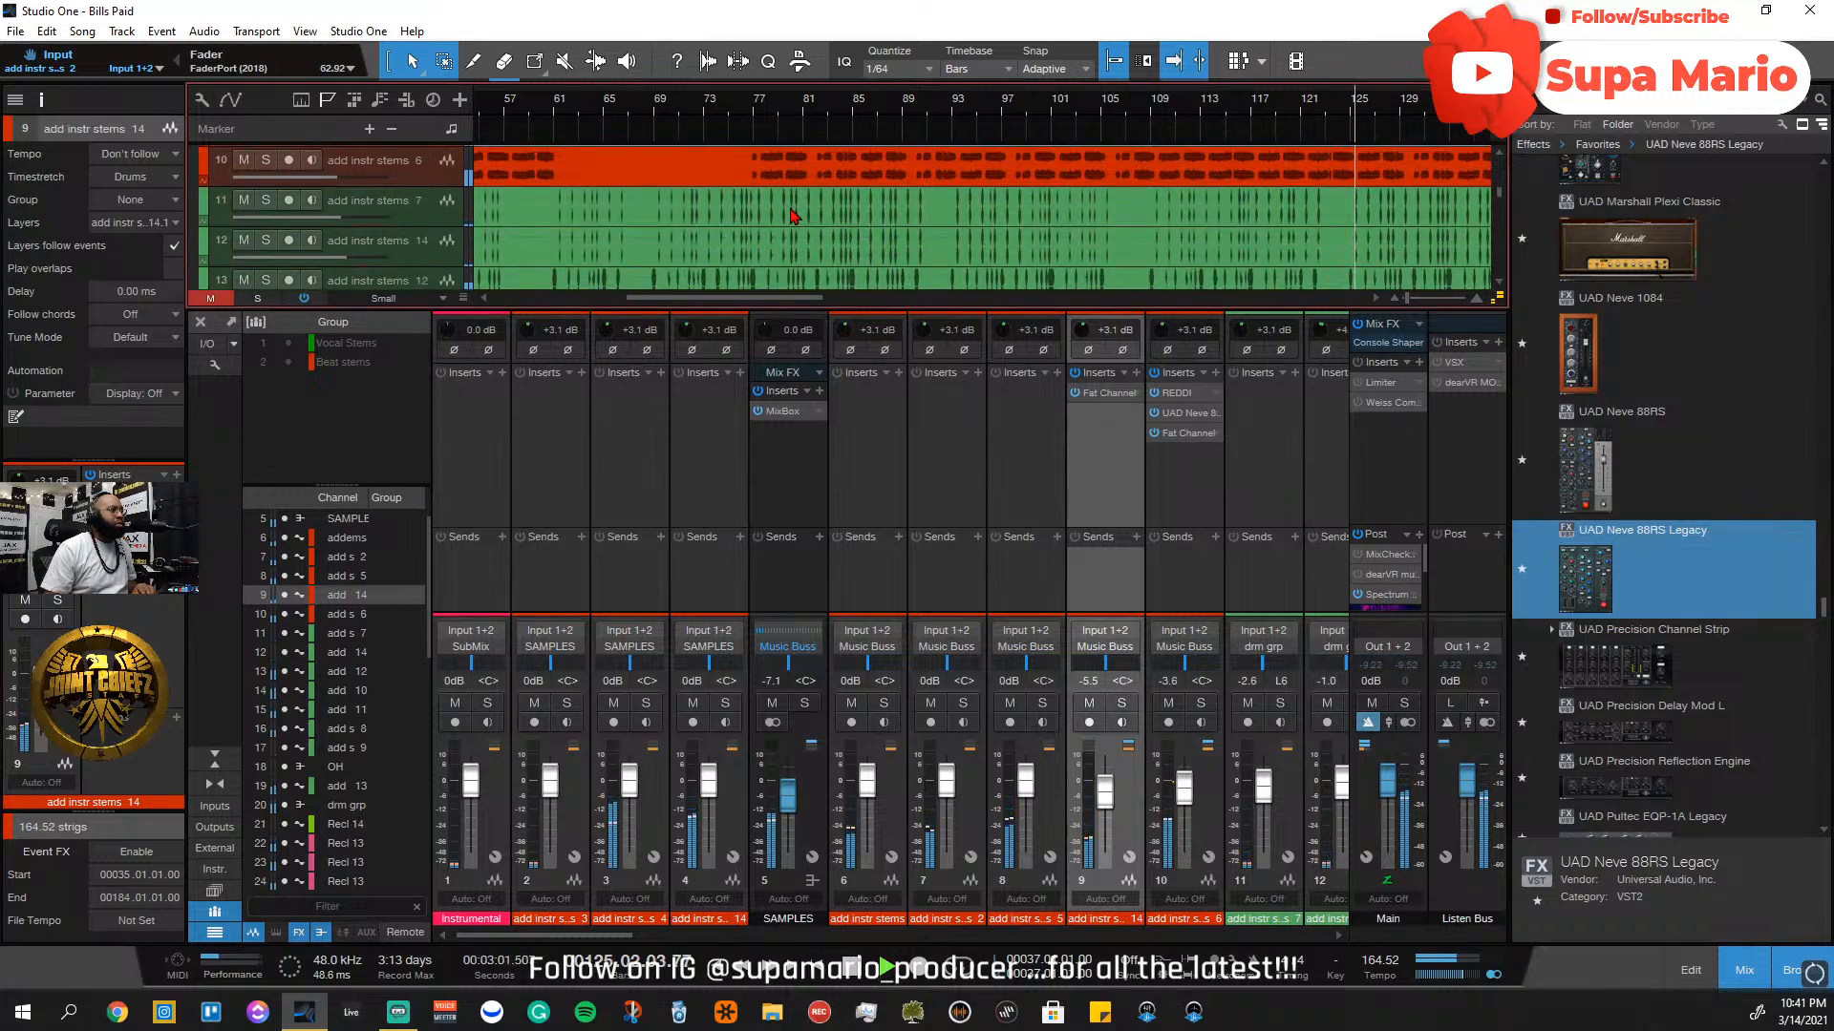
scroll(791, 211, "up", 1)
scroll(794, 214, "up", 1)
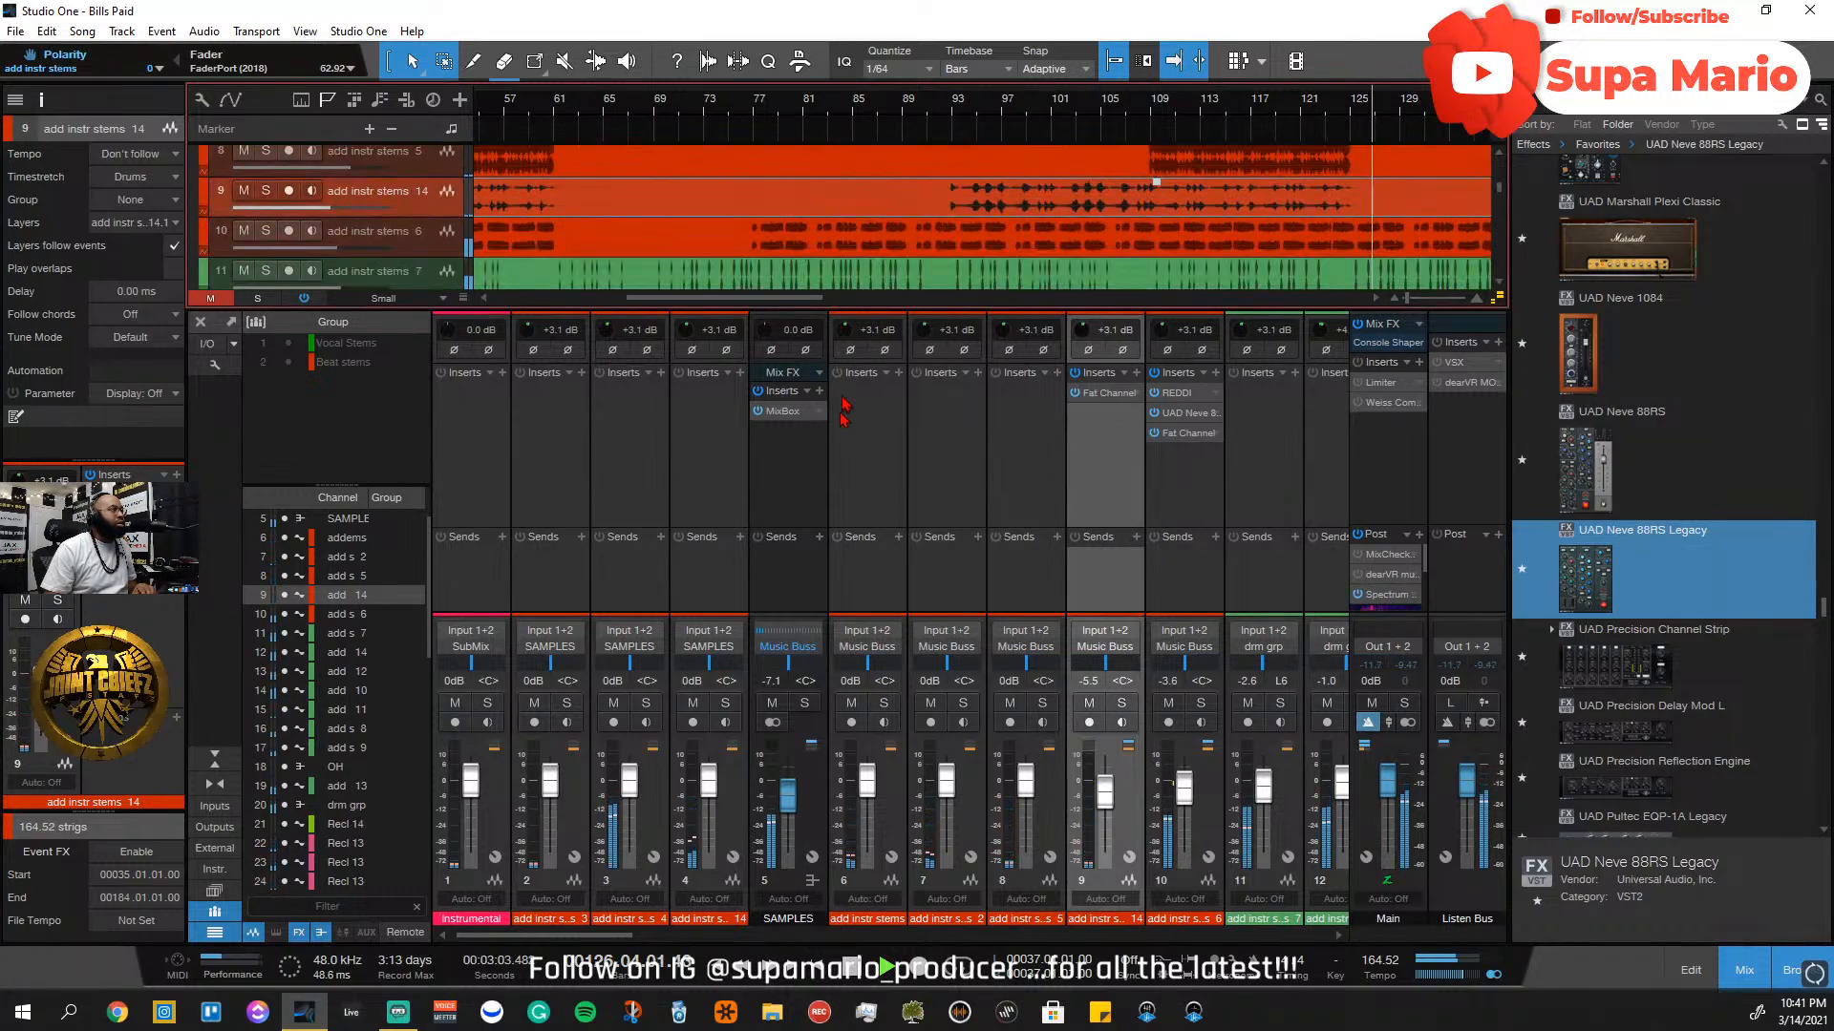
scroll(931, 272, "down", 2)
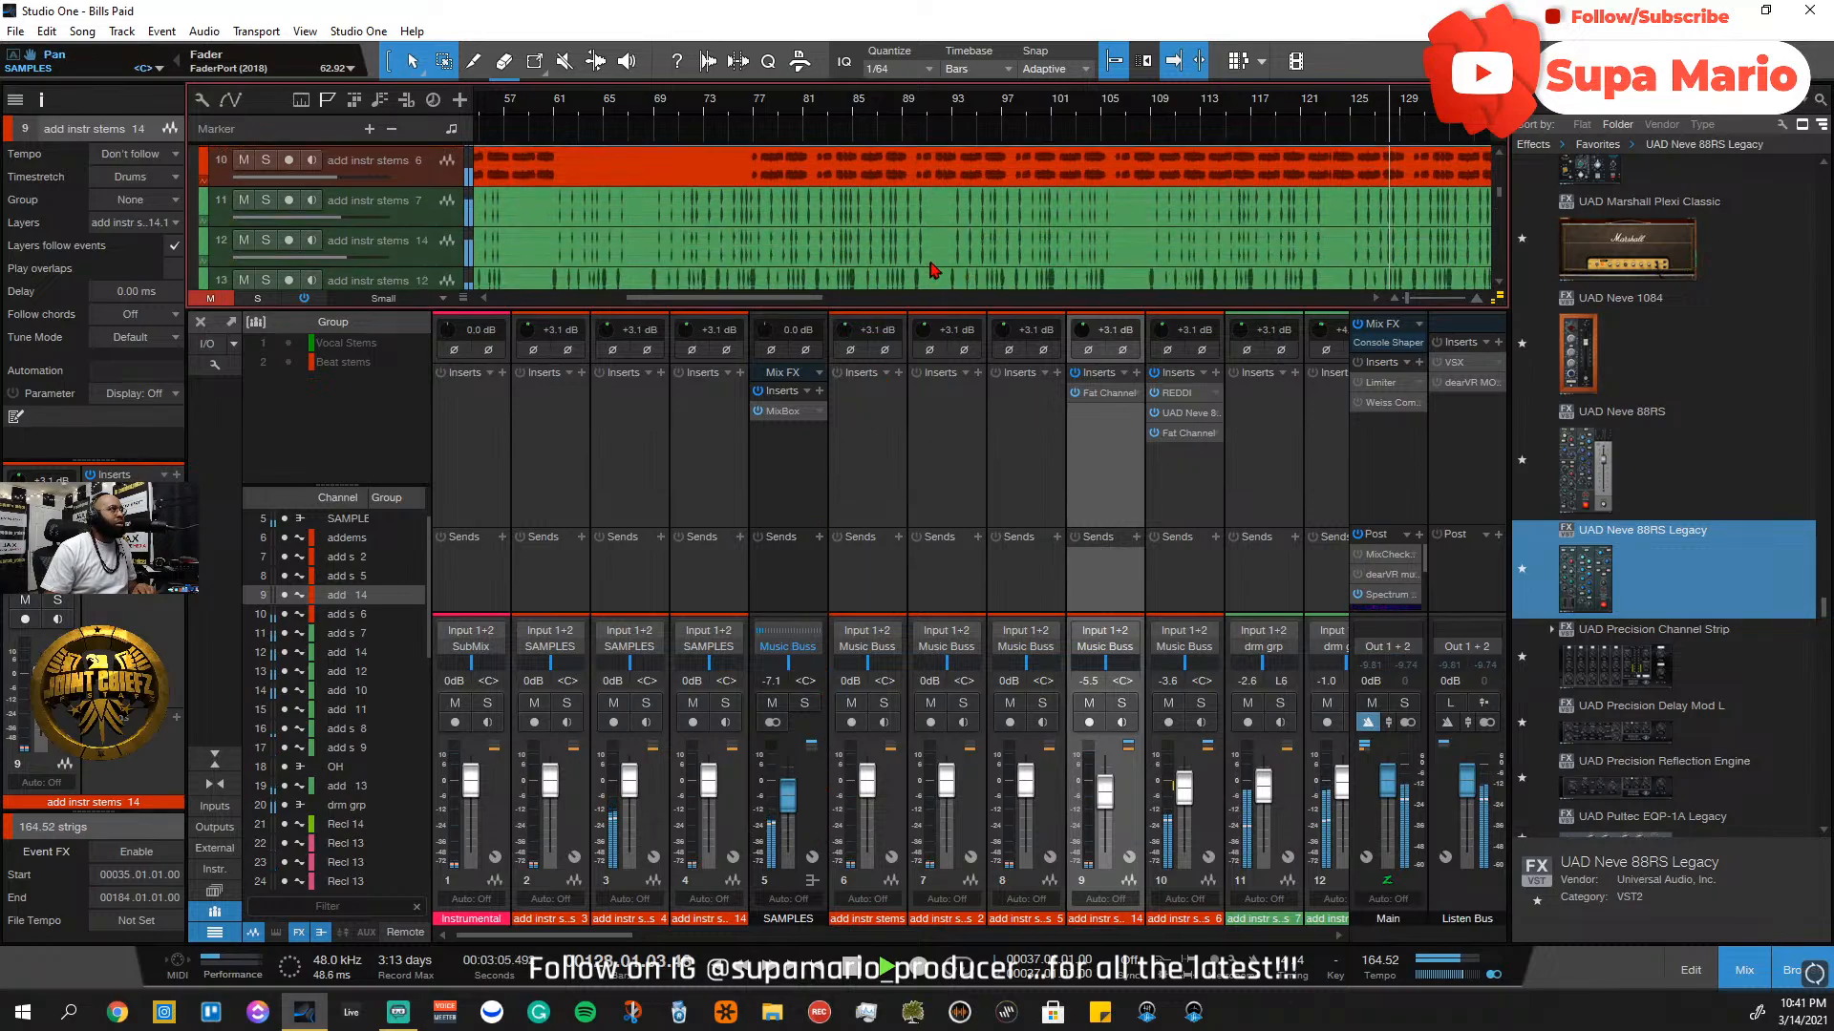
scroll(929, 270, "up", 1)
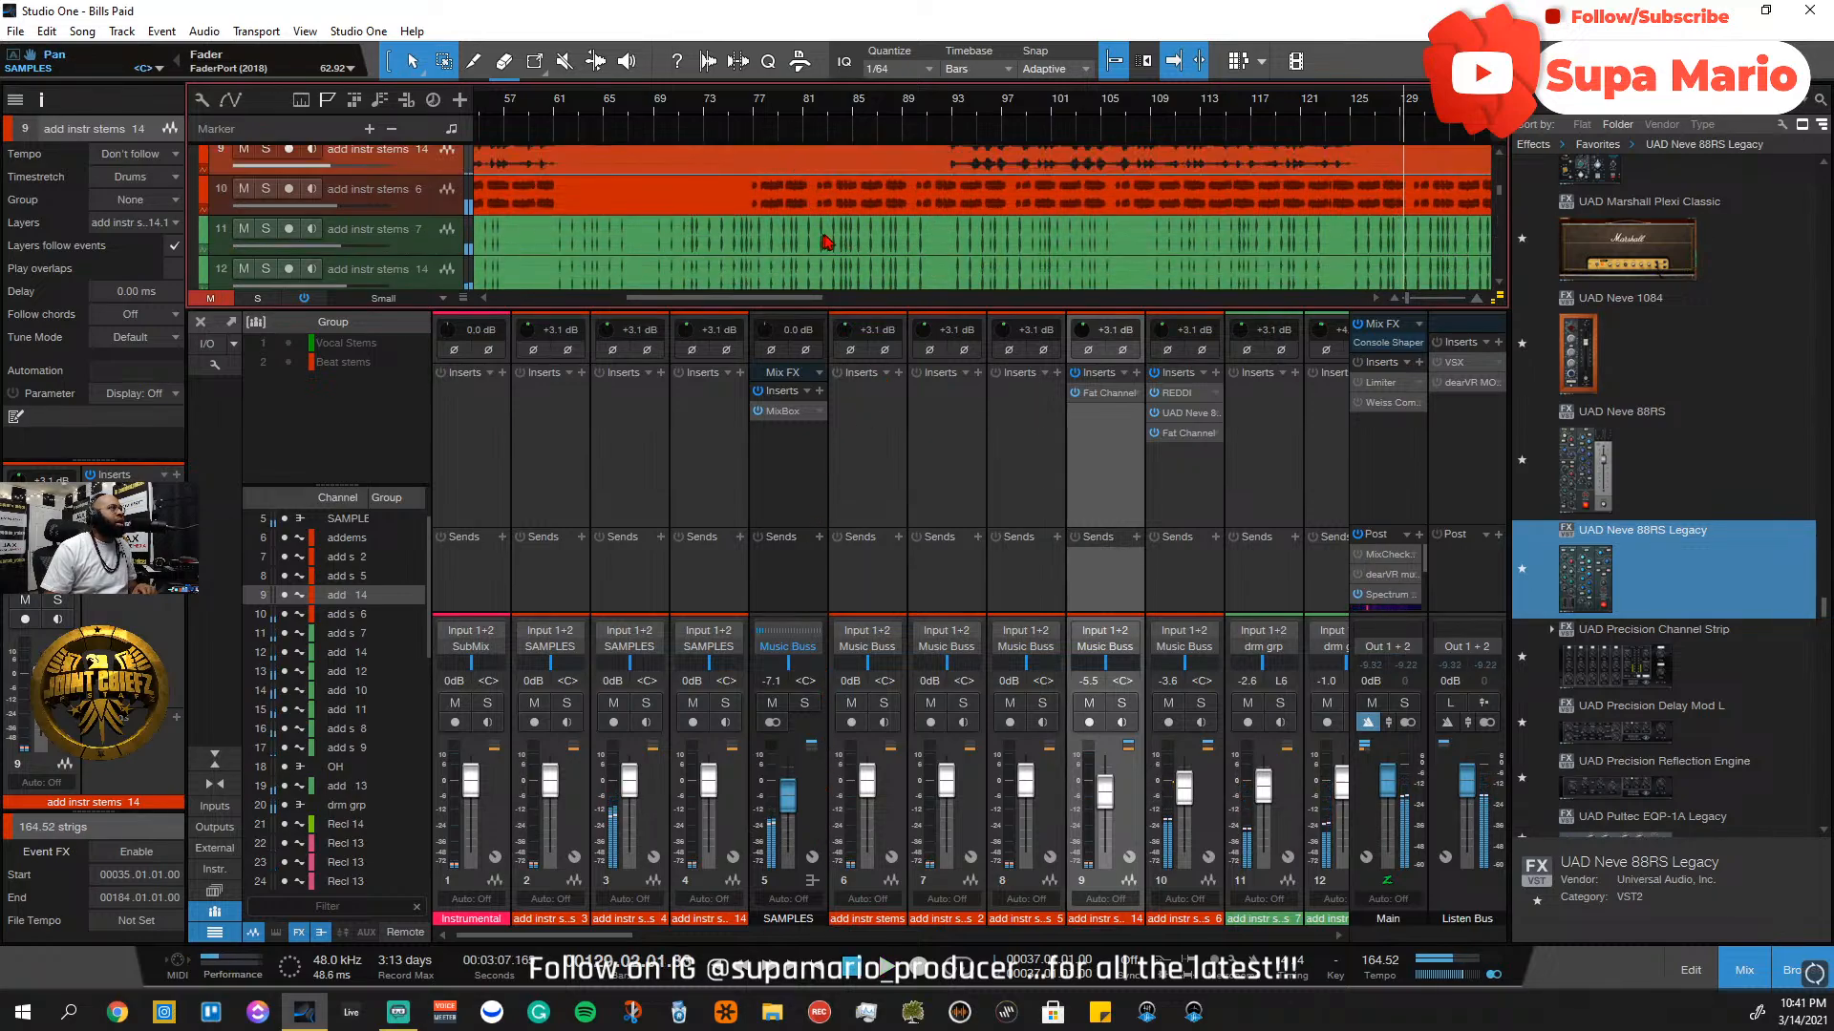
scroll(831, 239, "up", 5)
scroll(840, 242, "down", 2)
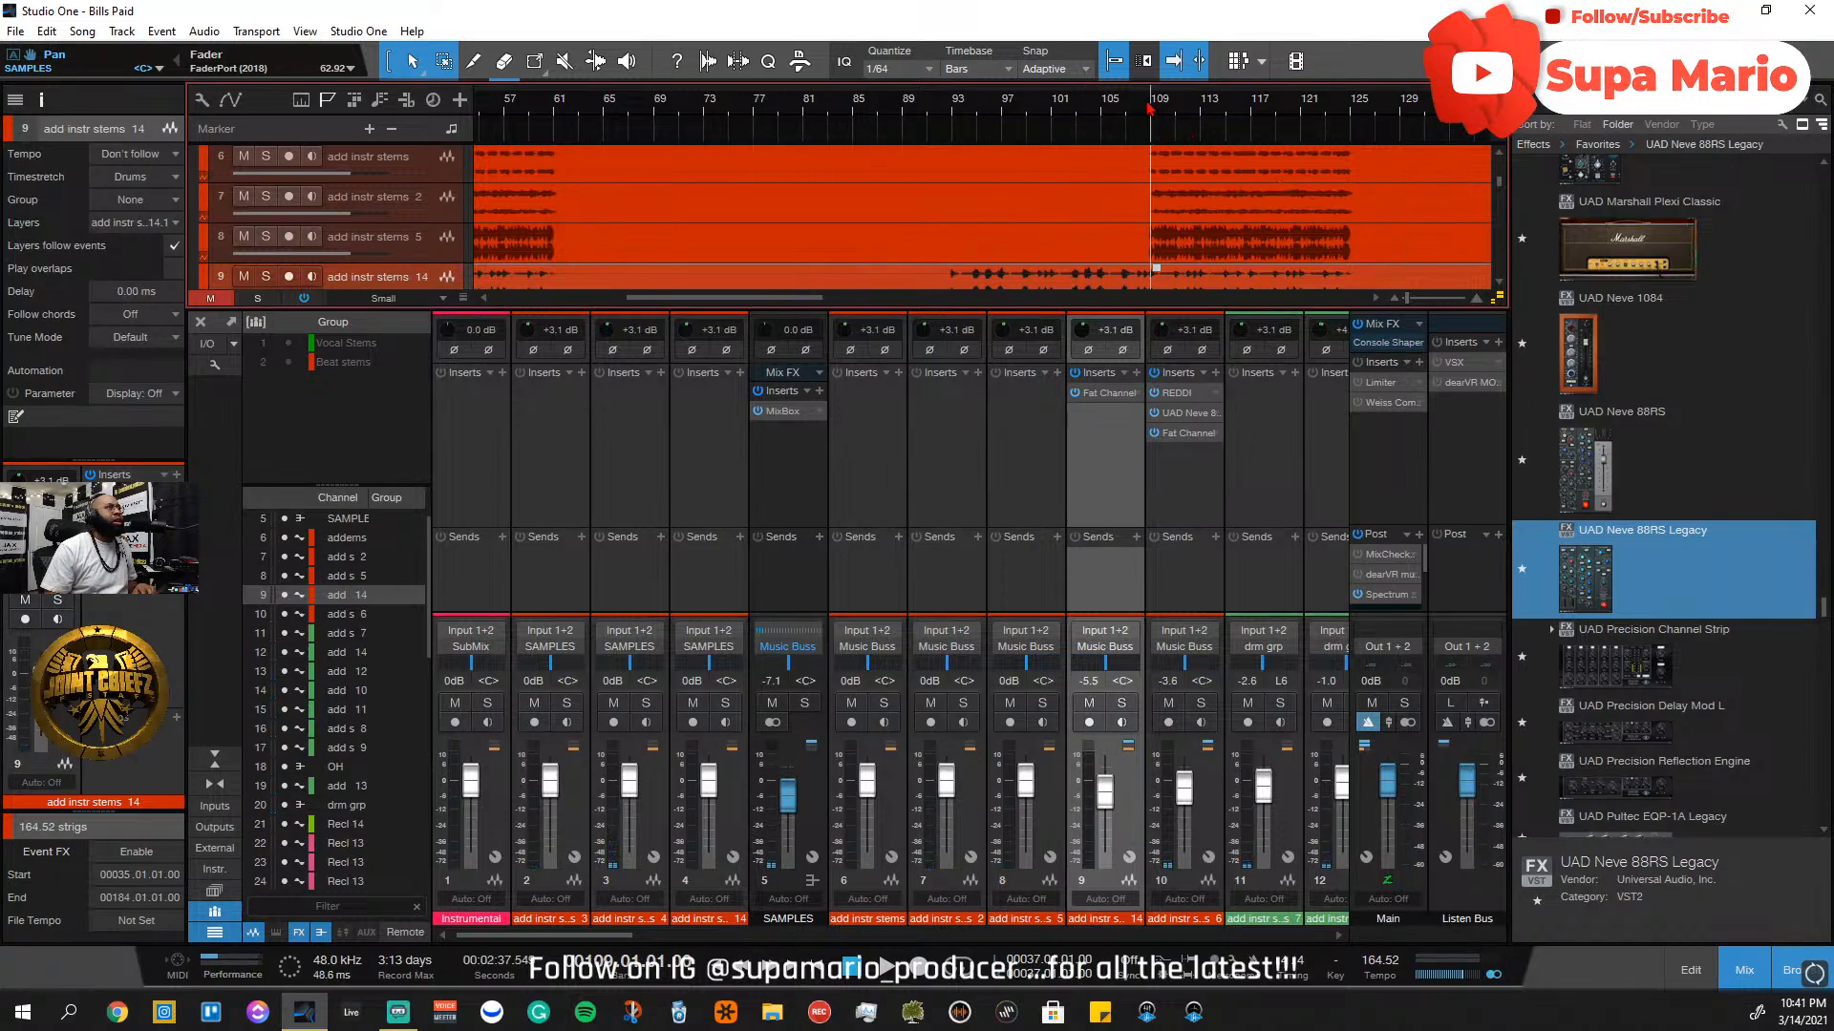
Solo add instr stems 2 together with the strings track add instr stems 14, play them from bar 109, and clear all solos
left_click(267, 198)
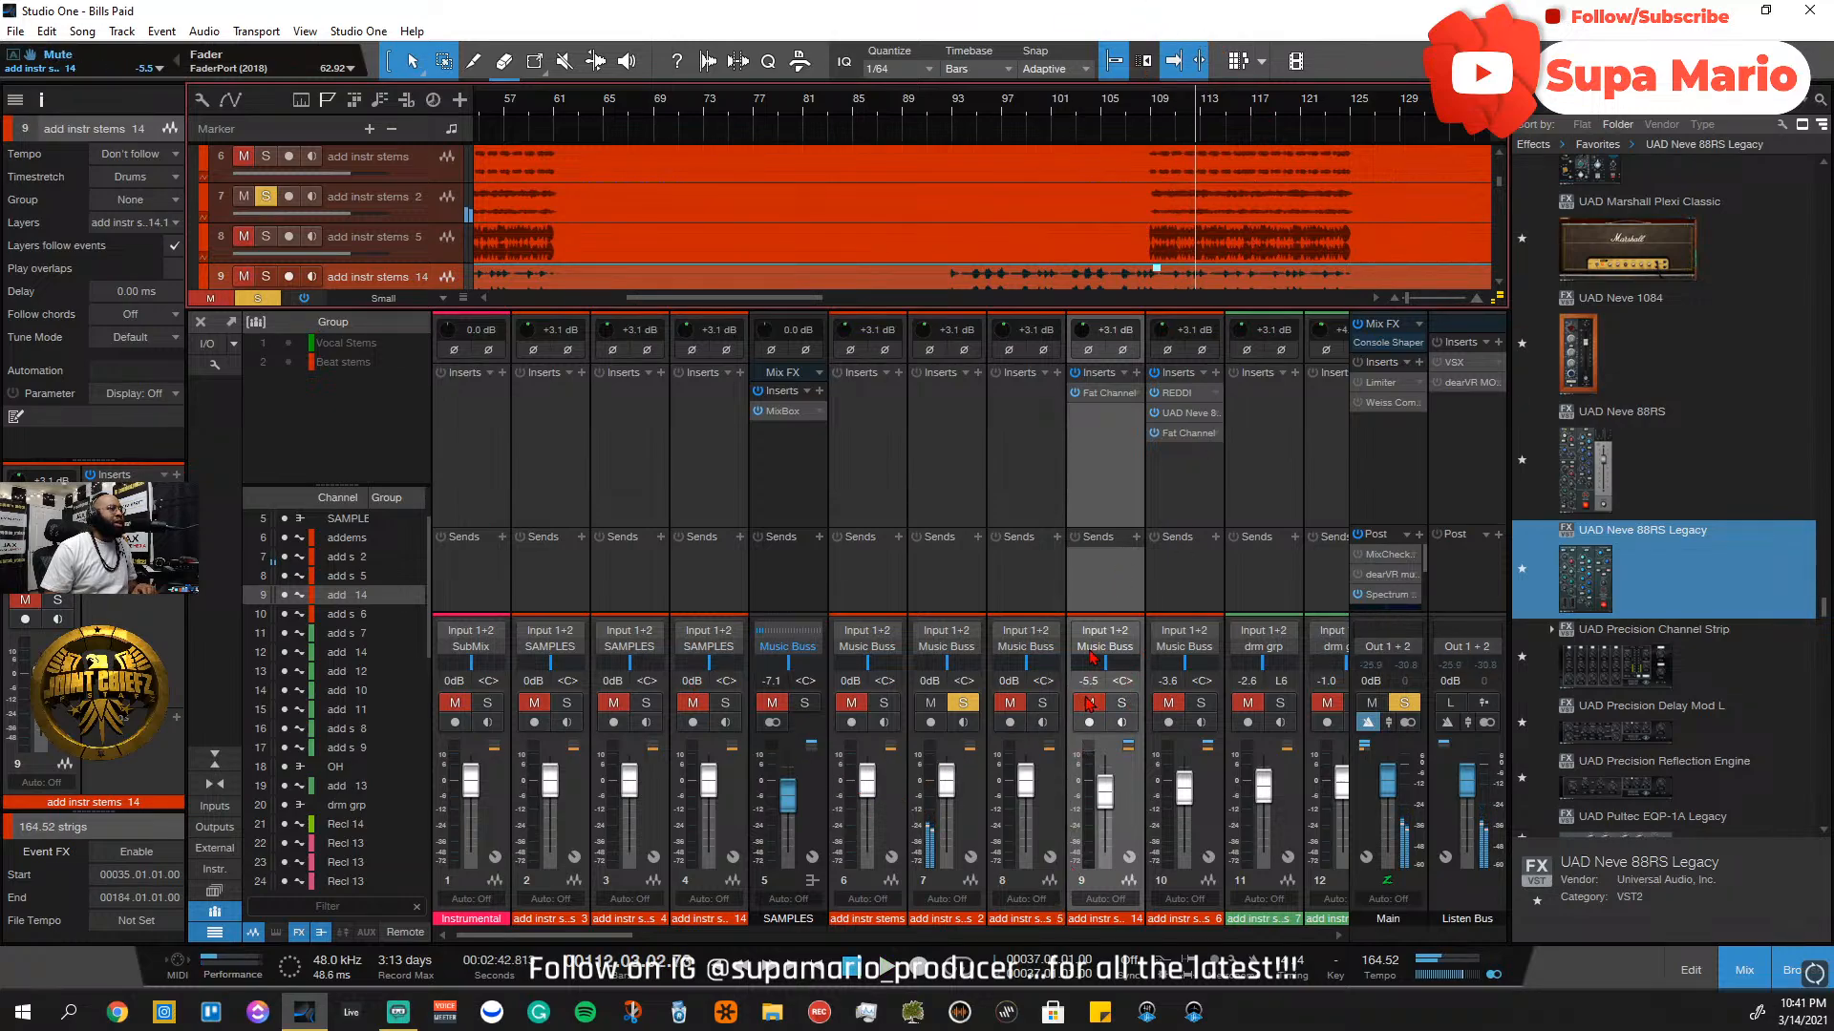
left_click(267, 276)
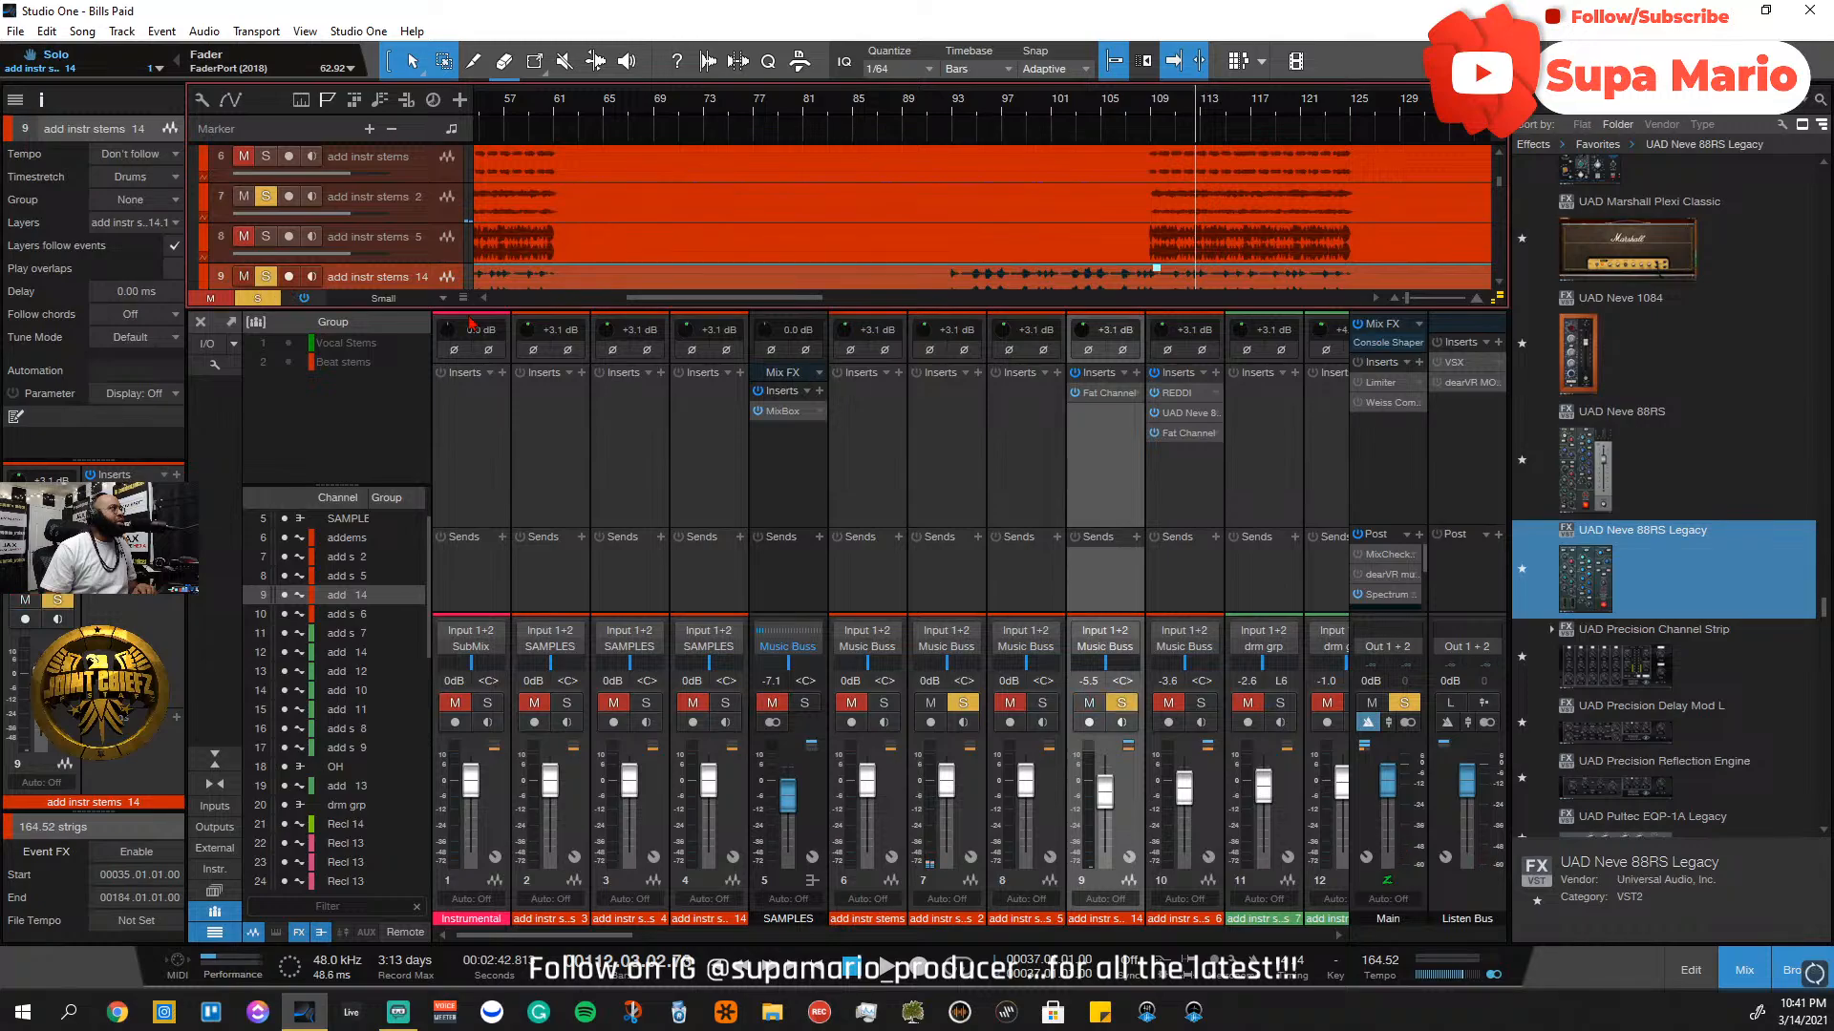
left_click(1158, 121)
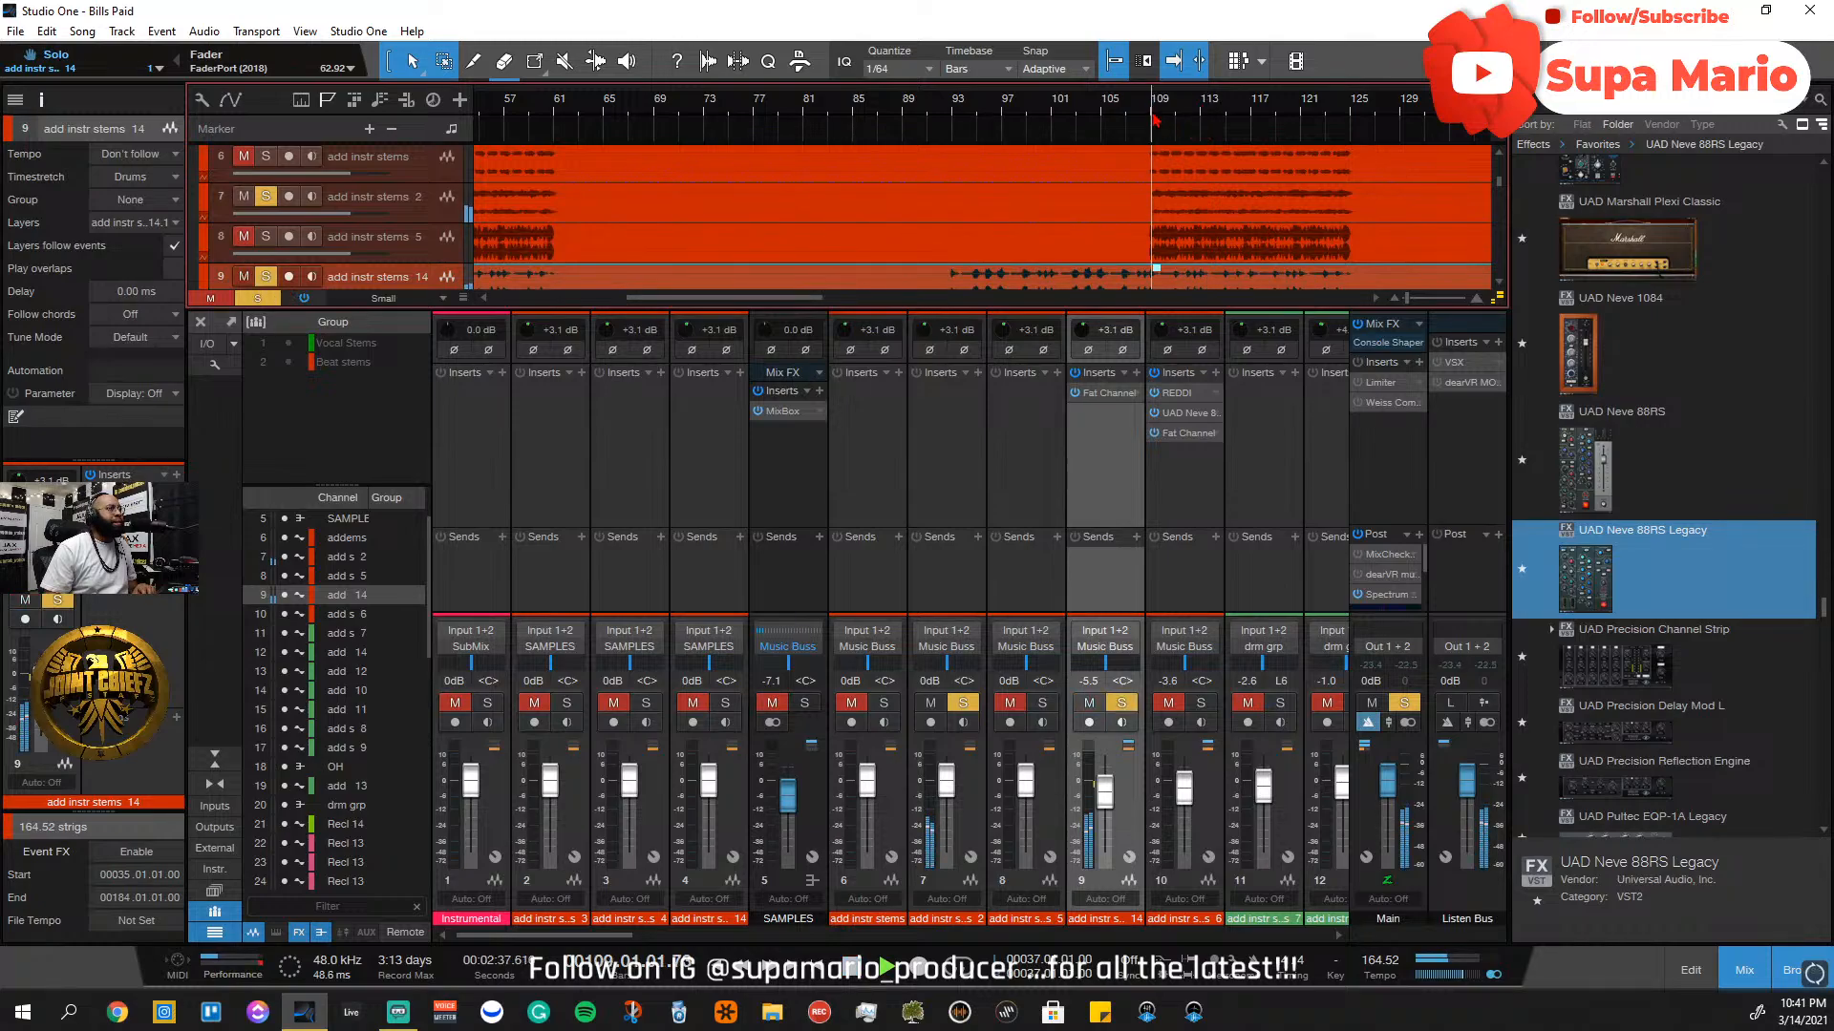
left_click(981, 813)
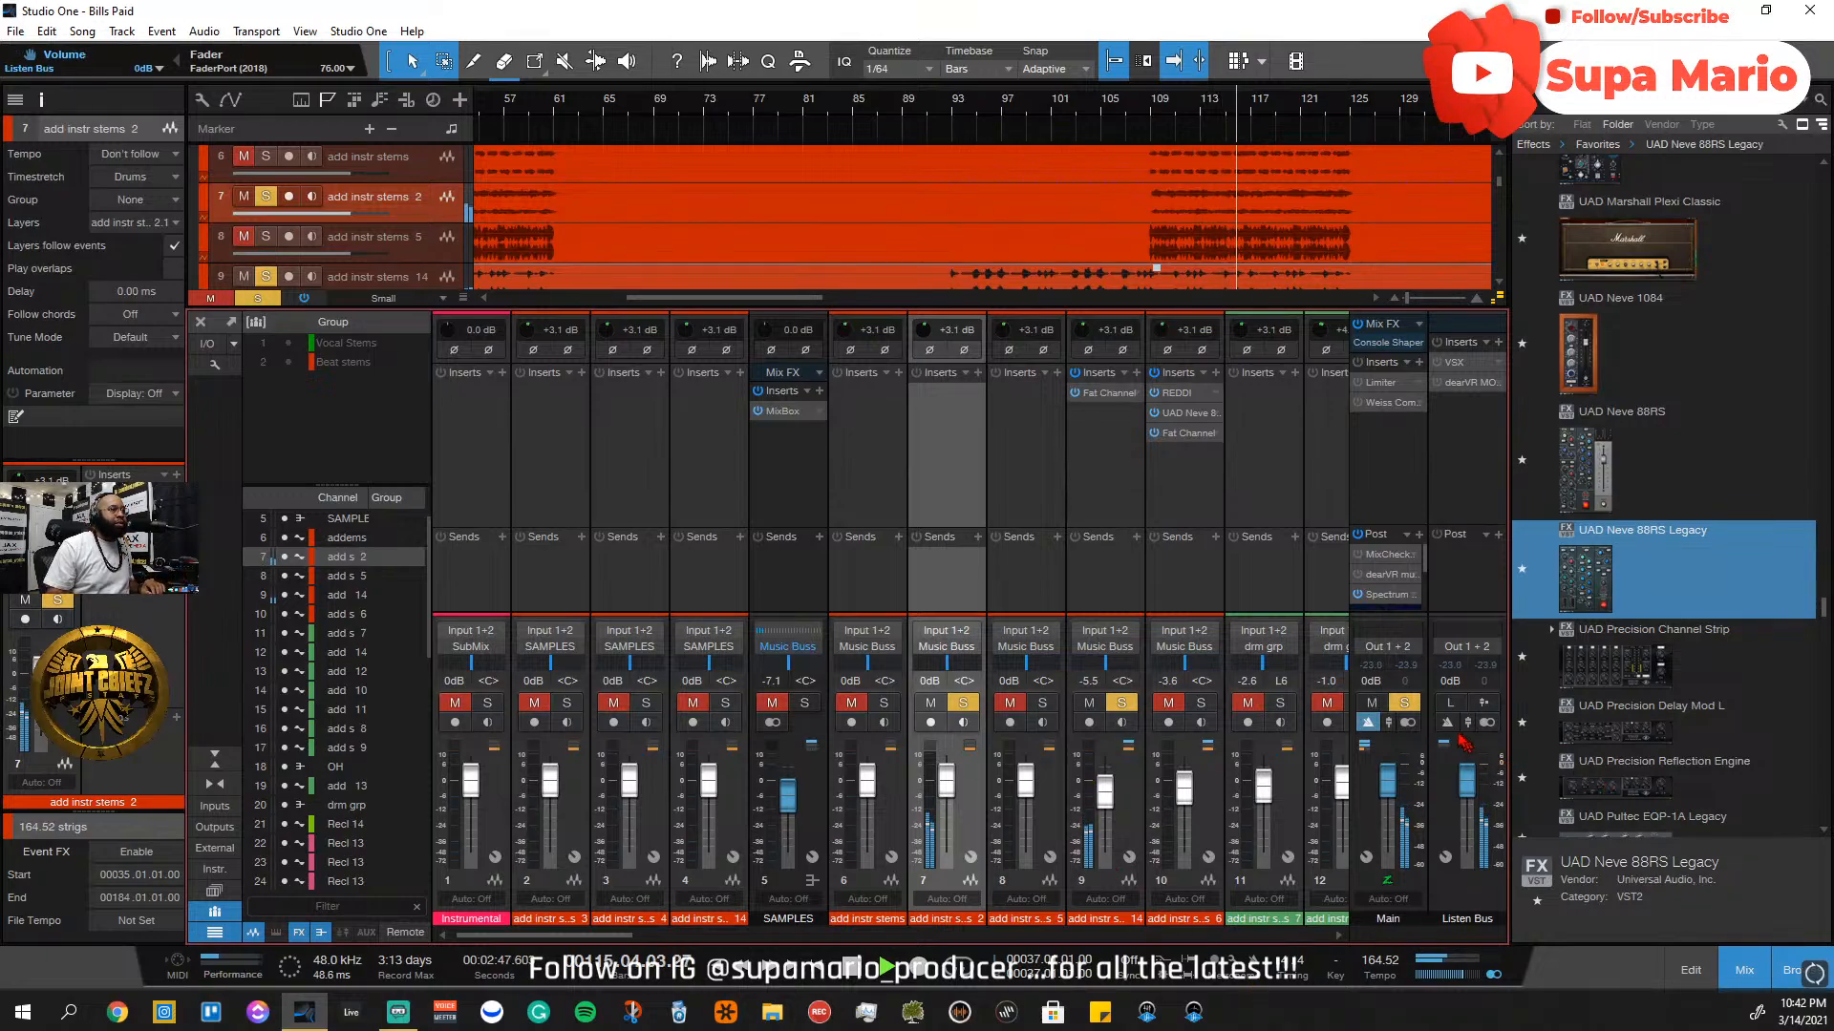
left_click(1405, 704)
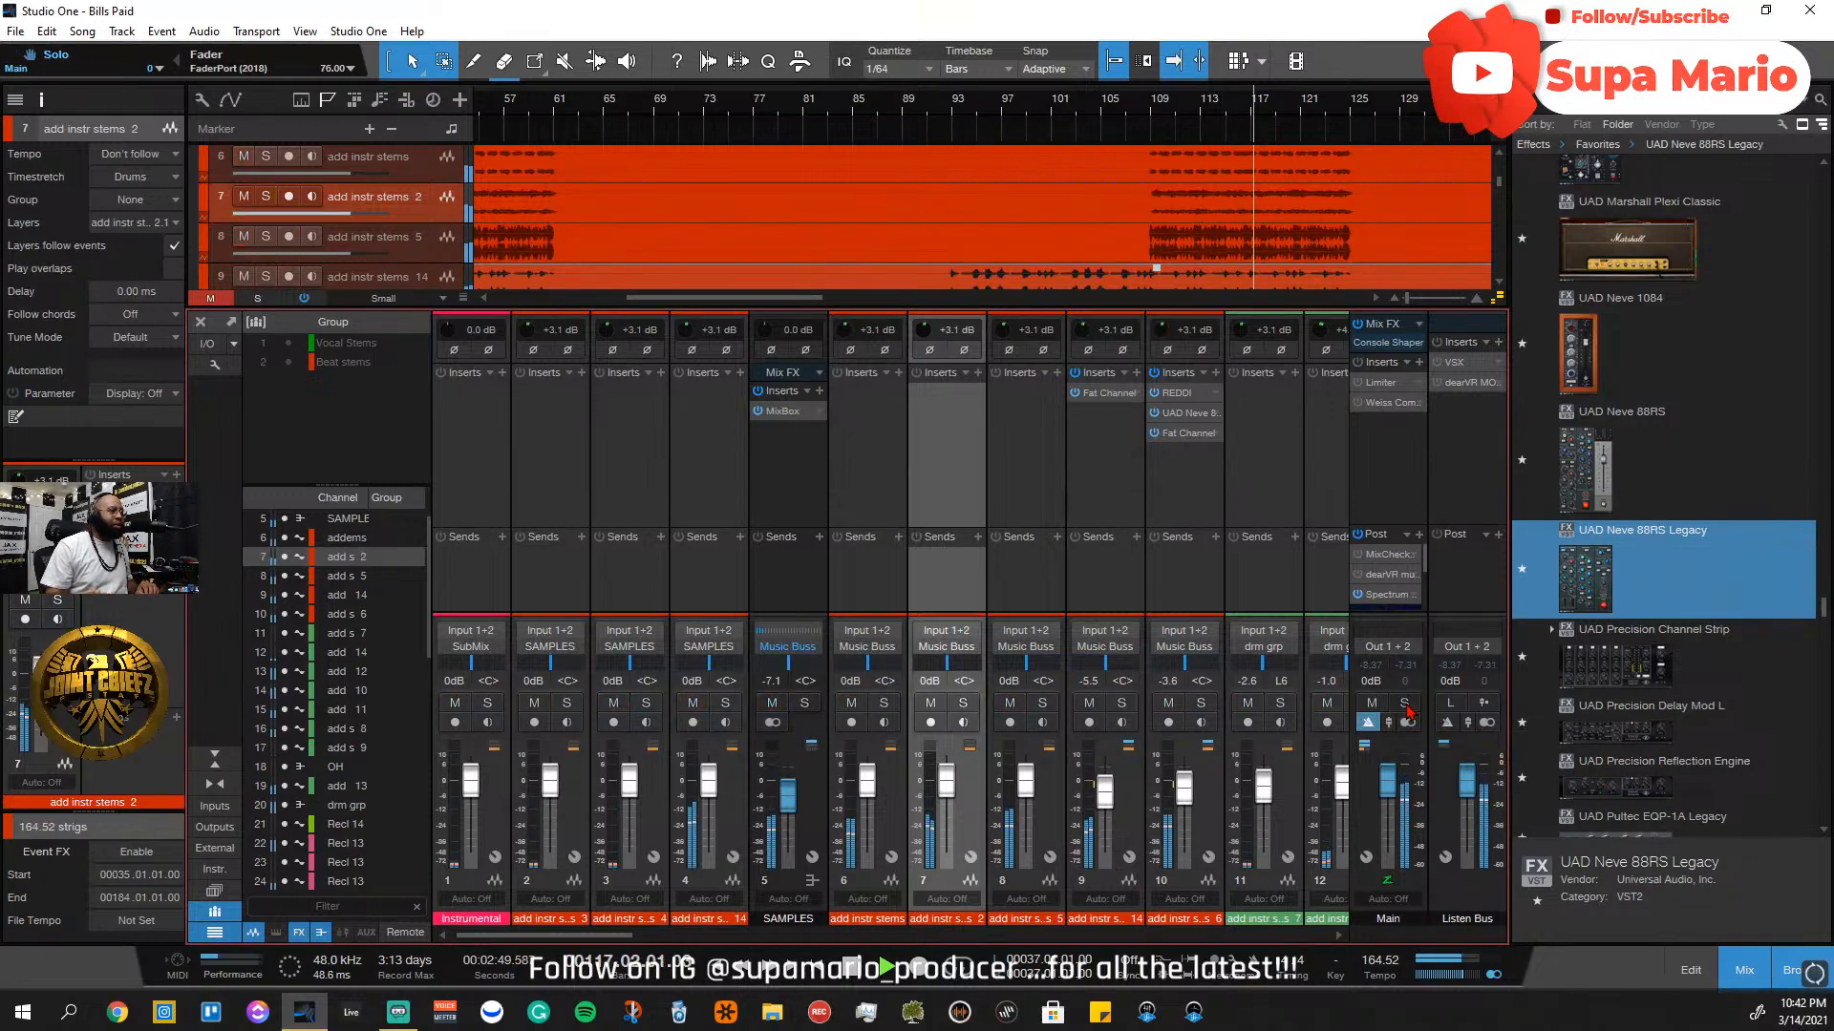
Solo add instr stems 5 and move its track up to directly below the add instr stems 14 track in the upper stem group
left_click(1041, 704)
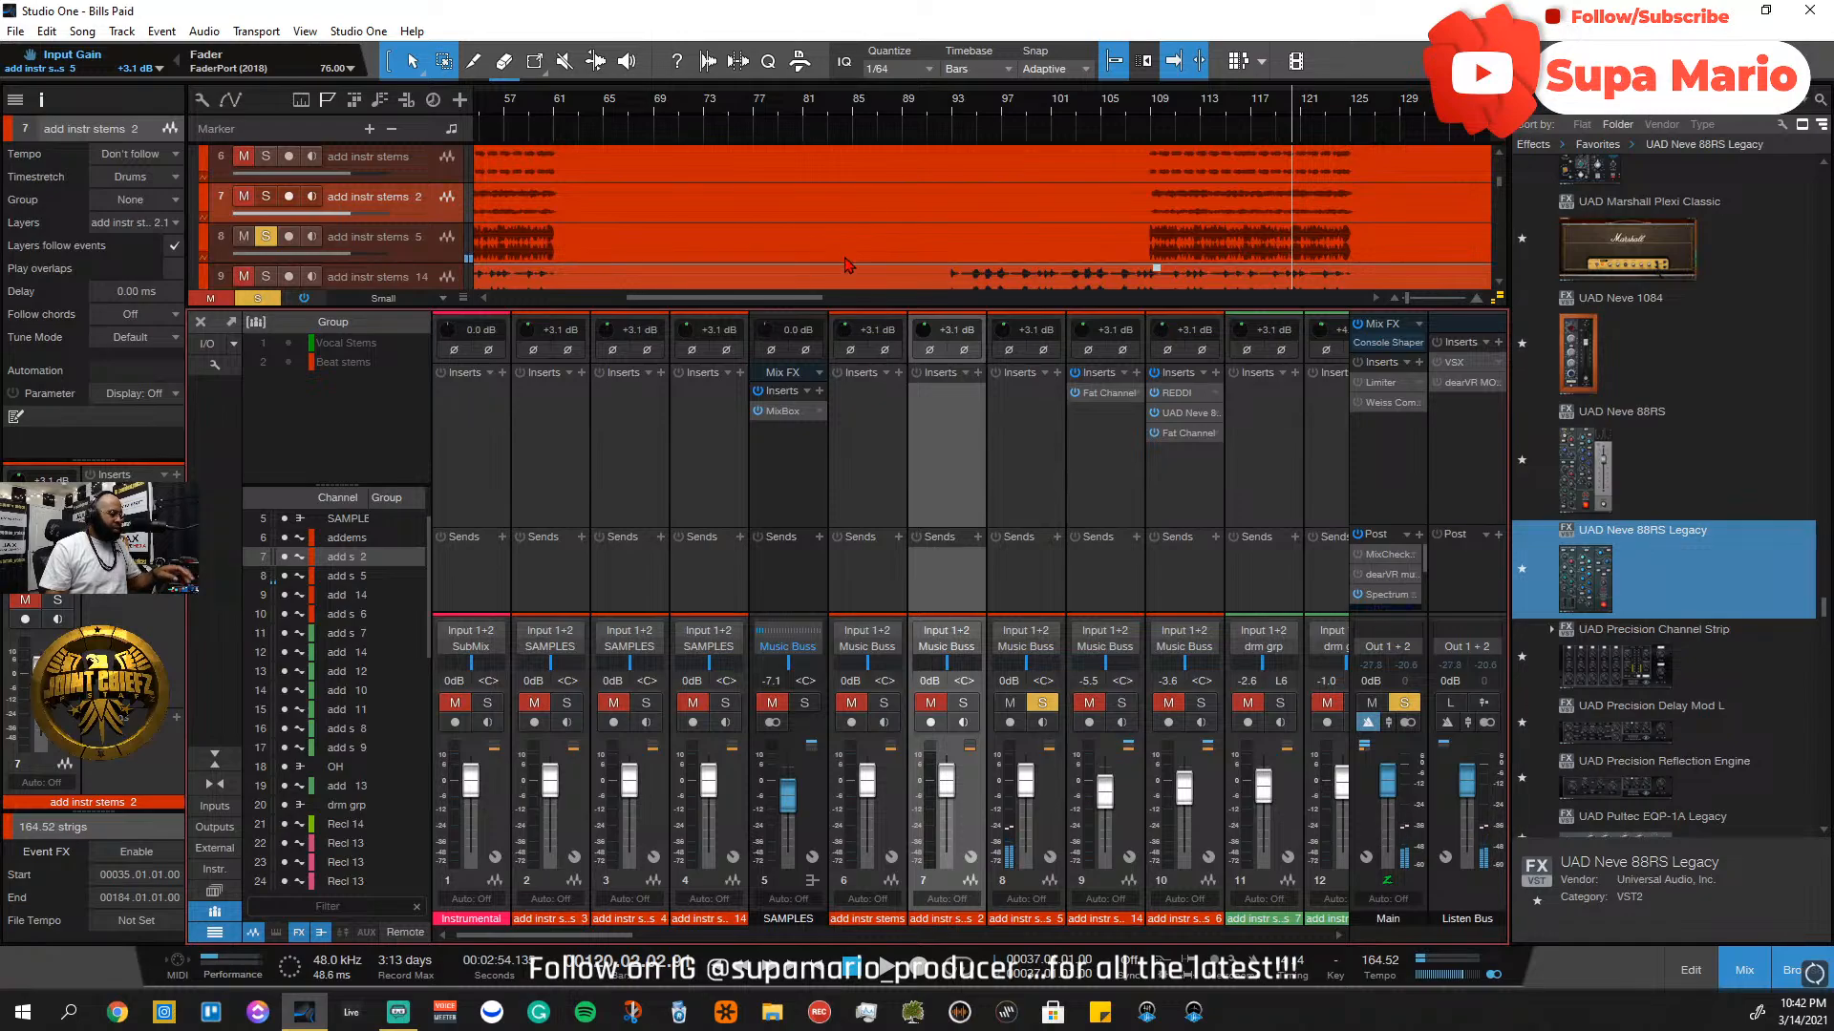
key("F3")
scroll(964, 524, "up", 4)
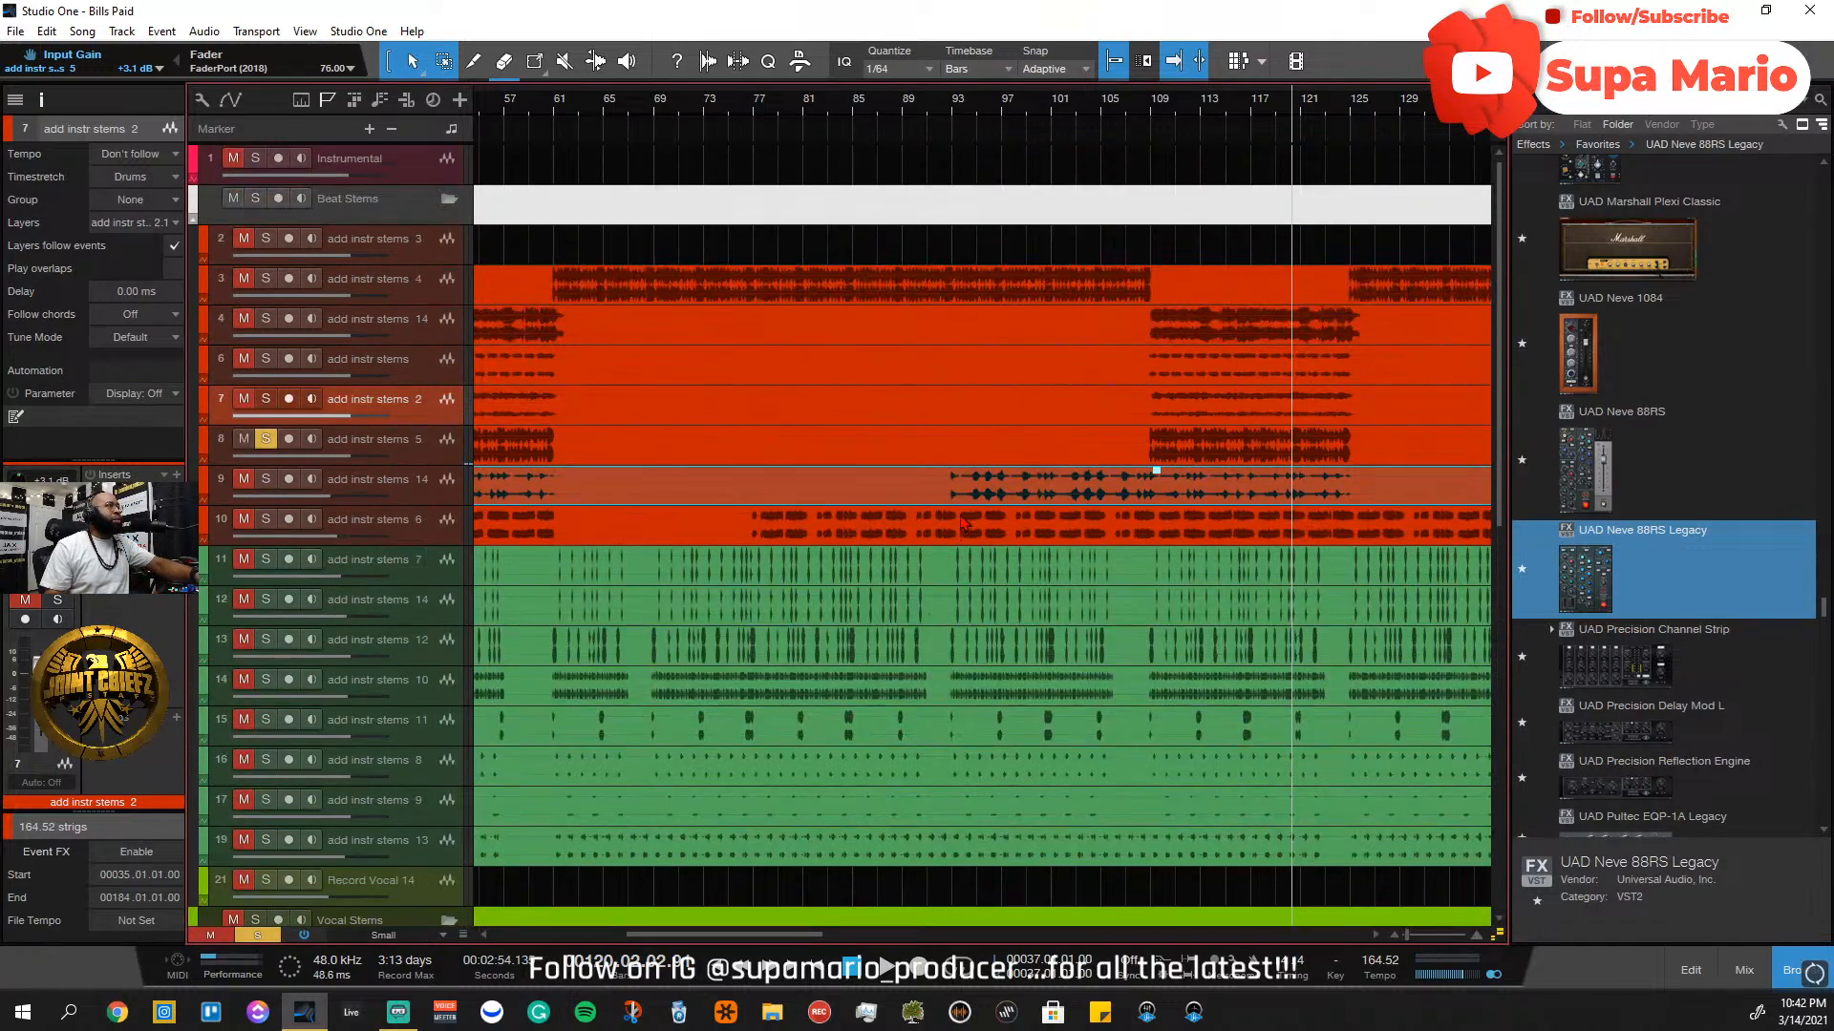
left_click(415, 451)
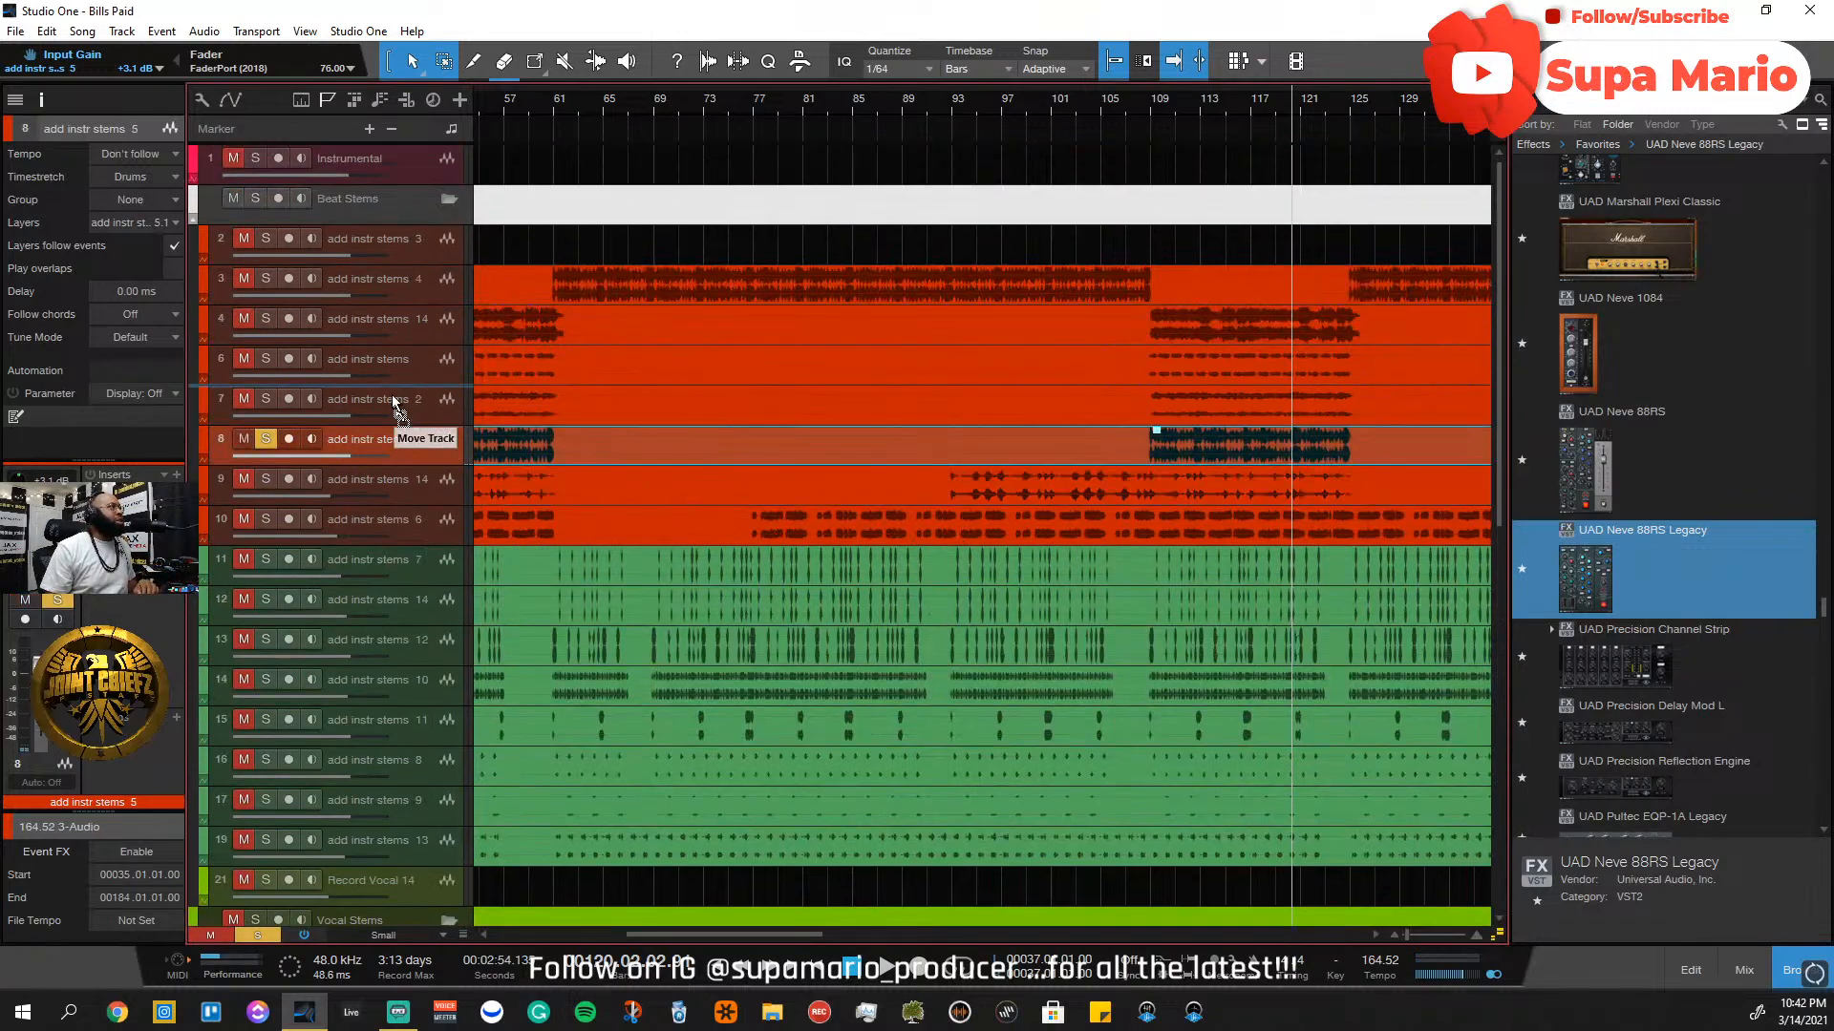
mouse_move(399, 366)
left_mouse_down()
mouse_move(396, 321)
mouse_move(389, 343)
left_mouse_up()
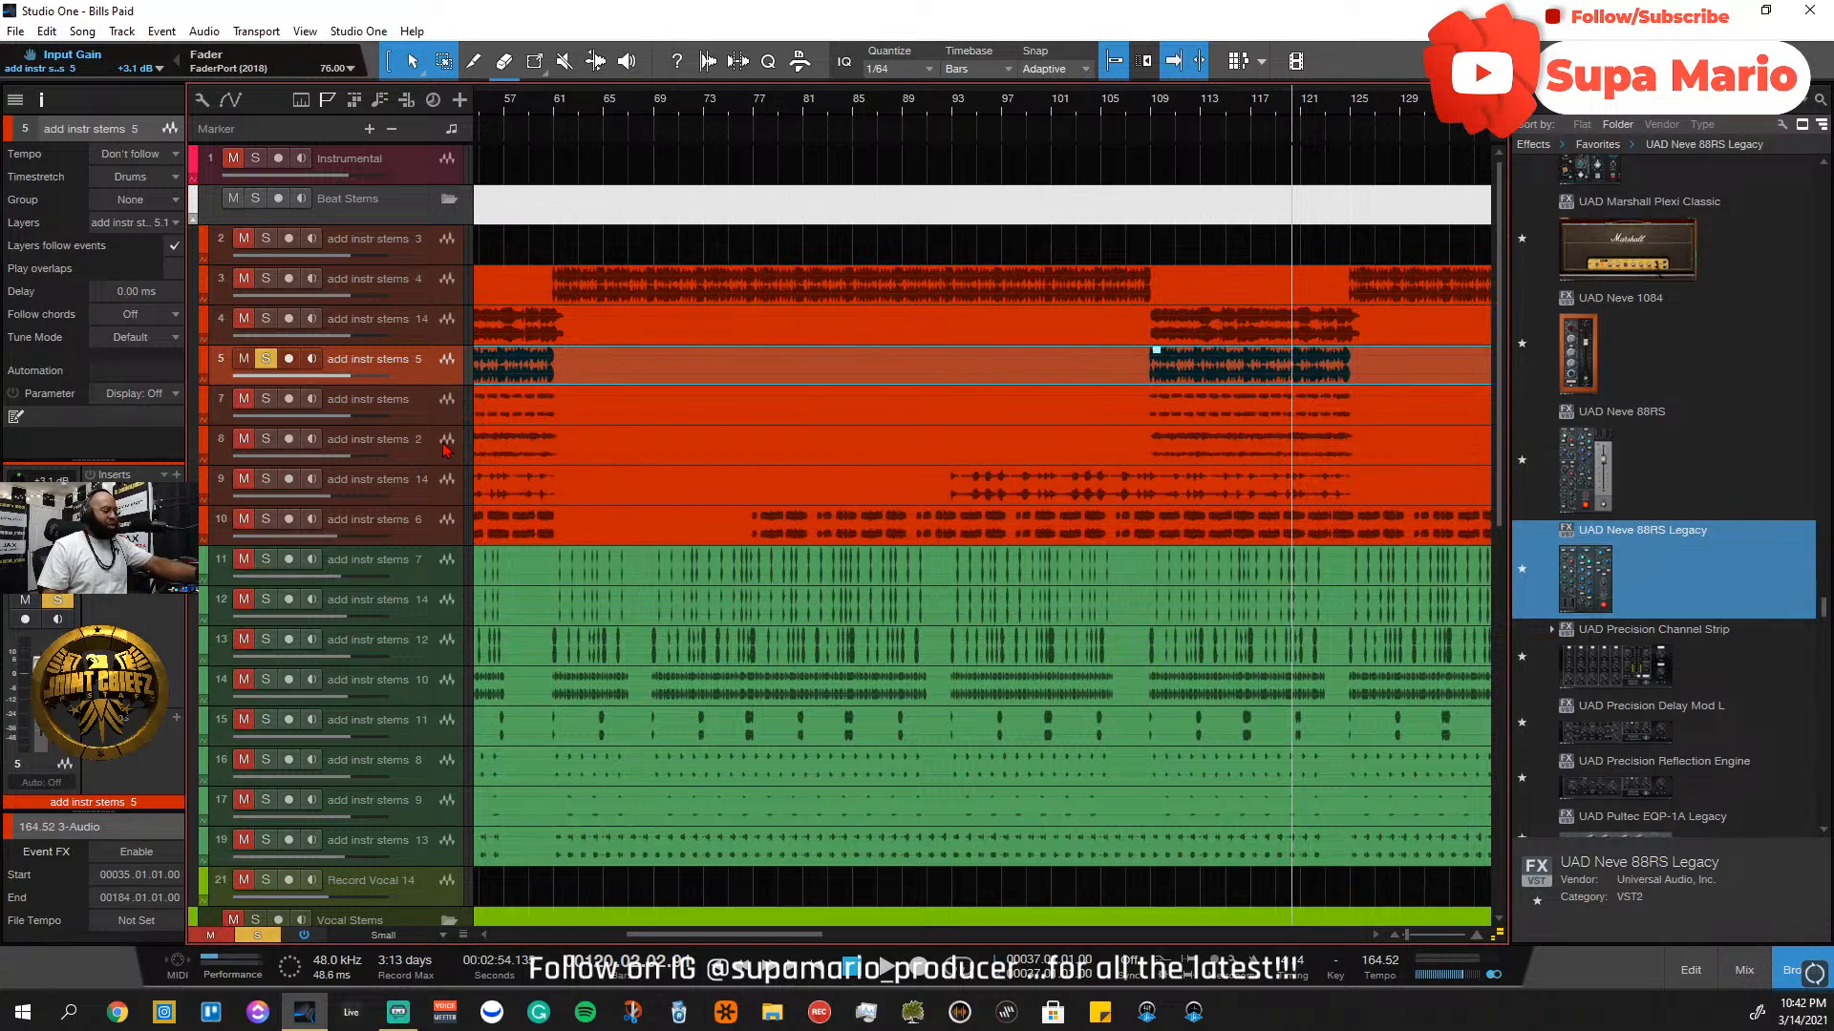
key("F3")
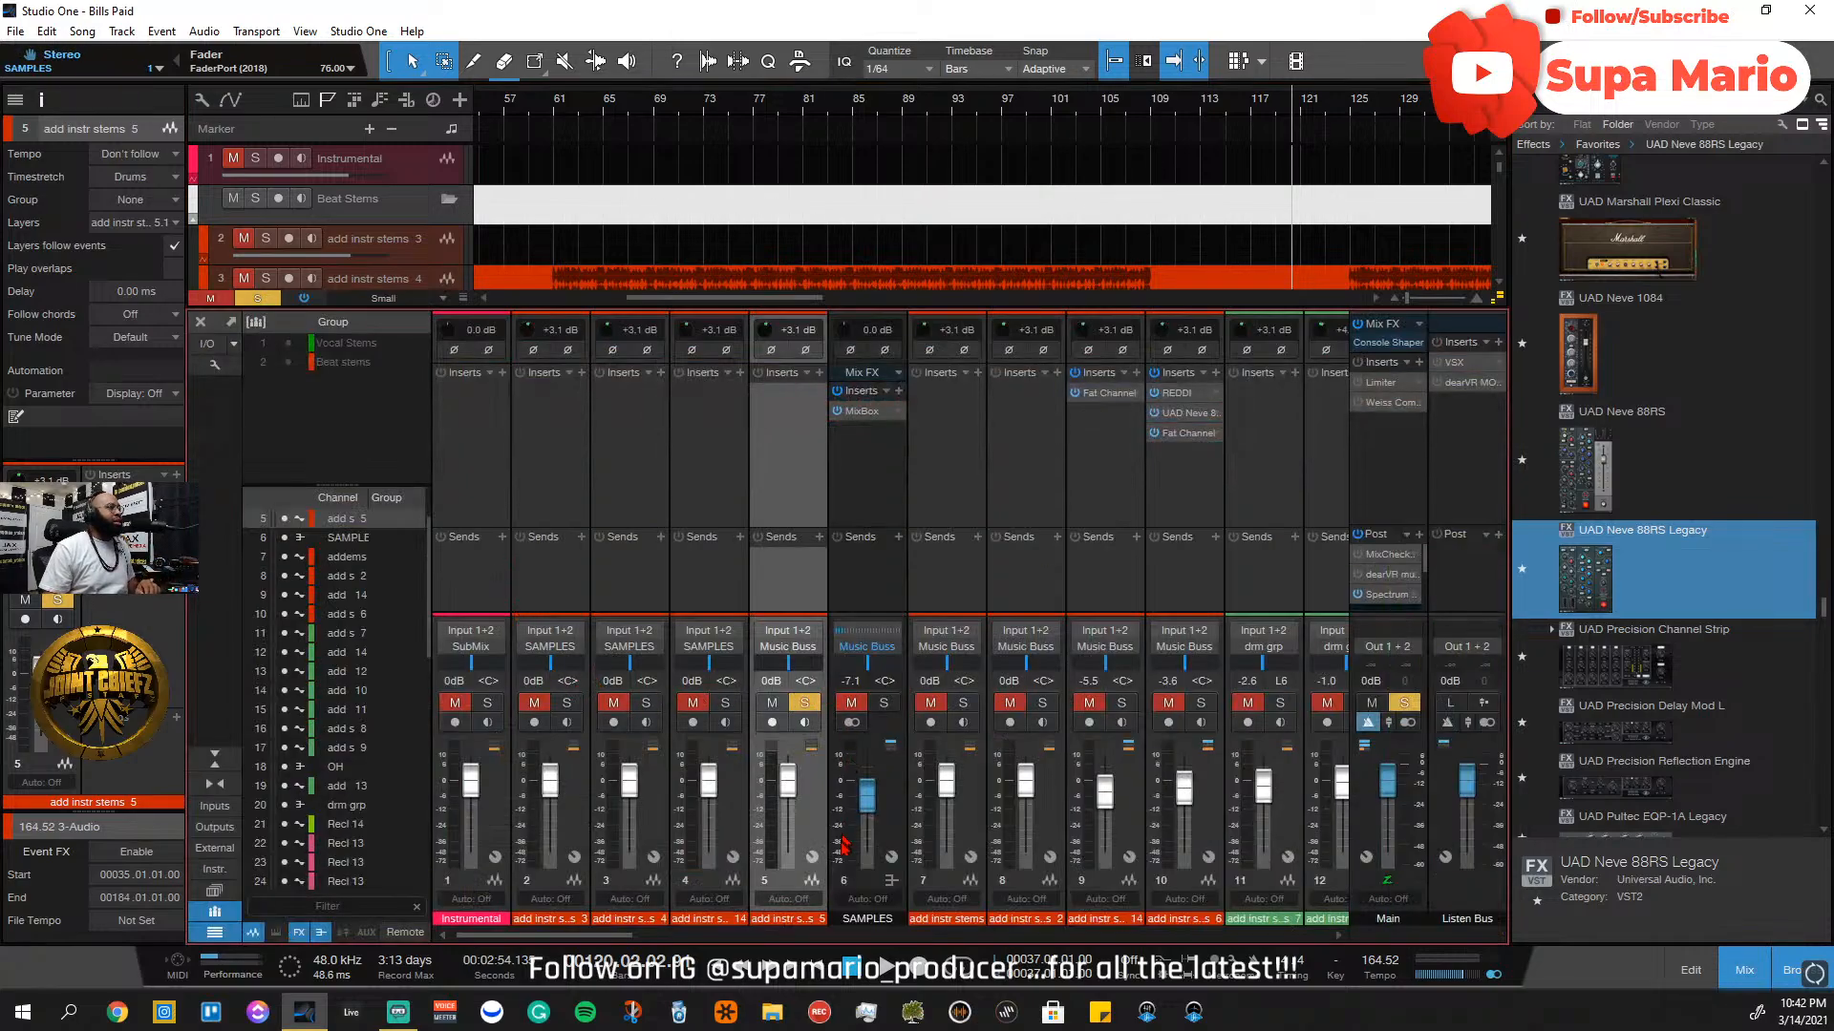
Route the add instr stems 5 output to the SAMPLES bus, clear the solo, and play the mix from about bar 107
left_click(784, 653)
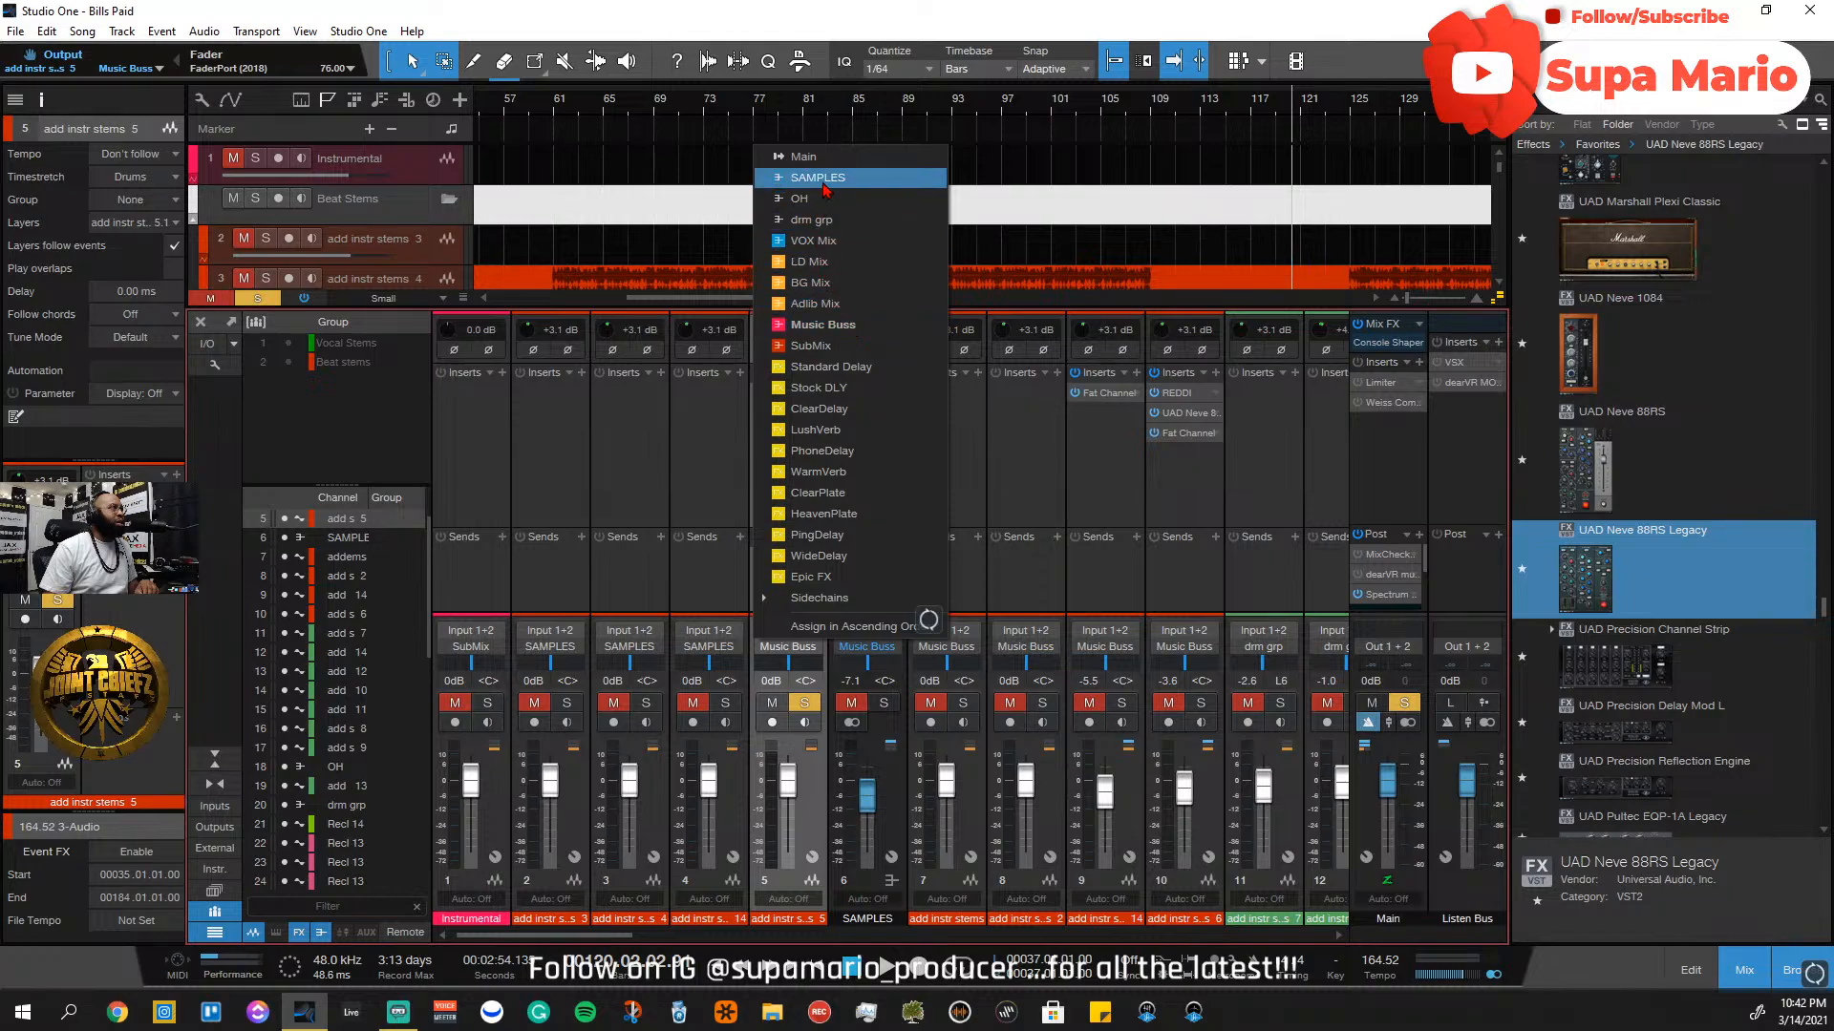
left_click(802, 177)
left_click(1406, 703)
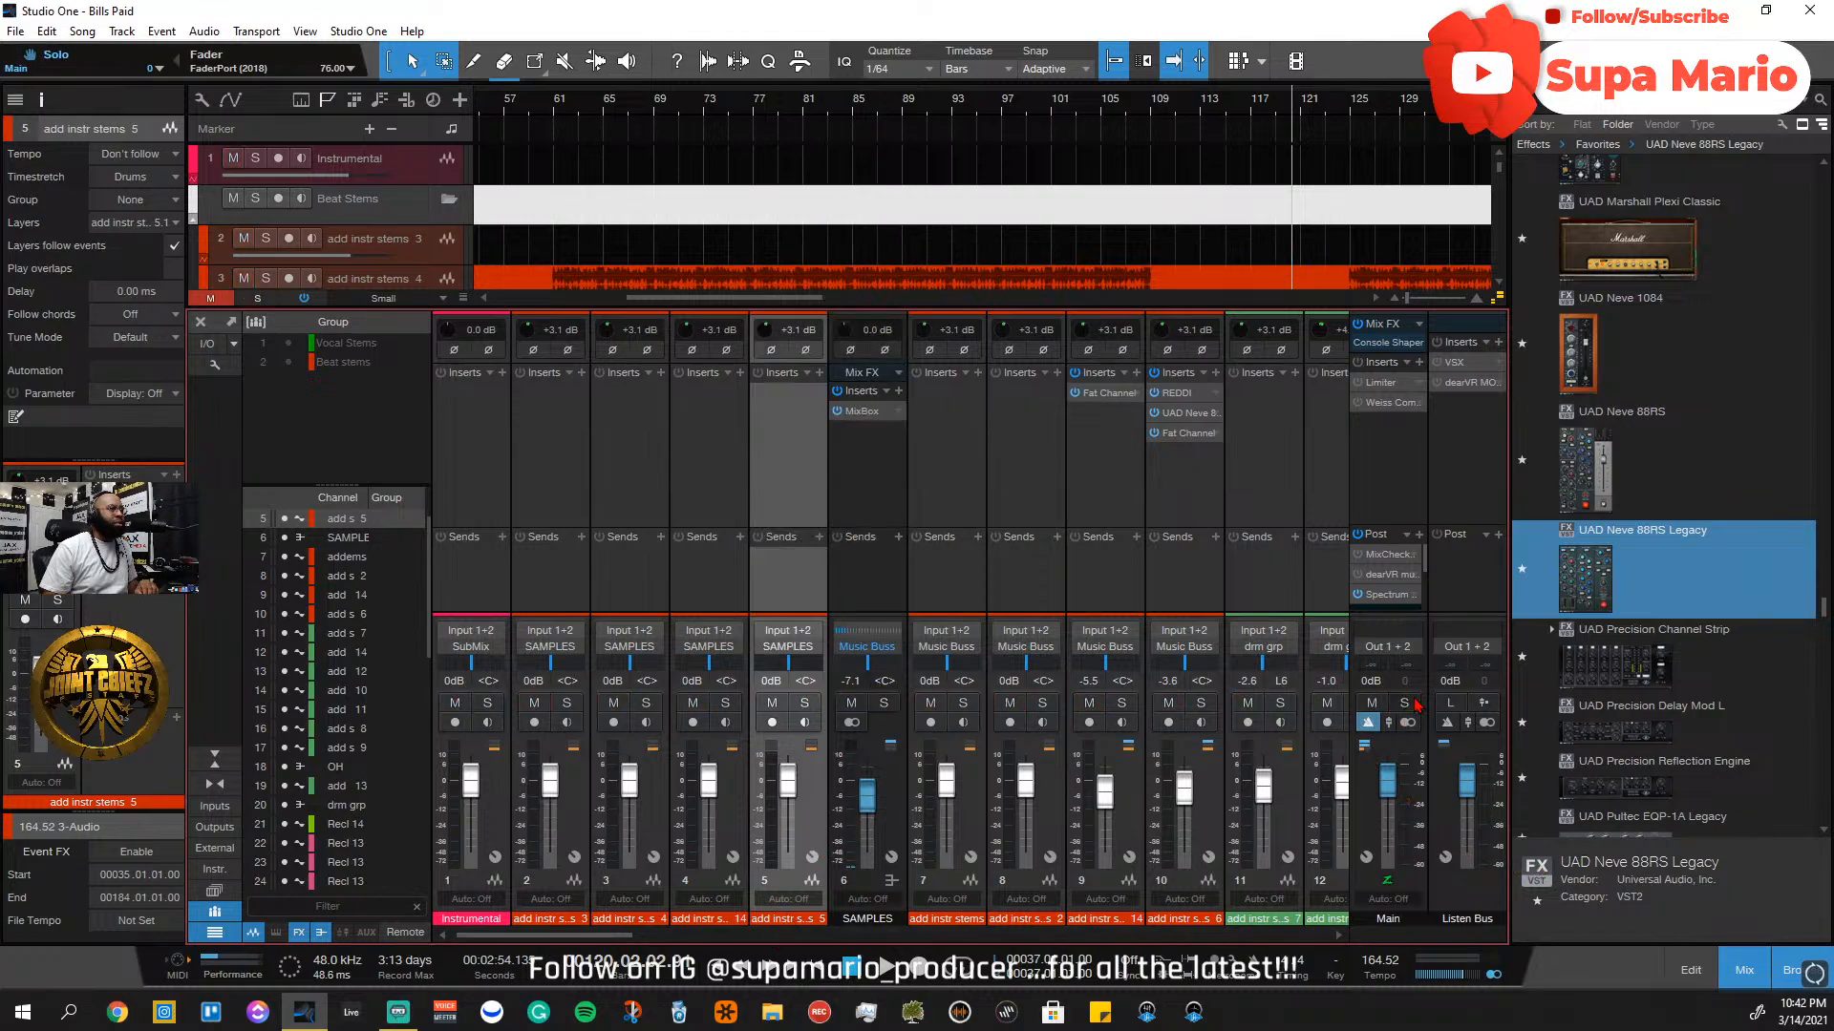
scroll(1257, 172, "down", 3)
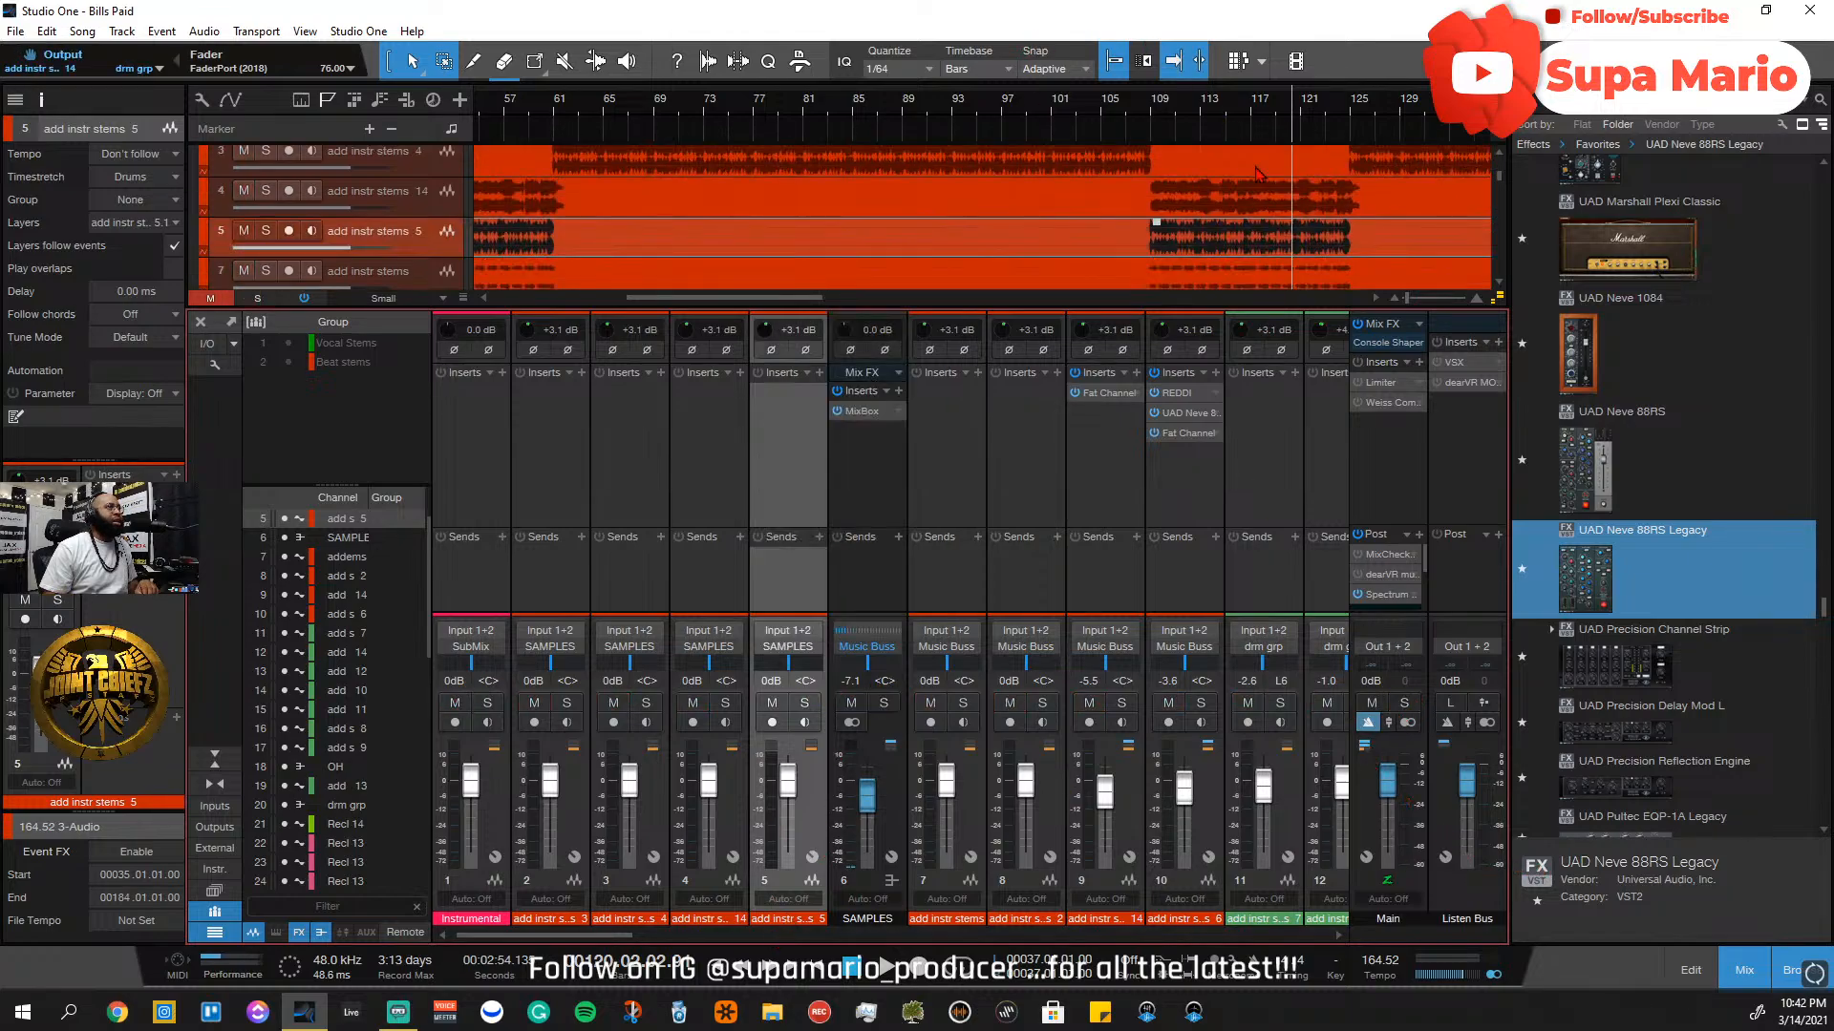
left_click(1119, 112)
key("space")
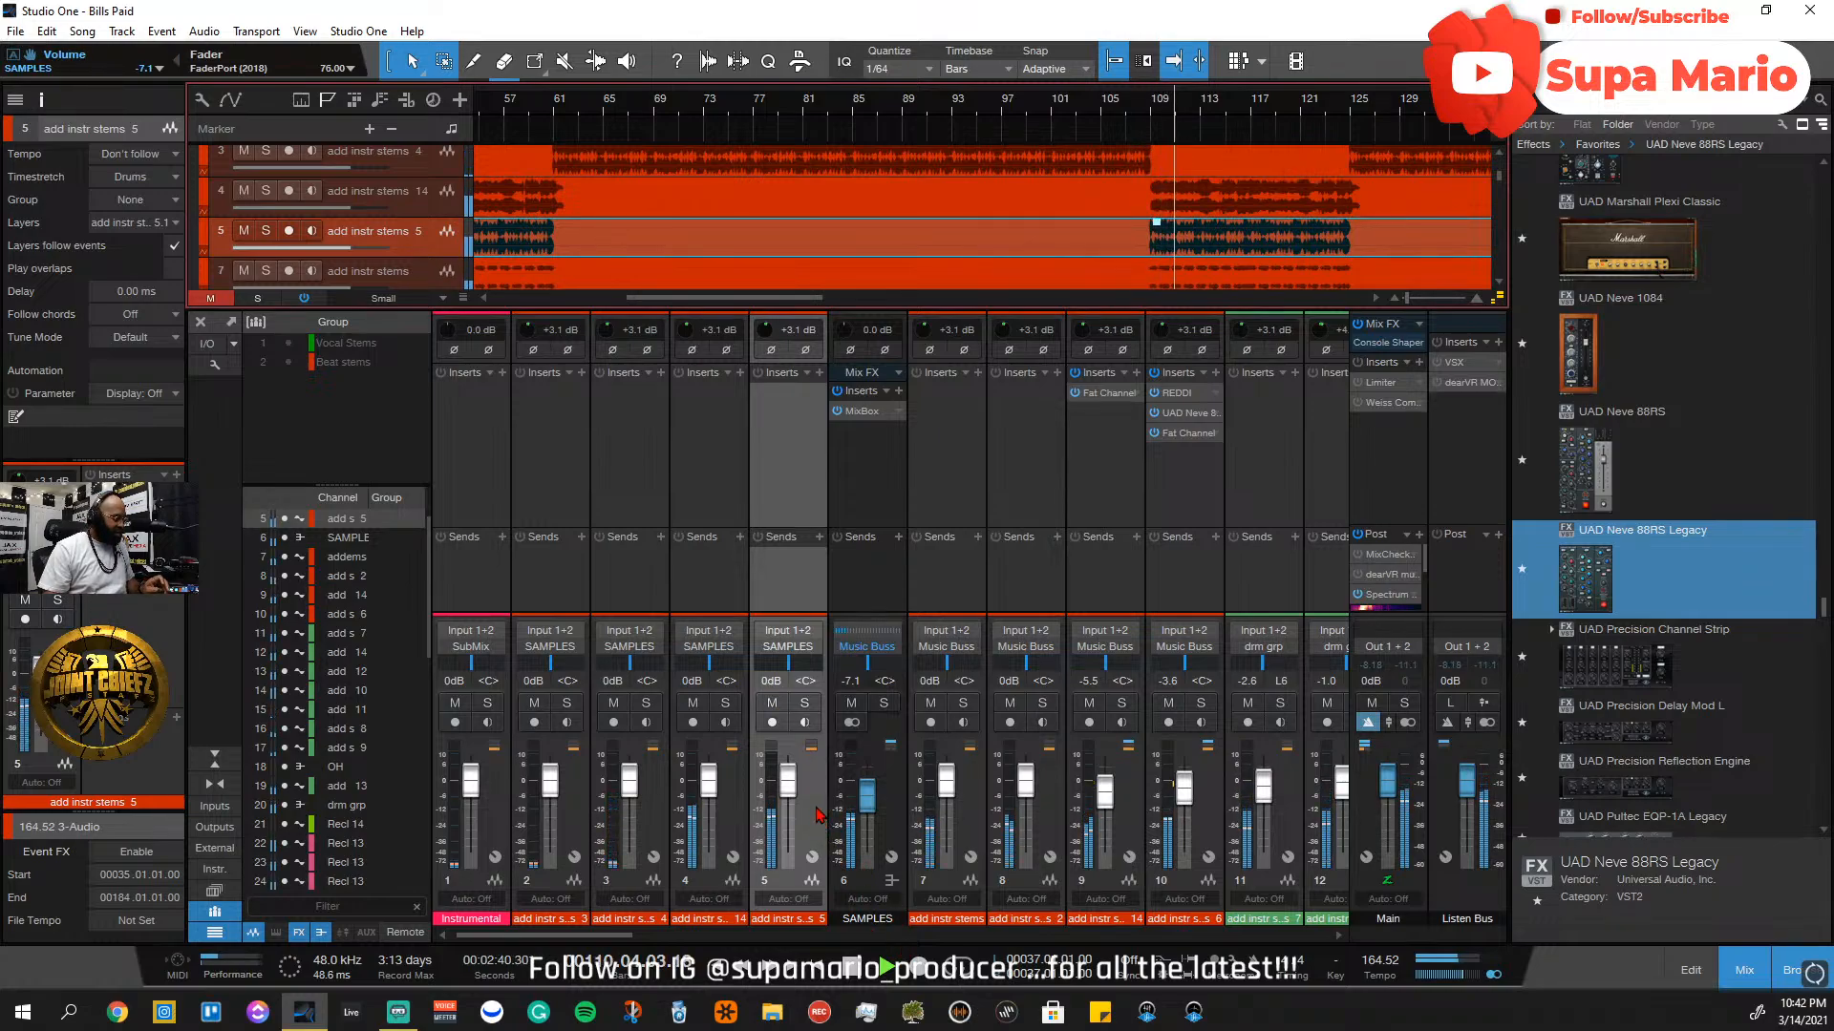
Color the four channels routed to SAMPLES, from add instr stems 3 through add instr stems 5, bright red
left_click(575, 827, "shift")
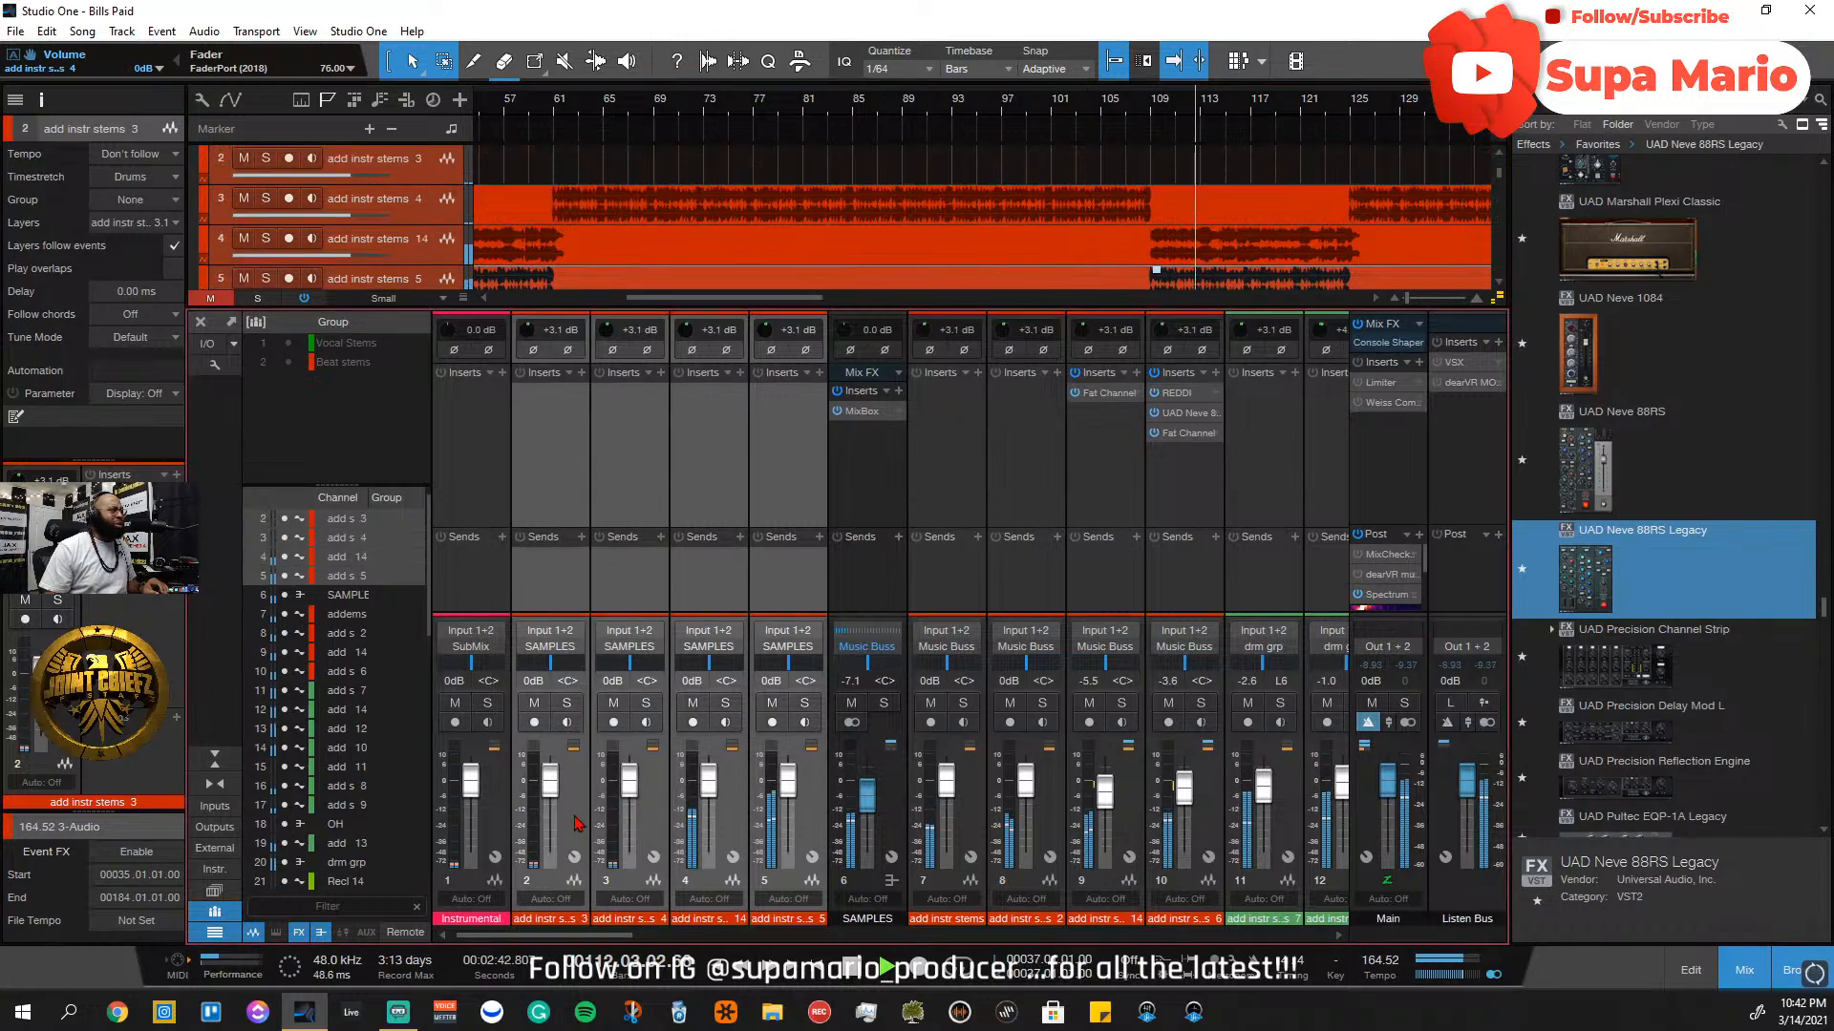
left_click(769, 926)
scroll(769, 926, "down", 10)
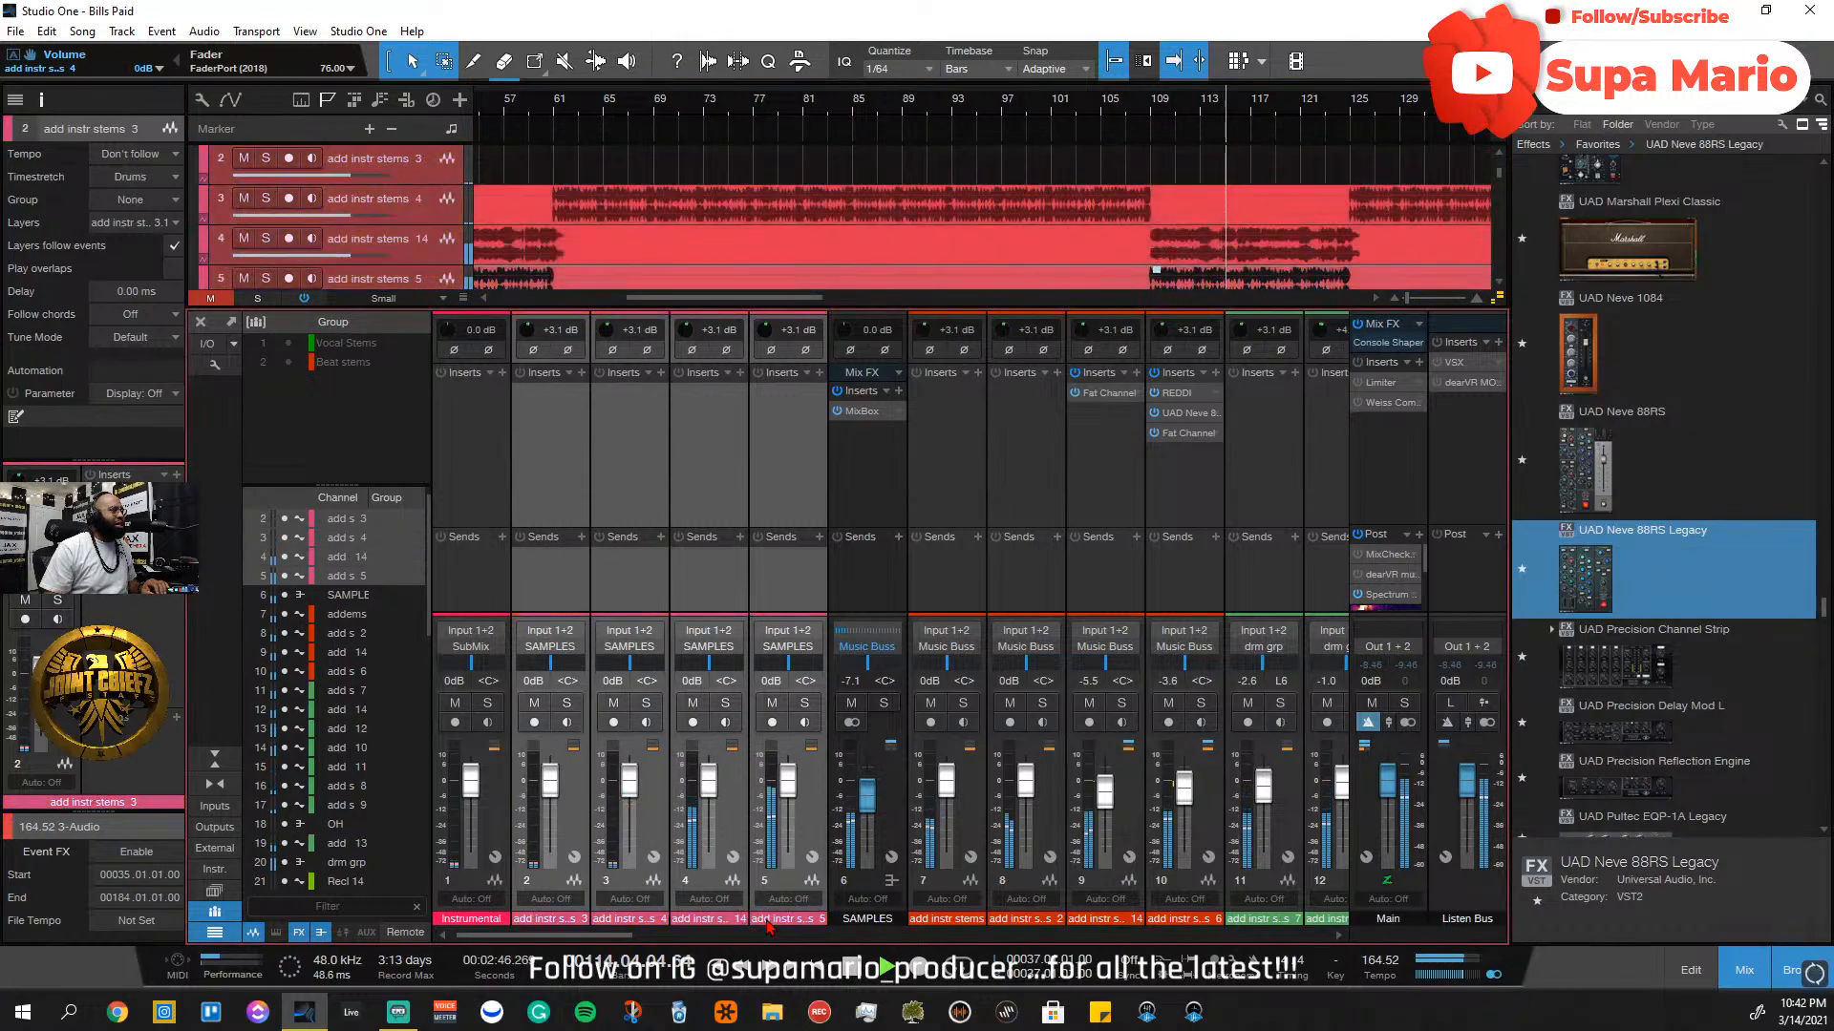
scroll(769, 927, "down", 8)
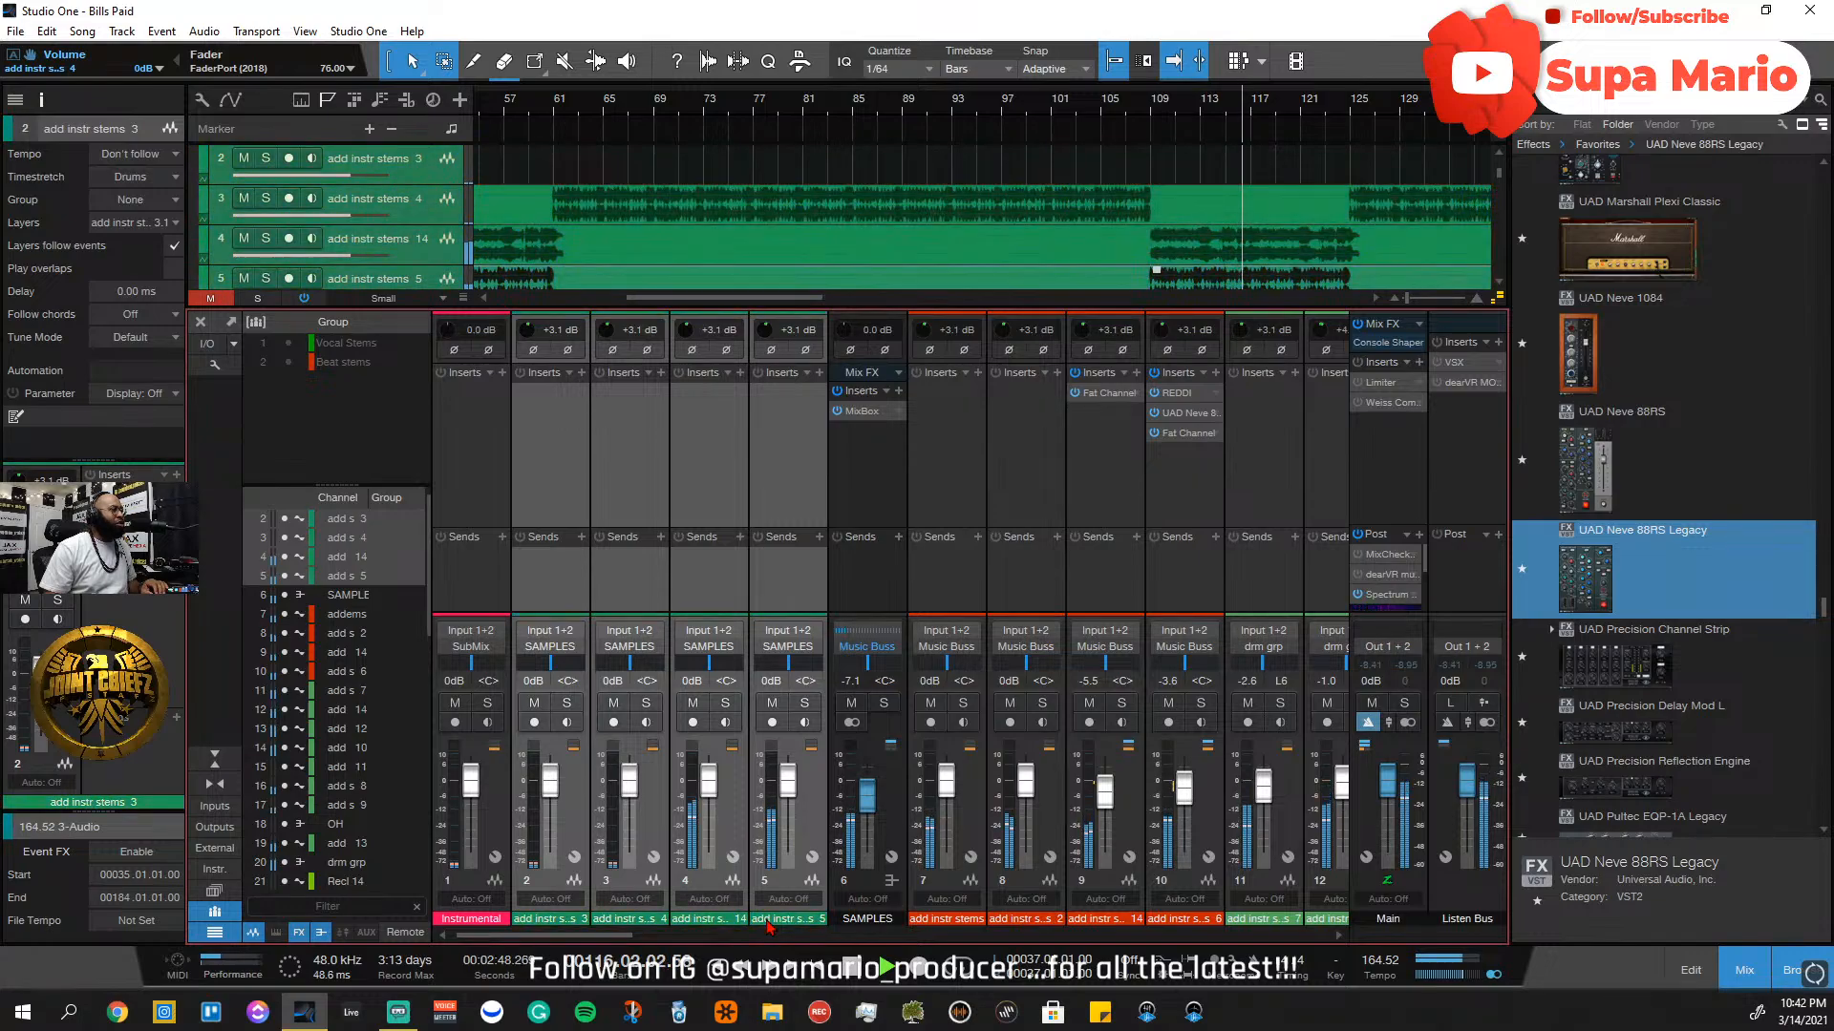
scroll(769, 927, "down", 3)
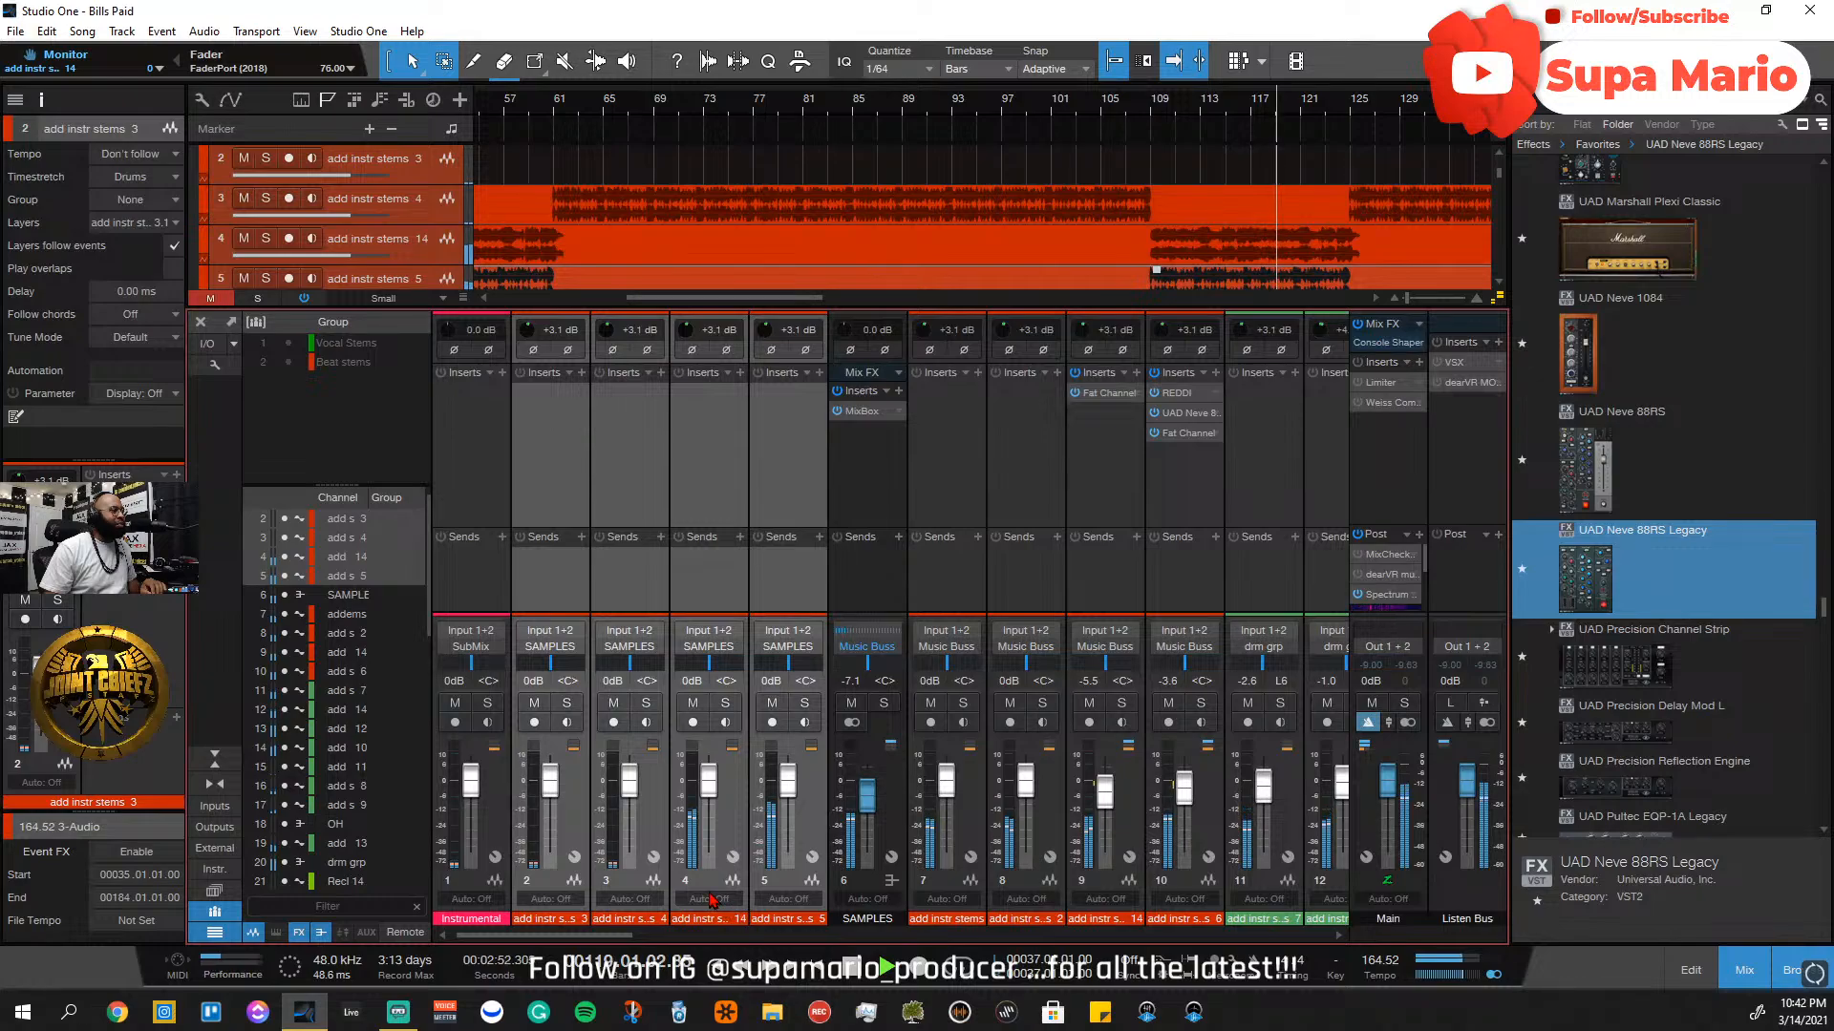
left_click(820, 922)
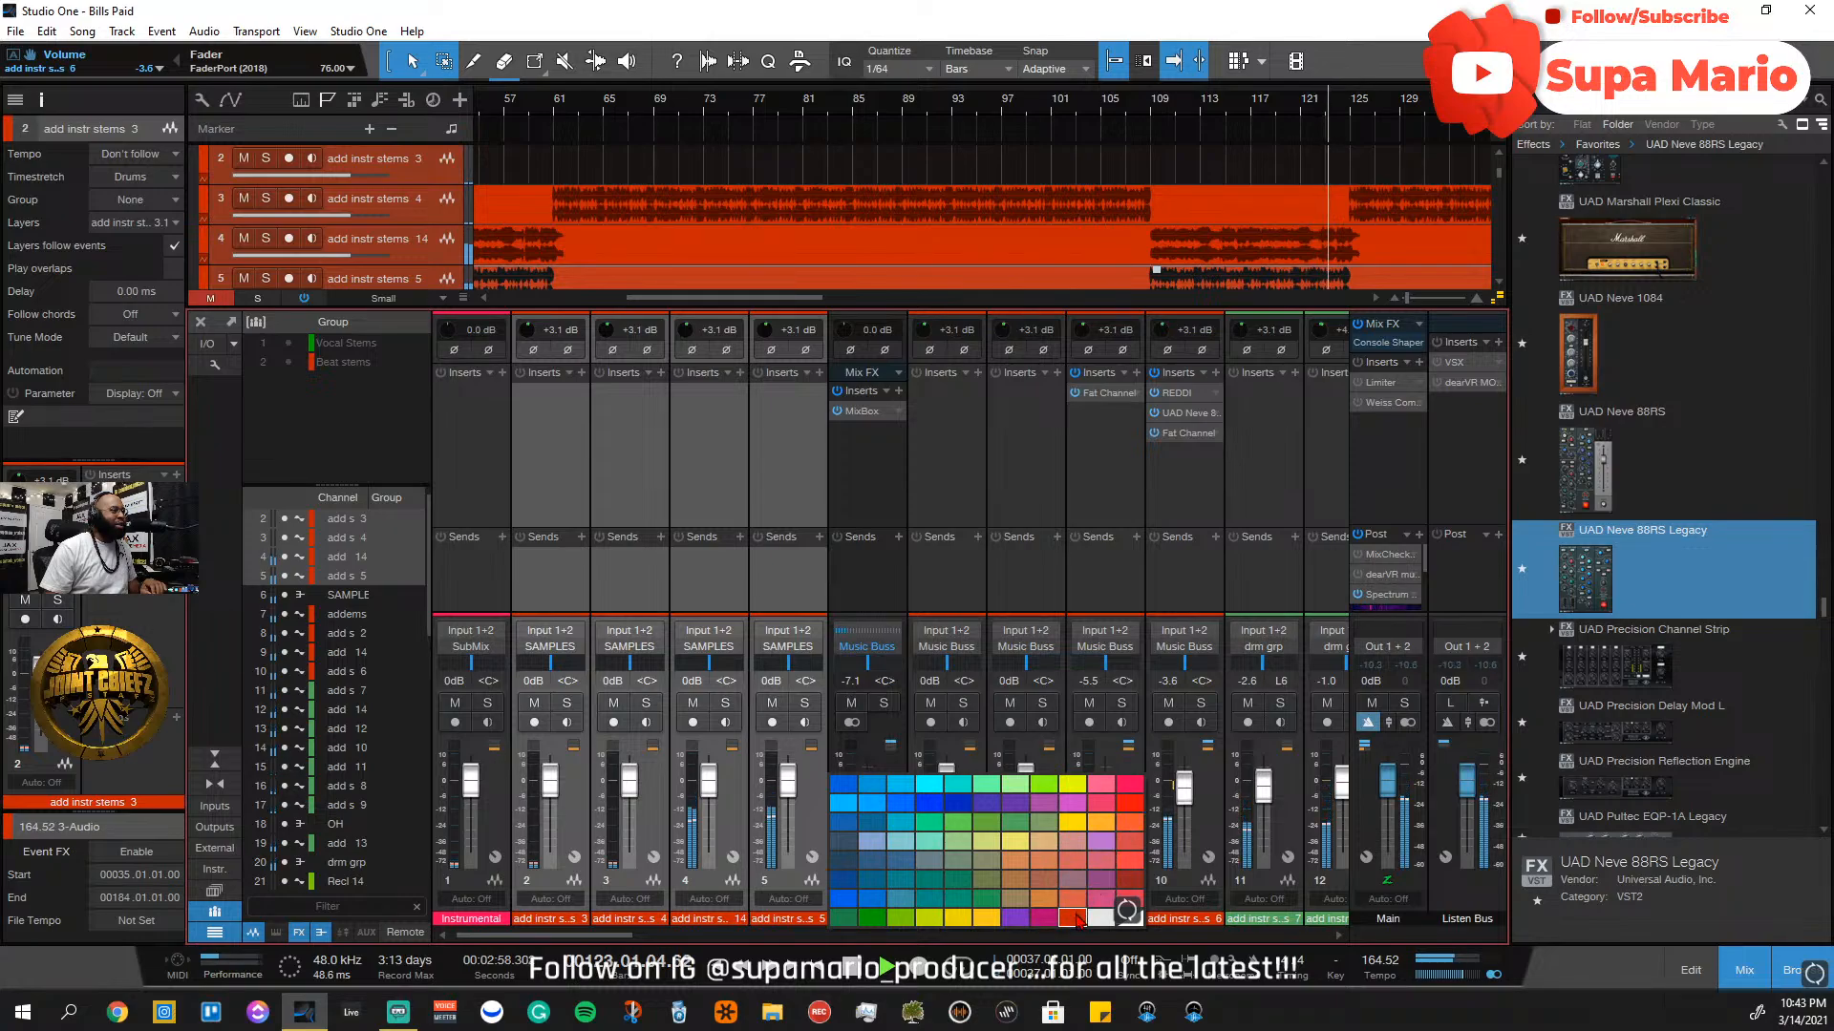
left_click(1077, 919)
left_click(817, 920)
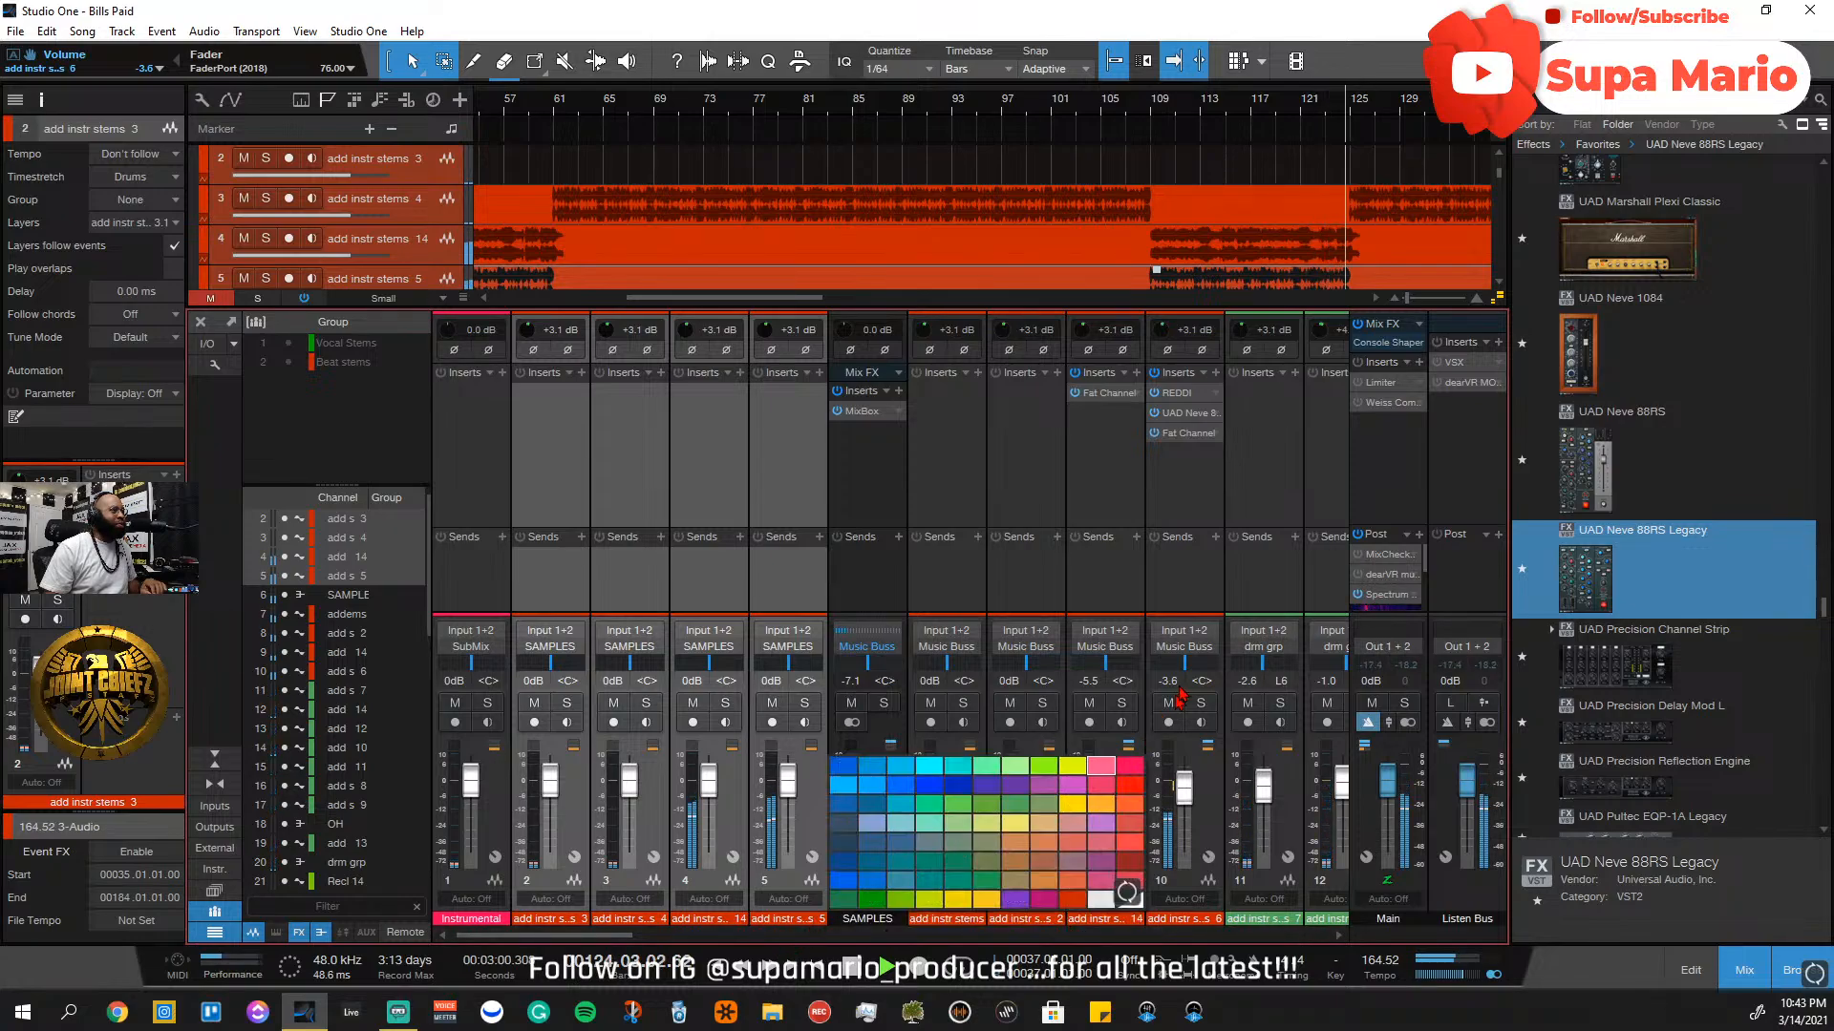
left_click(1131, 786)
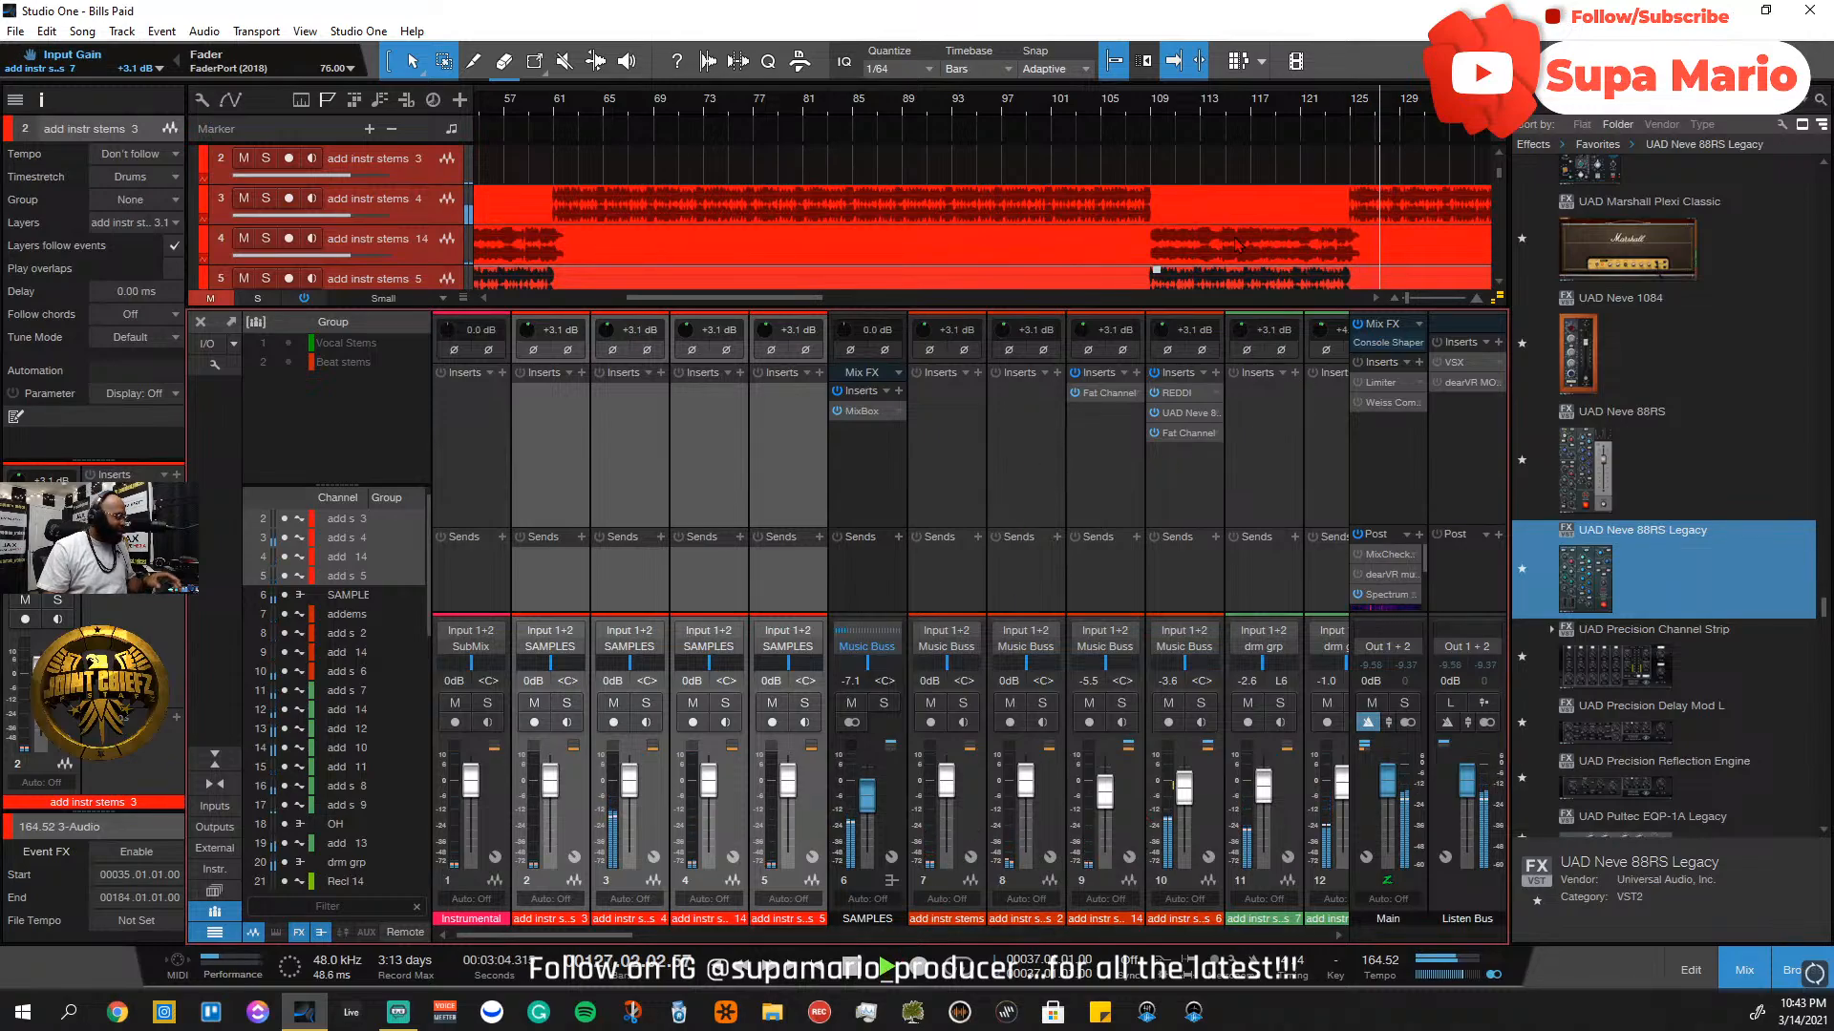
Return the playhead to bar 107 and color the add instr stems 6 bass track light grey in the arrangement
key("F3")
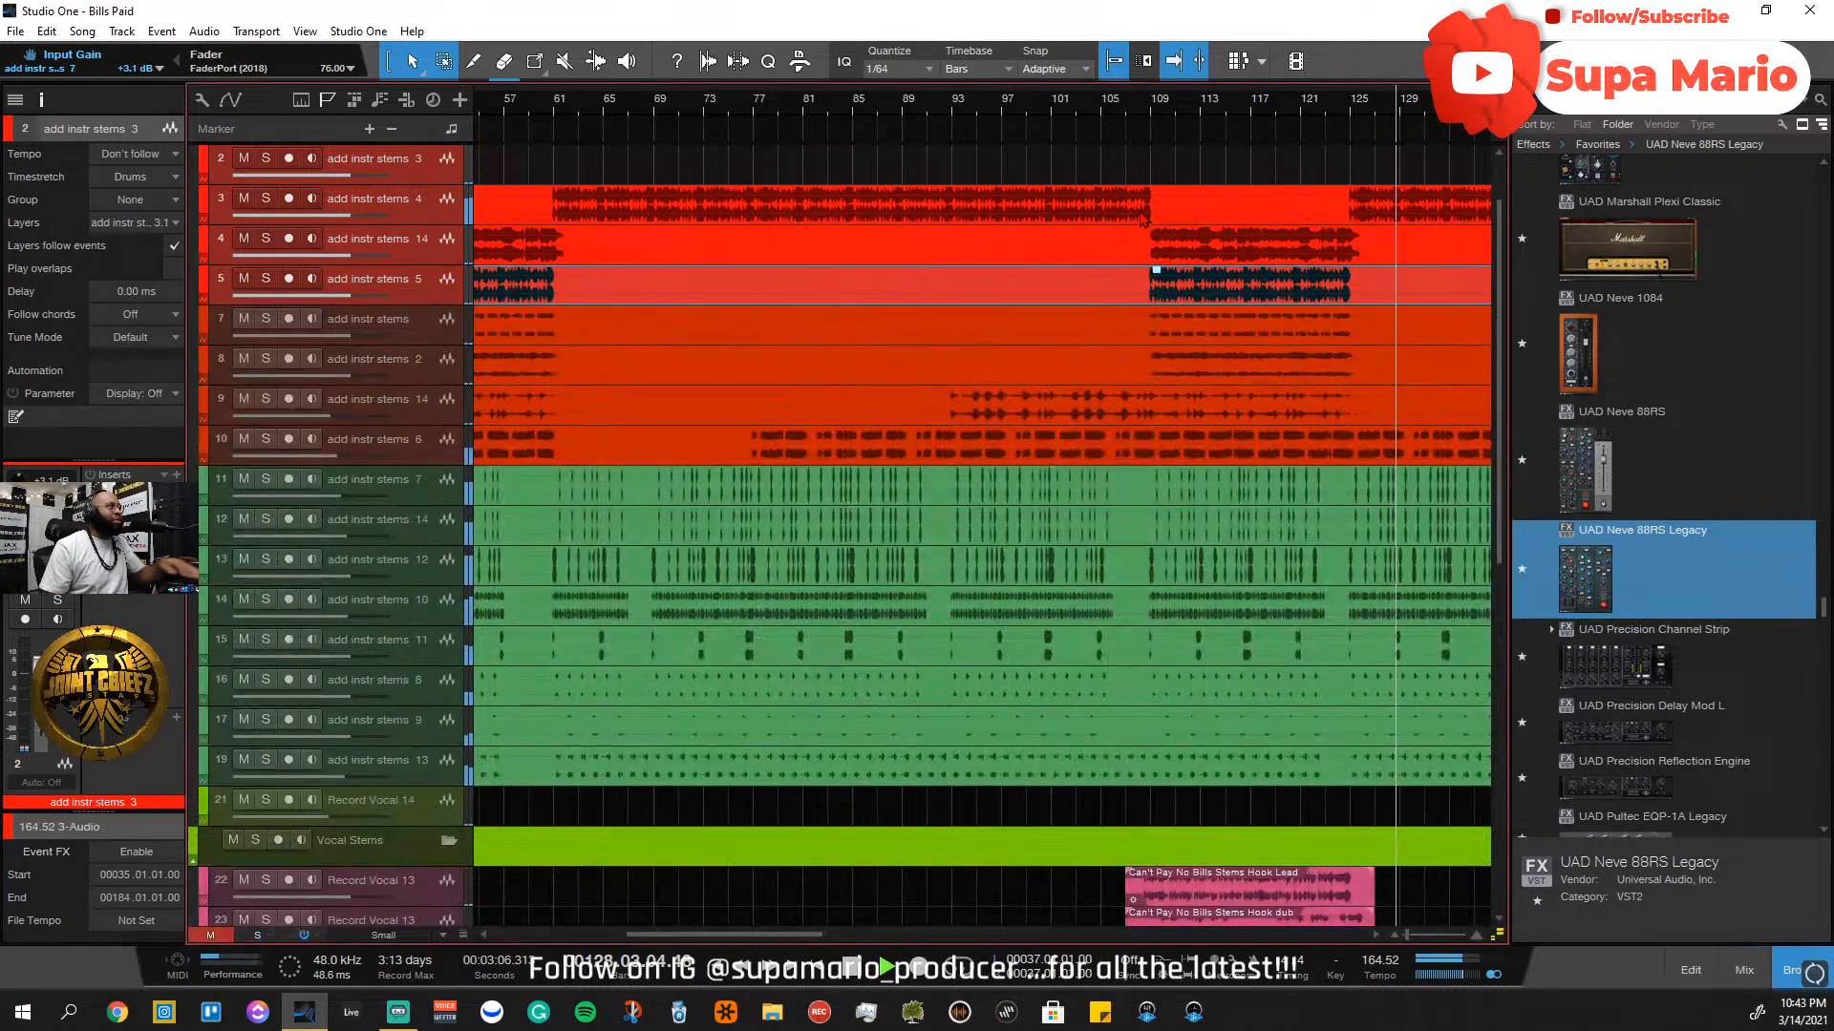
scroll(371, 506, "up", 2)
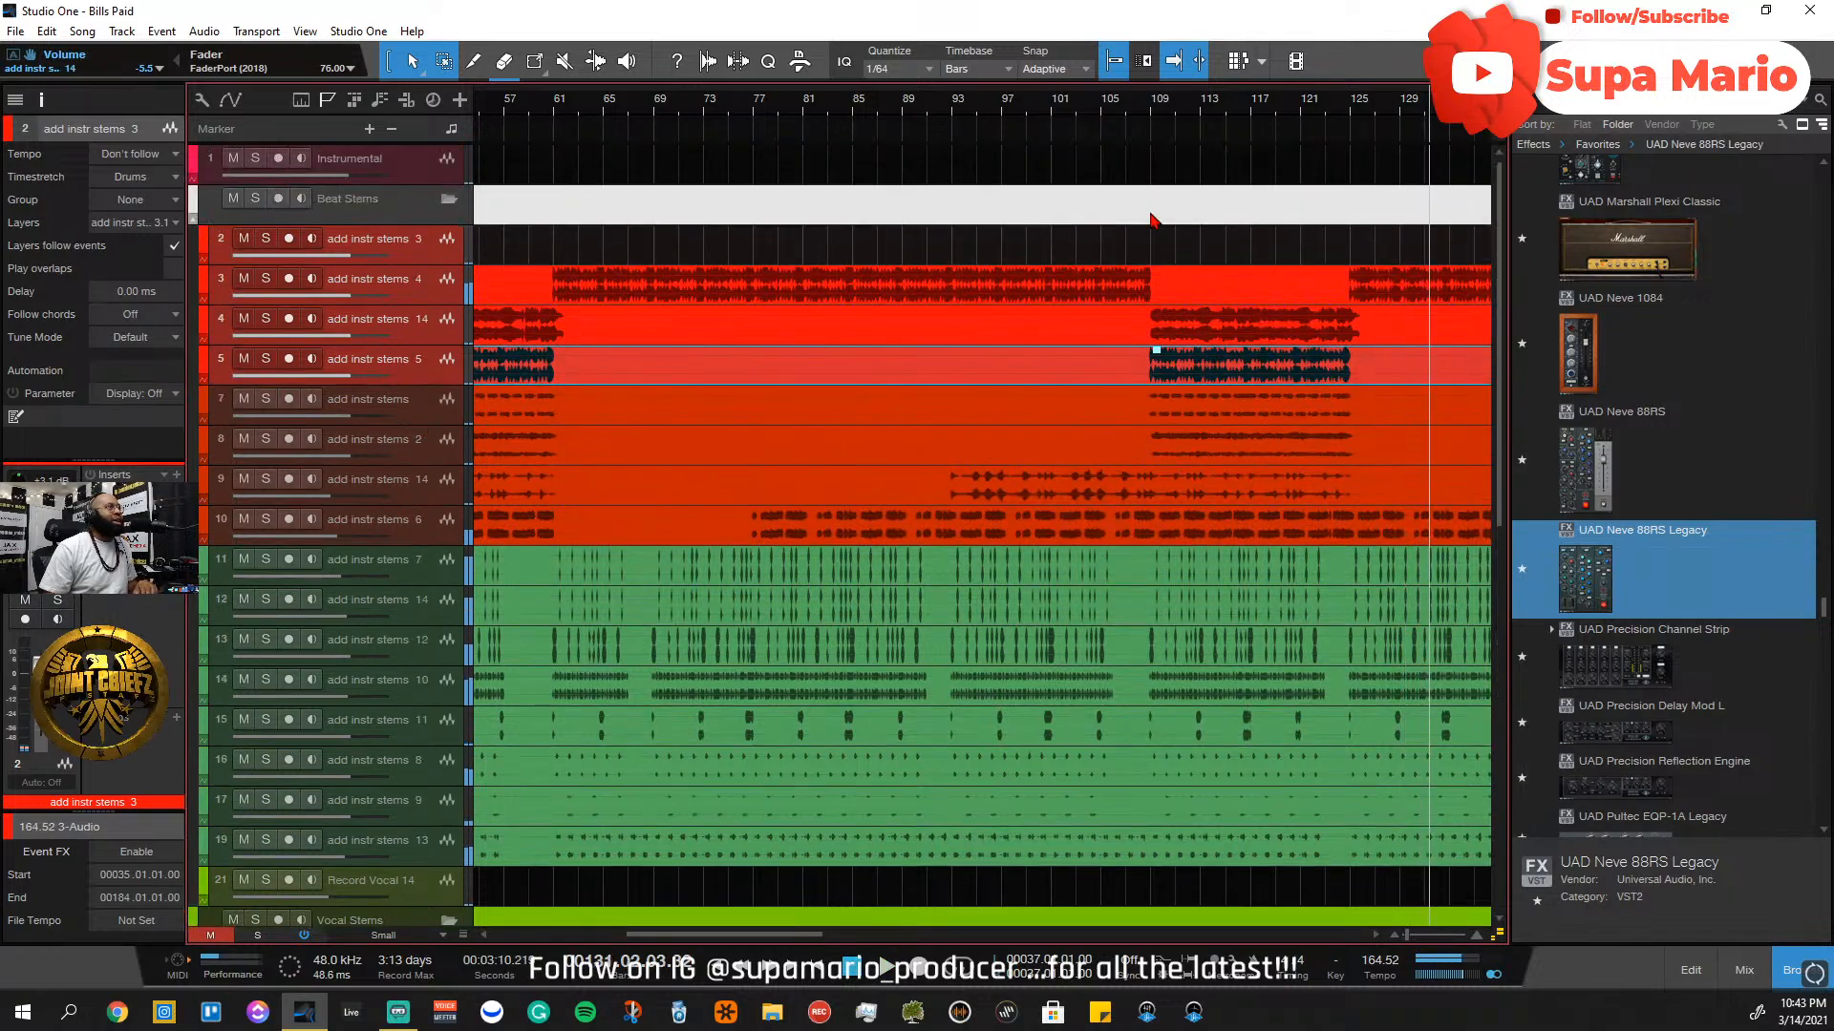
left_click(1128, 136)
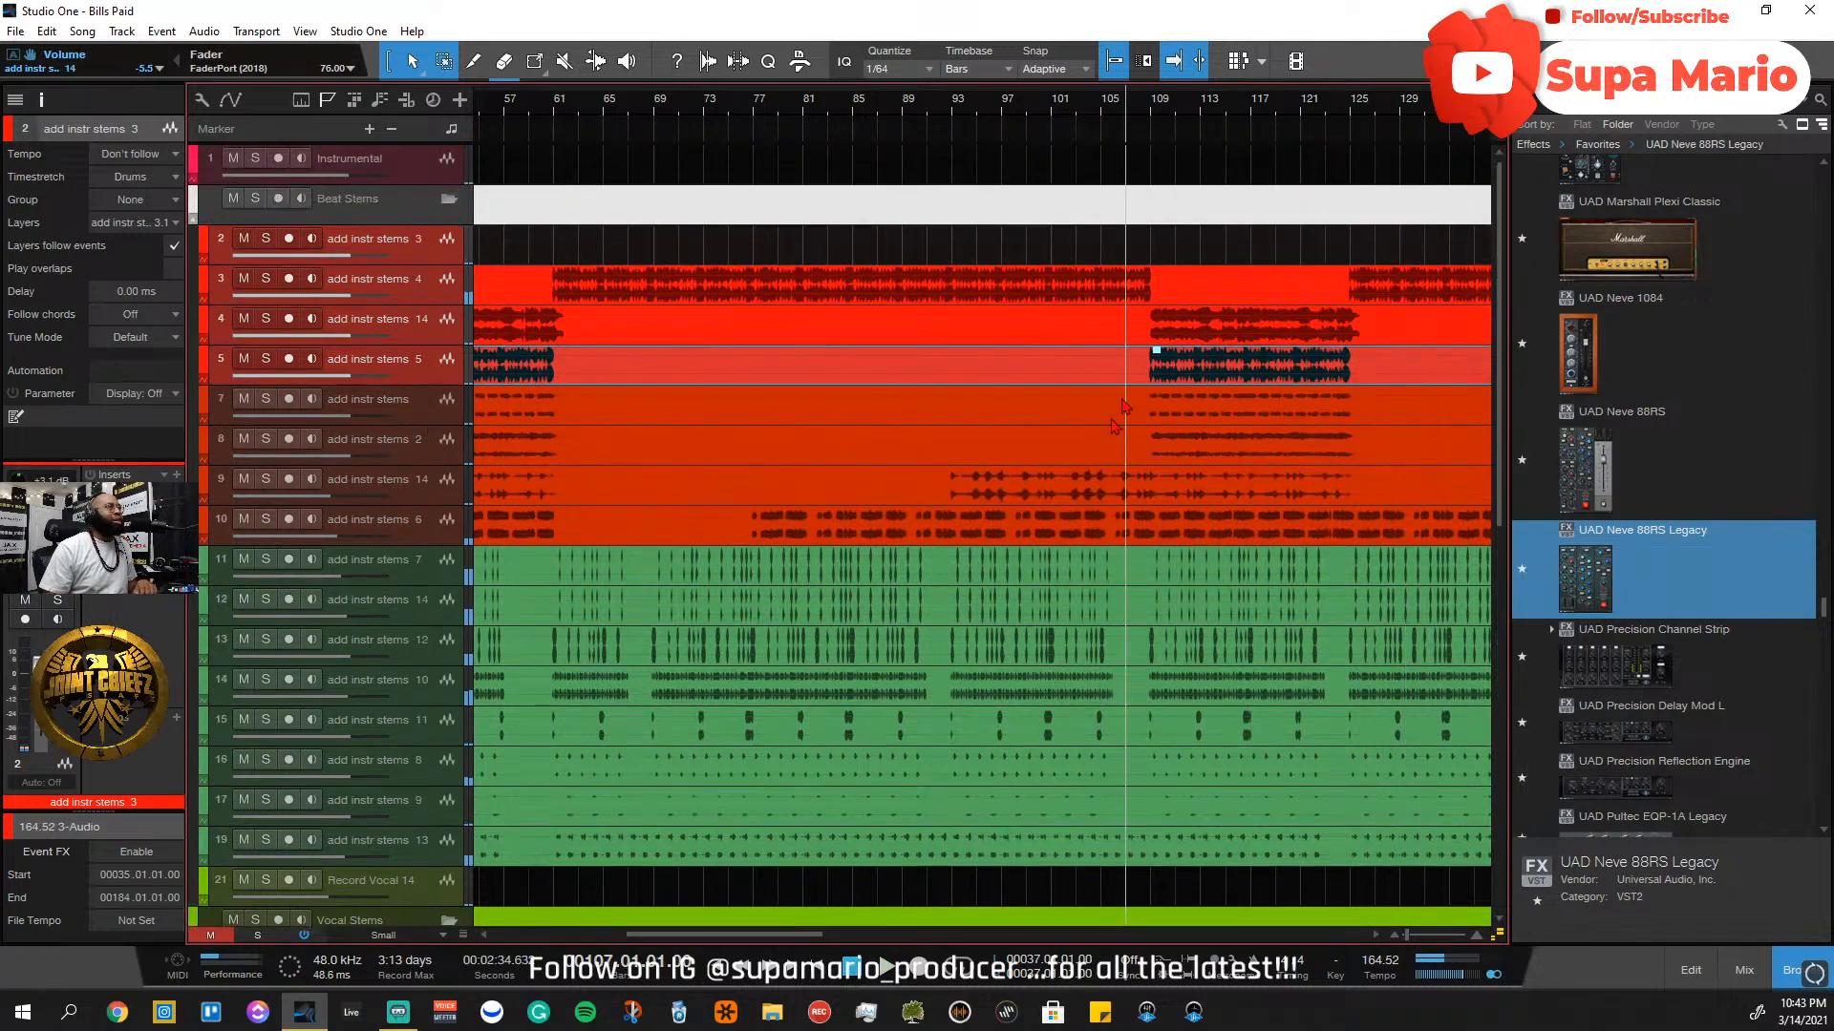
left_click(426, 406)
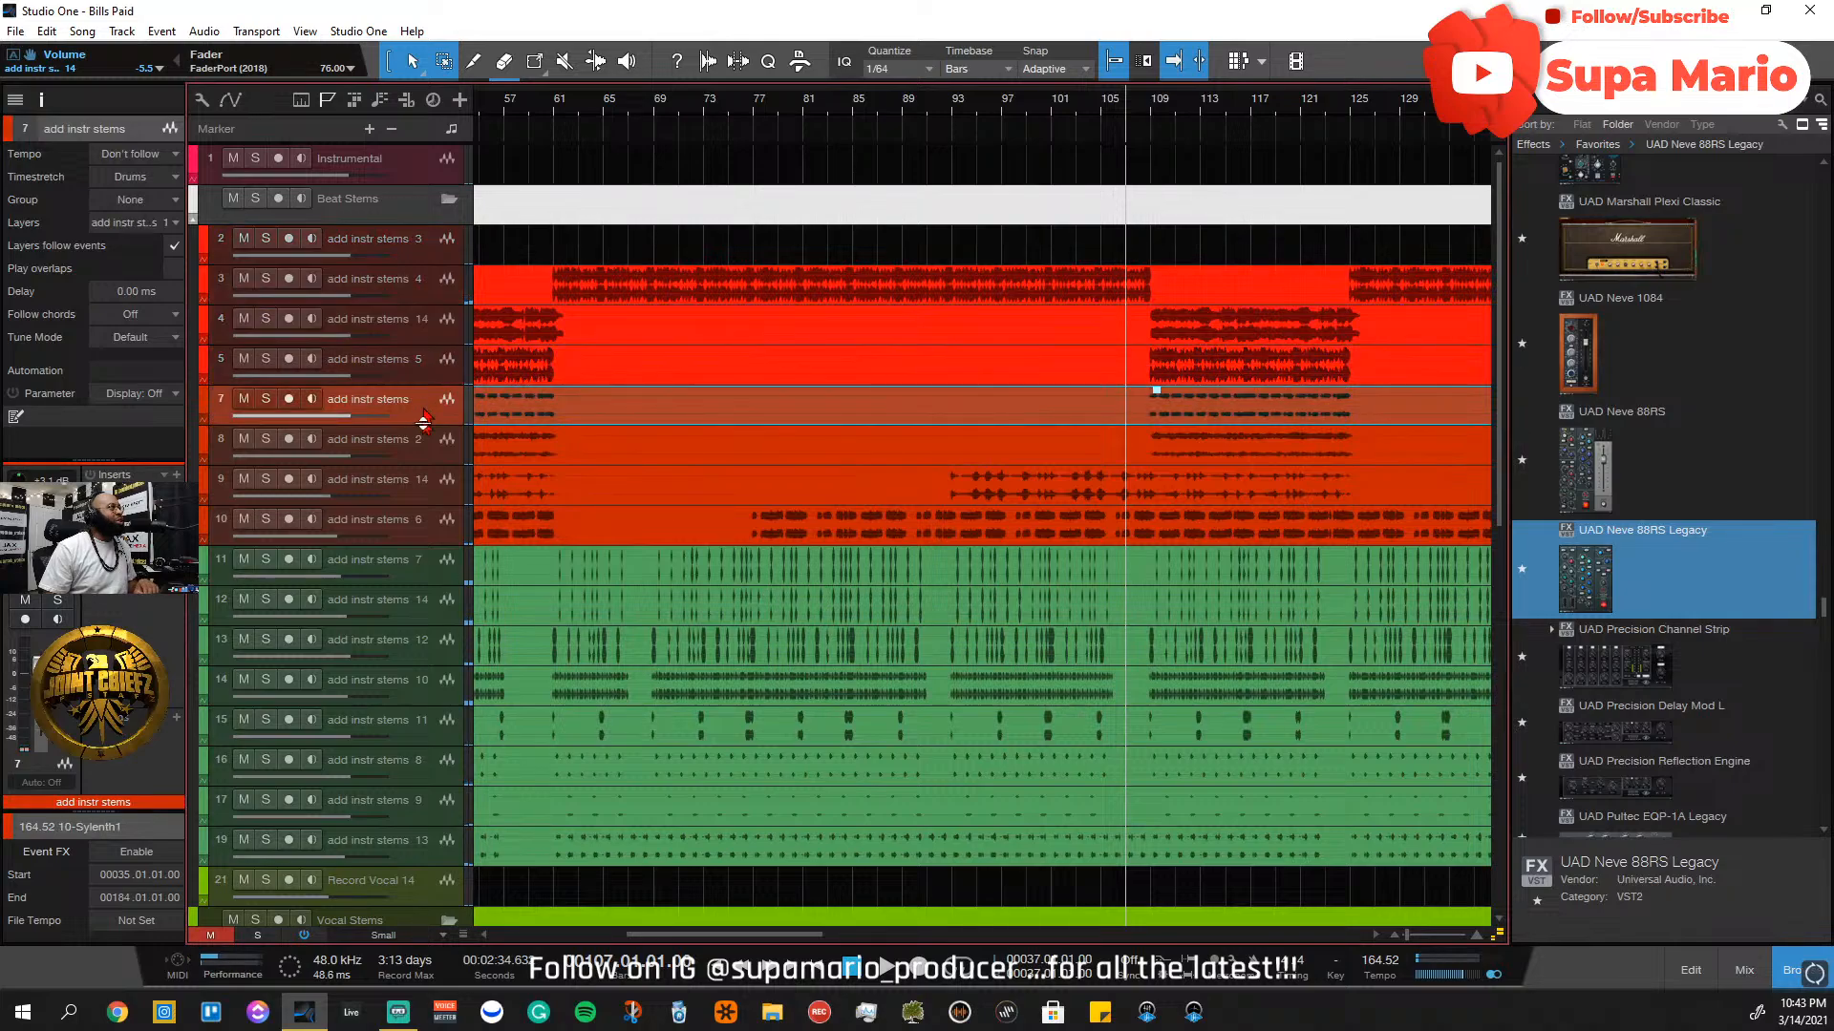
left_click(220, 535)
left_click(202, 528)
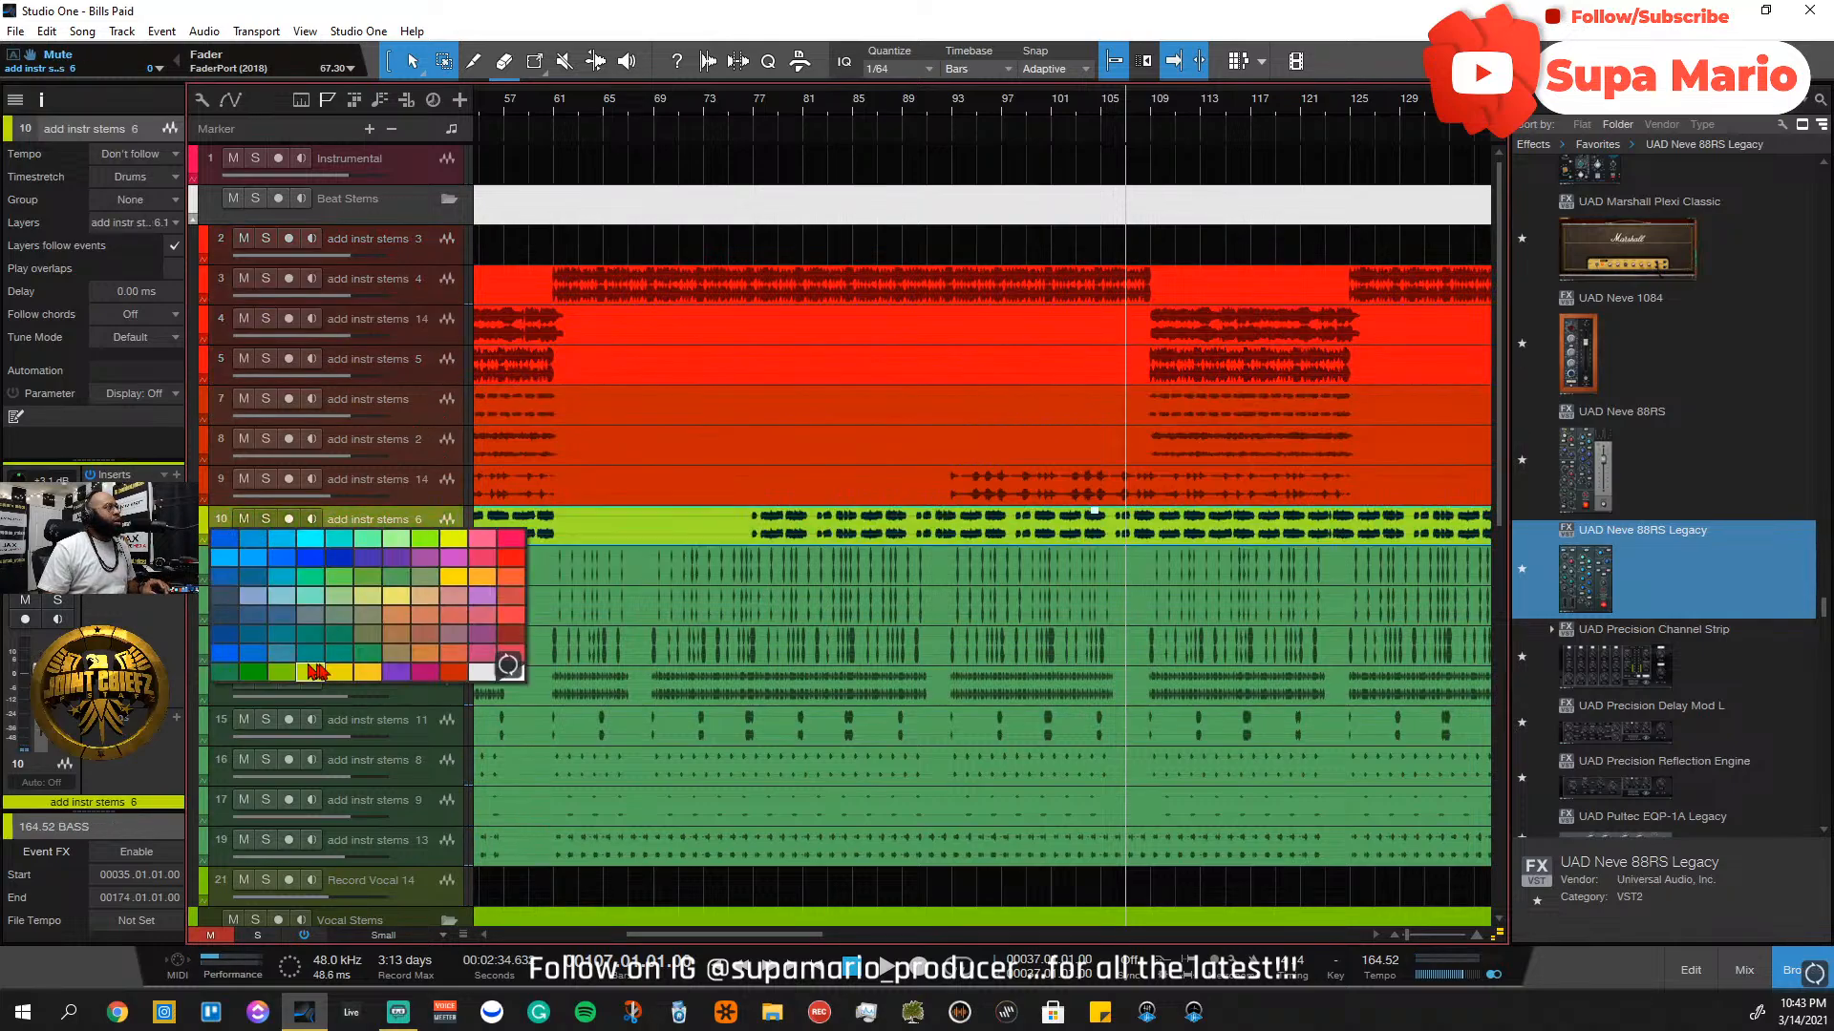
left_click(523, 678)
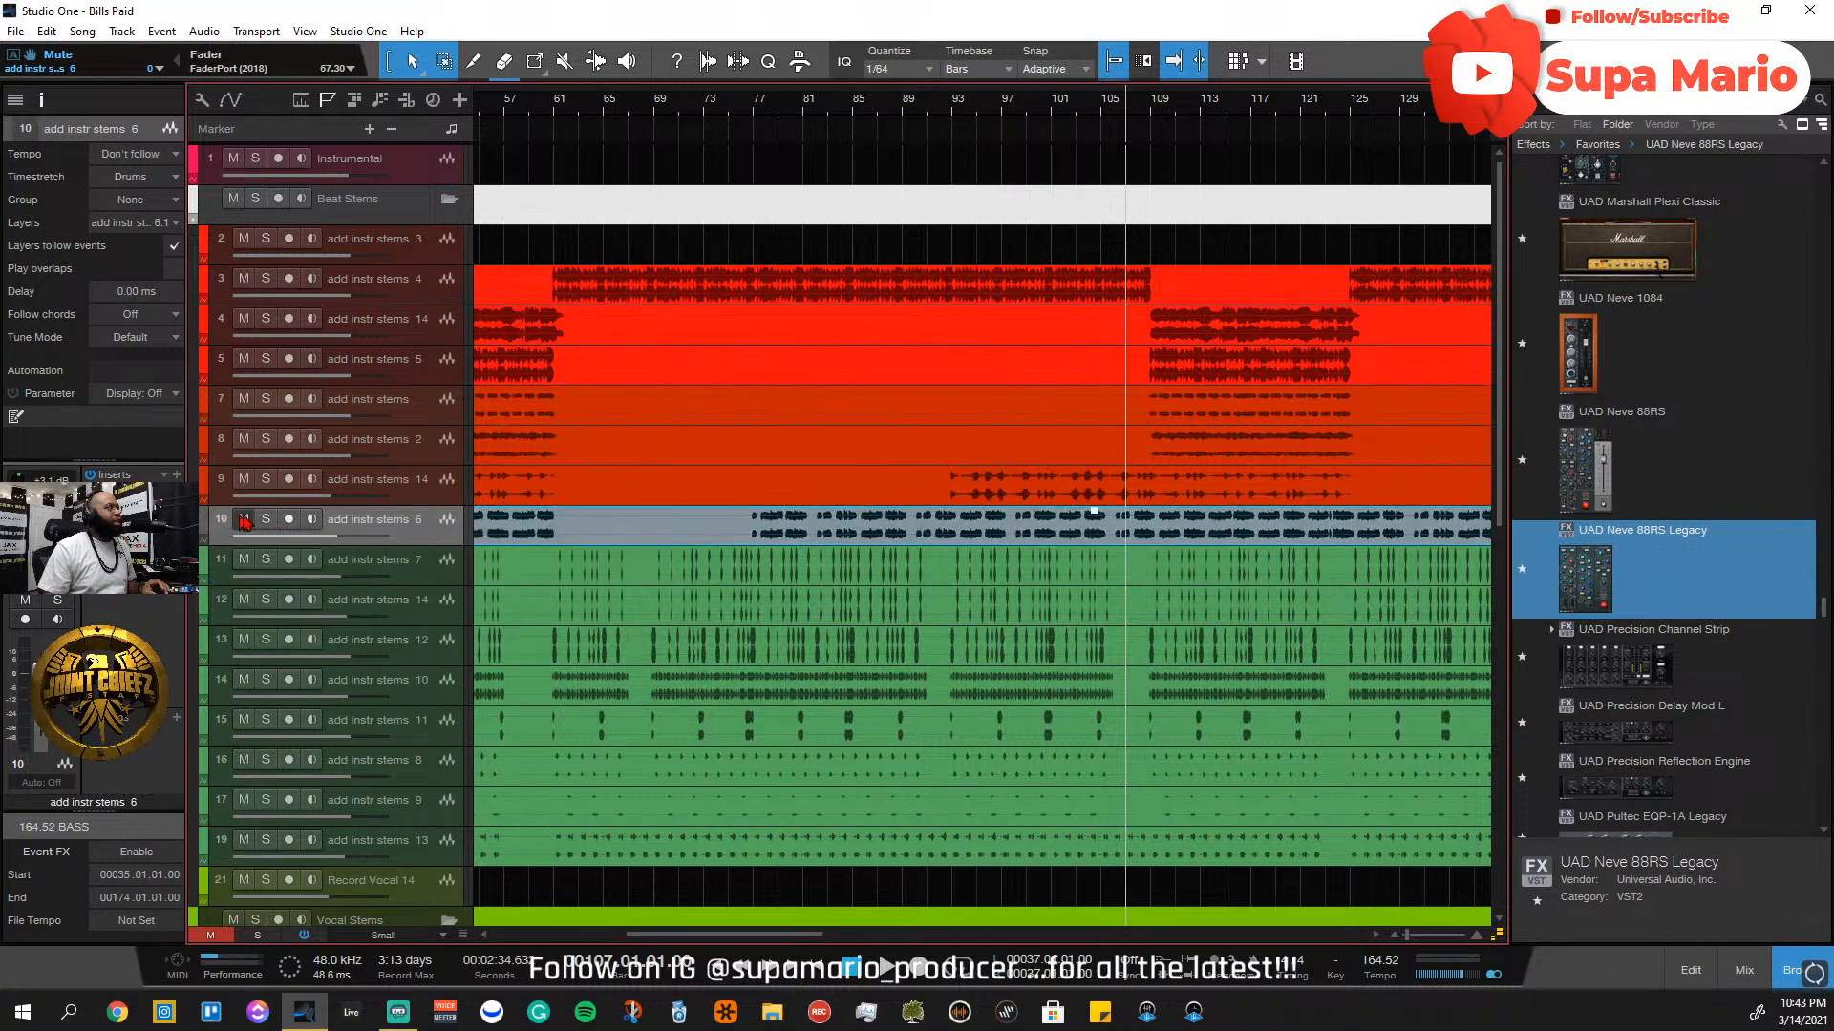
Color the three melodic tracks, add instr stems, add instr stems 2 and the add instr stems 14 below them, purple
left_click(432, 406)
left_click(442, 496, "shift")
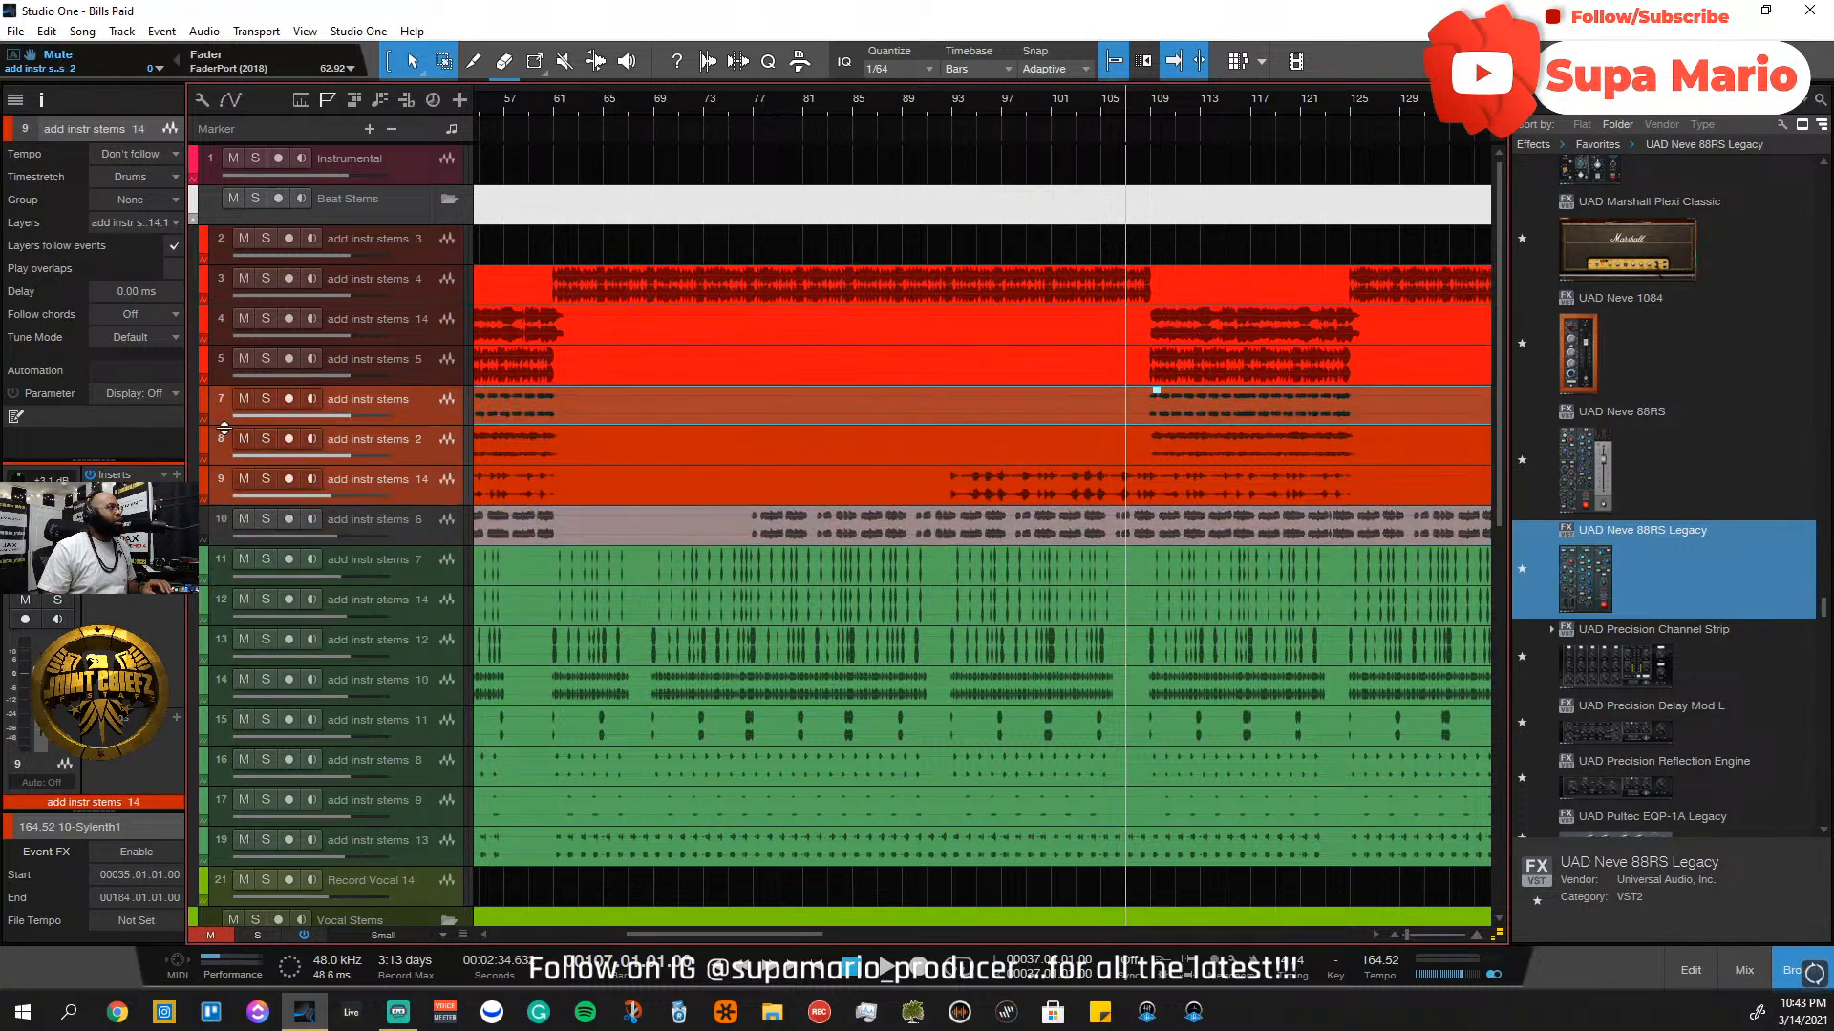
left_click(203, 439)
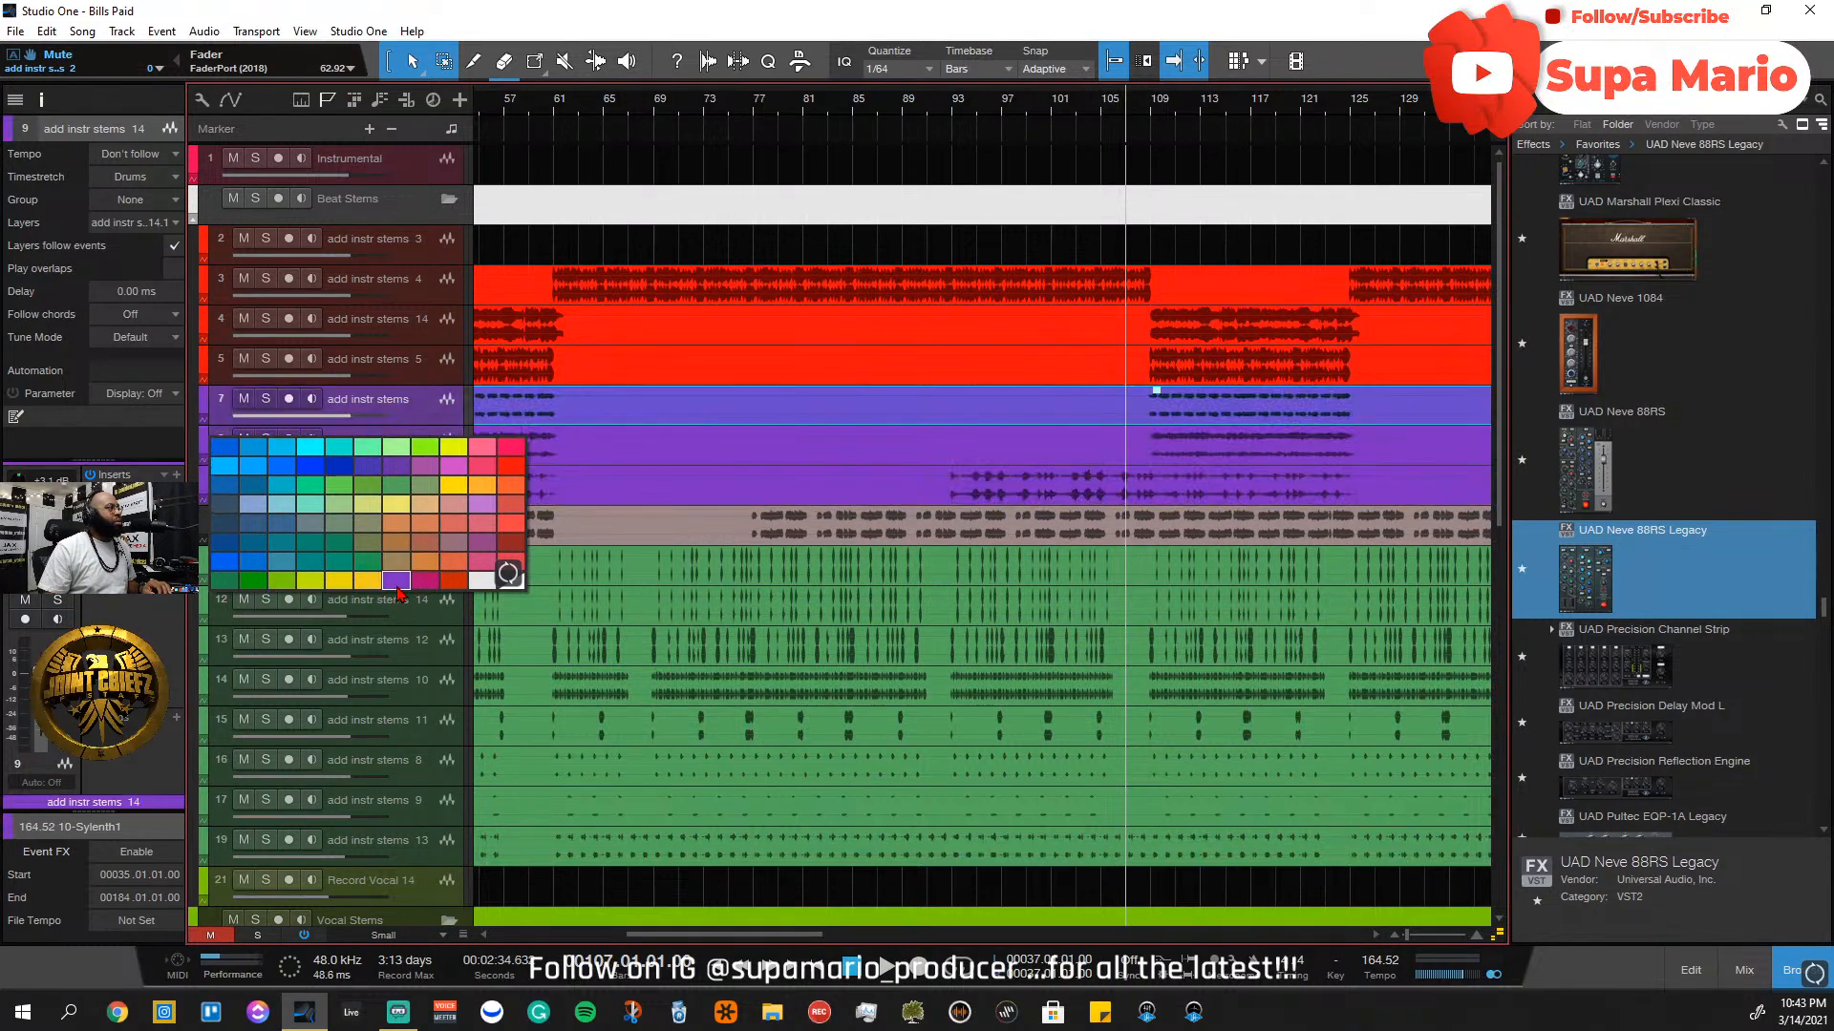
left_click(397, 579)
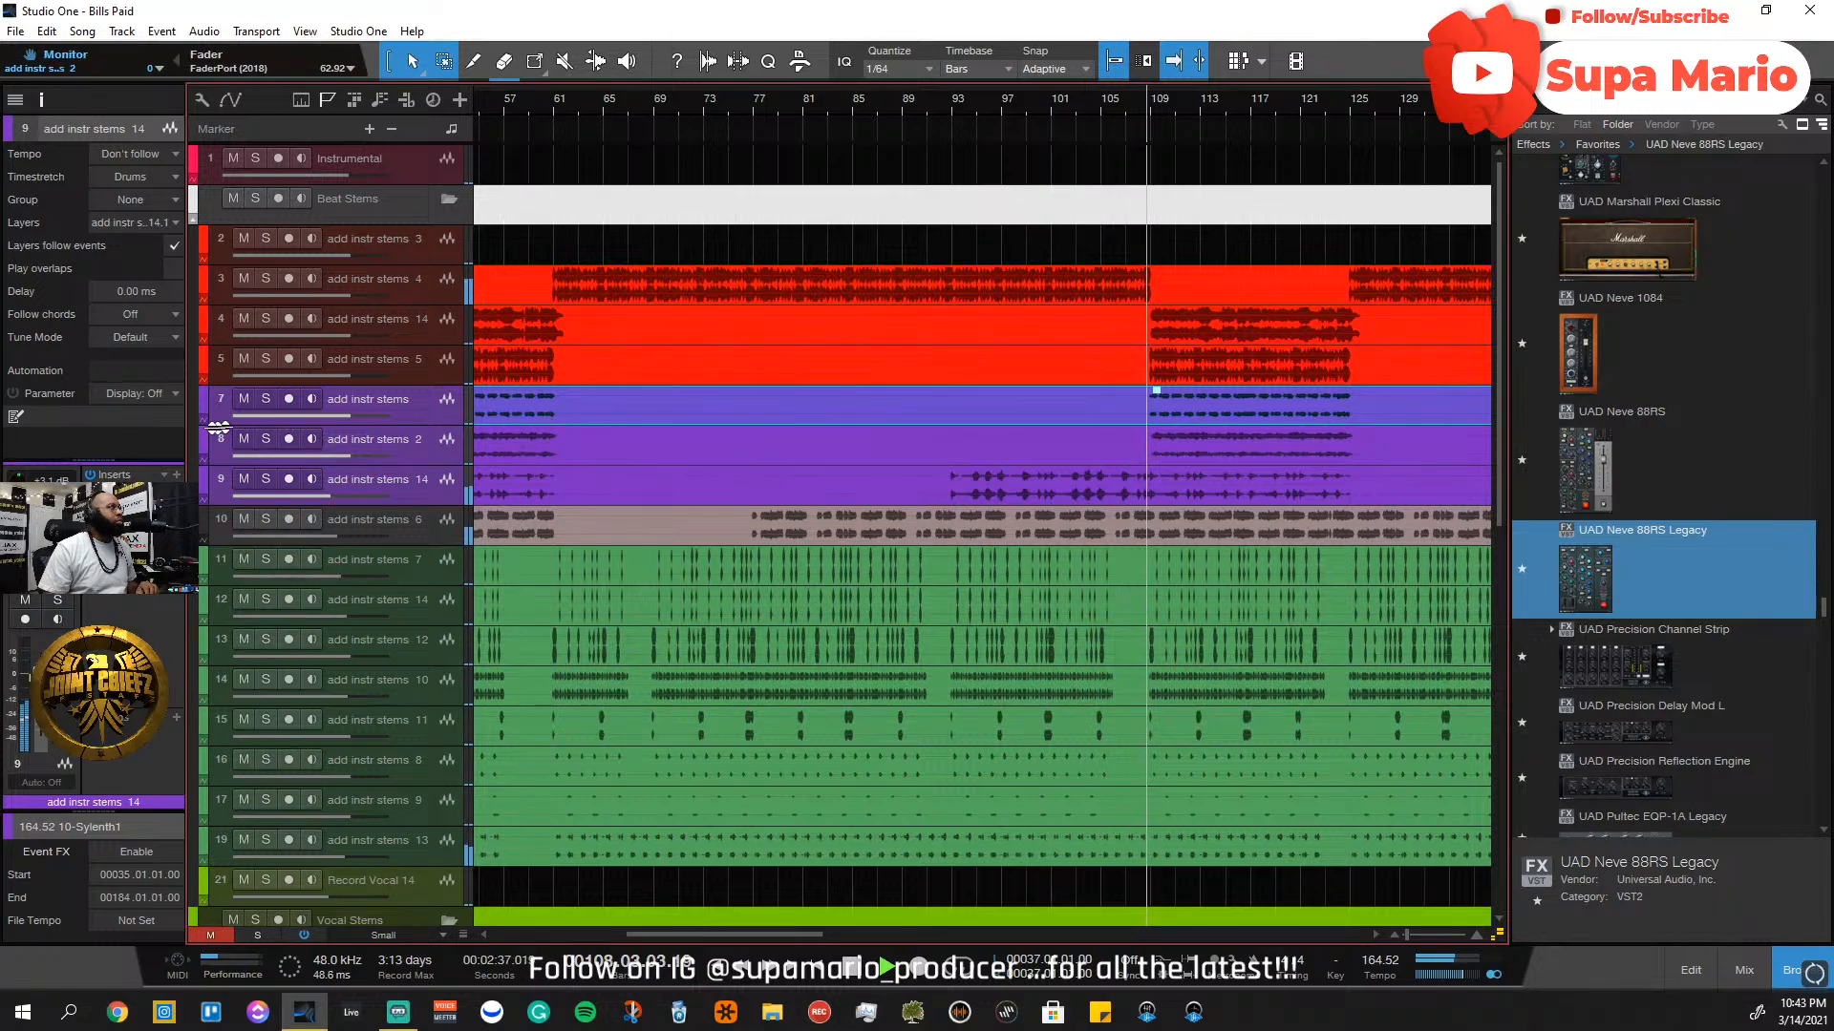
Solo add instr stems 2 alone during playback, and move the solo to the add instr stems track to hear it by itself
left_click(264, 441)
left_click(264, 443)
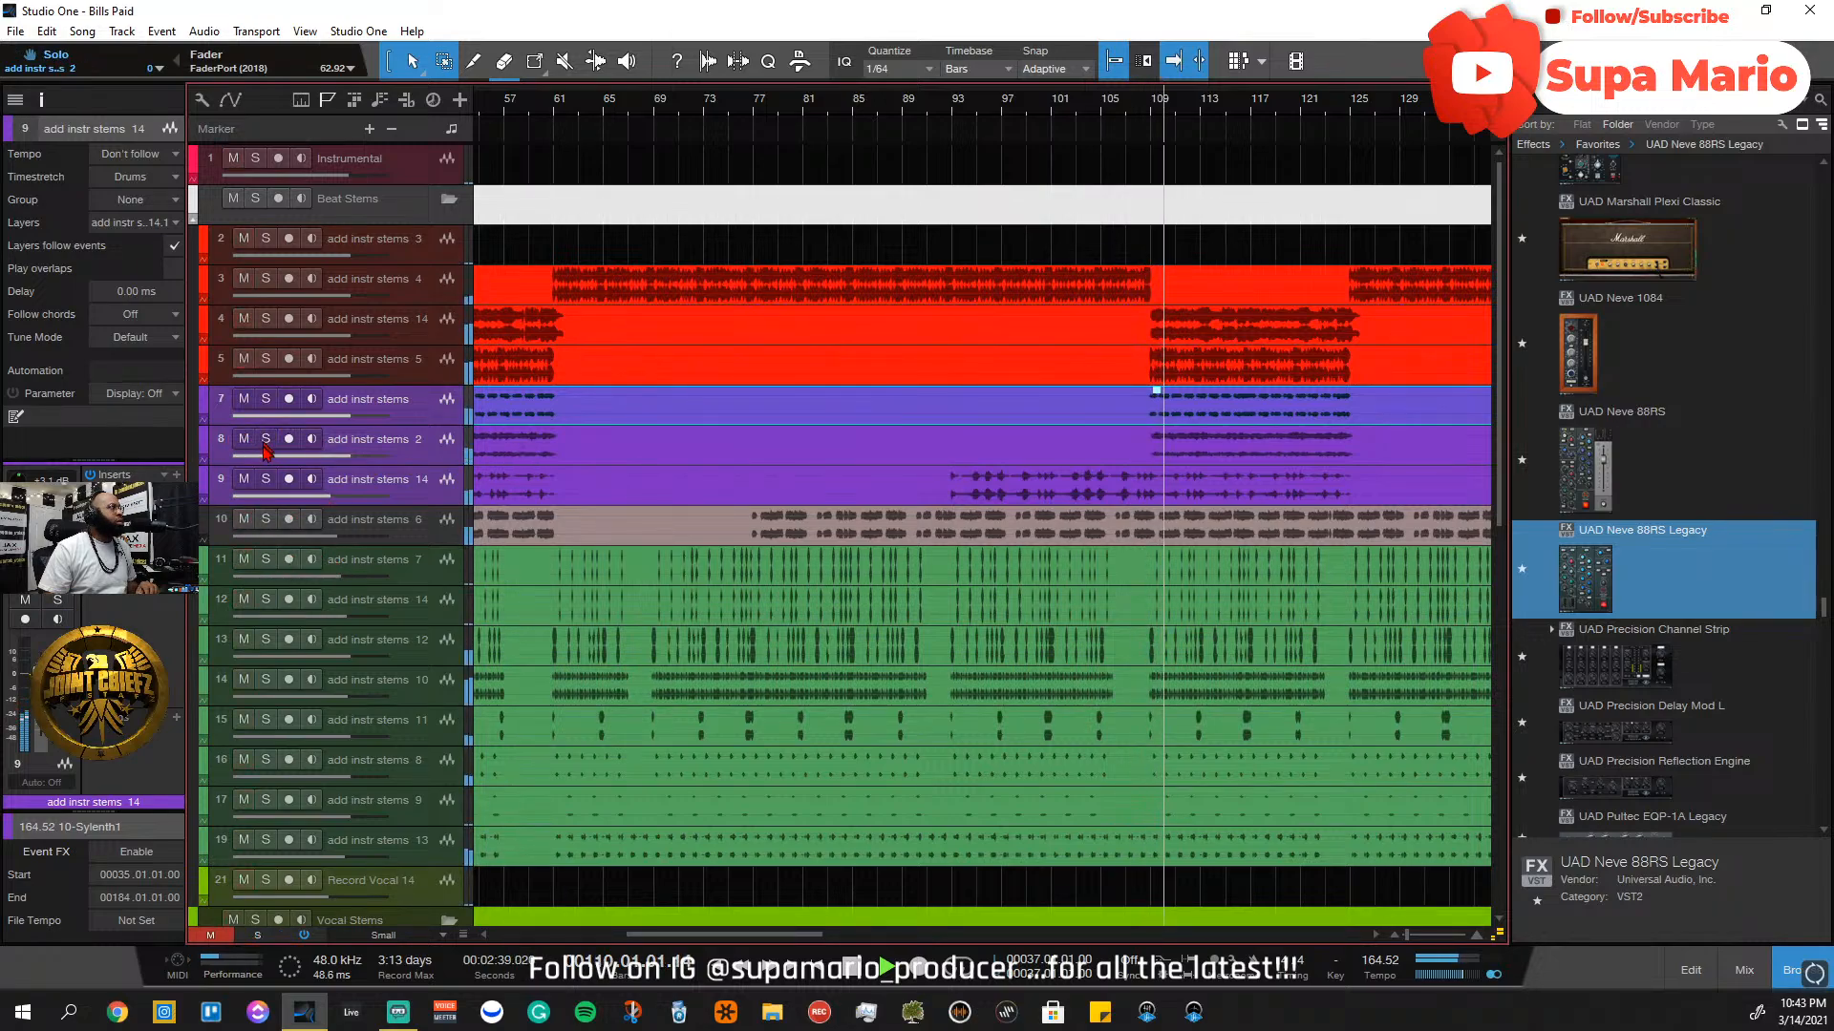
left_click(414, 441)
left_click(270, 441)
left_click(268, 441)
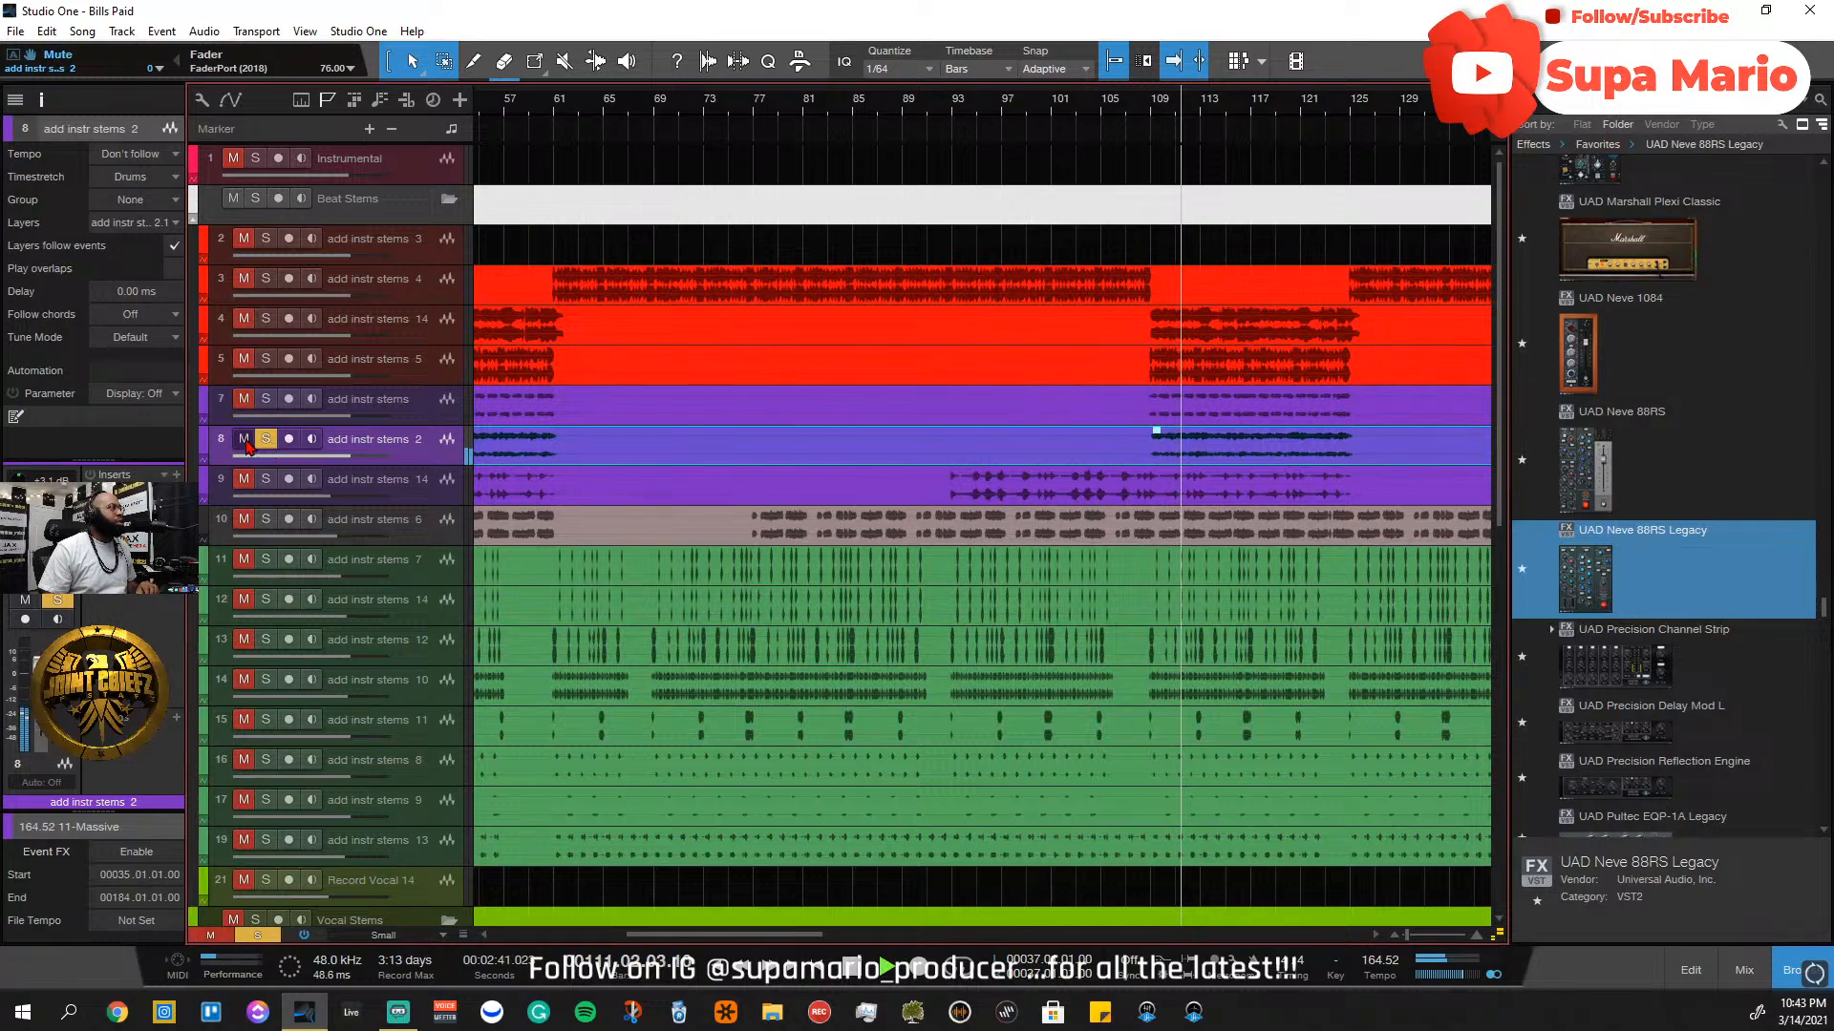
left_click(265, 399)
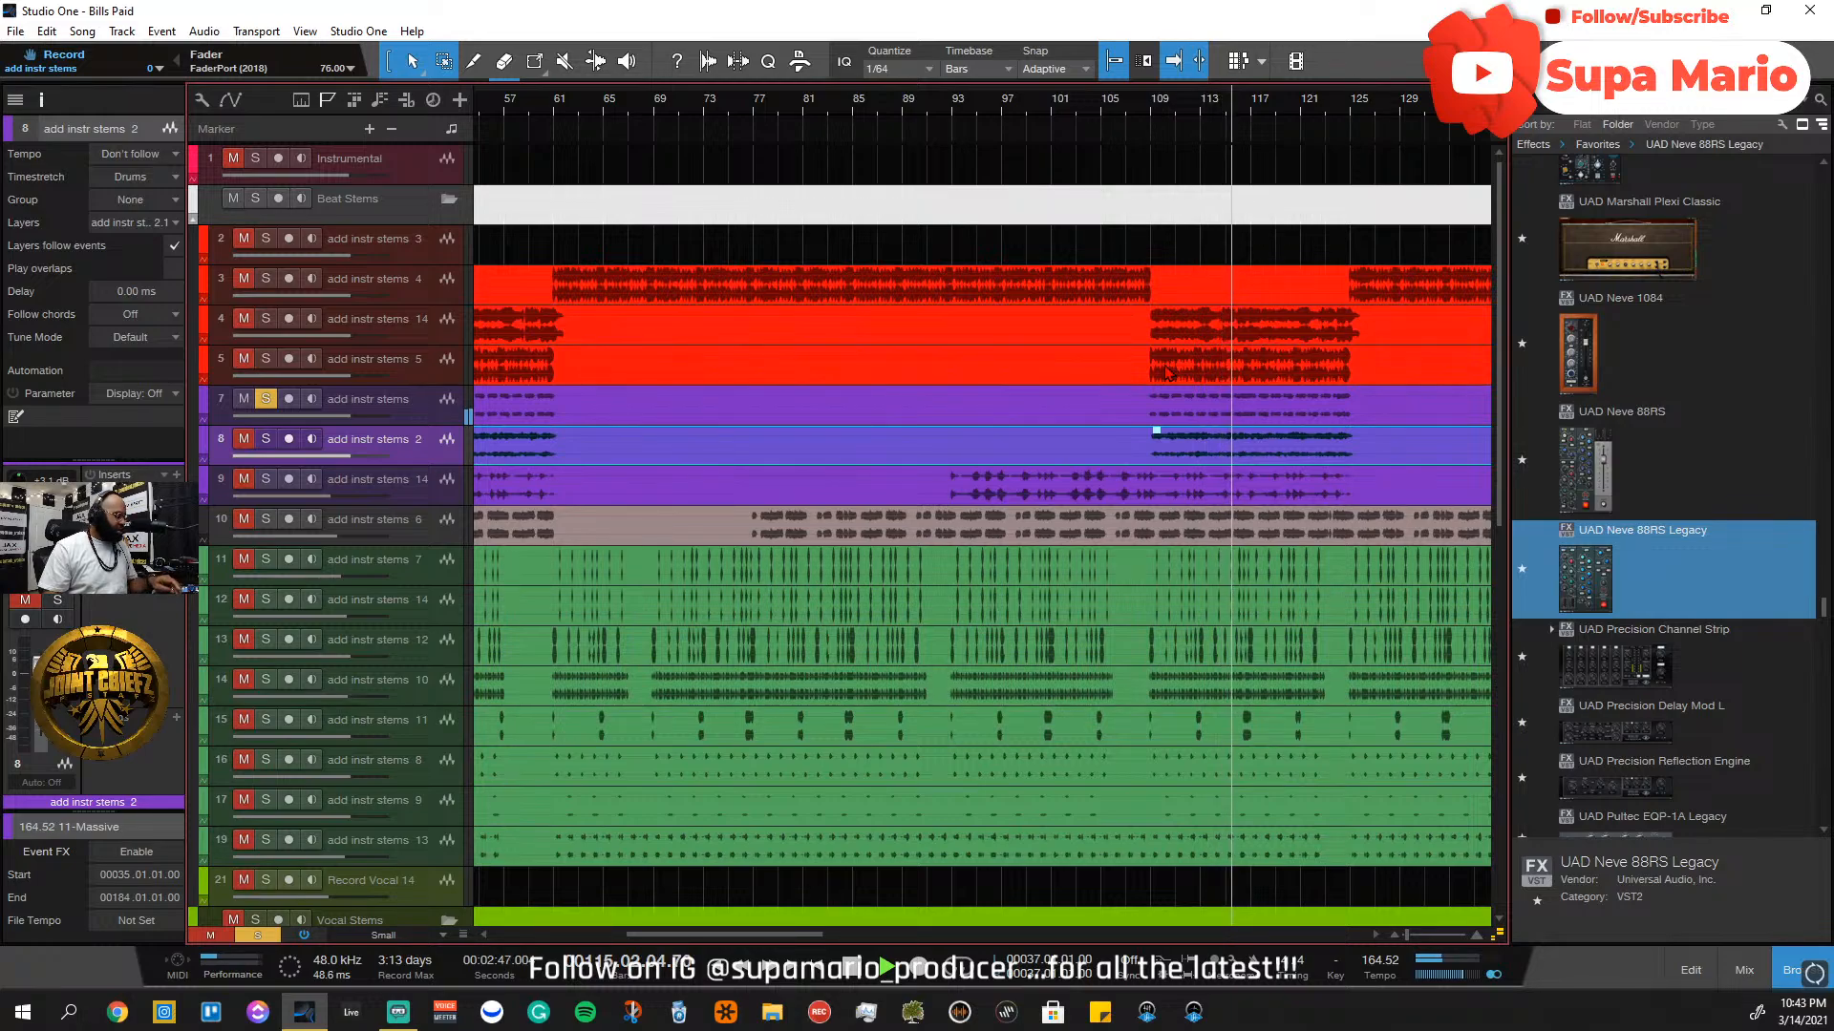
key("e")
key("e")
key("e")
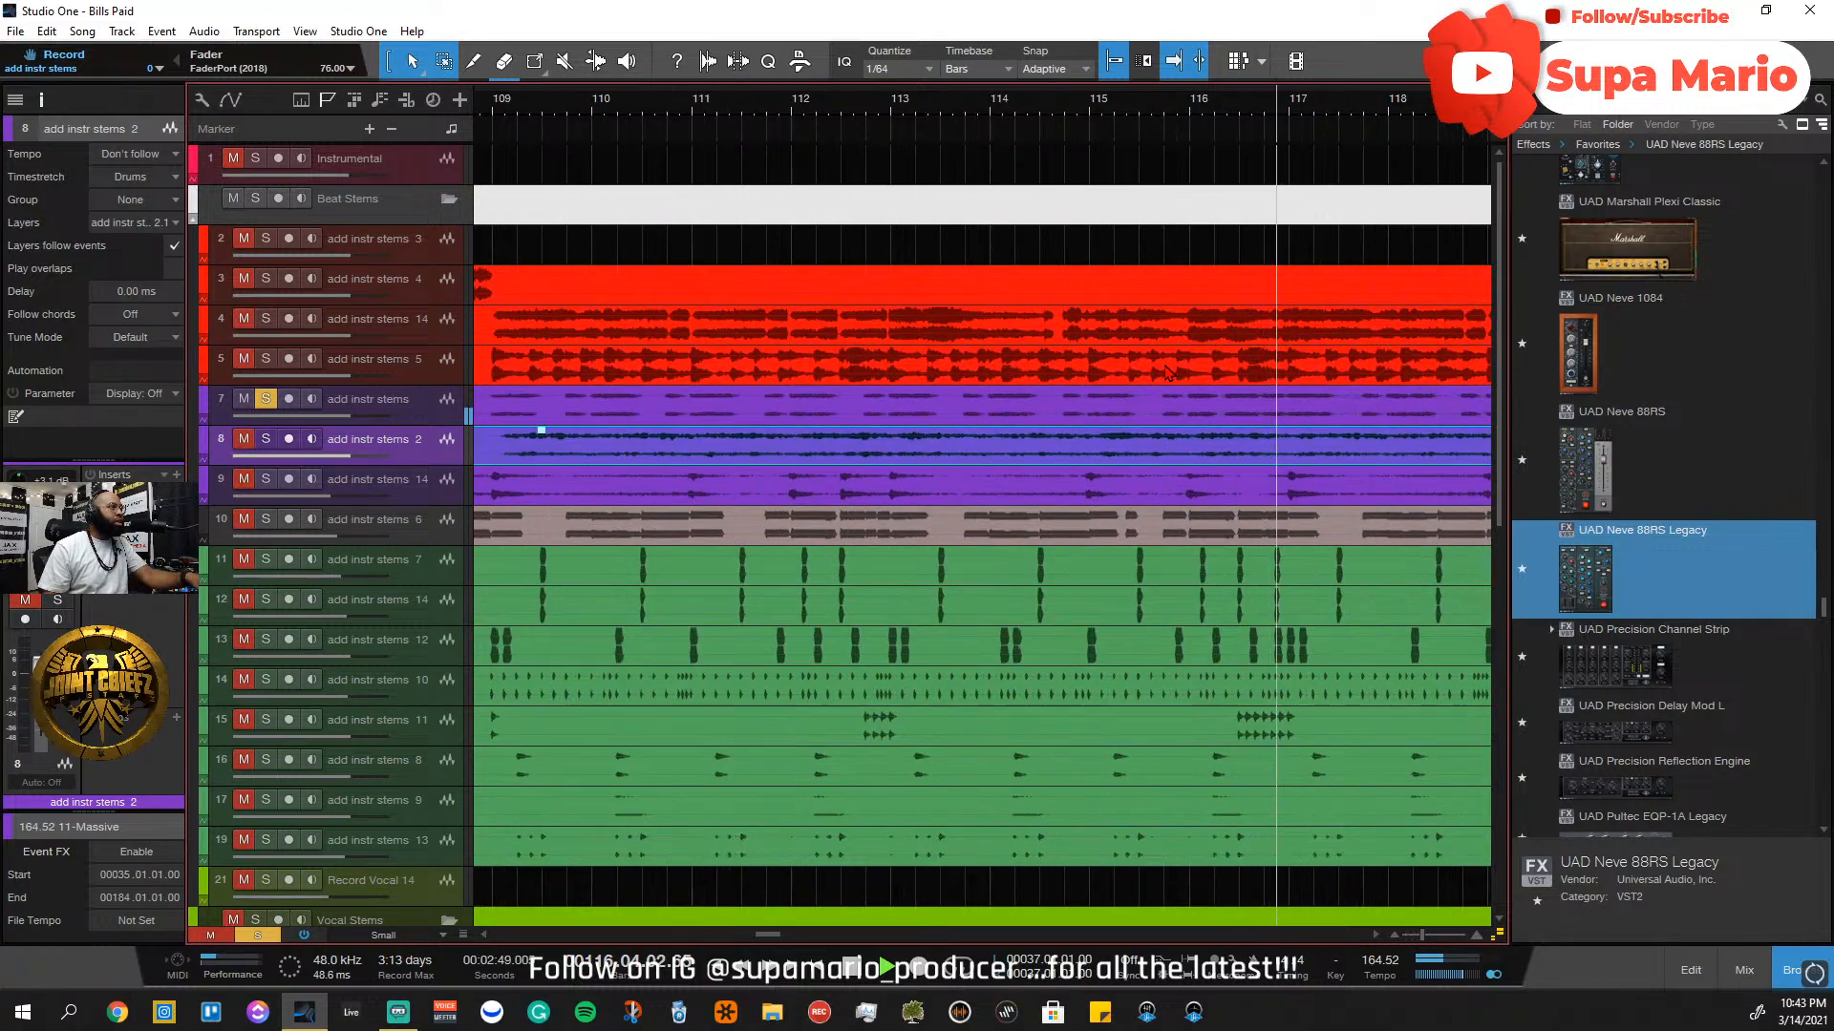
key("w")
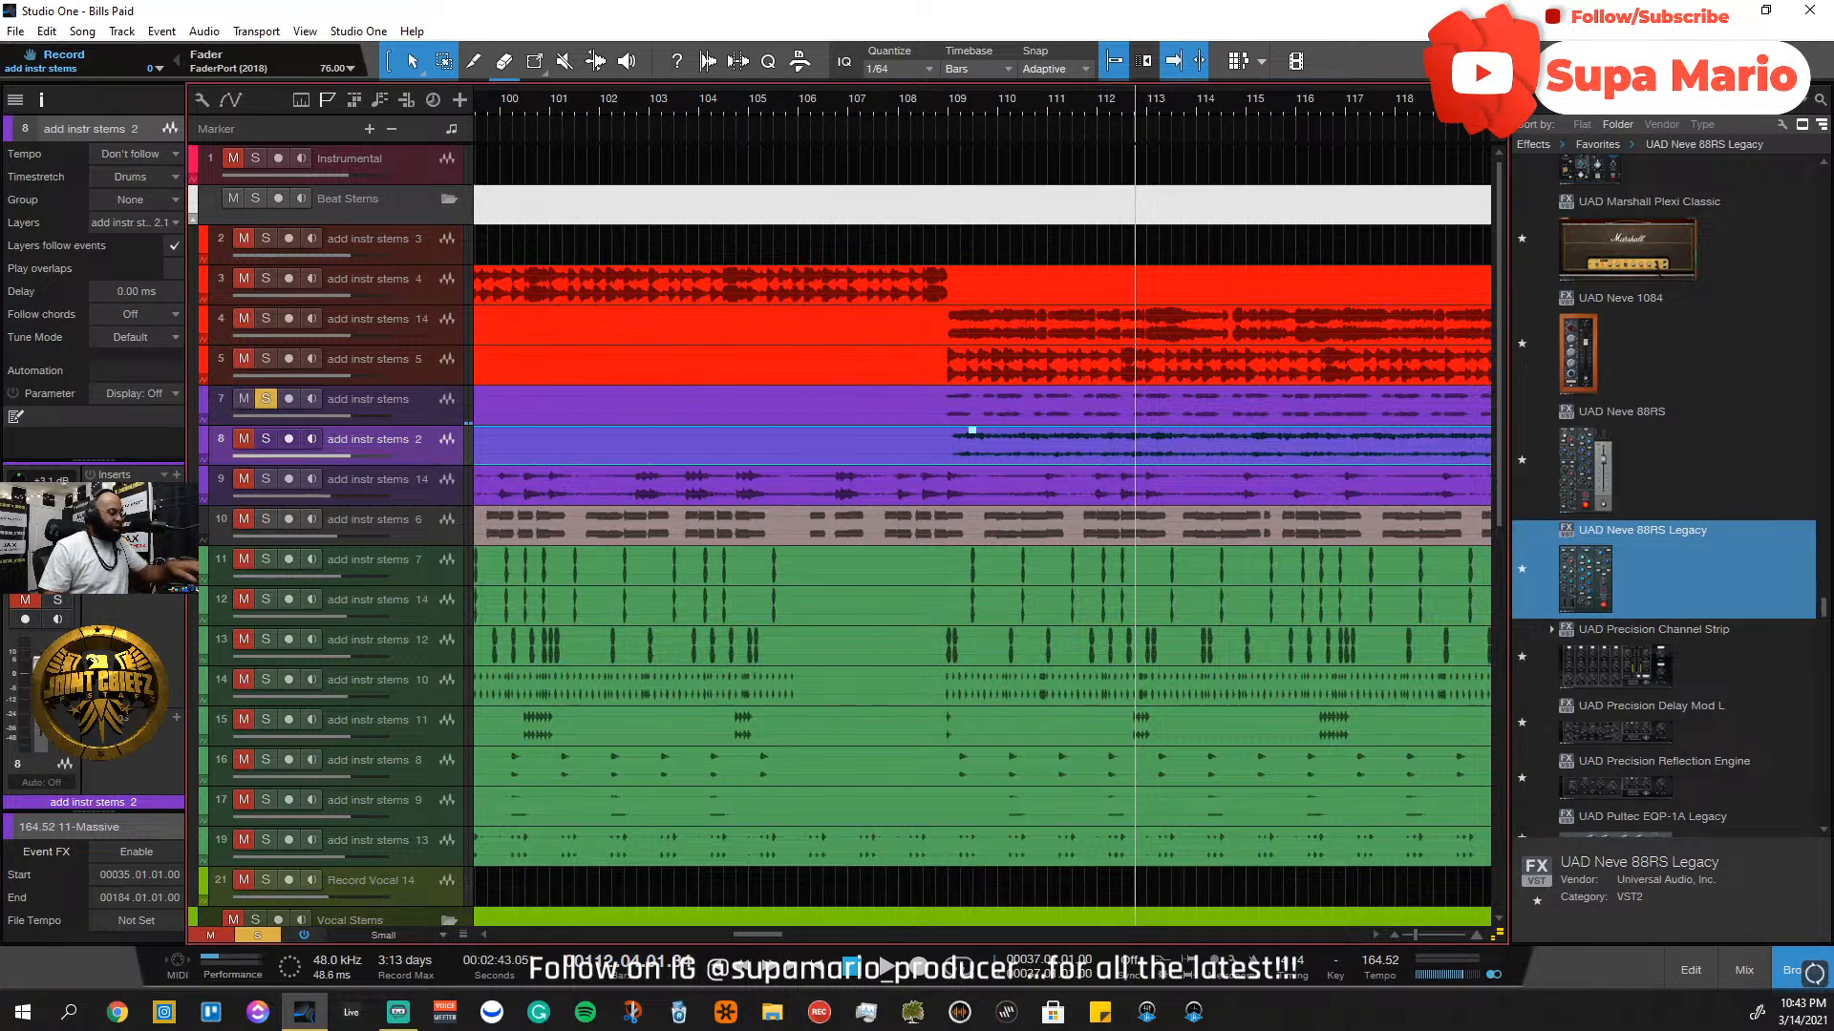
Show the mixer and insert SSL Native Drumstrip v6 on the add instr stems channel, keeping its window clear of the arrangement
key("F3")
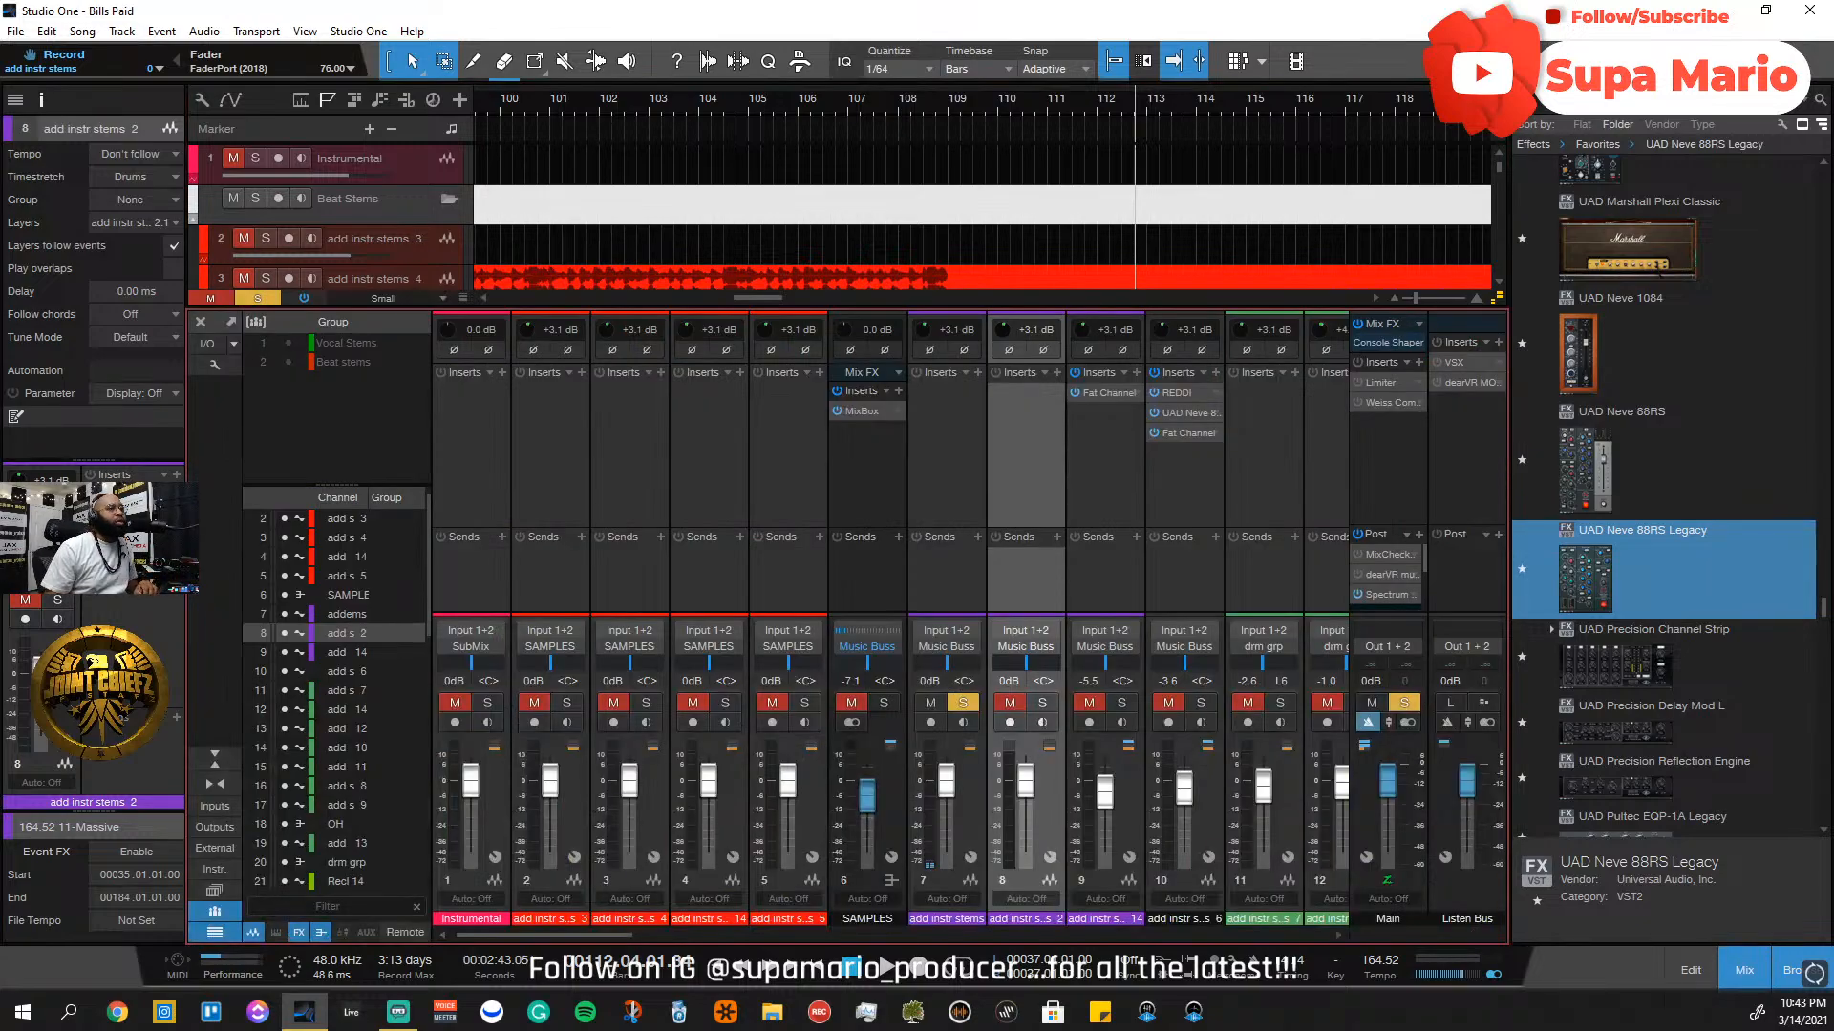
left_click_drag(1824, 612, 1699, 567)
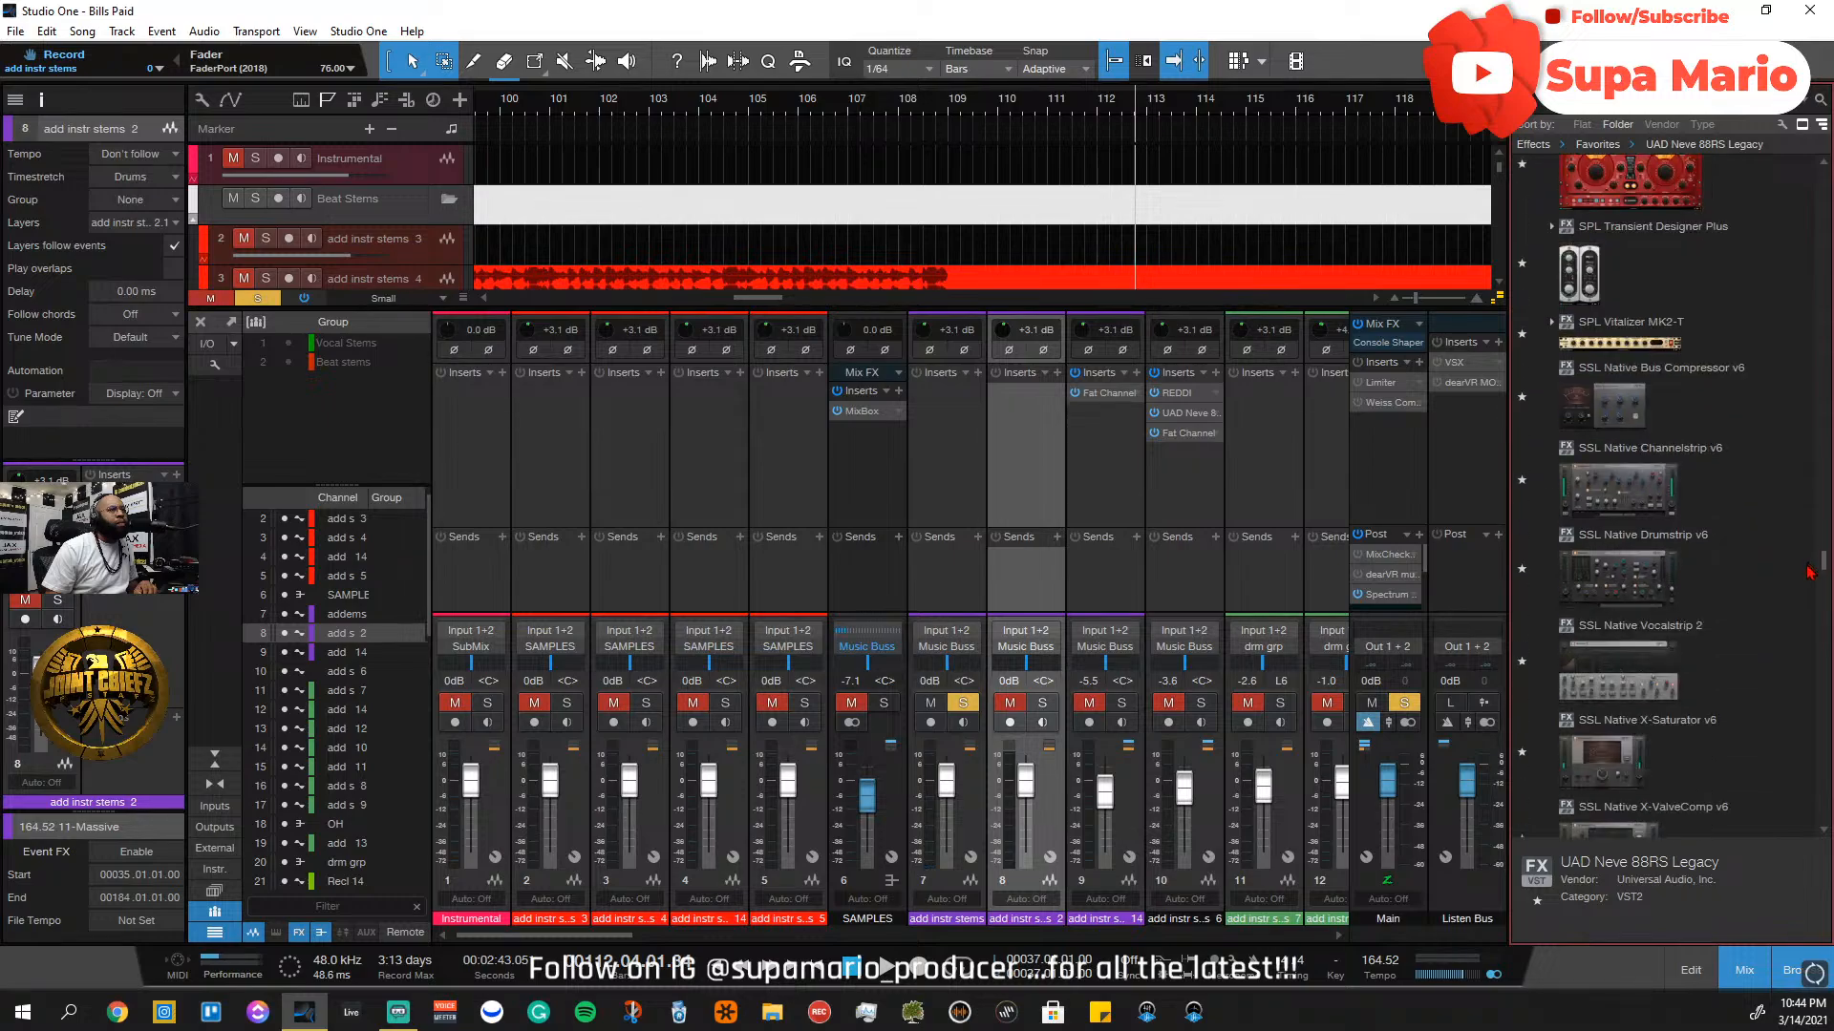
left_click(1679, 574)
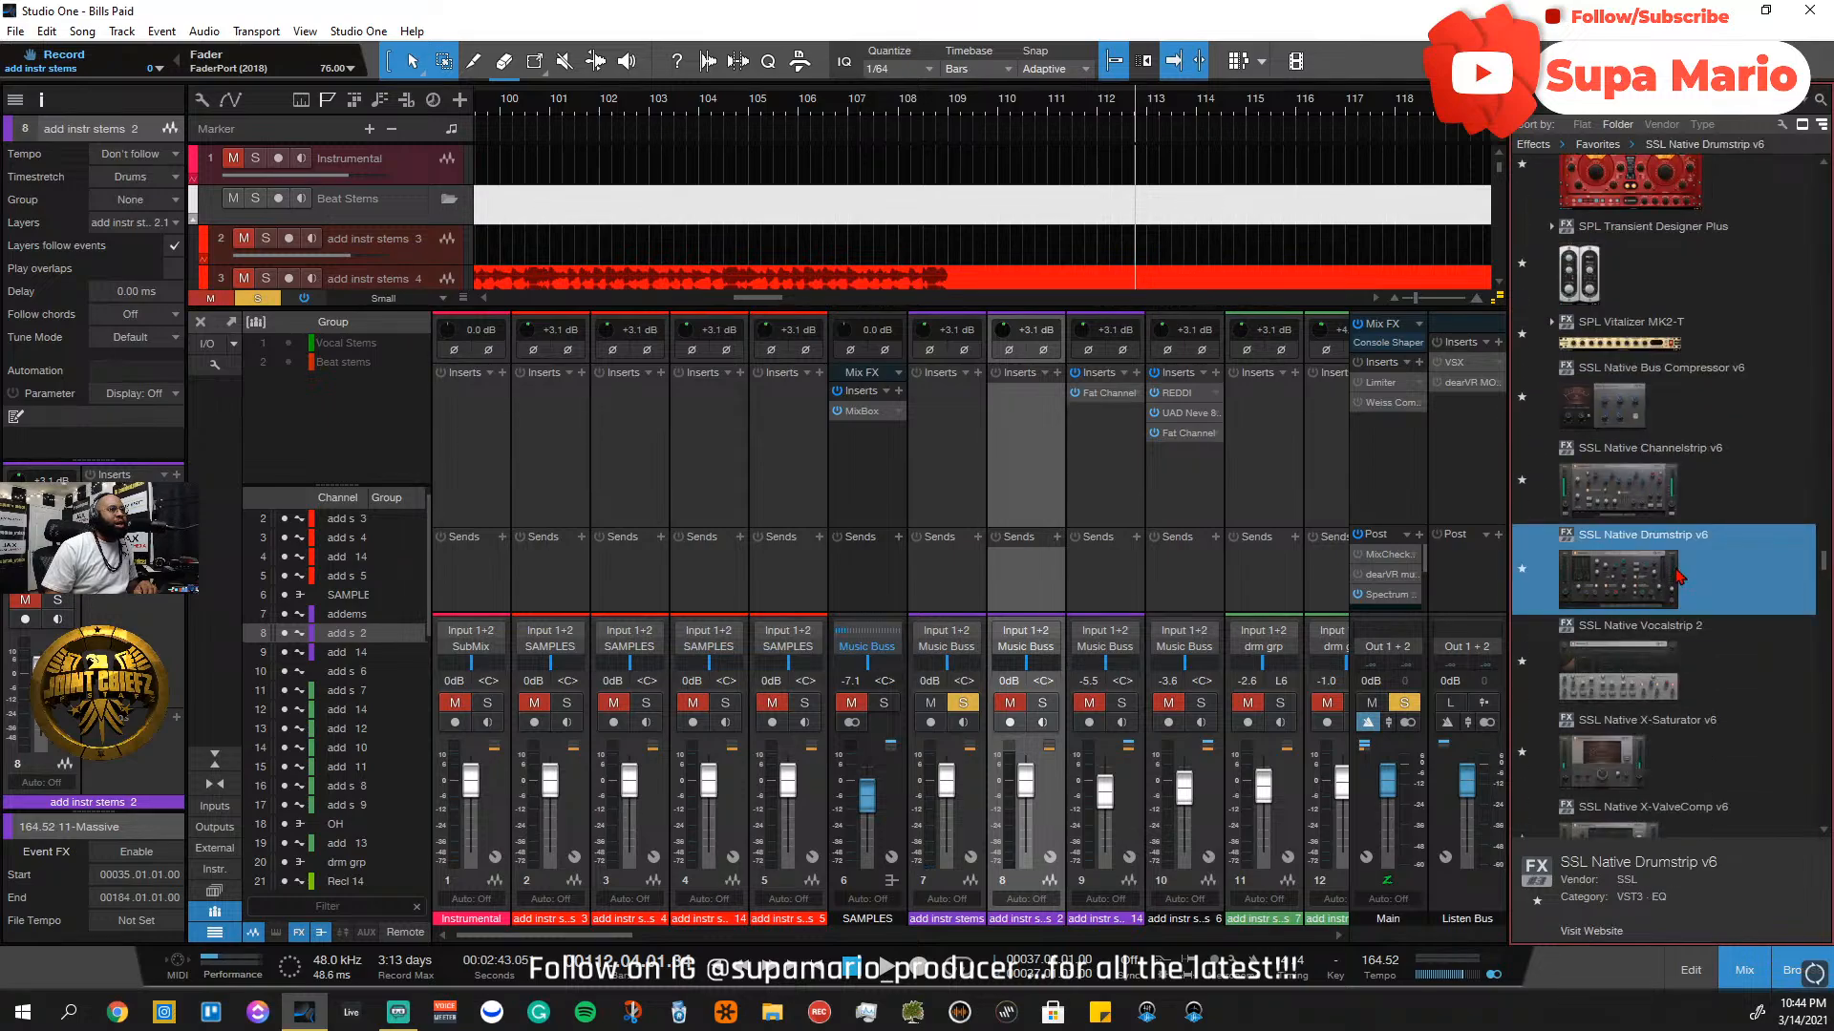
left_click_drag(1679, 574, 954, 446)
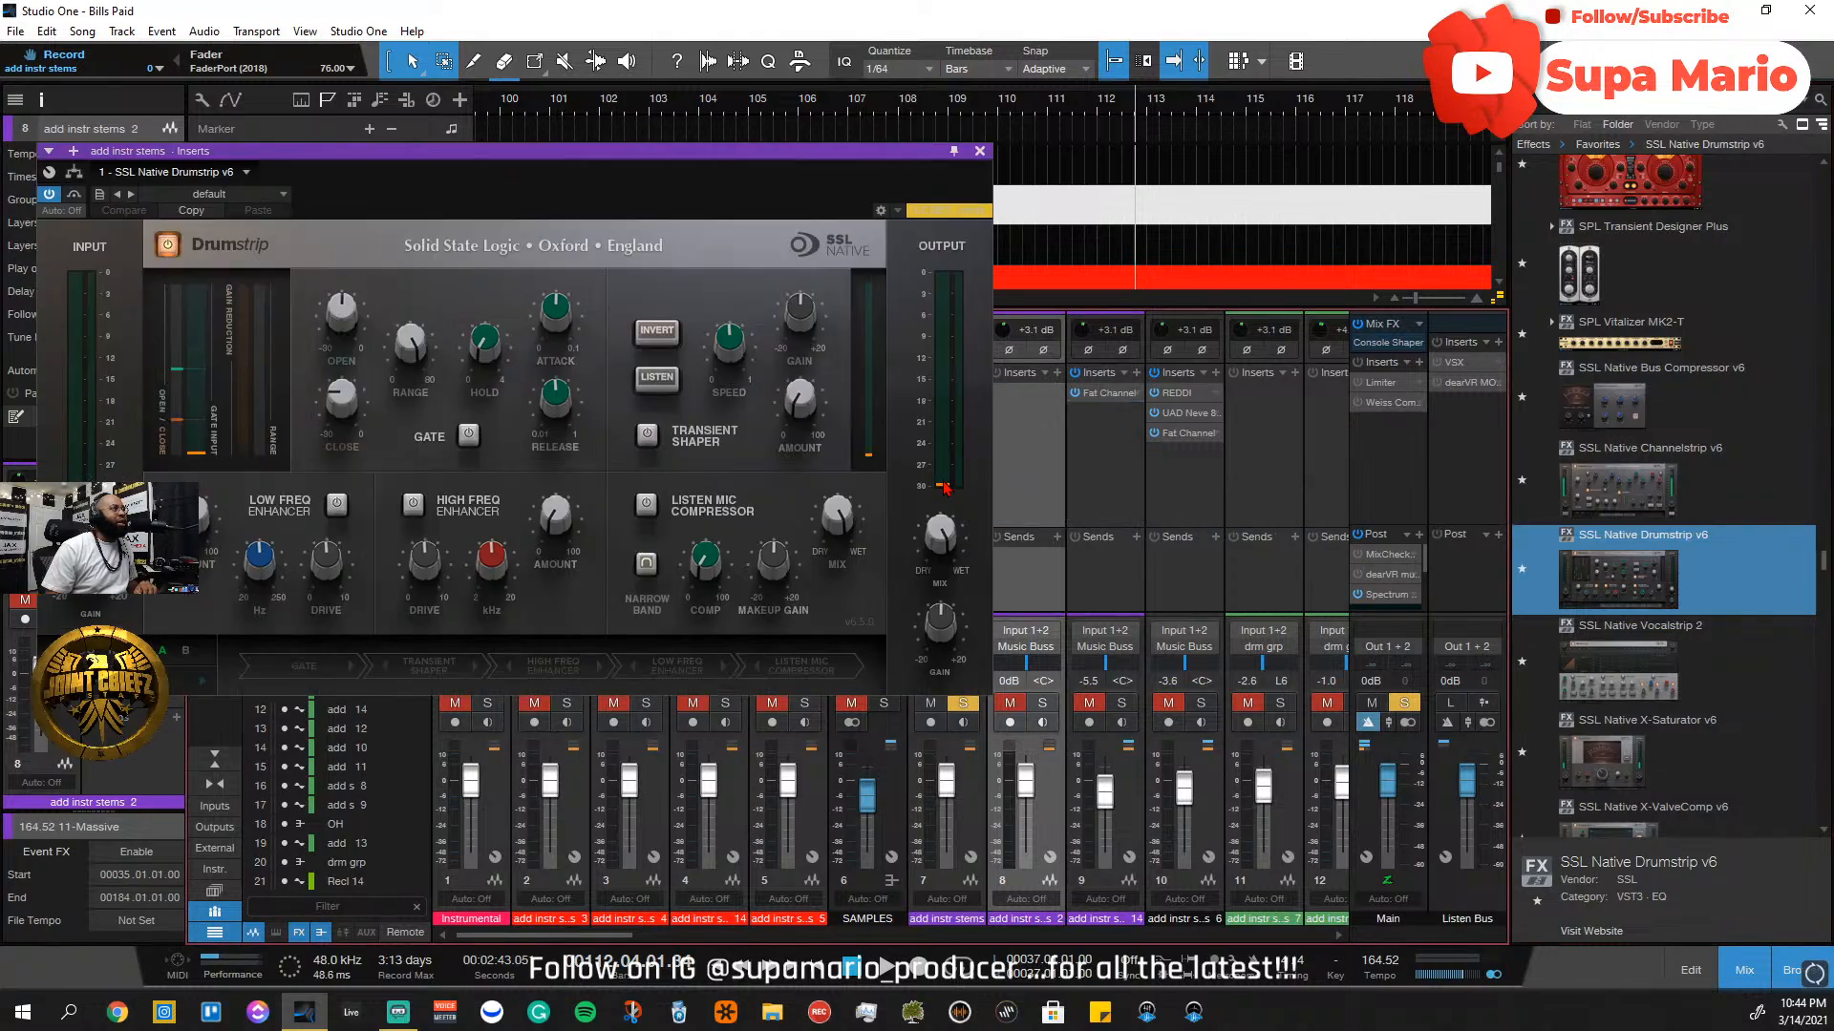
left_click_drag(871, 161, 1018, 530)
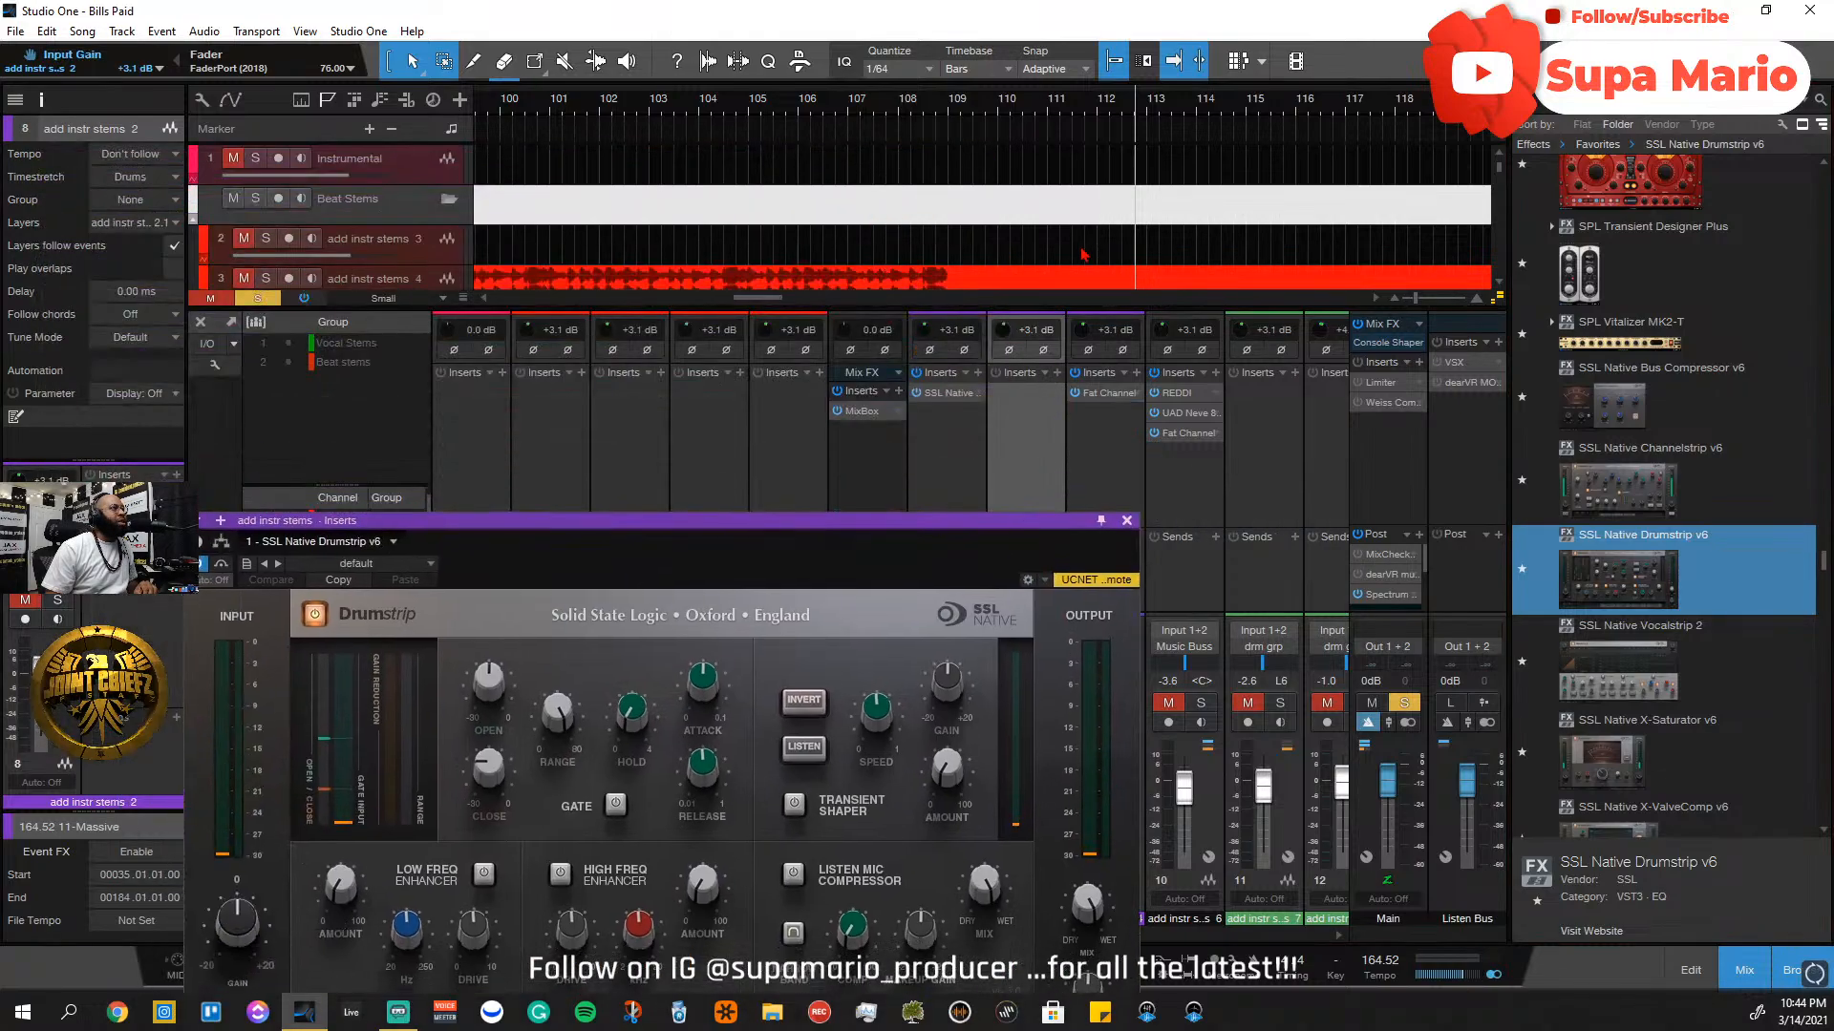
left_click_drag(891, 551, 969, 445)
Set and enable a loop from bar 109 to about bar 125, and play the soloed add instr stems track through it
scroll(1058, 250, "down", 3)
scroll(1056, 246, "up", 1)
scroll(1056, 246, "down", 1)
scroll(985, 202, "up", 1)
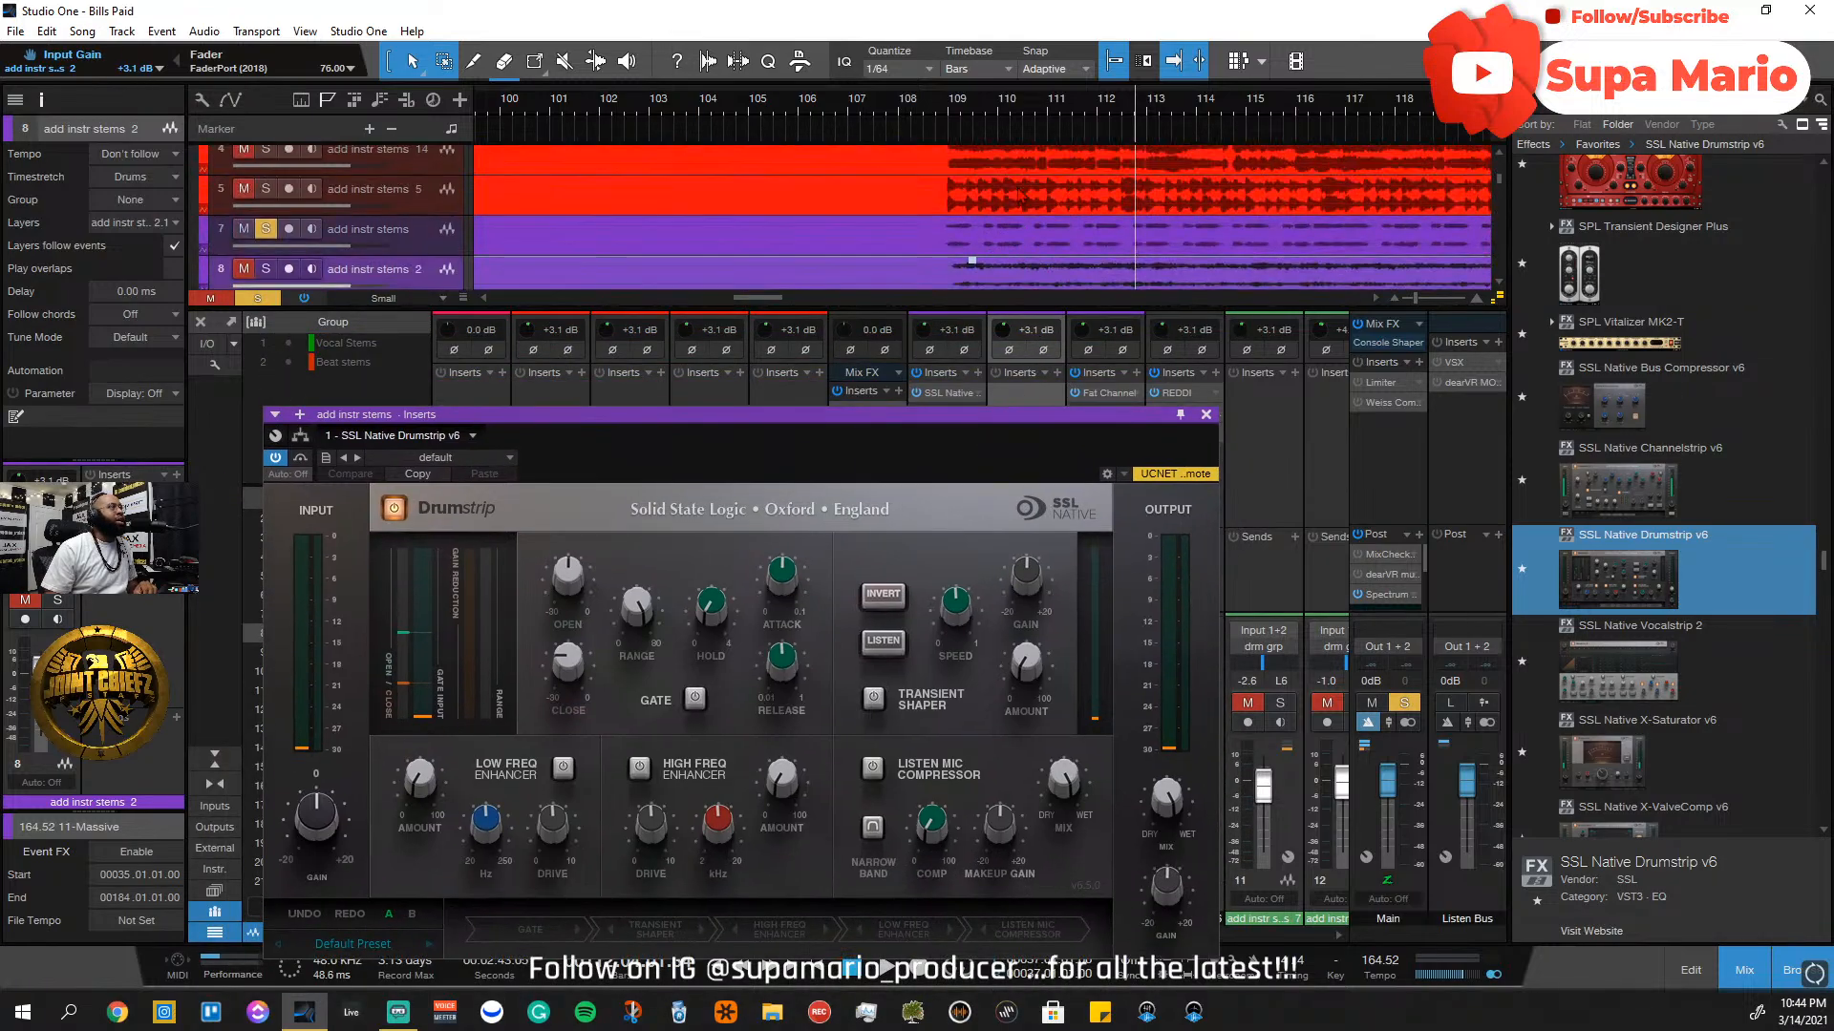
scroll(985, 196, "down", 1)
scroll(985, 186, "up", 1)
scroll(986, 164, "down", 1)
scroll(1004, 114, "down", 3)
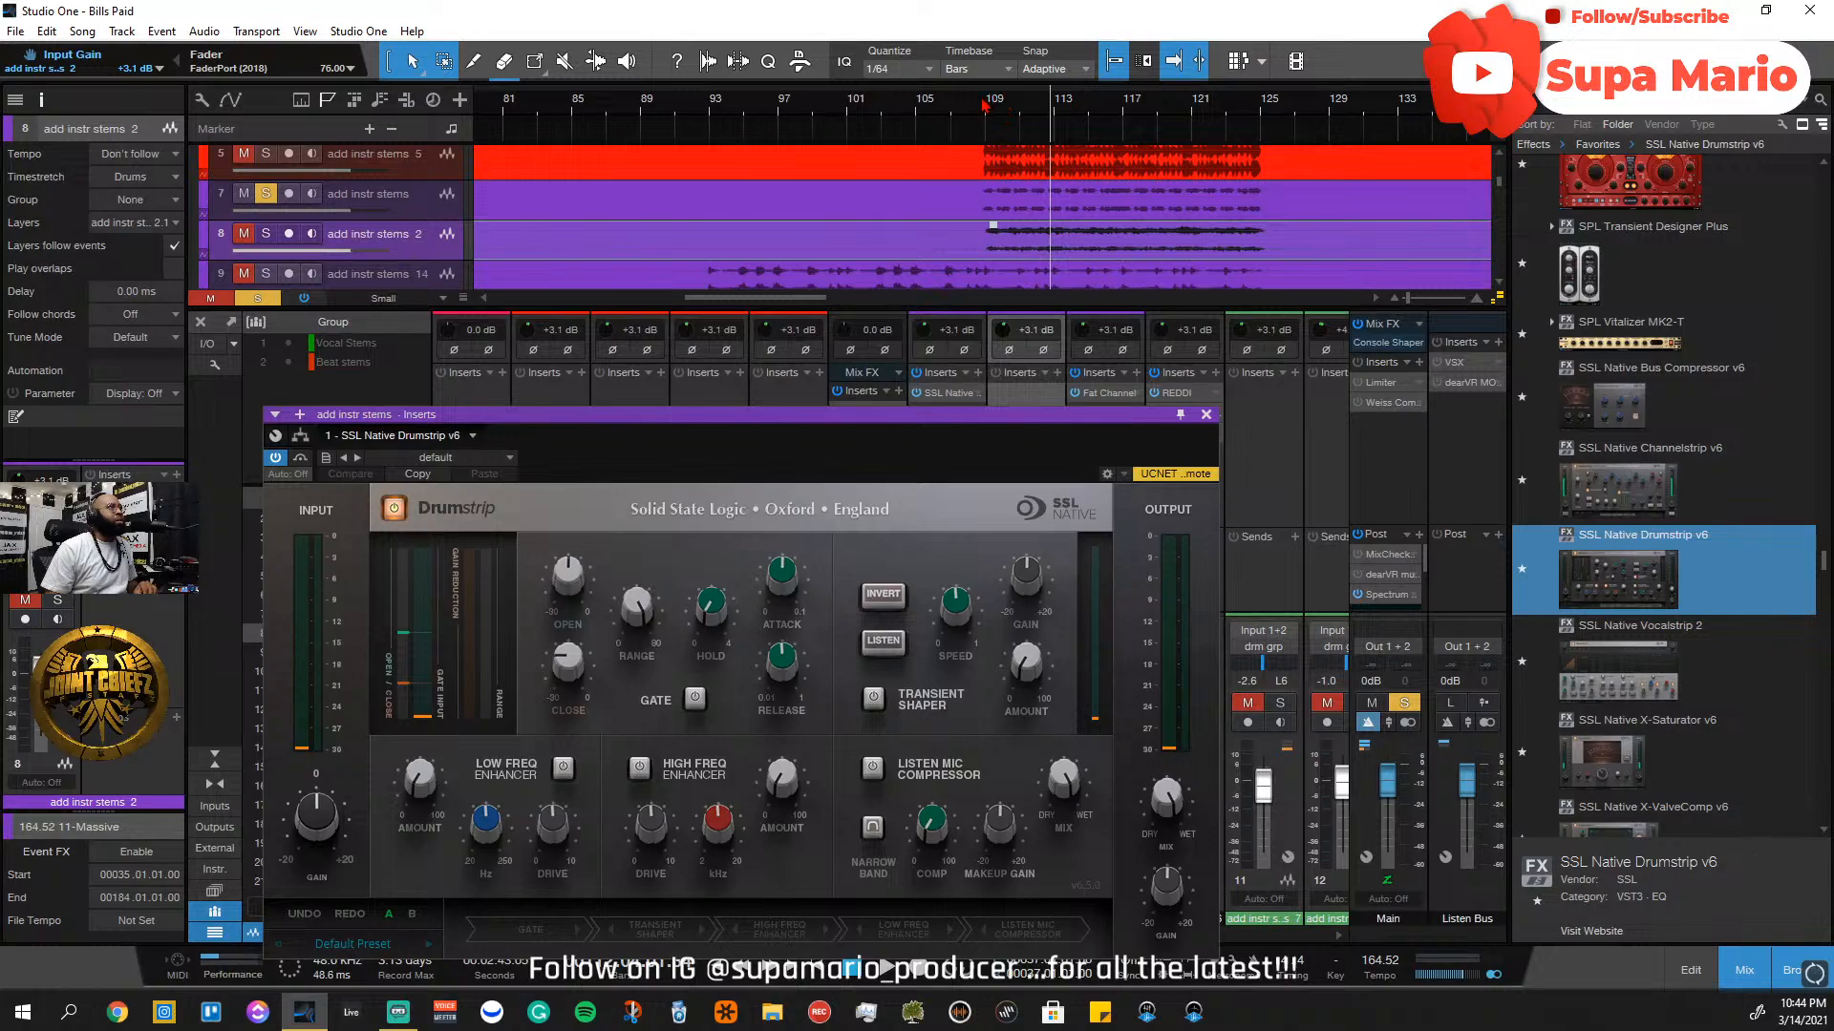
left_click_drag(996, 85, 1262, 141)
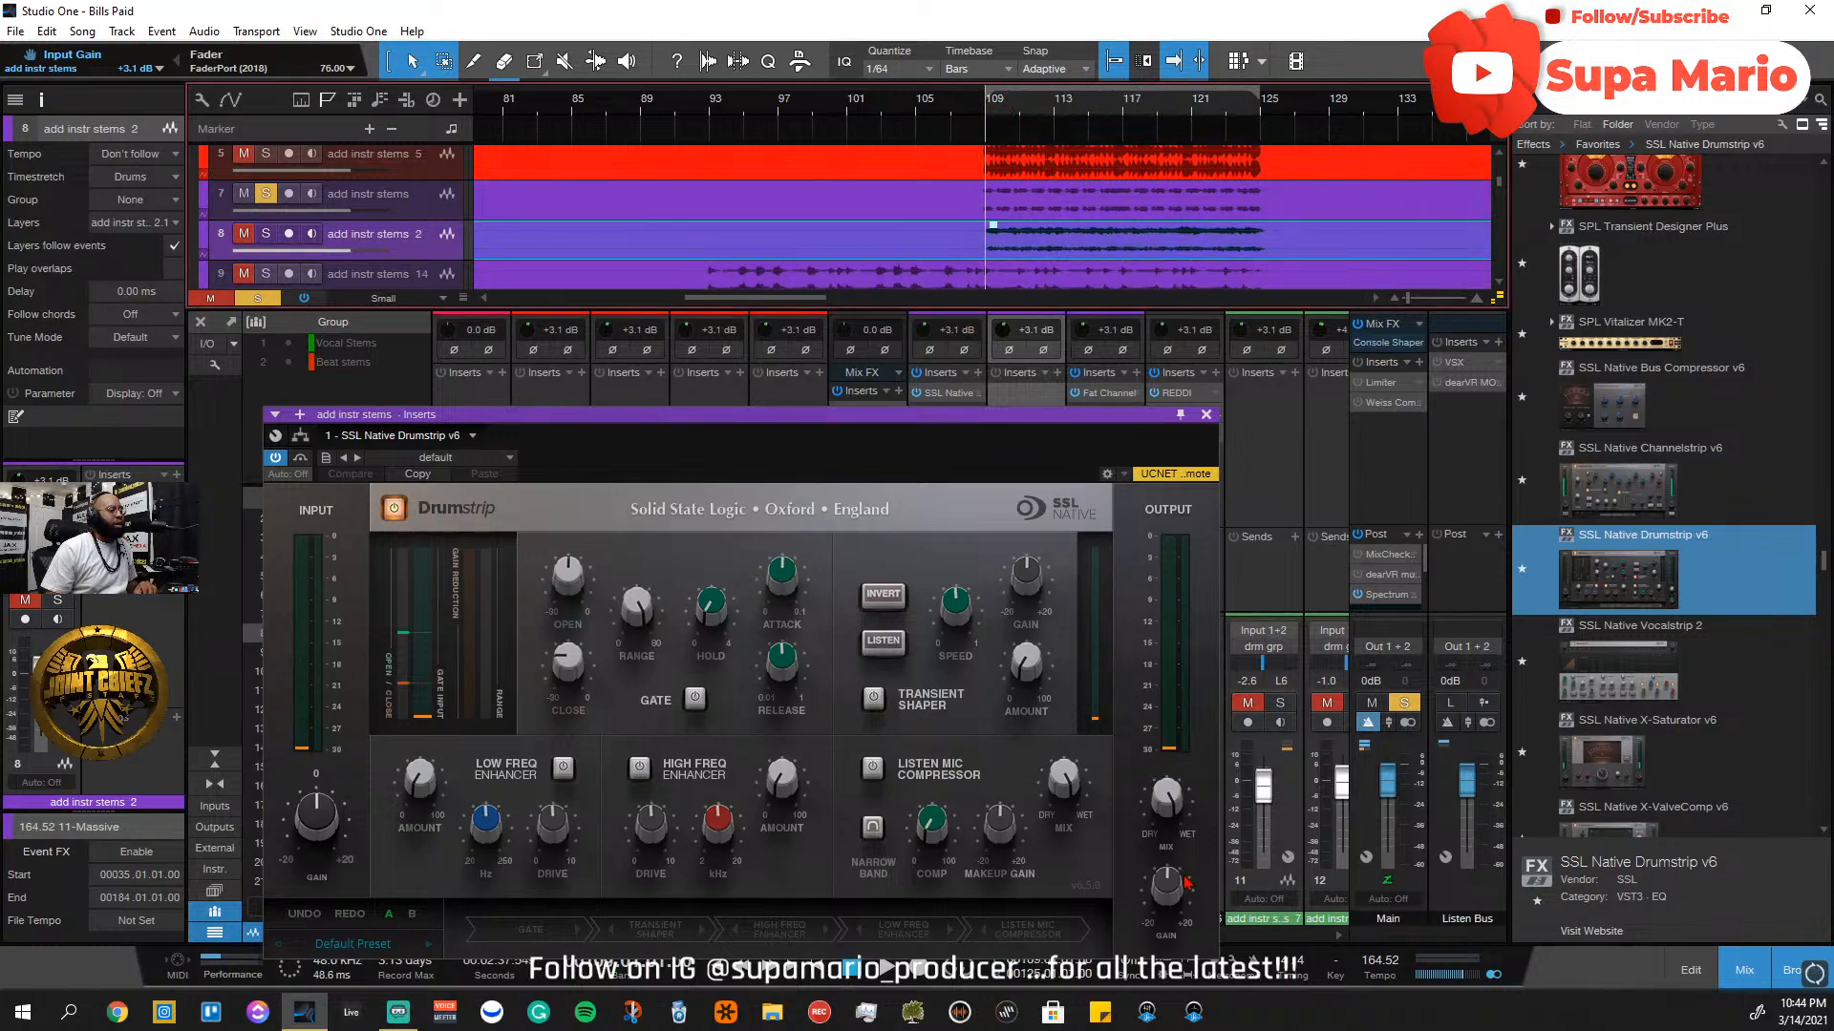
left_click(966, 970)
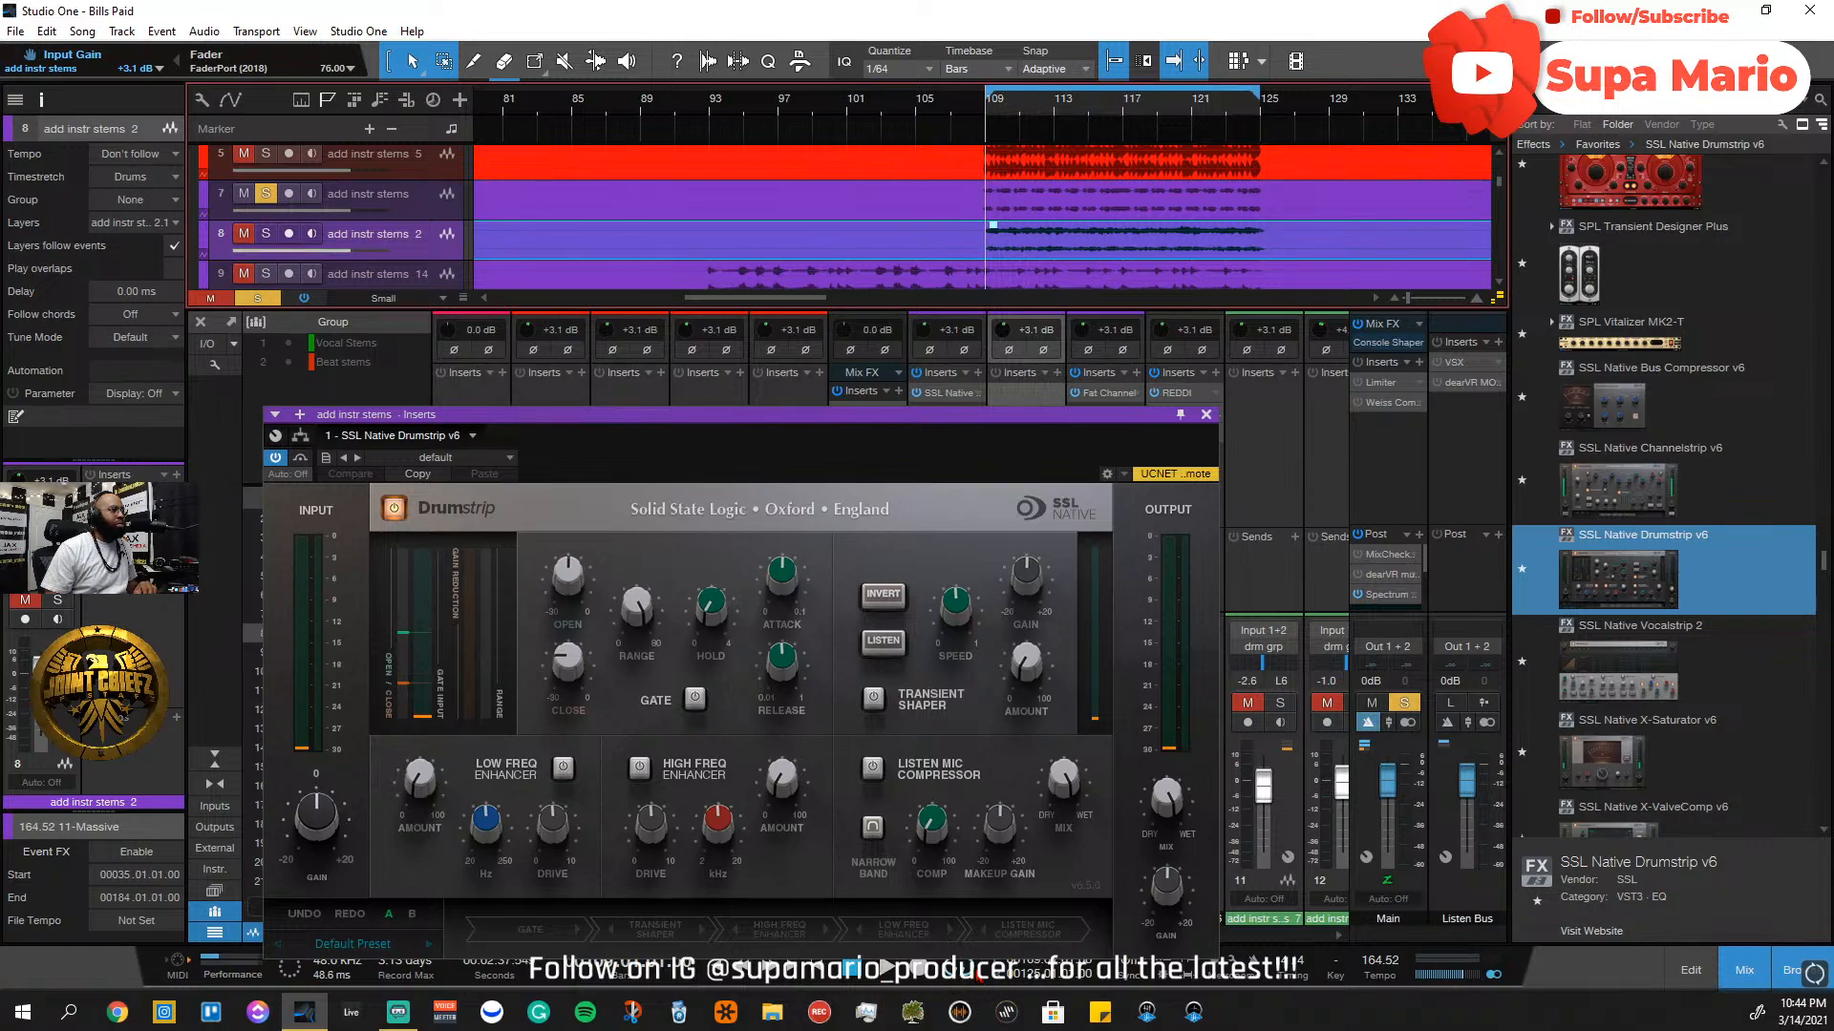
key("space")
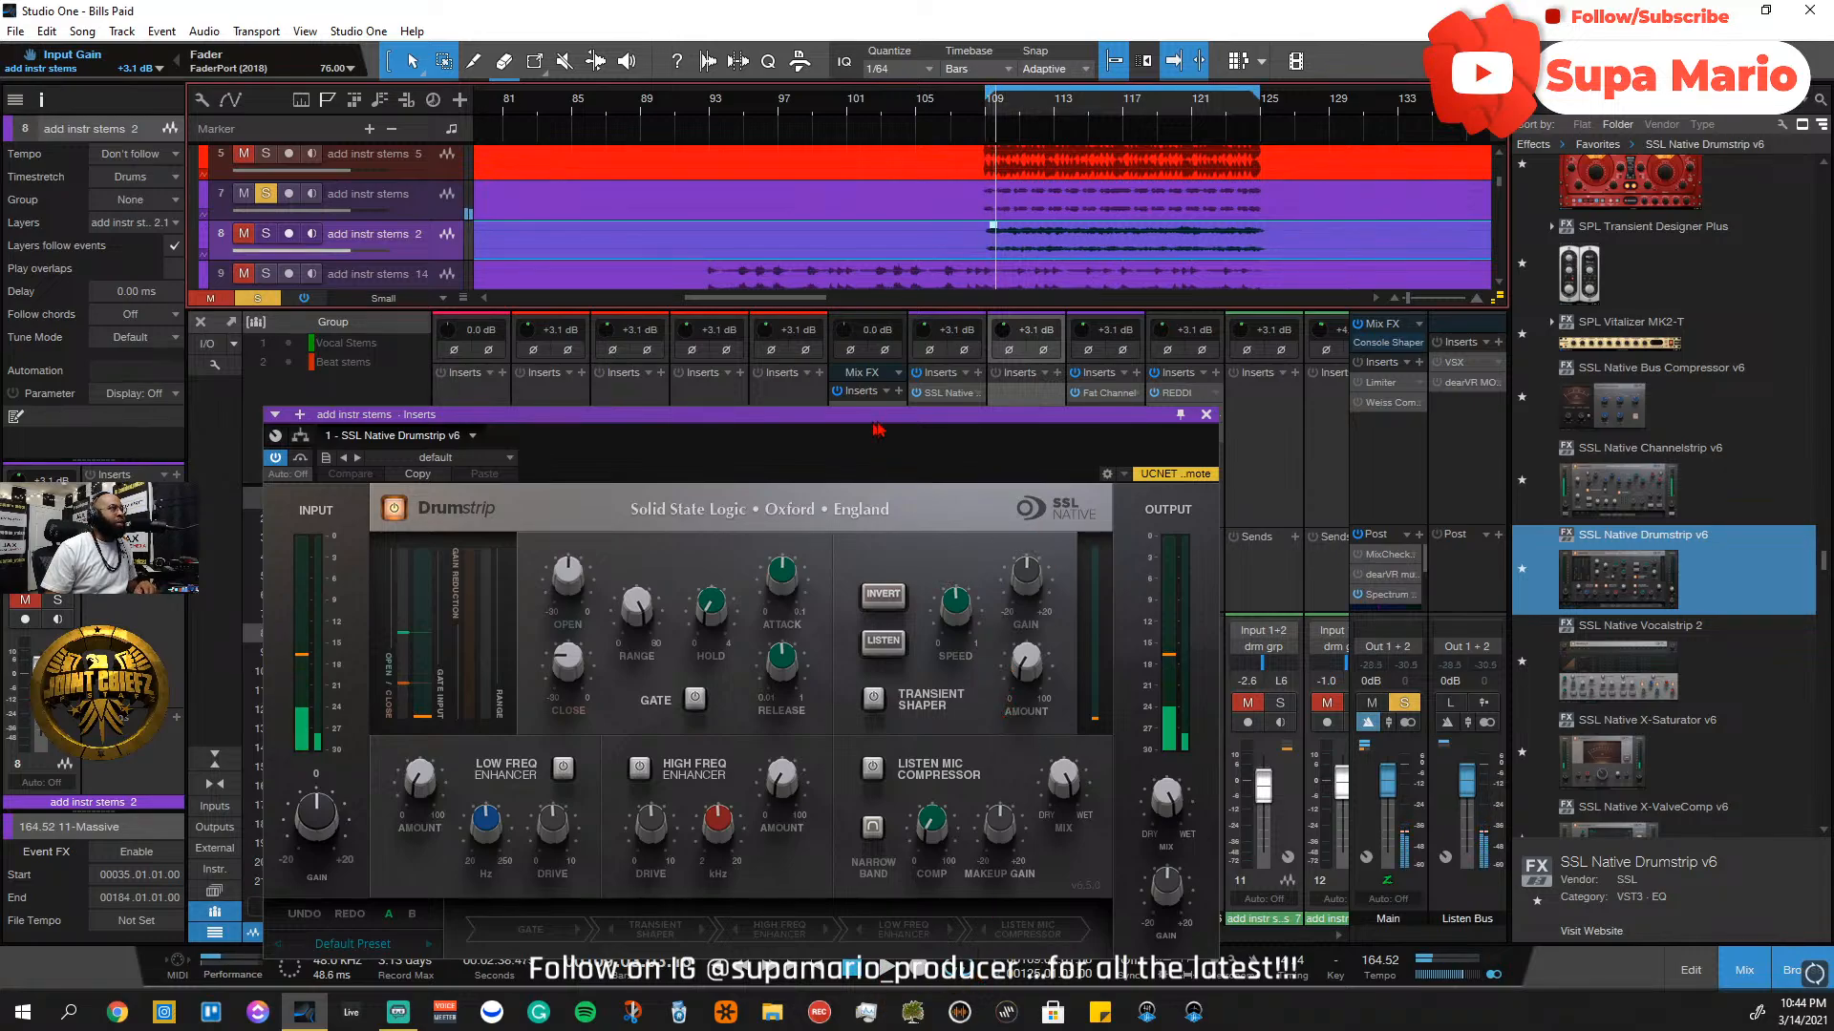
left_click_drag(874, 418, 1033, 321)
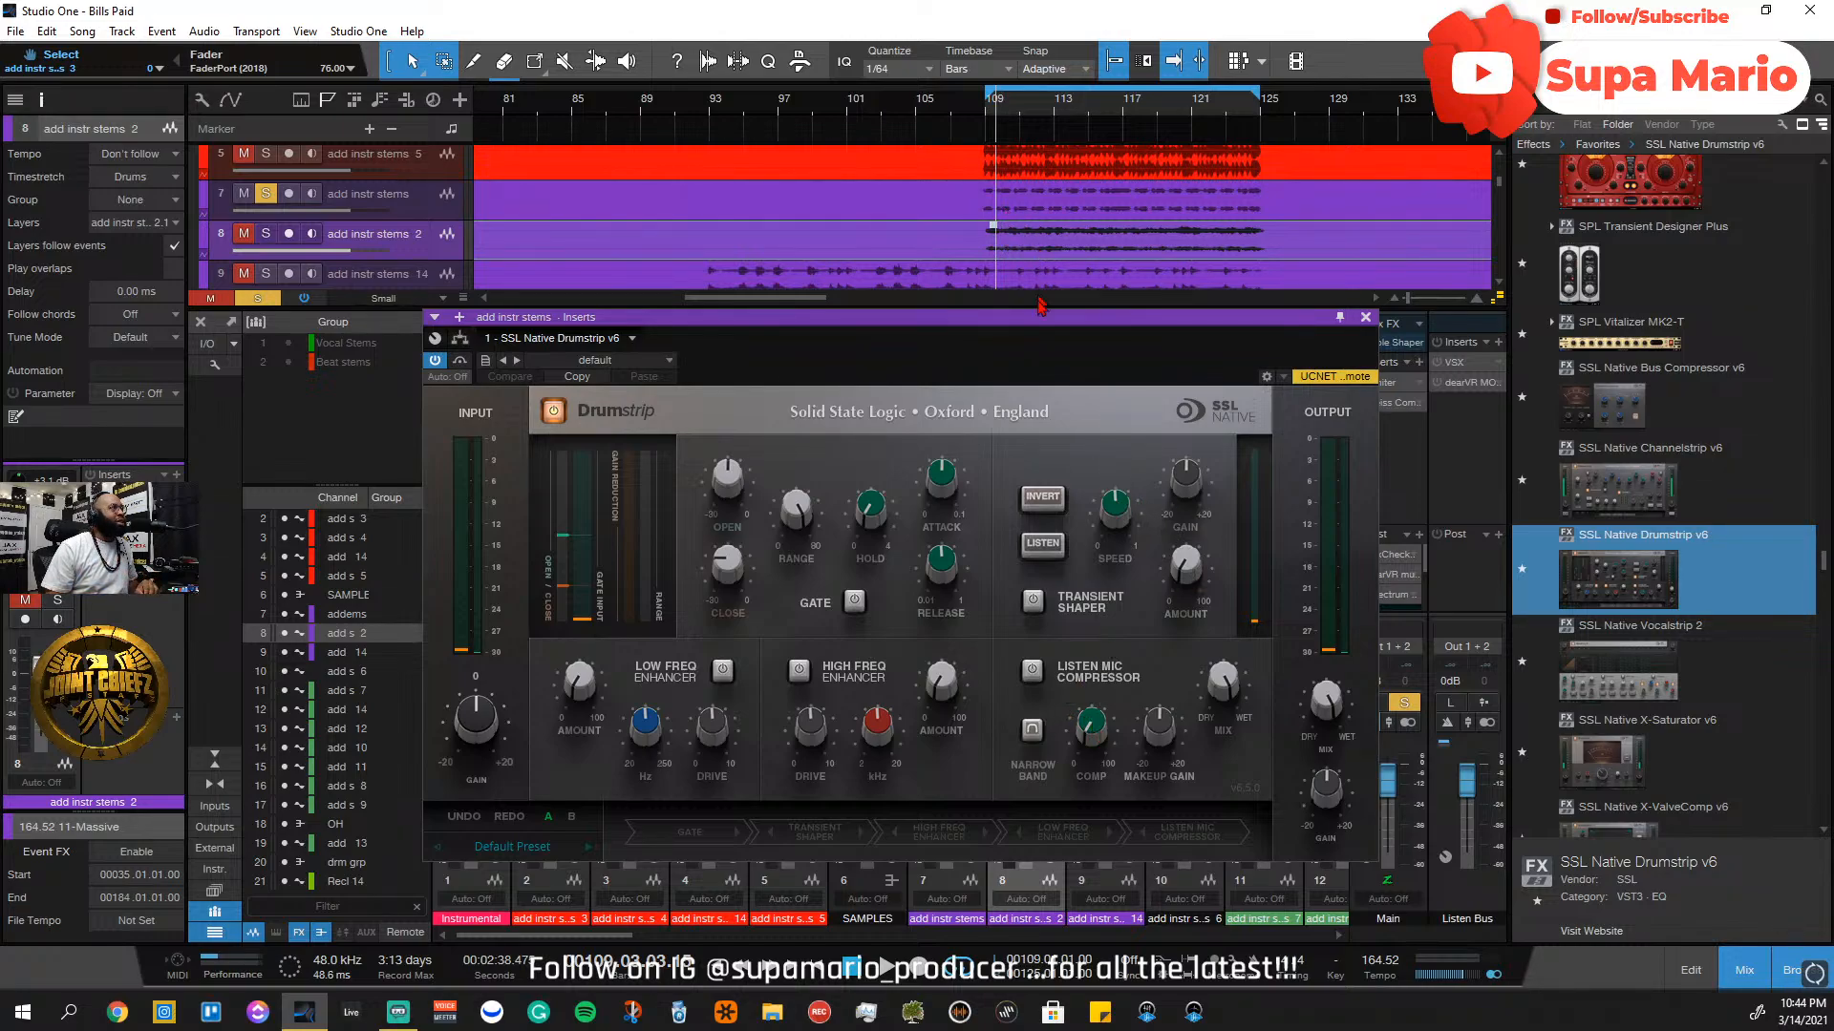
Clear the solo on add instr stems and set the Drumstrip input gain to 1.4 dB while the full mix plays
left_click(267, 196)
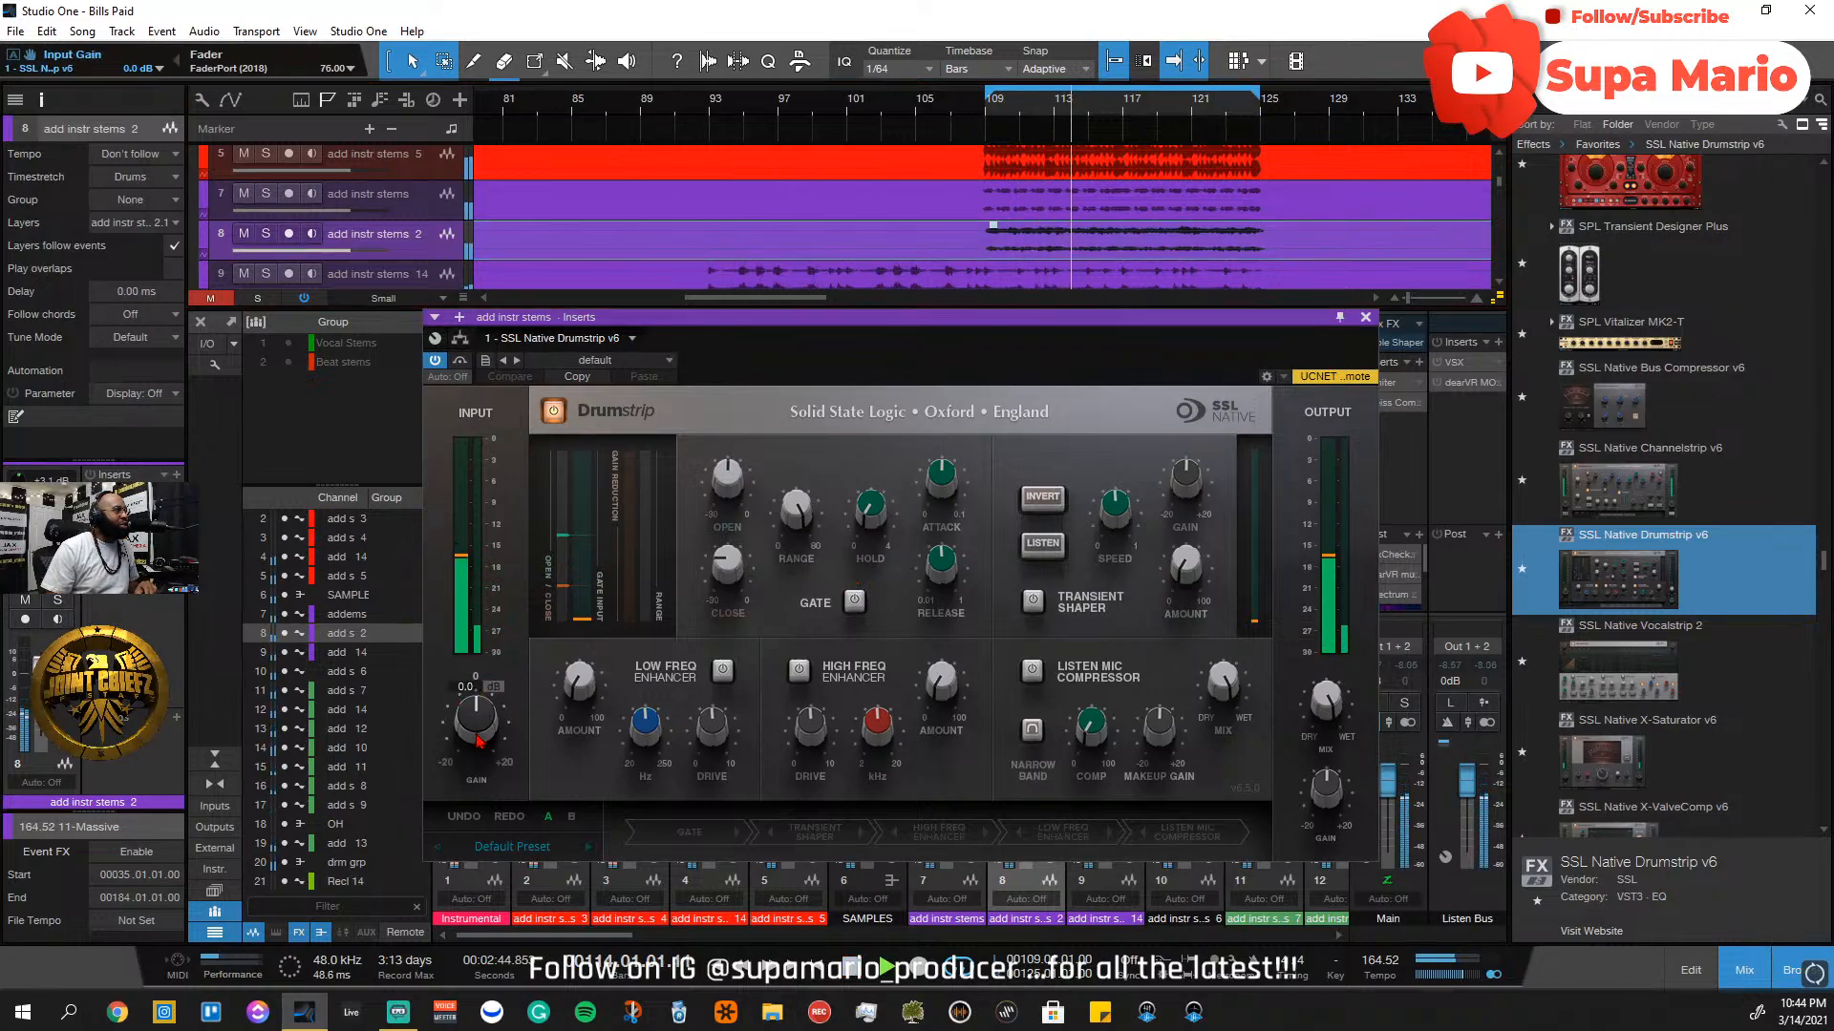
mouse_move(478, 740)
left_mouse_down()
mouse_move(472, 701)
mouse_move(470, 734)
left_mouse_up()
left_click_drag(470, 733, 471, 727)
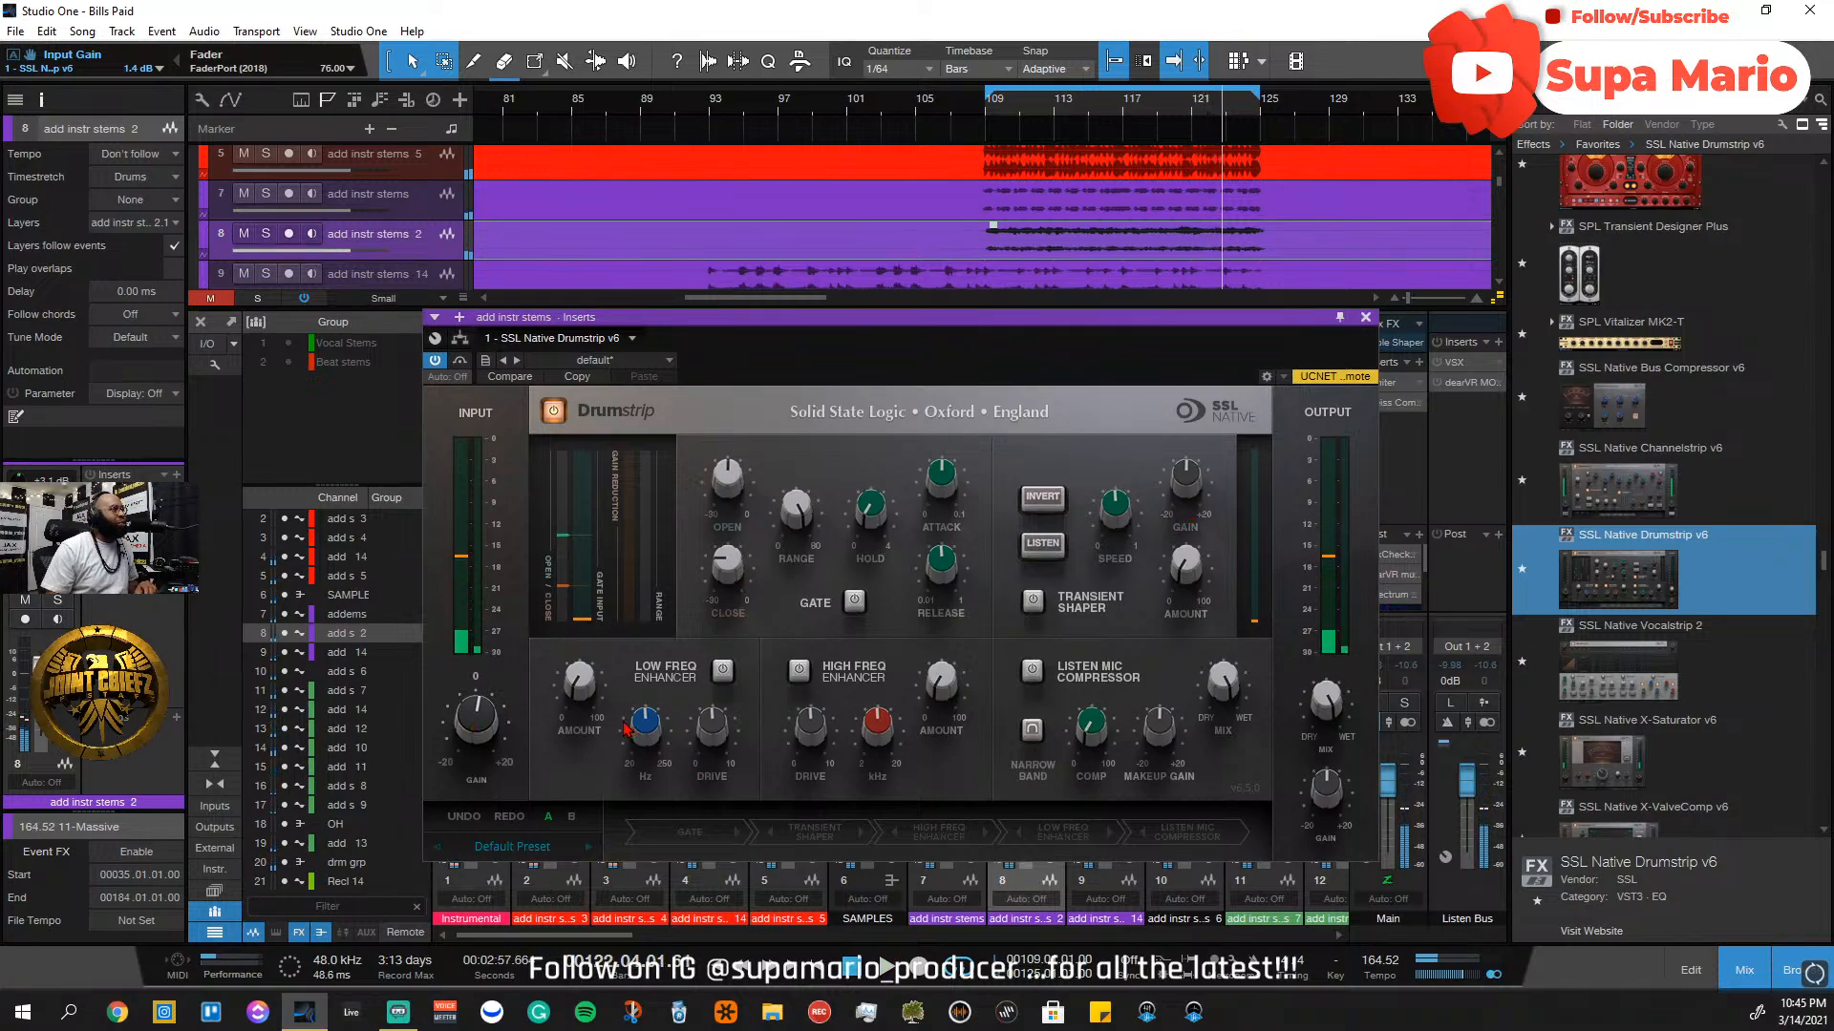
Enable the Drumstrip's High Freq Enhancer, raise its amount with the playhead back at bar 109, and close the plug-in
left_click(798, 673)
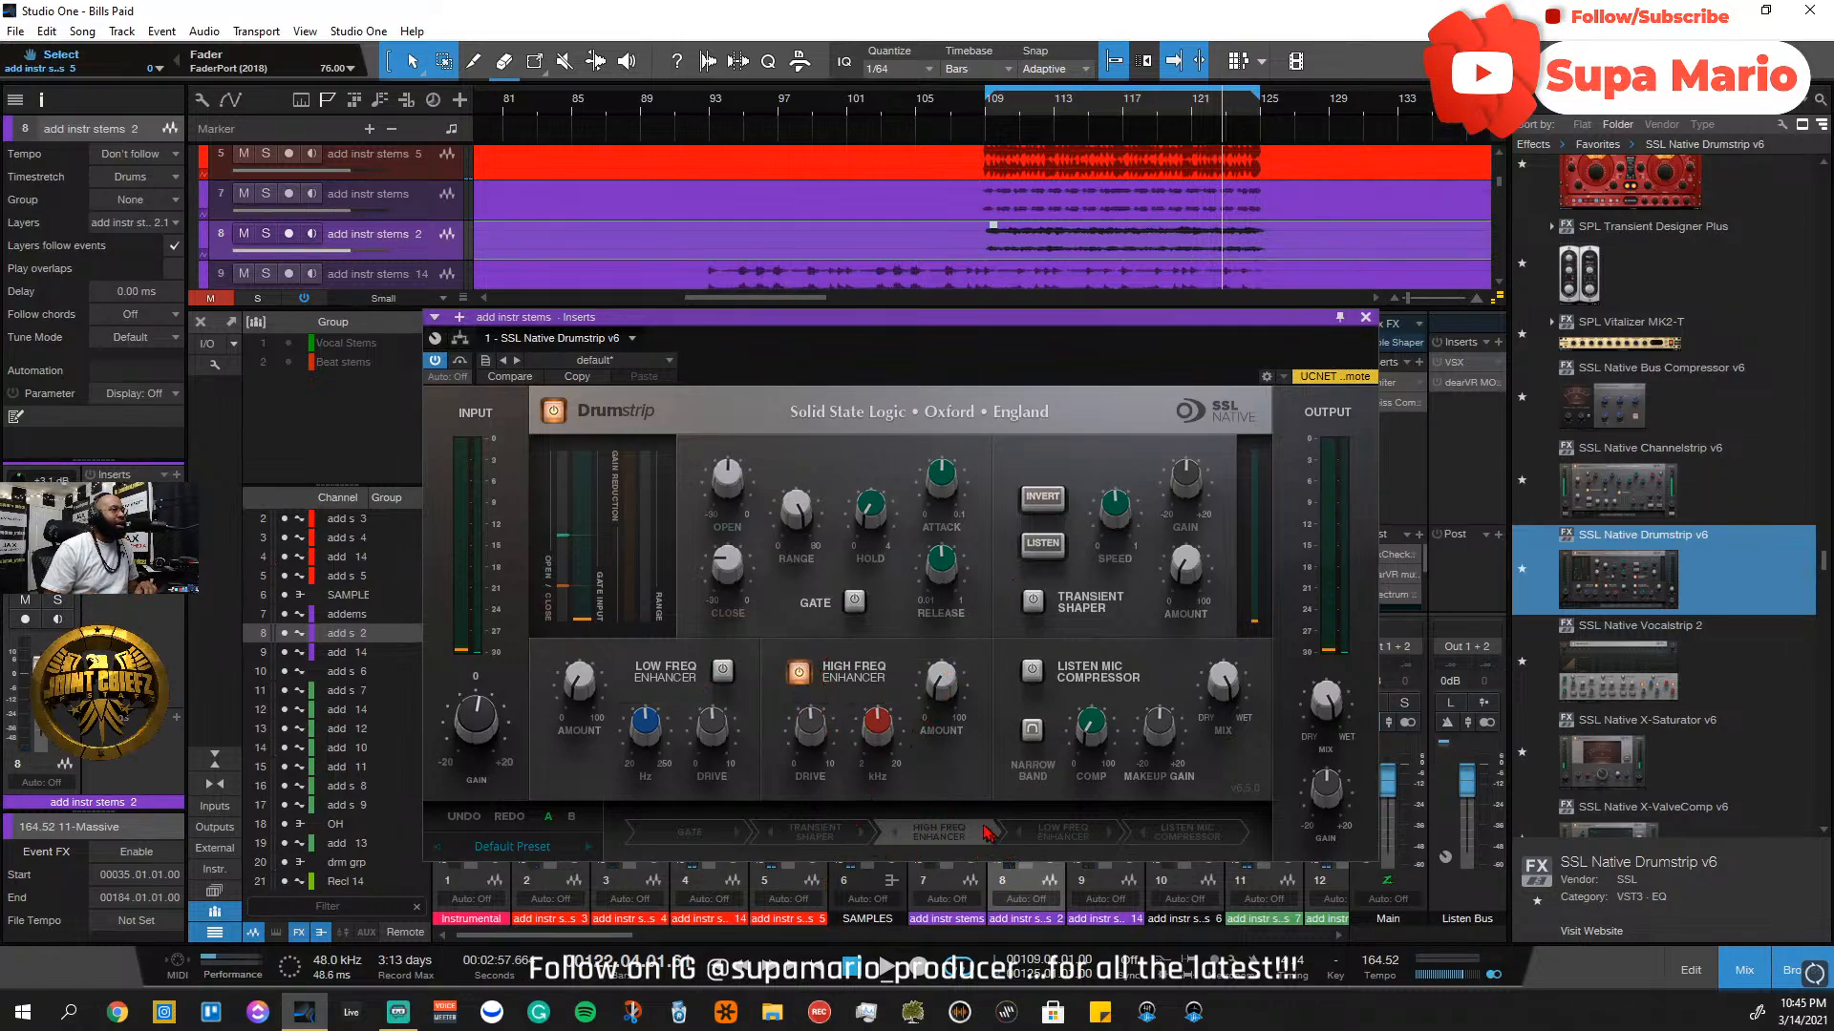
left_click(1011, 117)
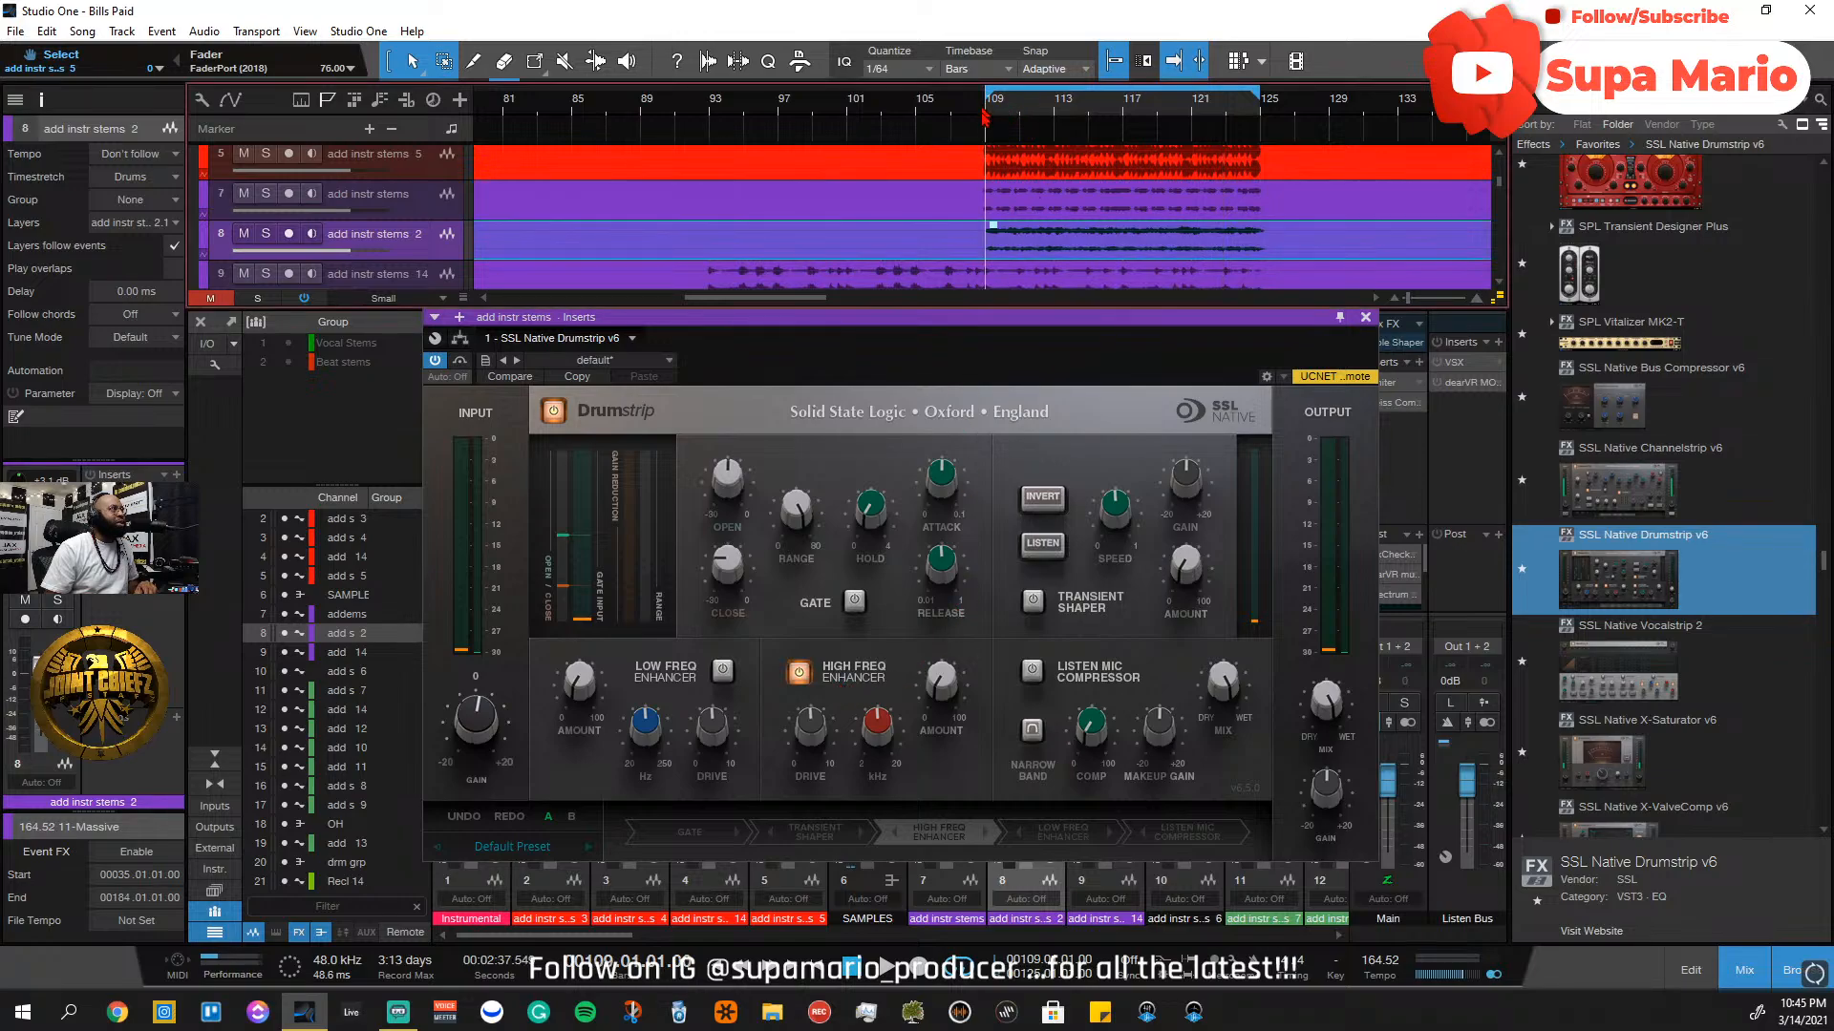
left_click_drag(930, 718, 955, 601)
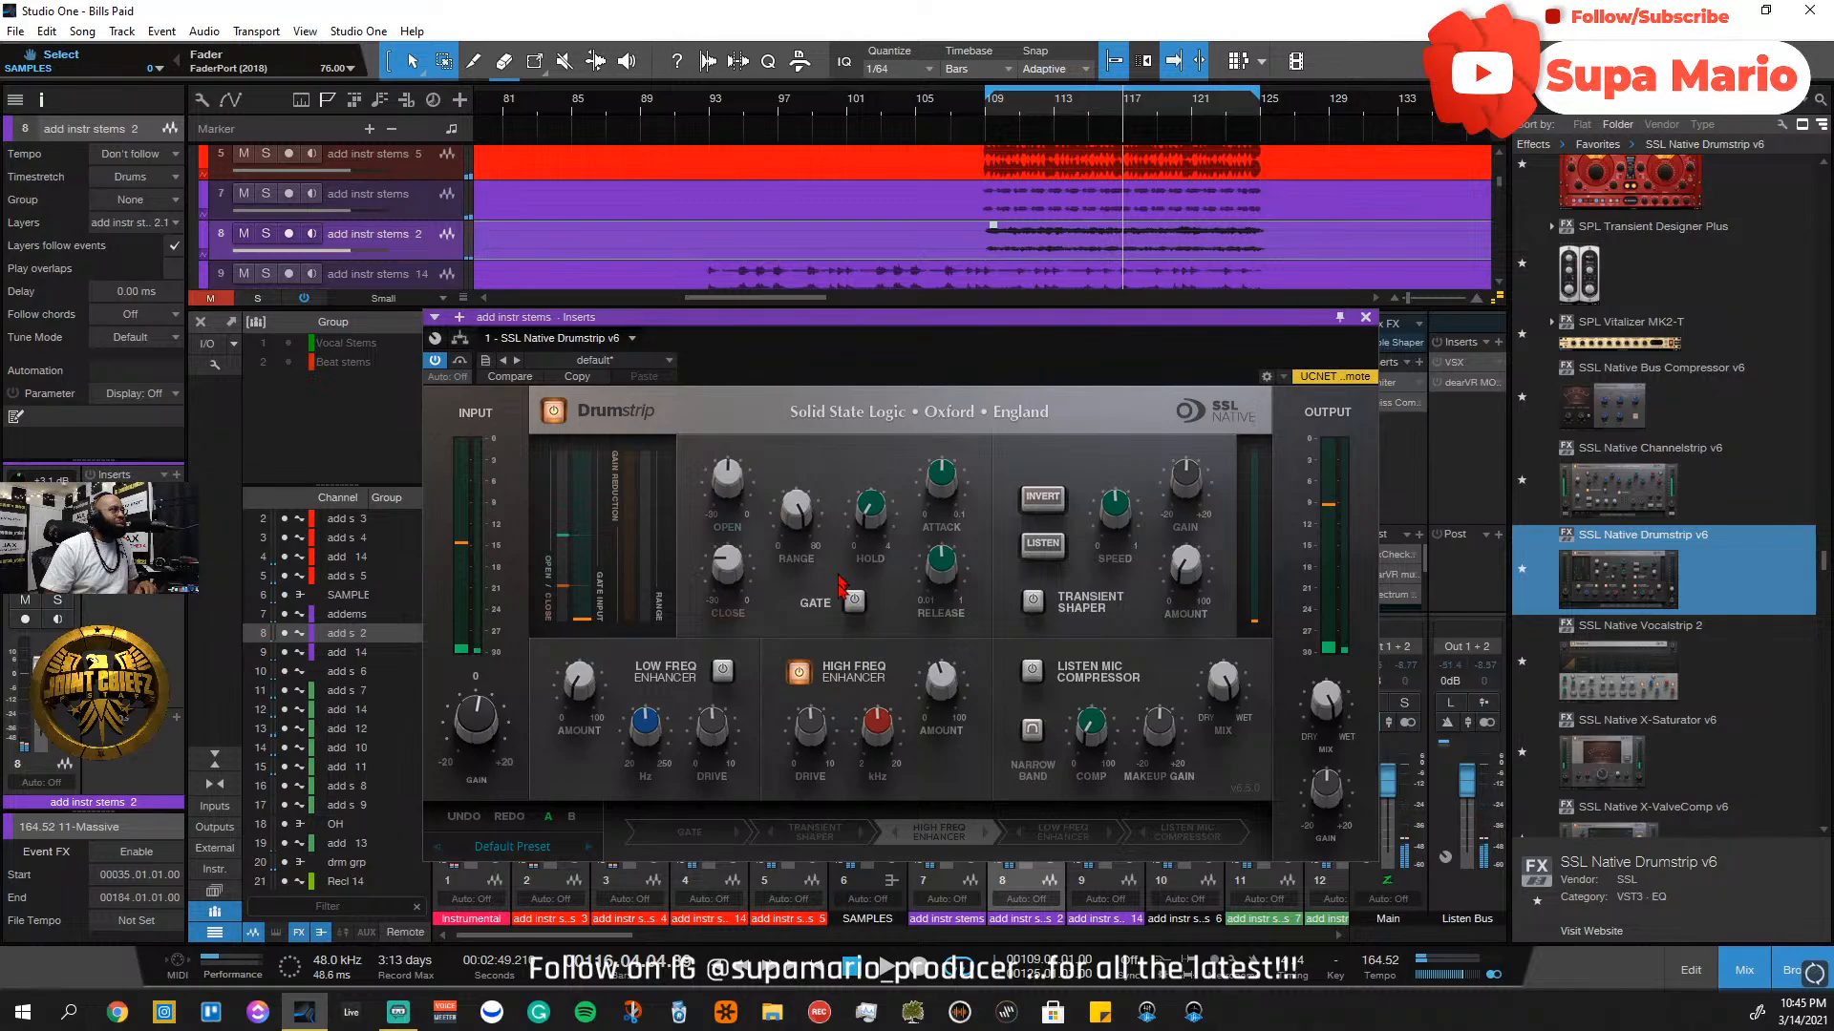
mouse_move(695, 323)
left_mouse_down()
mouse_move(738, 379)
mouse_move(729, 336)
left_mouse_up()
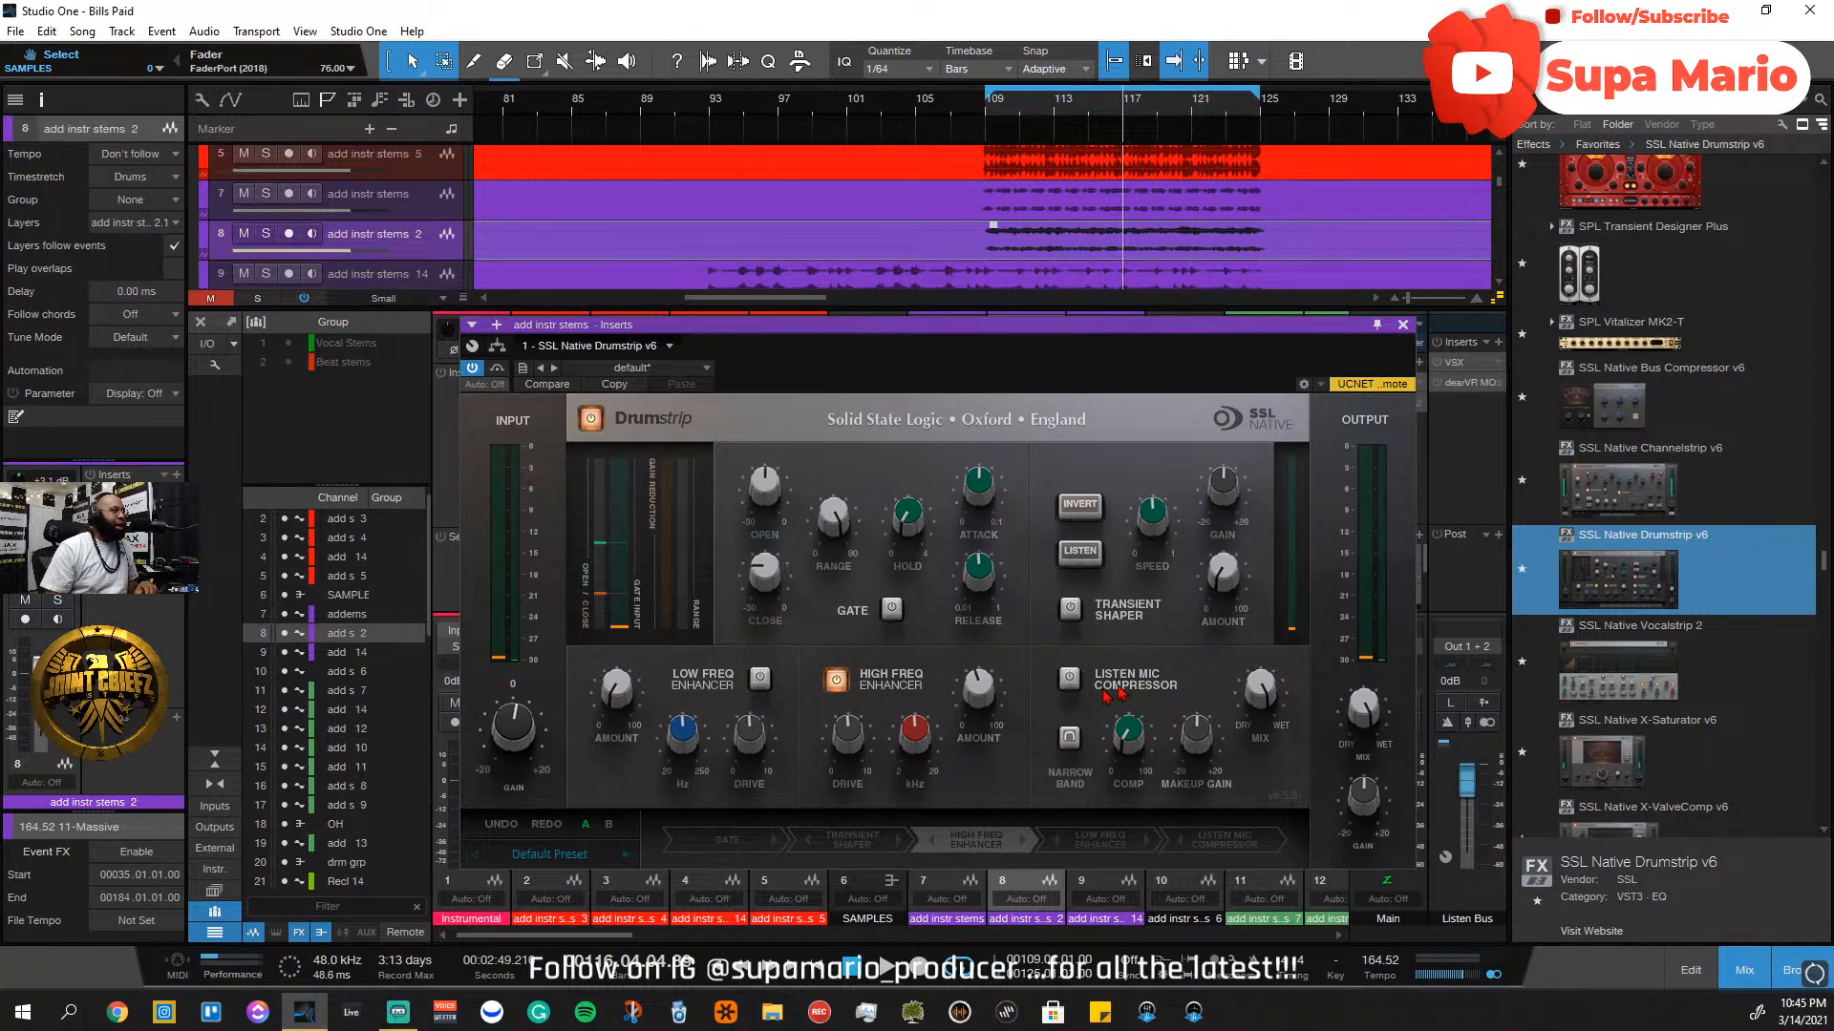
left_click(1403, 325)
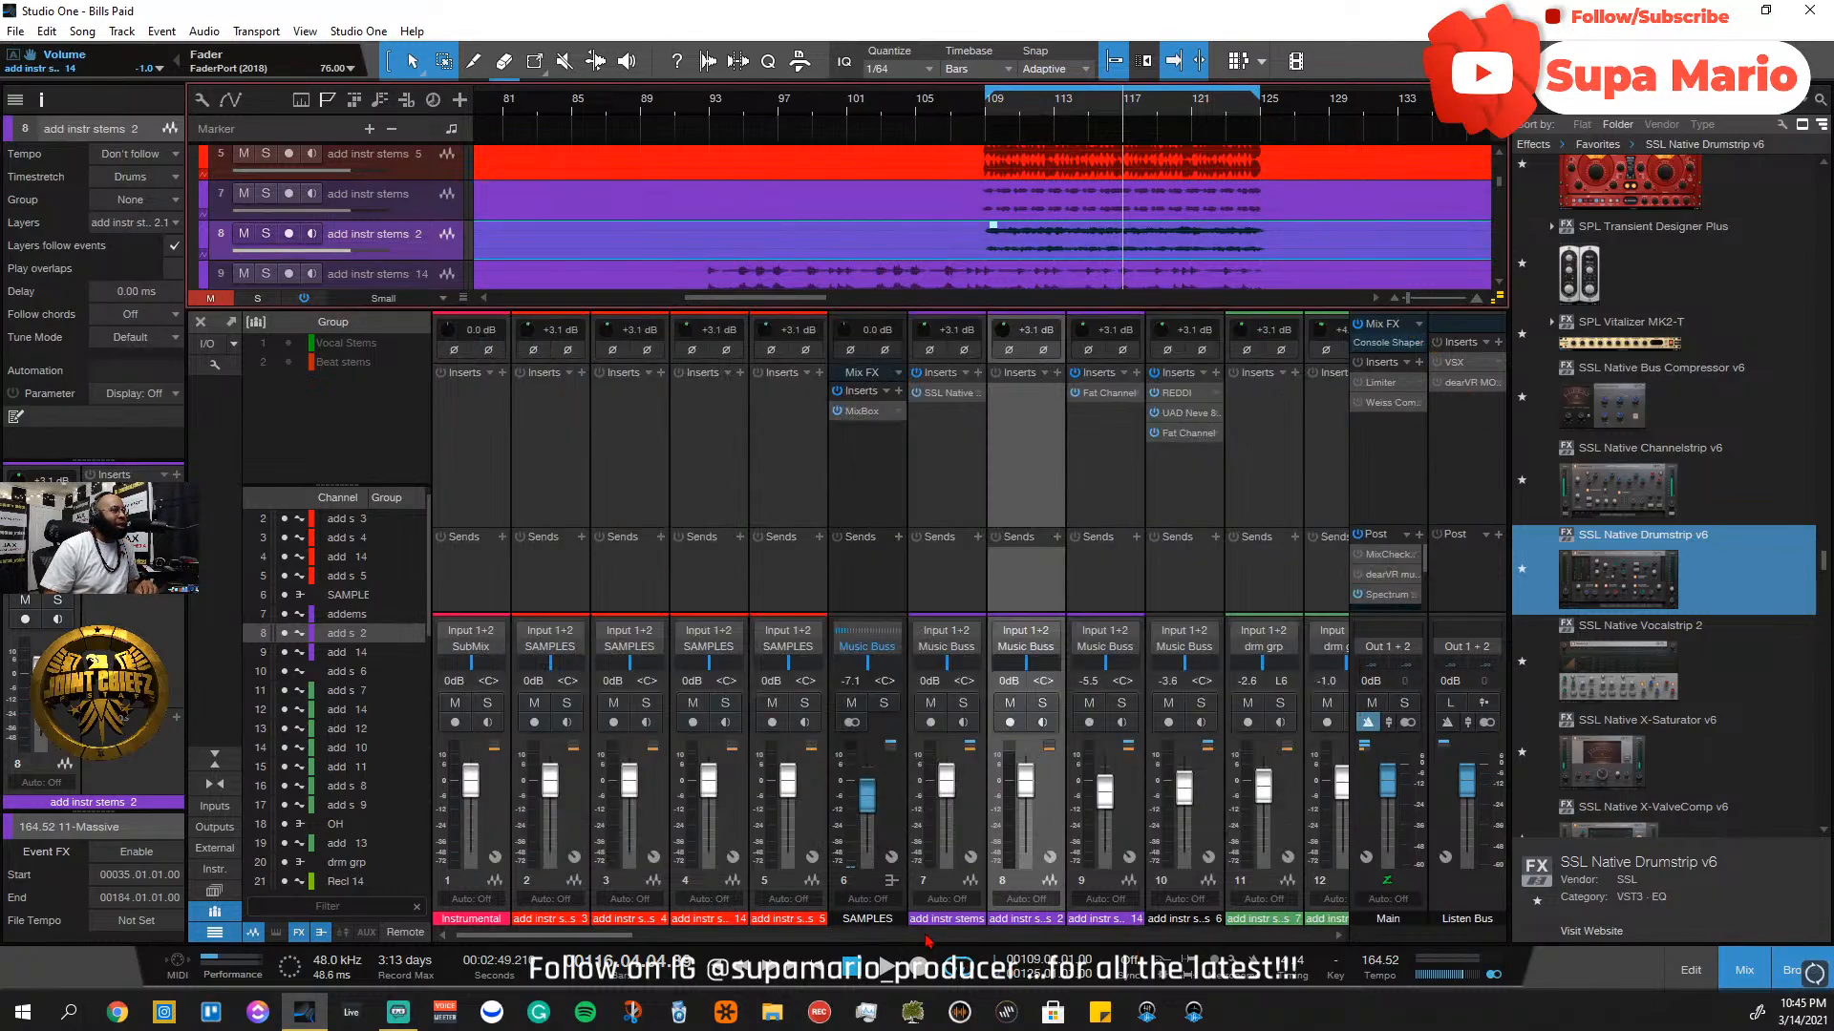
Open the Spectrum Meter on the Main output and play the full mix to examine its waterfall display
left_click(1392, 597)
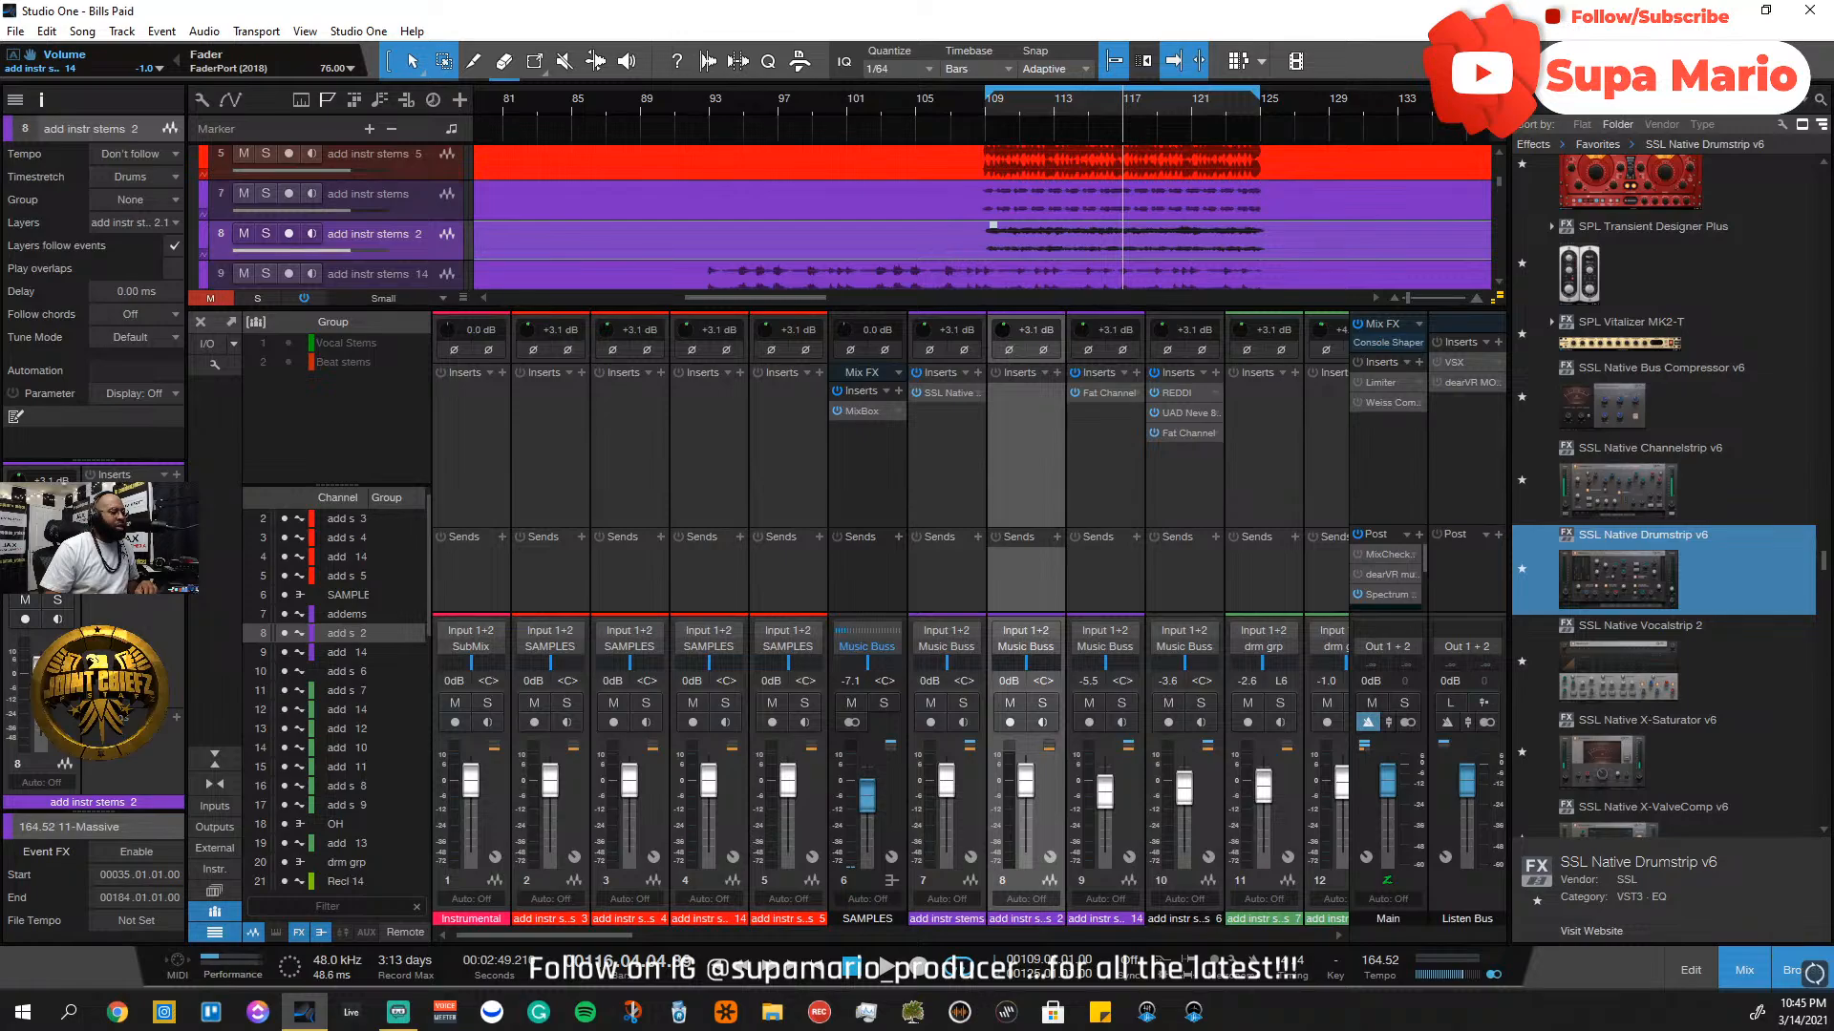
left_click_drag(922, 1027, 1112, 274)
key("space")
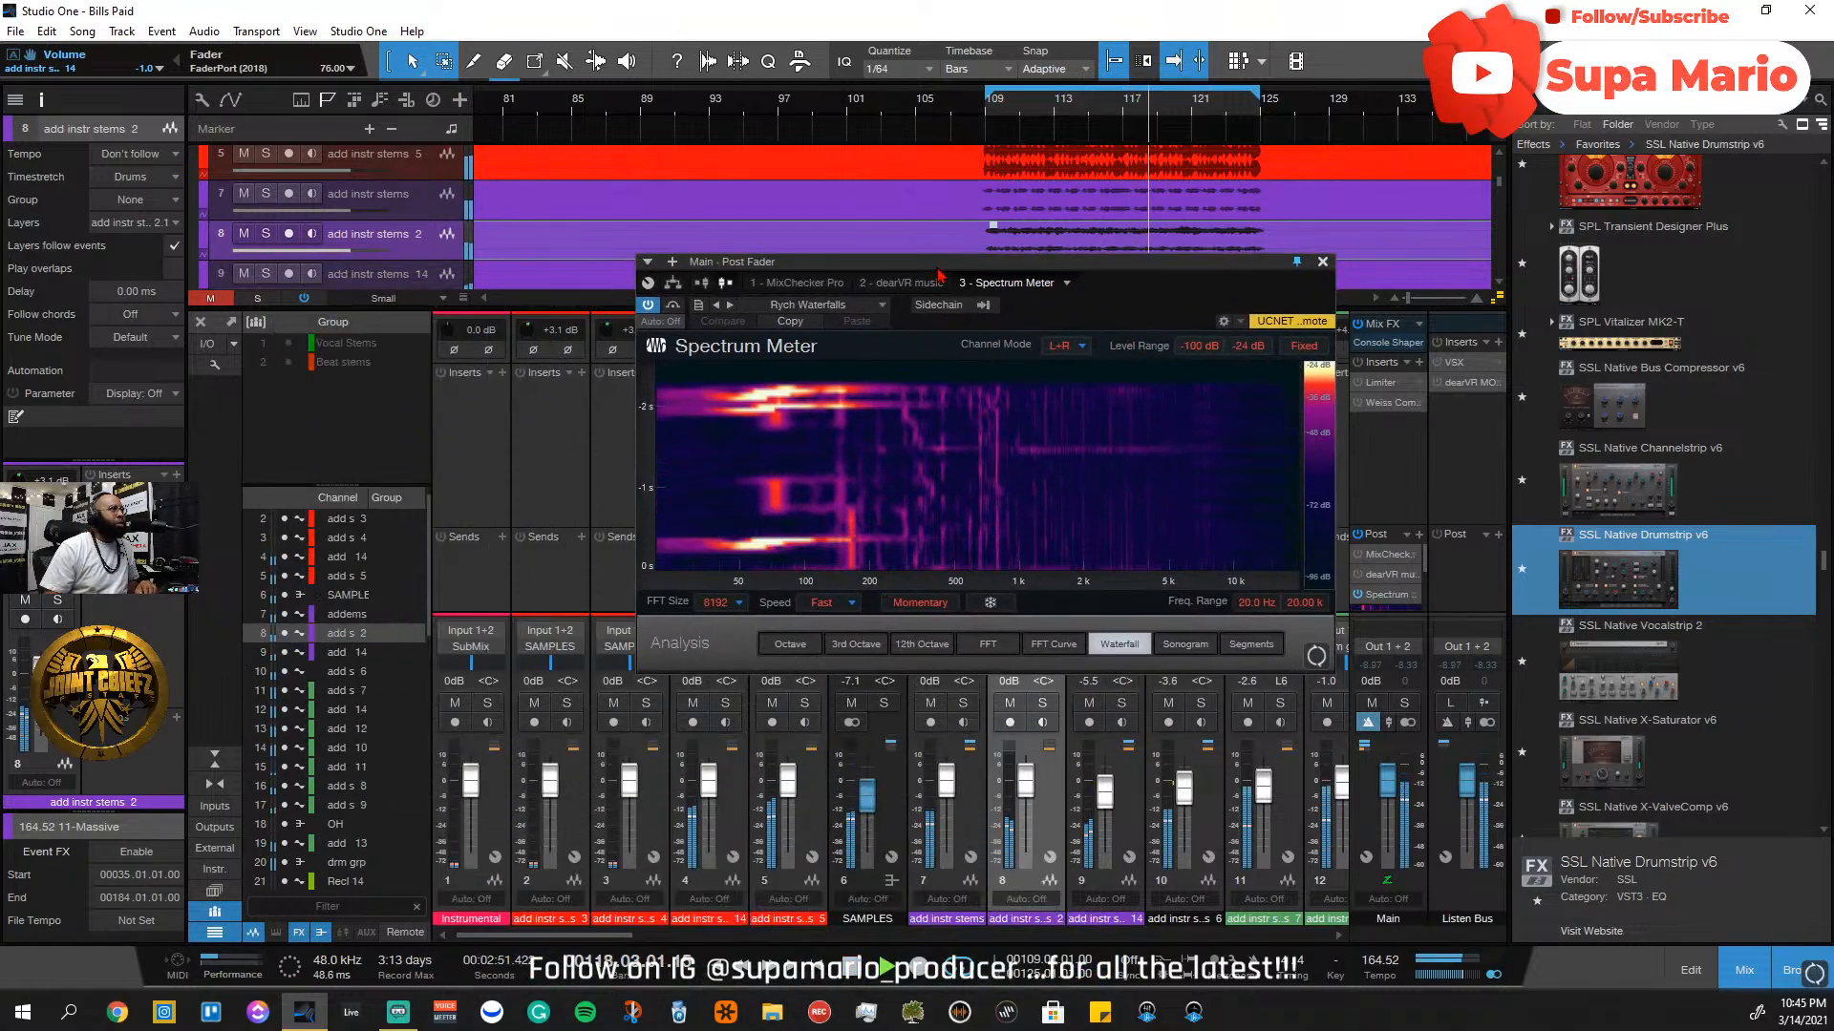
left_click_drag(941, 276, 414, 290)
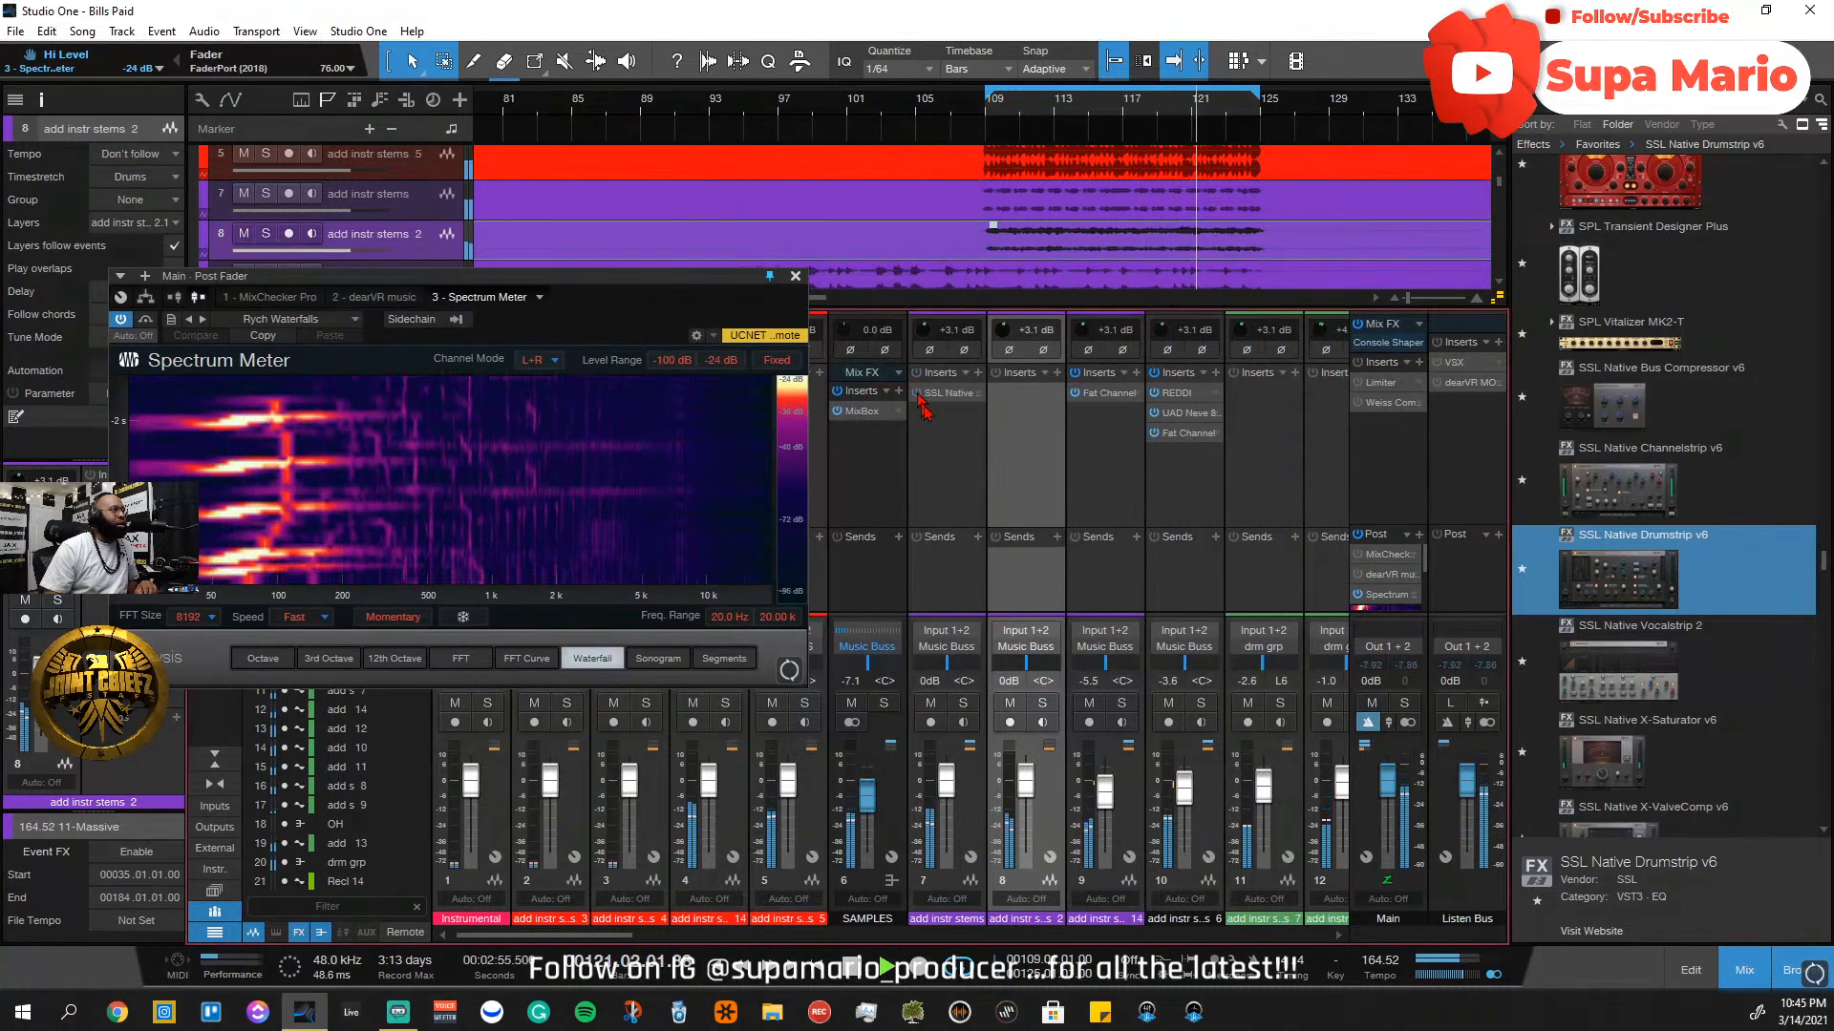
left_click_drag(592, 276, 1130, 226)
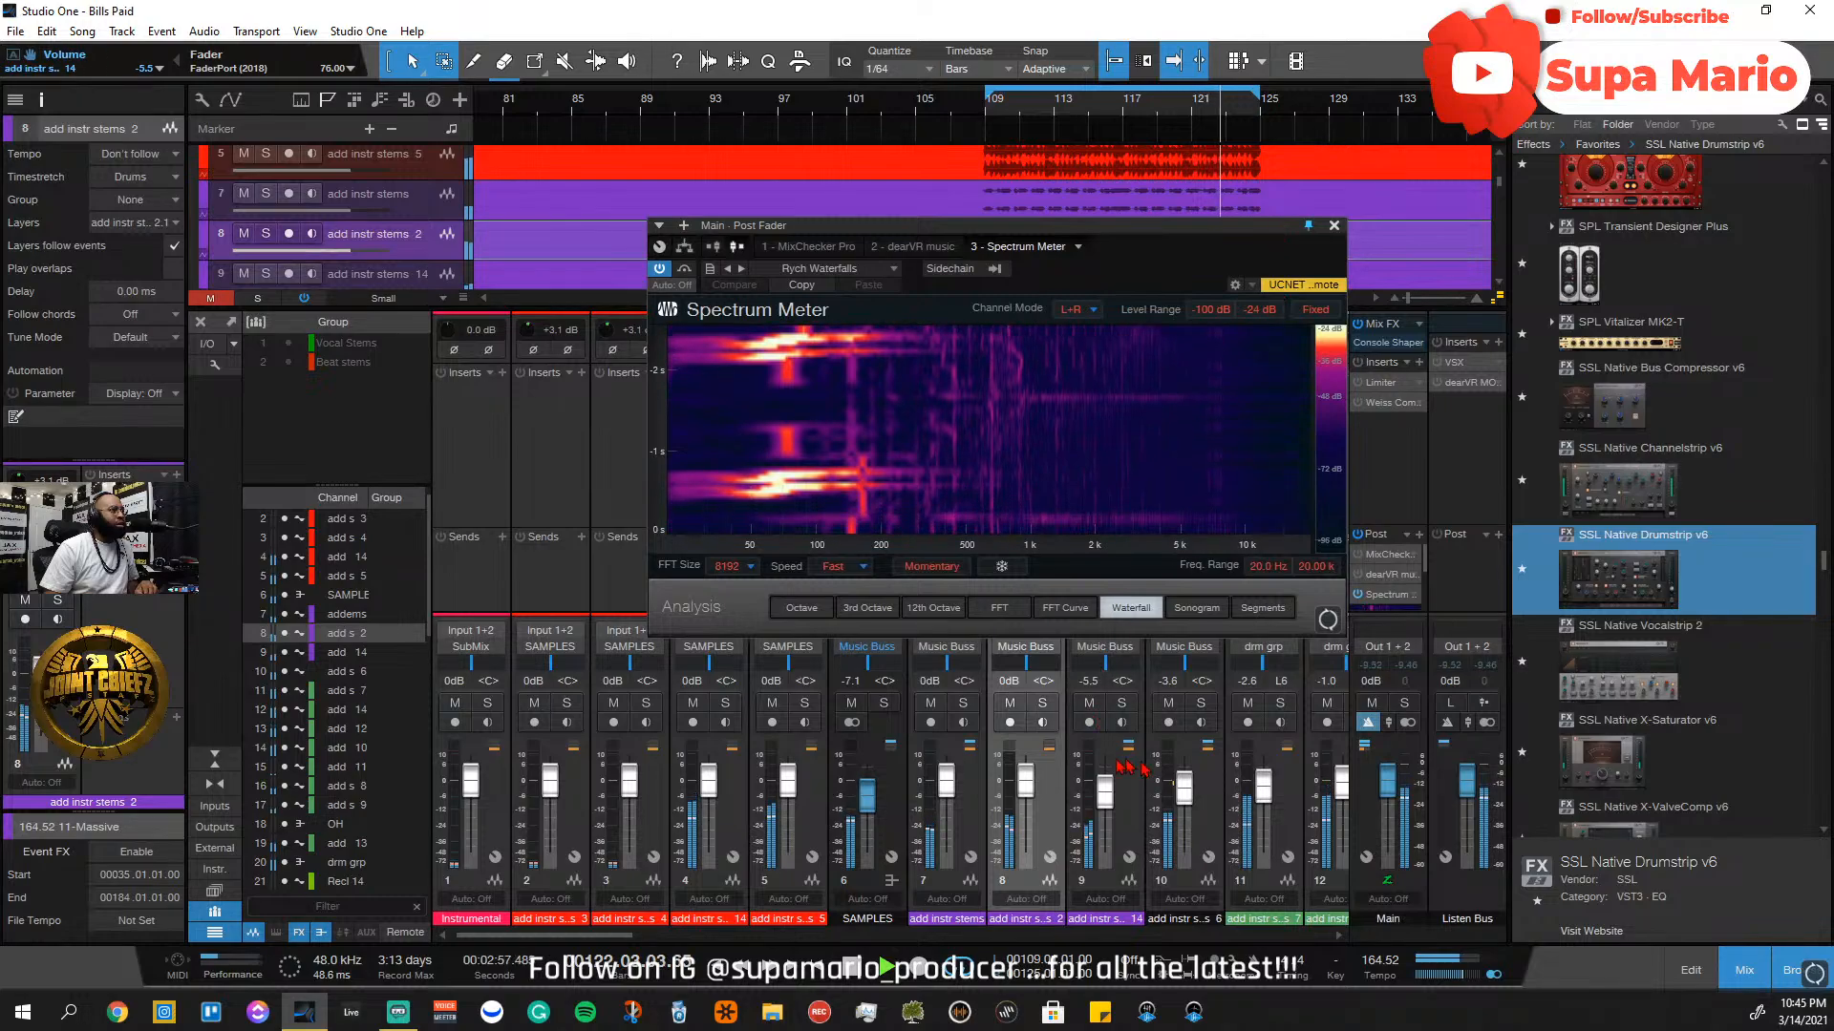
Solo add instr stems and freeze its waterfall spectrum to examine the frequency content, closing the Spectrum Meter when done
left_click(963, 703)
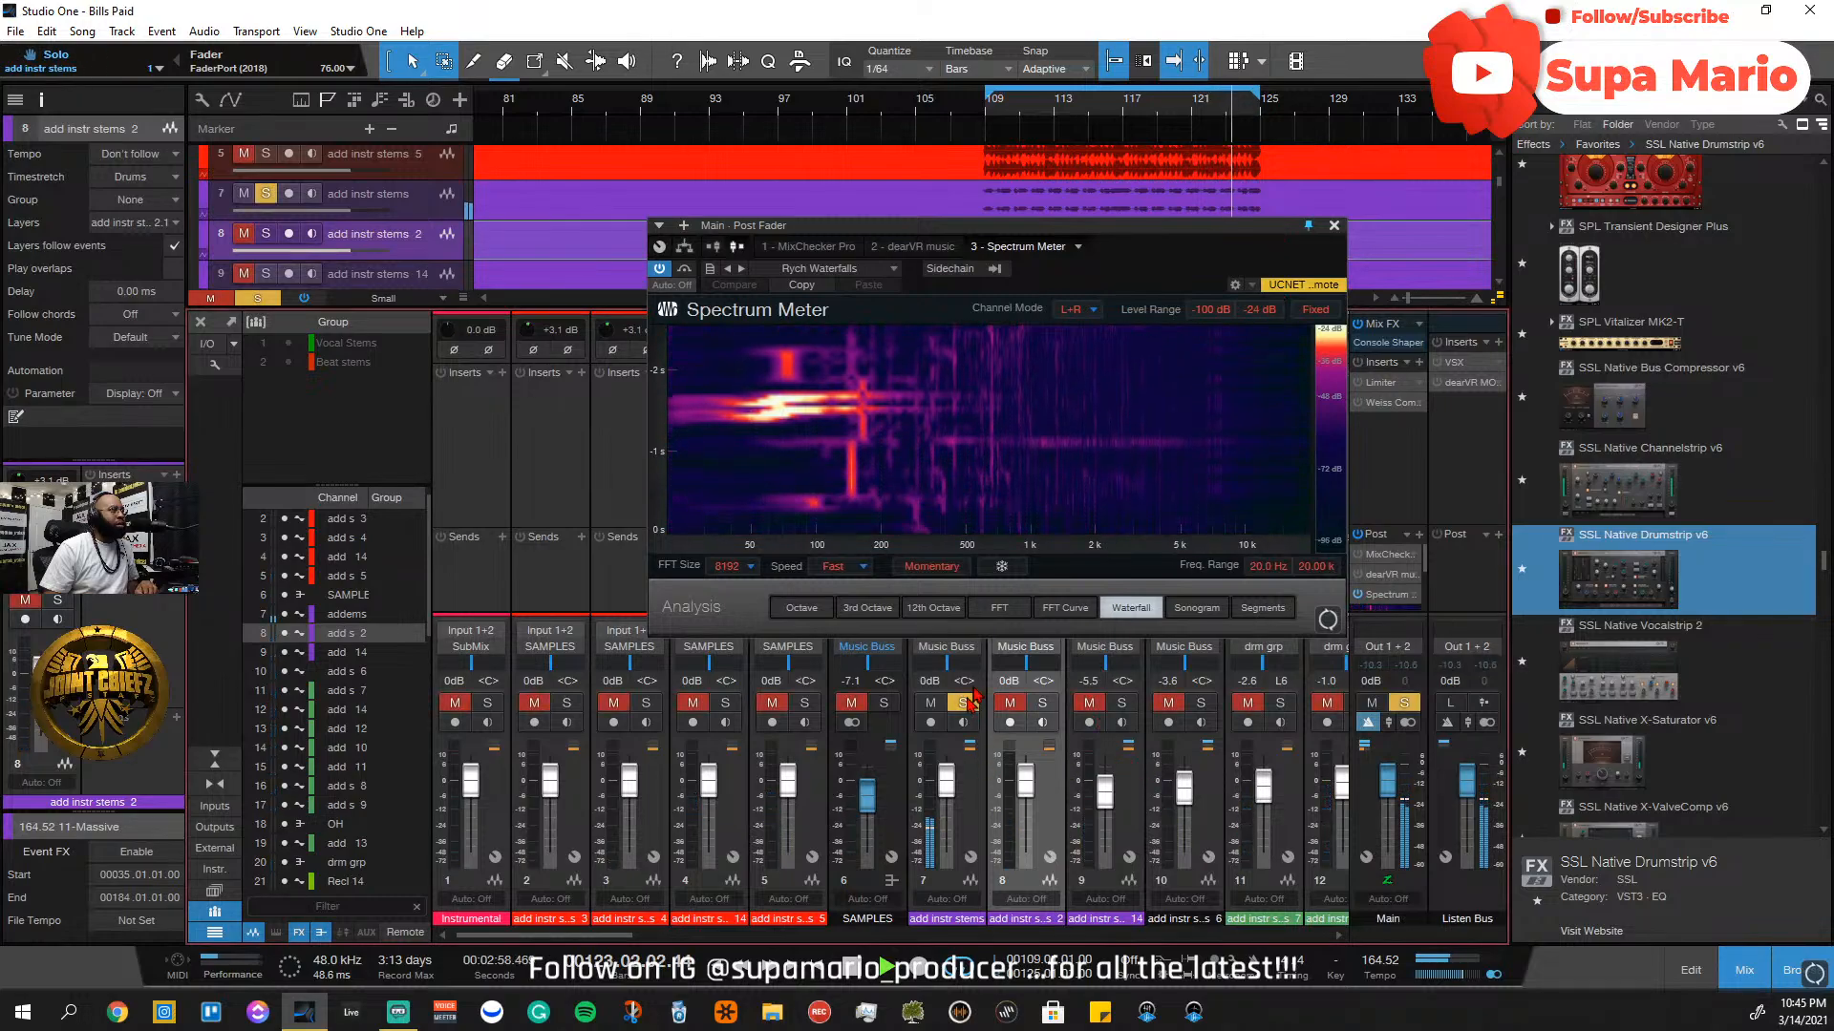
left_click(1002, 567)
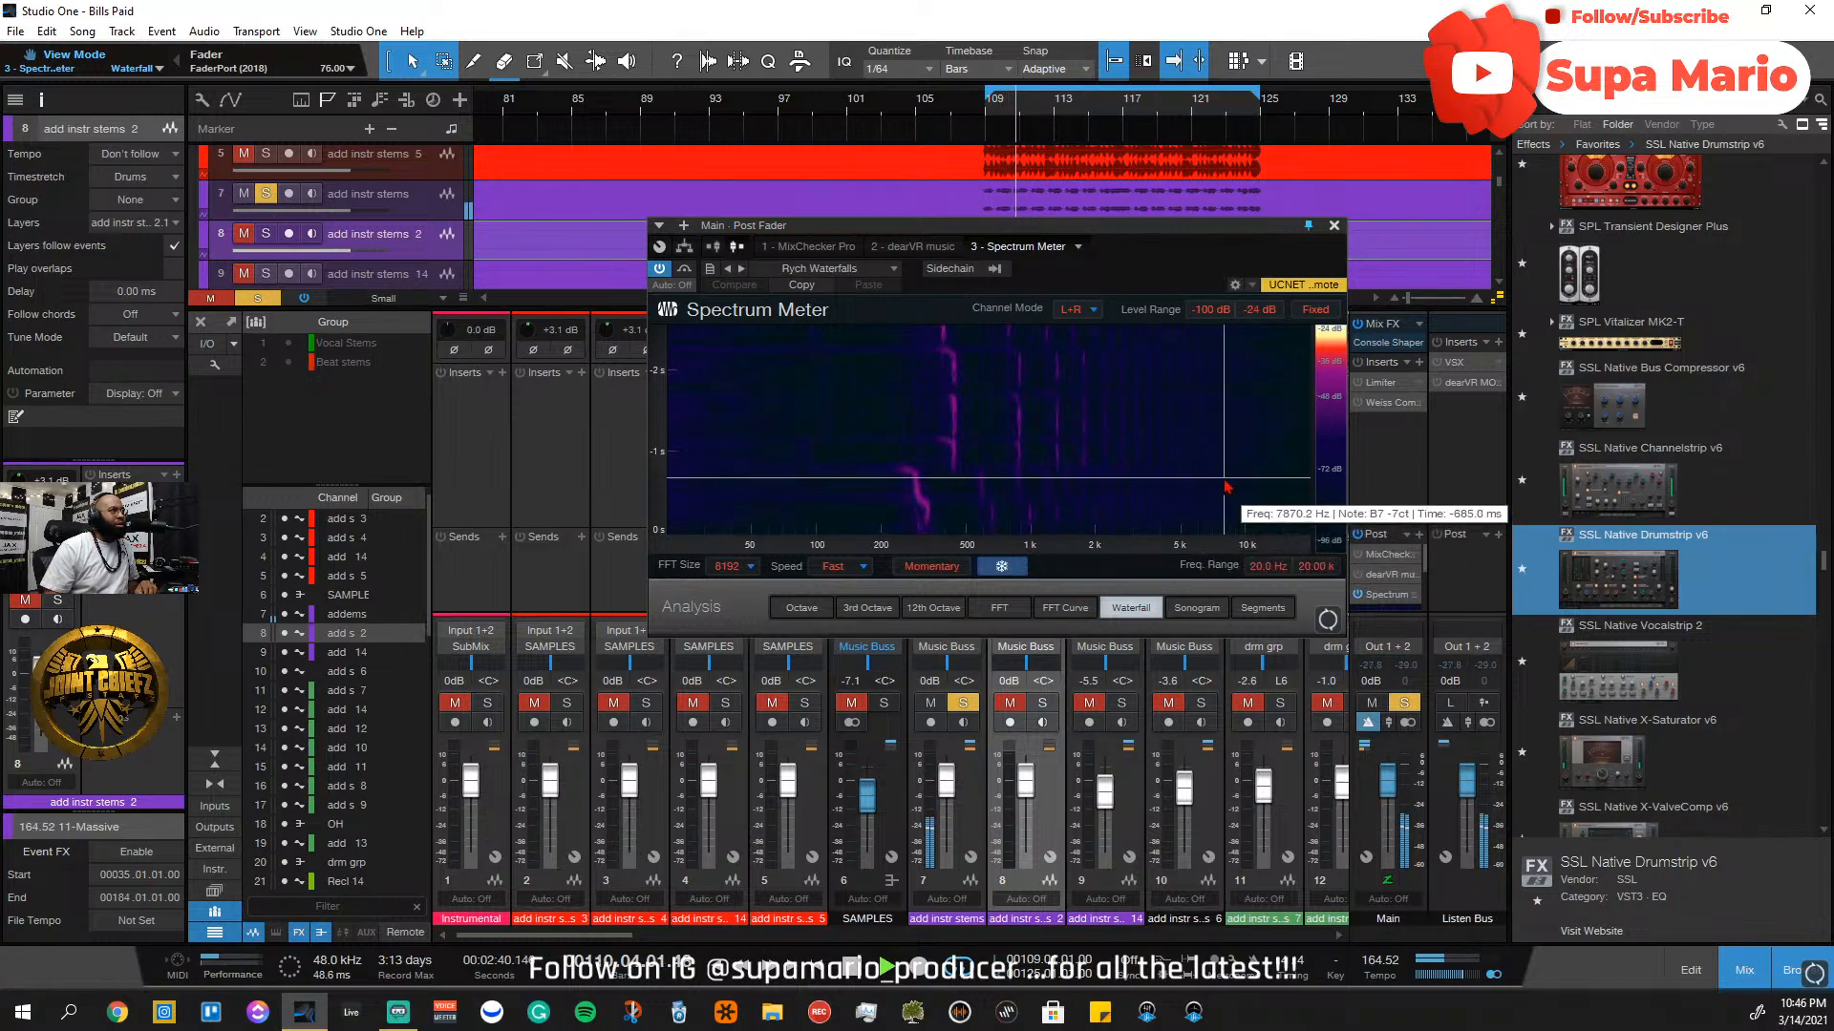
left_click(1013, 572)
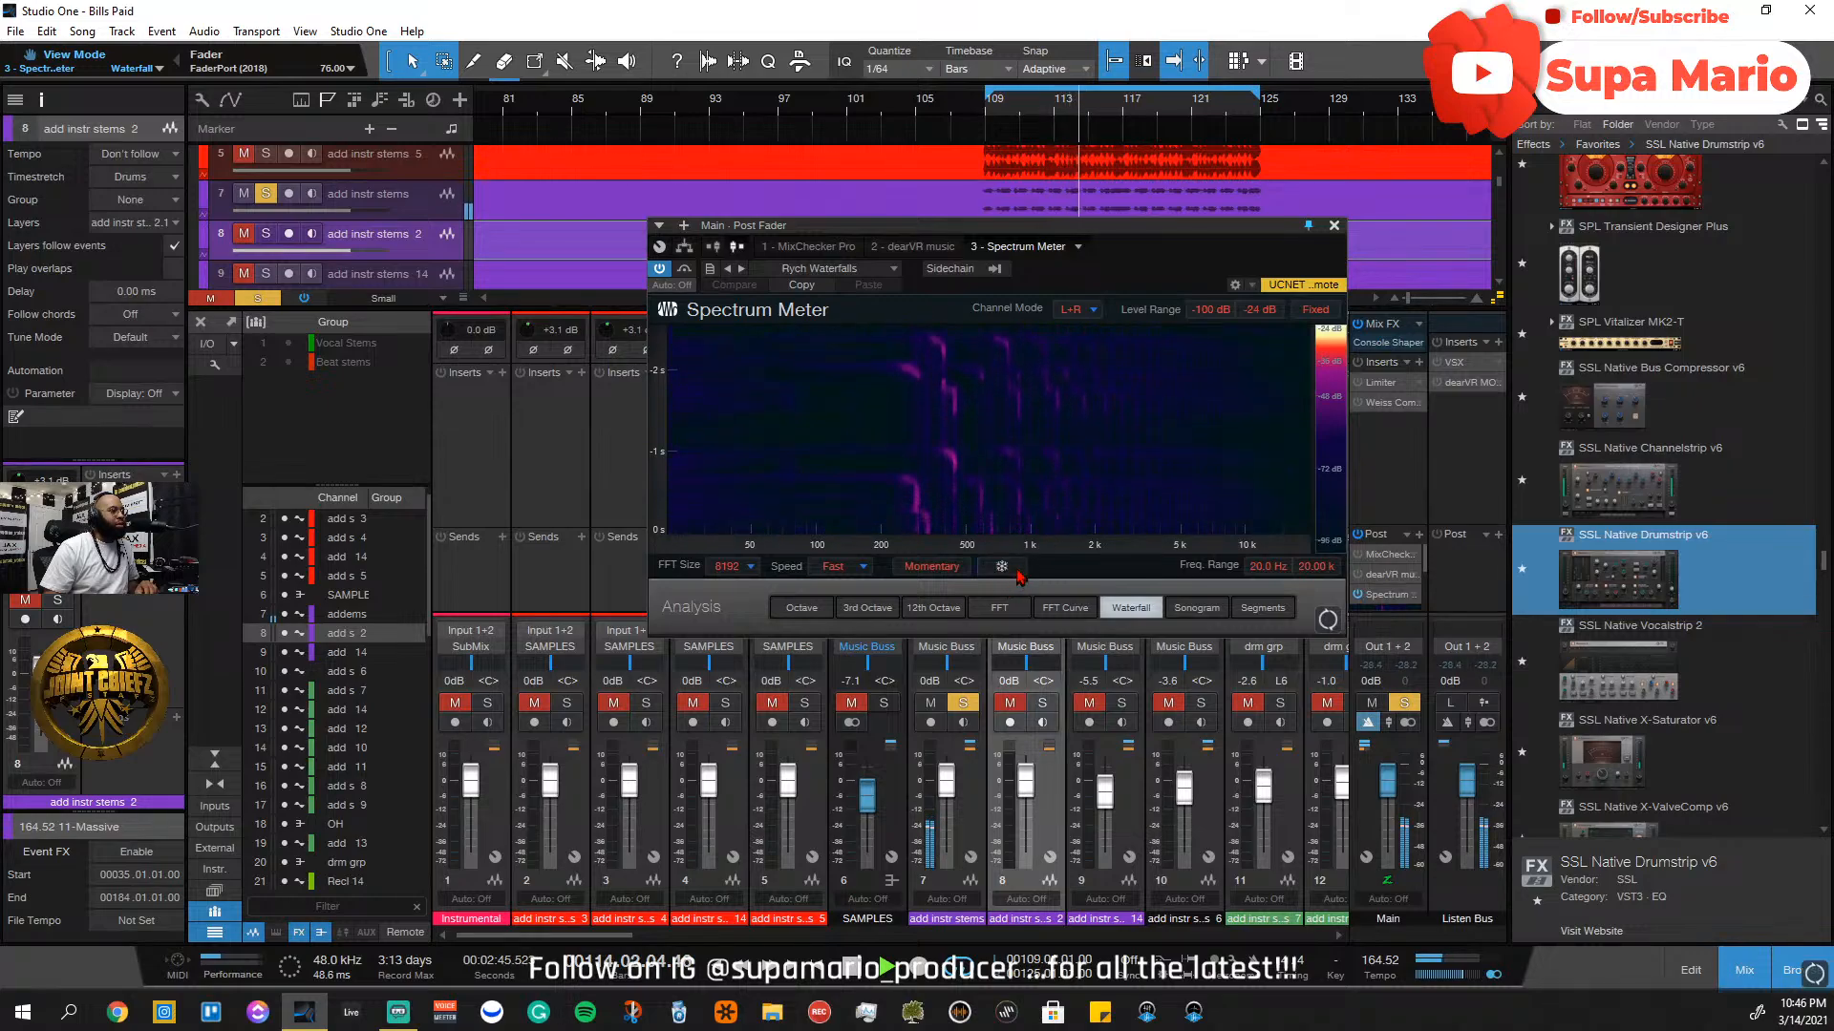
left_click(1018, 573)
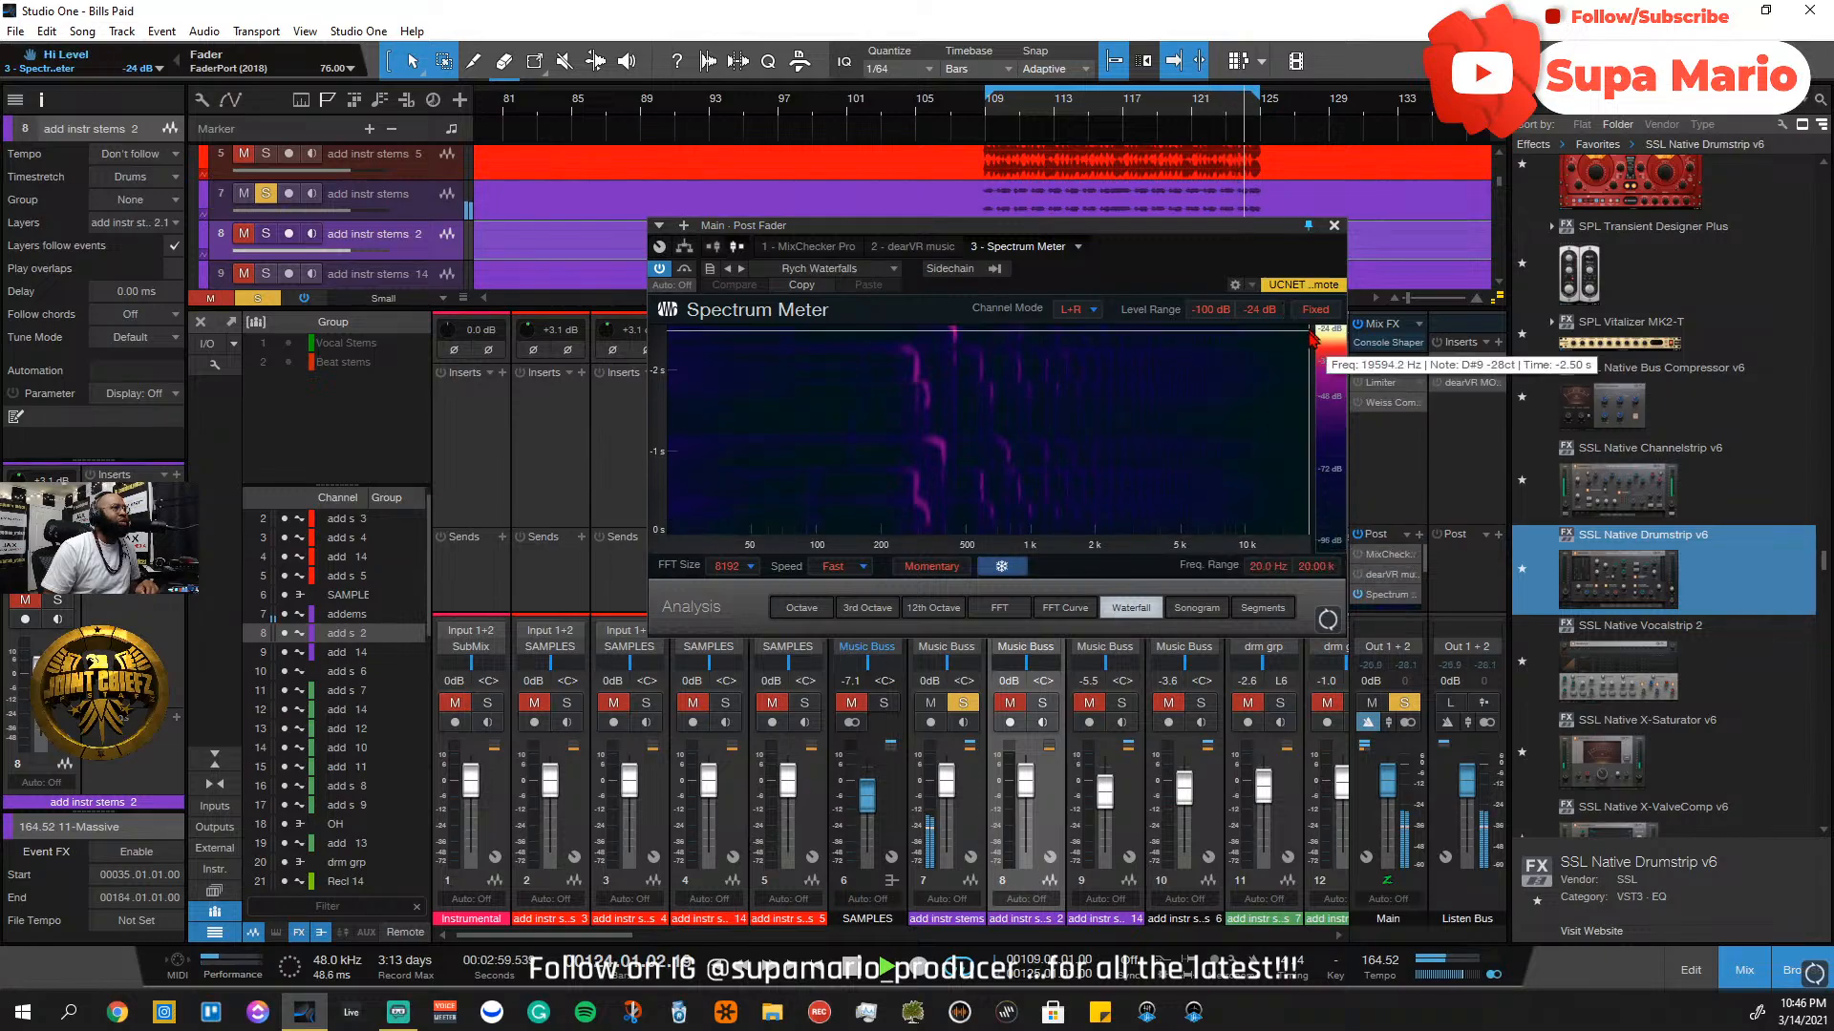
left_click(1334, 225)
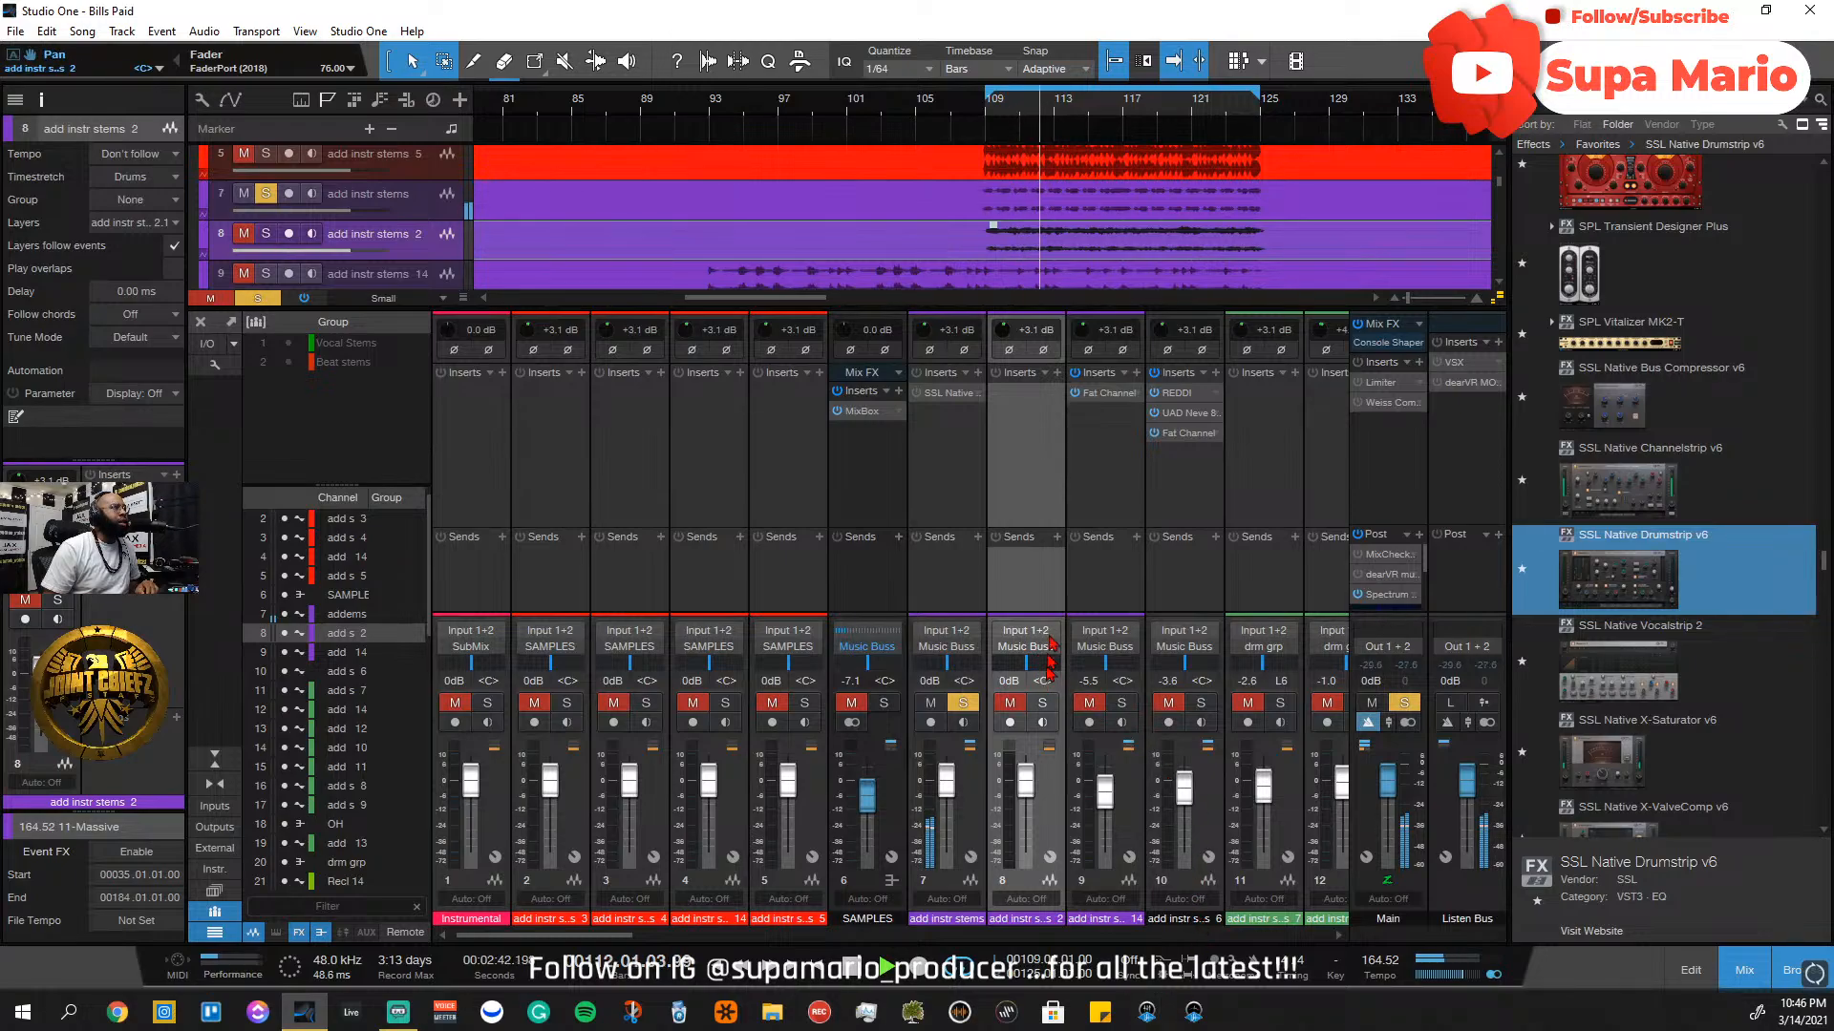
Reopen the Drumstrip on add instr stems, turn off its High Freq Enhancer, and return the playhead to bar 109
left_click(931, 393)
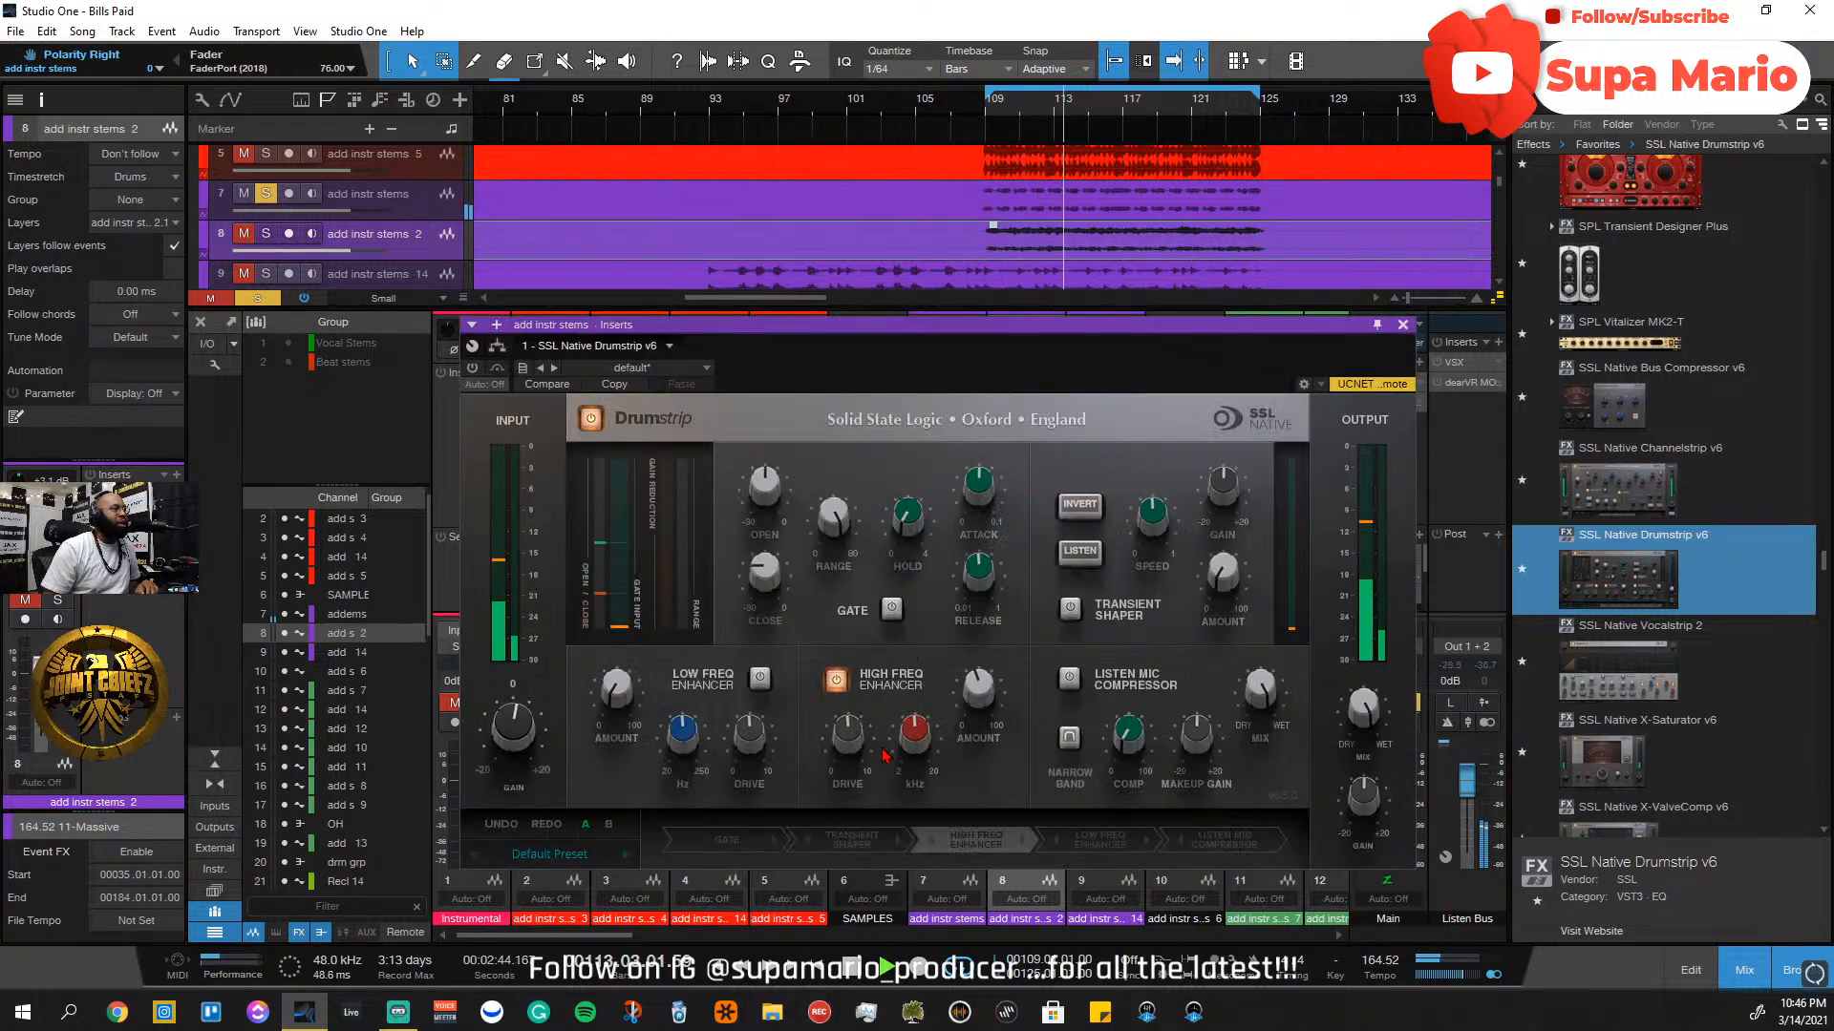
left_click(835, 677)
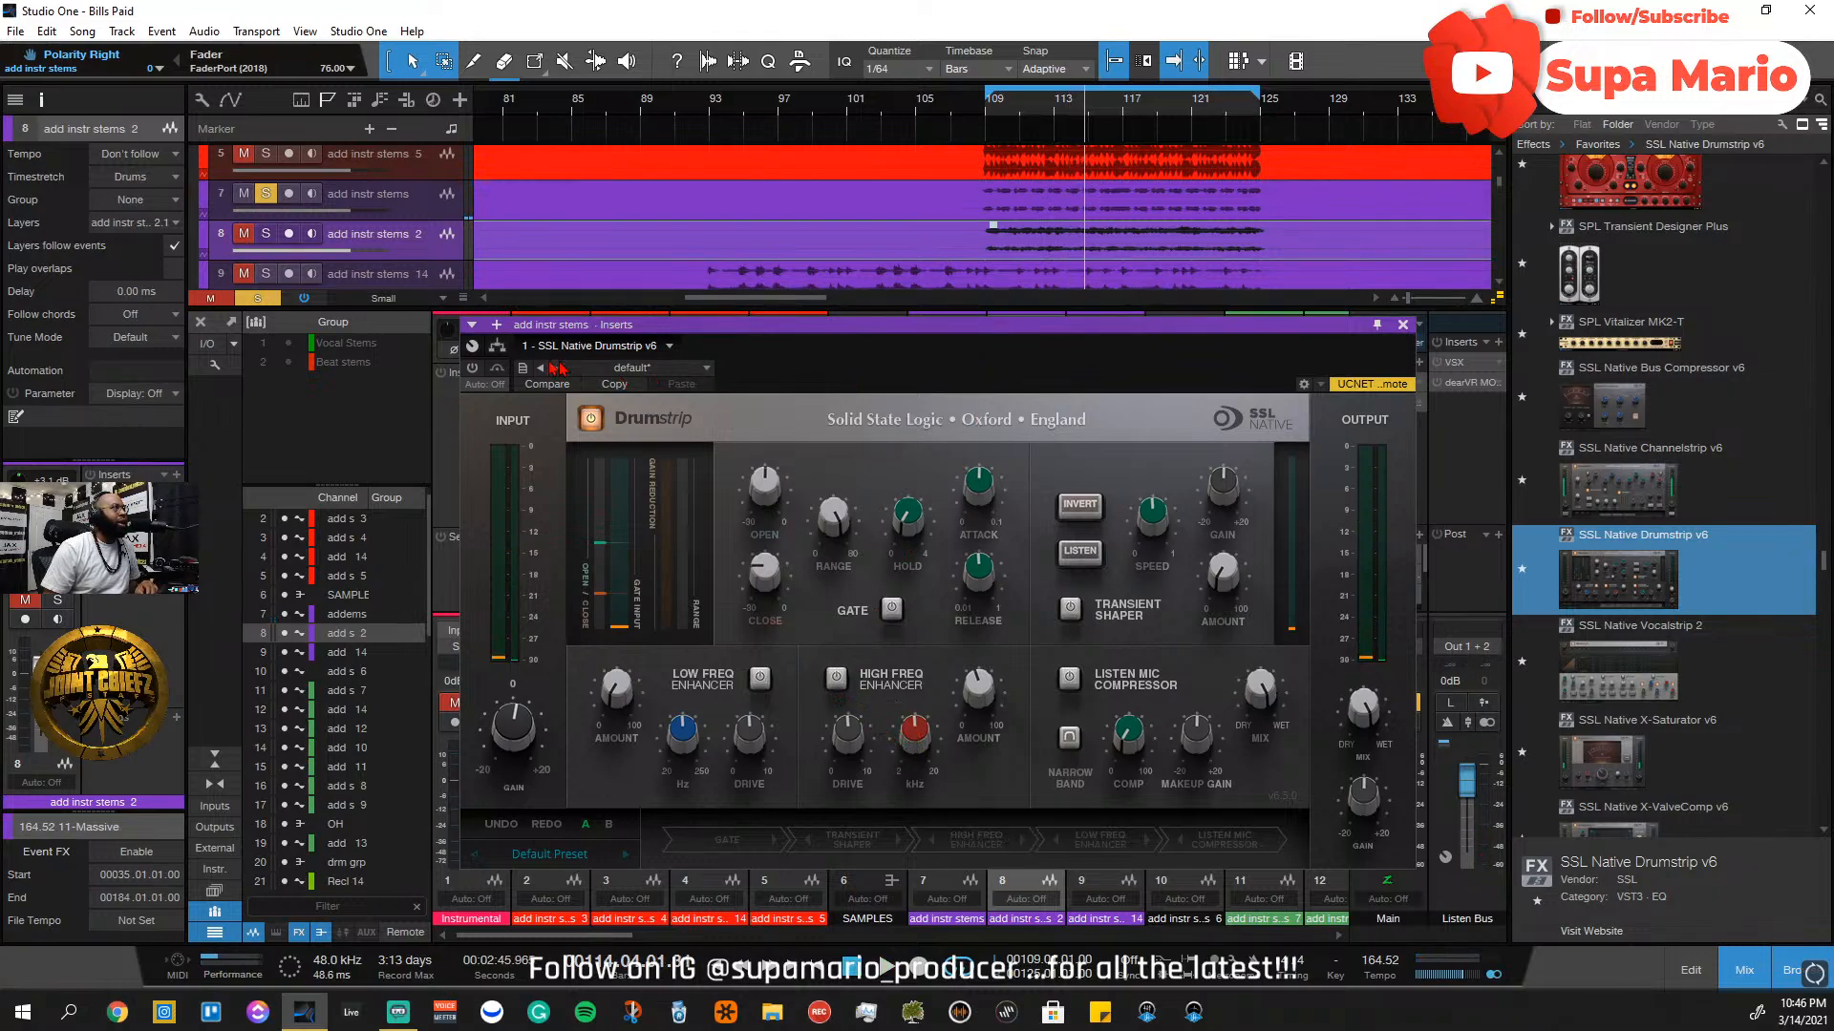
left_click(472, 370)
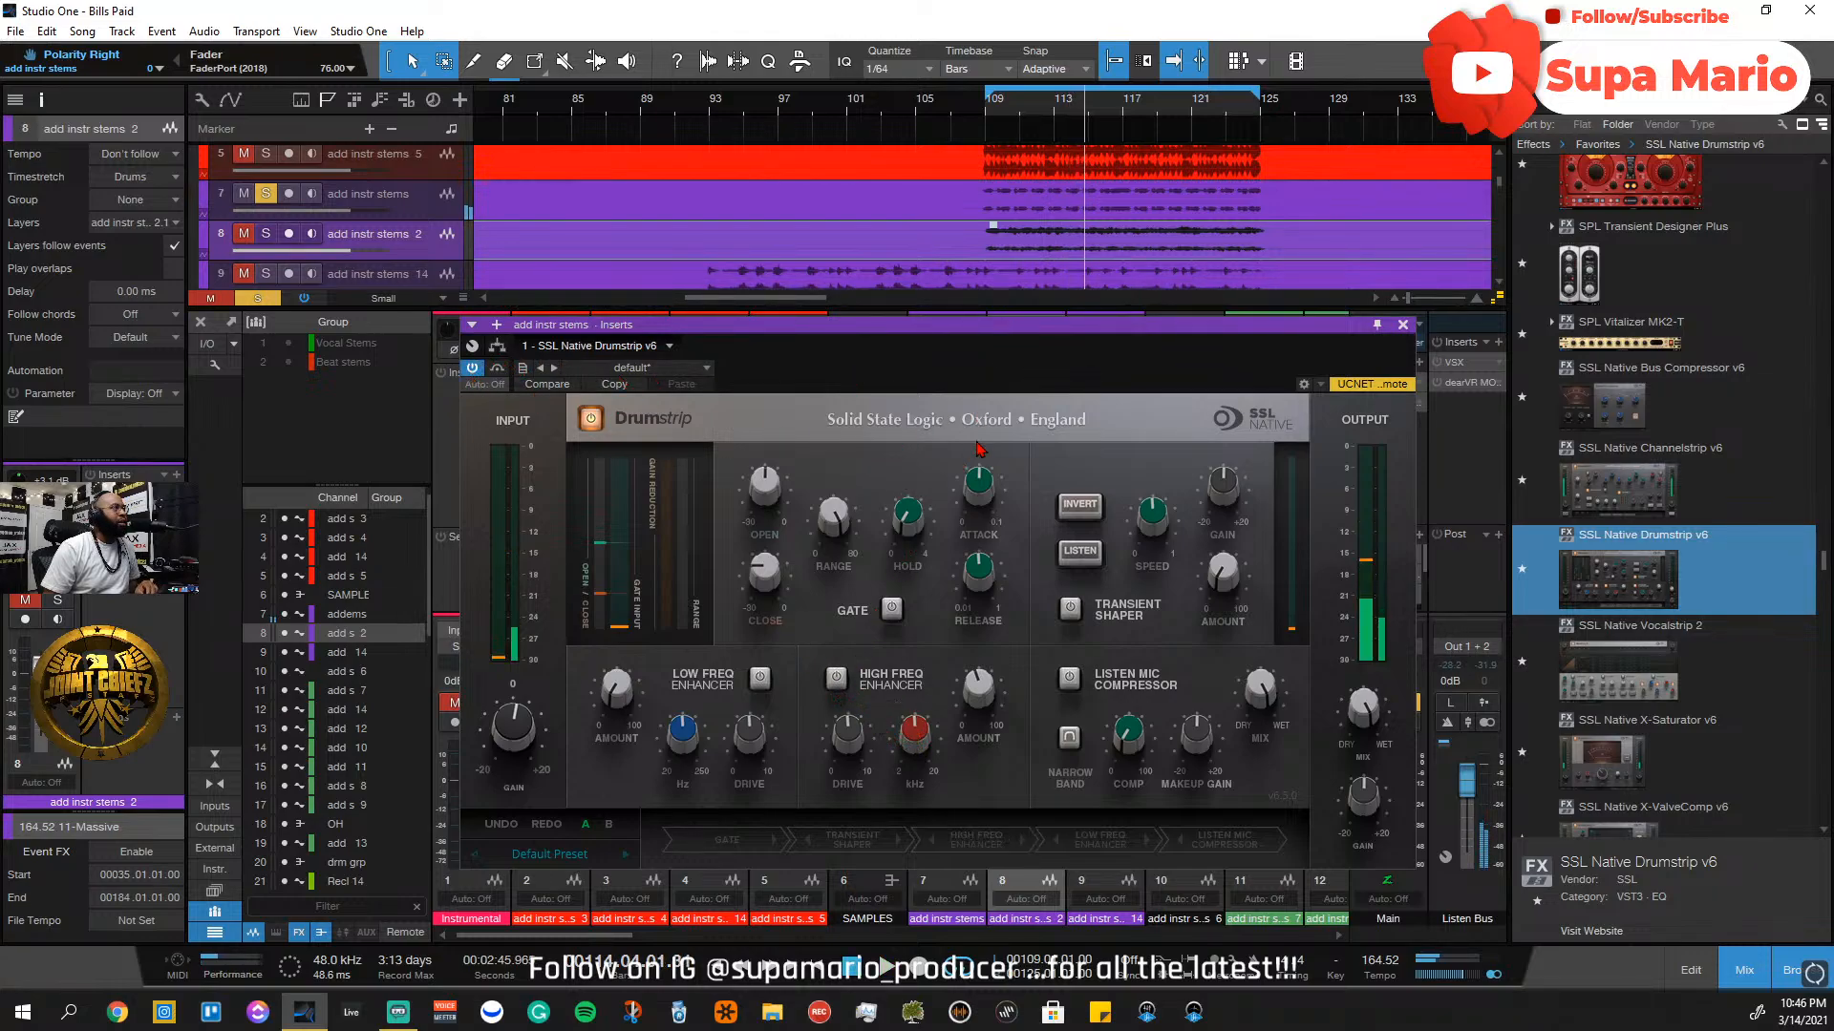
left_click(985, 118)
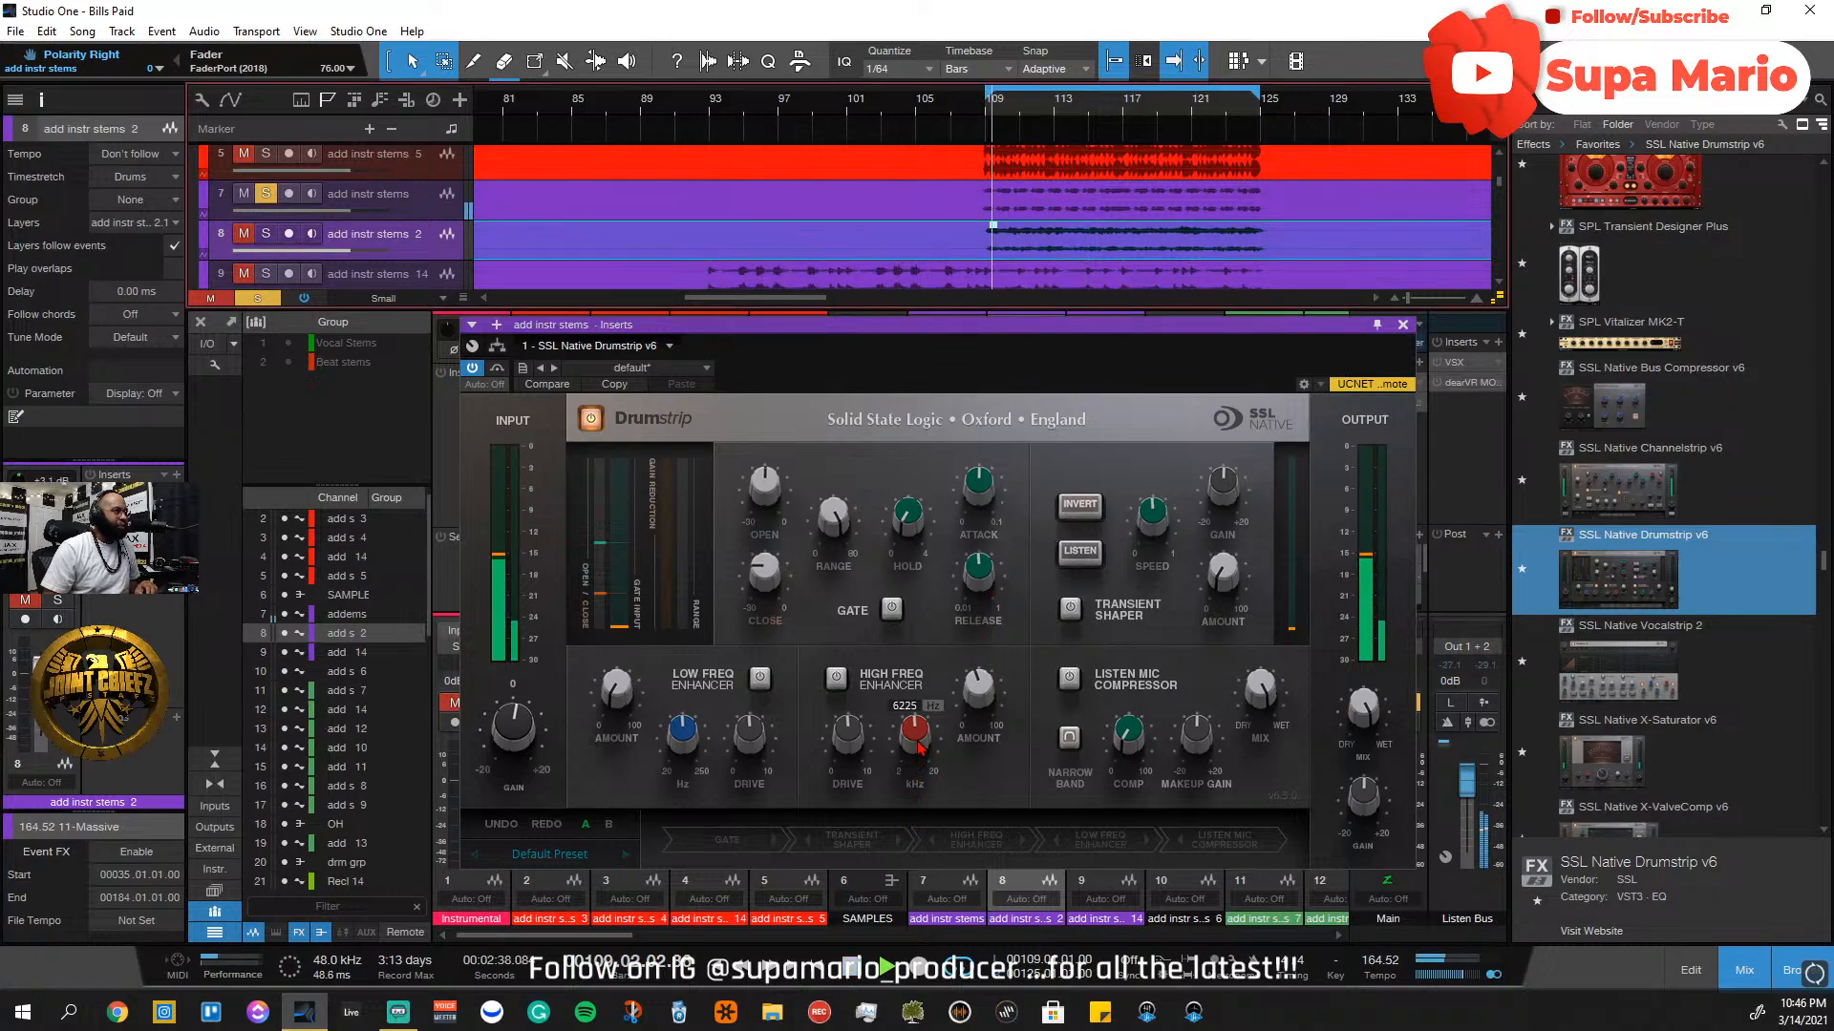
Set the High Freq Enhancer's frequency to 2455 Hz, zero its amount, and re-enable it to start raising the amount
mouse_move(918, 761)
left_mouse_down()
mouse_move(939, 730)
mouse_move(921, 782)
left_mouse_up()
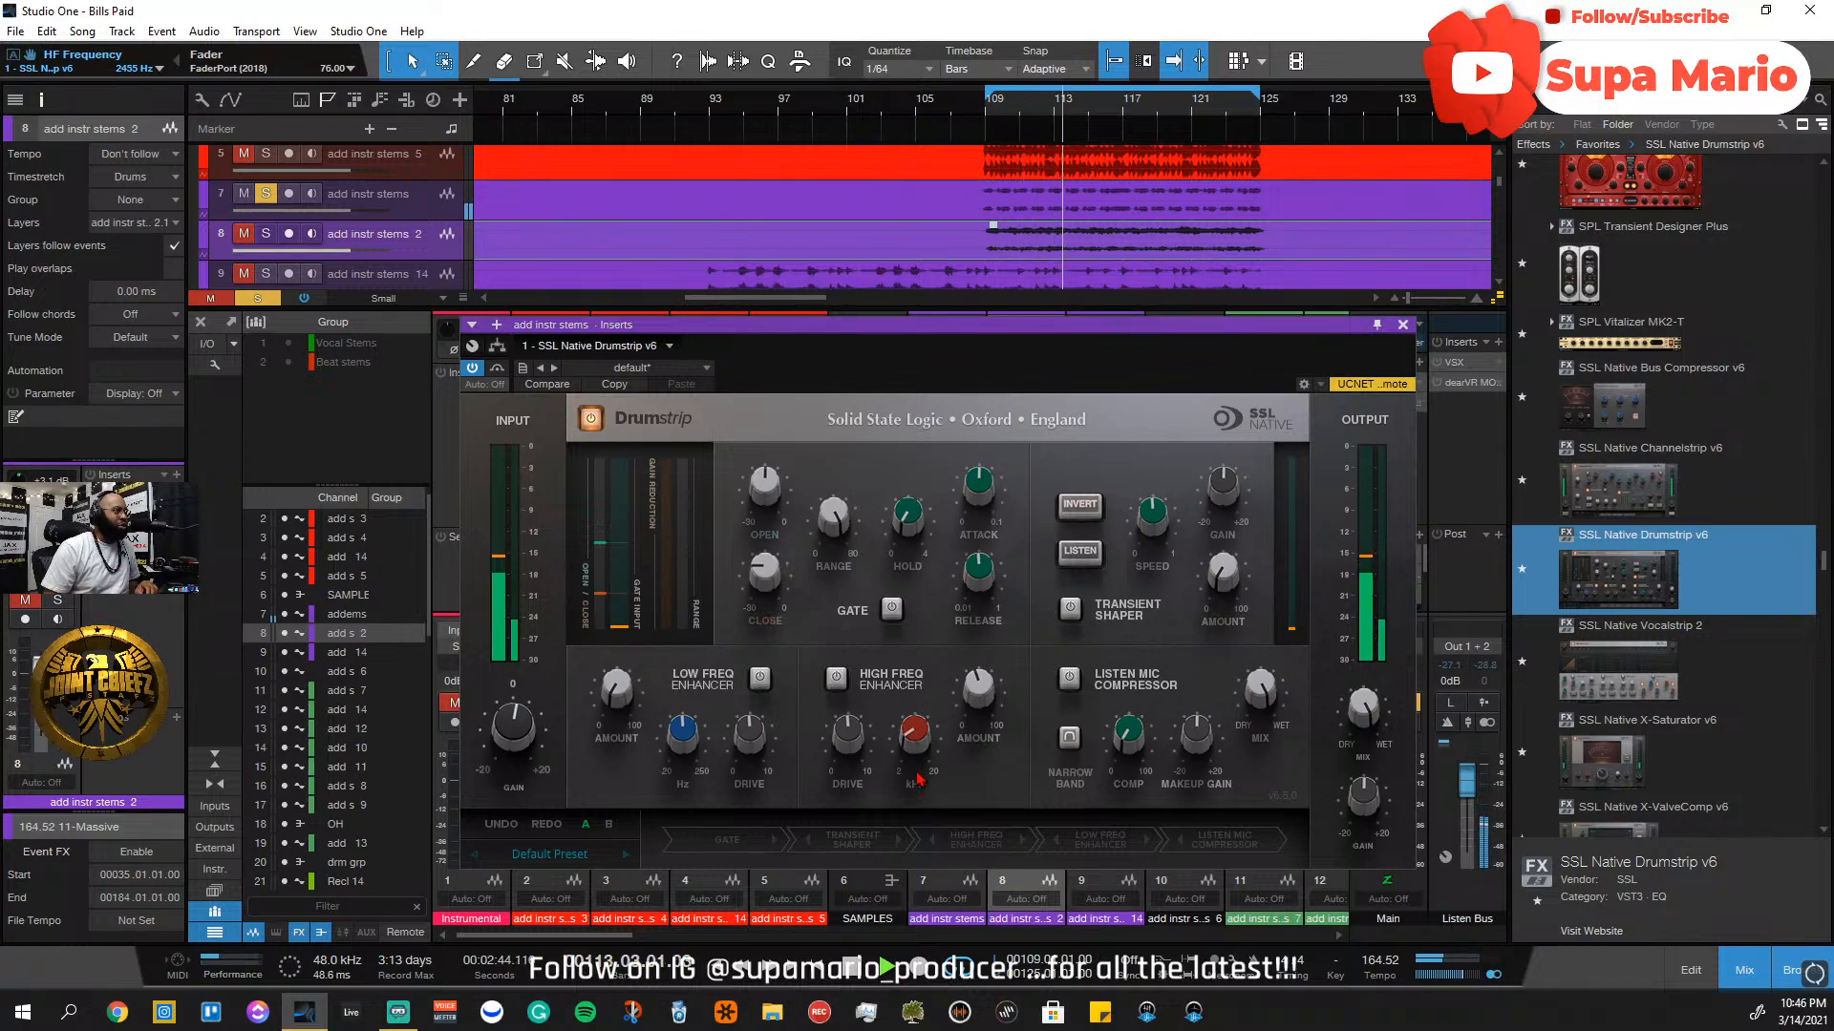
left_click_drag(980, 698, 983, 829)
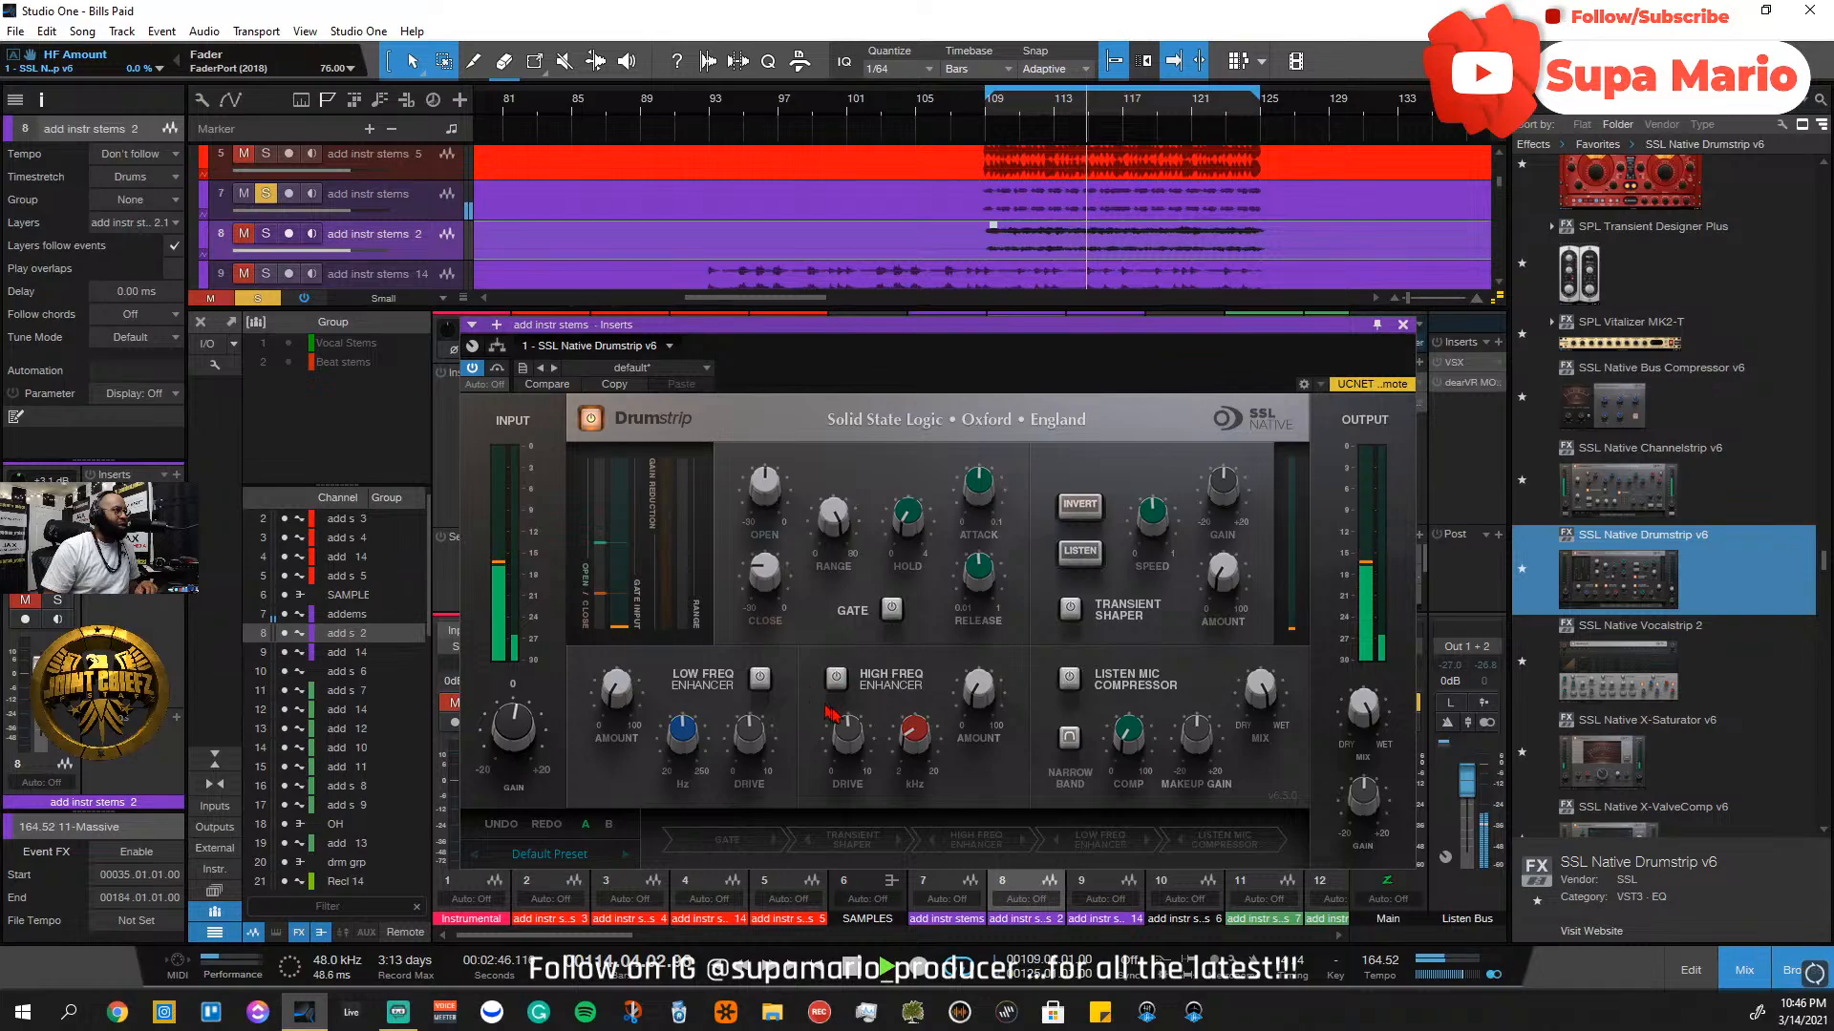
left_click(836, 679)
left_click_drag(979, 693, 974, 680)
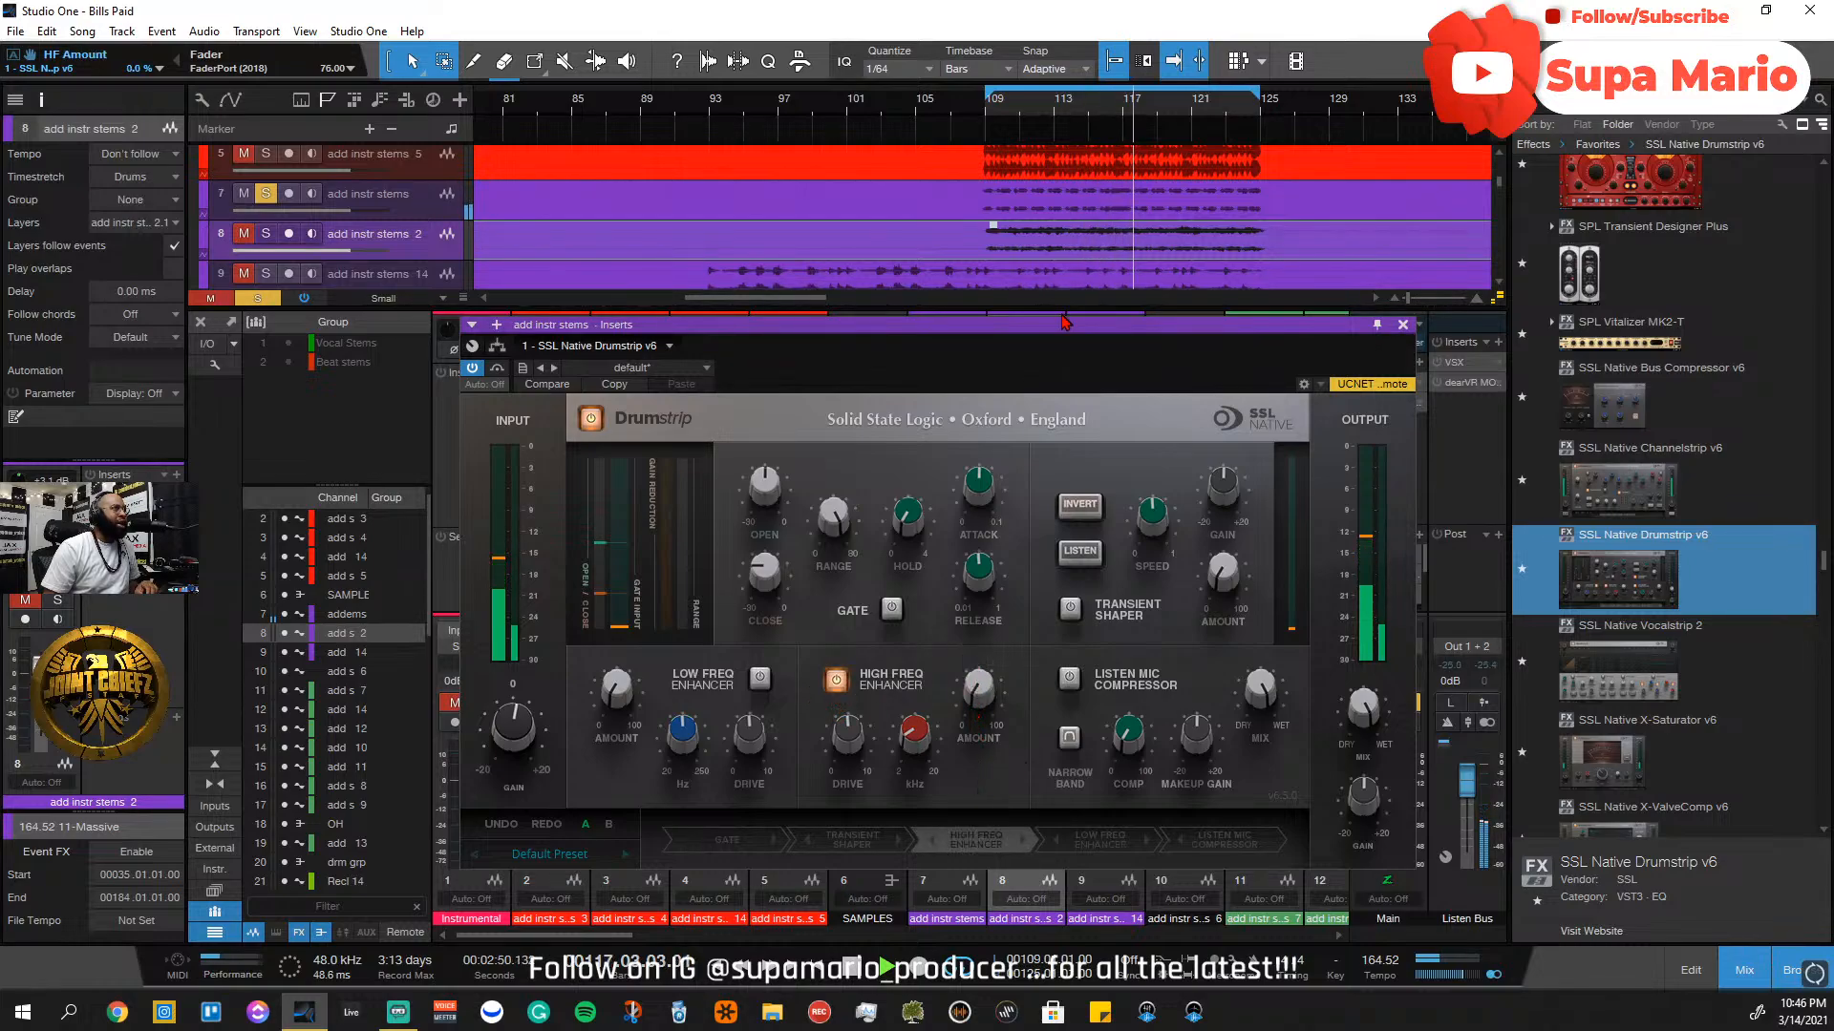
Clear the solo on add instr stems and set the High Freq Enhancer amount to 42.8% against the full mix
left_click_drag(1064, 324, 619, 279)
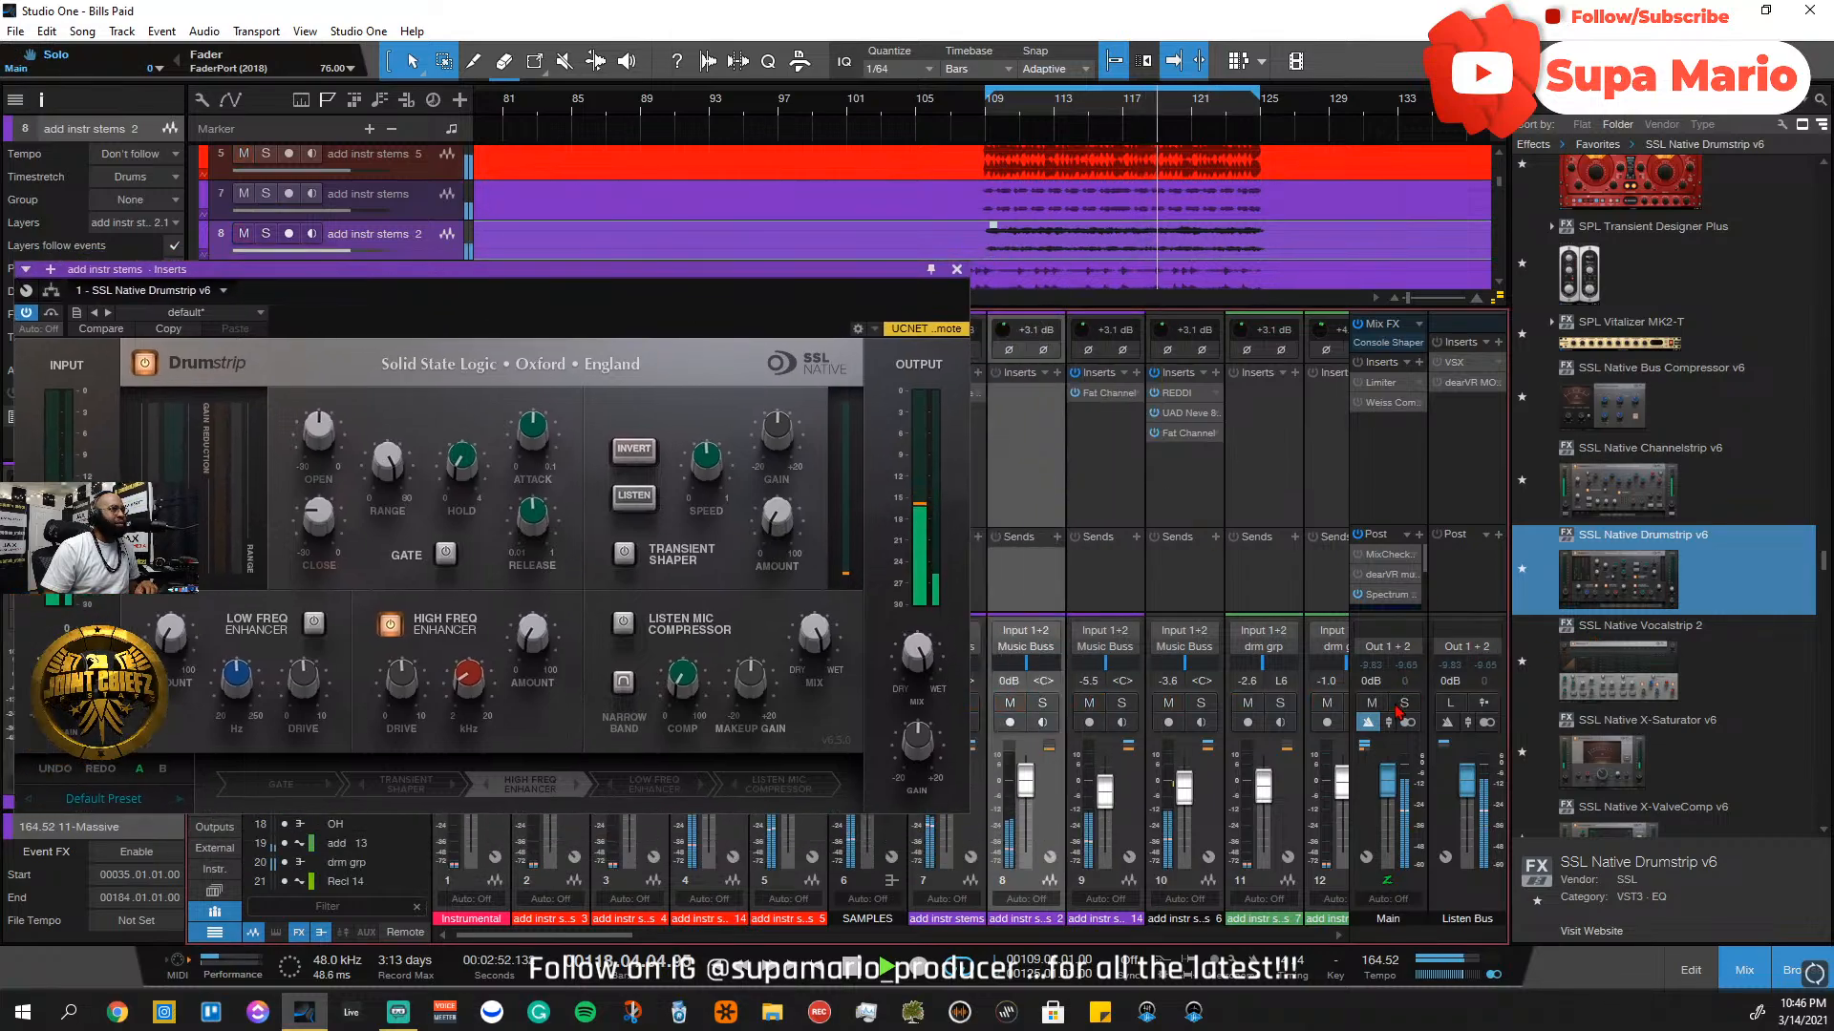
left_click_drag(844, 283, 1364, 314)
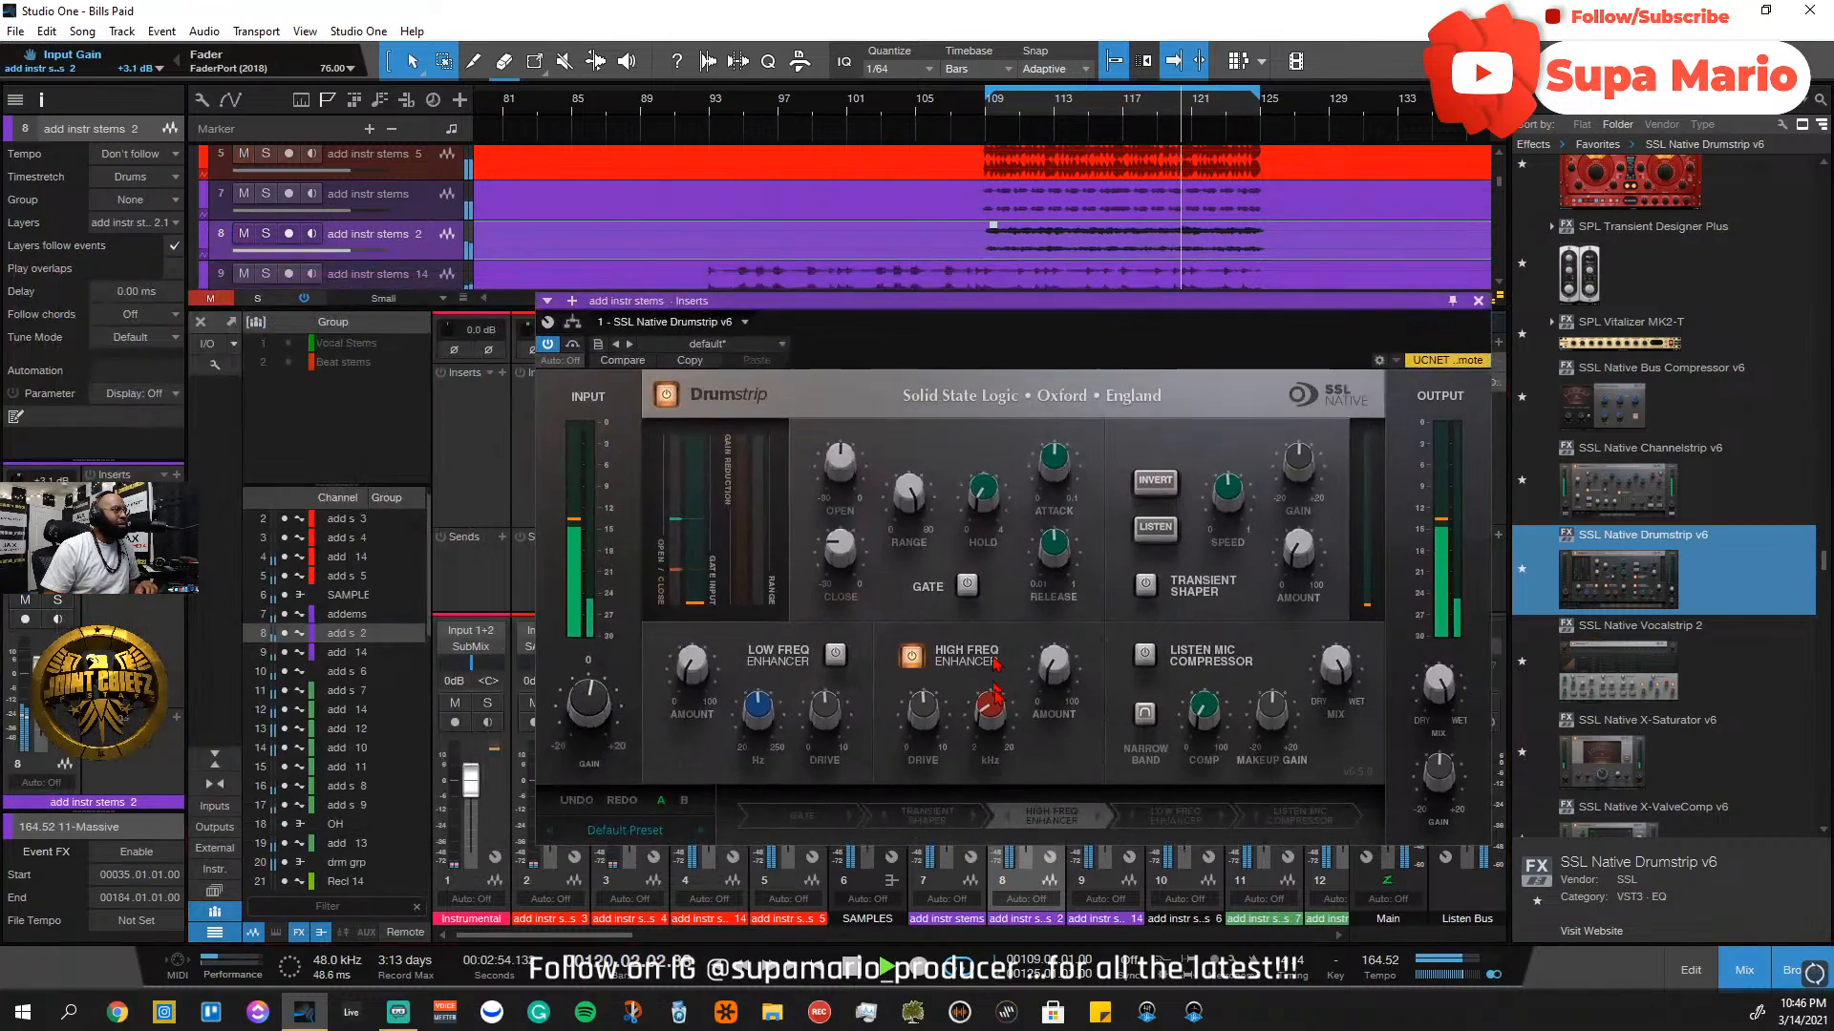
left_click_drag(1052, 666, 1052, 663)
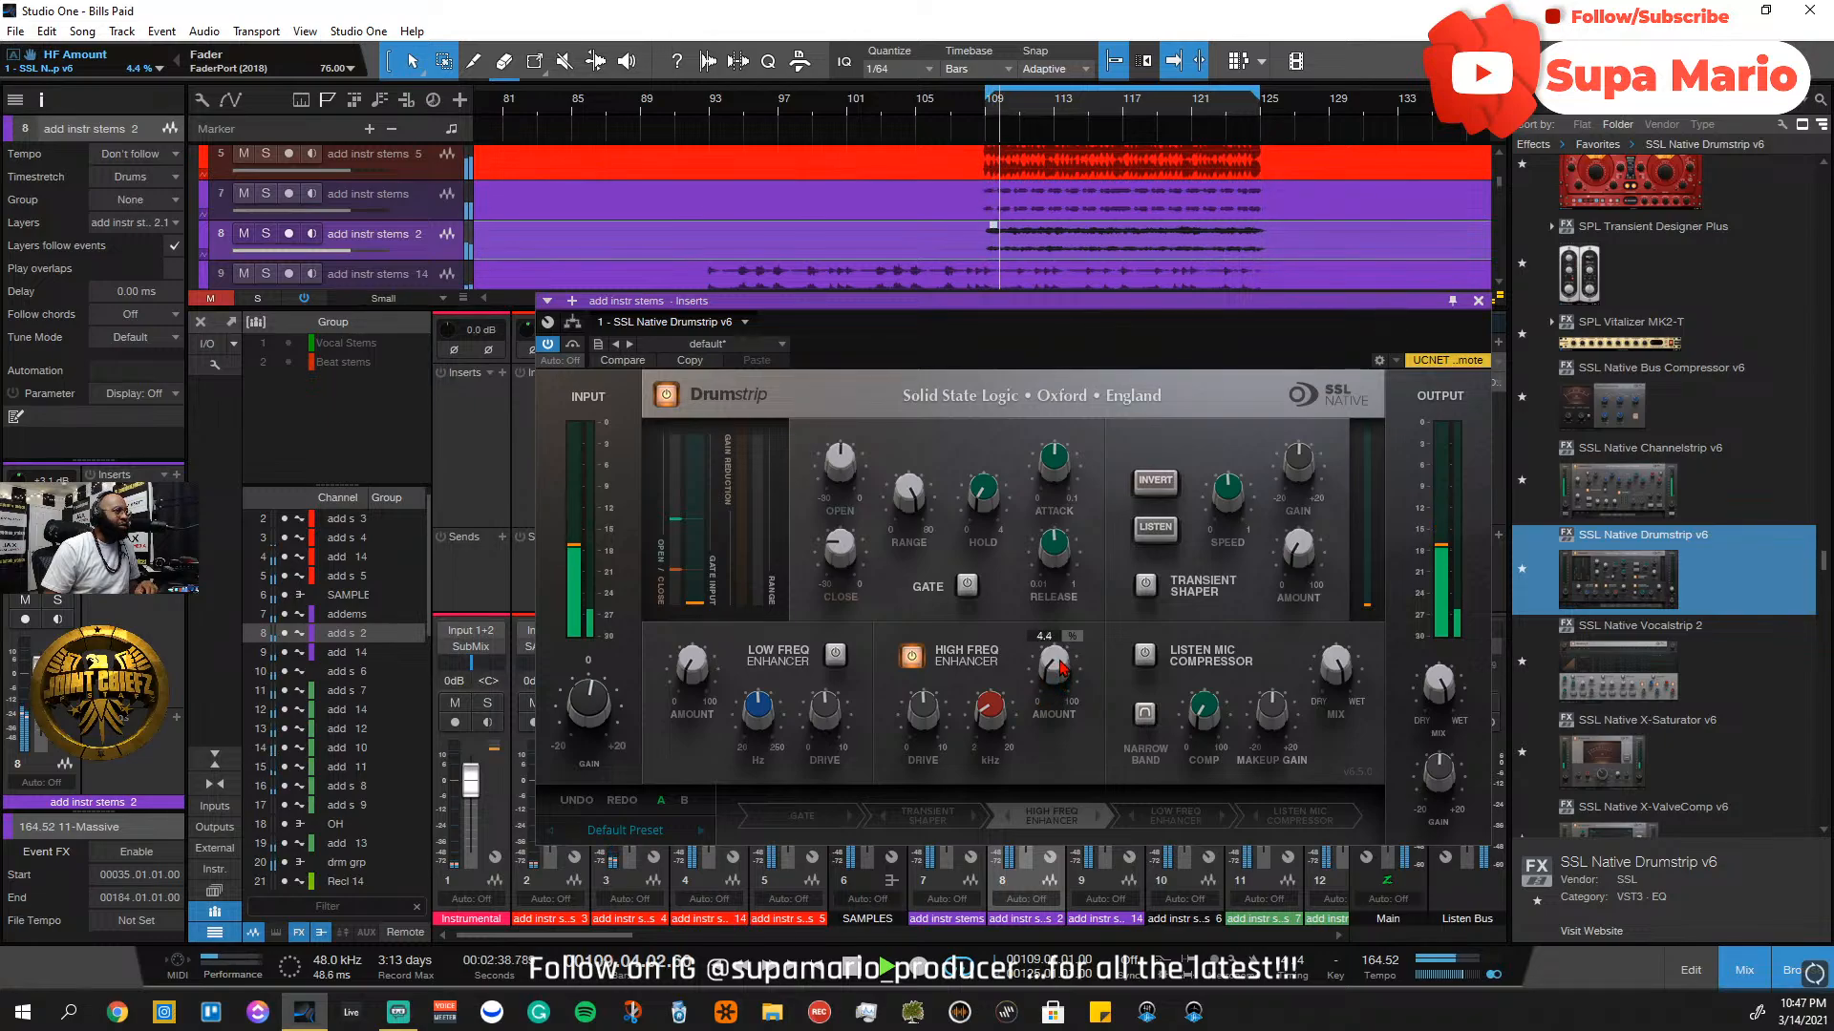
left_click_drag(1062, 680, 1062, 586)
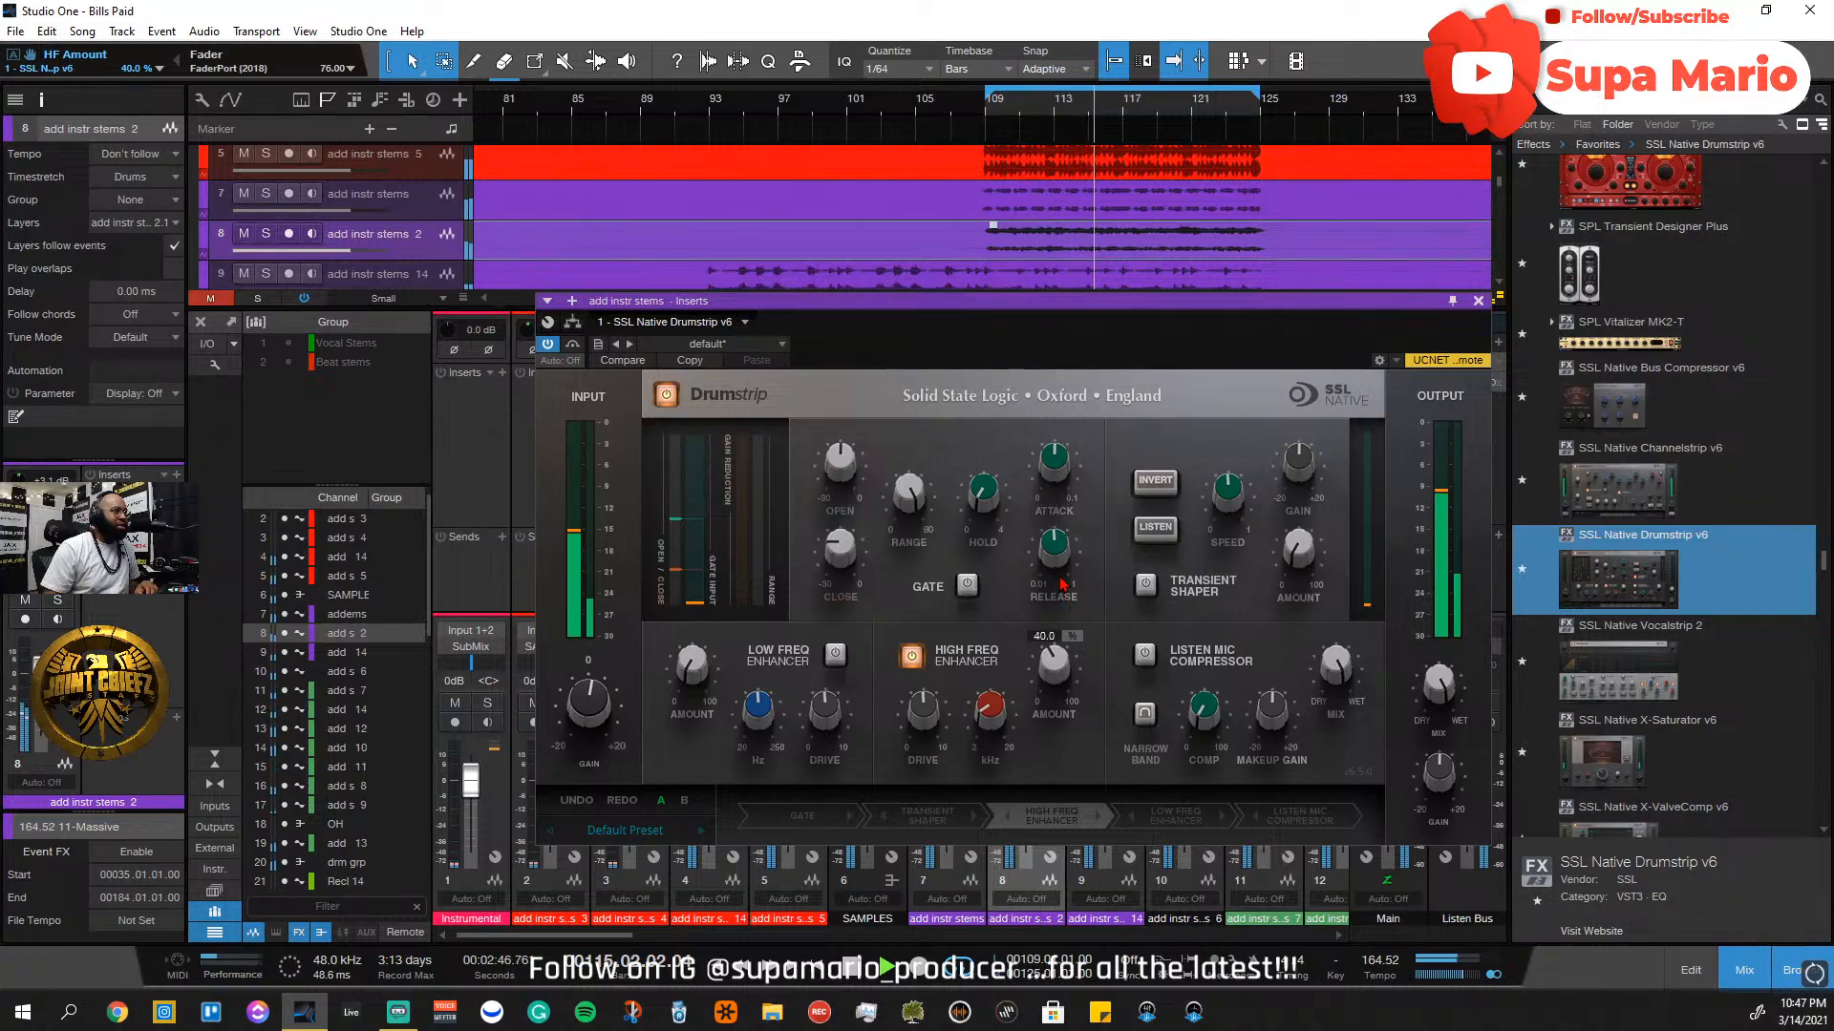
left_click_drag(1063, 582, 1063, 579)
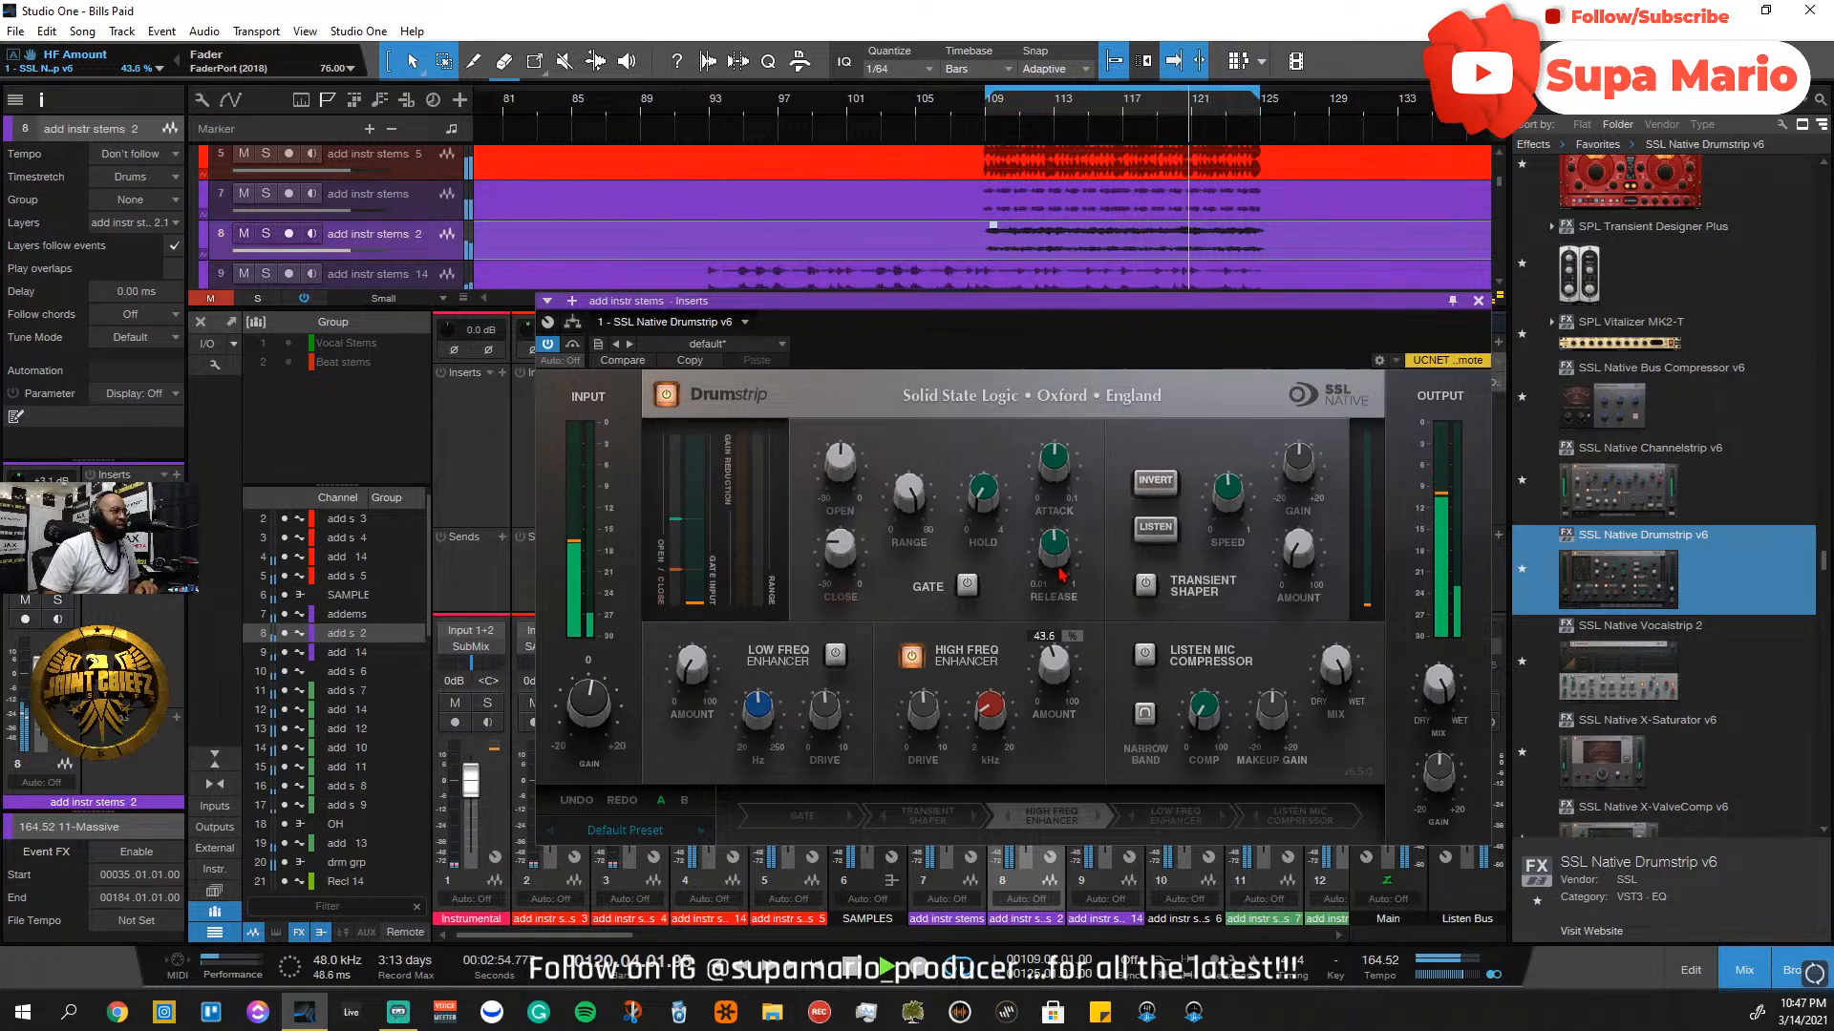
left_click_drag(1061, 573, 1061, 572)
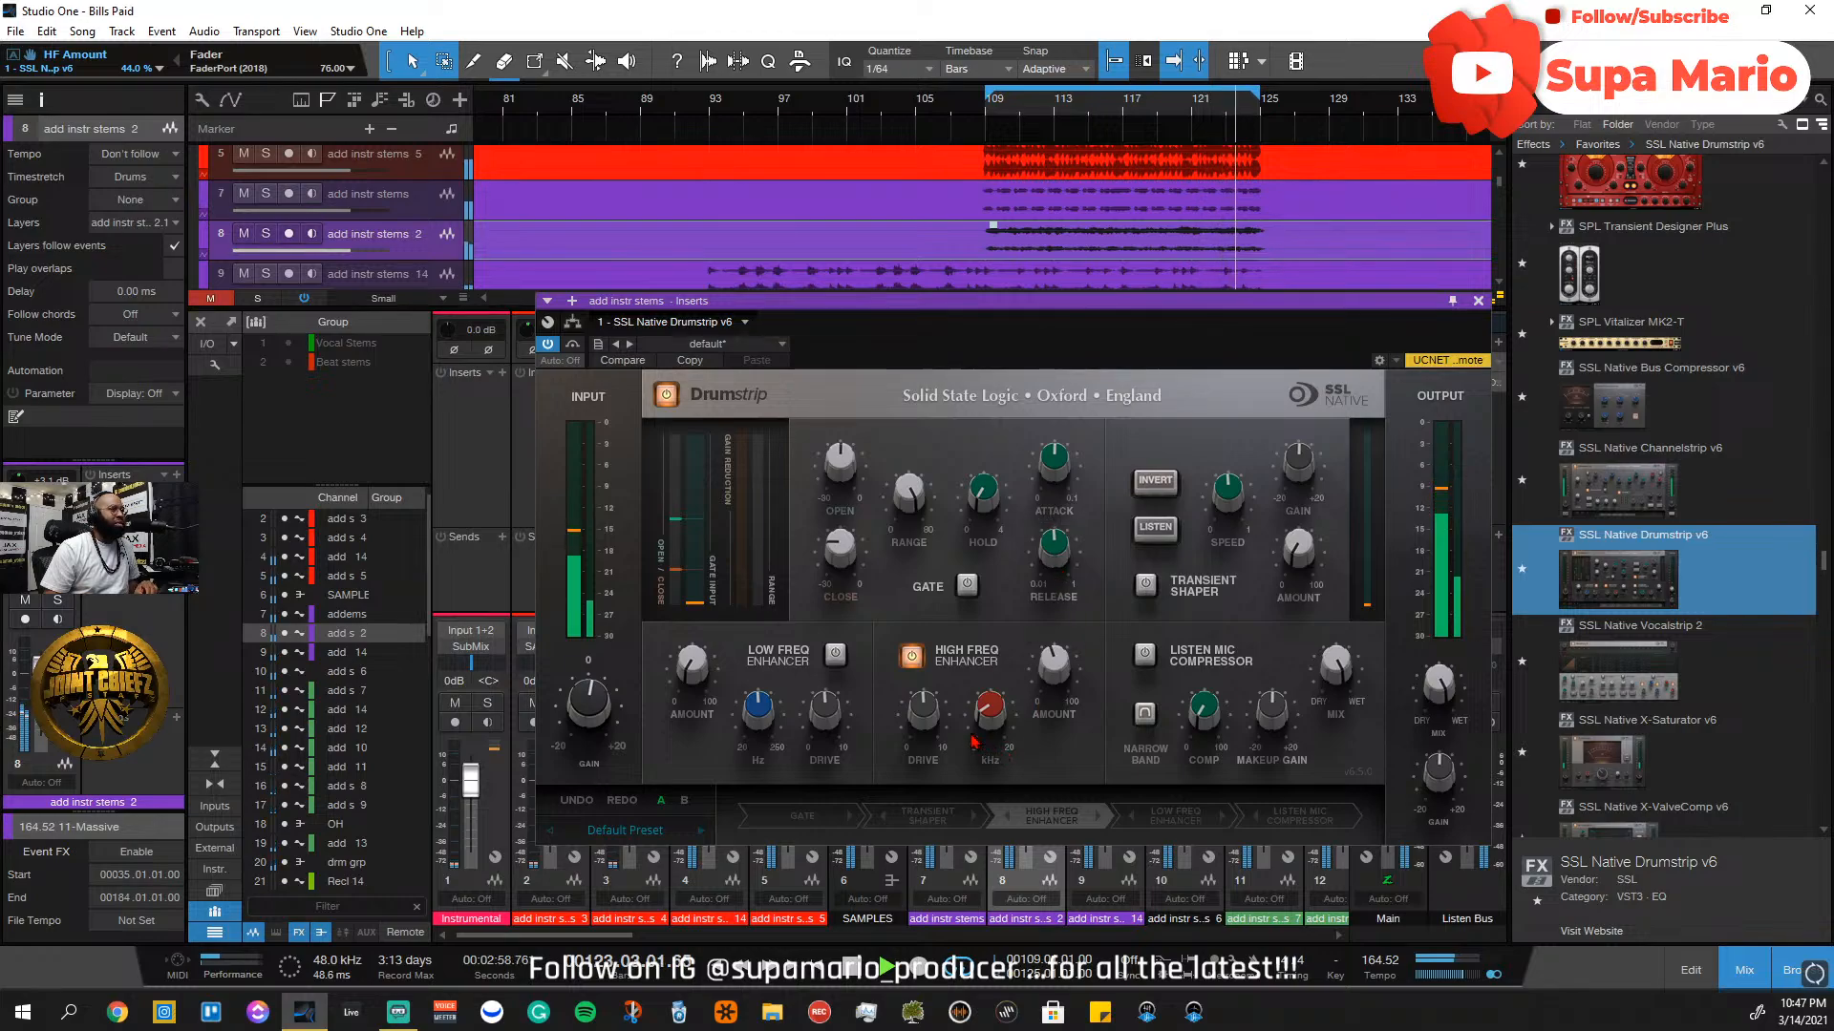
mouse_move(1054, 688)
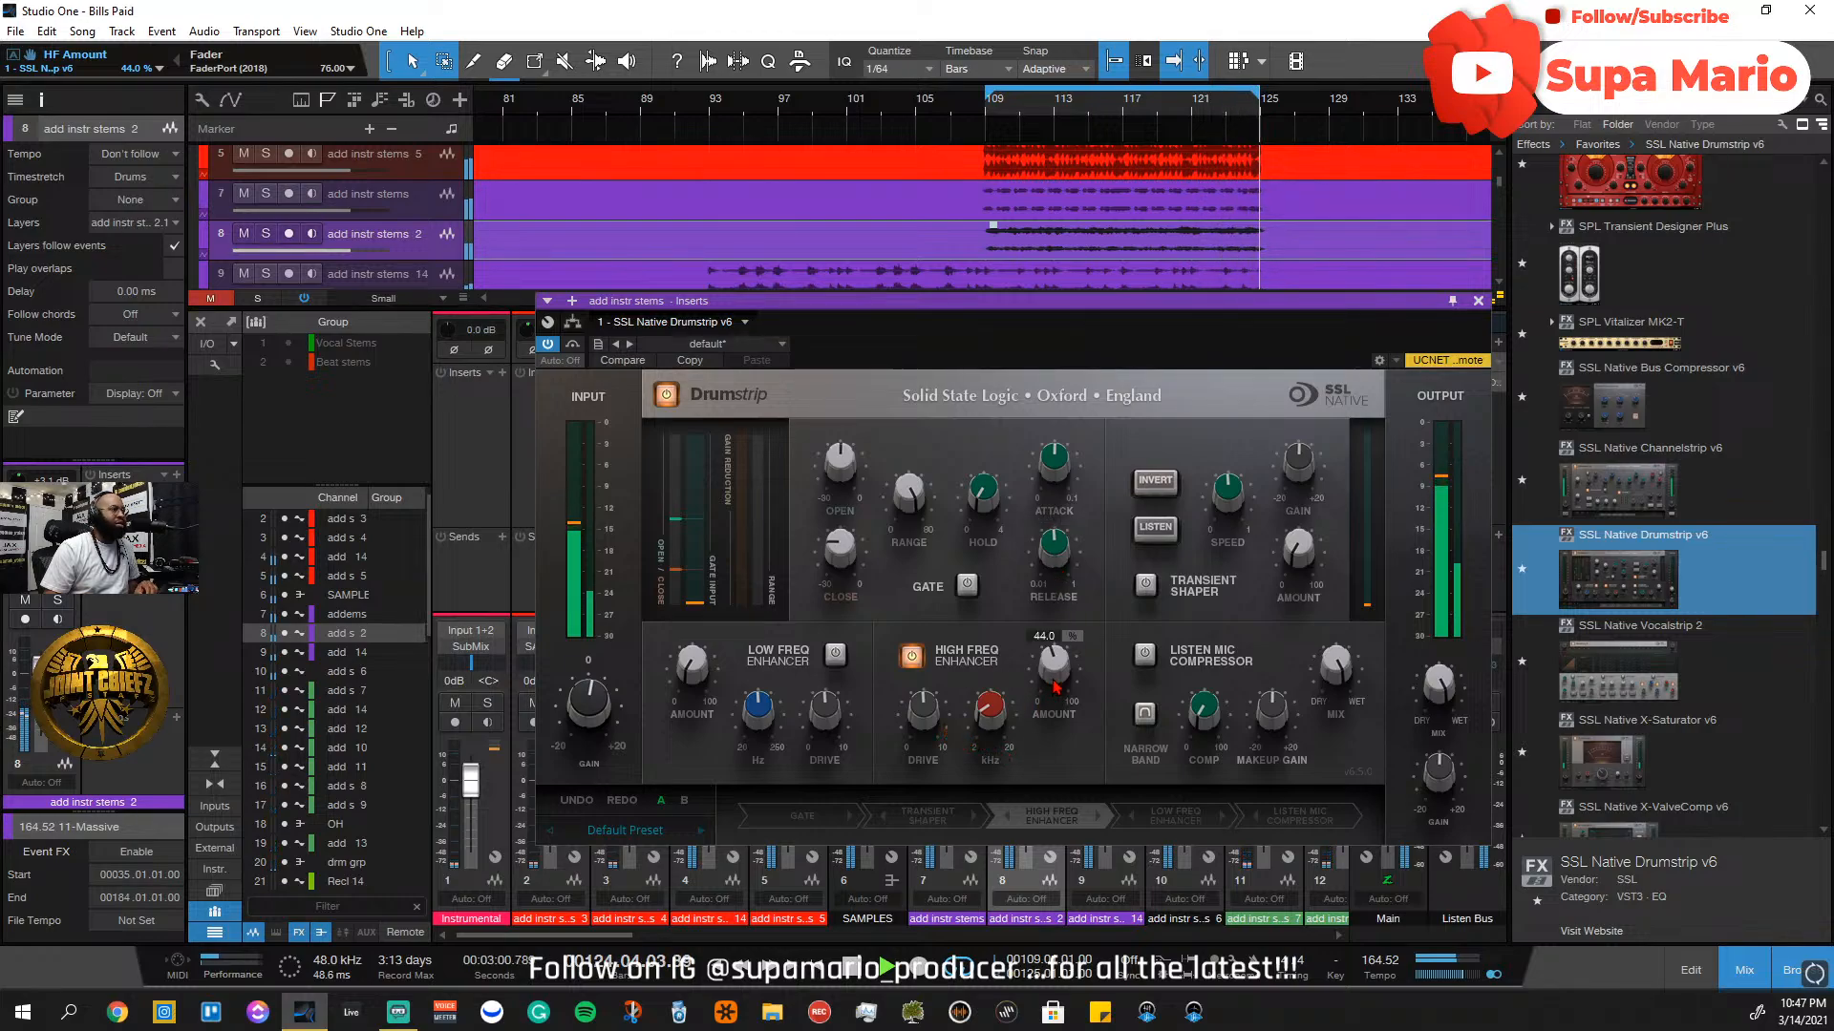
left_click_drag(1057, 686, 1062, 754)
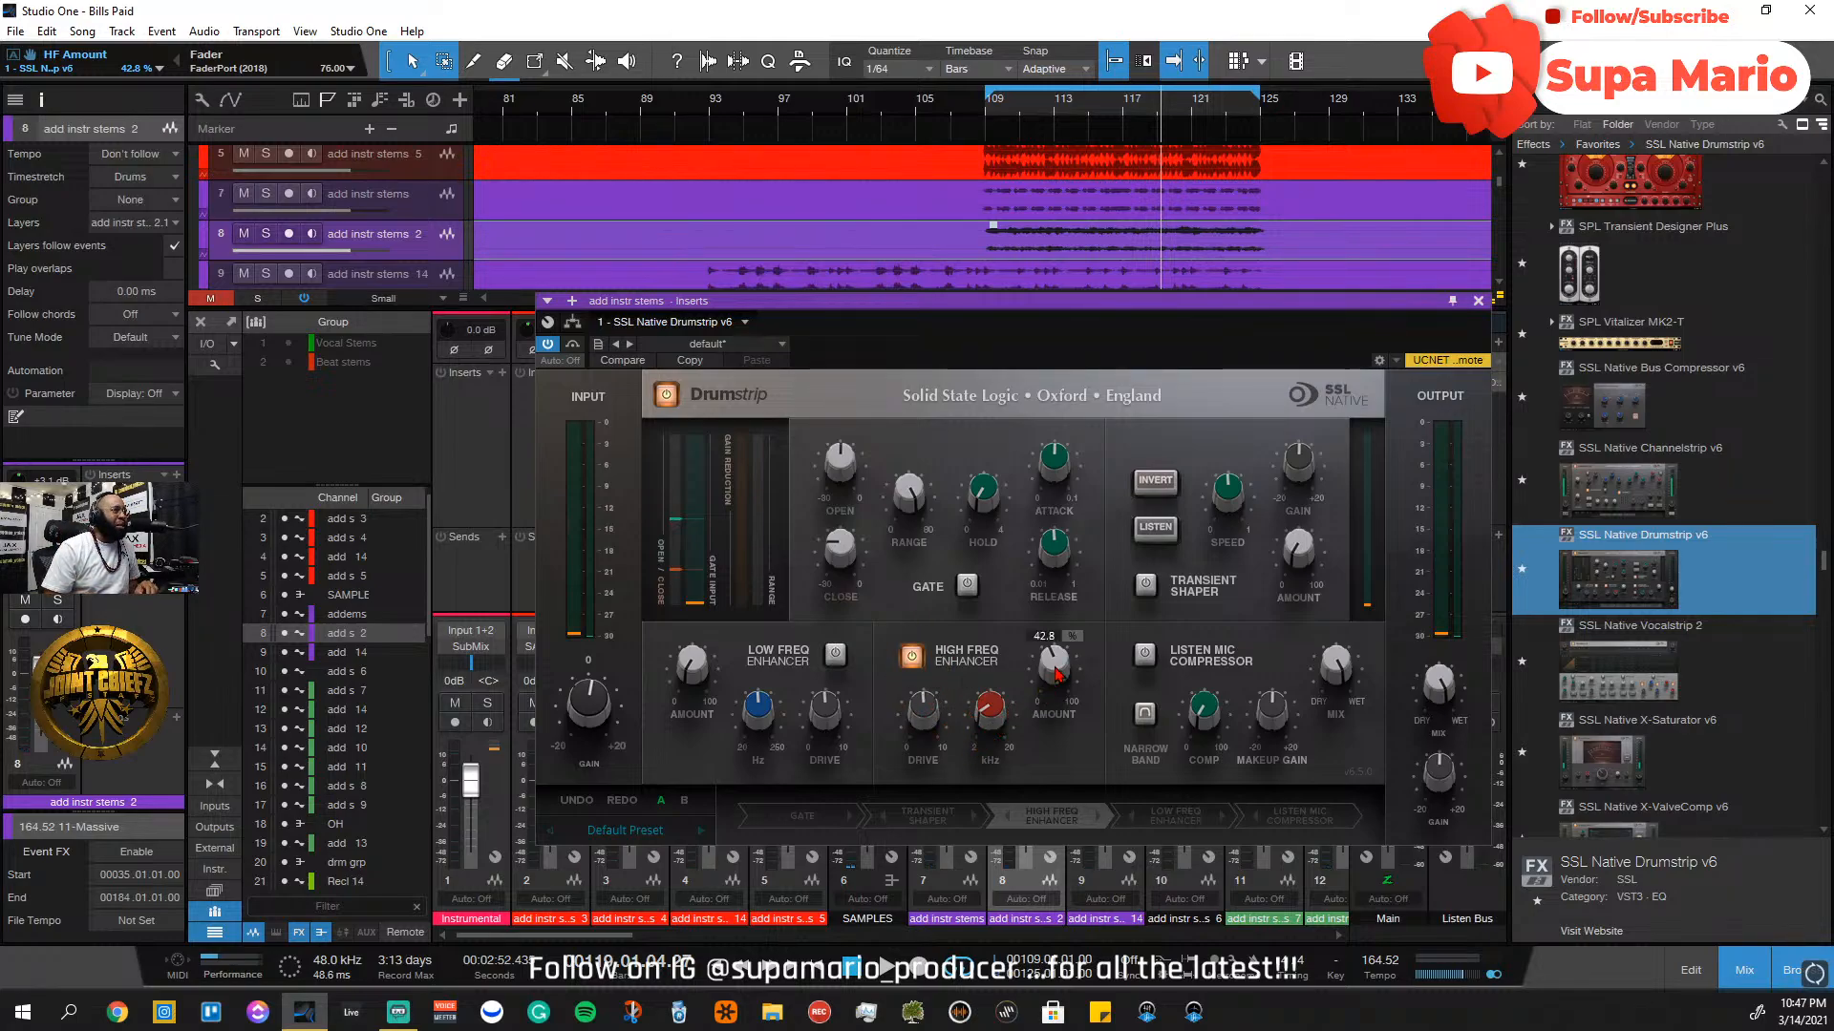
Play the full mix from bar 109 and raise the High Freq Enhancer drive to 4.48%
mouse_move(999, 732)
left_click(992, 122)
mouse_move(984, 733)
key("space")
left_click_drag(932, 707, 936, 677)
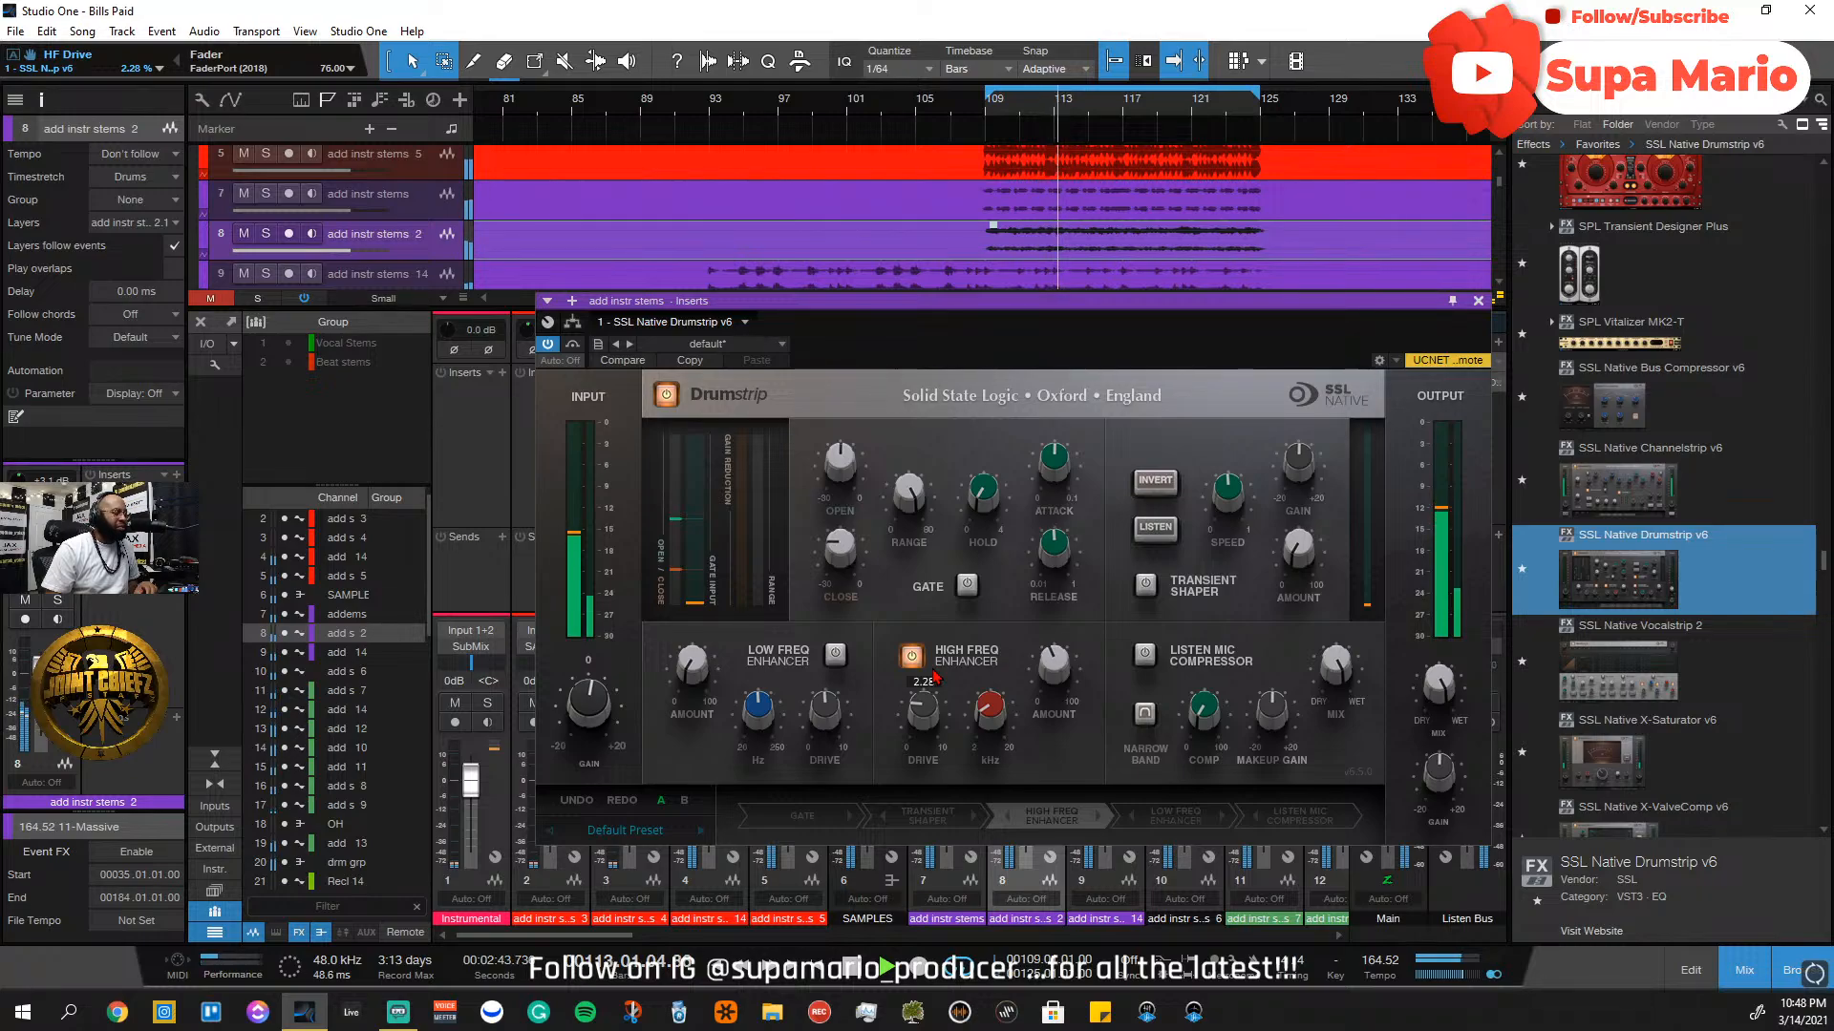
left_click_drag(934, 658, 935, 635)
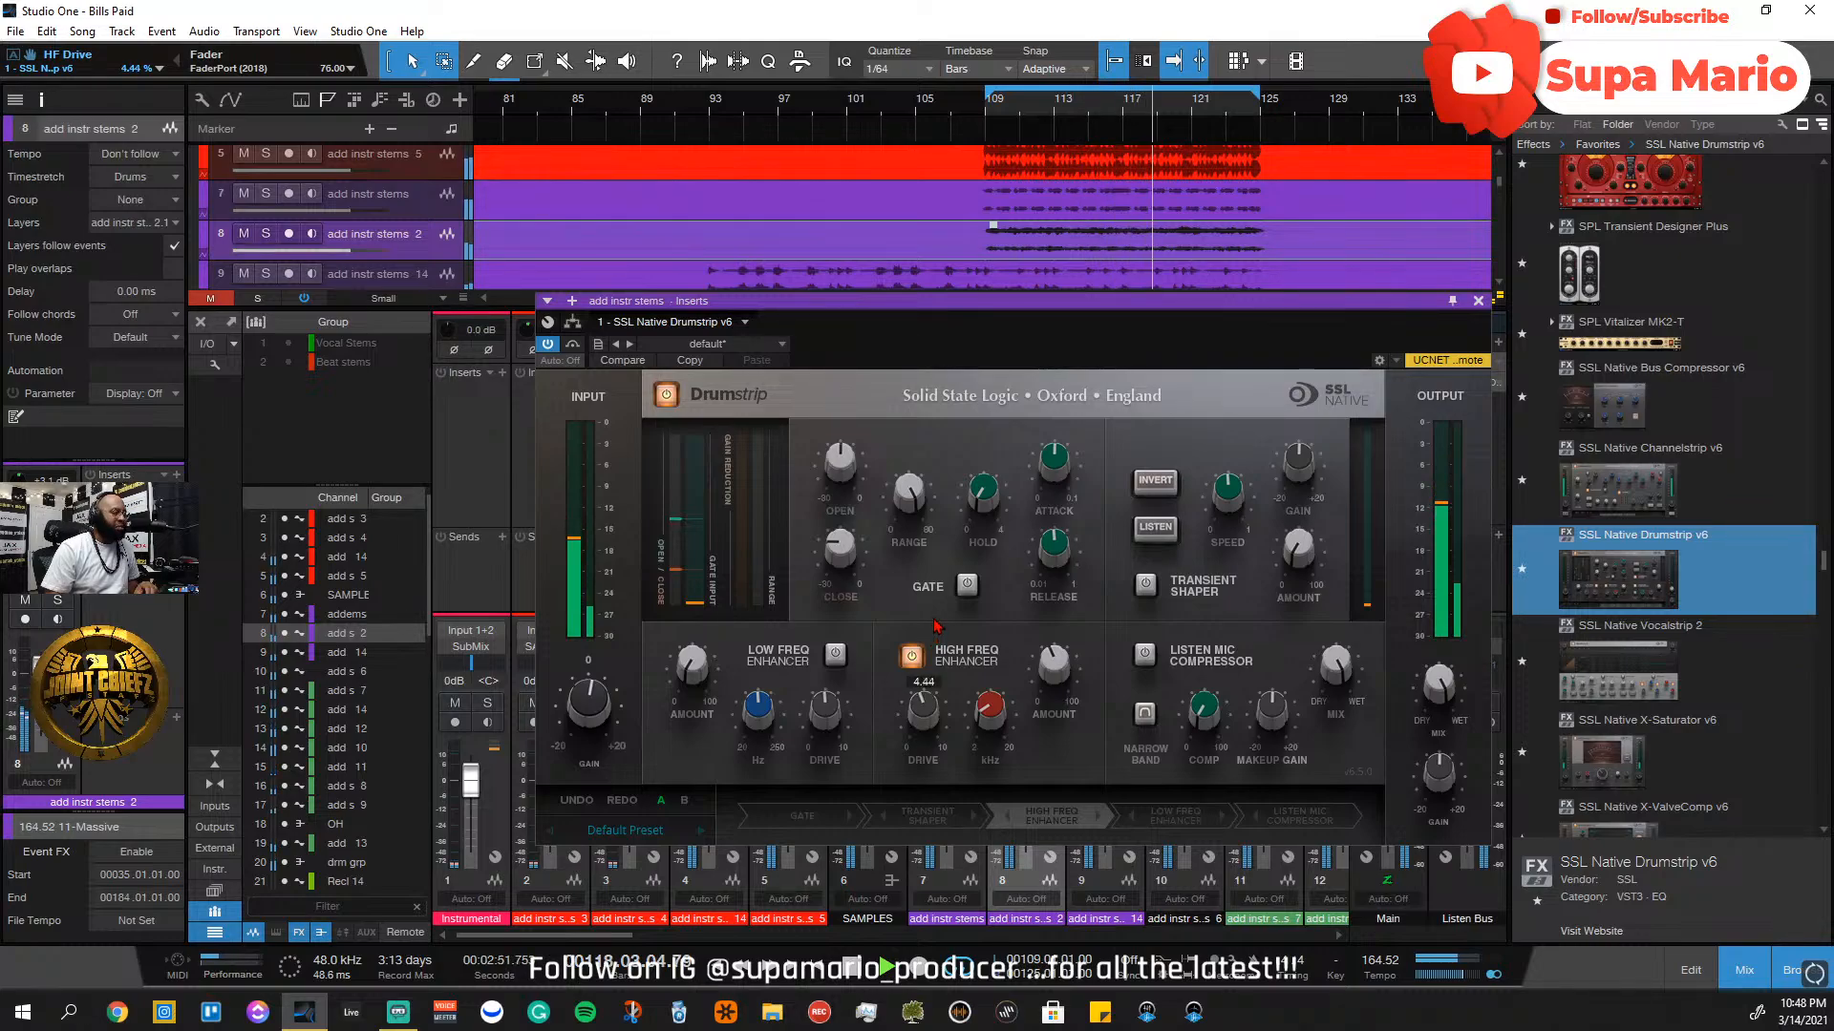
left_click_drag(937, 623, 937, 622)
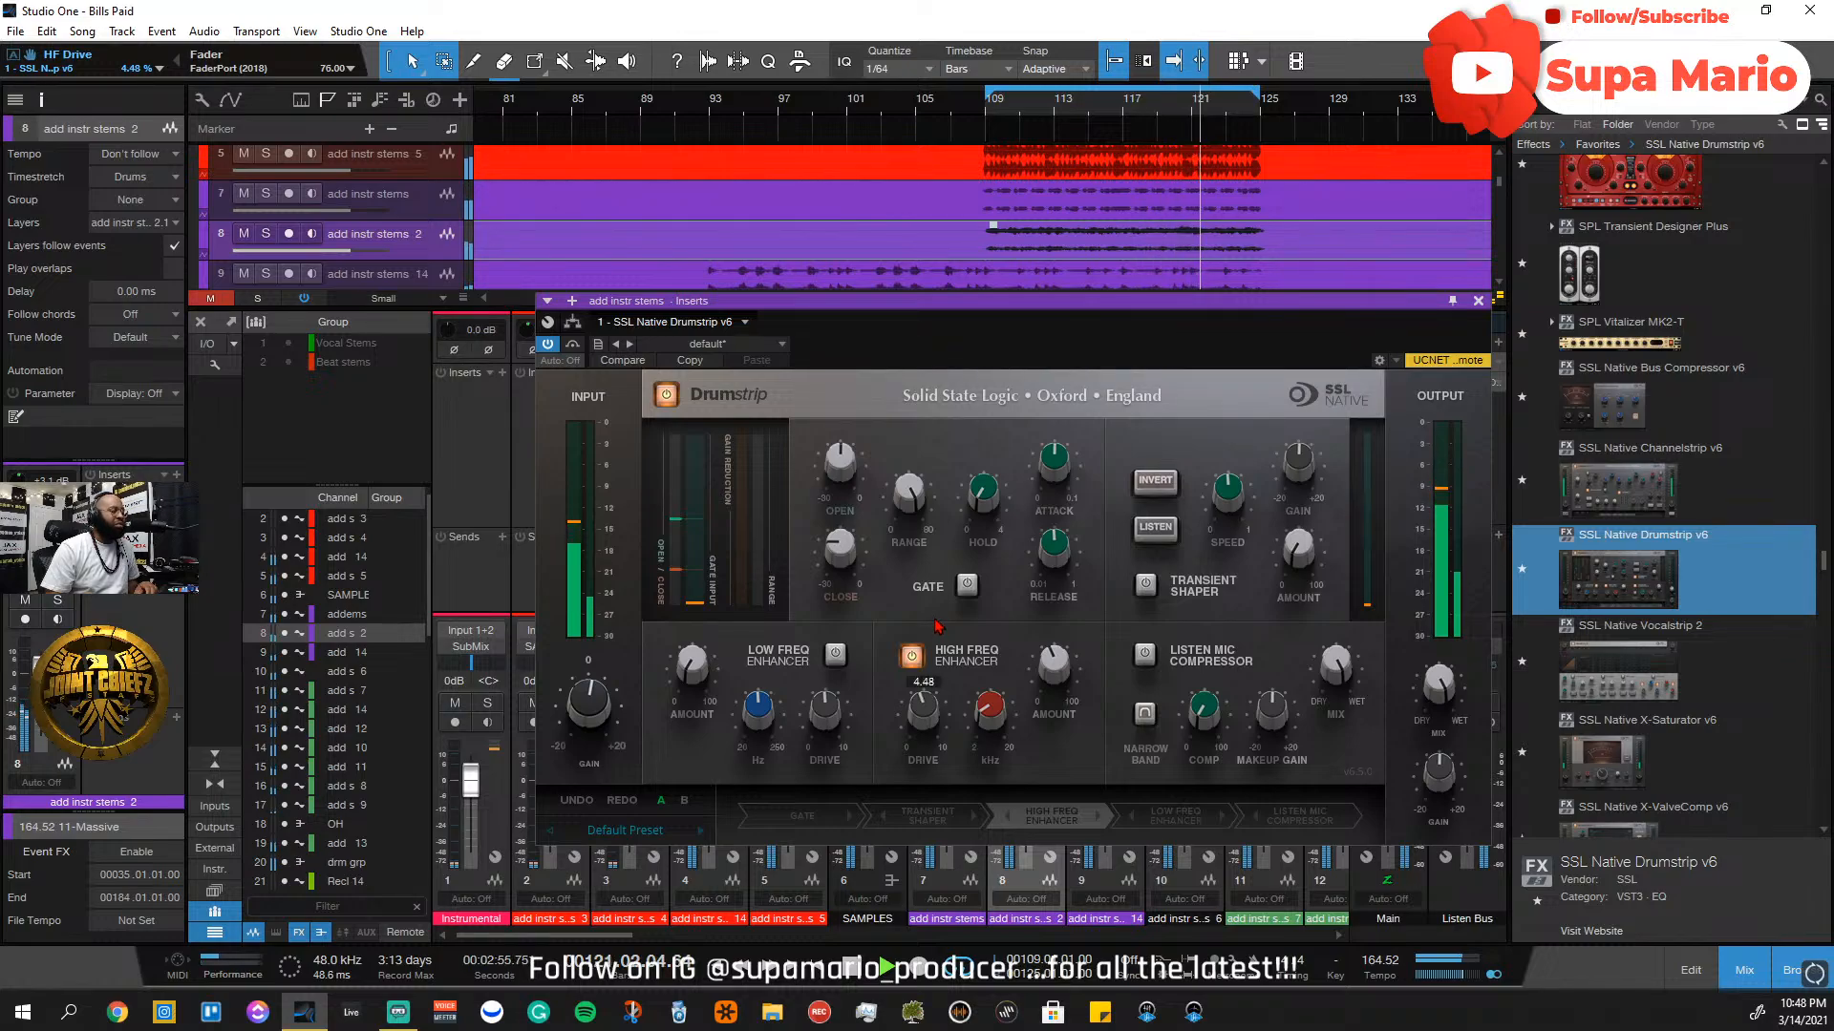
left_click_drag(937, 626, 937, 626)
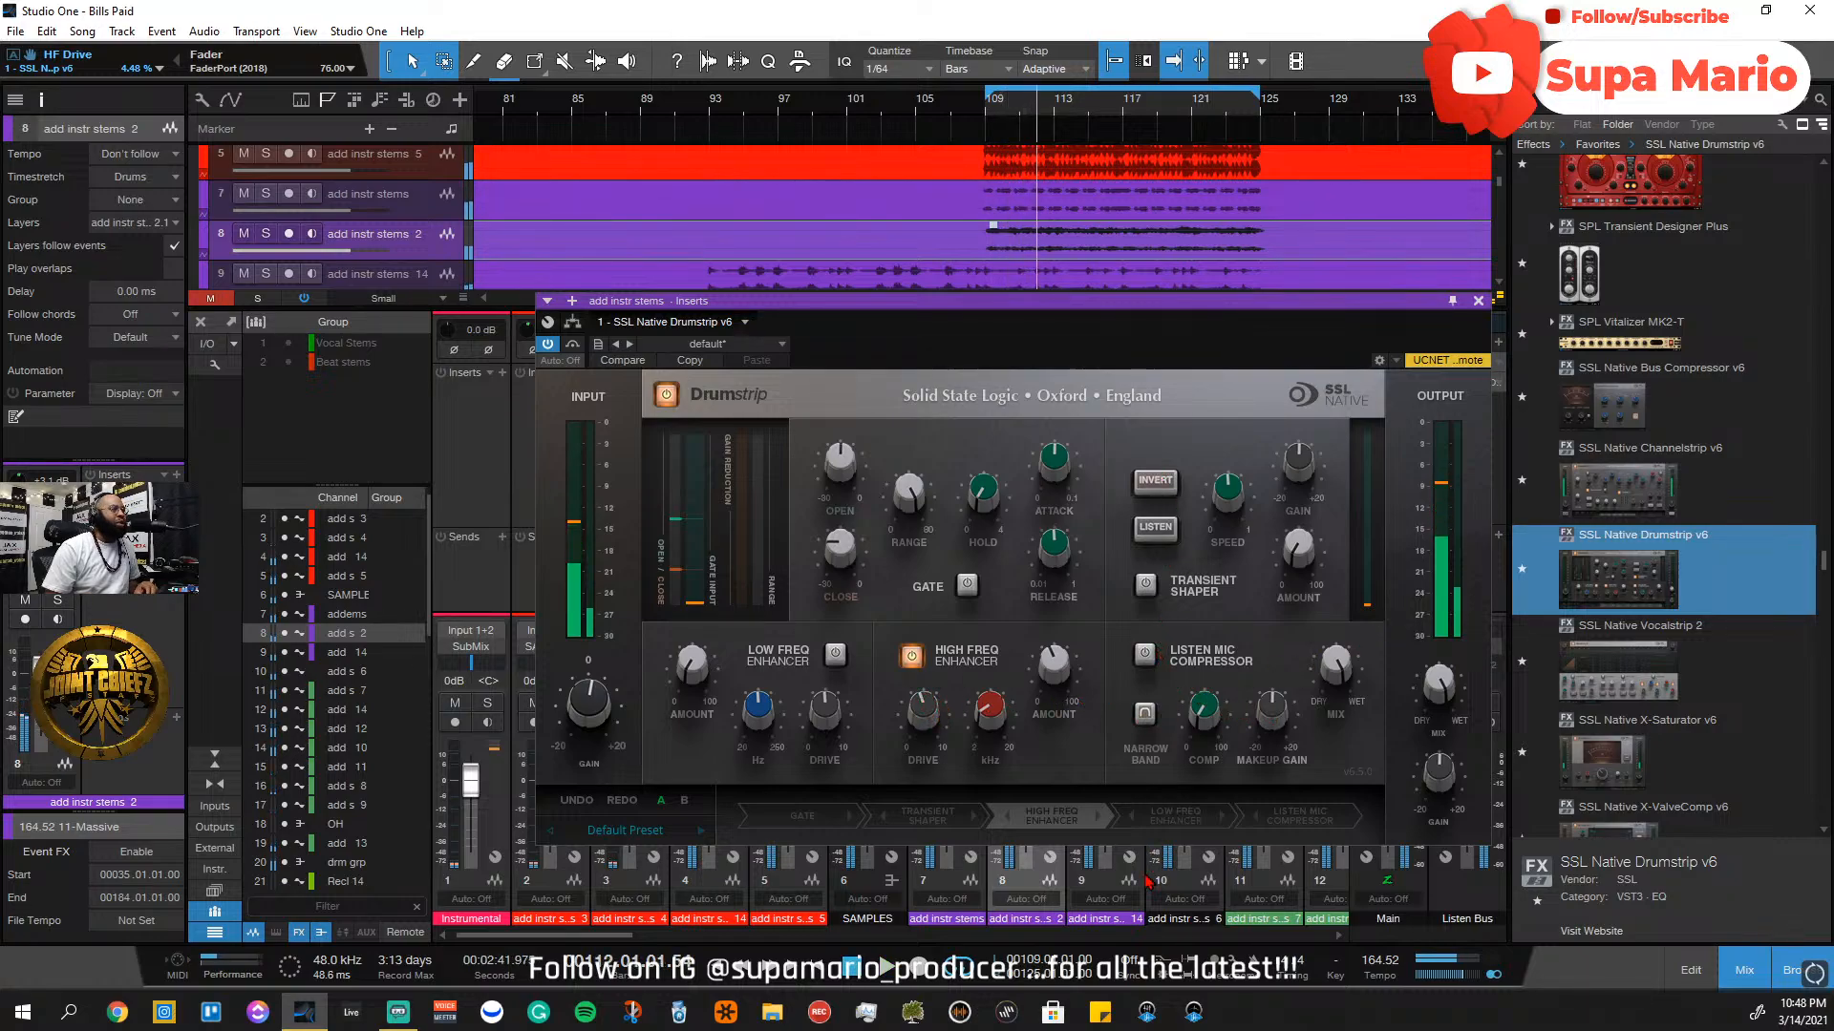
Return the playhead to bar 109, move the Drumstrip clear of the channel controls, and solo add instr stems during playback
left_click_drag(1020, 305, 614, 125)
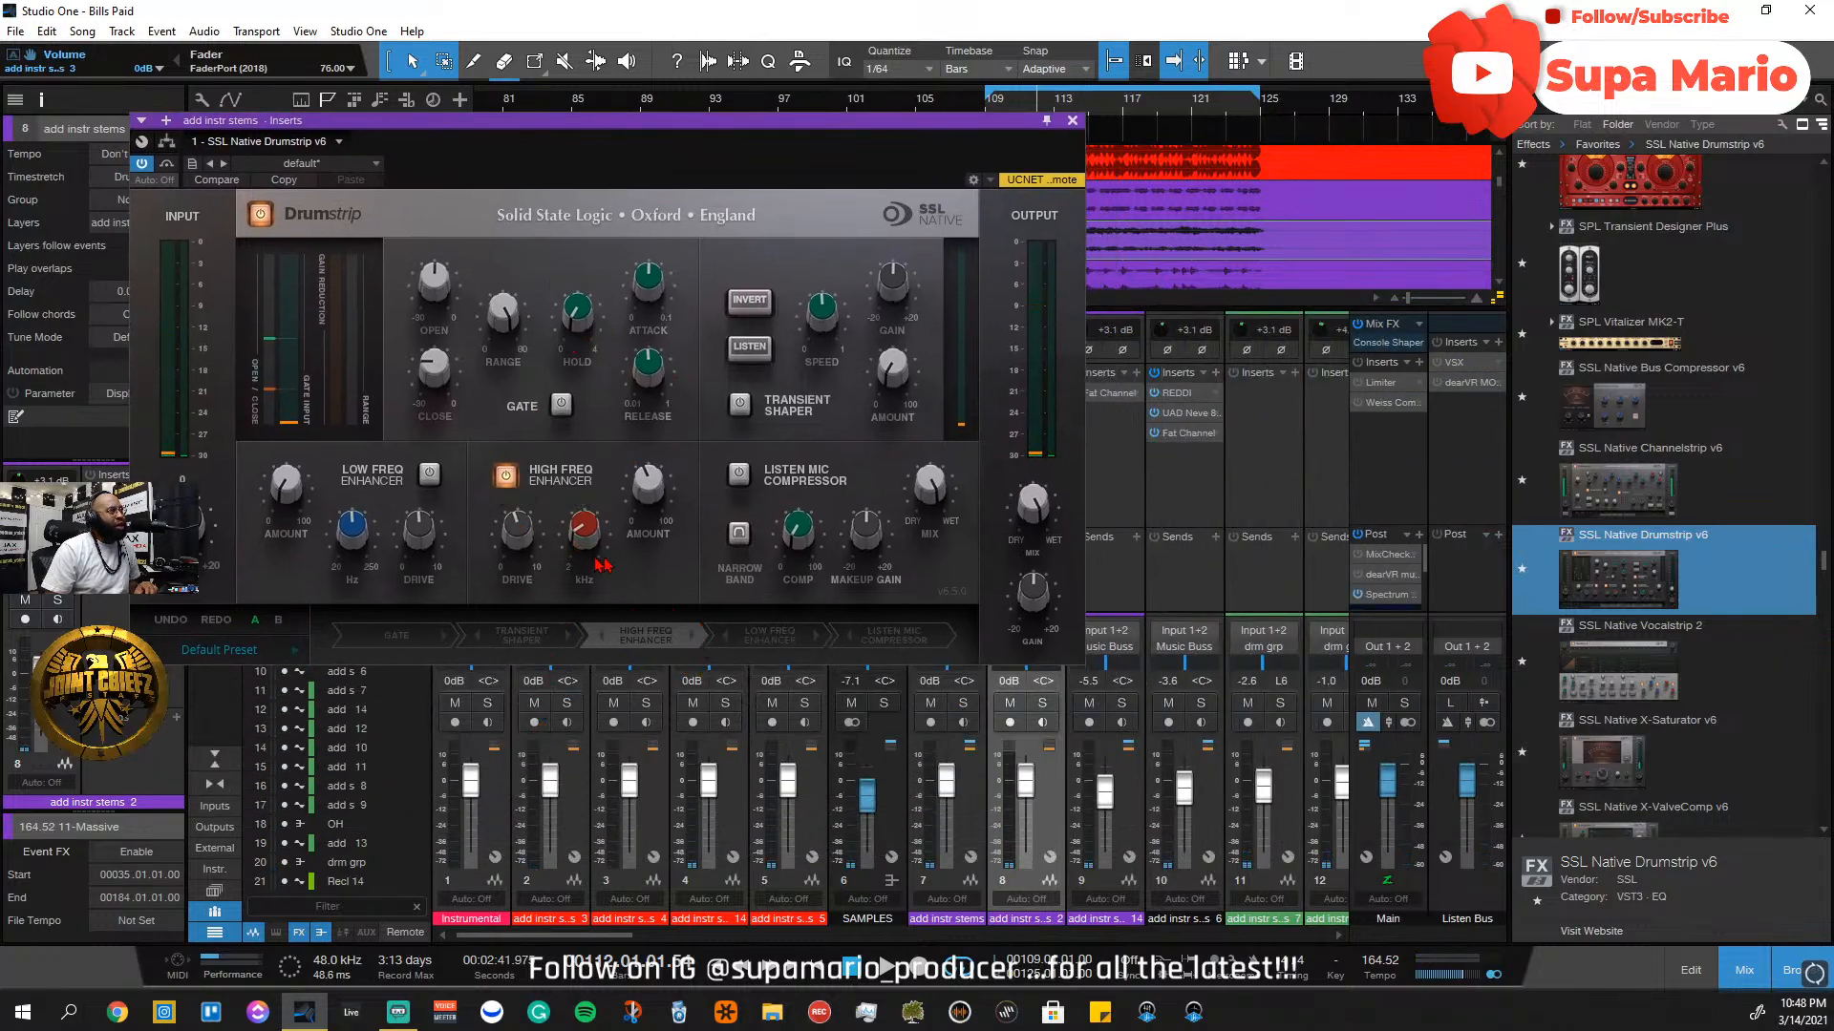
left_click_drag(805, 131, 1056, 298)
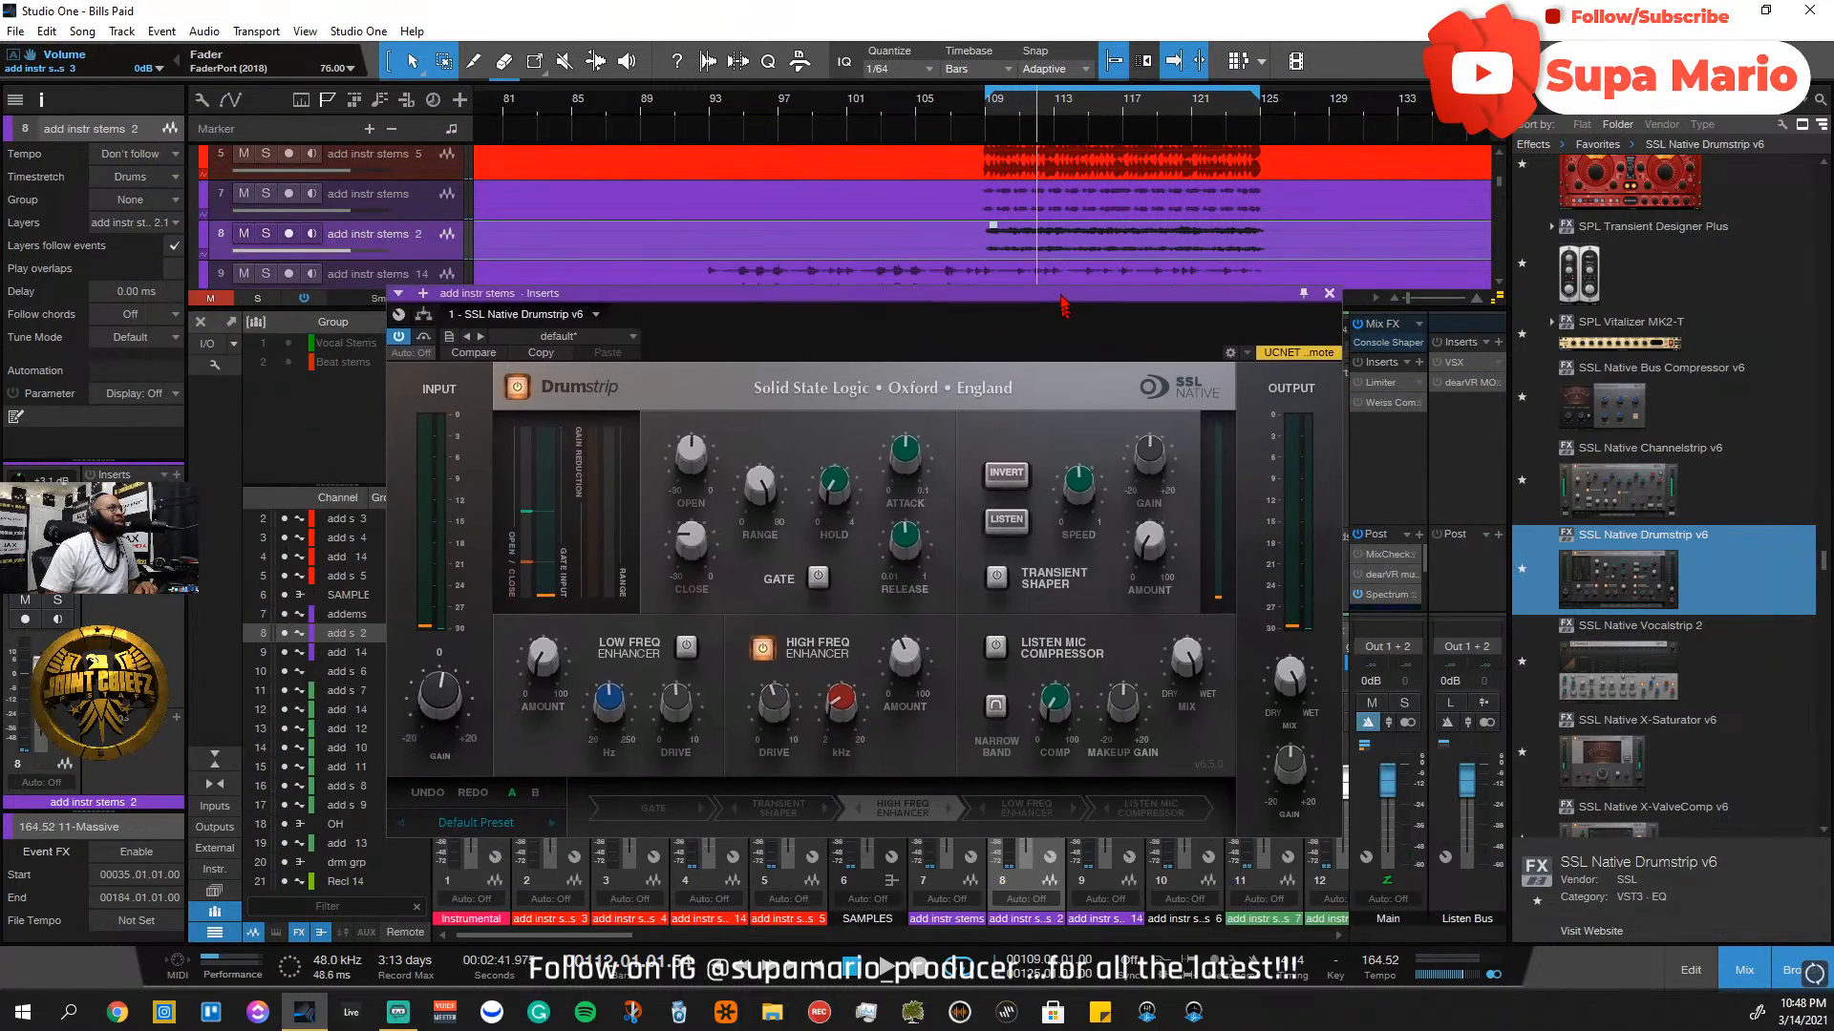
left_click(988, 114)
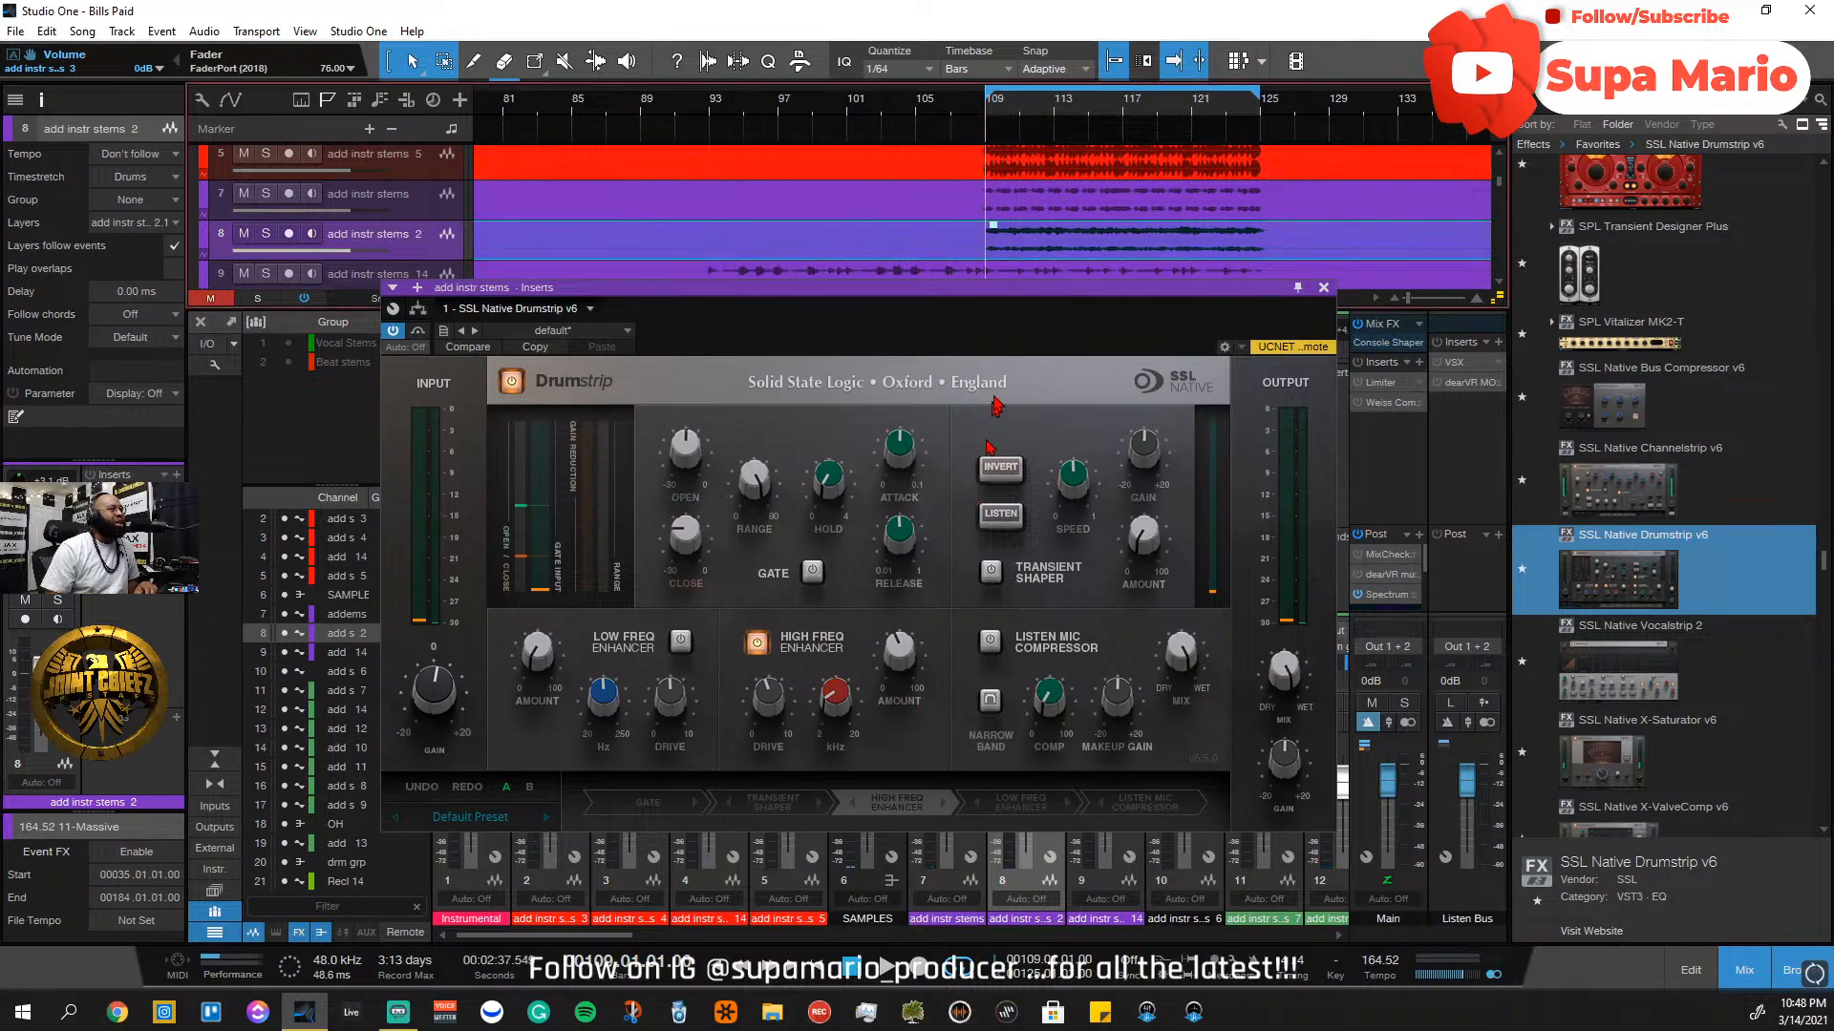
left_click_drag(990, 289, 1105, 151)
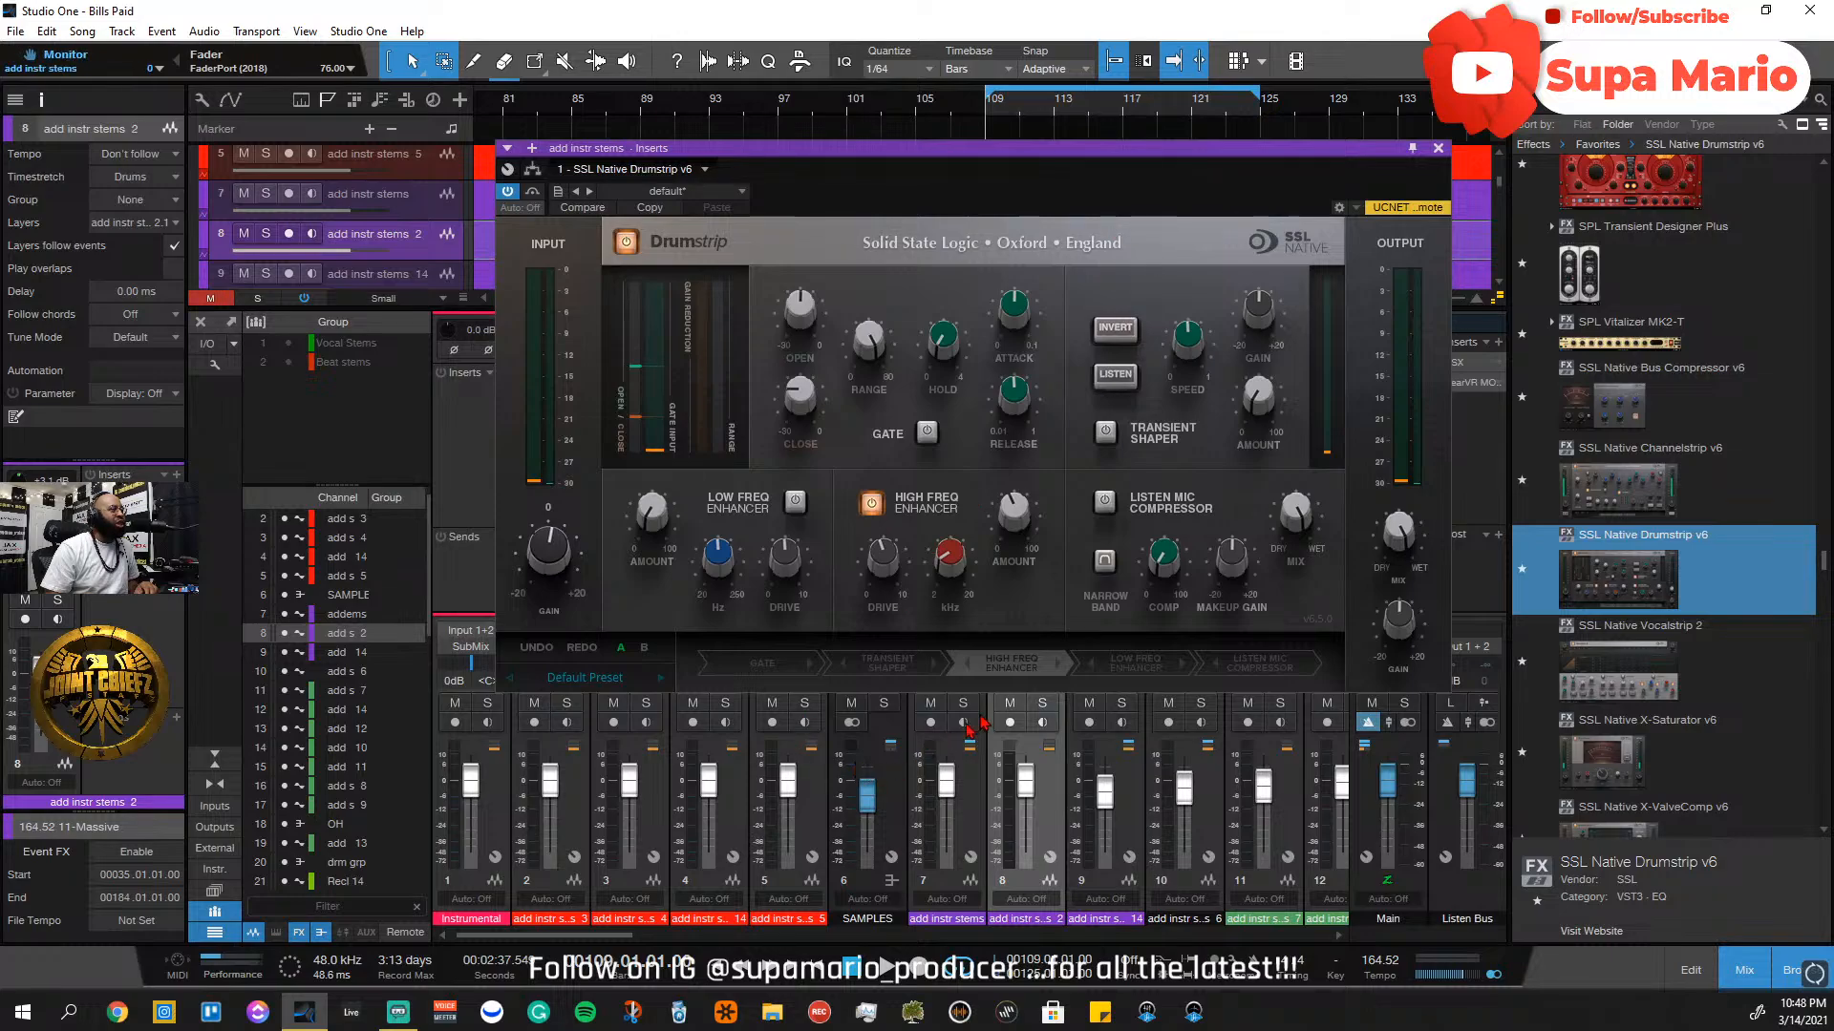
left_click(1042, 705)
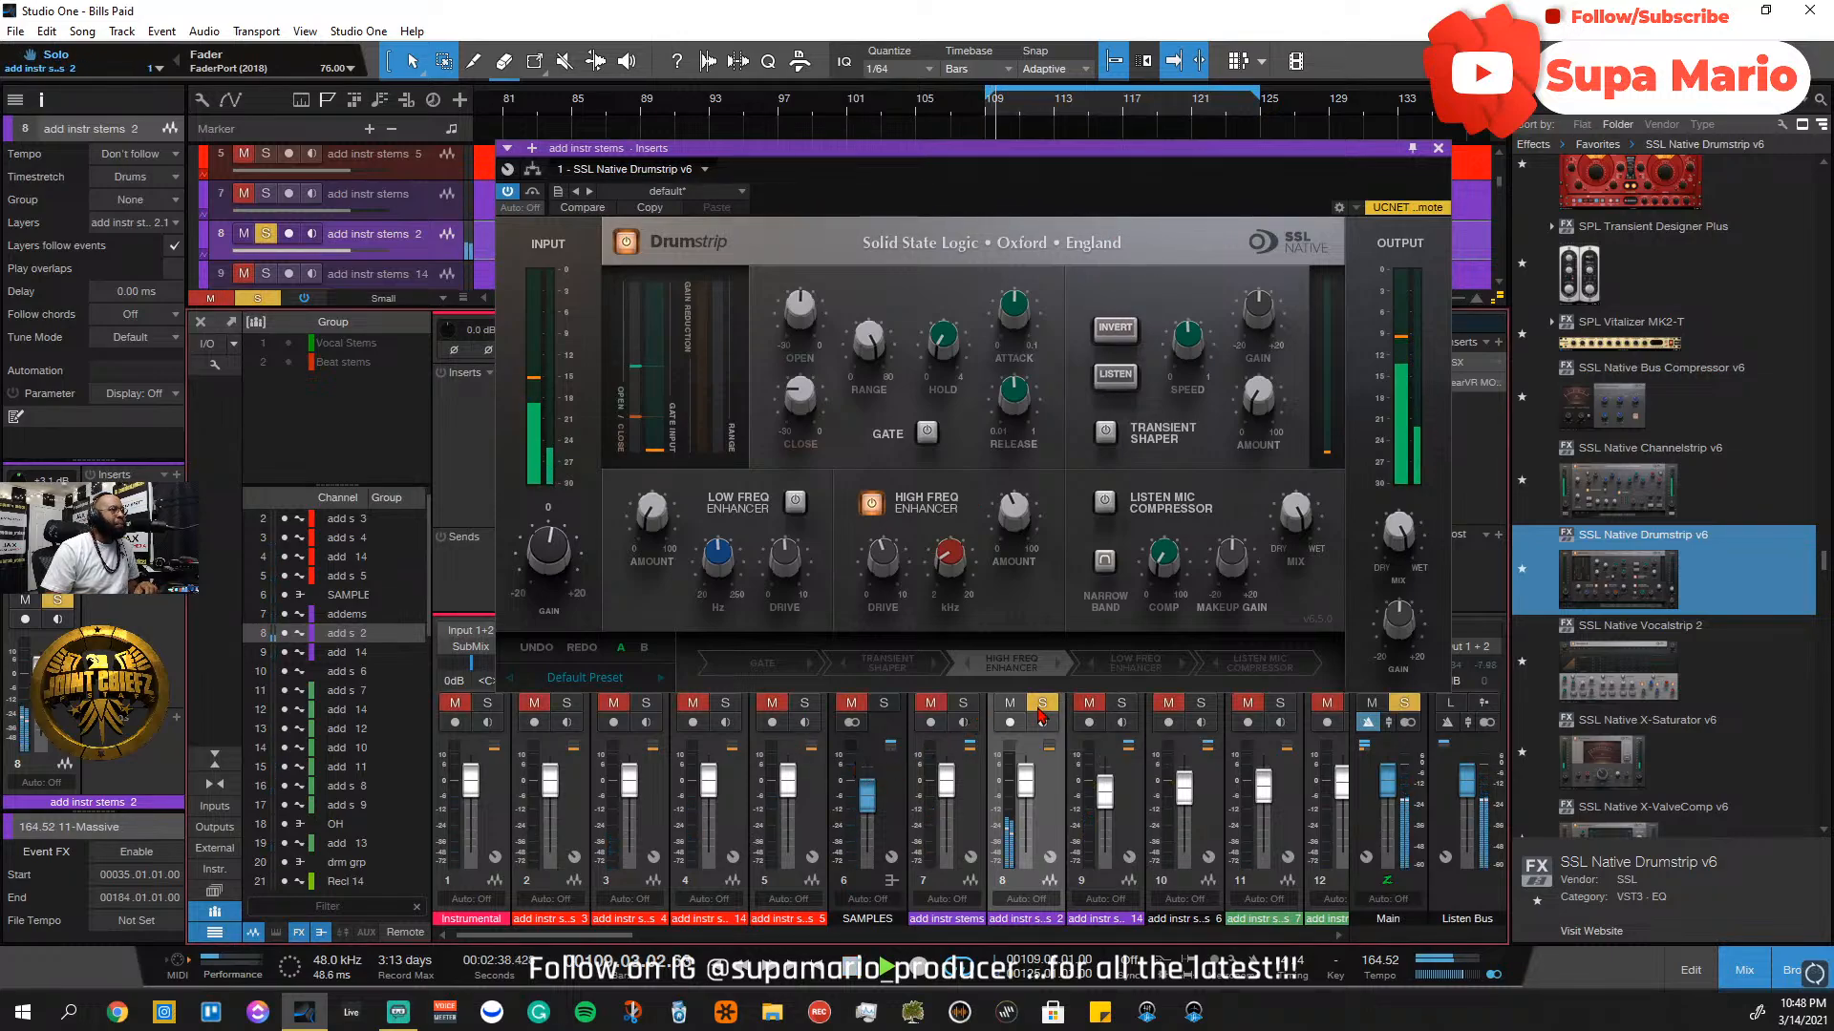
left_click(1042, 704)
left_click(973, 706)
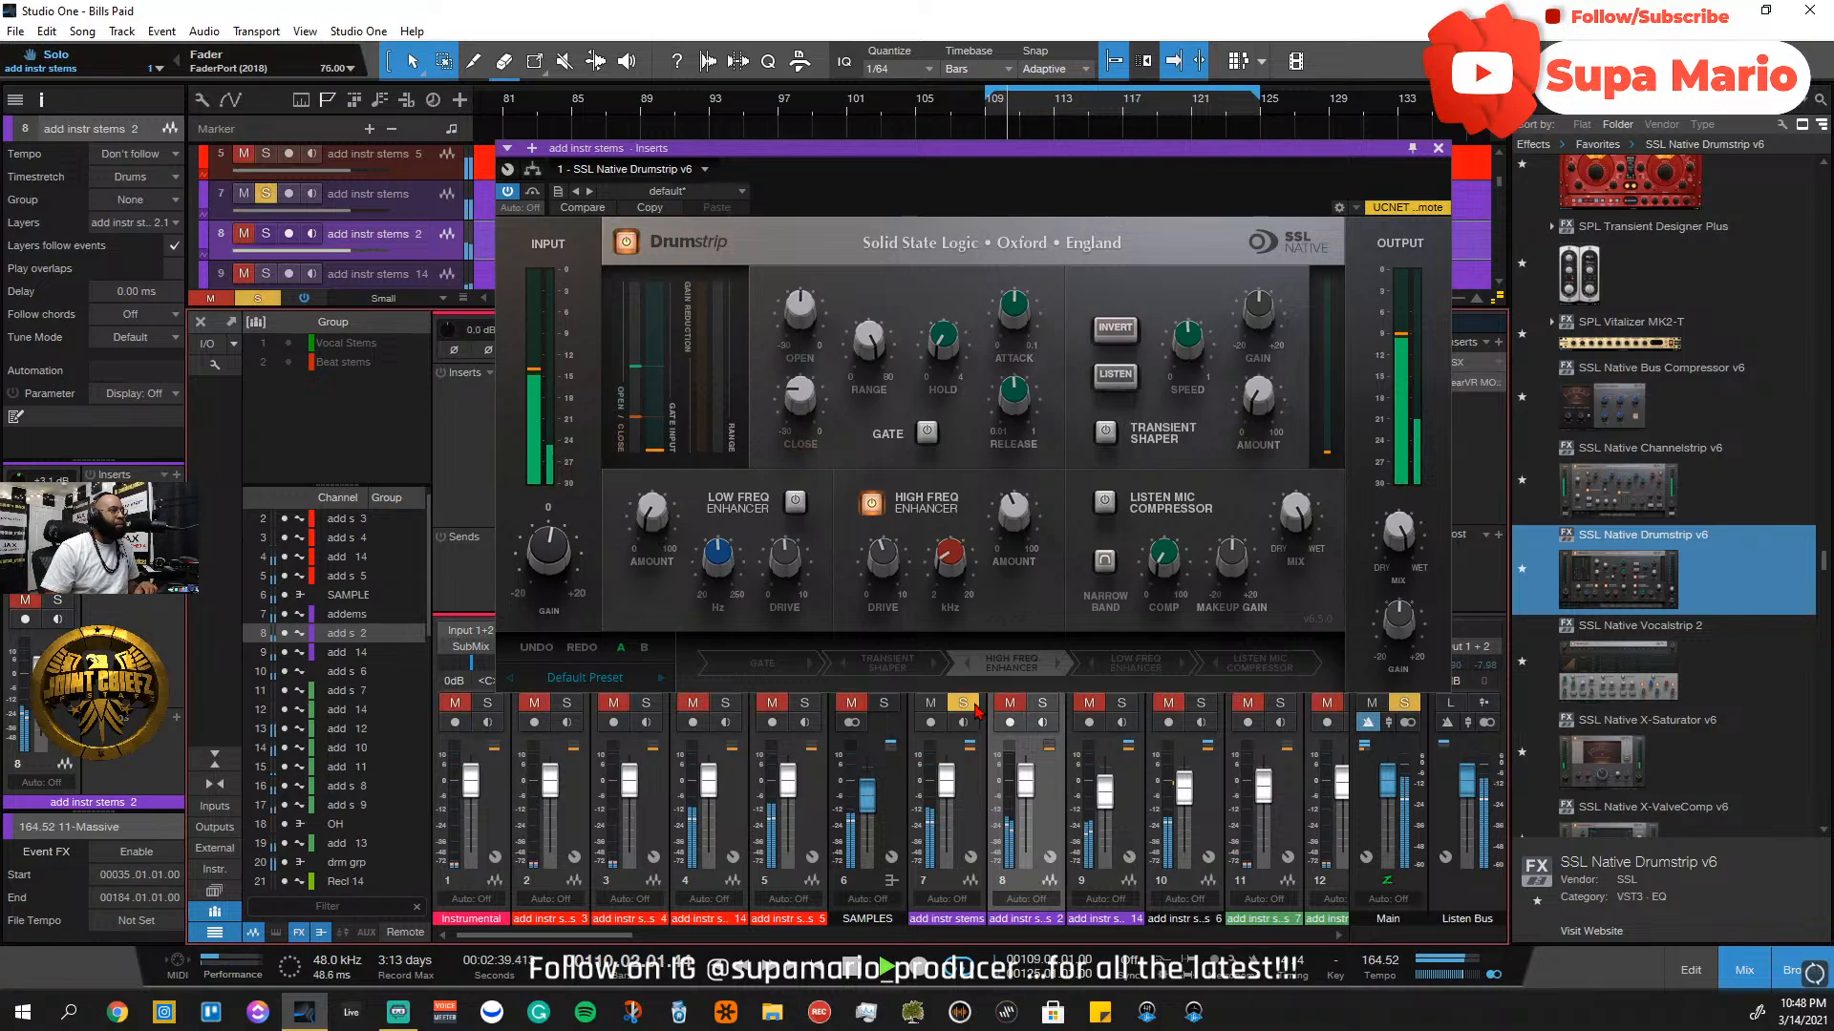
Enable the Listen Mic Compressor, set its compression to 22.4%, and compare the sound with it off and on
left_click(1104, 506)
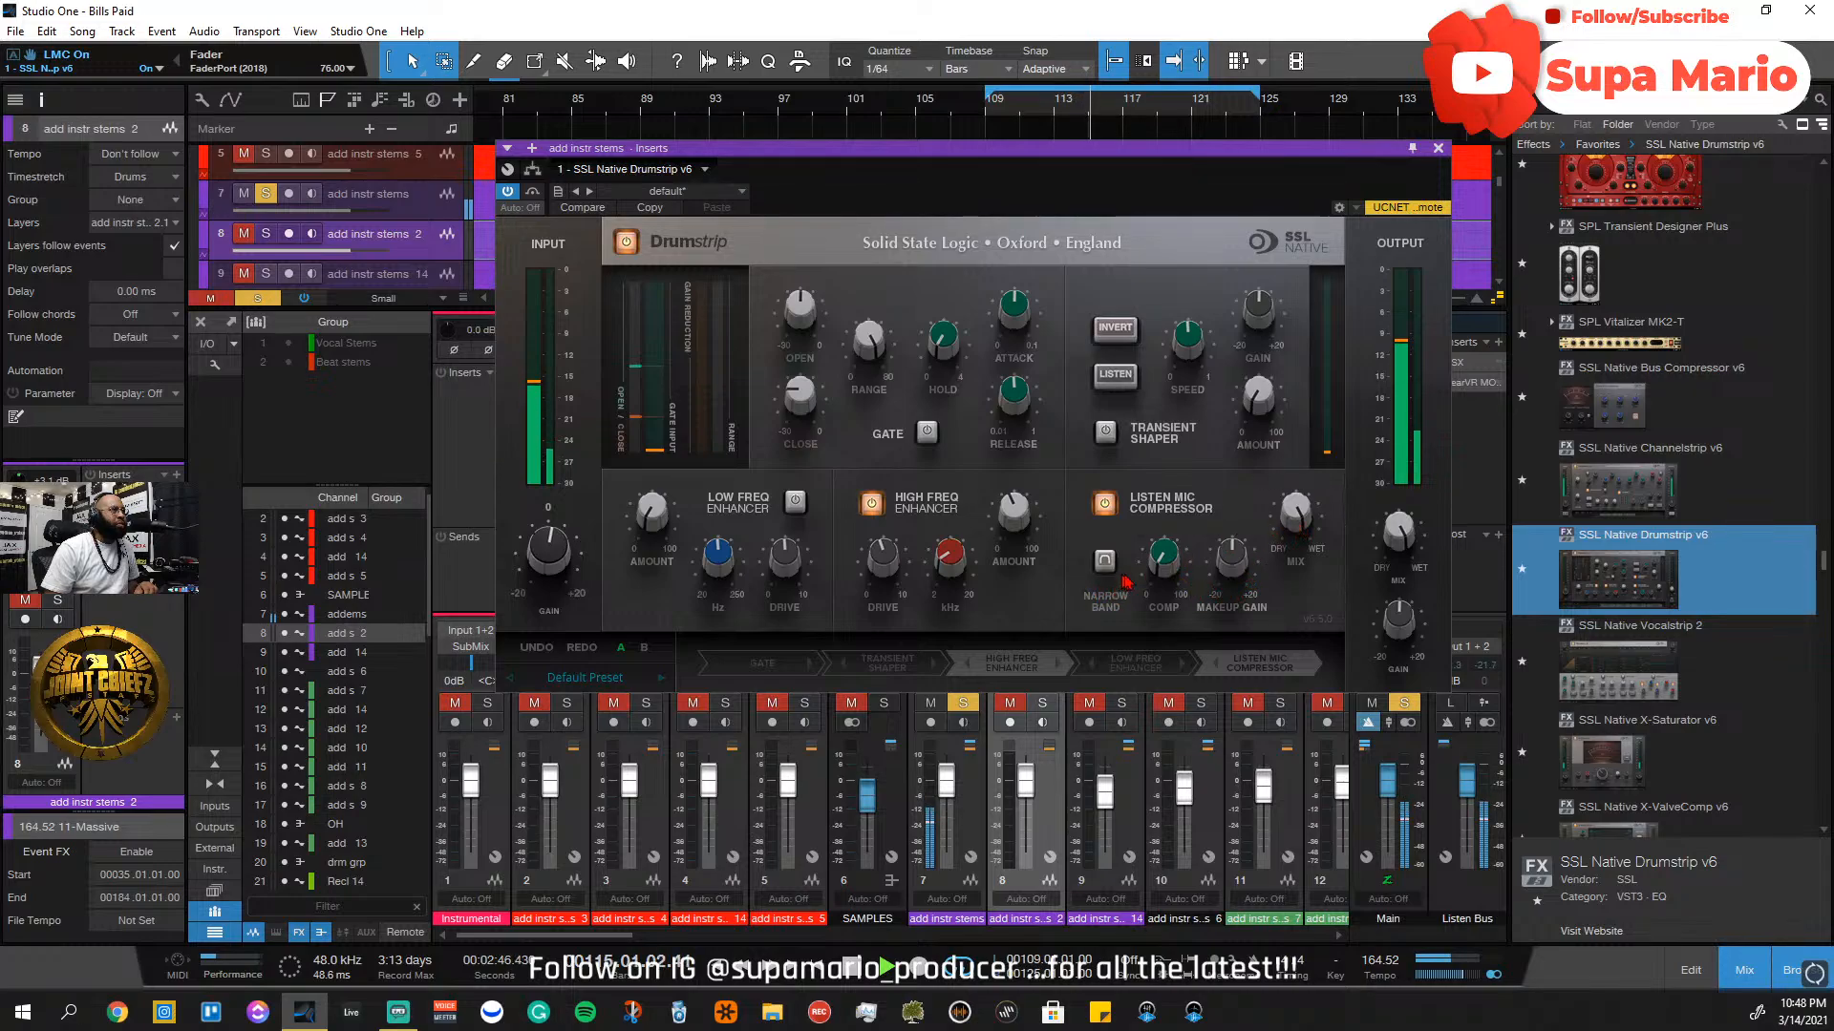
mouse_move(1164, 569)
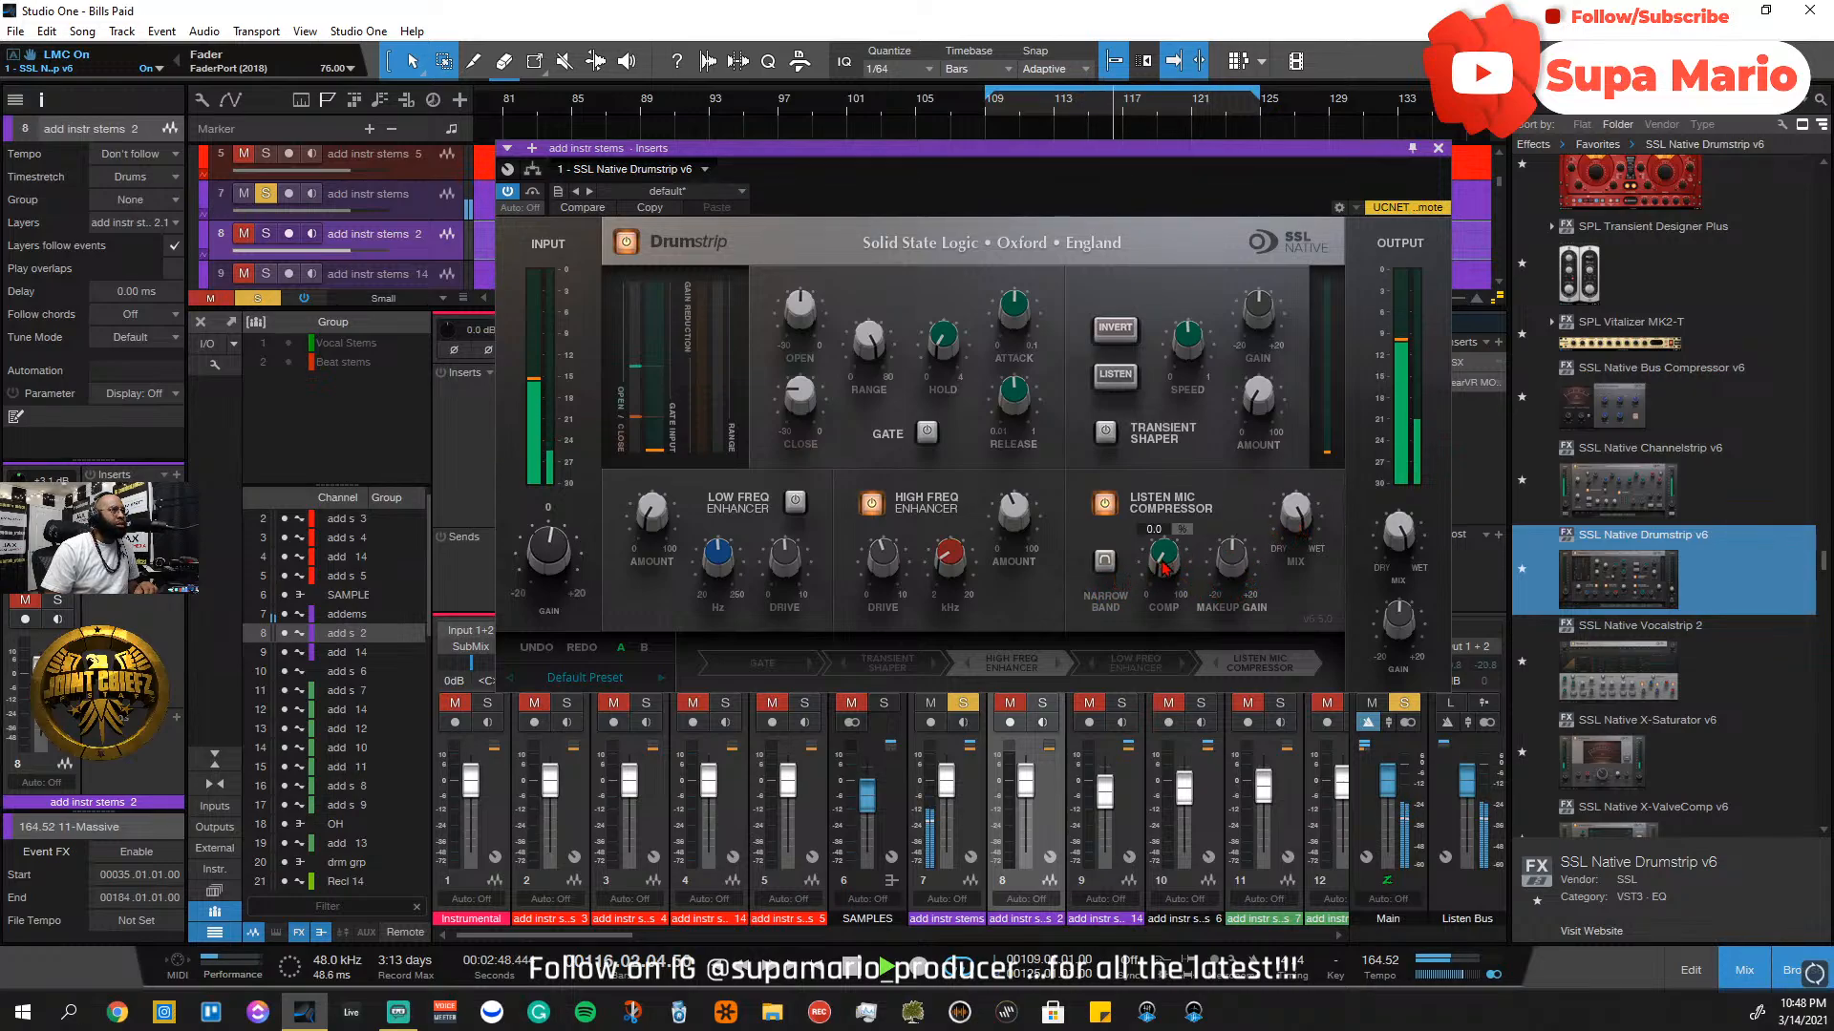
left_click_drag(1171, 557, 1173, 499)
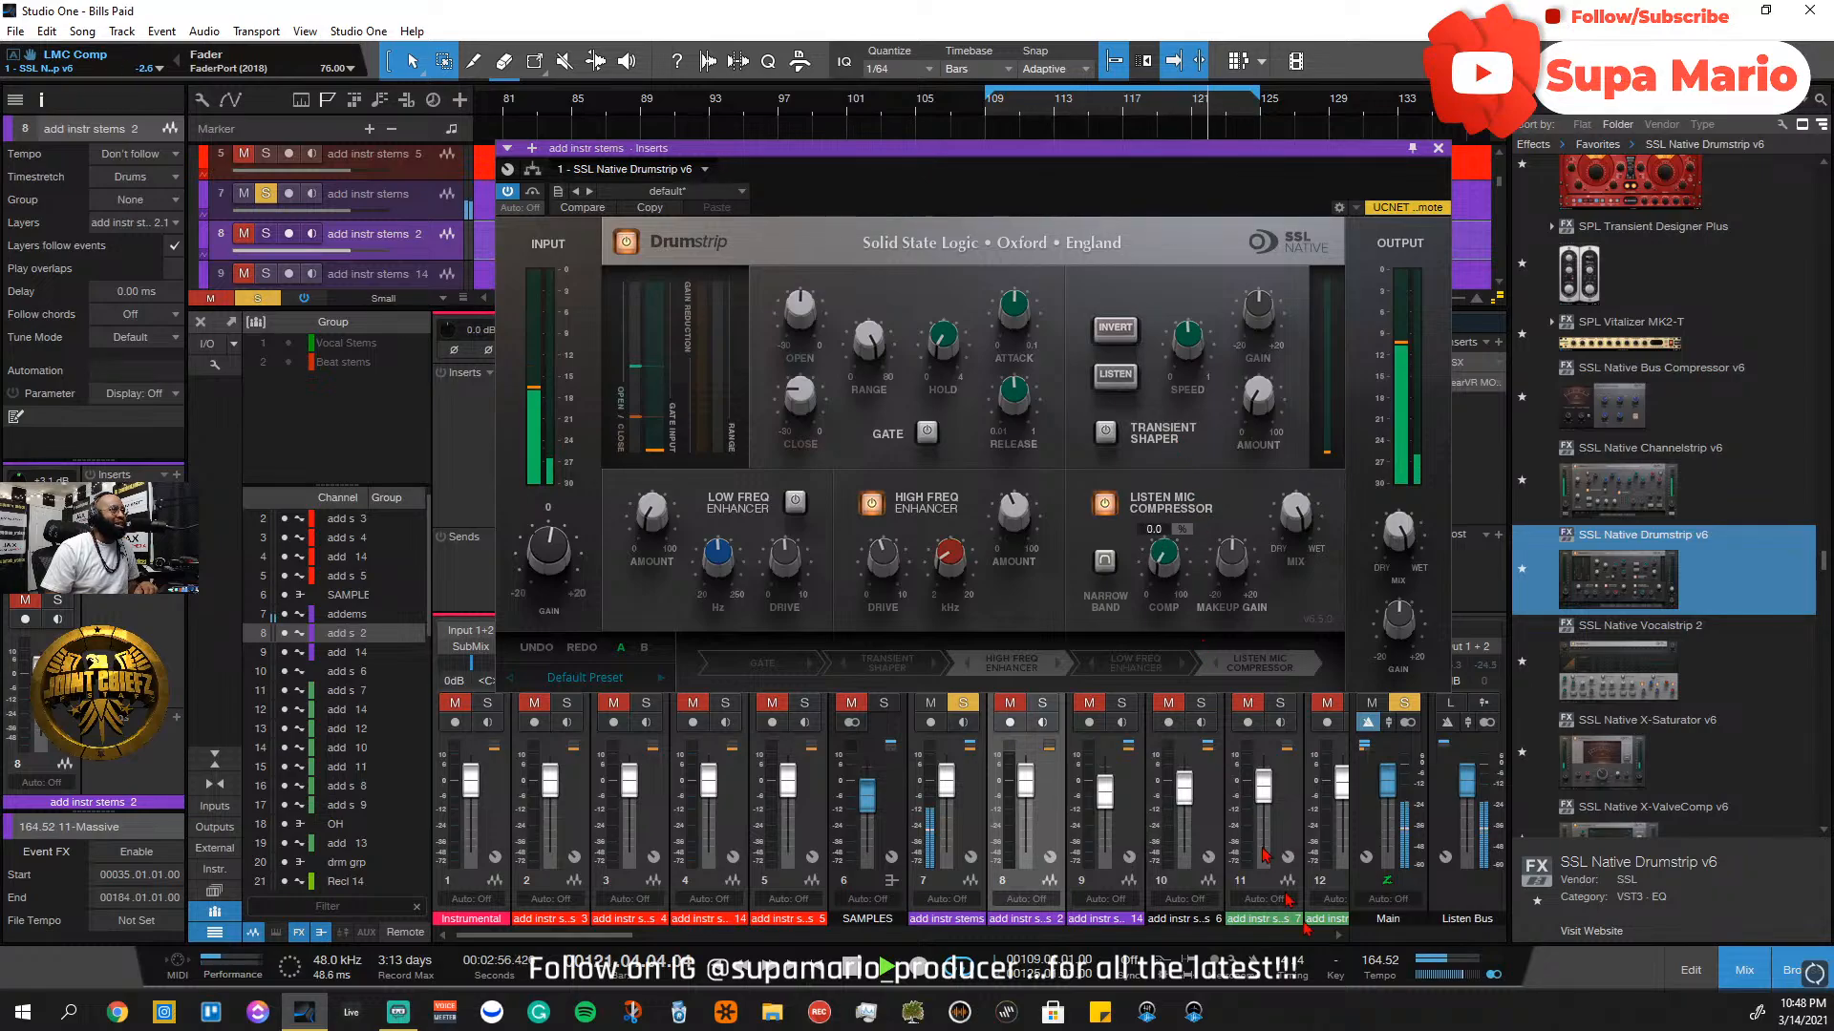
mouse_move(1228, 563)
mouse_move(1152, 576)
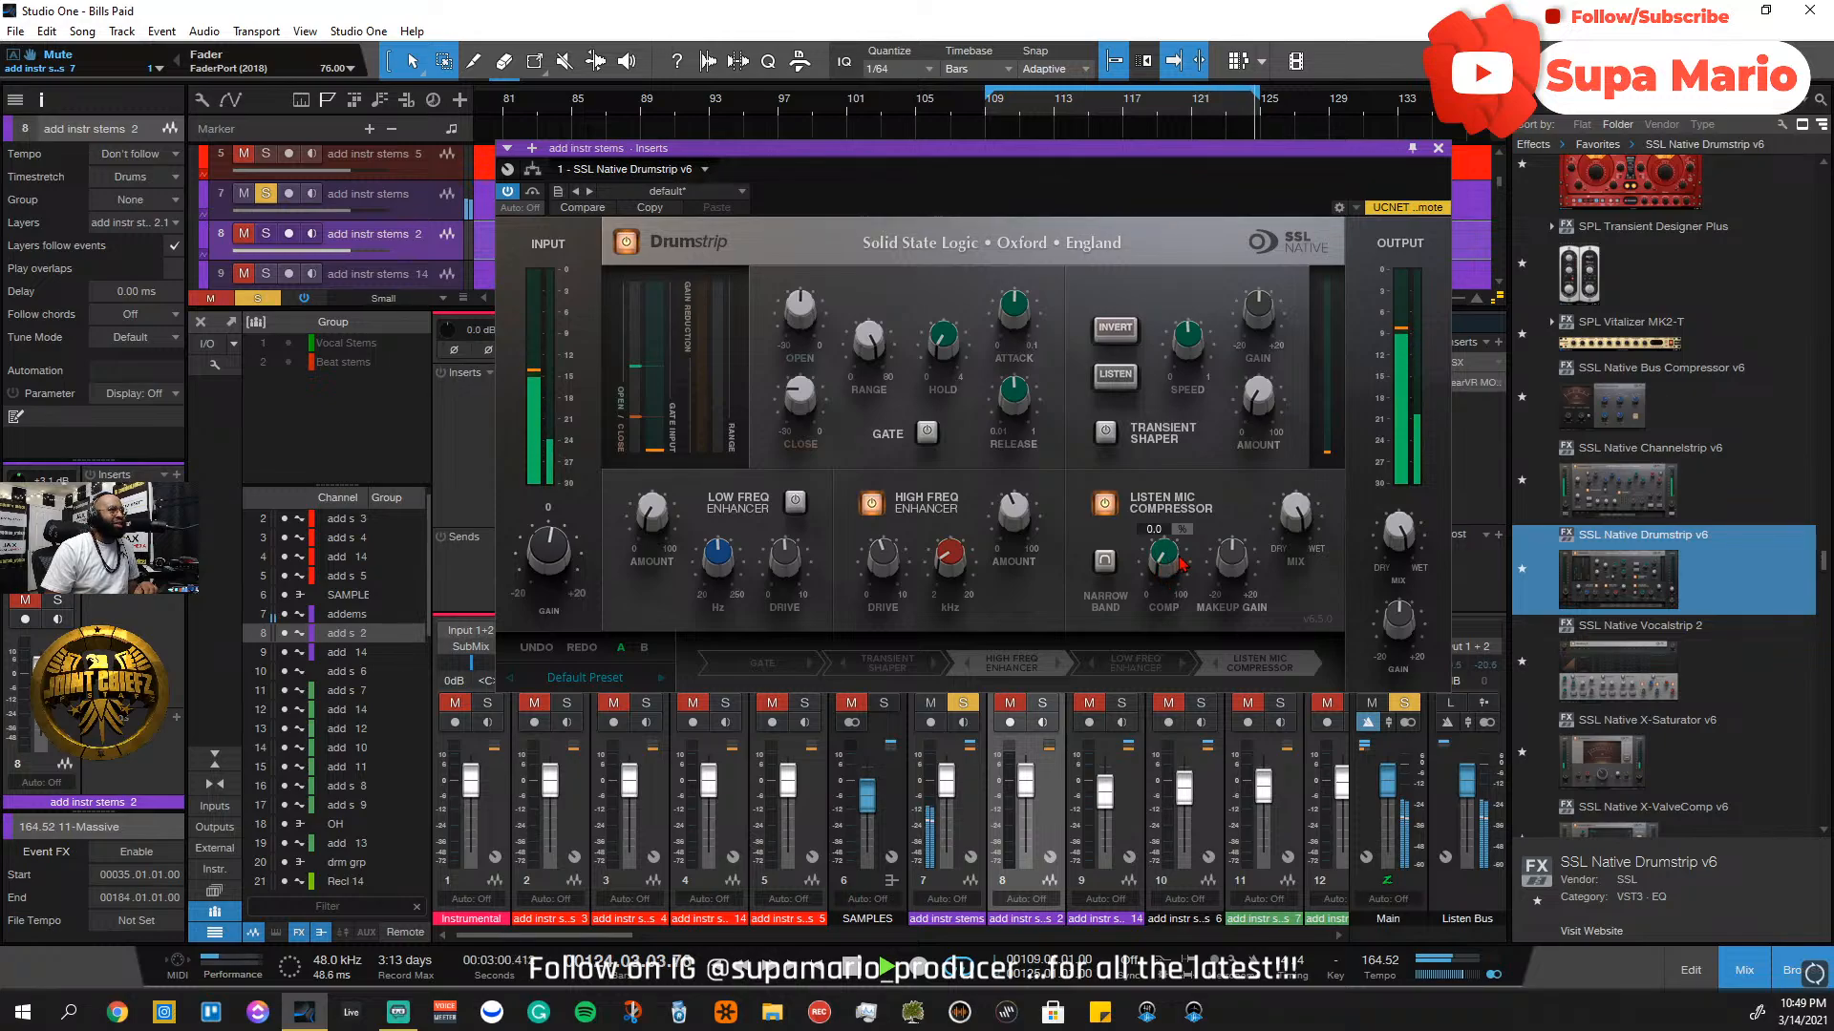
scroll(1180, 564, "up", 2)
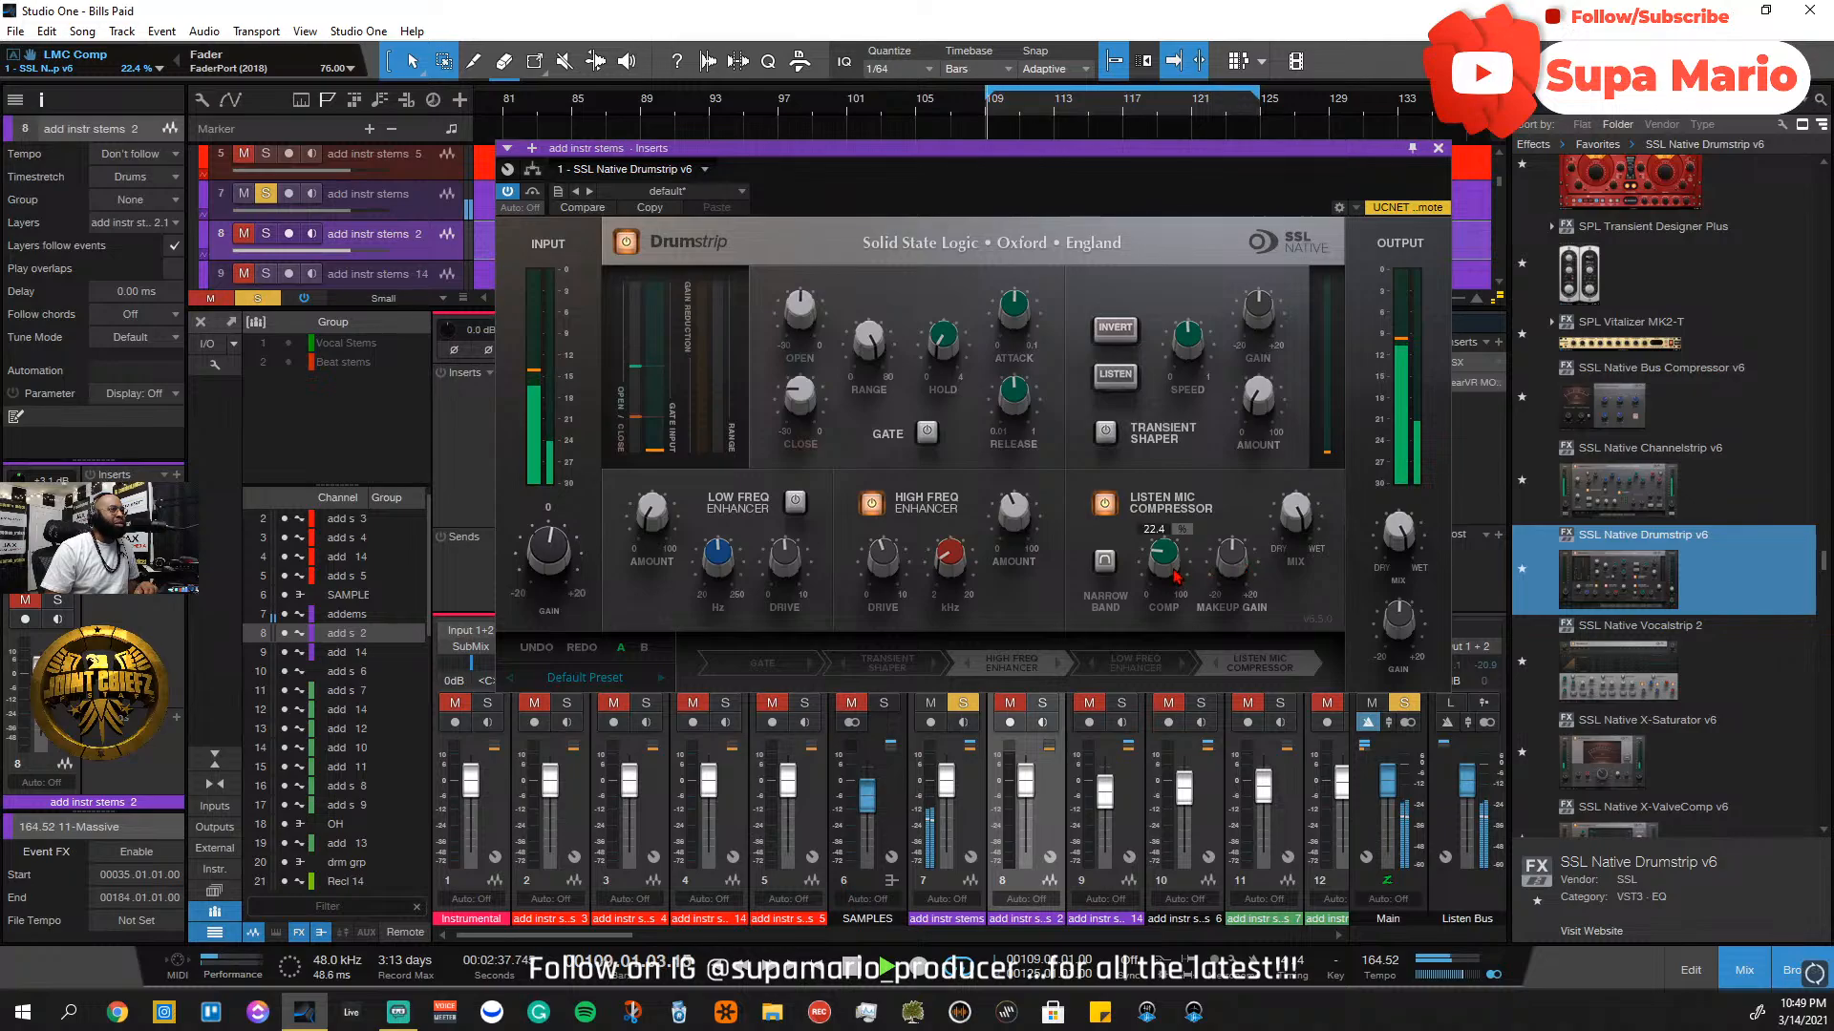
left_click(1108, 506)
left_click(1105, 504)
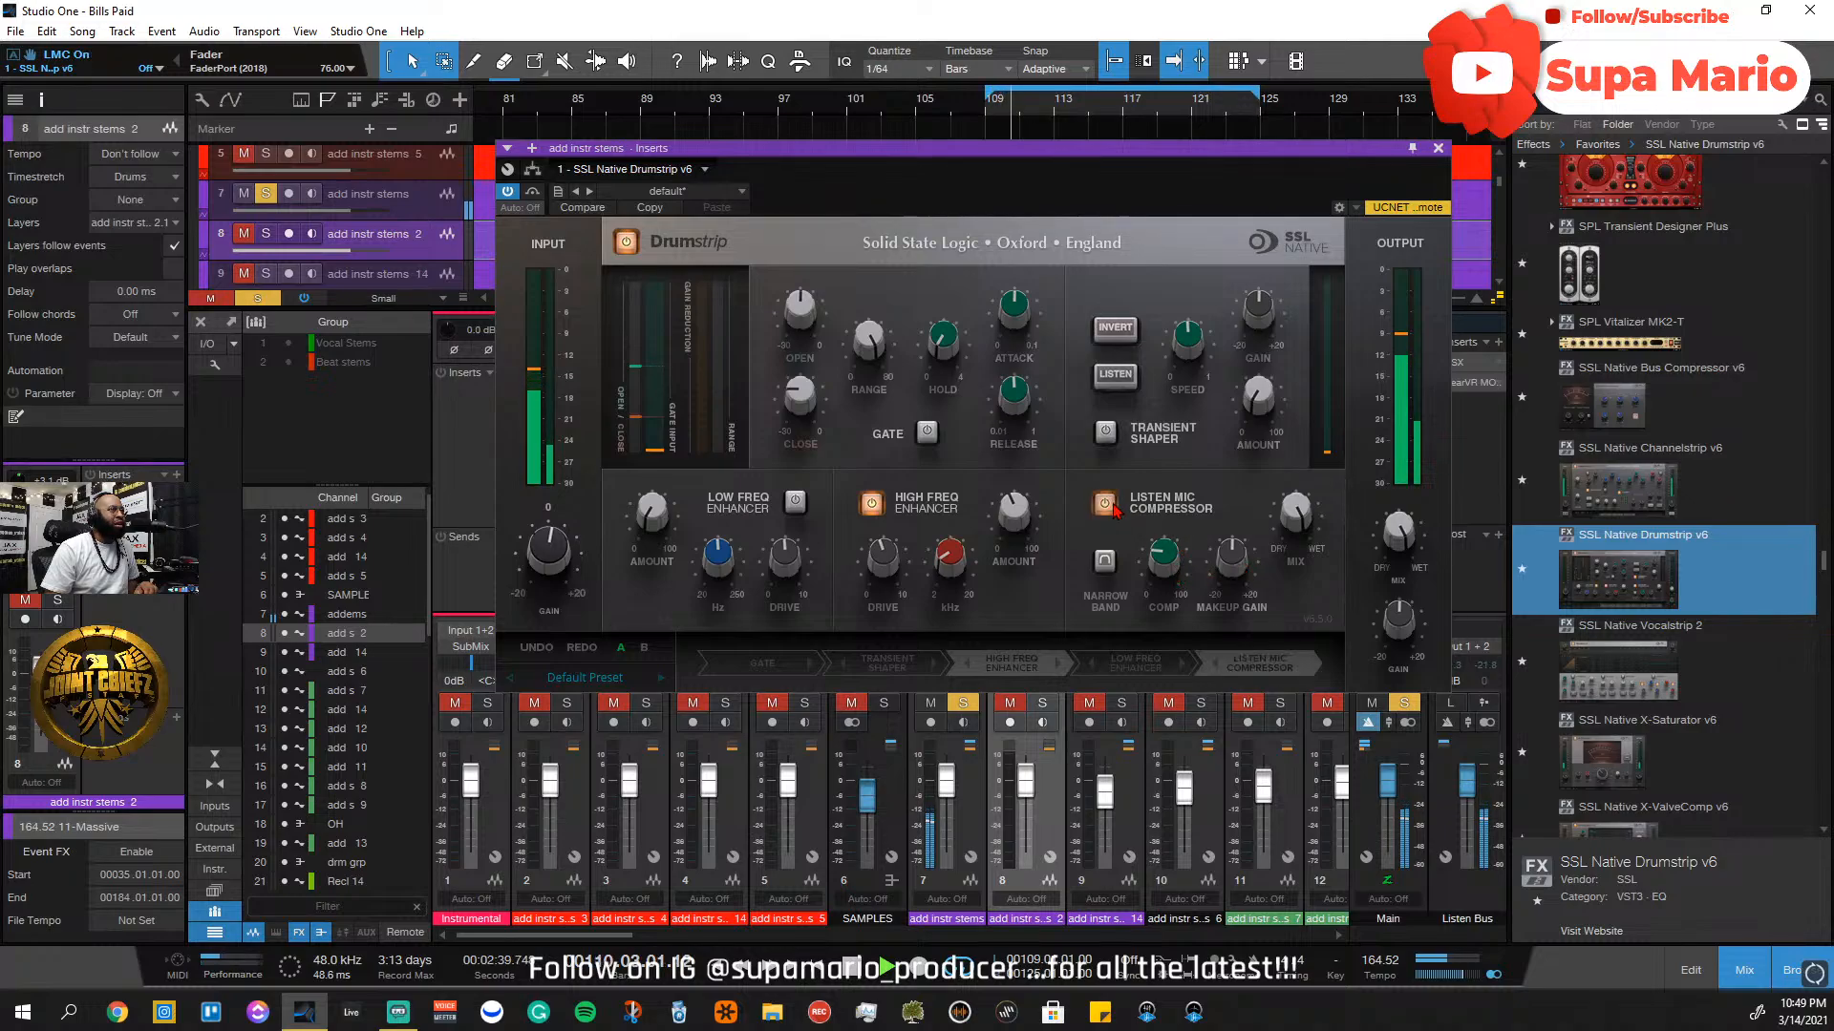
Set the Listen Mic Compressor's makeup gain to 1.8 dB, compare it off and on, and set its dry/wet mix to 100%
left_click_drag(1220, 567, 1230, 565)
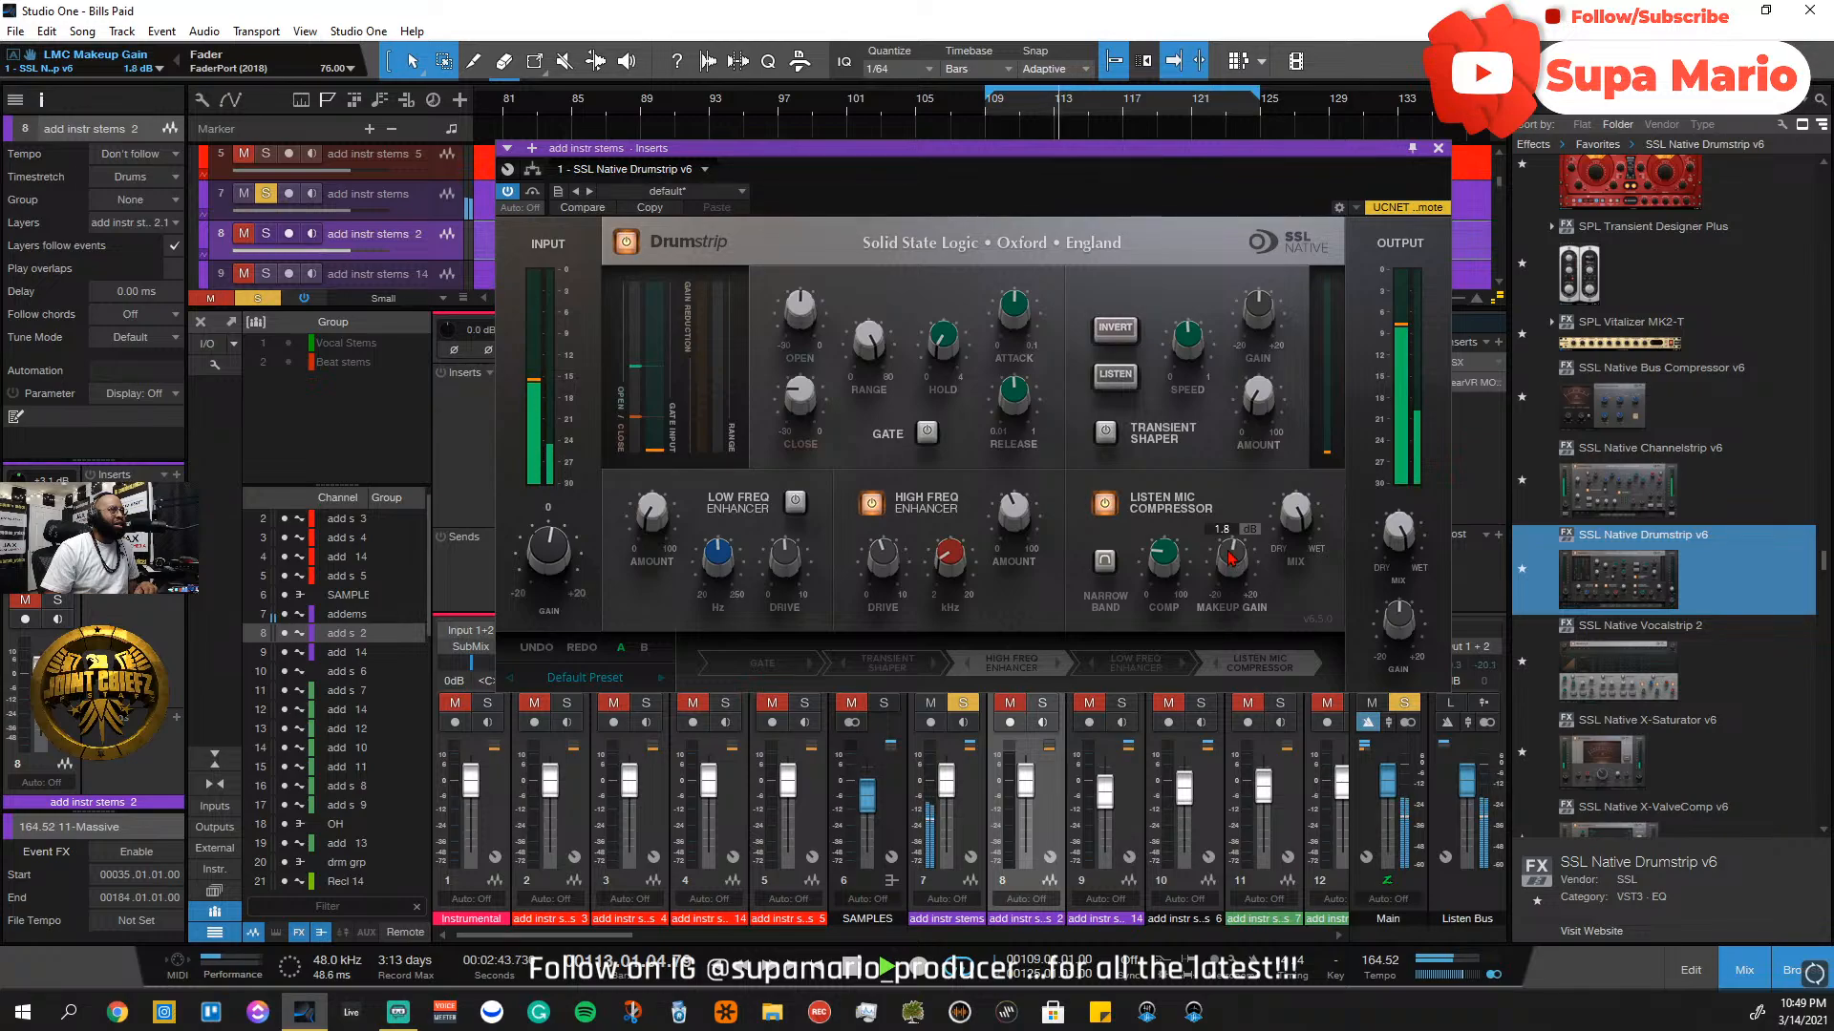
left_click(1106, 506)
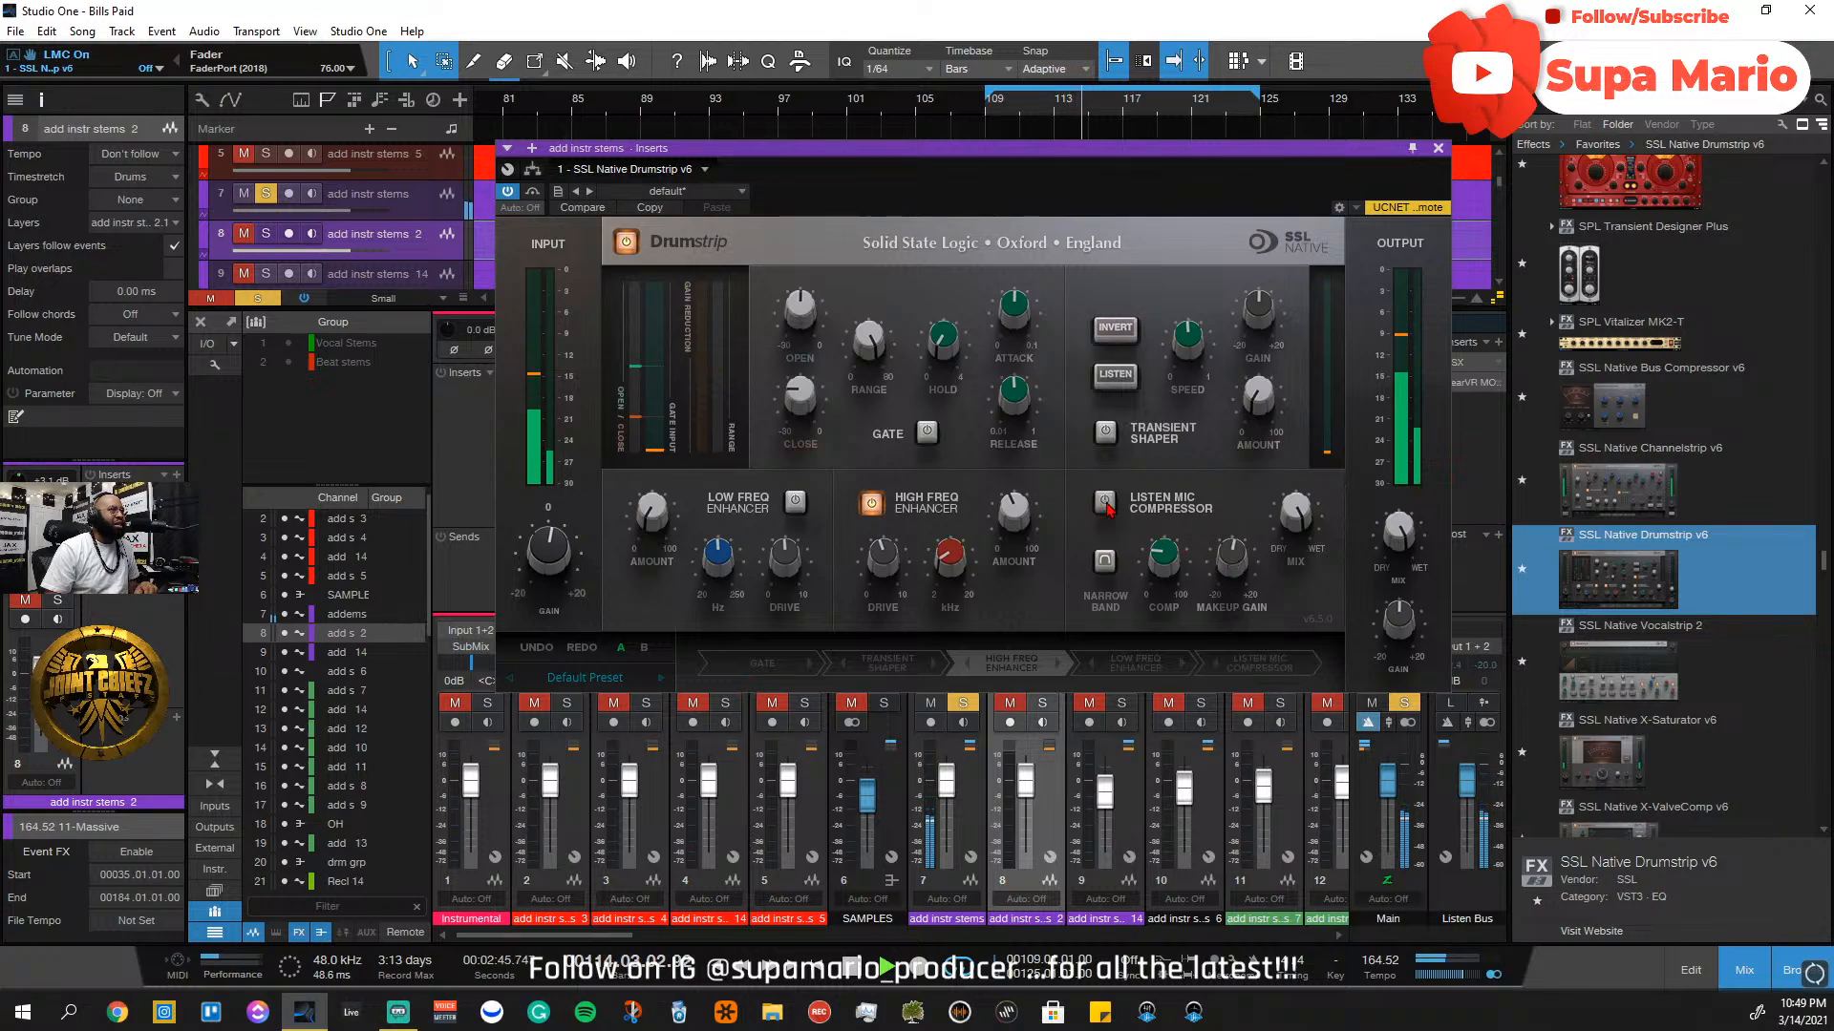
left_click(1105, 505)
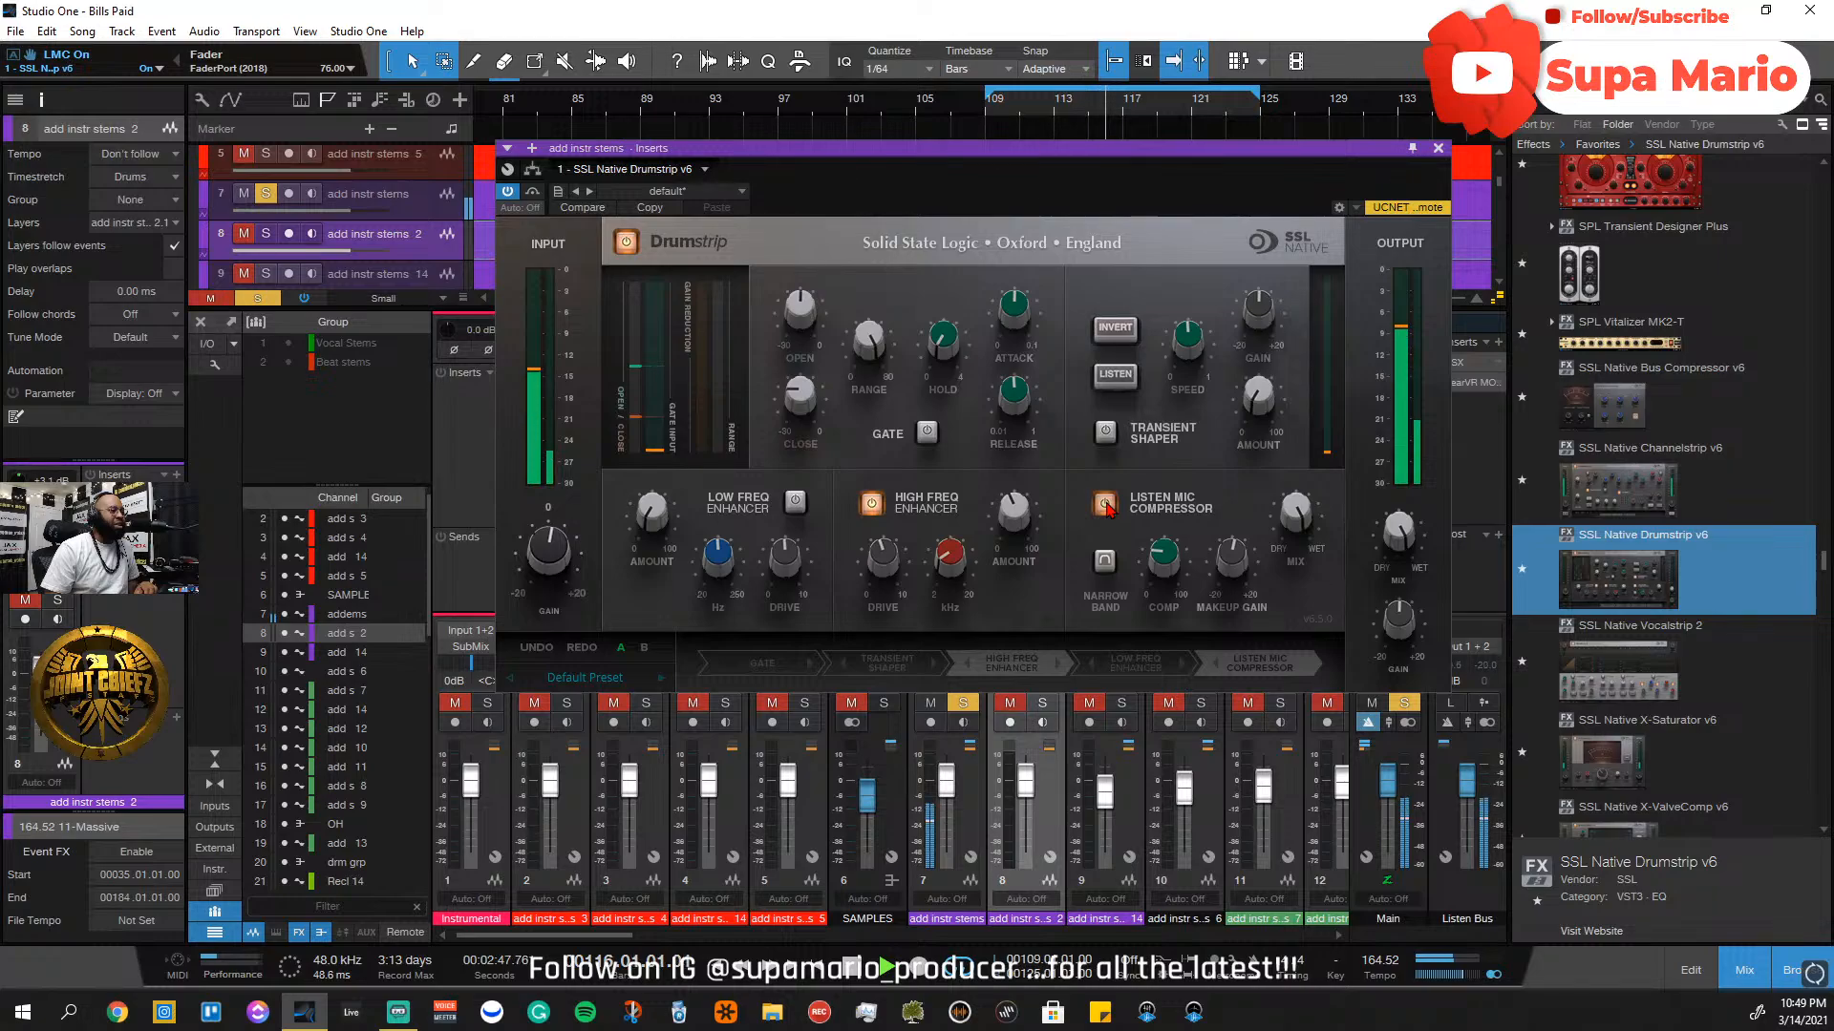
left_click_drag(1298, 521, 1297, 527)
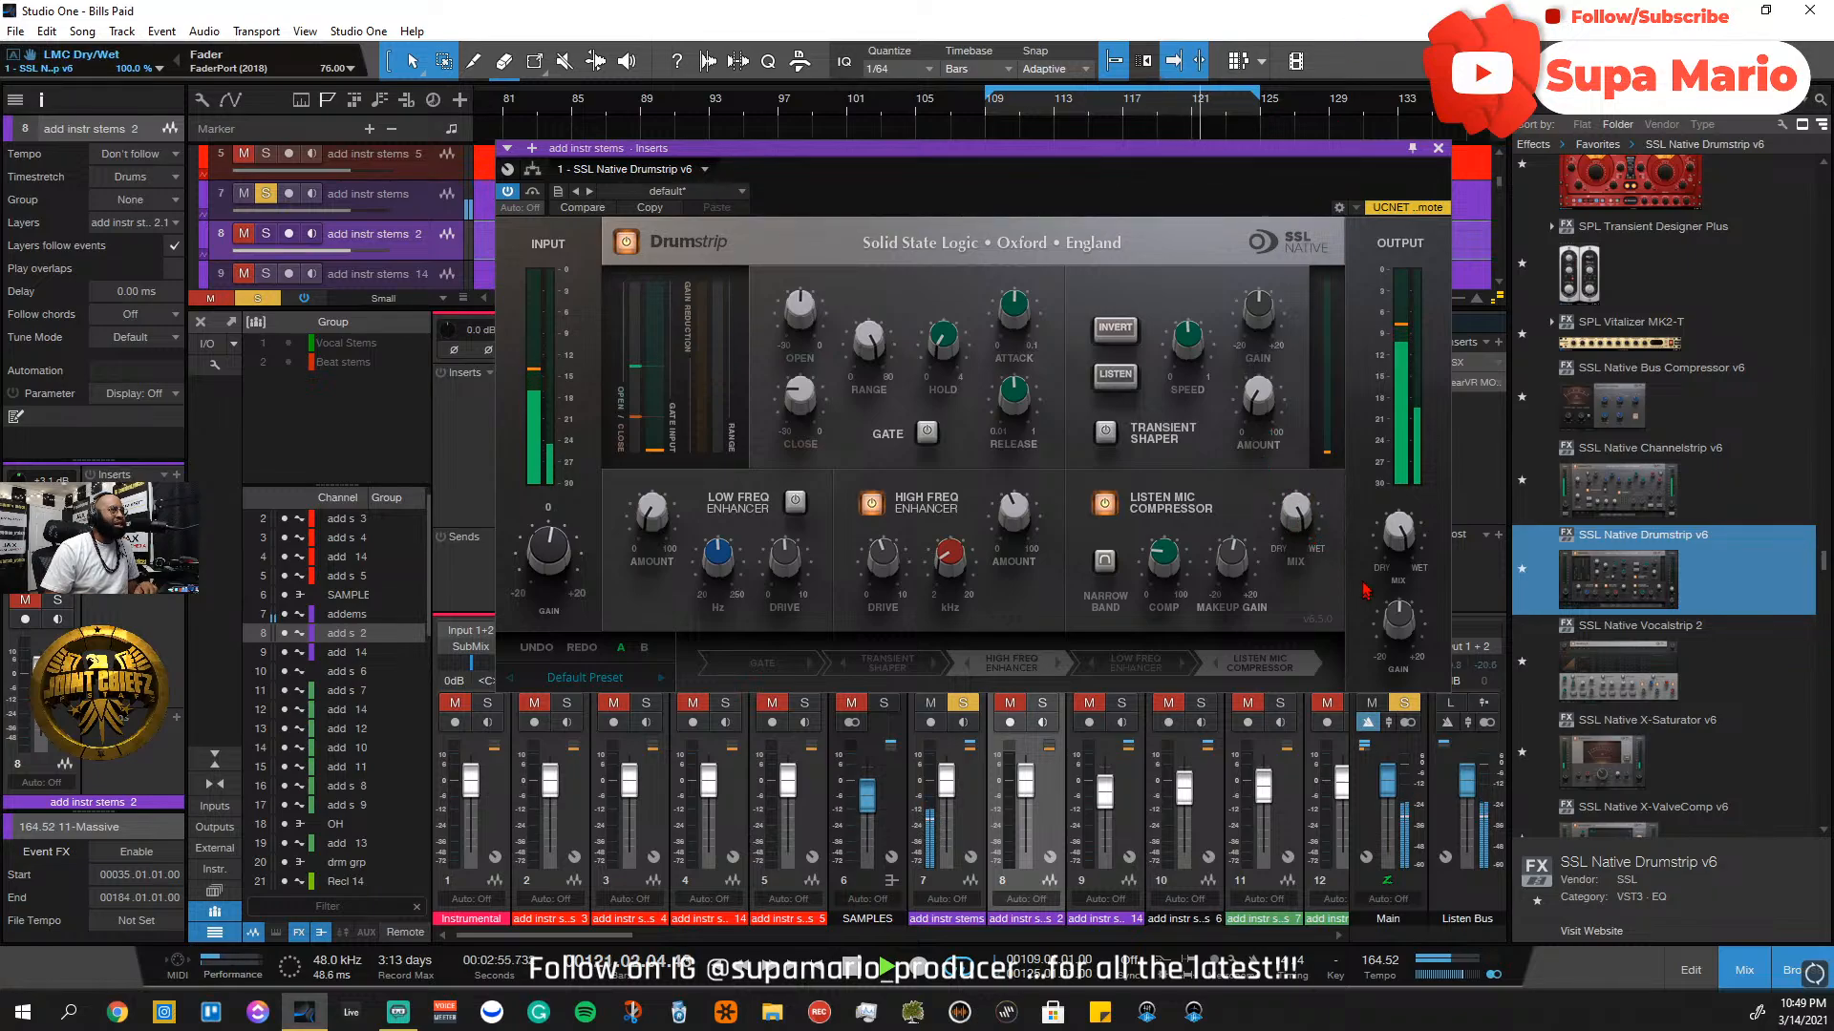
Clear the solos, readjust the Listen Mic Compressor's dry/wet mix against the full mix, and set the Drumstrip's output gain to -4.2 dB
left_click(1403, 703)
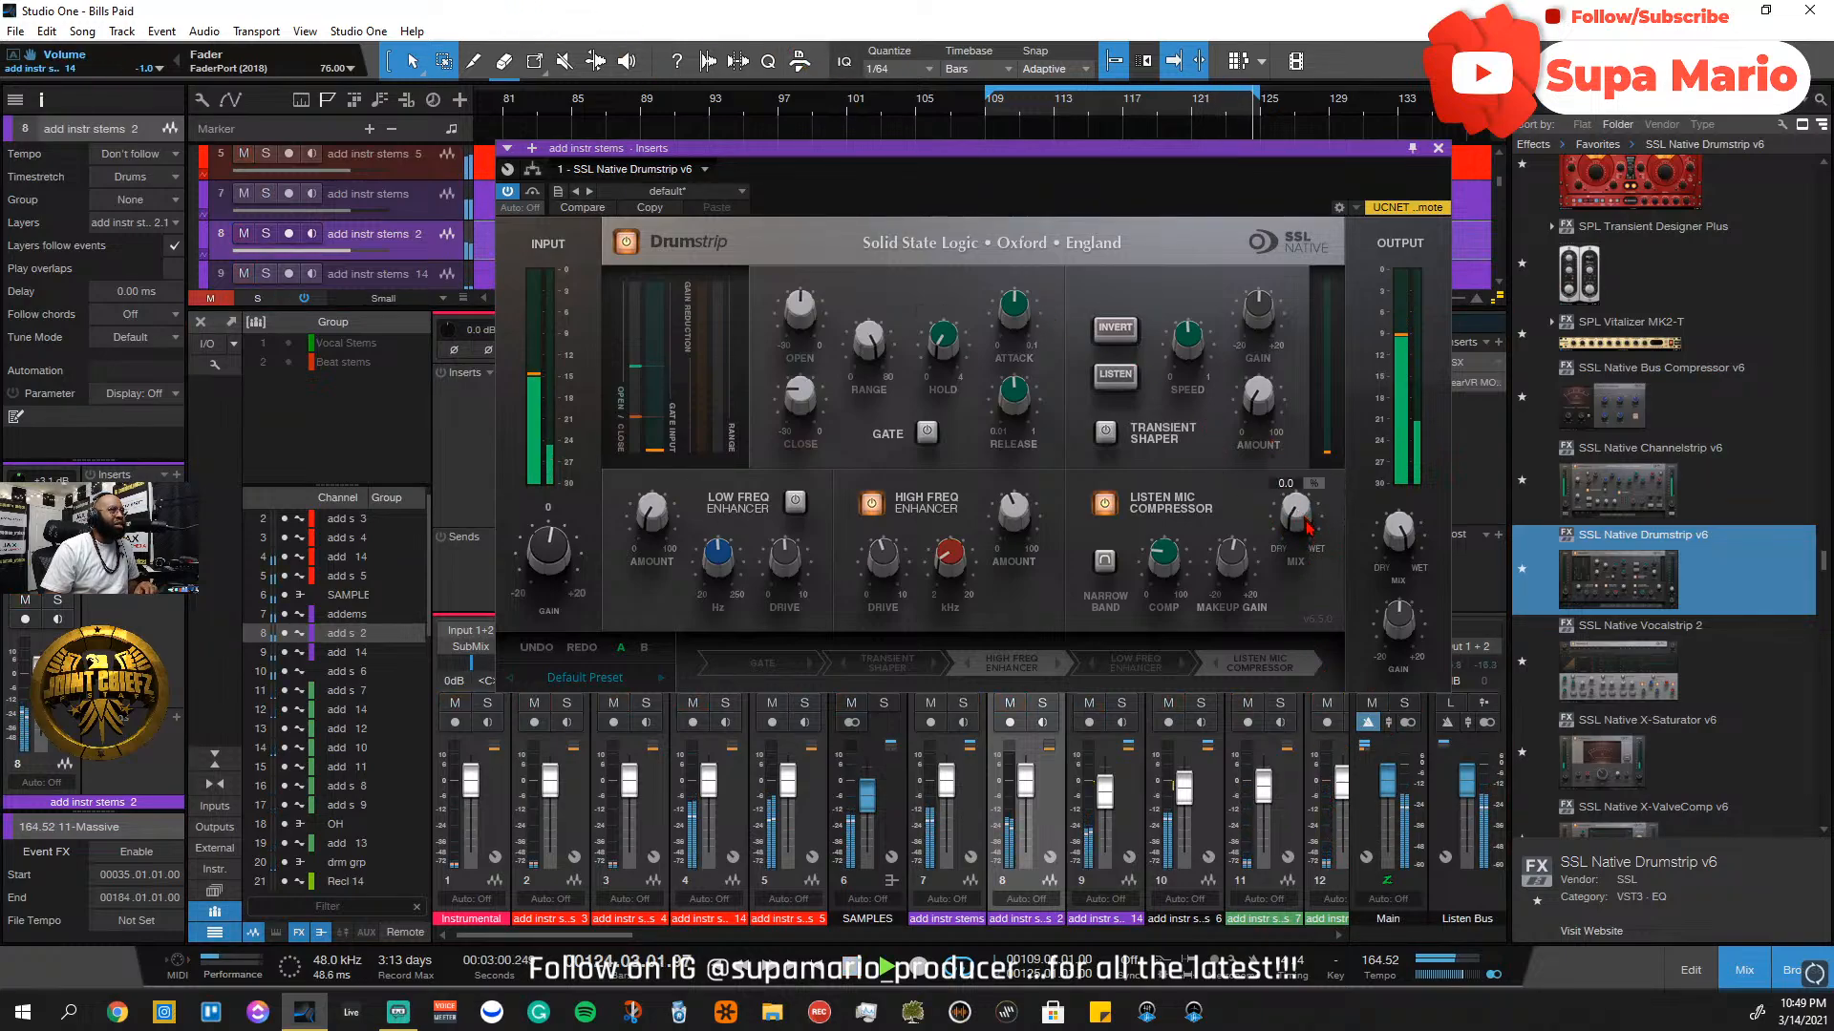
left_click_drag(1308, 524, 1309, 519)
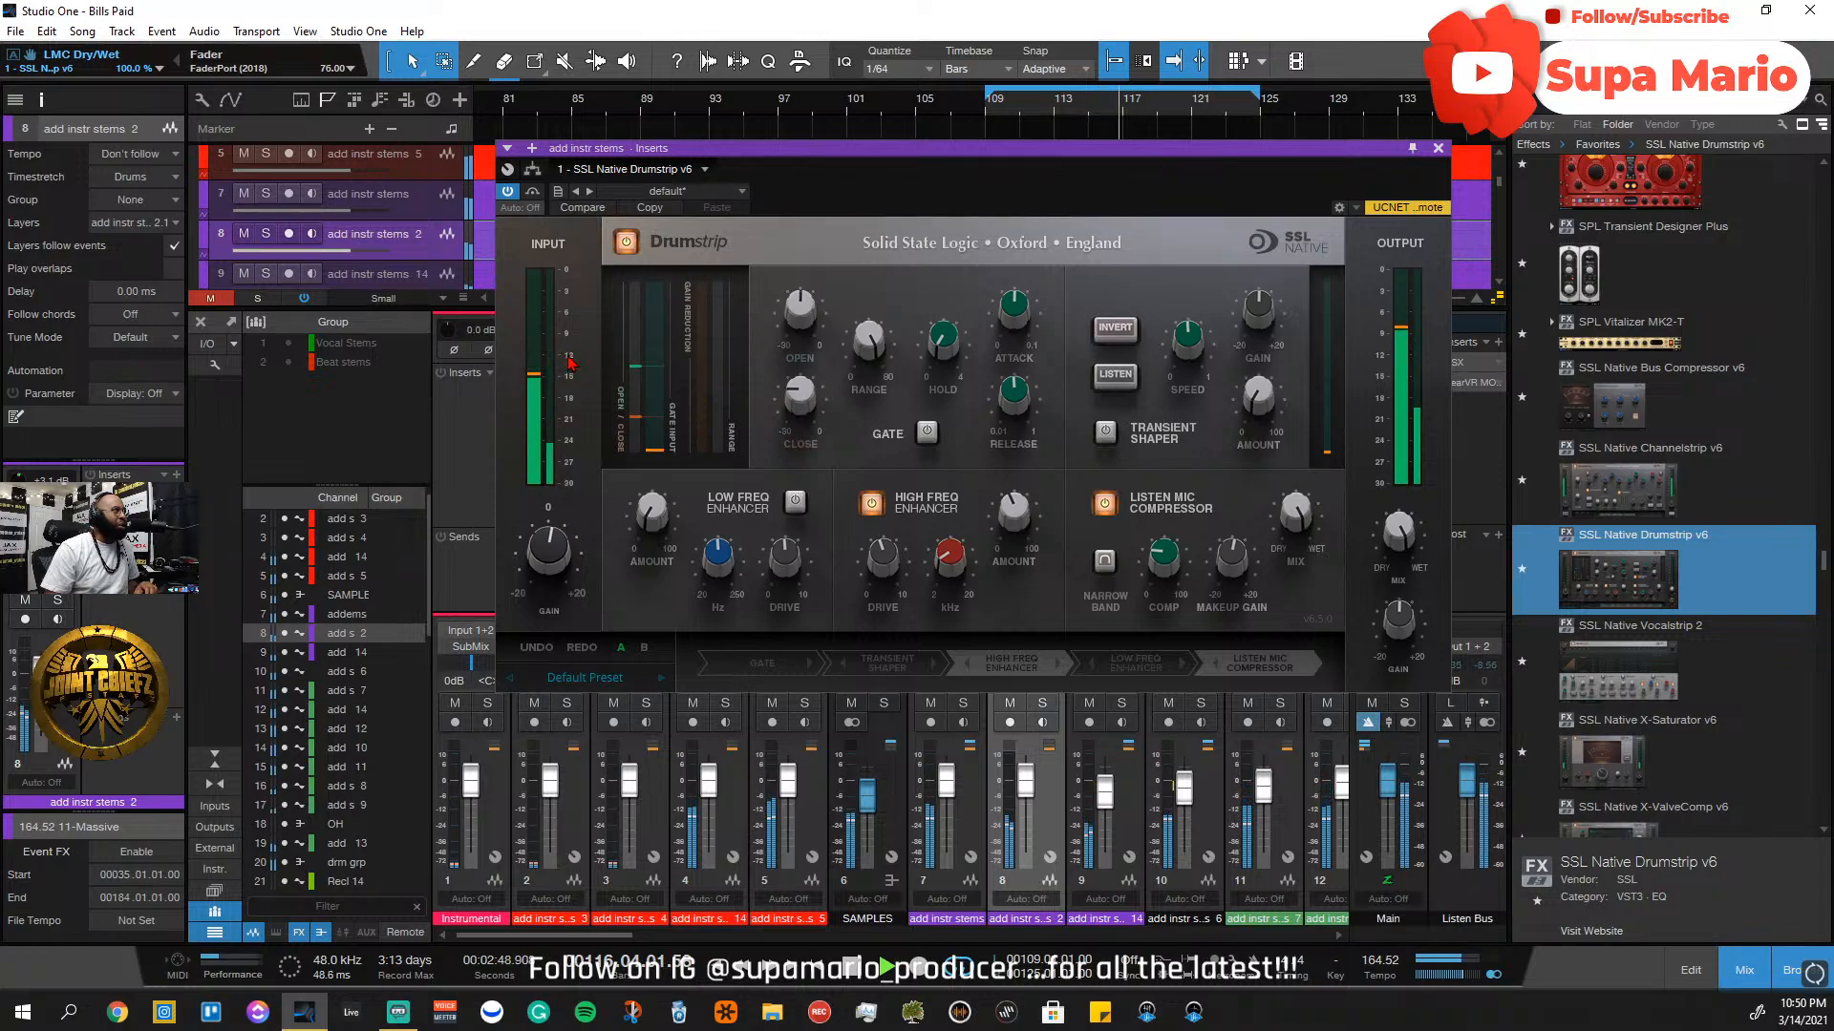
mouse_move(1397, 626)
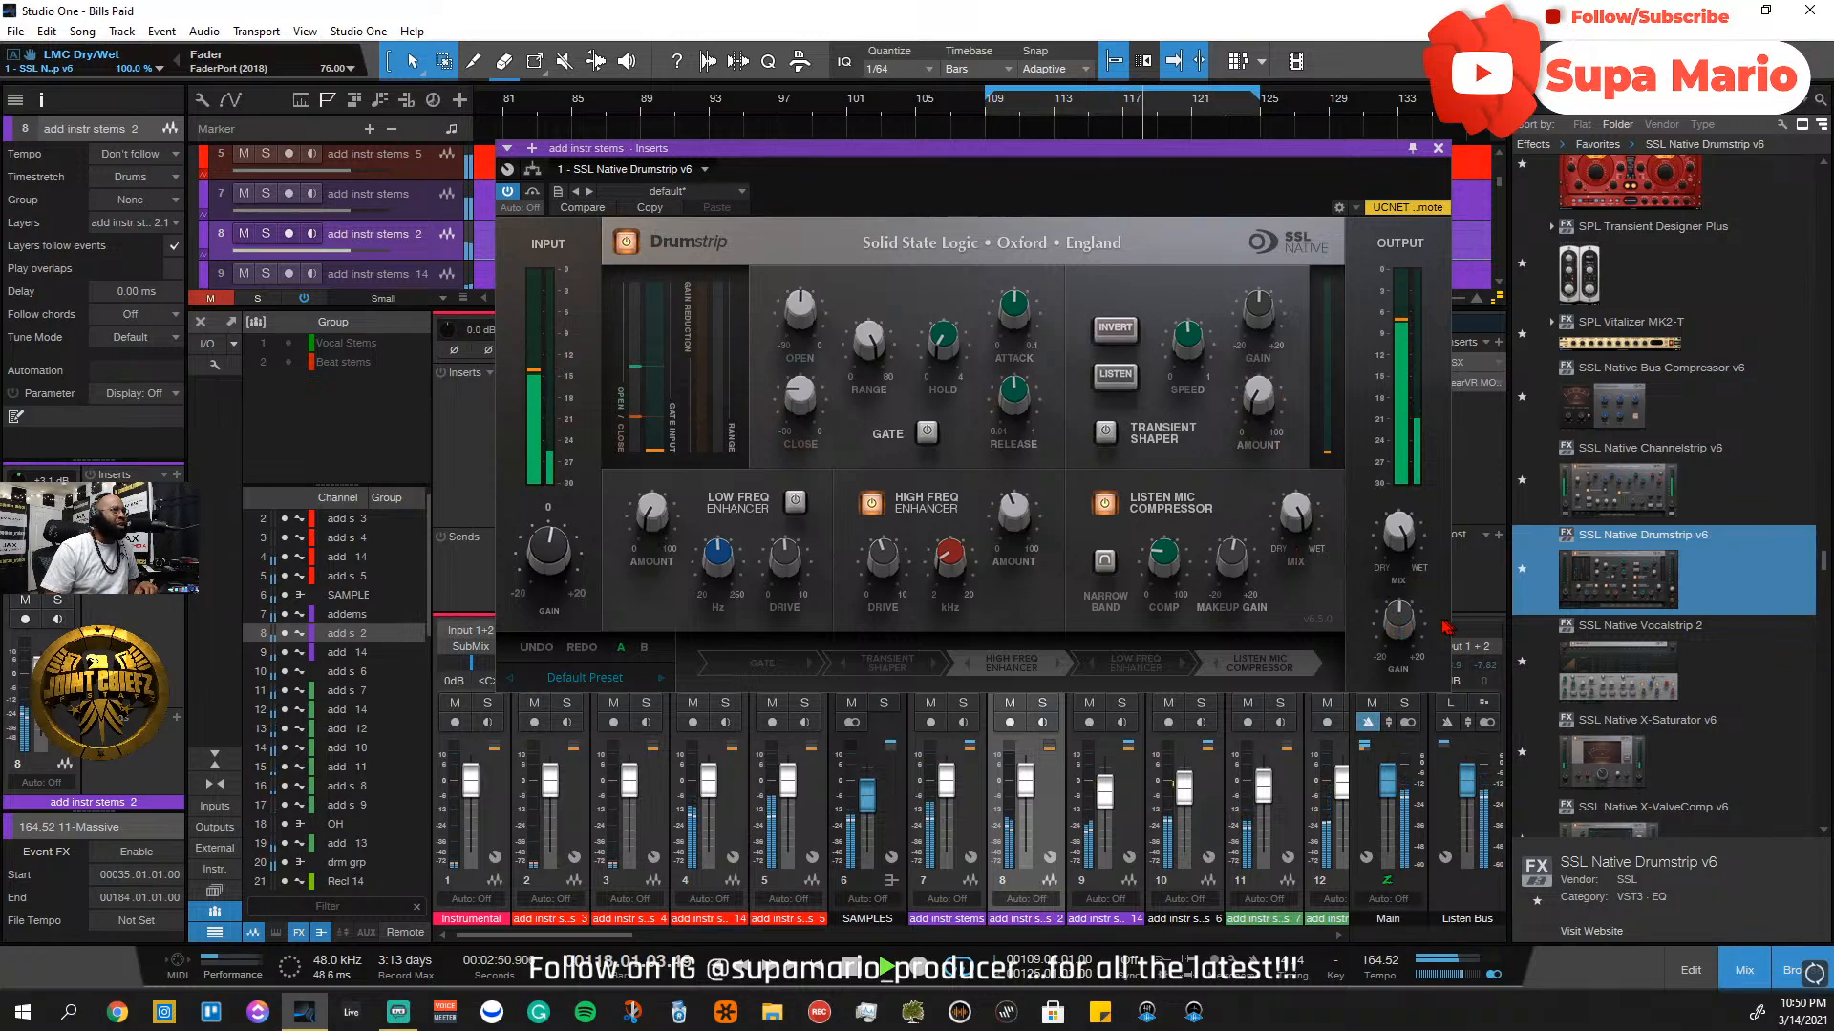
left_click_drag(1404, 636, 1400, 658)
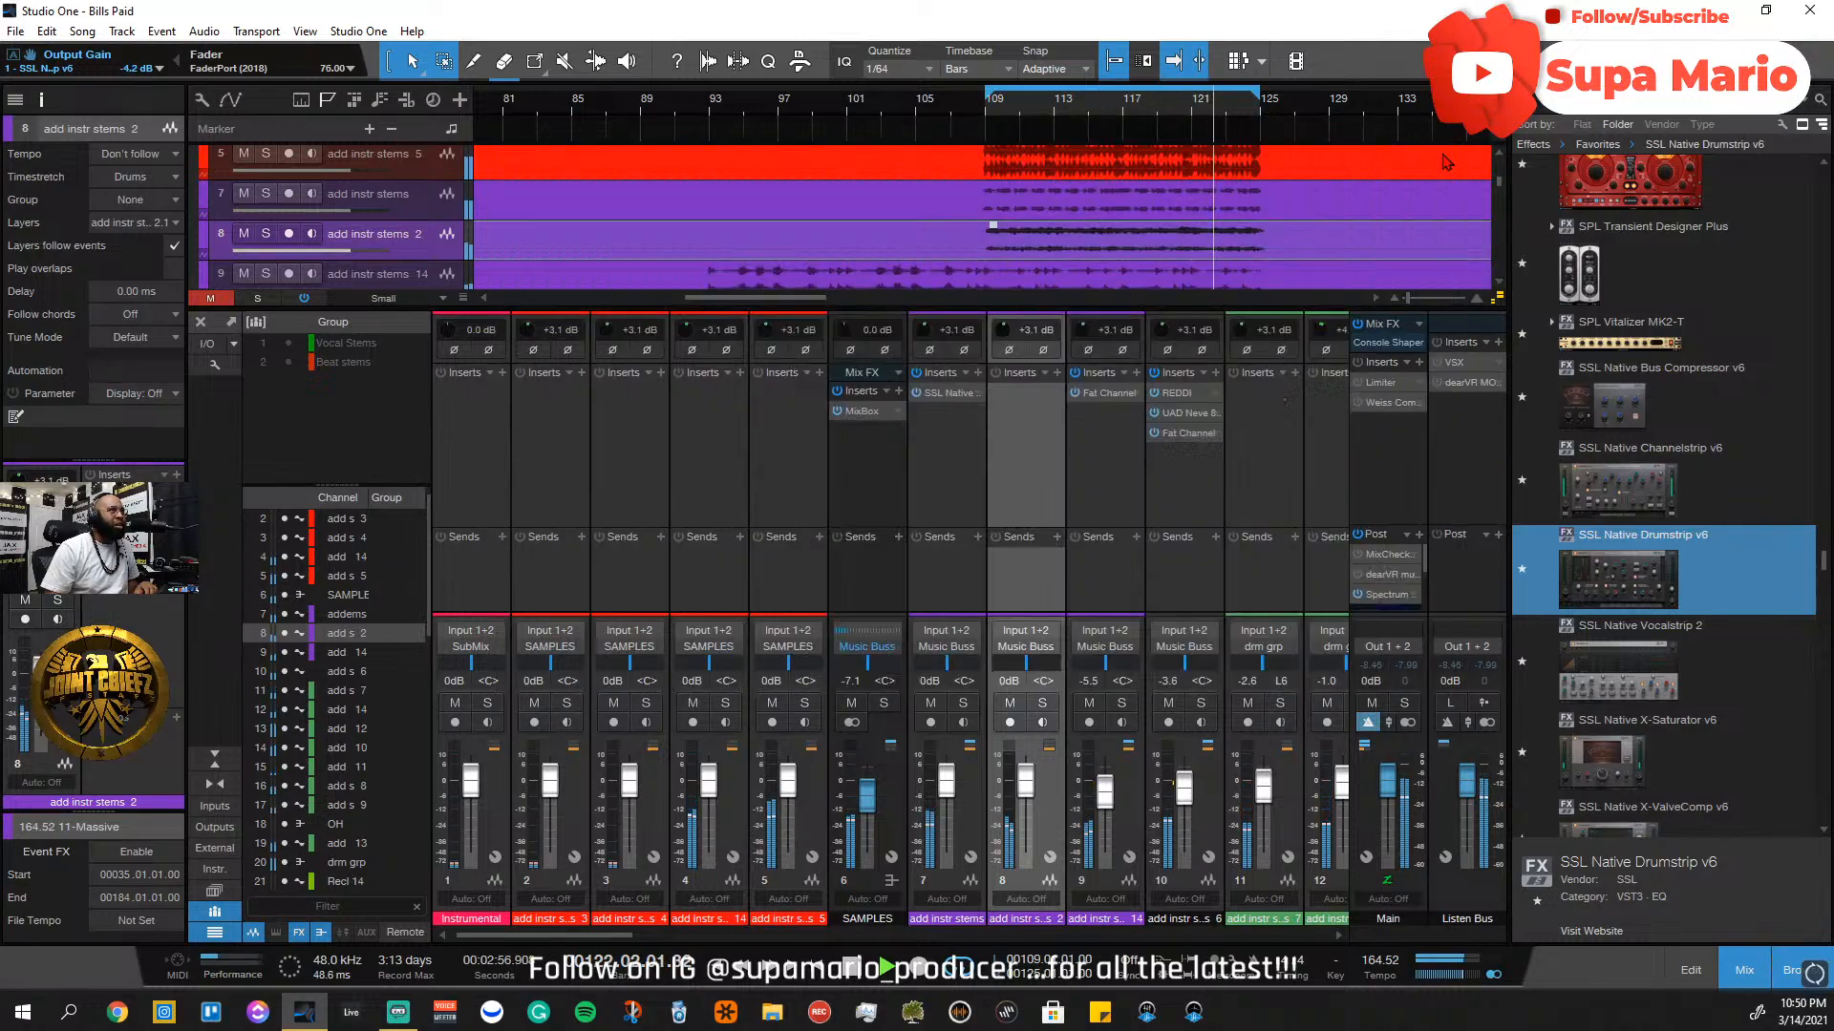
left_click(1438, 148)
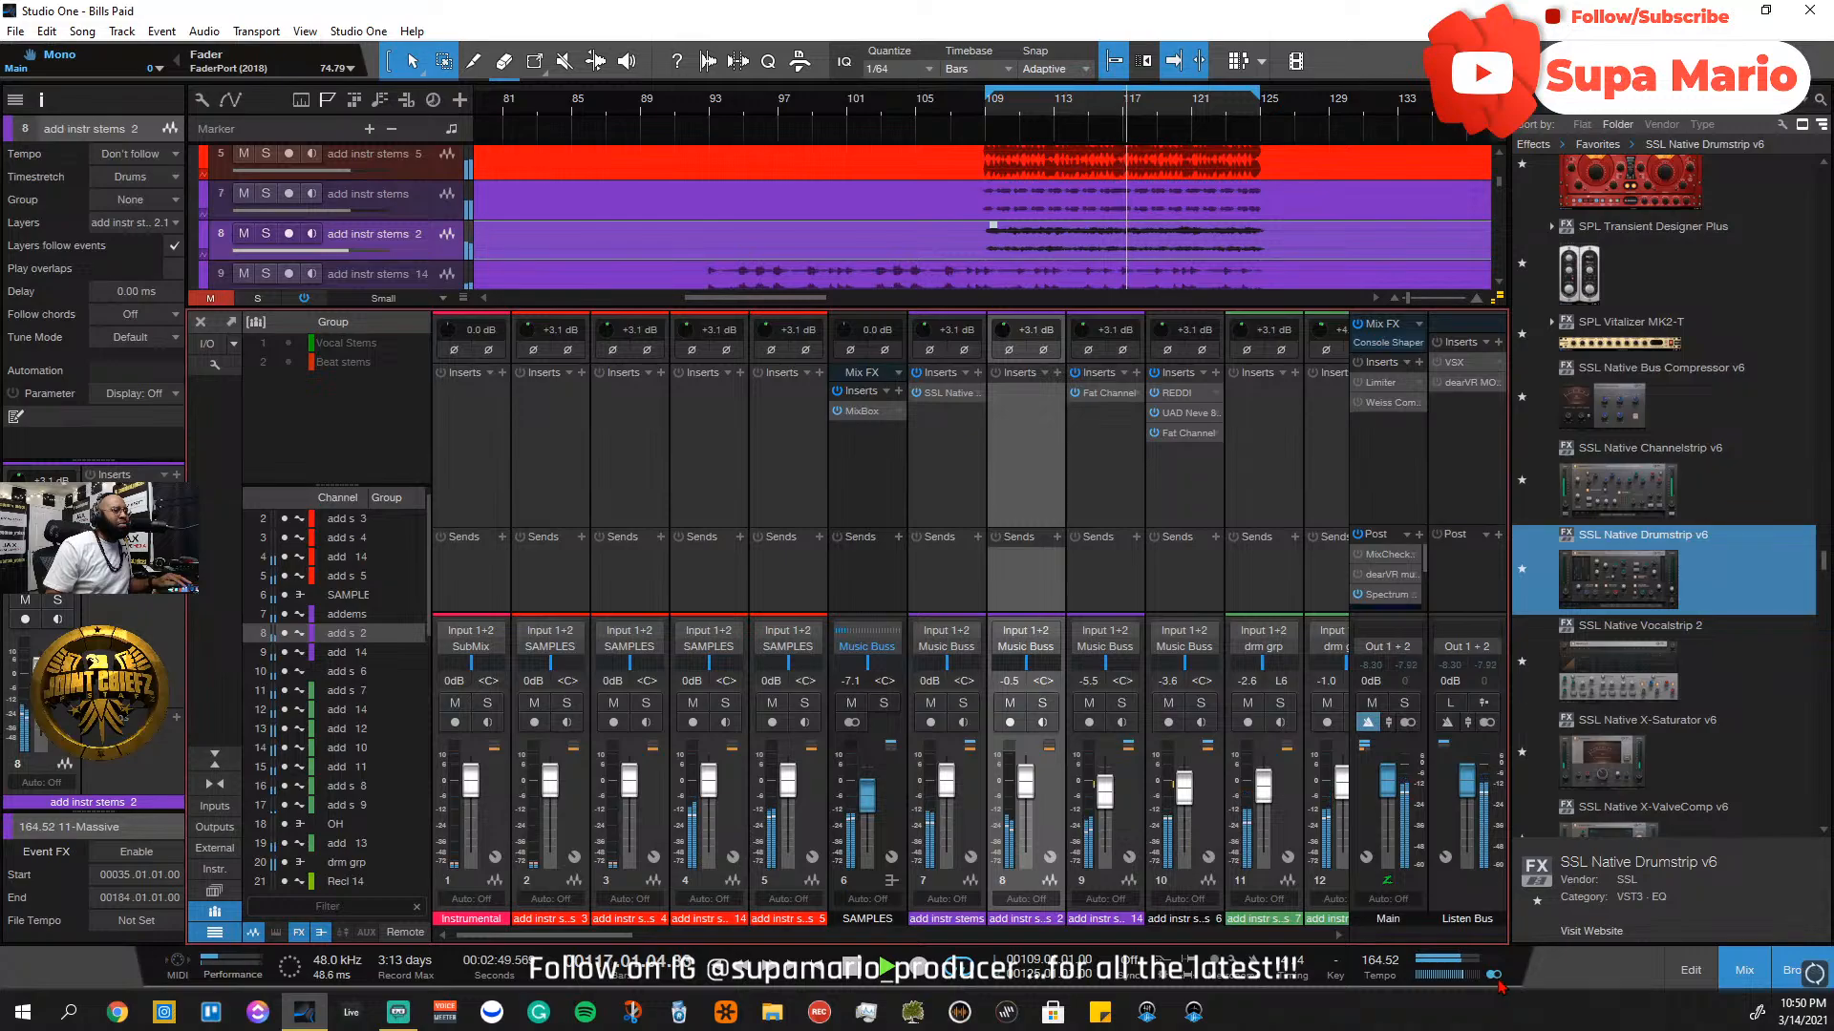
Balance add instr stems 2 at -0.7 dB and the purple add instr stems 14 at -5.4 dB, toggling mono monitoring and checking the latter in solo
left_click(1496, 978)
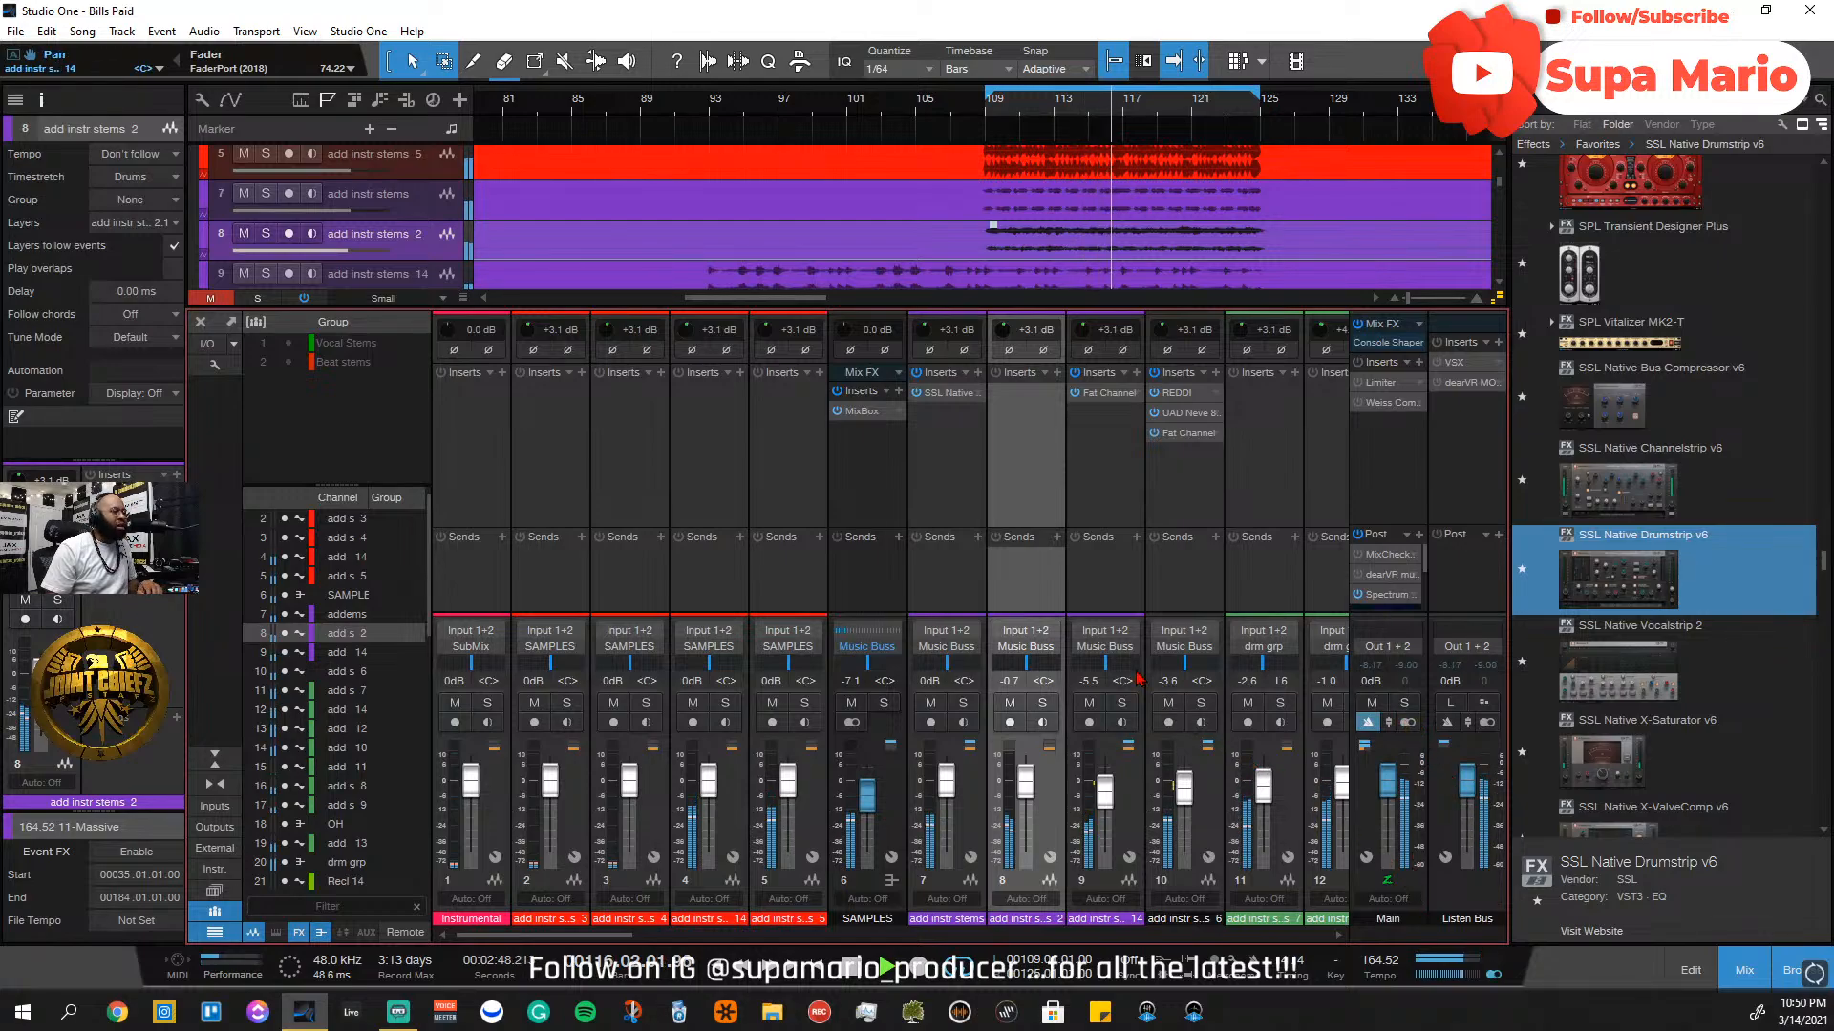
left_click(1122, 703)
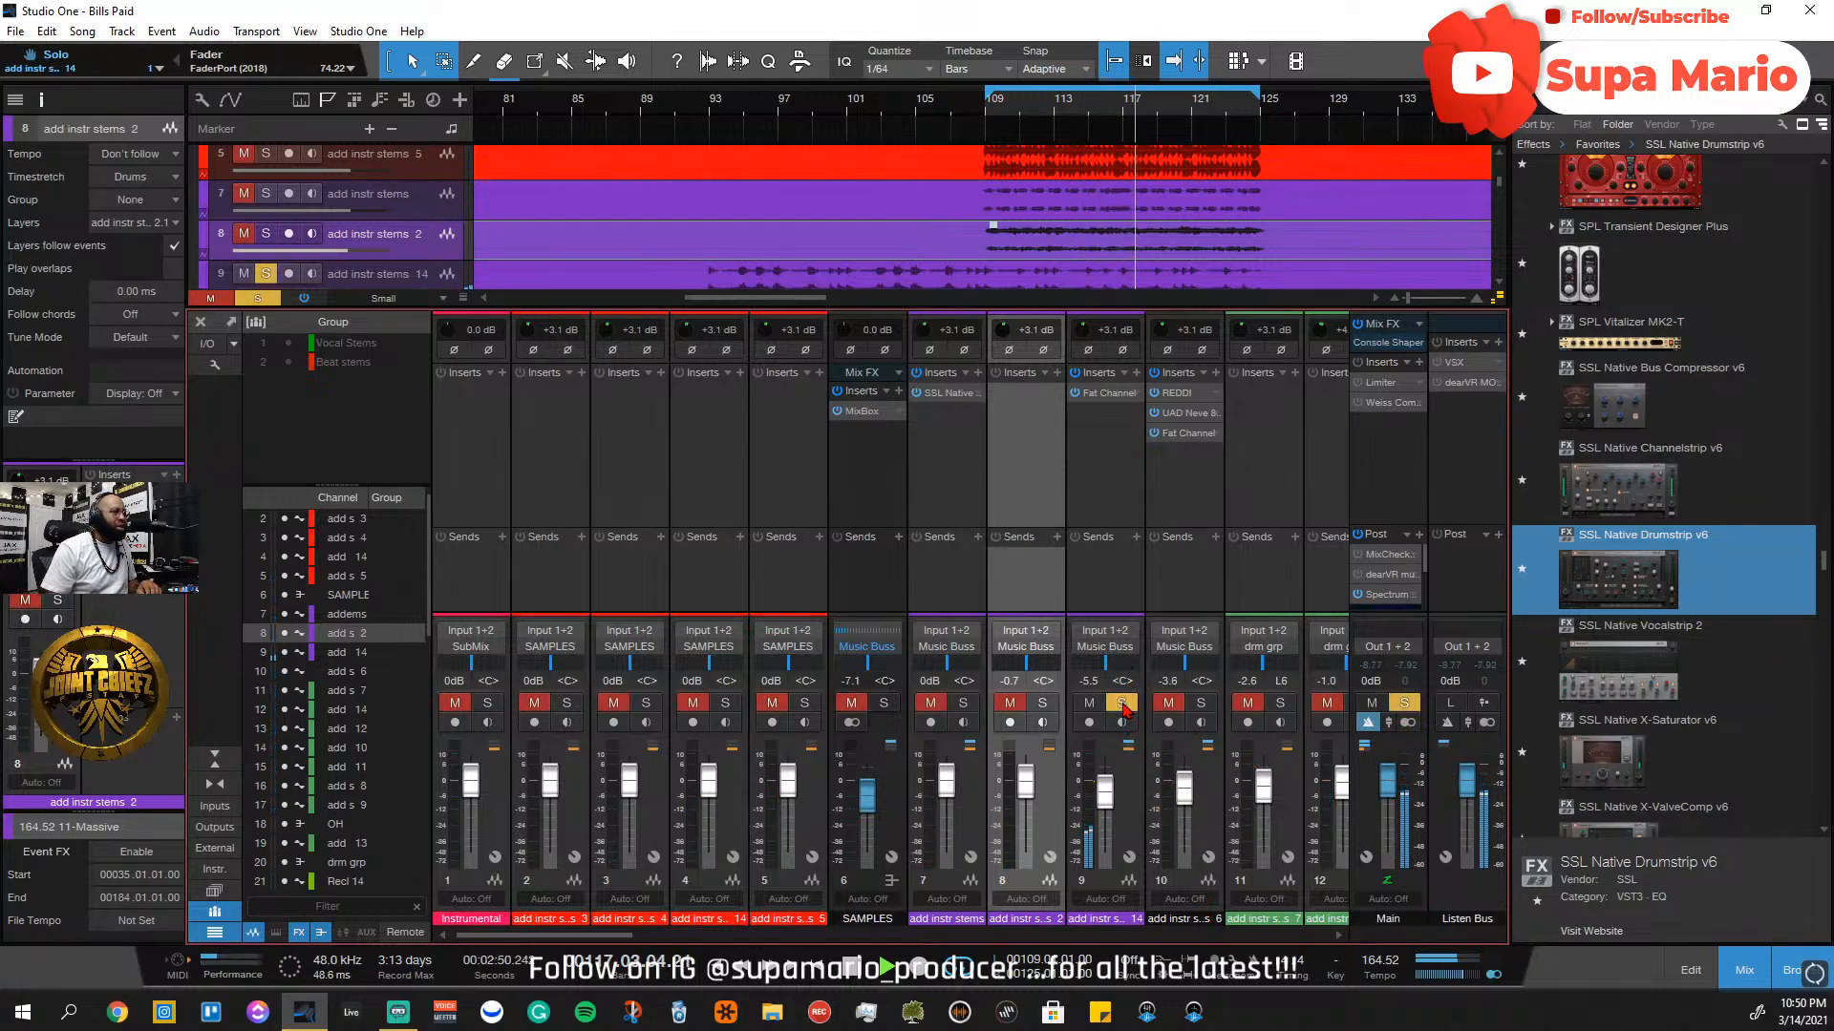
left_click(1122, 703)
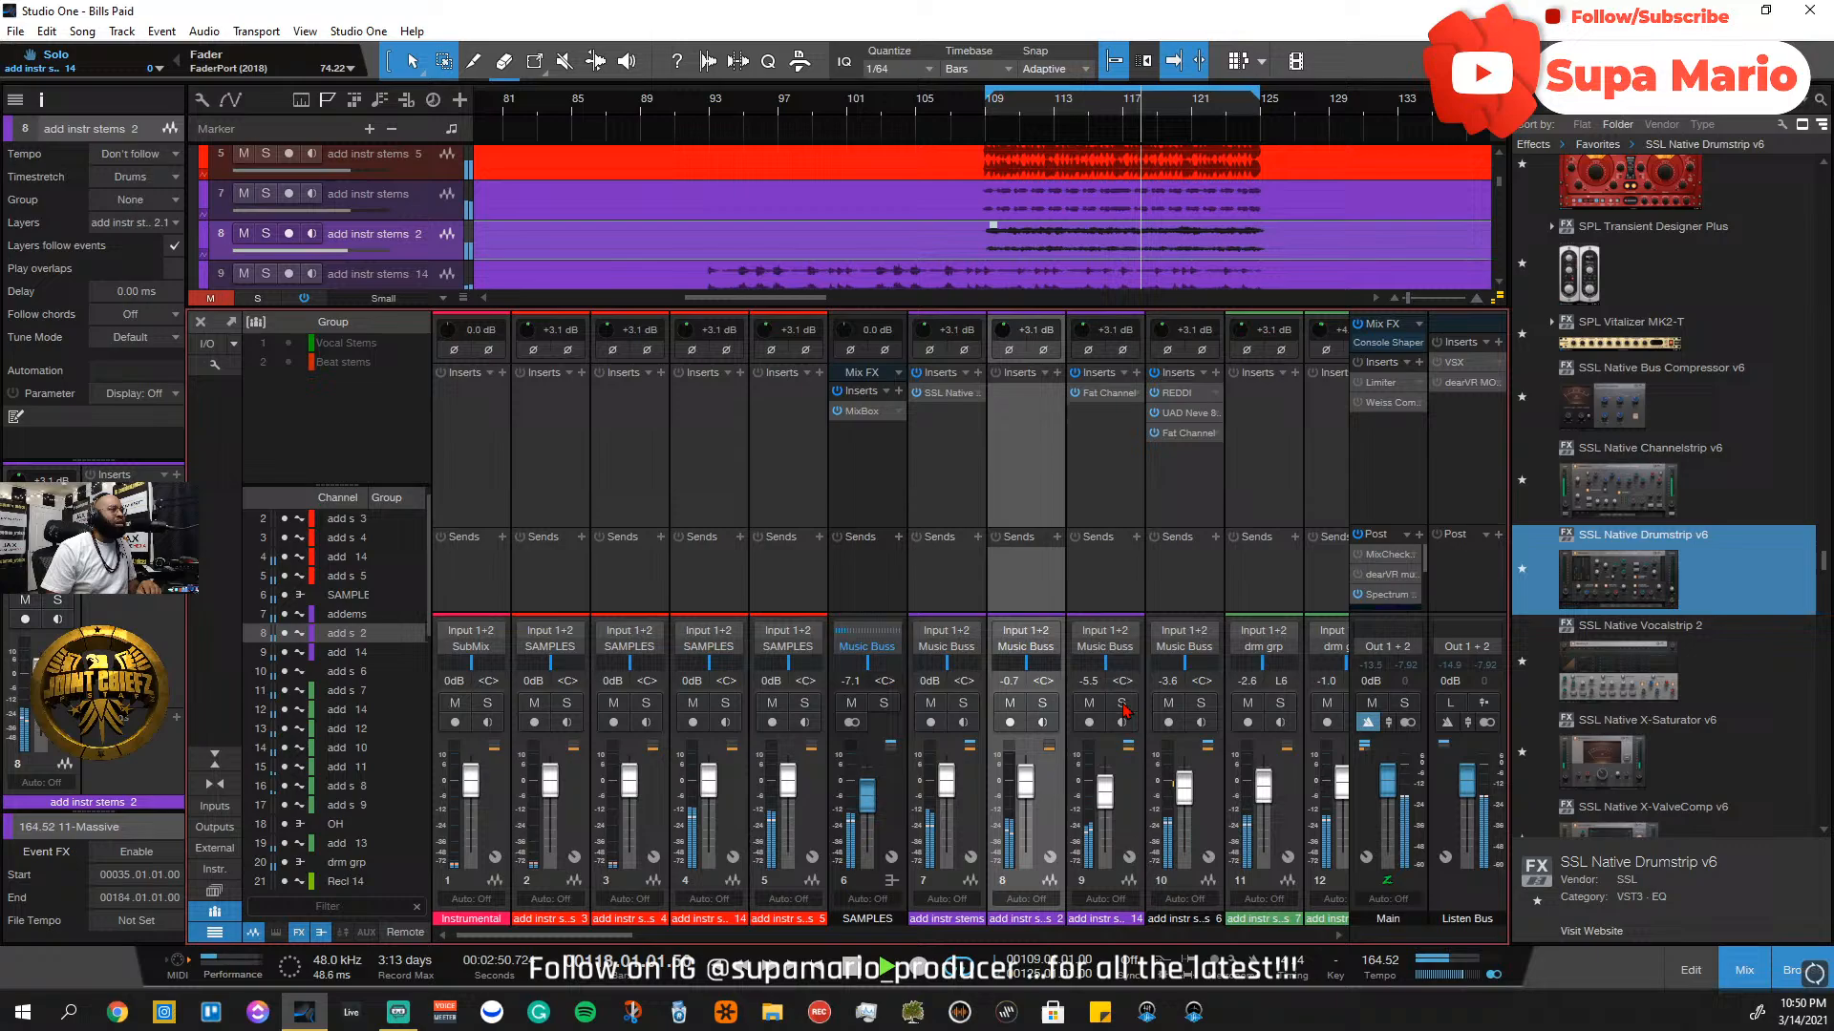
left_click(1130, 823)
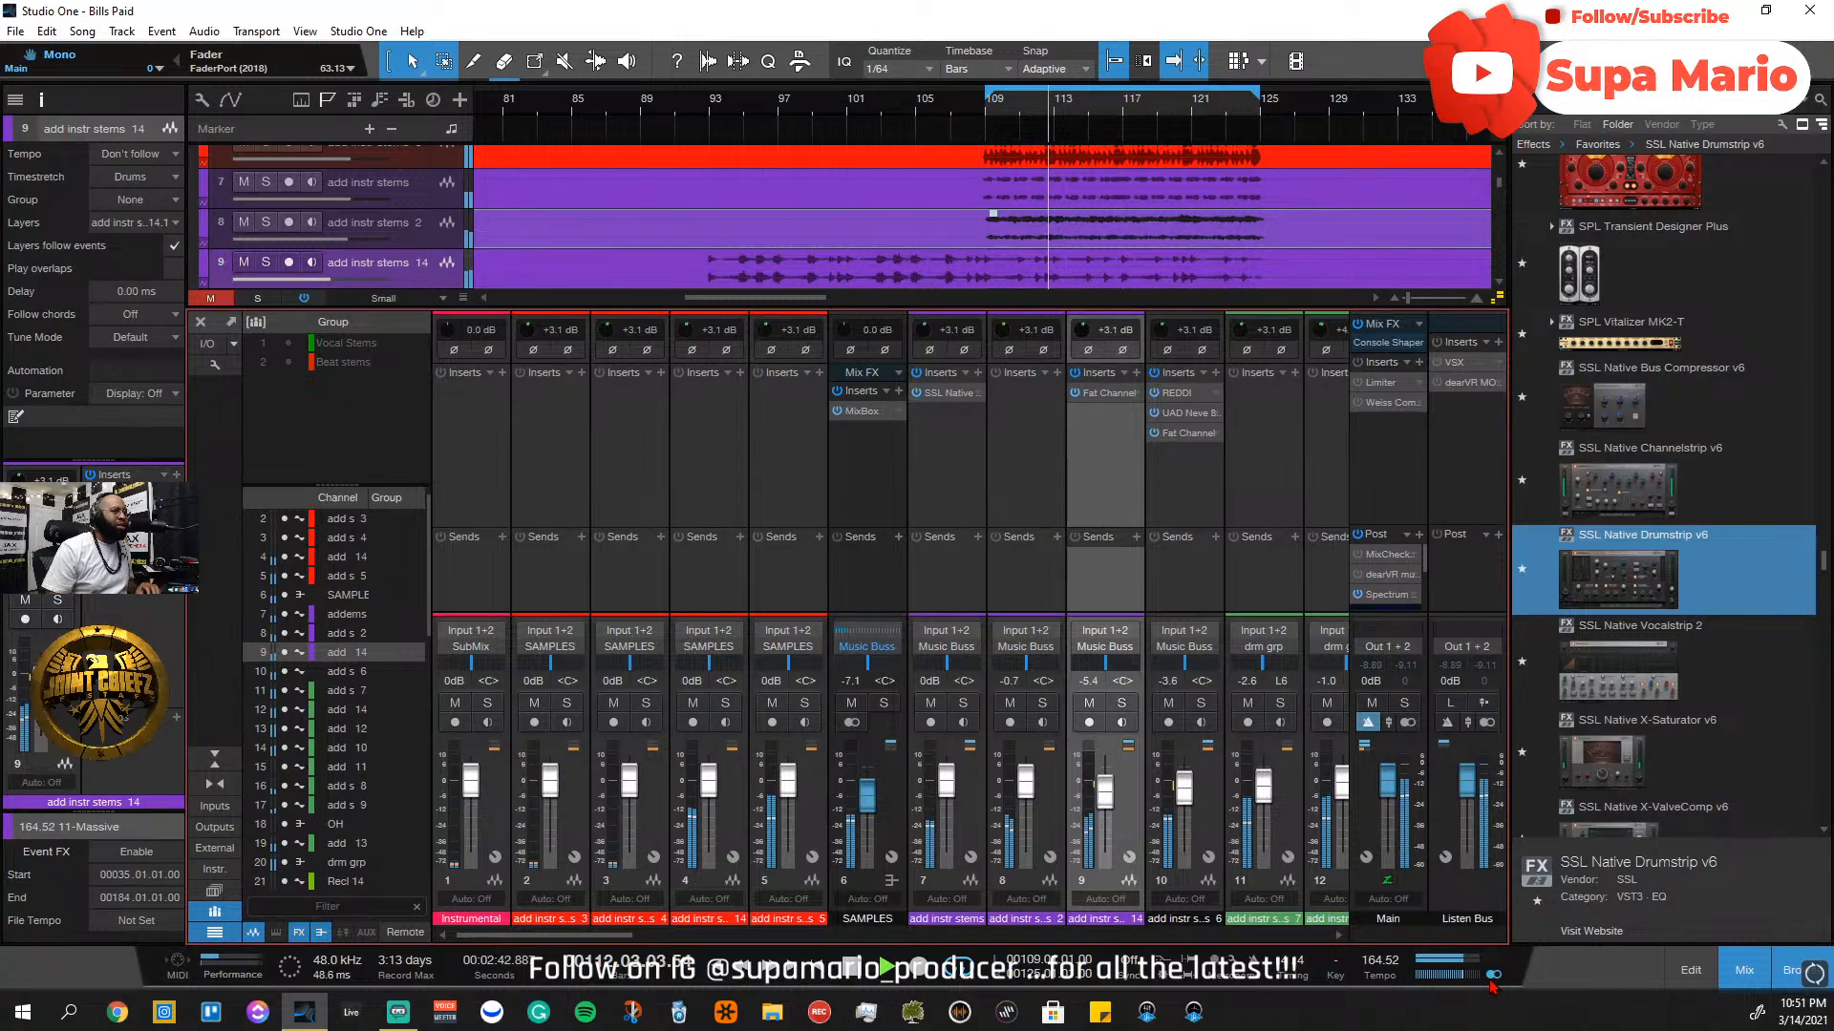
left_click(1407, 722)
left_click(1492, 978)
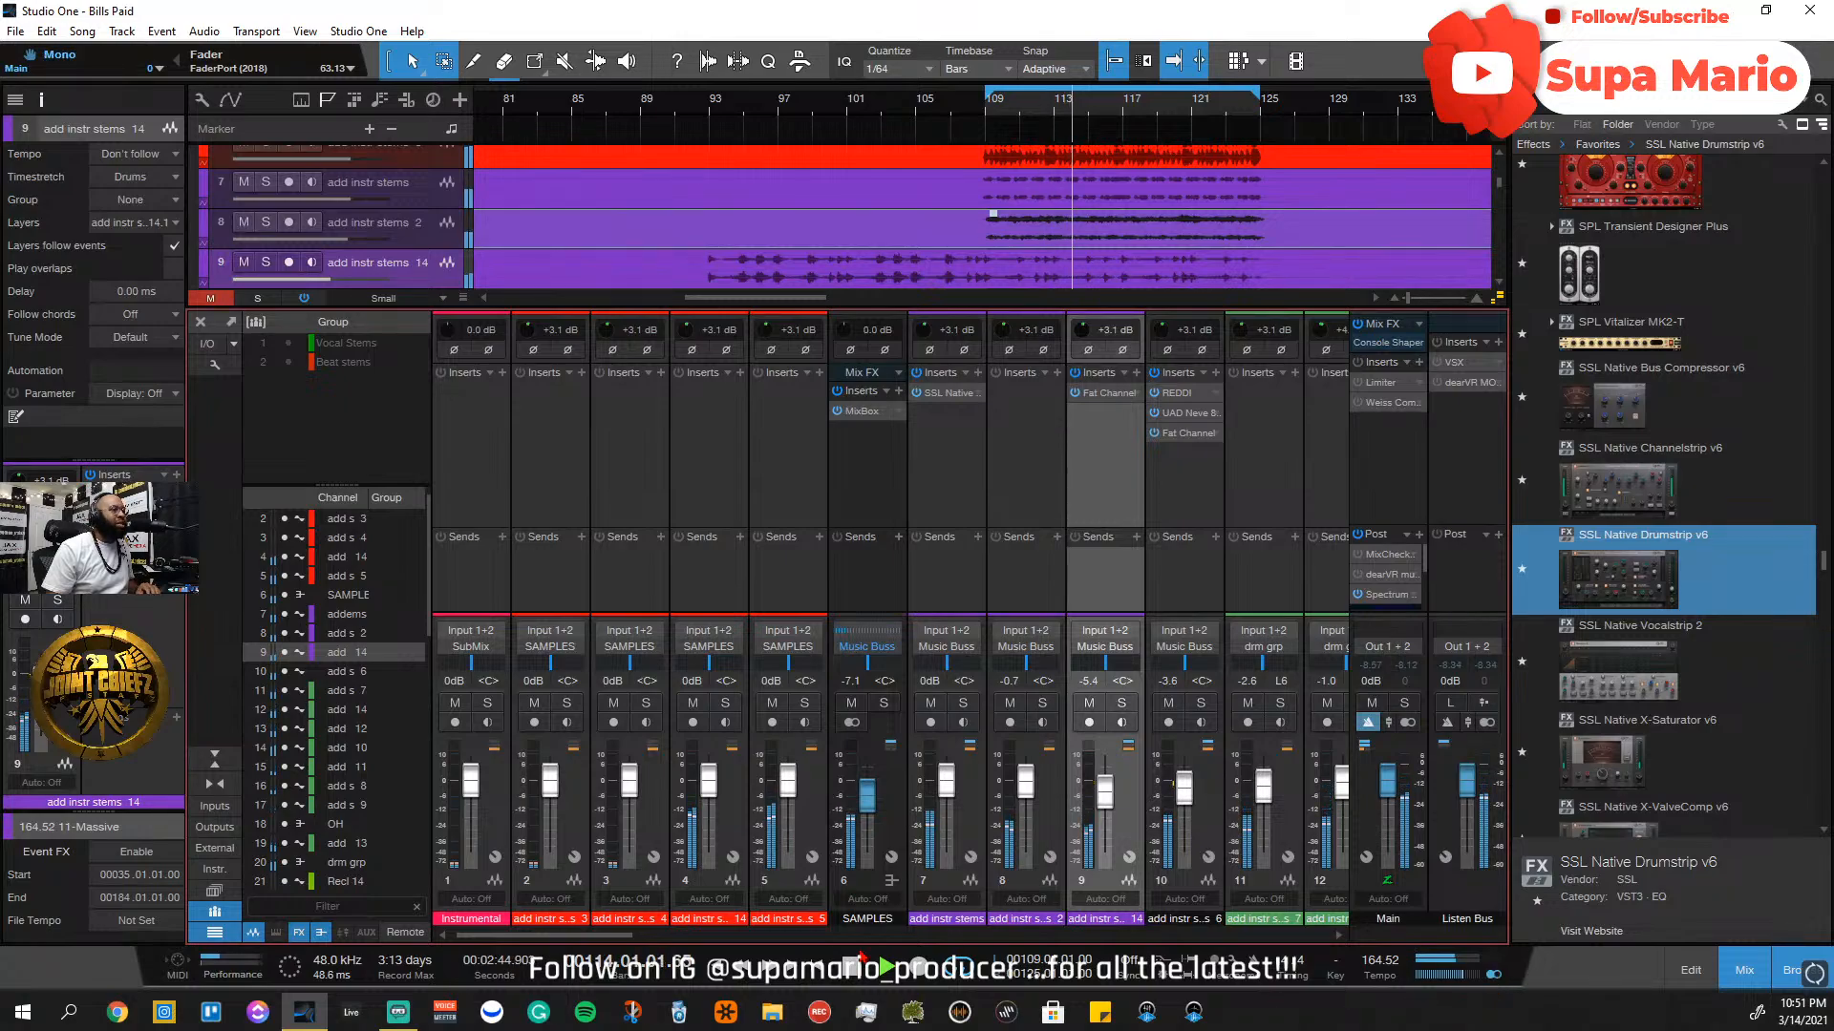
Audition the red add instr stems 14 and 5 tracks in solo, inspect the MixBox on SAMPLES, and restore the full mix
left_click_drag(585, 937, 782, 966)
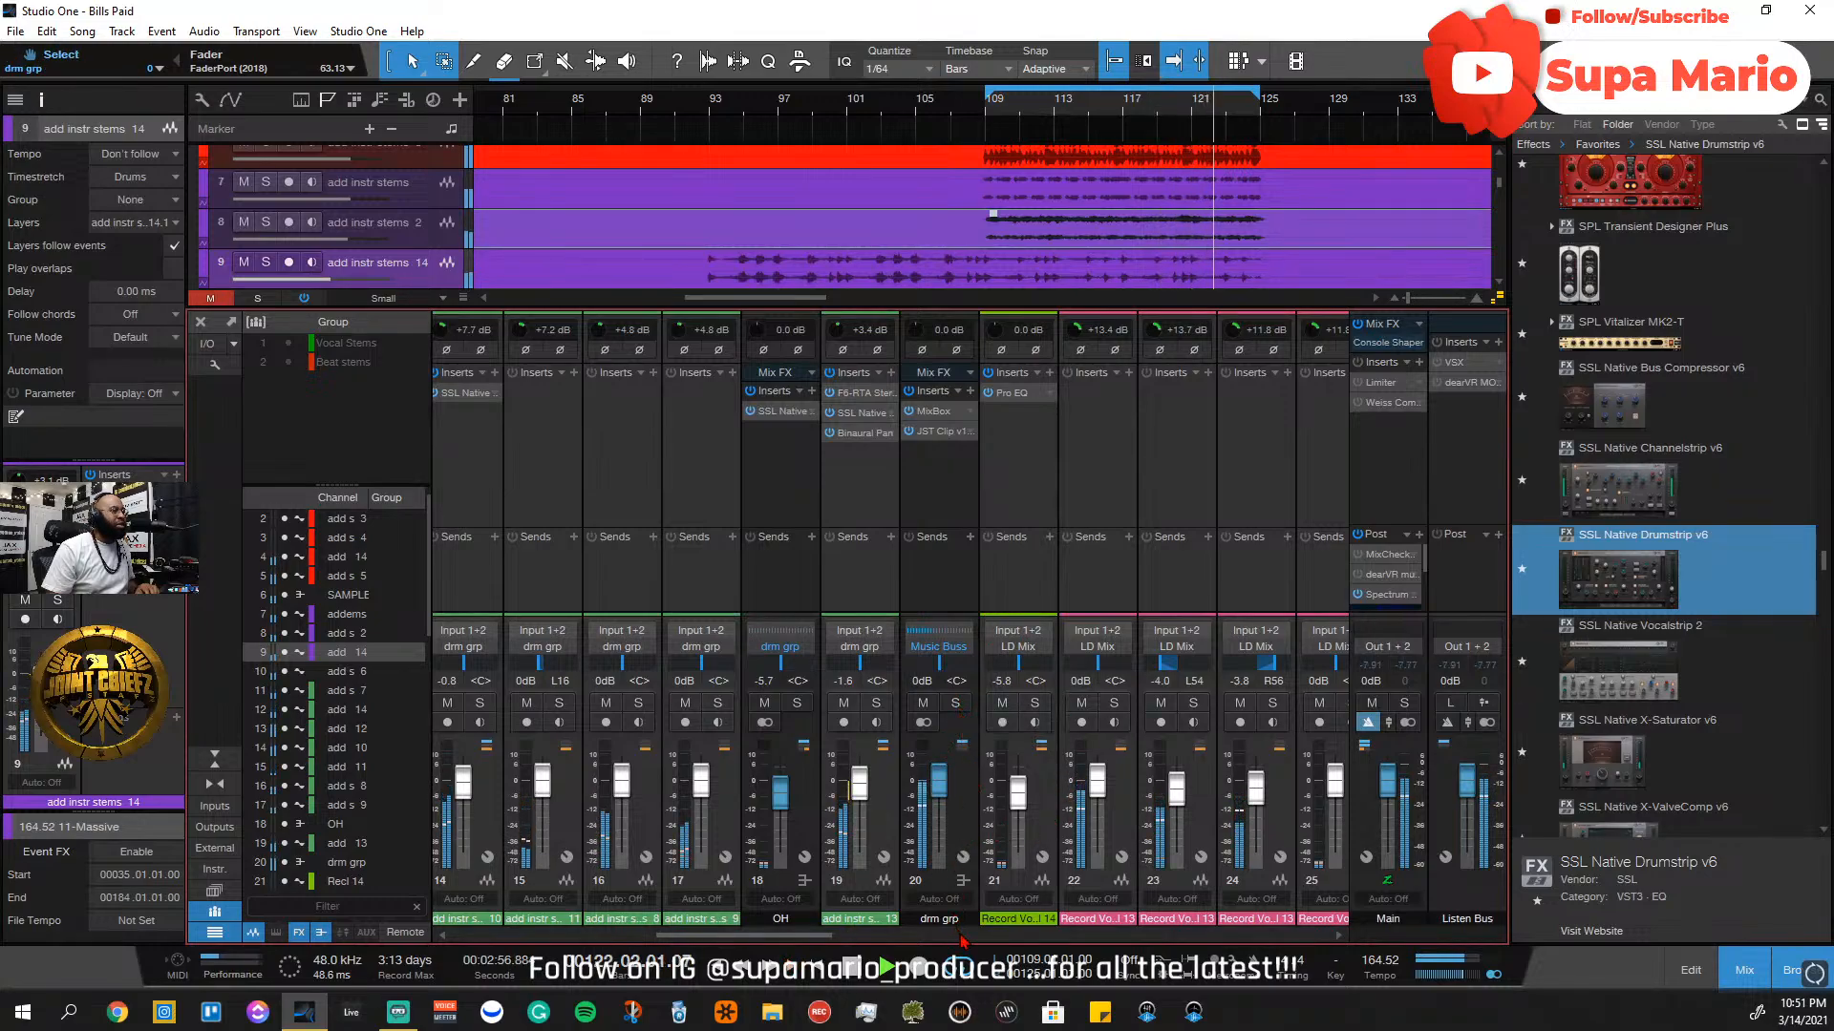
left_click_drag(809, 941, 580, 949)
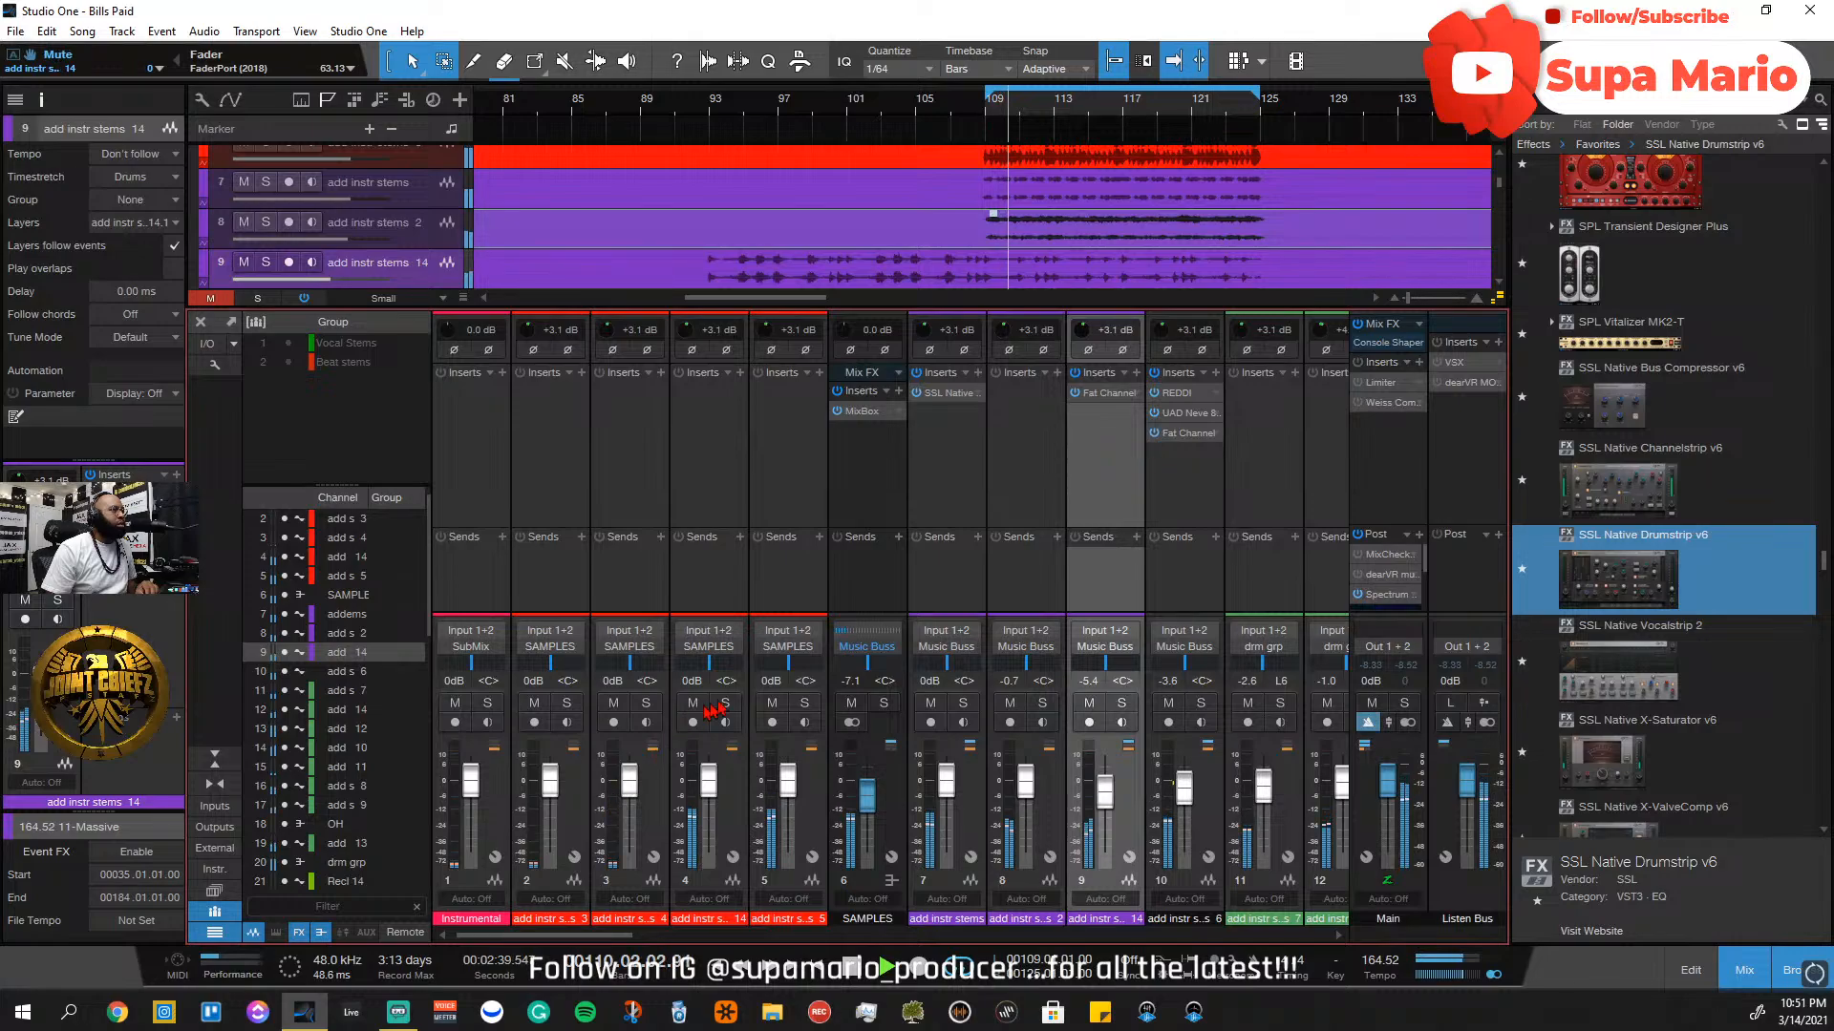
left_click(725, 703)
left_click(726, 703)
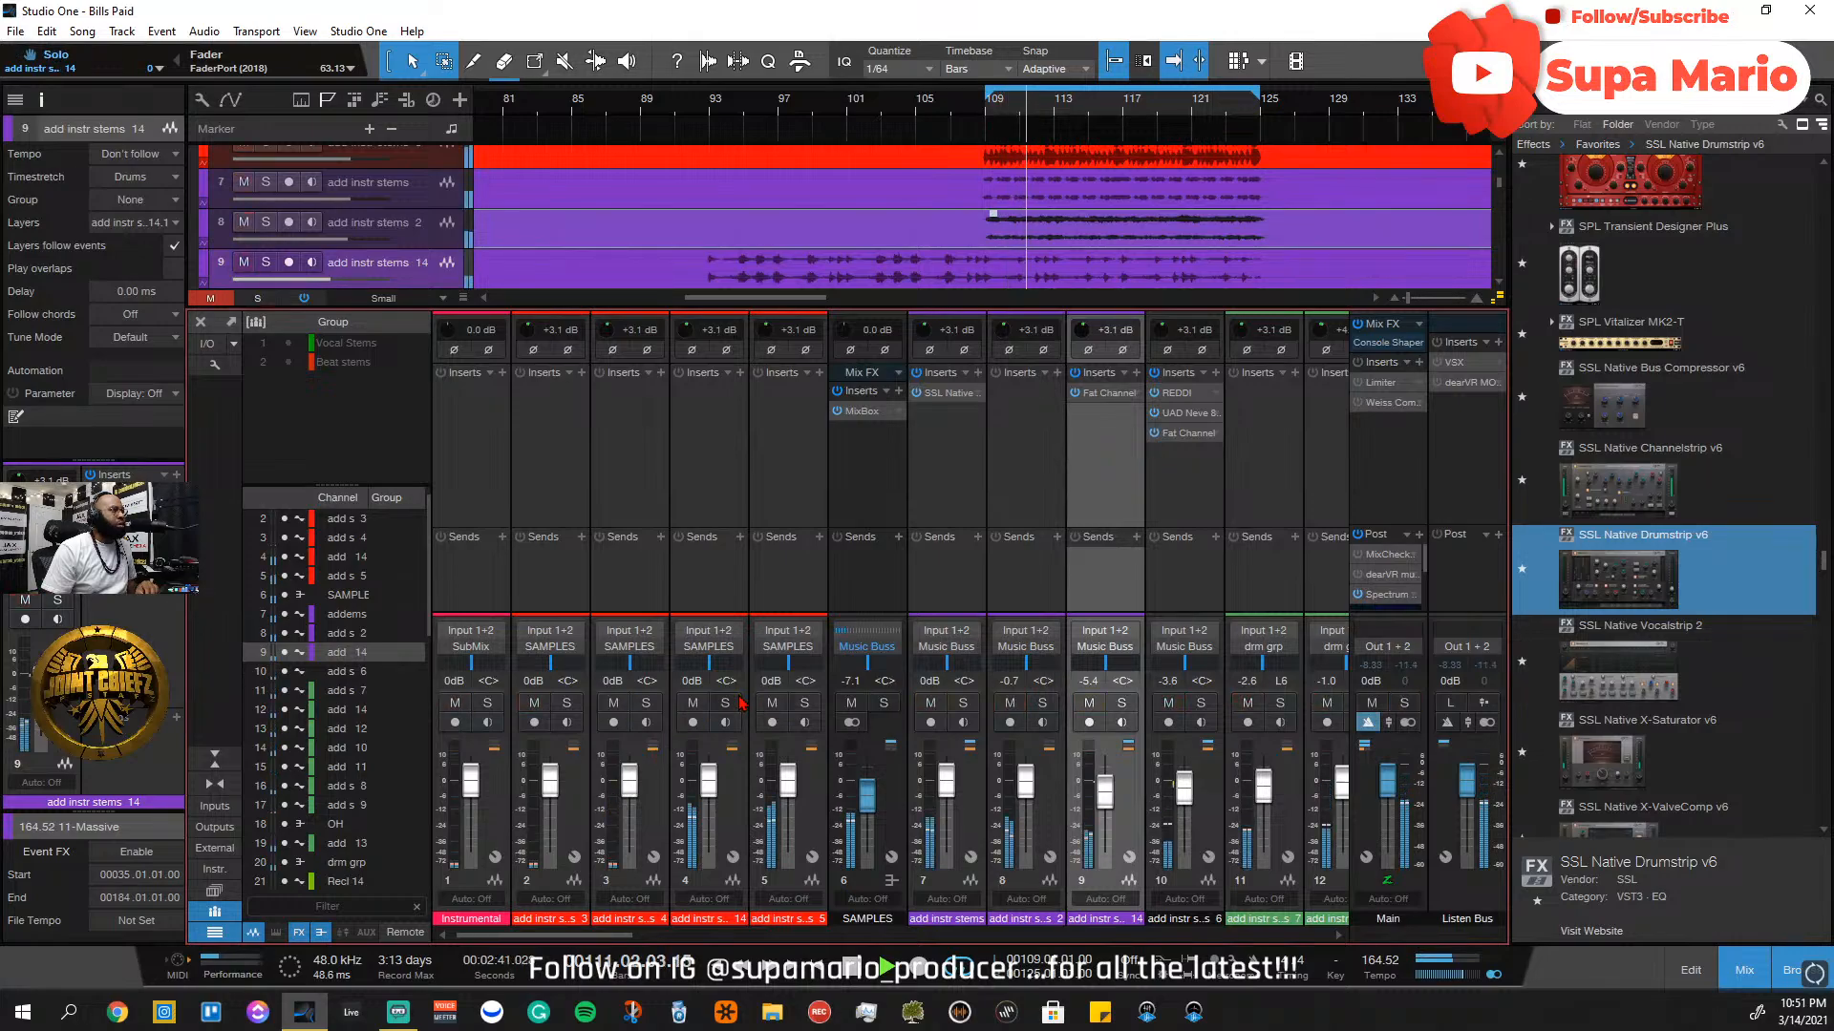
left_click(802, 703)
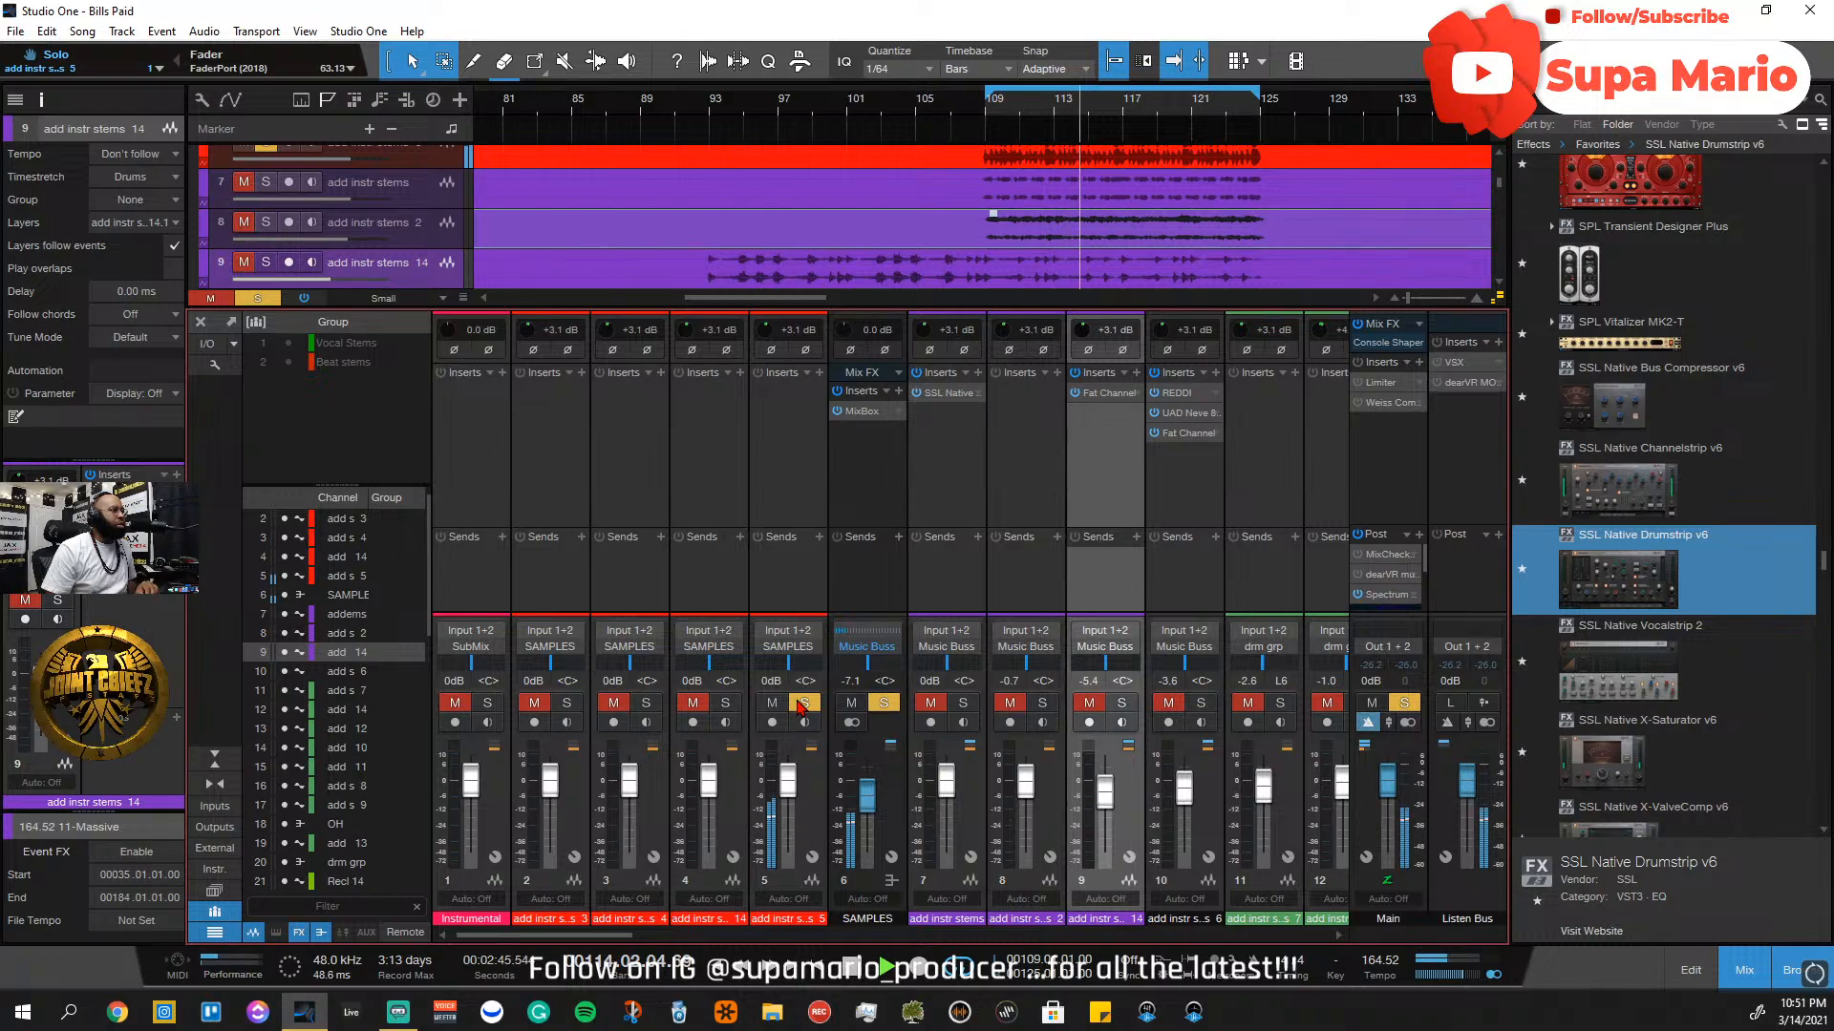
double_click(864, 412)
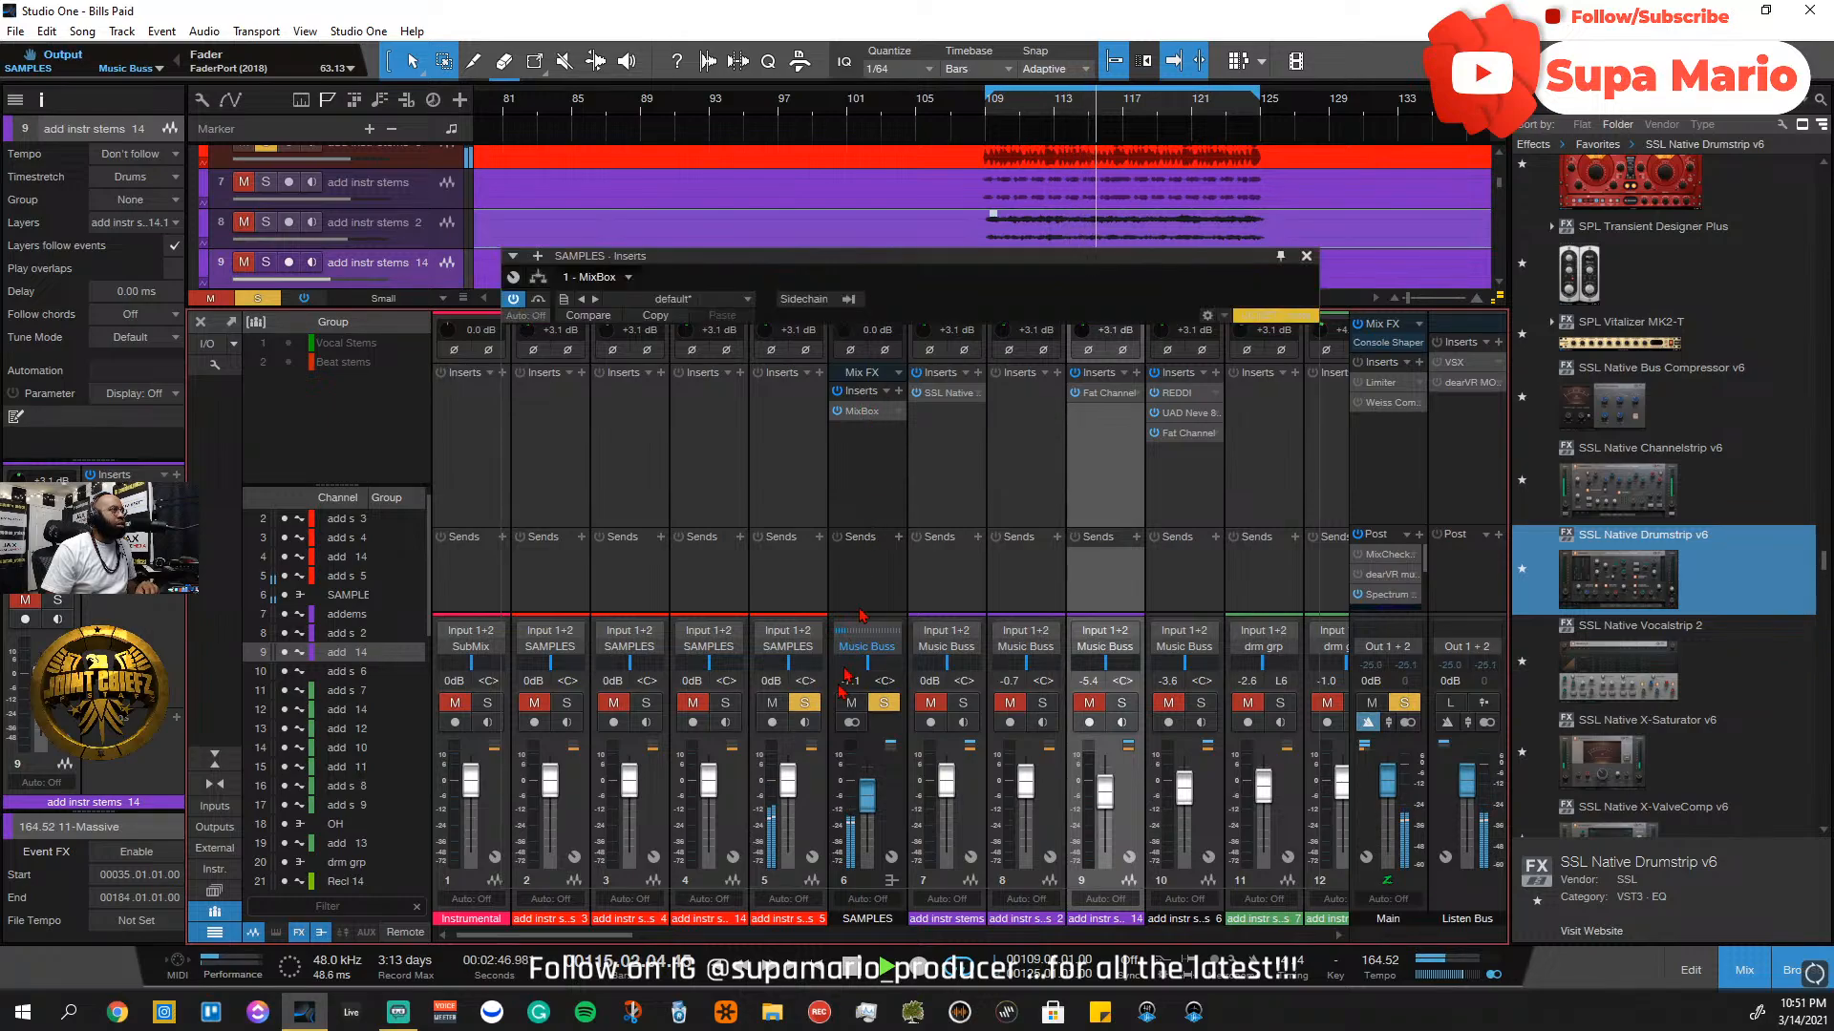
key("space")
left_click(1306, 256)
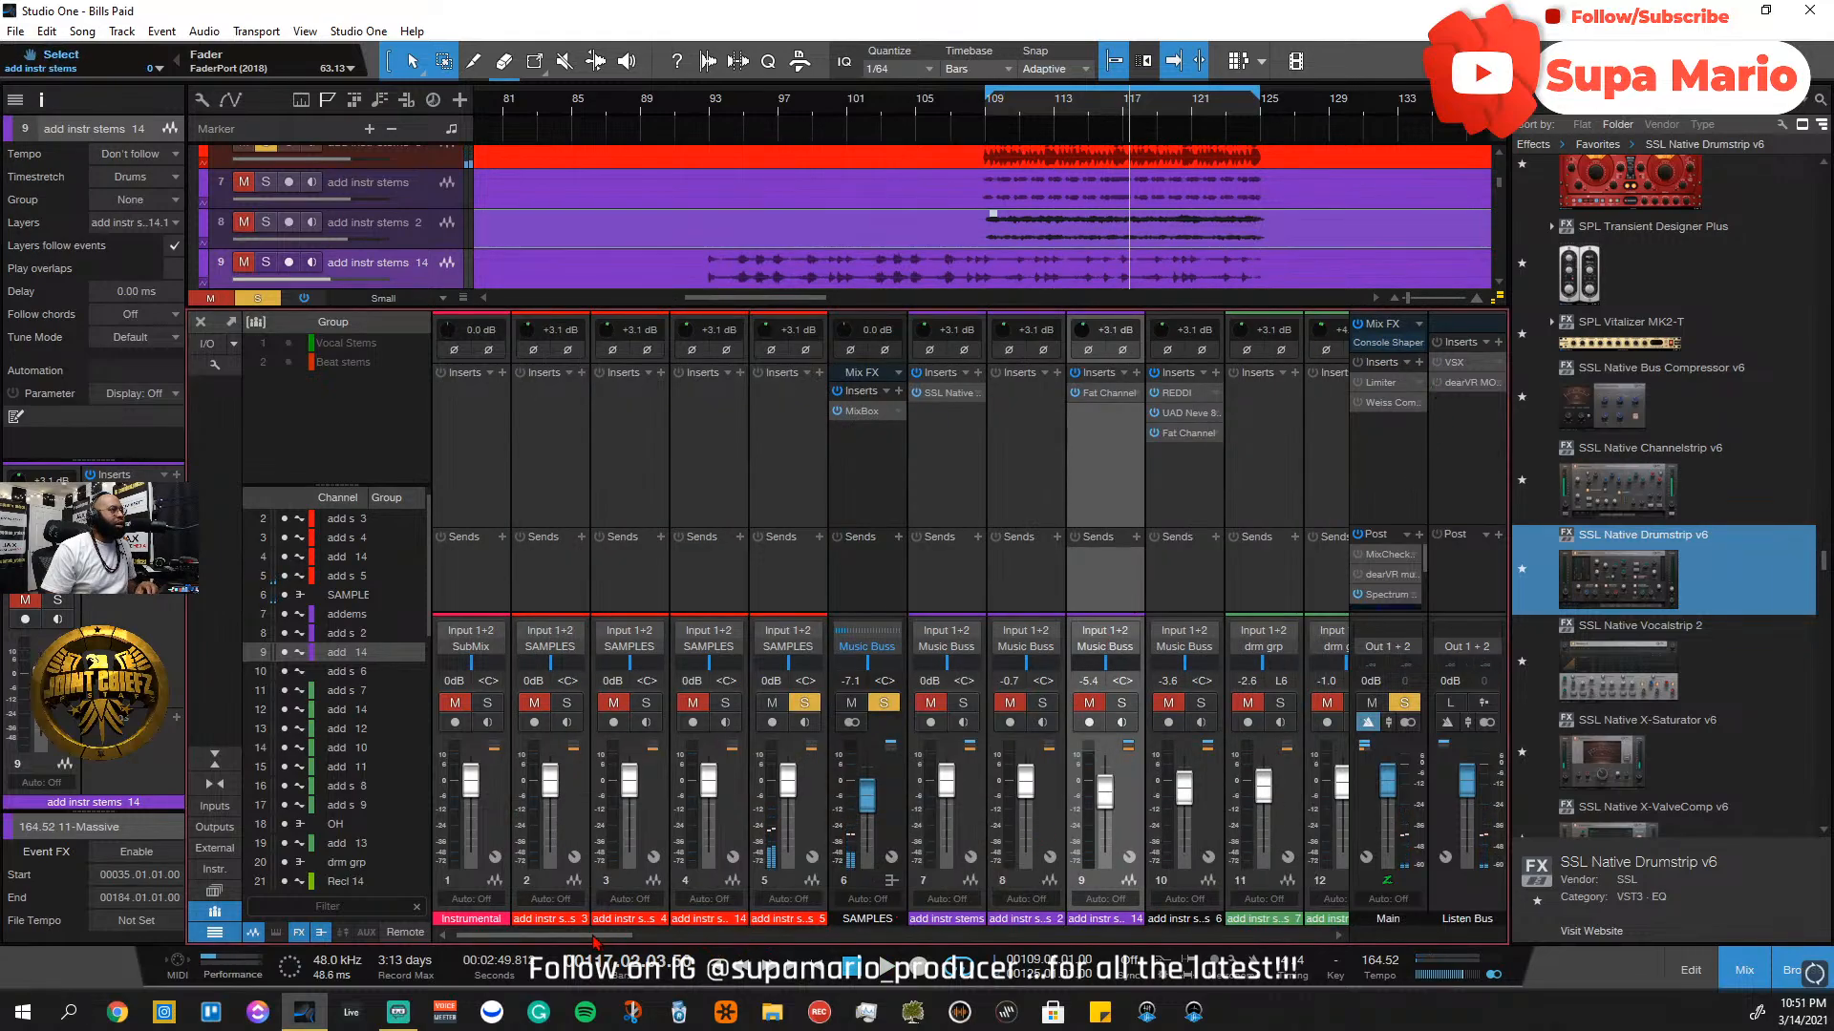
scroll(593, 940, "right", 4)
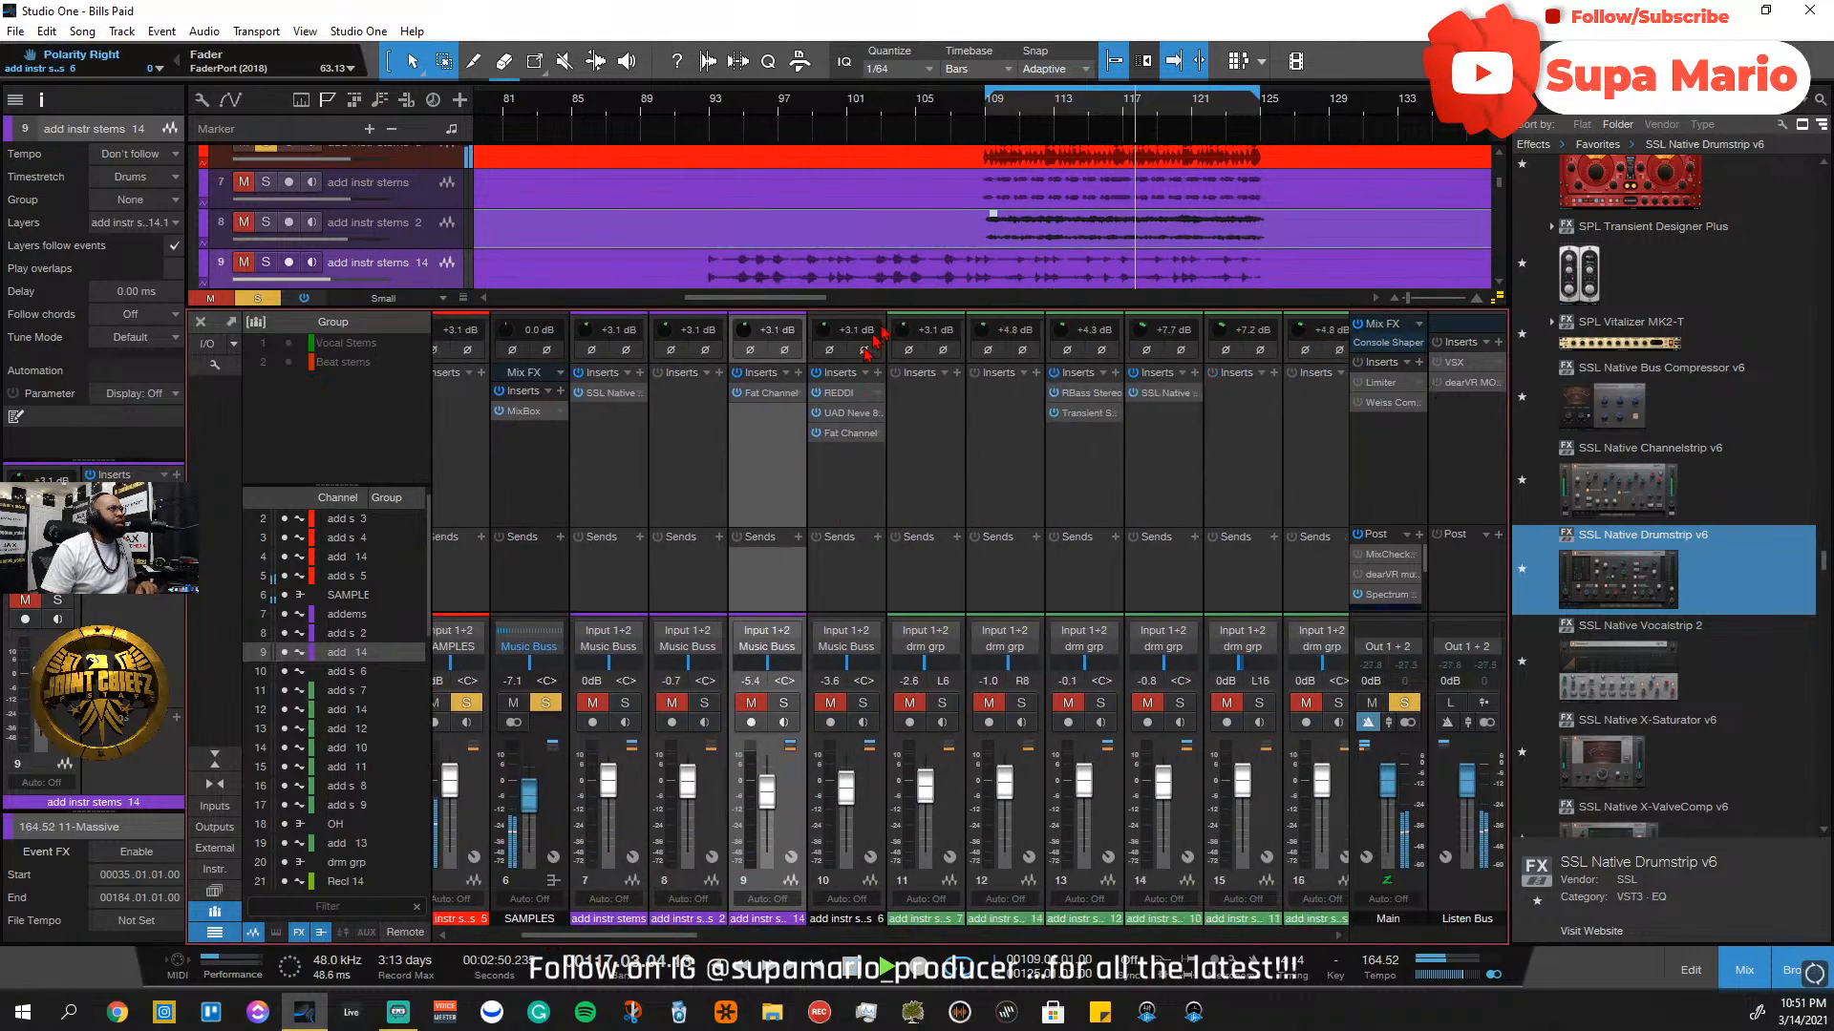
left_click(545, 702)
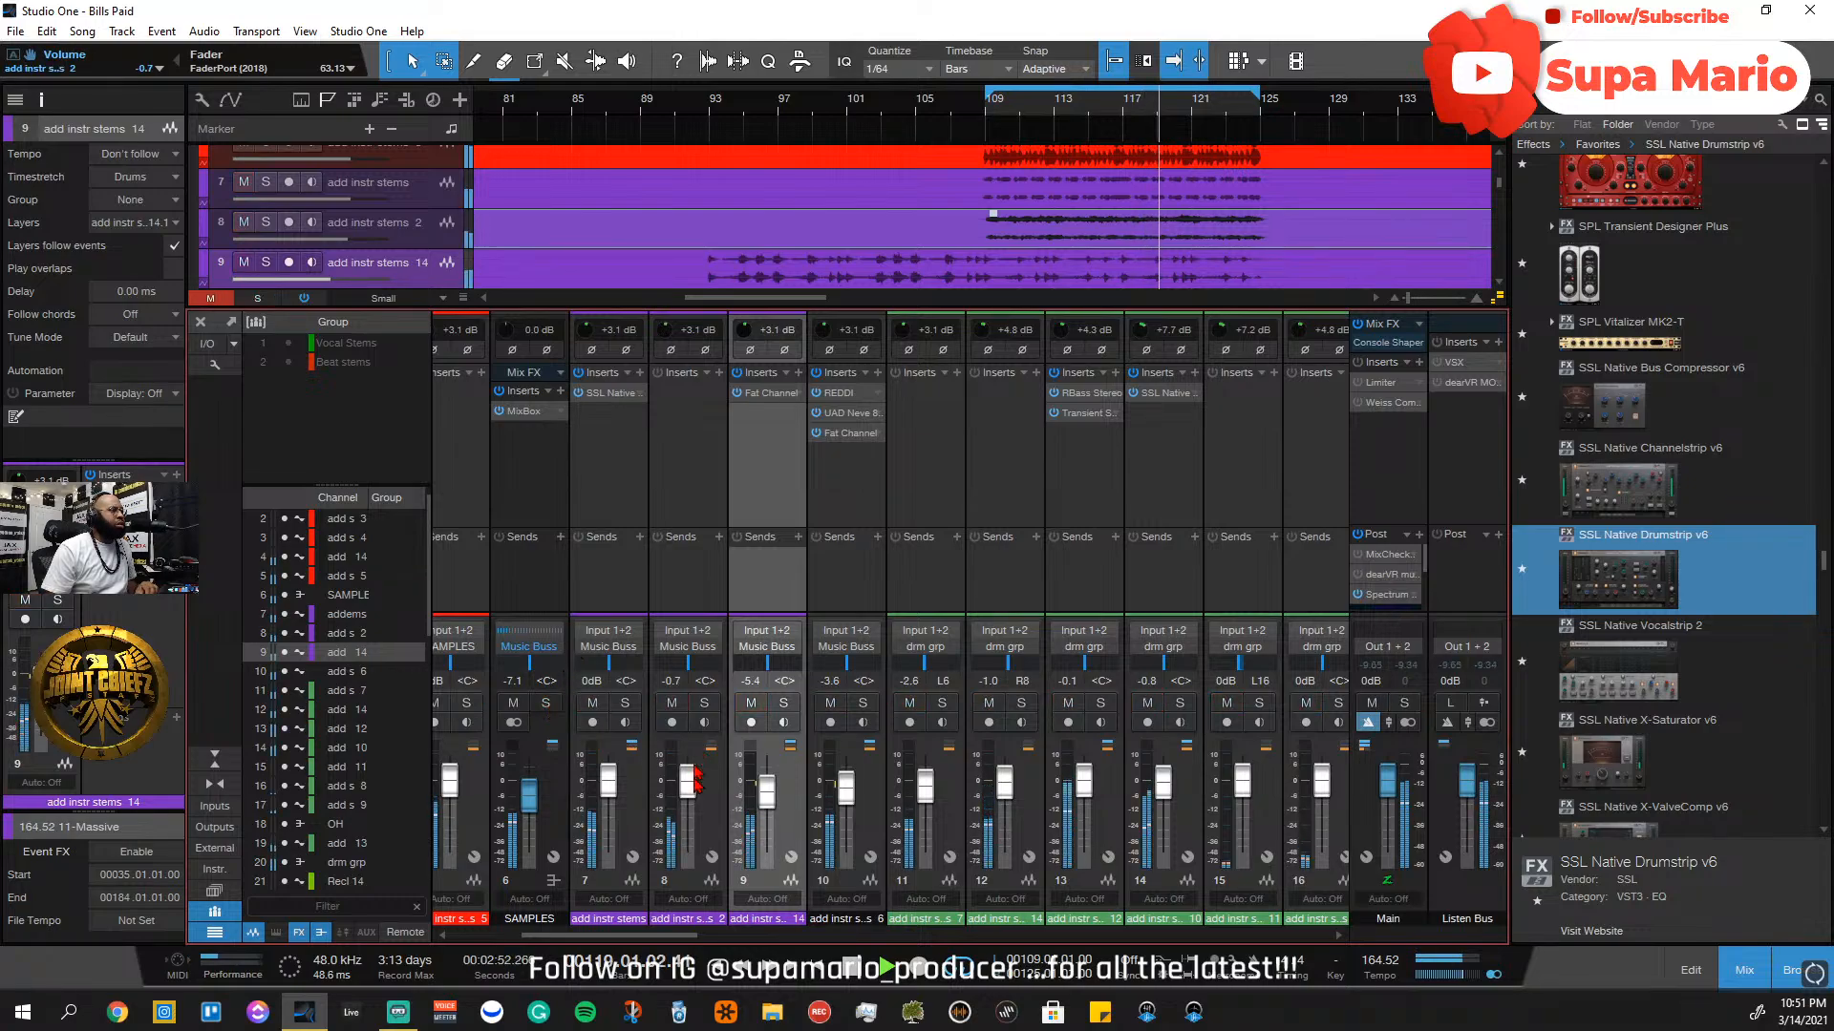
Inspect the MixBox settings on the drm grp bus during playback, and close the plug-in window
scroll(693, 941, "right", 2)
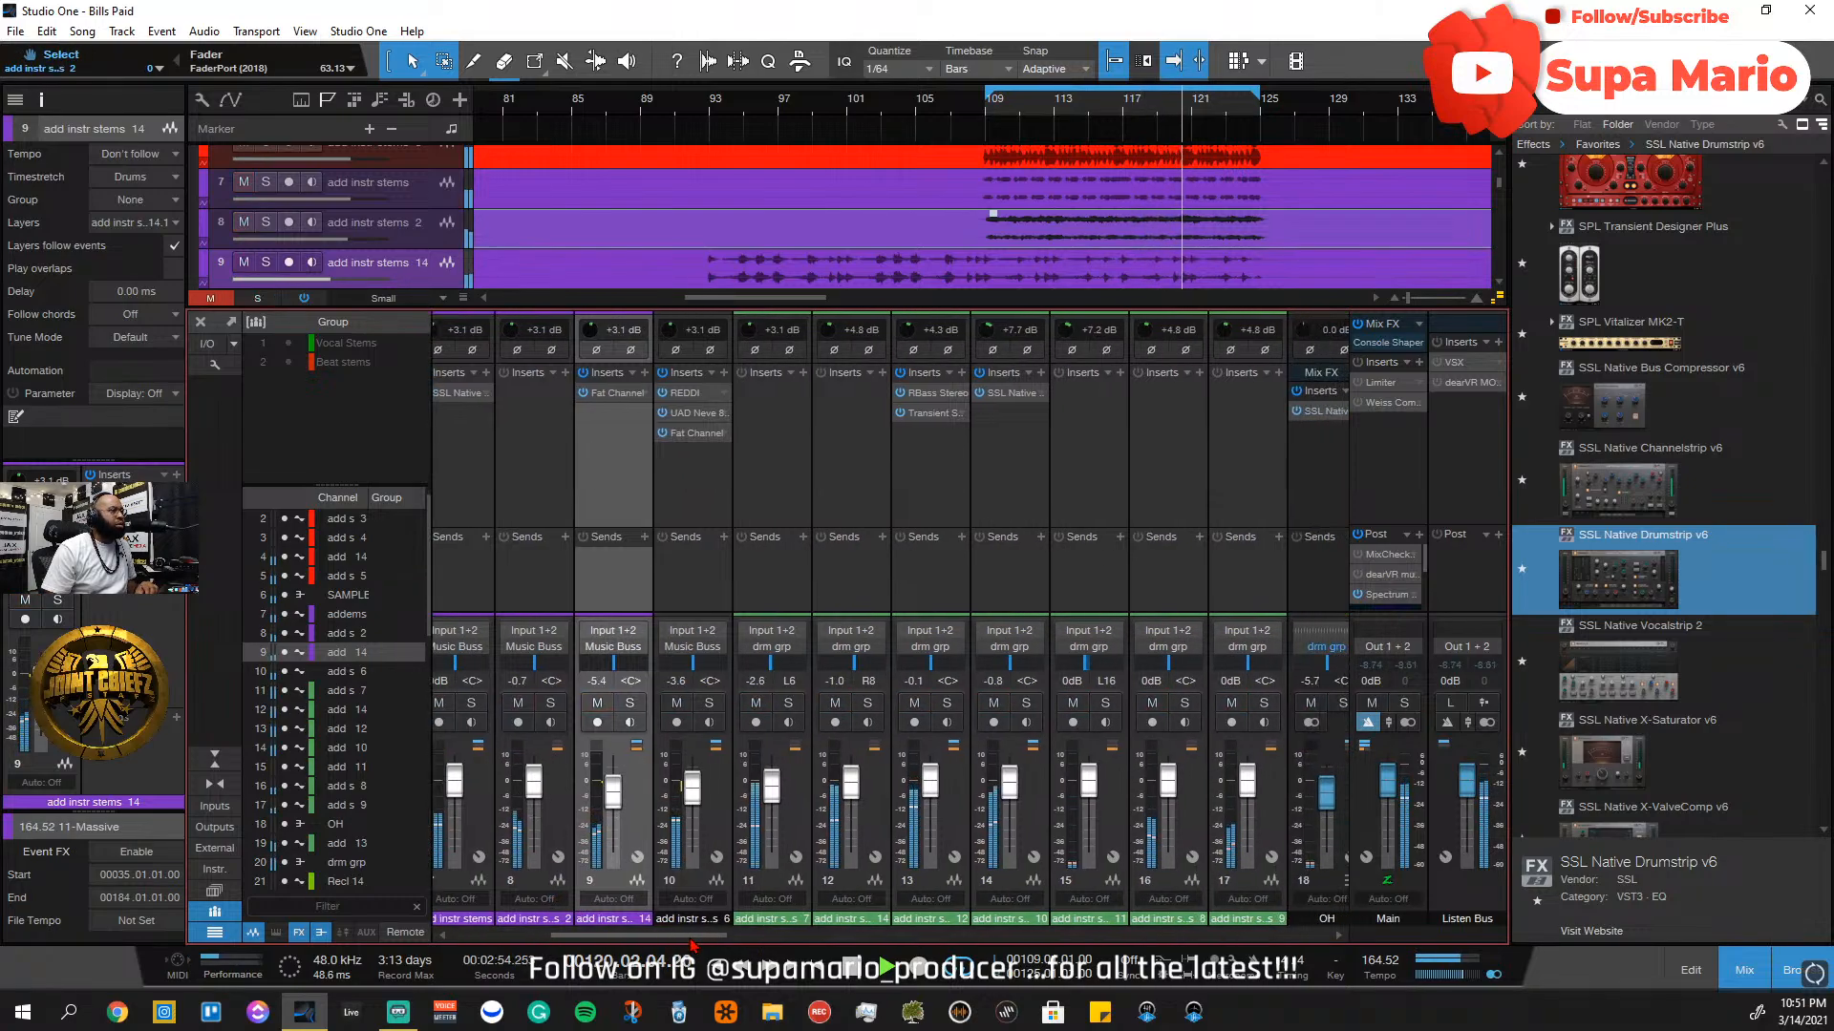
scroll(693, 944, "right", 4)
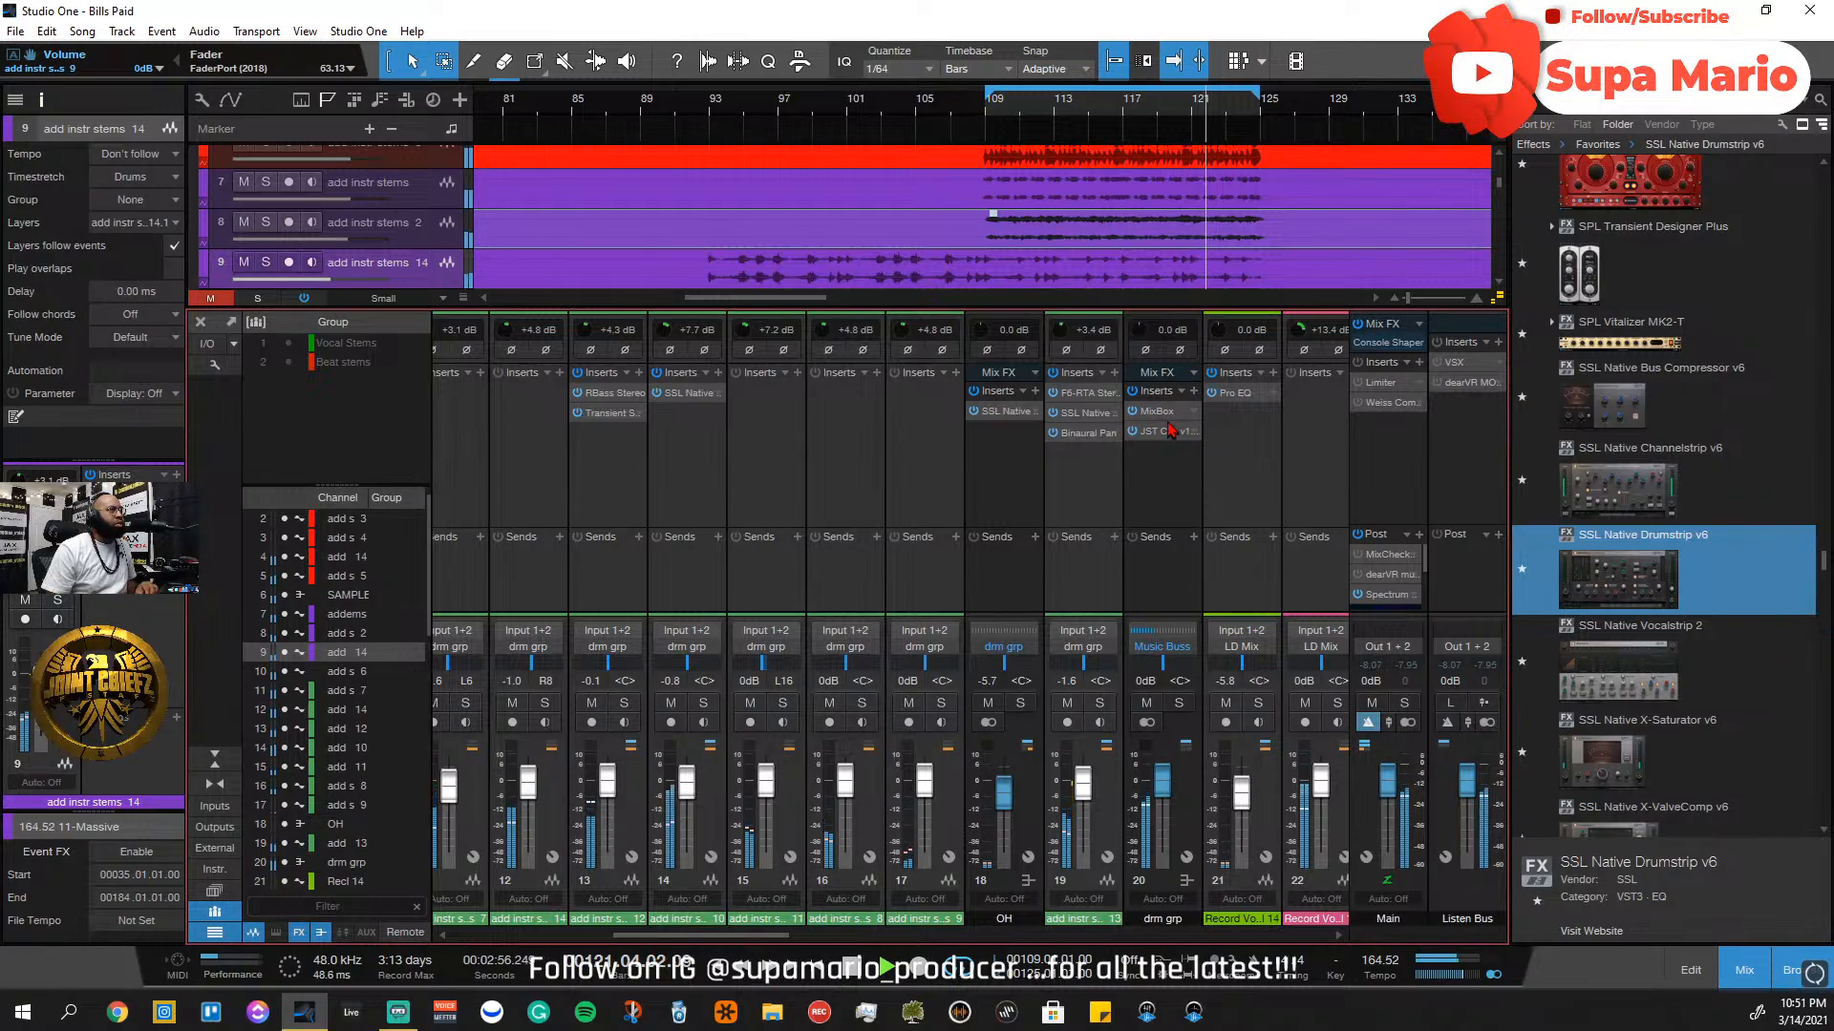
left_click(1159, 411)
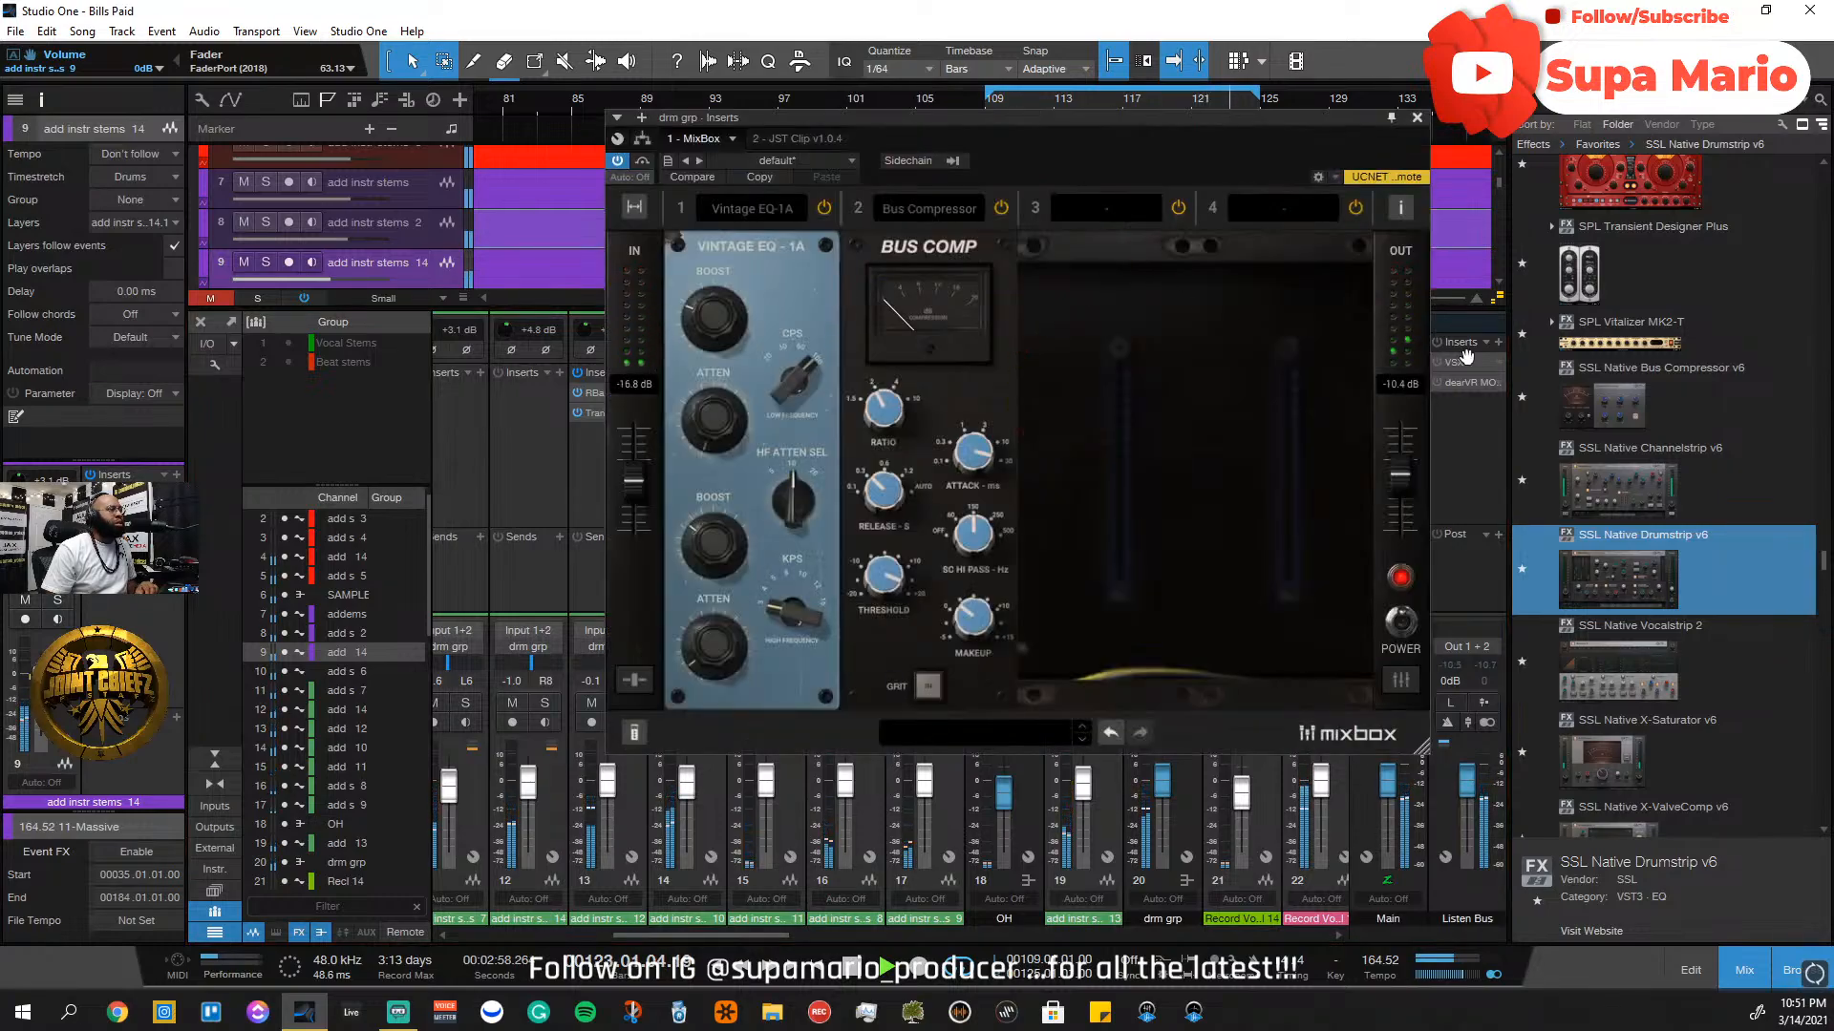
left_click(1417, 118)
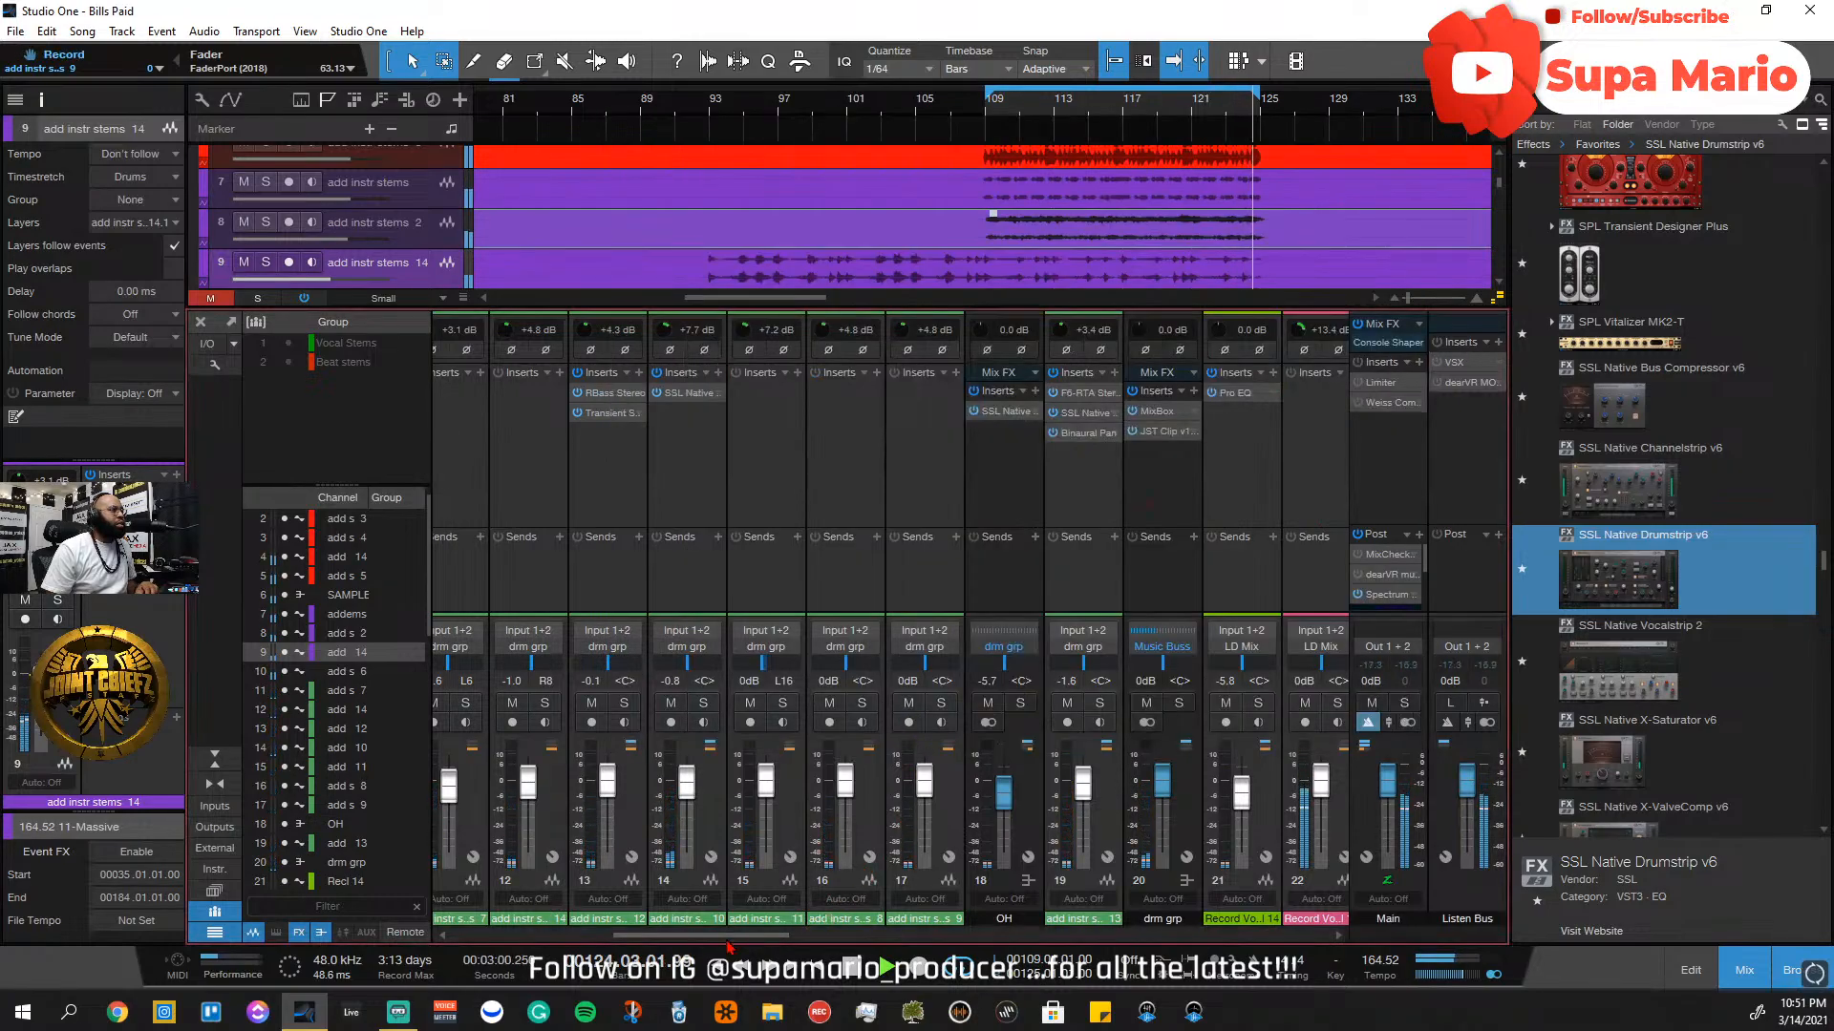
Solo the Music Buss and lower its input gain to -3.4 dB while watching its VU Meter
scroll(728, 944, "right", 15)
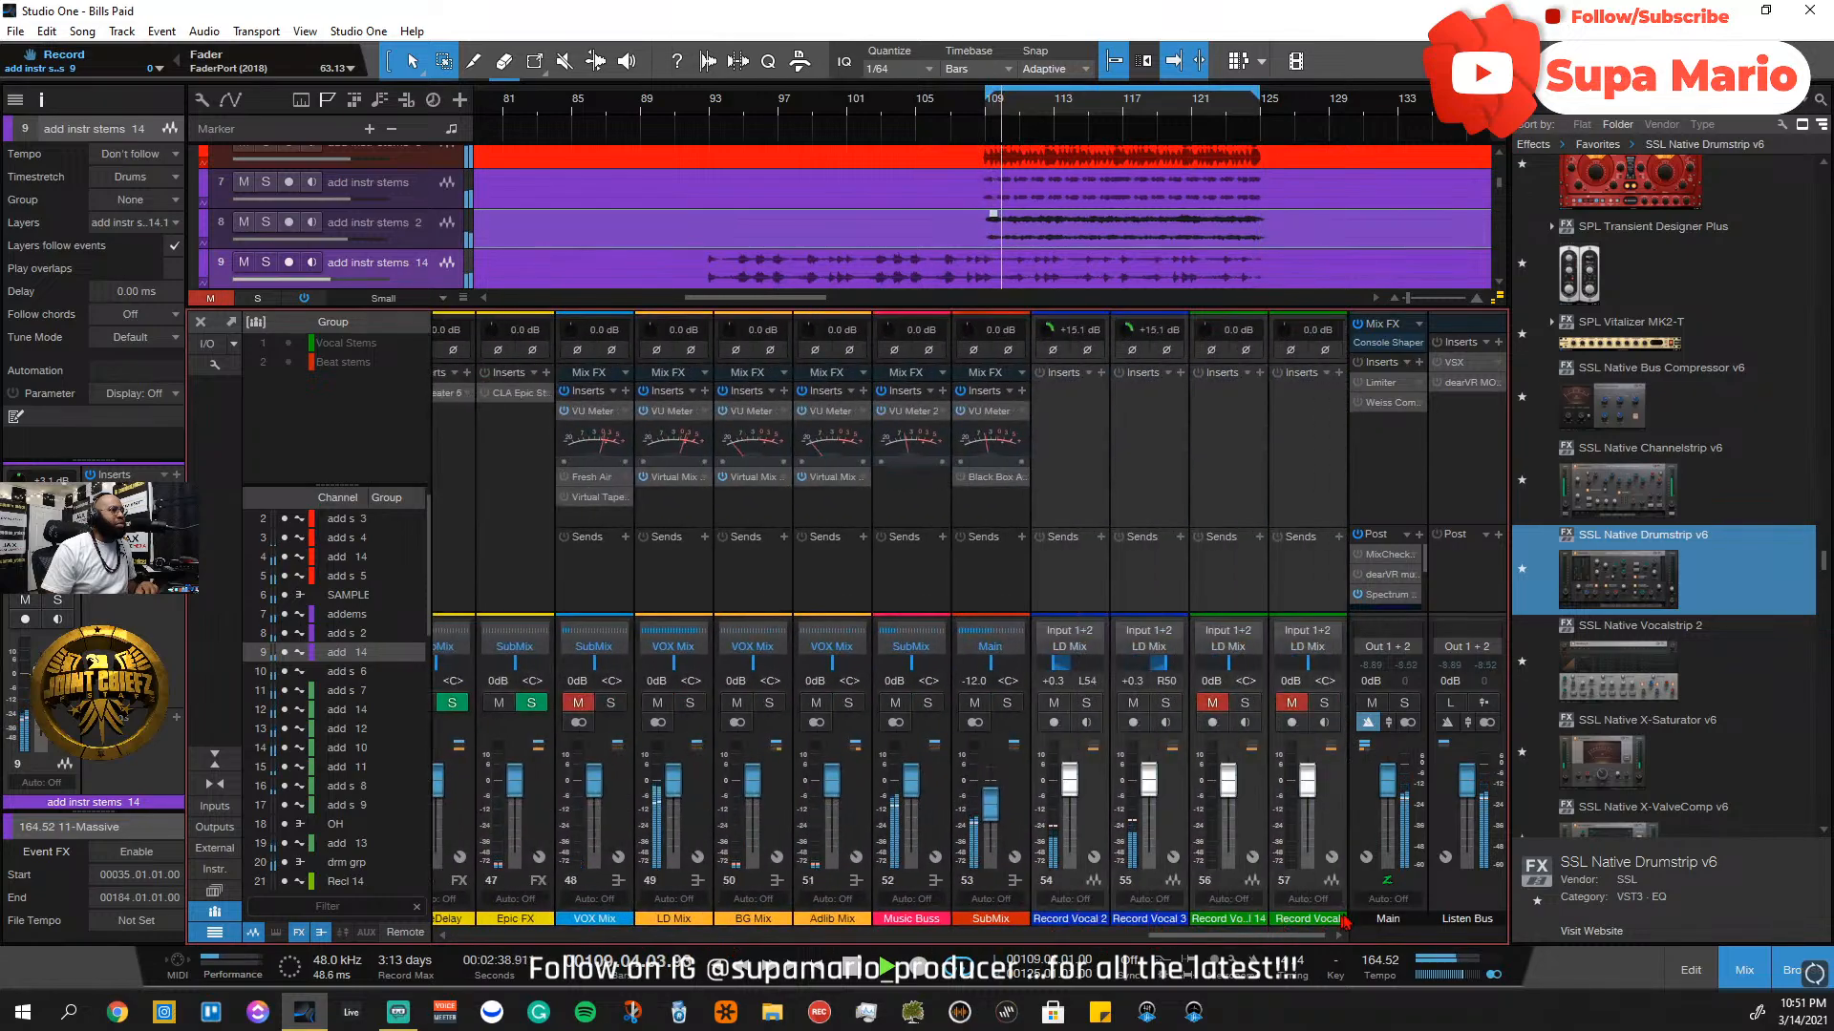
left_click(928, 704)
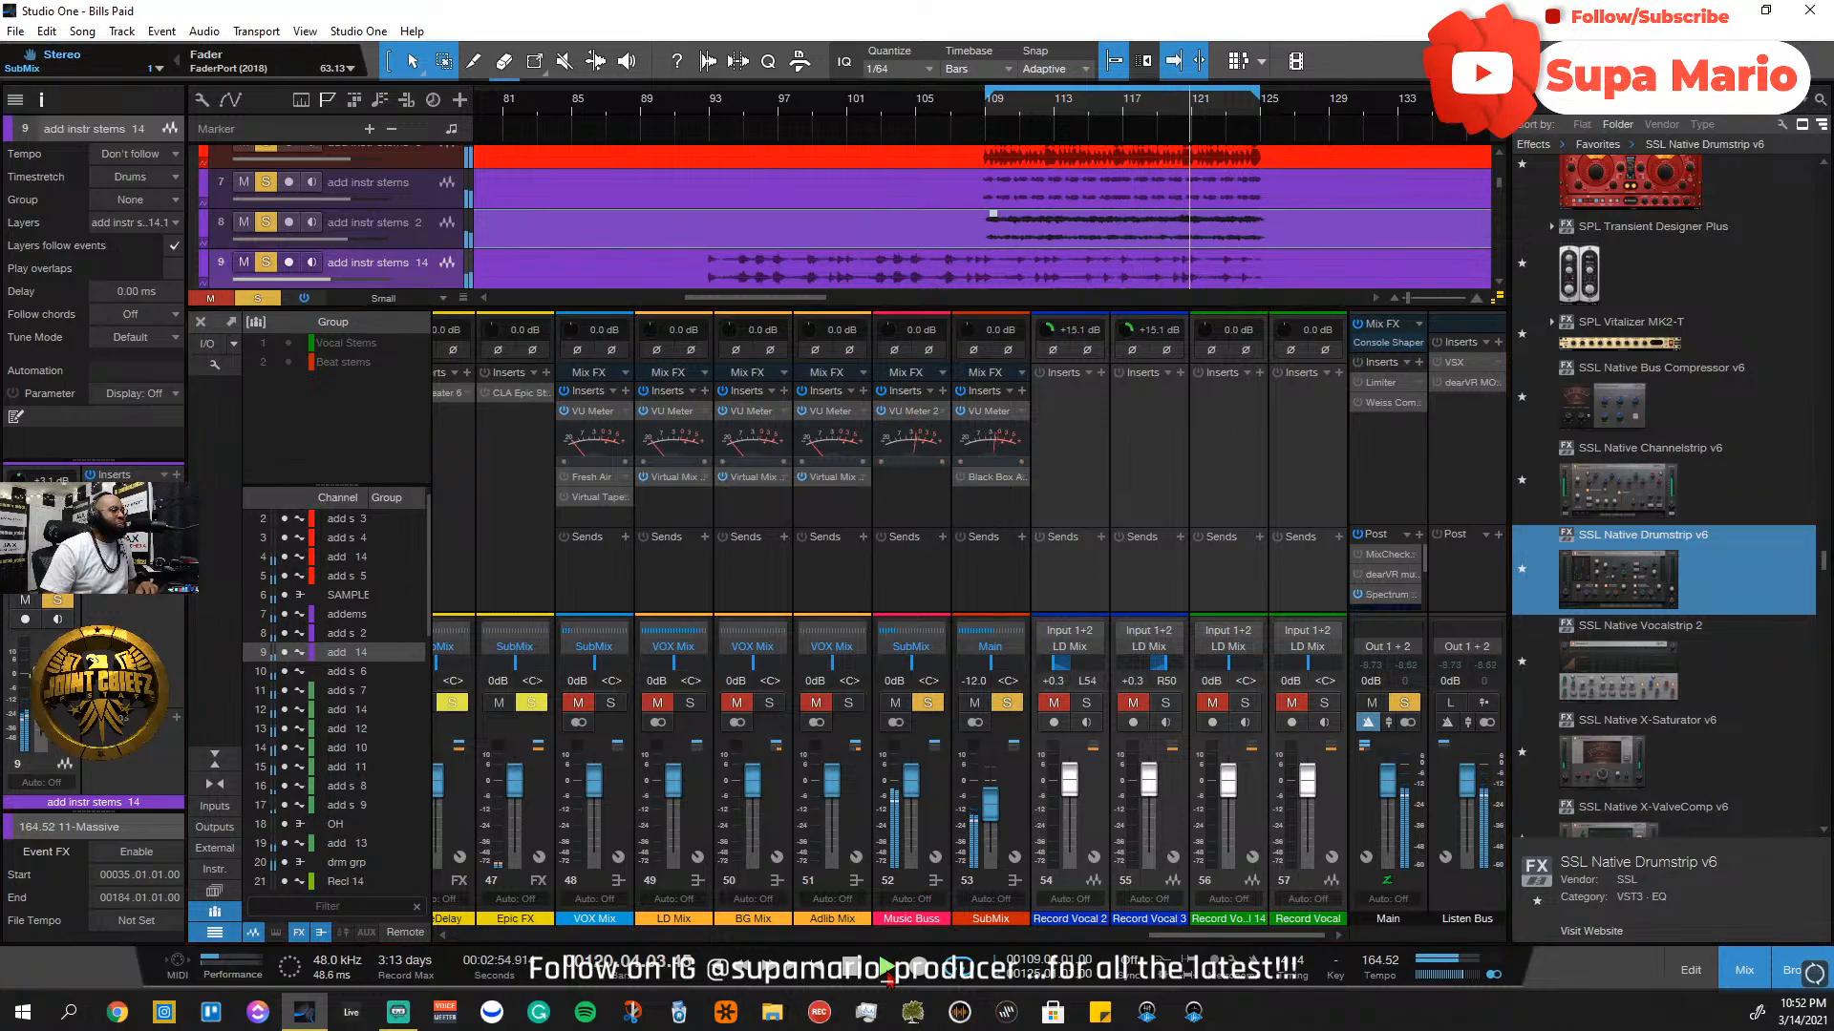
left_click(911, 442)
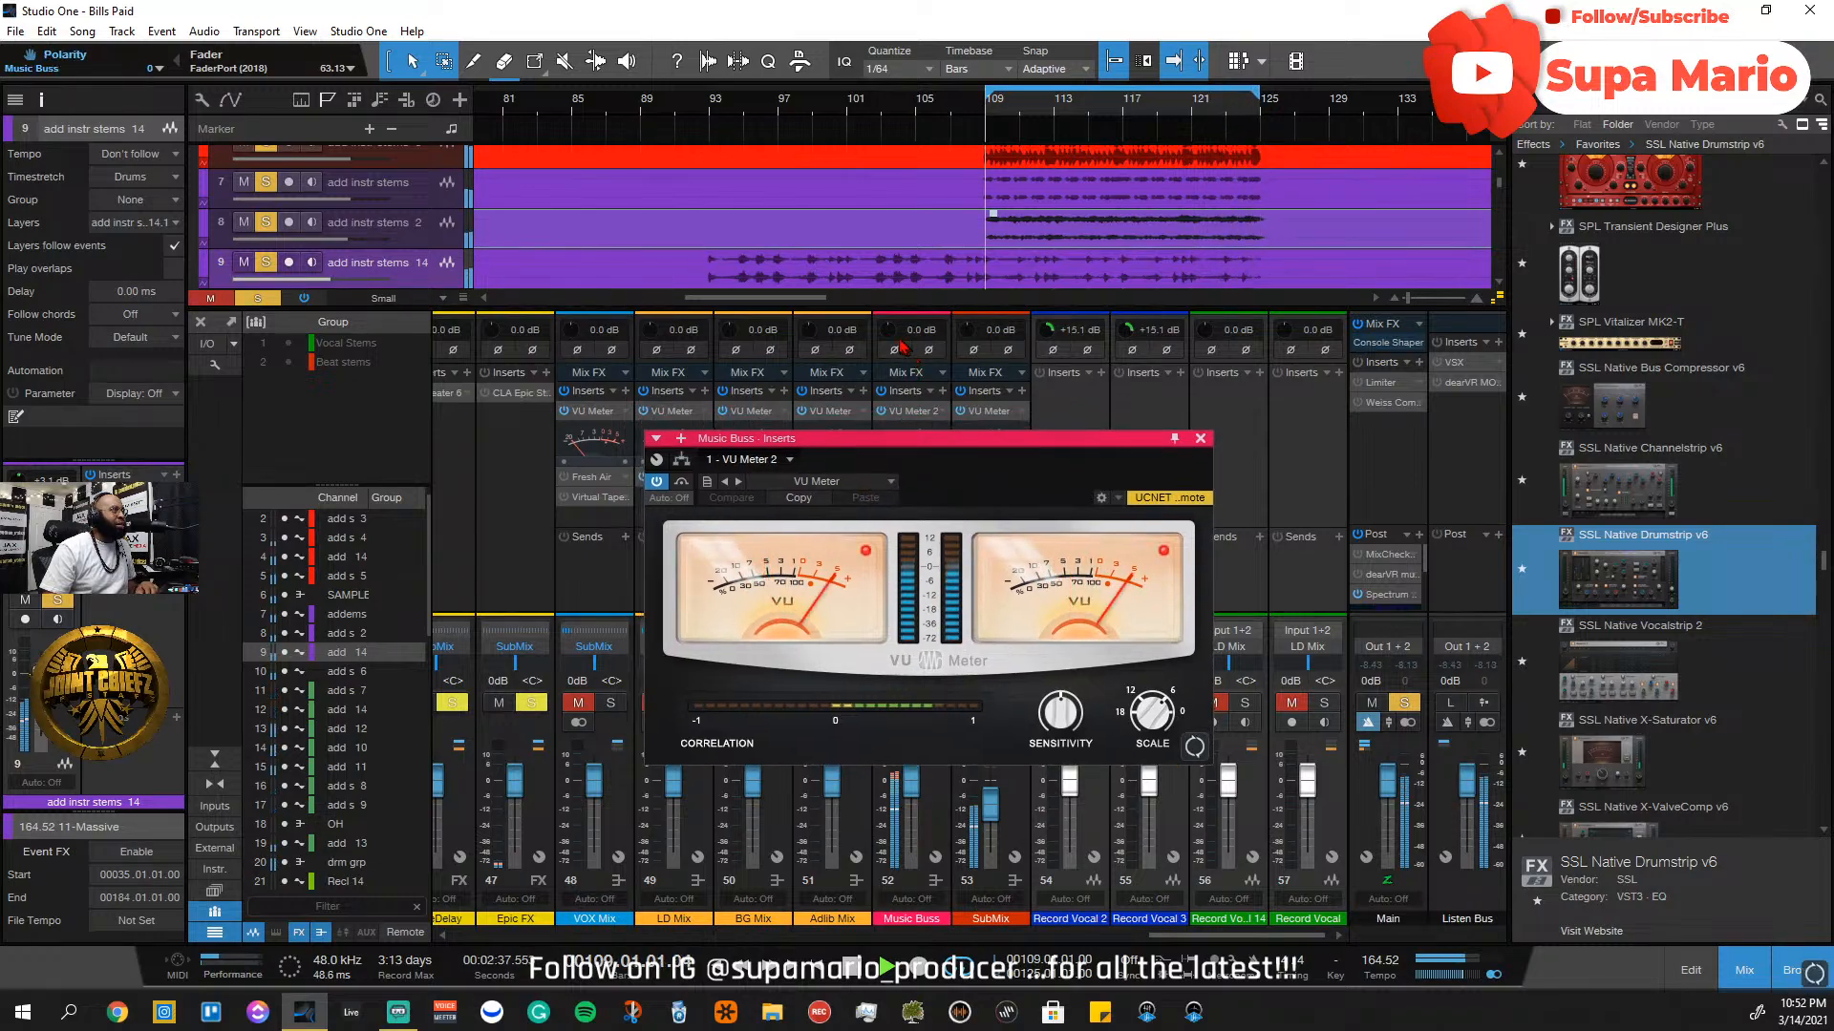
left_click(937, 805)
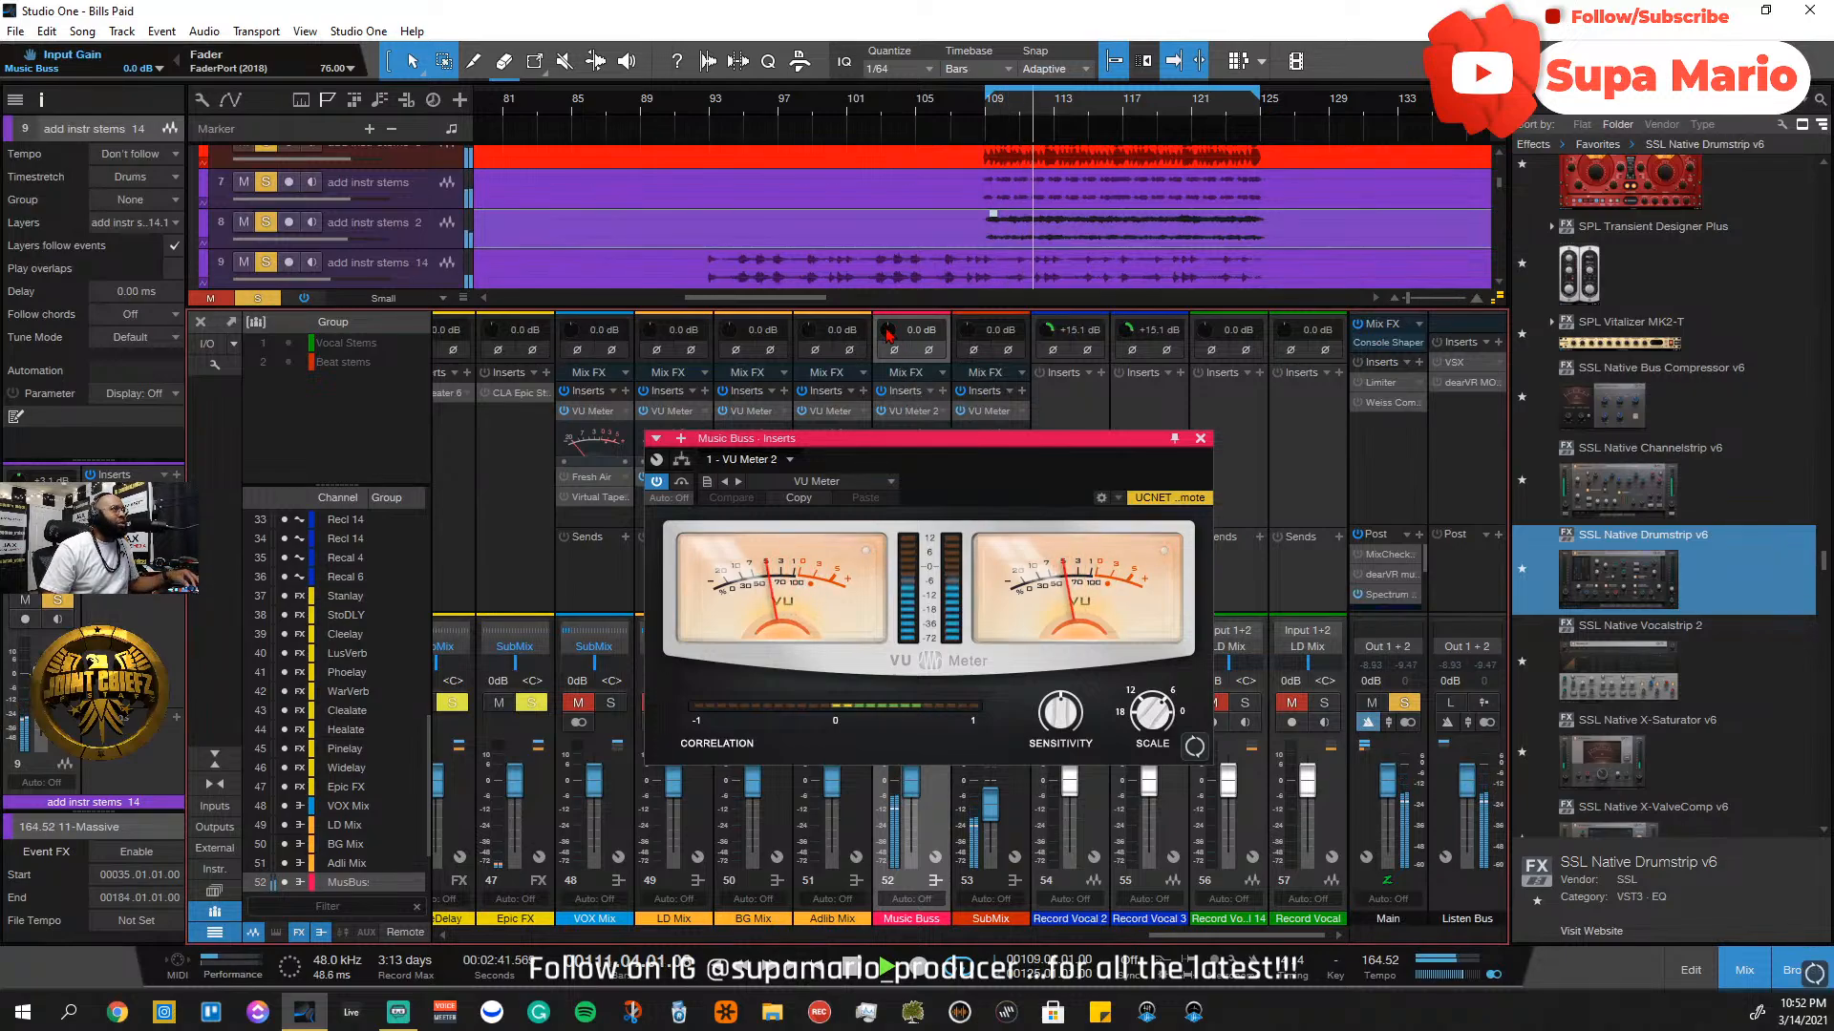
scroll(888, 334, "down", 6)
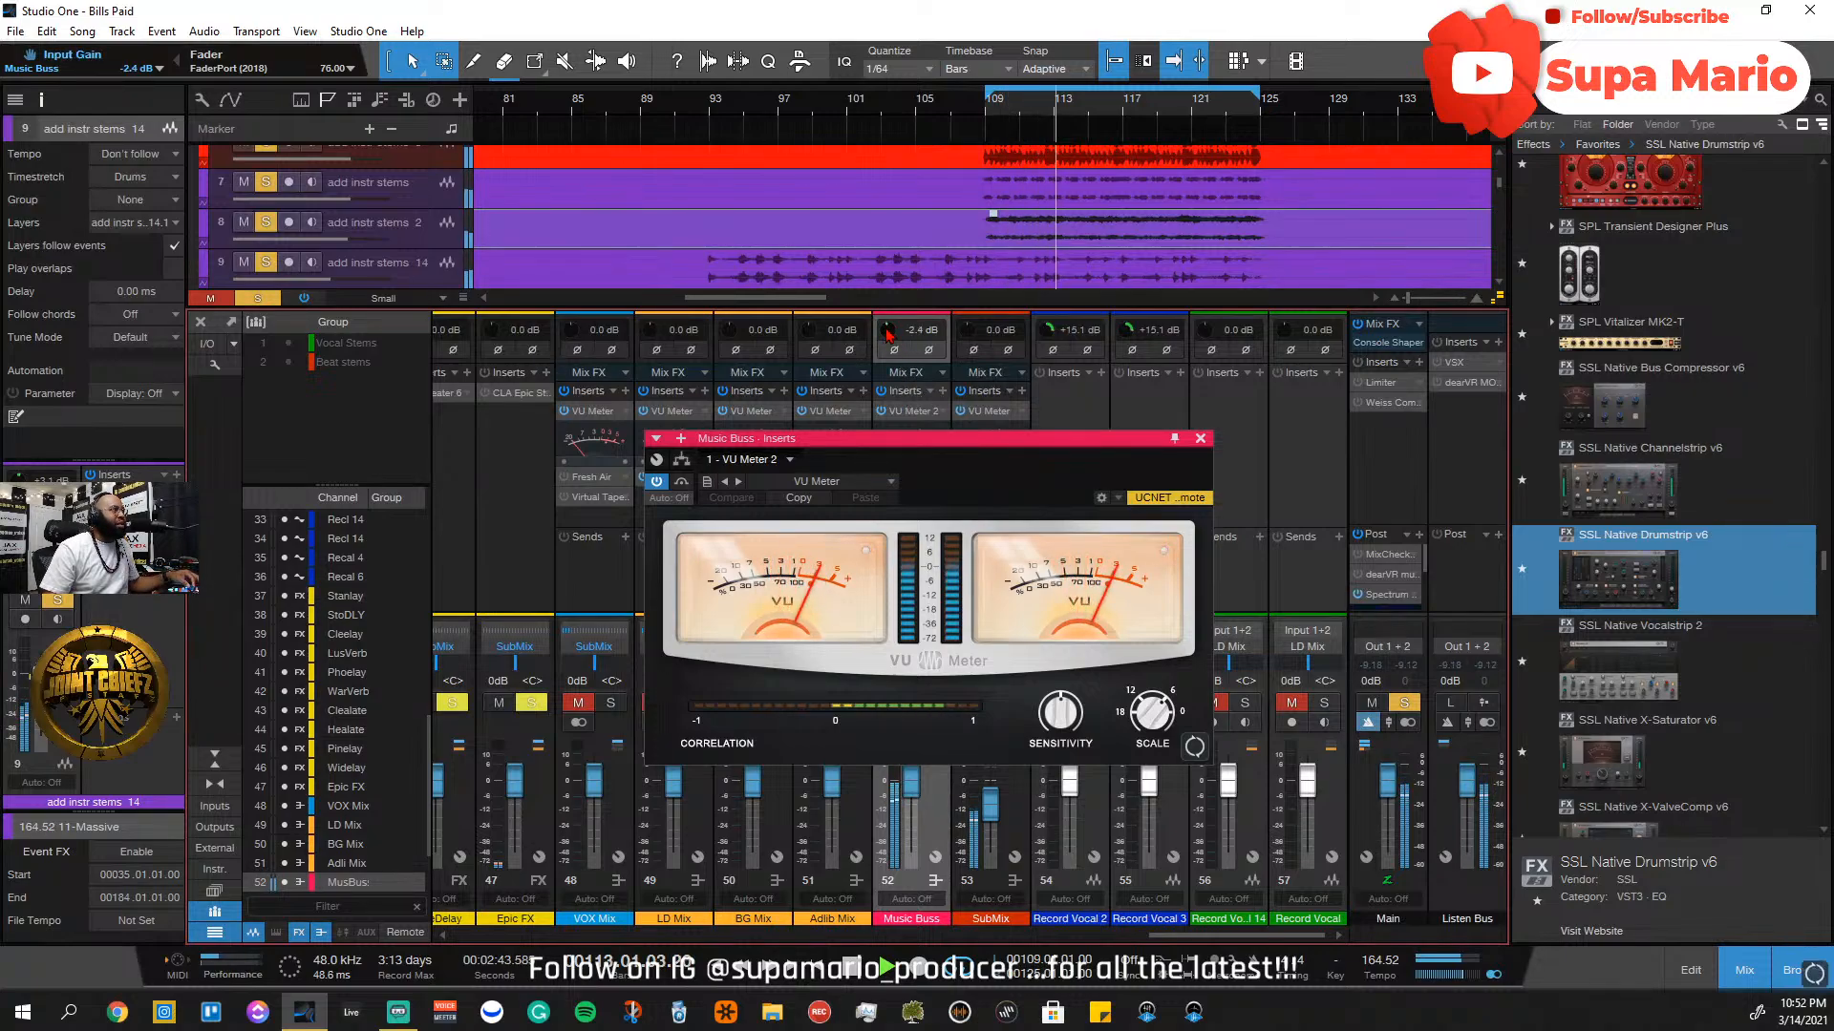
scroll(888, 334, "down", 1)
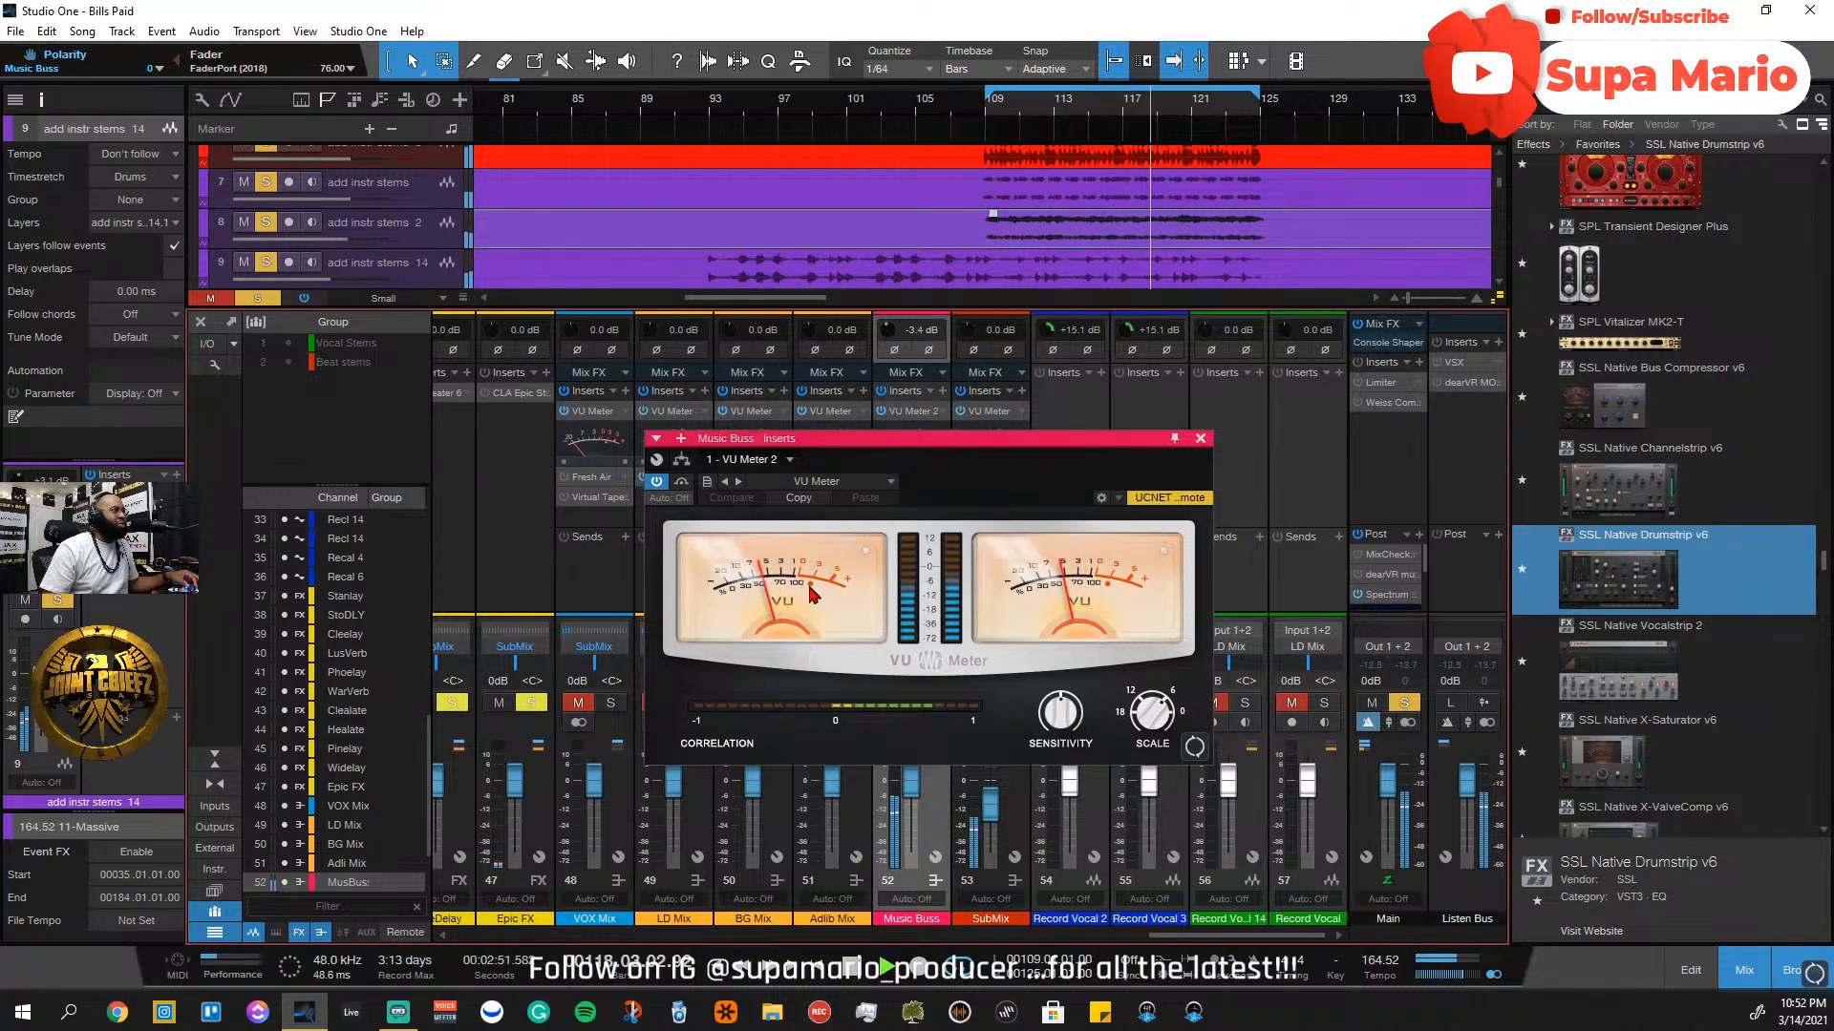
left_click(1200, 438)
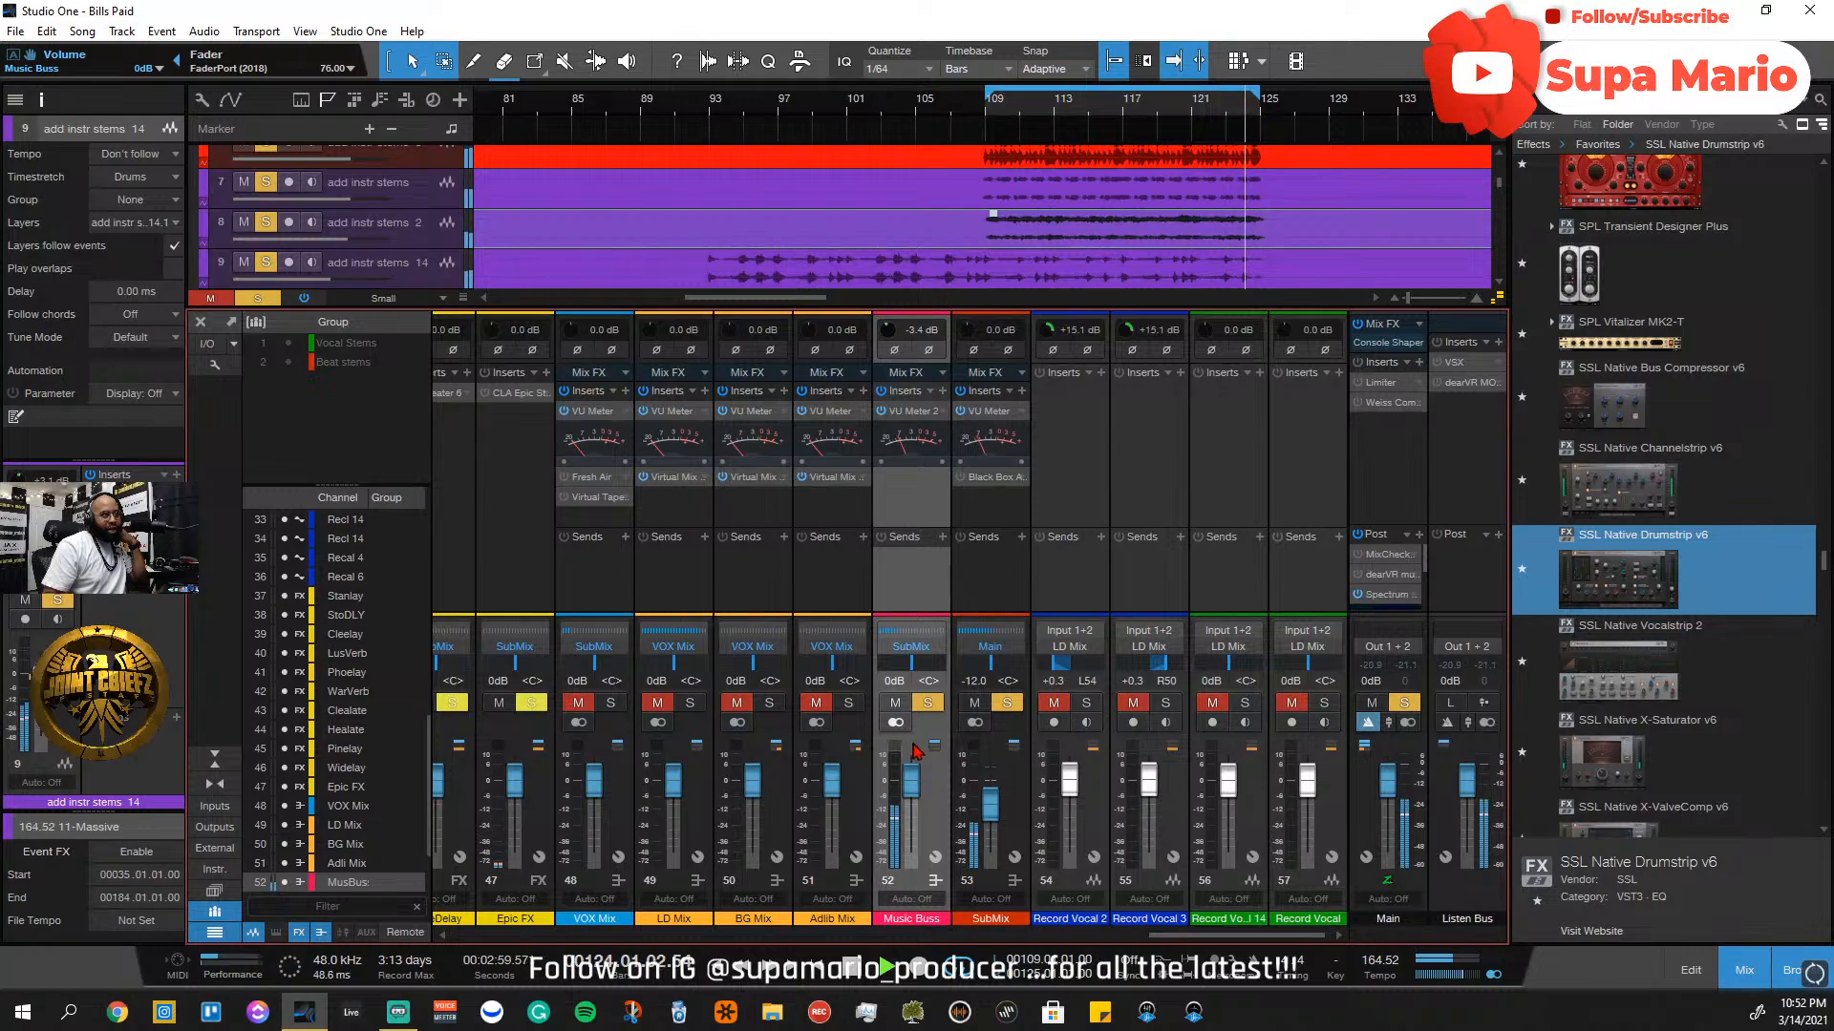
Clear the Music Buss solo, unmute the VOX Mix, and play the song with vocals from about bar 93
left_click(1404, 703)
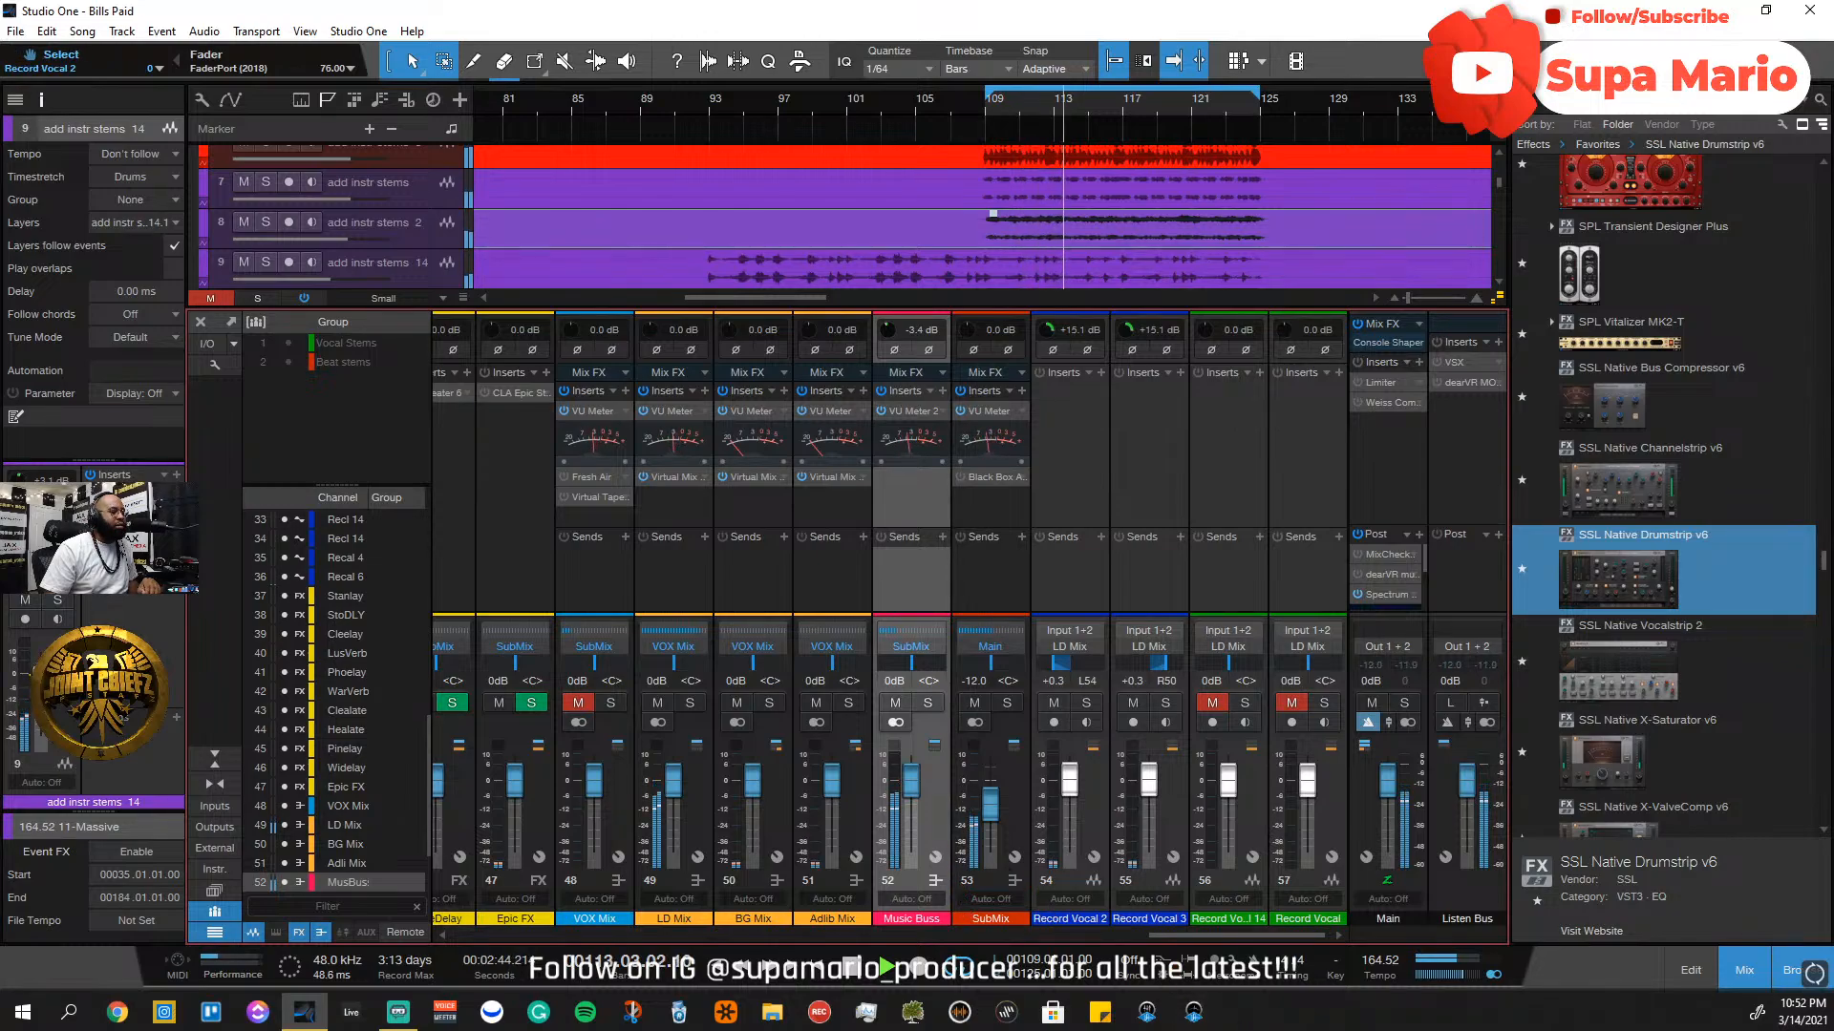
left_click(578, 703)
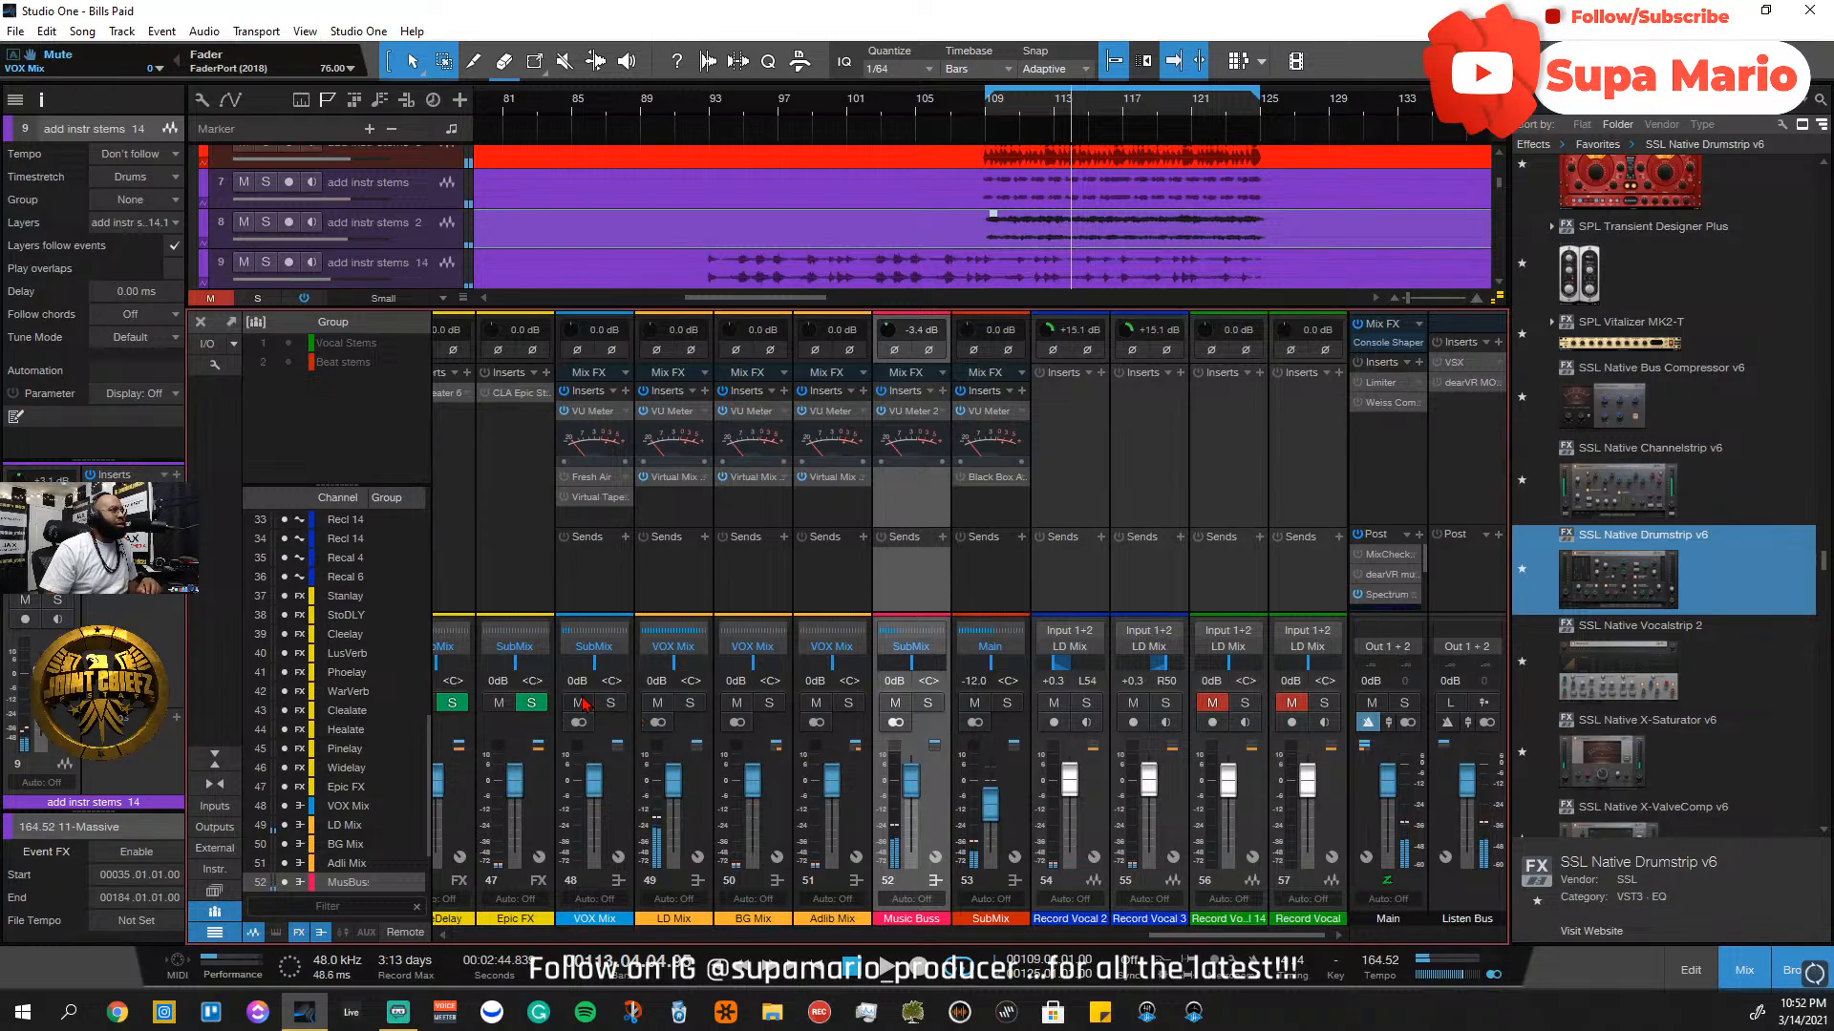
left_click(991, 114)
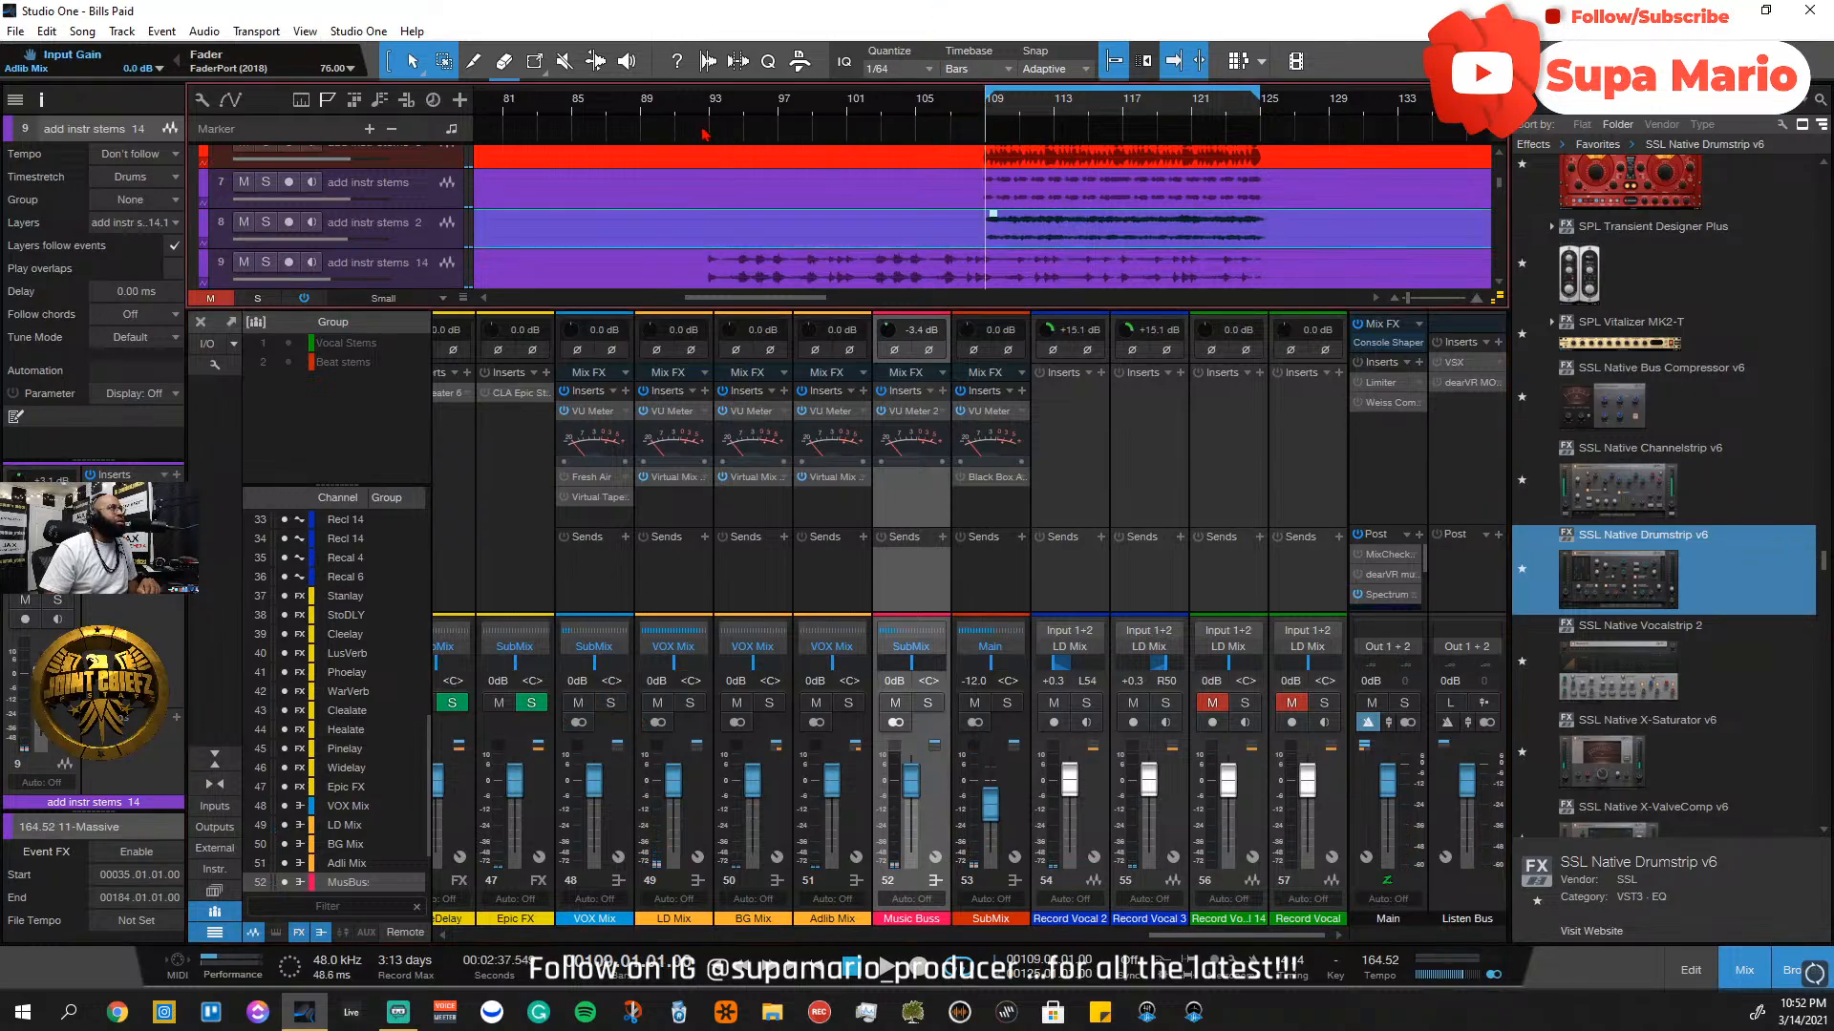
key("space")
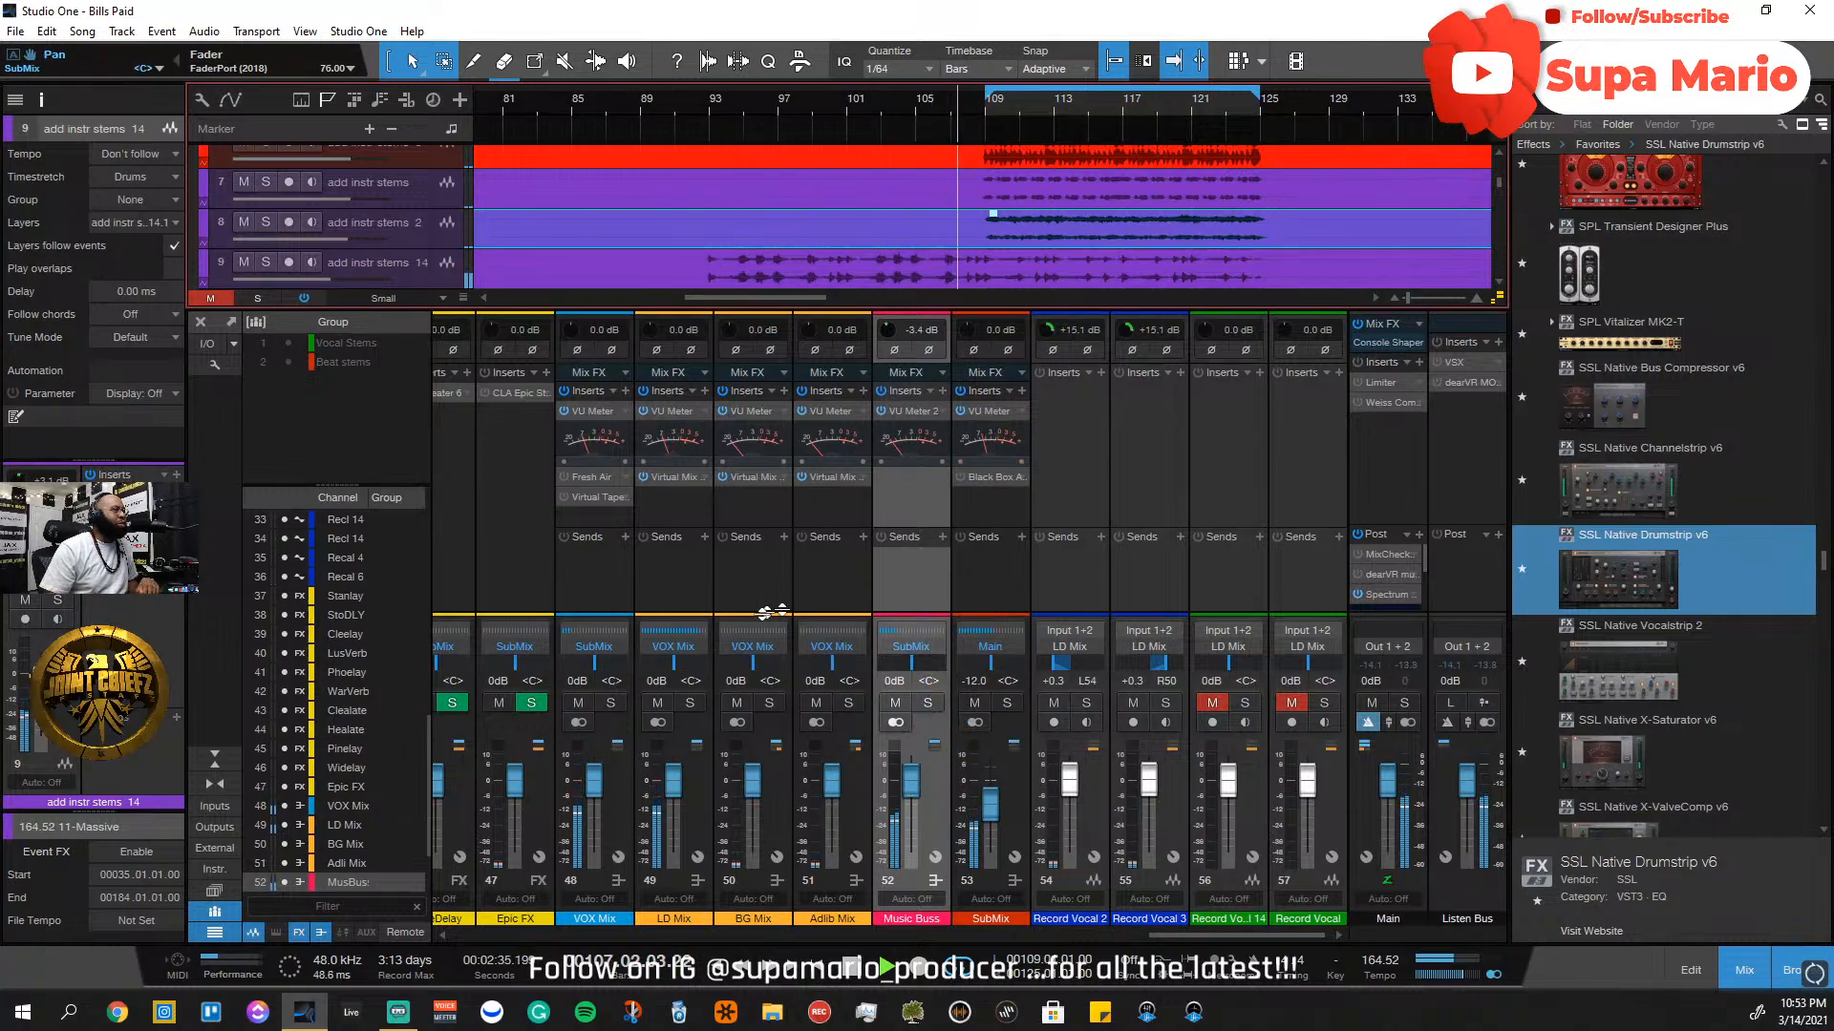
Solo the Music Buss and insert the Shadow Hills Class A Mastering Comp from the Favorites effects after its VU Meter
left_click(927, 703)
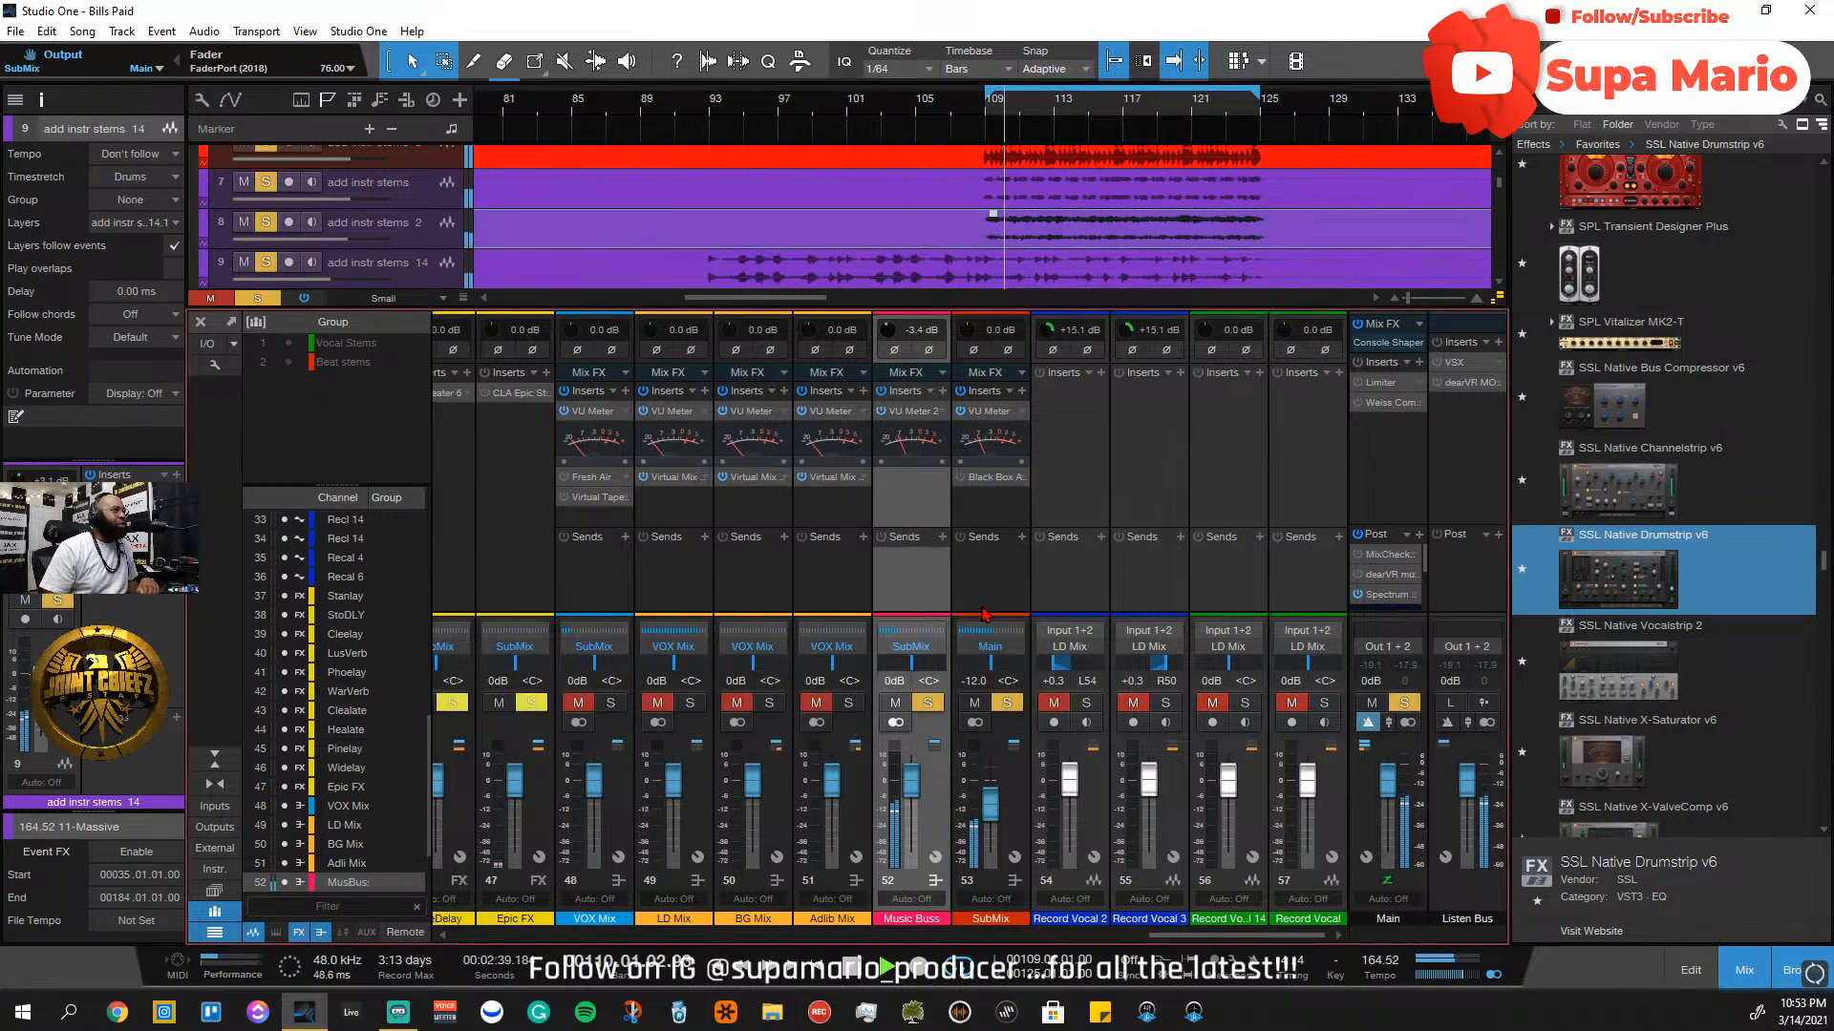
left_click(943, 393)
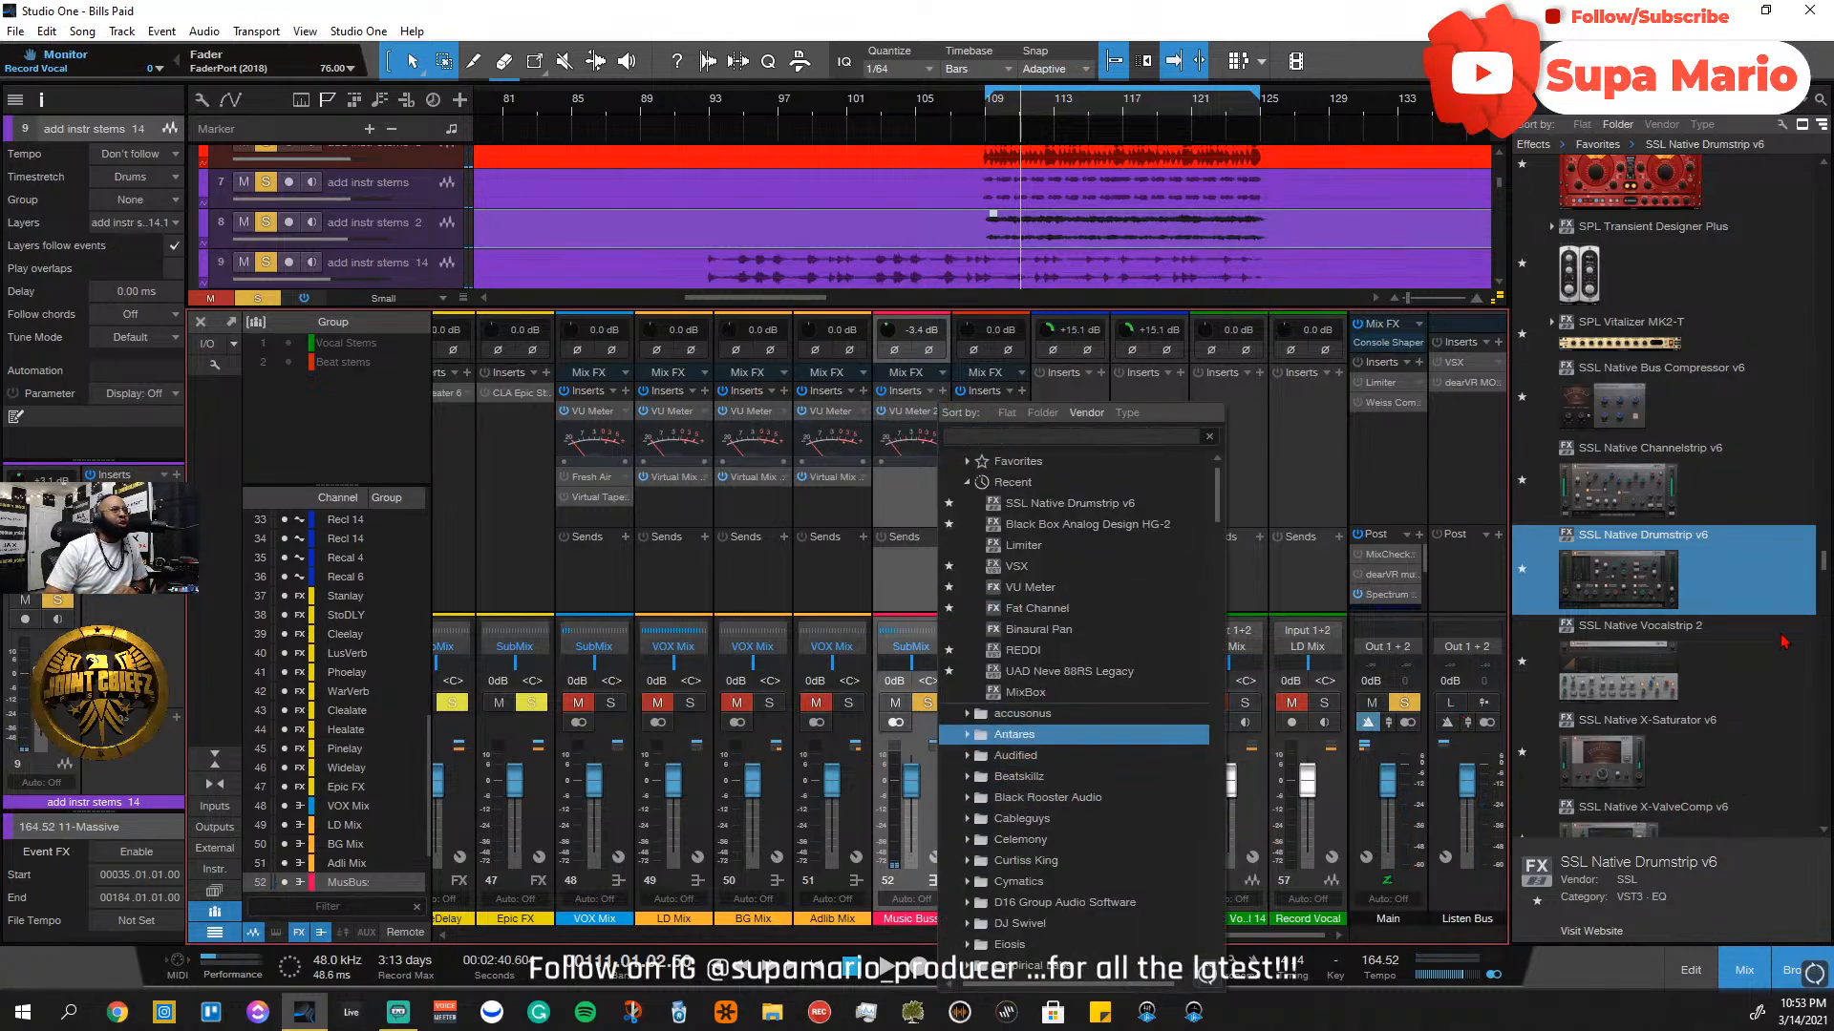
left_click(1756, 485)
scroll(1673, 472, "down", 5)
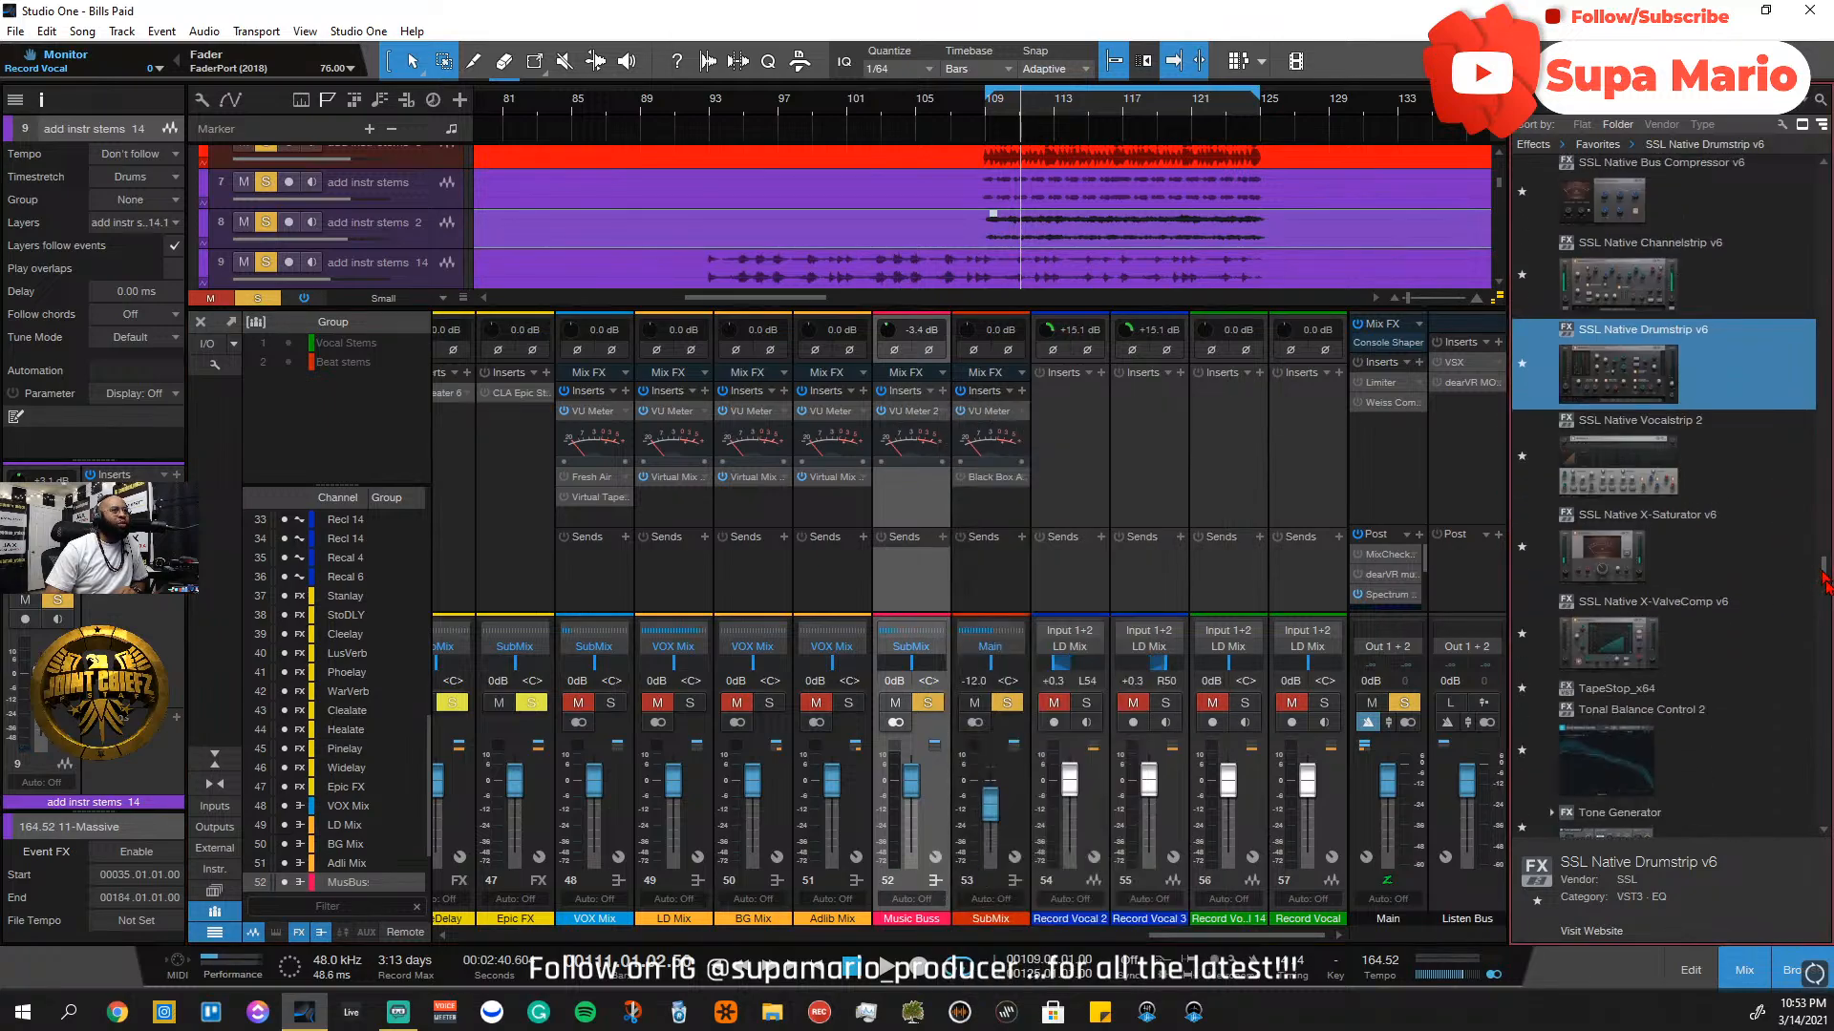
left_click_drag(1823, 573, 1825, 516)
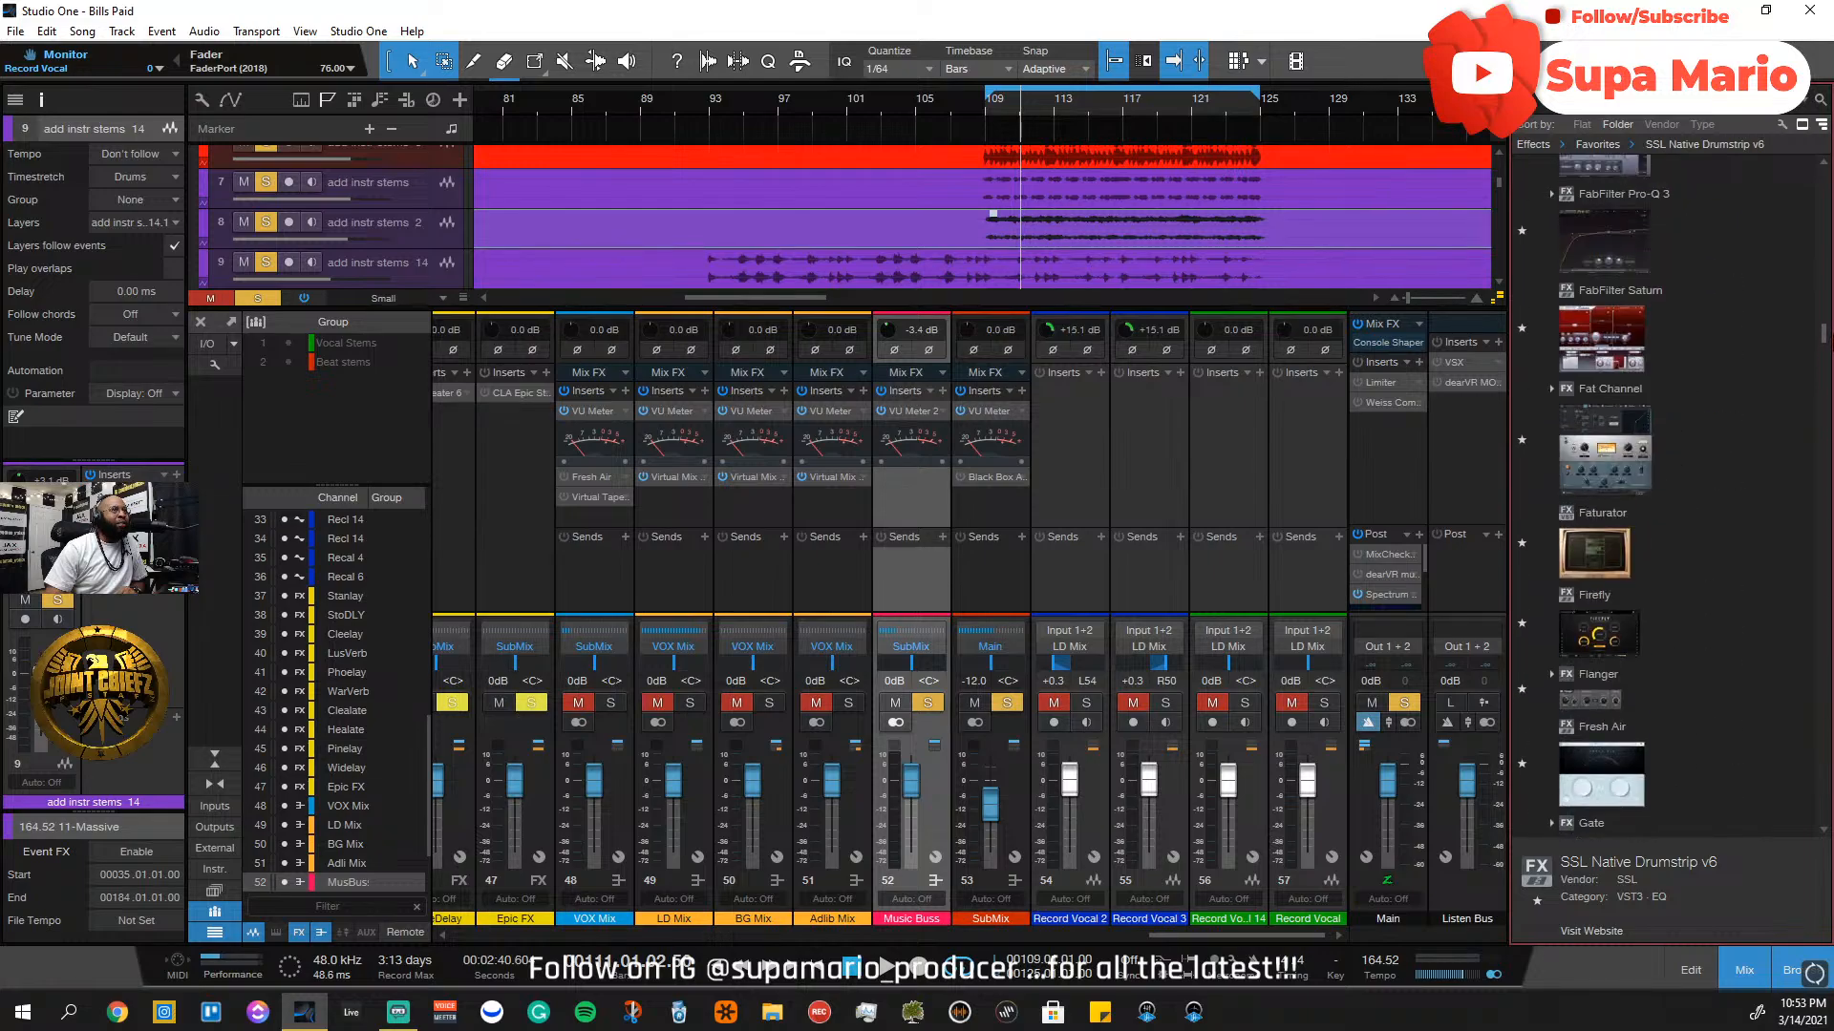
scroll(1667, 497, "up", 5)
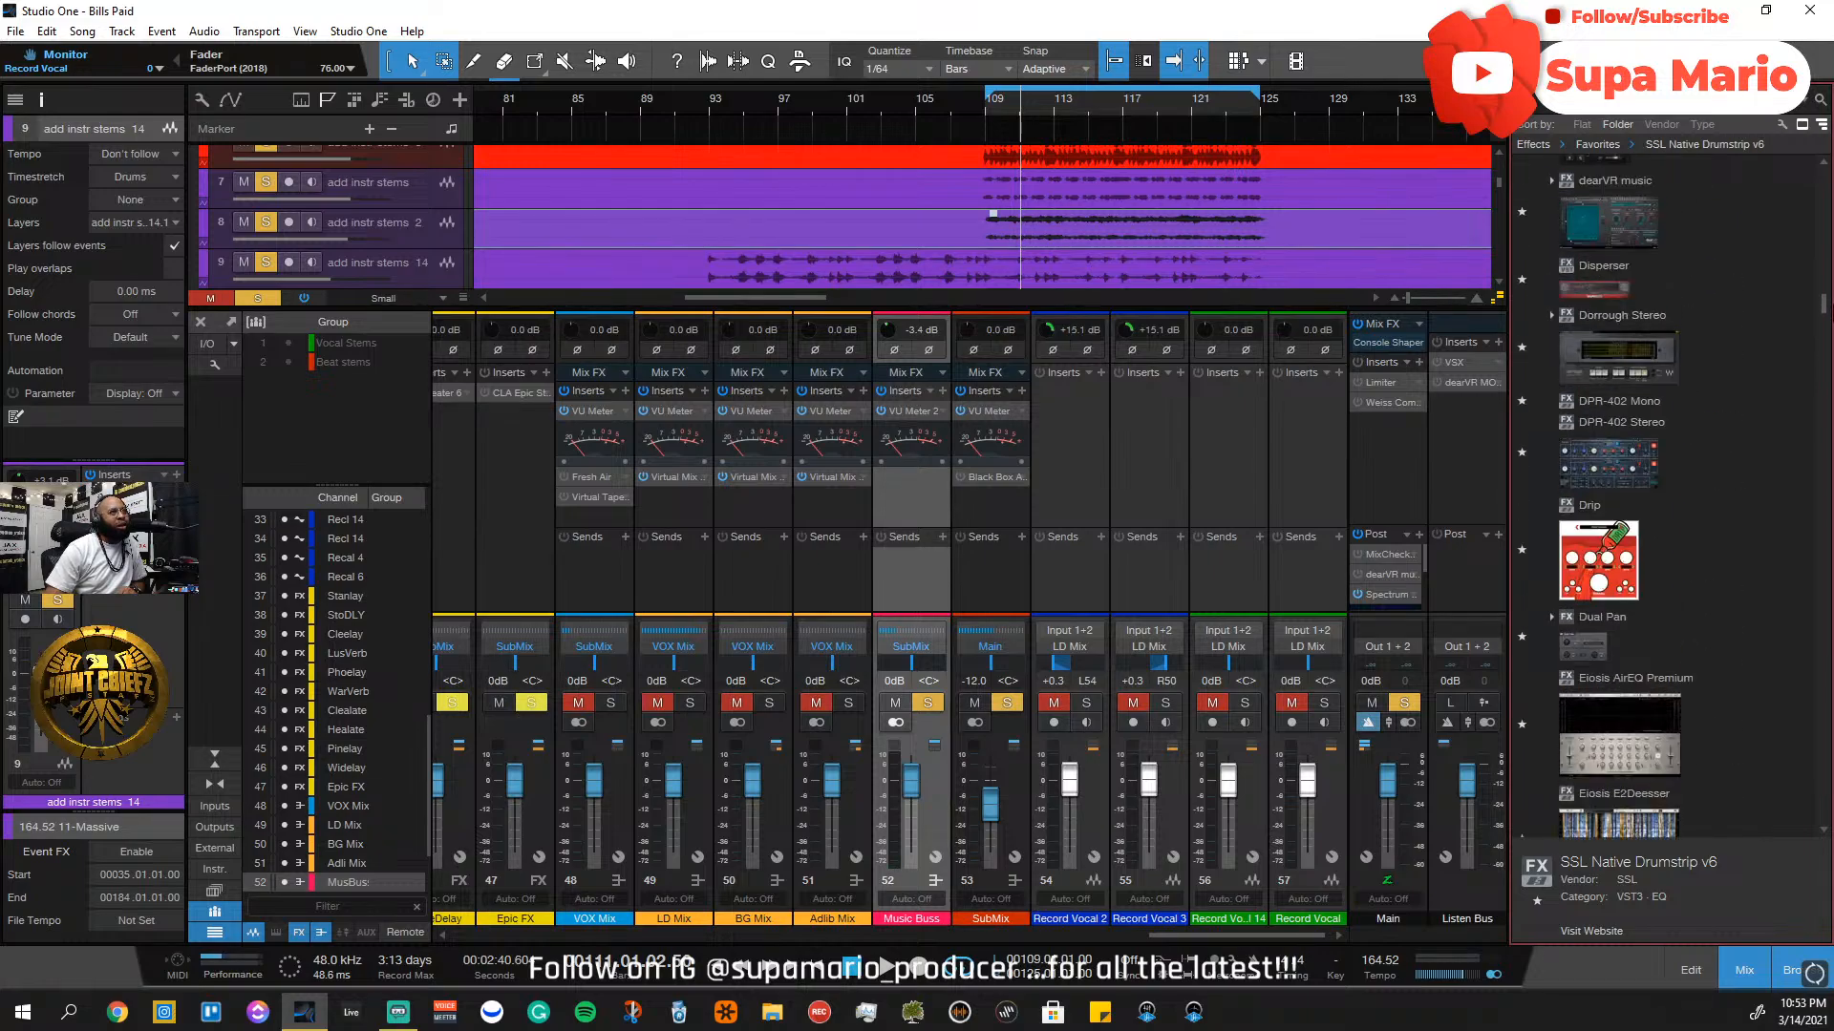
scroll(1666, 497, "up", 1)
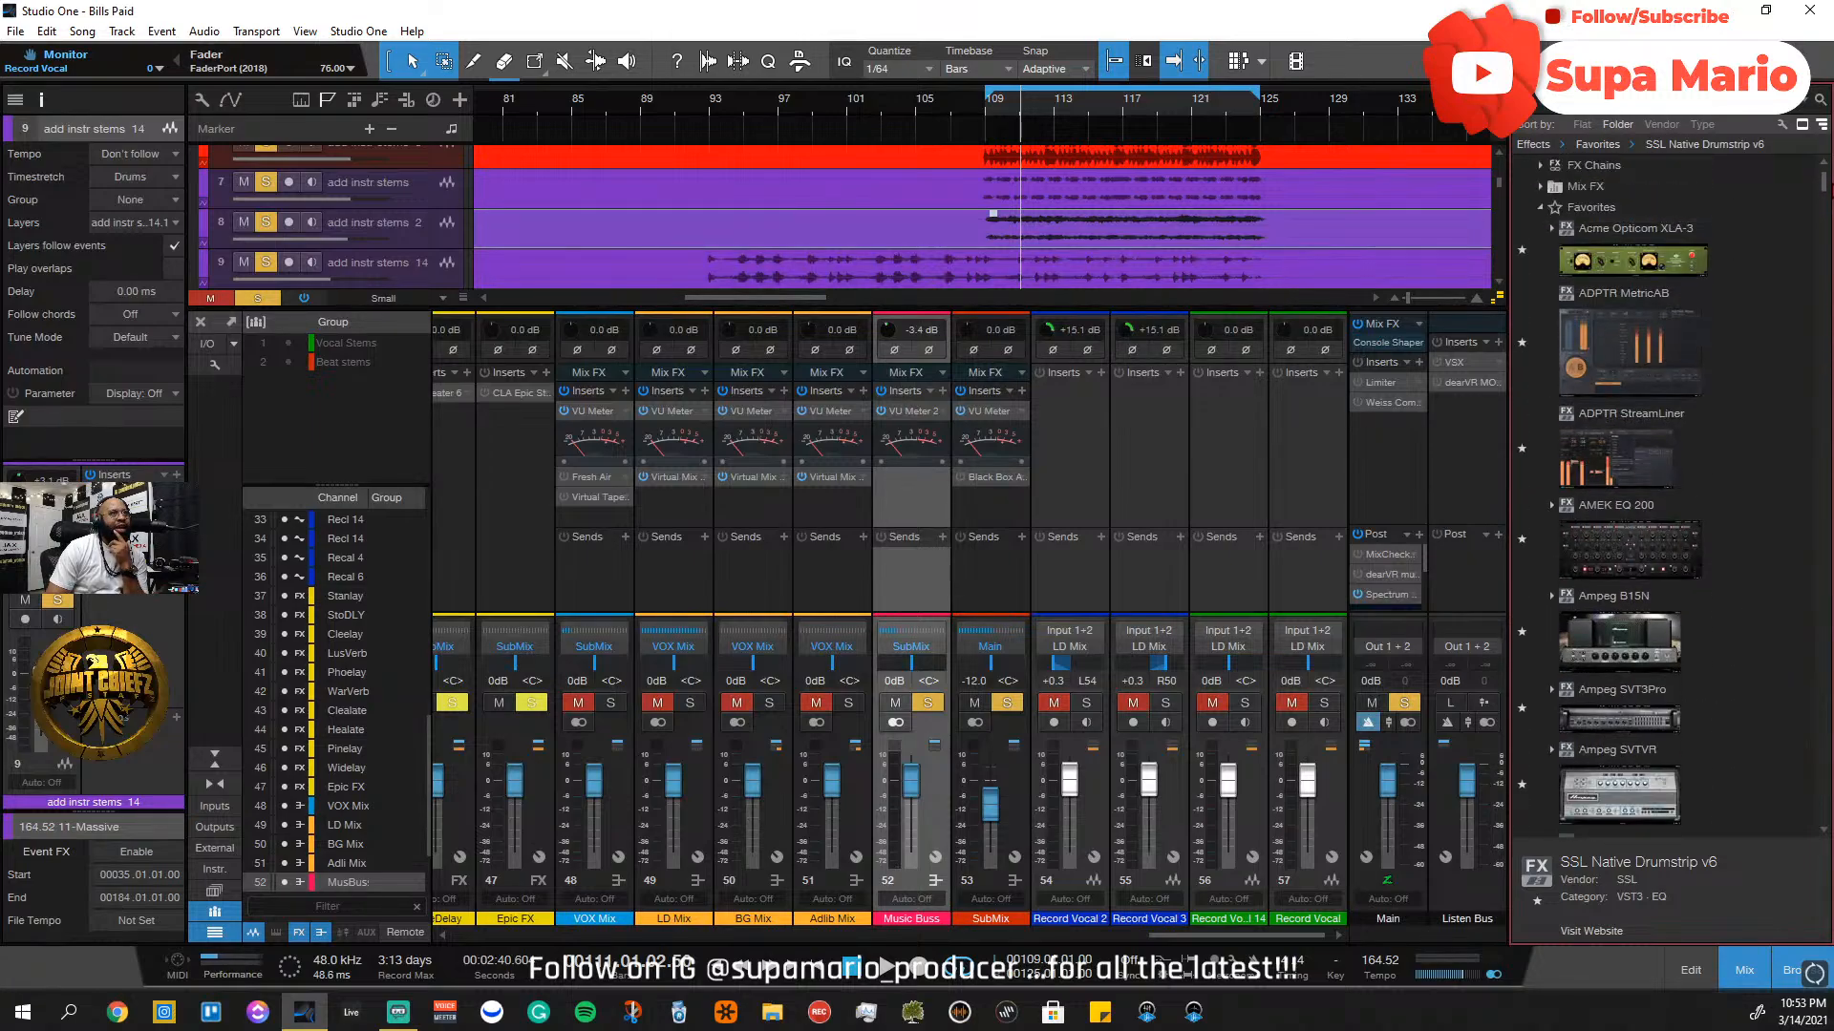
left_click_drag(1824, 466, 1827, 535)
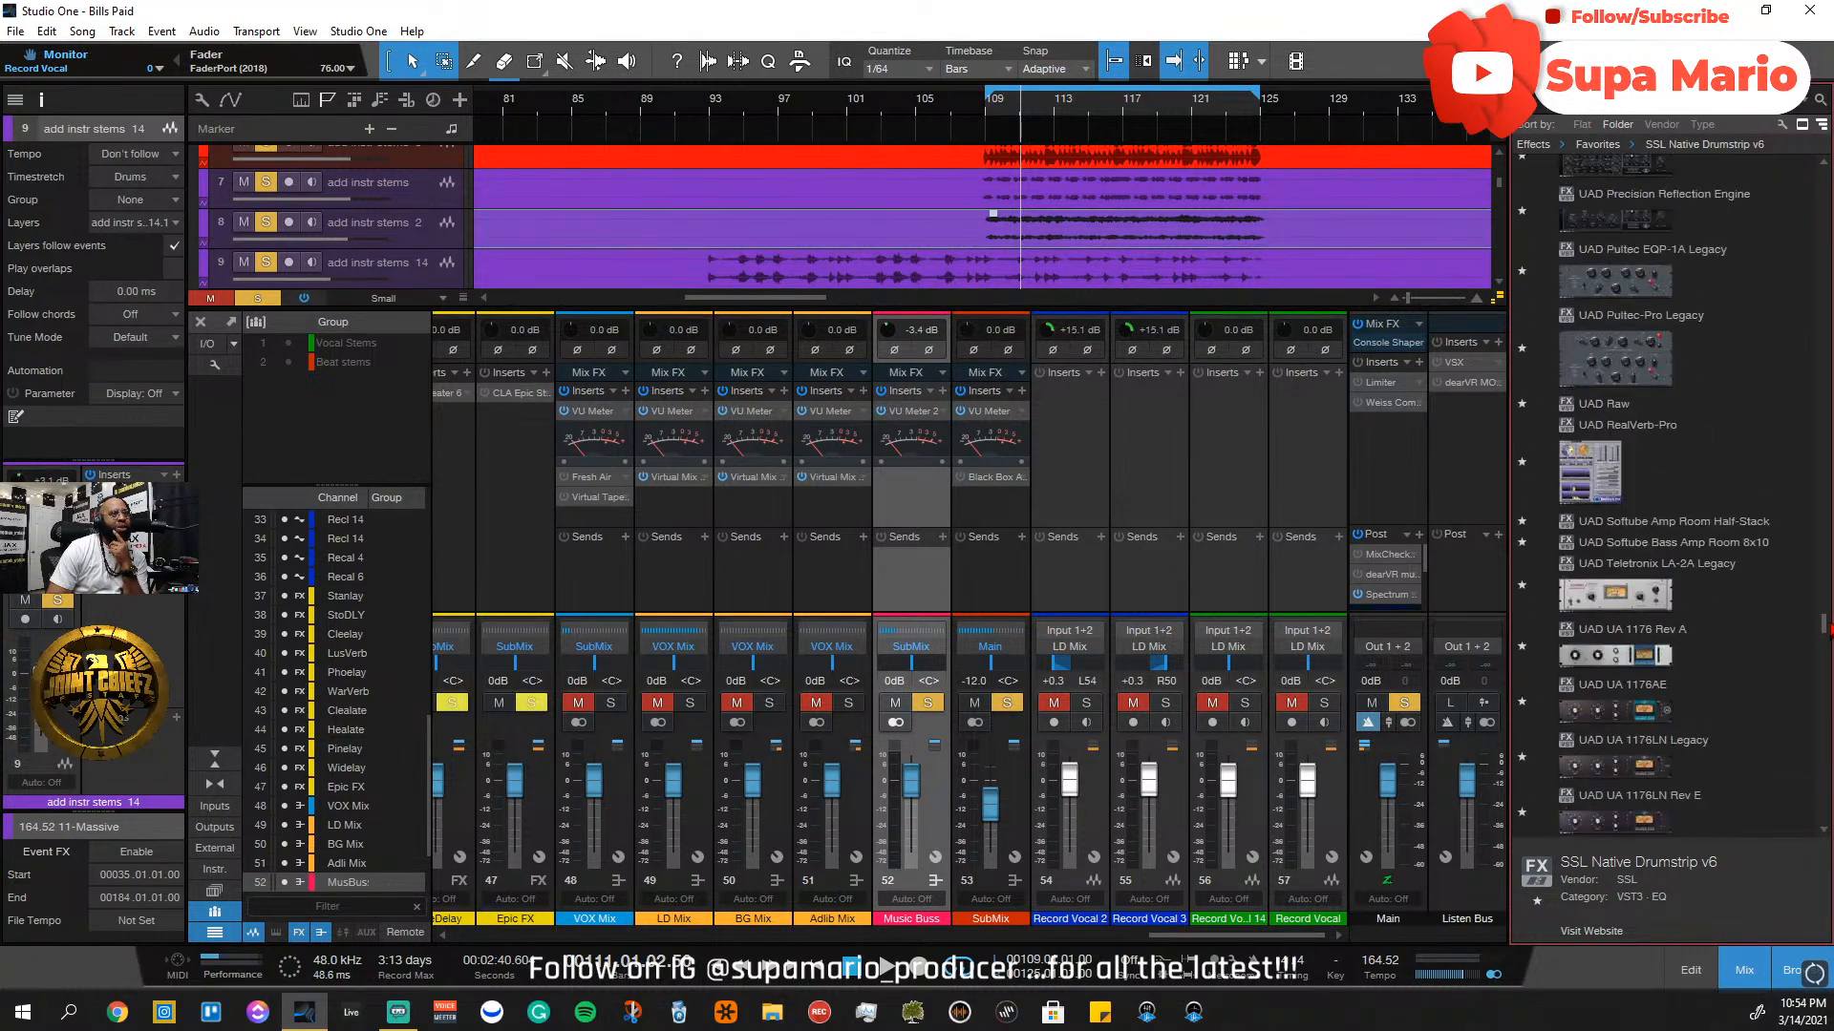
left_click_drag(1824, 634, 1803, 531)
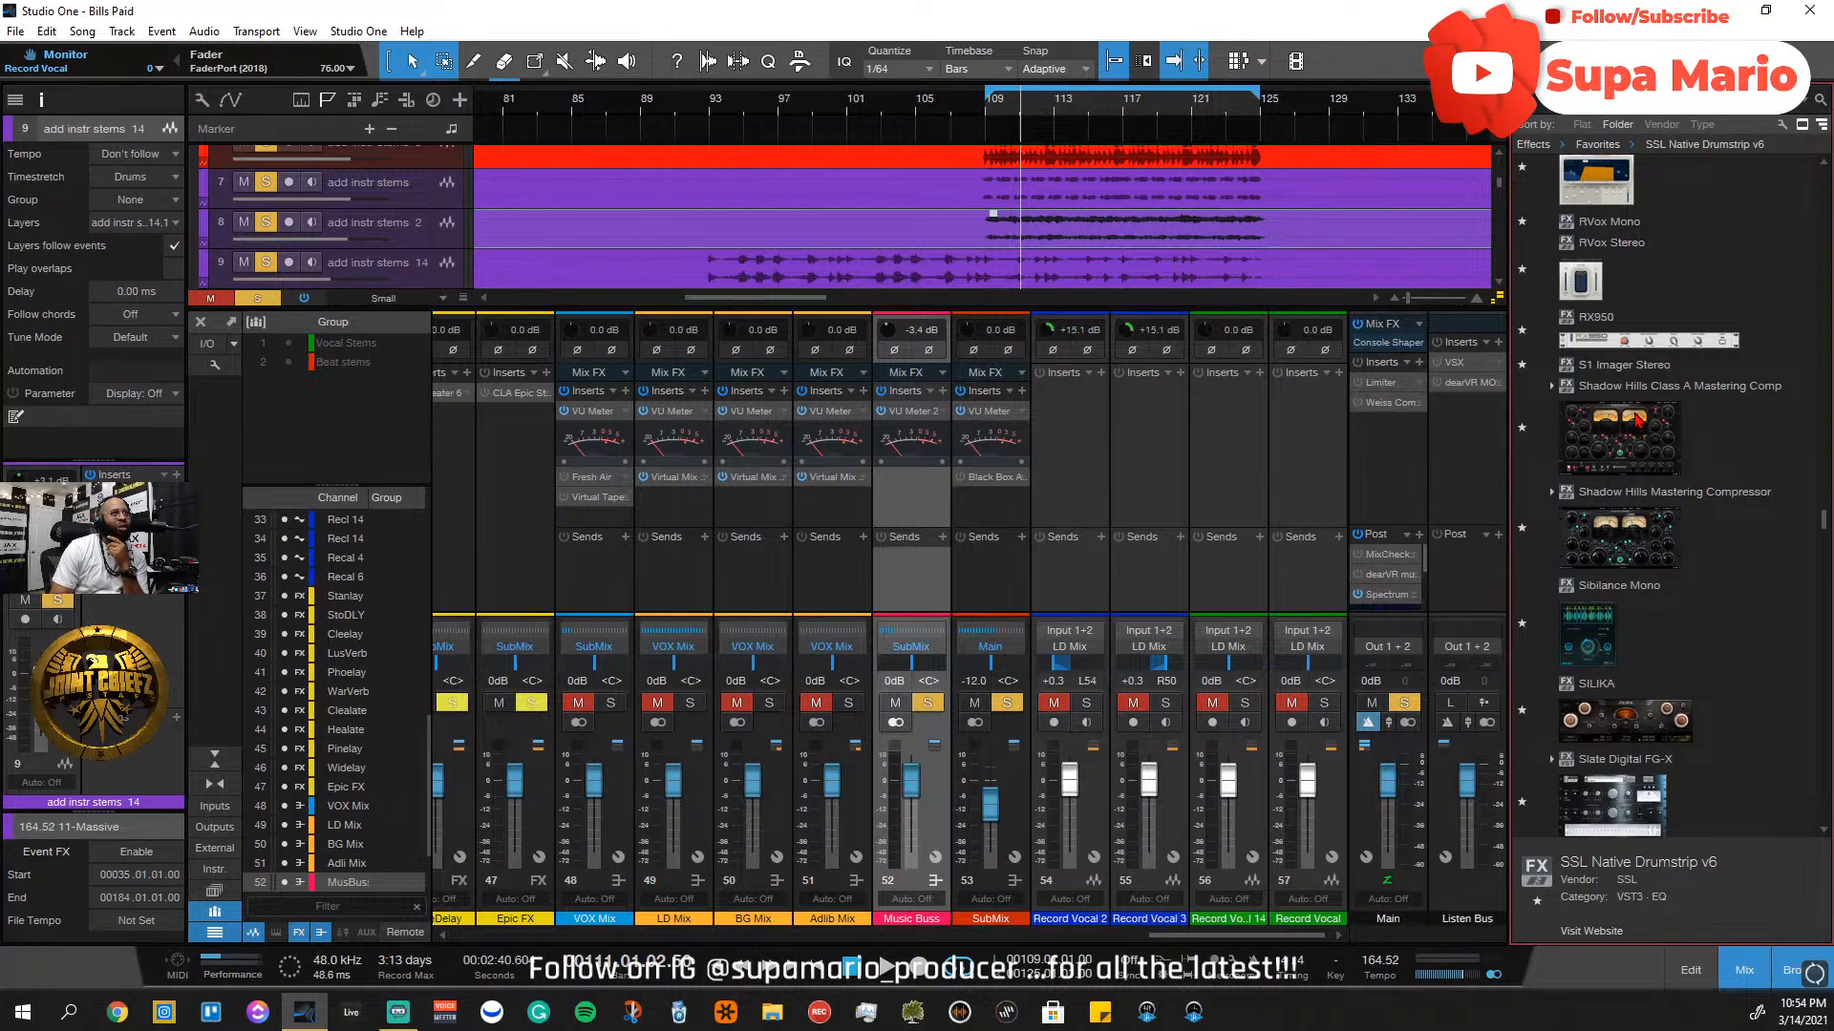
left_click_drag(1638, 418, 927, 487)
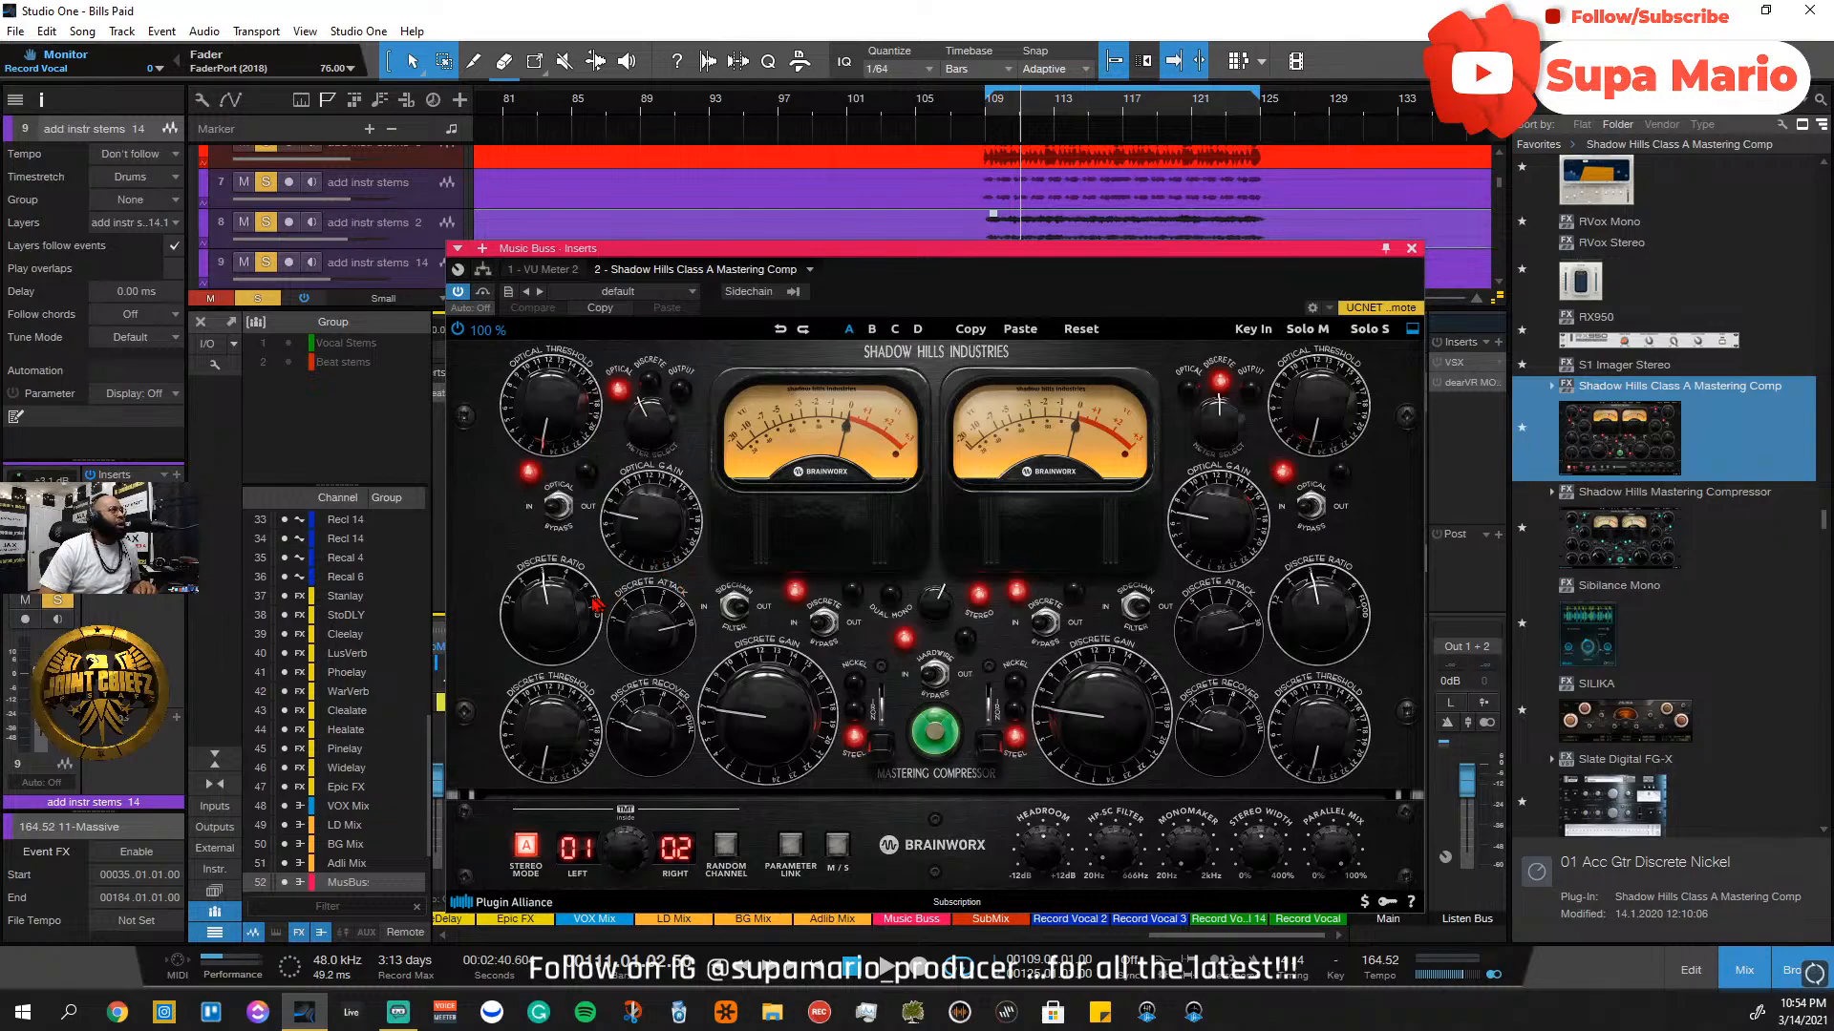
Set the compressor's discrete ratio to 2:1, choose the Iron transformer, and enable Parameter Link for both channels
left_click_drag(571, 616, 581, 659)
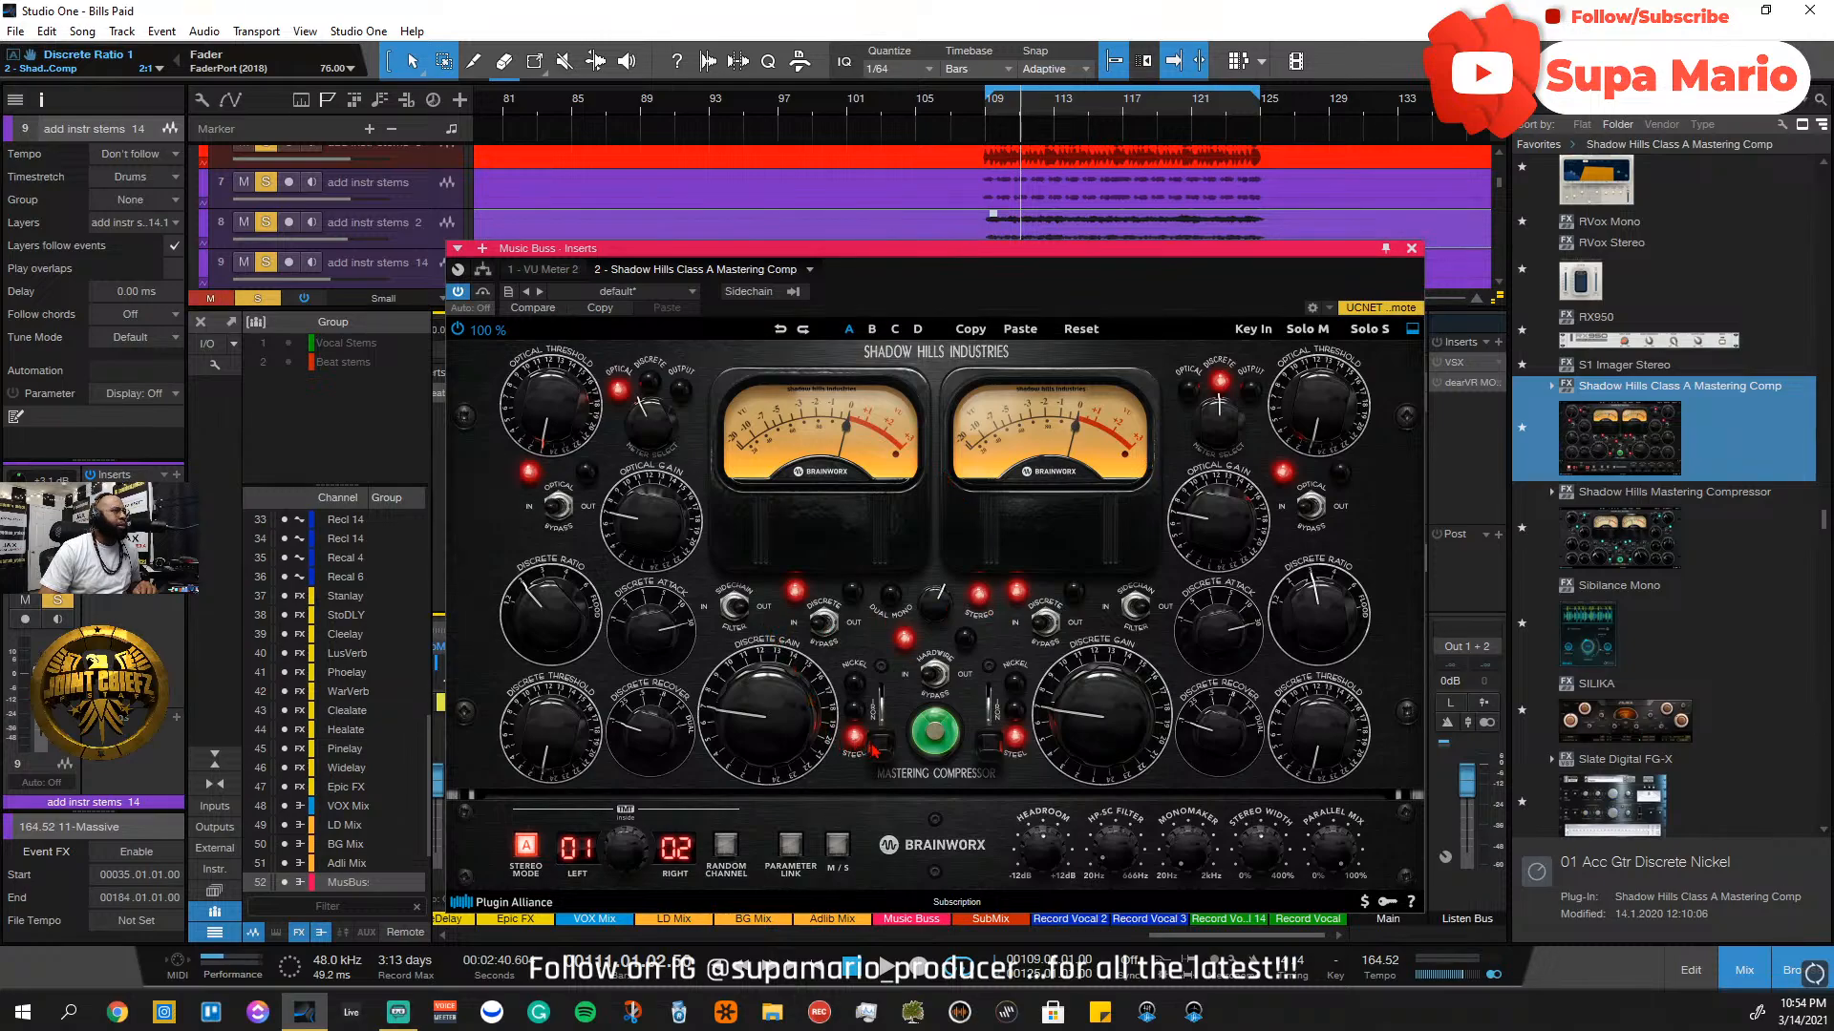
left_click_drag(873, 751, 883, 717)
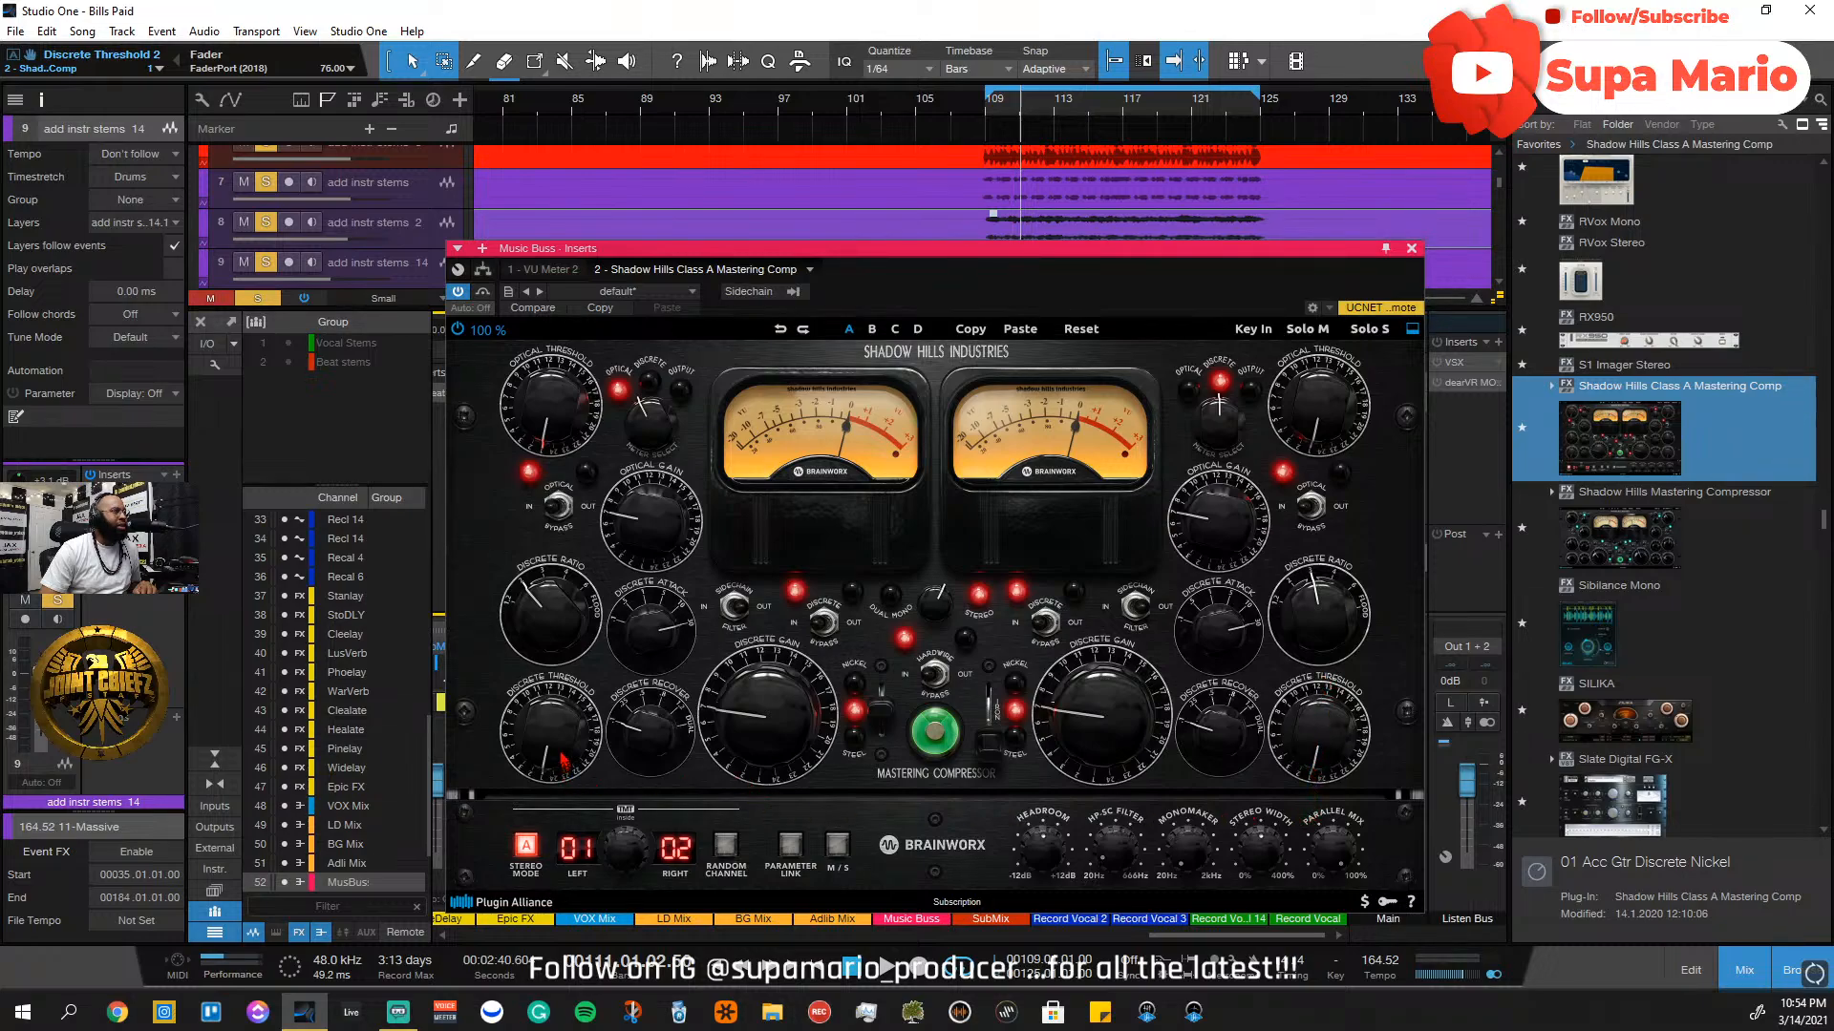
left_click(788, 846)
left_click_drag(553, 723, 550, 700)
left_click_drag(549, 618, 543, 620)
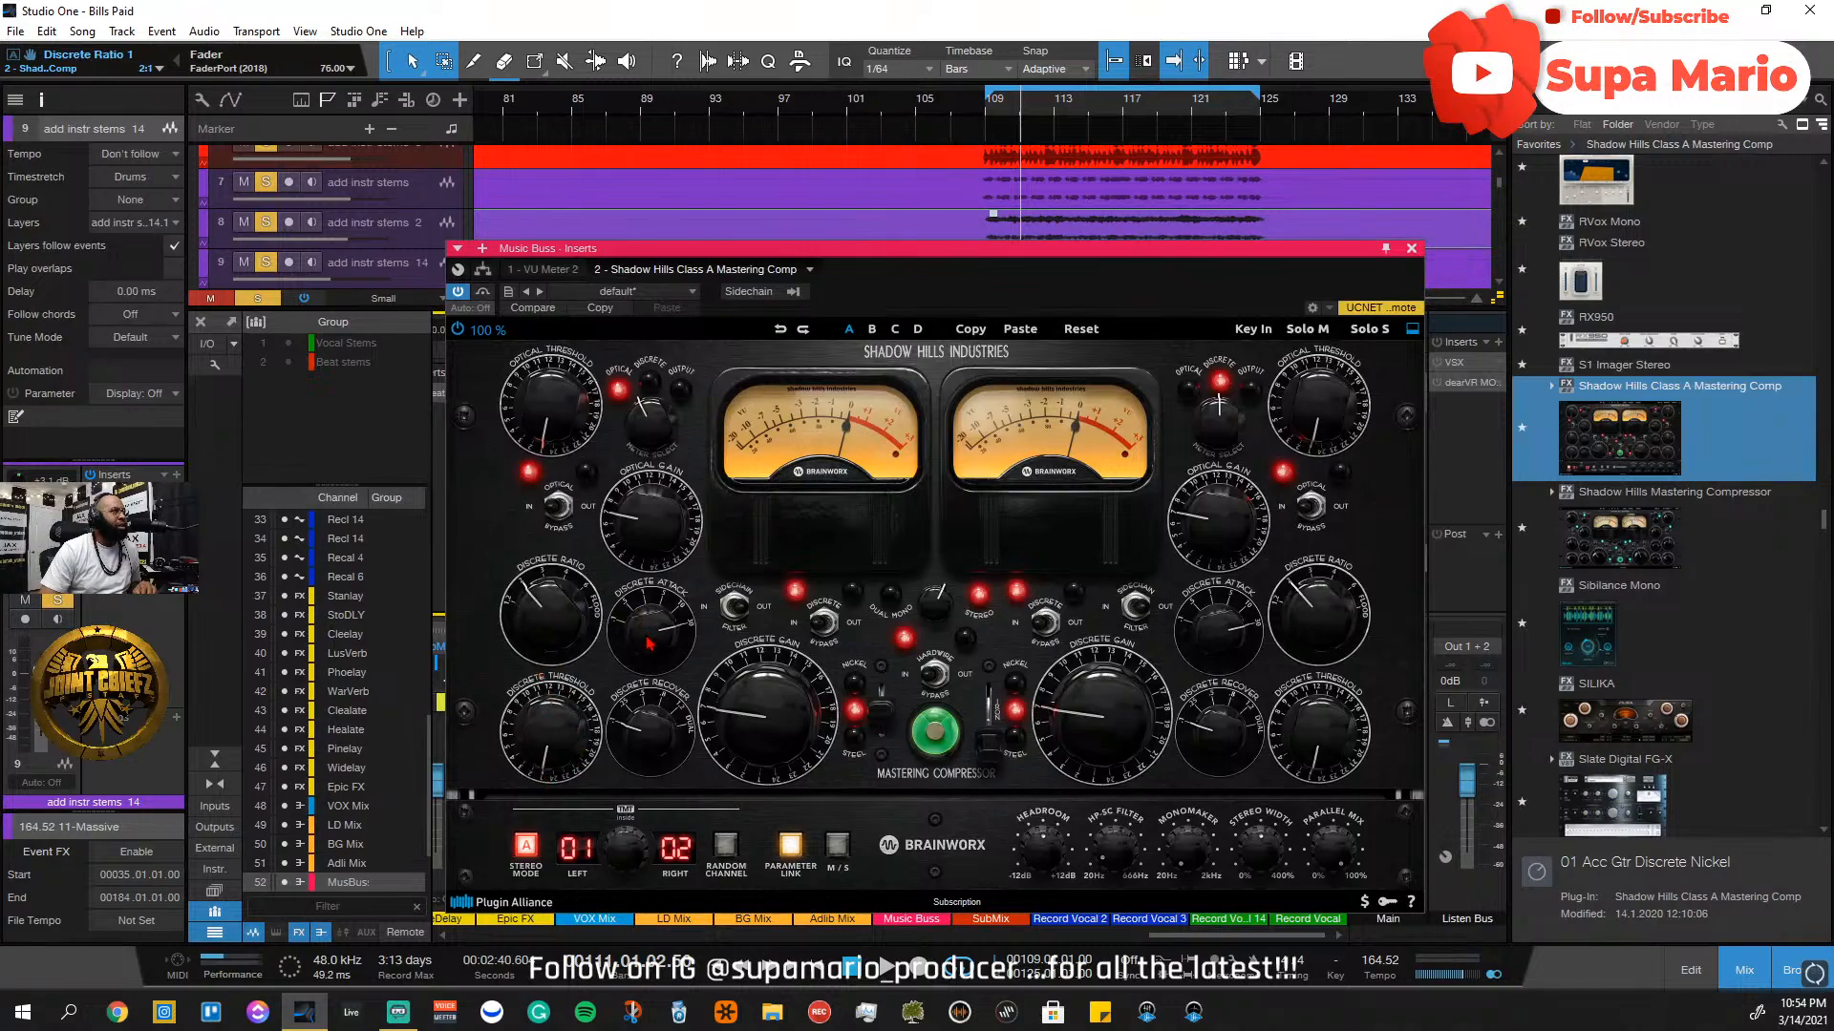
left_click_drag(649, 643, 657, 663)
Switch the optical section out, set the meters to Discrete, and play the soloed Music Buss from about bar 93
left_click(571, 513)
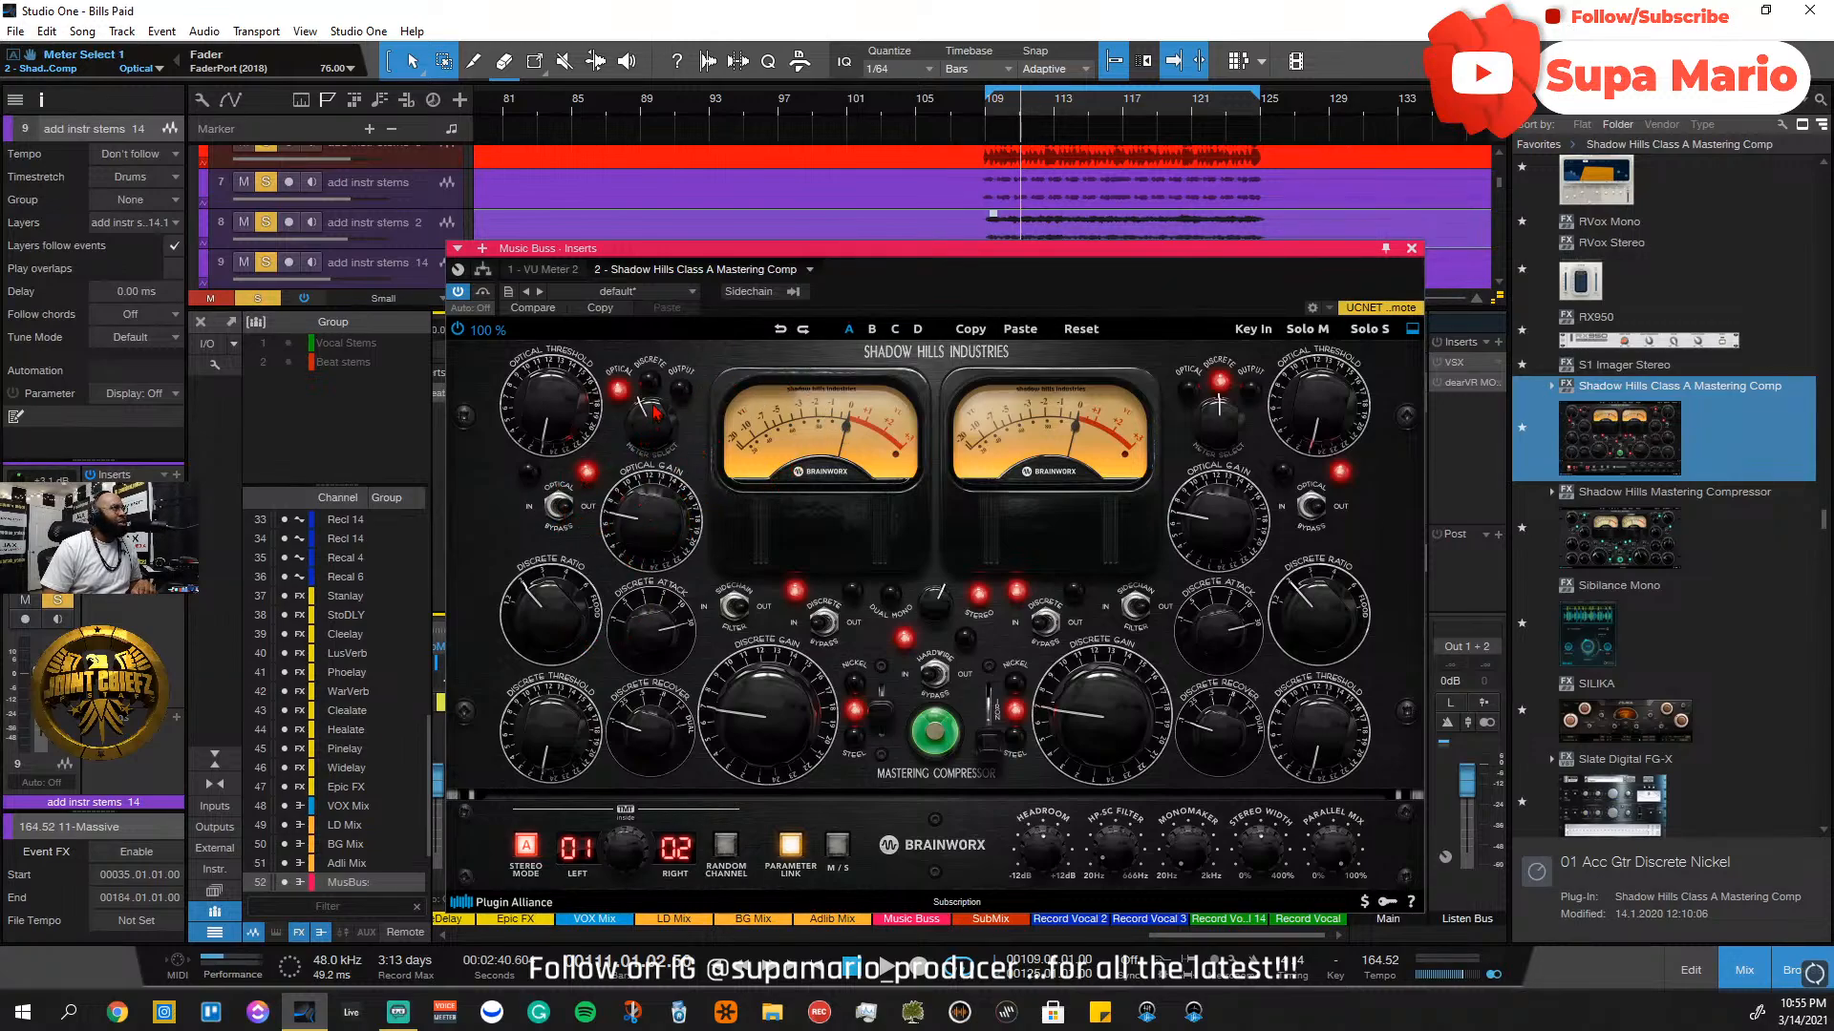
left_click_drag(655, 411, 656, 382)
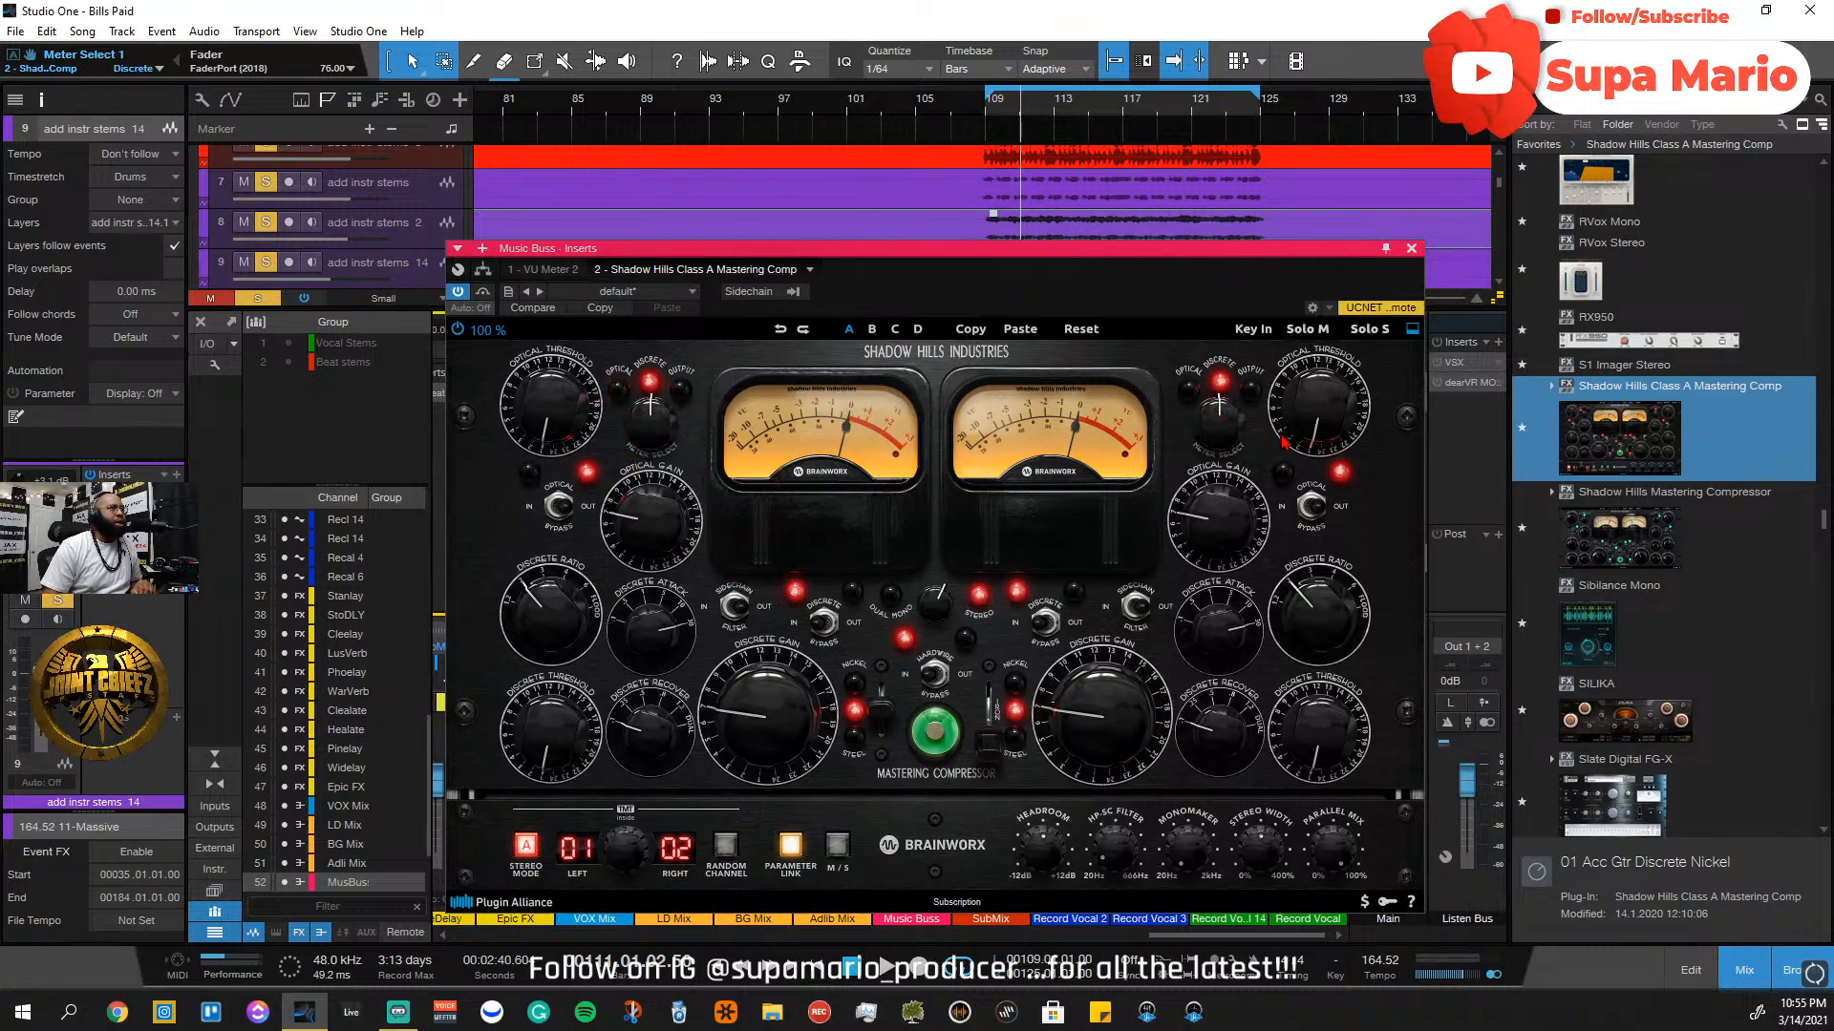
left_click(951, 106)
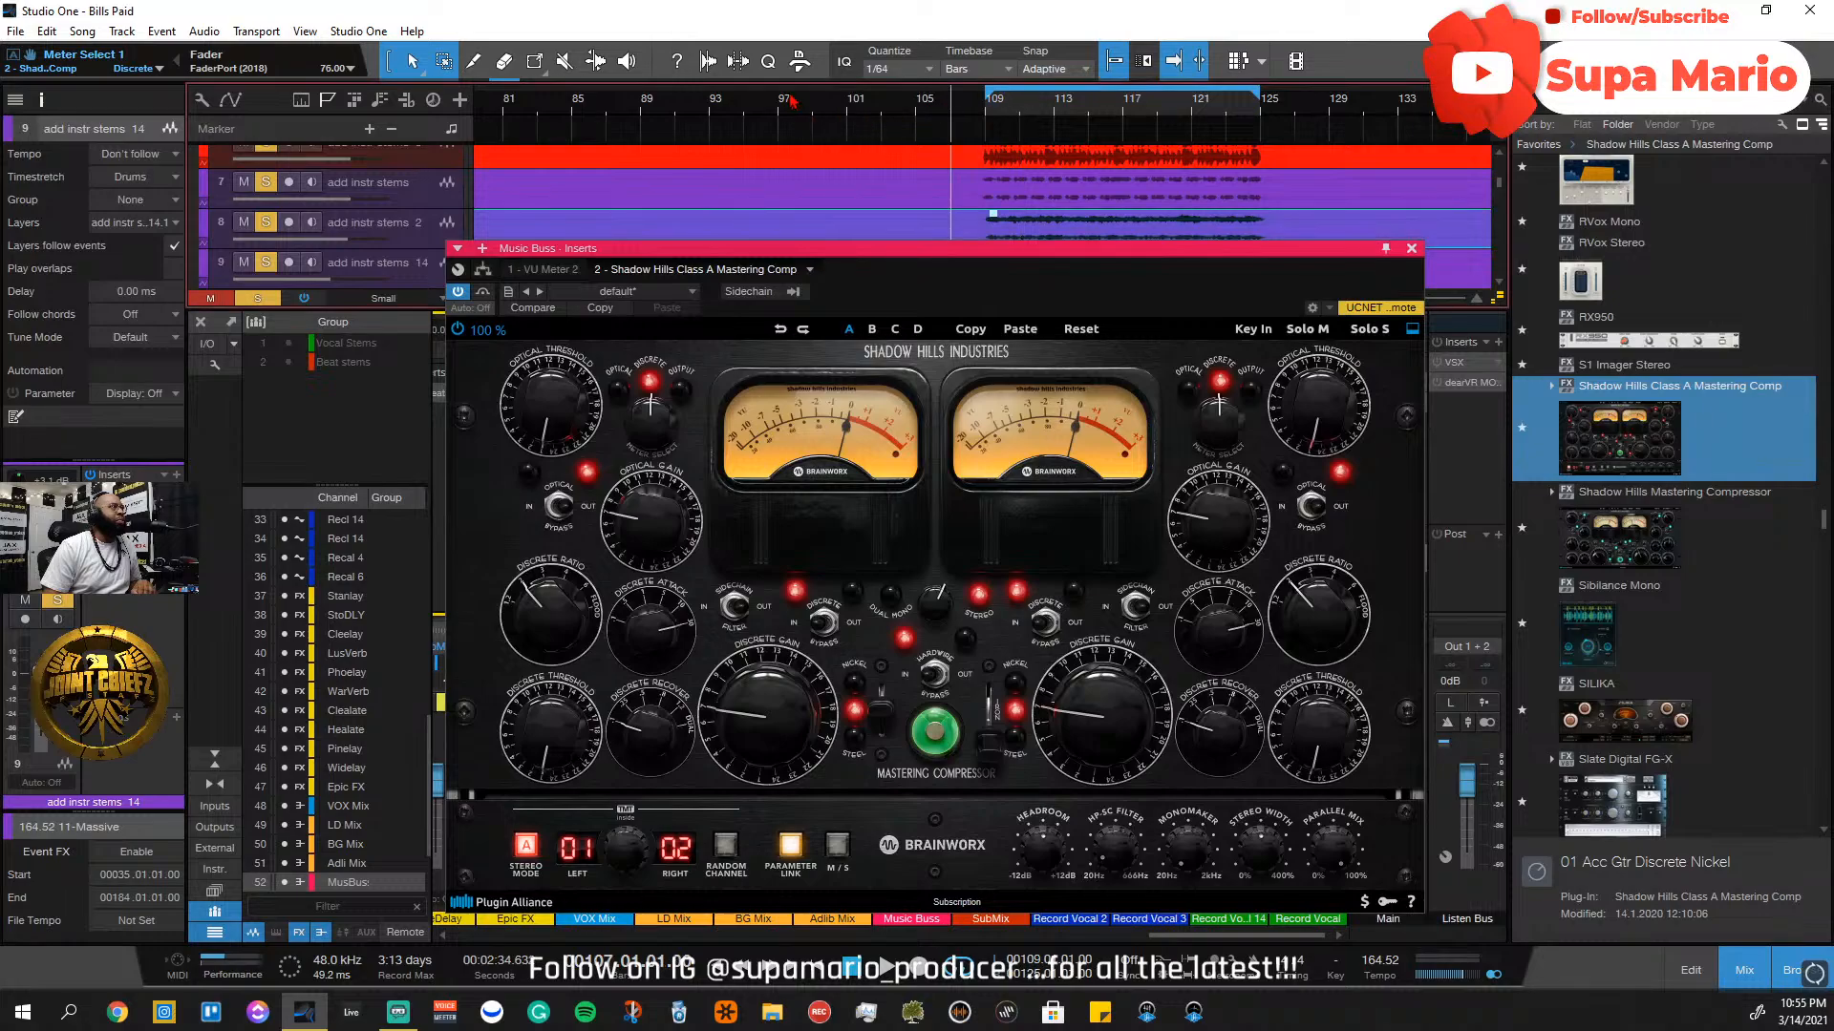
left_click_drag(773, 253, 775, 304)
left_click(706, 116)
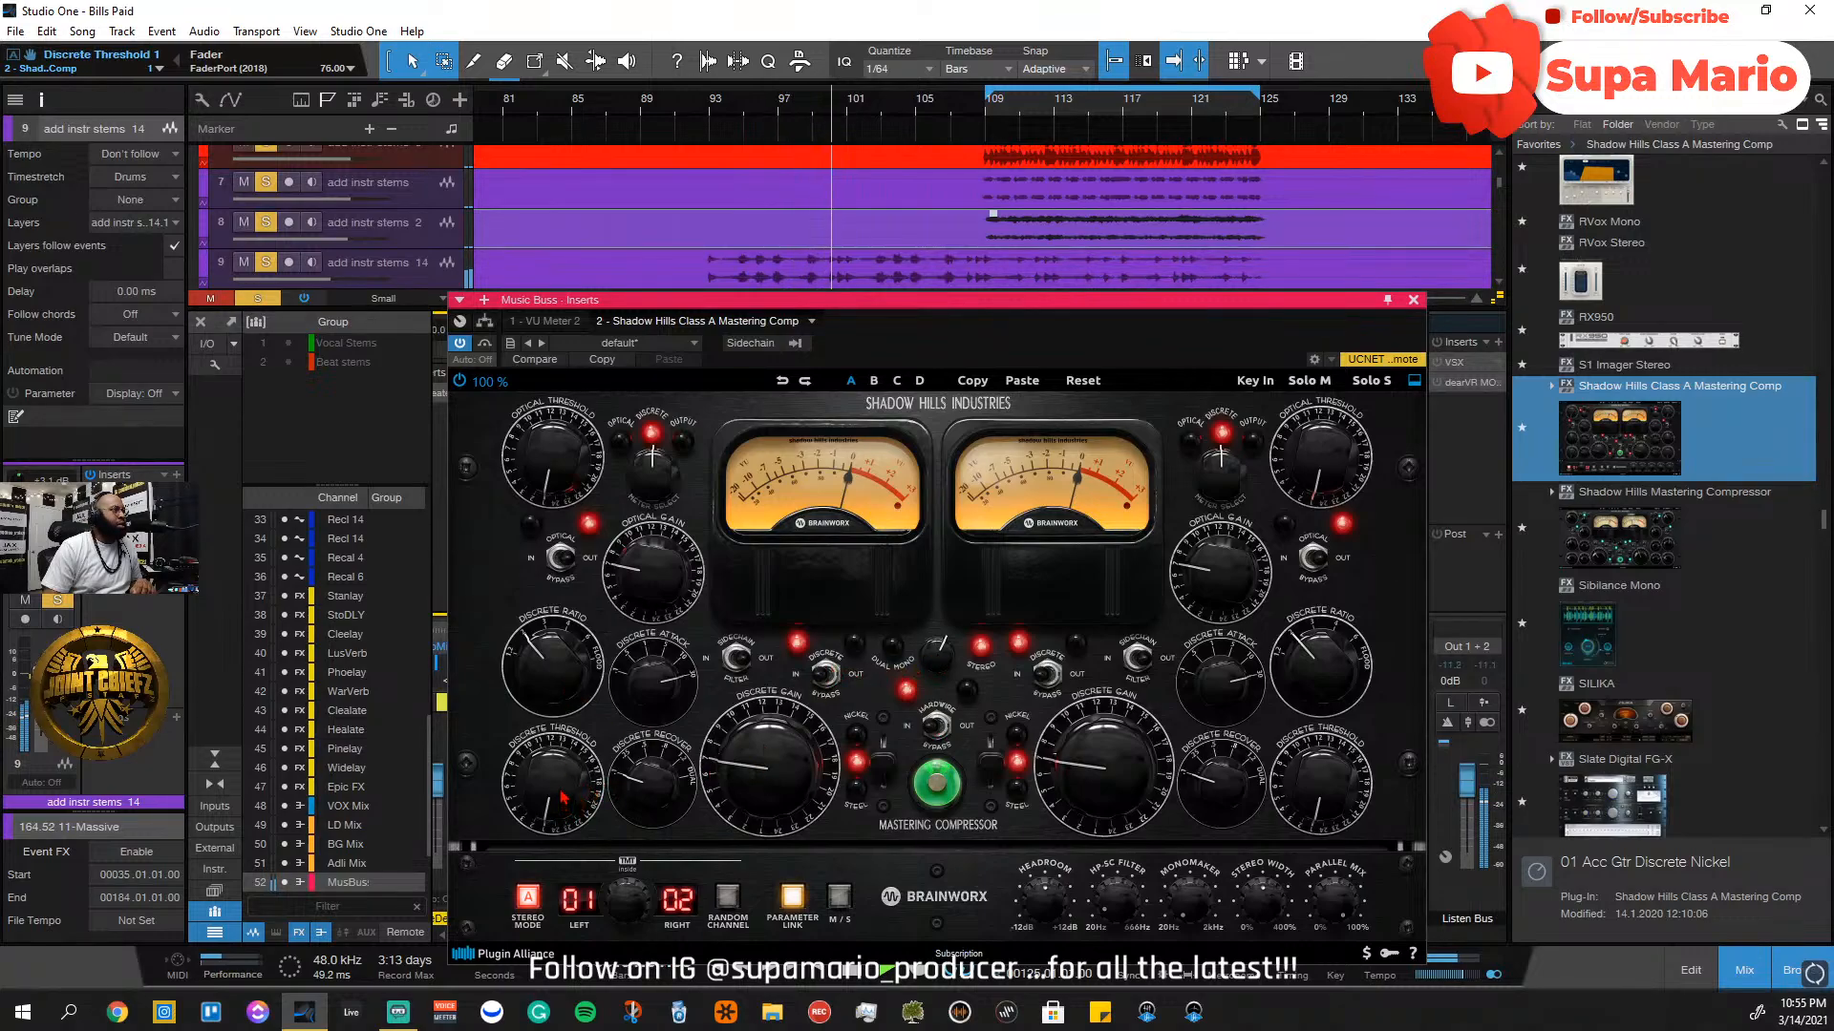
Adjust the linked discrete threshold to 7 while the Music Buss plays
mouse_move(563, 798)
left_mouse_down()
mouse_move(557, 751)
mouse_move(578, 802)
left_mouse_up()
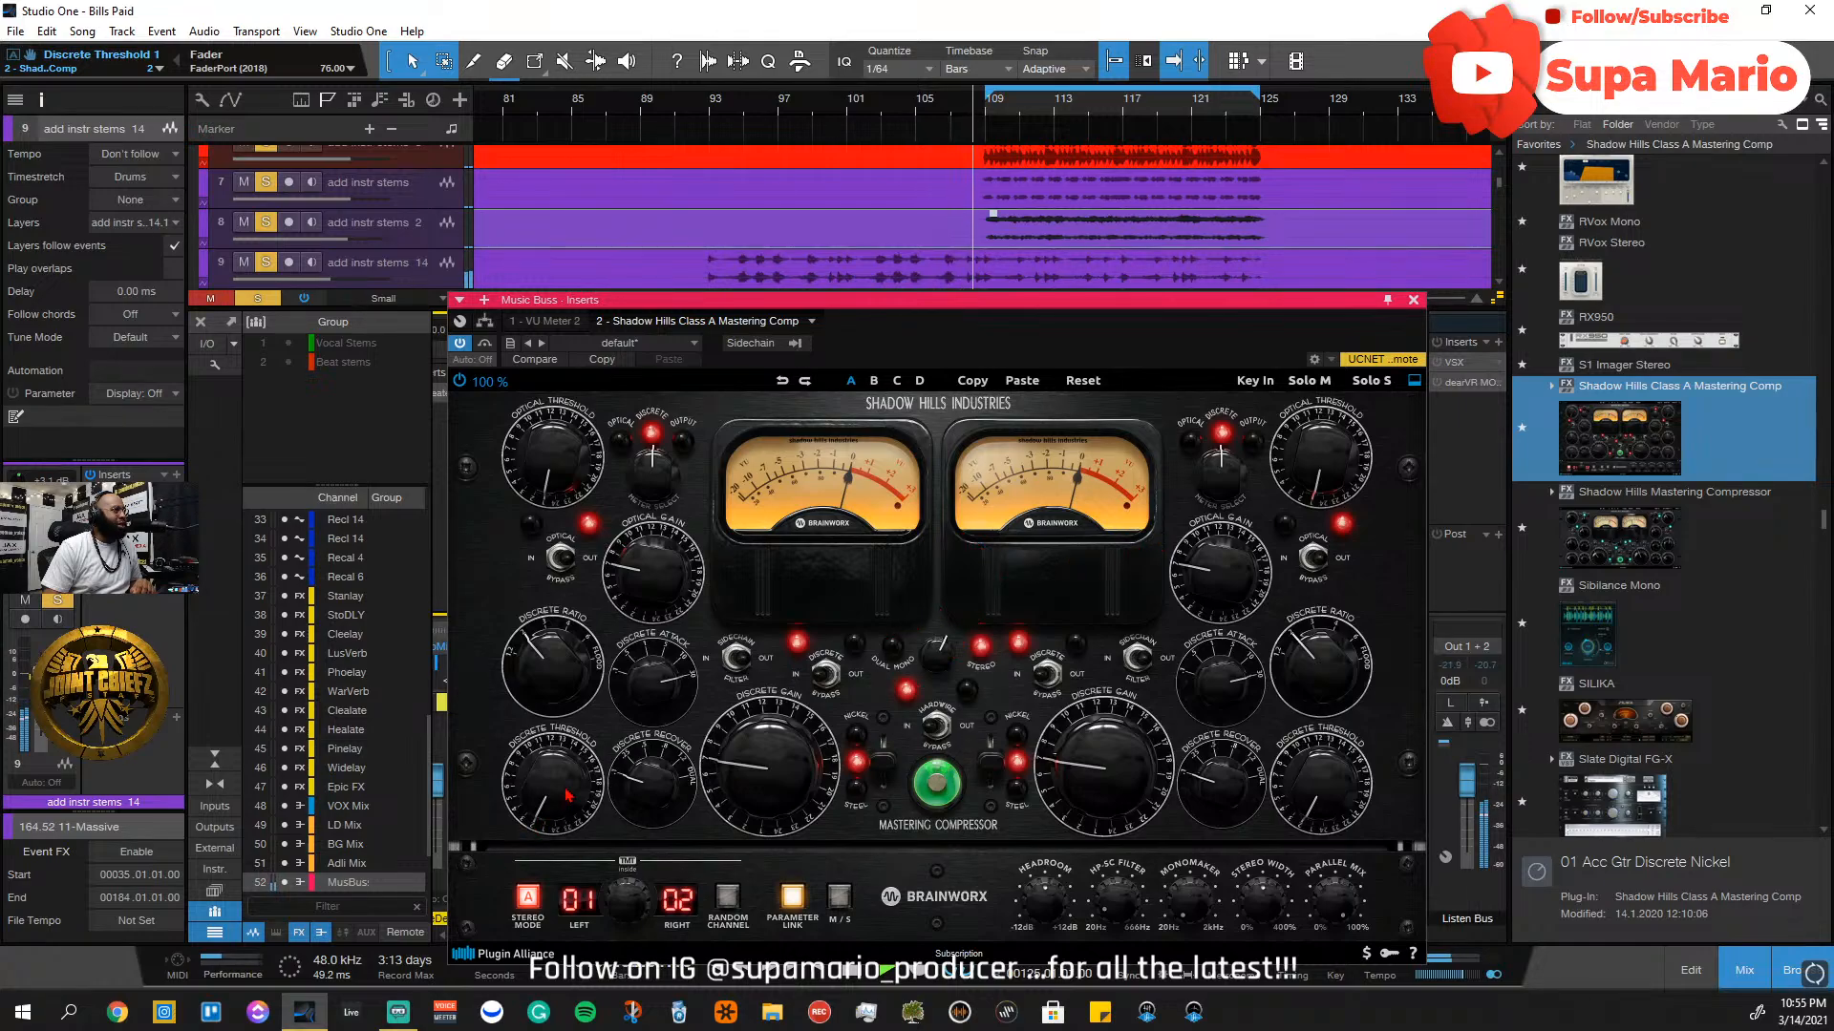
left_click_drag(568, 794, 559, 713)
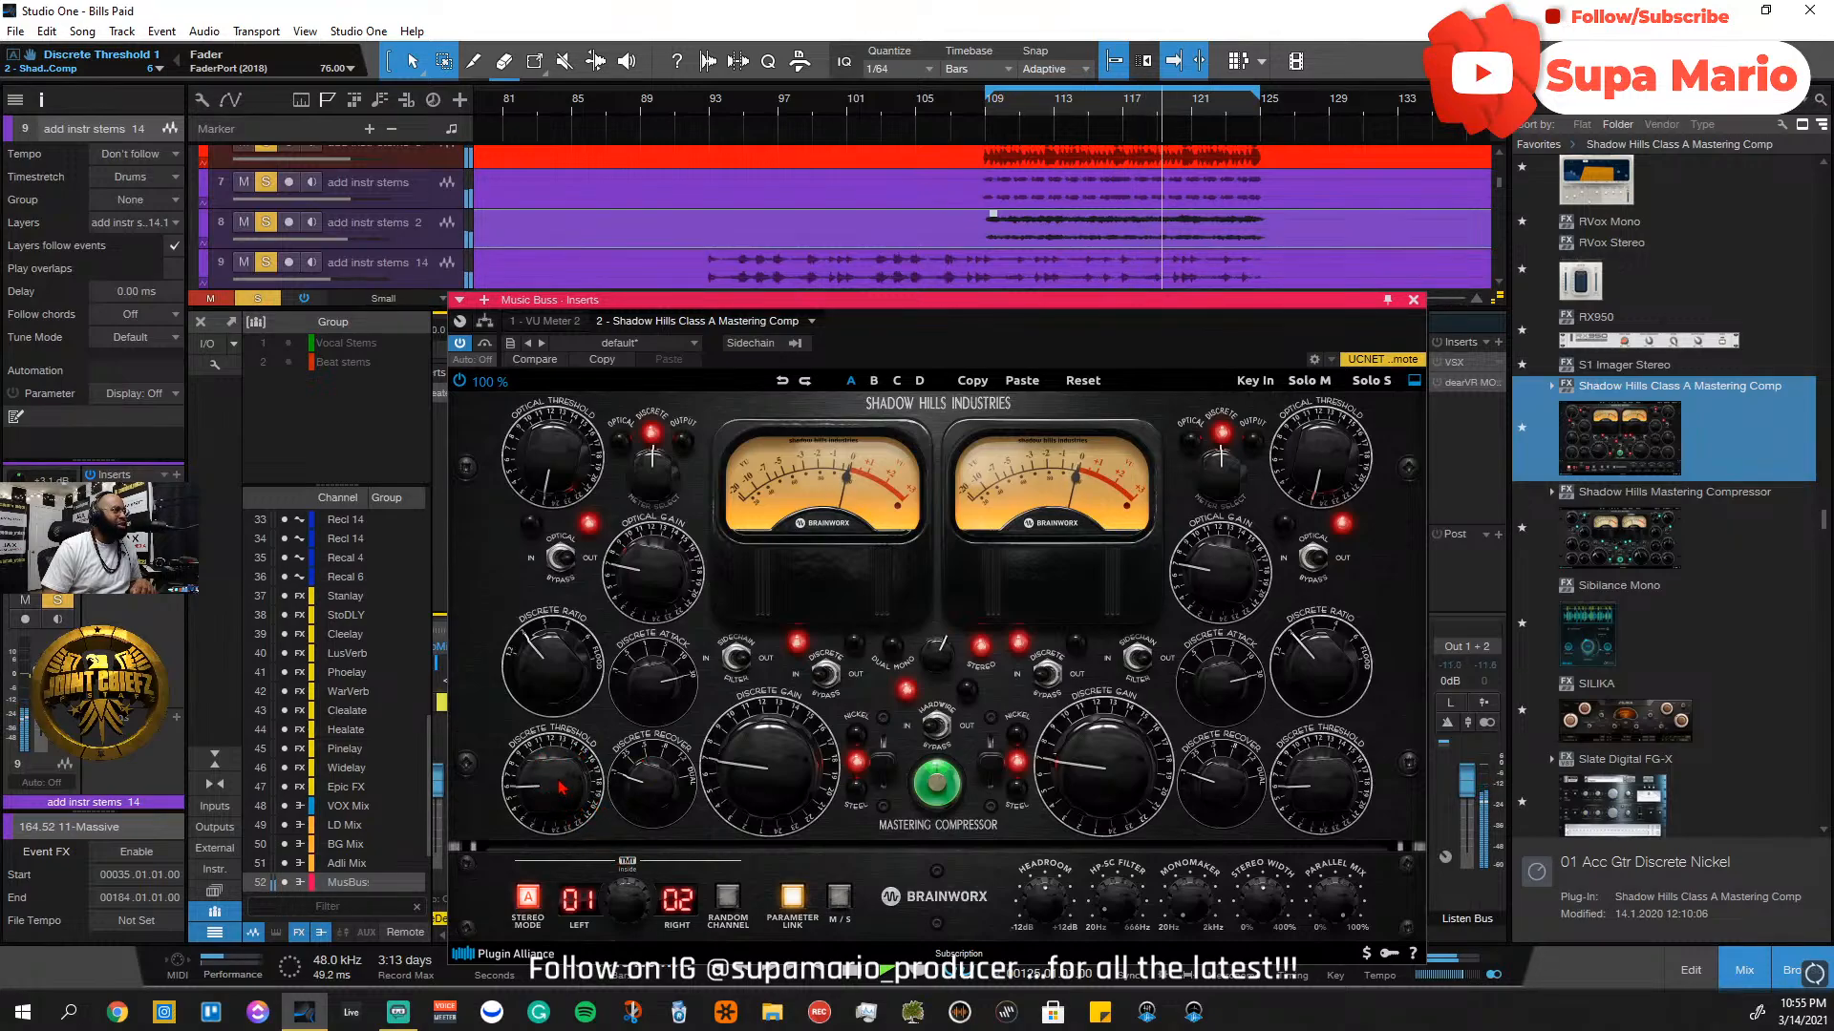
left_click_drag(560, 787, 565, 762)
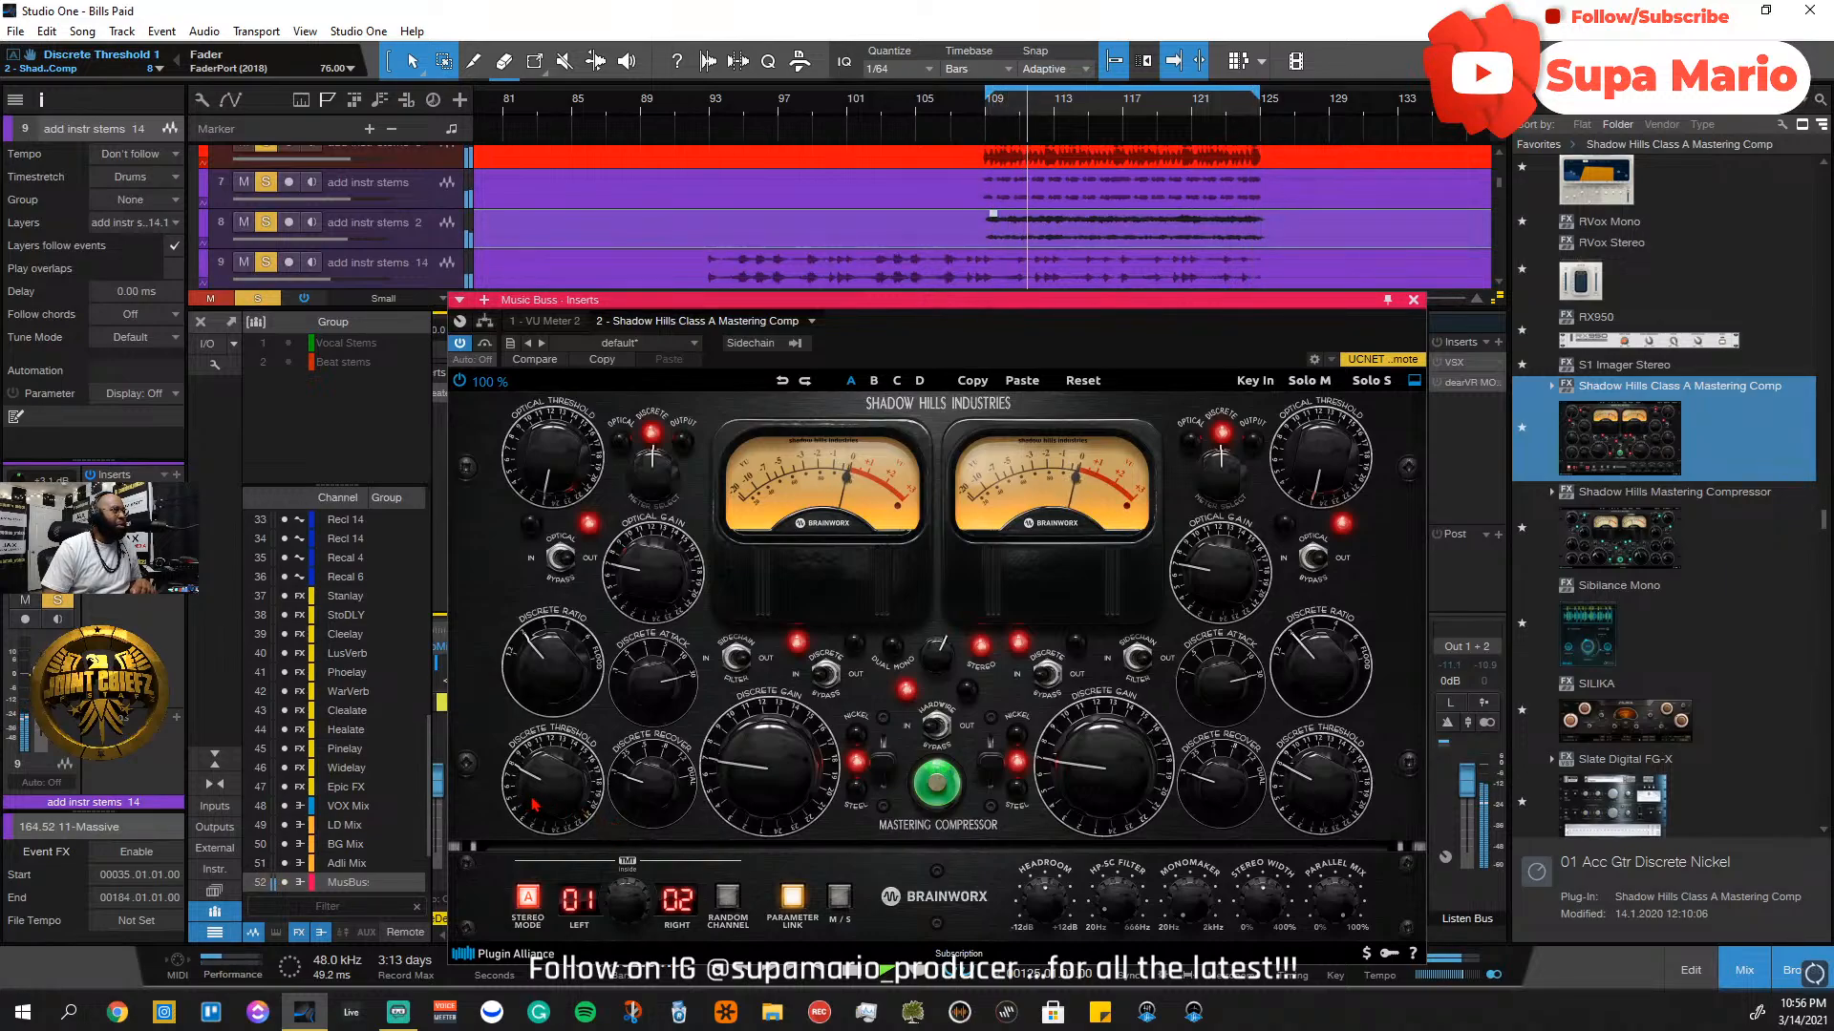
left_click_drag(533, 802, 538, 825)
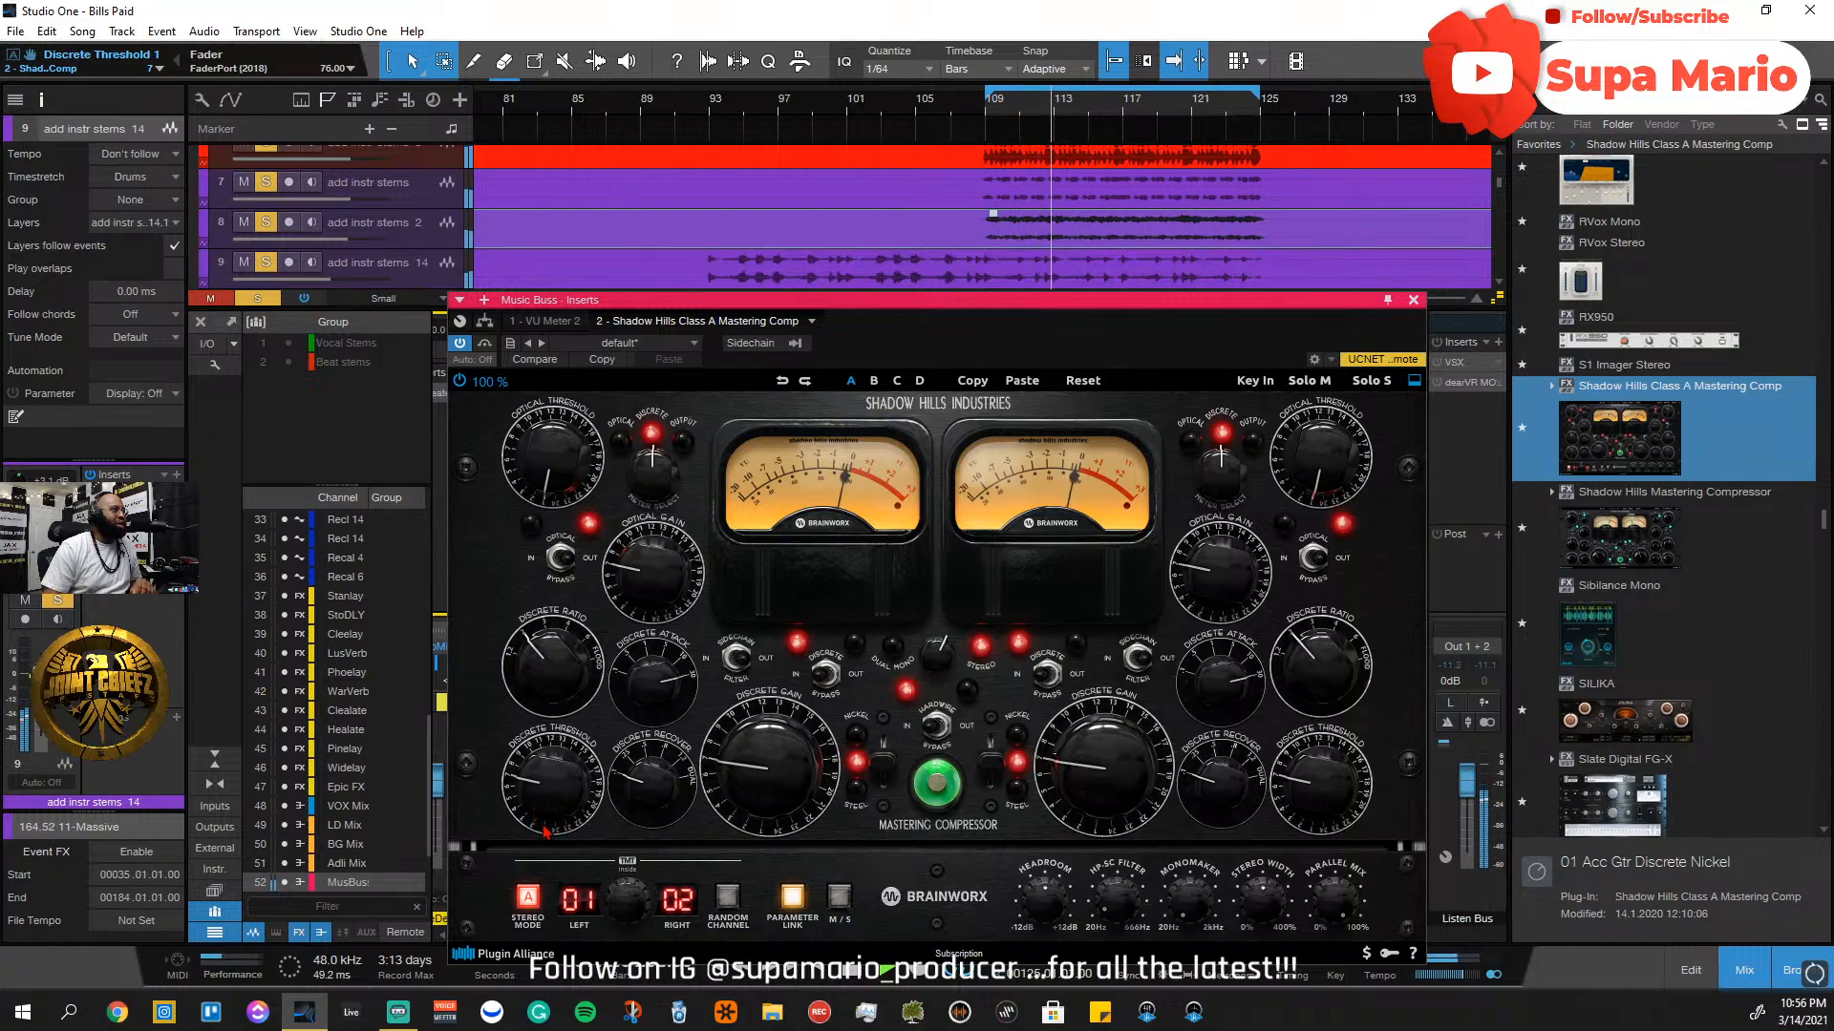
Compare the discrete compressor in and out during playback, raise its discrete gain slightly, and leave the section in
left_click_drag(1047, 302, 1022, 245)
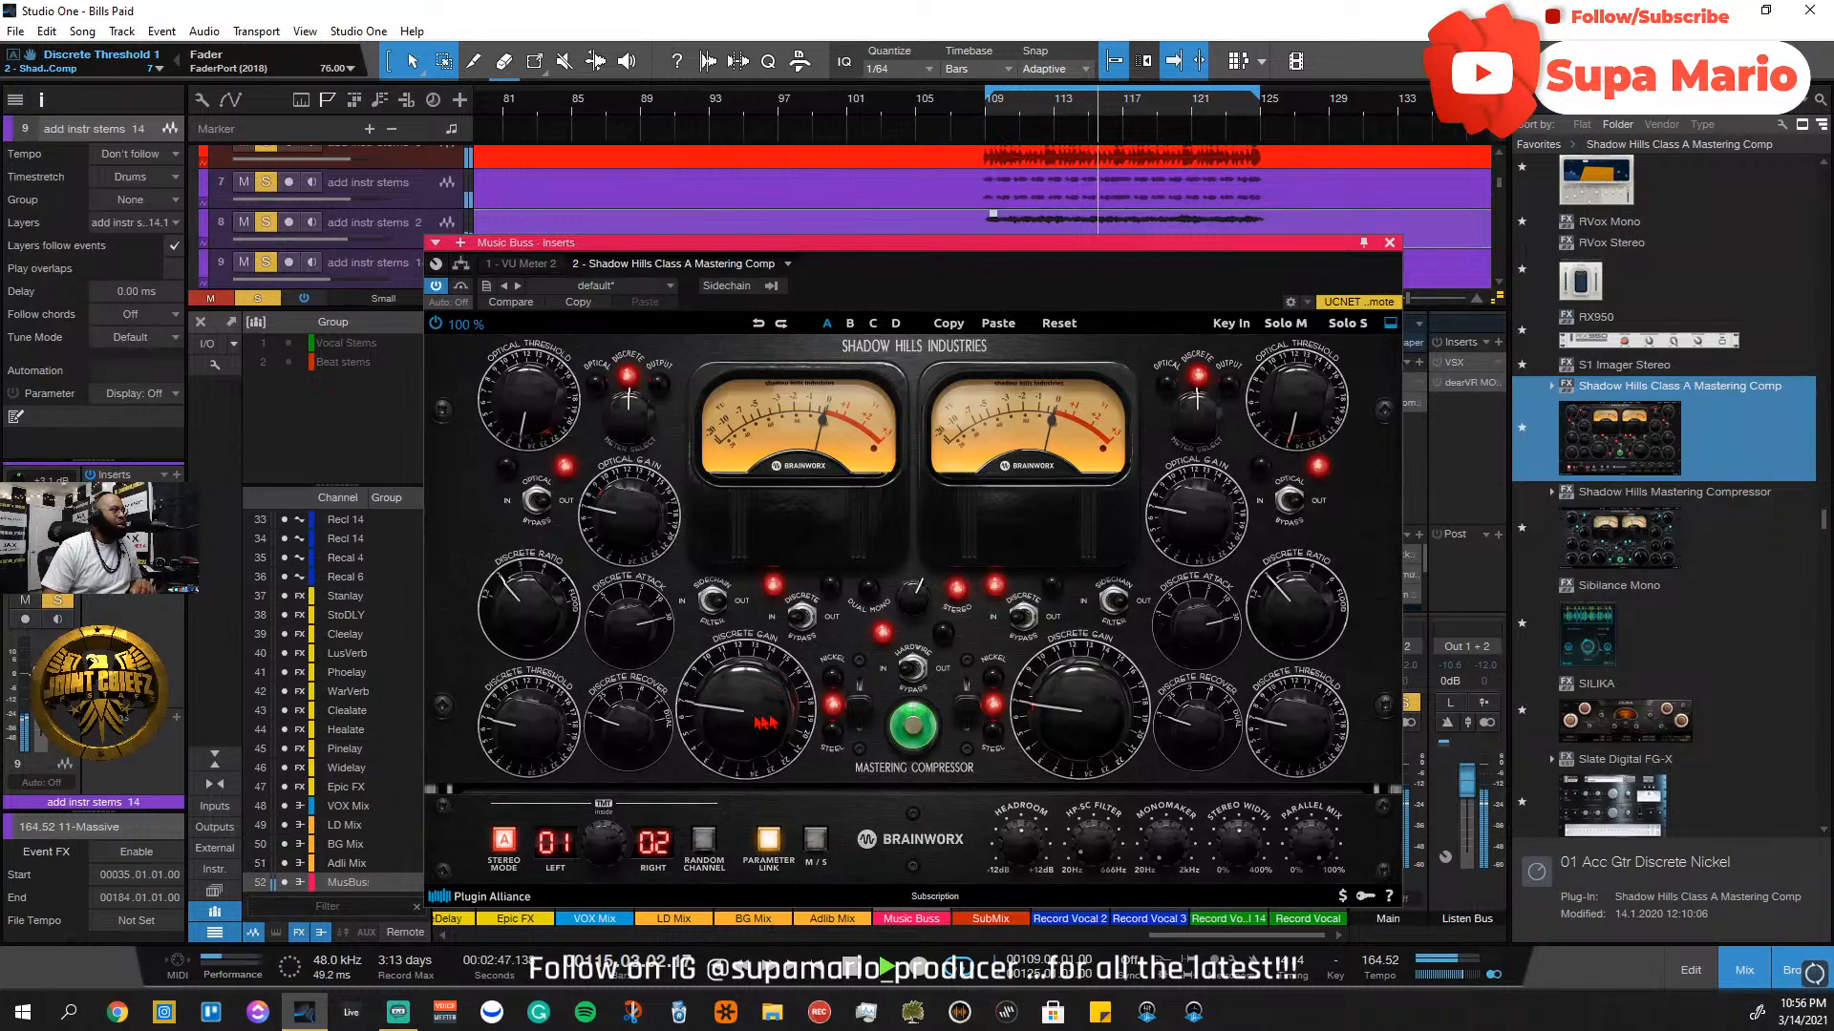
left_click(823, 627)
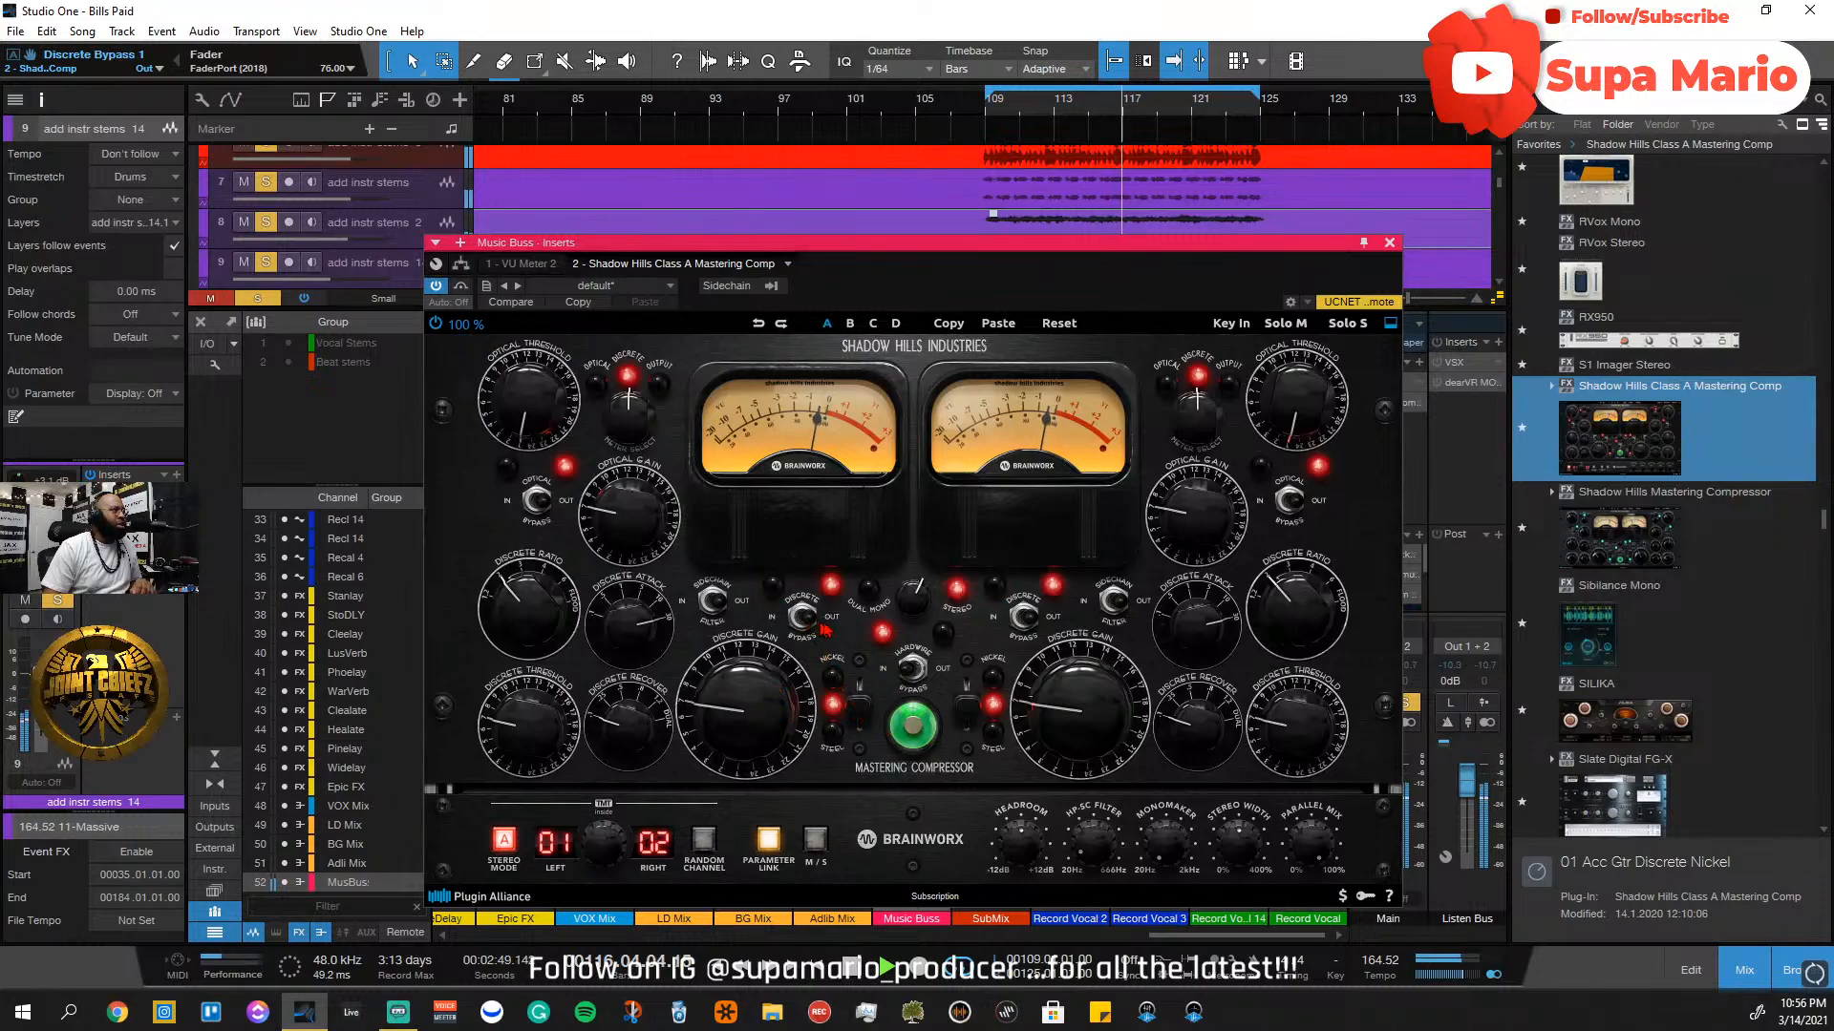
left_click(807, 621)
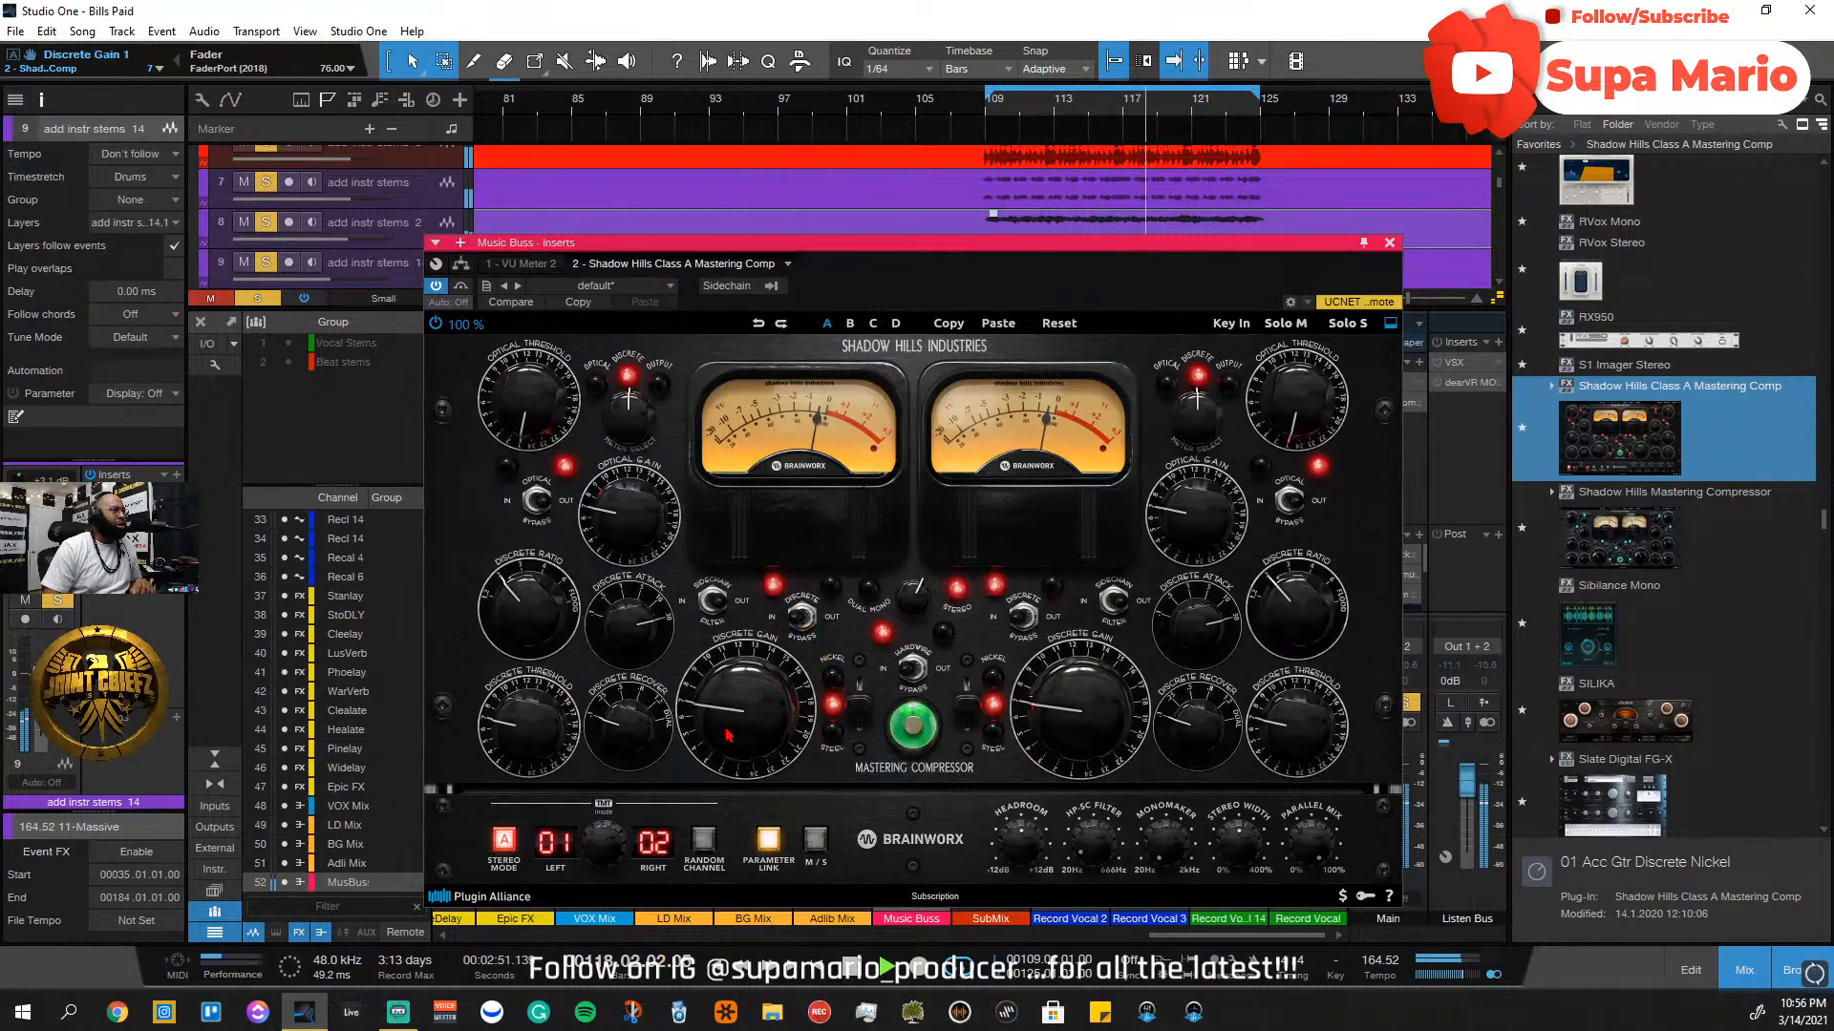
left_click(827, 623)
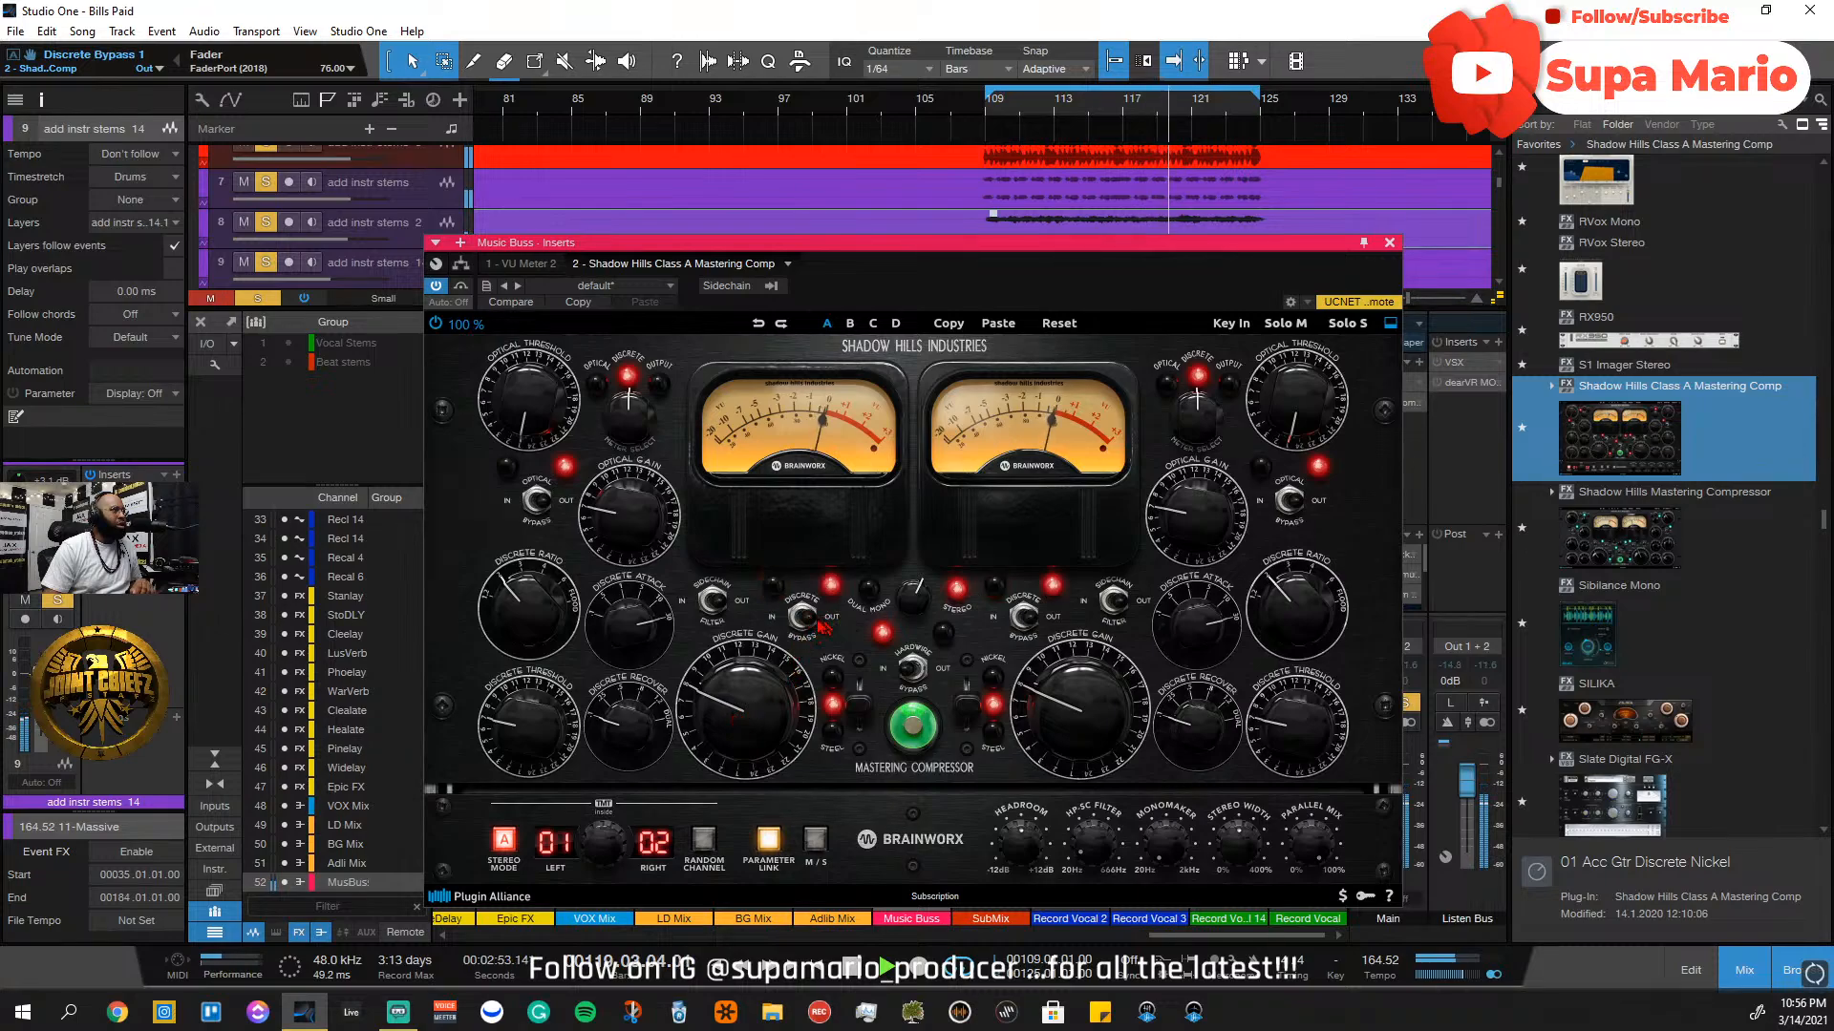
left_click(828, 623)
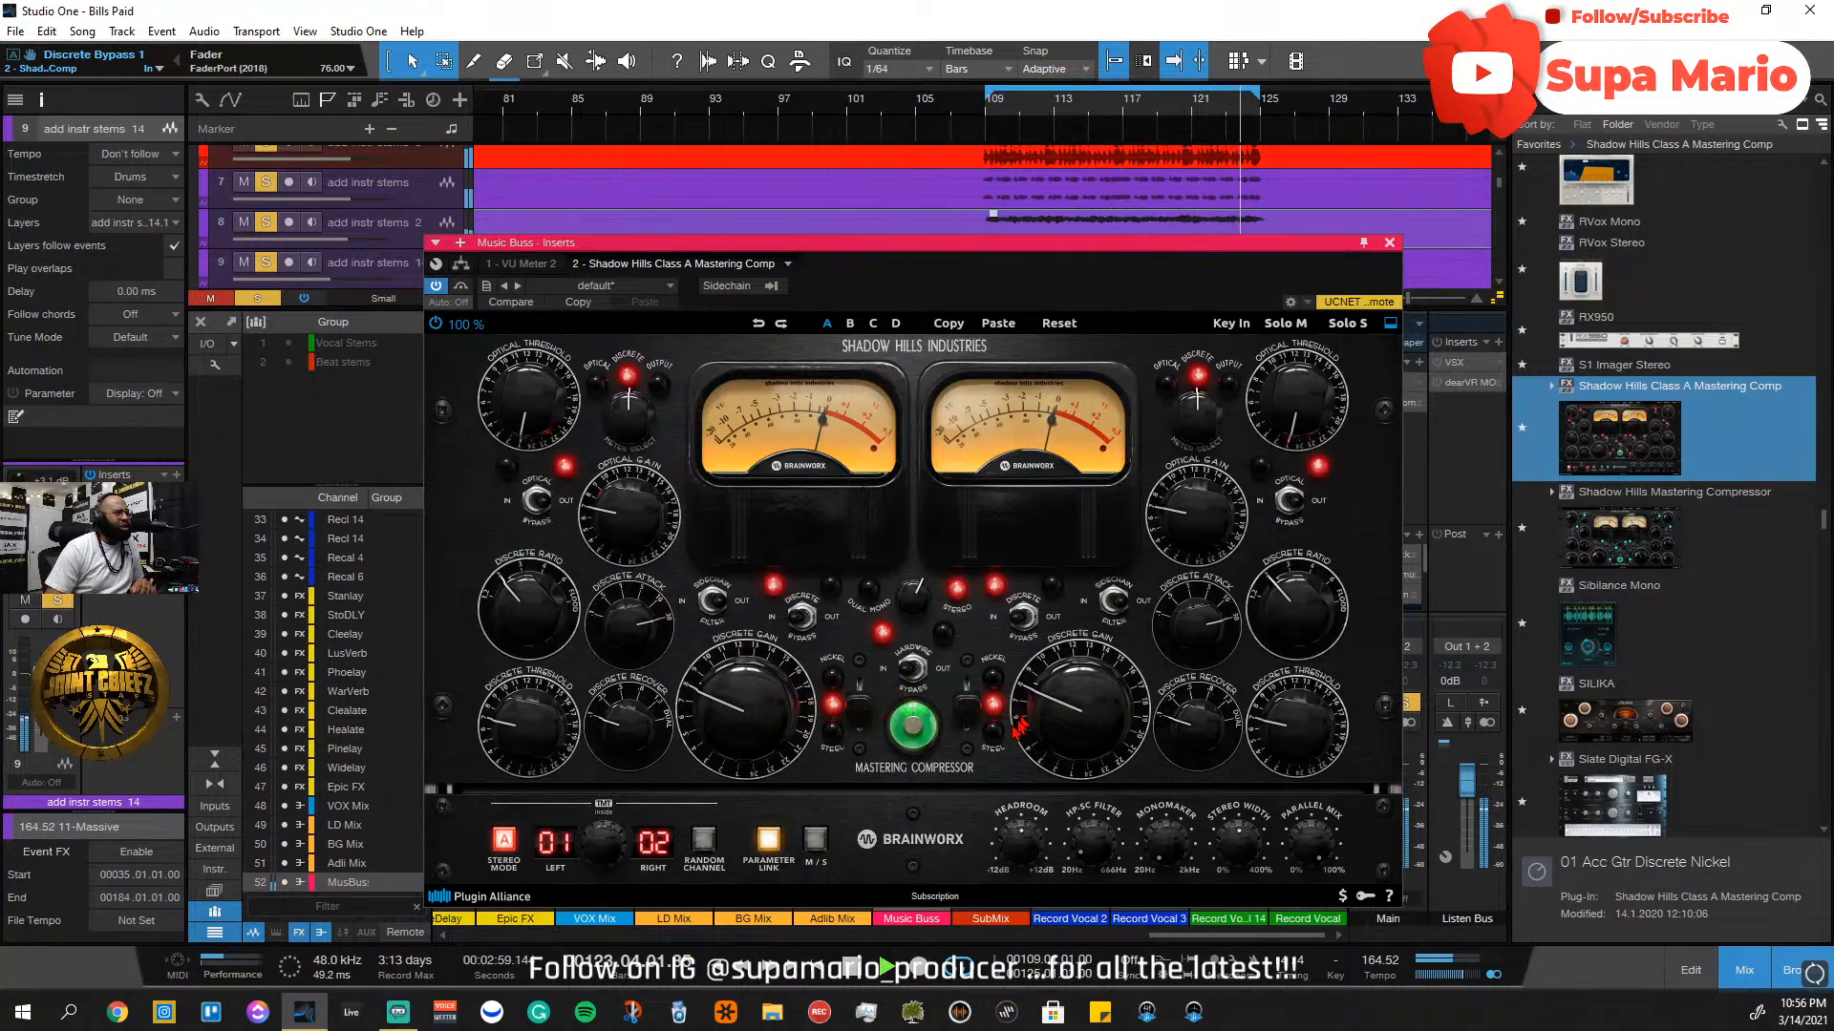
Compare the Nickel, Iron and Steel transformer positions during playback and settle on the one marked Nickel on the compressor
left_click(859, 715)
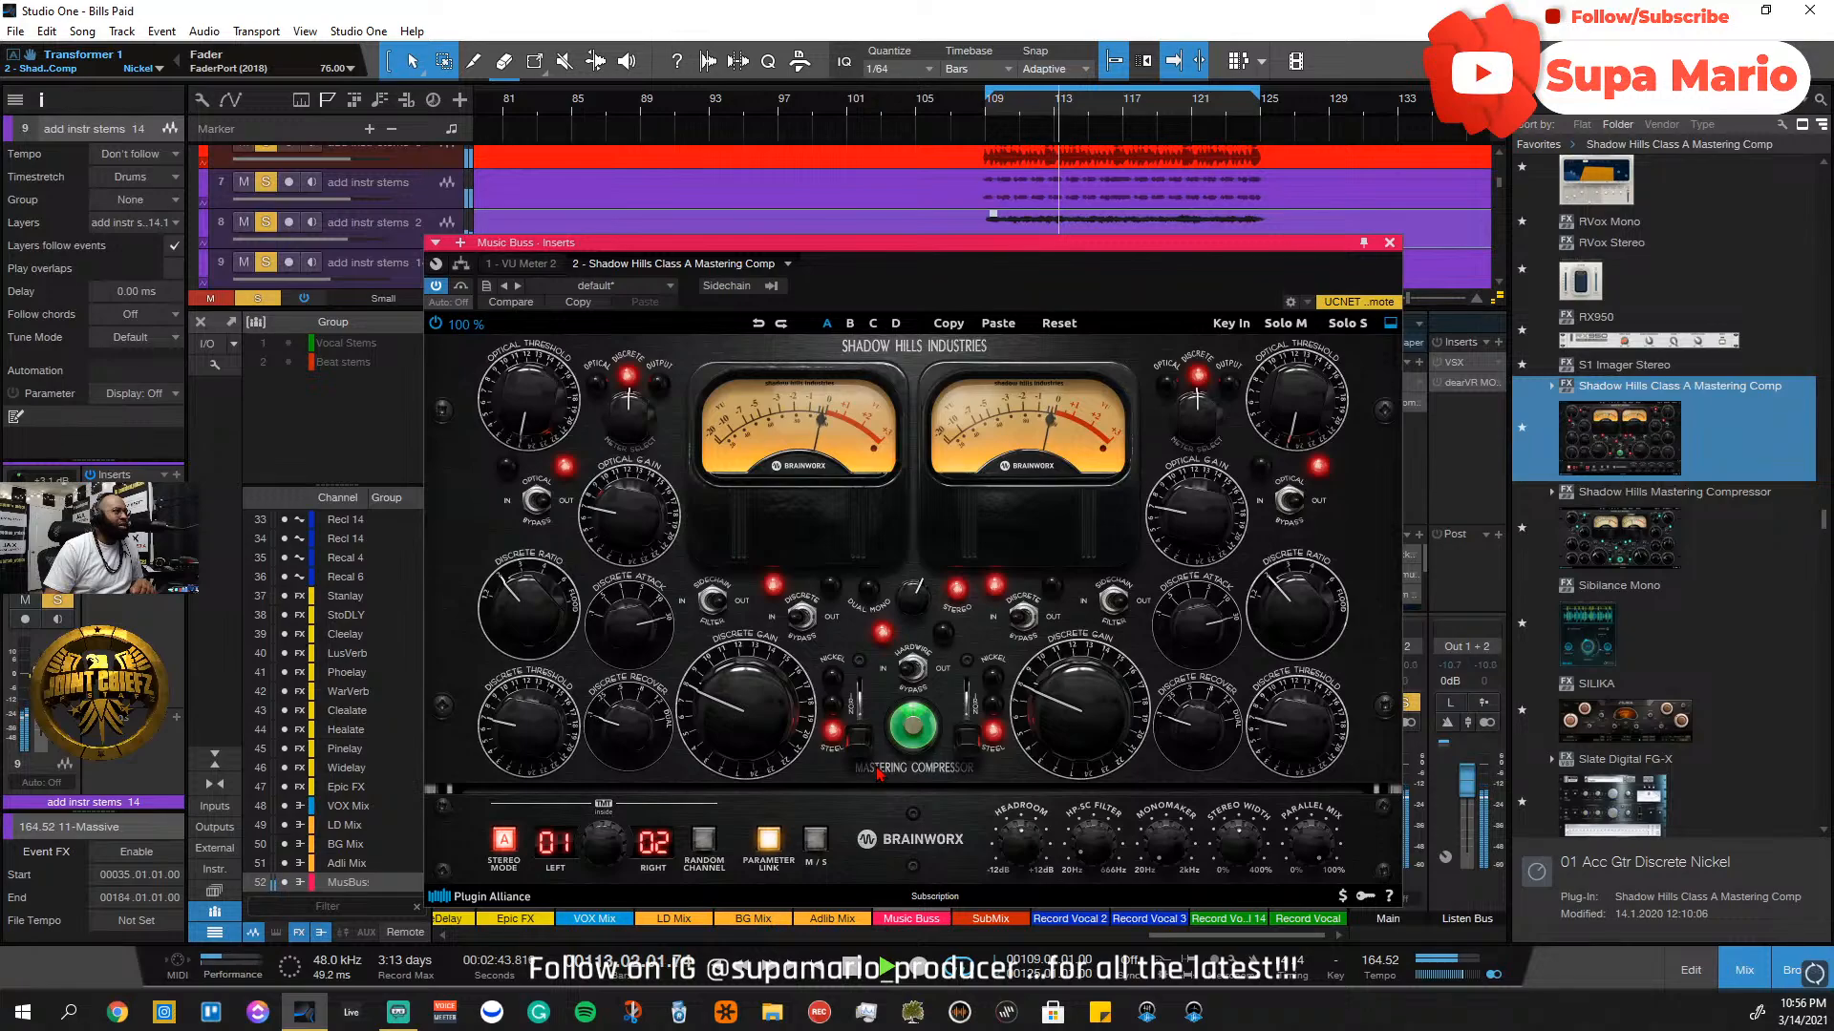
left_click(864, 726)
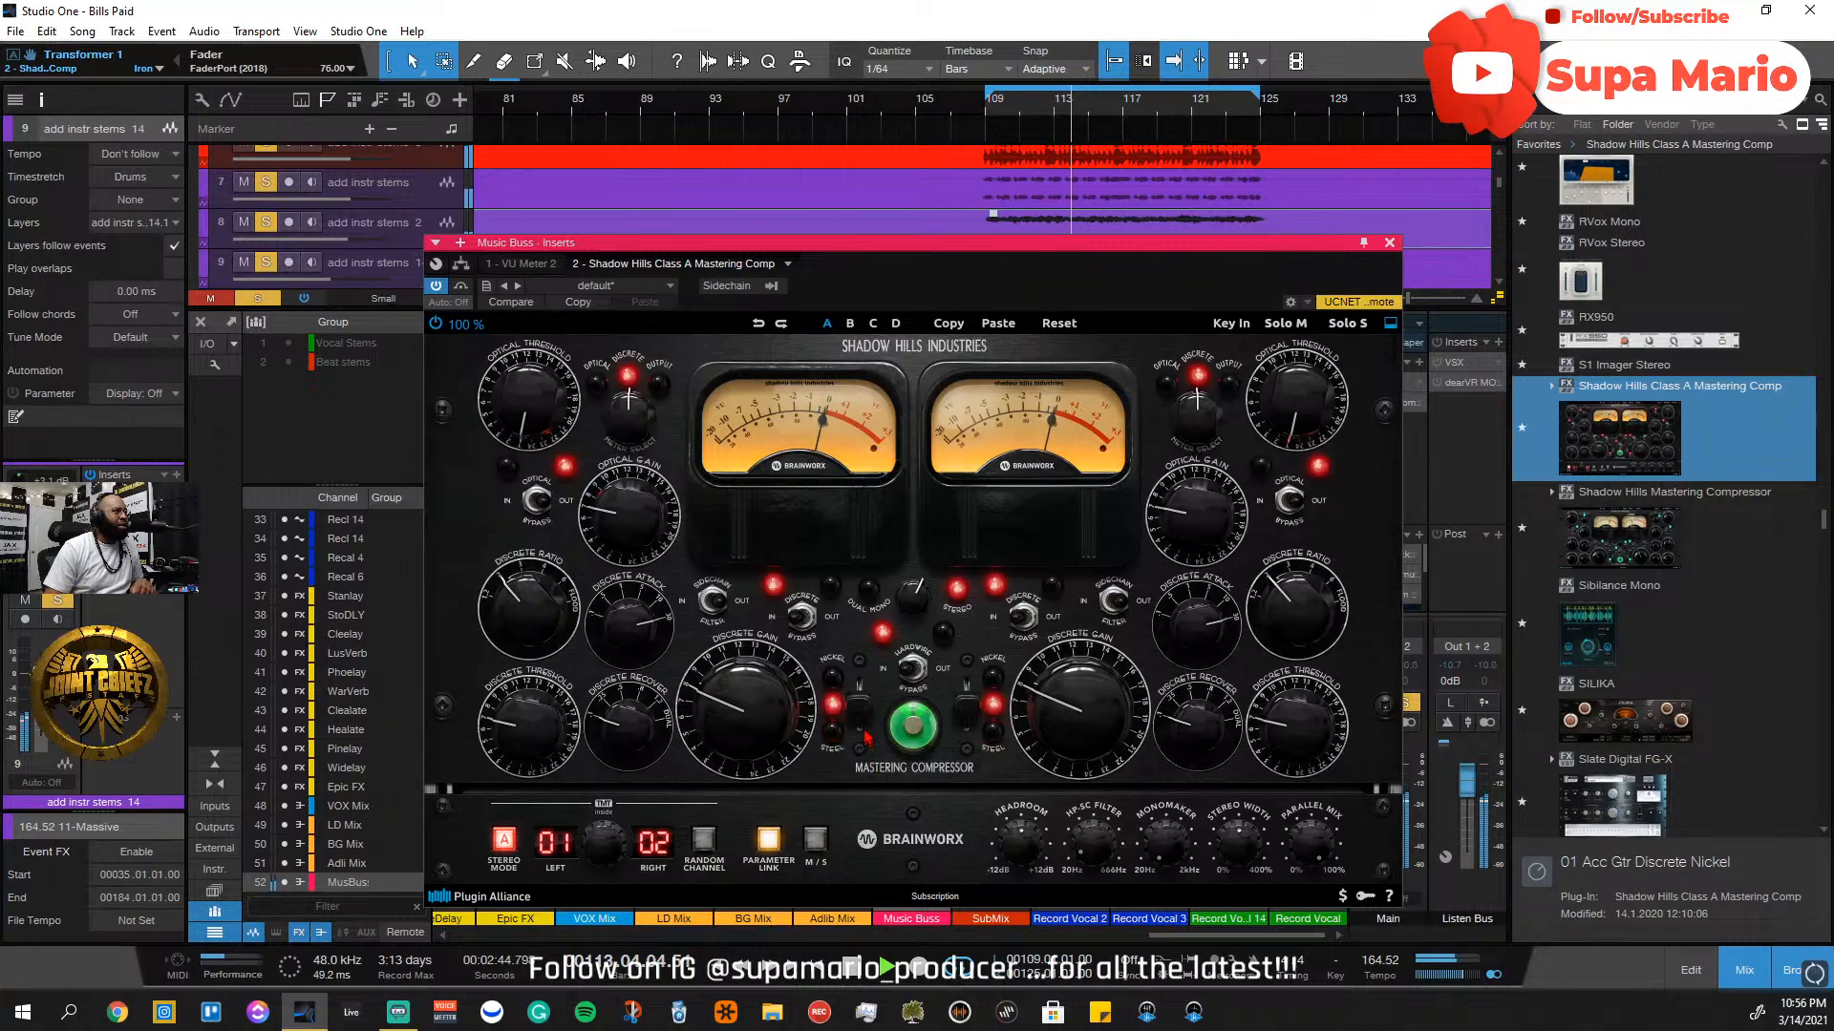
left_click(869, 674)
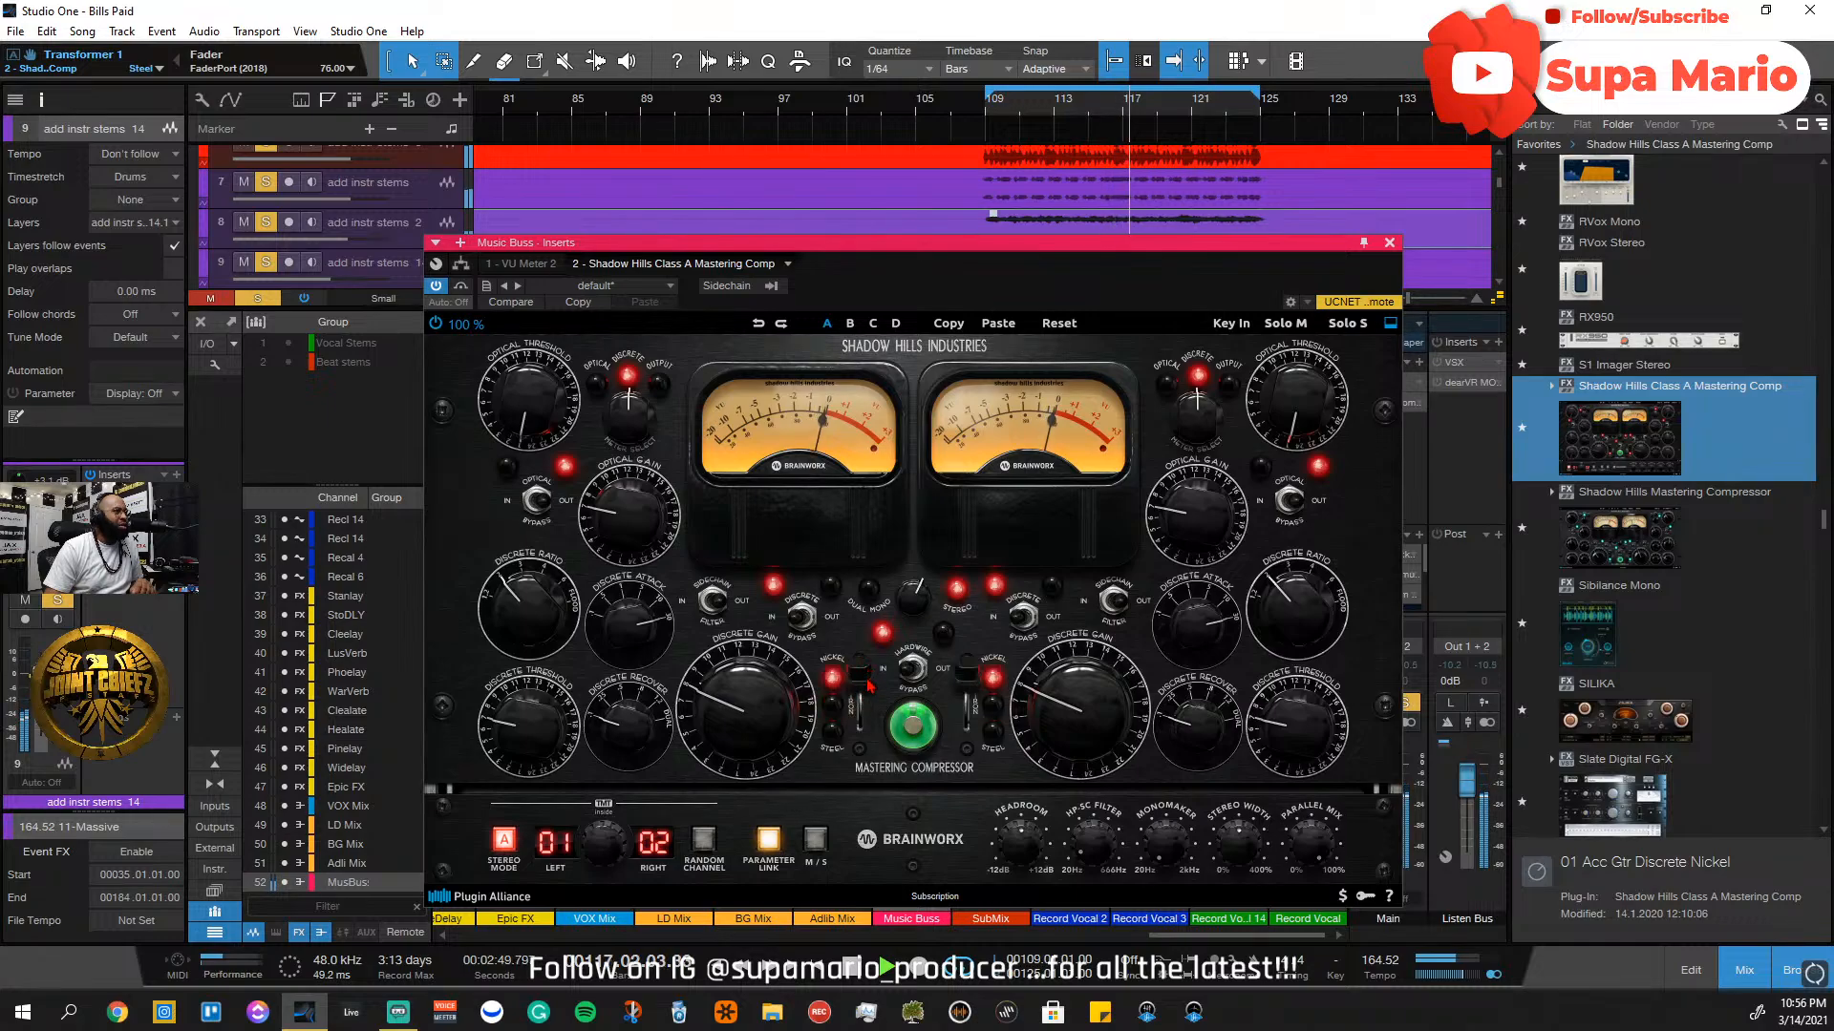
mouse_move(859, 684)
left_mouse_down()
mouse_move(857, 776)
mouse_move(860, 680)
mouse_move(859, 707)
left_mouse_up()
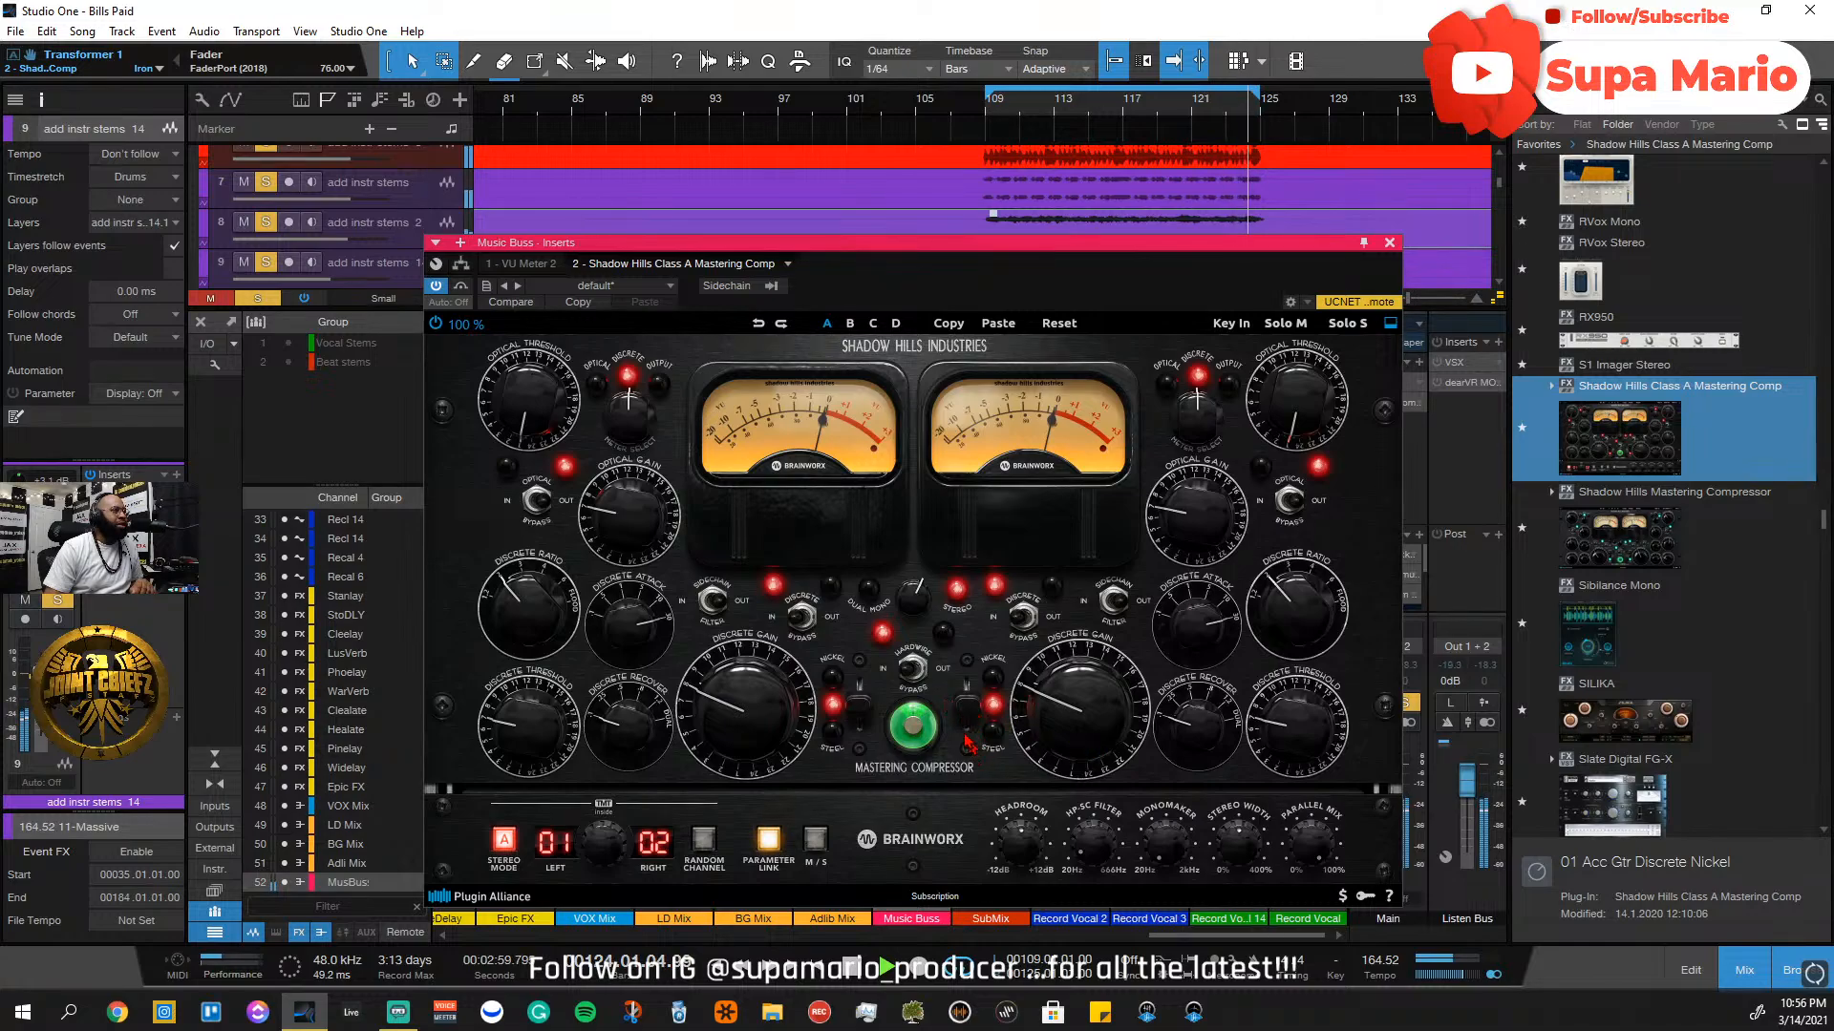
mouse_move(964, 713)
left_mouse_down()
mouse_move(967, 756)
mouse_move(971, 678)
left_mouse_up()
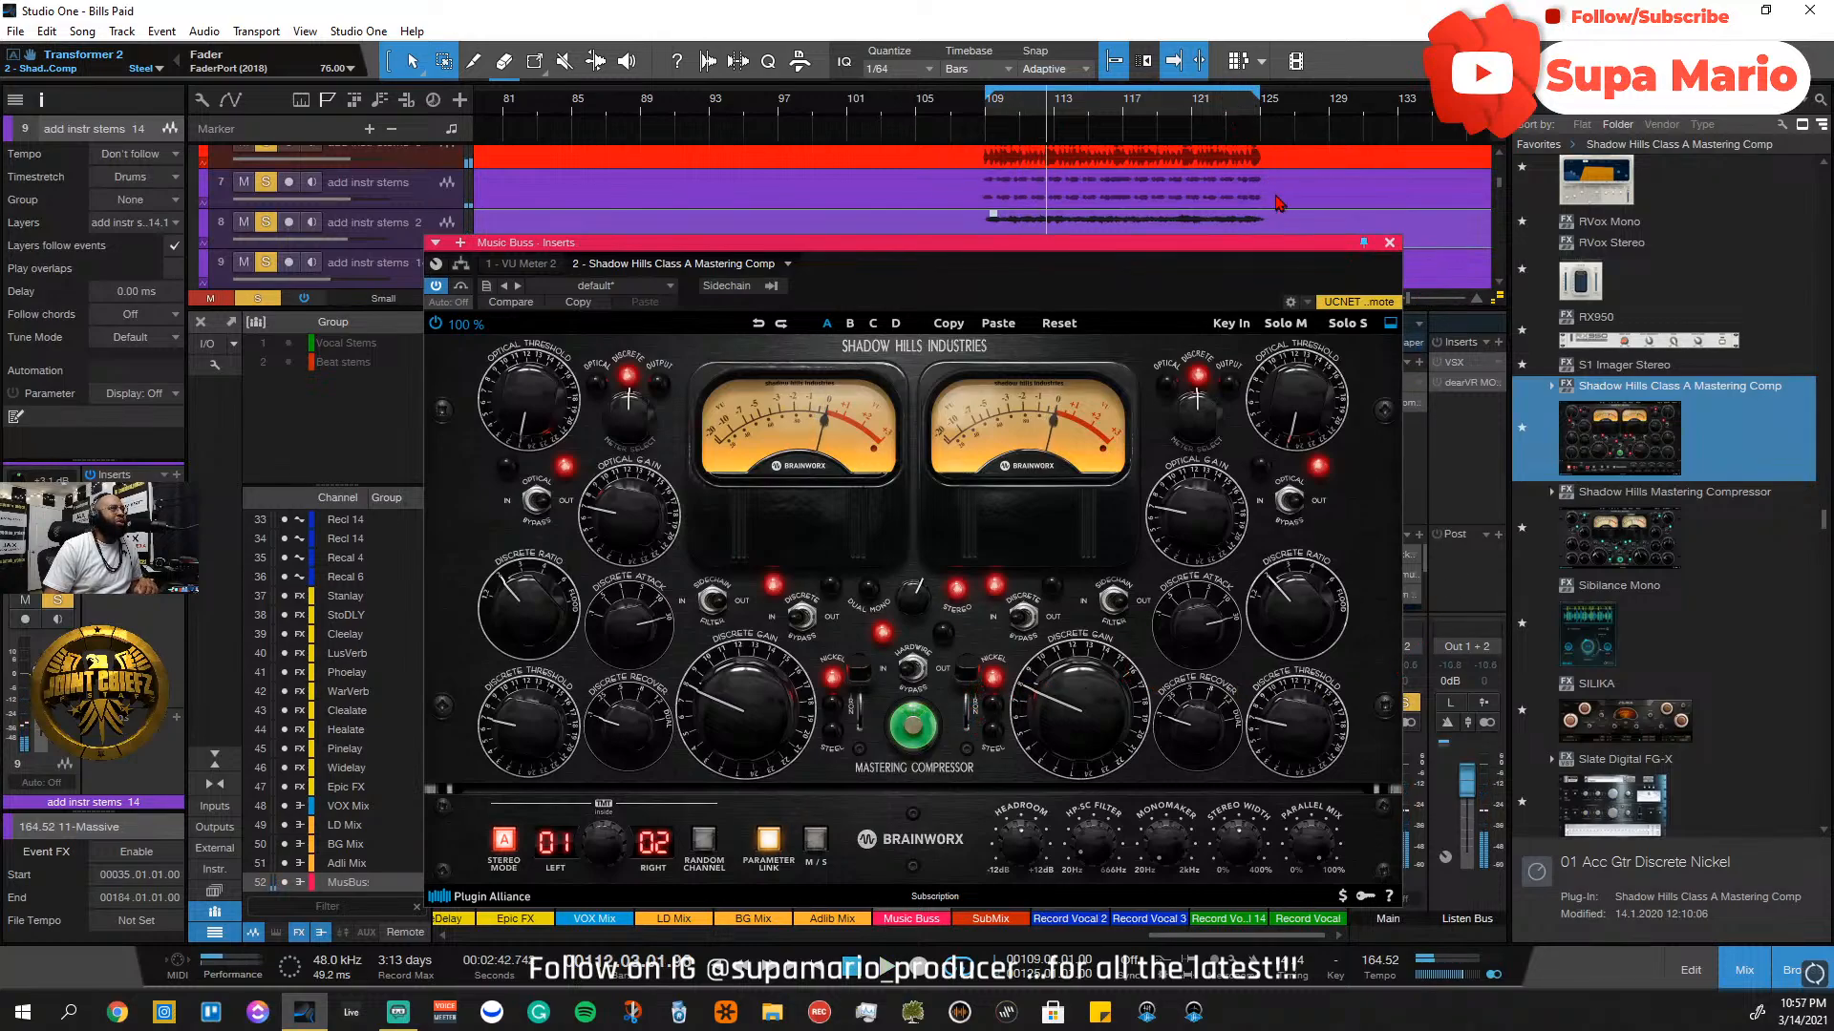
Restore the full mix with vocals and lower the VOX Mix fader to -4.9 dB during playback
left_click(1391, 242)
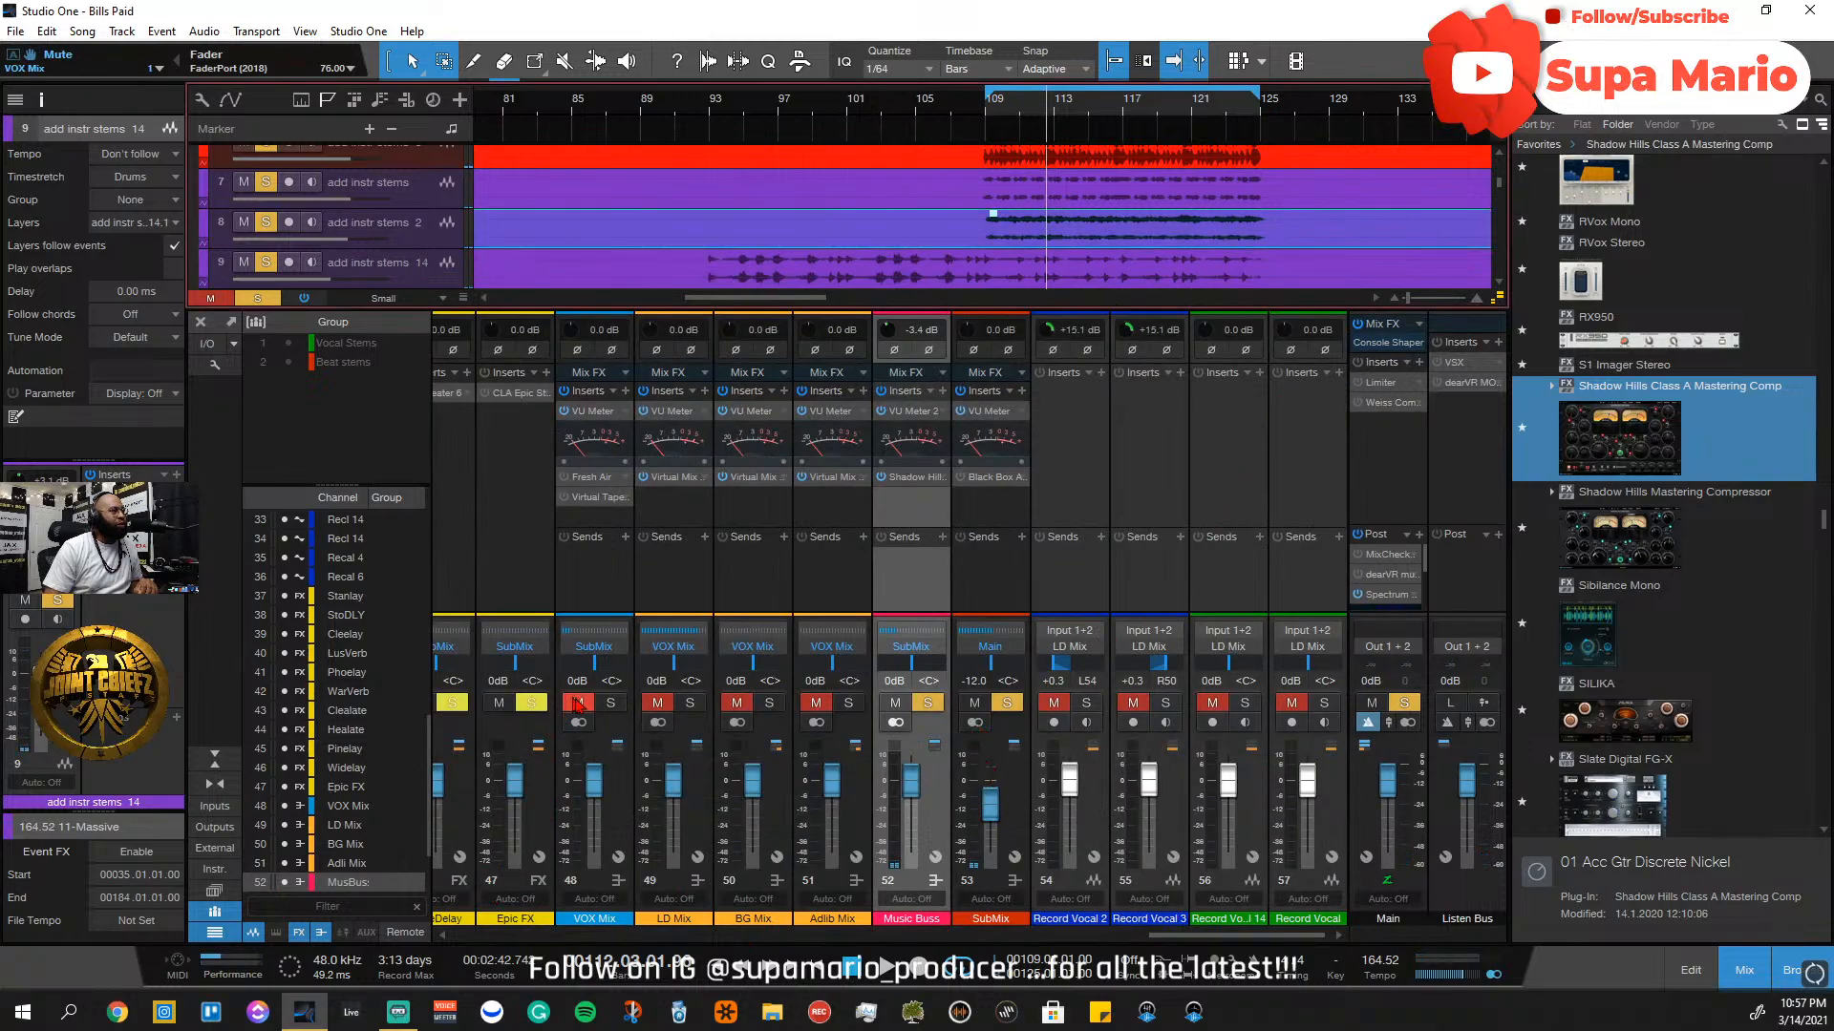
left_click(1404, 704)
key("space")
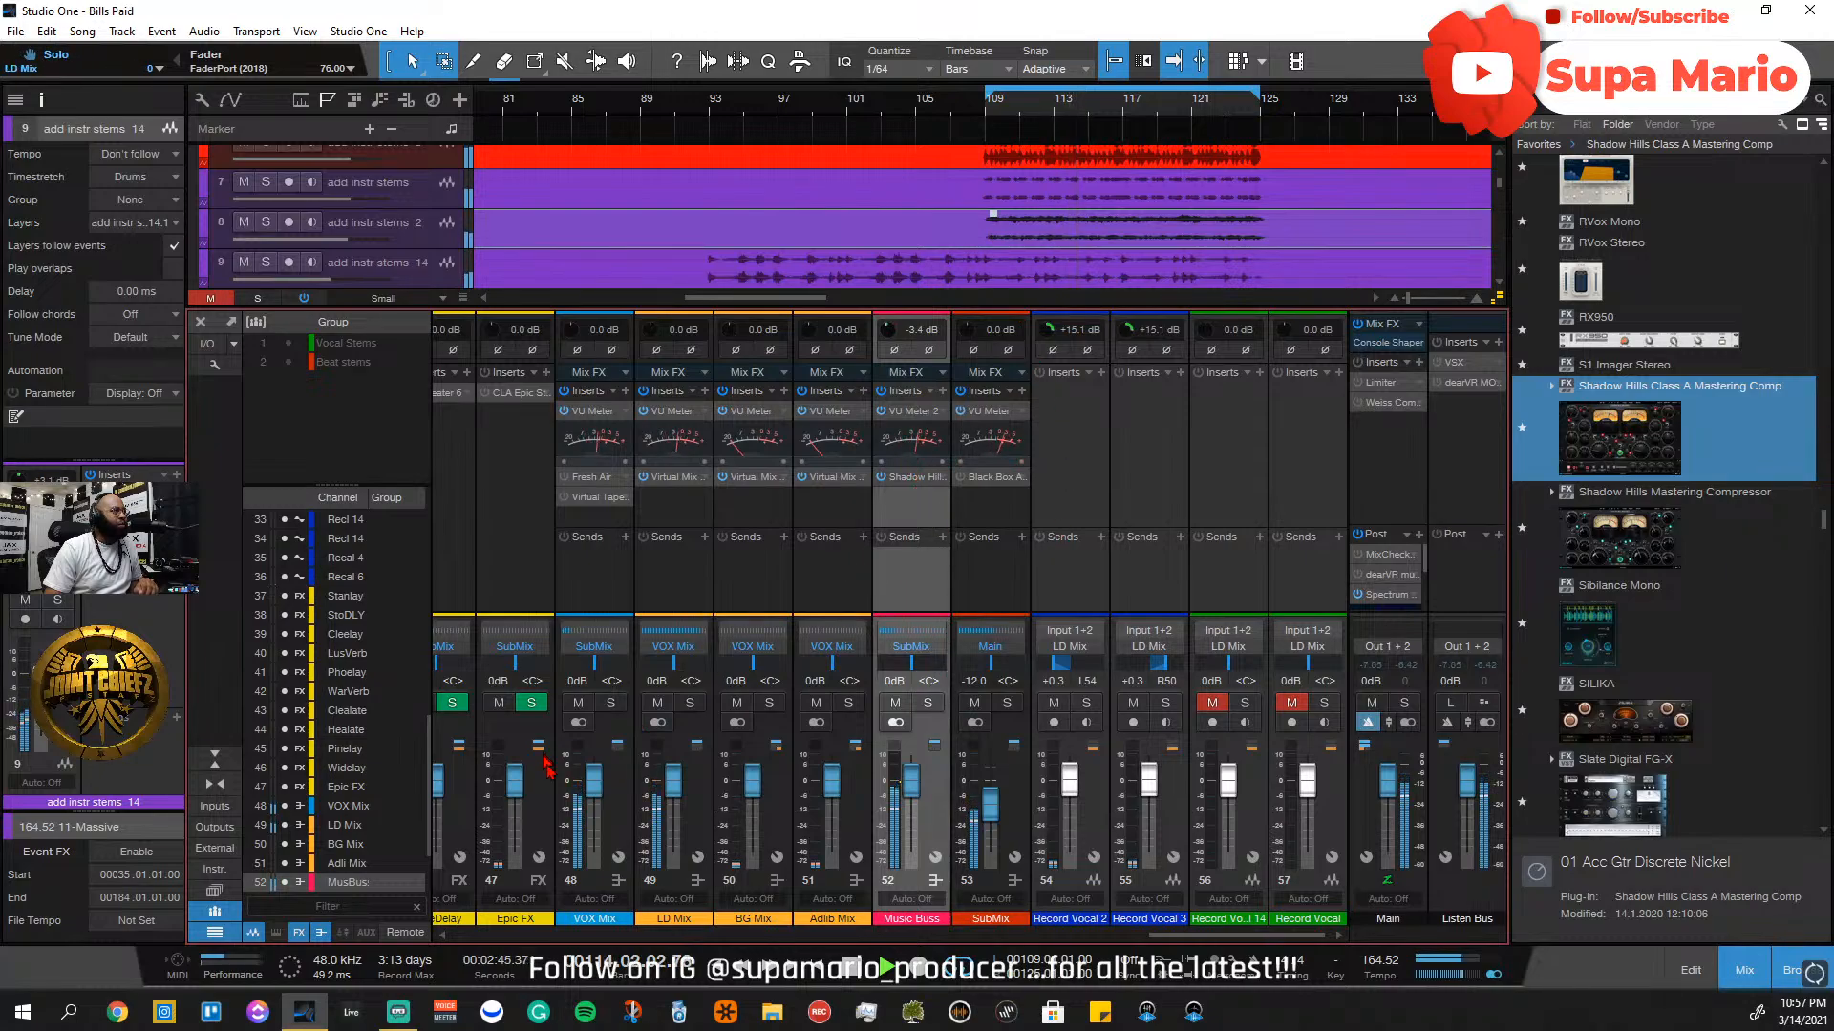
left_click_drag(593, 793, 595, 809)
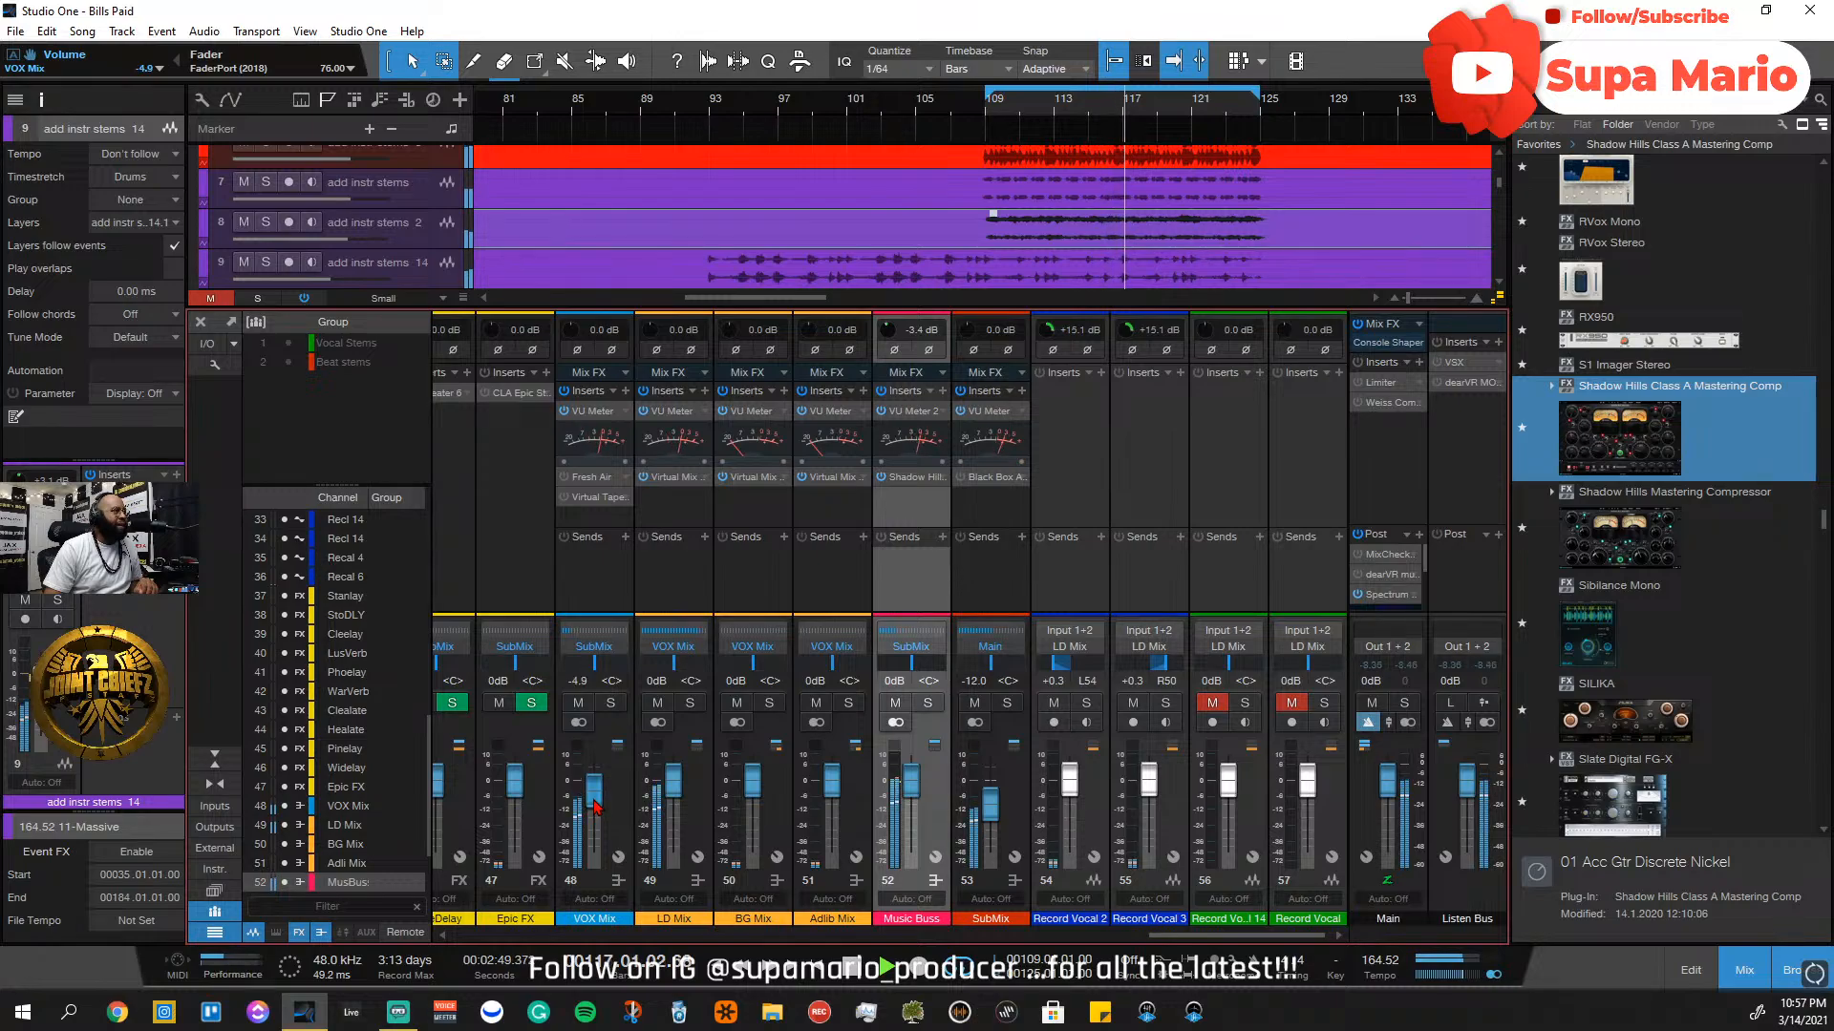
left_click_drag(596, 809, 596, 807)
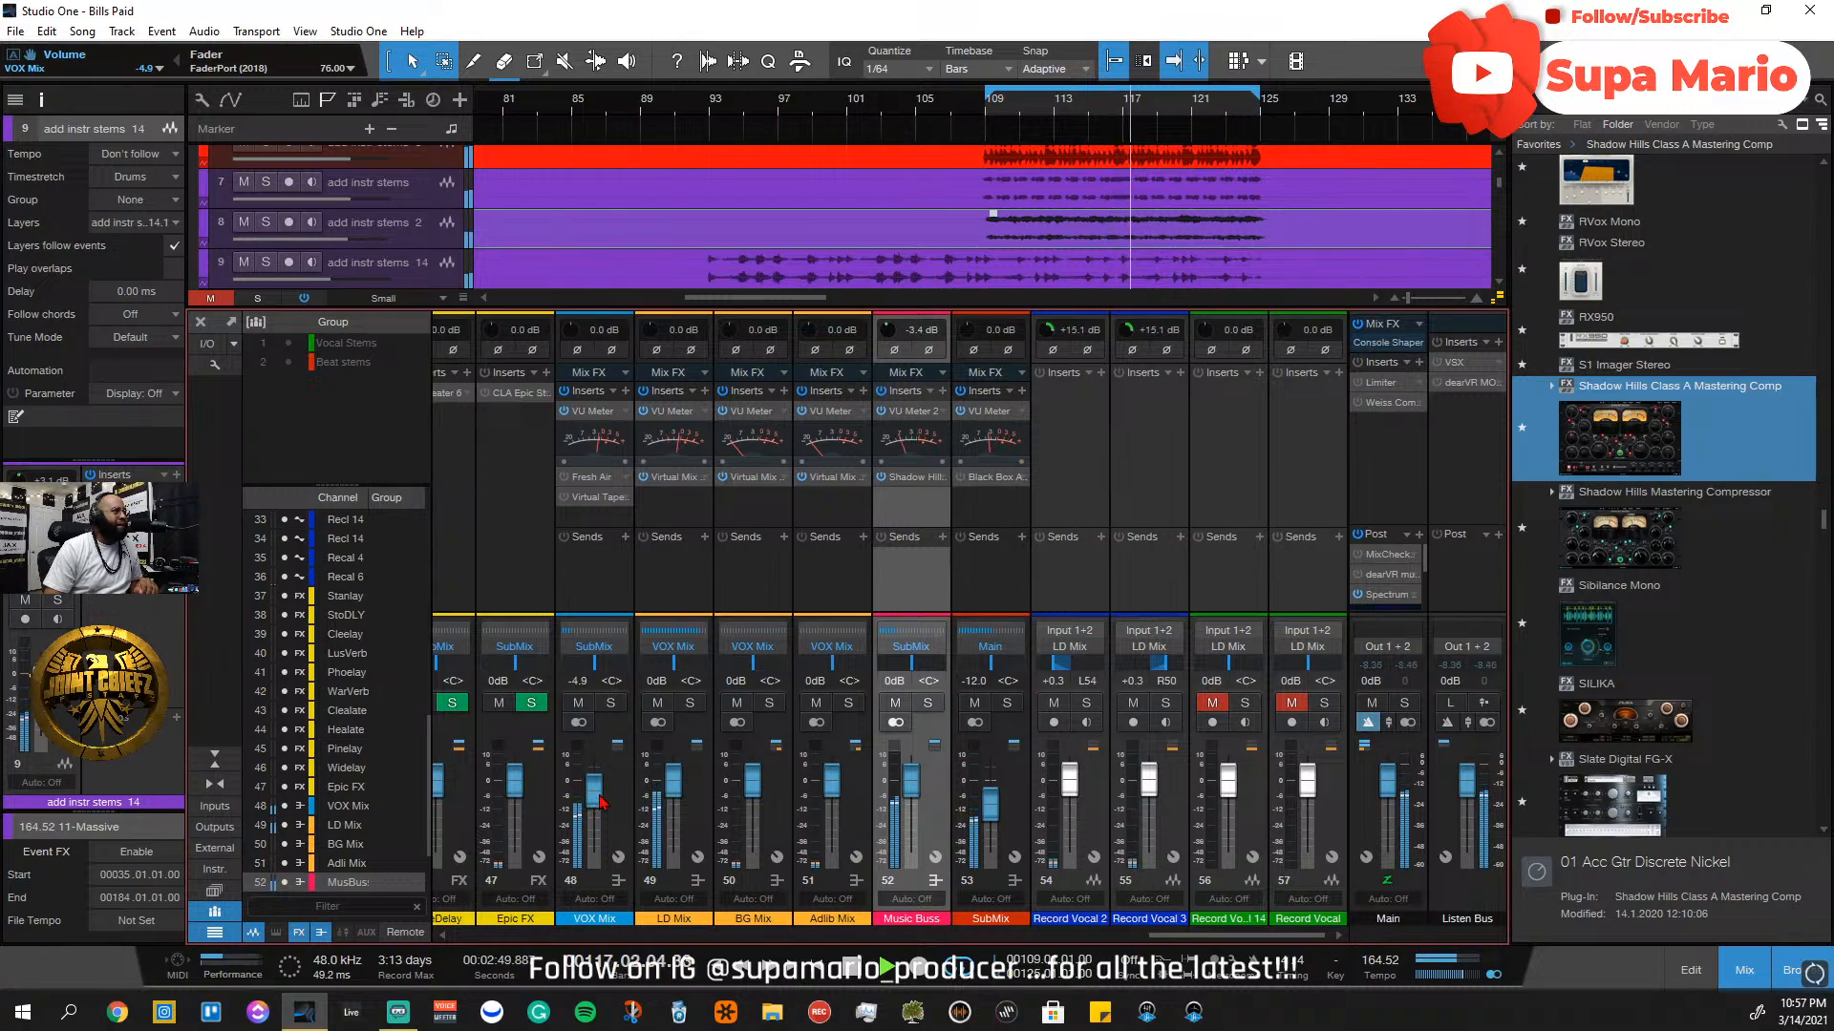
Reopen the Music Buss compressor and compare its Iron, Steel and Nickel transformer positions during playback, settling on Iron
left_click(968, 113)
left_click(907, 477)
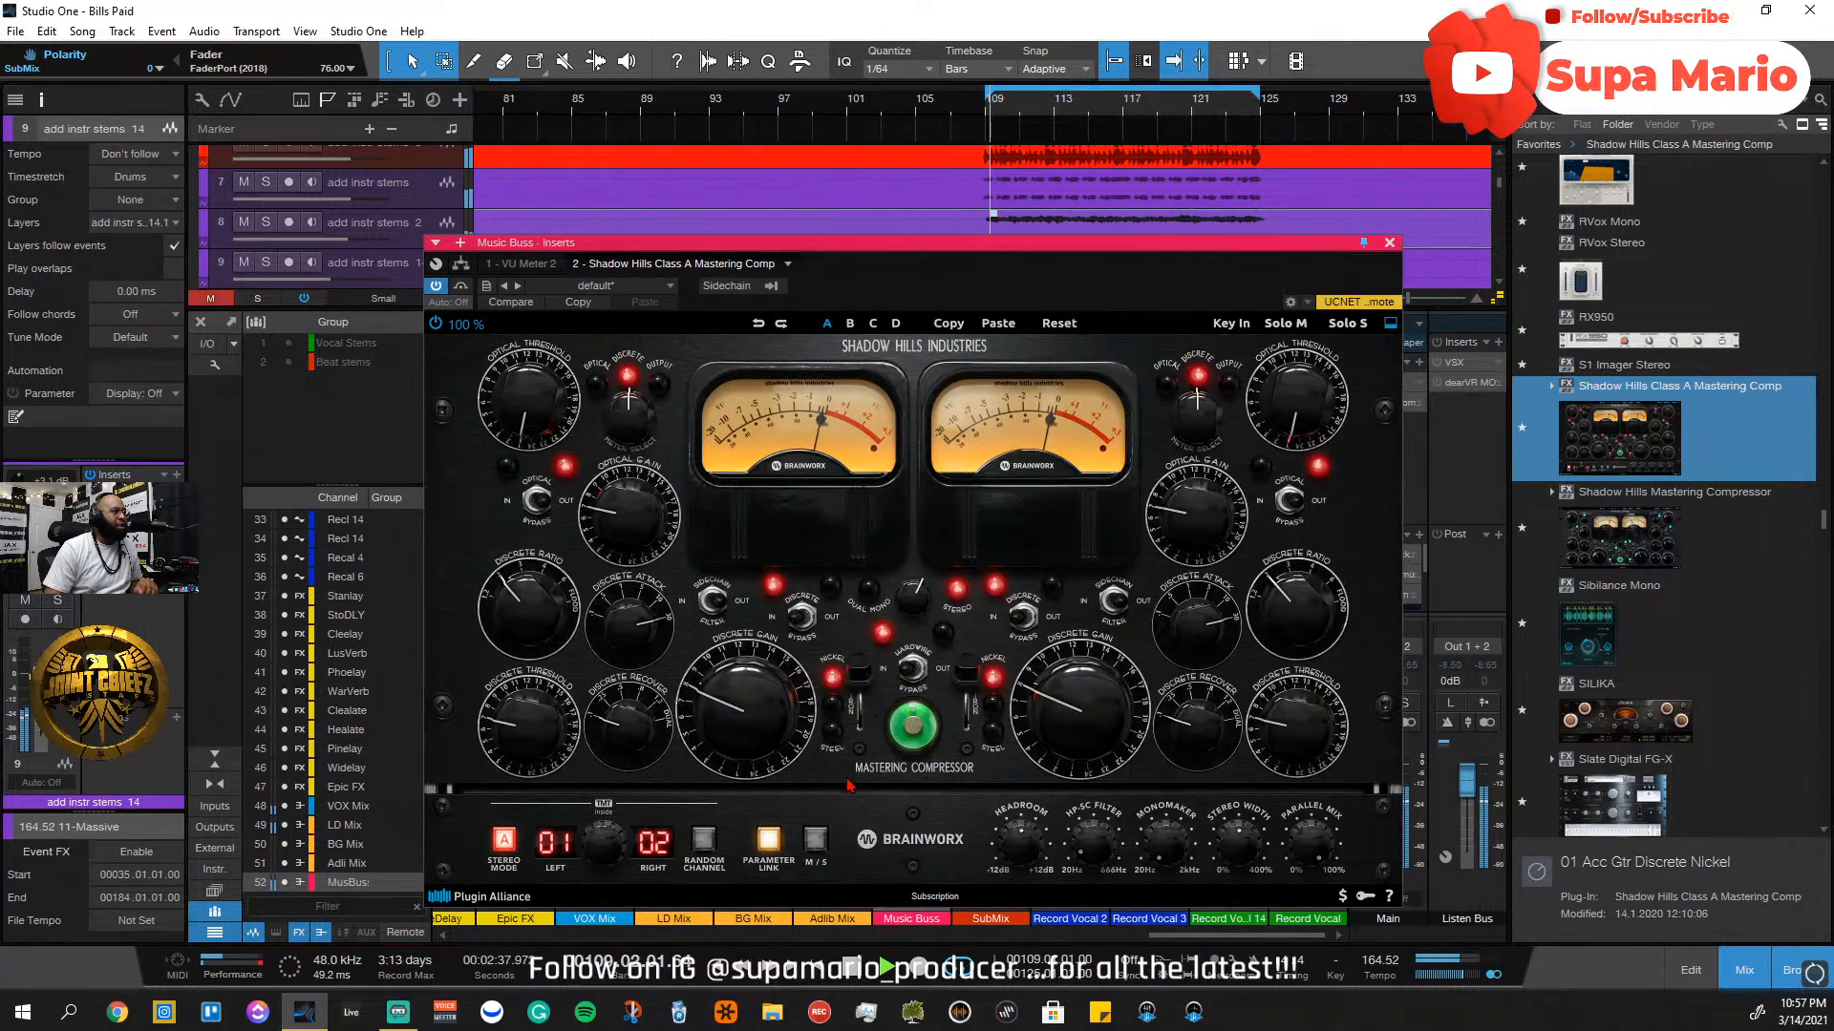
left_click(857, 705)
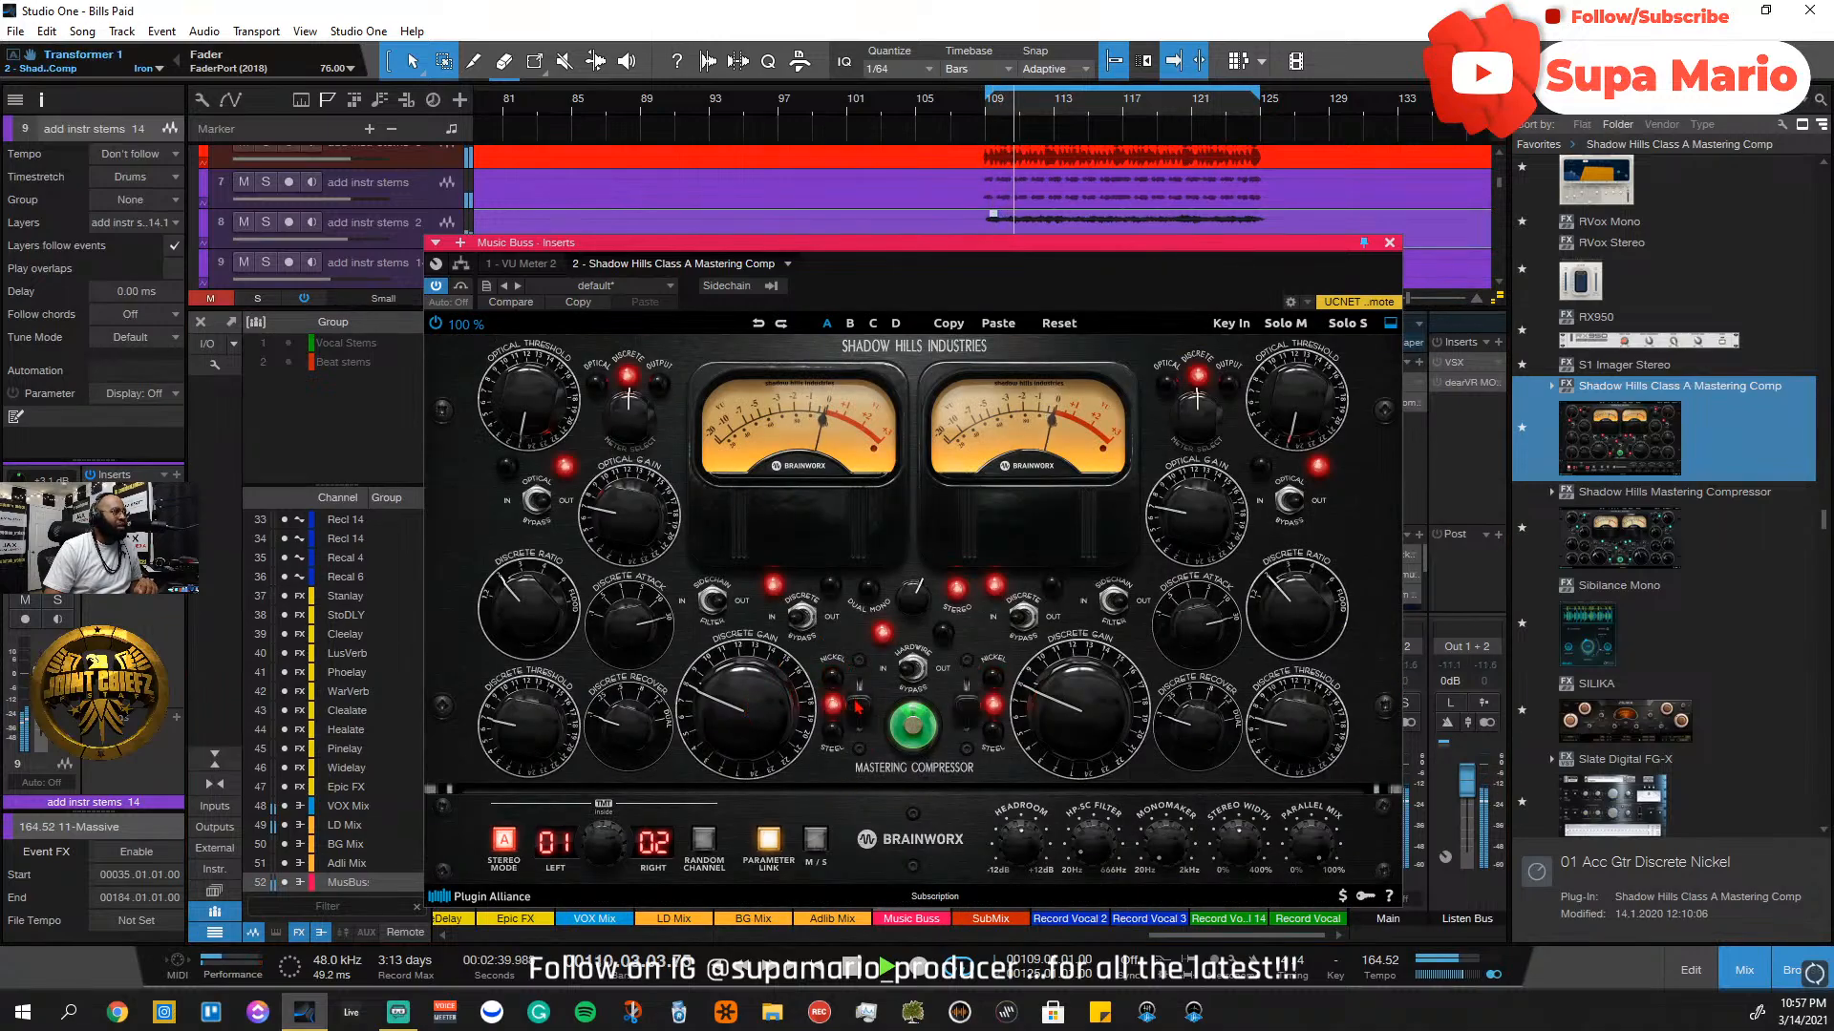
left_click(863, 734)
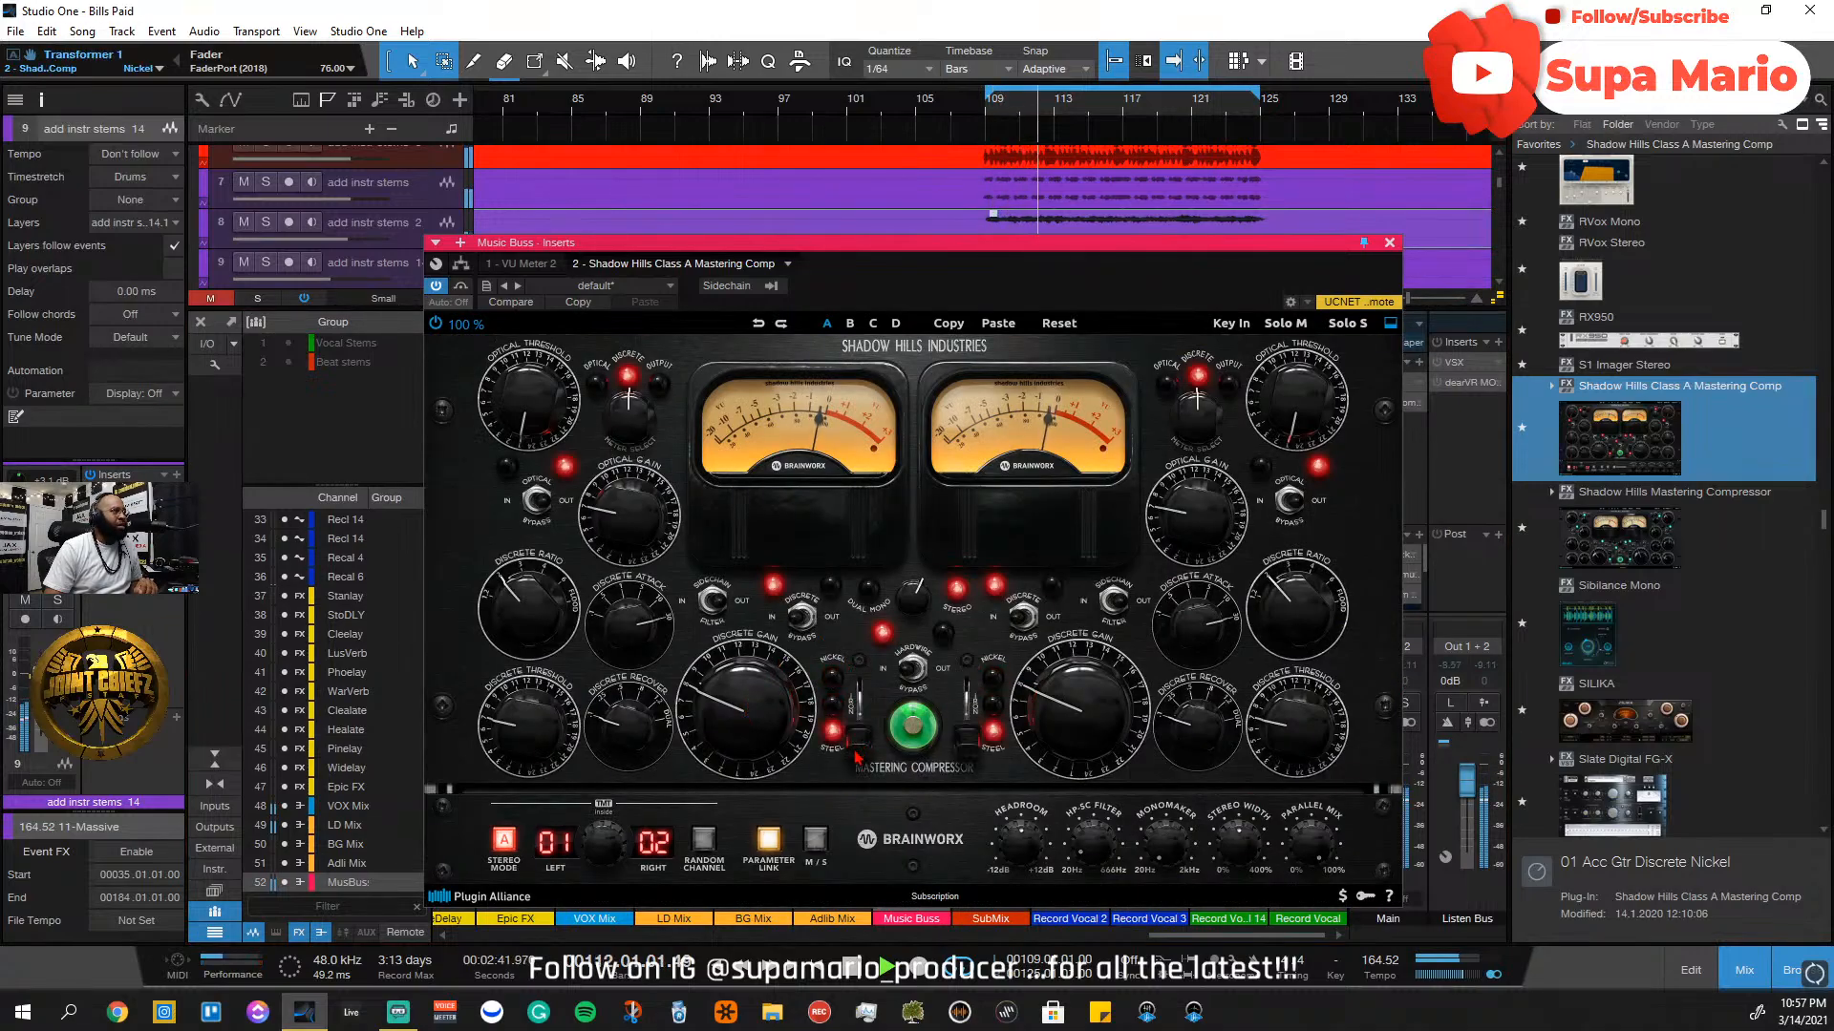
left_click(865, 718)
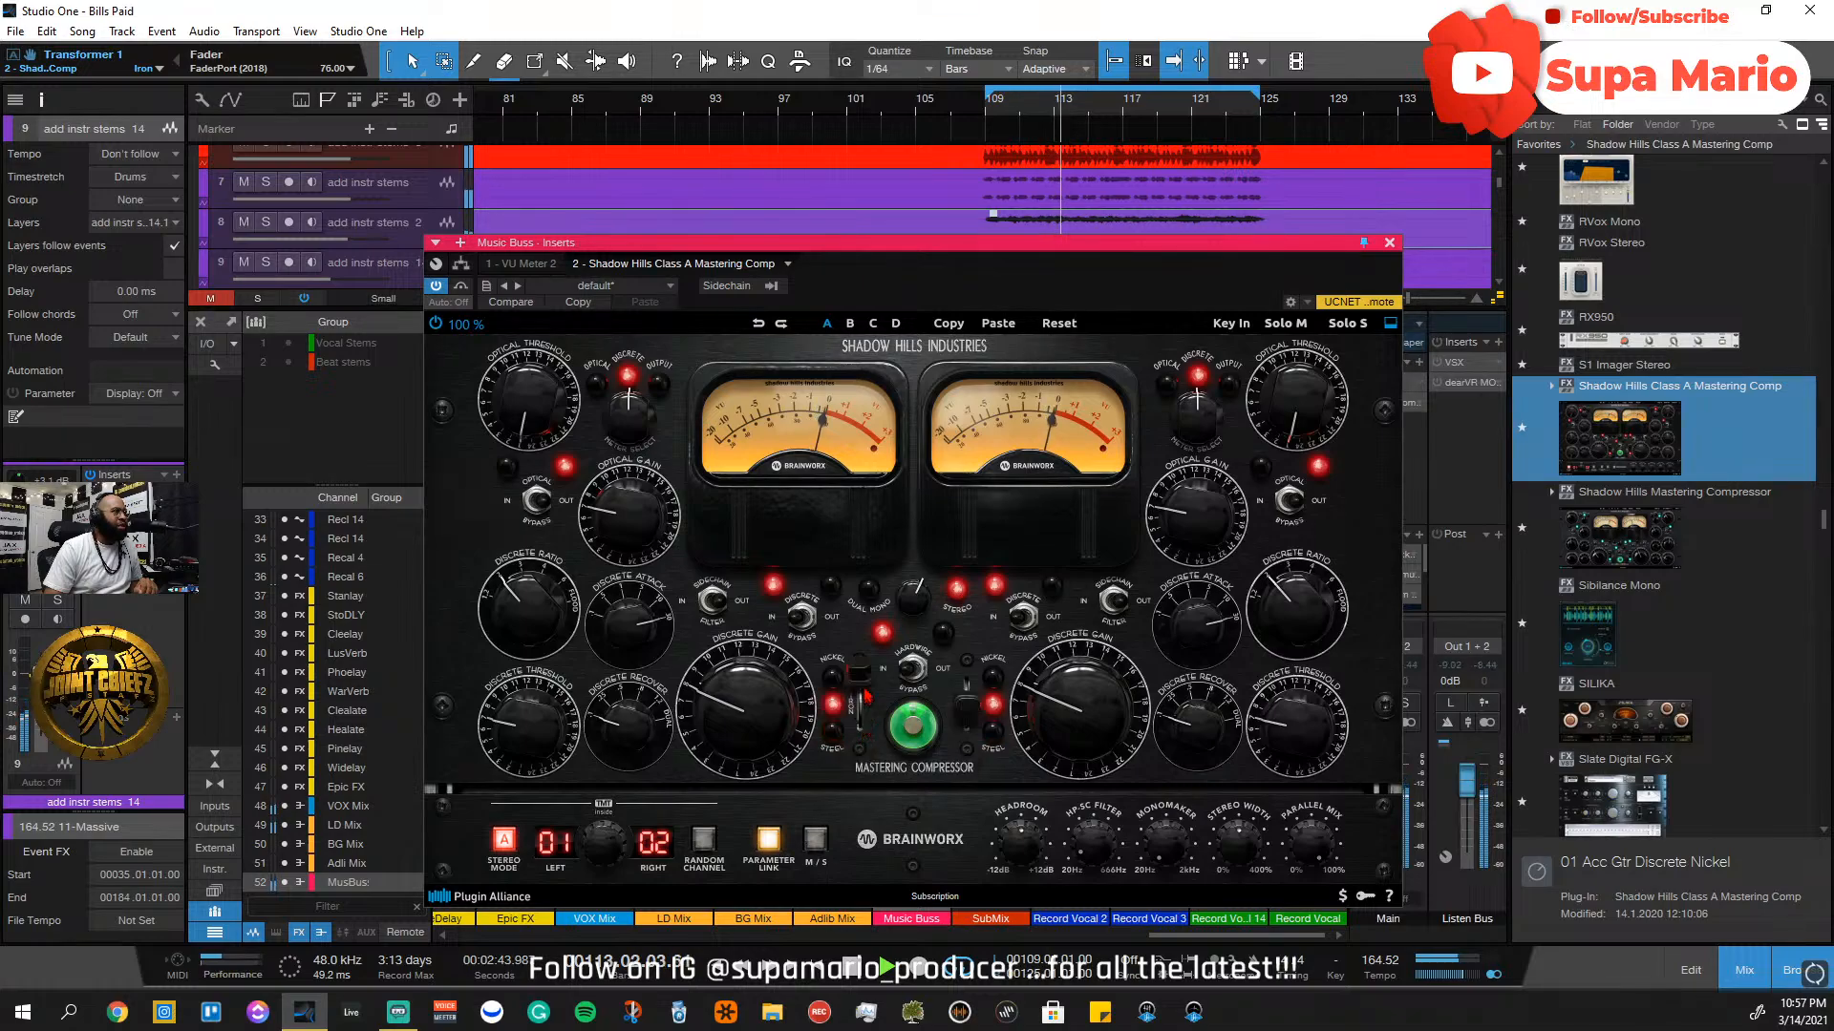
left_click(866, 682)
left_click(866, 689)
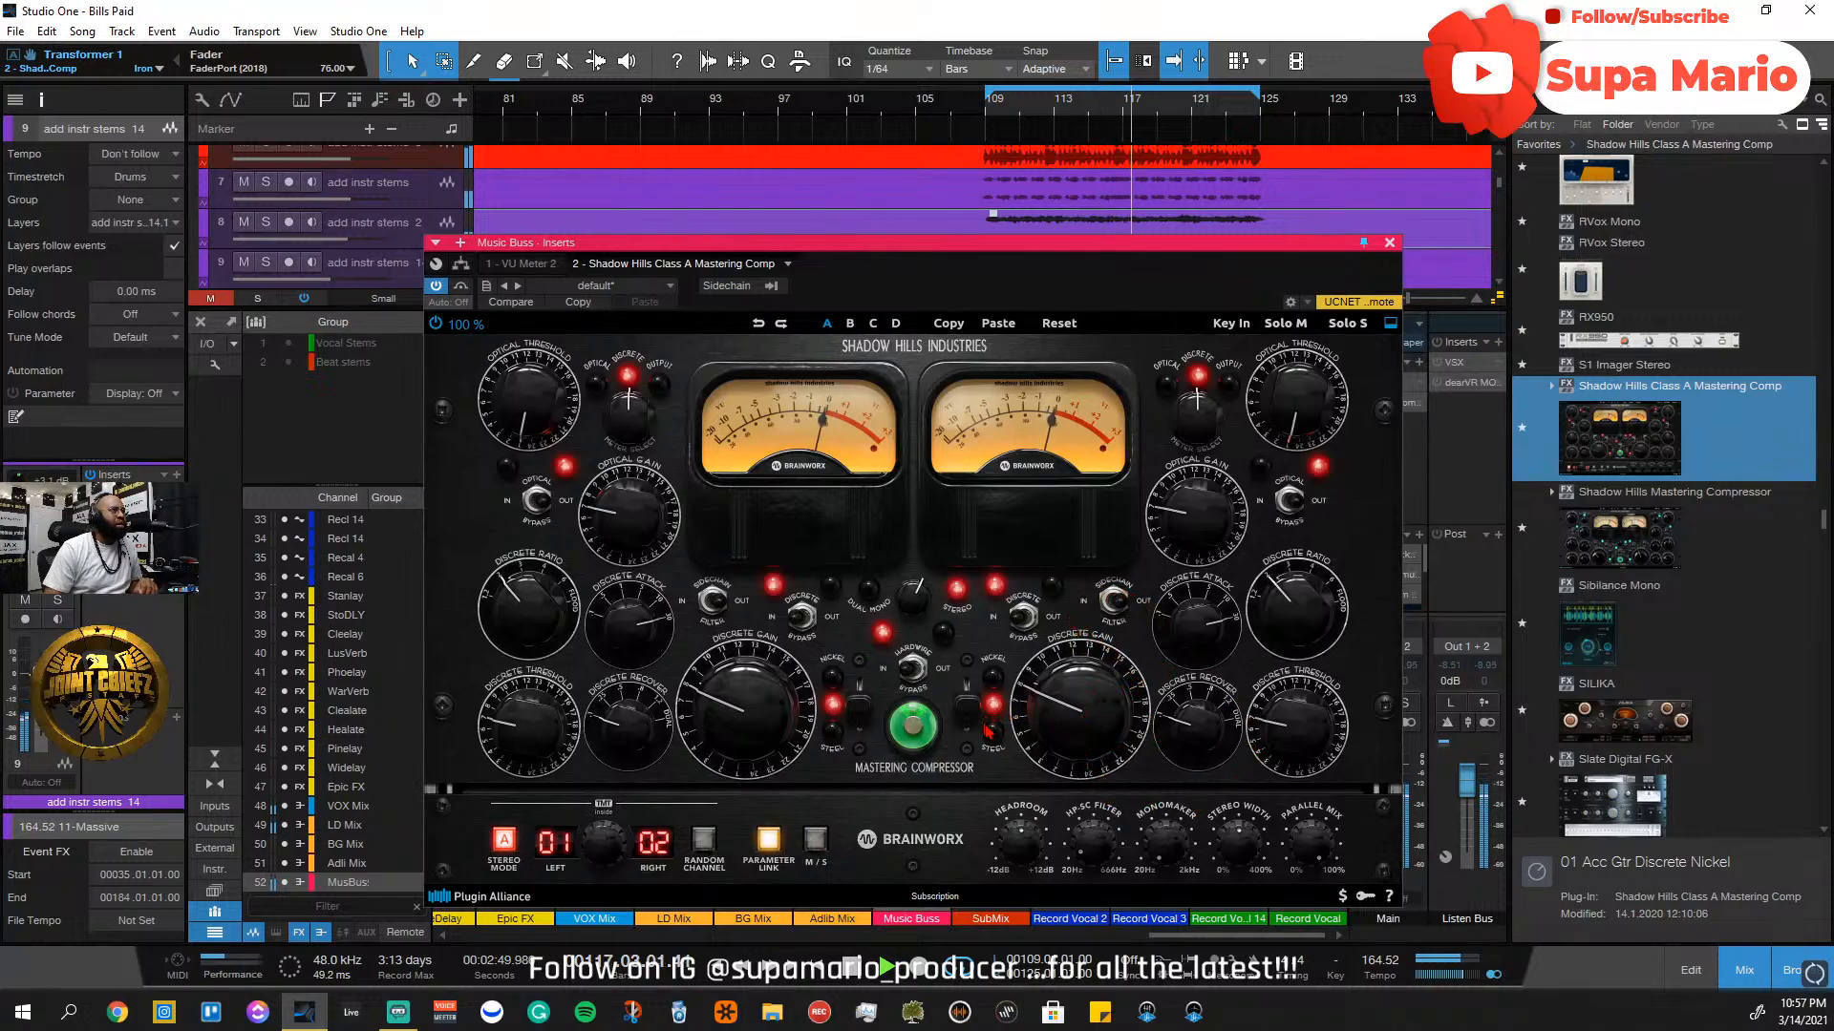
Audition random and manual TMT channels on the compressor, settle on the 13/14 pair, and set its stereo width to 102%
left_click(699, 853)
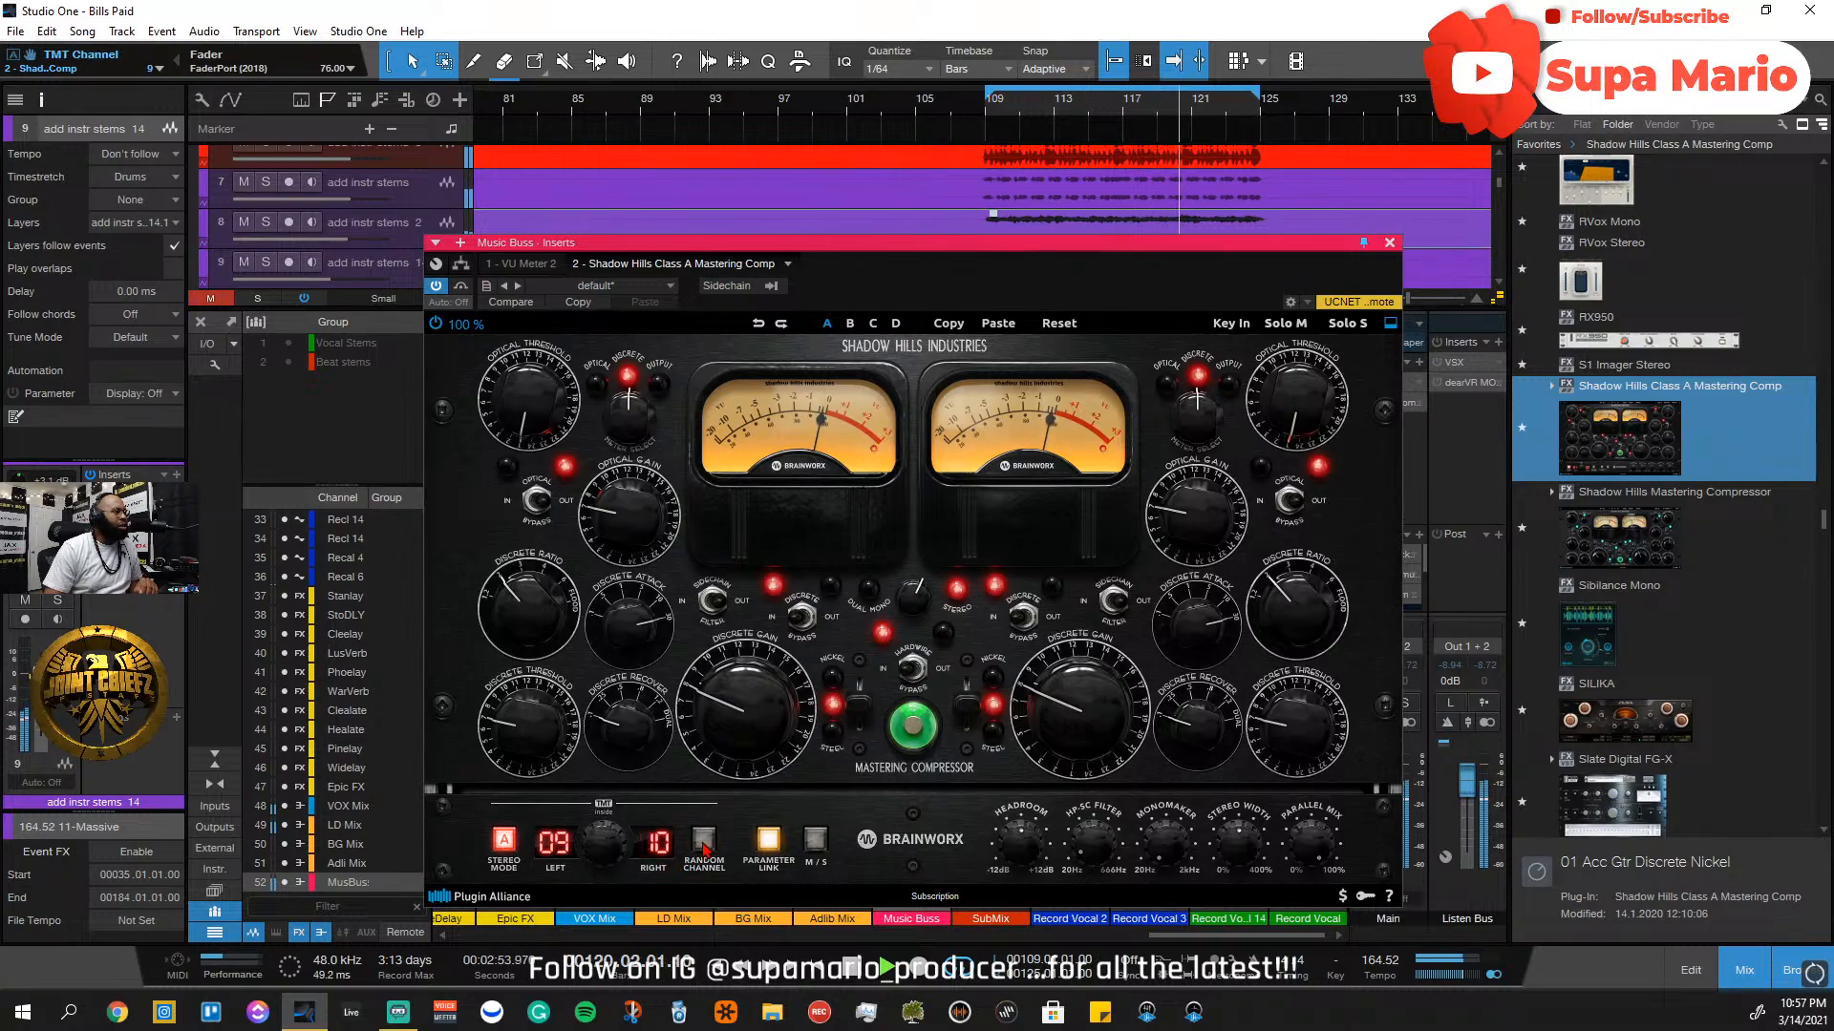
left_click(704, 849)
left_click(704, 849)
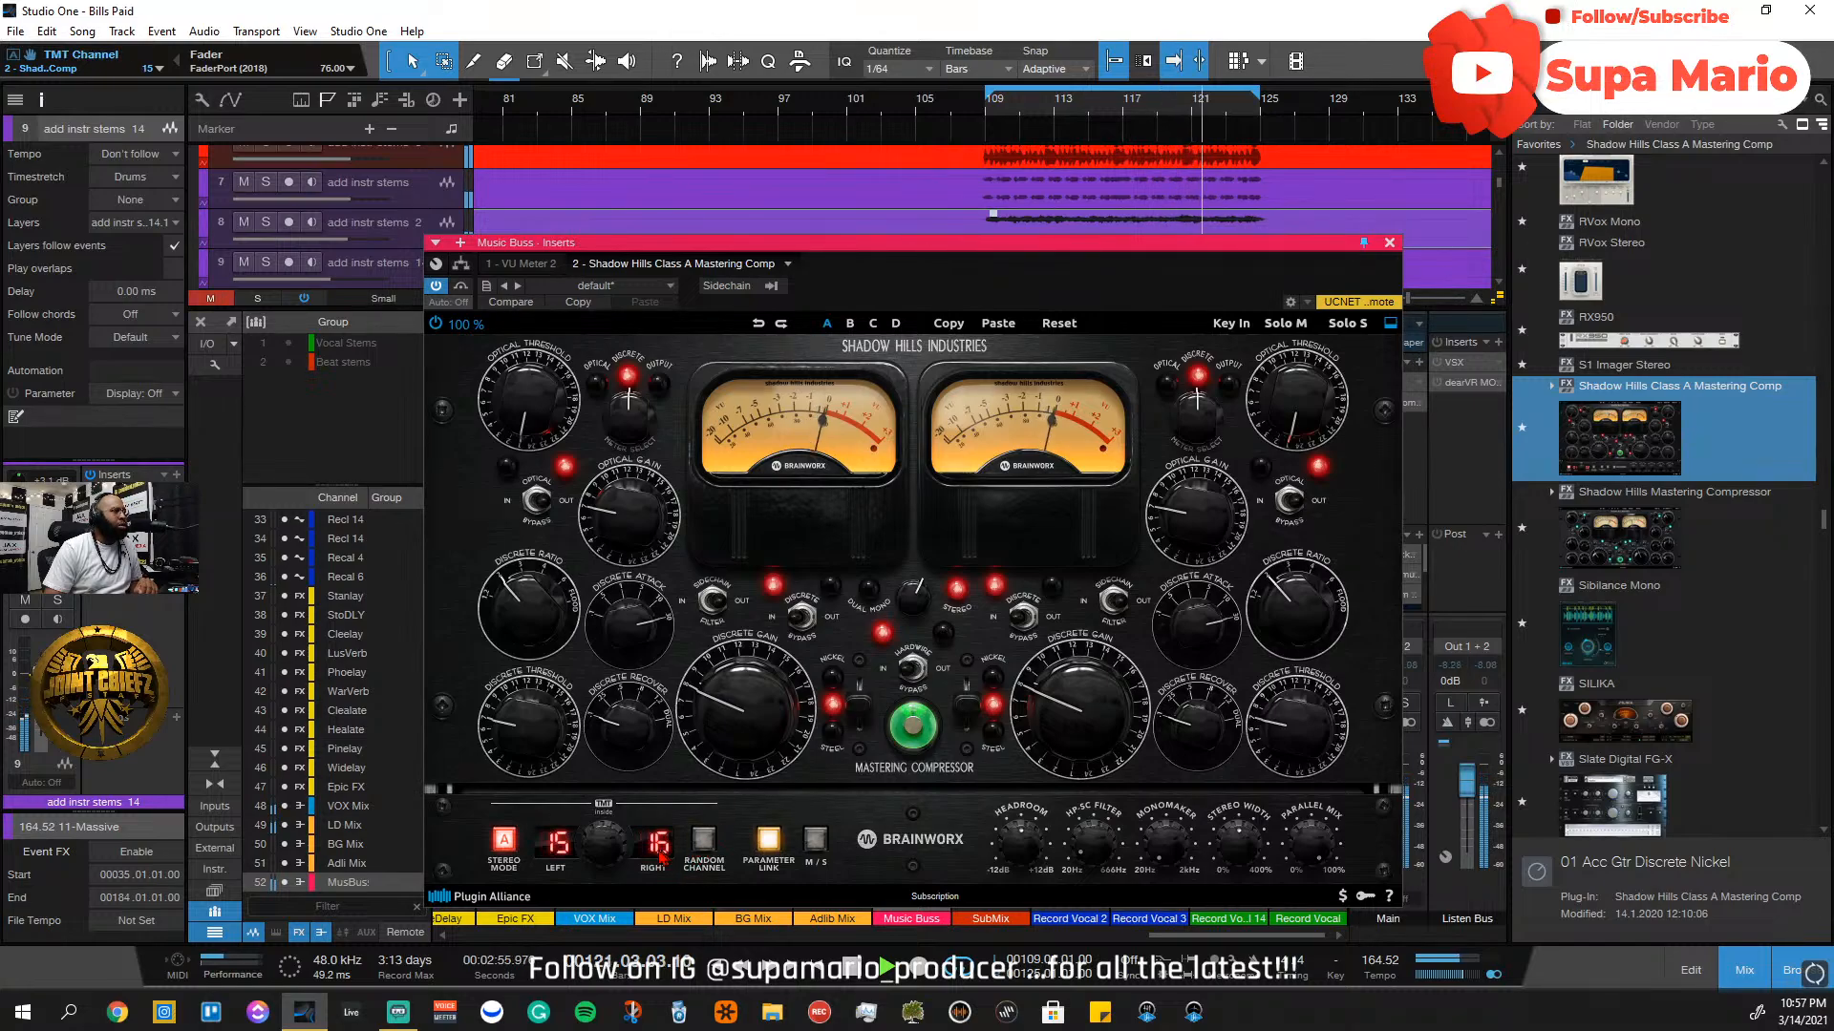
left_click_drag(605, 912, 634, 1030)
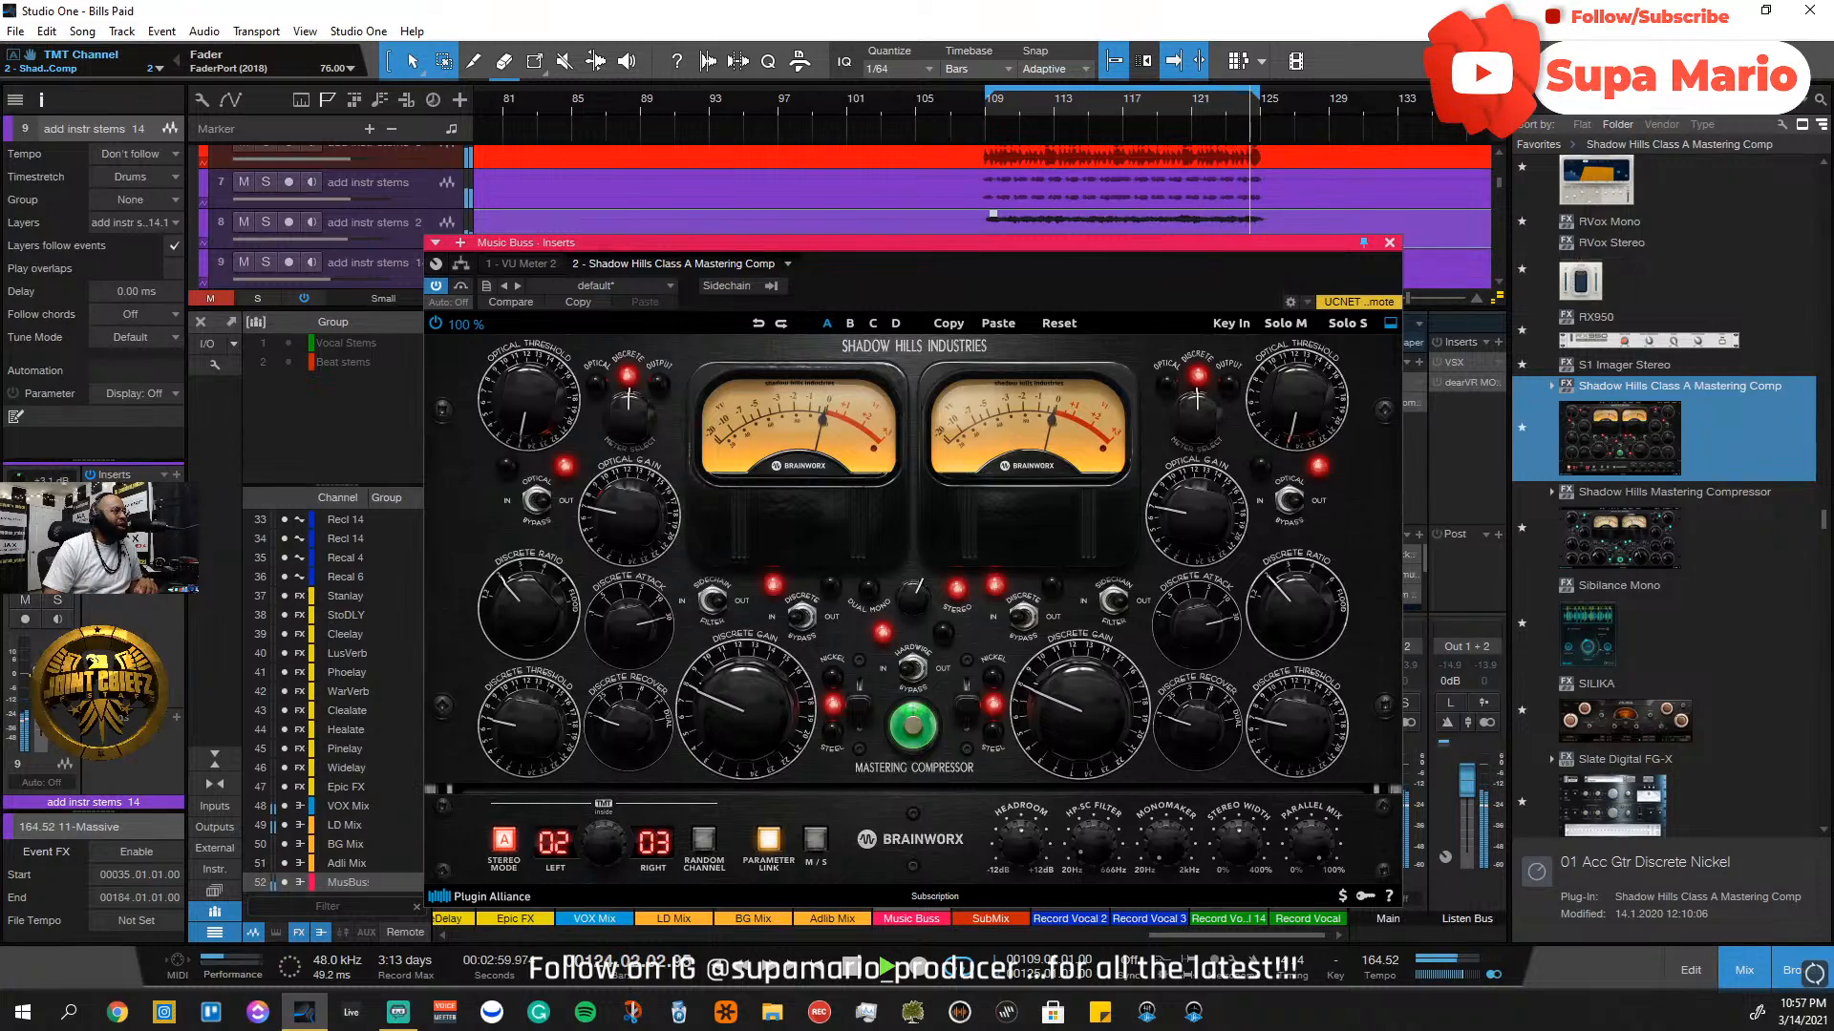
left_click_drag(601, 876, 621, 680)
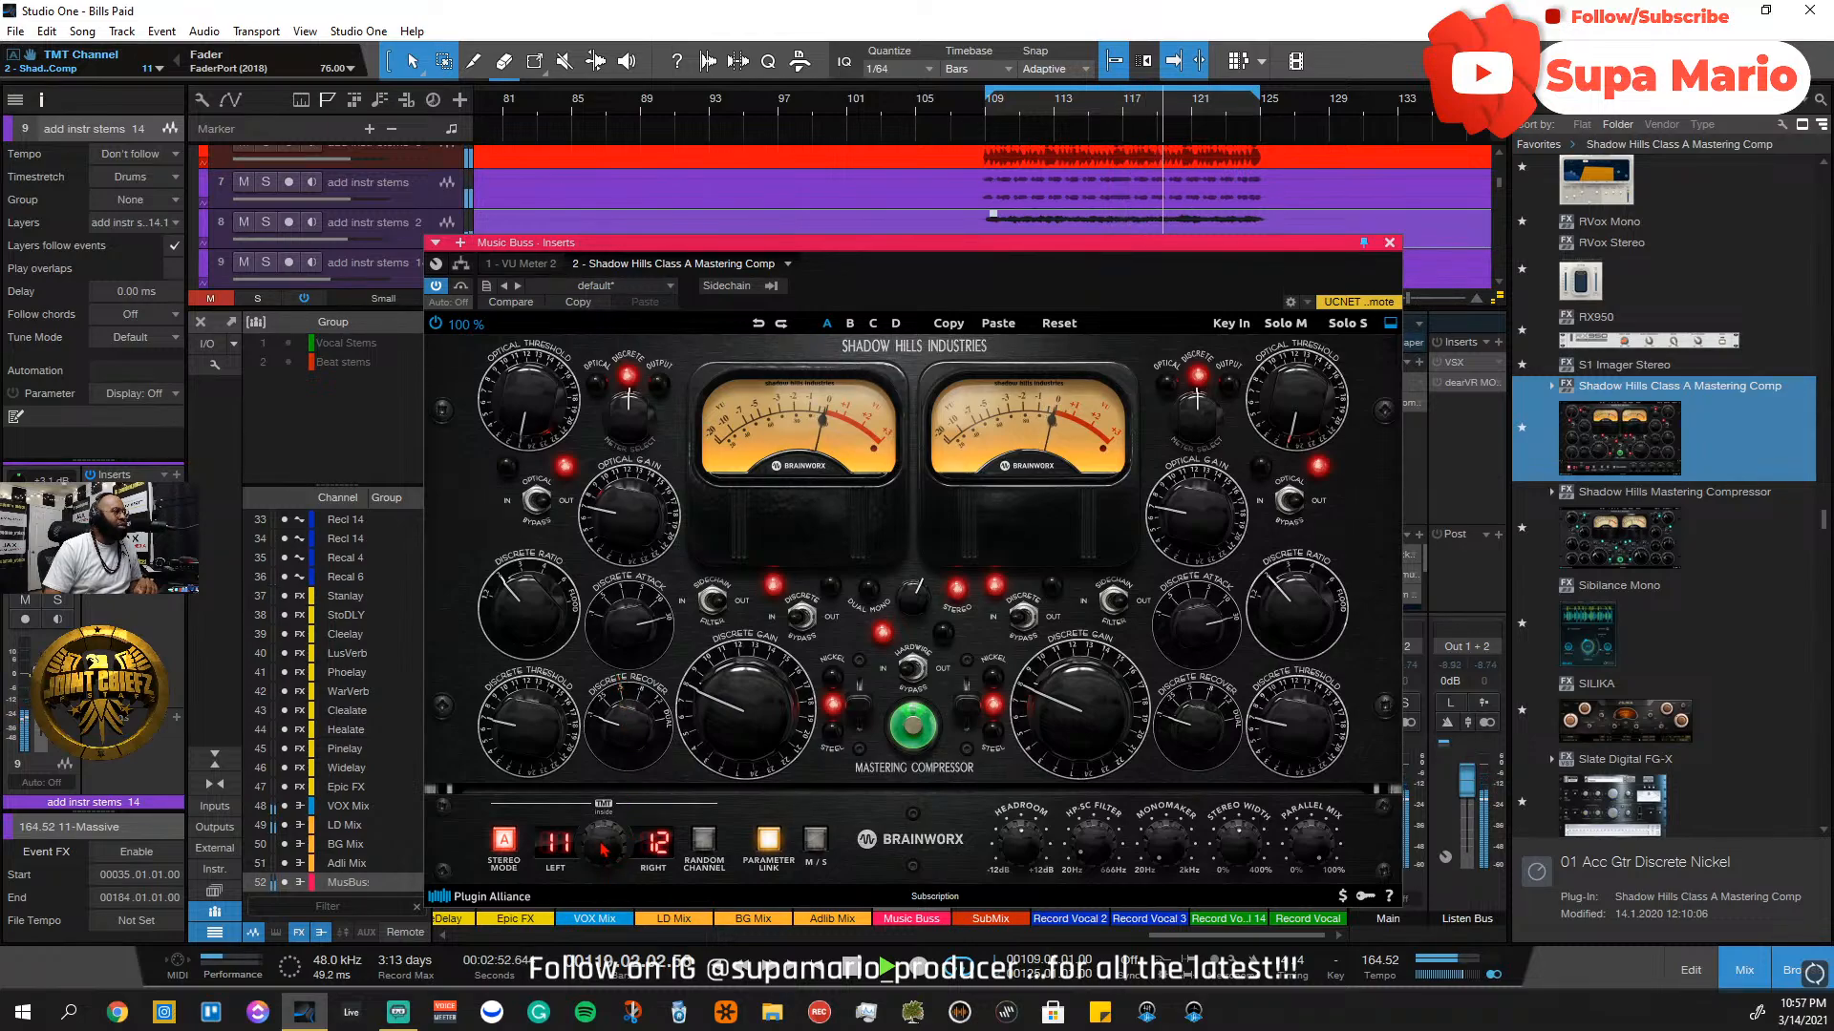
left_click_drag(602, 848, 611, 814)
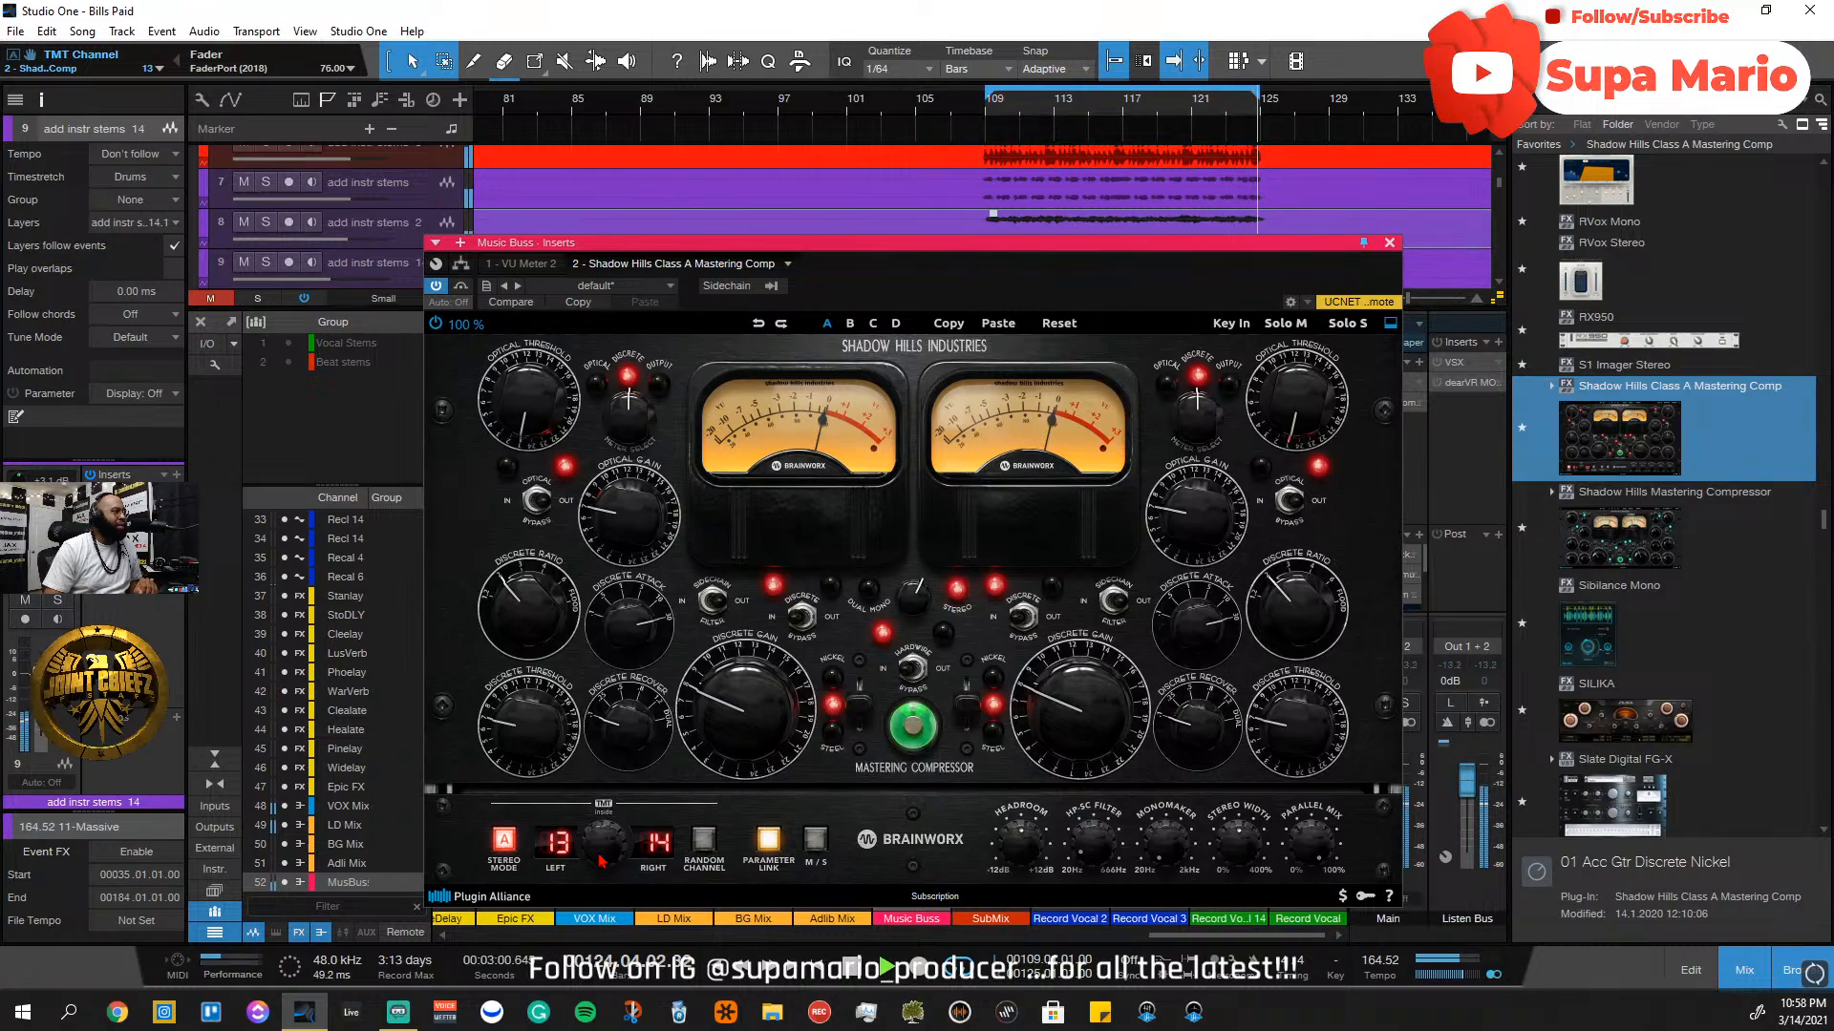
mouse_move(601, 859)
left_mouse_down()
mouse_move(614, 706)
mouse_move(623, 882)
left_mouse_up()
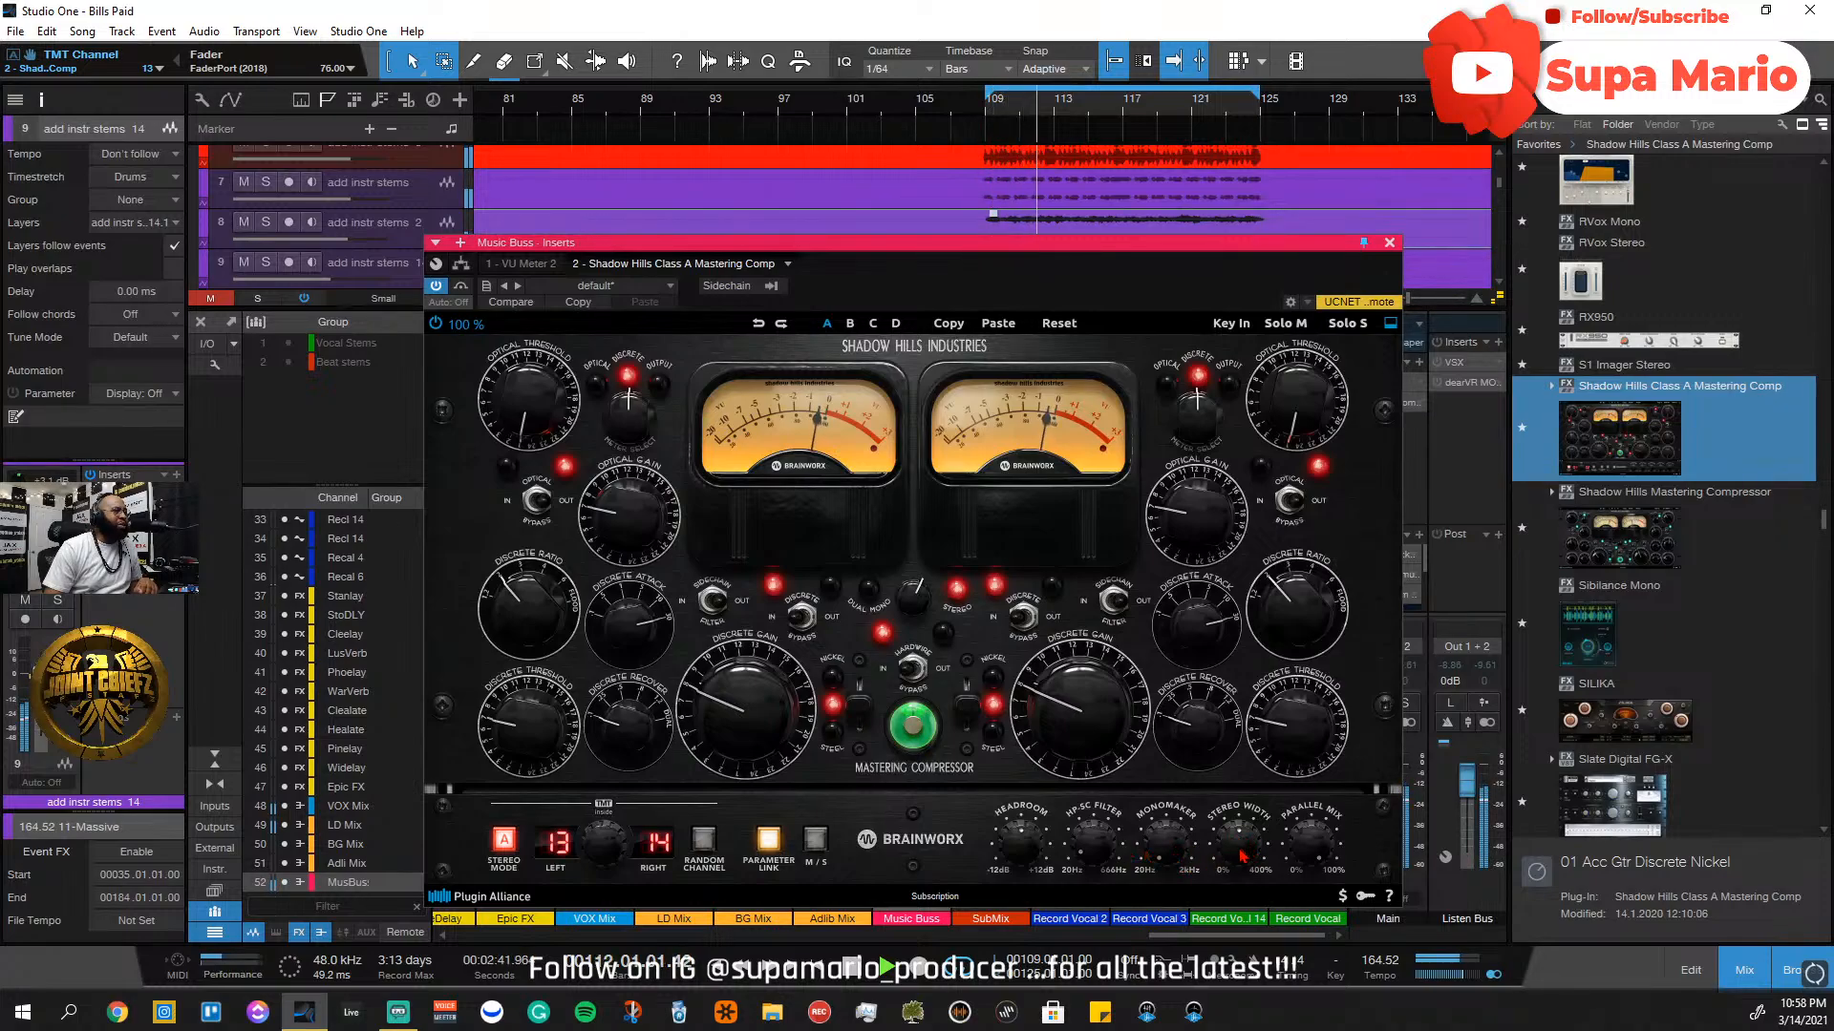
mouse_move(1242, 860)
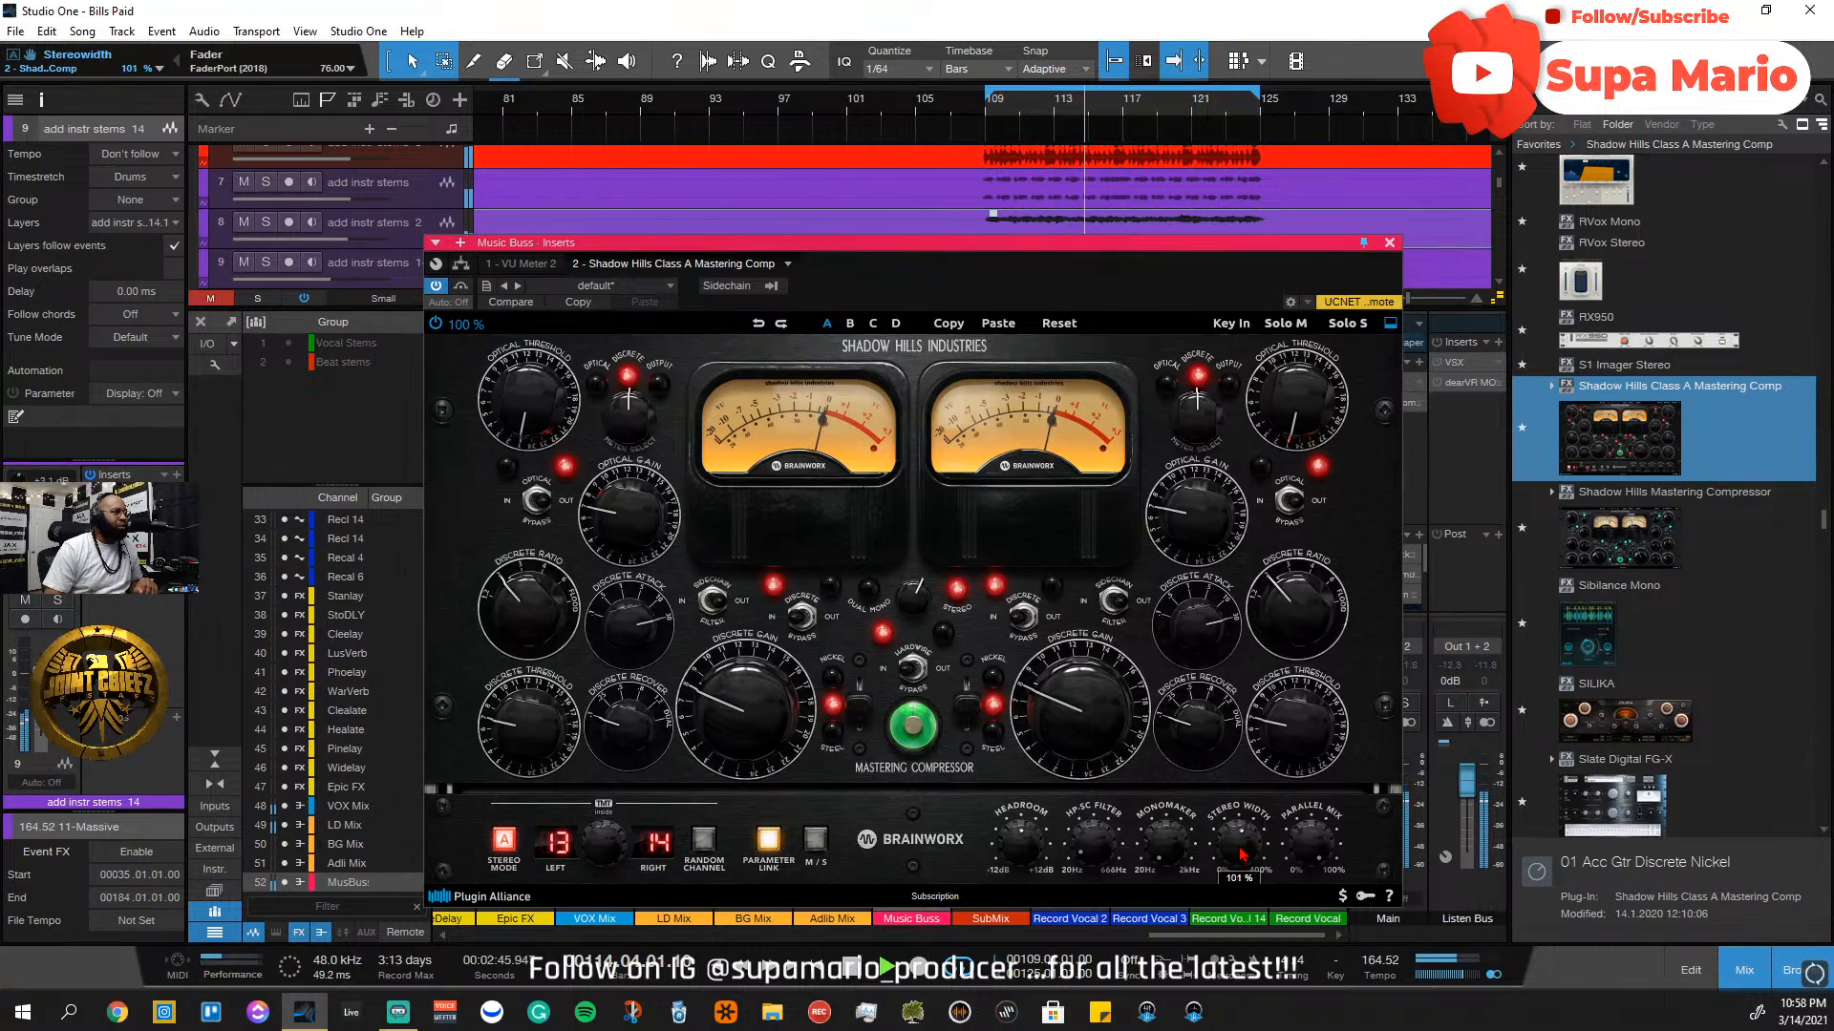
scroll(1241, 852, "up", 1)
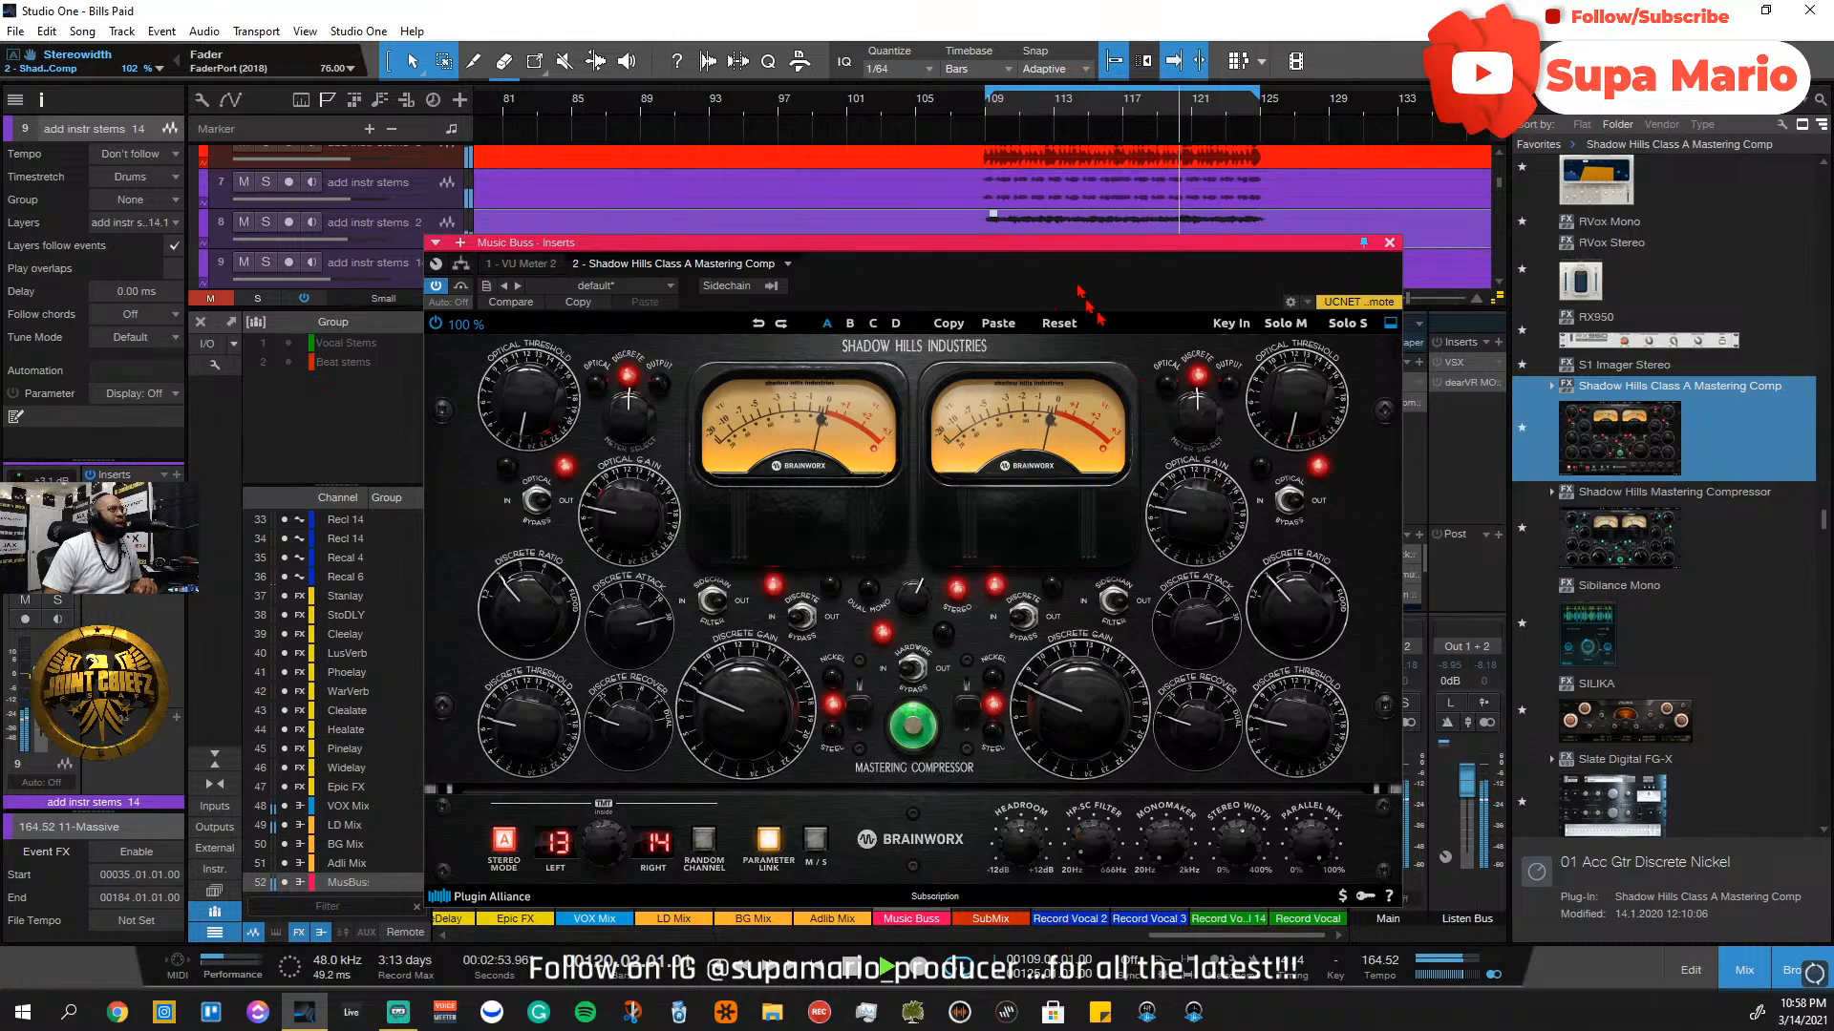
Open the Spectrum Meter from the Main channel's post-fader inserts and place it beside the Music Buss compressor
left_click_drag(1158, 244, 1041, 254)
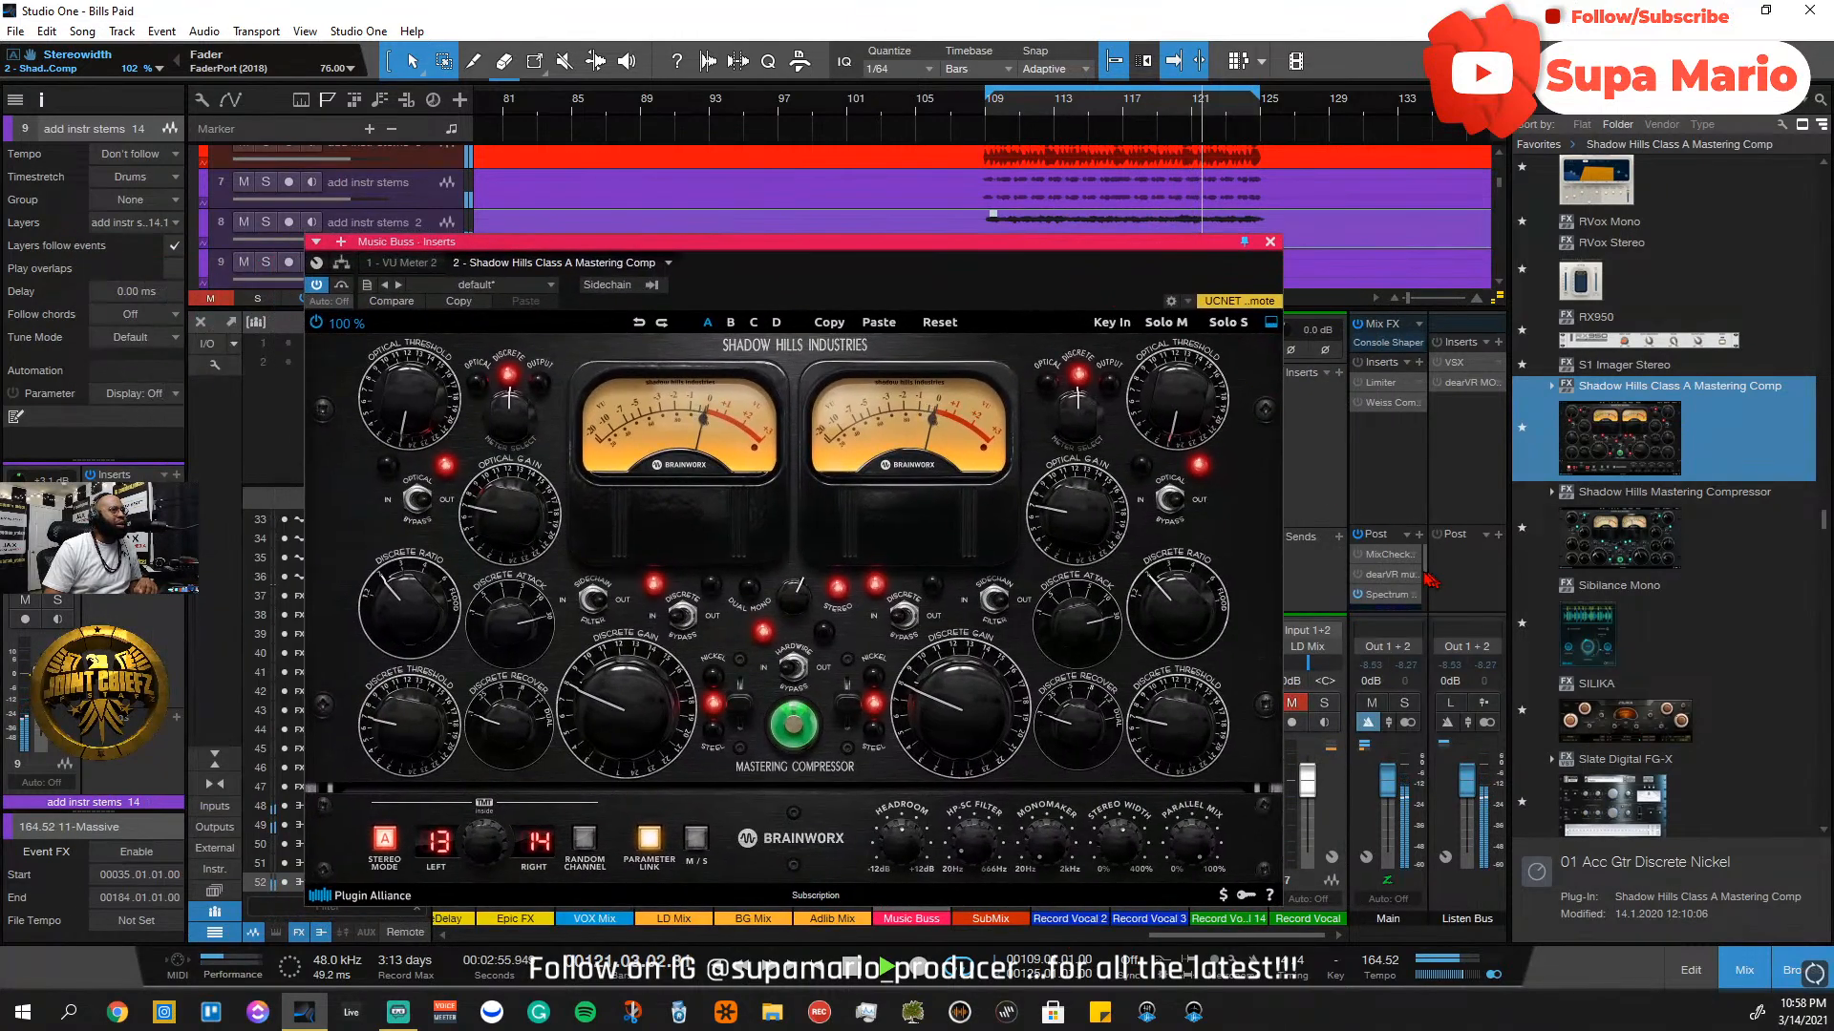
double_click(1384, 597)
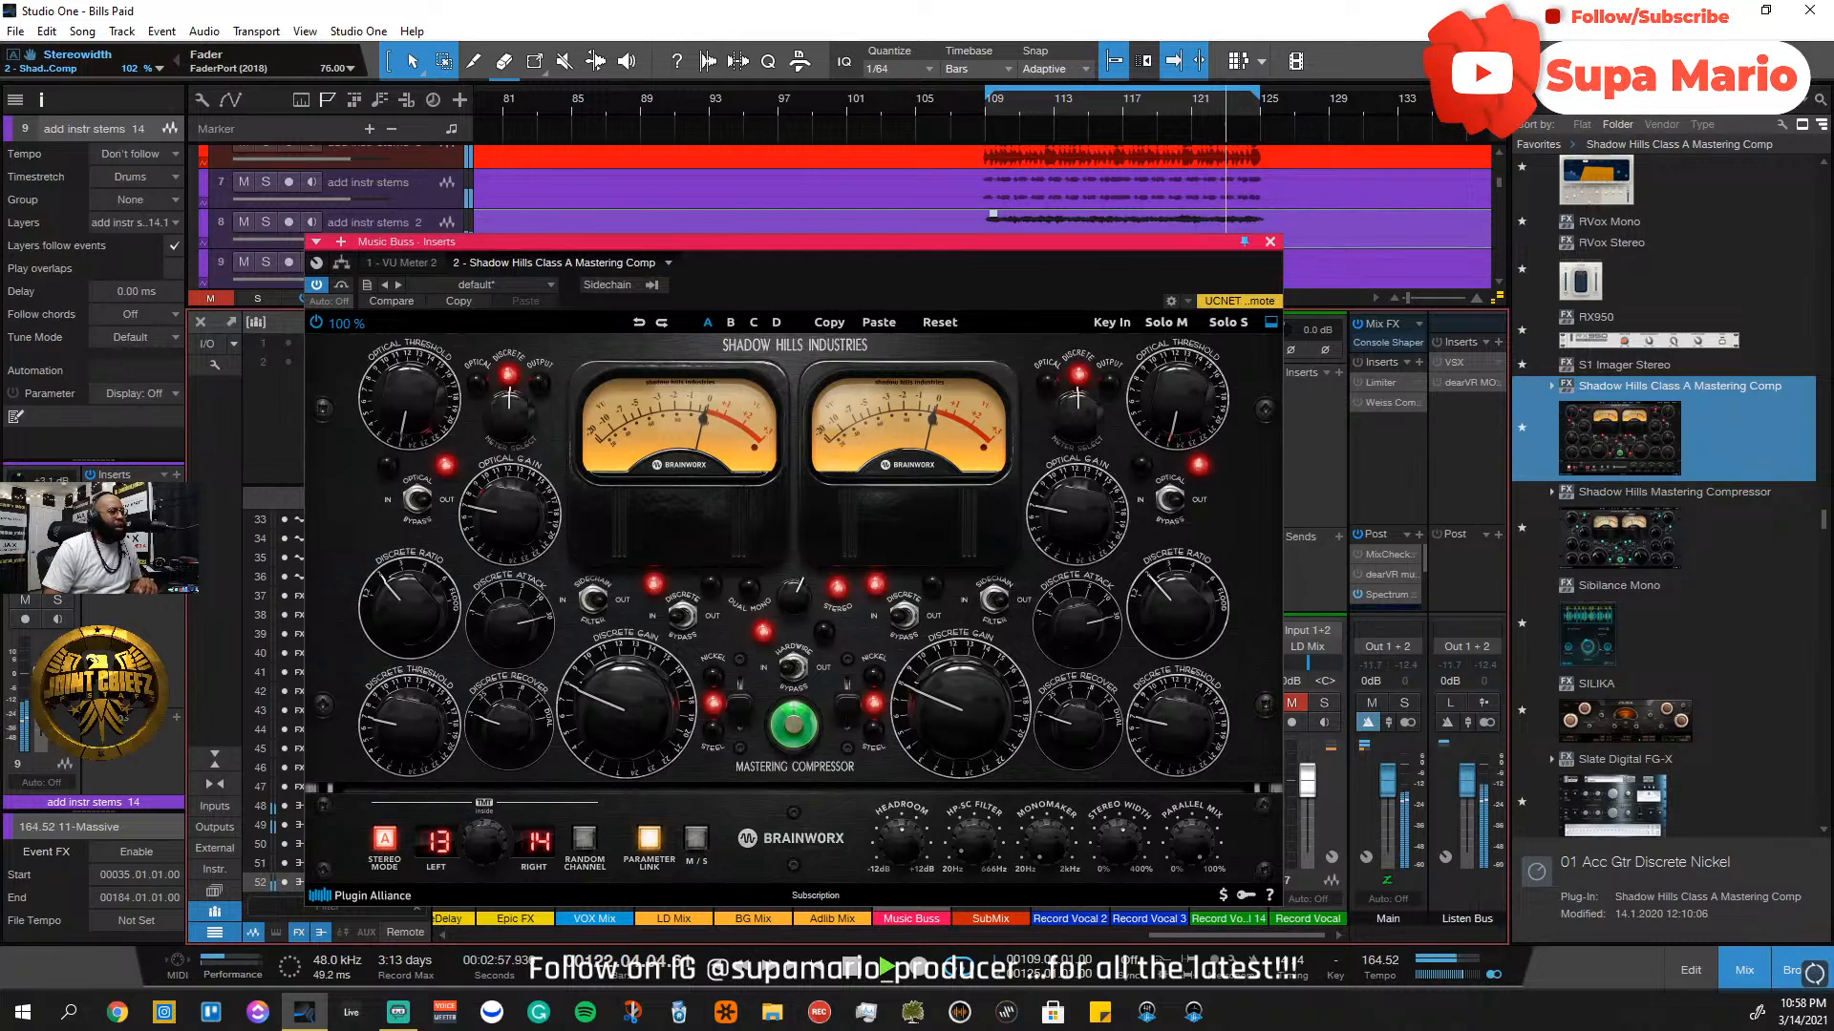
left_click_drag(1039, 253, 776, 280)
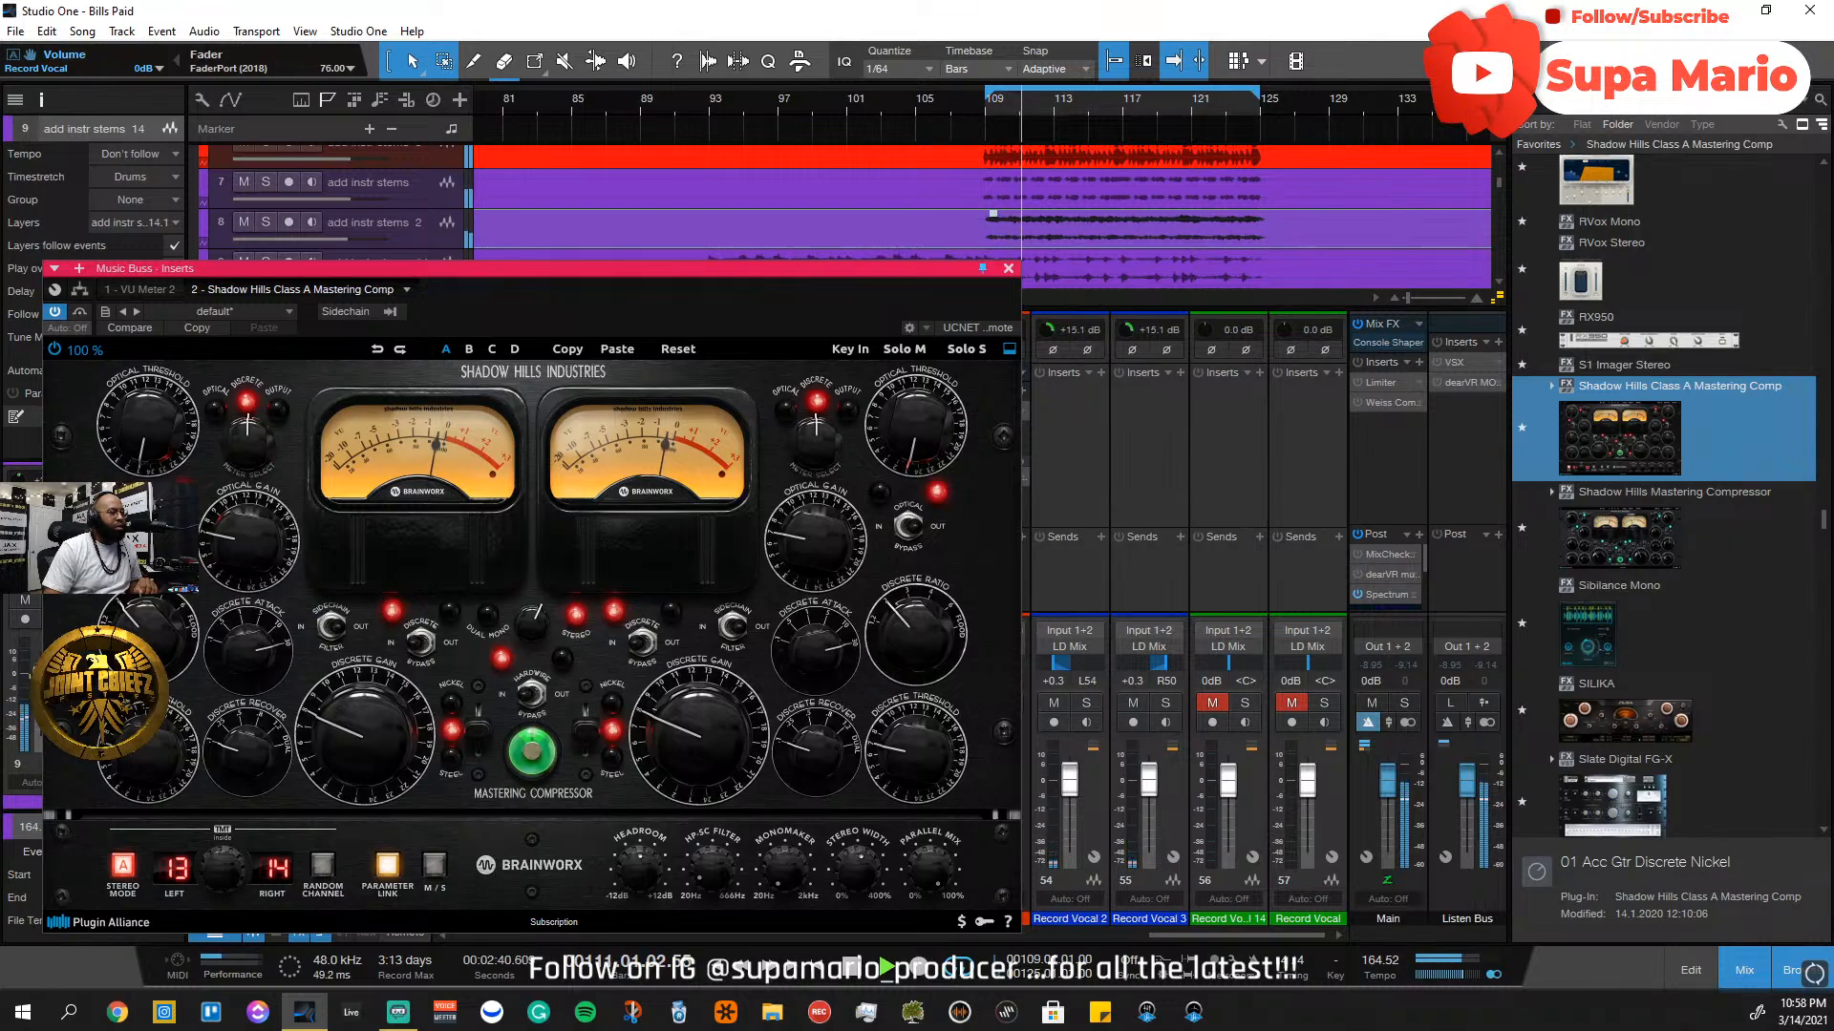
double_click(1384, 595)
left_click_drag(1253, 461, 1350, 432)
left_click(1167, 772)
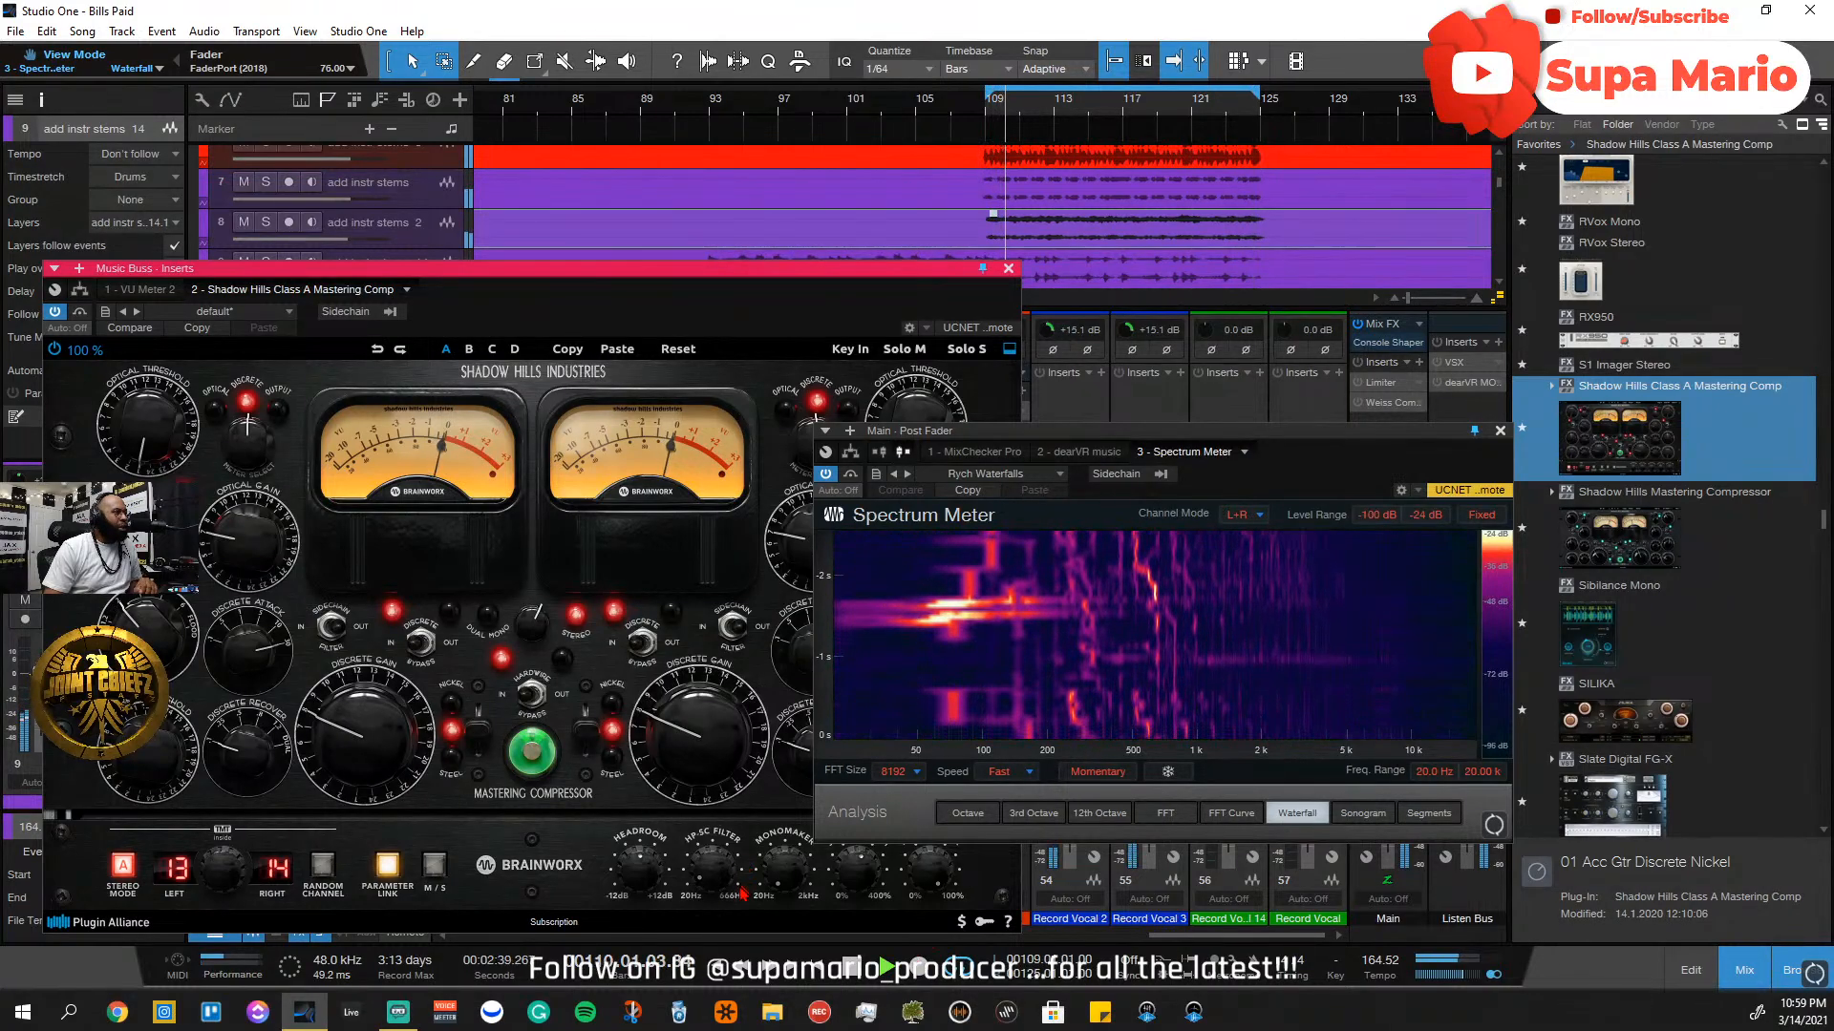
Adjust the compressor's Monomaker frequency to about 188 Hz while checking the waterfall display in the Spectrum Meter
left_click_drag(795, 881, 801, 810)
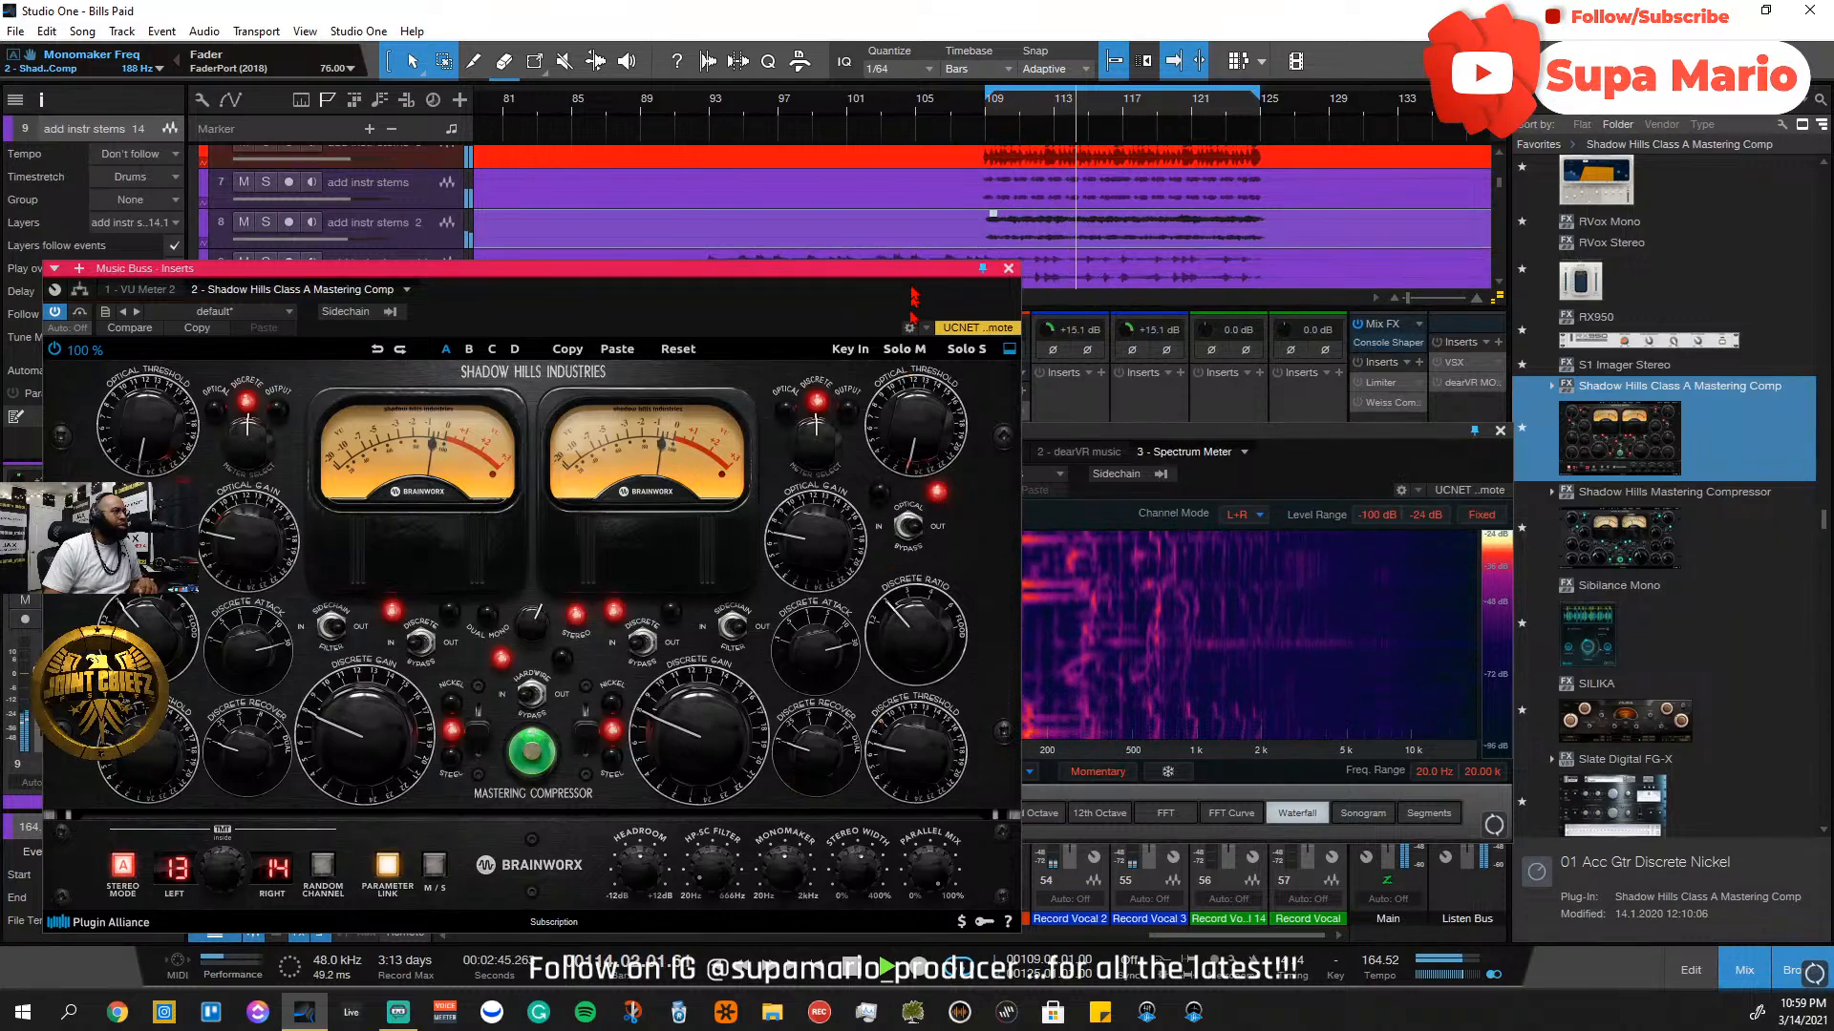
left_click(1098, 775)
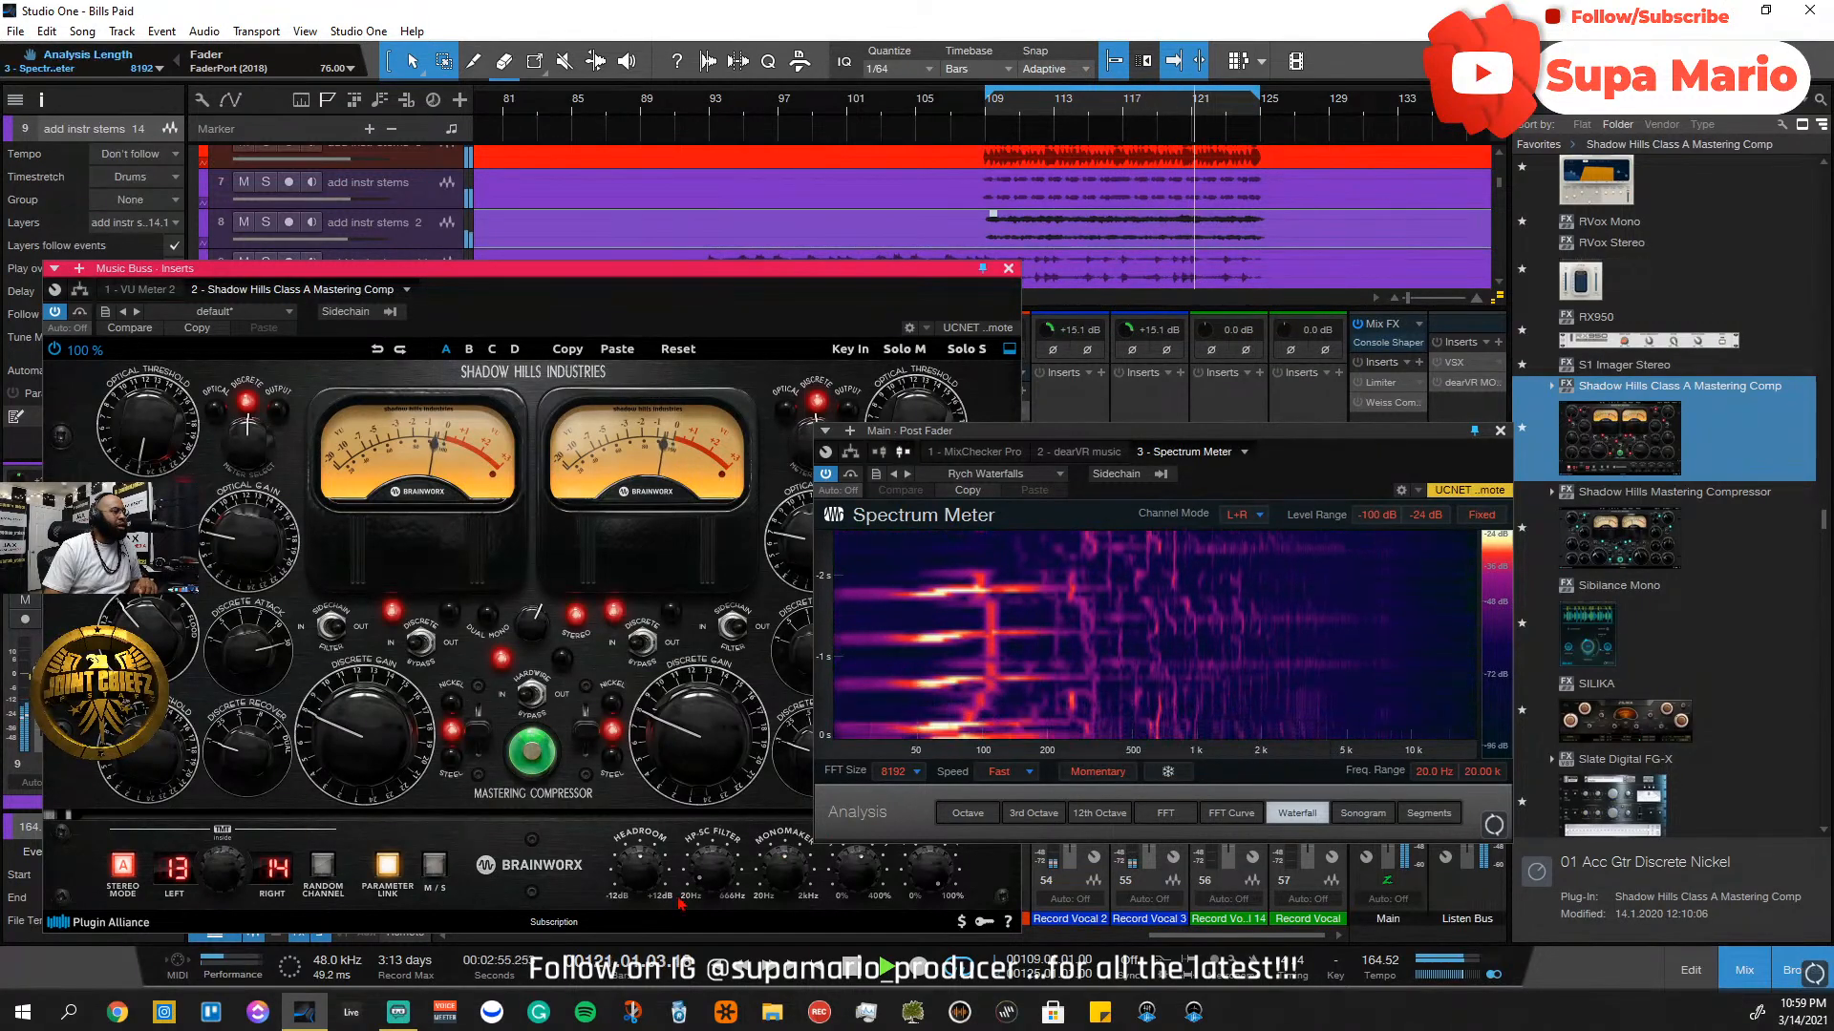
left_click(776, 885)
left_click_drag(775, 885, 776, 886)
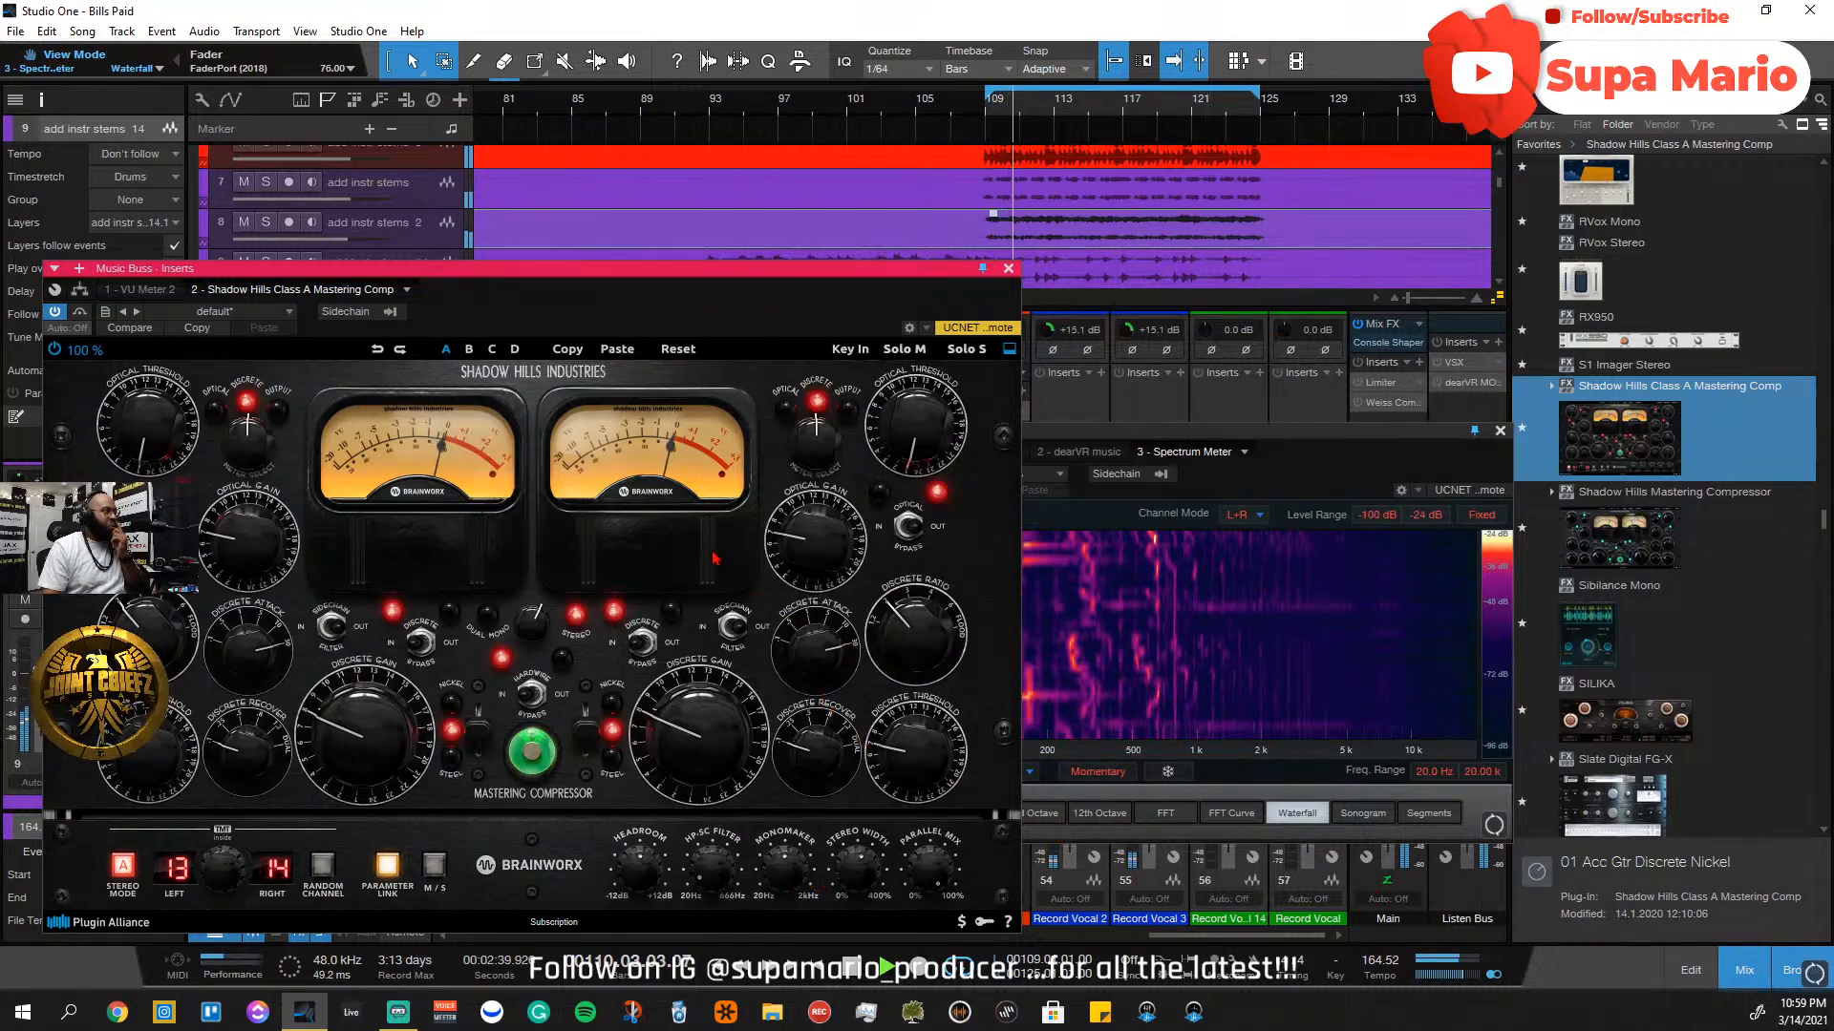
Close the compressor and Spectrum Meter windows and return the VOX Mix fader to 0 dB
left_click_drag(813, 278, 1269, 311)
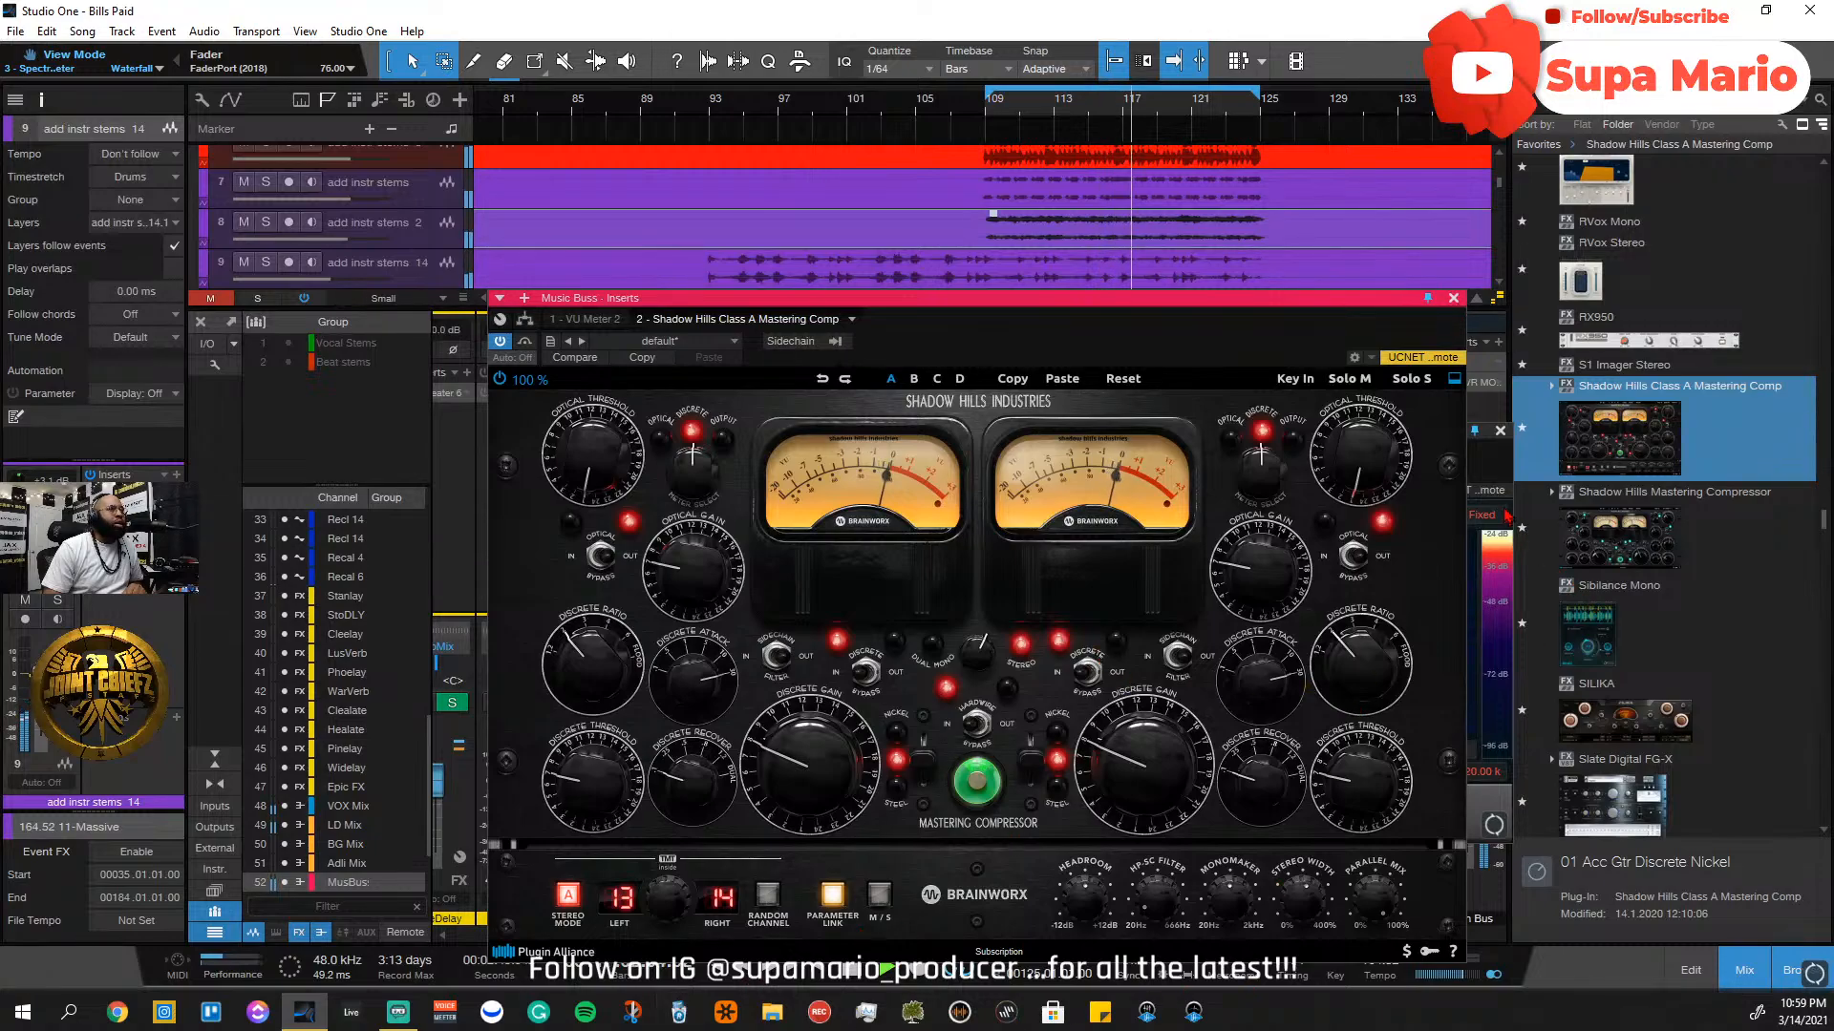
left_click(1454, 298)
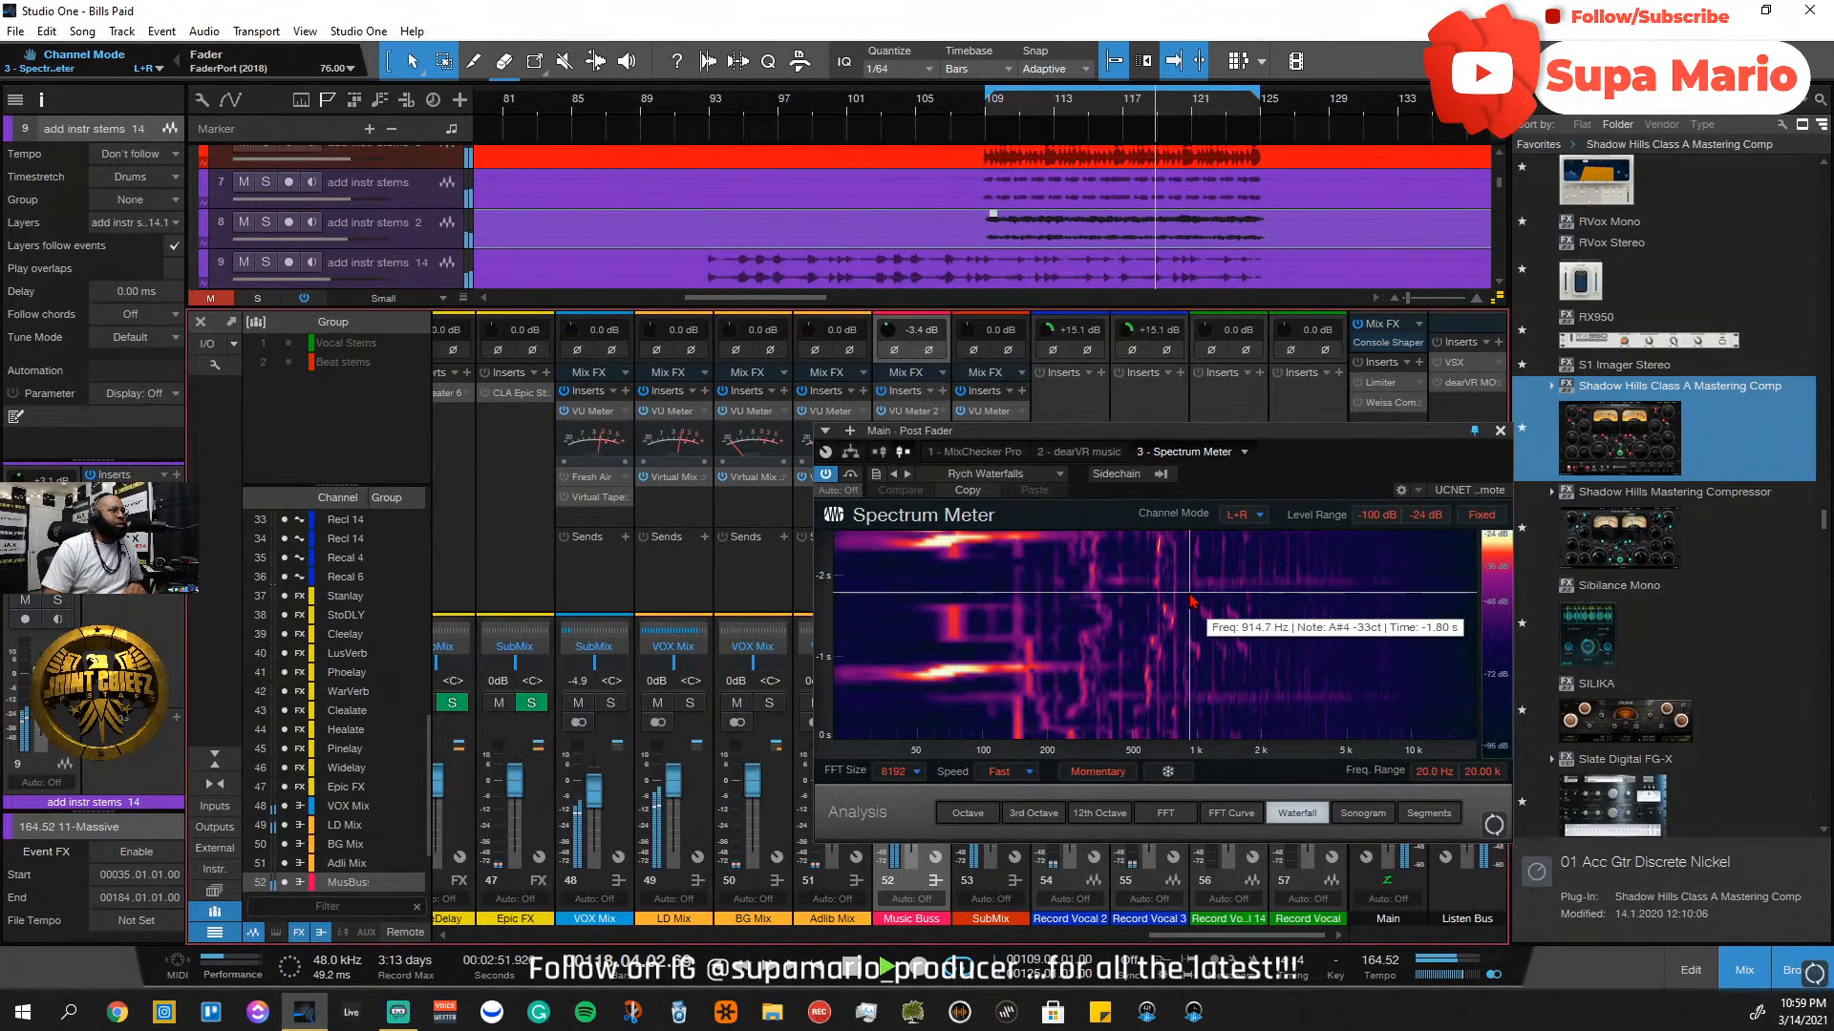
left_click(1499, 430)
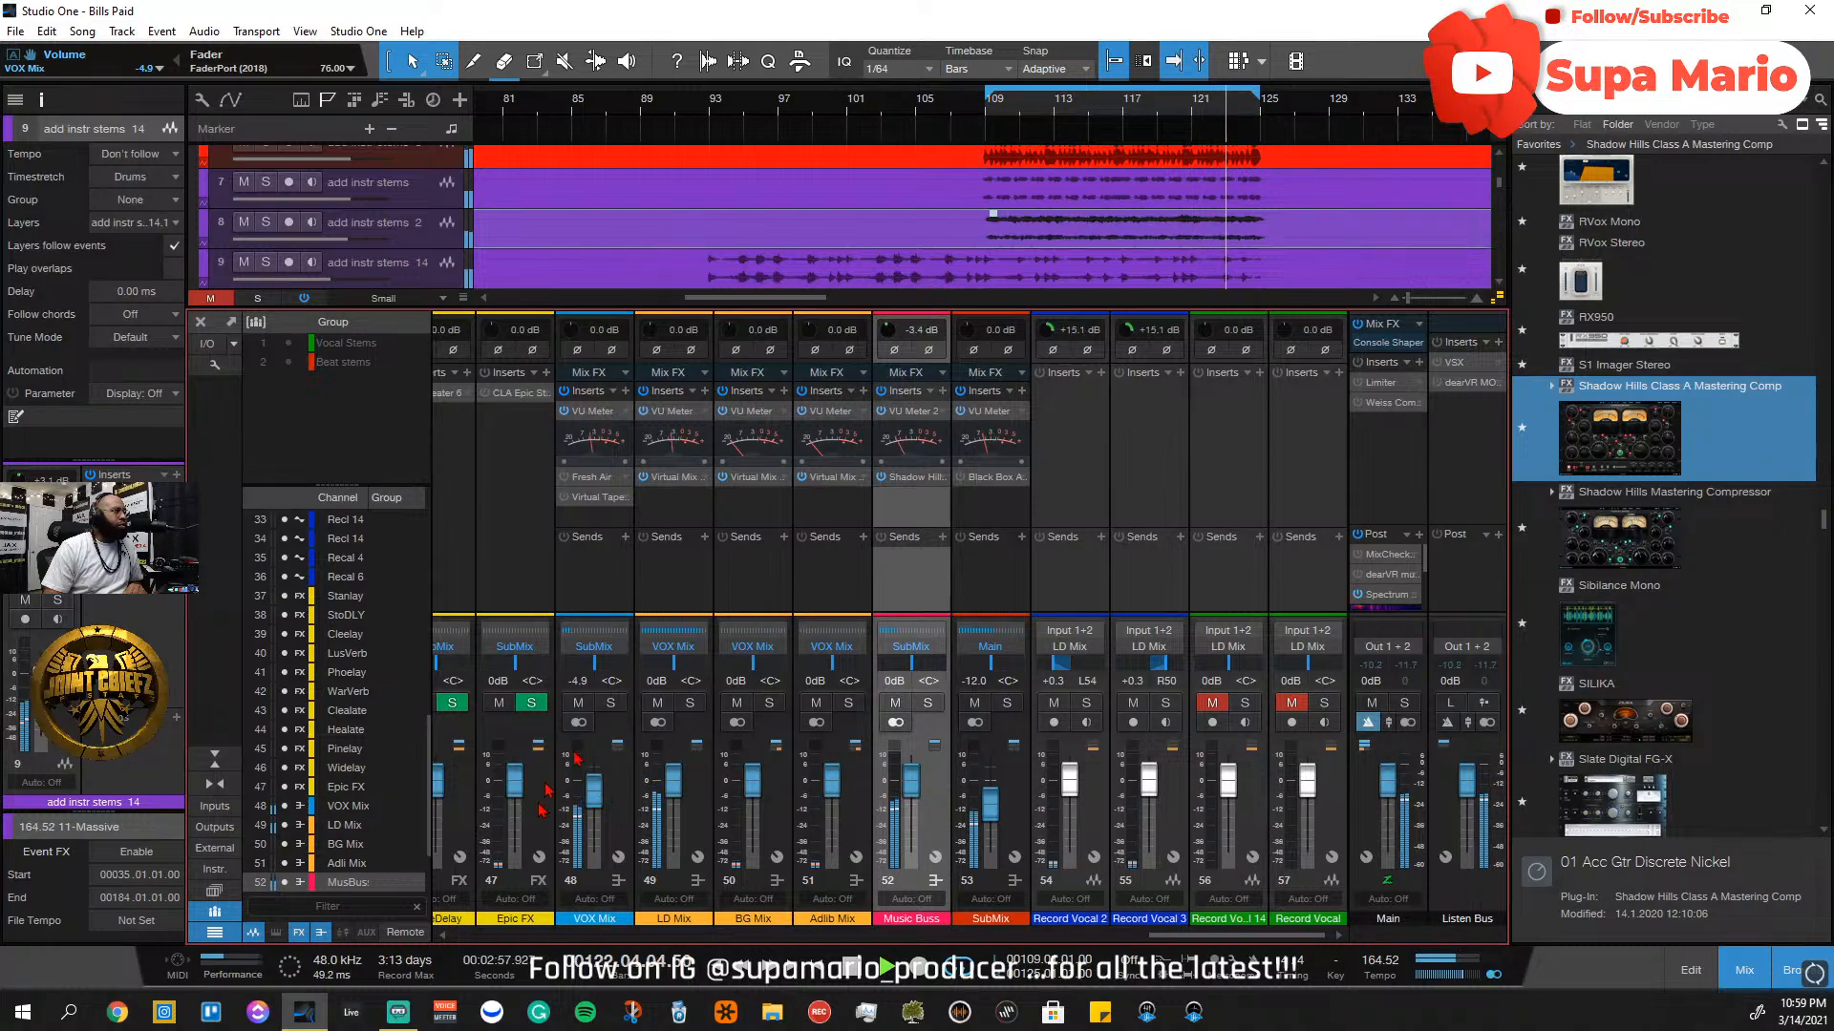
left_click_drag(595, 802, 597, 794)
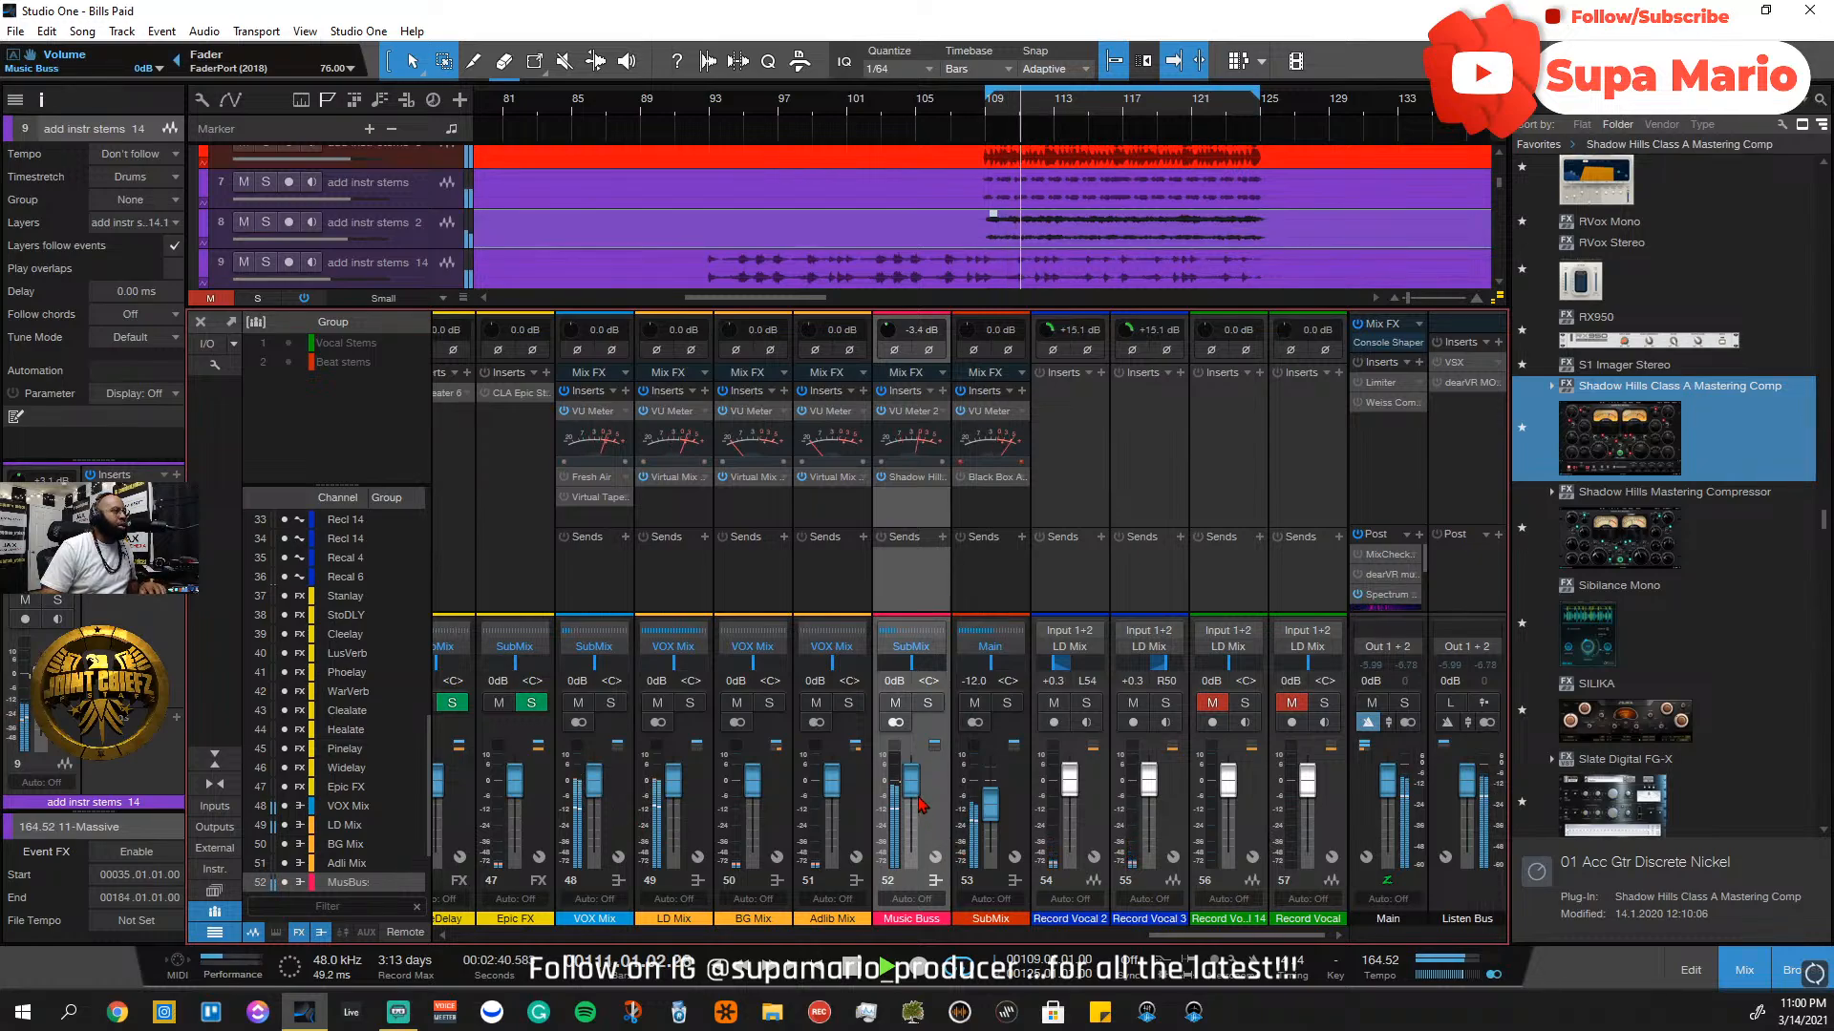
Solo the Music Buss briefly, clear the solo, and mute the VOX Mix channel during playback
left_click(927, 703)
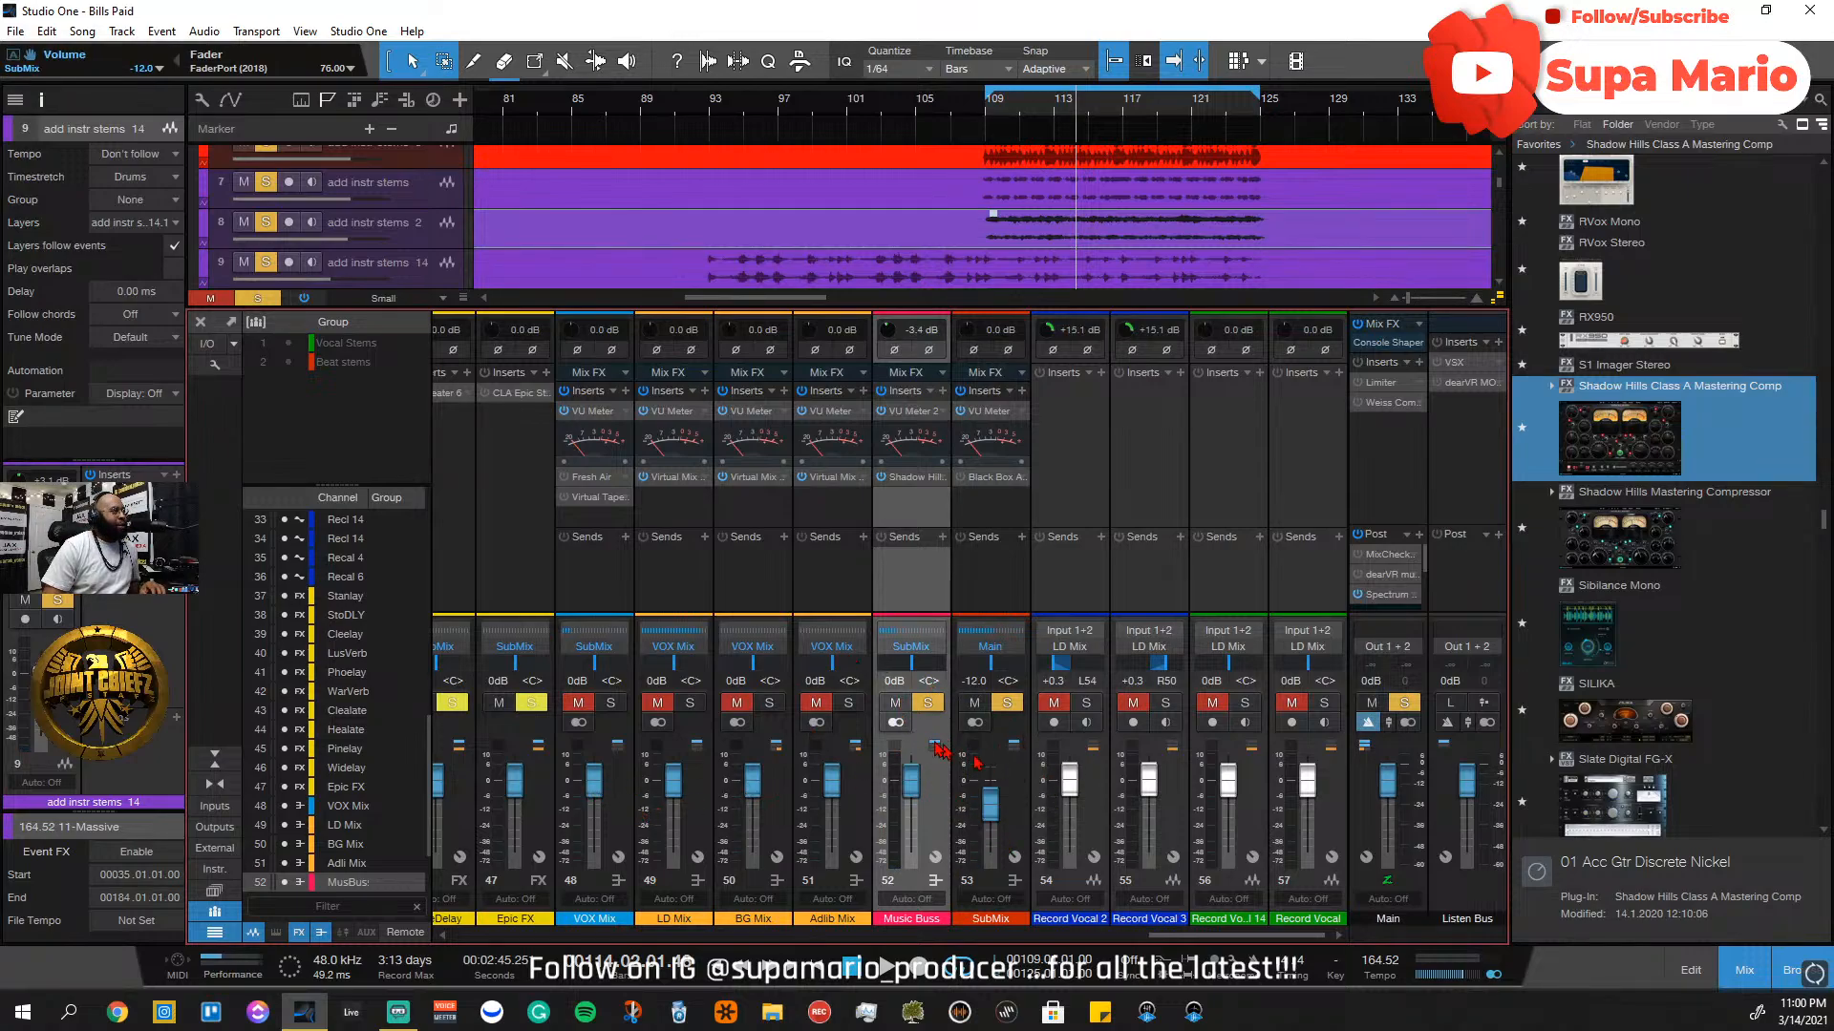
left_click(601, 767)
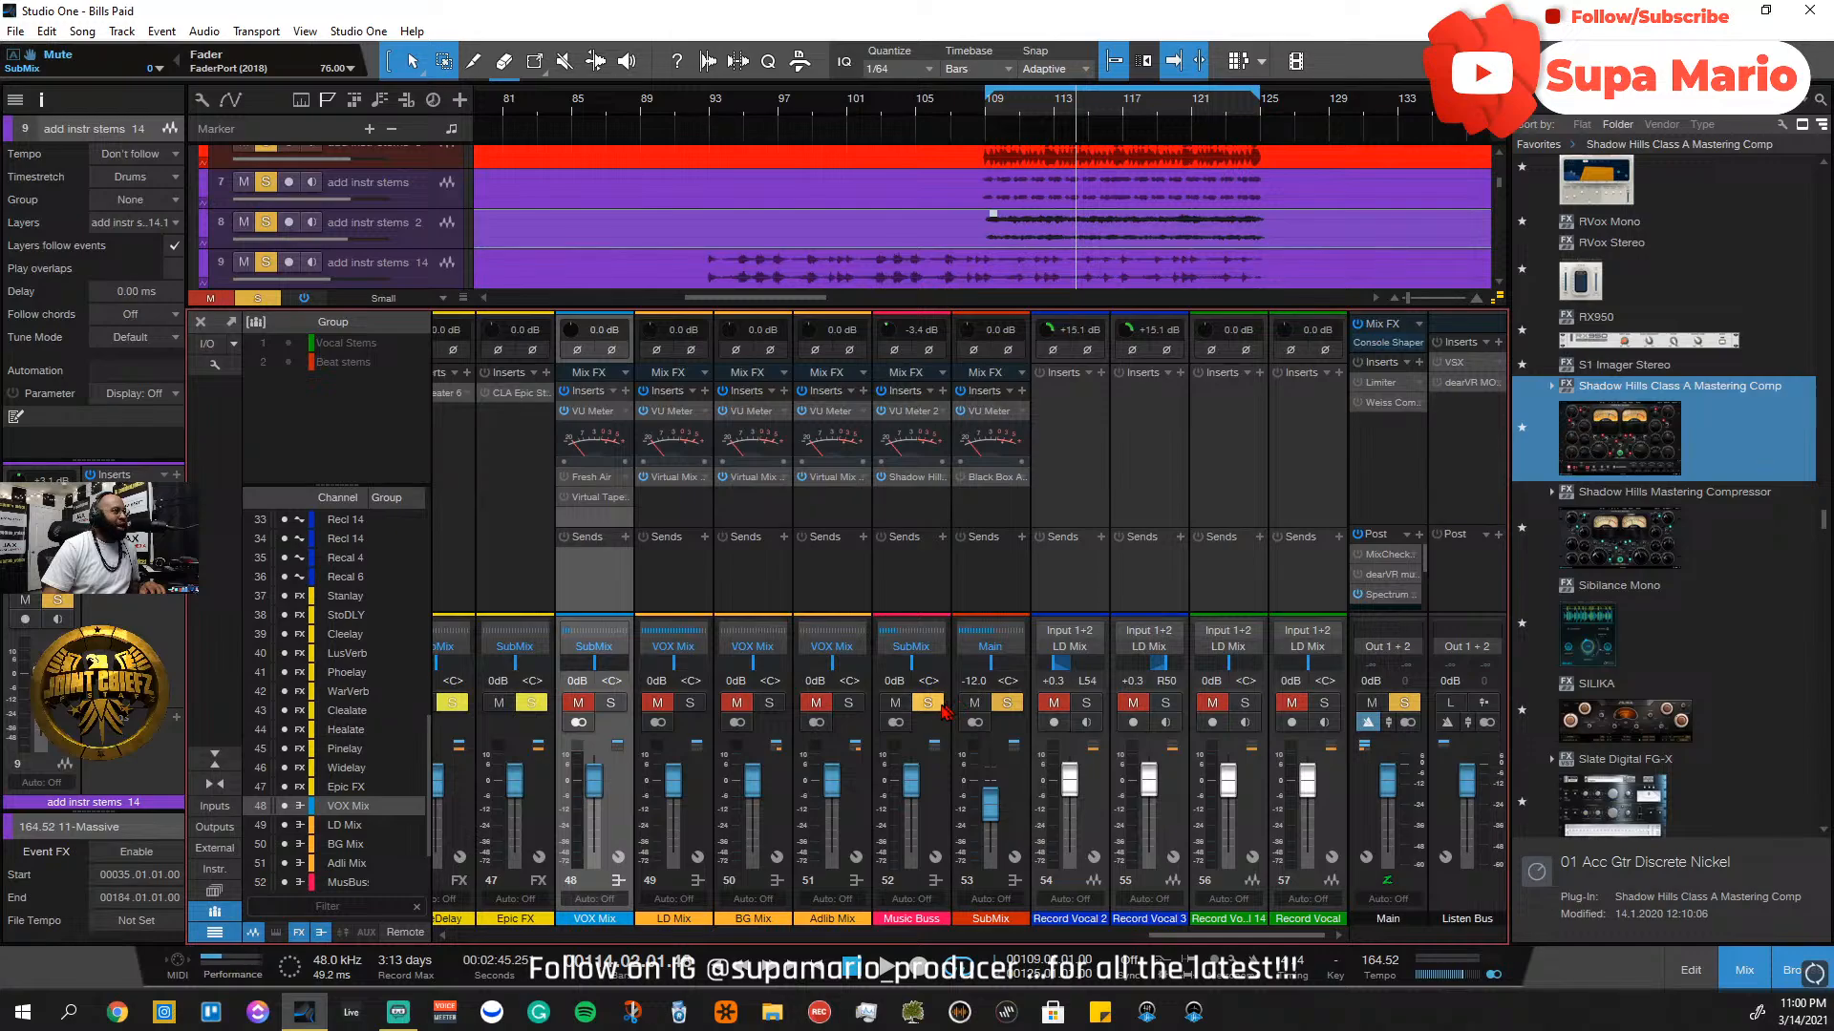
left_click(940, 712)
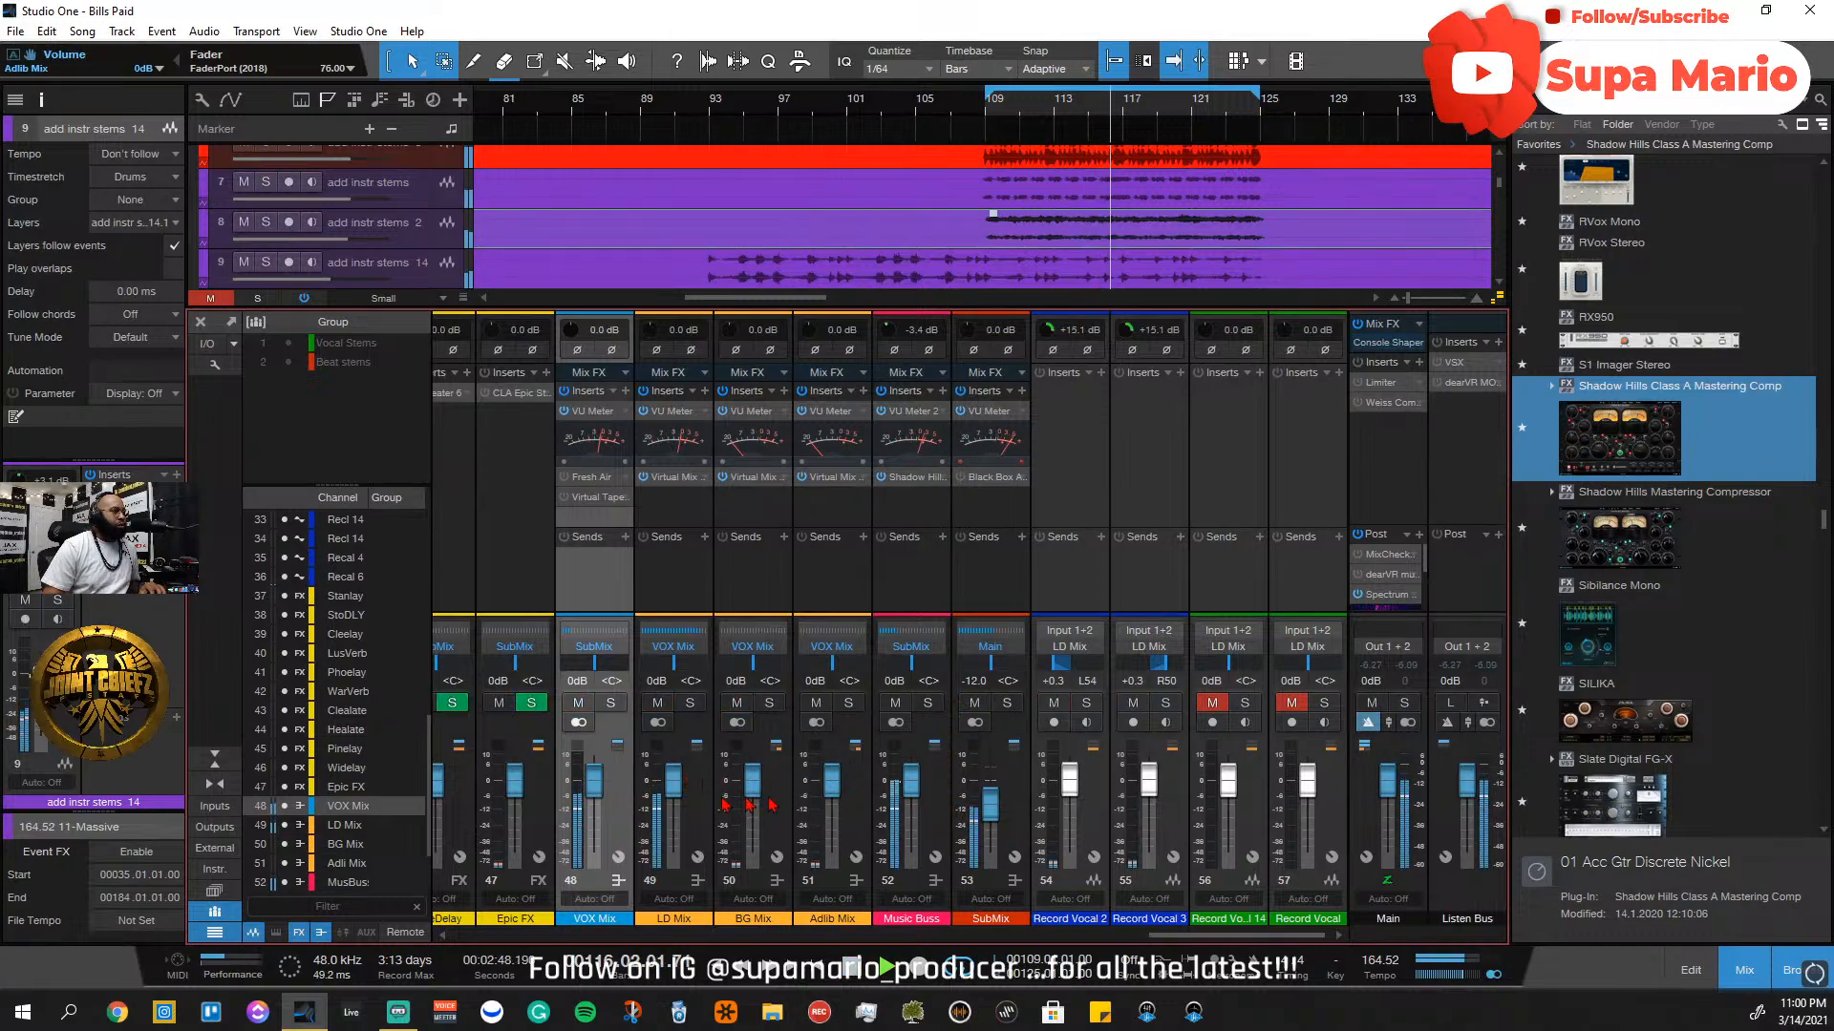
left_click(577, 704)
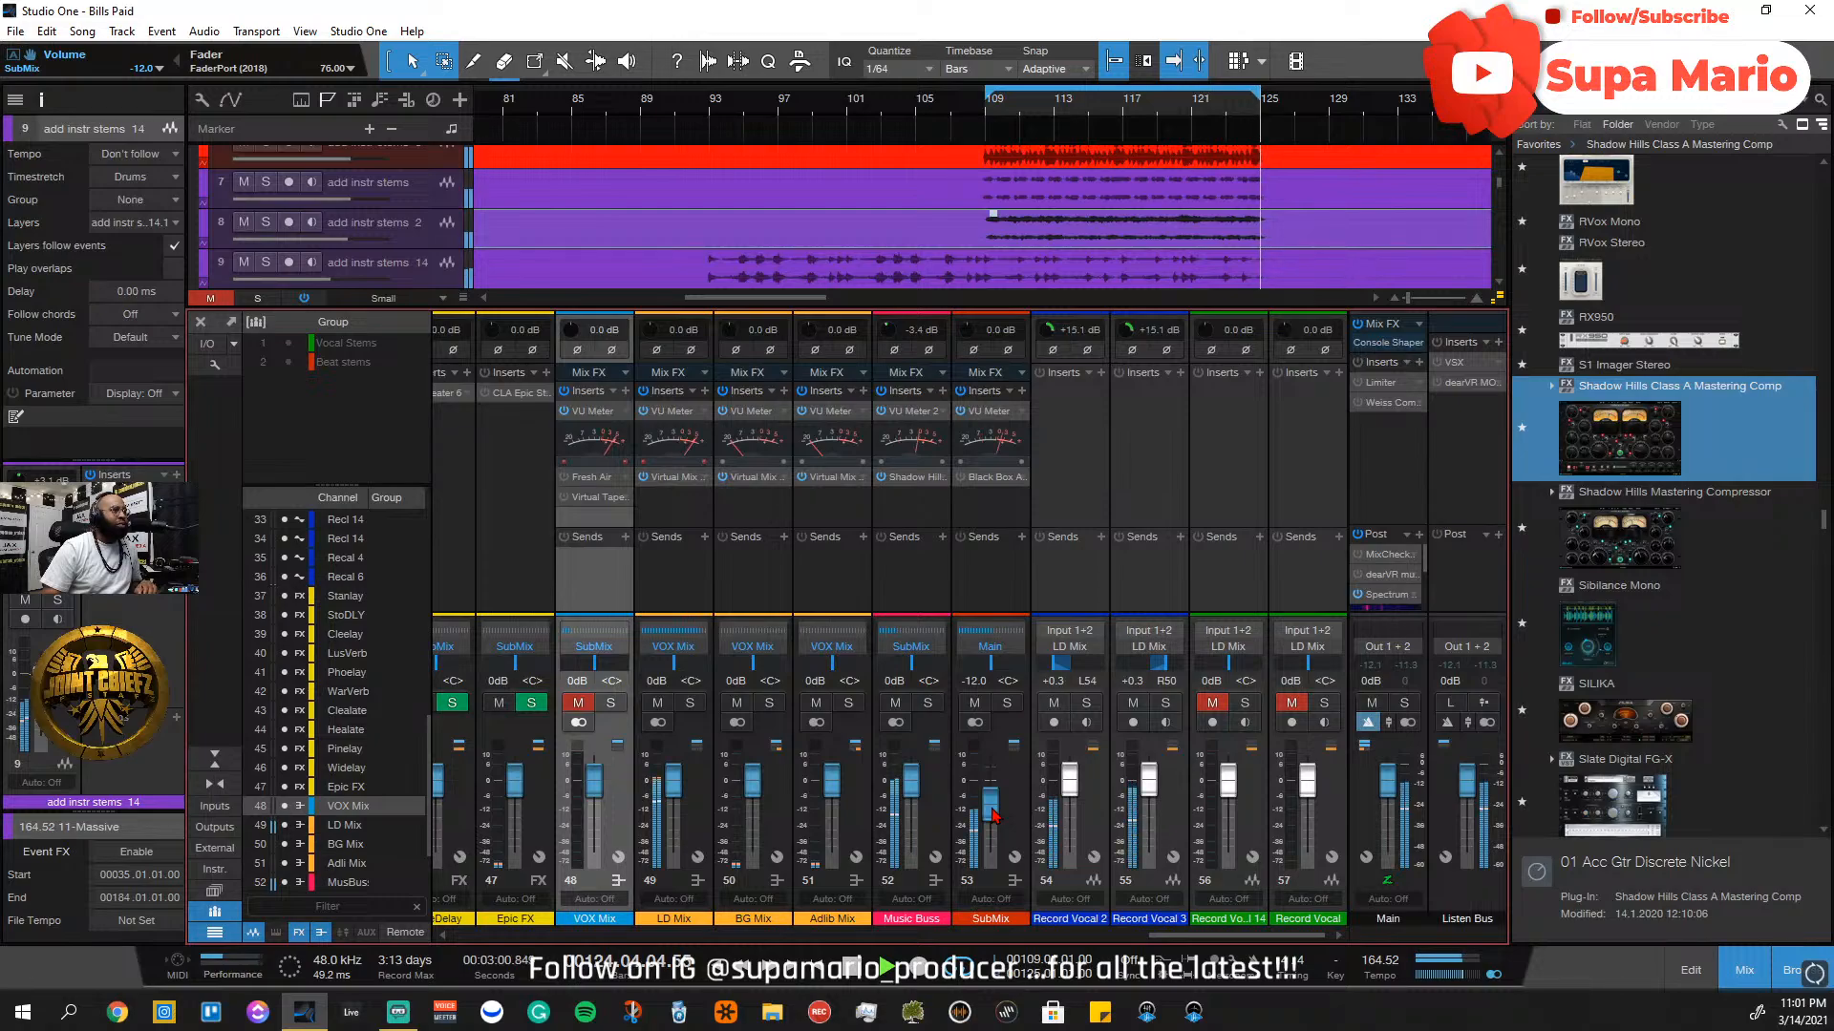
Try different SubMix fader levels during playback with the VOX Mix muted, settling on -5.0 dB
left_click_drag(993, 814, 993, 810)
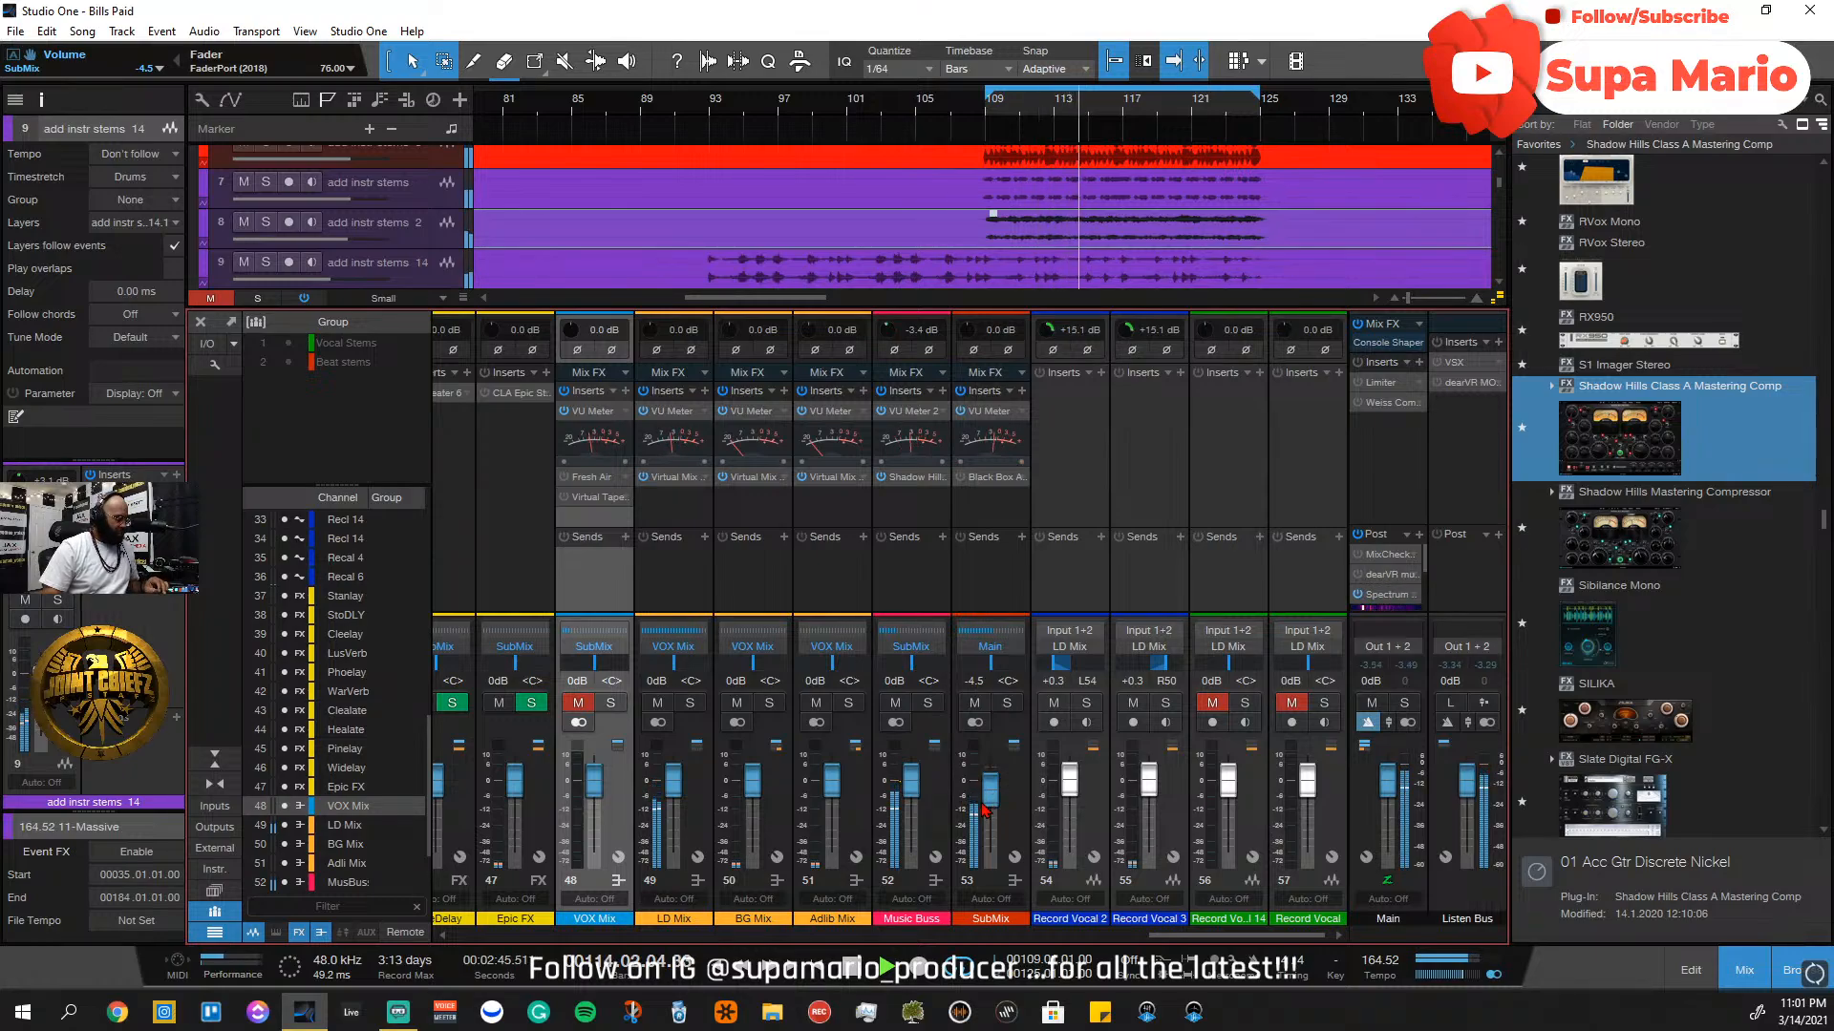
left_click_drag(984, 809, 993, 824)
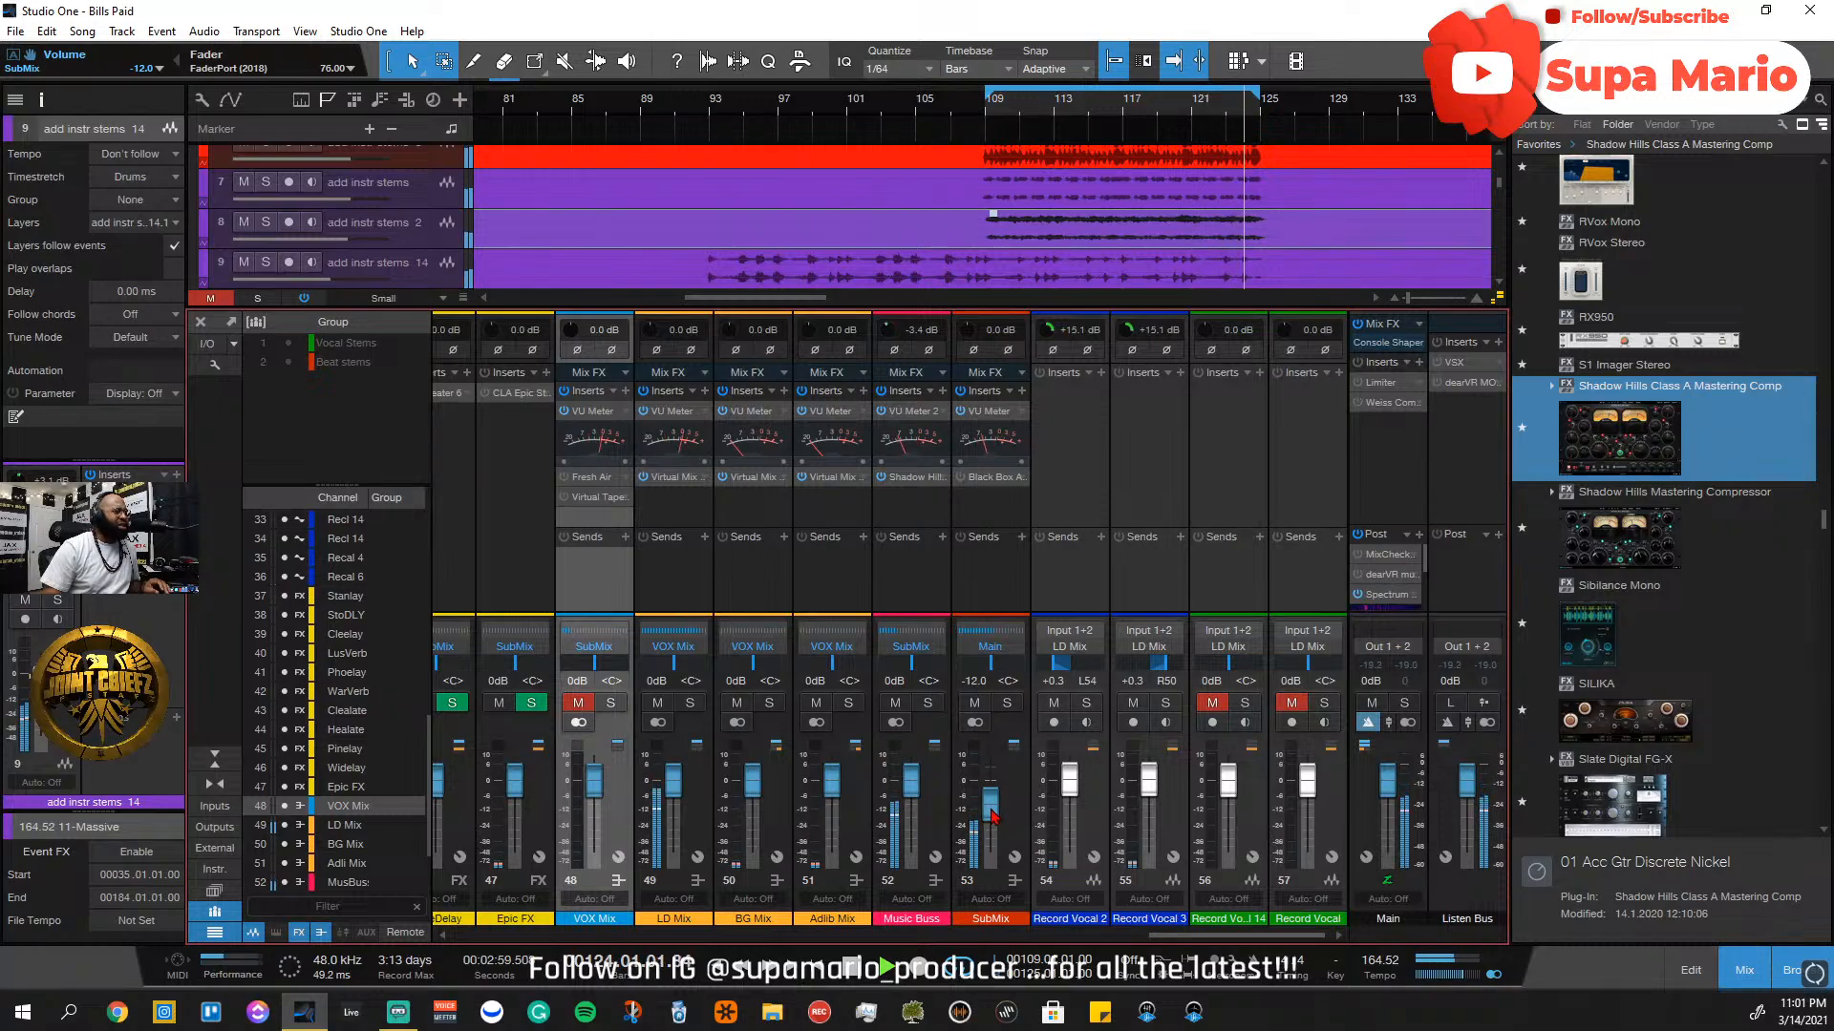
left_click_drag(993, 816, 995, 665)
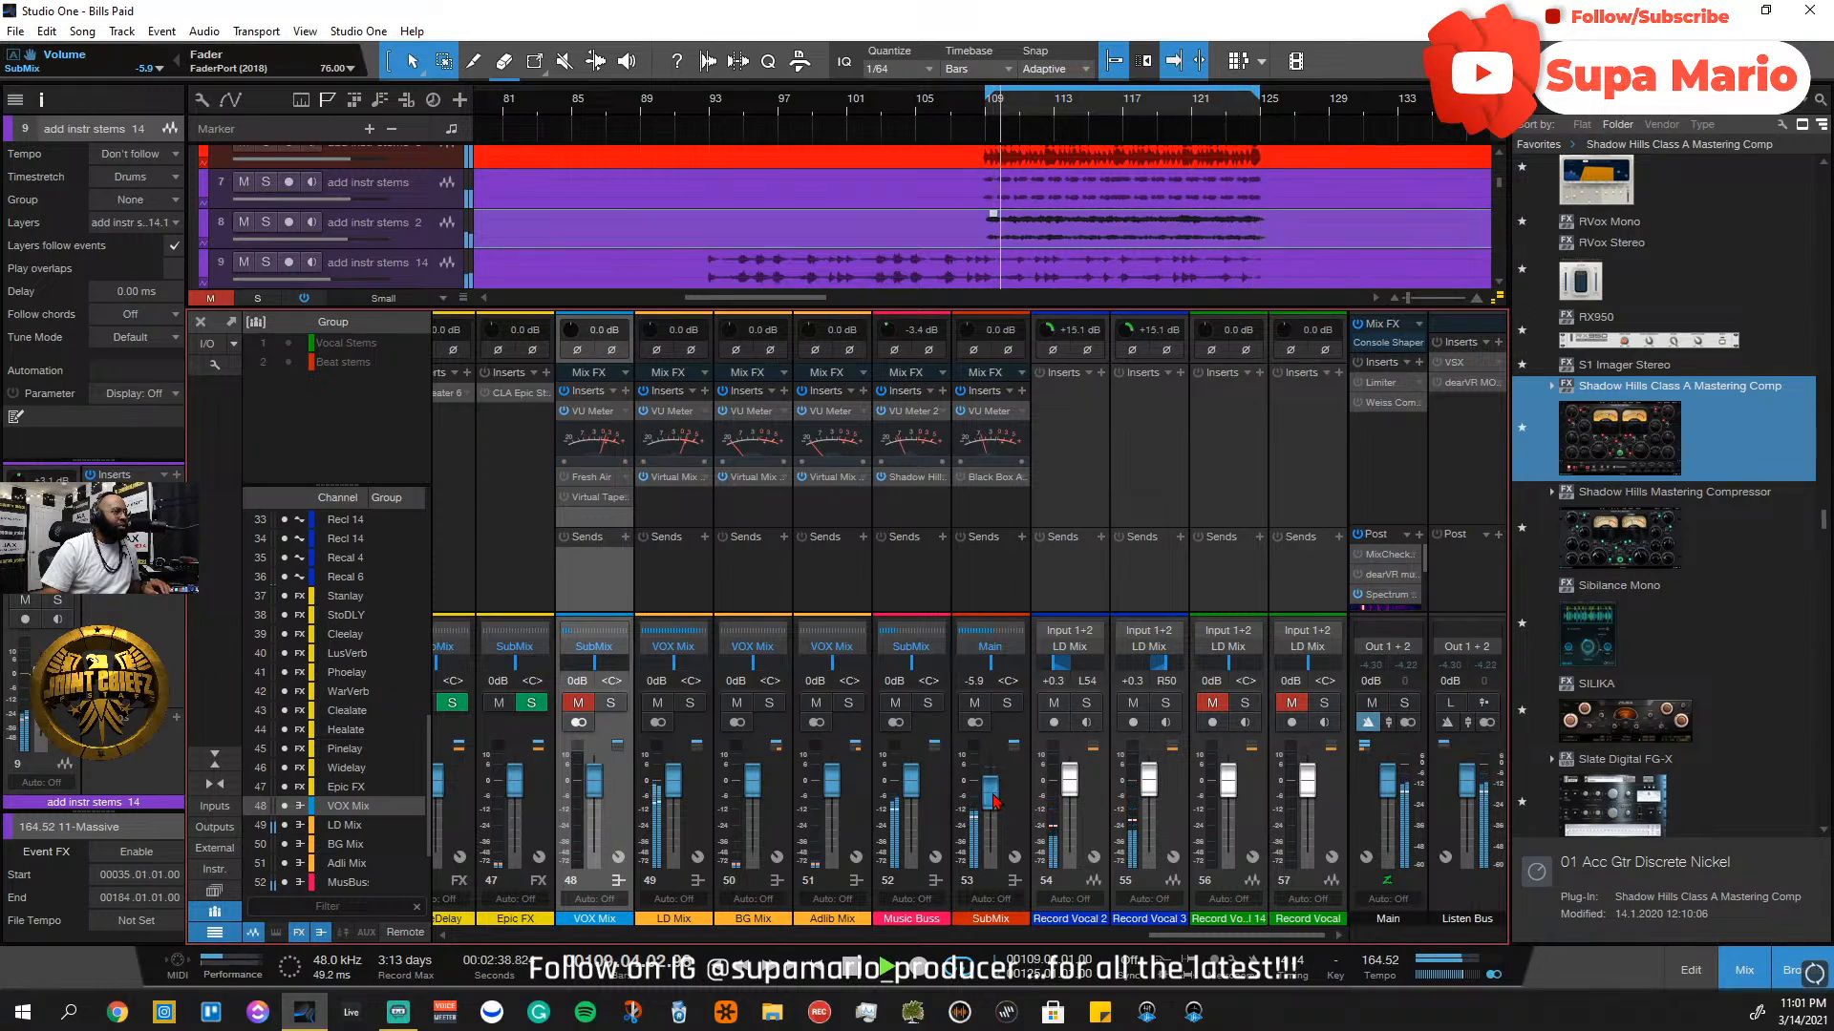
left_click_drag(993, 796, 993, 793)
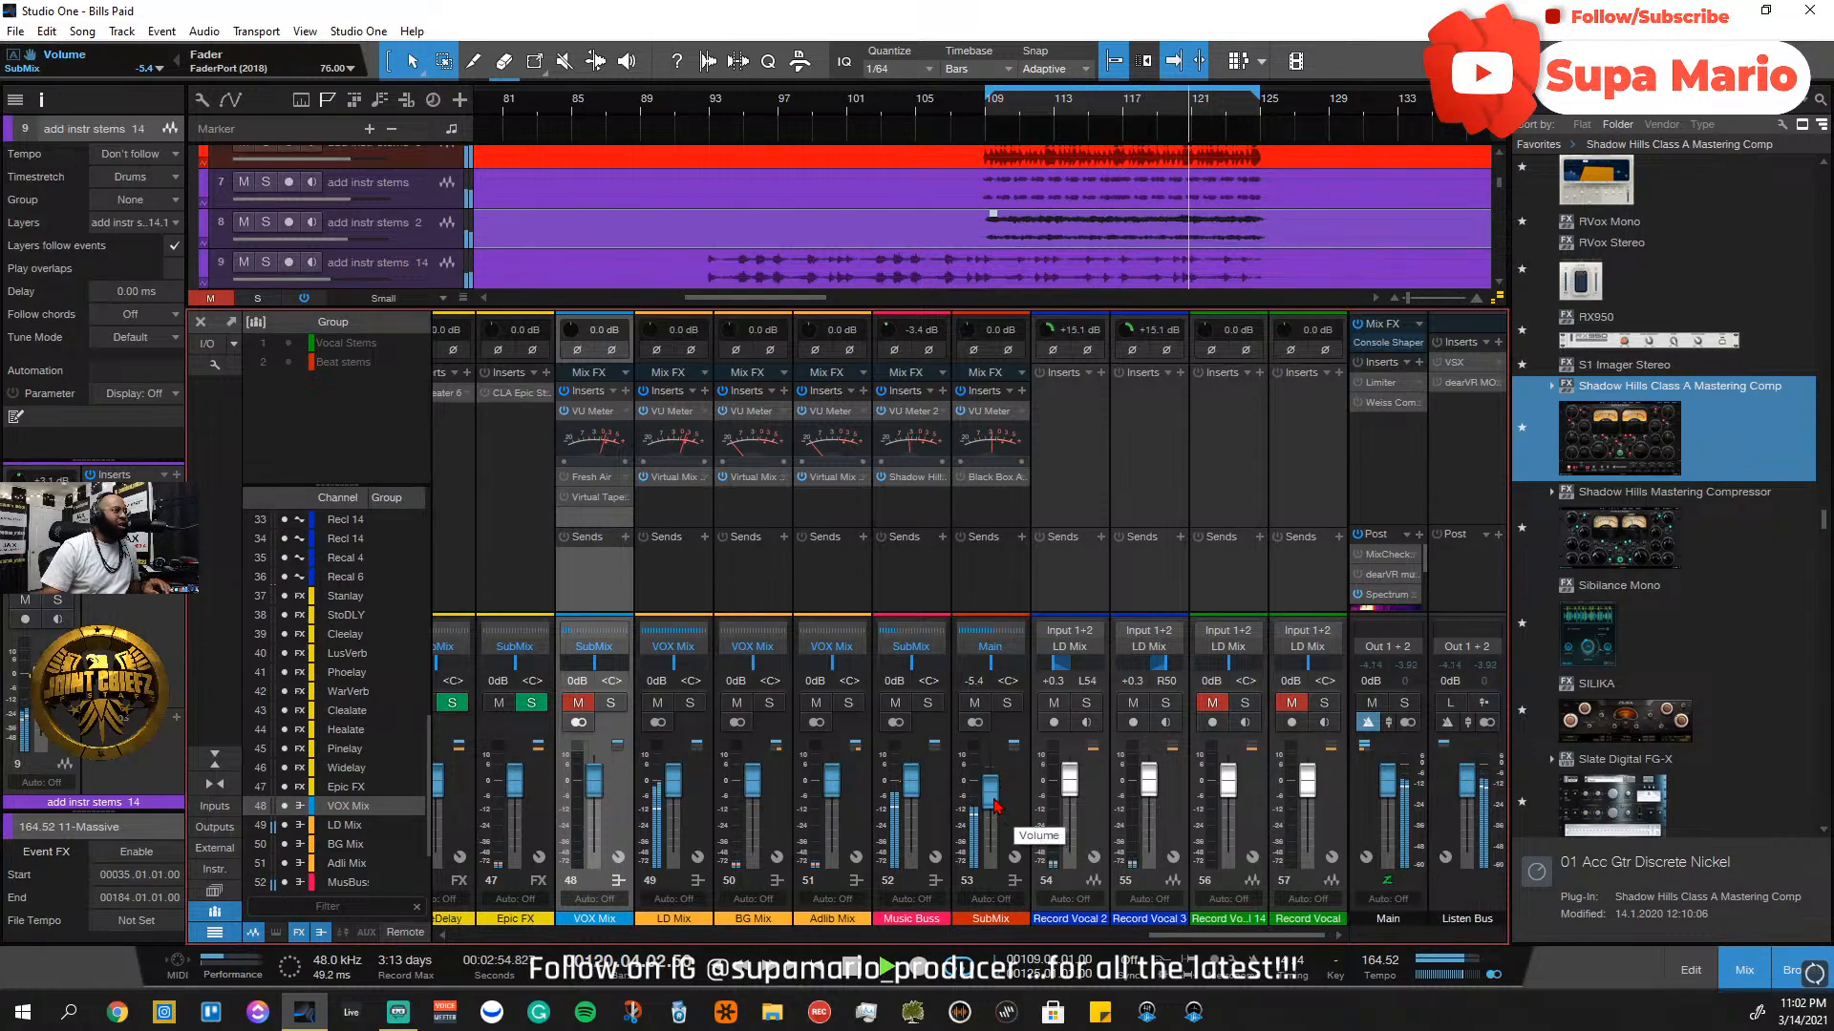
scroll(993, 805, "up", 1)
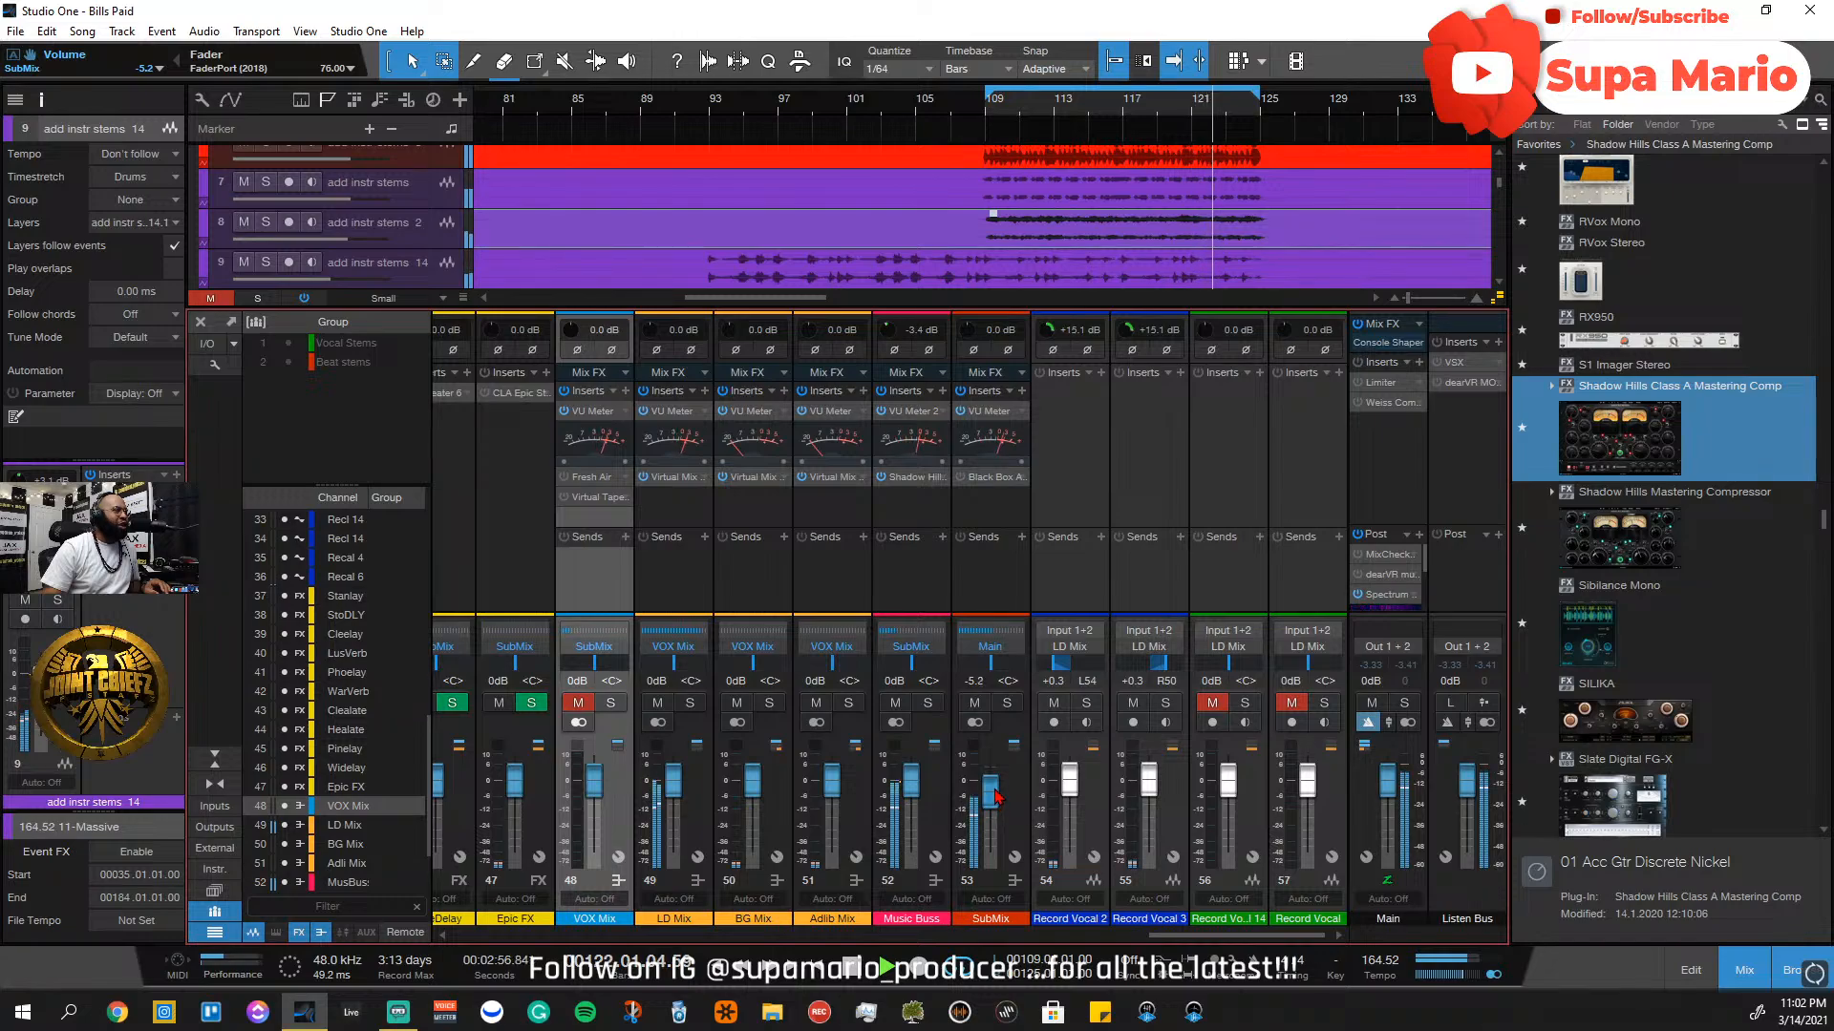
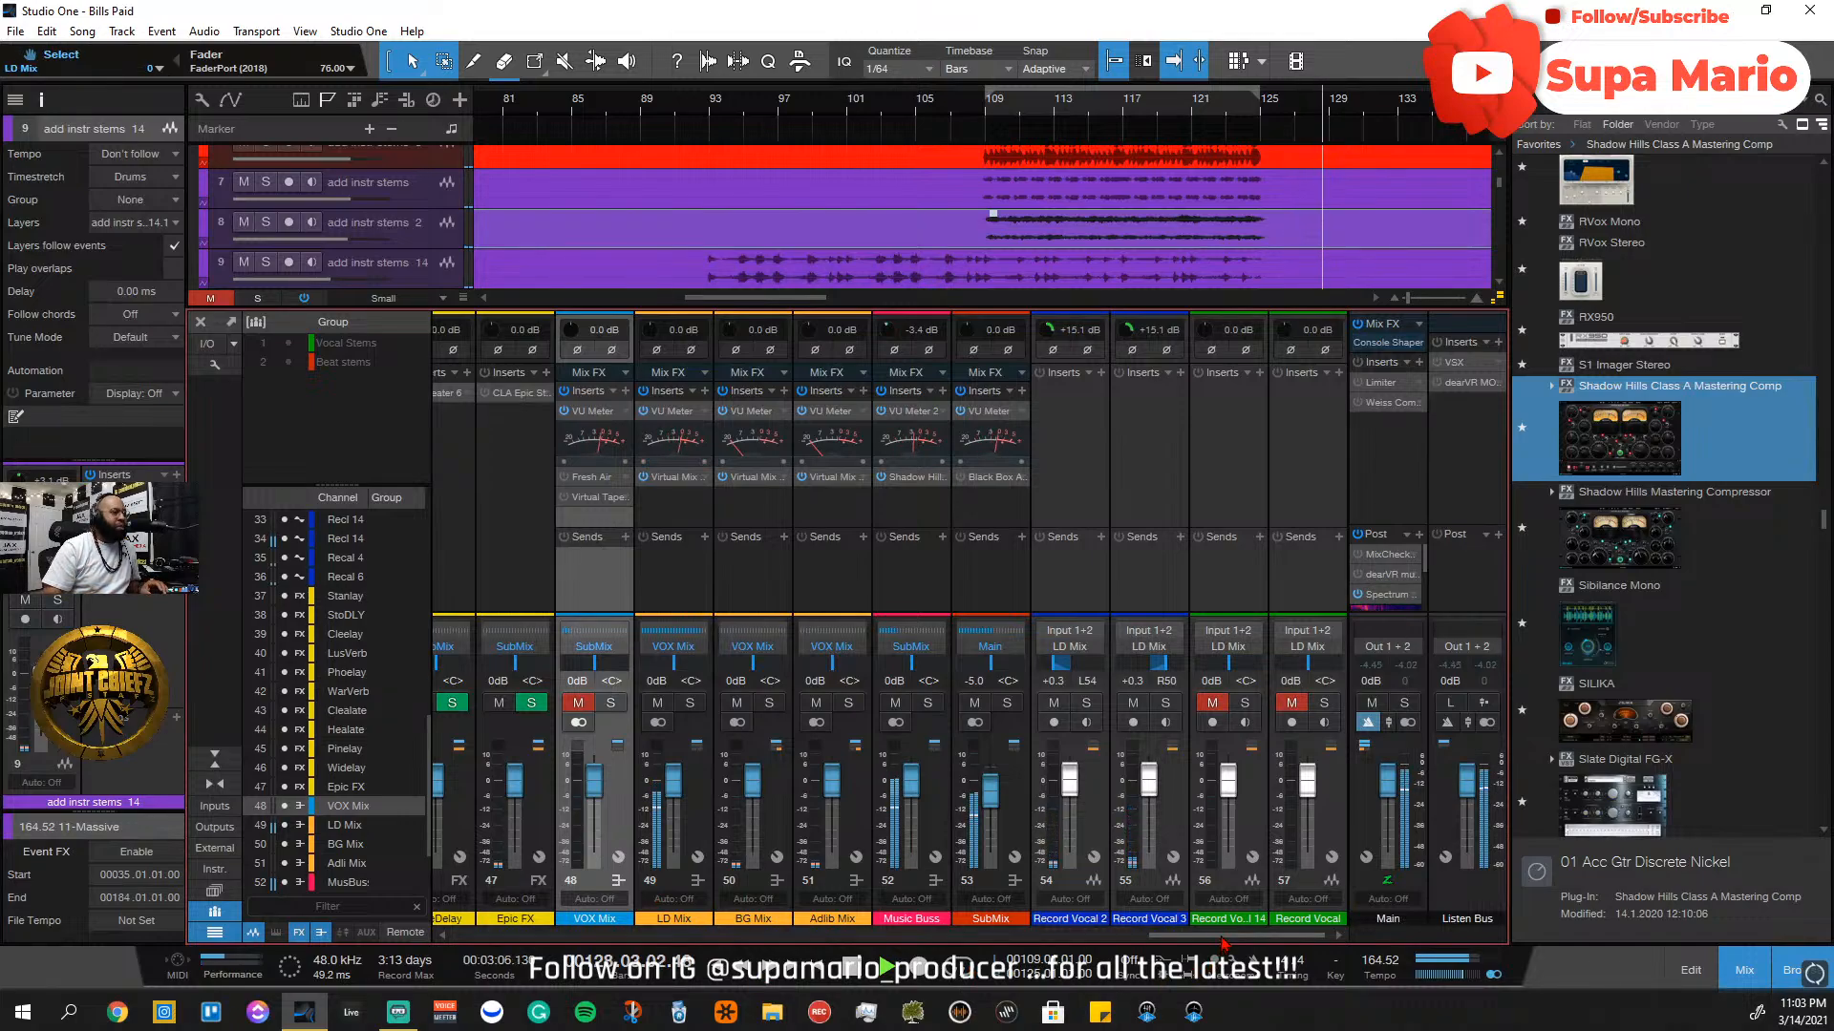
Raise the mix amount of the drm grp channel's JST Clip above 94% during playback, and close the plug-in
left_click_drag(1222, 936, 742, 953)
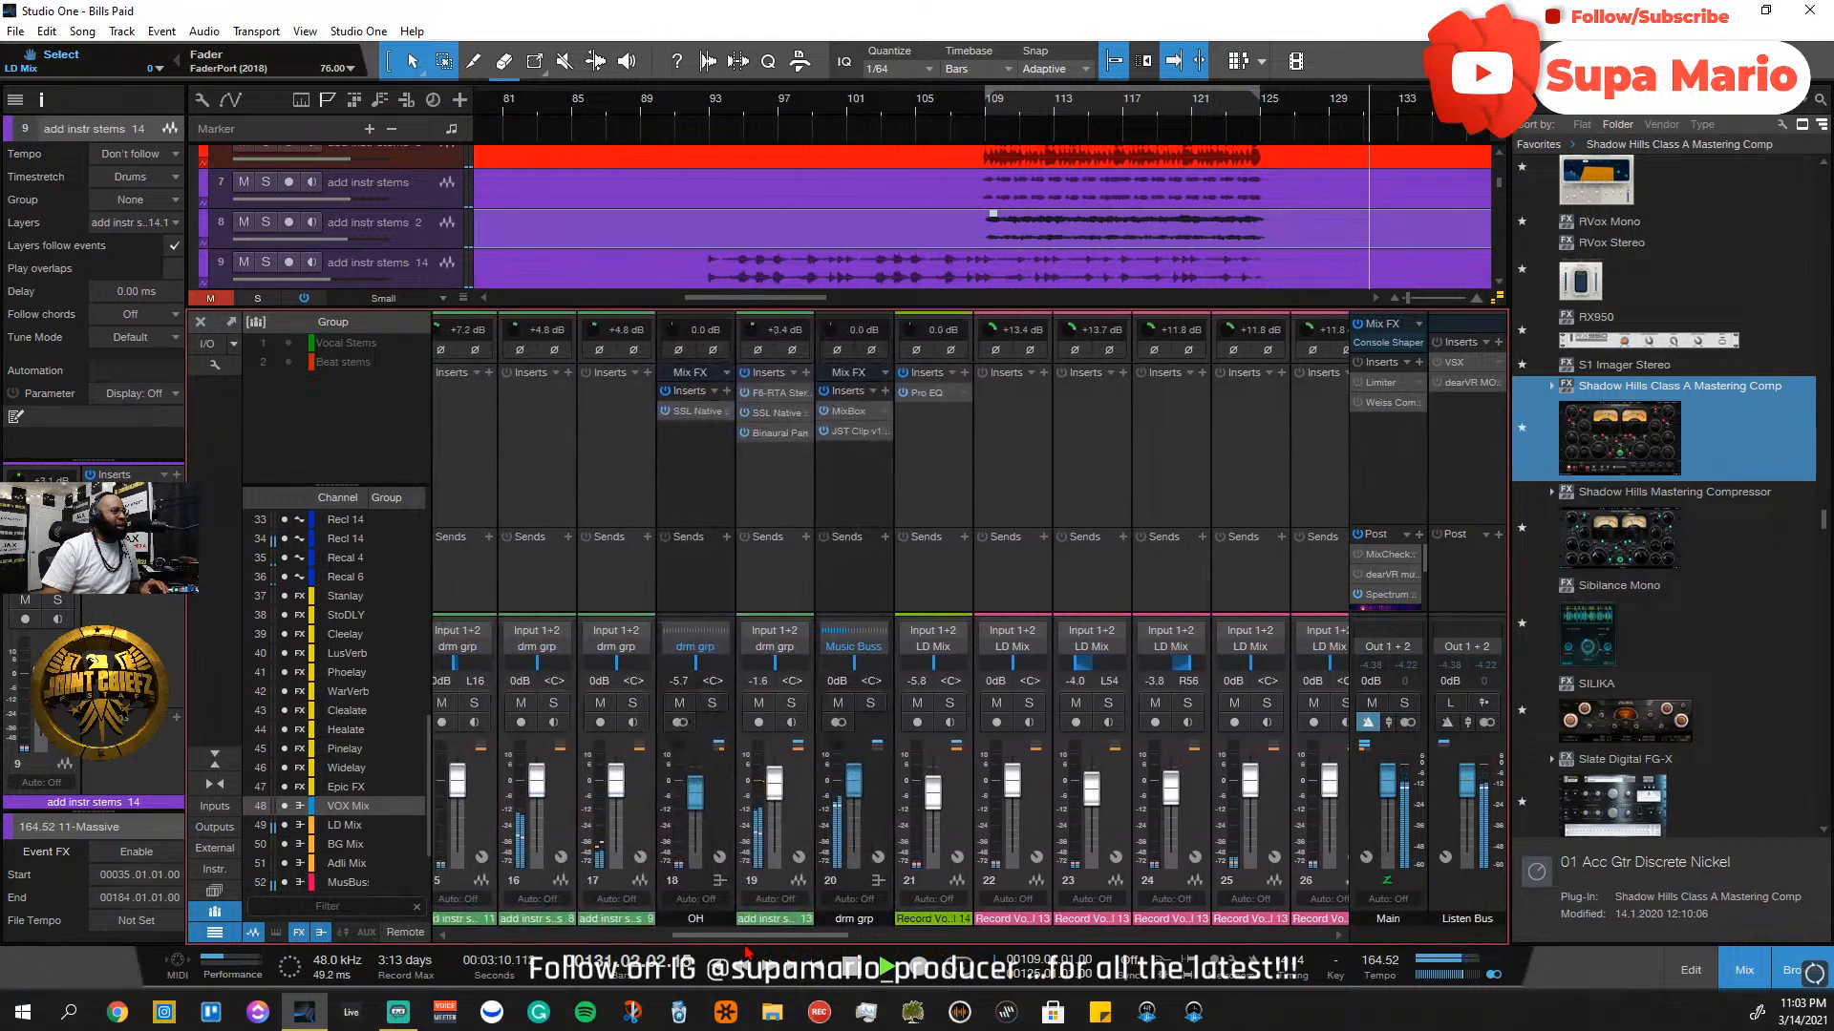
left_click(857, 432)
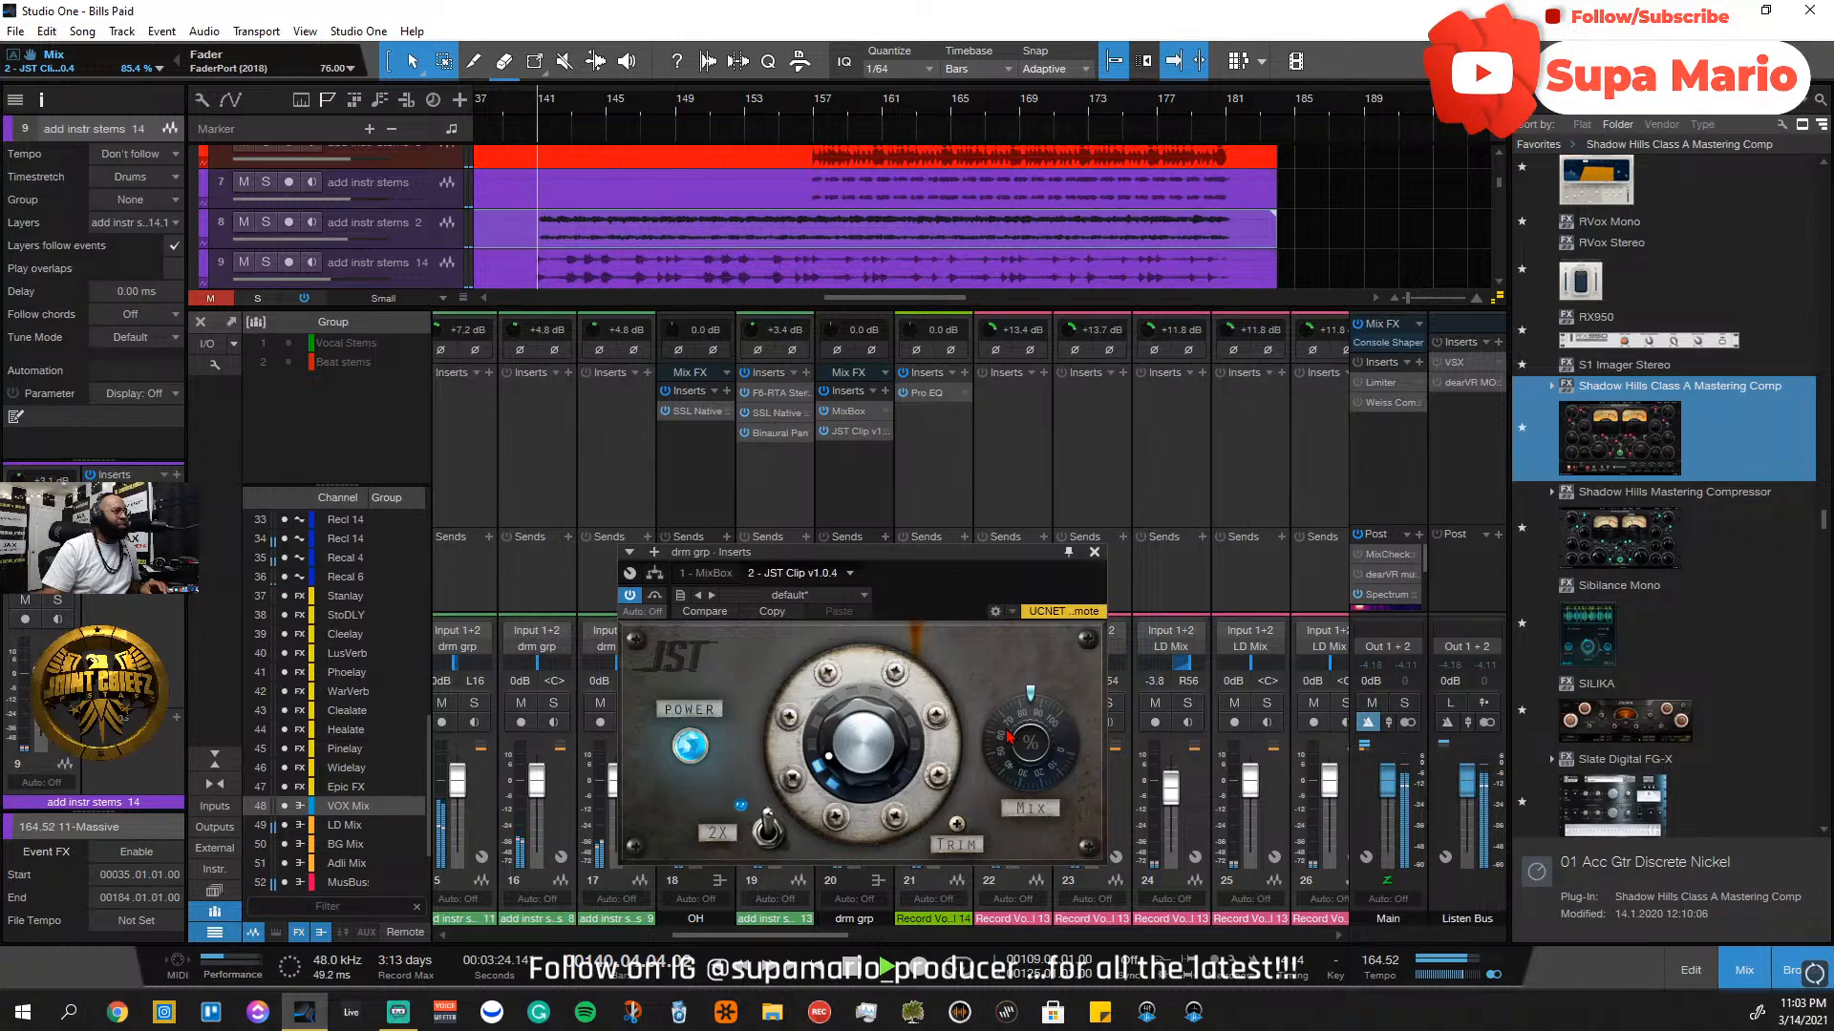
scroll(1011, 737, "down", 1)
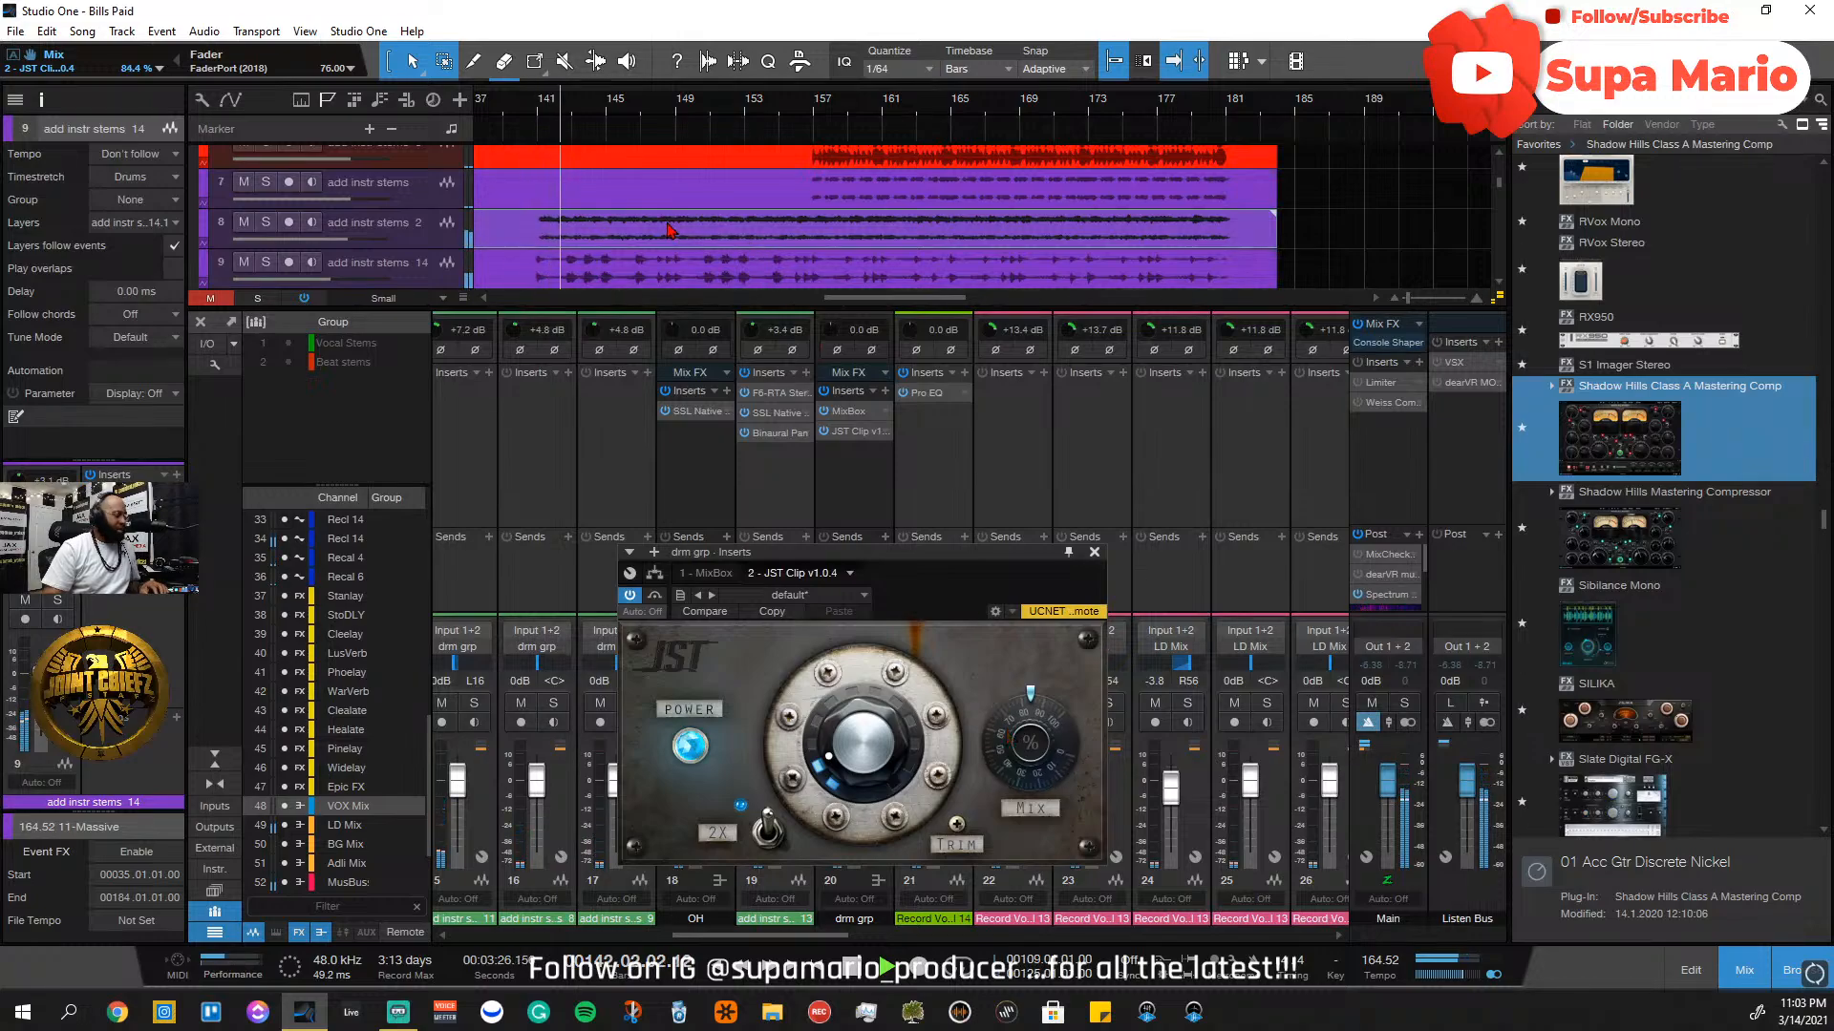
key("space")
key("space")
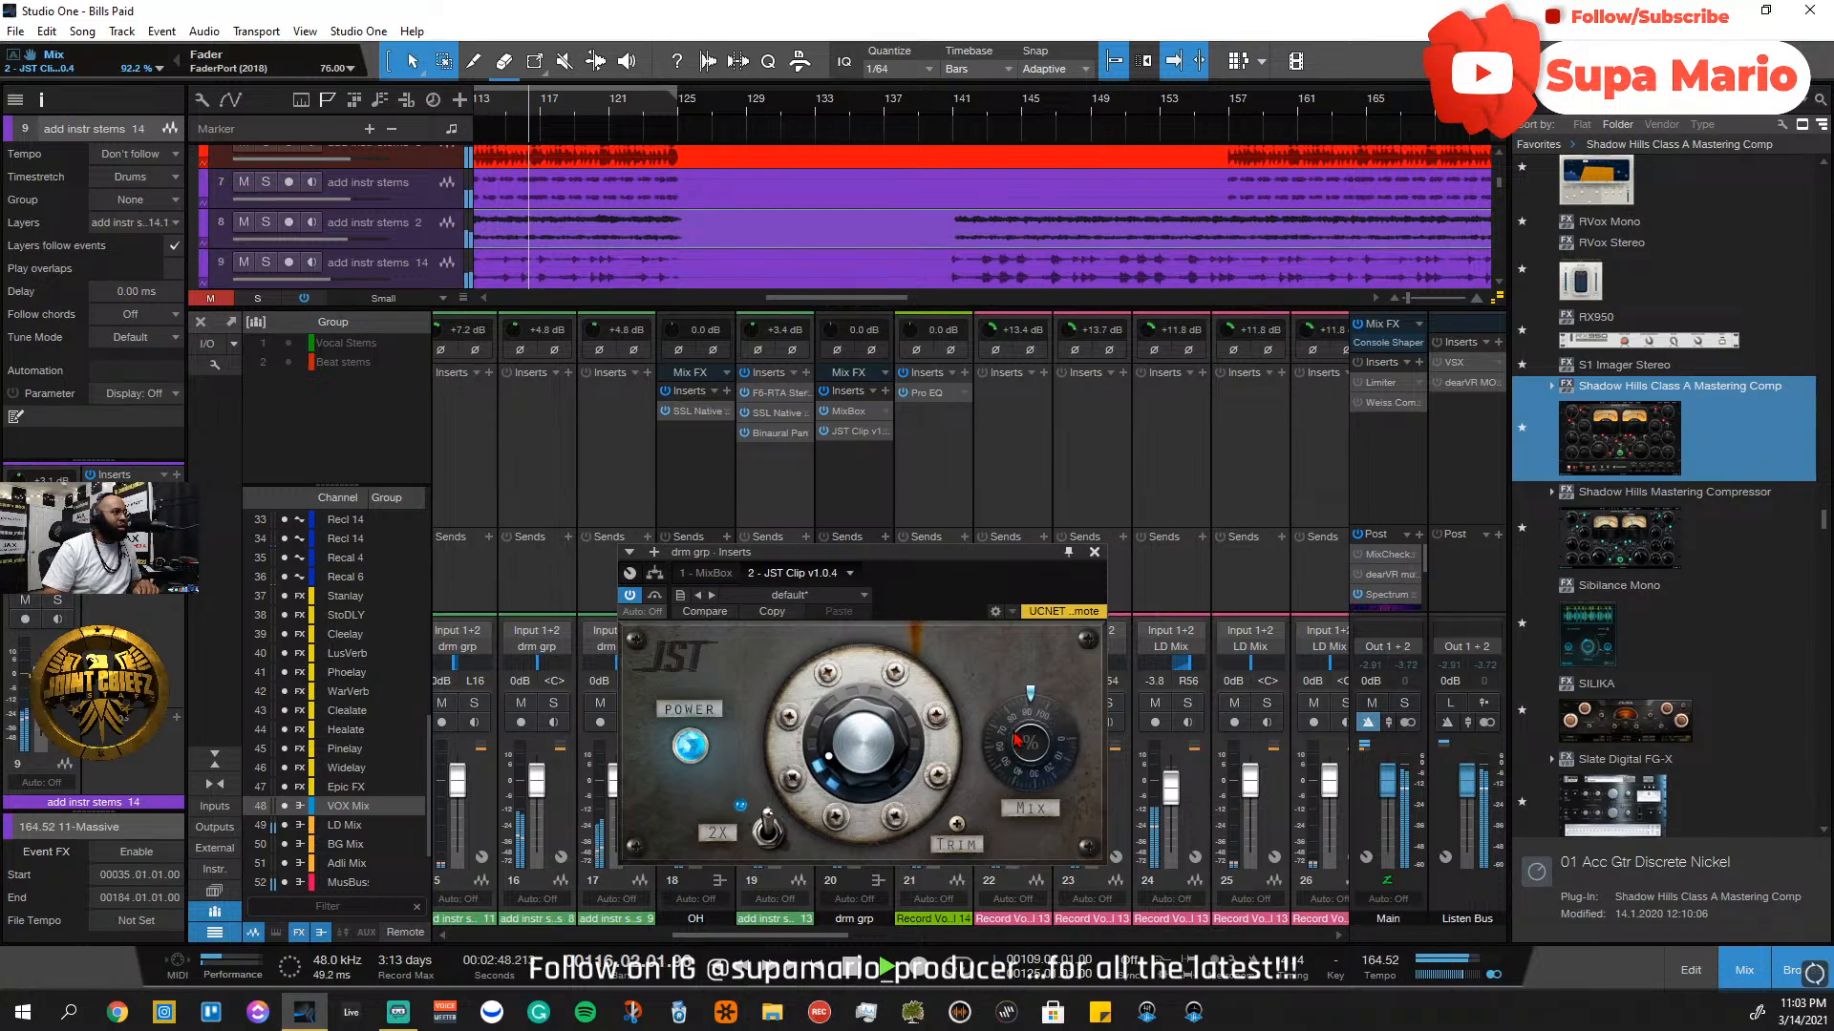
scroll(1018, 739, "up", 2)
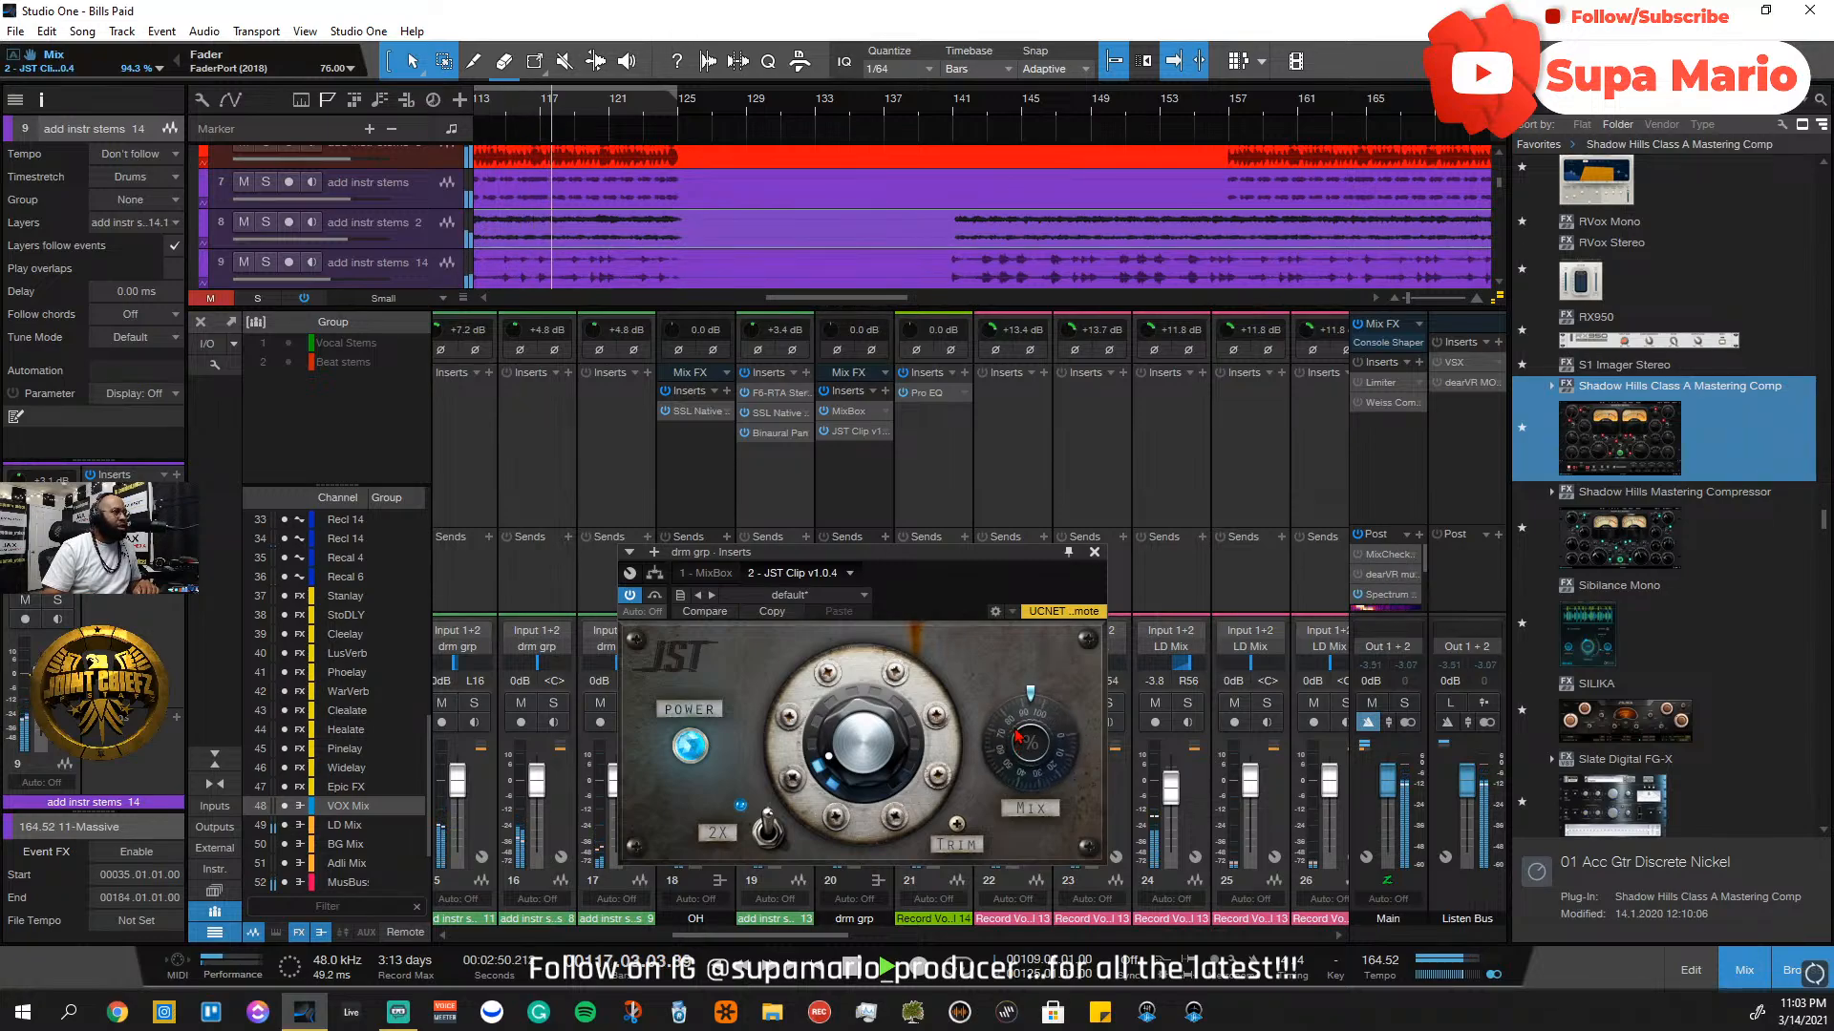
scroll(1018, 736, "up", 1)
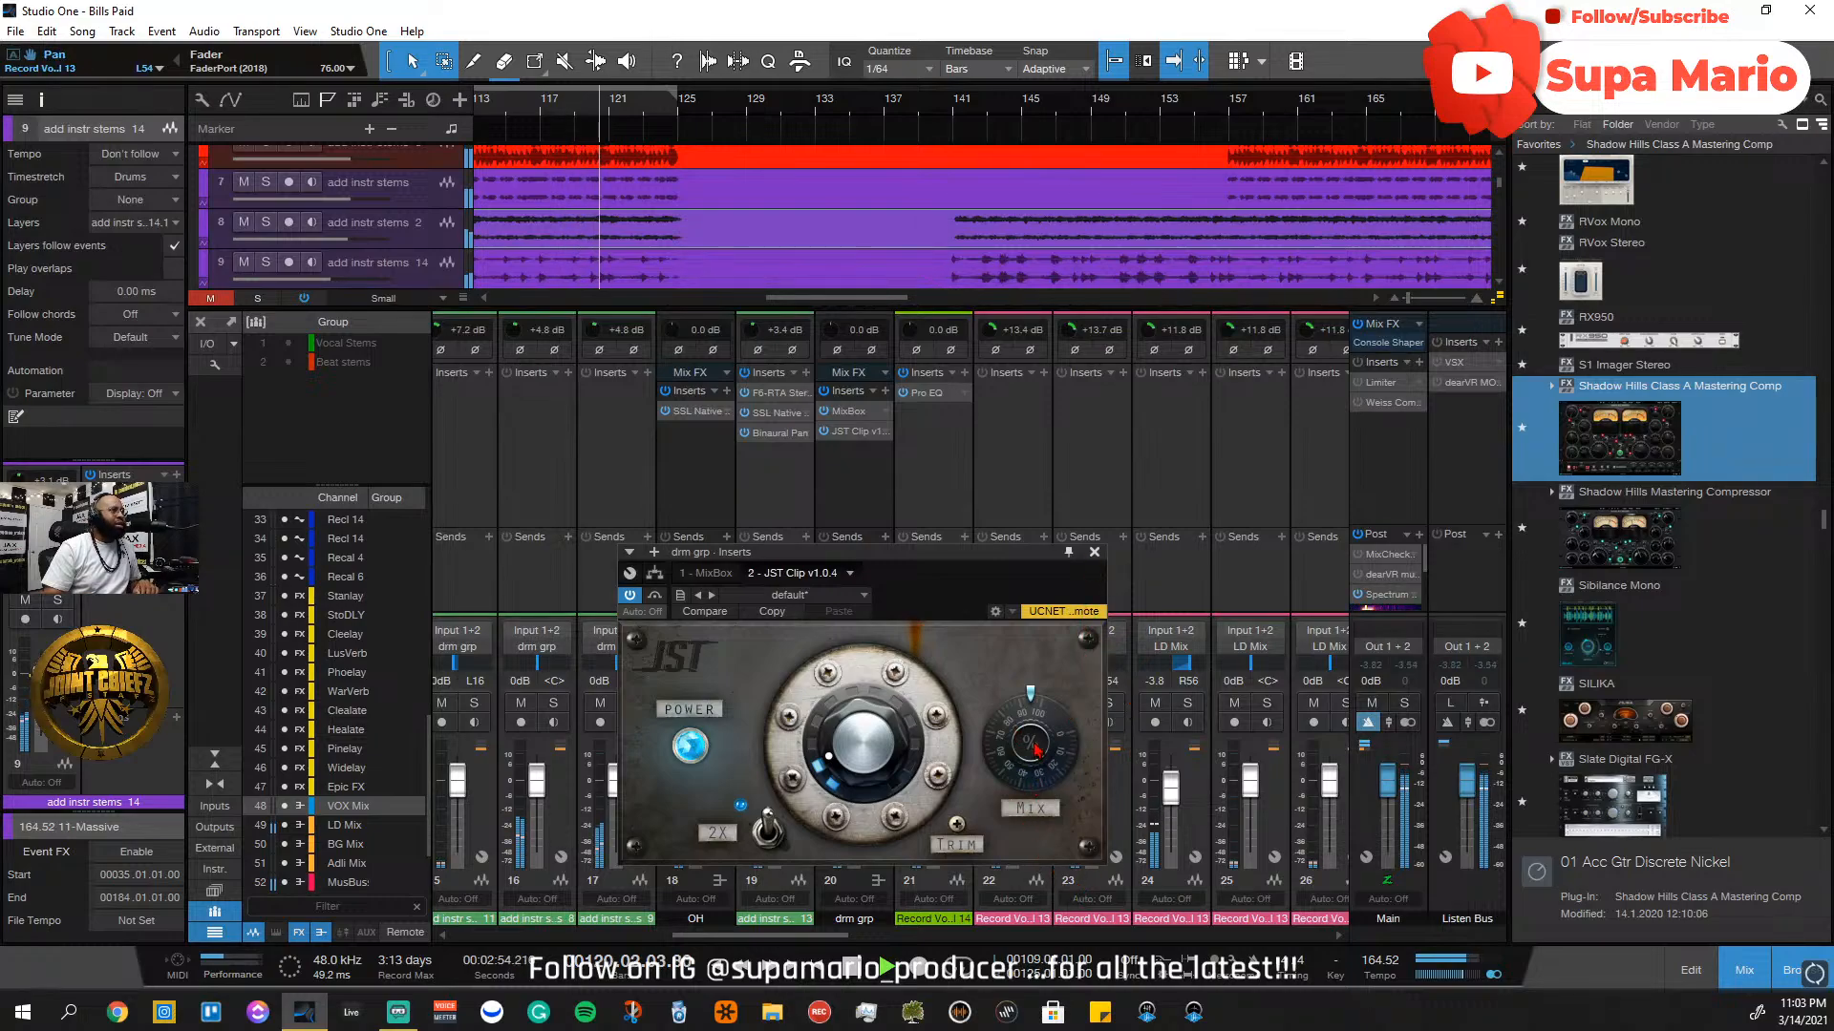
left_click(1094, 553)
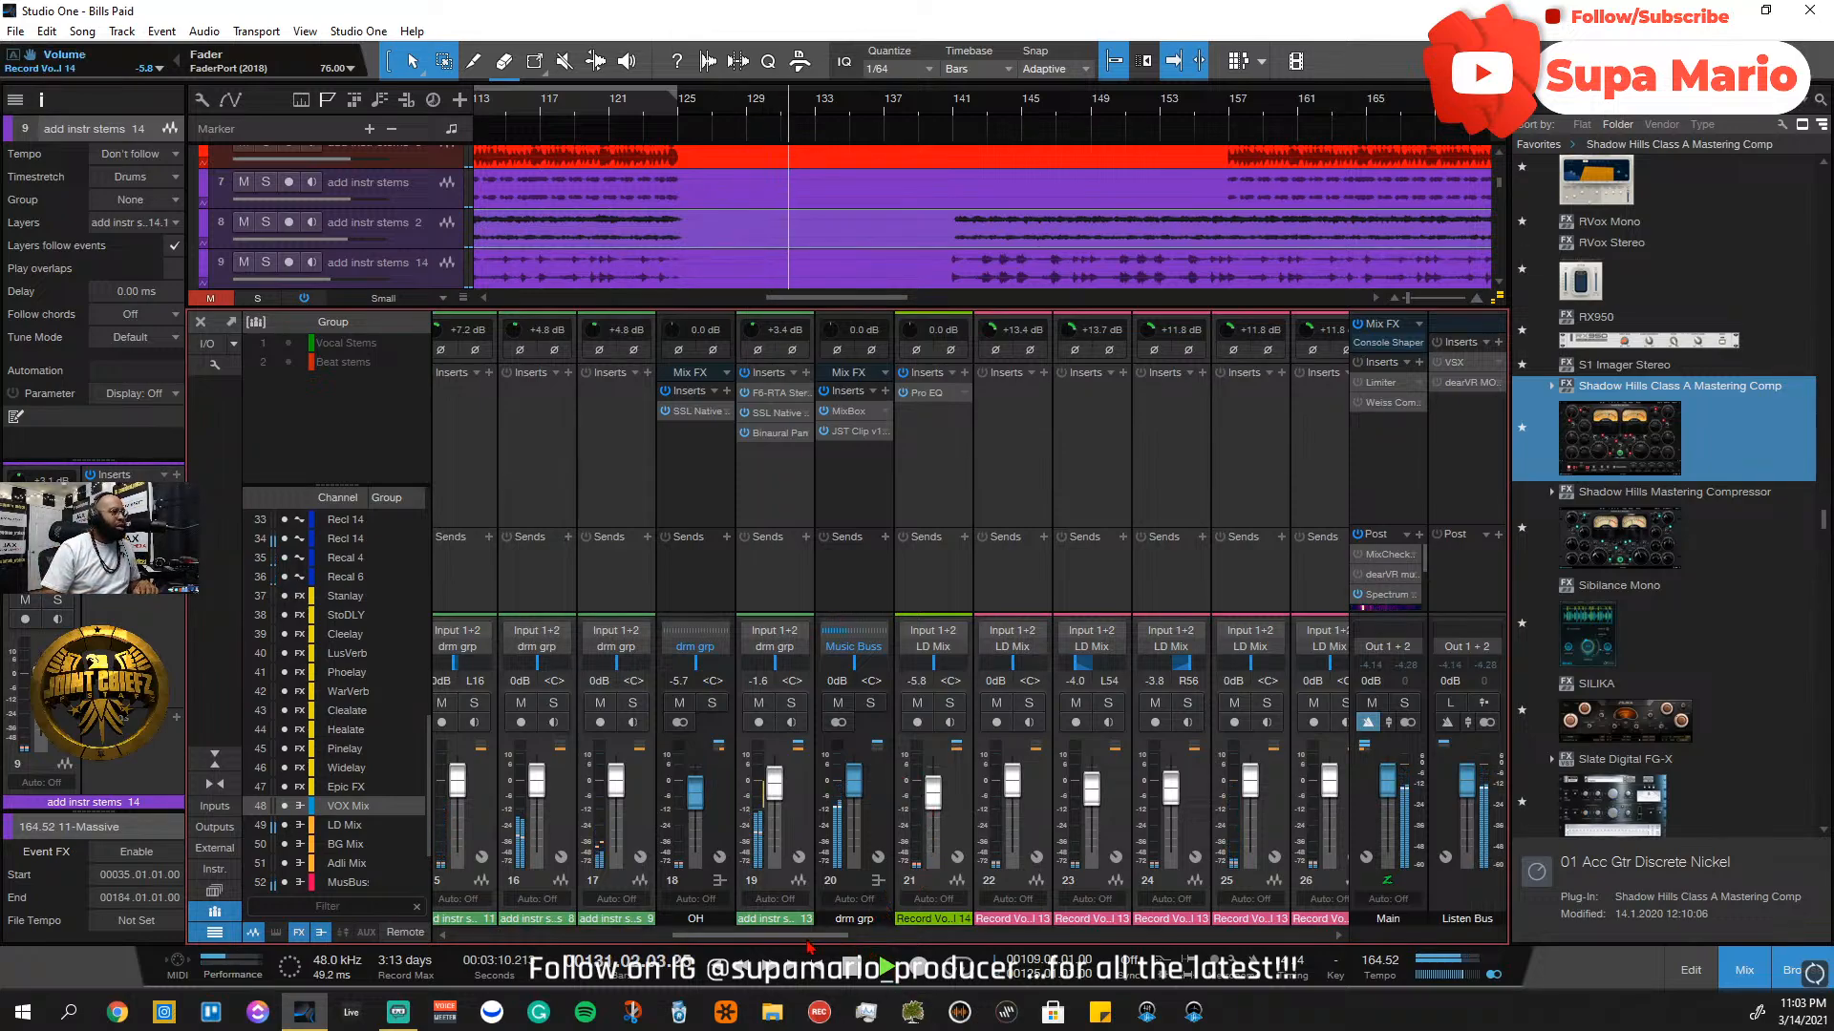
Replay from just before bar 109 and lower the channel 7 add instr stems fader to -2.1 dB
left_click_drag(810, 937, 627, 918)
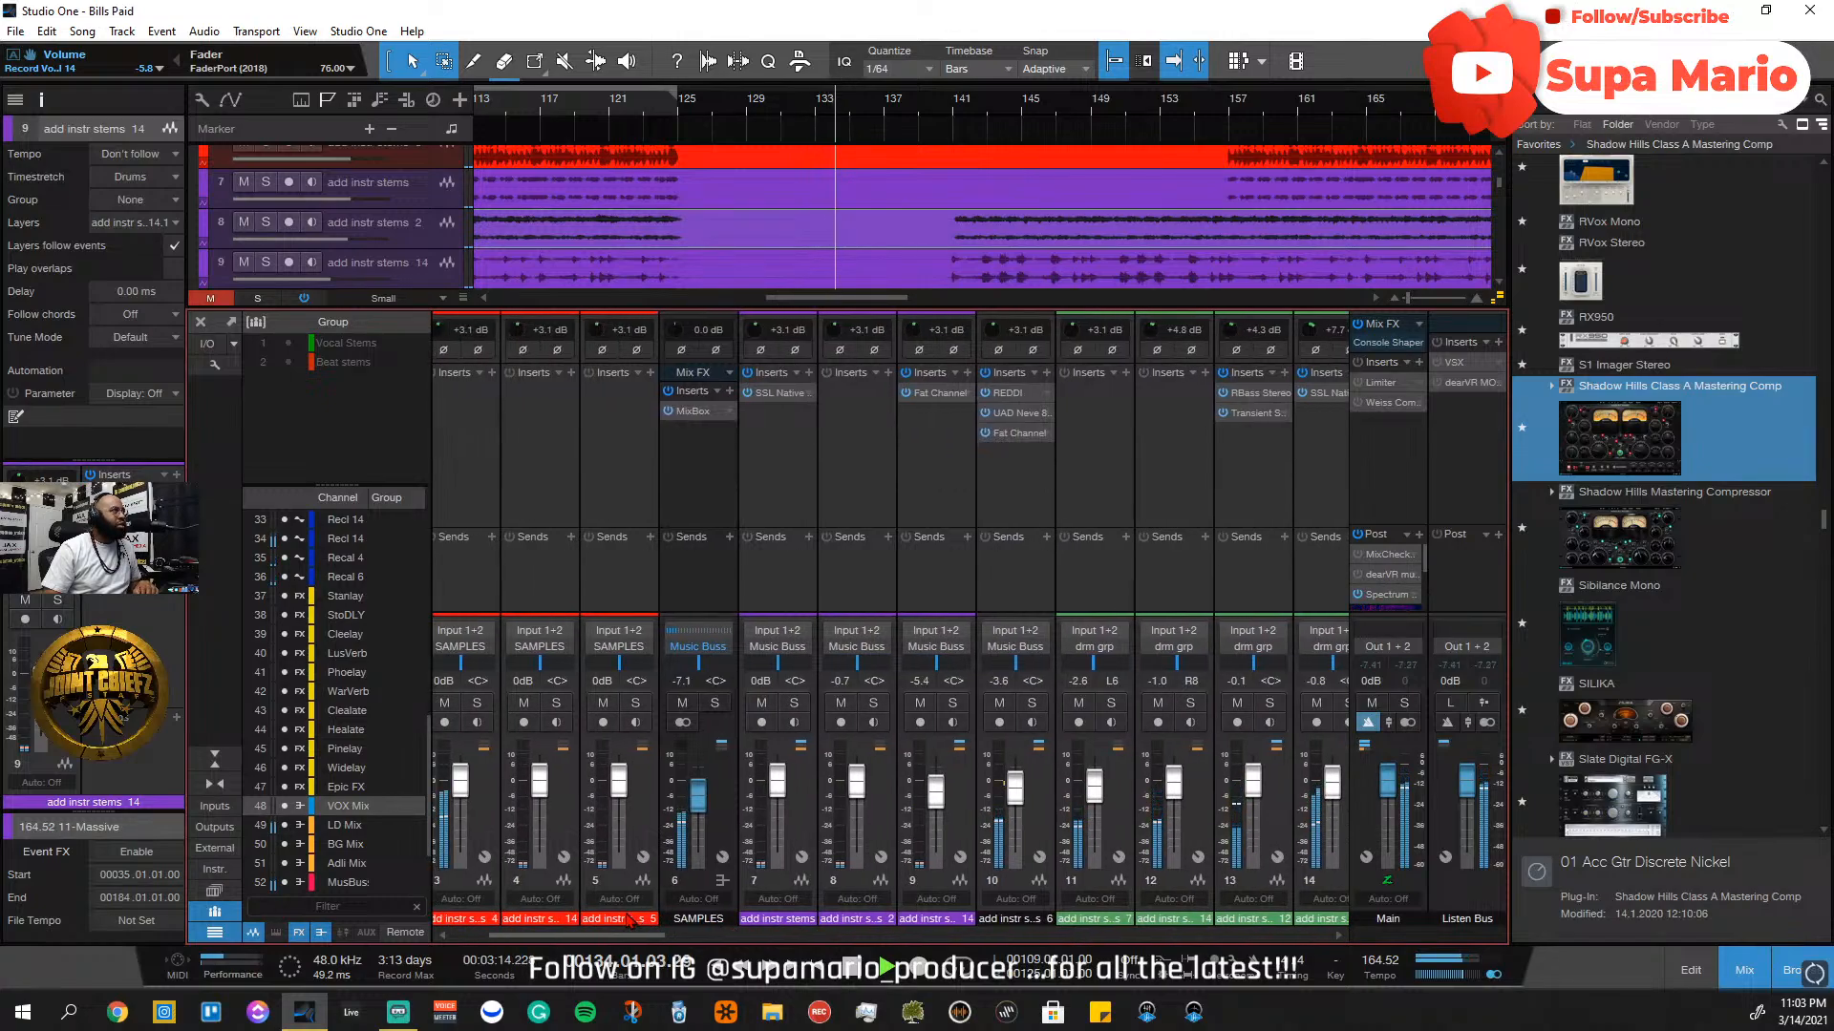
left_click_drag(644, 938, 705, 935)
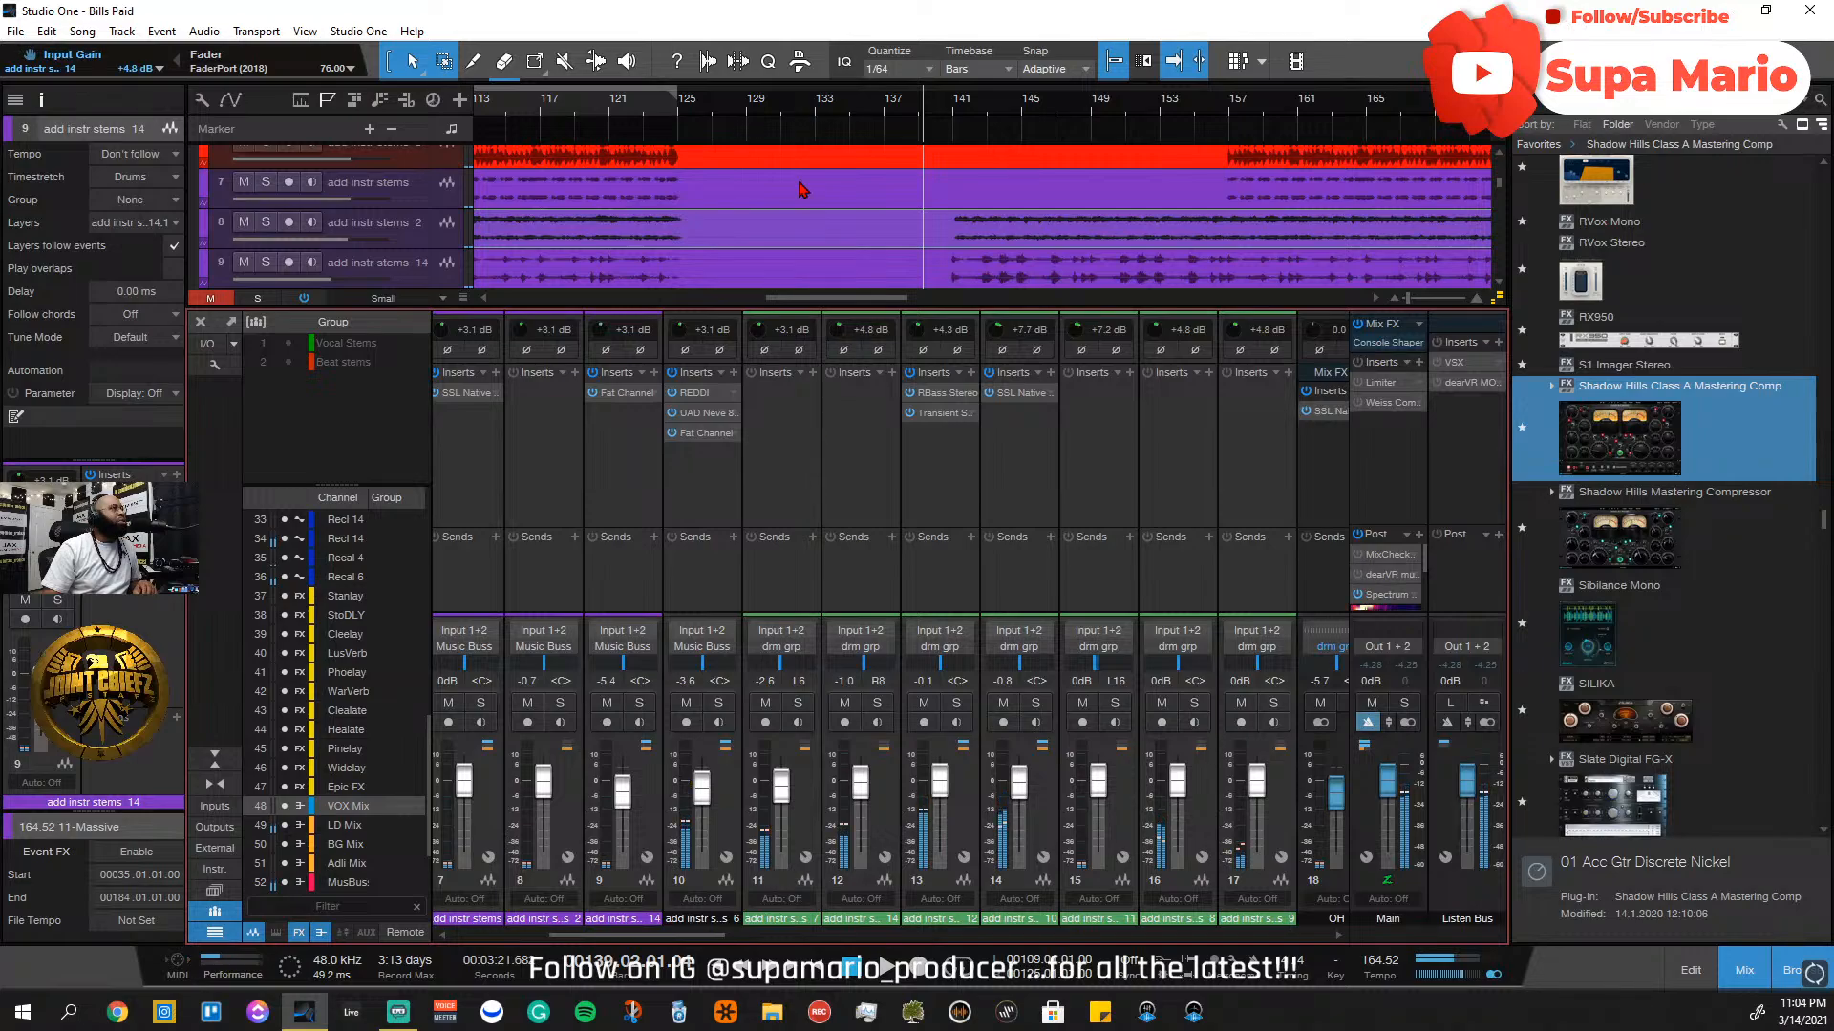
key("space")
left_click_drag(732, 317, 765, 313)
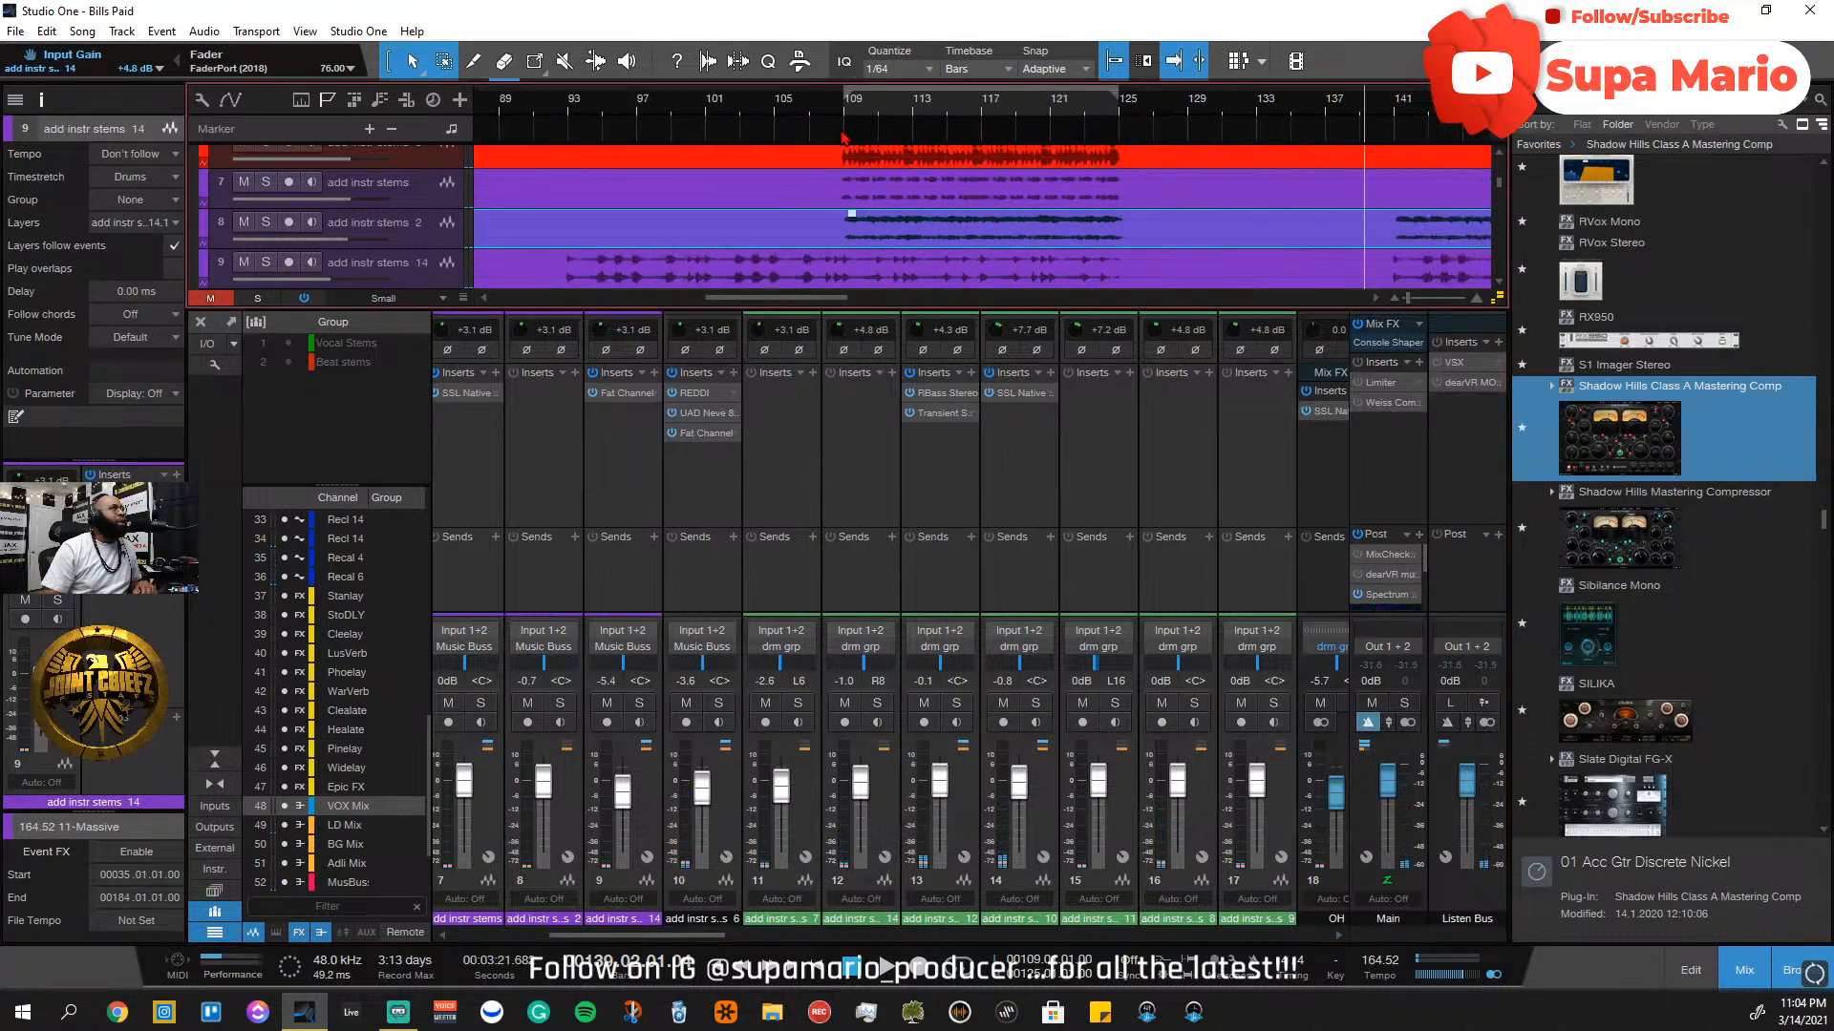
left_click(828, 103)
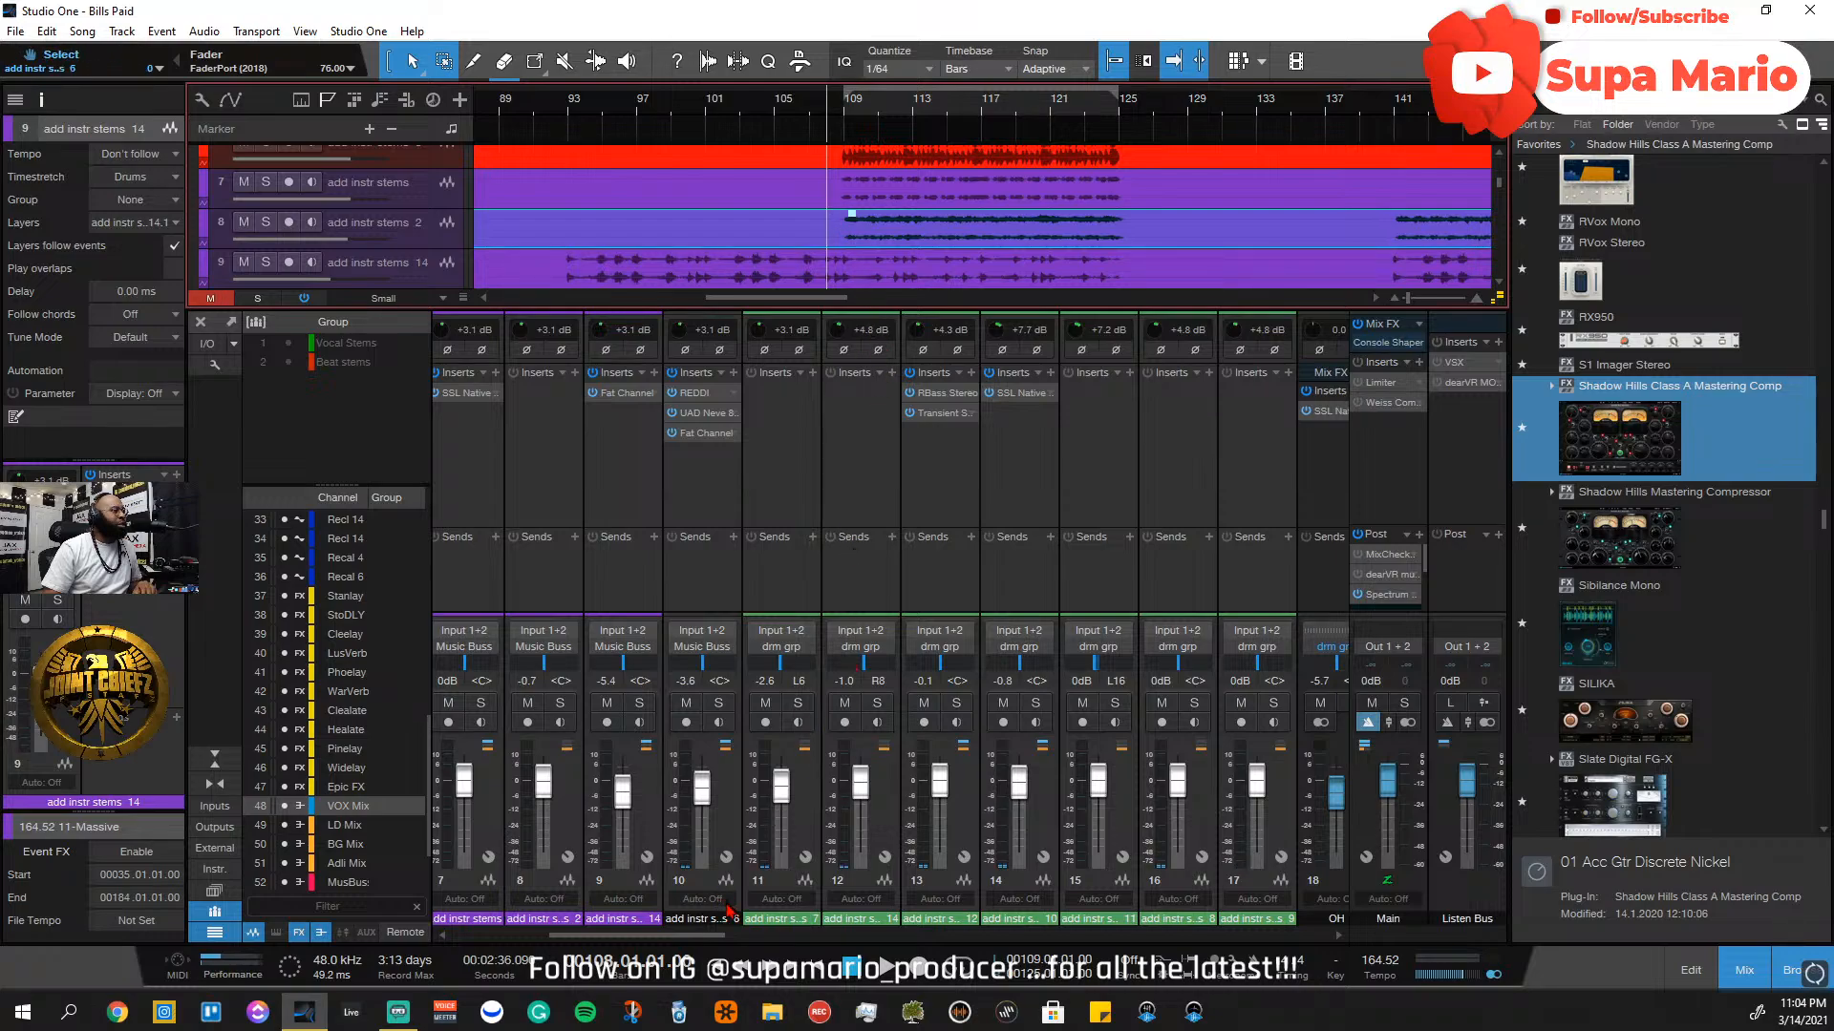
scroll(682, 949, "left", 2)
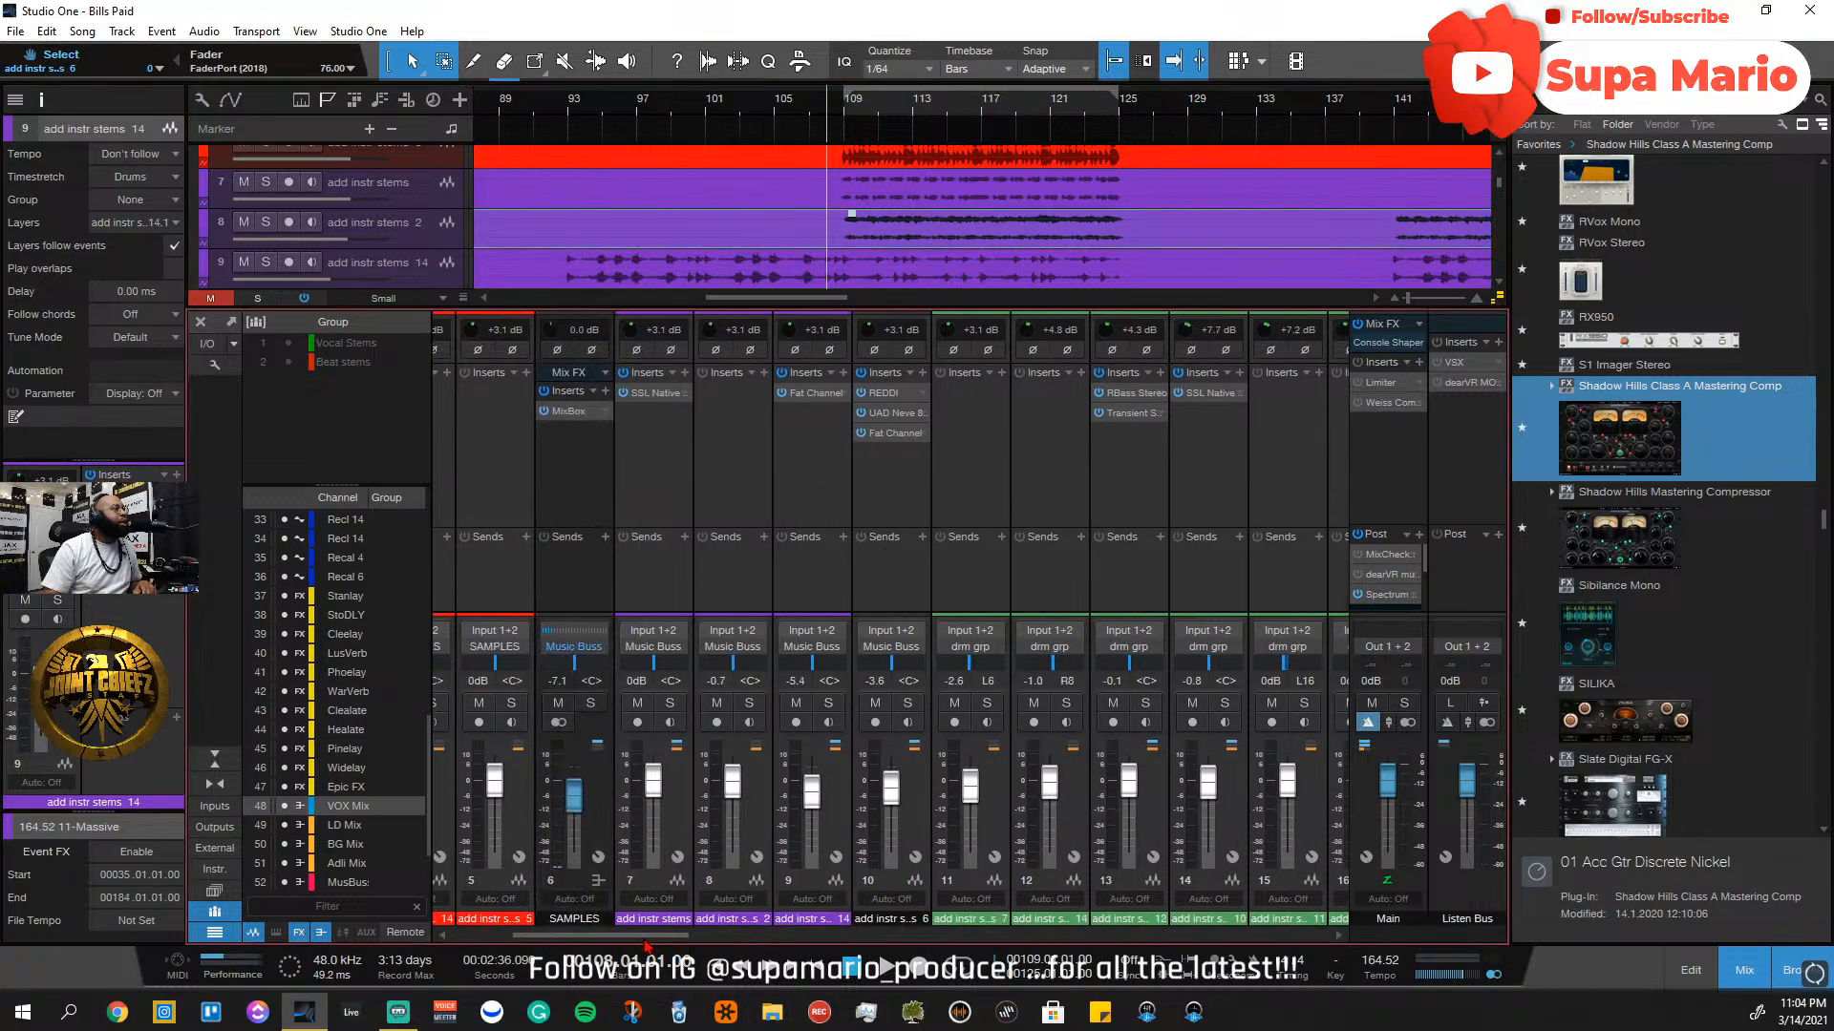
left_click(673, 813)
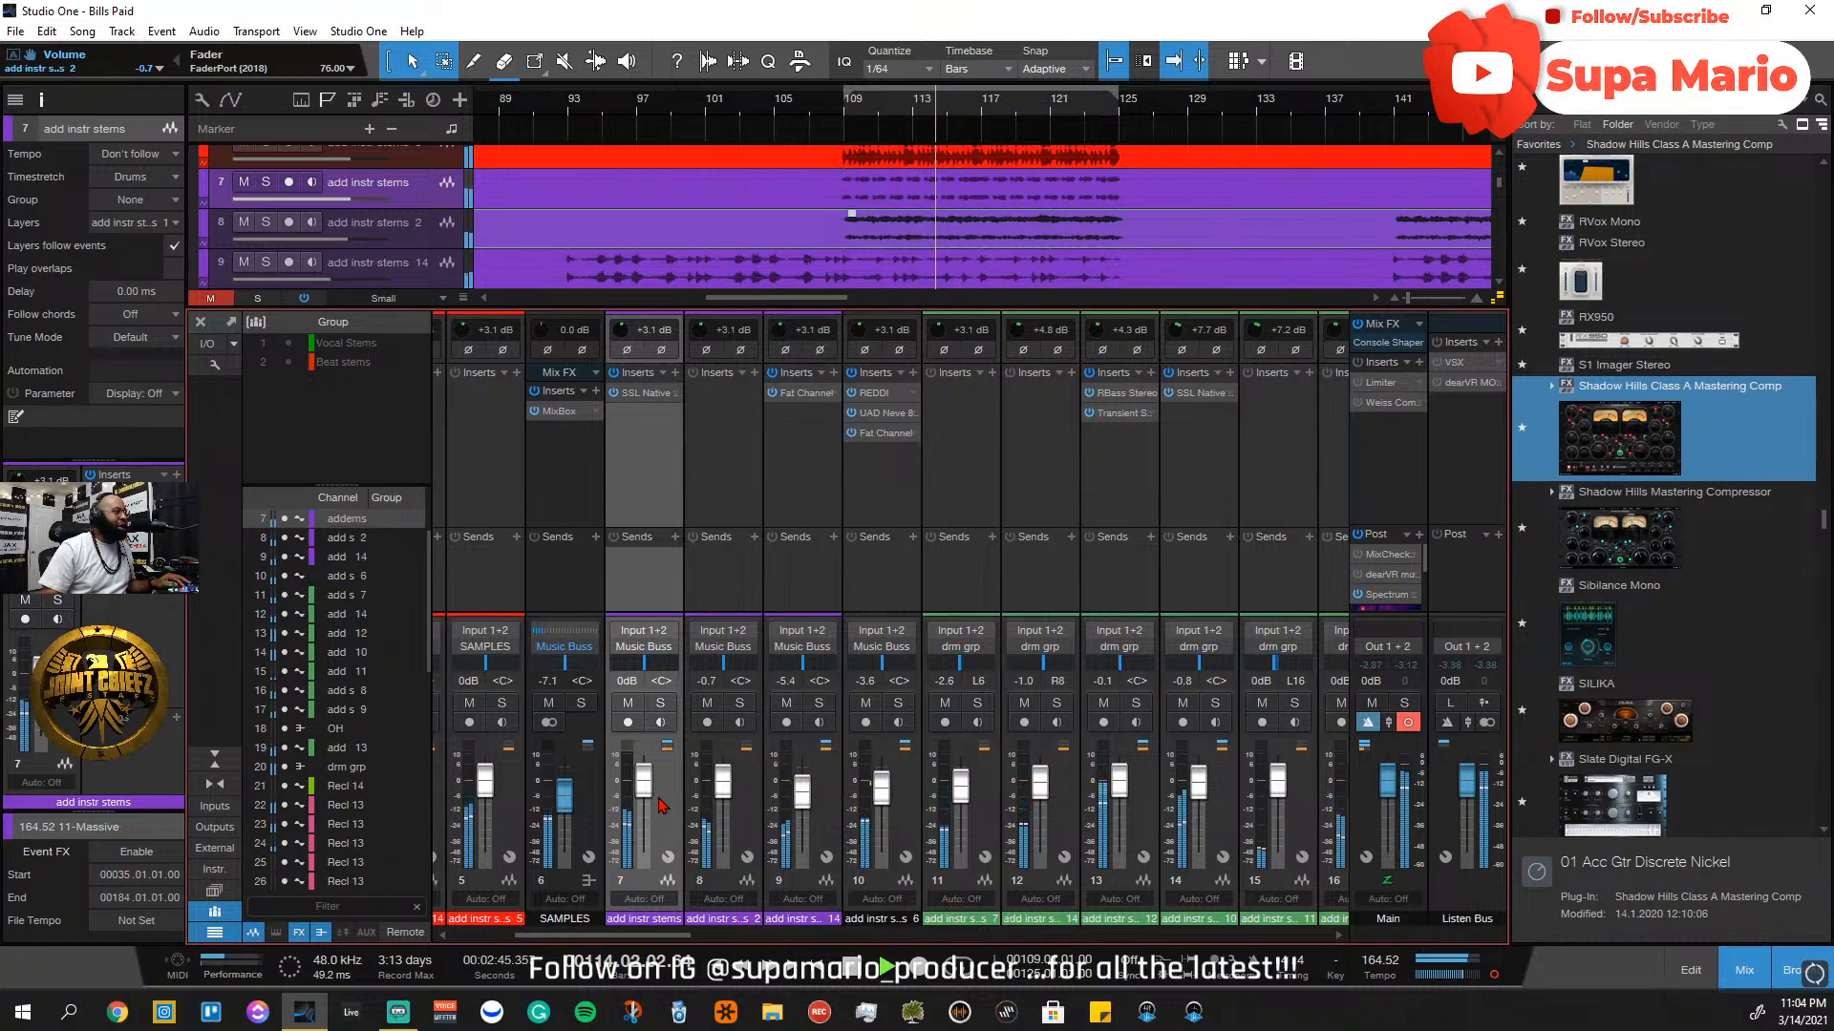
scroll(659, 805, "down", 2)
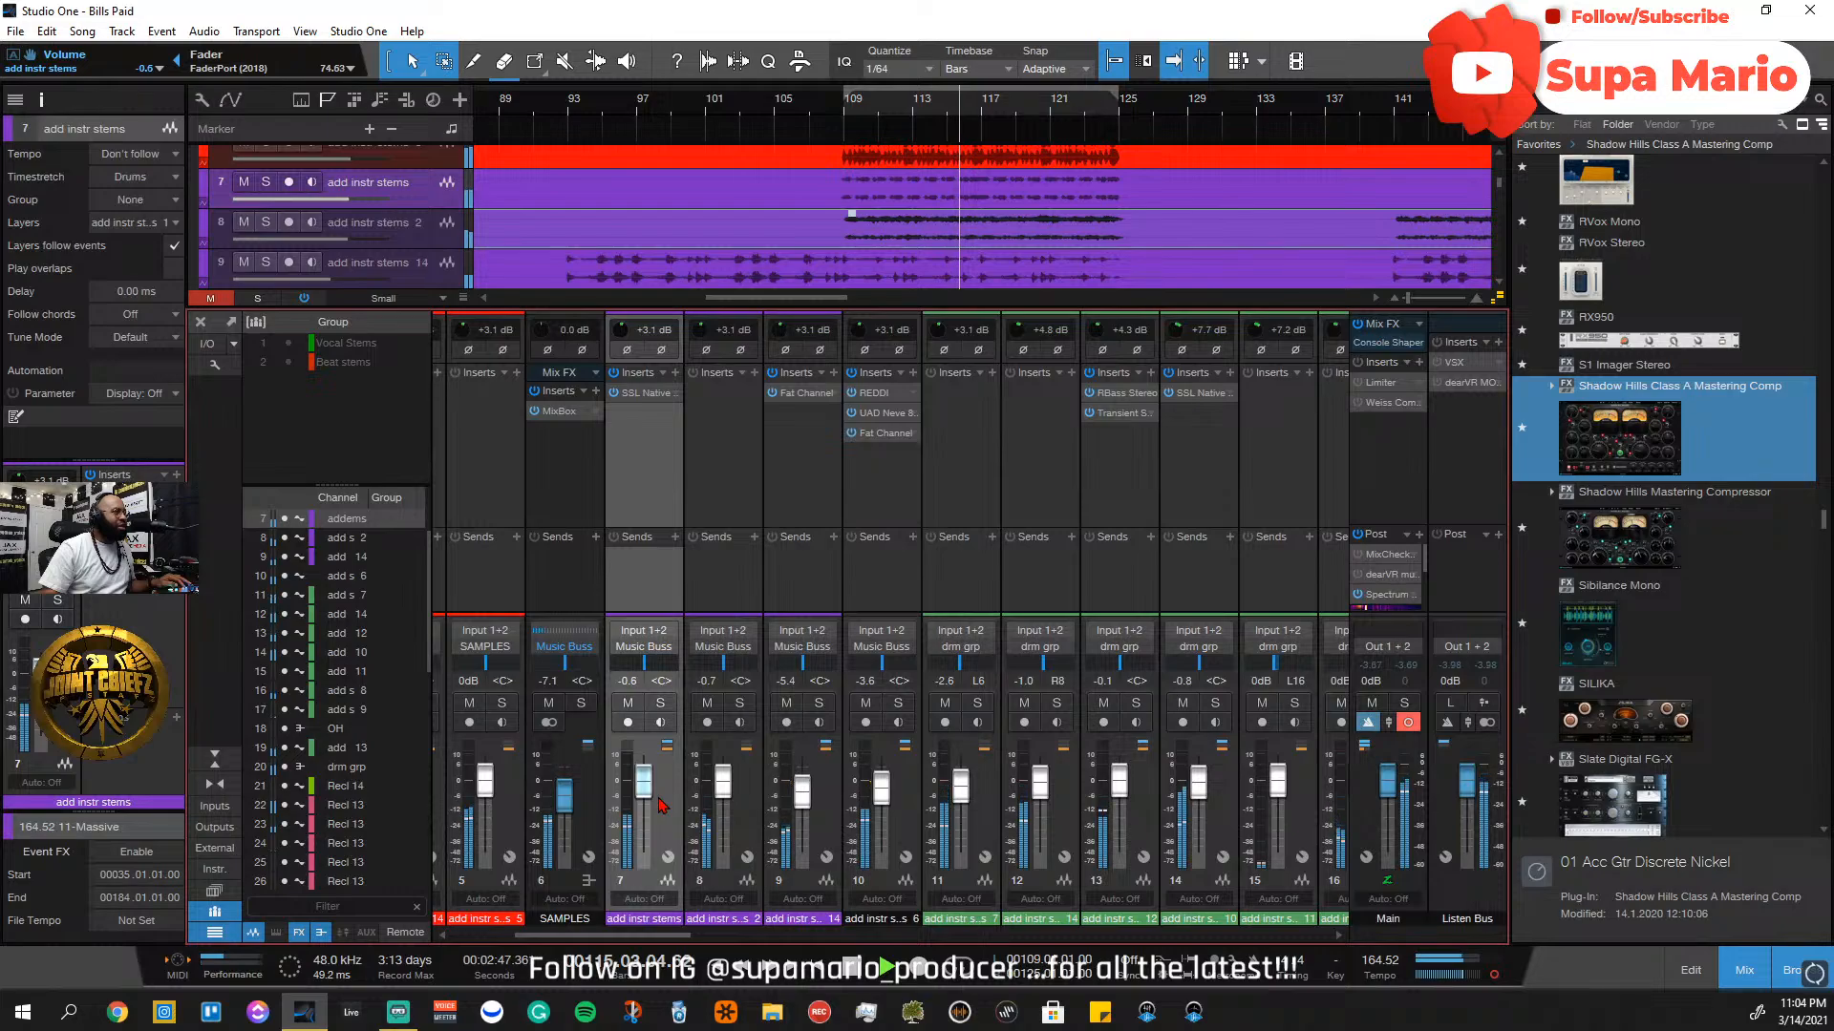
scroll(659, 805, "down", 3)
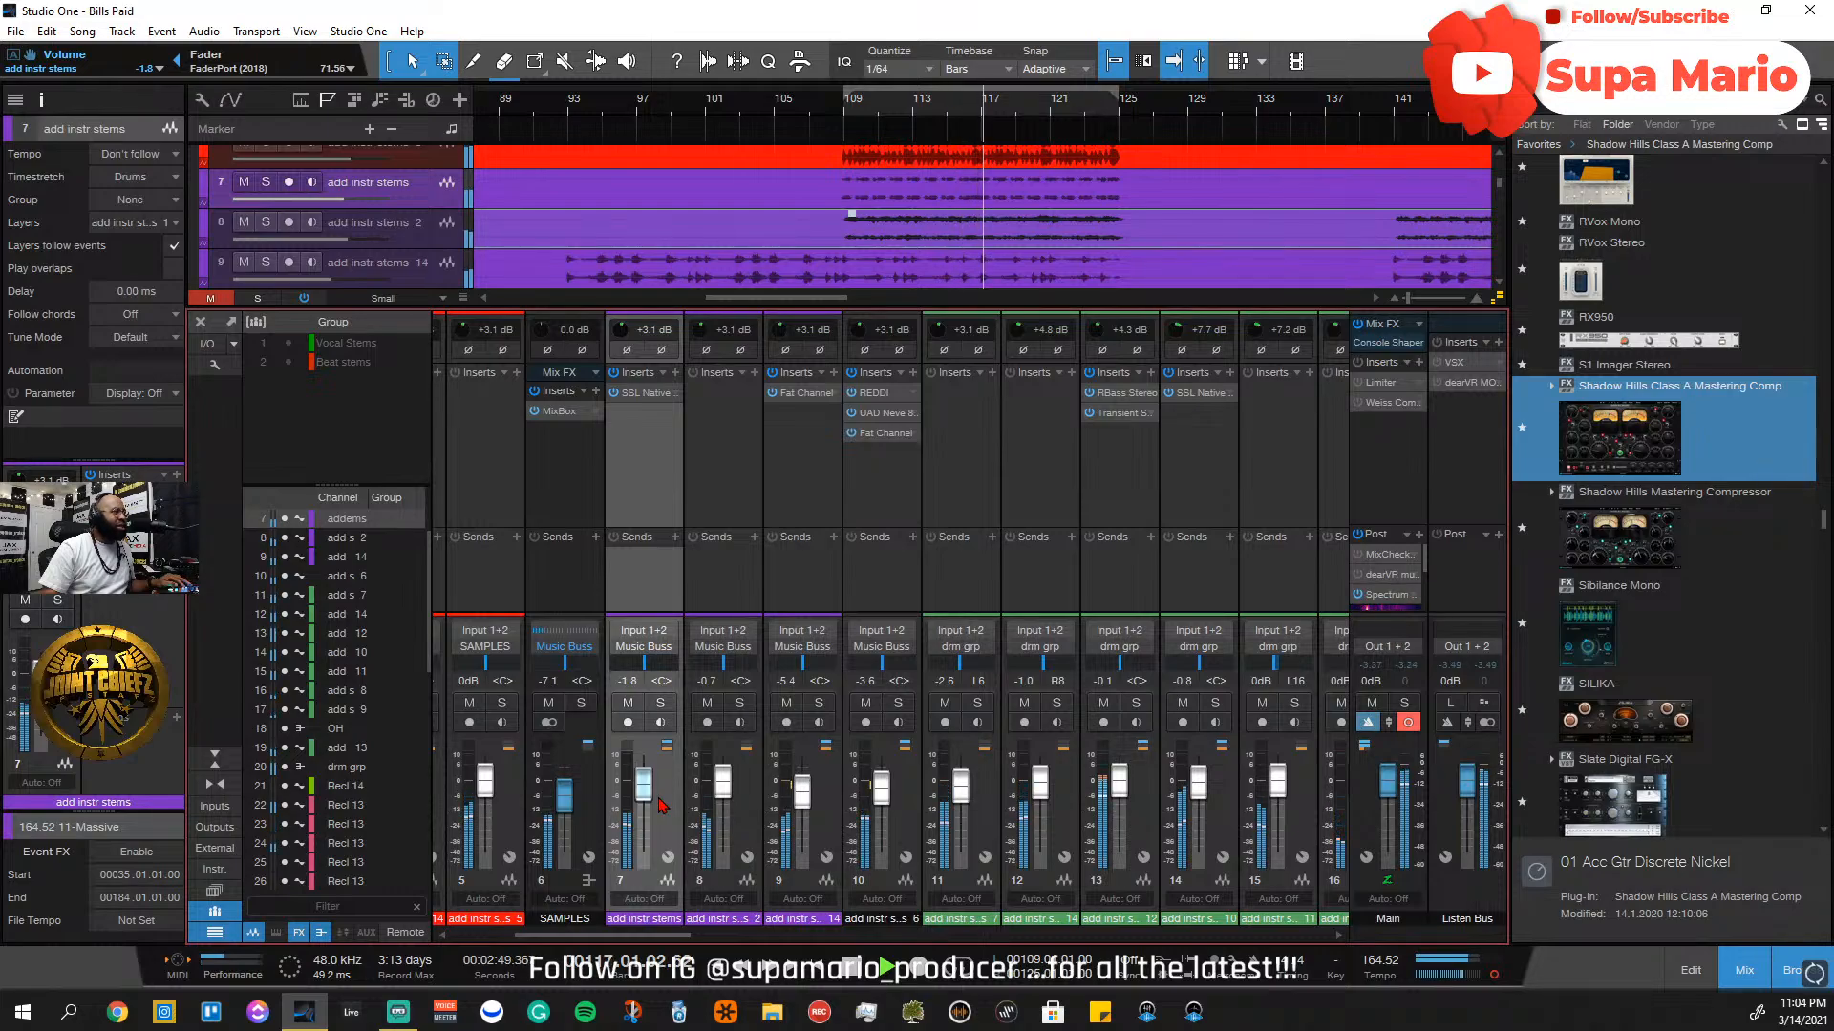
scroll(659, 805, "down", 1)
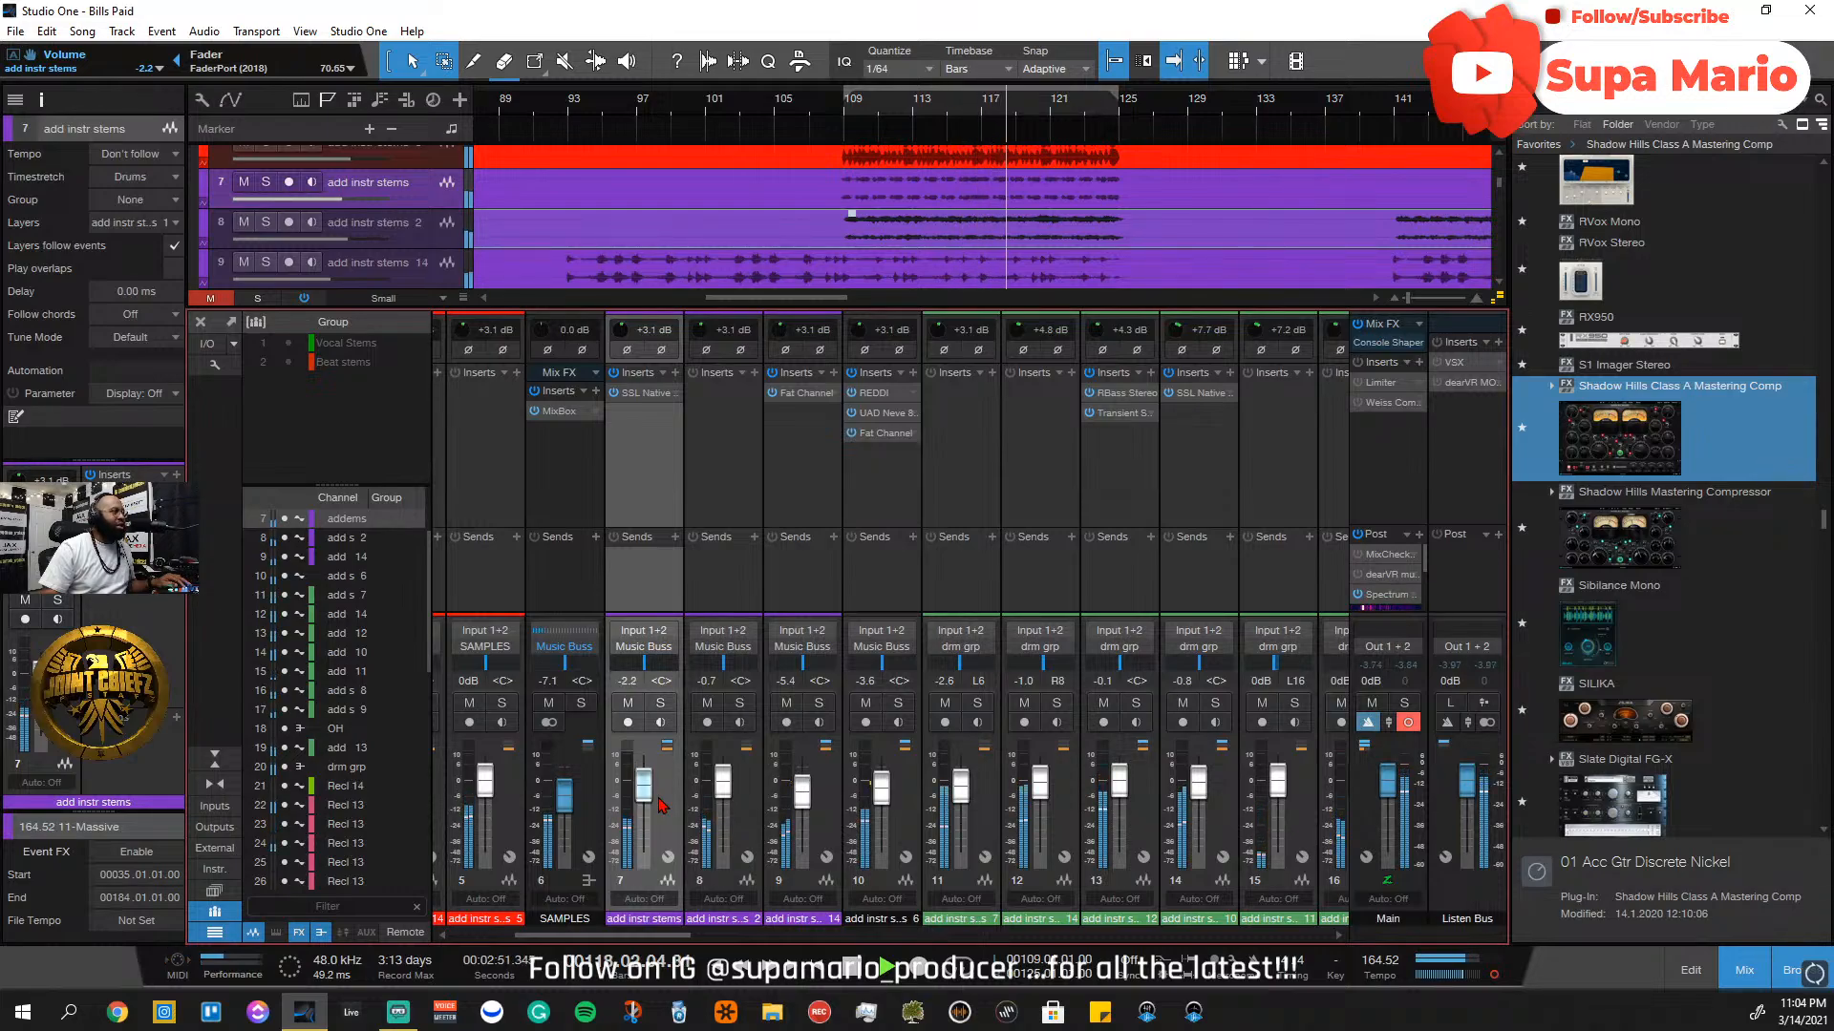
scroll(659, 805, "up", 1)
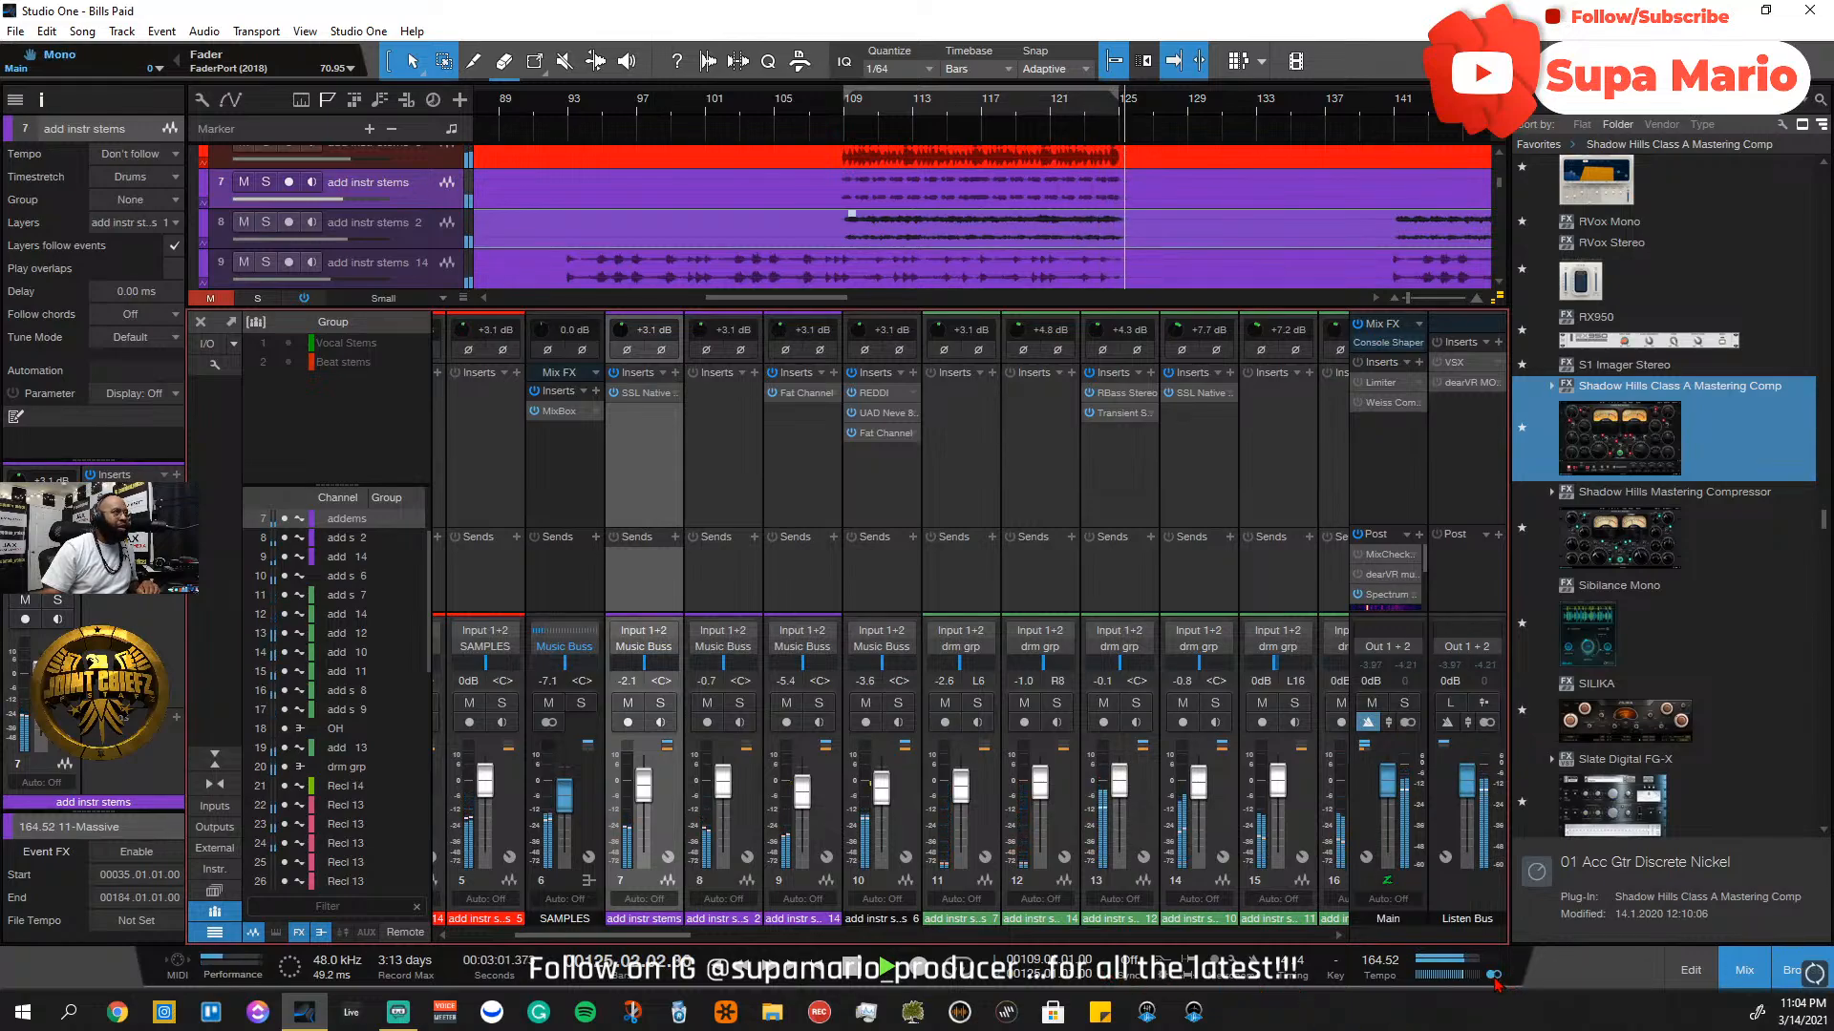
Set the drm grp fader to +0.2 dB while looping from bar 109 and checking the main output in mono
left_click(813, 112)
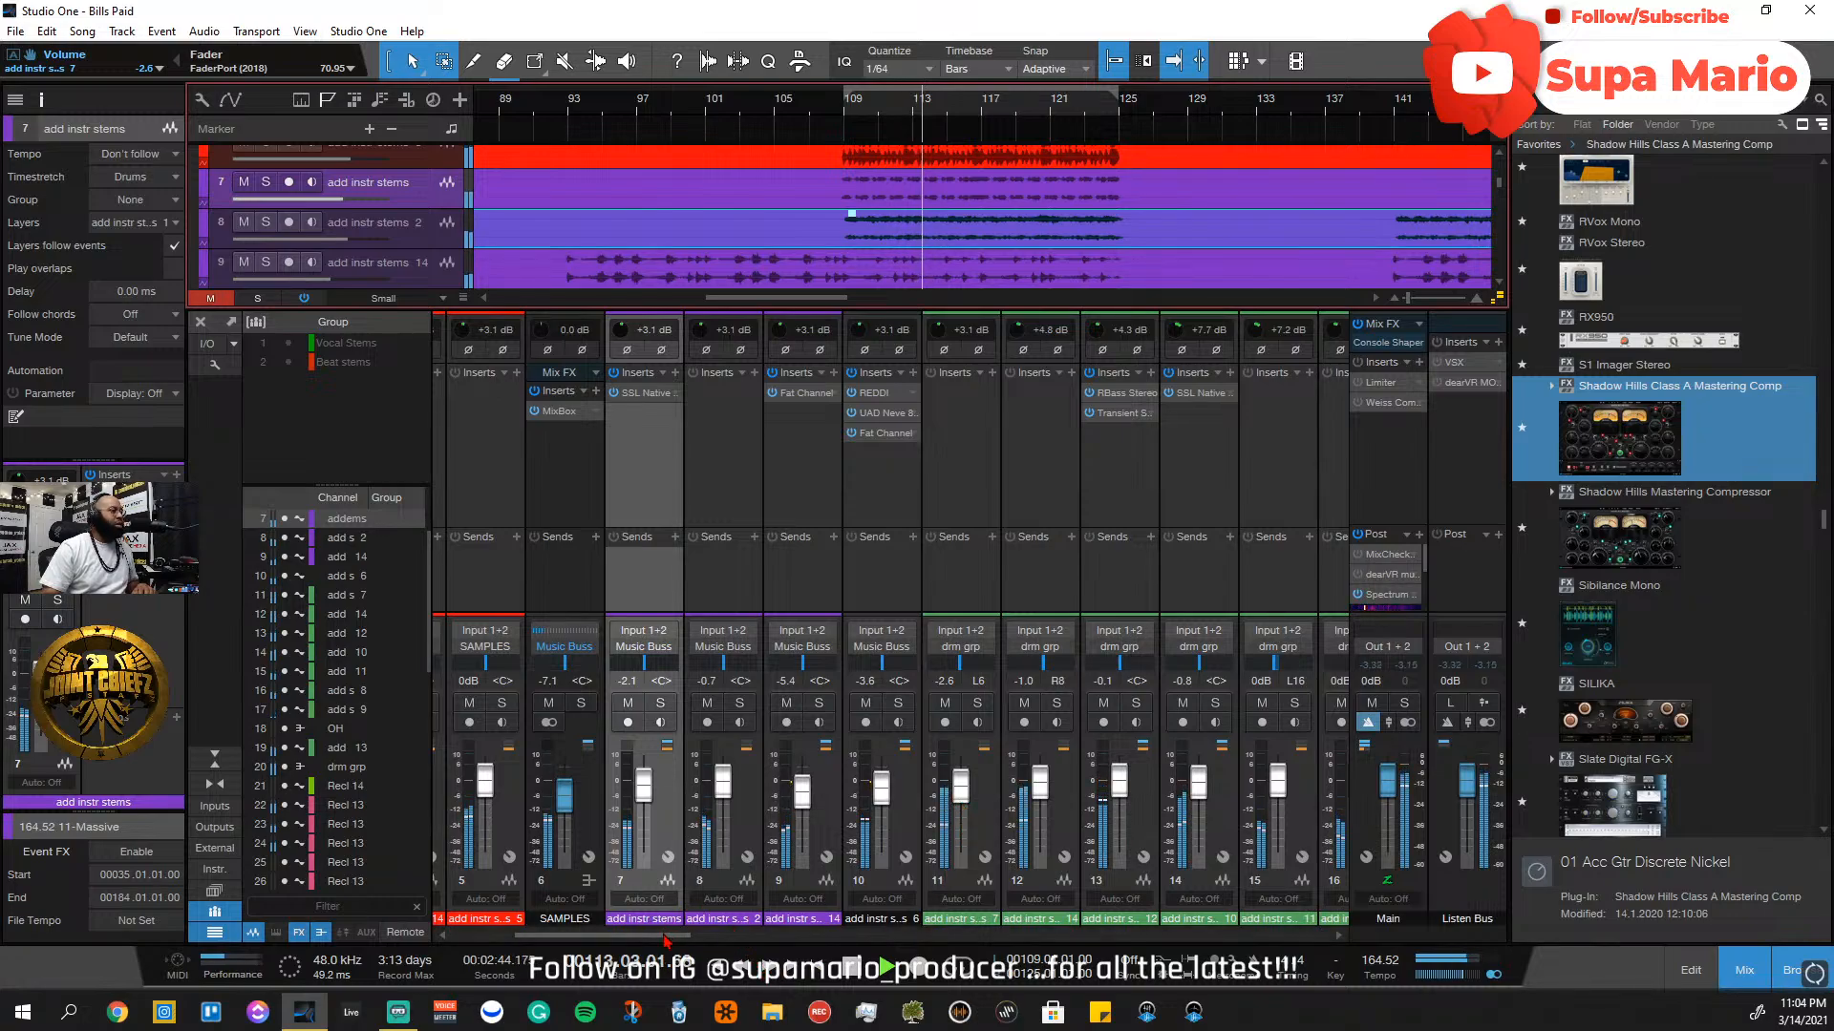
left_click_drag(686, 937, 844, 948)
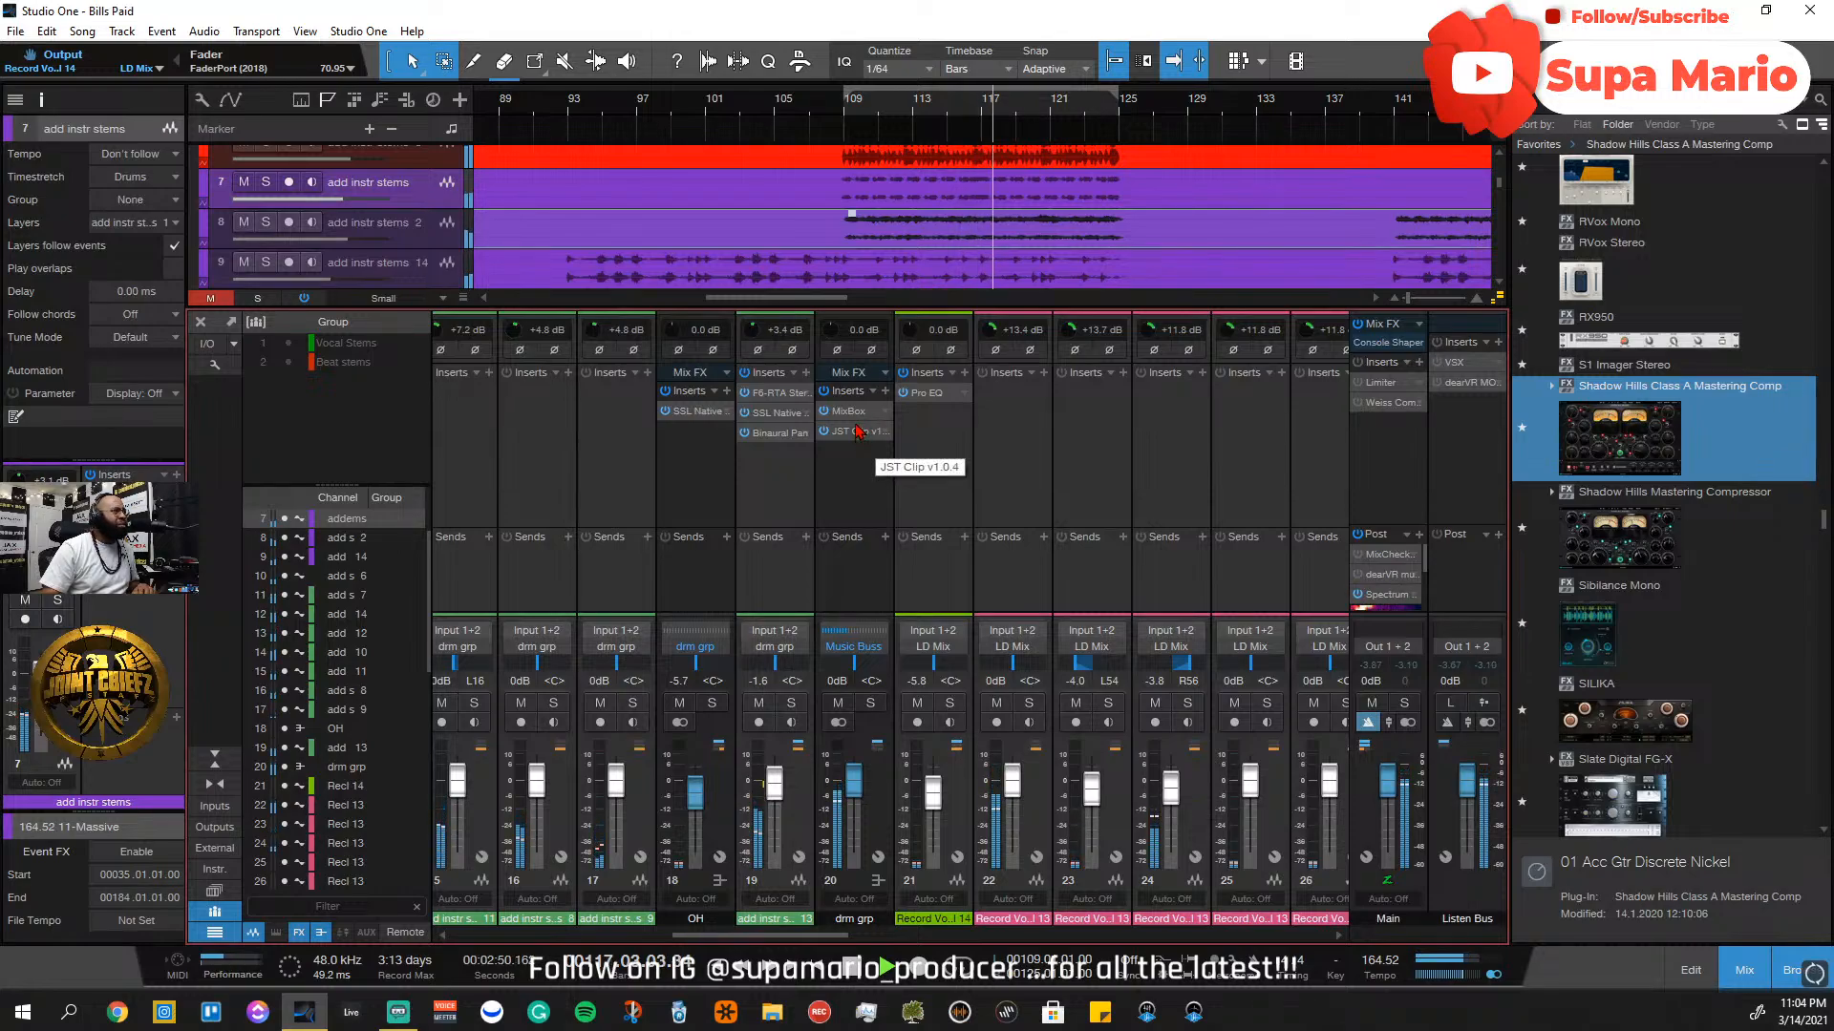
left_click(871, 802)
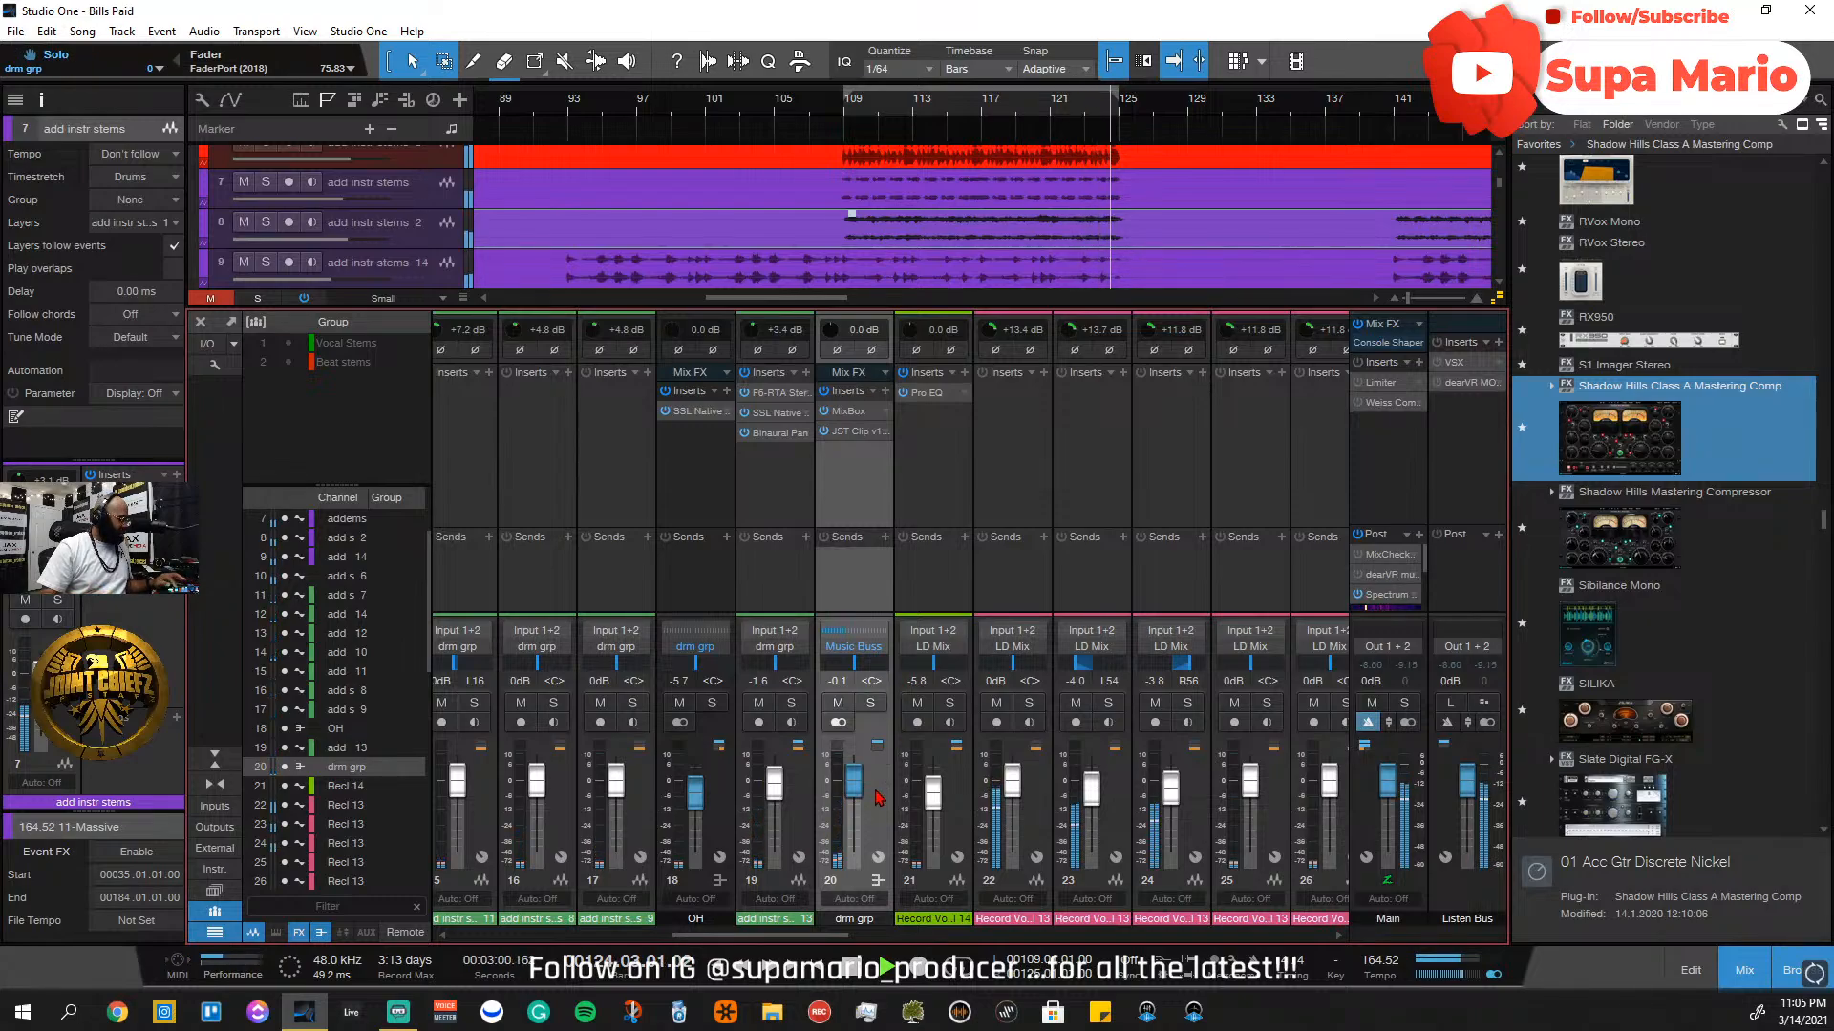
key("KP_Divide")
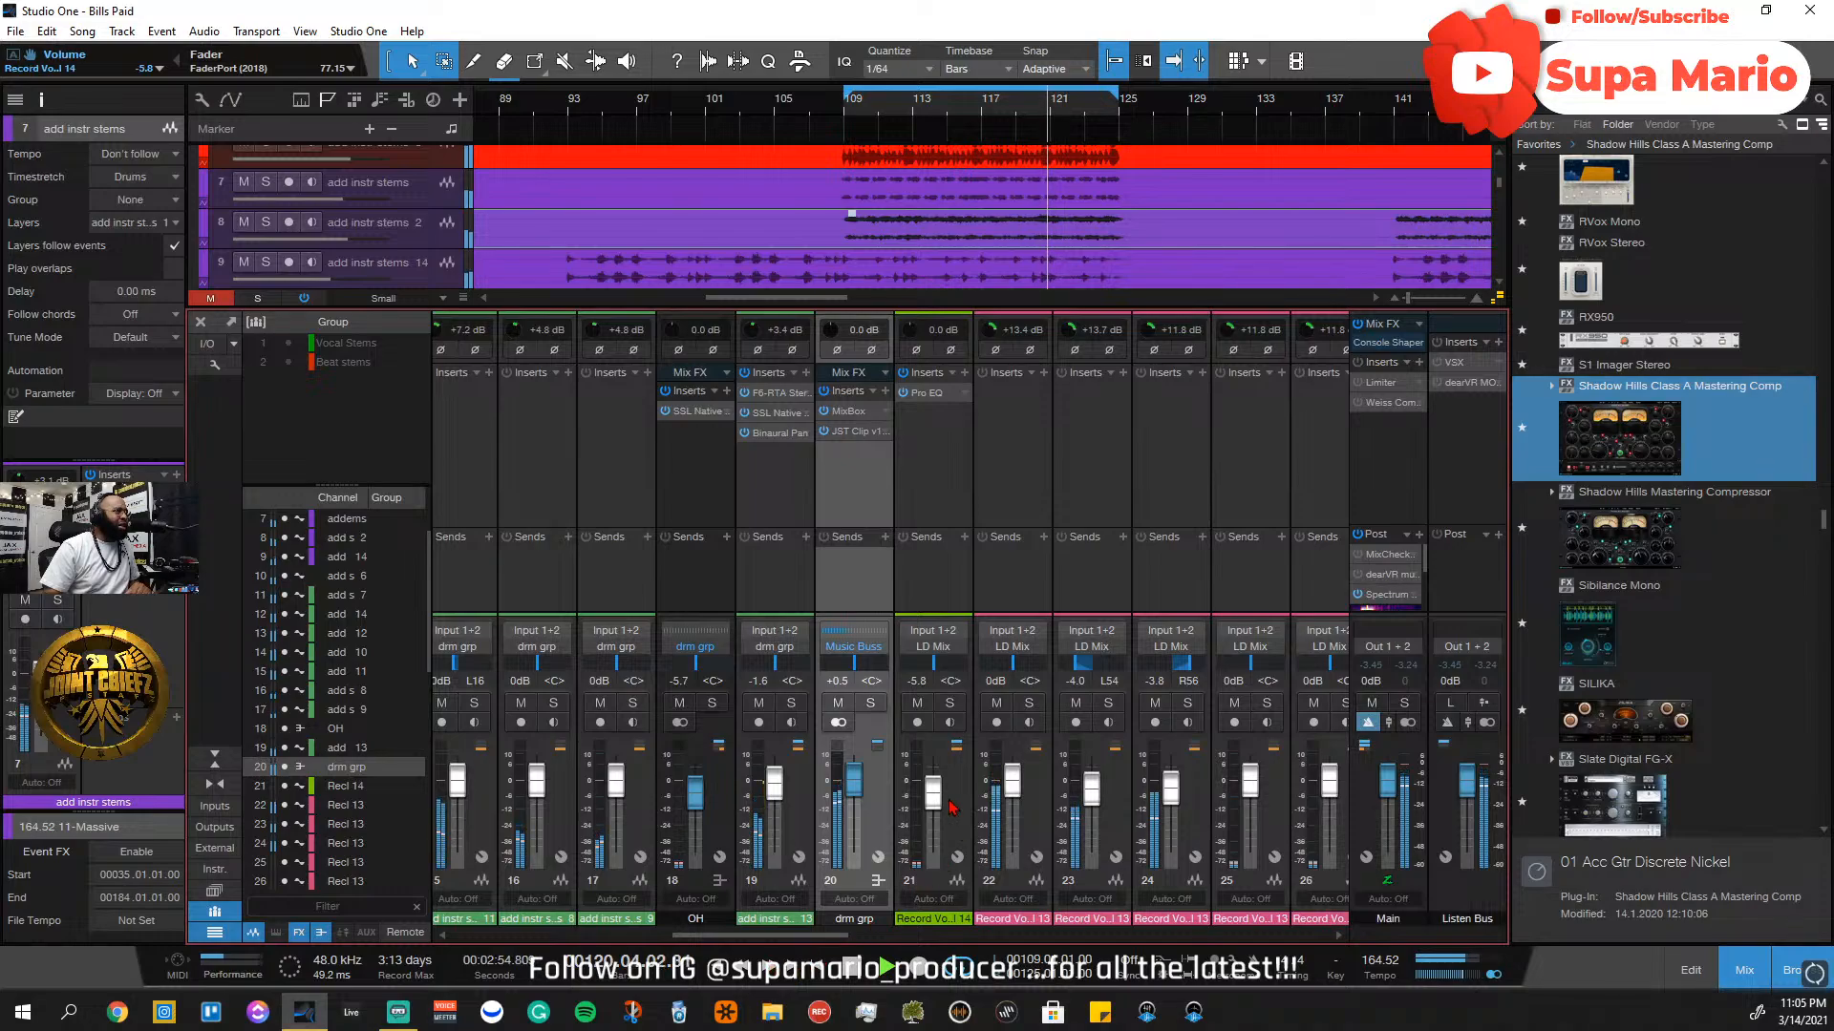
left_click(1495, 976)
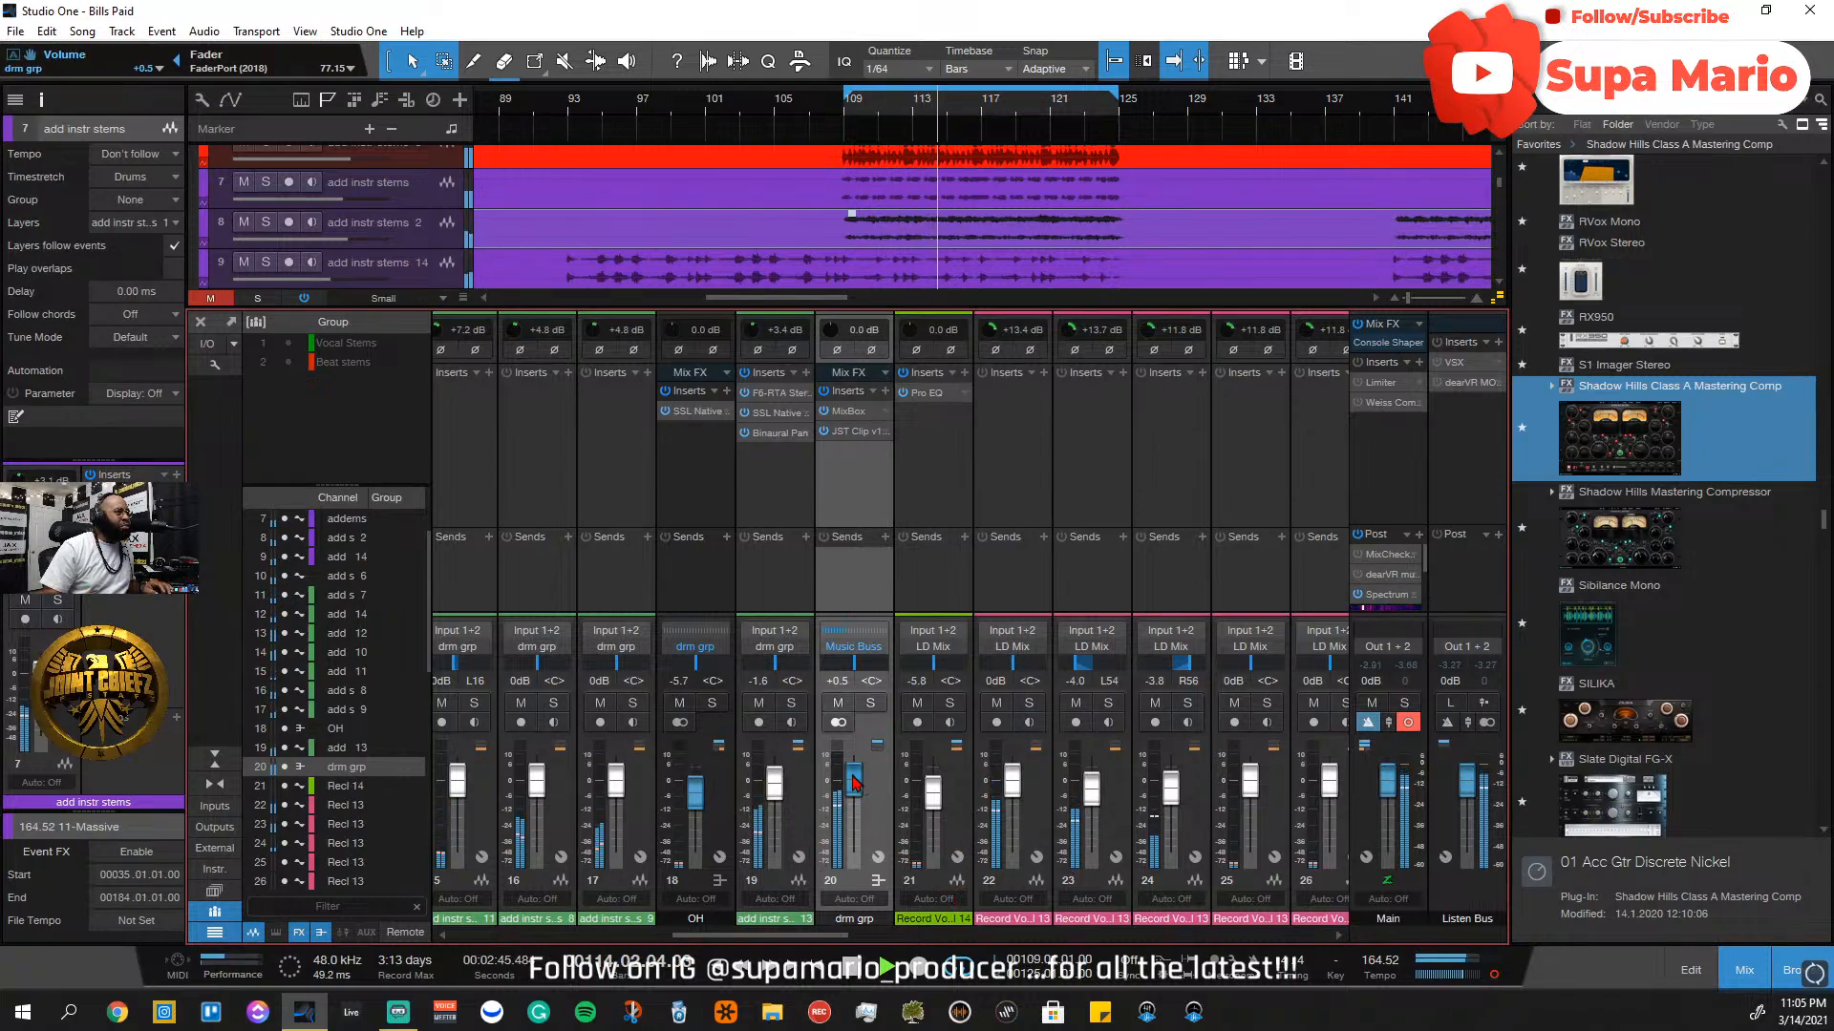
left_click_drag(853, 778, 856, 793)
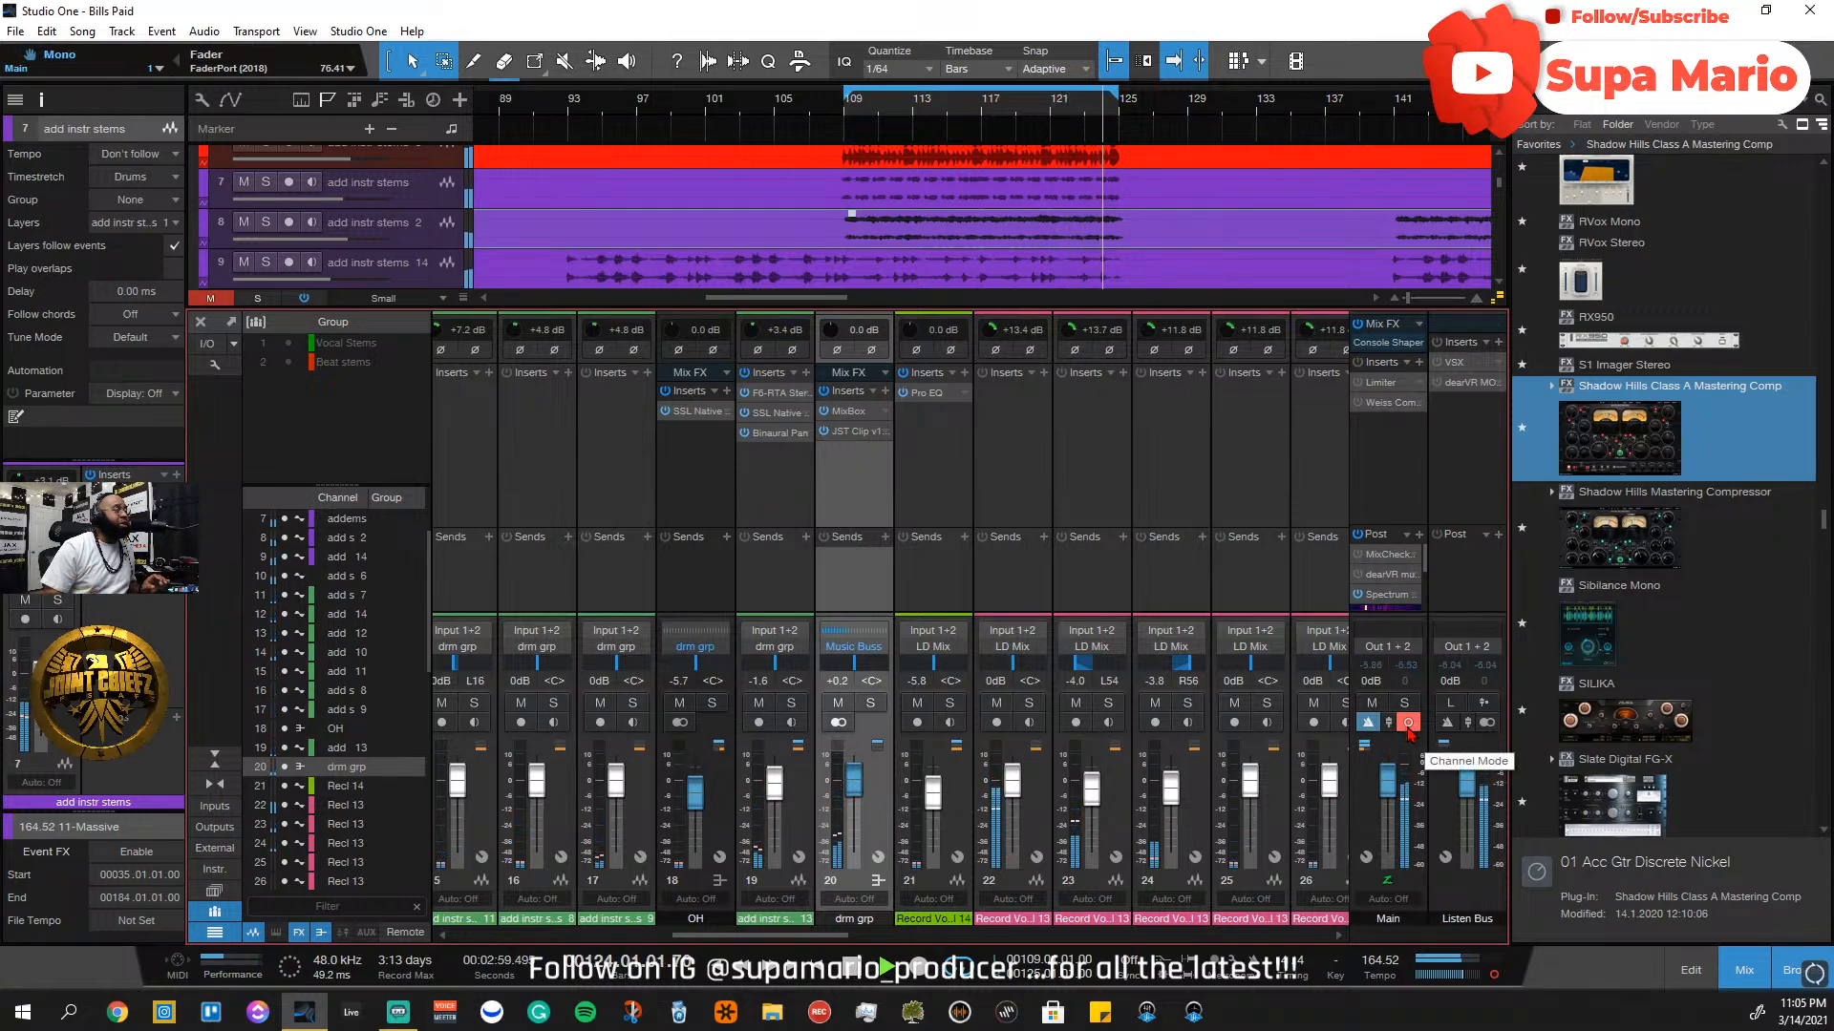
left_click(1409, 725)
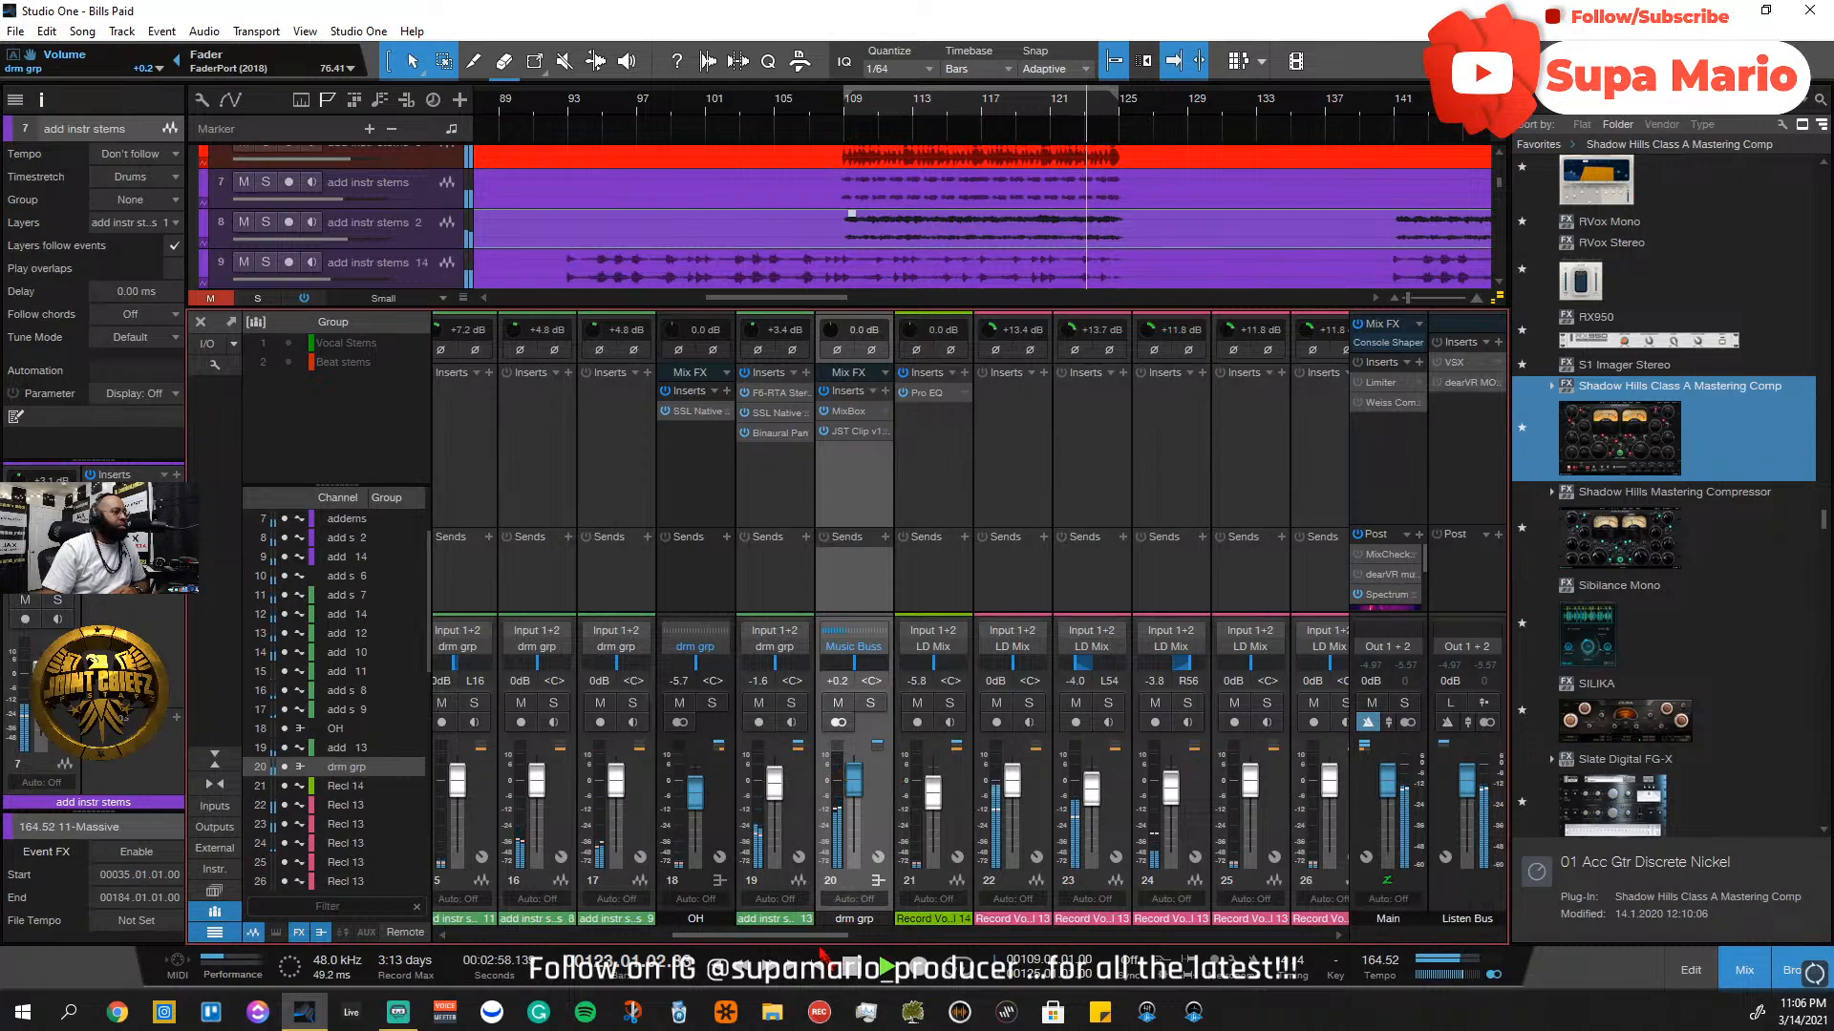
Unmute the VOX Mix channel and play the song from just before bar 93
left_click_drag(823, 955, 1301, 955)
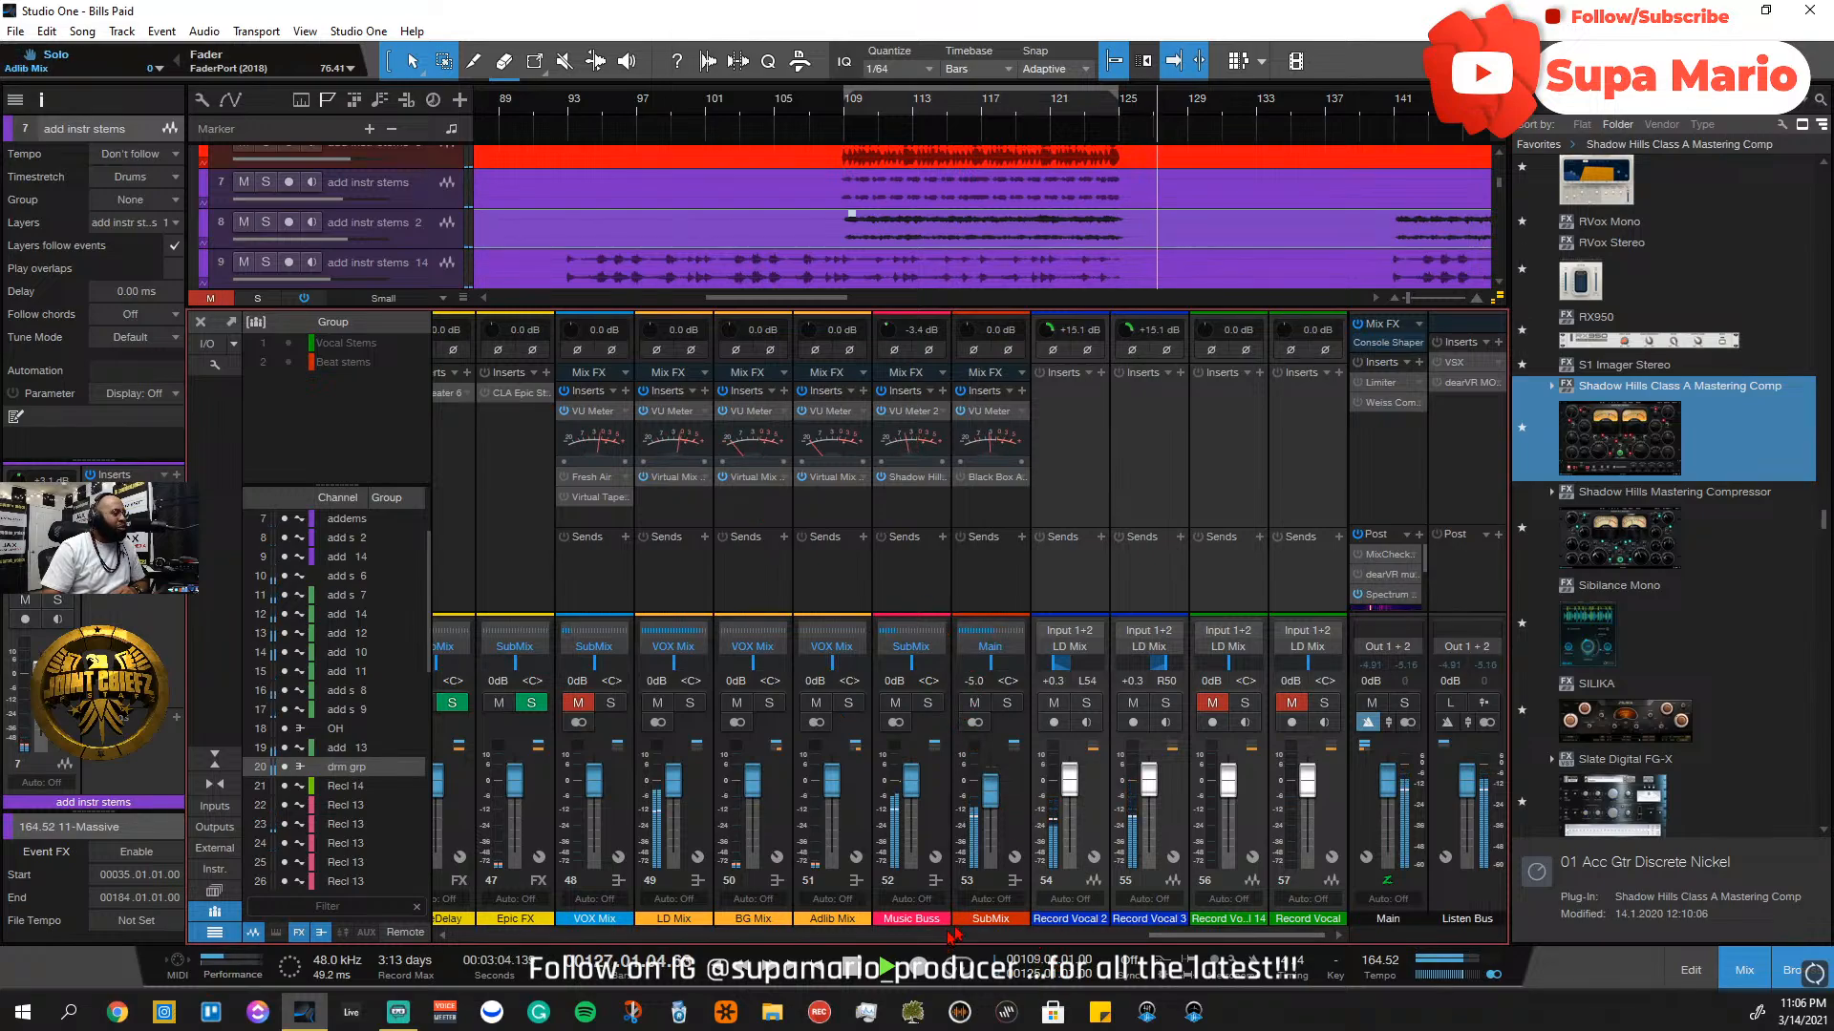
left_click_drag(1198, 936, 1167, 1000)
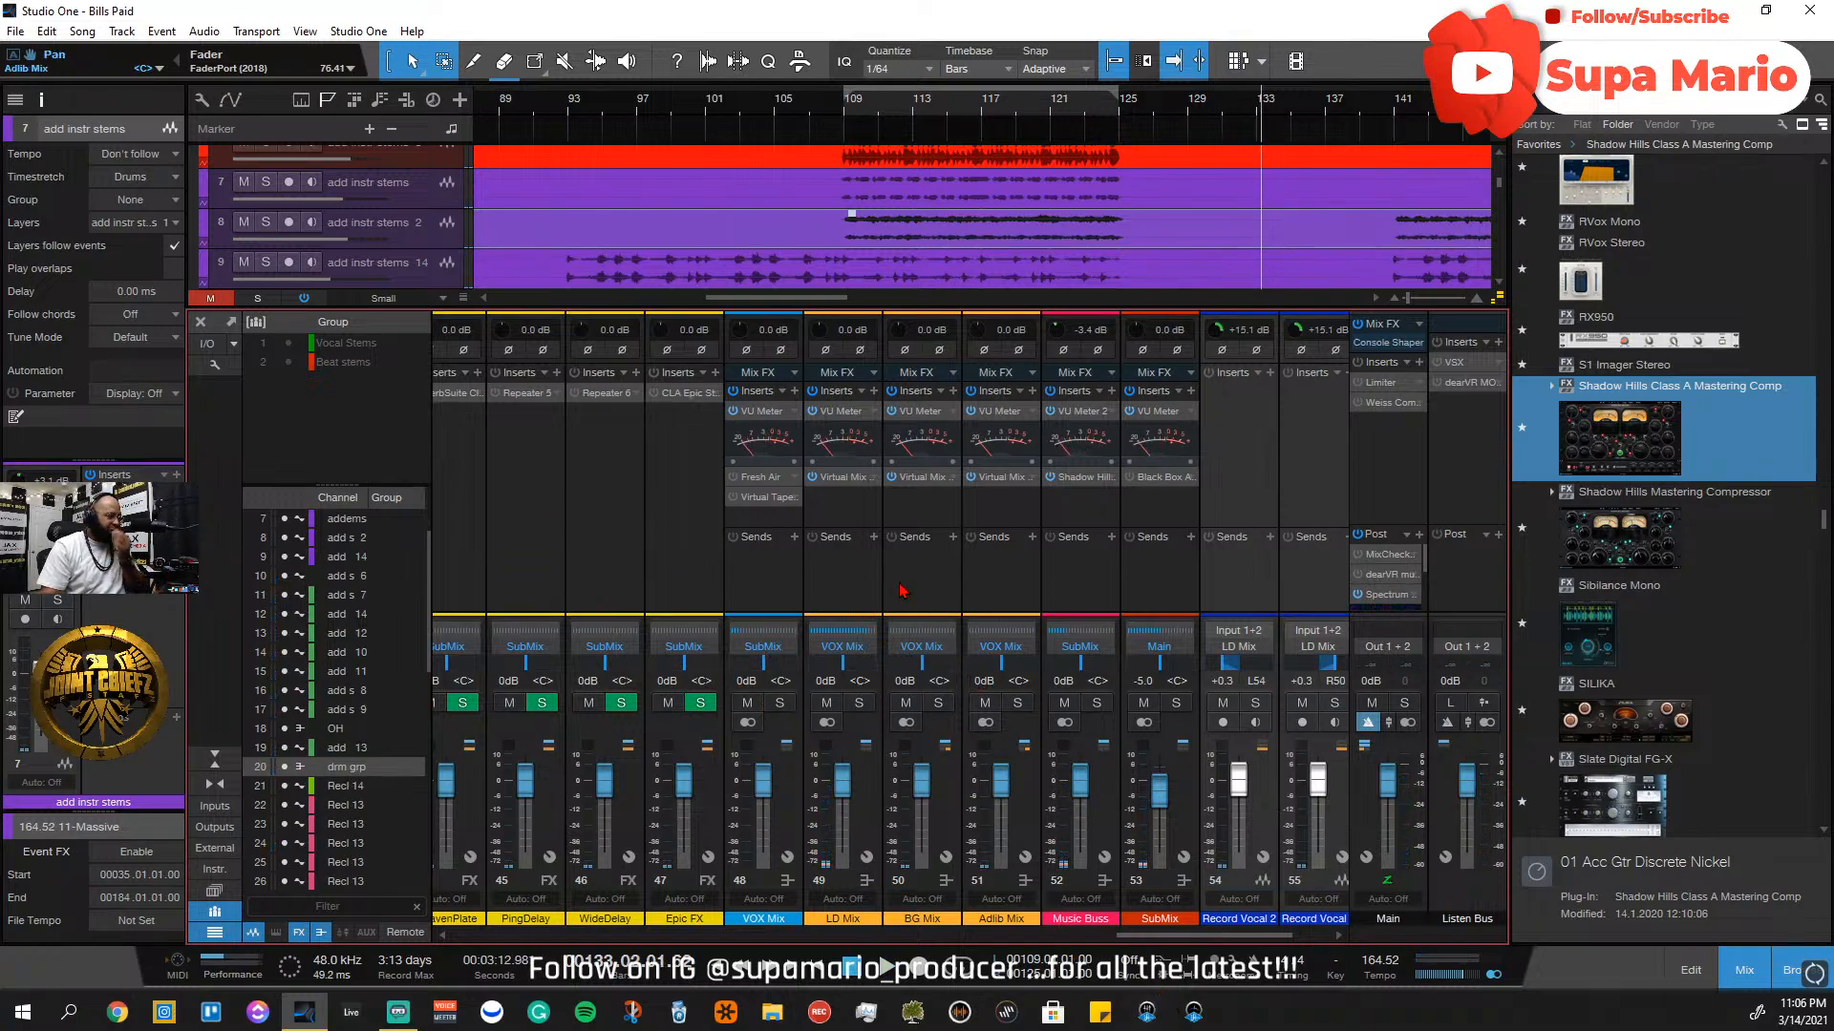
left_click(585, 121)
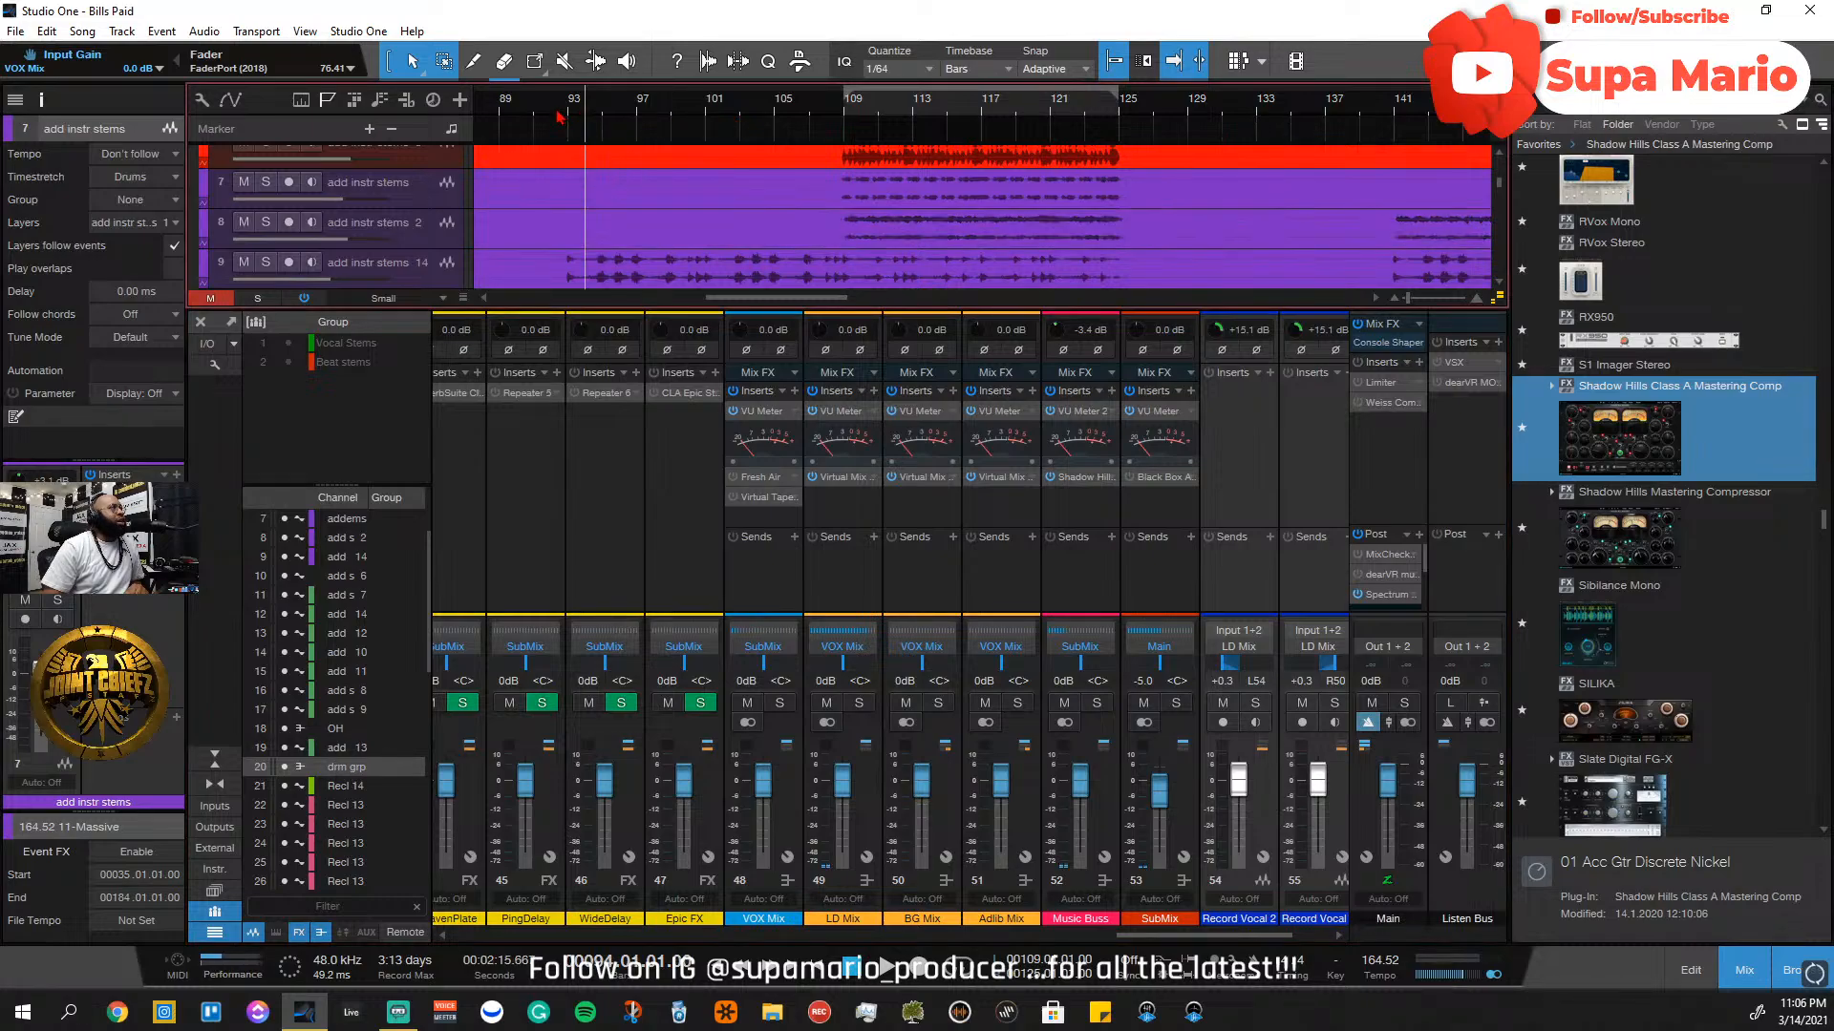
left_click(559, 113)
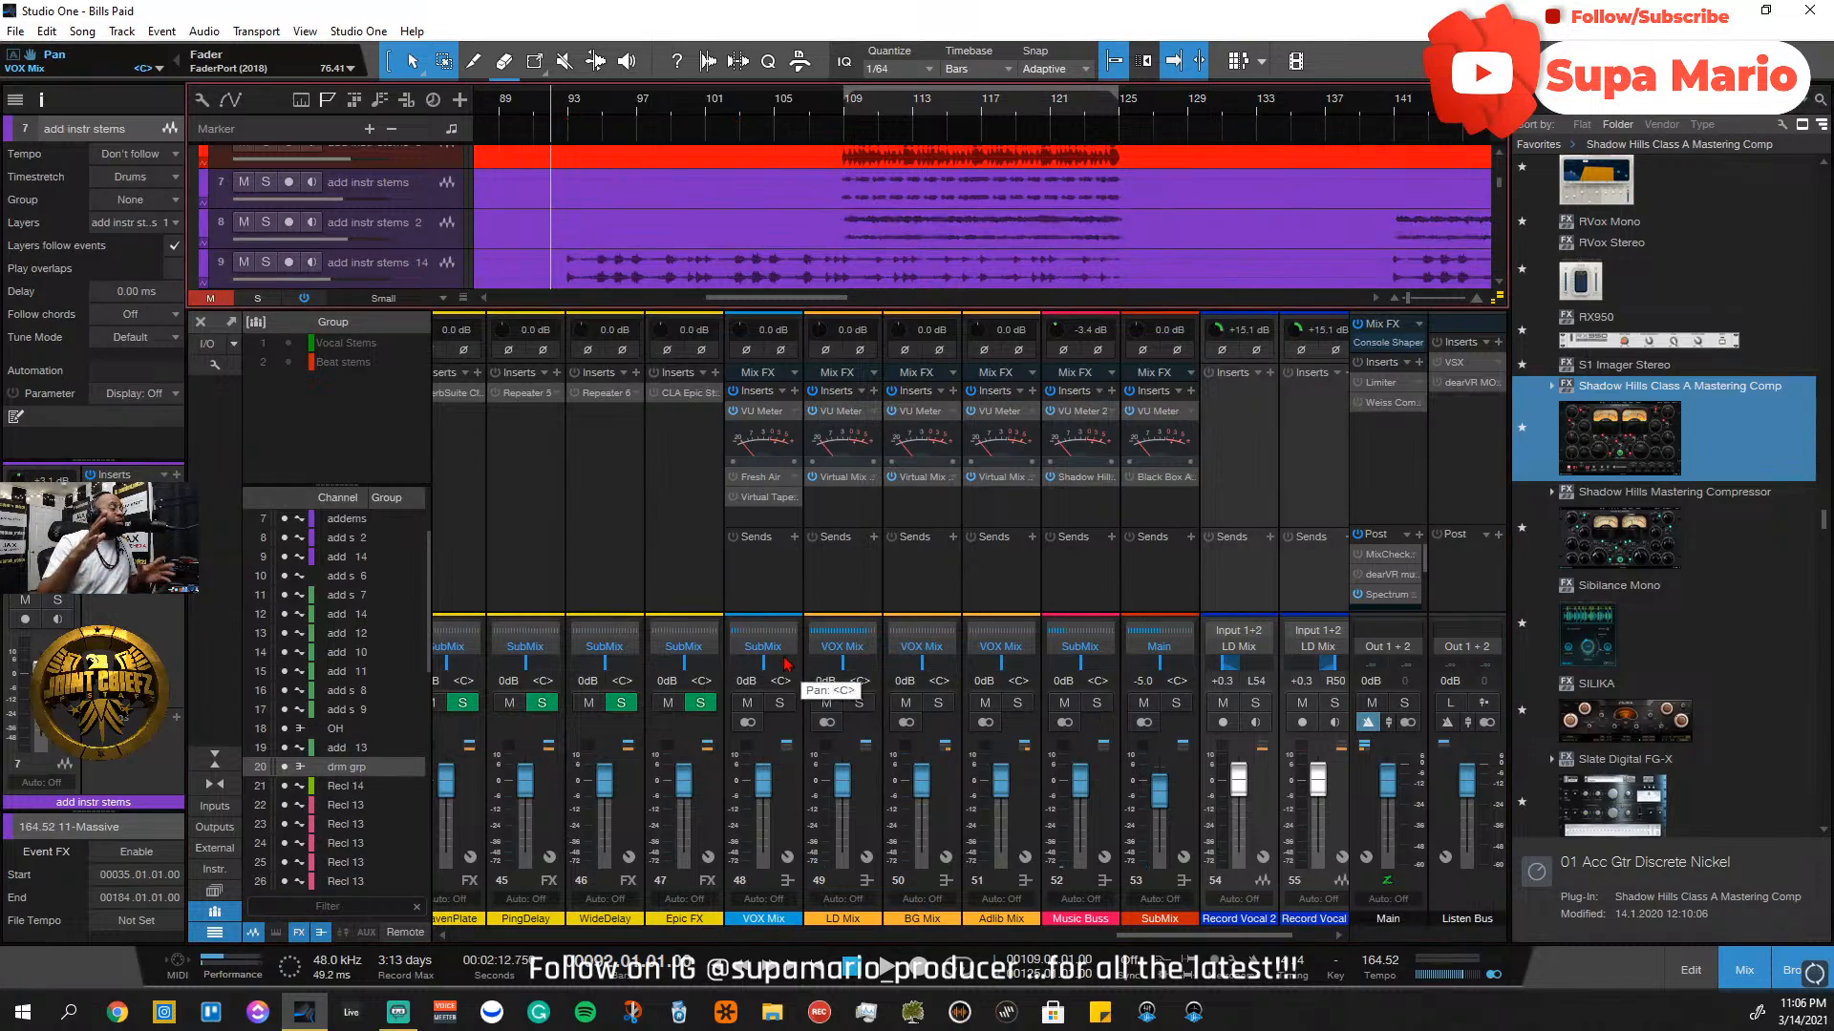
key("space")
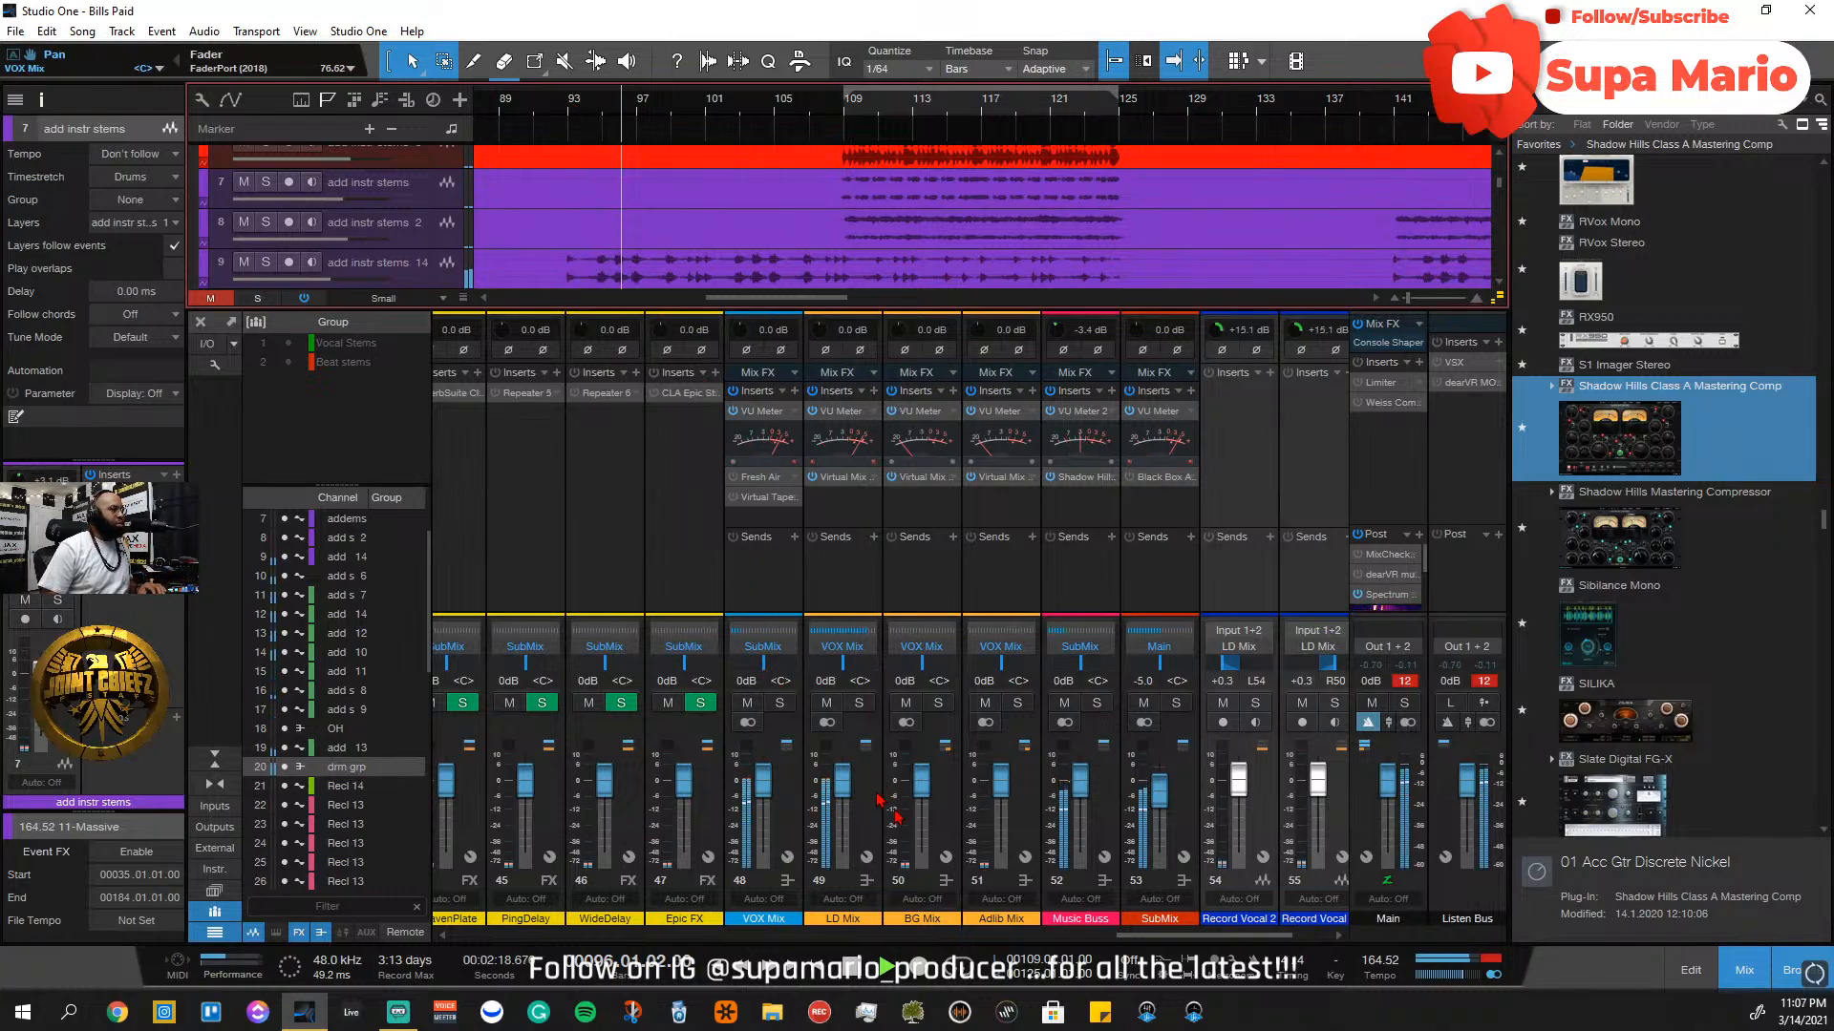
Trim the drm grp fader to +0.2 dB and lower the VOX Mix fader to -3.0 dB
left_click_drag(1157, 936, 721, 955)
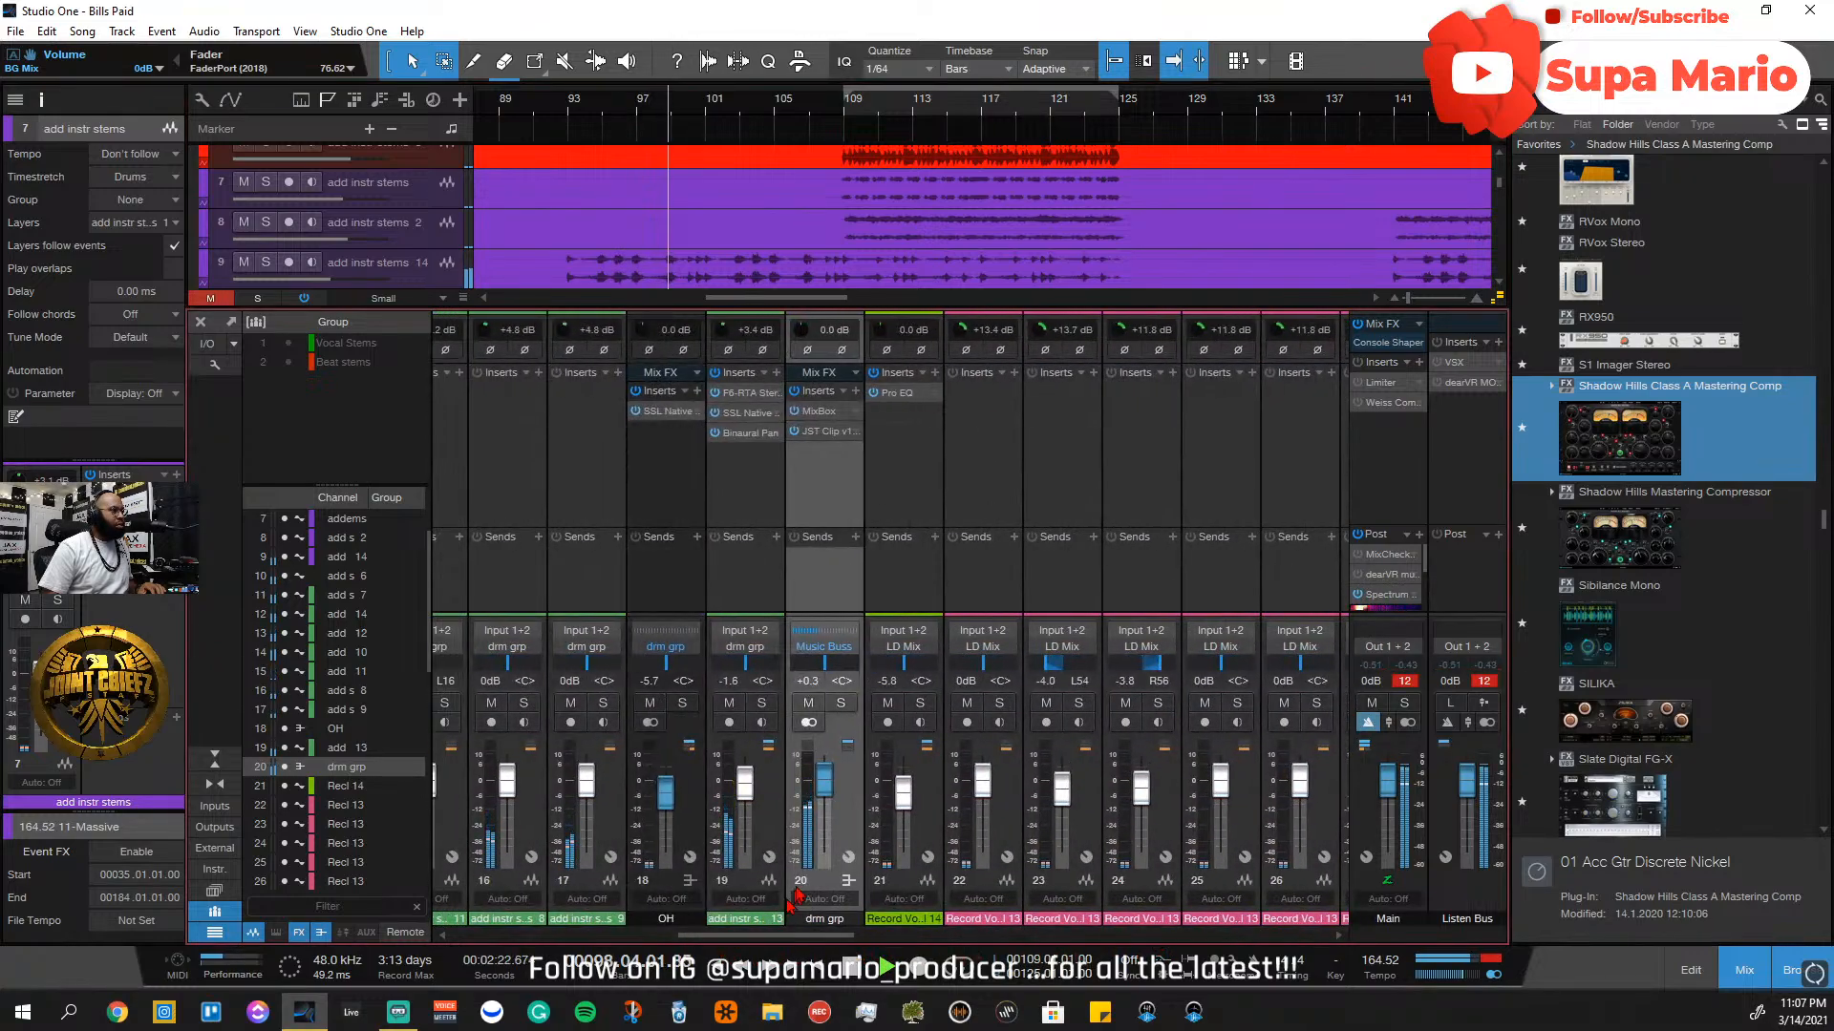
left_click_drag(826, 783, 826, 784)
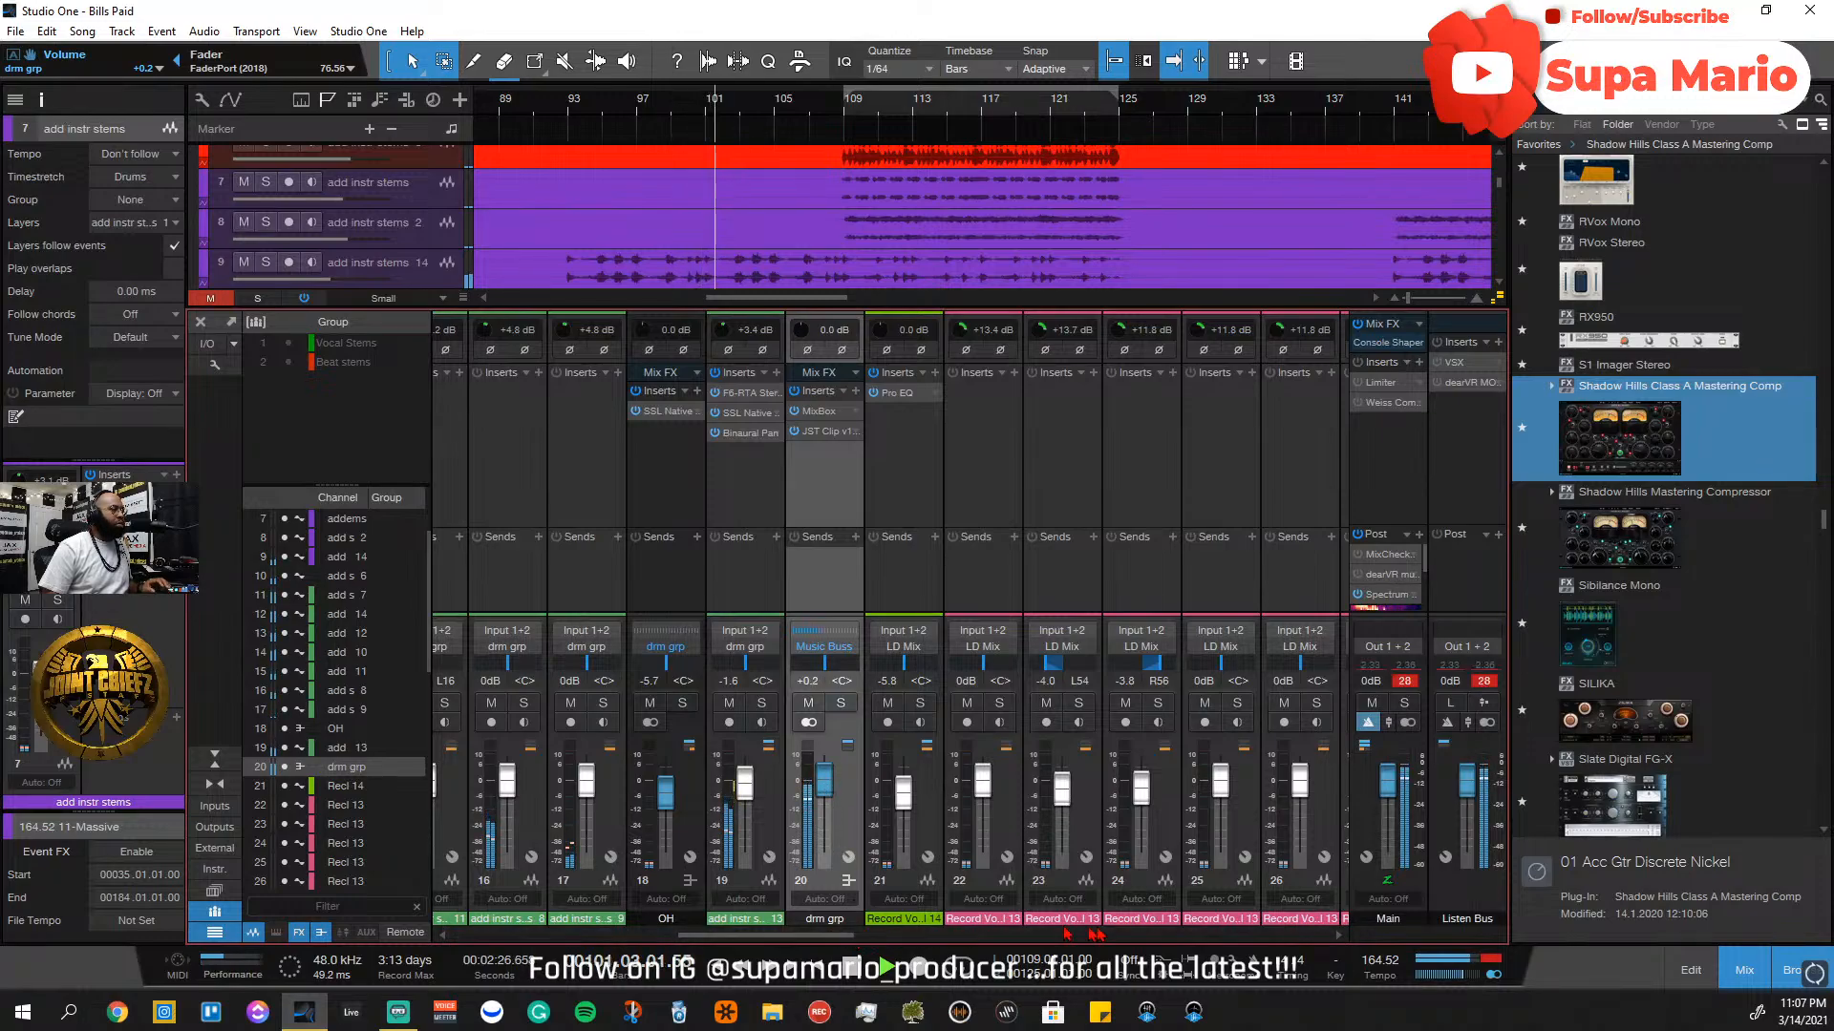
left_click_drag(850, 941, 1218, 943)
left_click(1031, 812)
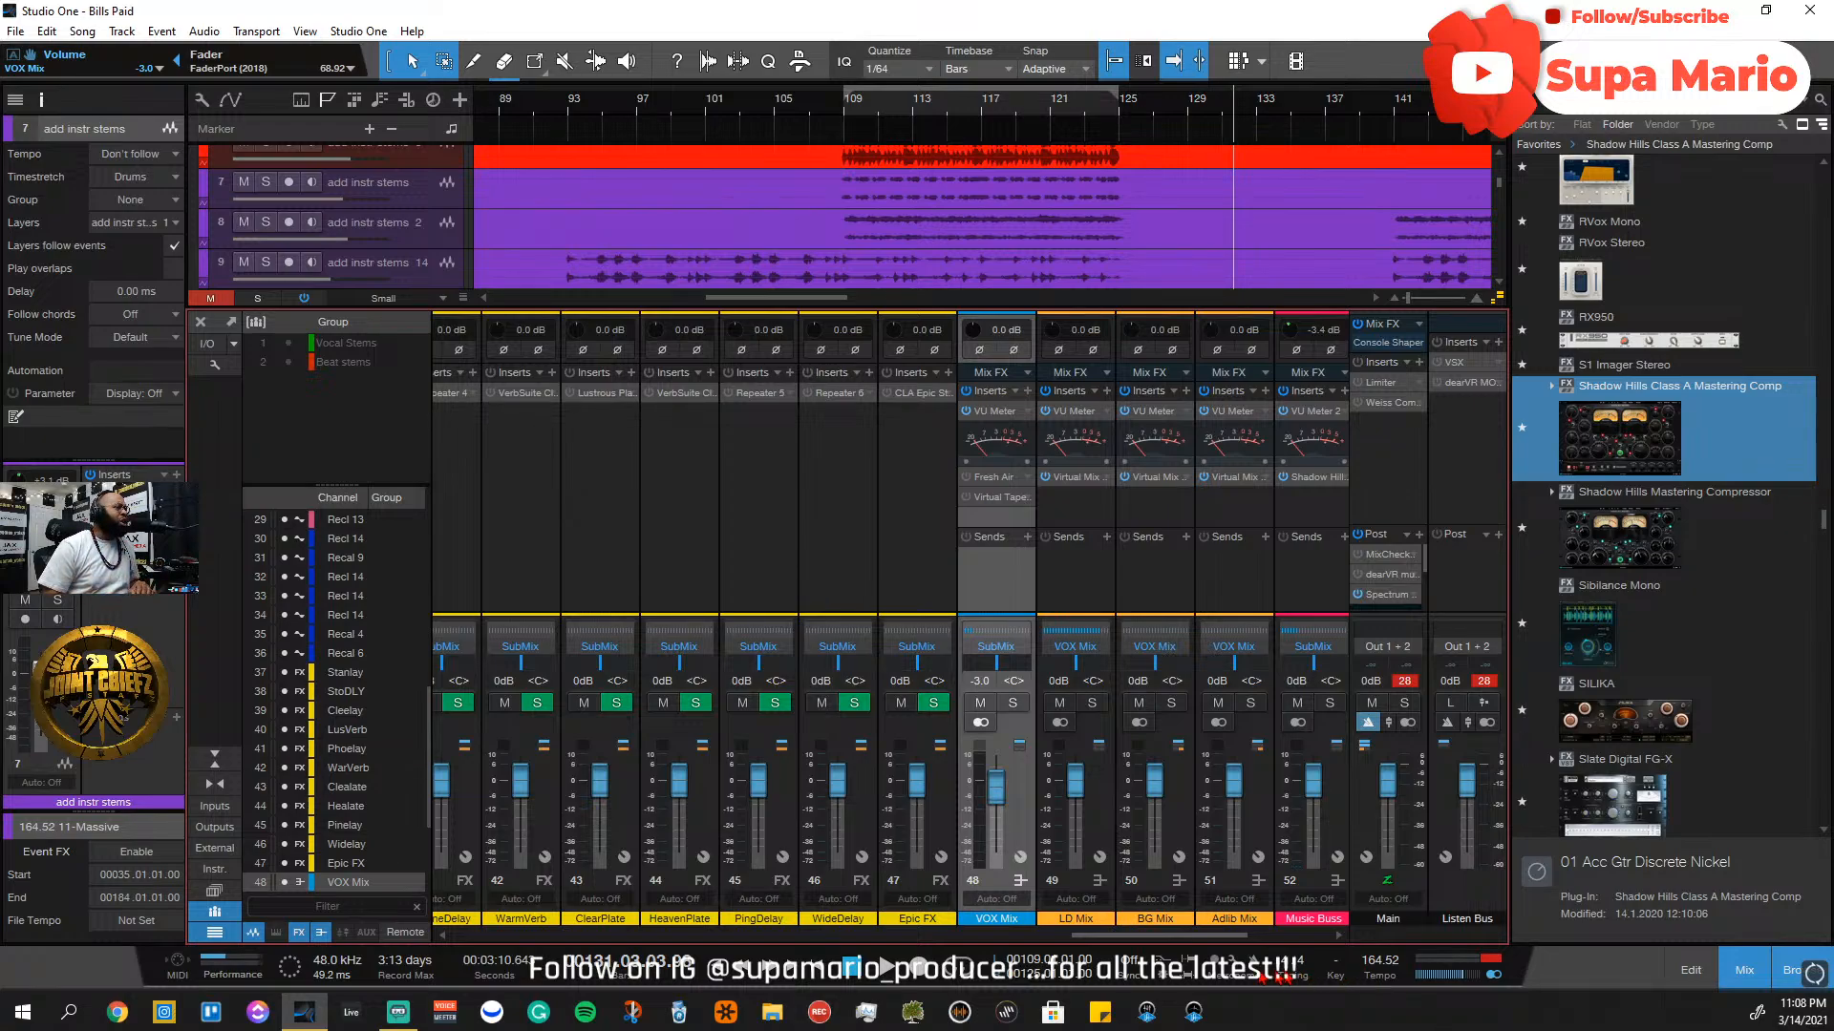
Hide the mixer and zoom out to view the whole arrangement from the first track
left_click_drag(1102, 937, 1135, 943)
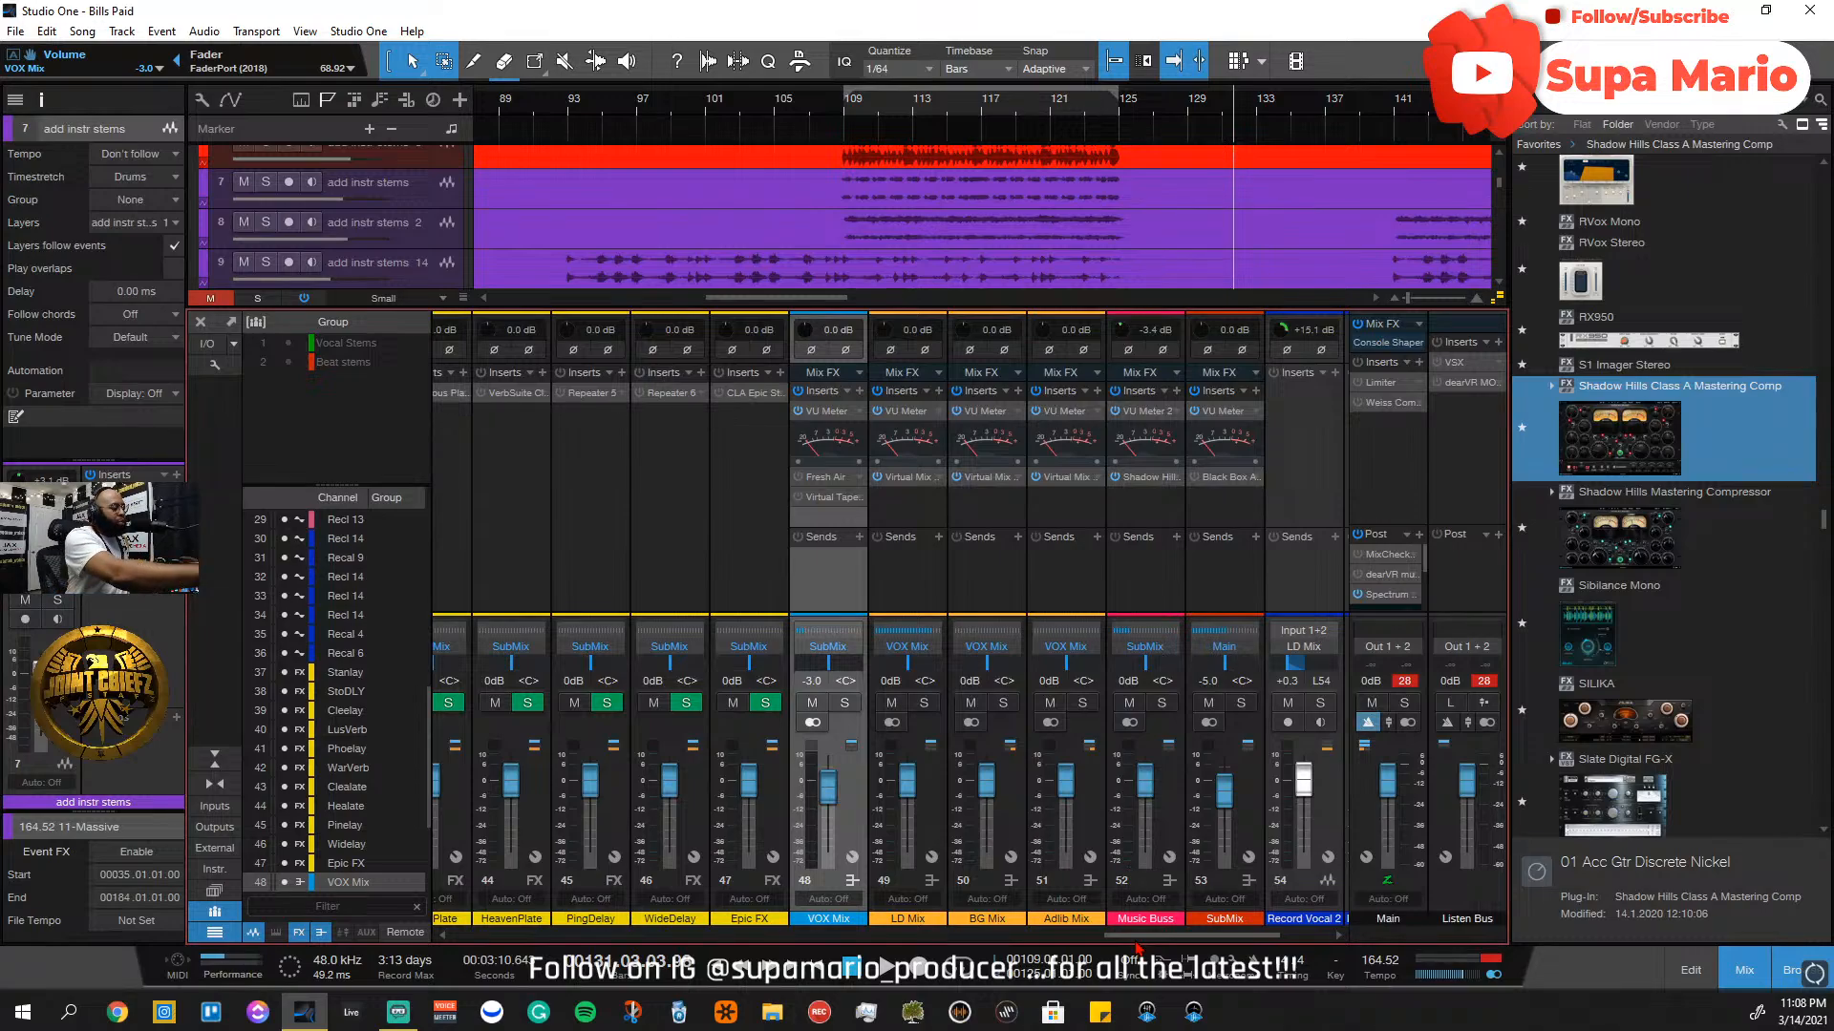
key("F3")
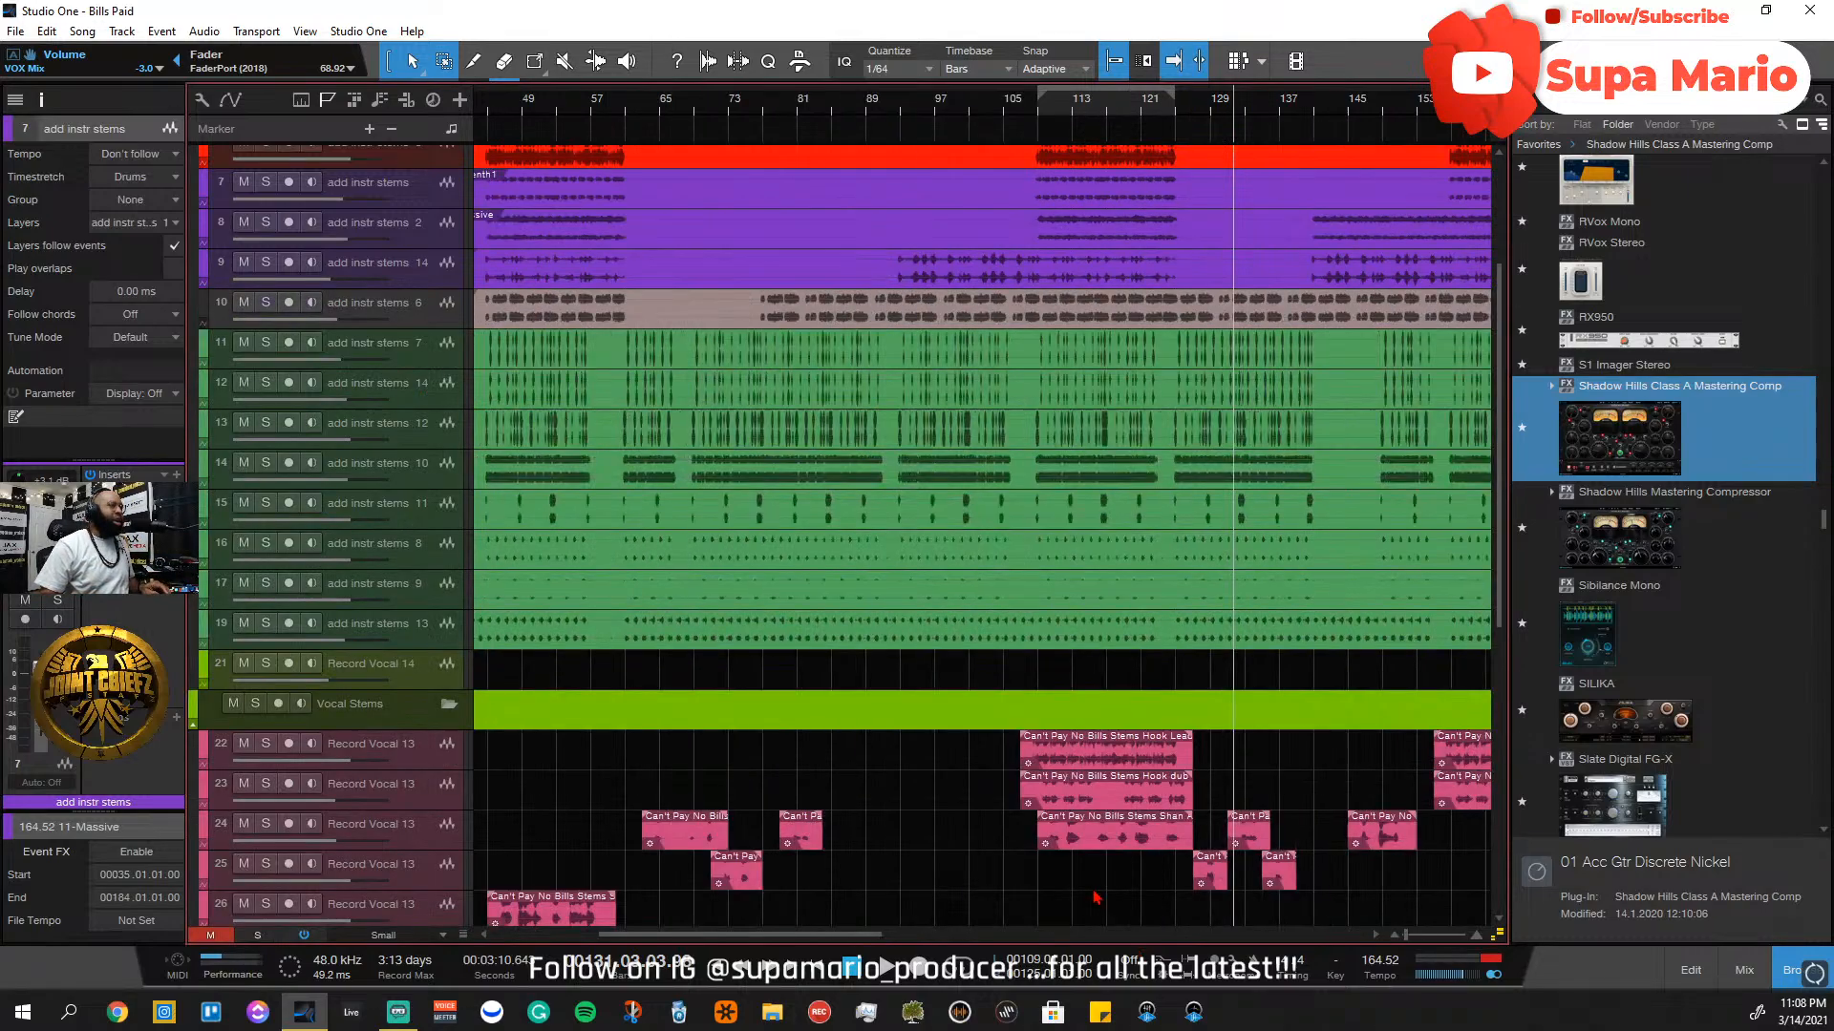
key("shift+z")
scroll(1208, 770, "up", 5)
scroll(1208, 769, "up", 1)
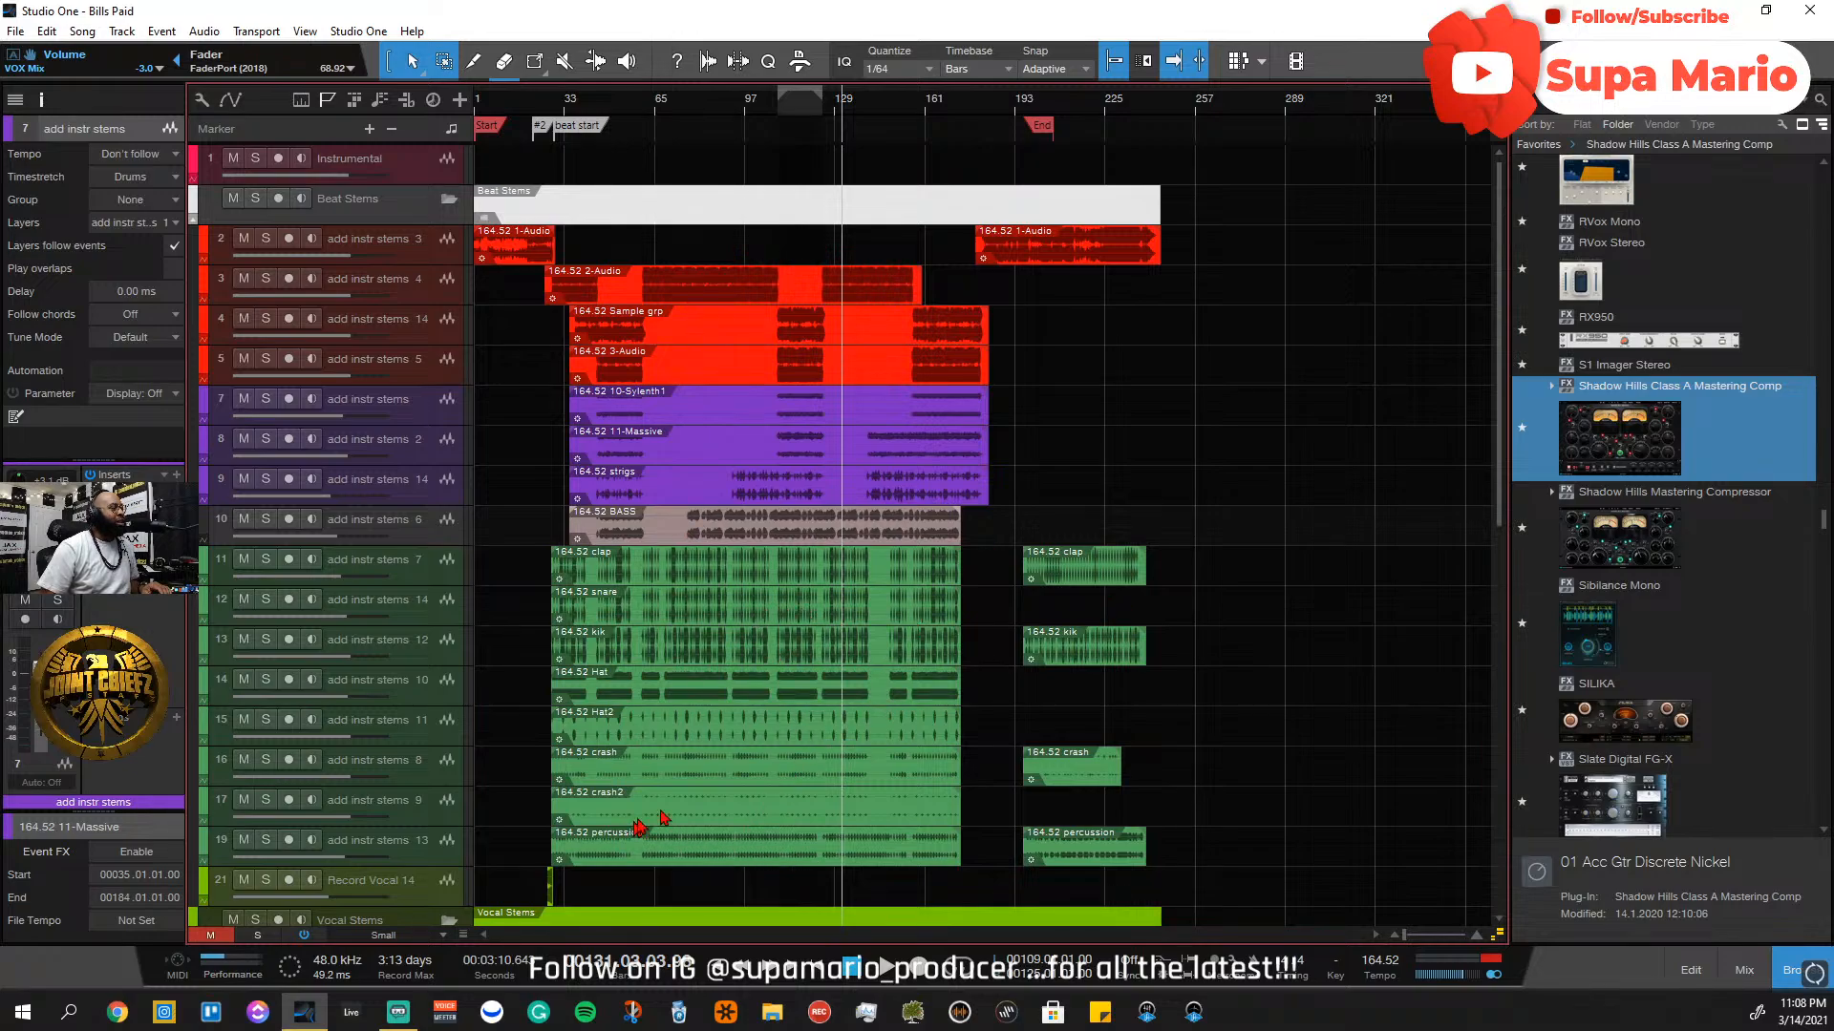
Move the Record Vocal 2 and Record Vocal 3 mixer channels to sit directly after the Record Vocal 6 channel
scroll(694, 611, "down", 2)
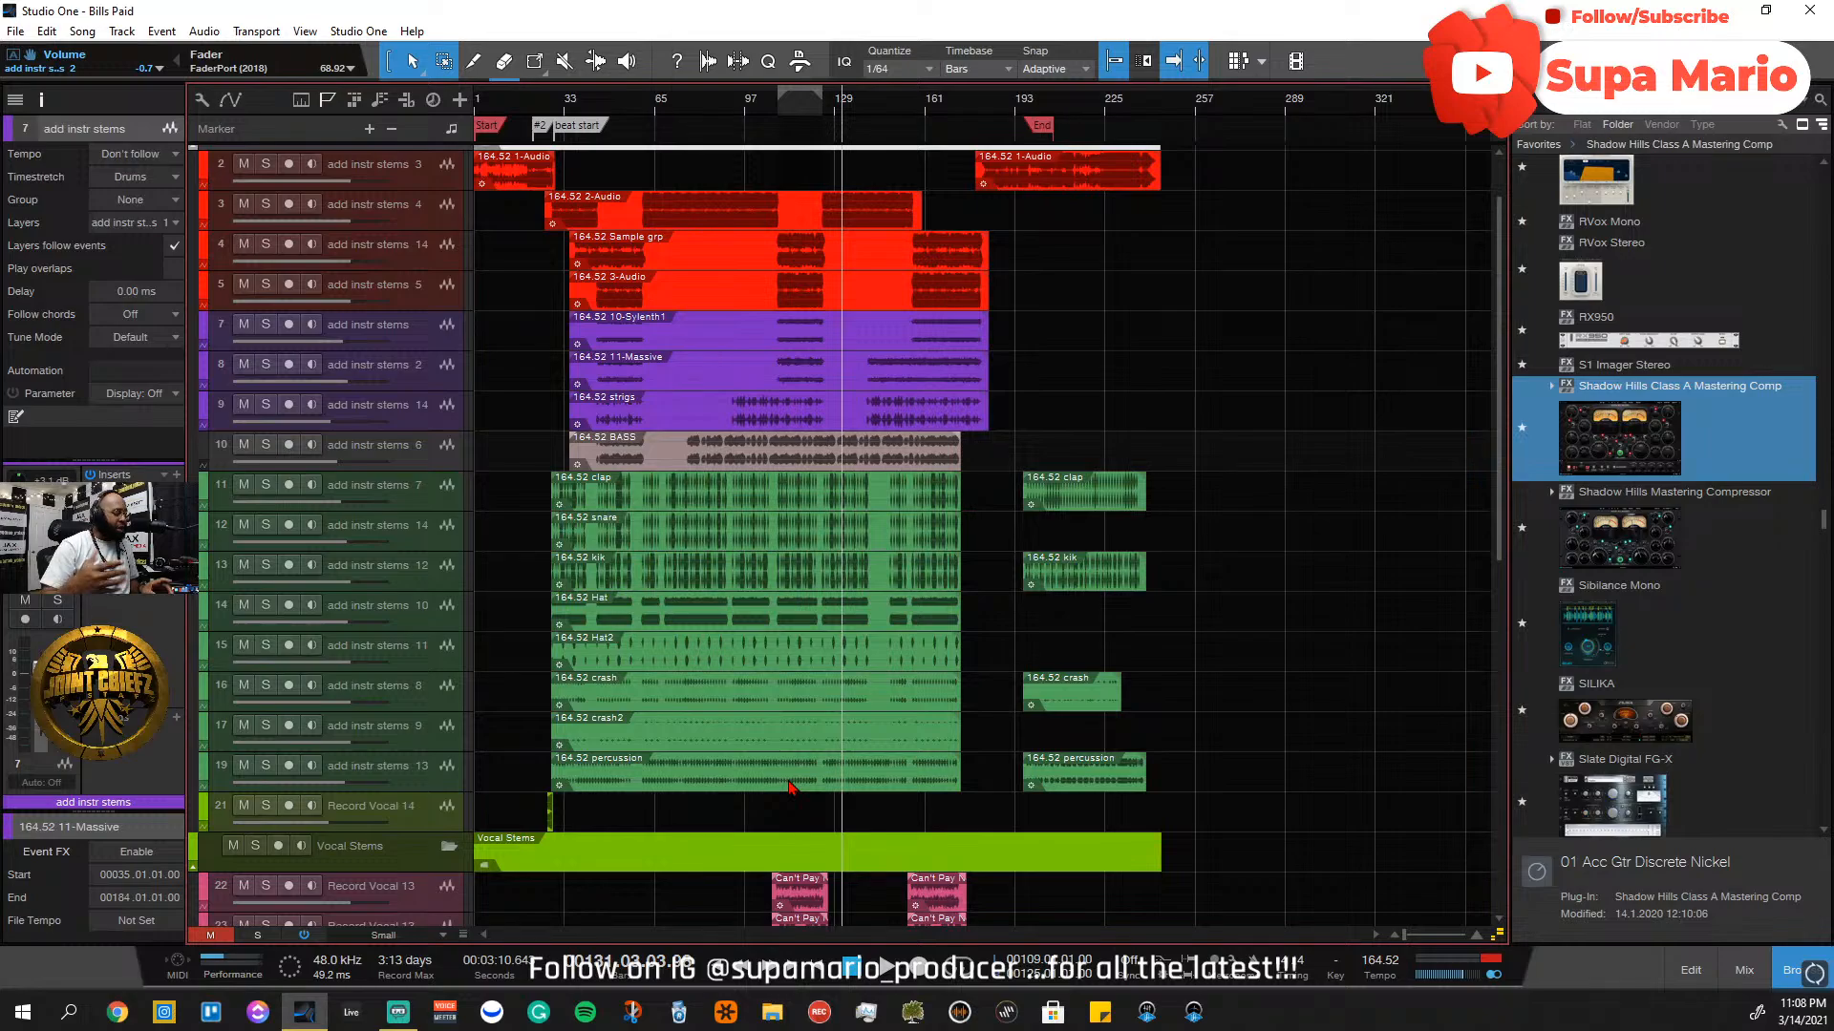
key("F3")
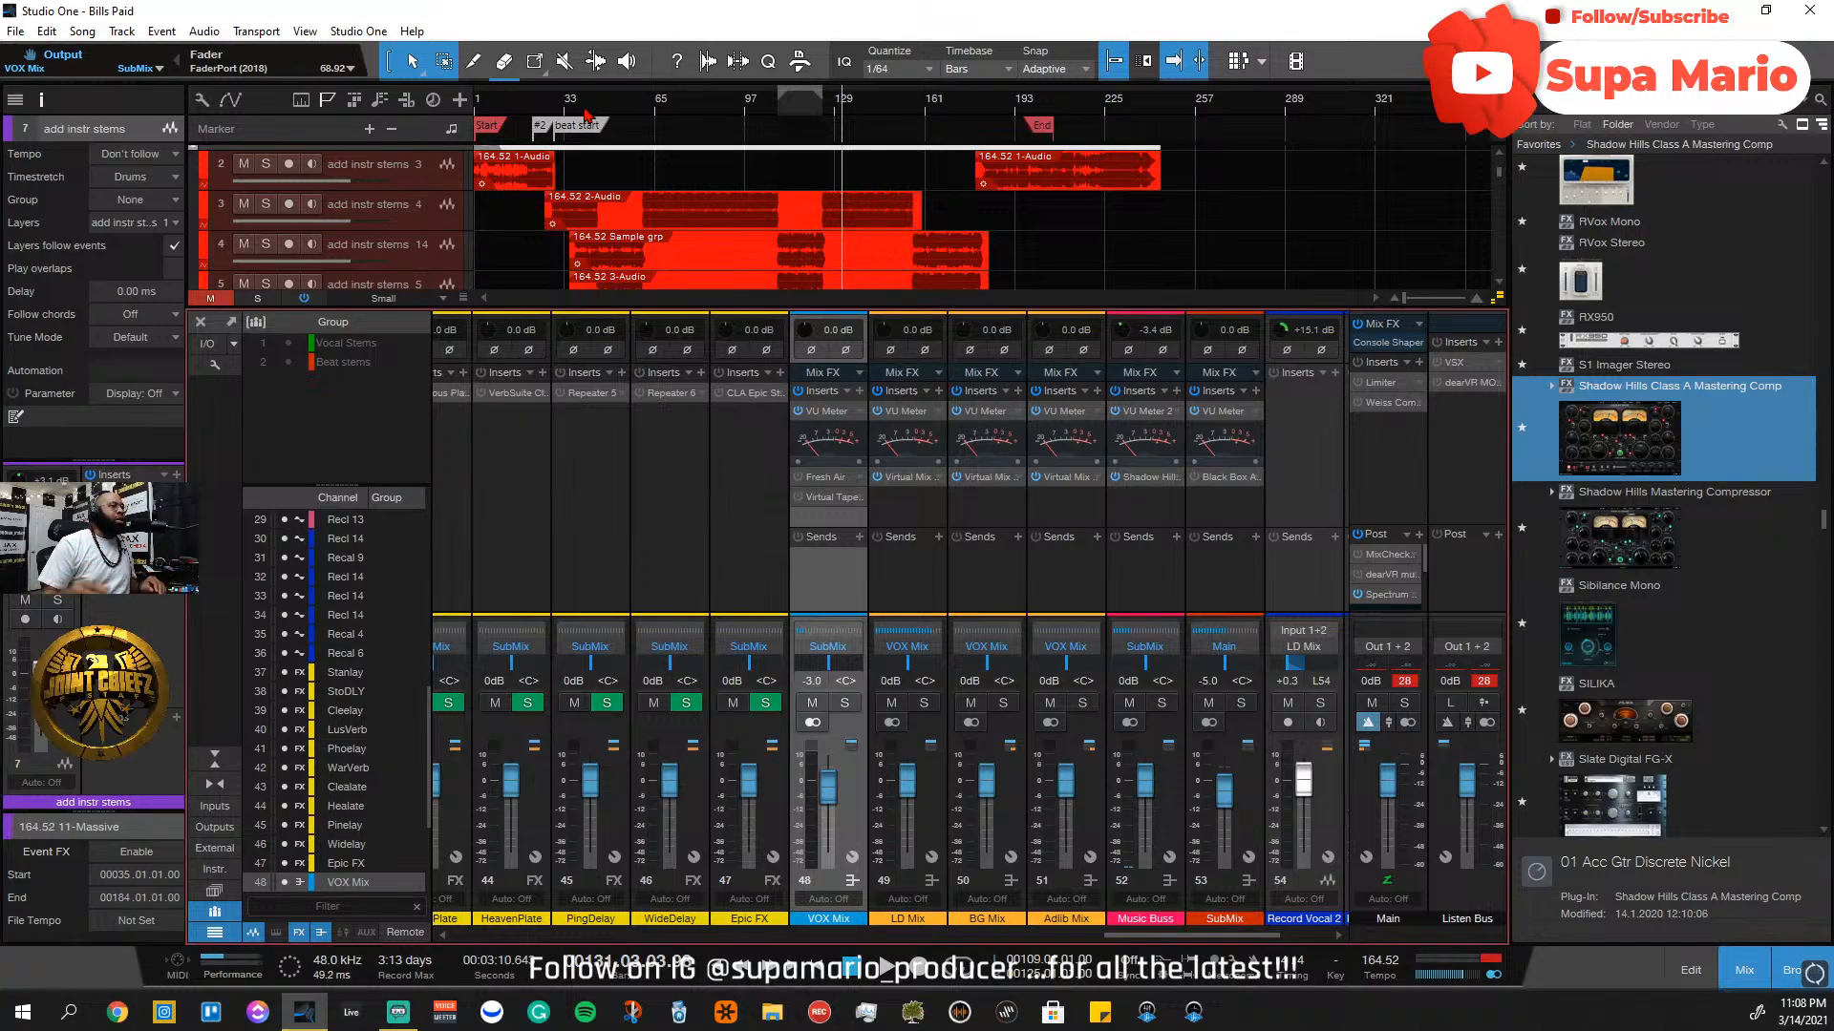
left_click_drag(1192, 937, 1242, 941)
left_click(1177, 860)
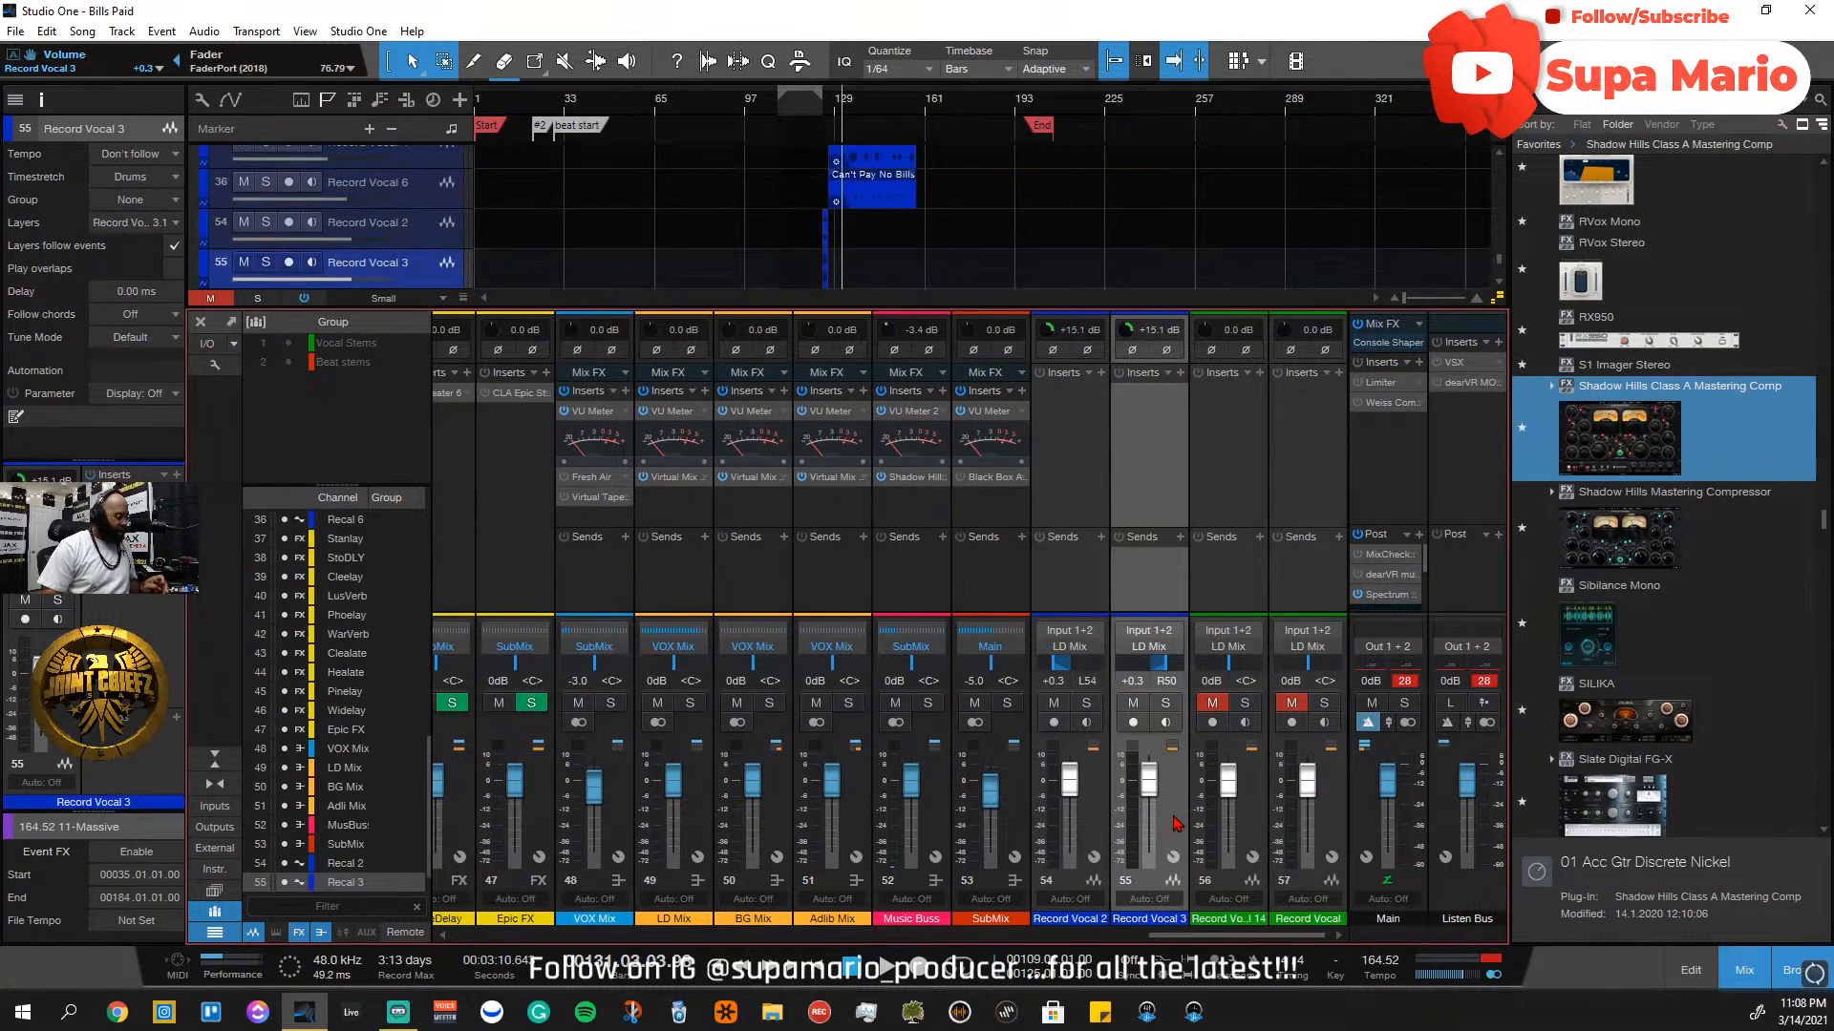
left_click(1099, 790)
left_click_drag(1165, 937, 676, 836)
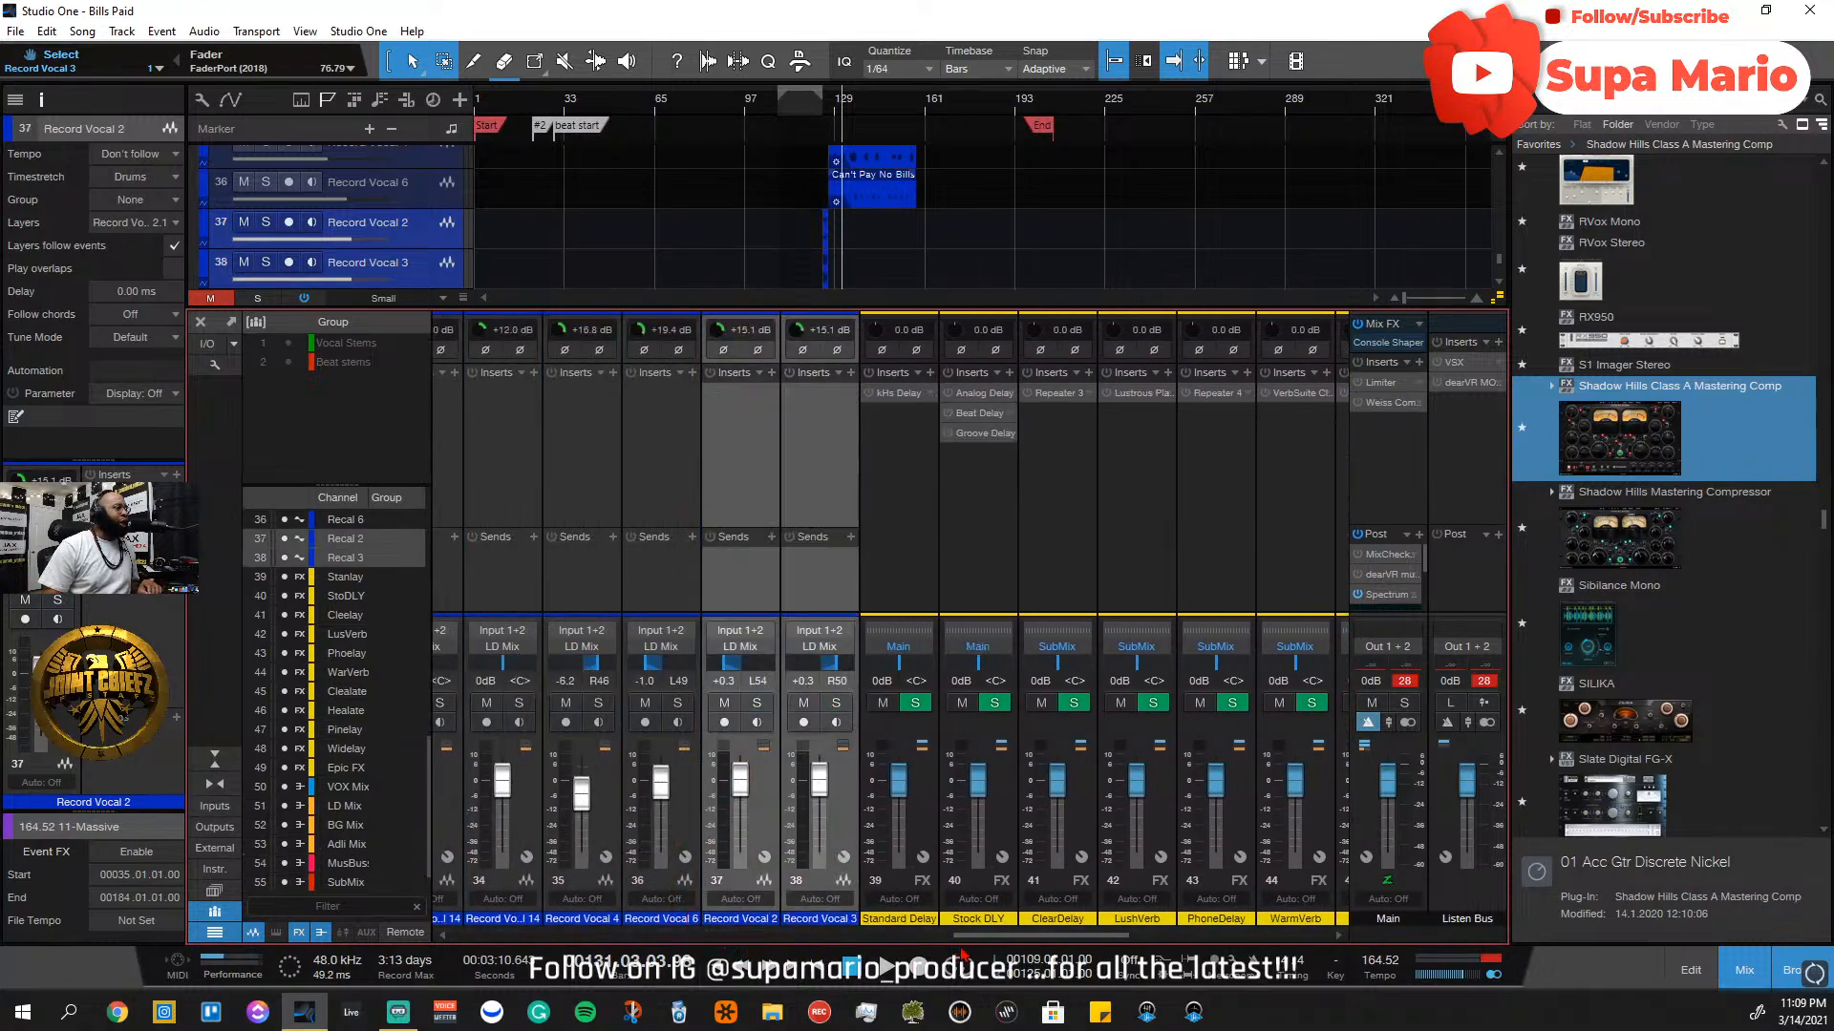
left_click_drag(976, 950, 1027, 945)
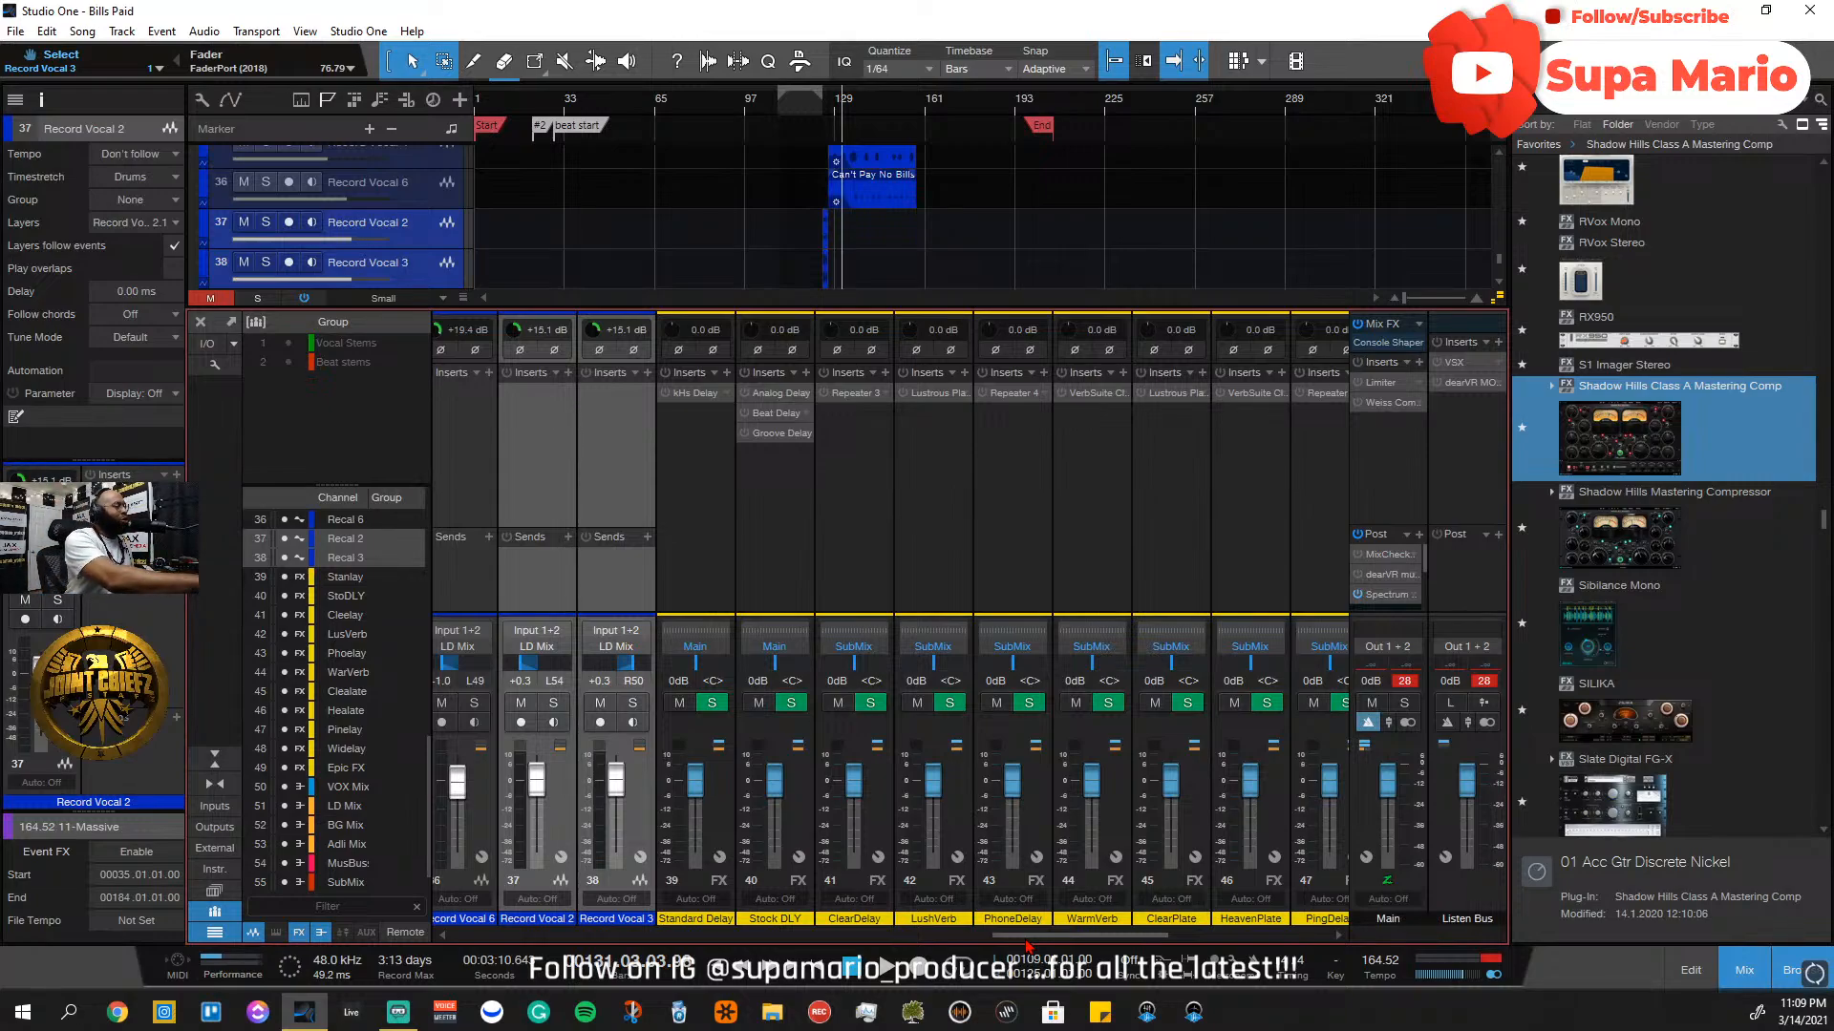
Review the whole arrangement without the mixer, from the beat stems down to the vocal and reference tracks
key("F3")
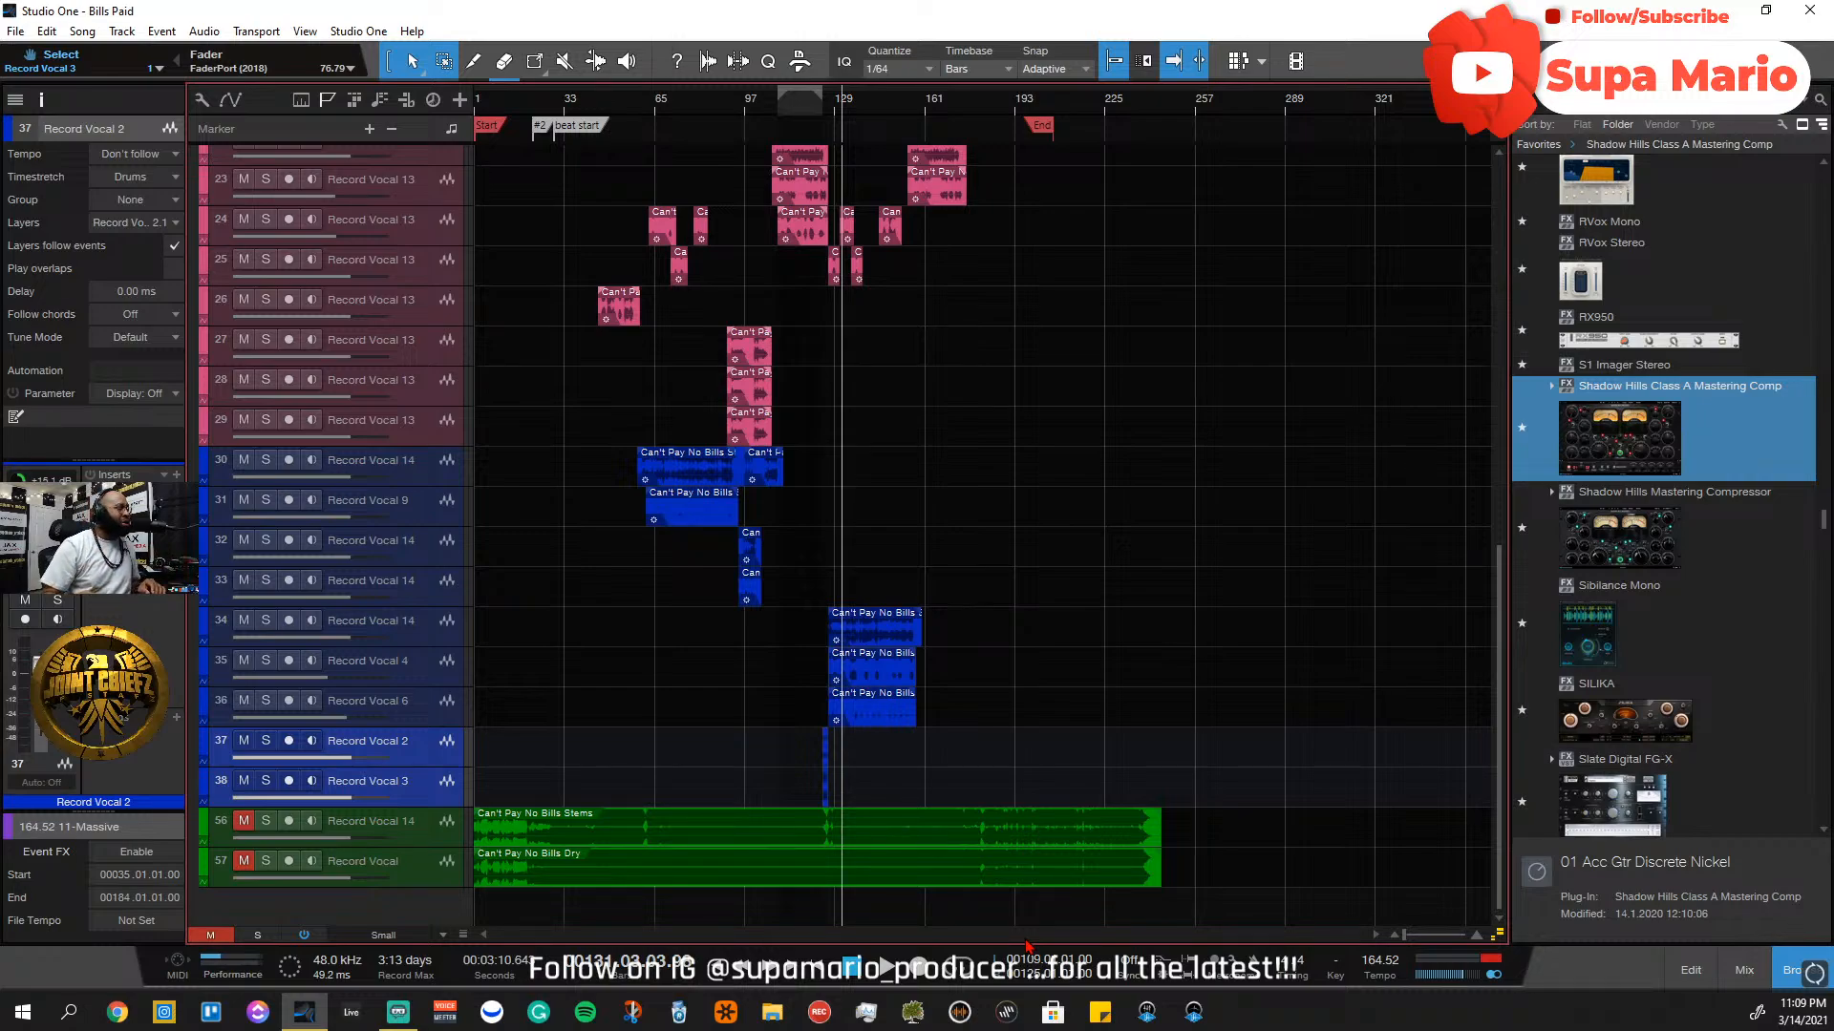
key("F3")
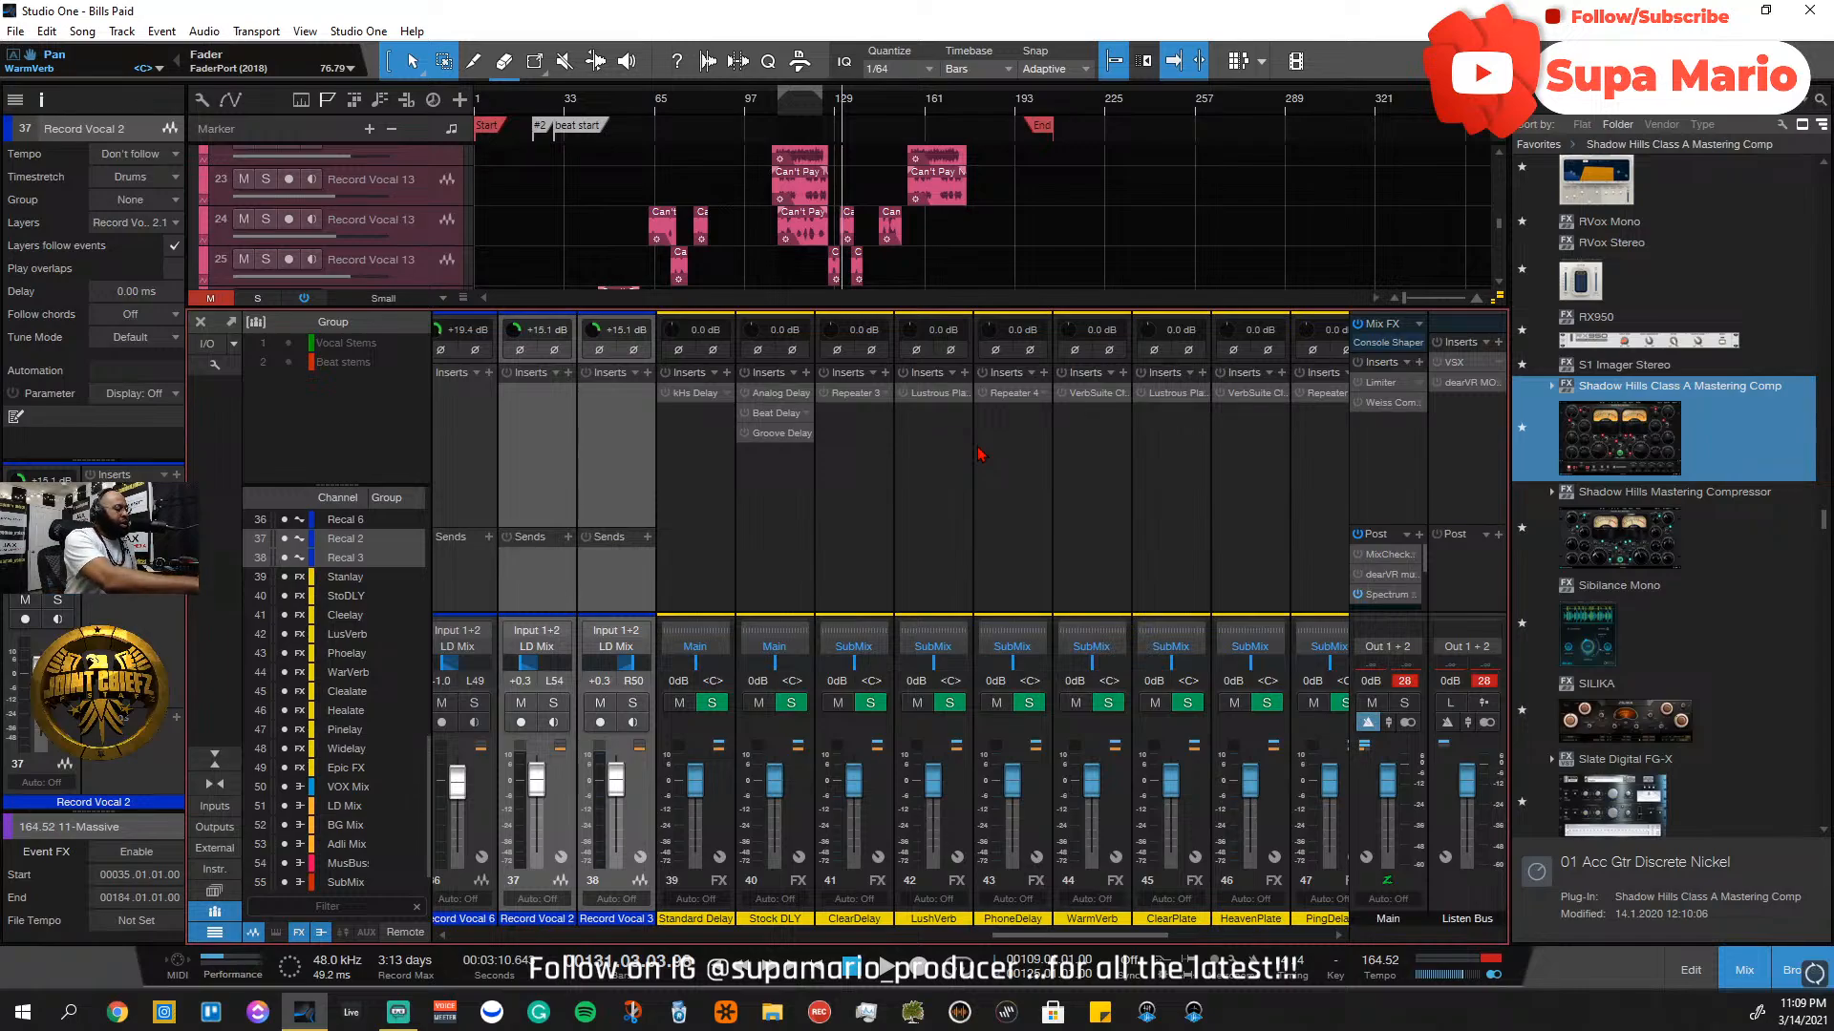
key("F3")
scroll(843, 392, "up", 9)
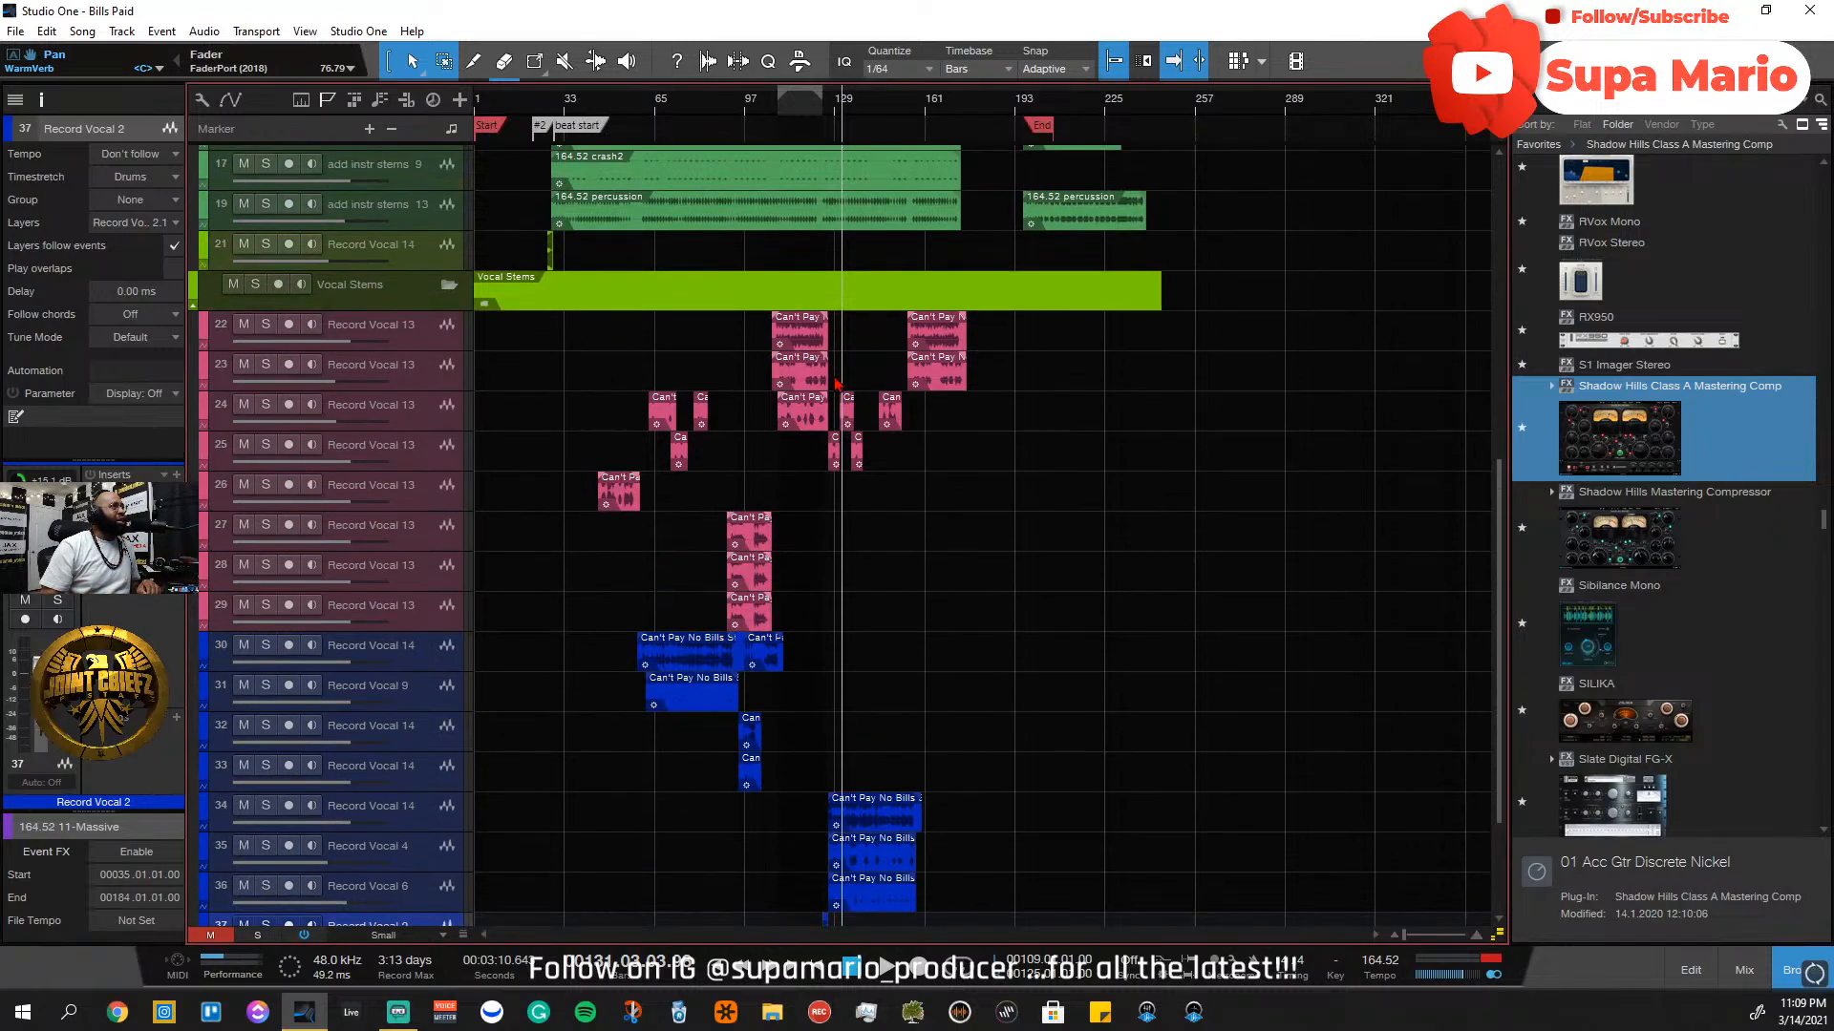
scroll(875, 392, "down", 5)
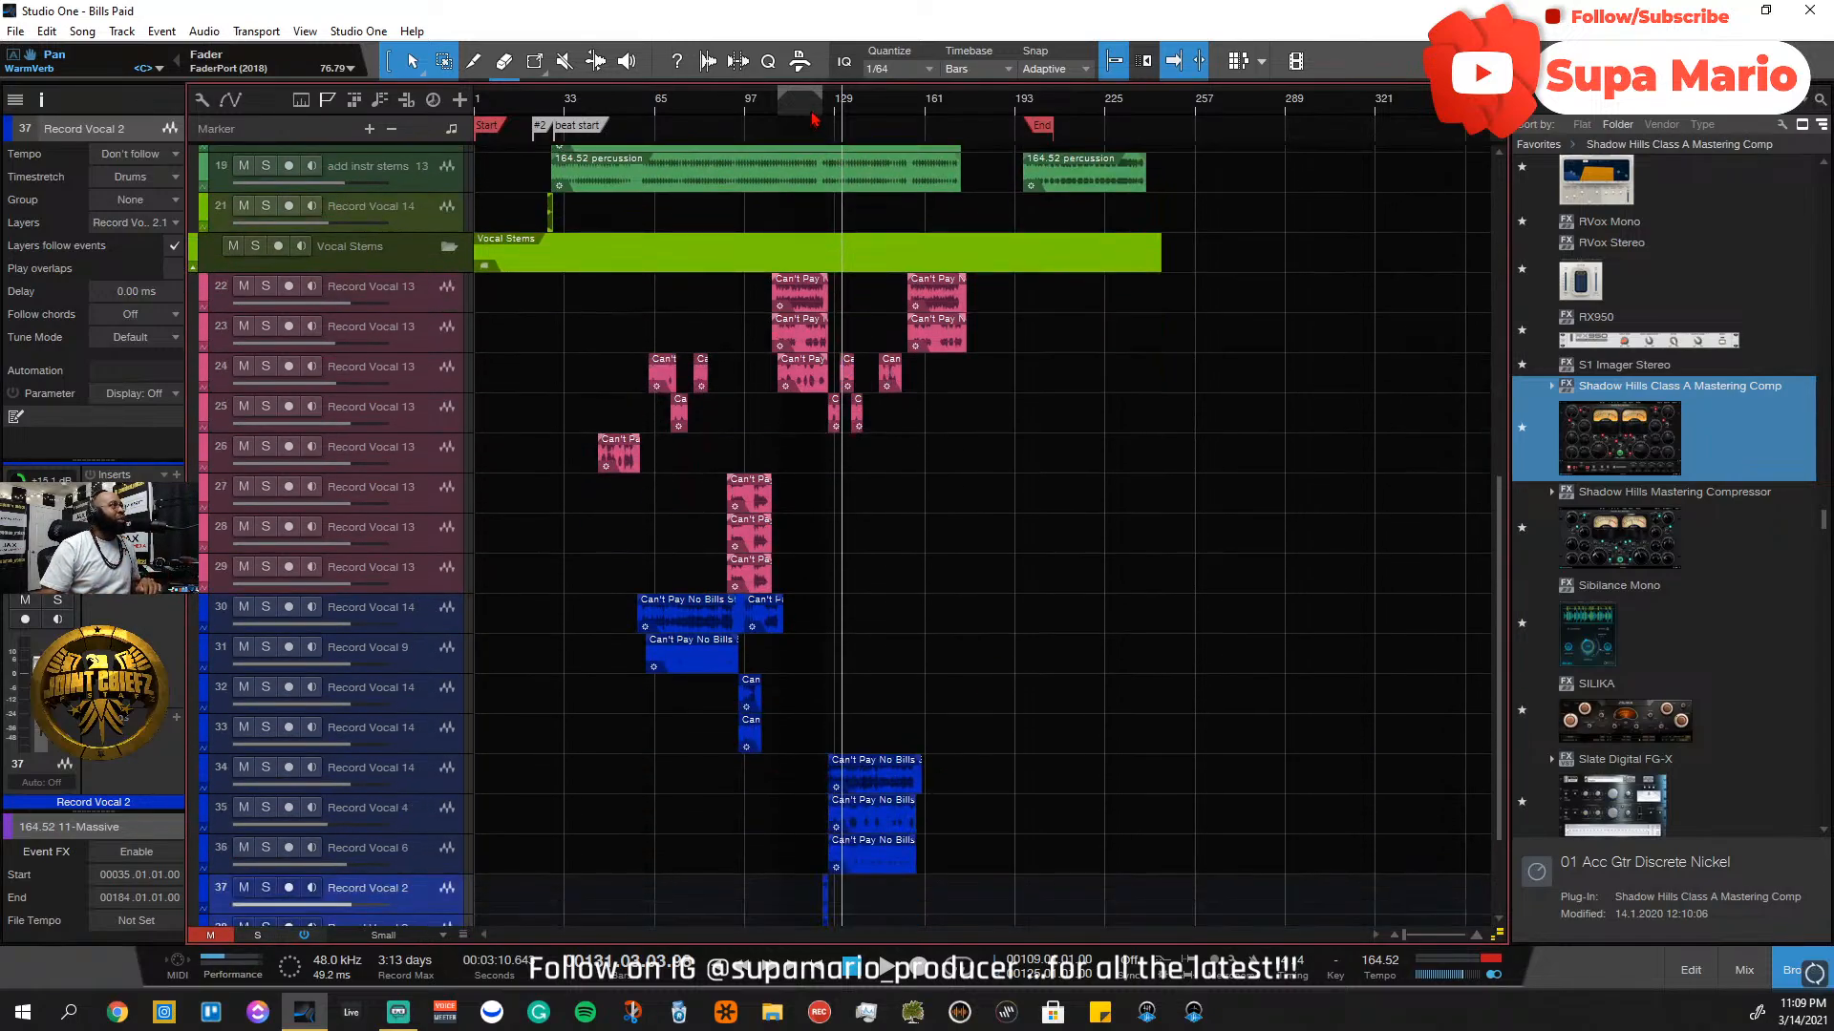
scroll(815, 108, "up", 4)
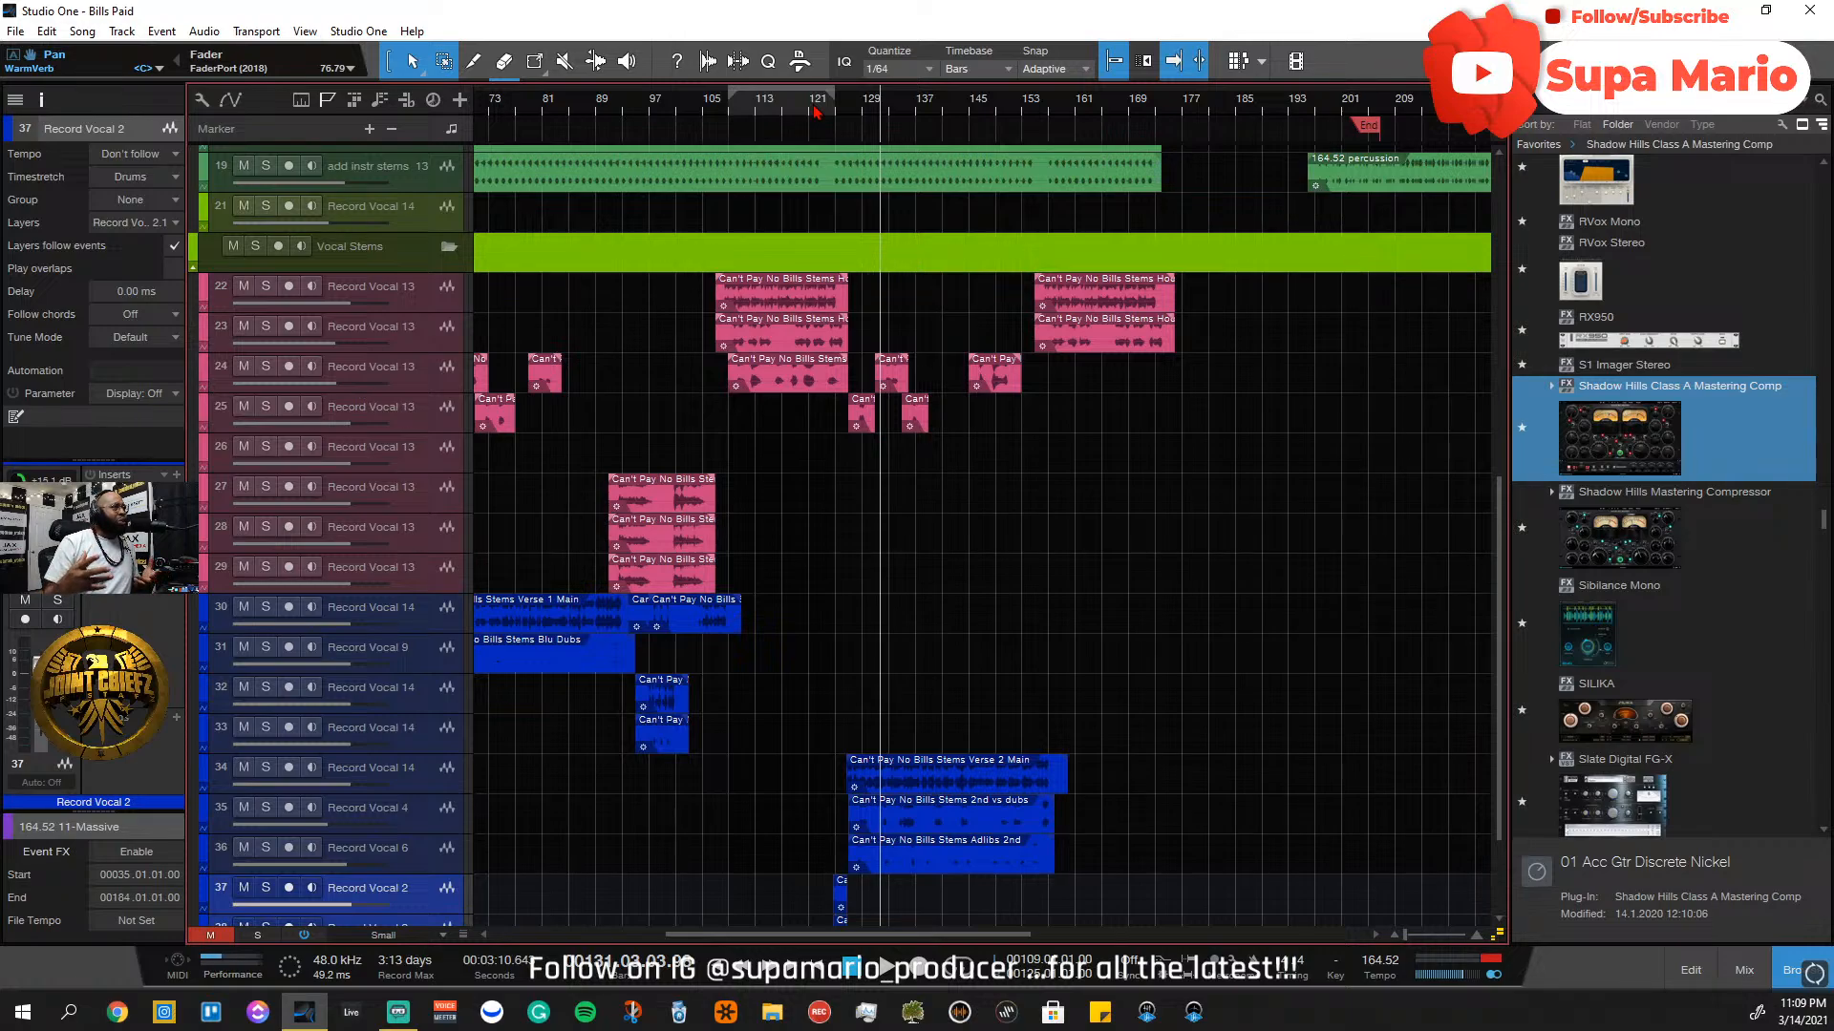
scroll(814, 108, "down", 5)
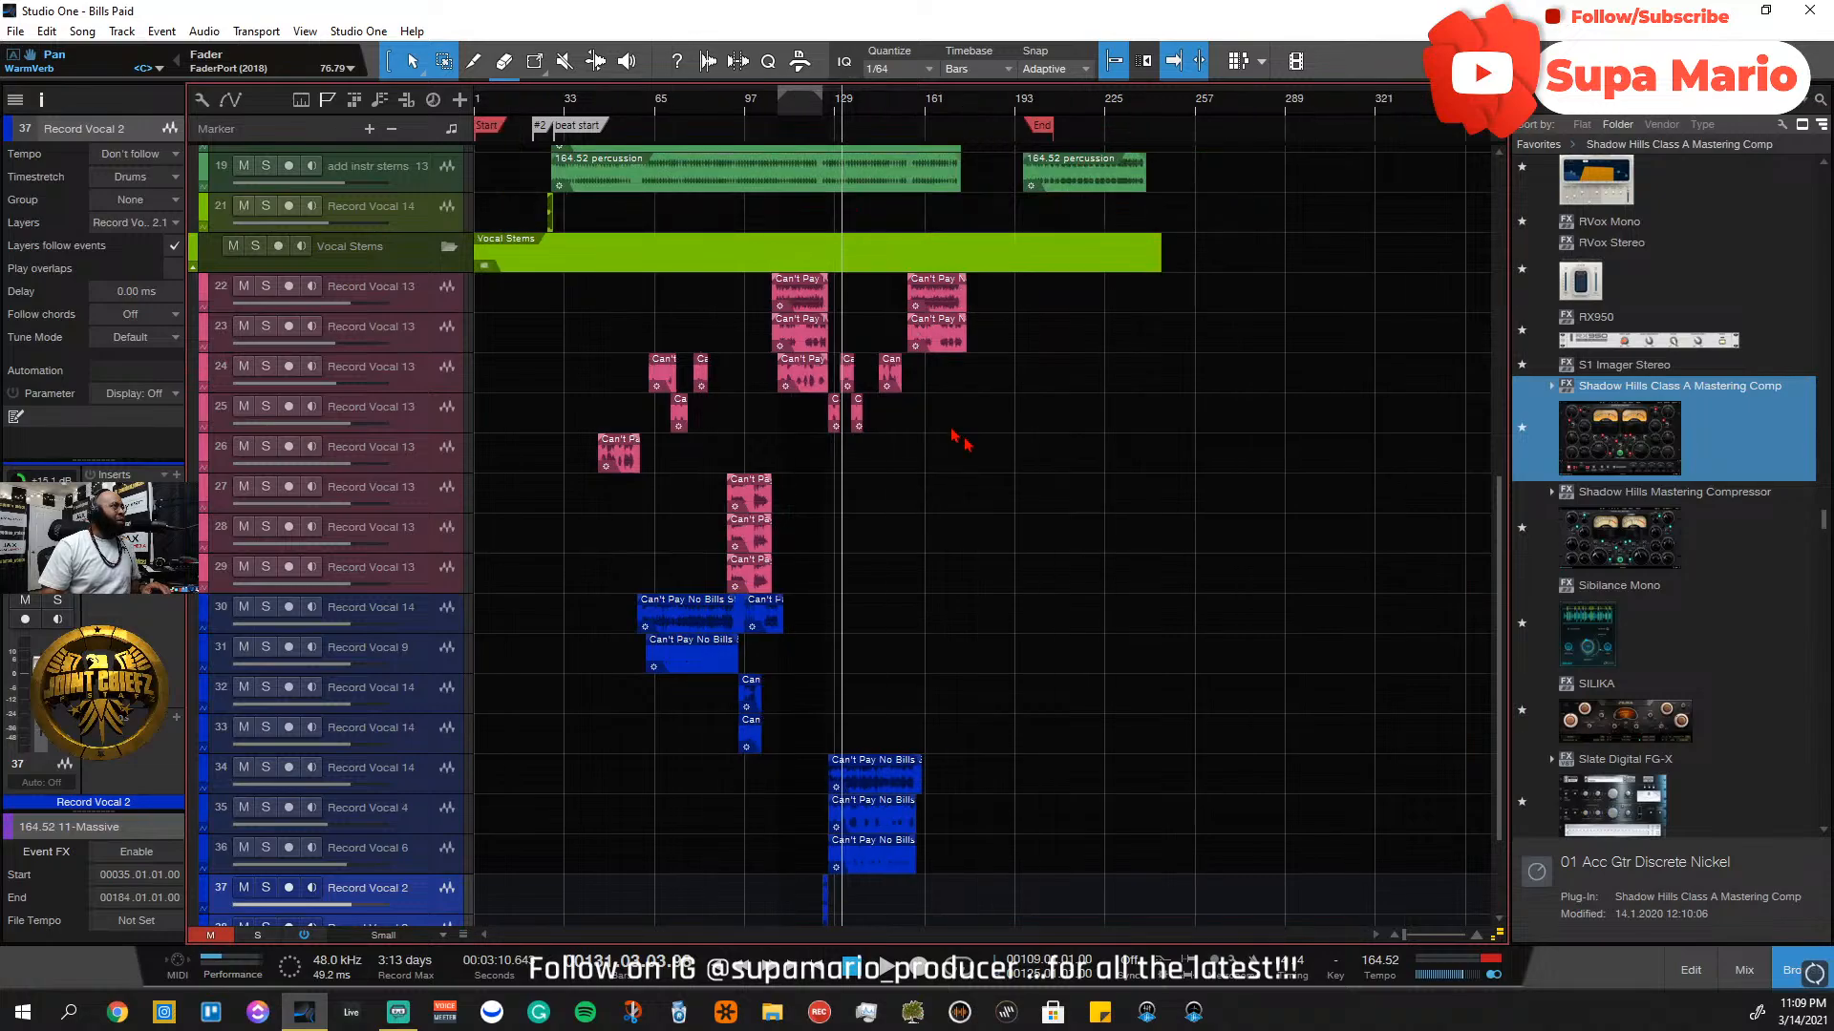
scroll(968, 445, "up", 4)
scroll(996, 543, "down", 3)
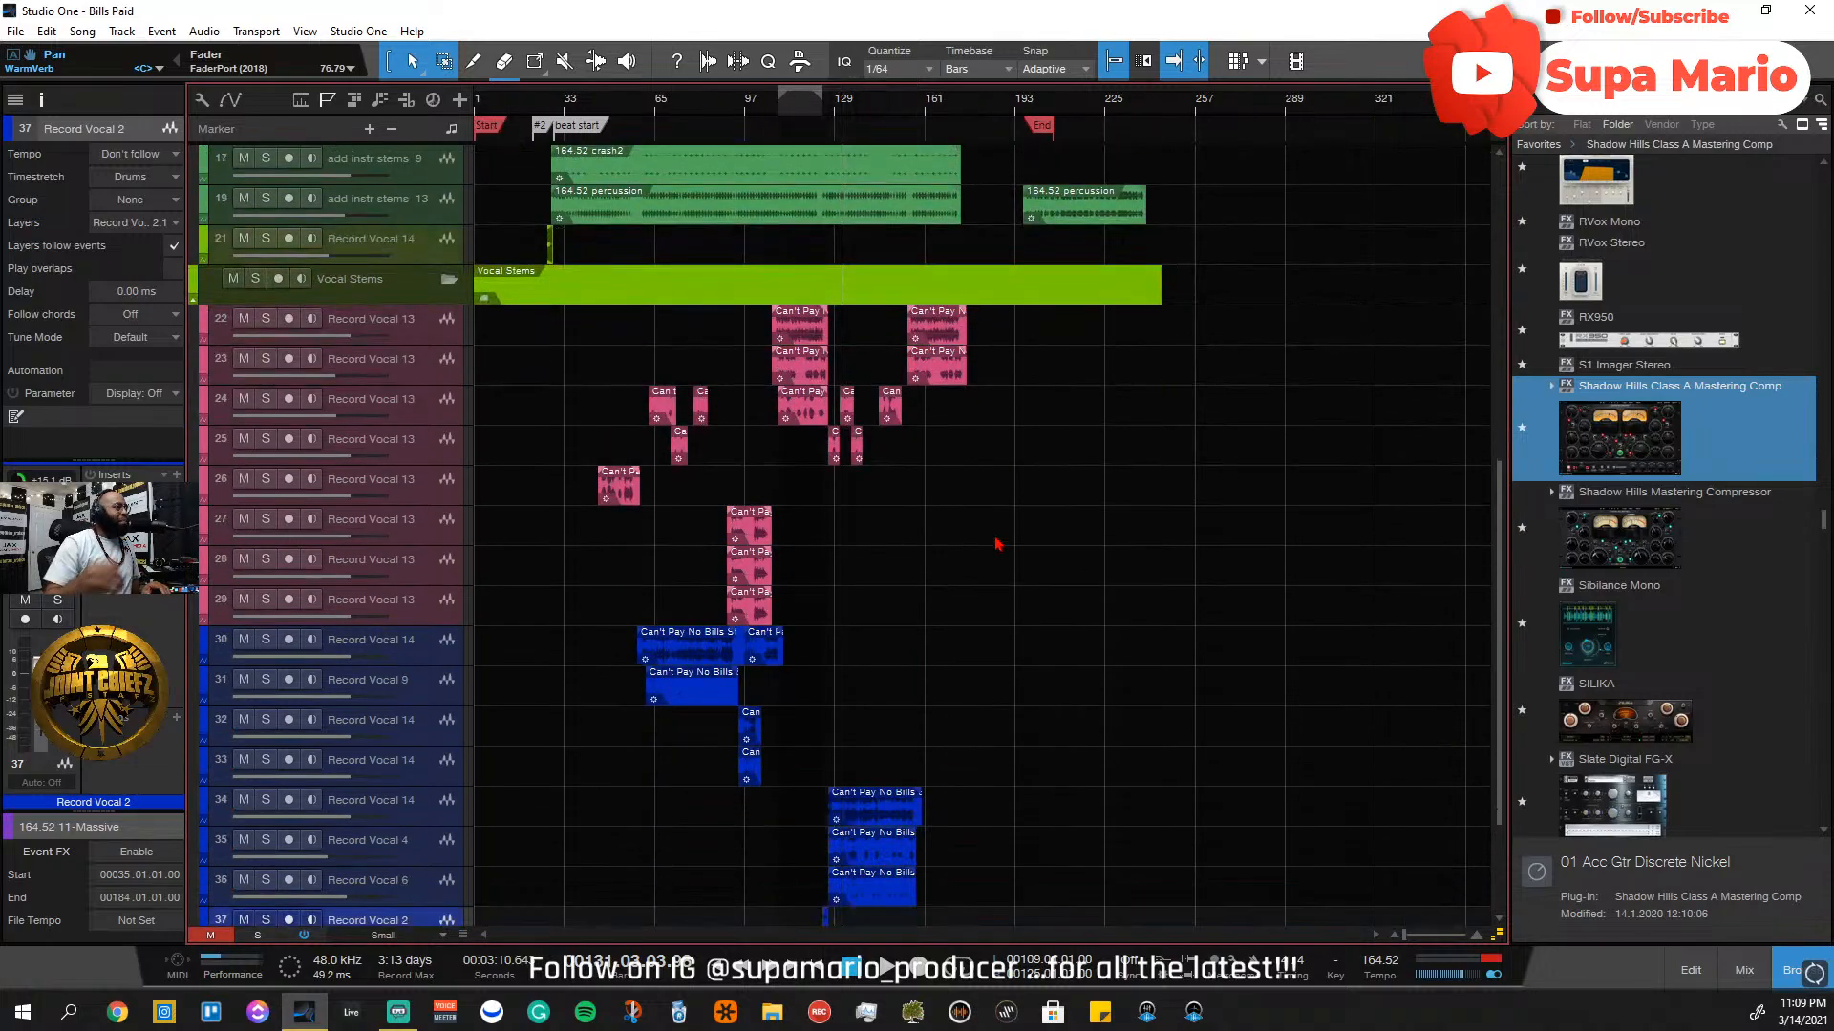
scroll(1446, 330, "up", 15)
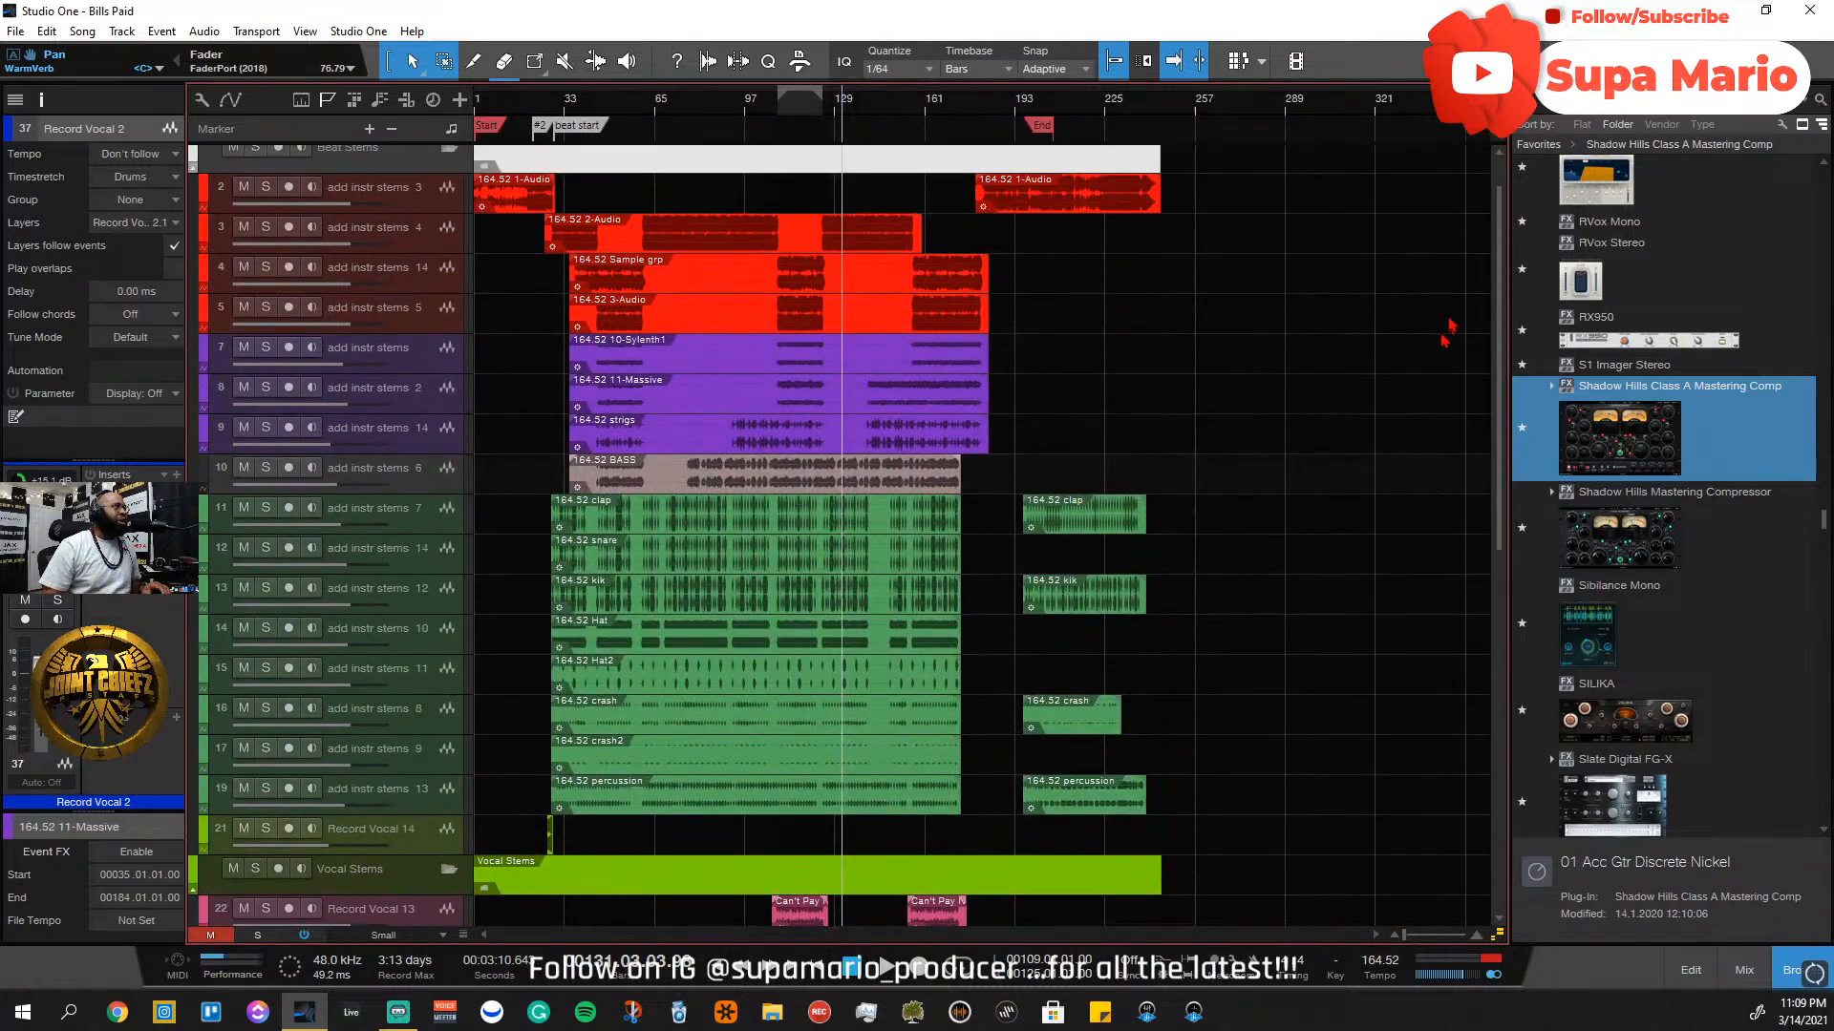
scroll(1447, 329, "up", 1)
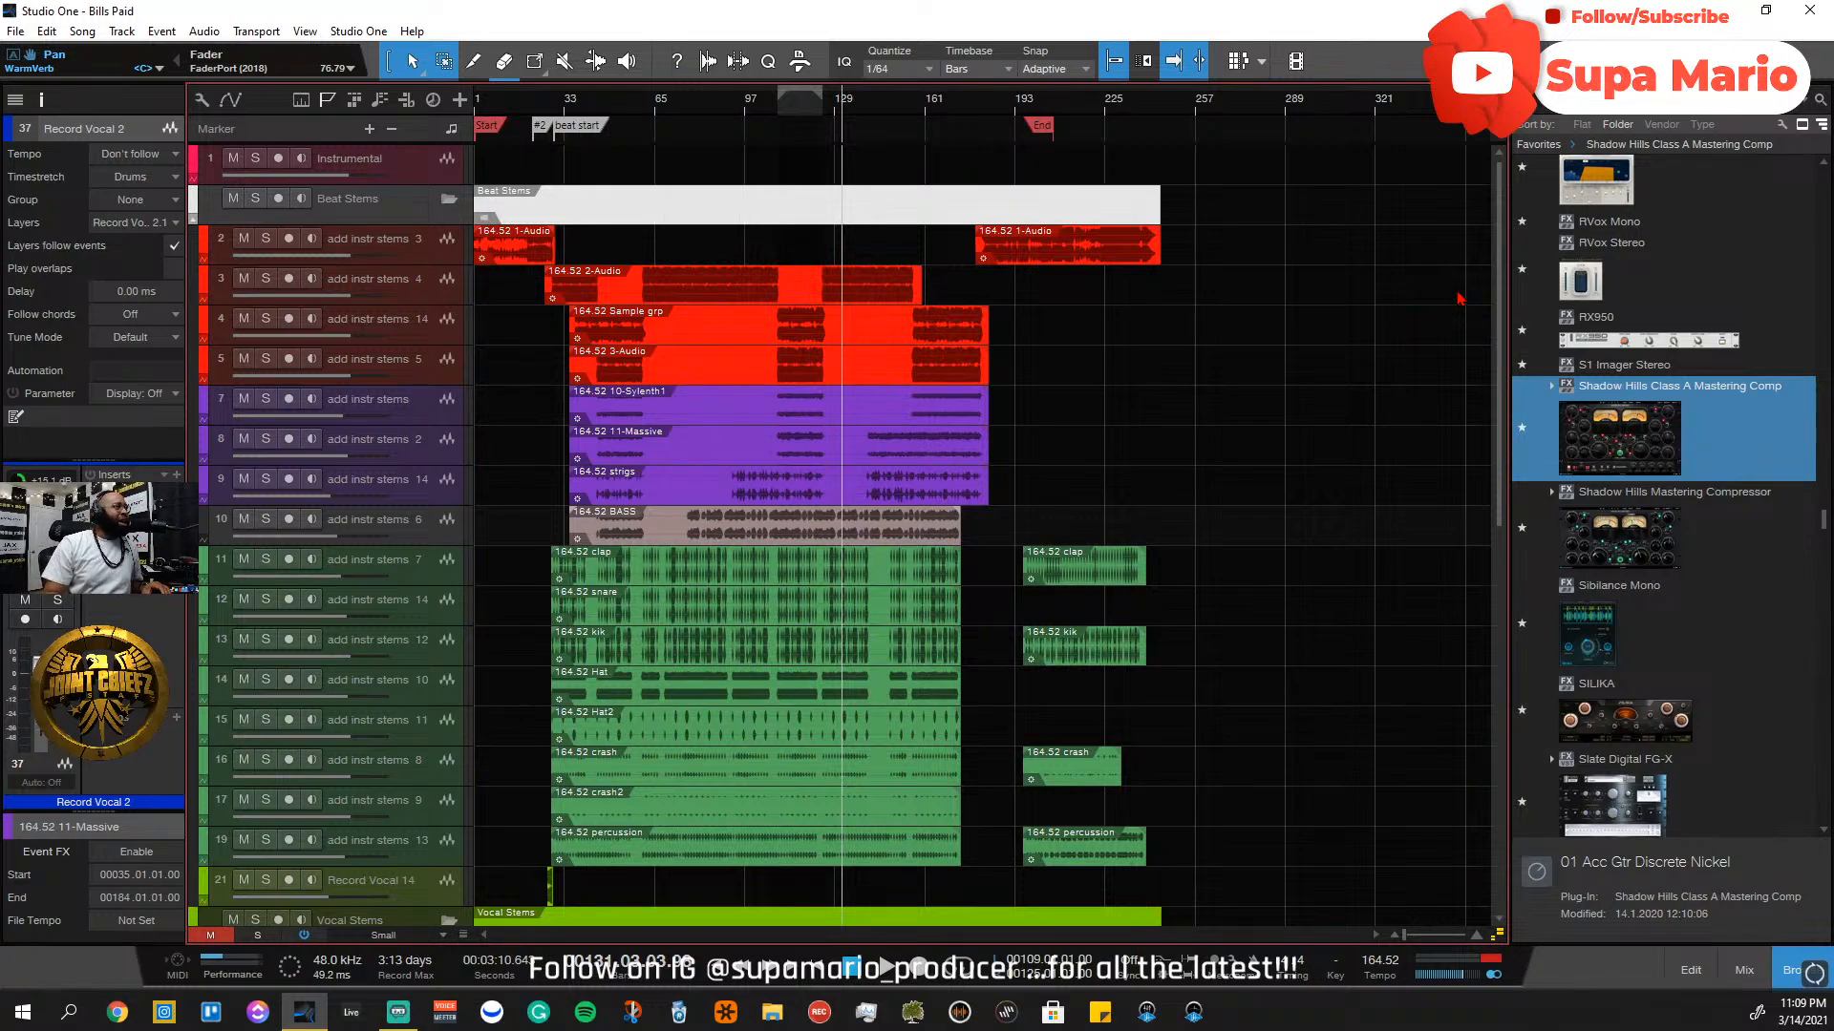
scroll(1458, 298, "down", 1)
scroll(1456, 286, "up", 1)
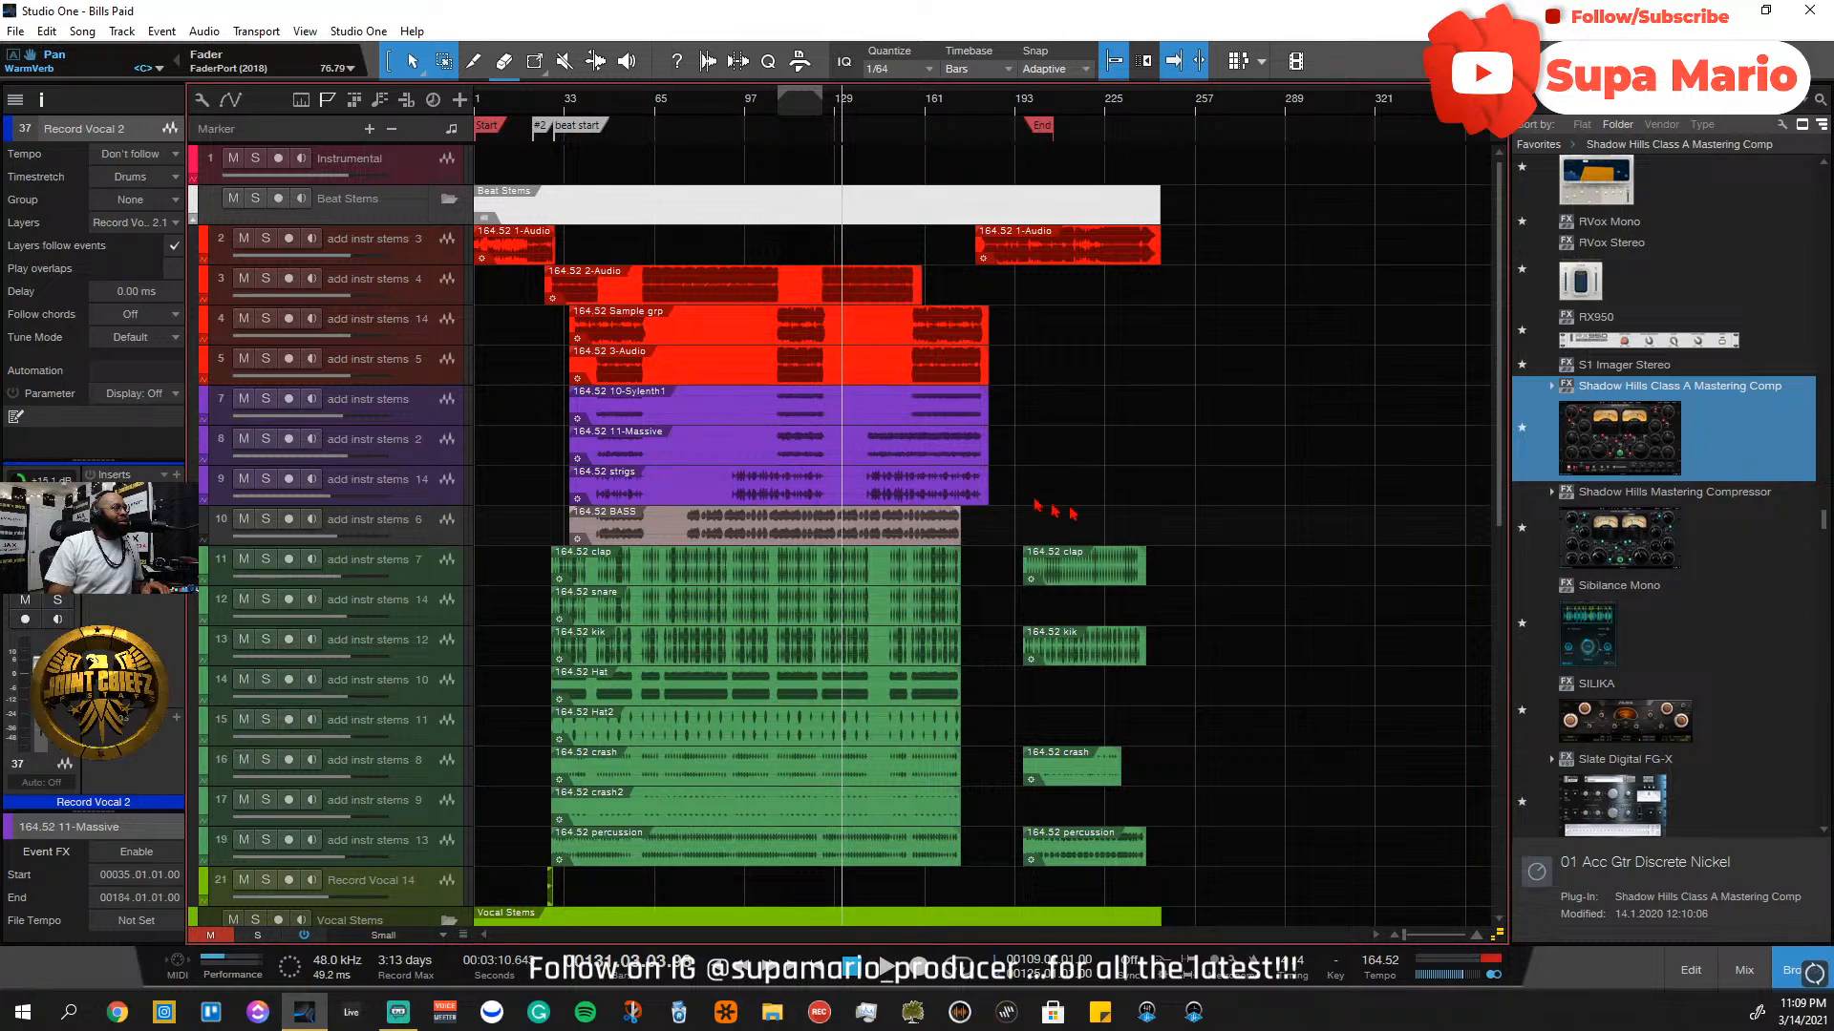
left_click_drag(1501, 370, 1497, 743)
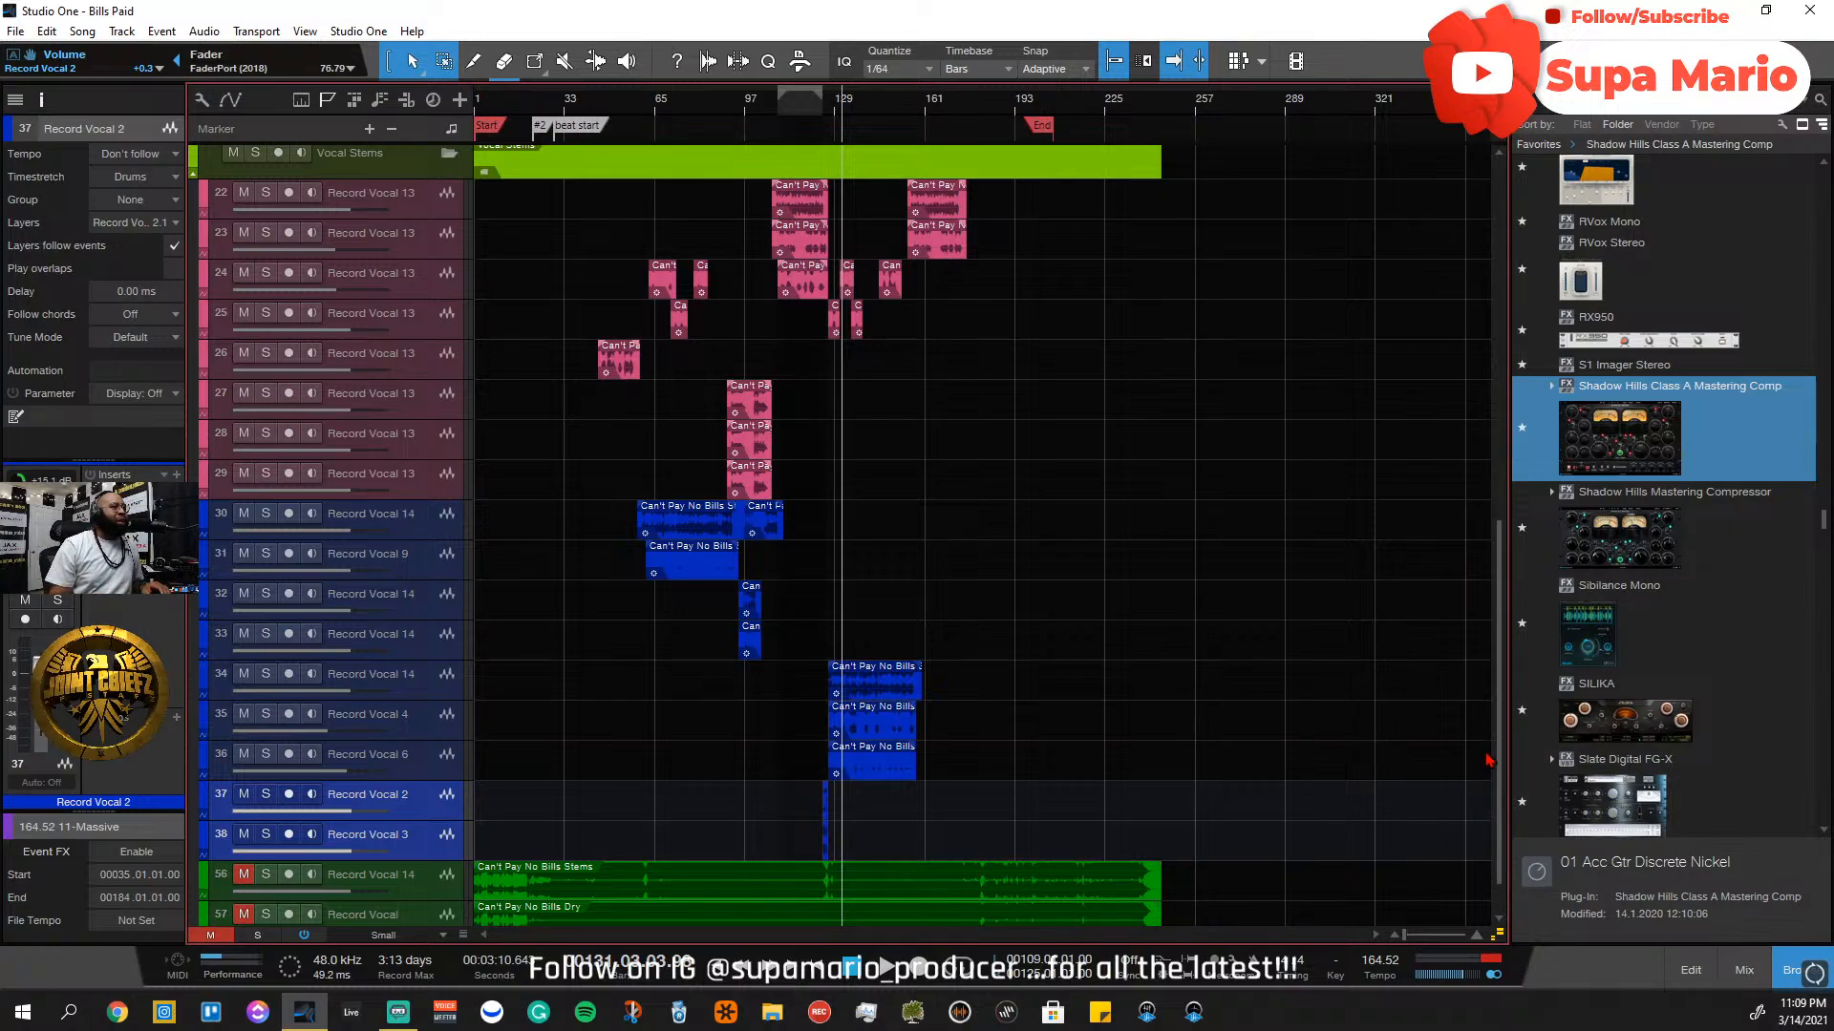
scroll(1489, 712, "up", 1)
scroll(1489, 712, "up", 18)
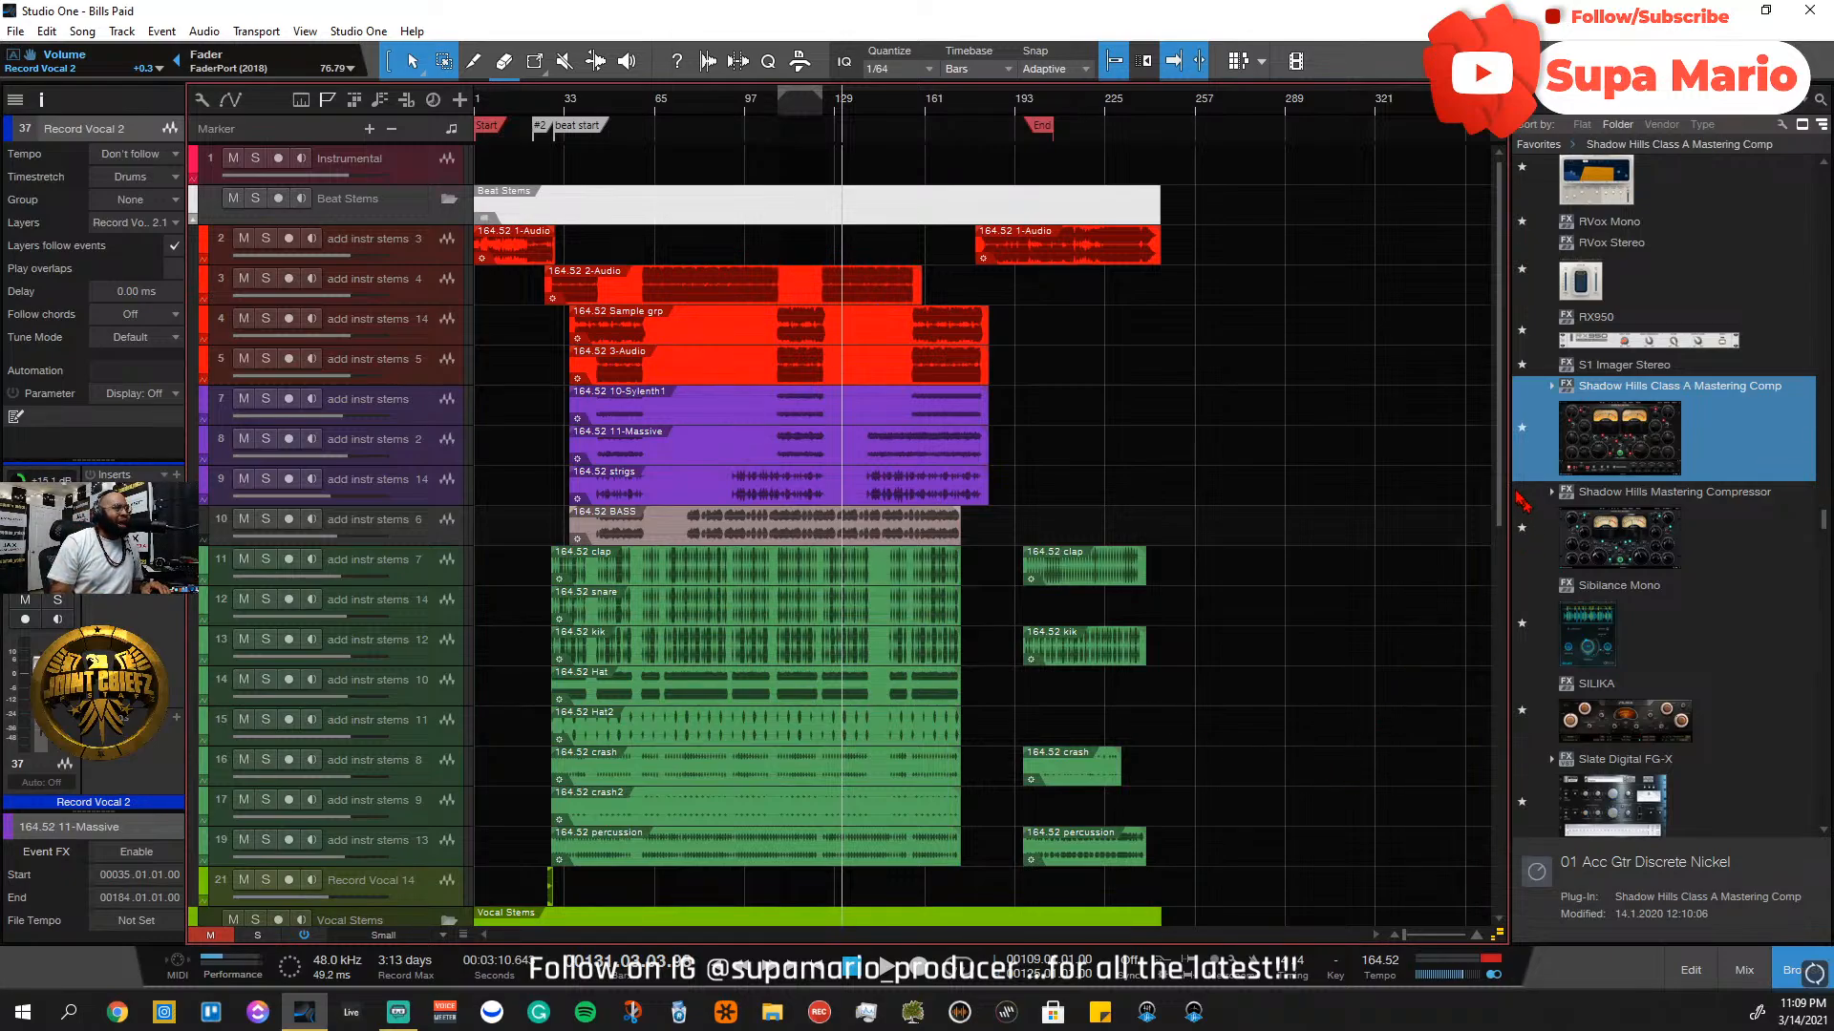
left_click_drag(1506, 485, 1495, 896)
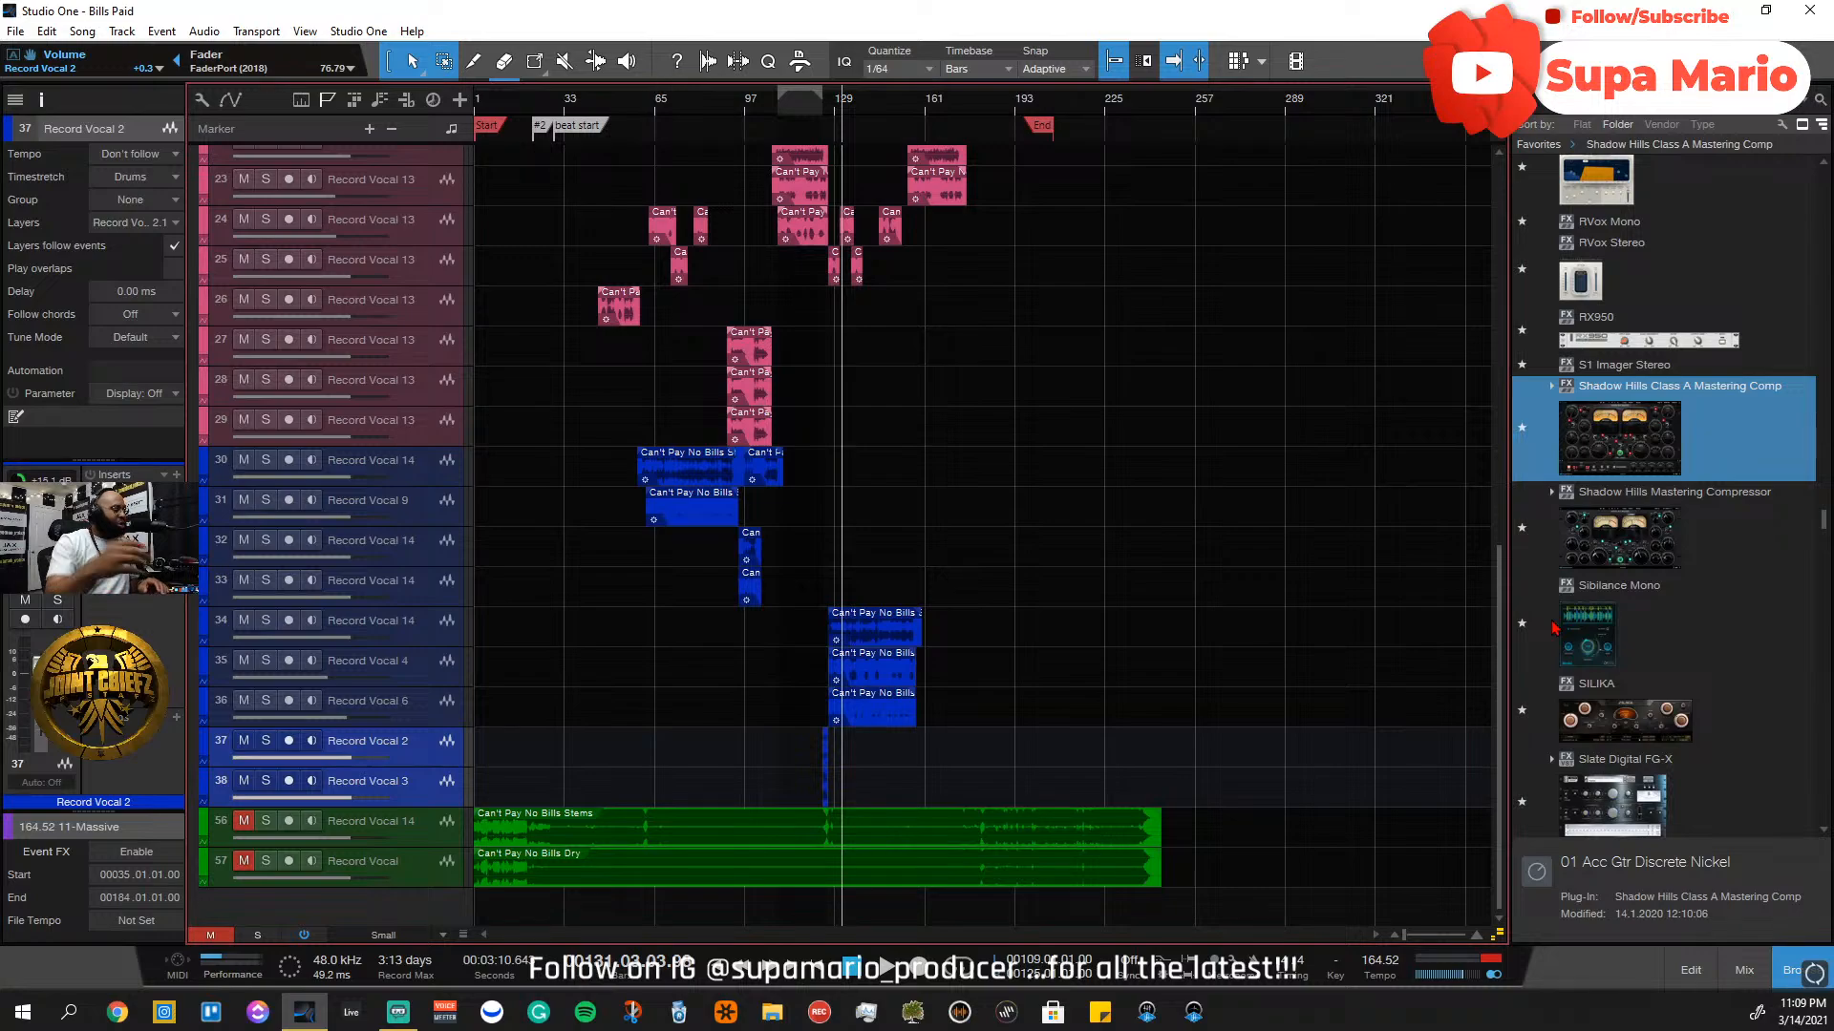
Reopen the mixer, play the song from bar 34 with the mix buses in view, and reset the Listen Bus clip indicator
key("F3")
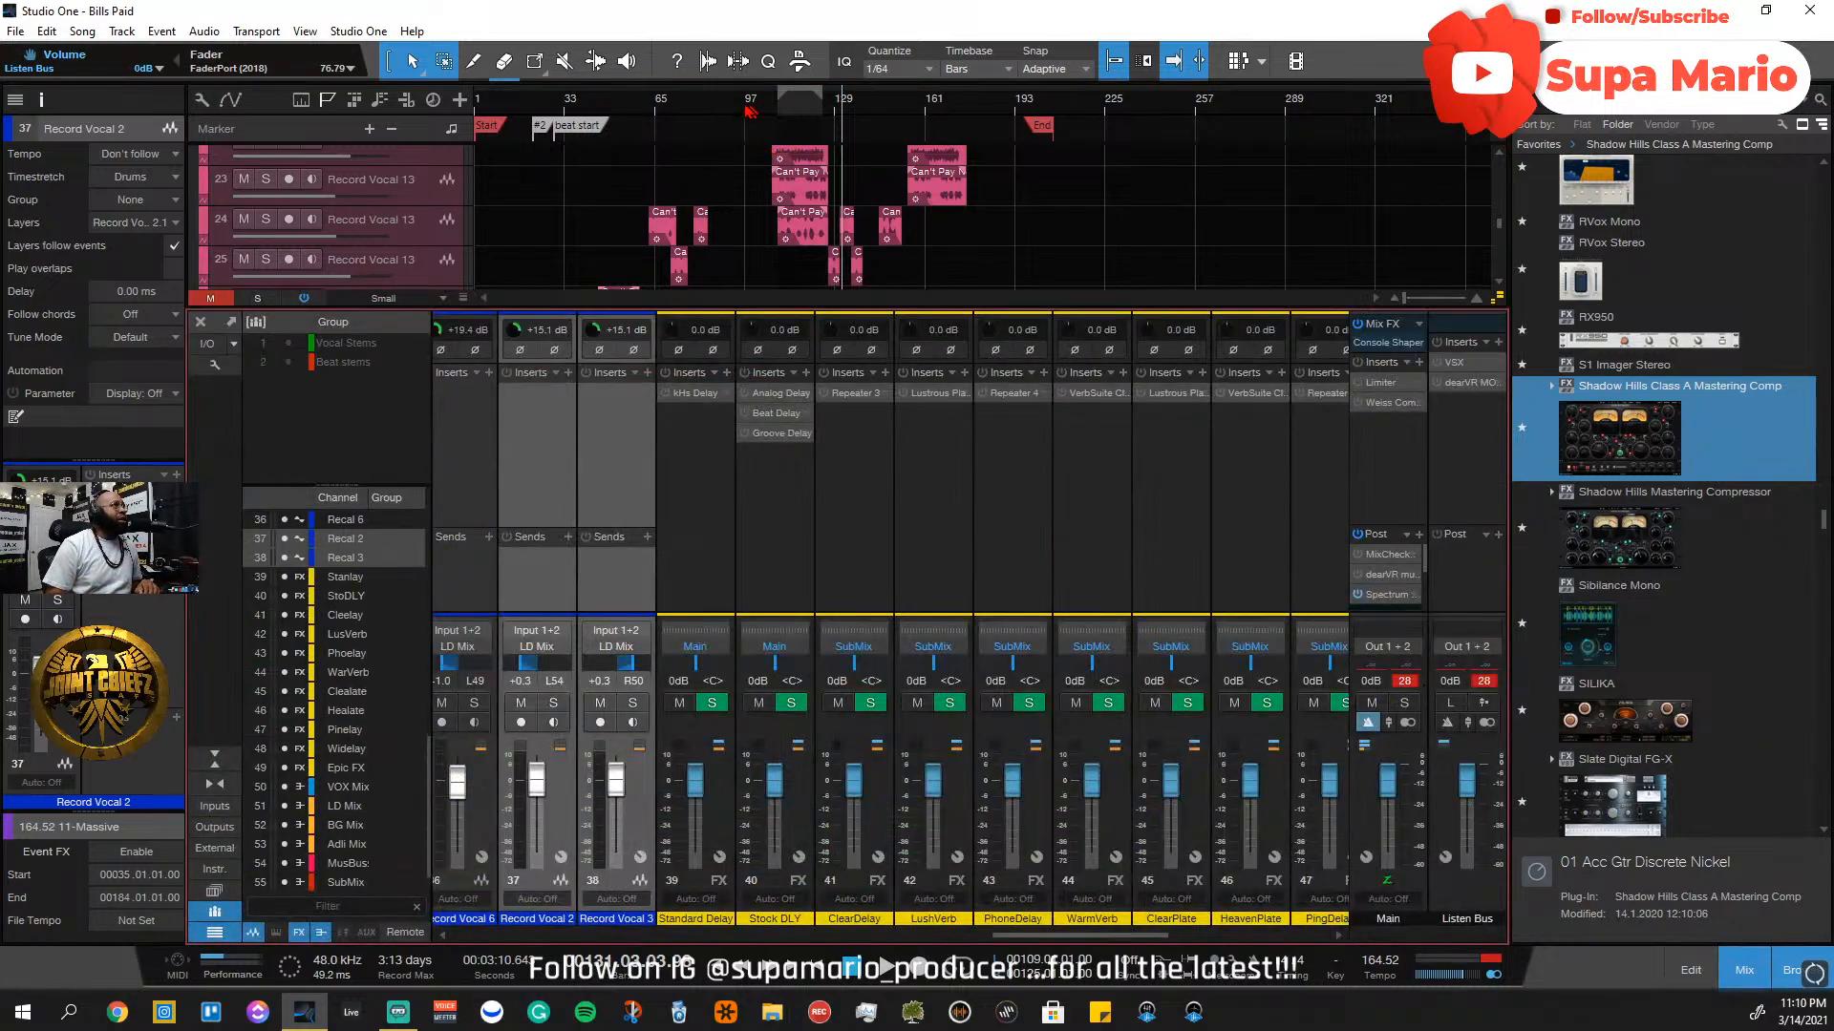
left_click(653, 106)
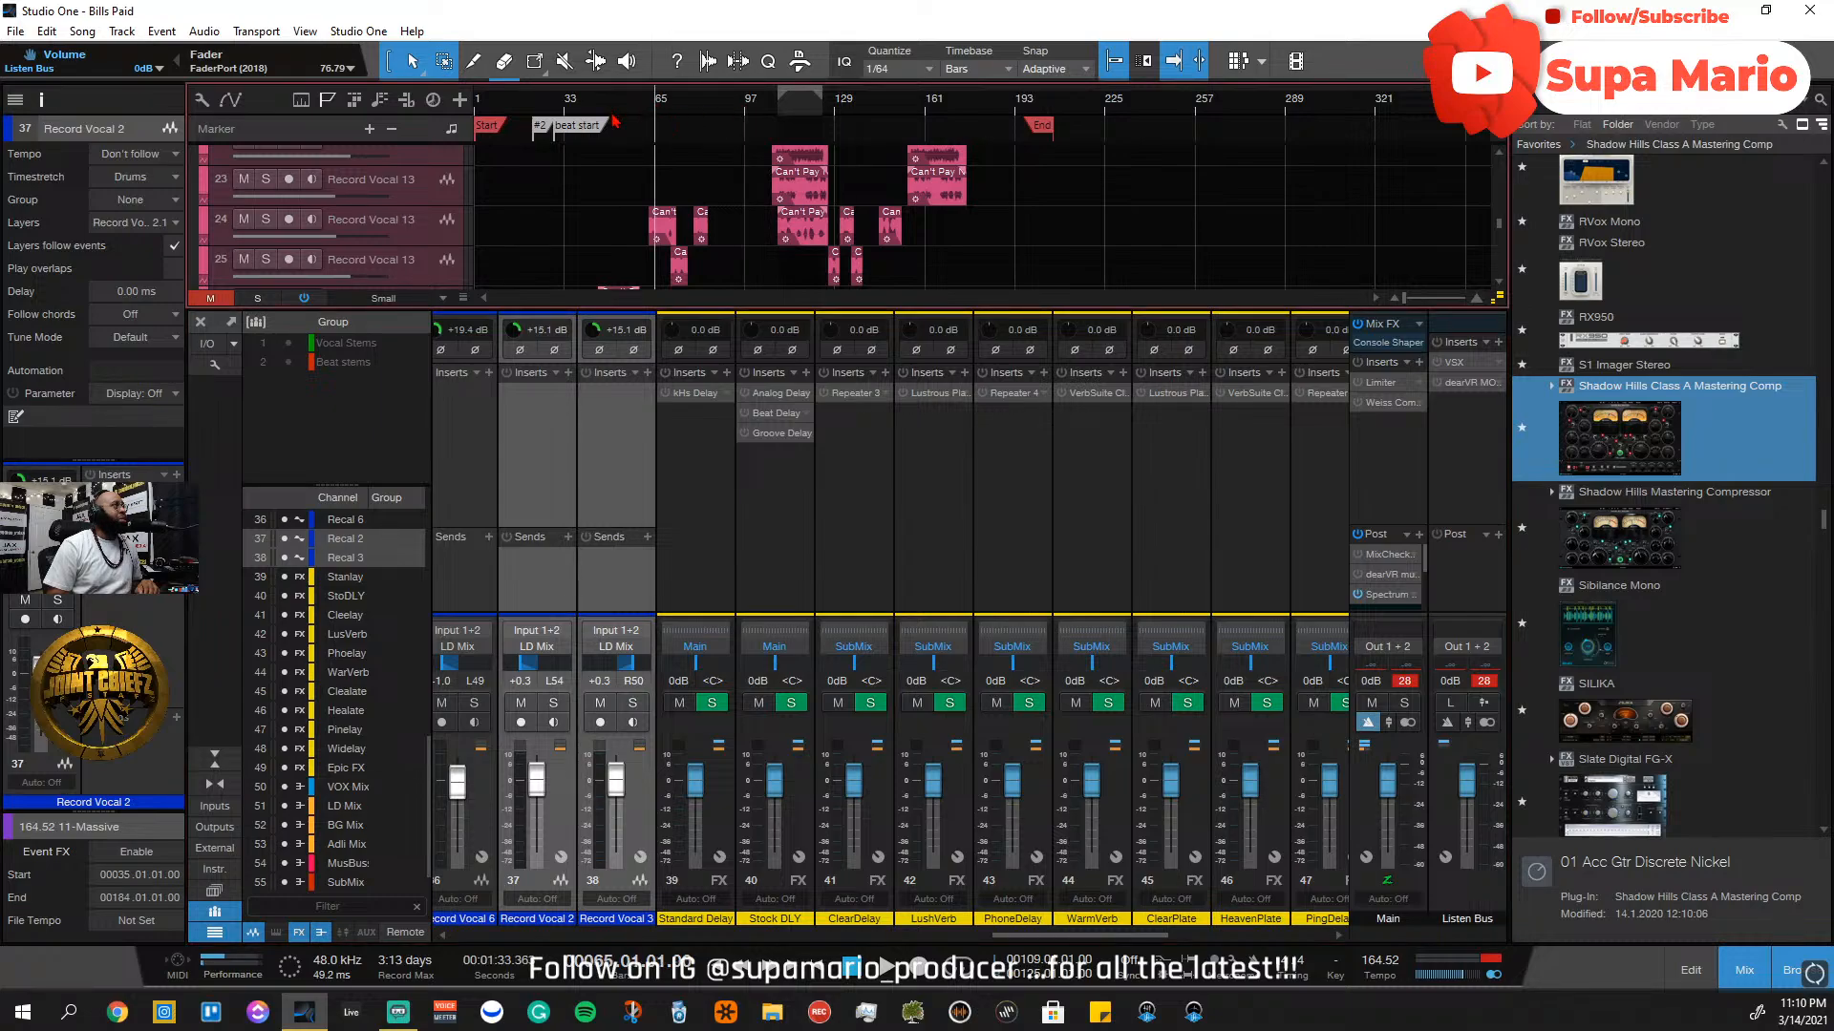
left_click(568, 106)
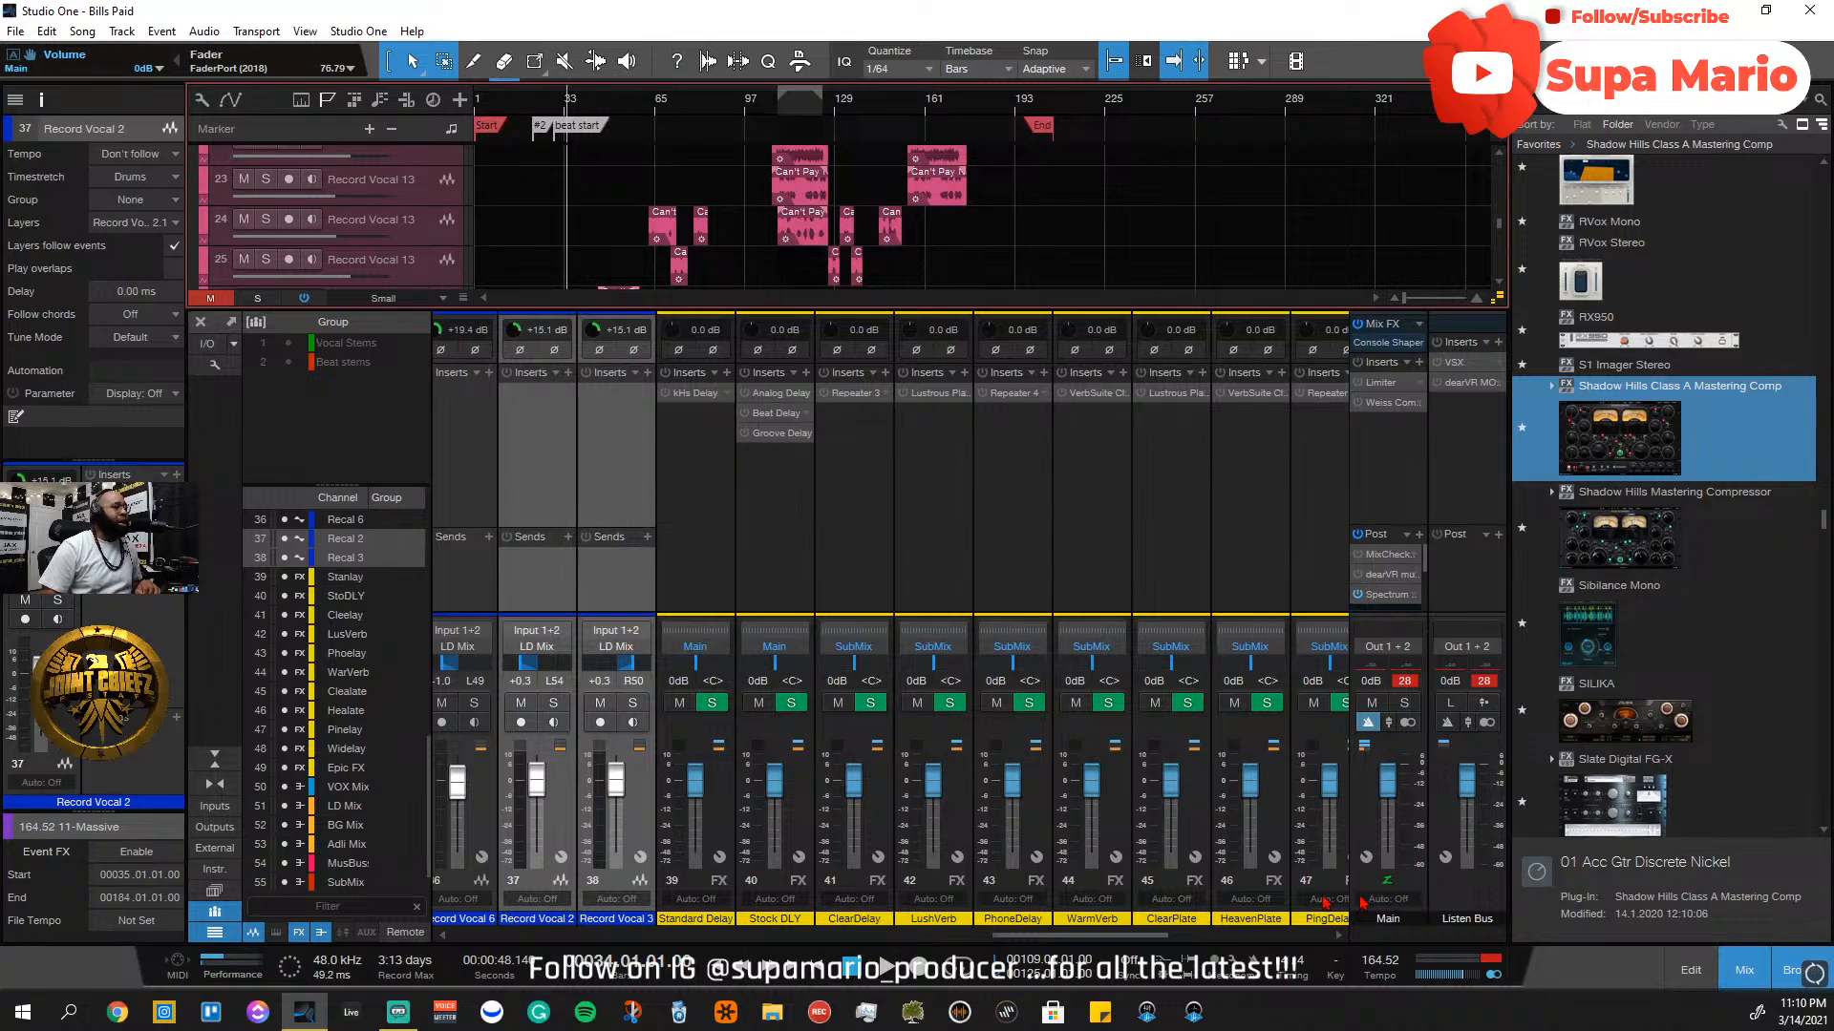
key("space")
left_click_drag(1083, 935, 1237, 935)
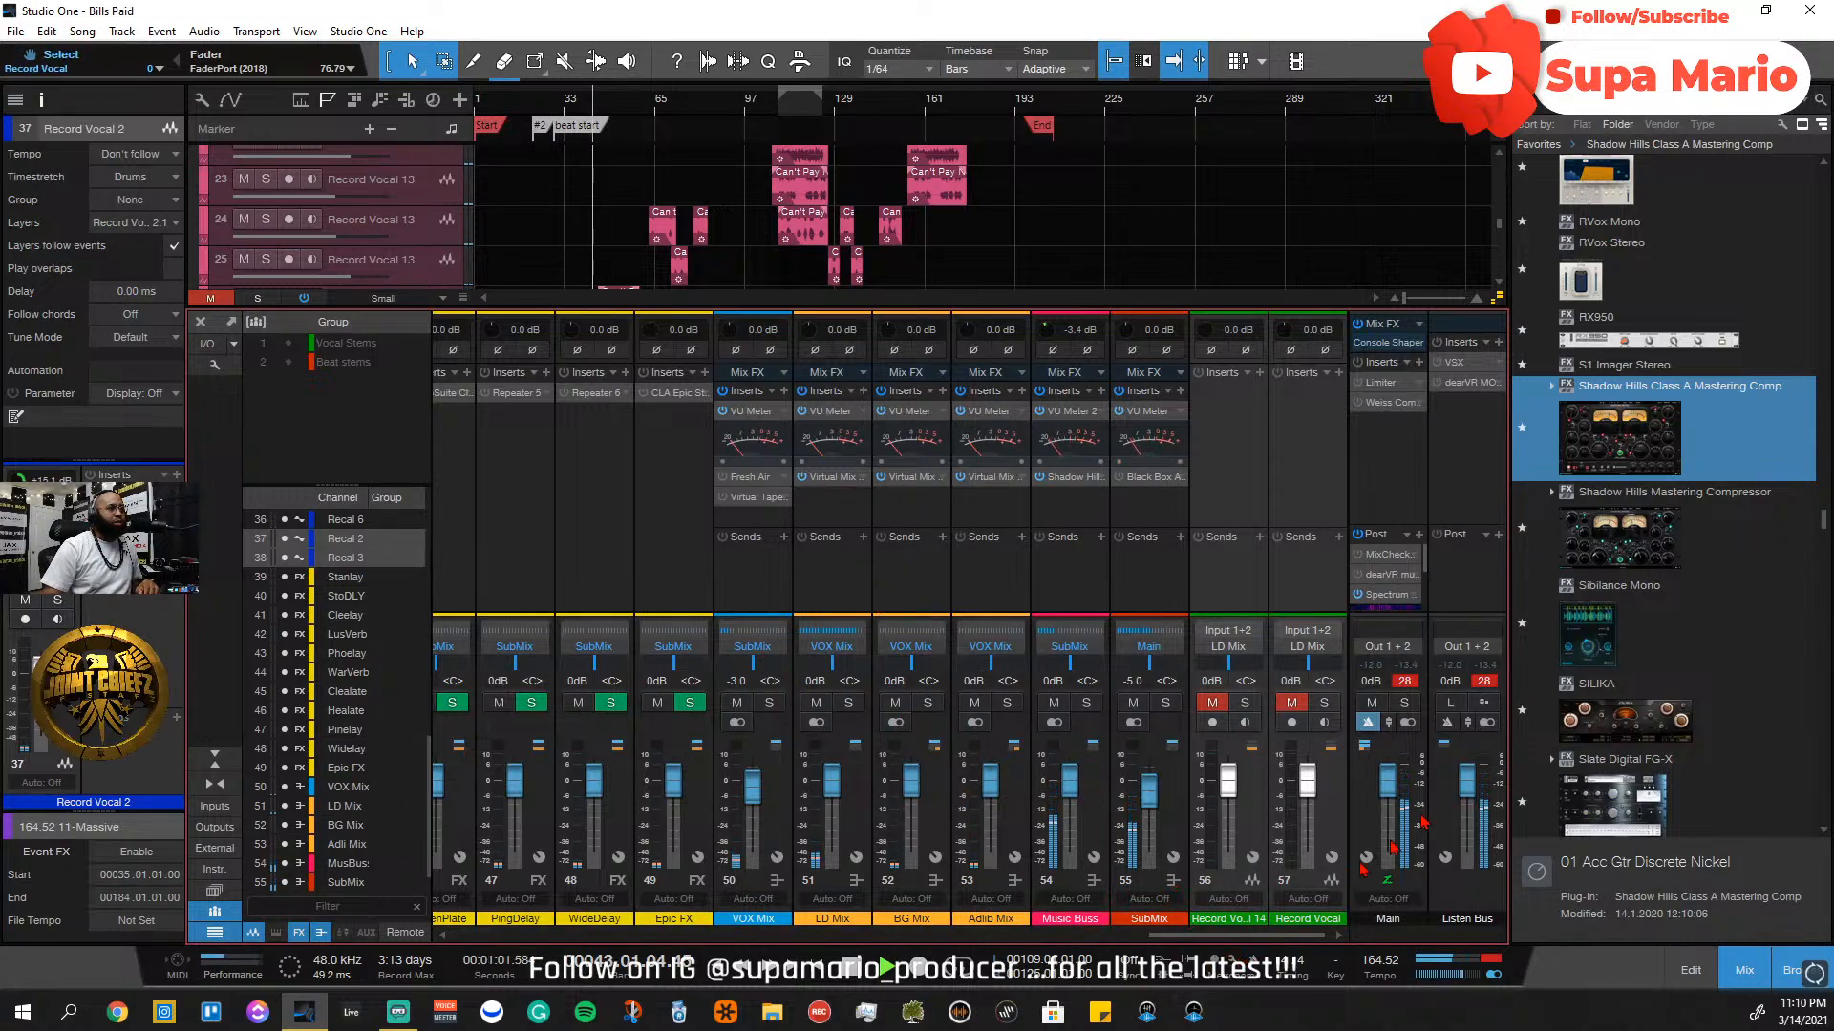
left_click(1483, 682)
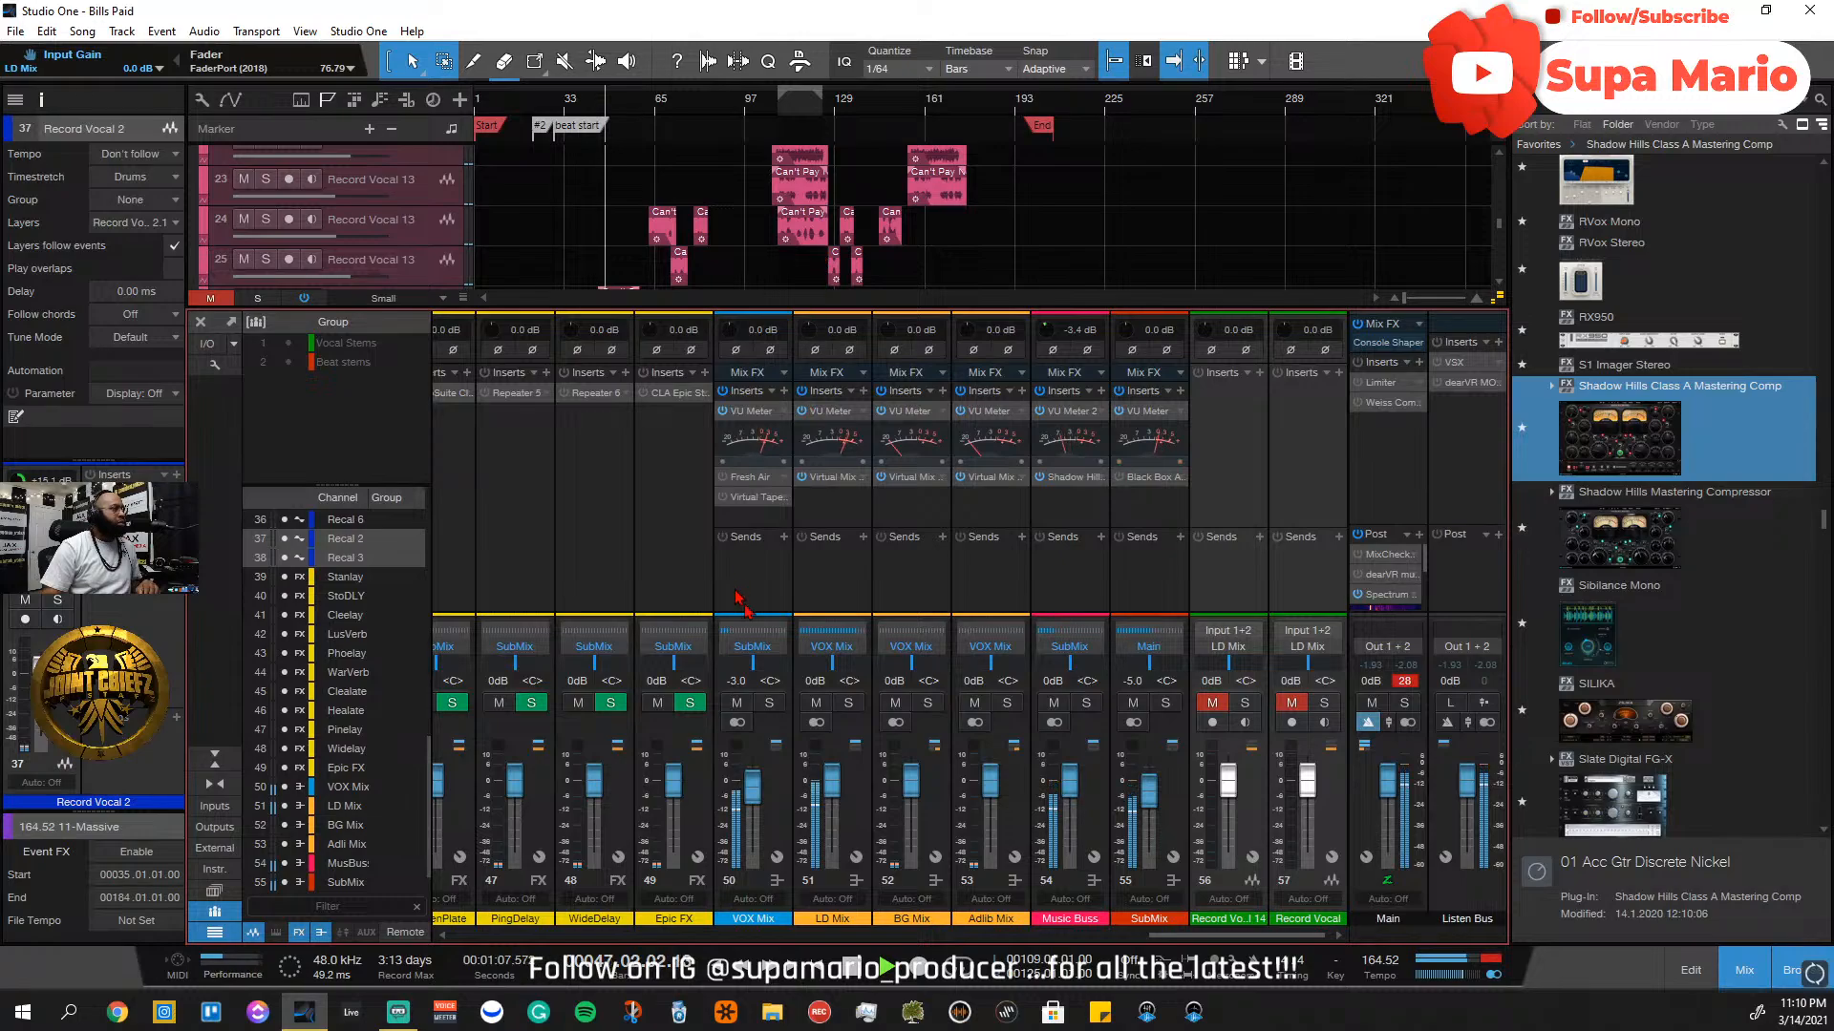
left_click_drag(1196, 936, 1191, 981)
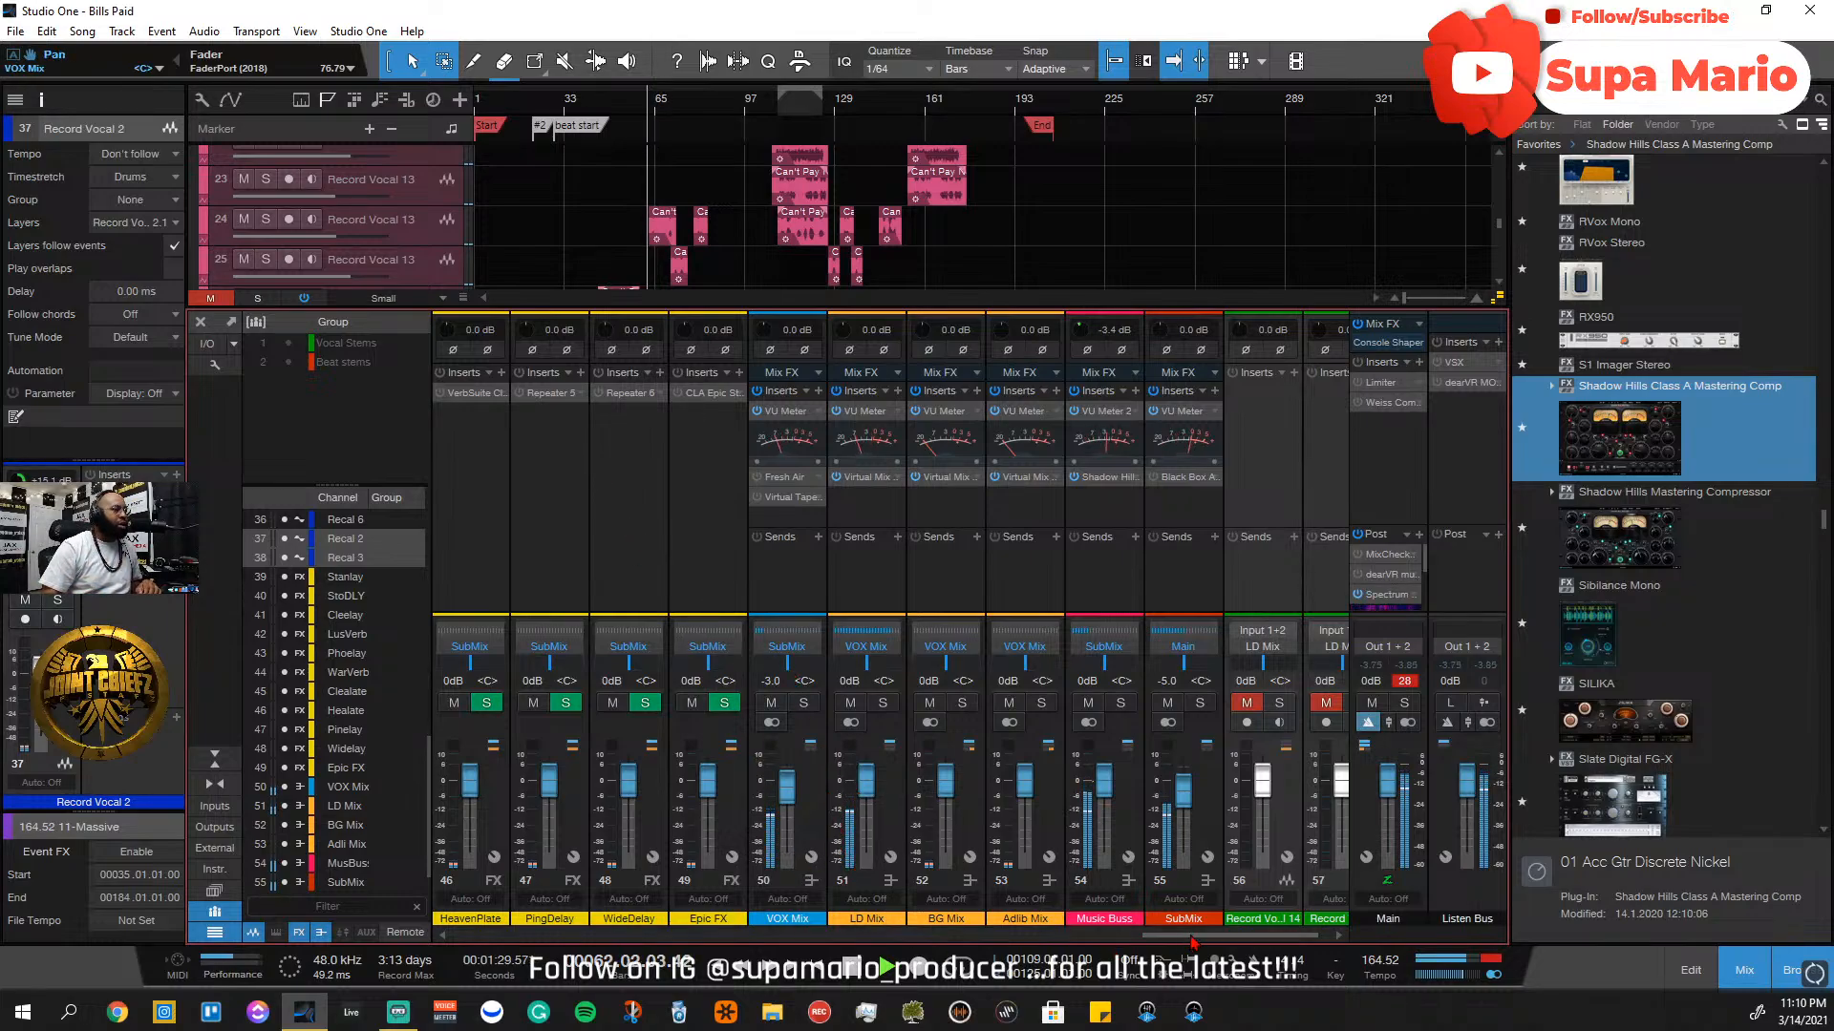
left_click_drag(1115, 941, 884, 898)
left_click(883, 898)
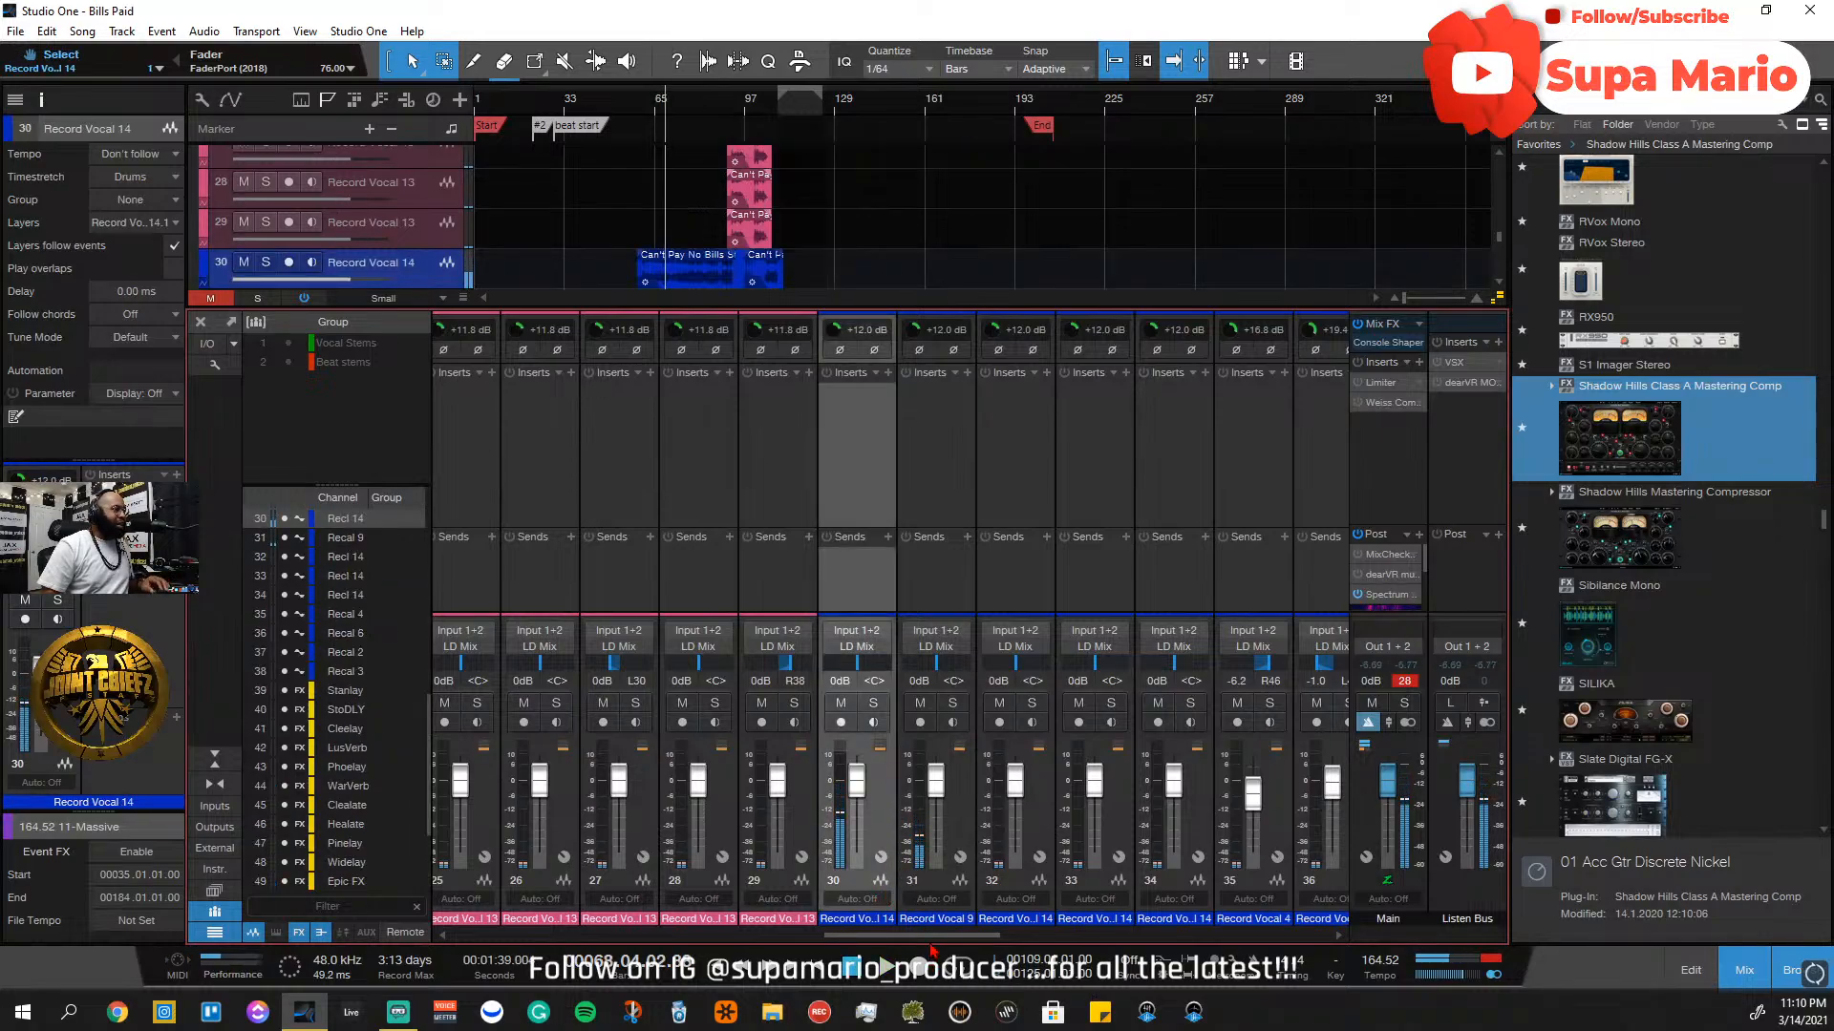
mouse_move(944, 936)
left_mouse_down()
mouse_move(1039, 946)
mouse_move(960, 941)
left_mouse_up()
left_click(1038, 834)
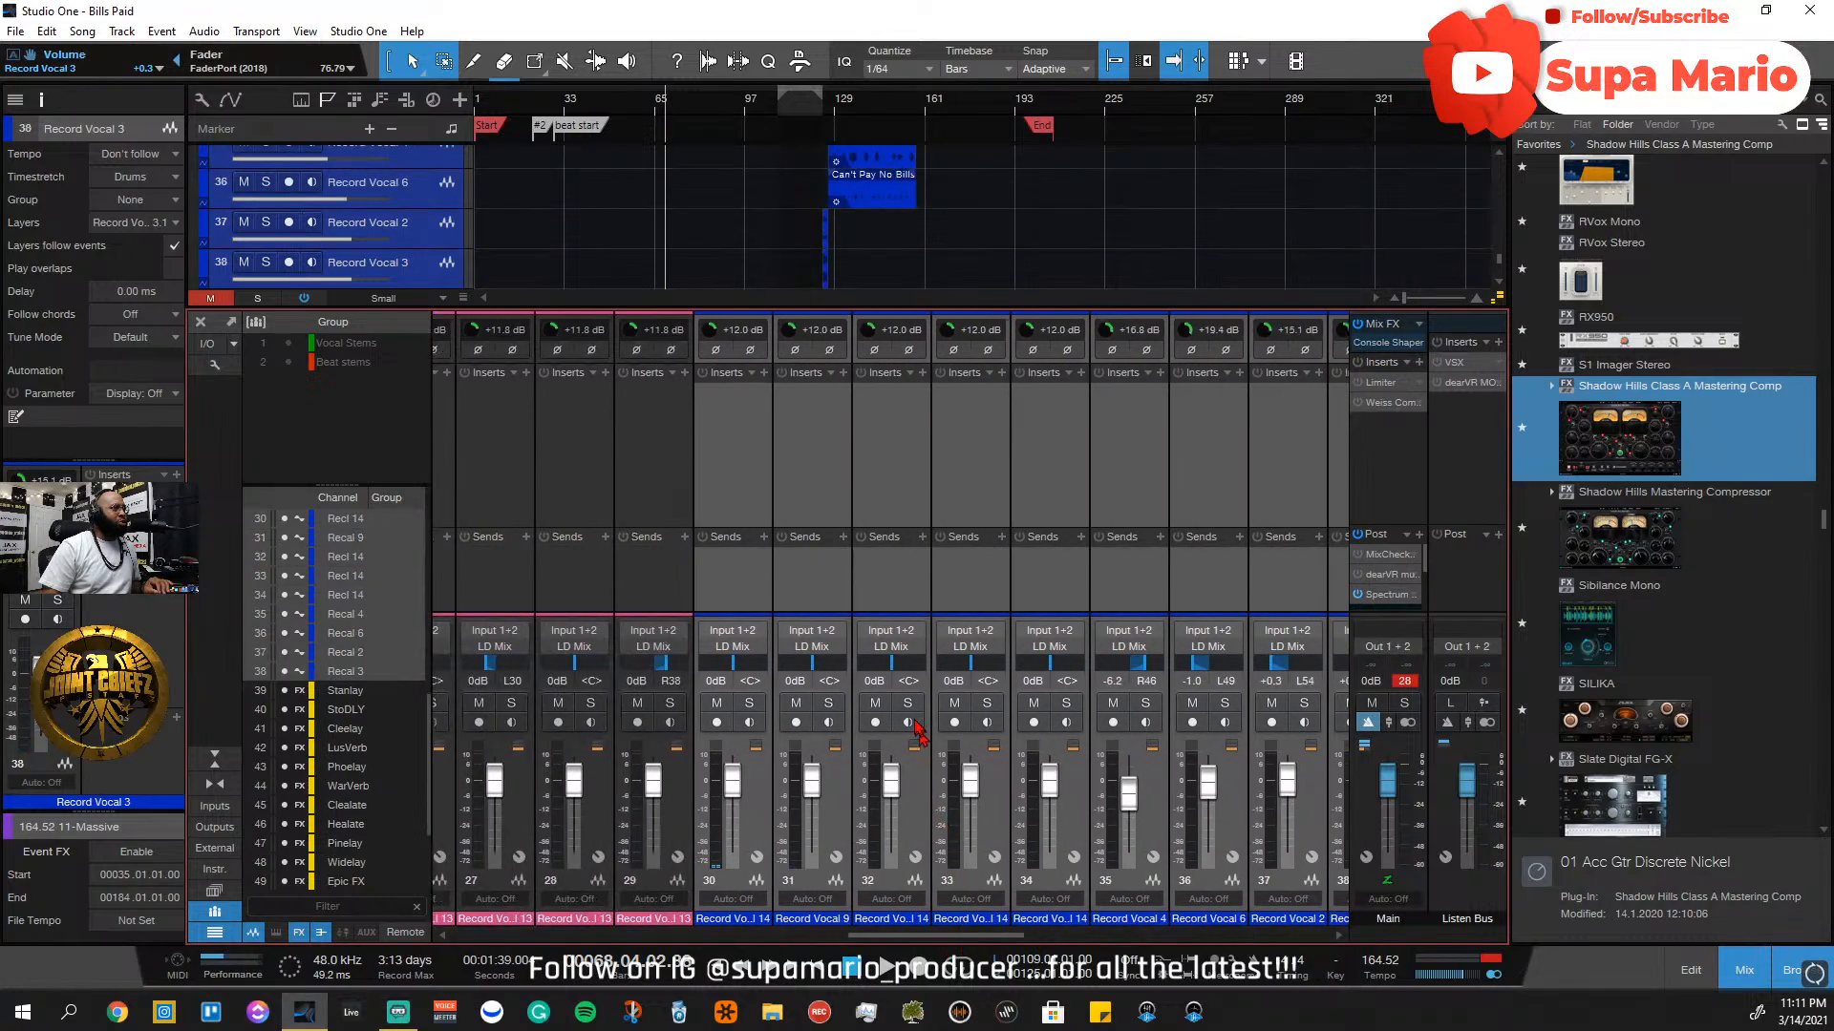
right_click(929, 798)
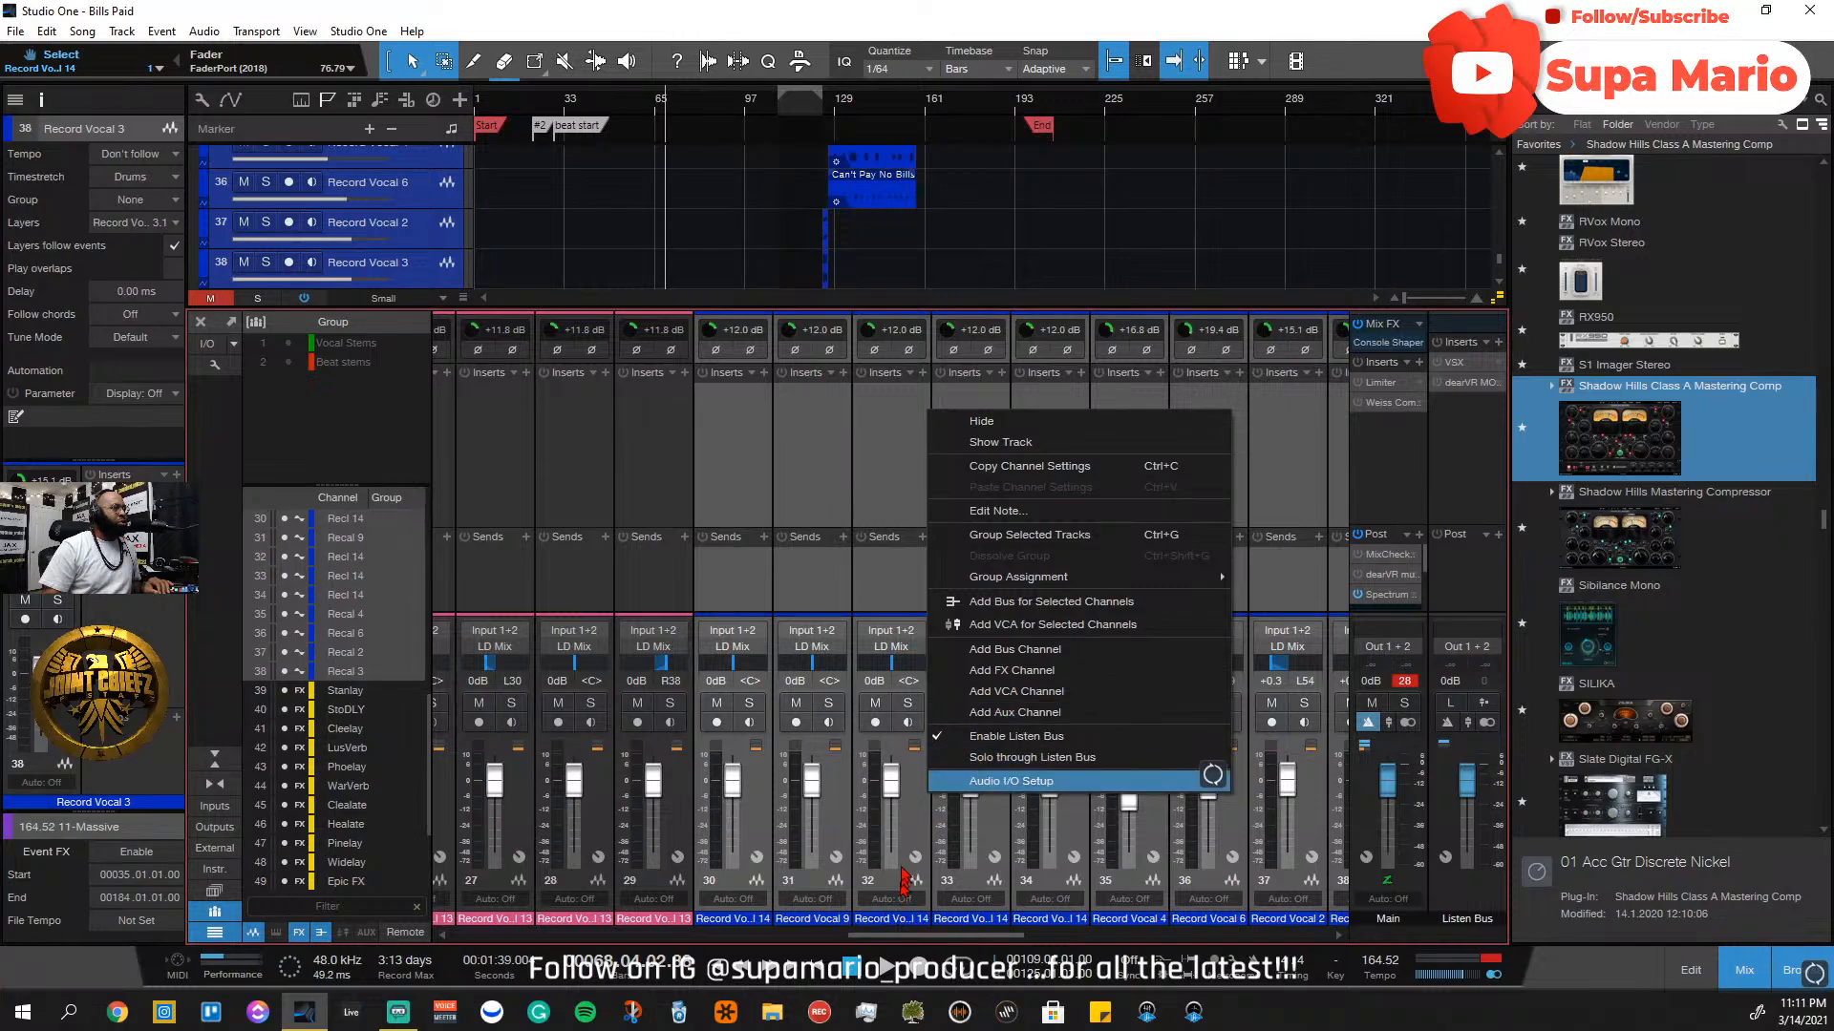
left_click(939, 948)
Route the outputs of the pink Record Vocal 13 channels, 22 to 29, to the BG Mix bus
left_click_drag(936, 937, 894, 941)
left_click(751, 821)
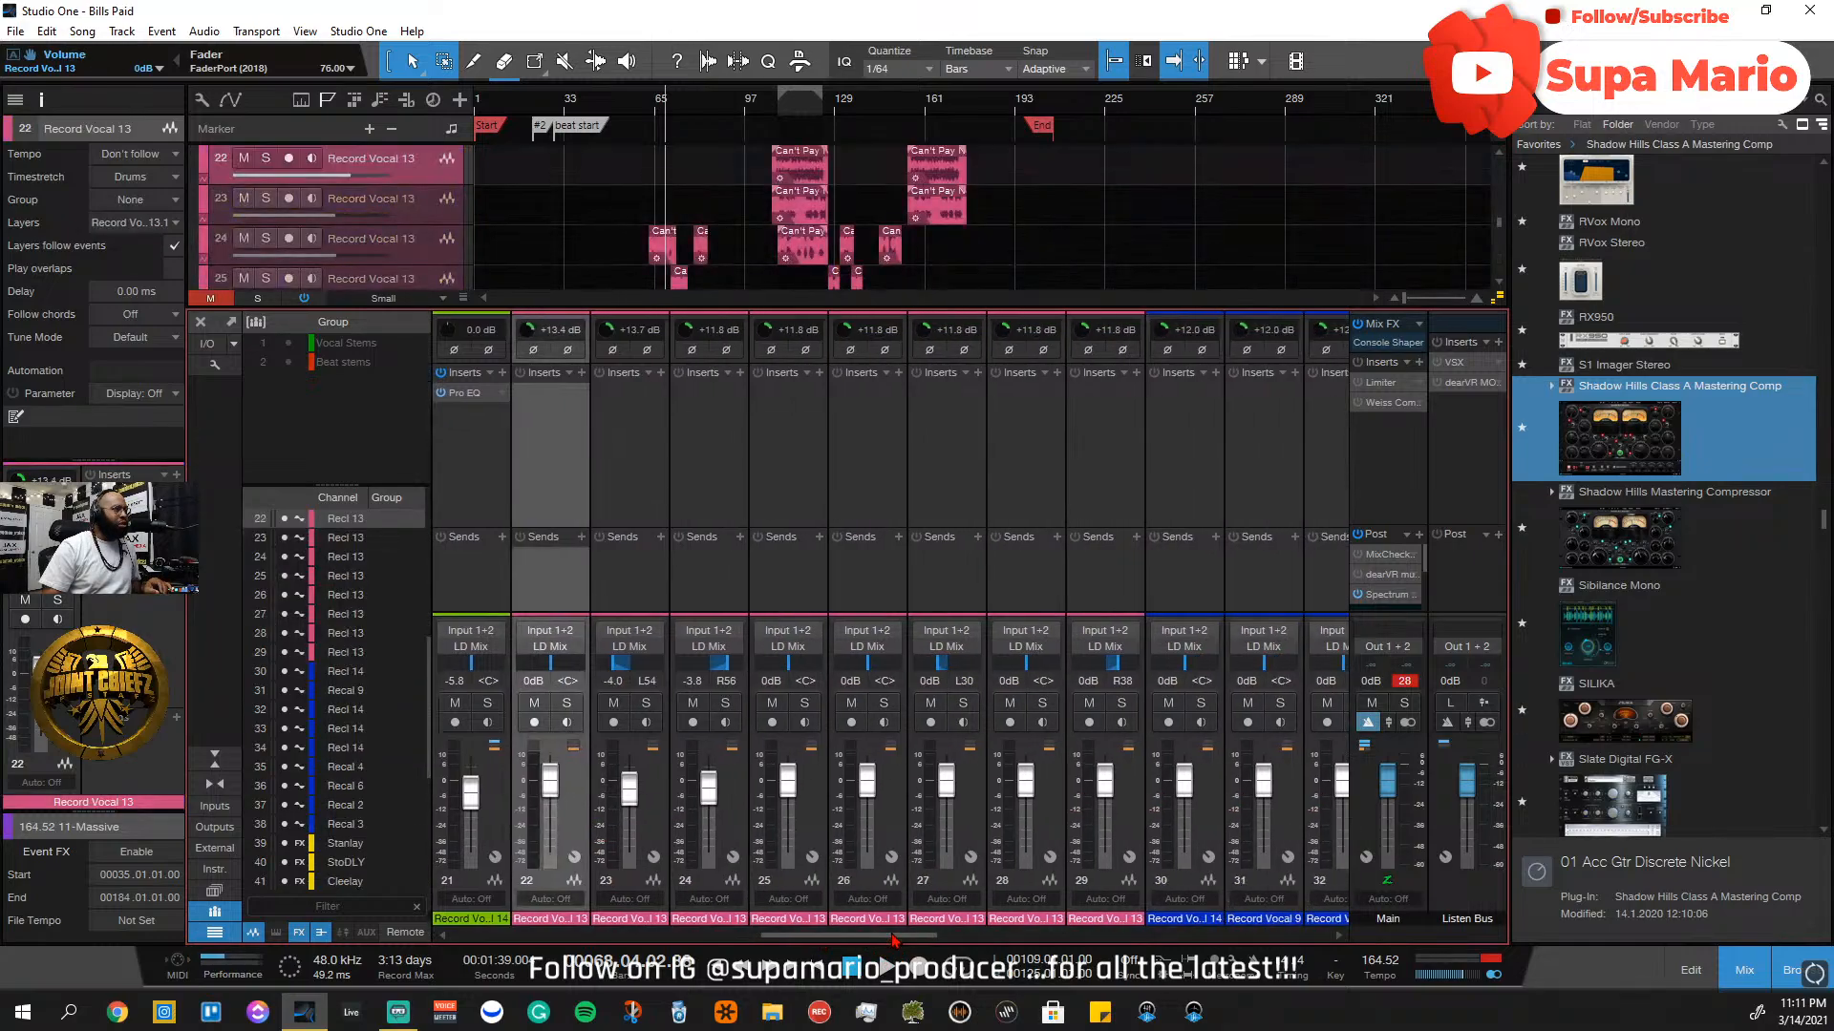
left_click(1134, 802)
left_click(1122, 651)
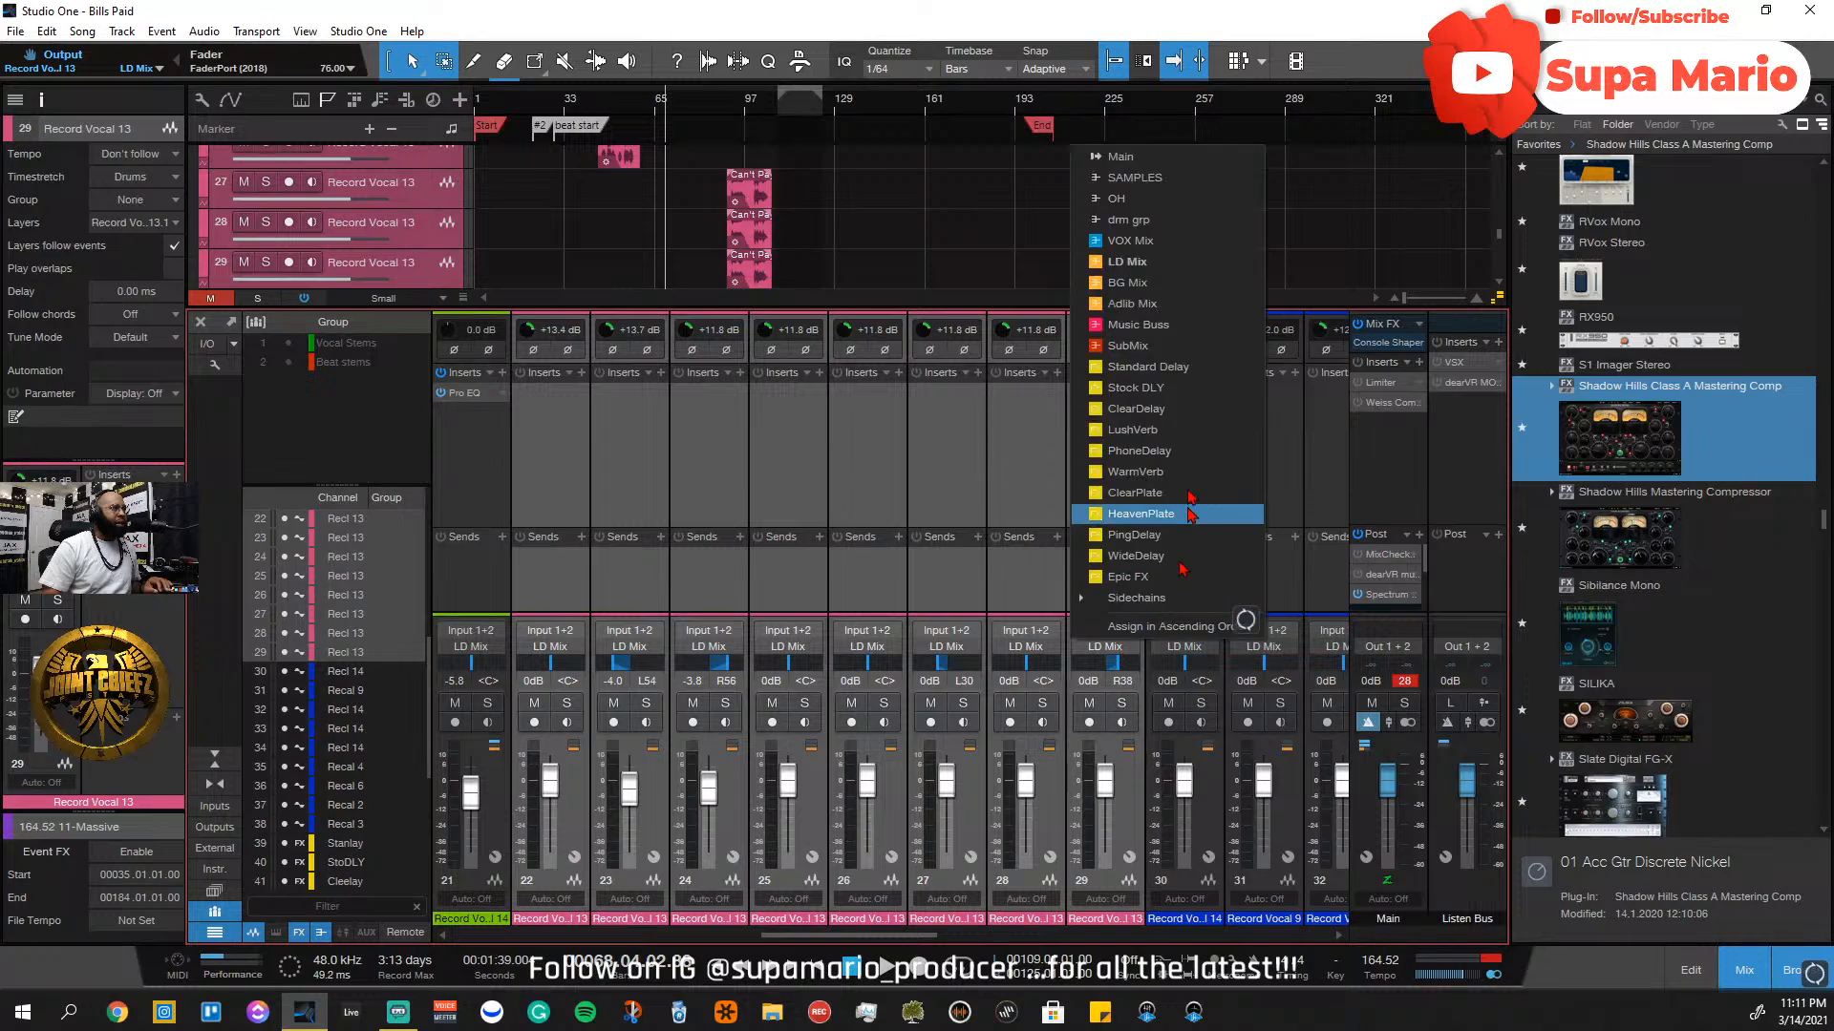
left_click(1122, 306)
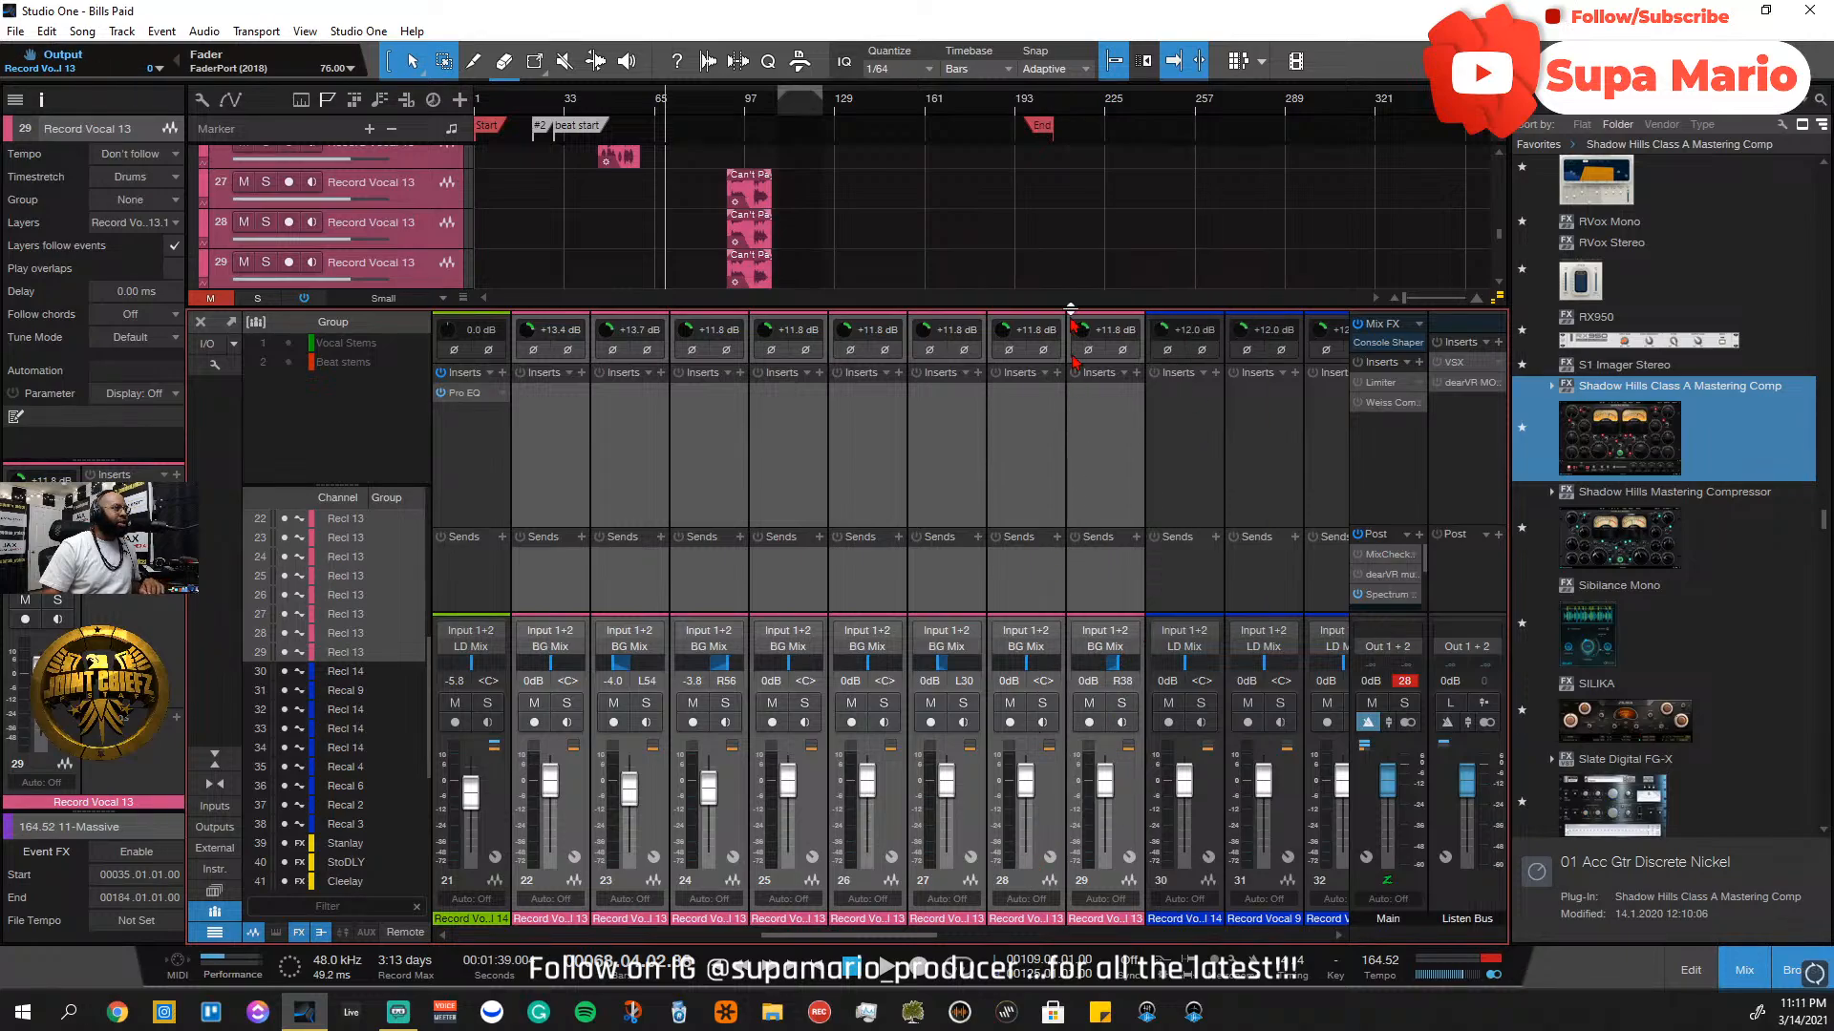
Resume playback and raise the LD Mix bus input gain to +2.4 dB with its fader at -0.3 dB
key("space")
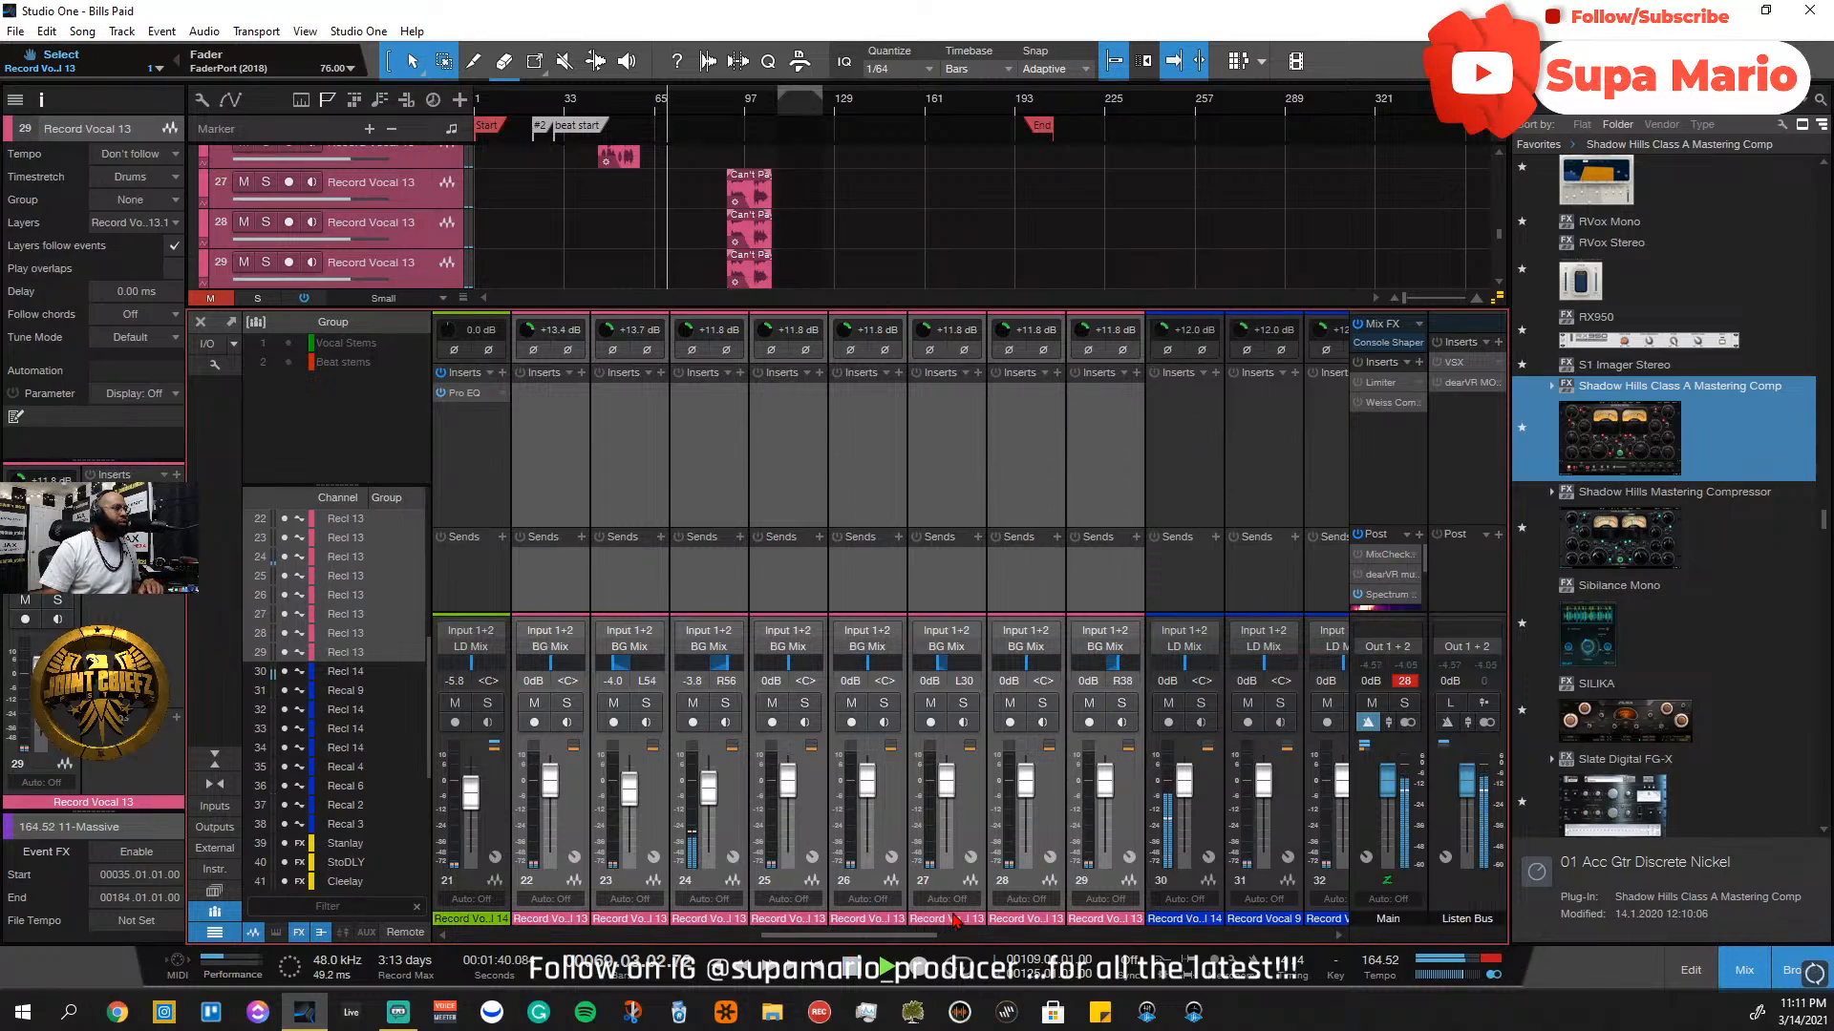
left_click_drag(923, 941, 1349, 949)
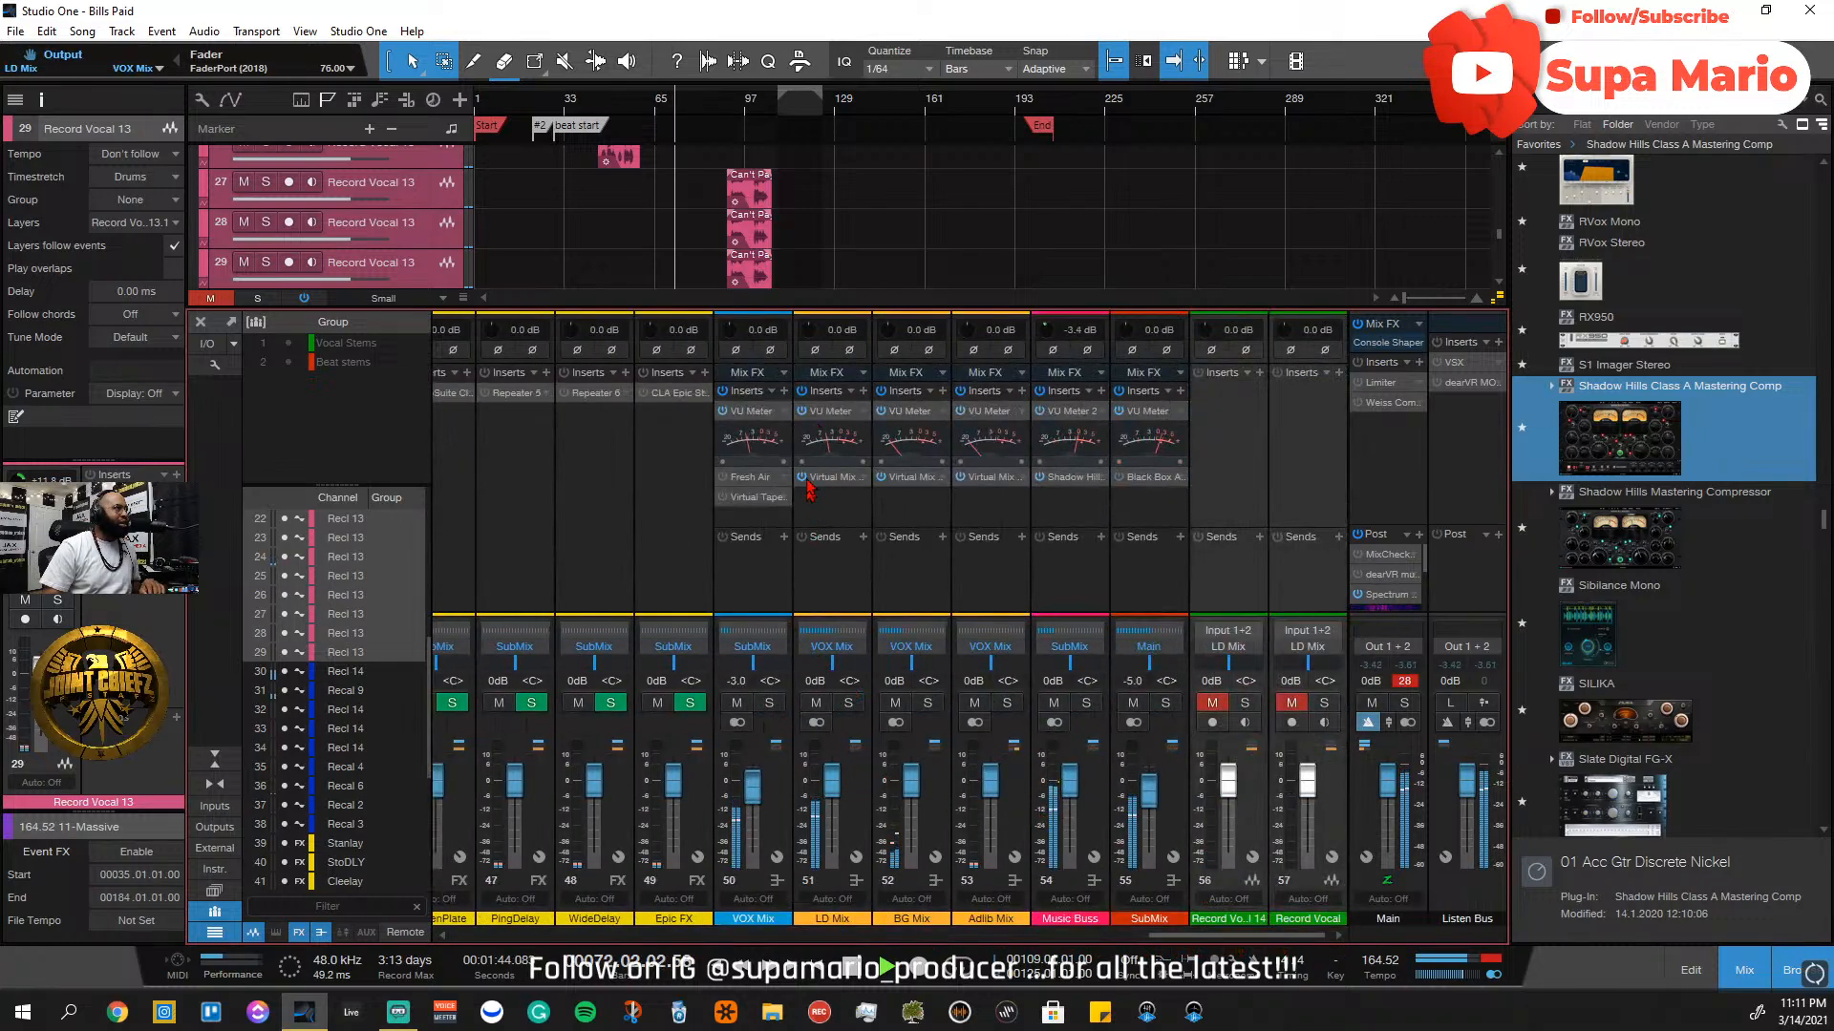
left_click(852, 772)
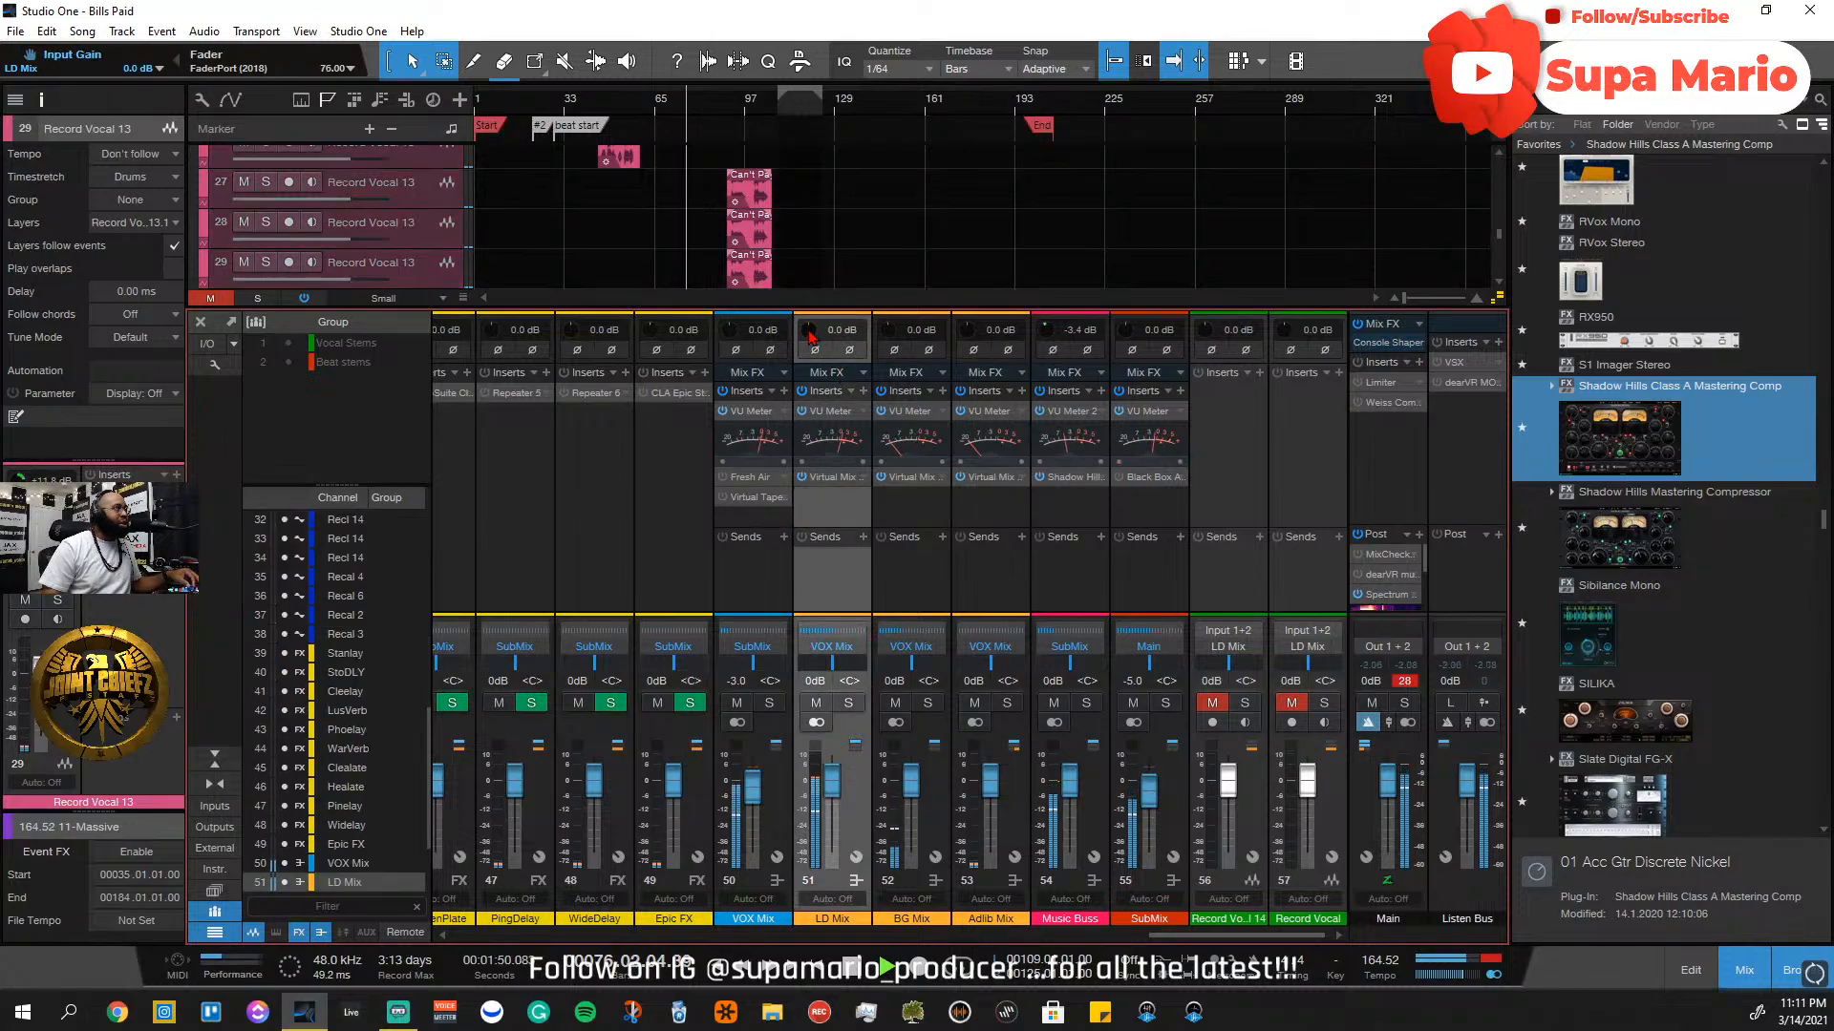
scroll(810, 335, "up", 1)
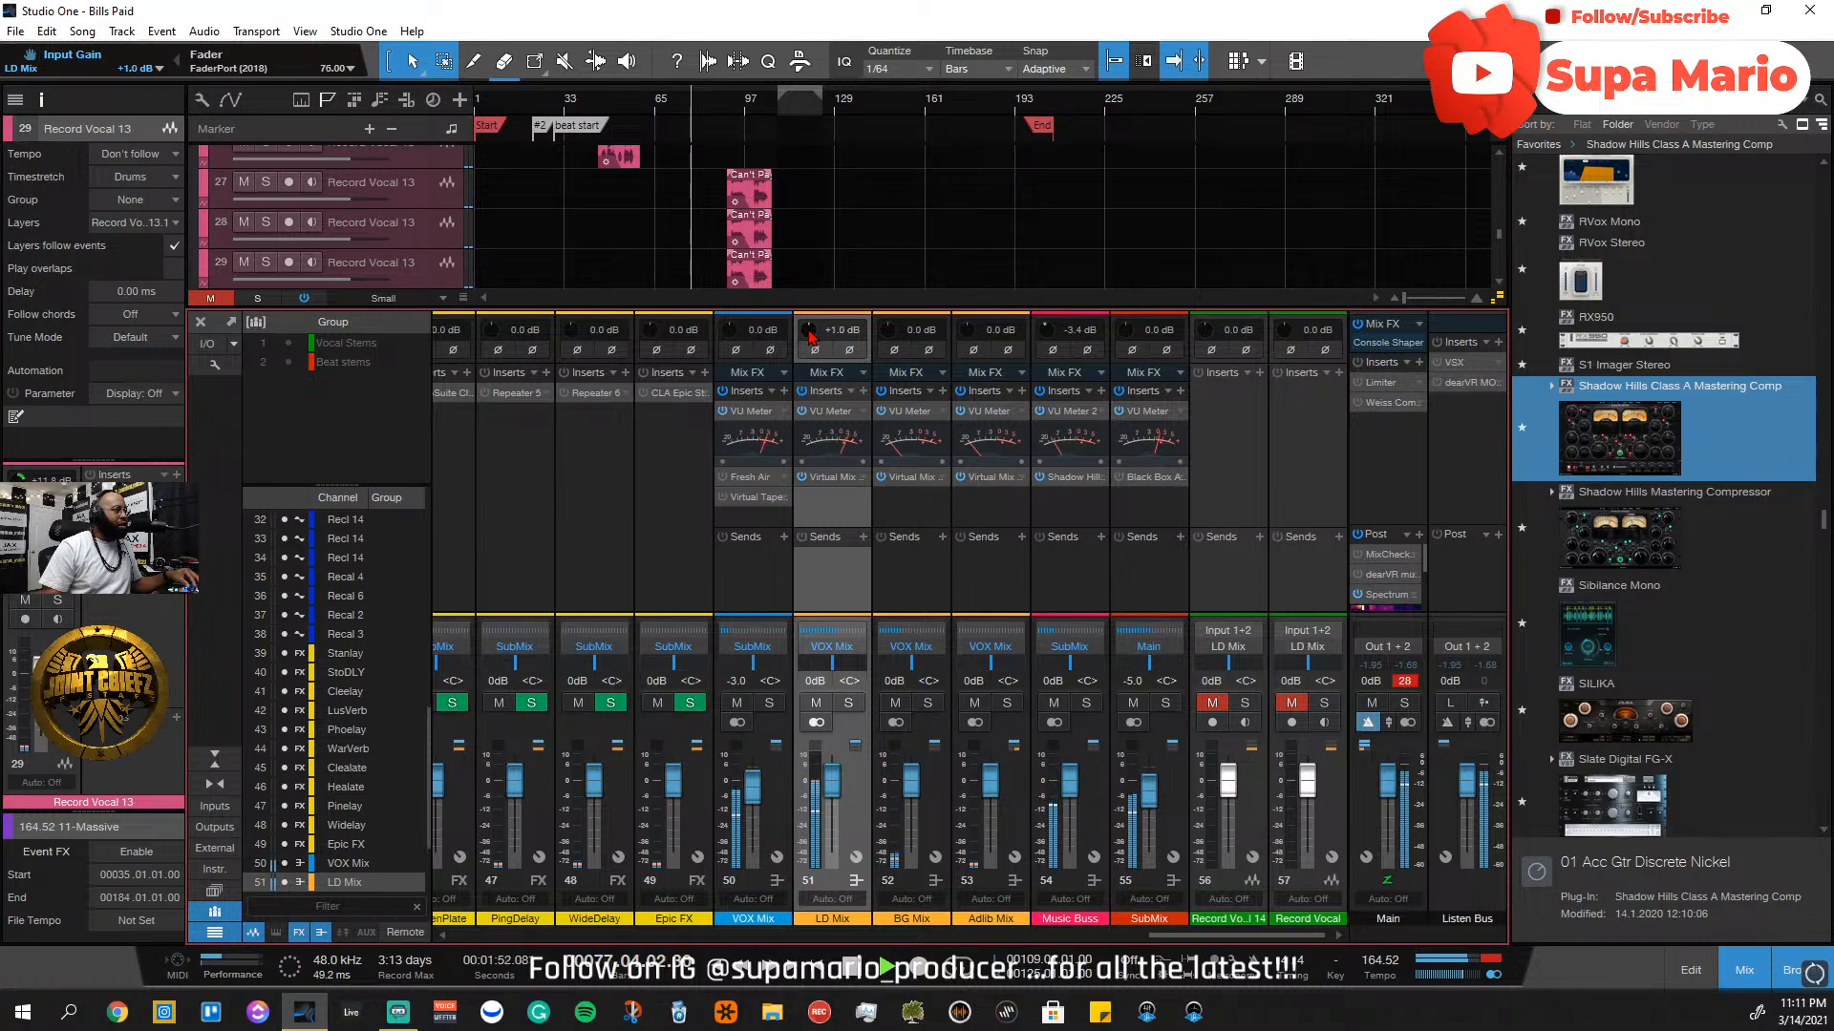
scroll(810, 335, "up", 1)
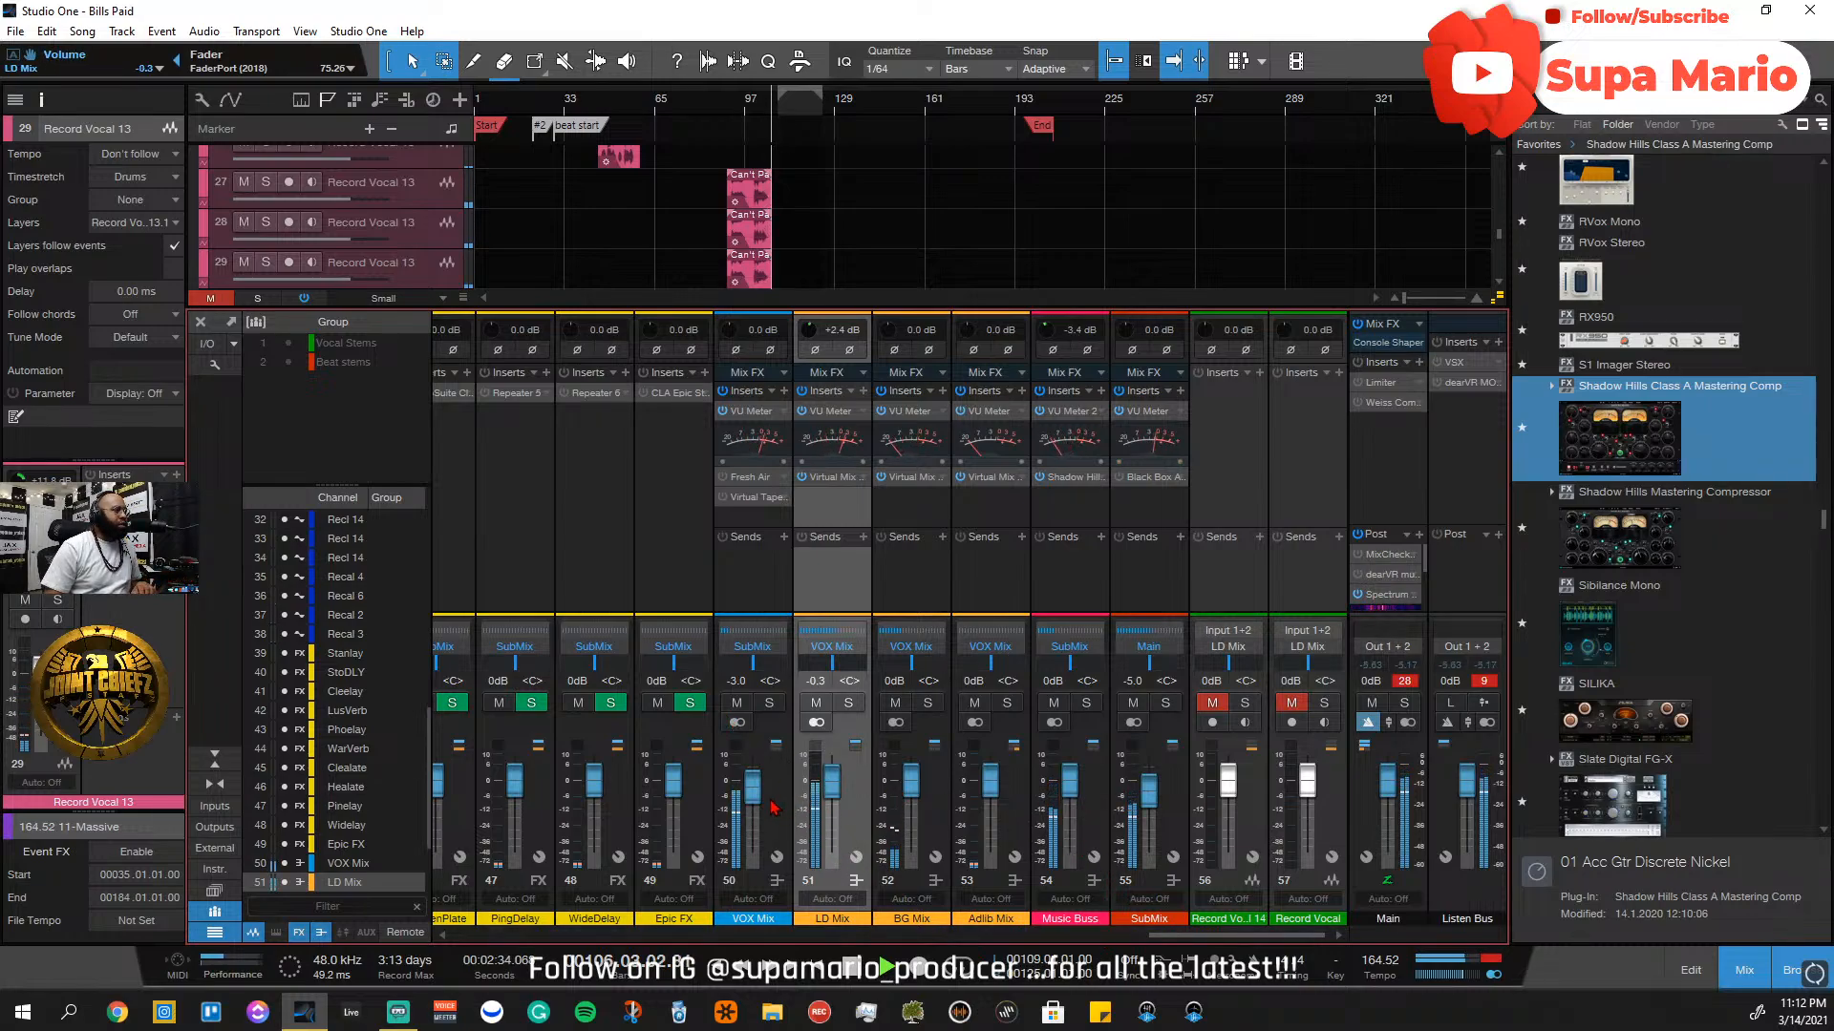
Activate the VSX plug-in on the Listen Bus and audition the song from bar 105 through Archon Studio in near-field mode
left_click(923, 816)
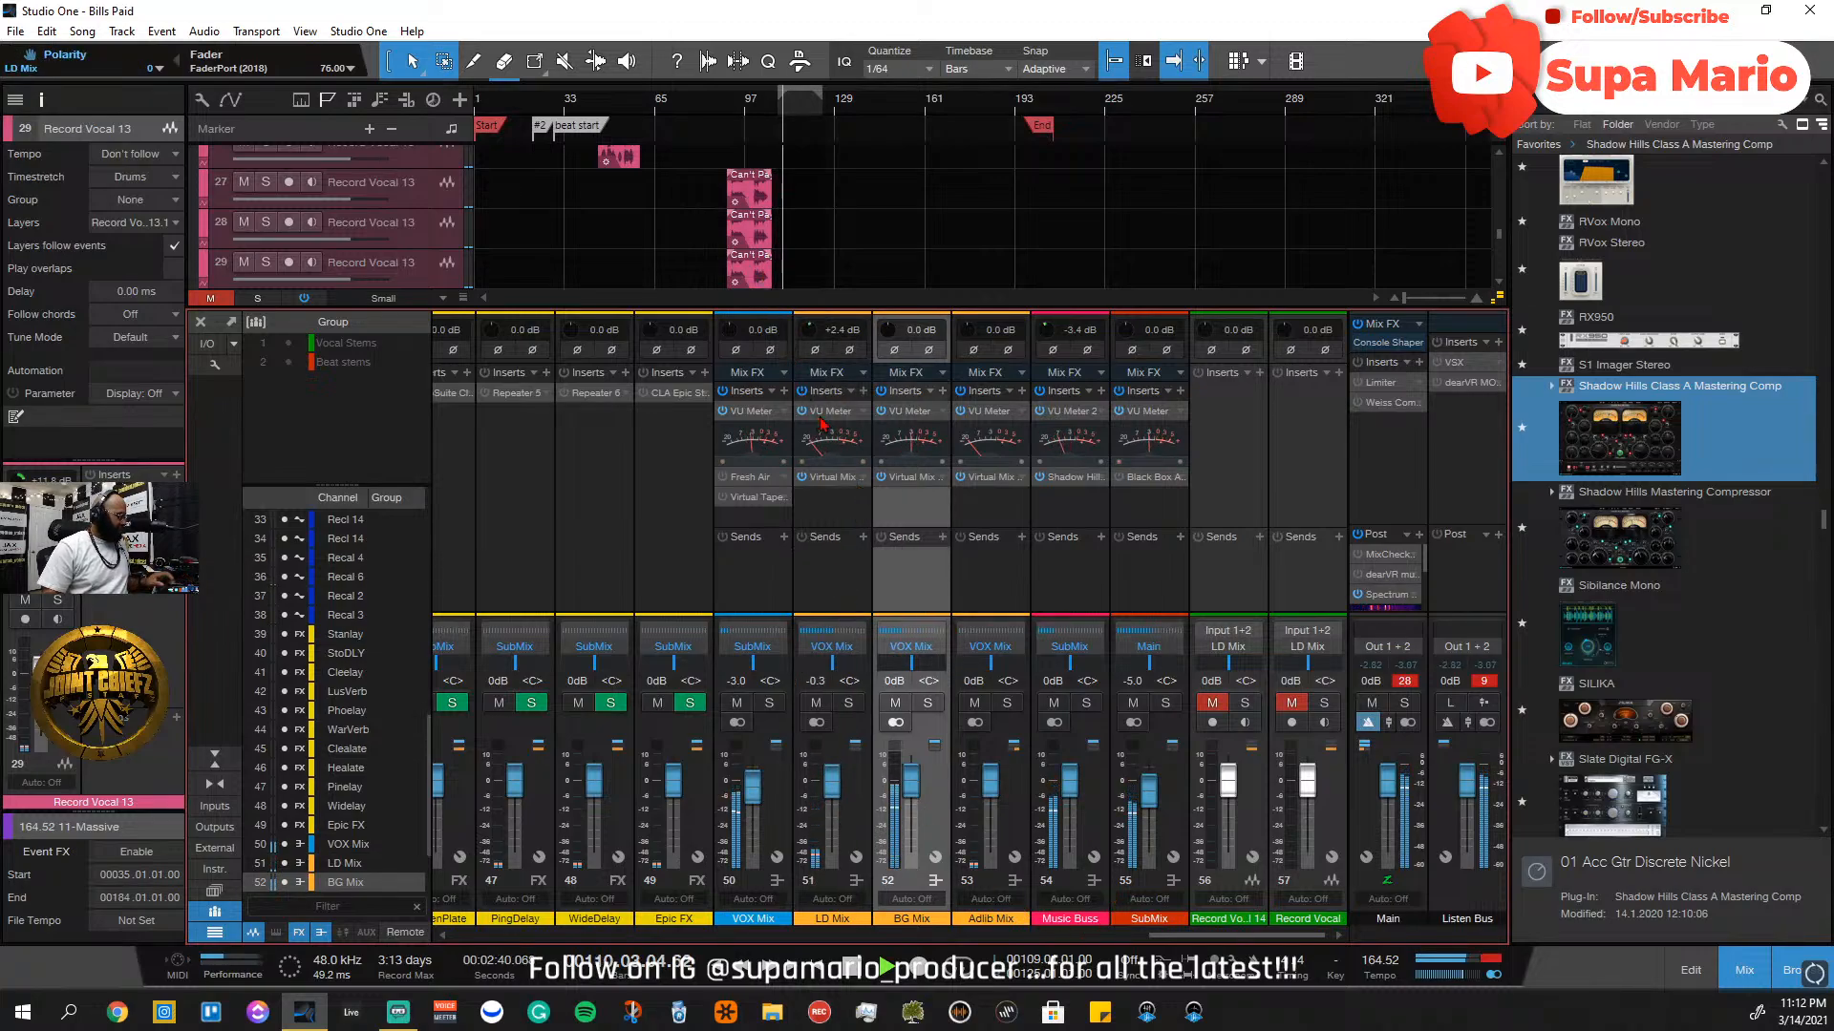
left_click(1434, 362)
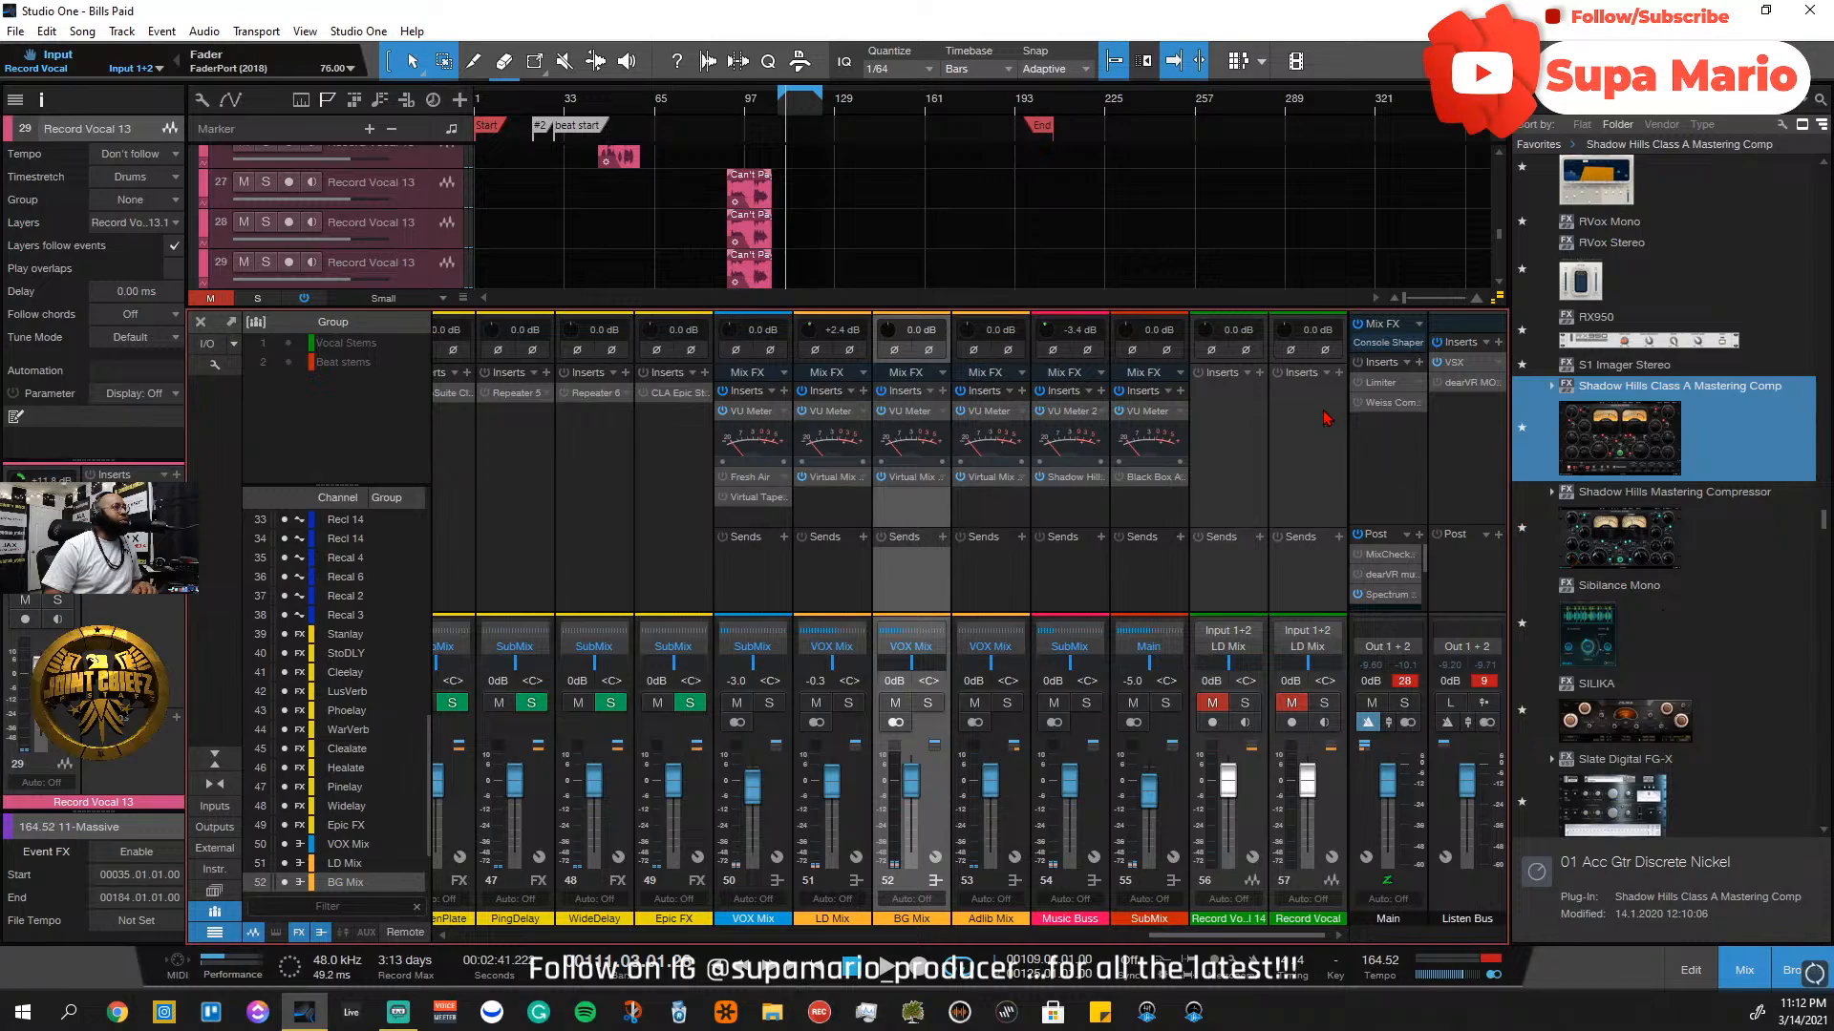
left_click(1445, 857)
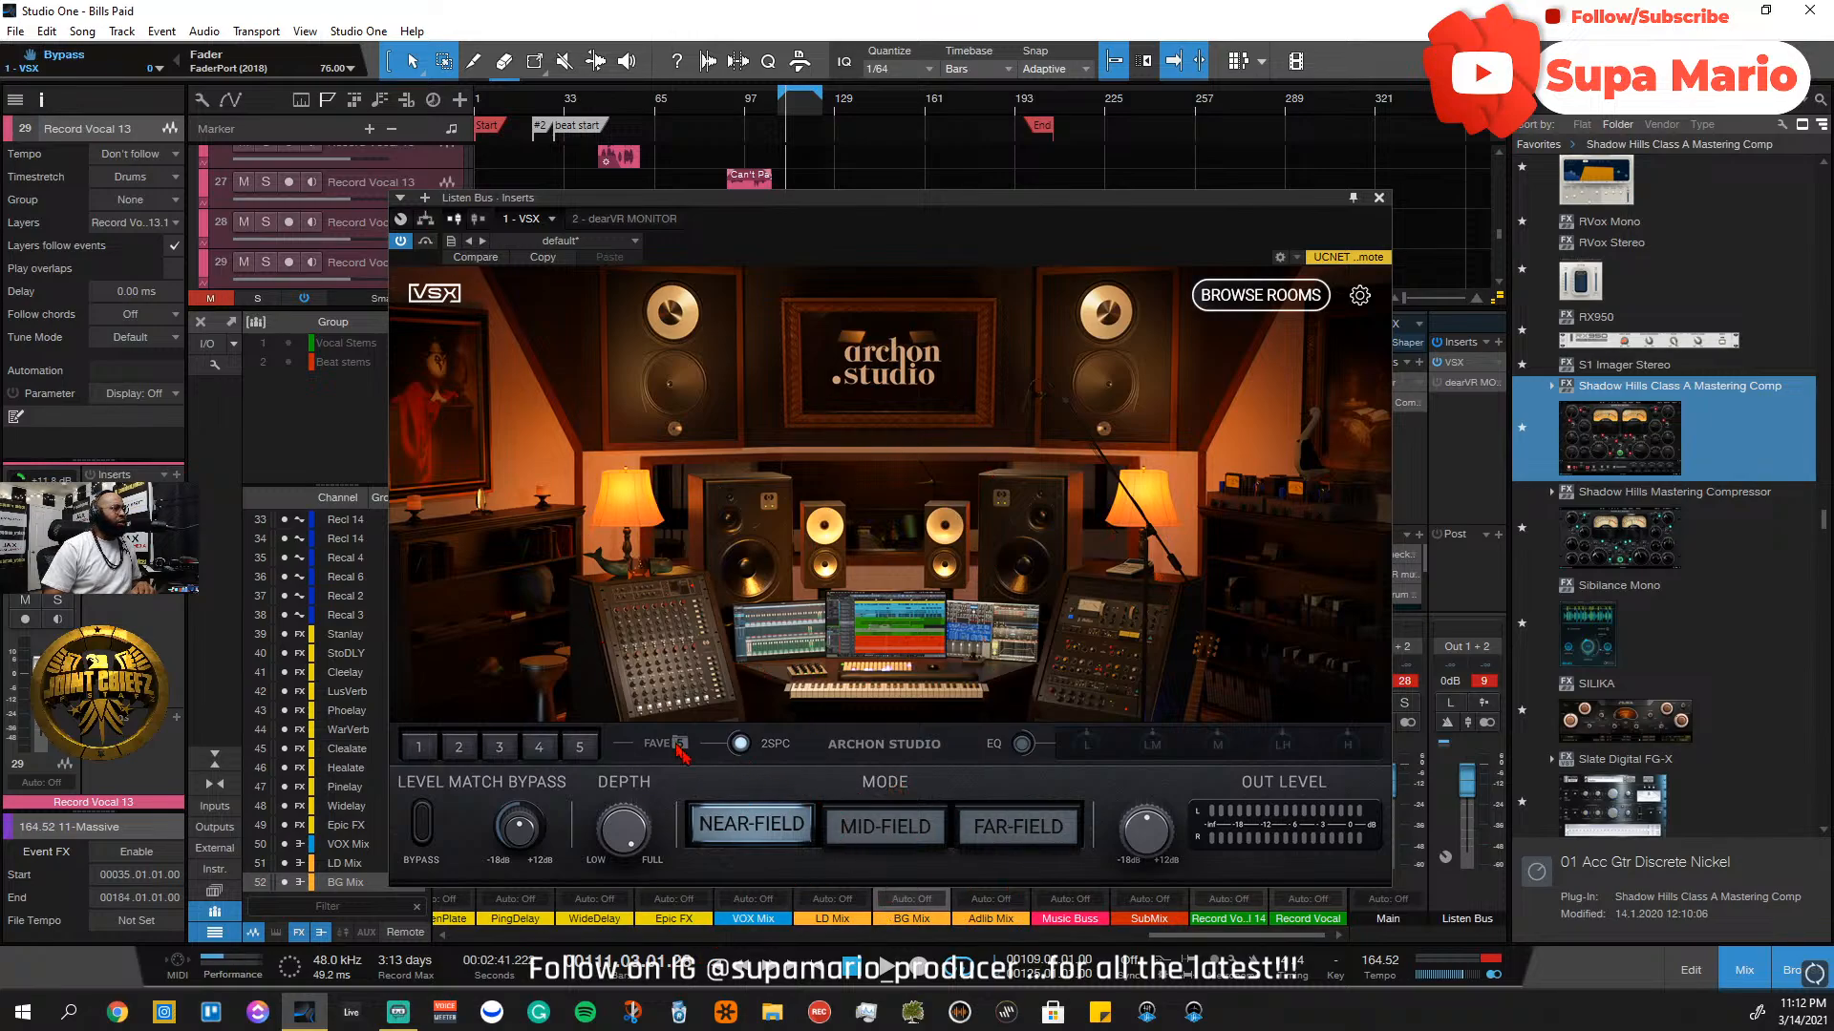
left_click(767, 105)
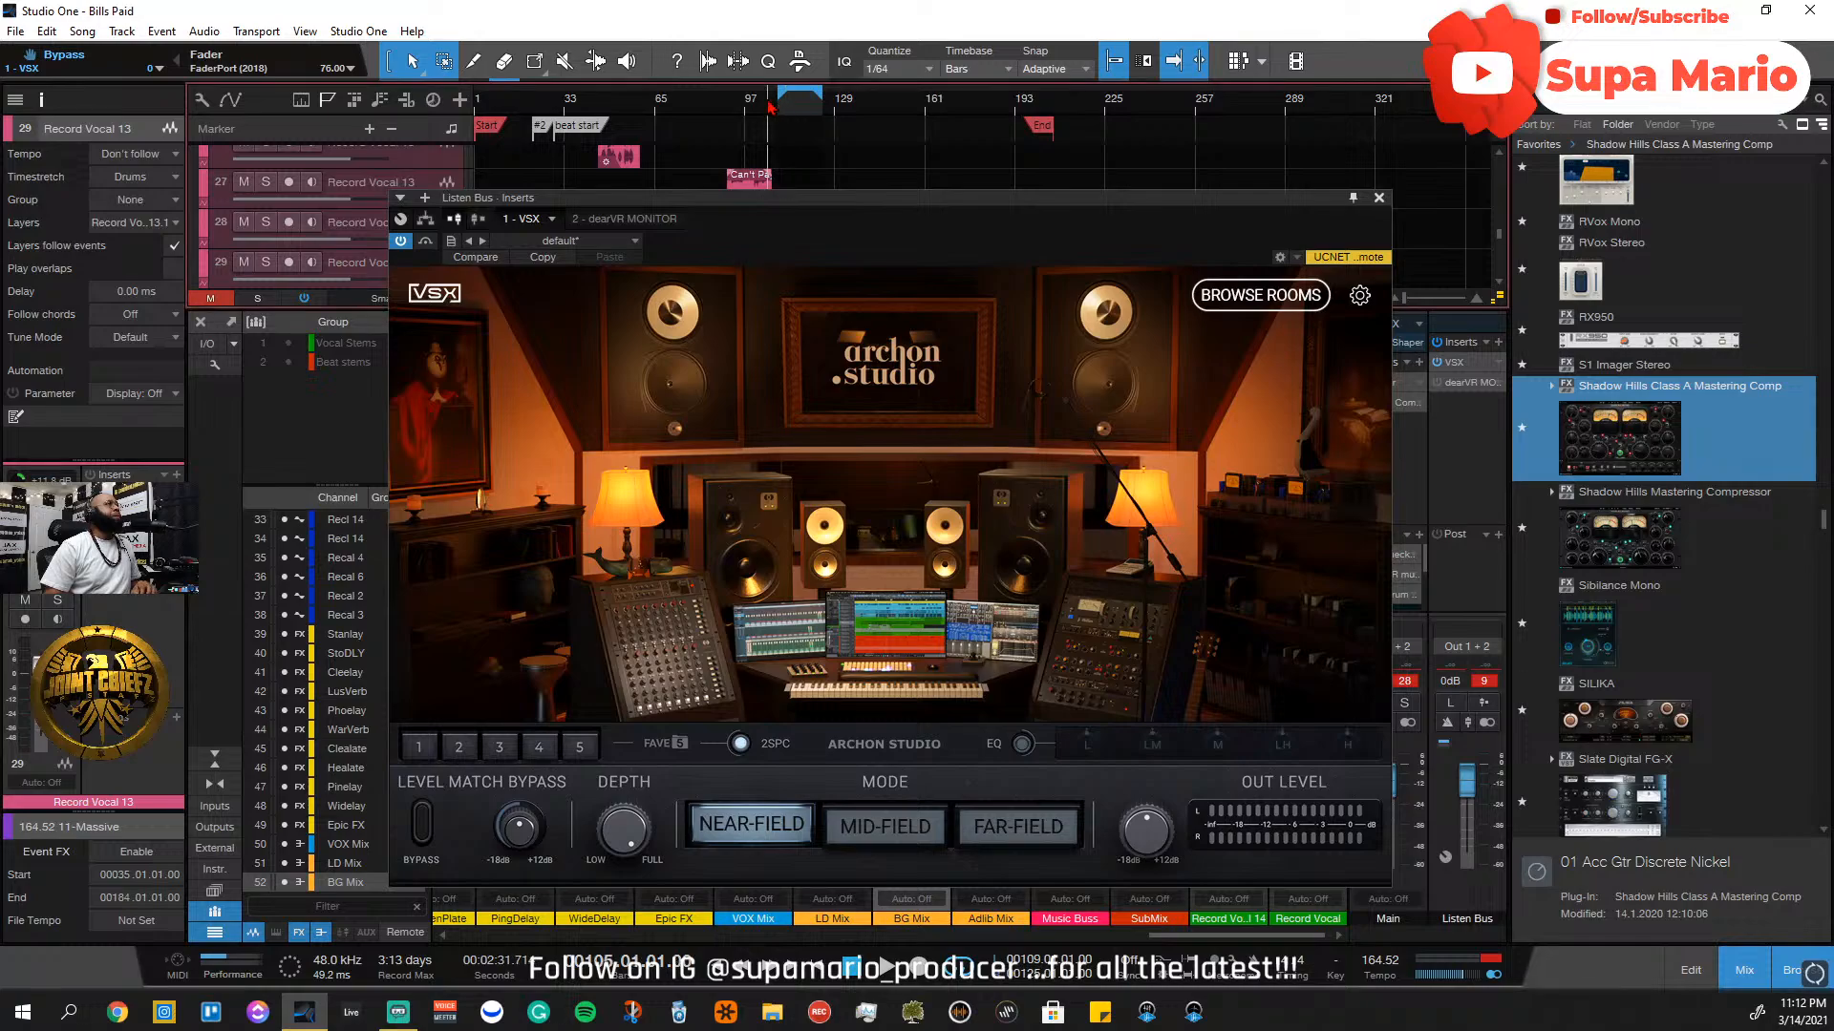
key("space")
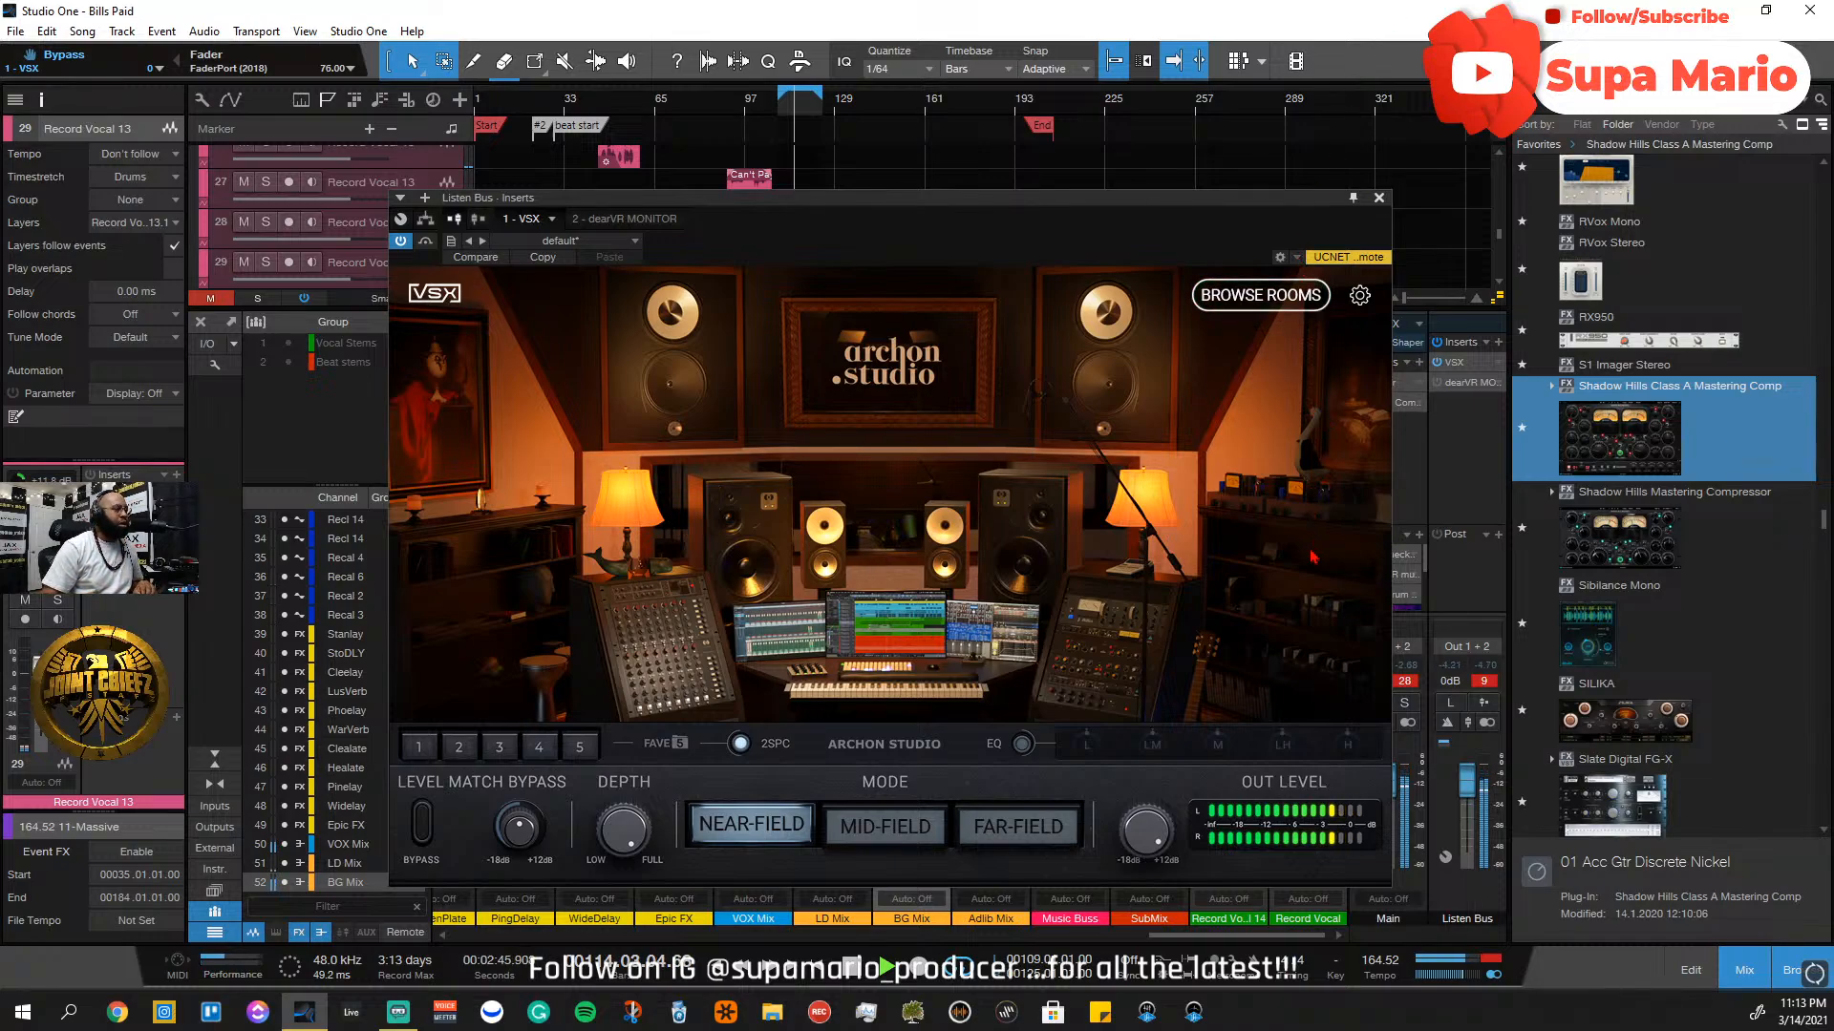
left_click(1378, 199)
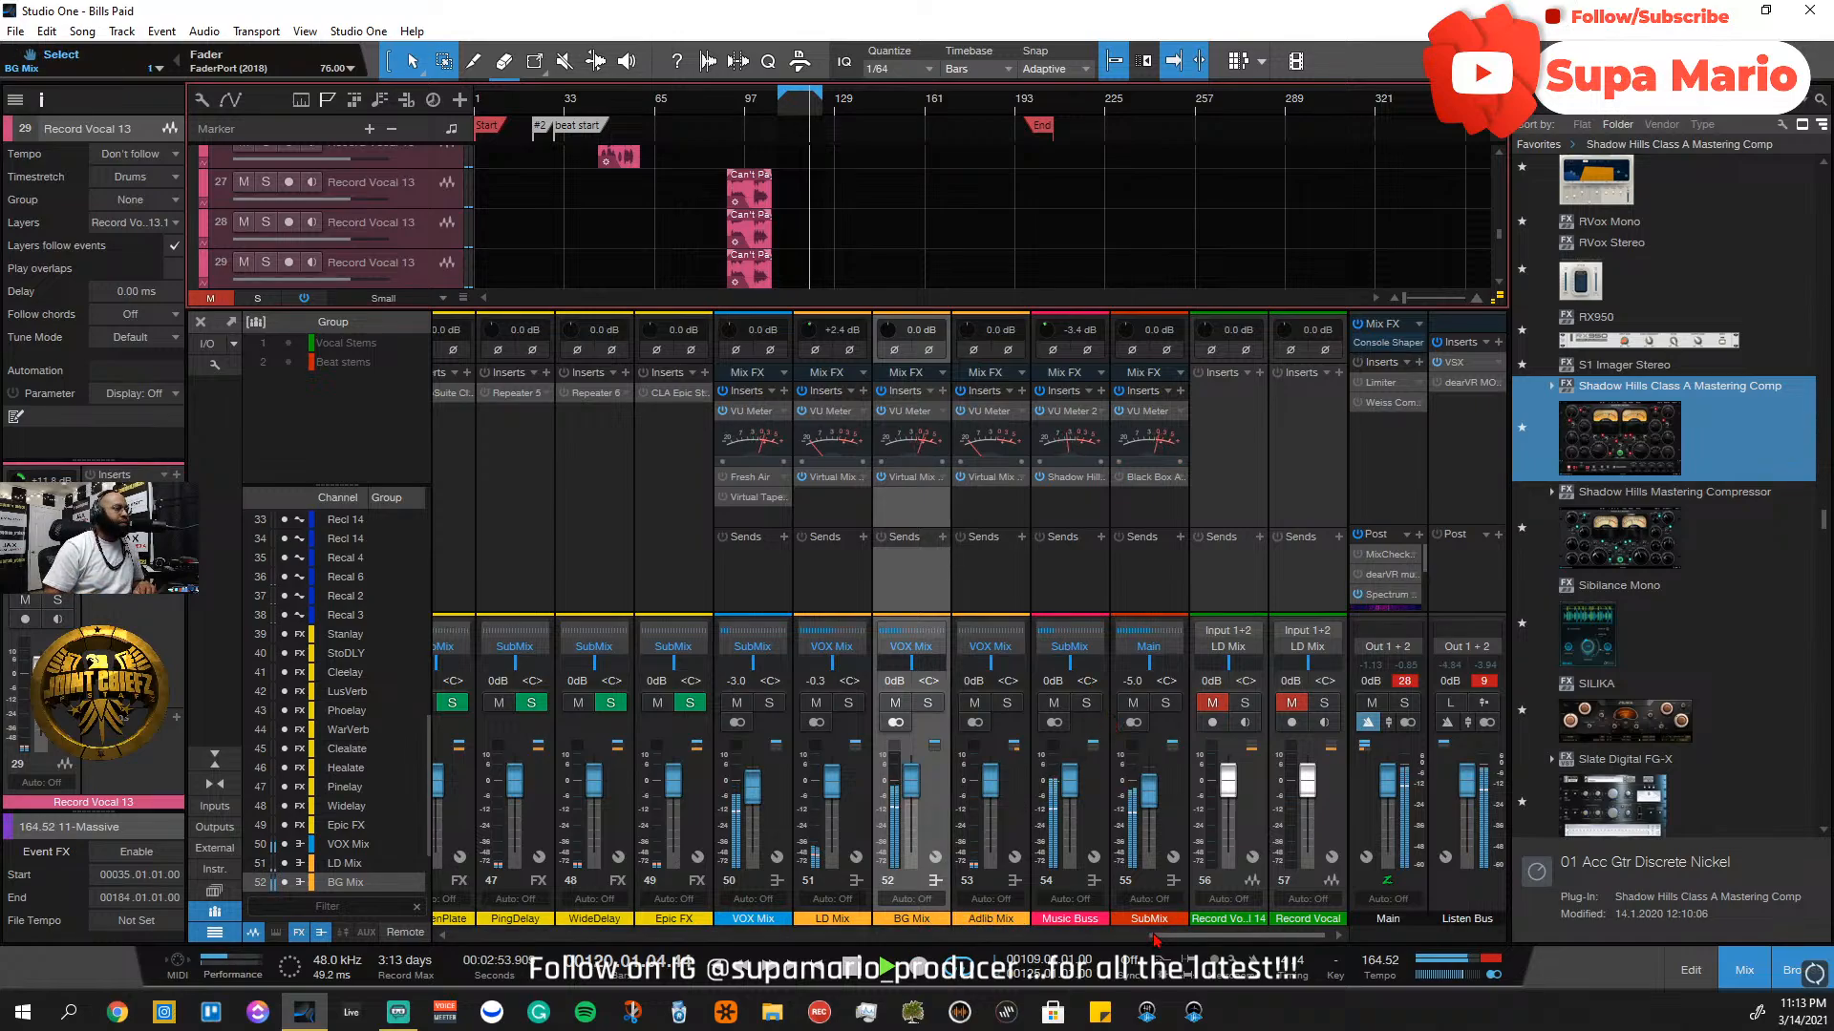
Compare the add instr stems 2 and 14 channels with mute and solo, and lower their faders together to -2.8 dB and -7.4 dB
left_click_drag(1194, 939, 552, 958)
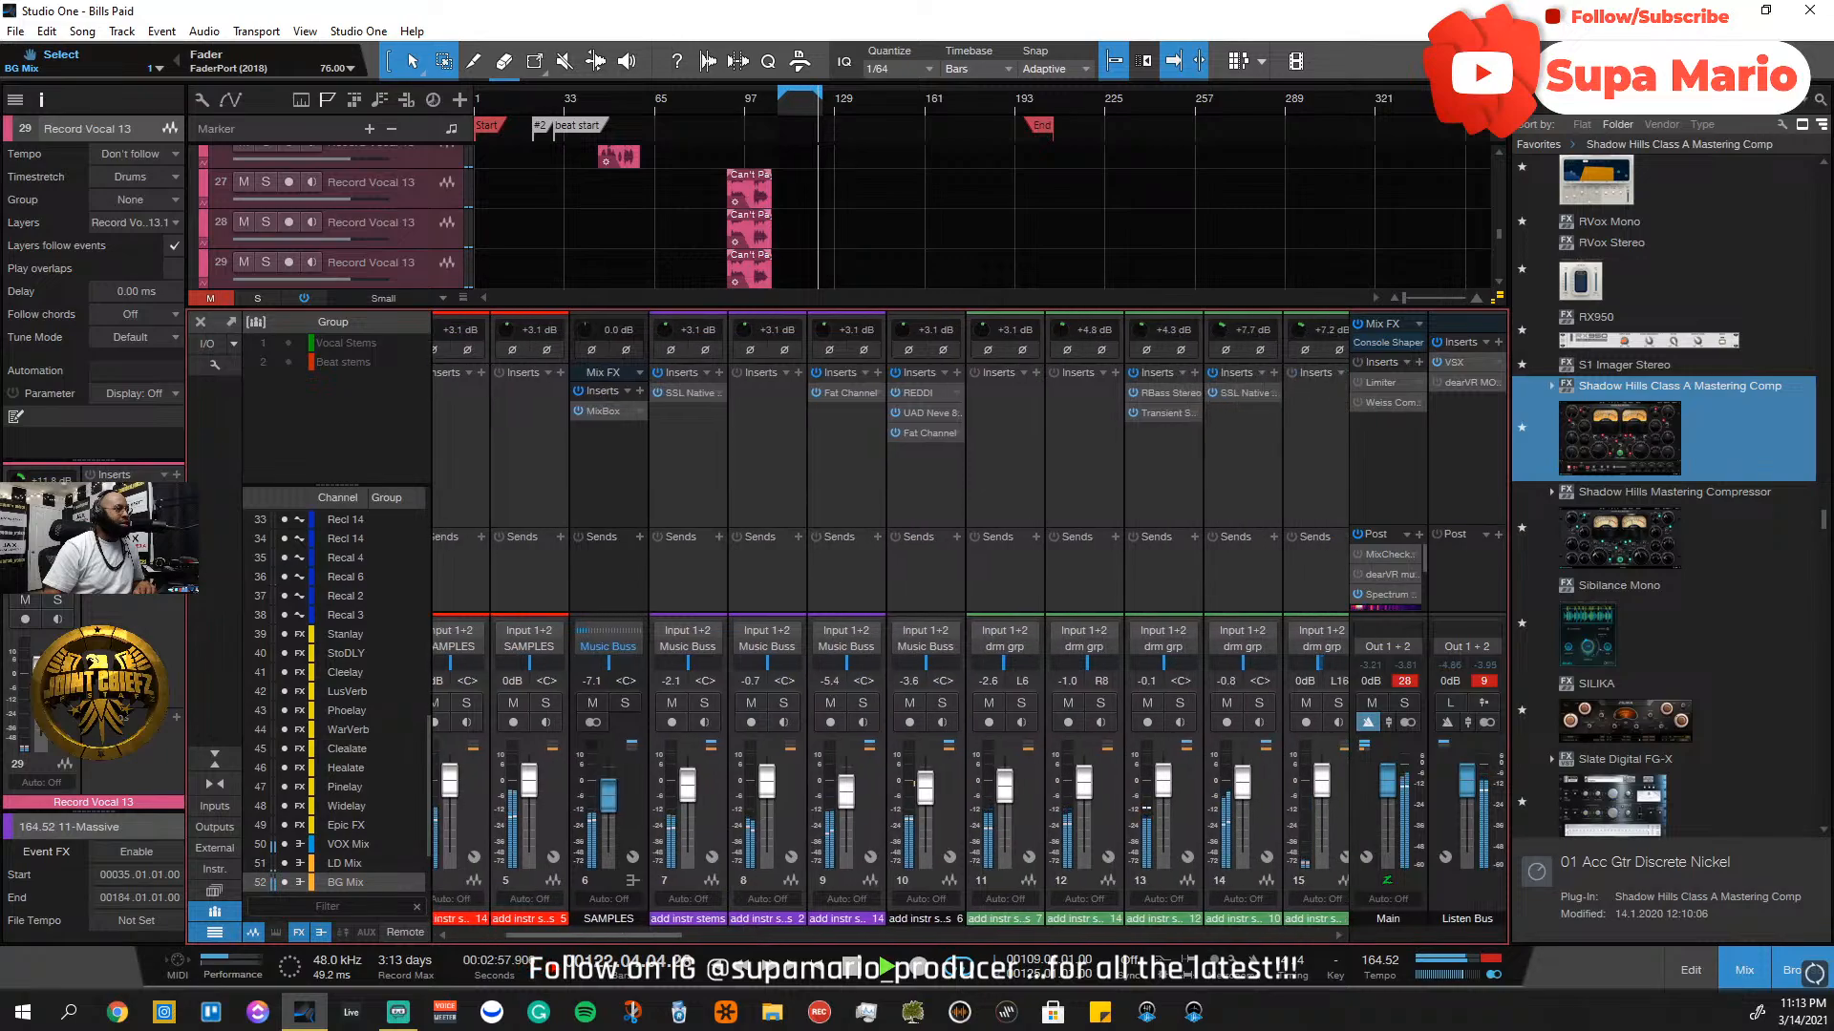
left_click(833, 704)
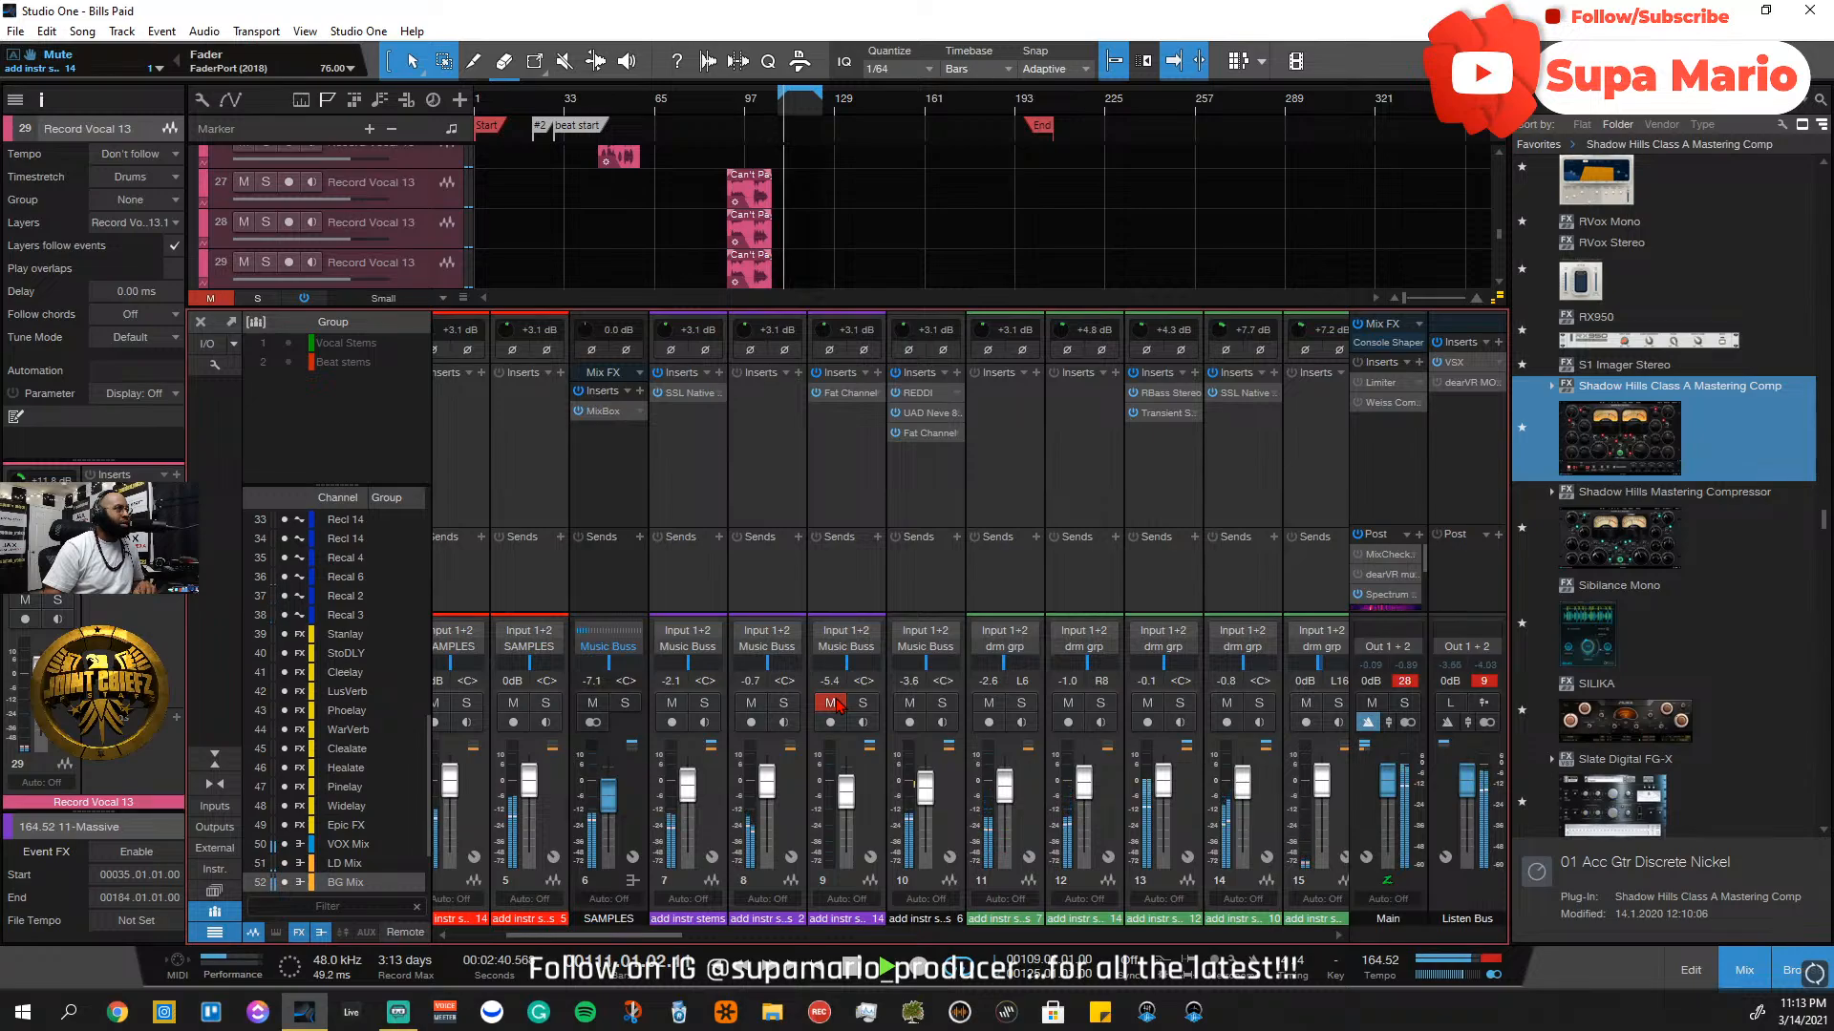
left_click(831, 703)
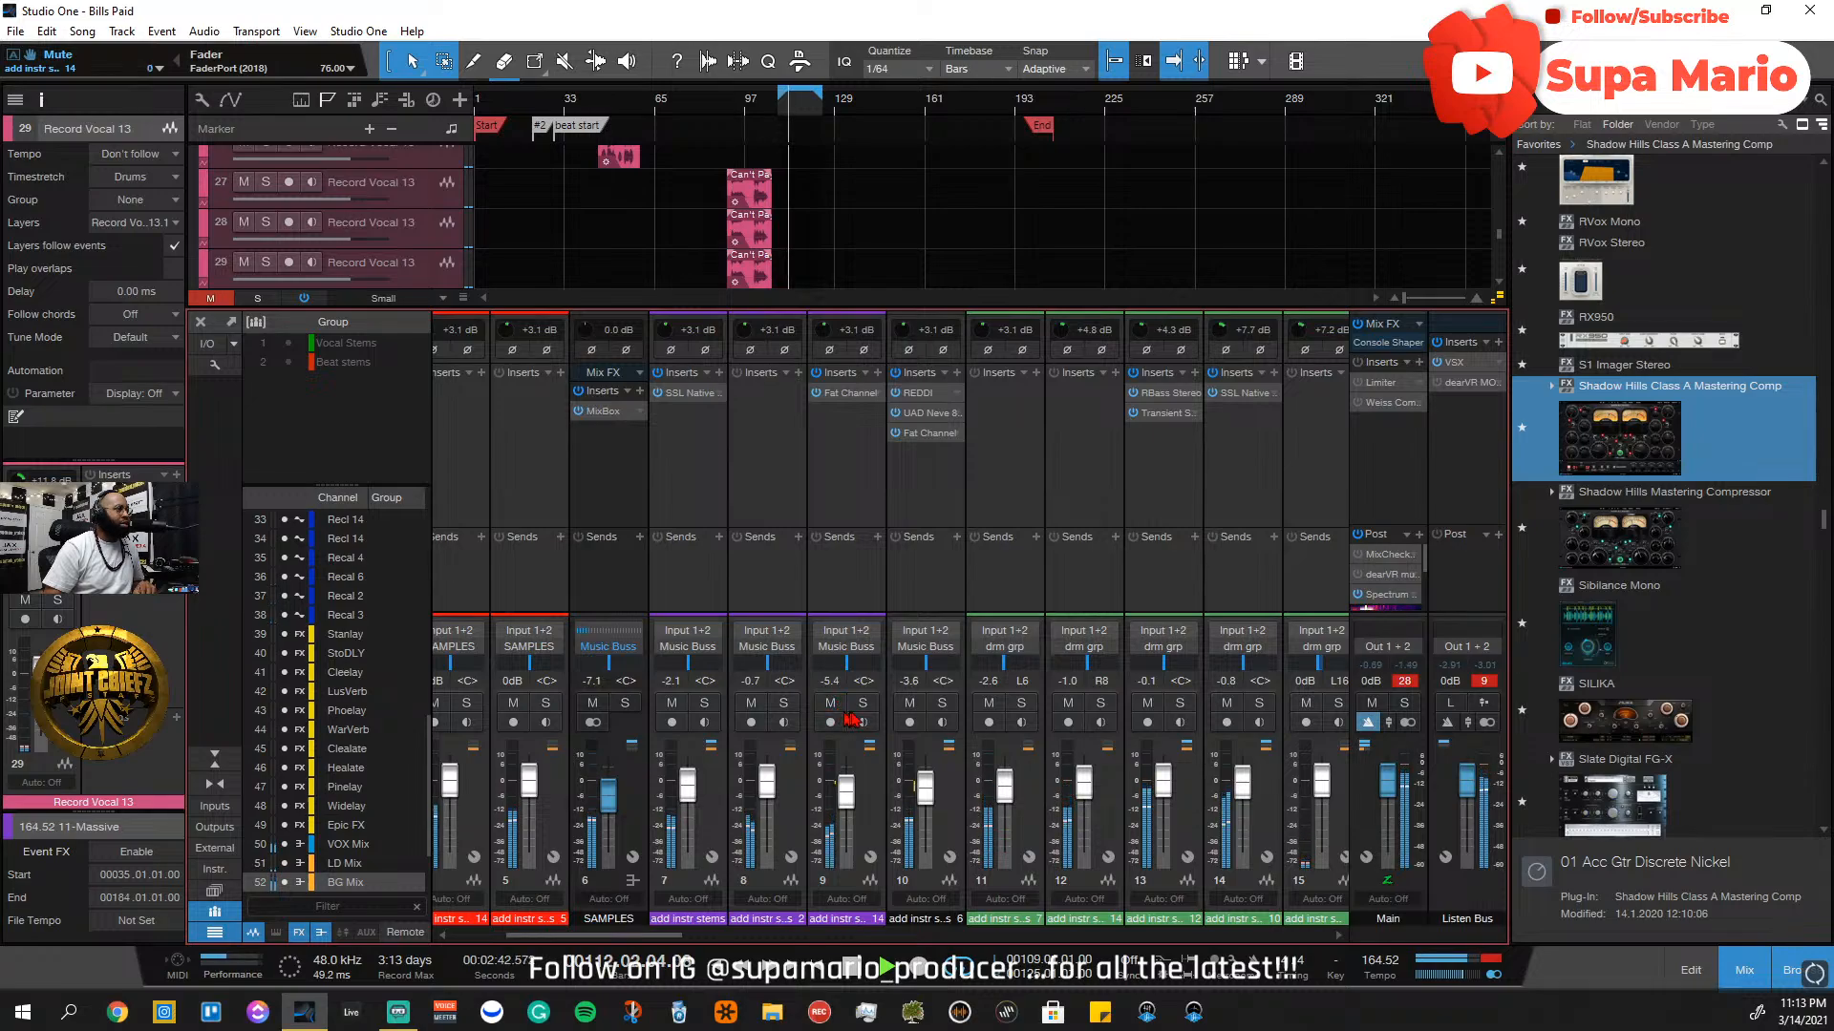
left_click(864, 706)
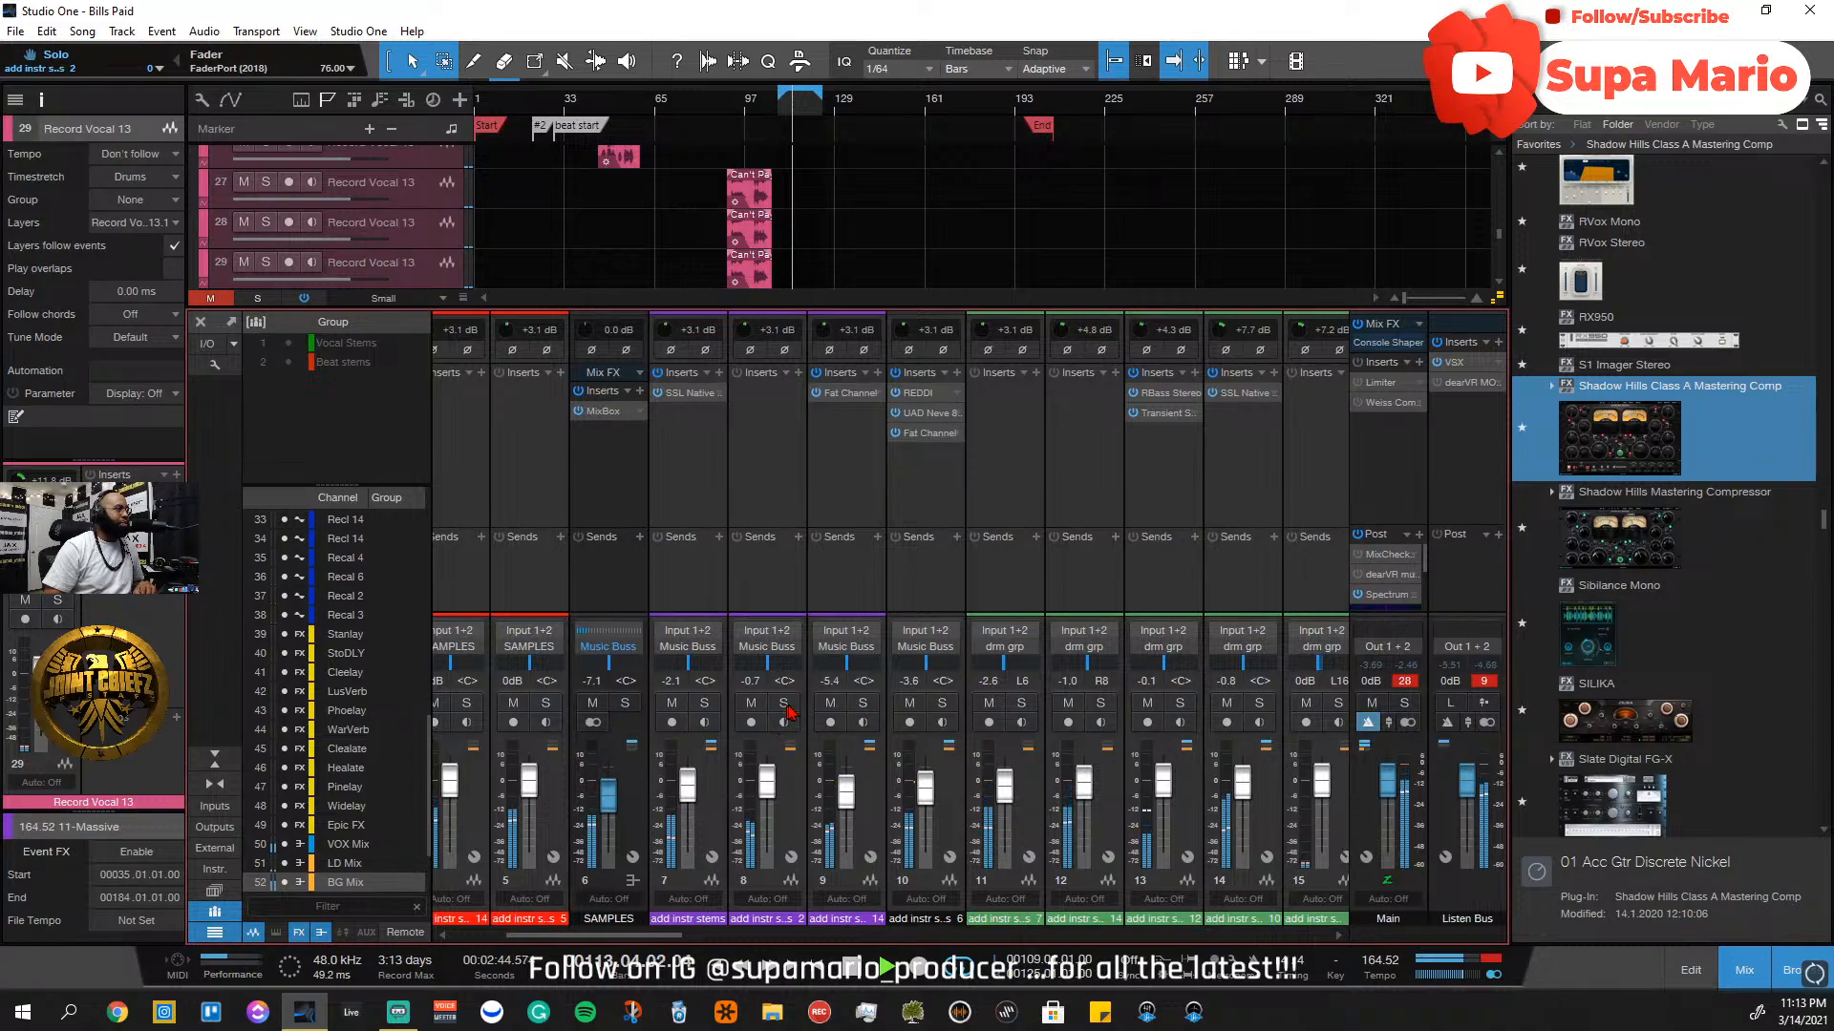
left_click(864, 704)
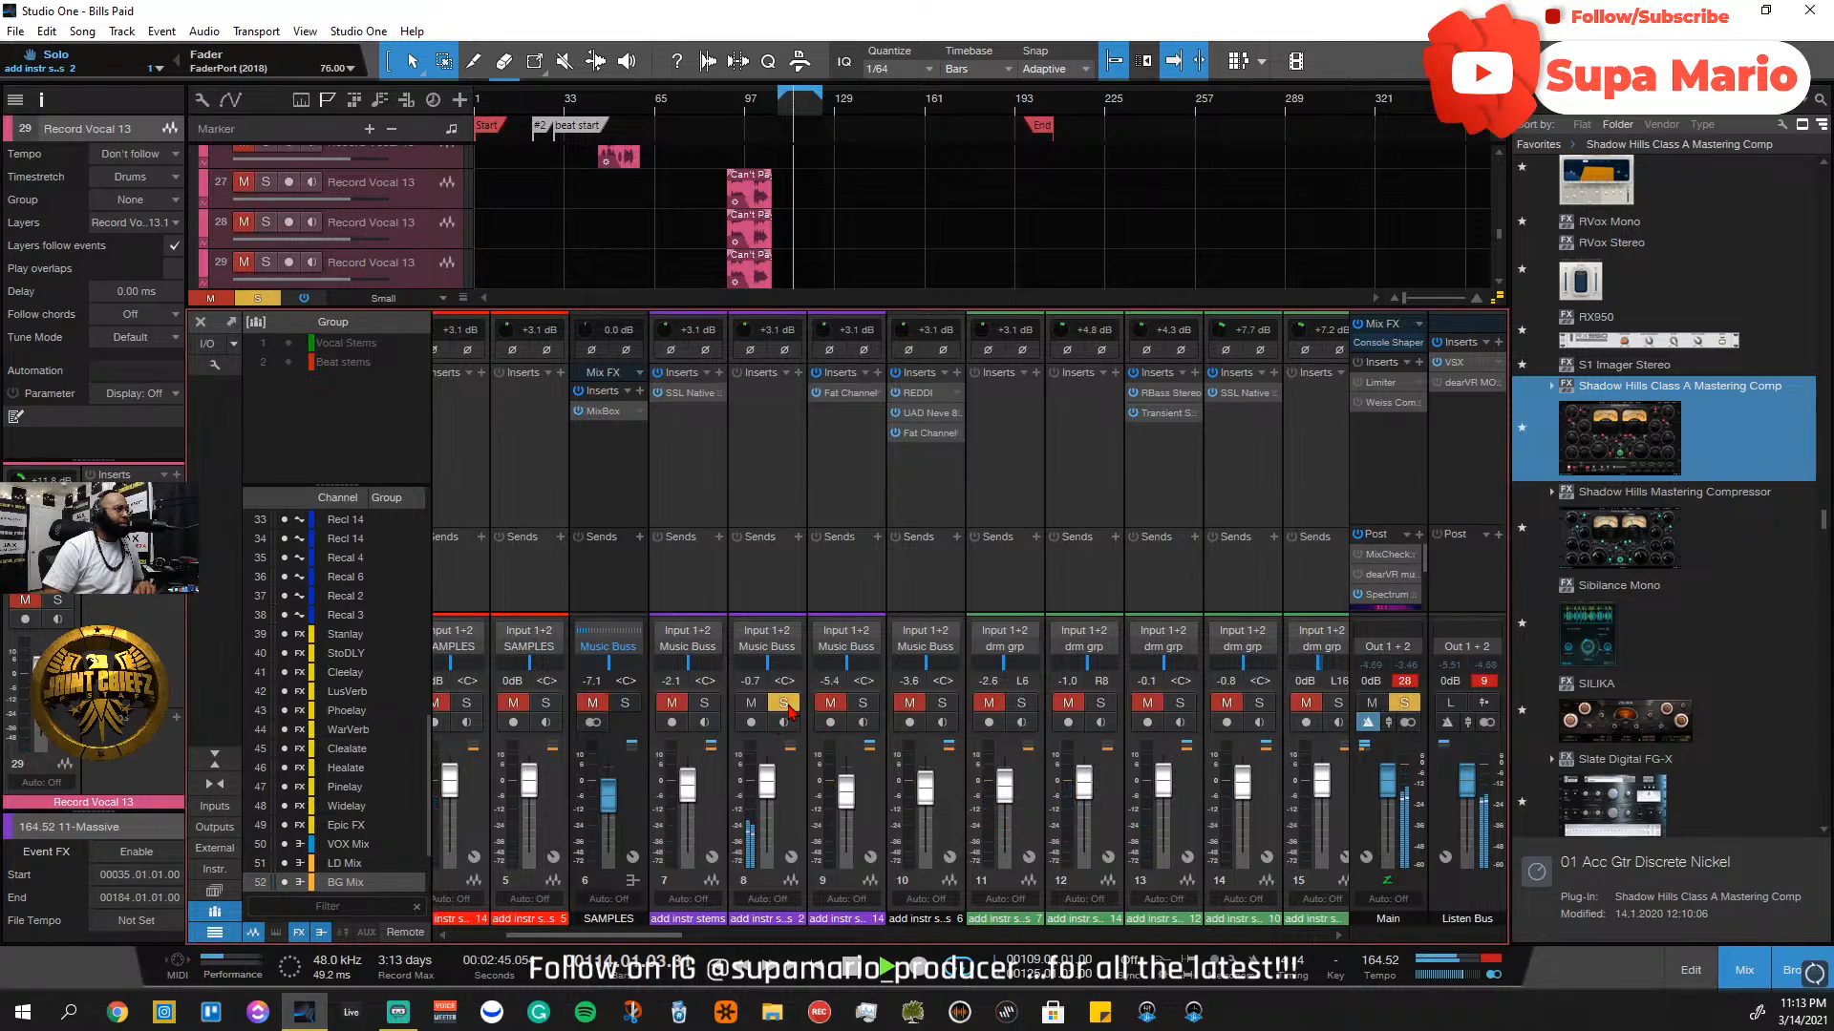
left_click(862, 805)
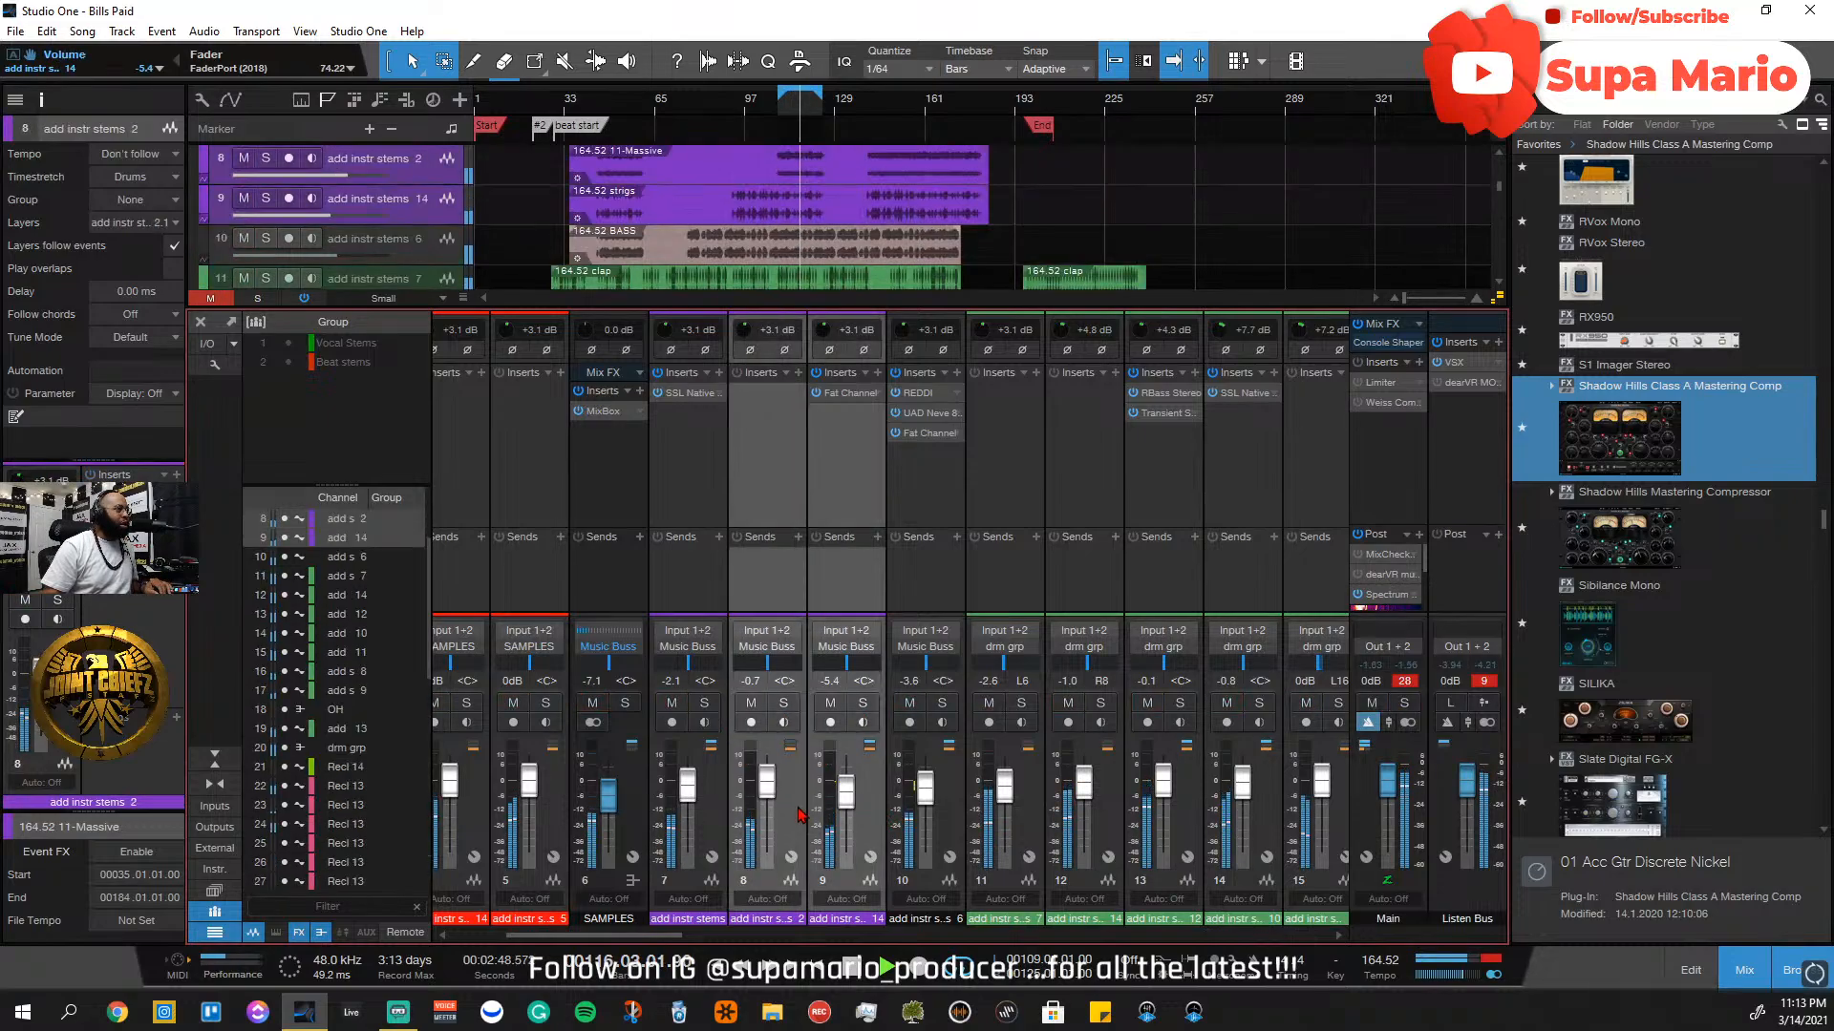
left_click(804, 814, "shift")
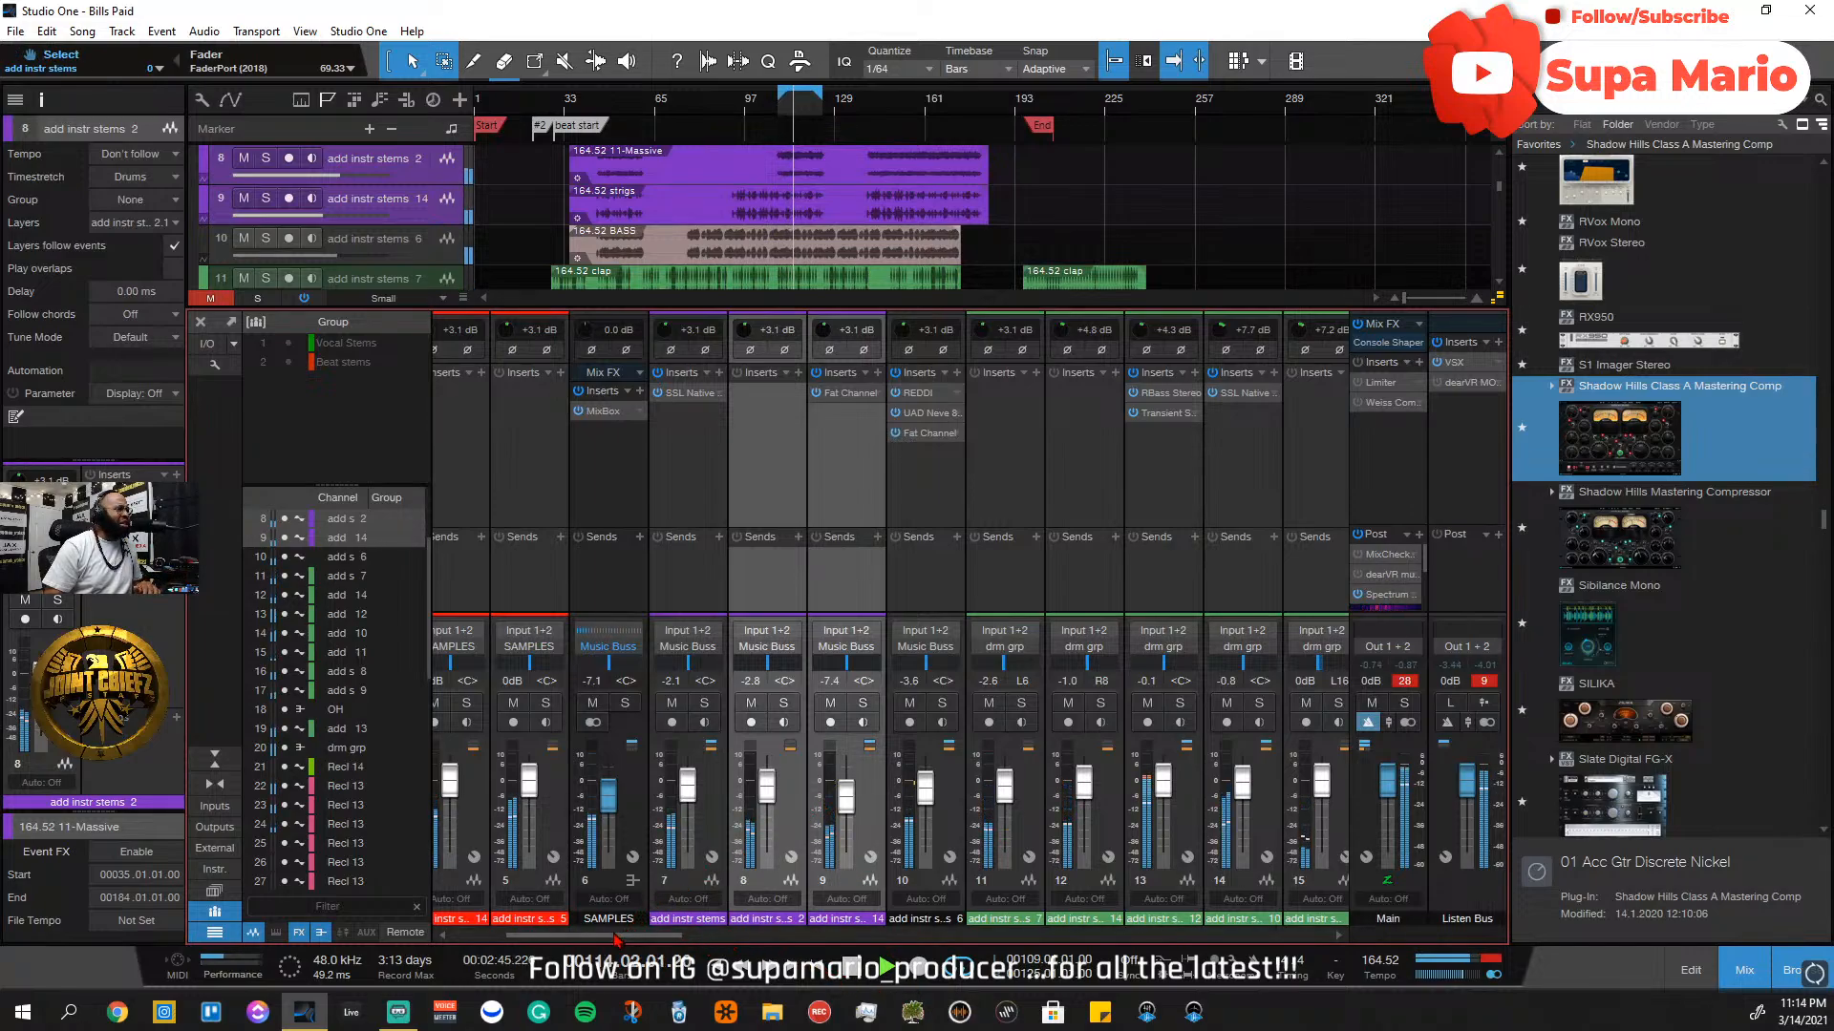
Reopen VSX on the Listen Bus and audition the mix in Archon Studio's mid-field and far-field modes
left_click_drag(616, 941, 1263, 919)
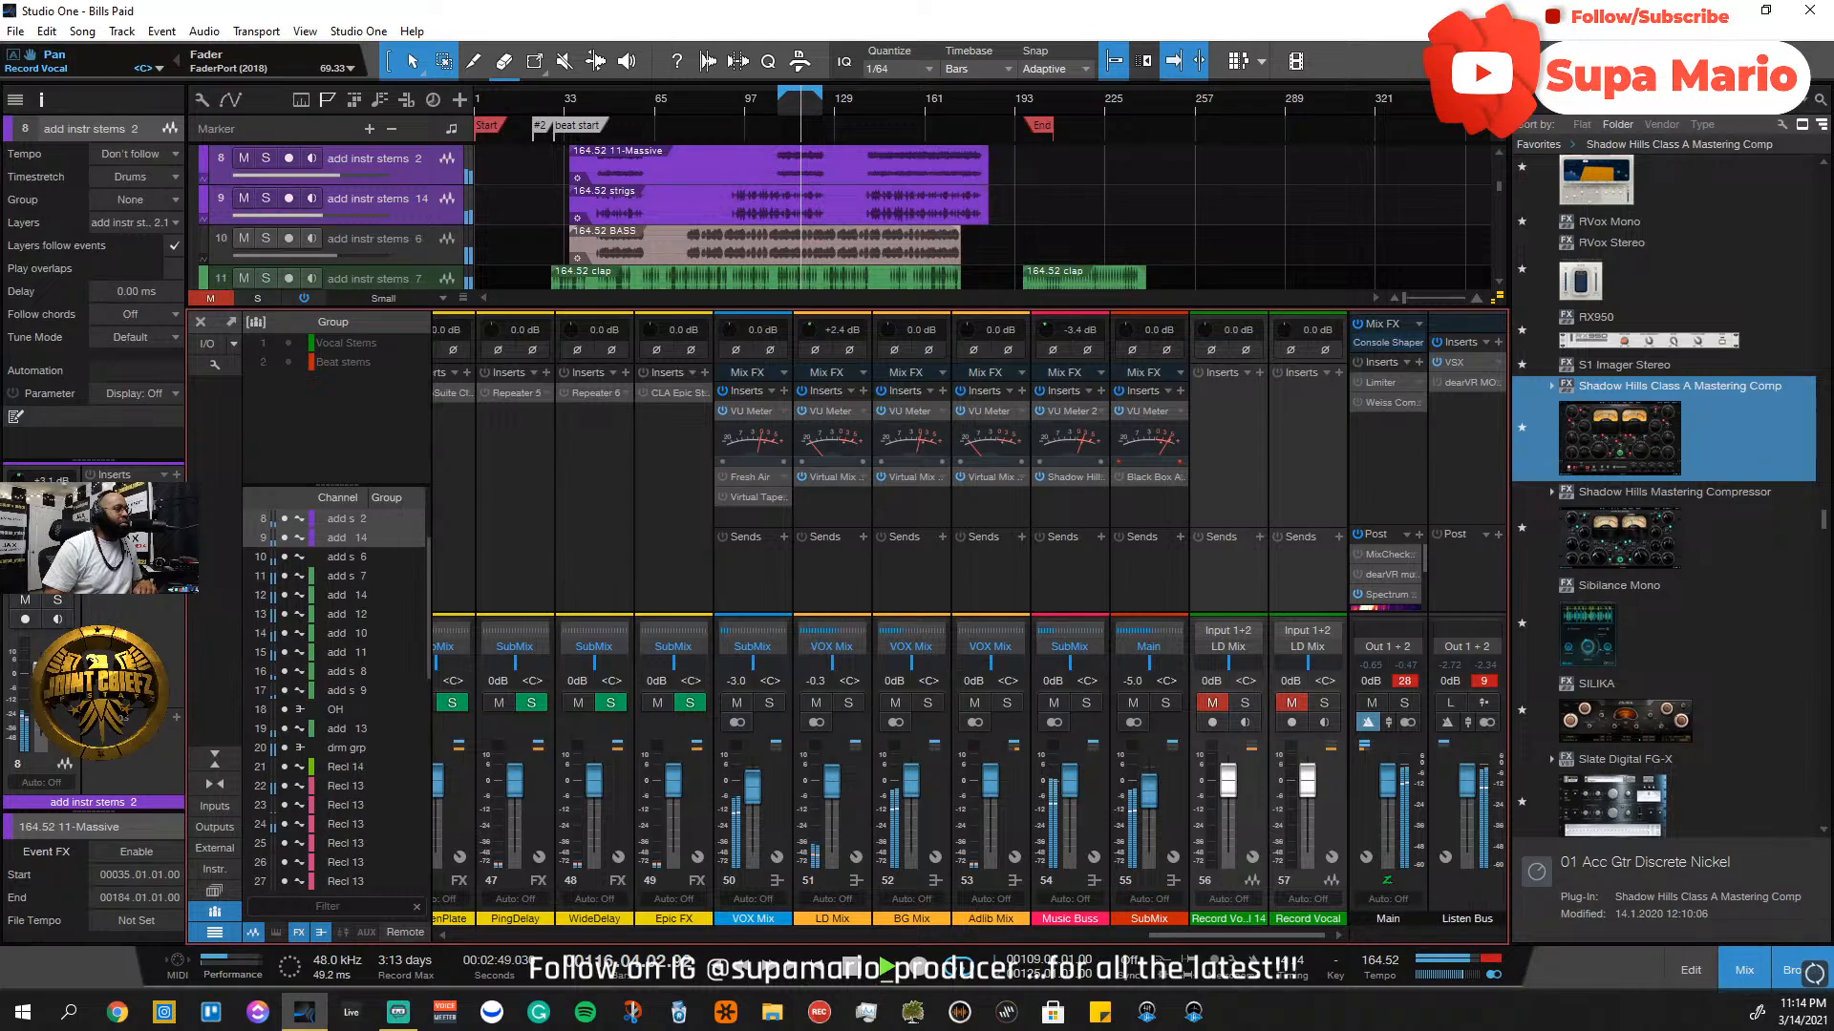
left_click(1453, 362)
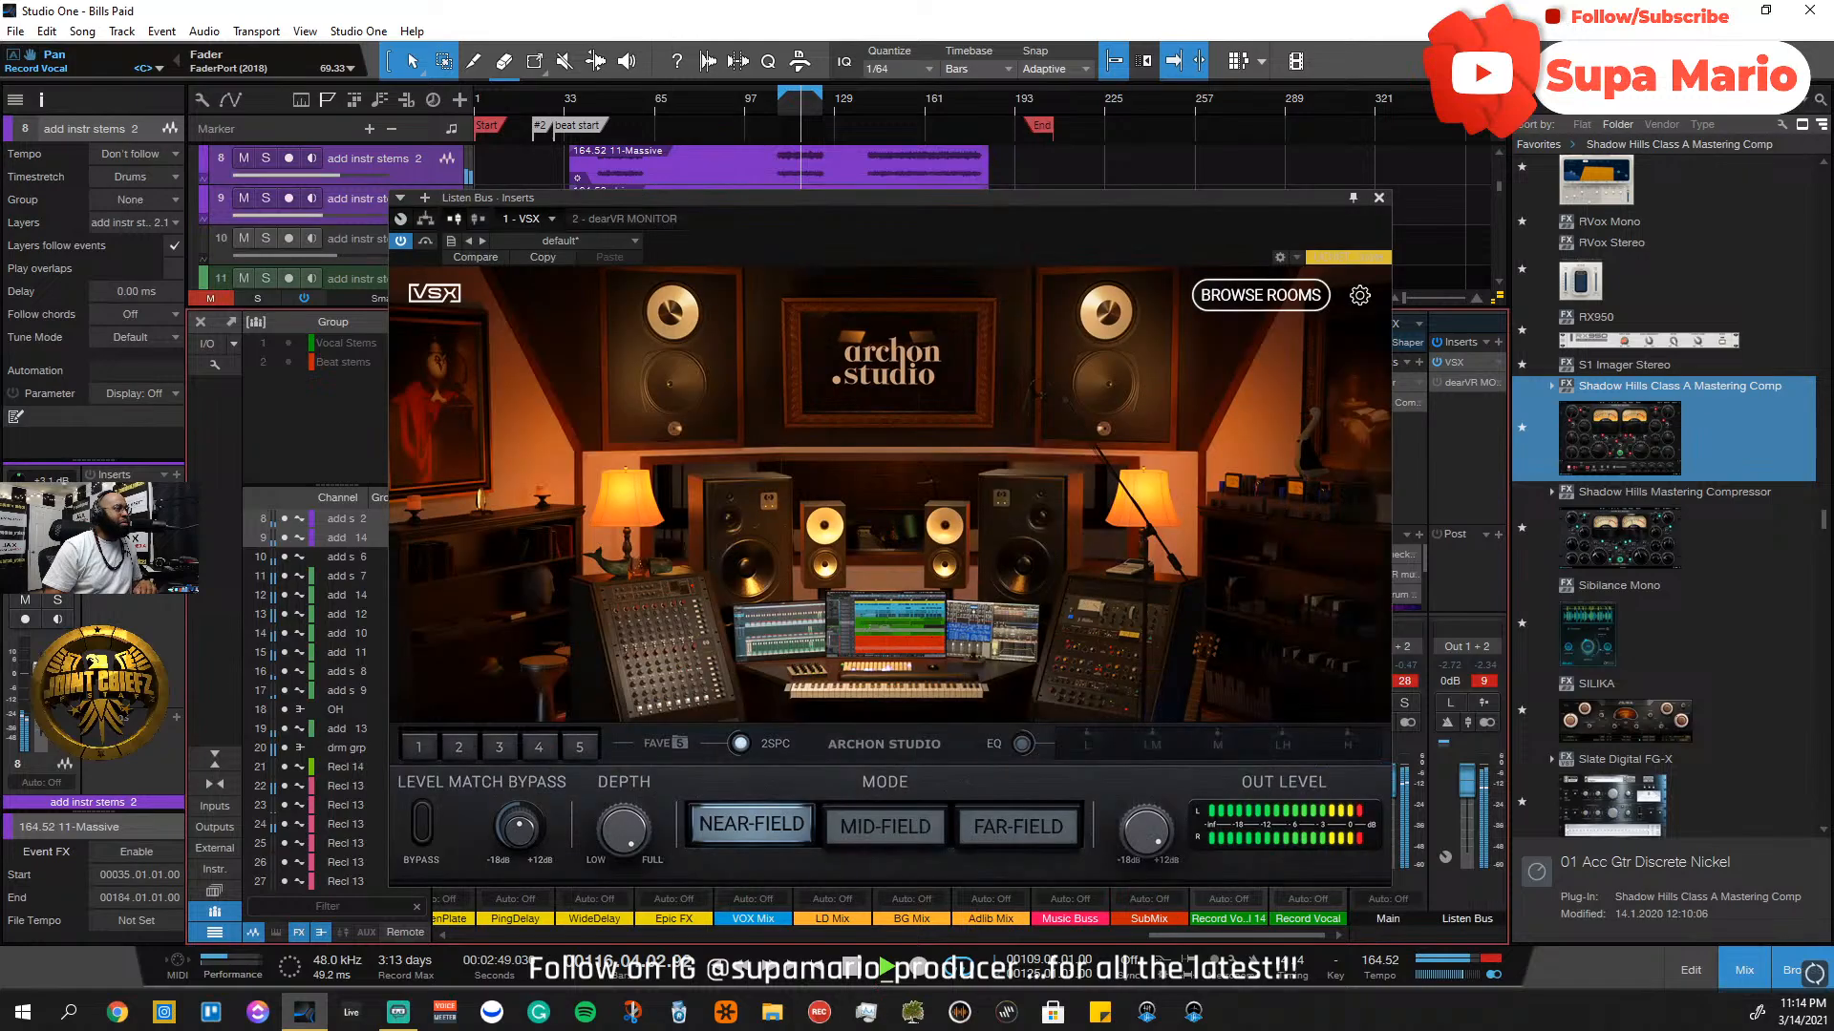
left_click(864, 829)
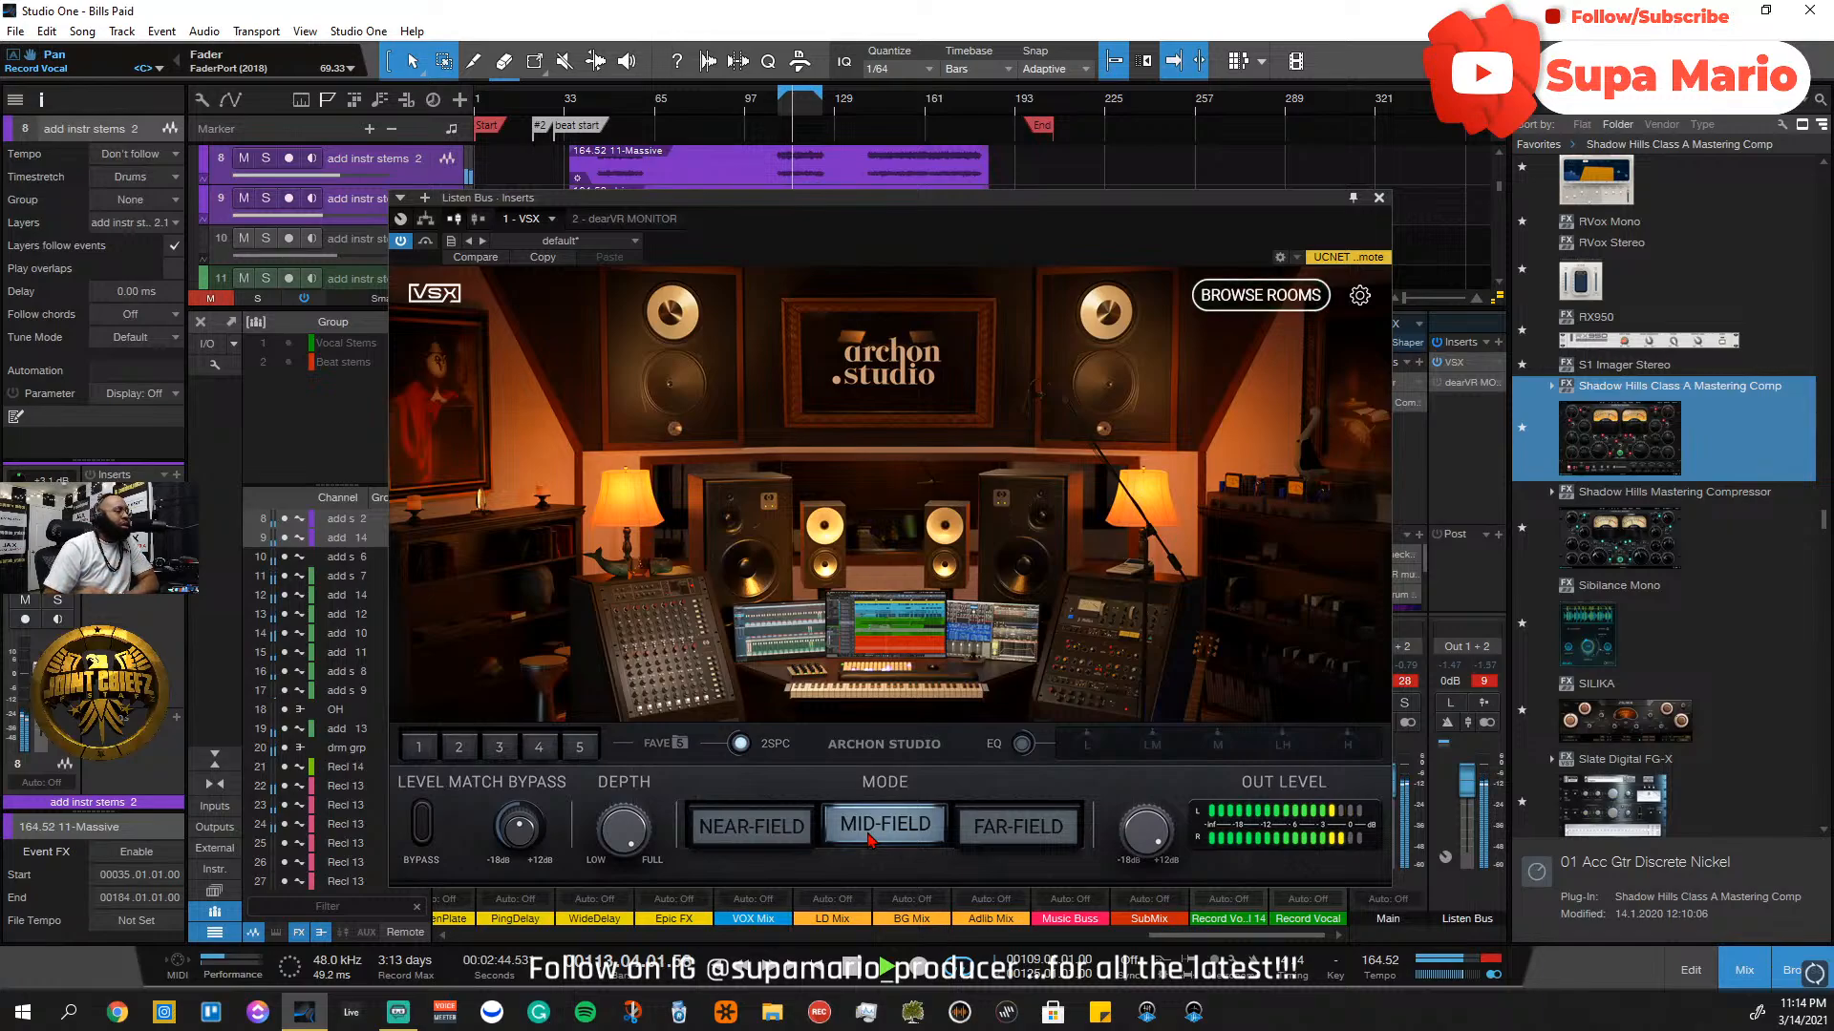
left_click(1003, 829)
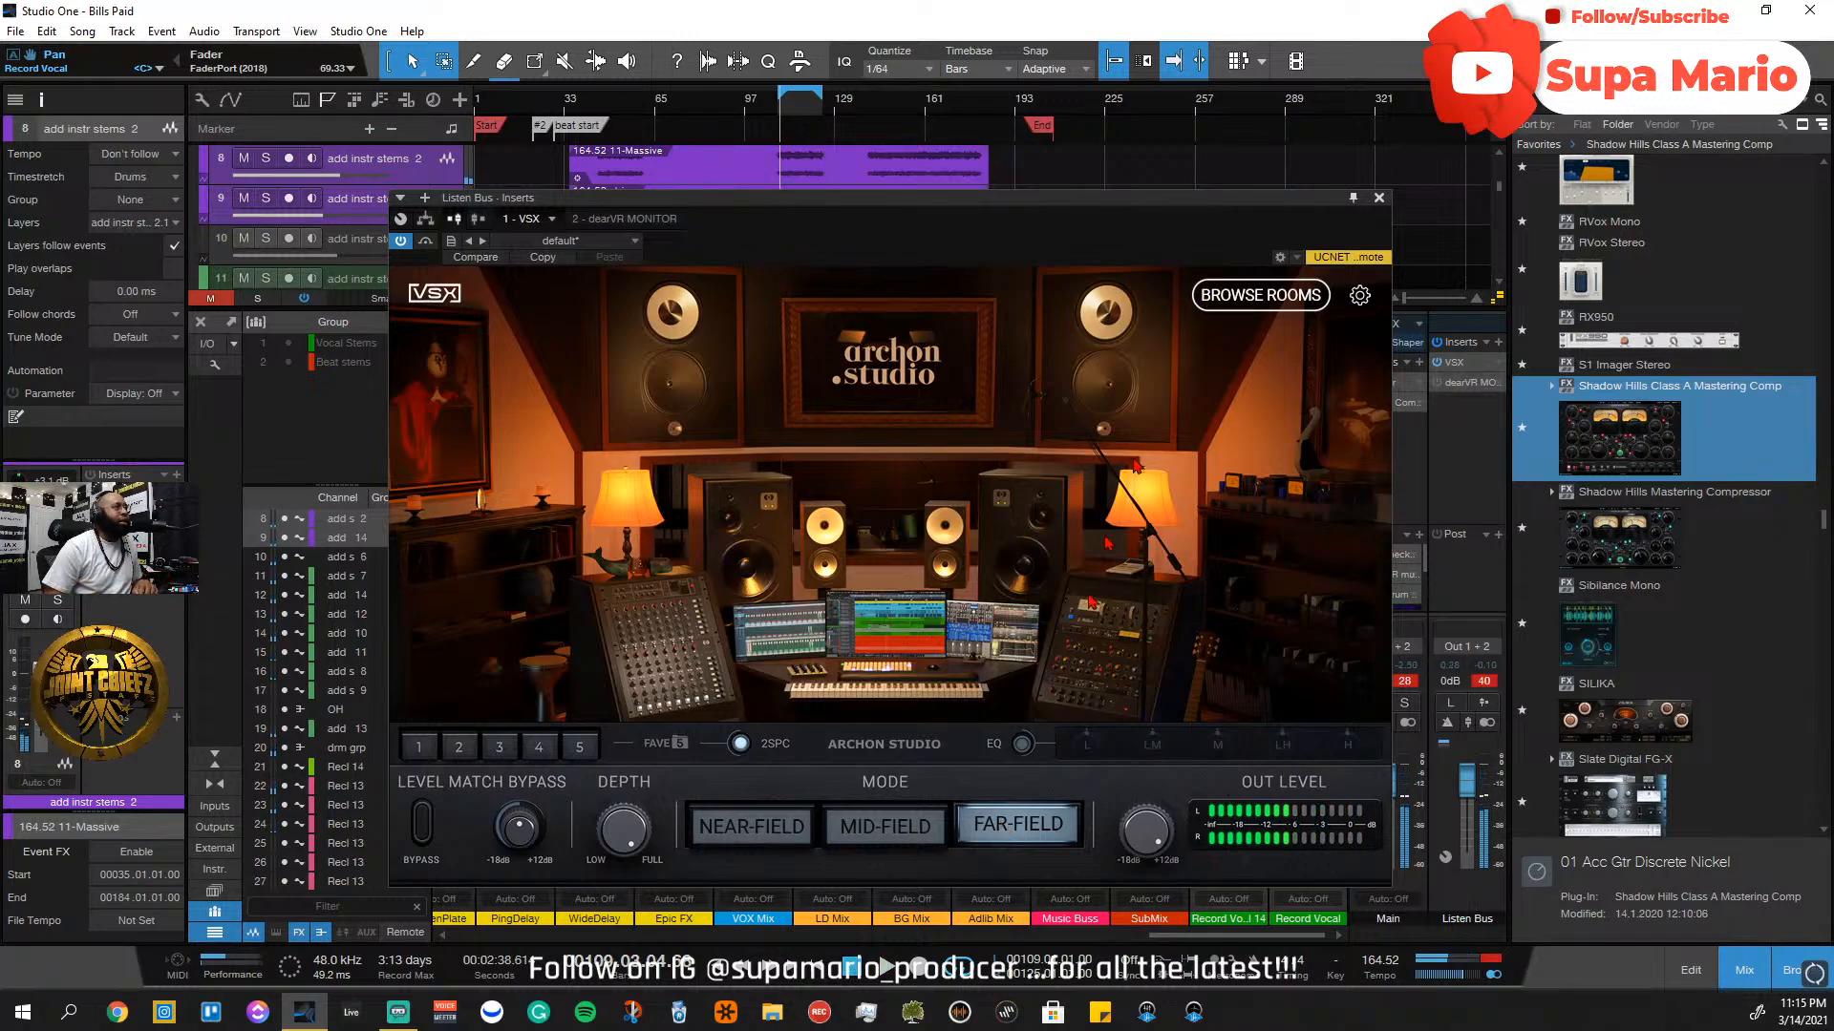
Switch VSX to the Boombox room and audition the song from just before the loop range
left_click(1227, 299)
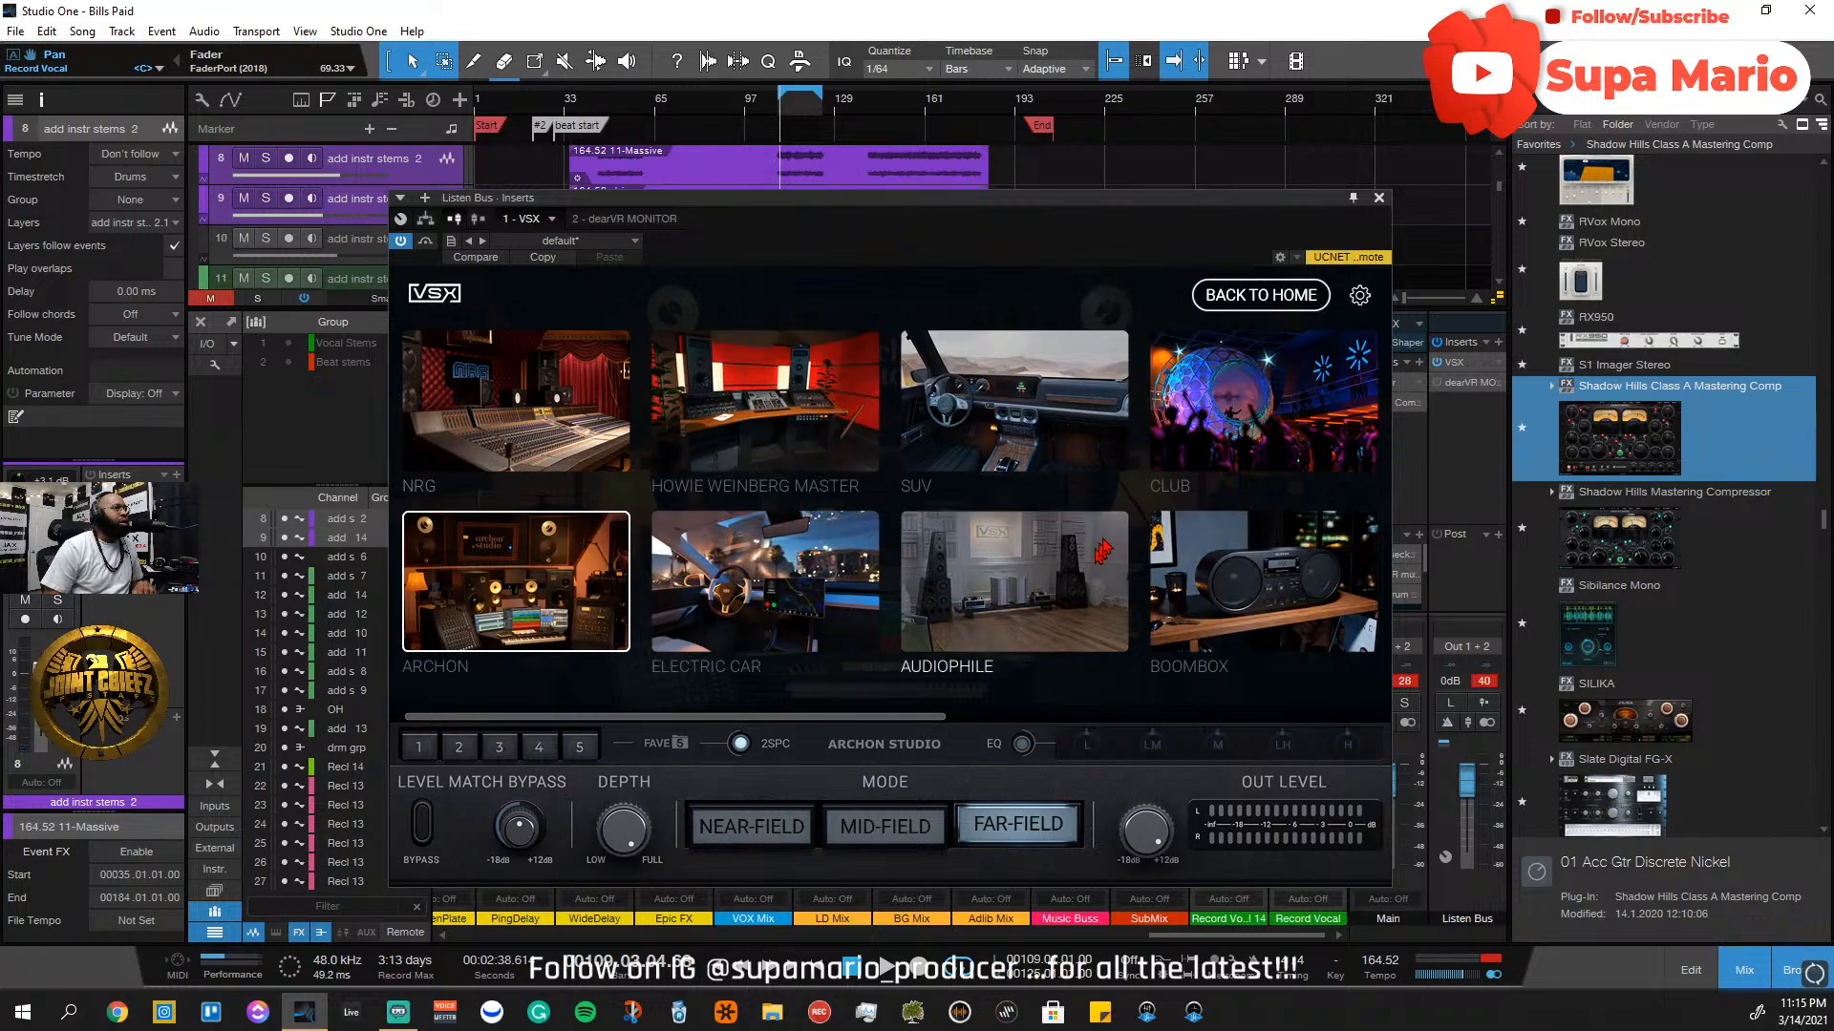
left_click_drag(920, 721, 1172, 721)
left_click(811, 581)
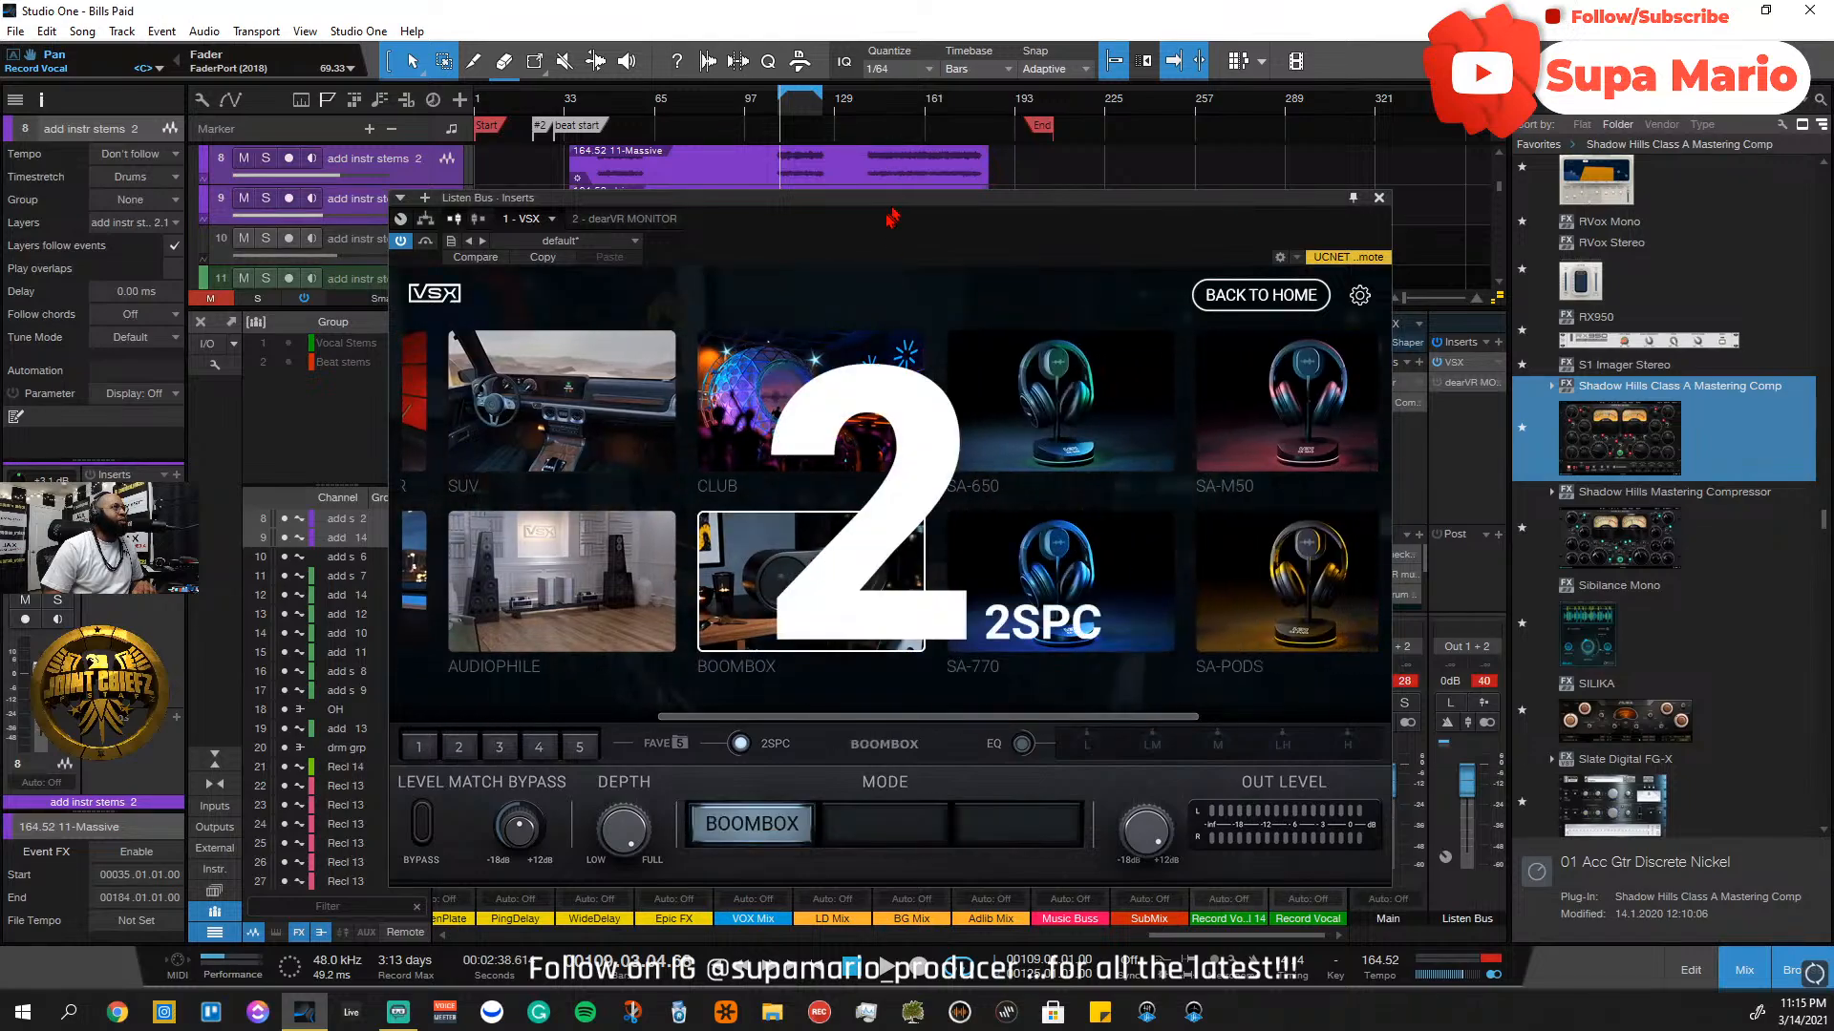
left_click(772, 112)
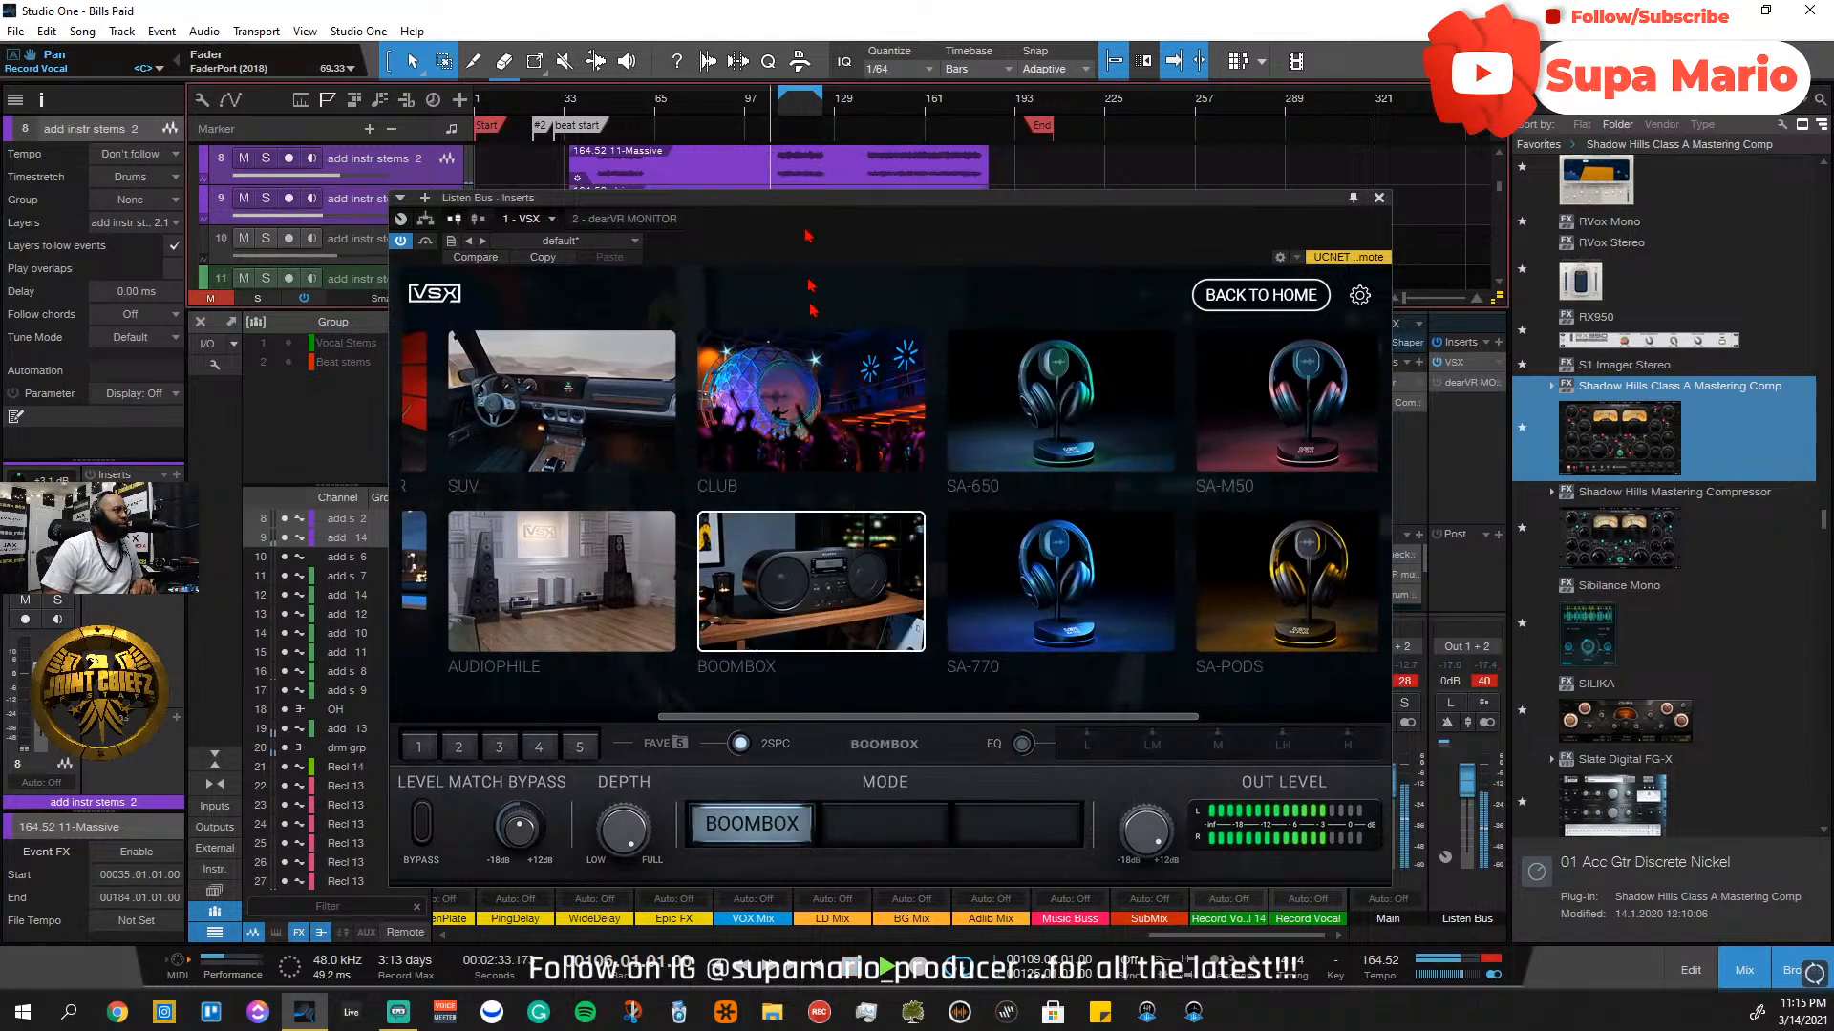
left_click(913, 611)
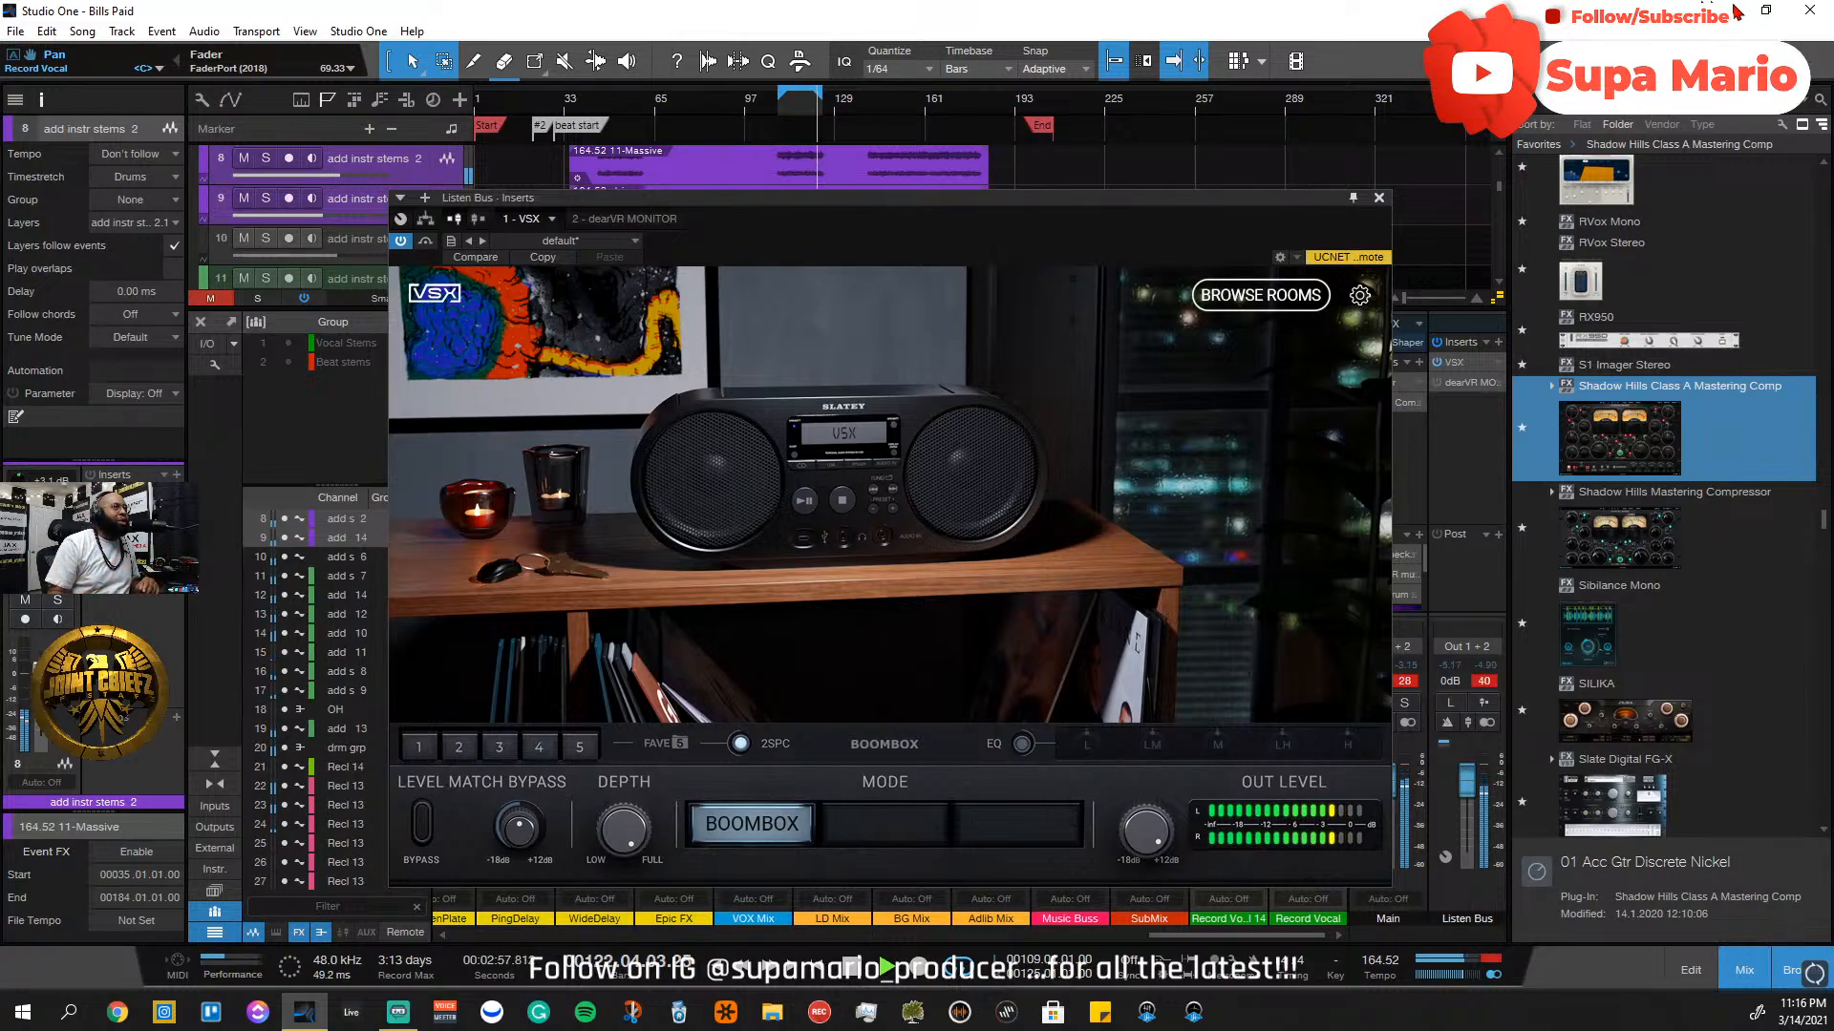
Close VSX and select the bass channel, add instr stems 6, while the song plays
left_click(1379, 198)
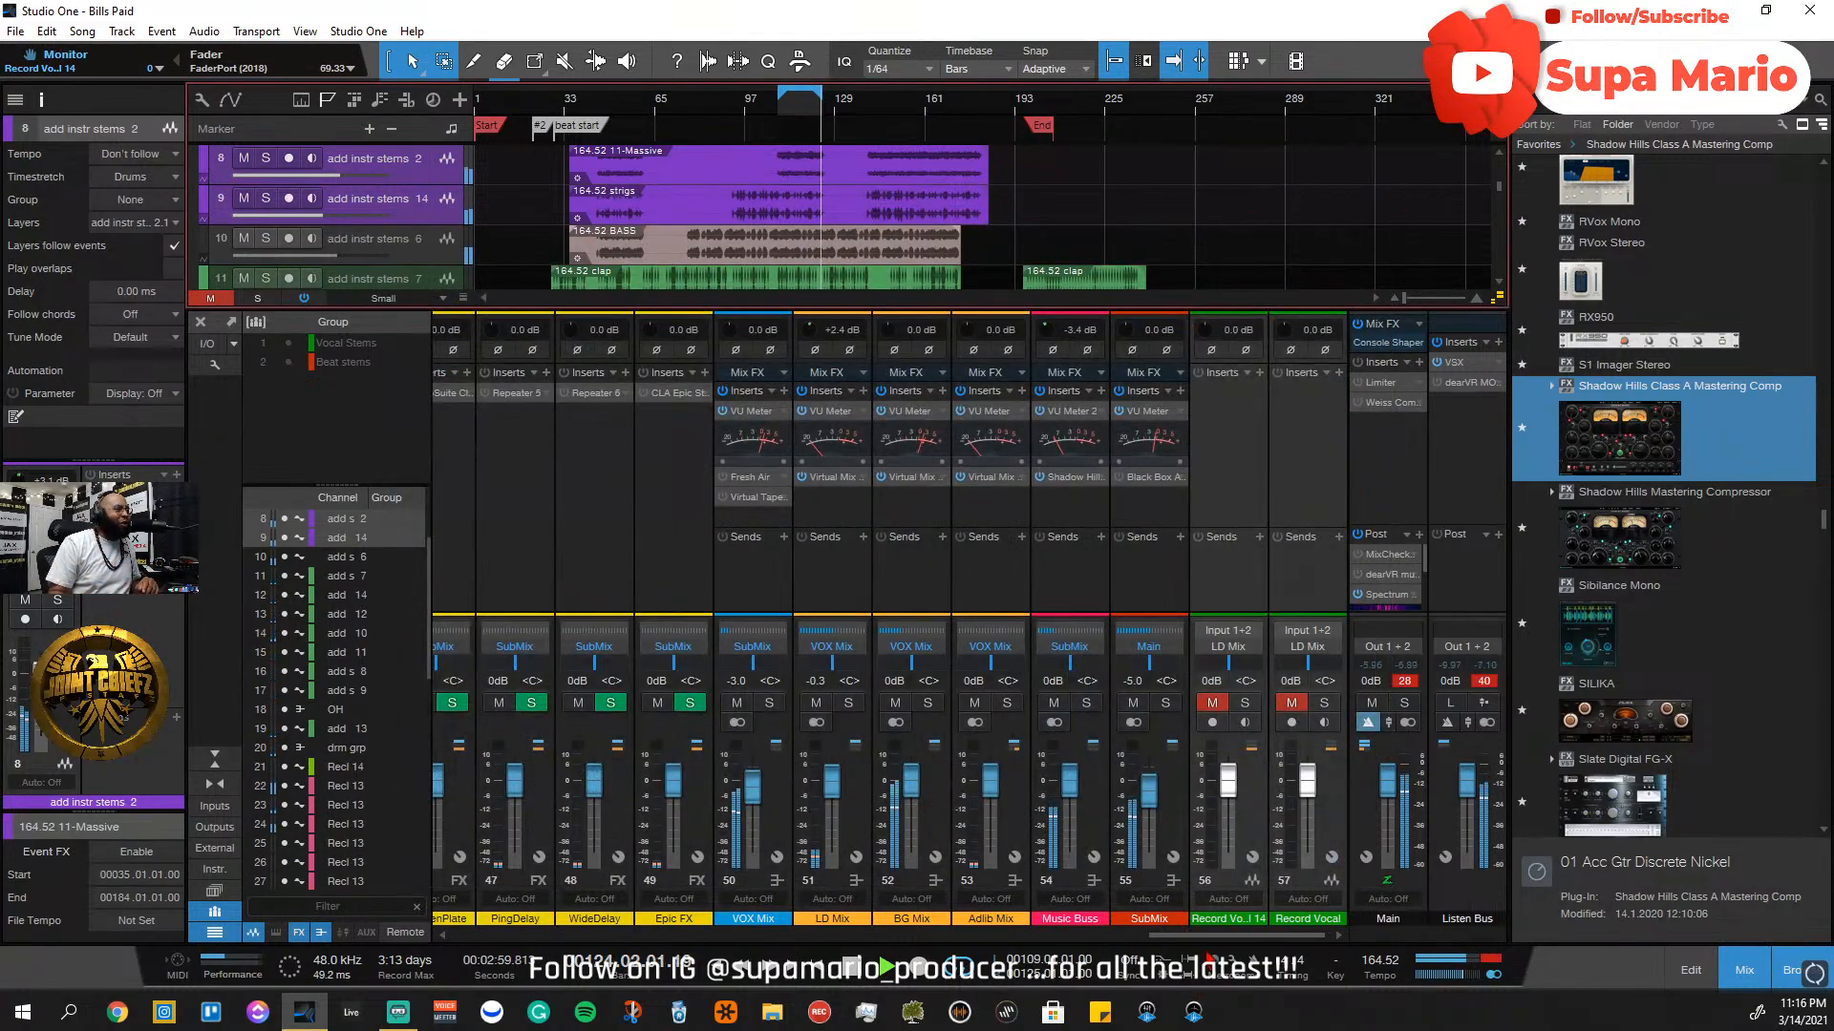
mouse_move(555, 935)
left_mouse_down()
mouse_move(520, 936)
mouse_move(570, 936)
left_mouse_up()
left_click(922, 812)
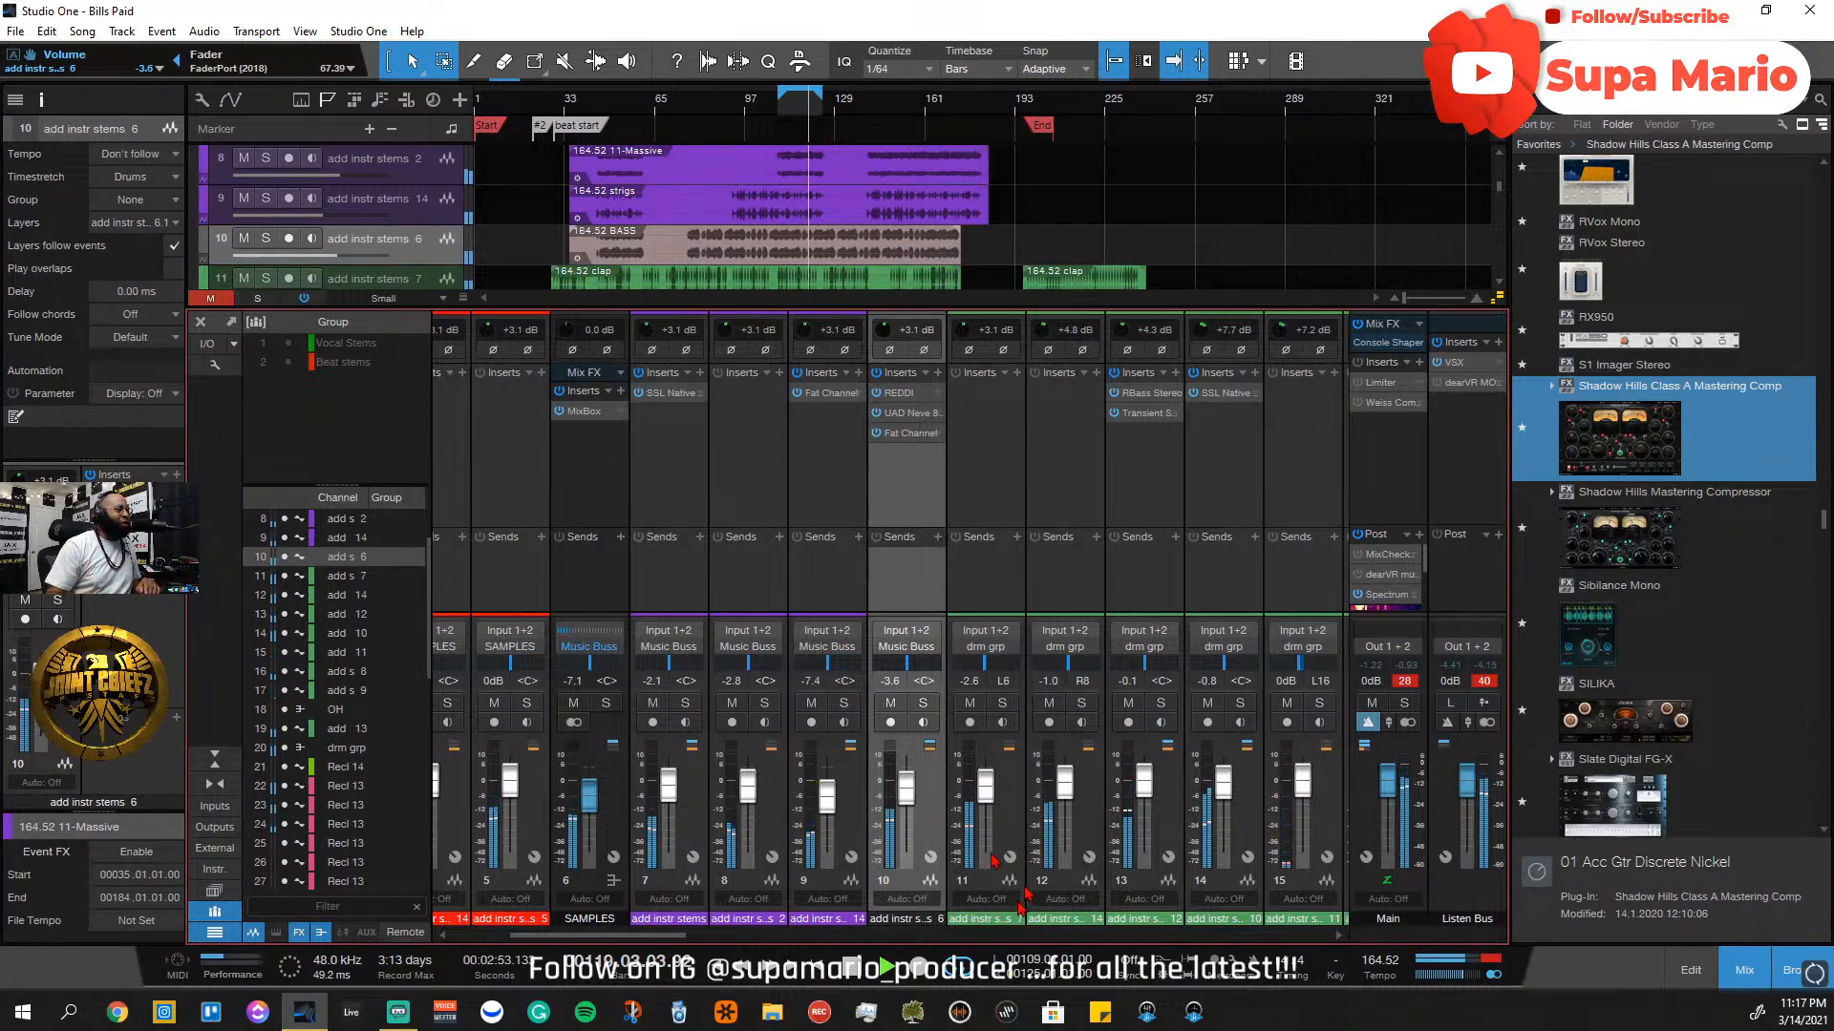
Reopen VSX, choose the SA-PODS headphones in wireless mode, and audition the song from bar 104
left_click_drag(650, 941, 1284, 941)
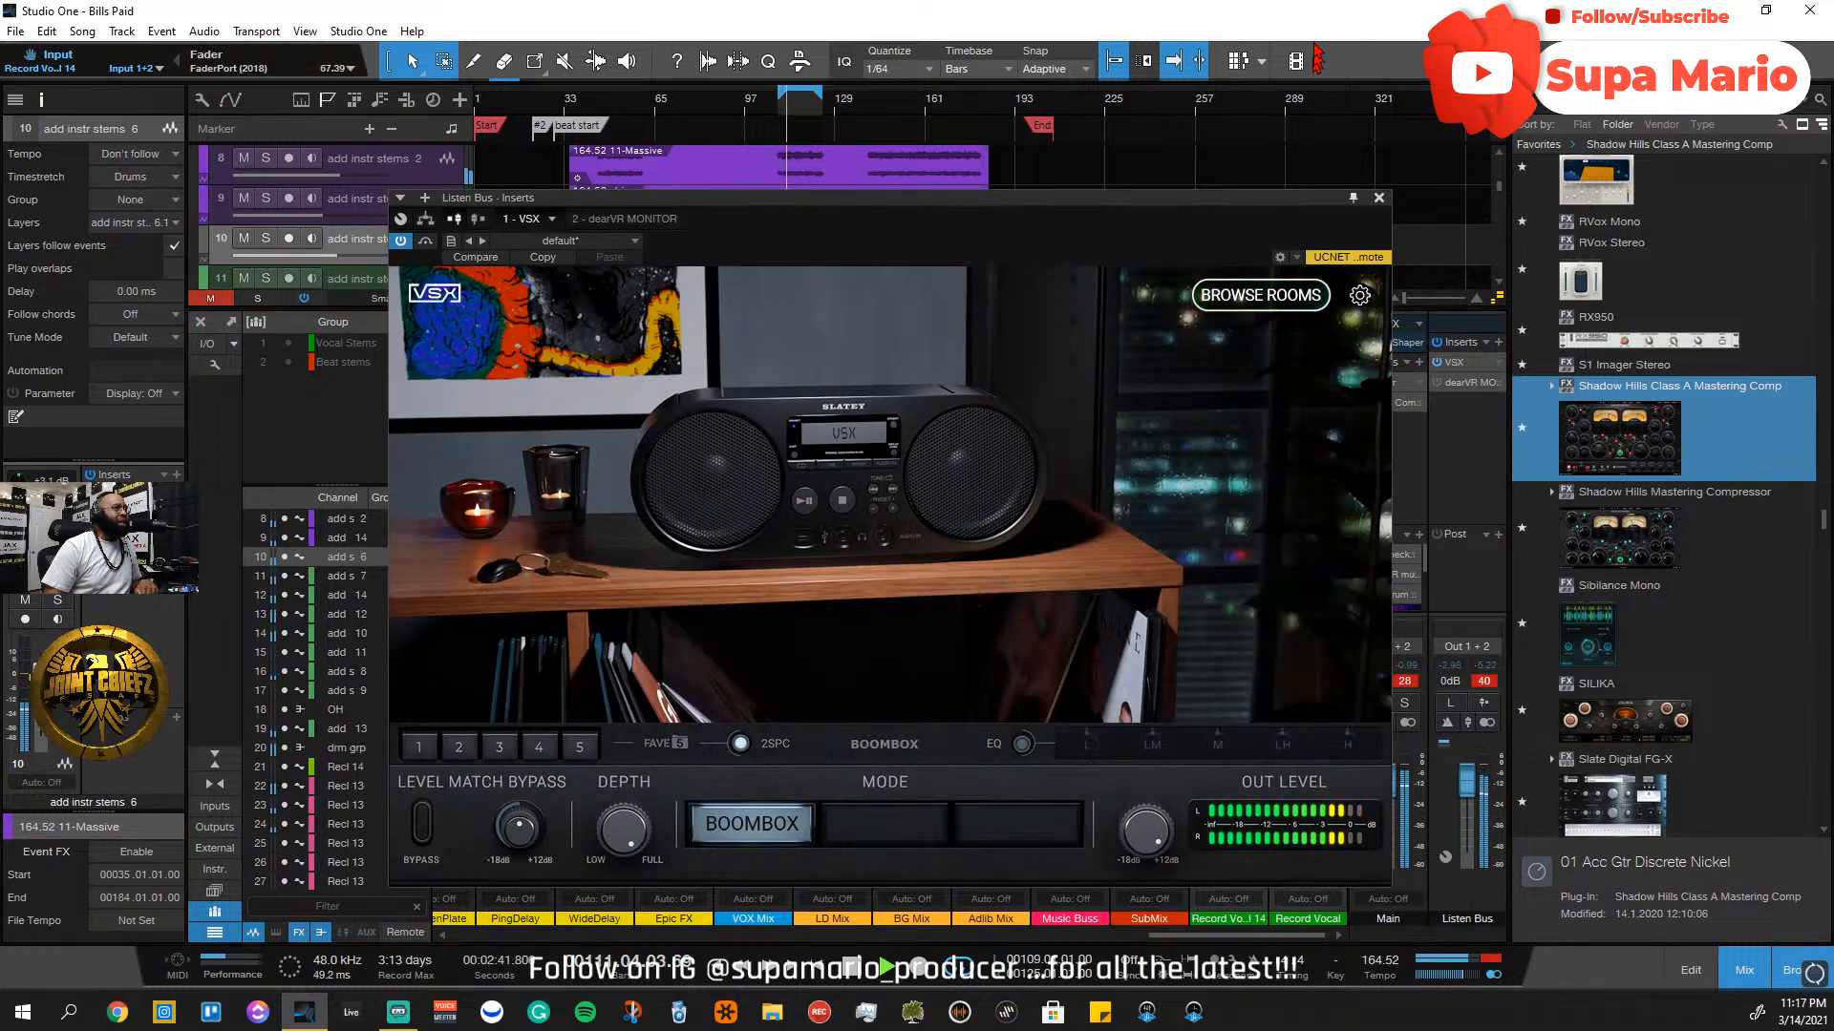
left_click(1248, 295)
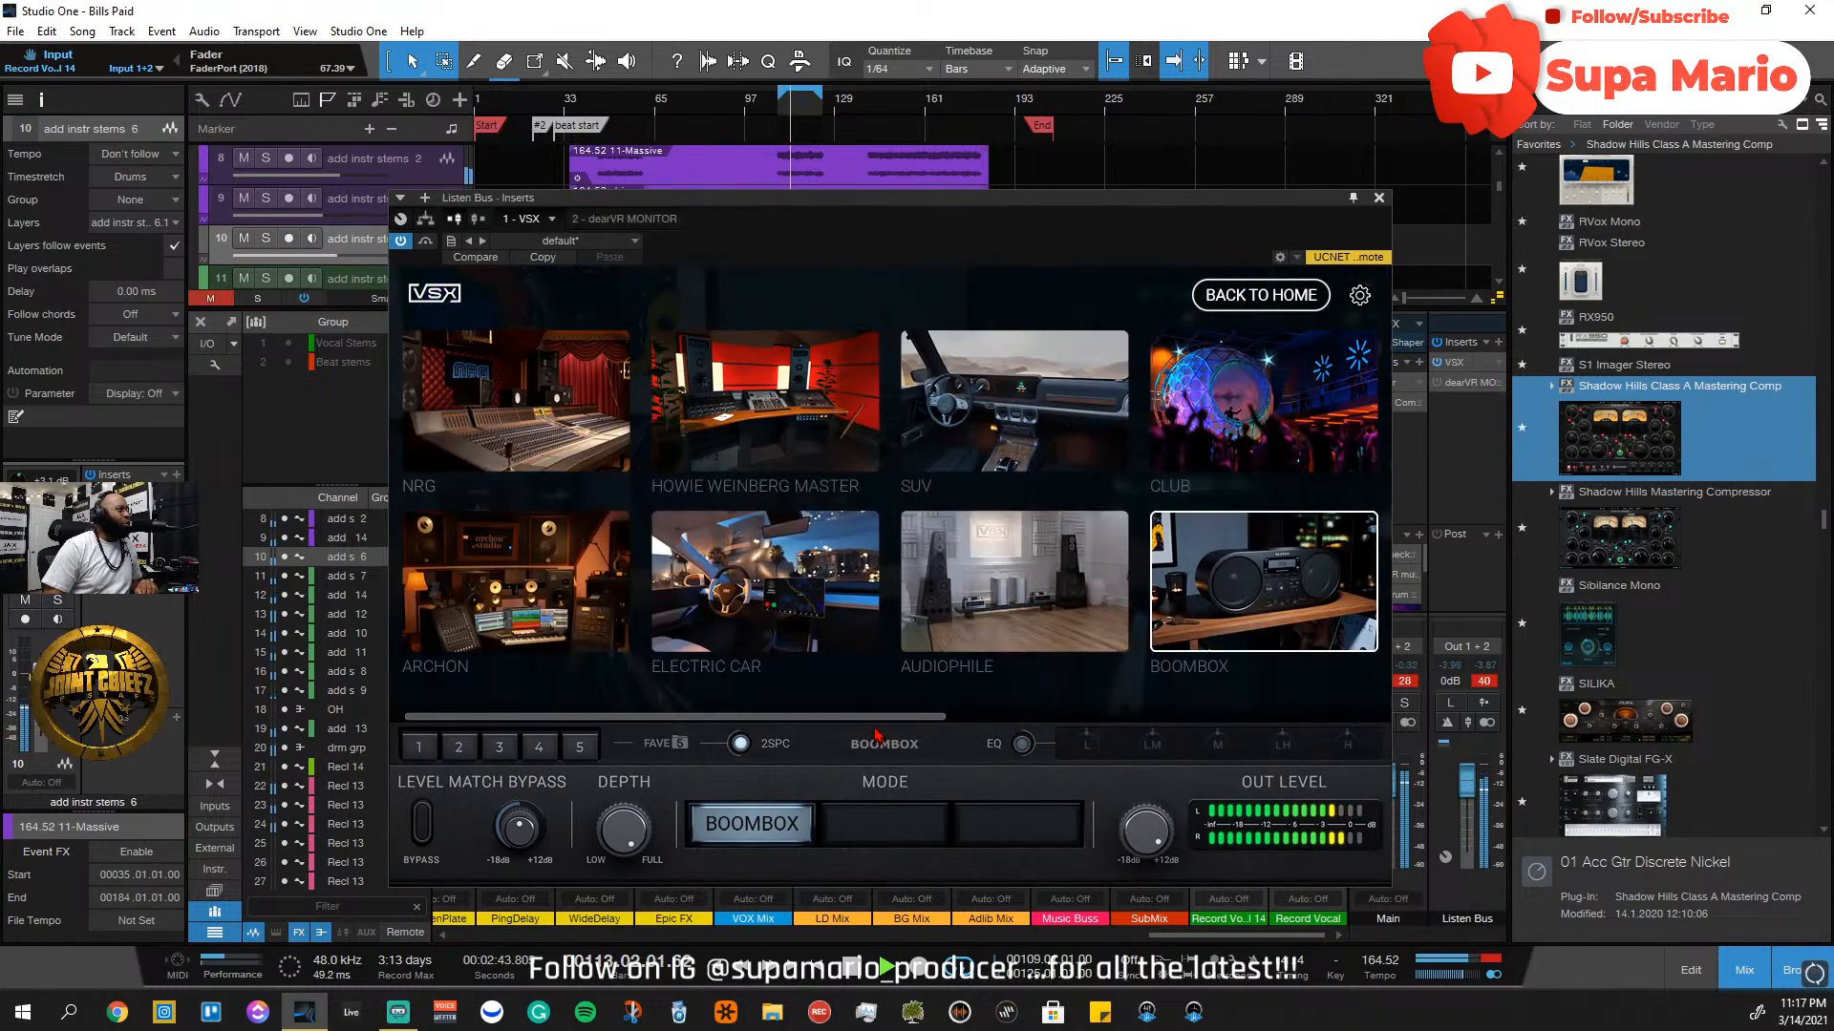
left_click_drag(876, 730, 1215, 751)
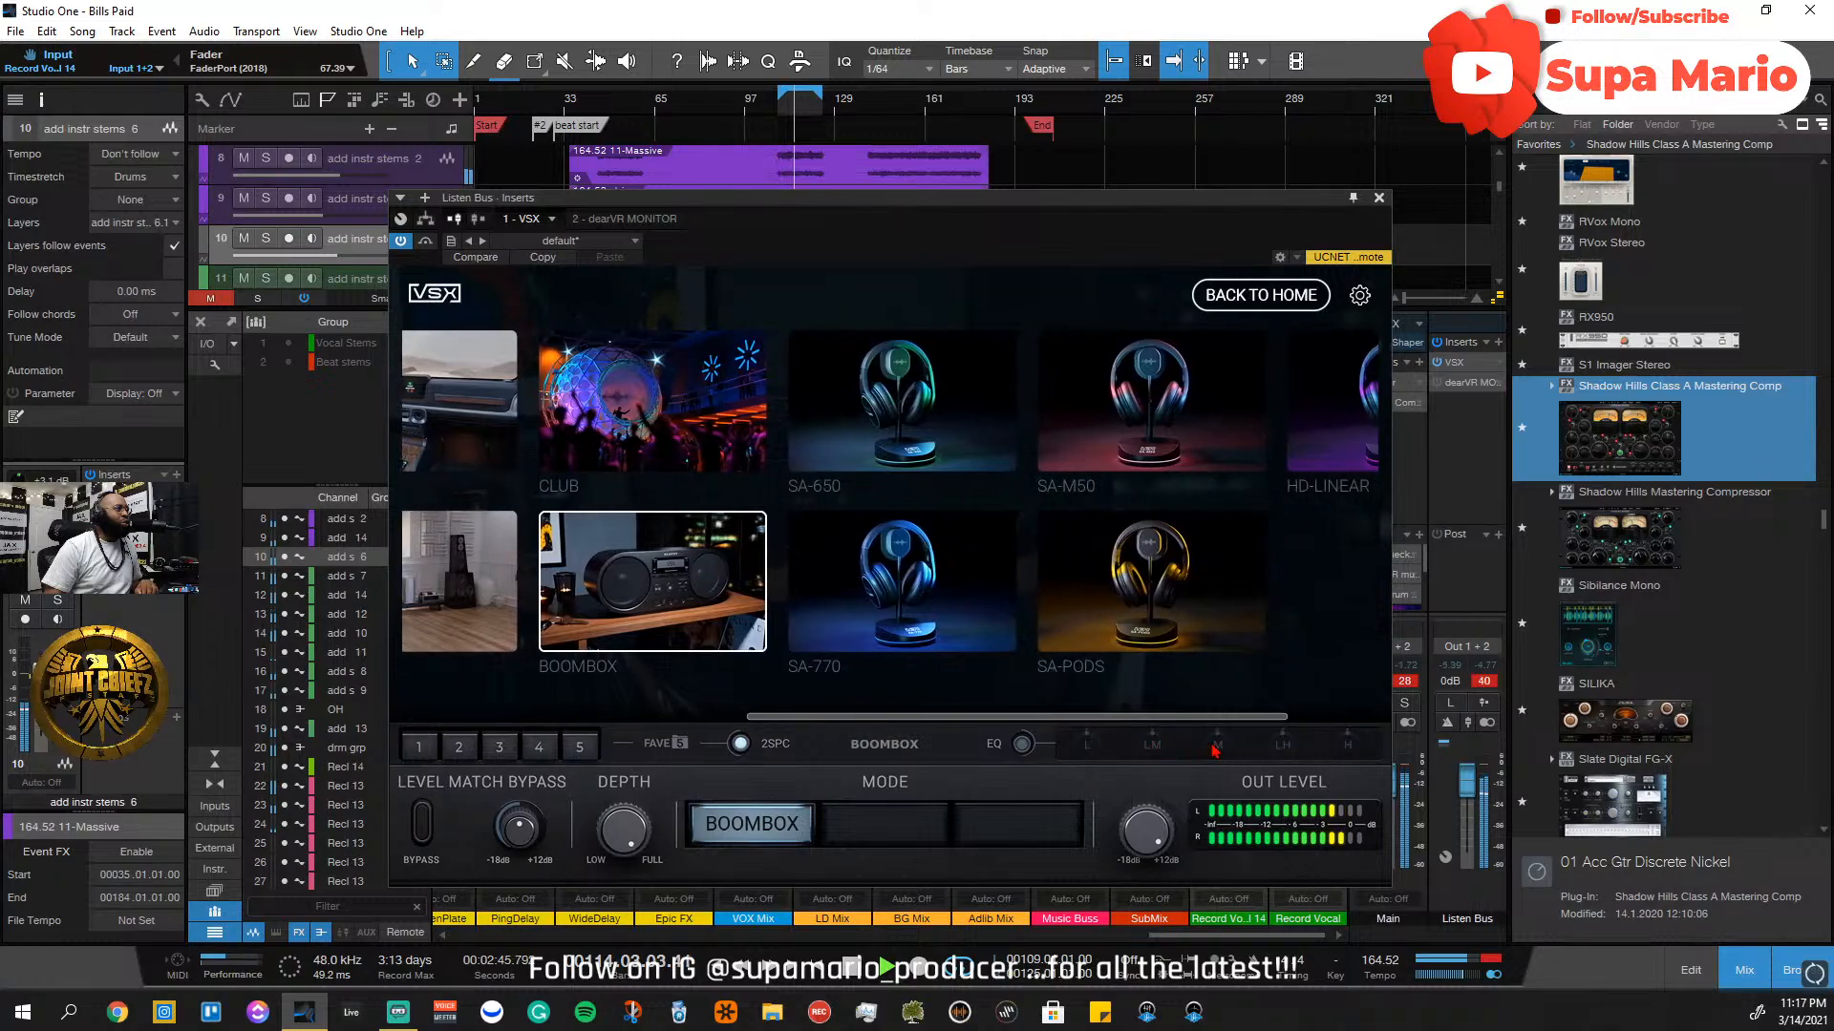
left_click(1110, 623)
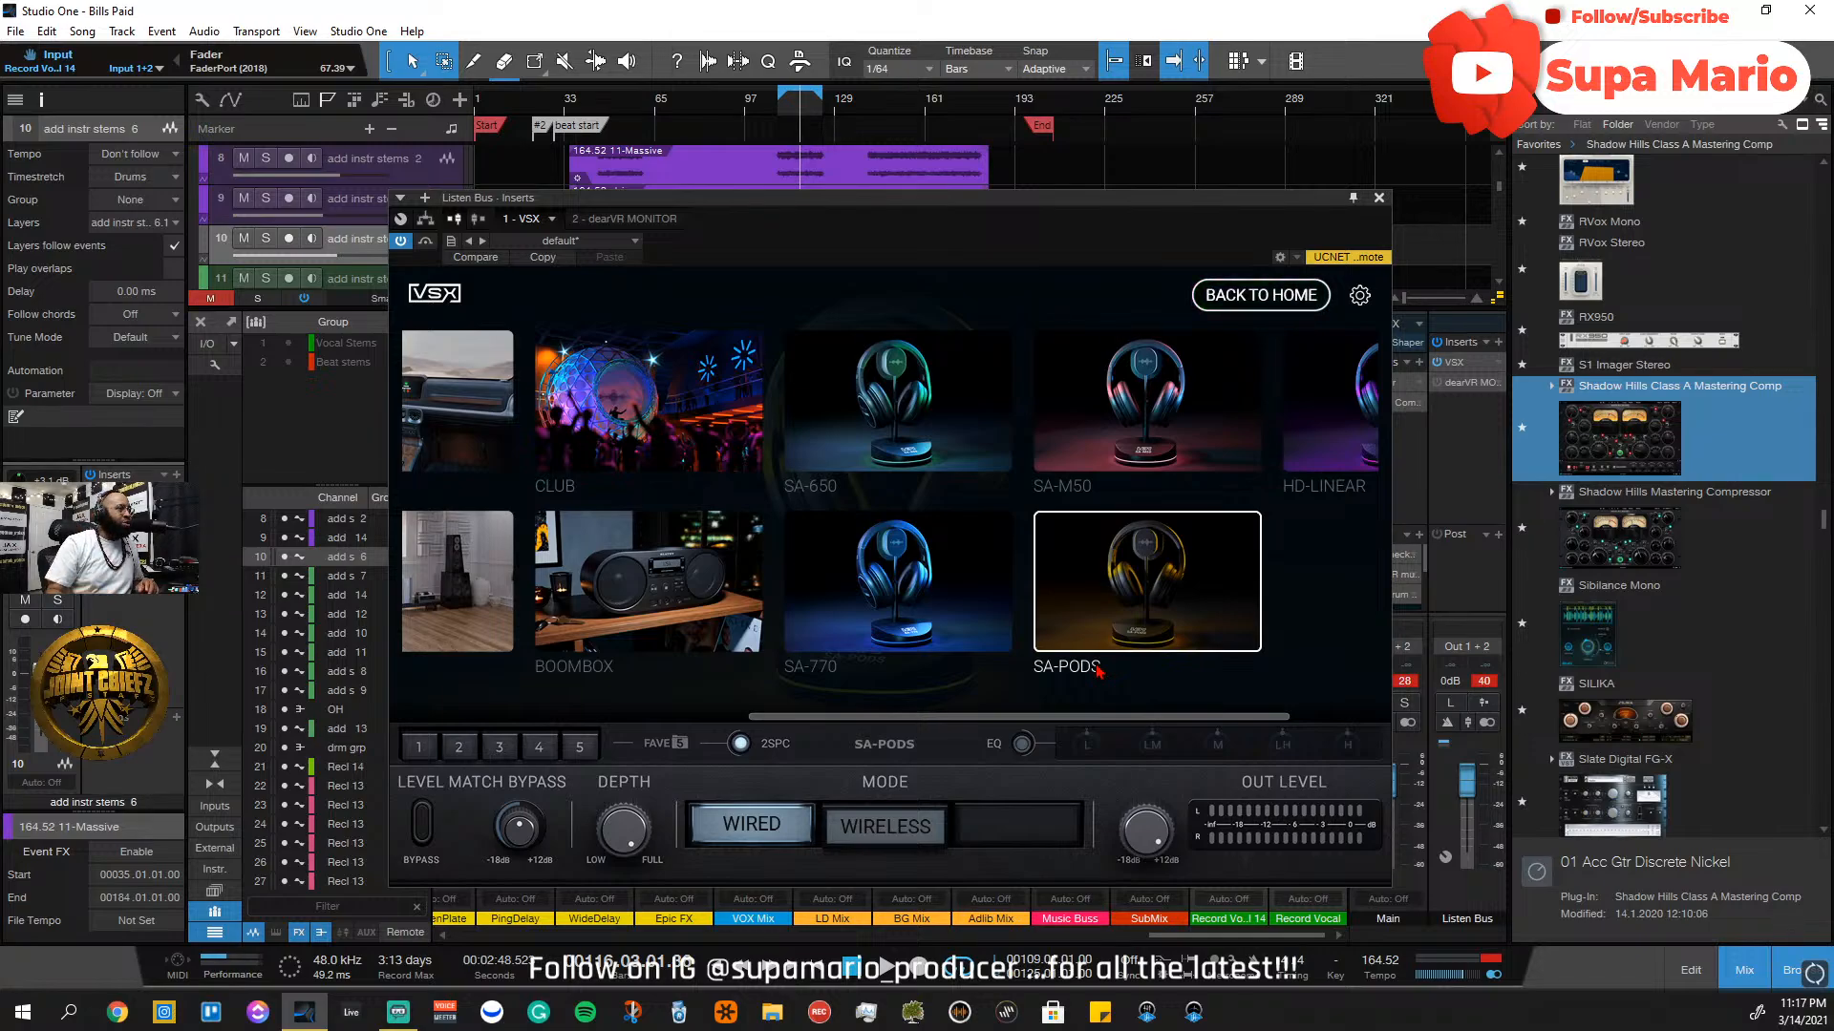
left_click(872, 828)
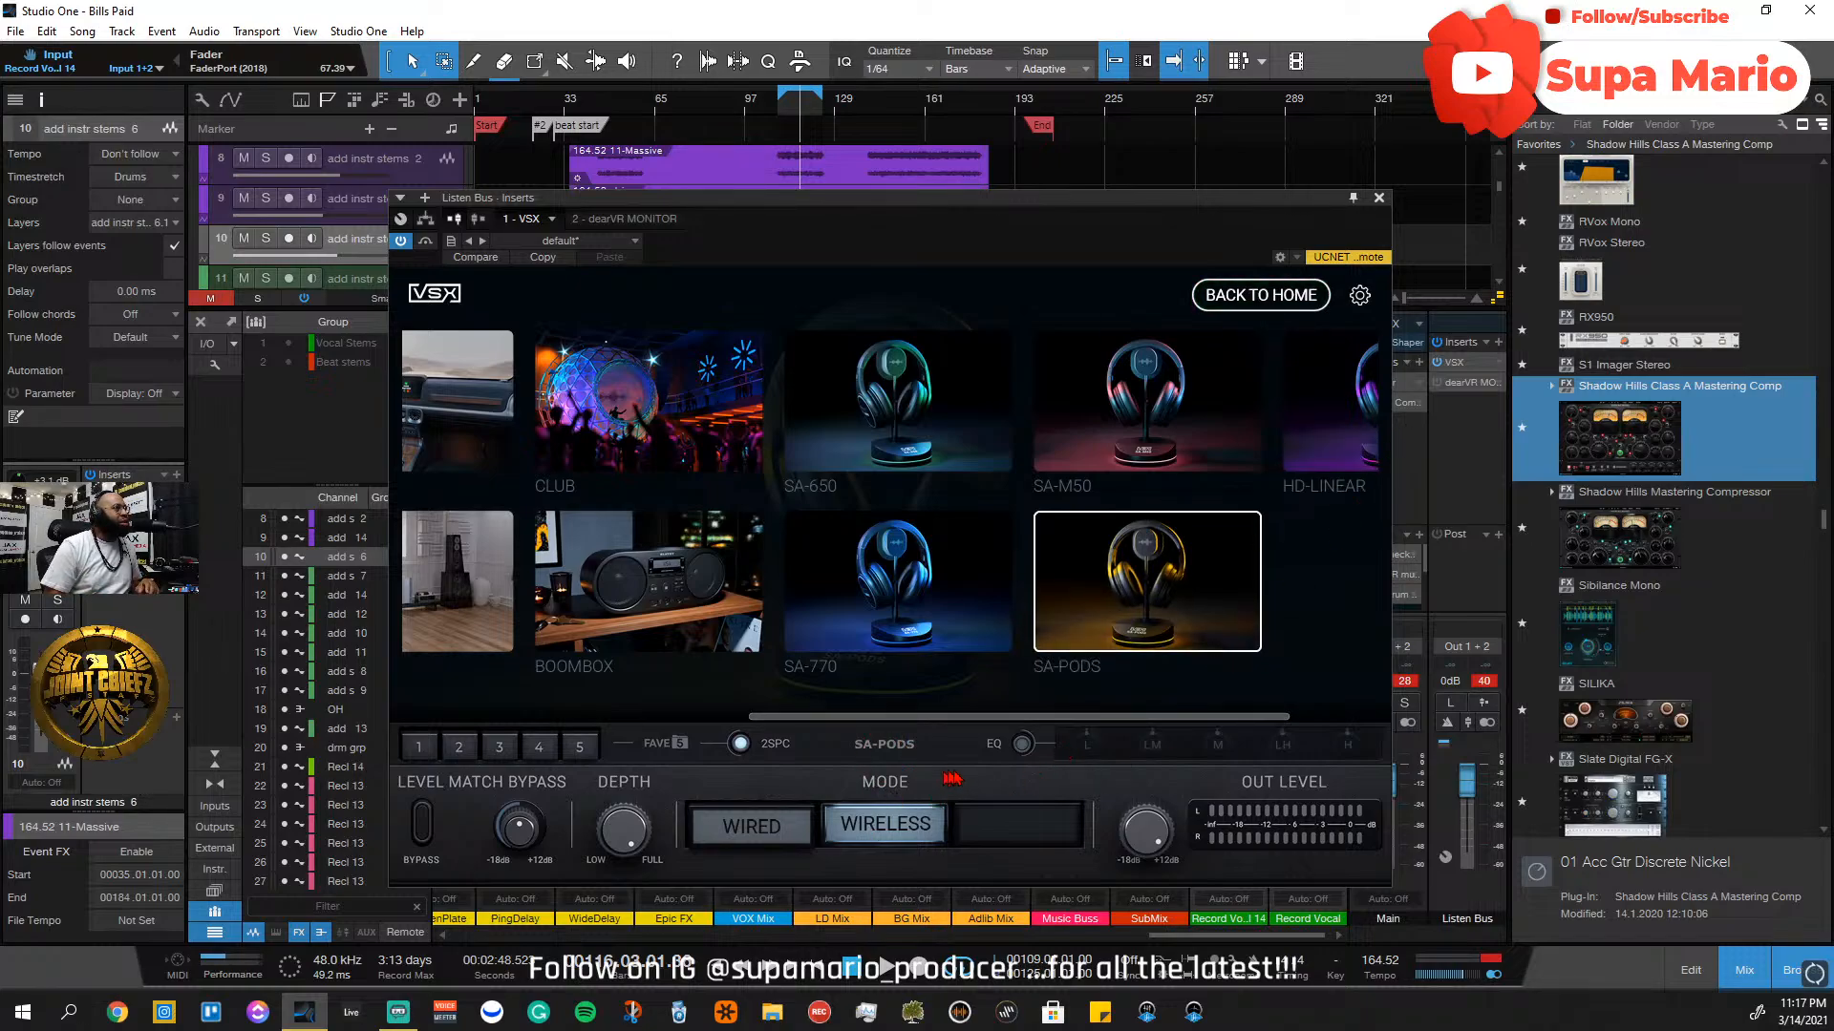
left_click(764, 101)
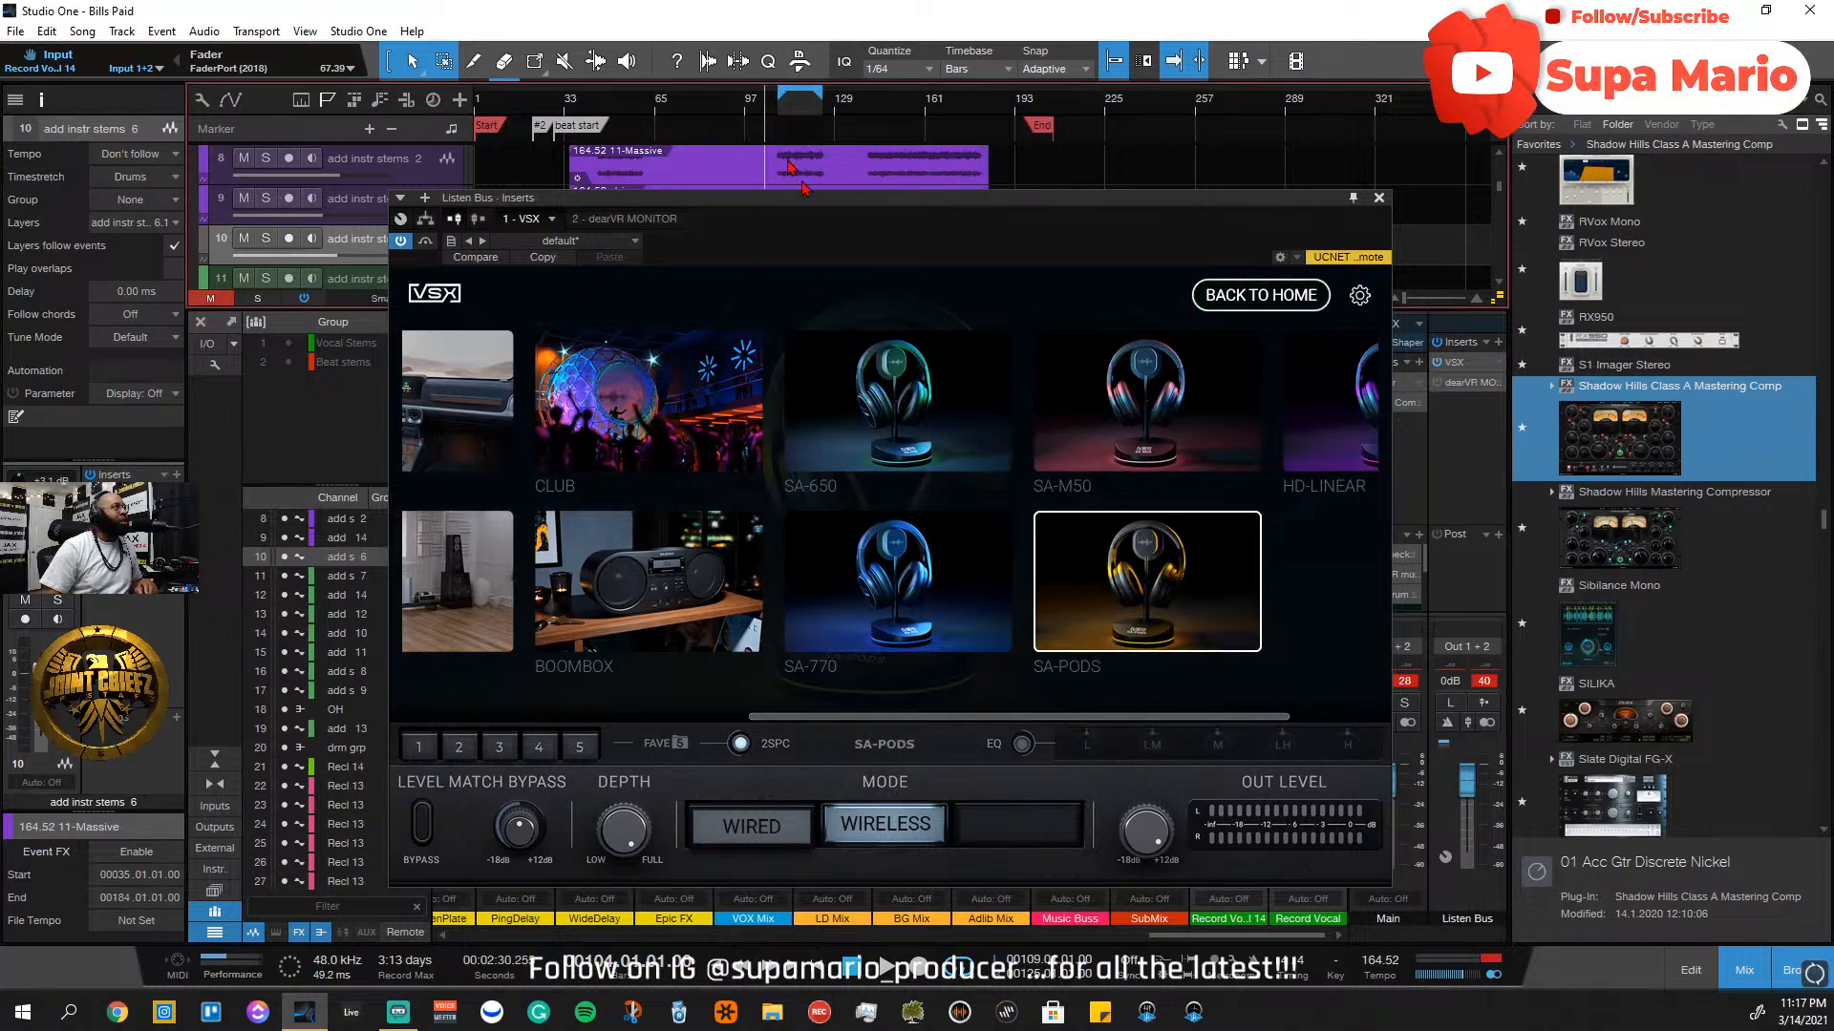
key("space")
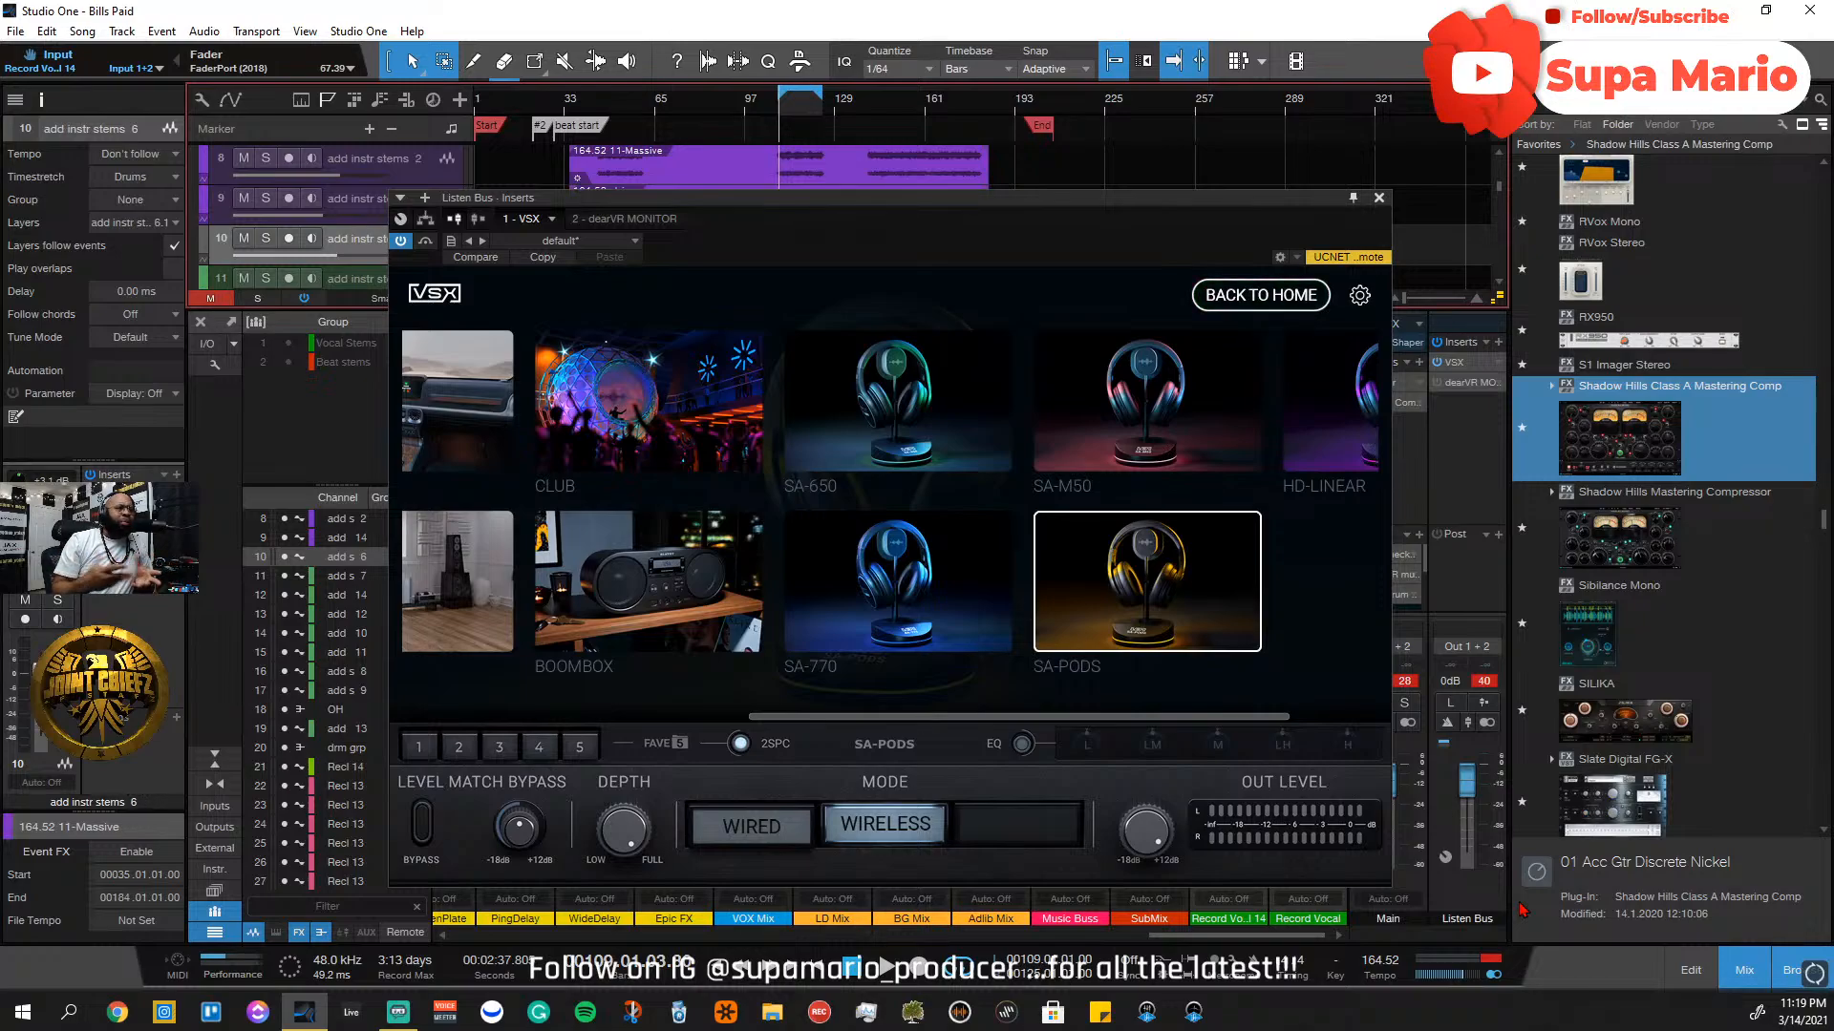
Resume playback and switch VSX to the Electric Car room to check the mix there
key("space")
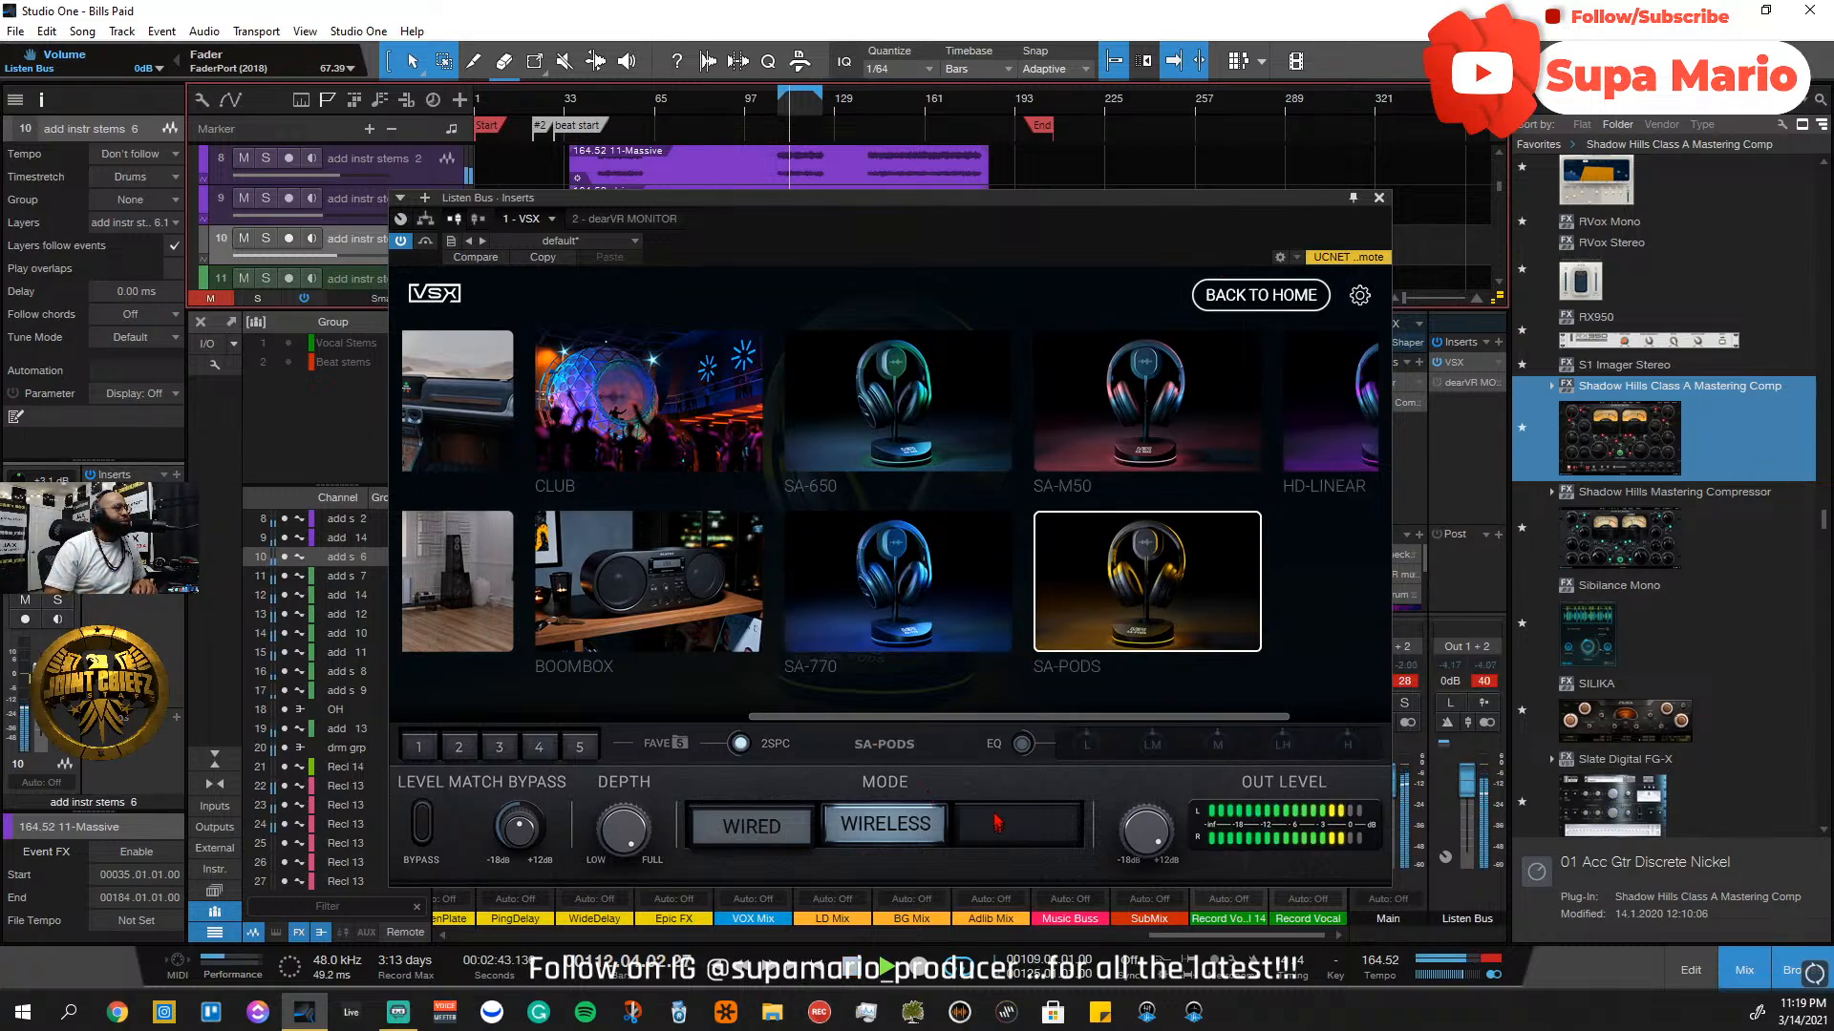
left_click_drag(1079, 718, 576, 738)
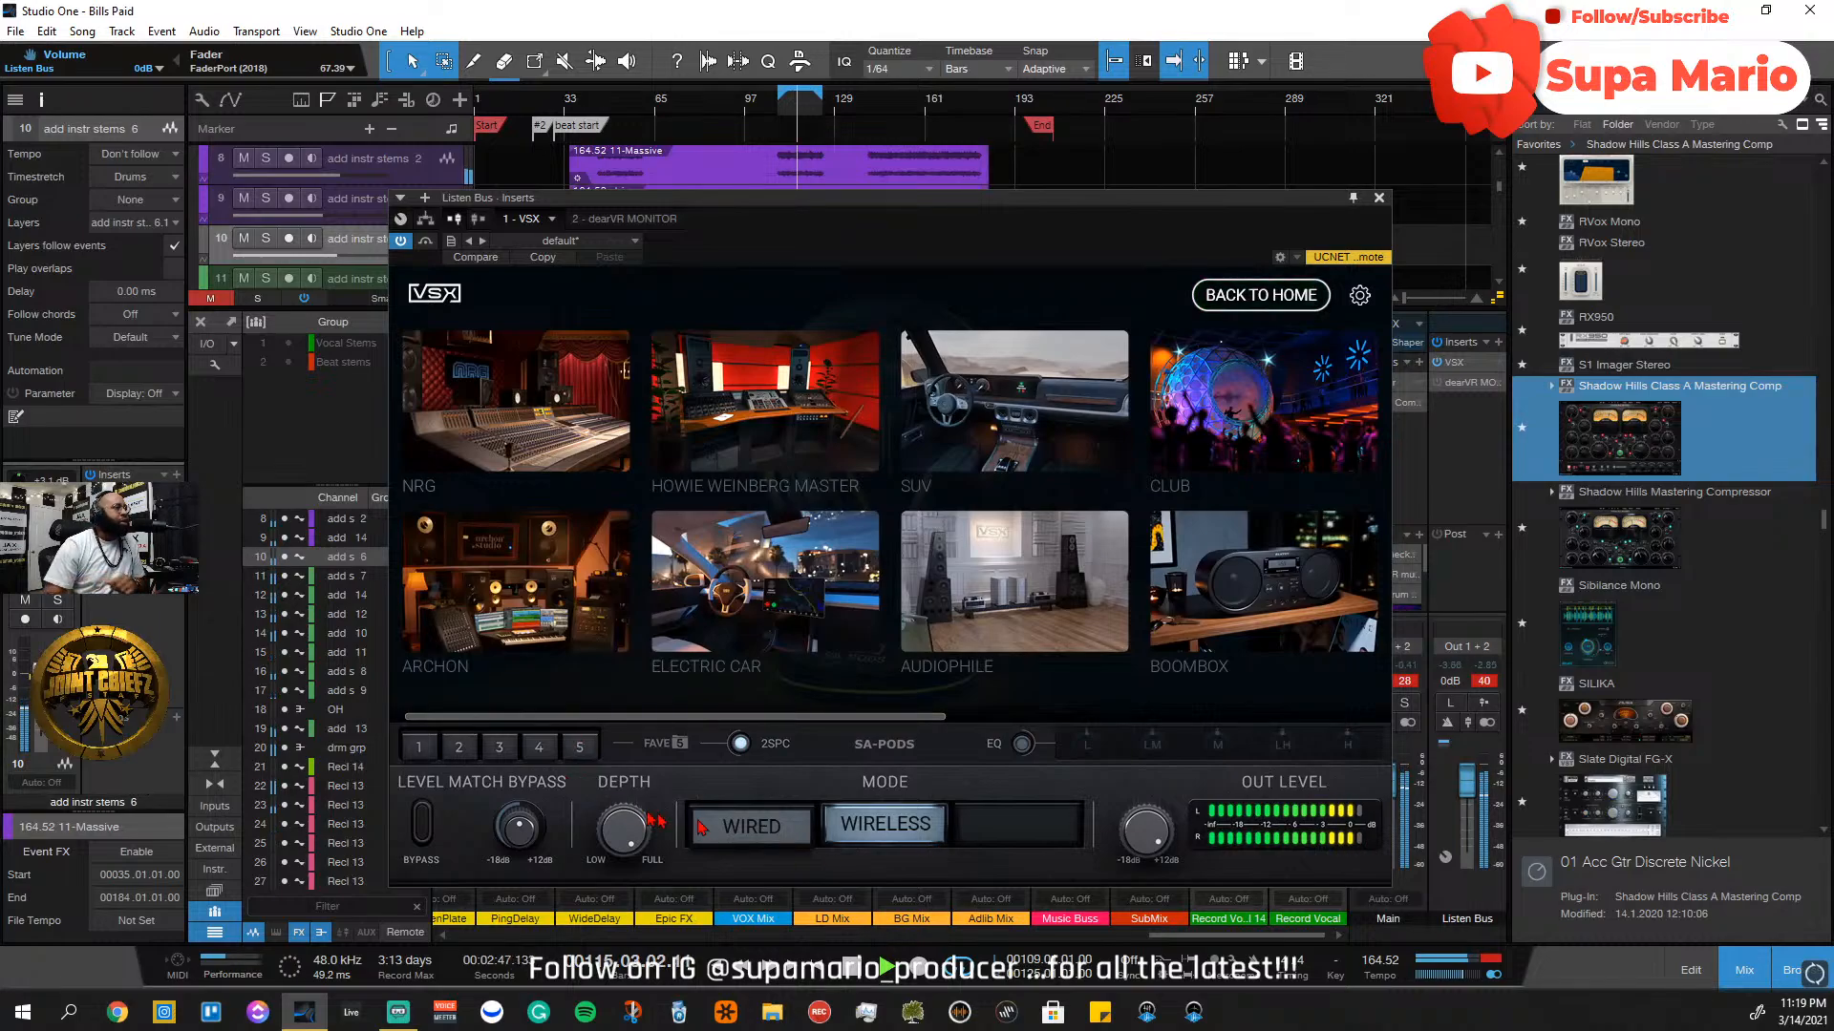
left_click(845, 571)
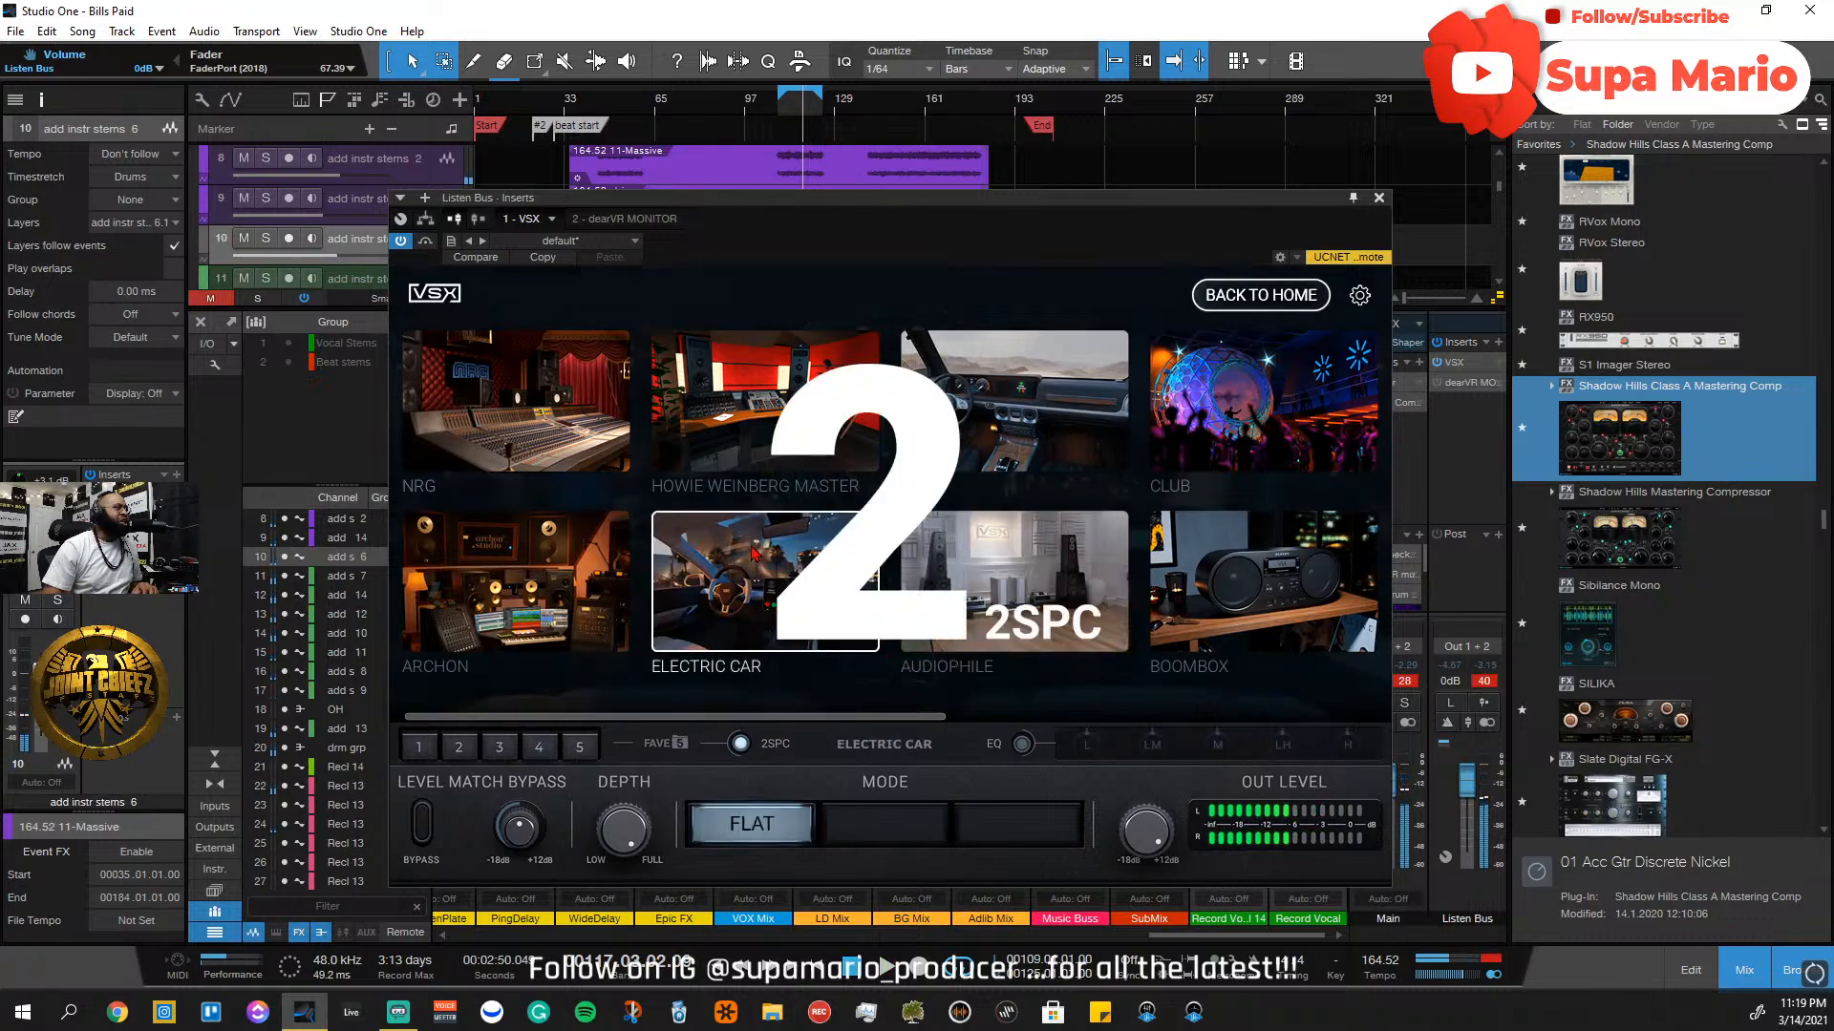